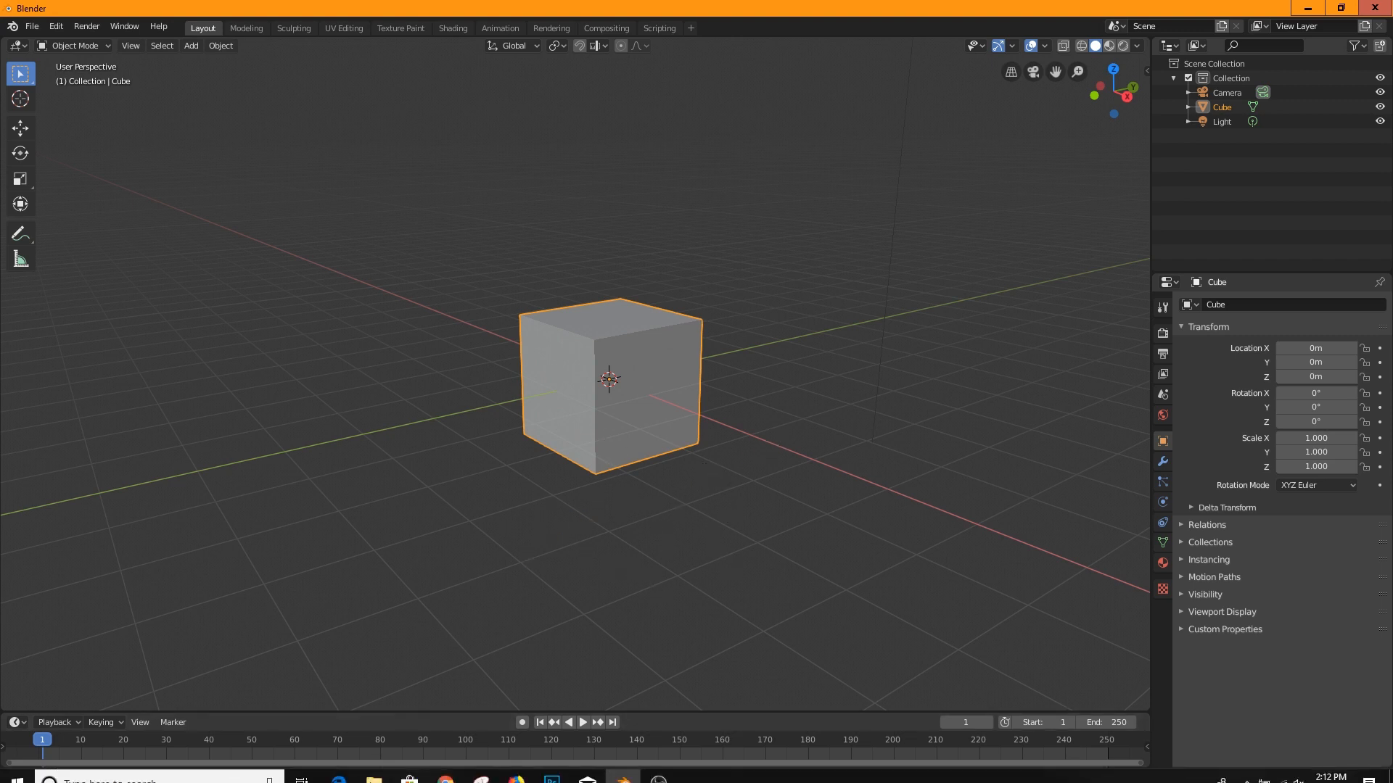
Switch to Chrome, examine the vampire bat reference photos in the image search results, and return to Blender.
left_click(446, 772)
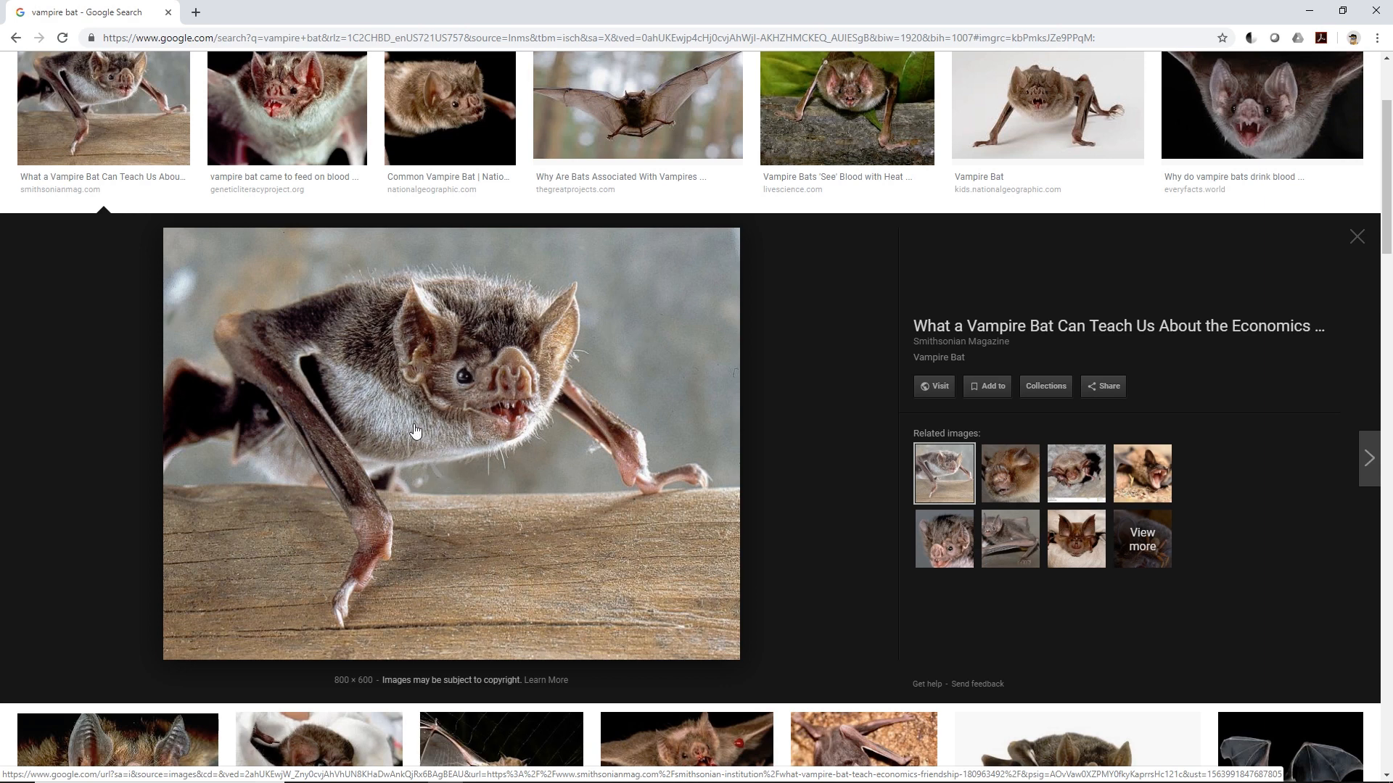
scroll(664, 567, "down", 2)
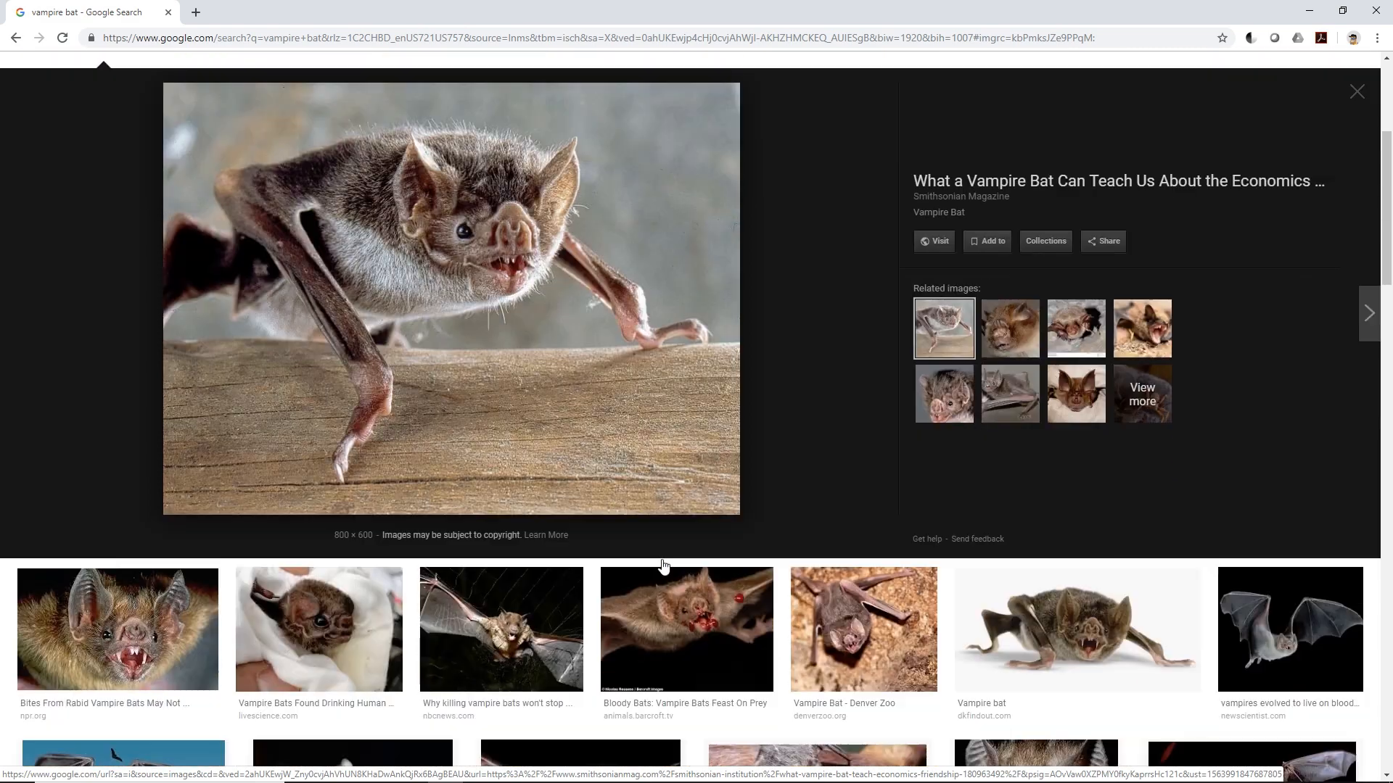
scroll(568, 624, "down", 2)
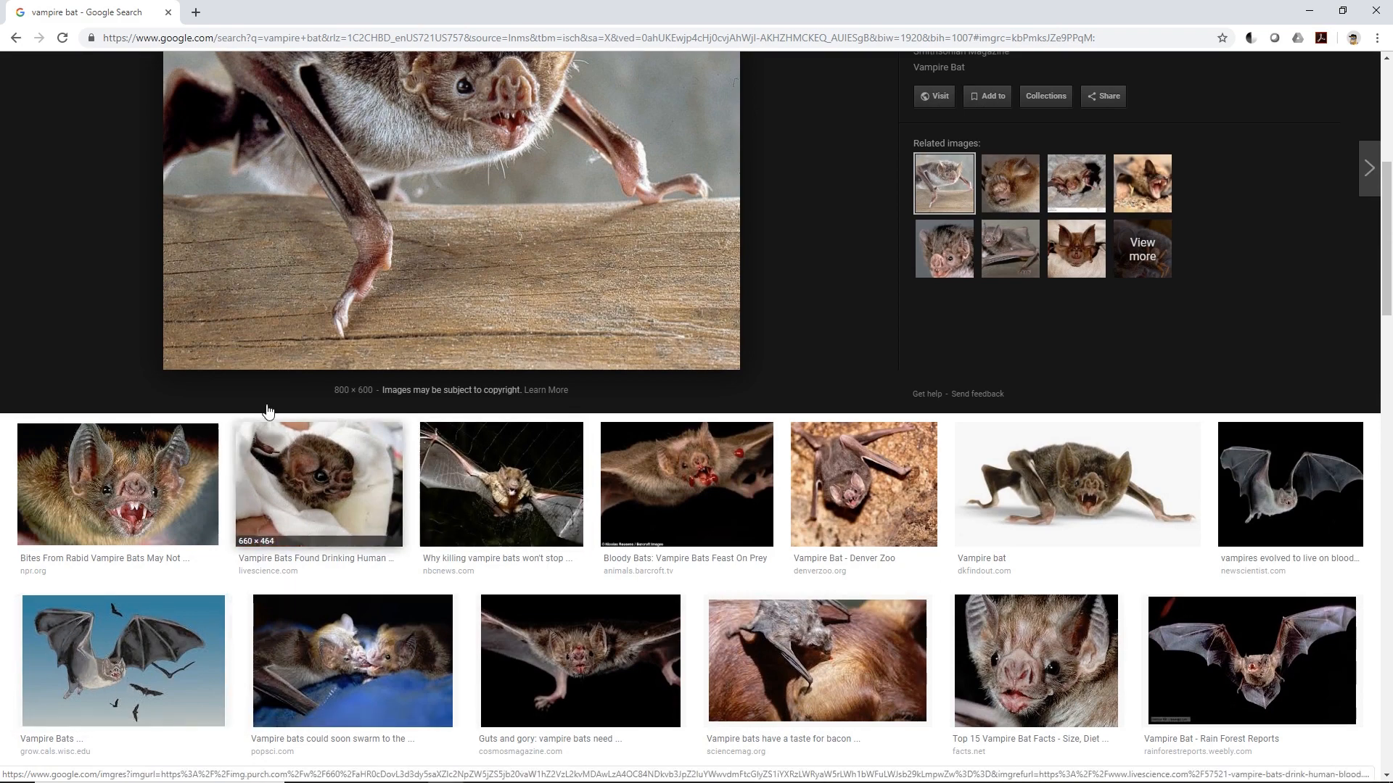
scroll(402, 399, "up", 5)
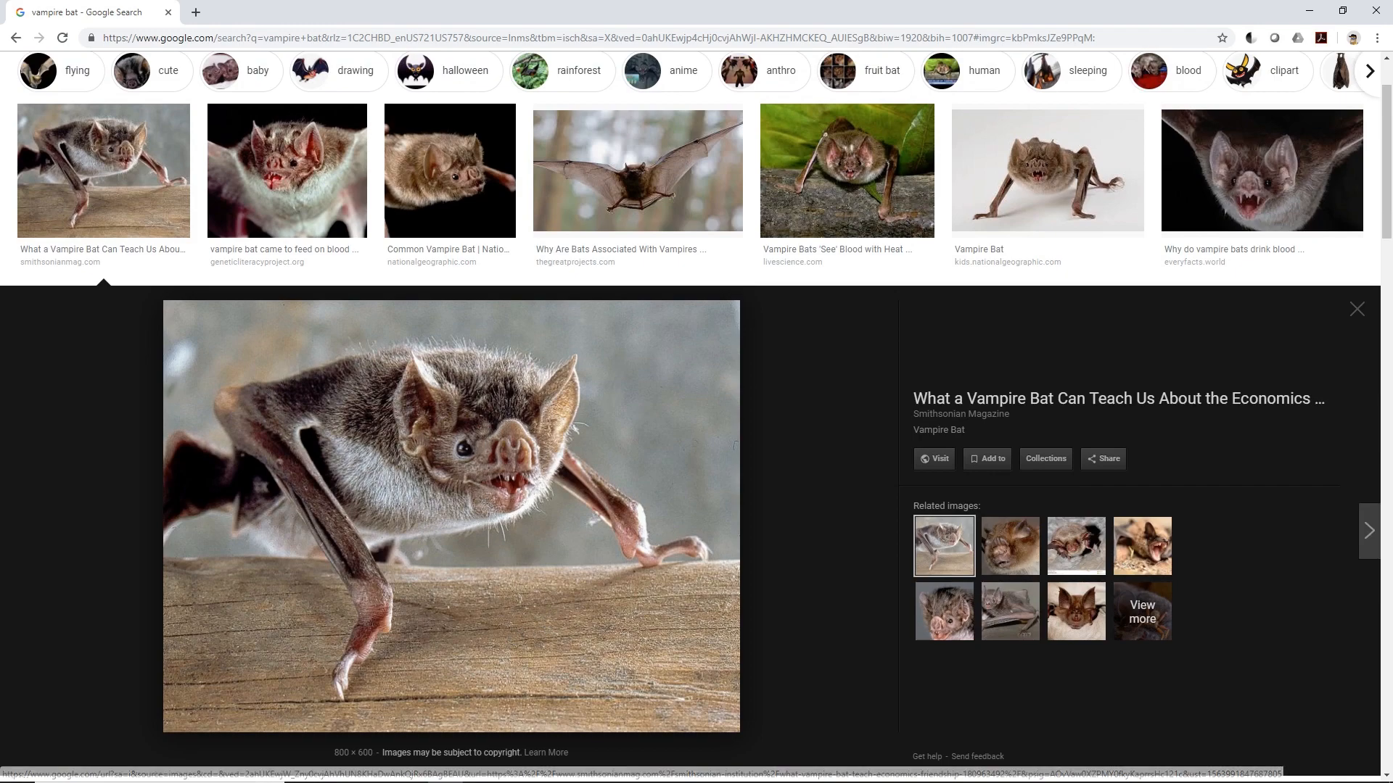
left_click(625, 772)
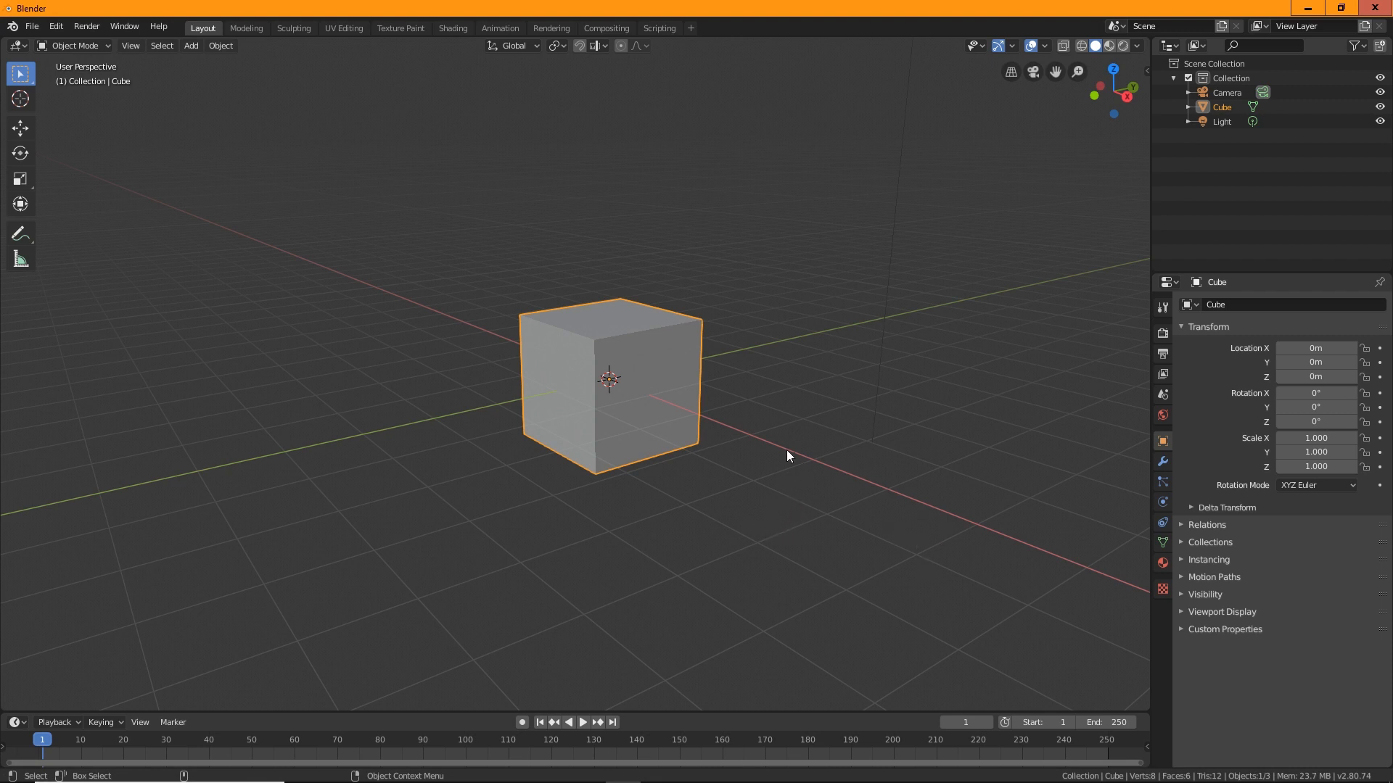
scroll(772, 525, "up", 2)
middle_click_drag(733, 559, 477, 393)
left_click(100, 46)
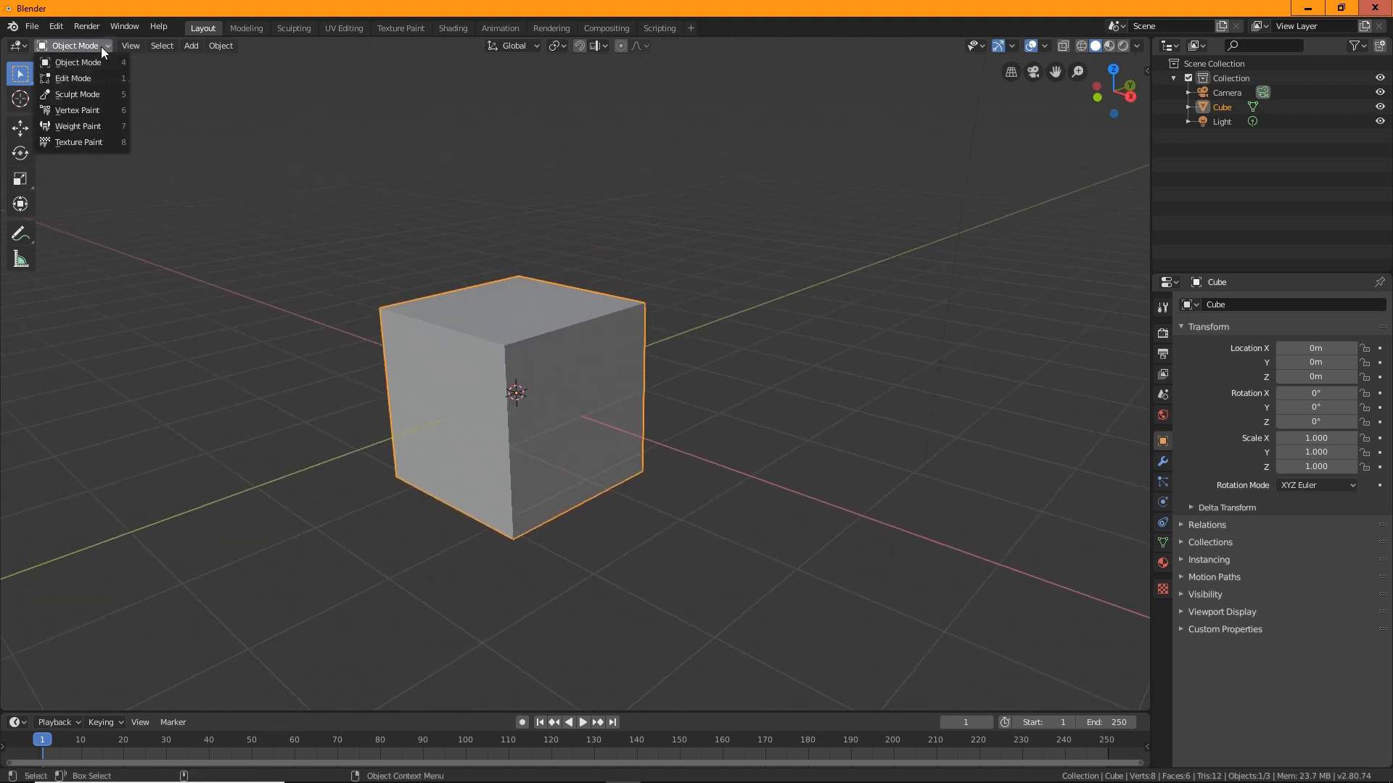
left_click(81, 77)
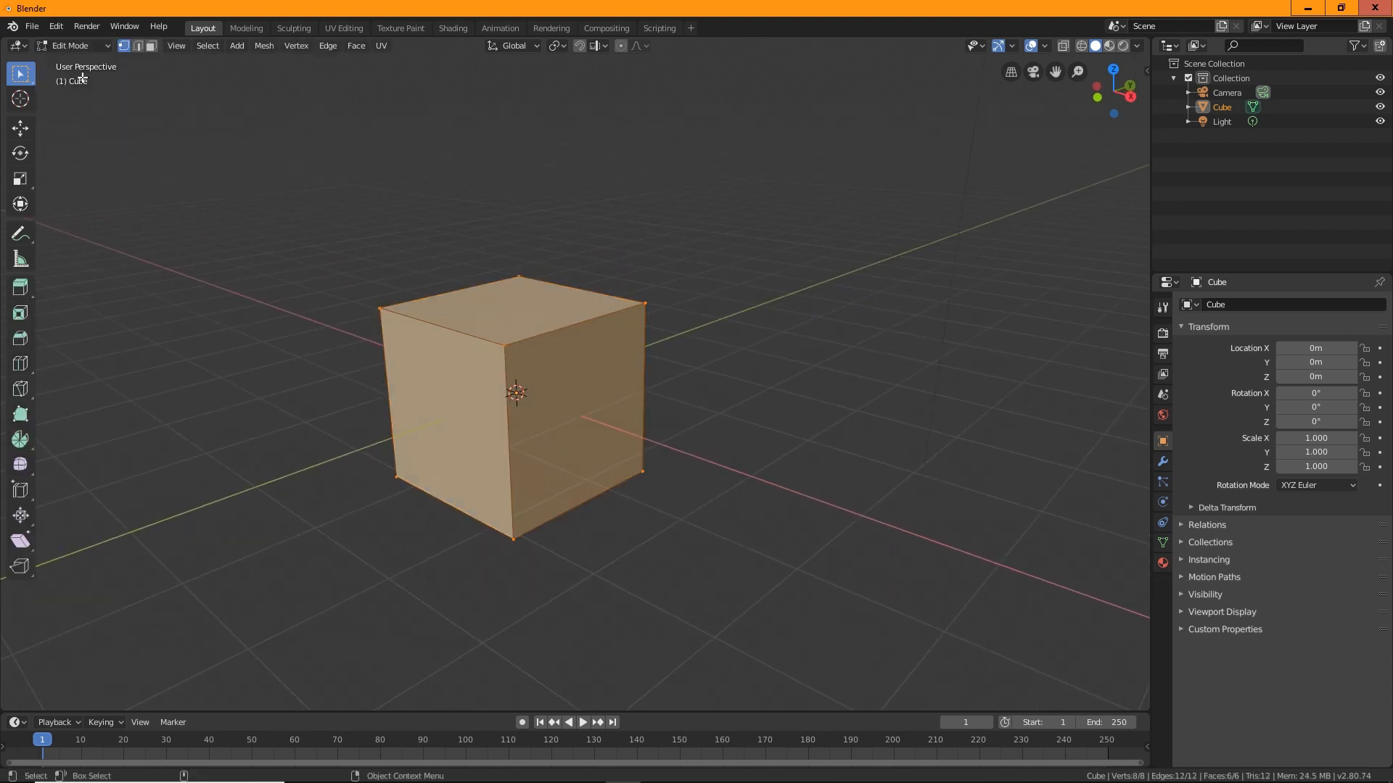
left_click(71, 45)
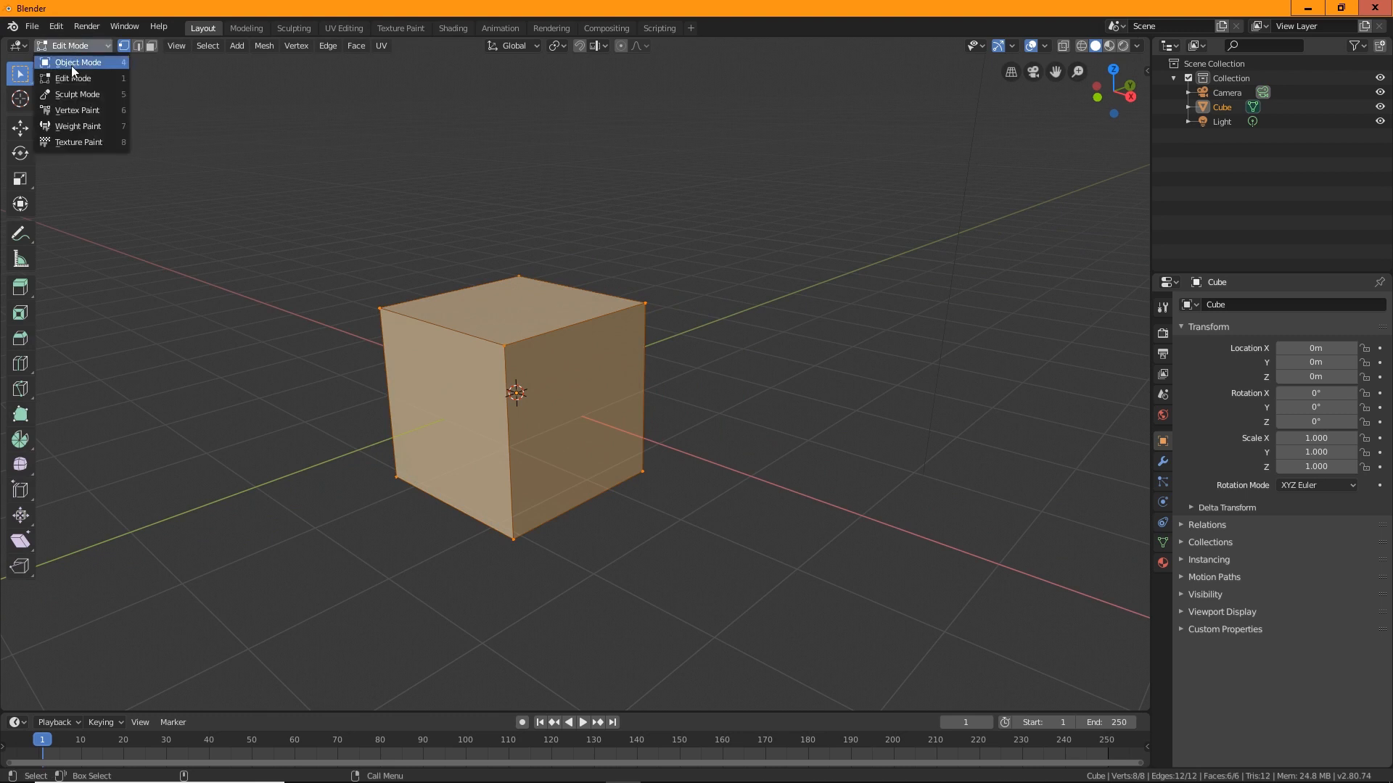
left_click(71, 65)
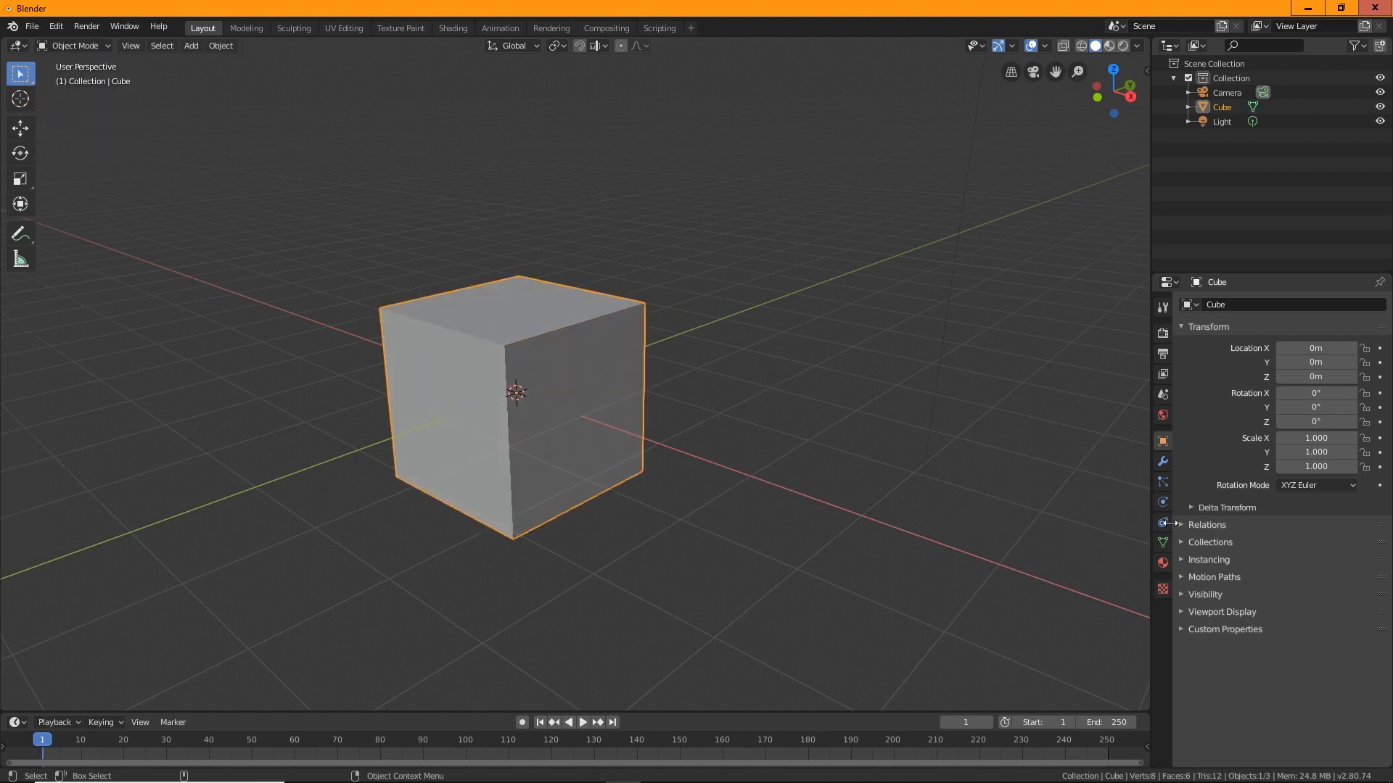
Show the modifier properties of the cube.
left_click(1161, 461)
key("shift+space")
key("d")
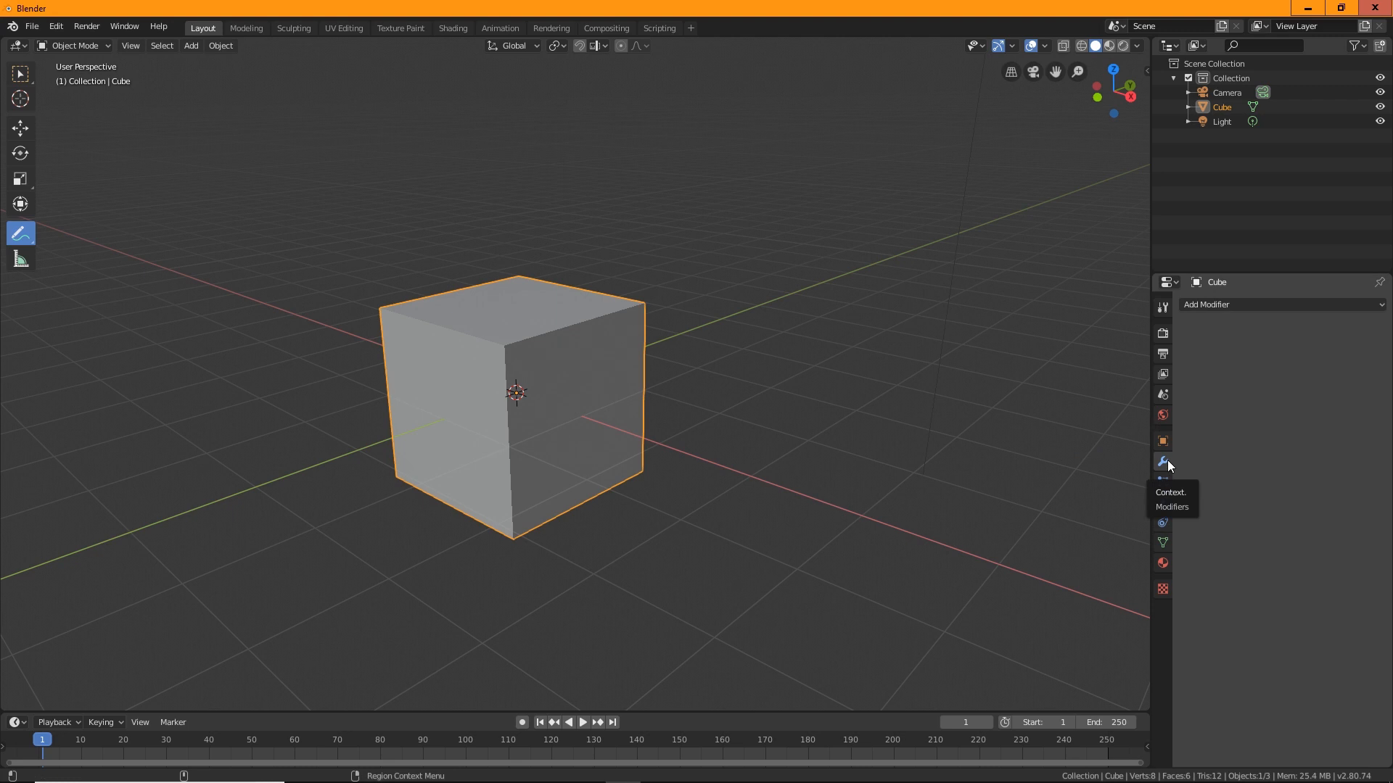
left_click(1236, 305)
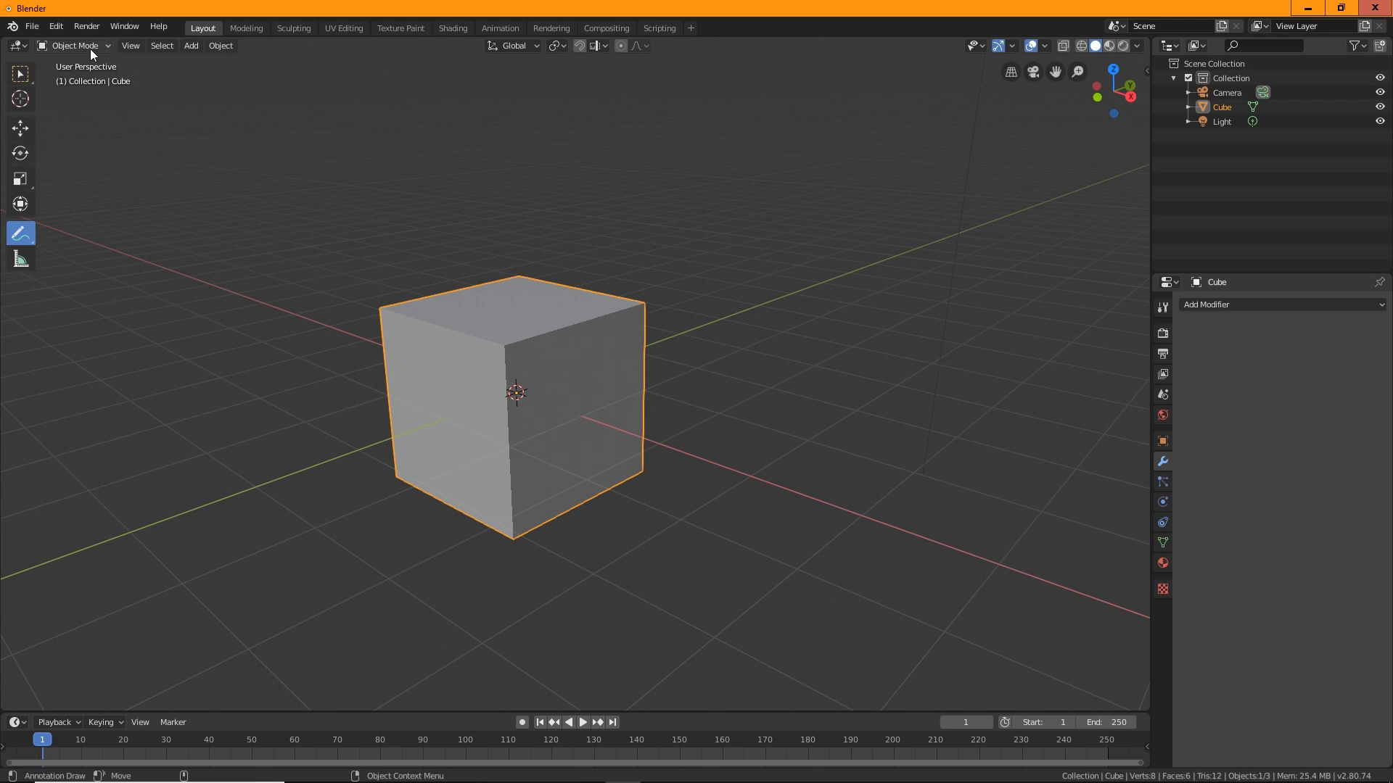
Enter Edit Mode and add one centred loop cut around the cube in each of the three directions.
left_click(90, 48)
left_click(73, 78)
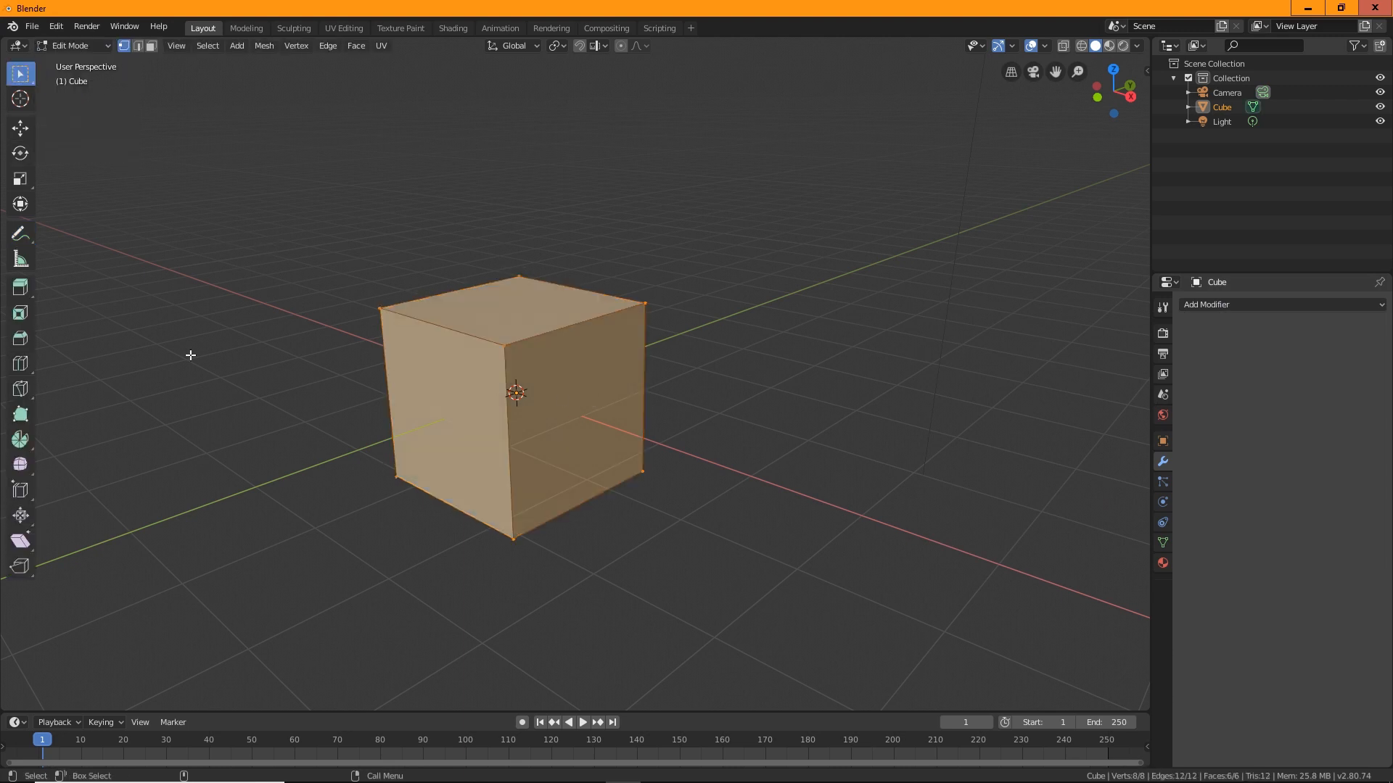
left_click(20, 363)
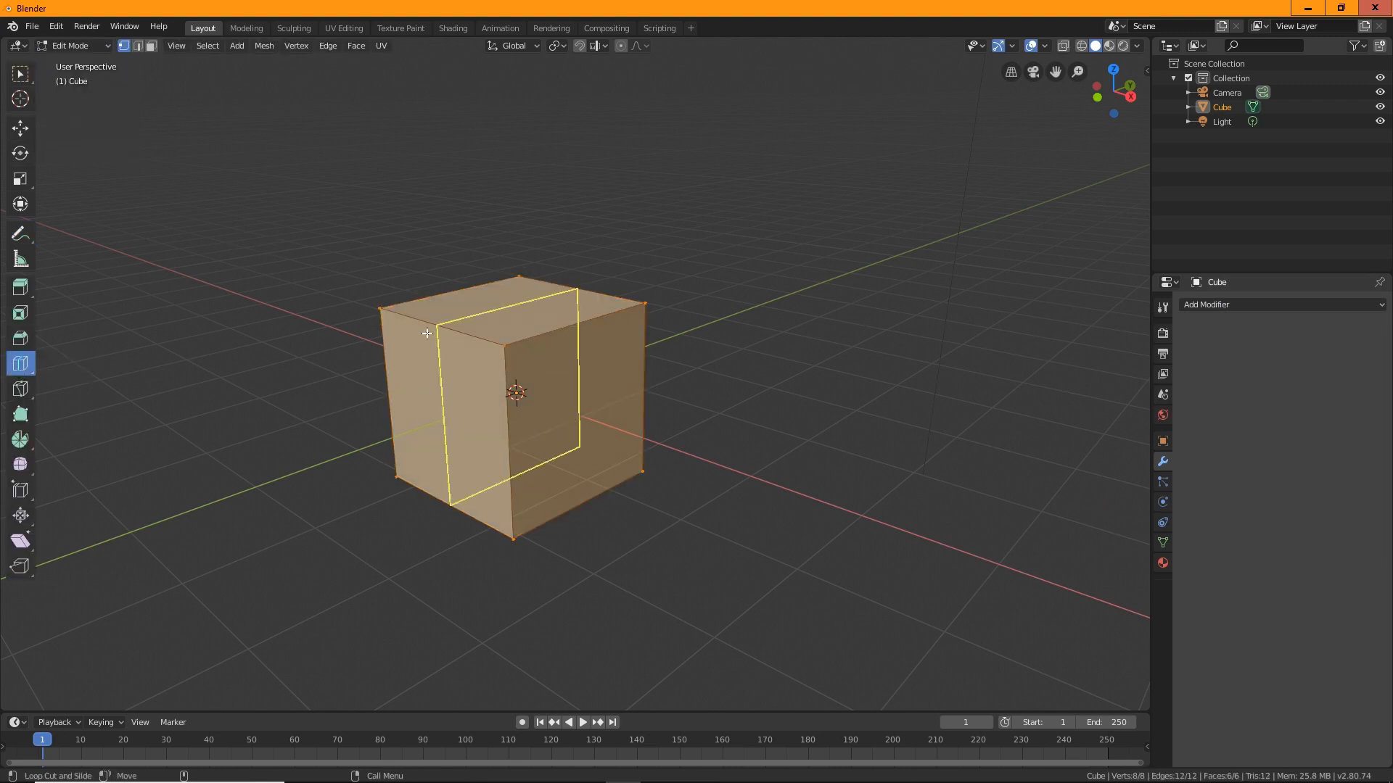
left_click(459, 332)
mouse_move(650, 572)
middle_mouse_down()
mouse_move(731, 557)
mouse_move(647, 583)
middle_mouse_up()
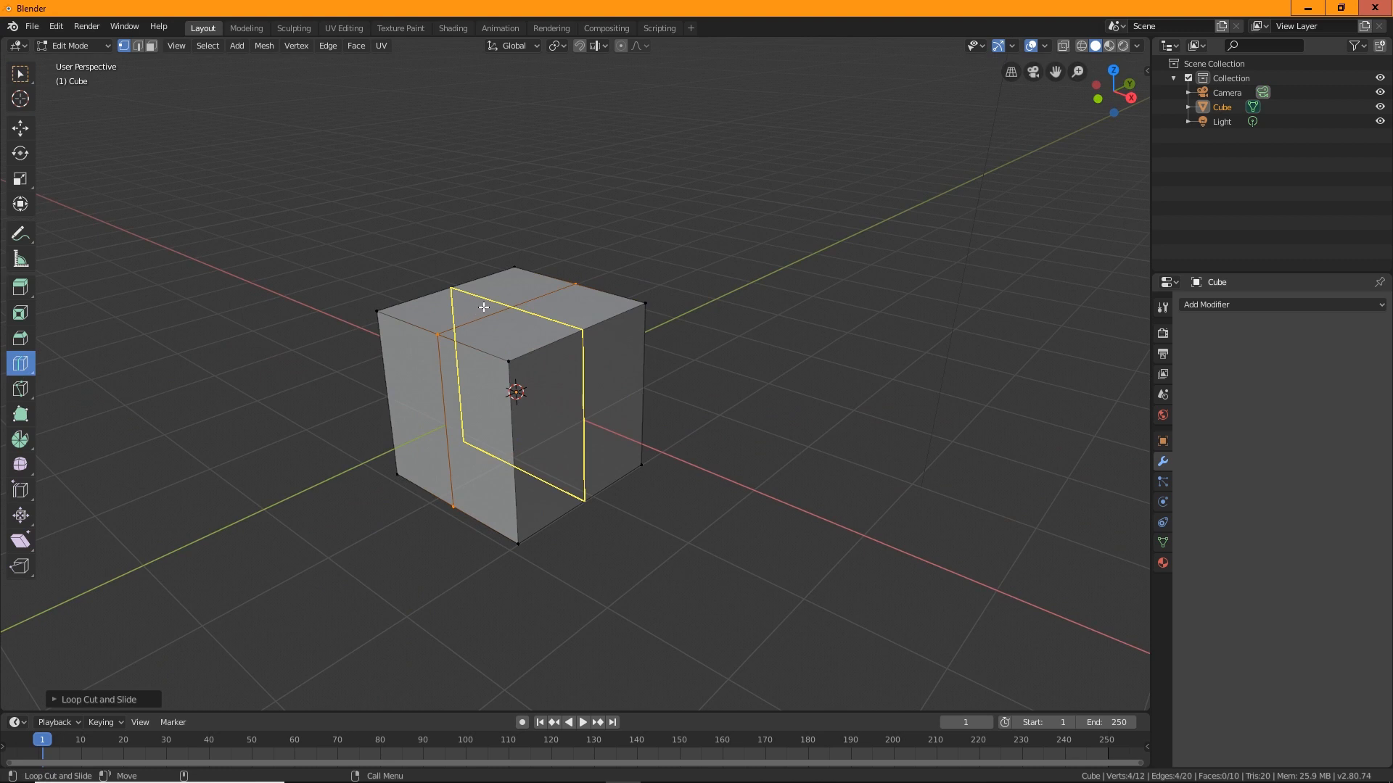
left_click(445, 398)
left_click(556, 311)
mouse_move(844, 426)
middle_mouse_down()
mouse_move(889, 460)
mouse_move(979, 476)
mouse_move(868, 482)
mouse_move(798, 507)
middle_mouse_up()
left_click(65, 45)
left_click(76, 62)
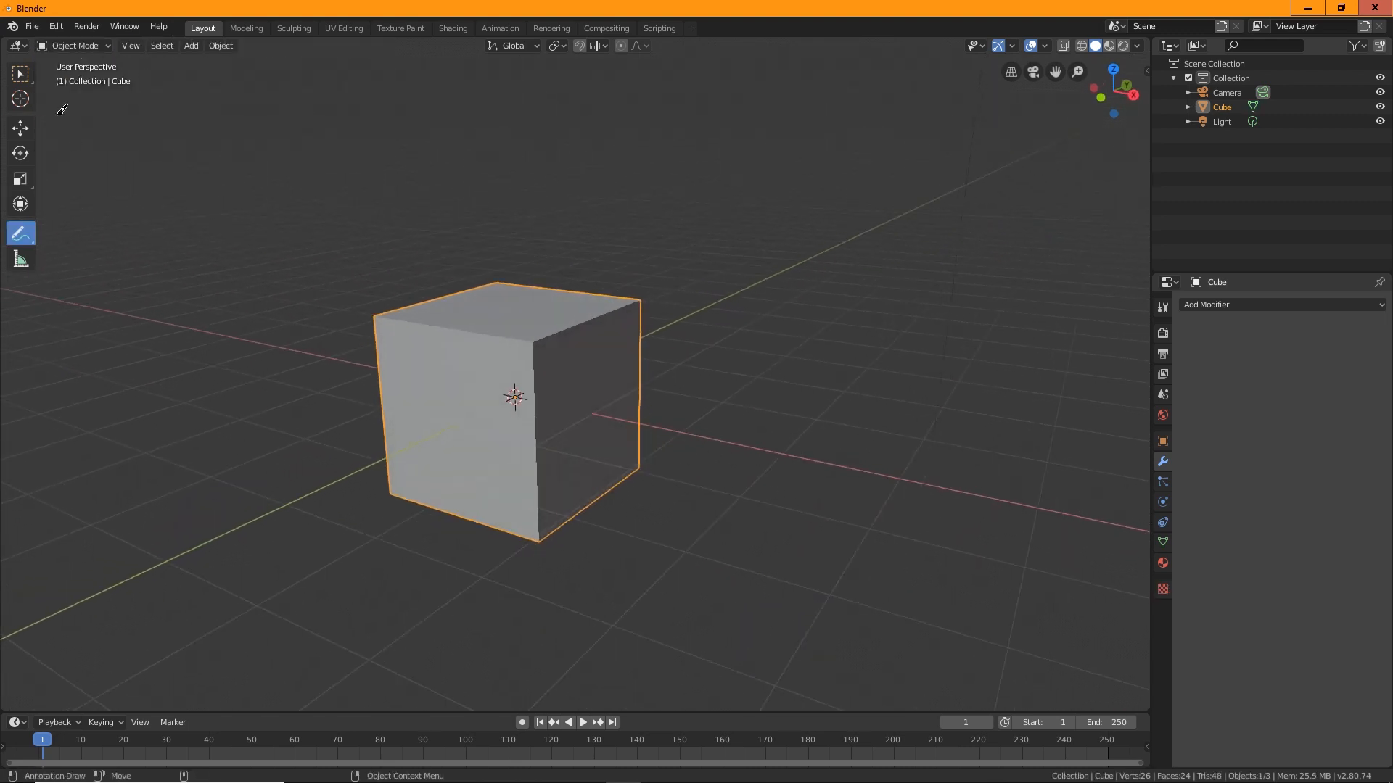
left_click(58, 50)
left_click(71, 77)
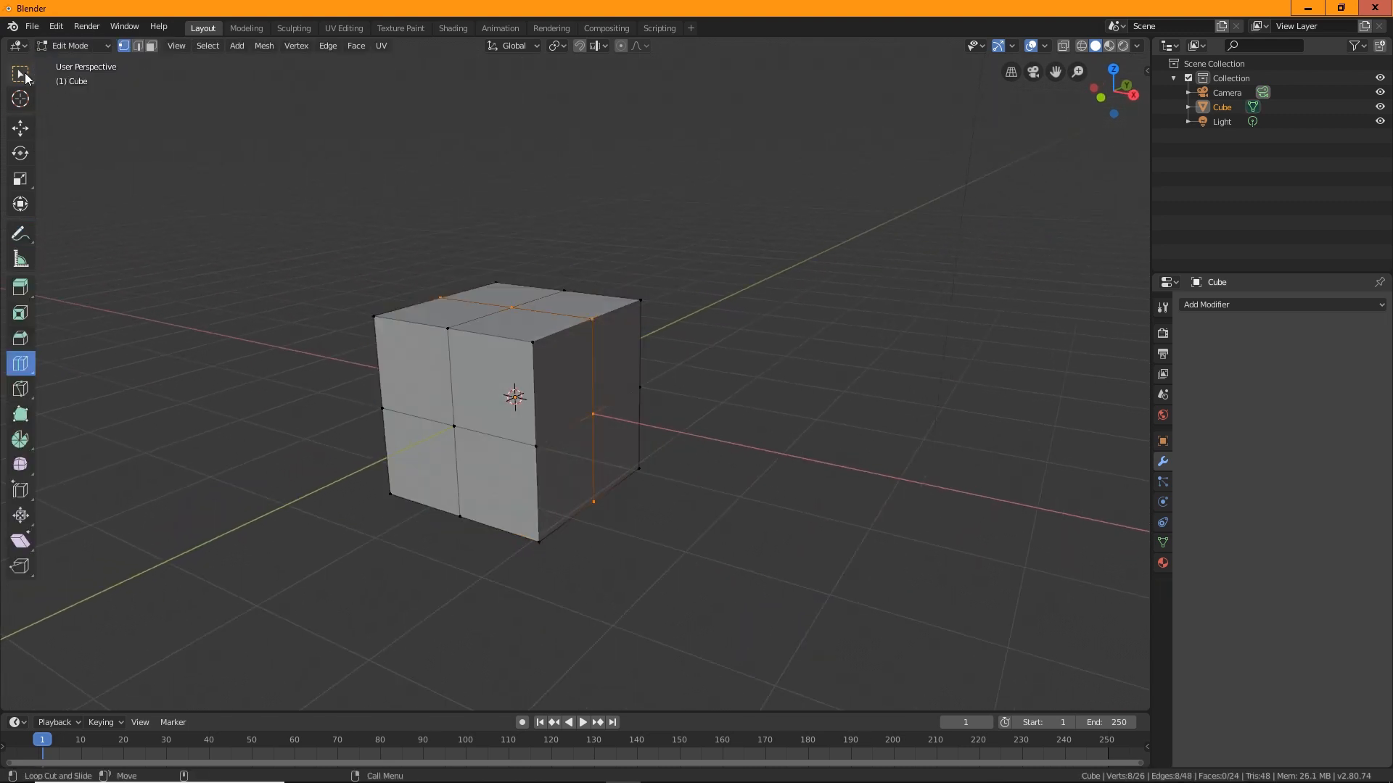
In face selection mode, select all faces on the negative X half of the cube and delete them as Faces.
left_click(152, 46)
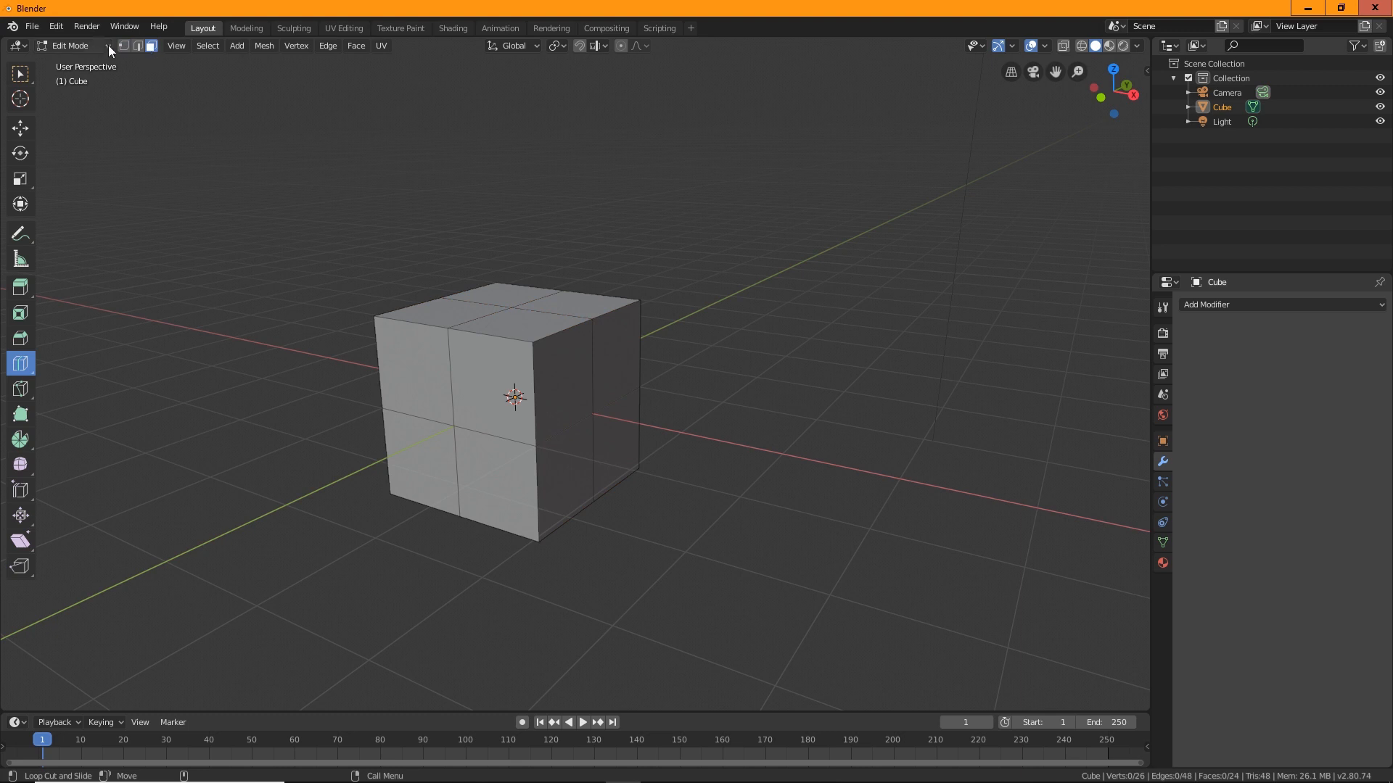
left_click(152, 49)
middle_click_drag(348, 354, 355, 353)
left_click(20, 73)
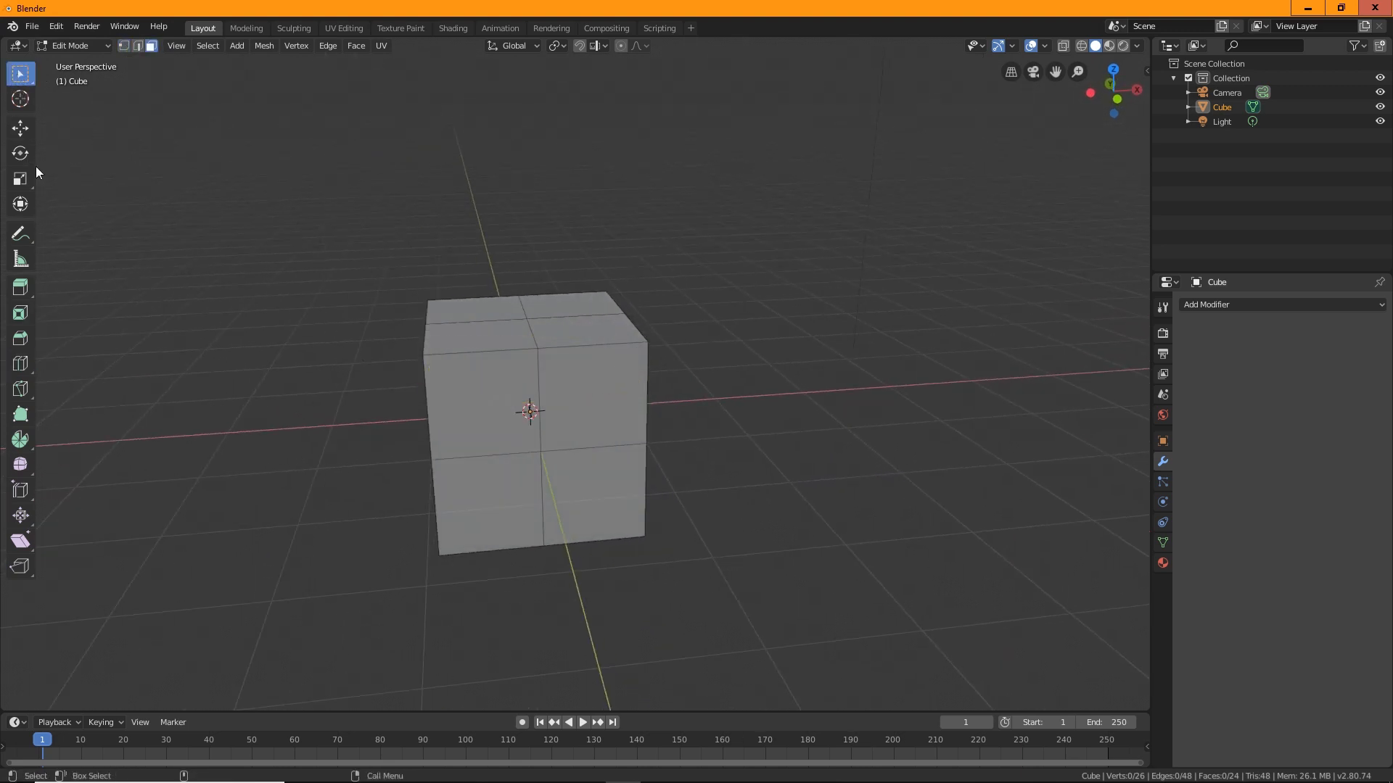
left_click_drag(283, 200, 501, 689)
middle_click_drag(497, 684, 460, 565)
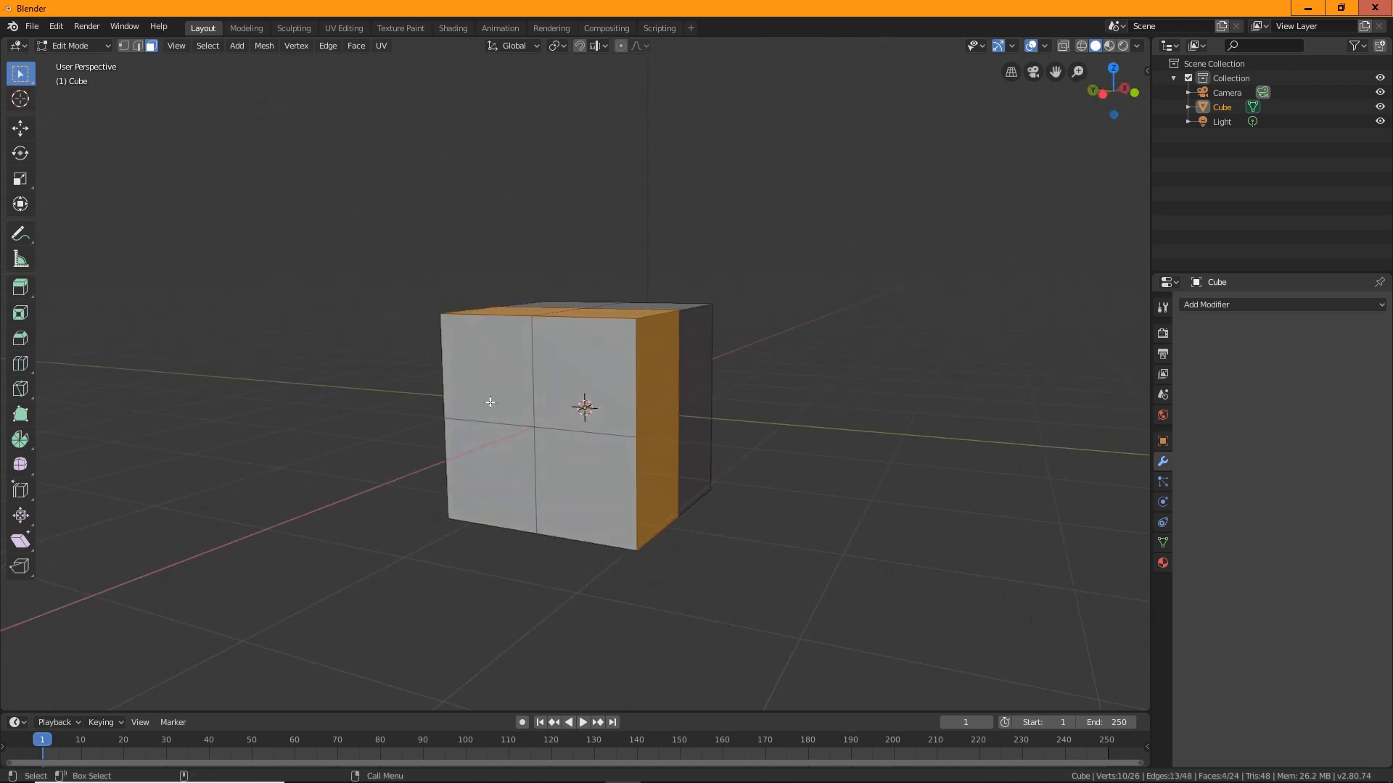
left_click(488, 392, "shift")
left_click(574, 355, "shift")
left_click(583, 476, "shift")
left_click_drag(475, 464, 504, 512, "shift")
middle_click_drag(504, 512, 576, 609)
left_click(669, 419, "shift")
left_click(670, 479, "shift")
left_click(670, 438, "shift")
left_click(727, 460, "shift")
key("x")
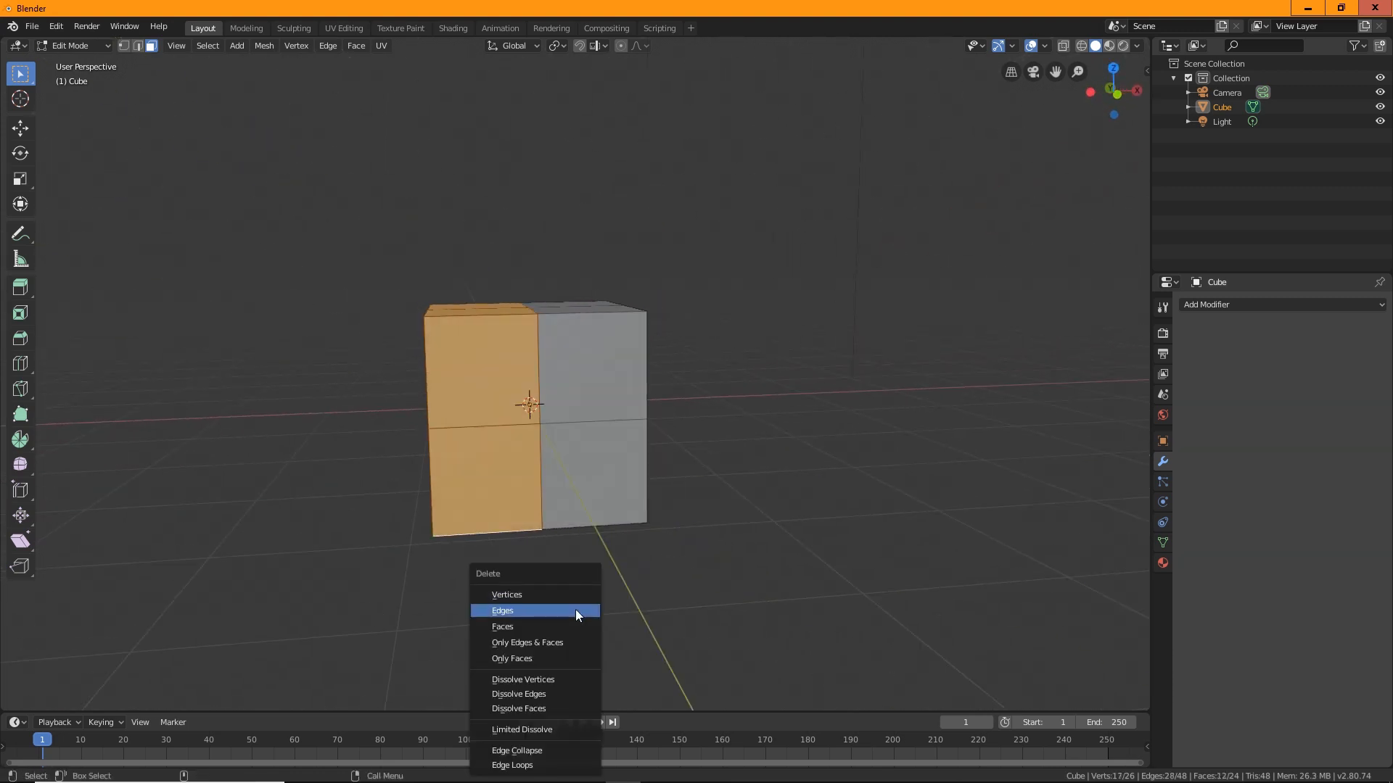
left_click(508, 626)
middle_click_drag(452, 506, 370, 600)
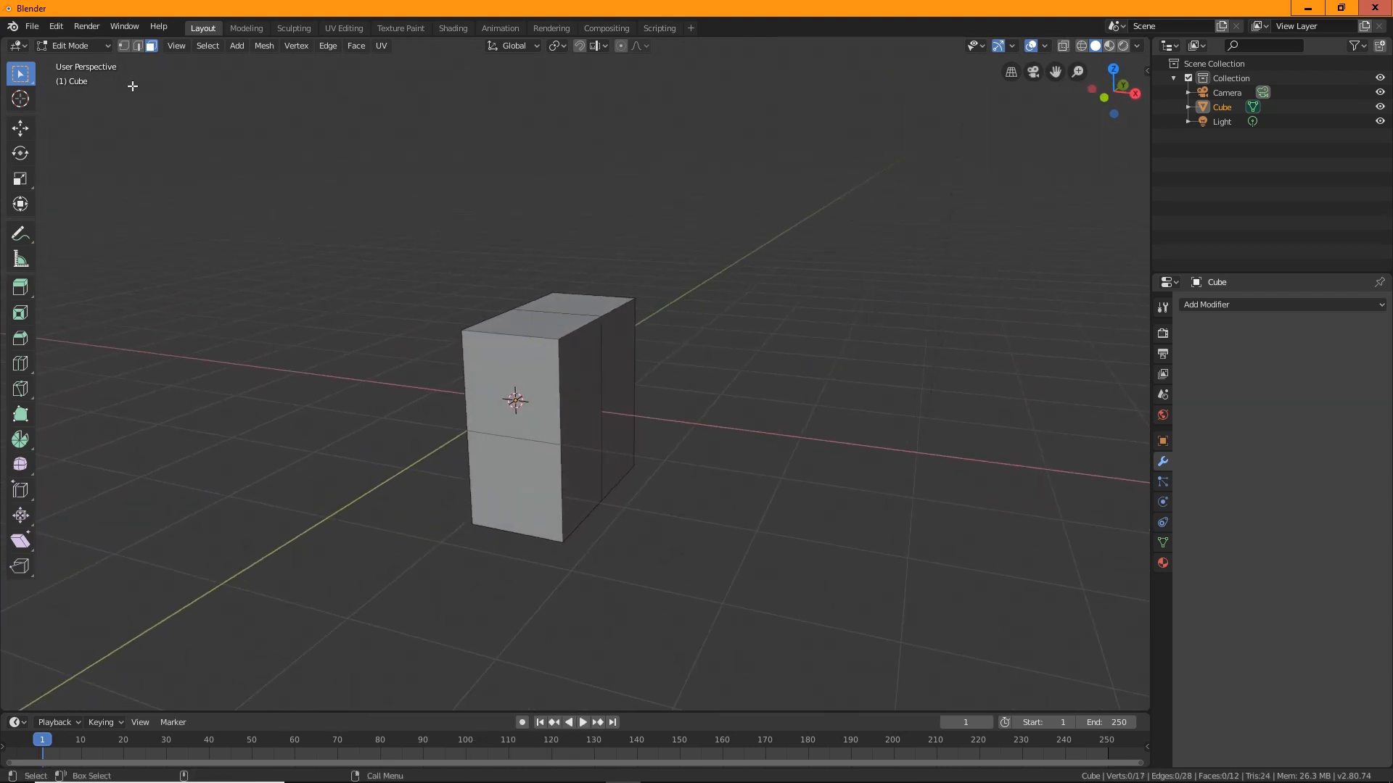
Return to Object Mode and add a Mirror modifier on the X axis to the half cube.
left_click(98, 46)
left_click(97, 64)
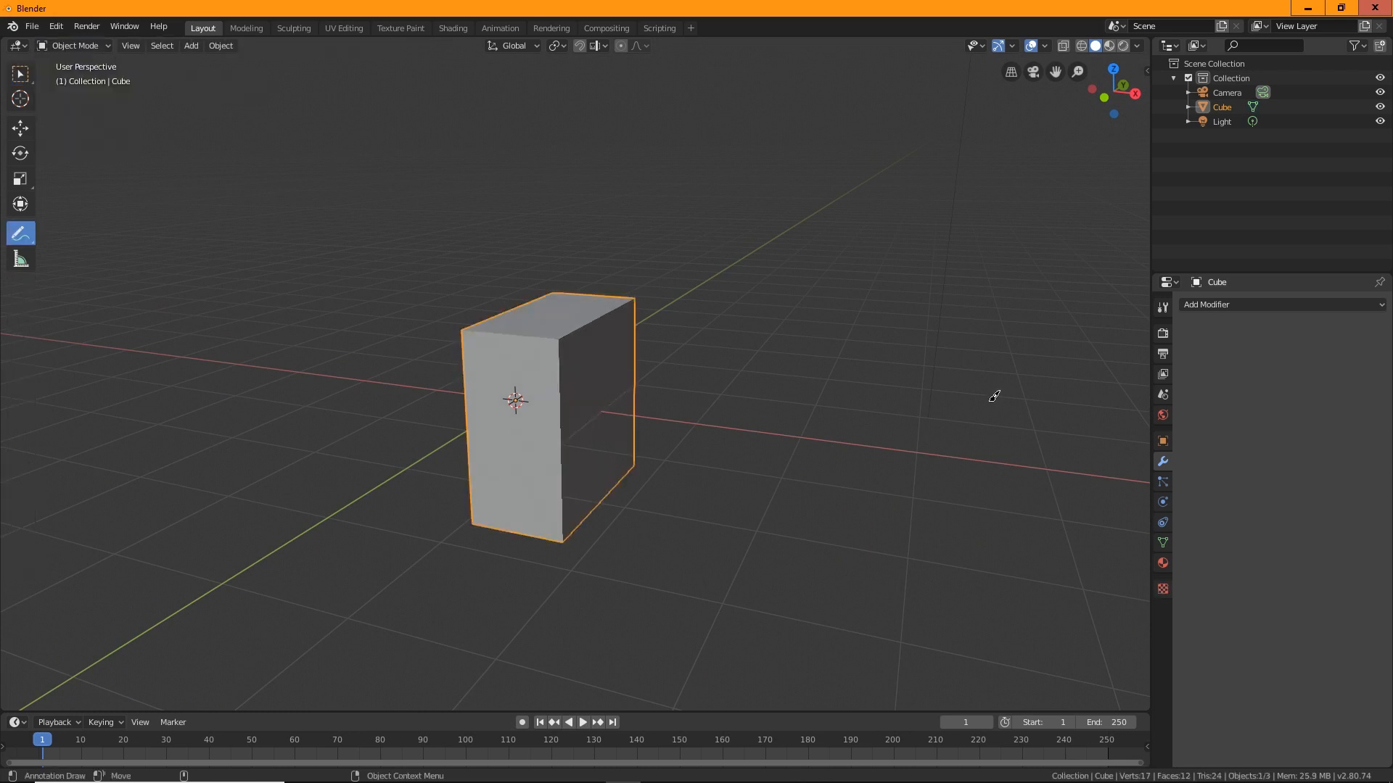
left_click(1214, 305)
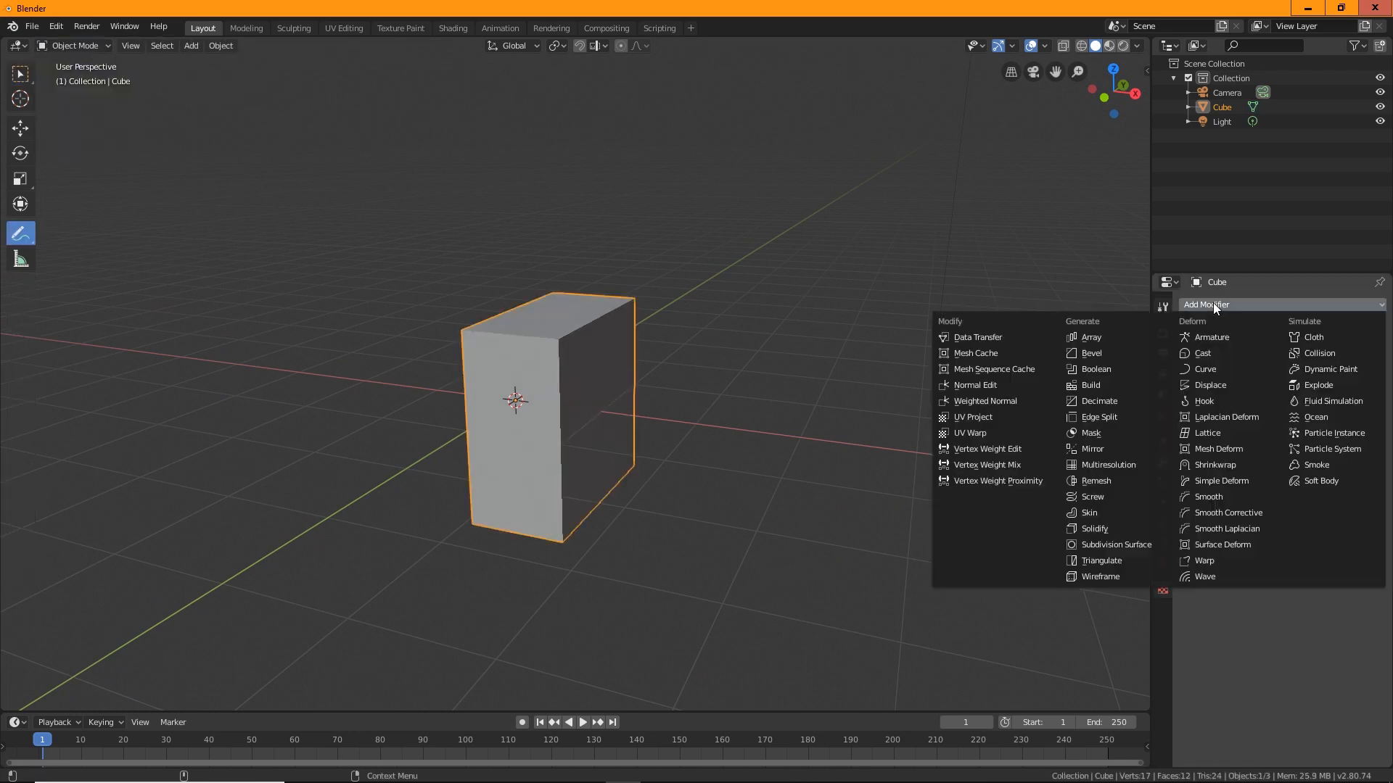
left_click(1095, 449)
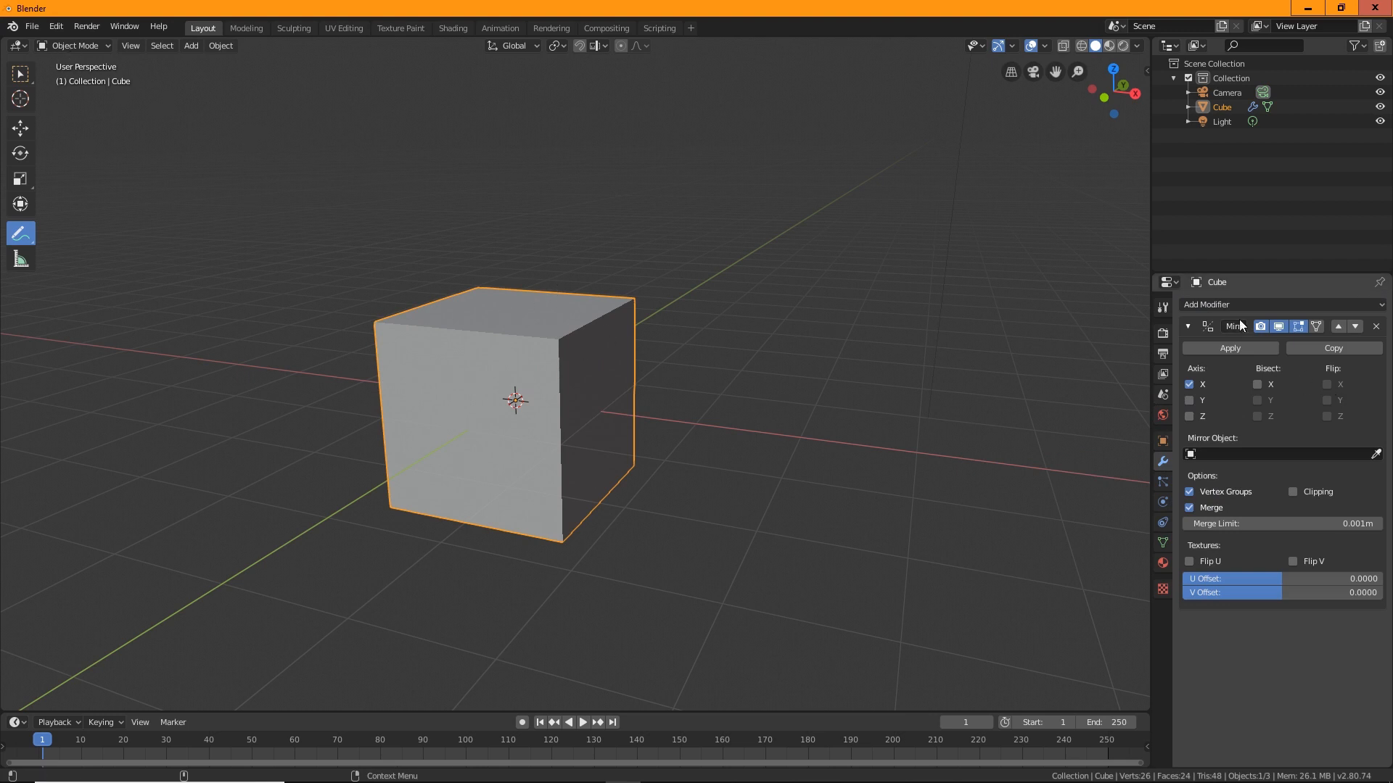
Try a Subdivision Surface modifier on the mirrored cube and enter Edit Mode.
left_click(1215, 304)
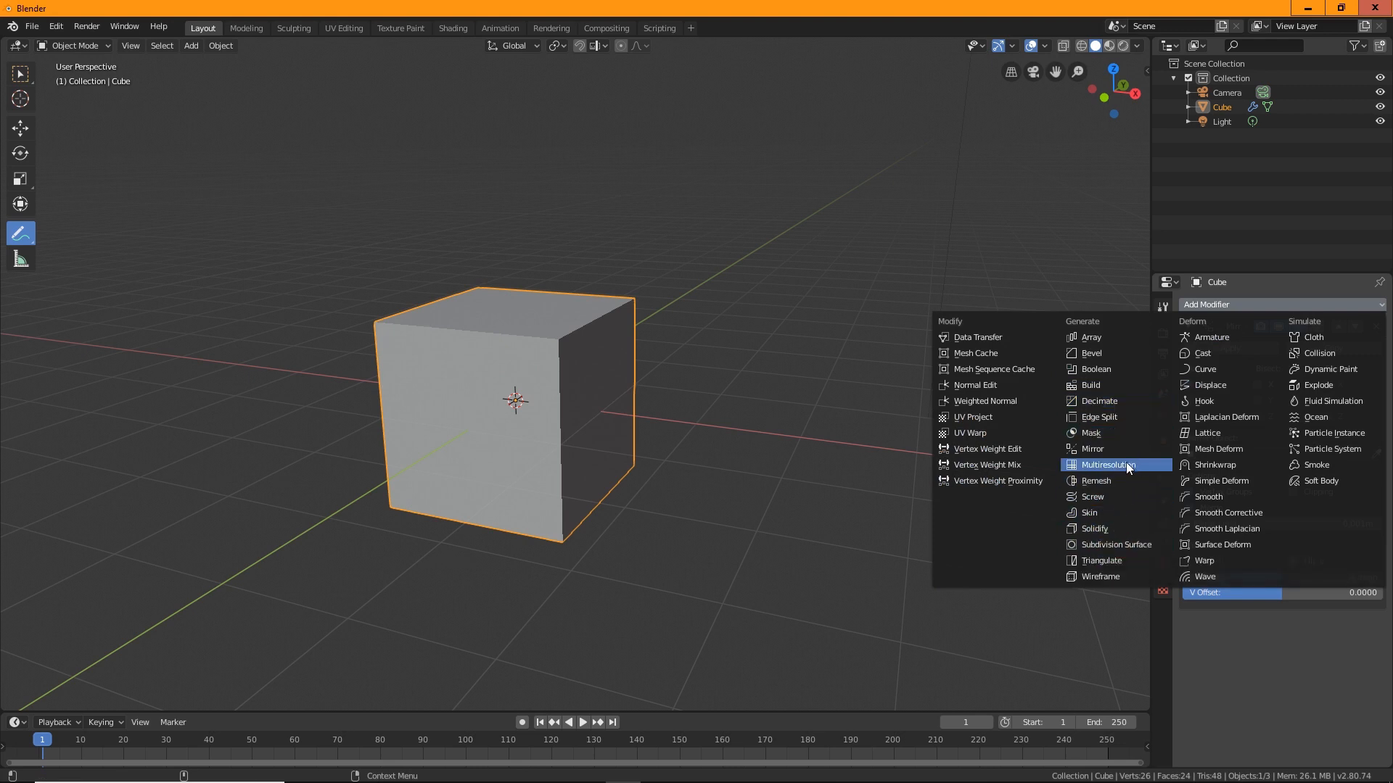
left_click(1103, 545)
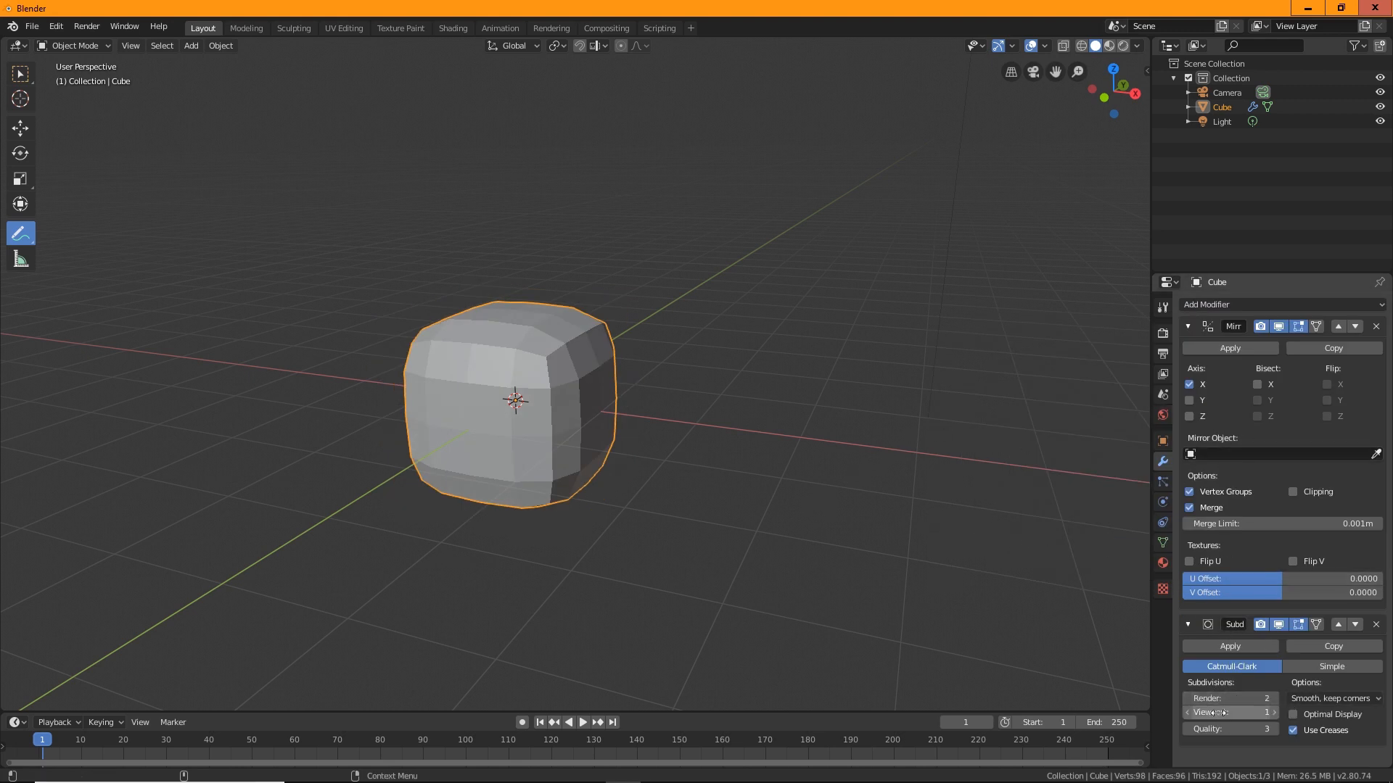
left_click(73, 46)
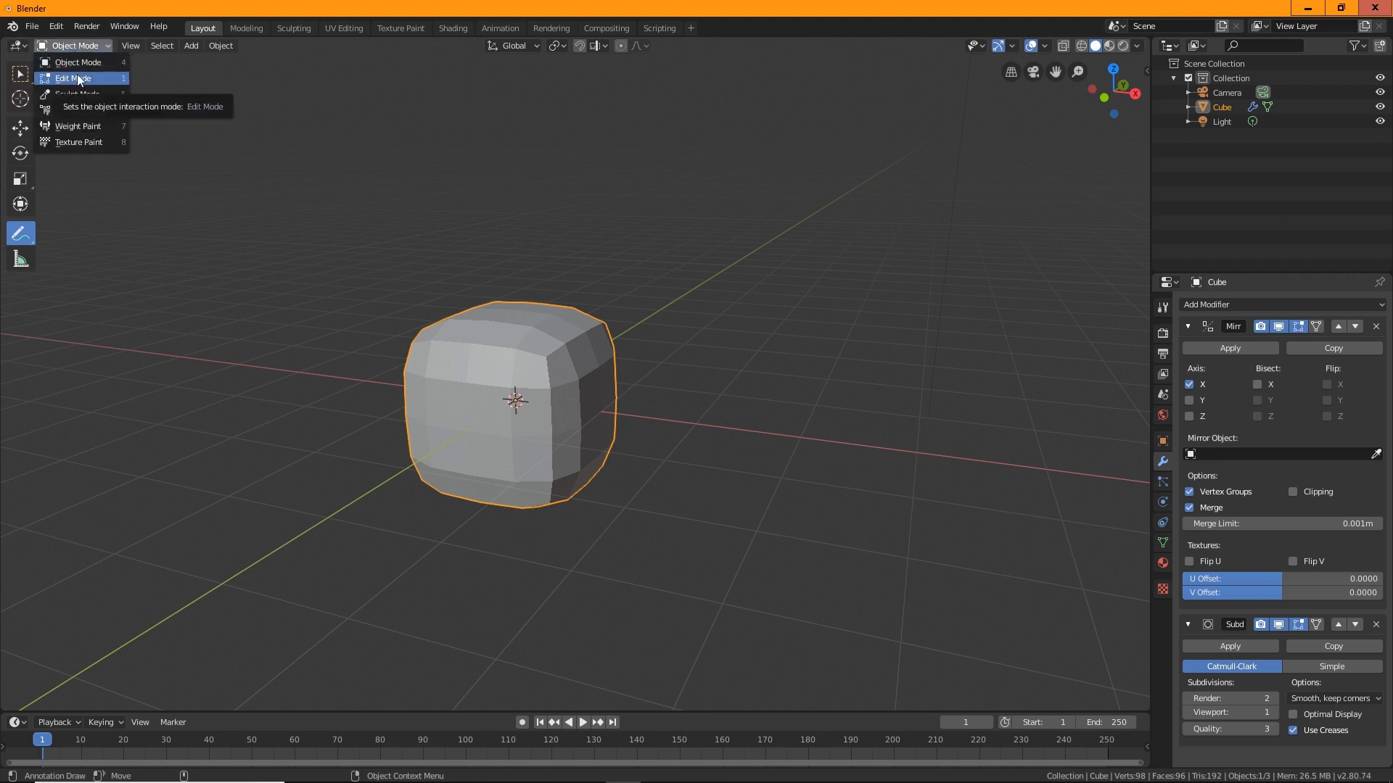
left_click(85, 79)
left_click_drag(879, 489, 811, 491, "alt")
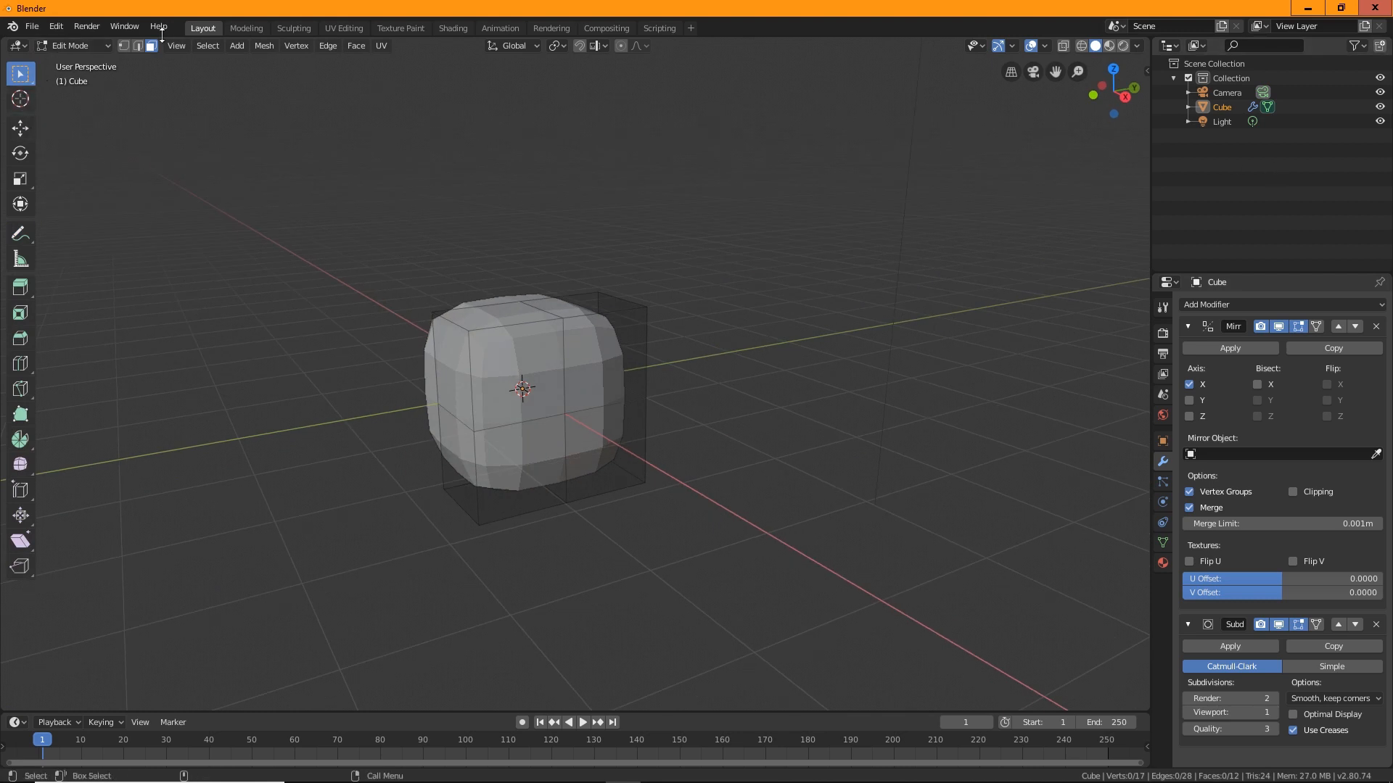
Try moving one lower side face of the cube, and undo back to the mirror-only cube in Object Mode.
left_click(475, 479)
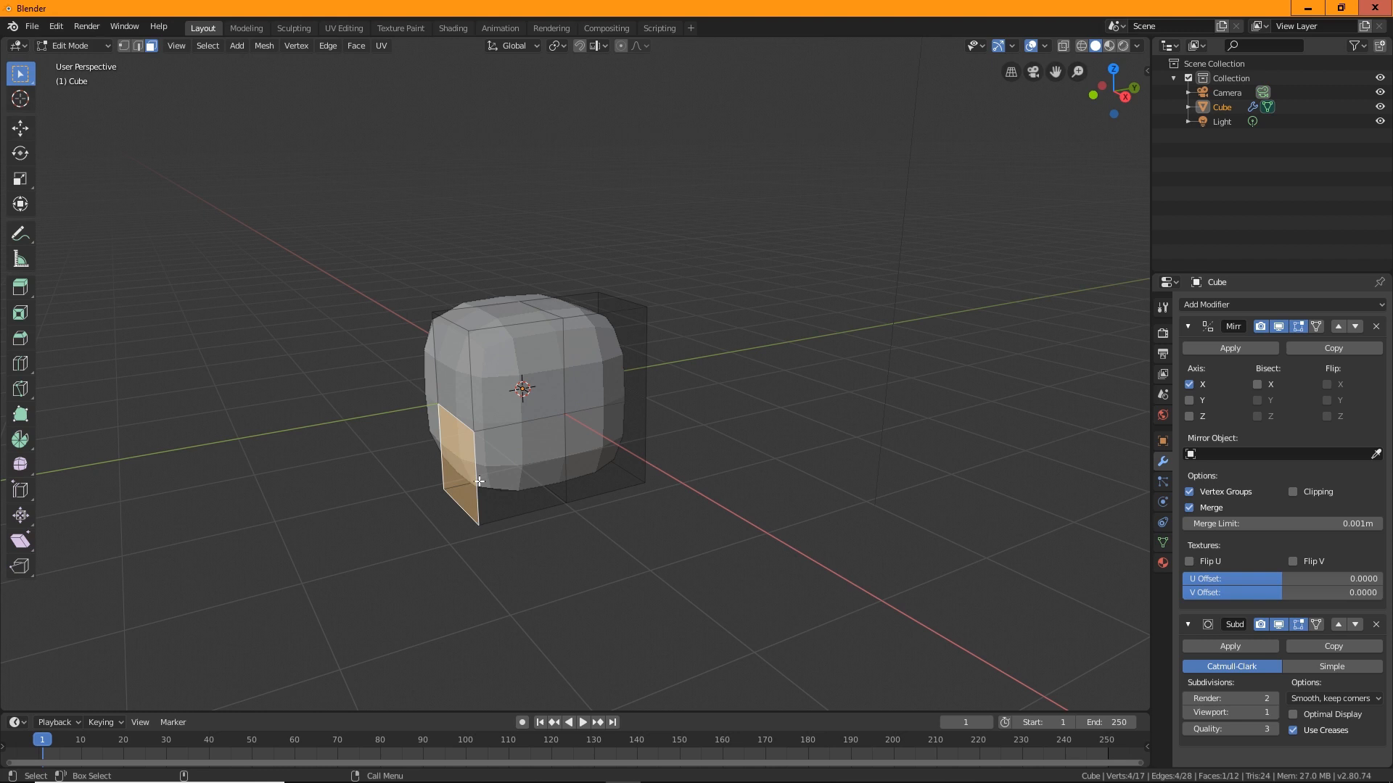
key("w")
left_click_drag(510, 454, 450, 473)
key("ctrl+z")
middle_click_drag(502, 596, 559, 591)
scroll(756, 427, "up", 2)
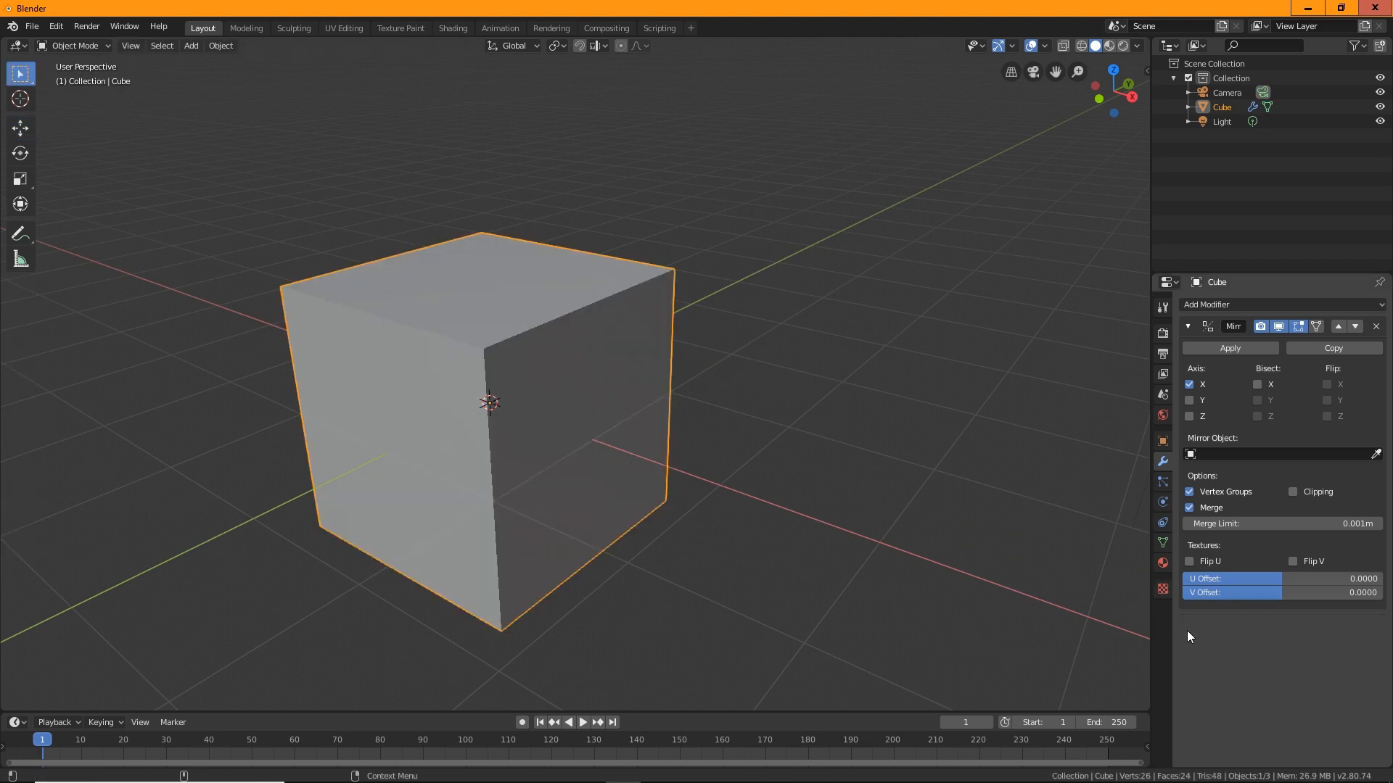
Add a Multiresolution modifier to the mirrored cube and review its settings.
left_click(1222, 303)
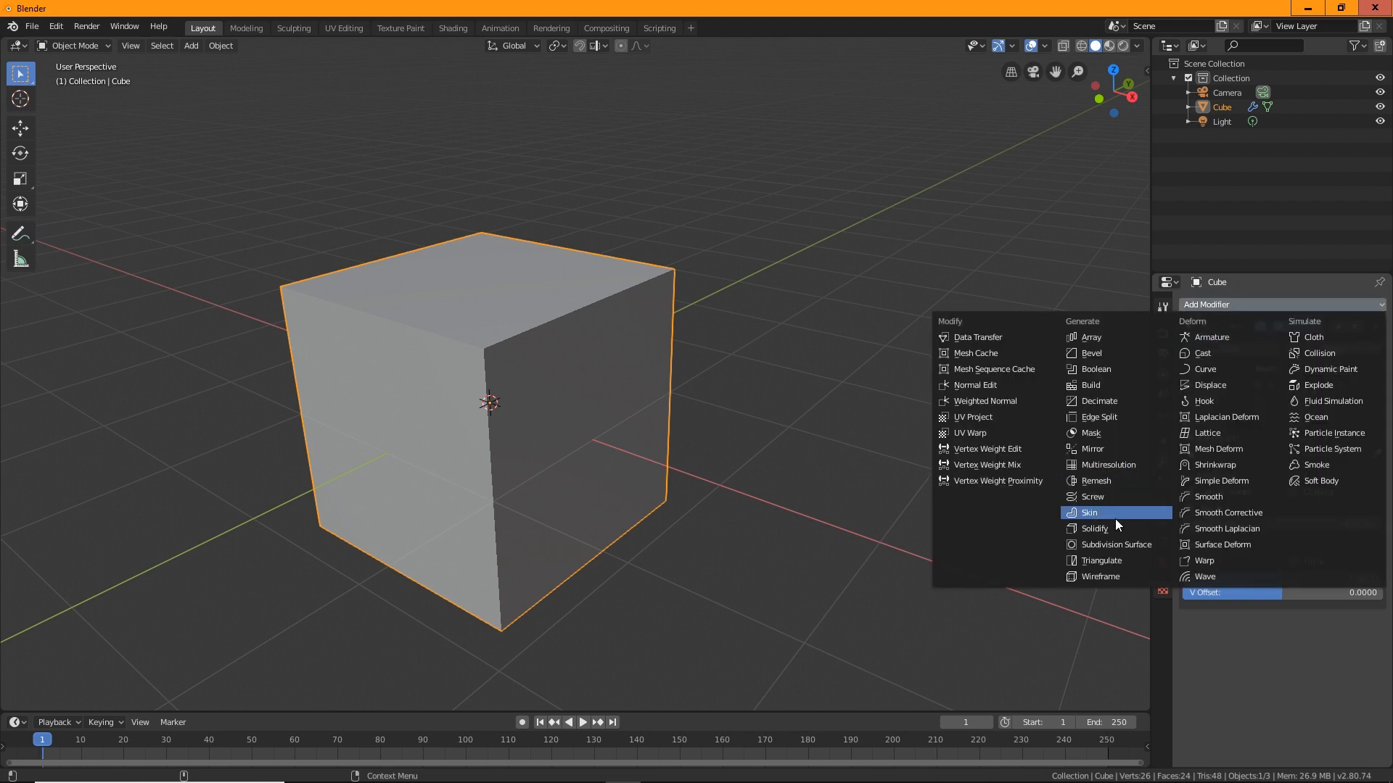
left_click(1111, 467)
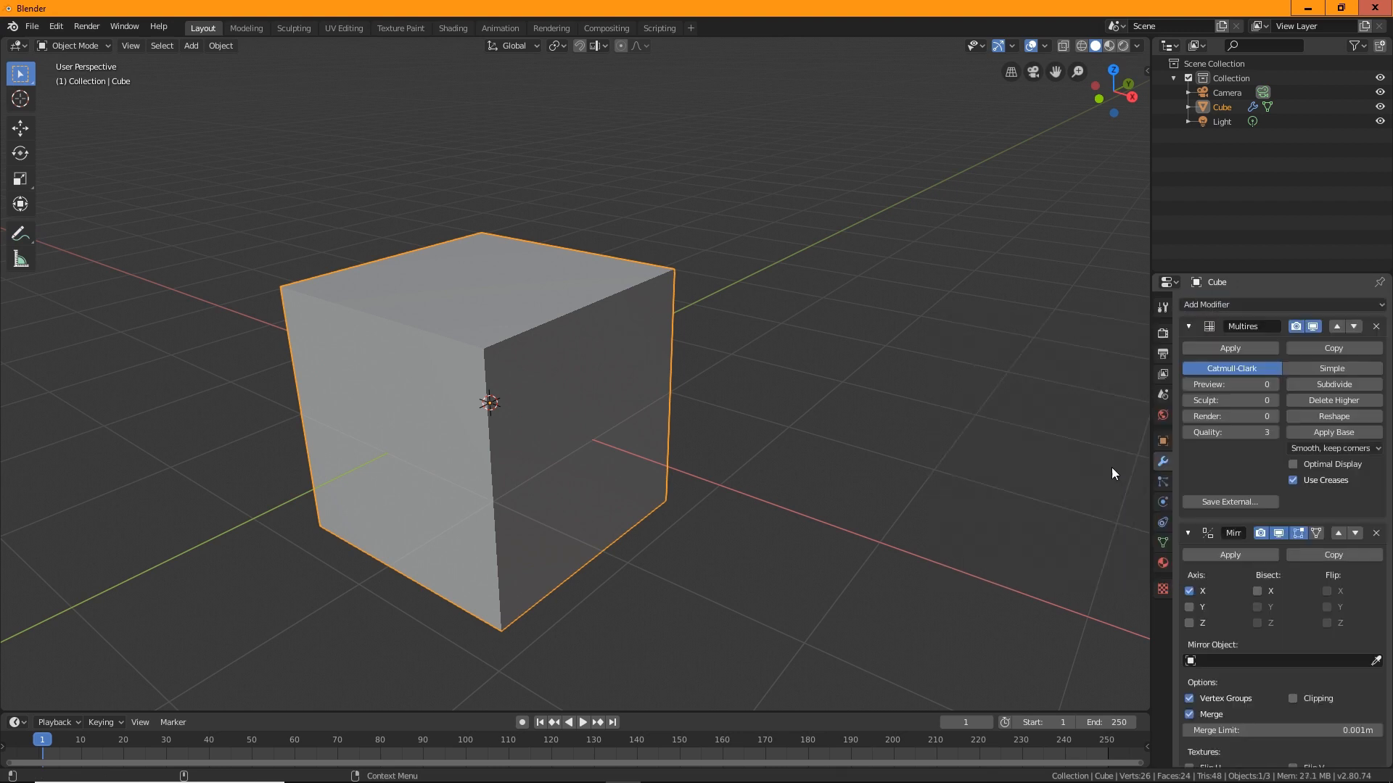
scroll(869, 513, "down", 2)
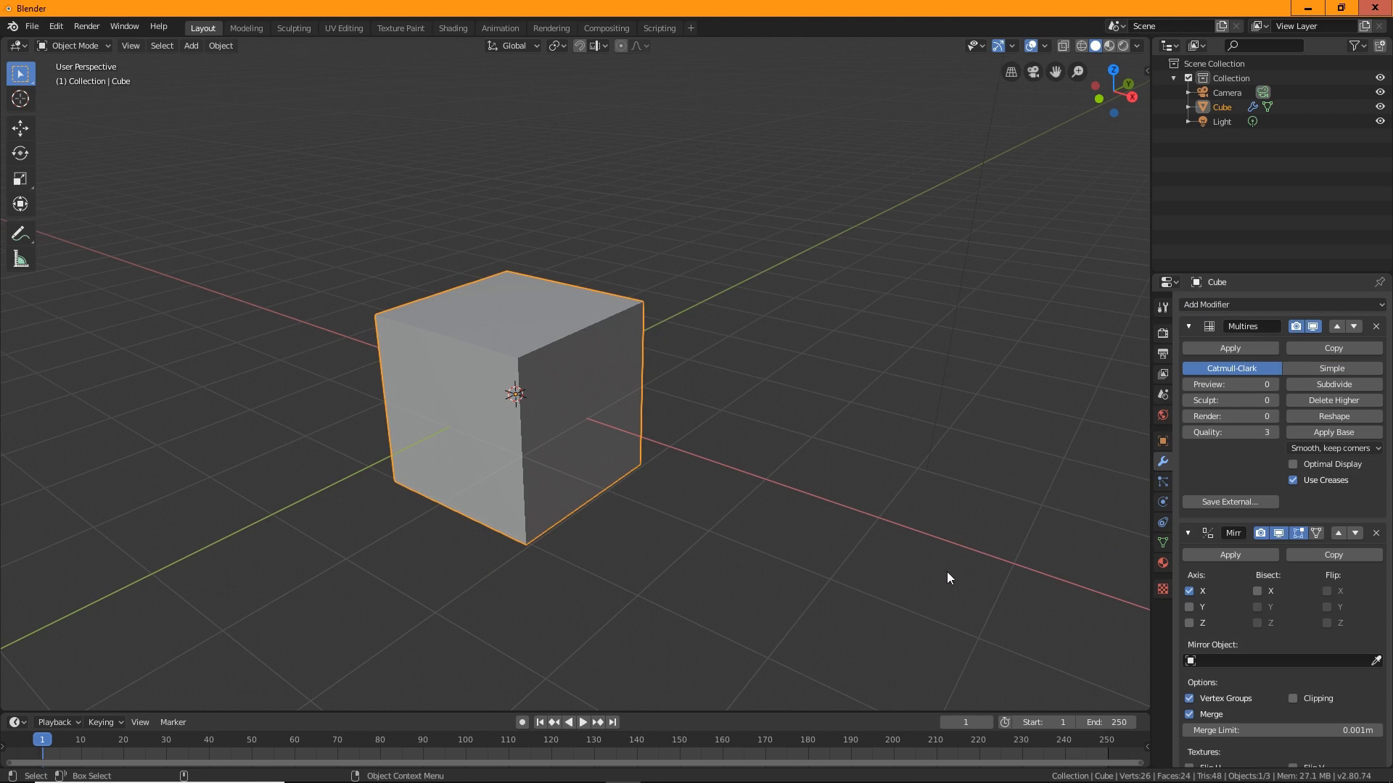
scroll(1276, 602, "down", 2)
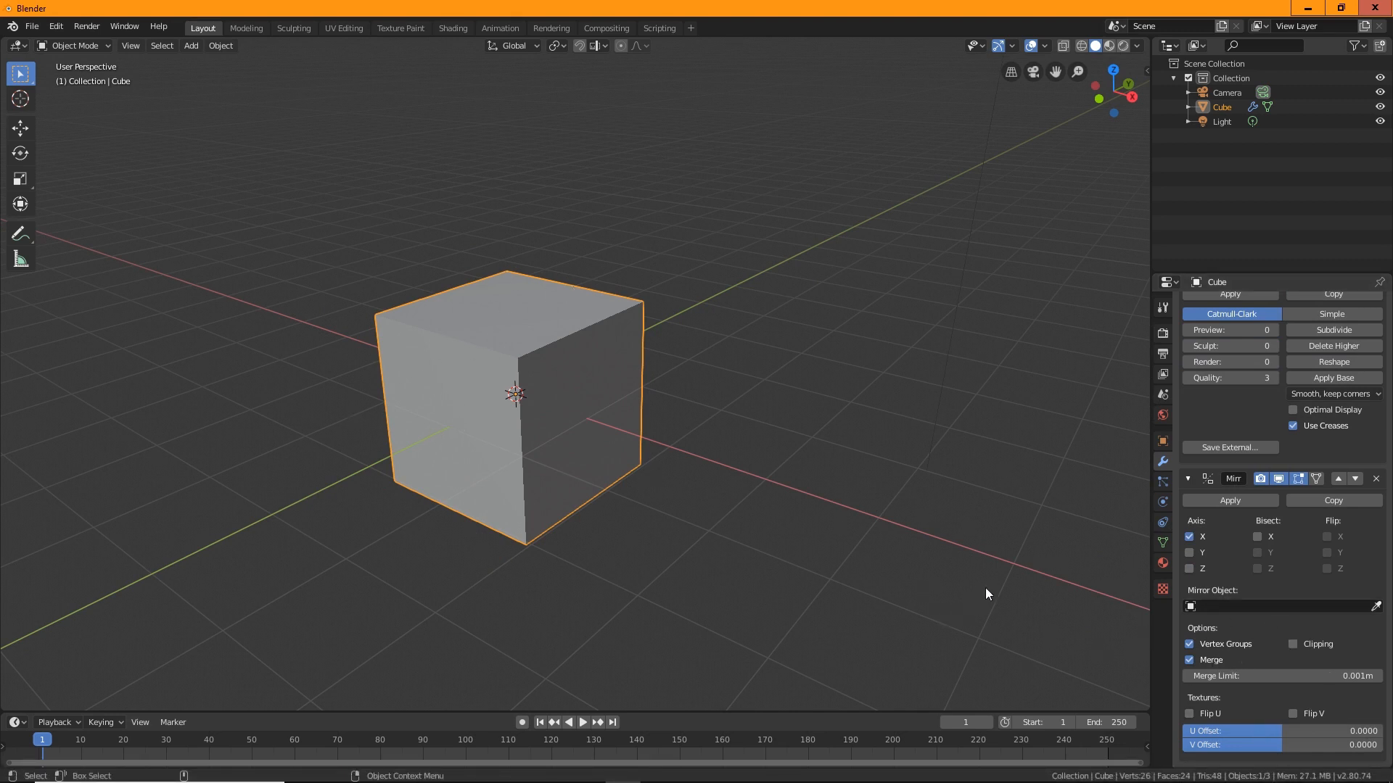
scroll(1235, 424, "up", 3)
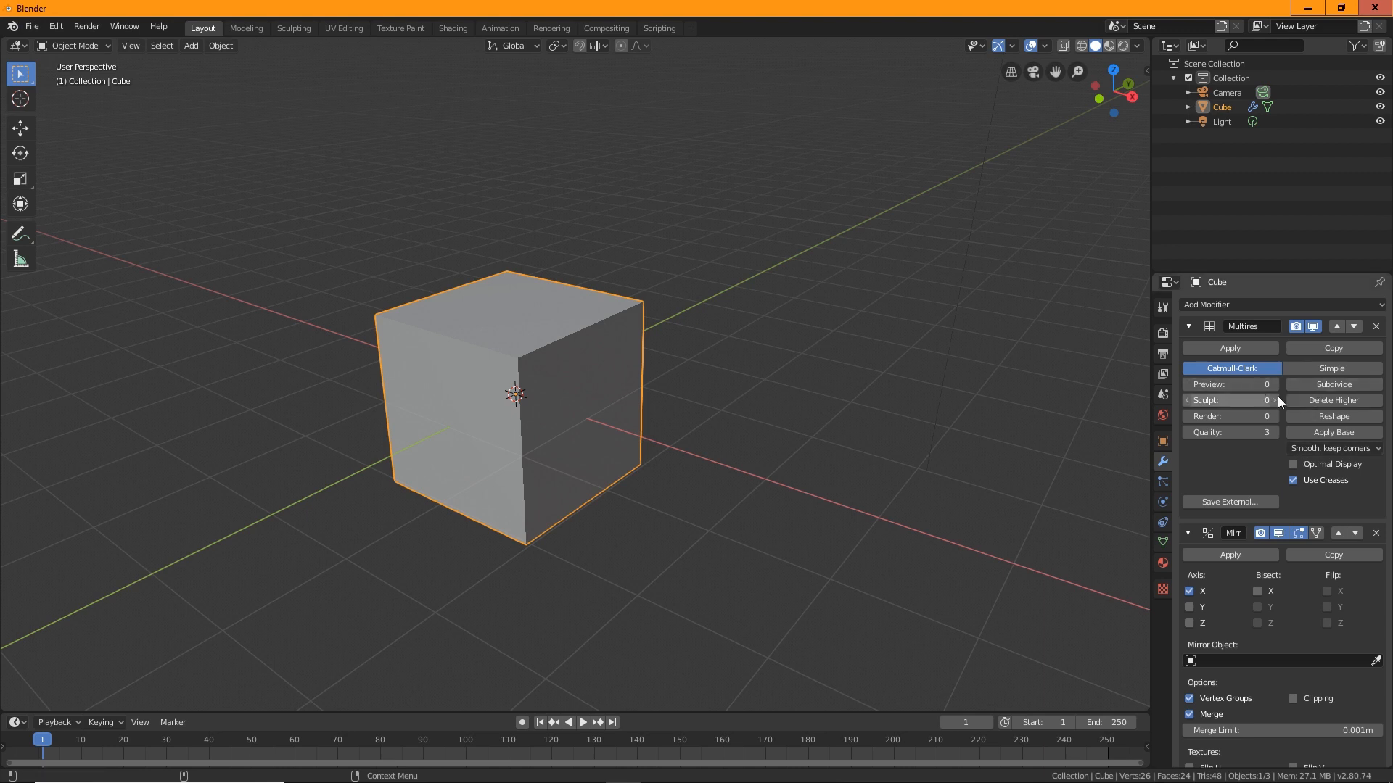
Subdivide the mirrored cube once with the Multiresolution modifier and inspect its base mesh in Edit Mode.
left_click(1361, 385)
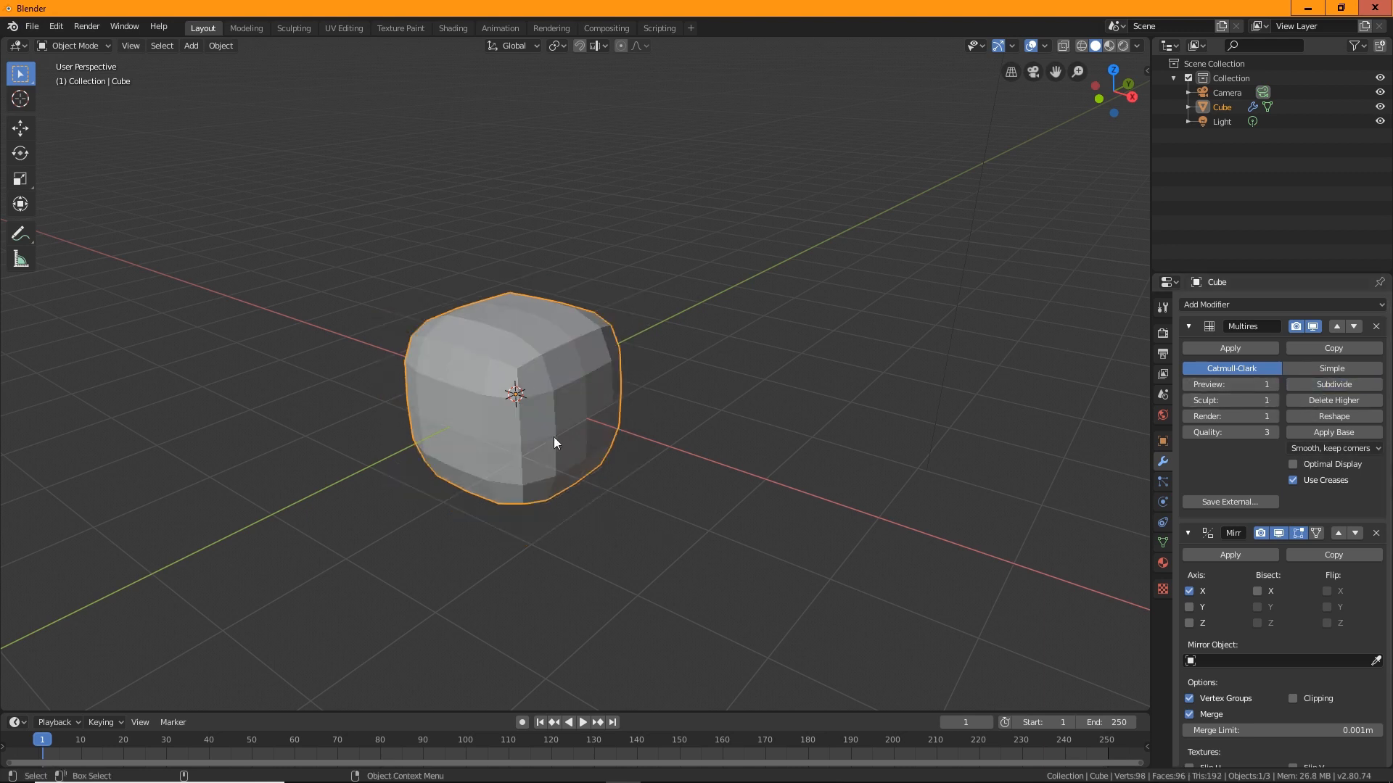
left_click(85, 48)
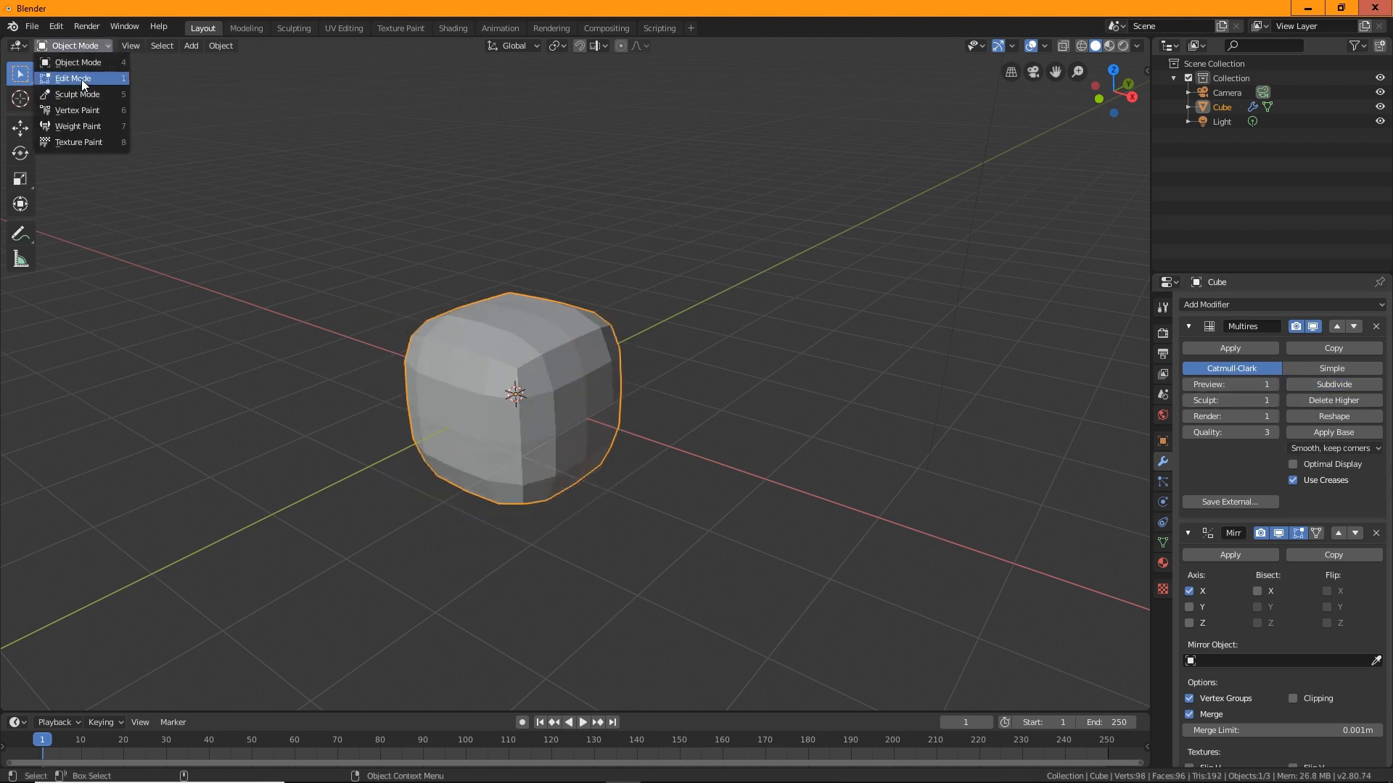
left_click(82, 80)
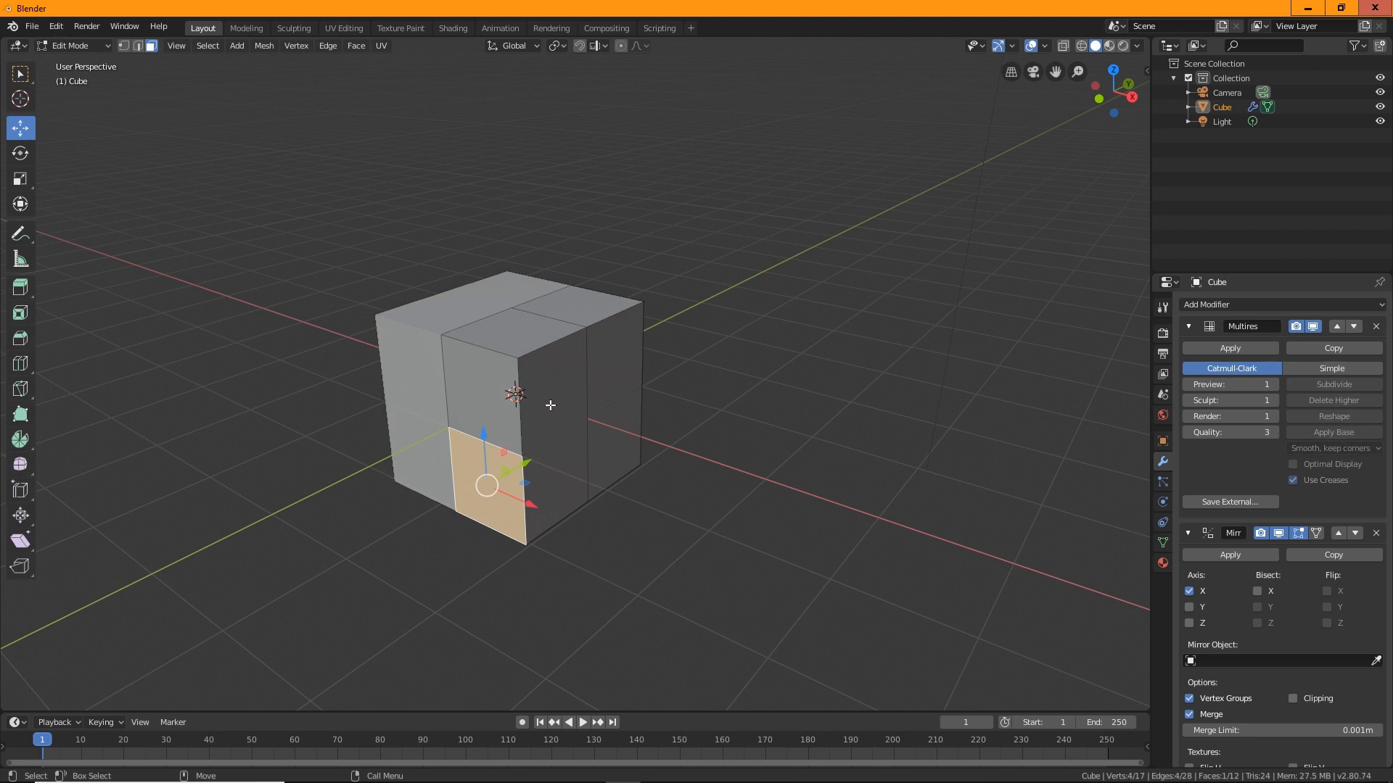
middle_click_drag(740, 560, 761, 477)
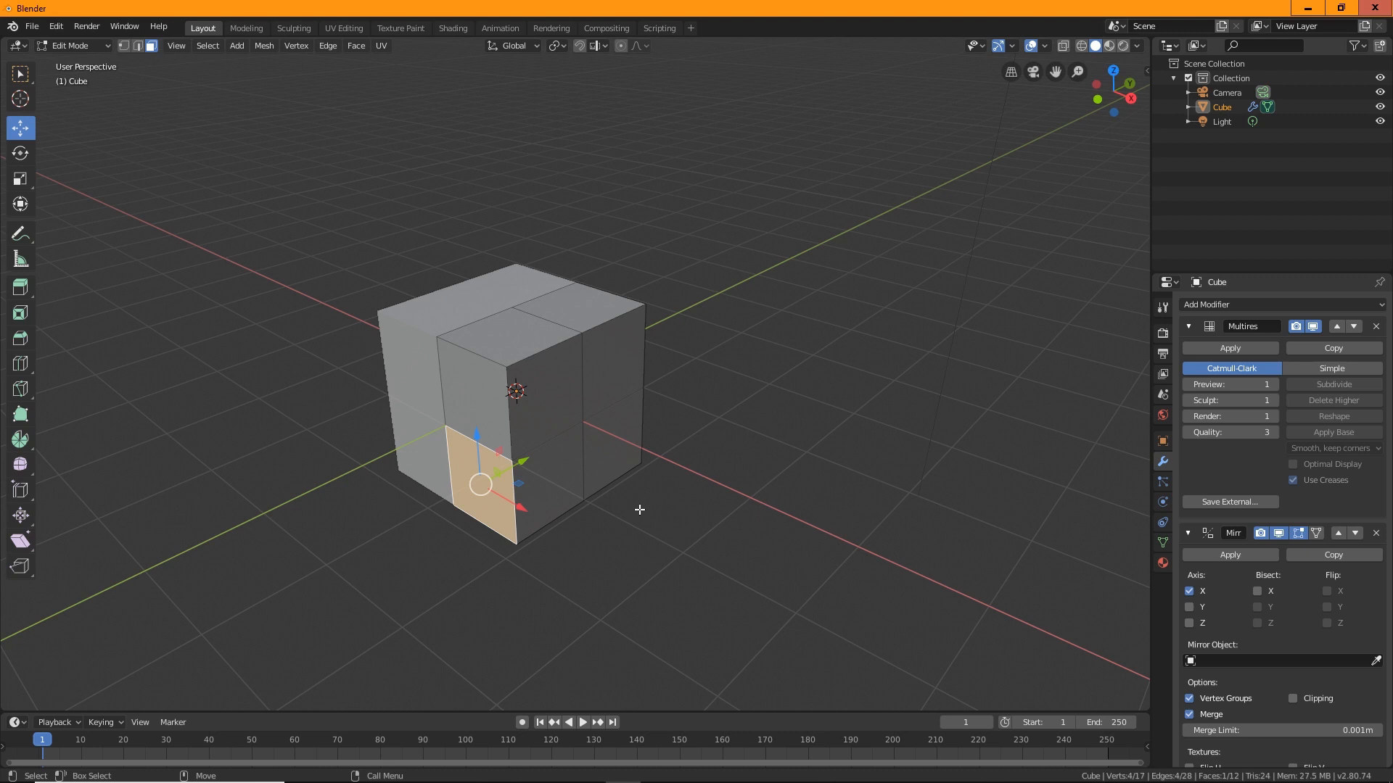
mouse_move(613, 559)
middle_mouse_down()
mouse_move(597, 600)
mouse_move(590, 575)
mouse_move(628, 581)
mouse_move(449, 577)
mouse_move(600, 581)
middle_mouse_up()
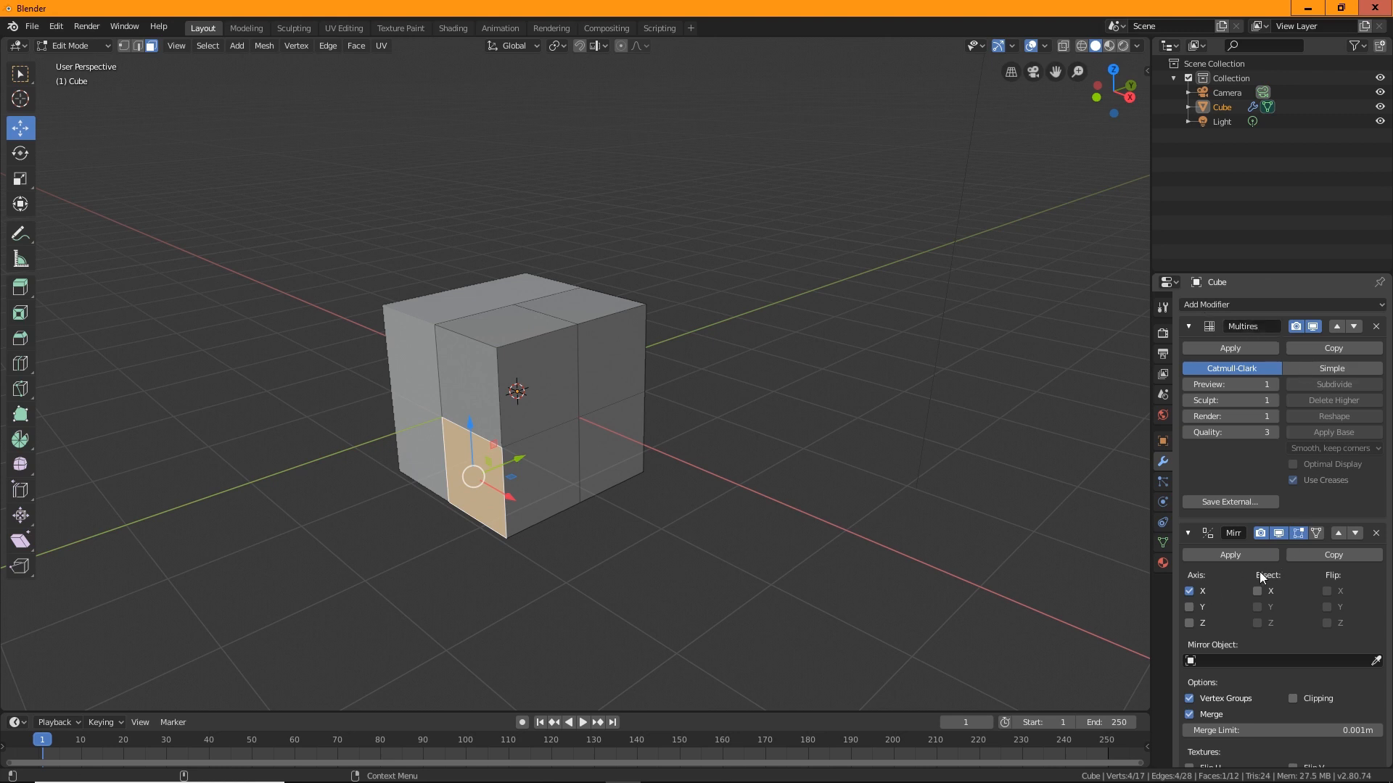
scroll(790, 470, "up", 2)
middle_click_drag(789, 472, 345, 193)
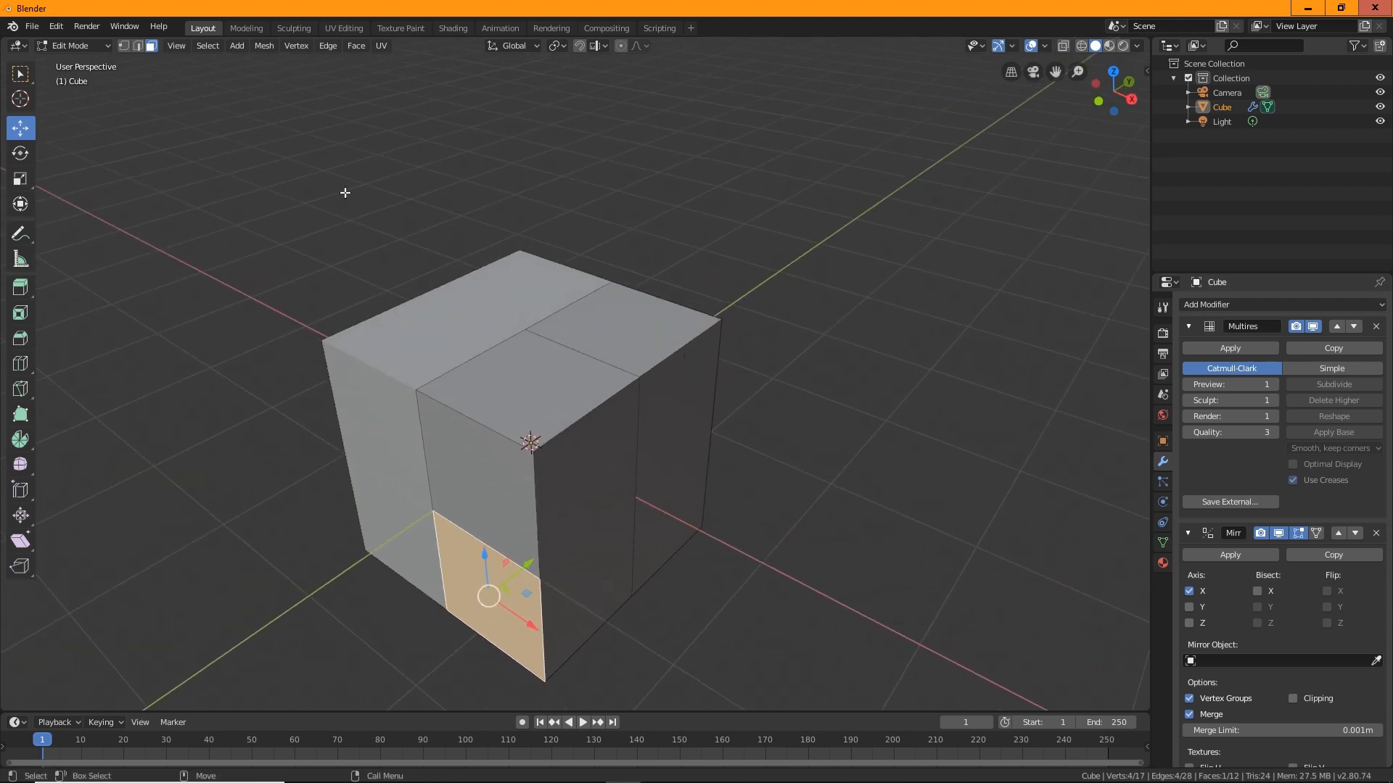
Return the subdivided cube to Object Mode and view it from farther out.
left_click(72, 46)
left_click(78, 60)
scroll(845, 428, "down", 5)
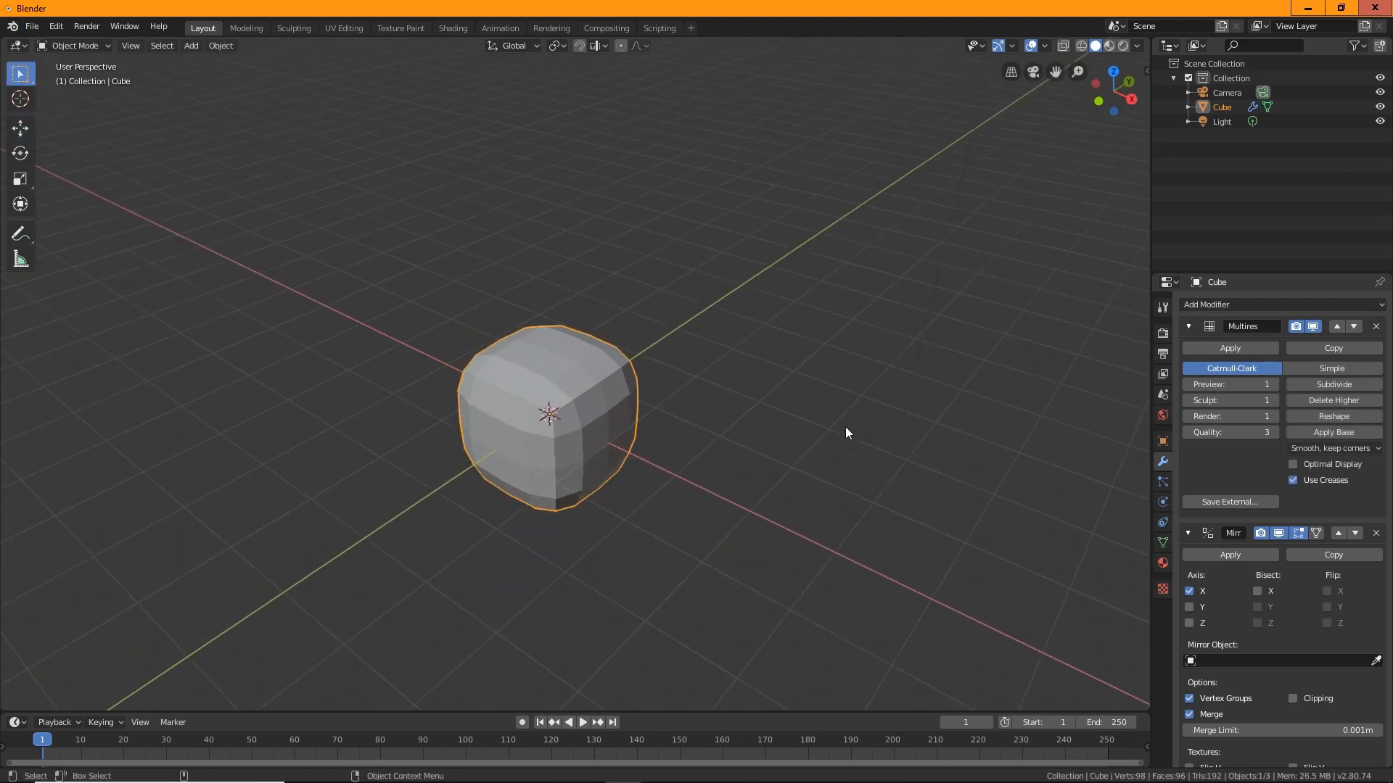
middle_click_drag(846, 428, 480, 299)
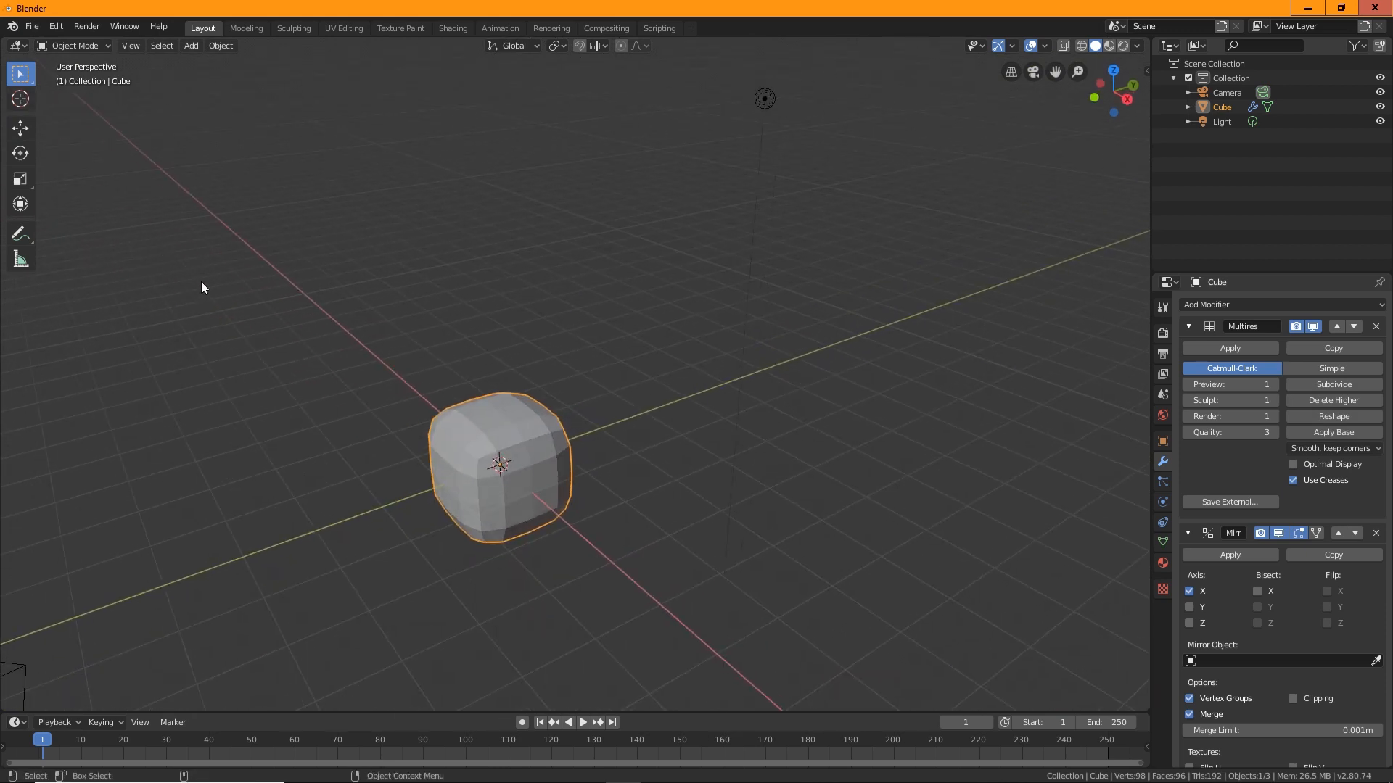
Search the add-on preferences for "imag", make sure Import Images as Planes is enabled, and close the preferences.
left_click(55, 26)
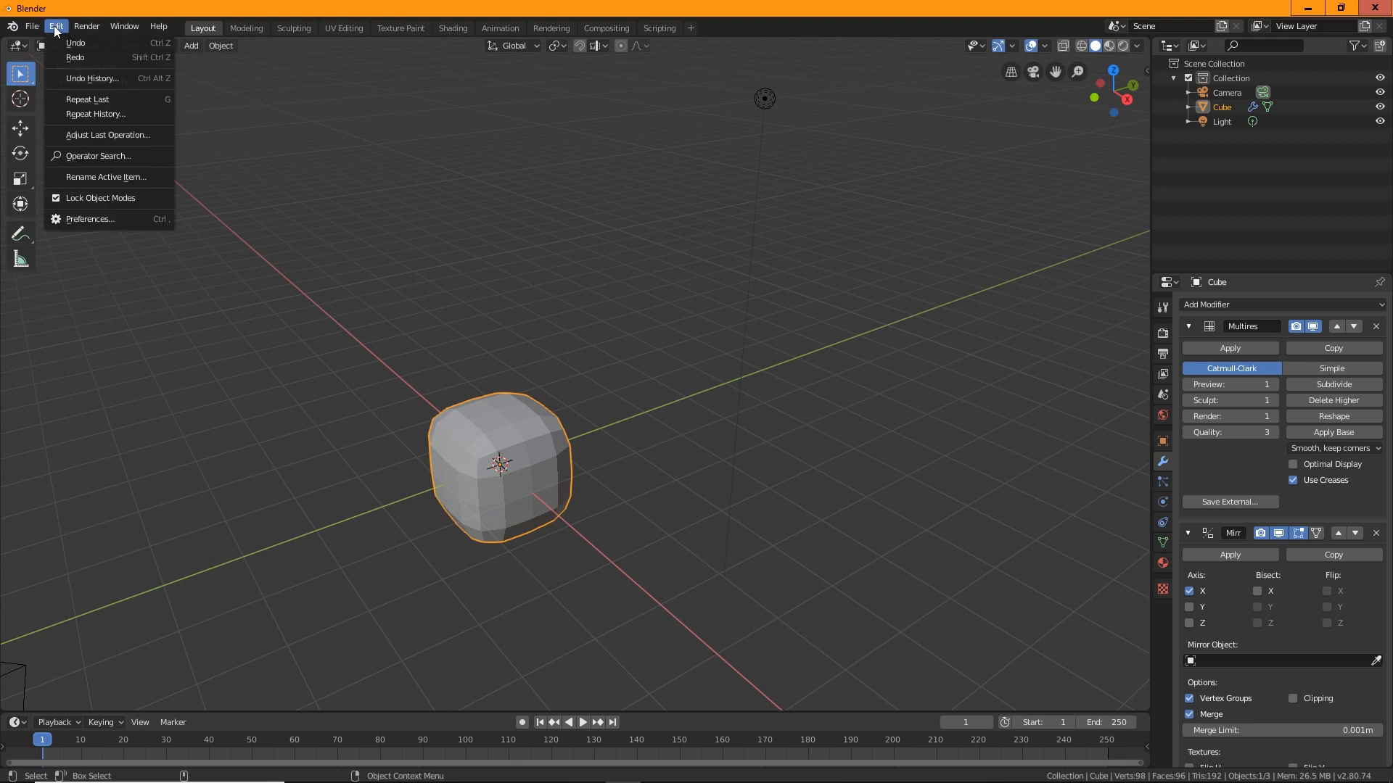
left_click(81, 219)
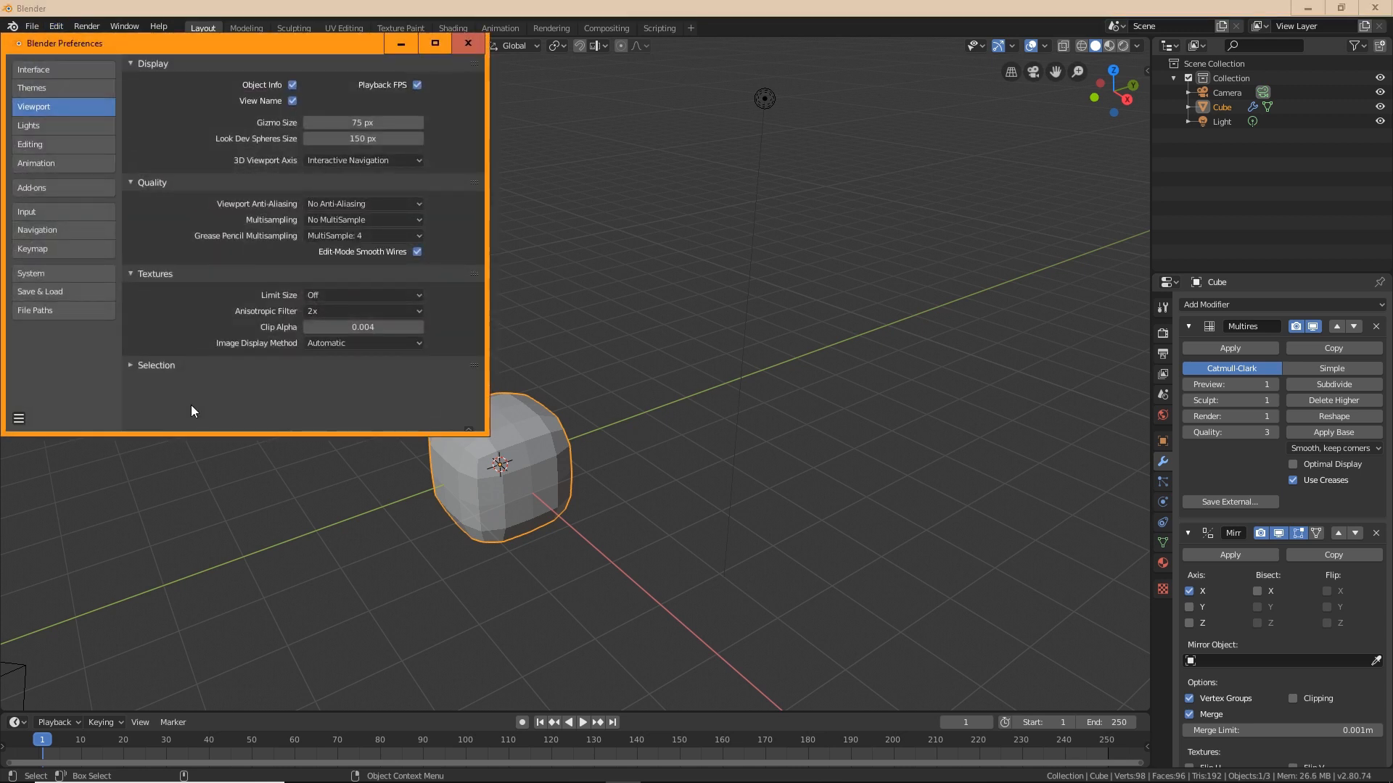
left_click(68, 187)
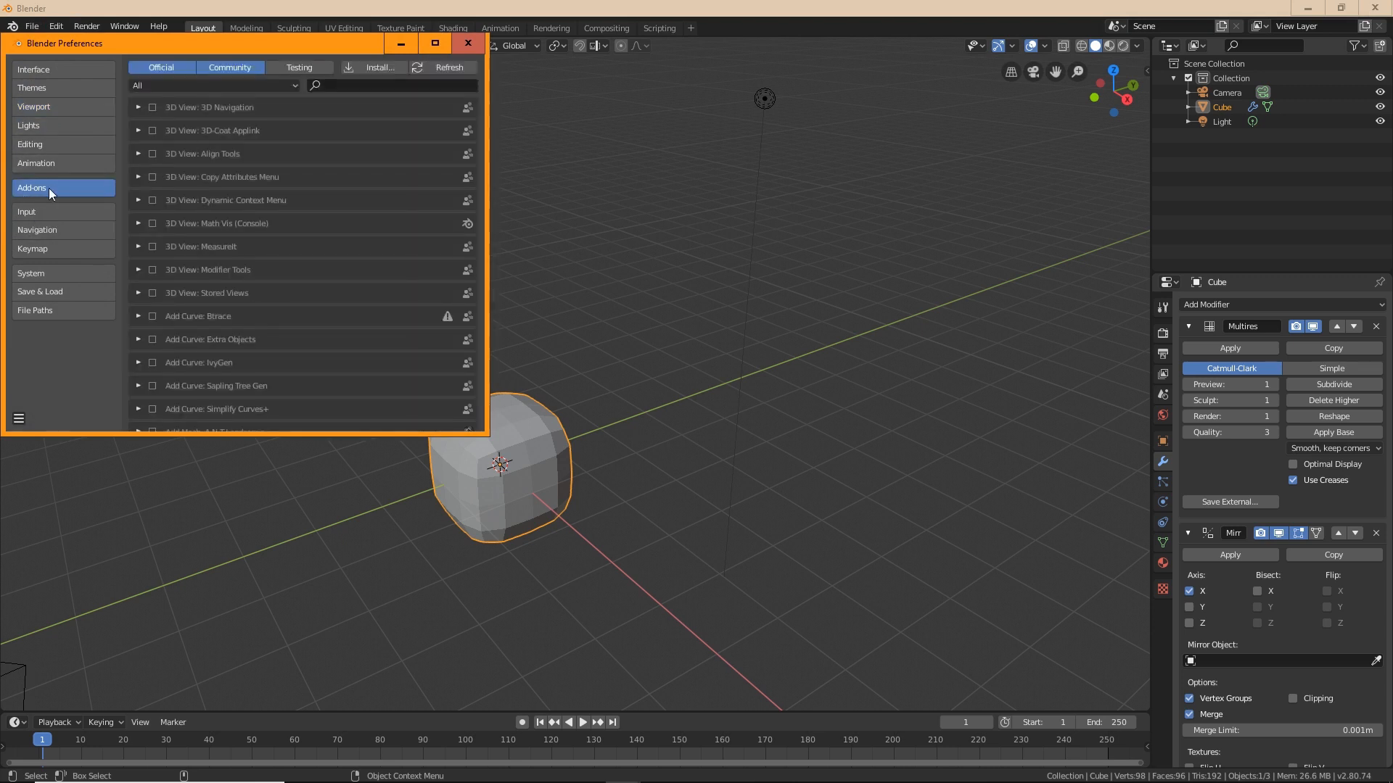
scroll(251, 289, "down", 15)
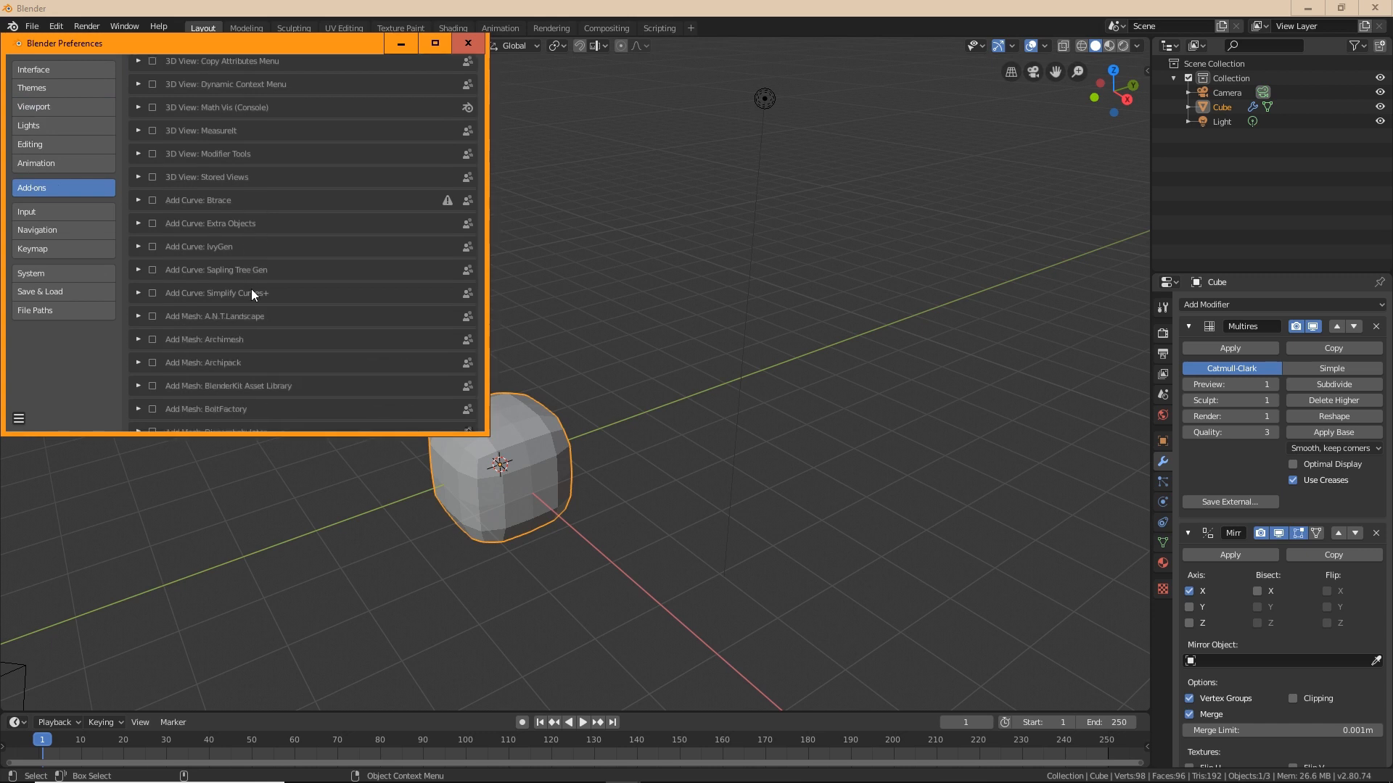
scroll(253, 293, "up", 15)
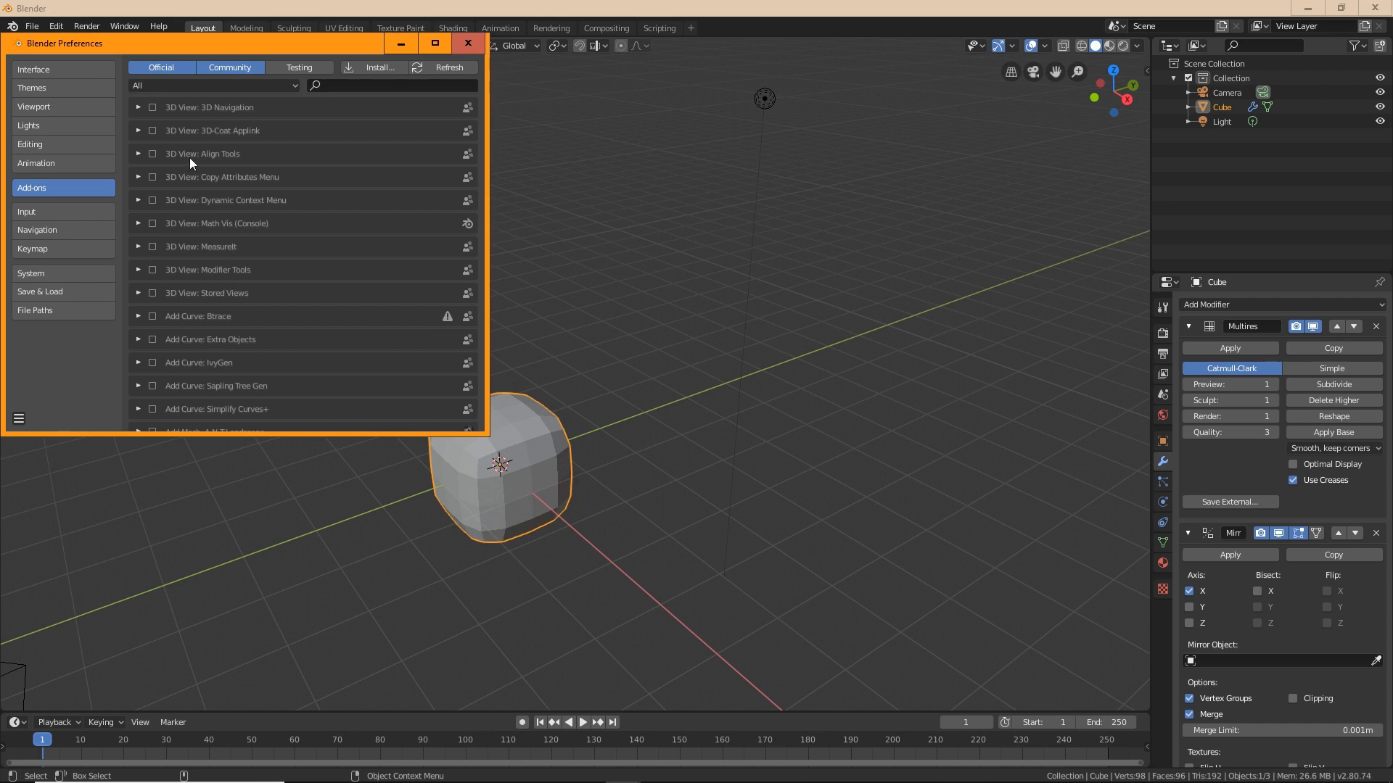
left_click(359, 81)
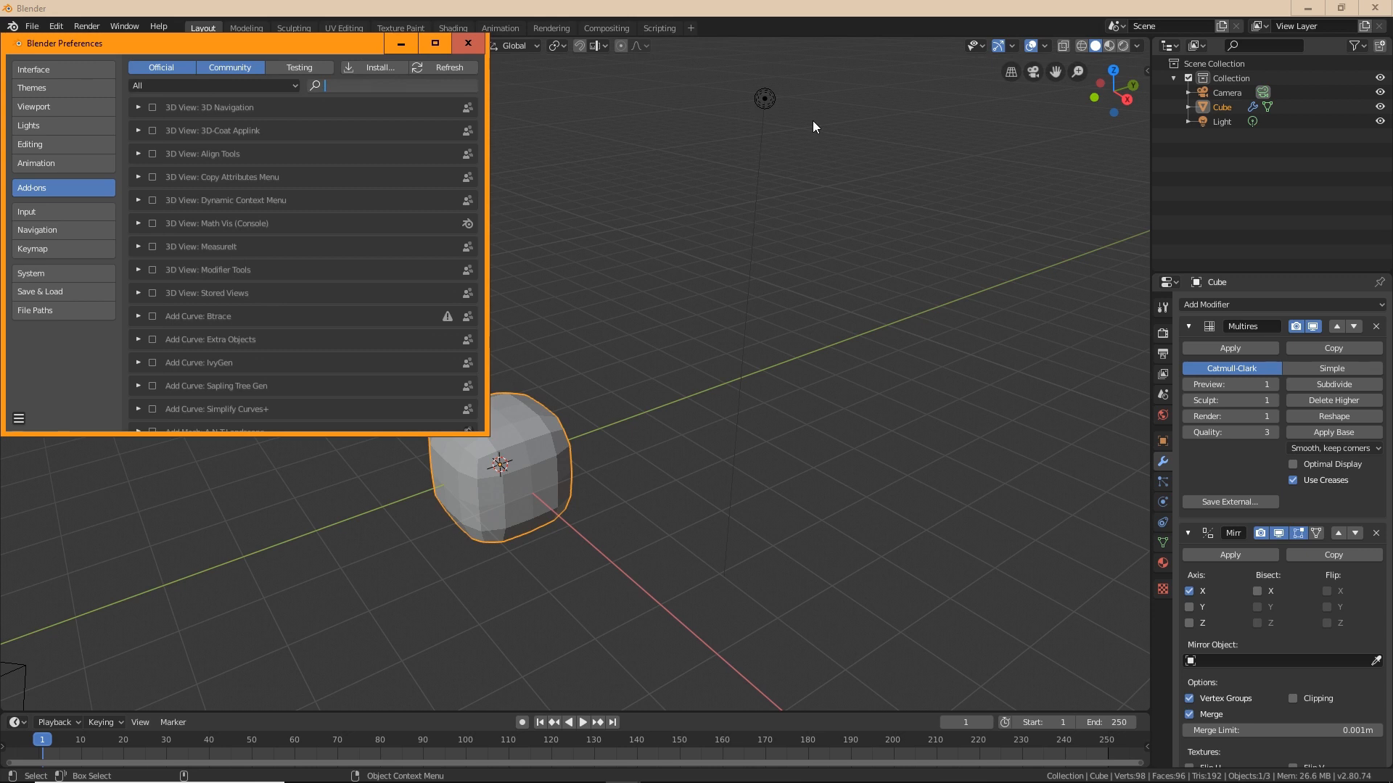
type("imag")
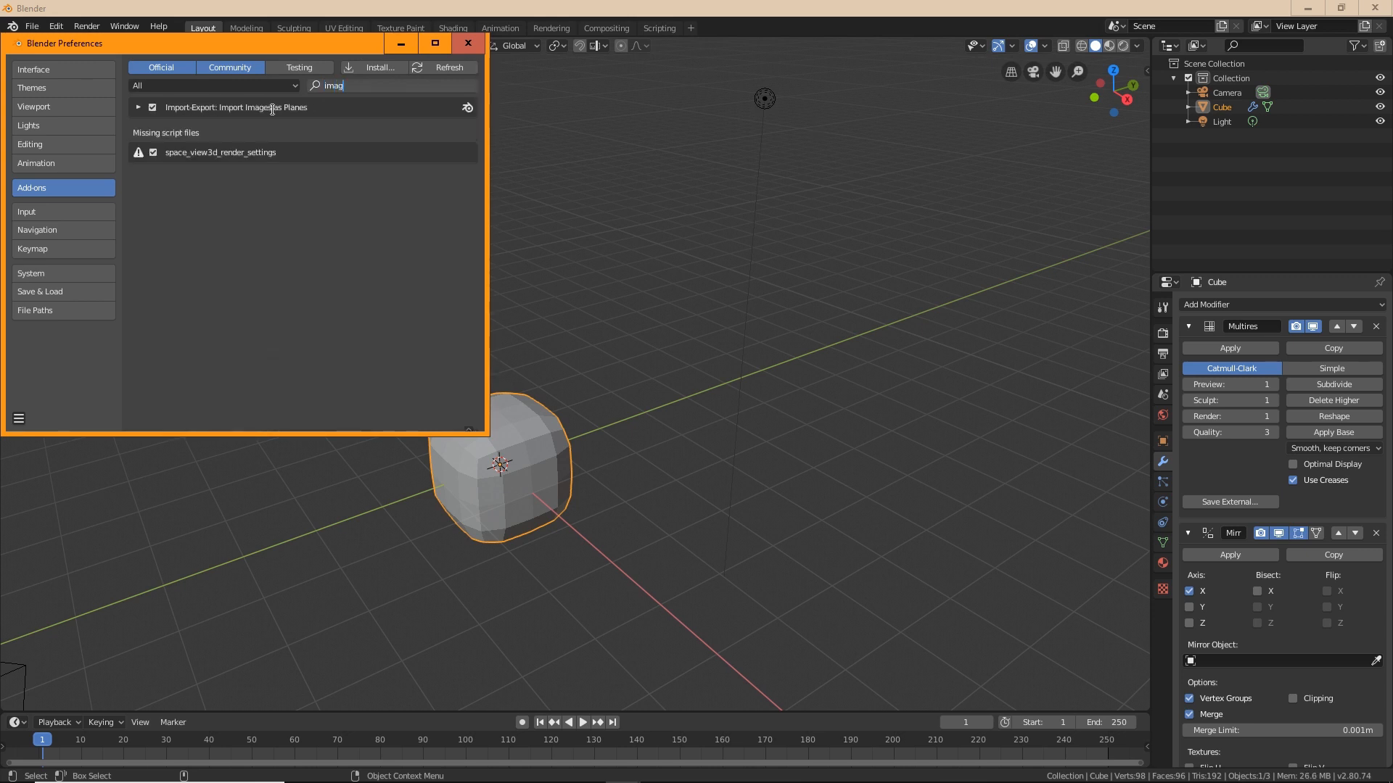
left_click(152, 108)
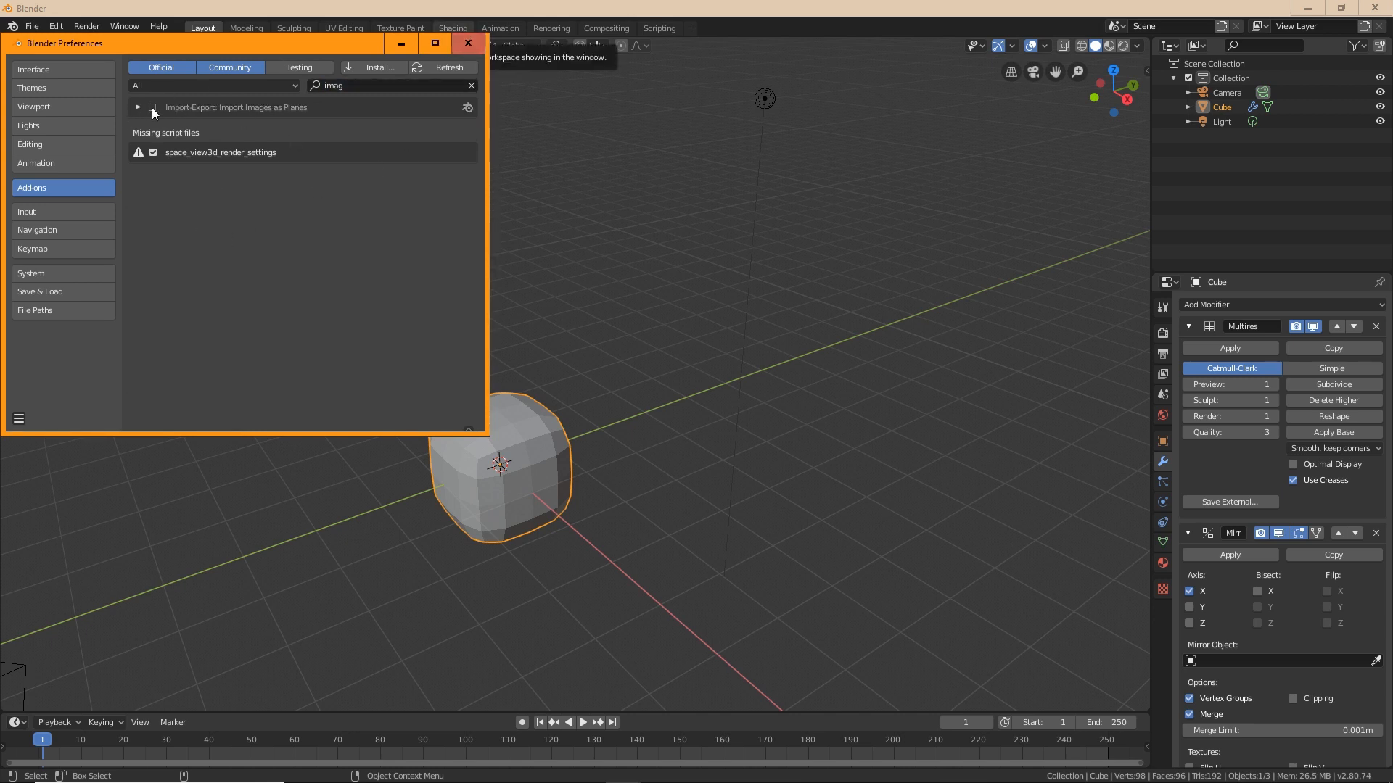
left_click(469, 42)
Import VBat.jpg from D:\3d_models into the scene as an image plane.
left_click(33, 27)
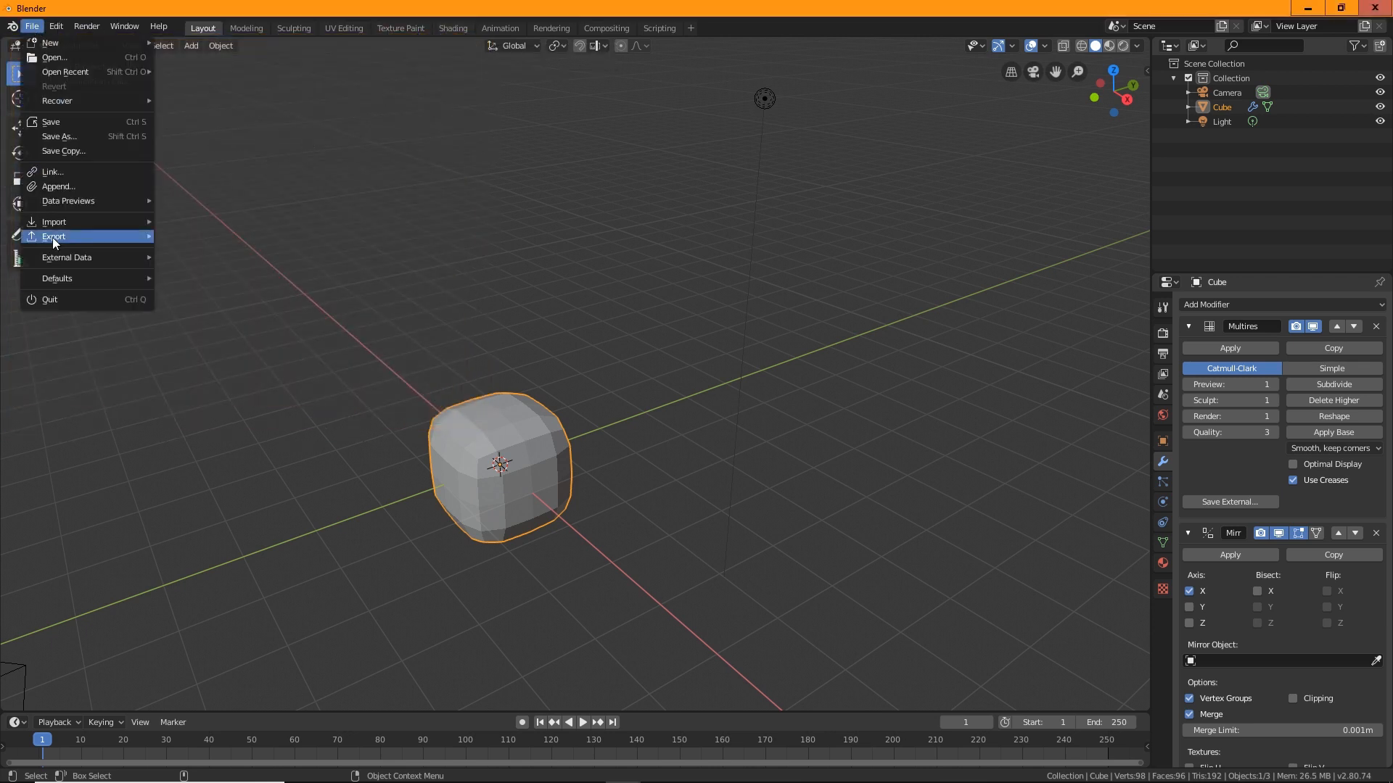
mouse_move(54, 222)
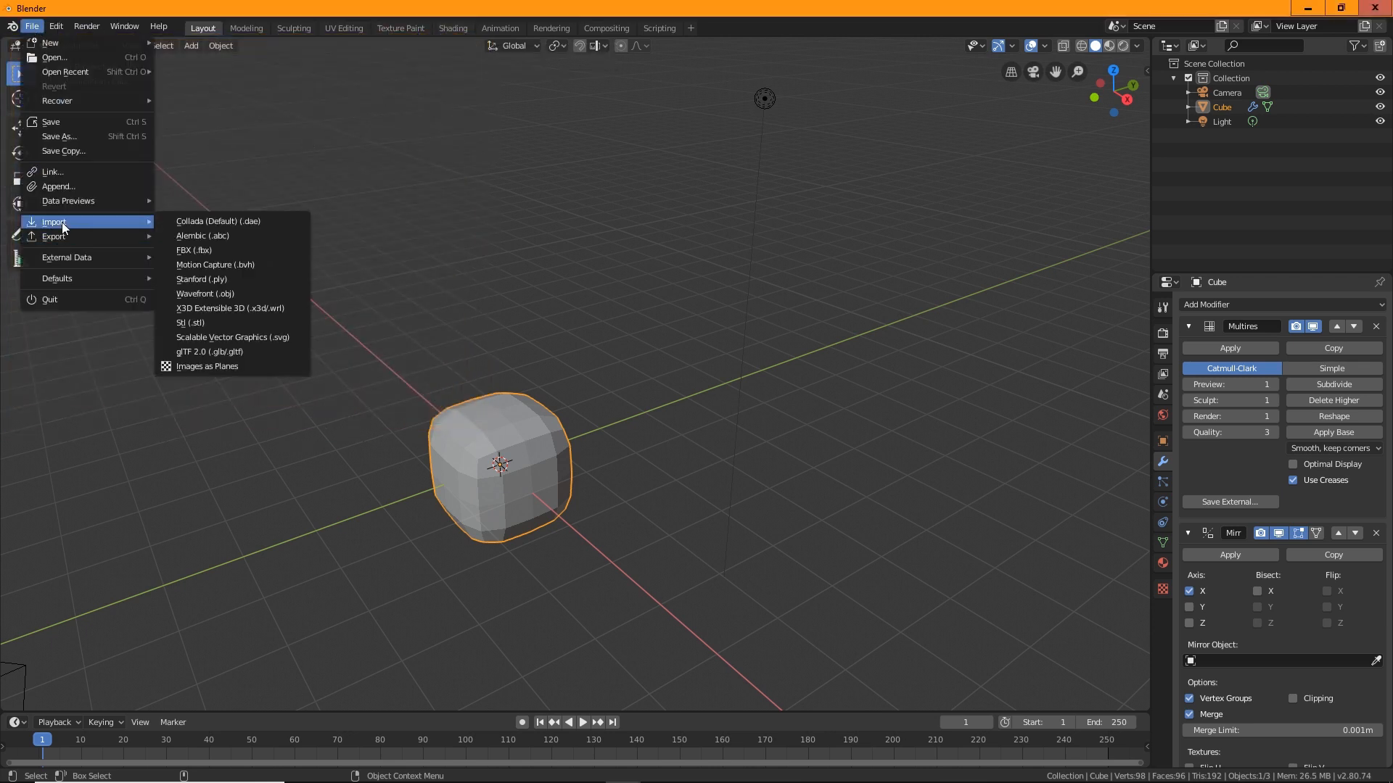
left_click(212, 367)
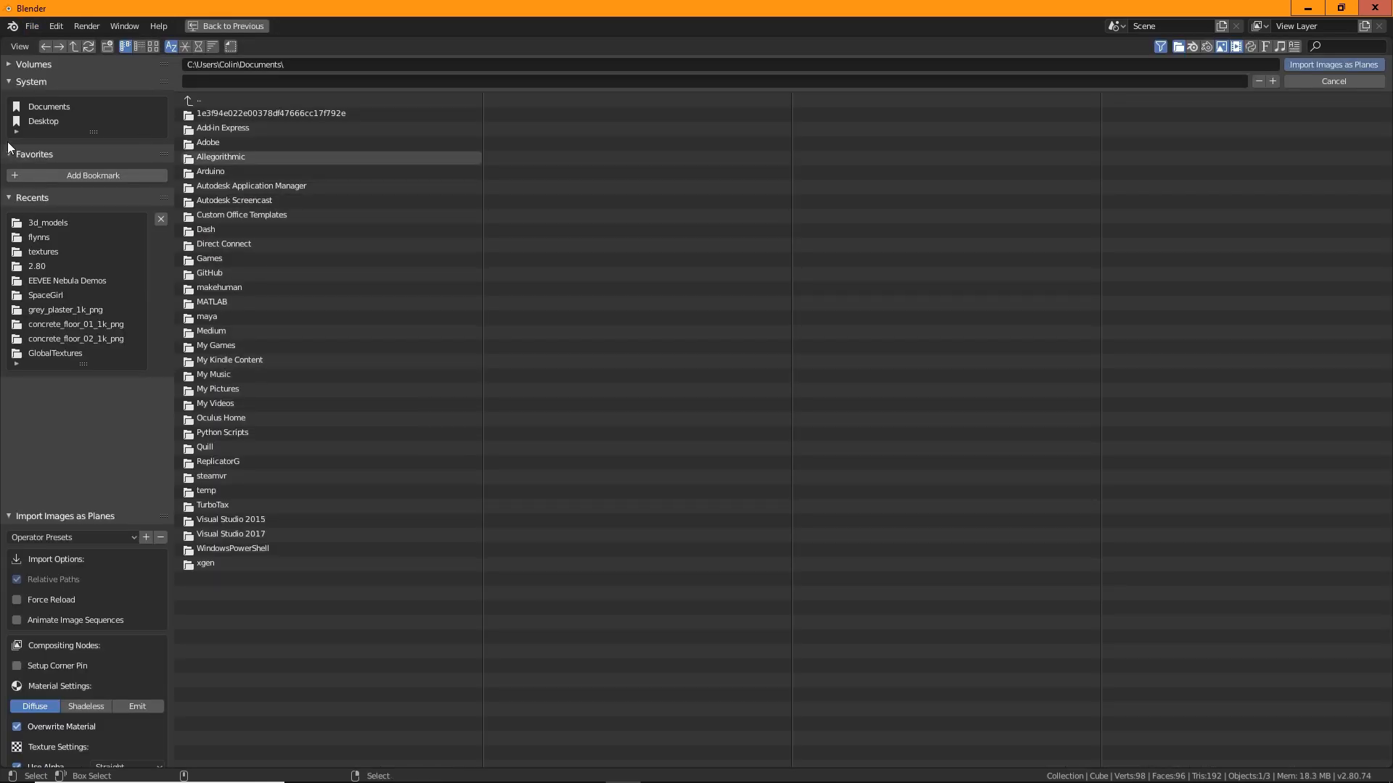
left_click(32, 63)
left_click(58, 103)
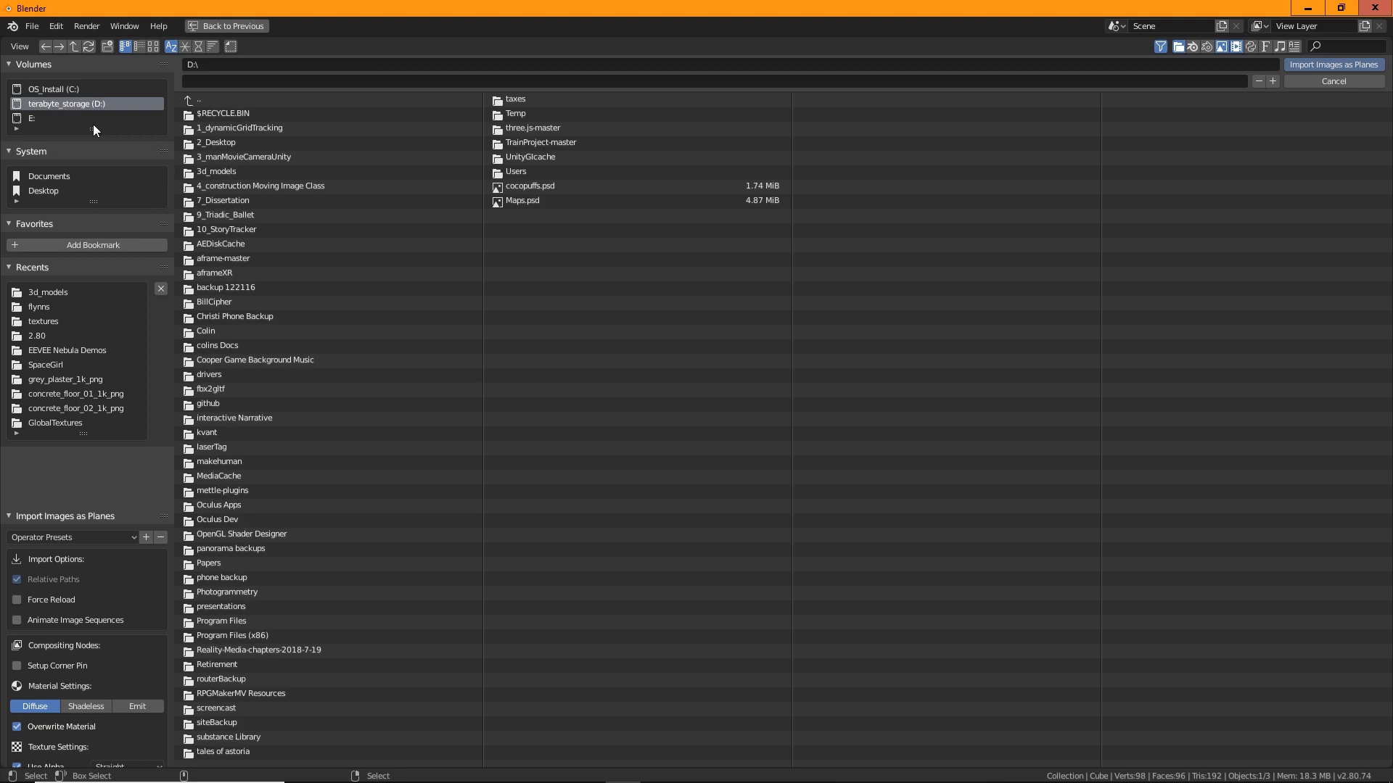
left_click(216, 168)
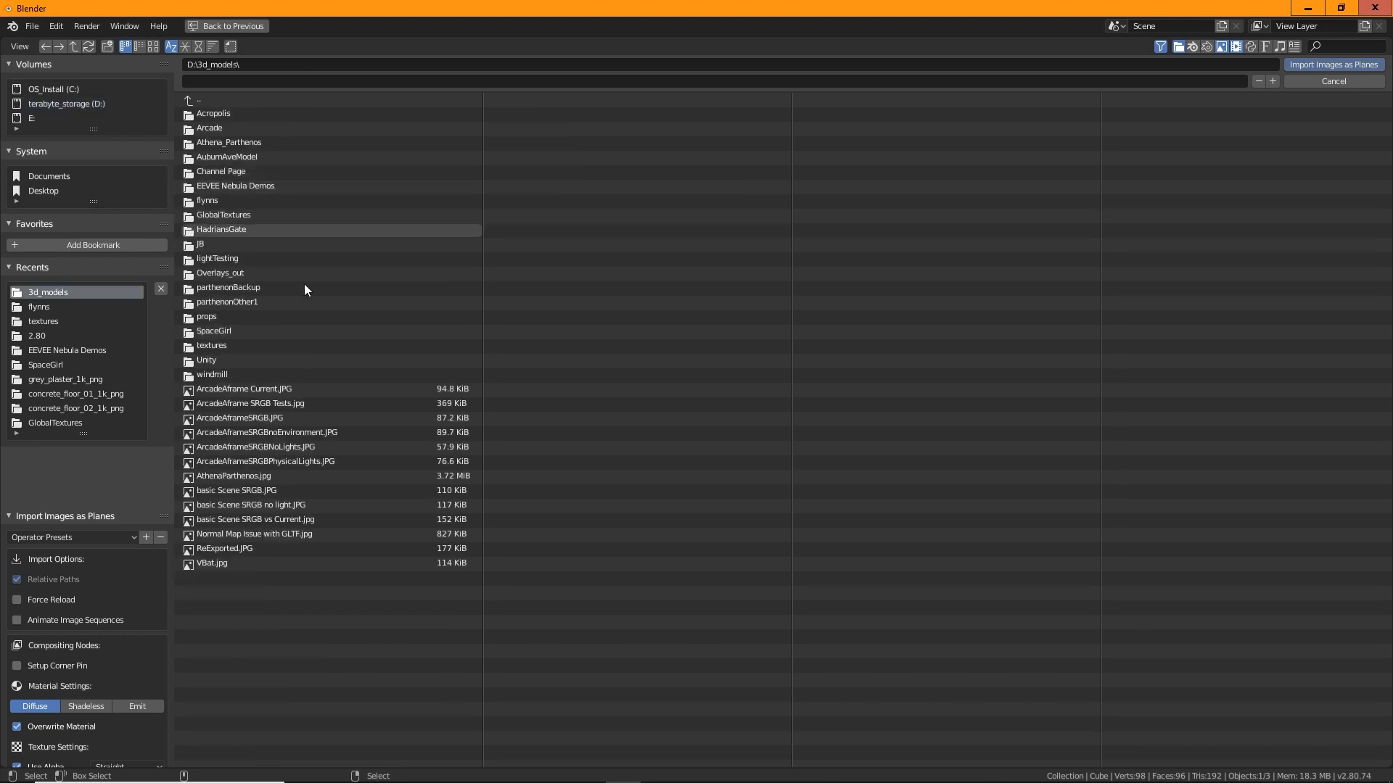
left_click(197, 563)
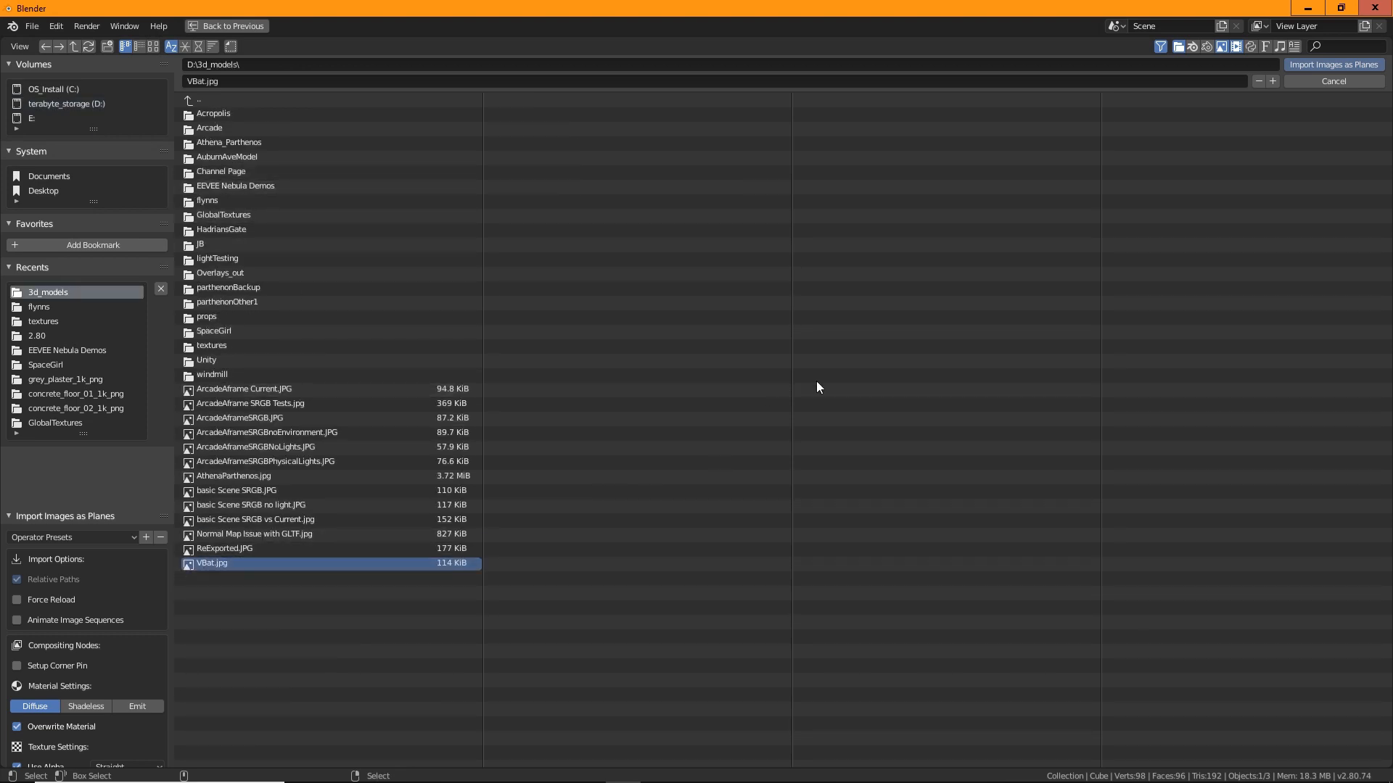
left_click(1325, 66)
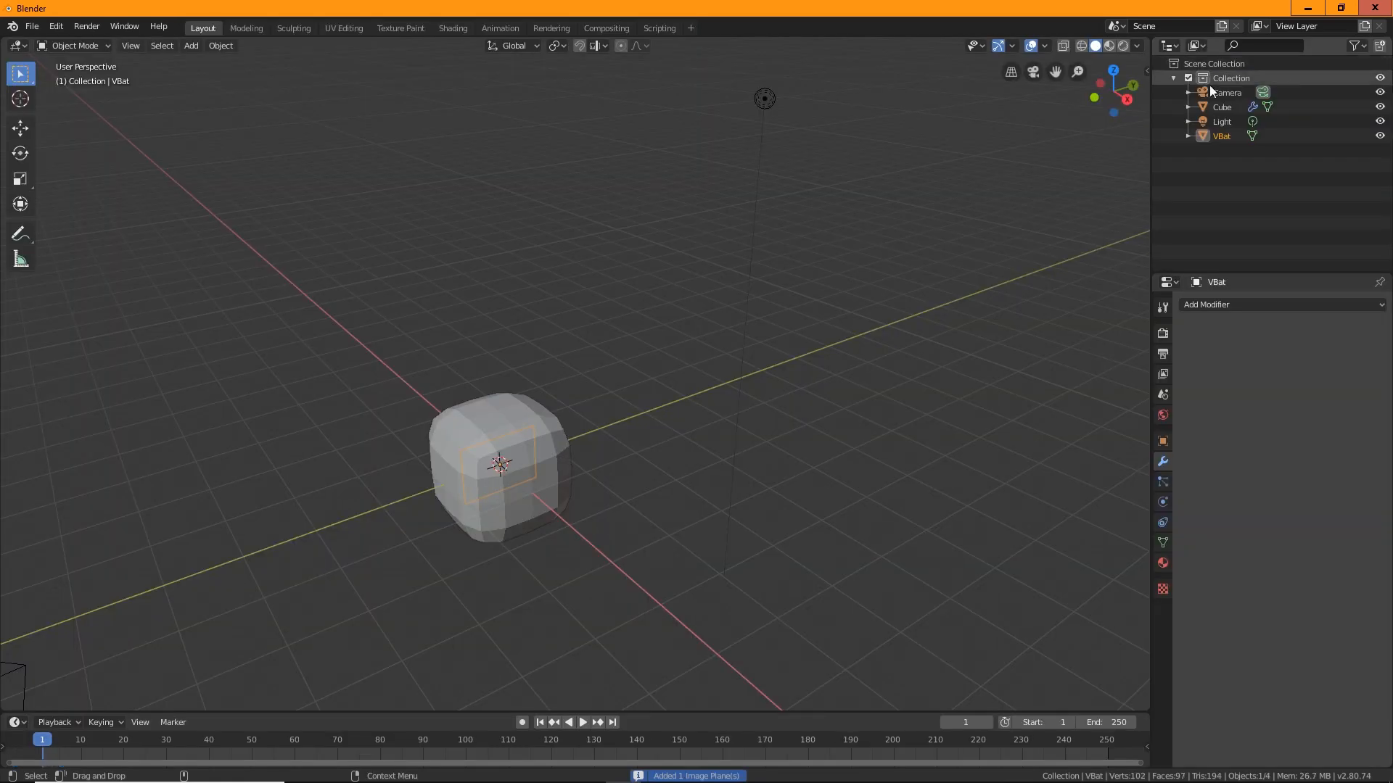
Move the VBat image plane out of the cube in the negative X direction so it stands behind it.
scroll(758, 326, "down", 7)
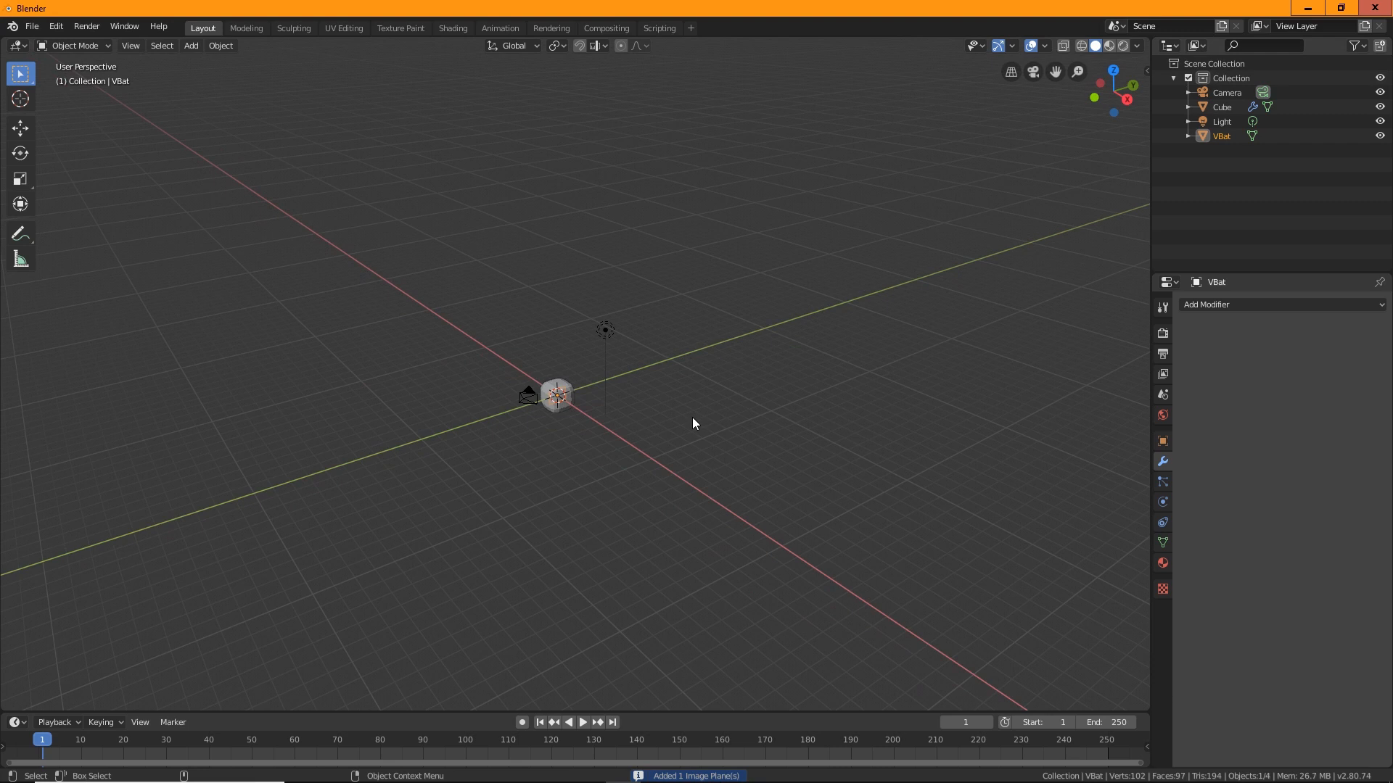
scroll(693, 418, "down", 5)
scroll(693, 419, "up", 12)
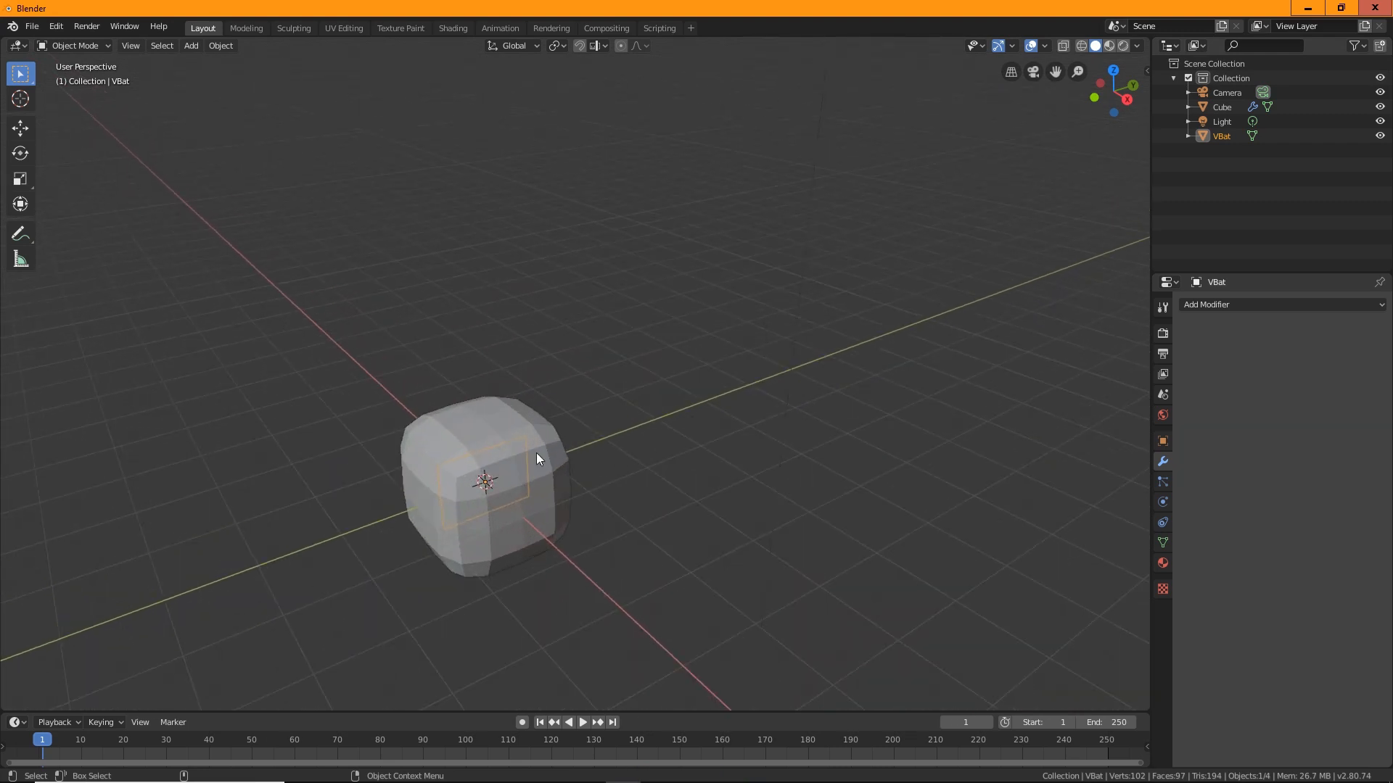
key("shift+space")
key("g")
left_click_drag(509, 511, 429, 384)
scroll(464, 410, "up", 4)
middle_click_drag(471, 362, 595, 284, "shift")
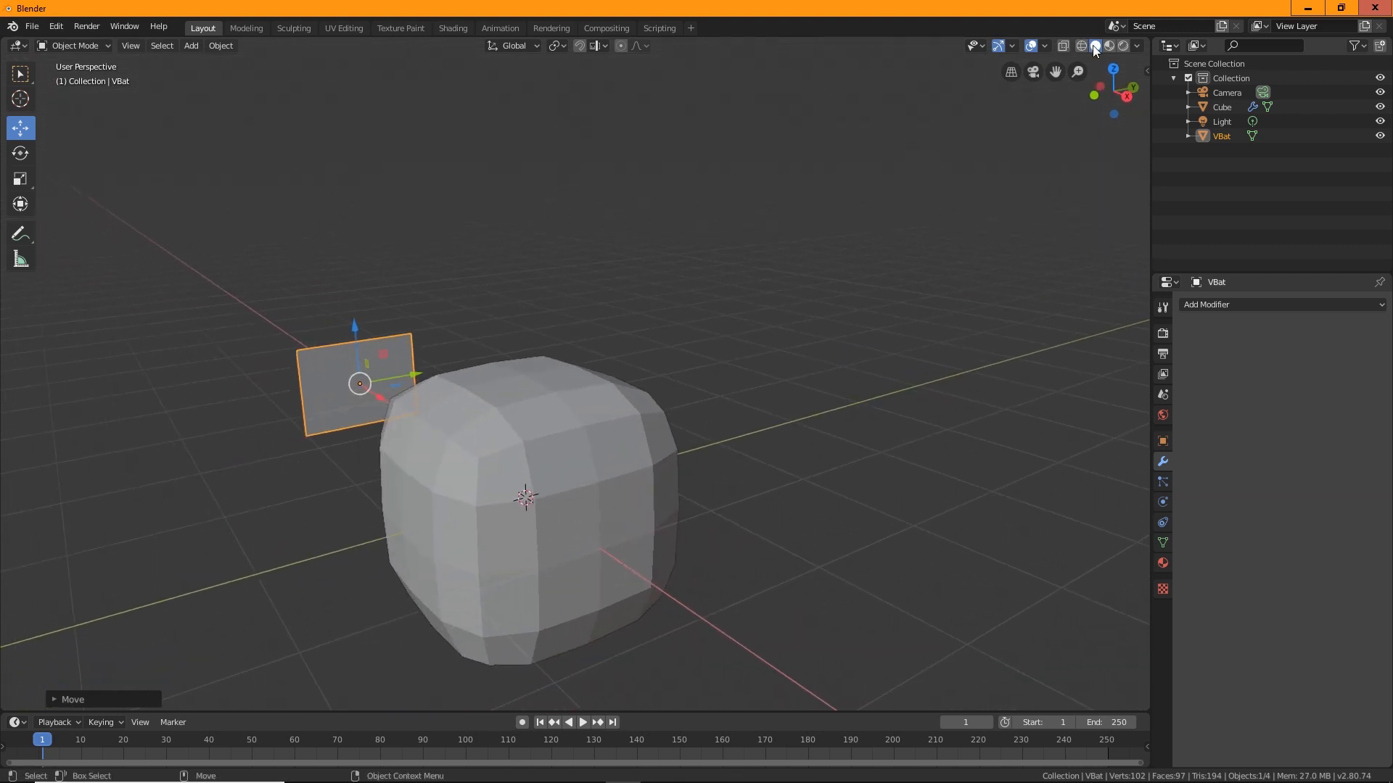
Switch the viewport shading to LookDev to display the bat photo on the image plane.
key("z")
left_click(831, 327)
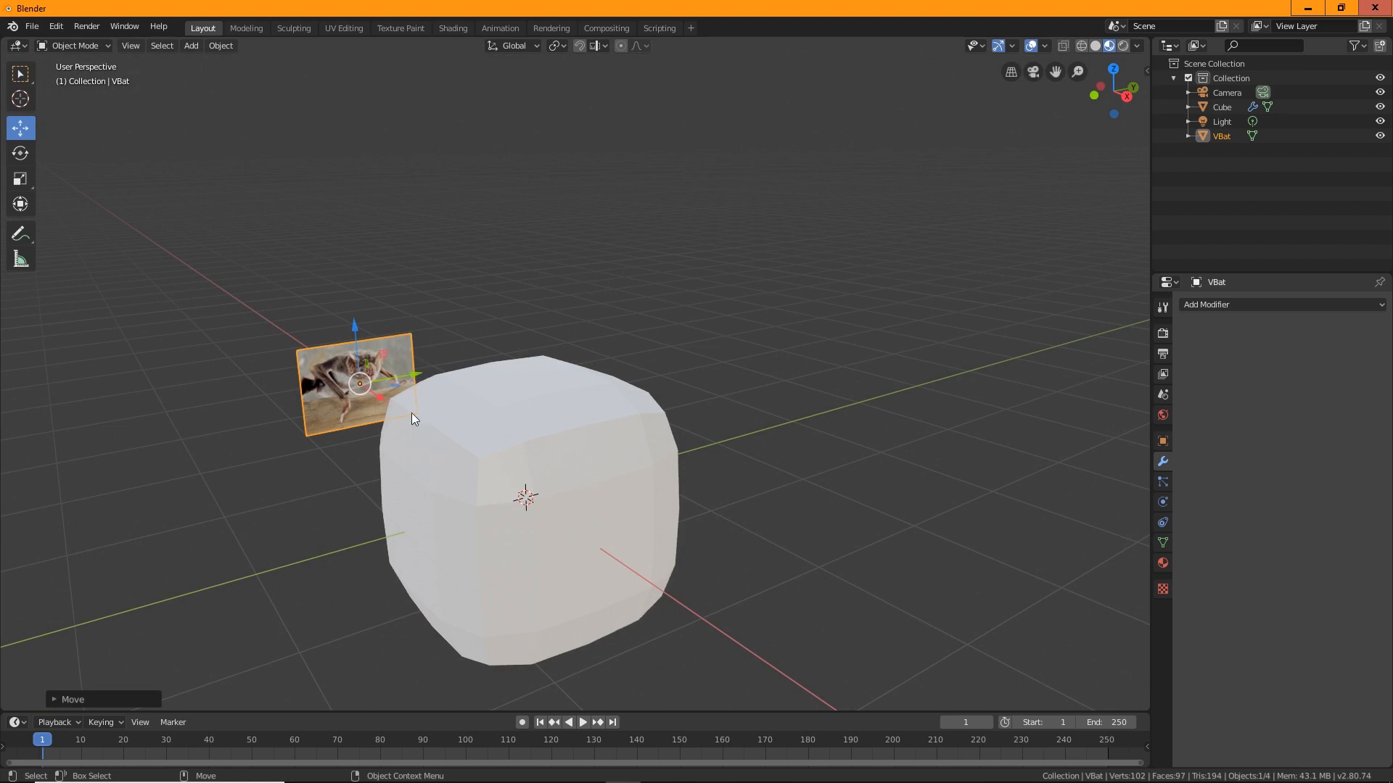
middle_click_drag(265, 433, 443, 422)
scroll(291, 442, "up", 2)
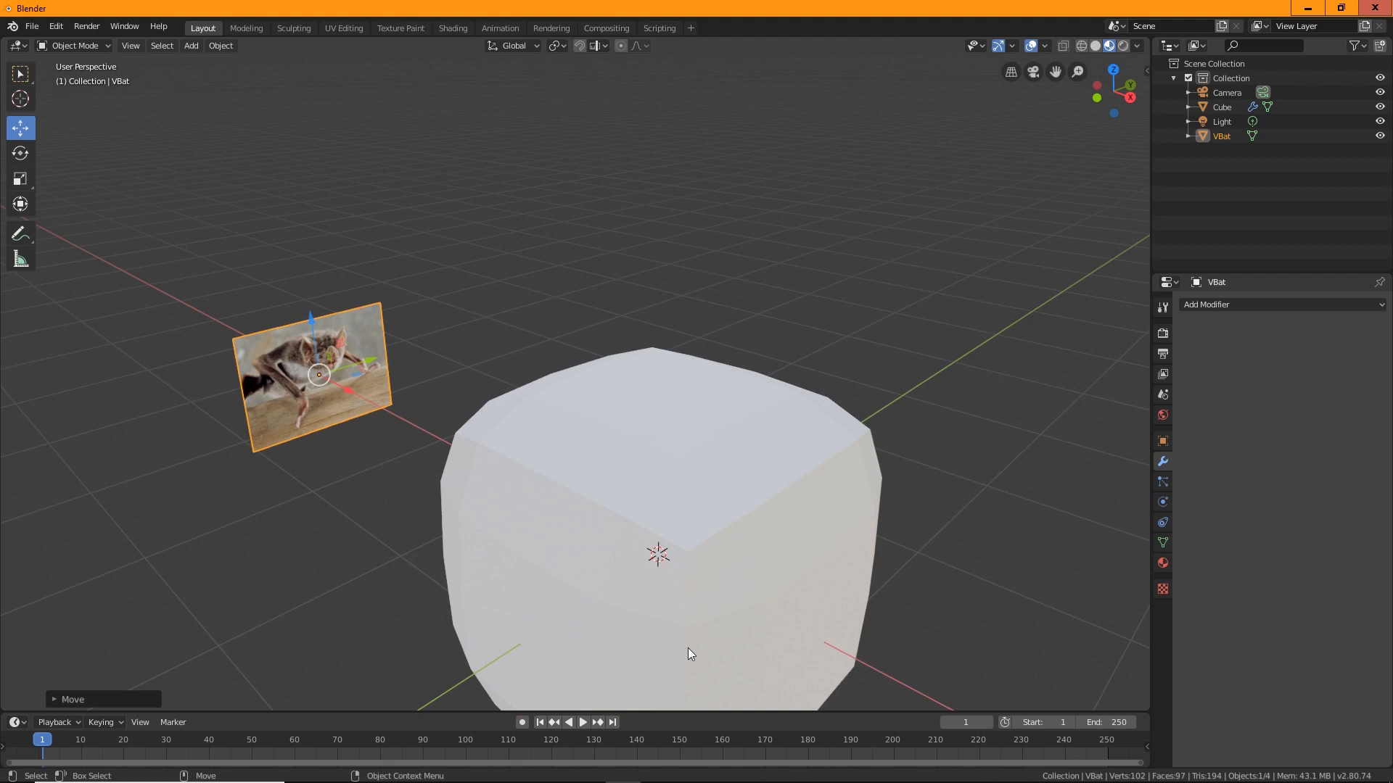
scroll(622, 522, "down", 4)
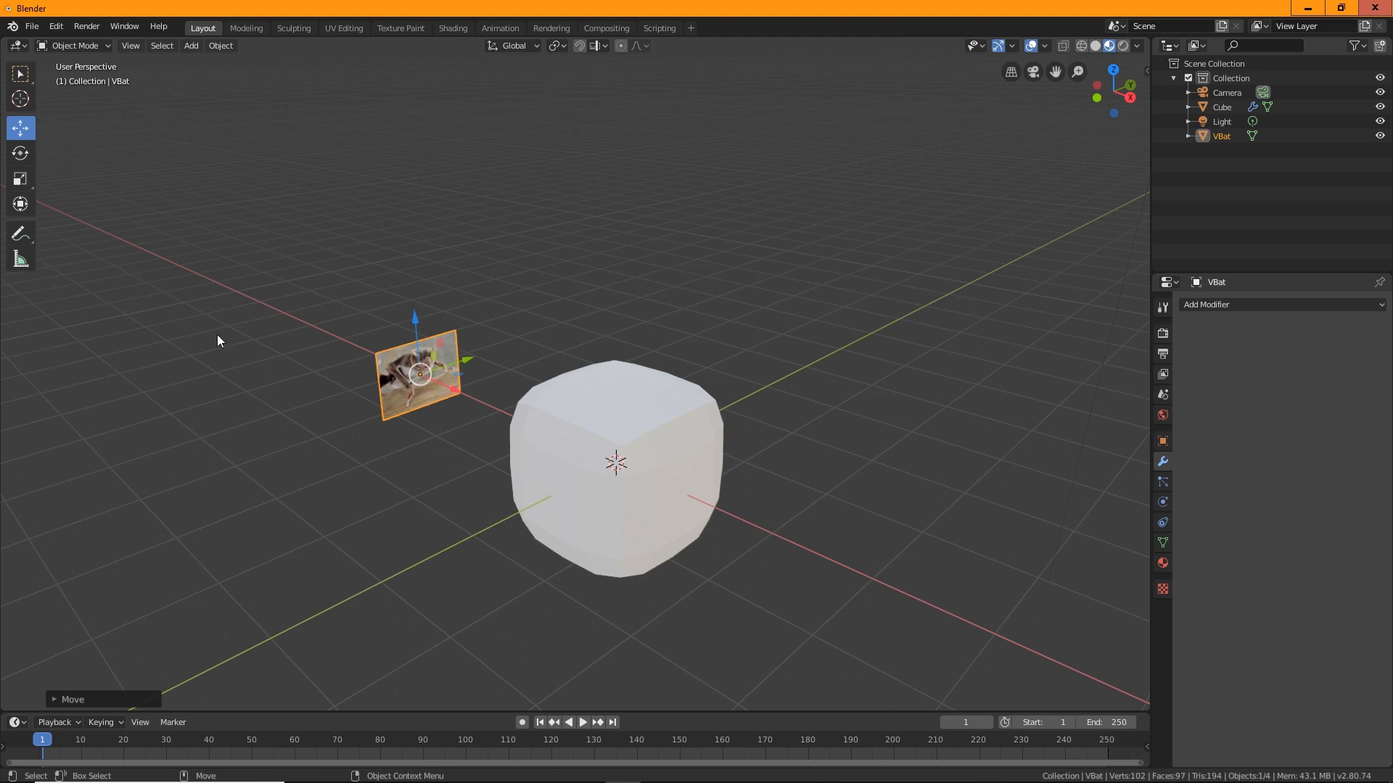
Rotate the VBat image plane about a quarter turn around the Z axis so it runs along the X axis.
scroll(296, 363, "up", 3)
key("shift+space")
key("r")
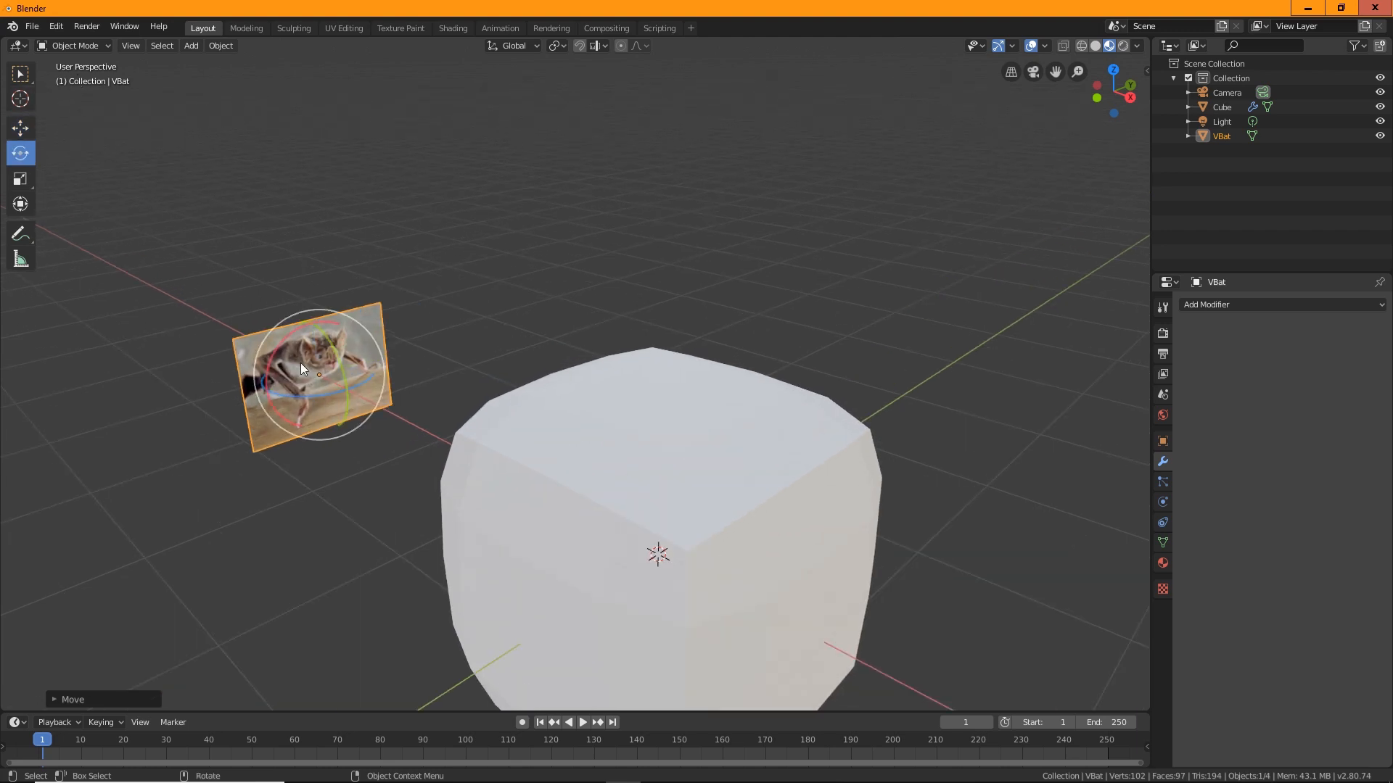
middle_click_drag(331, 395, 285, 400)
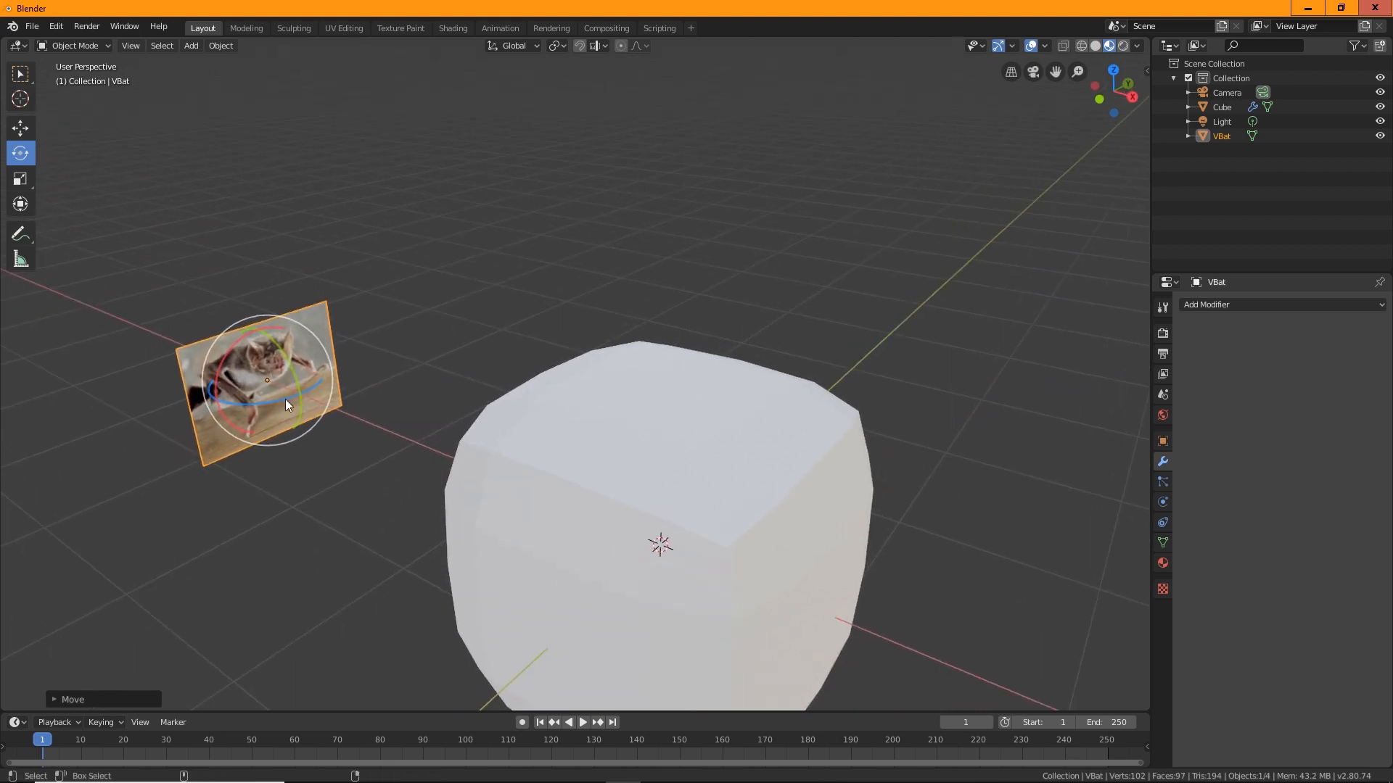
left_click(249, 403)
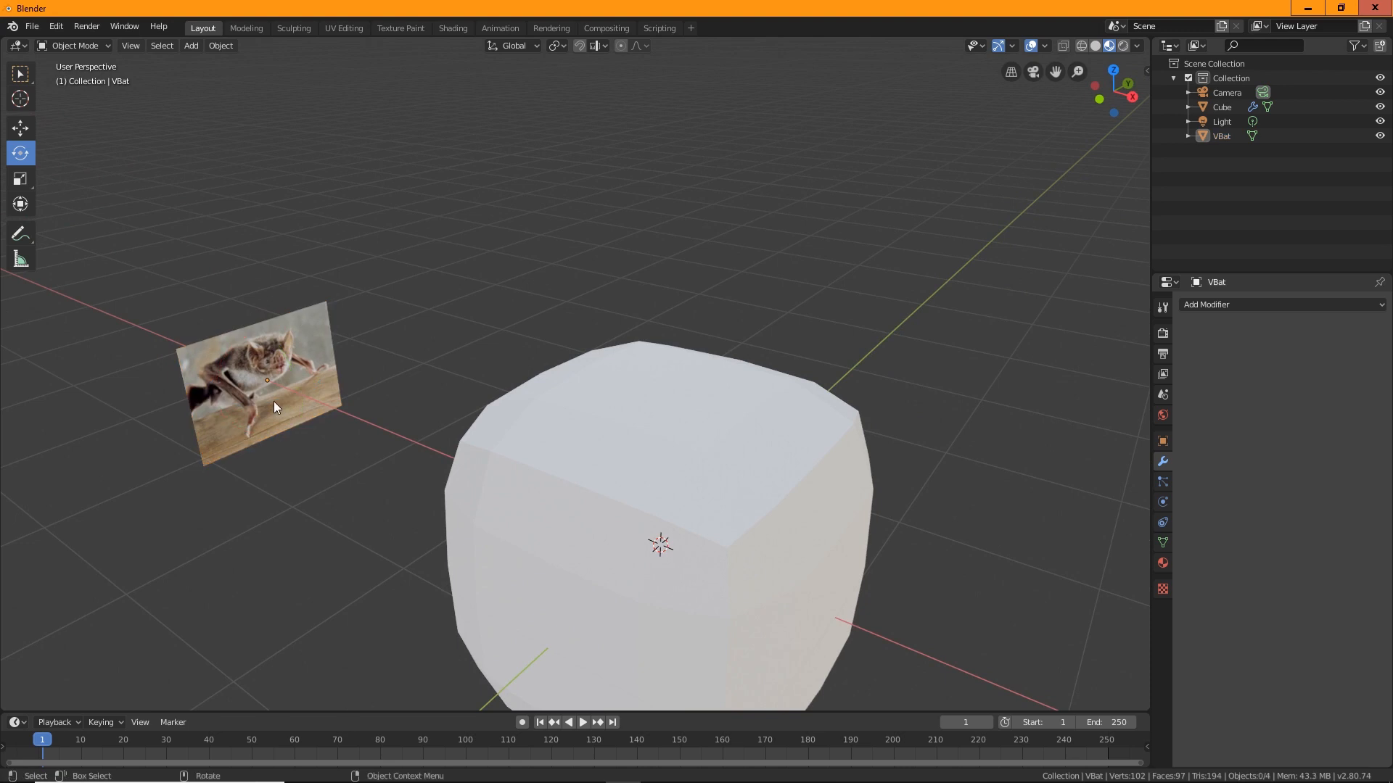
left_click(272, 401)
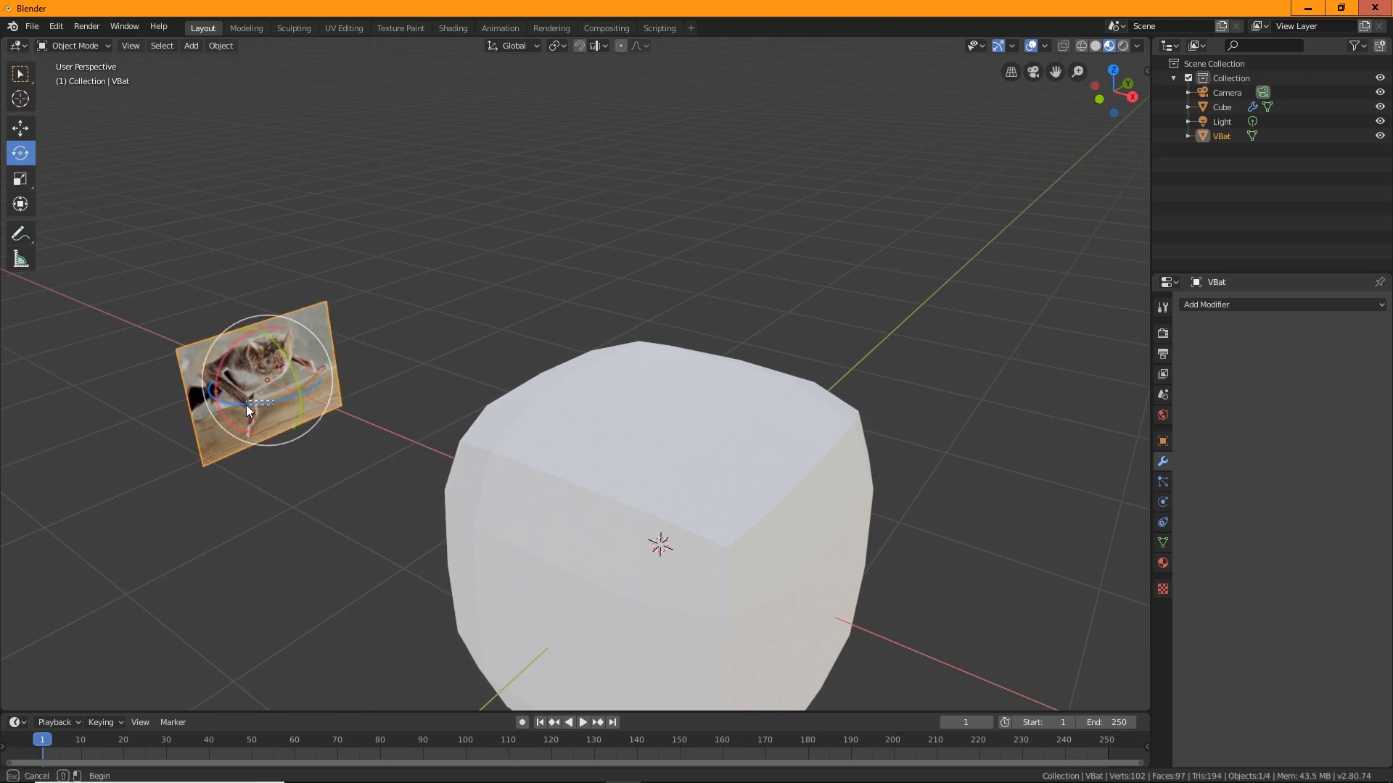
left_click_drag(273, 400, 169, 423, "ctrl")
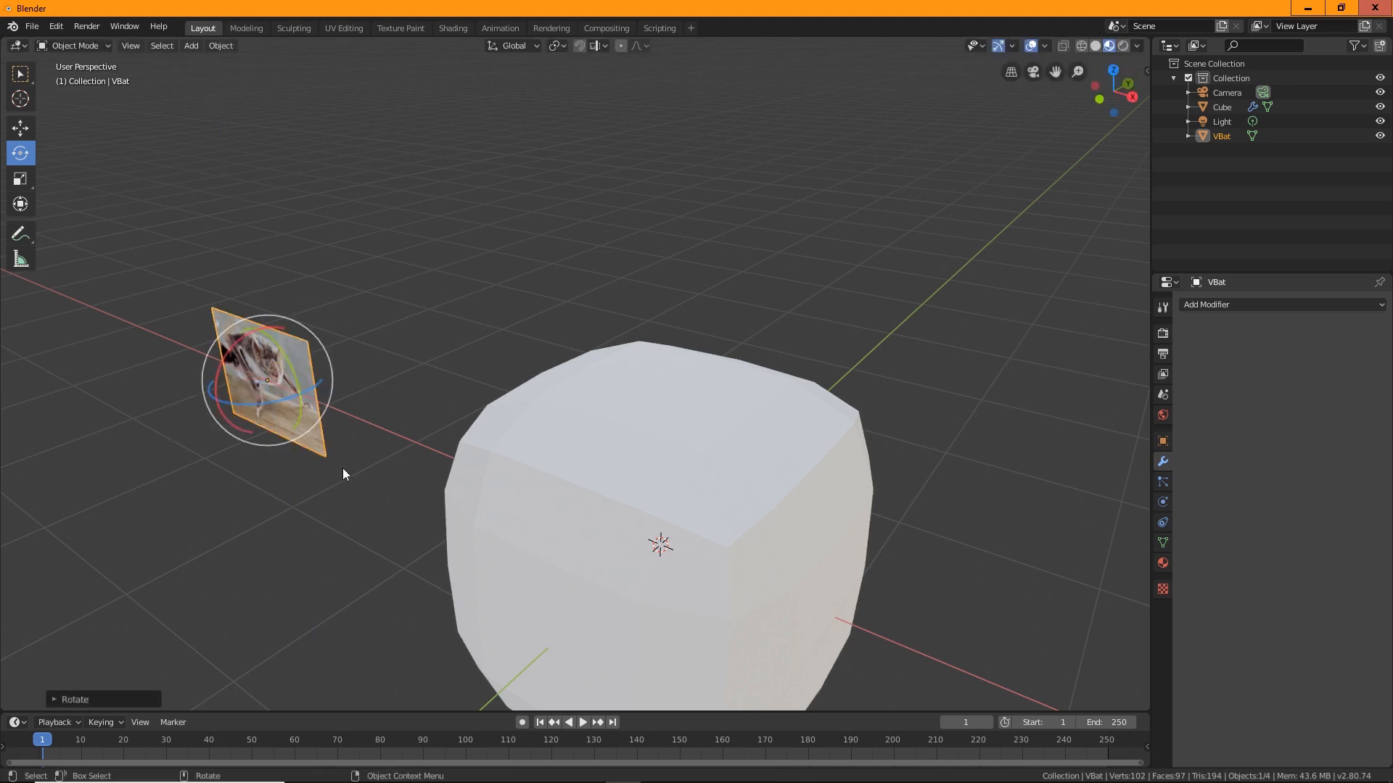
Scale the VBat image plane up uniformly and move it so it stands behind the cube.
left_click(21, 178)
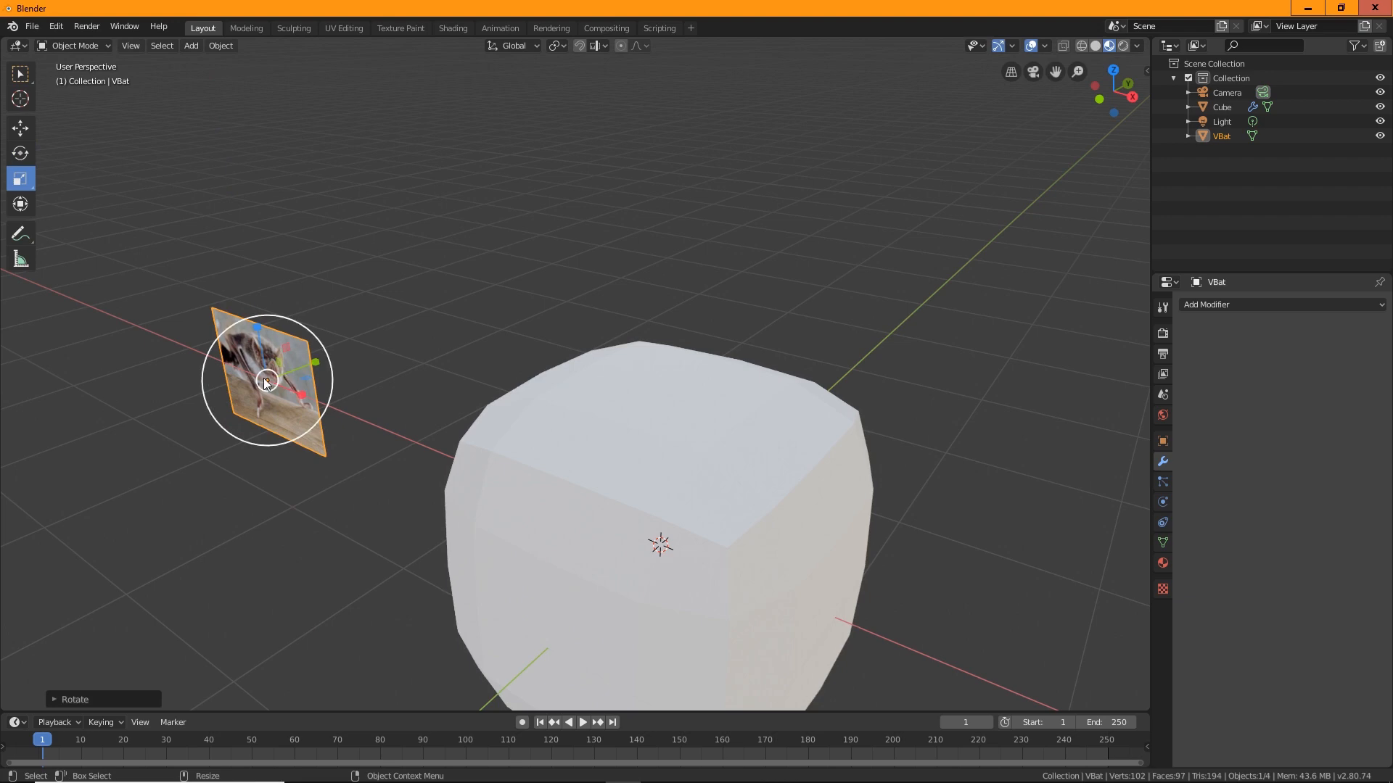
left_click_drag(269, 382, 951, 330)
key("shift+space")
key("g")
scroll(951, 332, "down", 2)
middle_click_drag(905, 291, 929, 437)
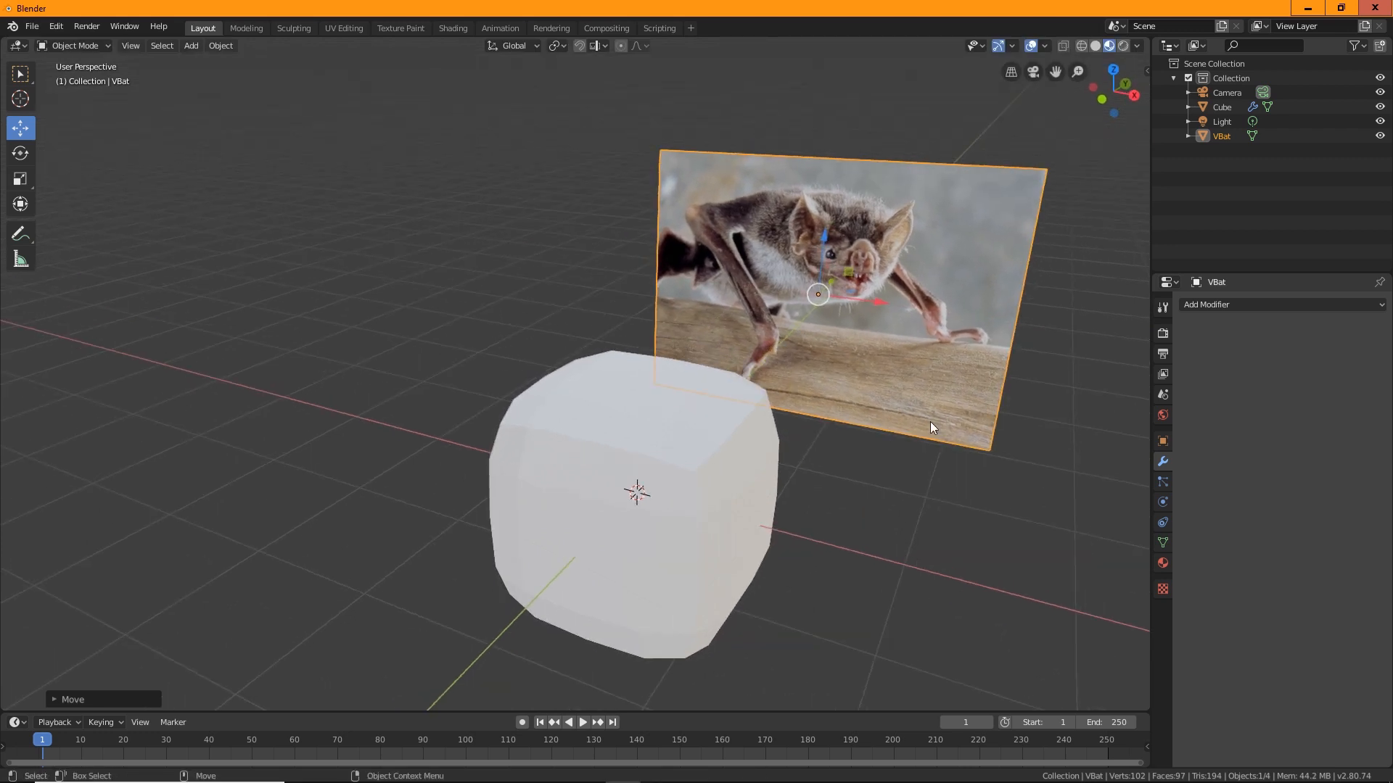
Enlarge the VBat image plane further so the bat photo is much bigger than the cube.
key("shift+space")
key("s")
left_click_drag(822, 290, 1026, 195)
middle_click_drag(995, 276, 700, 316)
left_click_drag(764, 307, 790, 279)
scroll(485, 480, "down", 2)
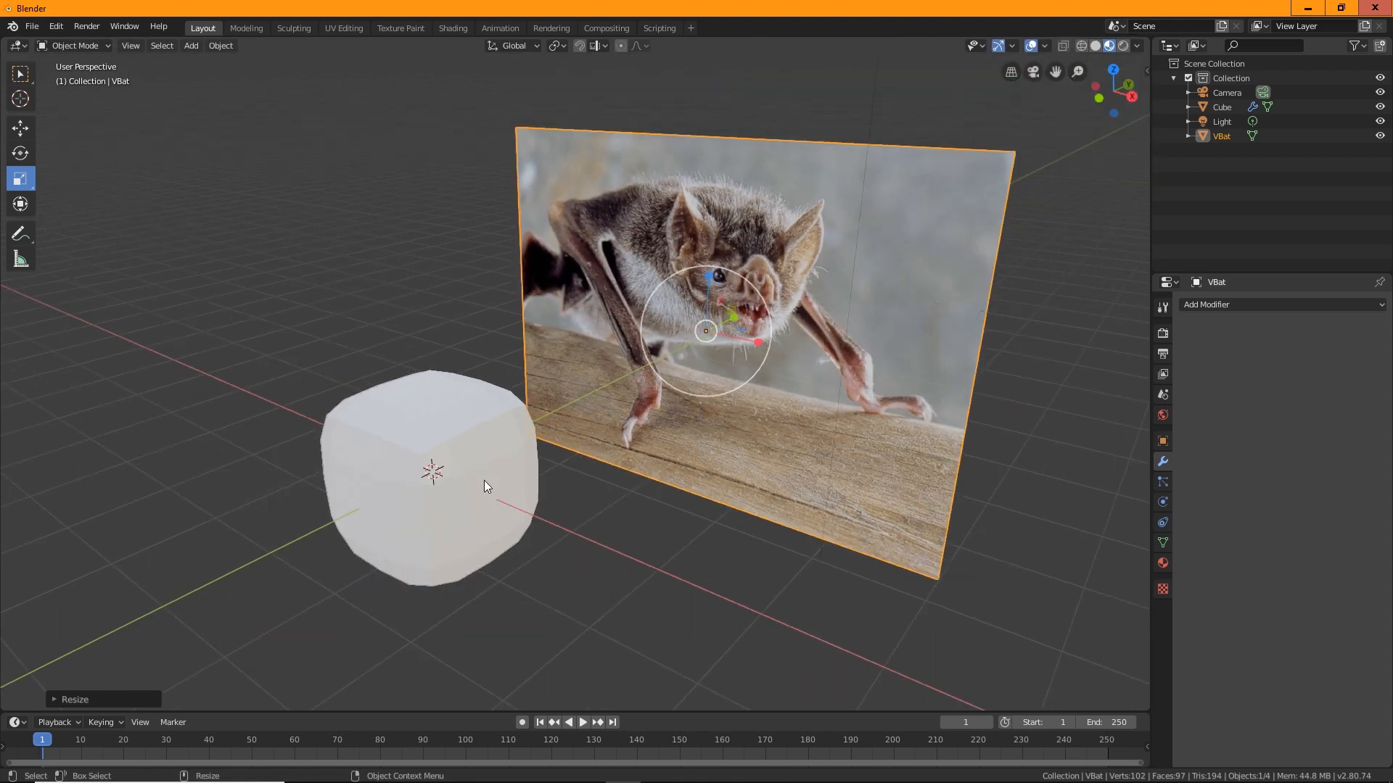
middle_click_drag(484, 480, 608, 420, "shift")
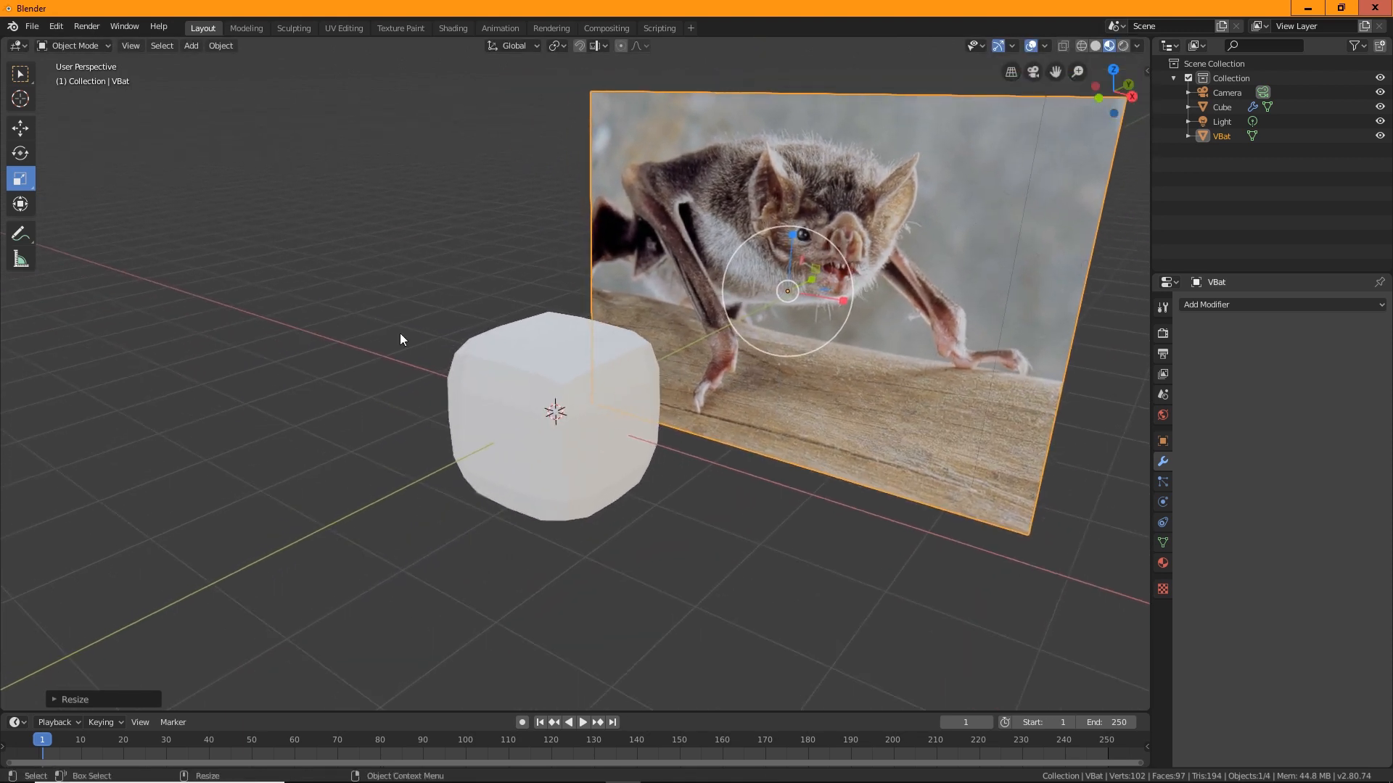
left_click(81, 47)
left_click(75, 79)
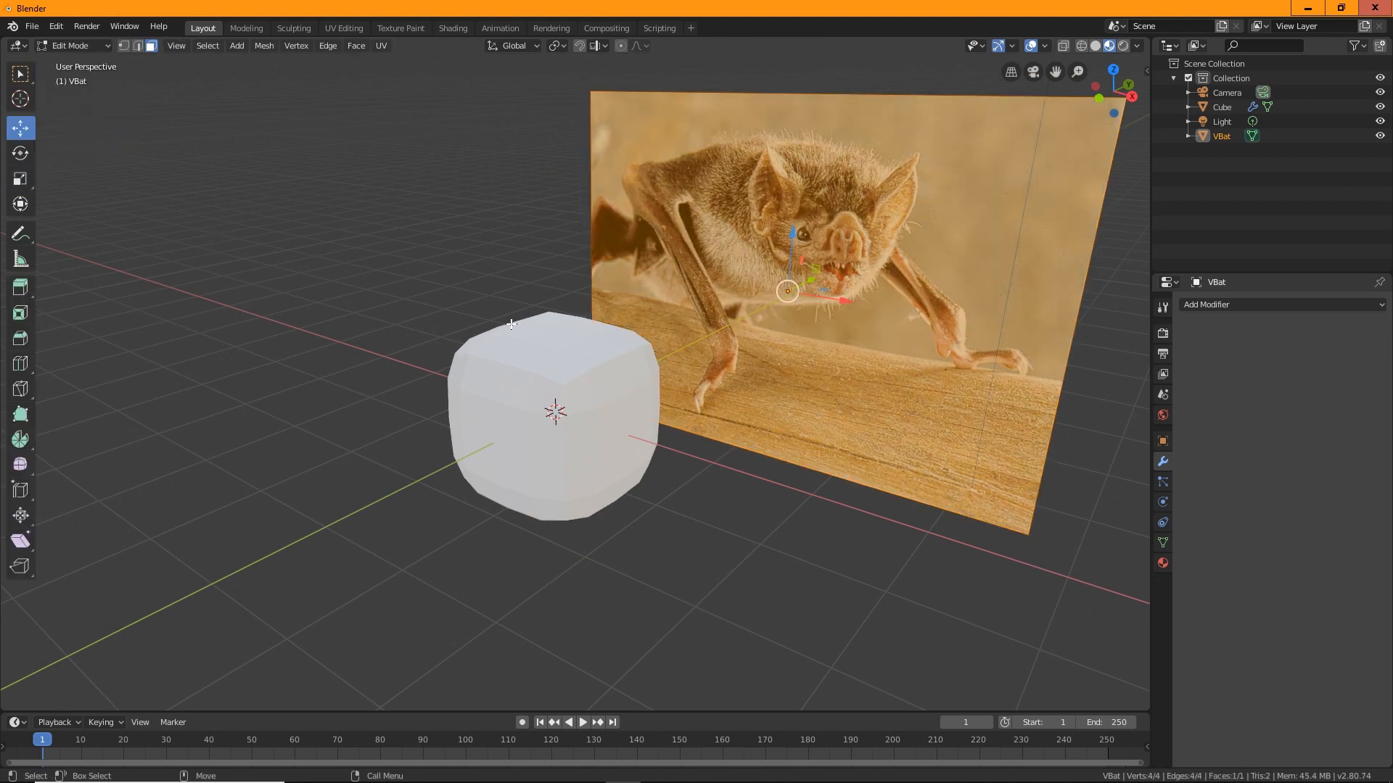
left_click(79, 46)
left_click(89, 64)
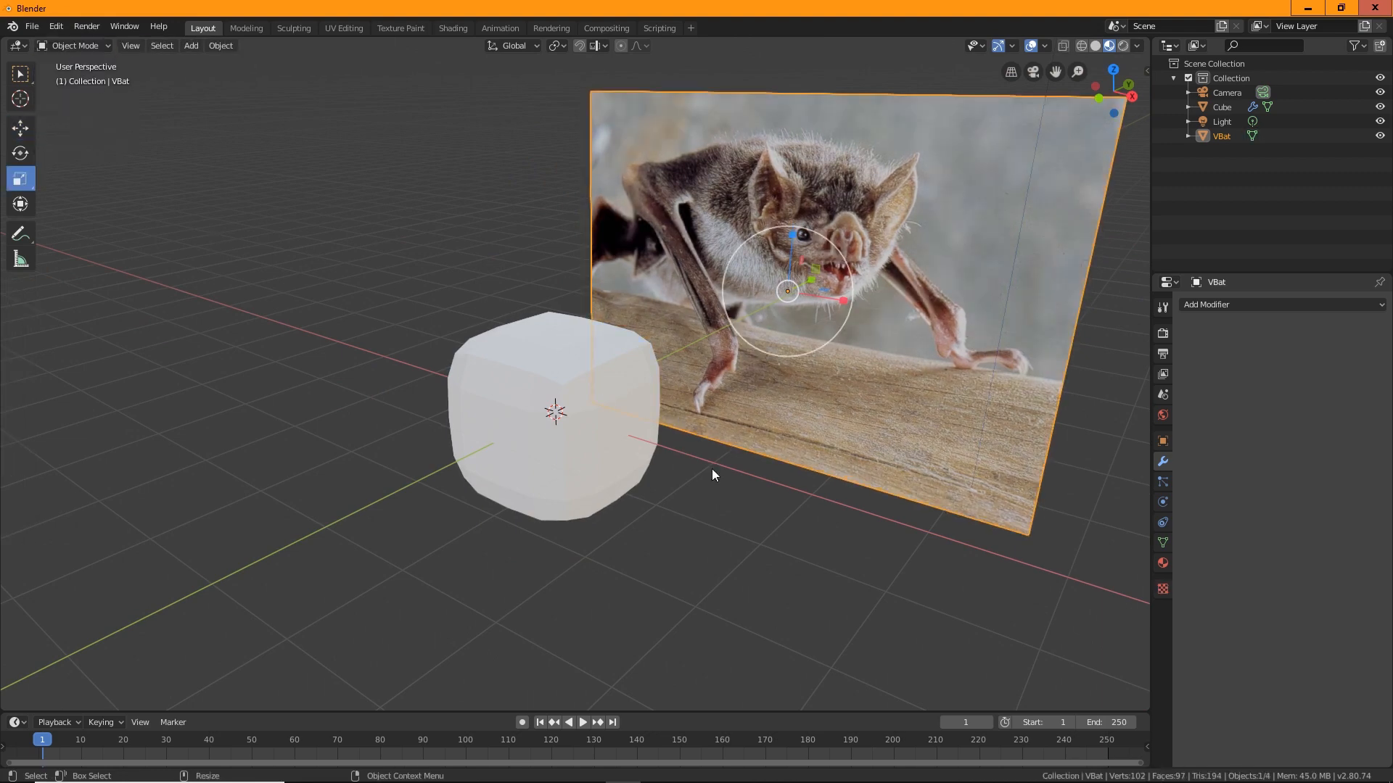
Select the cube and switch it to Edit Mode with the Move tool active.
left_click(589, 392)
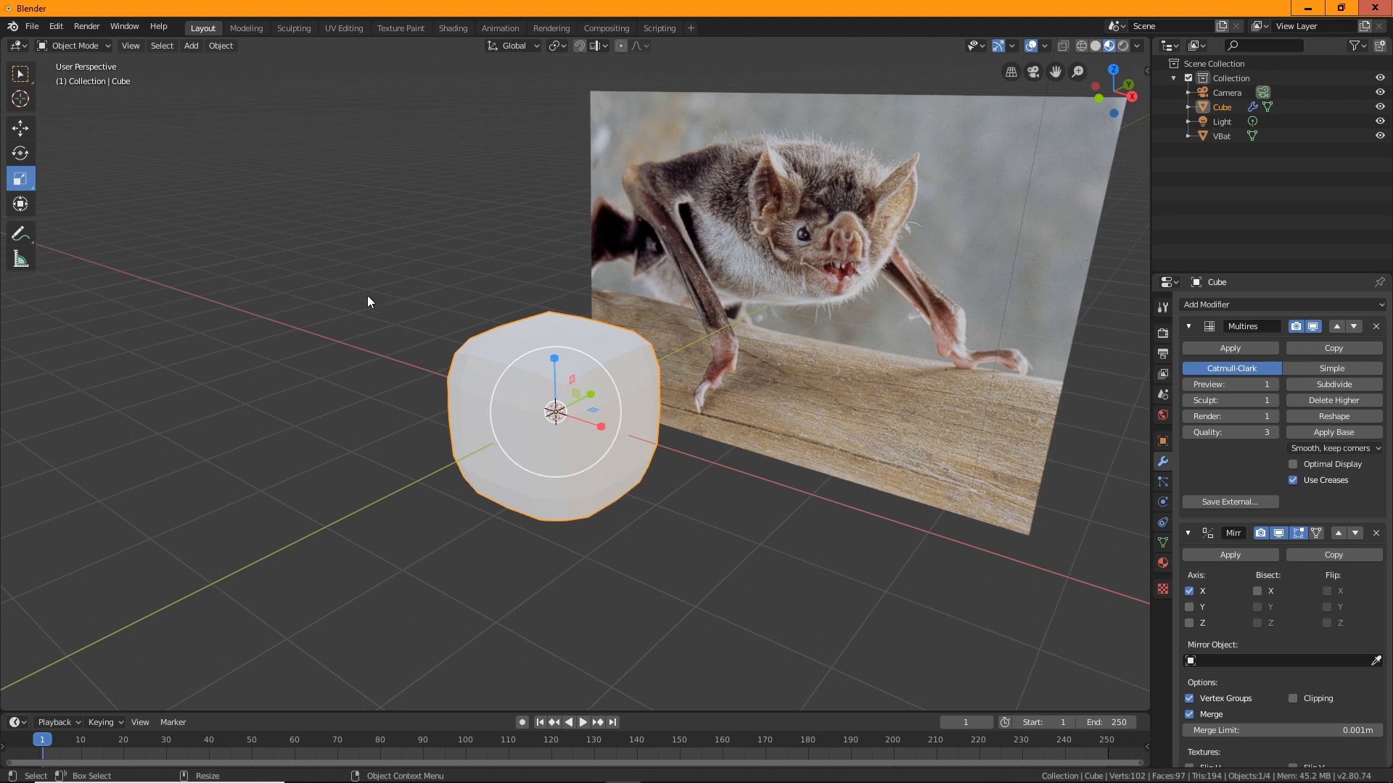
key("shift+space")
key("g")
left_click(93, 51)
left_click(81, 76)
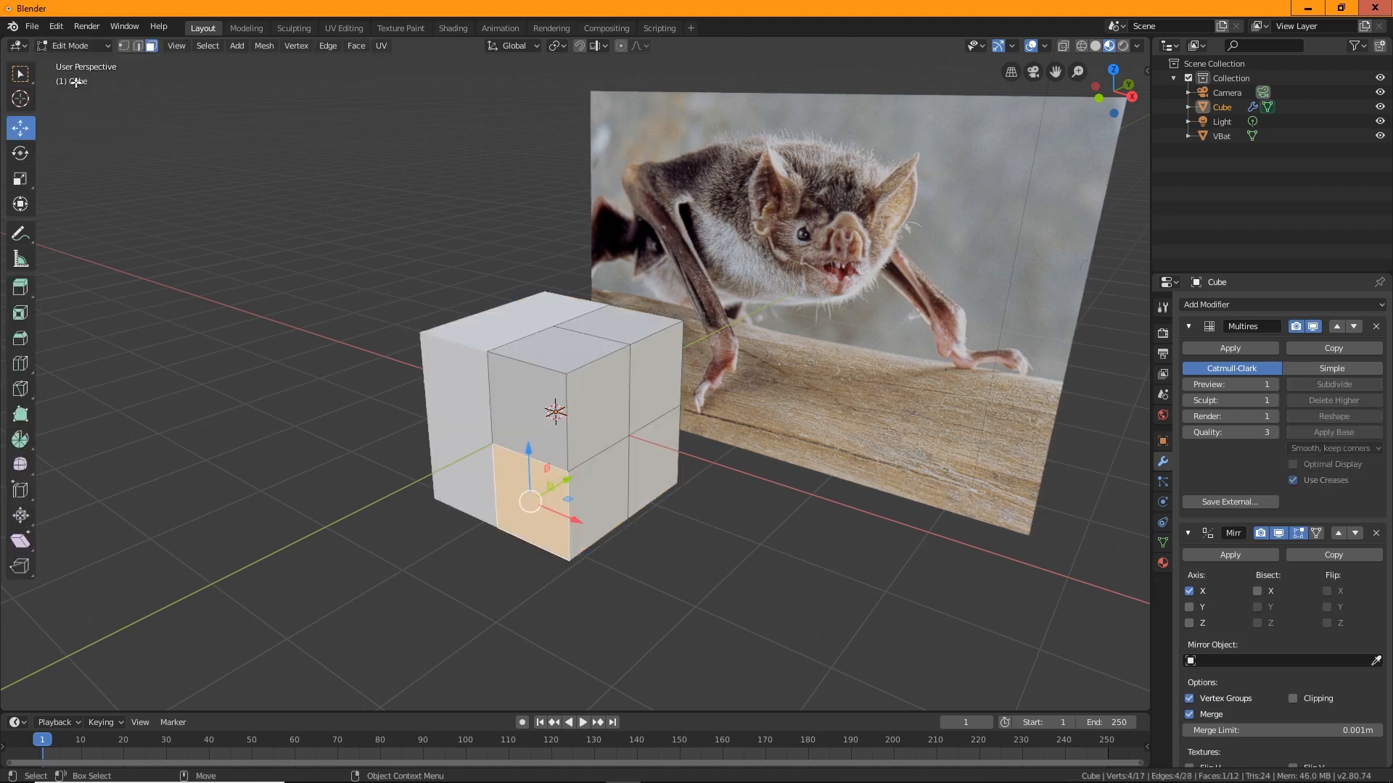
middle_click_drag(738, 539, 725, 486)
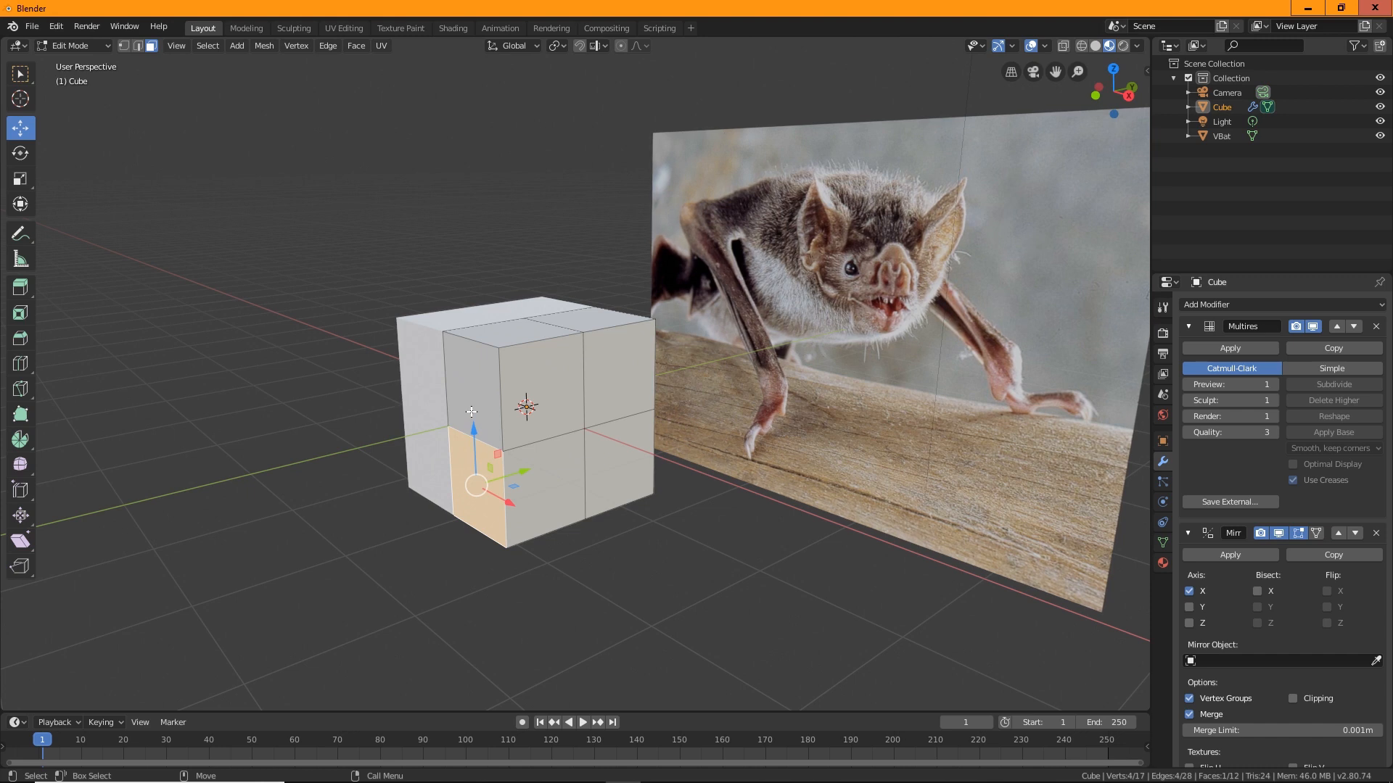
Extrude the rear top face of the cube upward to form a raised block at the back.
left_click(466, 388, "shift")
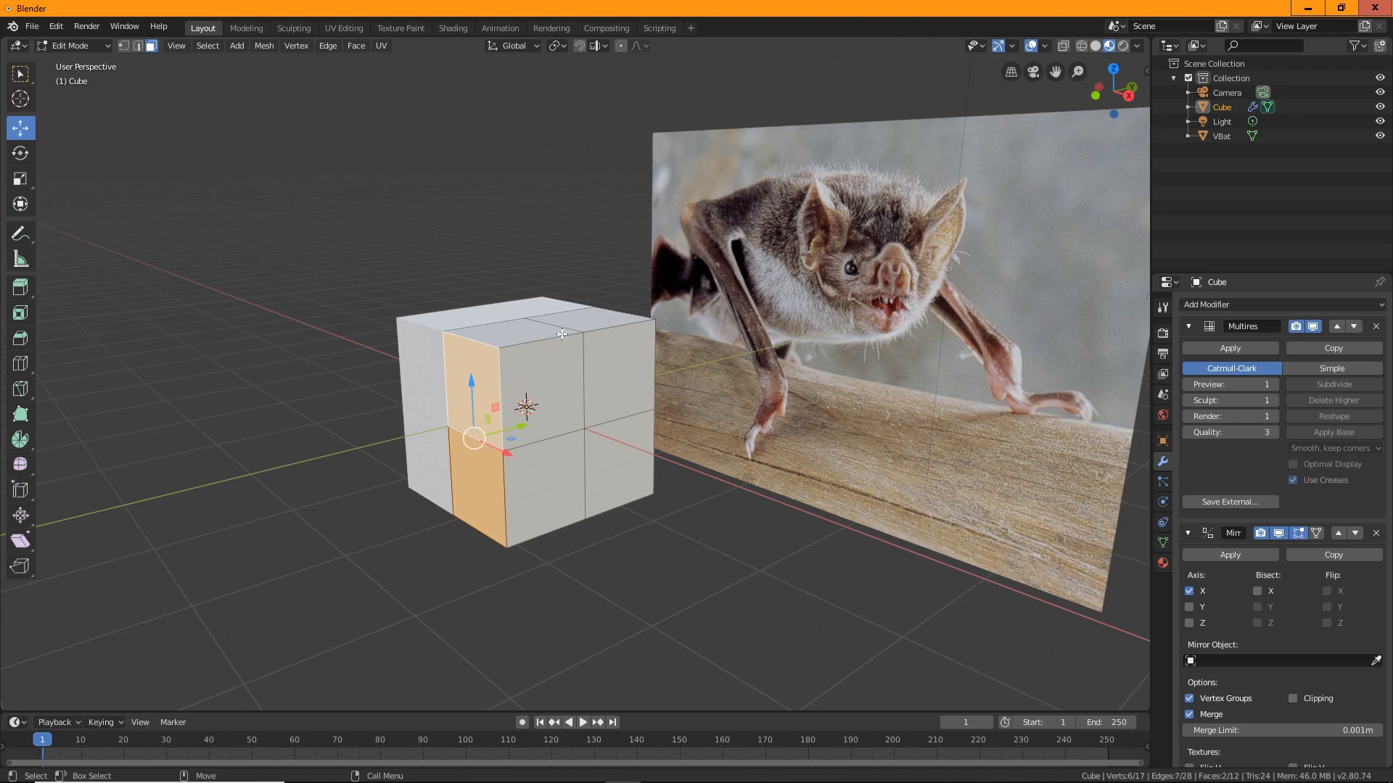
left_click(611, 315)
middle_click_drag(626, 399, 834, 232)
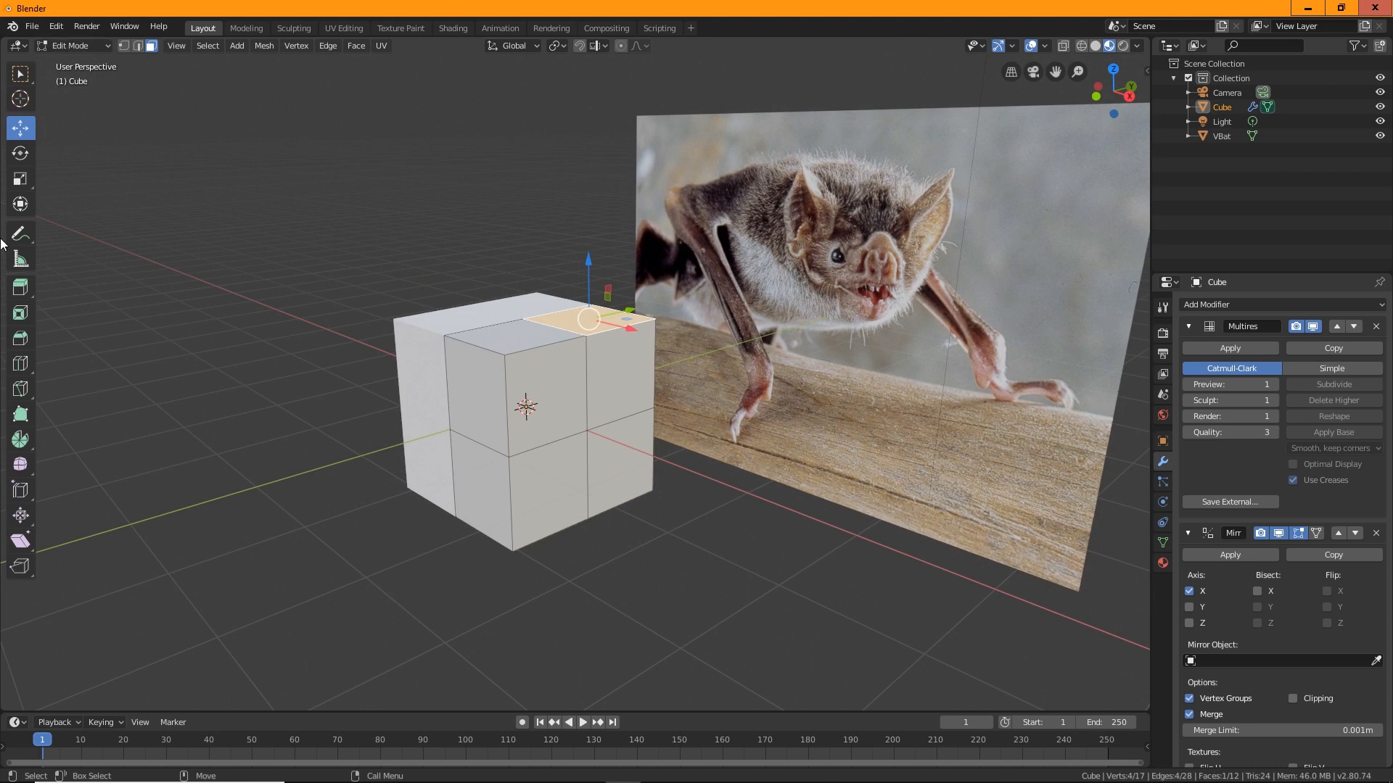
left_click(16, 294)
left_click_drag(587, 236, 610, 156)
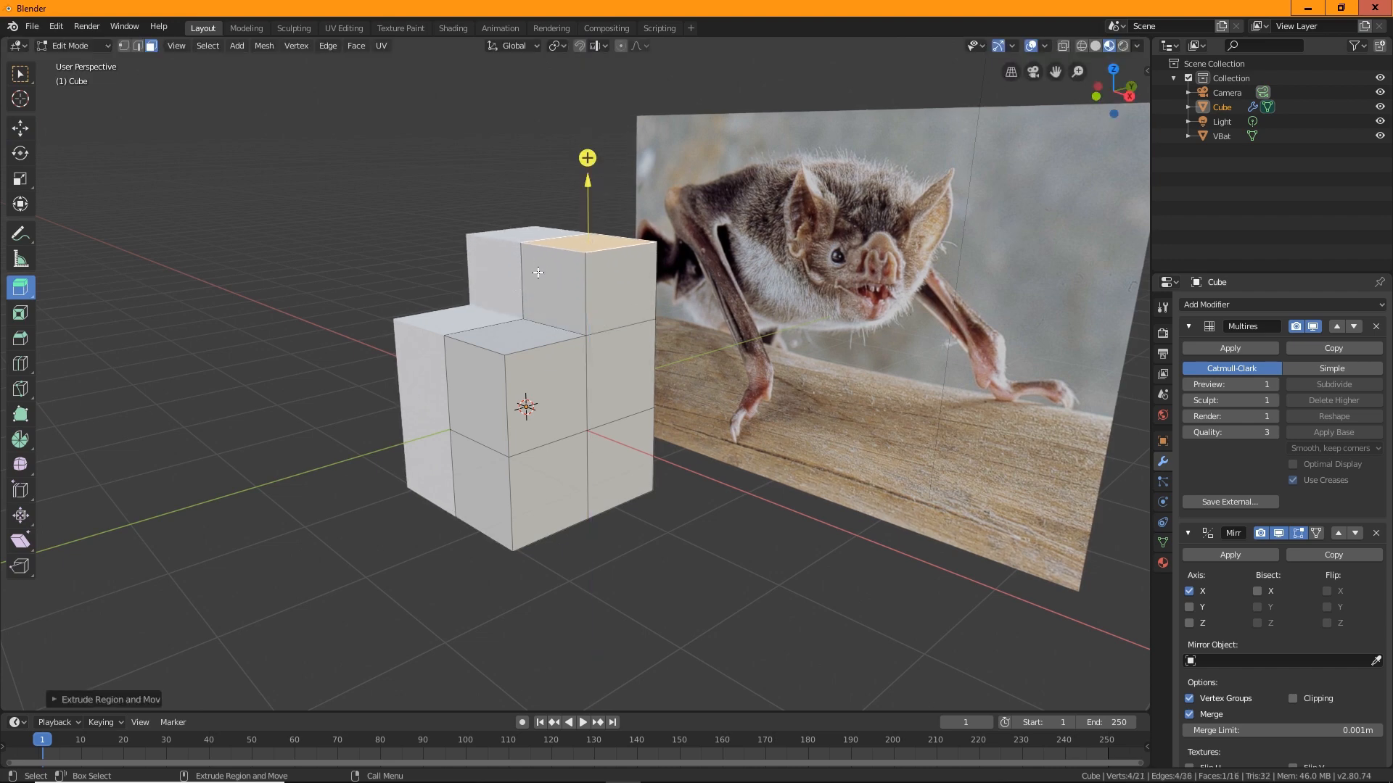
Try to move the raised top face outward along the X axis and undo the move.
middle_click_drag(533, 314, 569, 355)
key("w")
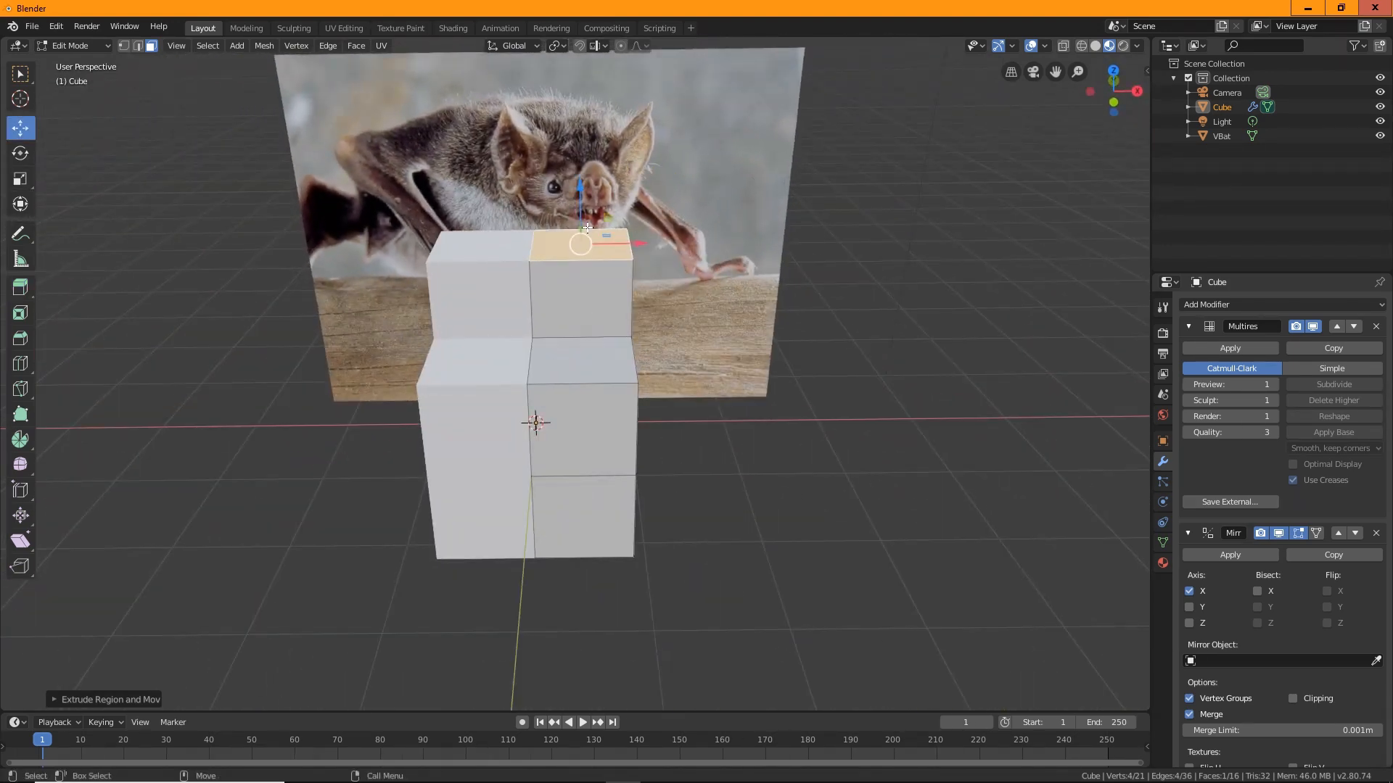
left_click_drag(633, 244, 674, 244)
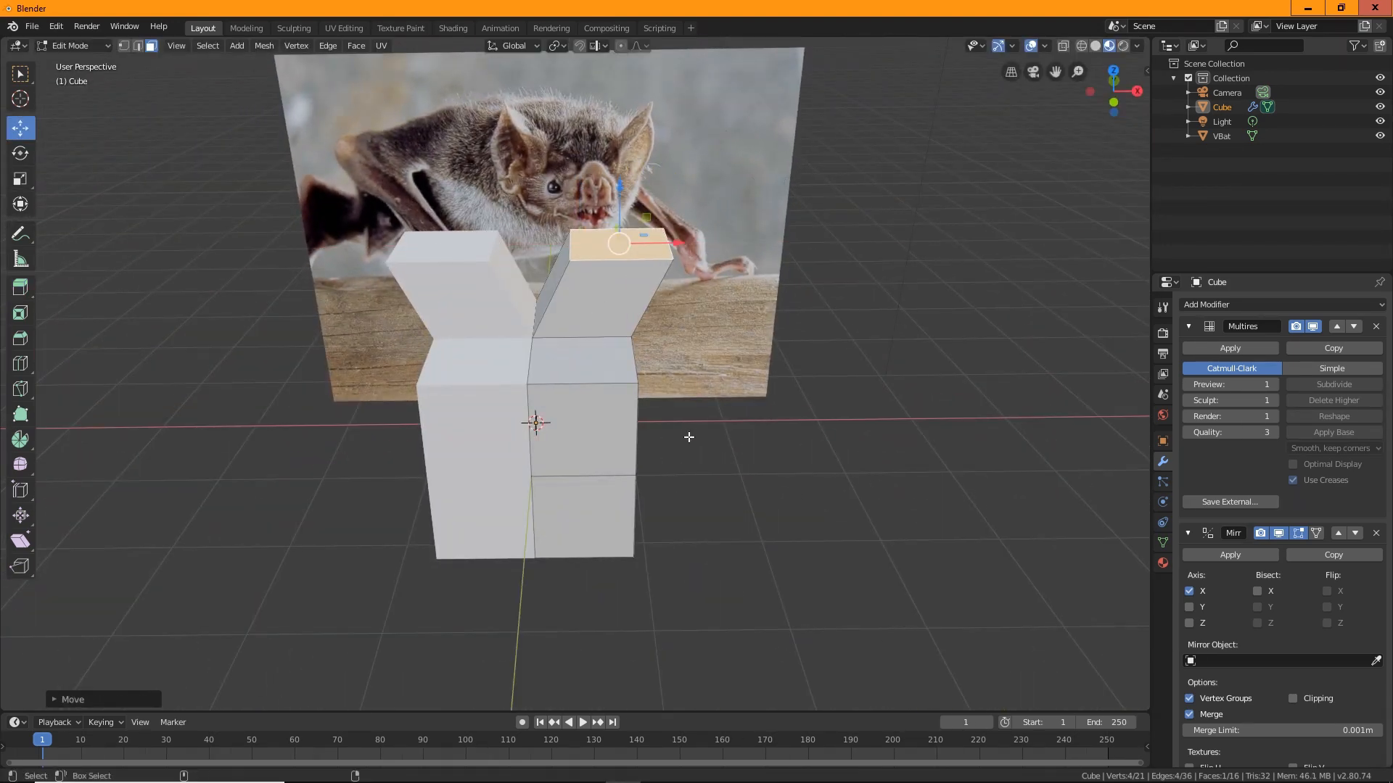
key("ctrl+z")
Extrude the three stacked back faces of the mesh backward by about 1.02 m.
middle_click_drag(575, 307, 639, 382)
middle_click_drag(601, 300, 626, 383)
left_click(626, 383, "shift")
left_click(632, 468, "shift")
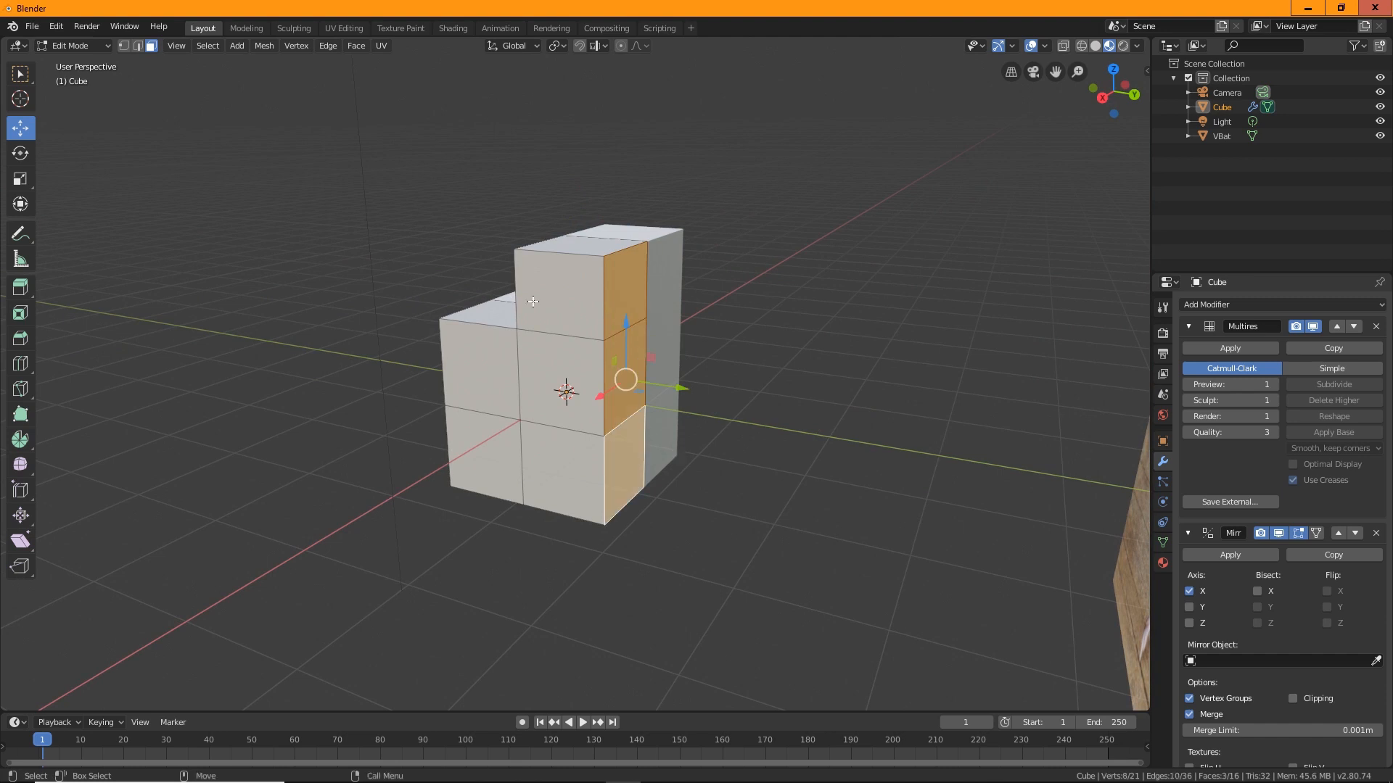
left_click(20, 286)
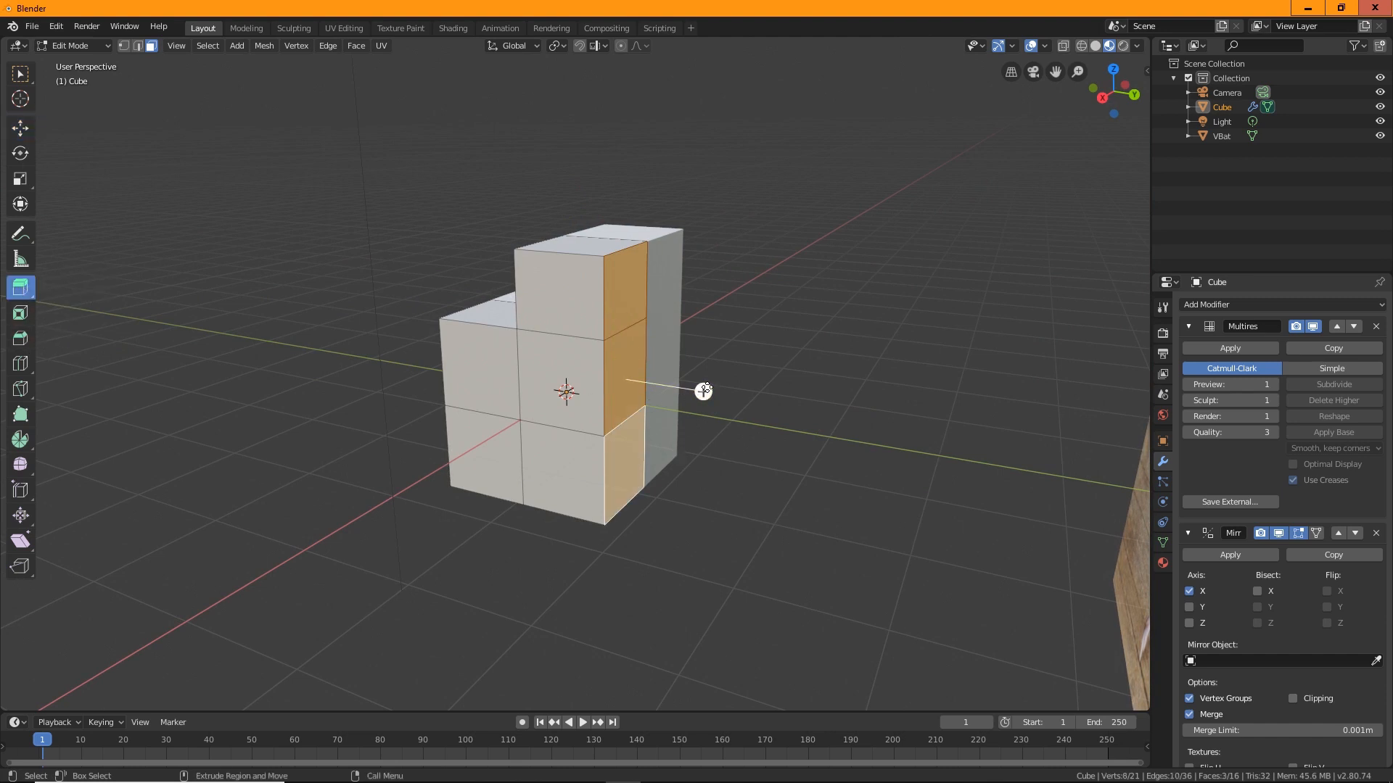
left_click_drag(702, 391, 801, 415)
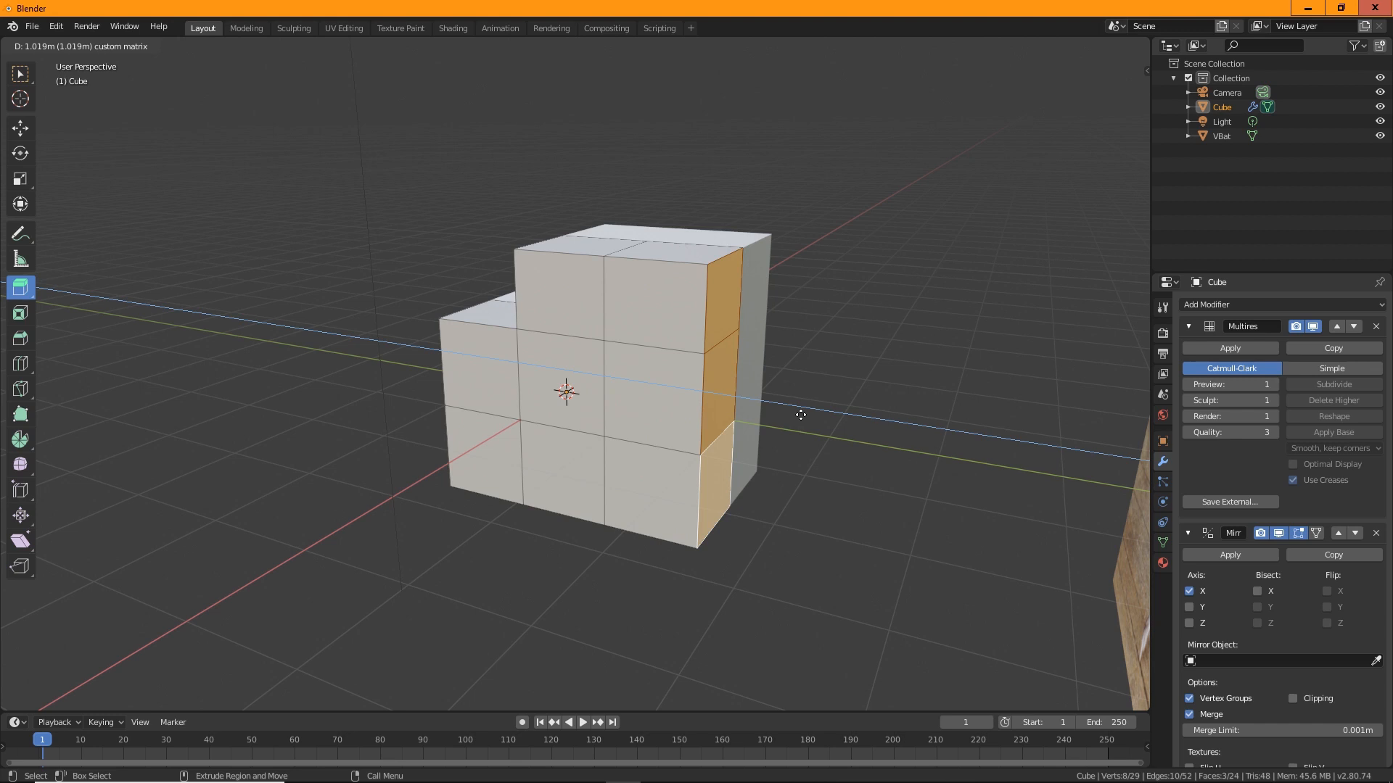
left_click_drag(801, 415, 801, 415)
Move the two vertical front corner edges inward along the X axis to narrow the front of the mesh.
middle_click_drag(414, 537, 485, 445)
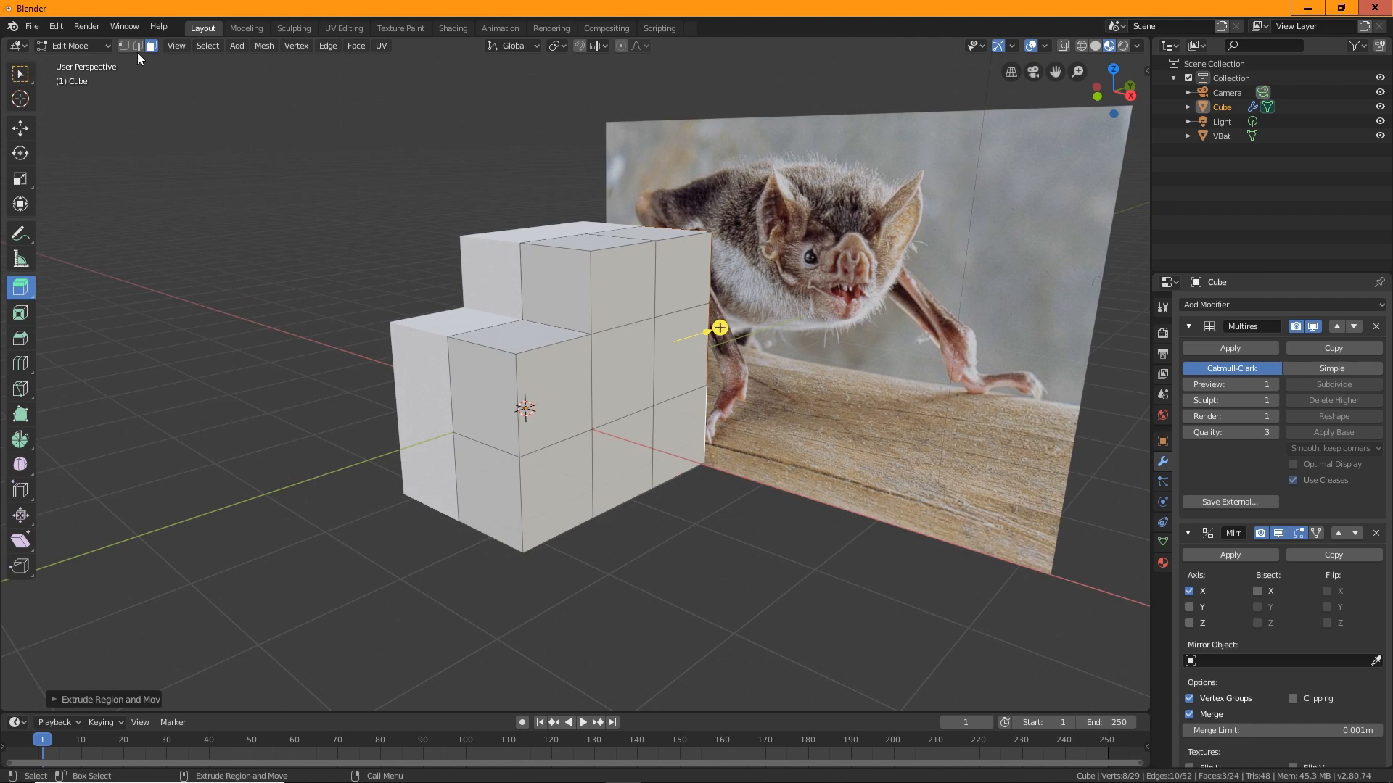
left_click(138, 45)
left_click(518, 433)
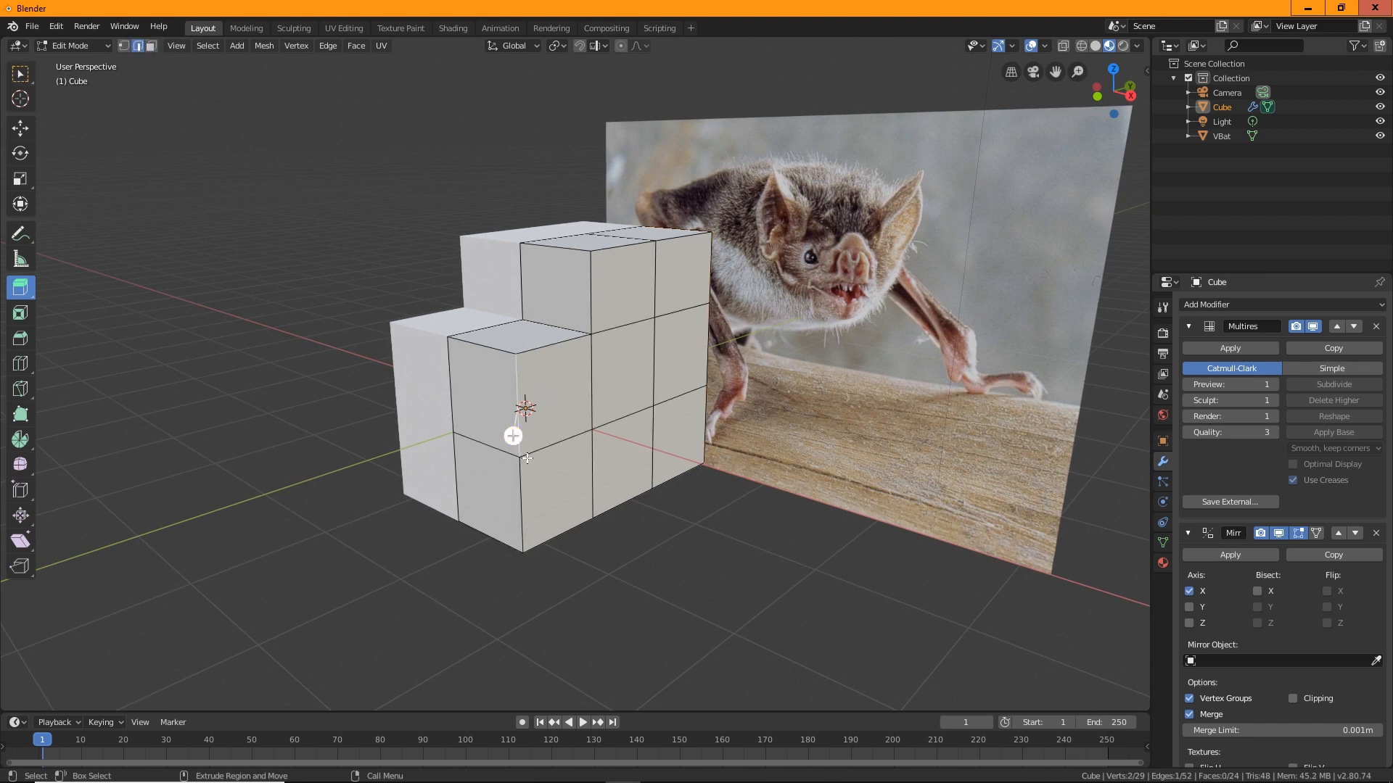
left_click(517, 380, "shift")
left_click(18, 74)
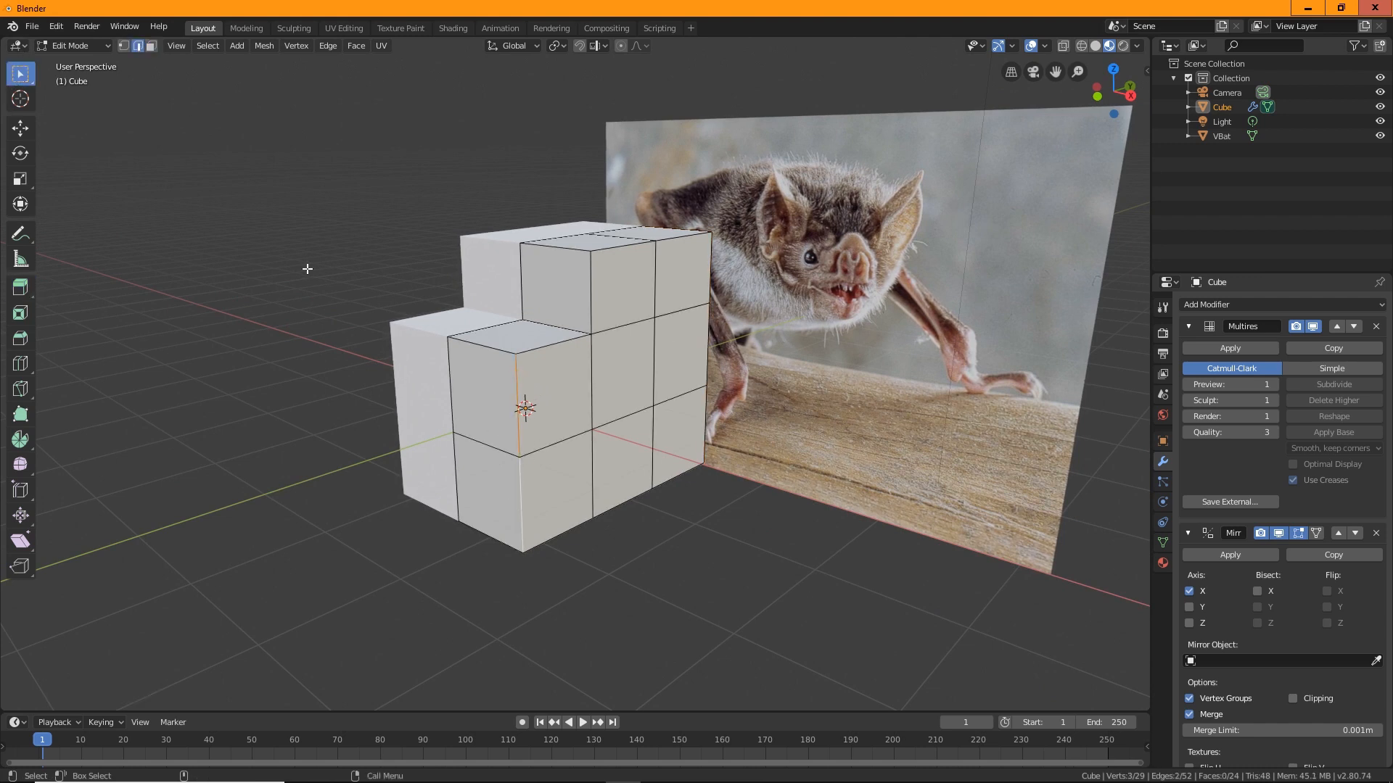
key("shift+space")
key("g")
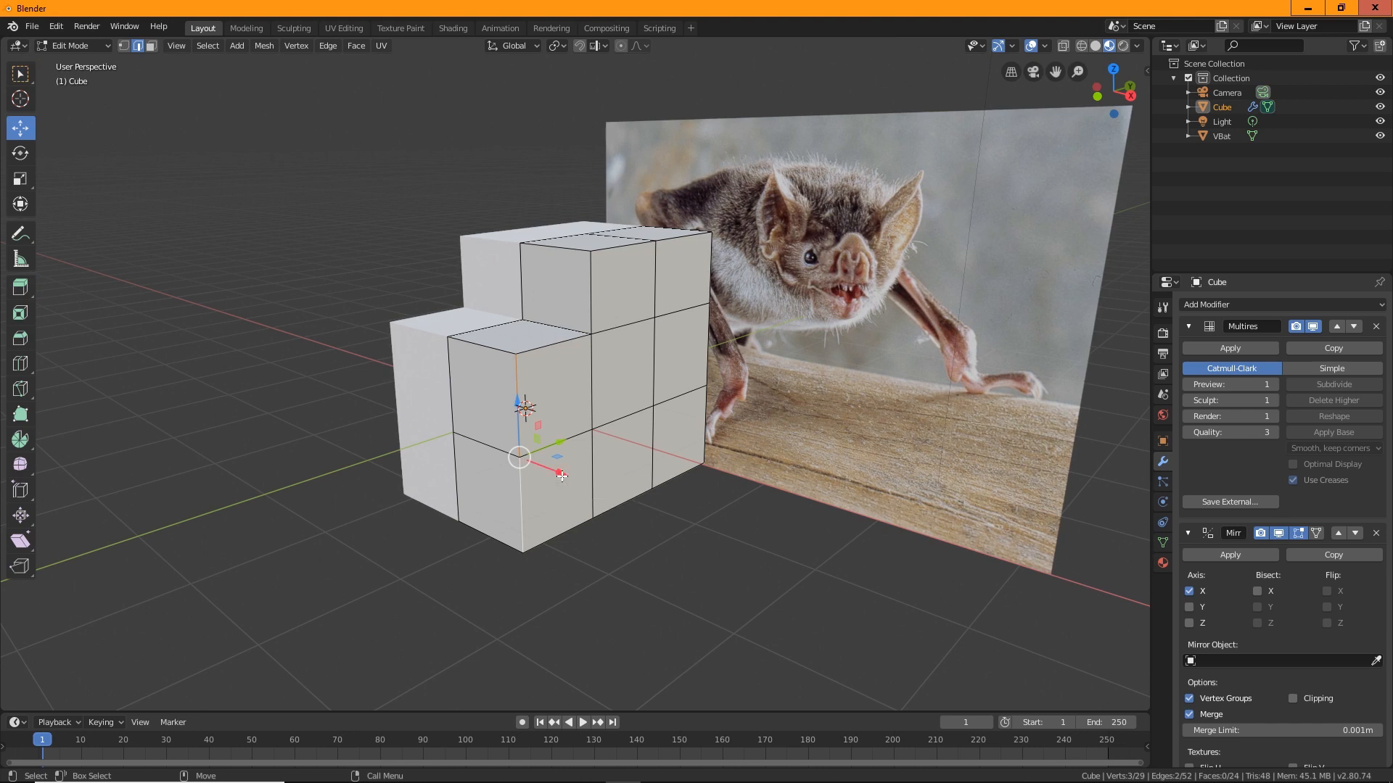
left_click_drag(562, 477, 532, 464)
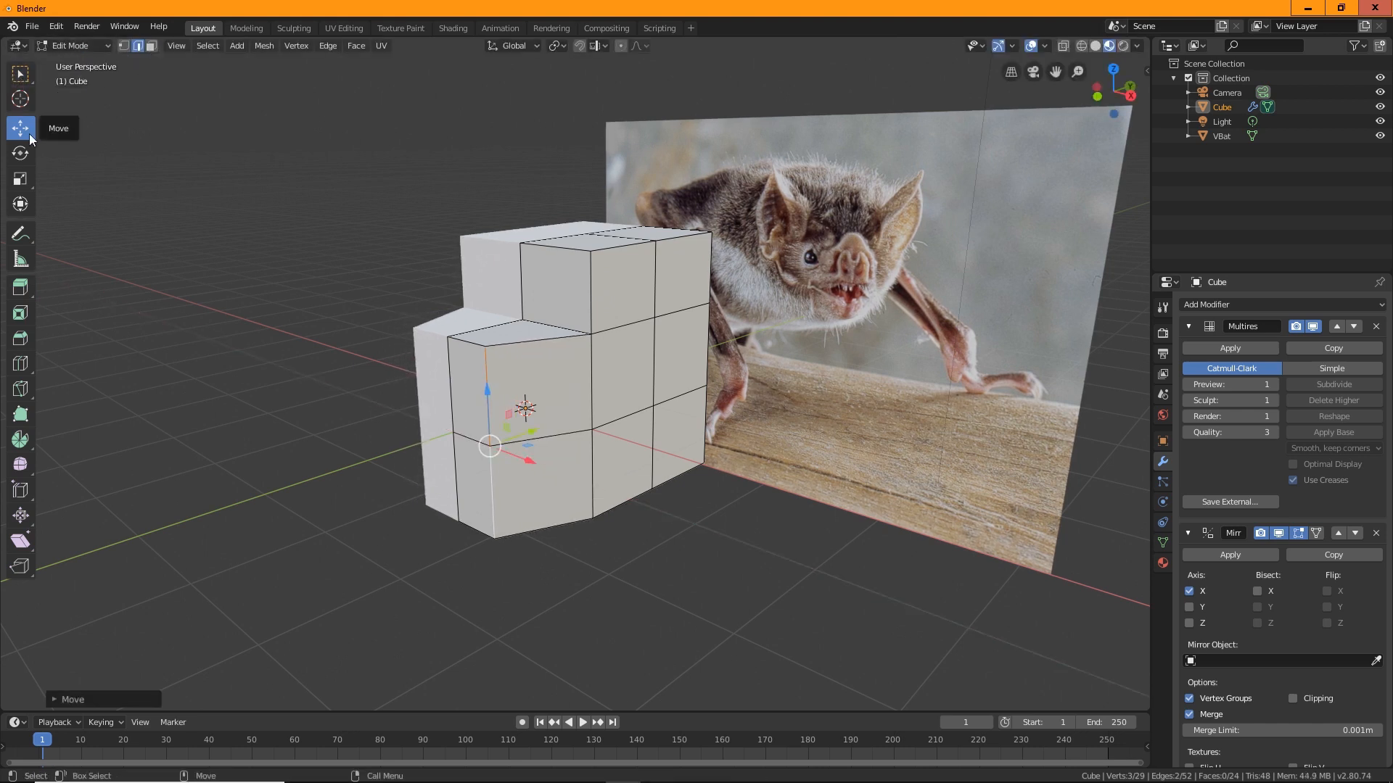
Lower the front top edge and raise the front bottom edge along Z to taper the front.
middle_click_drag(568, 514, 621, 463)
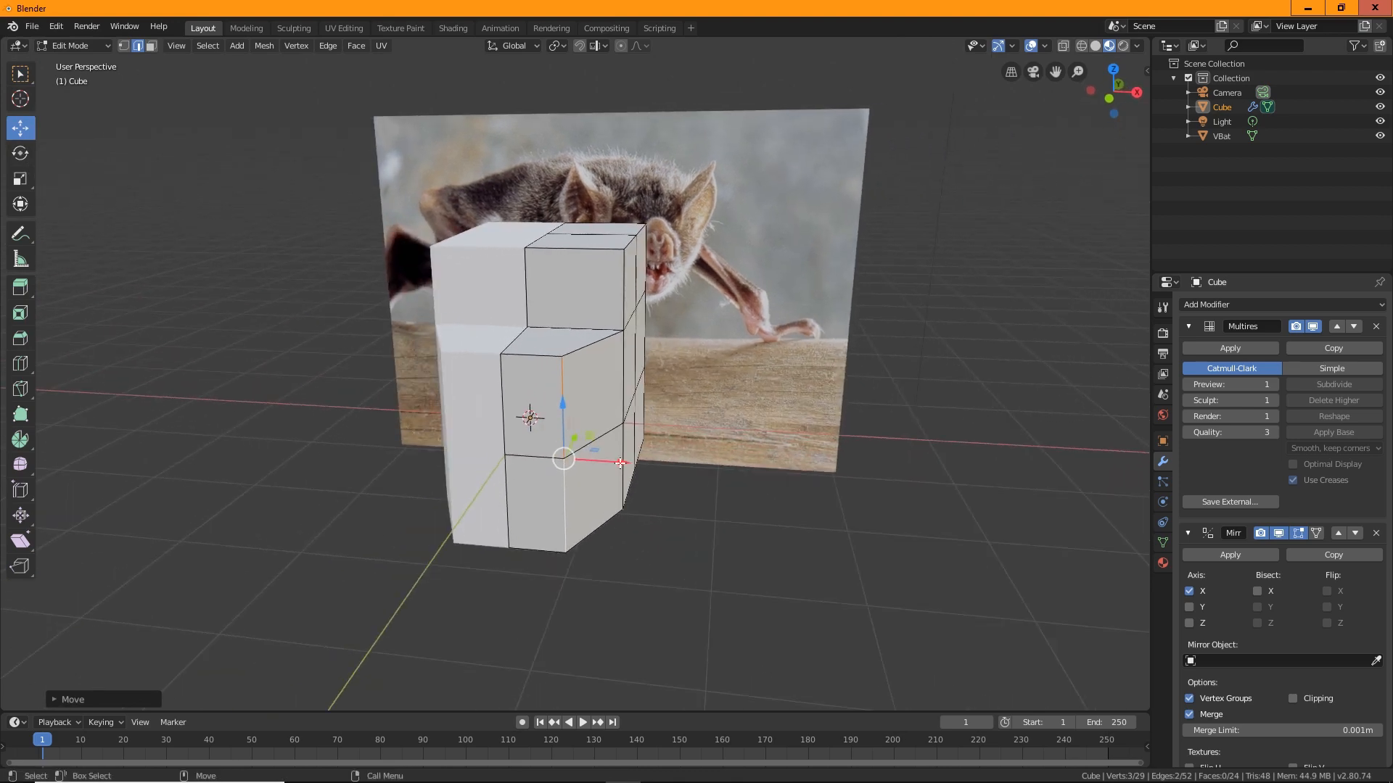
middle_click_drag(740, 507, 465, 349)
left_click(468, 340)
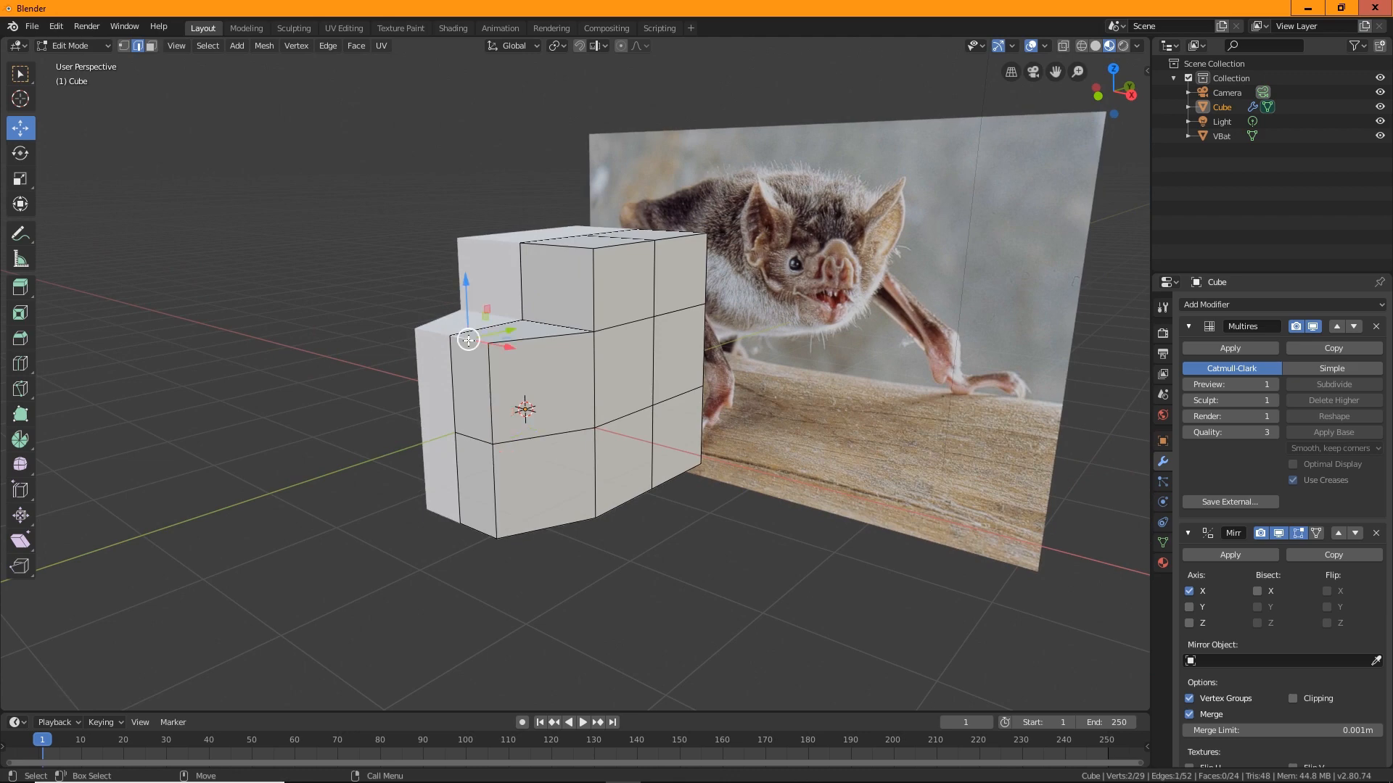
left_click_drag(470, 284, 476, 508)
left_click(484, 531)
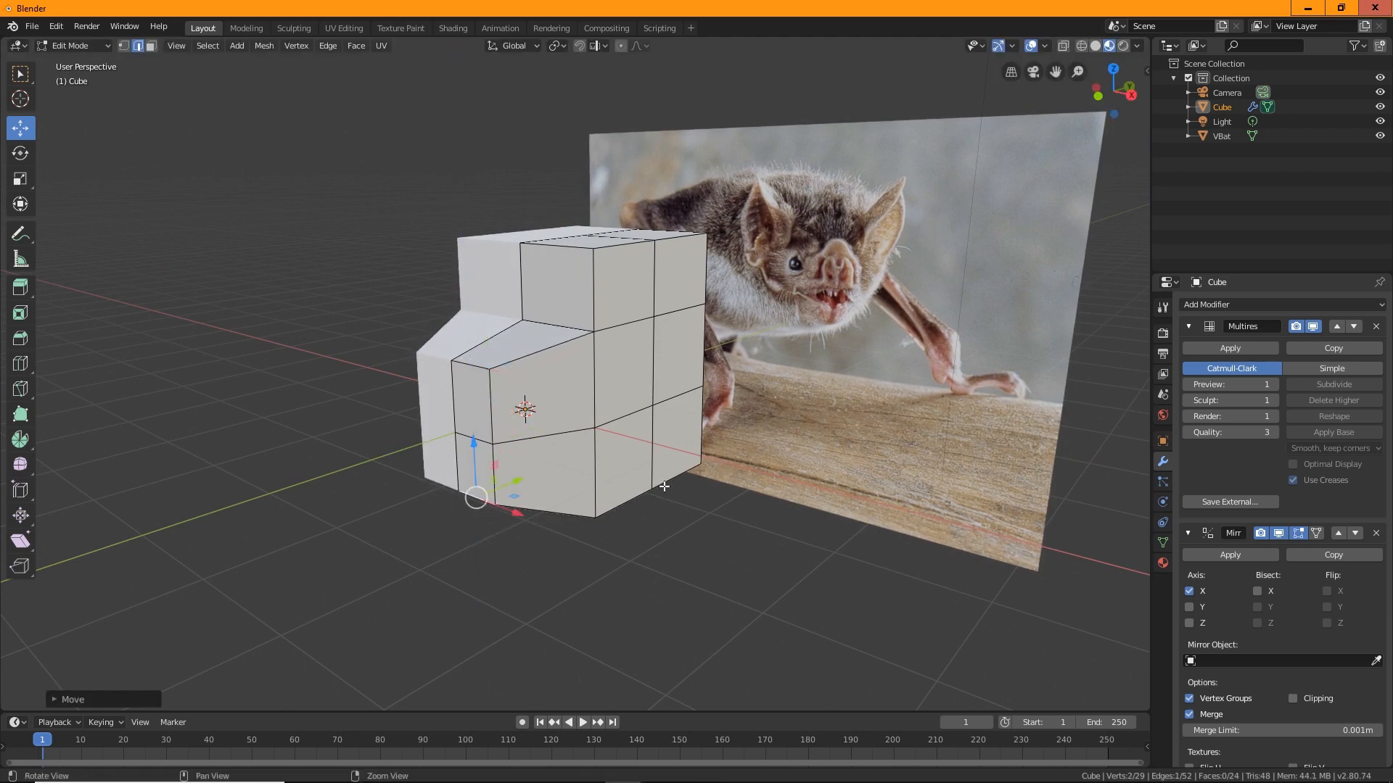
middle_click_drag(477, 507, 580, 406)
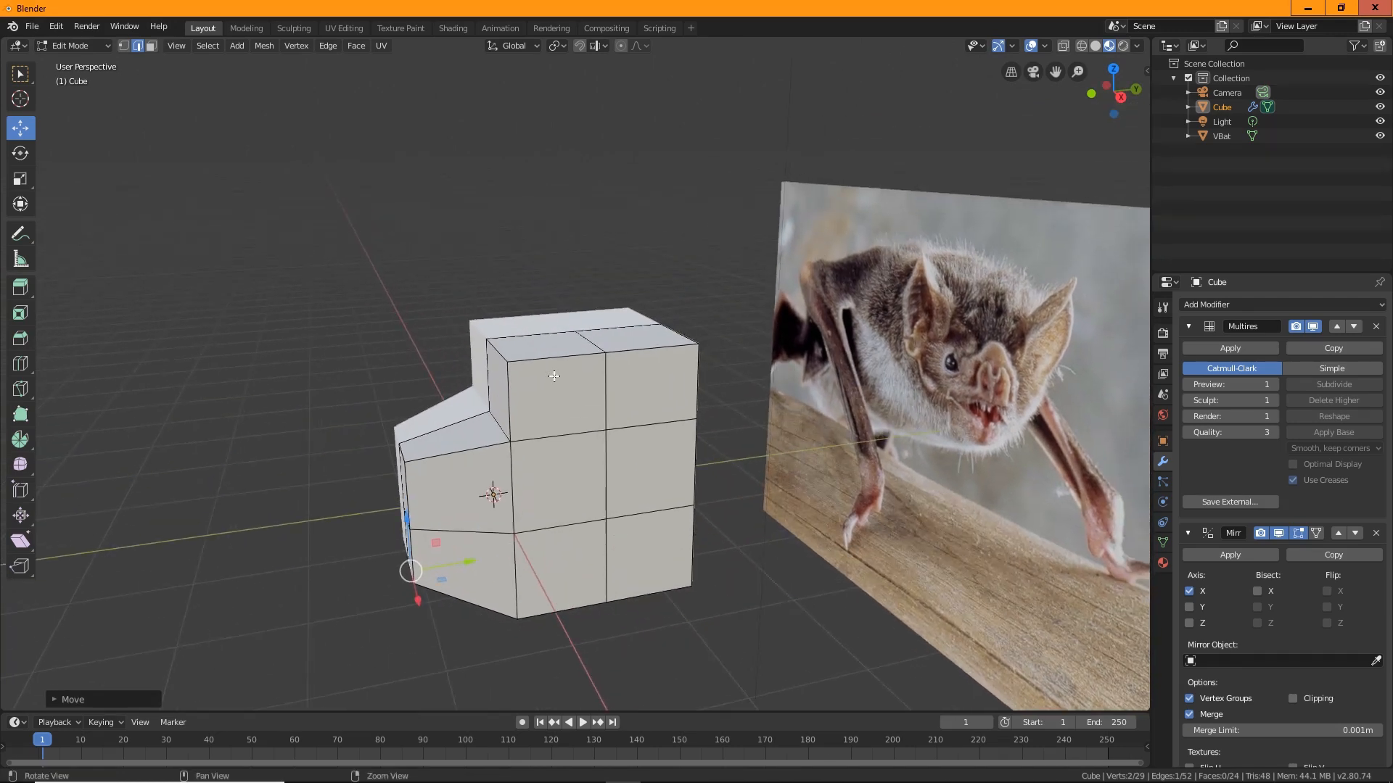
Lower the front top edge of the raised block so its top slopes down toward the front.
left_click(497, 351)
mouse_move(503, 305)
left_mouse_down()
mouse_move(530, 393)
mouse_move(578, 379)
mouse_move(524, 320)
left_mouse_up()
middle_click_drag(644, 454, 708, 490)
Select the three outer side faces of the rear section and move them outward along X by about 0.33 m.
left_click(642, 391)
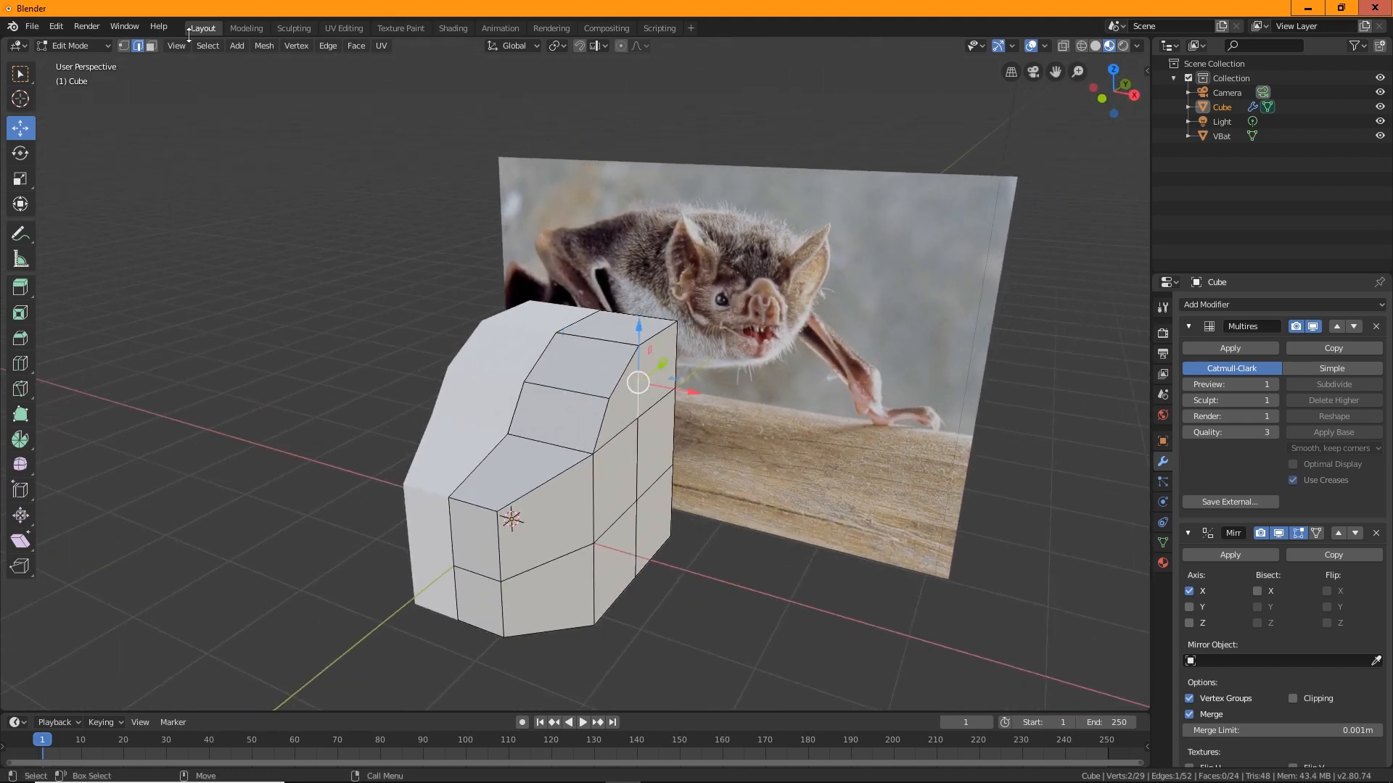
left_click(151, 45)
left_click(657, 377)
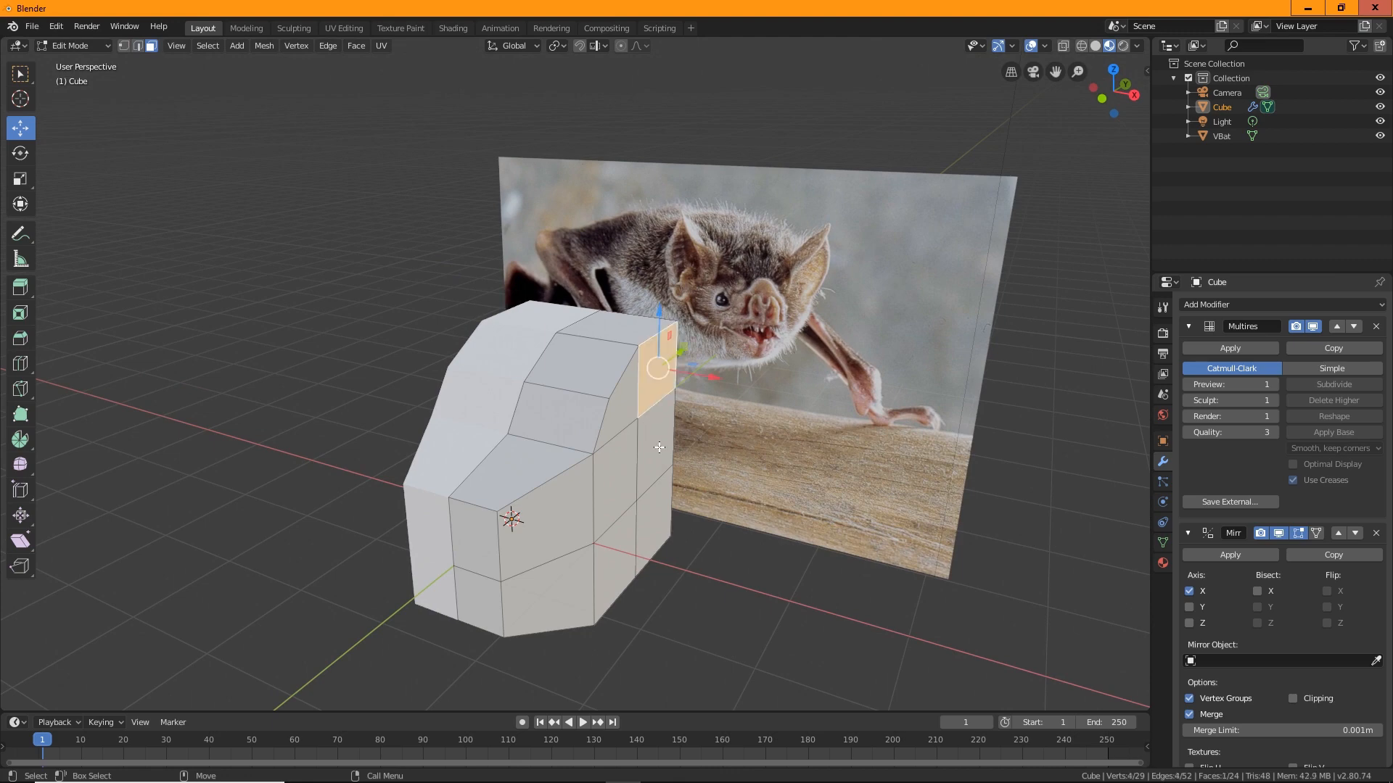
left_click(657, 497, "shift")
left_click(657, 537, "shift")
key("g")
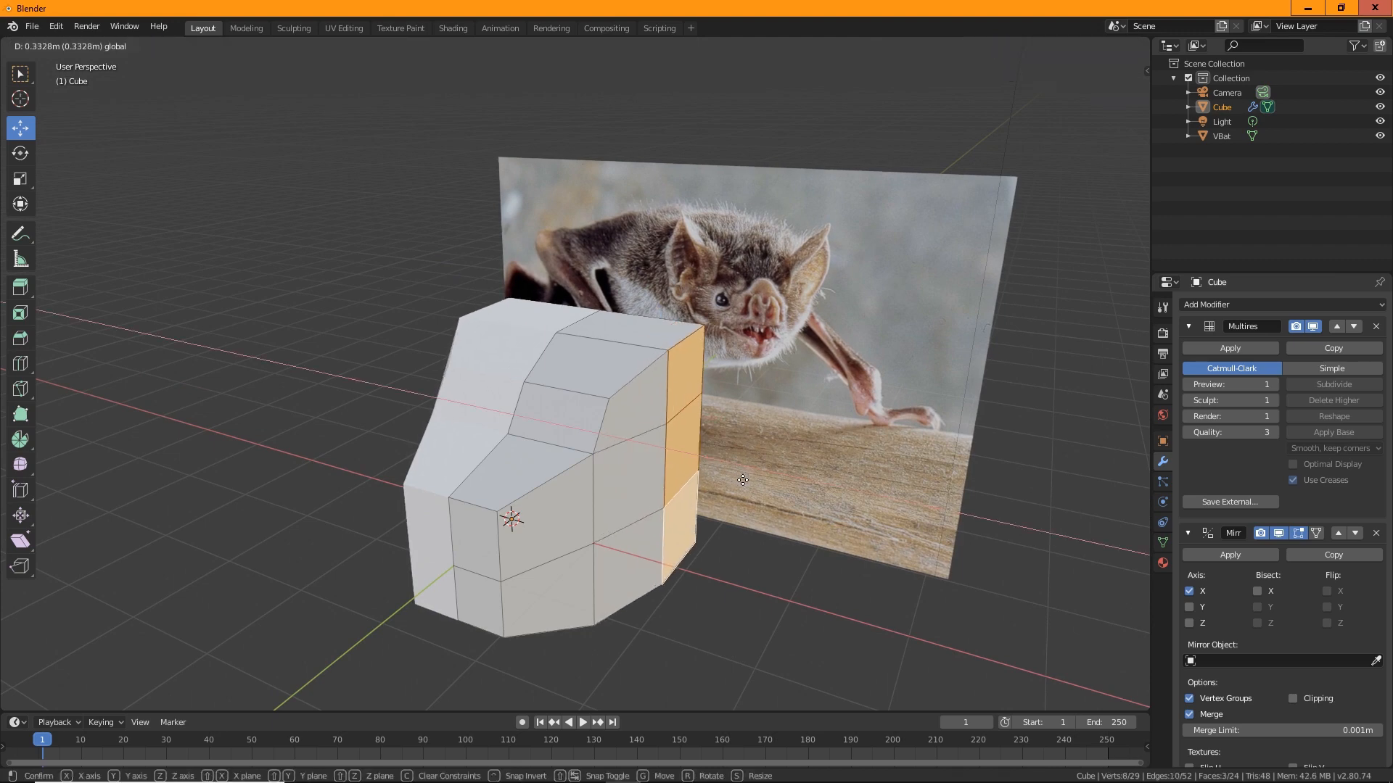
left_click(744, 481)
middle_click_drag(733, 563, 692, 575)
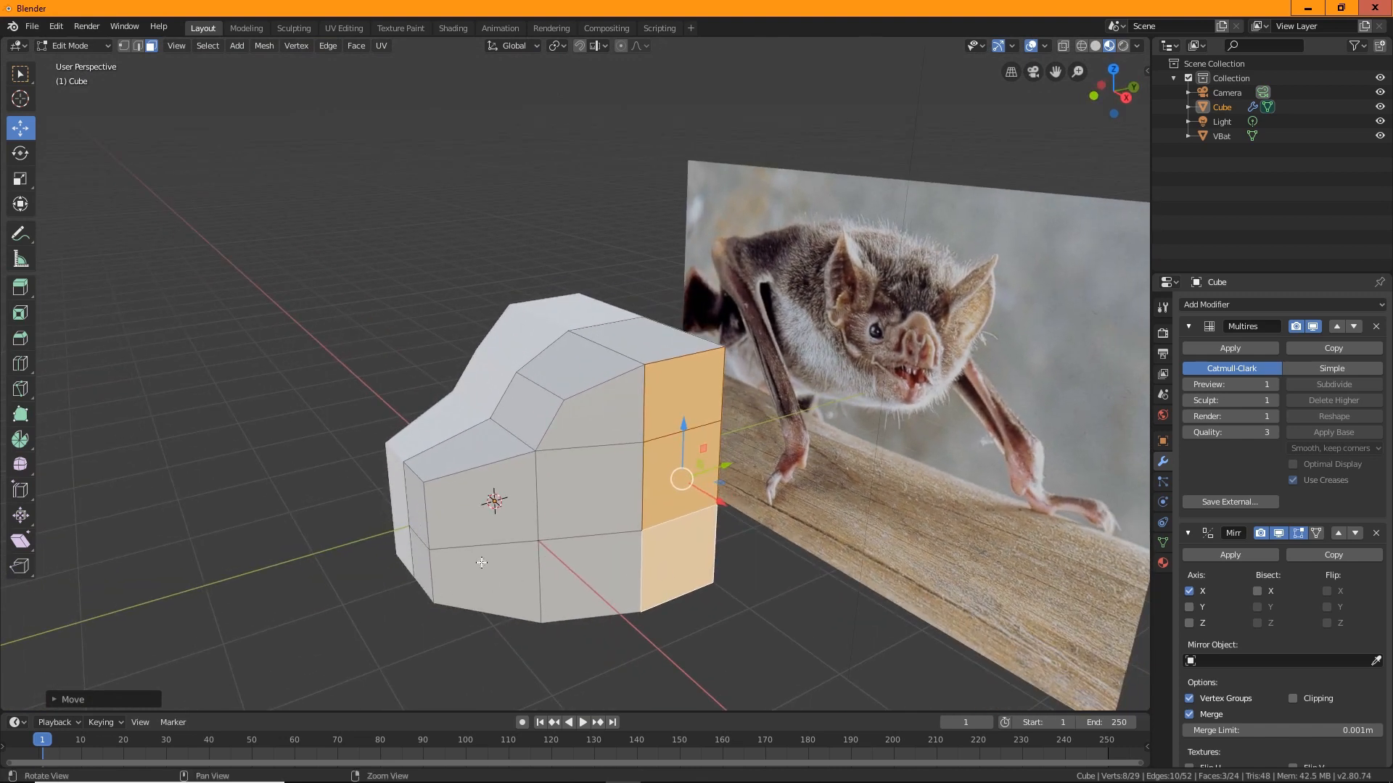
Add a vertical loop cut through the middle of the front section of the mesh.
middle_click_drag(428, 491, 430, 490)
left_click(21, 364)
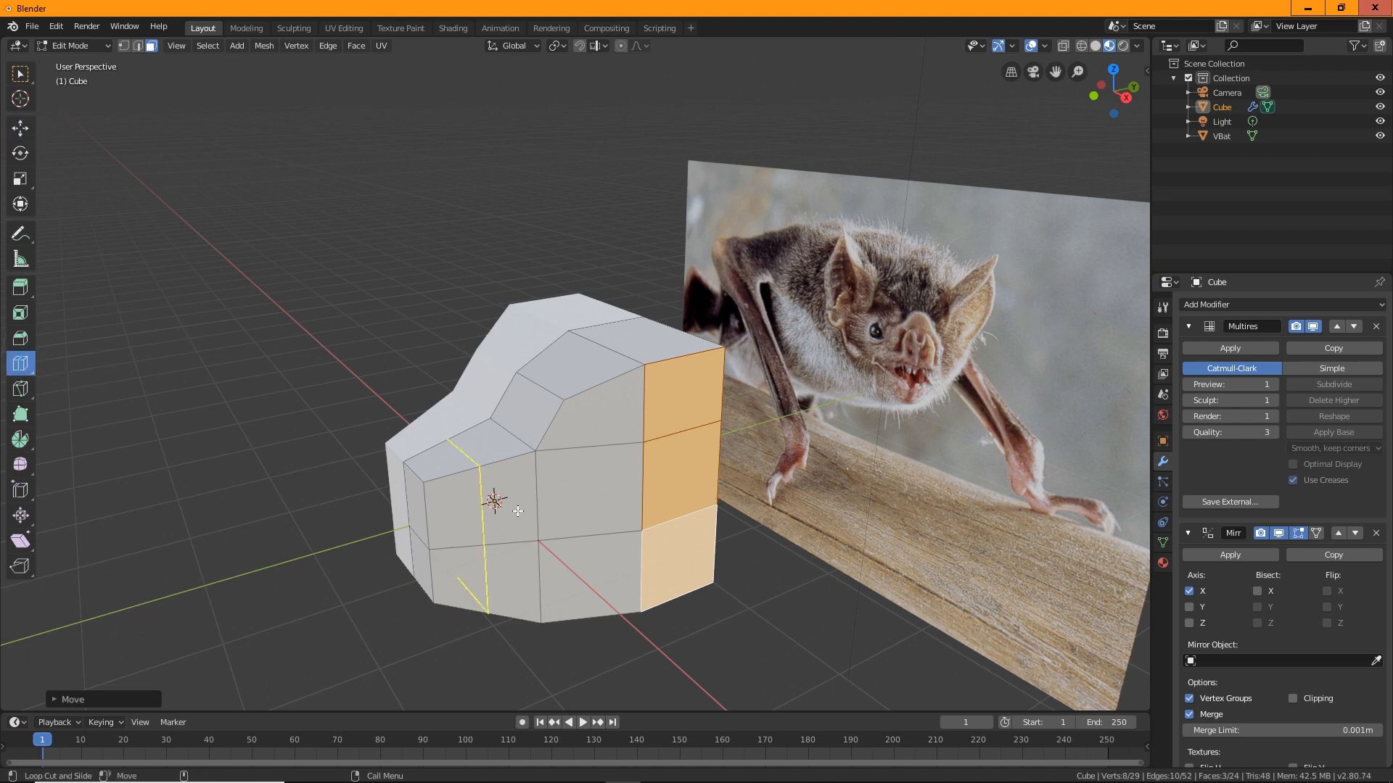
left_click(475, 474)
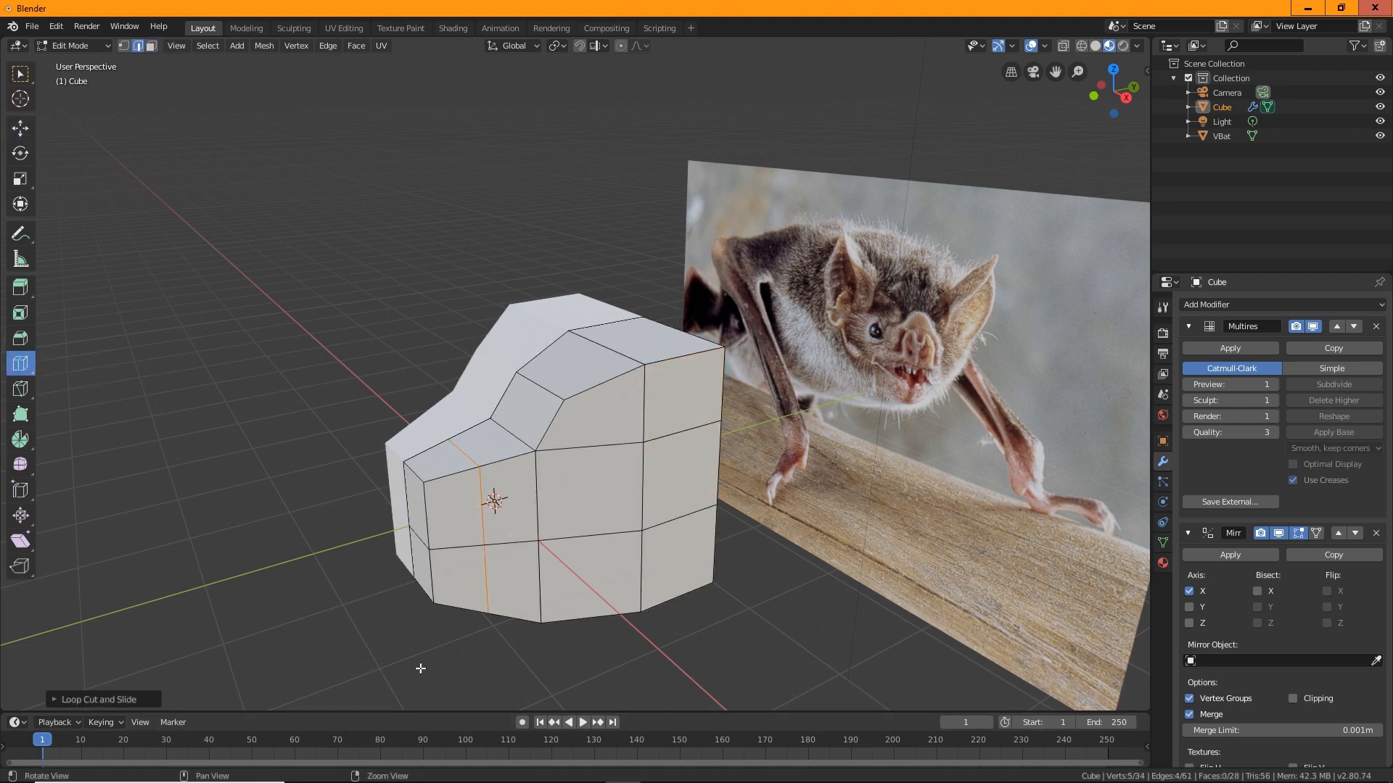
mouse_move(407, 638)
middle_mouse_down()
mouse_move(507, 634)
mouse_move(431, 645)
middle_mouse_up()
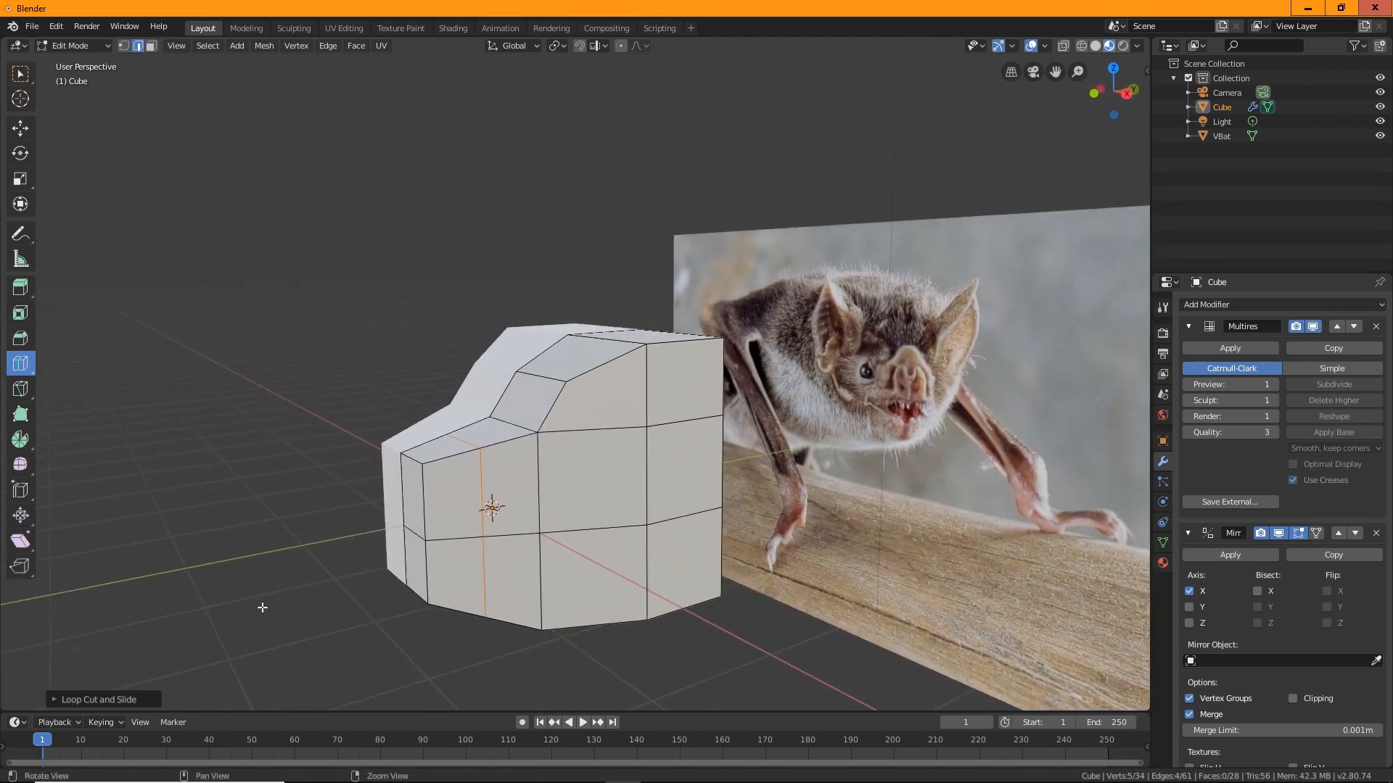
middle_click_drag(240, 653, 279, 640)
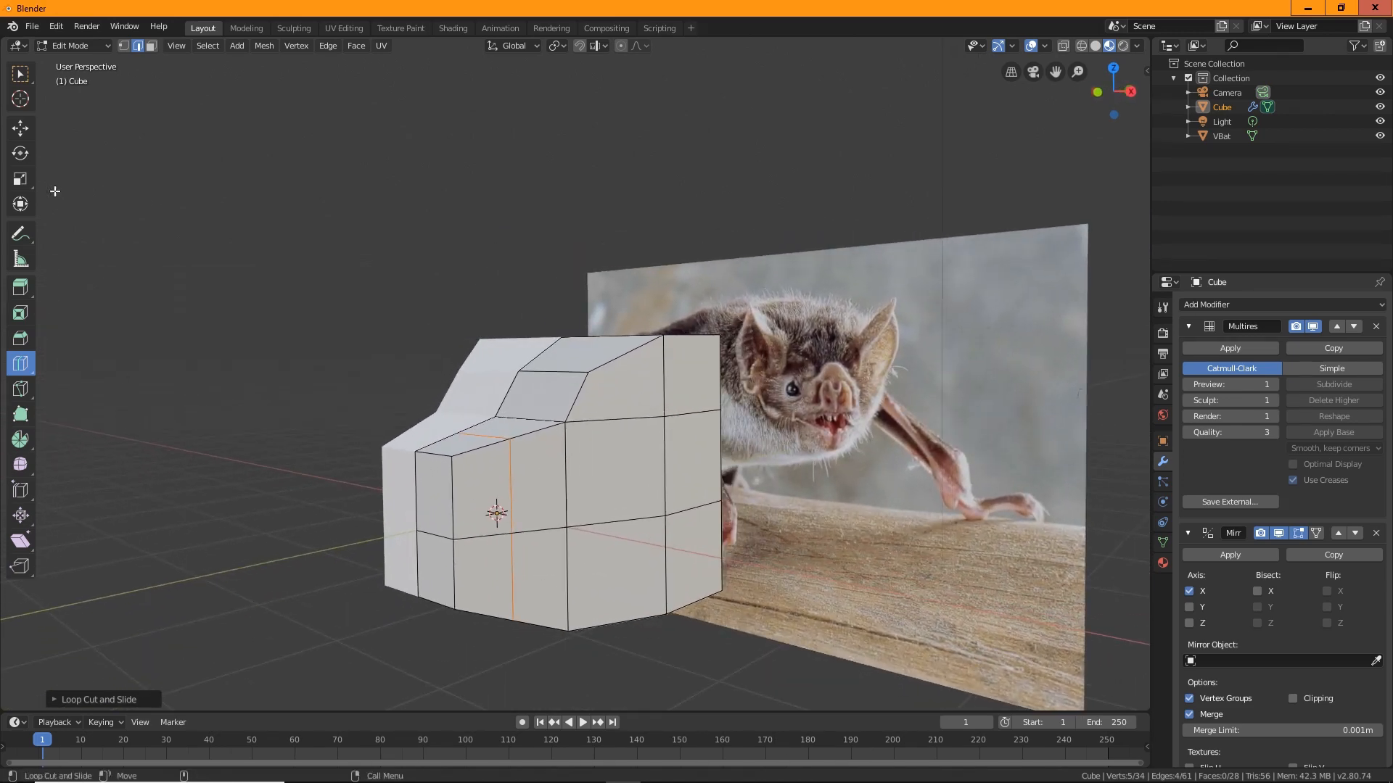
Extrude the three outer faces at the back of the mesh backward along Y to lengthen the head.
left_click(26, 81)
middle_click_drag(379, 385, 497, 624)
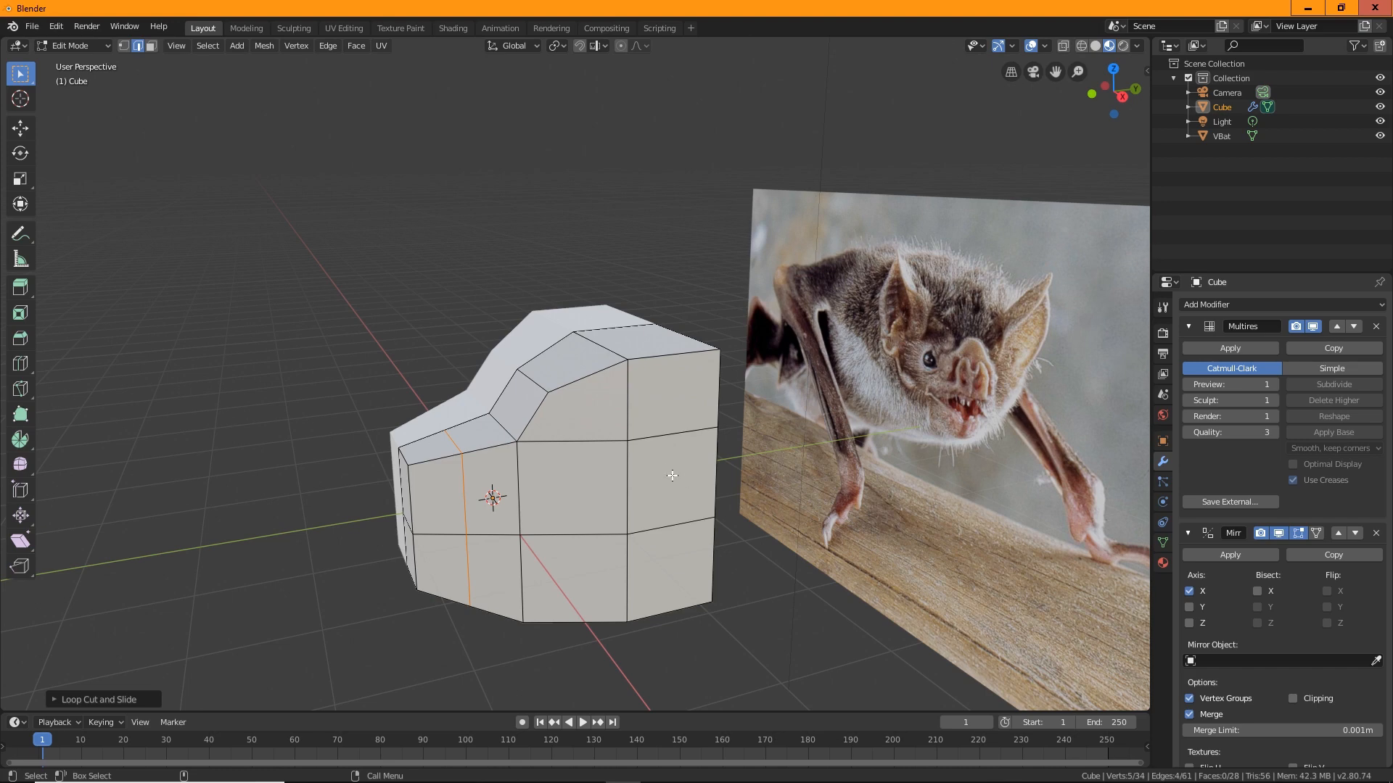
middle_click_drag(671, 475, 569, 493)
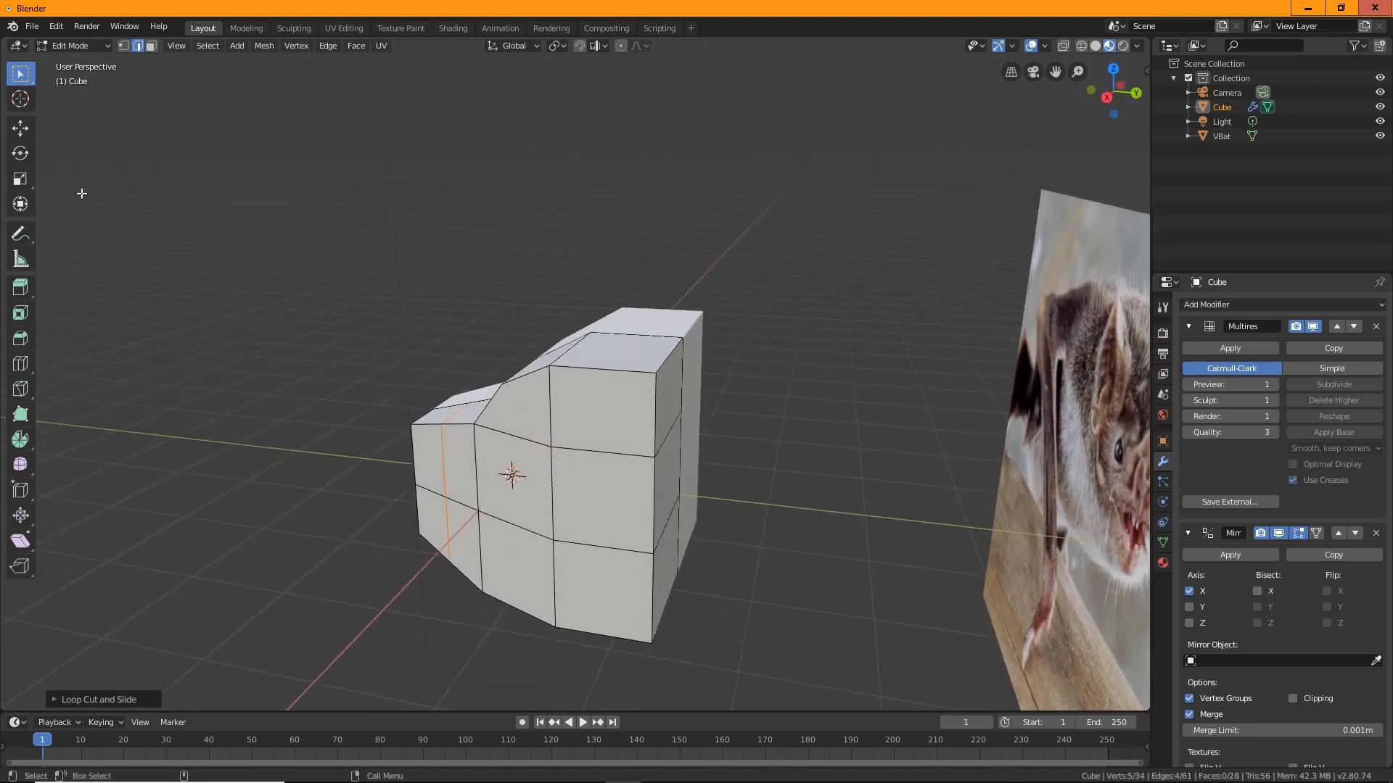
left_click(151, 46)
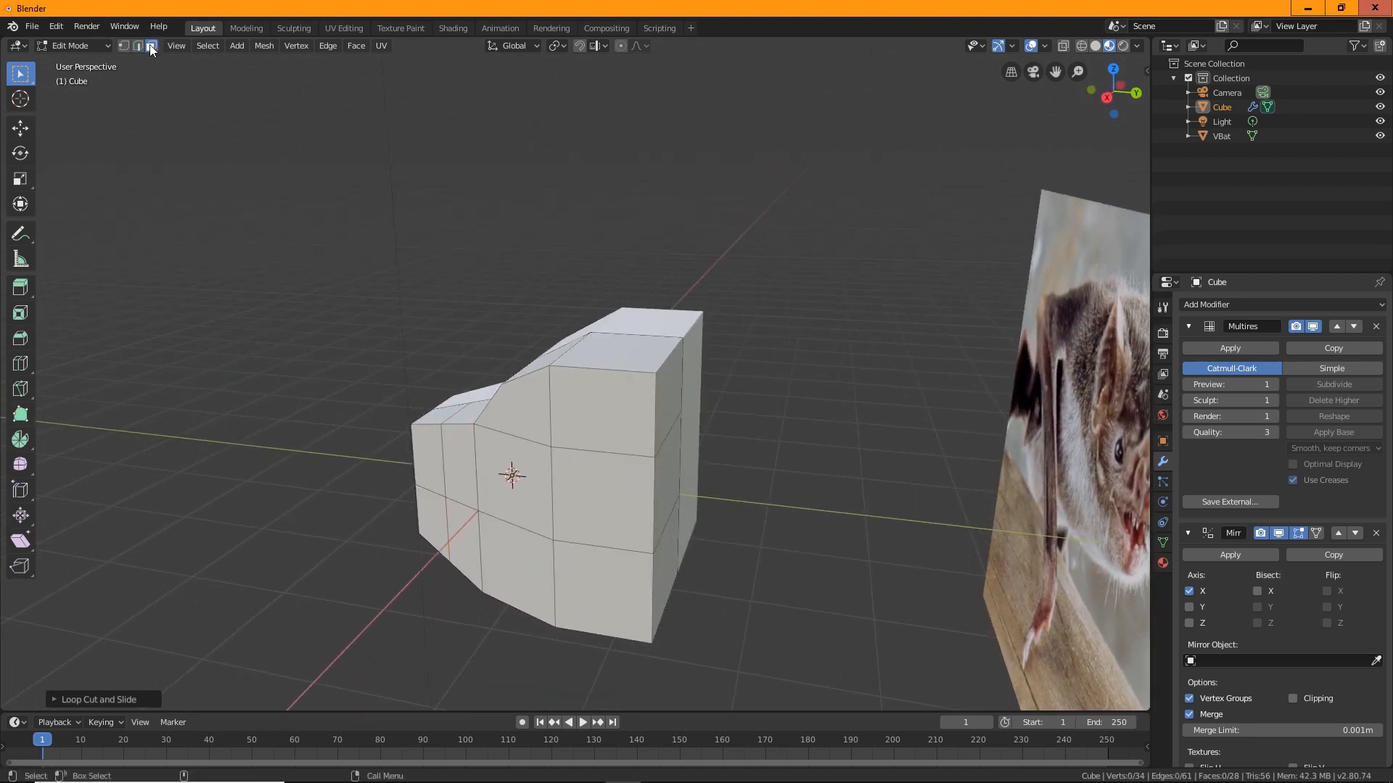
left_click(666, 403)
left_click(666, 464, "shift")
left_click(665, 566, "shift")
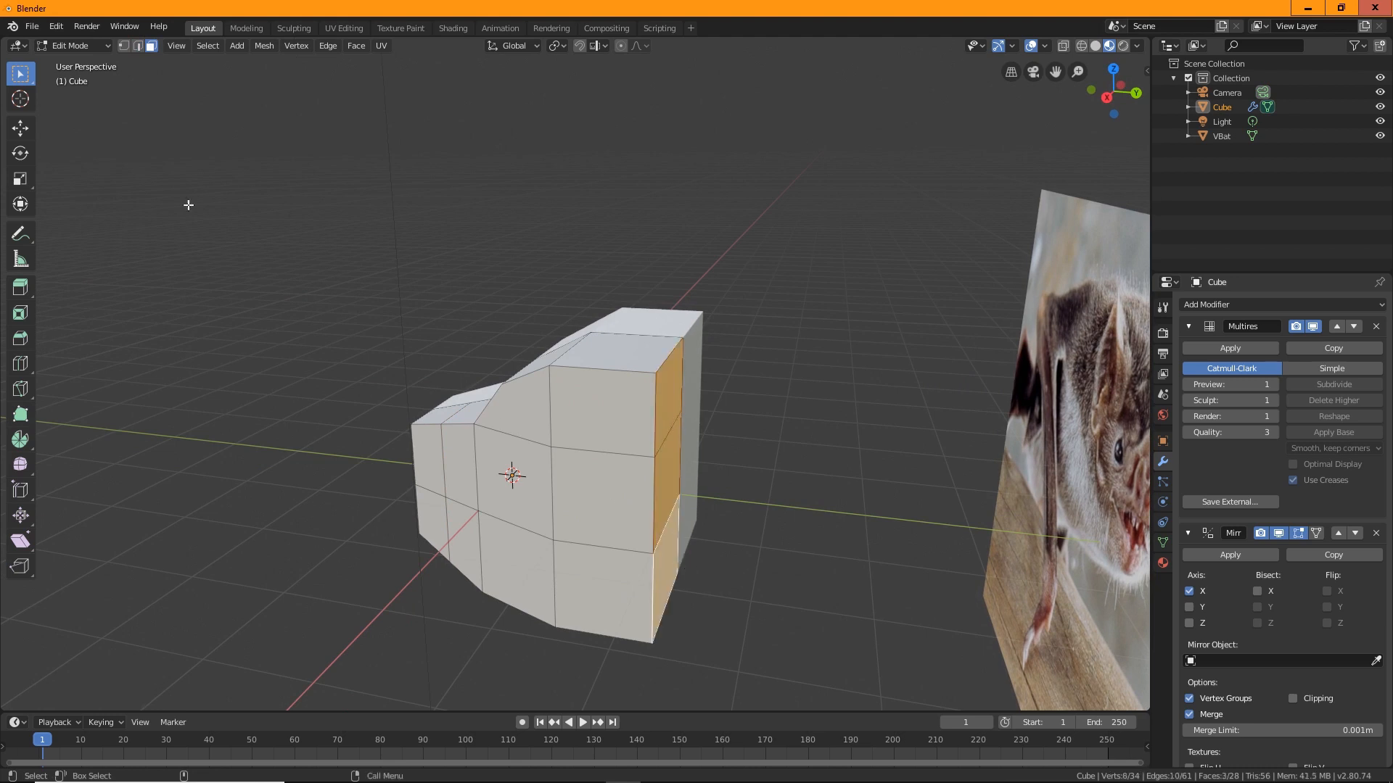
left_click(21, 288)
left_click_drag(750, 491, 833, 509)
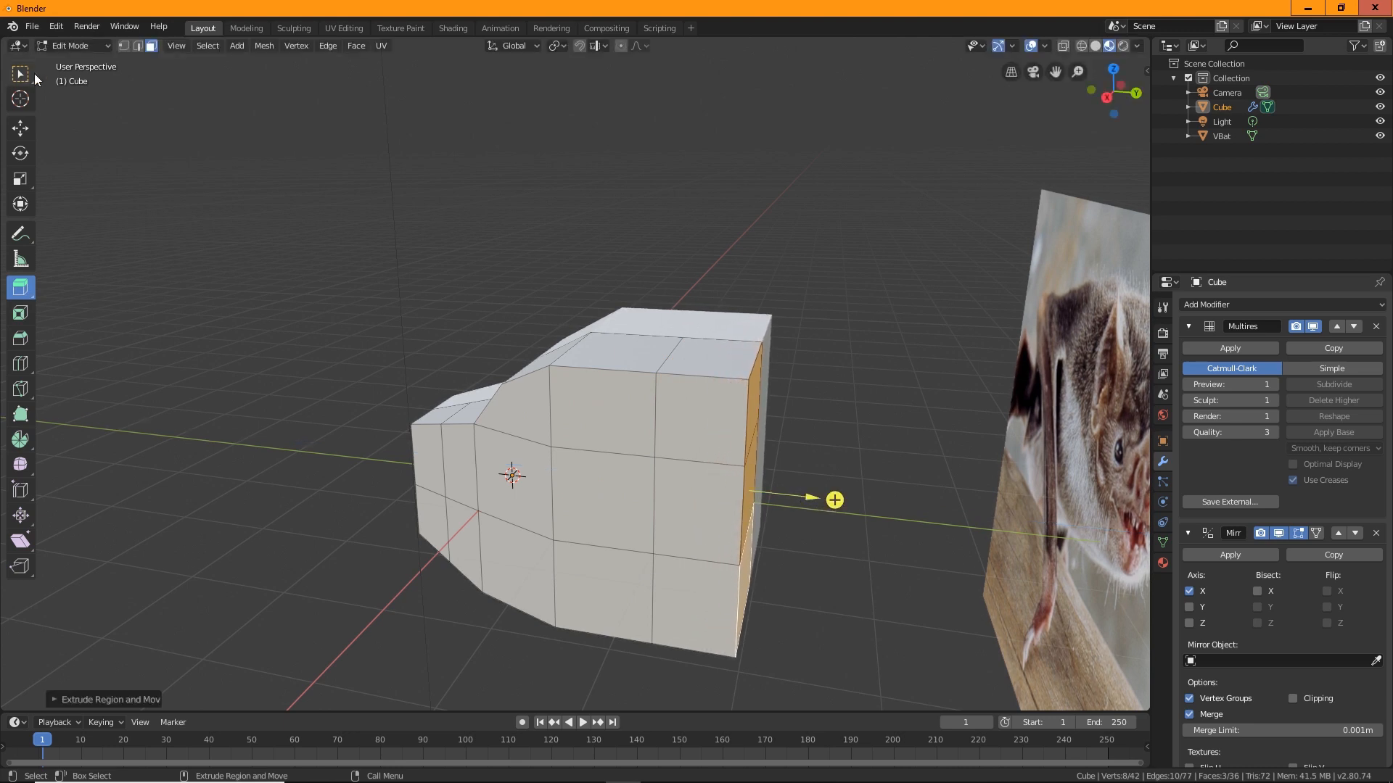
Add a vertical loop cut through the middle of the section directly ahead of the newly extruded rear block.
left_click(22, 364)
left_click_drag(446, 623, 507, 602, "alt")
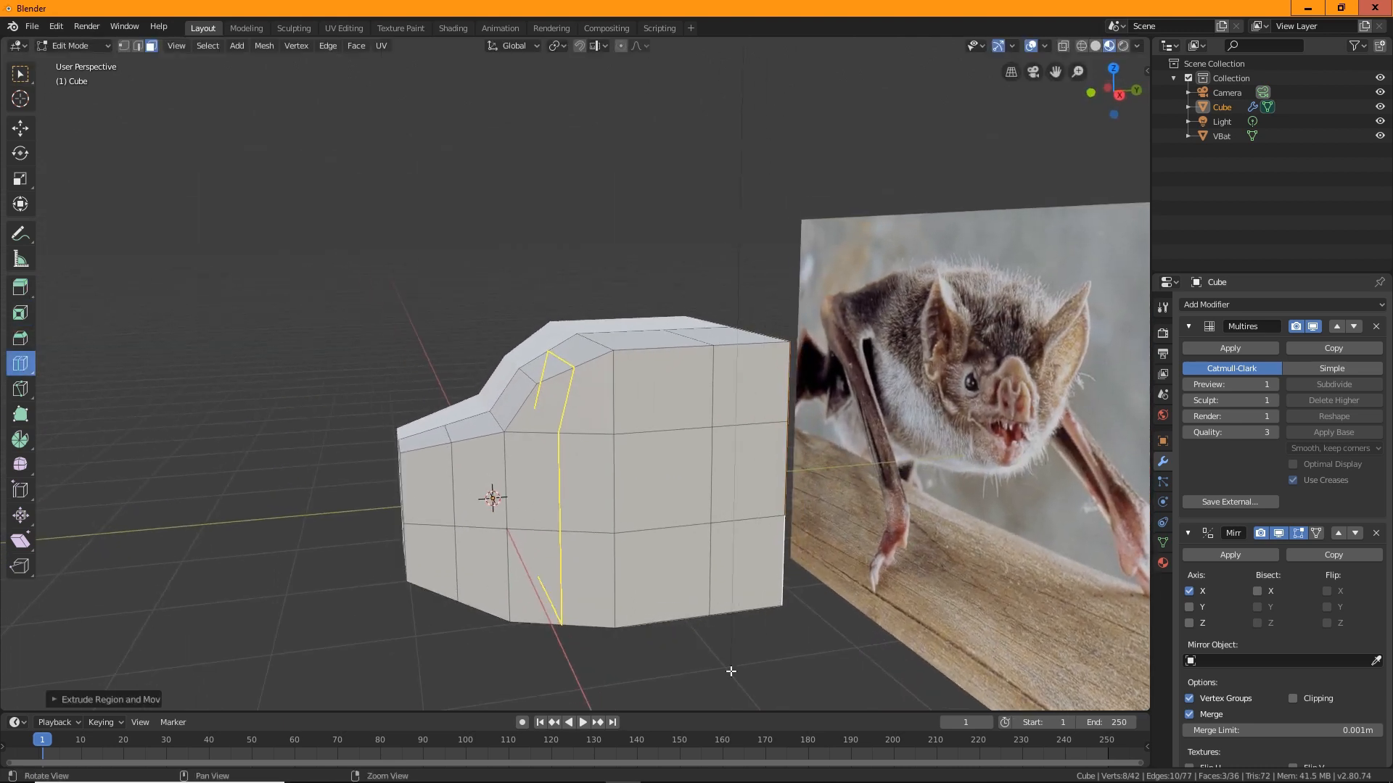
middle_click_drag(730, 664, 554, 638, "alt")
middle_click_drag(572, 490, 591, 676)
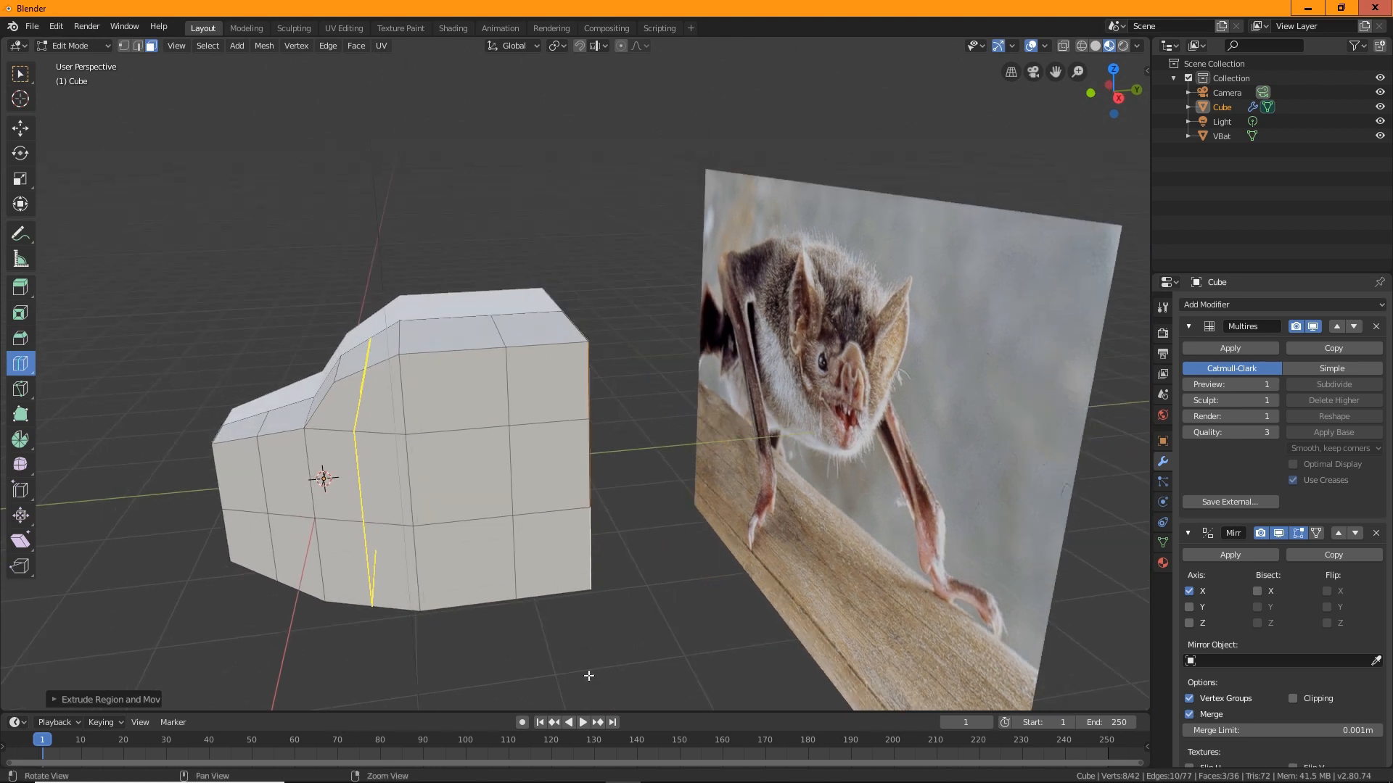
left_click(484, 357)
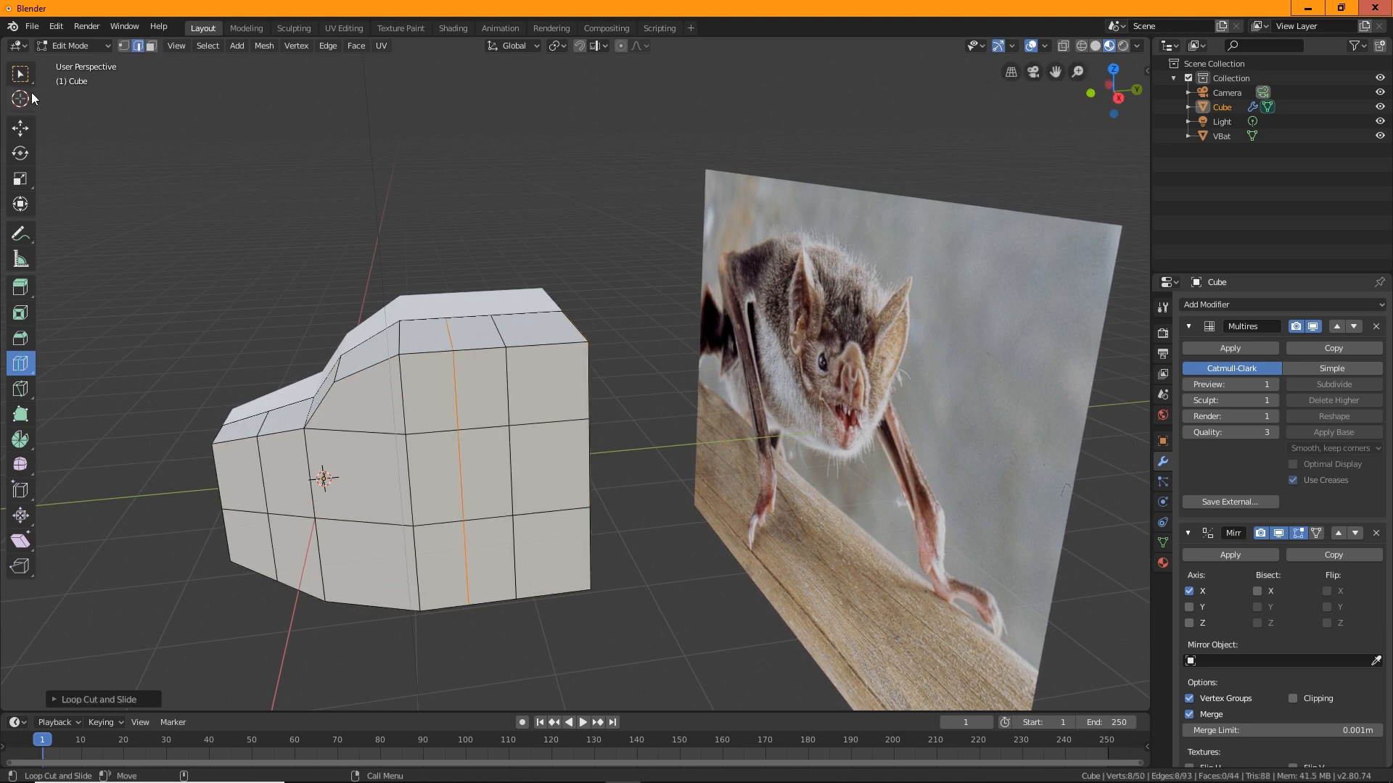
Select the upper and middle side edges of the two rearmost inner vertical loops and move these four edges backward along Y.
left_click(20, 73)
left_click(506, 394)
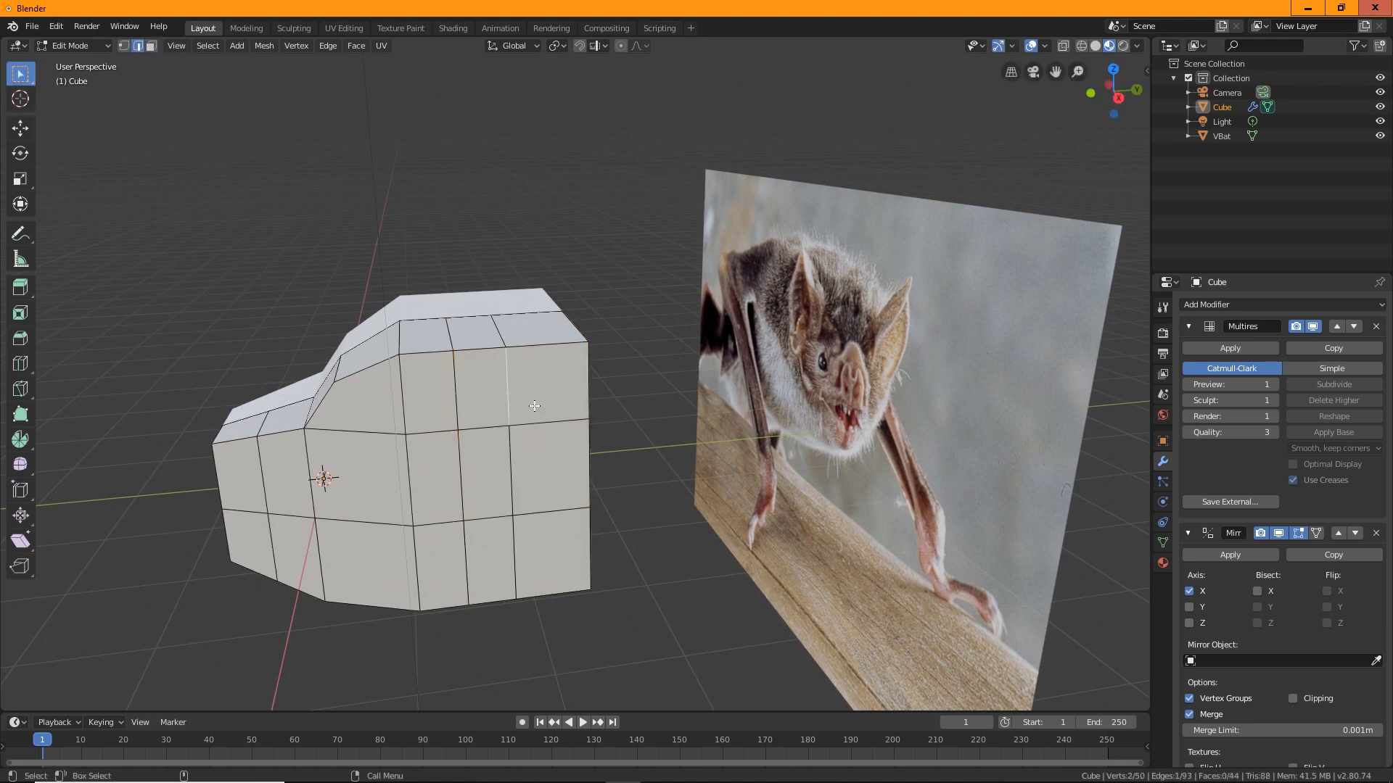
left_click(514, 474, "shift")
left_click(461, 405, "shift")
left_click(470, 480, "shift")
key("w")
left_click_drag(553, 428, 600, 440)
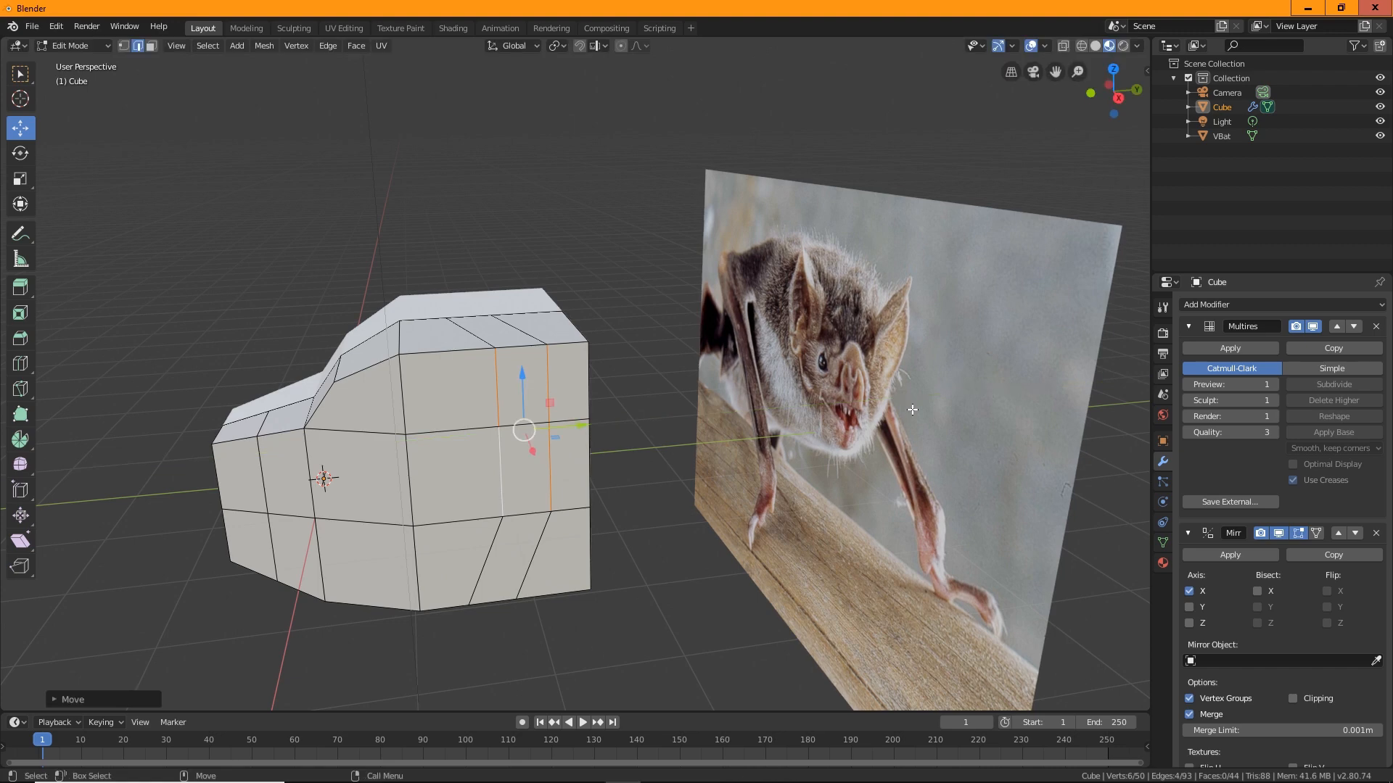
Move the two upper centre edges of the back face and the top centre-line edge between the shifted loops backward along Y.
middle_click_drag(555, 575, 559, 662)
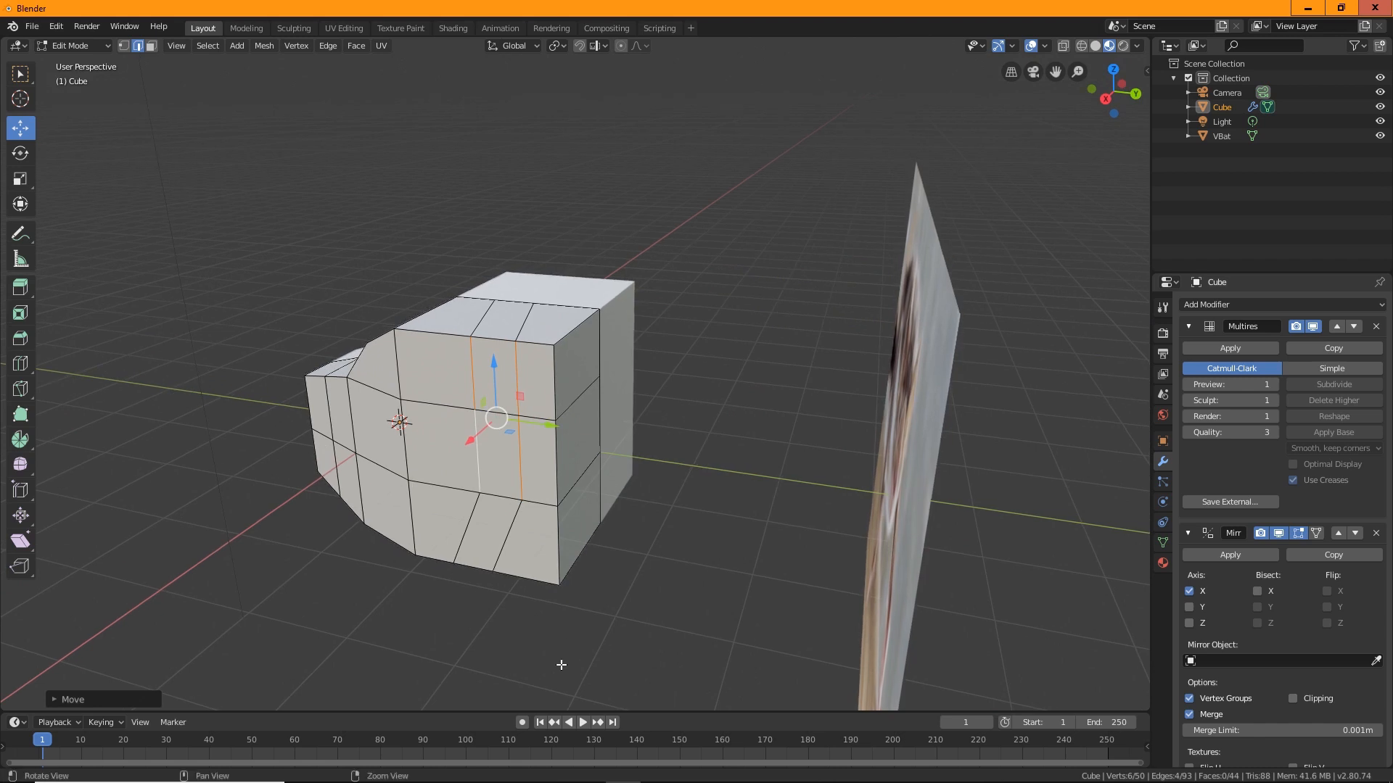
left_click(602, 410, "alt")
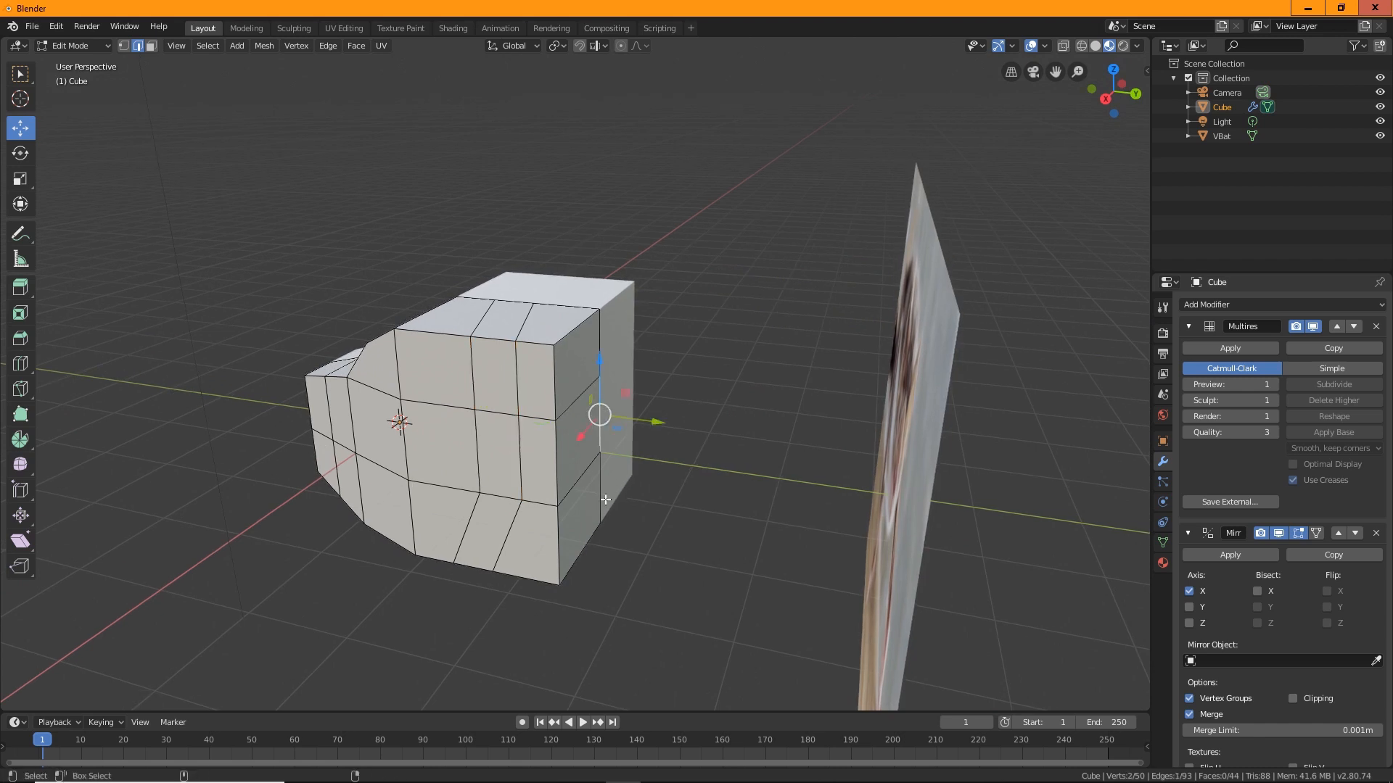
left_click_drag(650, 464, 703, 470)
middle_click_drag(699, 535, 752, 390)
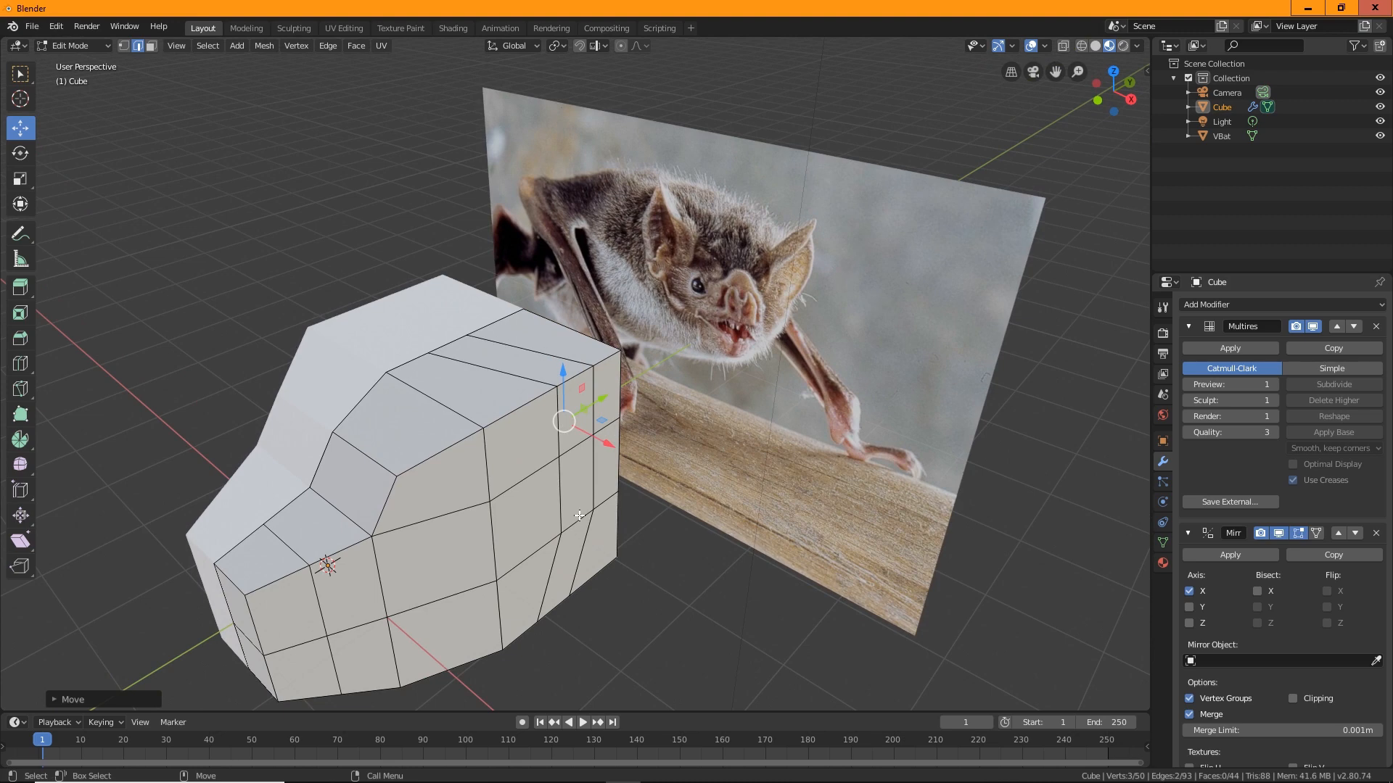
middle_click_drag(555, 483, 454, 299)
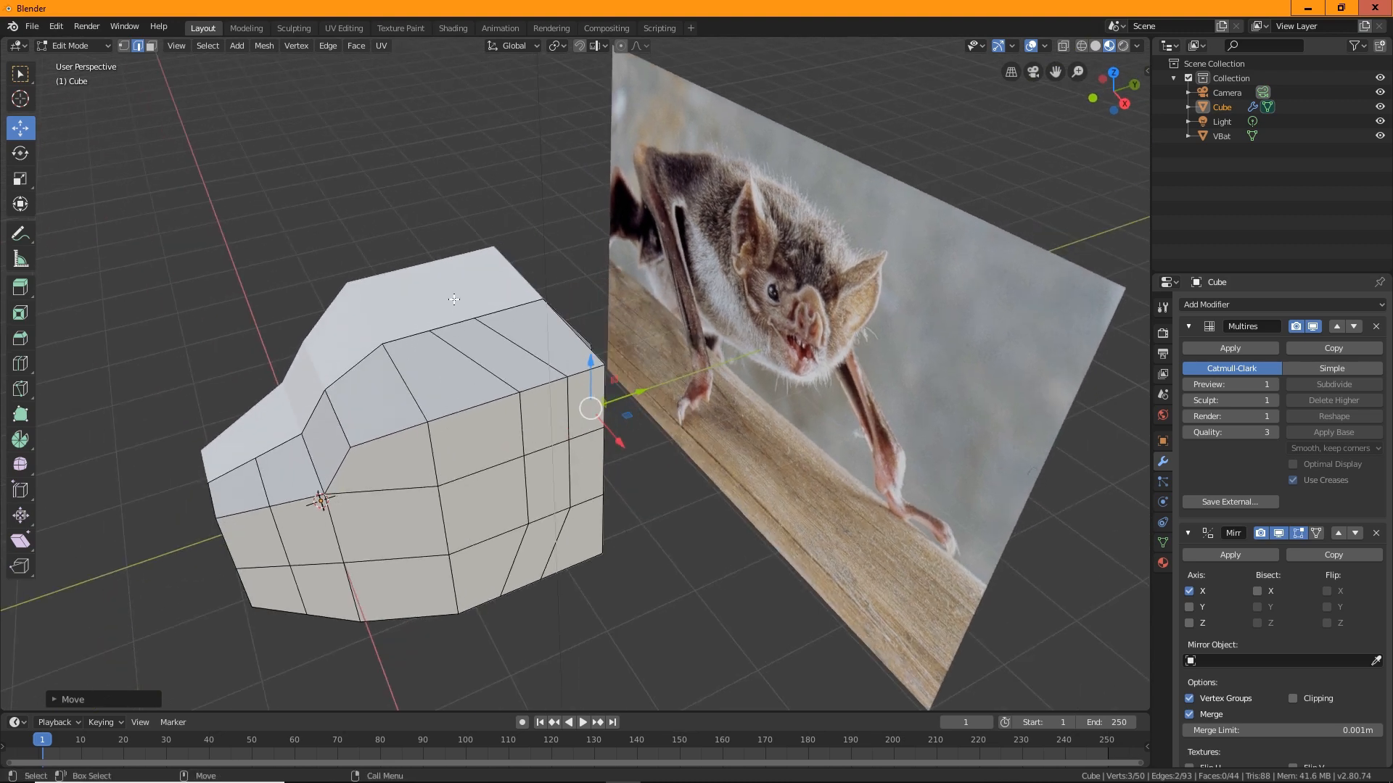
left_click(453, 324)
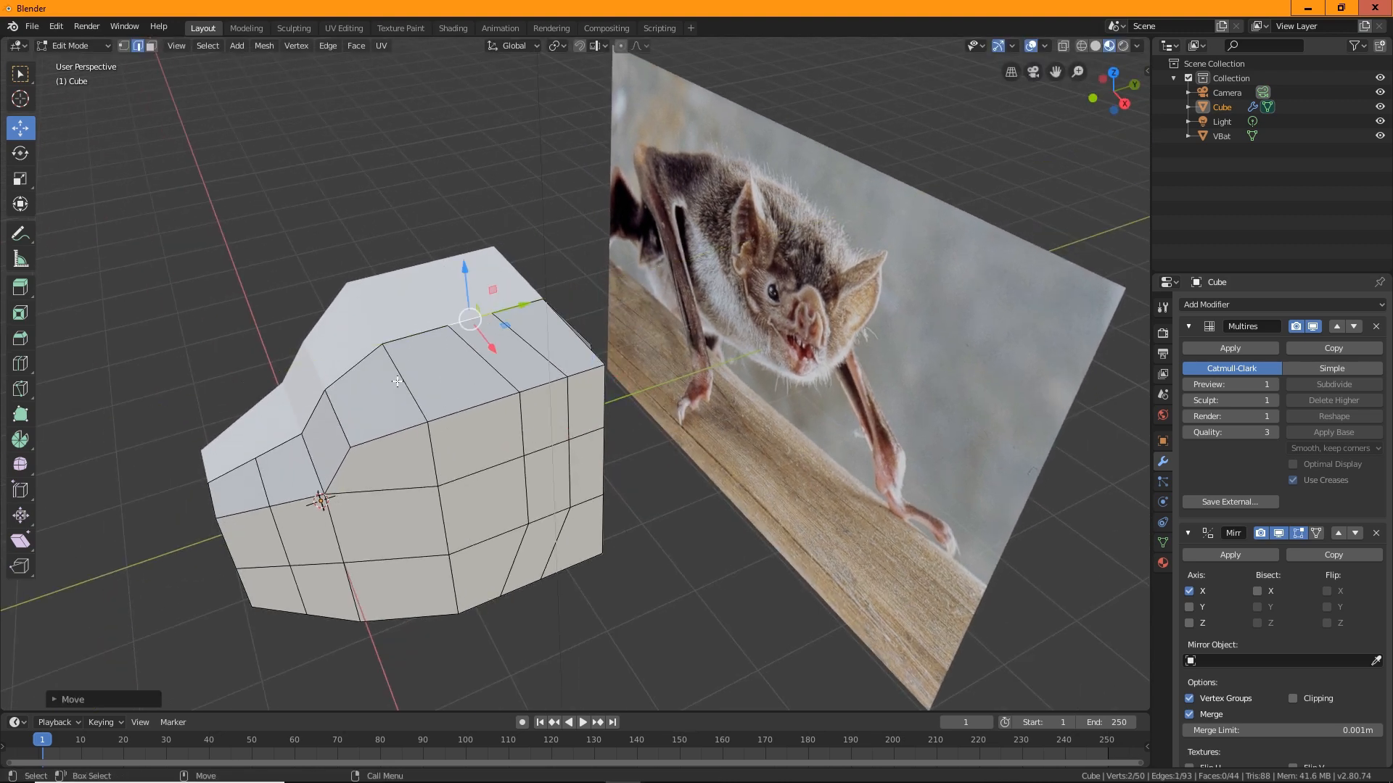
Add a lengthwise loop cut running front to back through the middle of the top of the mesh half.
middle_click_drag(533, 359, 592, 342)
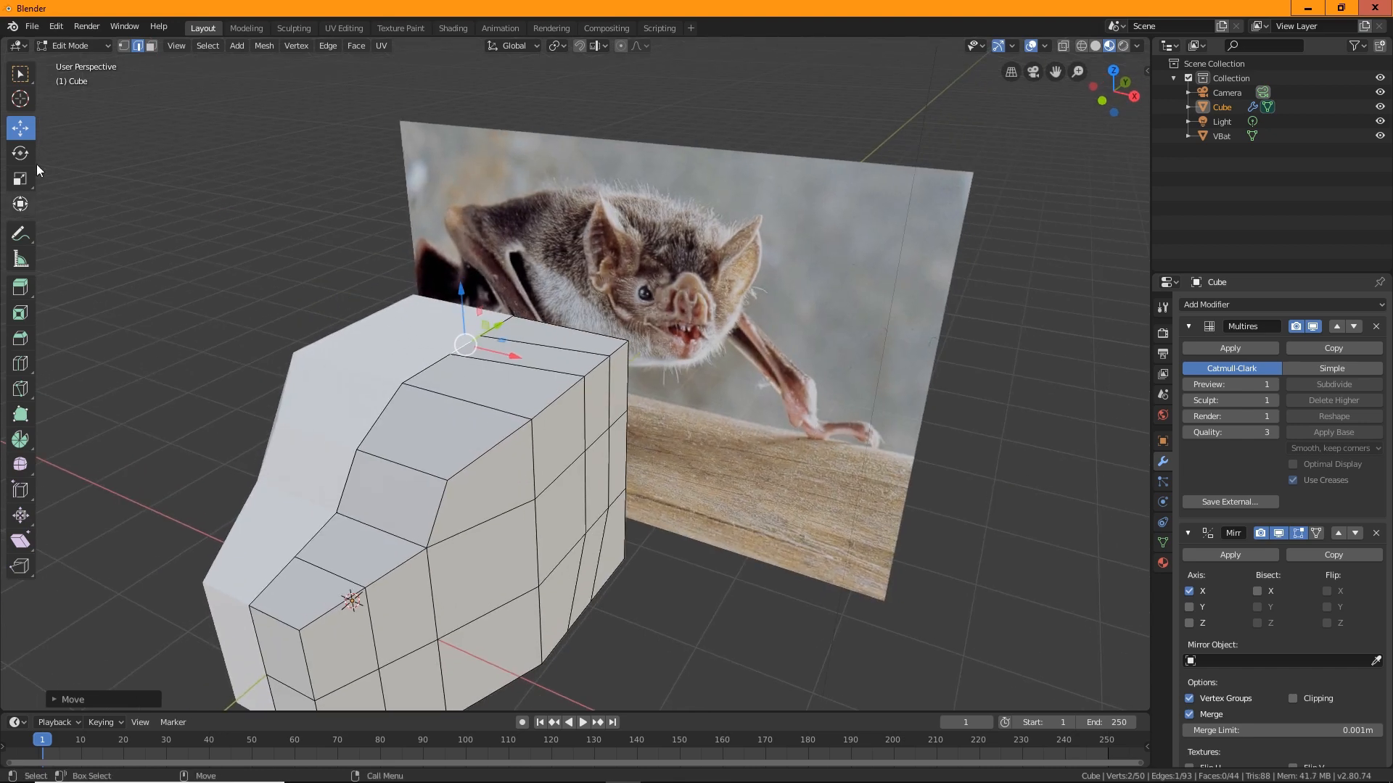
left_click(460, 410)
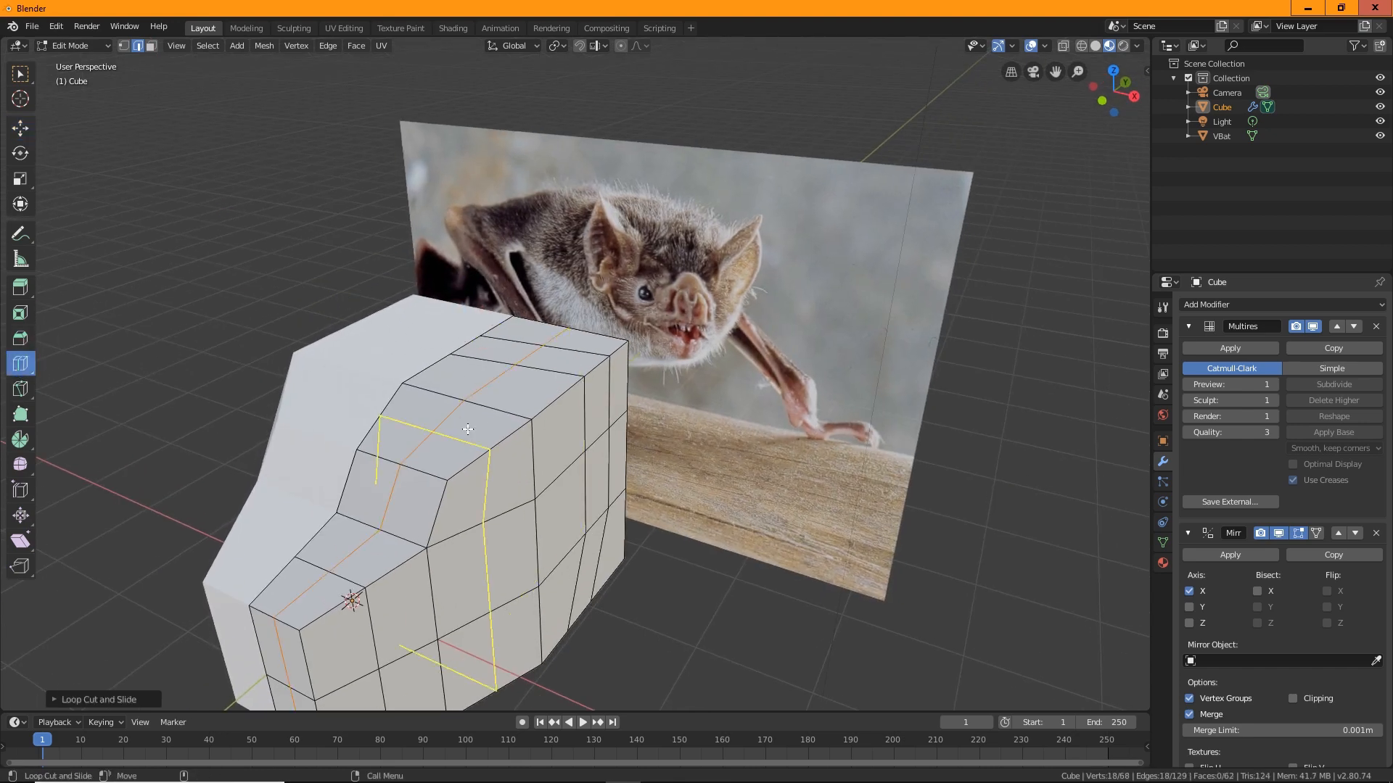
left_click(23, 75)
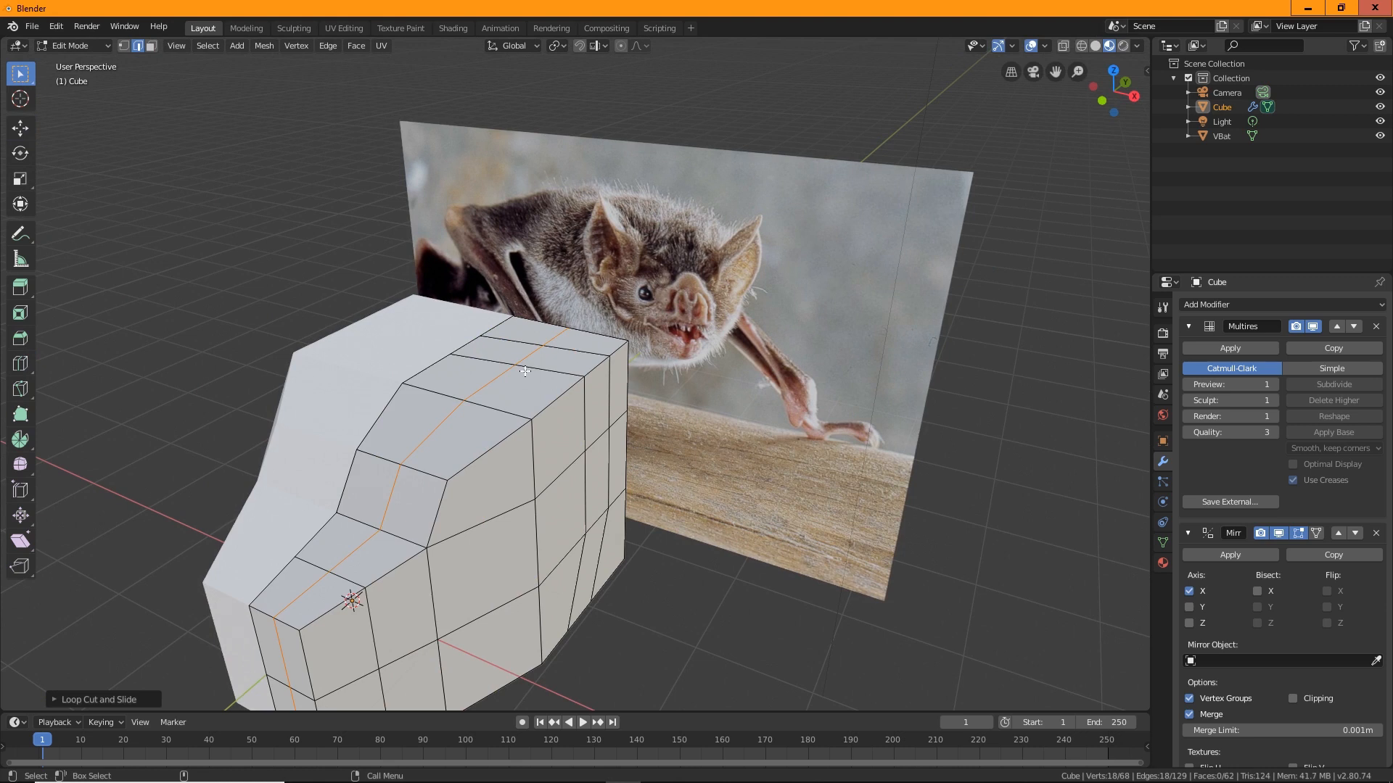
Select the narrow band's outer top face and its three side faces, and extrude them outward along their normals.
left_click(150, 46)
left_click(553, 361)
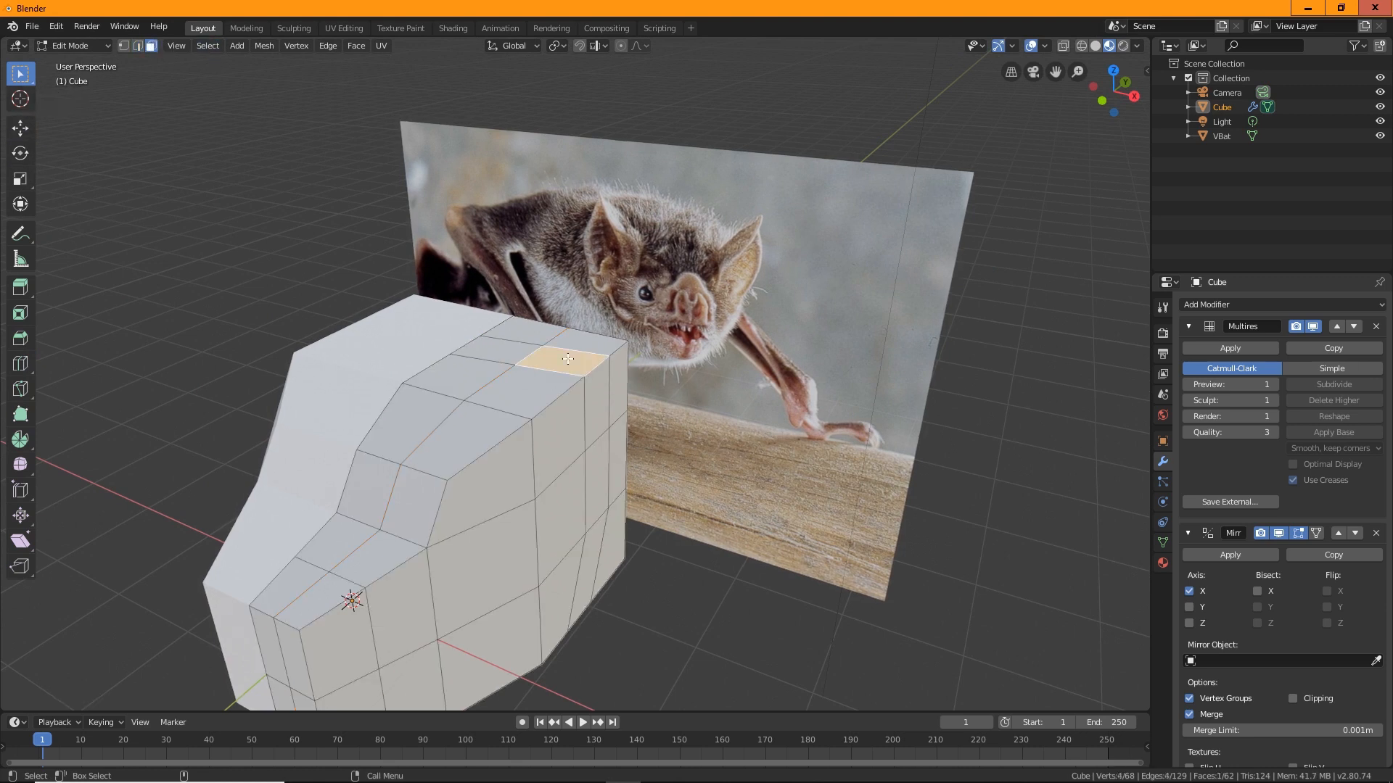
left_click(602, 403, "shift")
left_click(608, 510, "shift")
middle_click_drag(649, 600, 589, 653)
left_click(562, 554, "shift")
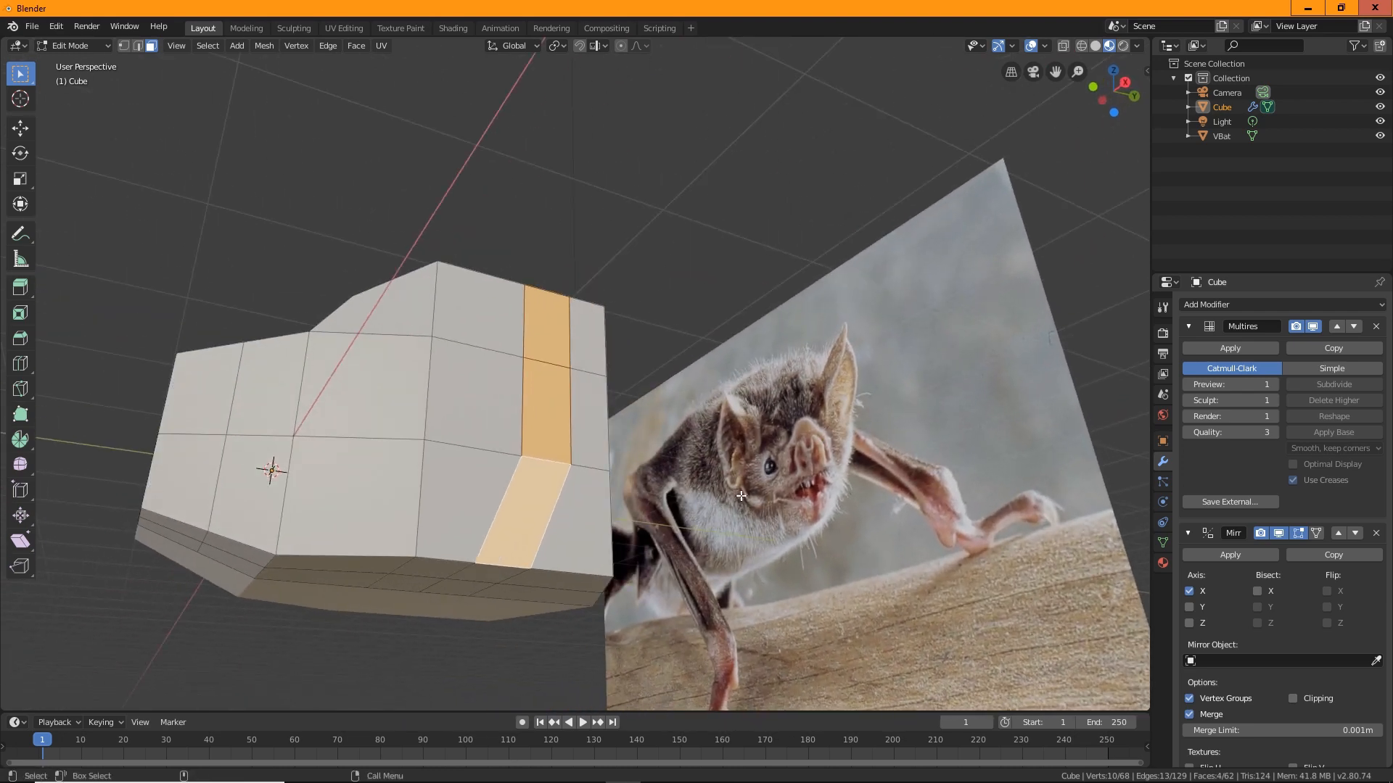
middle_click_drag(805, 509, 683, 658)
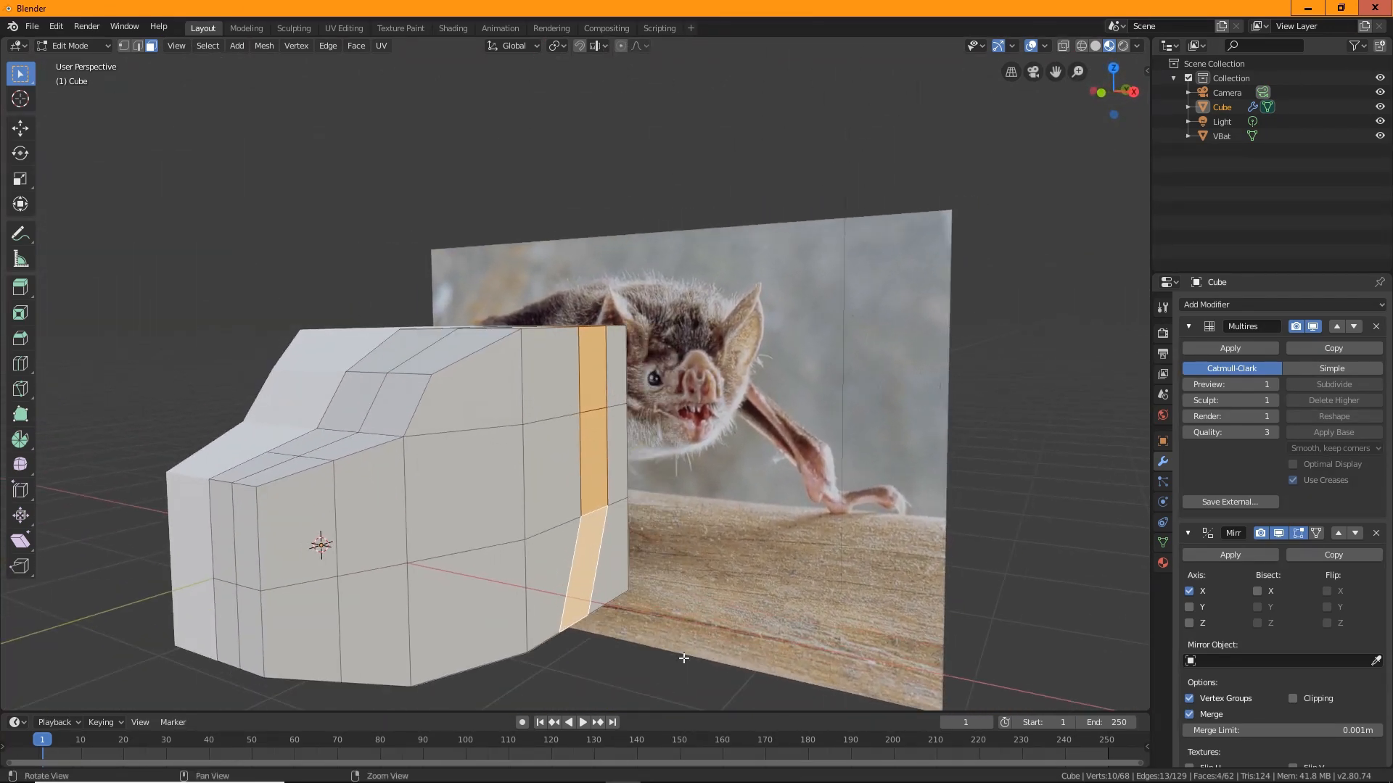
middle_click_drag(666, 430, 166, 264)
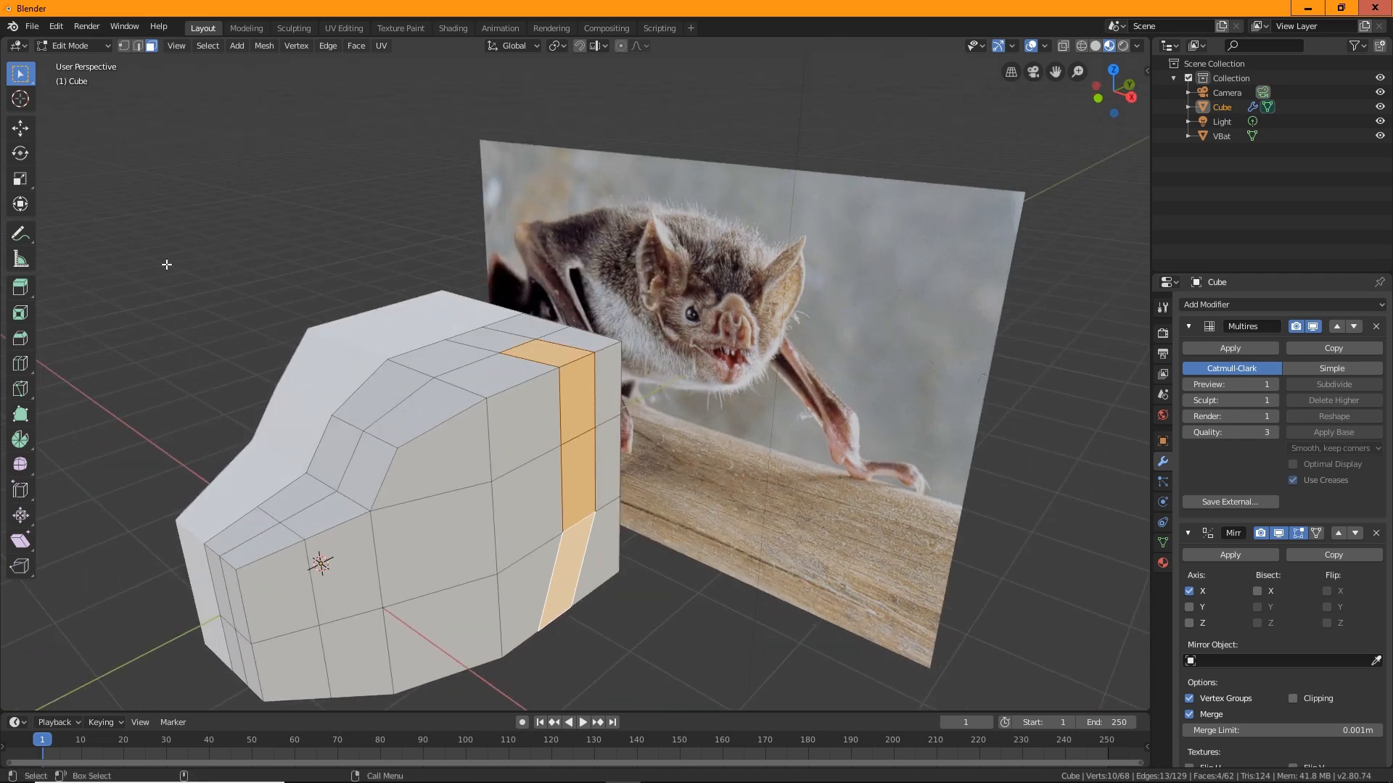
left_click(20, 287)
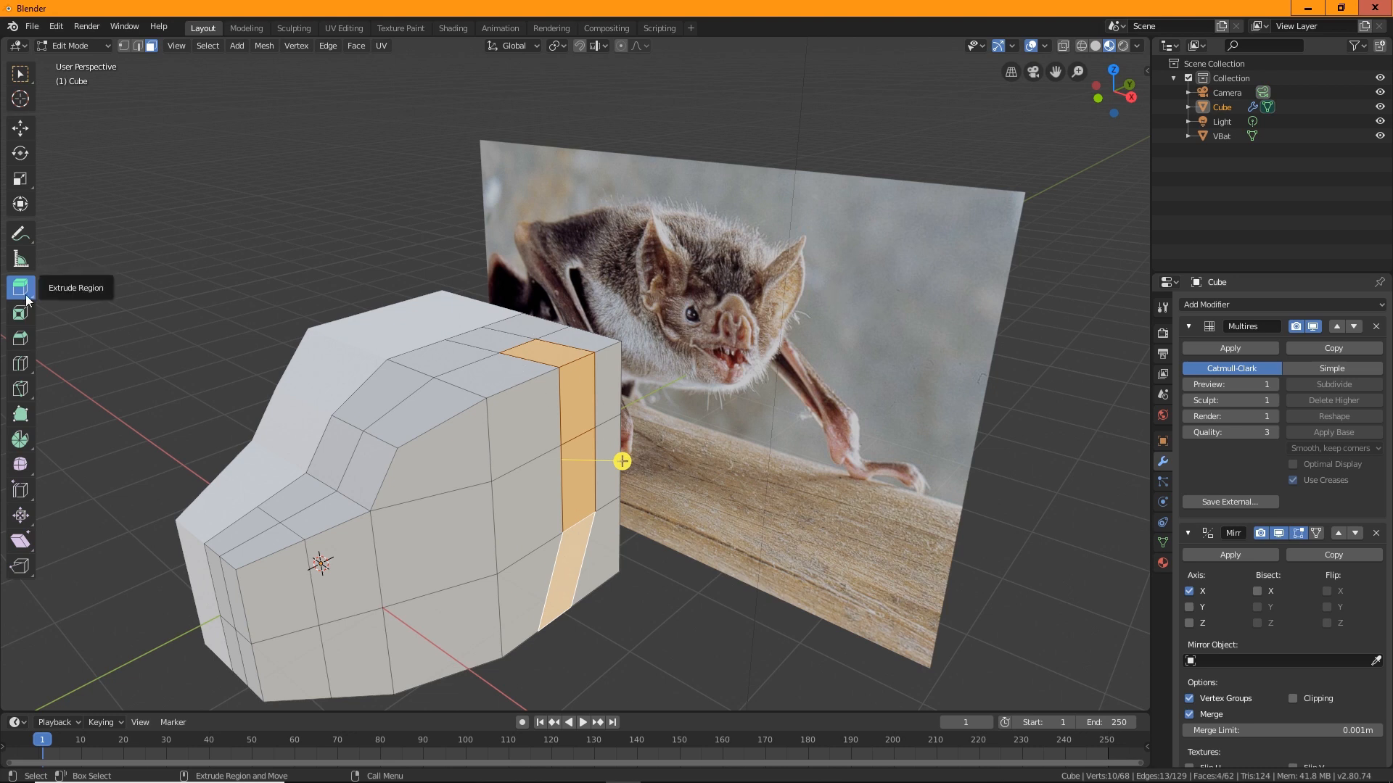
left_click_drag(25, 295, 92, 324)
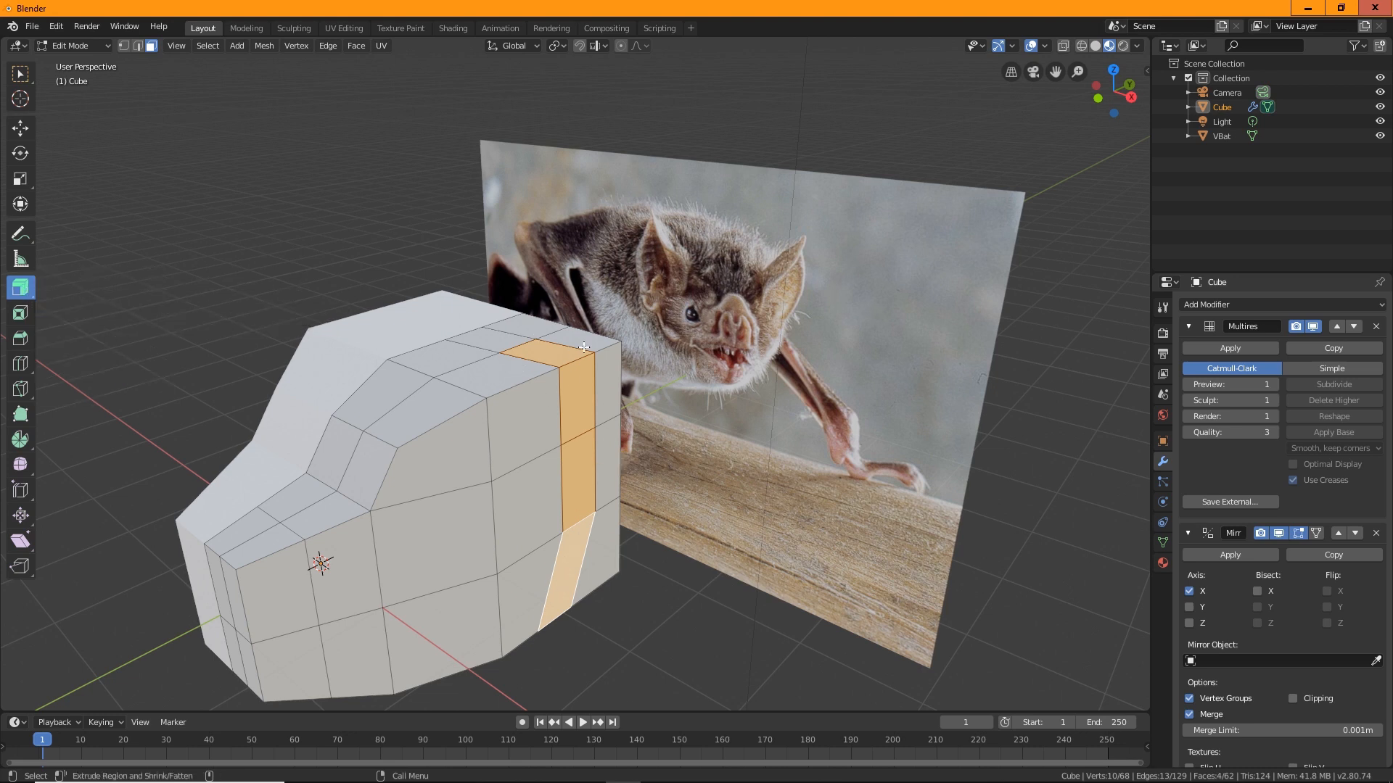
left_click_drag(577, 346, 564, 396)
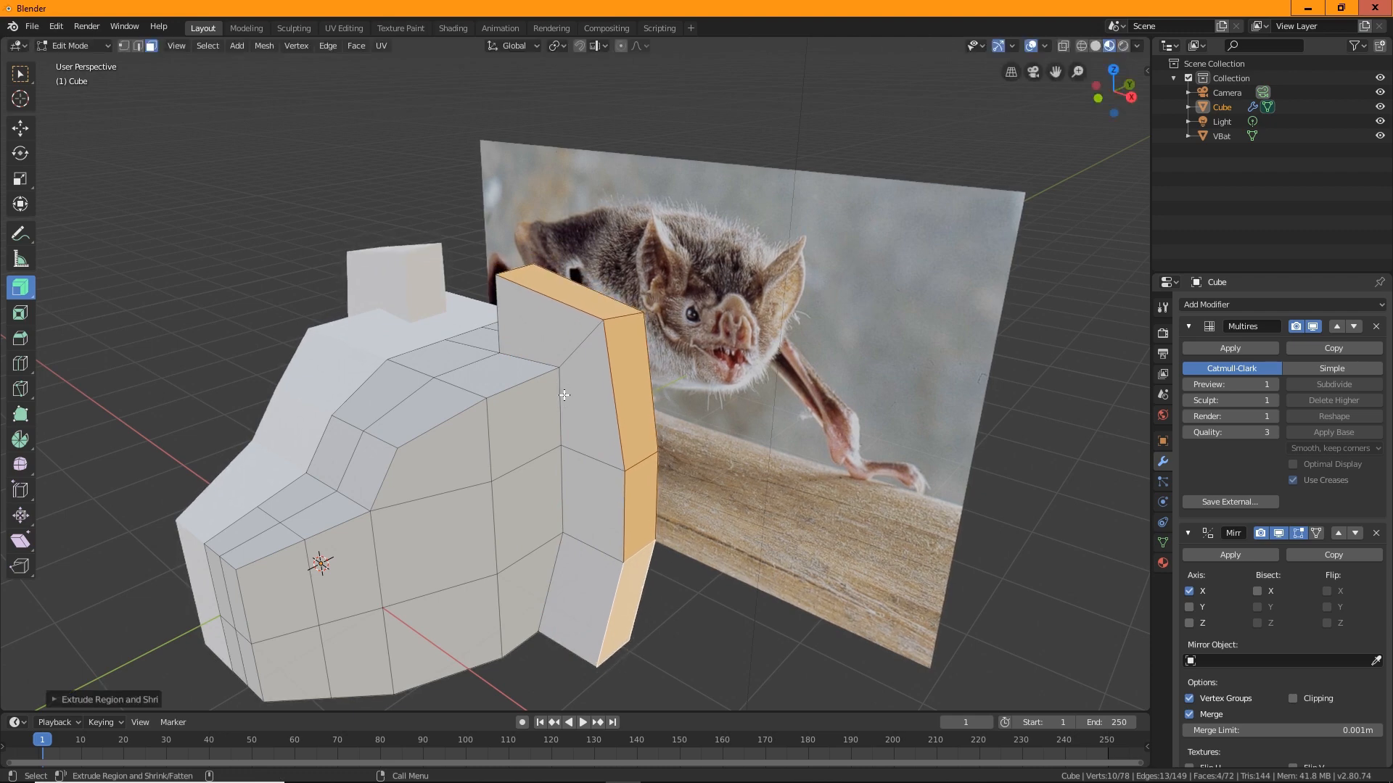
Select the bottom outer edge of the extruded side band and raise it along Z.
left_click(20, 75)
middle_click_drag(573, 552, 575, 485)
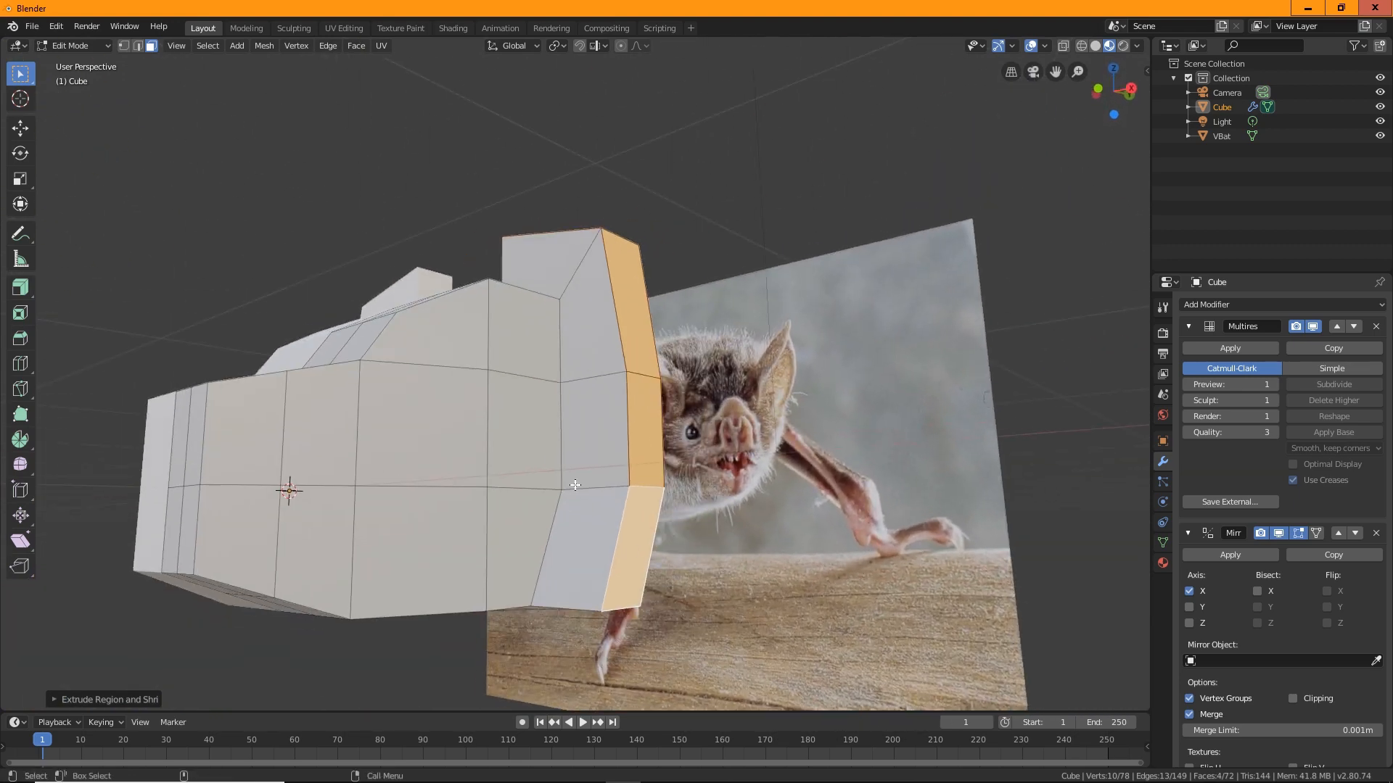
left_click(139, 45)
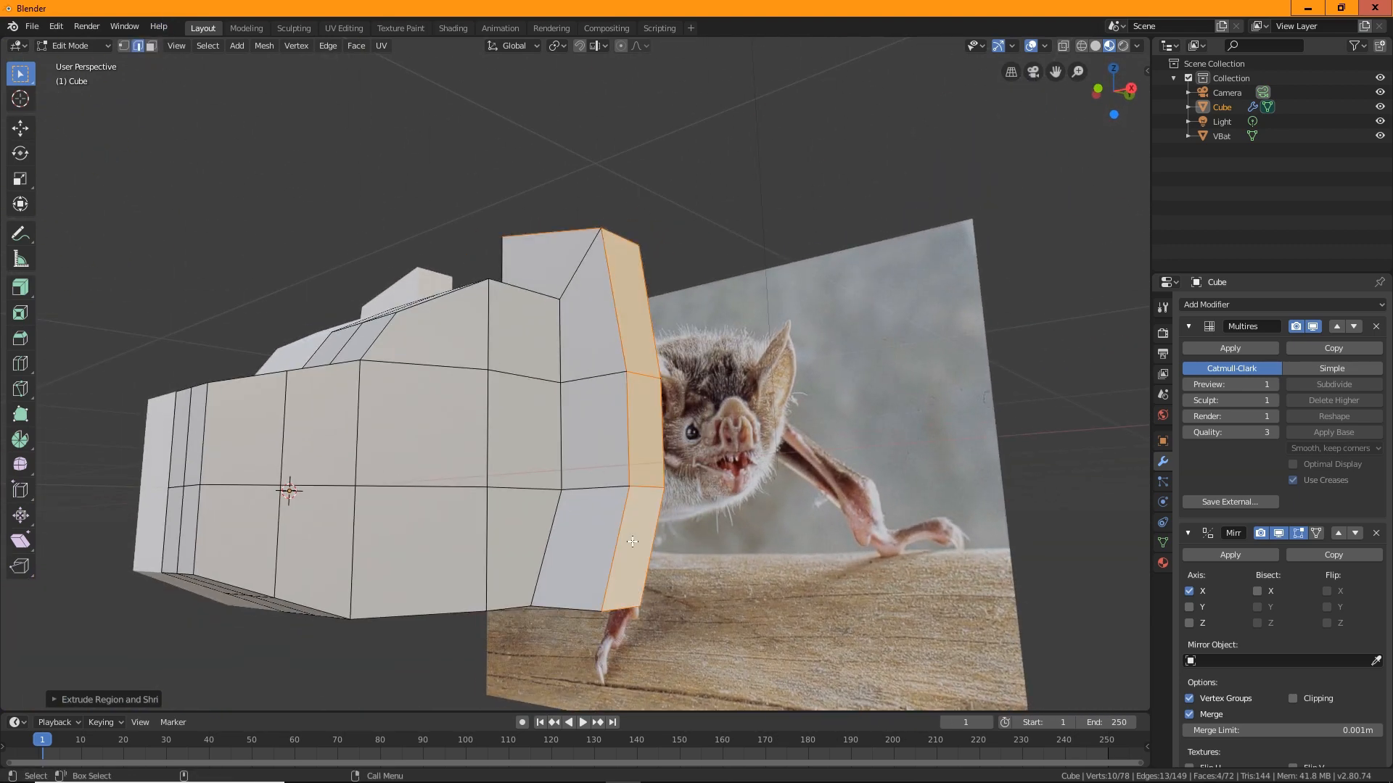
left_click(636, 593)
key("shift+space")
key("g")
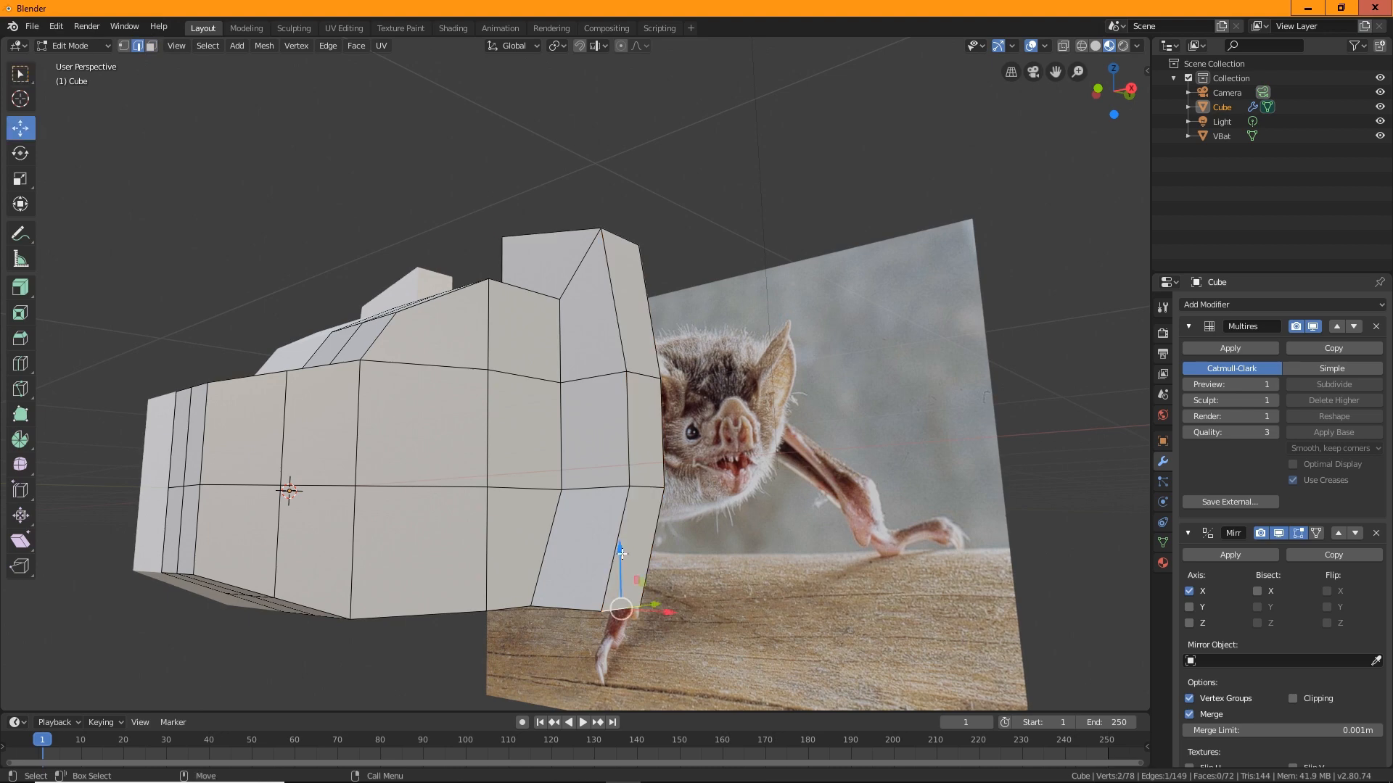
left_click_drag(621, 554, 615, 476)
Select the three vertical outer corner edges at the back of the mesh and move them inward along X.
middle_click_drag(719, 419, 586, 430)
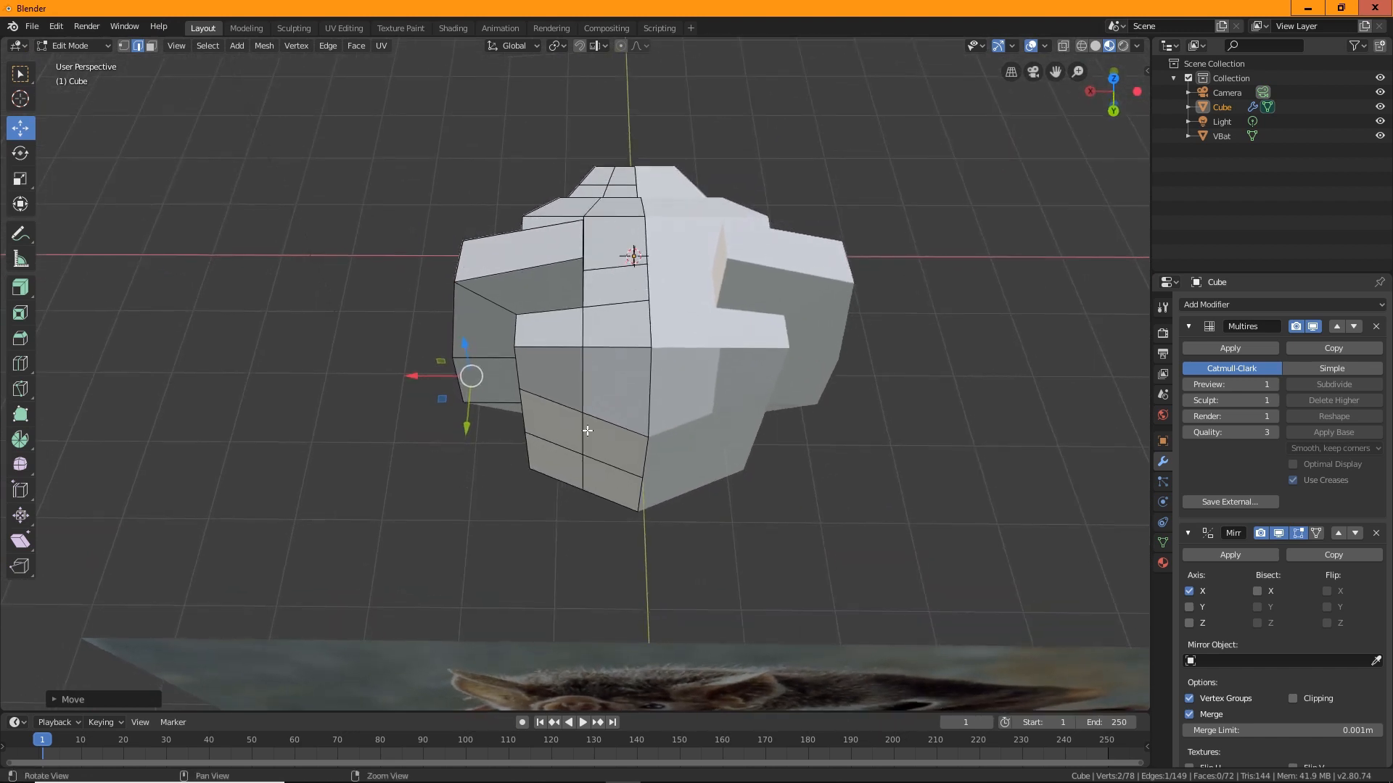
left_click(517, 367)
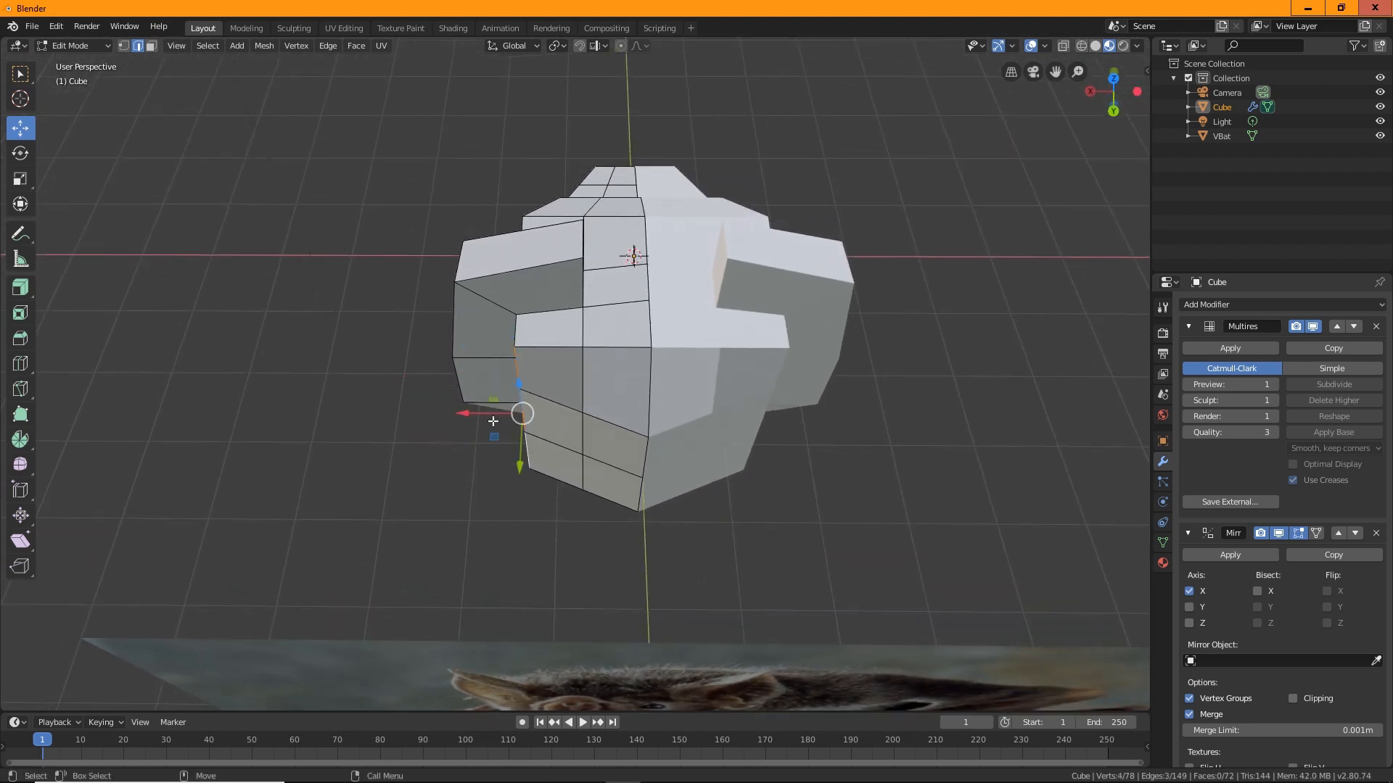
key("g")
key("x")
left_click(519, 417)
Raise the bottom edges of the back face along Z, and likewise the lower outer side edges.
middle_click_drag(518, 417, 627, 584)
left_click(630, 578)
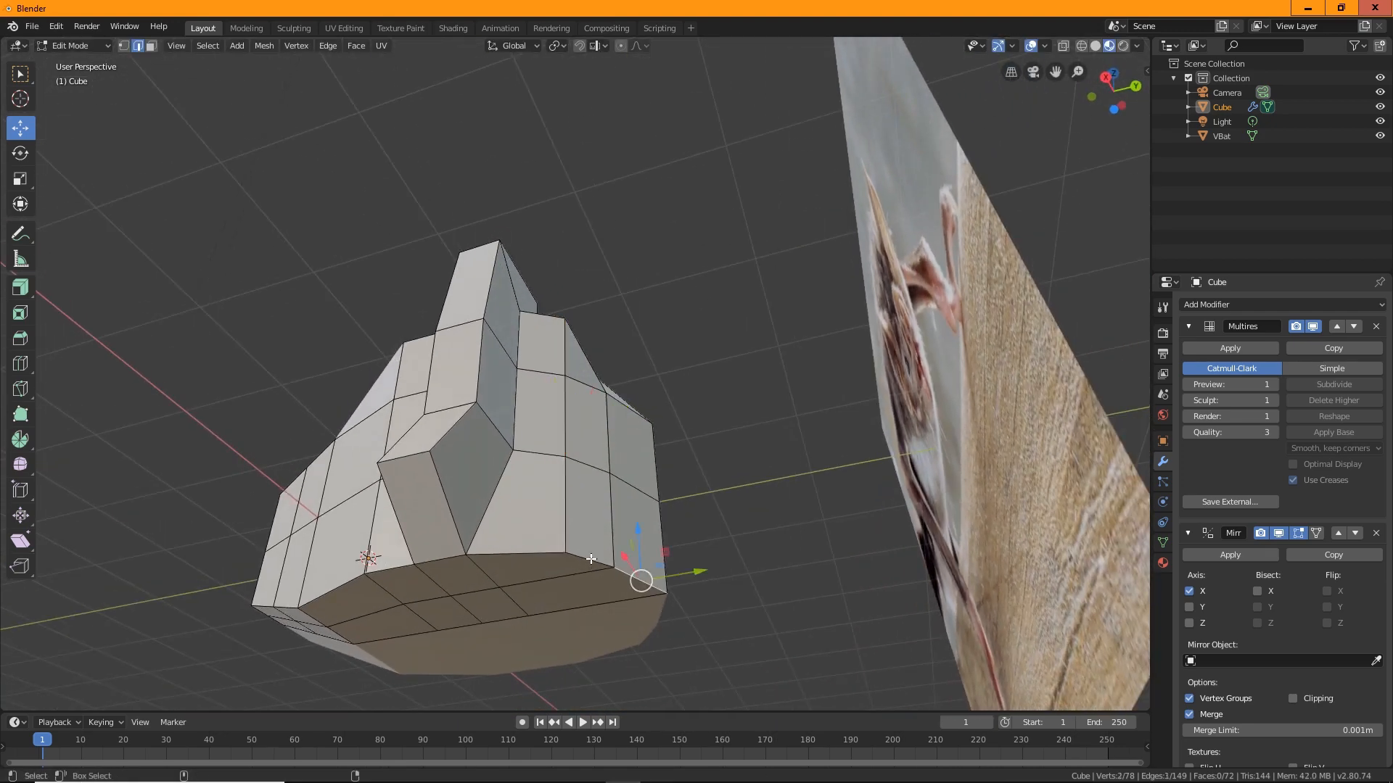
left_click_drag(615, 522, 615, 482)
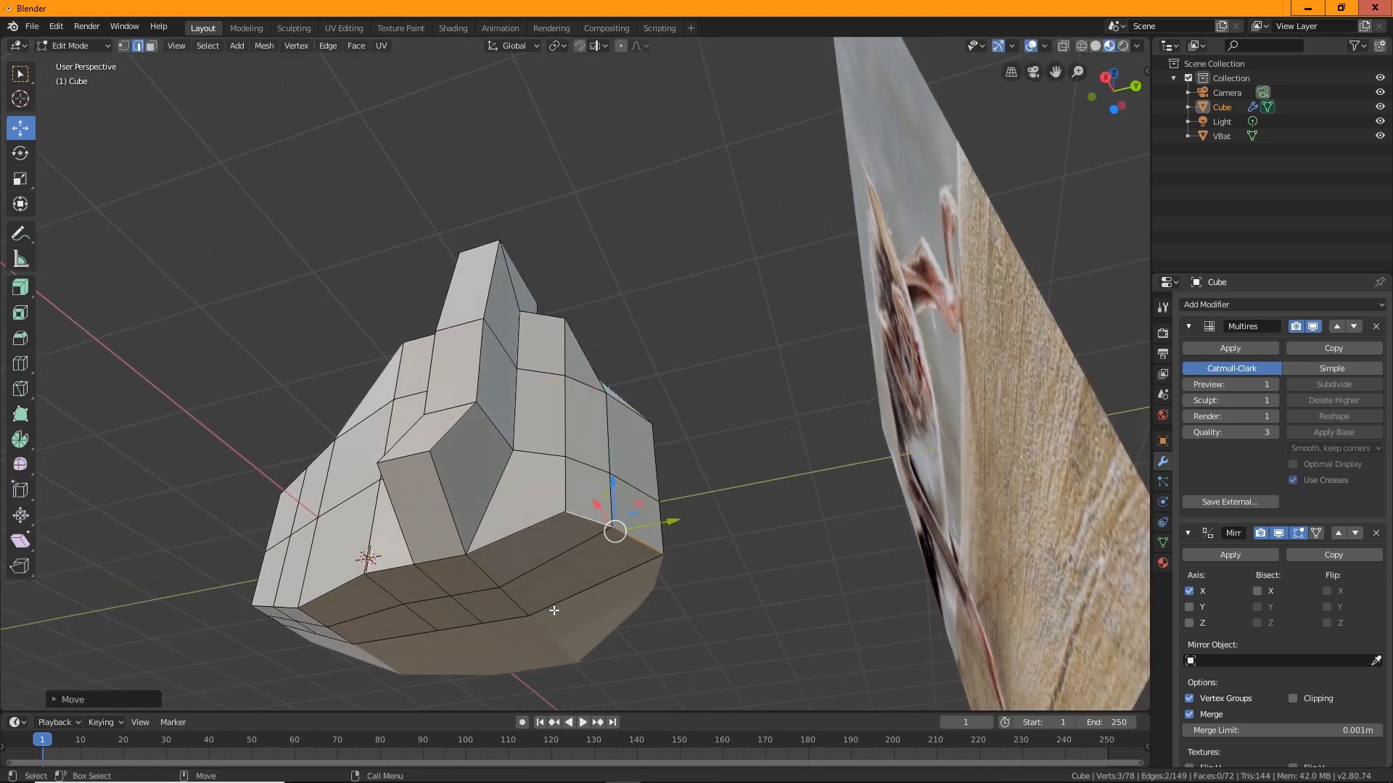
middle_click_drag(554, 610, 478, 555)
left_click(479, 555)
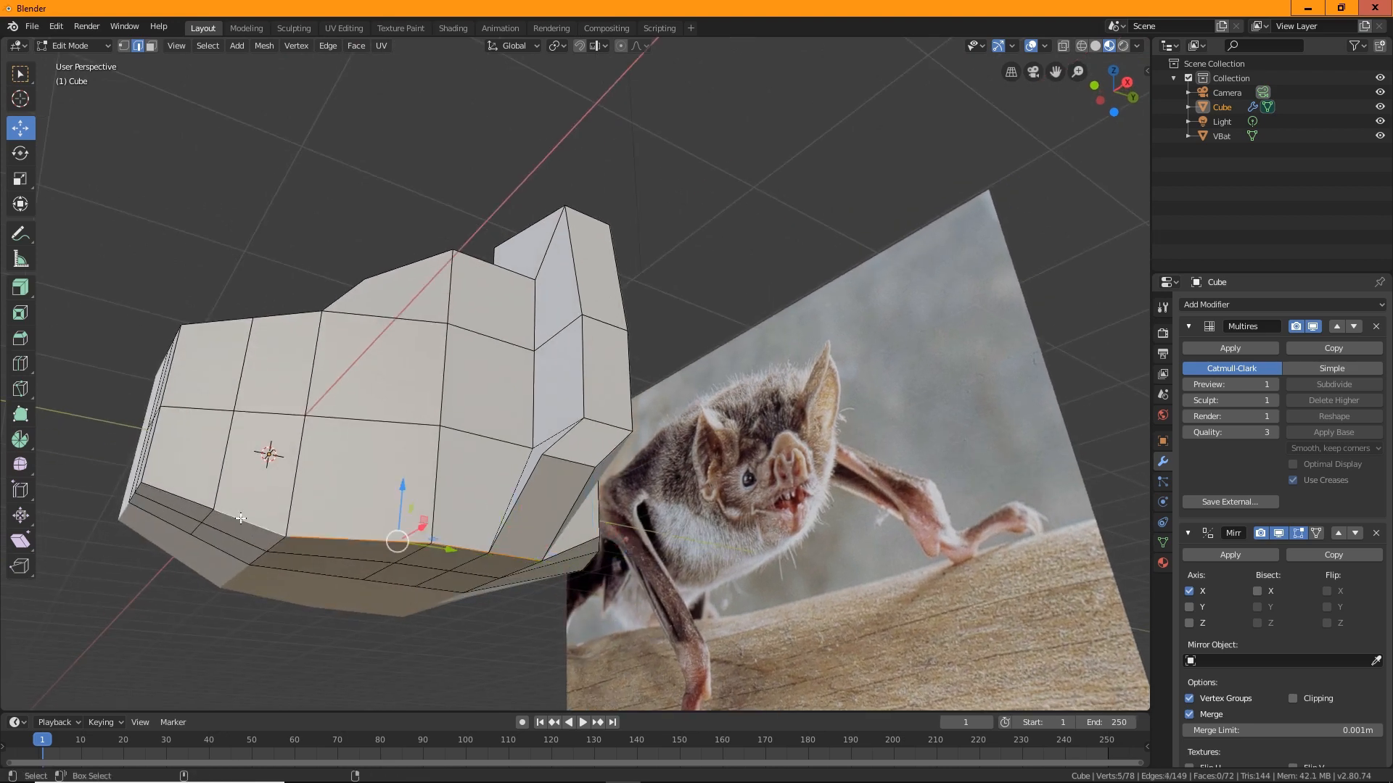
left_click_drag(366, 483, 377, 450)
middle_click_drag(376, 449, 466, 547)
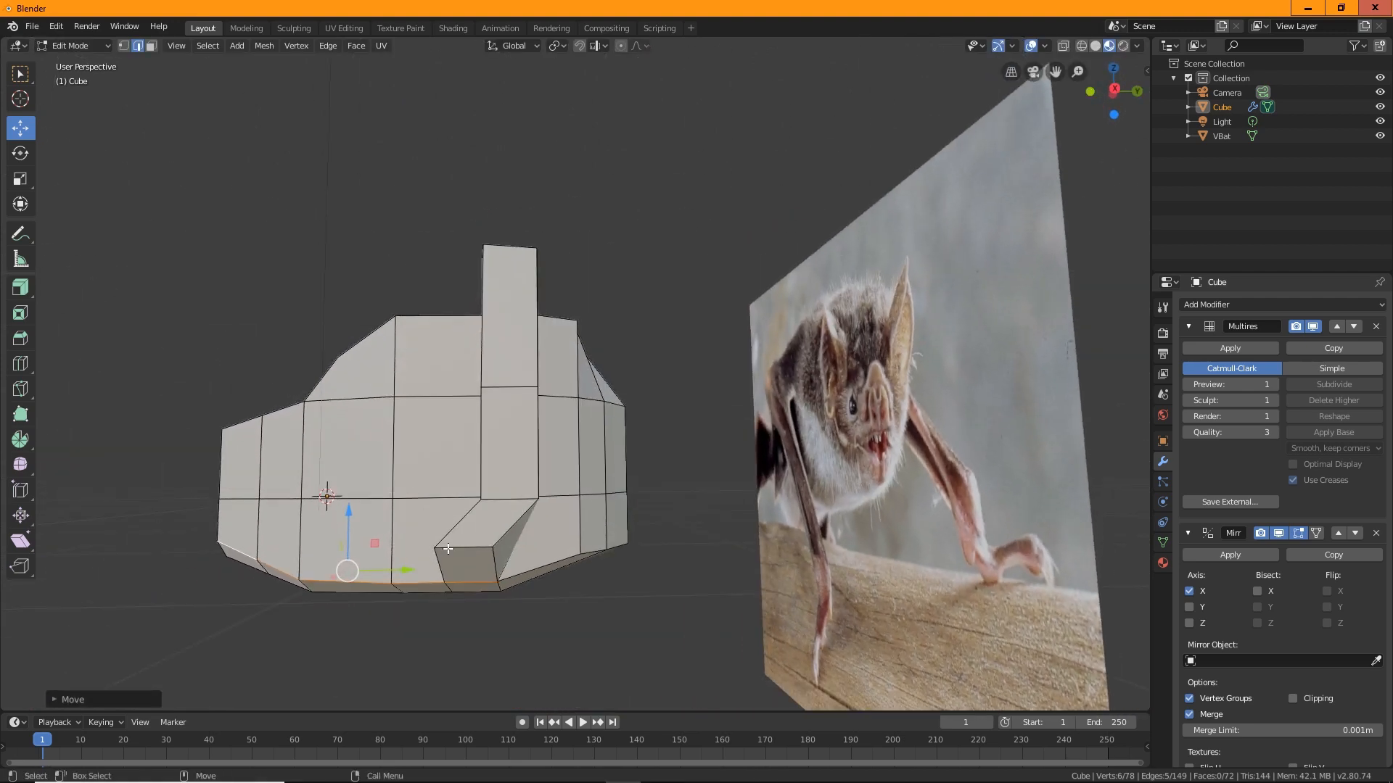
Move the lower outer edge of the extruded side band backward along Y.
left_click(464, 549)
left_click_drag(518, 551, 540, 552)
Select the three vertical front outer edges of the extruded side band and move them backward along Y.
middle_click_drag(555, 508, 631, 537)
left_click(535, 507)
left_click(534, 431, "shift")
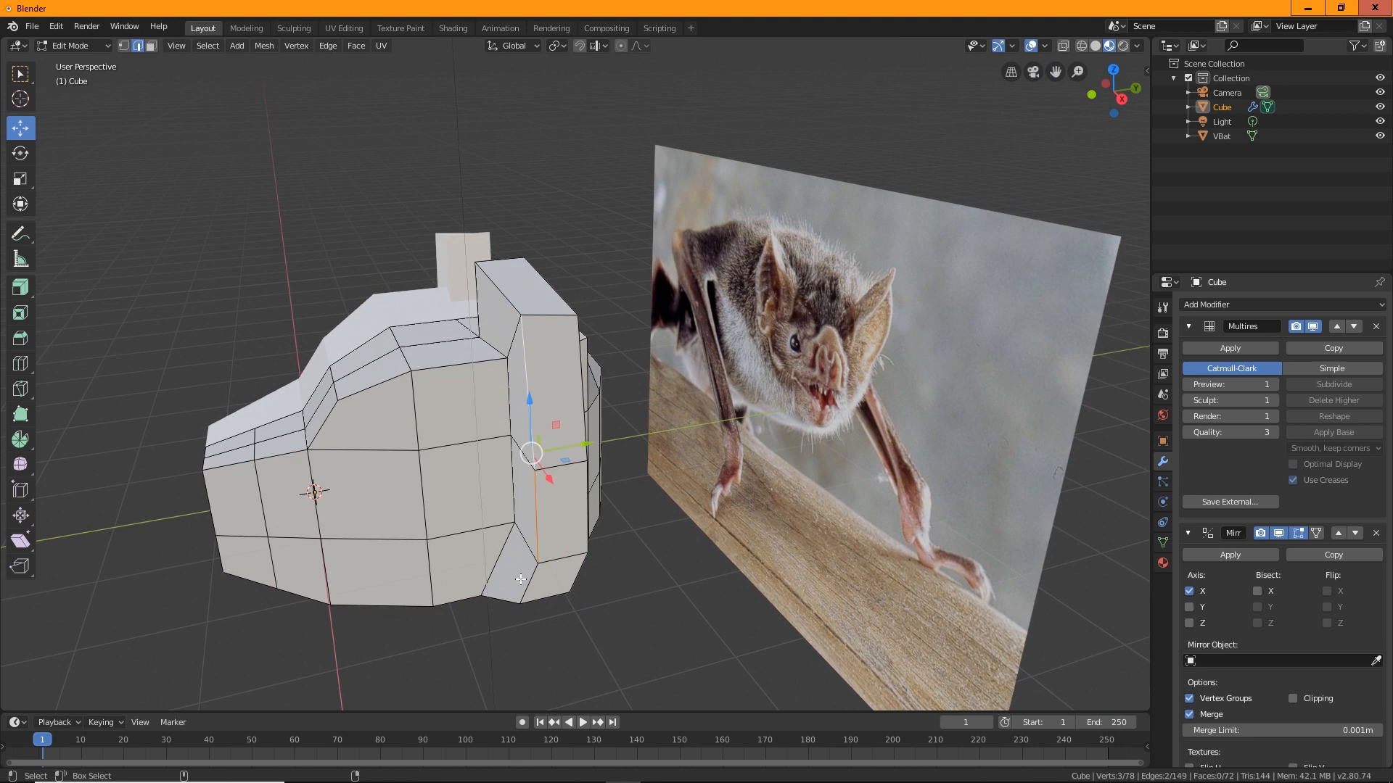
left_click(521, 580, "shift")
left_click_drag(569, 471, 597, 448)
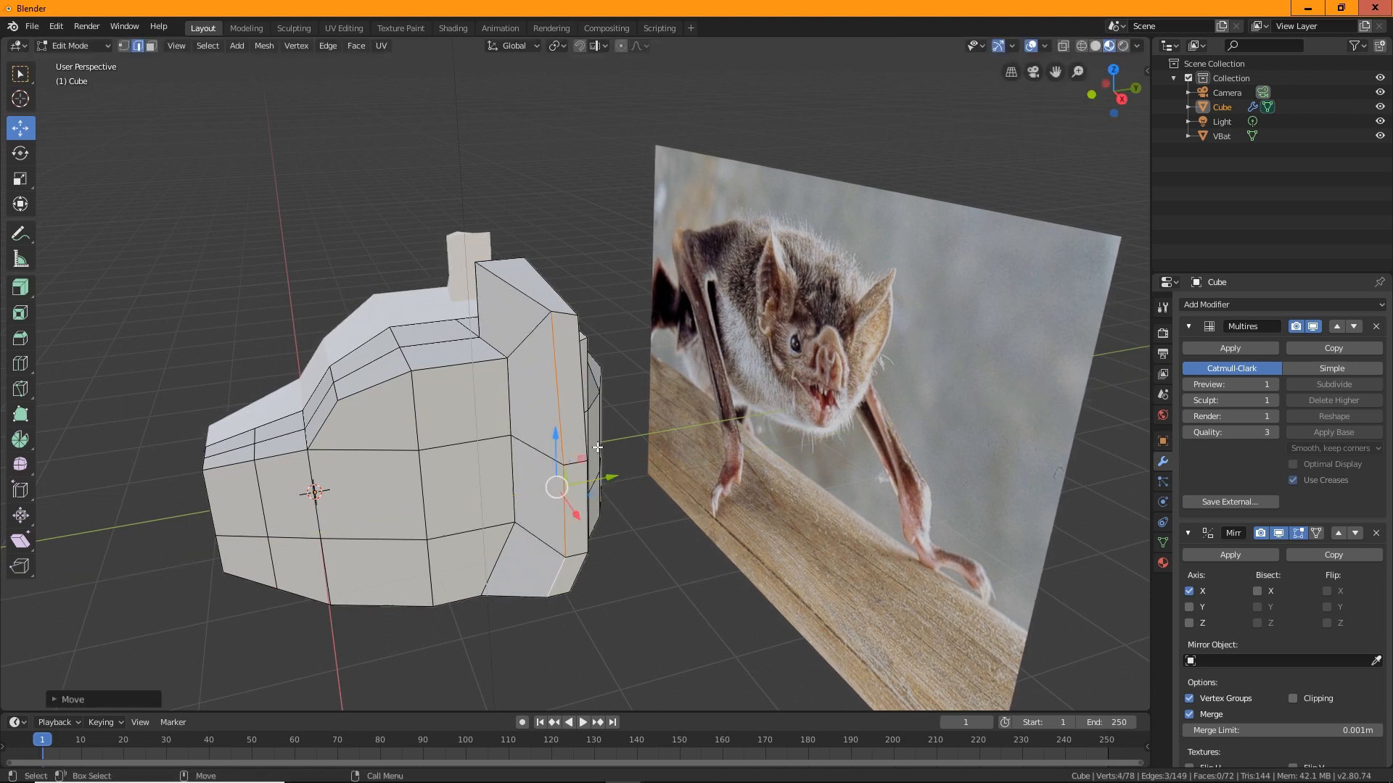
Switch to vertex editing and move the top inner front vertex of the side band backward along Y.
left_click(123, 46)
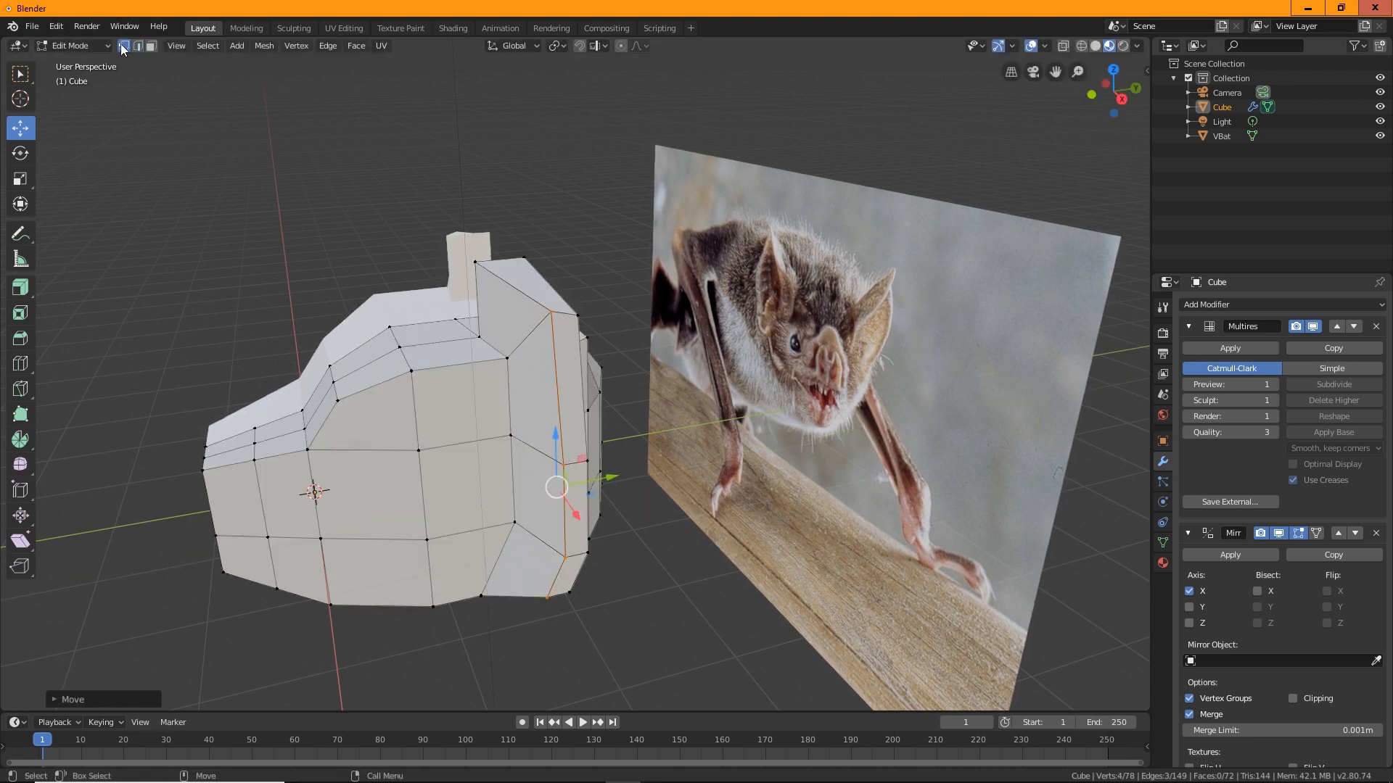
left_click(476, 261)
middle_click_drag(476, 261, 686, 433)
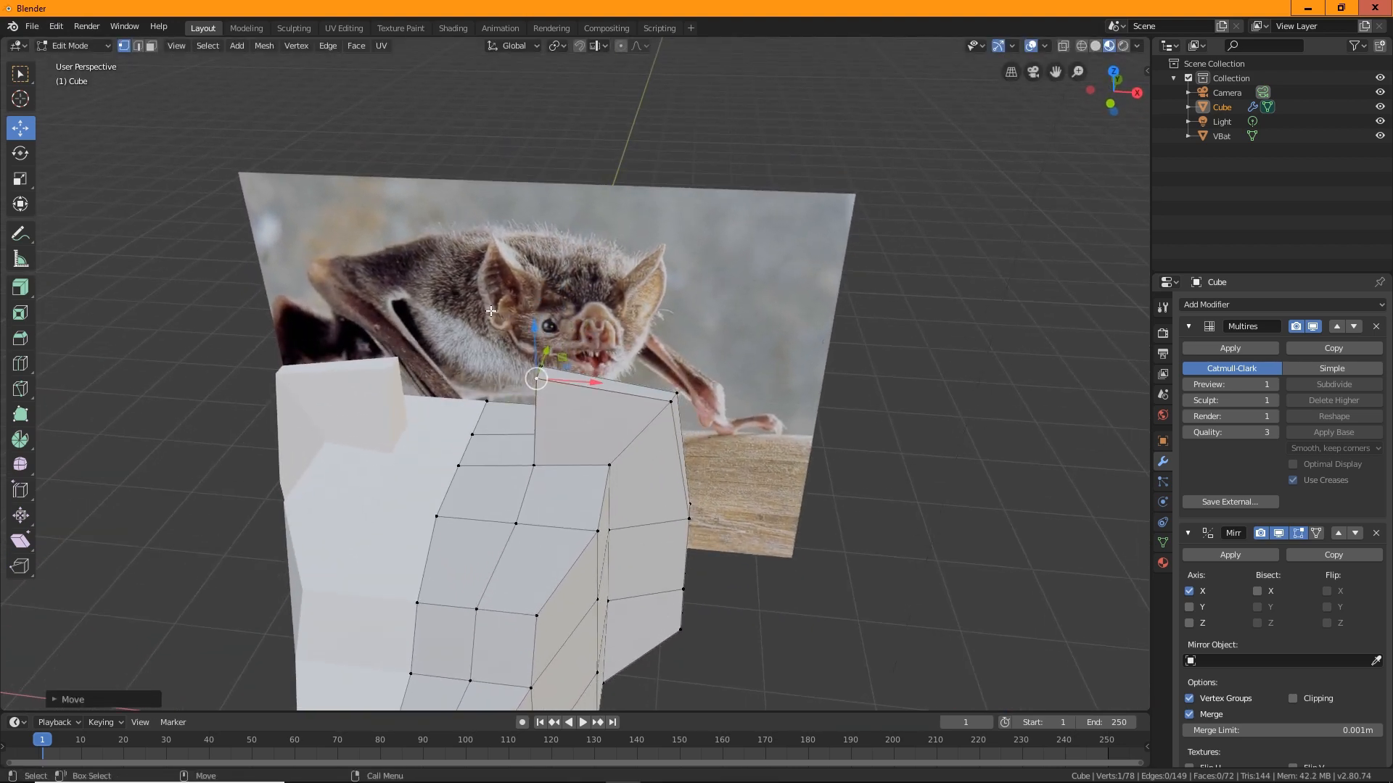
middle_click_drag(491, 232, 667, 520)
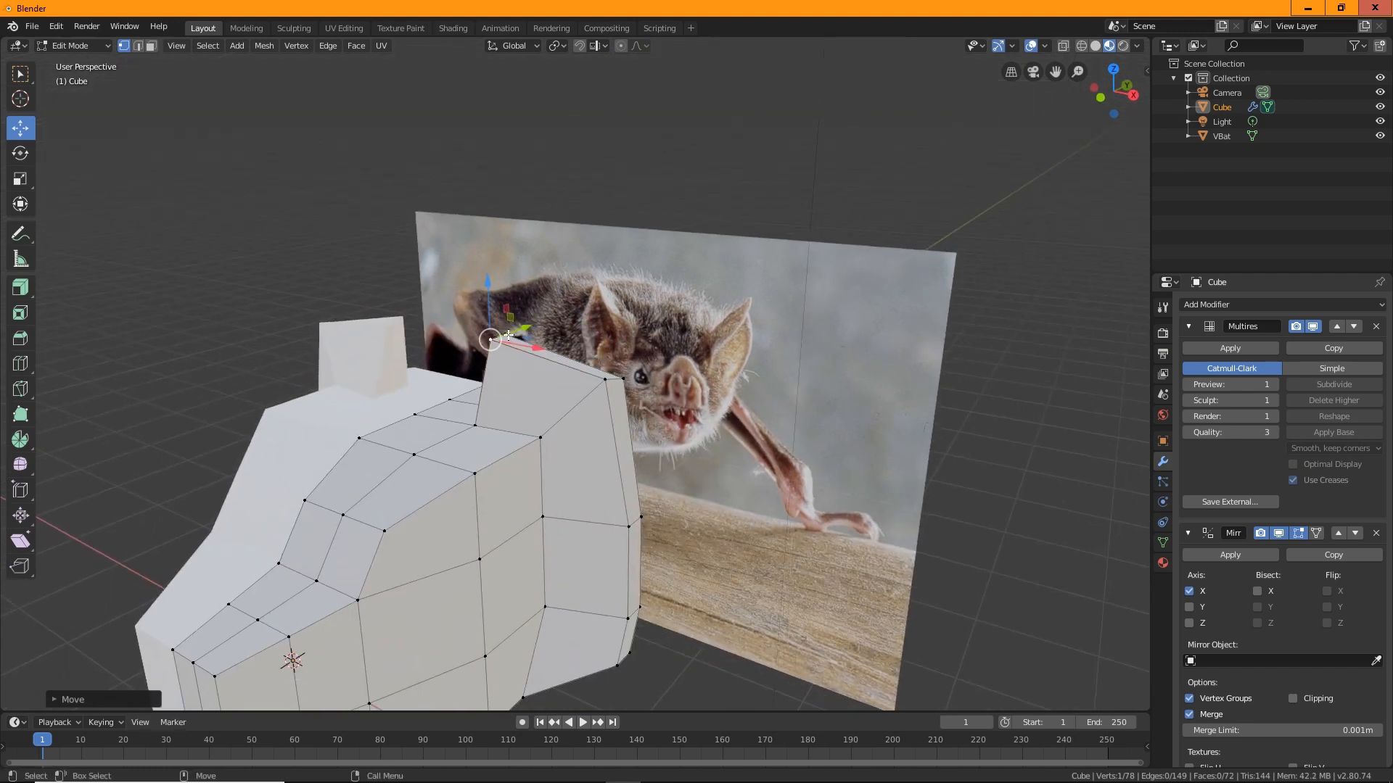
mouse_move(489, 289)
left_mouse_down()
mouse_move(486, 172)
mouse_move(507, 299)
left_mouse_up()
key("ctrl+z")
Select the two neighbouring vertices where the head's side meets the band and move them inward along X.
middle_click_drag(581, 491, 461, 334)
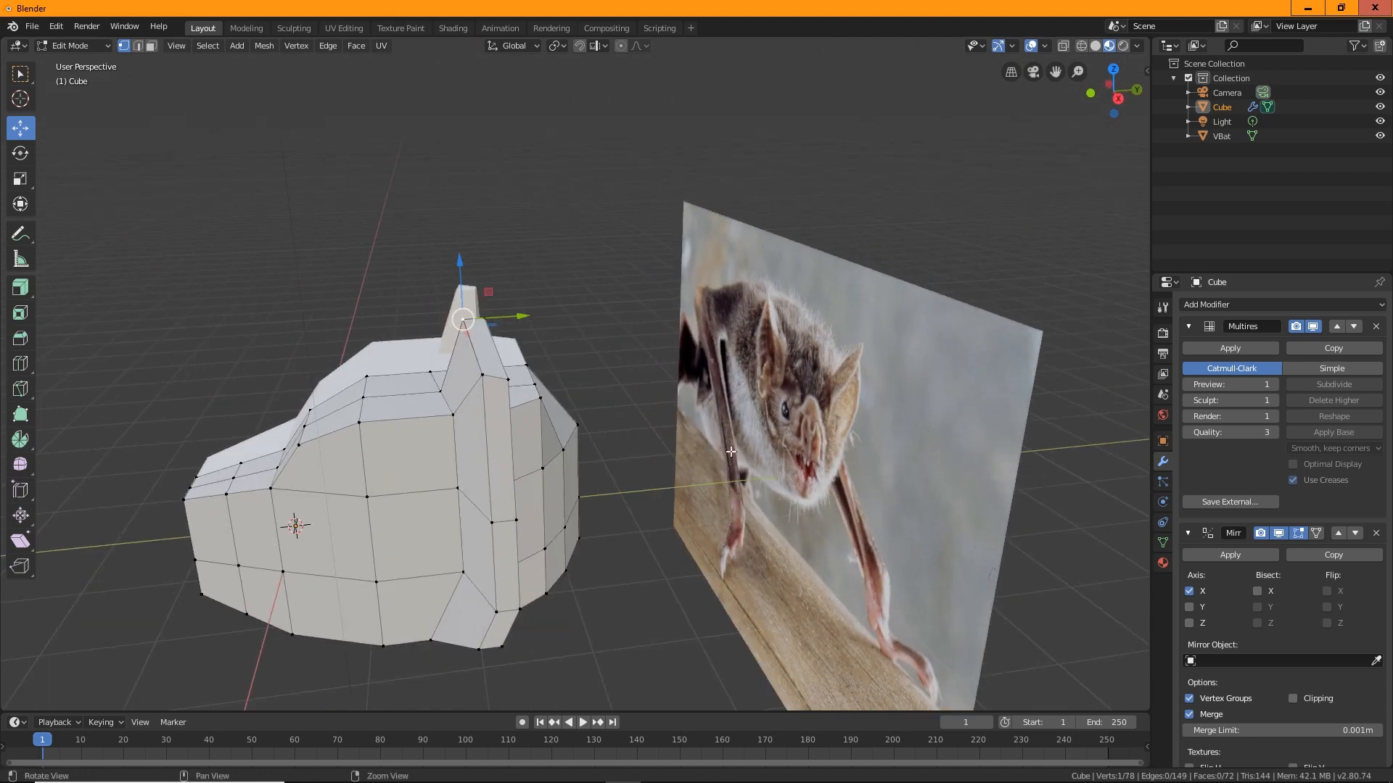
middle_click_drag(492, 488, 690, 481)
left_click(508, 375)
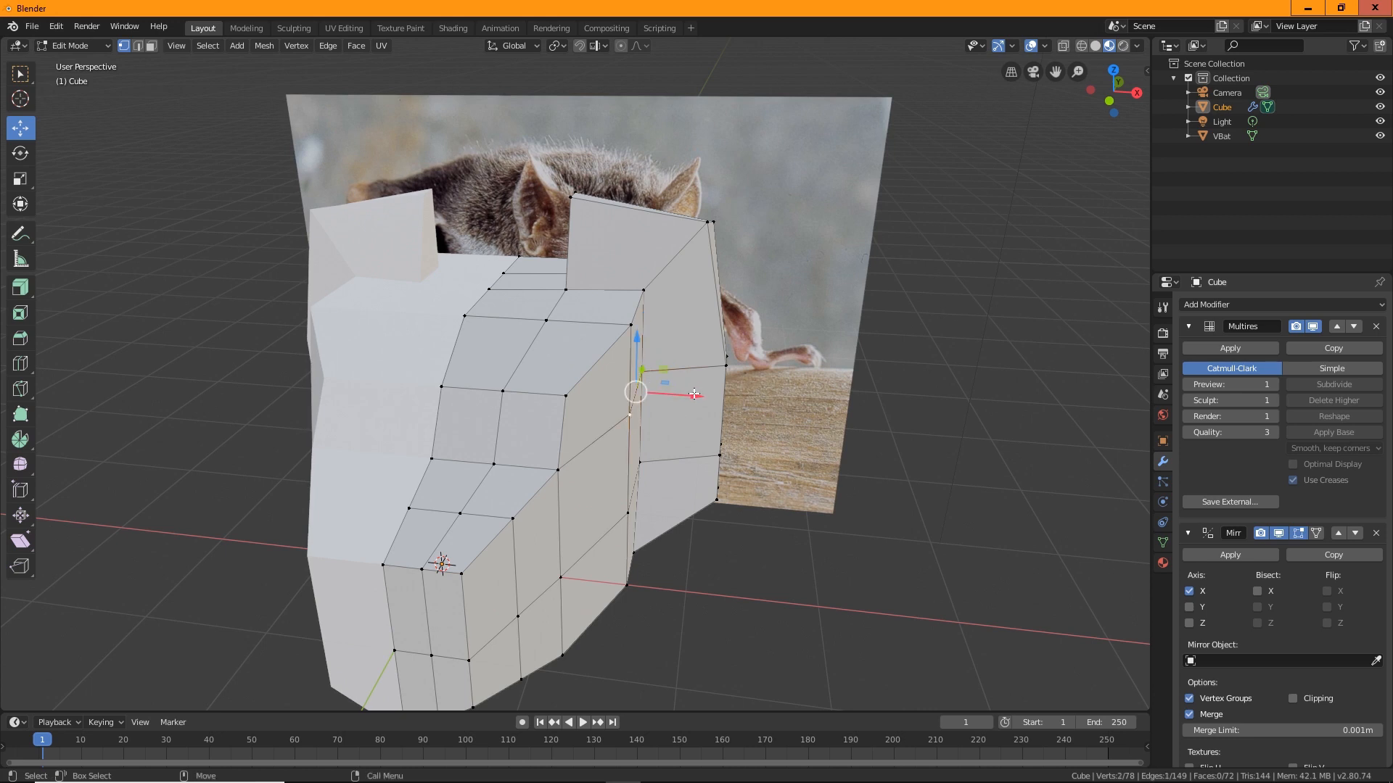
mouse_move(695, 394)
left_mouse_down()
mouse_move(643, 407)
mouse_move(671, 403)
left_mouse_up()
Move the outer vertices along the head's upper side edge inward along X, one by one toward the snout.
left_click(632, 327)
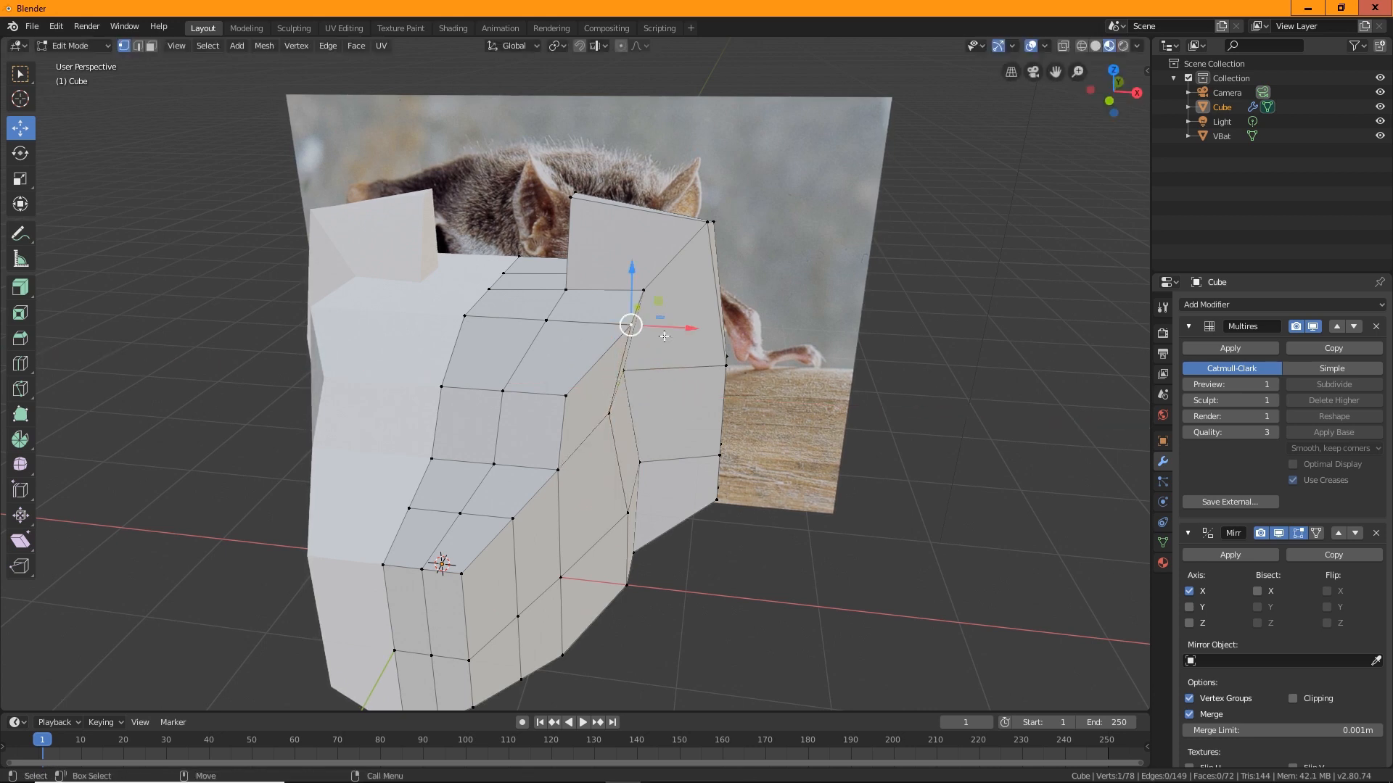
left_click_drag(664, 335, 581, 330)
left_click(549, 321)
middle_click_drag(662, 398, 641, 372)
left_click(644, 376)
left_click_drag(644, 376, 658, 402)
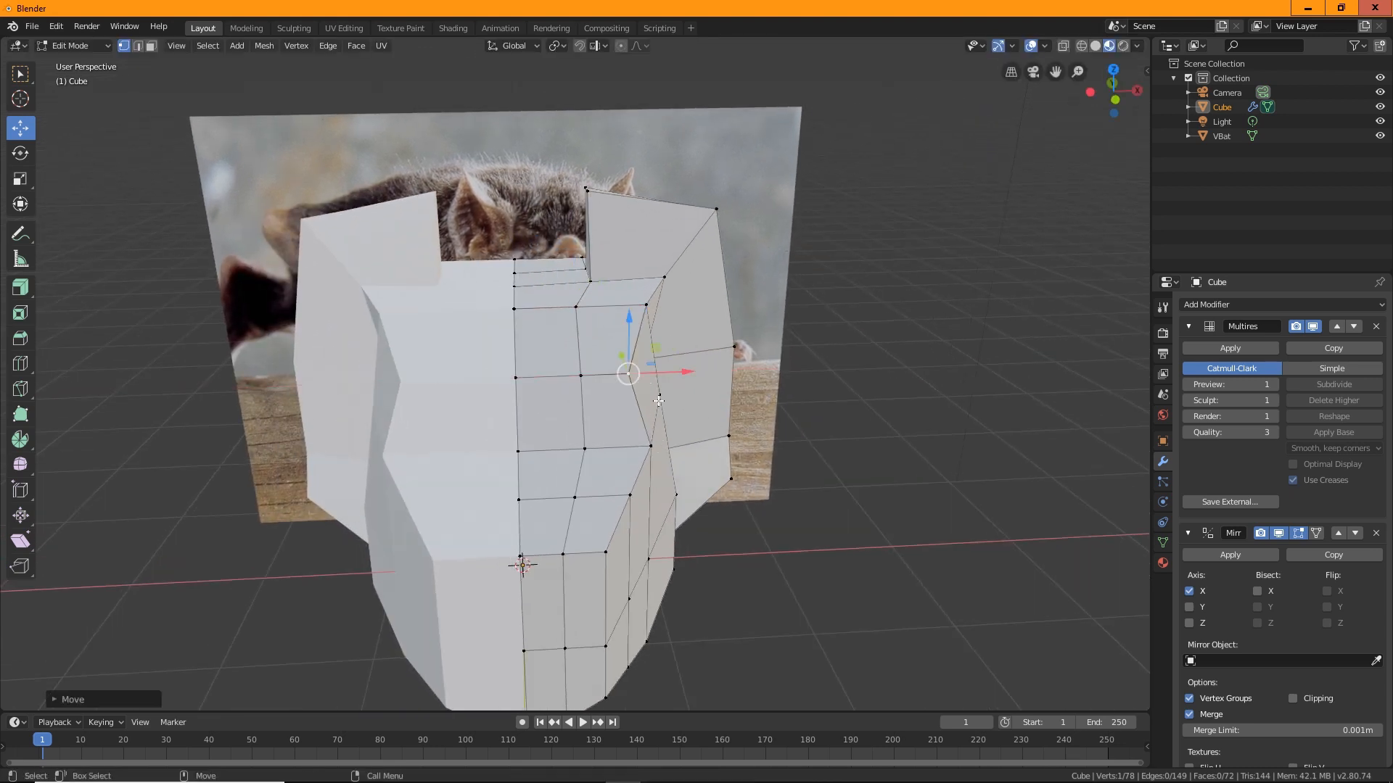
left_click(654, 448)
left_click_drag(708, 443, 686, 445)
middle_click_drag(655, 521, 581, 524)
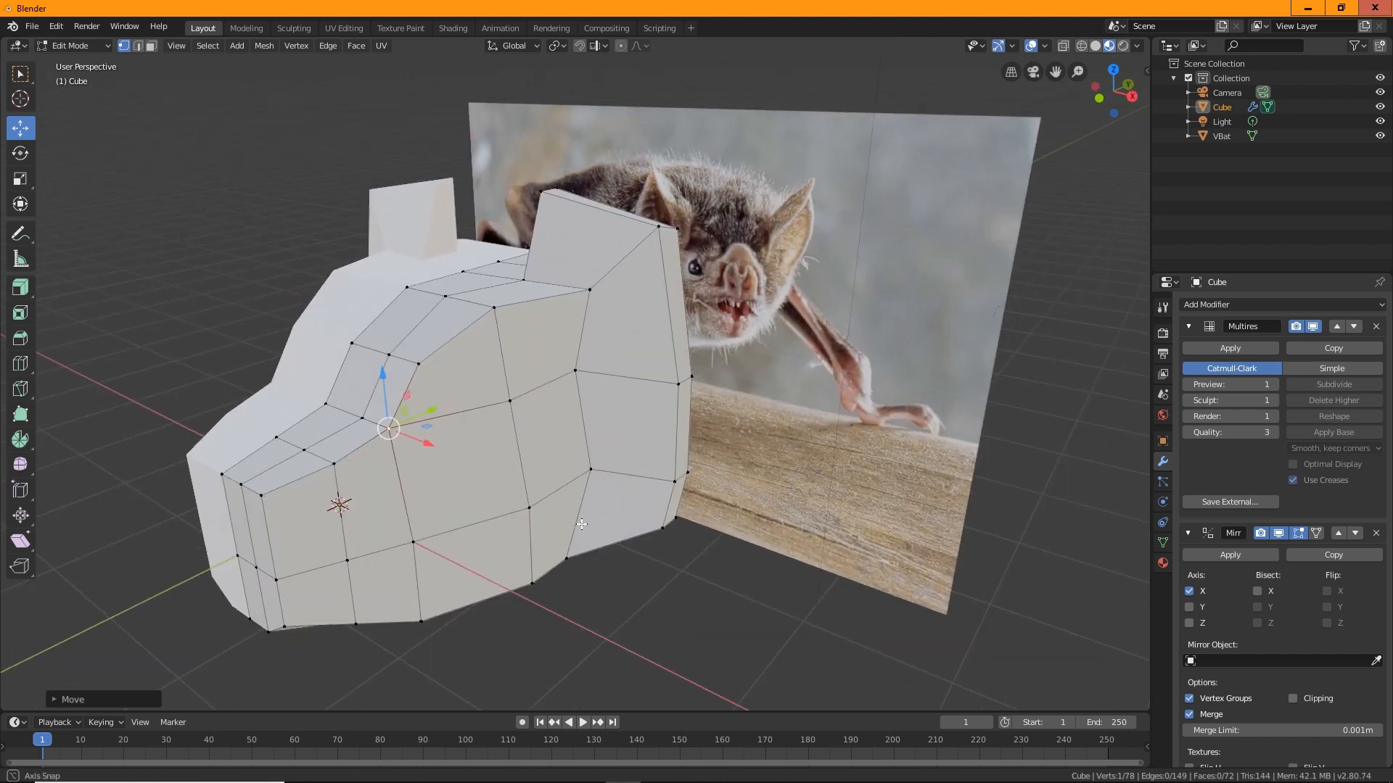
Raise the top centre vertex at the snout's front and lower the outer corner vertex to form a sloping nose.
left_click(222, 472)
left_click_drag(221, 472, 254, 471)
left_click(246, 484)
left_click(259, 501)
middle_click_drag(254, 472, 363, 469)
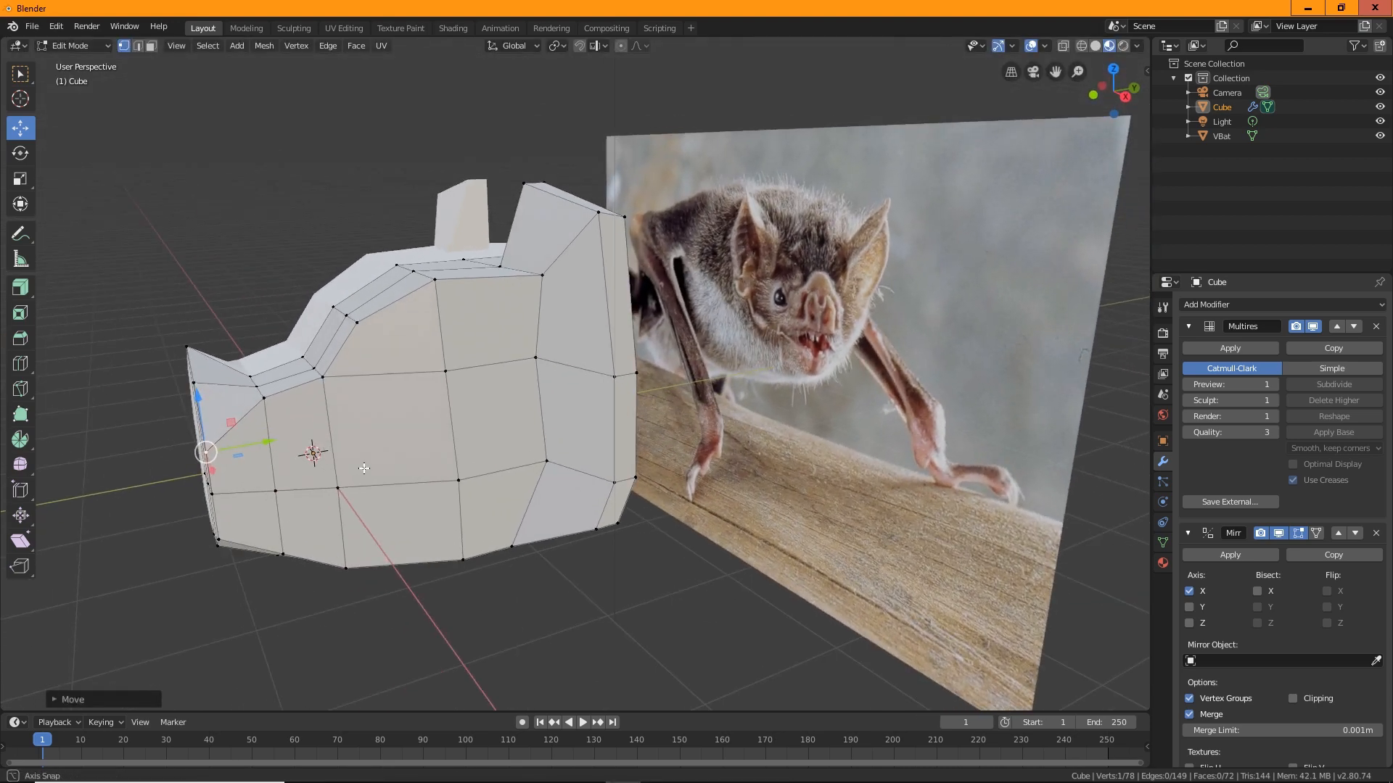
Lower the outer vertices of the top side edge along Z, one by one from the snout back over the brow.
left_click(267, 401)
left_click_drag(260, 349, 326, 417)
left_click(327, 375)
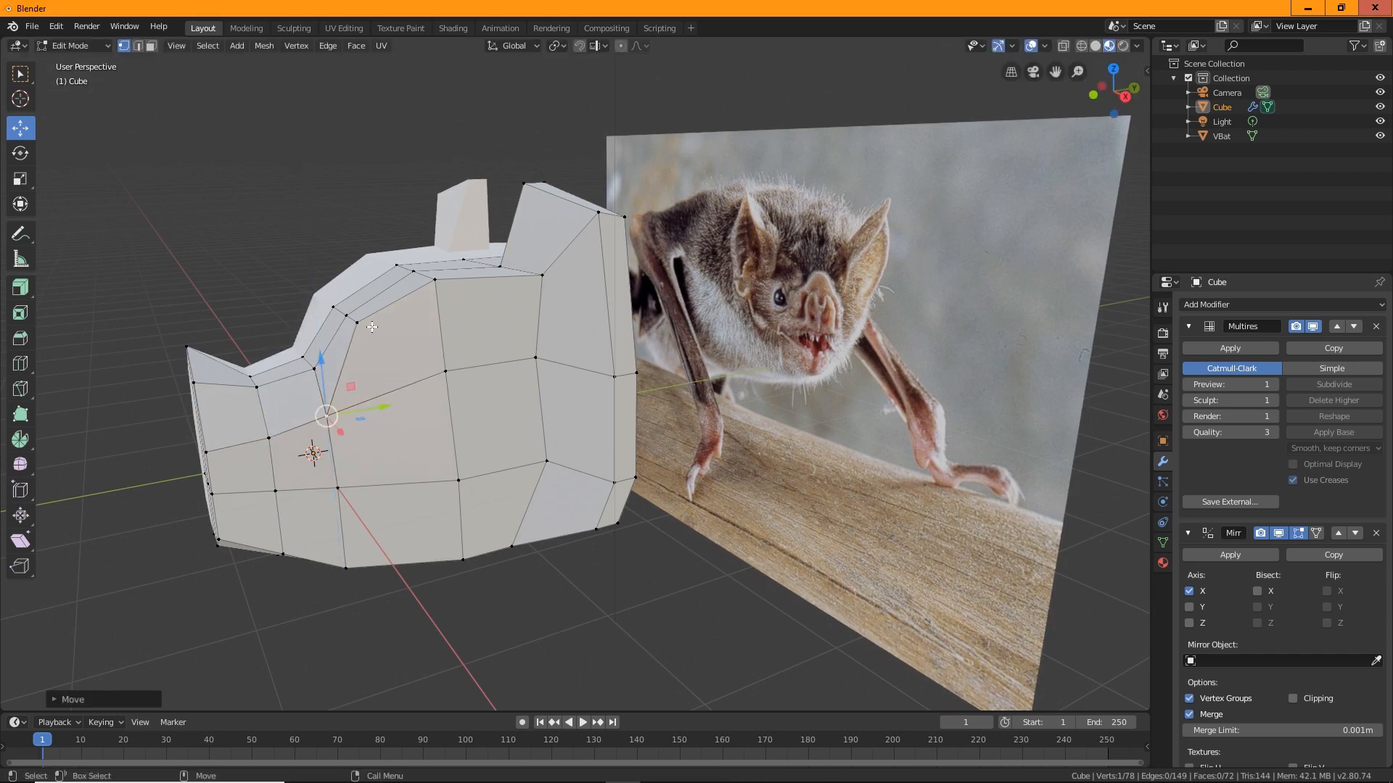
left_click(357, 322)
left_click_drag(375, 312, 376, 352)
middle_click_drag(376, 352, 578, 362)
left_click(637, 304)
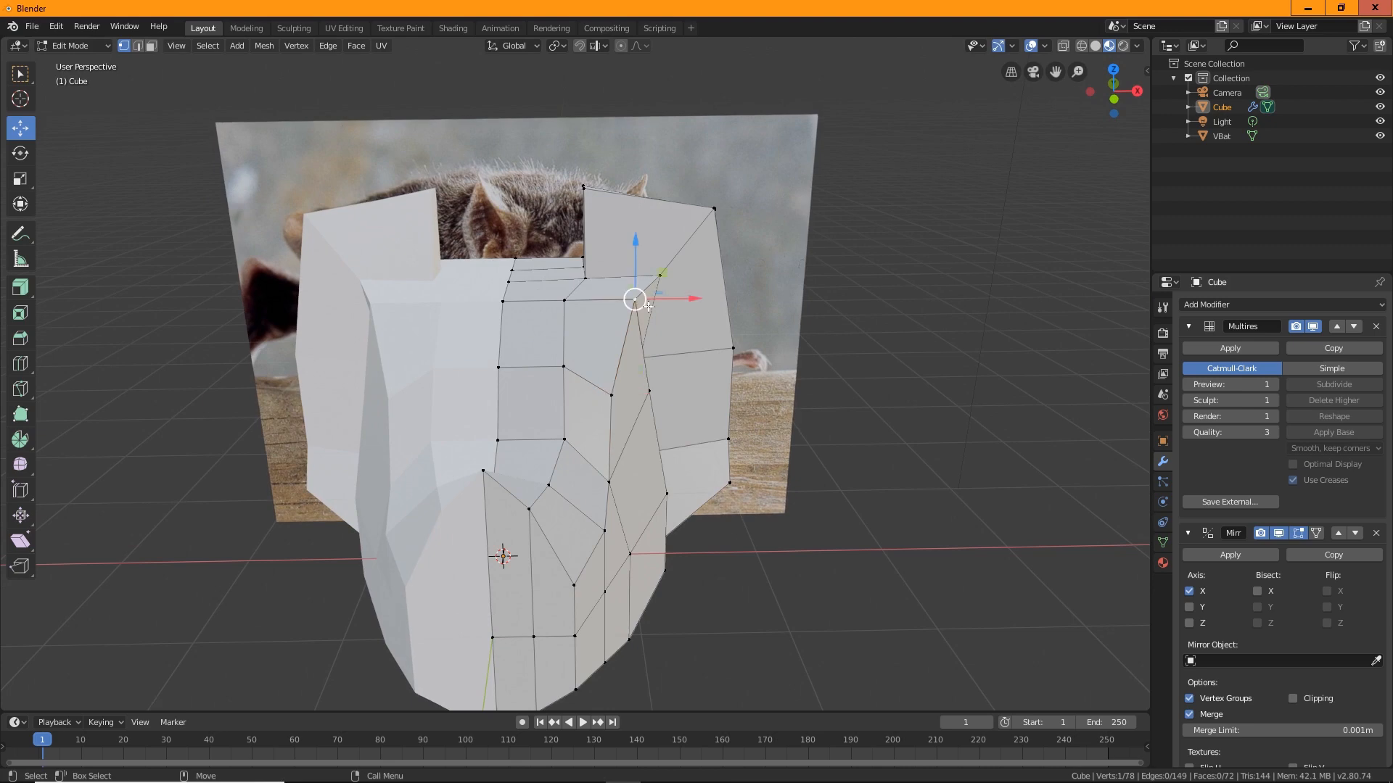
left_click_drag(627, 250, 629, 271)
Select the top face of the side band and extrude it upward to form the ear.
middle_click_drag(629, 271, 194, 130)
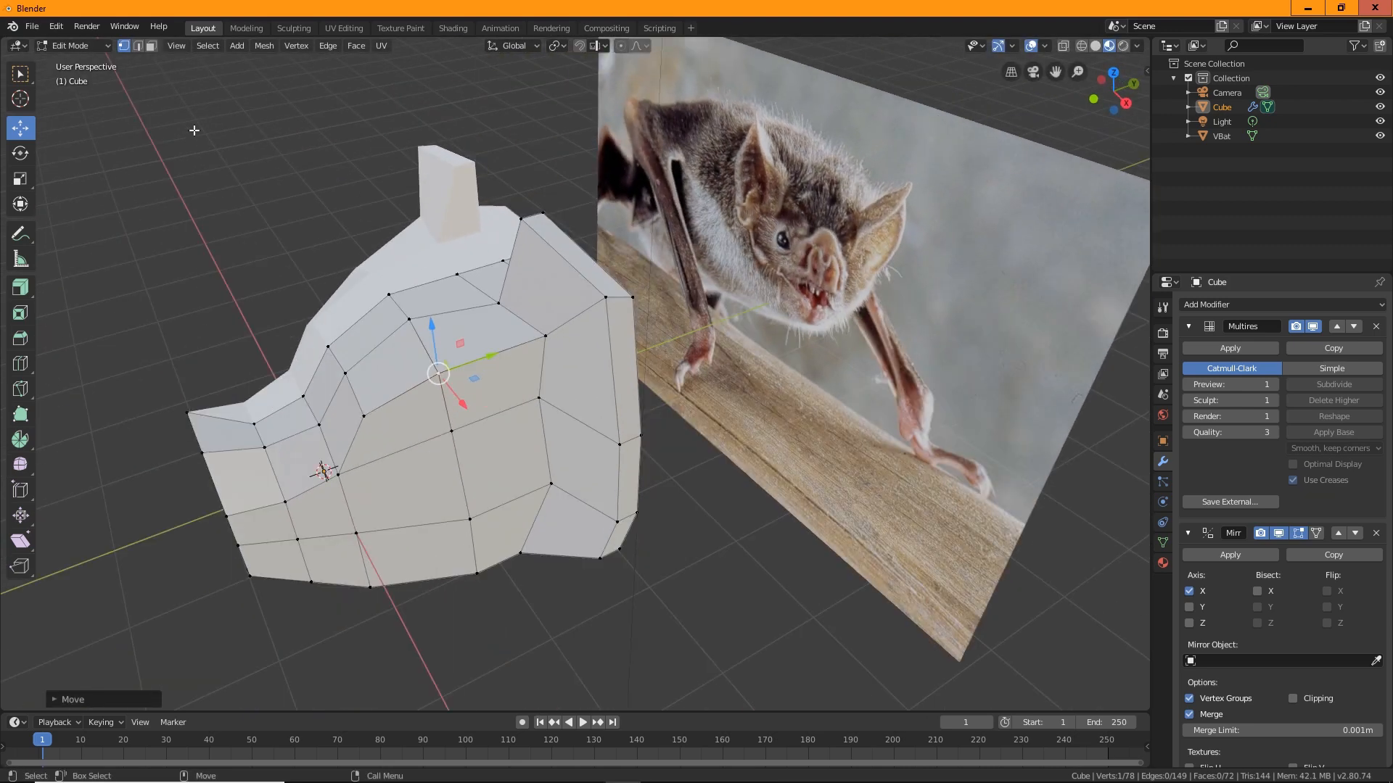
left_click(583, 257)
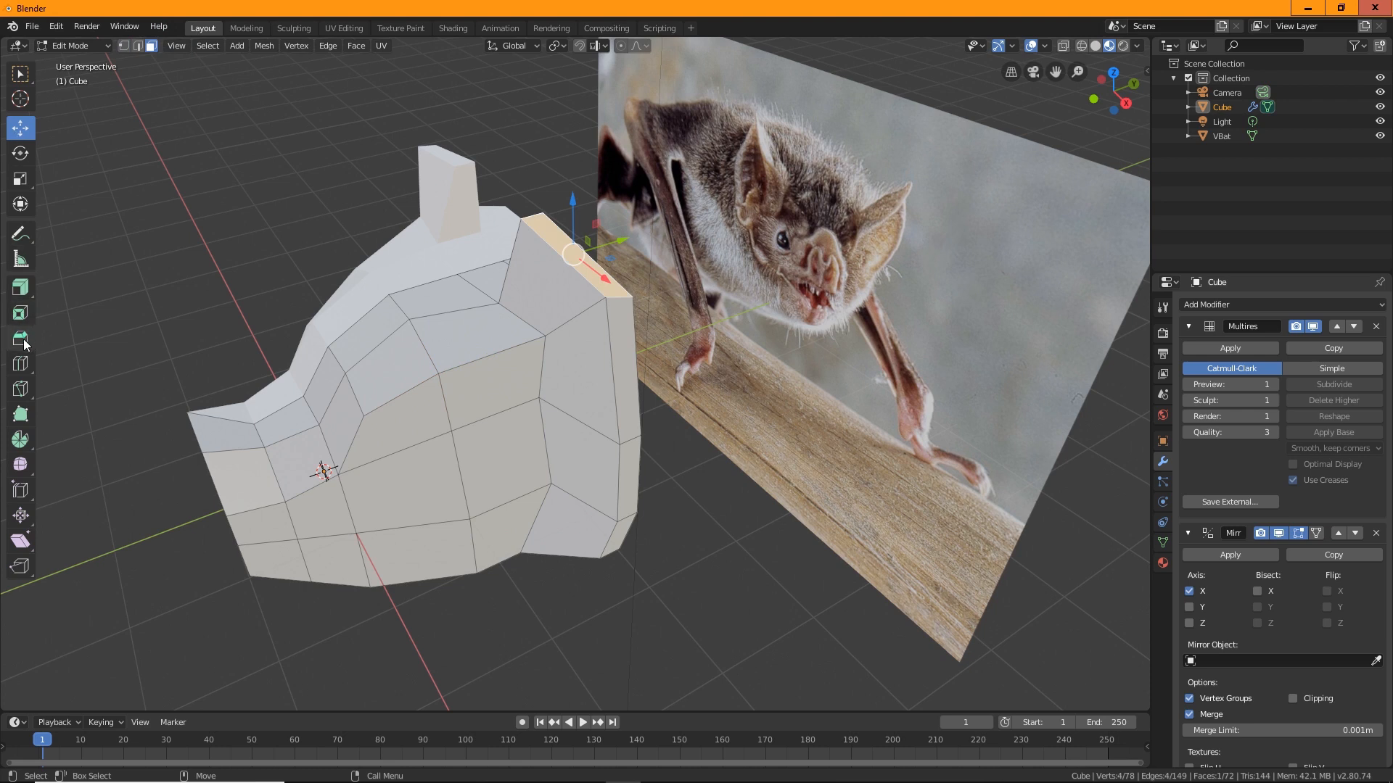
left_click(20, 288)
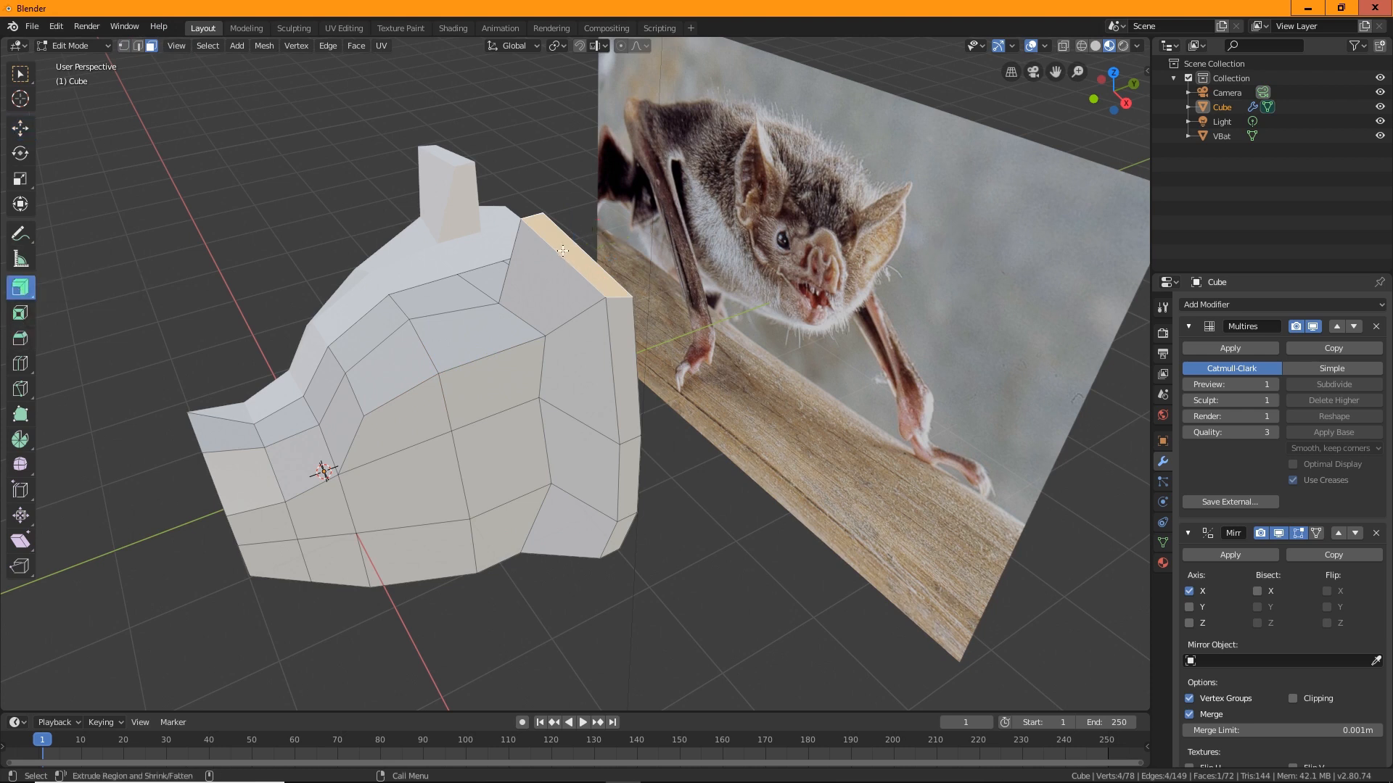
left_click_drag(570, 247, 590, 315)
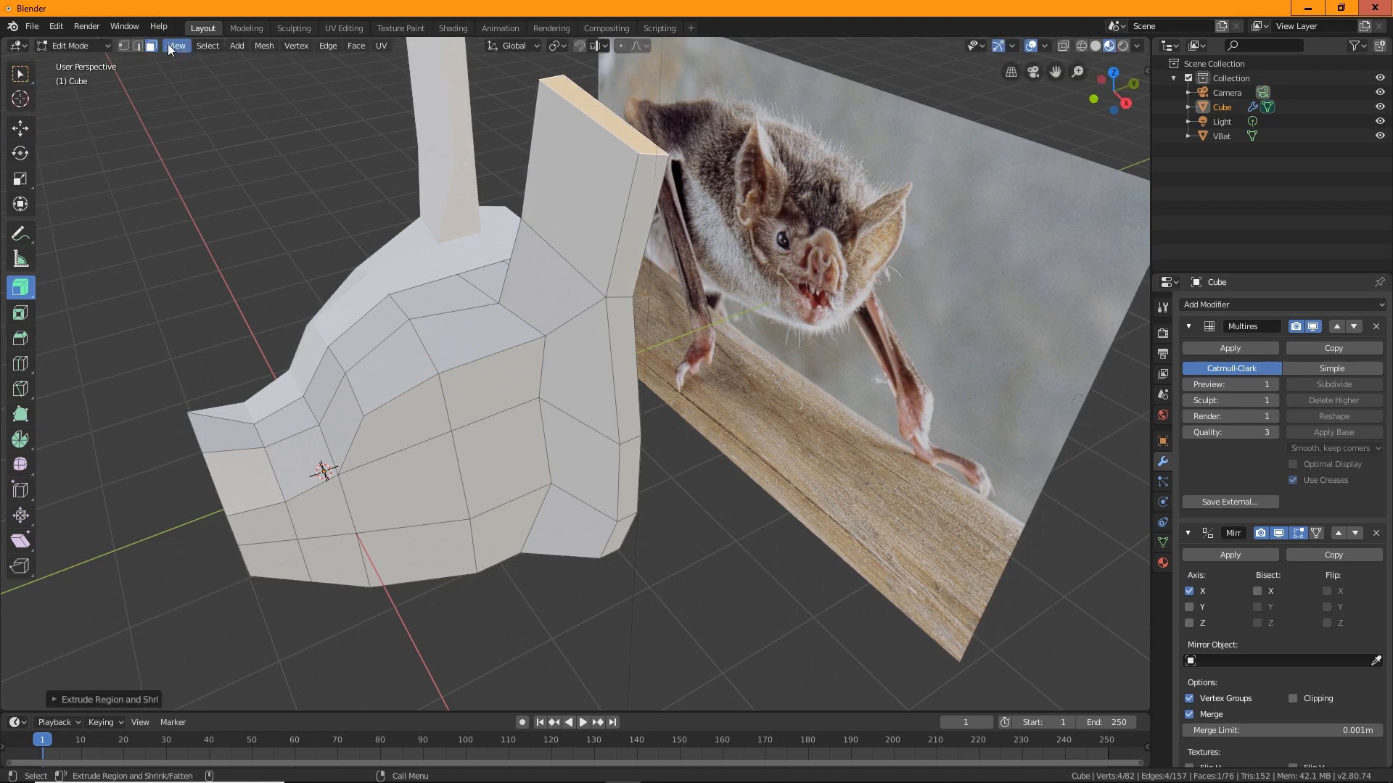
Select the two outer top vertices of the ear, move them inward along X and lower them about 0.4 m along Z.
left_click(124, 46)
middle_click_drag(589, 290, 675, 190)
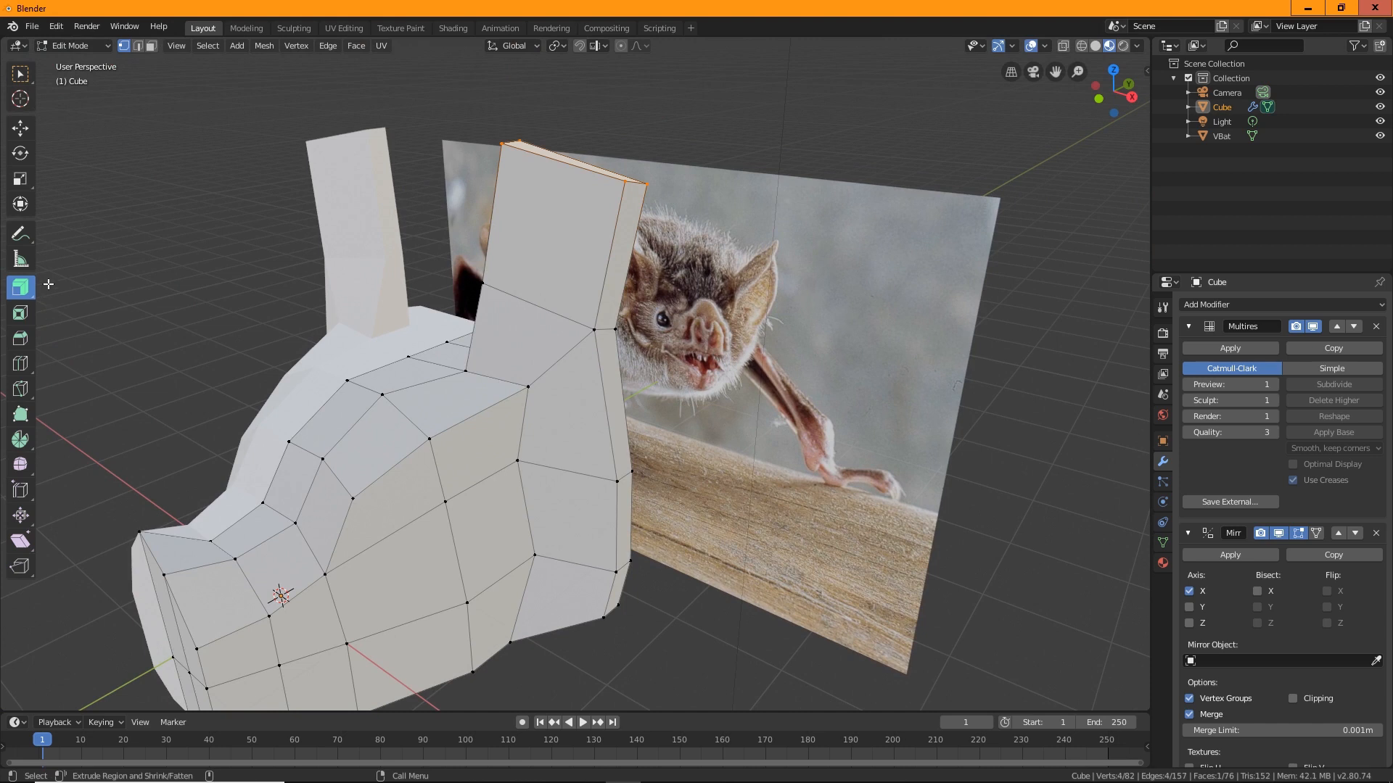
left_click(19, 128)
left_click(607, 235)
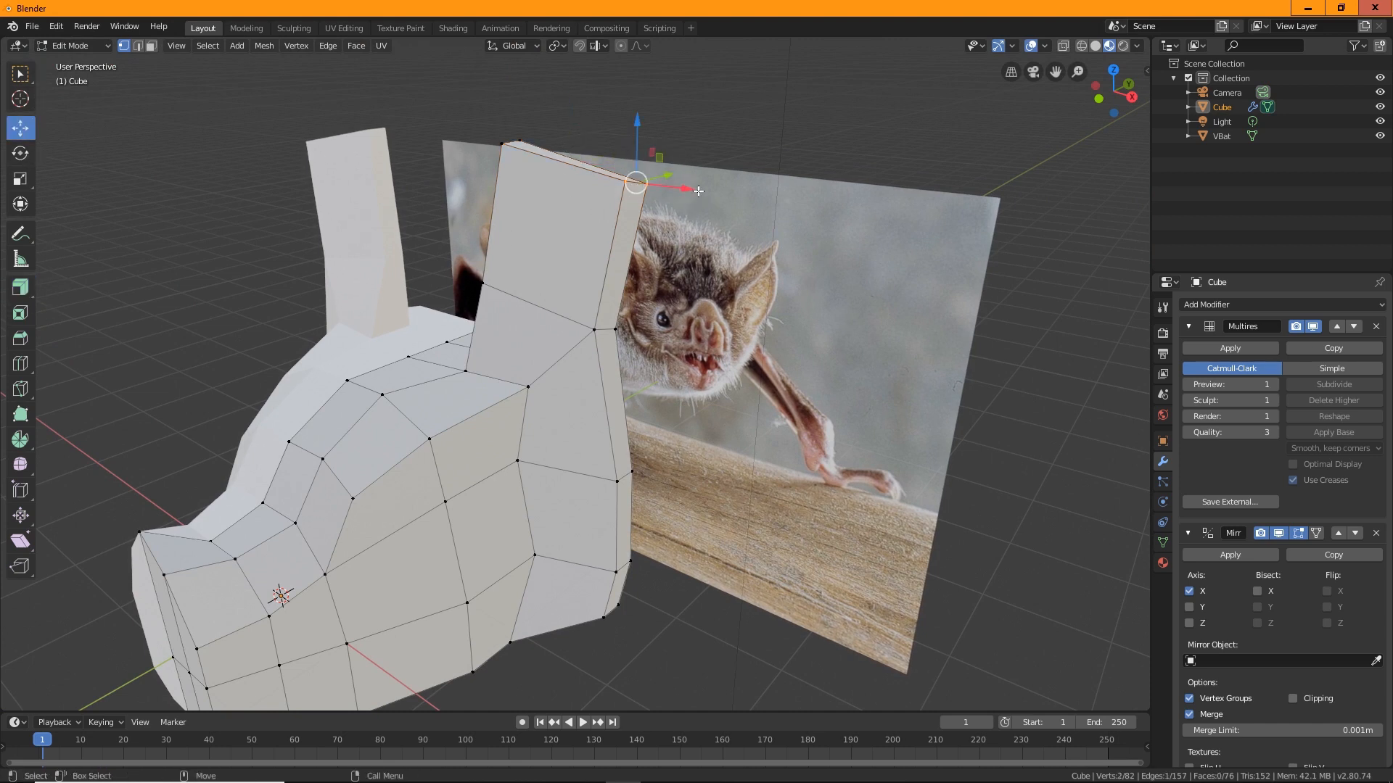
left_click_drag(695, 190, 628, 182)
middle_click_drag(643, 238, 705, 245)
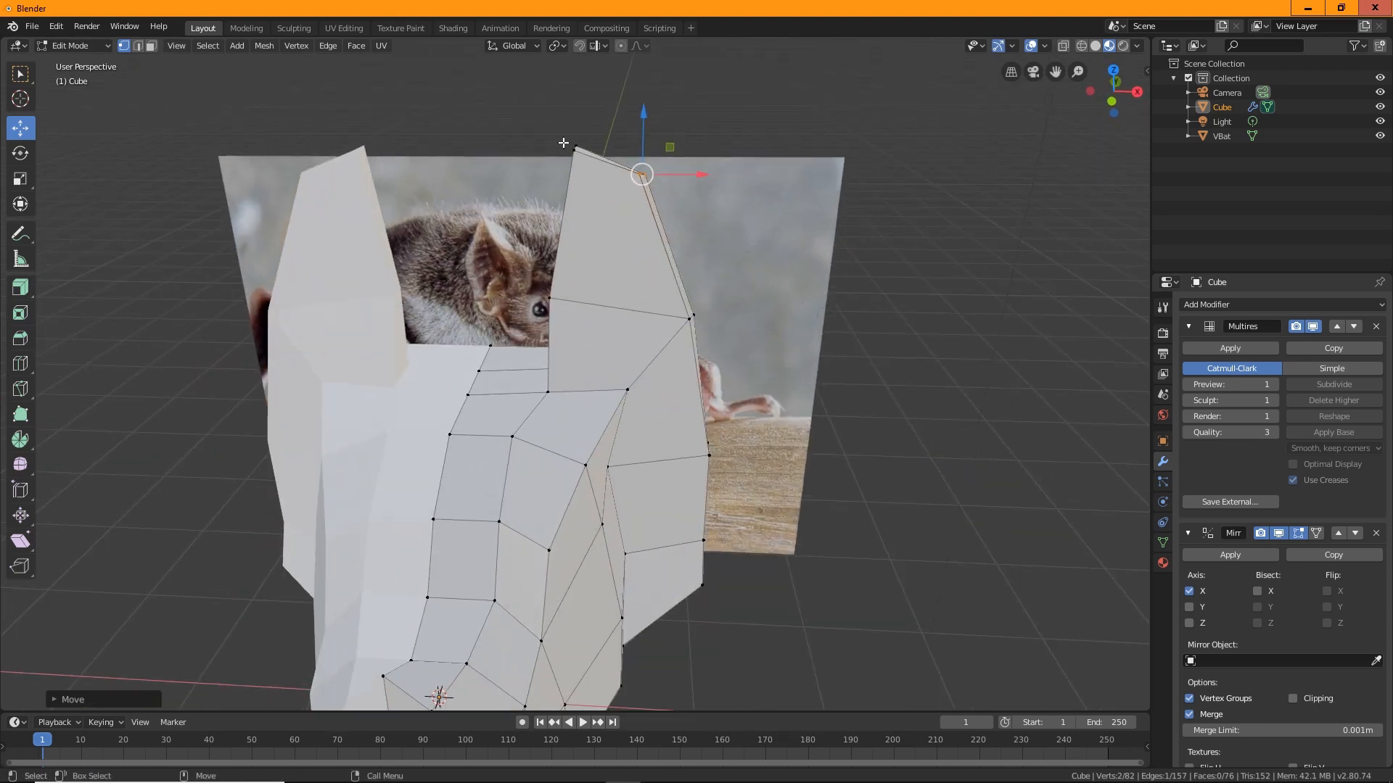
left_click_drag(649, 113, 647, 159)
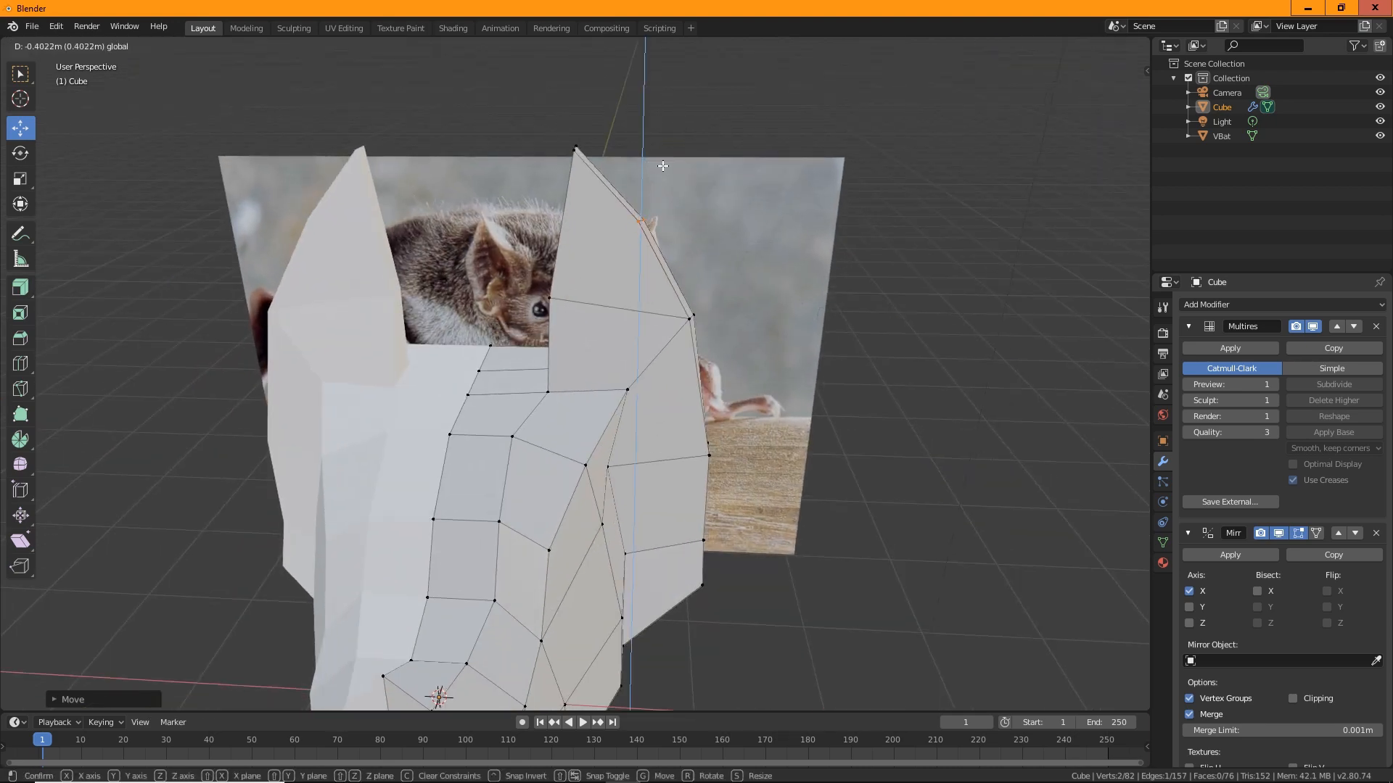
Select the inner tip of the ear and move it forward along Y.
left_click(575, 148)
middle_click_drag(676, 155, 517, 156)
left_click_drag(522, 145, 500, 146)
Select the middle vertex on the side band's outer front edge and move it backward along Y.
mouse_move(435, 225)
left_mouse_down()
mouse_move(489, 248)
mouse_move(497, 236)
left_mouse_up()
middle_click_drag(577, 332, 694, 353)
middle_click_drag(435, 333, 381, 336)
left_click(522, 423)
mouse_move(641, 478)
middle_mouse_down()
mouse_move(727, 450)
mouse_move(657, 455)
mouse_move(643, 469)
middle_mouse_up()
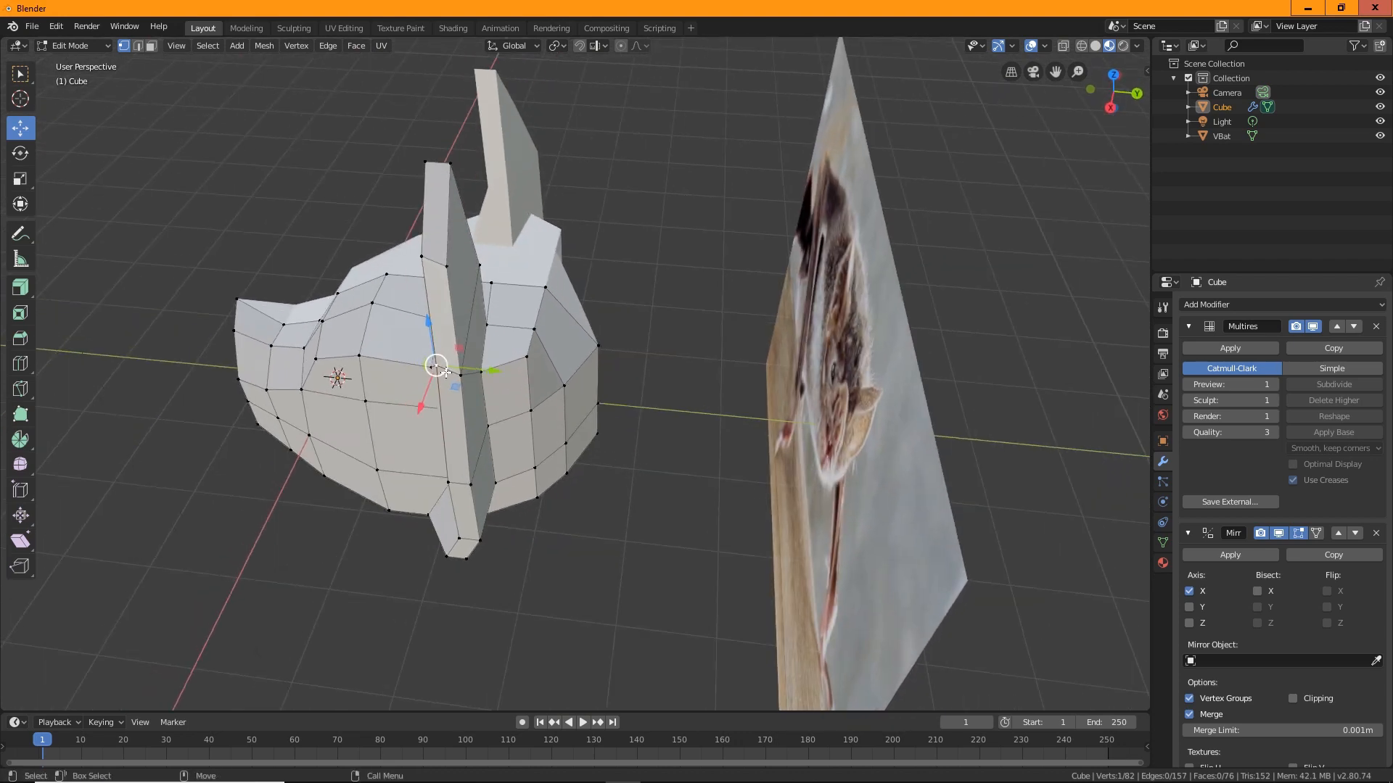
middle_click_drag(494, 373, 571, 519)
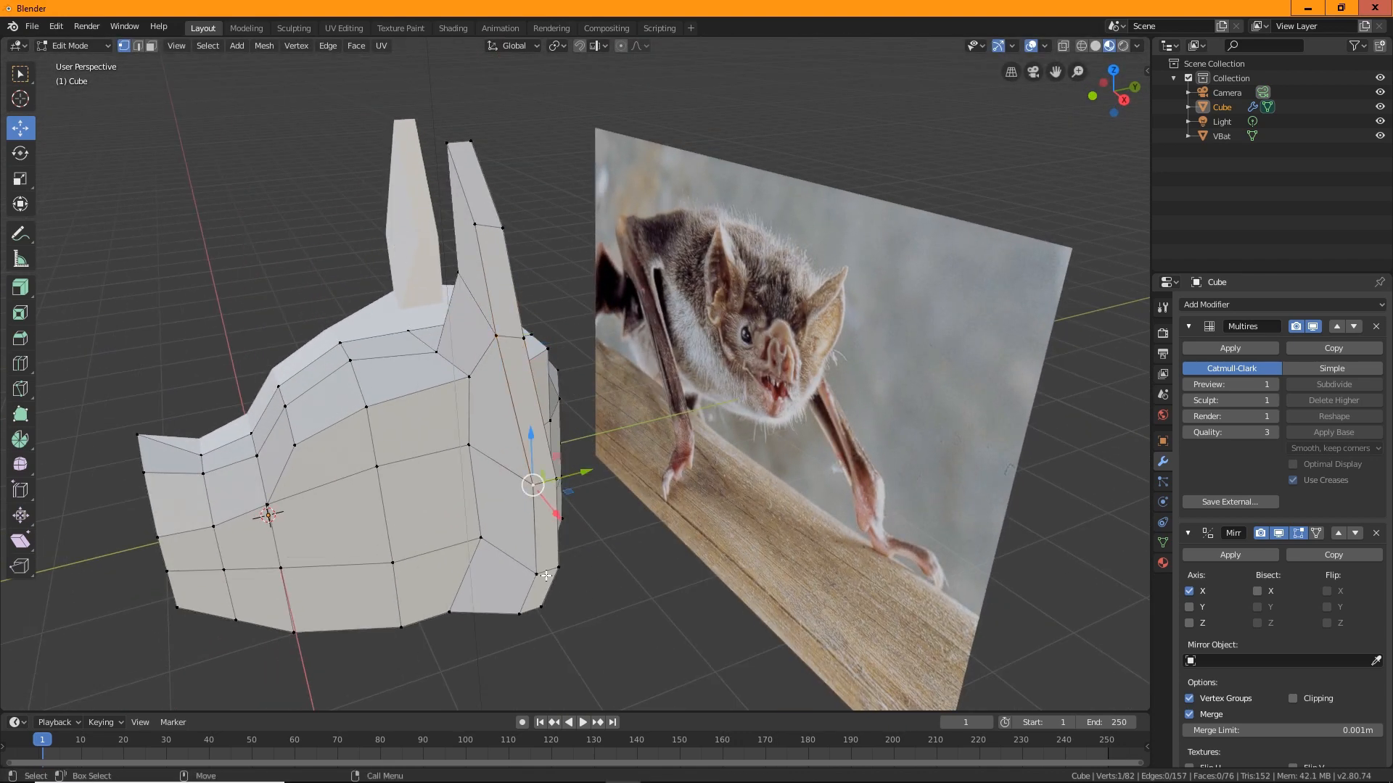
Lower the outer vertex at the ear's base where the band meets the top of the head, and clear the selection.
middle_click_drag(546, 575, 649, 358)
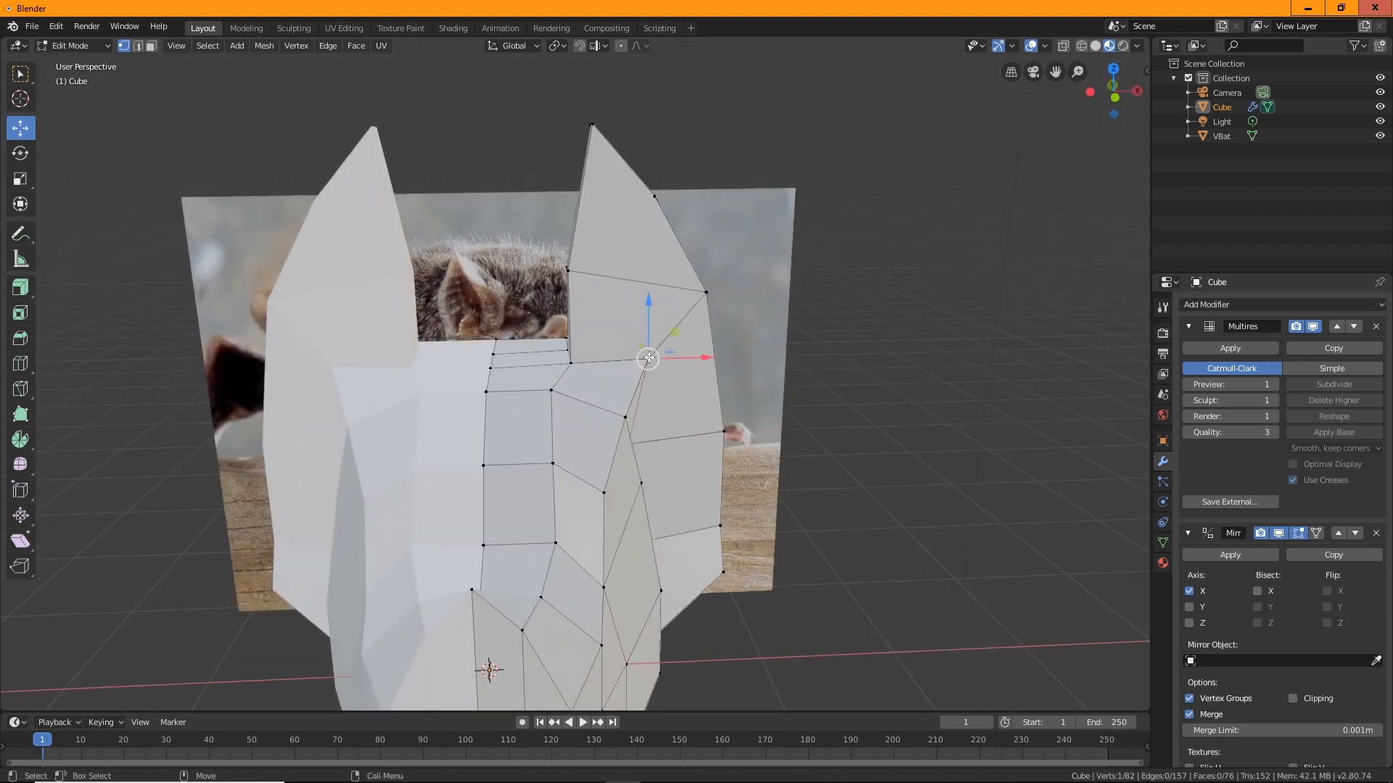
left_click_drag(633, 342, 662, 390)
mouse_move(662, 391)
middle_mouse_down()
mouse_move(566, 454)
mouse_move(390, 483)
mouse_move(457, 518)
mouse_move(644, 441)
mouse_move(671, 380)
middle_mouse_up()
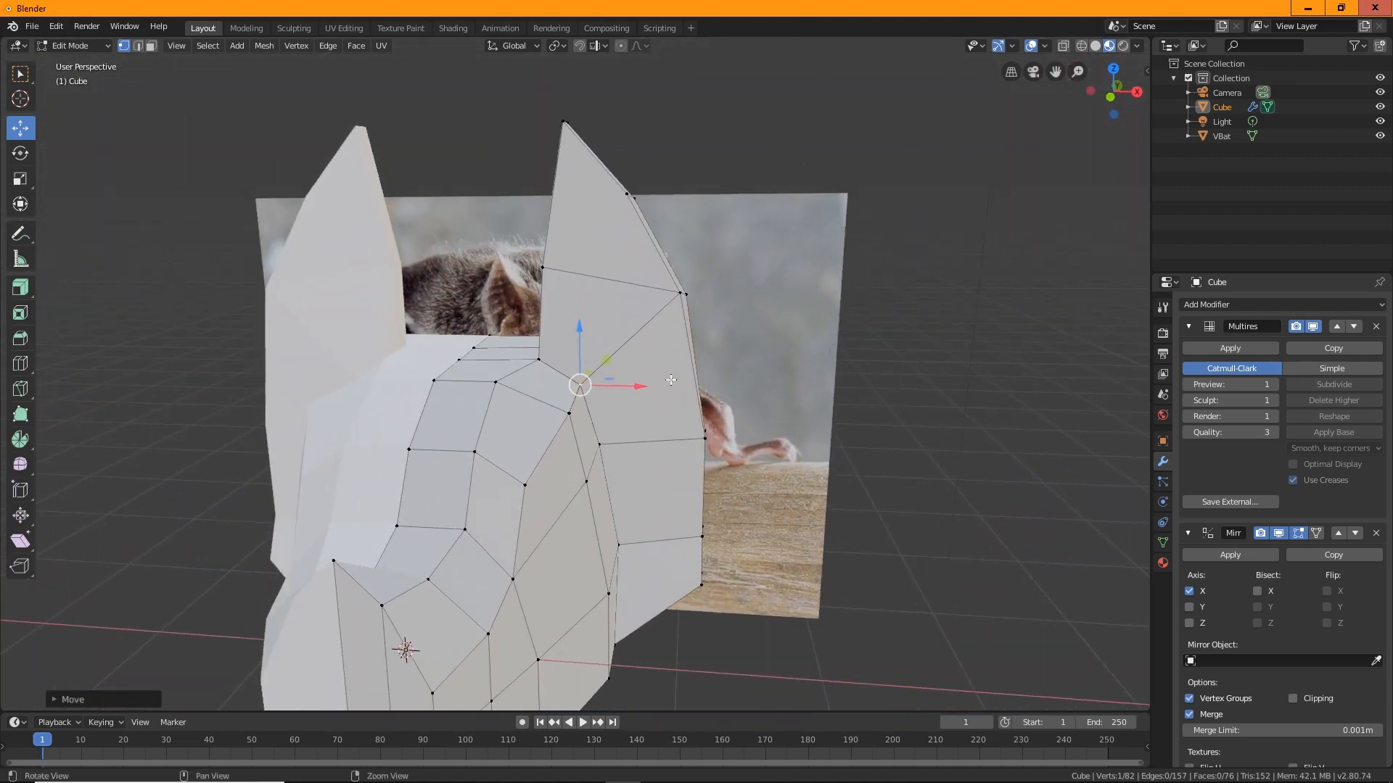
key("alt+a")
middle_click_drag(592, 211, 683, 248)
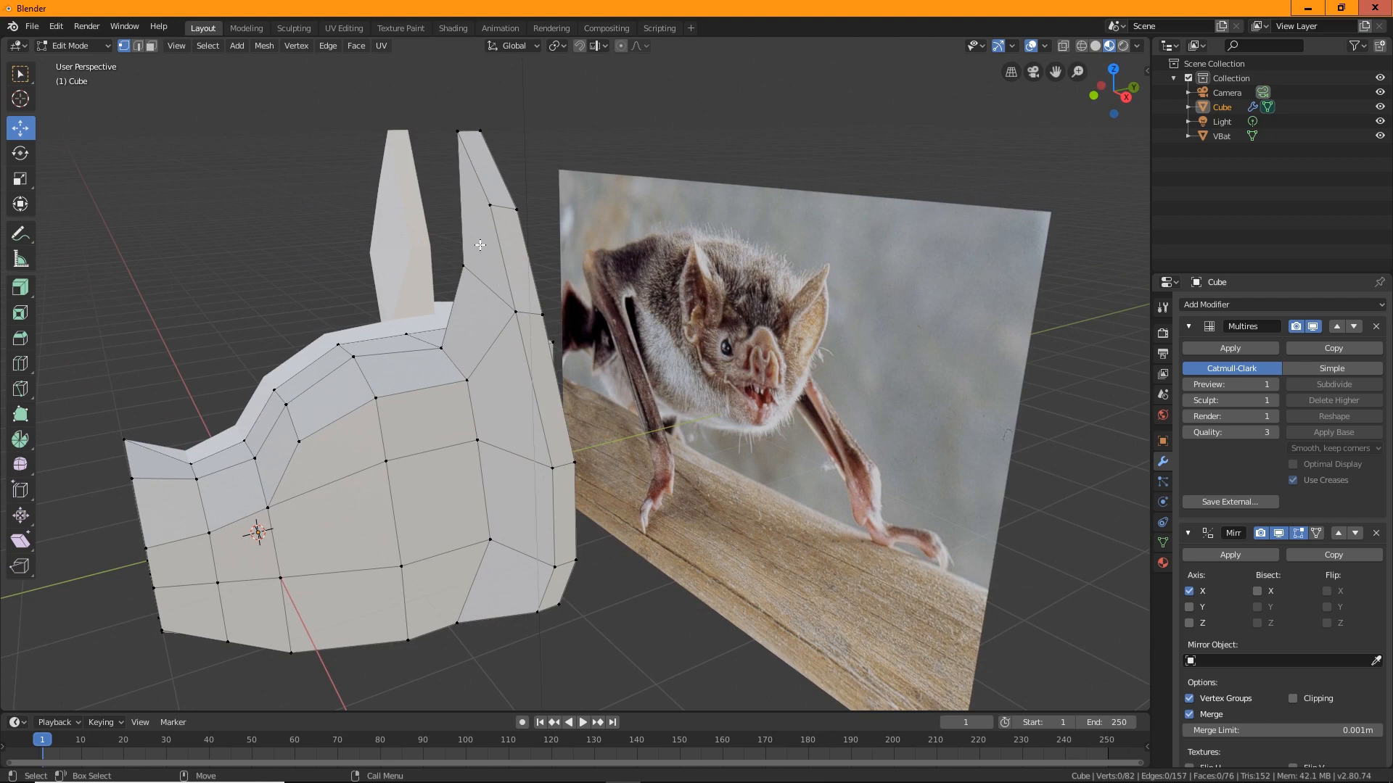
middle_click_drag(454, 352, 584, 363)
middle_click_drag(577, 352, 515, 364)
middle_click_drag(468, 534, 585, 386, "alt")
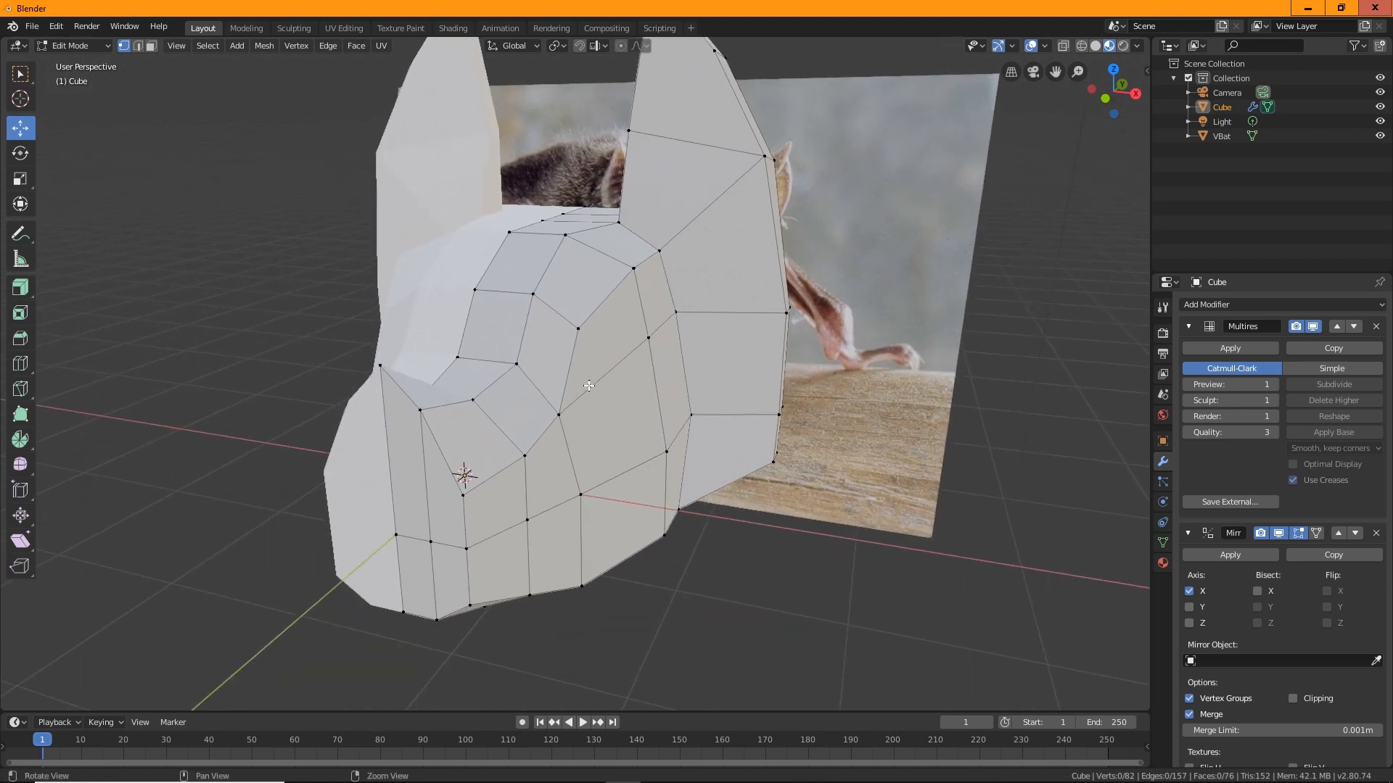
left_click_drag(595, 464, 565, 474, "alt")
mouse_move(564, 473)
middle_mouse_down()
mouse_move(624, 450)
mouse_move(696, 392)
mouse_move(622, 480)
mouse_move(489, 518)
mouse_move(565, 500)
middle_mouse_up()
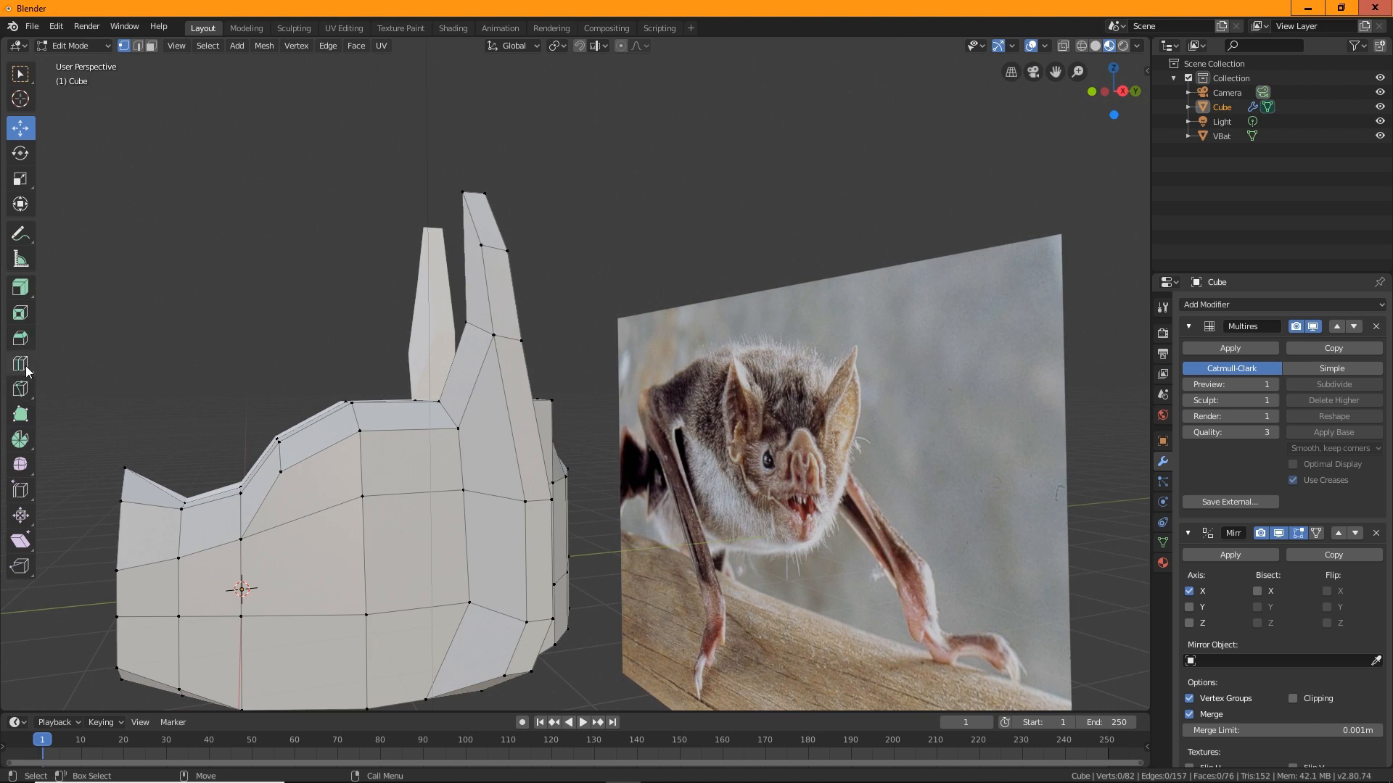
Activate the Knife tool, turn on snapping and choose its snap target.
left_click(20, 388)
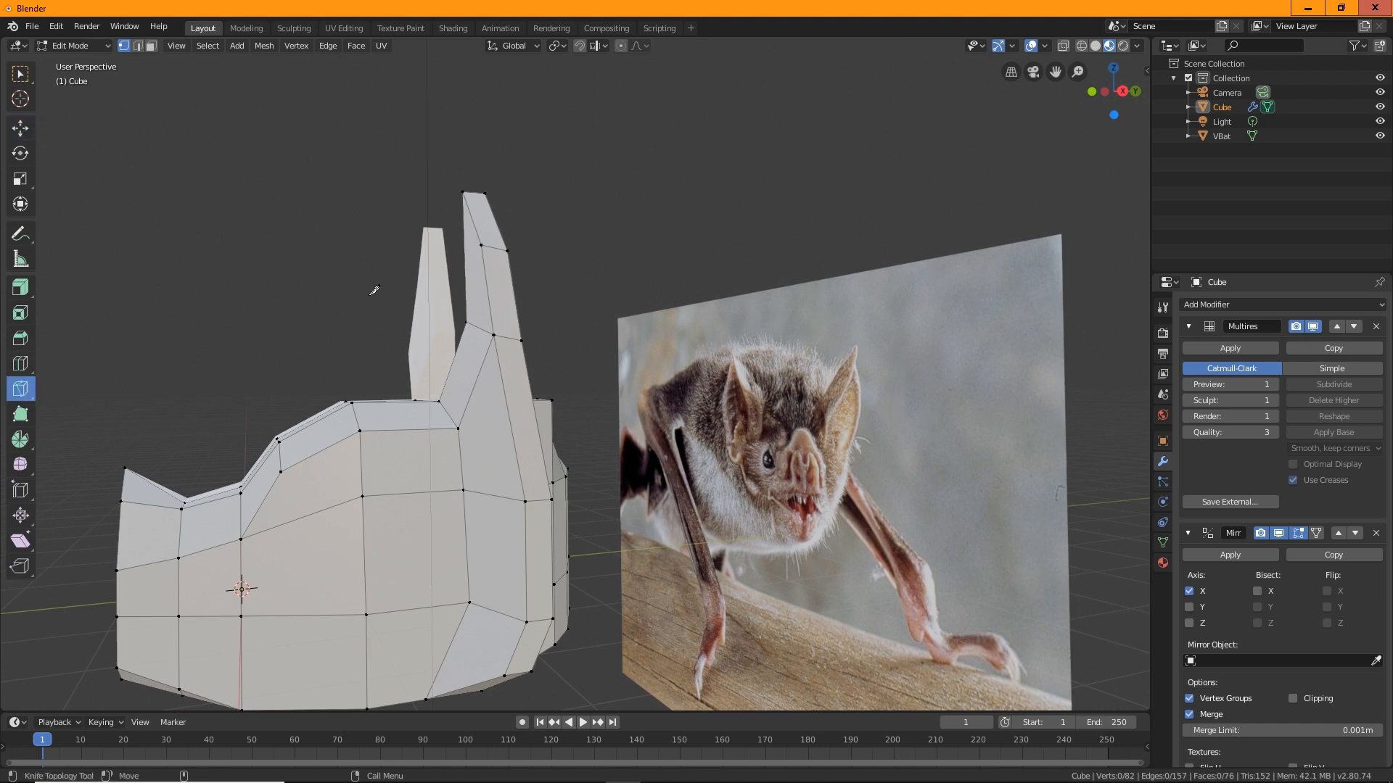
left_click(580, 45)
left_click(559, 46)
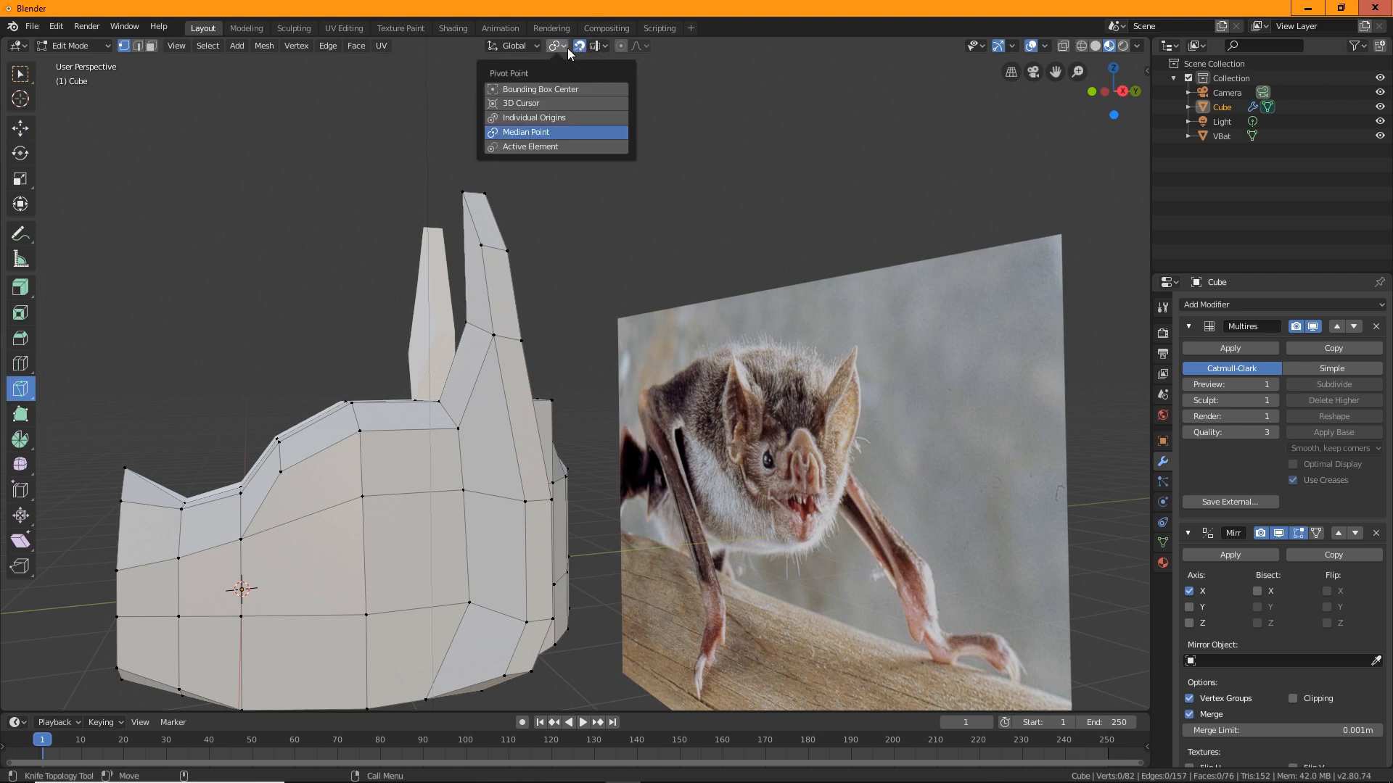
left_click(568, 47)
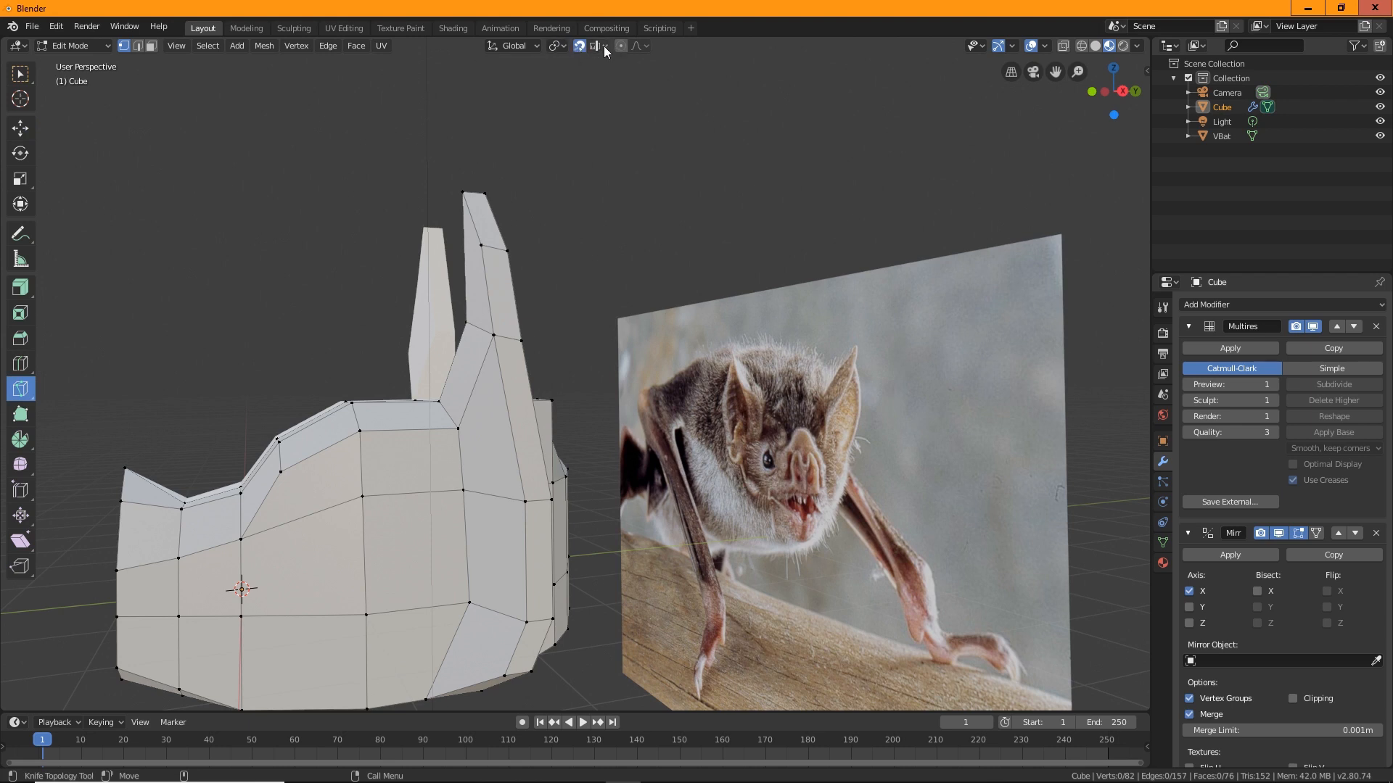
left_click(605, 46)
left_click(597, 102, "shift")
Knife a horizontal cut from the side band's outer front edge to the vertex where the ear base meets the head.
left_click(513, 425)
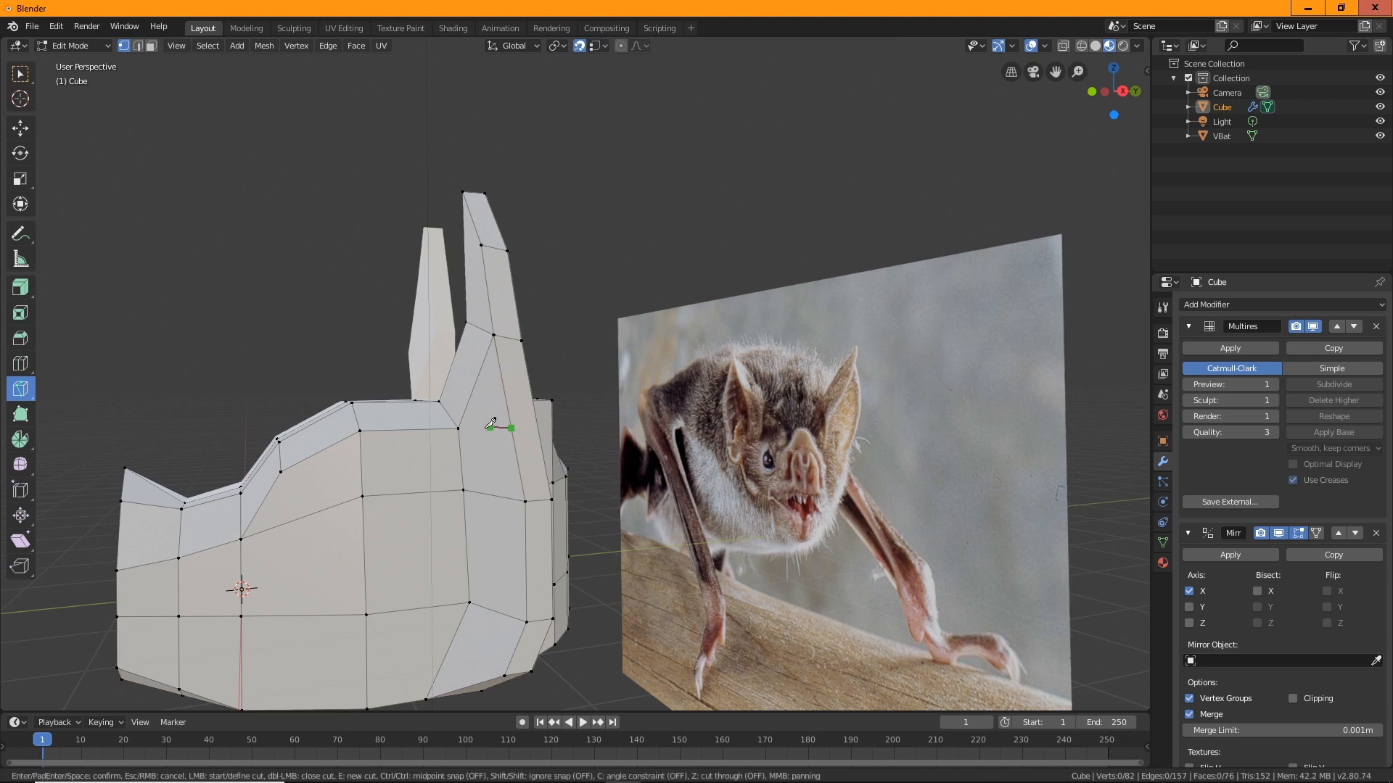
left_click(459, 427)
key("Return")
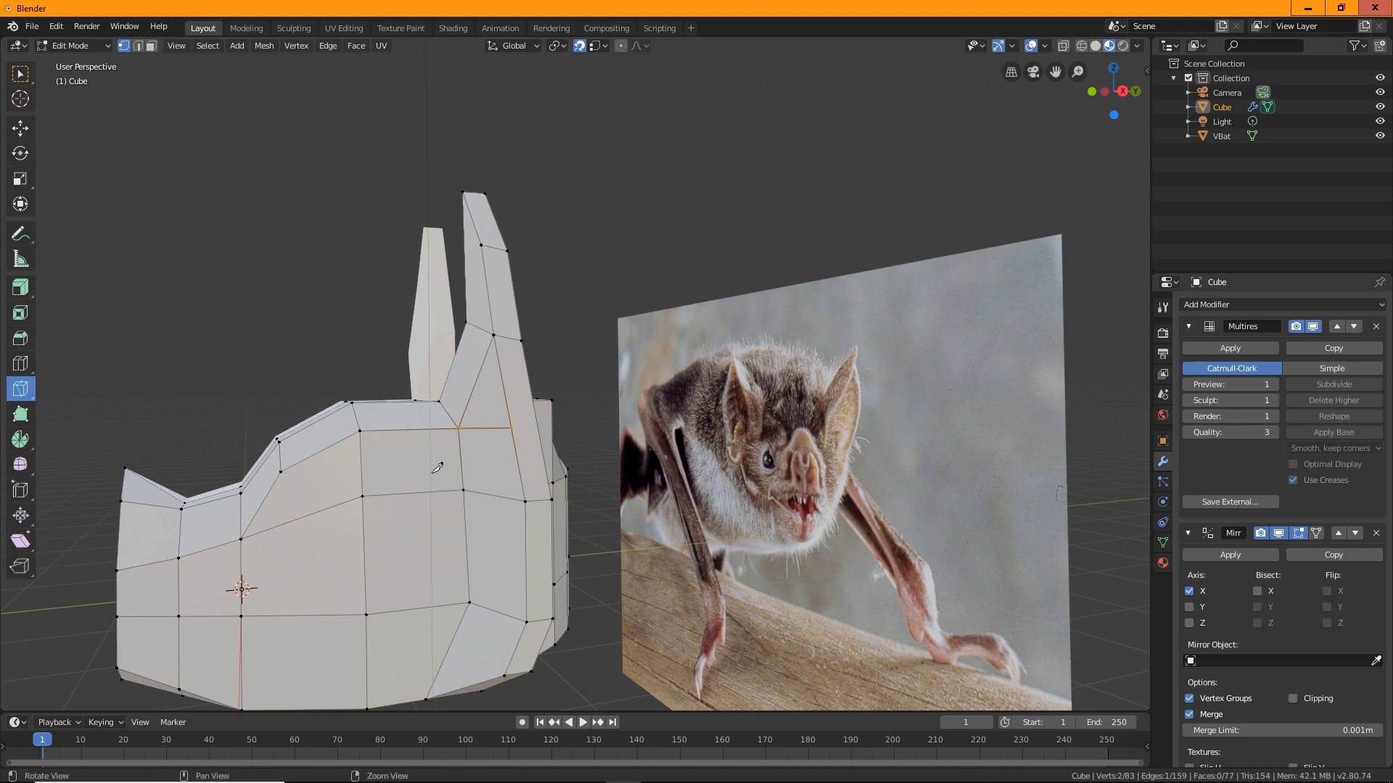
Knife a cut across the side band's outer edge face, continuing the horizontal cut at the ear base to the rear edge.
middle_click_drag(462, 423, 471, 489)
scroll(472, 489, "up", 3)
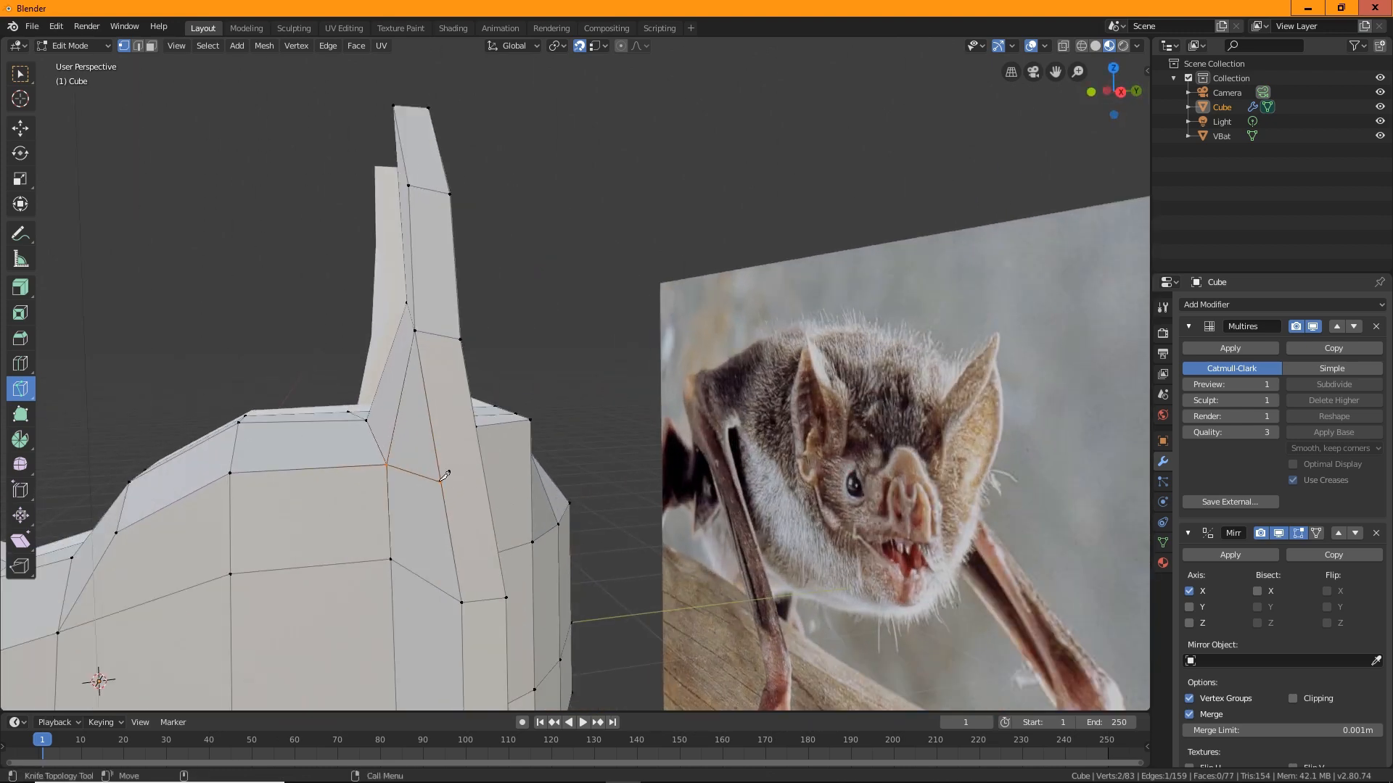
left_click(446, 480)
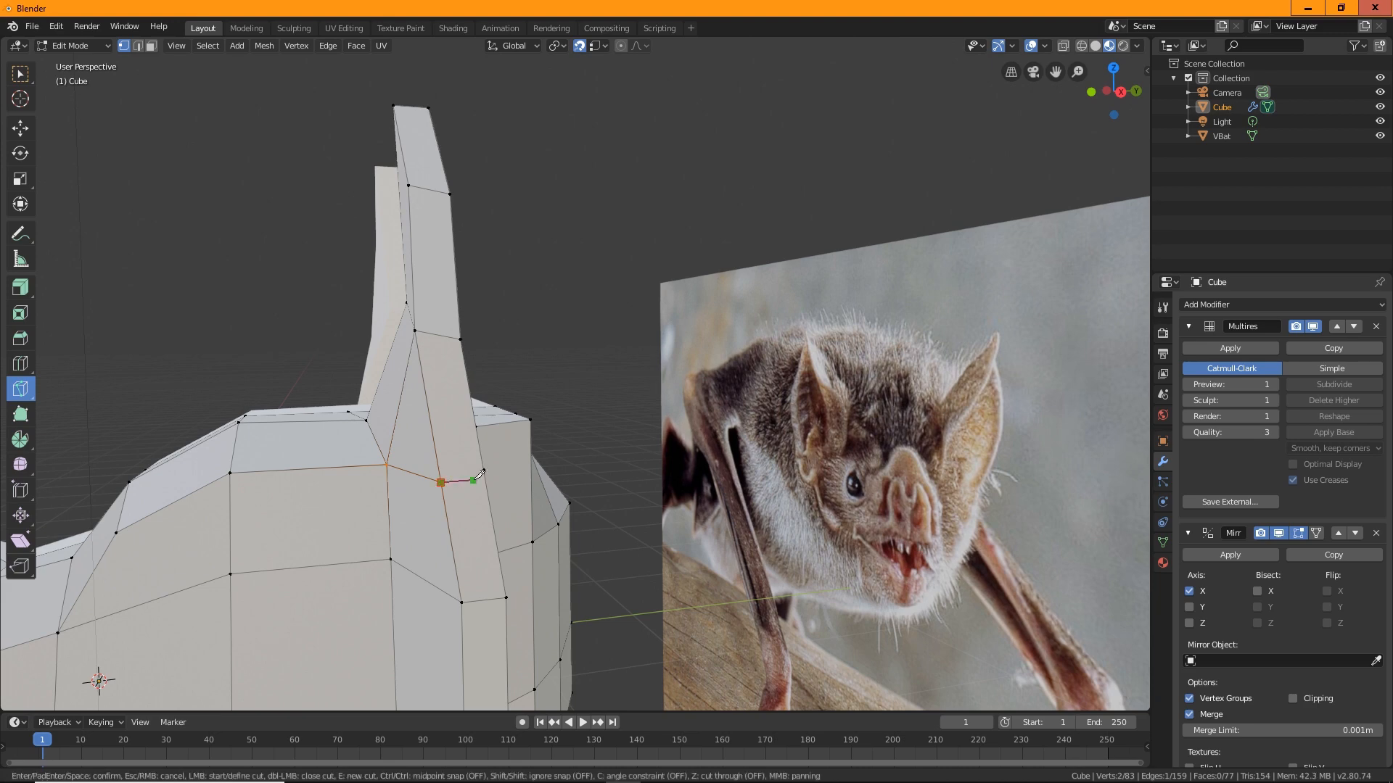
left_click(484, 476)
key("Return")
Knife a cut across the band's rear face from its outer edge to the vertex where the ear base meets the head.
middle_click_drag(459, 556, 330, 467)
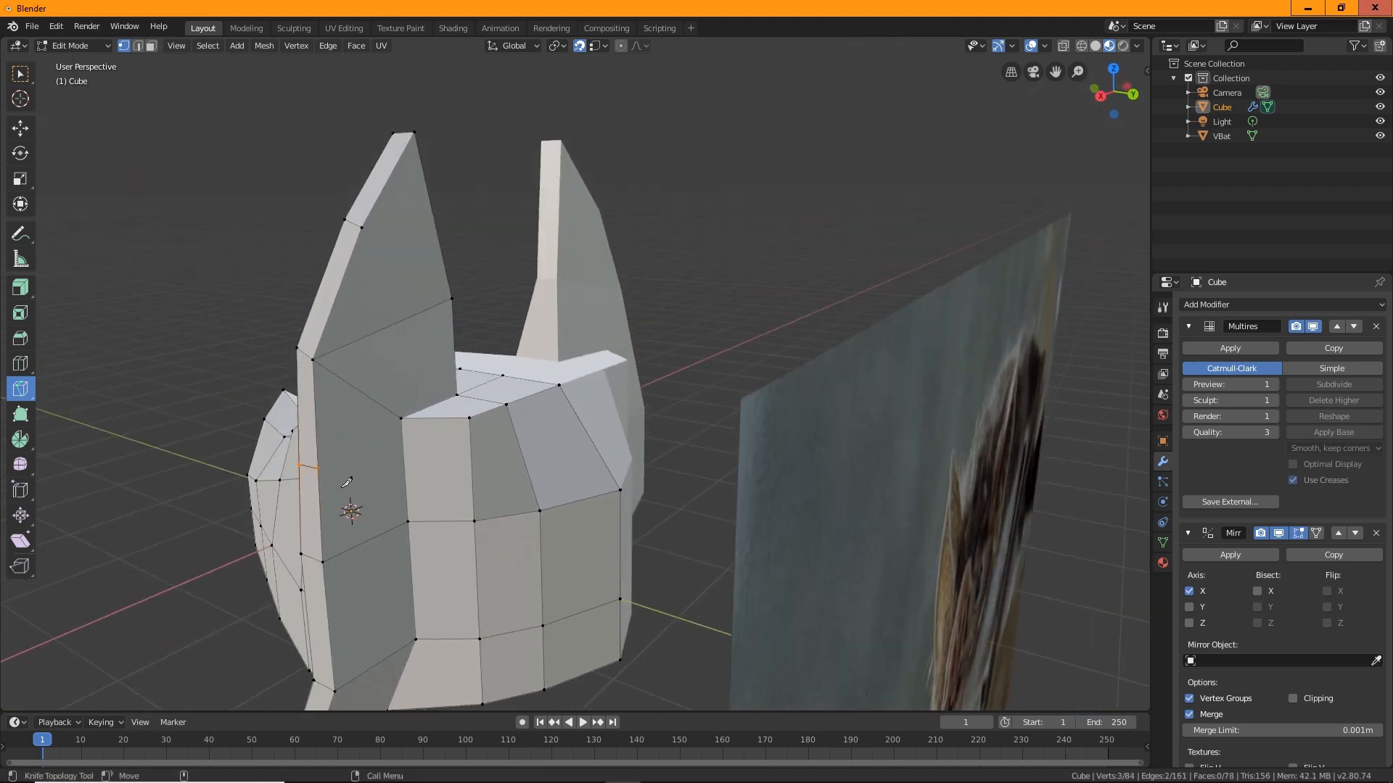
left_click(321, 464)
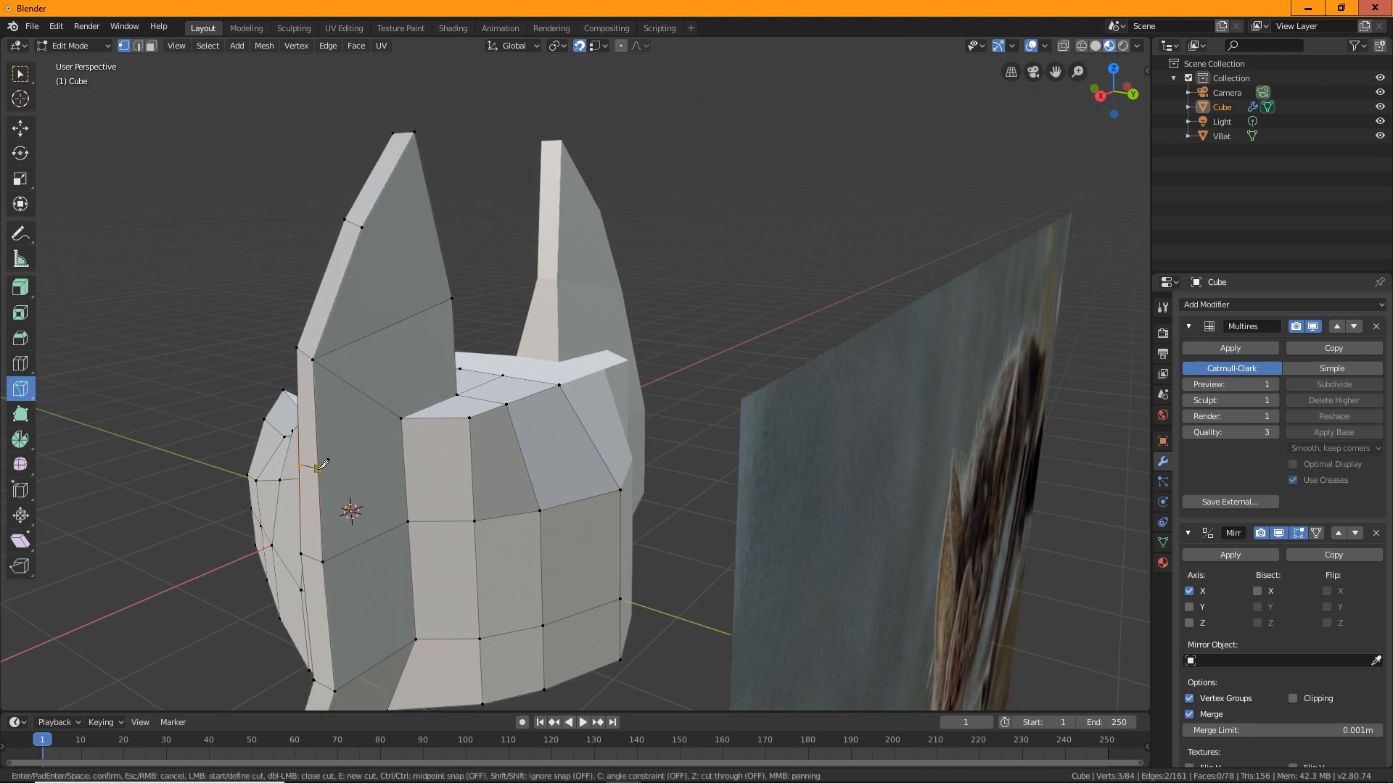
left_click(403, 417)
key("Return")
Knife a vertical cut up the ear's front face from the base vertex to the outer edge just below the tip.
middle_click_drag(282, 369, 485, 443)
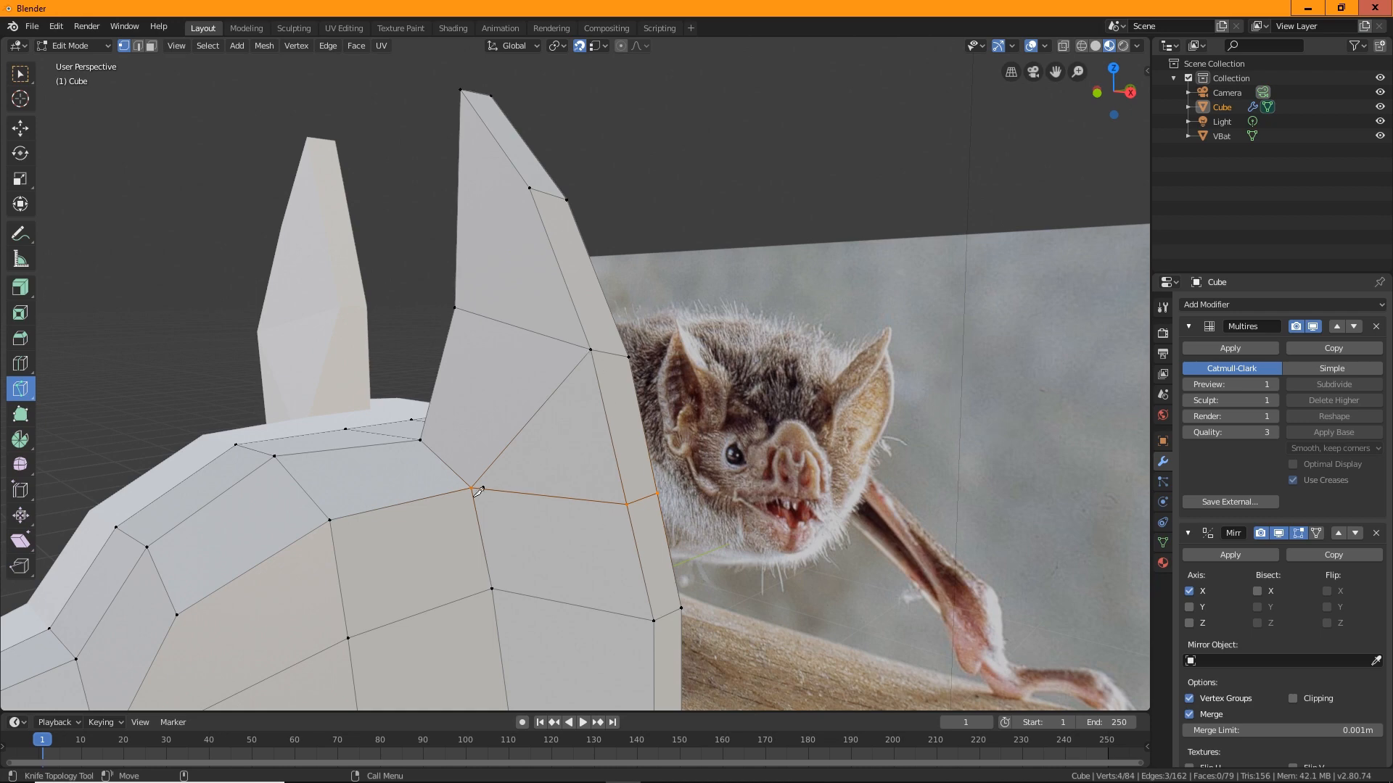
middle_click_drag(671, 376, 694, 453)
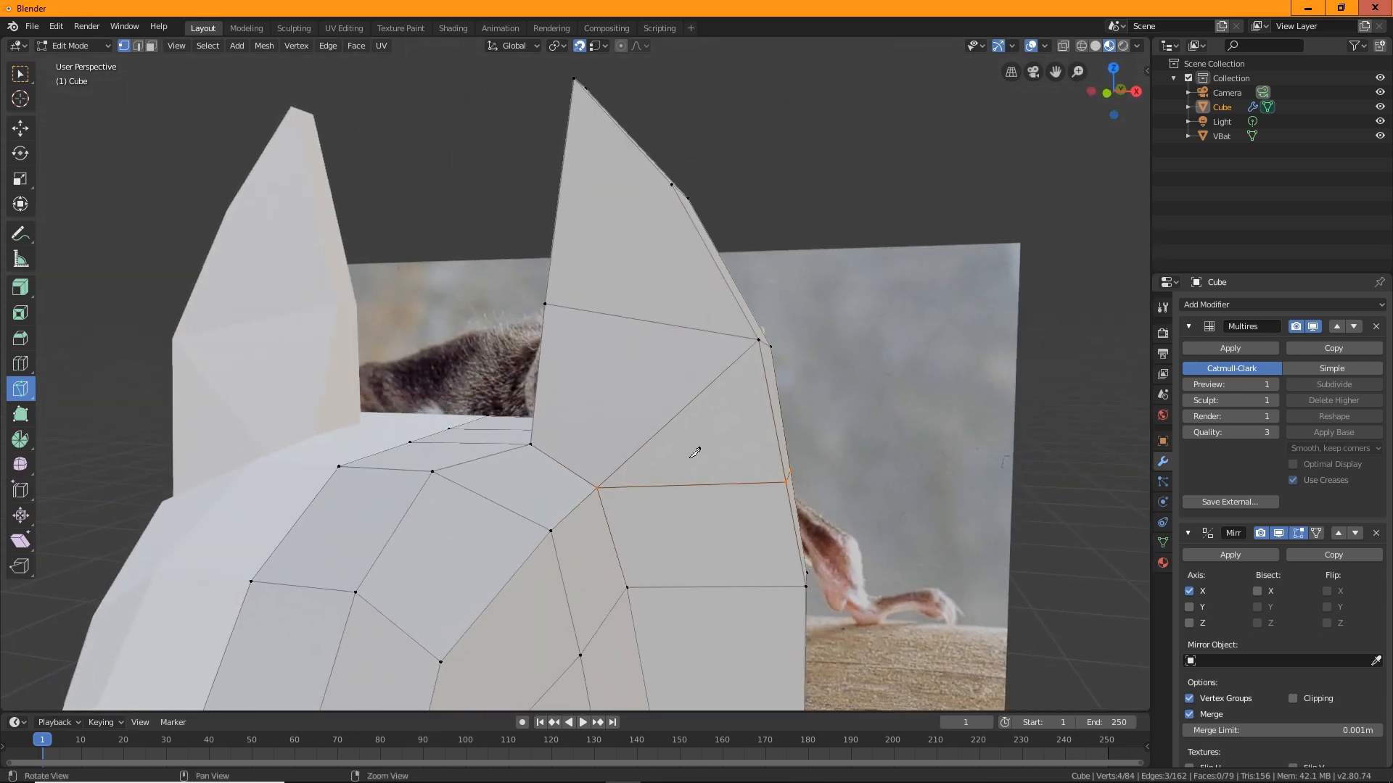
left_click(597, 486)
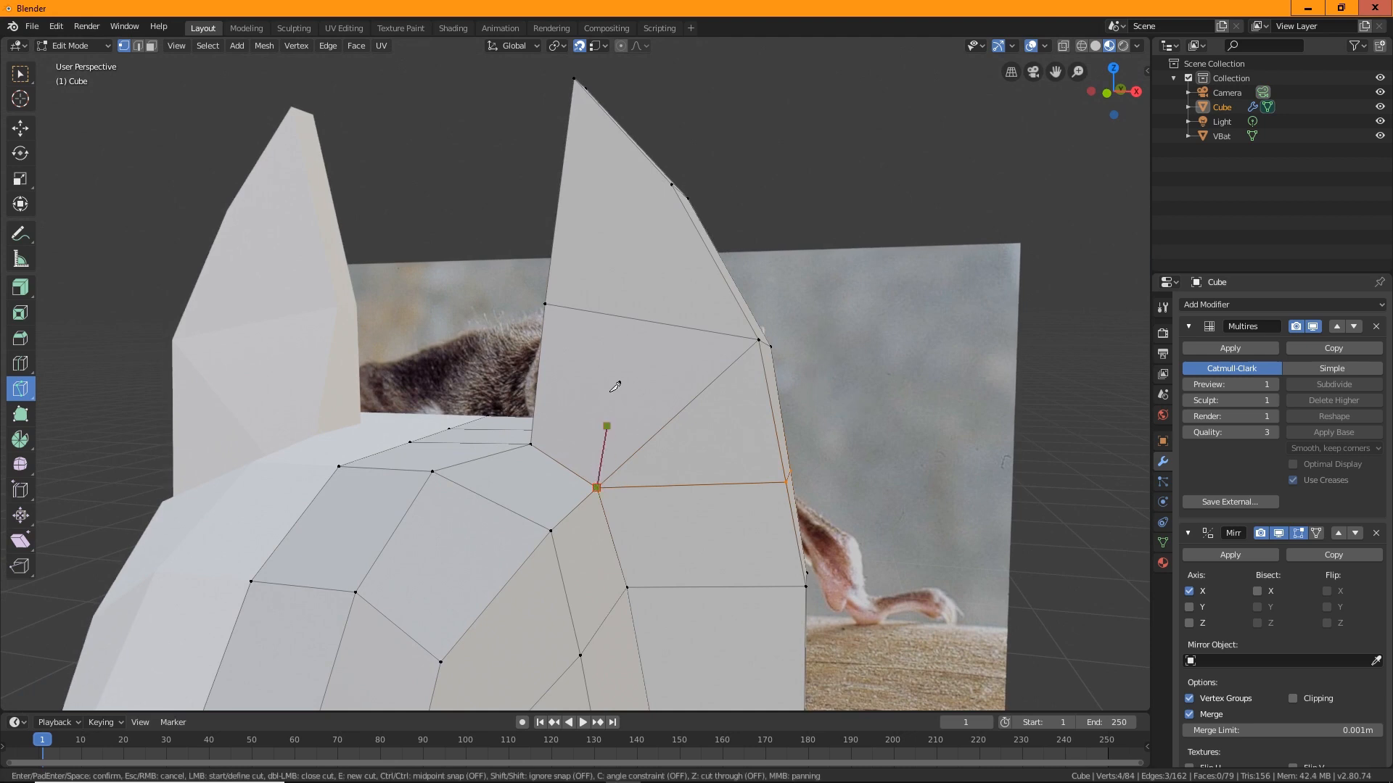
left_click(607, 314)
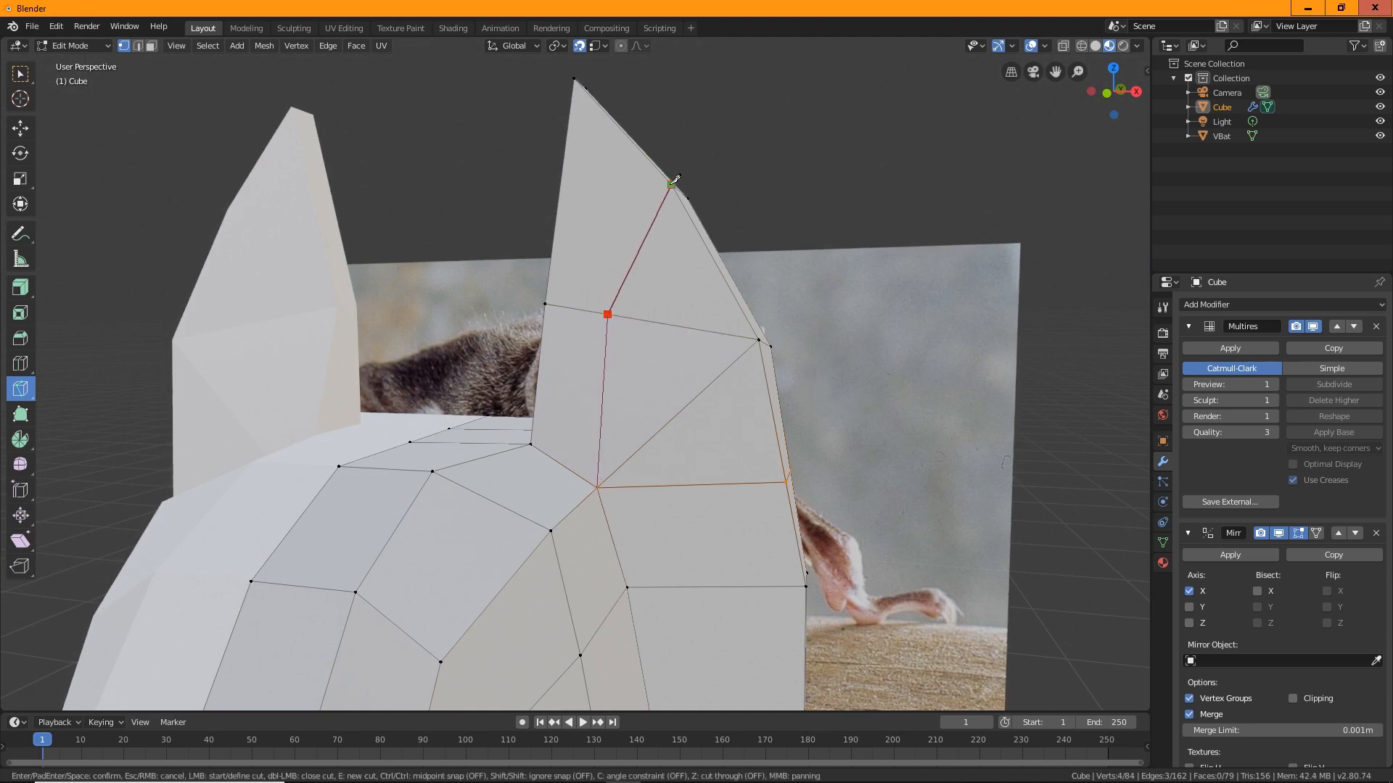
left_click(617, 124)
key("Return")
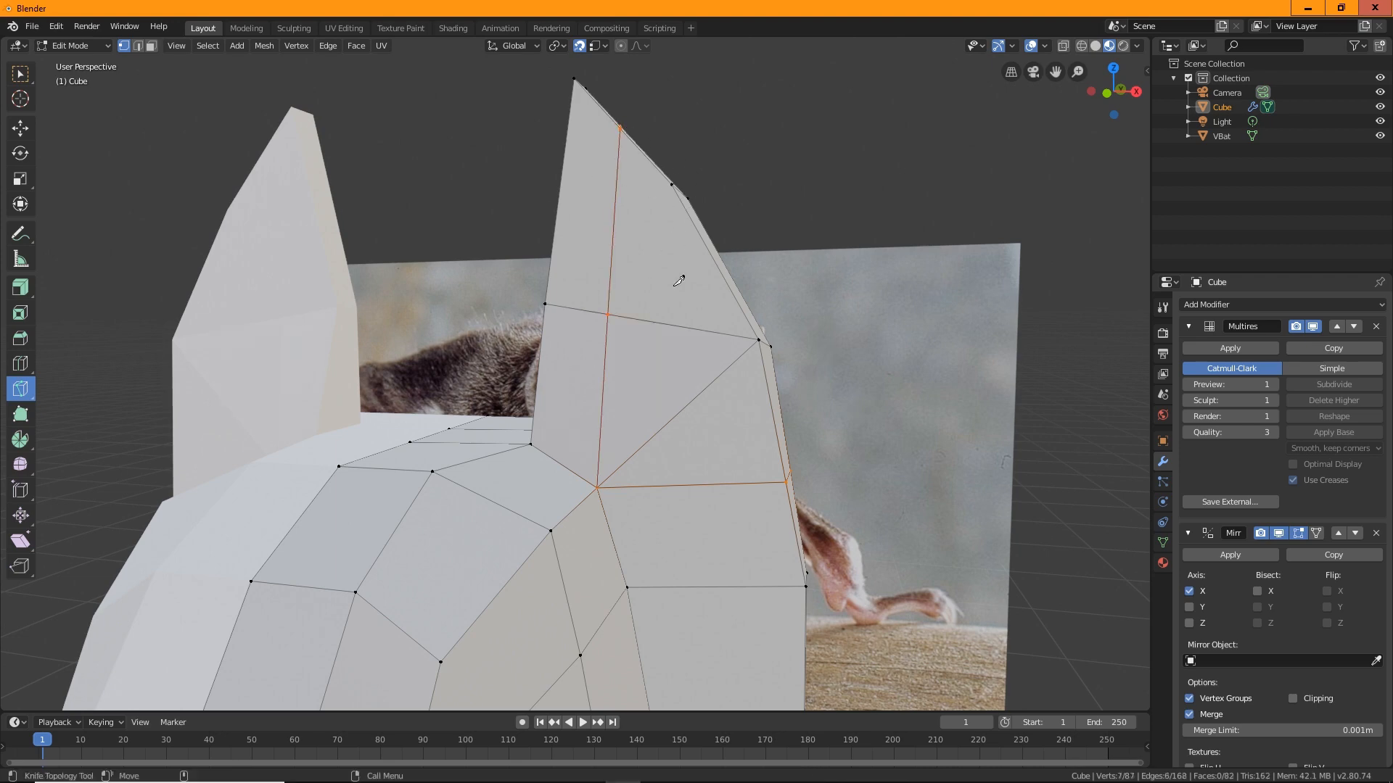
Knife a matching cut down the ear's rear face from the outer edge near the tip to the base vertex.
middle_click_drag(699, 400, 485, 257)
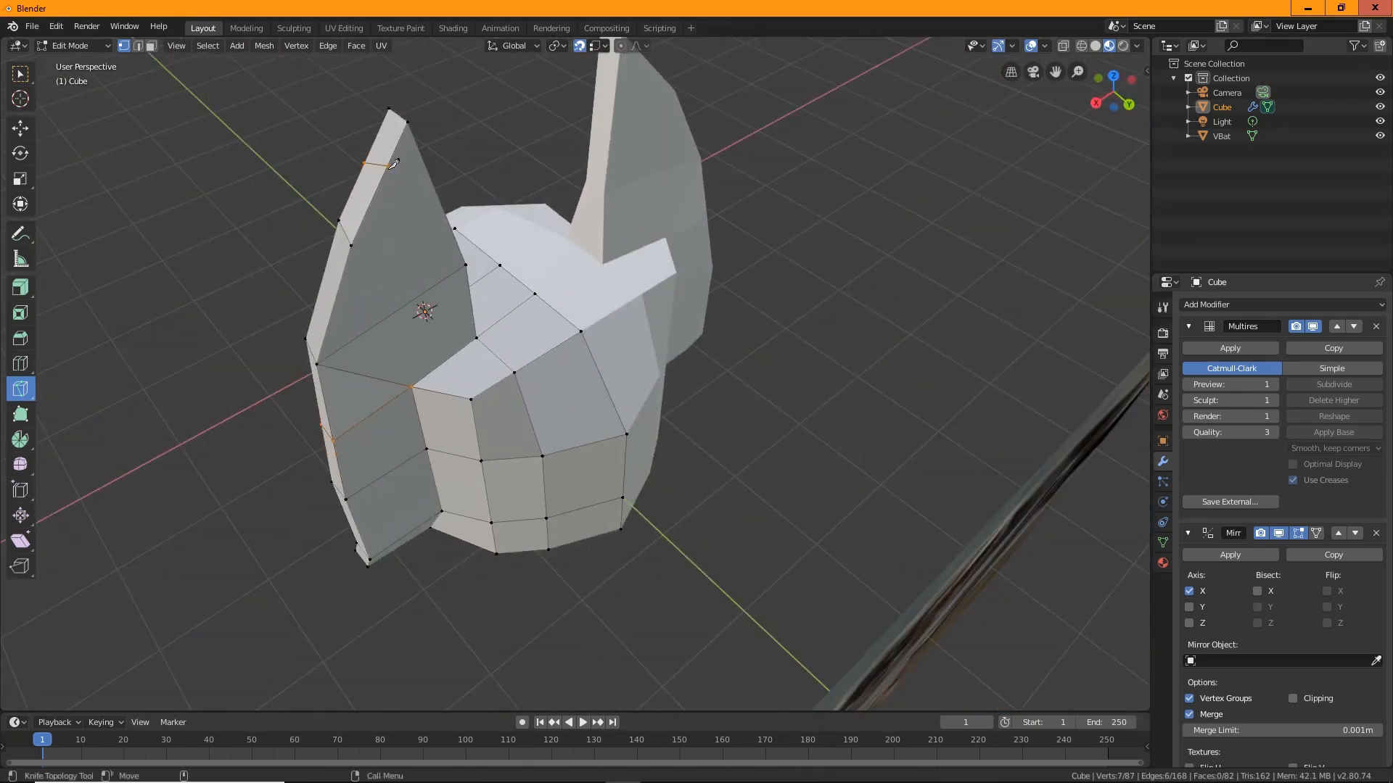
left_click(389, 165)
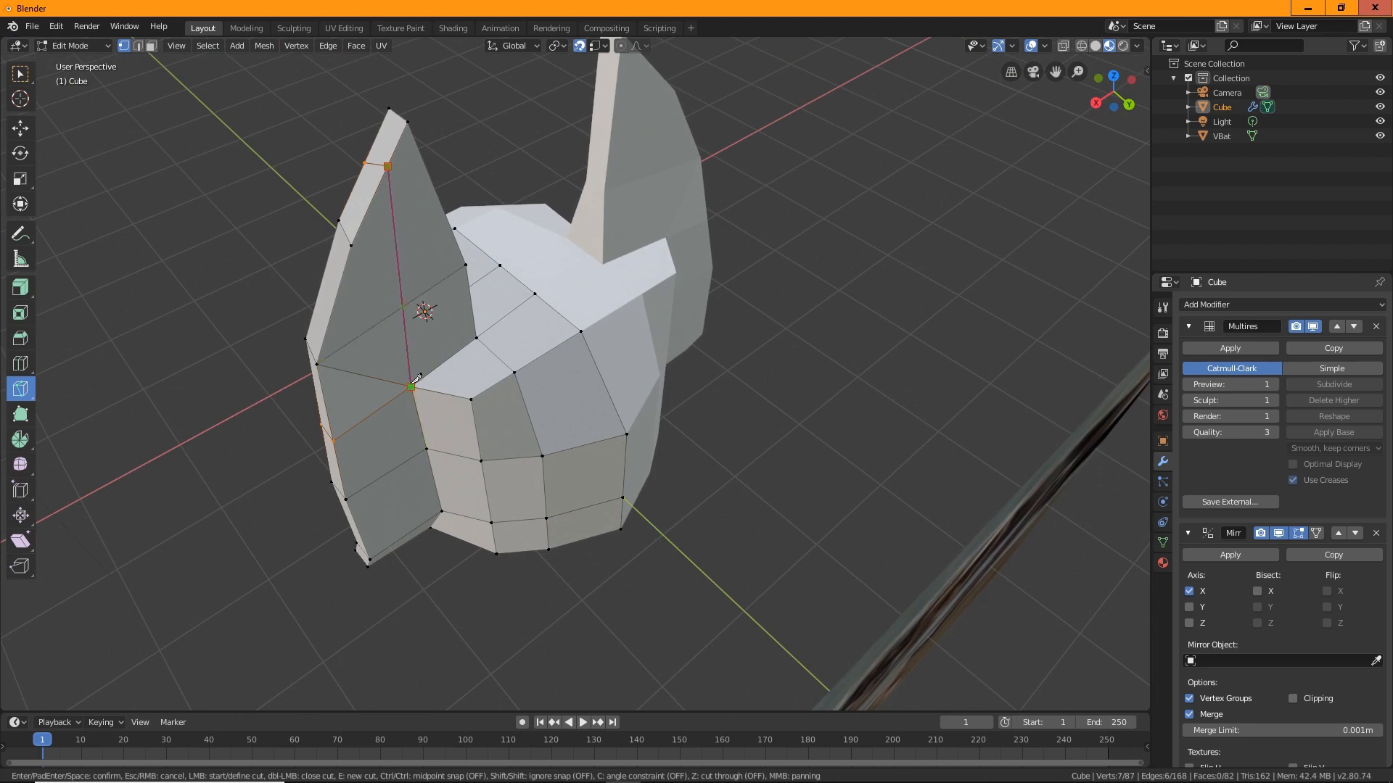
key("Escape")
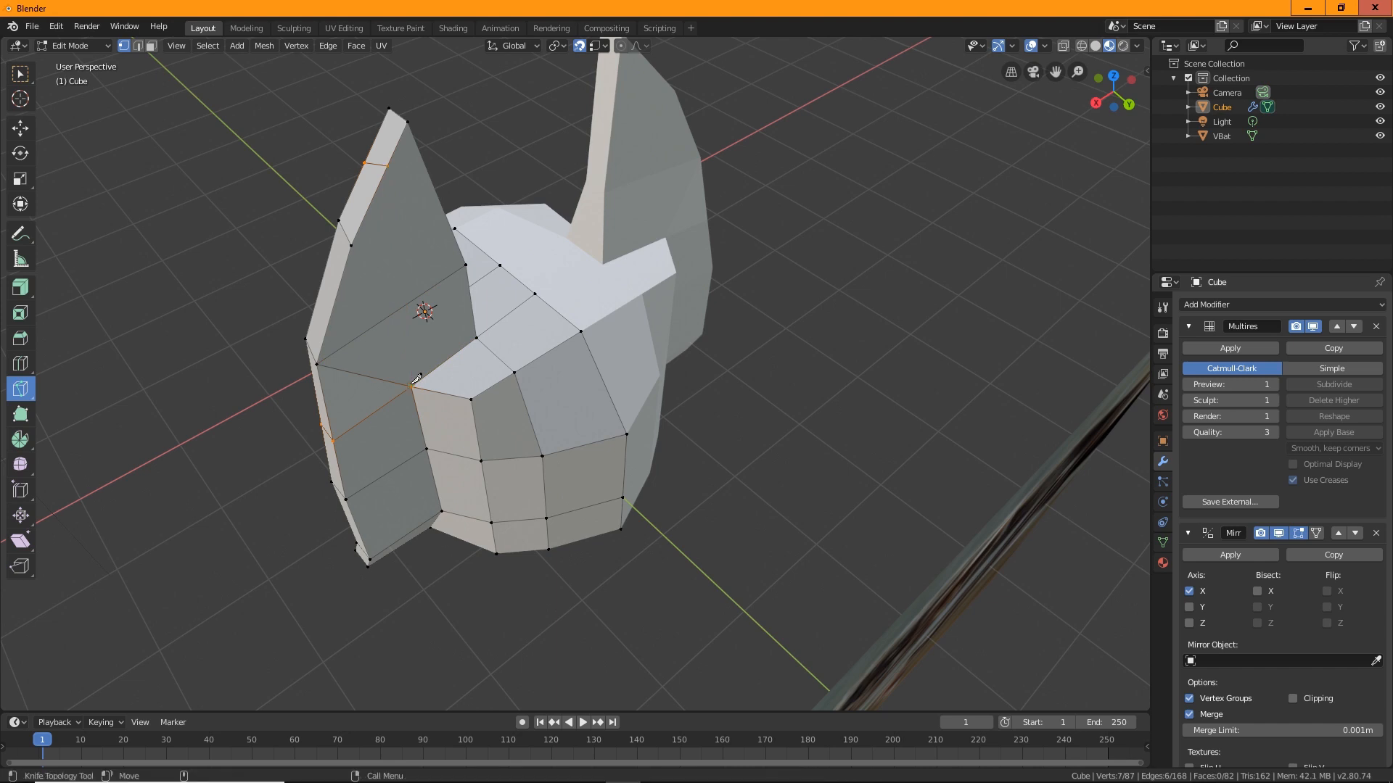
left_click(389, 164)
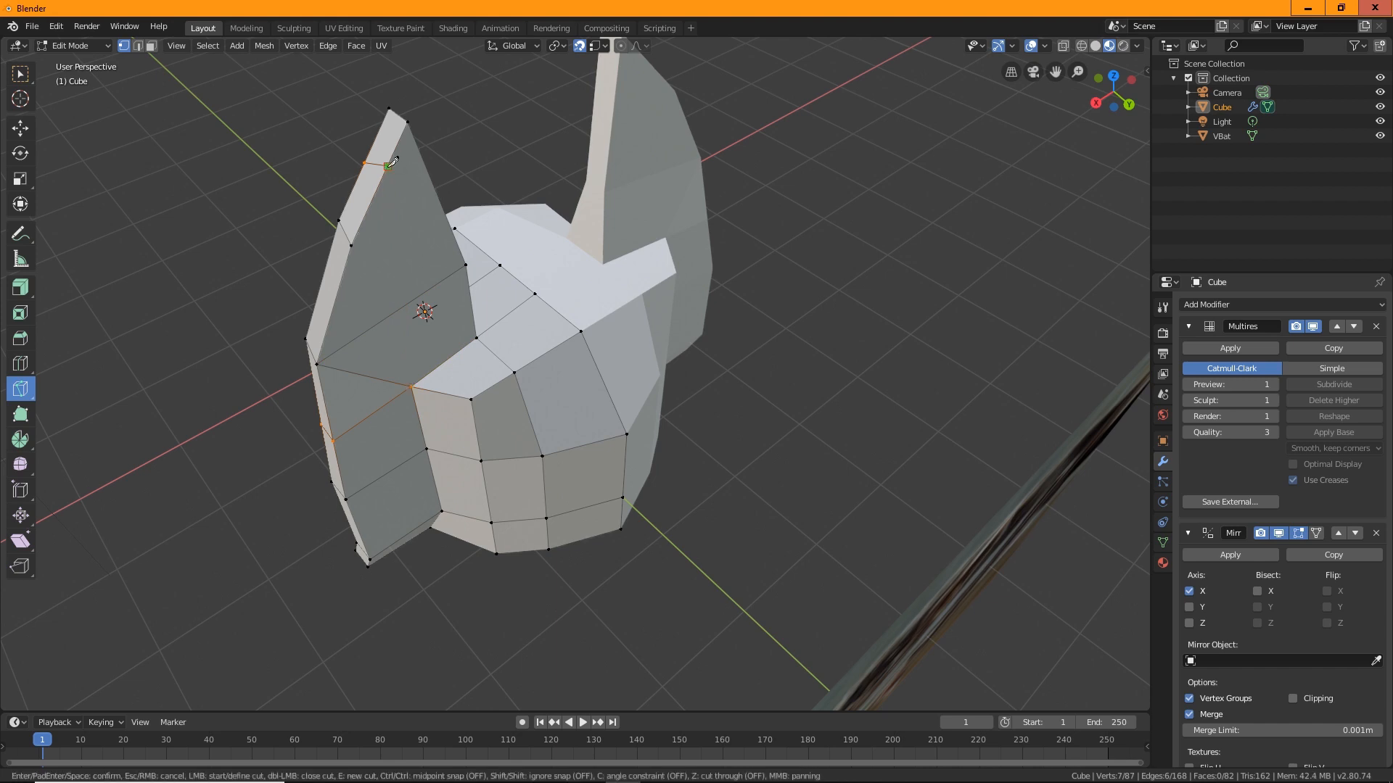
left_click(417, 383)
key("Return")
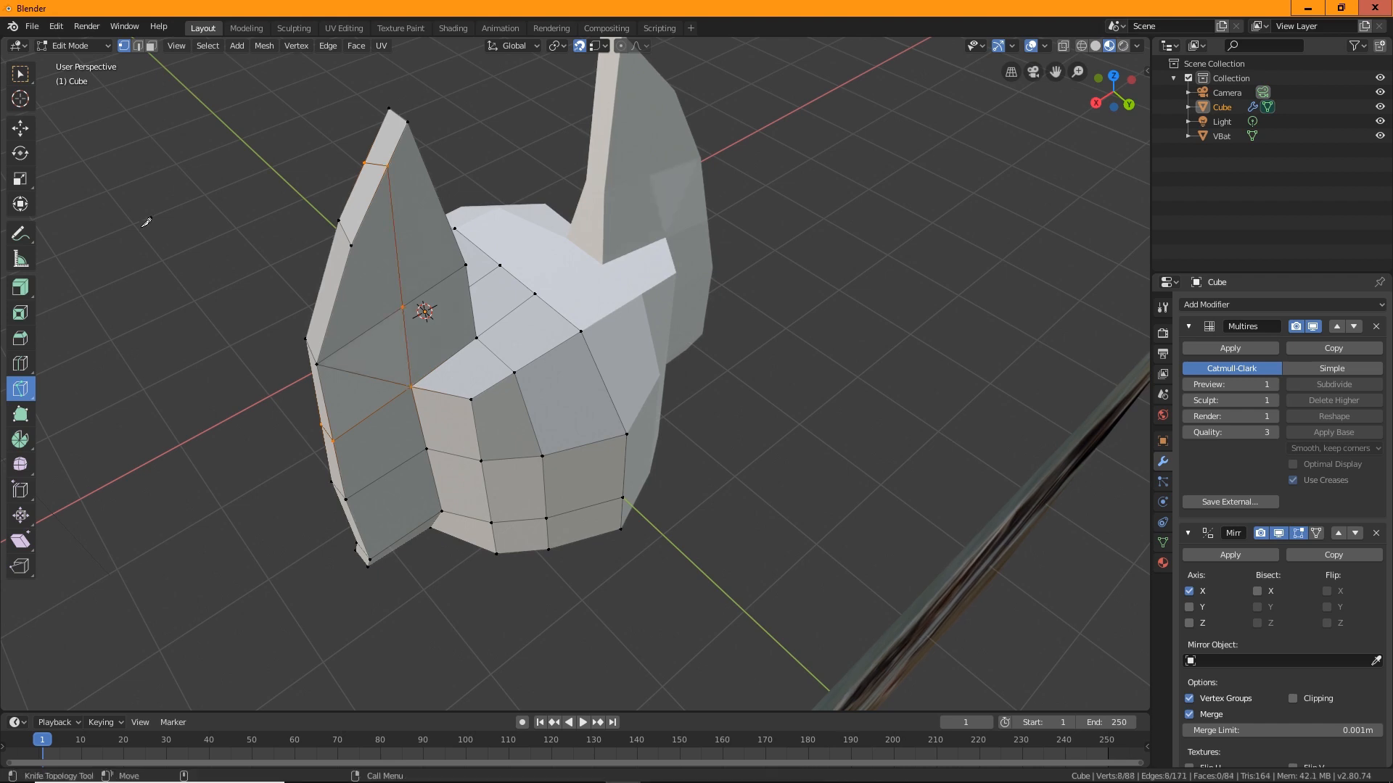
Switch to edge selection with the Select Box tool and dissolve the diagonal edge on the ear's rear face.
left_click(21, 73)
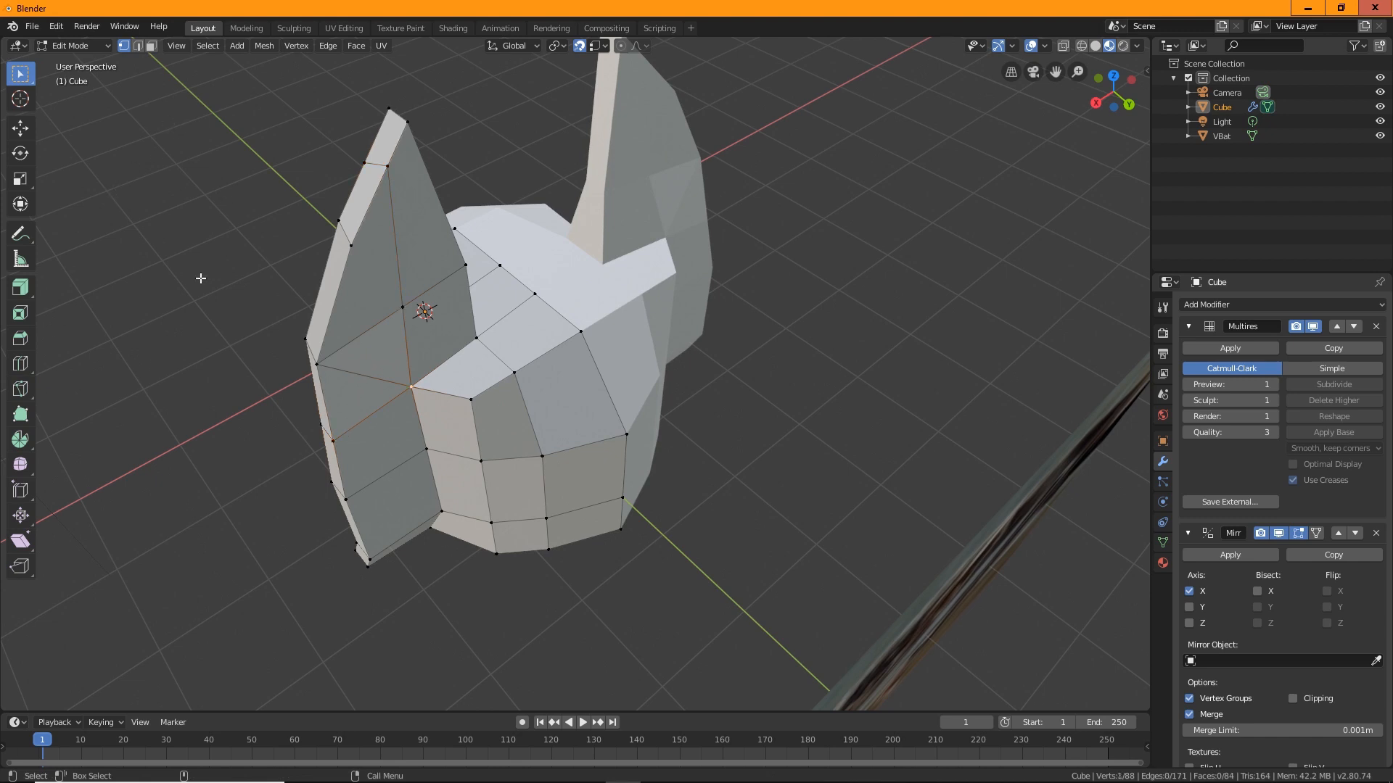
left_click(138, 45)
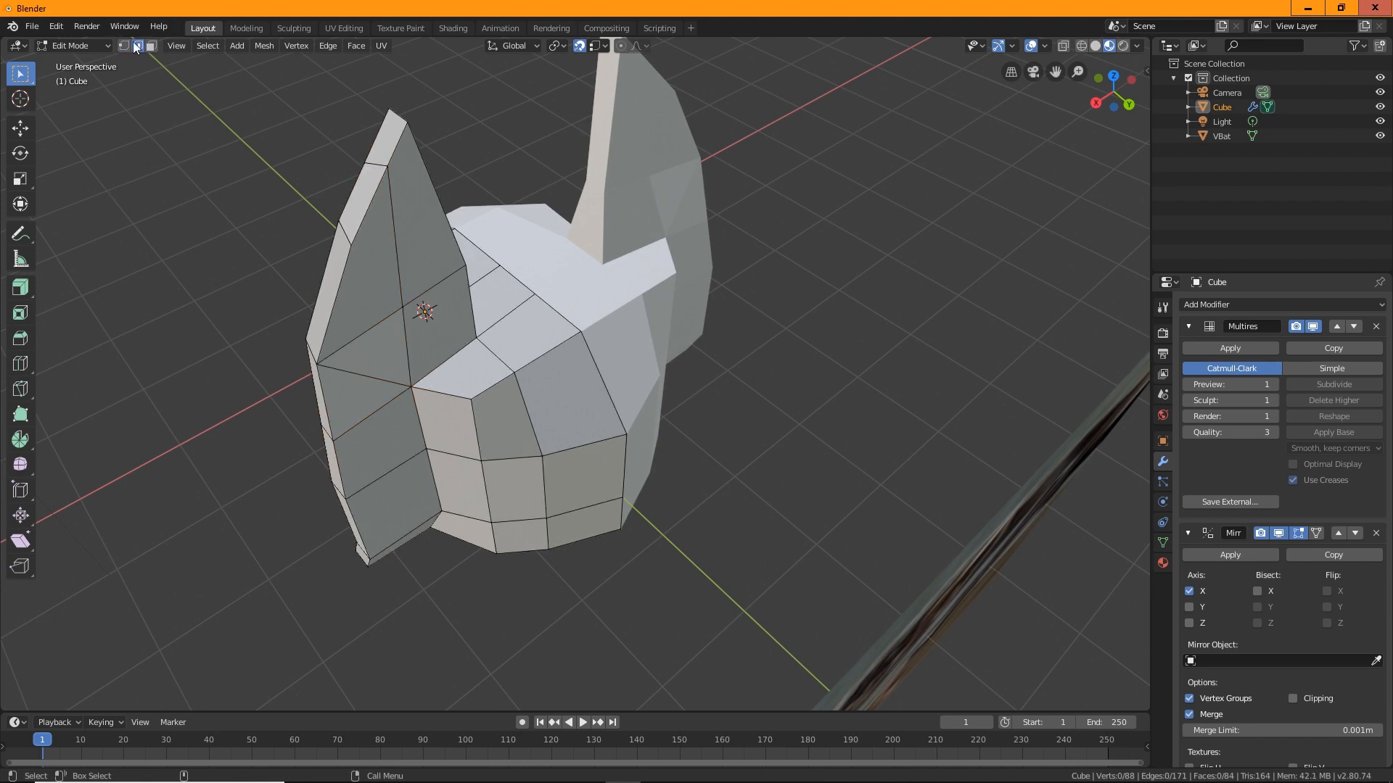
left_click(355, 368)
right_click(357, 374)
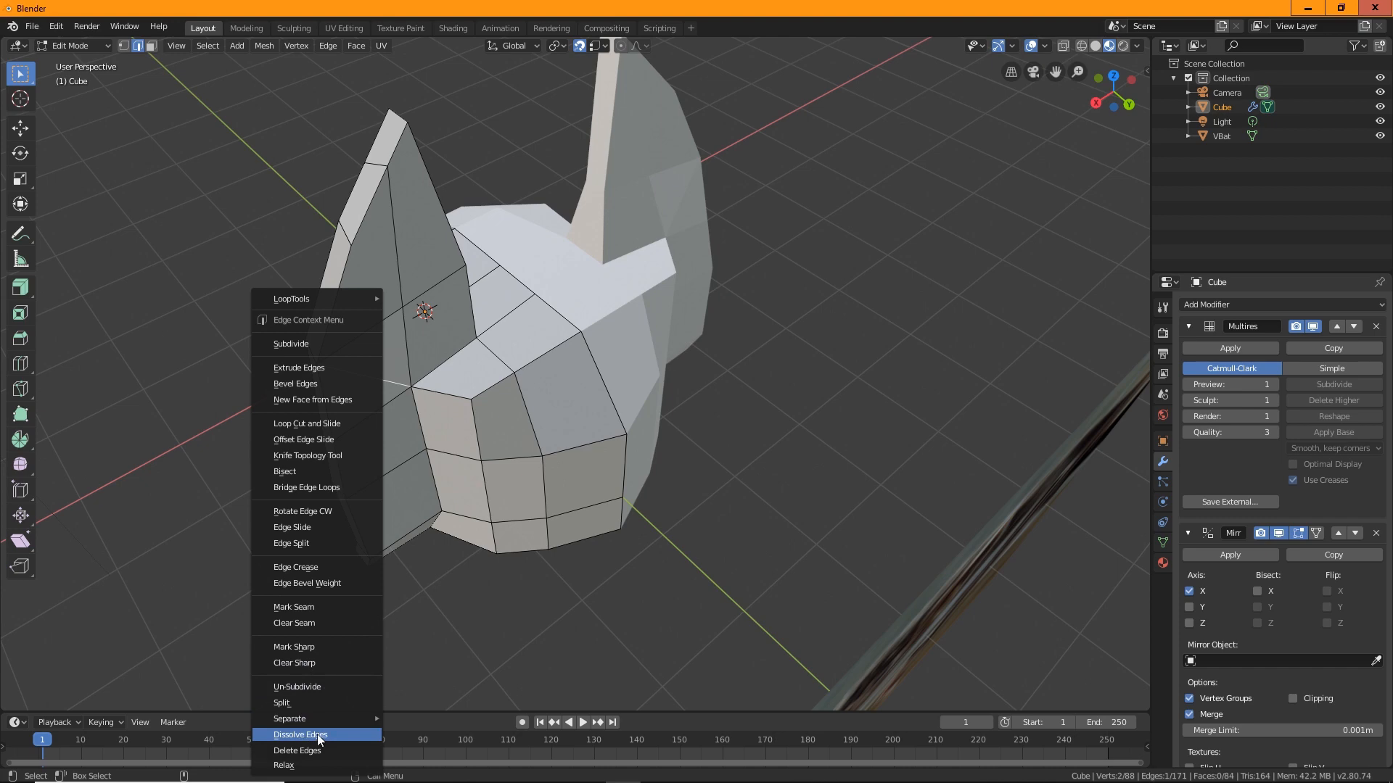
left_click(328, 735)
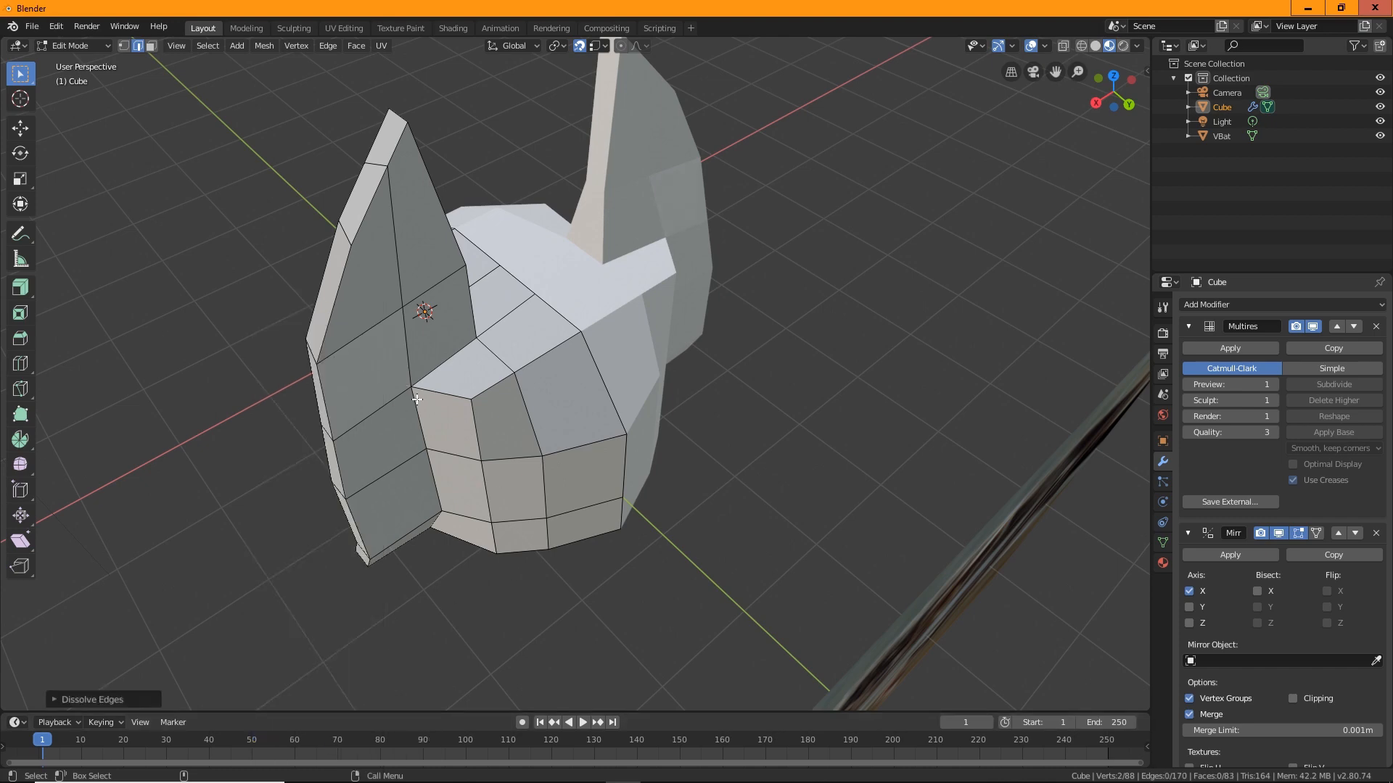
Dissolve the diagonal edge on the ear's front face, undoing a Relax applied by mistake.
middle_click_drag(366, 417, 621, 423)
left_click(668, 423)
right_click(668, 423)
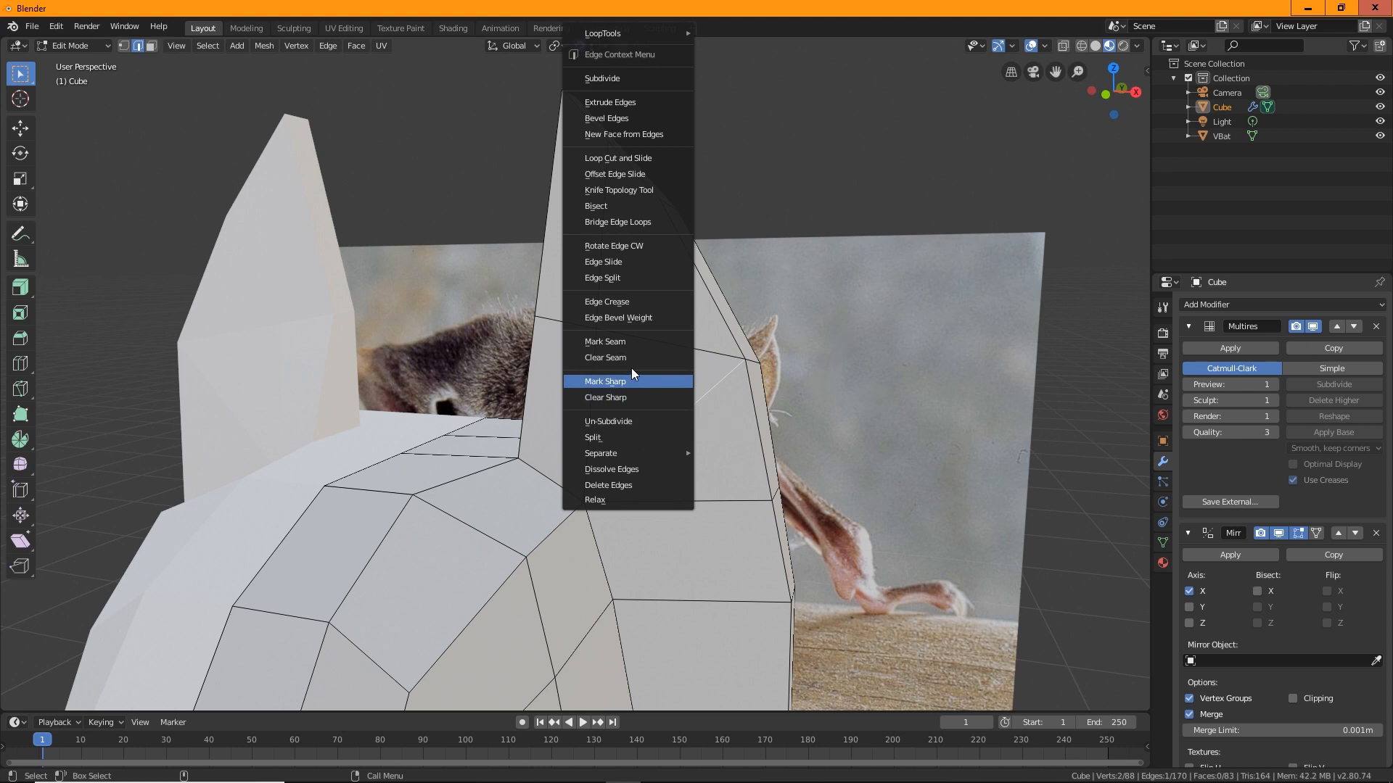
left_click(603, 501)
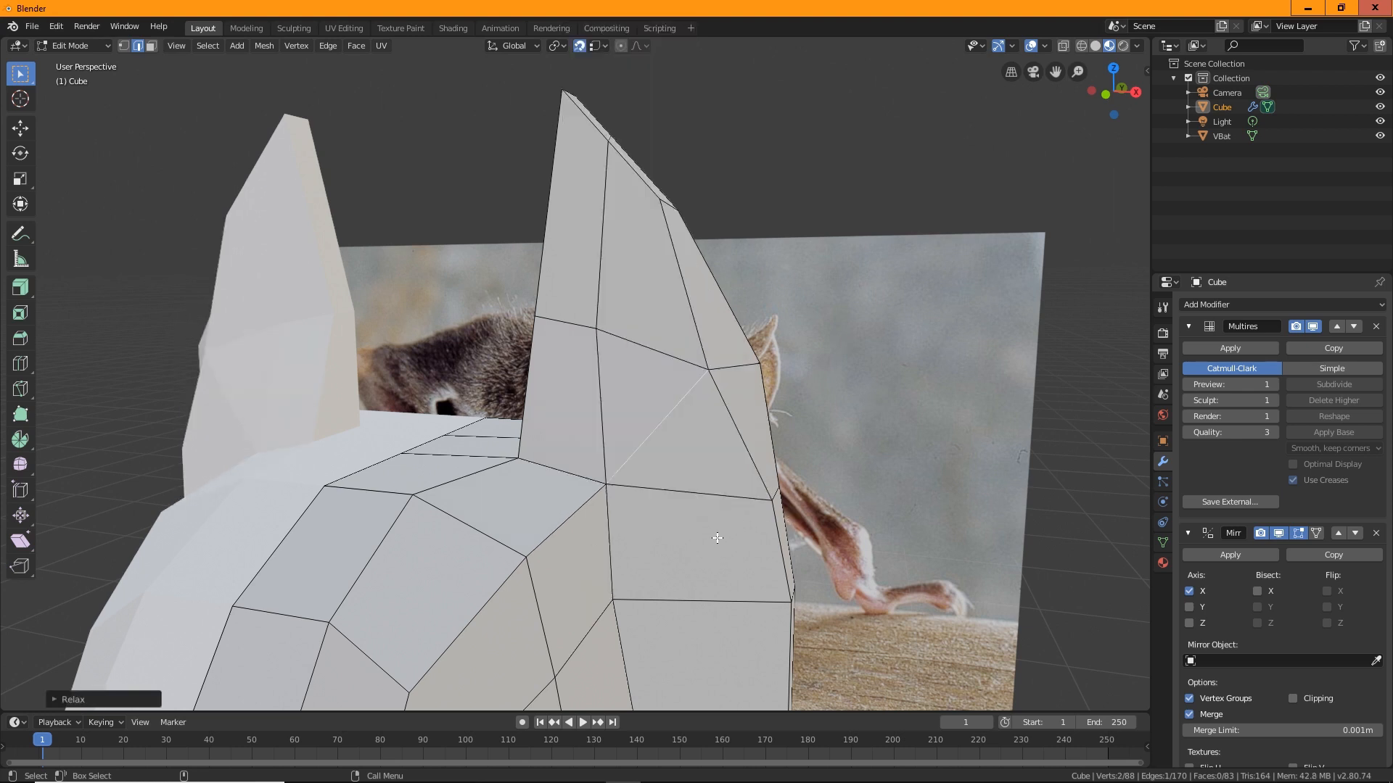
key("ctrl+z")
right_click(690, 409)
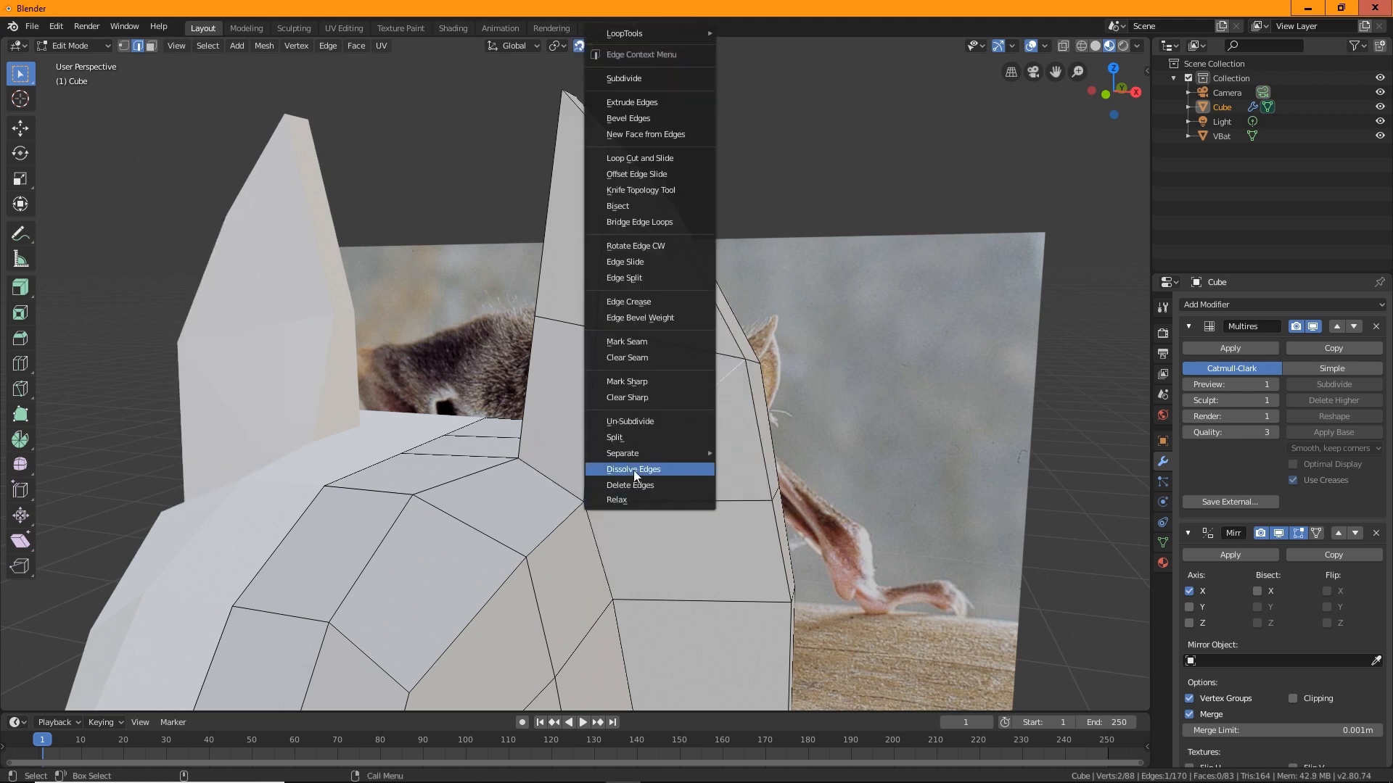
left_click(651, 470)
Turn off snapping, lower the vertex behind the ear on the head's upper rear edge, and shift it slightly forward along Y.
scroll(725, 441, "down", 4)
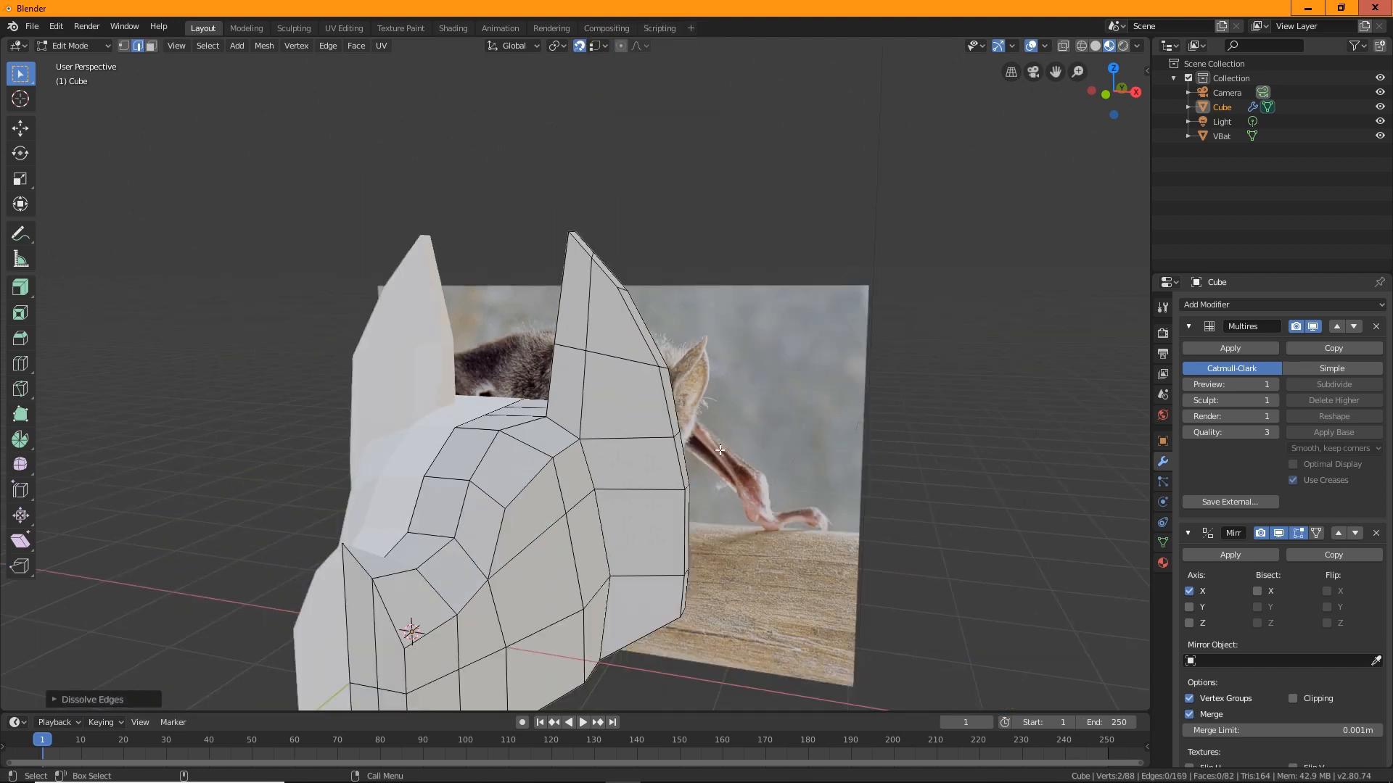
middle_click_drag(663, 518, 465, 413)
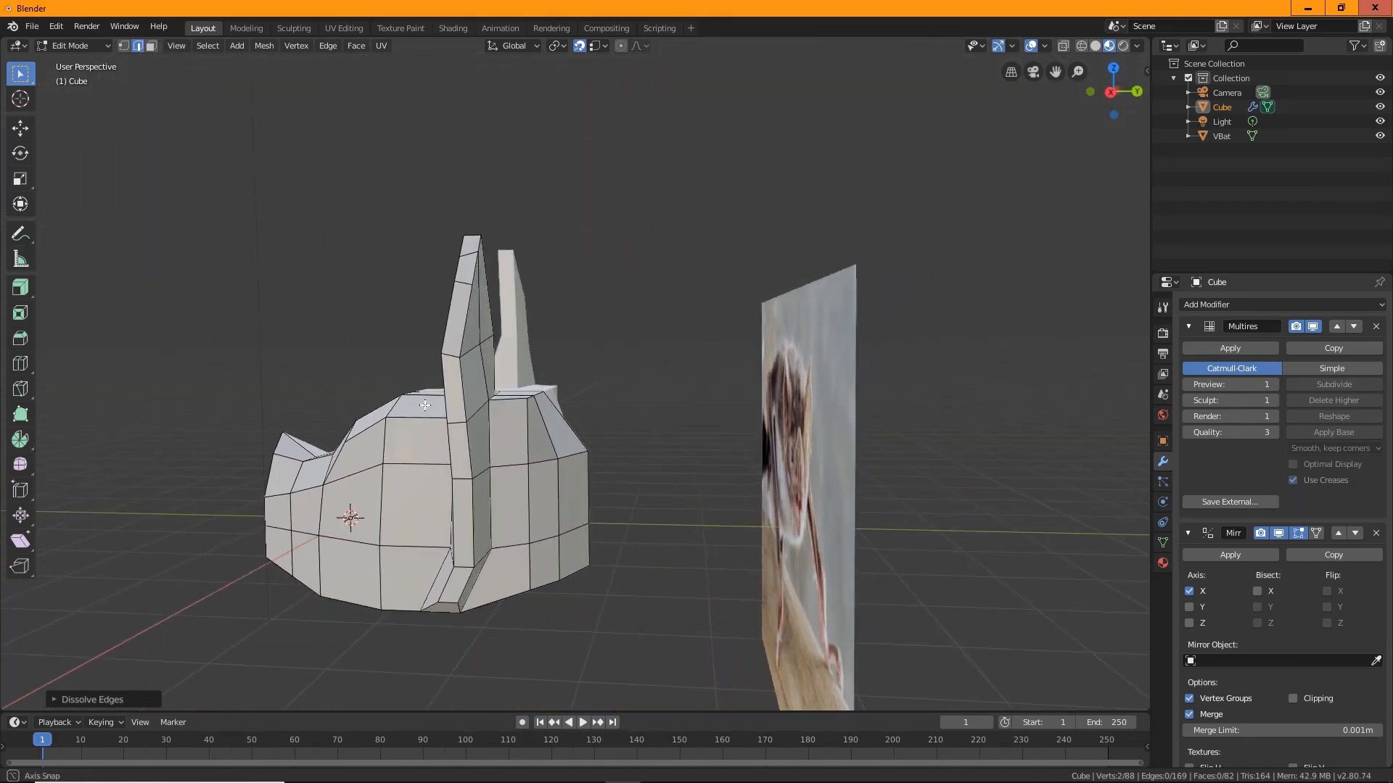
scroll(467, 411, "up", 4)
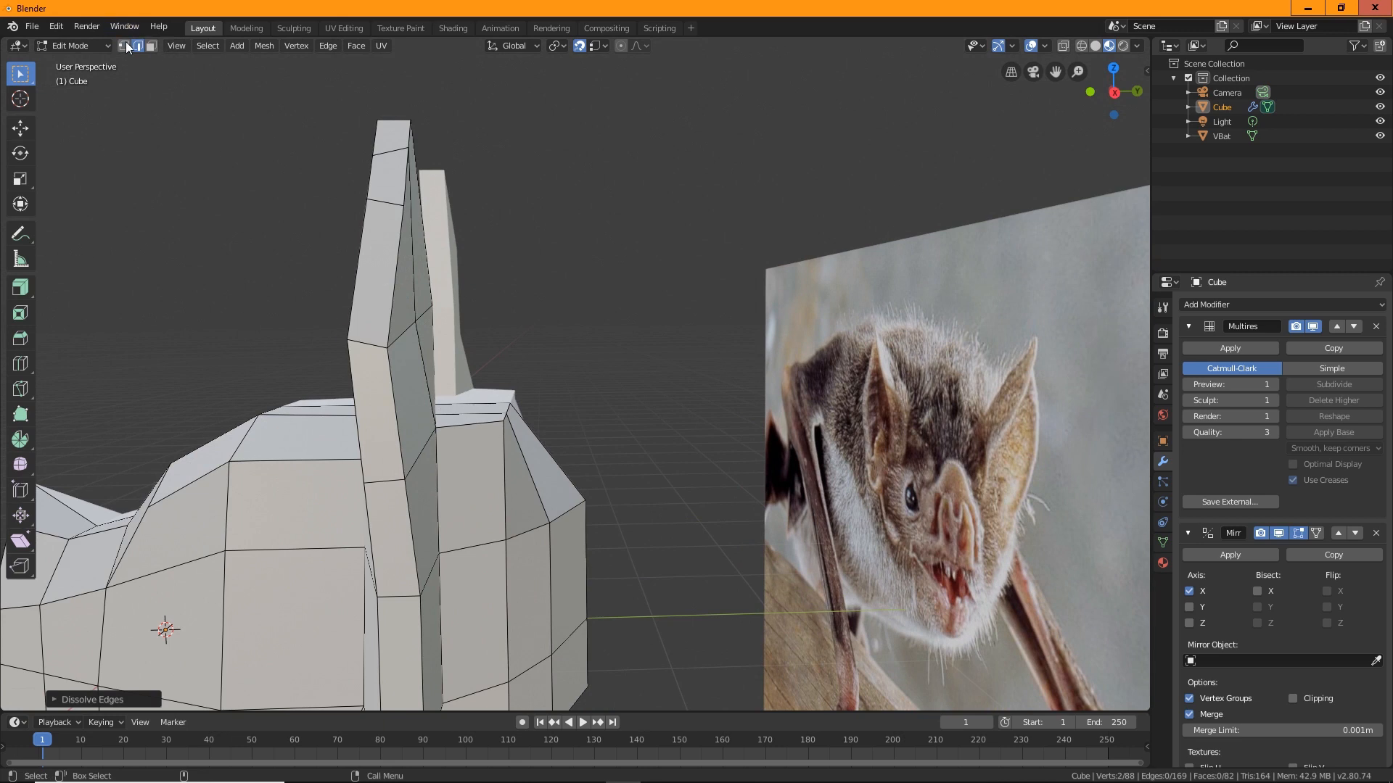
left_click(125, 45)
left_click(503, 418)
key("w")
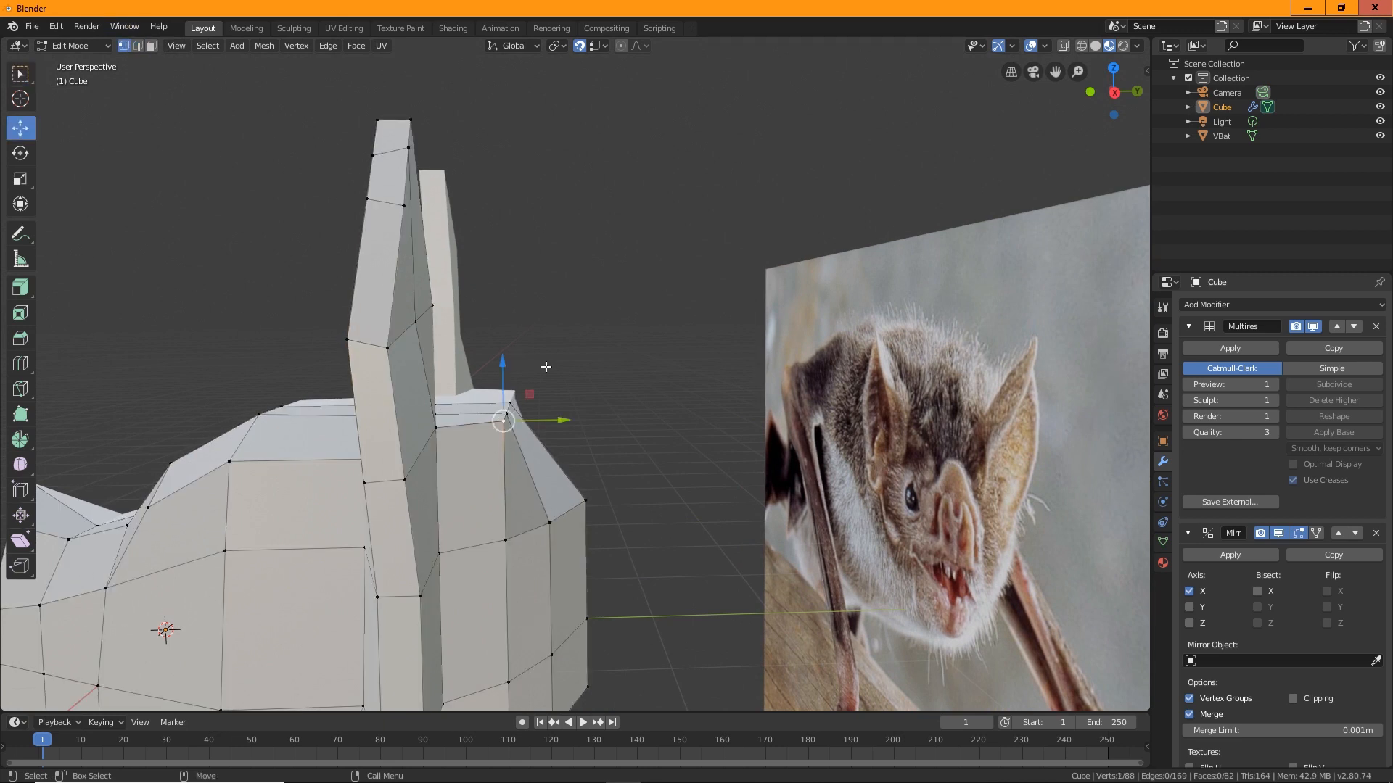
left_click_drag(503, 357, 507, 413)
key("ctrl+z")
left_click(579, 46)
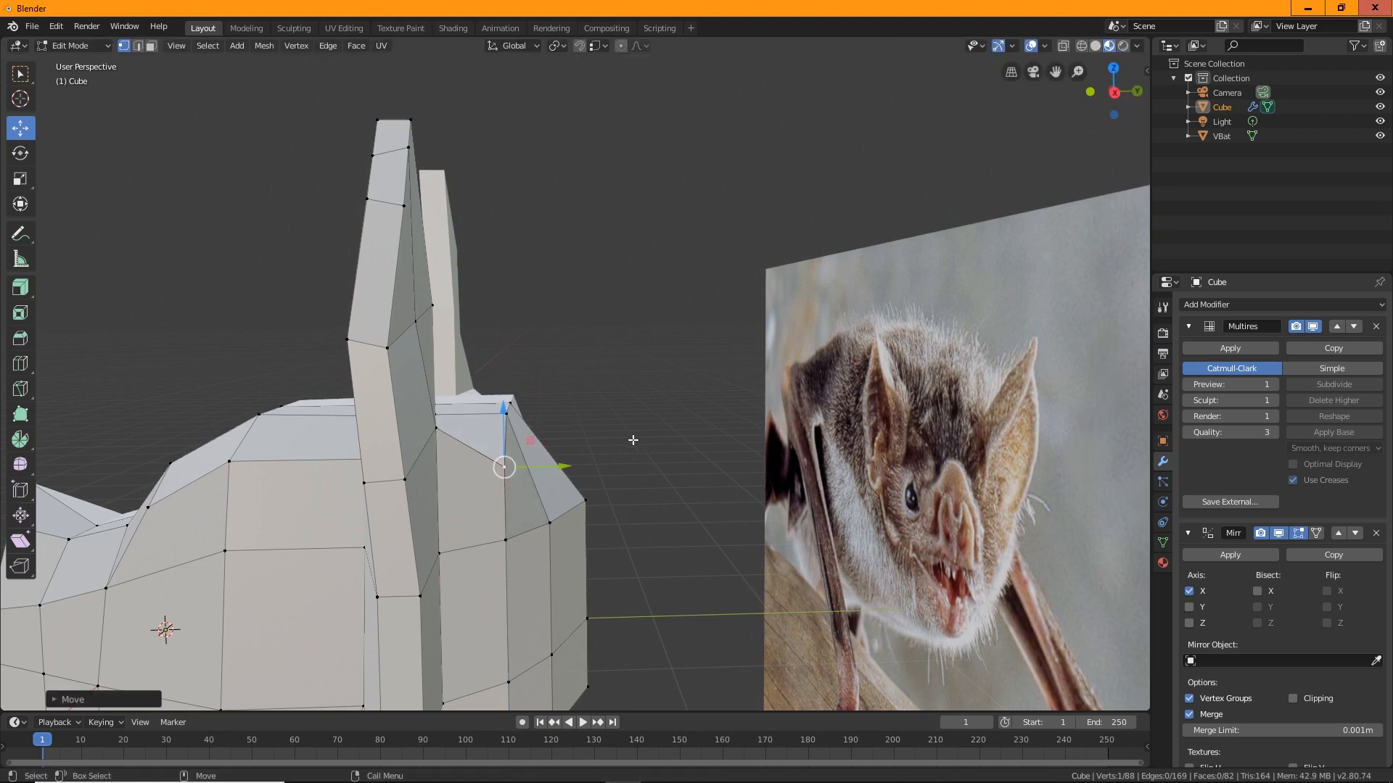
left_click_drag(568, 465, 554, 466)
Shift the lowered vertex and its inner neighbour on the head's upper rear edge toward the centre along X.
middle_click_drag(554, 466, 438, 573)
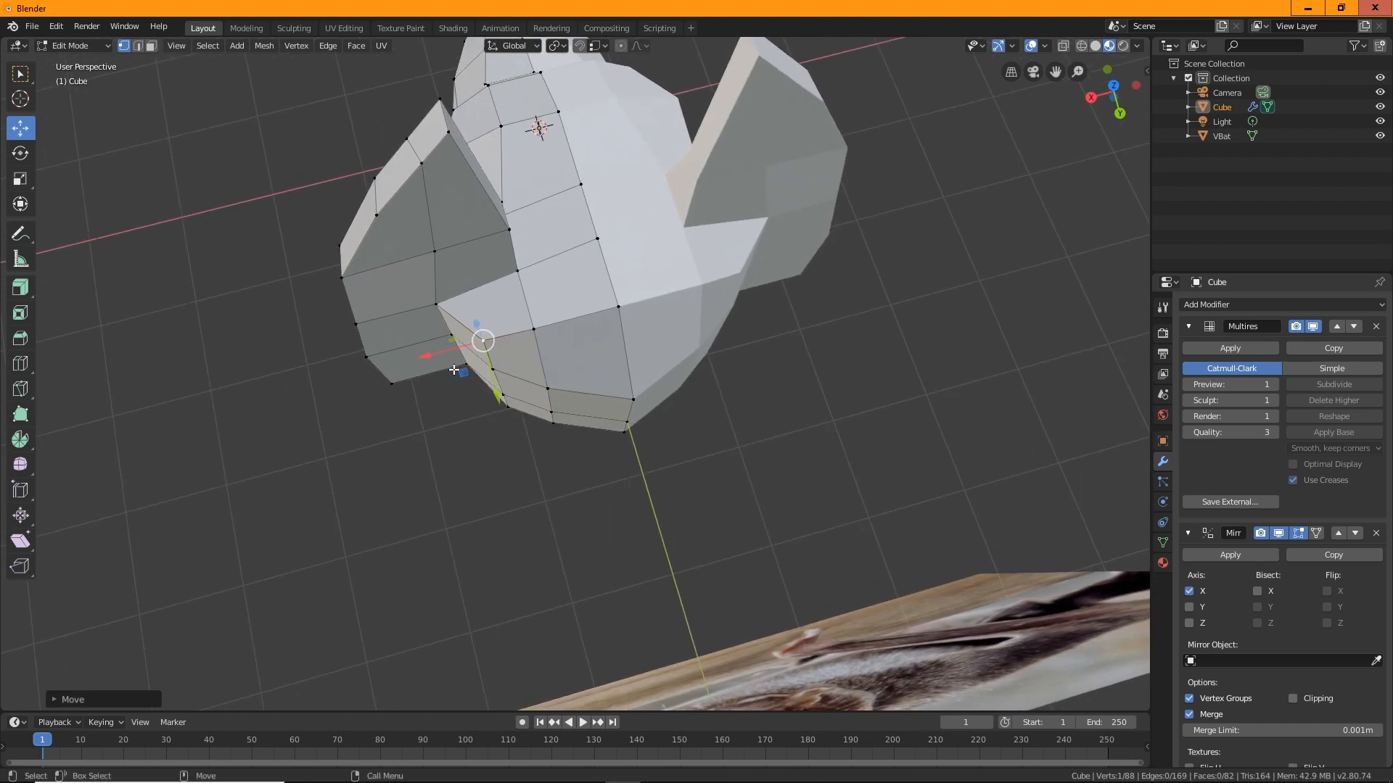
left_click(531, 329)
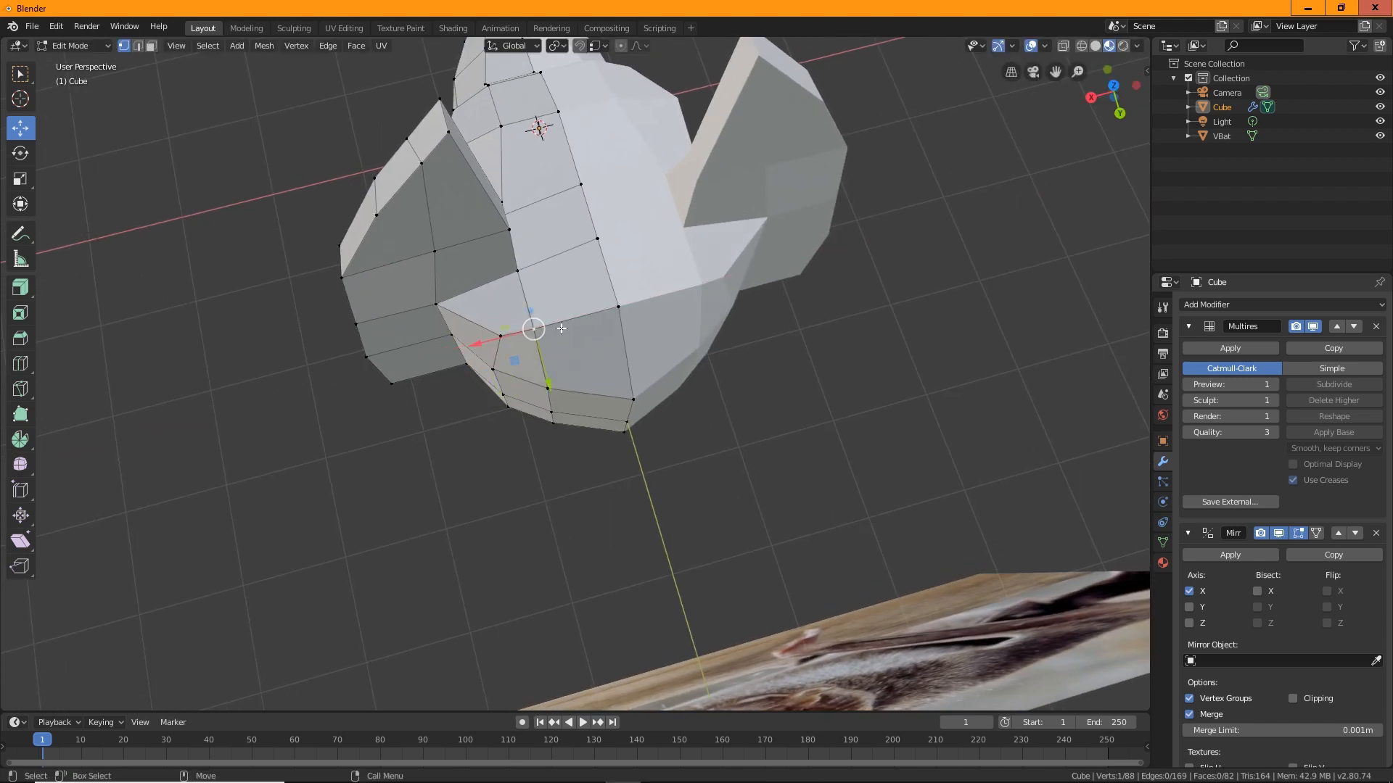
left_click_drag(508, 335, 548, 325)
middle_click_drag(552, 386, 790, 342)
scroll(790, 342, "down", 4)
mouse_move(793, 323)
left_mouse_down("alt")
mouse_move(783, 361)
mouse_move(805, 328)
left_mouse_up("alt")
left_click_drag(581, 119, 755, 287)
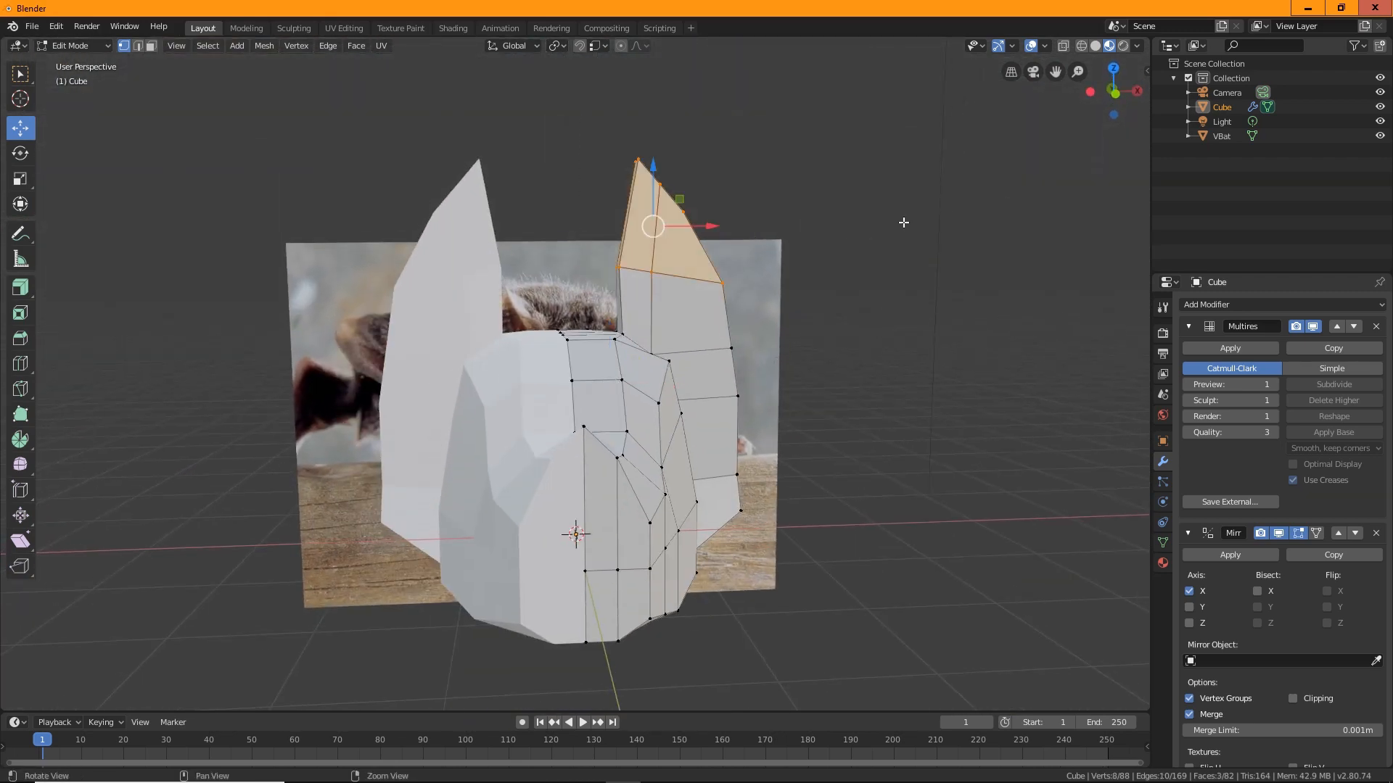
middle_click_drag(902, 220, 568, 160)
left_click(811, 221)
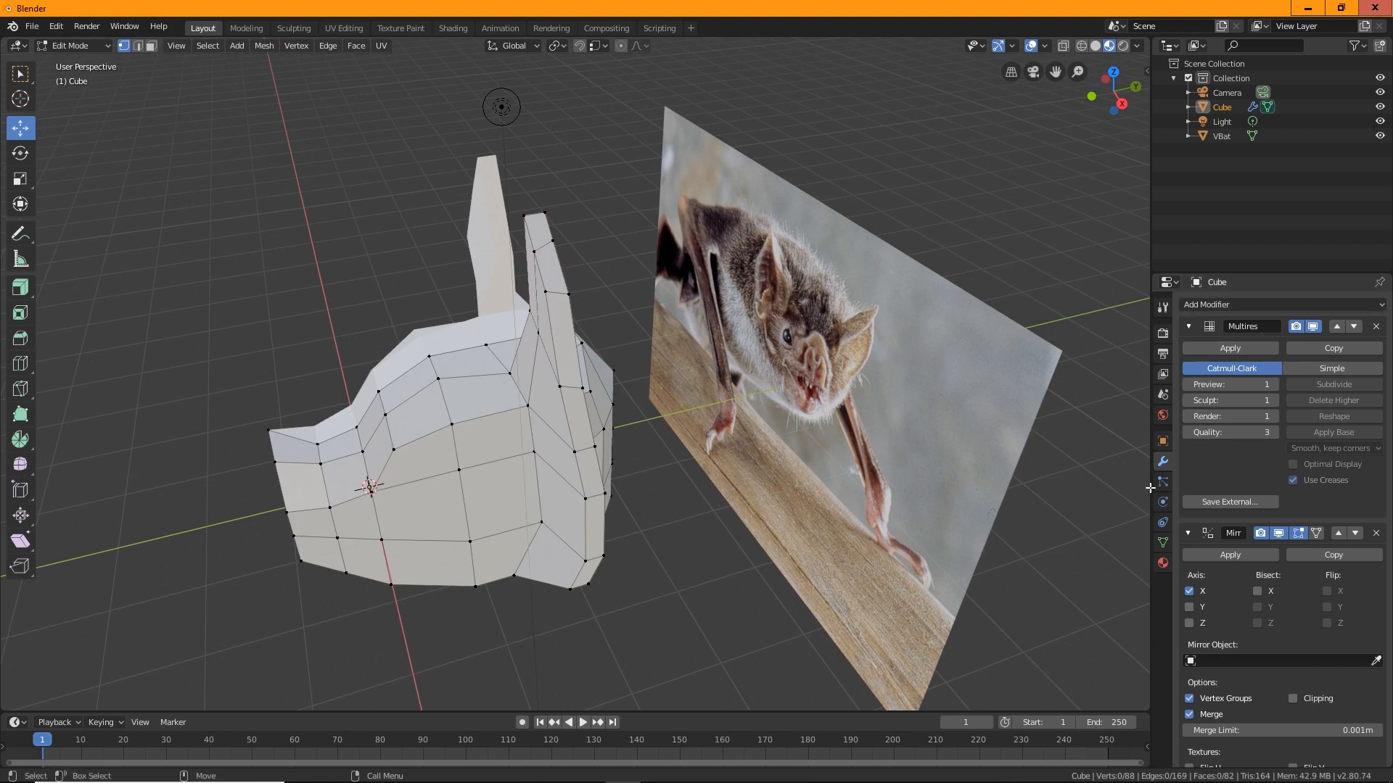
Switch to Object Mode to examine the smoothed head against the photo, and return to Edit Mode.
left_click(1258, 305)
left_click(64, 46)
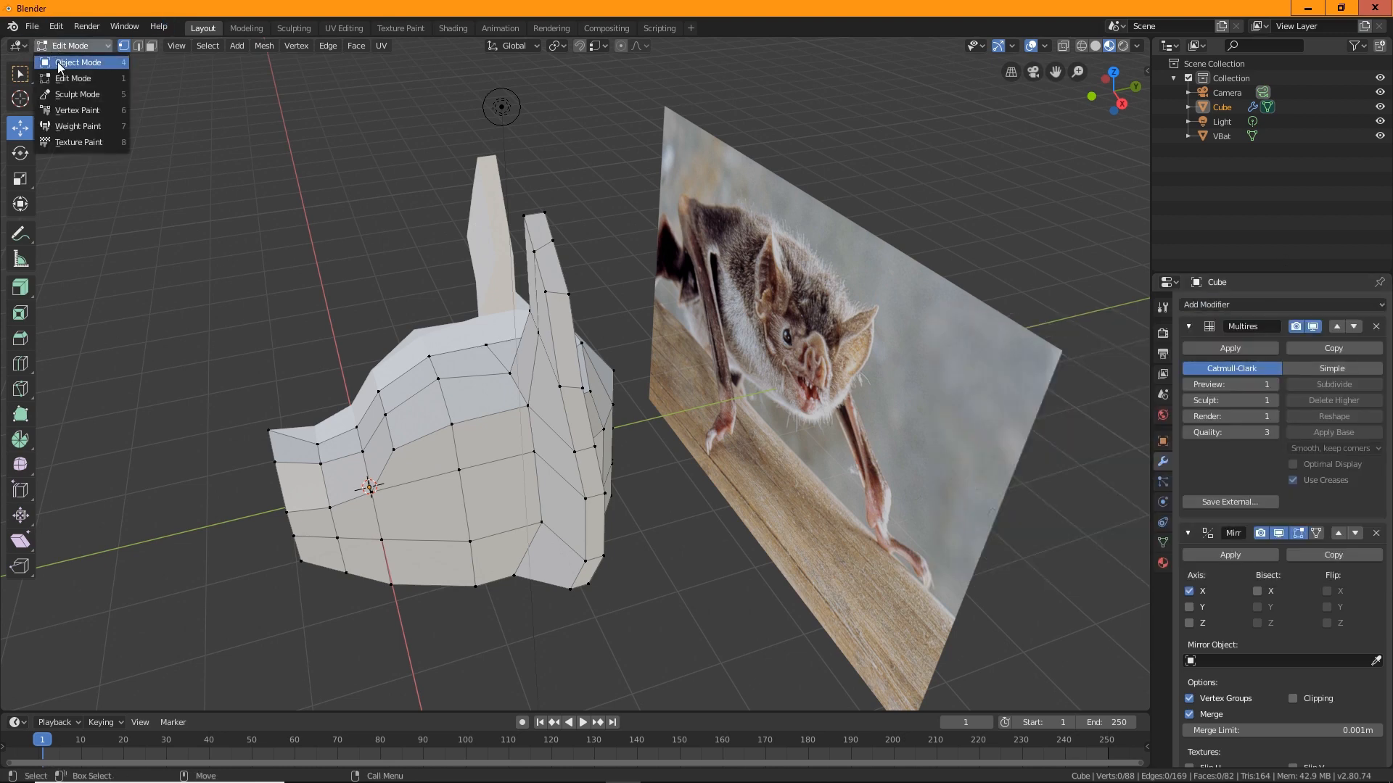
left_click(60, 64)
middle_click_drag(612, 603, 649, 591)
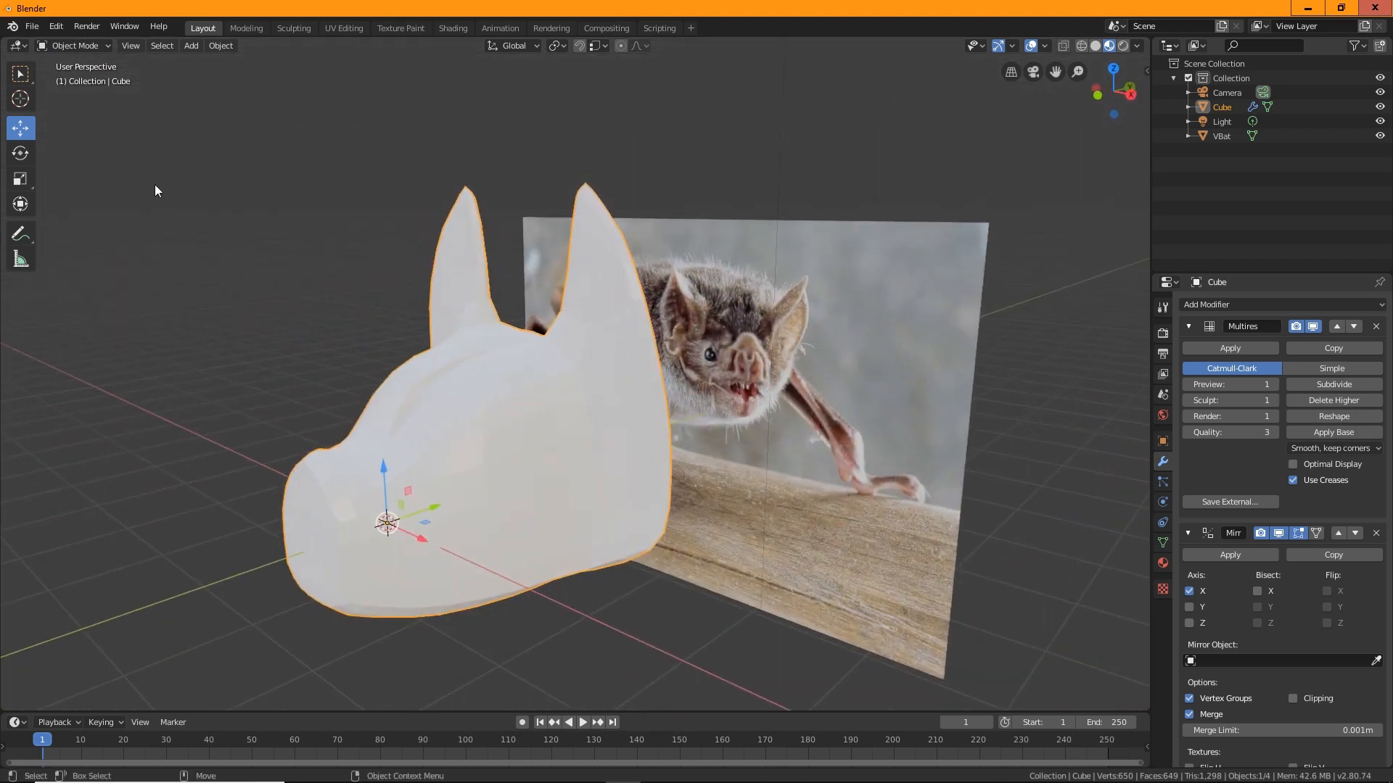
left_click(68, 45)
left_click(63, 74)
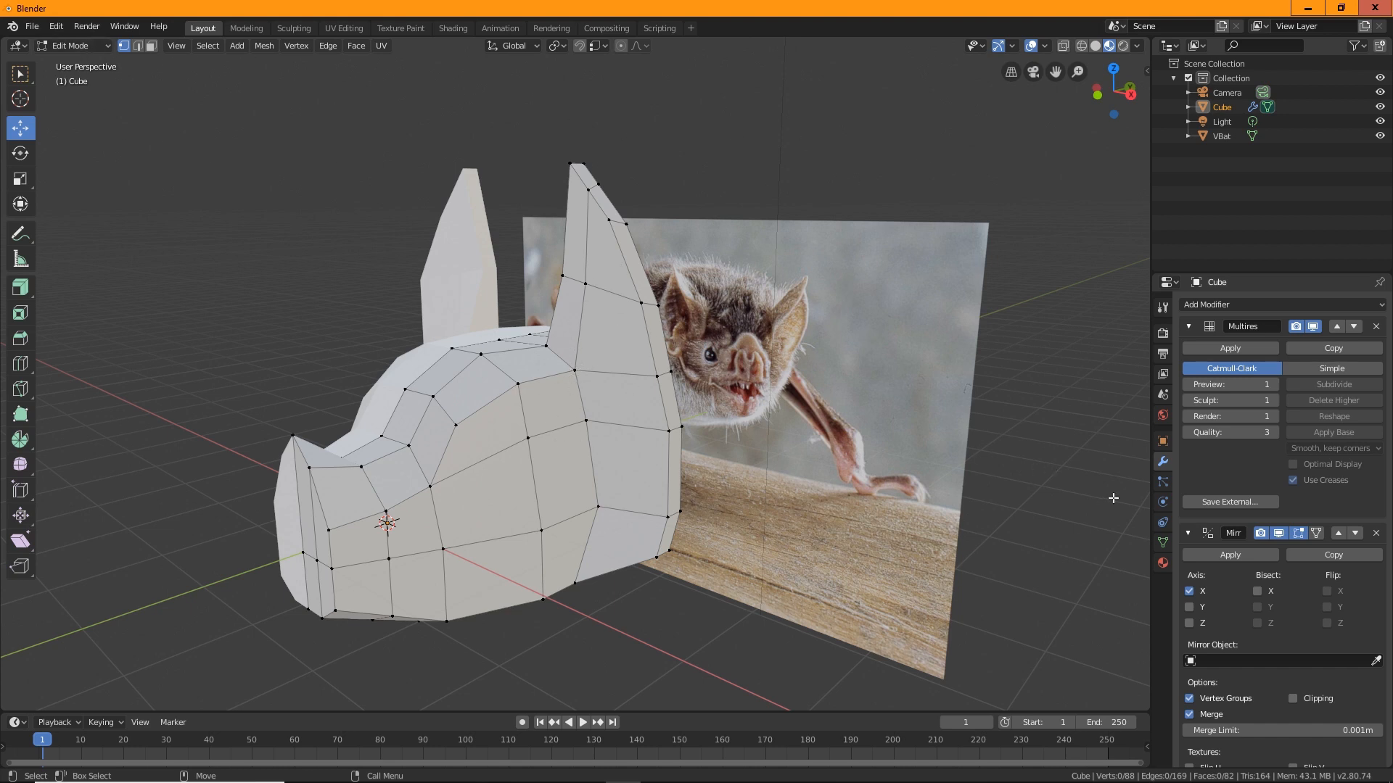
Turn off the Mirror modifier's display in Edit Mode and examine the open inner side of the half head.
left_click(1297, 535)
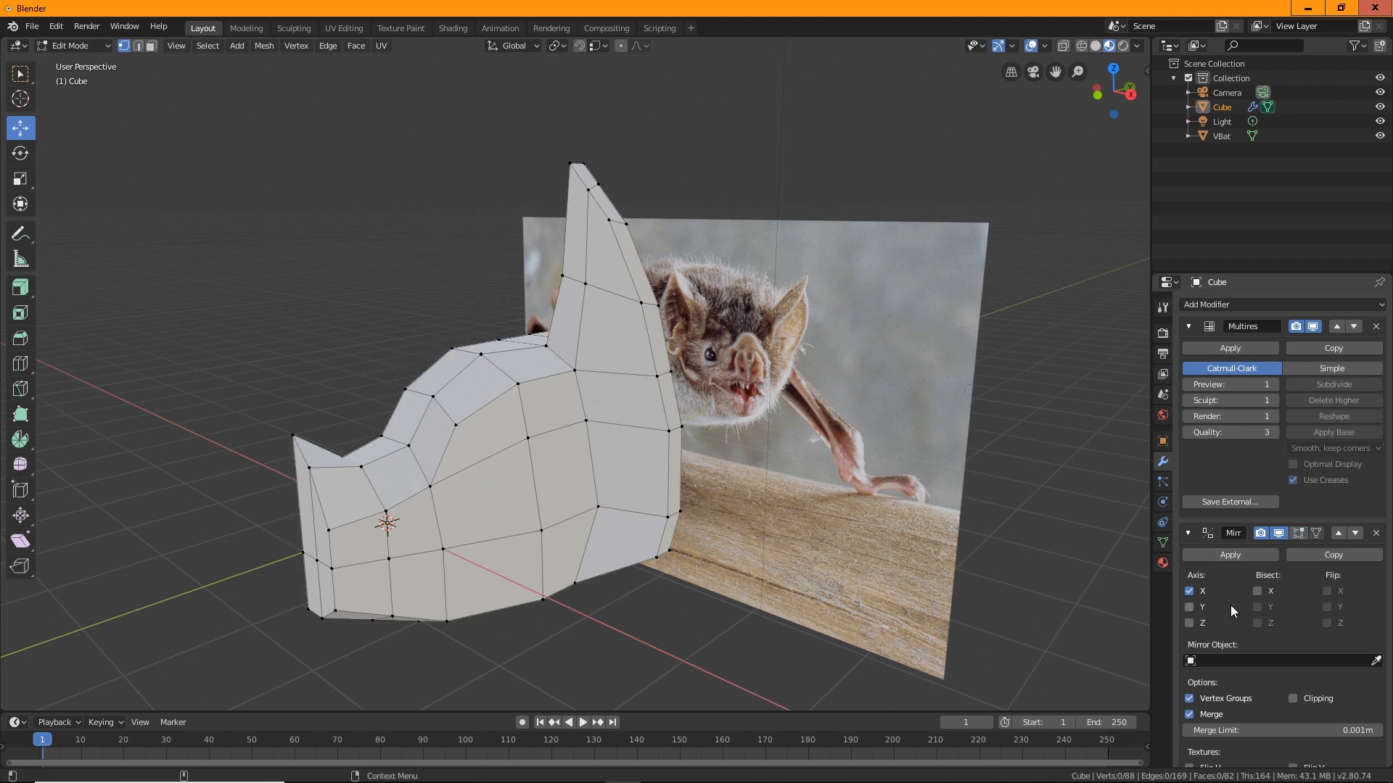
left_click(1300, 533)
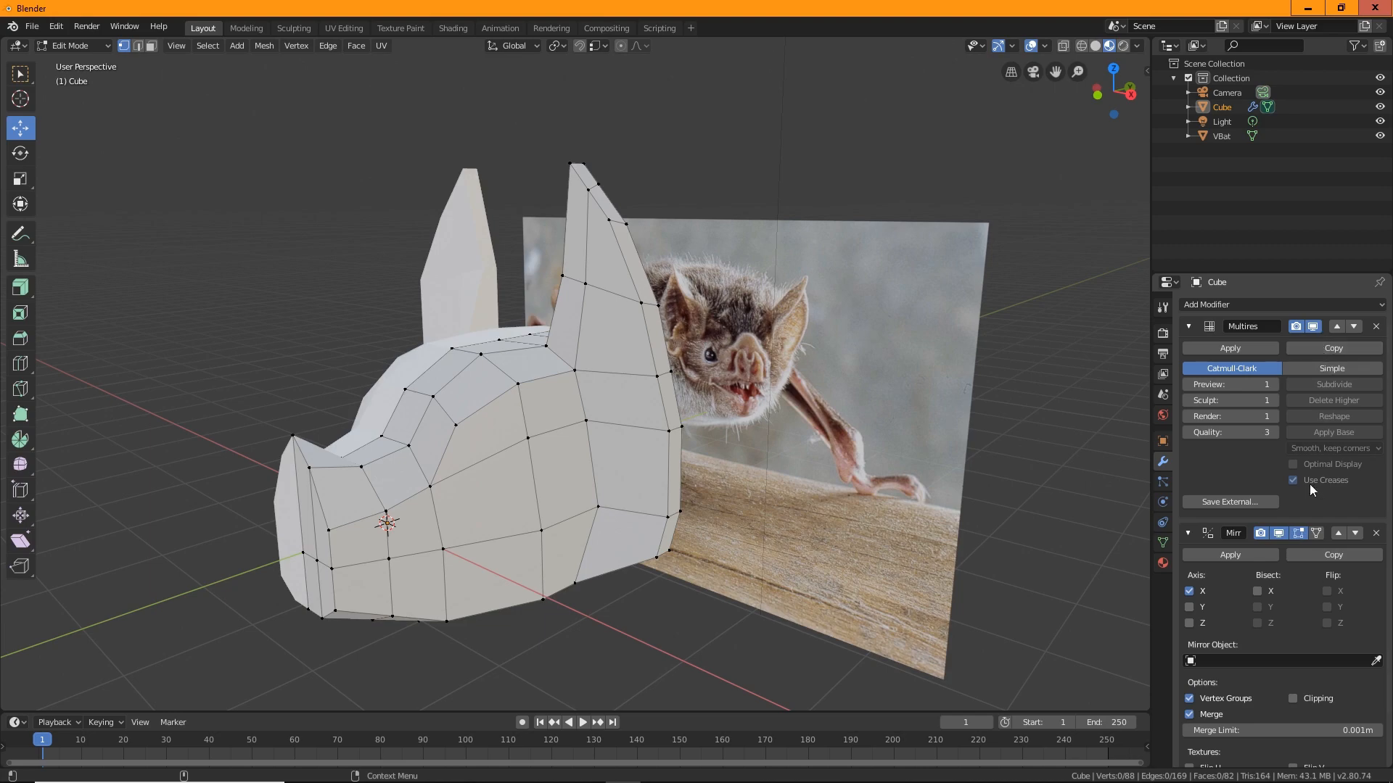
left_click(1300, 533)
middle_click_drag(457, 517, 725, 390)
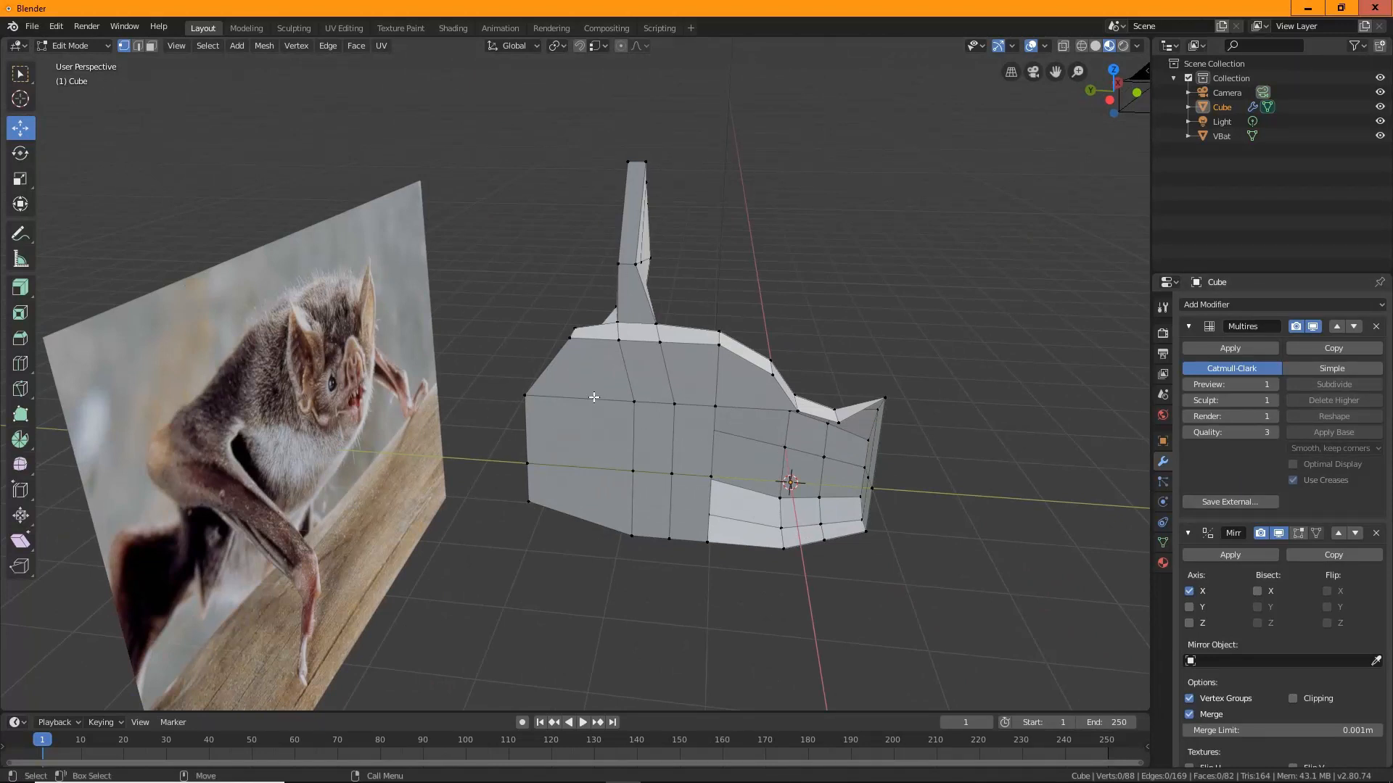
Show the mirrored half to examine the smoothed head's centre seam in Object Mode, return to Edit Mode and hide the mirrored half.
left_click(1298, 534)
left_click(72, 45)
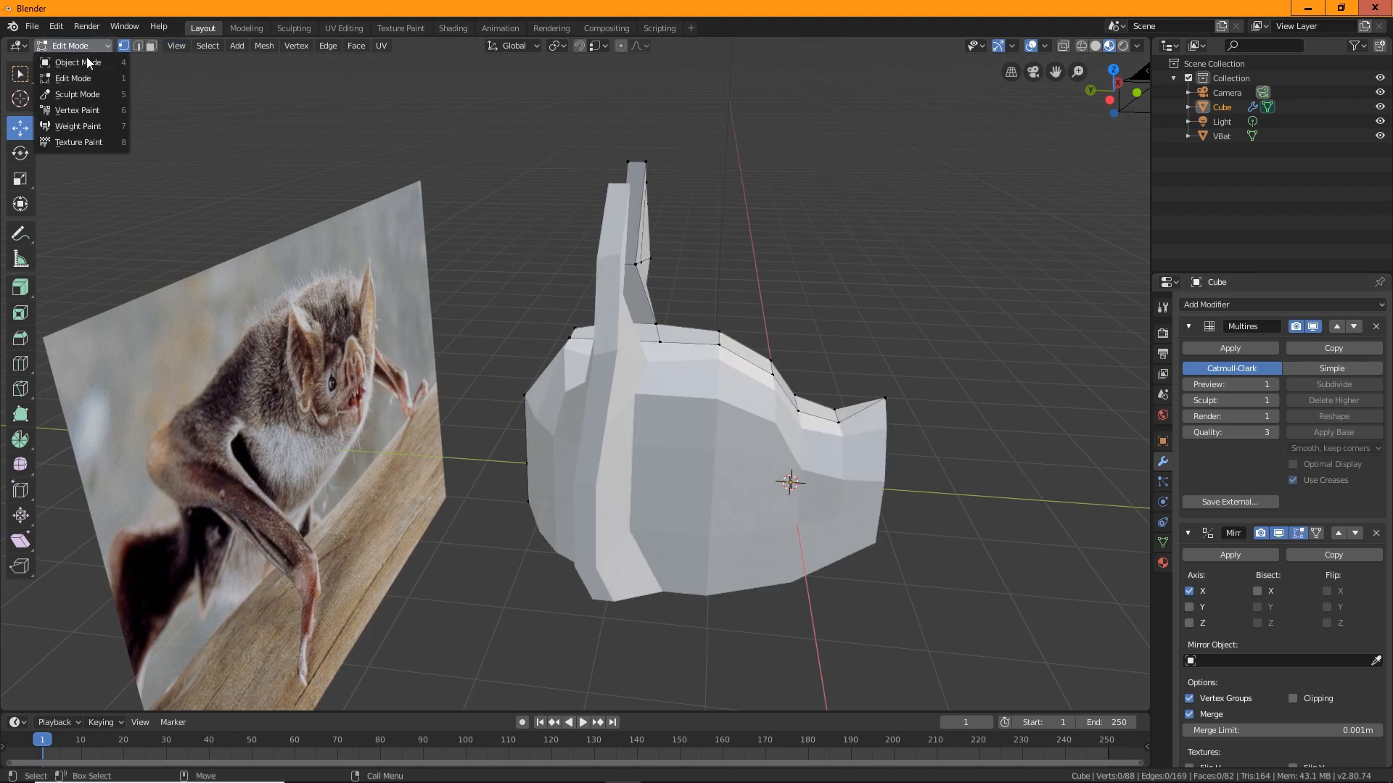
left_click(65, 63)
middle_click_drag(596, 323, 567, 570)
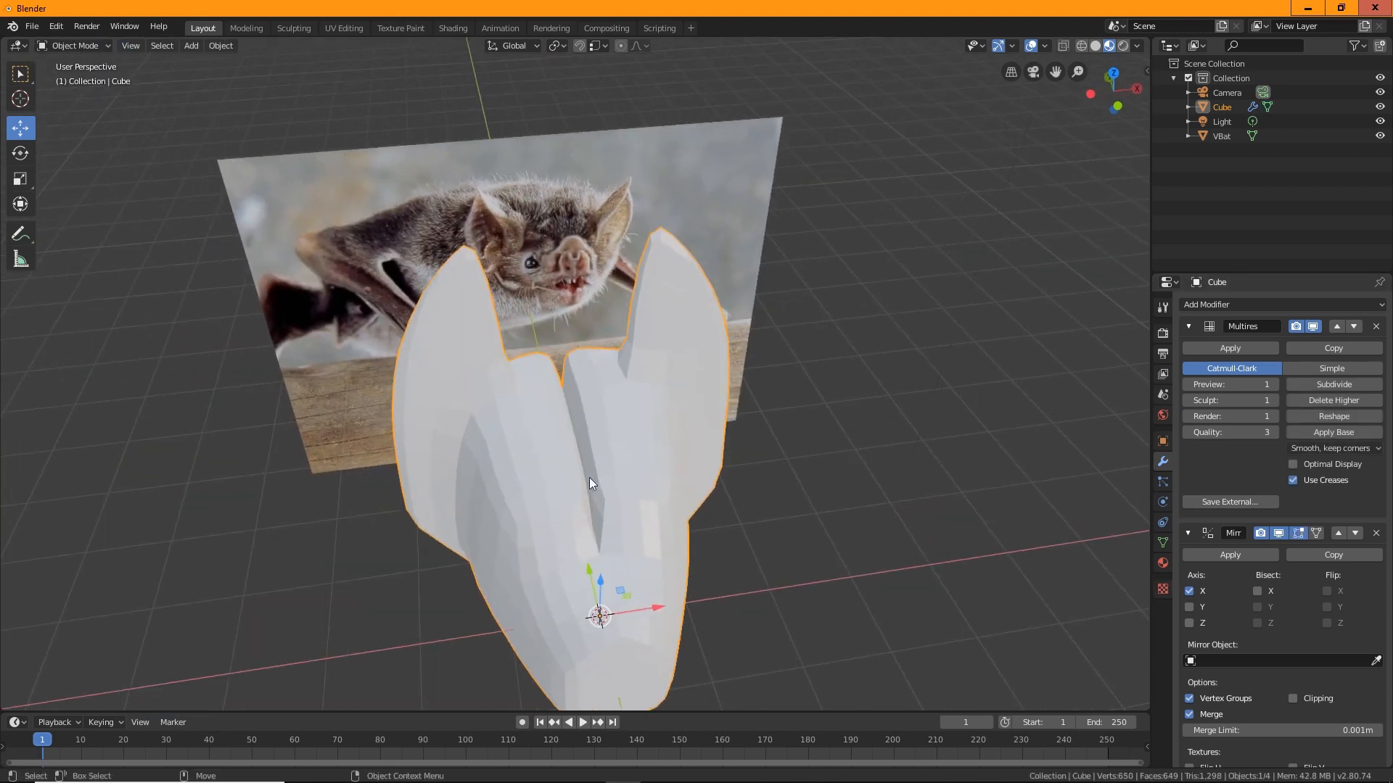
middle_click_drag(595, 503, 616, 407)
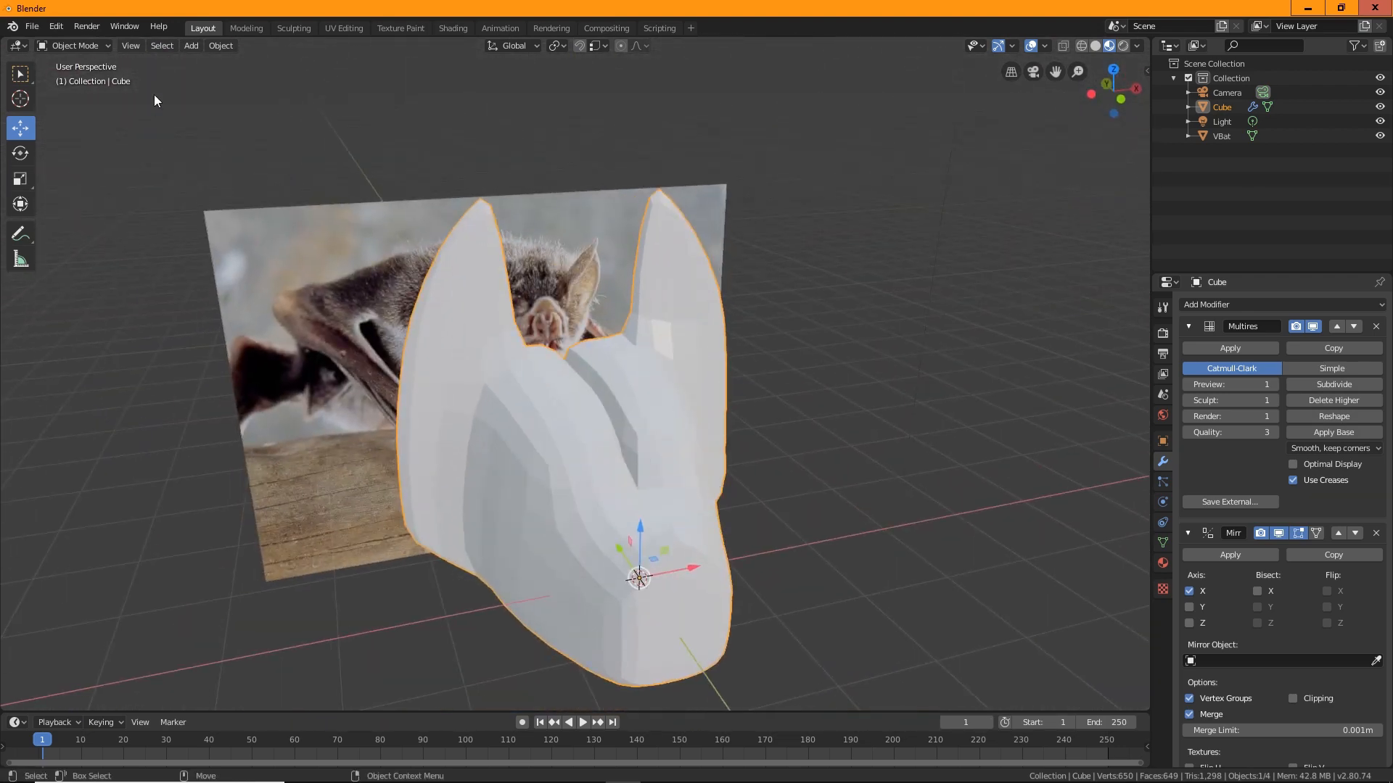
left_click(89, 45)
left_click(72, 78)
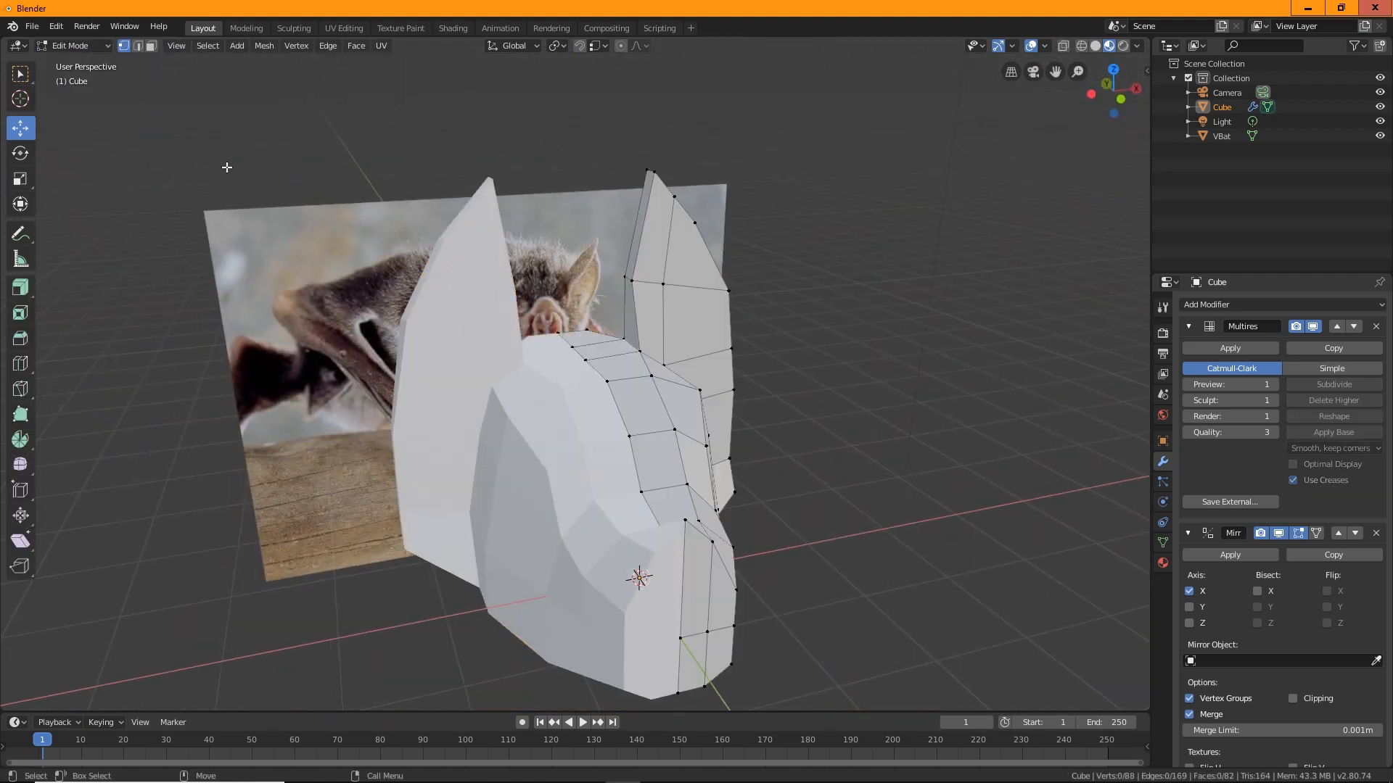
left_click(1299, 534)
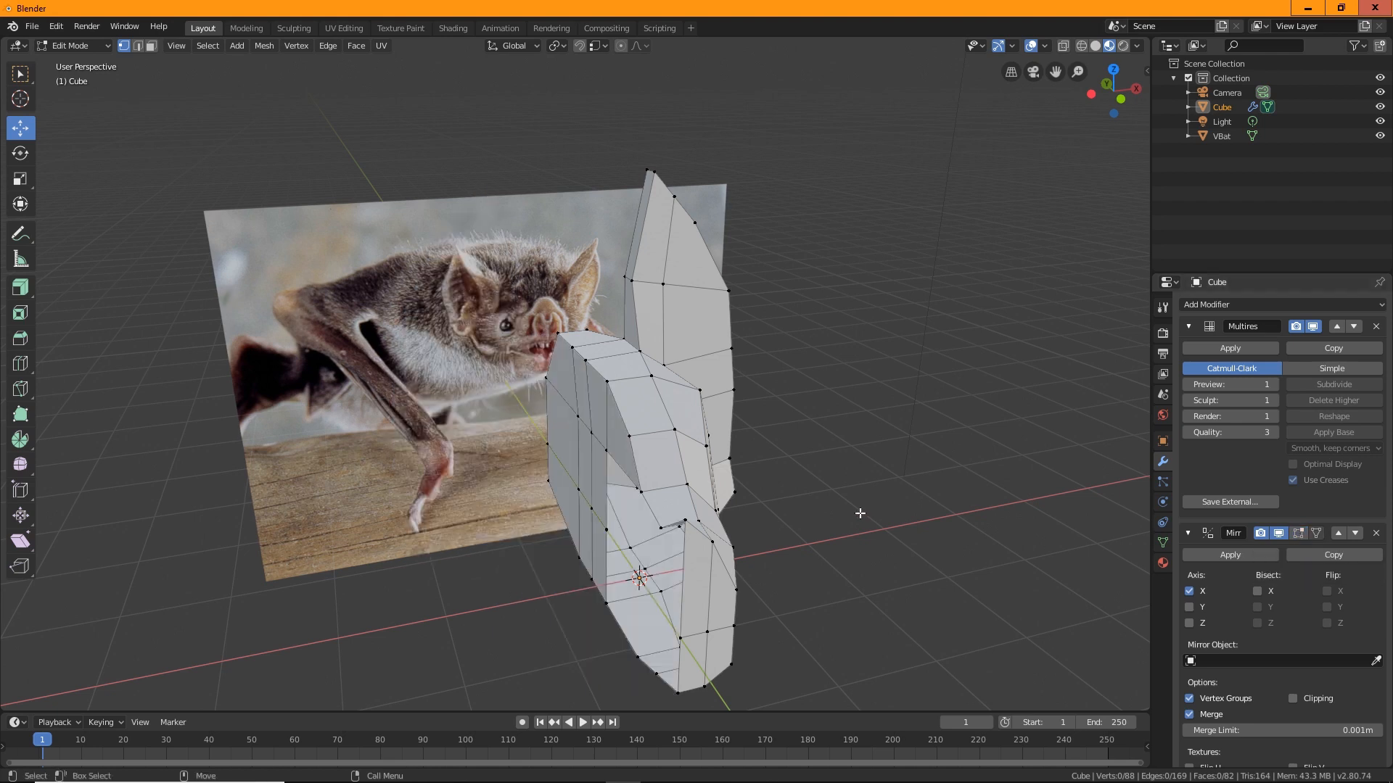
Delete the ten flat faces that close off the inner, centre-line side of the half head.
middle_click_drag(863, 514, 967, 516)
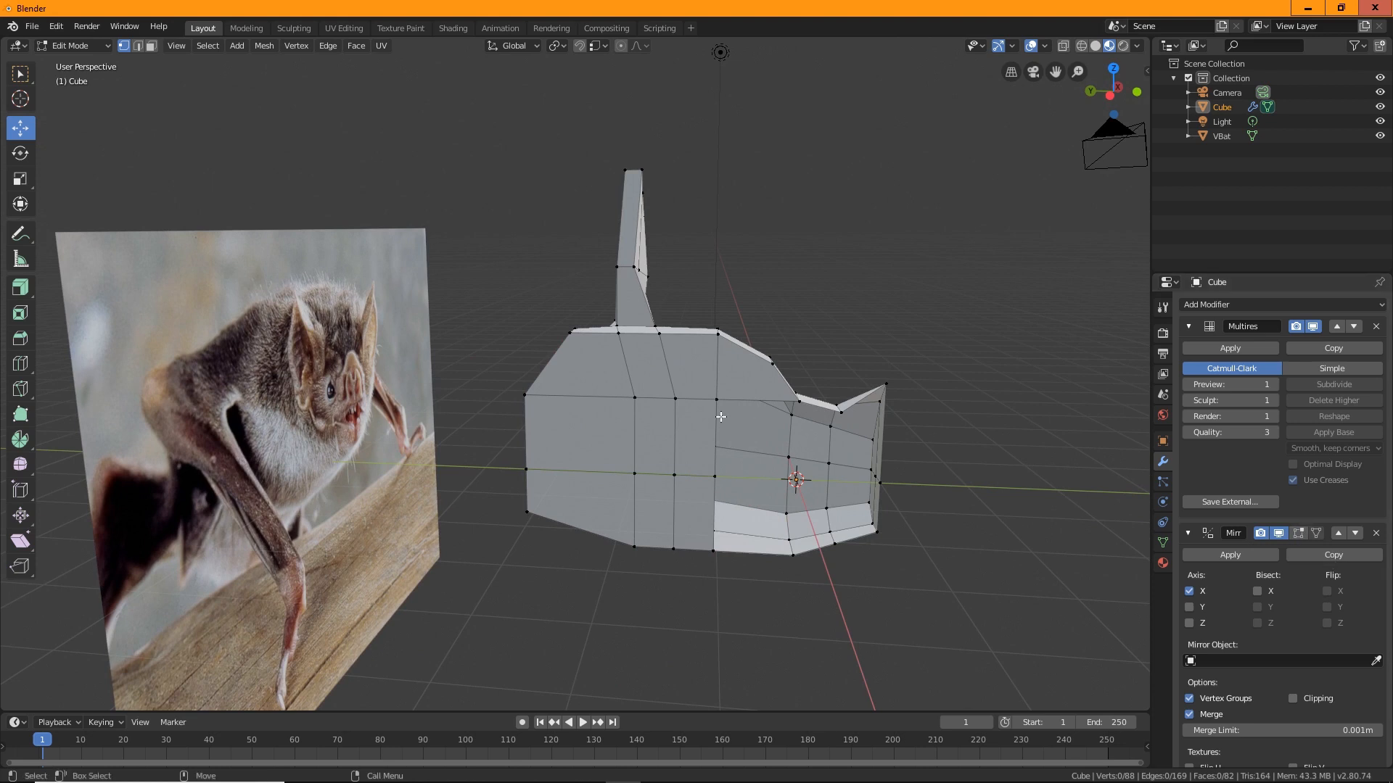
left_click(760, 384)
left_click(150, 46)
left_click(747, 383)
left_click(703, 441, "shift")
left_click(692, 506, "shift")
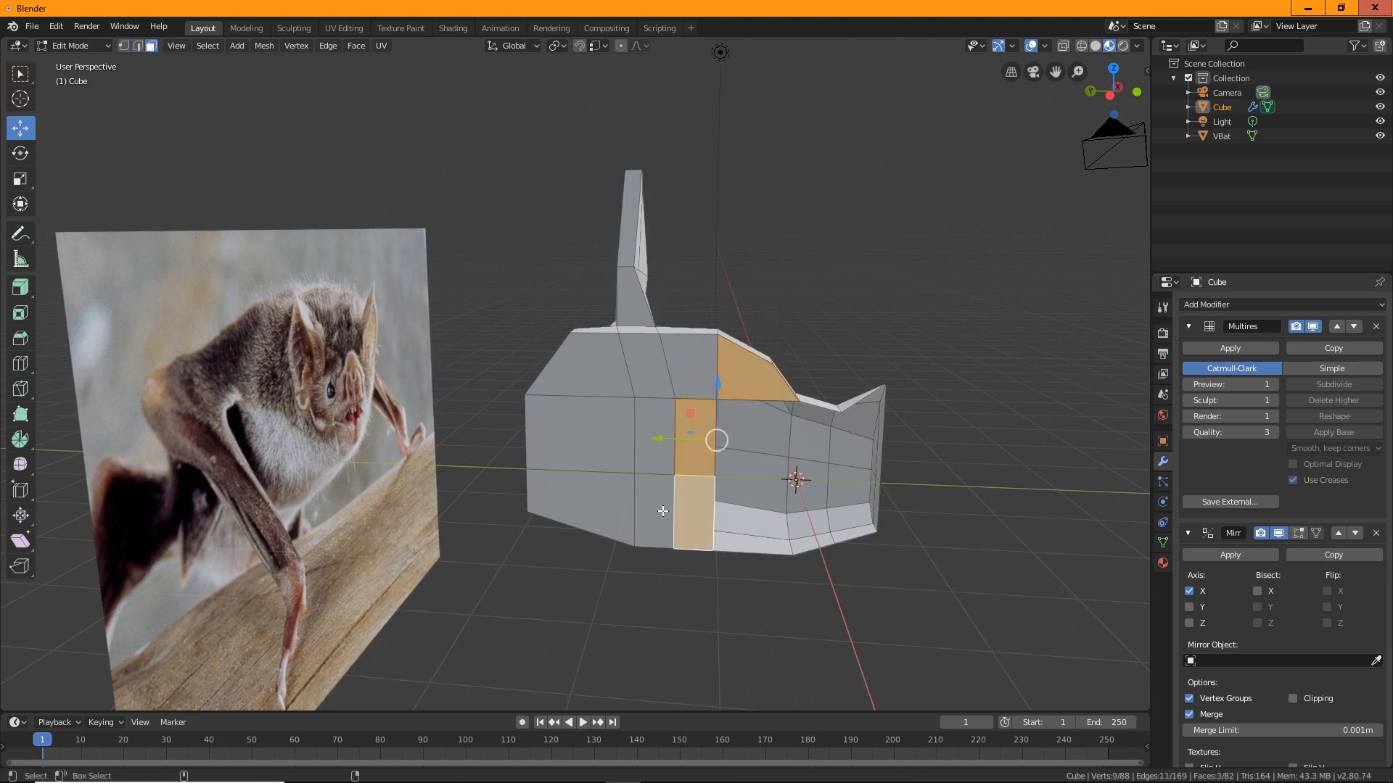
left_click(664, 509, "shift")
left_click(595, 508, "shift")
left_click(624, 421, "shift")
left_click(596, 365, "shift")
left_click(653, 356, "shift")
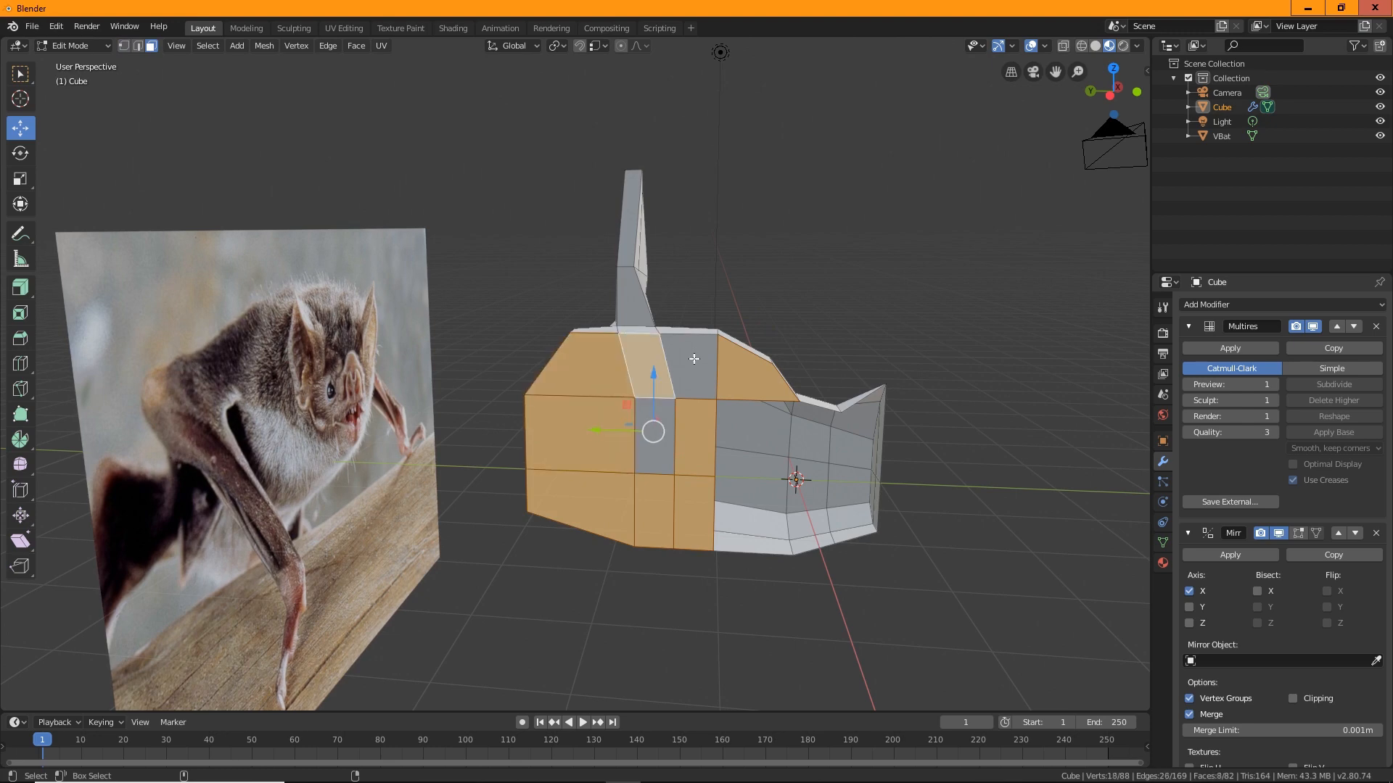
left_click(692, 359, "shift")
left_click(658, 457, "shift")
key("x")
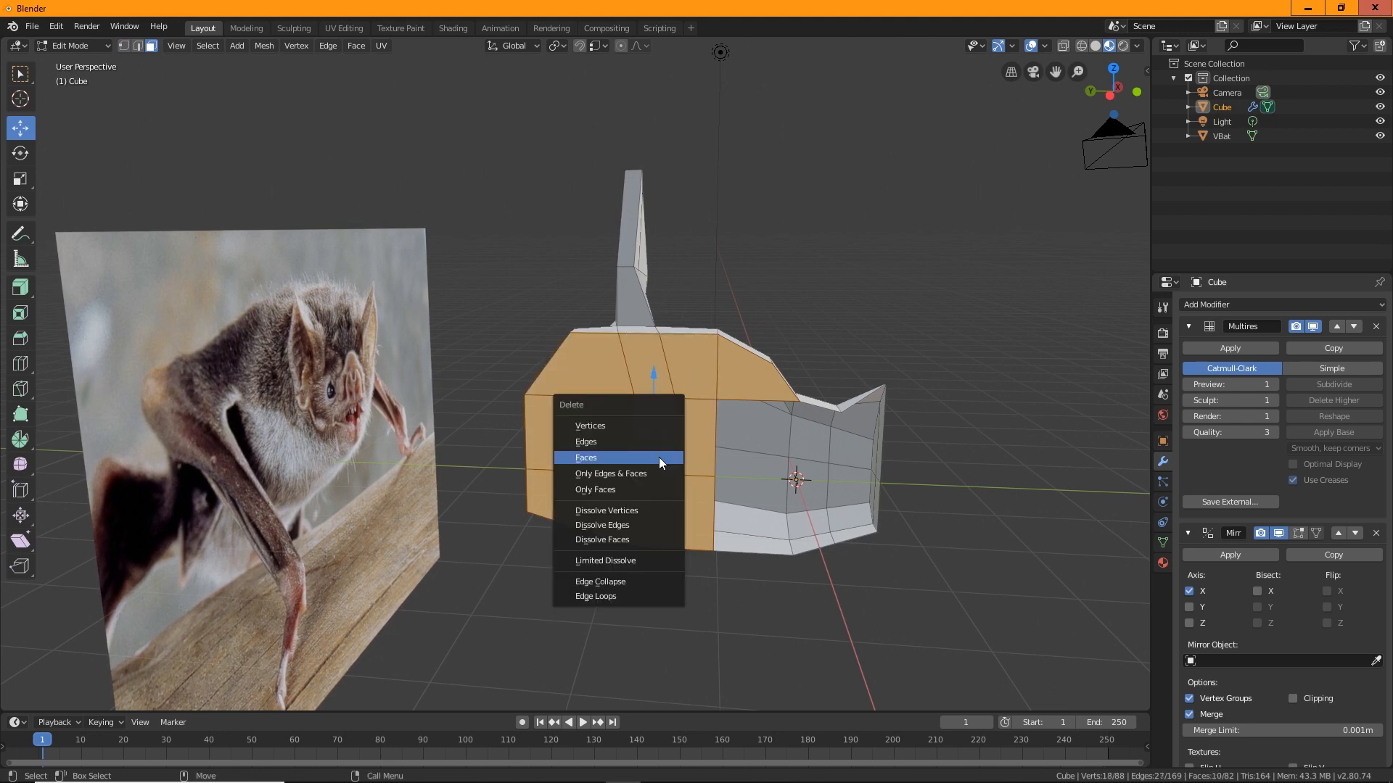
left_click(603, 460)
Switch to Object Mode to examine the smoothed, mirrored head without its inner faces, and return to Edit Mode.
middle_click_drag(603, 460, 595, 428)
left_click(93, 45)
left_click(81, 59)
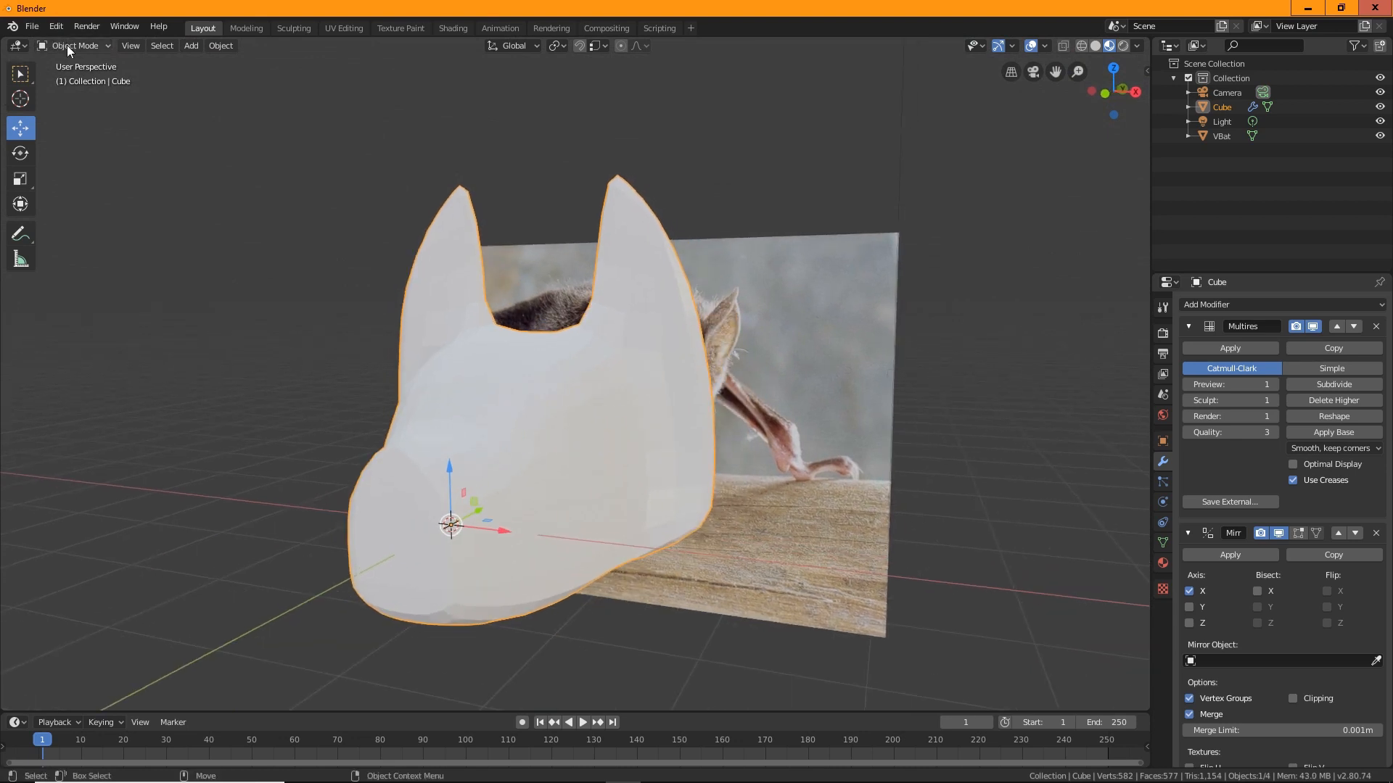
left_click(67, 45)
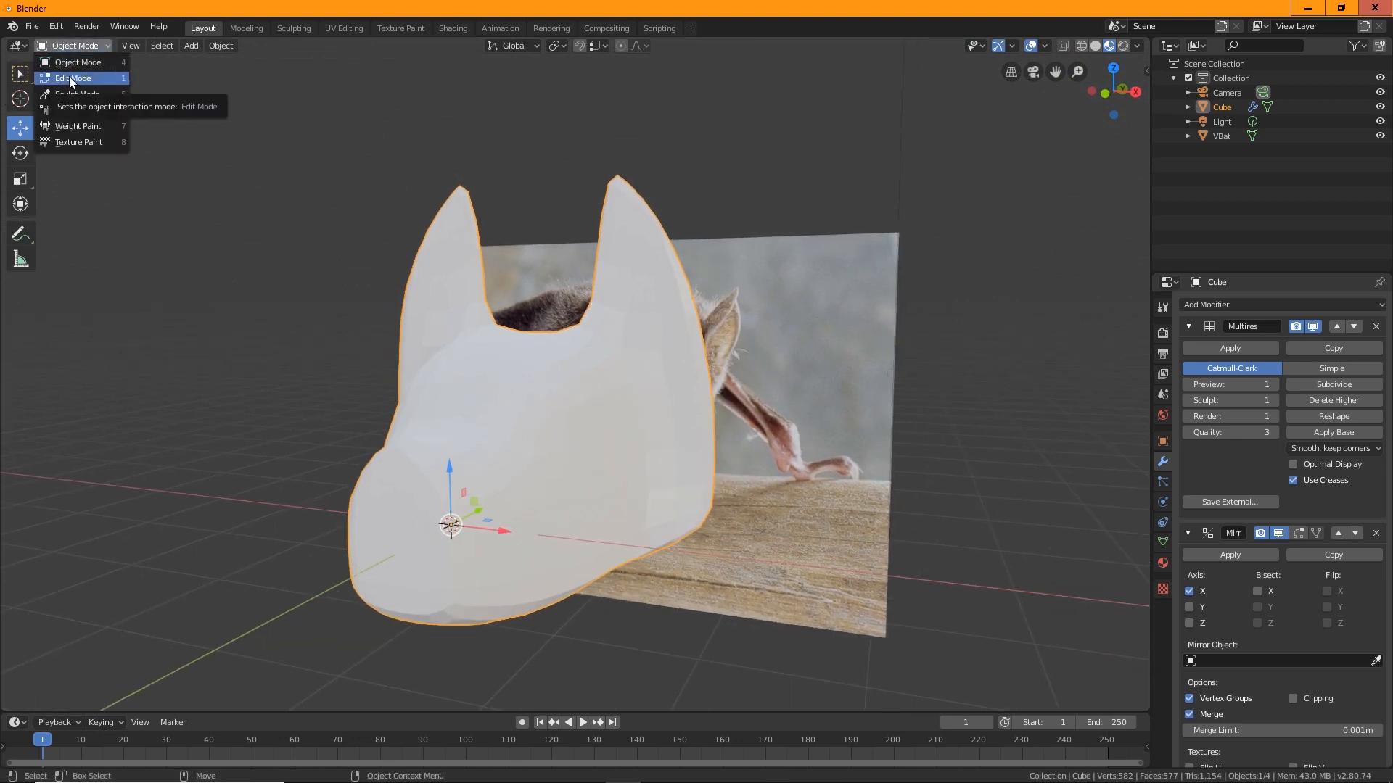
left_click(68, 78)
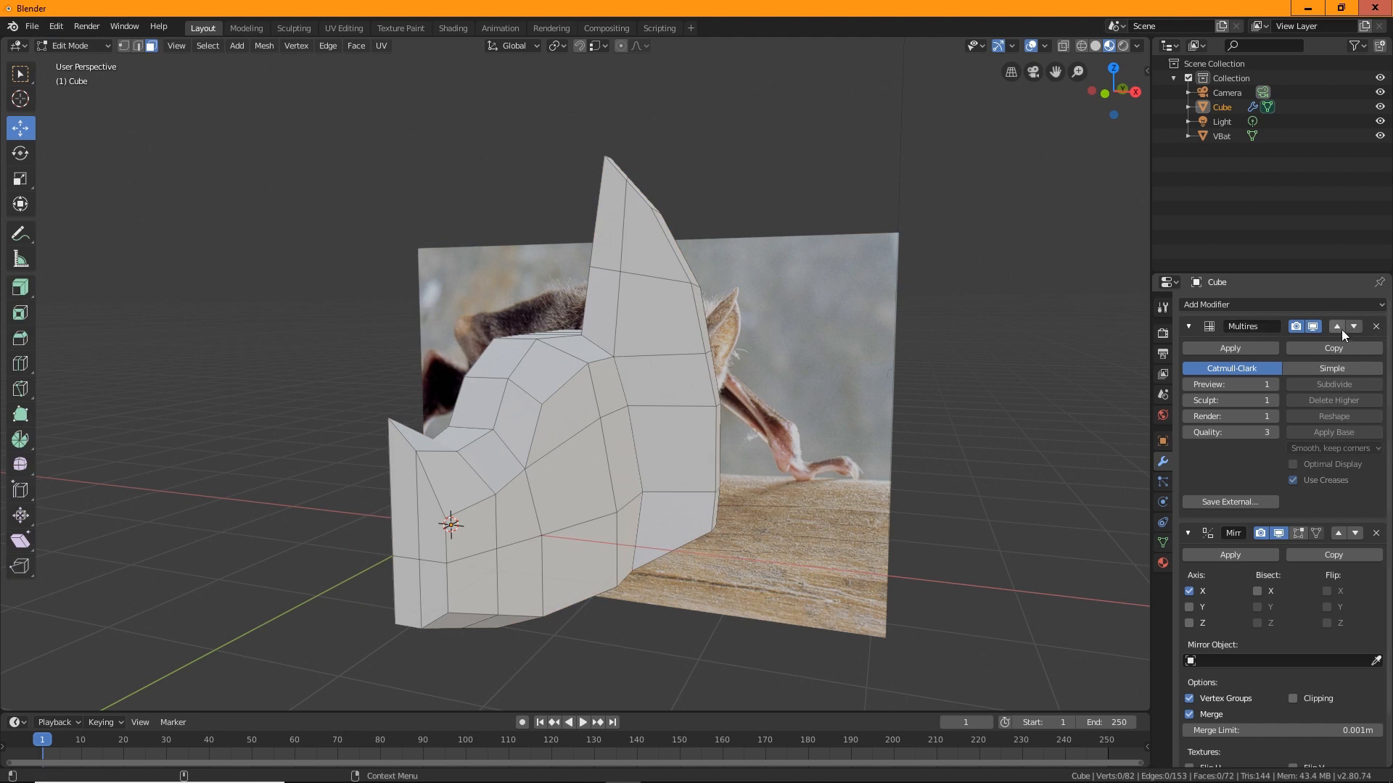
Replace the head's Multires modifier with a Subdivision Surface modifier placed after the Mirror modifier.
left_click(1376, 326)
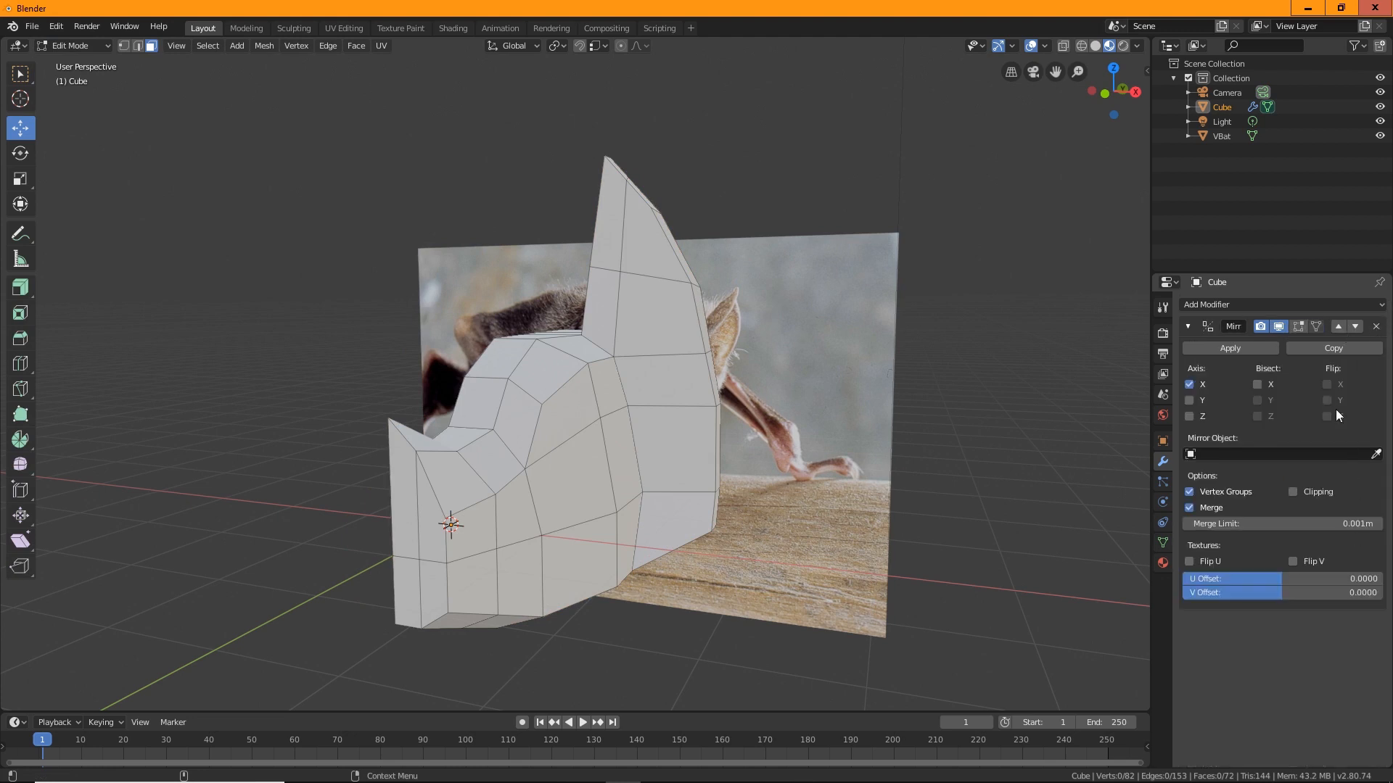
left_click(1296, 304)
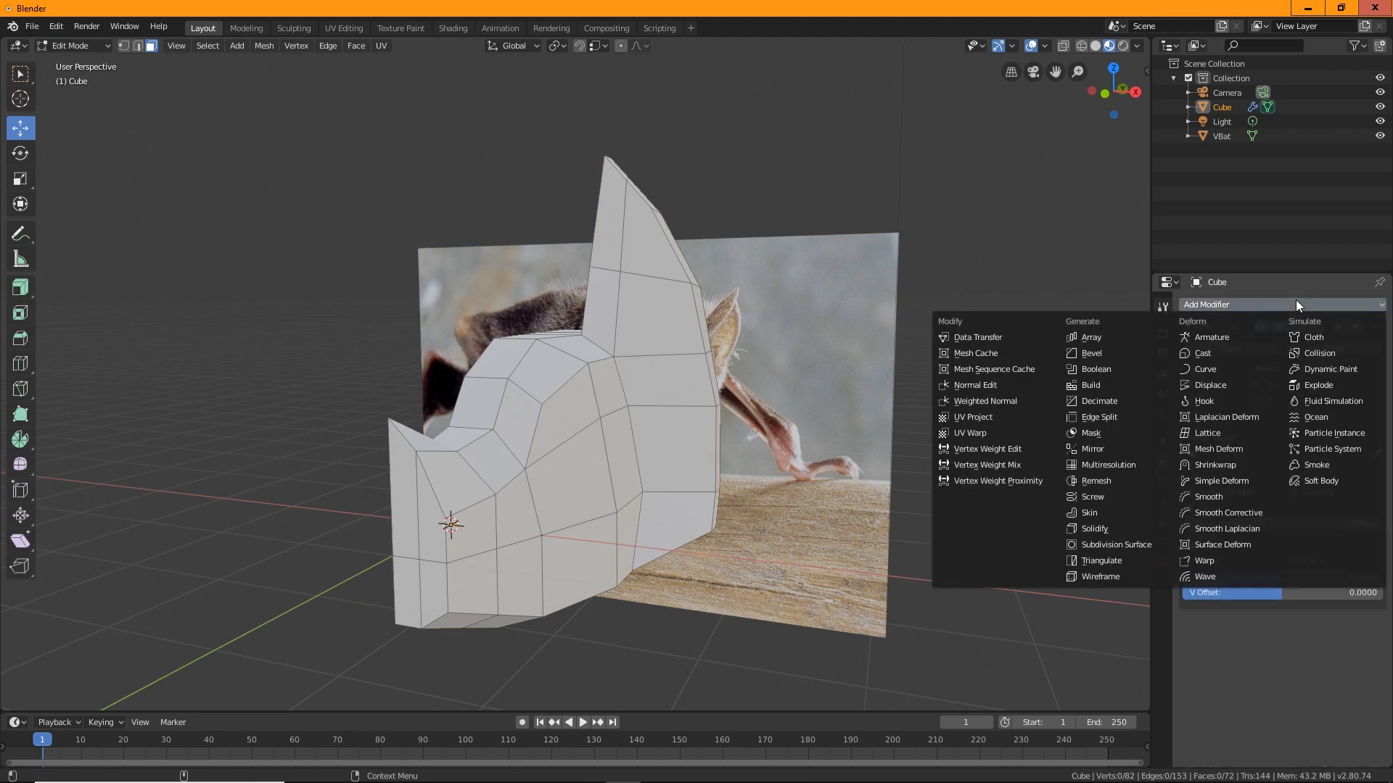
left_click(1306, 303)
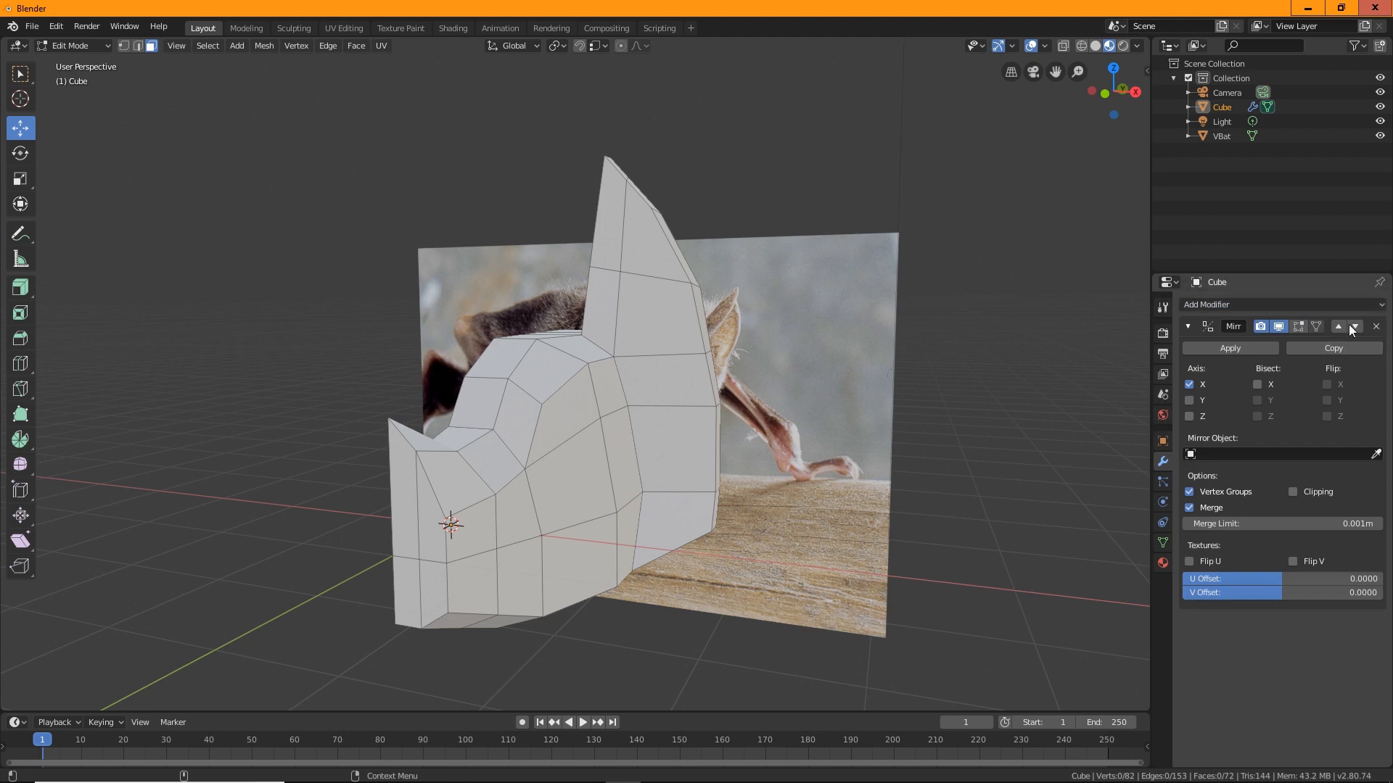
left_click(1275, 303)
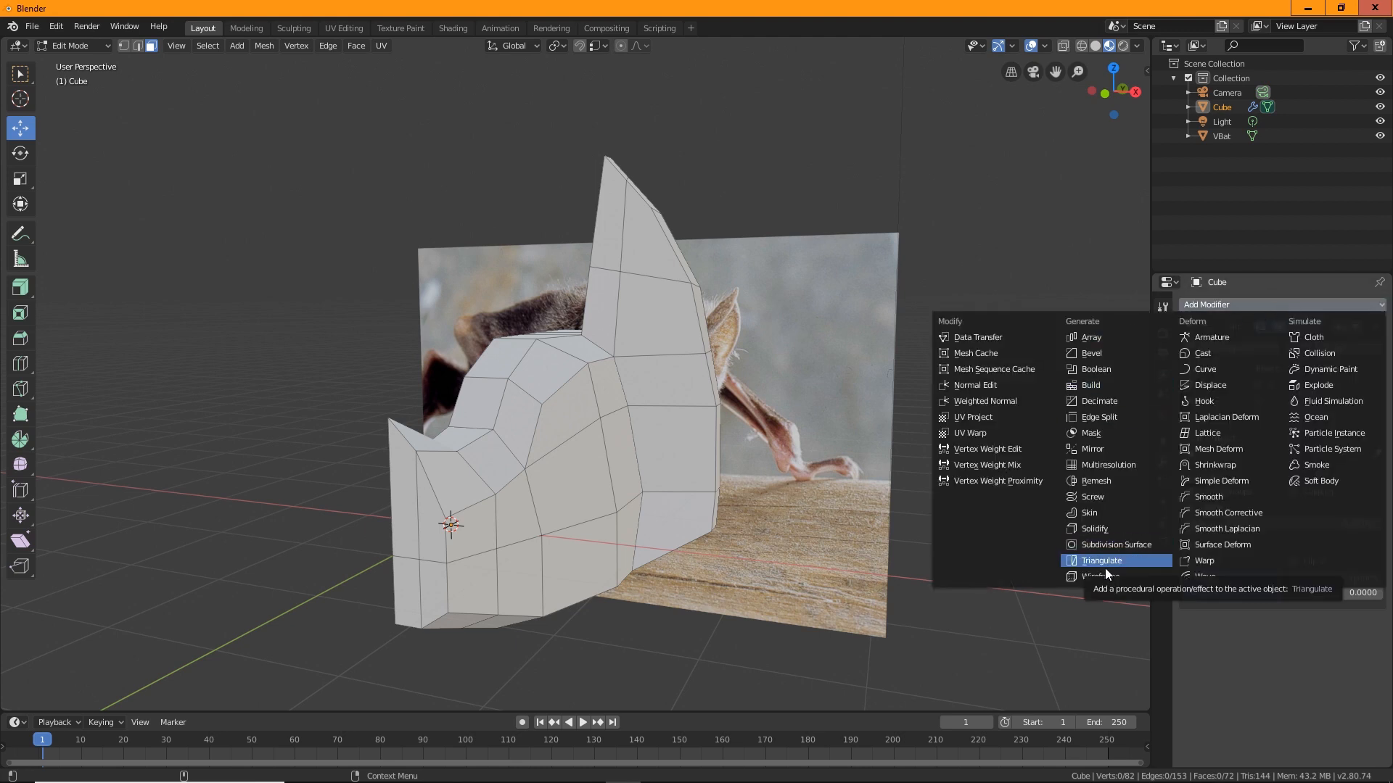
left_click(1118, 550)
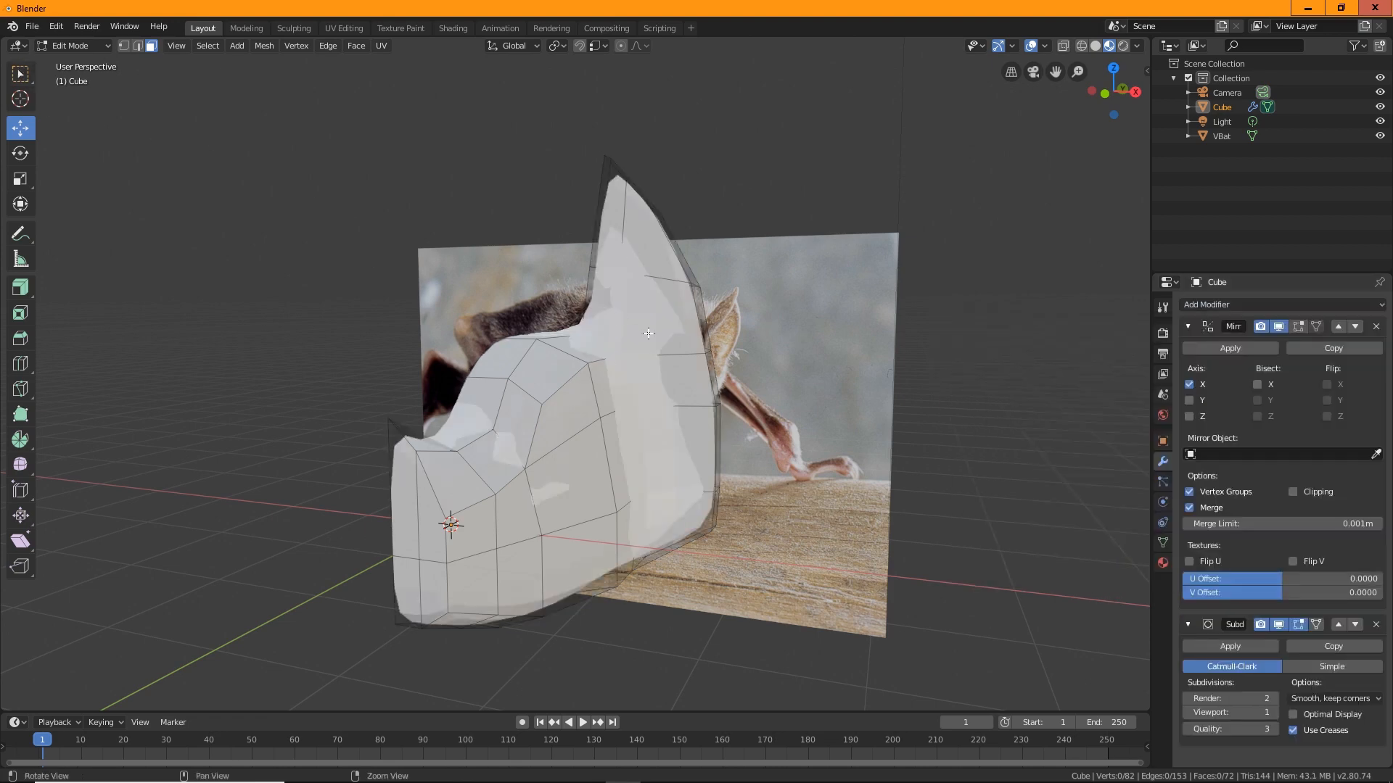
Examine the subdivided ear and select the vertex at its front base, where it meets the head.
middle_click_drag(648, 338, 453, 500)
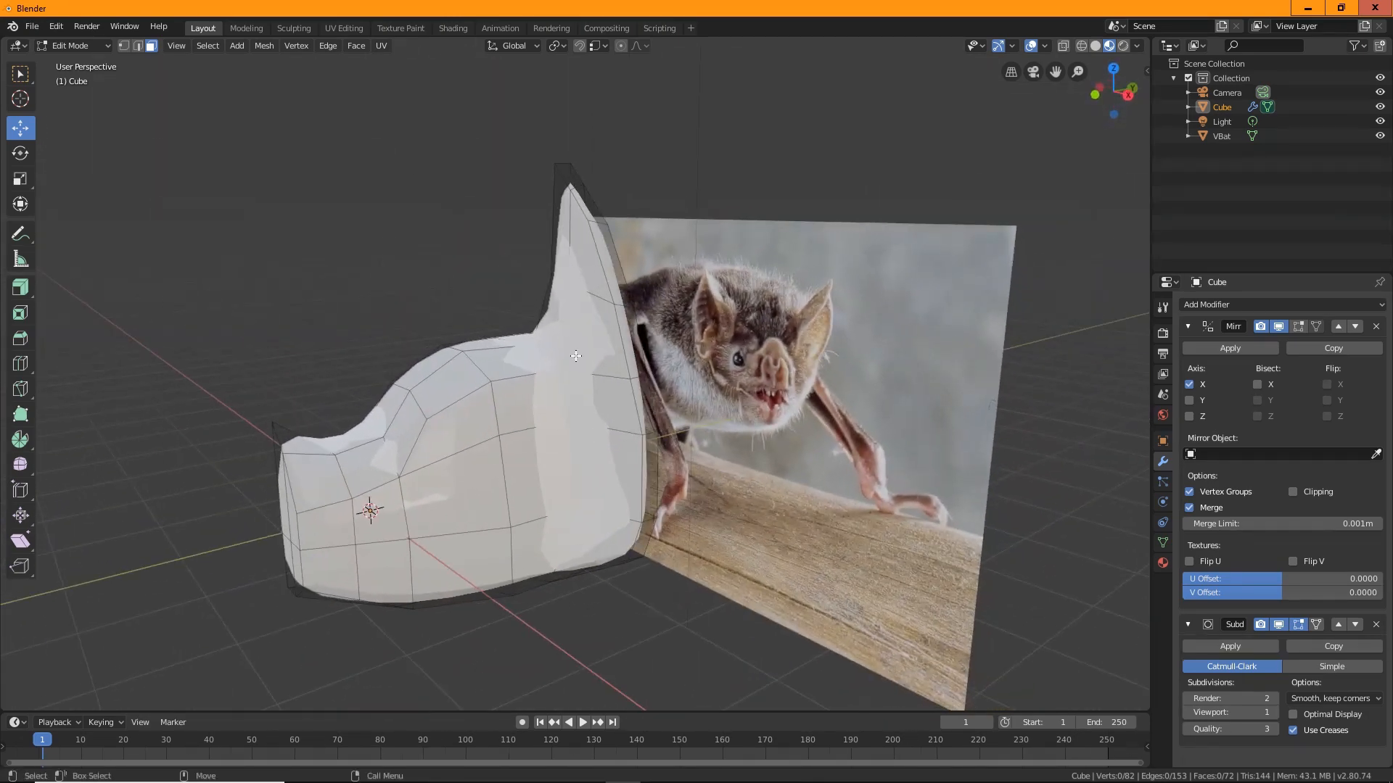
scroll(544, 356, "up", 3)
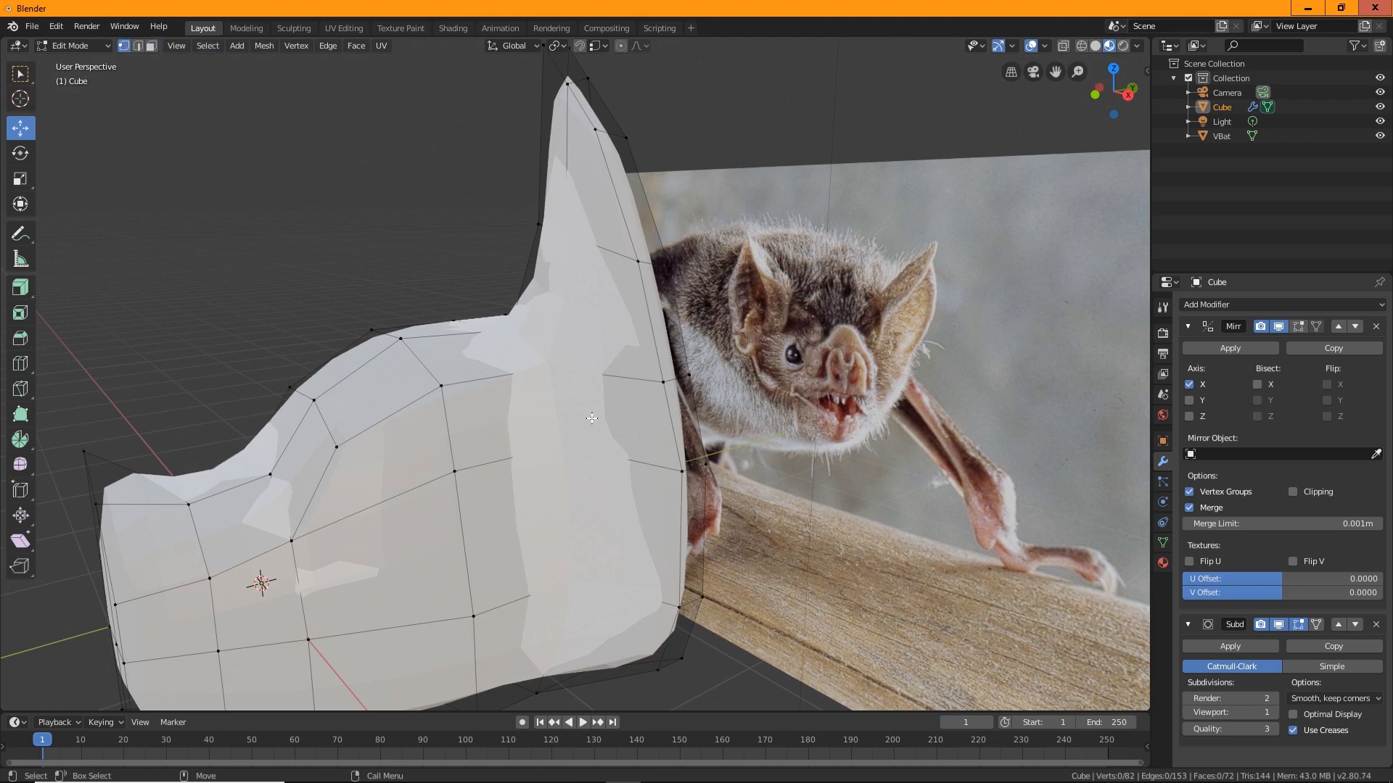
left_click(547, 367)
left_click_drag(587, 366, 564, 374)
left_click(565, 374)
Try a short freehand annotation stroke above the bat photo with the Annotate tool.
middle_click_drag(566, 374, 810, 259)
middle_click_drag(1125, 259, 875, 187)
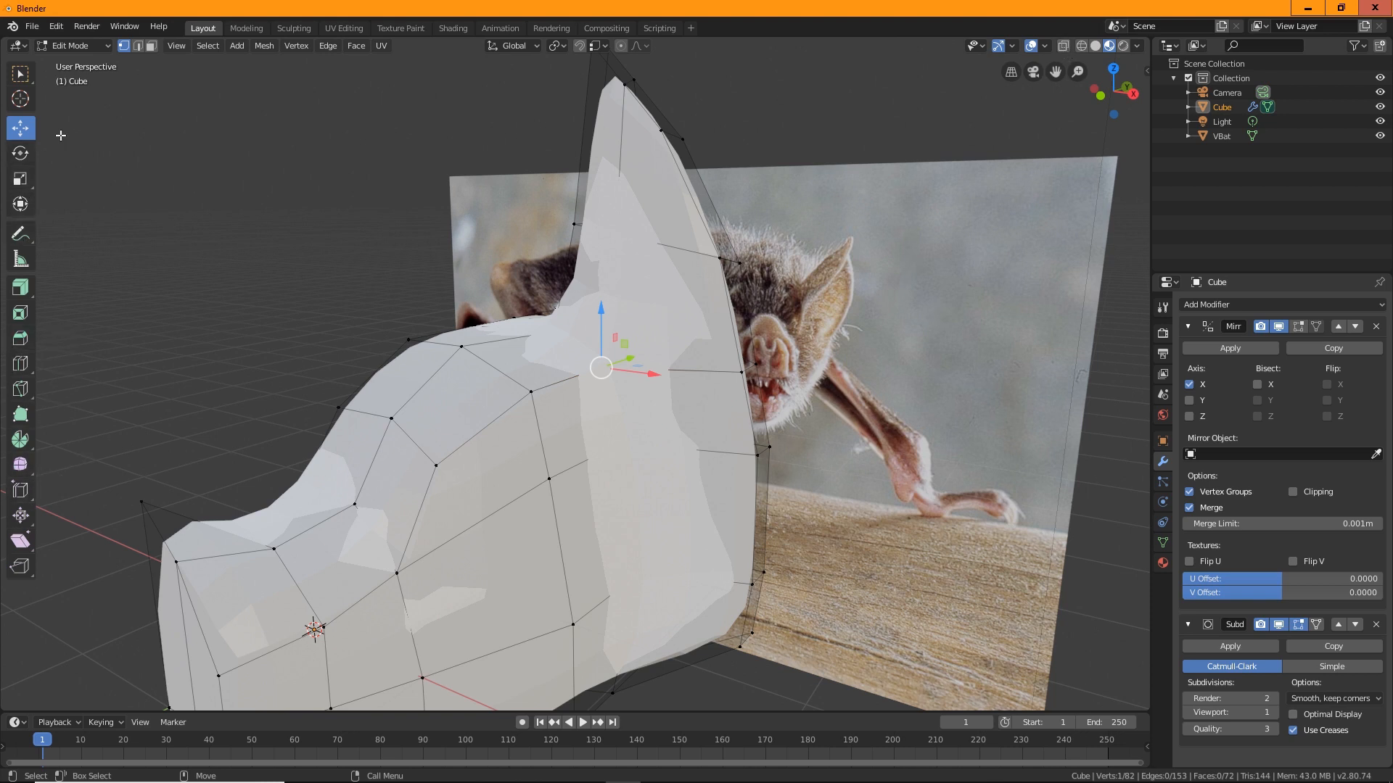
left_click(20, 233)
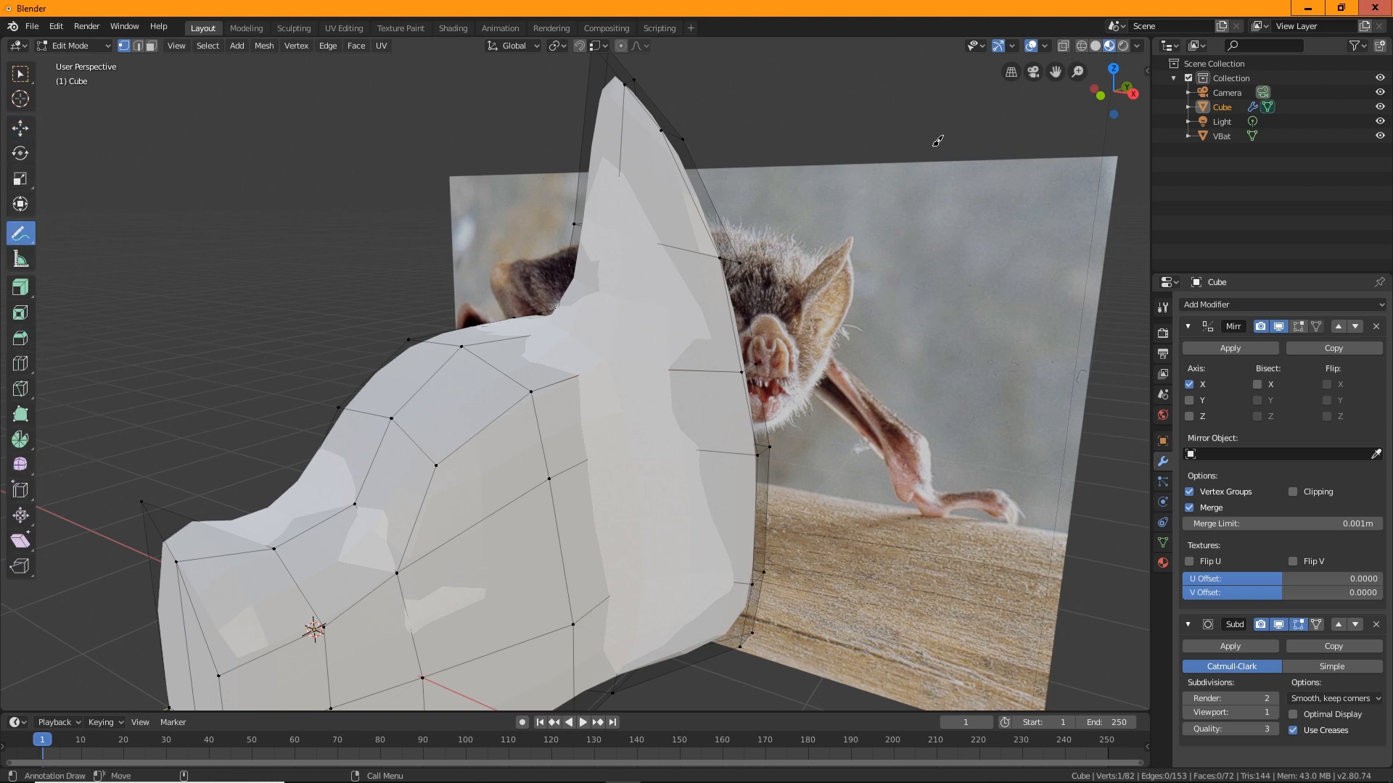
mouse_move(984, 140)
left_mouse_down()
mouse_move(1045, 85)
mouse_move(1044, 102)
left_mouse_up()
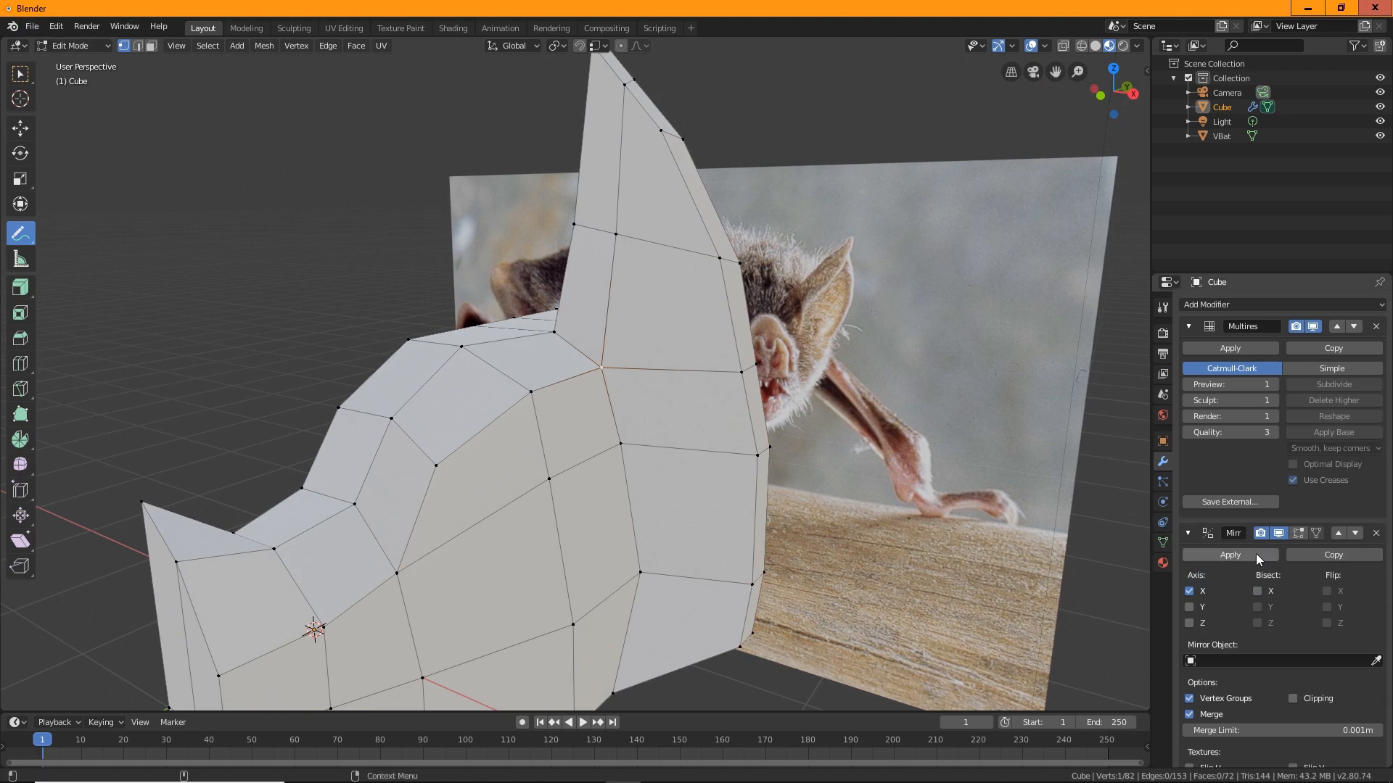
Remove the restored Multires modifier and add a Subdivision Surface modifier after the Mirror modifier again.
left_click(1377, 326)
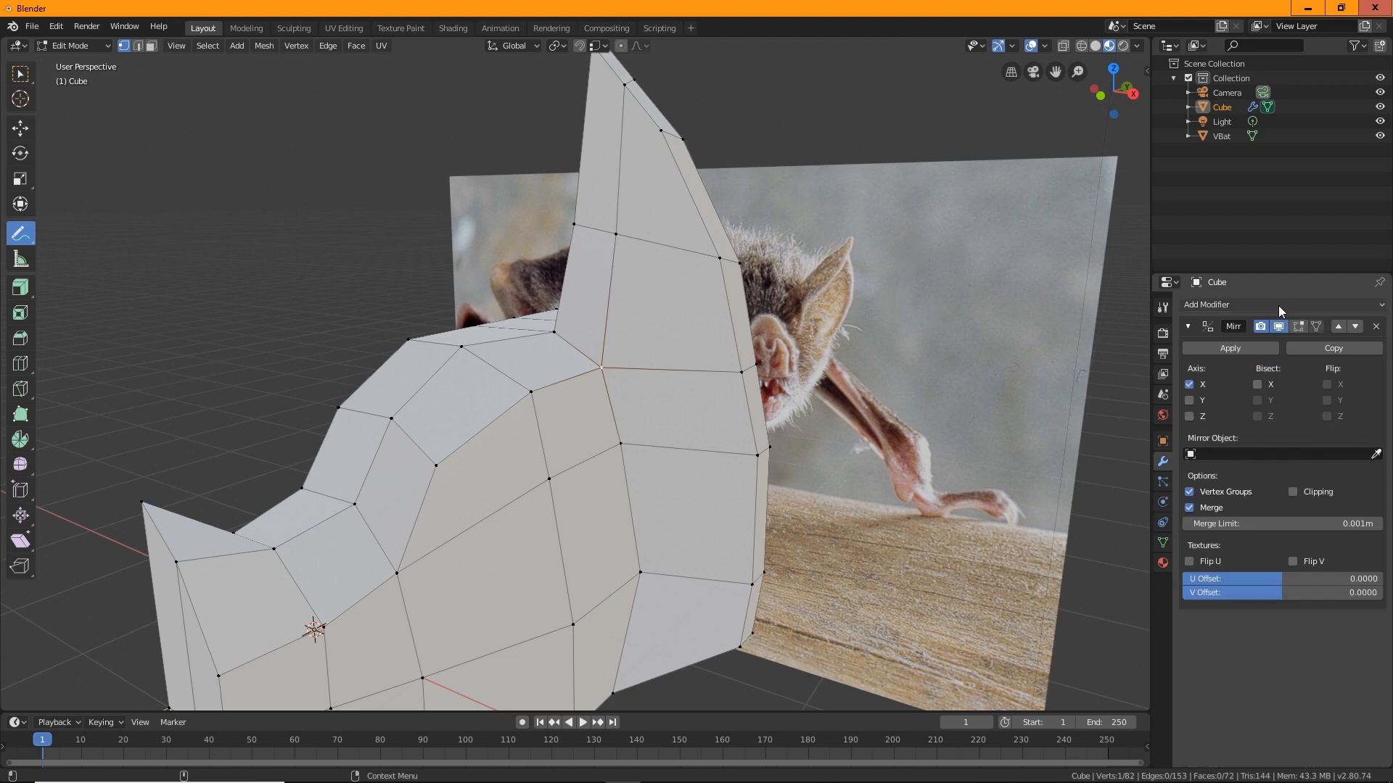
left_click(1278, 304)
left_click(1114, 545)
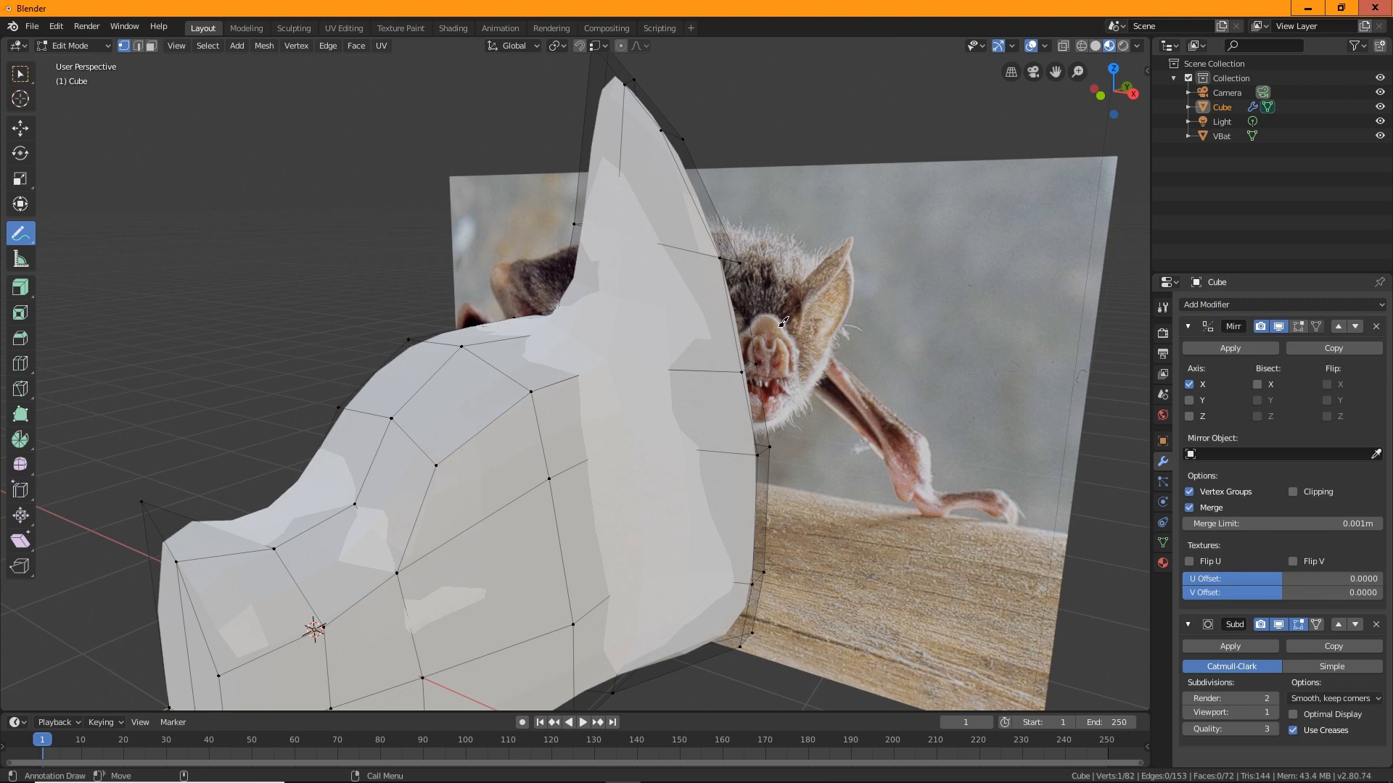
Turn on X-ray, switch to the Select Box tool and examine the hidden vertices around the ear's base.
left_click(1063, 45)
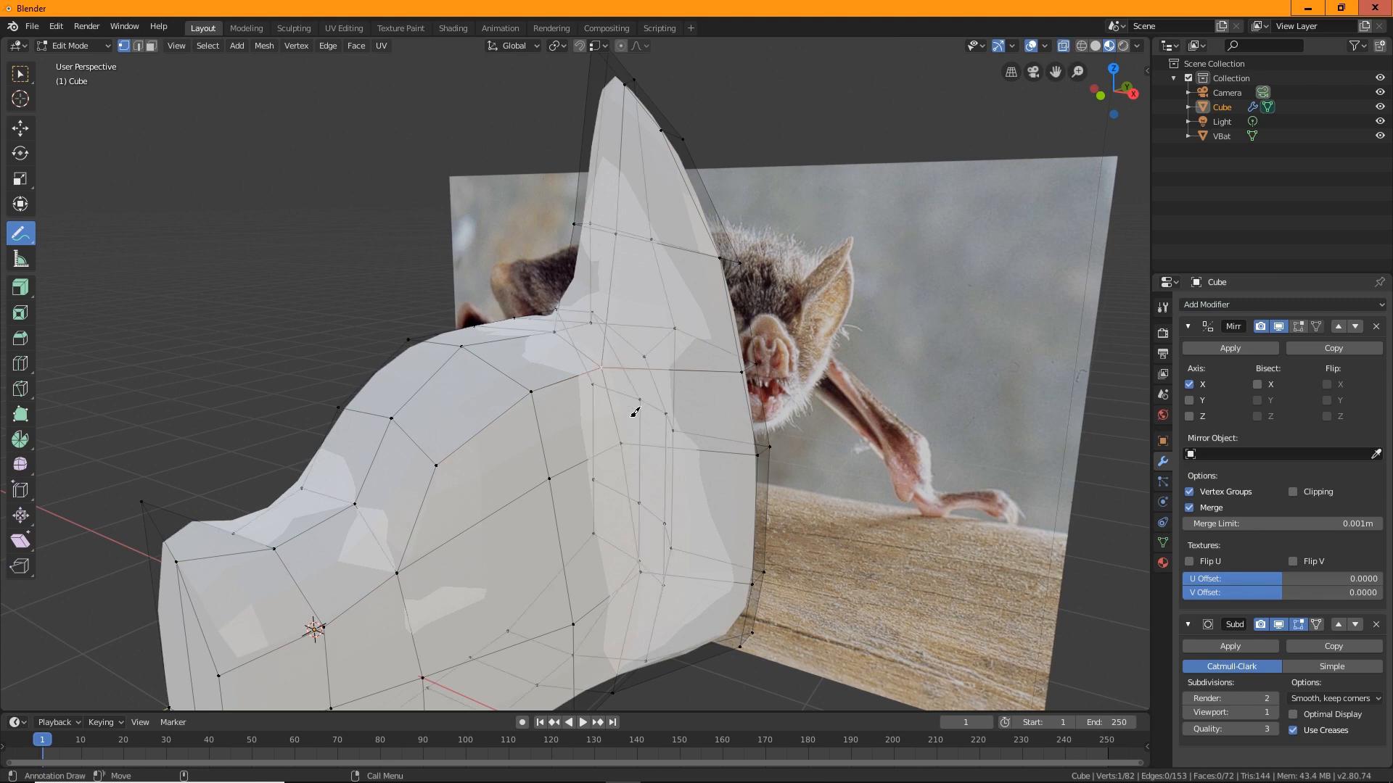
left_click(23, 77)
mouse_move(693, 483)
middle_mouse_down()
mouse_move(618, 457)
mouse_move(532, 503)
mouse_move(646, 512)
middle_mouse_up()
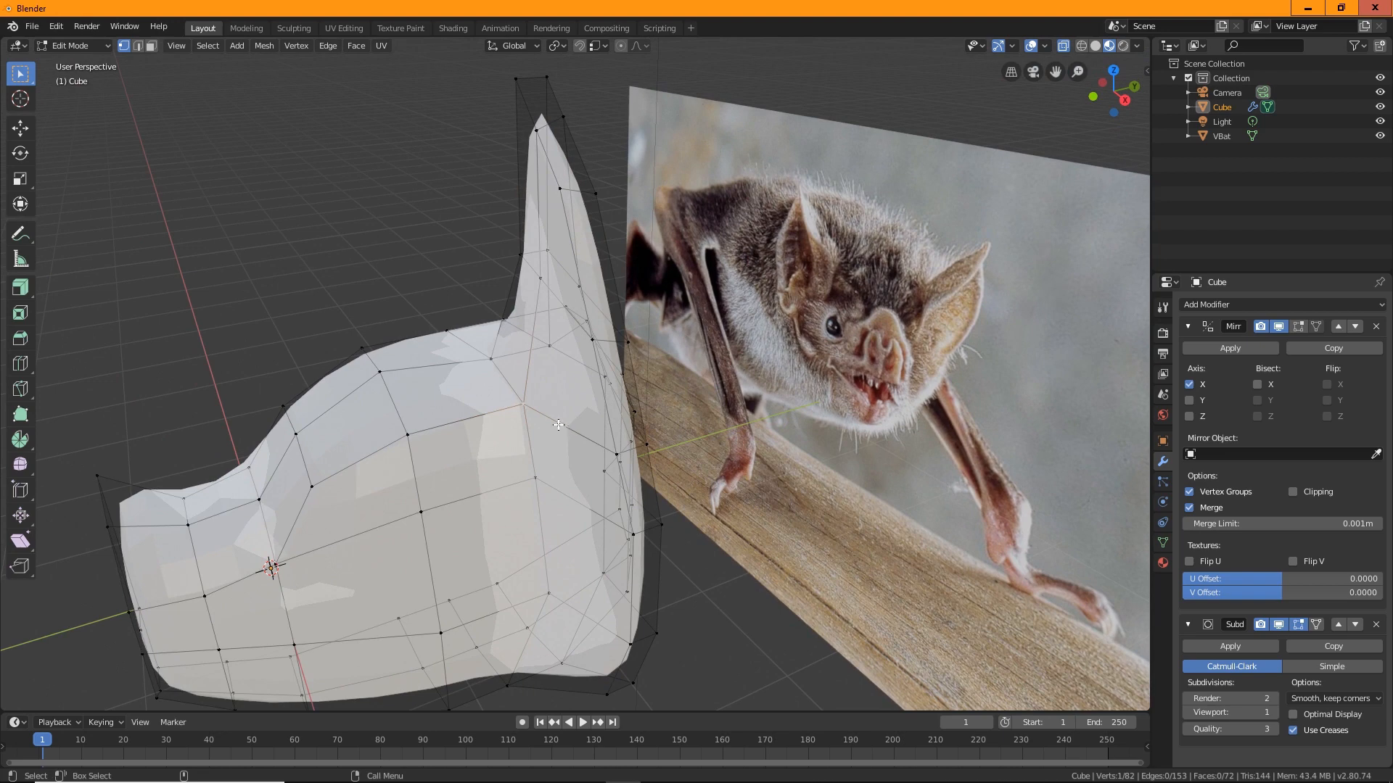
middle_click_drag(530, 404, 736, 427)
middle_click_drag(1116, 439, 772, 472)
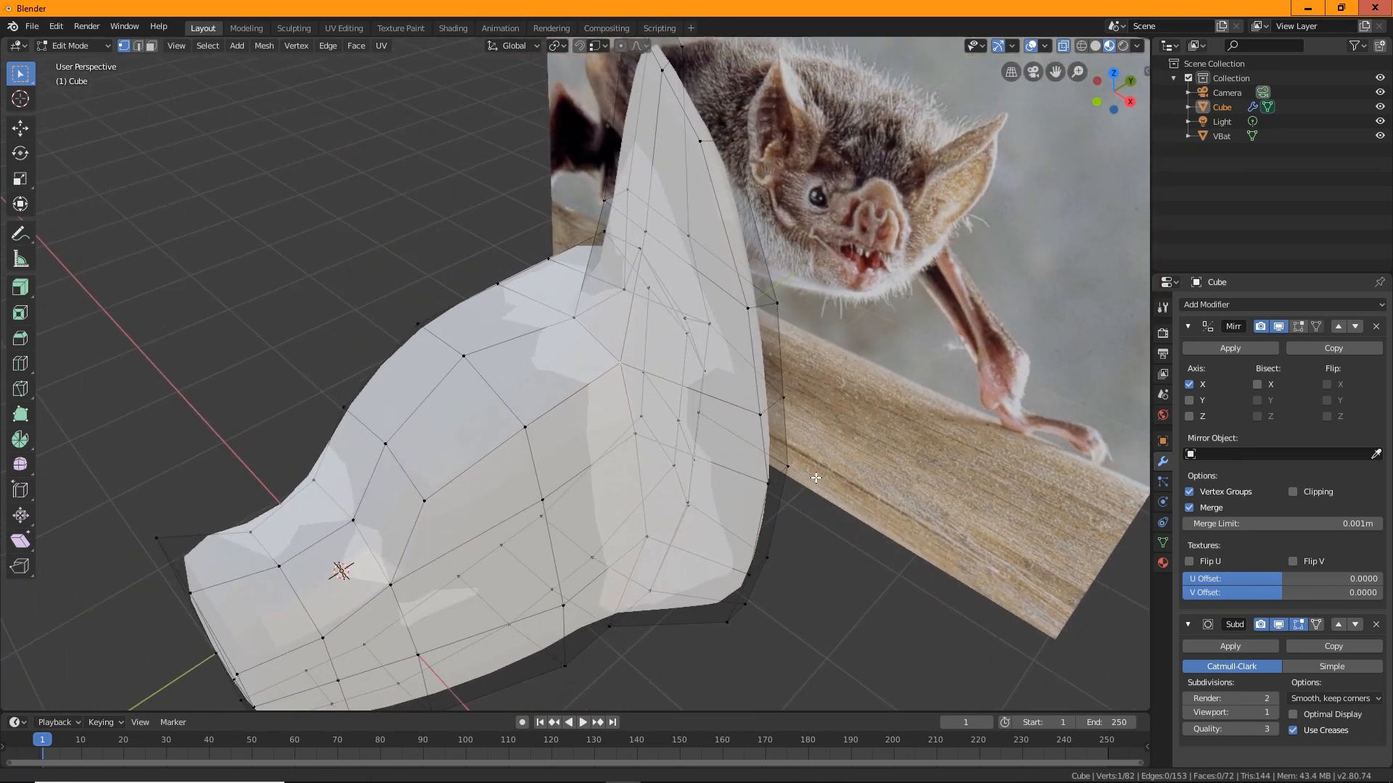
Turn off the Subdivision Surface modifier's display in Edit Mode and examine the unsmoothed mesh around the ear's base.
left_click(1300, 625)
scroll(863, 586, "down", 4)
middle_click_drag(776, 597, 755, 559)
scroll(759, 547, "up", 5)
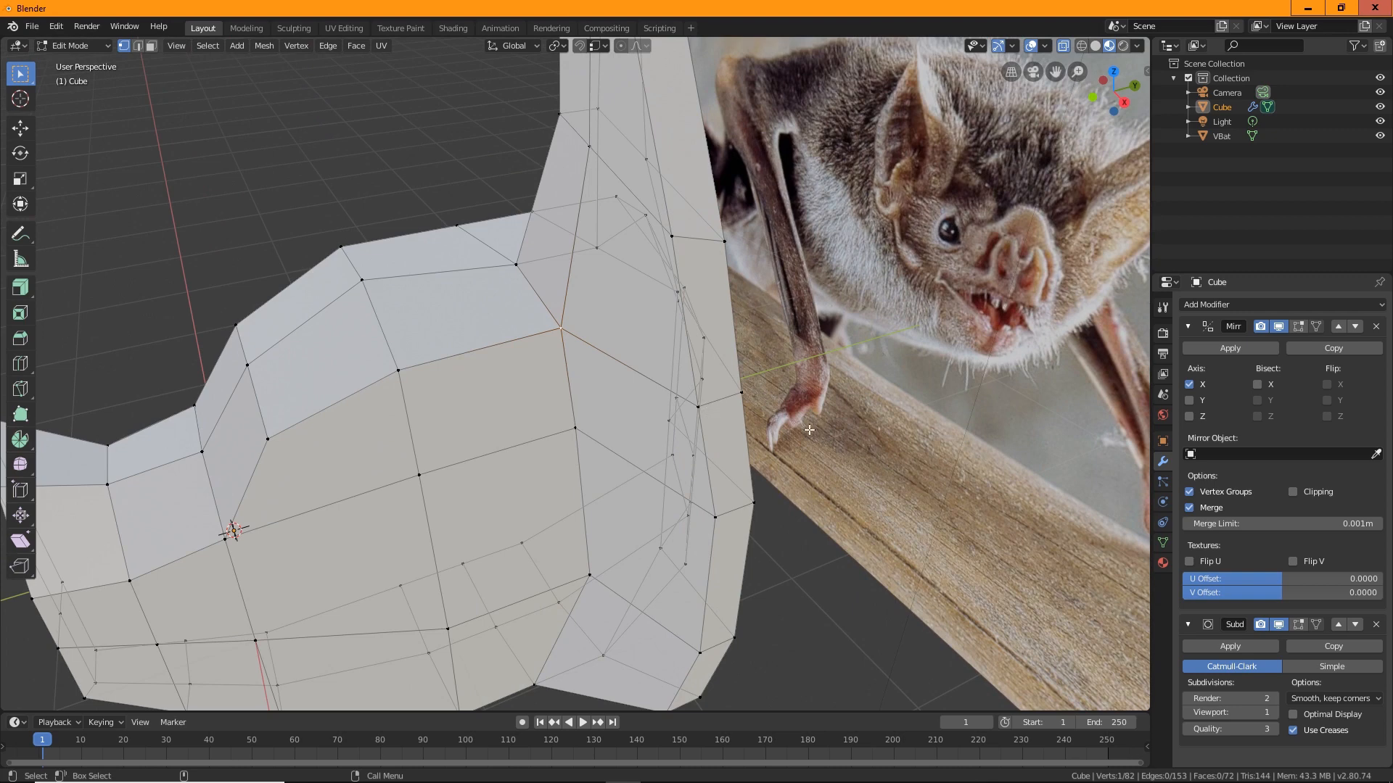
middle_click_drag(809, 430, 674, 299)
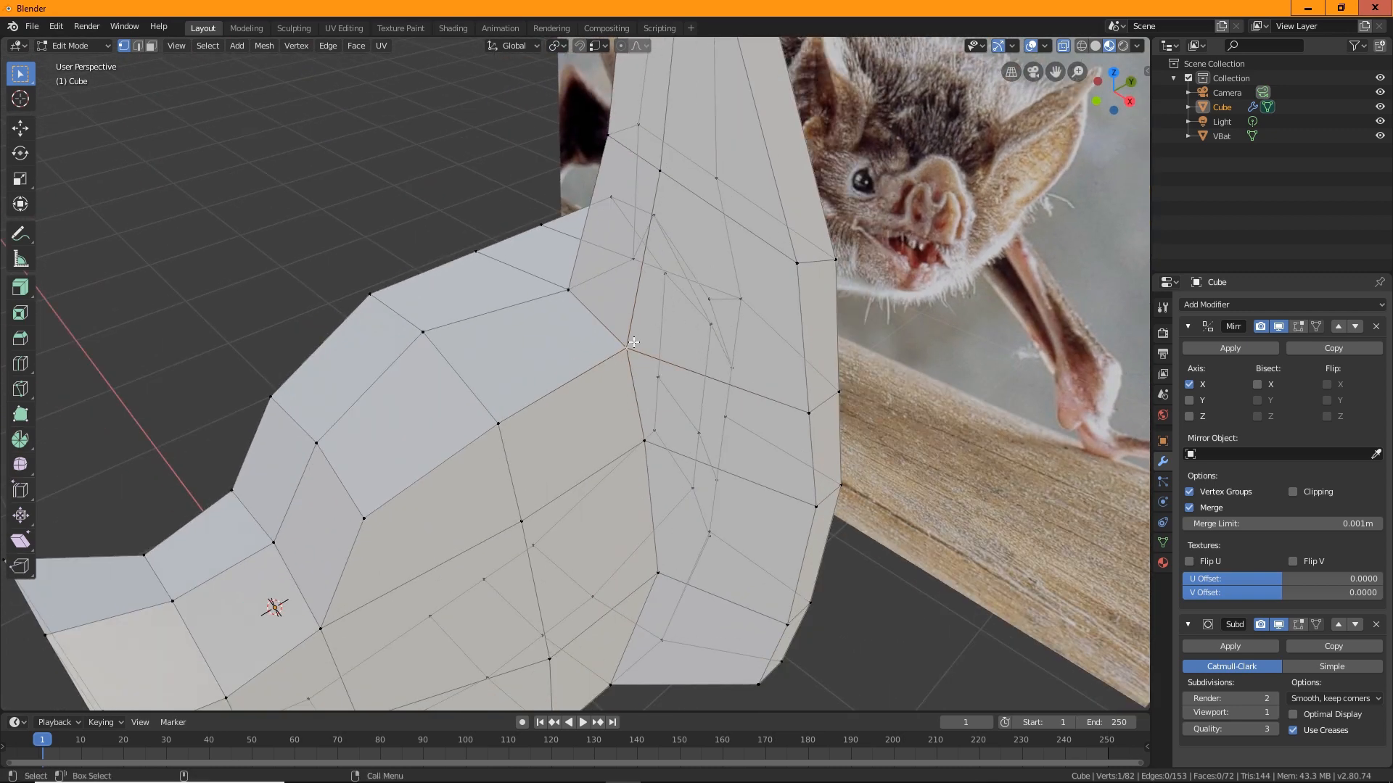
scroll(748, 309, "down", 4)
left_click_drag(676, 317, 590, 417)
Turn off X-ray, clear the vertex selection and examine the half head from the side and front.
middle_click_drag(812, 536, 694, 454)
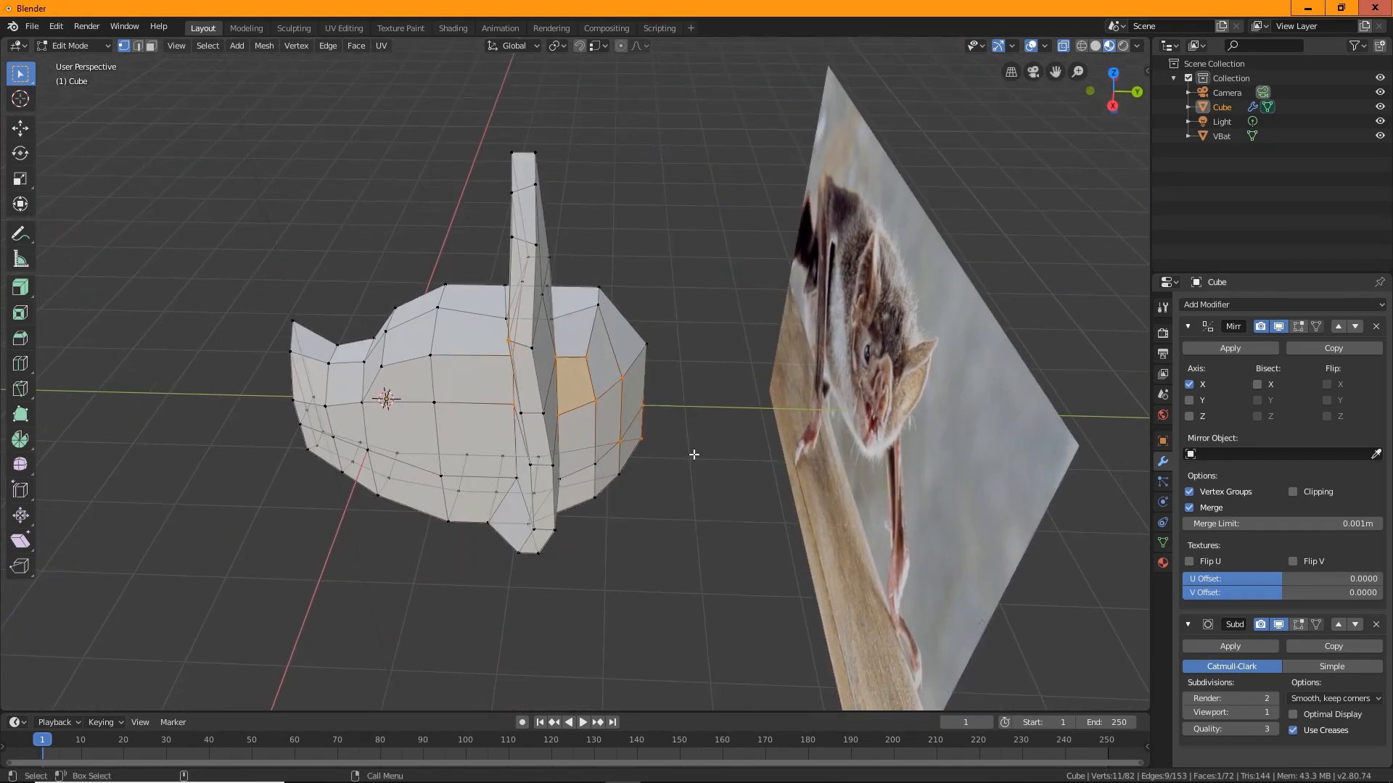
left_click(1061, 45)
left_click(696, 489)
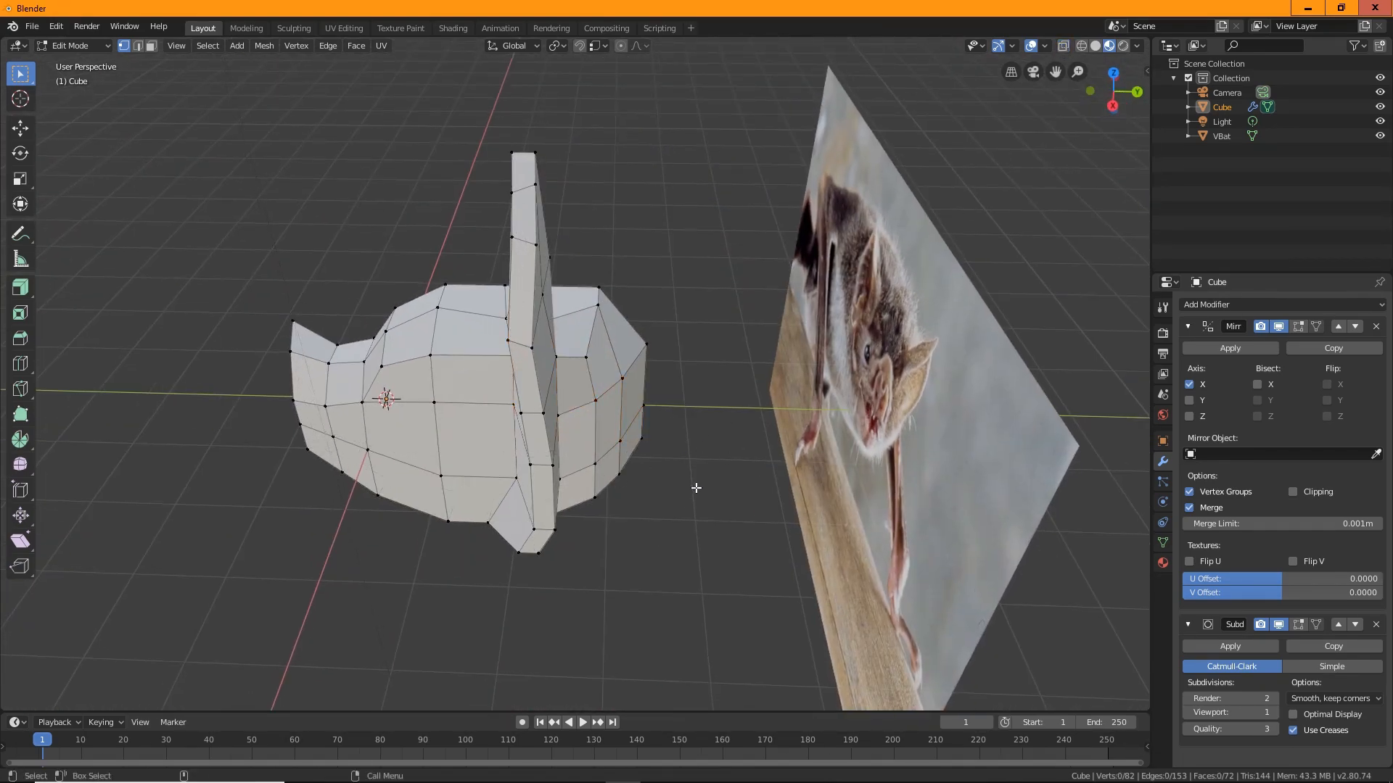
left_click_drag(571, 442, 633, 431, "alt")
middle_click_drag(718, 580, 678, 602)
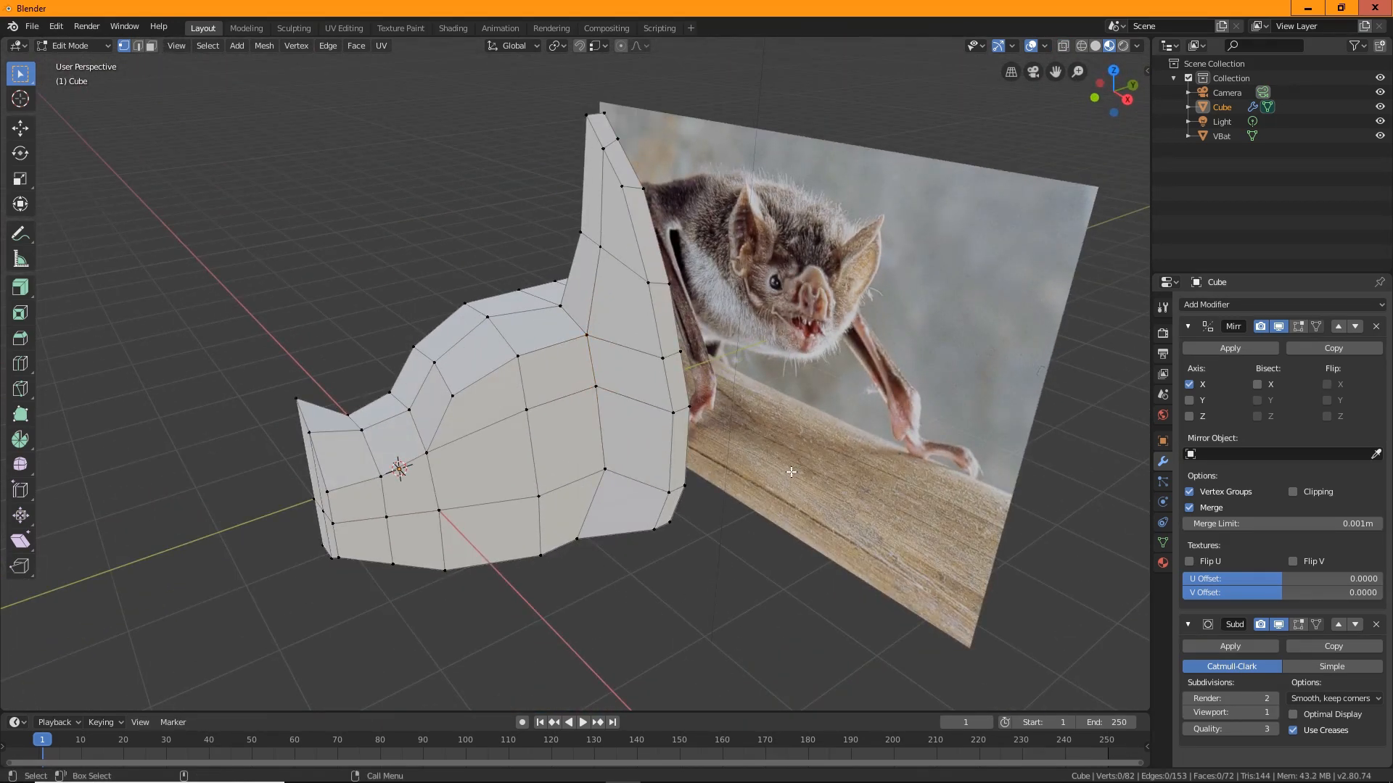
middle_click_drag(567, 553, 654, 515)
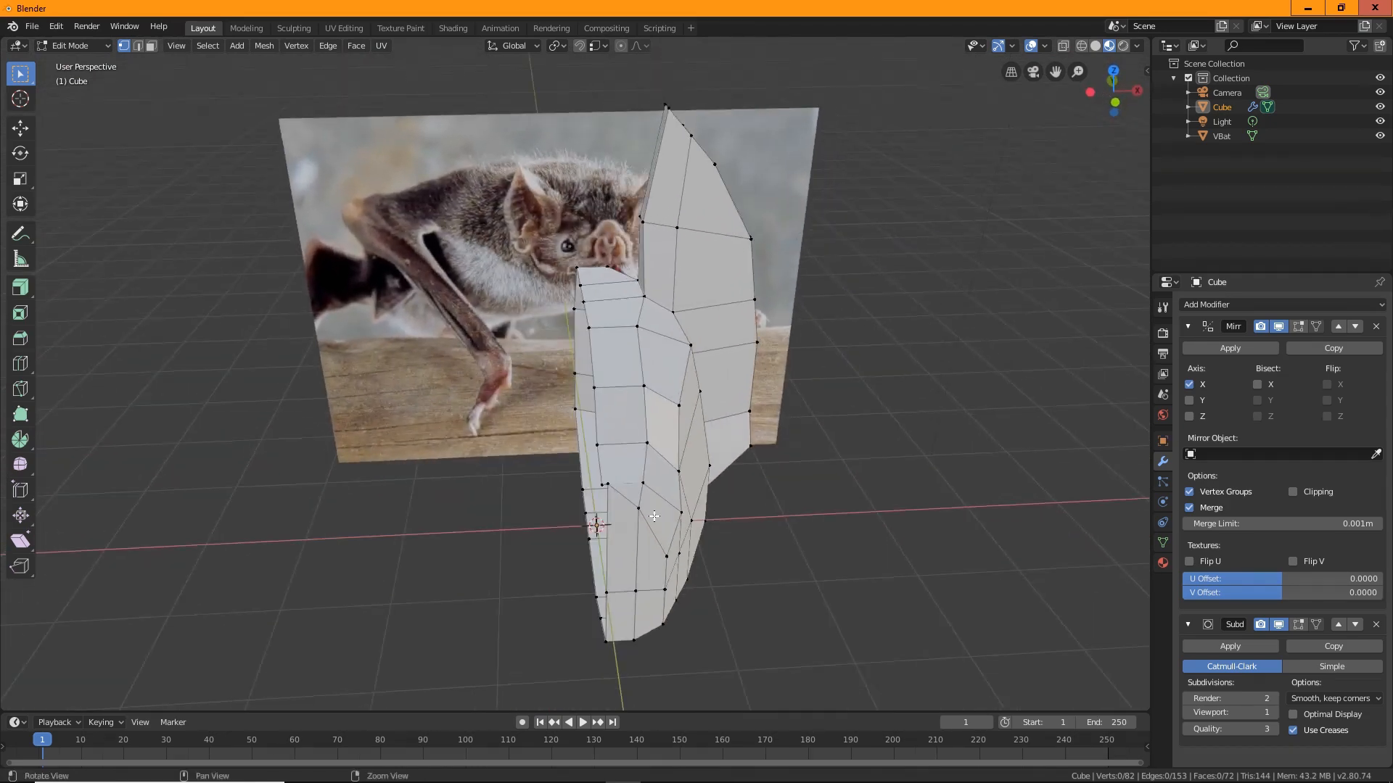
Shift the vertices at the ear's inner base on top of the head slightly toward the centre along X with the Move tool.
middle_click_drag(636, 352, 665, 370)
left_click(664, 381, "shift")
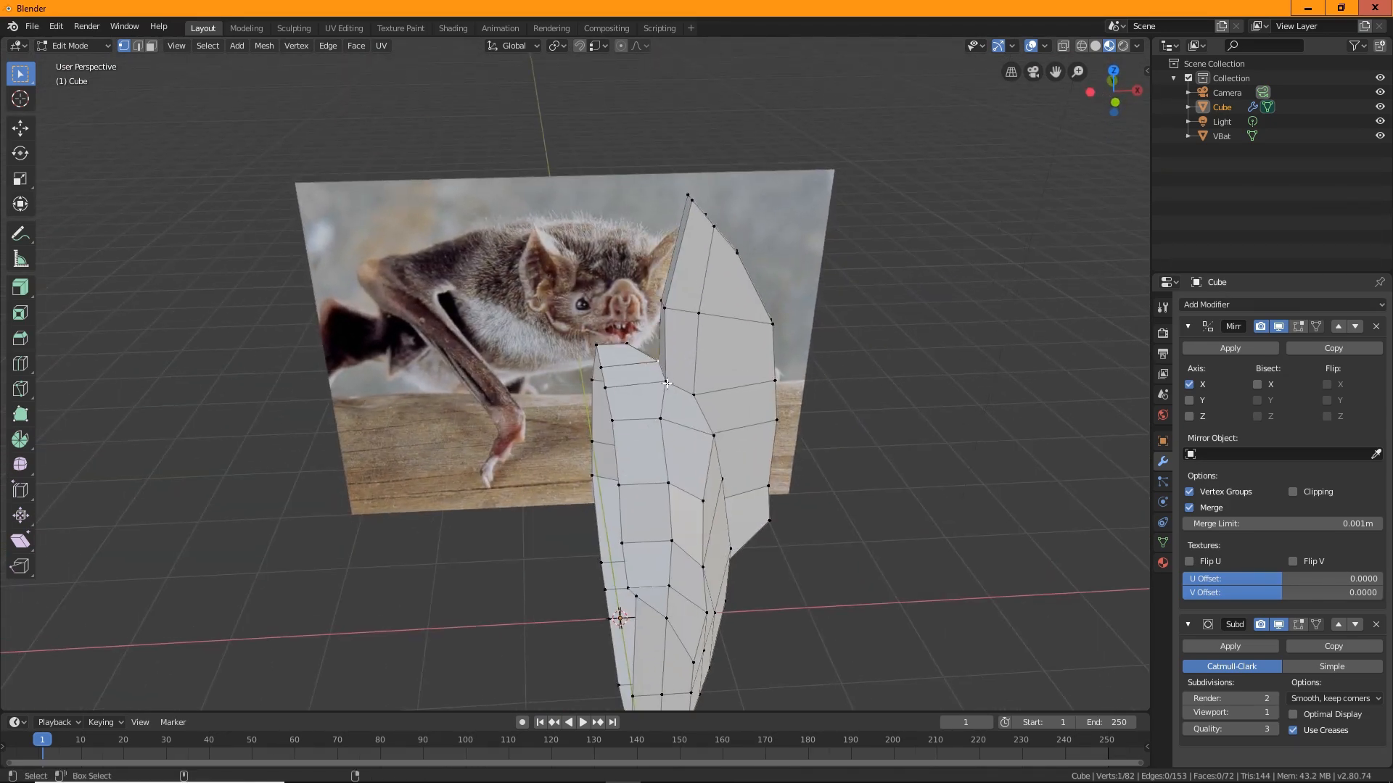
key("shift+space")
key("g")
left_click_drag(711, 370, 694, 371)
middle_click_drag(796, 454, 696, 443)
scroll(727, 467, "up", 3)
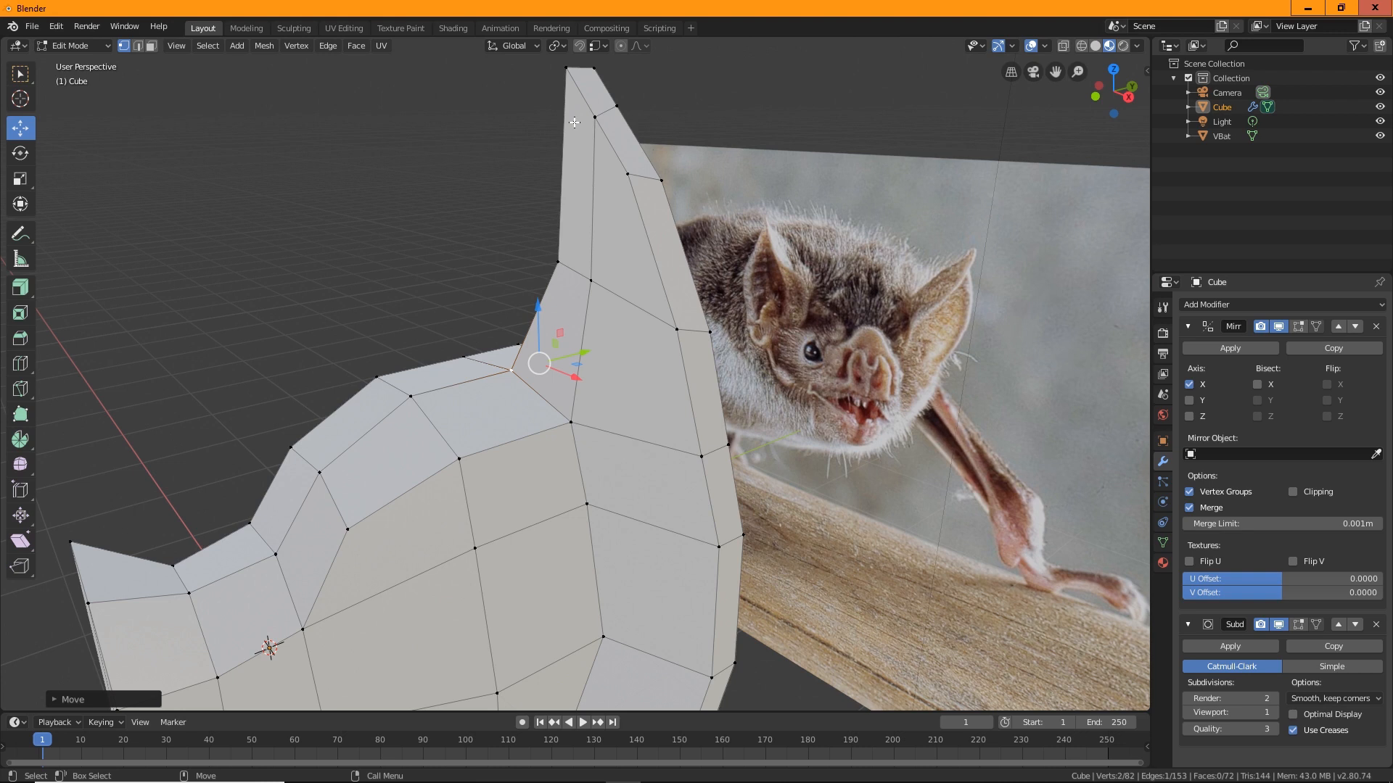
Switch to face selection and select the three faces running from the top of the head up the ear's inner edge.
left_click(150, 46)
left_click(527, 397)
left_click(565, 343, "shift")
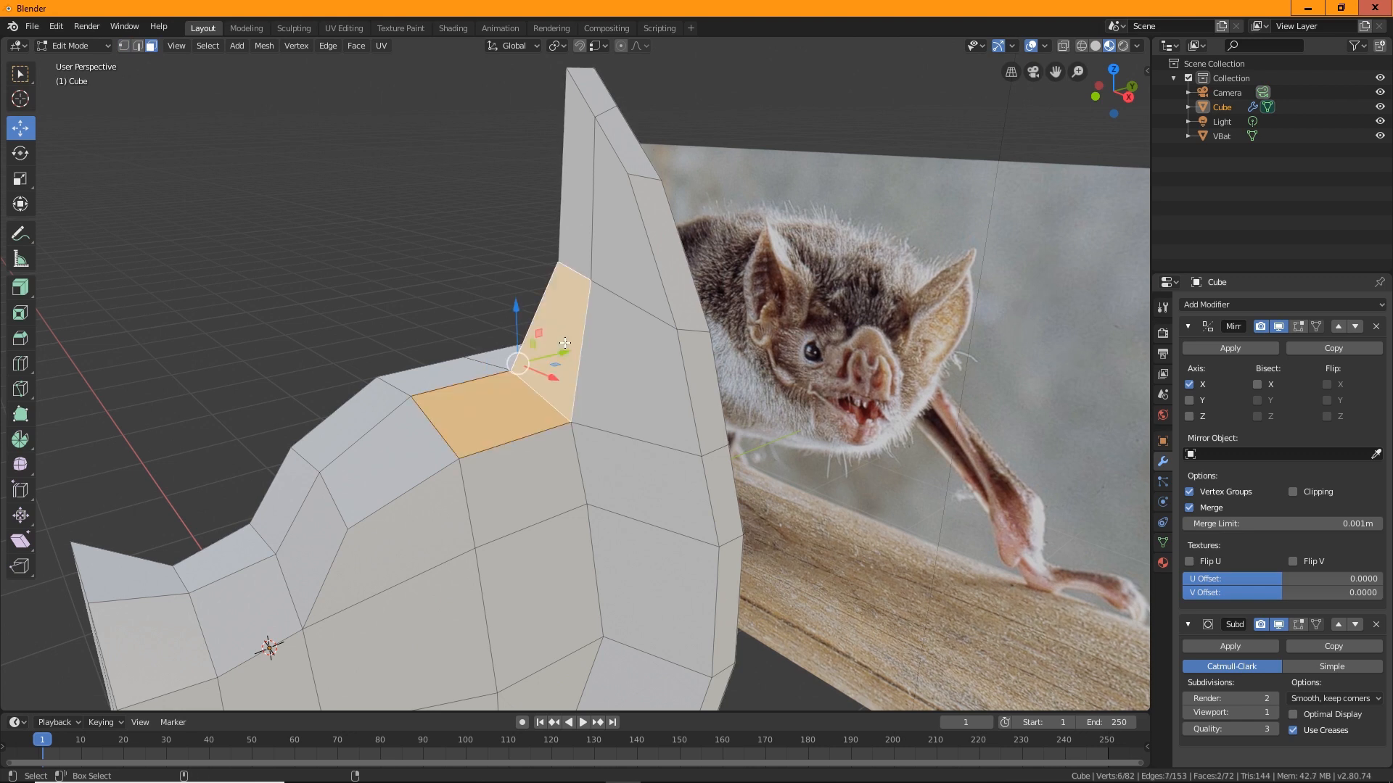
left_click(570, 213, "shift")
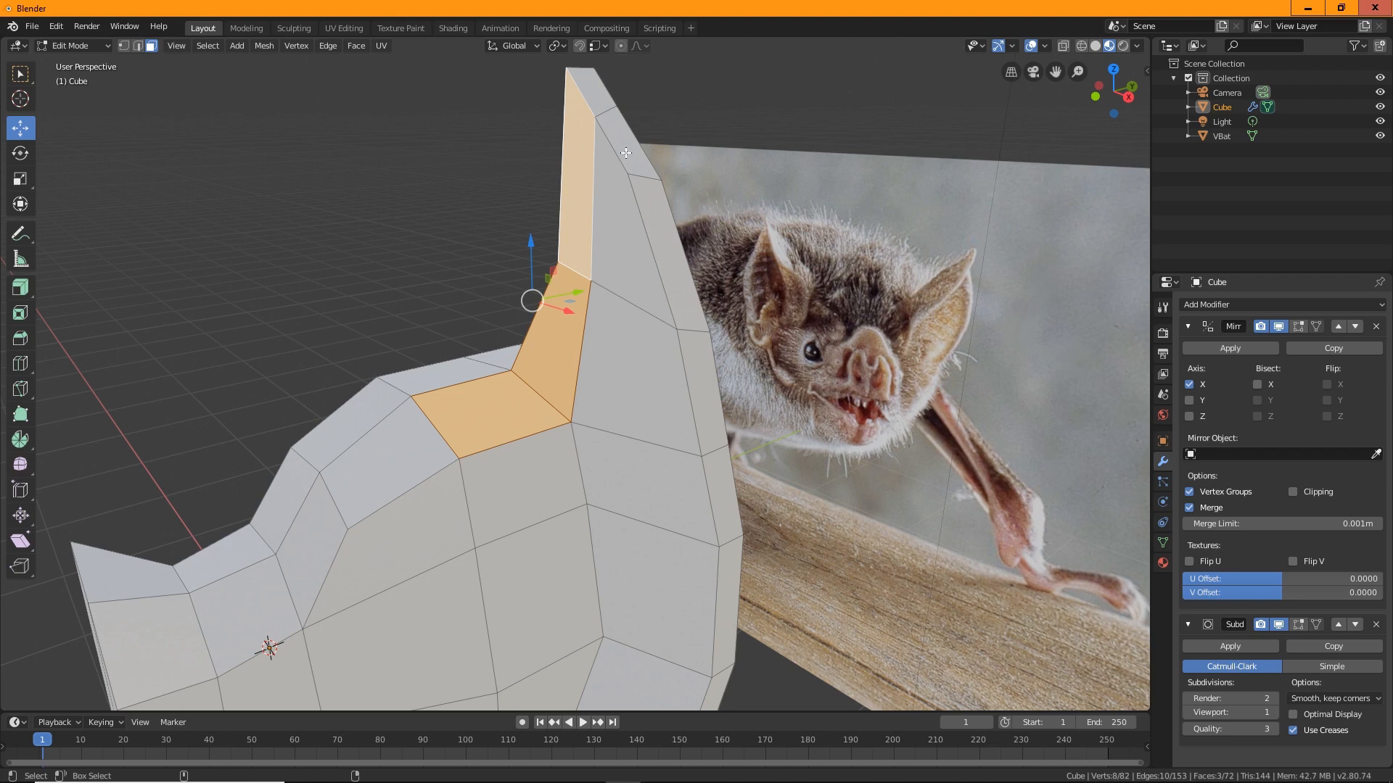
Select the two upper faces along the ear's inner edge and shift them slightly toward the head's centre along X.
middle_click_drag(610, 403, 787, 181)
scroll(798, 455, "down", 3)
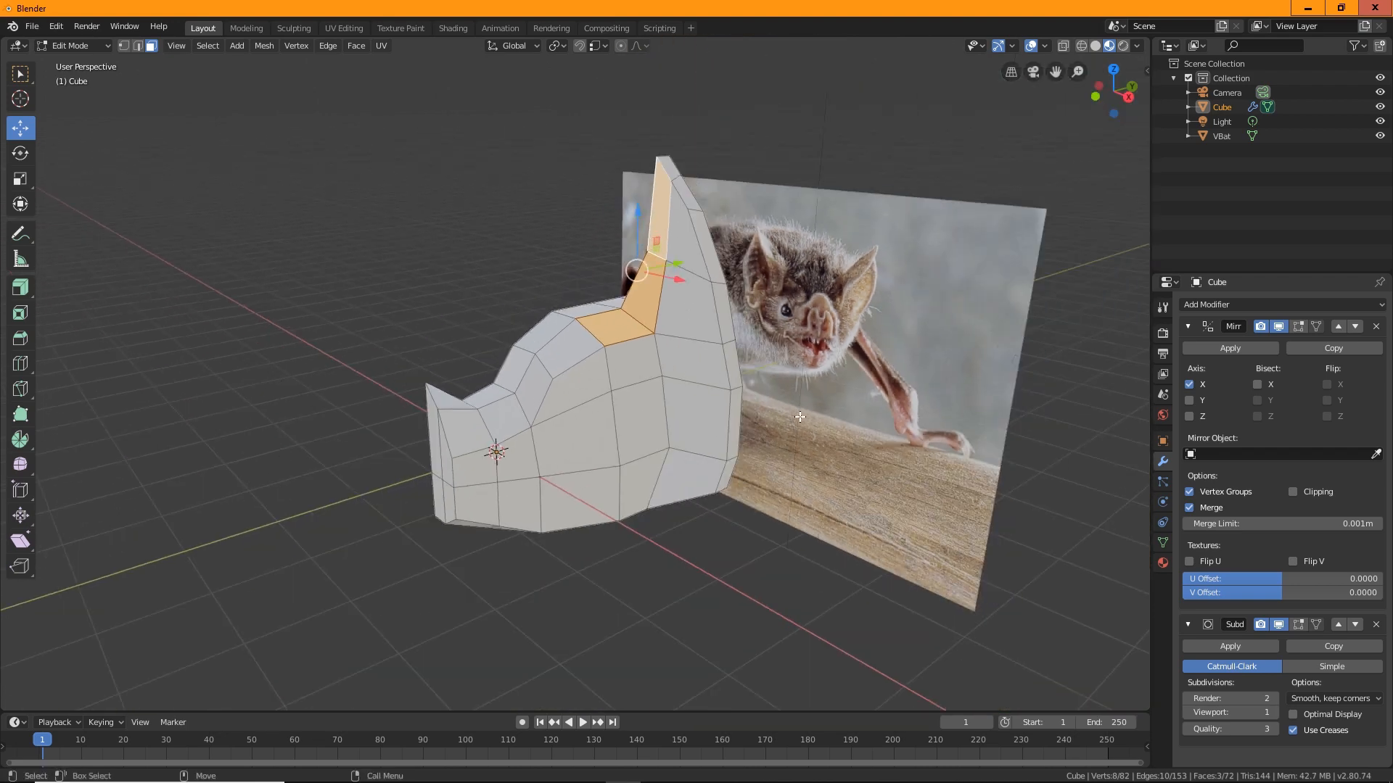
scroll(756, 236, "up", 2)
middle_click_drag(756, 190, 744, 280, "shift")
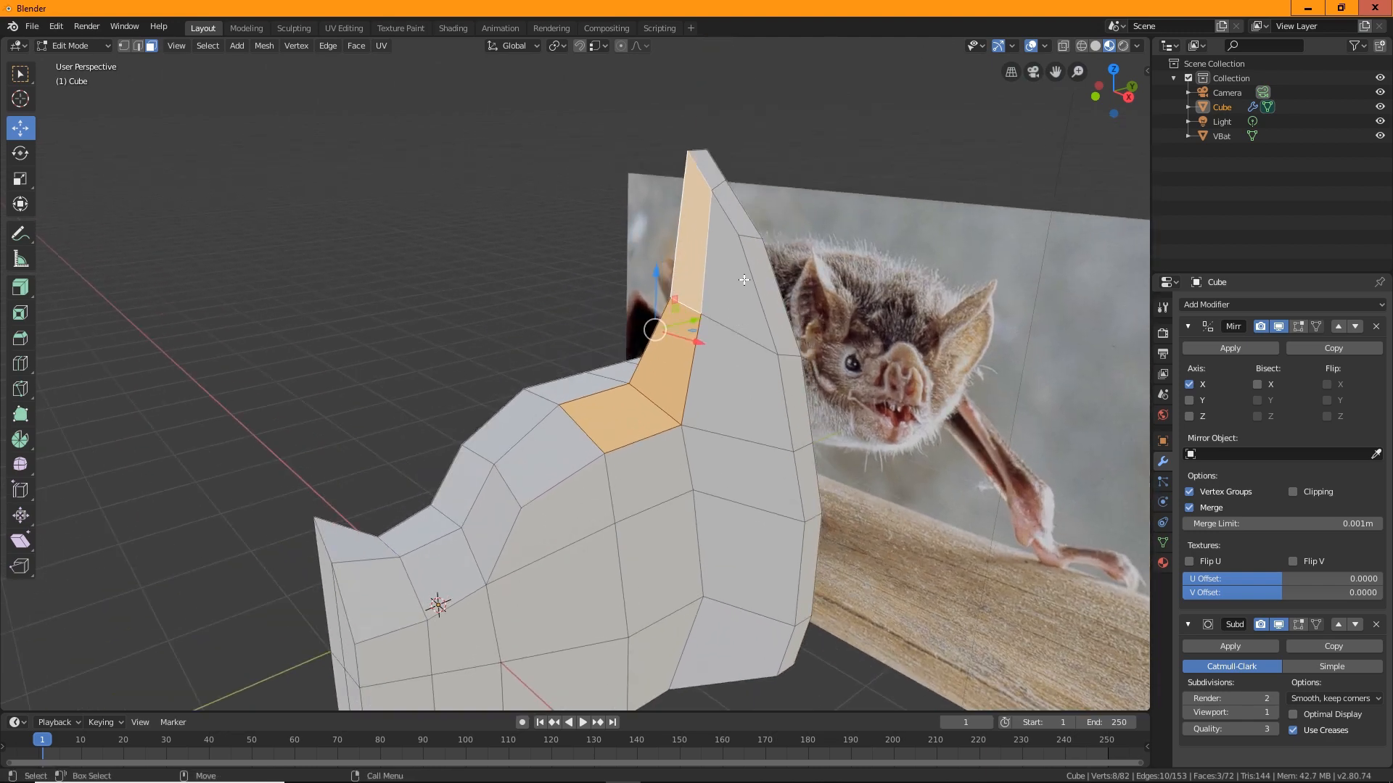
left_click(708, 246)
left_click(694, 342, "shift")
left_click_drag(711, 283, 731, 385)
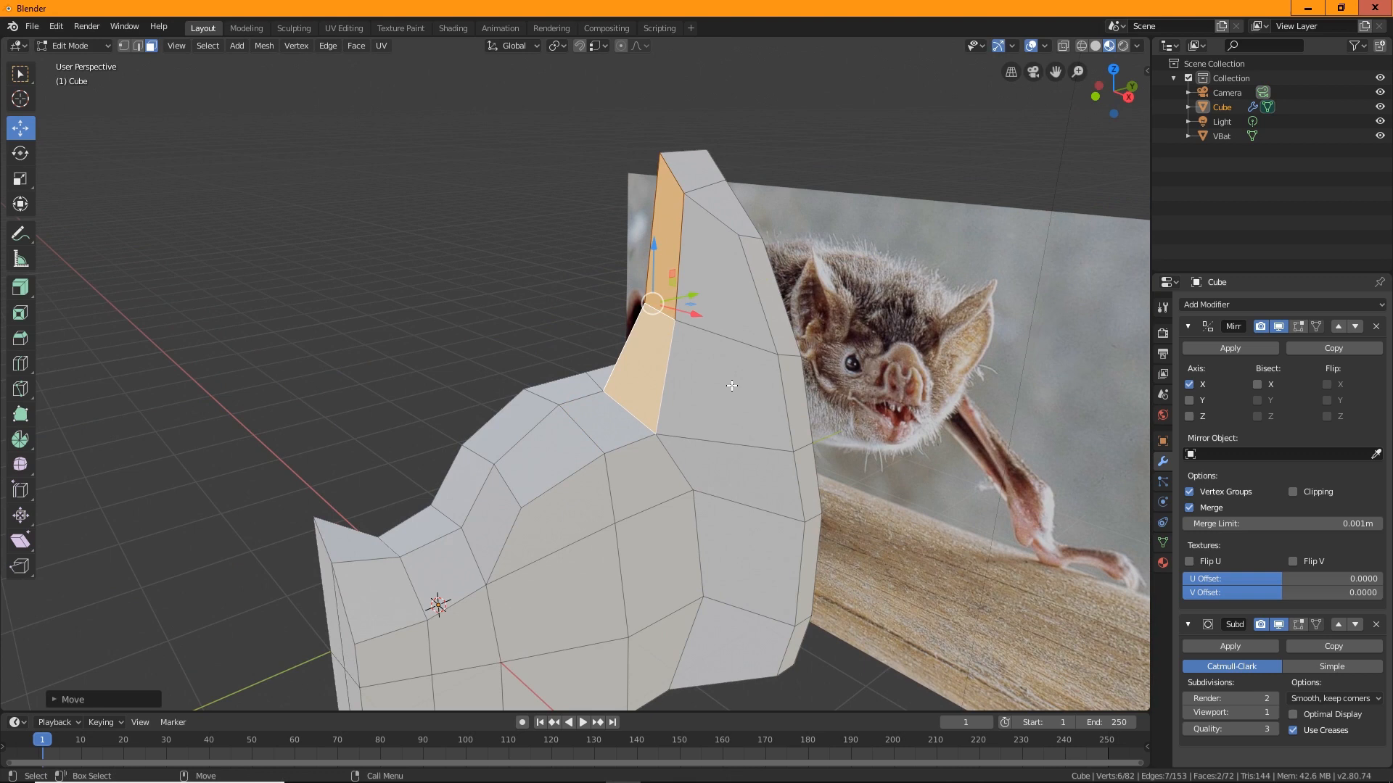
Select the five faces running down the ear's front and inset them slightly with Inset Faces.
left_click(716, 262)
left_click(722, 377, "shift")
left_click(719, 475, "shift")
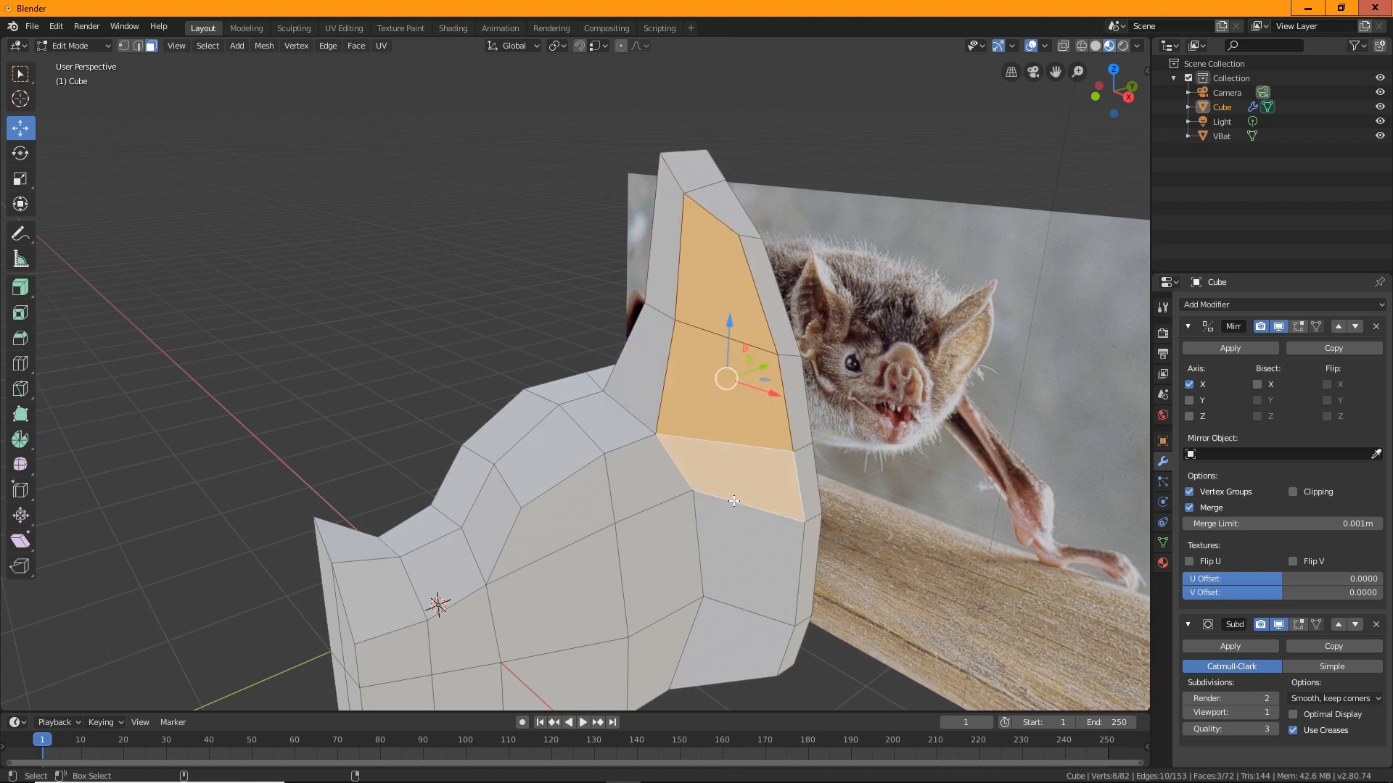
left_click(736, 544, "shift")
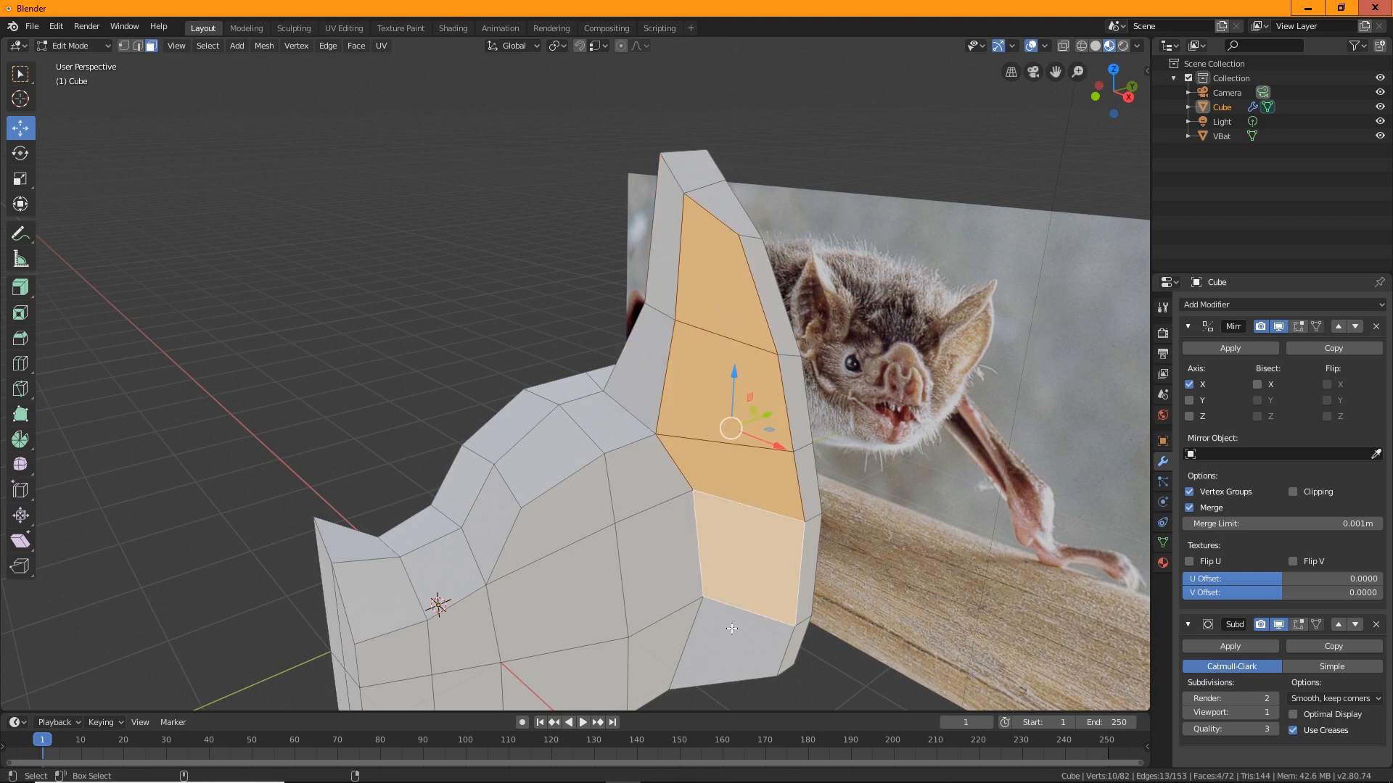
left_click(731, 626, "shift")
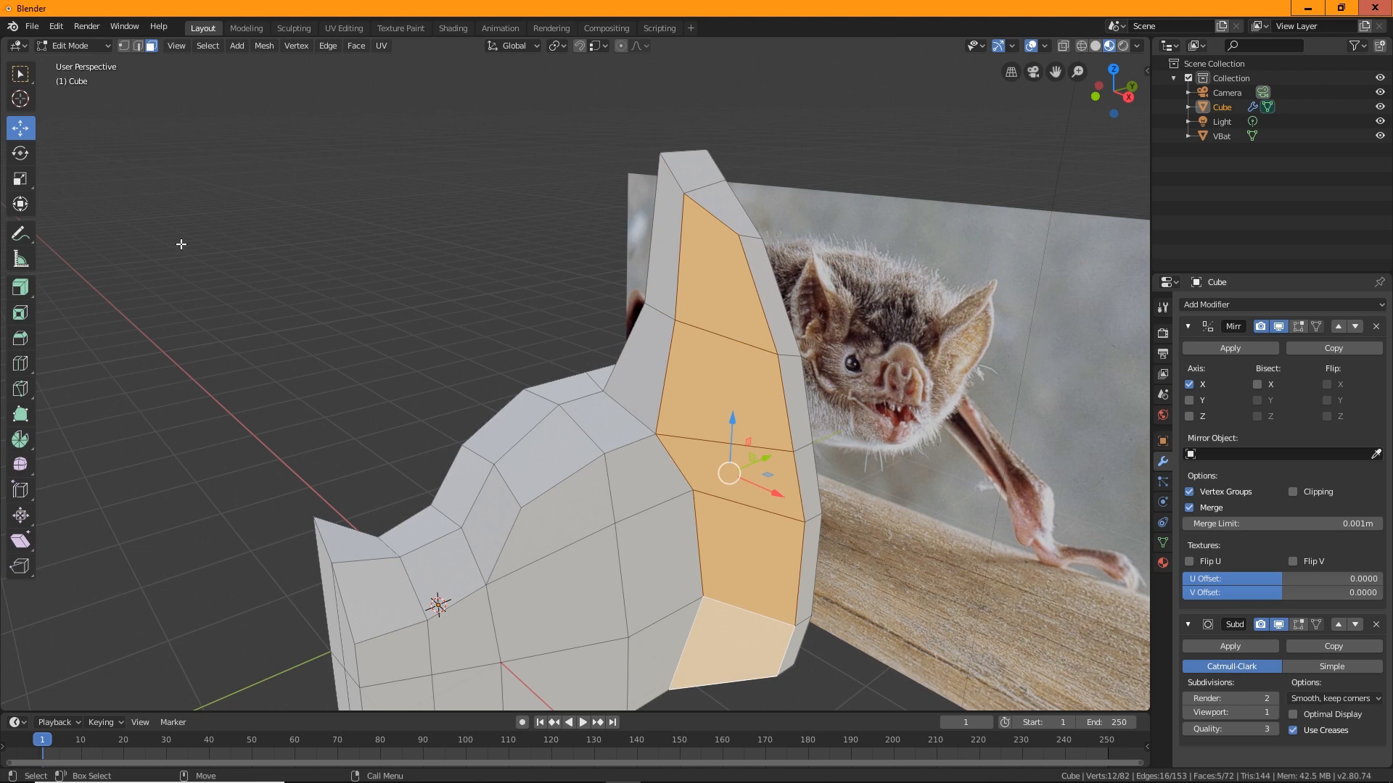
left_click(20, 314)
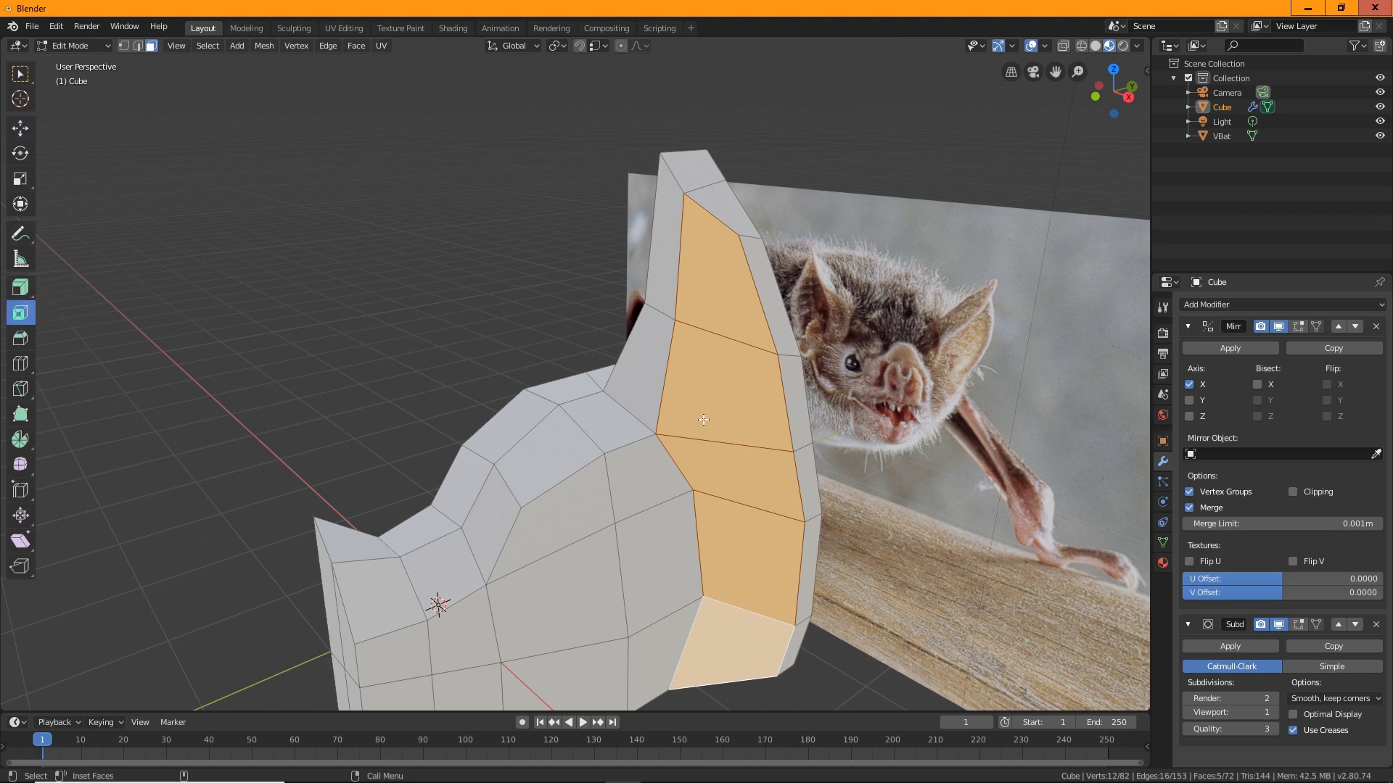
mouse_move(704, 419)
left_mouse_down()
mouse_move(719, 444)
mouse_move(691, 433)
left_mouse_up()
Move the inset ear faces backward along Y with the Move tool to hollow out the ear.
left_click(20, 128)
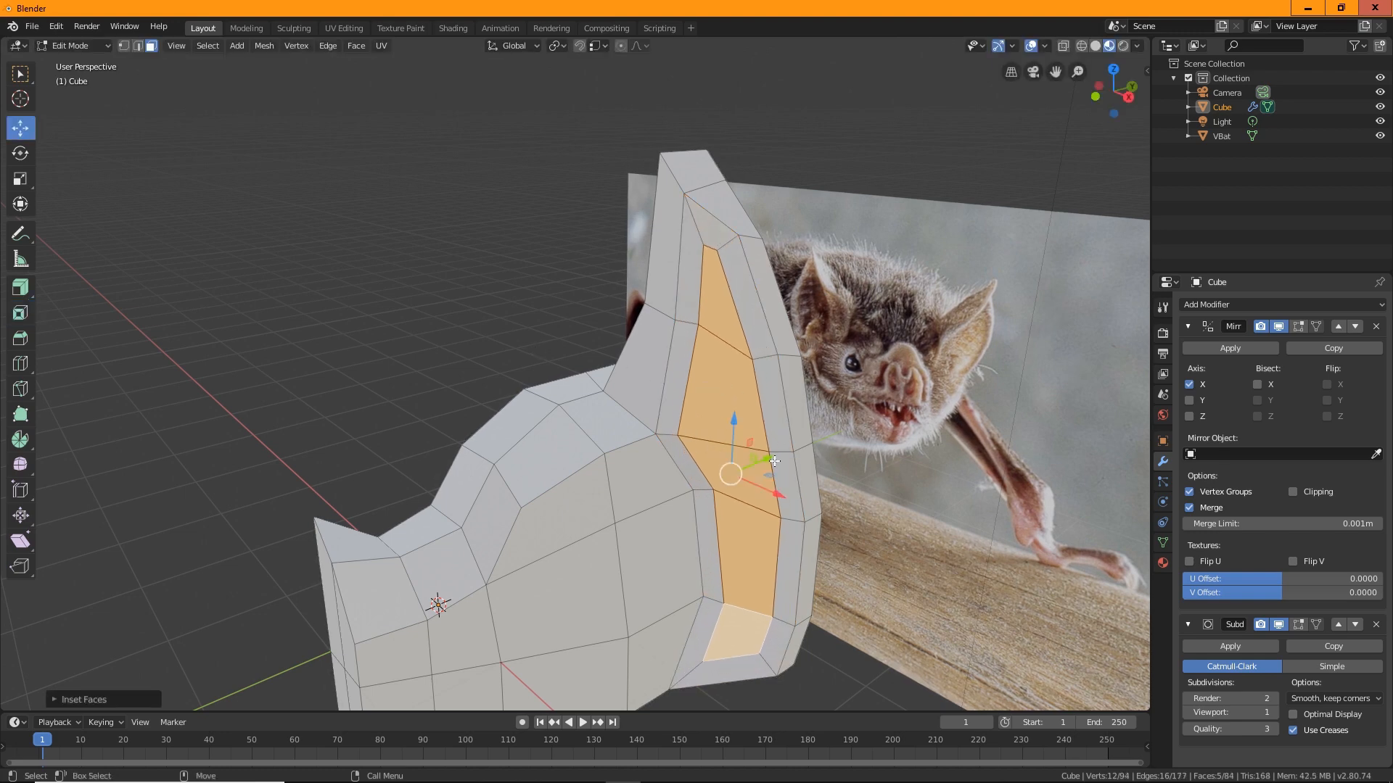
left_click_drag(772, 461, 794, 451)
middle_click_drag(803, 434, 877, 417)
left_click_drag(781, 451, 790, 446)
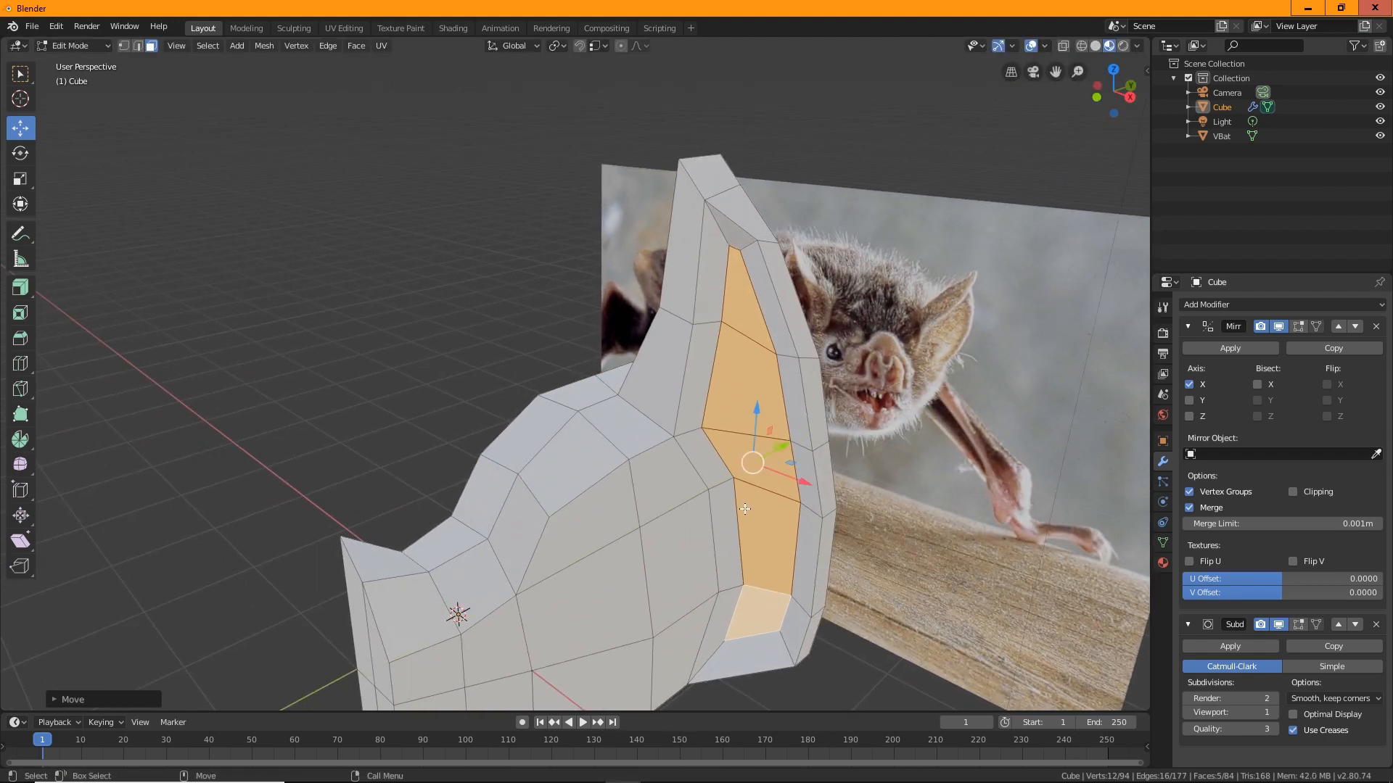
middle_click_drag(742, 507, 826, 530)
left_click_drag(868, 420, 842, 420)
middle_click_drag(842, 420, 775, 466)
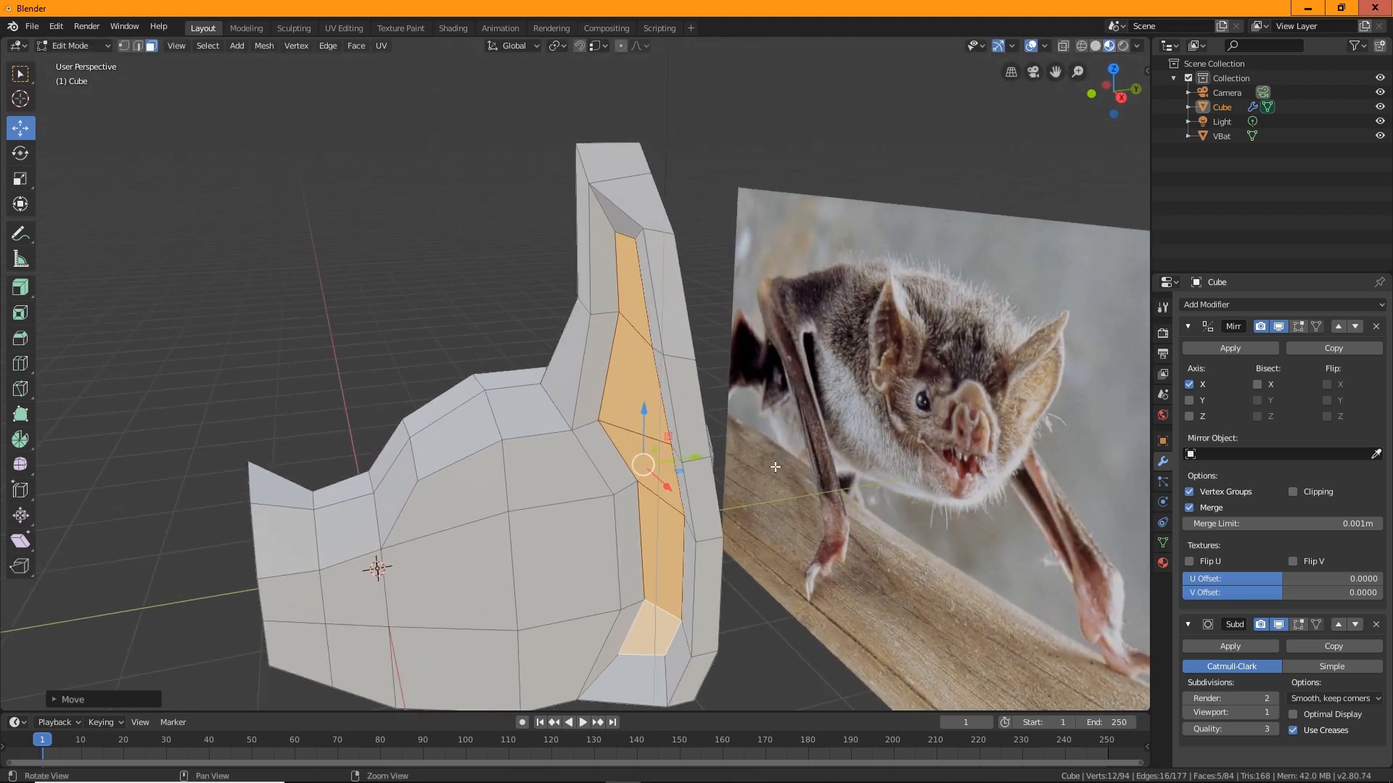
Switch to edge selection and move the two edges where the ear's back meets the head backward along Y.
middle_click_drag(602, 261, 657, 527)
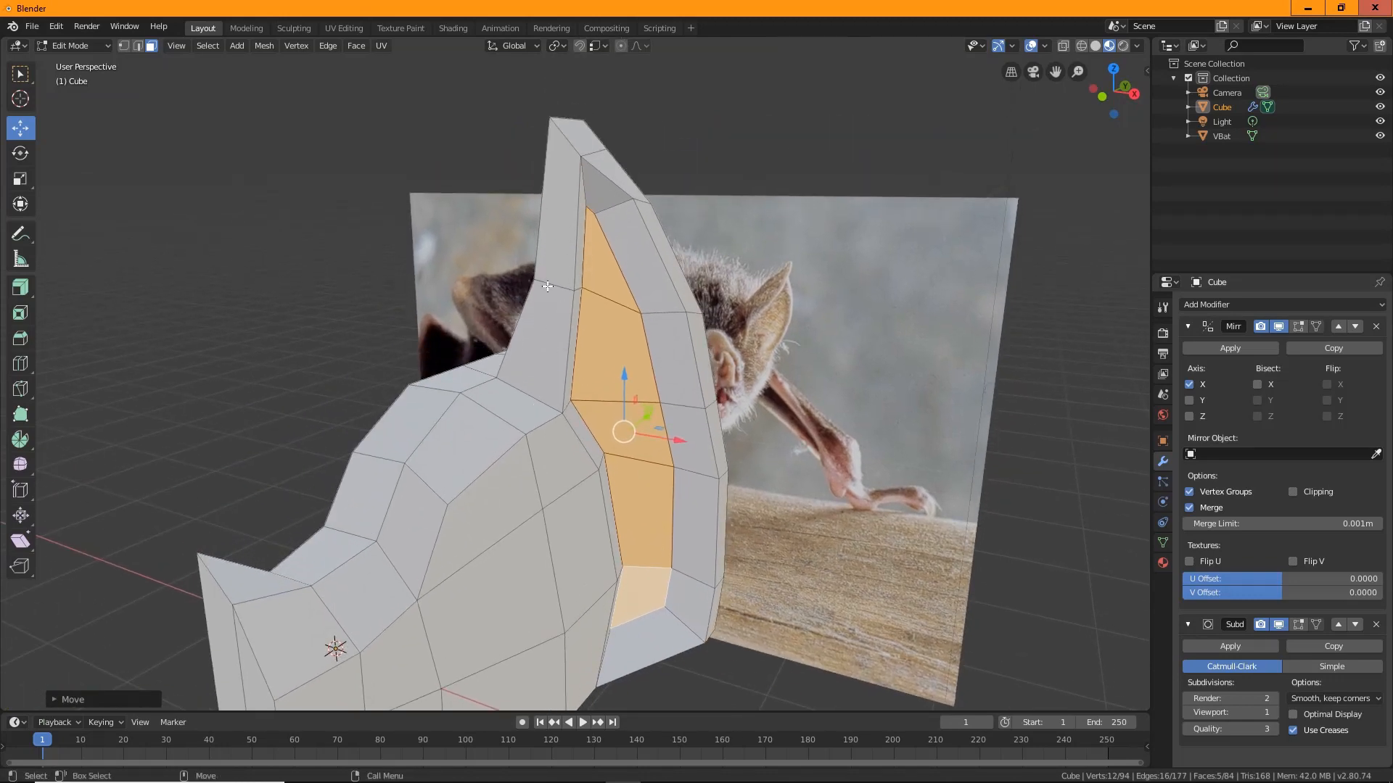
scroll(665, 571, "down", 3)
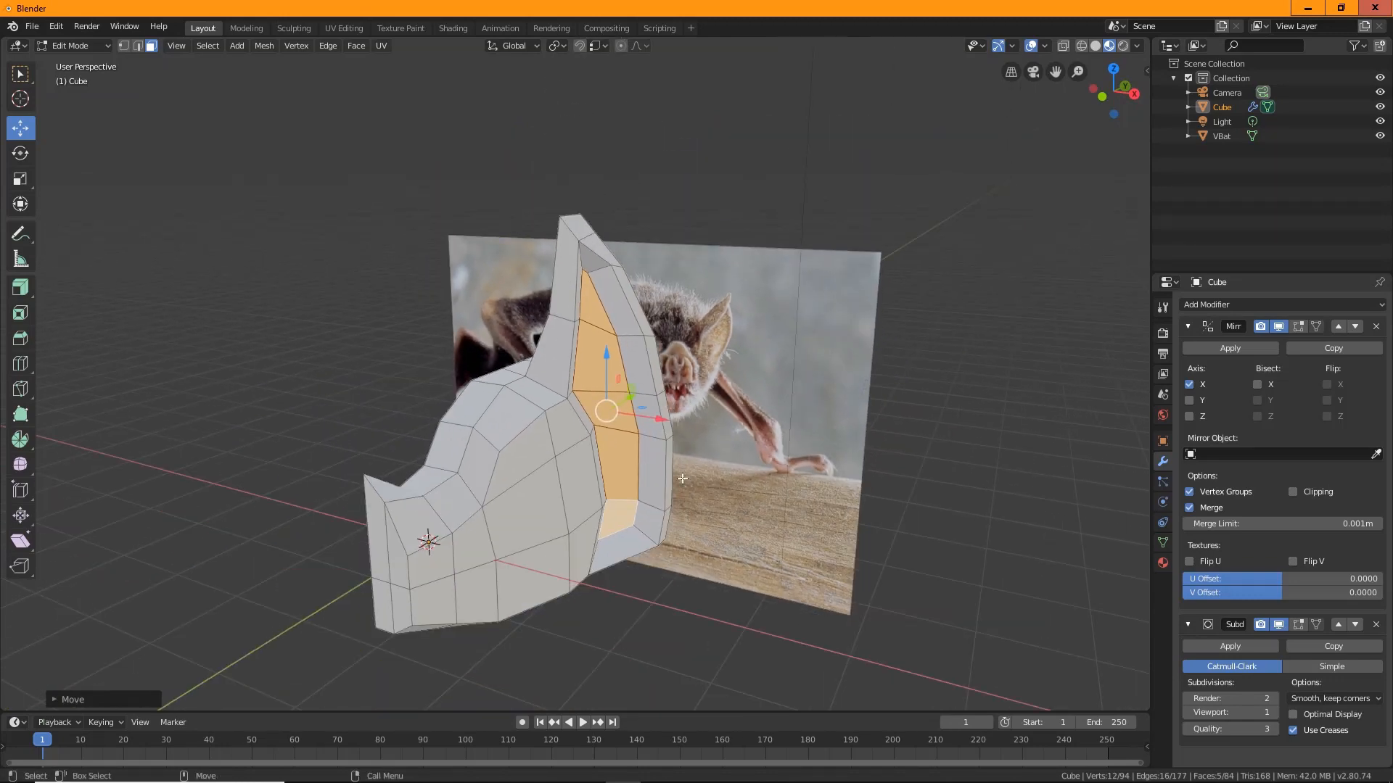
middle_click_drag(682, 479, 508, 345)
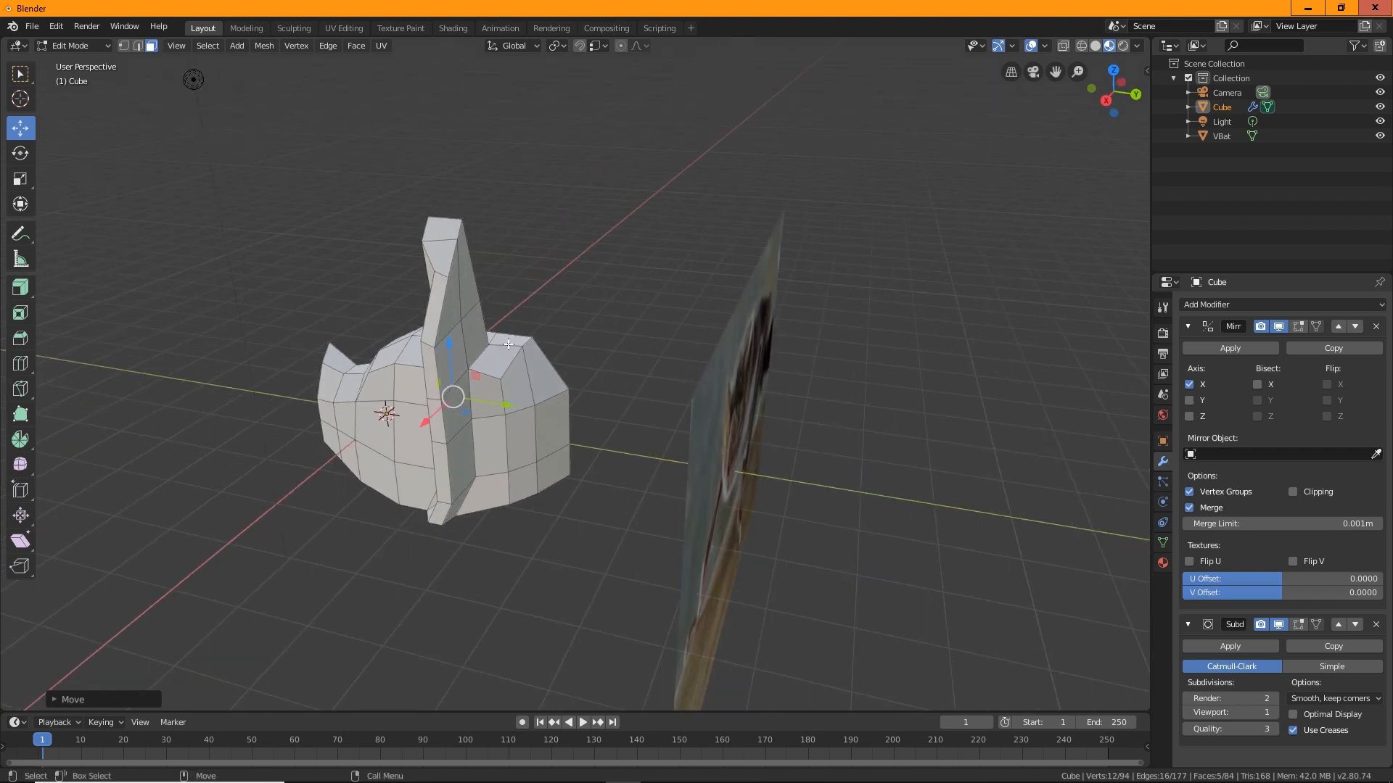
scroll(509, 344, "up", 3)
middle_click_drag(506, 471, 584, 475)
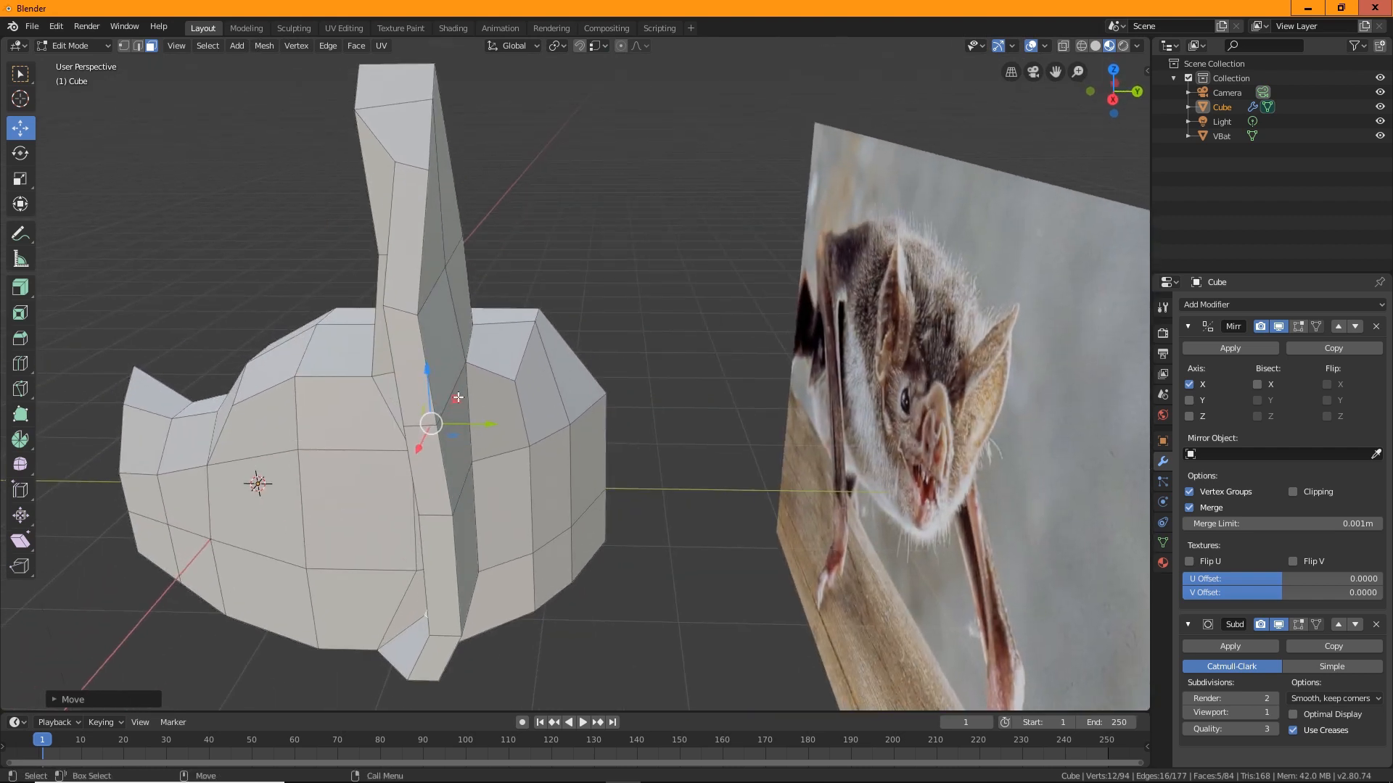
left_click(483, 448)
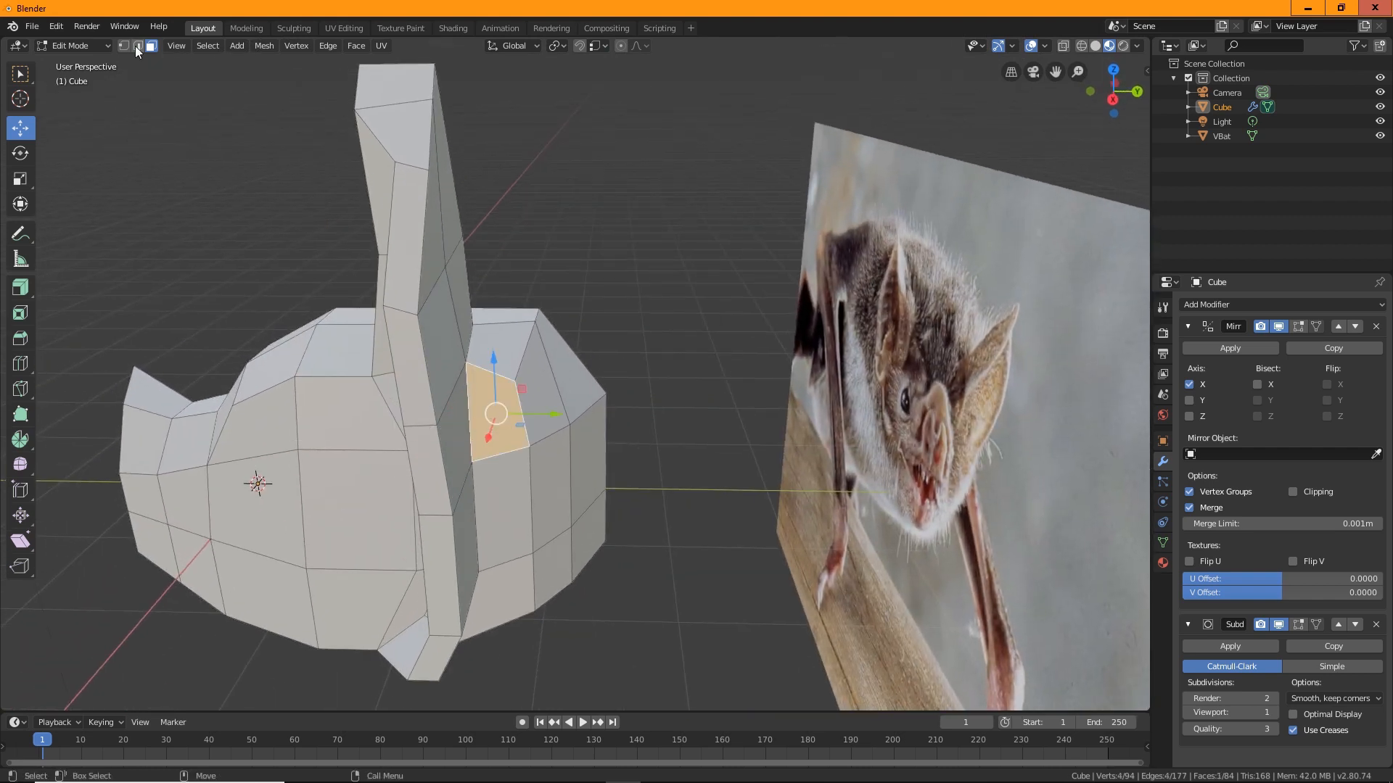
left_click(137, 46)
left_click(465, 398, "alt")
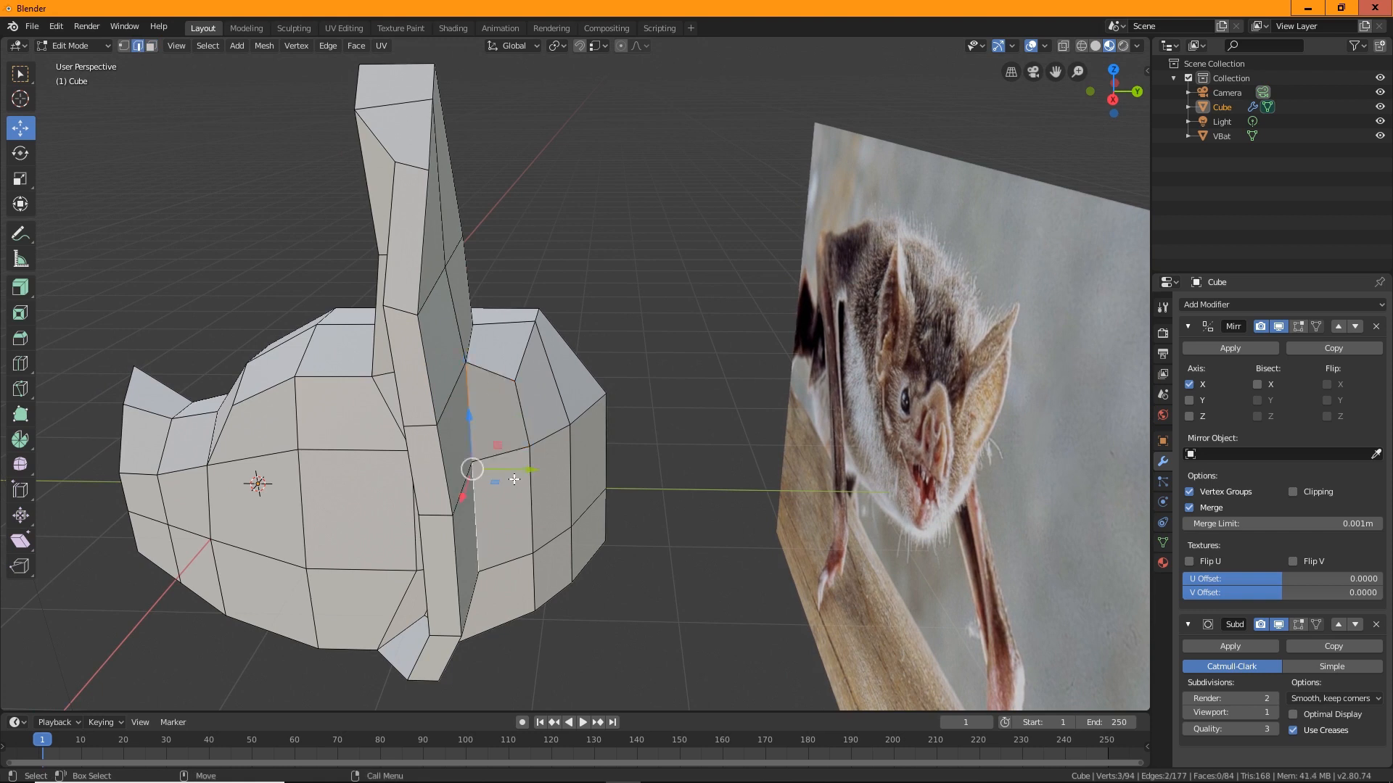
left_click_drag(519, 470, 539, 469)
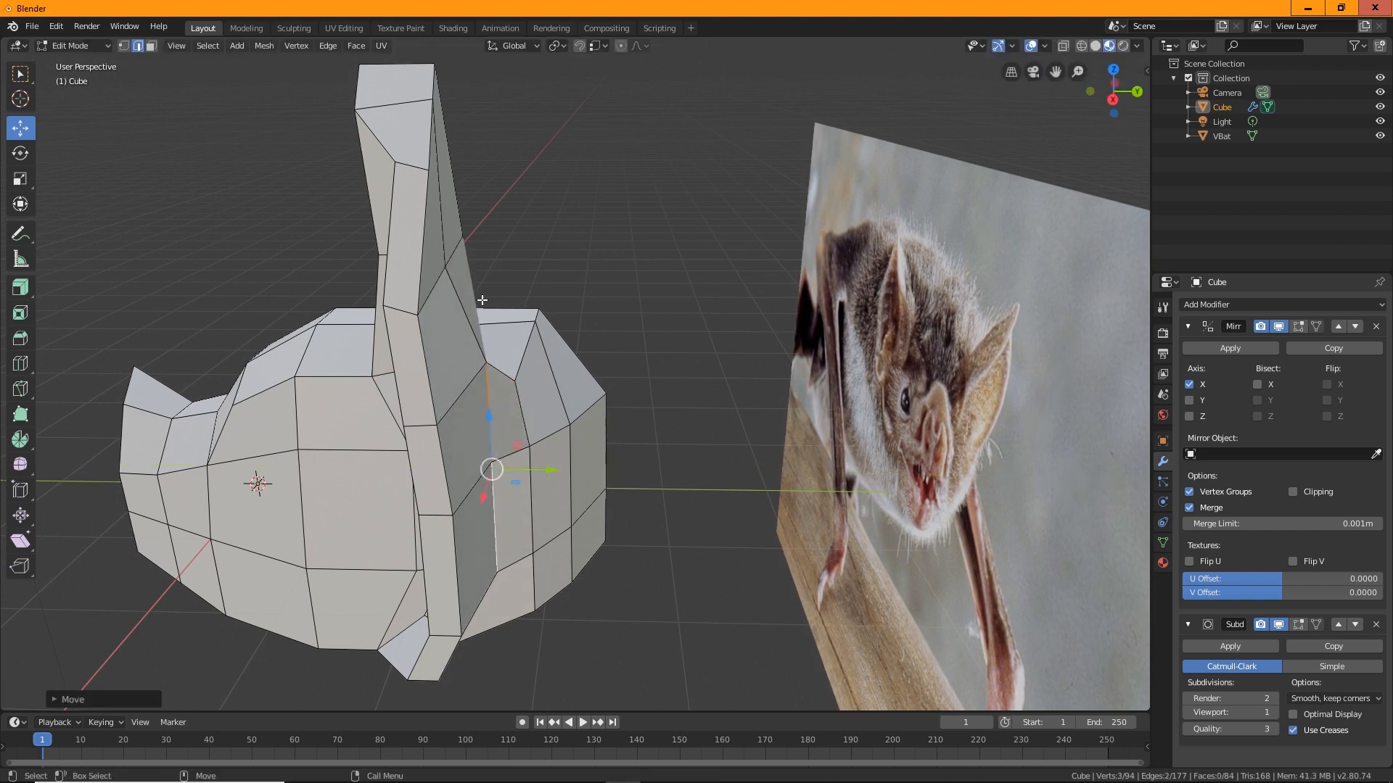
Move the edge across the ear's back backward along Y and bring the ear tip's rear edge forward.
left_click(438, 268)
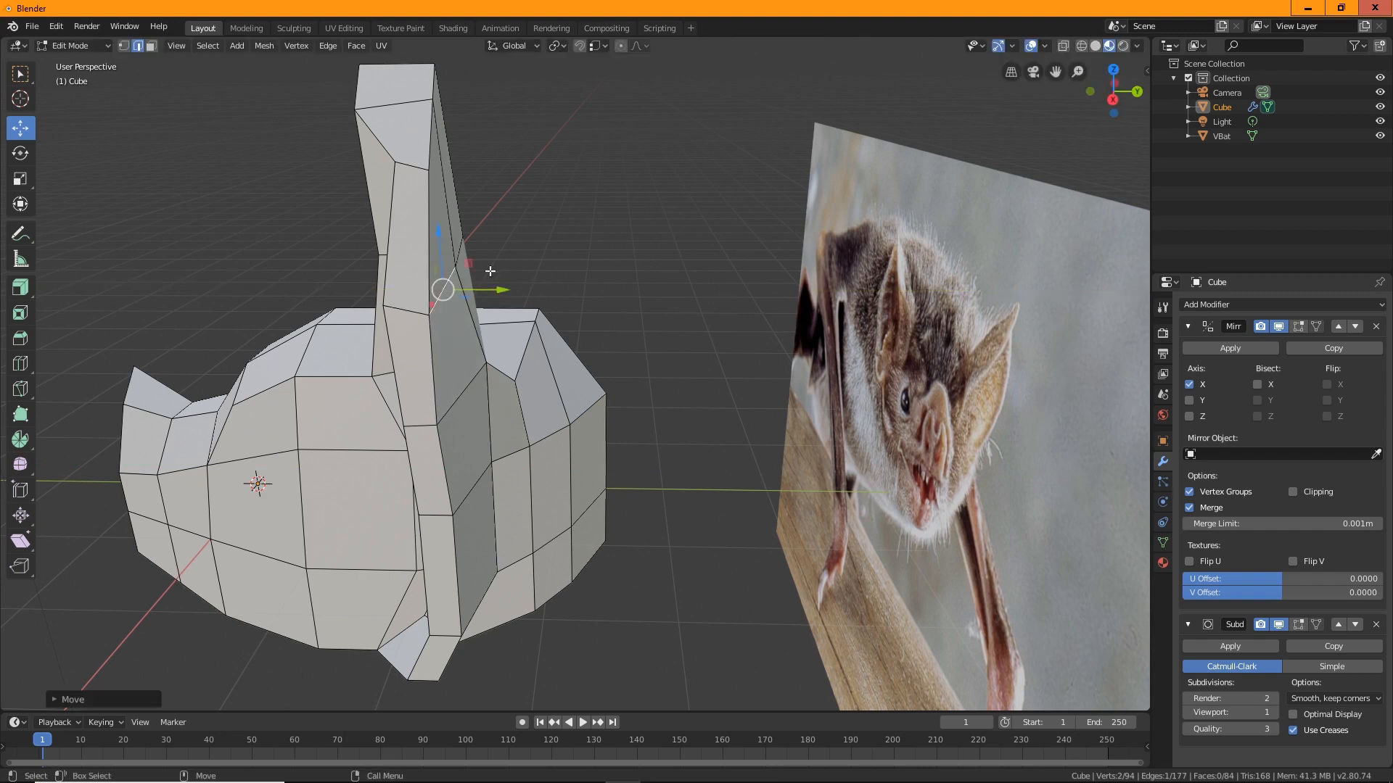
middle_click_drag(388, 143, 438, 315)
left_click(438, 284)
left_click_drag(479, 283, 432, 278)
left_click(432, 279)
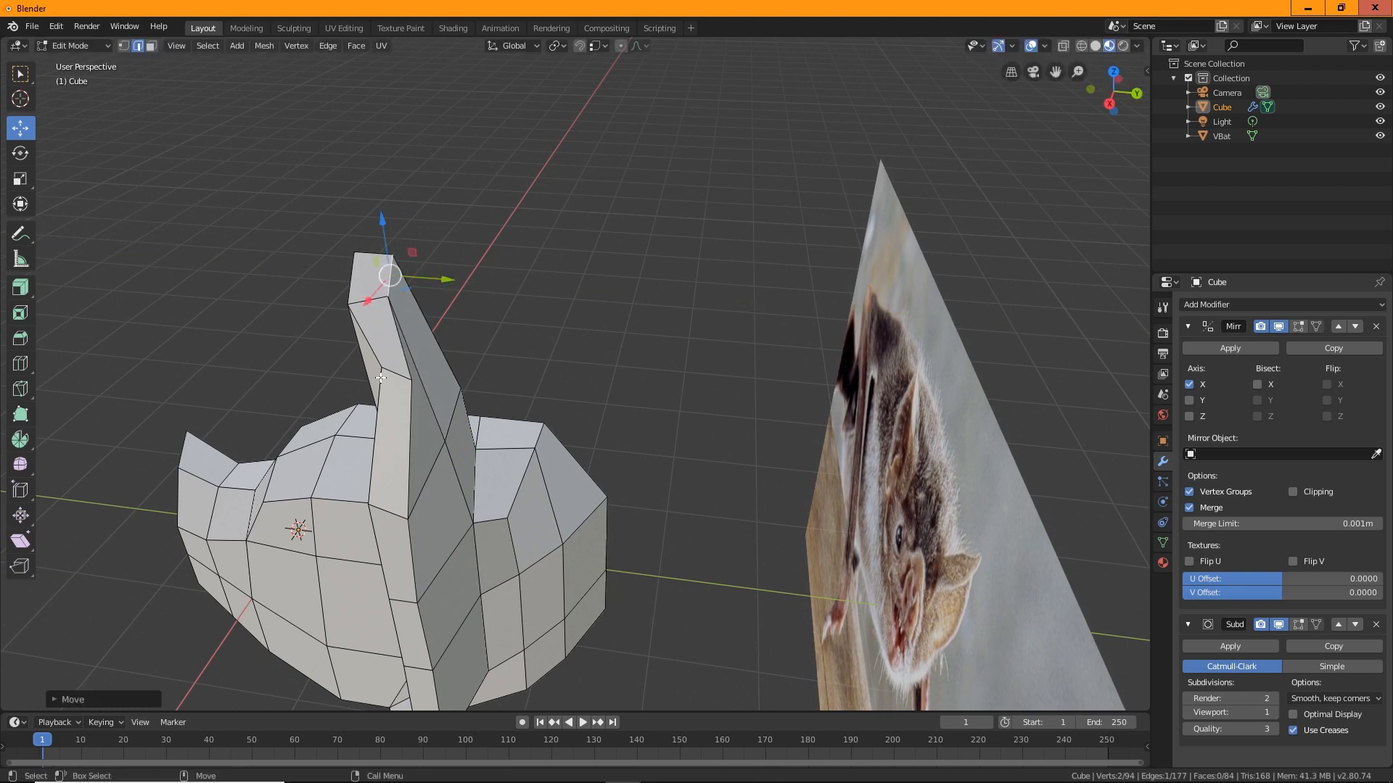
Switch to vertex selection and move the vertices of the ear's upper front edge and tip forward along Y, the tip by about 0.11 m.
left_click(124, 46)
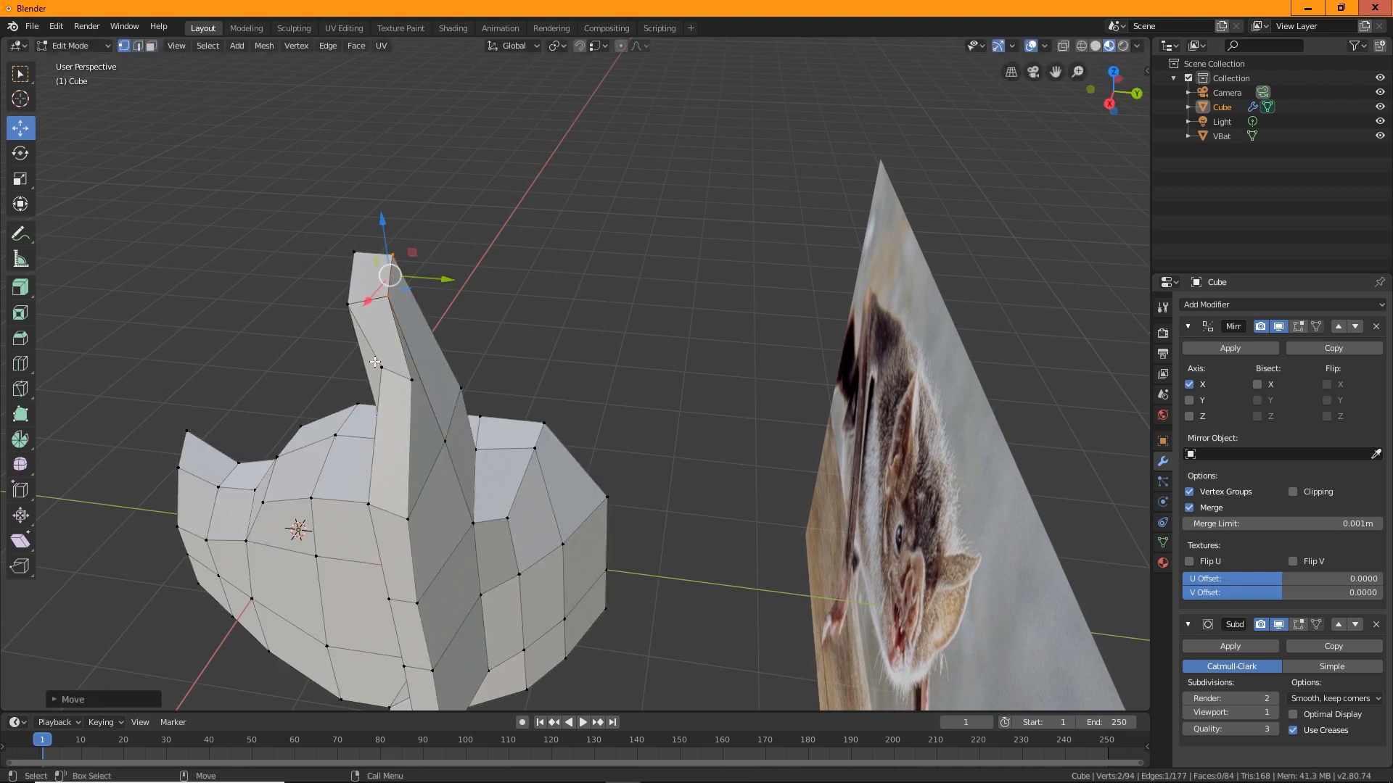
left_click_drag(374, 360, 427, 381)
key("b")
left_click_drag(342, 227, 410, 254)
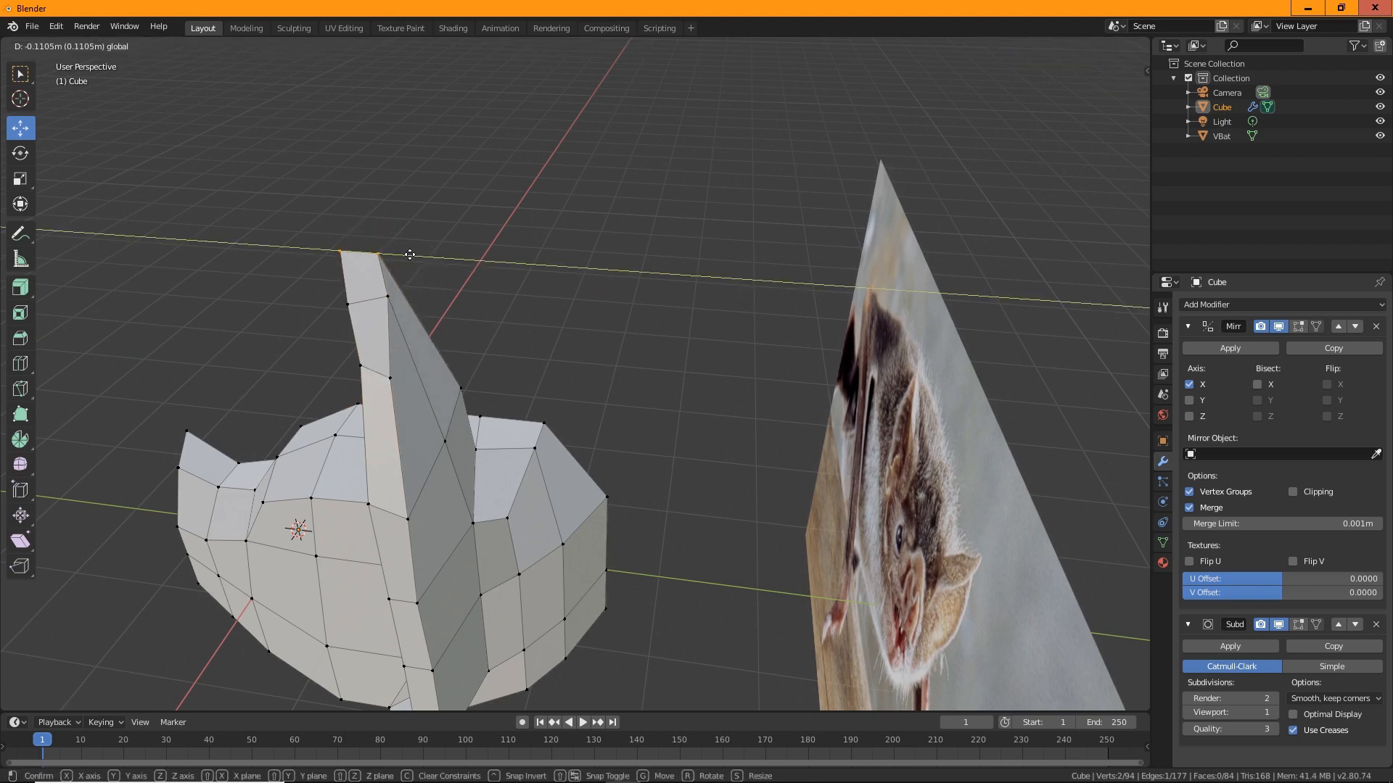
Lower the two vertices at the top of the ear's inset along Z so the rim below the tip widens.
middle_click_drag(435, 289, 718, 290)
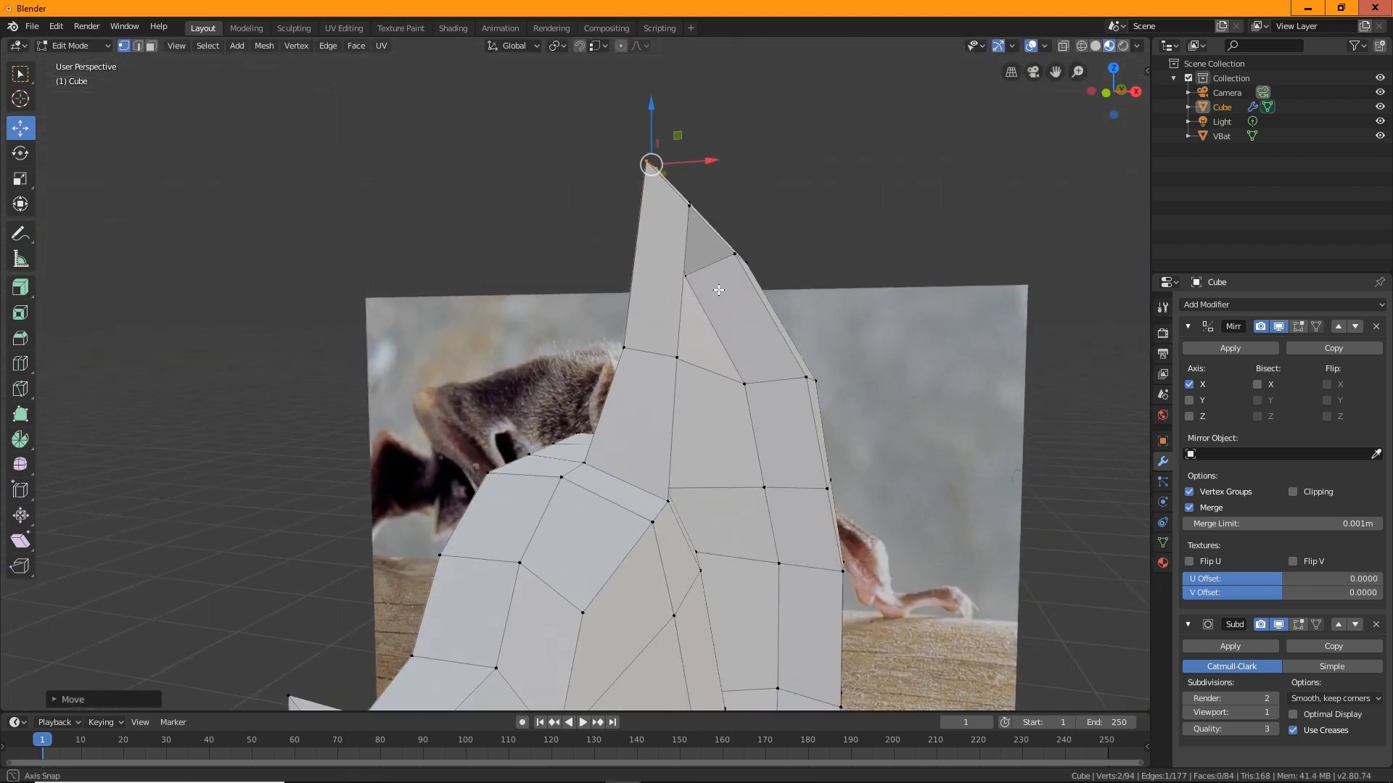
left_click(712, 294)
left_click_drag(689, 228, 709, 261)
left_click_drag(723, 308, 750, 310)
middle_click_drag(711, 392, 698, 418)
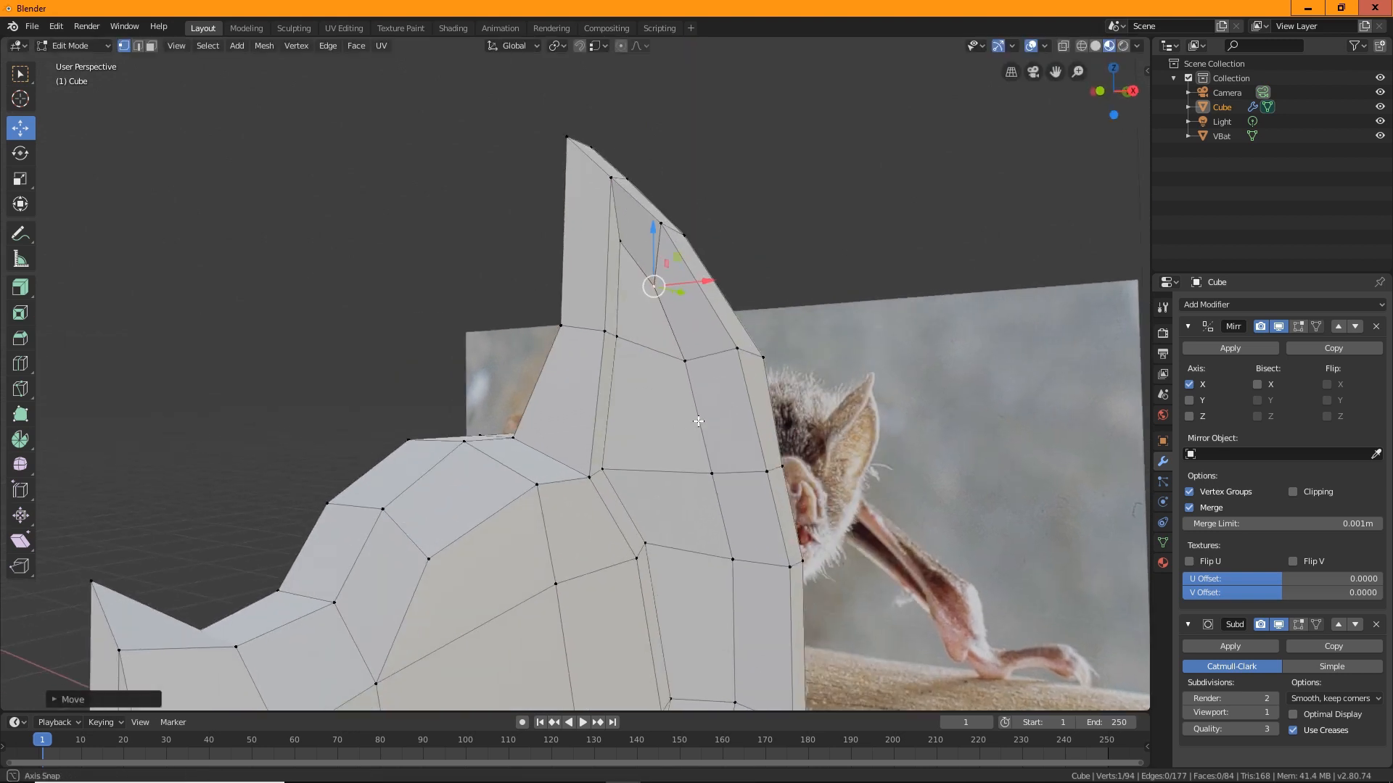
left_click(624, 248)
left_click_drag(619, 197, 625, 232)
Select the vertices on the inner side of the ear's inset and shift them backward along Y.
middle_click_drag(708, 245, 478, 497)
left_click(581, 370, "shift")
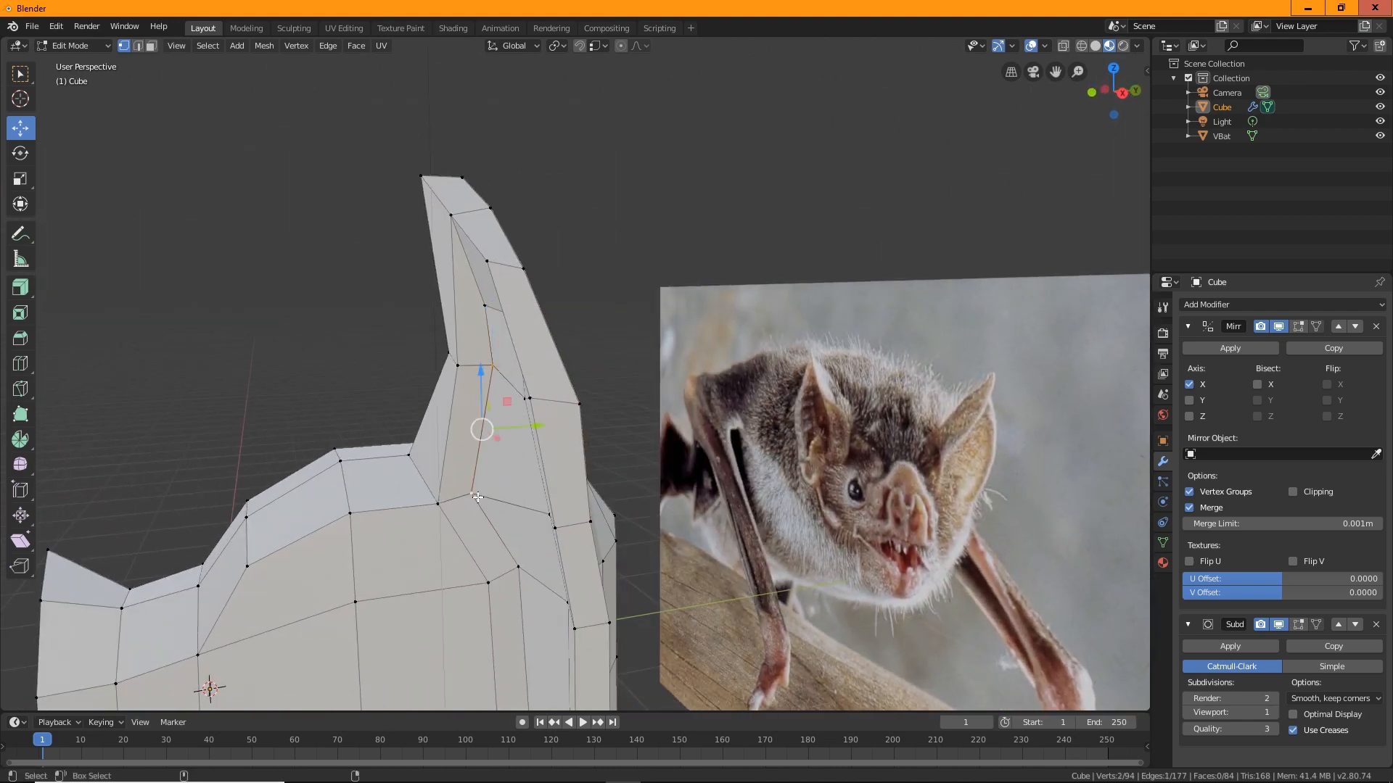
left_click_drag(541, 419, 566, 482)
left_click(491, 493)
middle_click_drag(566, 482, 703, 508)
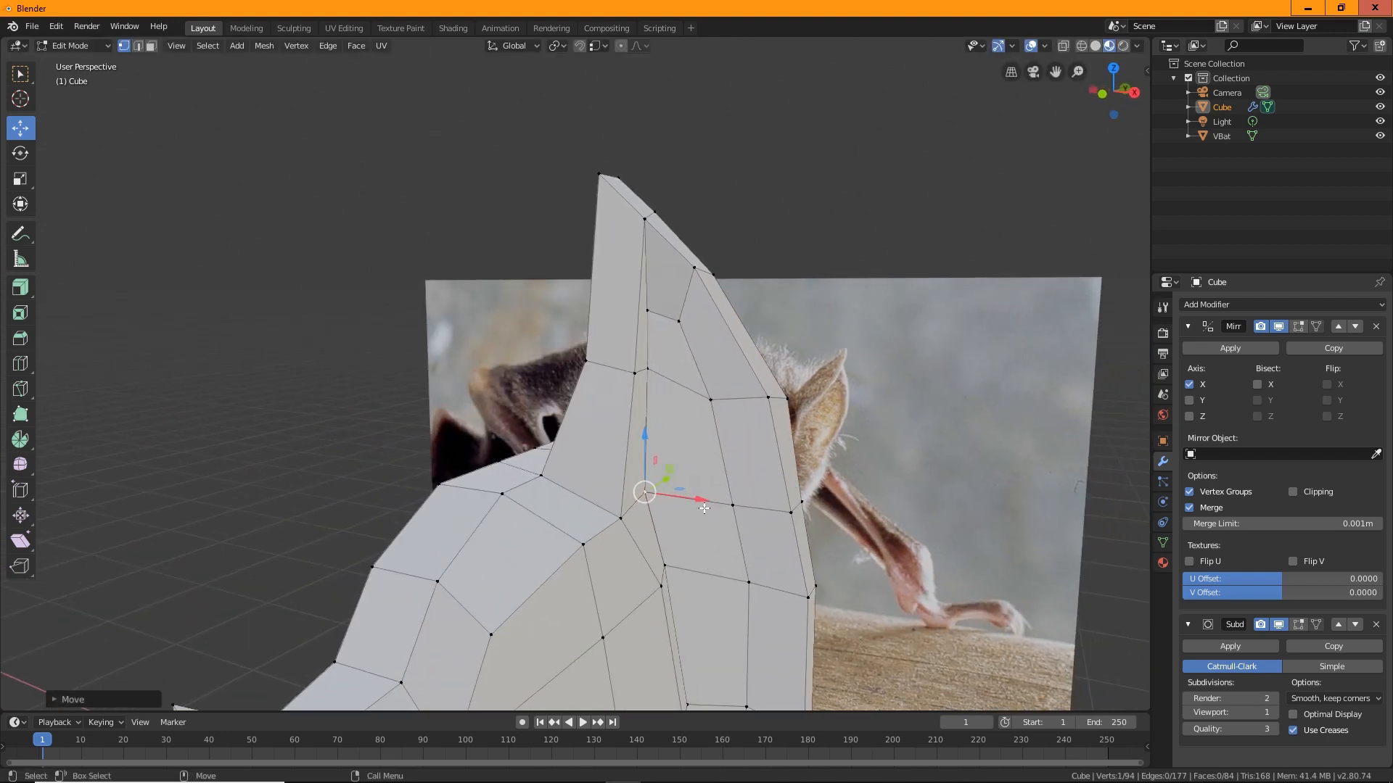
Lower the inset's inner-side vertex halfway up the ear along Z.
left_click_drag(703, 507, 697, 377)
middle_click_drag(719, 526, 637, 312, "shift")
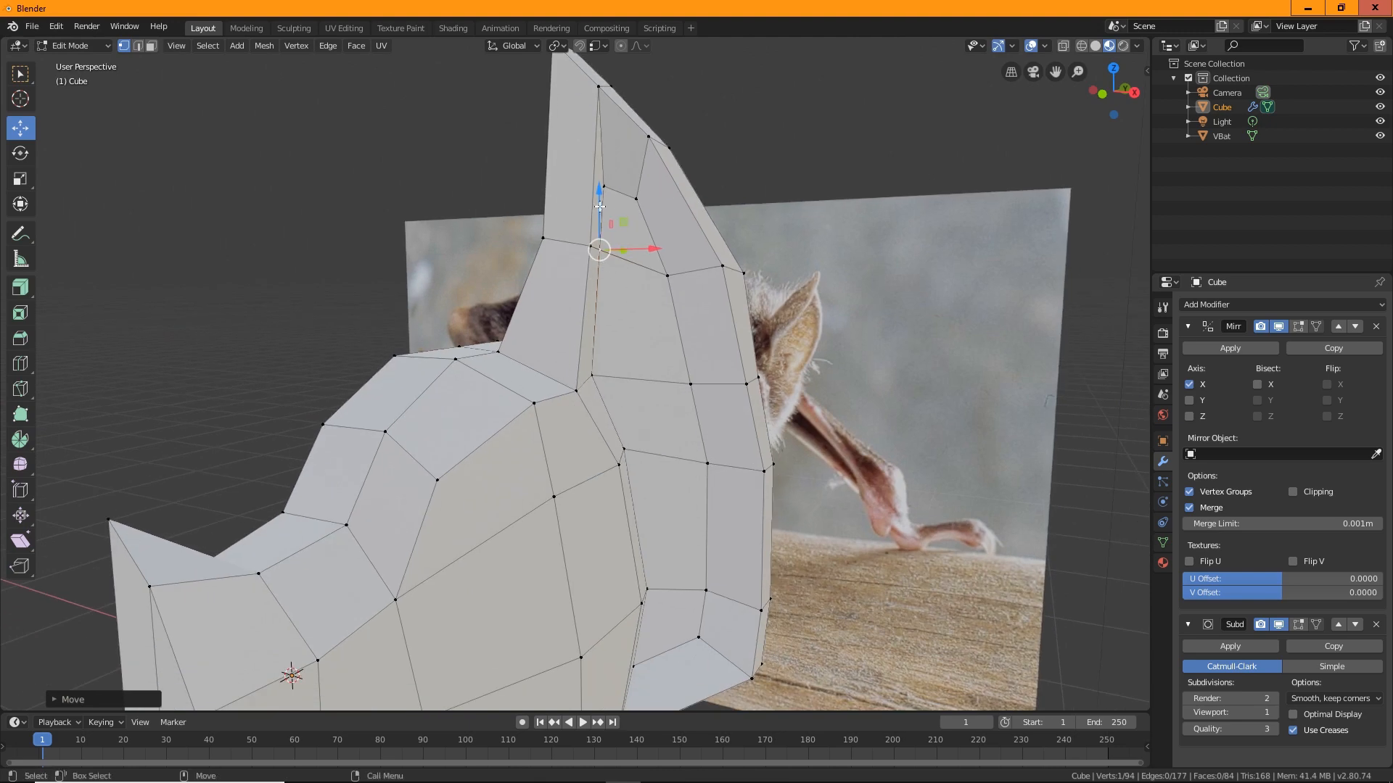
left_click_drag(601, 202, 669, 267)
left_click(671, 276)
Move the inset's vertex at the ear's inner base backward along Y and slightly down along Z.
middle_click_drag(601, 476, 516, 473)
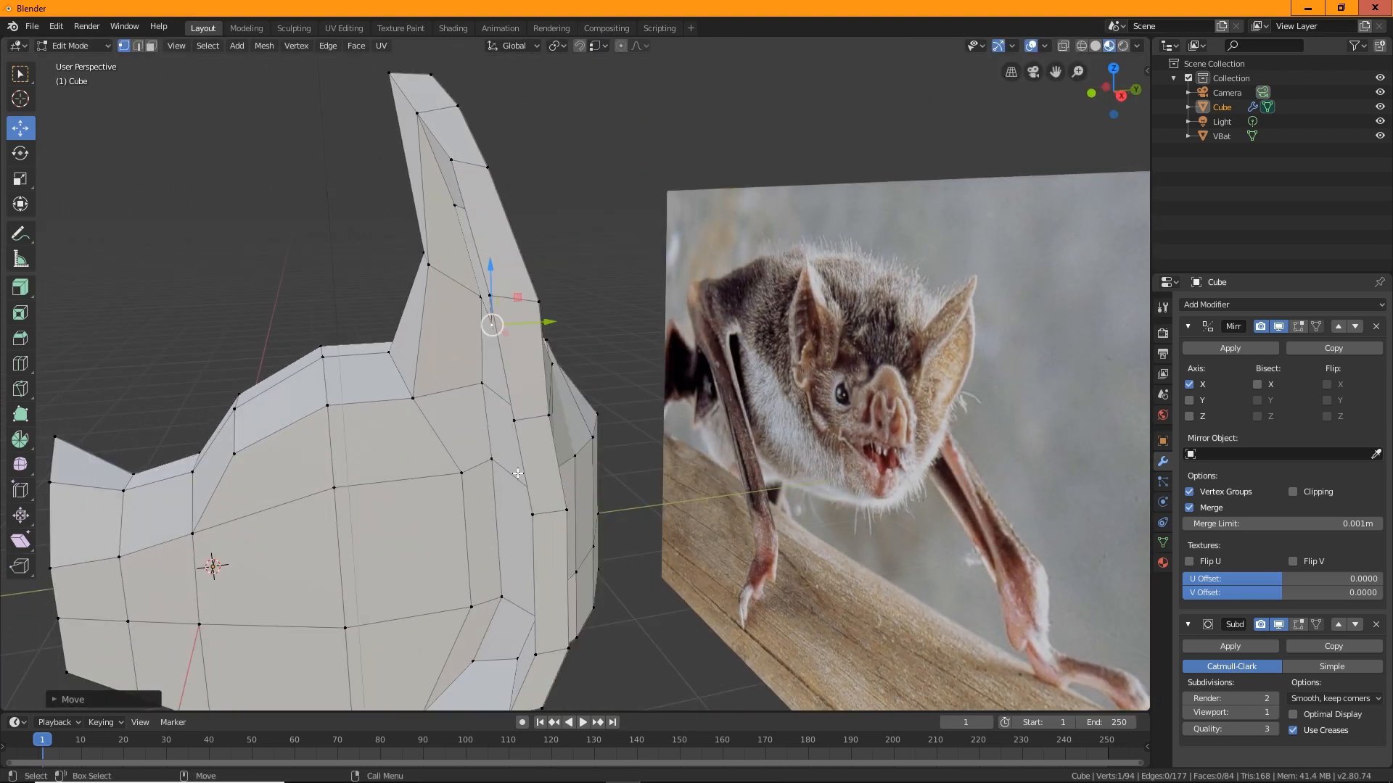
left_click(495, 462)
left_click_drag(545, 456, 552, 457)
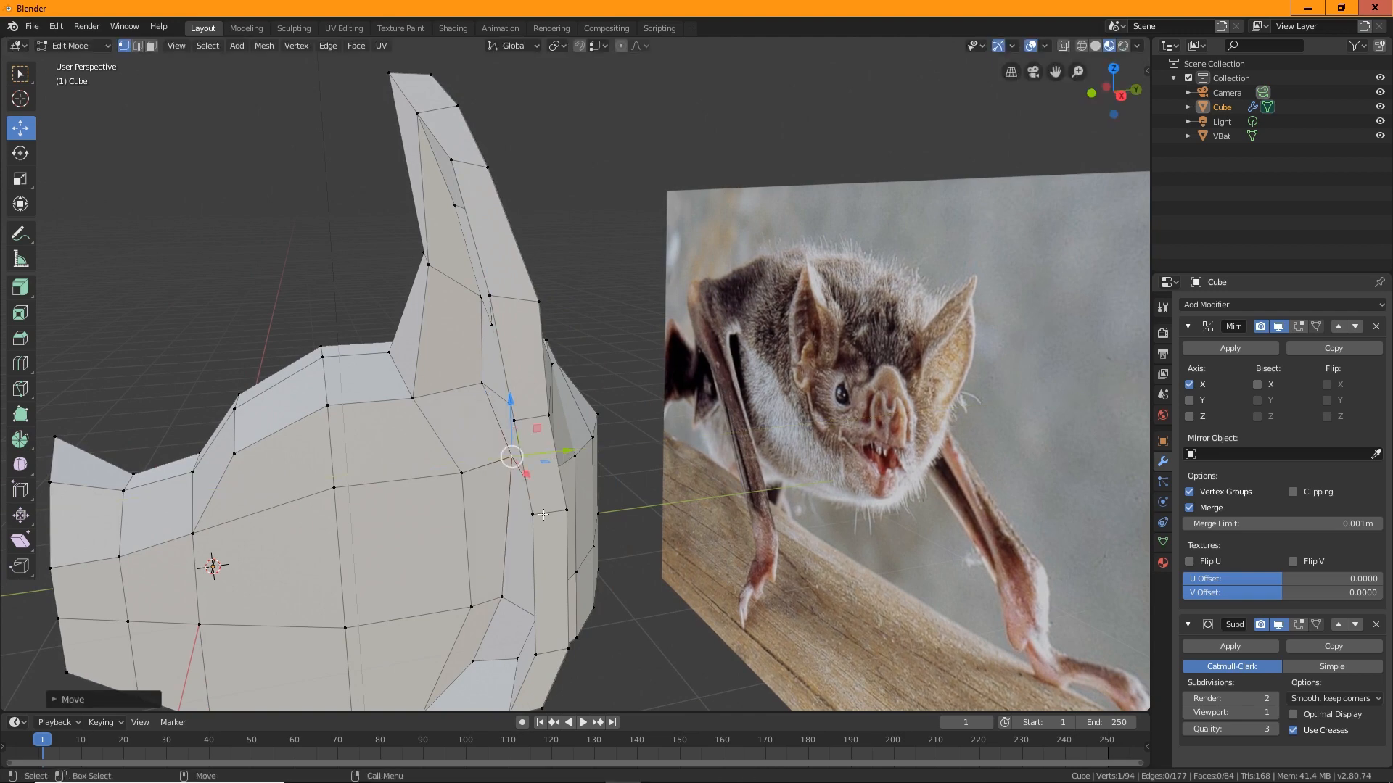
middle_click_drag(553, 457, 724, 459)
left_click_drag(724, 458, 684, 468)
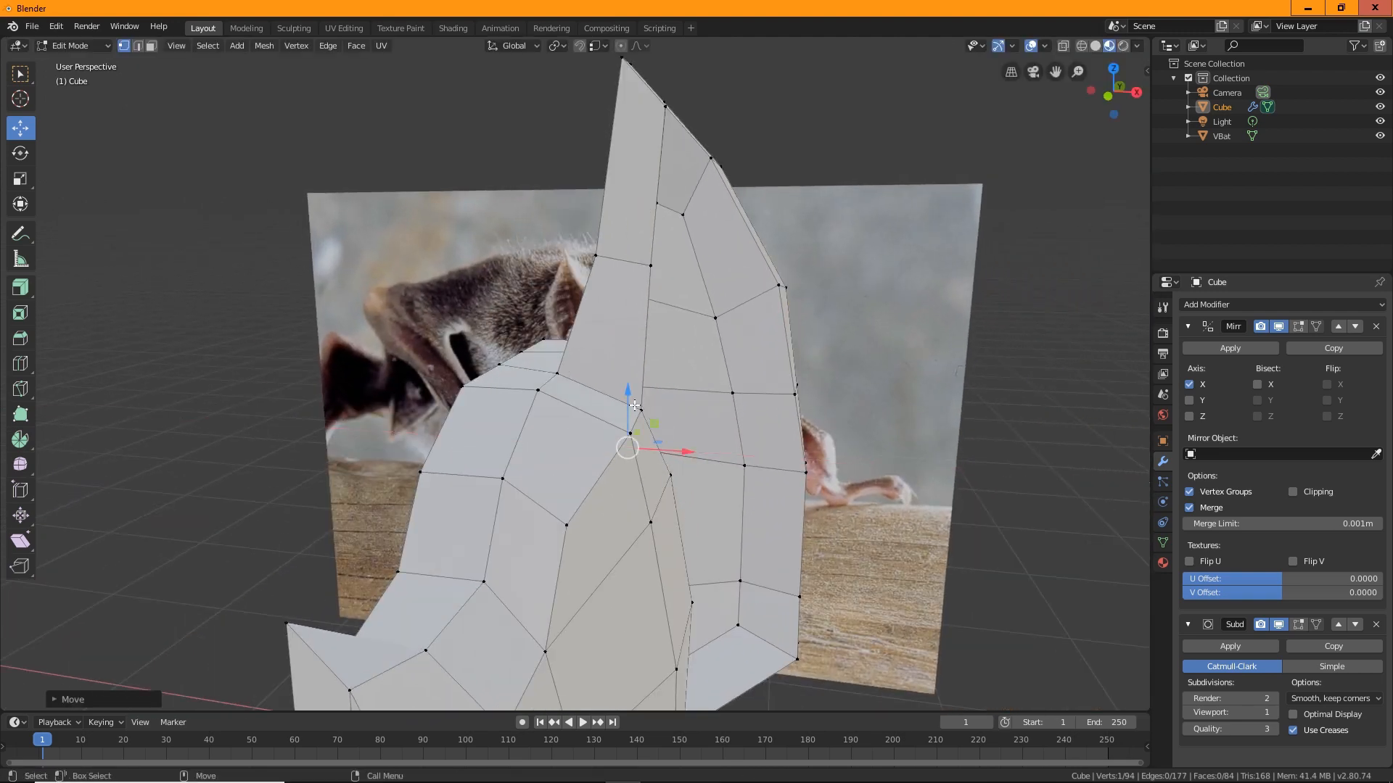
left_click_drag(631, 398, 639, 421)
middle_click_drag(766, 454, 690, 435)
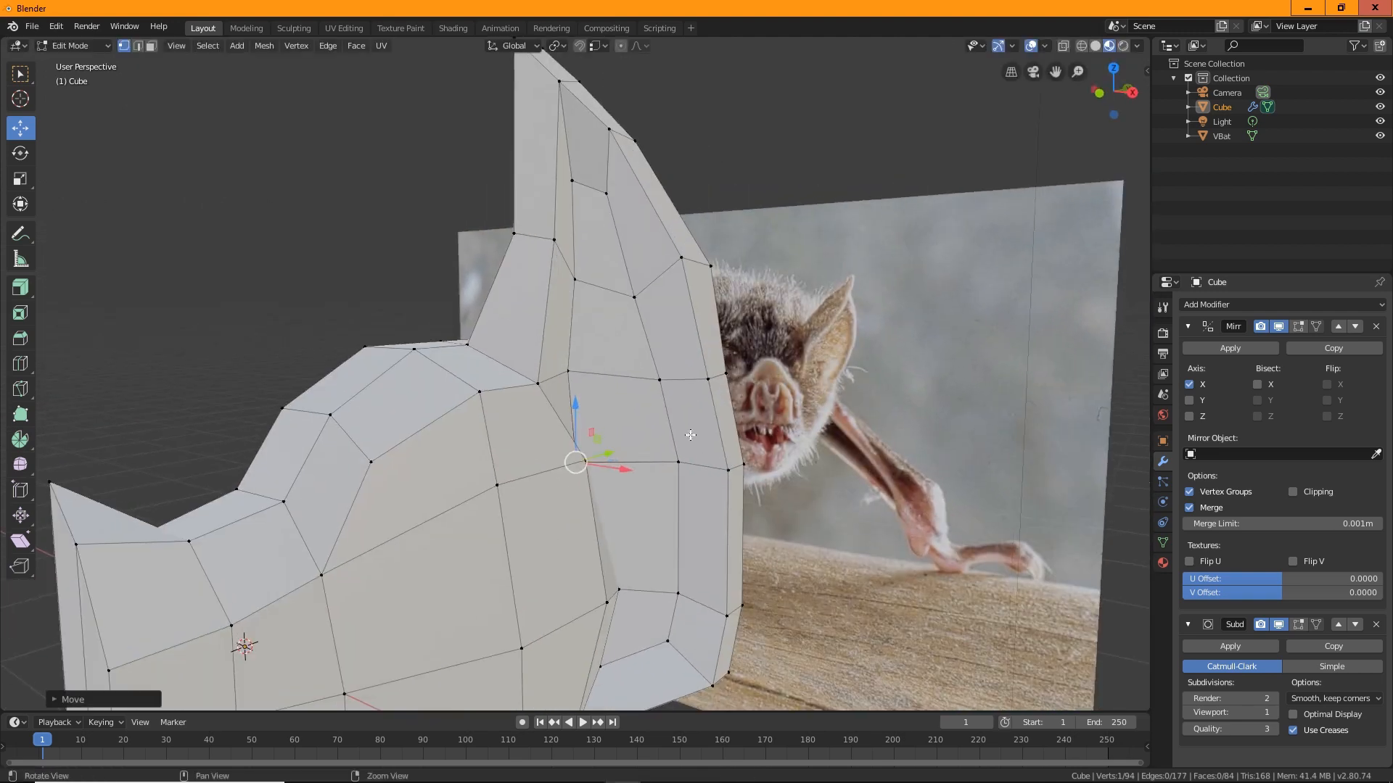
Lower the next inset vertex above the ear's inner base along Z and nudge it sideways.
left_click(566, 370)
left_click_drag(570, 316, 578, 334)
left_click_drag(619, 391, 630, 391)
middle_click_drag(710, 501, 566, 469)
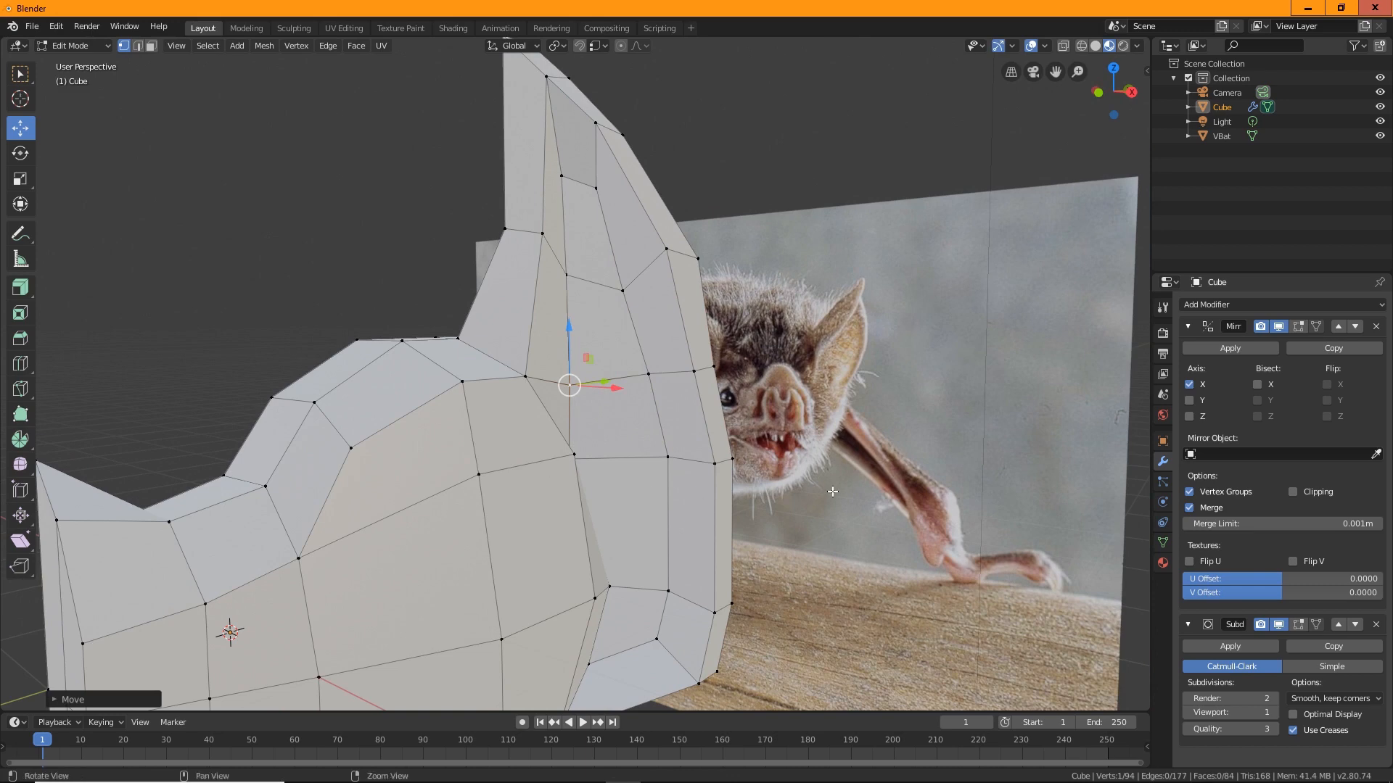
Select the vertex on the side of the head just in front of the ear's base and raise it along Z.
middle_click_drag(832, 492, 616, 501)
left_click(556, 494)
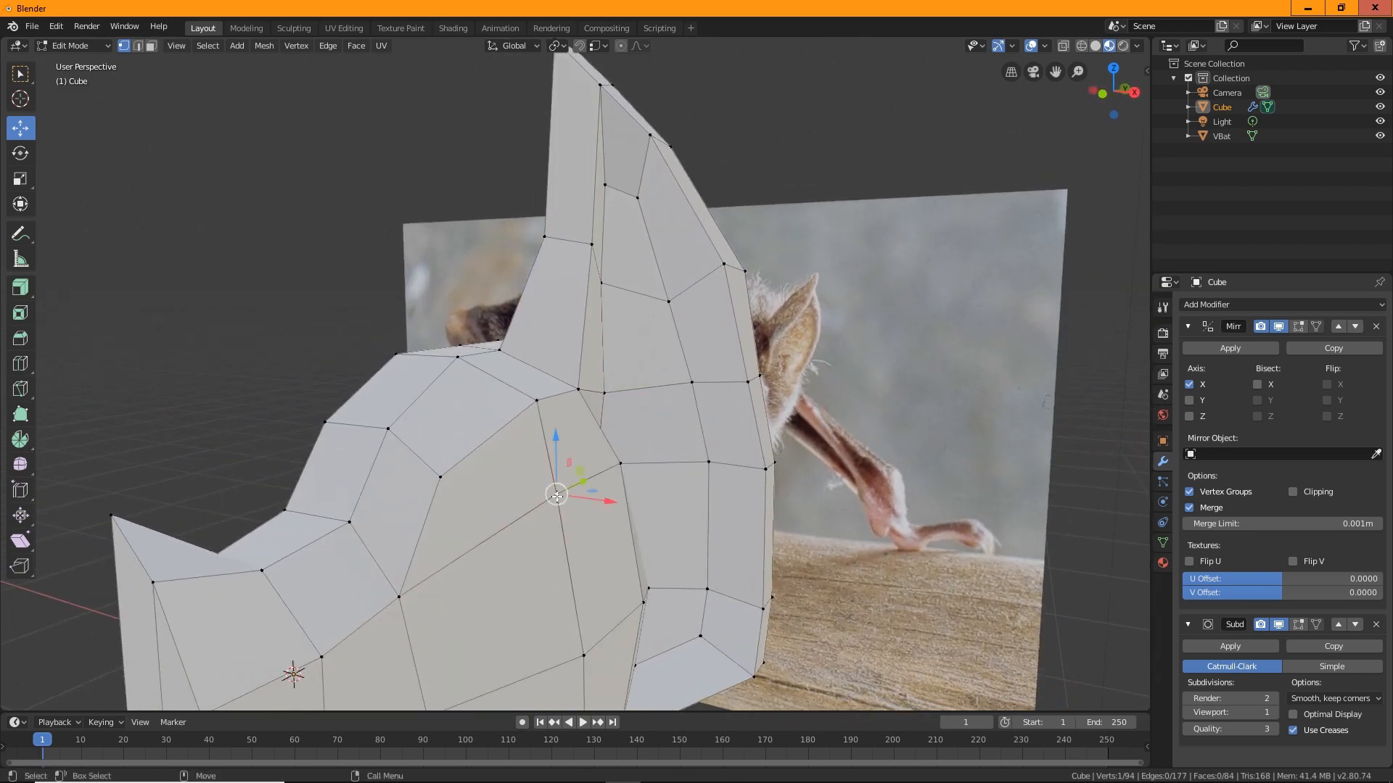
scroll(656, 541, "down", 3)
left_click_drag(564, 386, 563, 438)
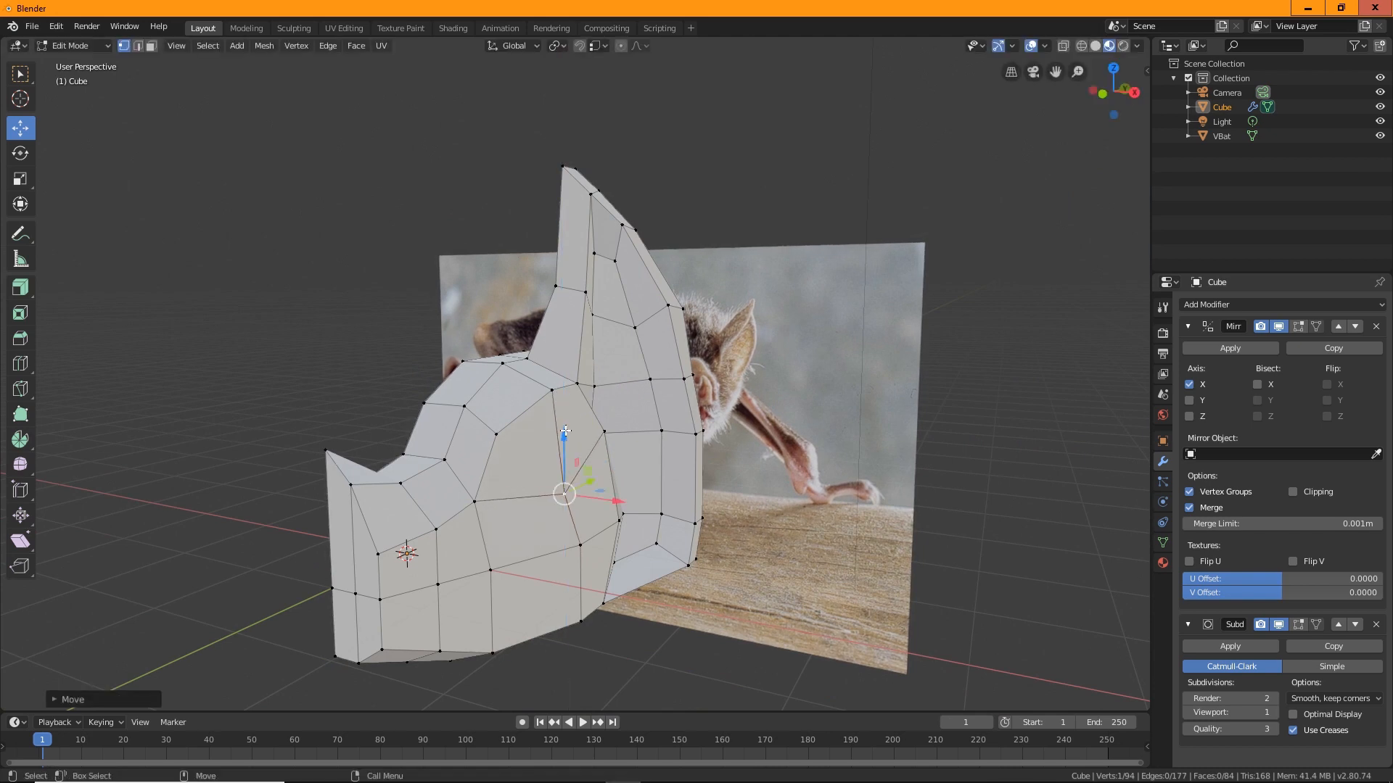
left_click(603, 433)
left_click(558, 497)
key("g")
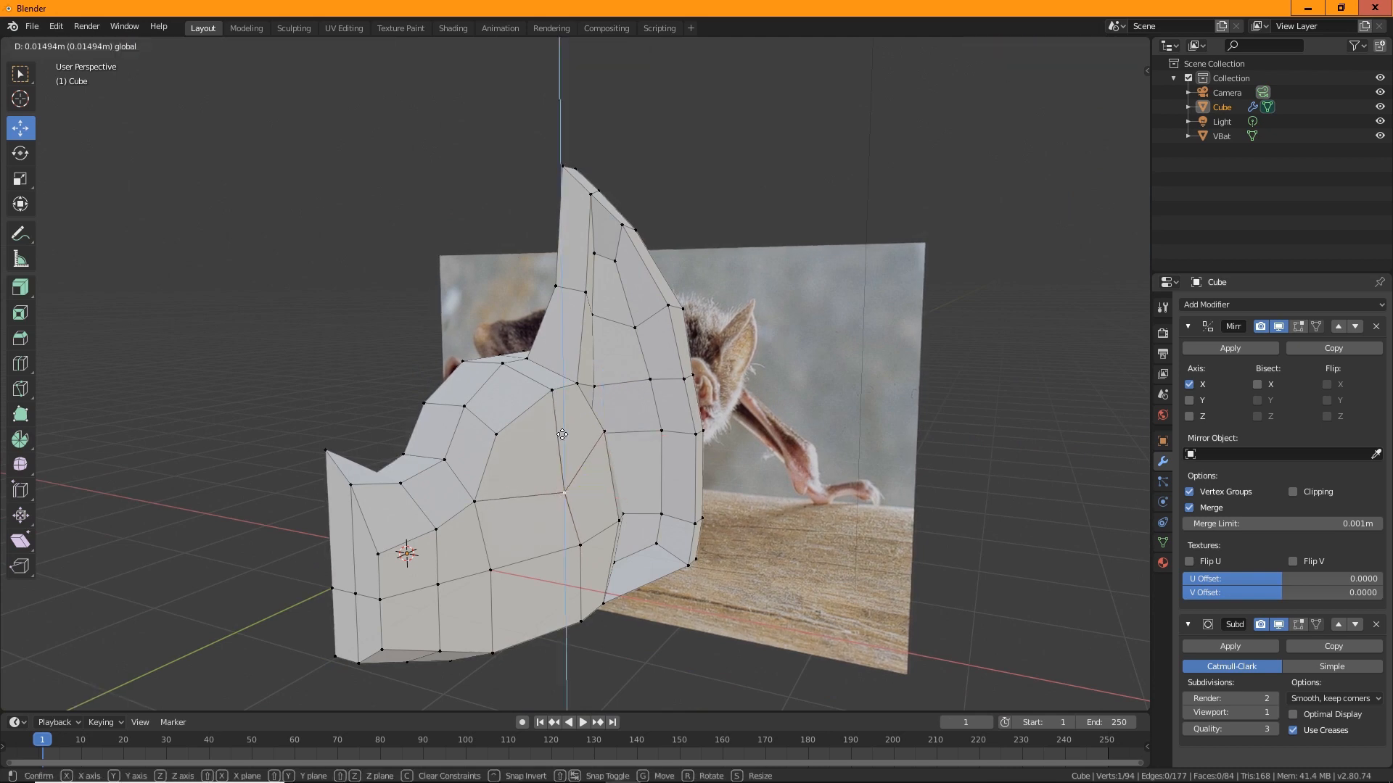
left_click(558, 412)
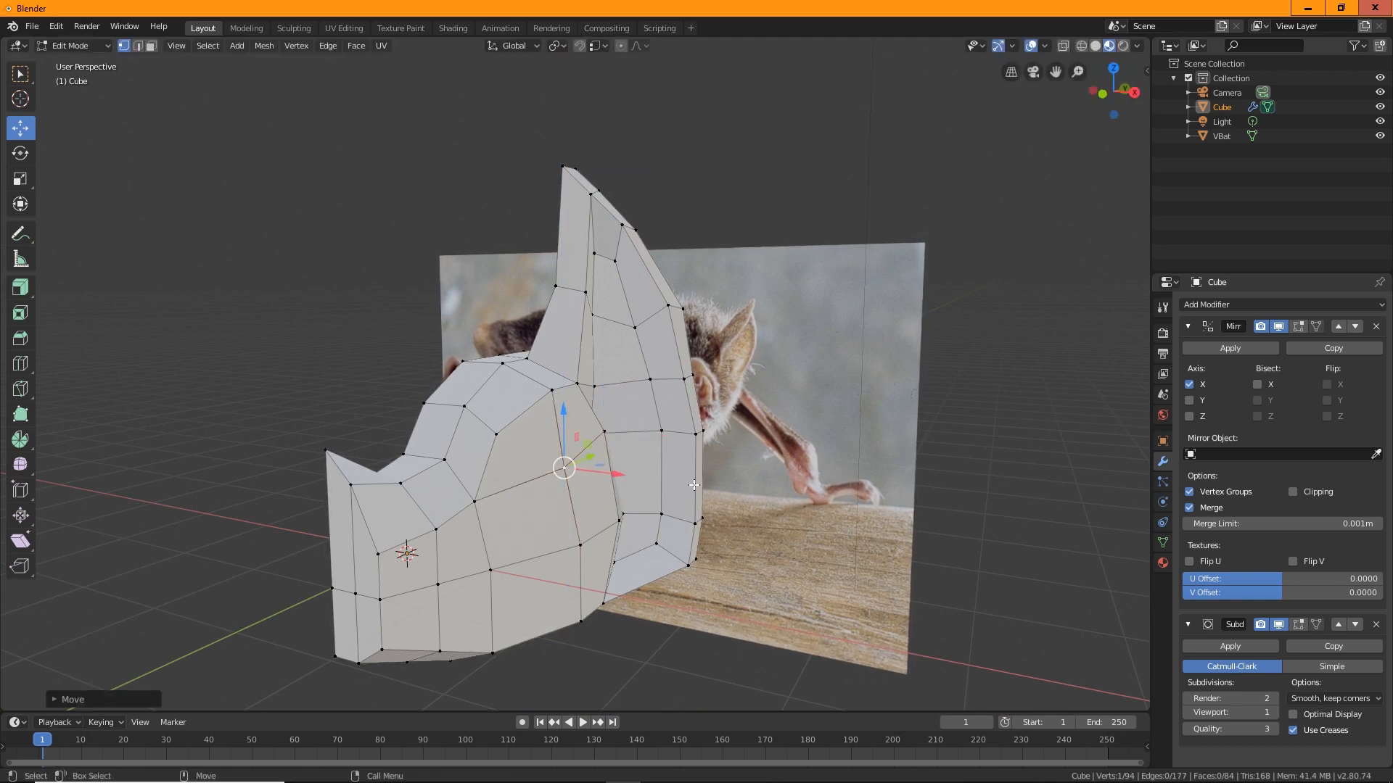
Nudge the selected inset vertex at the ear's inner base slightly toward the ear's outer rim.
middle_click_drag(694, 484, 576, 453)
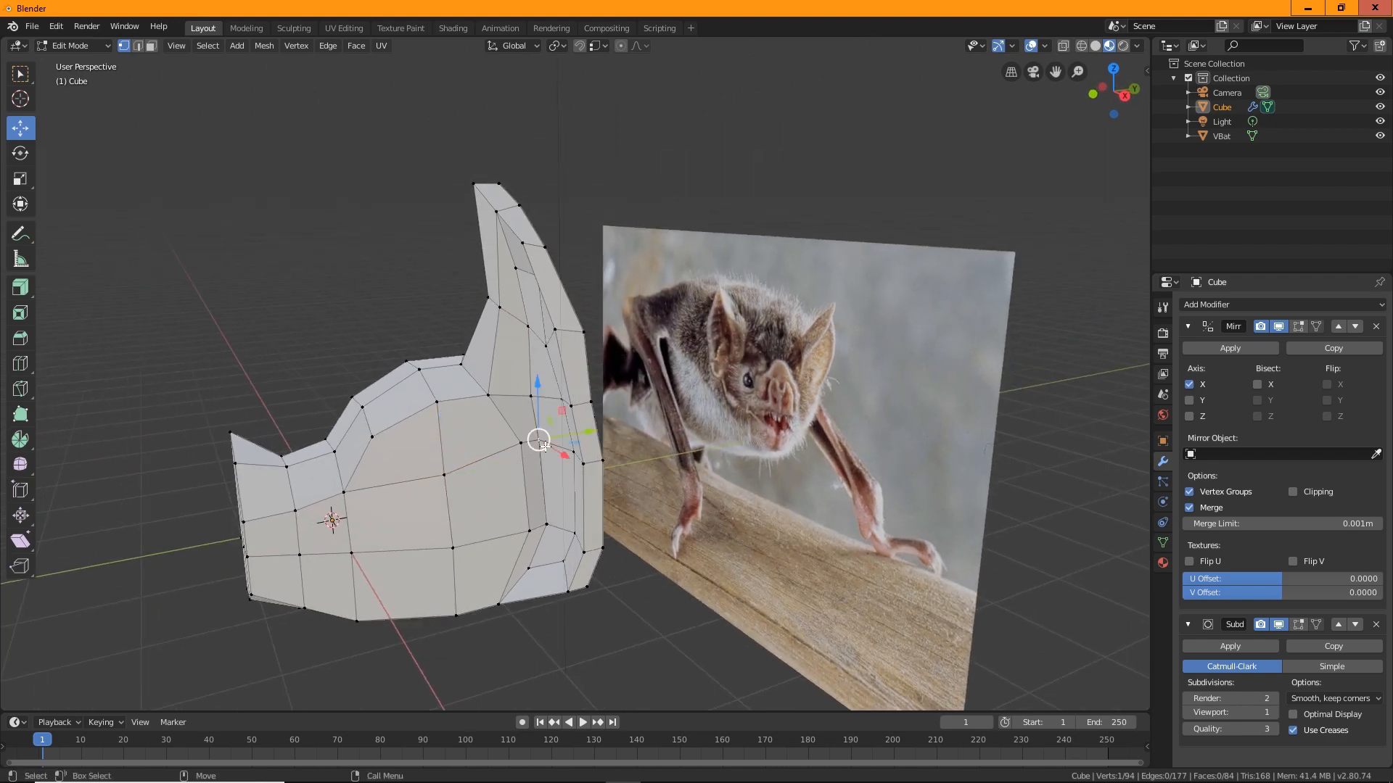
key("g")
left_click(584, 445)
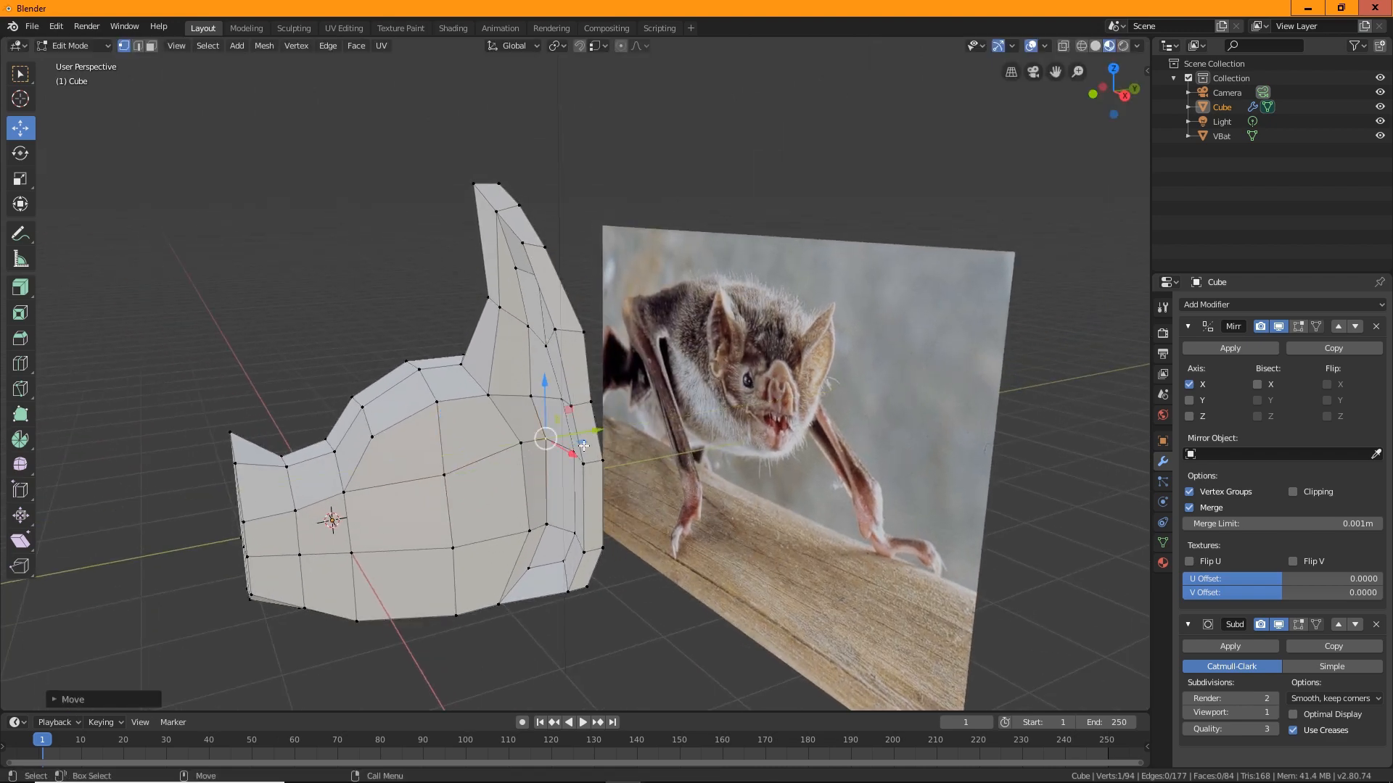
Select the two vertices along the front border of the ear's lower base and shift them slightly forward along Y.
left_click(526, 533)
left_click(520, 444, "shift")
left_click_drag(567, 480, 556, 483)
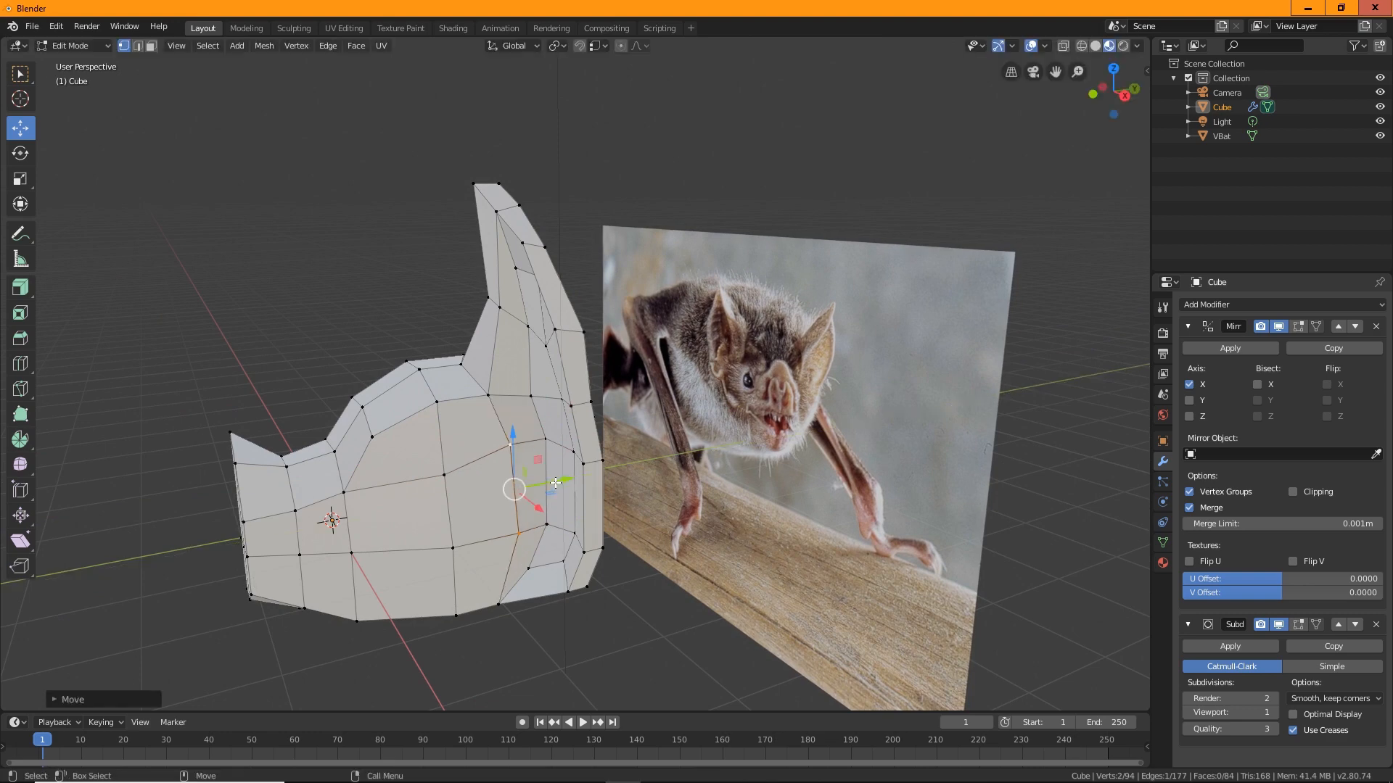
Select the two vertices of the lower horizontal edge inside the ear's inset and raise them along Z.
middle_click_drag(555, 483, 634, 499)
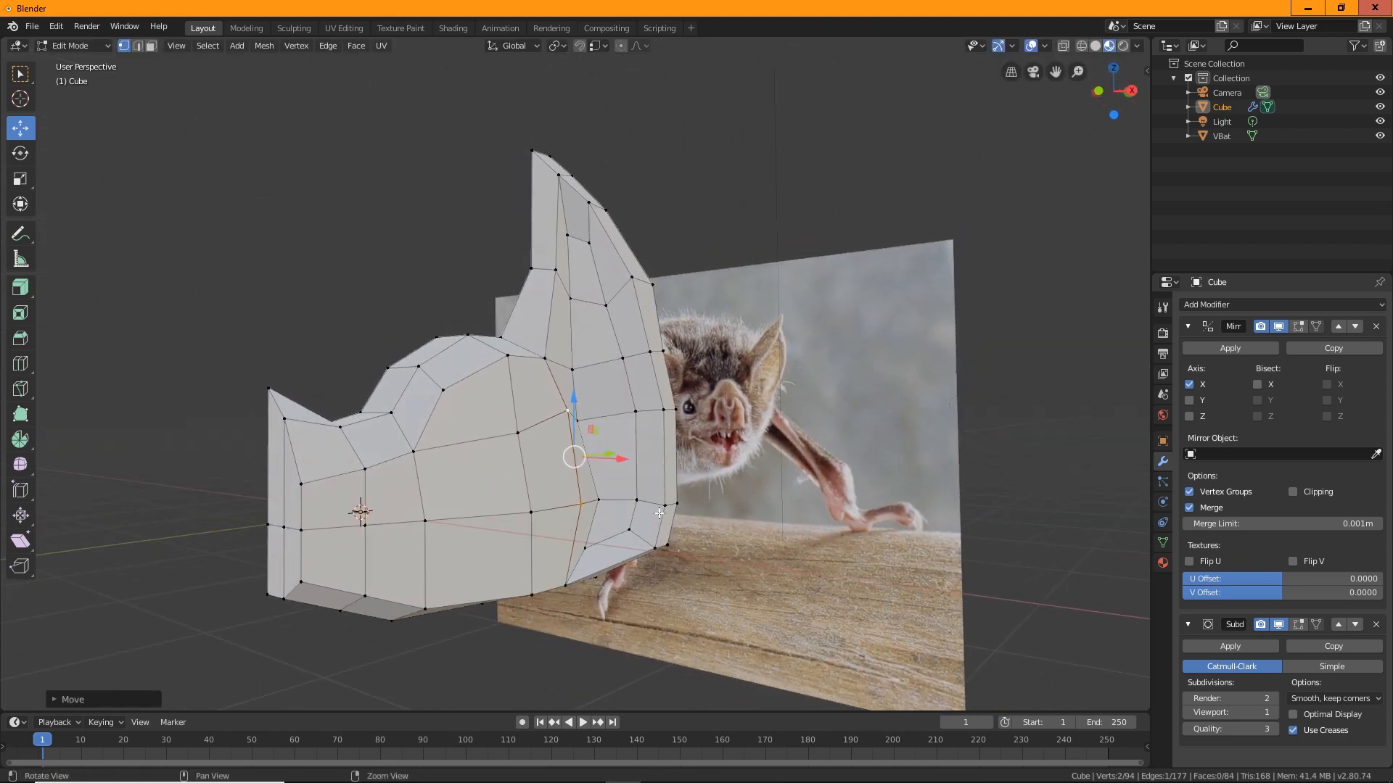
left_click(602, 503, "shift")
left_click_drag(616, 454, 616, 433)
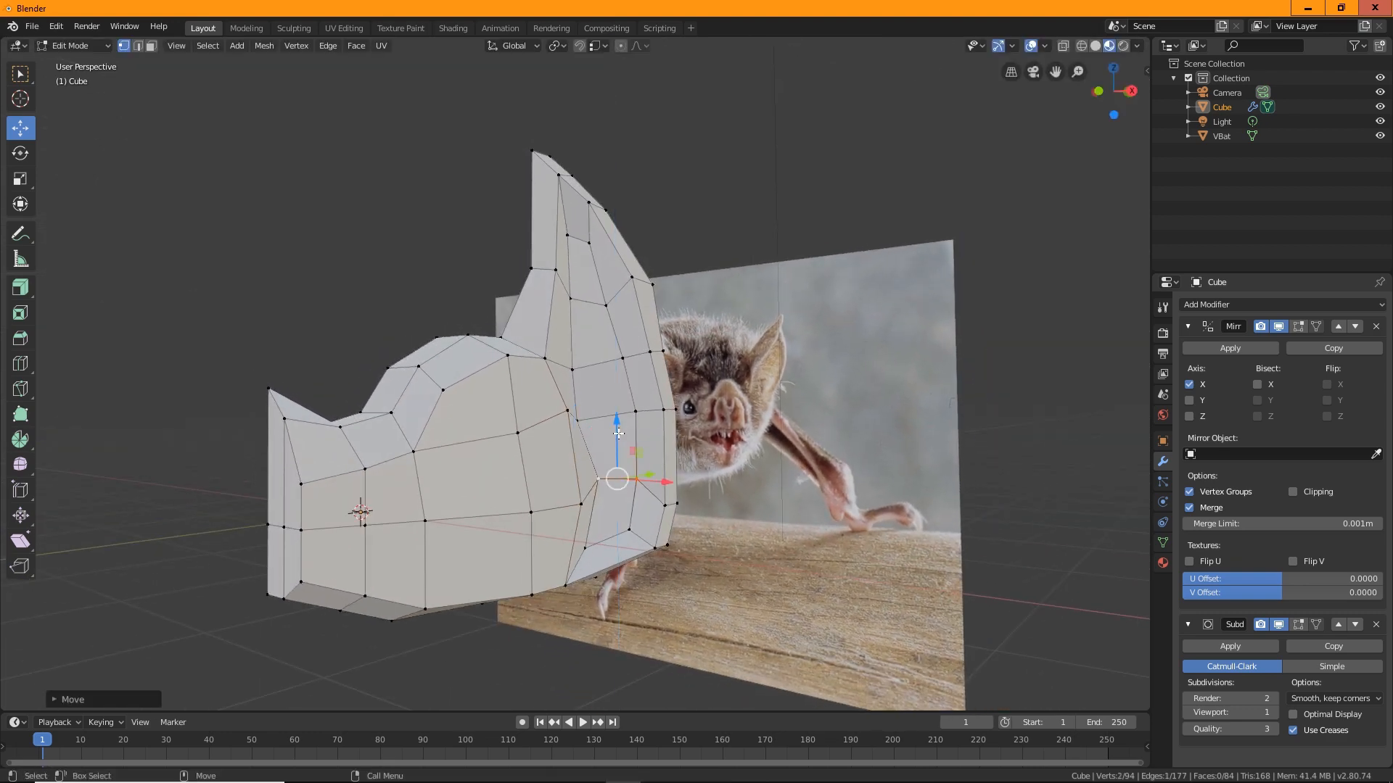
Raise the two lowest cross edges of the ear's outer rim along Z, one after the other.
middle_click_drag(643, 550, 694, 481)
left_click(683, 477)
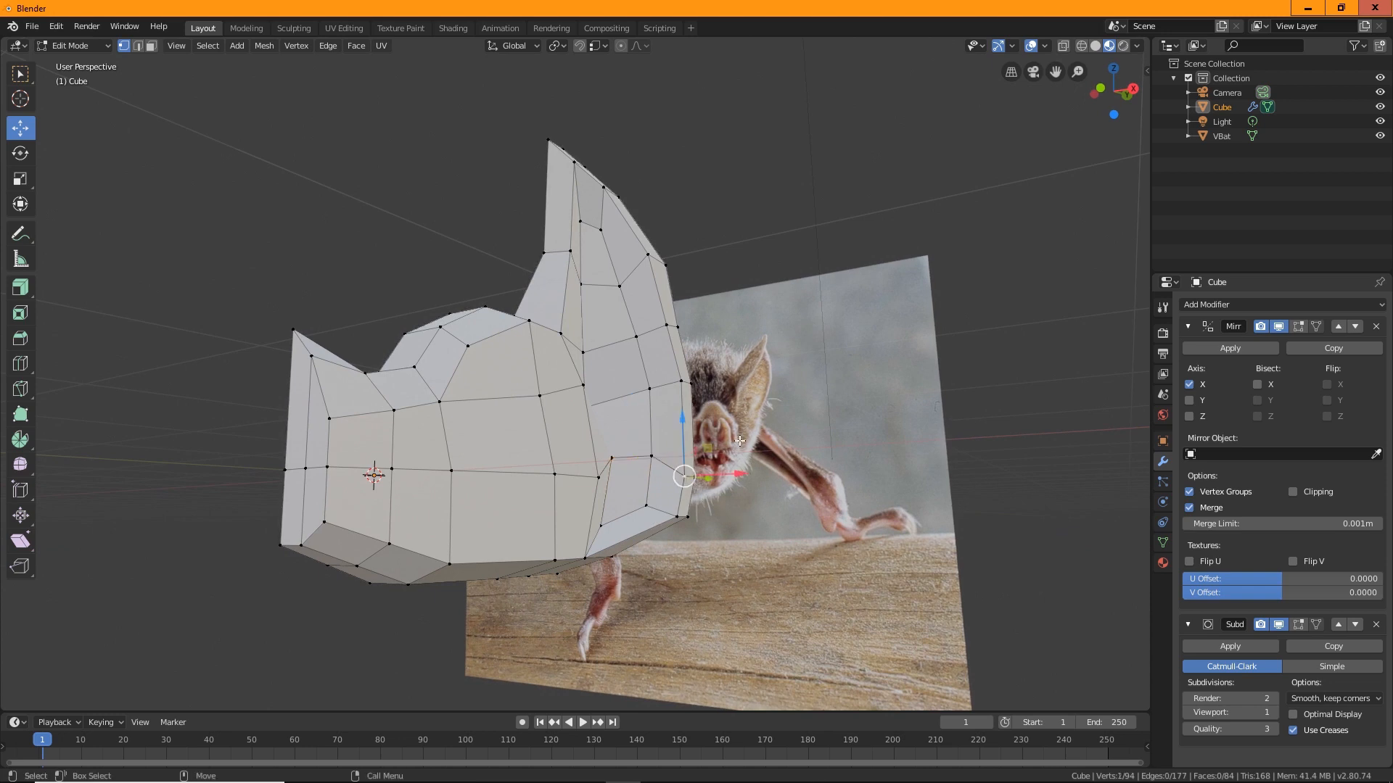
left_click(694, 478, "shift")
left_click_drag(688, 423, 686, 376)
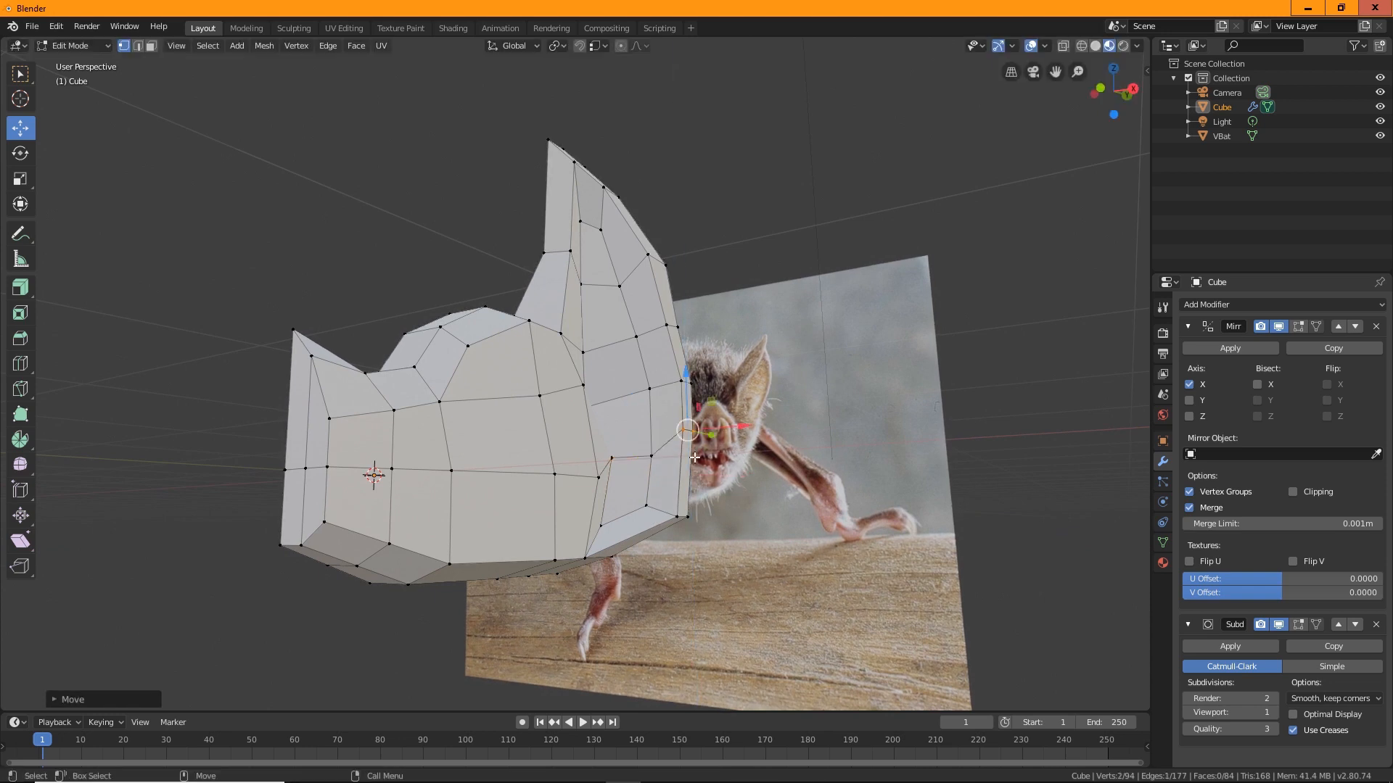
left_click_drag(703, 500, 684, 471)
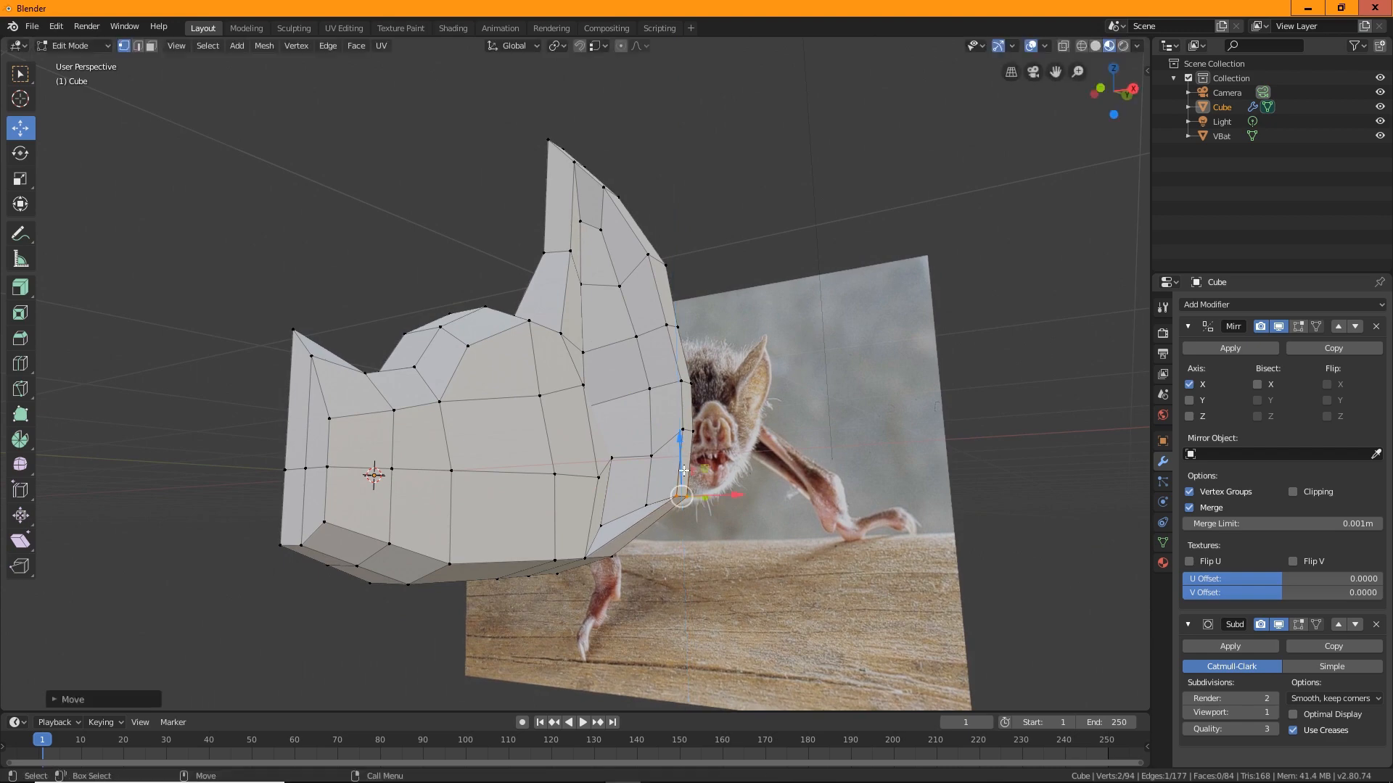
Shift the lowest cross edge of the ear's outer rim slightly along Y.
middle_click_drag(683, 471, 386, 573)
scroll(631, 544, "up", 2)
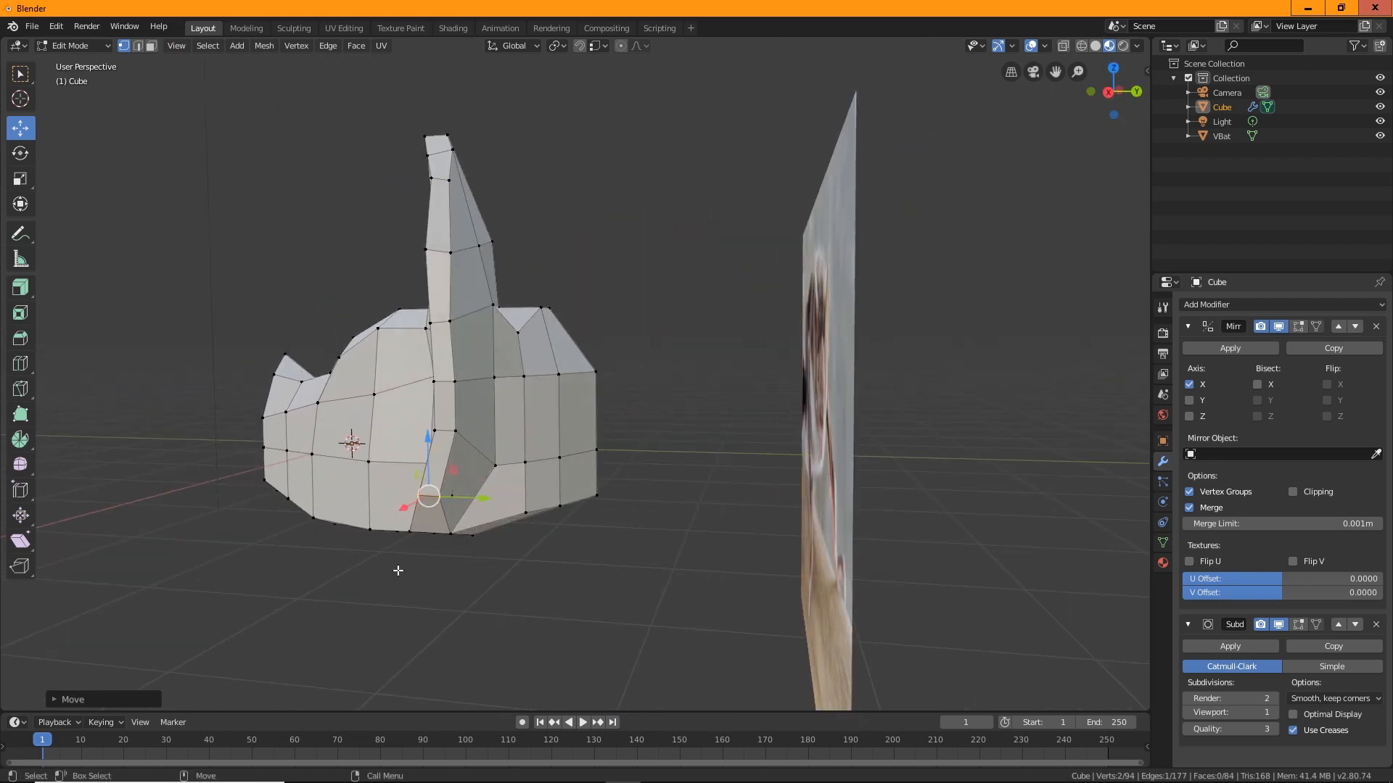
middle_click_drag(569, 499, 737, 502)
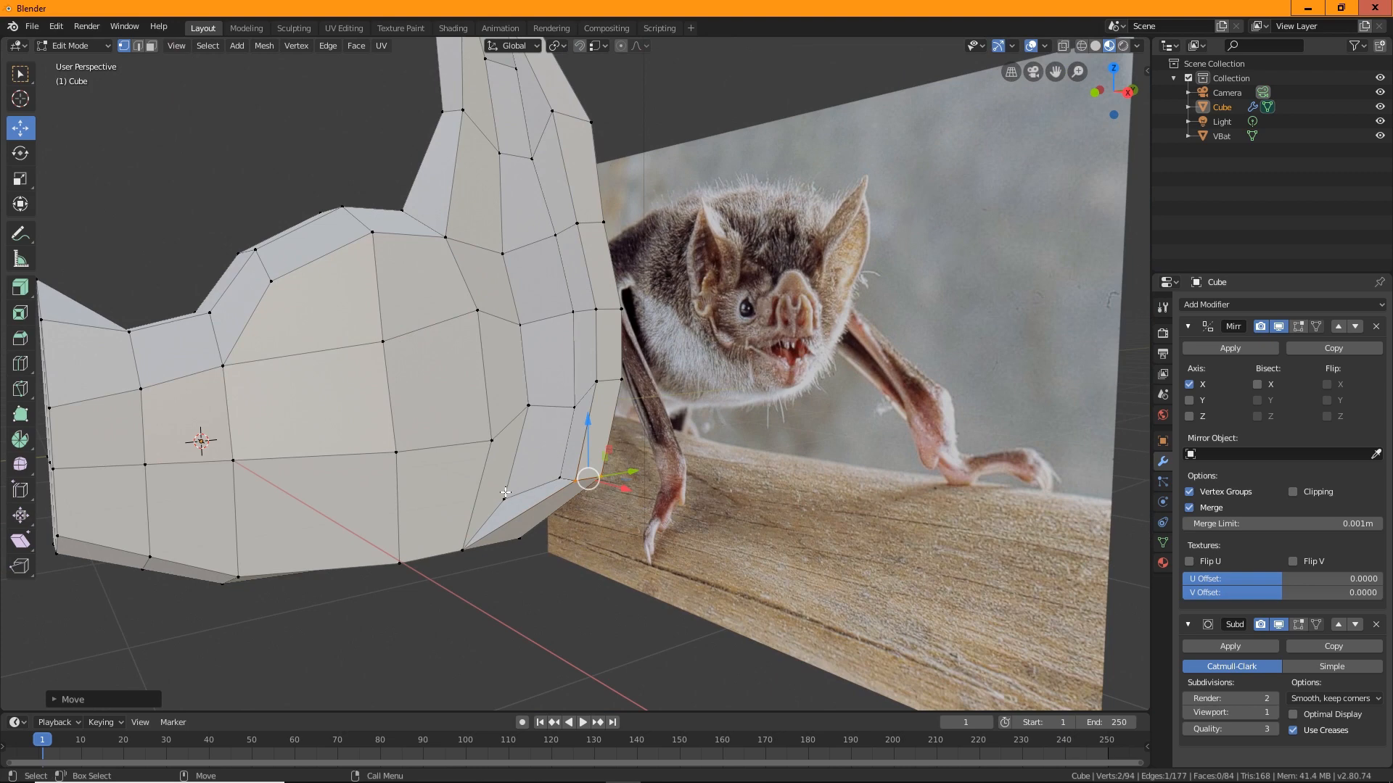
left_click_drag(505, 492, 555, 490, "alt")
left_click_drag(663, 486, 531, 473, "alt")
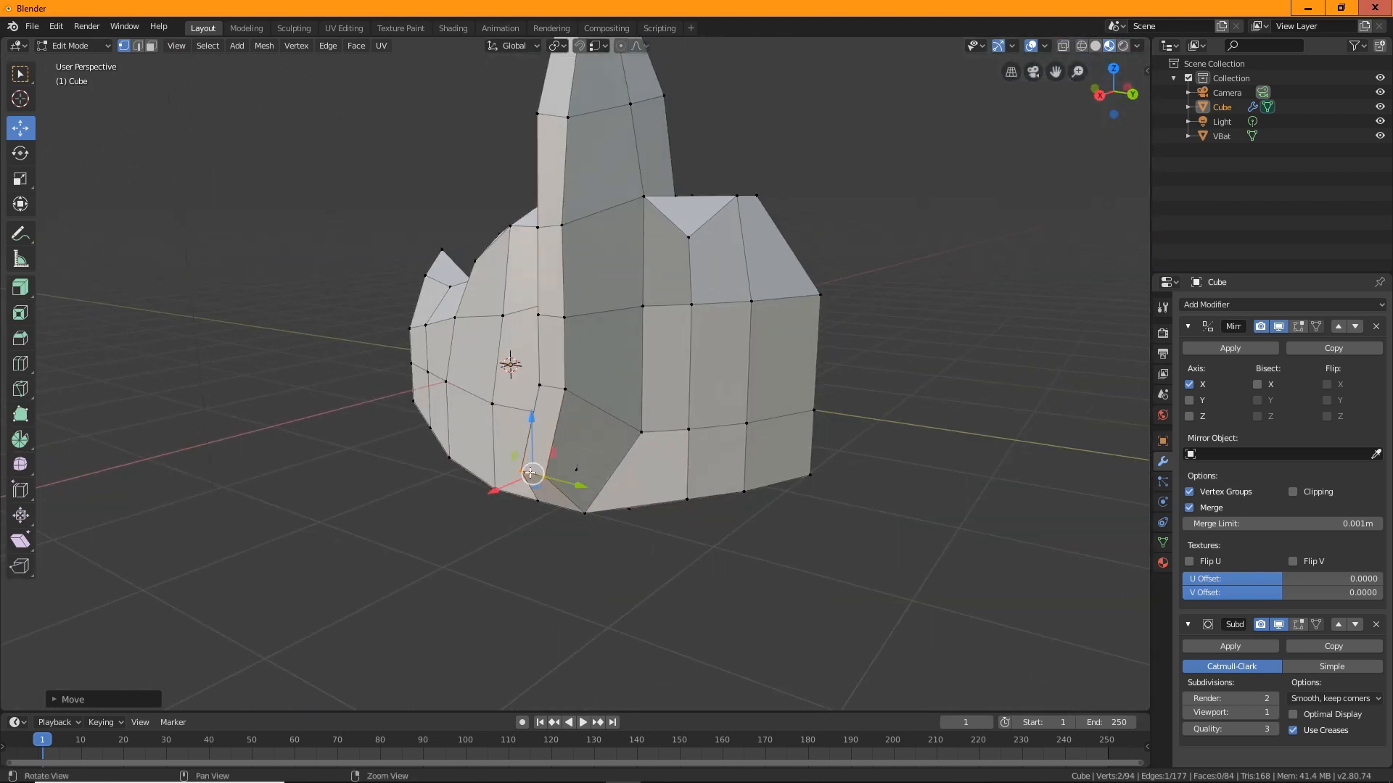
middle_click_drag(532, 473, 678, 545)
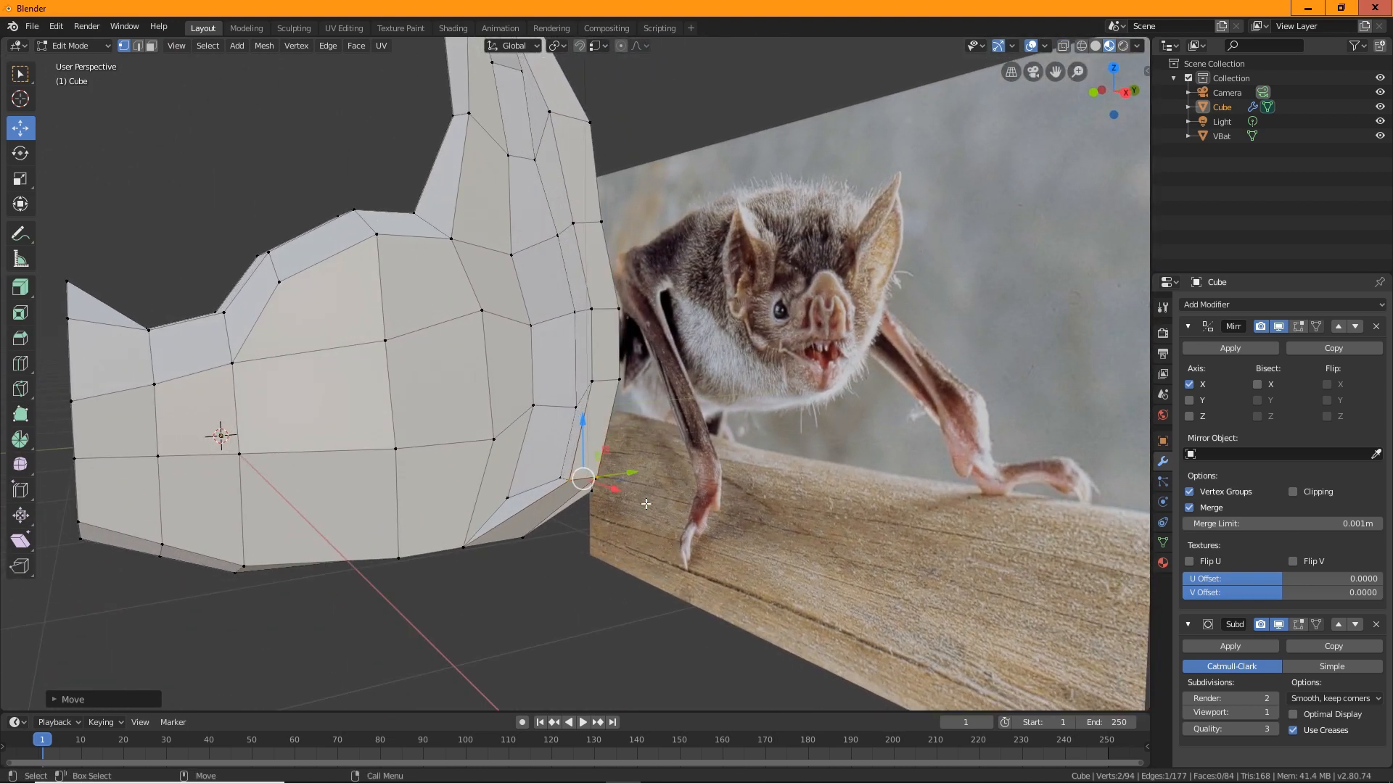
middle_click_drag(618, 475, 639, 497)
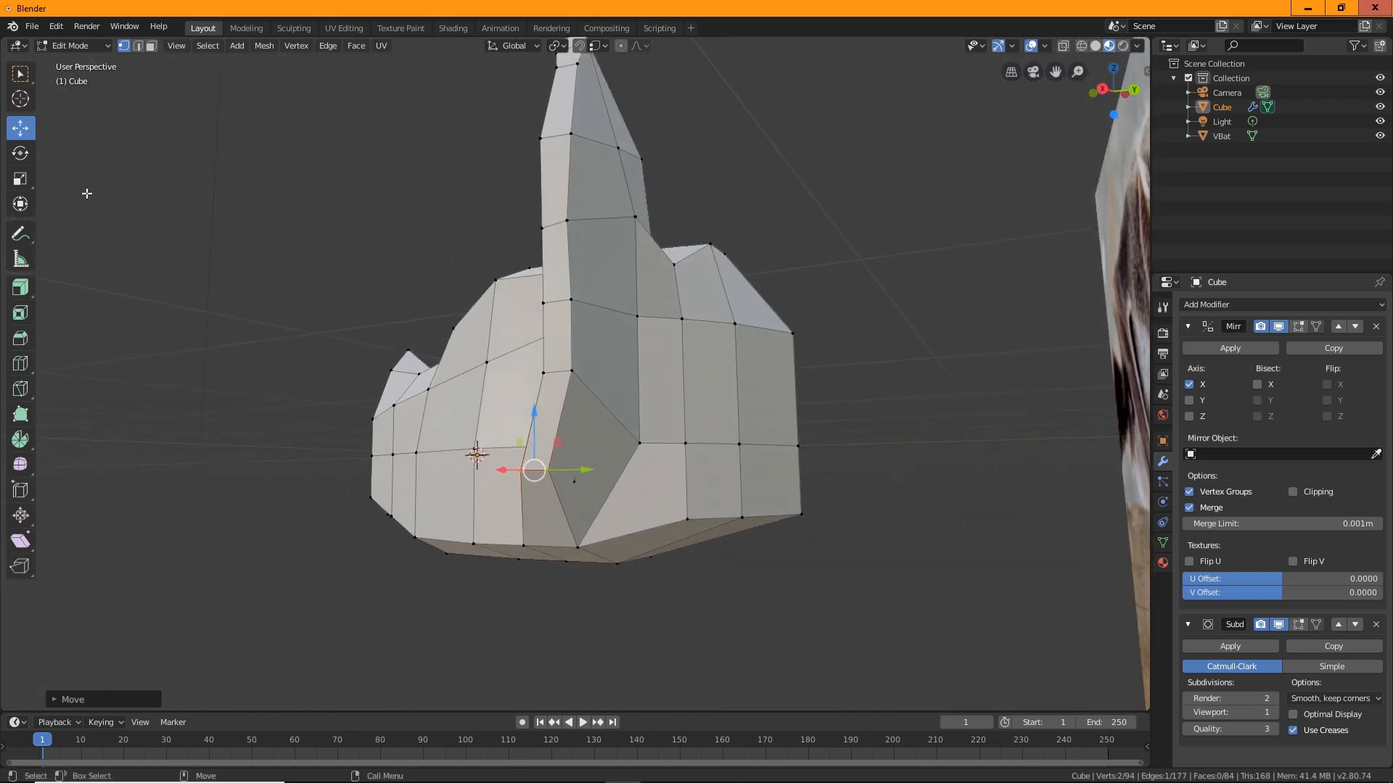
Knife a near-horizontal cut from the ear rim's lowest rear vertex across the side to the back edge of the head.
left_click(22, 390)
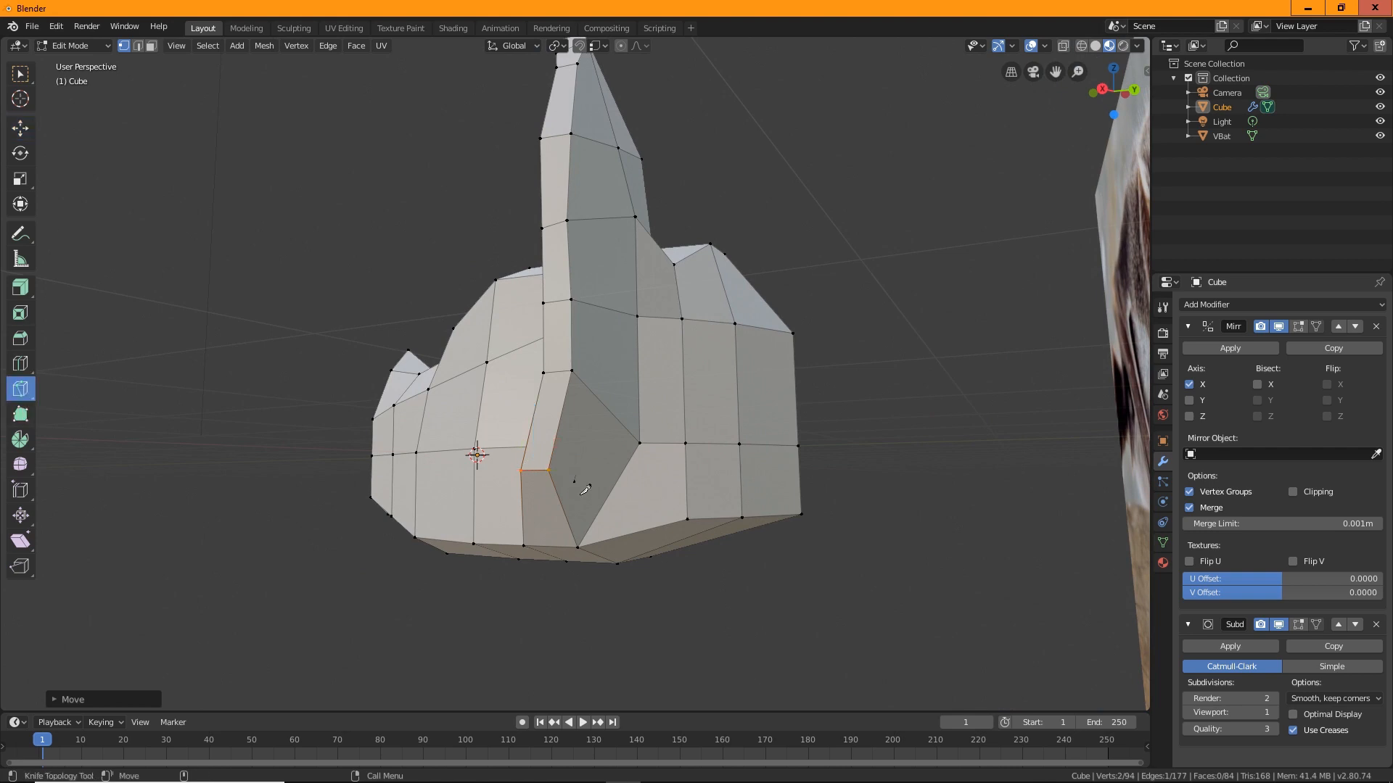
left_click(549, 470)
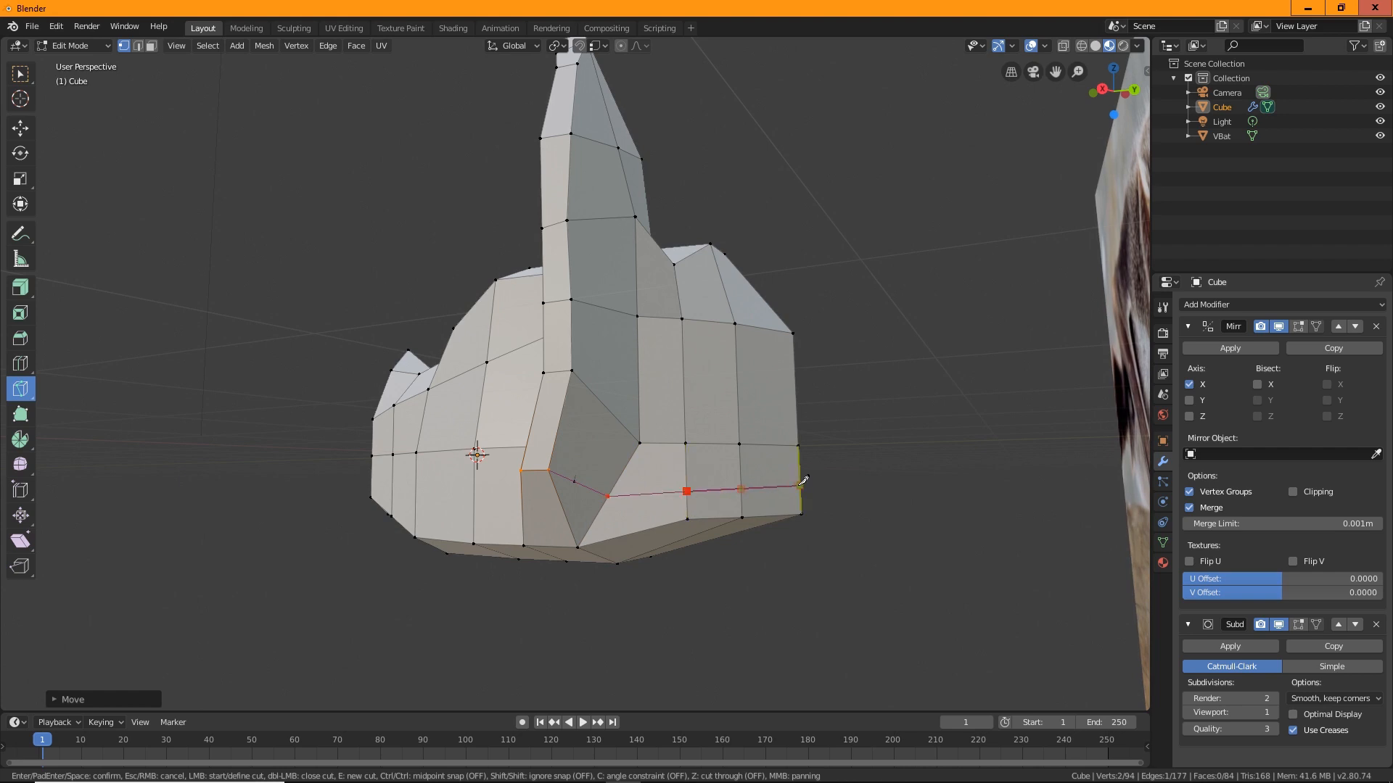
key("Return")
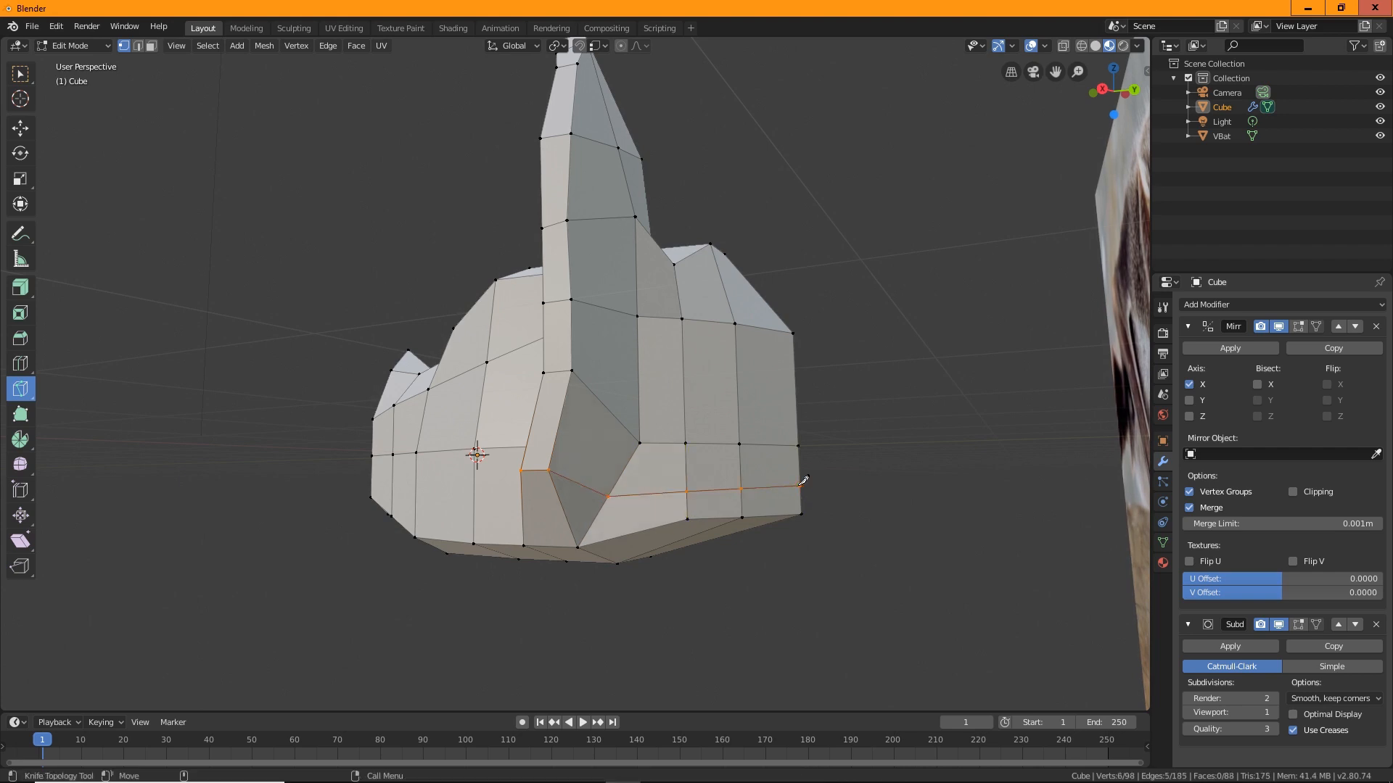
Delete the three faces joining the ear's lower end to the head: inner inset, rim underside and rear triangle.
middle_click_drag(962, 496, 991, 526)
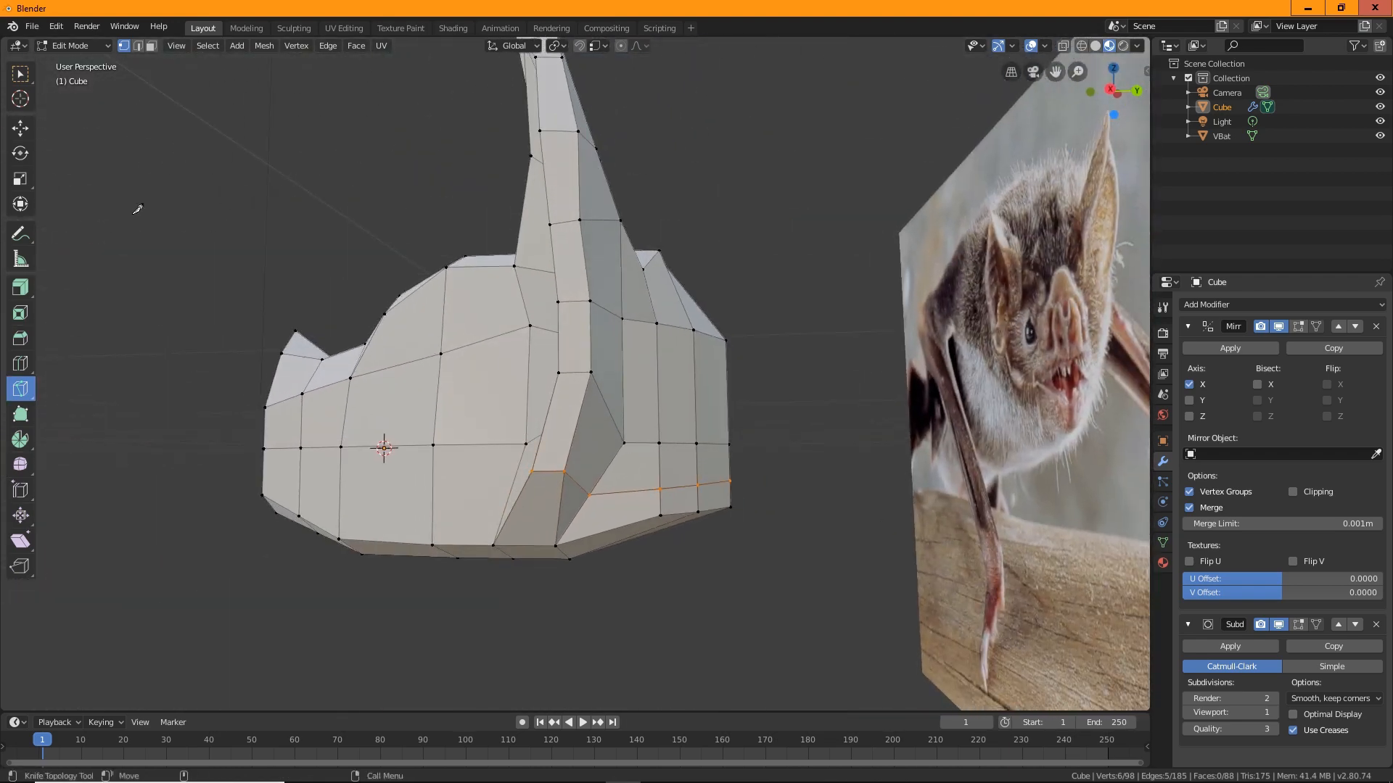
left_click(151, 47)
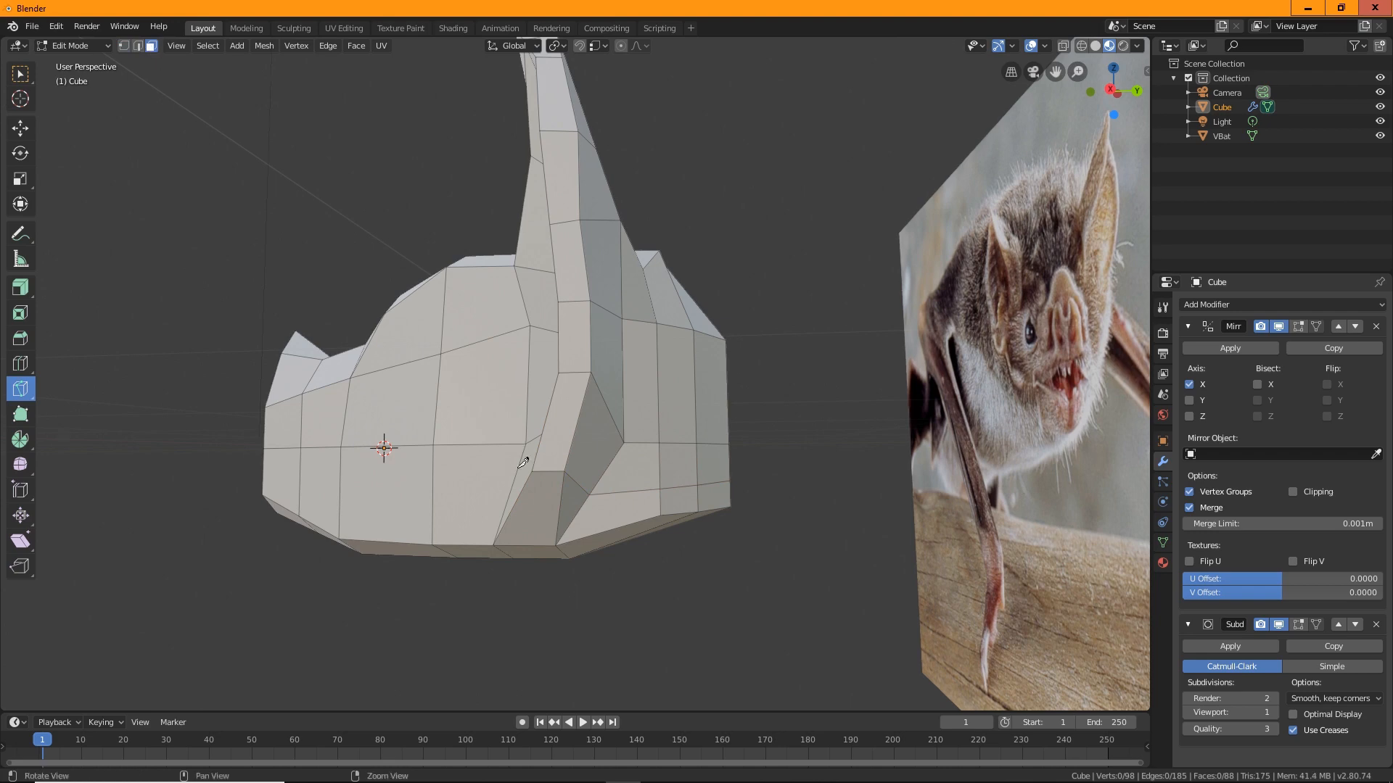
middle_click_drag(525, 460, 543, 511)
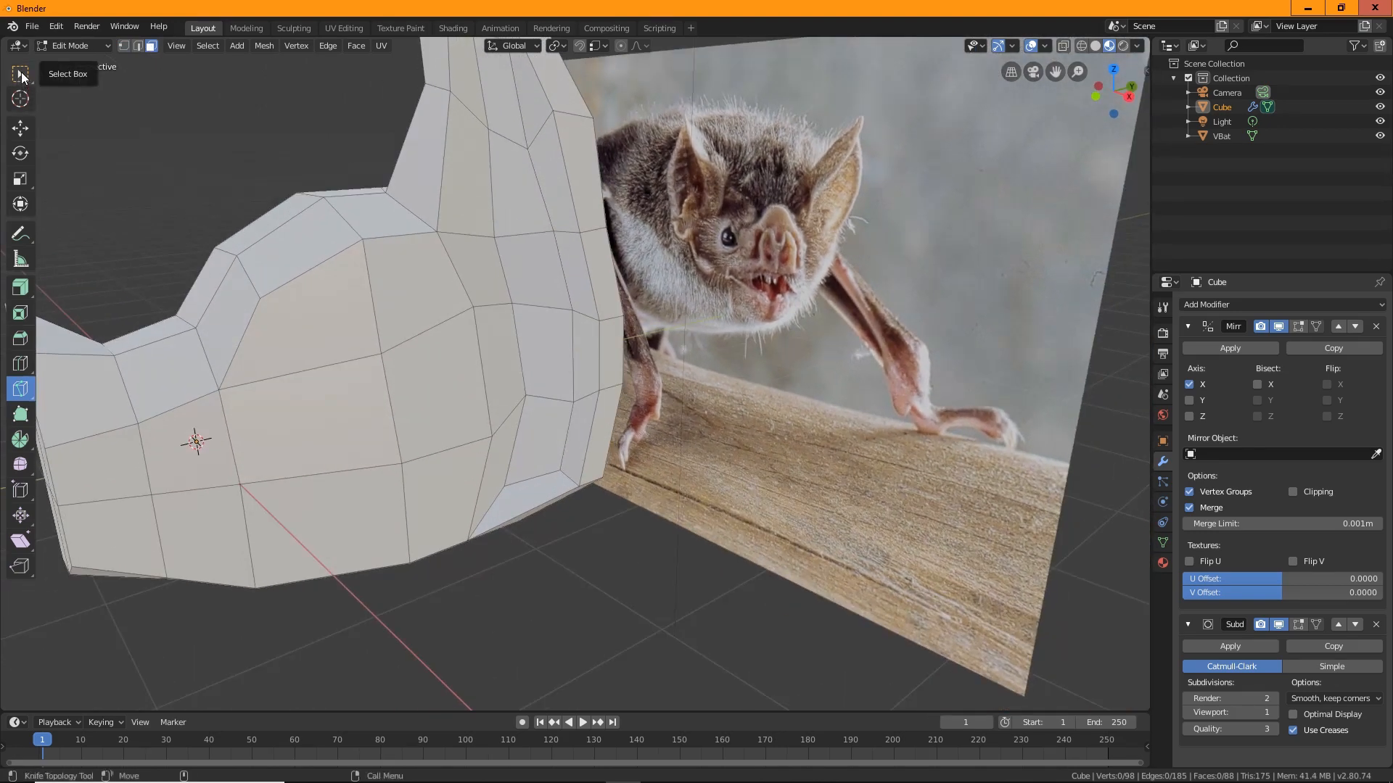
left_click(21, 76)
left_click(518, 490)
middle_click_drag(518, 492, 507, 592)
left_click(537, 513, "shift")
left_click(581, 501, "shift")
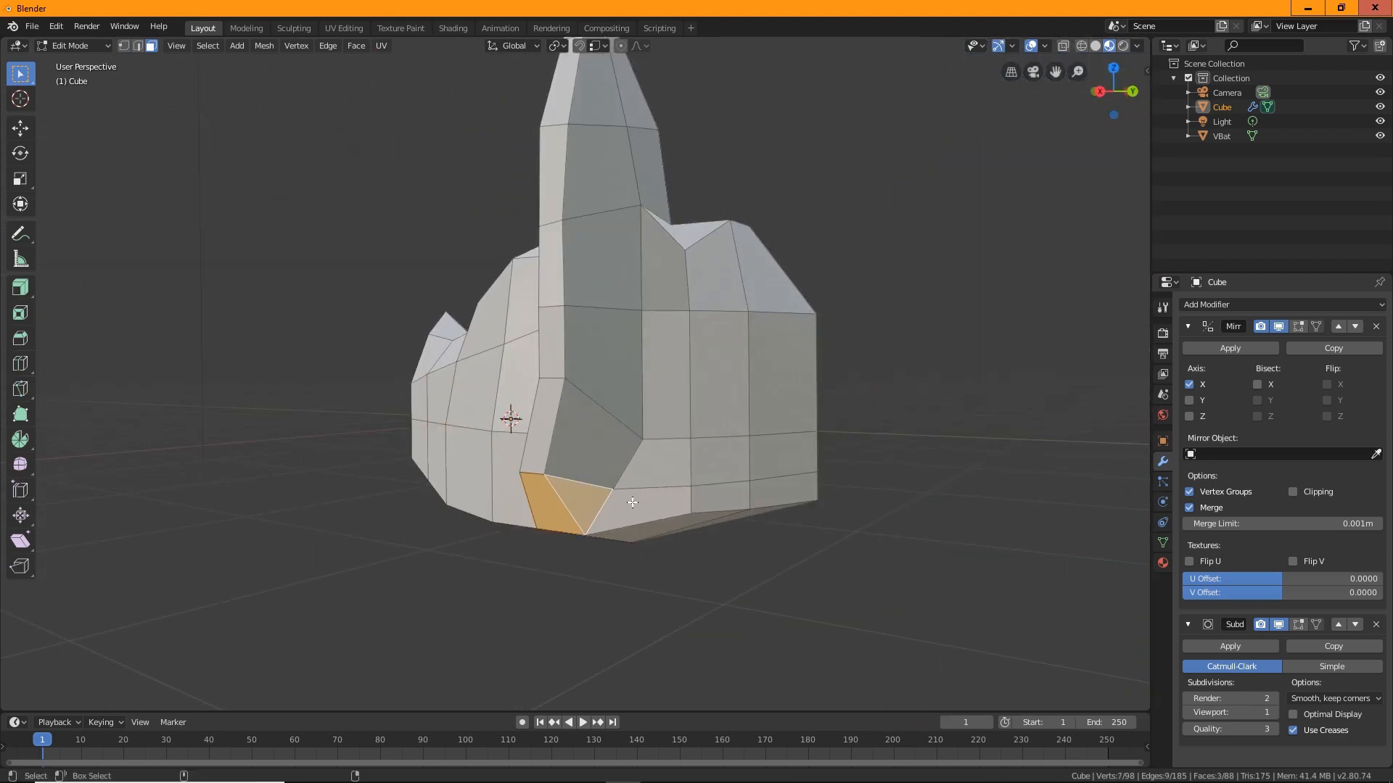
left_click(632, 501, "shift")
middle_click_drag(610, 567, 645, 560)
left_click_drag(645, 560, 629, 536, "alt")
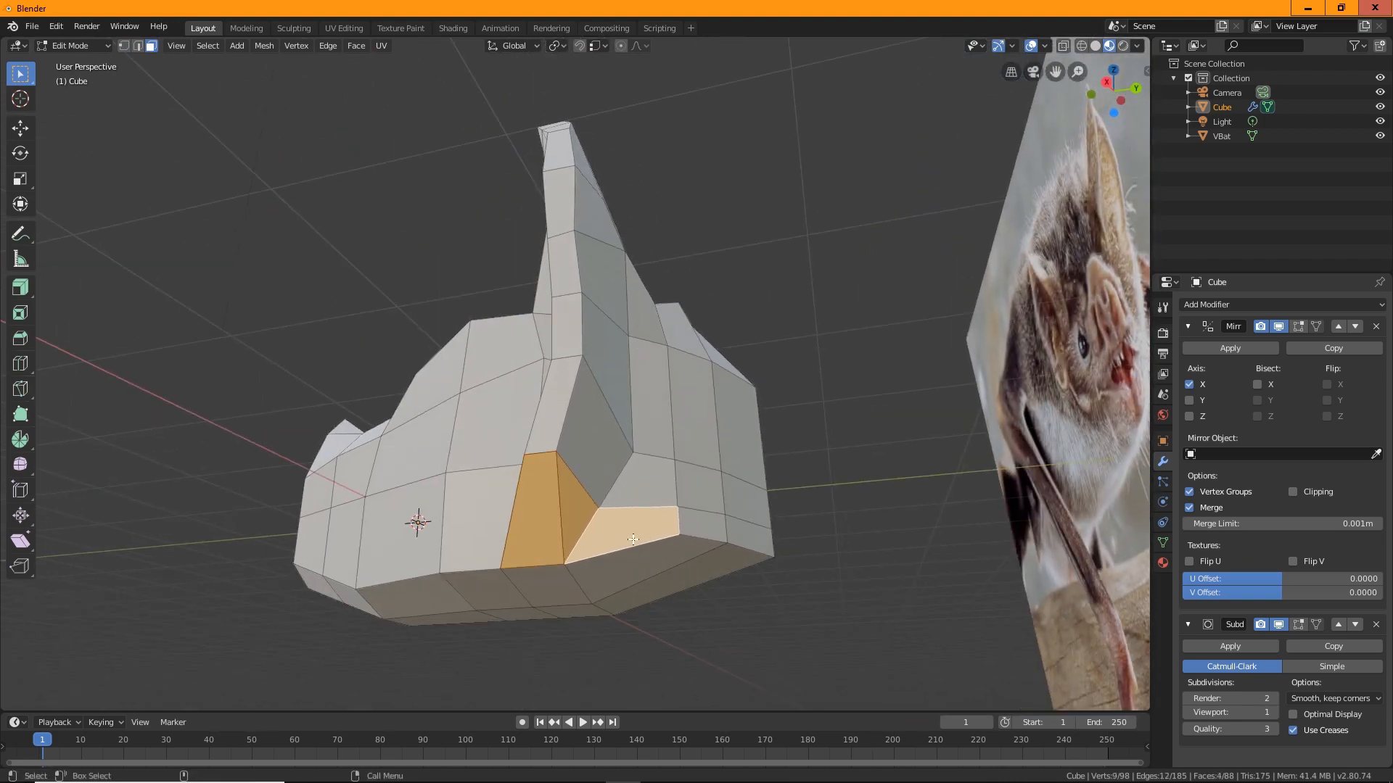
left_click(630, 537, "shift")
left_click_drag(699, 588, 631, 638, "alt")
middle_click_drag(630, 637, 667, 673)
key("x")
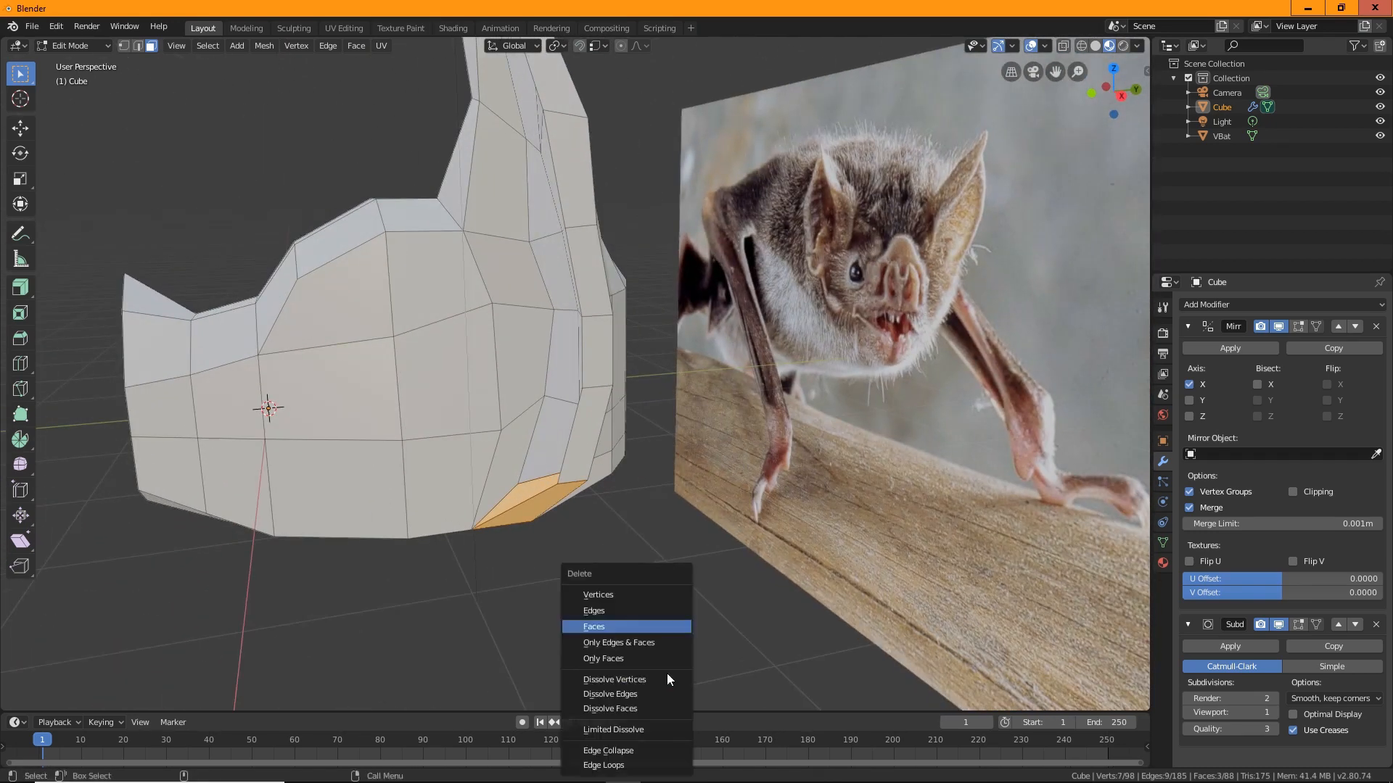
left_click(609, 626)
Bridge the front and rear edges of the lower gap beneath the ear with Bridge Edge Loops.
middle_click_drag(609, 626, 508, 533)
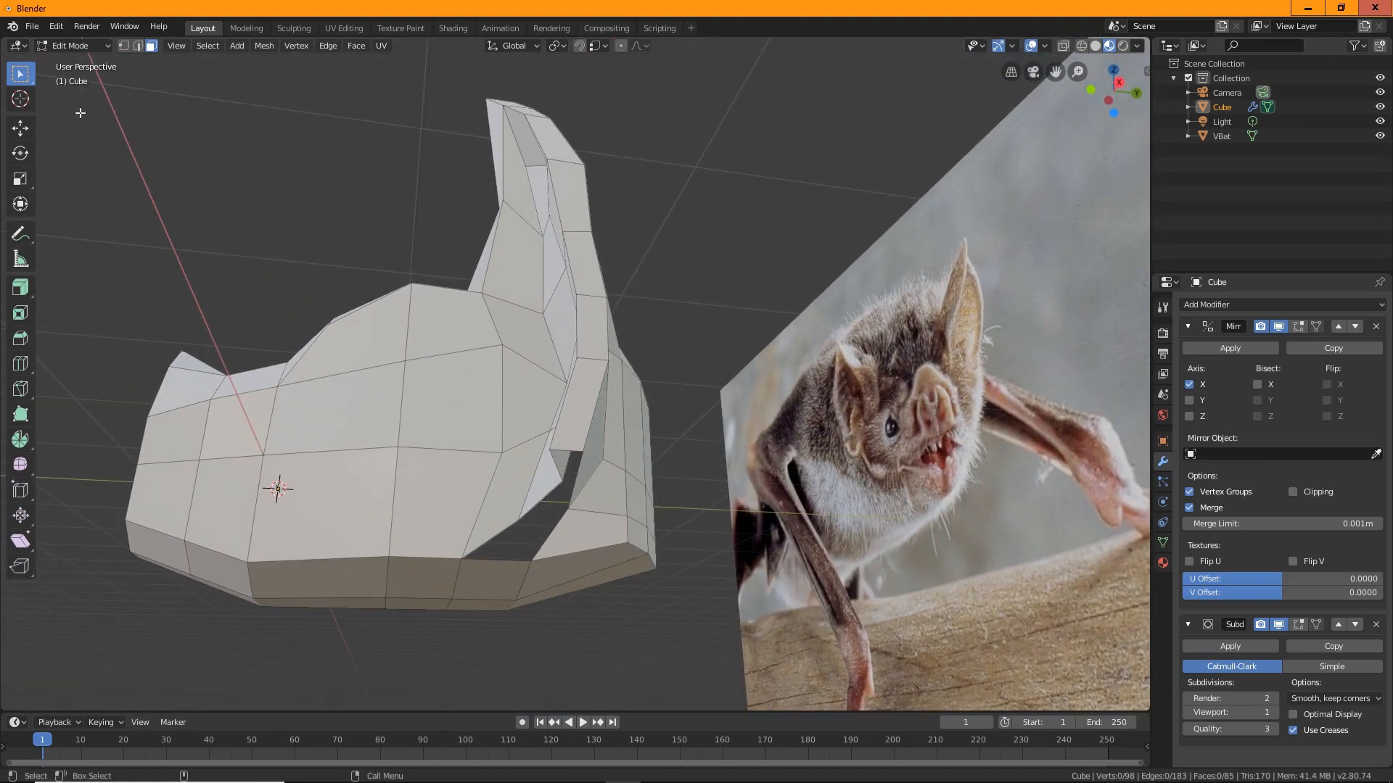
left_click(138, 46)
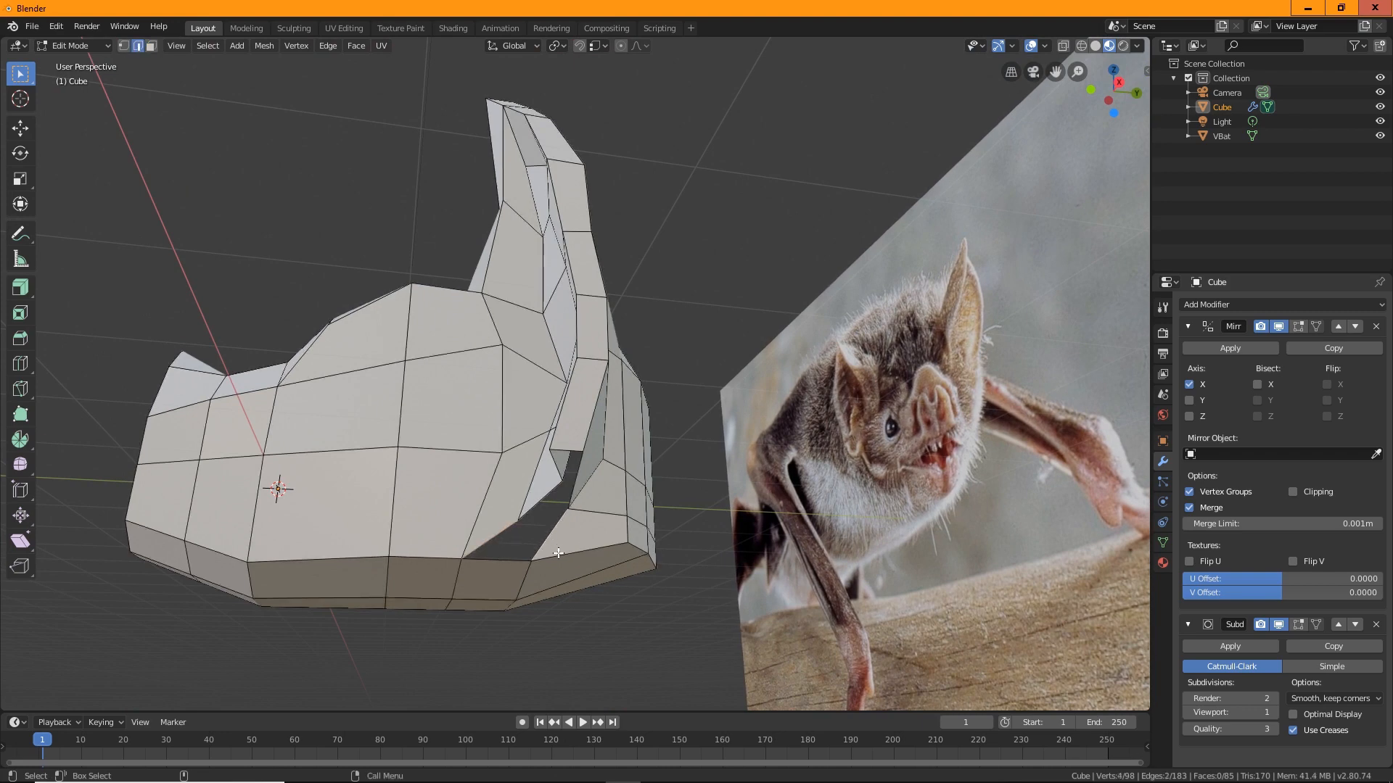
middle_click_drag(557, 554, 614, 551)
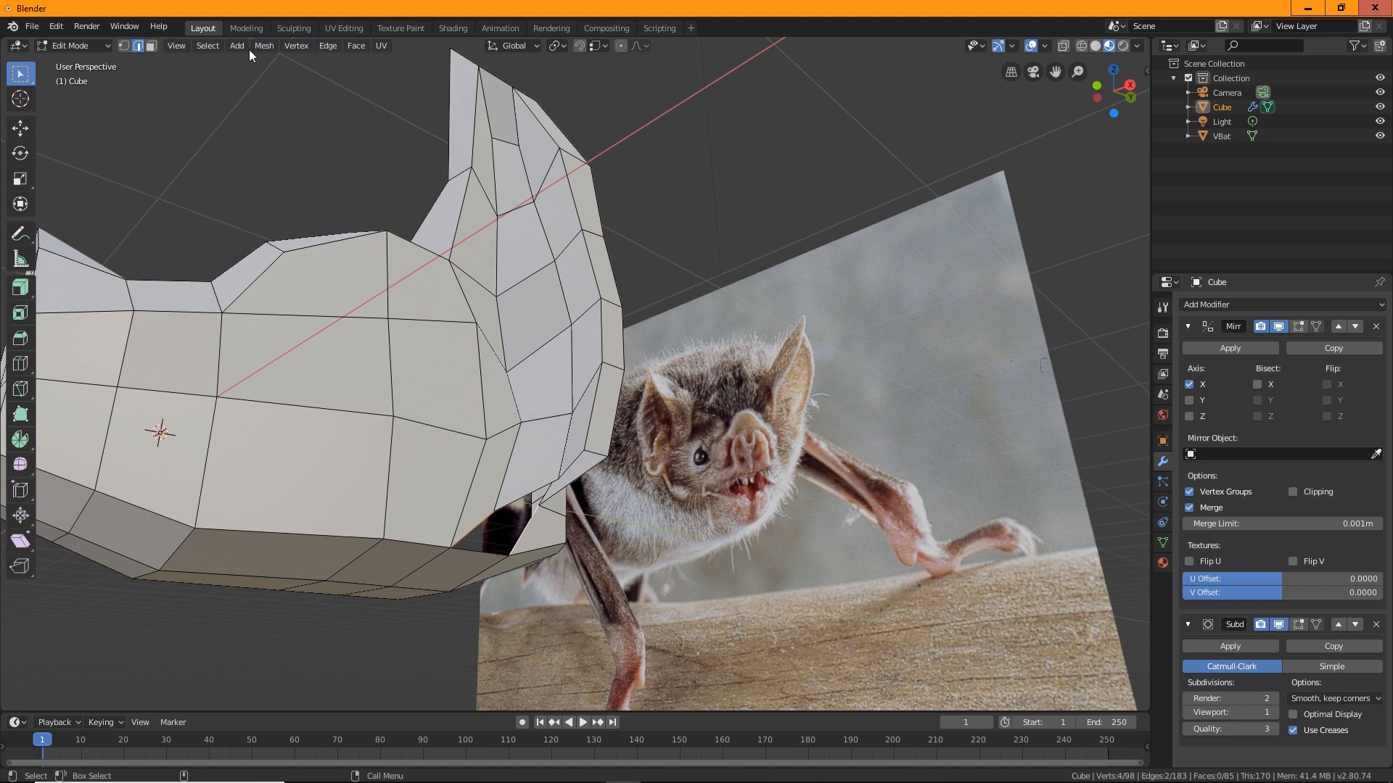
left_click(331, 46)
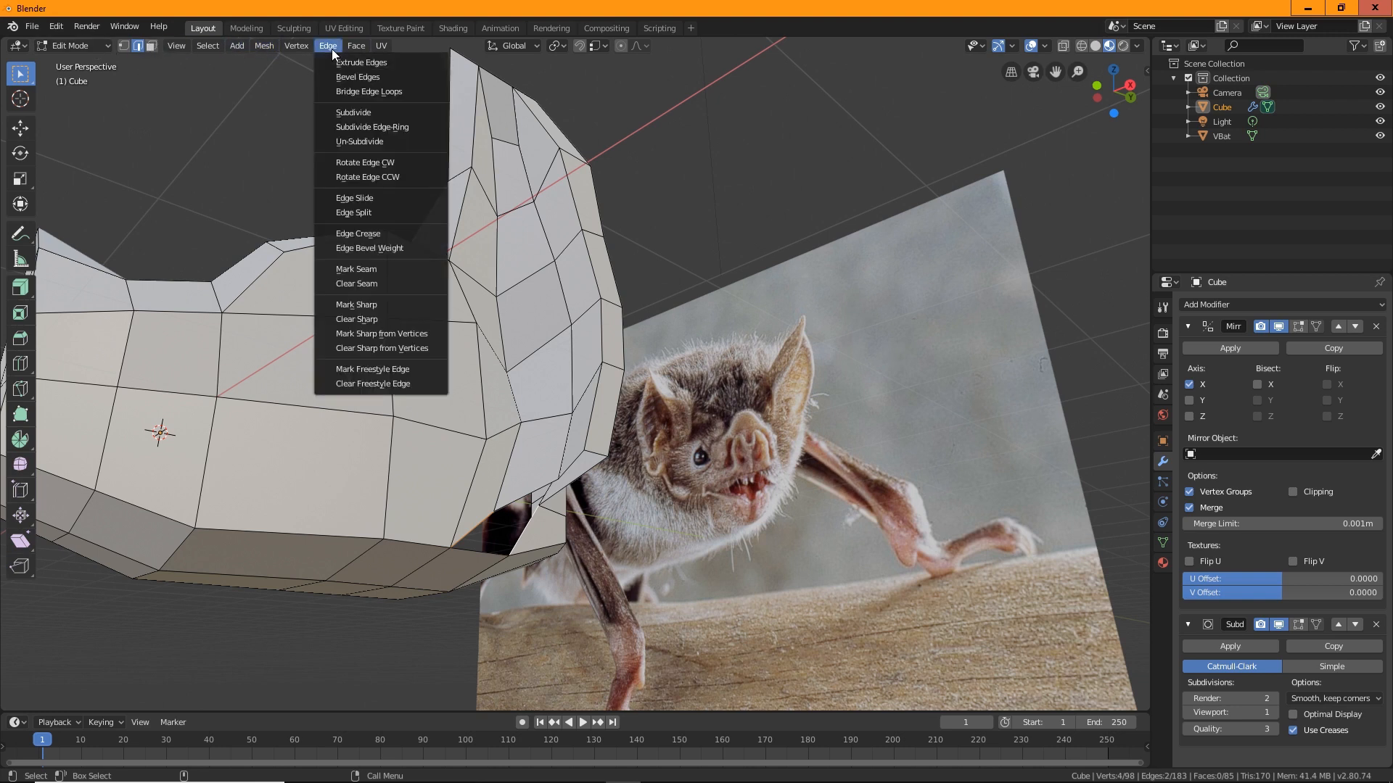
left_click(366, 95)
Examine the bridged face and the remaining gap beneath the ear from the front, back and underside.
middle_click_drag(499, 589, 429, 556)
left_click(577, 483)
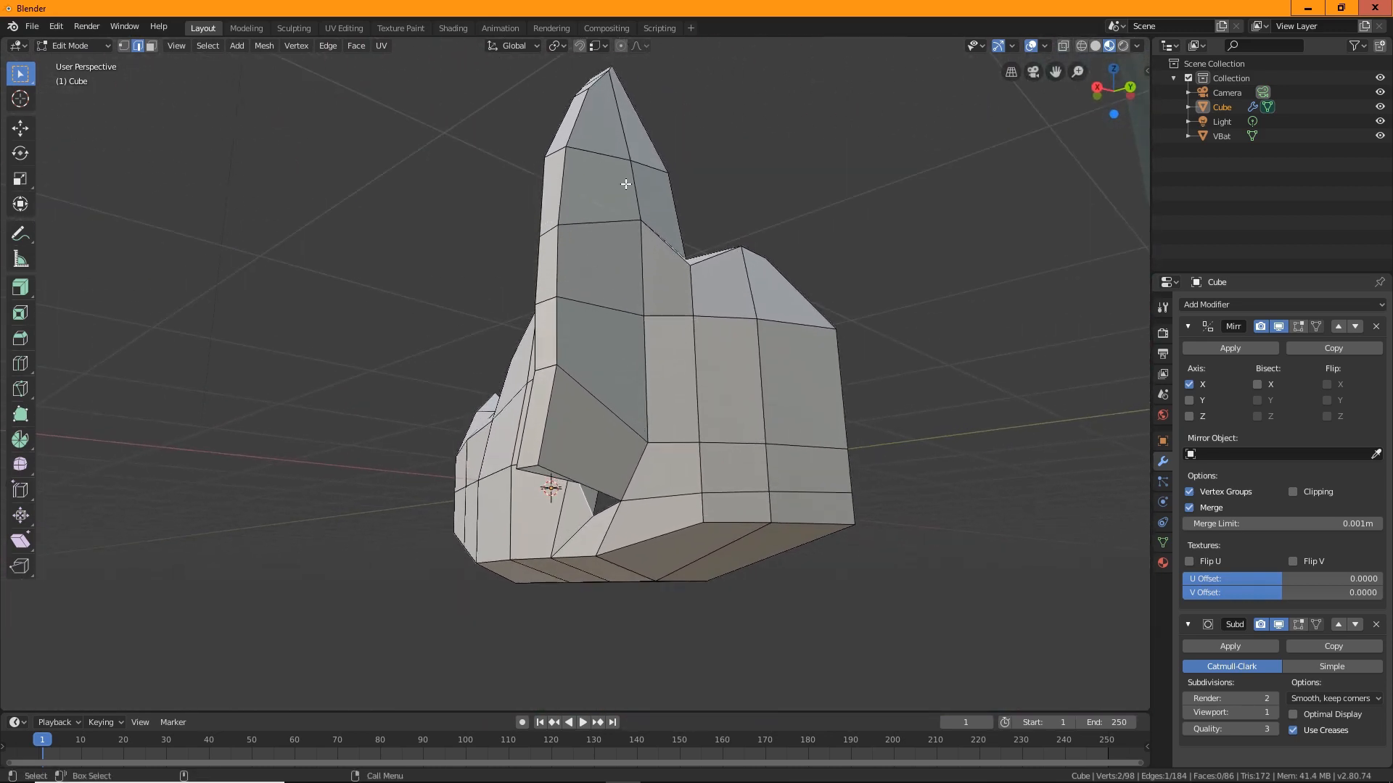
left_click_drag(688, 308, 650, 407, "alt")
middle_click_drag(650, 408, 779, 398, "alt")
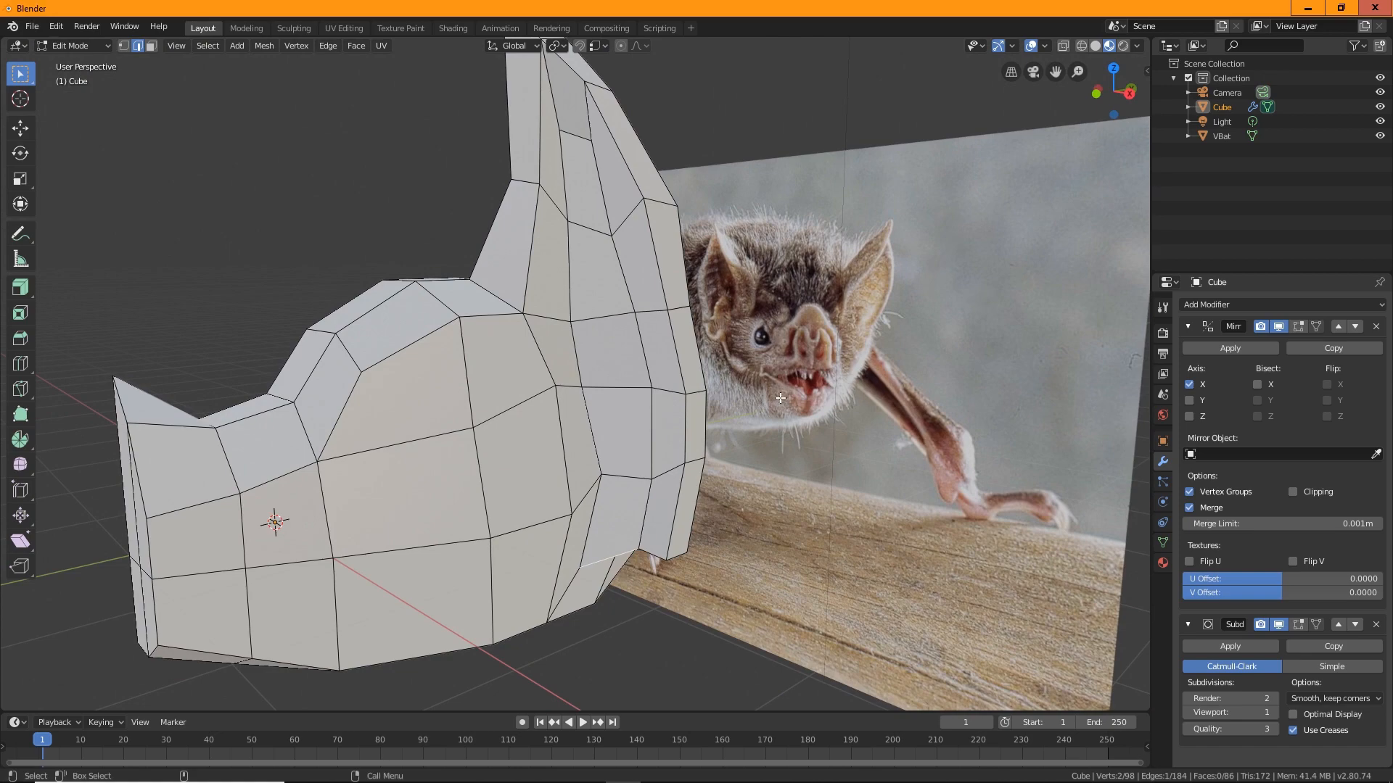
middle_click_drag(615, 195, 699, 336)
scroll(682, 345, "up", 2)
middle_click_drag(638, 417, 706, 388)
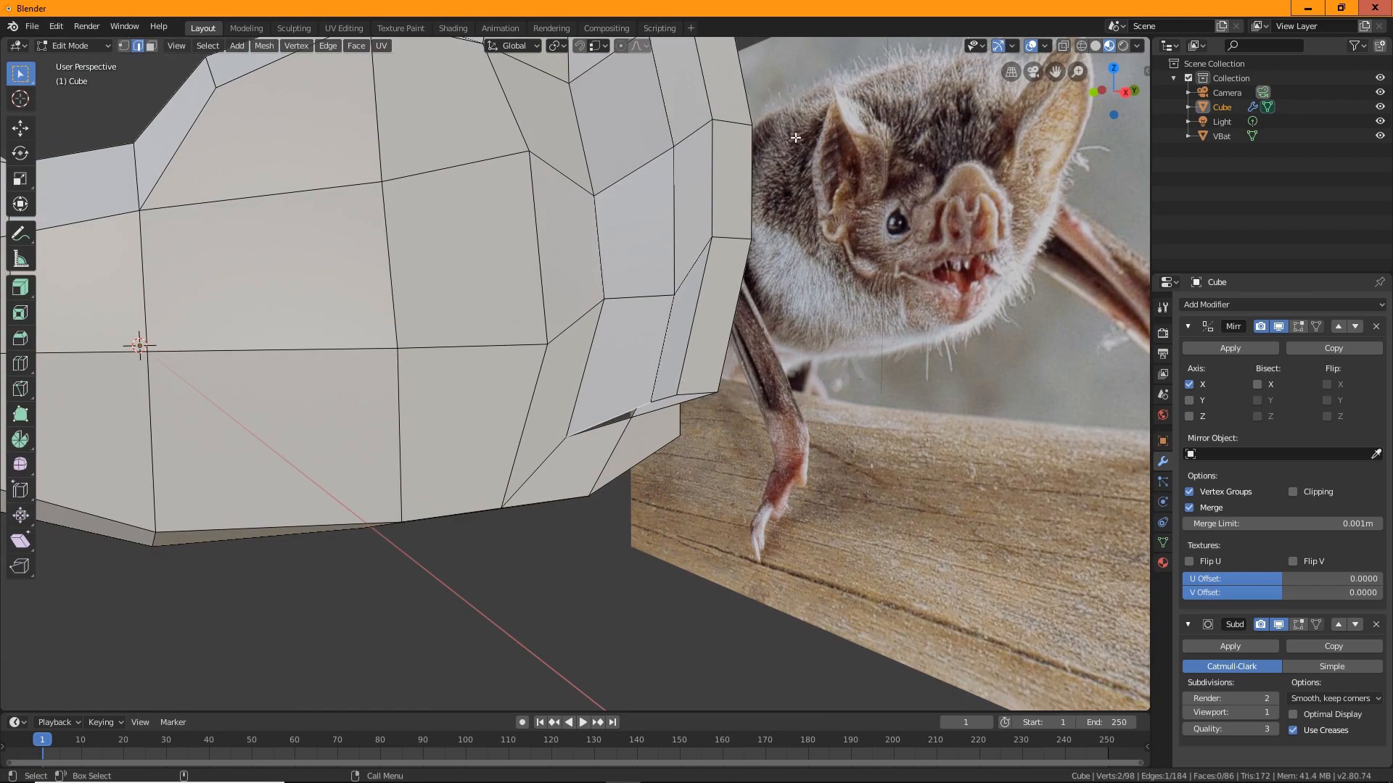
middle_click_drag(795, 138, 544, 362)
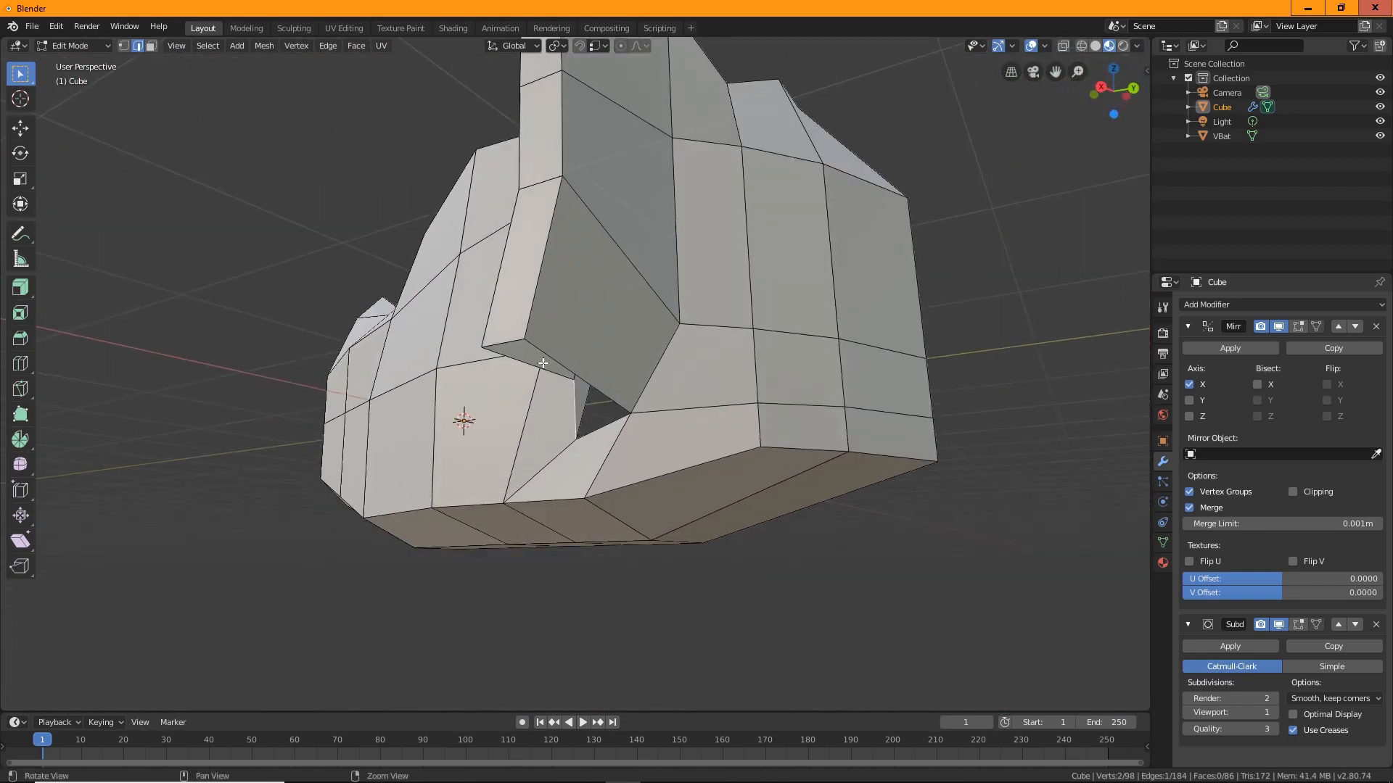
middle_click_drag(653, 360, 10, 105)
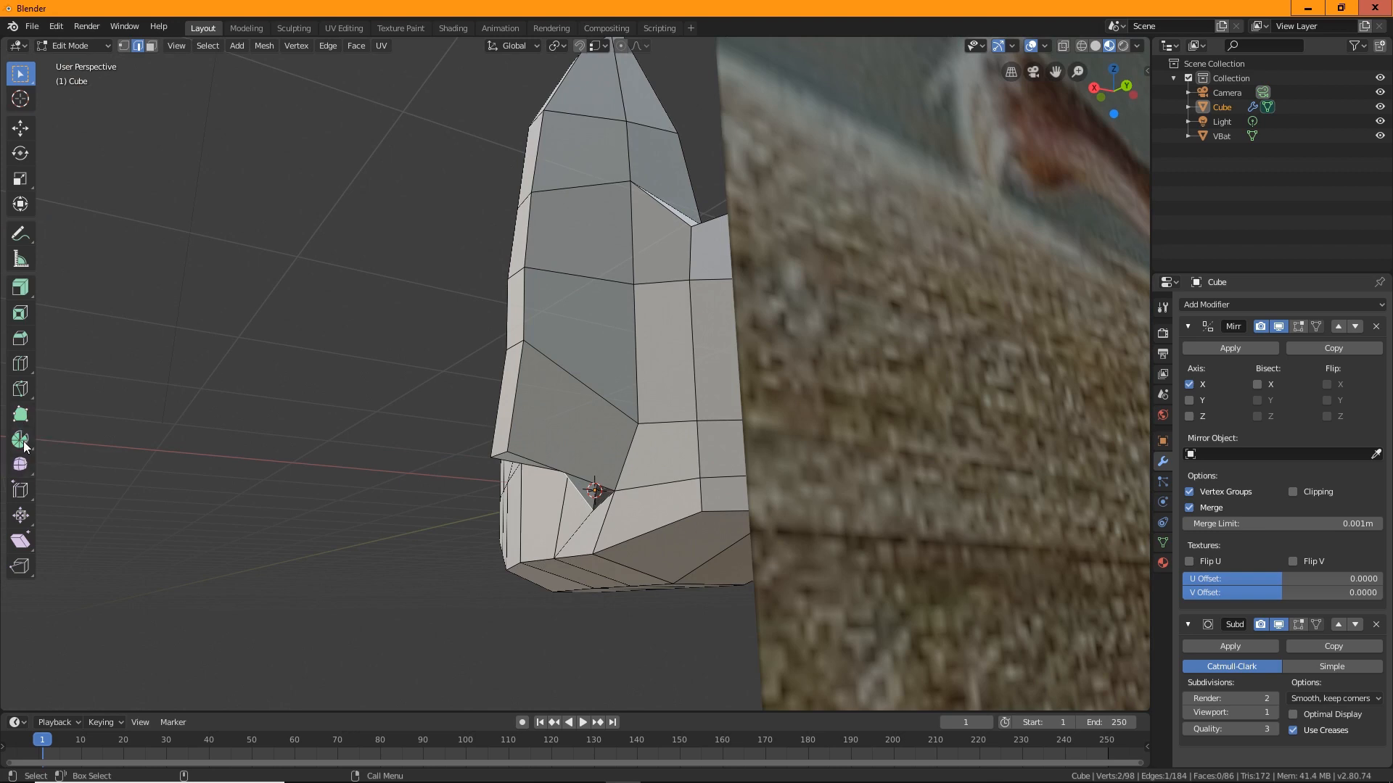
Knife a vertical cut up the back of the ear from its lower edge to the cross edge near the tip.
left_click(20, 389)
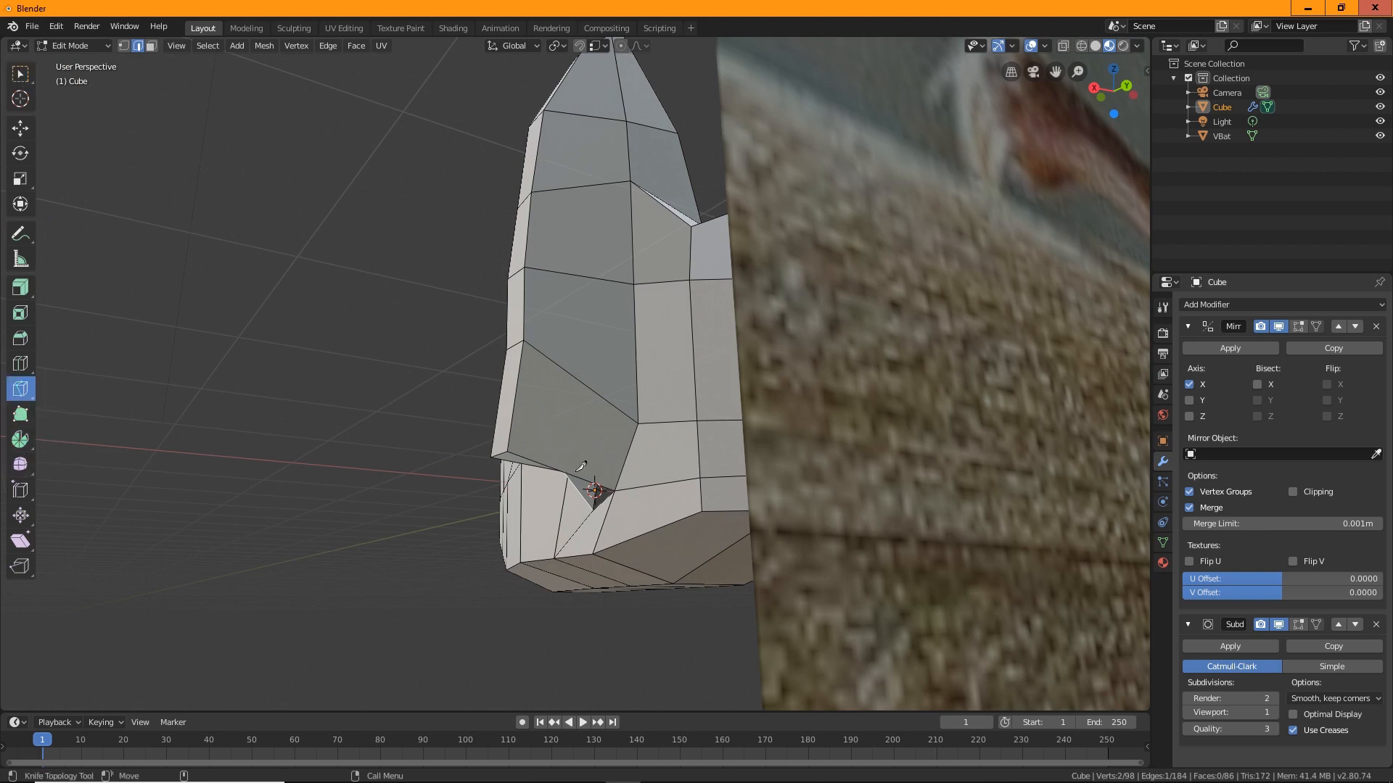
middle_click_drag(577, 472, 632, 377)
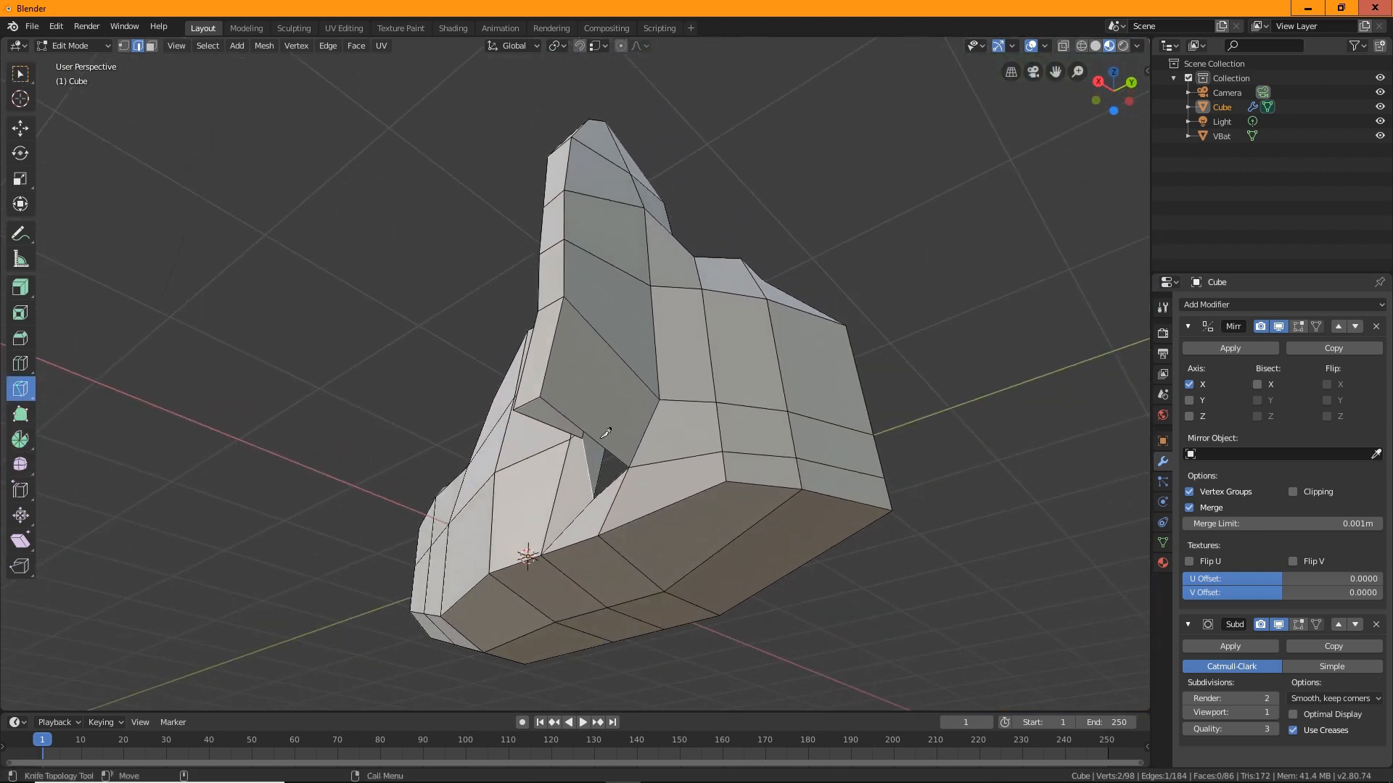
left_click(592, 428)
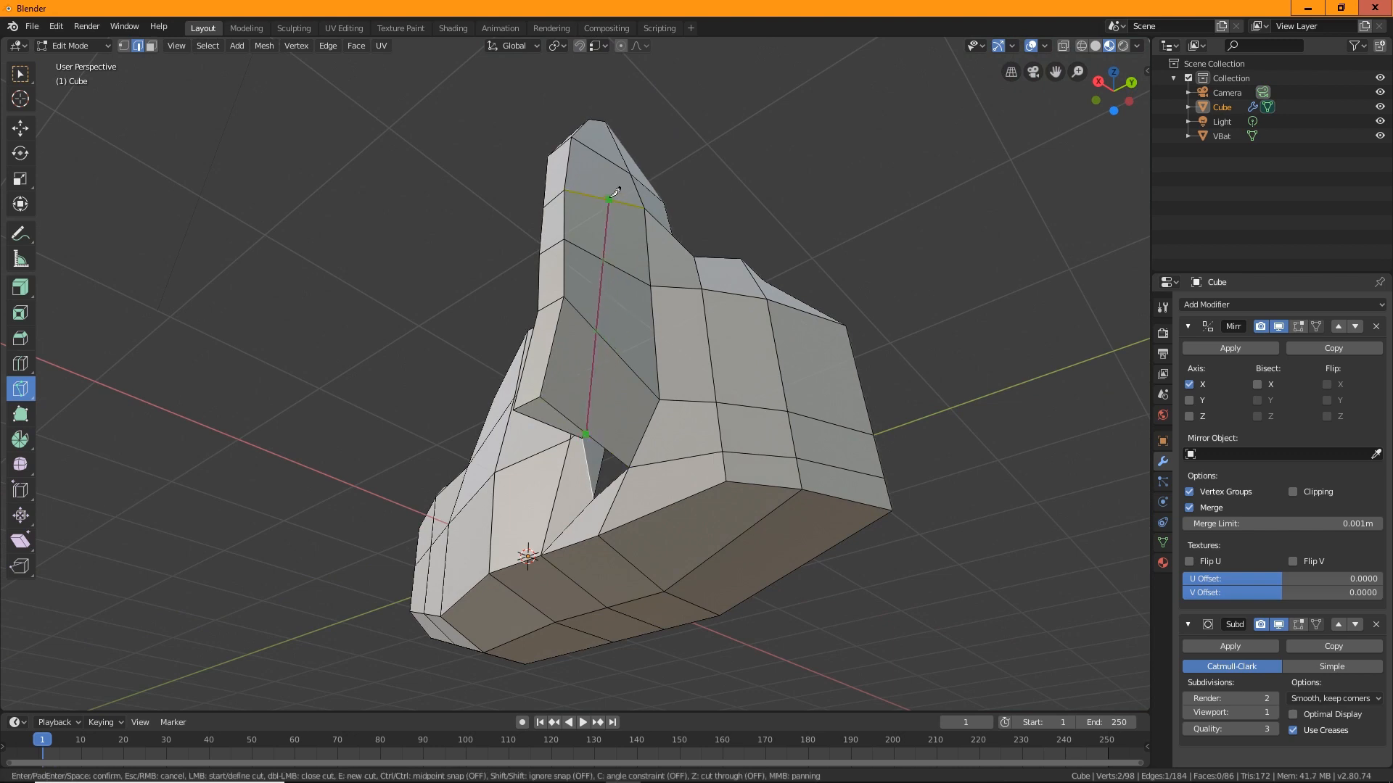
key("Return")
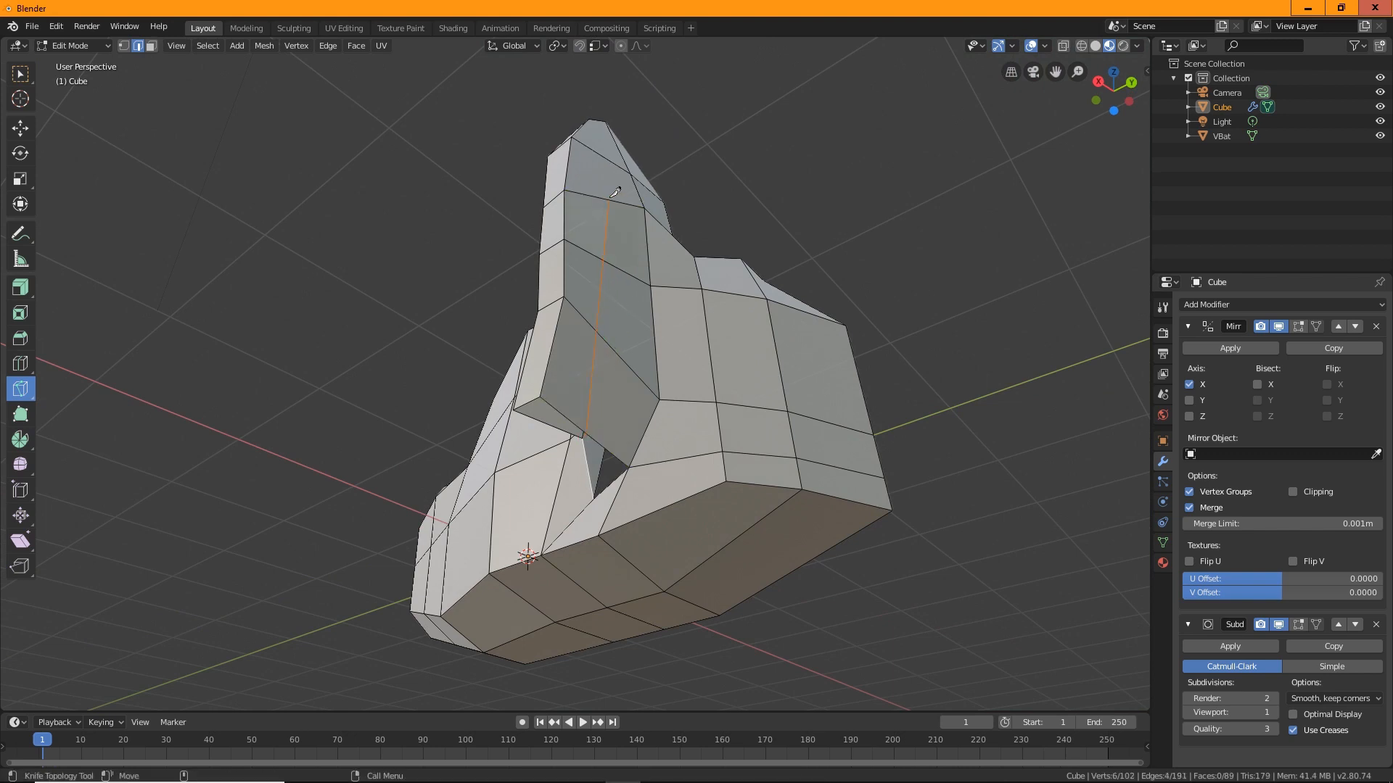
Knife the vertical cut farther up the back of the ear, across the centre edge to the edge on the head side.
left_click_drag(615, 196, 576, 326, "alt")
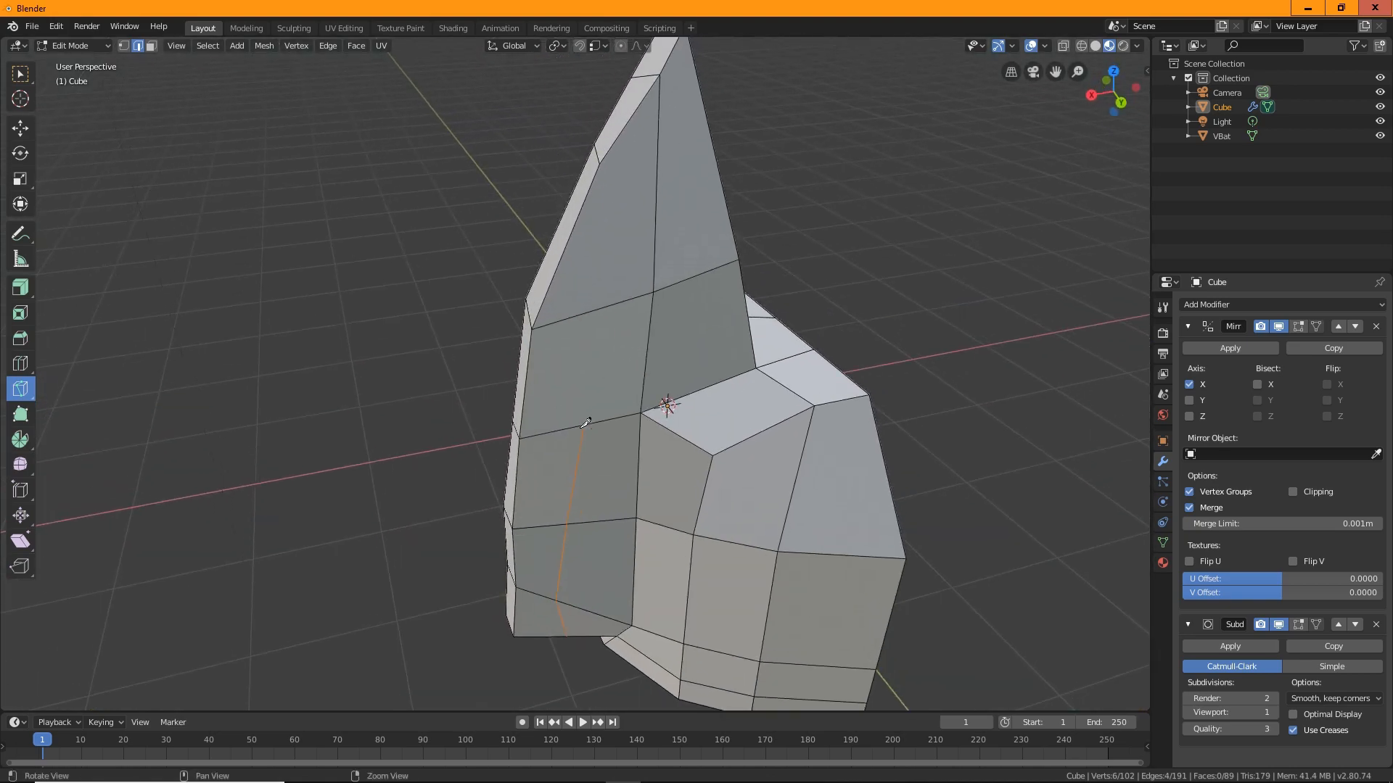
mouse_move(585, 423)
left_mouse_down("alt")
mouse_move(798, 400)
mouse_move(587, 423)
left_mouse_up("alt")
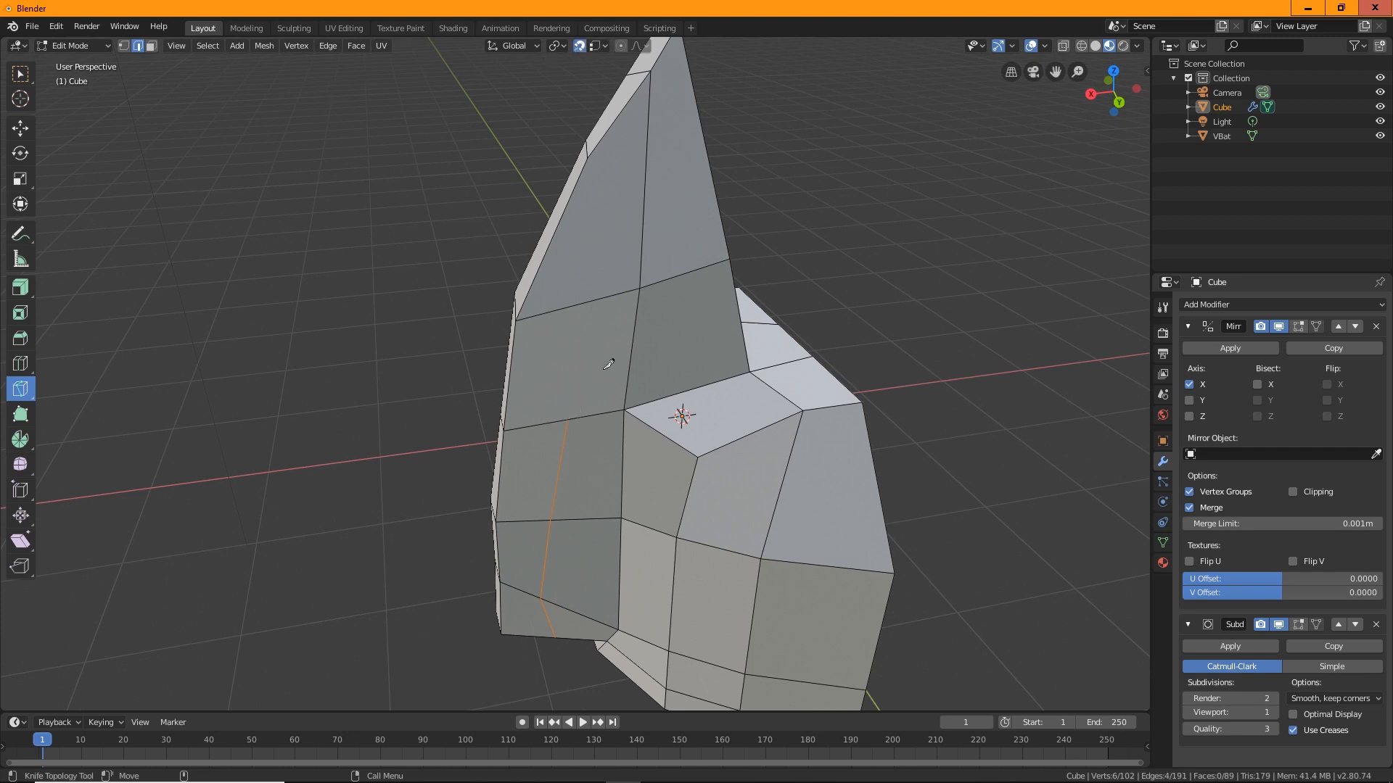
left_click_drag(570, 412, 603, 396, "alt")
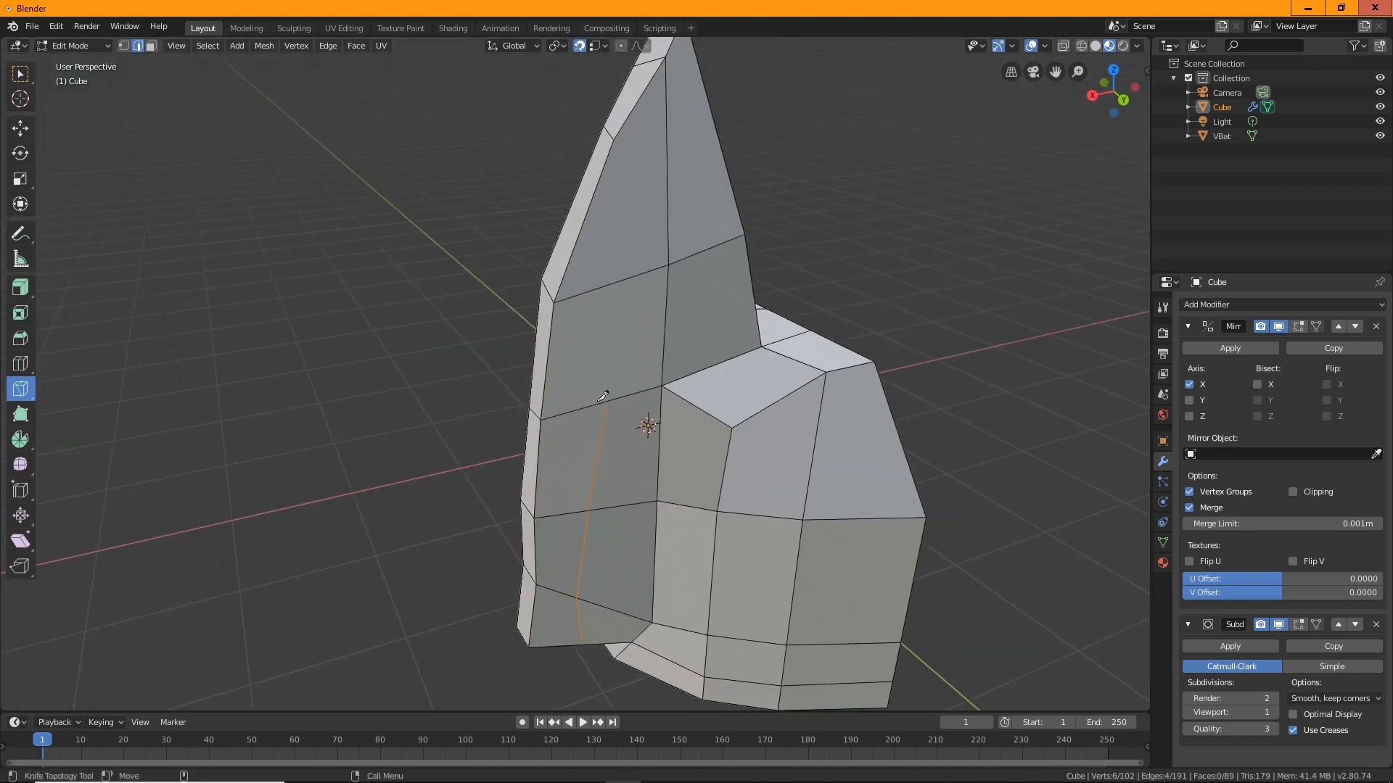
left_click(124, 45)
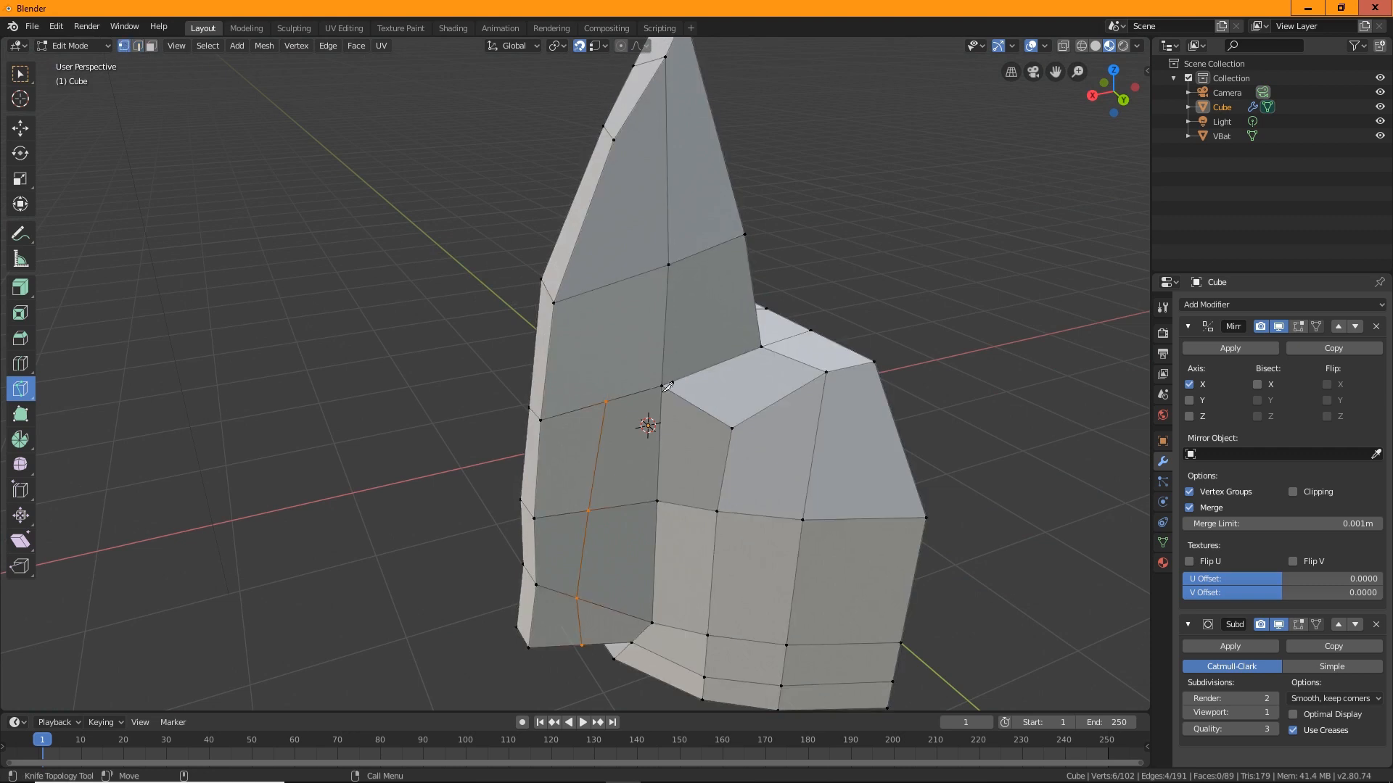
left_click(610, 398)
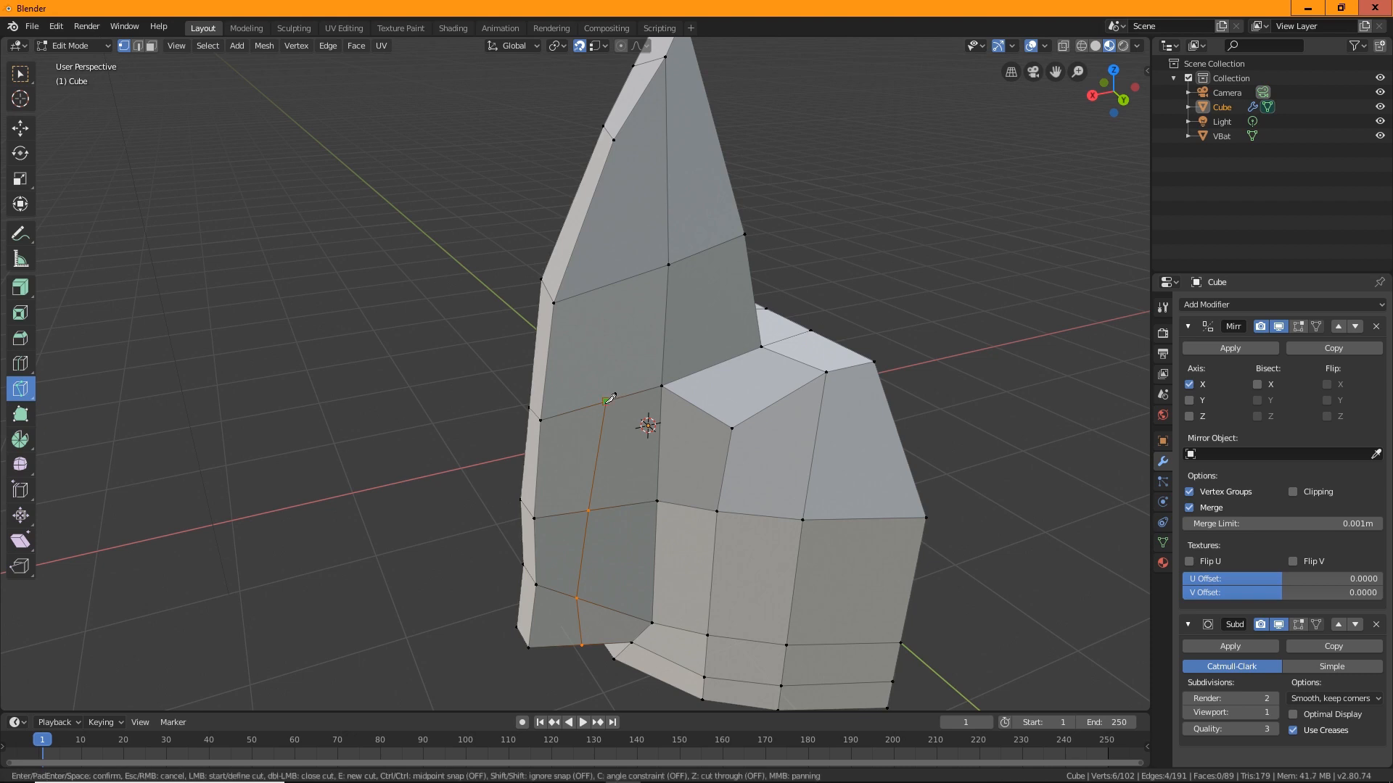
left_click(621, 280)
left_click(678, 166)
left_click(719, 135)
key("Return")
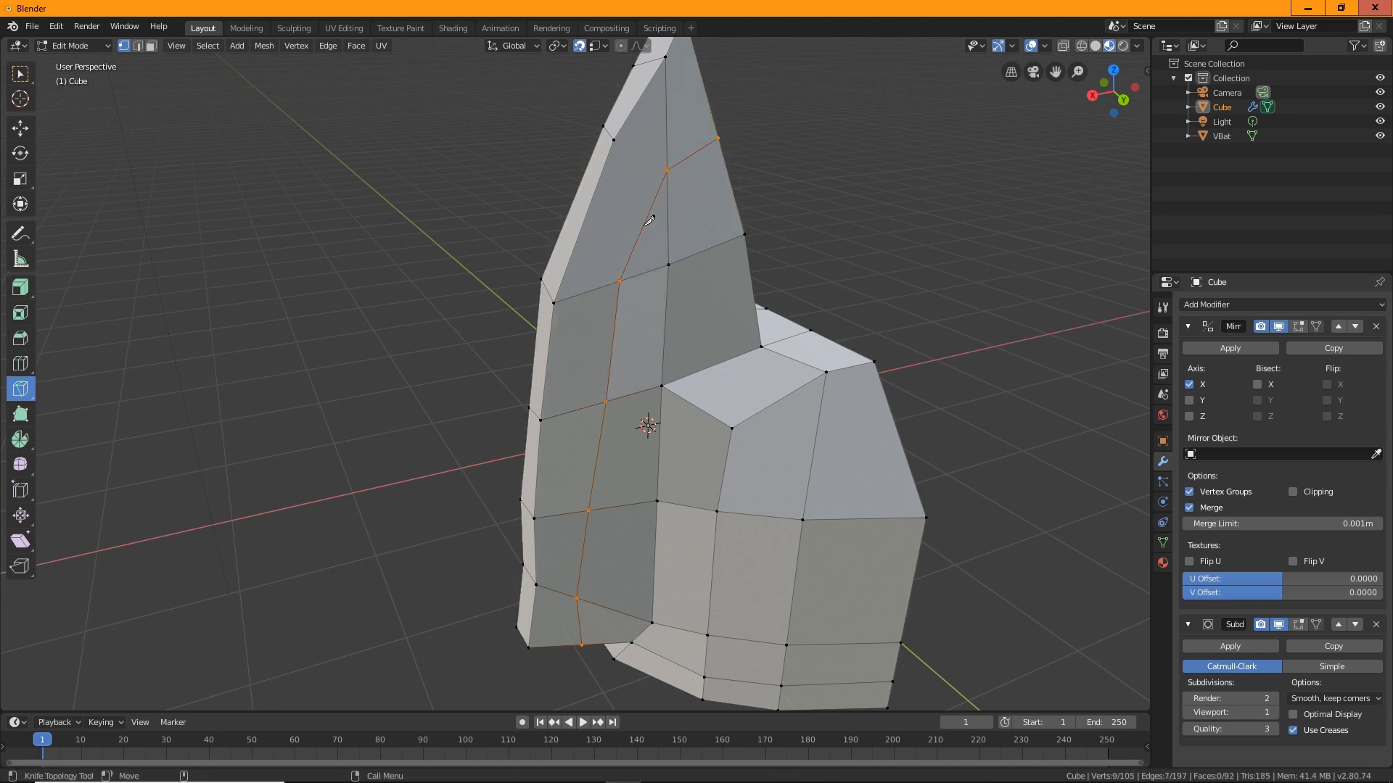
Knife a connecting cut from the upper outer rim vertex to the new vertical cut on the ear's back.
left_click(613, 140)
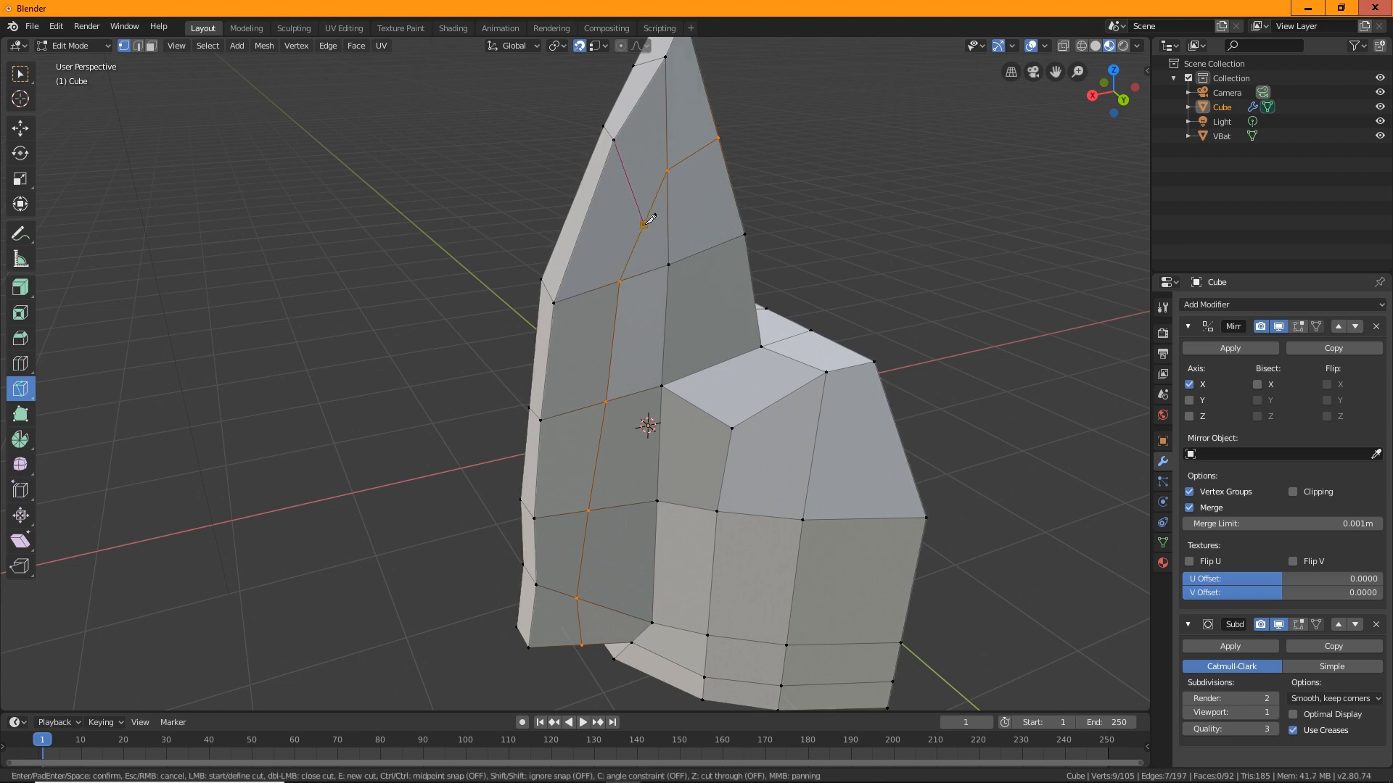
left_click(645, 225)
key("Return")
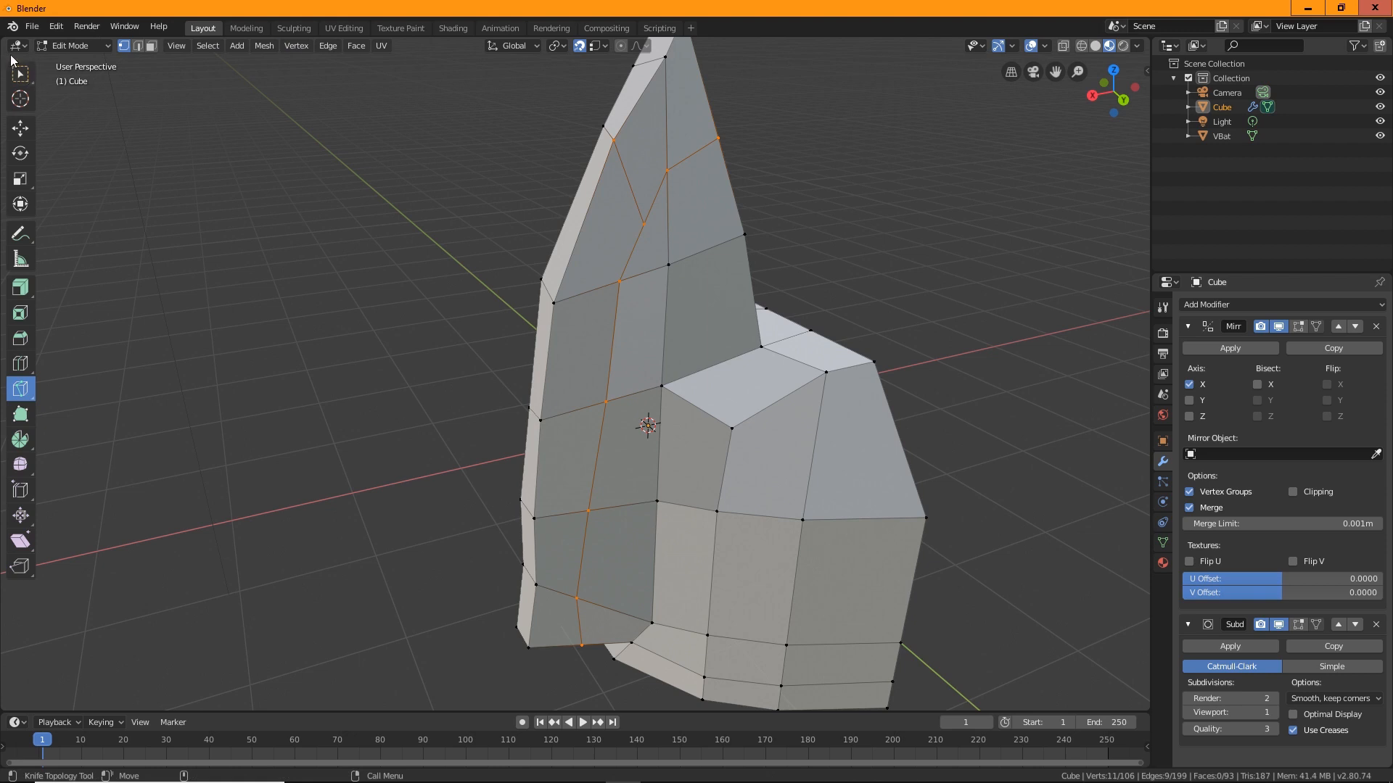
Move the vertex where the two new cuts meet up and outward toward the ear's outer rim.
left_click(20, 73)
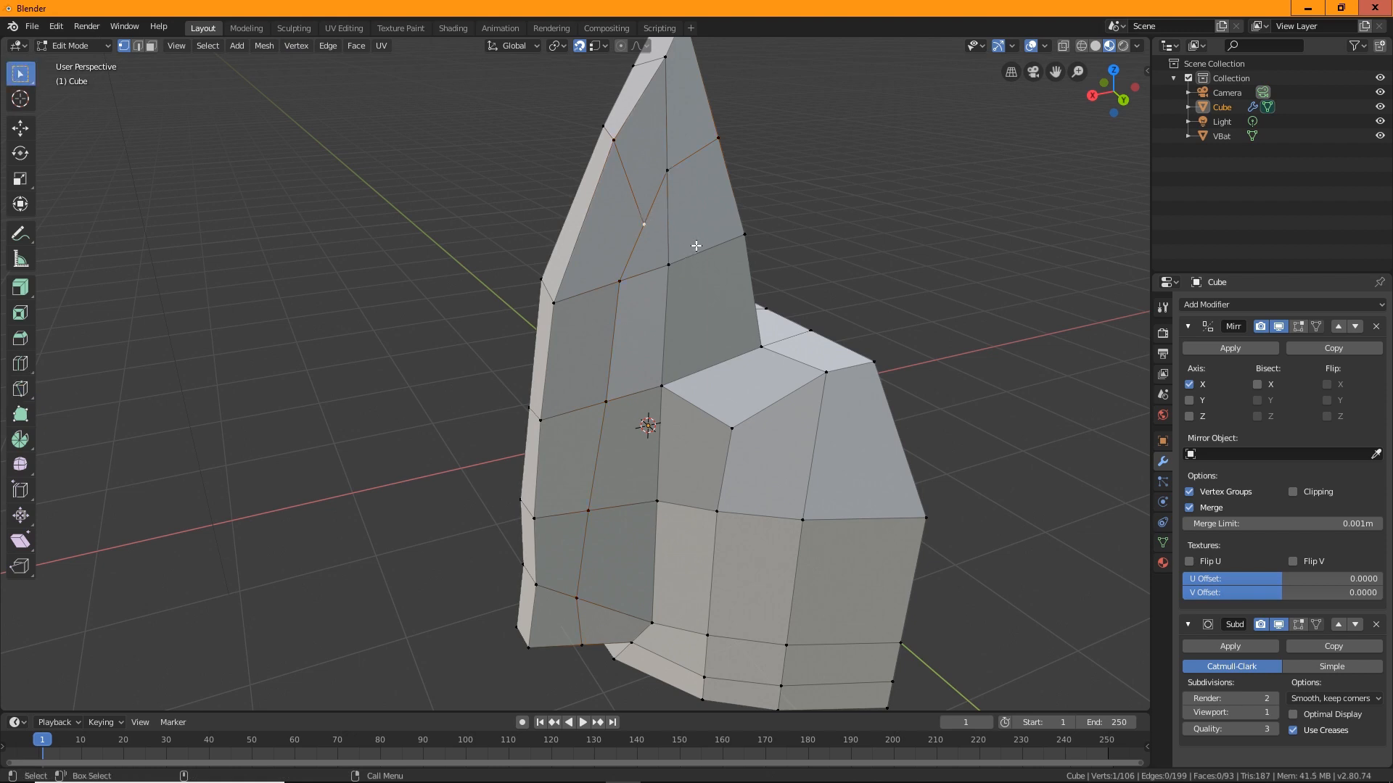
key("w")
left_click_drag(647, 166, 647, 153)
key("ctrl+z")
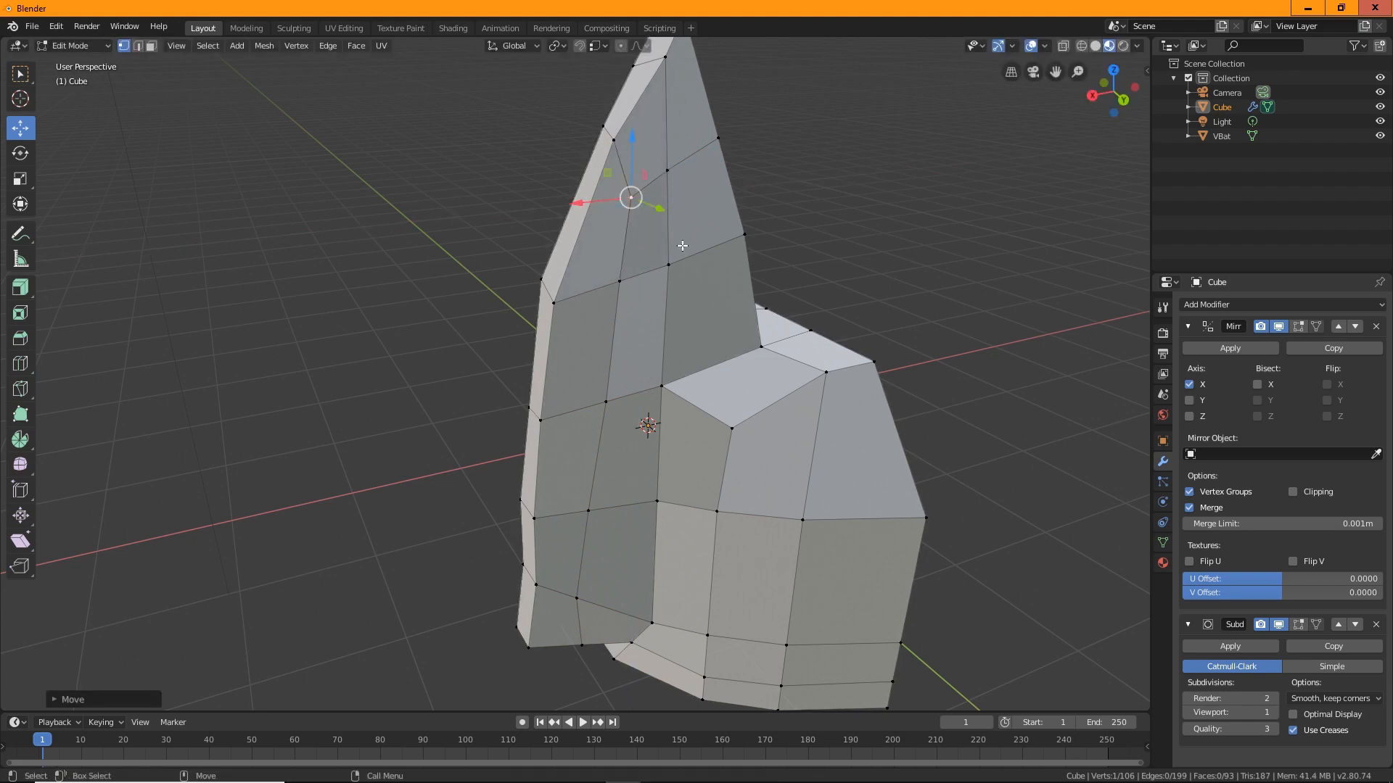
Knife a cut around the ear's inner edge halfway to the tip, joining it to the existing vertex inside the ear.
middle_click_drag(559, 420, 402, 380)
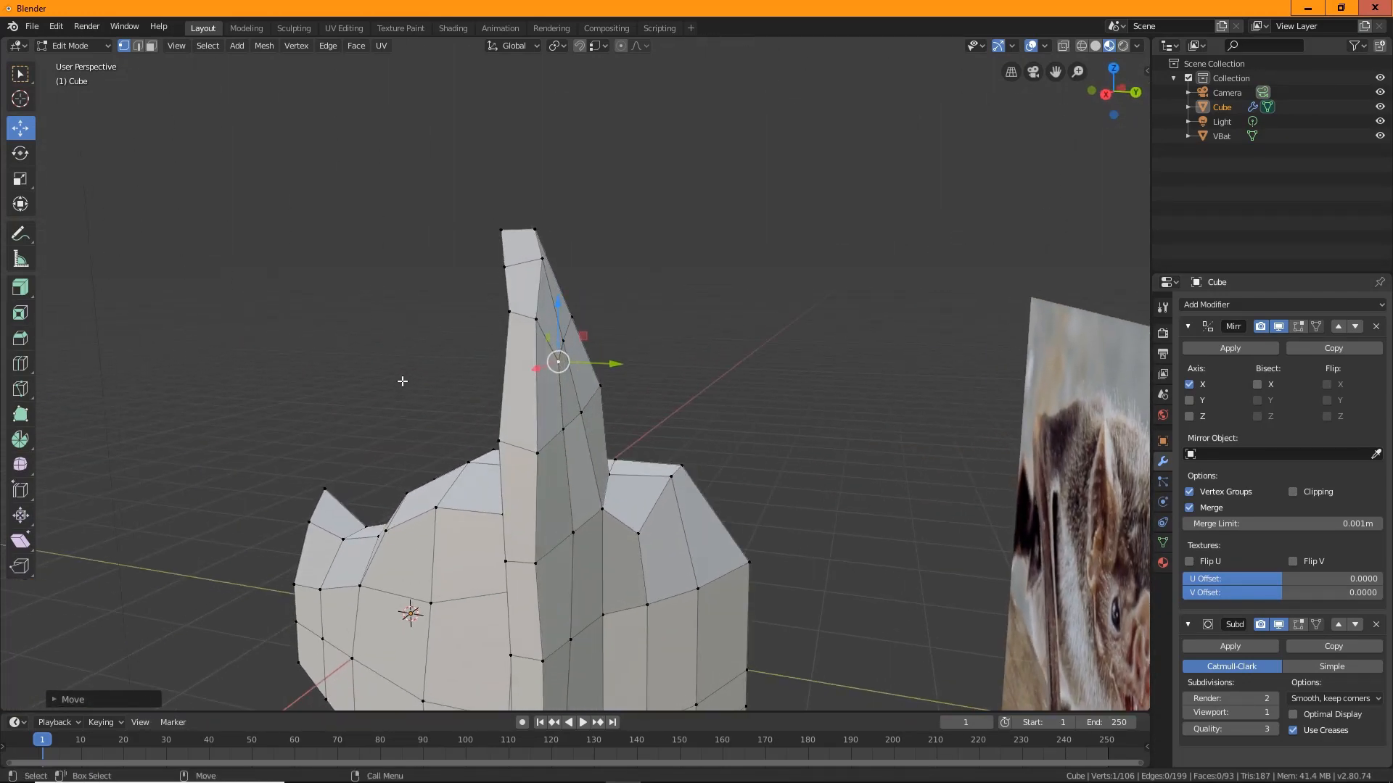
middle_click_drag(500, 407, 818, 439)
left_click_drag(650, 417, 560, 319, "alt")
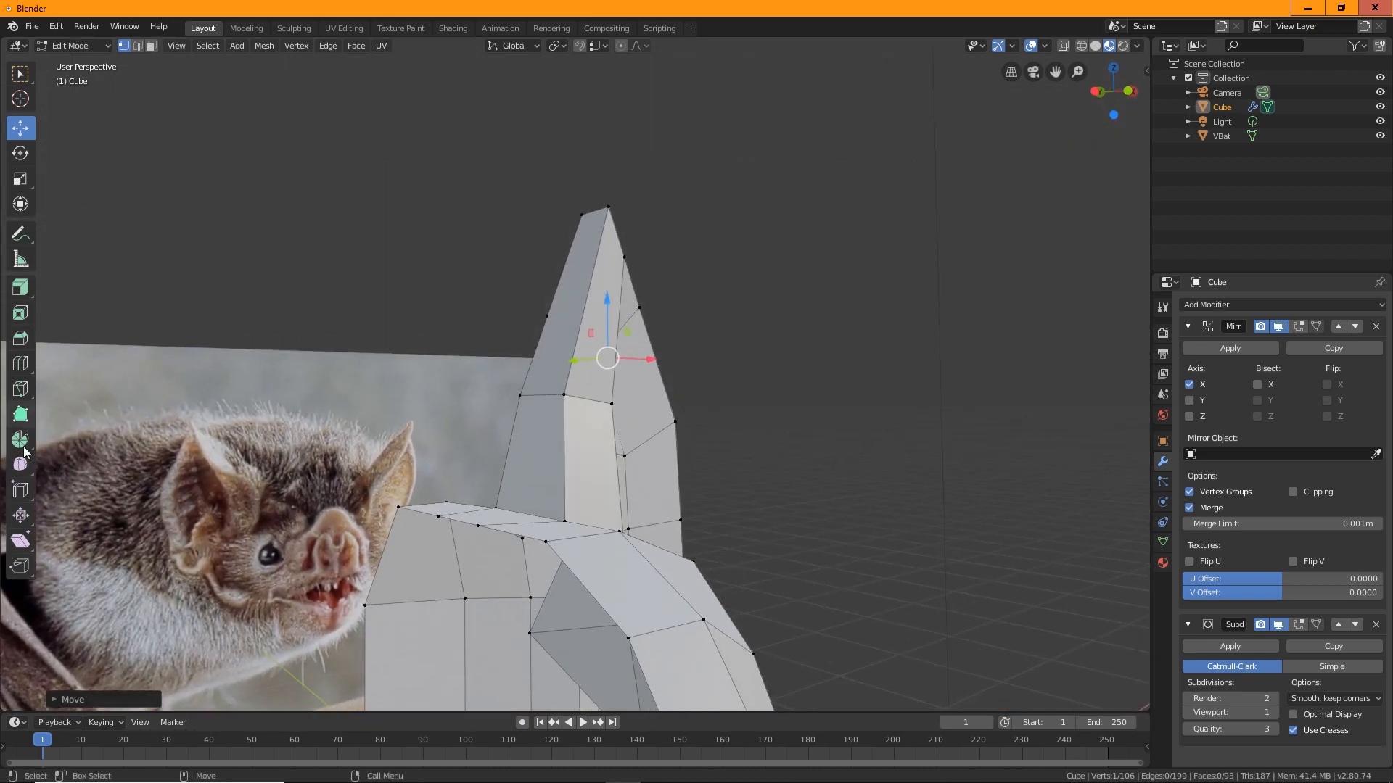
left_click(20, 388)
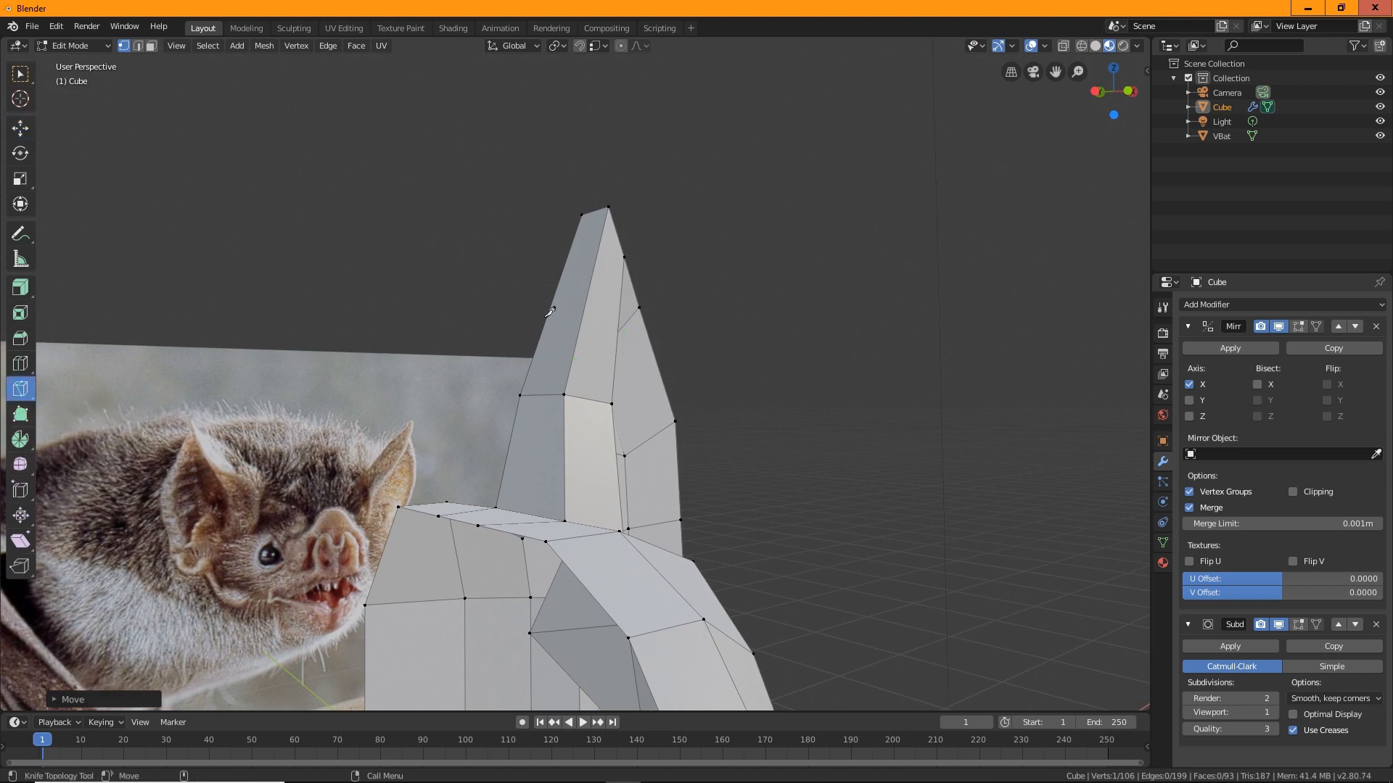
left_click(547, 316)
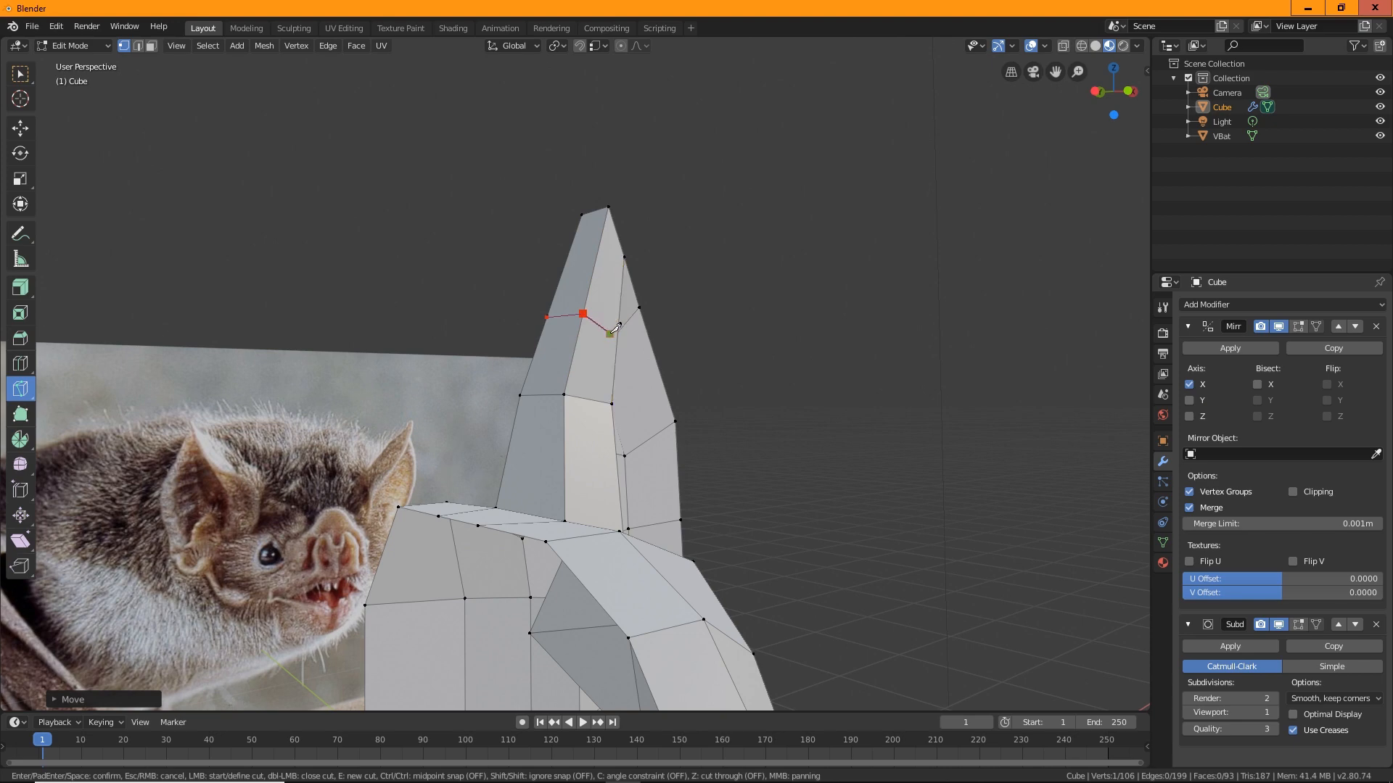
left_click(618, 337)
key("Return")
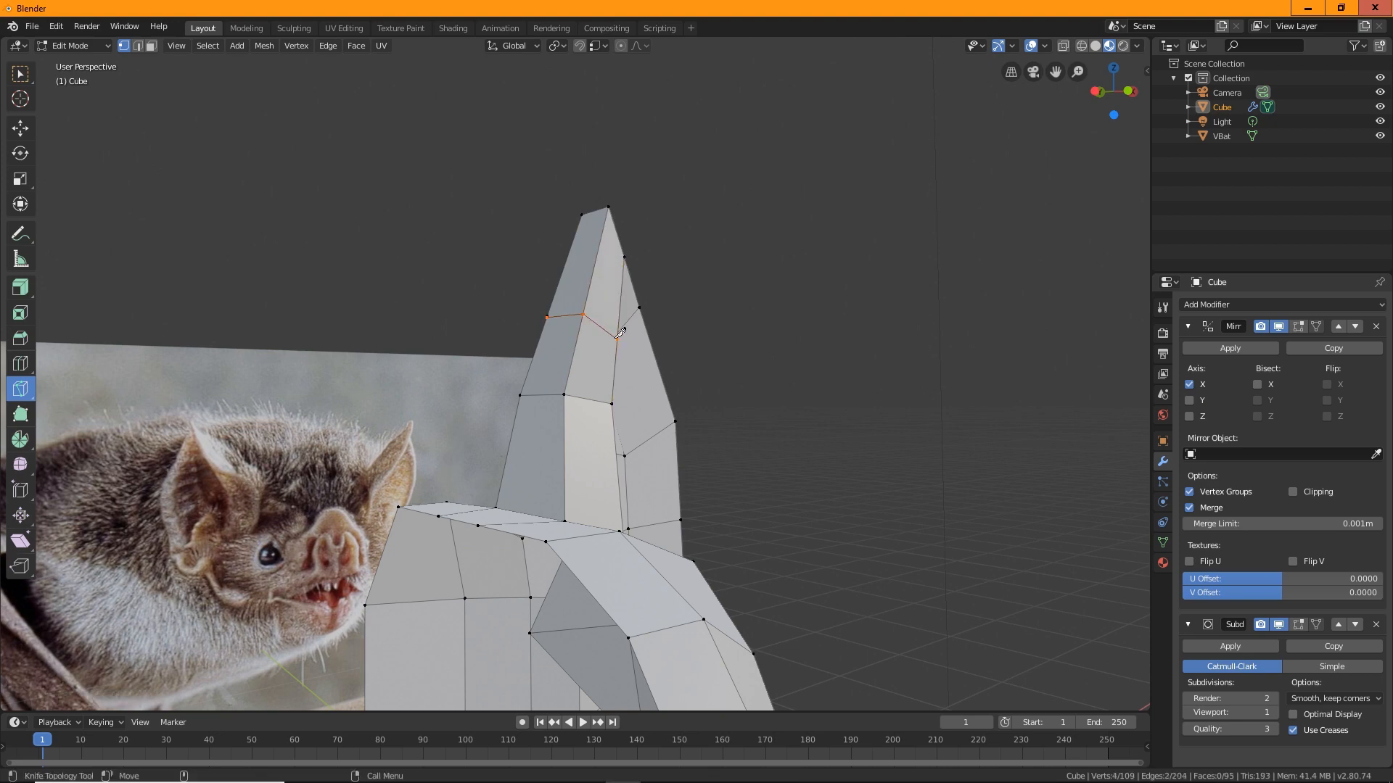
middle_click_drag(617, 338, 493, 356)
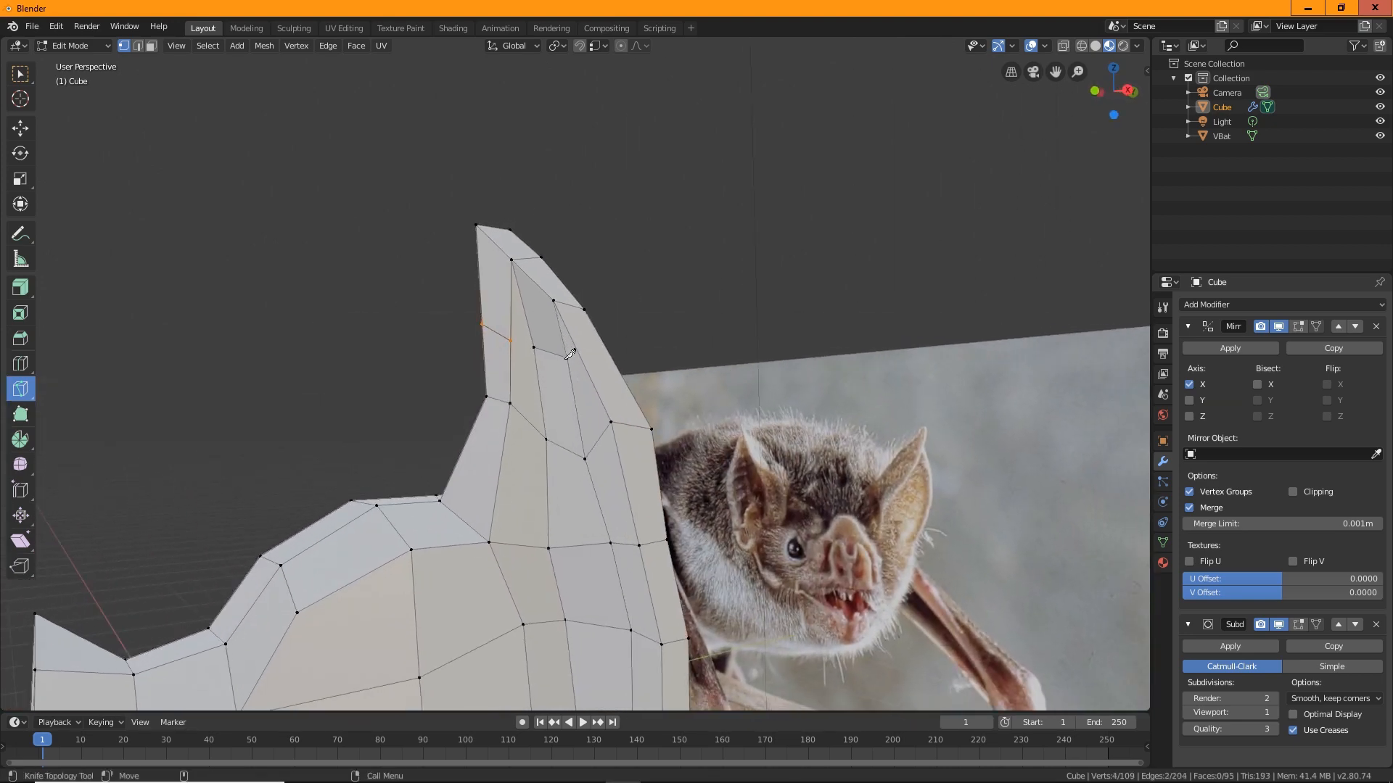
left_click(511, 339)
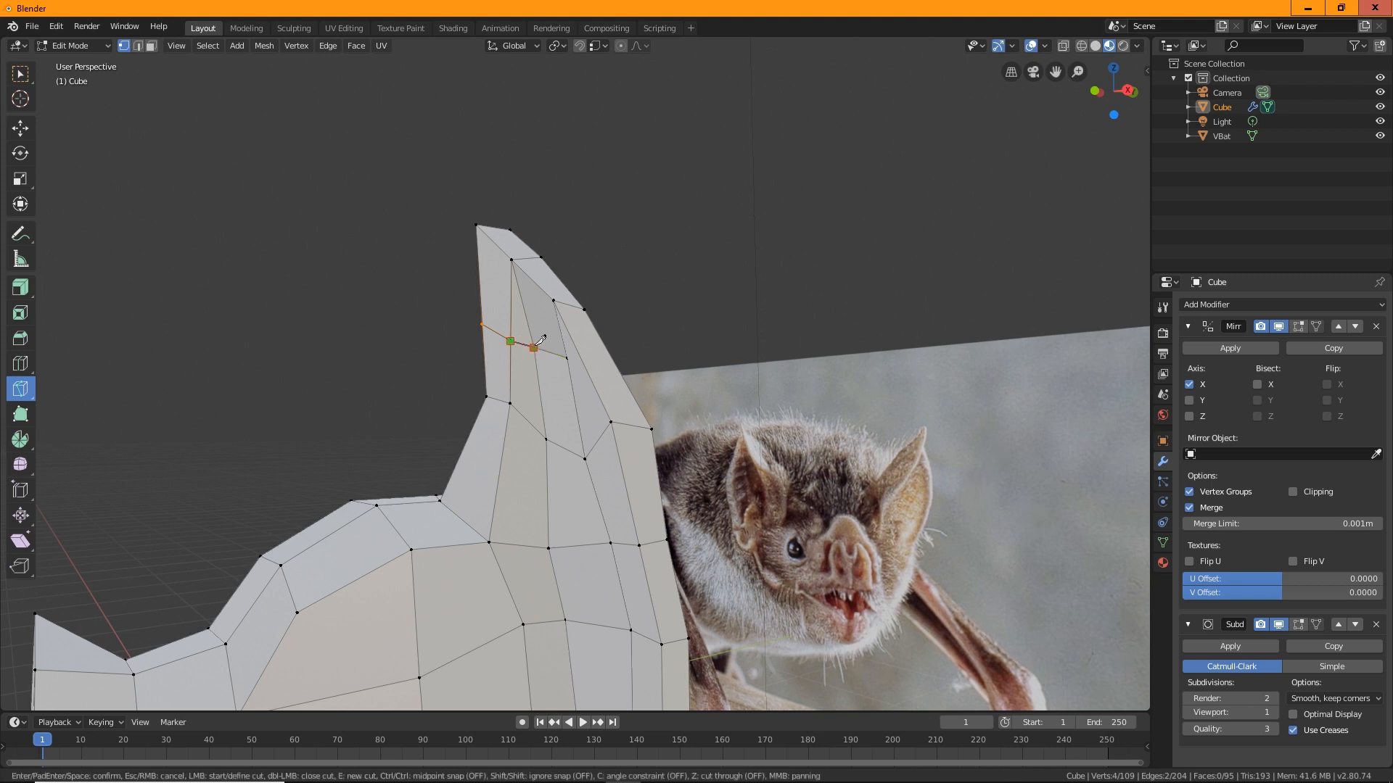
key("Return")
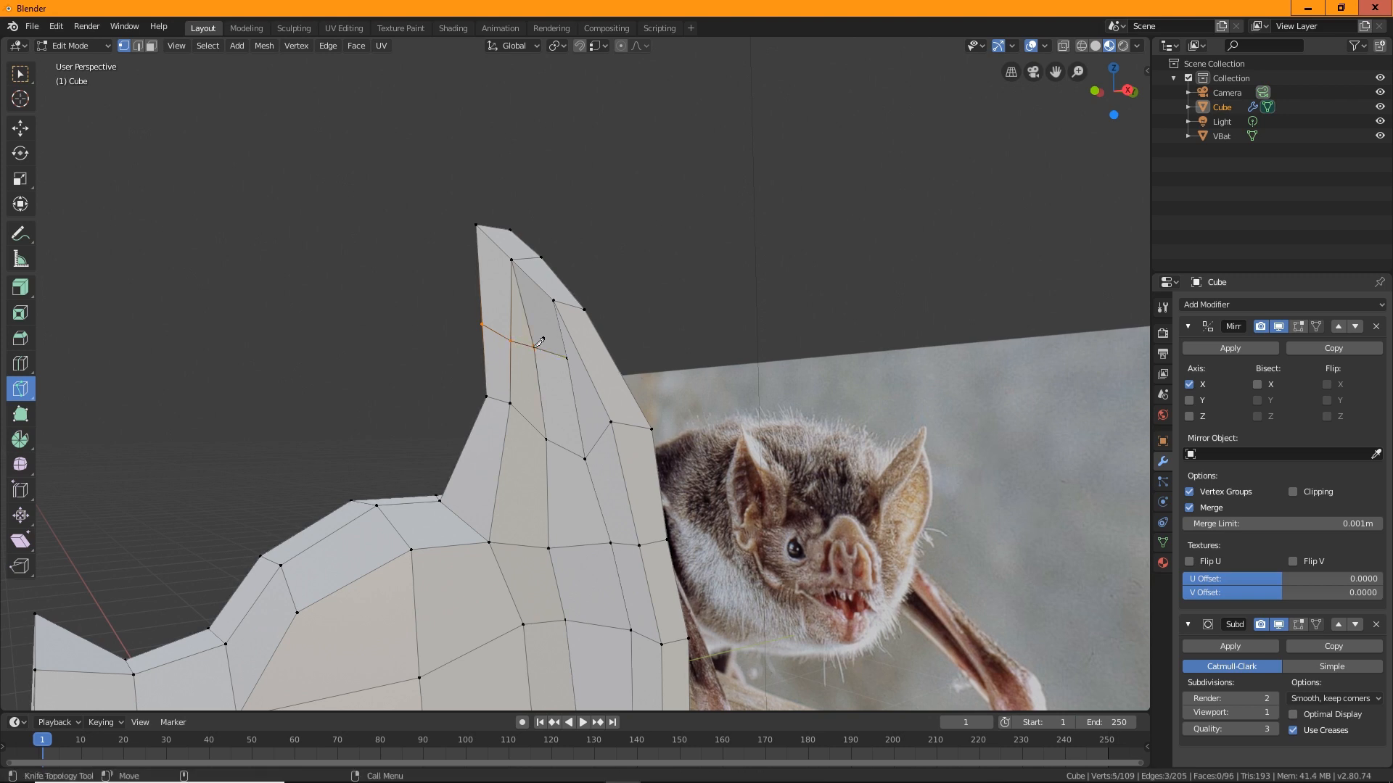
Reposition a single vertex on the upper inside of the ear.
middle_click_drag(568, 266, 385, 358)
left_click(21, 74)
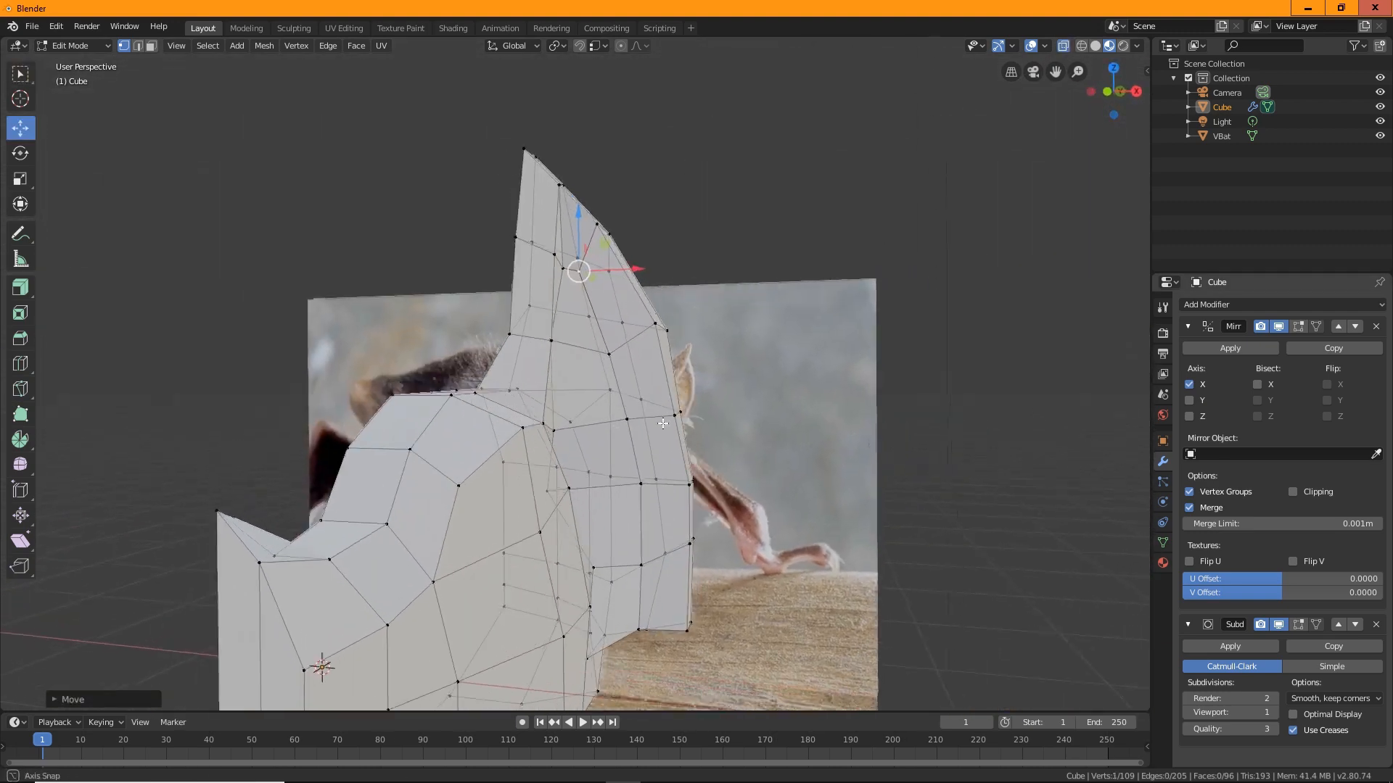
middle_click_drag(662, 423, 611, 406)
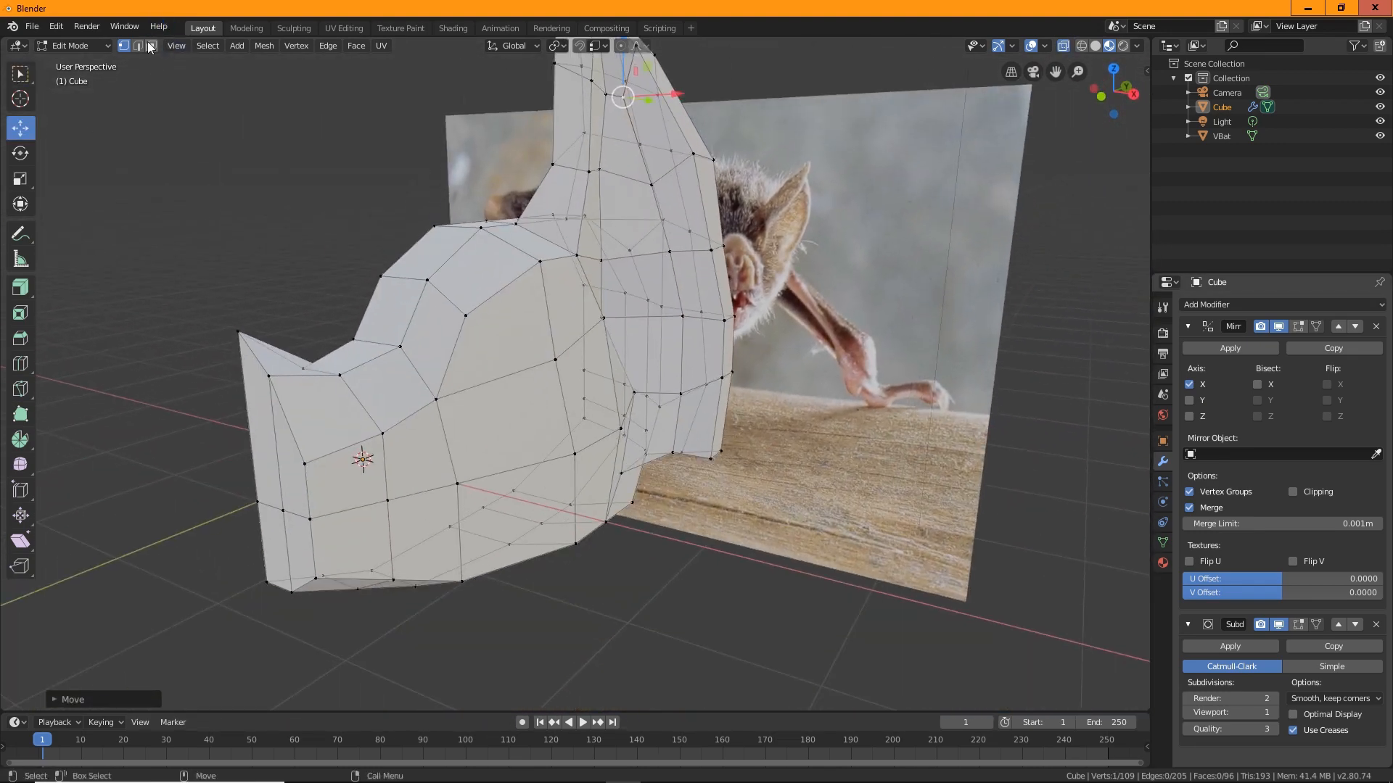
Inset the four adjoining faces on the side of the head in front of the ear as the eye area.
left_click(150, 46)
left_click(500, 333)
left_click(573, 294, "shift")
left_click(589, 391, "shift")
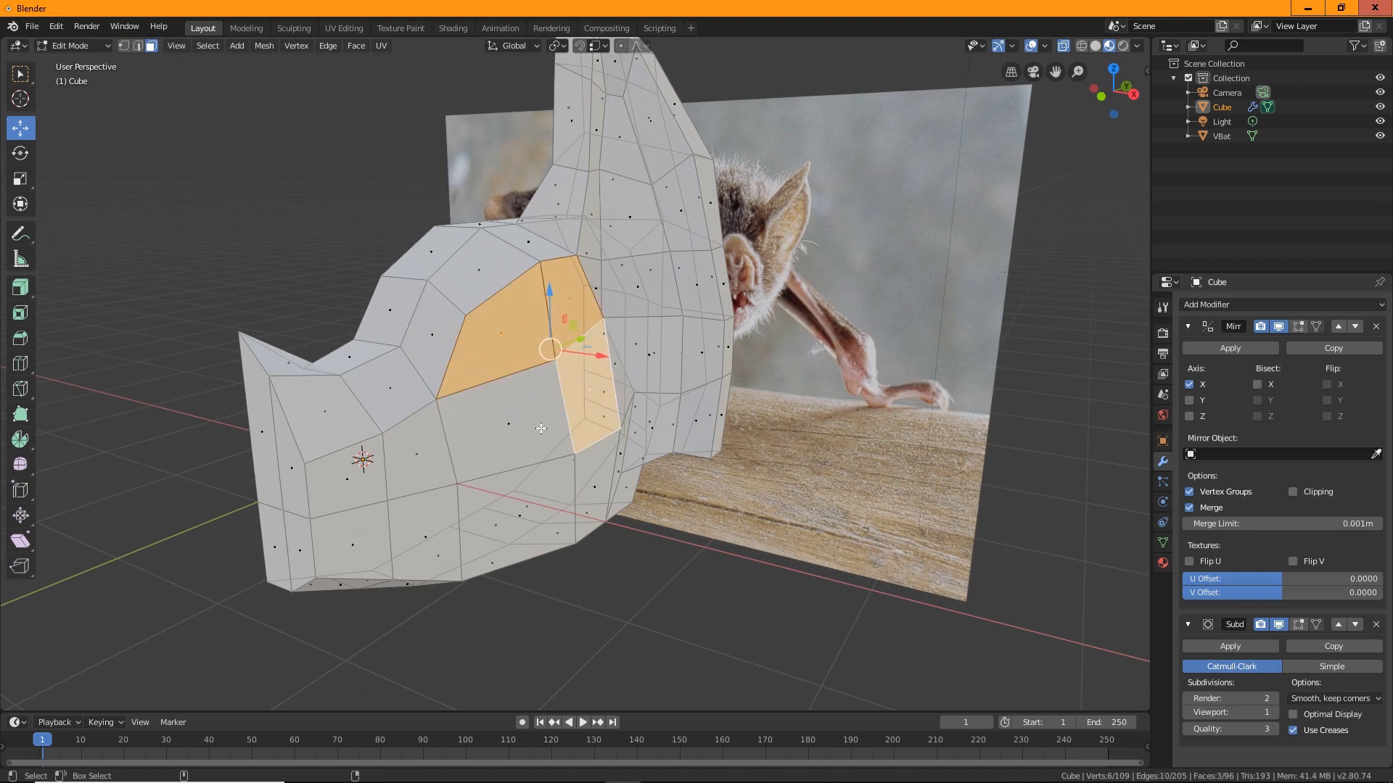
left_click(542, 429, "shift")
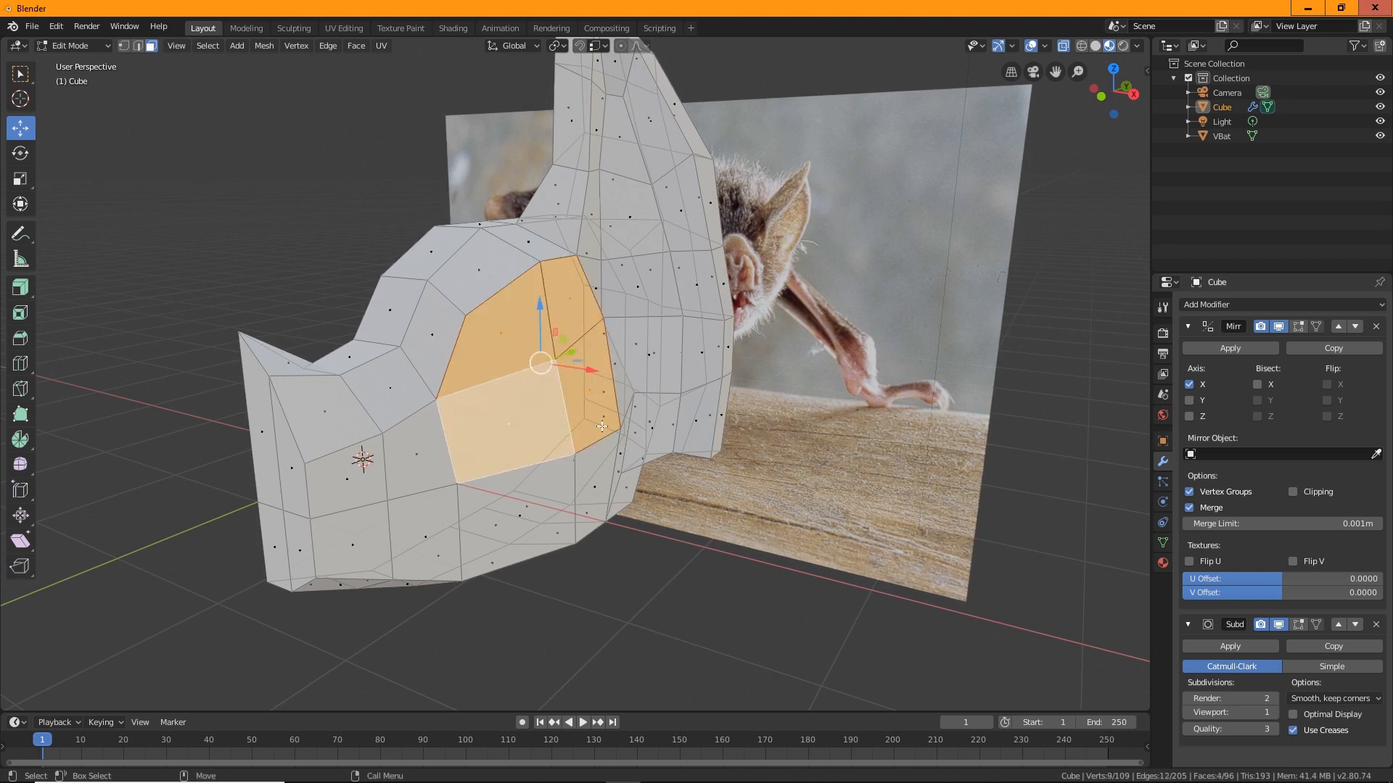
left_click(20, 312)
left_click_drag(533, 361, 500, 381)
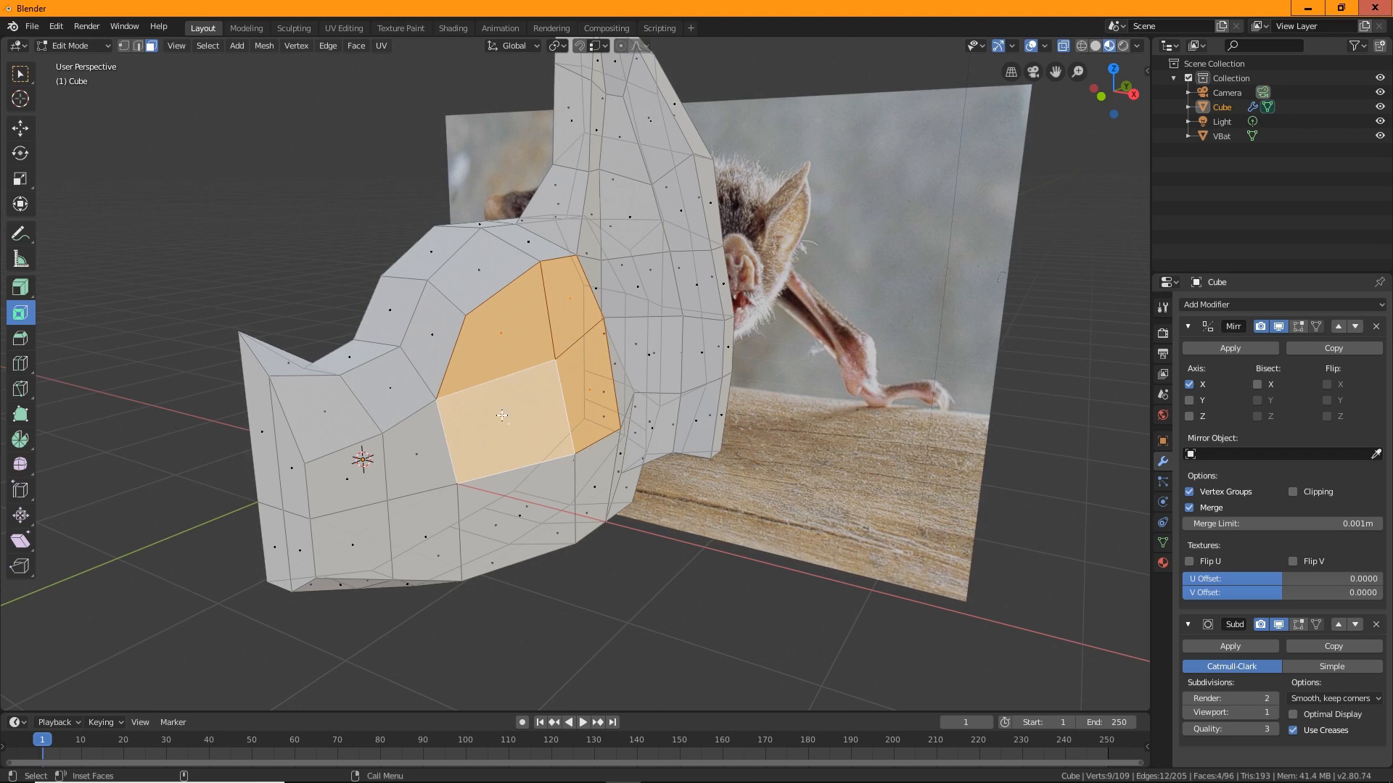
left_click_drag(501, 416, 535, 354)
Move the four inset eye faces inward into the head along X.
middle_click_drag(557, 497, 616, 497)
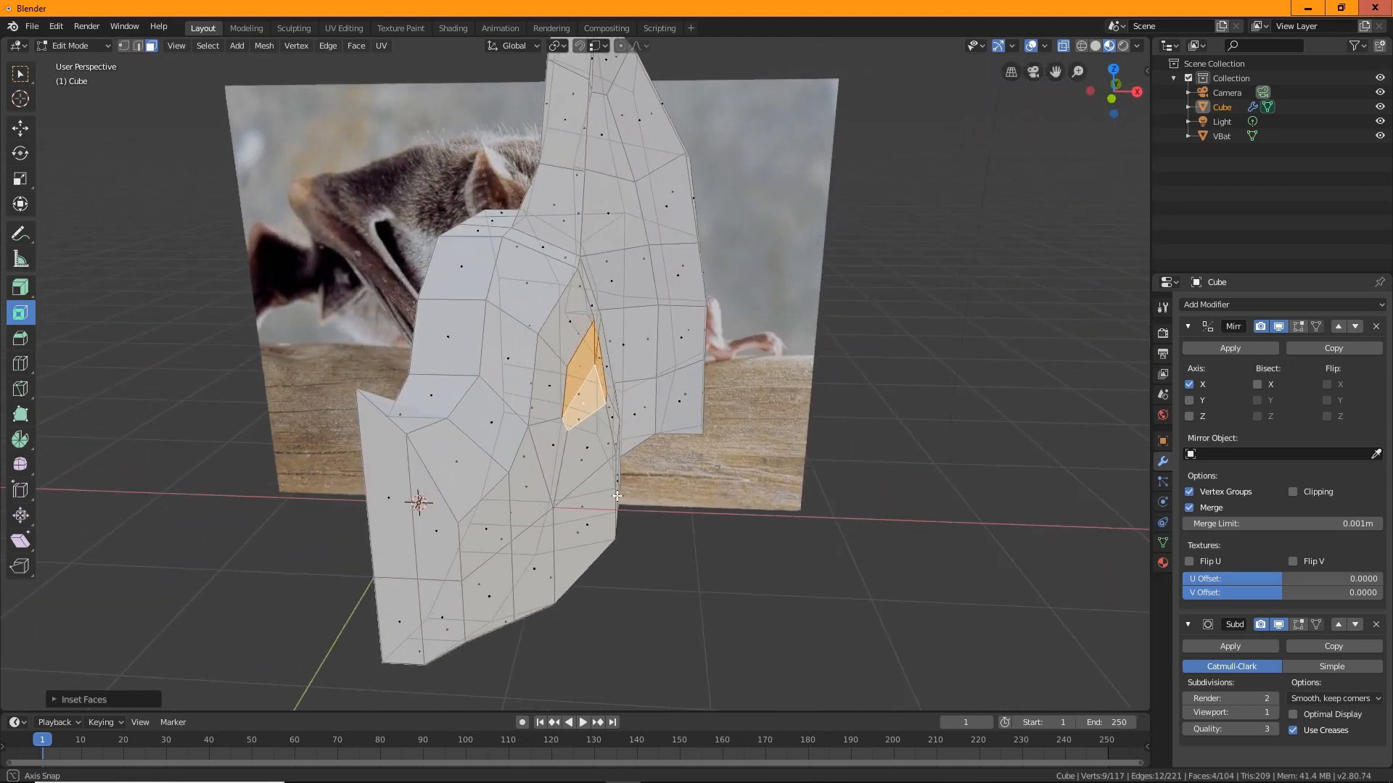
left_click_drag(646, 372, 626, 373)
middle_click_drag(617, 457, 517, 454)
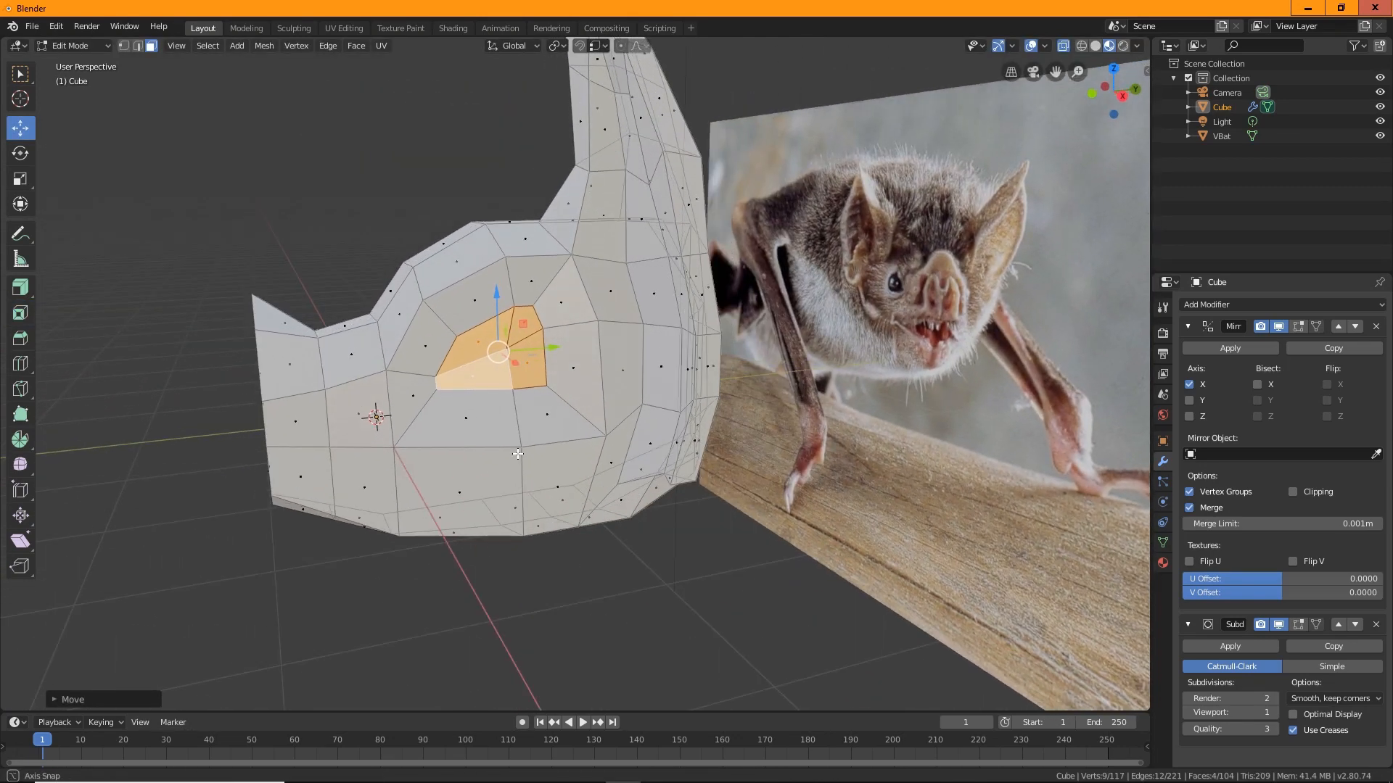
scroll(571, 428, "up", 3)
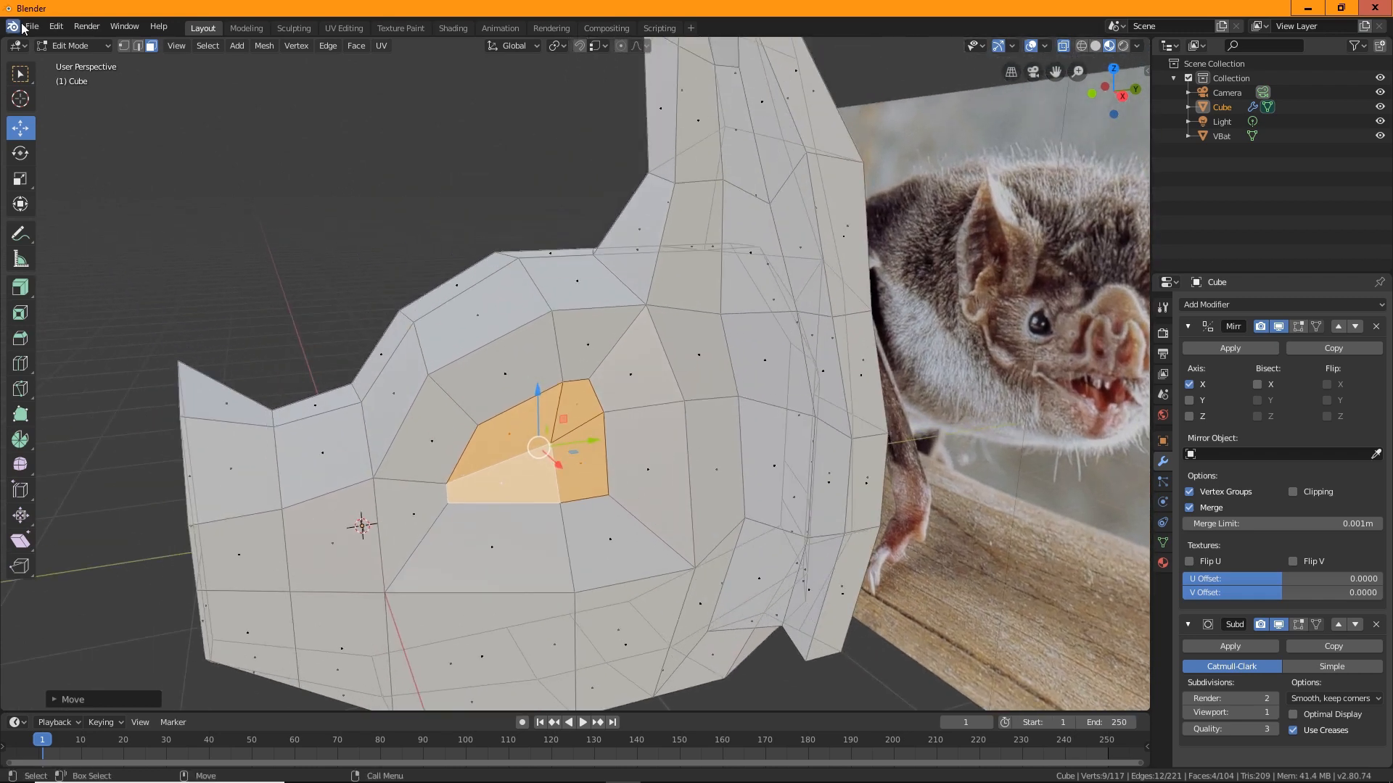
Adjust the eye inset's upper vertex and the brow vertex above it to round the socket, and turn off X-ray.
left_click(563, 383)
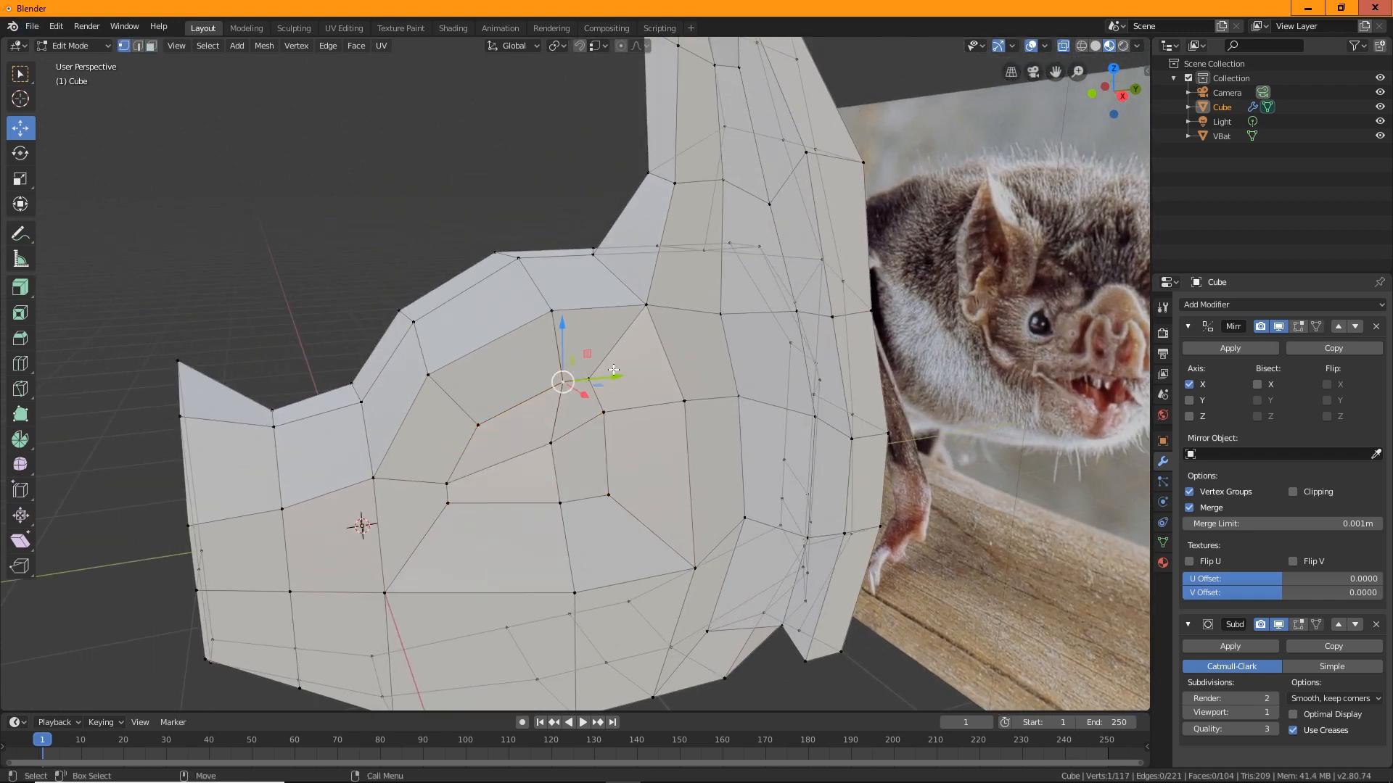
right_click(609, 377)
mouse_move(613, 375)
left_mouse_down()
mouse_move(578, 387)
mouse_move(592, 386)
left_mouse_up()
middle_click_drag(592, 387, 635, 364)
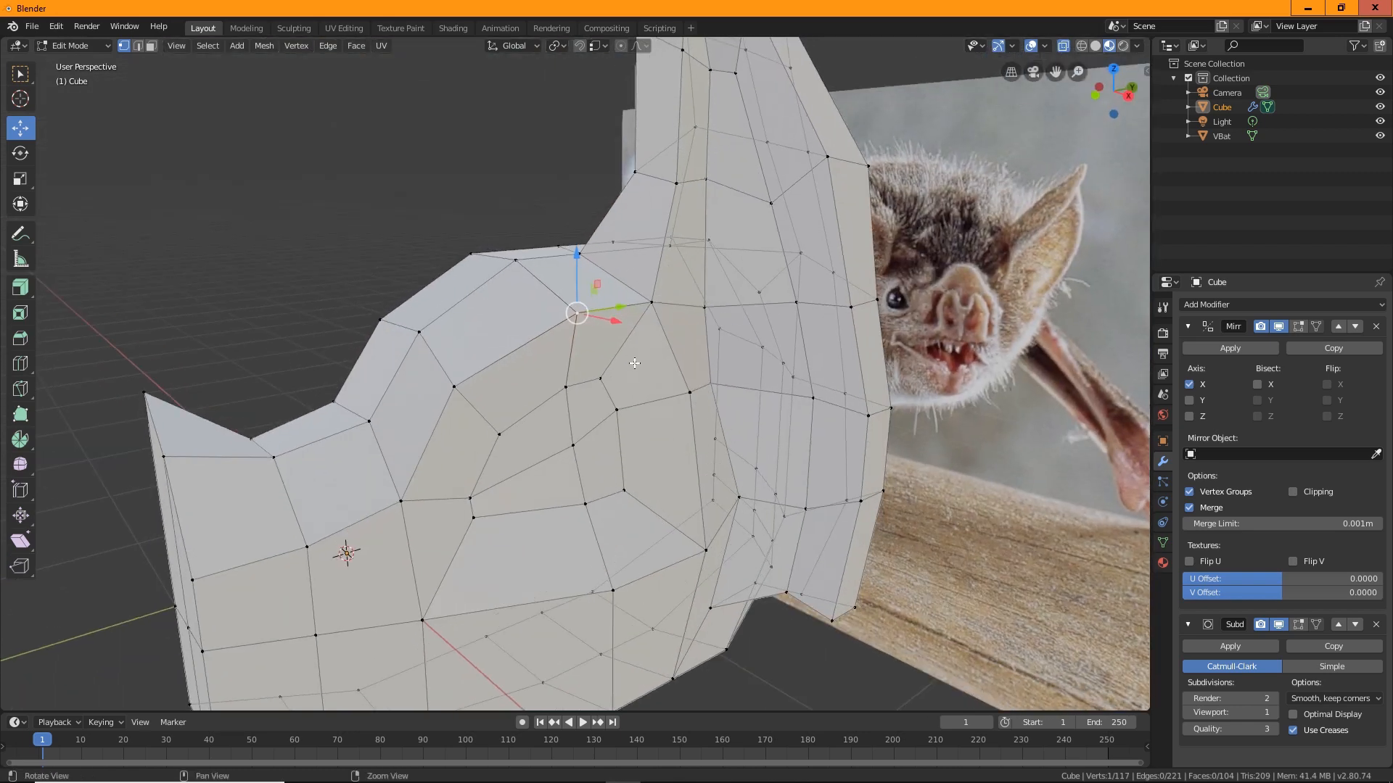
left_click_drag(607, 325, 586, 321)
left_click(1065, 59)
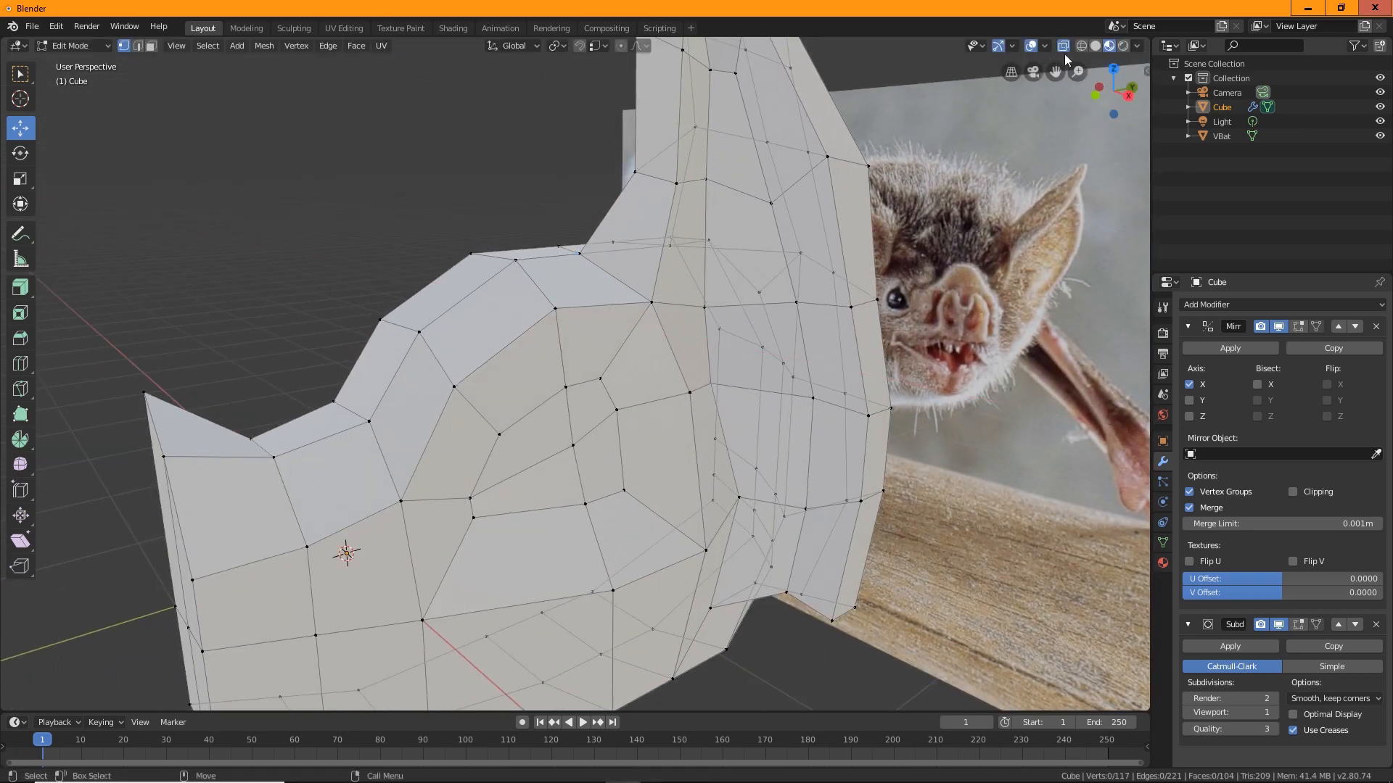
Move the two uppermost vertices at the tip of the nose back along Y.
middle_click_drag(638, 339, 493, 367)
left_click_drag(493, 368, 441, 316, "alt")
left_click_drag(265, 225, 352, 353)
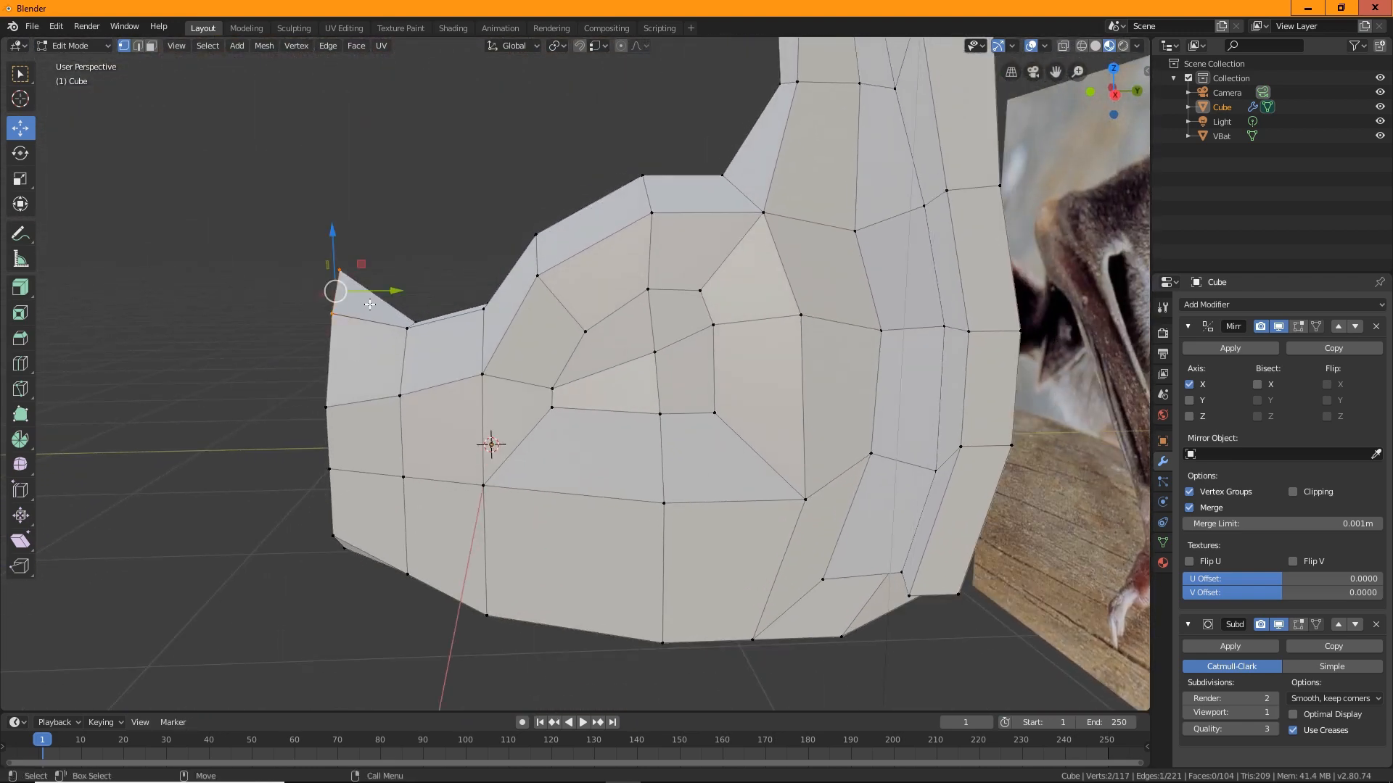
left_click_drag(399, 294, 421, 300)
middle_click_drag(421, 300, 338, 433)
Move the side vertex on the snout's front, midway below the nose tip, back along Y.
left_click(316, 421)
left_click_drag(317, 420, 411, 415)
middle_click_drag(410, 414, 334, 398)
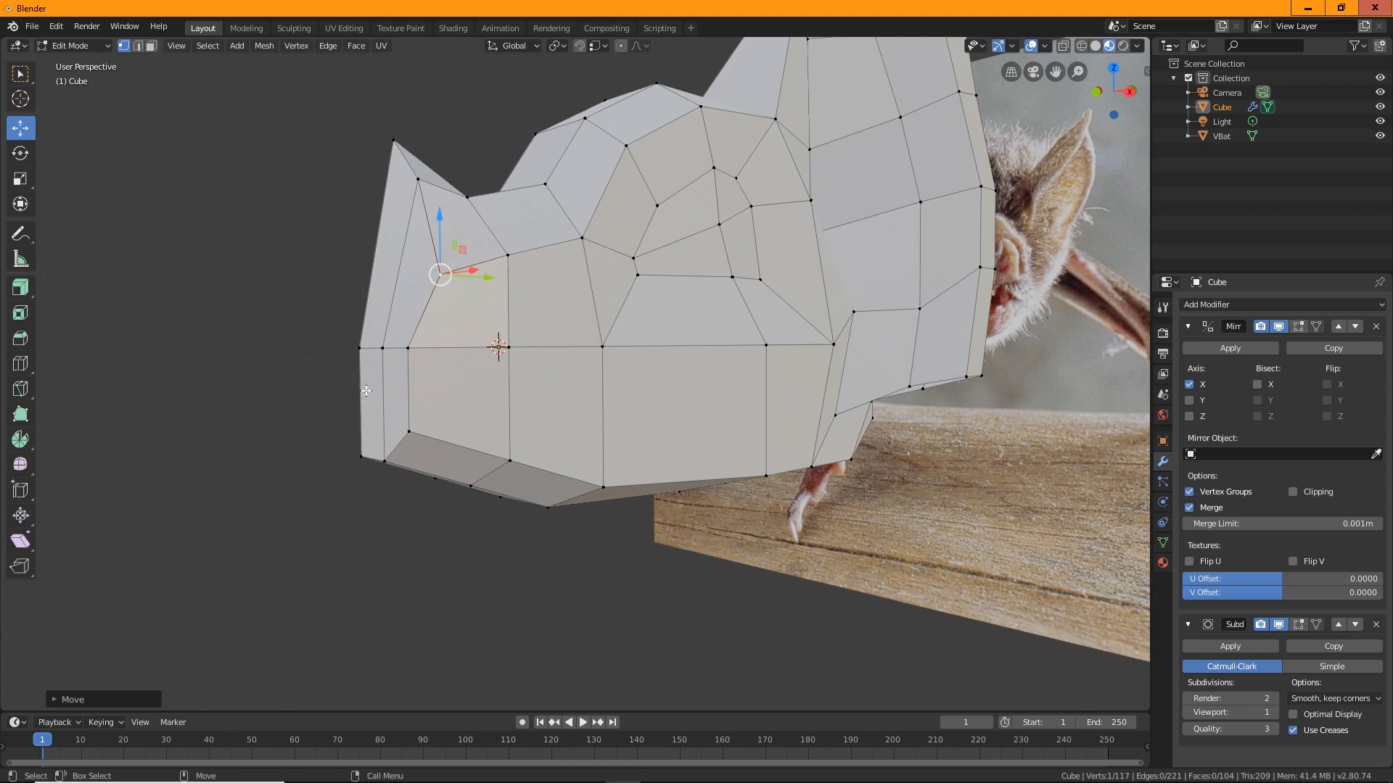
Move the lower front corner vertex on the side of the muzzle along Z.
middle_click_drag(490, 402, 352, 514)
left_click(423, 448)
key("g")
key("z")
left_click(432, 404)
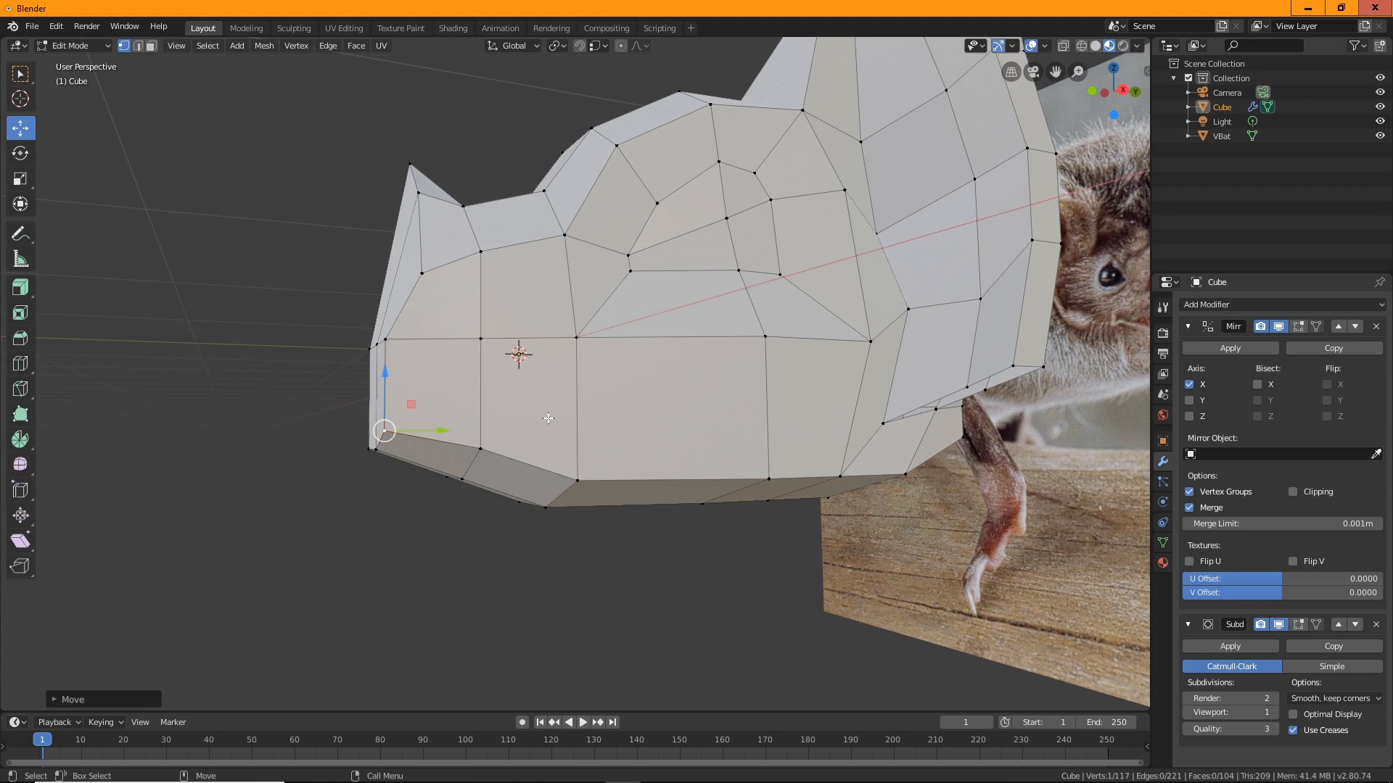
middle_click_drag(548, 419, 490, 422)
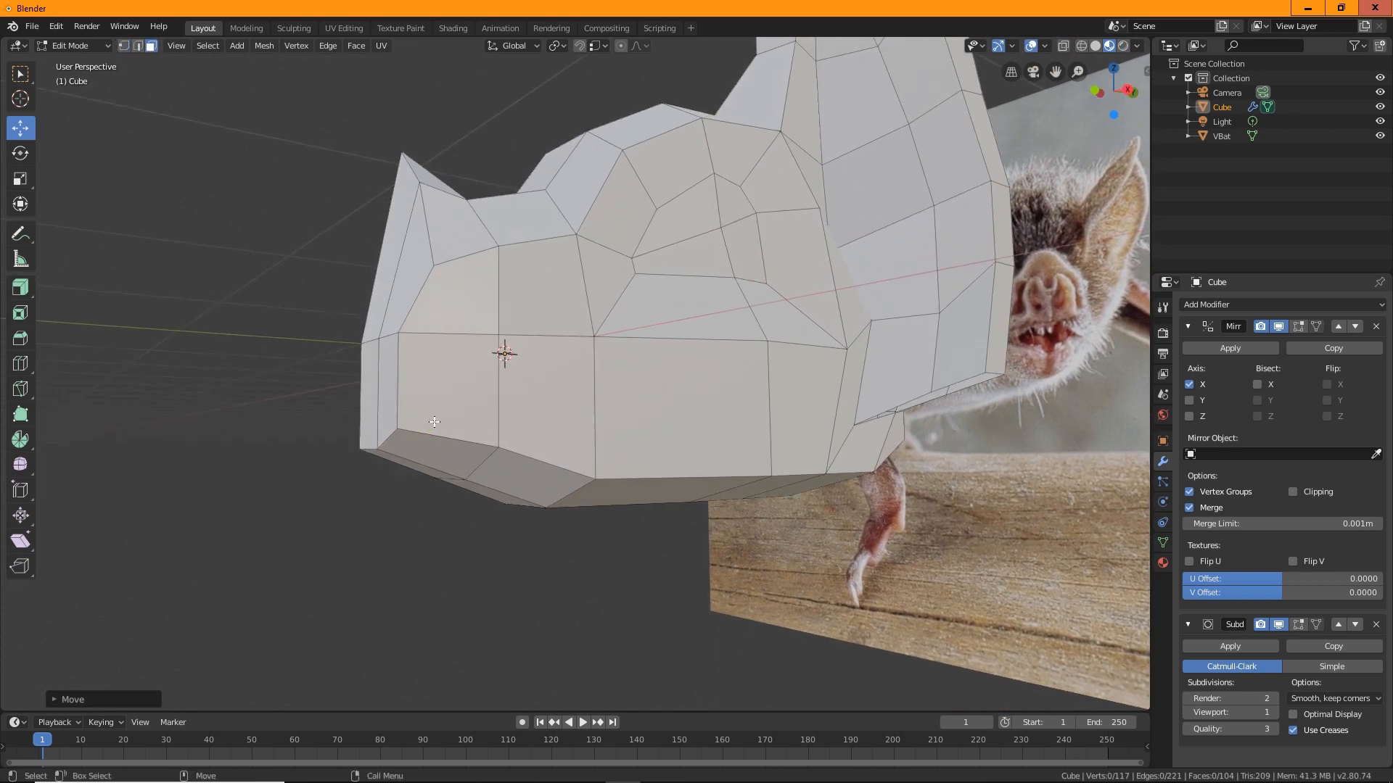
Extrude the three lower front faces of the muzzle inward along their normals to start the mouth opening.
left_click(375, 394)
left_click(387, 392, "shift")
left_click(444, 391, "shift")
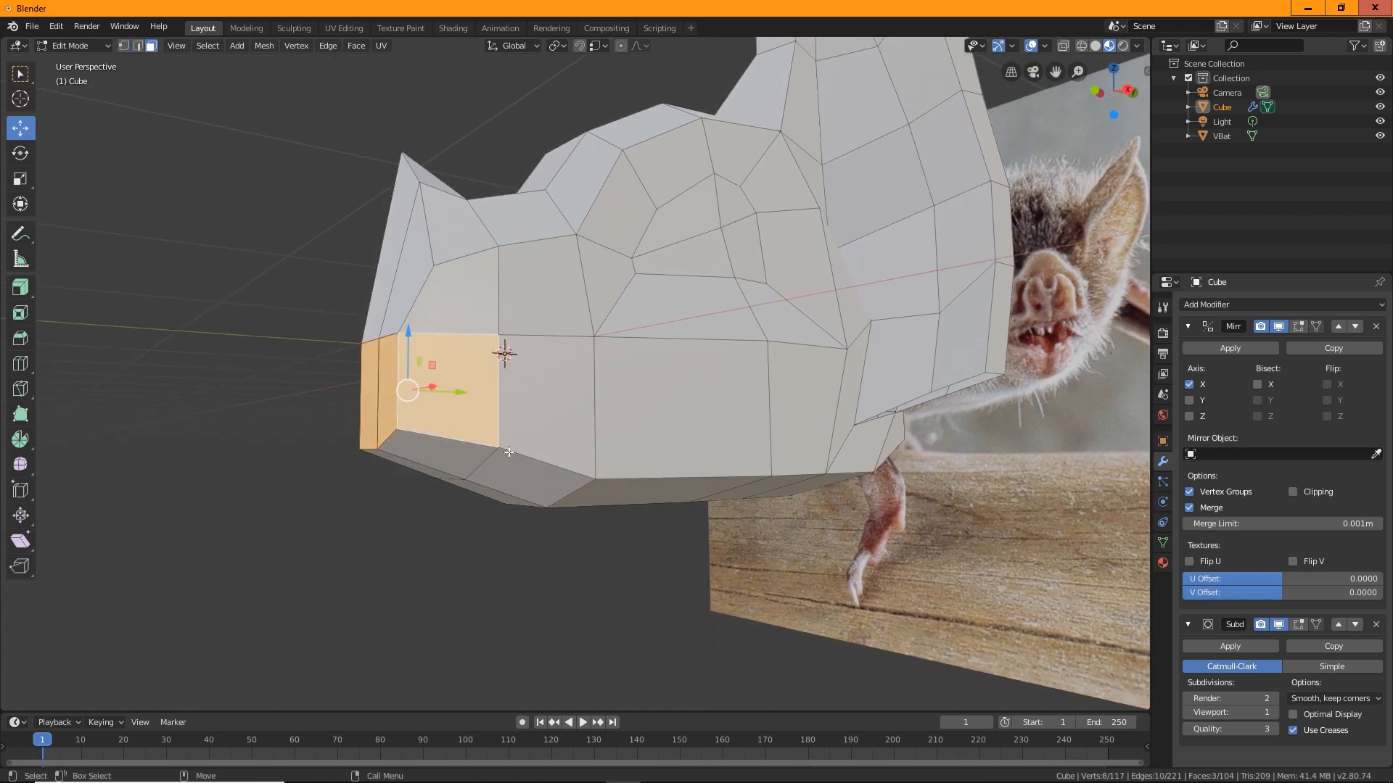
middle_click_drag(444, 392, 491, 507)
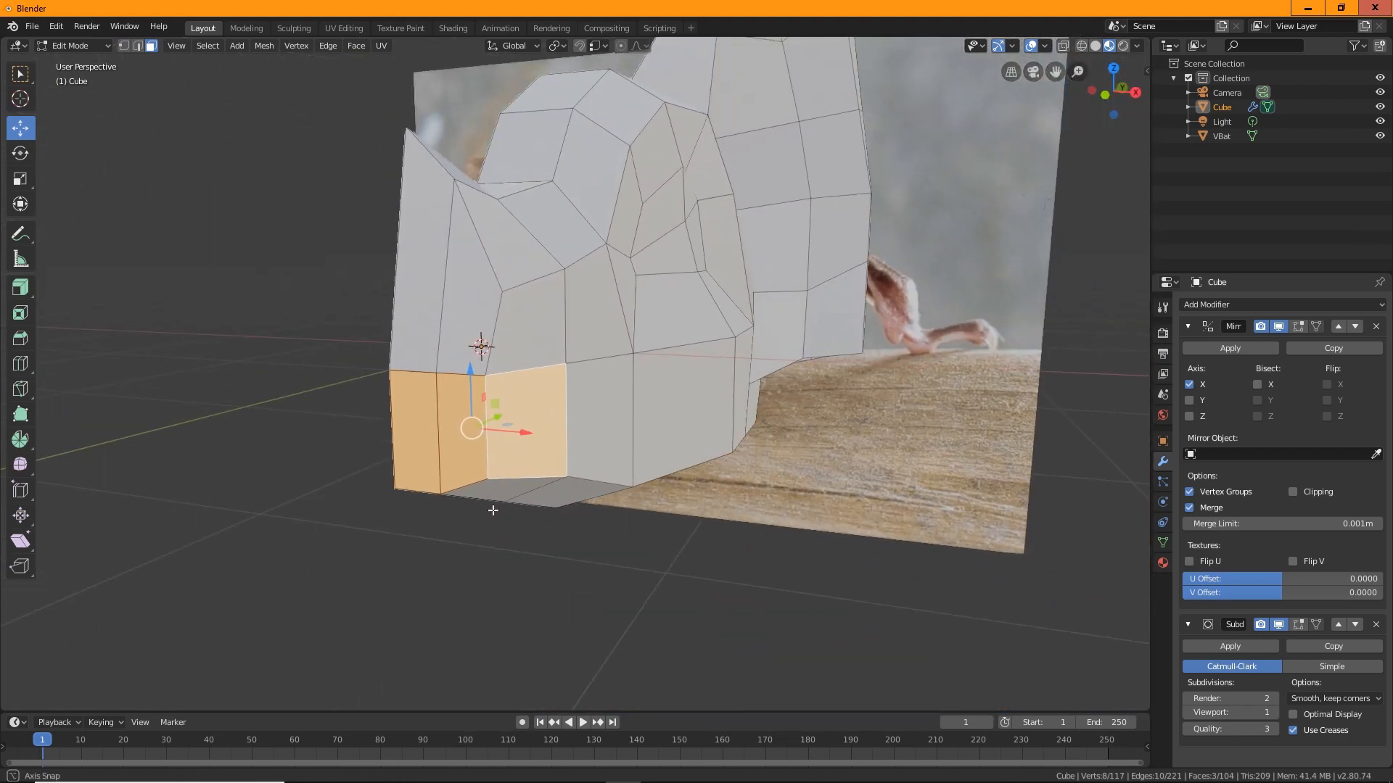
left_click(20, 292)
left_click_drag(519, 428, 523, 398)
middle_click_drag(524, 397, 770, 565)
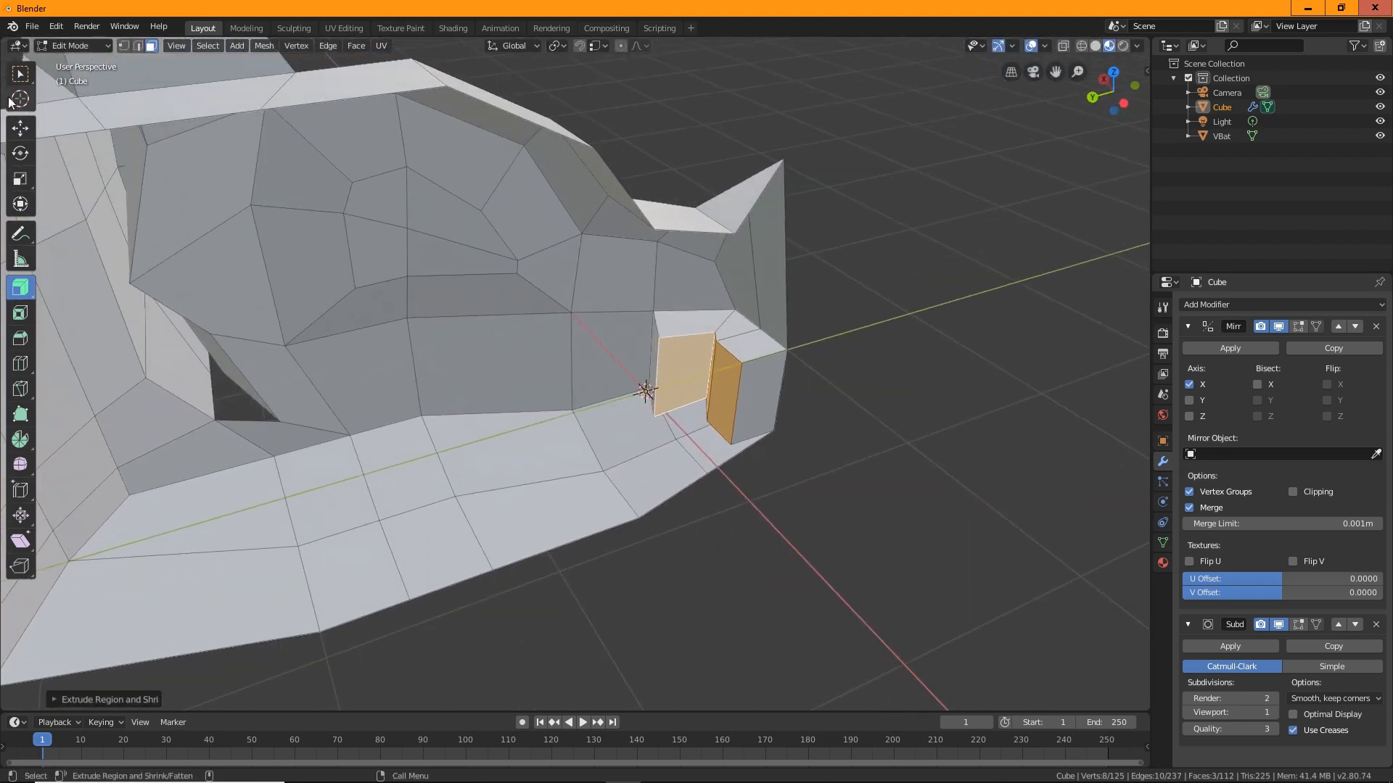
Delete the extruded side face lying on the mirror plane at the front of the mouth recess.
middle_click_drag(810, 402, 433, 451)
left_click(721, 457)
key("x")
left_click(712, 481)
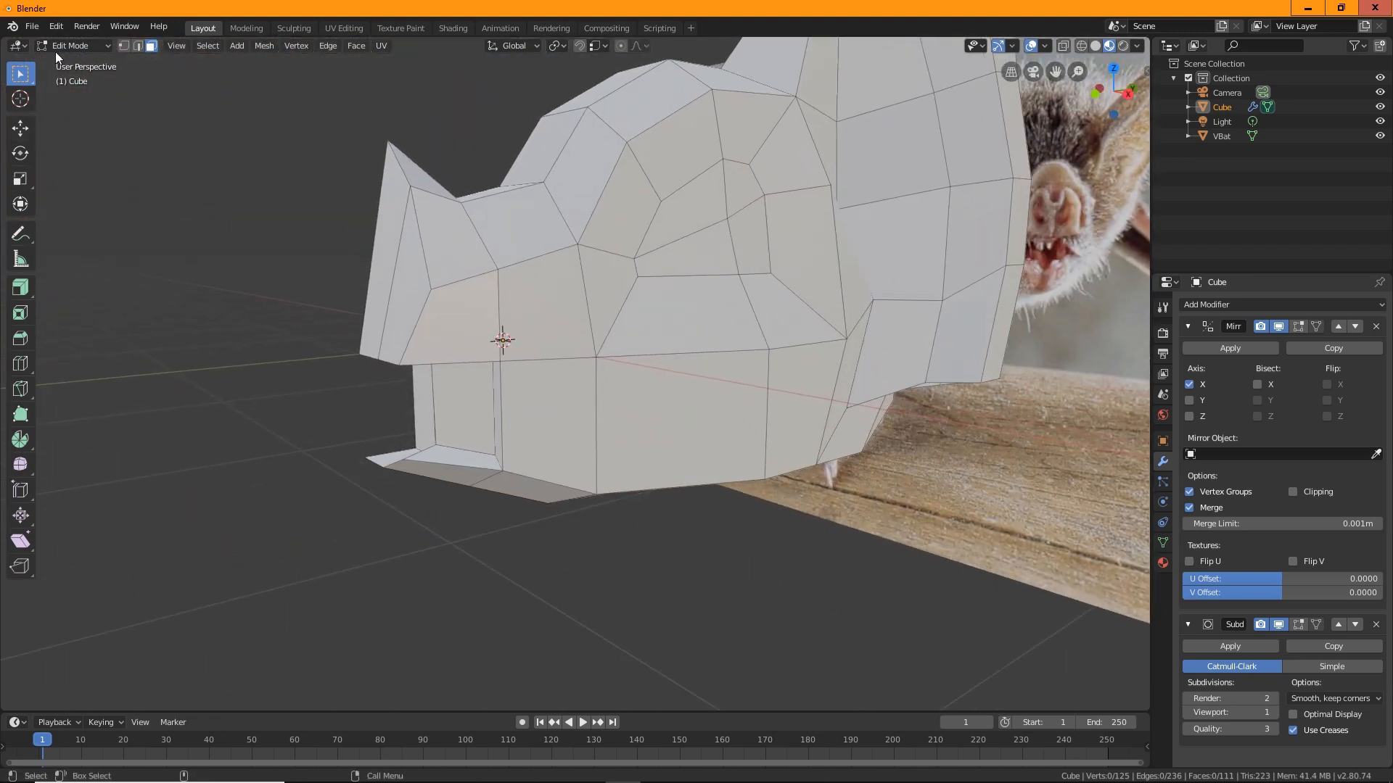
Move the two bottom vertices of the mouth recess nearest the centre forward along Y towards the lower lip.
mouse_move(423, 445)
middle_mouse_down()
mouse_move(450, 445)
mouse_move(330, 575)
middle_mouse_up()
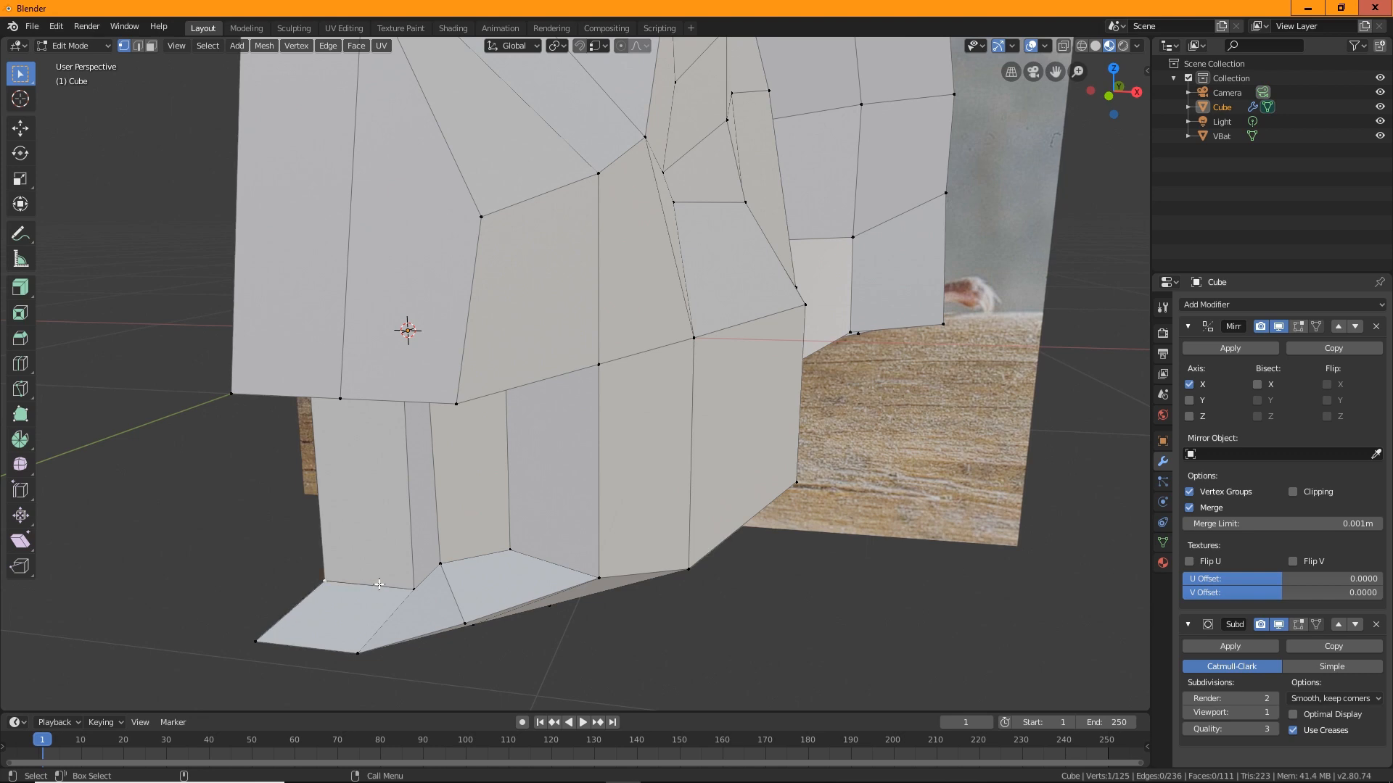
middle_click_drag(417, 589, 385, 578)
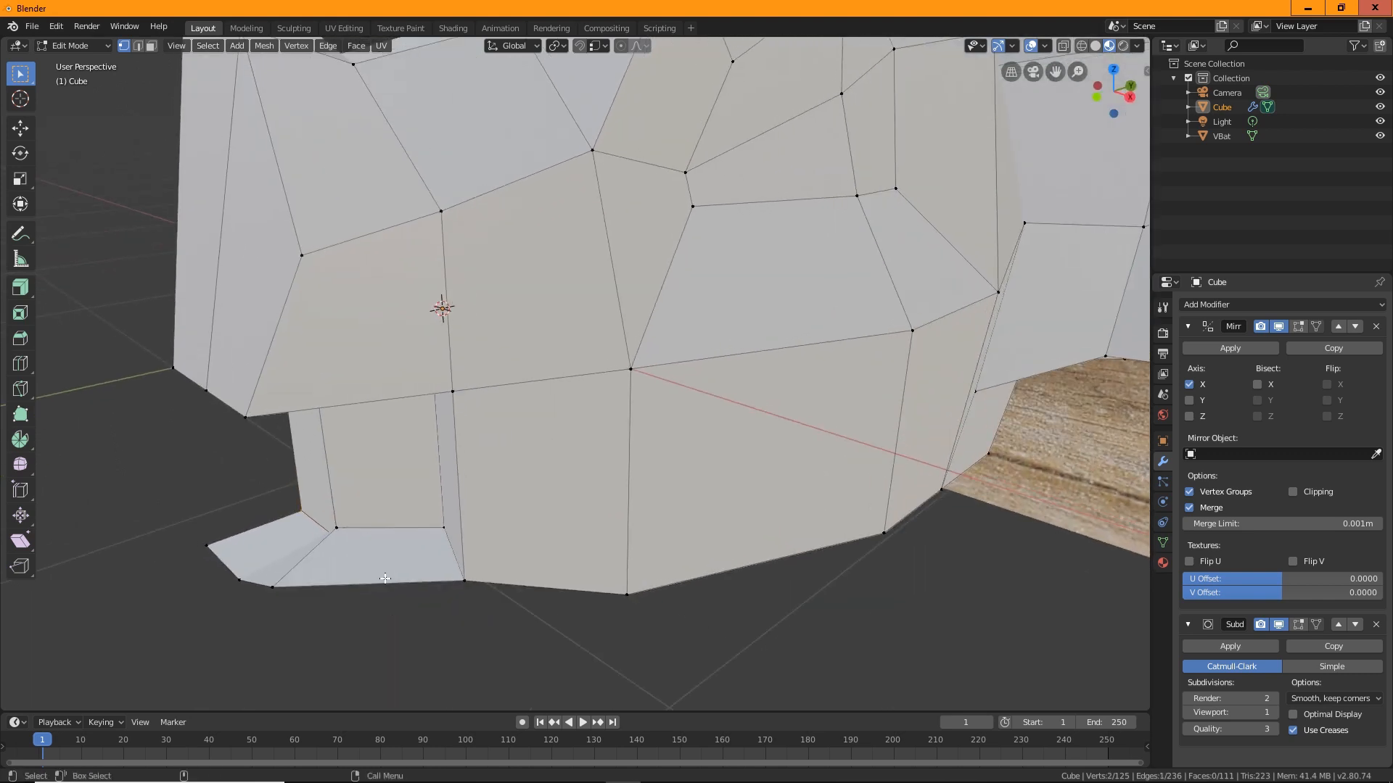
left_click_drag(379, 505, 213, 476)
middle_click_drag(373, 547, 484, 538)
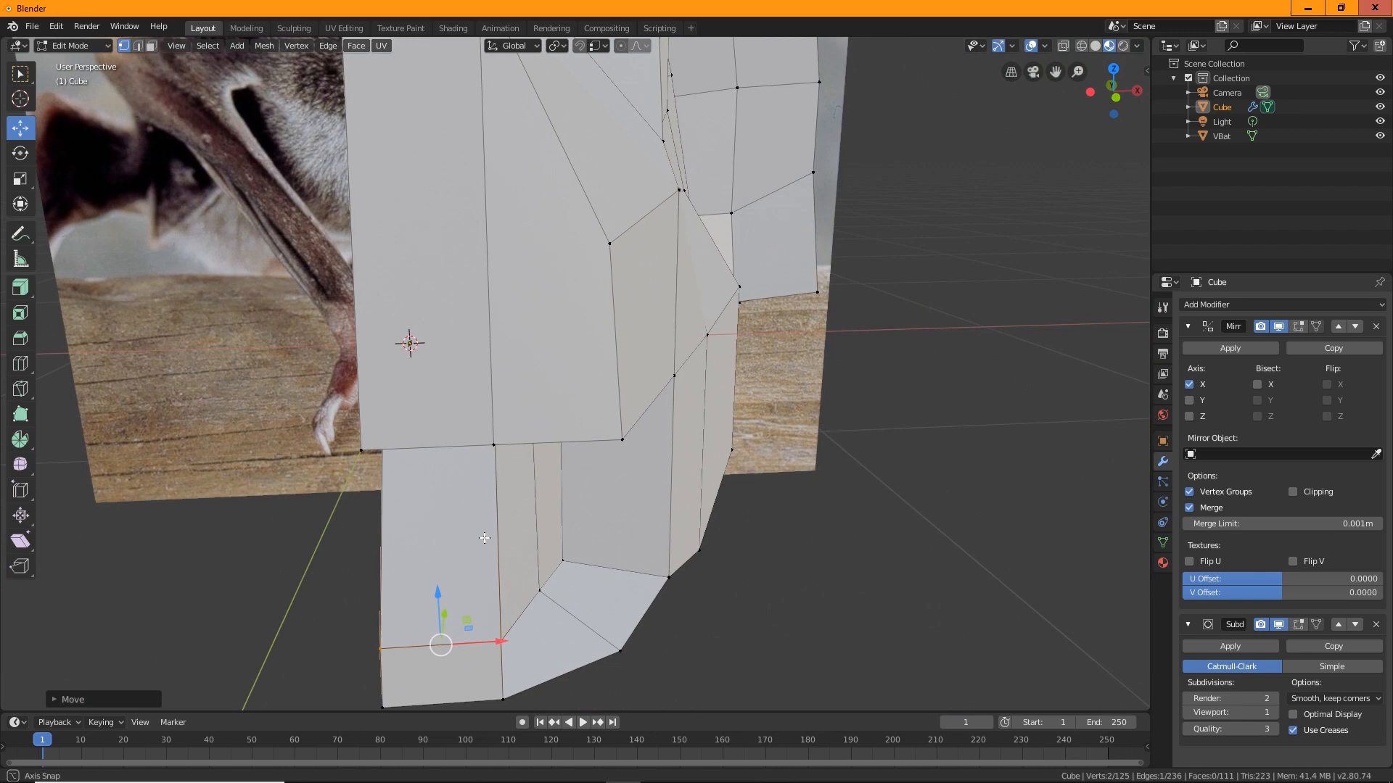
Move the next bottom vertex of the mouth recess, at its side bend, forward and outward along X.
left_click(551, 591)
middle_click_drag(551, 591, 696, 641)
left_click_drag(723, 589, 764, 584)
middle_click_drag(764, 616, 624, 640)
Move the lower lip's front side corner vertex back along Y, down along Z and inward along X.
left_click_drag(418, 539, 333, 650)
middle_click_drag(332, 649, 224, 479)
left_click(225, 479)
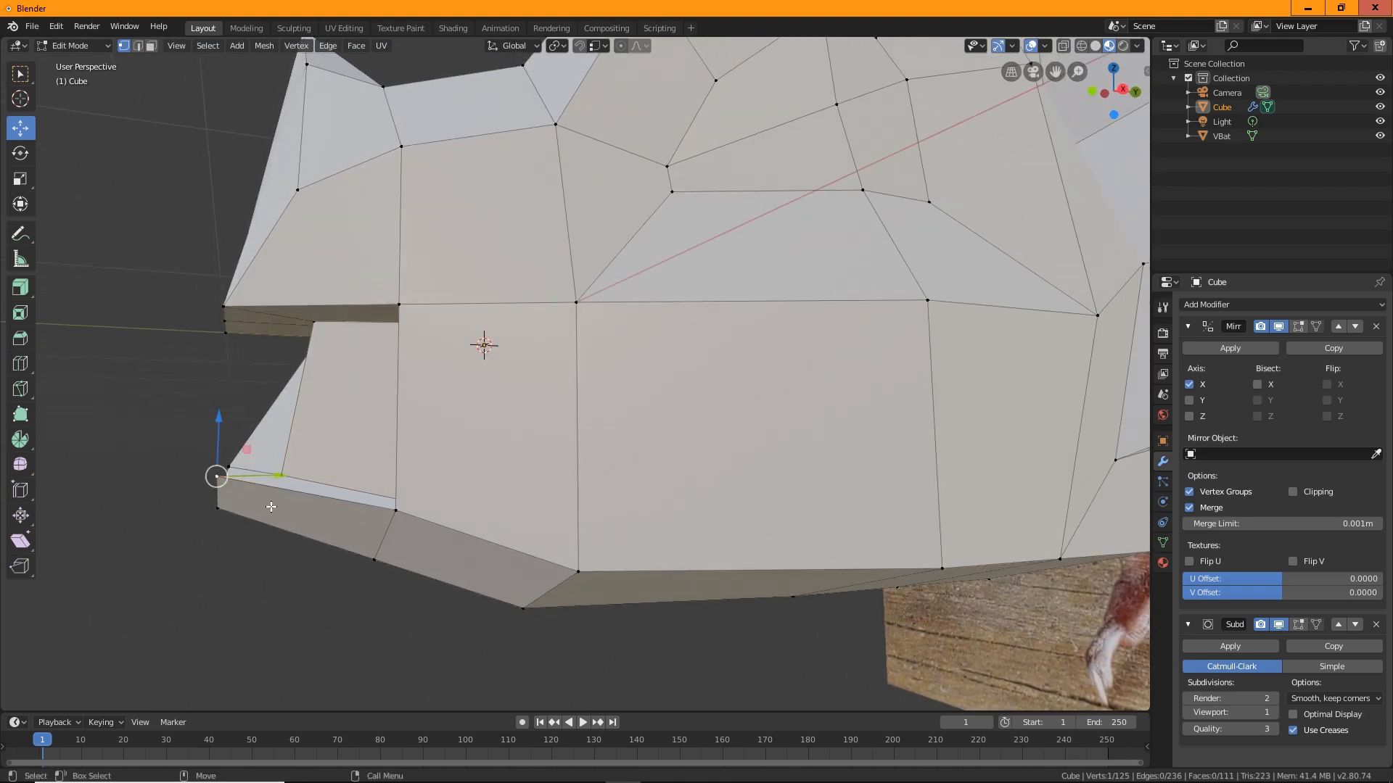
left_click_drag(280, 478, 330, 477)
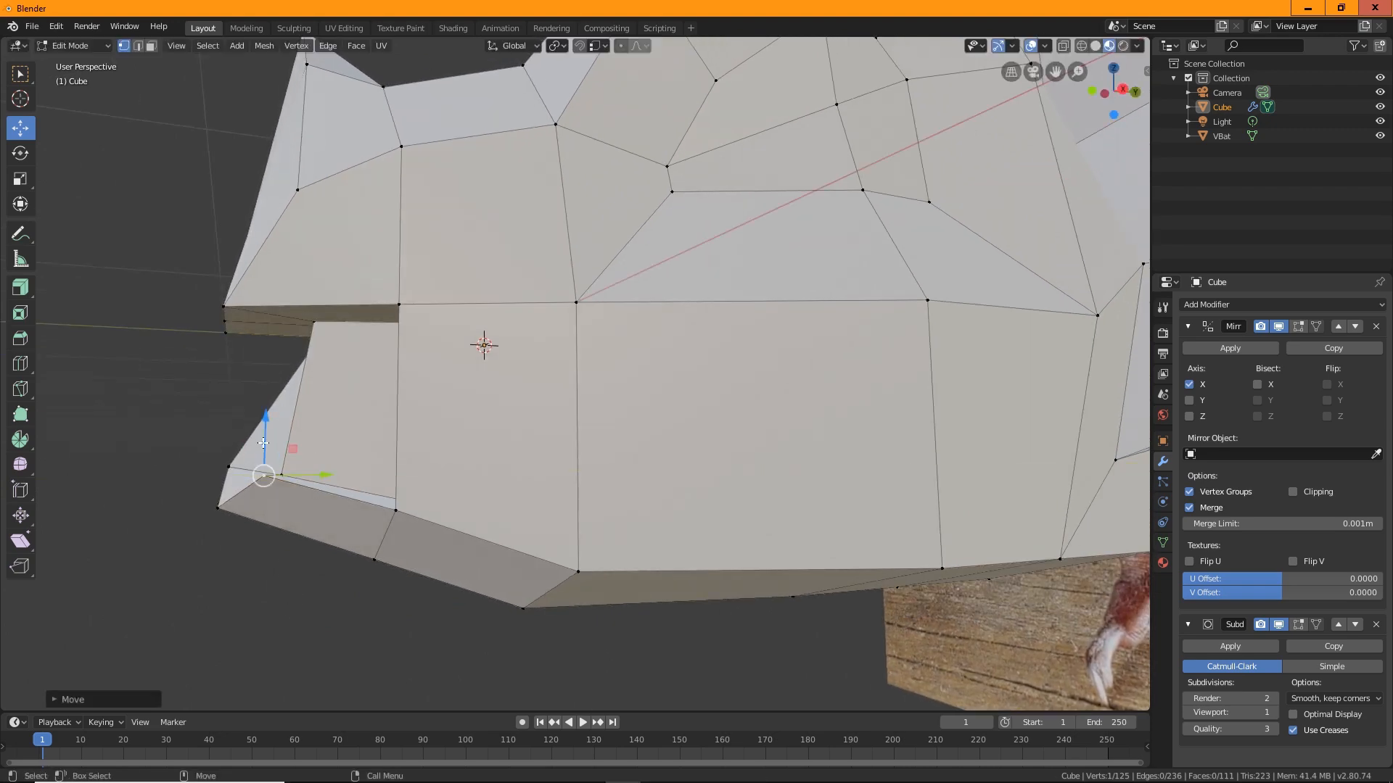
left_click_drag(267, 441, 270, 473)
middle_click_drag(274, 477, 496, 545)
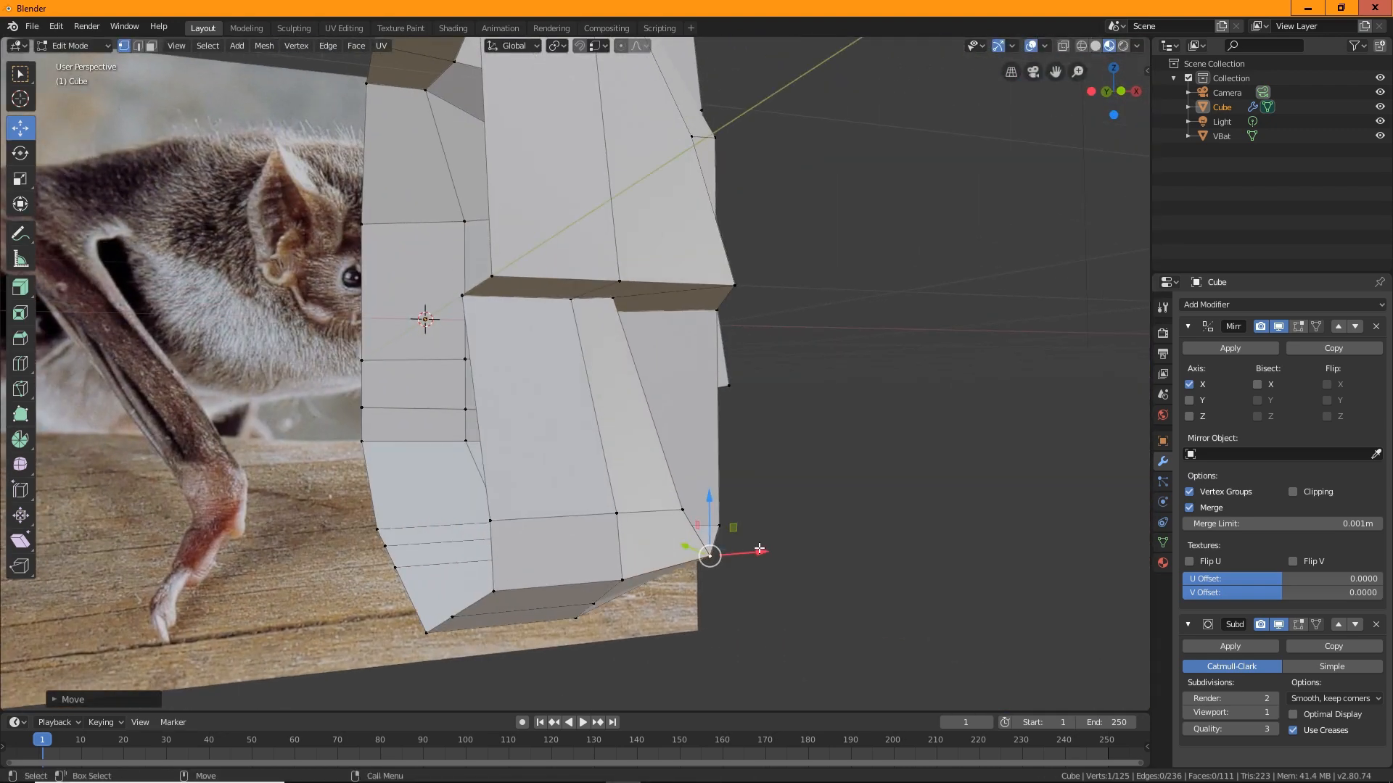
left_click_drag(759, 549, 709, 571)
middle_click_drag(709, 570, 693, 646)
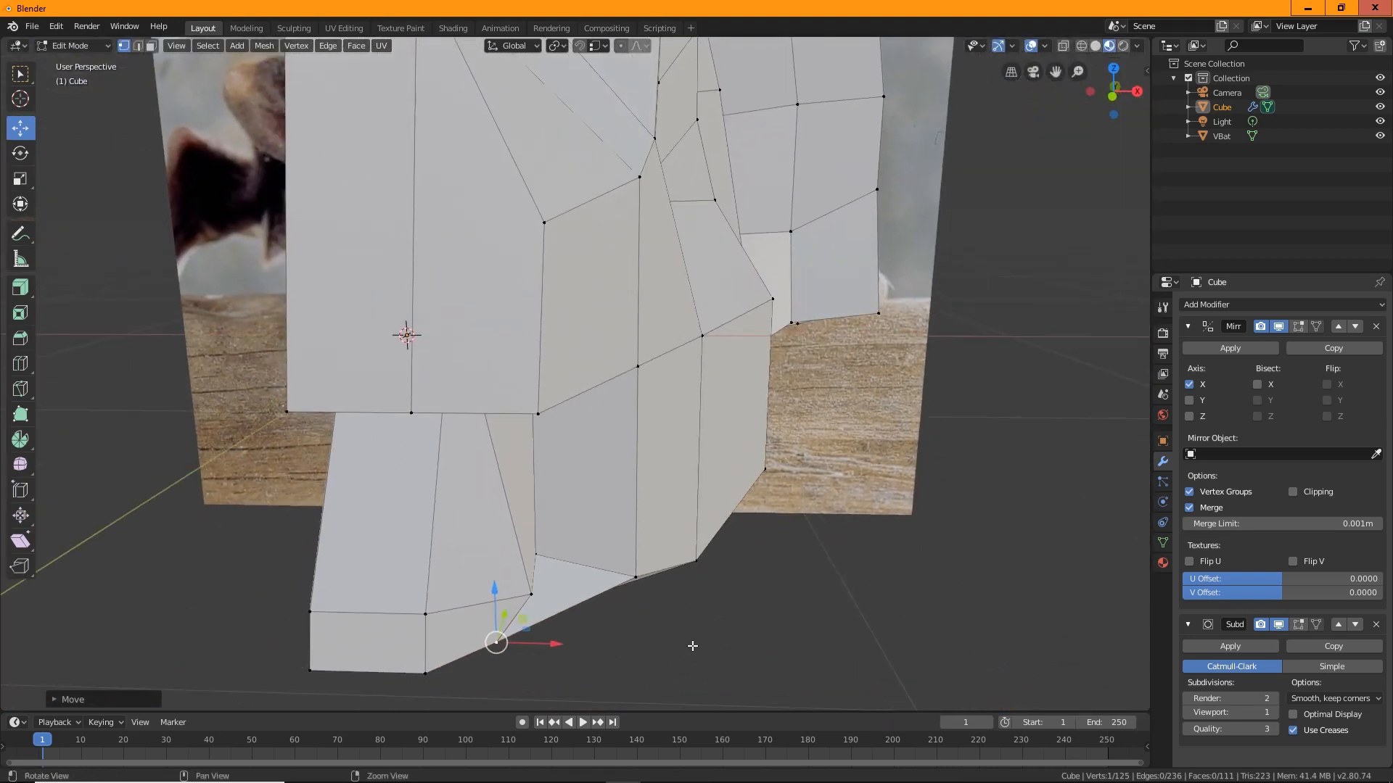
Move the rear bottom vertex of the mouth recess outward along X towards the mouth corner.
left_click(539, 555)
left_click_drag(591, 555, 648, 551)
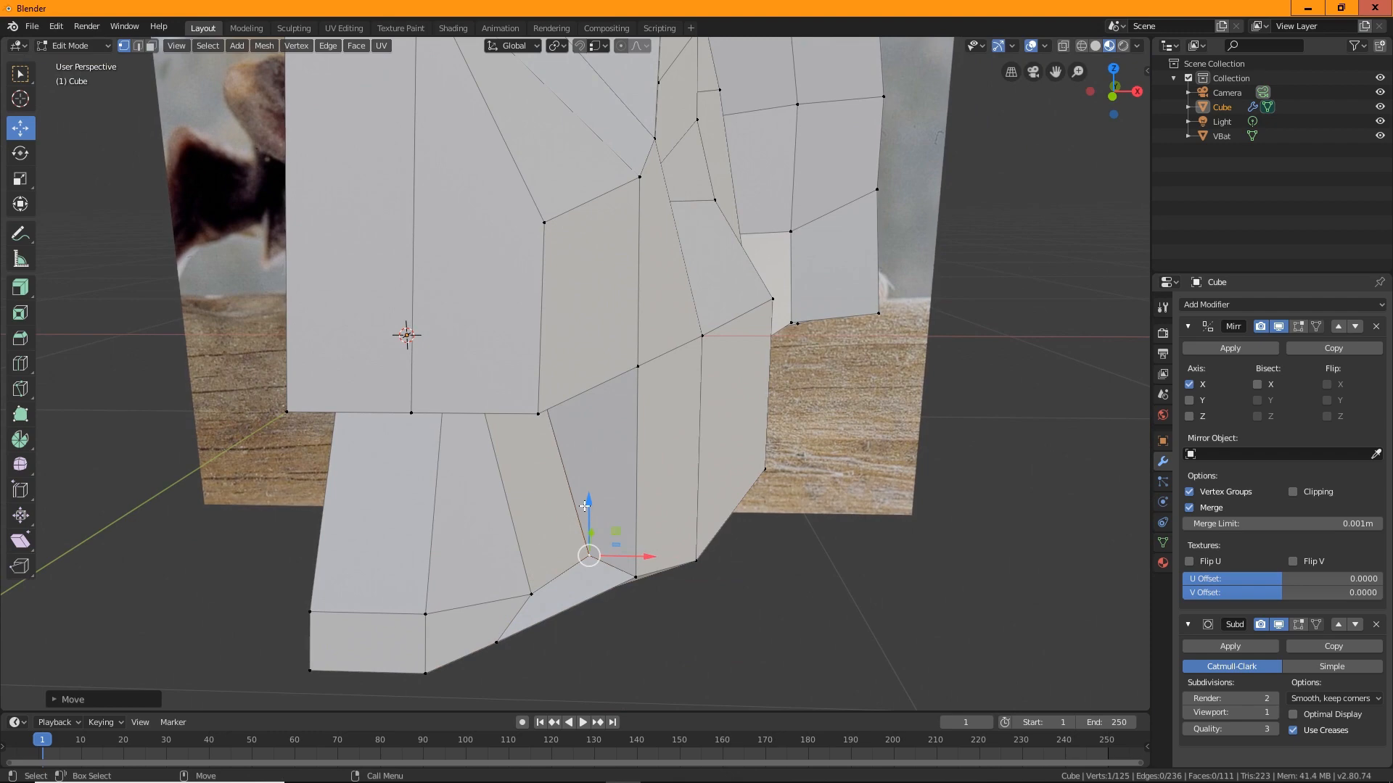
middle_click_drag(584, 505, 547, 391)
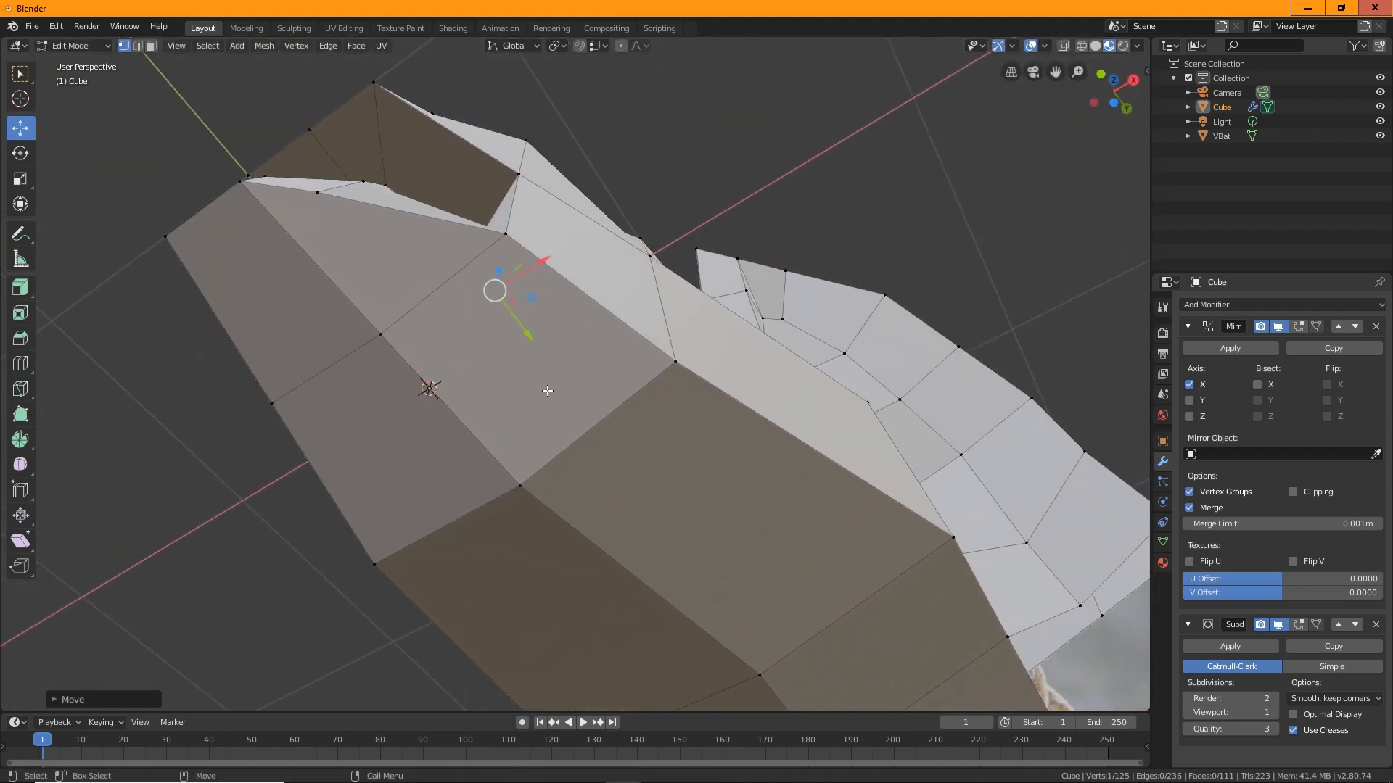
Move the lower and upper outer vertices at the mouth corner back along Y.
left_click(511, 235)
left_click_drag(535, 275, 553, 324)
left_click_drag(582, 243, 550, 359)
middle_click_drag(553, 355, 524, 319)
left_click(414, 322)
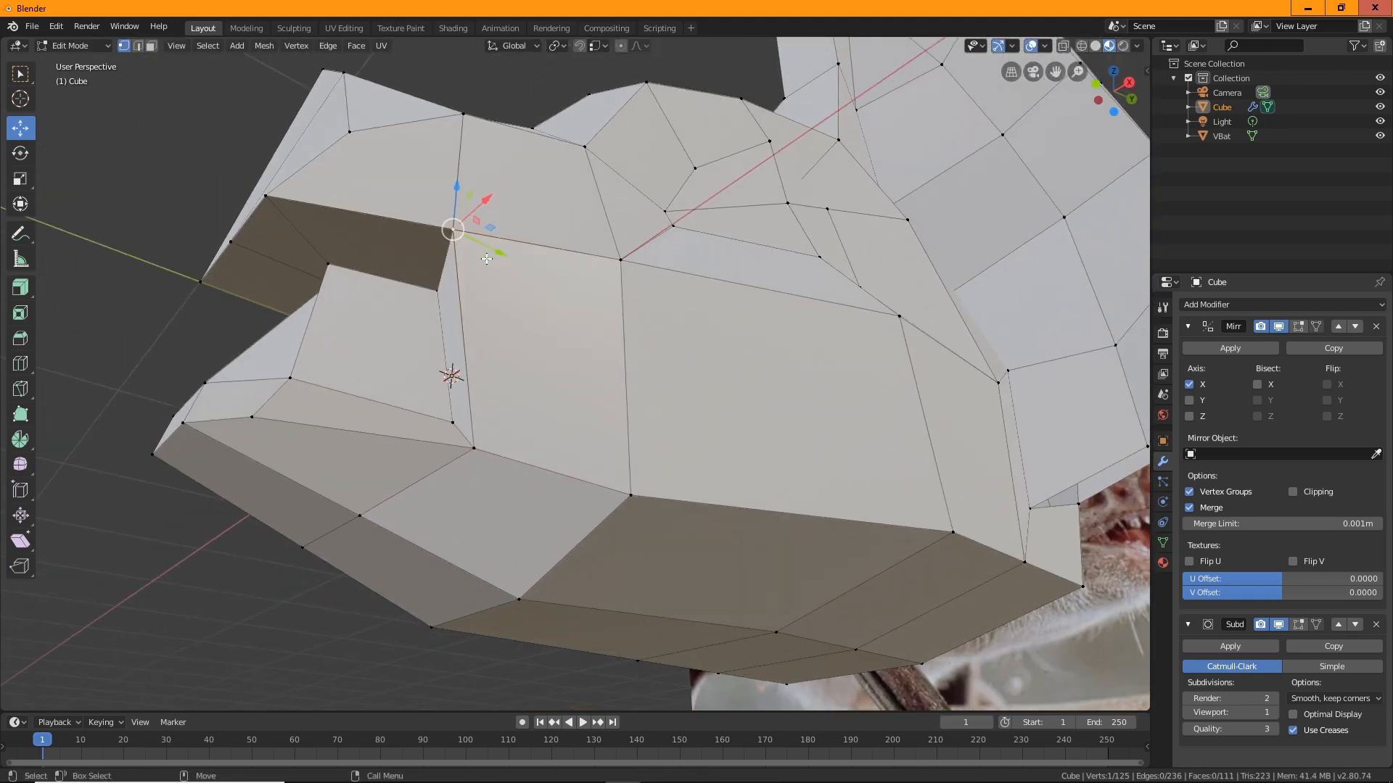
left_click_drag(492, 254, 518, 268)
left_click(517, 268)
Move the upper side-bend vertex of the mouth recess back along Y.
middle_click_drag(544, 333, 308, 317)
left_click(319, 306)
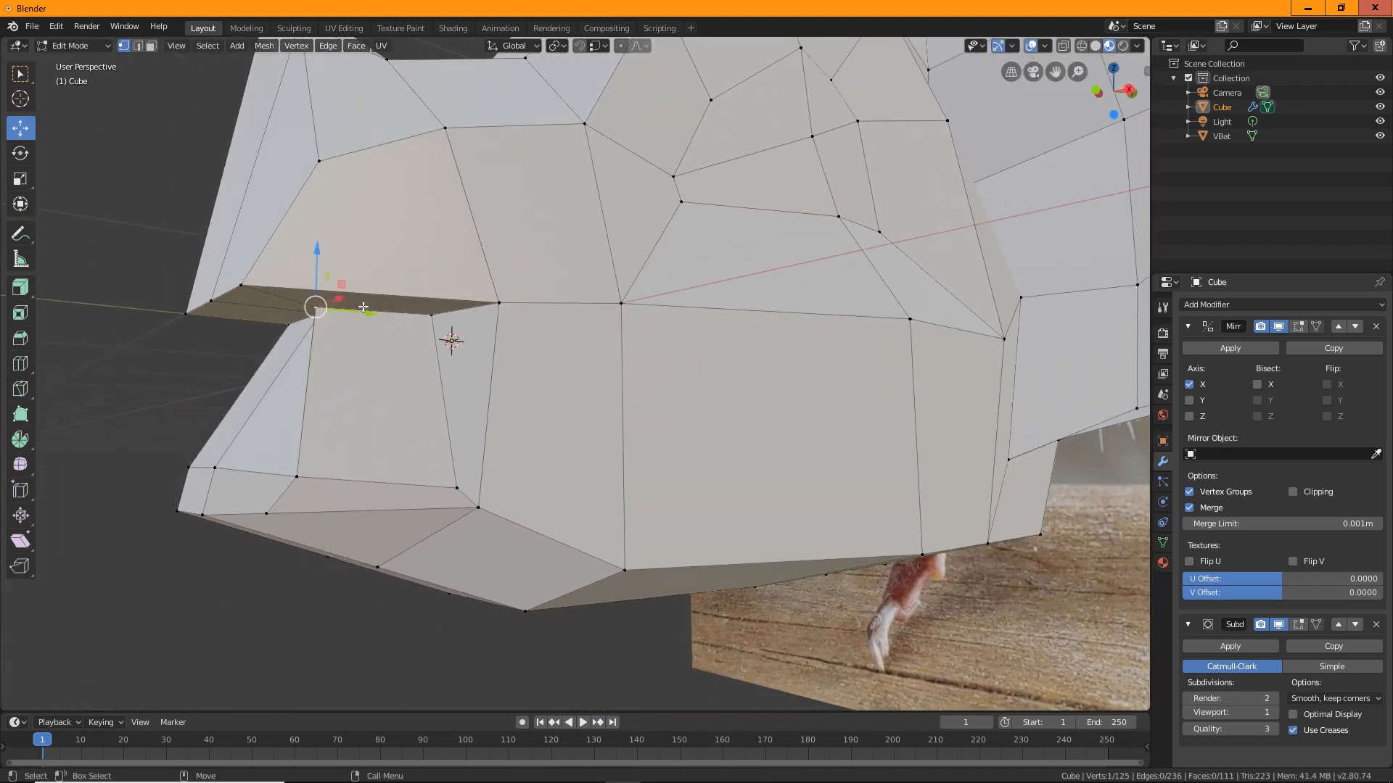
key("g")
left_click(433, 330)
middle_click_drag(413, 394, 442, 348)
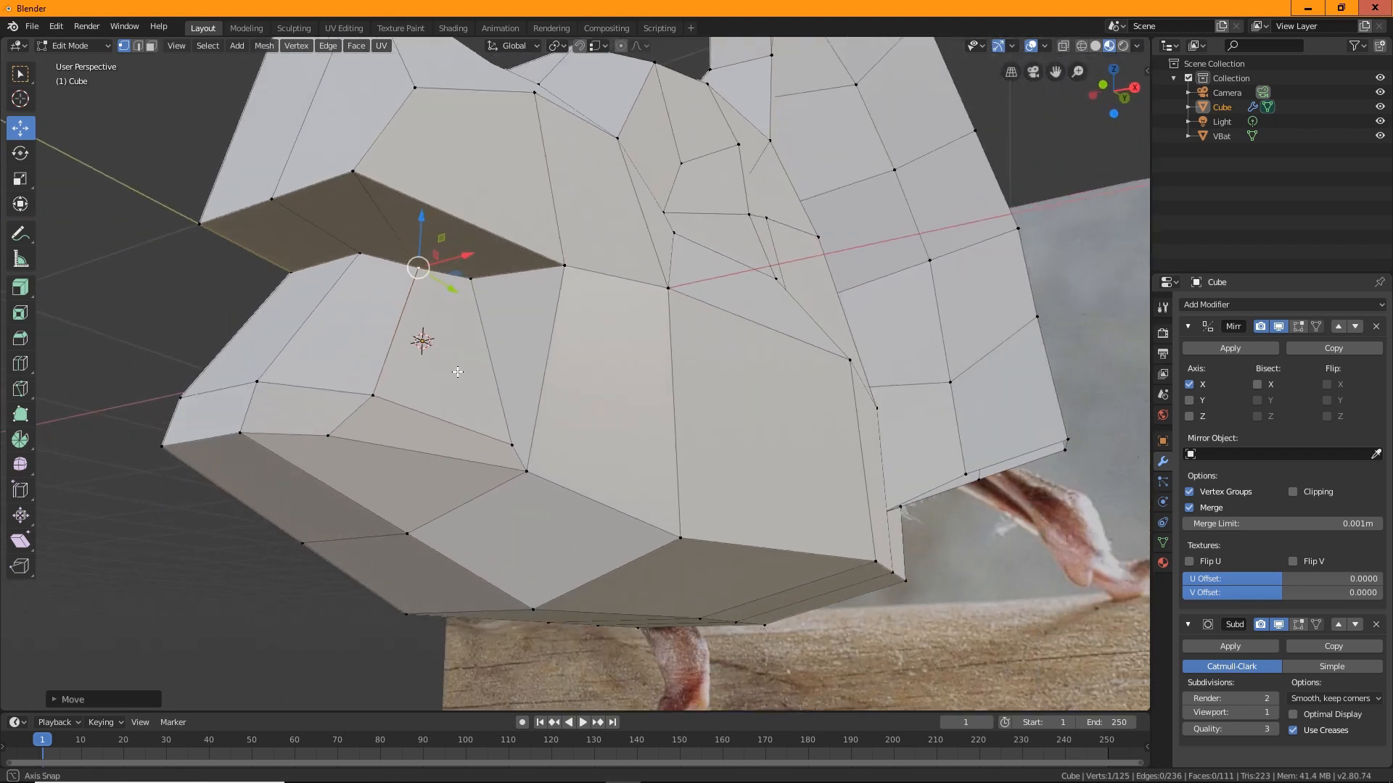
Move the recess's two front upper vertices forward and down, and bring the neighbouring side-bend vertex forward along Y.
middle_click_drag(316, 261, 299, 286)
left_click(298, 286)
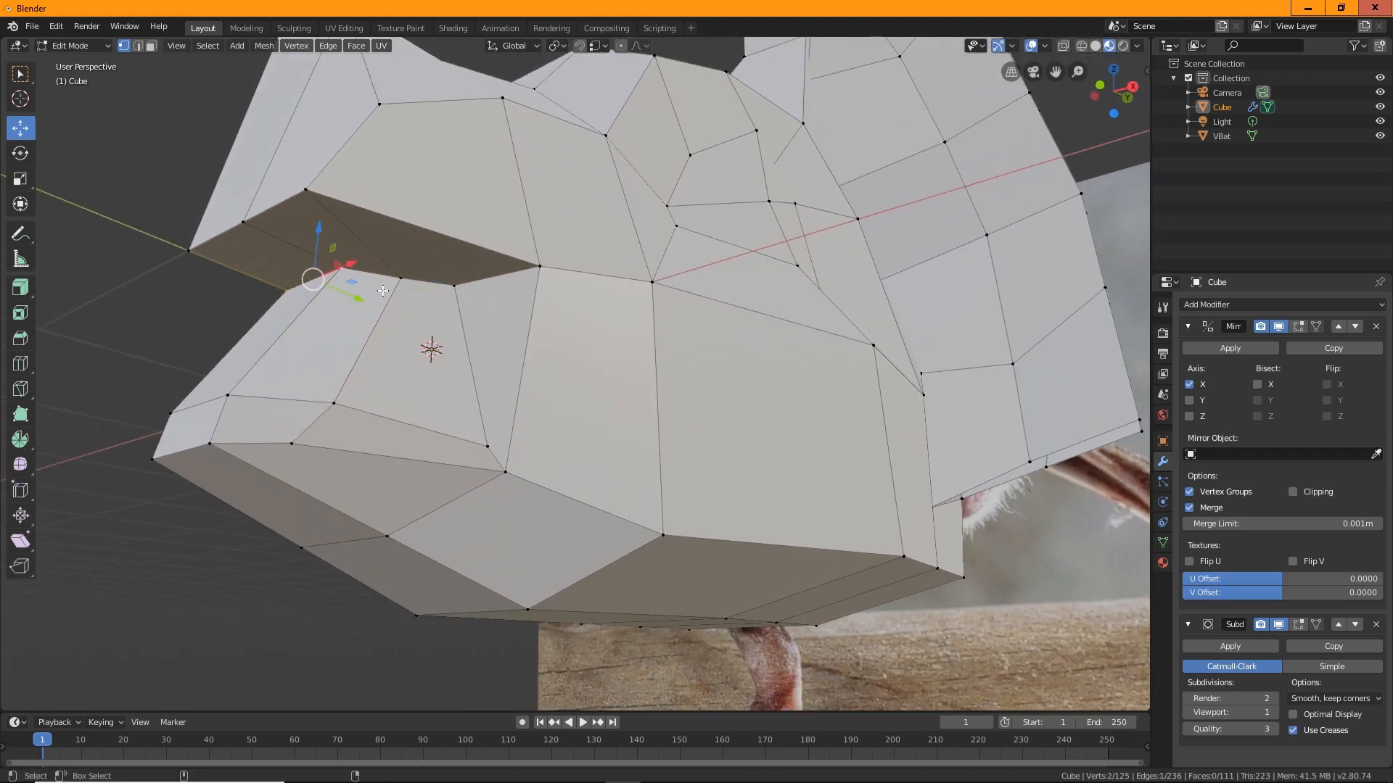
left_click_drag(367, 300, 312, 290)
middle_click_drag(339, 314, 282, 323)
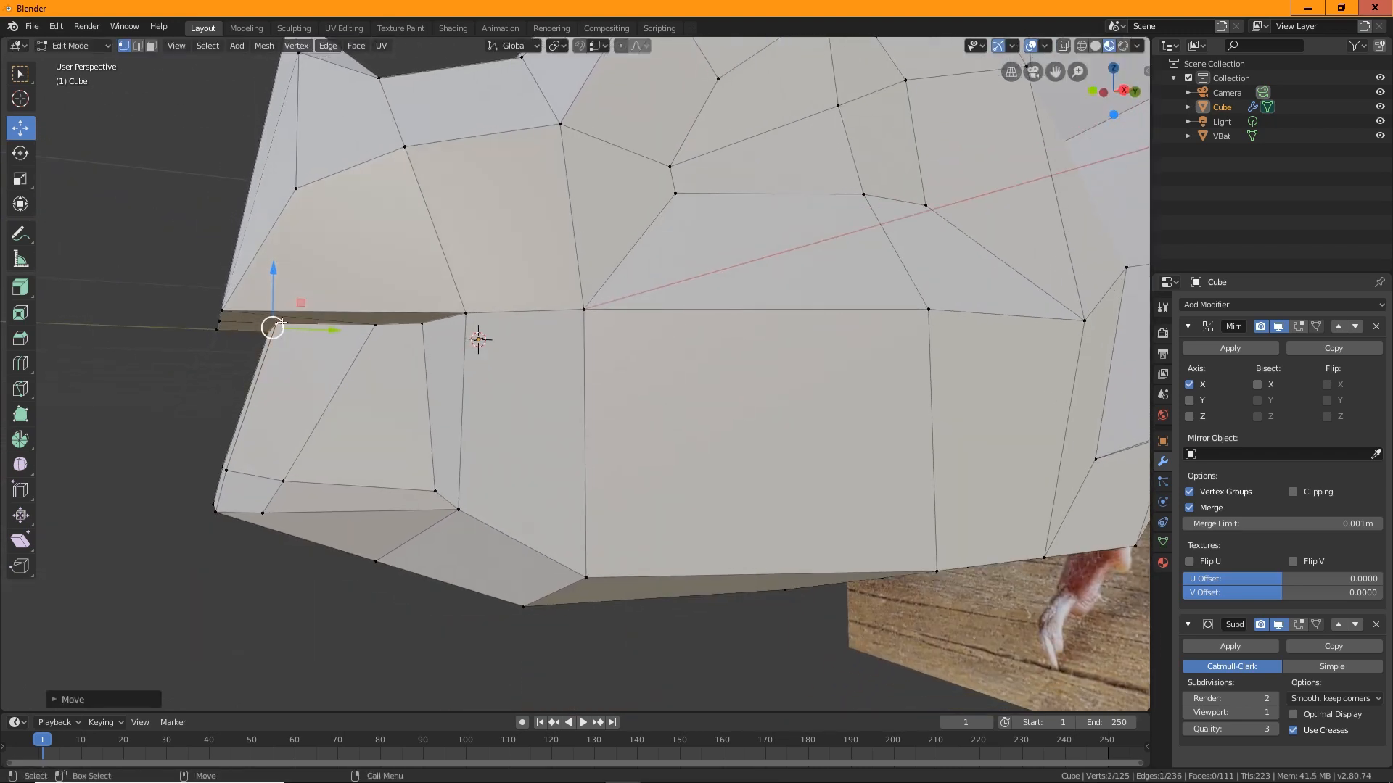
left_click_drag(270, 269, 266, 293)
left_click_drag(326, 360, 377, 329)
left_click(375, 328)
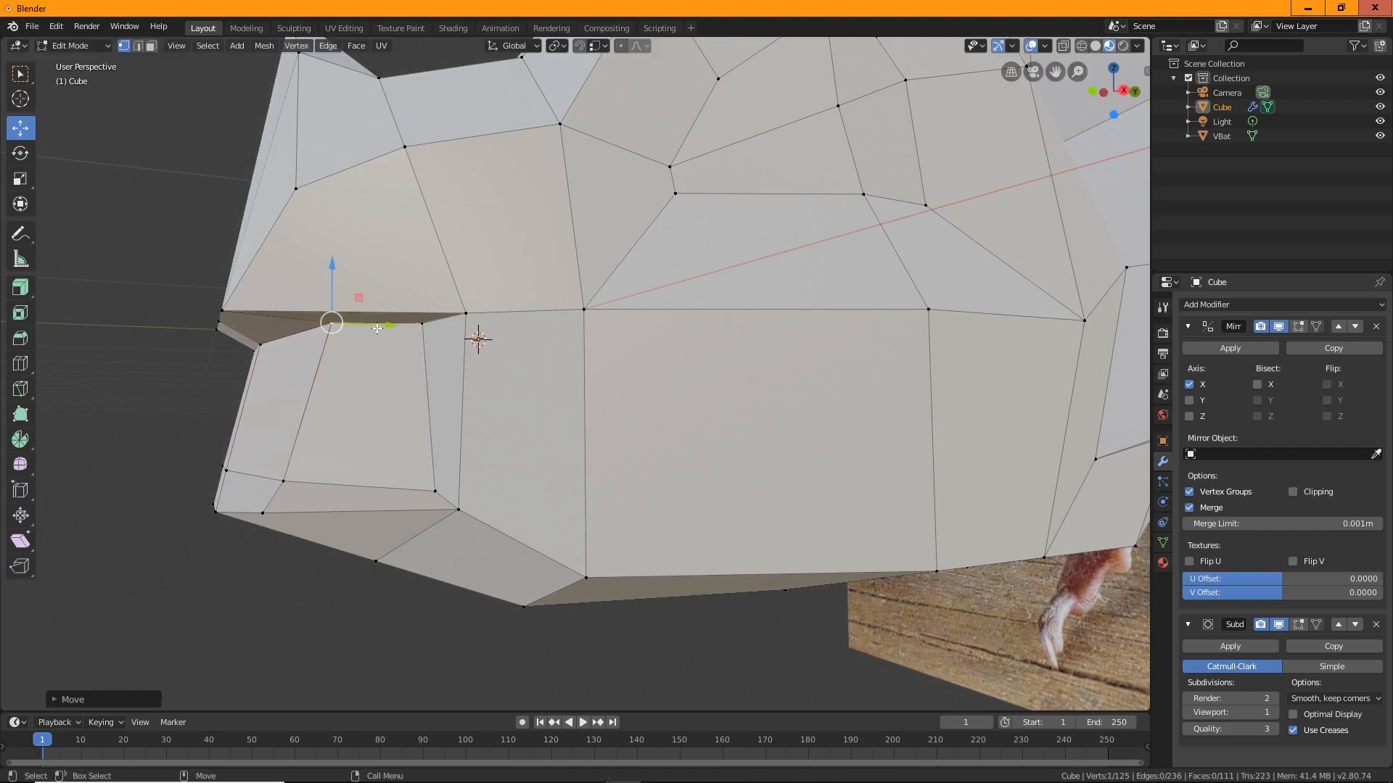
middle_click_drag(381, 377, 257, 401)
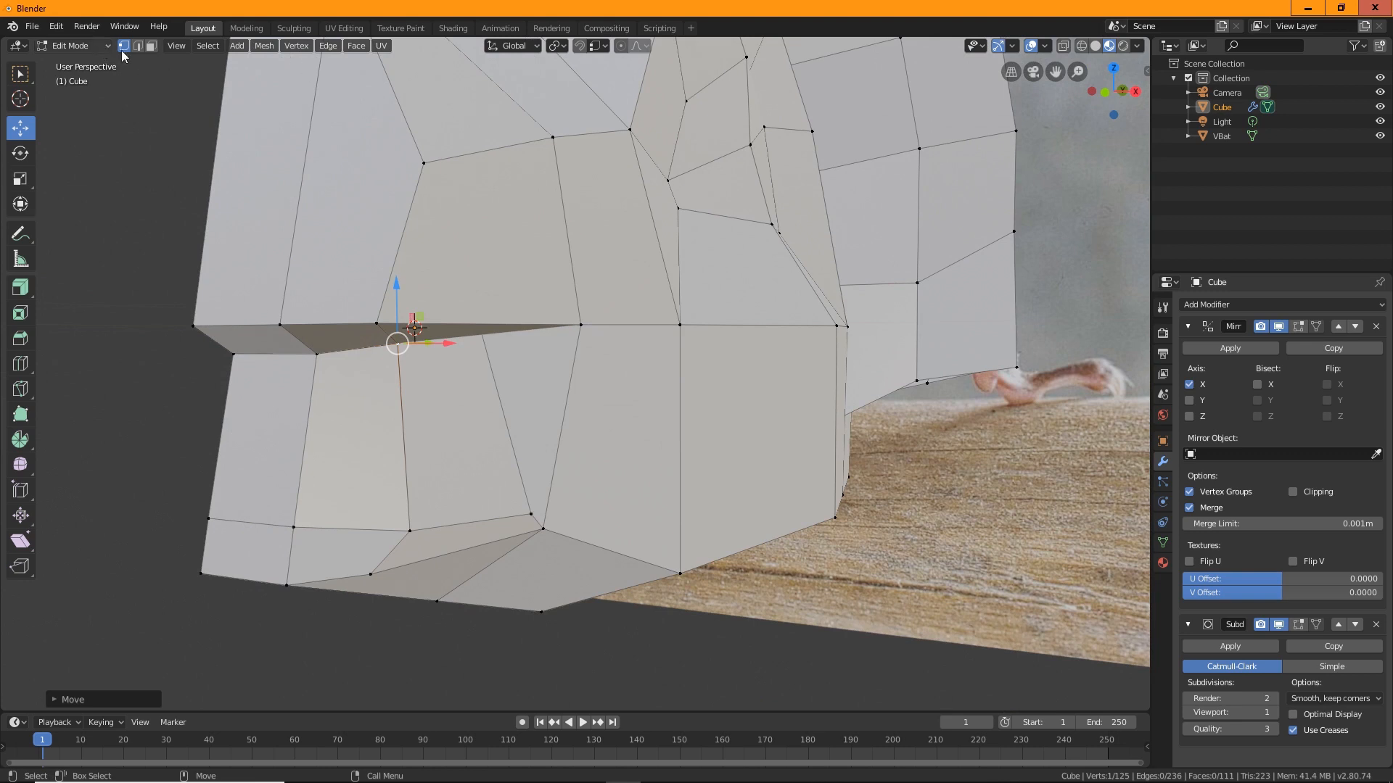
Extrude the three front faces of the mouth recess inward along their normals to deepen the mouth.
left_click(283, 428)
left_click(352, 451, "shift")
left_click(413, 432, "shift")
middle_click_drag(413, 432, 455, 484)
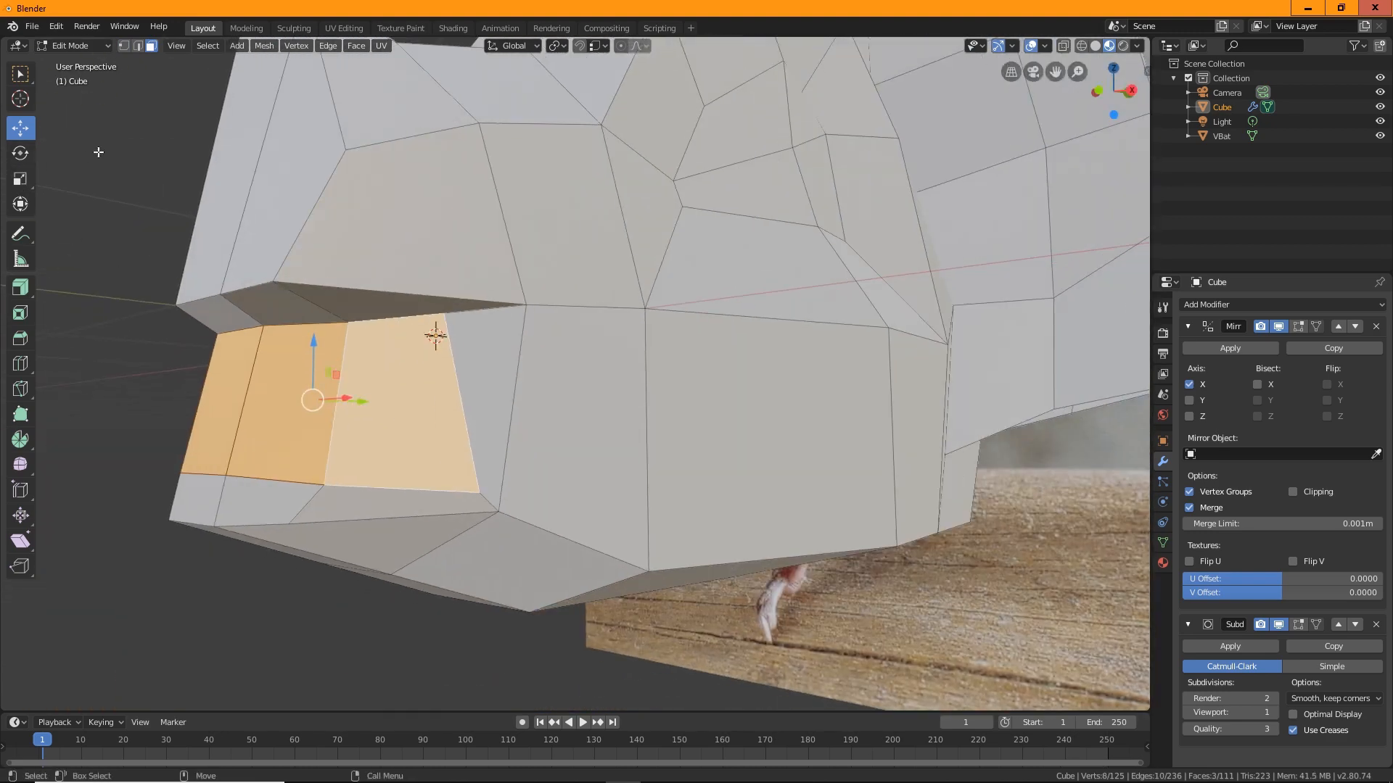
left_click(24, 289)
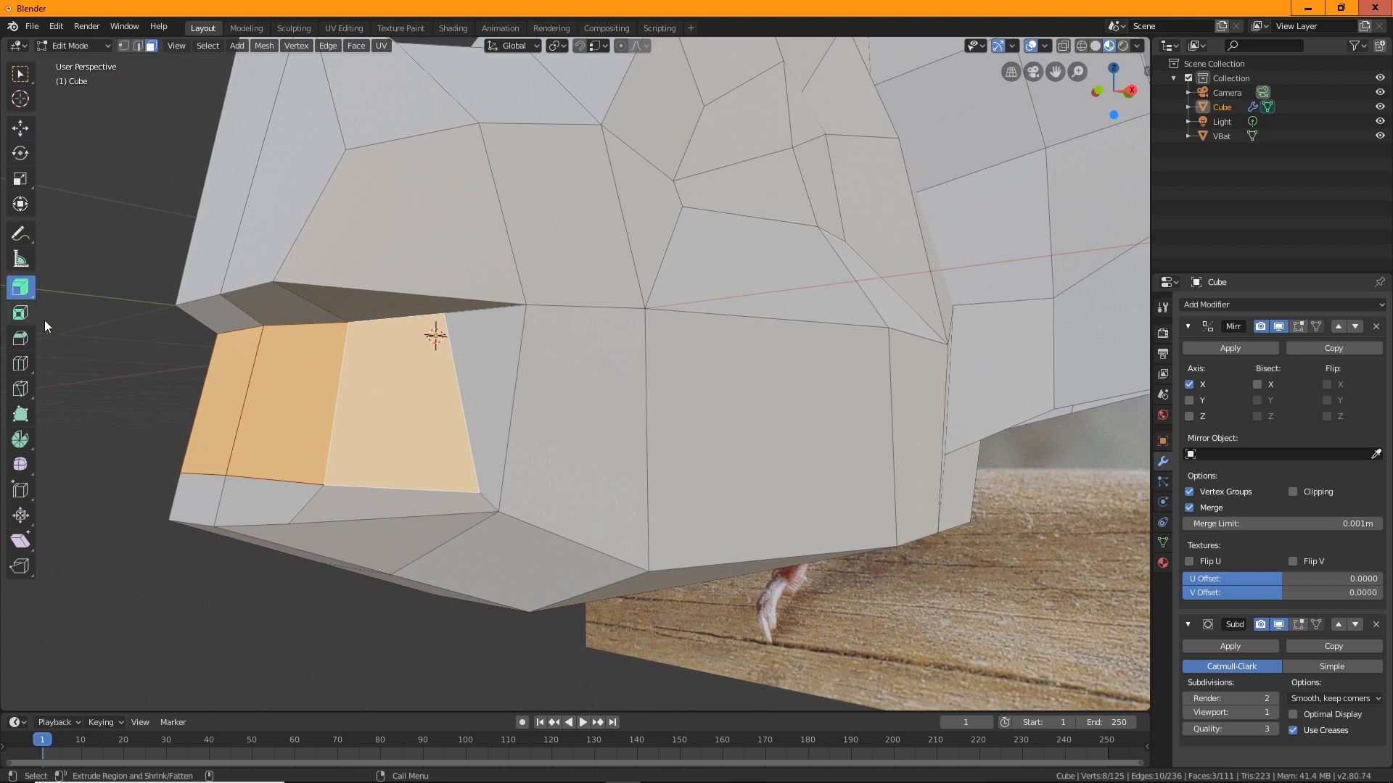
left_click_drag(270, 403, 208, 375)
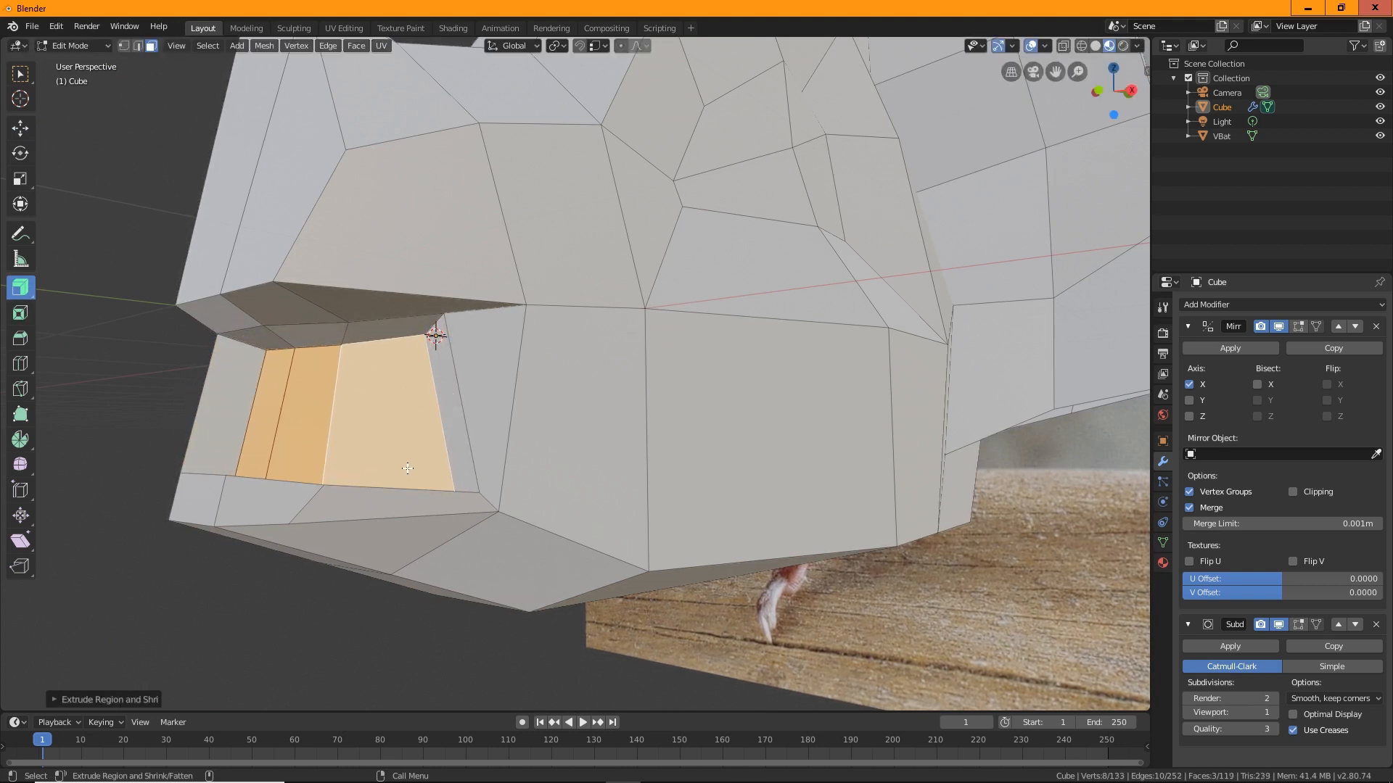
Move the three newly extruded inner mouth faces back along Y.
left_click(20, 129)
middle_click_drag(502, 481, 402, 500)
left_click_drag(426, 382, 516, 435)
mouse_move(515, 435)
middle_mouse_down()
mouse_move(577, 417)
mouse_move(584, 356)
mouse_move(597, 417)
mouse_move(590, 363)
mouse_move(522, 426)
middle_mouse_up()
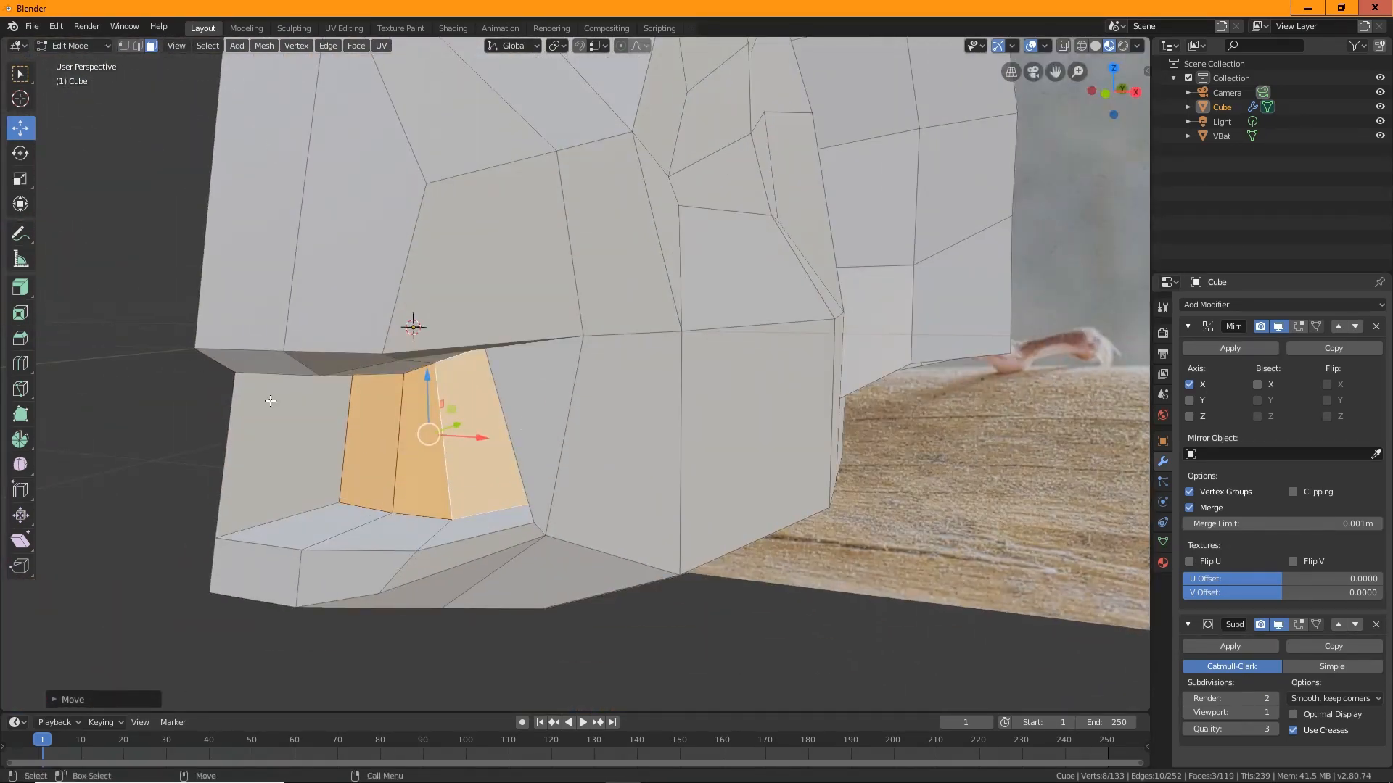
Delete the new side face on the mirror plane that blocks the centre of the mouth.
middle_click_drag(538, 485, 337, 442)
left_click(348, 510)
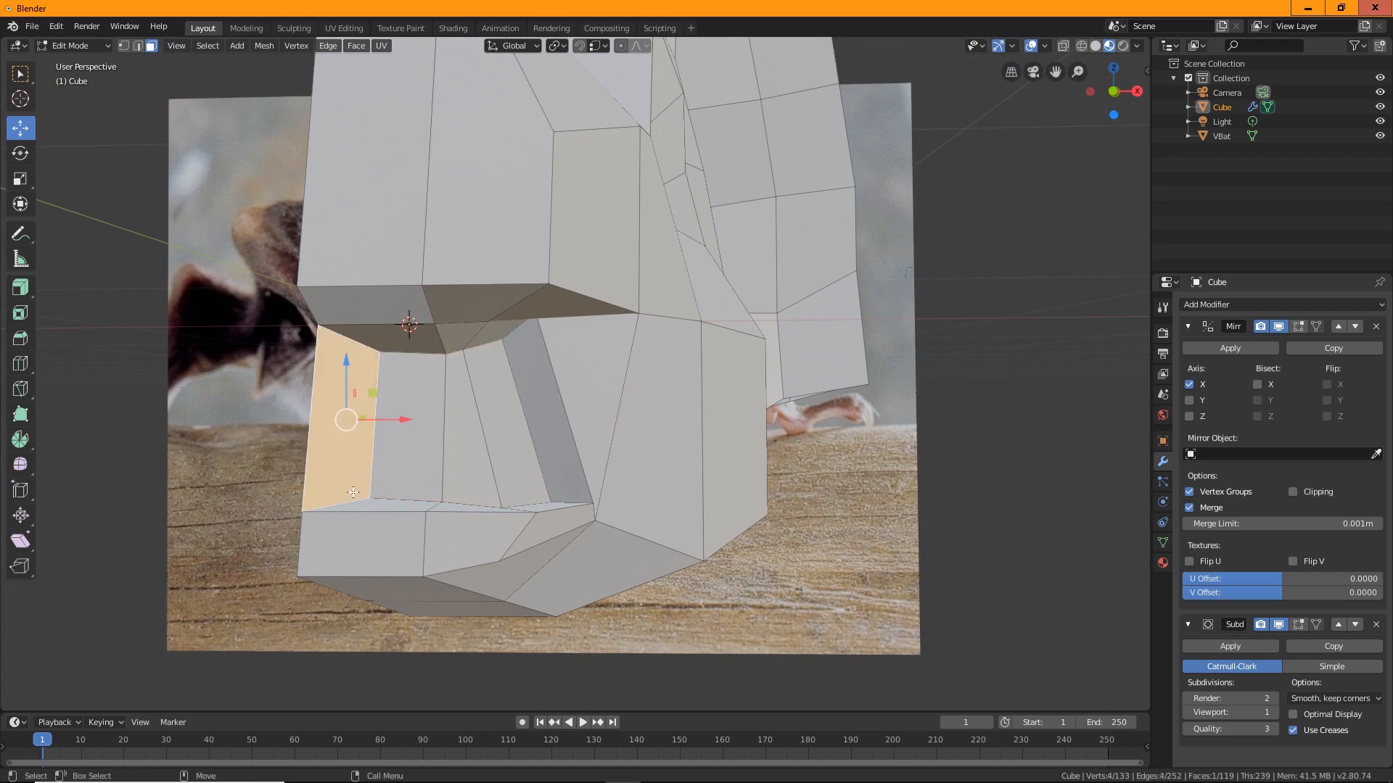
key("x")
left_click(352, 493)
middle_click_drag(353, 492, 441, 506)
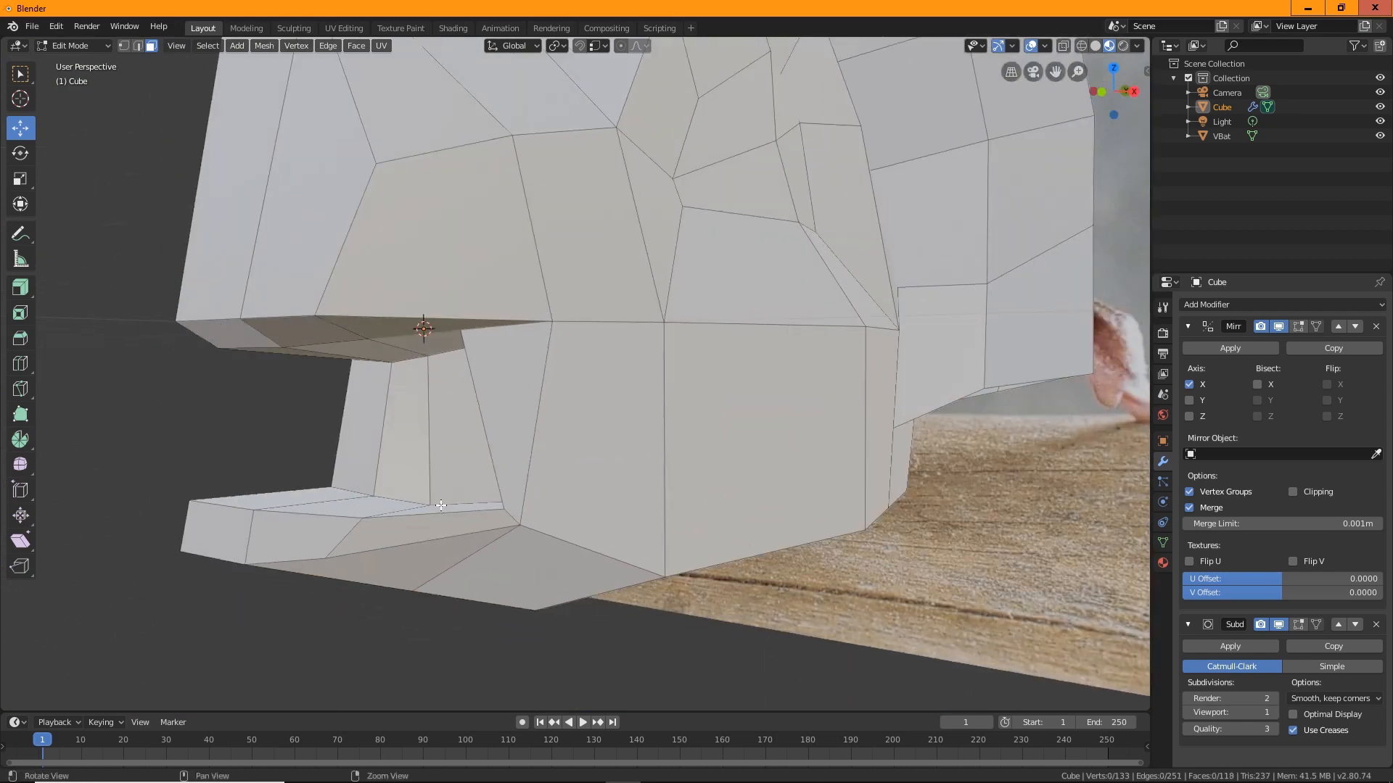
Turn on the Mirror modifier's display in Edit Mode to show both halves of the head.
left_click(1298, 326)
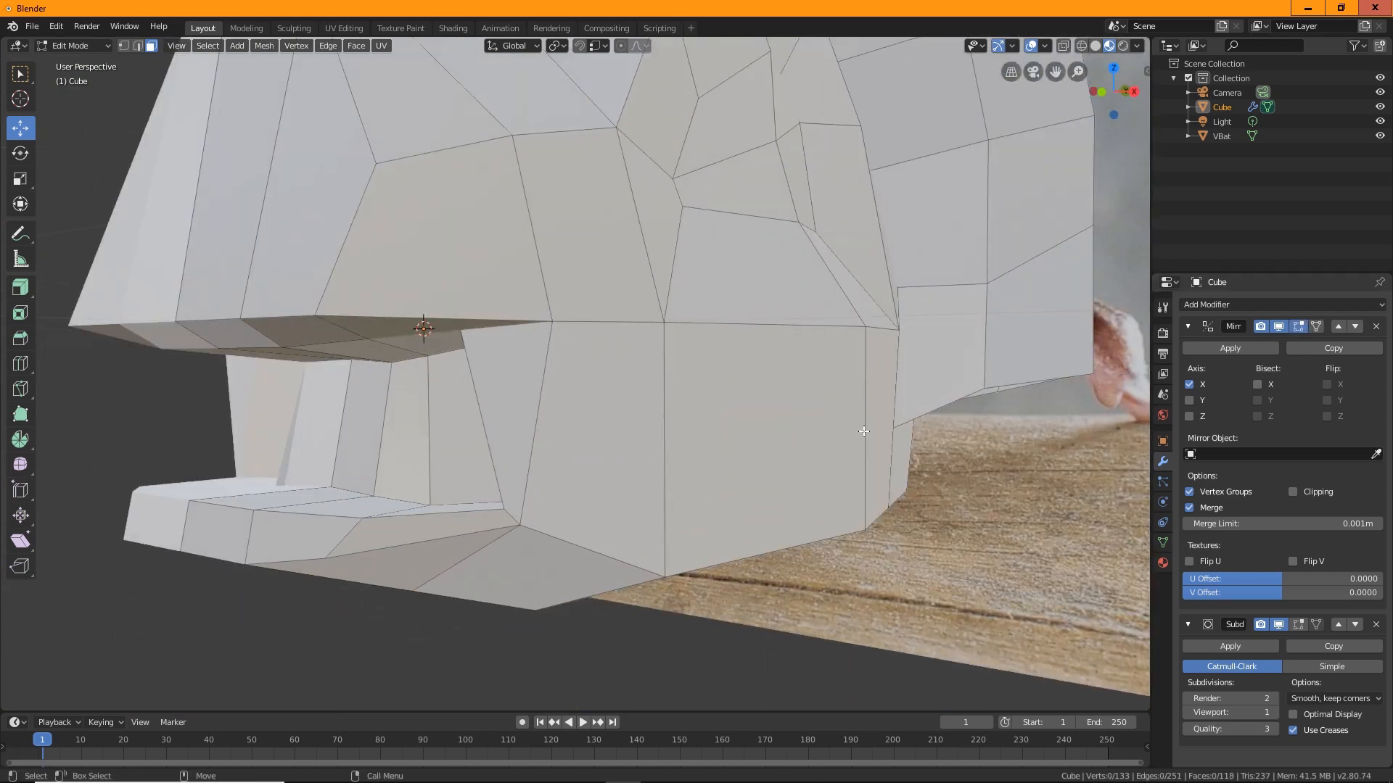
middle_click_drag(861, 433, 636, 416)
scroll(597, 481, "down", 3)
Move the rear upper vertex of the mouth opening and the vertex in front of it outward along X.
left_click(538, 301)
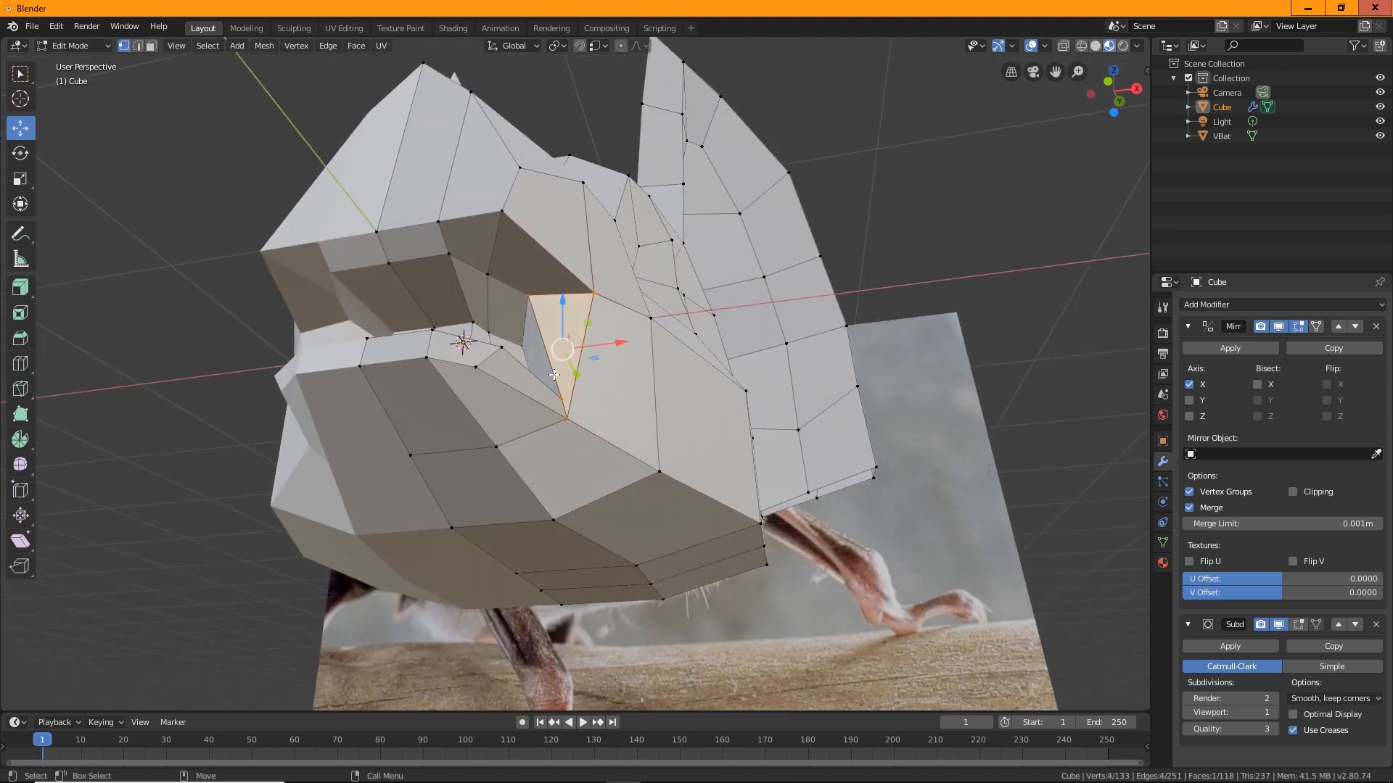
left_click(530, 300)
left_click_drag(588, 288, 630, 302)
middle_click_drag(613, 345, 553, 331)
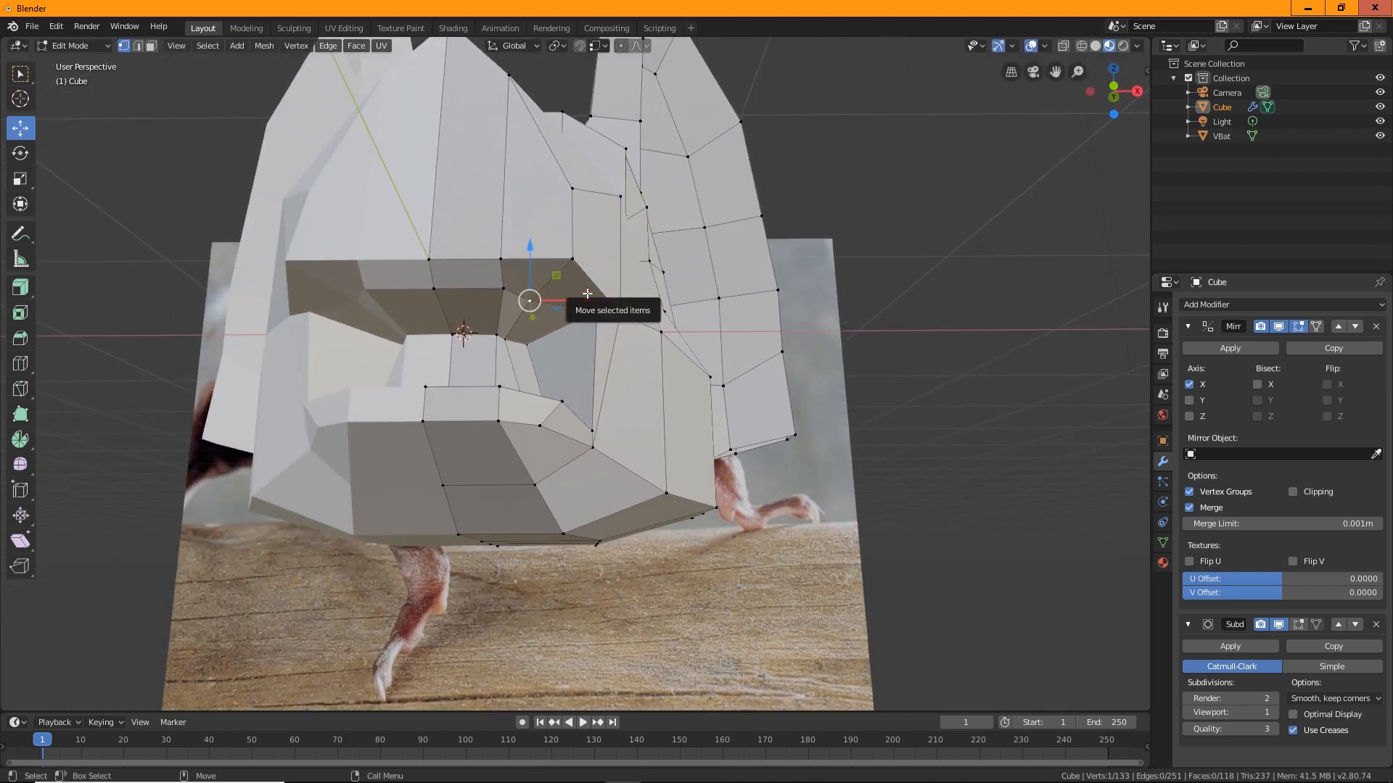
left_click_drag(587, 293, 630, 296)
middle_click_drag(629, 296, 537, 357)
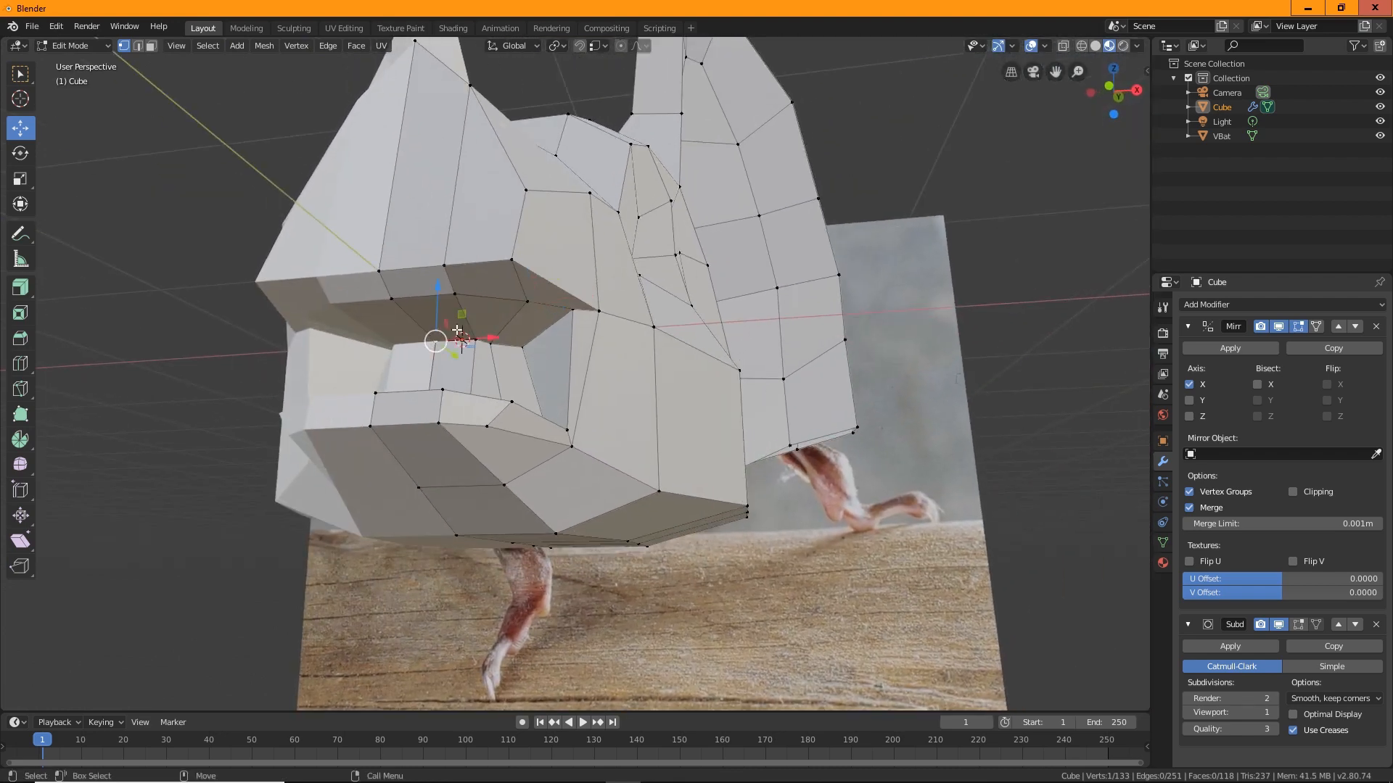
Raise the upper vertices of the inner mouth recess along Z.
left_click_drag(435, 308, 435, 286)
middle_click_drag(435, 287, 496, 361)
mouse_move(484, 320)
left_mouse_down()
mouse_move(502, 294)
mouse_move(464, 307)
left_mouse_up()
left_click(470, 354)
middle_click_drag(465, 308, 453, 451)
middle_click_drag(473, 410, 566, 539)
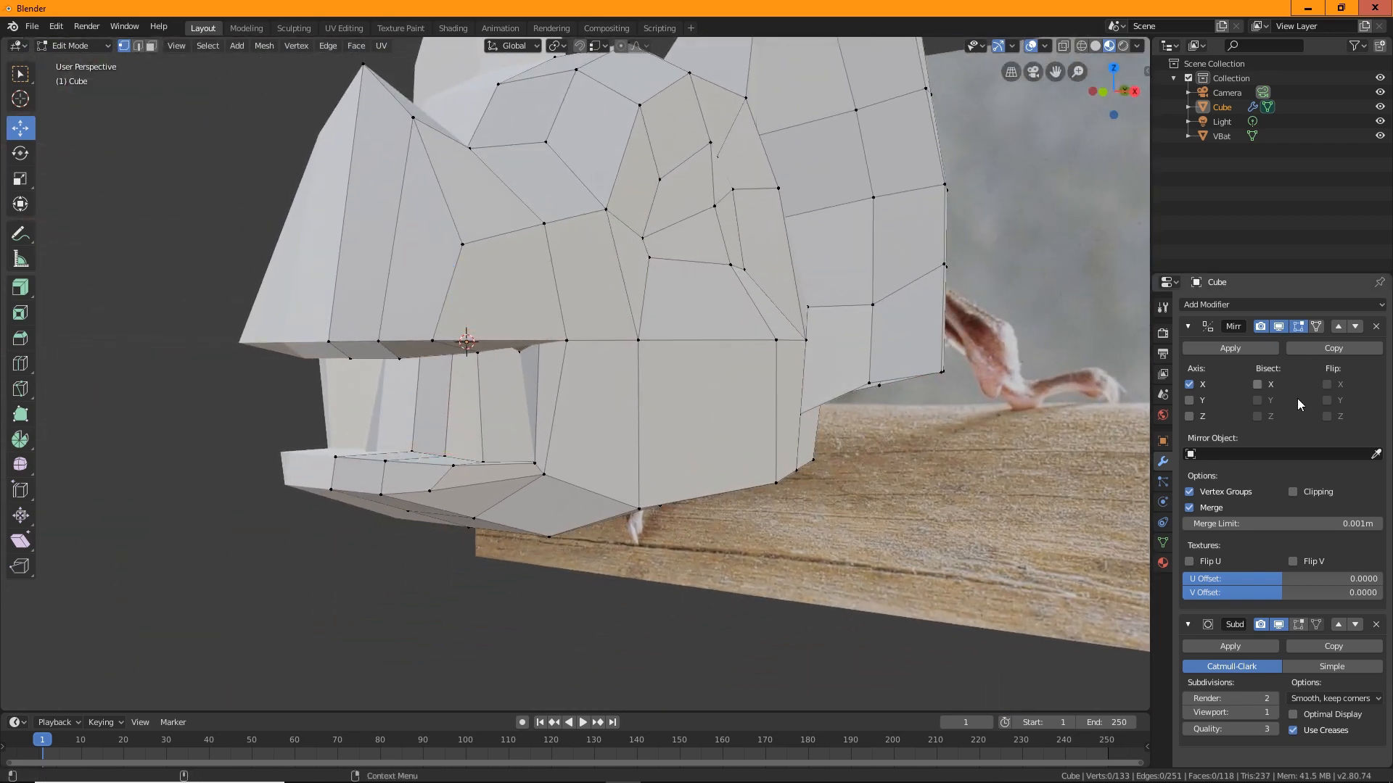
Turn off the Mirror modifier's display in Edit Mode and move the innermost front mouth face back along Y.
left_click(1301, 327)
middle_click_drag(804, 539, 890, 53)
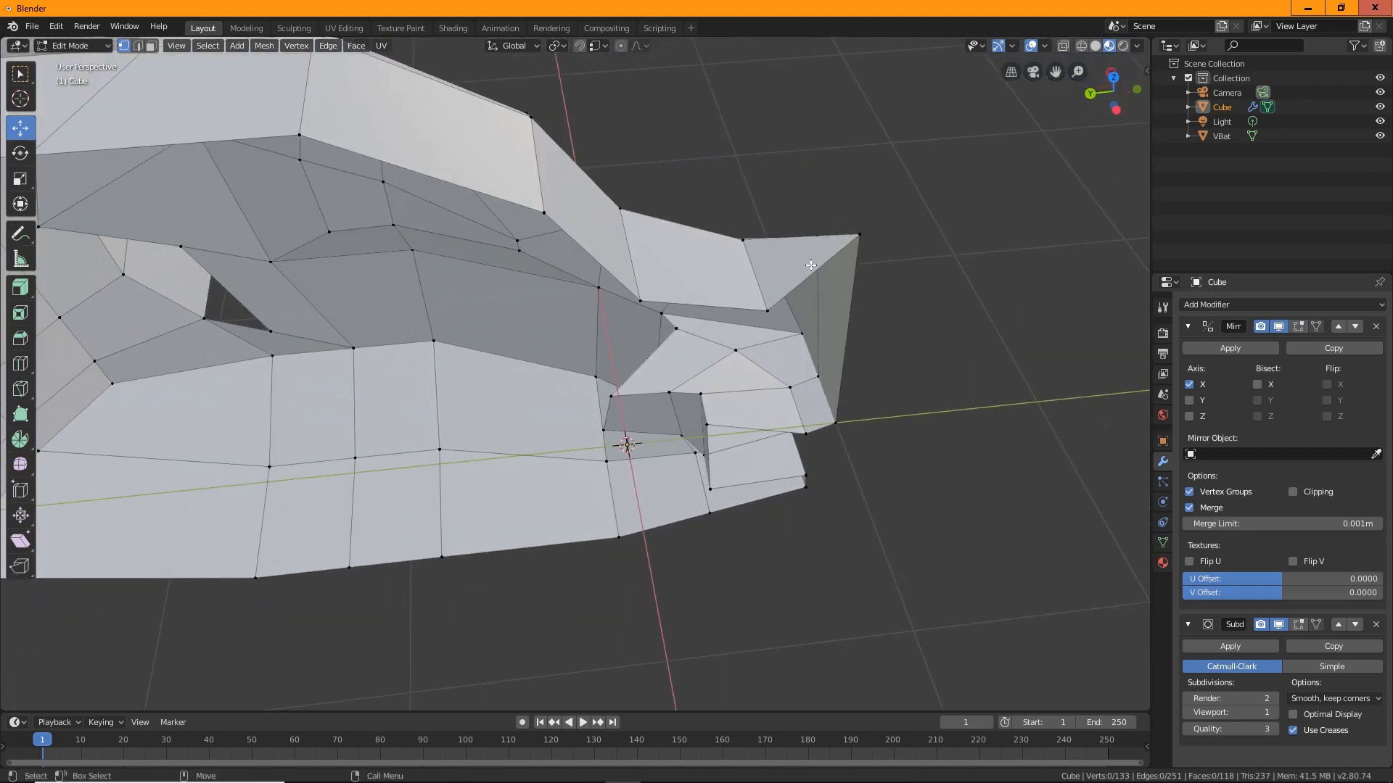
middle_click_drag(723, 458, 777, 453)
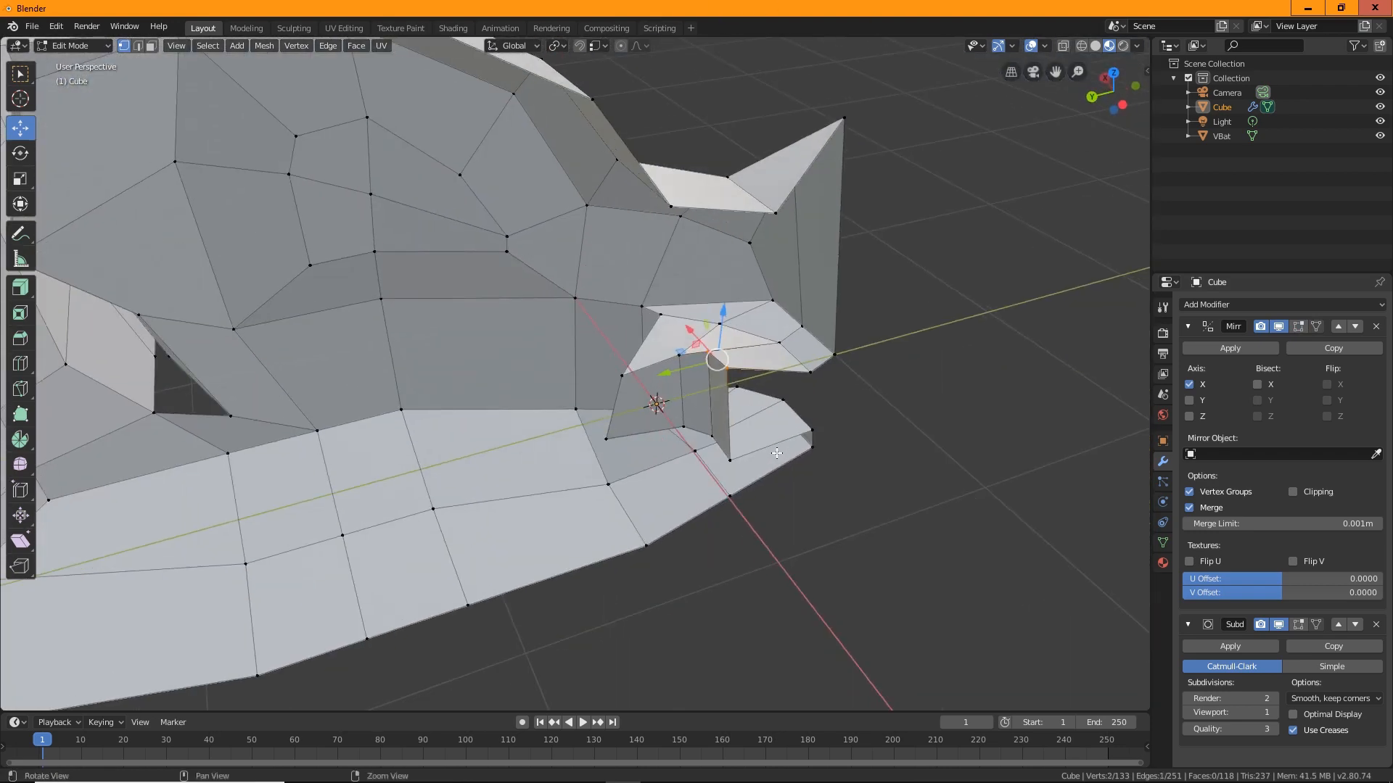
left_click_drag(686, 417, 633, 437)
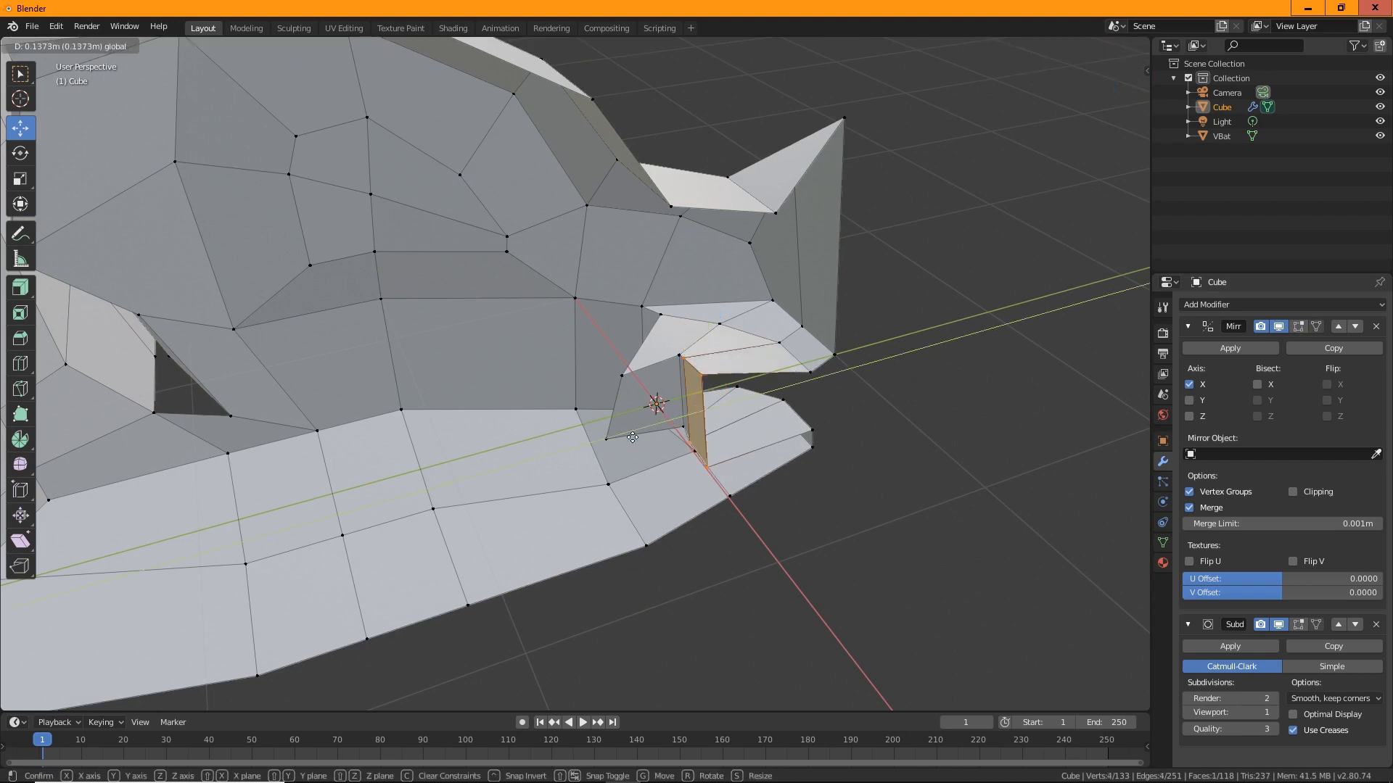
left_click_drag(526, 531, 525, 532)
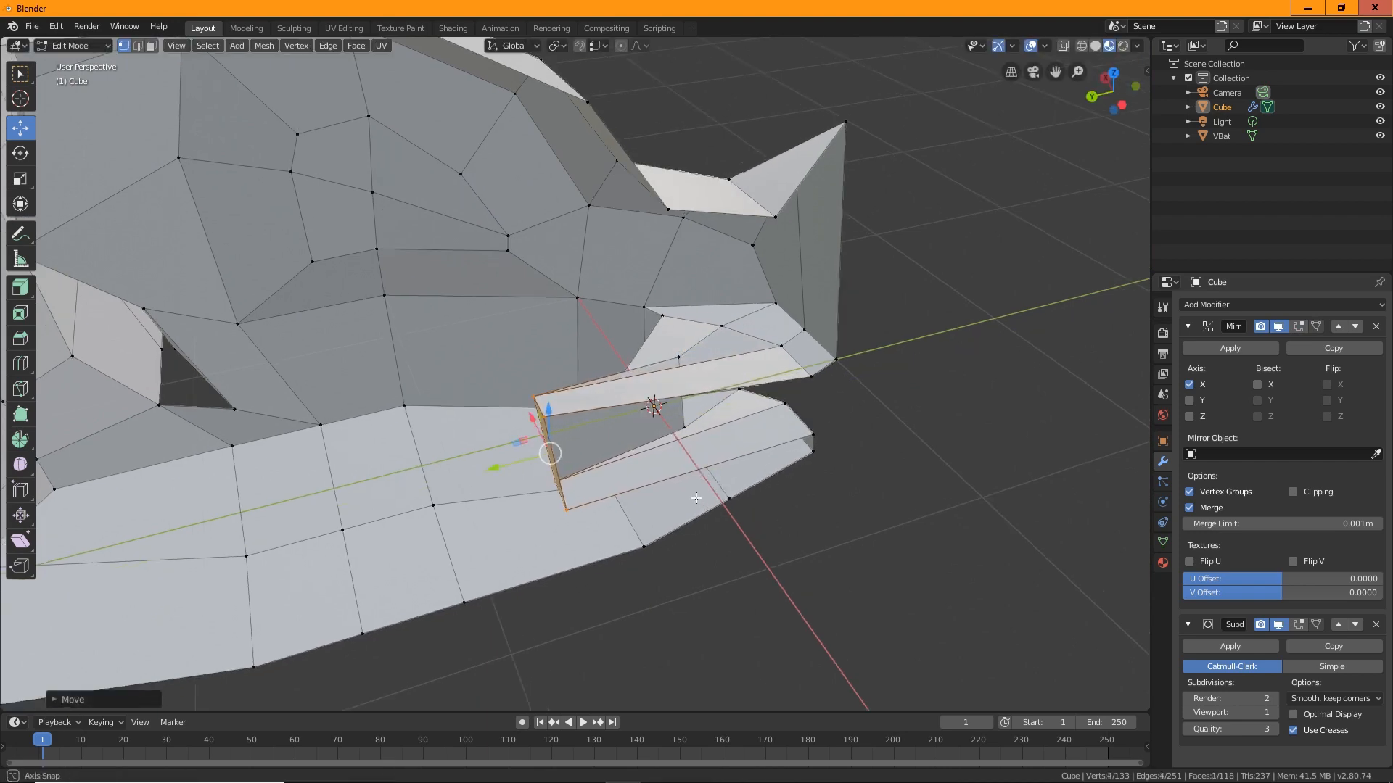
Move the vertices just inside the mouth opening outward along X.
middle_click_drag(525, 532, 683, 470)
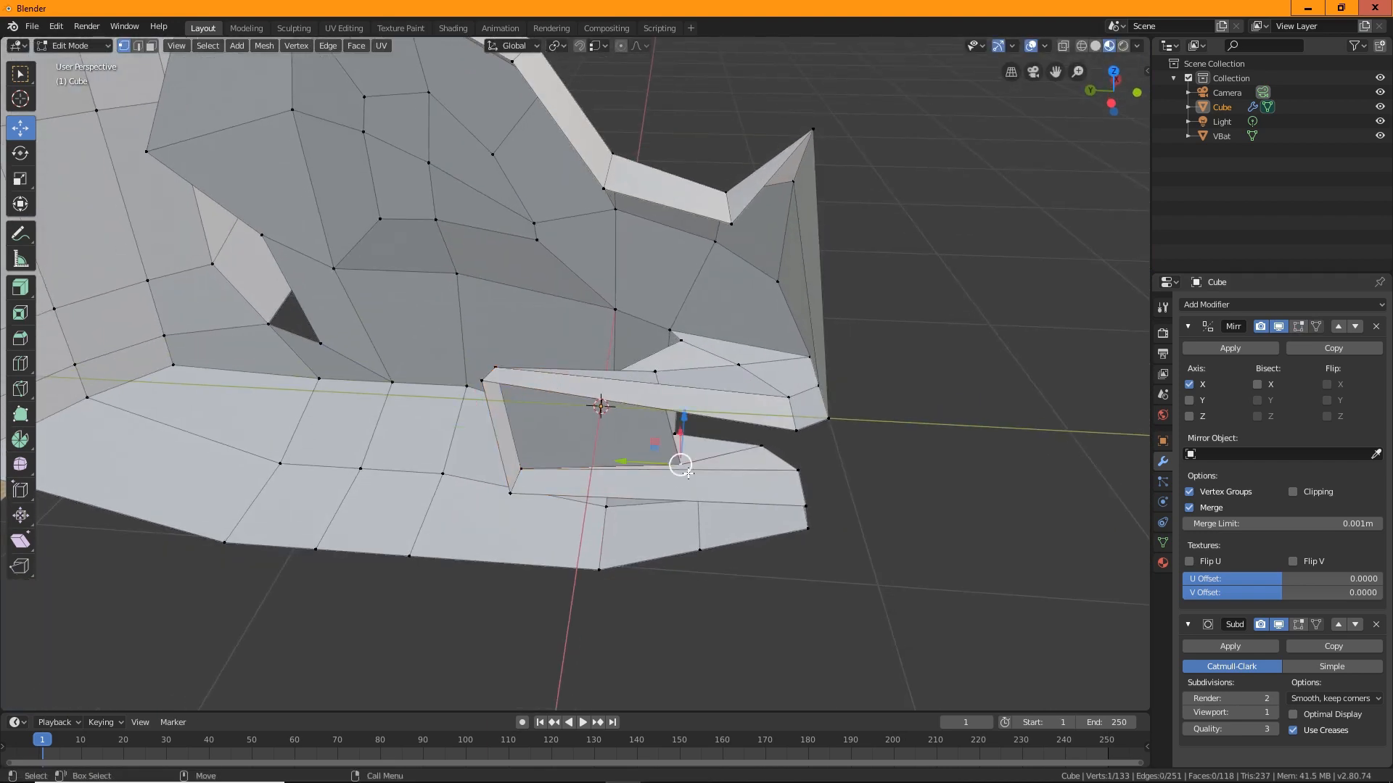
left_click_drag(613, 420, 480, 430)
middle_click_drag(480, 430, 522, 347)
left_click(575, 338)
left_click_drag(575, 353, 594, 355)
left_click(613, 353)
middle_click_drag(613, 353, 564, 464)
left_click_drag(621, 461, 648, 454)
Widen the mouth cavity by moving its remaining upper and lower side vertices outward along X.
middle_click_drag(648, 454, 509, 337)
left_click_drag(542, 321, 585, 316)
middle_click_drag(585, 317, 548, 462)
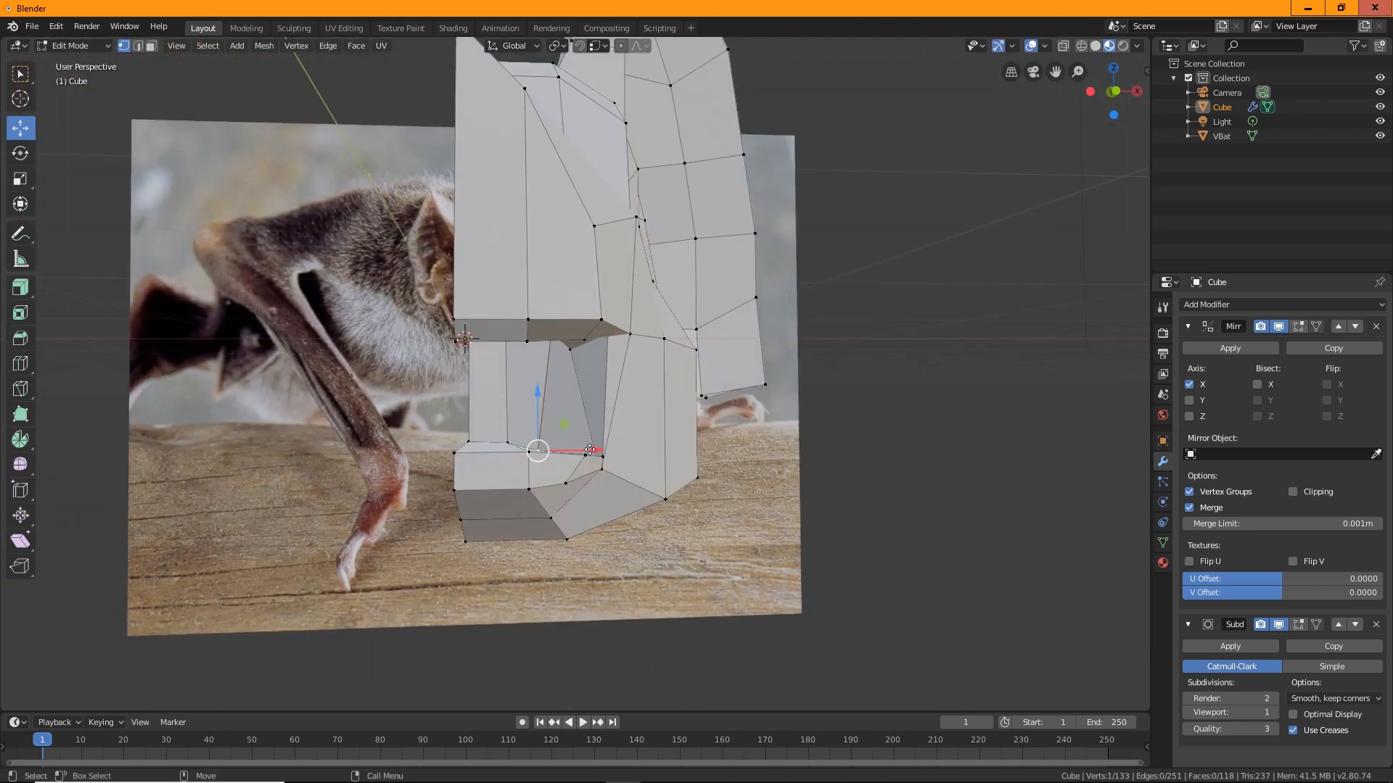
left_click_drag(589, 449, 618, 446)
left_click_drag(607, 368, 632, 355)
middle_click_drag(632, 355, 421, 491)
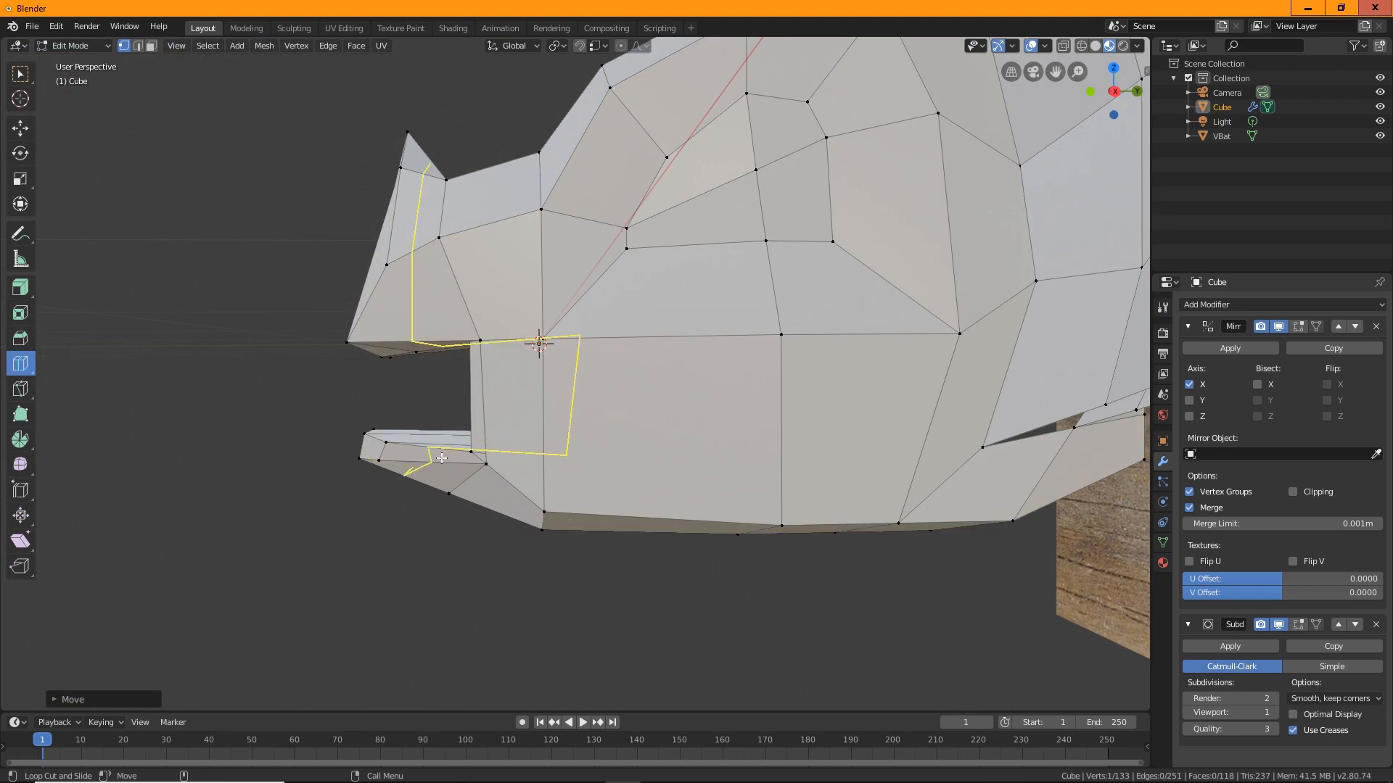
Add two edge loops running around the inside of the mouth and across both lips.
middle_click_drag(442, 458, 714, 519)
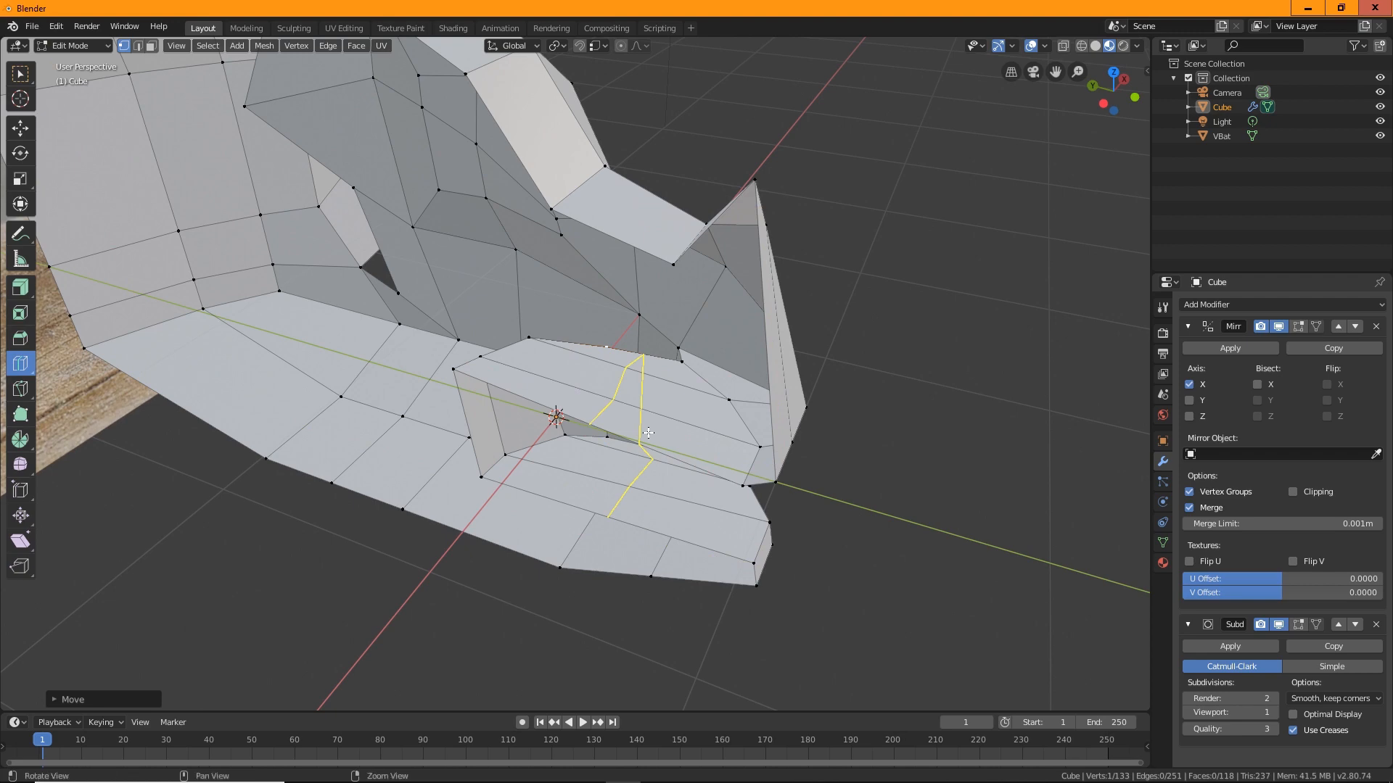
middle_click_drag(636, 560, 597, 559)
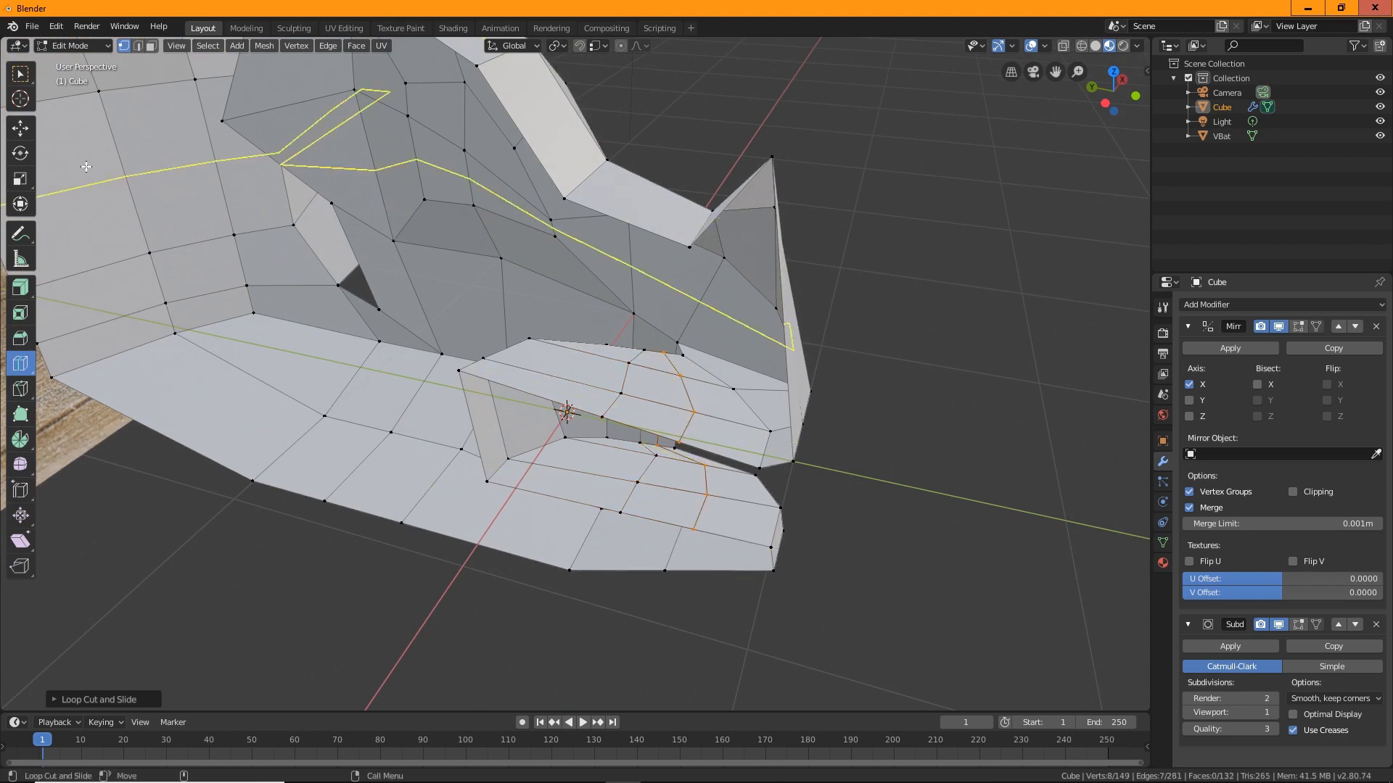
mouse_move(710, 531)
left_mouse_down("alt")
mouse_move(703, 486)
mouse_move(712, 512)
left_mouse_up("alt")
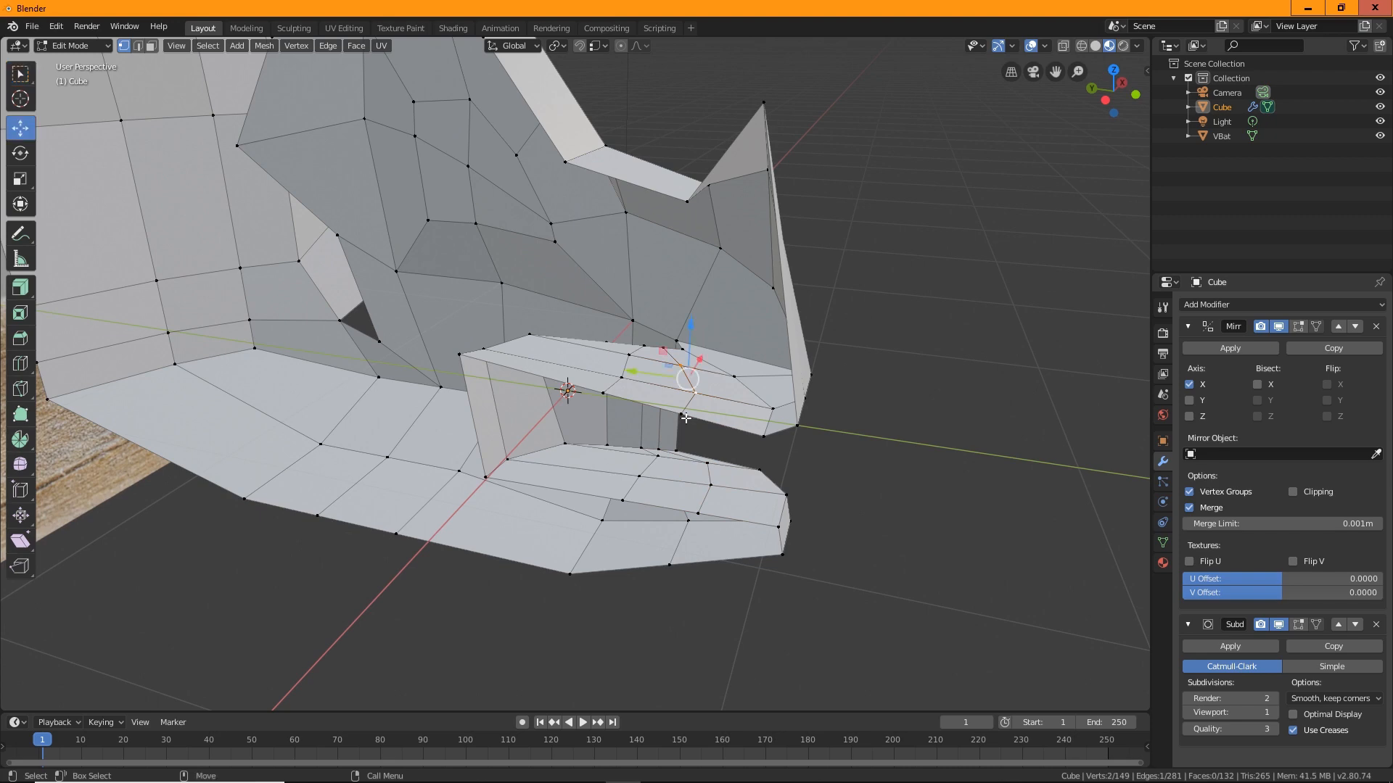
Raise the new upper lip vertices along Z and pull the matching lower lip vertices down.
left_click_drag(691, 334, 692, 299)
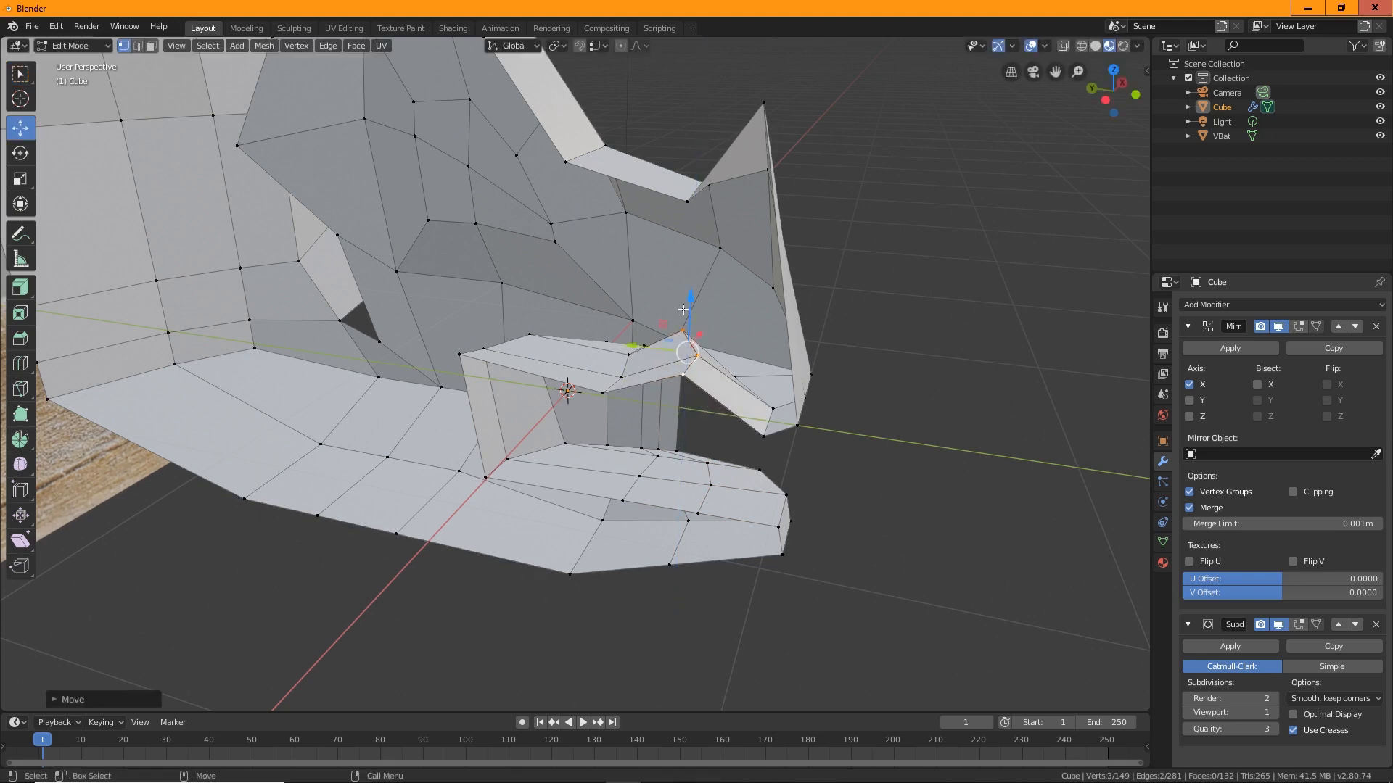
middle_click_drag(575, 331, 644, 342)
middle_click_drag(702, 451, 639, 472)
left_click(639, 471)
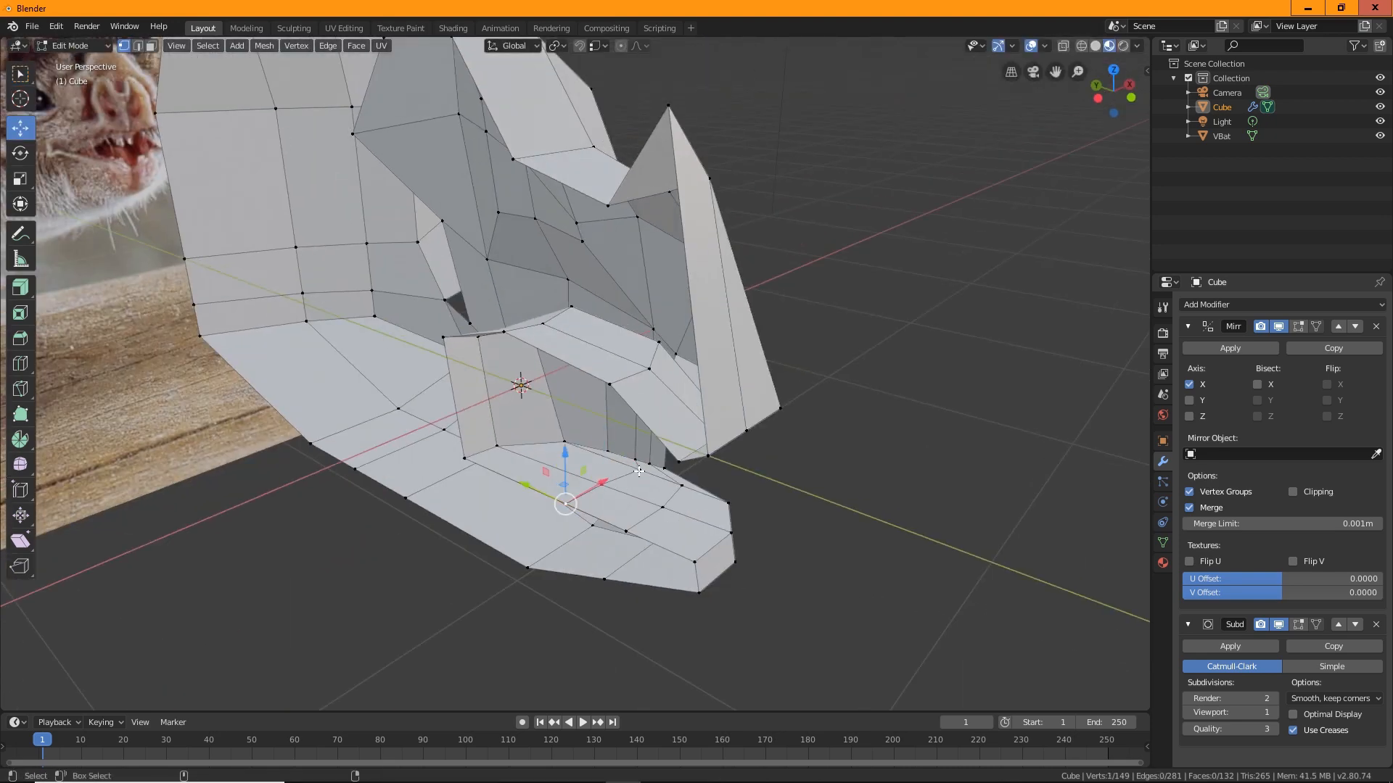
left_click(565, 504, "shift")
left_click_drag(601, 435, 600, 471)
middle_click_drag(598, 583, 673, 559)
Reposition the vertical edges of the inner mouth wall that the new loops created.
left_click(603, 341)
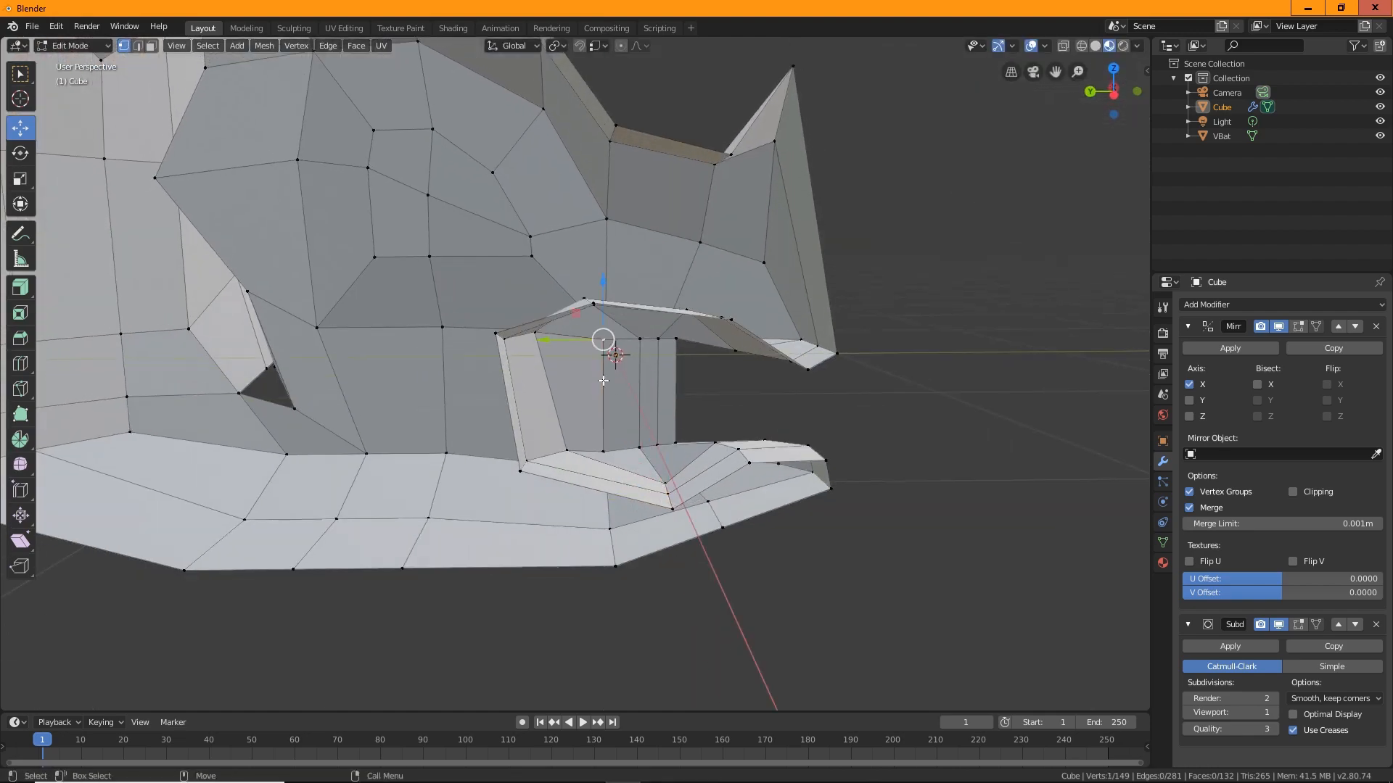
middle_click_drag(641, 356, 514, 437)
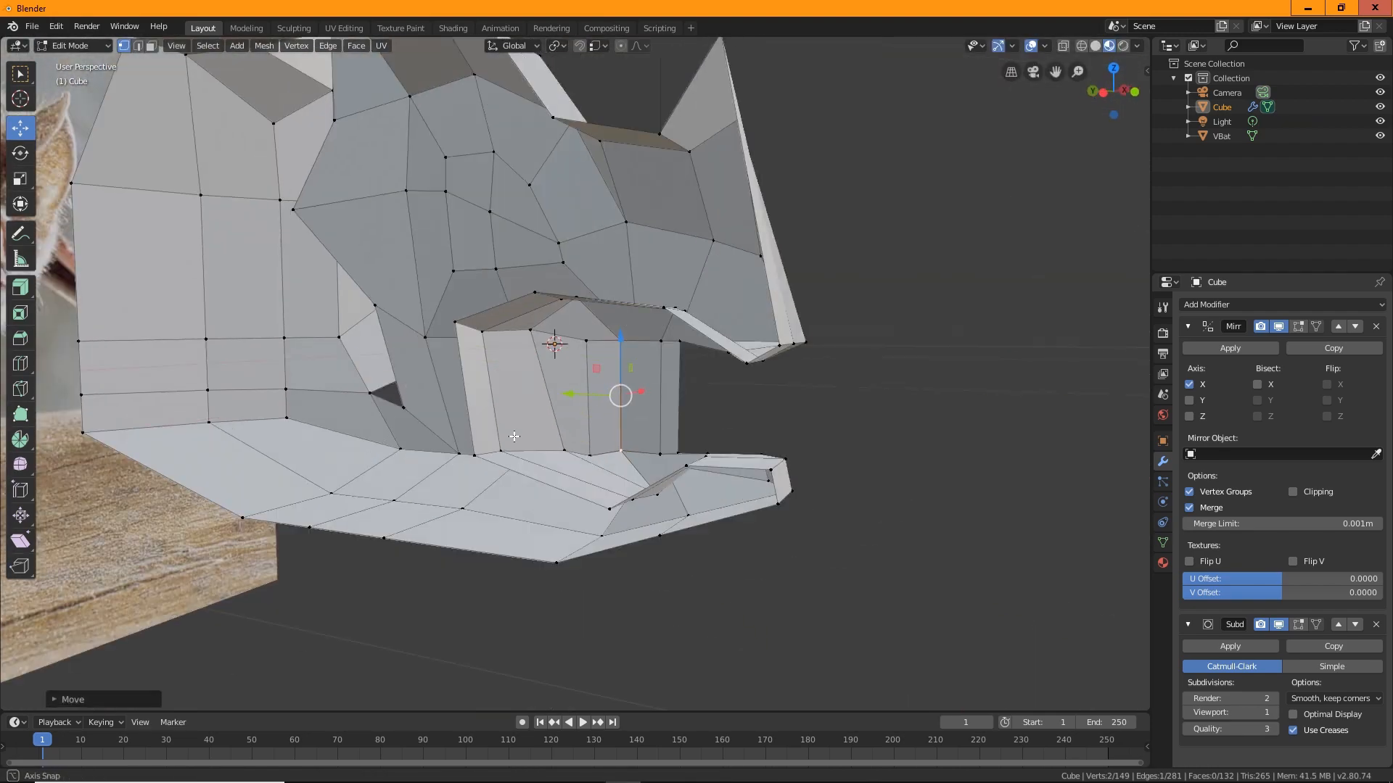
left_click_drag(735, 502, 705, 386, "alt")
left_click(733, 497)
left_click(751, 303)
middle_click_drag(705, 386, 740, 406)
left_click(599, 305)
left_click(604, 538, "shift")
middle_click_drag(624, 391, 616, 326)
Remove the surplus edge from the inner mouth wall and reposition a vertex on the mouth's roof.
left_click(137, 47)
right_click(558, 428)
left_click(523, 734)
middle_click_drag(595, 522, 114, 64)
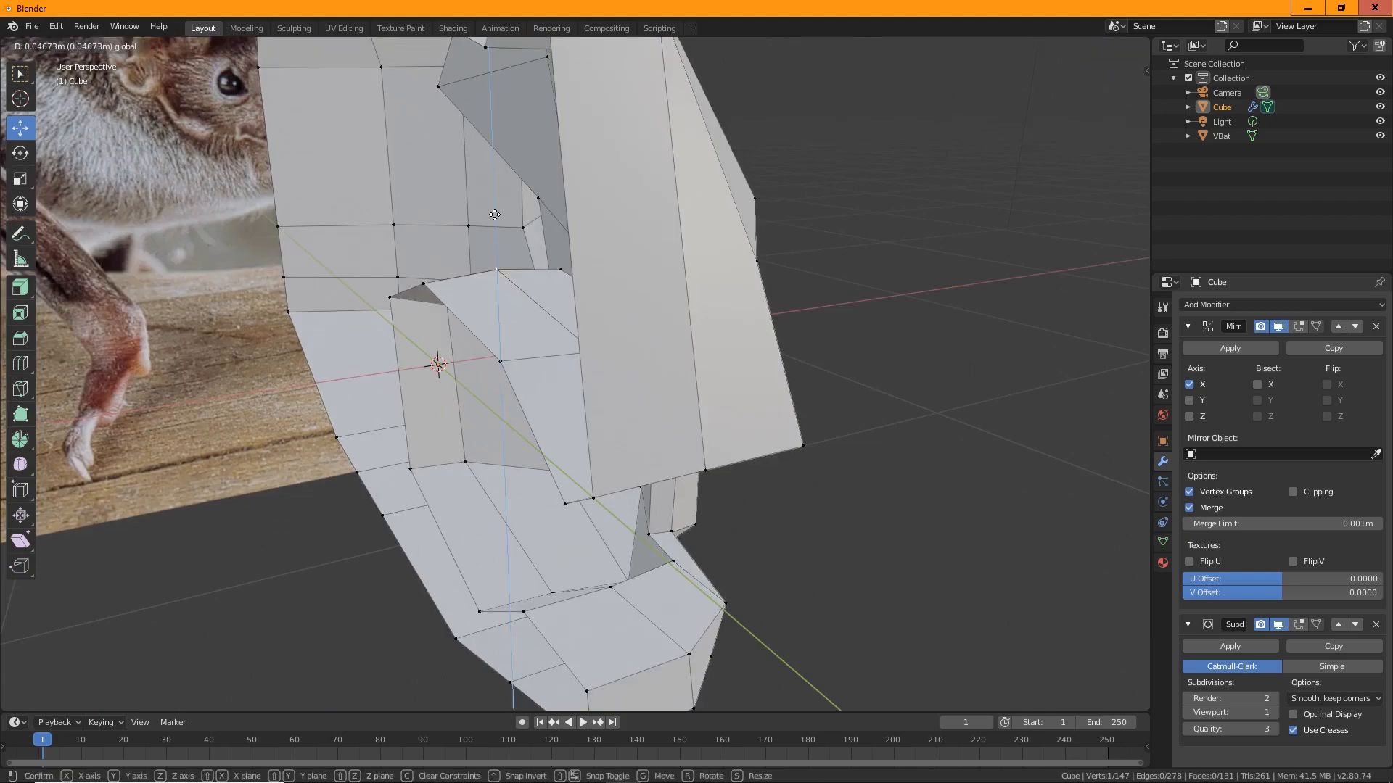
left_click(494, 215)
middle_click_drag(494, 215, 285, 447)
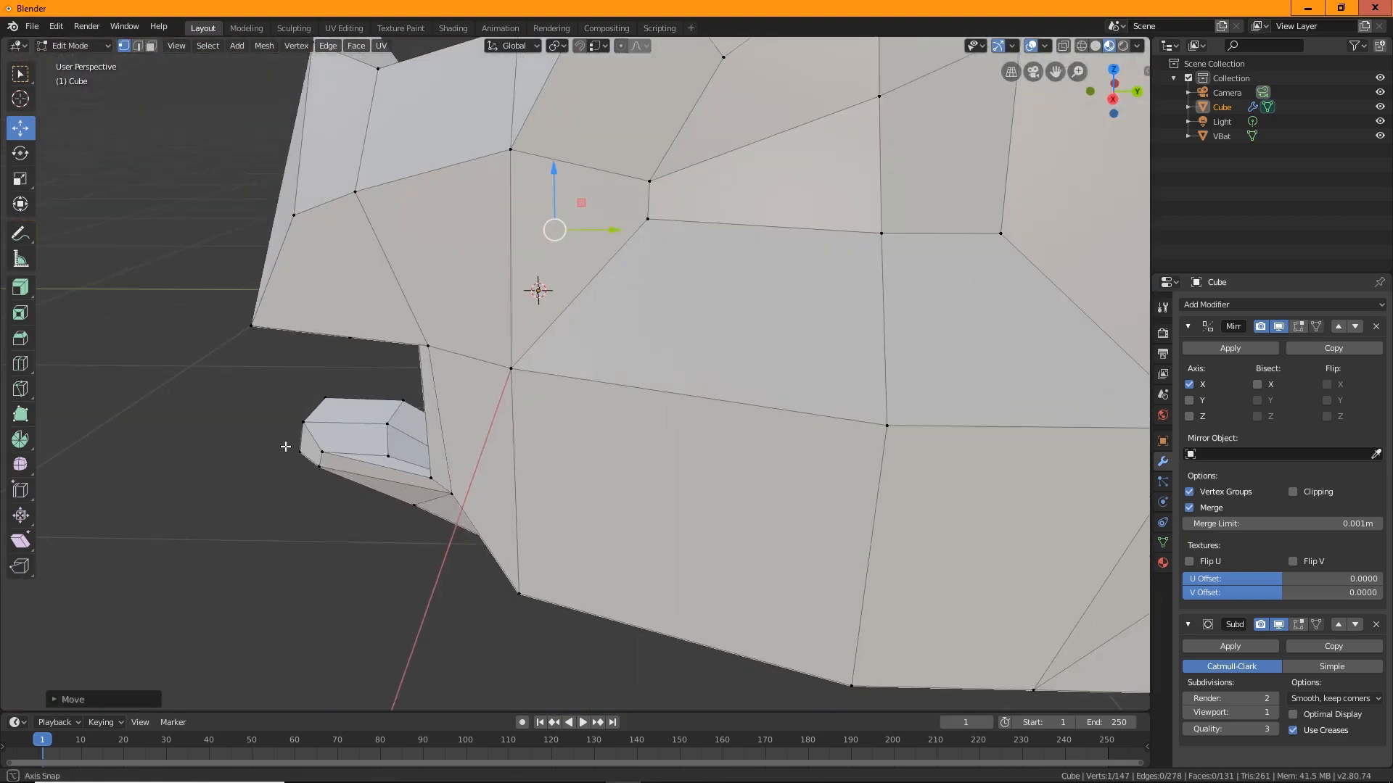
Grab the lip vertices near the mouth corner and move them freely to smooth the opening's outline.
left_click_drag(394, 416, 407, 434)
key("g")
left_click(406, 443)
middle_click_drag(407, 443, 119, 406)
left_click_drag(657, 250, 692, 298)
key("g")
left_click(684, 309)
Adjust the vertices along the mouth's roof and the inner edge of the upper lip.
middle_click_drag(684, 309, 493, 95)
left_click_drag(486, 91, 537, 138)
middle_click_drag(537, 137, 606, 272)
left_click_drag(758, 239, 779, 290)
middle_click_drag(779, 290, 671, 370)
left_click_drag(608, 325, 659, 379)
middle_click_drag(659, 380, 697, 330)
left_click_drag(696, 330, 718, 347)
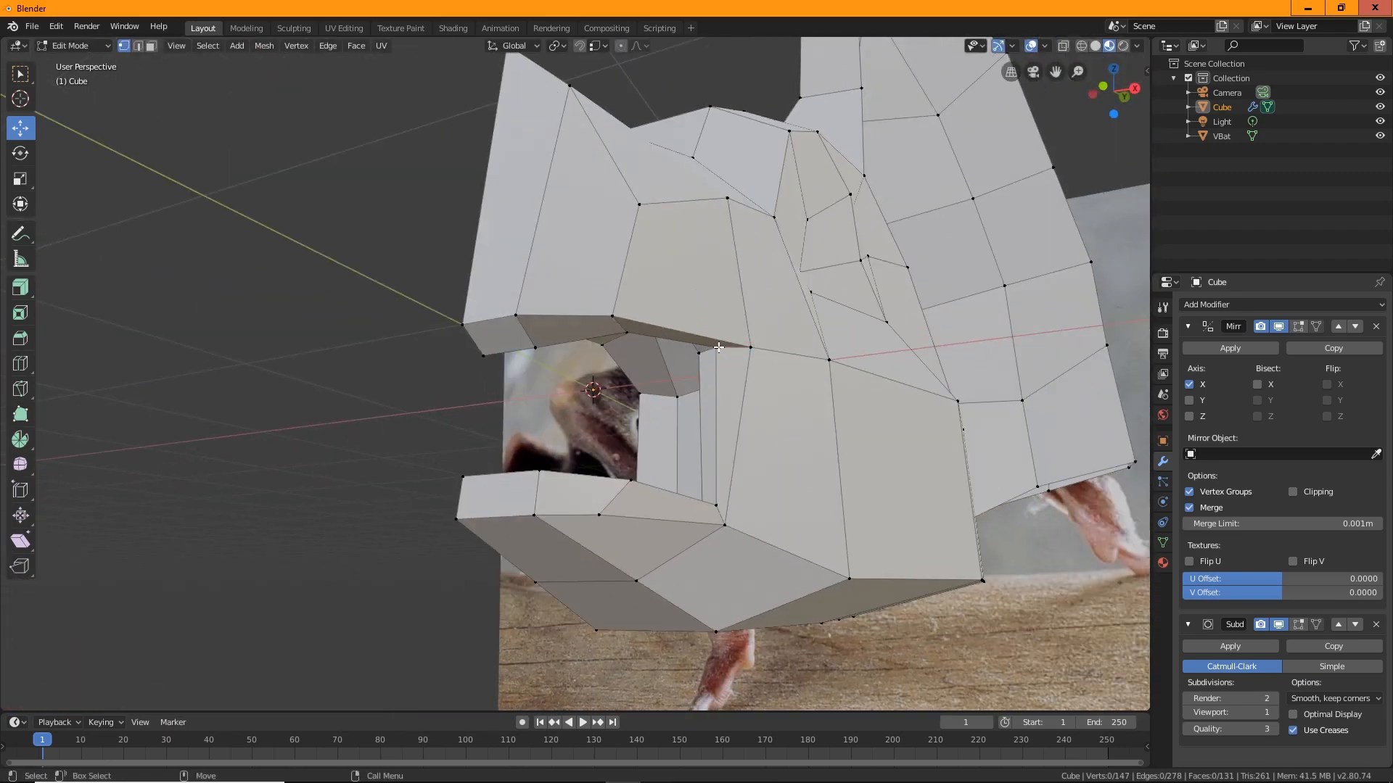
middle_click_drag(764, 455, 421, 565)
scroll(531, 594, "down", 6)
scroll(413, 537, "up", 5)
middle_click_drag(397, 508, 408, 506)
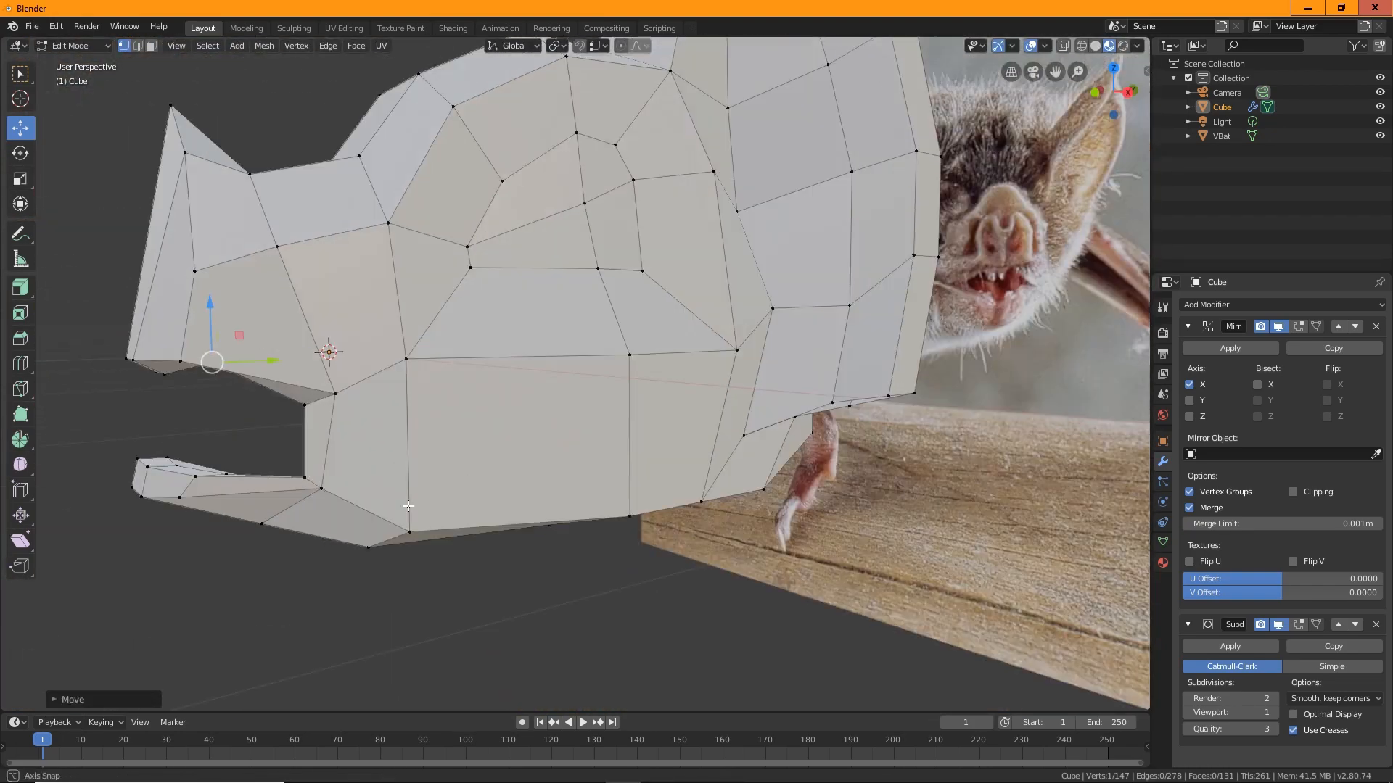
Move the side edge of the lower lip inward along X by about 0.084 m.
left_click(305, 413)
middle_click_drag(306, 412, 397, 581)
left_click(555, 604)
left_click(569, 621, "shift")
left_click_drag(612, 610, 587, 610)
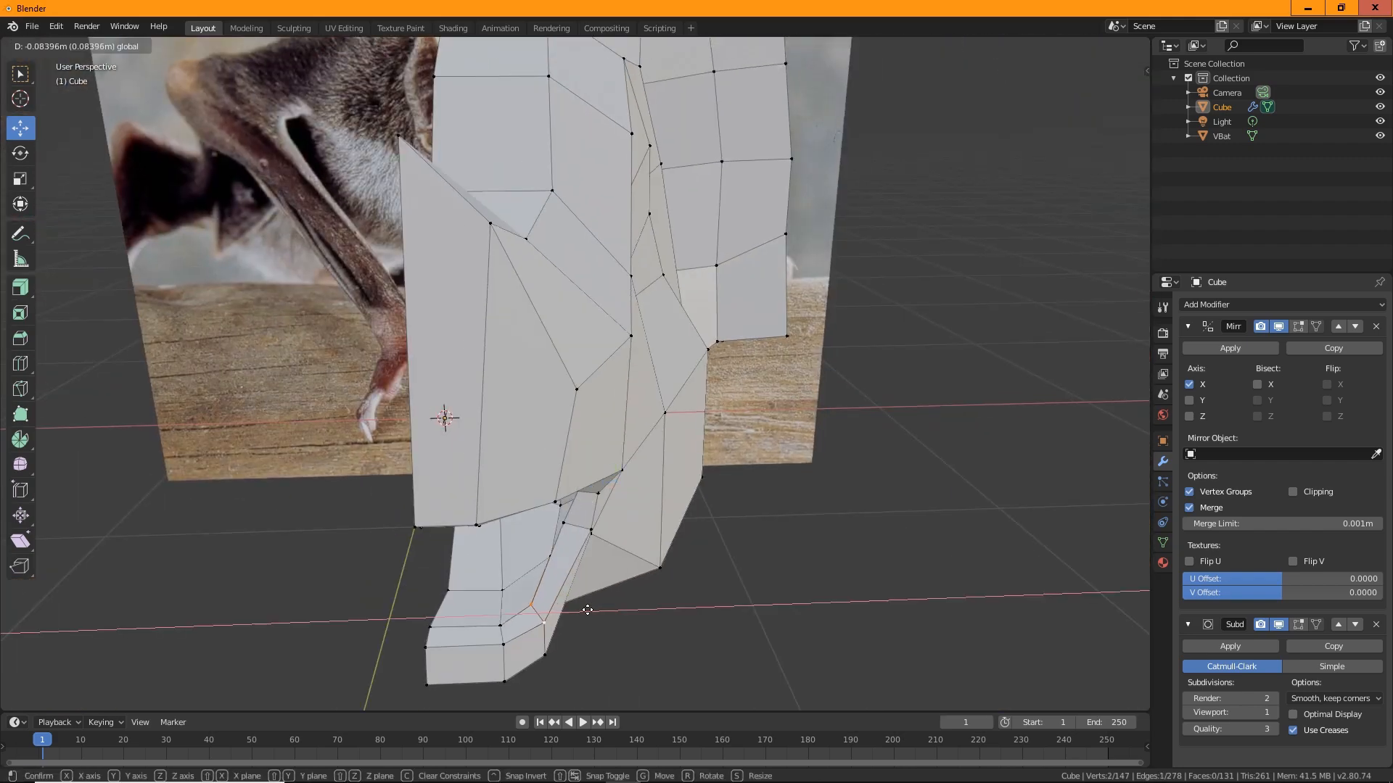
left_click(523, 633)
middle_click_drag(523, 634, 757, 272)
left_click(570, 418)
middle_click_drag(570, 419, 809, 519)
Raise a muzzle vertex along Z and pull the neighbouring side vertices inward along X.
scroll(680, 472, "down", 3)
middle_click_drag(670, 578, 733, 540)
scroll(759, 566, "up", 3)
middle_click_drag(472, 402, 470, 372)
left_click(469, 373)
left_click_drag(469, 373, 659, 481, "alt")
key("q")
left_click(20, 128)
middle_click_drag(711, 486, 616, 491)
left_click_drag(658, 491, 642, 489)
middle_click_drag(616, 488, 453, 464)
Refine the height and sideways position of the vertices around the front of the muzzle.
middle_click_drag(454, 304, 487, 428, "shift")
left_click(486, 418)
left_click_drag(487, 361, 469, 320)
left_click(467, 393)
middle_click_drag(472, 333, 631, 417)
left_click(567, 503)
left_click(618, 555, "shift")
left_click_drag(654, 532, 670, 533)
left_click(669, 533)
Inset the two front faces of the nose on the editable half.
middle_click_drag(669, 533, 471, 528)
left_click(501, 546, "shift")
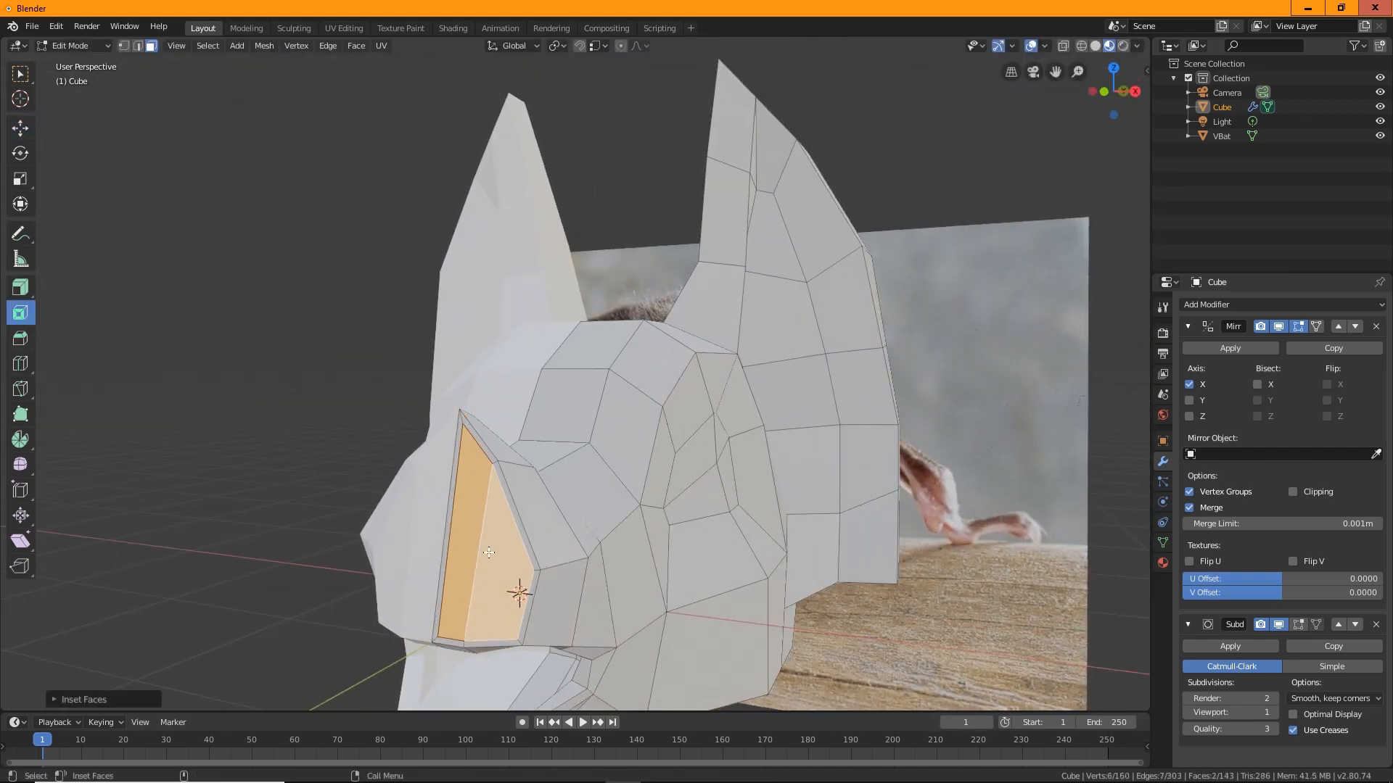
middle_click_drag(524, 578, 616, 463)
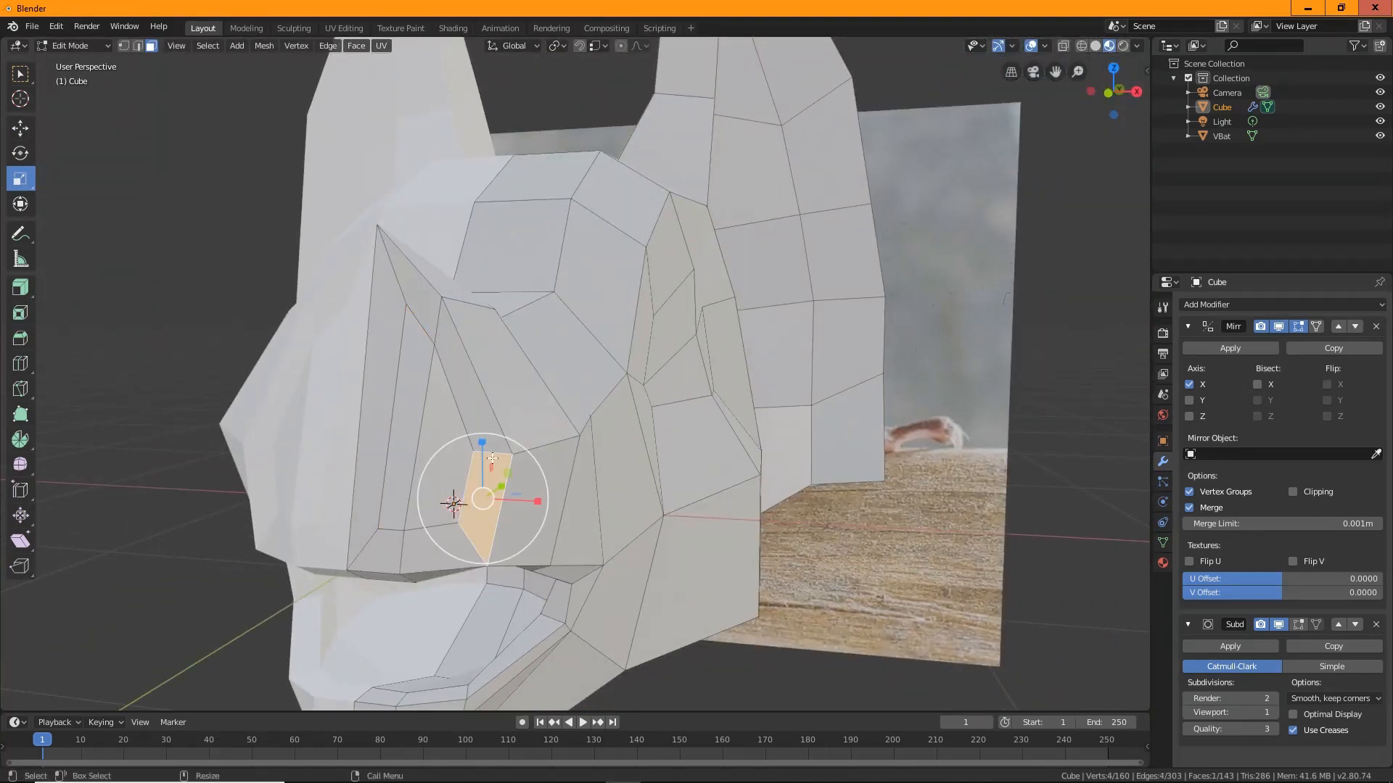
Move the upper and lower inner vertices of the nose inset sideways along X.
scroll(818, 422, "down", 5)
mouse_move(818, 422)
middle_mouse_down()
mouse_move(747, 460)
mouse_move(838, 432)
middle_mouse_up()
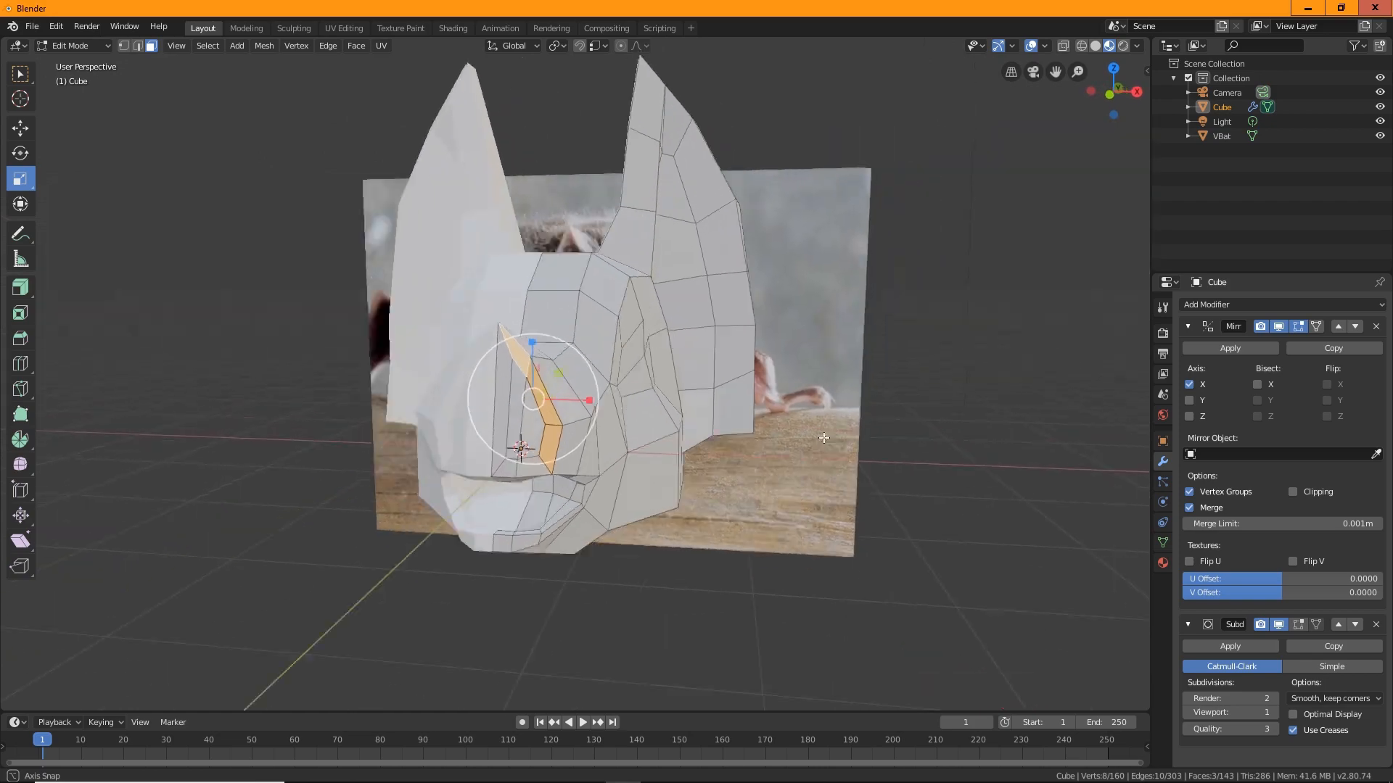
scroll(838, 432, "up", 5)
left_click(424, 499, "shift")
middle_click_drag(622, 560, 462, 362)
key("1")
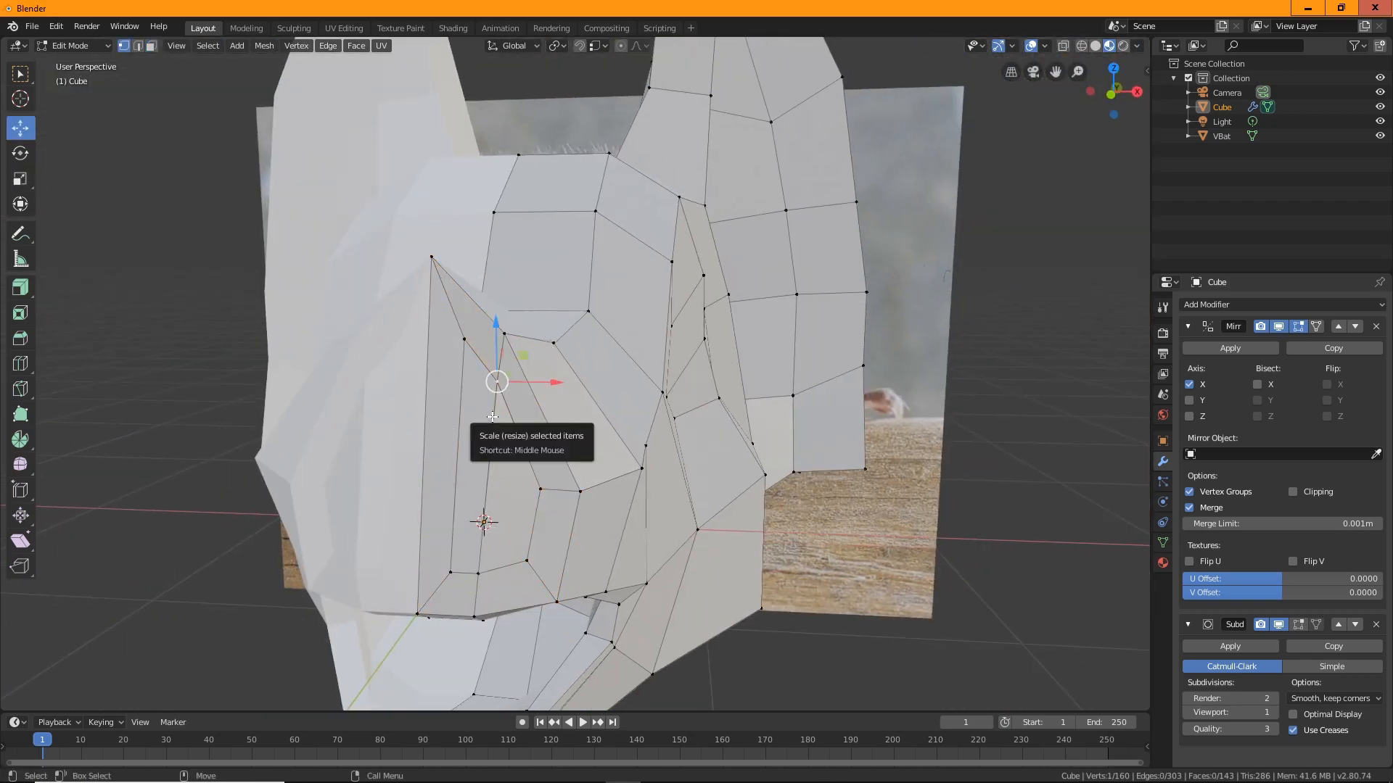
left_click_drag(555, 383, 570, 383)
left_click(478, 573)
middle_click_drag(478, 574, 456, 568)
Move the inner side vertex of the nose inset outward along X.
left_click(536, 485)
left_click_drag(593, 486, 608, 487)
scroll(608, 493, "down", 2)
middle_click_drag(608, 494, 434, 498)
left_click(524, 547)
mouse_move(523, 546)
middle_mouse_down()
mouse_move(771, 585)
mouse_move(522, 559)
middle_mouse_up()
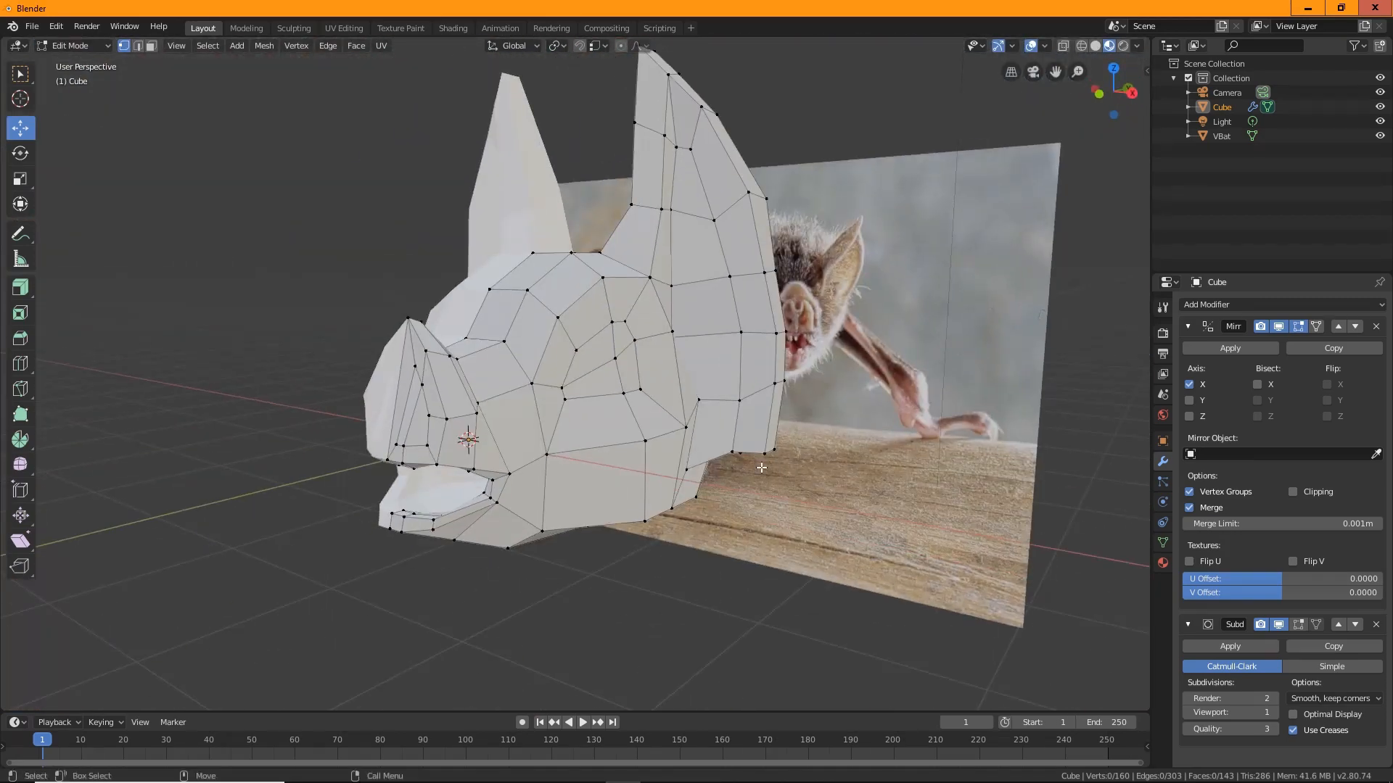
Even out the back of the ear by shifting its inner vertices along X and Z.
mouse_move(649, 570)
middle_mouse_down()
mouse_move(612, 572)
mouse_move(638, 581)
middle_mouse_up()
left_click(680, 201)
middle_click_drag(680, 200, 653, 295)
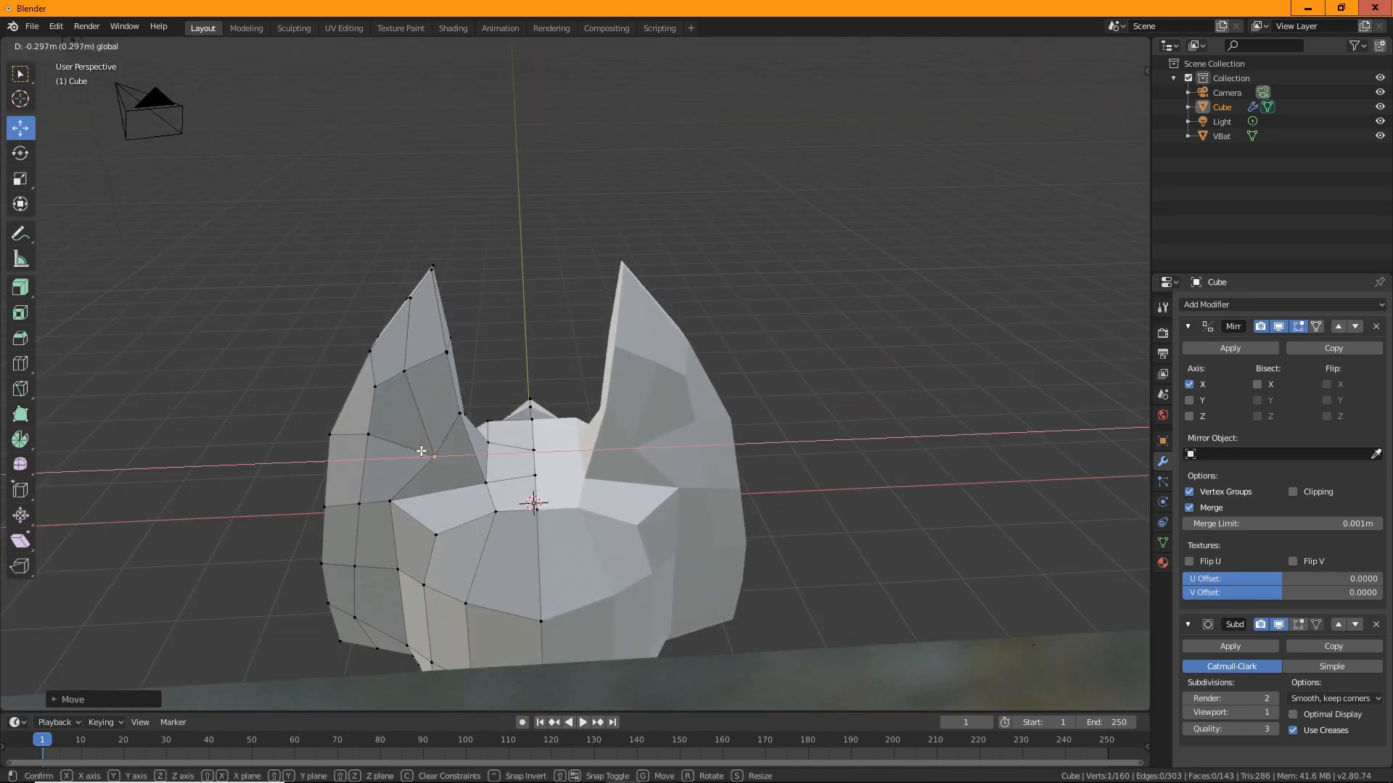
key("Escape")
key("g")
key("z")
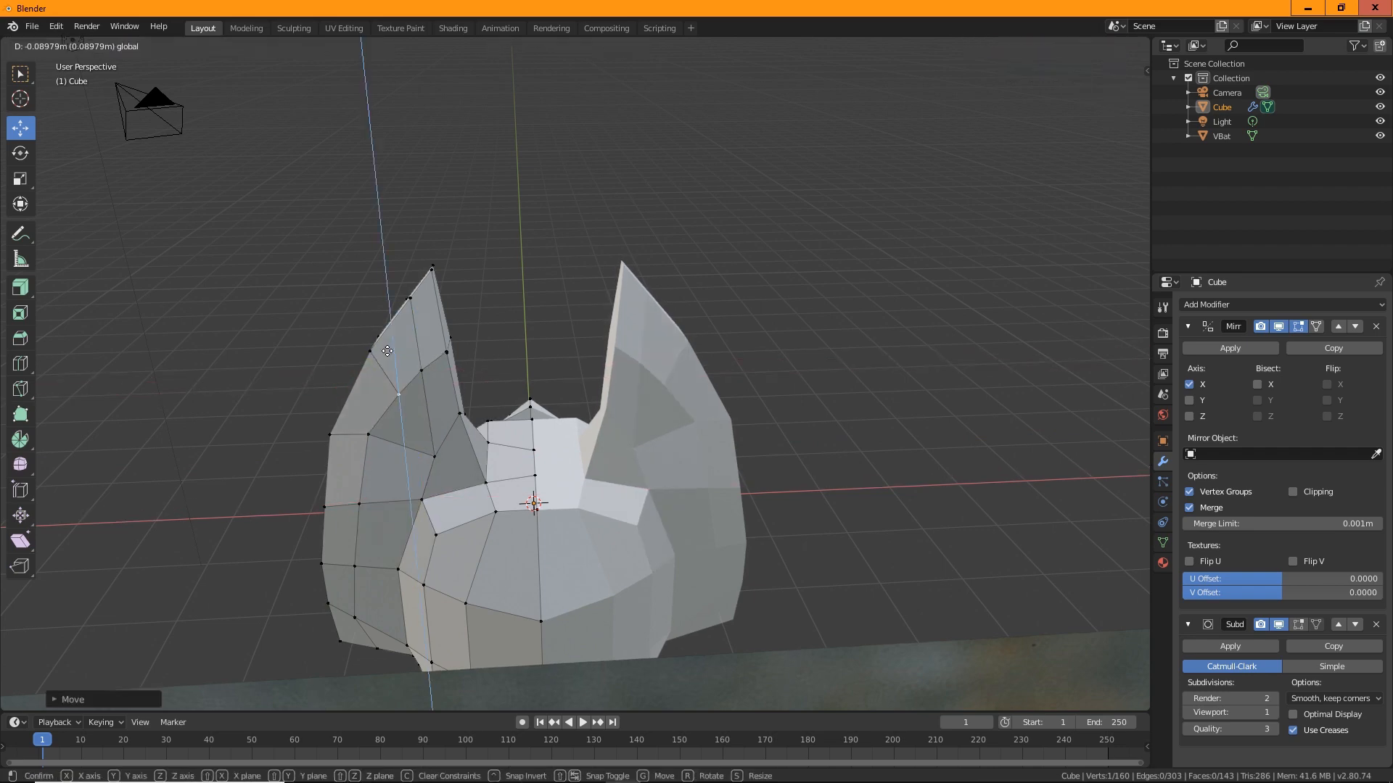
left_click_drag(365, 430, 364, 425)
middle_click_drag(363, 424, 609, 436)
Pull the side vertices near the front of the lower jaw inward along X.
scroll(606, 538, "up", 4)
scroll(609, 435, "up", 3)
left_click(531, 474)
left_click(567, 514, "shift")
left_click_drag(606, 484, 580, 488)
left_click(549, 547)
left_click_drag(606, 539, 559, 538)
middle_click_drag(557, 540, 542, 373)
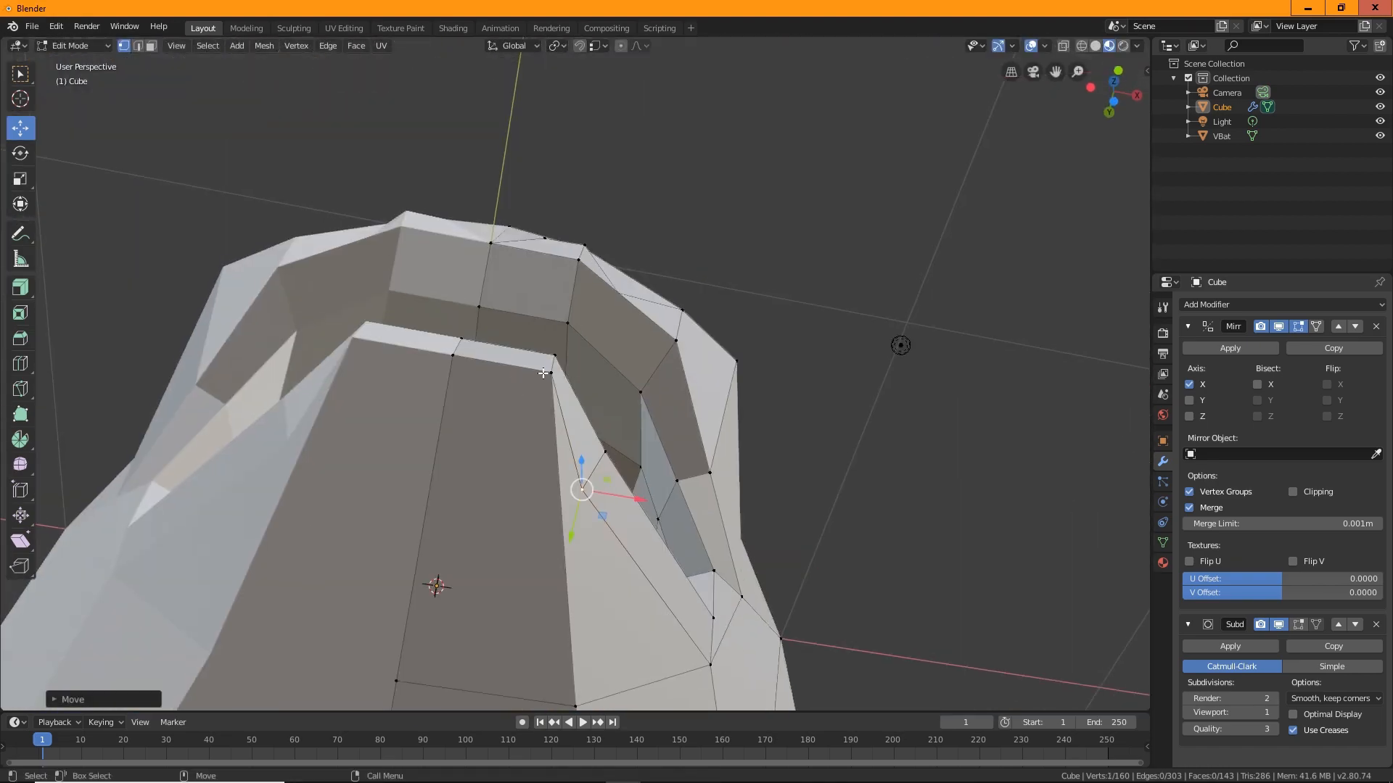
left_click_drag(451, 398, 447, 421)
Move the vertices farther back on the jaw's side outward along X.
middle_click_drag(447, 421, 696, 486)
left_click(520, 498)
left_click_drag(554, 488, 573, 485)
middle_click_drag(573, 484, 603, 444)
left_click_drag(604, 443, 630, 439)
mouse_move(630, 439)
middle_mouse_down()
mouse_move(615, 485)
mouse_move(638, 435)
middle_mouse_up()
Shift the cheek vertices outward along X to round the side of the head.
scroll(615, 485, "down", 4)
scroll(639, 421, "up", 2)
left_click(688, 394)
left_click_drag(722, 406, 732, 410)
middle_click_drag(732, 410, 546, 524)
left_click_drag(656, 464, 668, 463)
middle_click_drag(682, 600, 826, 537)
left_click_drag(631, 428, 635, 434)
middle_click_drag(754, 464, 1108, 301)
Adjust the vertices between the brow and the eye socket, moving them inward along X.
left_click(494, 507)
left_click(495, 545, "shift")
left_click(629, 452)
left_click(497, 280, "shift")
left_click(486, 256, "shift")
middle_click_drag(499, 302, 423, 454)
left_click_drag(547, 499, 539, 499)
Deepen the eye socket by moving its inner vertices inward along X.
middle_click_drag(527, 477, 600, 417)
left_click(494, 410)
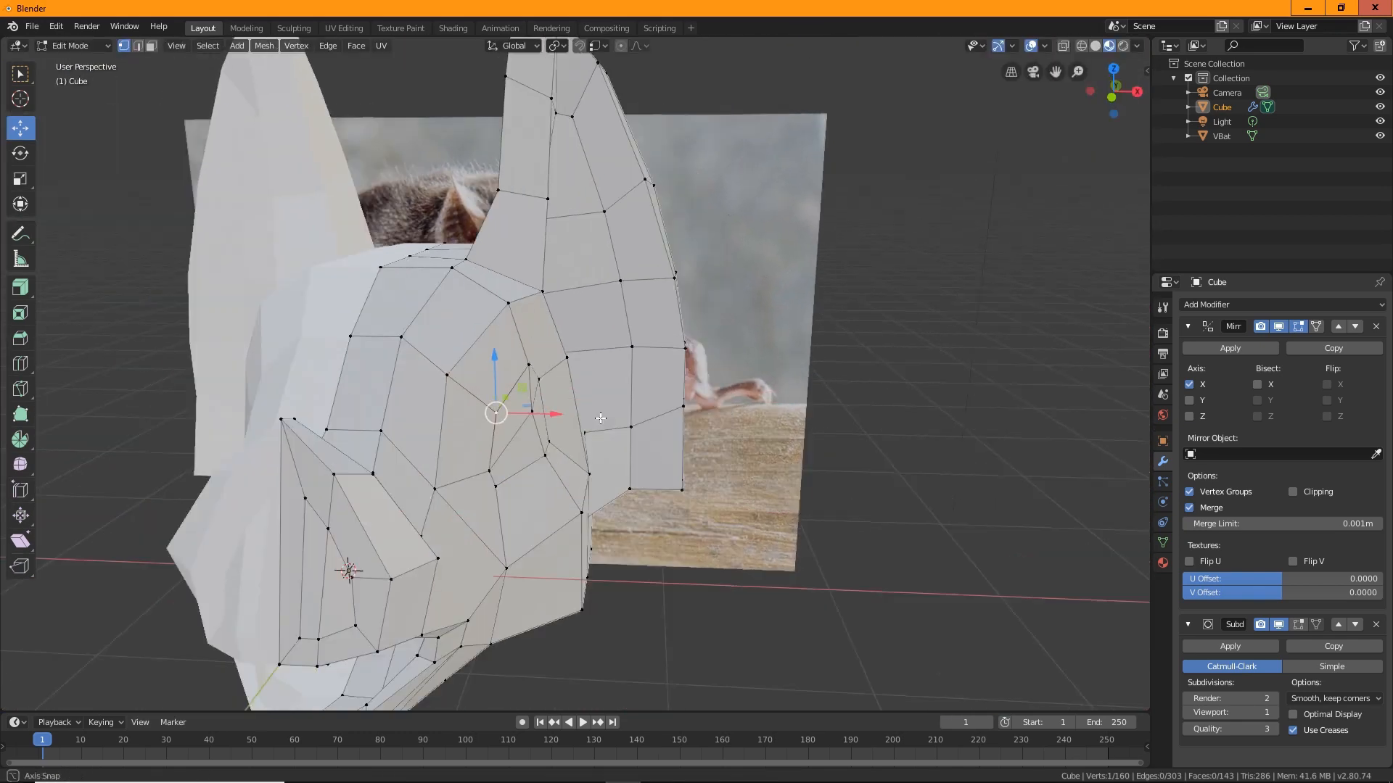
left_click_drag(551, 388, 532, 385)
middle_click_drag(531, 385, 536, 424)
left_click(513, 470)
left_click_drag(573, 470, 548, 470)
left_click(509, 375)
middle_click_drag(509, 375, 557, 372)
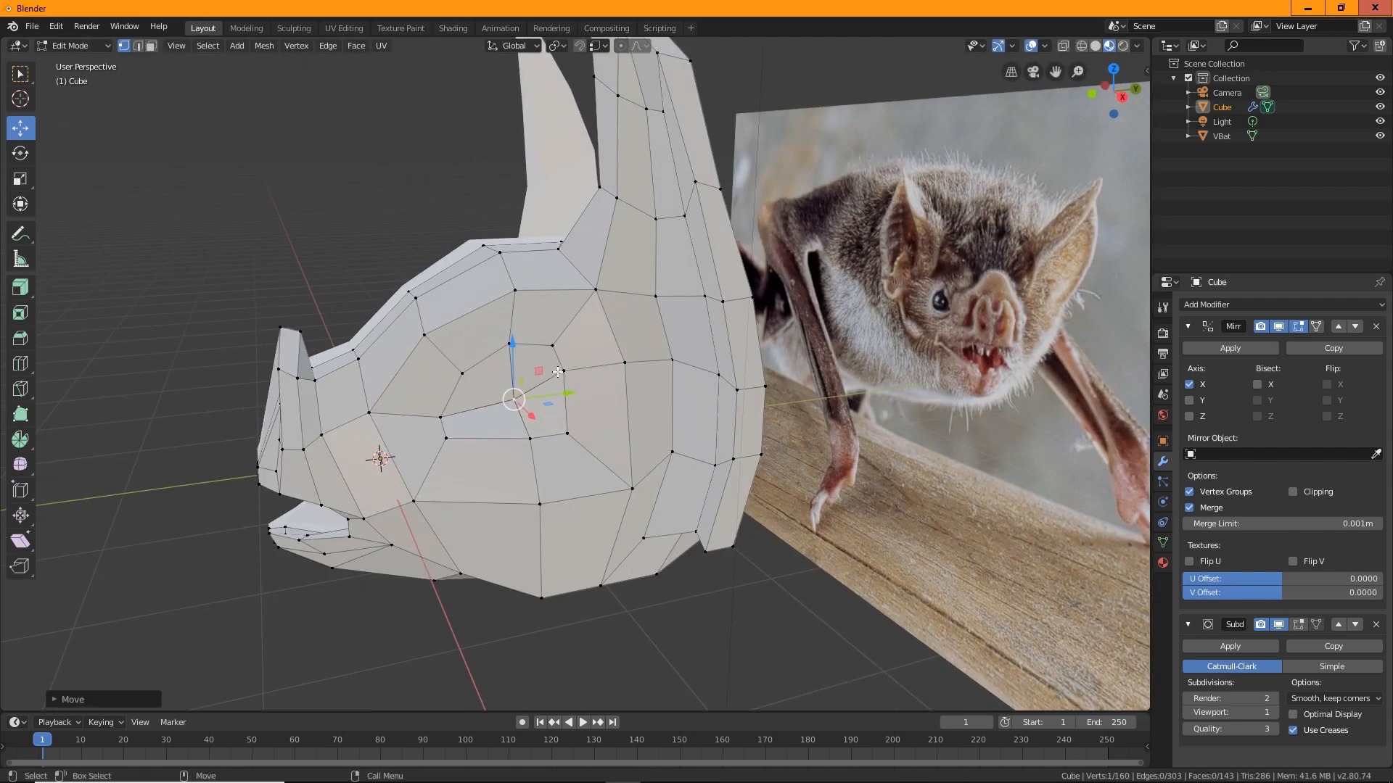
left_click_drag(552, 438, 549, 438)
Reposition the vertices at the lower back of the ear's base.
scroll(580, 493, "down", 4)
middle_click_drag(616, 559, 689, 464)
key("b")
left_click_drag(665, 450, 633, 493)
middle_click_drag(644, 483, 656, 554)
middle_click_drag(855, 519, 620, 526)
scroll(620, 526, "up", 3)
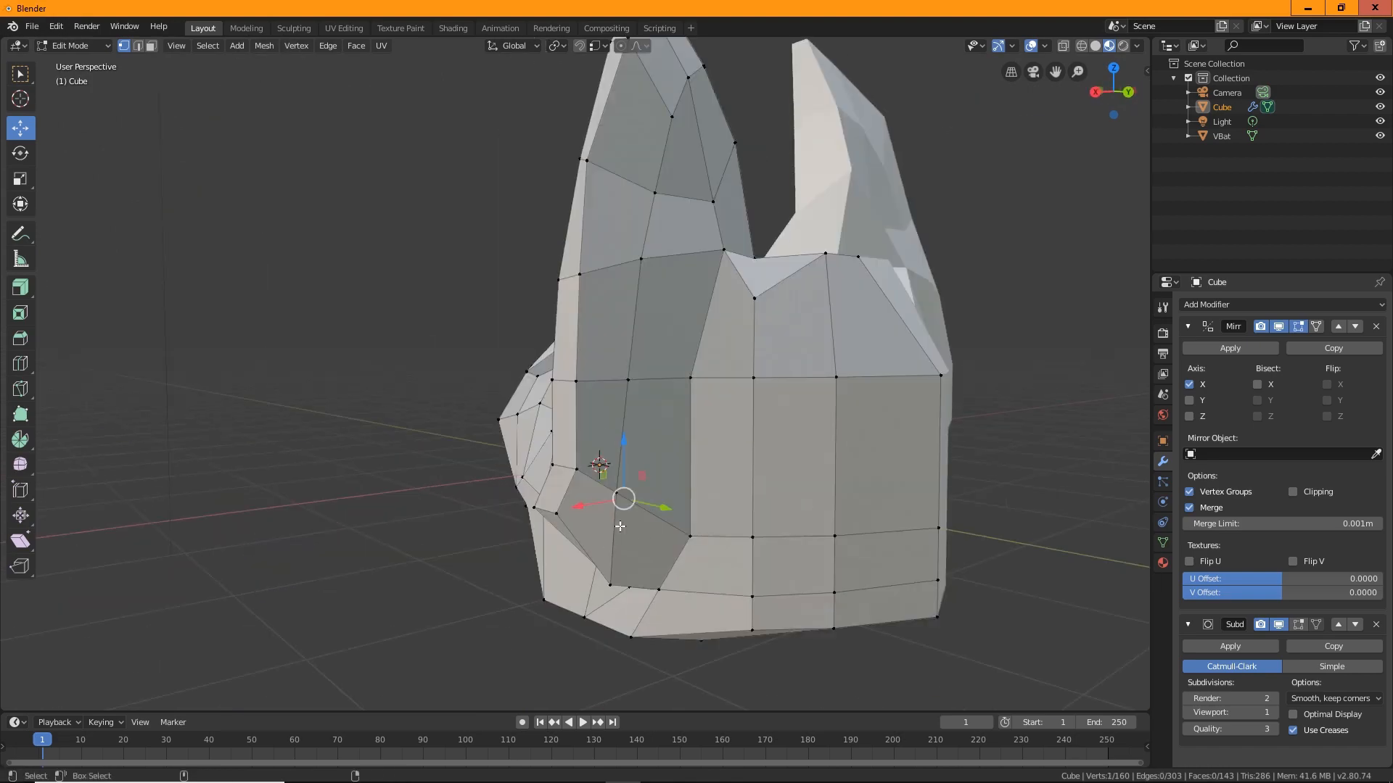
left_click_drag(679, 480, 680, 480)
middle_click_drag(681, 480, 882, 471)
left_click_drag(699, 440, 694, 440)
Fill the open gap beneath the ear's base with new faces.
middle_click_drag(744, 471, 747, 310)
key("2")
scroll(664, 321, "up", 4)
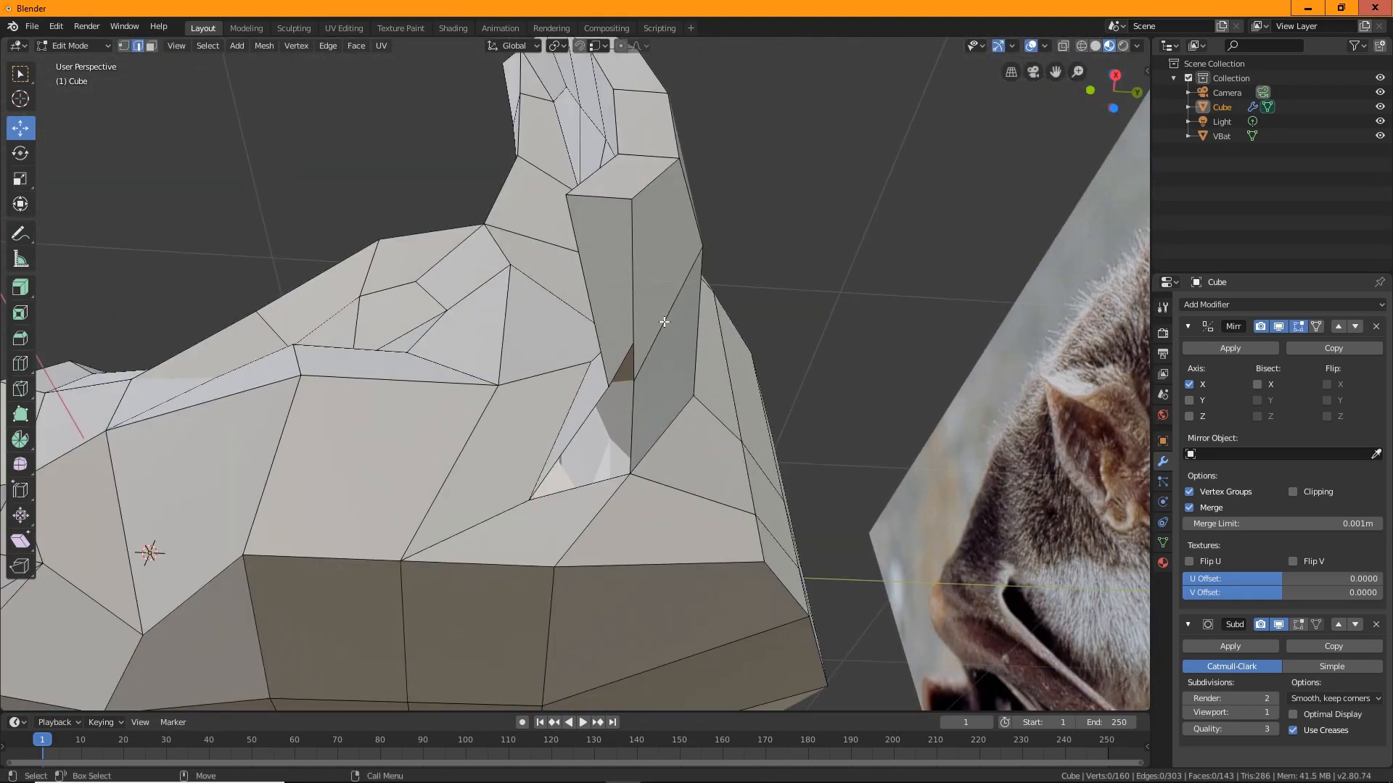
key("f")
middle_click_drag(650, 439, 612, 401)
Adjust the vertices around the filled faces at the ear's base to smooth its join with the head.
key("1")
scroll(612, 402, "up", 4)
left_click(789, 387)
left_click_drag(831, 384, 835, 381)
middle_click_drag(836, 382, 732, 353)
left_click_drag(780, 435, 754, 428)
middle_click_drag(754, 428, 787, 333)
middle_click_drag(745, 287, 614, 466)
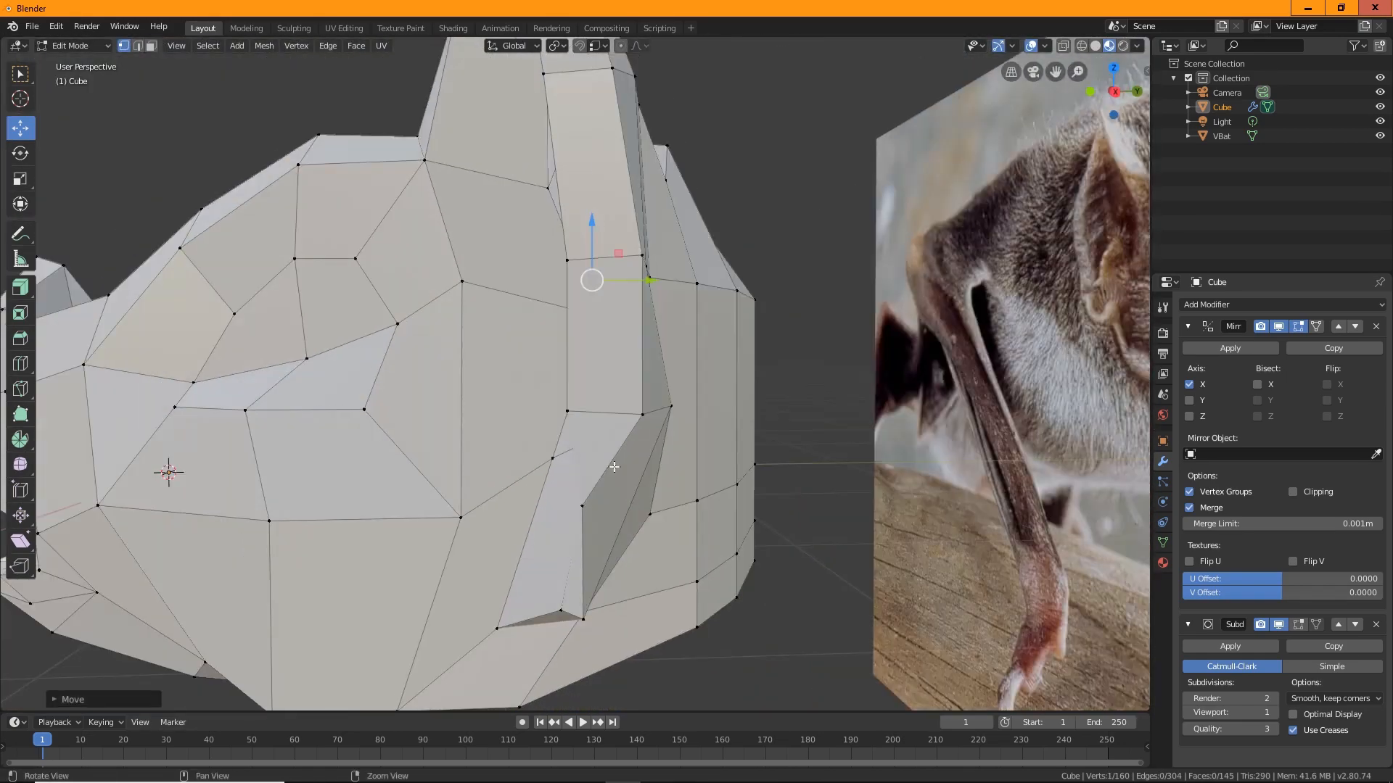
left_click_drag(517, 565, 517, 561)
middle_click_drag(518, 562, 625, 440)
Add a loop cut running along the jaw's side and around the lower head.
middle_click_drag(522, 436, 519, 446)
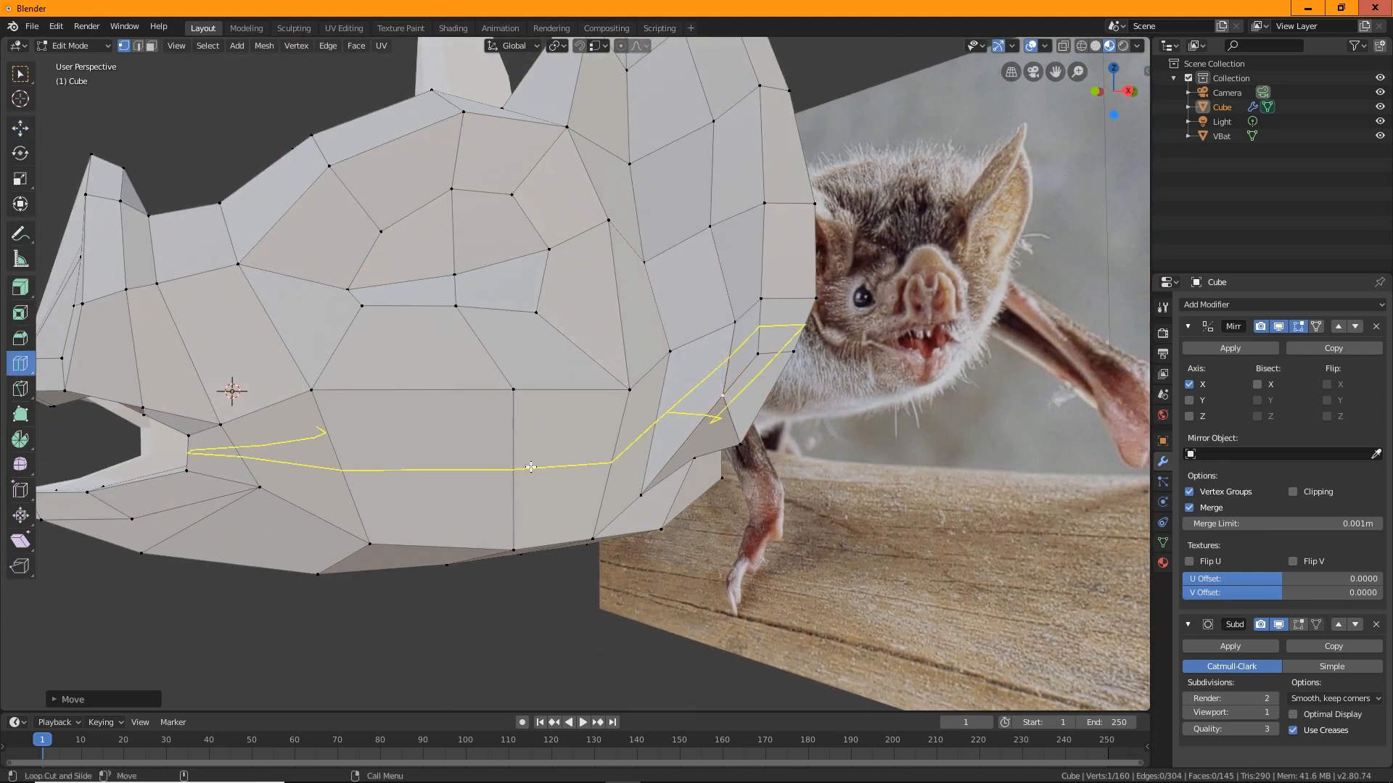
left_click(20, 74)
middle_click_drag(650, 449, 553, 433)
Dissolve the new loop's edges across the back of the head and the ear's base.
right_click(734, 467)
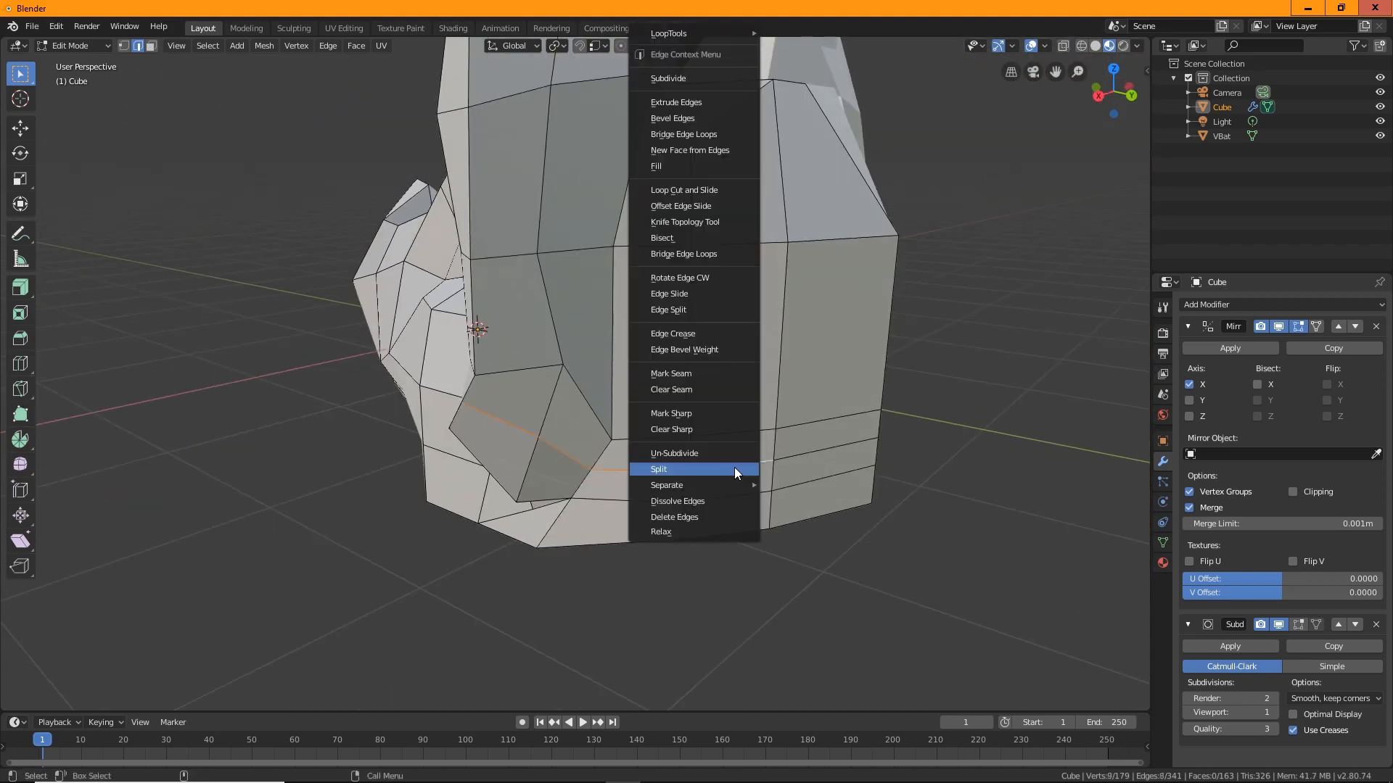
left_click(734, 467)
middle_click_drag(794, 494, 609, 478)
left_click(698, 441)
right_click(698, 441)
left_click(698, 441)
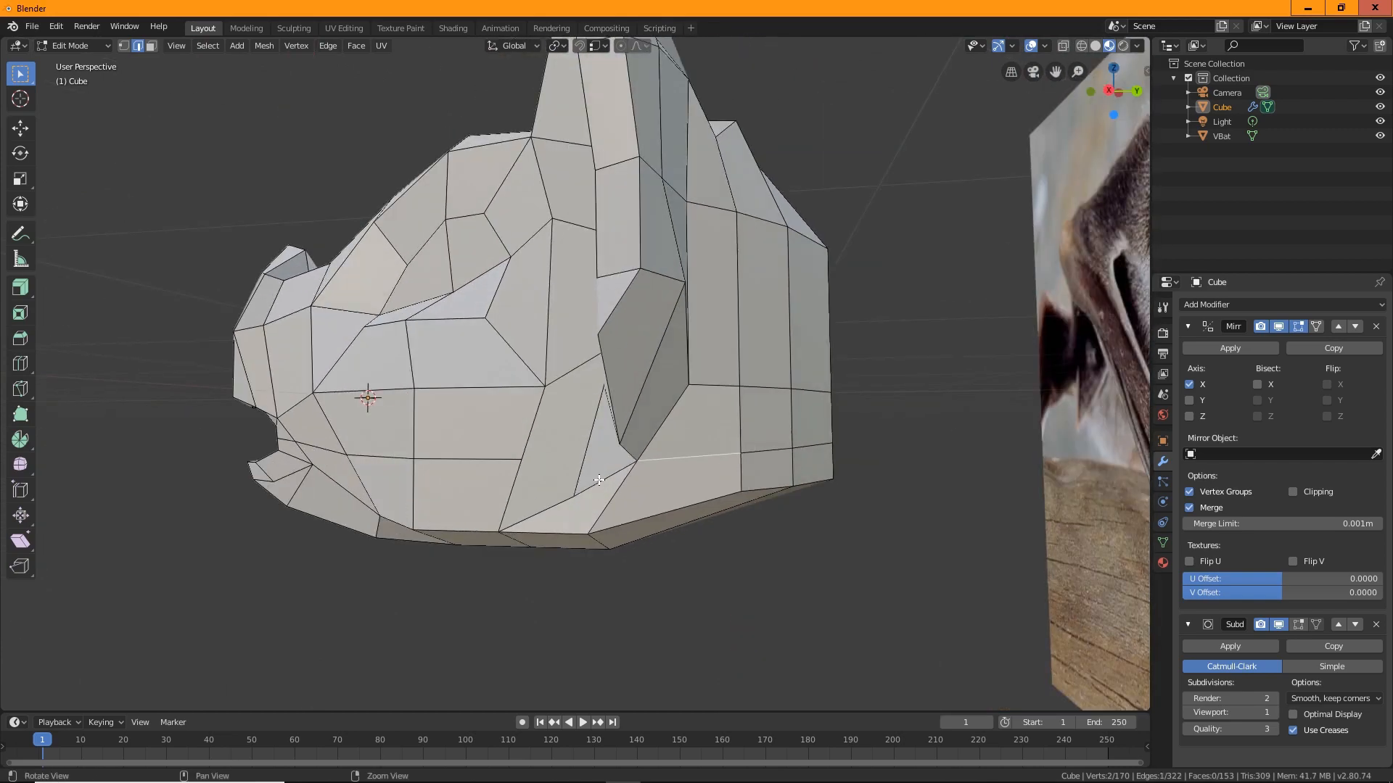
left_click(584, 481, "alt")
right_click(609, 477)
left_click(555, 501)
scroll(554, 501, "up", 4)
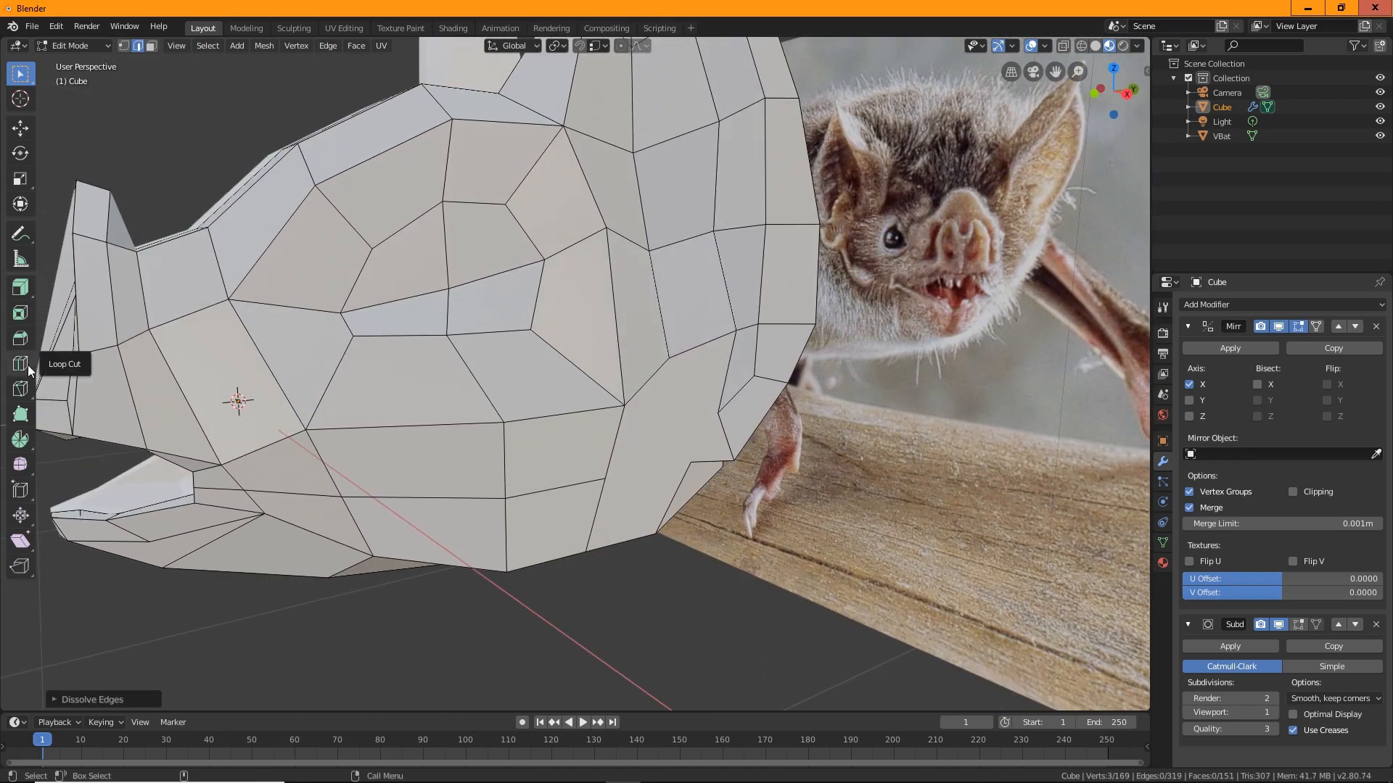
Knife new edges below the ear's base, connecting it to the end of the jaw's edge loop.
key("1")
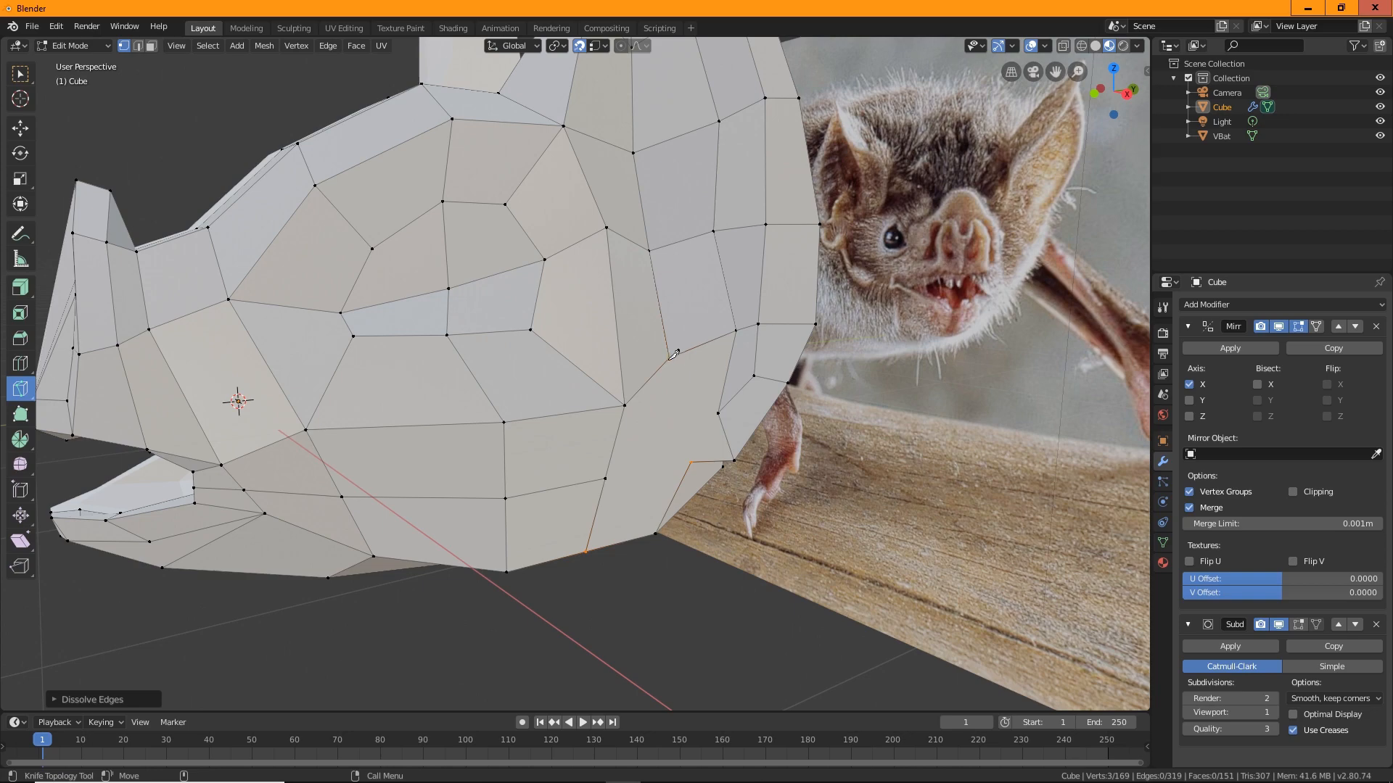
key("Return")
middle_click_drag(693, 460, 727, 387)
key("k")
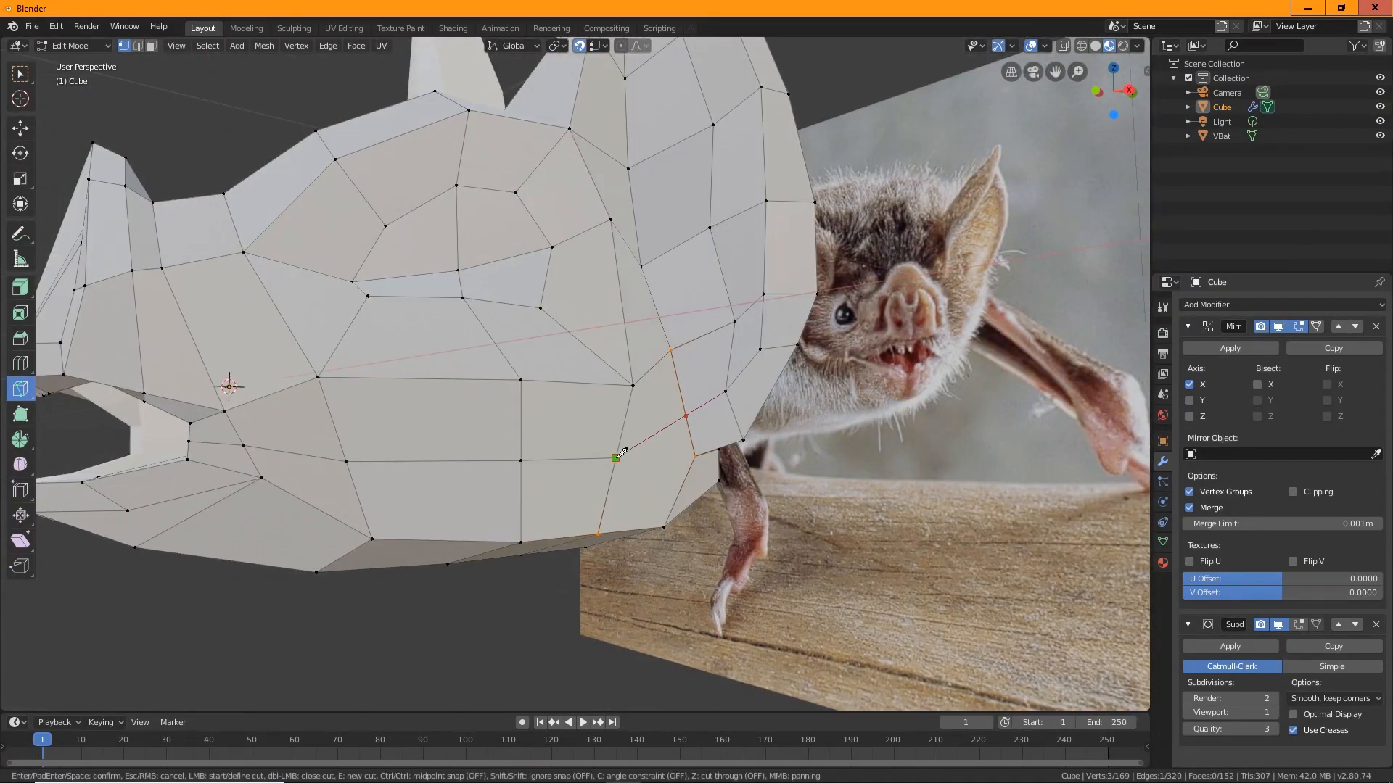
key("Return")
Shift the vertices on the rear of the head's lower edge and underside backward along Y.
middle_click_drag(615, 458, 580, 498)
left_click(580, 499)
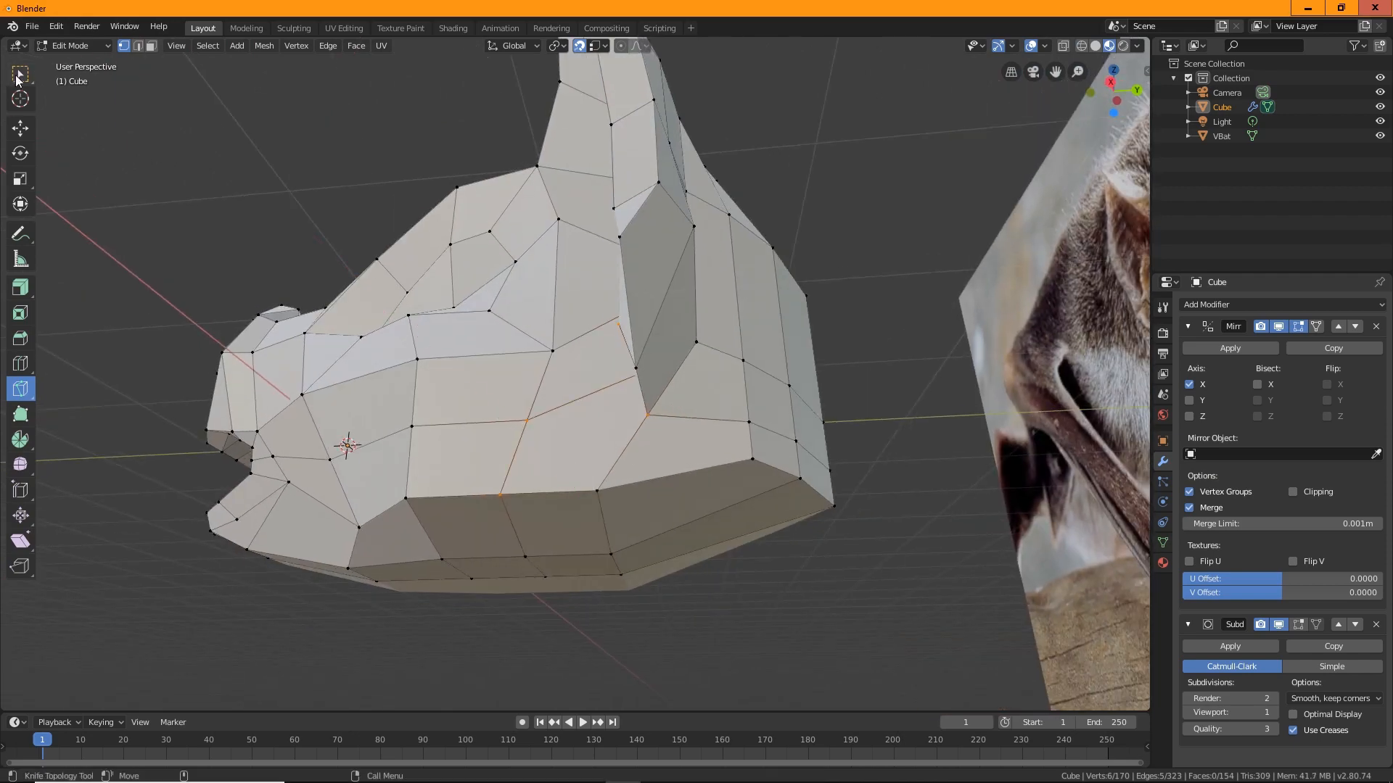
left_click(611, 554, "shift")
left_click(621, 574, "shift")
left_click(20, 128)
left_click_drag(663, 535, 707, 532)
middle_click_drag(707, 532, 718, 577)
left_click_drag(659, 479, 660, 464)
middle_click_drag(664, 537, 715, 542)
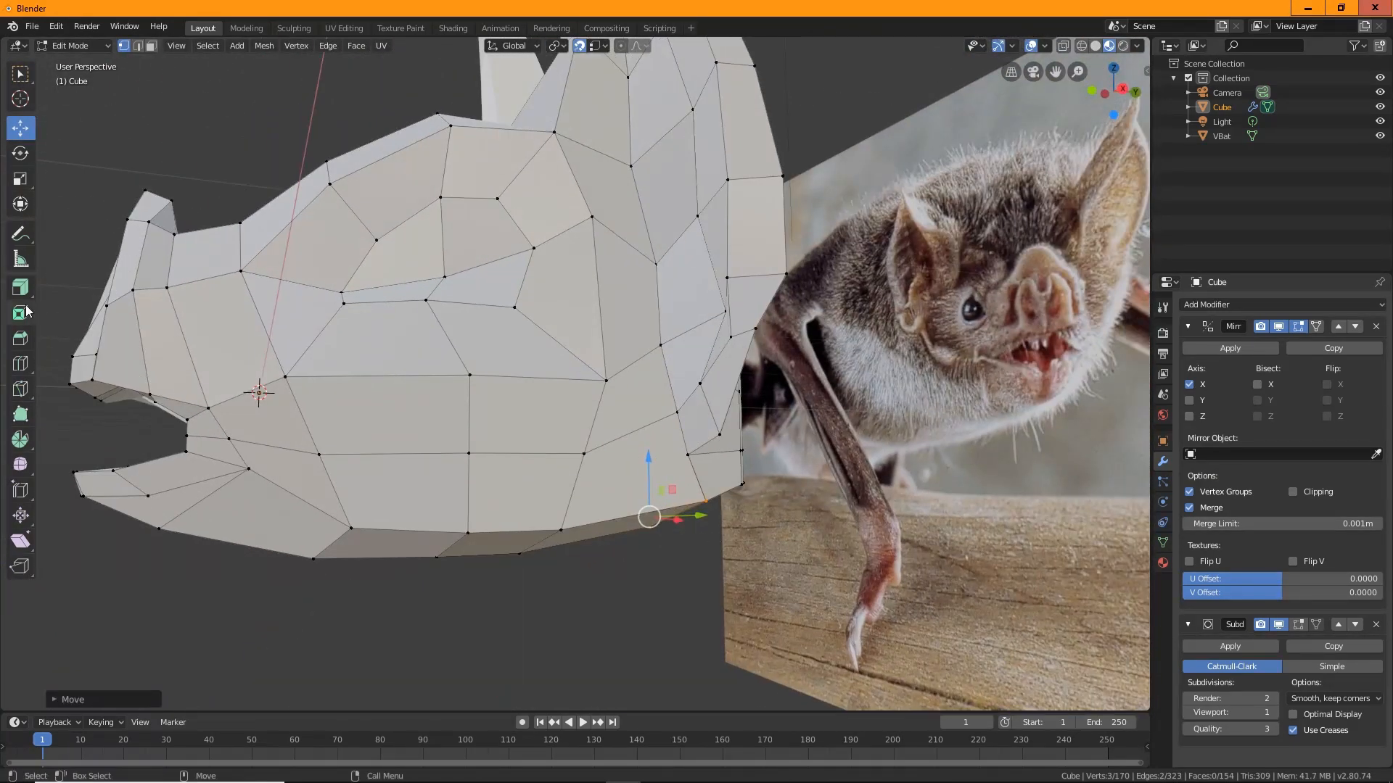
Knife a cut from the jaw's edge loop across the cheek to the bottom of the ear's base.
left_click(473, 449)
key("Return")
middle_click_drag(474, 450, 677, 549)
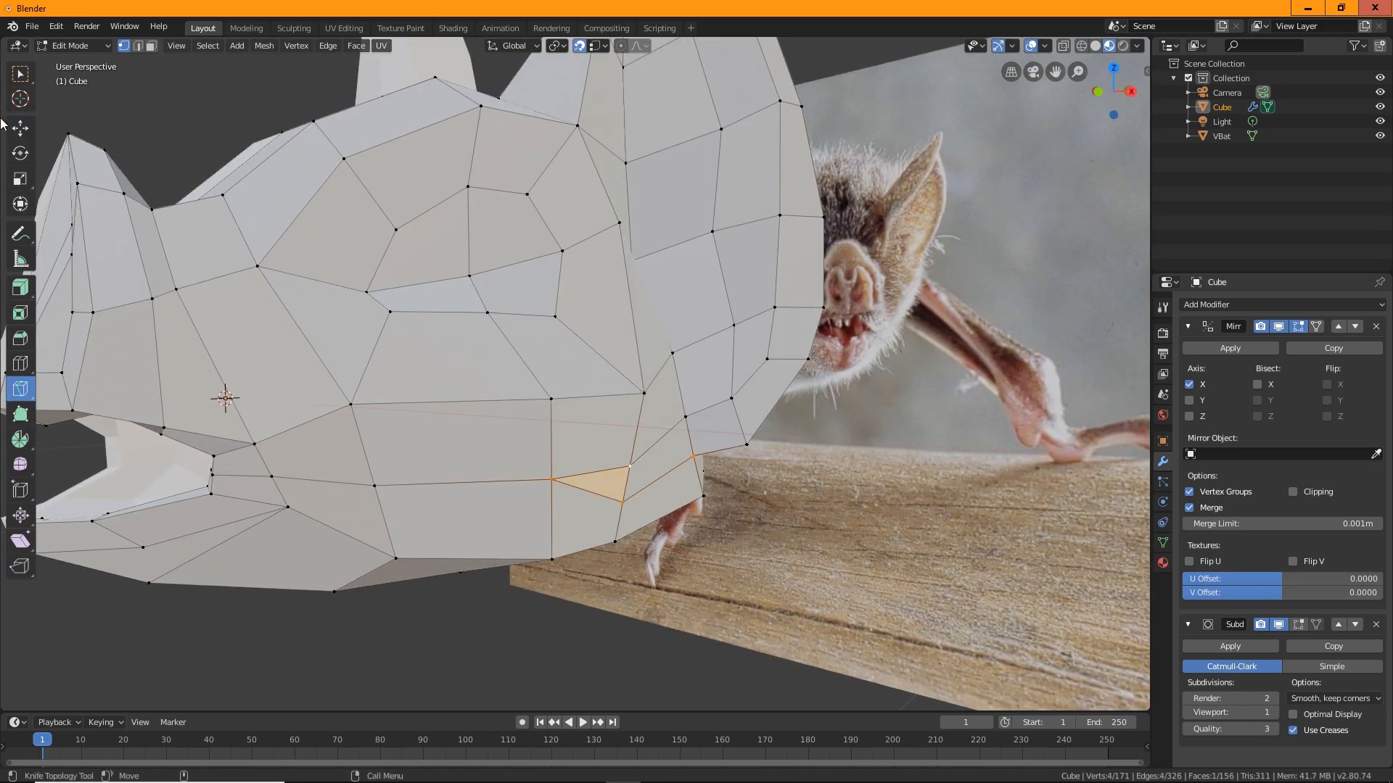
Delete the two faces below the ear's base and bridge the hole's two end edges.
middle_click_drag(651, 494, 672, 468)
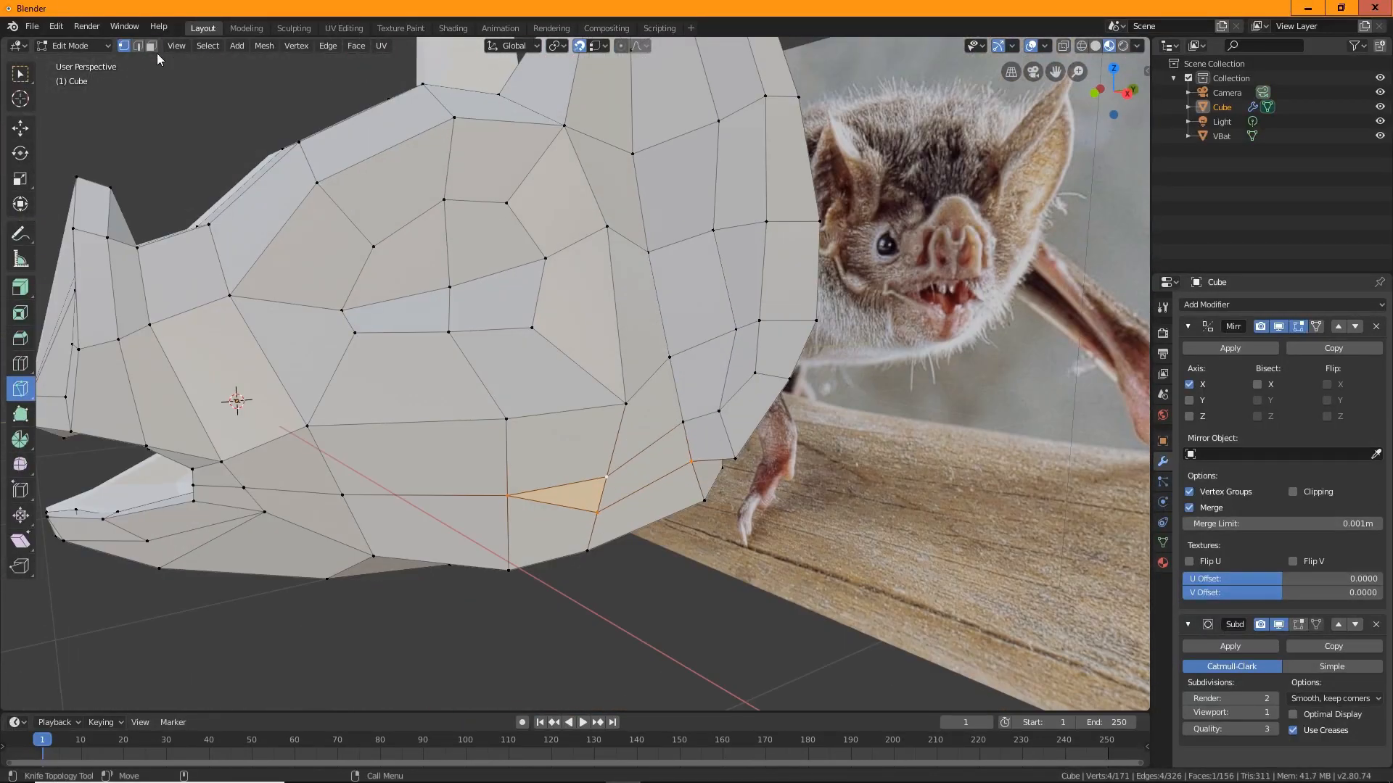
left_click(707, 439, "shift")
right_click(657, 540)
left_click(630, 564)
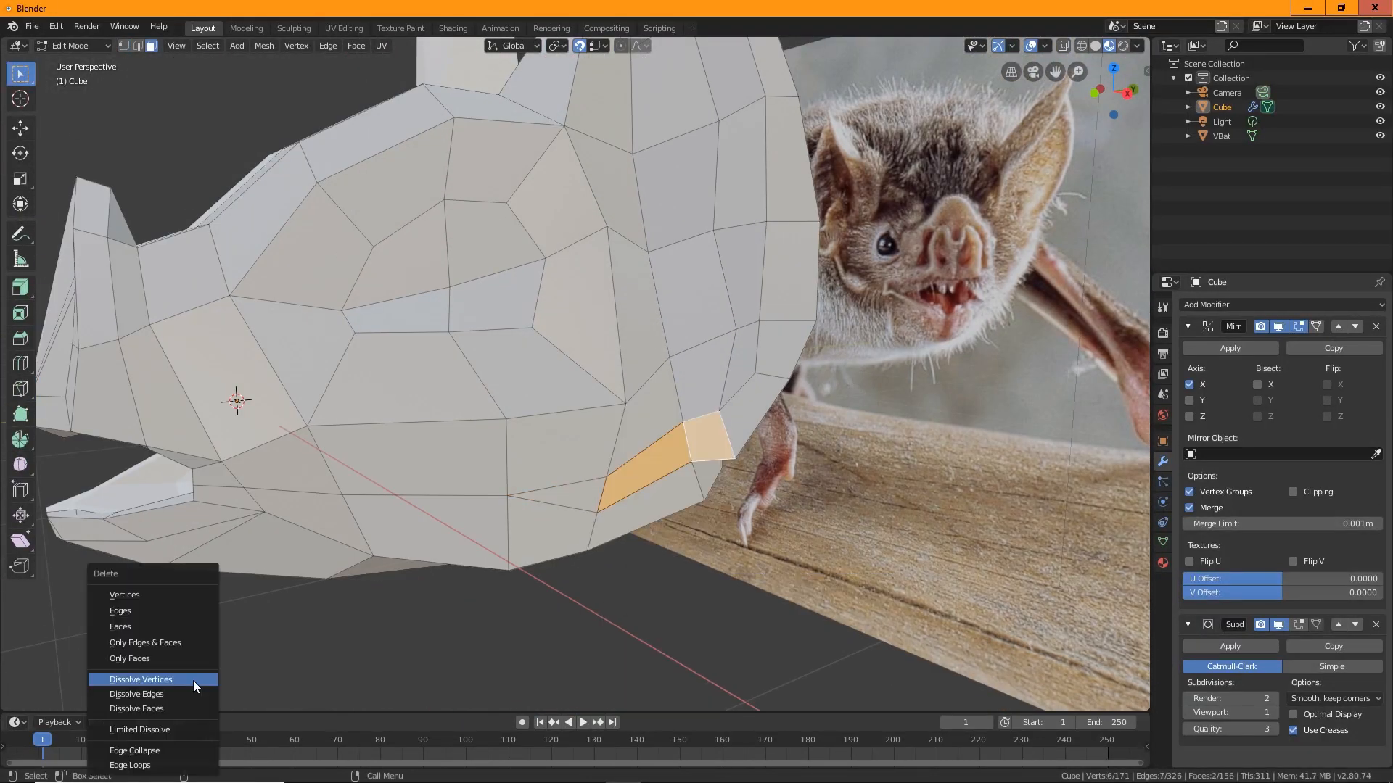
key("alt+a")
left_click(328, 46)
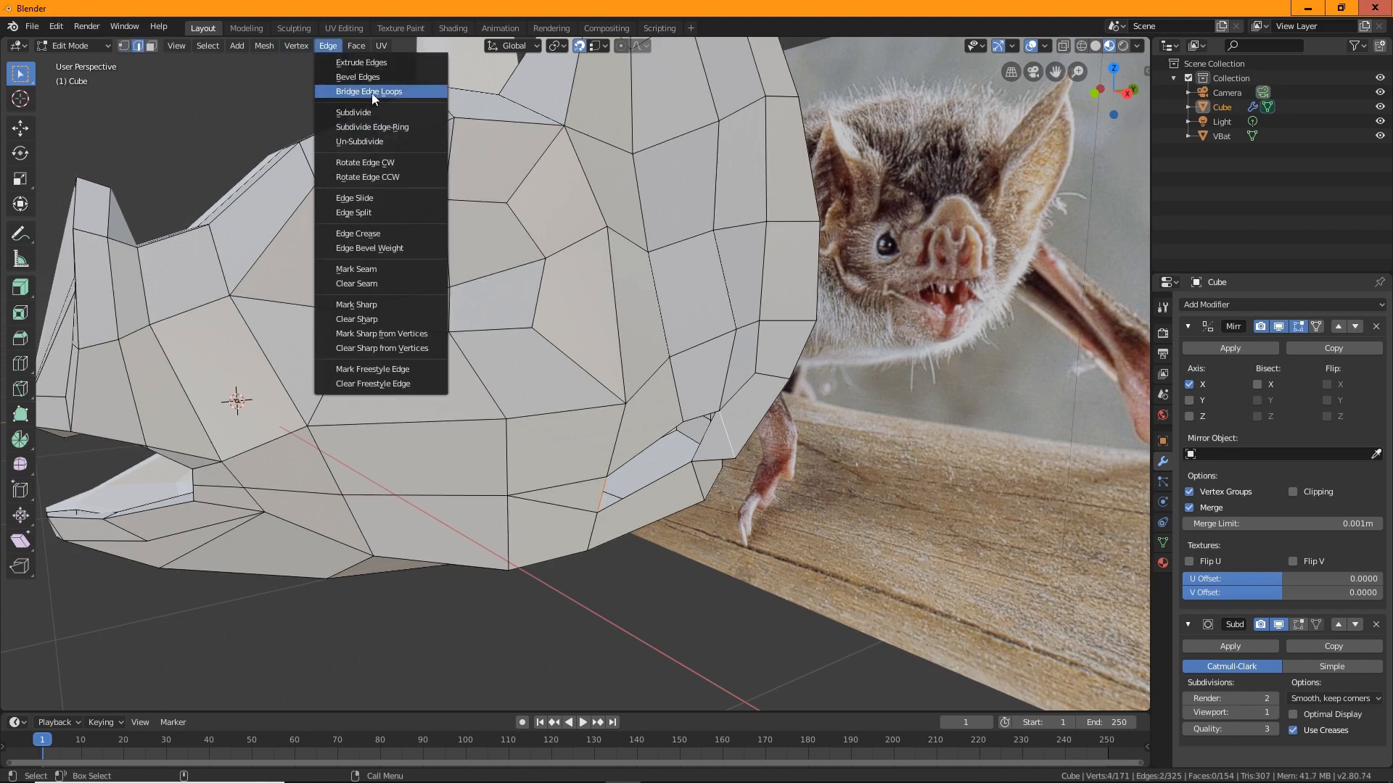
left_click(373, 95)
Knife the bridged face across its middle and bridge the new edge to the edge opposite.
middle_click_drag(686, 548, 613, 529)
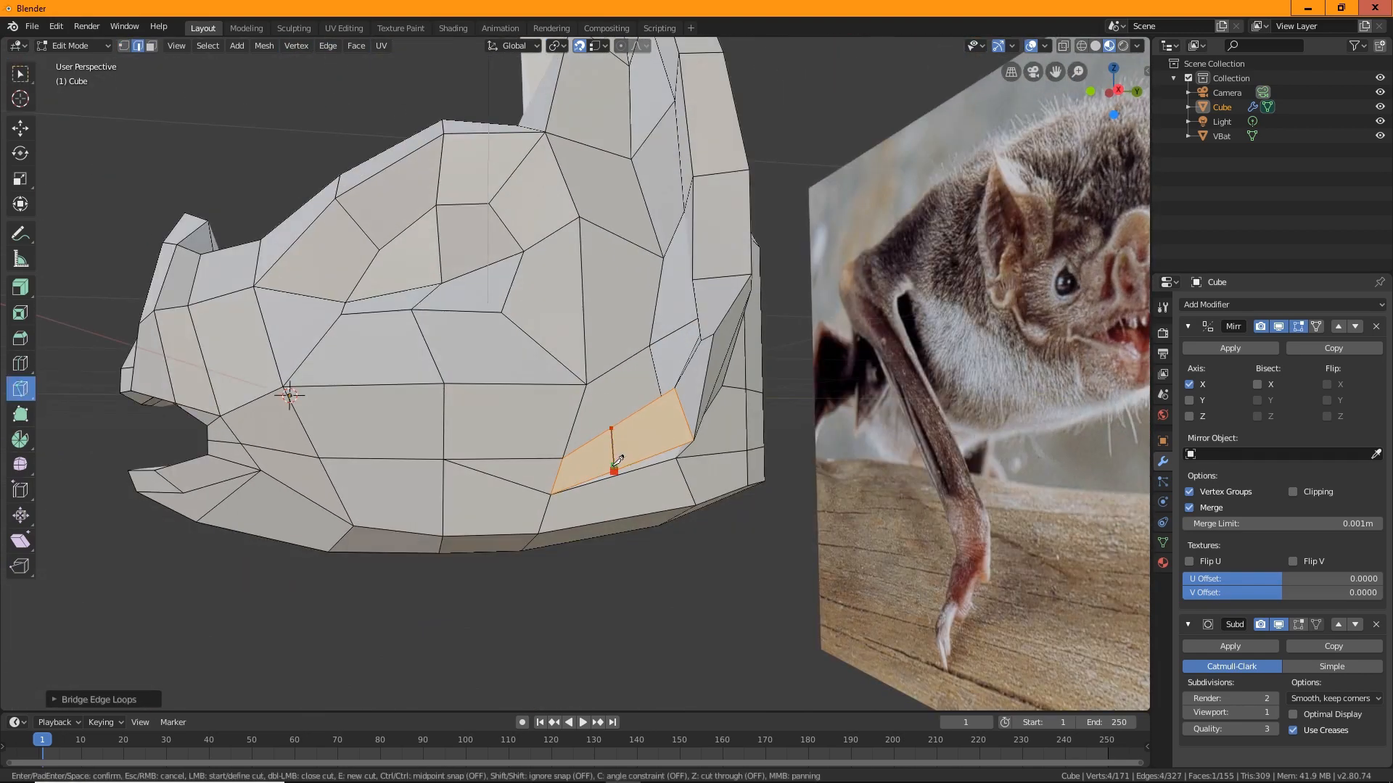
key("Return")
middle_click_drag(617, 459, 562, 438)
left_click(329, 46)
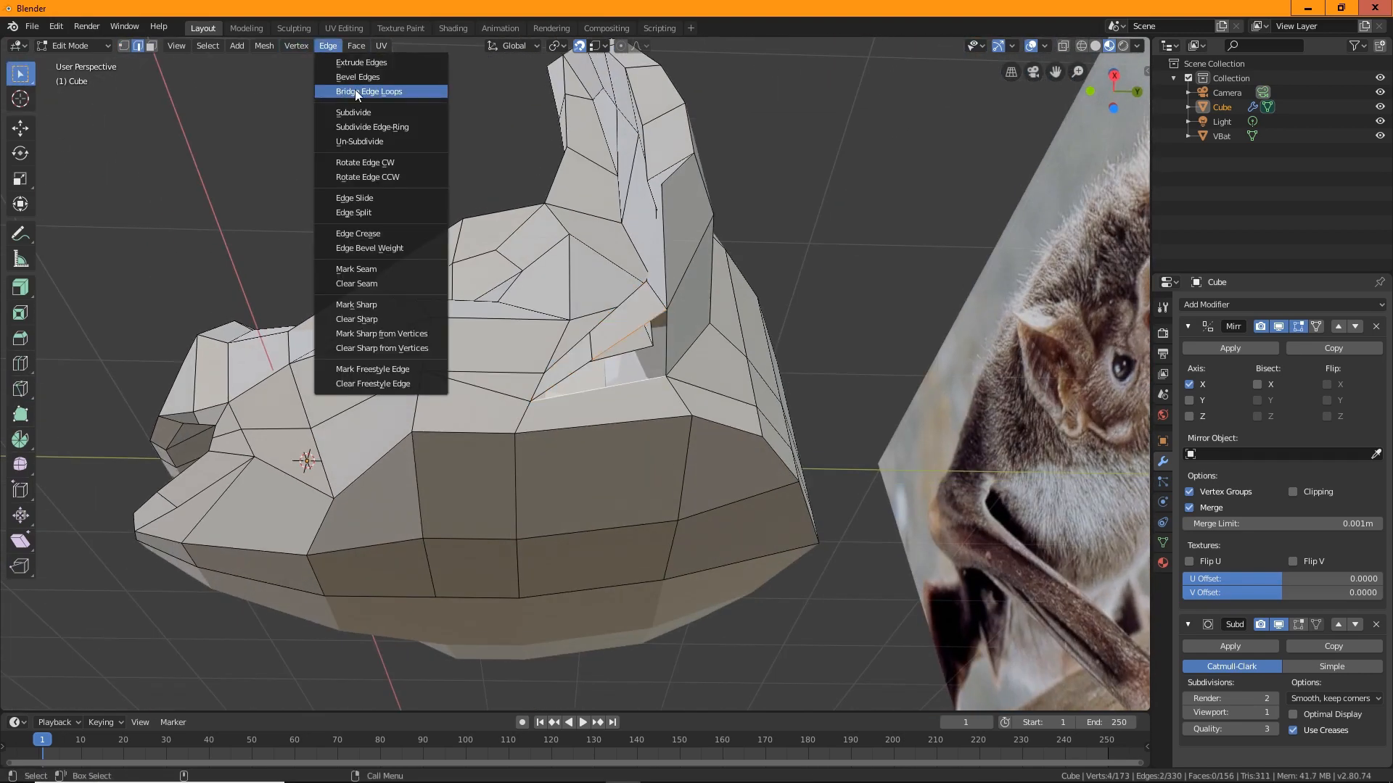
left_click(356, 94)
Fill the remaining hole beside the bridged faces below the ear.
middle_click_drag(407, 217, 478, 370)
left_click(657, 480, "alt")
key("f")
middle_click_drag(657, 480, 710, 523)
Move the vertices of the rebuilt faces below the ear to even out the surface.
key("1")
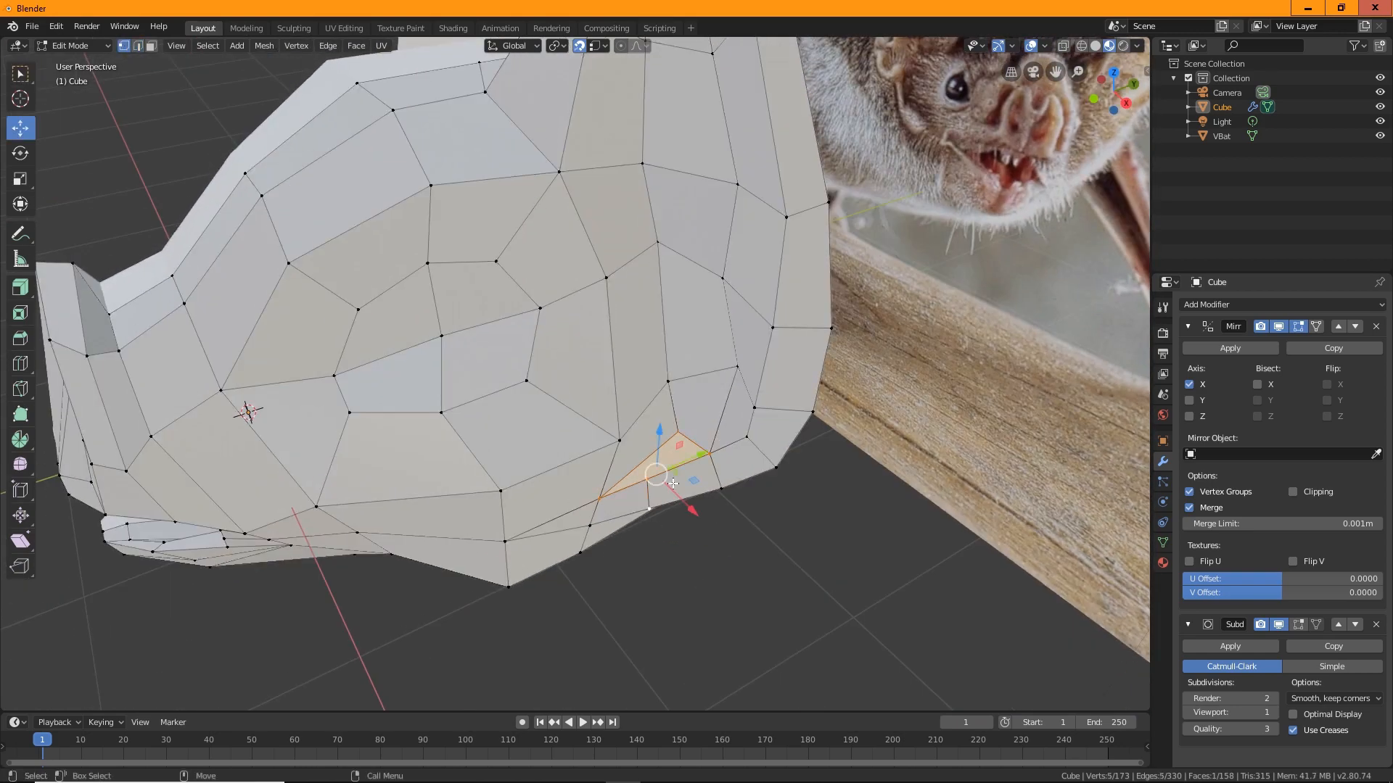
left_click(644, 477, "shift")
left_click_drag(683, 532, 674, 538)
middle_click_drag(674, 538, 540, 319)
left_click(522, 290)
left_click_drag(580, 286, 570, 287)
middle_click_drag(569, 287, 736, 348)
Adjust the individual vertices along the ear's lower front edge, starting with a shift along Y.
left_click(735, 343)
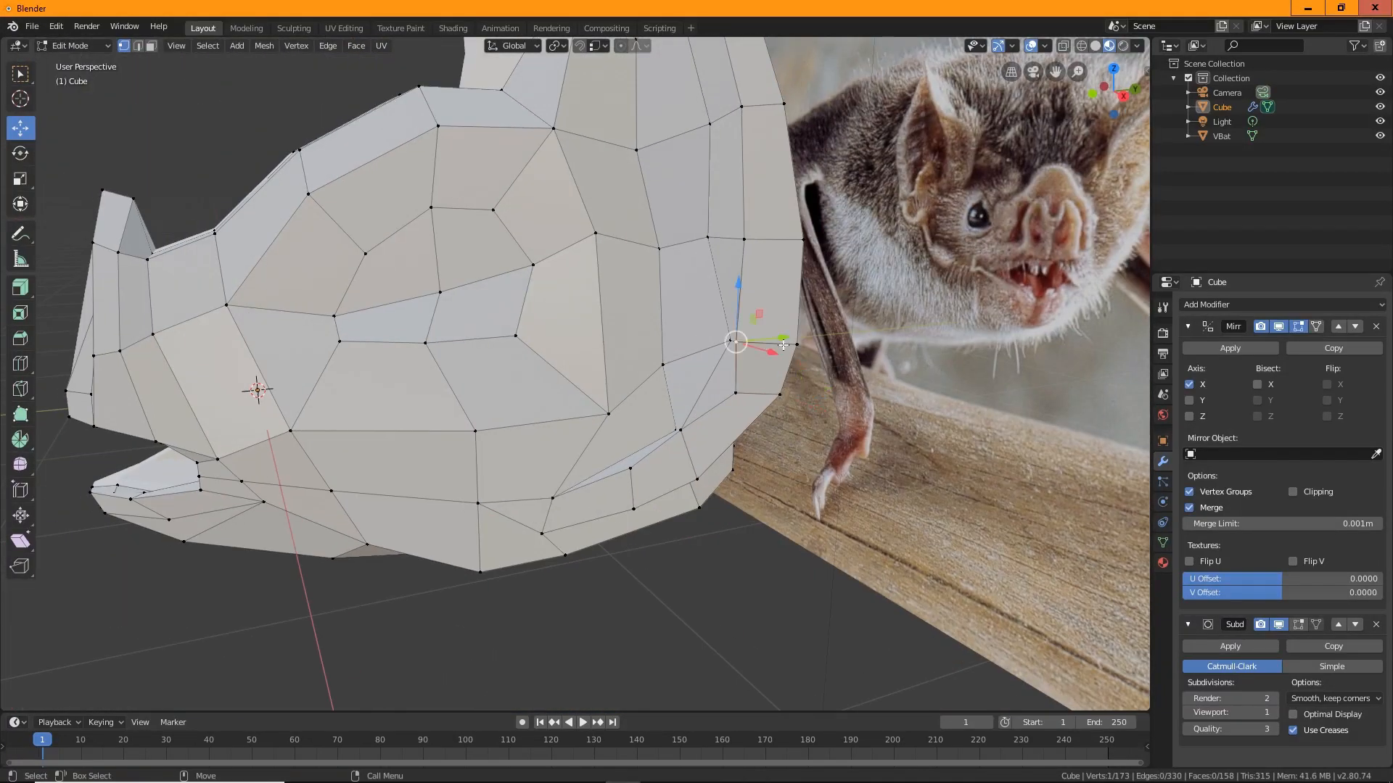
left_click_drag(783, 342, 792, 344)
middle_click_drag(792, 343, 355, 406)
left_click_drag(319, 396, 309, 396)
middle_click_drag(308, 397, 704, 458)
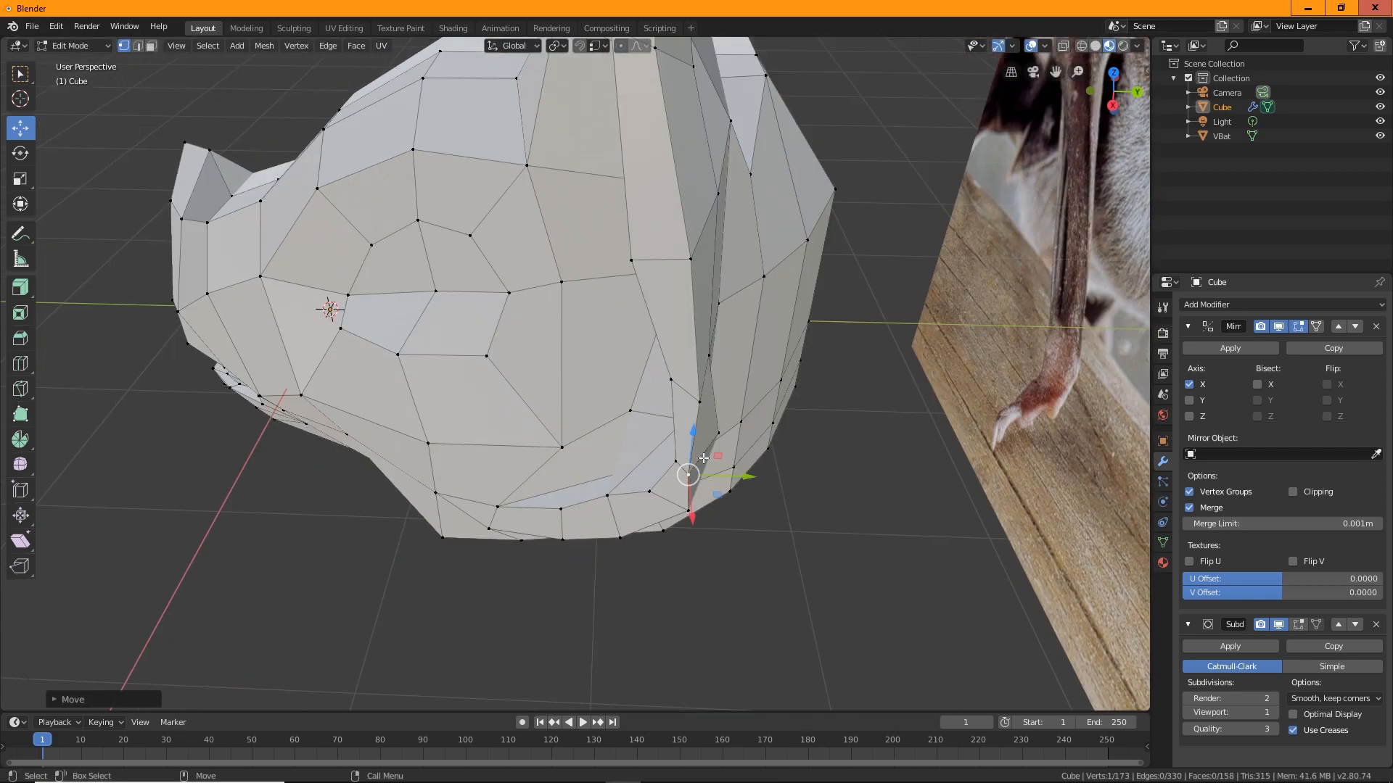
left_click_drag(716, 456, 706, 442)
middle_click_drag(706, 442, 647, 460)
Reposition the edge vertices on the ear's lower rim.
left_click(533, 367, "shift")
left_click_drag(500, 375, 493, 377)
middle_click_drag(493, 376, 708, 523)
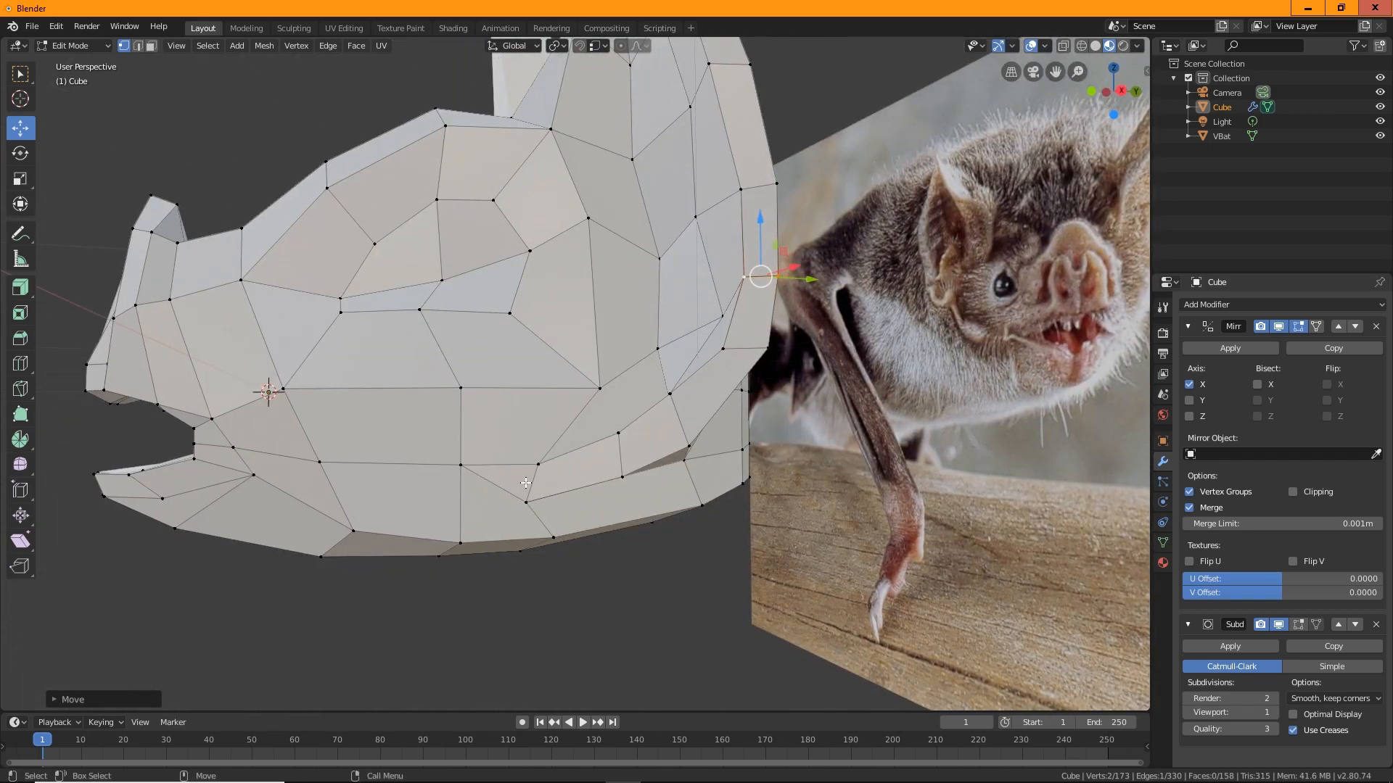
Preview the Subdivision Surface smoothing in Edit Mode, and switch the preview off again.
middle_click_drag(526, 483, 553, 490)
left_click(1297, 626)
middle_click_drag(819, 501, 780, 442)
left_click(1295, 627)
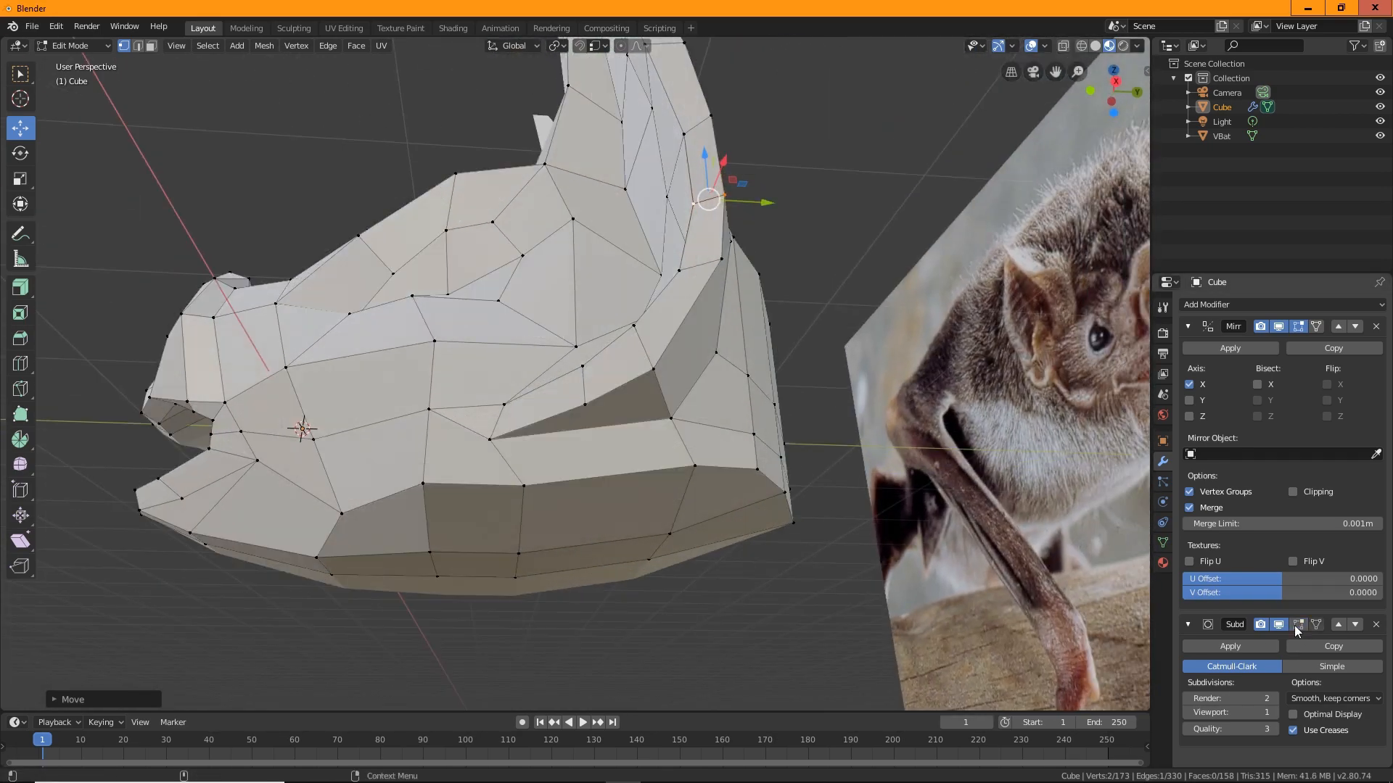
Knife a new edge line along the lower jaw's side, from below the ear forward to the underside.
middle_click_drag(292, 438, 23, 393)
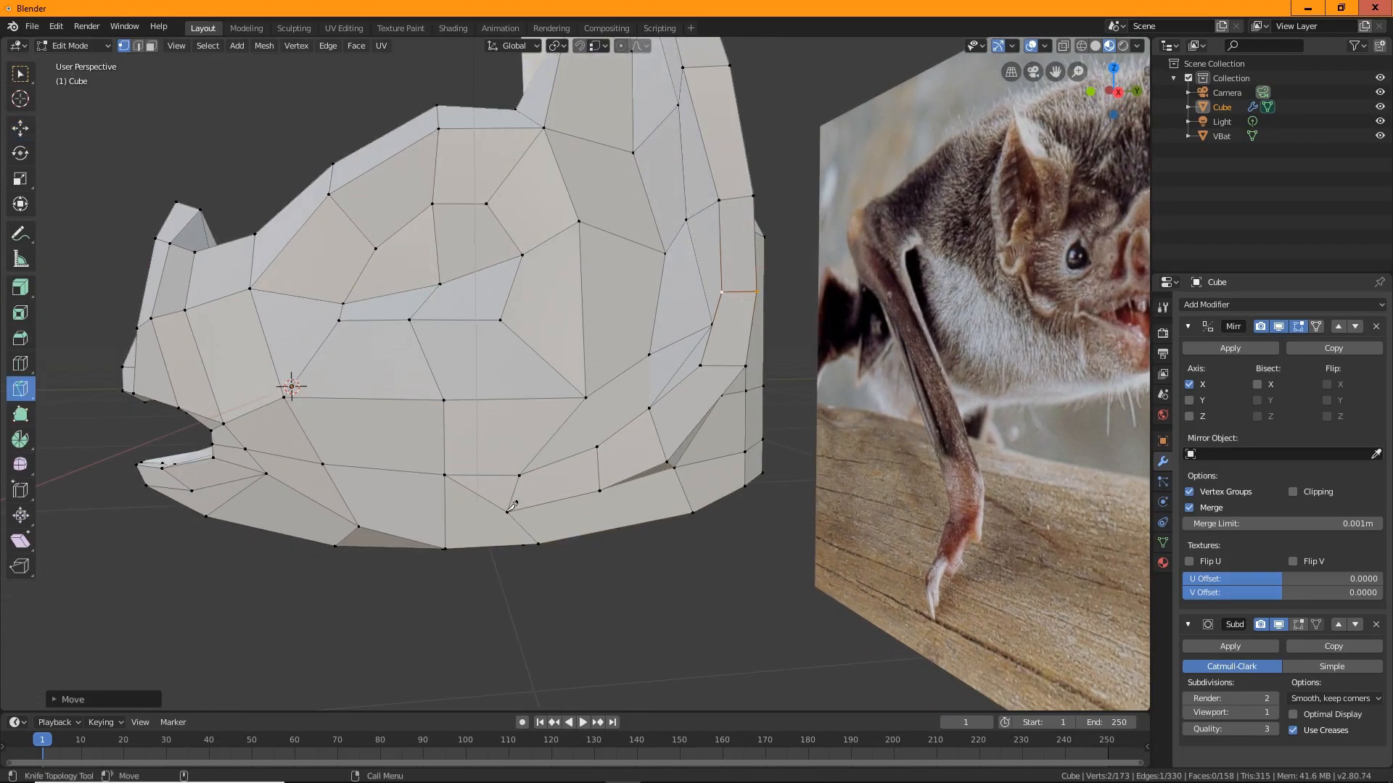
middle_click_drag(317, 496, 210, 456)
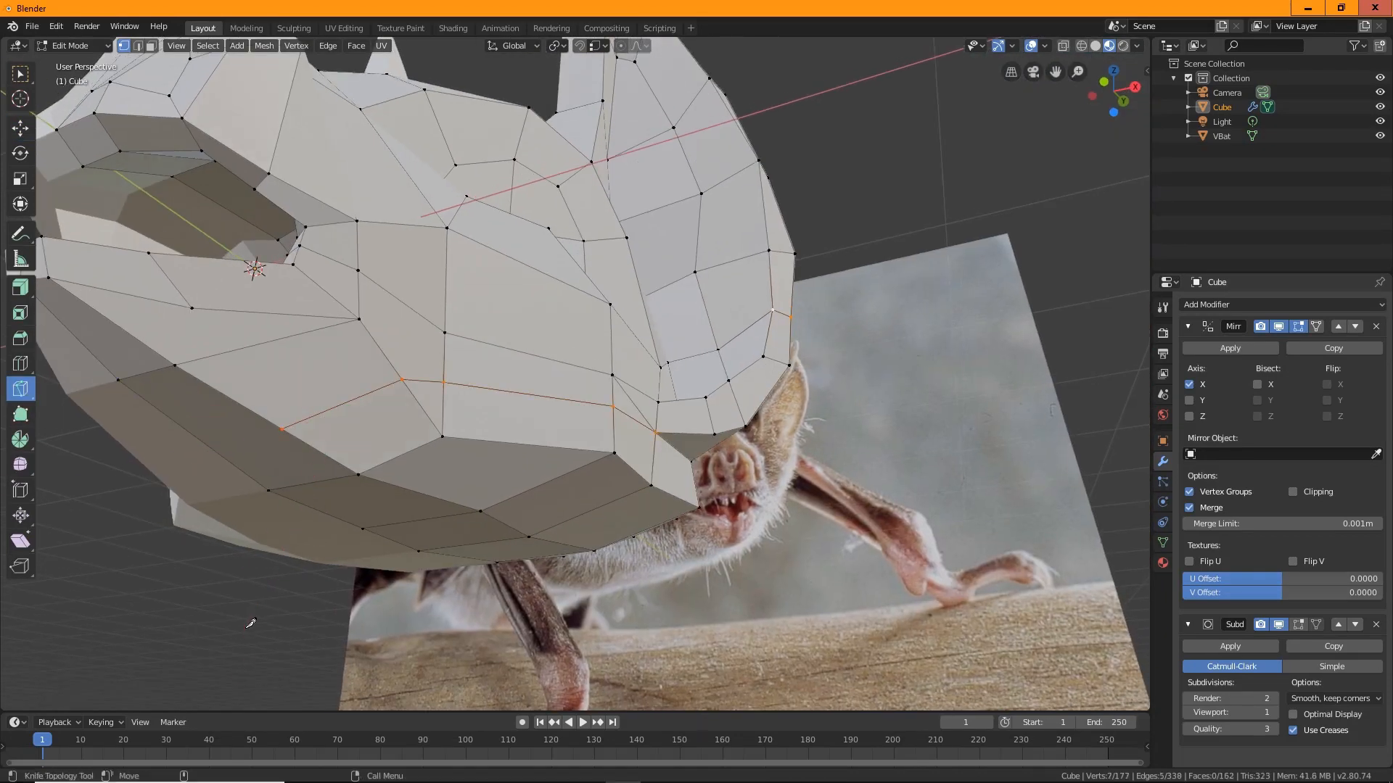
key("ctrl+z")
middle_click_drag(251, 624, 622, 441)
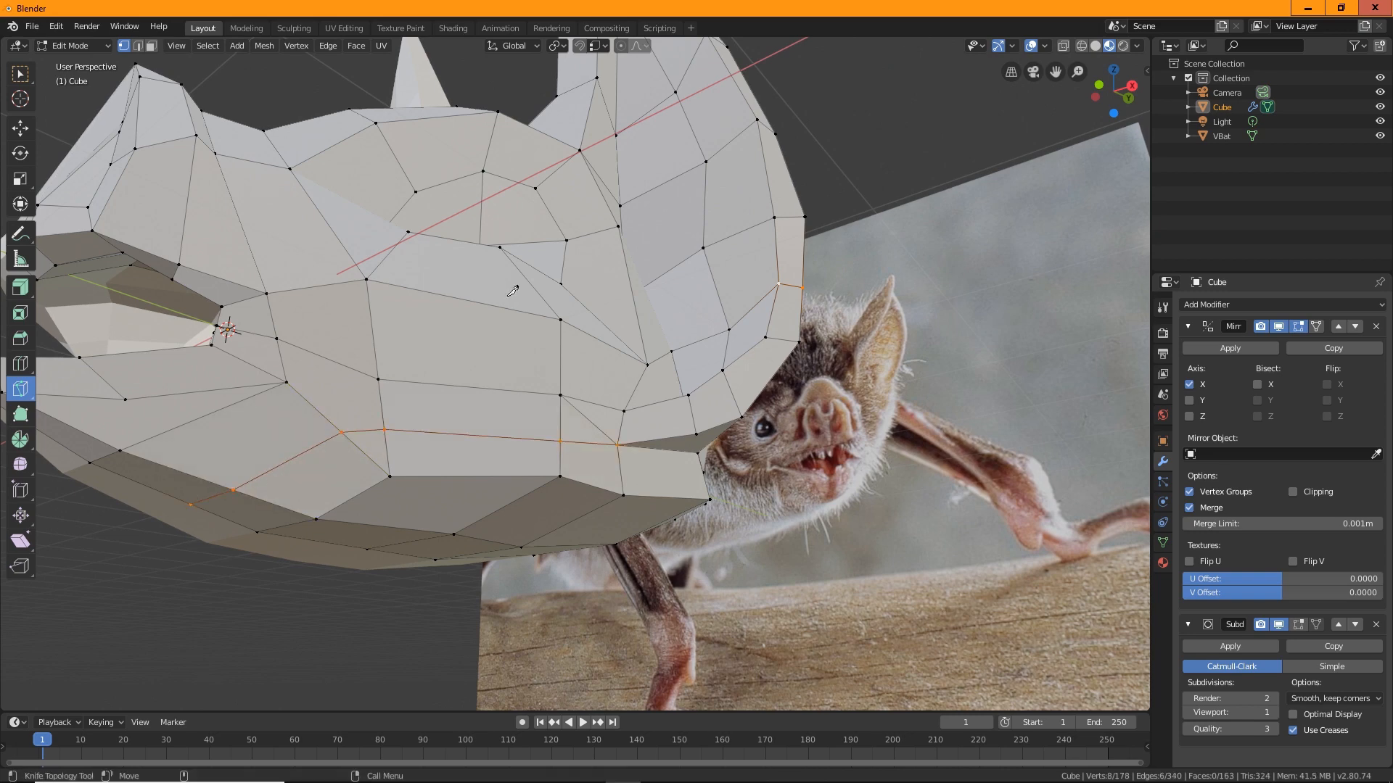
middle_click_drag(448, 506, 433, 340)
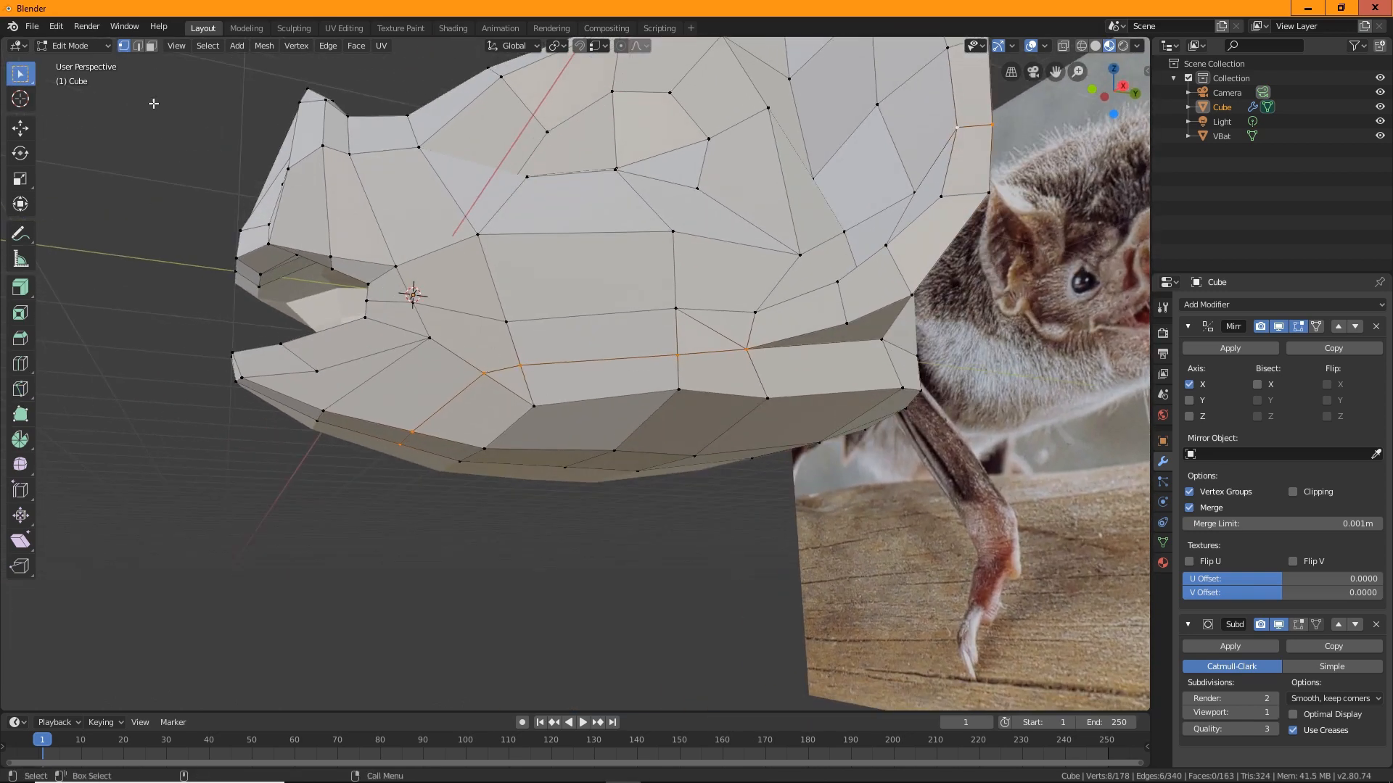
key("Return")
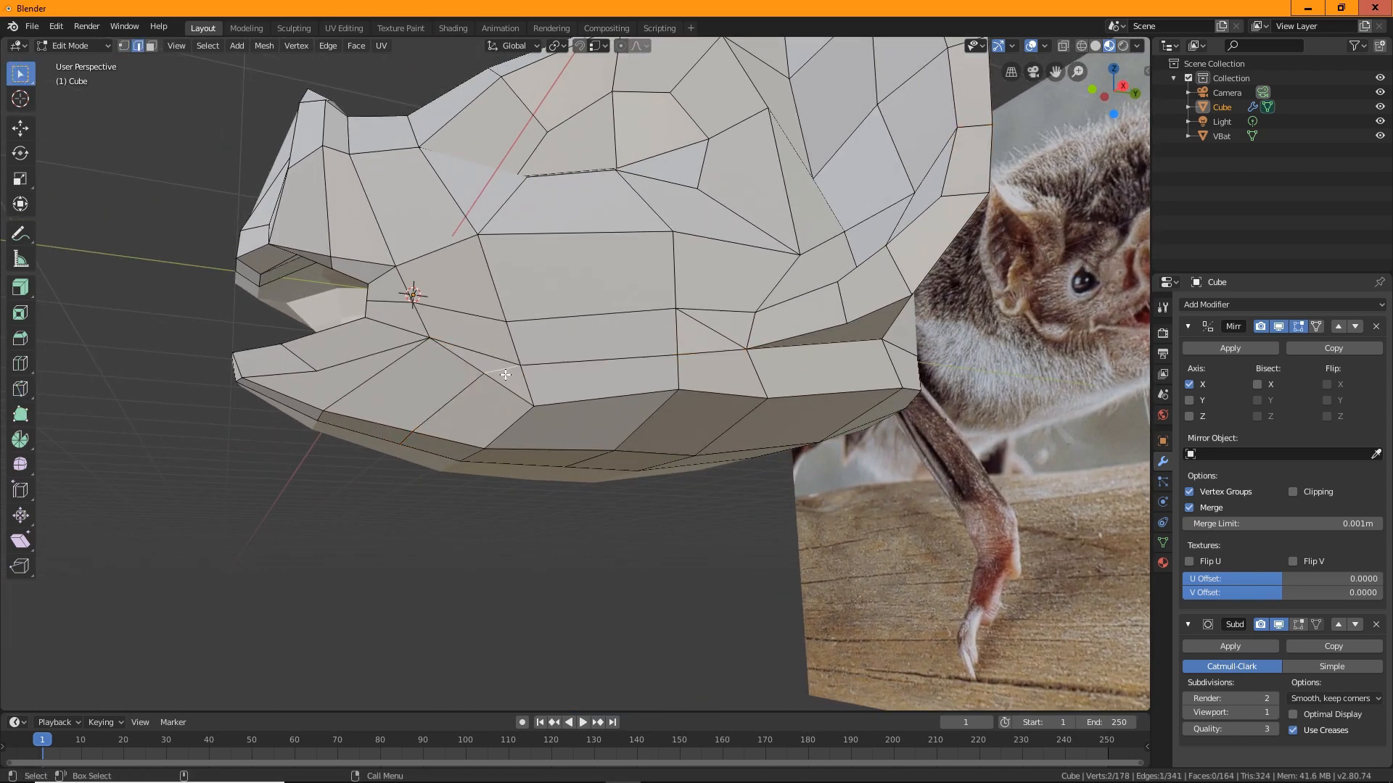
Dissolve the short extra edge on the jaw's side and adjust the neighbouring jaw vertices along Z.
right_click(506, 375)
left_click(506, 487)
left_click(124, 46)
middle_click_drag(501, 464, 628, 467)
left_click(628, 466)
left_click(20, 129)
left_click_drag(652, 359, 653, 372)
middle_click_drag(341, 240, 200, 194)
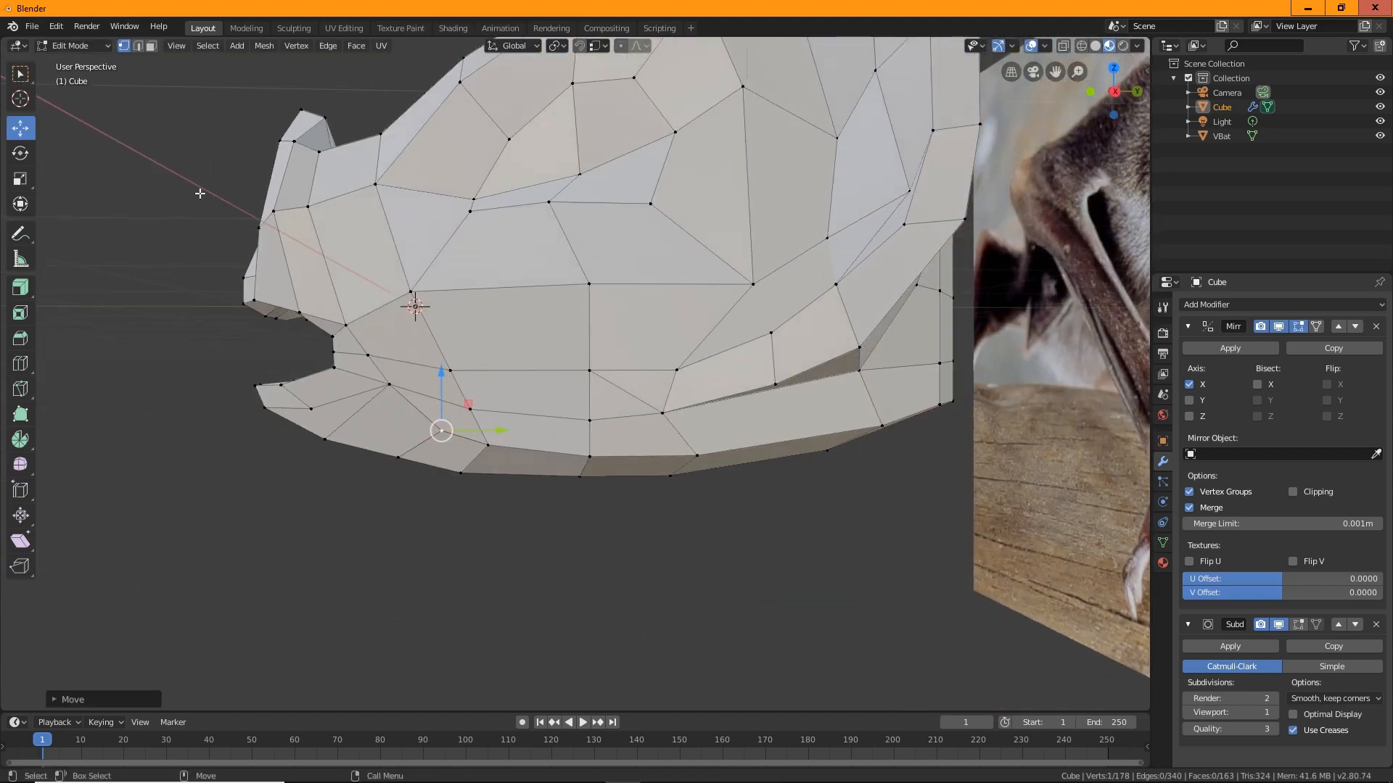
Dissolve the diagonal edge on the jaw's side below the ear.
left_click(137, 46)
left_click(629, 395)
right_click(629, 395)
left_click(571, 468)
middle_click_drag(522, 500, 506, 529)
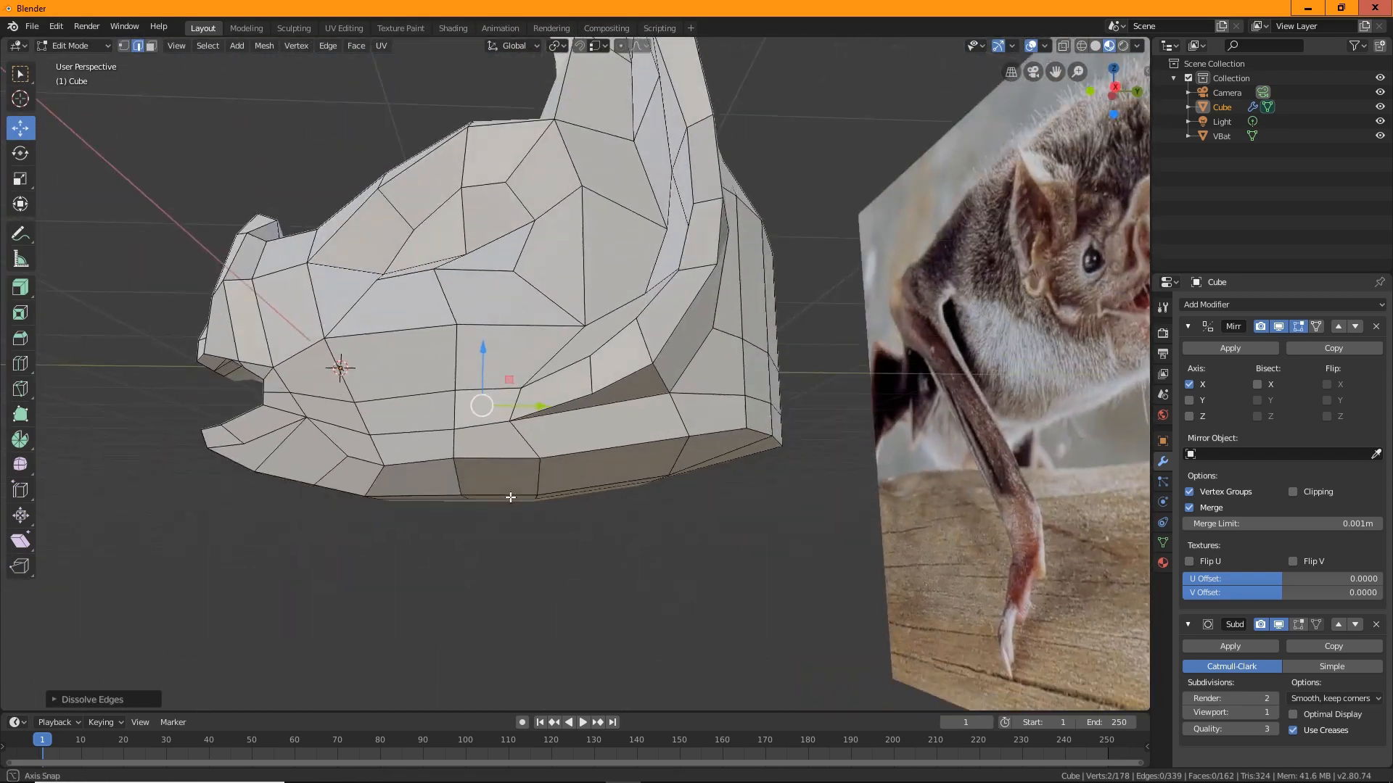
Move the cheek vertices in front of the ear's base to space the faces more evenly.
left_click(581, 282)
key("1")
left_click(581, 324)
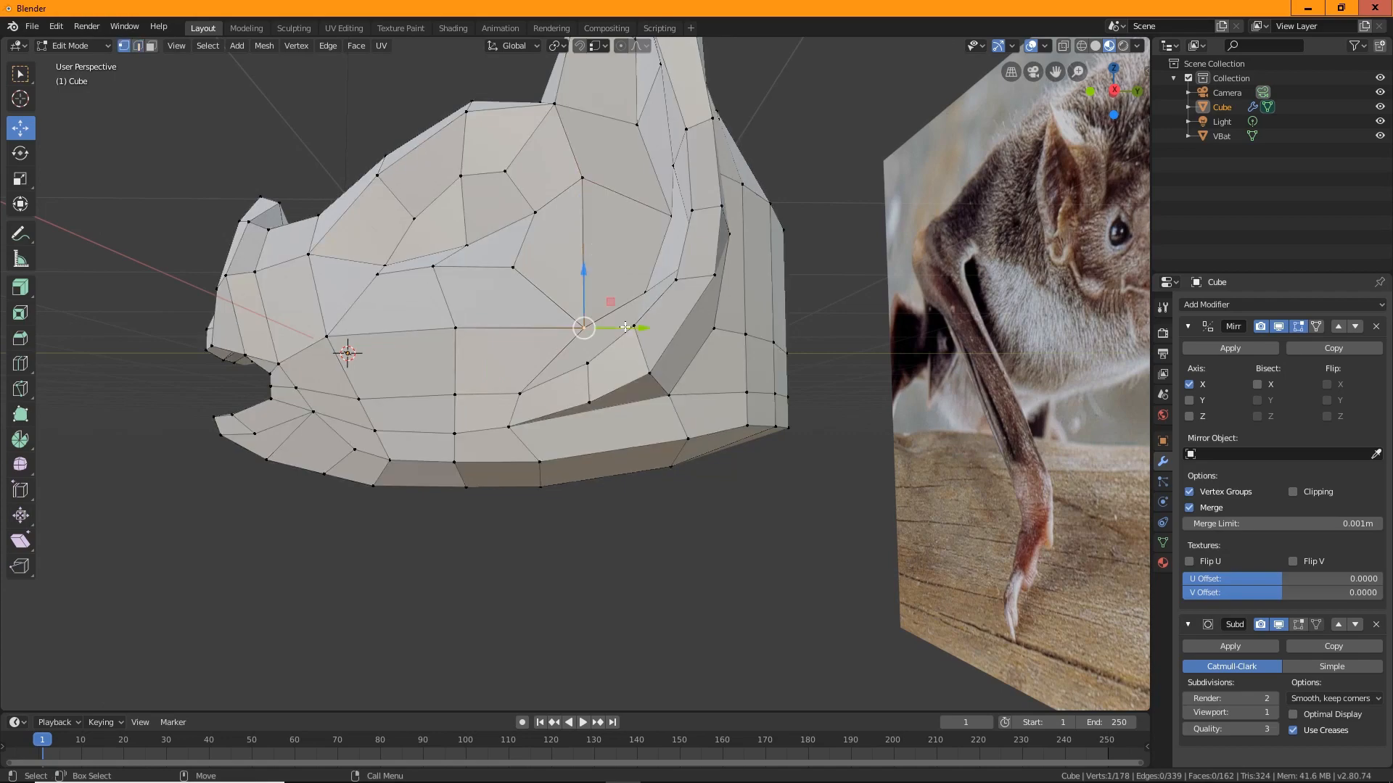
left_click_drag(581, 323, 566, 296)
middle_click_drag(573, 320, 648, 451)
left_click(671, 377)
middle_click_drag(671, 377, 595, 348)
left_click_drag(656, 362, 643, 370)
middle_click_drag(643, 370, 671, 312)
Adjust the height of the vertices between the cheek and the ear's lower rim along Z.
left_click_drag(594, 335, 594, 346)
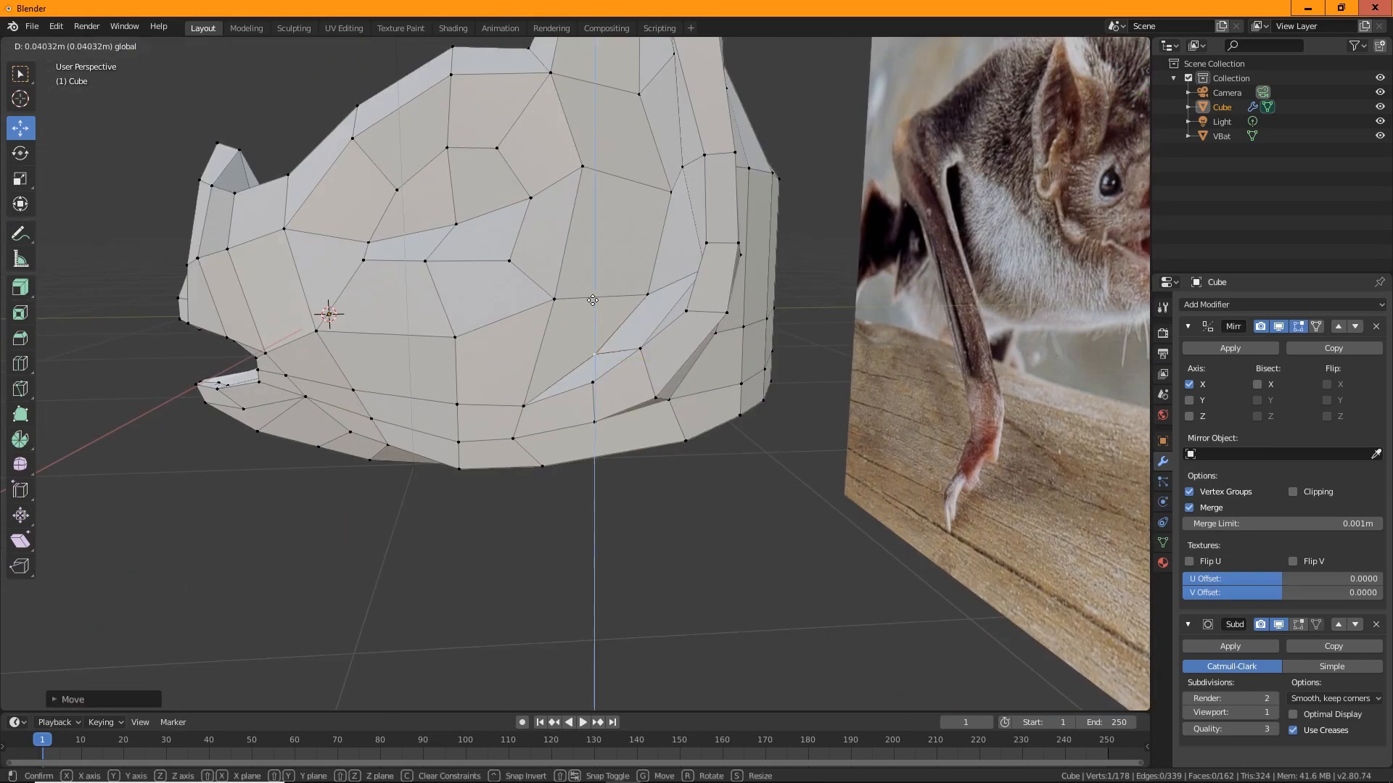
middle_click_drag(609, 370, 541, 334)
left_click(656, 389)
left_click_drag(658, 390, 652, 376)
middle_click_drag(697, 391, 644, 419)
left_click(647, 344)
left_click_drag(646, 287, 646, 243)
Shift the vertex in the middle of the ear's front face inward along X.
middle_click_drag(580, 435, 627, 389)
middle_click_drag(617, 441, 726, 406)
left_click(721, 242)
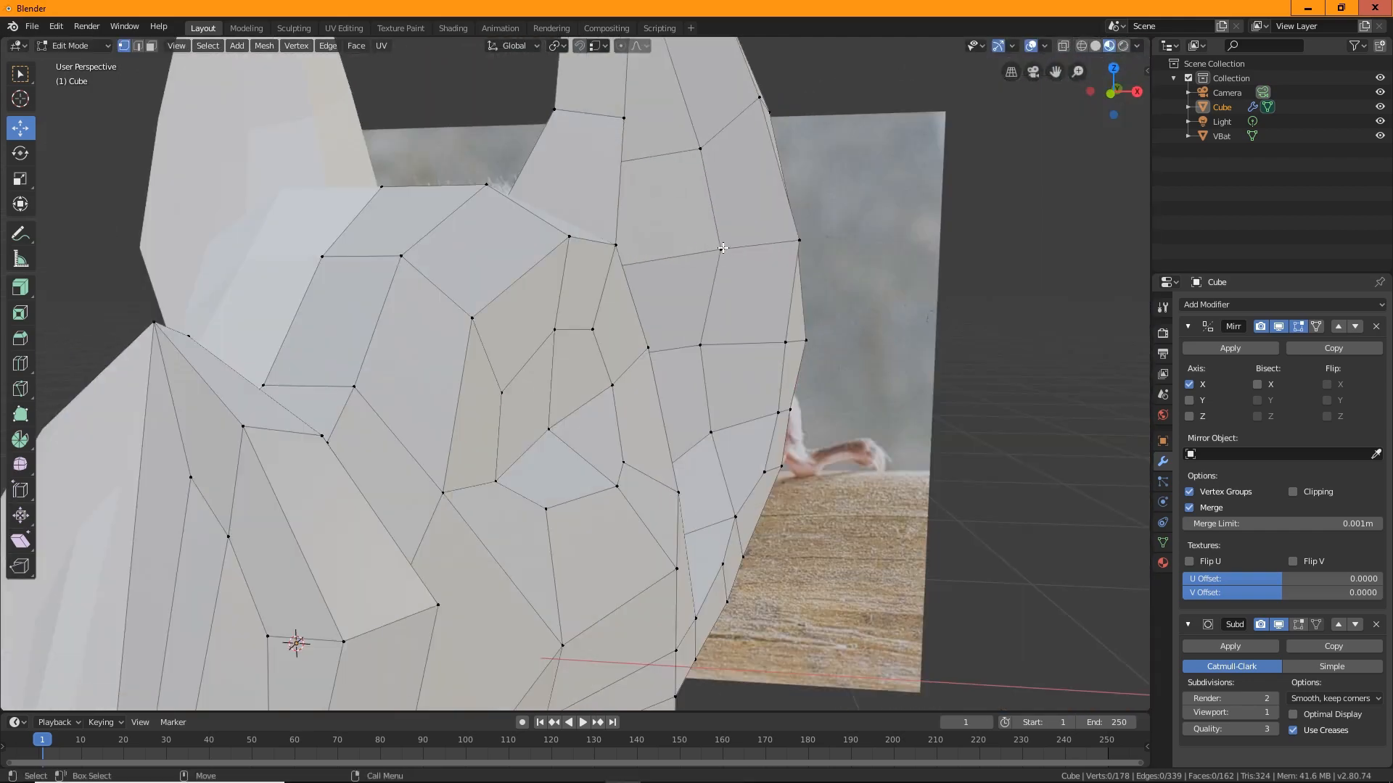
left_click_drag(721, 242, 711, 244)
middle_click_drag(711, 290, 756, 342)
Move the vertices on the ear's lower outer edge outward along X.
left_click_drag(818, 401, 819, 401)
left_click_drag(774, 446, 744, 473)
left_click_drag(816, 460, 833, 460)
left_click_drag(833, 464, 813, 483, "alt")
right_click_drag(812, 483, 791, 533, "alt")
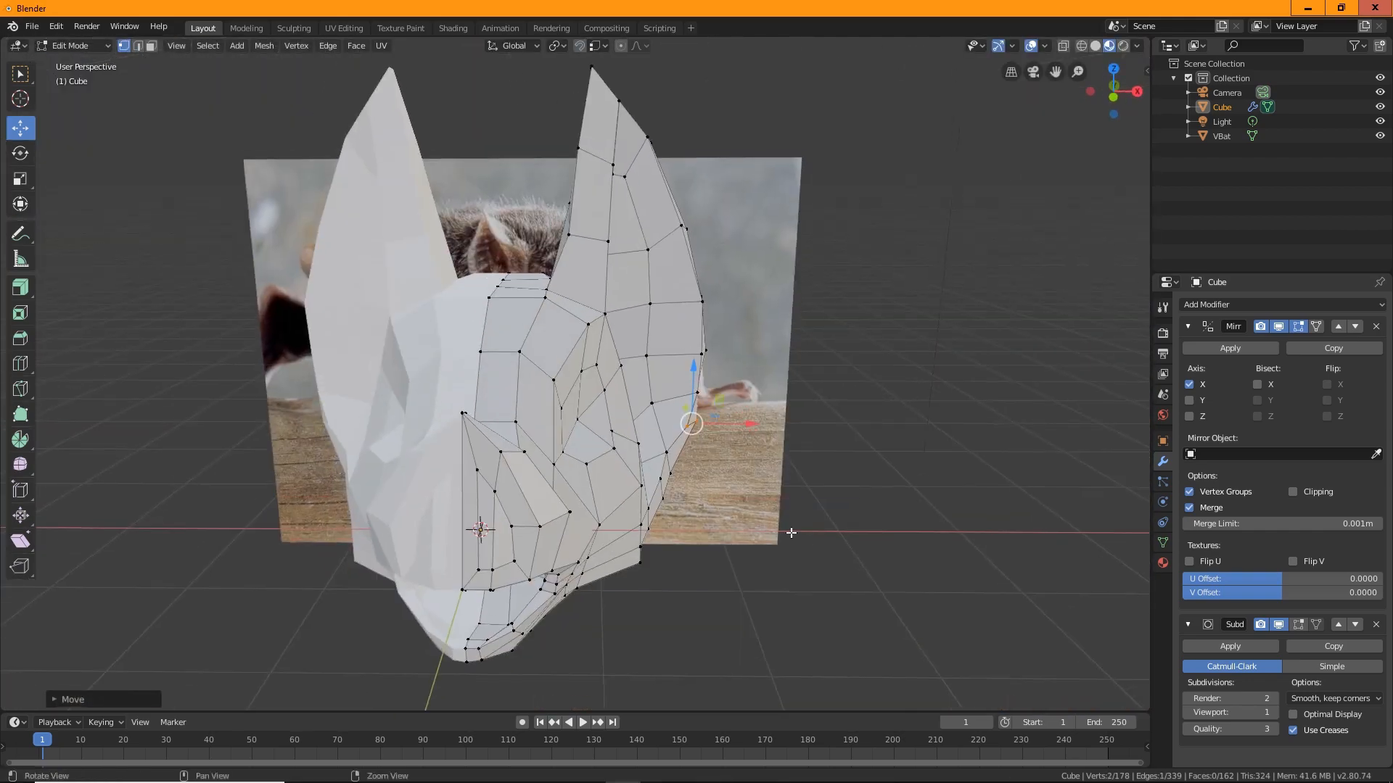
Reposition the vertices around the lower rear corner of the head's underside.
middle_click_drag(724, 464, 500, 406)
scroll(516, 528, "up", 4)
left_click(499, 387)
left_click_drag(481, 371, 528, 401)
left_click(585, 324)
left_click_drag(562, 312, 585, 342)
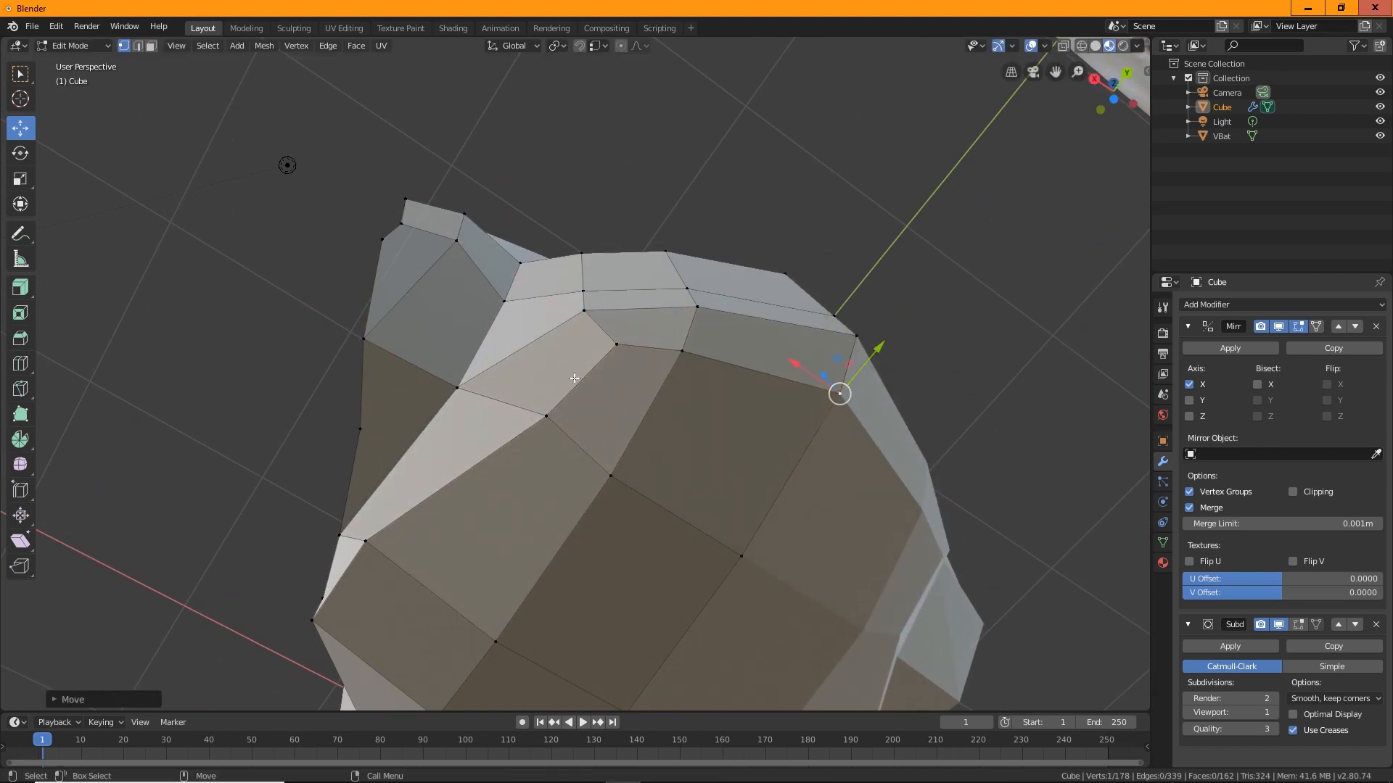
Adjust the vertices along the head's lower back edge and underside to round the back of the head.
middle_click_drag(575, 378, 720, 507)
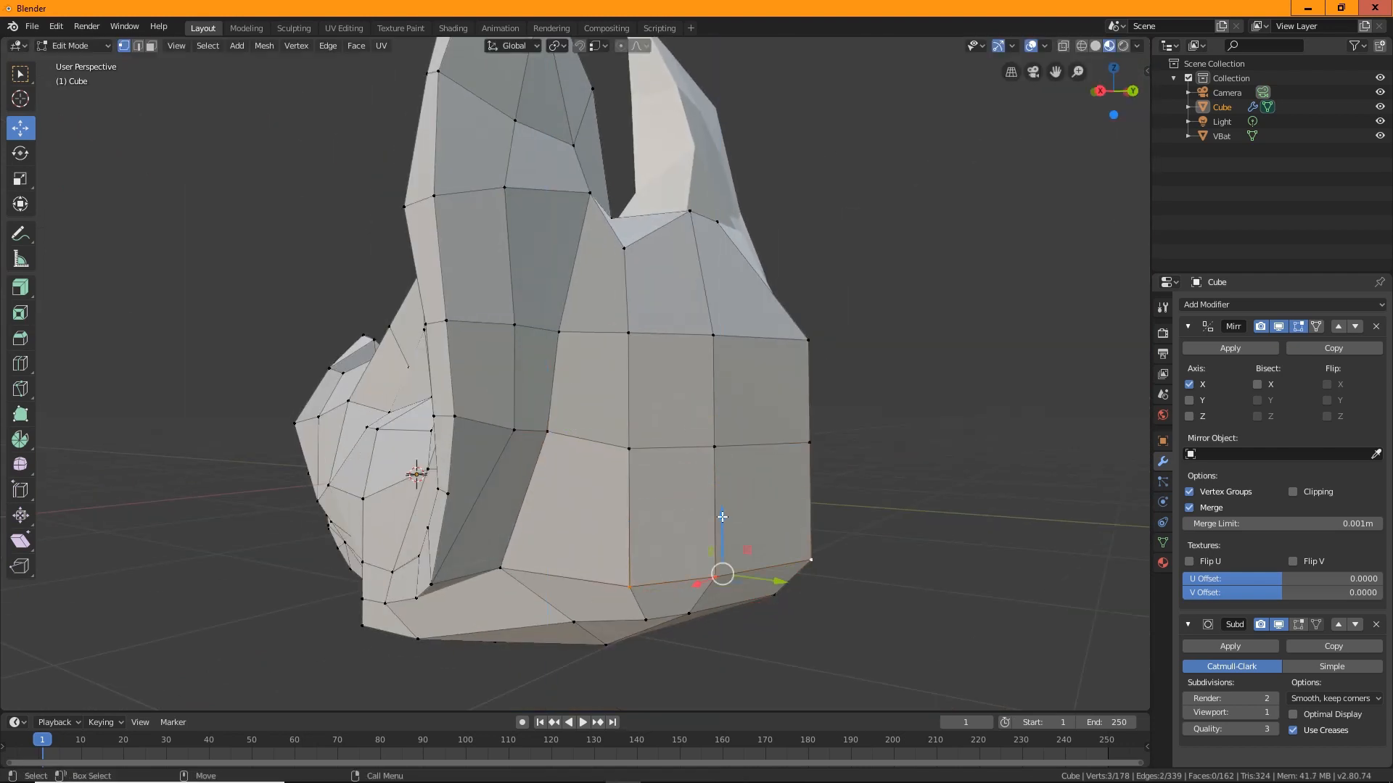
left_click(645, 620)
middle_click_drag(646, 621, 651, 575)
middle_click_drag(783, 603, 702, 316)
key("g")
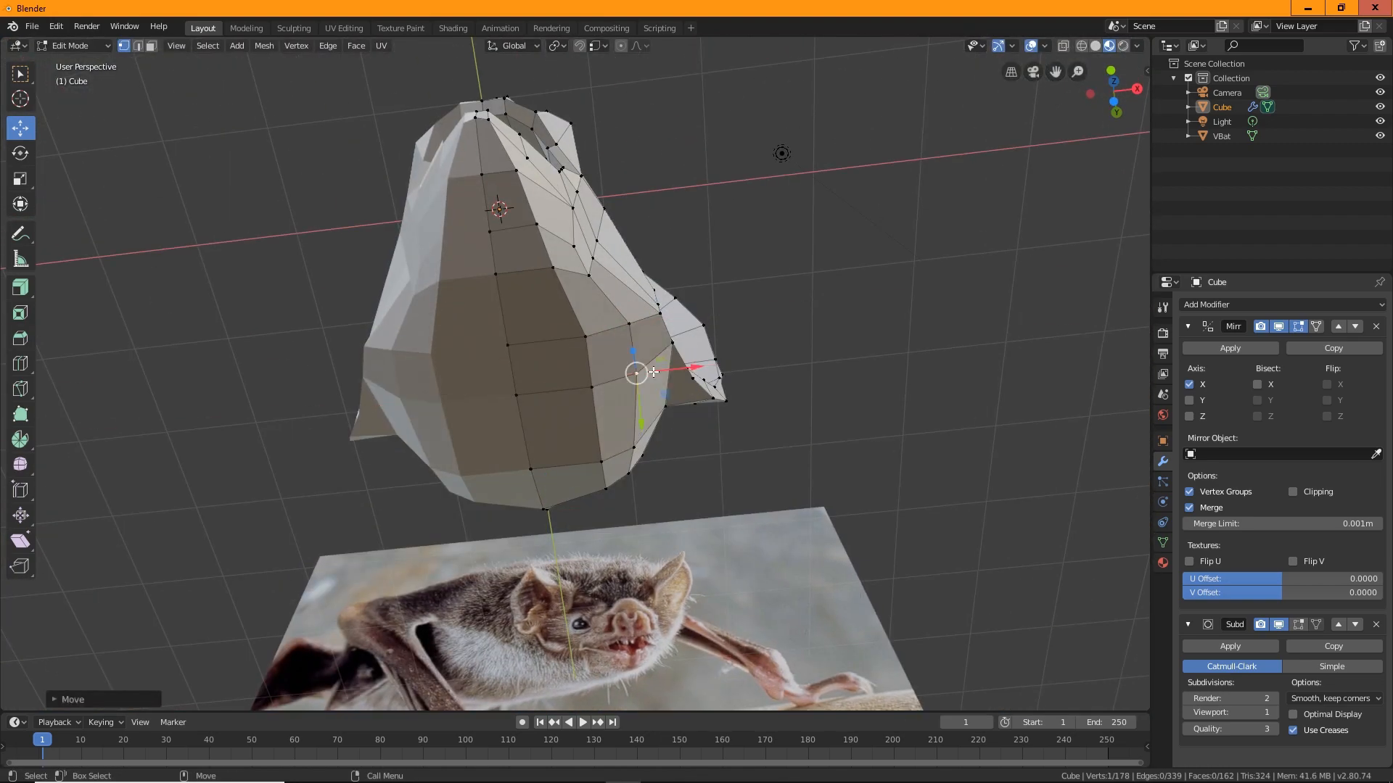
Reposition the vertices along the side and rear of the head's underside to even out its curve.
left_click_drag(658, 324, 656, 324)
middle_click_drag(657, 325, 616, 319)
scroll(656, 325, "up", 2)
left_click(664, 307)
left_click(693, 332, "shift")
left_click_drag(718, 319, 718, 319)
middle_click_drag(718, 320, 515, 420)
left_click(471, 419)
left_click_drag(525, 419, 493, 444)
mouse_move(595, 430)
middle_mouse_down()
mouse_move(685, 362)
mouse_move(602, 424)
middle_mouse_up()
Move the vertex inside the corner of the mouth along Y.
scroll(580, 414, "down", 3)
scroll(334, 377, "up", 4)
left_click(409, 433)
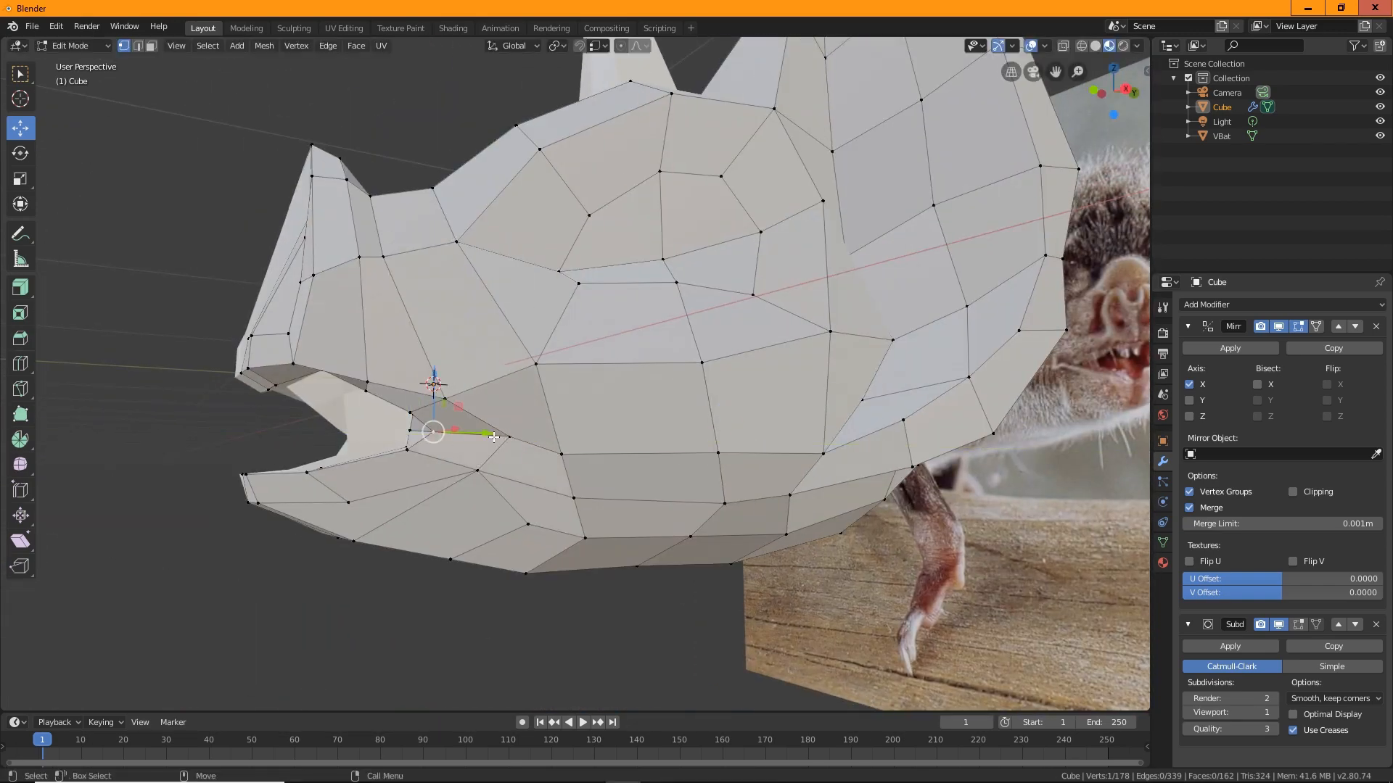
left_click_drag(493, 437, 502, 438)
middle_click_drag(502, 437, 783, 472)
left_click_drag(790, 523, 783, 525)
middle_click_drag(738, 520, 655, 543)
middle_click_drag(746, 575, 678, 601)
Lower the mouth floor vertex along Z and adjust a vertex on the mouth's inner wall.
scroll(765, 547, "up", 4)
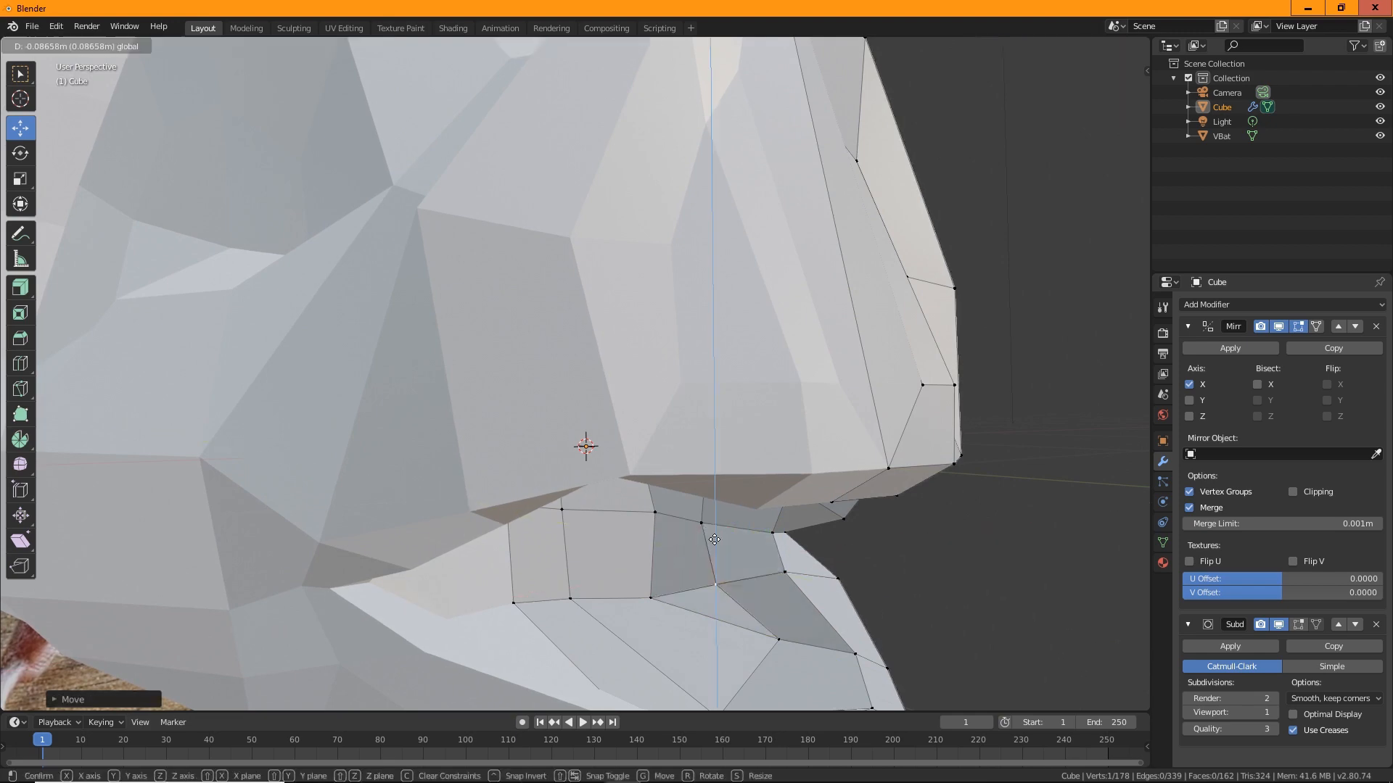
left_click_drag(714, 540, 714, 541)
middle_click_drag(714, 541, 643, 420)
left_click(782, 539)
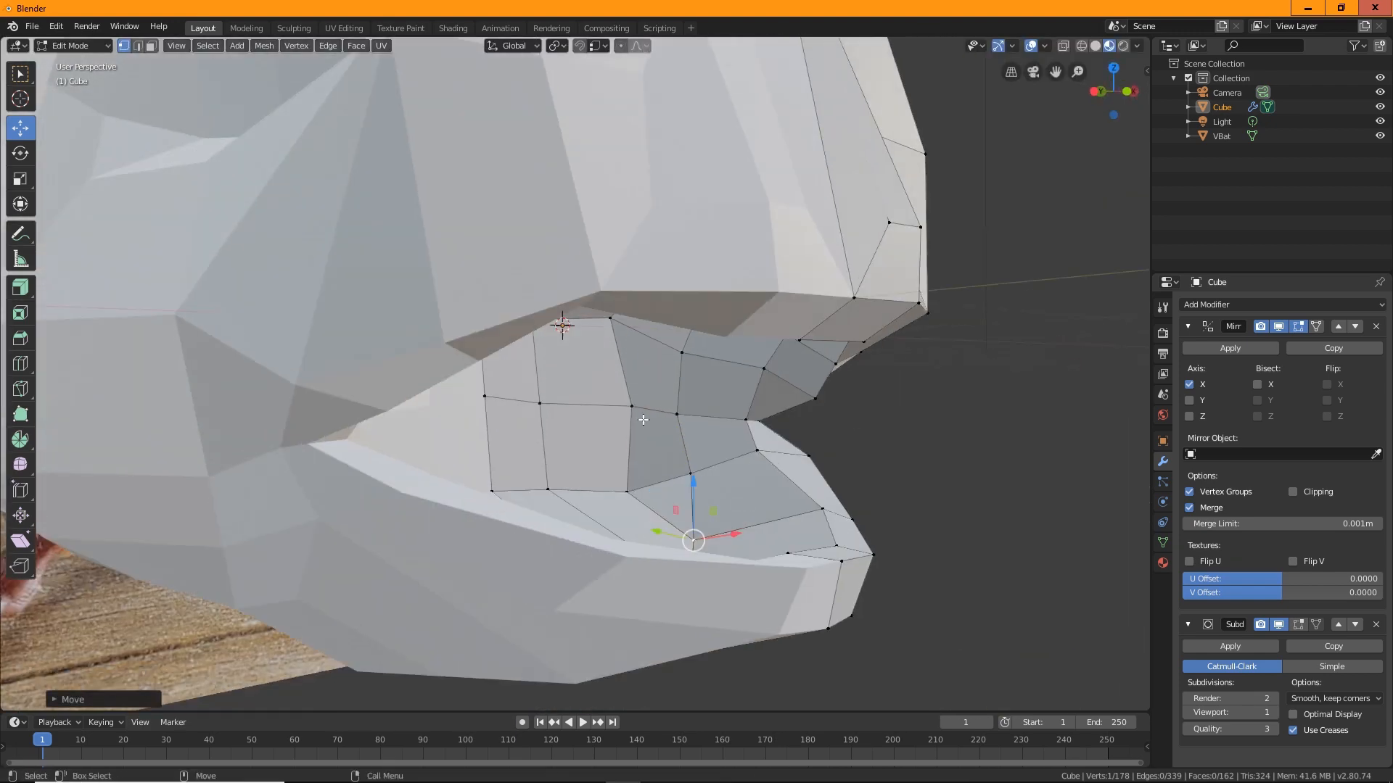
left_click(540, 404)
middle_click_drag(539, 404, 508, 404)
Turn off the Mirror modifier's Edit Mode display and move the two mouth-corner vertices along Z.
left_click(1298, 327)
middle_click_drag(435, 429, 536, 426)
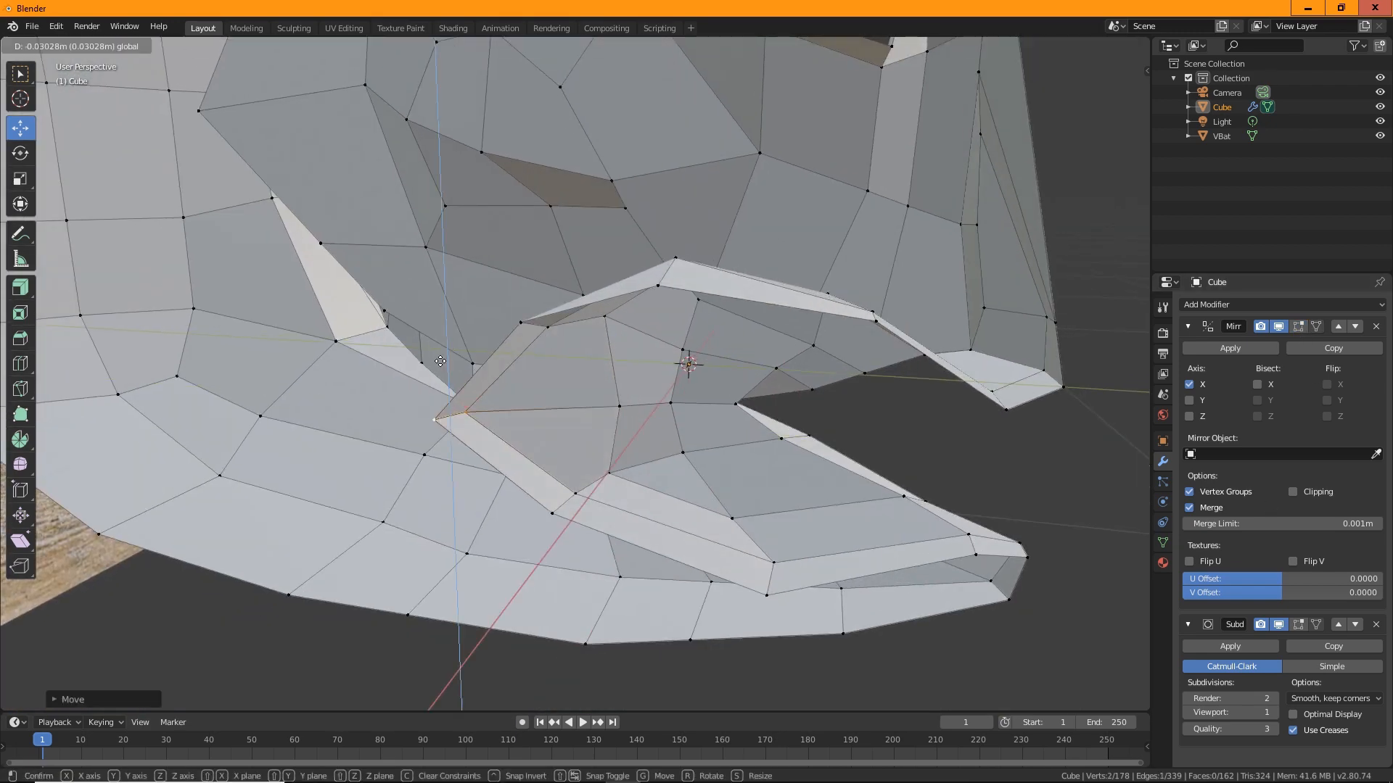
left_click_drag(441, 362, 440, 360)
middle_click_drag(464, 370, 523, 399)
Shift the inner cheek vertex along Y and reposition the upper edge of the mouth corner.
left_click(618, 404)
left_click_drag(564, 403, 508, 406)
middle_click_drag(508, 406, 573, 398)
left_click(574, 377)
left_click_drag(577, 357, 576, 293)
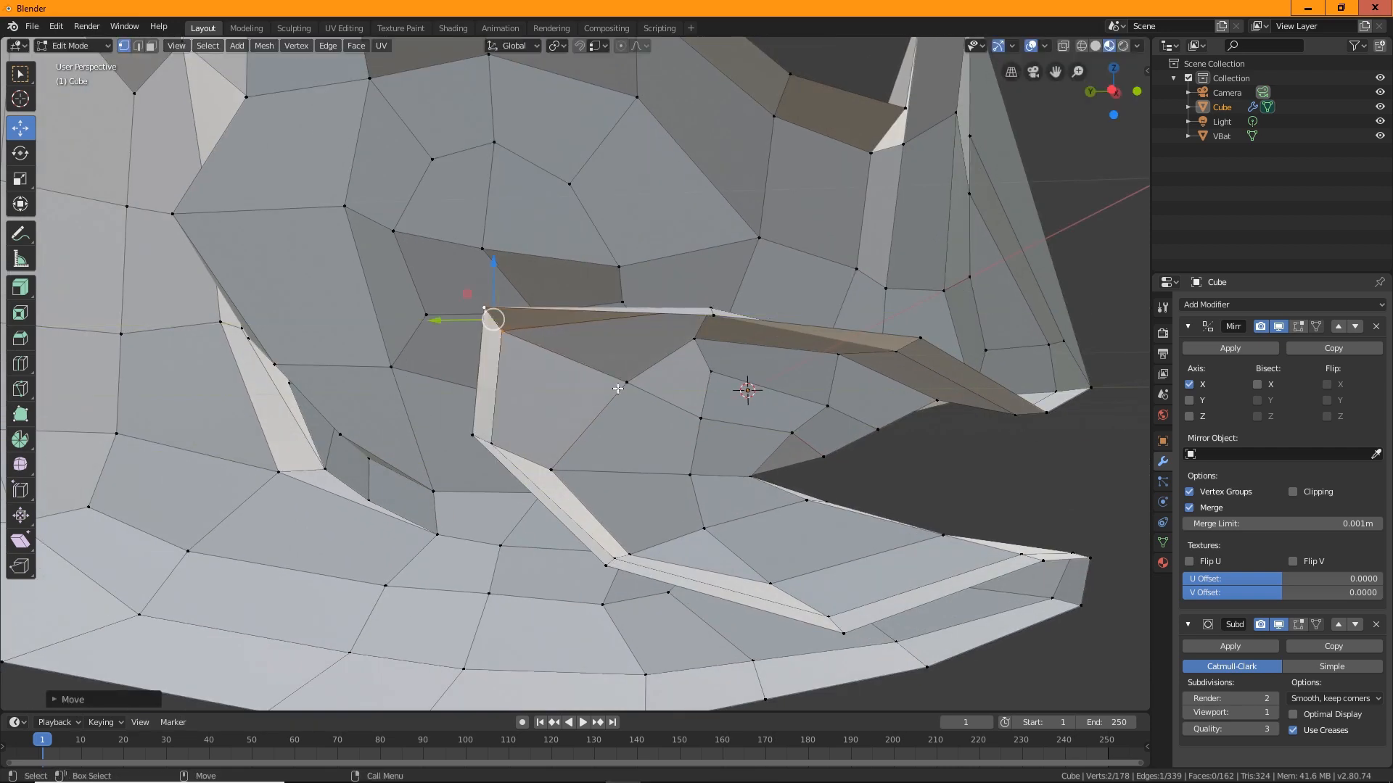
middle_click_drag(659, 375, 698, 385)
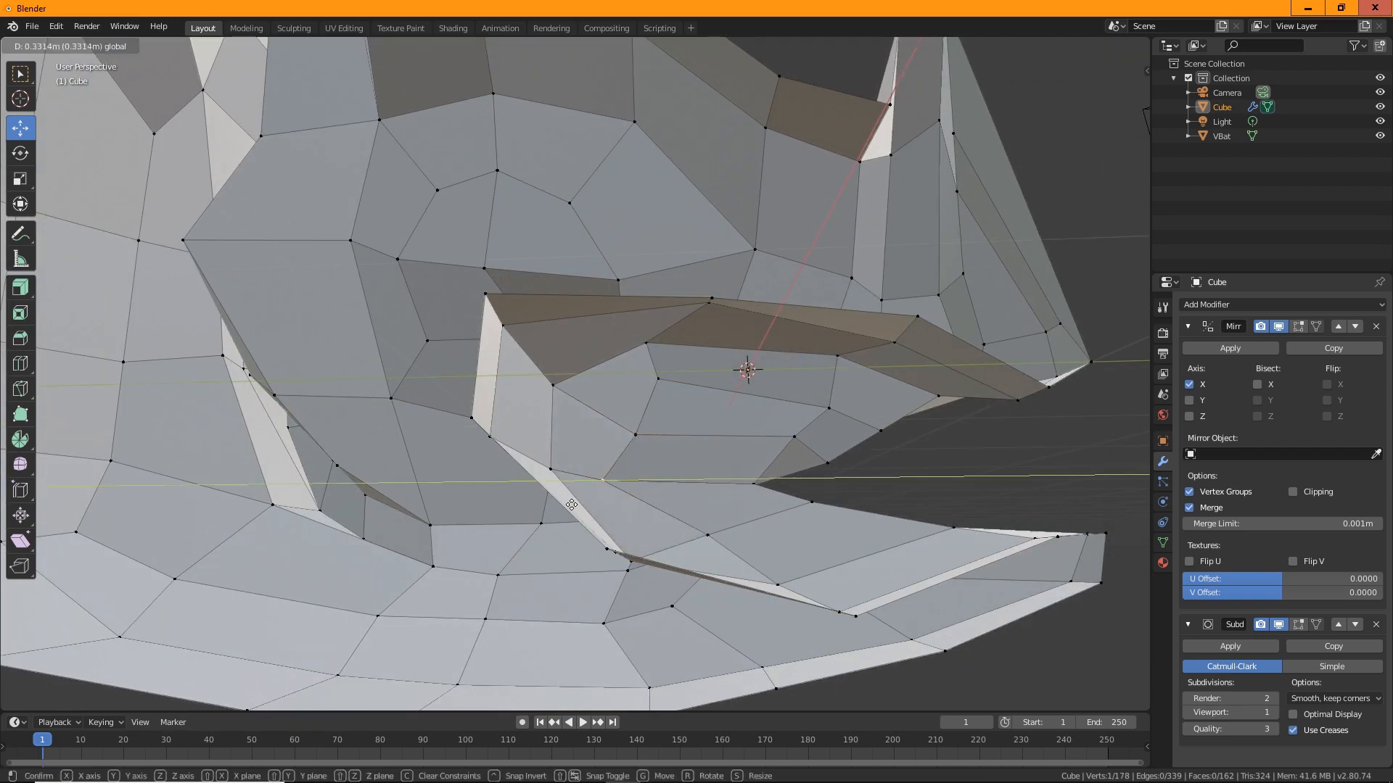
Move the vertices at the back of the mouth floor toward the throat along Y.
left_click_drag(571, 505, 569, 505)
middle_click_drag(573, 500, 555, 530)
left_click(621, 542)
left_click_drag(582, 521, 549, 519)
Reposition the vertices on the inner edge of the lower lip.
middle_click_drag(768, 539, 791, 412, "alt")
left_click(637, 436)
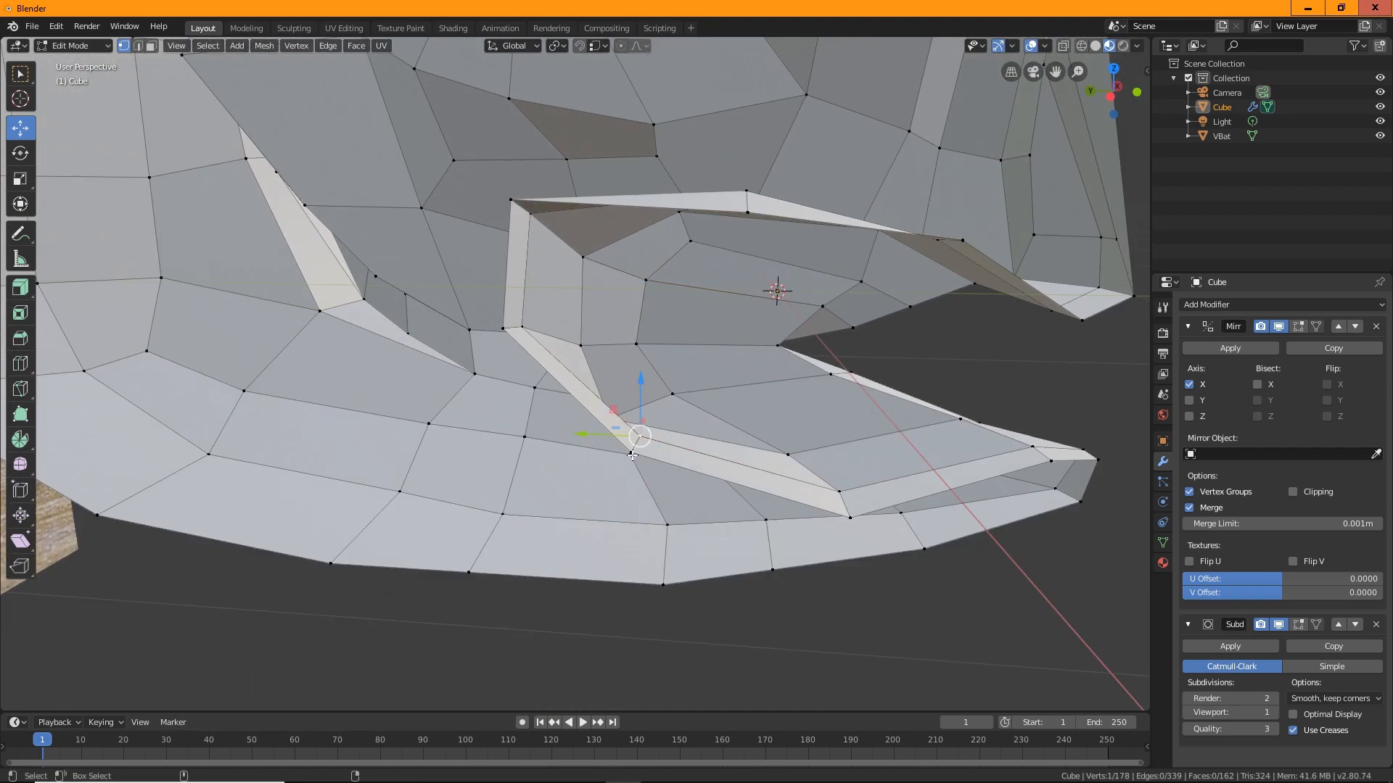
left_click(635, 453, "shift")
mouse_move(642, 457)
left_mouse_down("alt")
mouse_move(573, 483)
mouse_move(642, 457)
left_mouse_up("alt")
mouse_move(661, 407)
left_mouse_down("alt")
mouse_move(651, 432)
mouse_move(640, 410)
left_mouse_up("alt")
left_click(113, 91)
left_click(517, 425, "shift")
left_click(678, 488, "shift")
left_click(696, 461, "shift")
left_click_drag(844, 482, 816, 464, "alt")
Adjust the vertices where the lower lip meets the corner of the mouth.
key("1")
left_click_drag(545, 338, 443, 363, "alt")
left_click(621, 351)
left_click_drag(622, 351, 632, 357)
left_click_drag(632, 357, 718, 331, "alt")
middle_click_drag(718, 331, 737, 436)
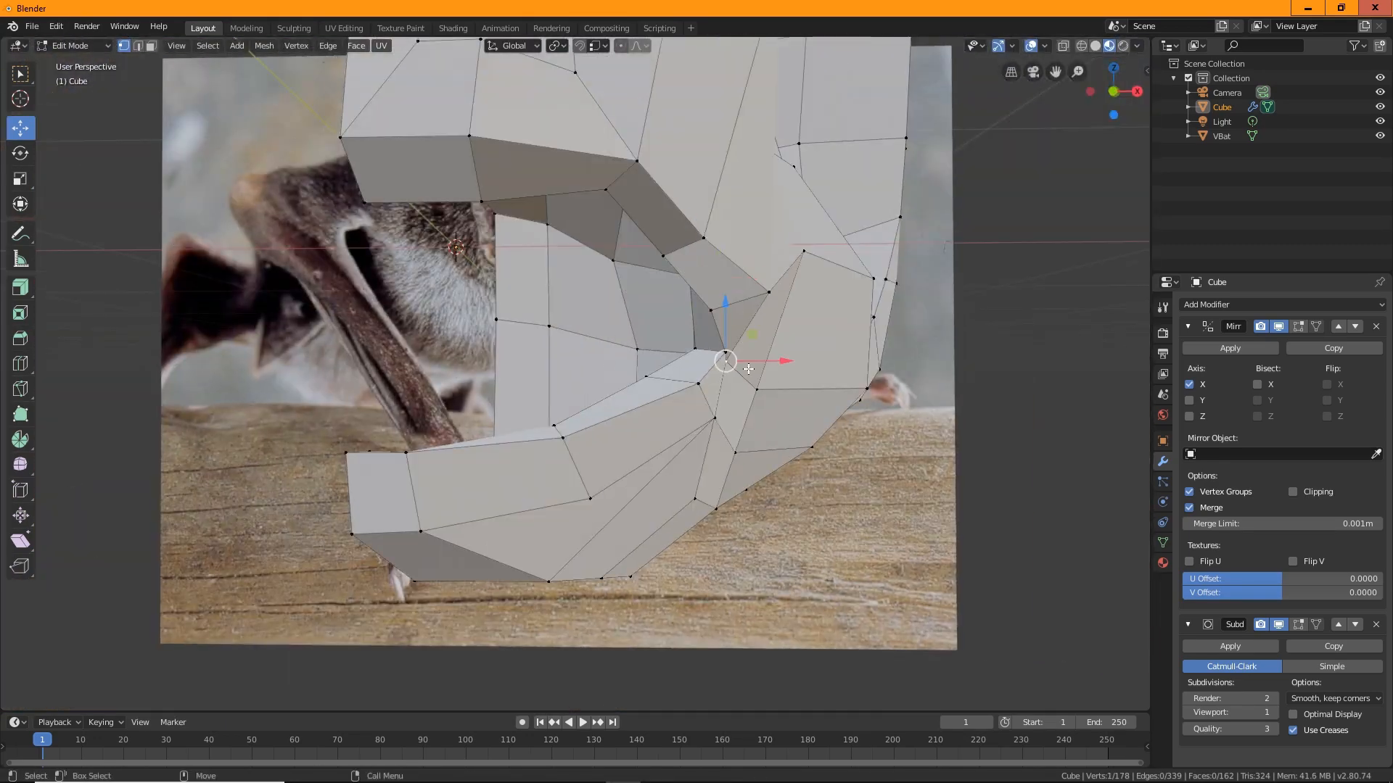
scroll(737, 438, "up", 5)
key("g")
left_click_drag(659, 417, 657, 416)
left_click_drag(657, 416, 616, 464, "alt")
Refine the positions of the remaining vertices along the lower jaw and inside the mouth.
left_click(358, 280)
left_click_drag(285, 175, 285, 174)
scroll(285, 174, "down", 5)
middle_click_drag(285, 174, 624, 377)
left_click(621, 362, "shift")
left_click_drag(619, 361, 617, 352)
middle_click_drag(616, 352, 552, 383)
scroll(553, 384, "up", 3)
scroll(470, 366, "down", 5)
middle_click_drag(470, 365, 659, 455)
scroll(703, 473, "up", 4)
left_click(659, 454)
left_click_drag(659, 454, 663, 450)
middle_click_drag(663, 450, 791, 327)
Extrude the four faces on the mouth floor upward to start the tongue.
key("3")
middle_click_drag(376, 420, 435, 436)
left_click(334, 435)
left_click(396, 421, "shift")
left_click(536, 496, "shift")
left_click(668, 576, "shift")
middle_click_drag(668, 576, 731, 552)
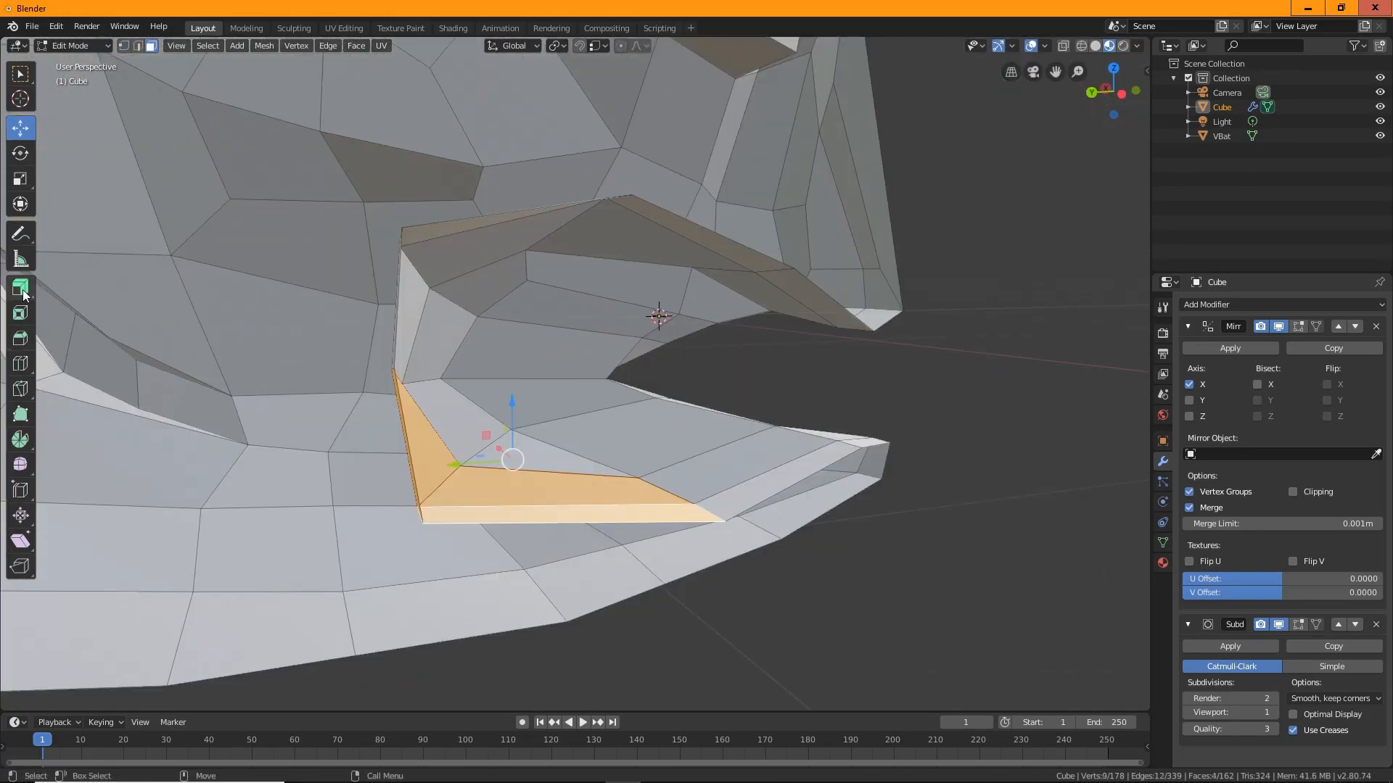
left_click_drag(462, 470, 451, 525)
middle_click_drag(450, 525, 573, 507)
Delete the four extruded side faces of the tongue that lie along the mirror seam.
left_click(508, 470, "shift")
left_click(493, 504, "shift")
left_click(423, 474, "shift")
key("x")
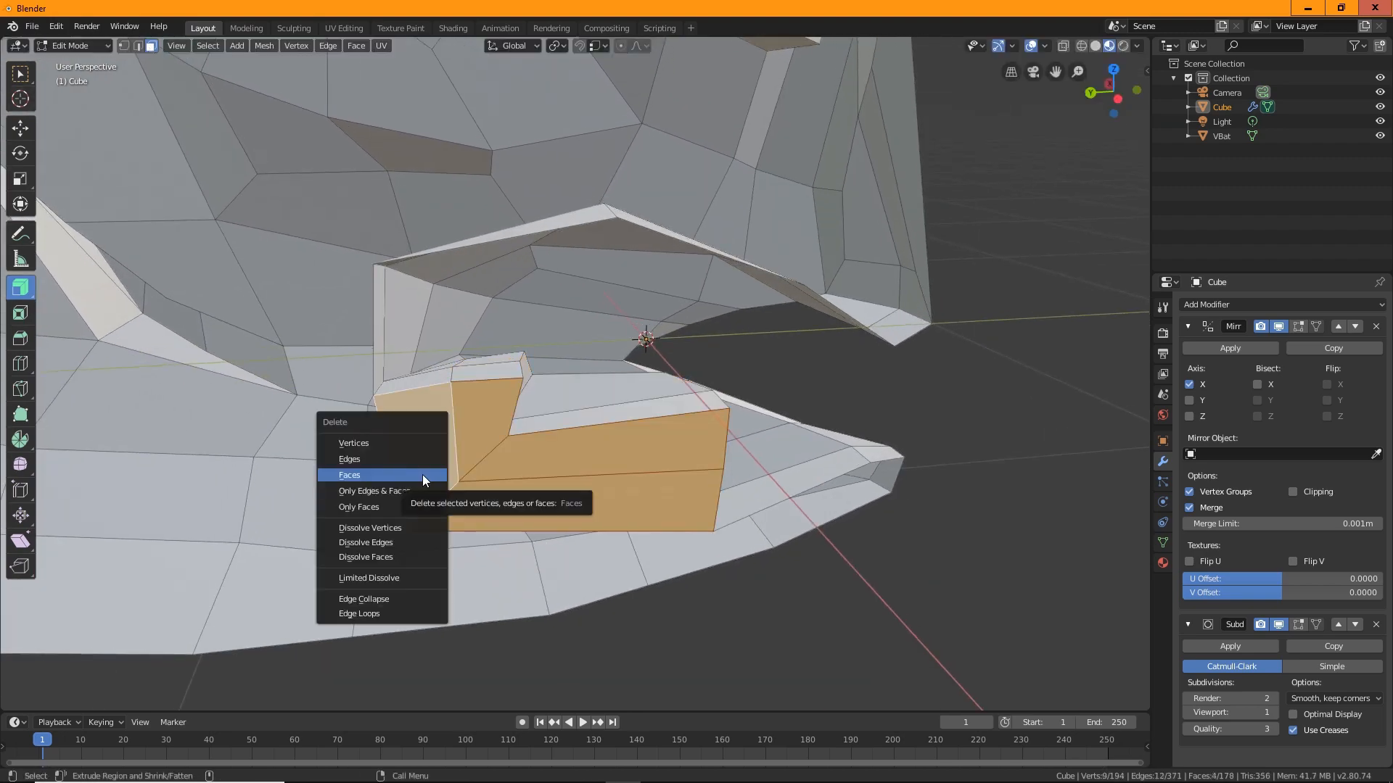
left_click(424, 476)
Move the tongue's front edges along Y to shape its tip.
middle_click_drag(751, 453, 671, 428)
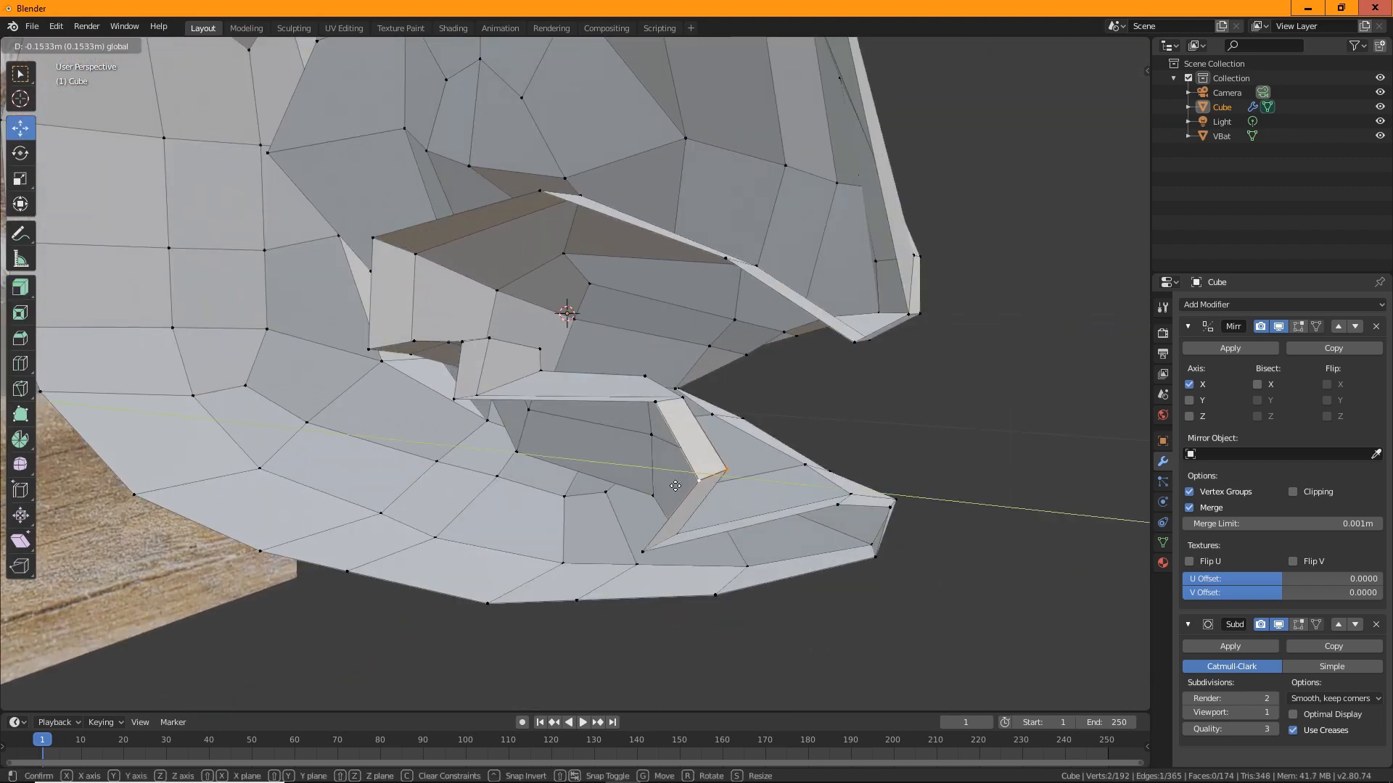
left_click(676, 486)
middle_click_drag(675, 486, 787, 406)
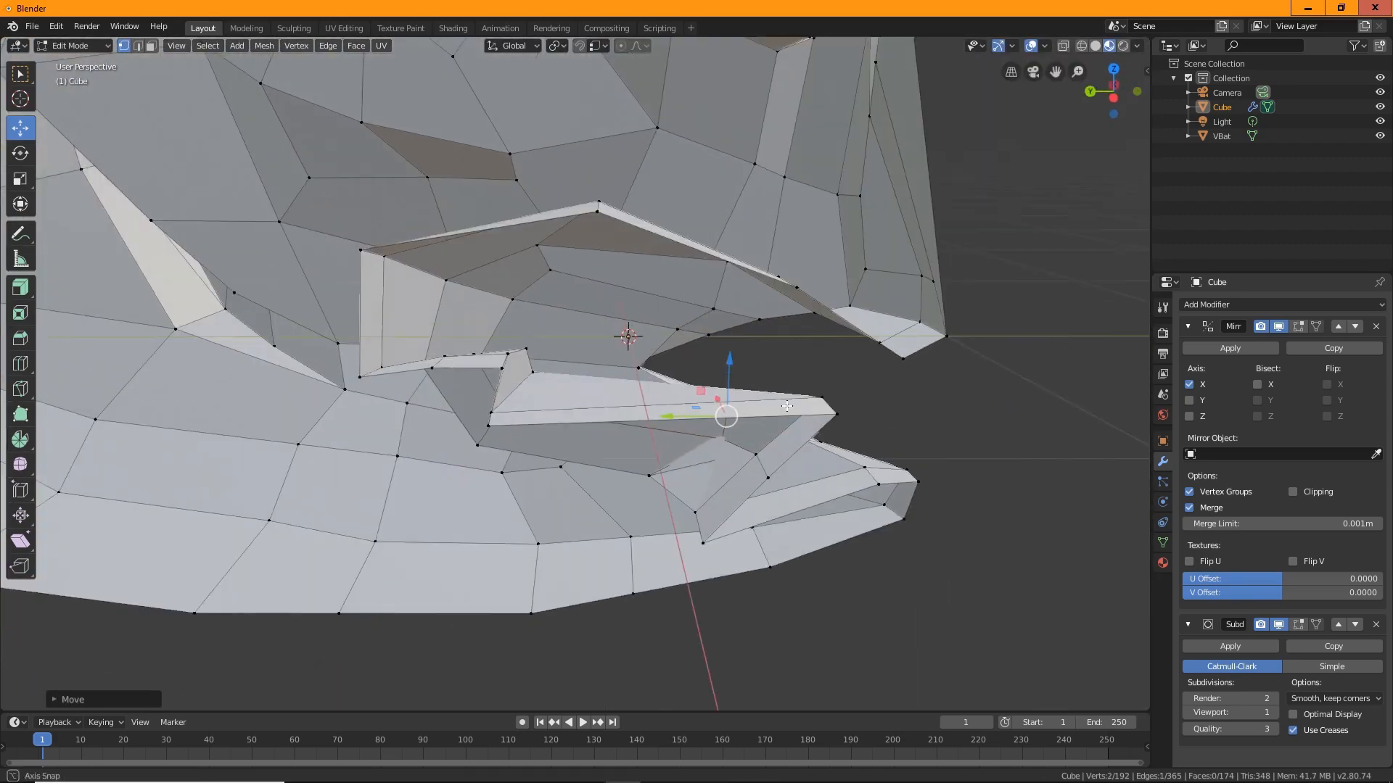
middle_click_drag(480, 434, 507, 432)
left_click_drag(501, 433, 580, 414)
middle_click_drag(580, 414, 549, 392)
left_click_drag(549, 373, 669, 372)
middle_click_drag(667, 392, 642, 489)
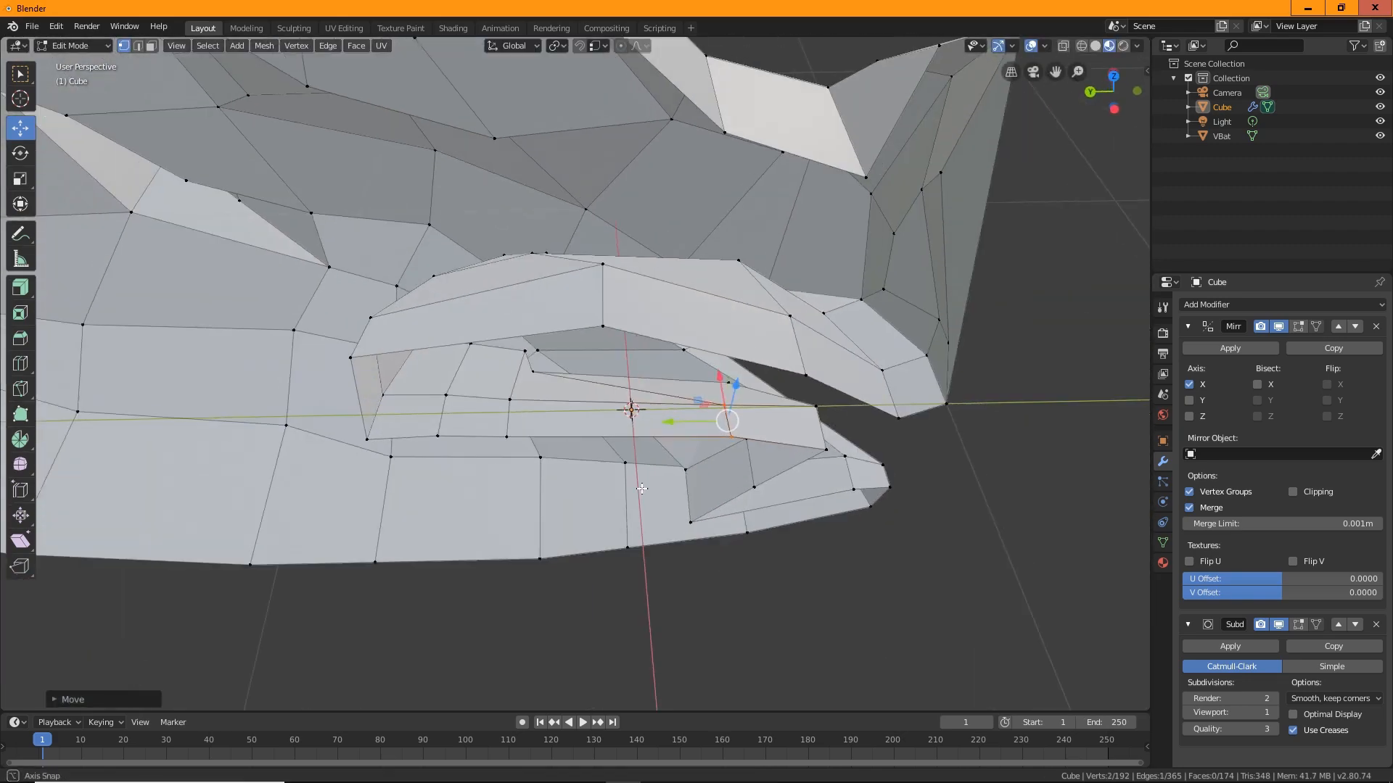
Move the vertices across the rear of the tongue forward along Y.
left_click(508, 399, "shift")
left_click(506, 437, "shift")
left_click_drag(458, 396, 444, 398)
middle_click_drag(457, 397, 501, 428)
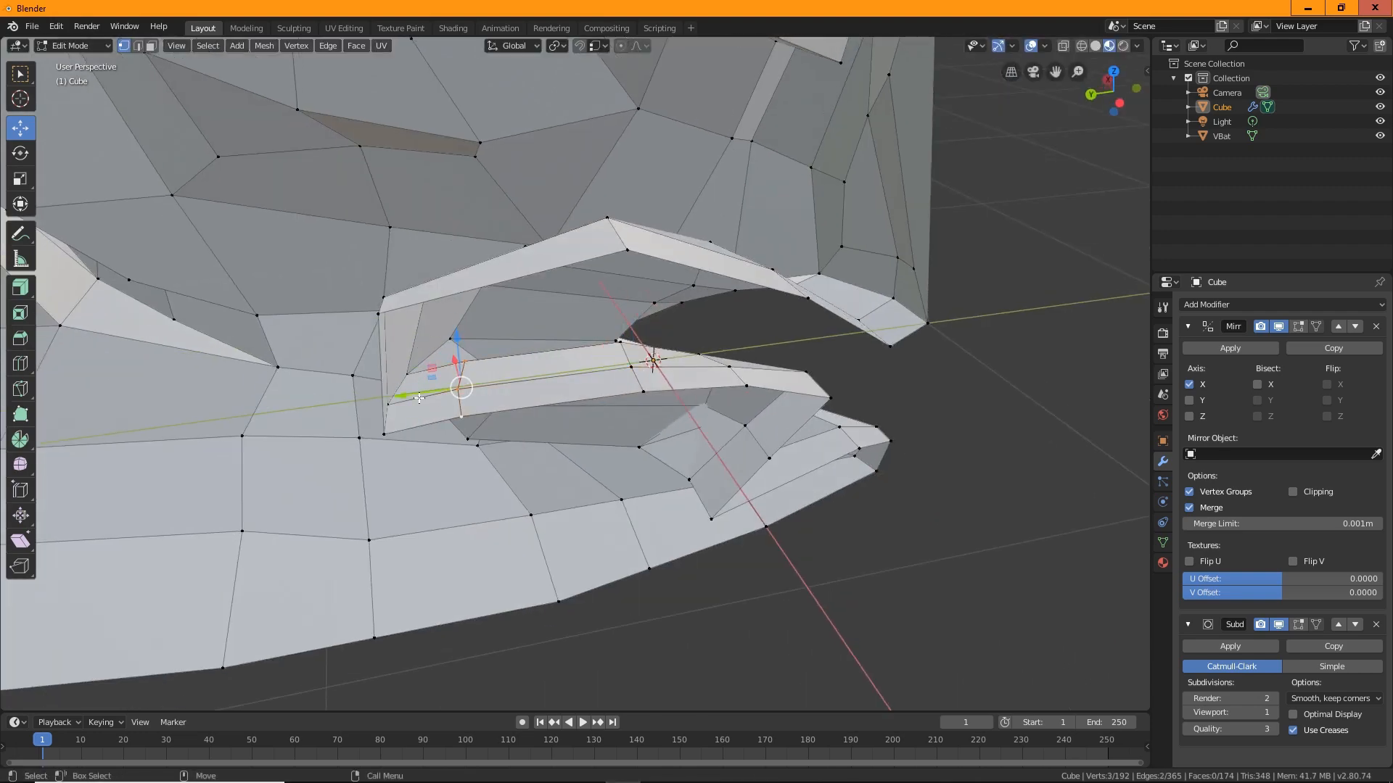
left_click_drag(408, 395, 457, 391)
Lower the outer edge of the tongue's top along Z.
middle_click_drag(674, 384, 580, 341)
left_click(651, 396)
left_click(668, 396)
left_click(624, 335)
left_click_drag(580, 341, 596, 341)
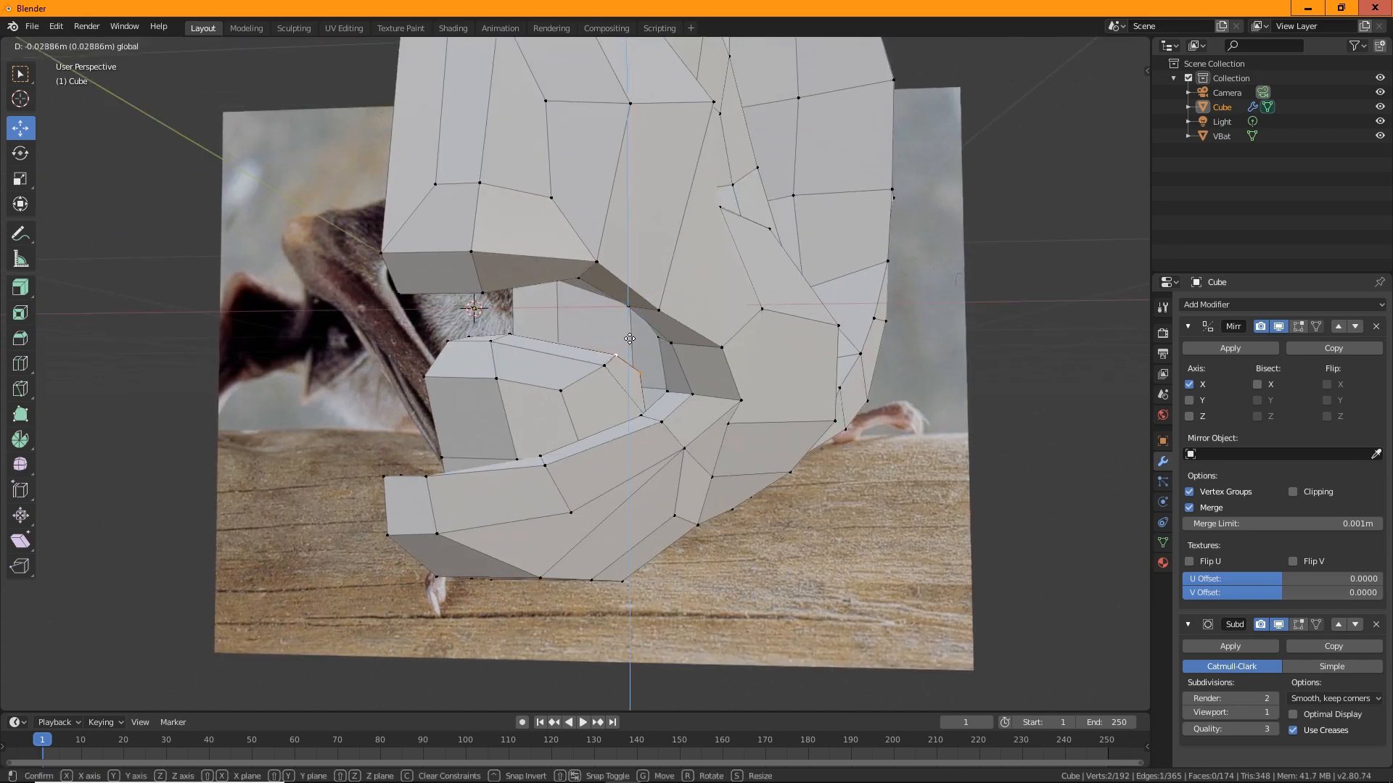
middle_click_drag(596, 341, 512, 398)
Reposition the tongue's side vertex and shift the edge at the tongue's lower rear along Y.
left_click(631, 368)
key("g")
left_click(531, 349)
middle_click_drag(532, 350, 559, 423)
left_click(453, 485)
key("g")
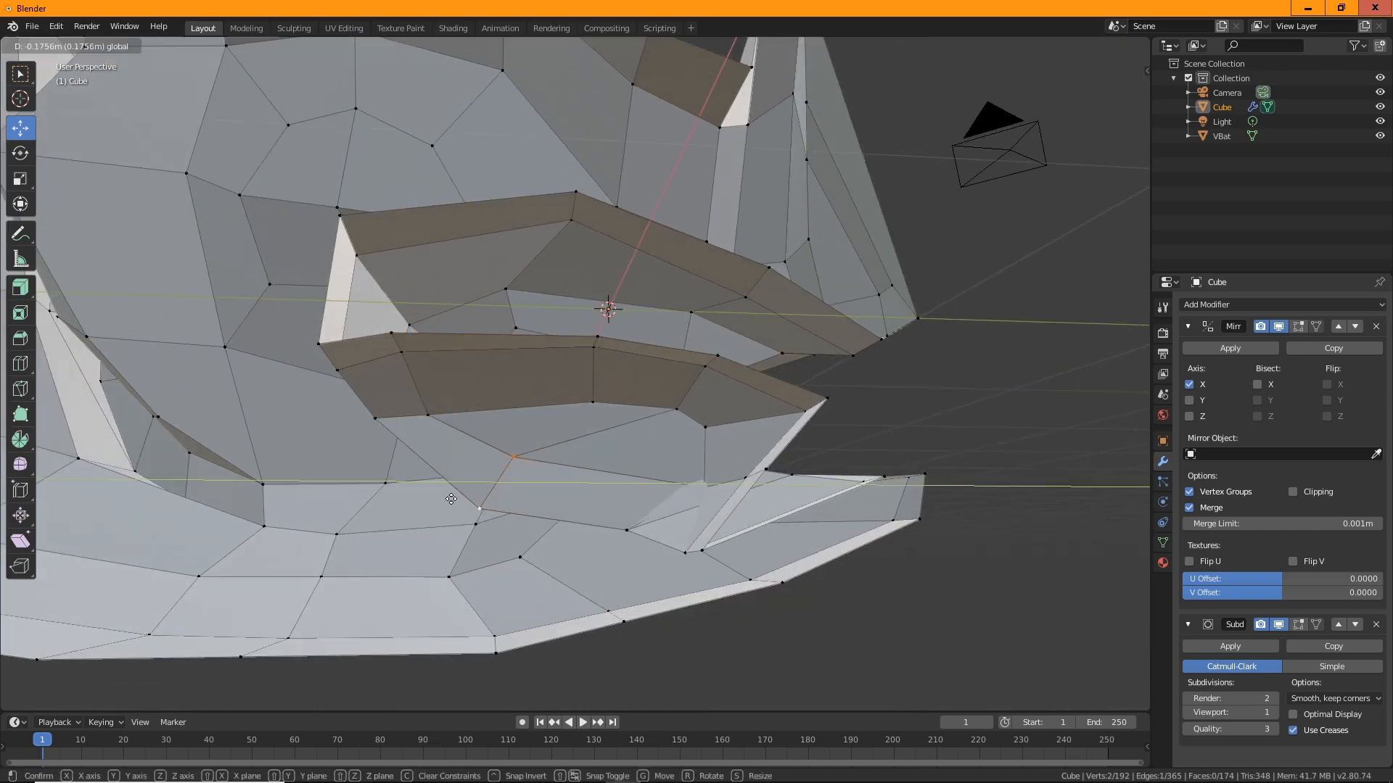
left_click(451, 500)
middle_click_drag(450, 501, 522, 578)
Pull the front edge of the tongue's tip forward along Y.
middle_click_drag(684, 482, 629, 608)
middle_click_drag(1056, 99, 776, 541)
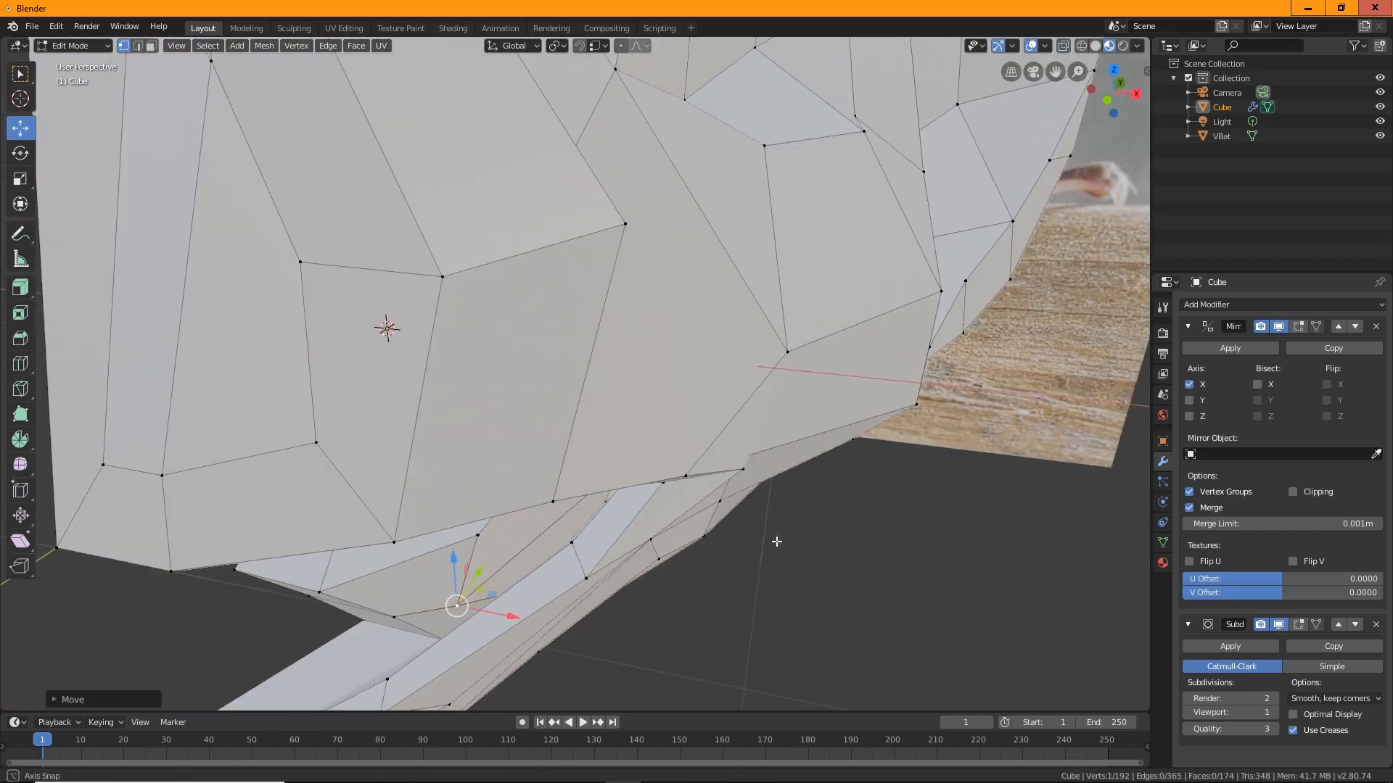
middle_click_drag(532, 559, 736, 439)
left_click(692, 399)
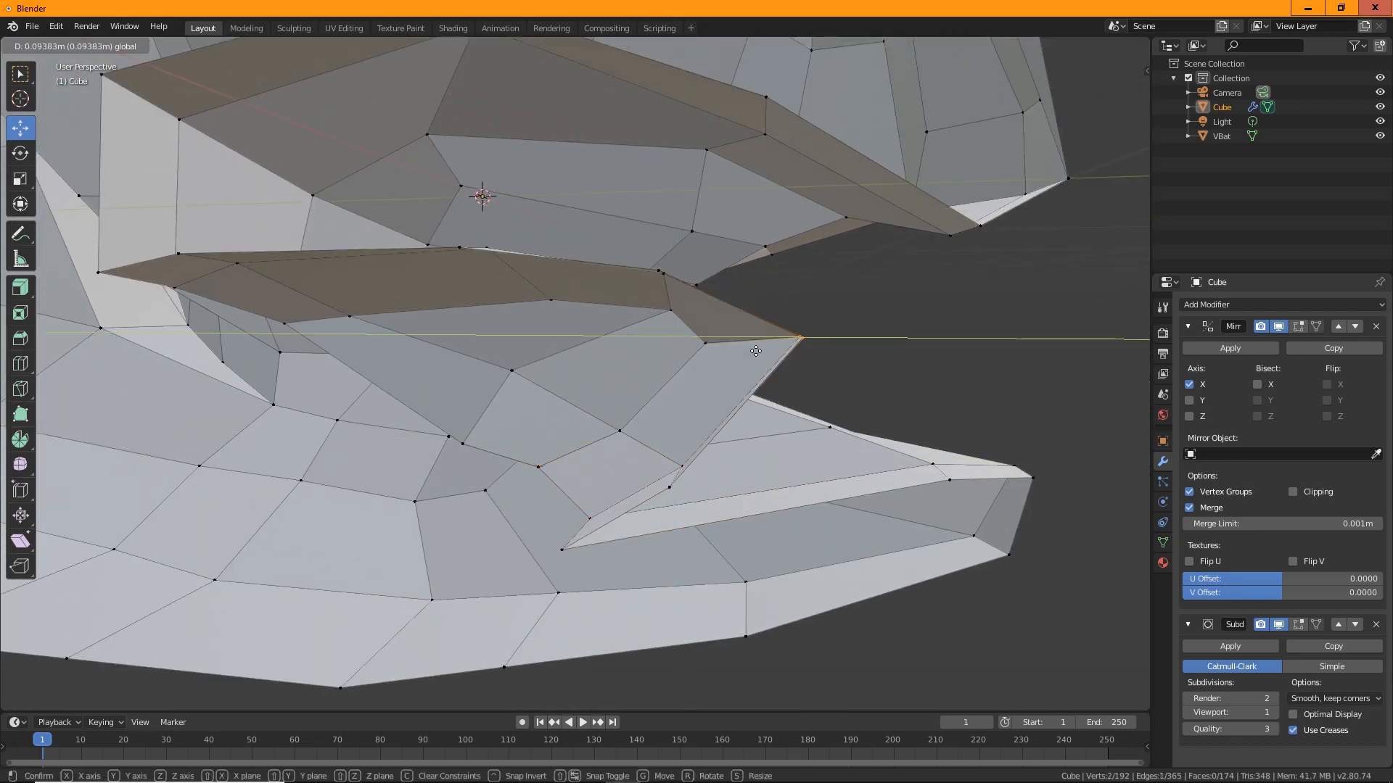
left_click(756, 351)
middle_click_drag(756, 351, 464, 516)
Extrude the four faces at the front of the tongue and flatten the new tip along Z.
left_click(547, 325)
left_click(533, 420, "shift")
left_click(533, 493, "shift")
left_click(661, 389)
left_click(485, 419, "shift")
left_click(21, 287)
left_click_drag(280, 357, 280, 338)
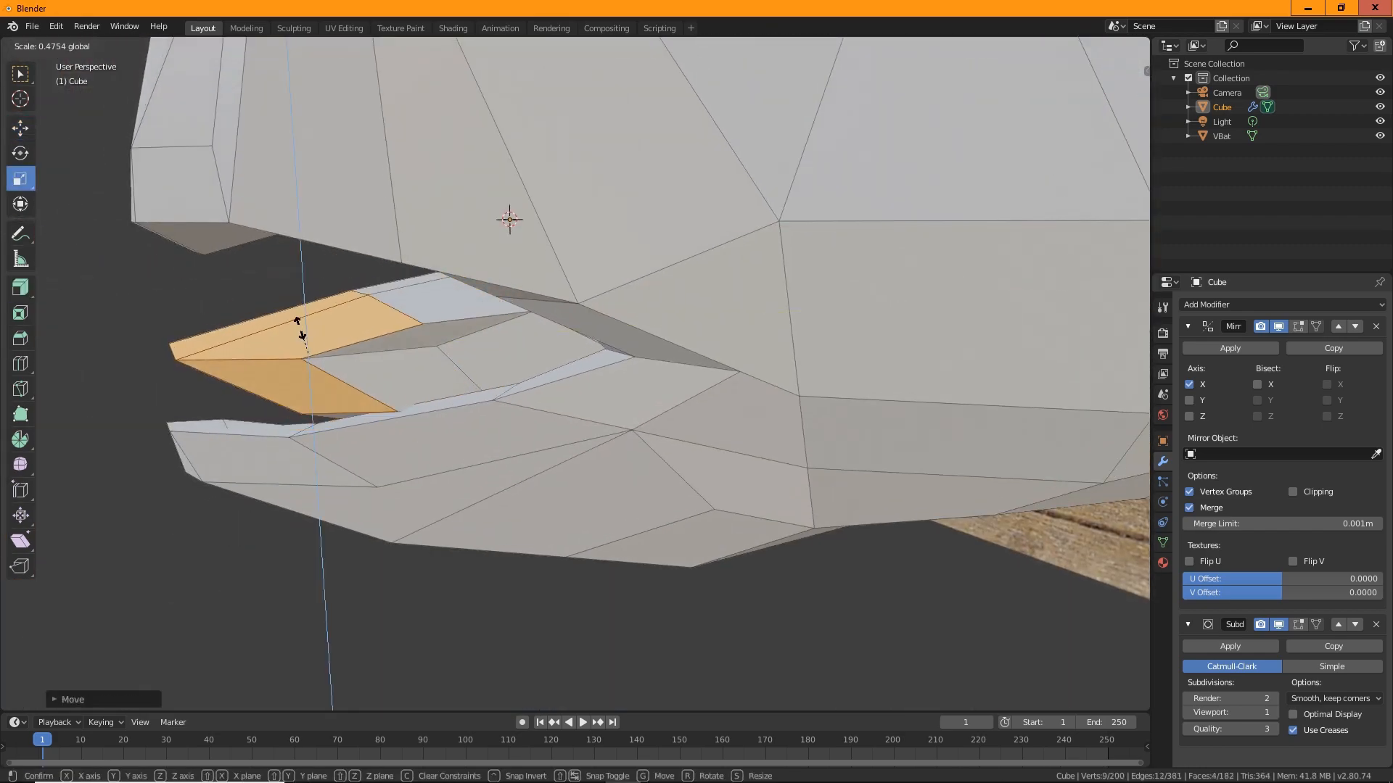
left_click(300, 329)
Move the vertices on the outer side of the tongue's tip inward along X.
middle_click_drag(301, 329, 543, 416)
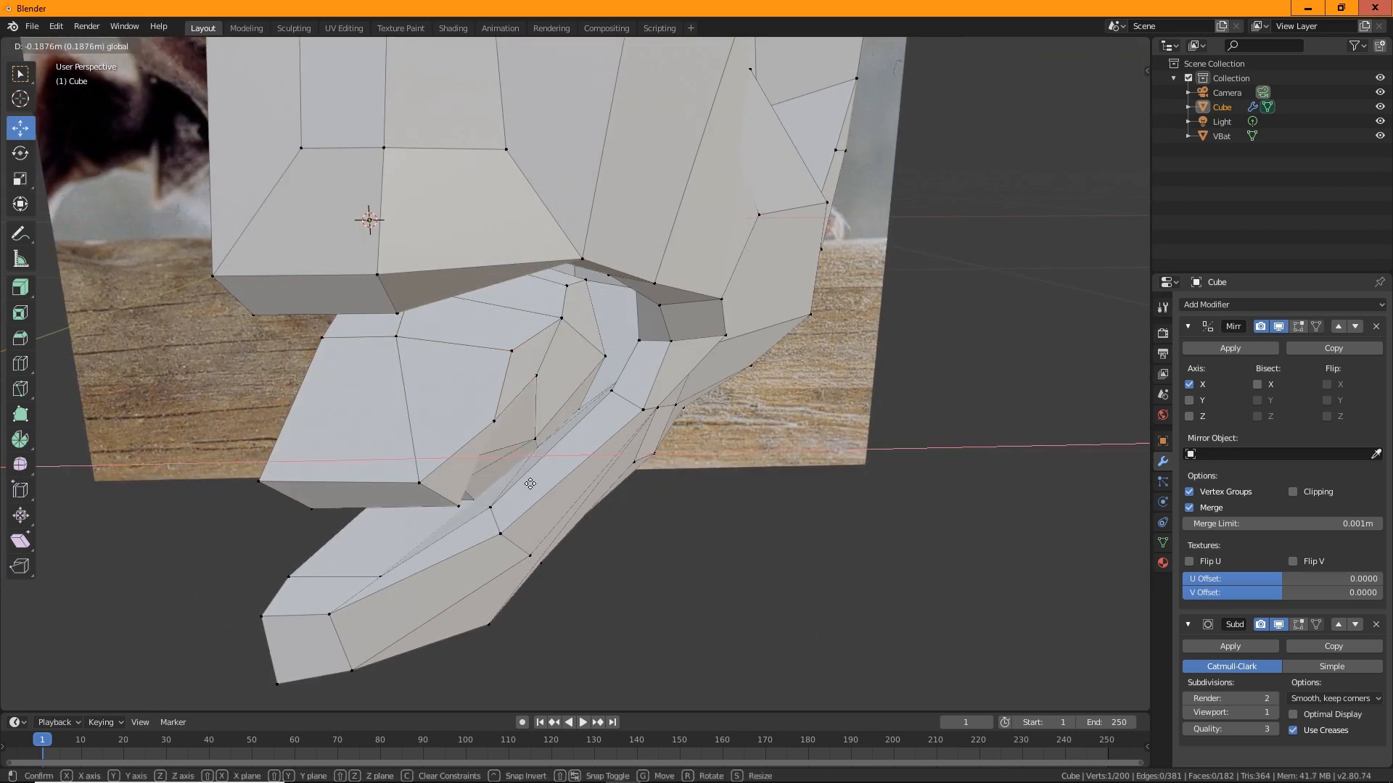
left_click_drag(493, 496, 406, 496)
middle_click_drag(406, 496, 225, 464)
left_click_drag(330, 395, 346, 396)
middle_click_drag(347, 395, 547, 364)
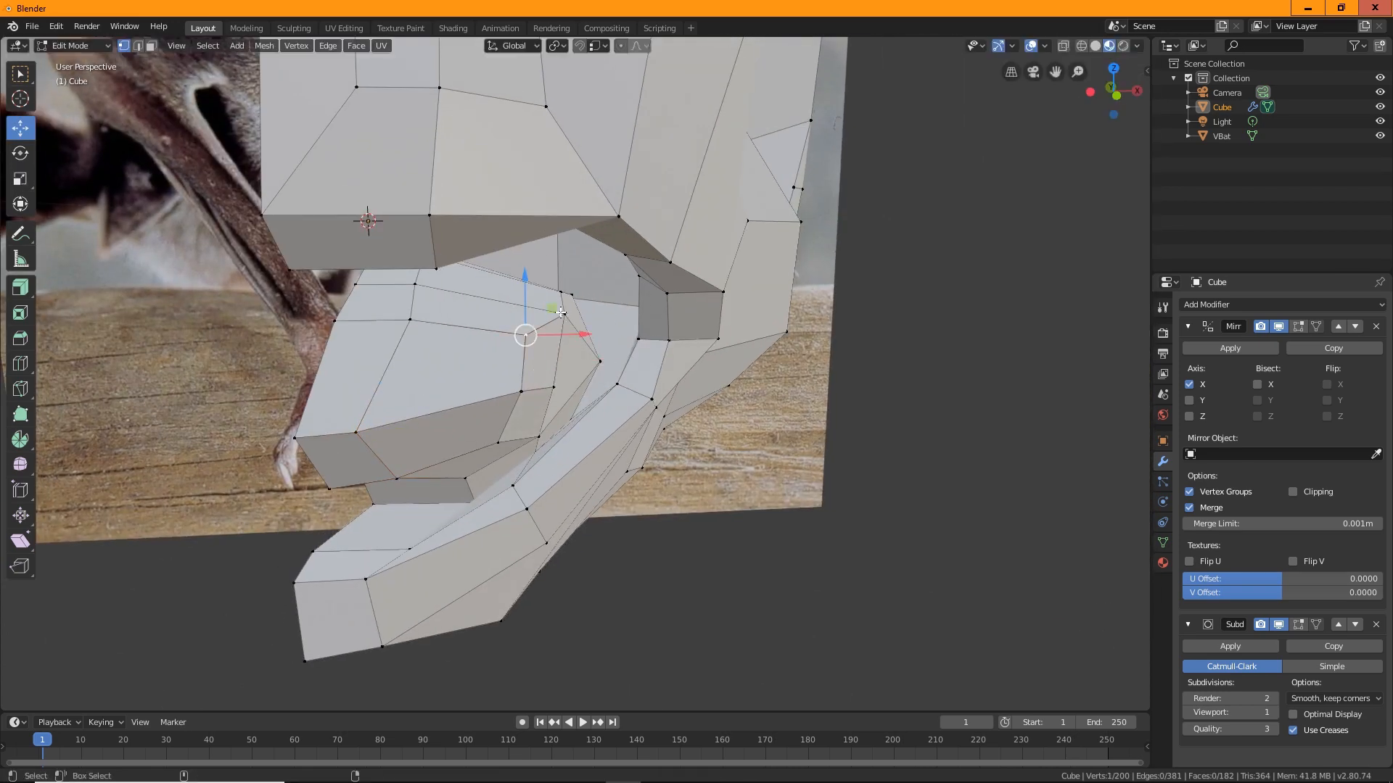
Adjust the outer and middle vertices on top of the tongue.
left_click(527, 338)
left_click_drag(583, 335, 451, 320)
left_click(411, 321)
mouse_move(653, 333)
middle_mouse_down()
mouse_move(622, 350)
mouse_move(651, 335)
middle_mouse_up()
Cut a new edge across the side of the tongue with the Knife tool.
middle_click_drag(652, 334, 621, 351)
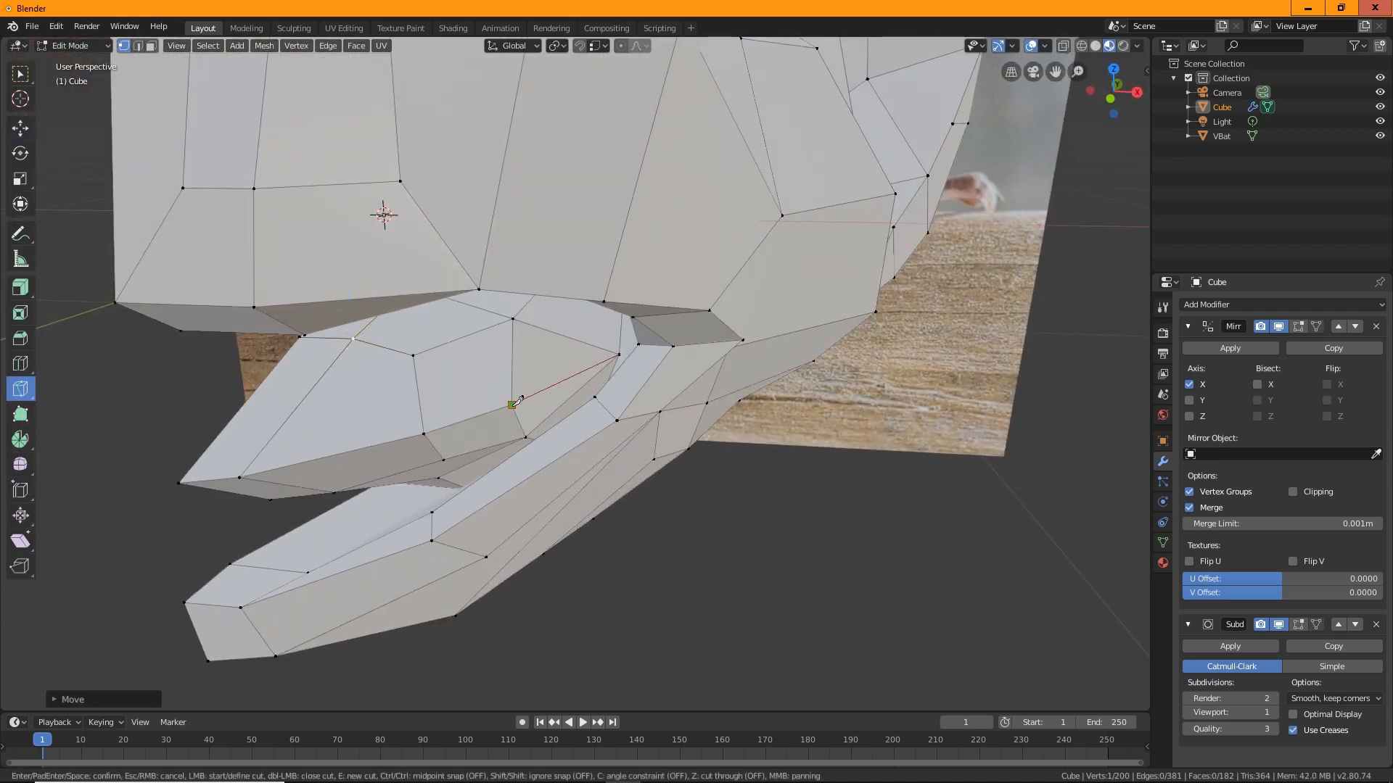
left_click(519, 397)
key("Return")
middle_click_drag(520, 397, 665, 428)
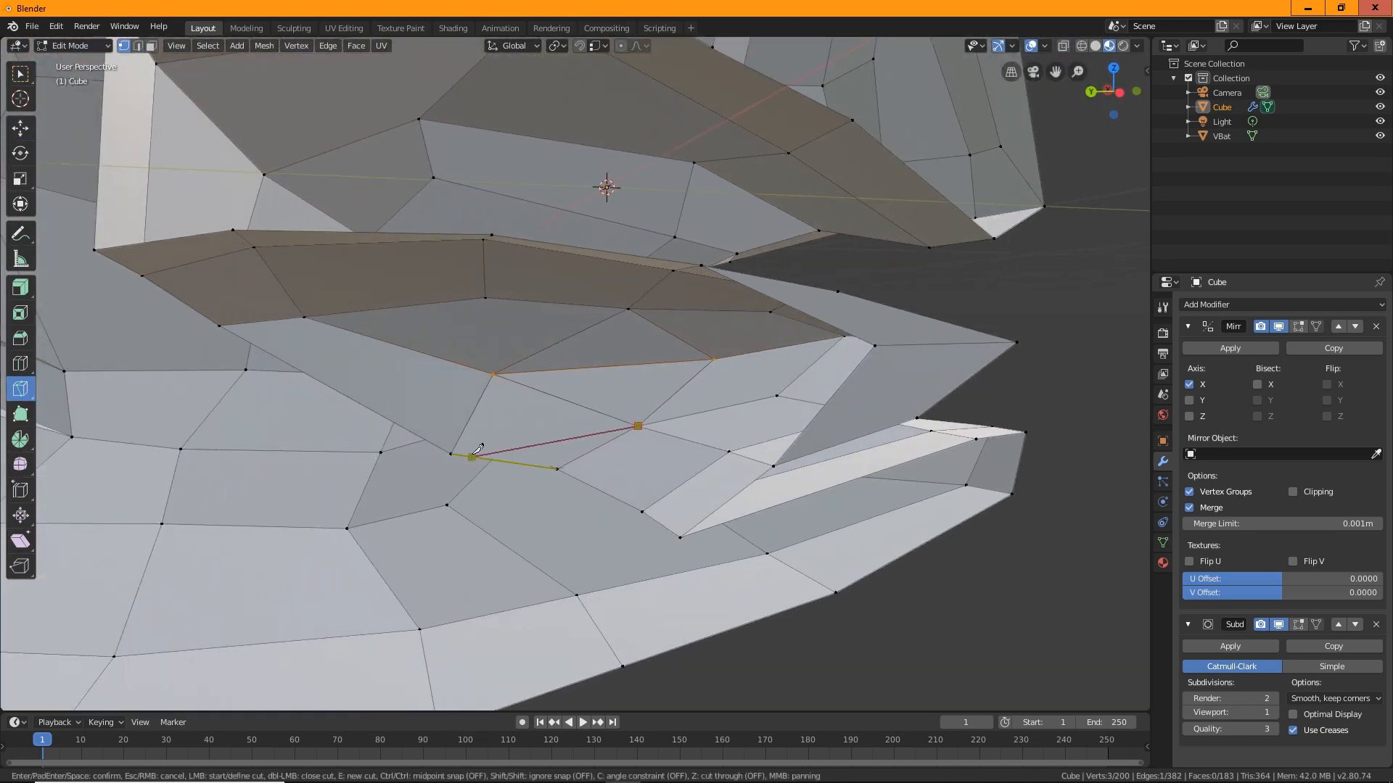
Dissolve the surplus edge on the side of the tongue.
key("2")
key("x")
left_click(571, 152)
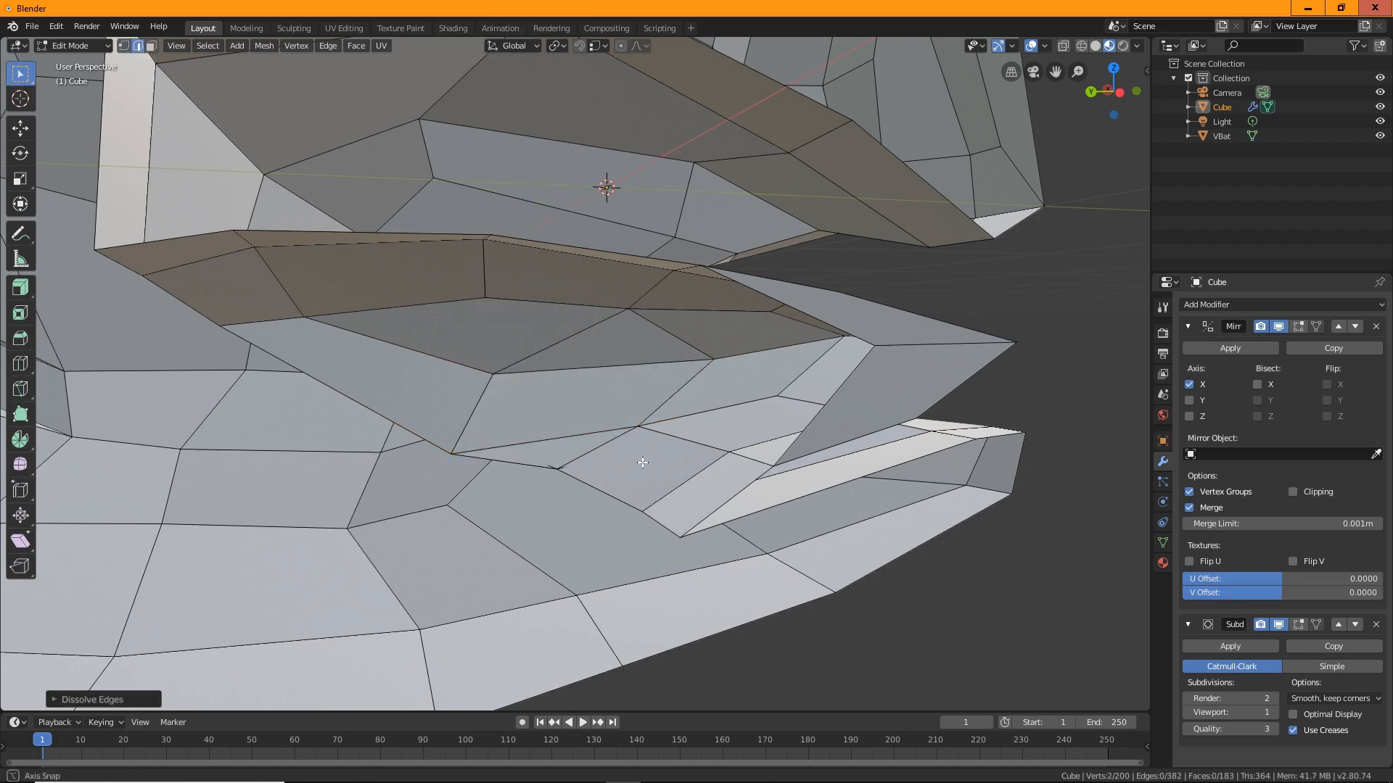
Reposition the vertices around the cut on the tongue's side.
middle_click_drag(643, 459, 633, 398)
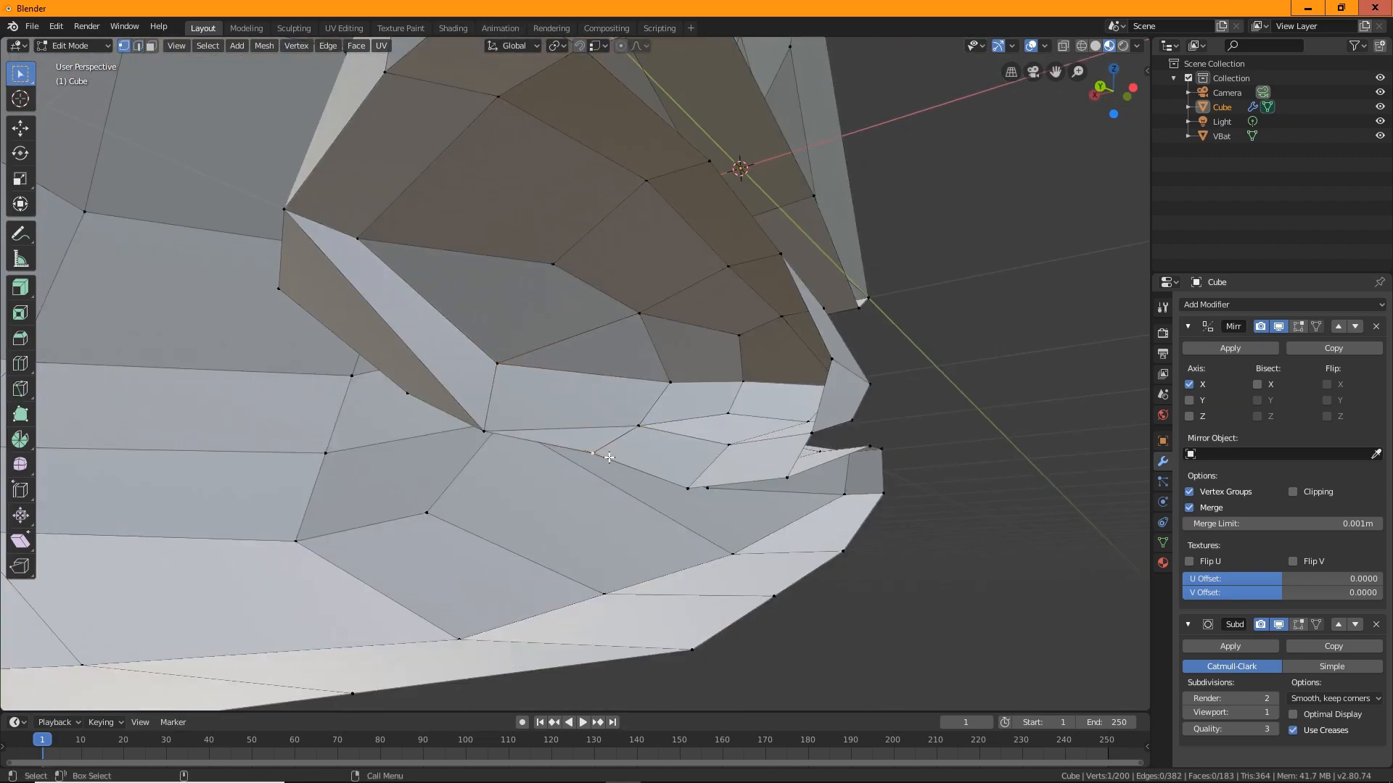
left_click(21, 129)
left_click_drag(593, 406, 595, 424)
middle_click_drag(609, 458, 674, 436)
left_click(684, 454)
left_click_drag(684, 454, 714, 458)
middle_click_drag(714, 459, 363, 290)
Adjust the row of three vertices running across the top of the tongue.
left_click(354, 300, "alt")
left_click_drag(406, 312, 393, 316)
mouse_move(393, 316)
middle_mouse_down()
mouse_move(504, 323)
mouse_move(406, 301)
middle_mouse_up()
left_click(479, 305, "alt")
left_click_drag(435, 304, 464, 319)
middle_click_drag(464, 323, 543, 320)
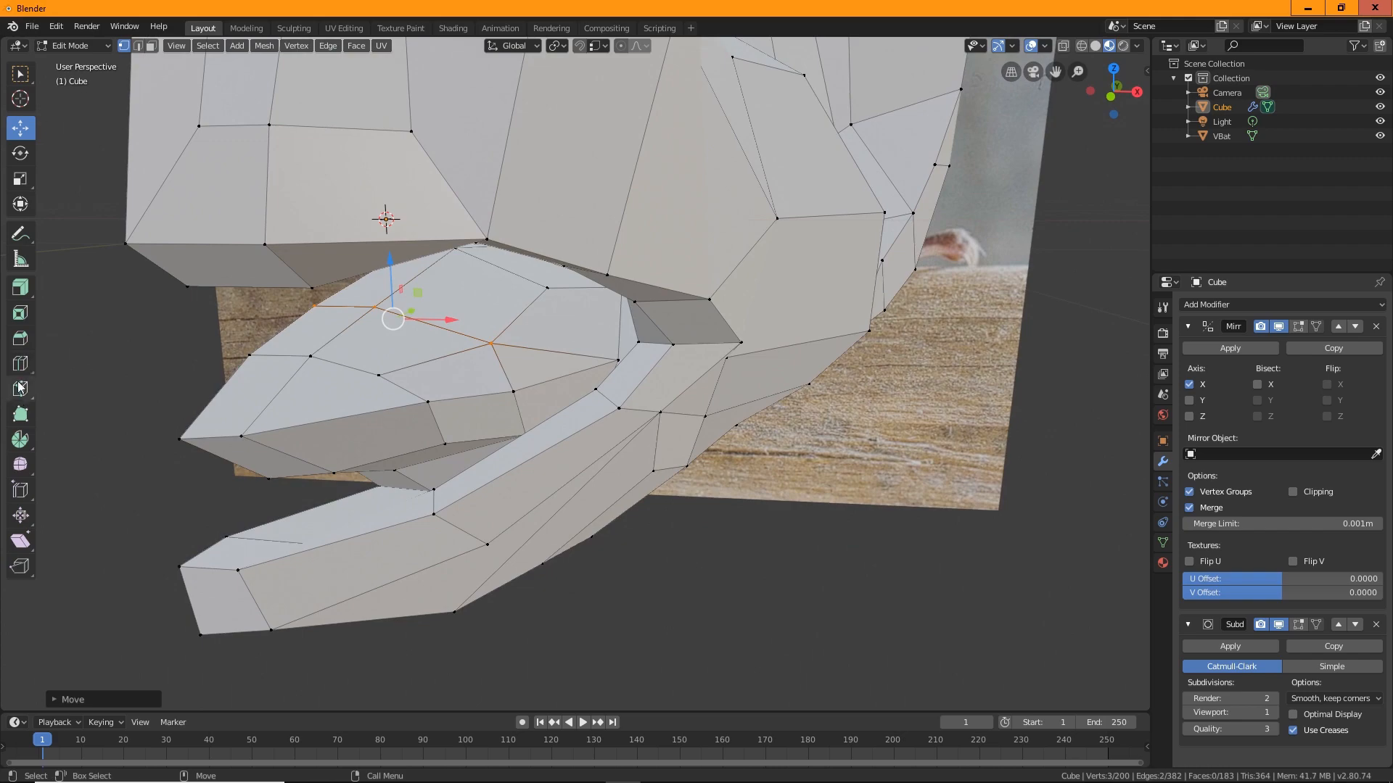
Cut new edges across the top of the tongue with the Knife tool.
left_click(431, 266)
key("Return")
mouse_move(433, 266)
middle_mouse_down()
mouse_move(501, 267)
mouse_move(434, 268)
middle_mouse_up()
left_click(434, 269)
Dissolve the surplus edge on the rear of the tongue beside the new cut.
left_click(137, 46)
left_click(546, 348)
right_click(546, 348)
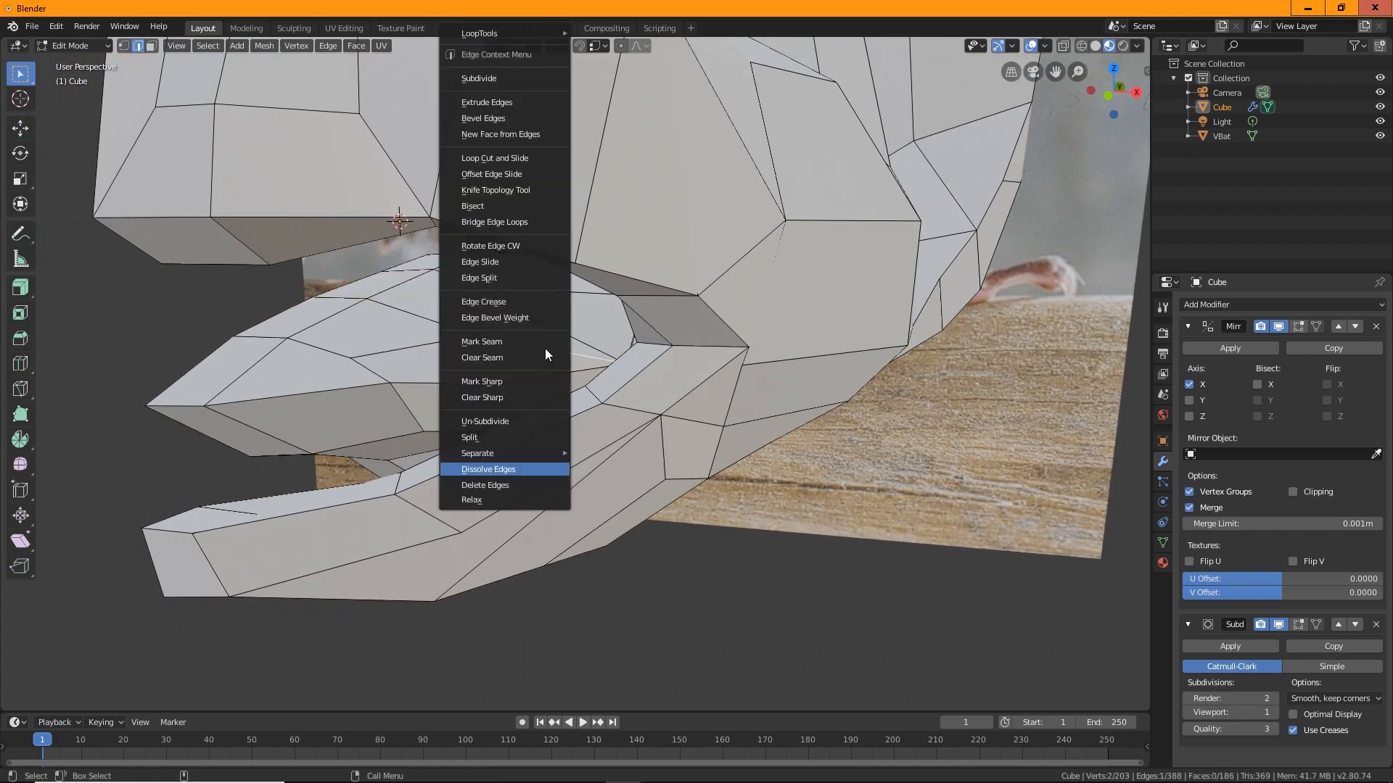
left_click(508, 470)
Reposition the vertices around the new cut on the rear top of the tongue.
middle_click_drag(536, 363, 747, 406)
left_click(124, 46)
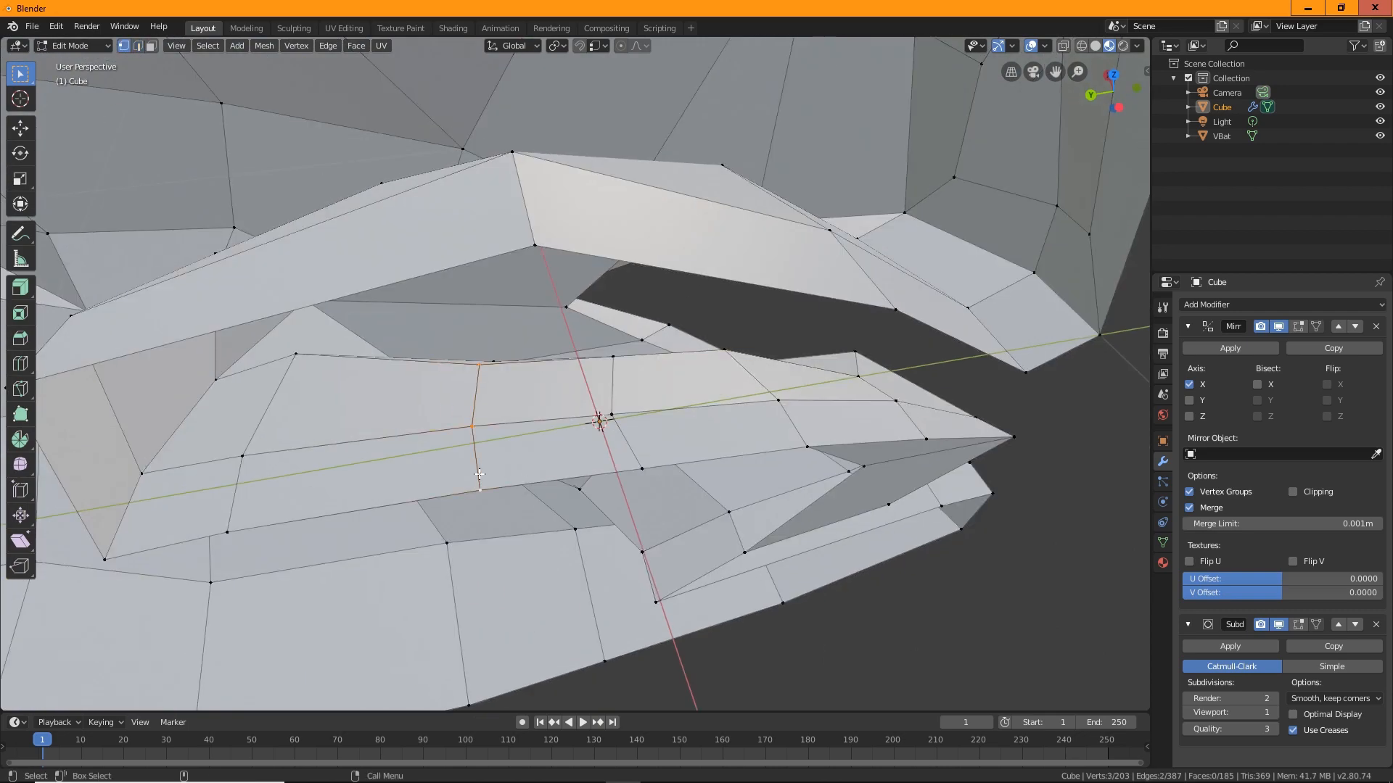
left_click(650, 466)
middle_click_drag(650, 465, 547, 296)
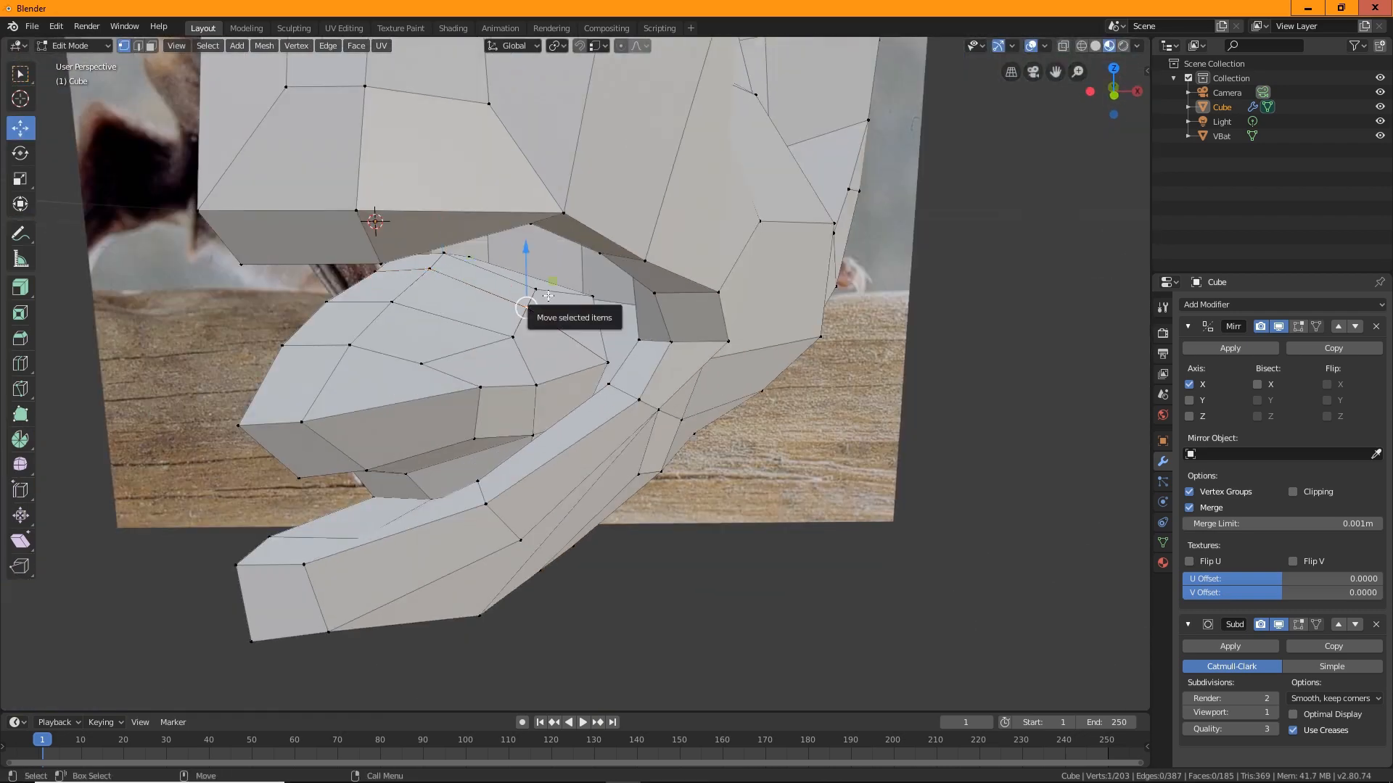
middle_click_drag(594, 378, 449, 381)
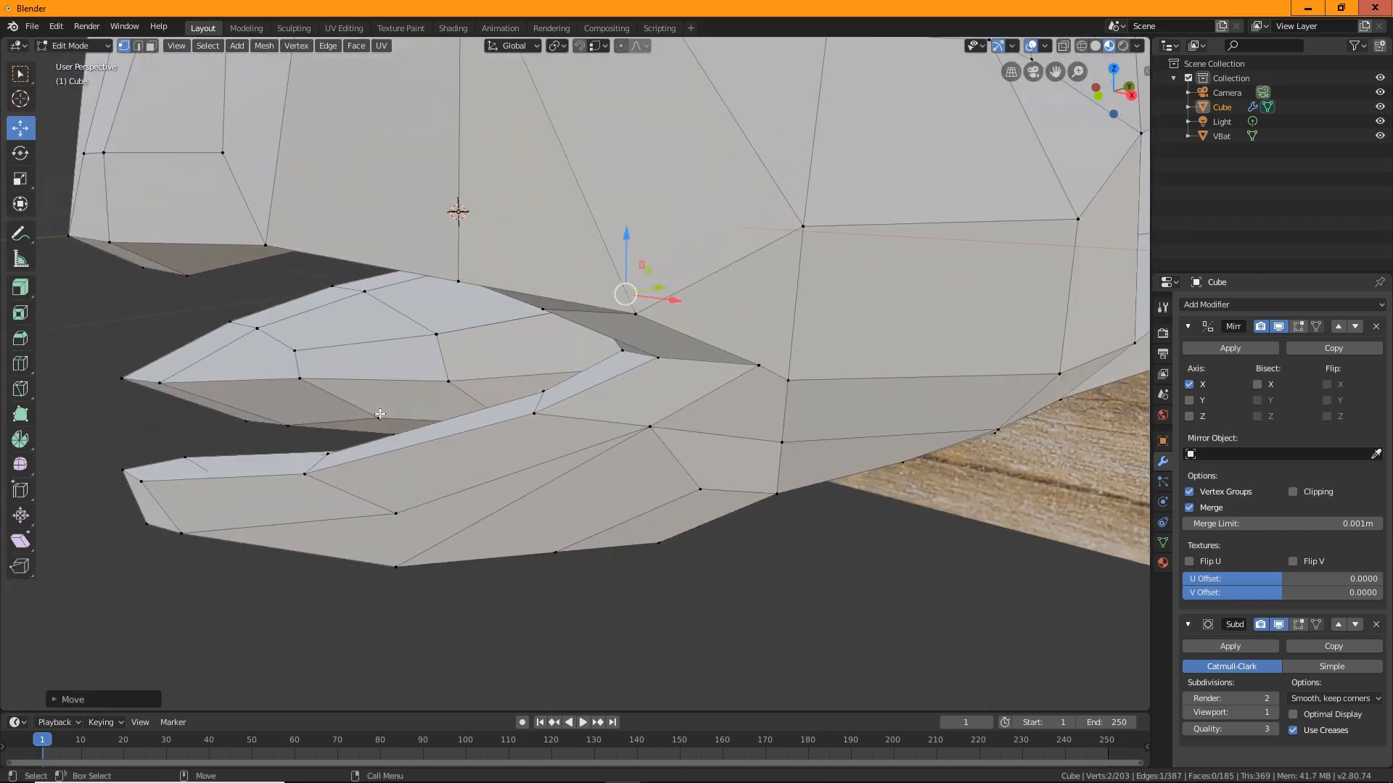
Adjust the vertices along the outer side of the tongue to smooth its contour.
left_click(299, 380)
left_click_drag(293, 334, 295, 354)
middle_click_drag(295, 354, 306, 308)
left_click_drag(305, 308, 305, 290)
middle_click_drag(304, 290, 361, 464)
mouse_move(360, 464)
left_mouse_down()
mouse_move(361, 480)
mouse_move(359, 443)
left_mouse_up()
middle_click_drag(360, 443, 699, 515)
Delete the two surplus faces on the inner side of the tongue.
scroll(504, 379, "down", 4)
scroll(761, 508, "up", 4)
left_click(609, 393)
left_click(612, 441, "shift")
key("x")
left_click(611, 441)
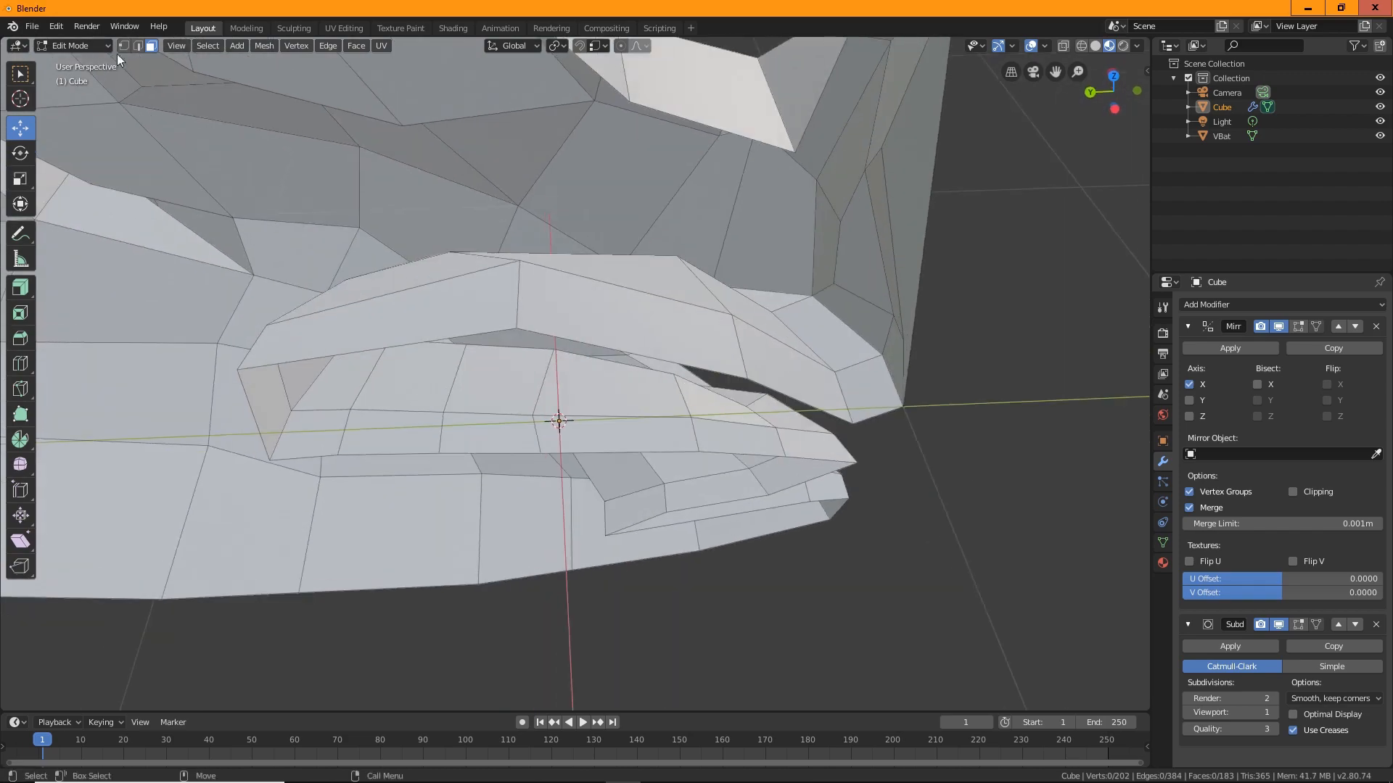
Reshape the front of the tongue by moving the row of vertices behind its tip and the tip edge.
left_click(693, 446, "shift")
left_click_drag(630, 416, 585, 417)
middle_click_drag(713, 433, 723, 443)
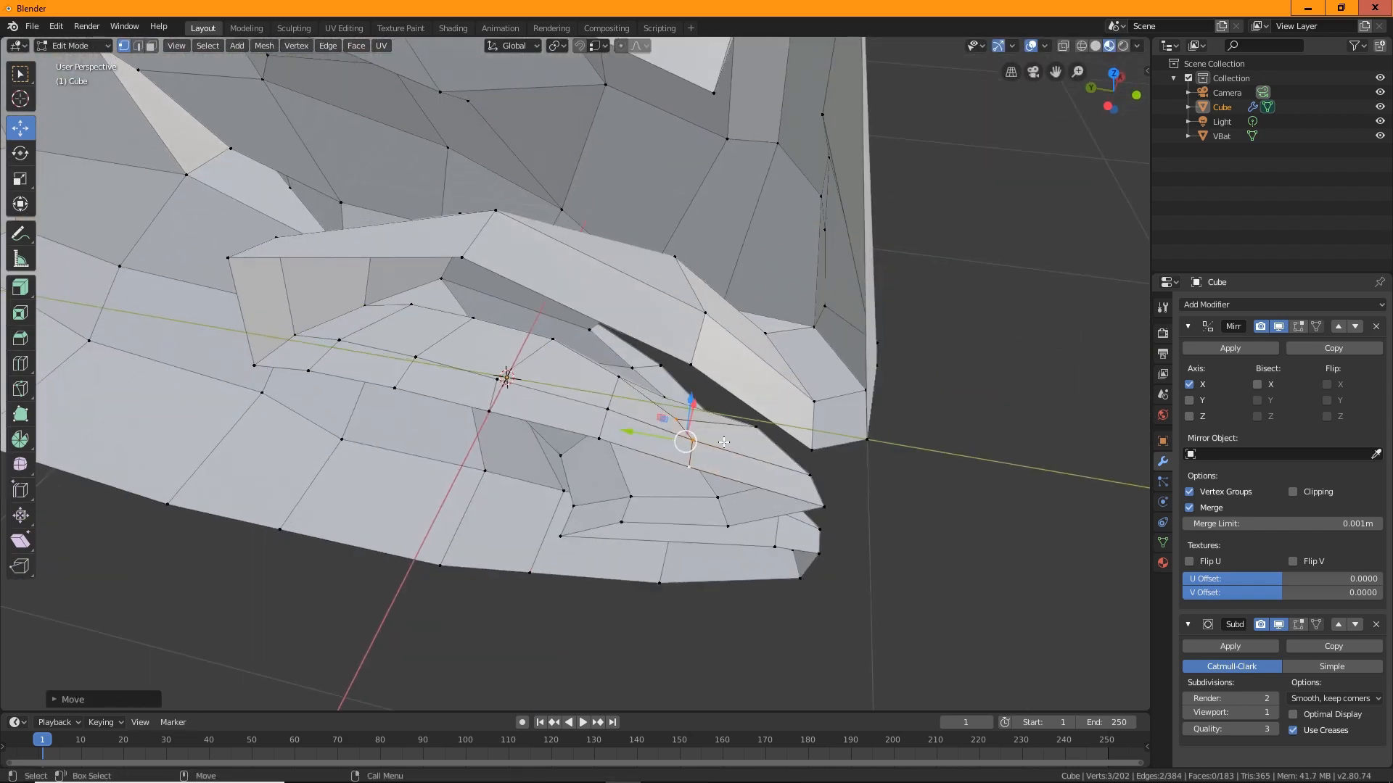
left_click_drag(737, 457, 719, 455)
middle_click_drag(725, 457, 406, 392)
scroll(379, 373, "up", 3)
left_click_drag(302, 287, 302, 292)
left_click_drag(352, 332, 367, 332)
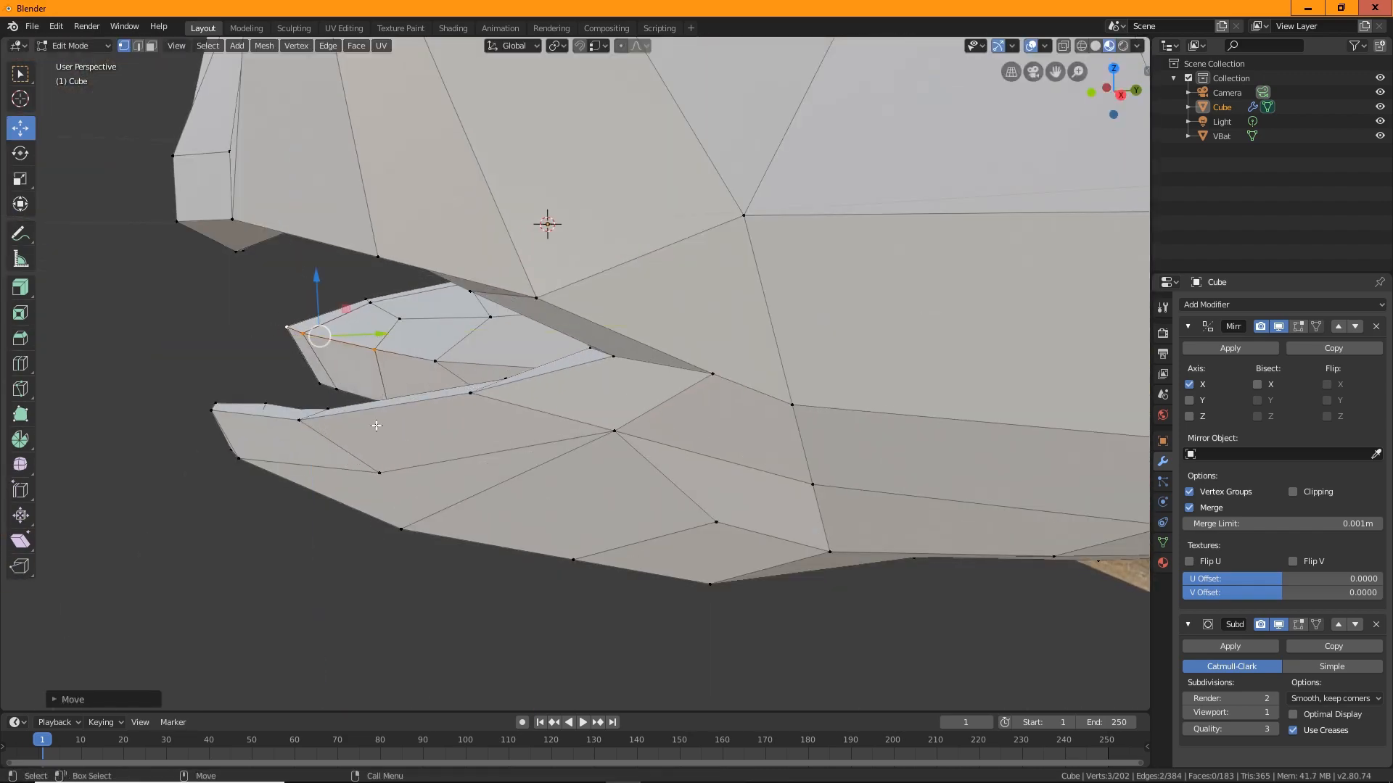
Reposition the row of three vertices on the underside of the tongue near its tip.
middle_click_drag(406, 377, 754, 406)
left_click(757, 444)
left_click_drag(706, 459, 694, 443)
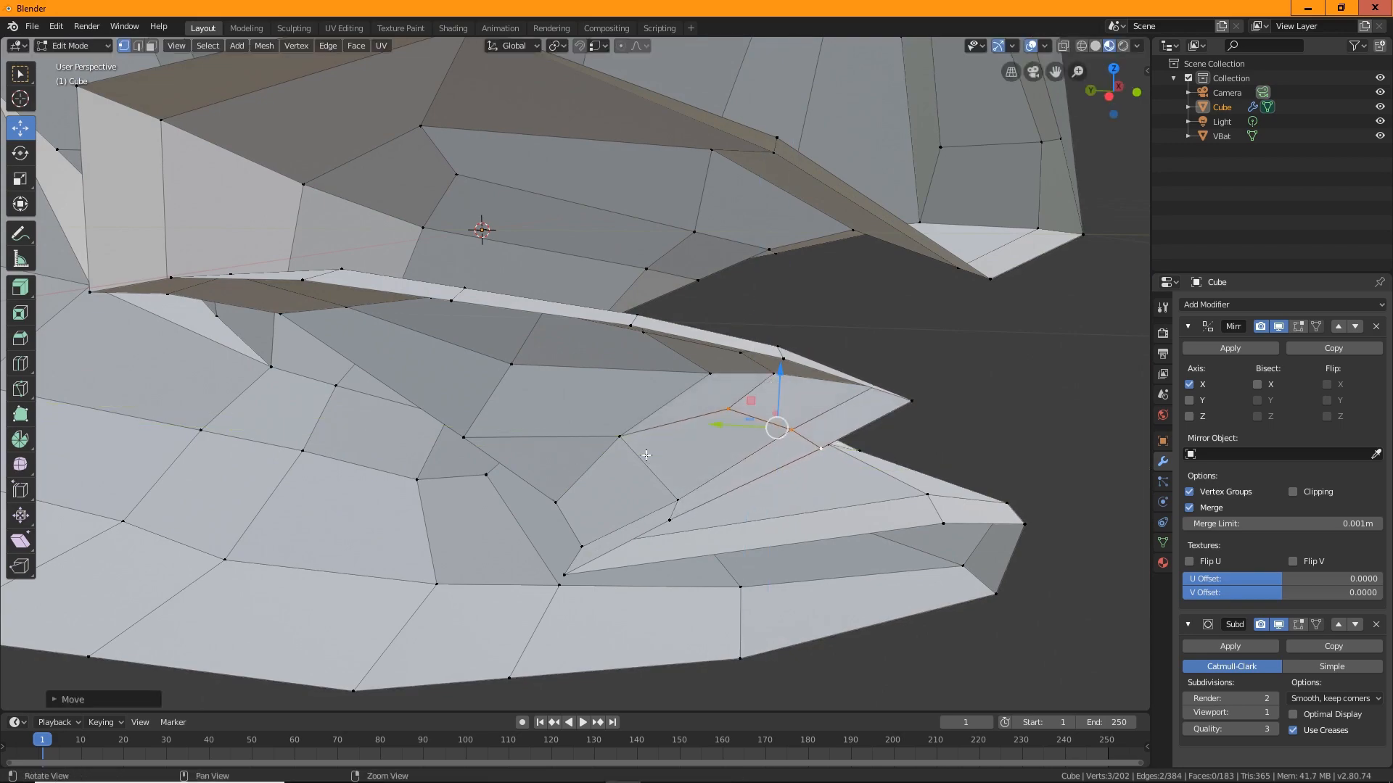
middle_click_drag(646, 455, 653, 406)
left_click_drag(653, 385, 644, 369)
middle_click_drag(644, 368, 783, 406)
left_click_drag(631, 363, 615, 375)
middle_click_drag(615, 376, 503, 464)
Select all of the tongue's vertices, including its rear edge, and add a new vertex group to the mesh.
left_click(719, 501)
left_click(729, 522, "shift")
middle_click_drag(591, 389, 733, 457)
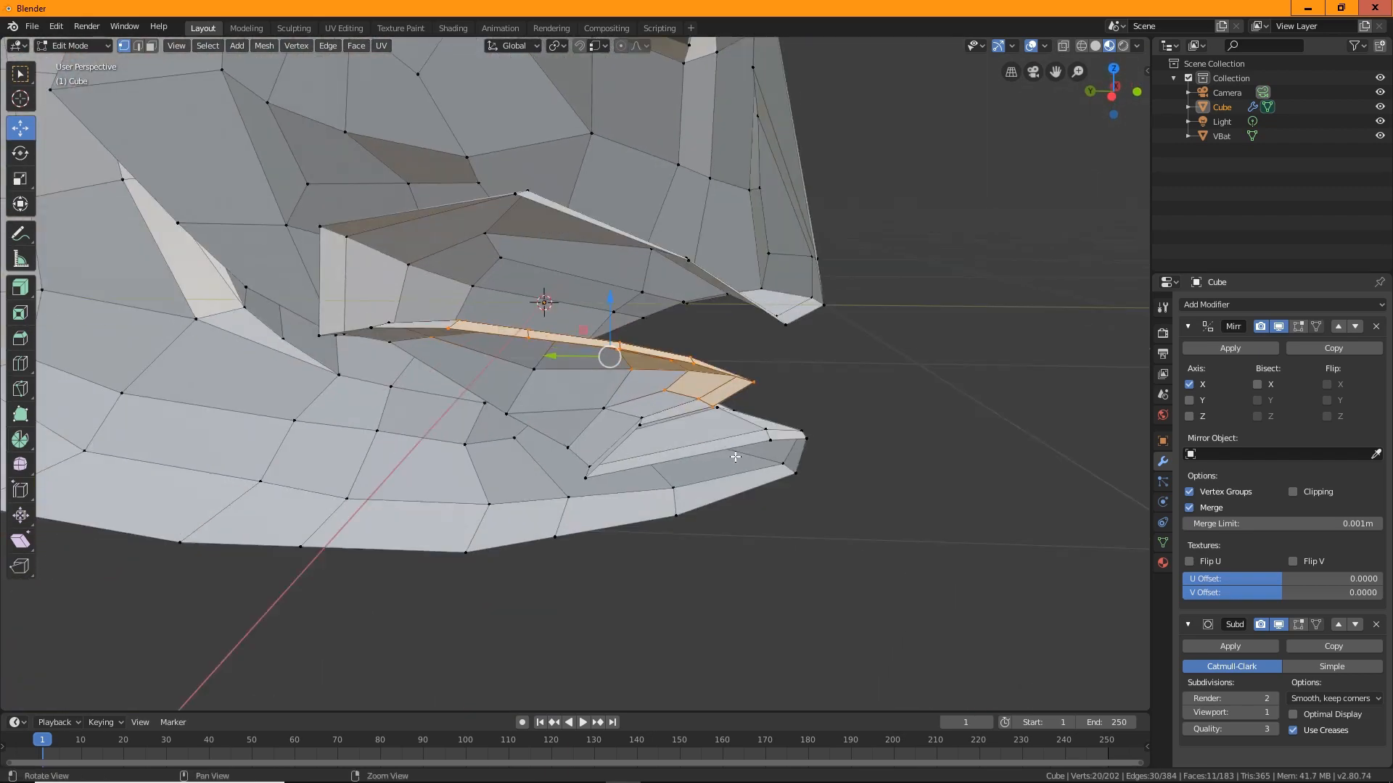
left_click(671, 412, "shift")
middle_click_drag(664, 424, 714, 434)
left_click(667, 419, "shift")
left_click(506, 420, "shift")
left_click(527, 373, "shift")
middle_click_drag(508, 373, 514, 349)
left_click(377, 344, "shift")
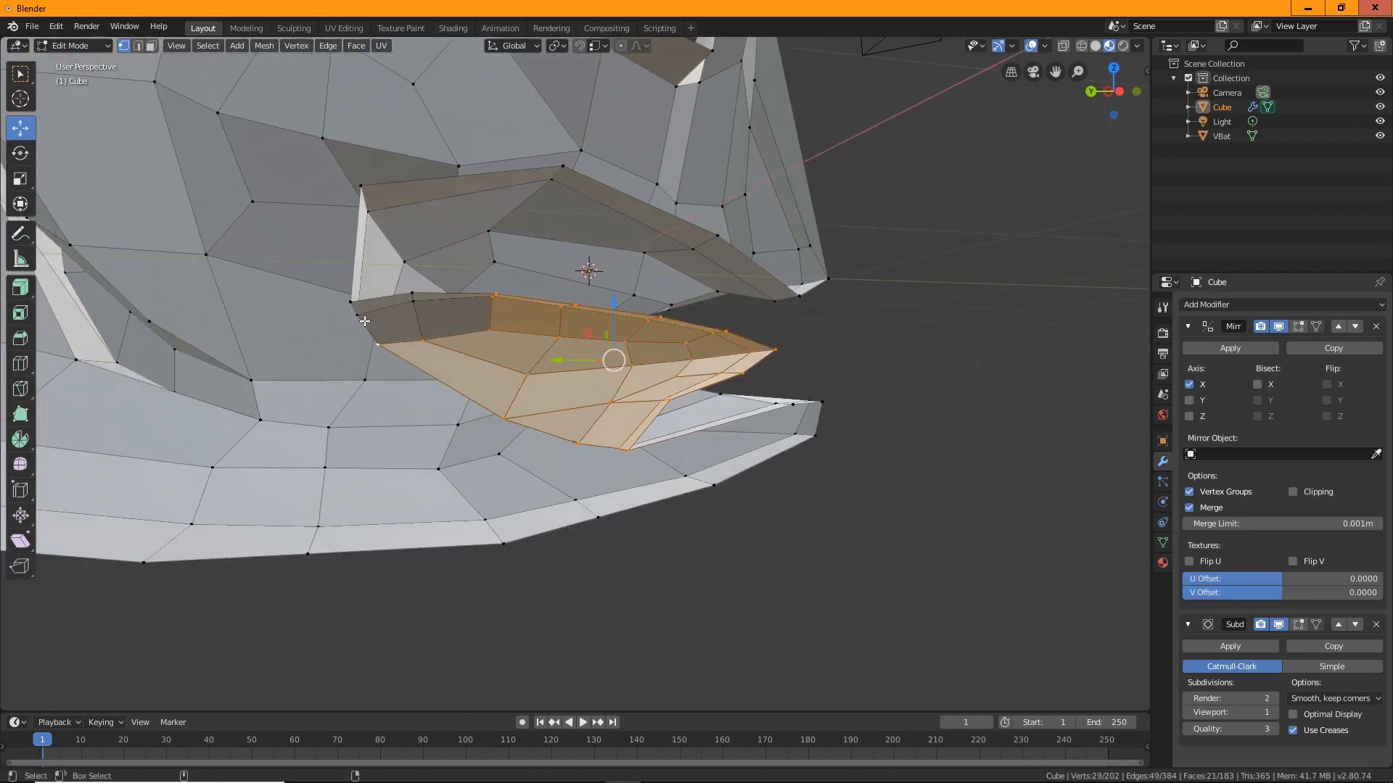
left_click(351, 302, "shift")
middle_click_drag(351, 303, 1158, 491)
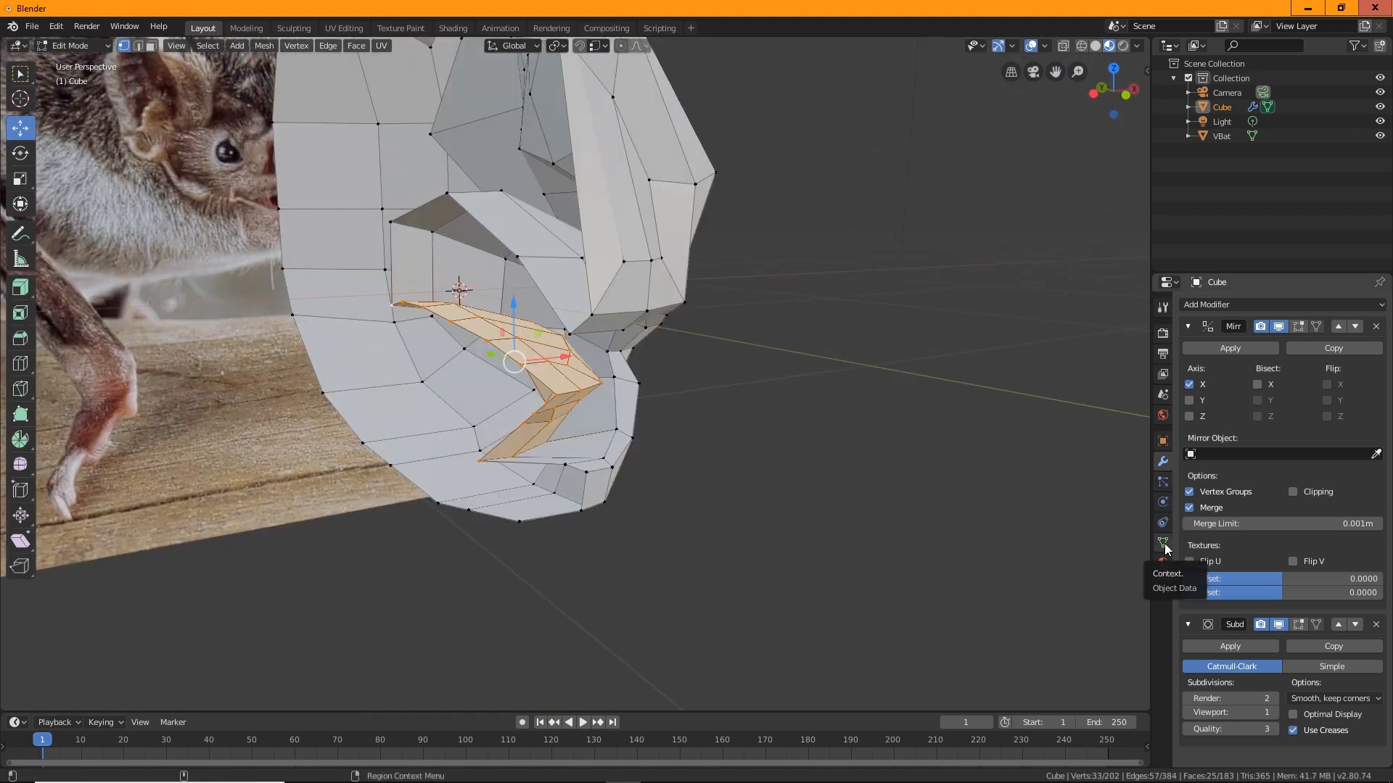
left_click(1163, 542)
left_click(1380, 348)
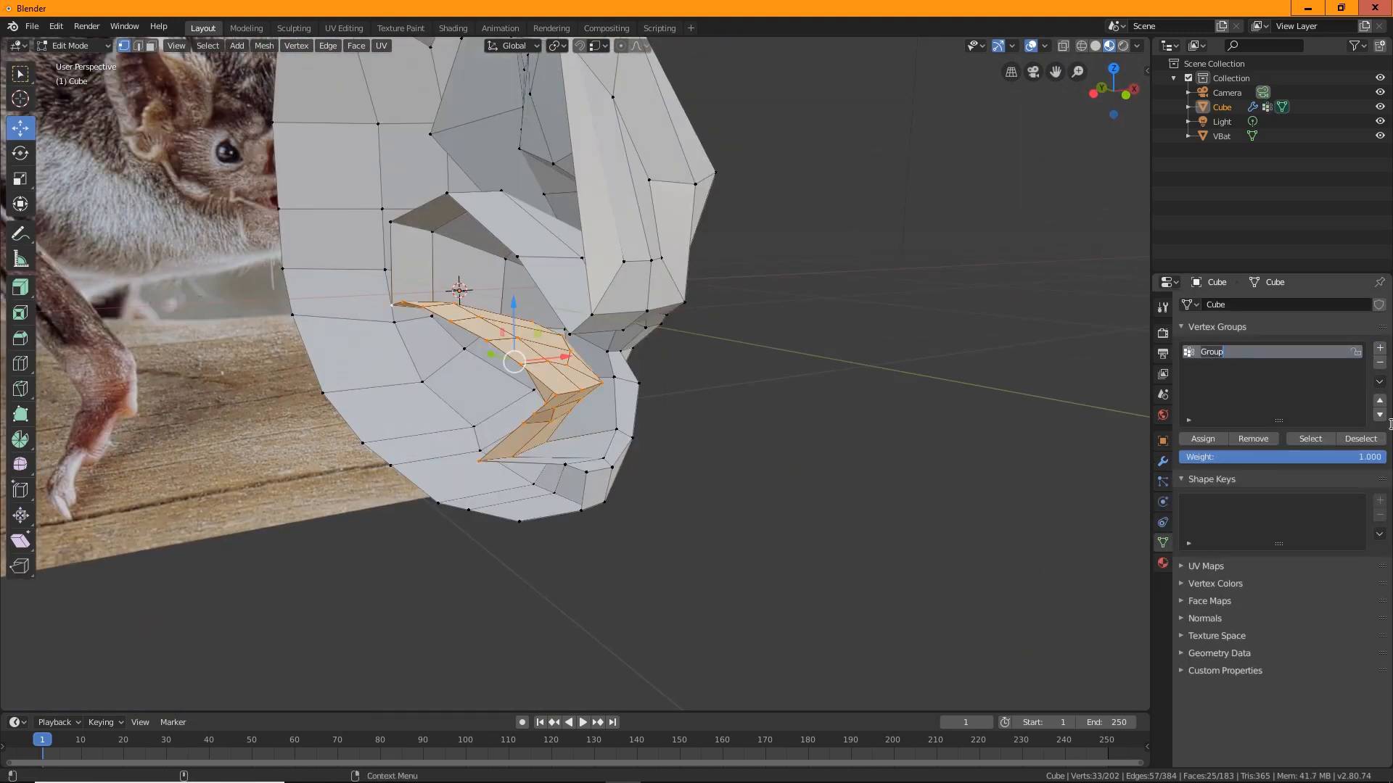
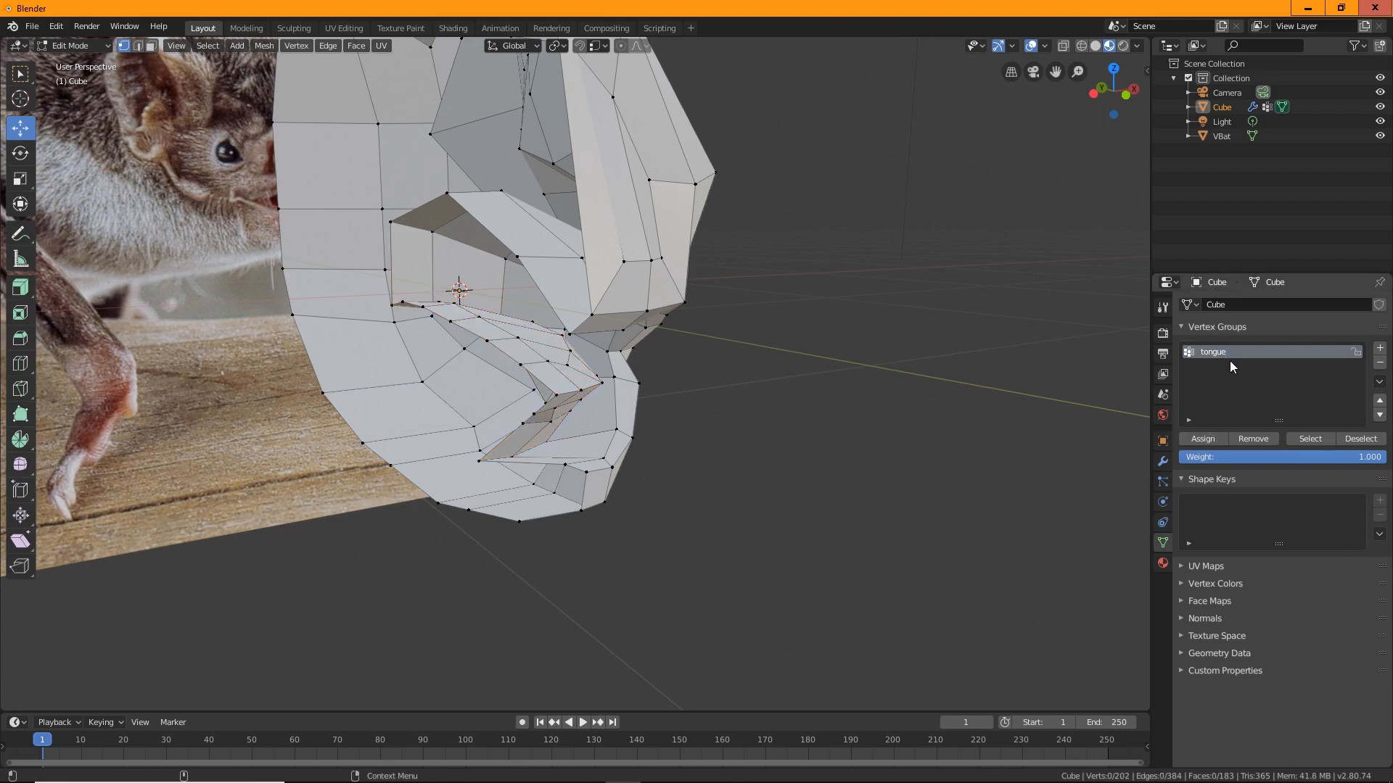
Select the tongue's vertices through the tongue vertex group and check which ones it contains.
left_click(1310, 439)
middle_click_drag(943, 421, 925, 496)
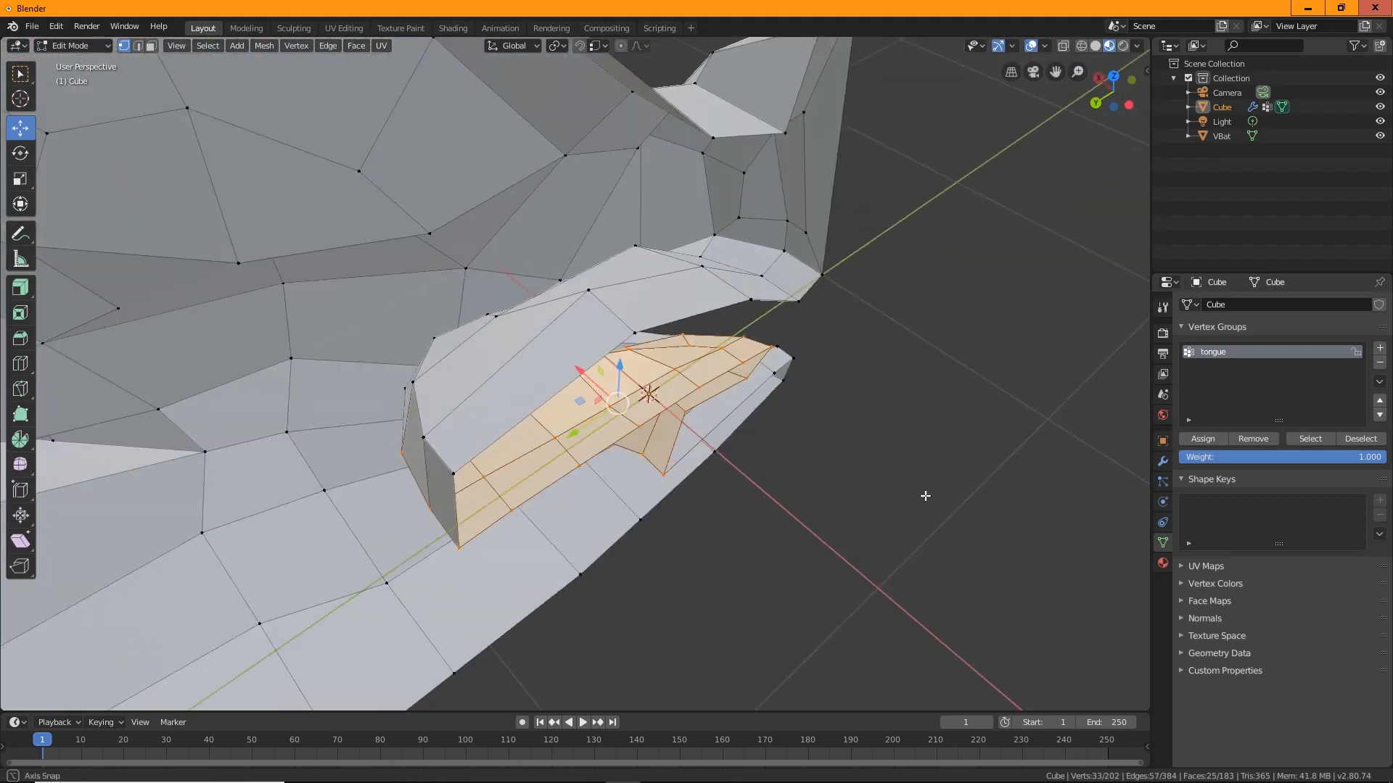
left_click_drag(925, 496, 820, 420, "alt")
Reposition a single vertex near the corner of the mouth.
scroll(821, 420, "up", 4)
left_click(535, 162)
left_click_drag(535, 161, 542, 337)
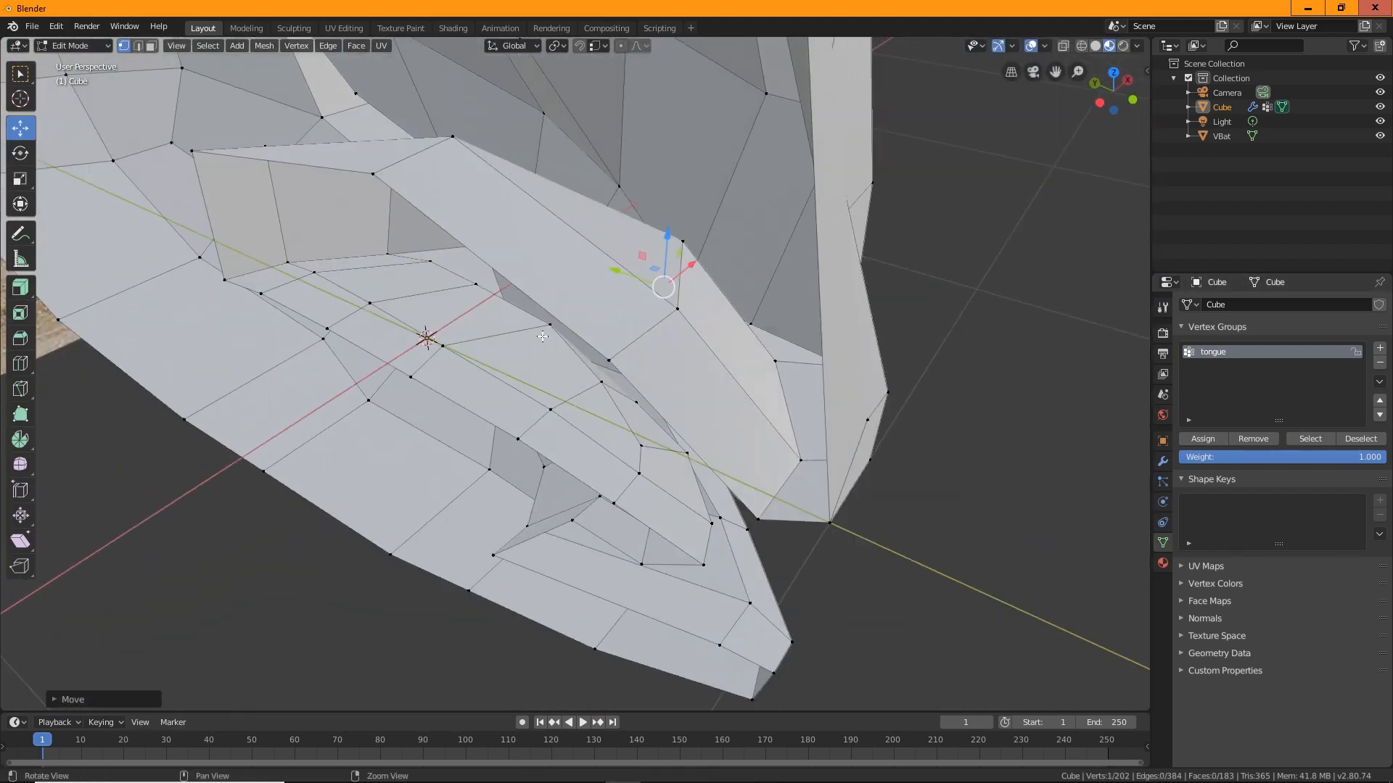
scroll(542, 336, "down", 2)
left_click_drag(899, 479, 726, 413, "alt")
scroll(1000, 488, "down", 3)
left_click_drag(1001, 489, 878, 521, "alt")
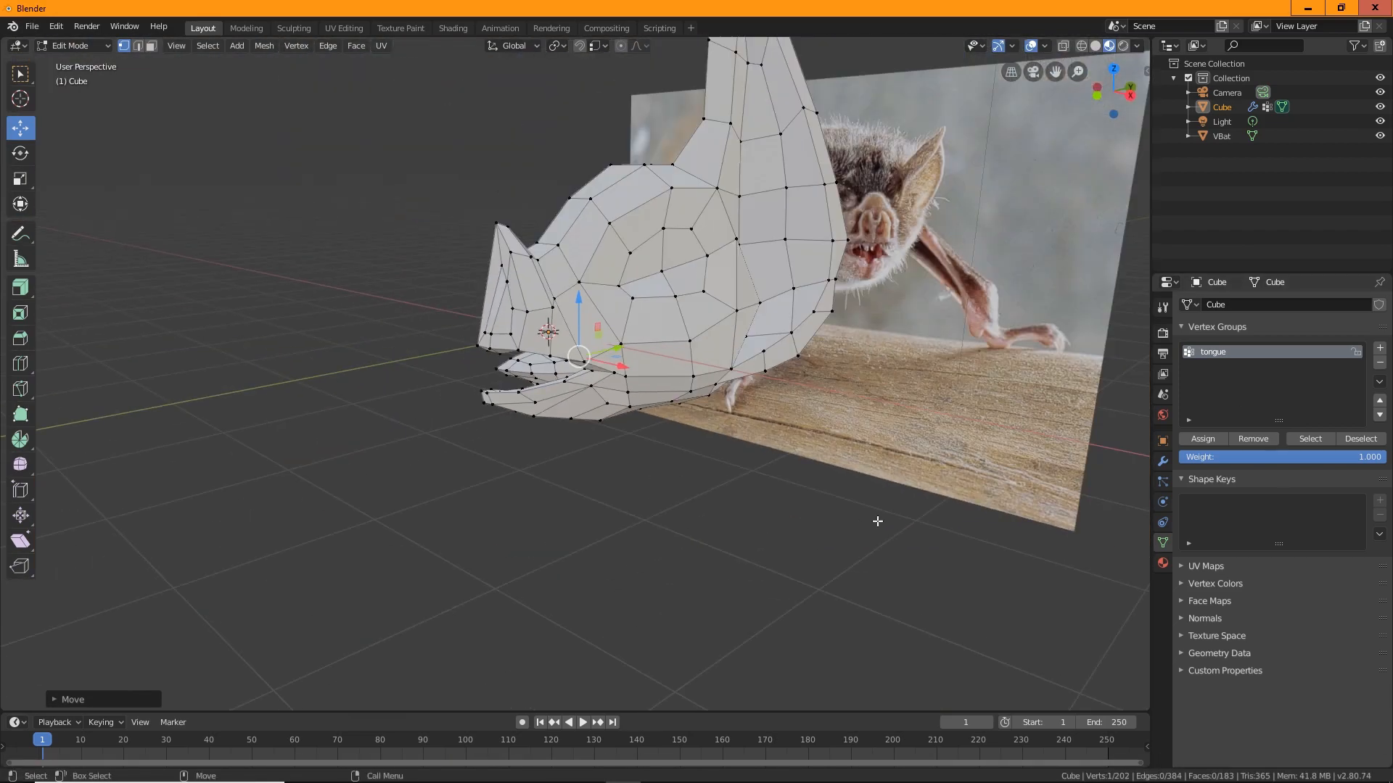
Enable the Mirror modifier's display in Edit Mode so both halves of the head are shown.
middle_click_drag(877, 521, 1175, 455)
left_click(1164, 463)
left_click(1298, 327)
left_click(1057, 475)
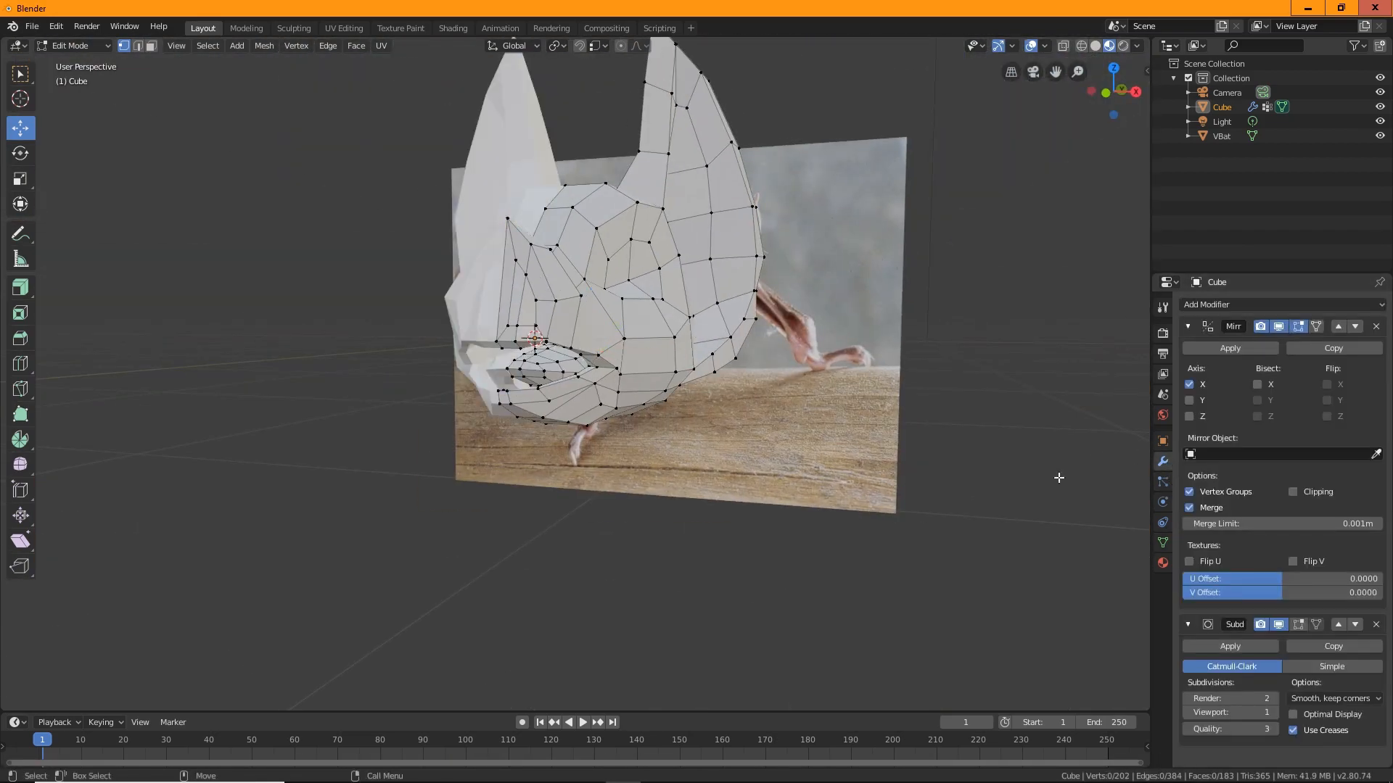
Move the inner vertices on the underside of the tongue sideways toward the mirror plane to close the gap between the halves.
middle_click_drag(1057, 476, 1095, 494)
scroll(513, 476, "up", 6)
middle_click_drag(513, 476, 509, 335)
scroll(589, 461, "down", 4)
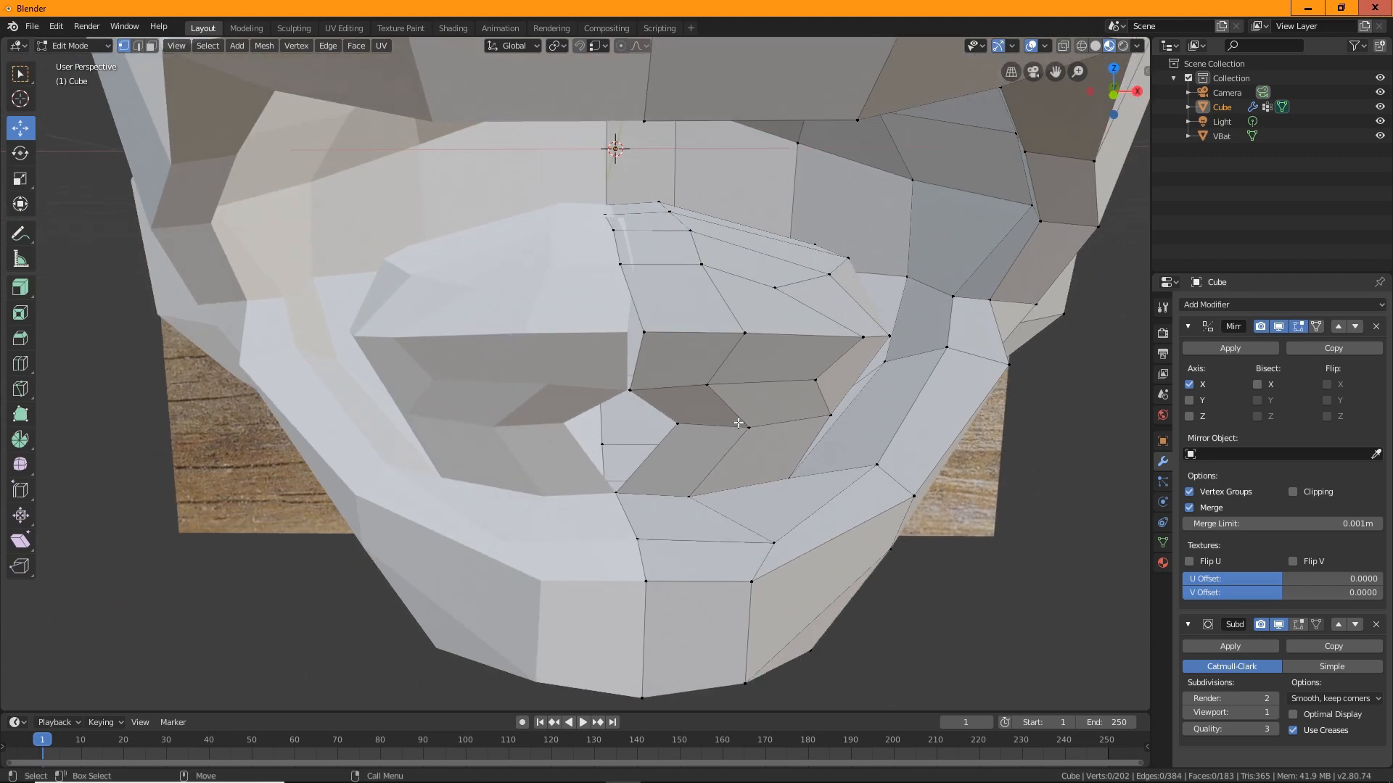
left_click(680, 424)
mouse_move(761, 428)
middle_mouse_down()
mouse_move(789, 451)
mouse_move(785, 418)
middle_mouse_up()
scroll(785, 418, "up", 4)
left_click_drag(785, 418, 651, 433)
middle_click_drag(651, 433, 522, 443)
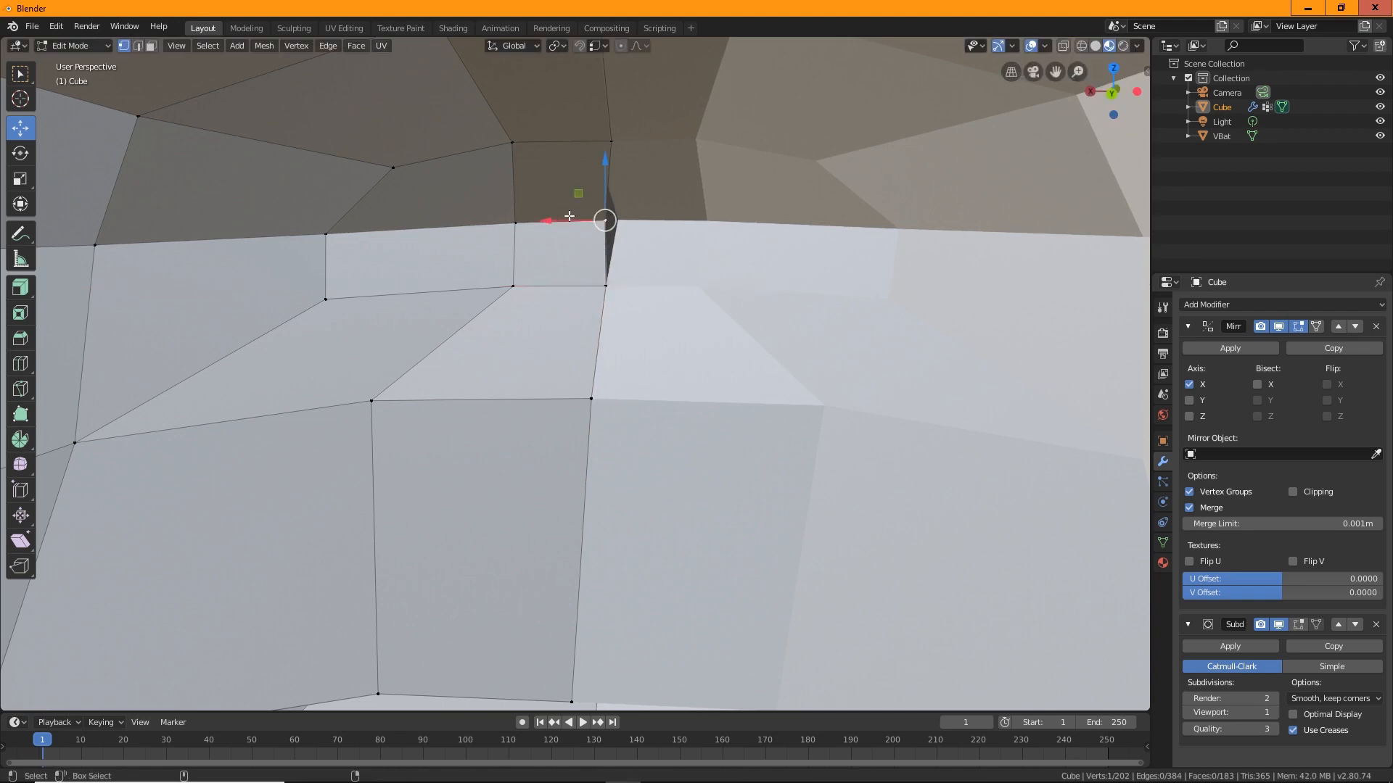
left_click_drag(589, 222, 589, 222)
middle_click_drag(589, 223, 580, 312)
Shift the centre-line vertices at the back of the tongue along X onto the mirror plane.
left_click(544, 312)
left_click_drag(608, 312, 668, 331)
middle_click_drag(668, 332, 645, 291)
left_click_drag(644, 292, 624, 294)
middle_click_drag(624, 293, 617, 341)
left_click(500, 327)
left_click_drag(560, 327, 575, 323)
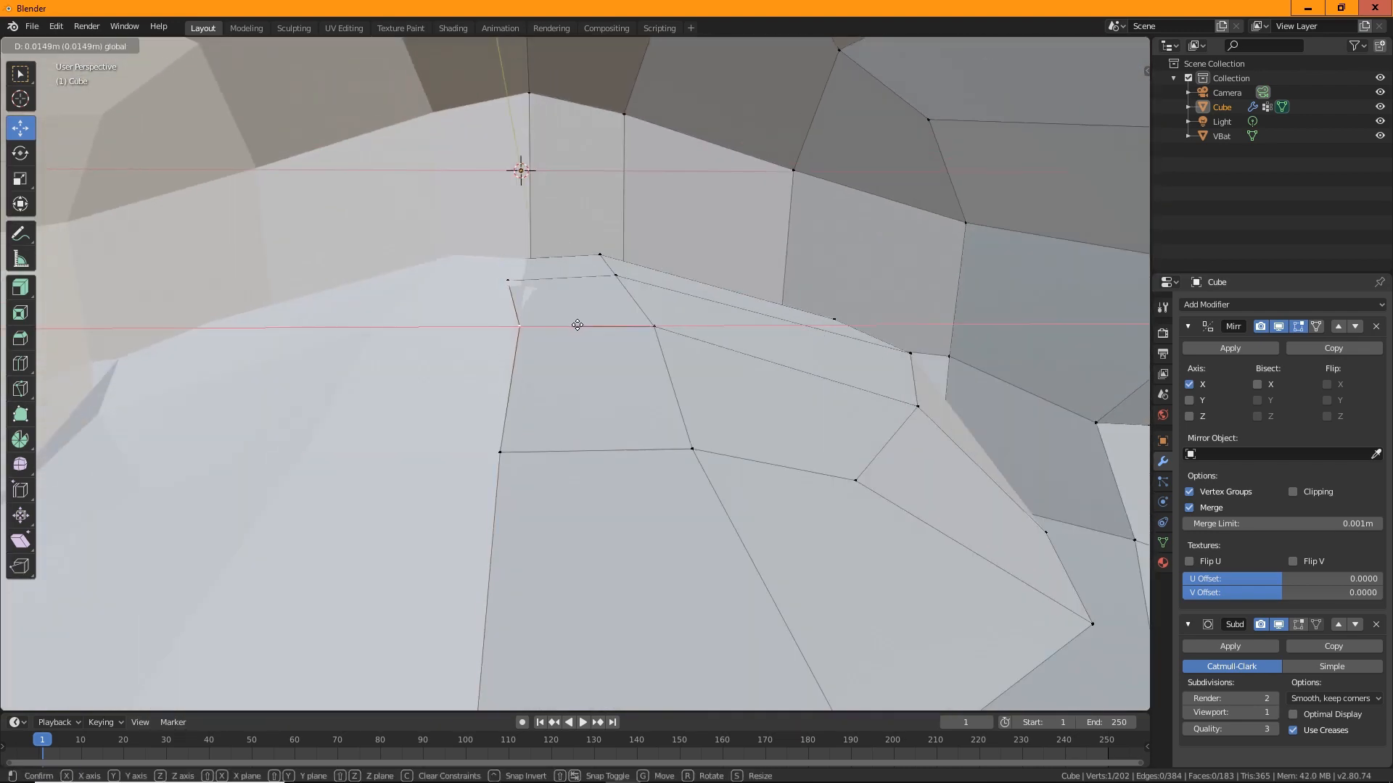
middle_click_drag(575, 324, 639, 348)
left_click(501, 278)
left_click_drag(560, 279, 548, 279)
Move the remaining centre-line vertices on top of the tongue along X so the two halves meet at the seam.
middle_click_drag(548, 279, 595, 322)
left_click_drag(594, 323, 560, 324)
left_click(655, 497)
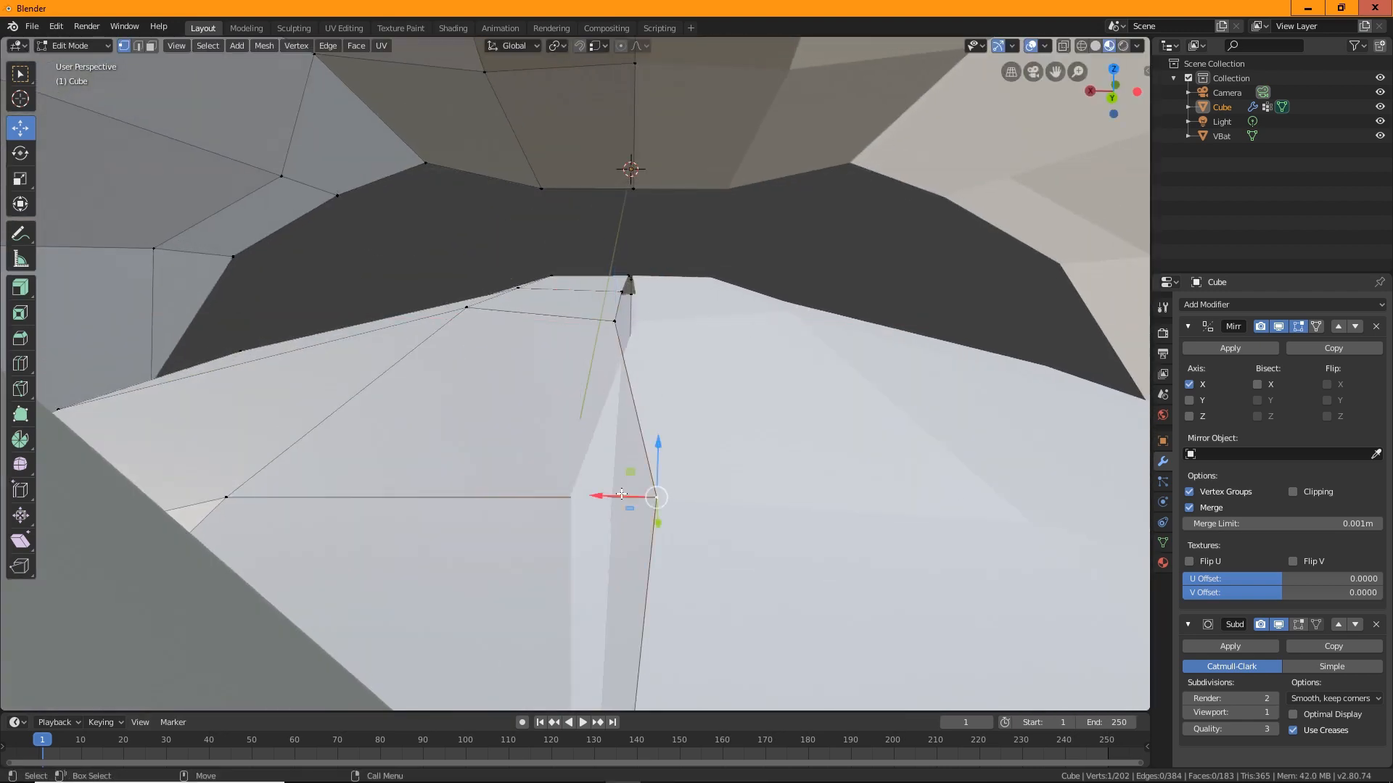
left_click_drag(597, 498, 557, 509)
left_click(614, 320)
mouse_move(579, 320)
left_mouse_down()
mouse_move(594, 321)
mouse_move(582, 295)
left_mouse_up()
left_click(621, 292)
middle_click_drag(582, 296, 696, 315)
left_click(532, 322)
left_click_drag(567, 323, 578, 320)
middle_click_drag(578, 319, 529, 281)
scroll(614, 292, "down", 7)
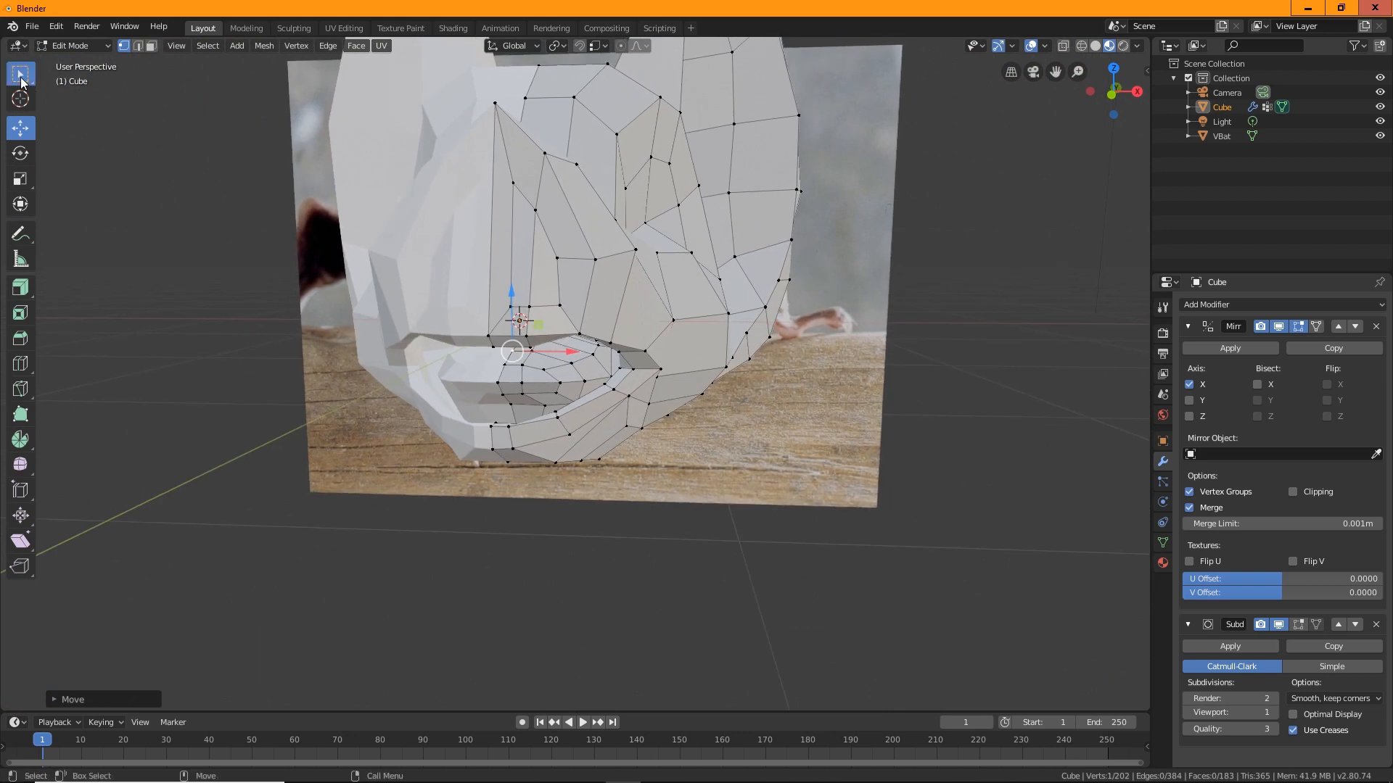
Switch the head to Object Mode and examine the smoothed mouth and tongue from the front, sides and below.
middle_click_drag(238, 404, 324, 161)
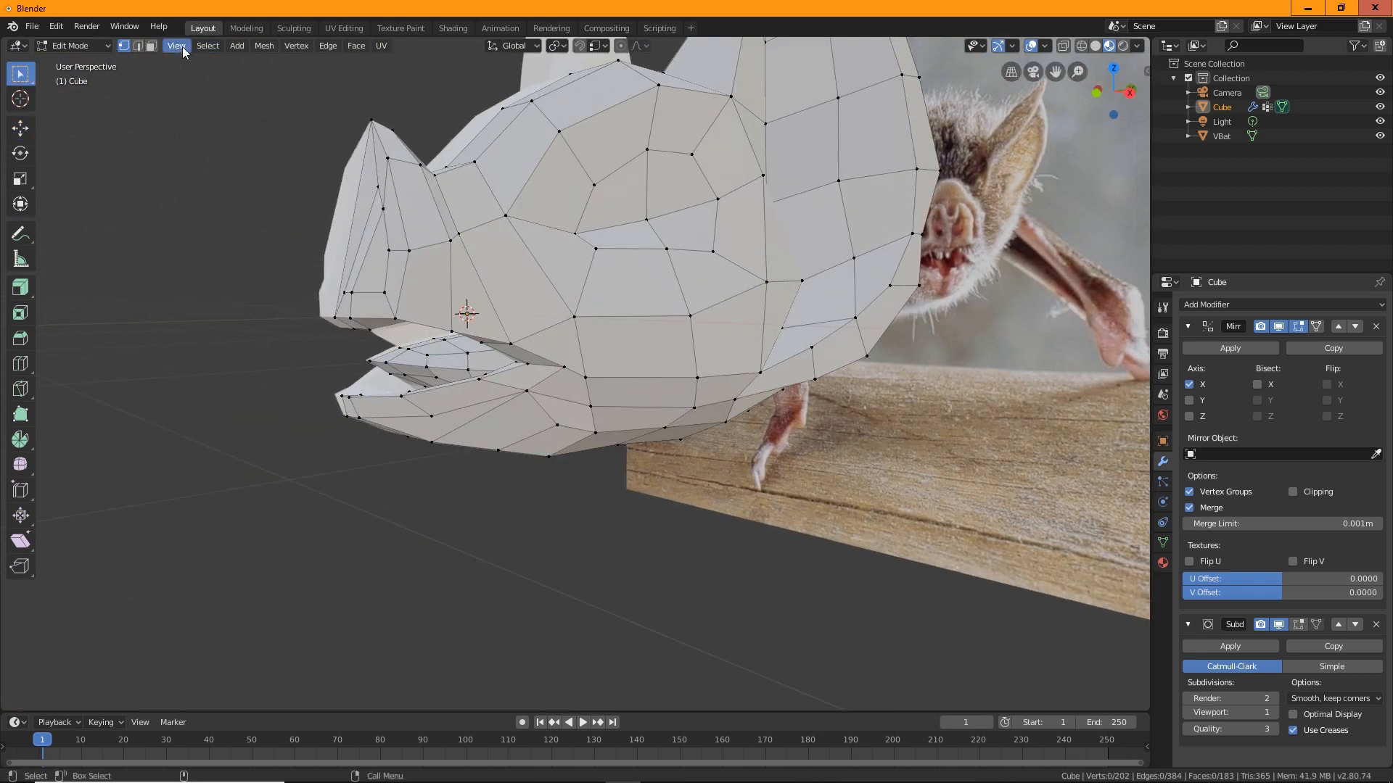
left_click(87, 45)
left_click(94, 68)
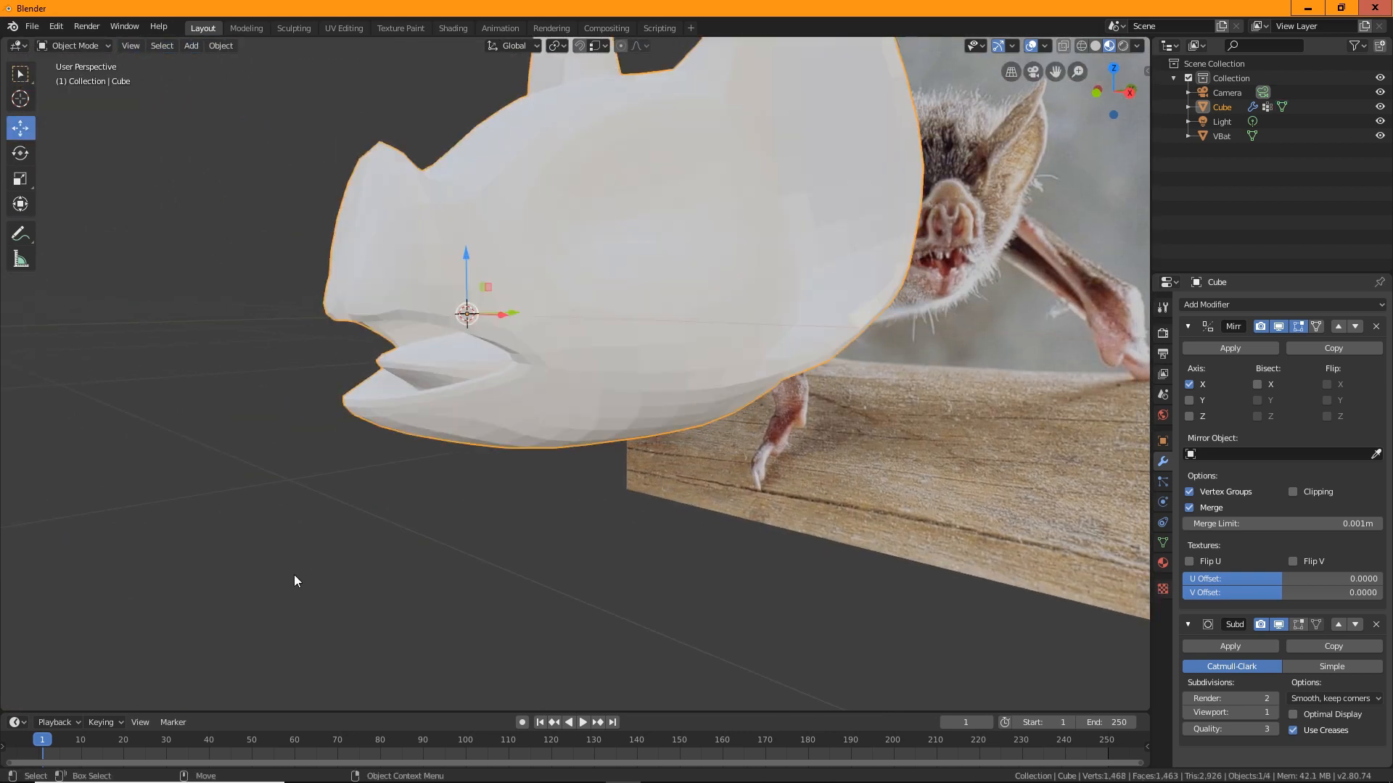
middle_click_drag(294, 575, 512, 403)
scroll(435, 542, "up", 3)
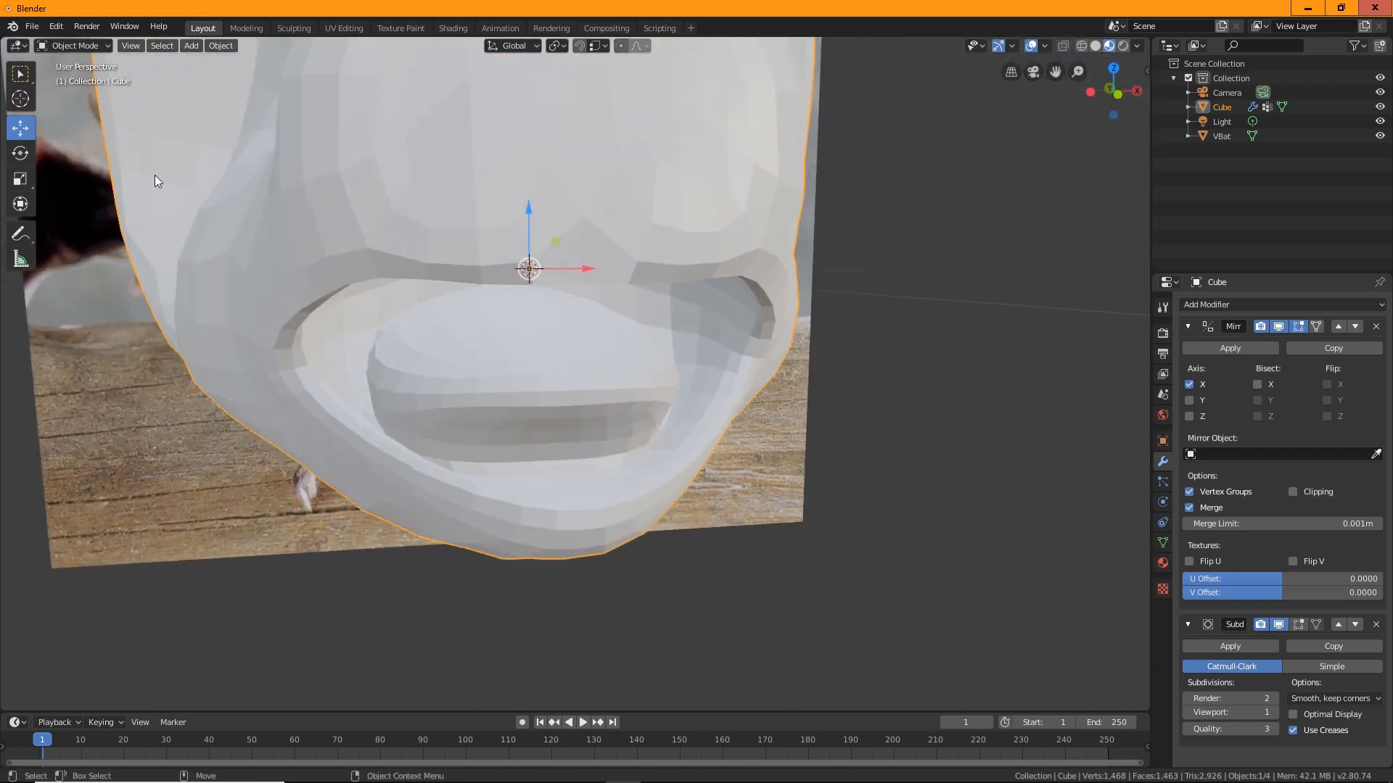
middle_click_drag(595, 461, 632, 469)
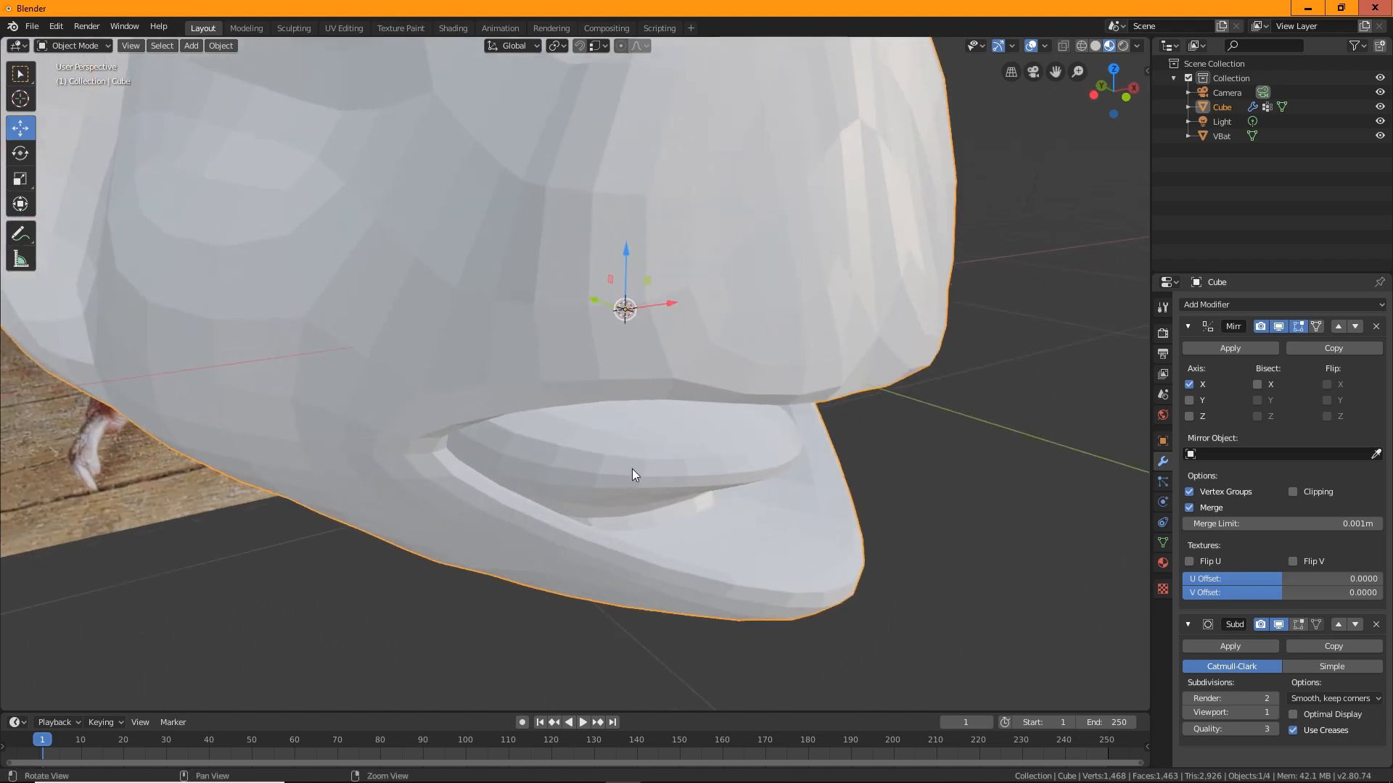
middle_click_drag(892, 547, 831, 532)
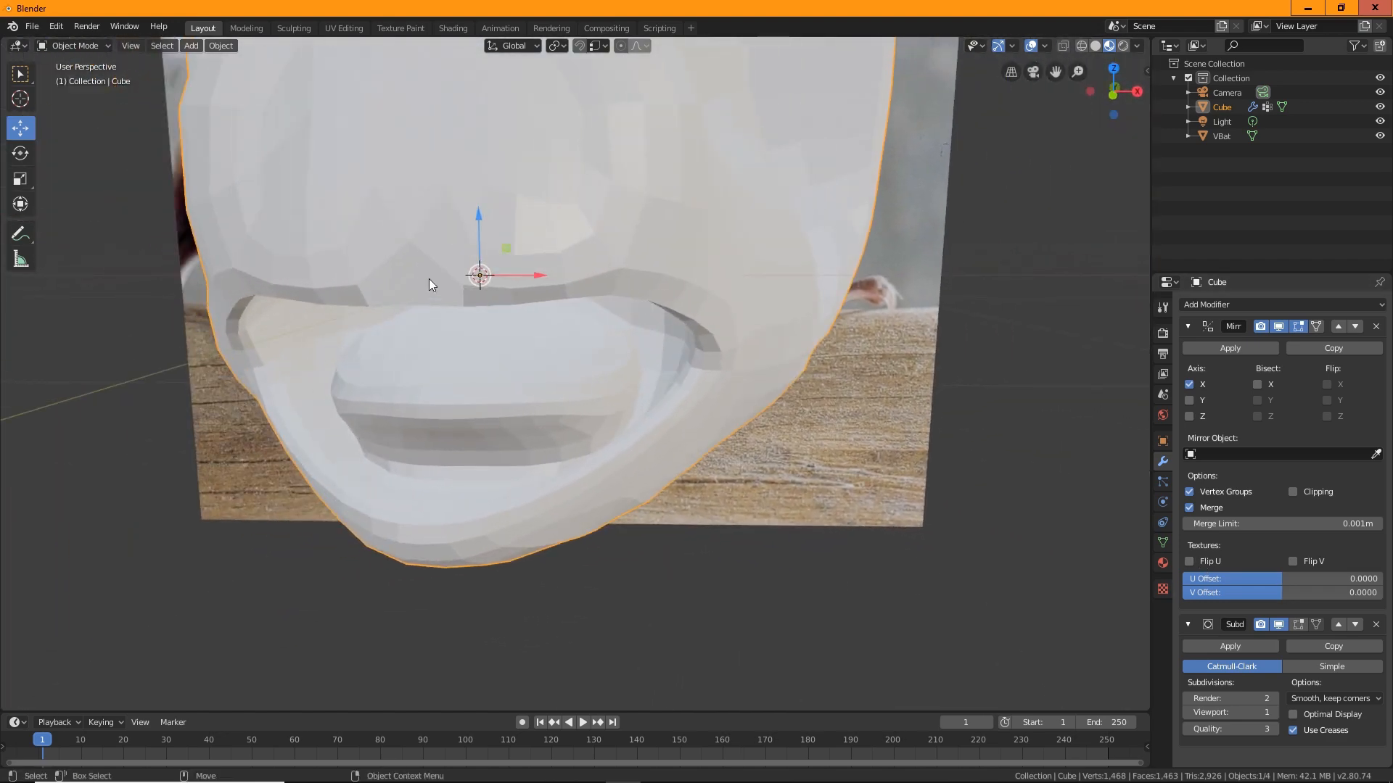
middle_click_drag(428, 283, 581, 194)
middle_click_drag(621, 338, 541, 510)
middle_click_drag(633, 438, 799, 519)
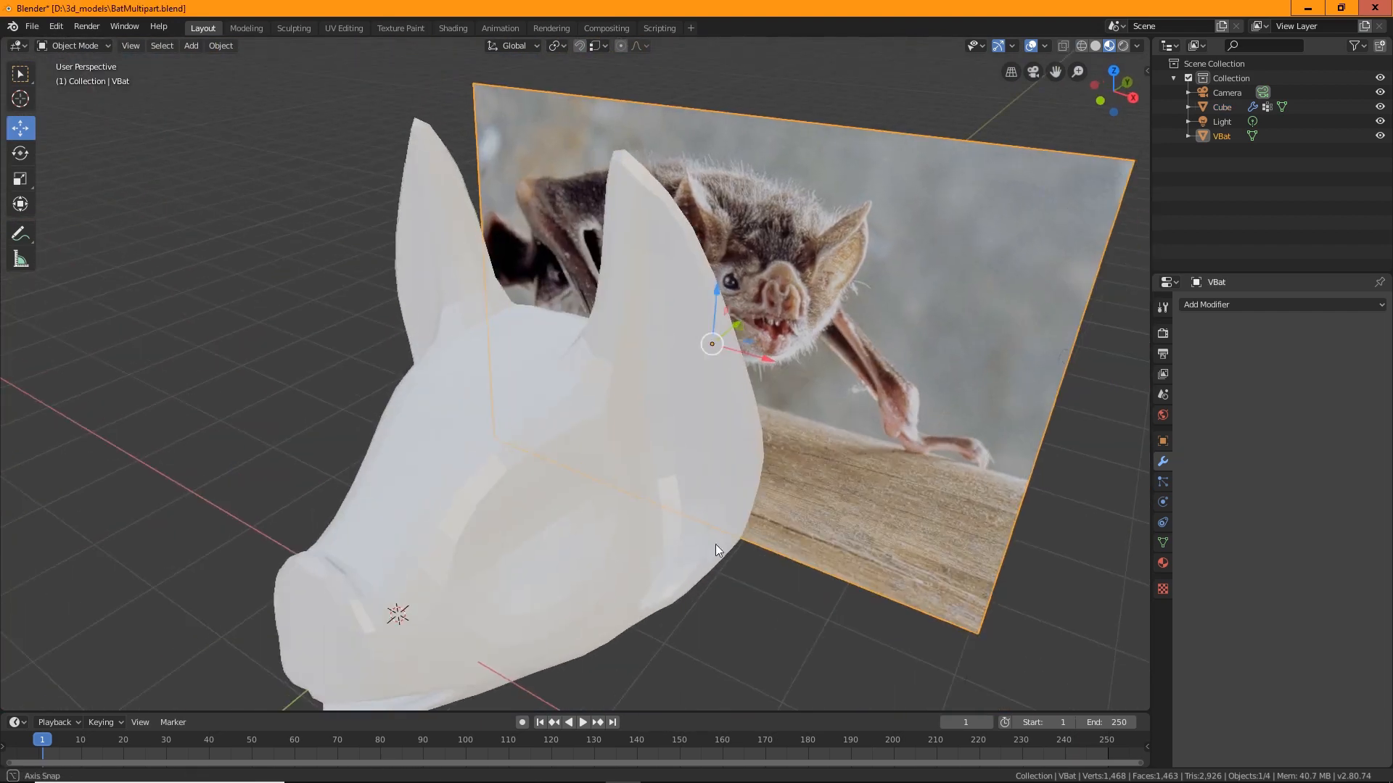
middle_click_drag(715, 543, 749, 515)
scroll(747, 510, "up", 5)
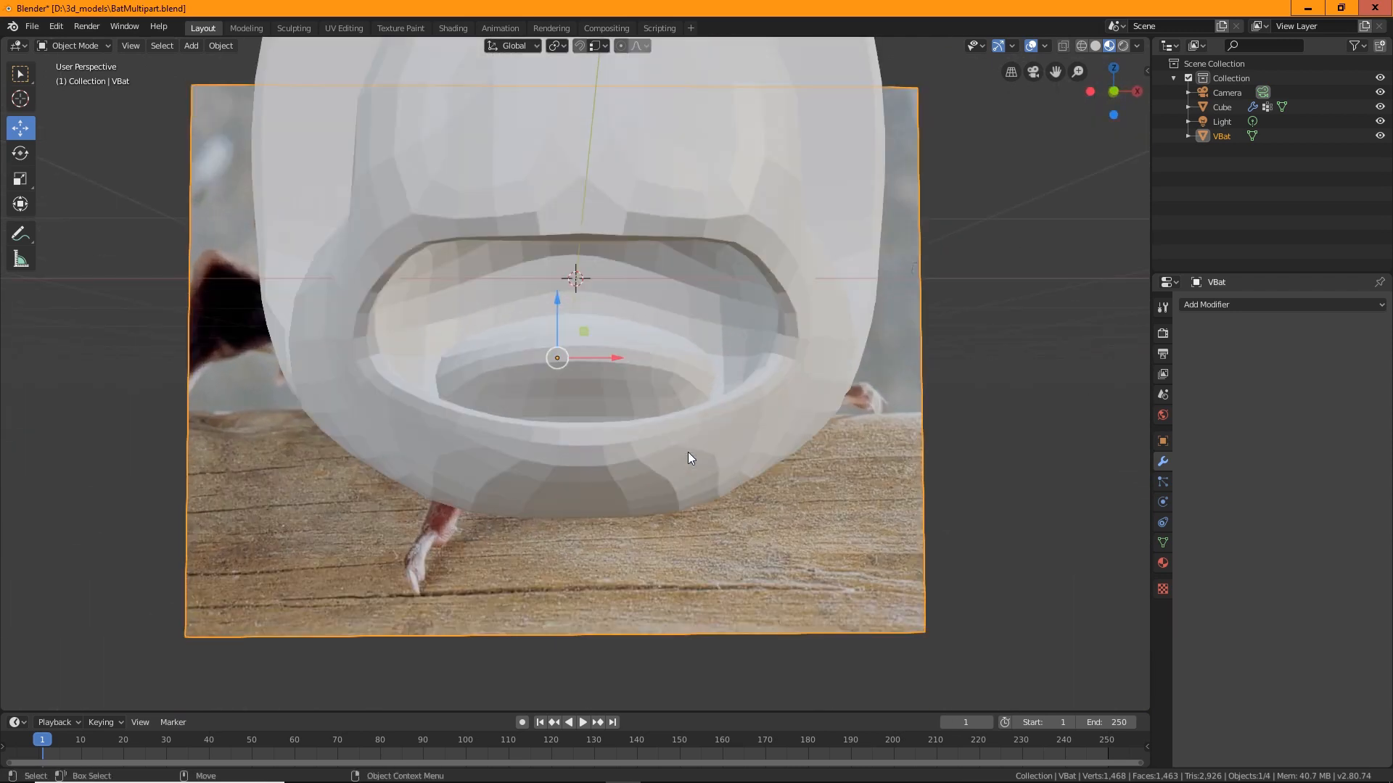
Put the reference image plane into Edit Mode and back into Object Mode, and reselect the bat head.
middle_click_drag(688, 451, 629, 441)
left_click(76, 44)
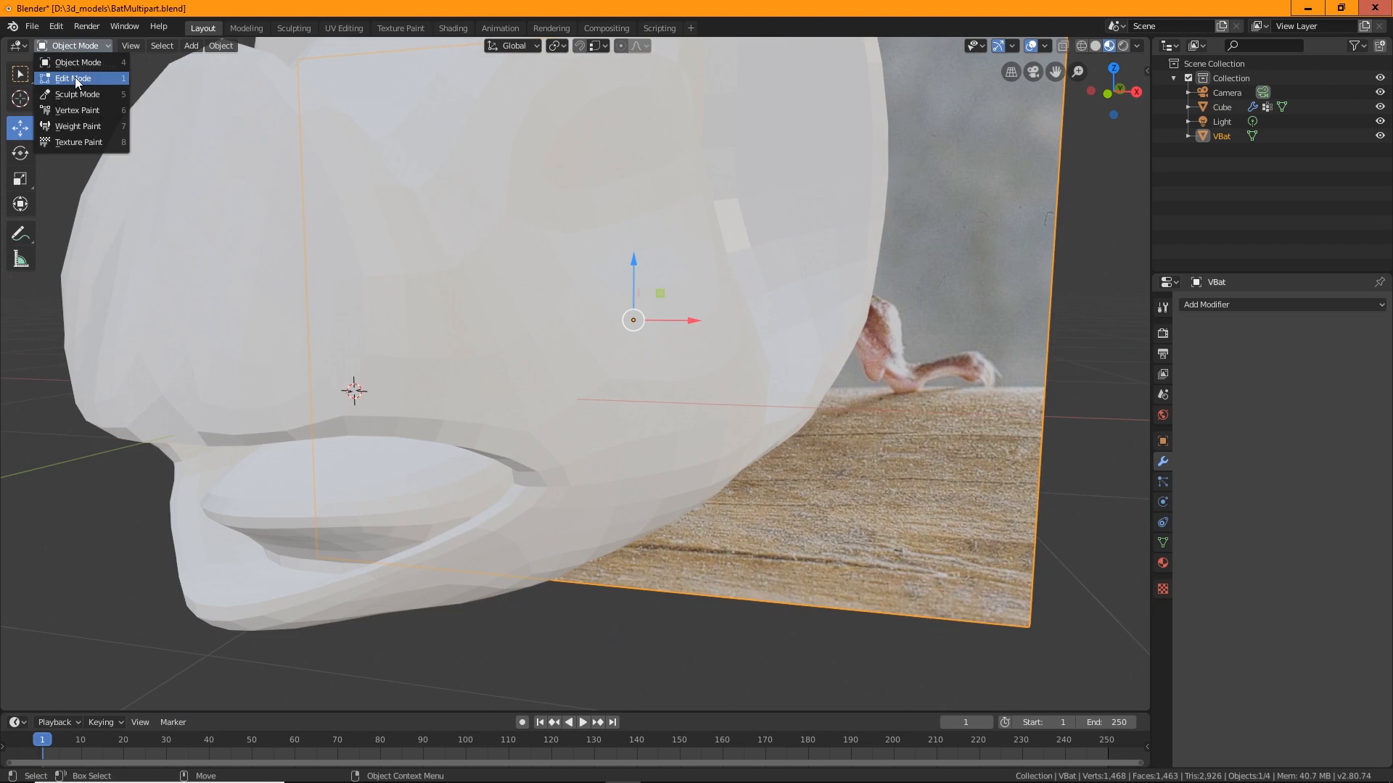
left_click(75, 78)
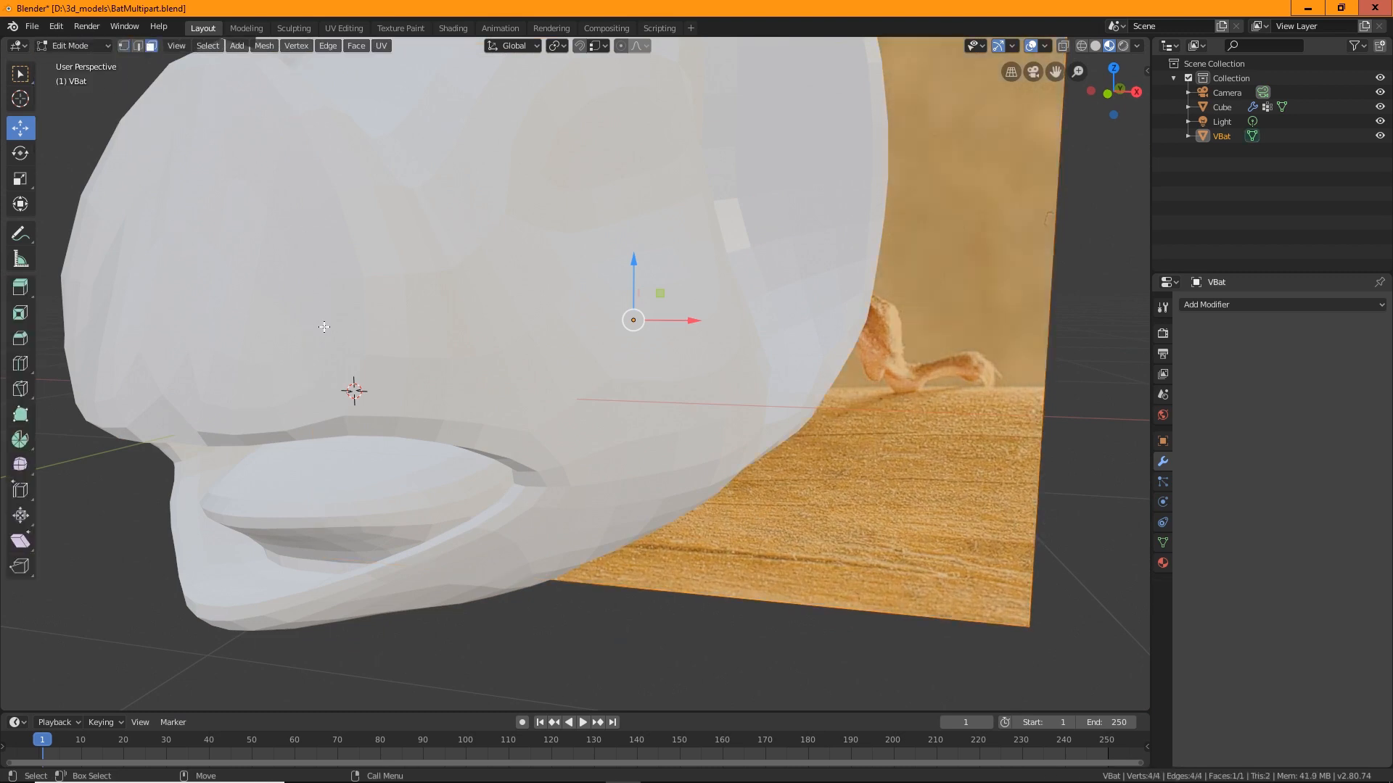
left_click(78, 62)
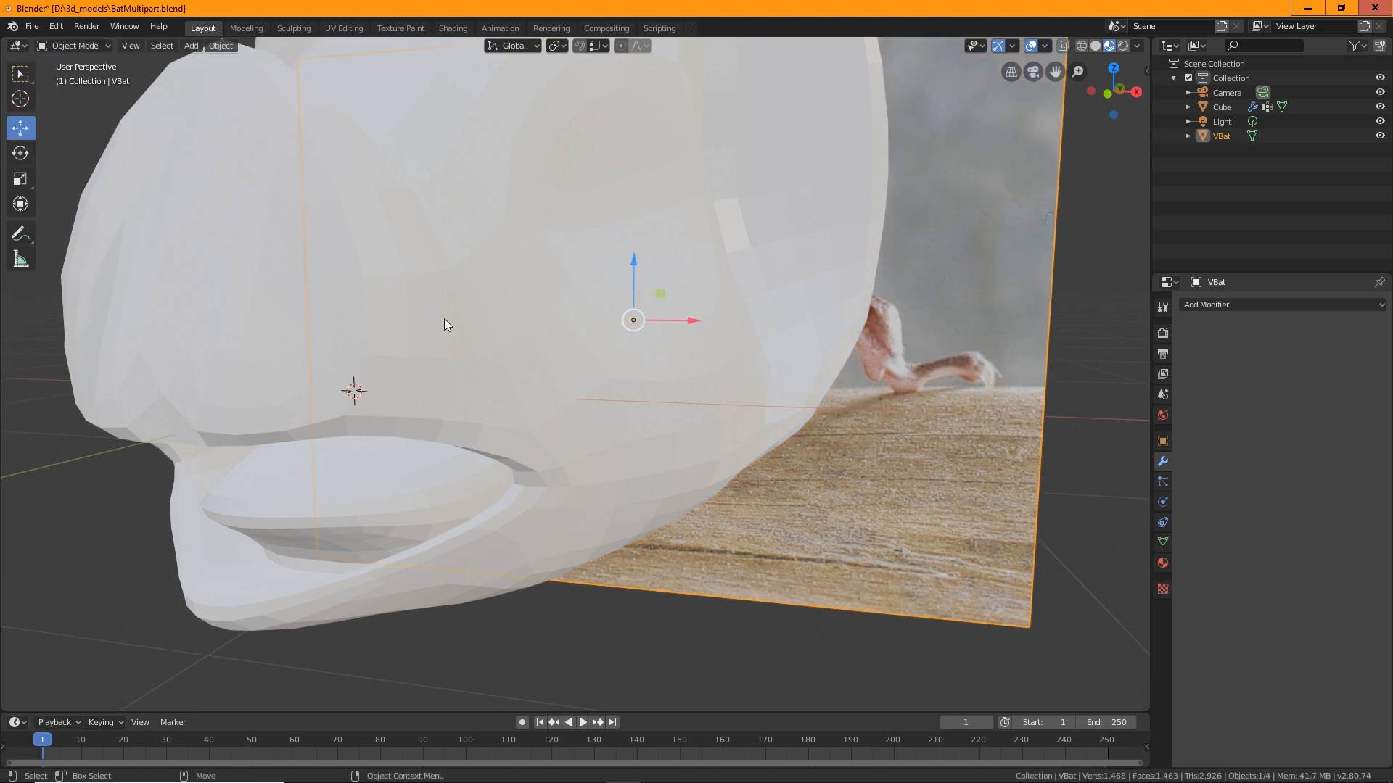
left_click(528, 283)
scroll(673, 405, "down", 5)
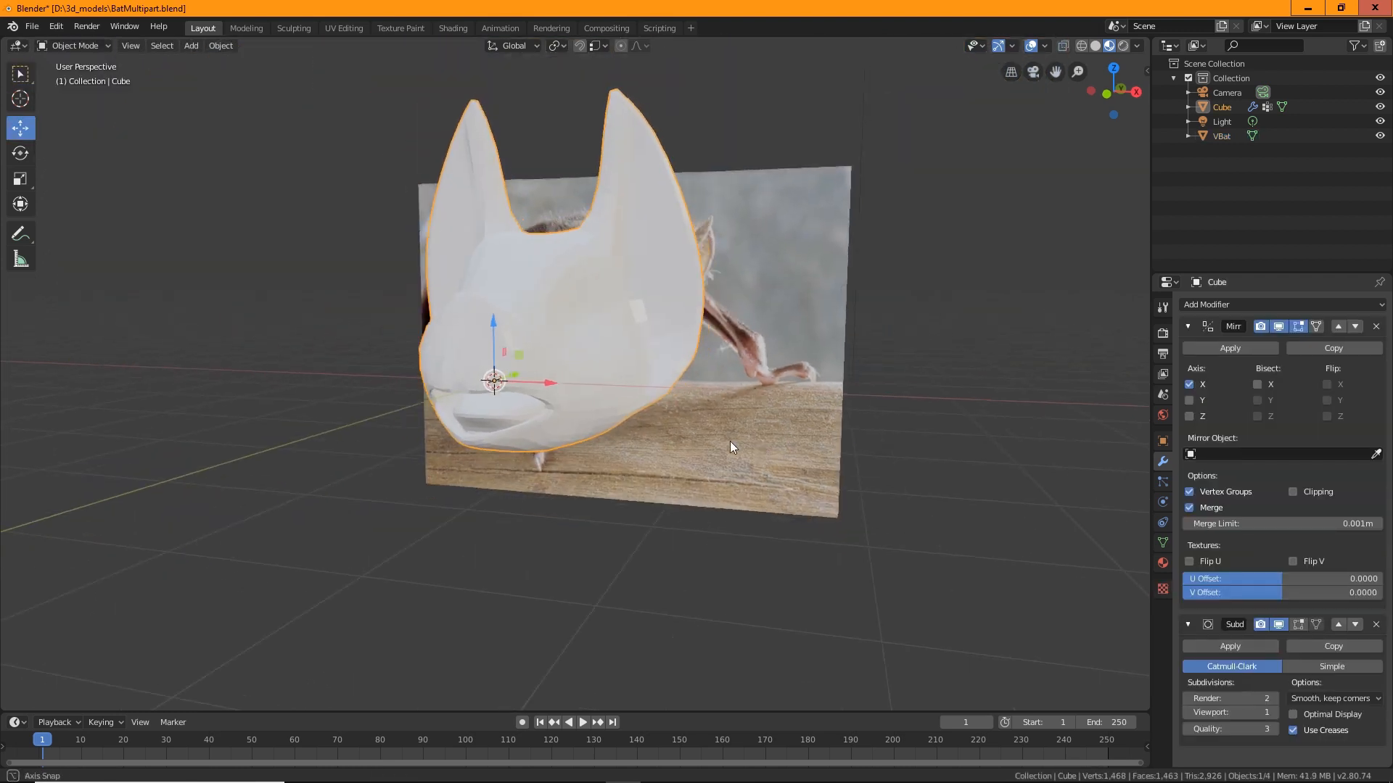
middle_click_drag(730, 441, 671, 409)
left_click(781, 379)
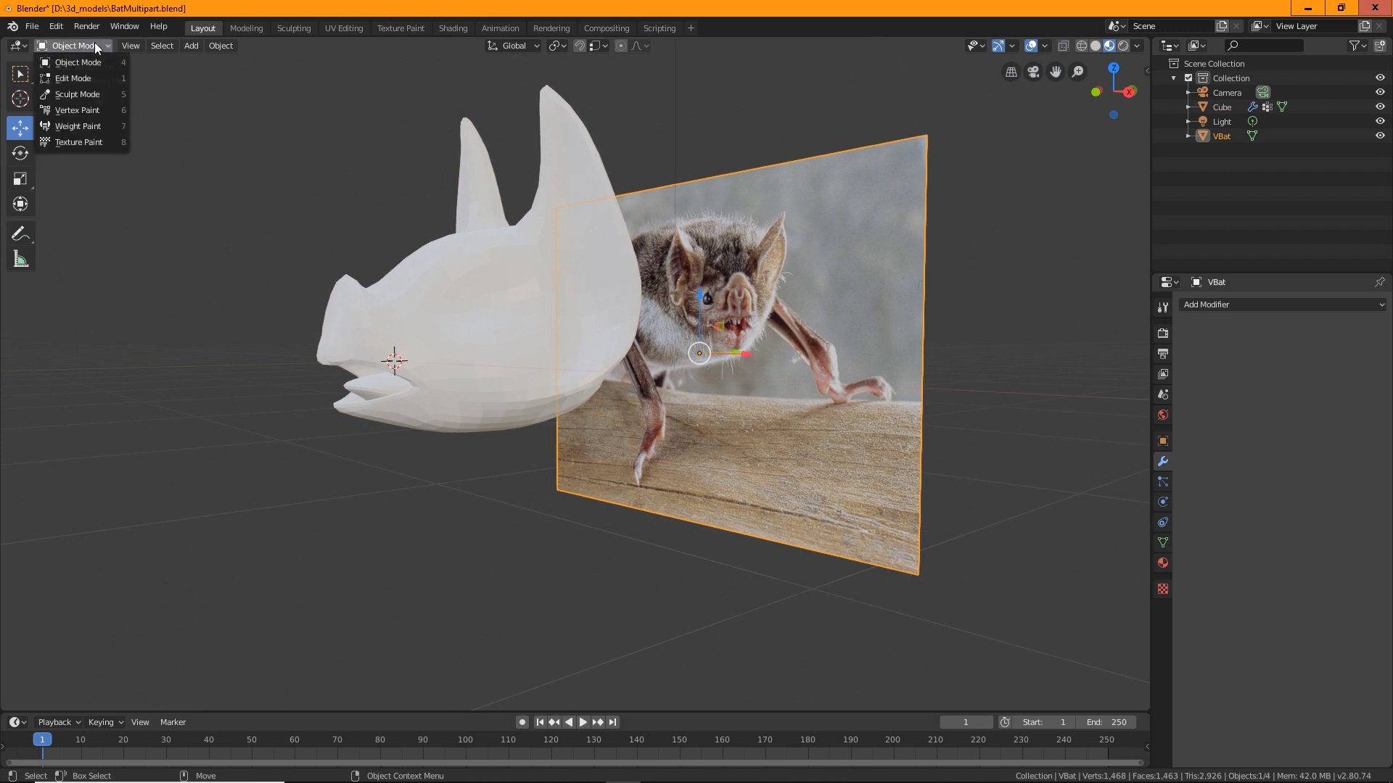
left_click(76, 80)
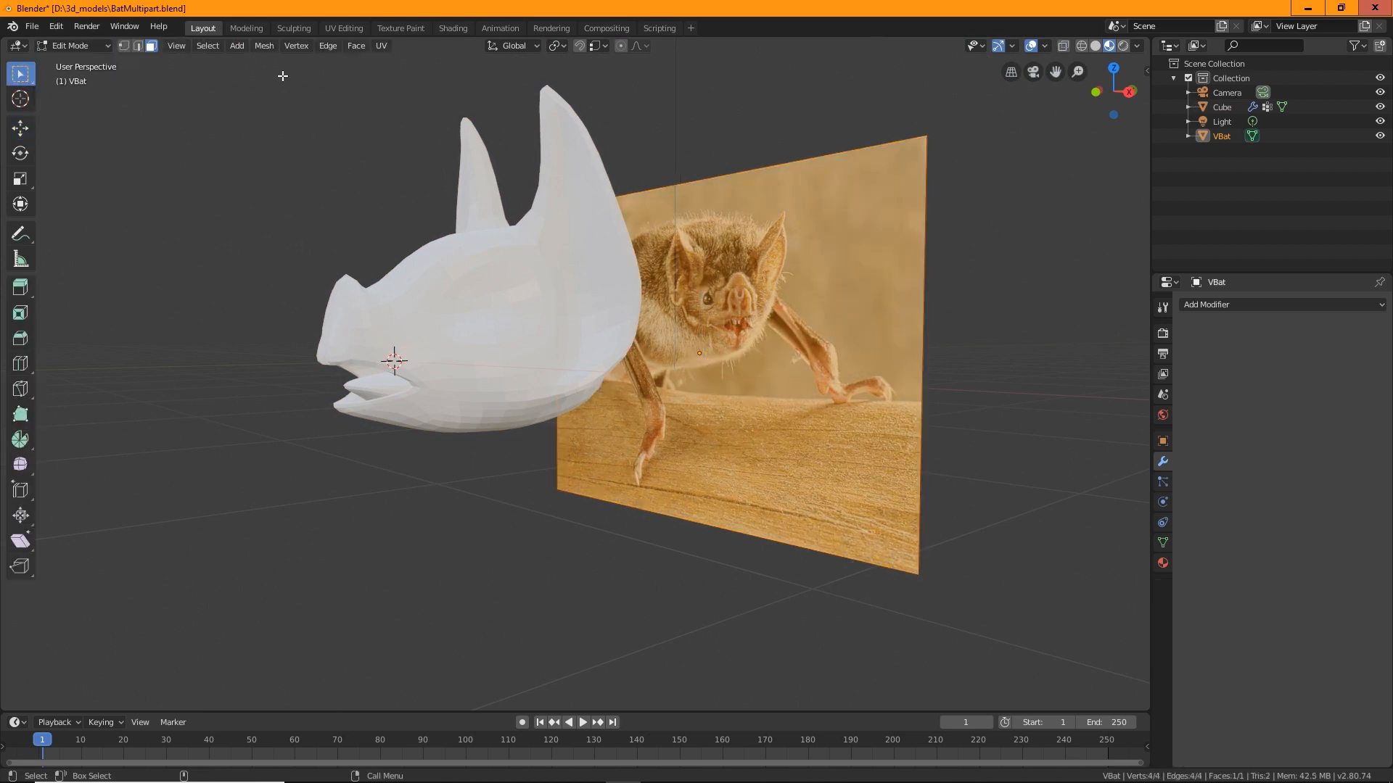
left_click(90, 68)
left_click(528, 335)
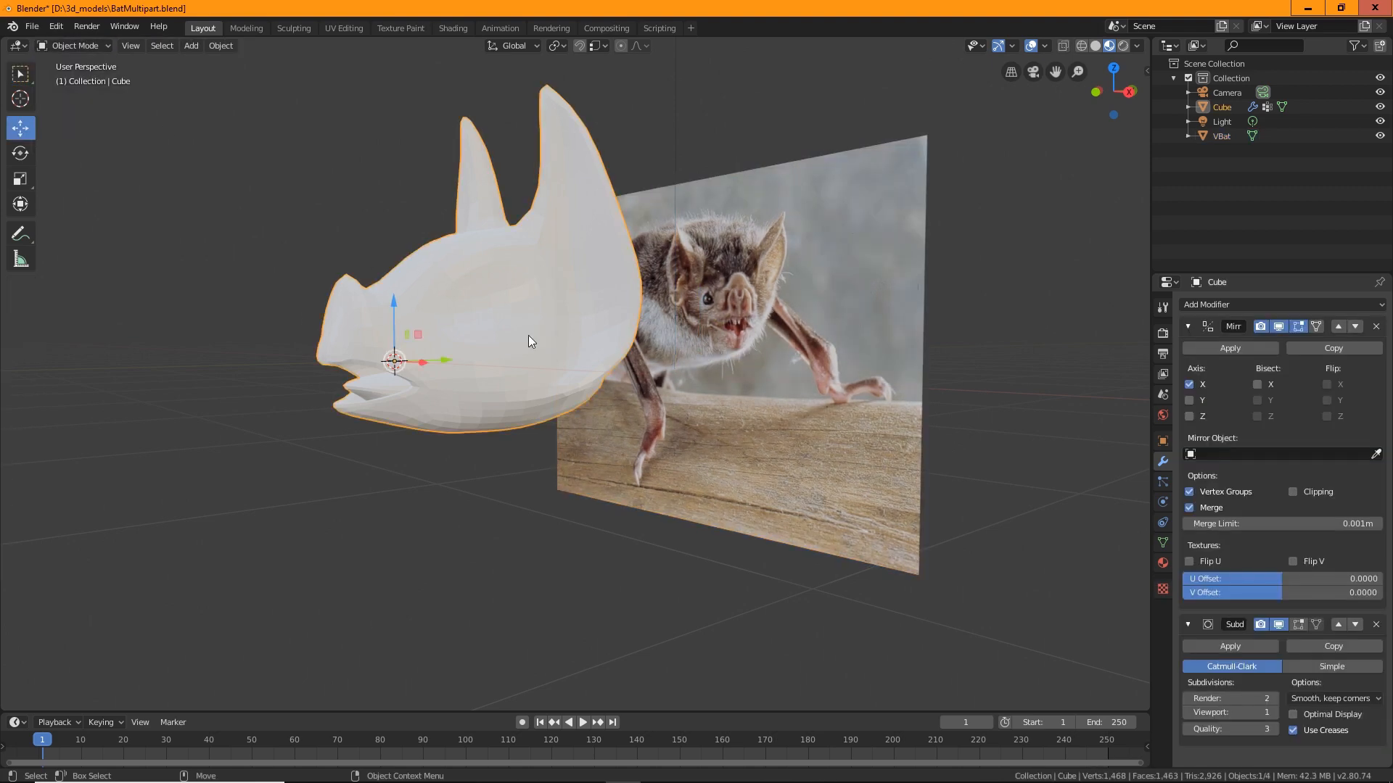
Enter Edit Mode on the bat head and compare its mouth with the reference photo.
left_click(75, 45)
left_click(84, 83)
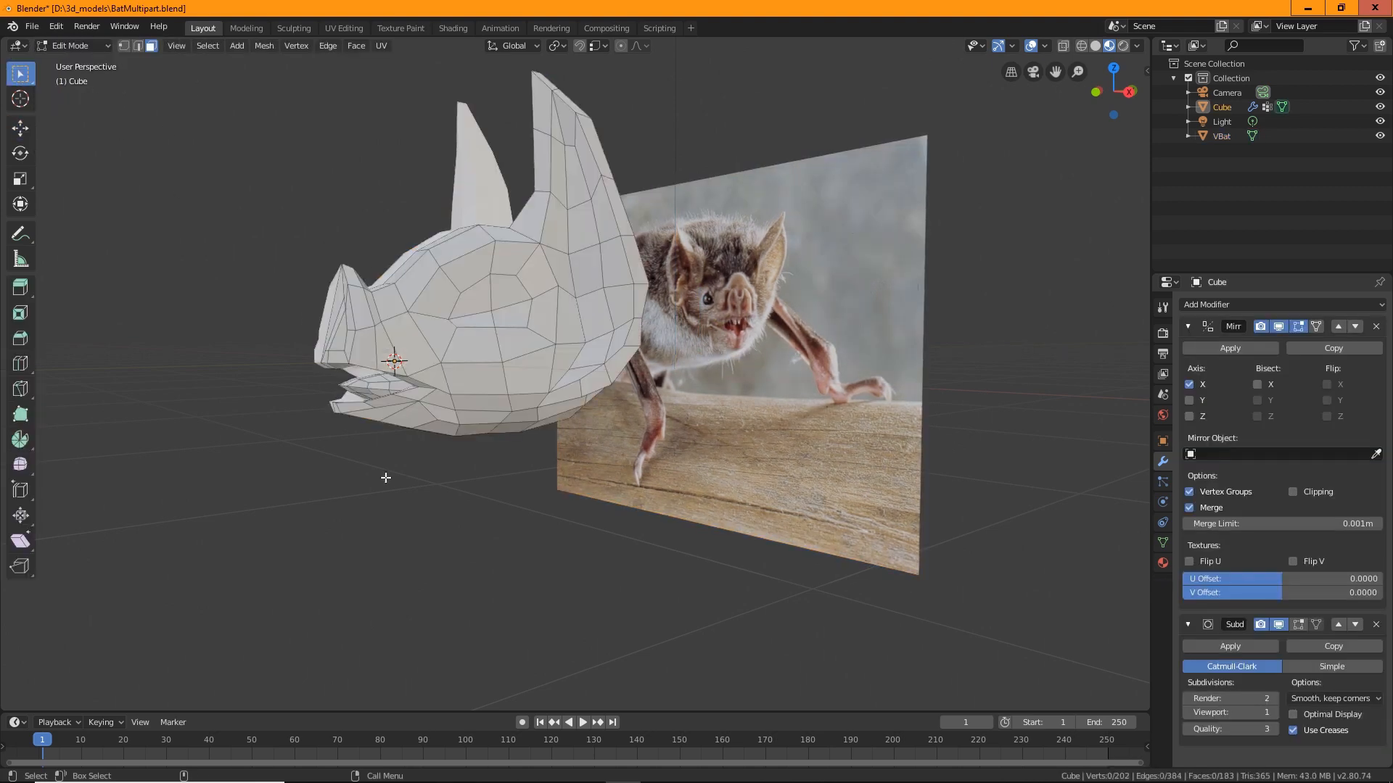
middle_click_drag(385, 476, 274, 396)
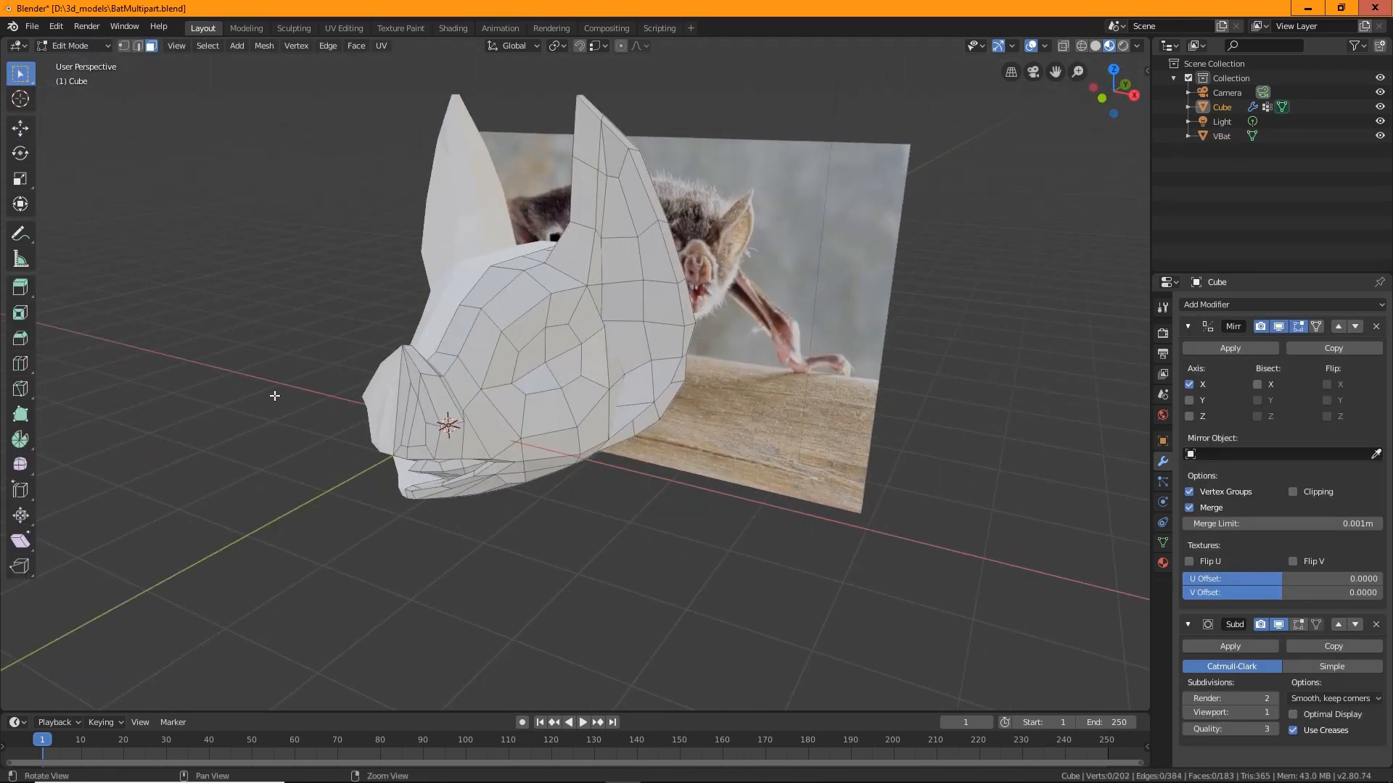
middle_click_drag(562, 511, 544, 469)
scroll(536, 469, "up", 3)
middle_click_drag(442, 486, 631, 518)
middle_click_drag(540, 442, 821, 347)
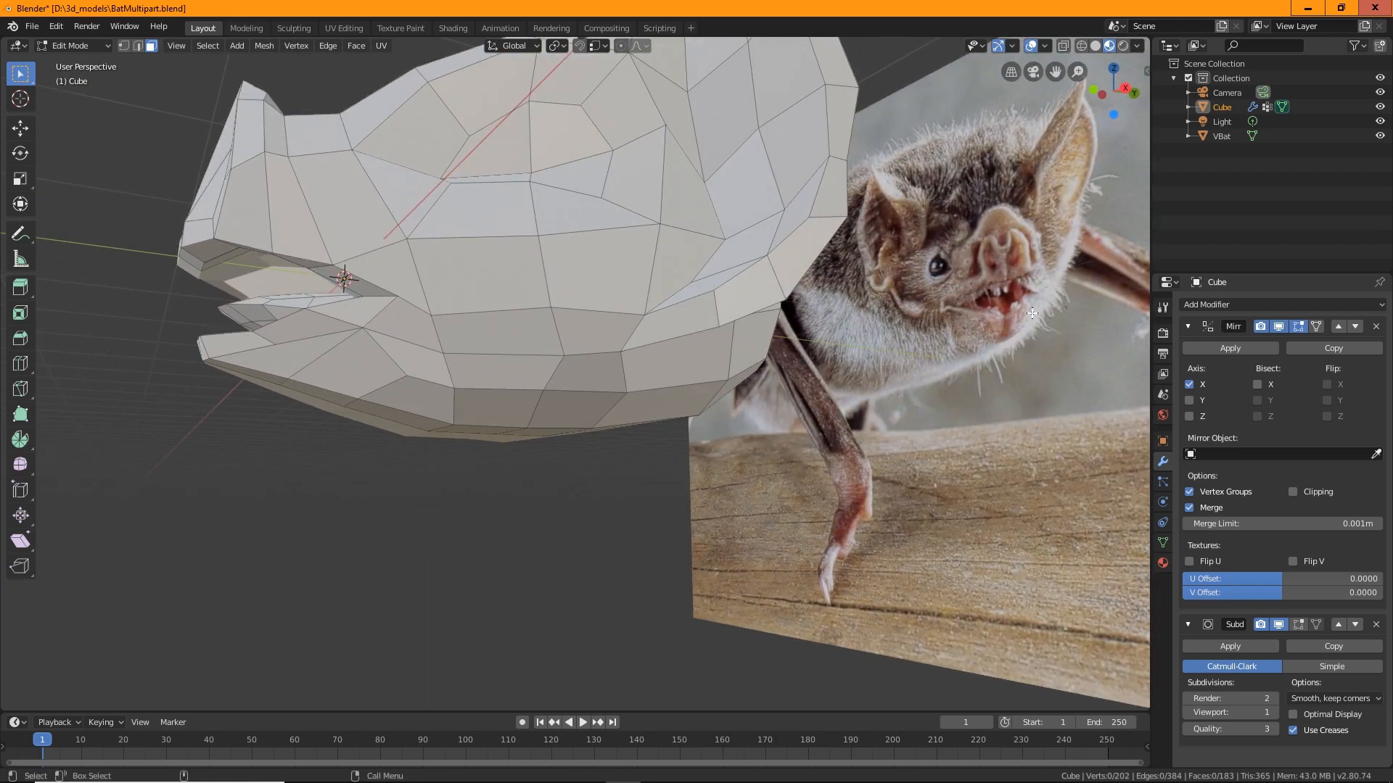
Reposition the centre-line vertex on the upper surface of the tongue.
middle_click_drag(547, 375, 584, 419)
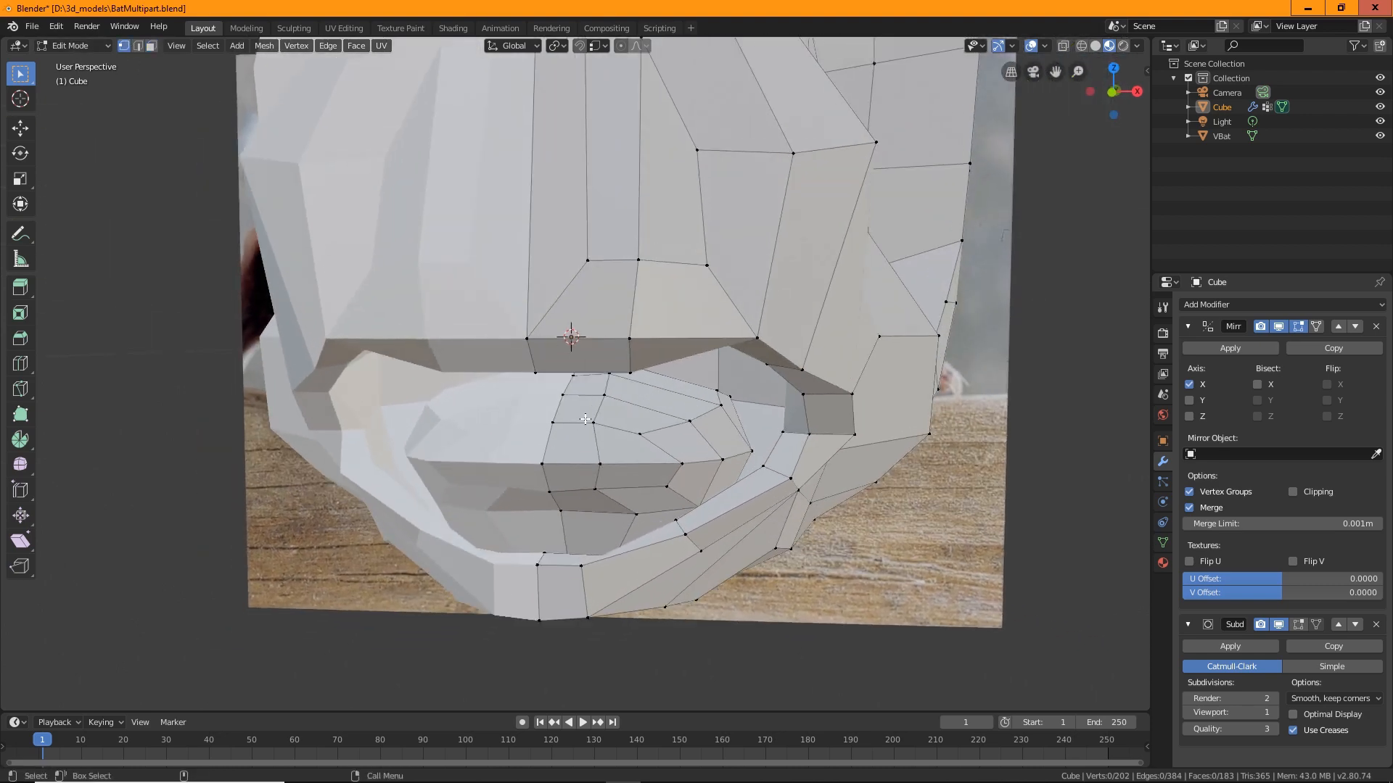
scroll(574, 419, "up", 5)
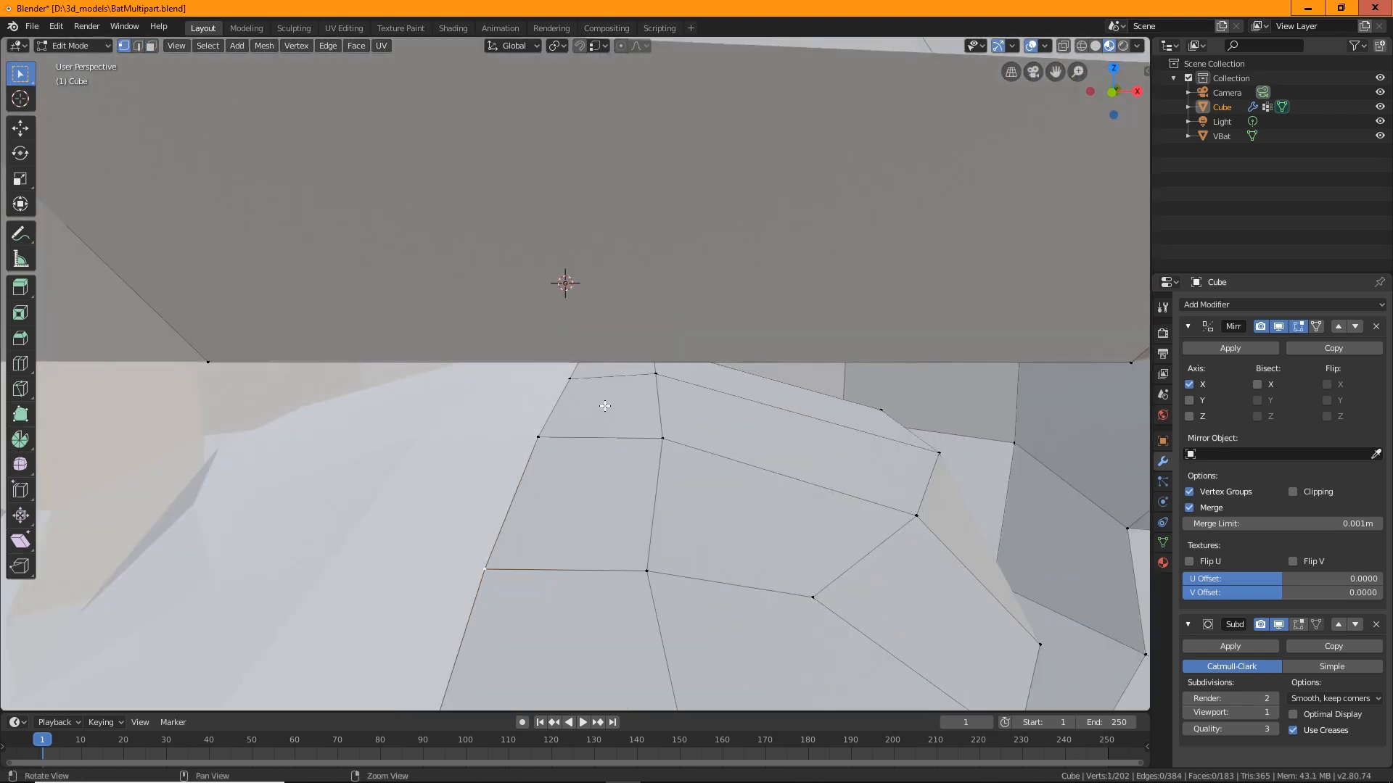
scroll(605, 405, "down", 3)
left_click(20, 128)
left_click_drag(535, 411, 532, 415)
middle_click_drag(566, 377, 515, 305)
key("g")
left_click_drag(515, 306, 515, 307)
middle_click_drag(645, 304, 536, 348)
Adjust the height of vertices on the tongue's upper side, lowering the one at its front side edge by about 0.03 m.
left_click(551, 342)
left_click_drag(550, 290, 551, 299)
middle_click_drag(550, 299, 522, 327)
left_click_drag(554, 380, 554, 388)
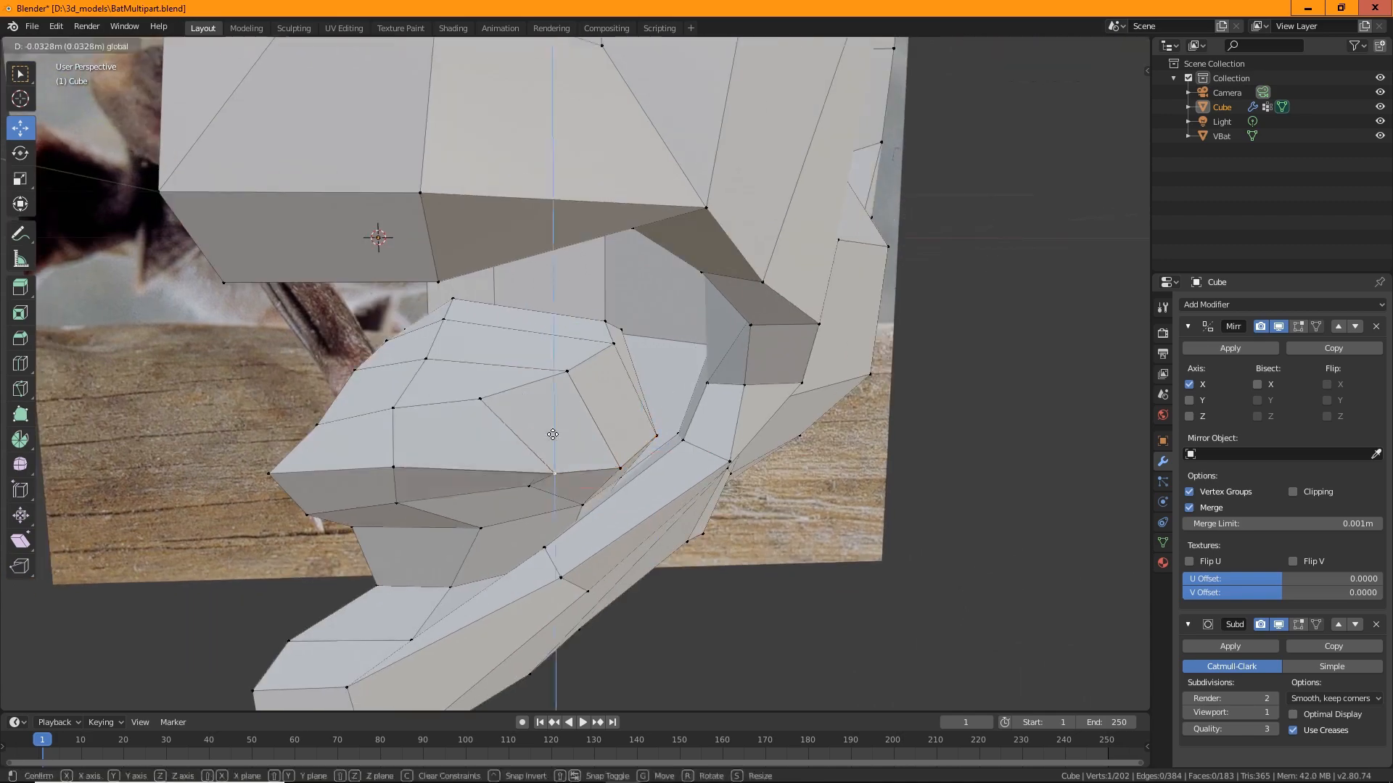
middle_click_drag(554, 388, 541, 340)
left_click_drag(541, 340, 442, 346)
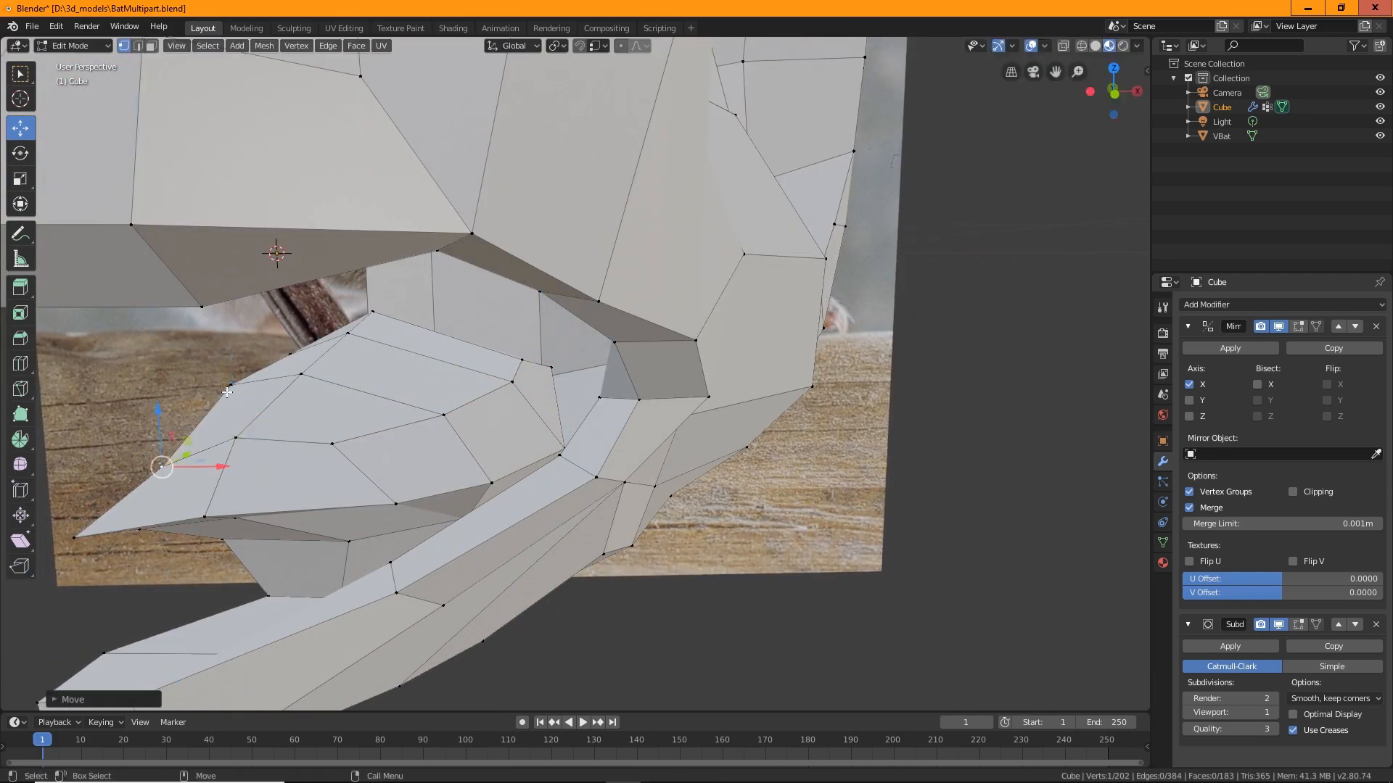
Reshape the front of the tongue by moving vertices near its tip, shifting one on the edge about 0.046 m along Y.
middle_click_drag(227, 393, 441, 359)
left_click_drag(712, 454, 710, 436)
middle_click_drag(711, 435, 579, 461)
left_click_drag(465, 391, 476, 395)
middle_click_drag(476, 395, 319, 406)
left_click_drag(428, 434, 411, 432)
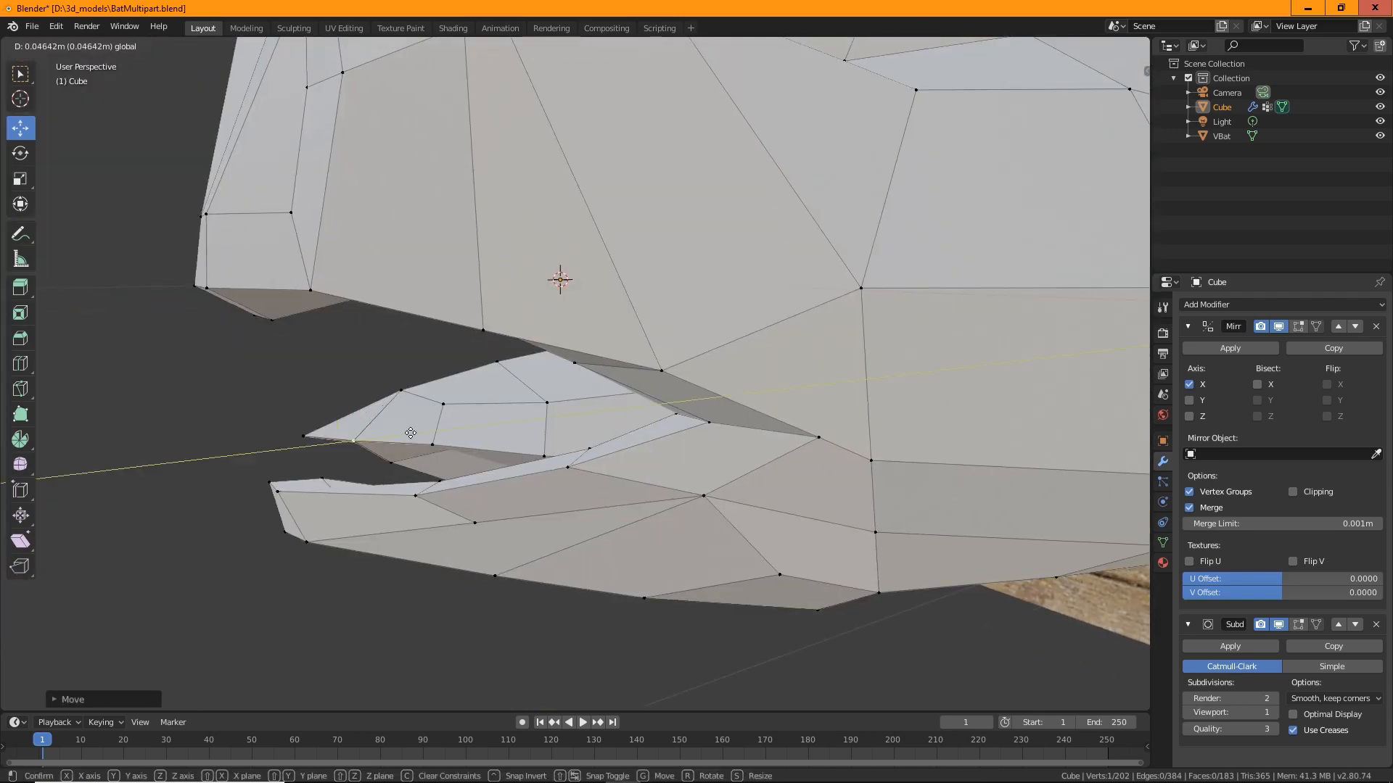
middle_click_drag(411, 432, 638, 392)
Reposition a vertex on the tongue's side and slightly lower one at its rear edge.
left_click(662, 450, "shift")
left_click_drag(602, 438, 618, 436)
middle_click_drag(618, 437, 646, 413)
left_click(462, 322)
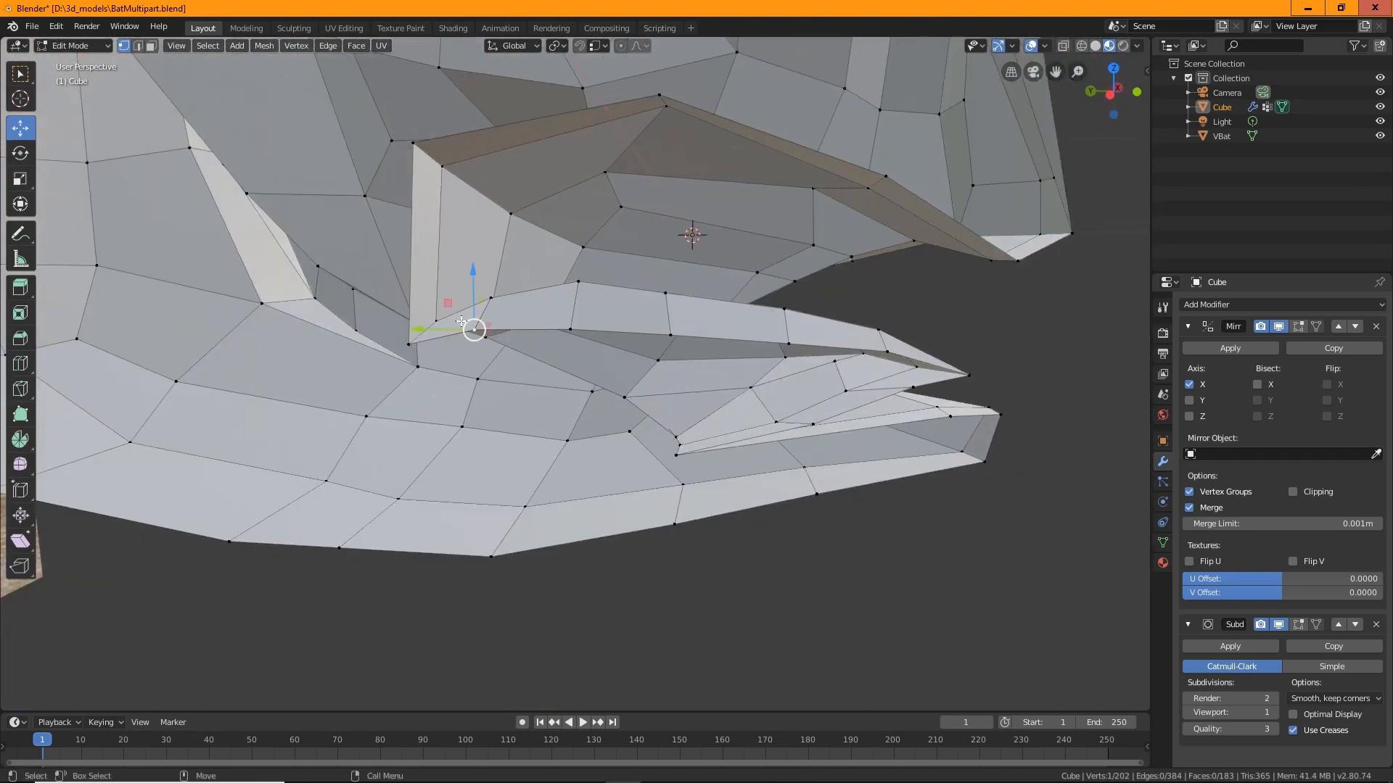
left_click_drag(487, 278, 487, 281)
middle_click_drag(488, 281, 501, 305)
Adjust a vertex on the underside of the tongue near its front.
left_click(777, 419)
left_click_drag(782, 406, 789, 416)
middle_click_drag(789, 416, 621, 444)
scroll(581, 449, "down", 6)
mouse_move(678, 372)
middle_mouse_down()
mouse_move(710, 372)
mouse_move(681, 372)
middle_mouse_up()
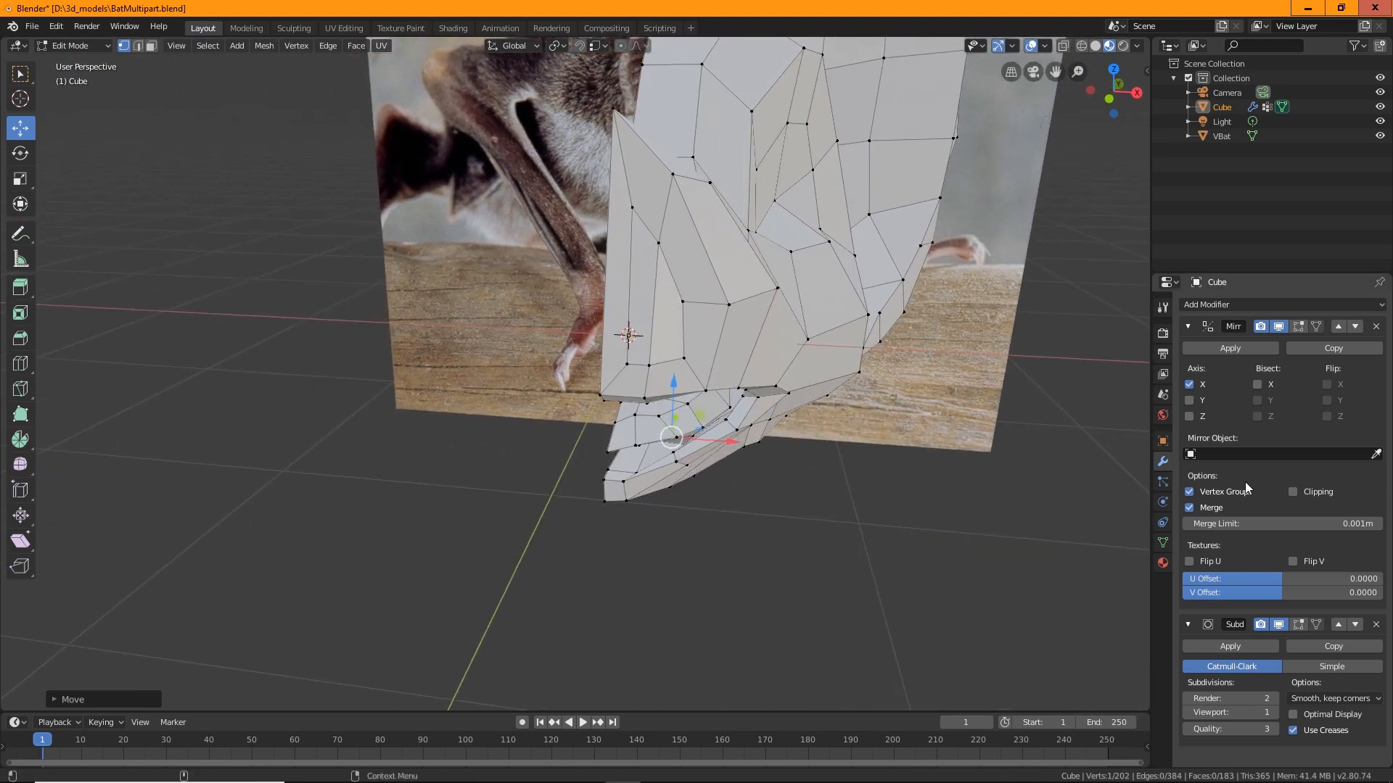
Turn the mirrored half back on in Edit Mode and compare the muzzle with the reference photo.
left_click(1303, 323)
middle_click_drag(845, 417, 591, 307)
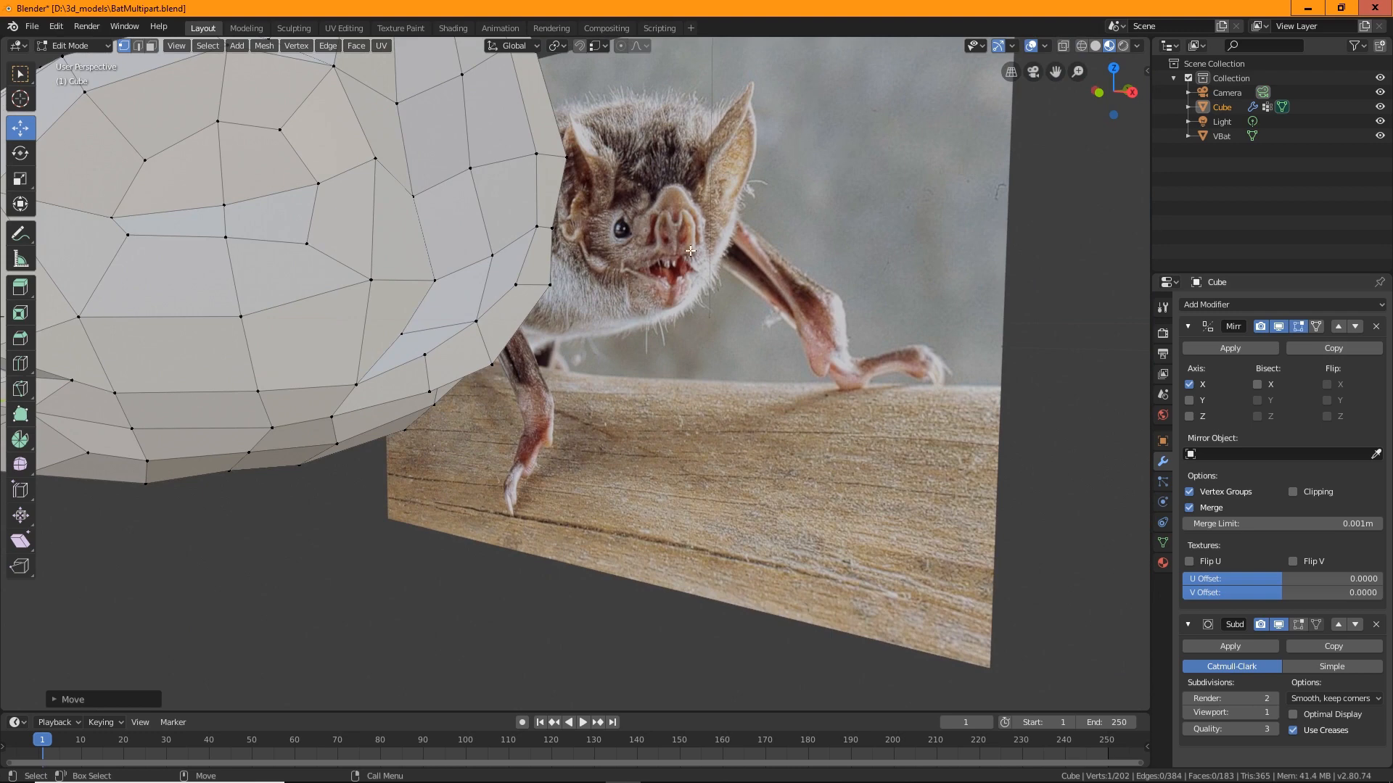
middle_click_drag(508, 430, 551, 414)
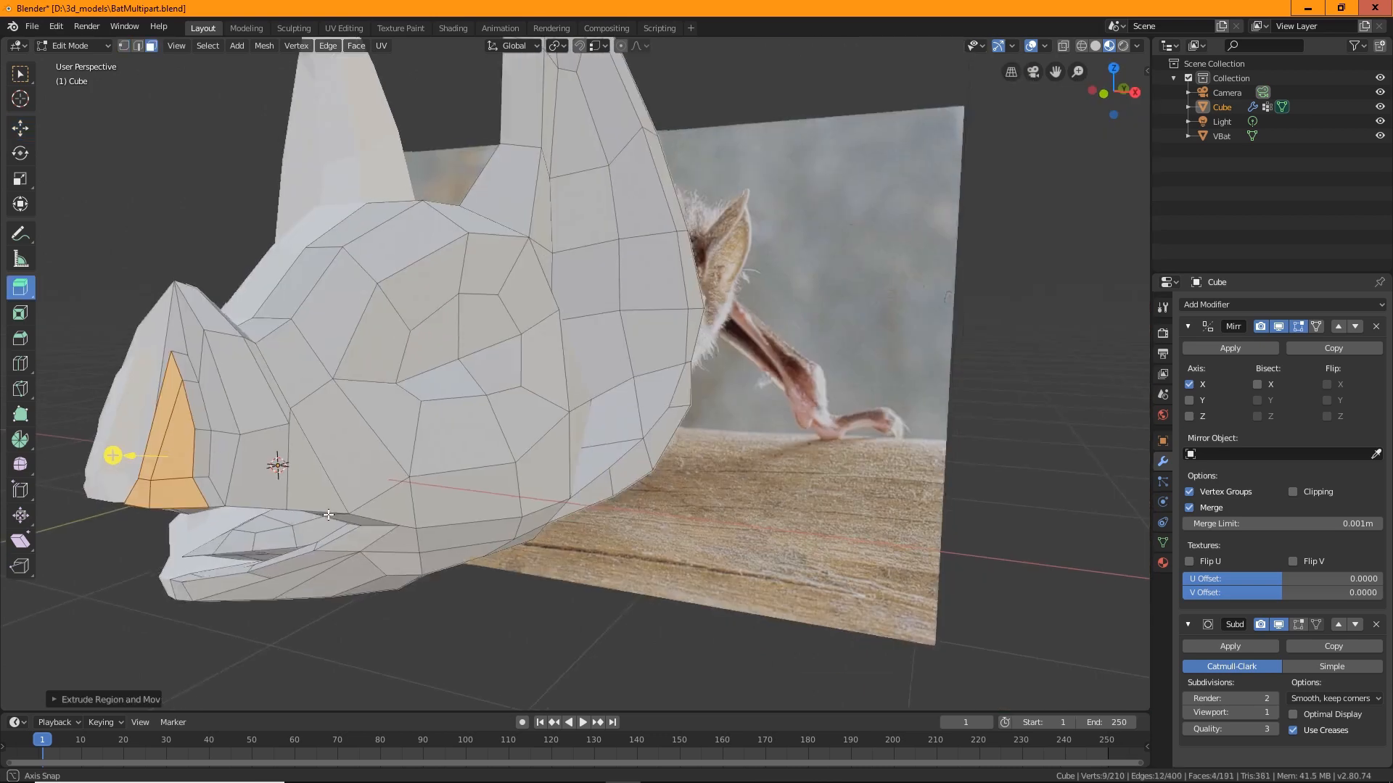
middle_click_drag(304, 508, 493, 544)
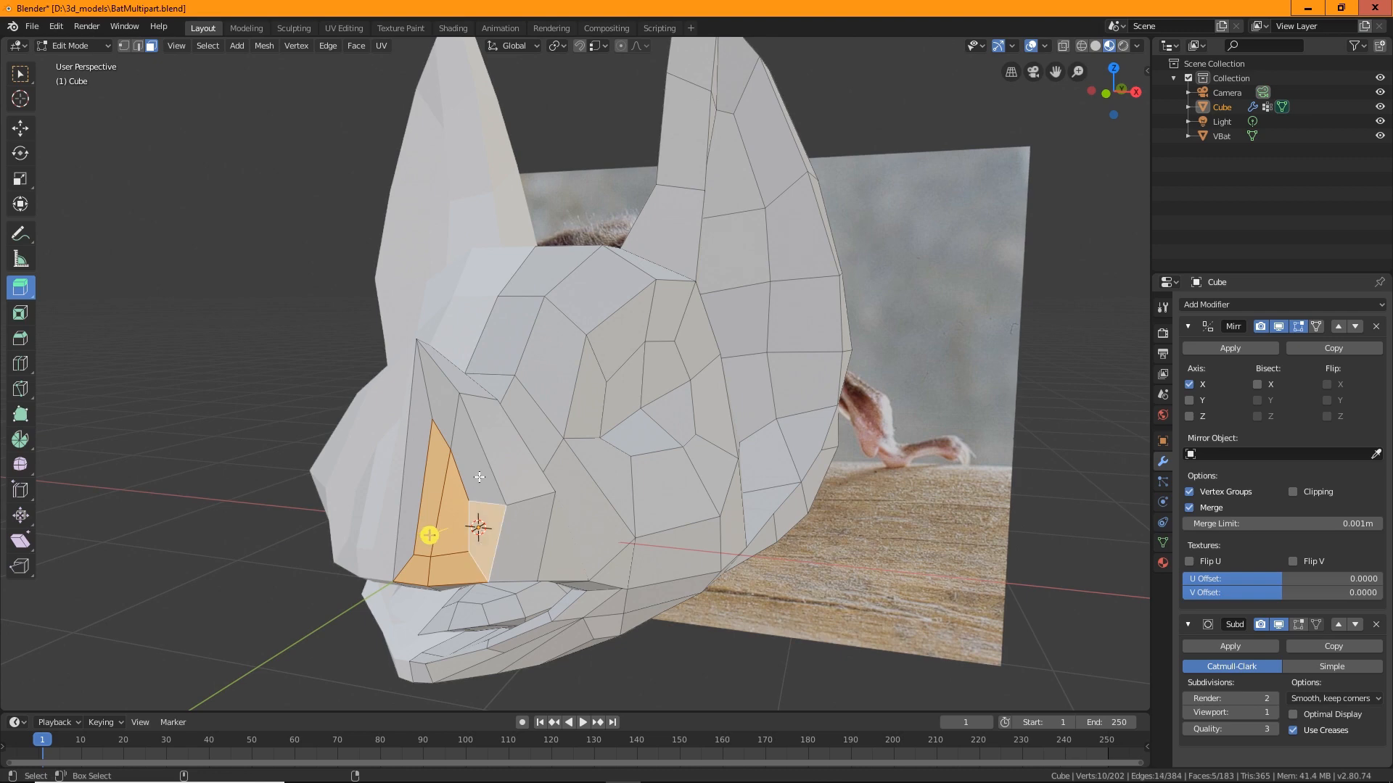
Inset the selected front muzzle faces and push the inset area back into the muzzle.
middle_click_drag(601, 515, 594, 362)
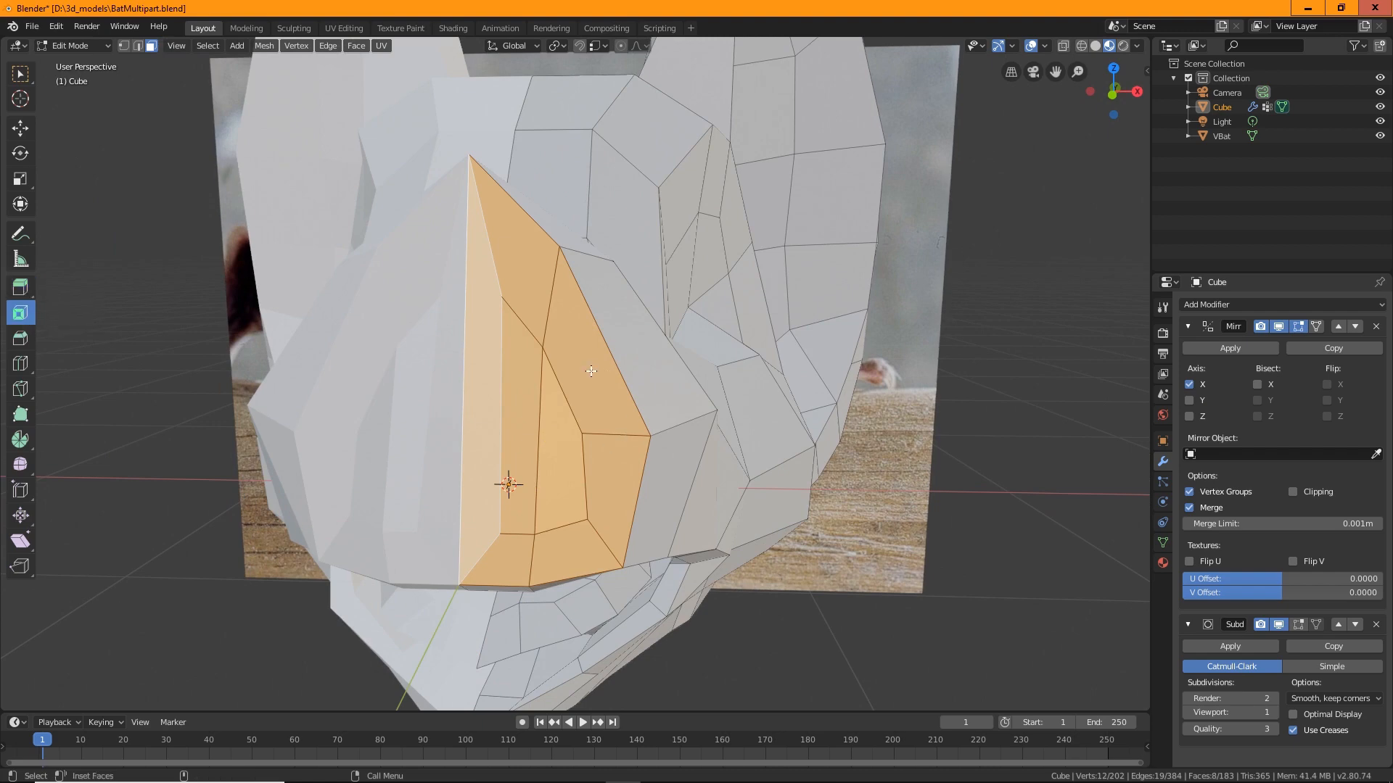
mouse_move(591, 371)
left_mouse_down()
mouse_move(573, 393)
mouse_move(585, 396)
left_mouse_up()
middle_click_drag(585, 396, 521, 480)
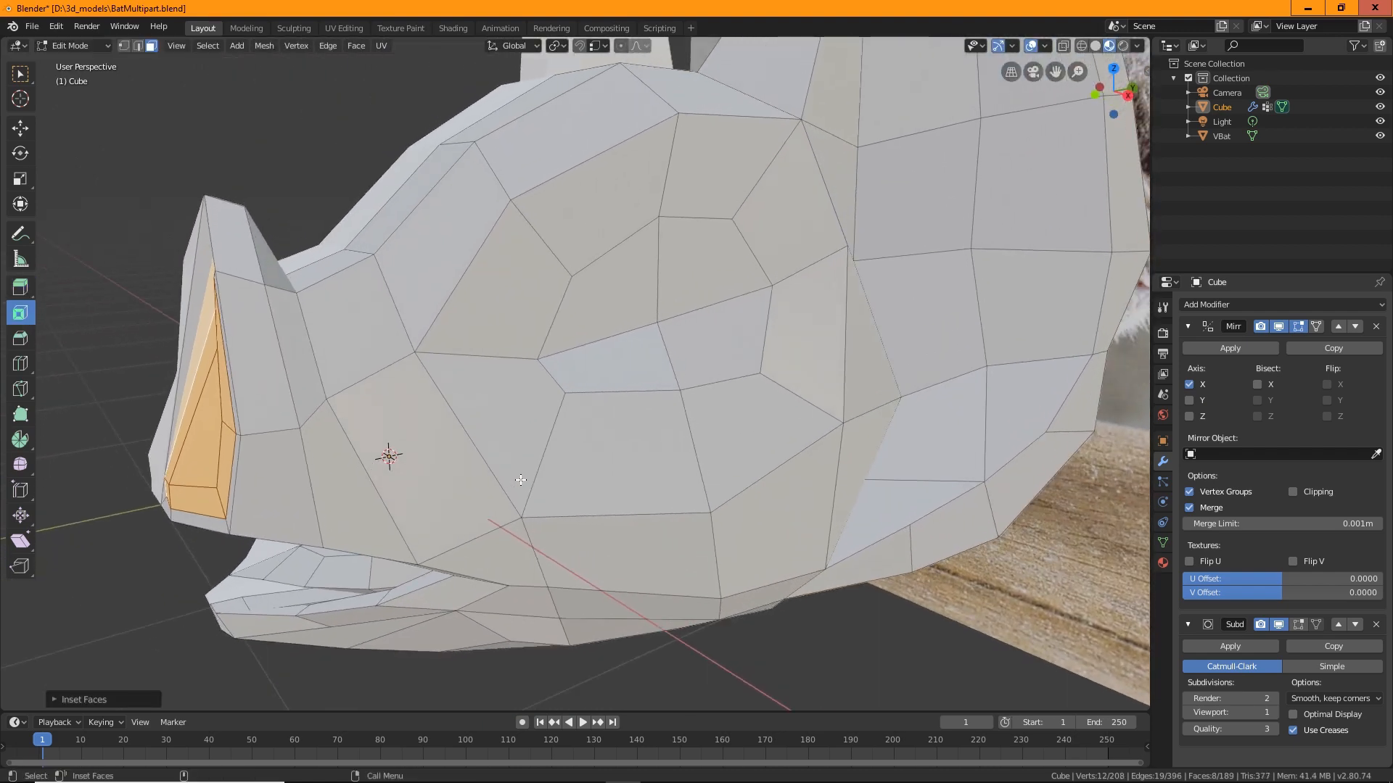
left_click_drag(251, 408, 284, 408)
middle_click_drag(285, 408, 429, 474)
middle_click_drag(405, 481, 358, 478)
scroll(413, 480, "down", 5)
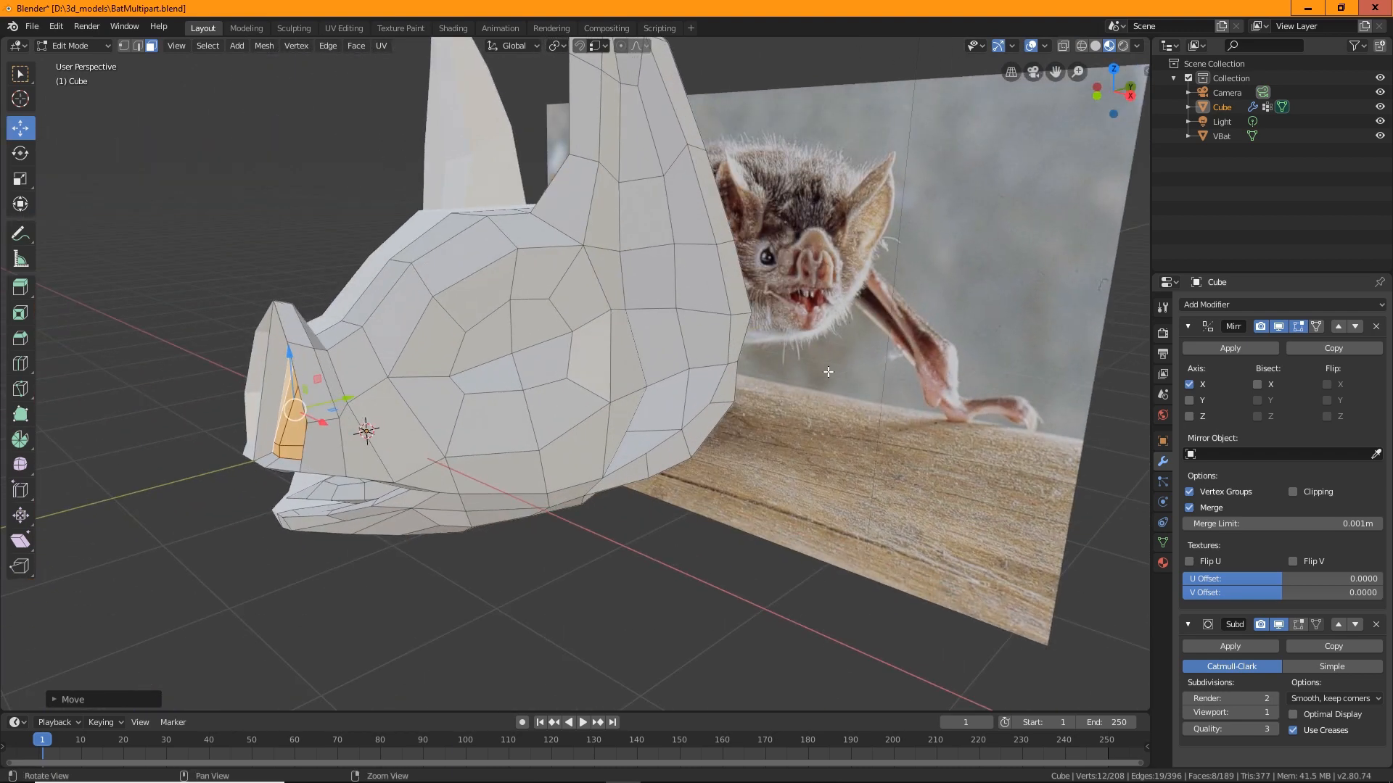
Delete the narrow face running along the centreline at the front of the muzzle.
middle_click_drag(723, 411, 451, 394)
scroll(451, 394, "up", 4)
left_click(488, 387)
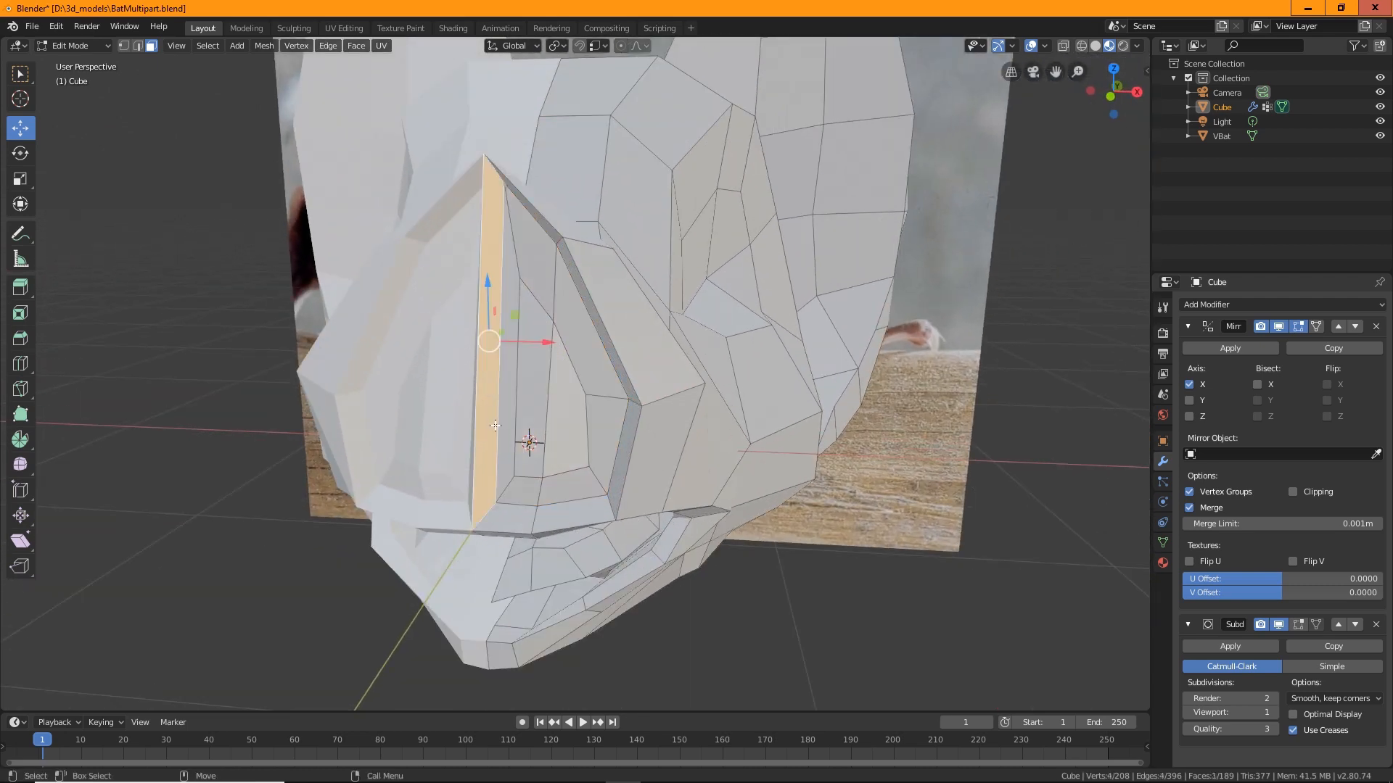
key("x")
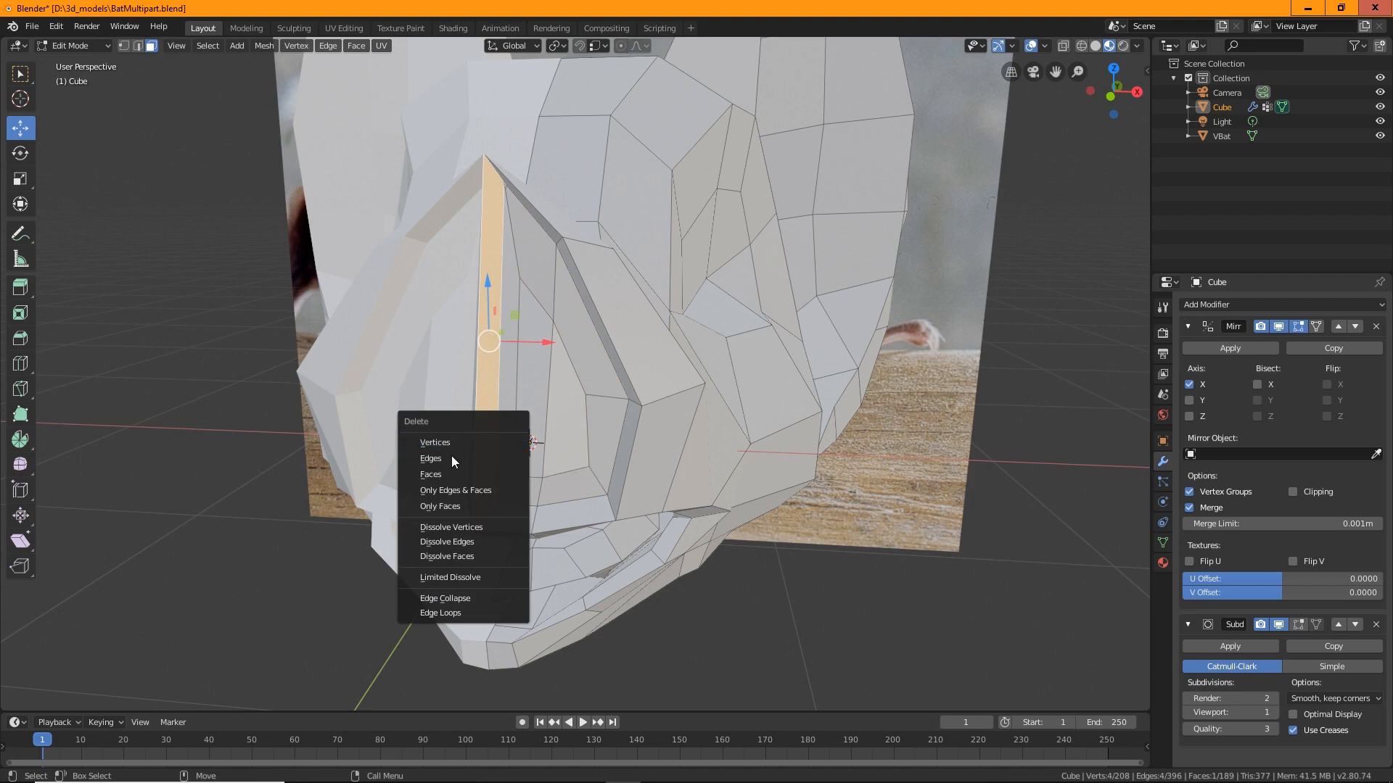
left_click(433, 473)
Move the lower inner corner vertex of the muzzle inset onto the centreline to close the gap at its base.
middle_click_drag(433, 473, 671, 582)
scroll(624, 486, "up", 3)
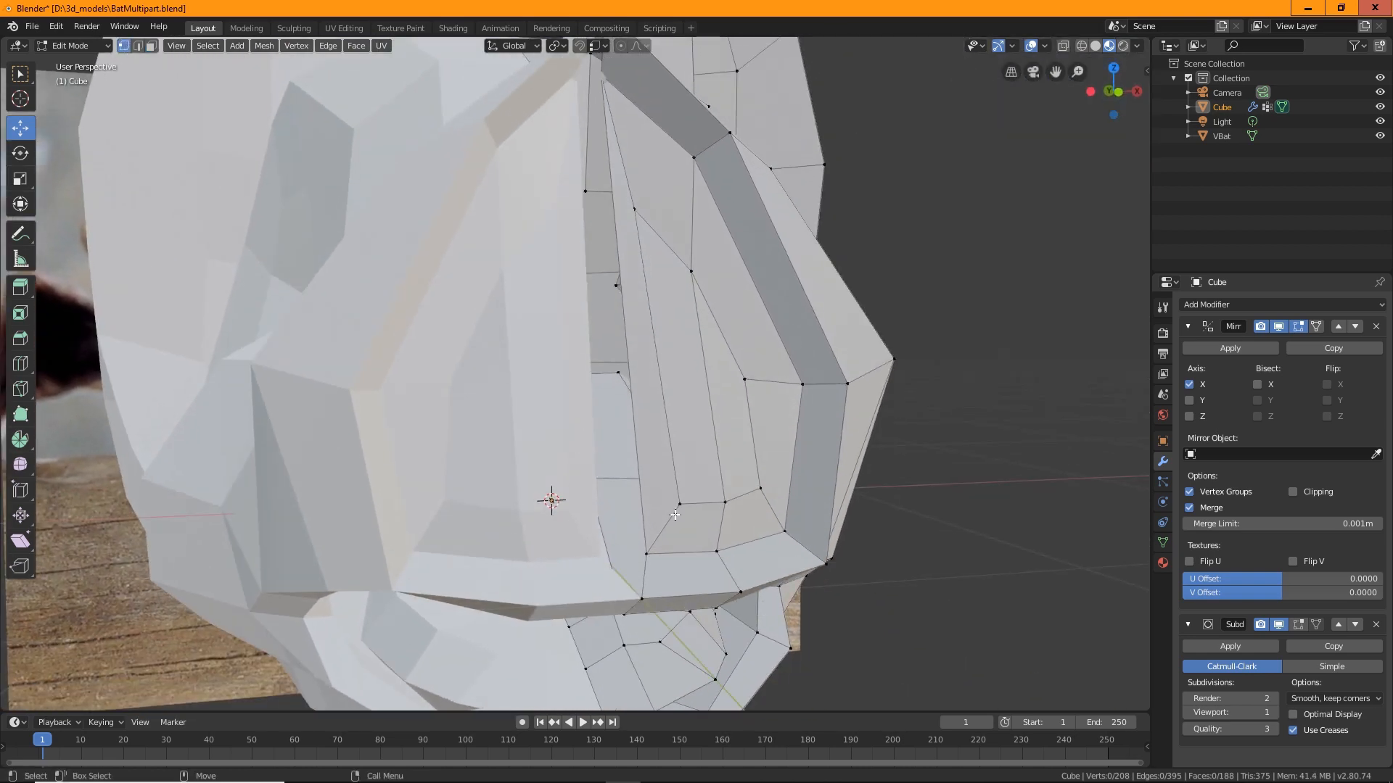
mouse_move(700, 552)
middle_mouse_down()
mouse_move(647, 536)
mouse_move(676, 549)
middle_mouse_up()
scroll(676, 549, "up", 3)
left_click_drag(691, 565, 634, 575)
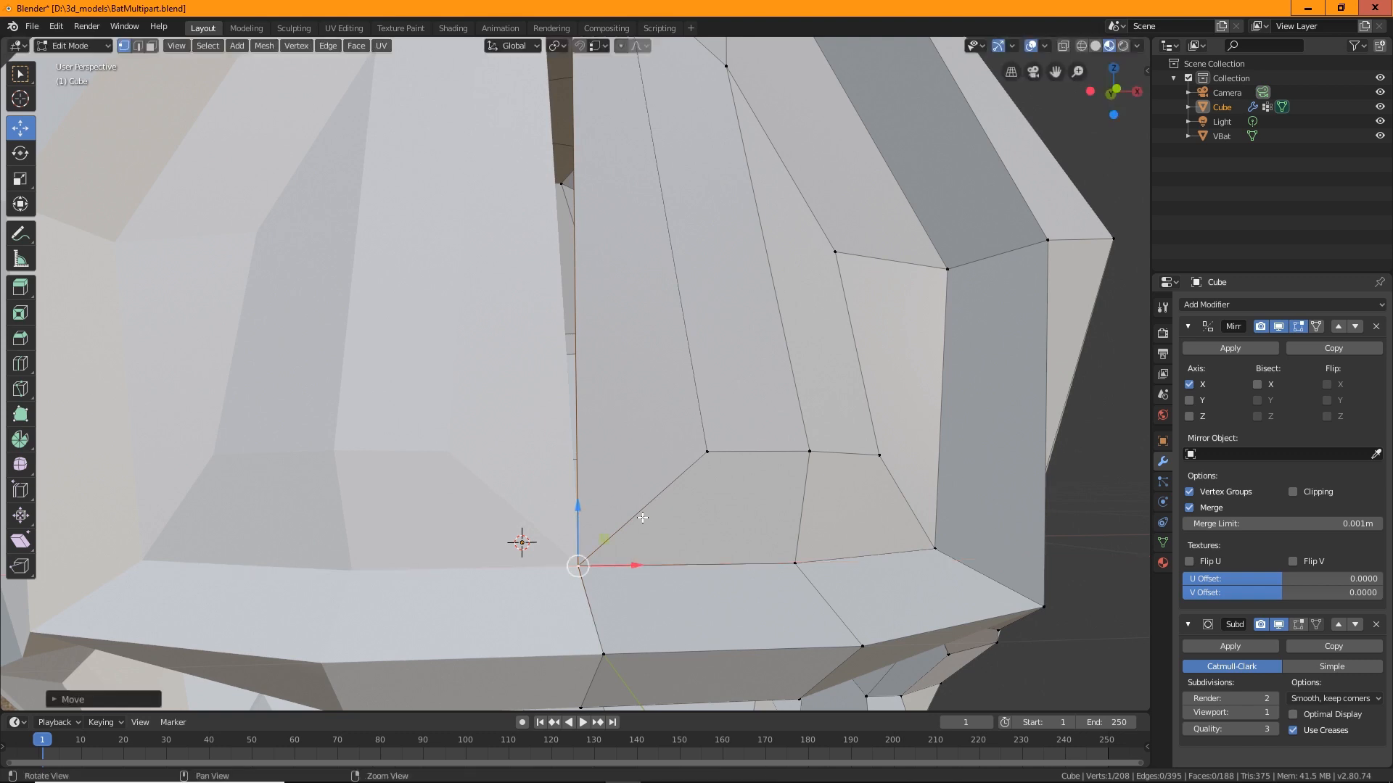
middle_click_drag(639, 613, 672, 606)
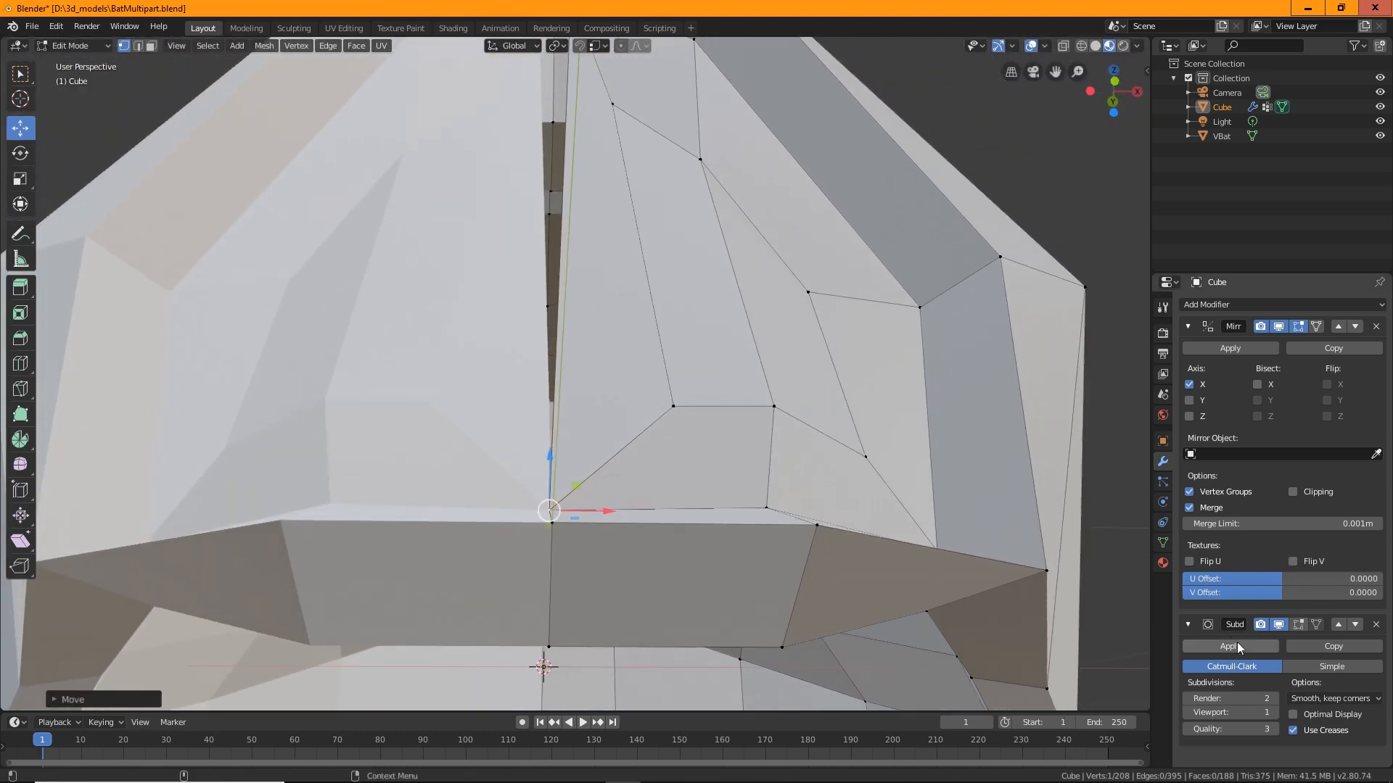
Show the Subdivision Surface smoothing in Edit Mode and turn on X-ray to inspect the remaining gap in the muzzle.
left_click(1300, 629)
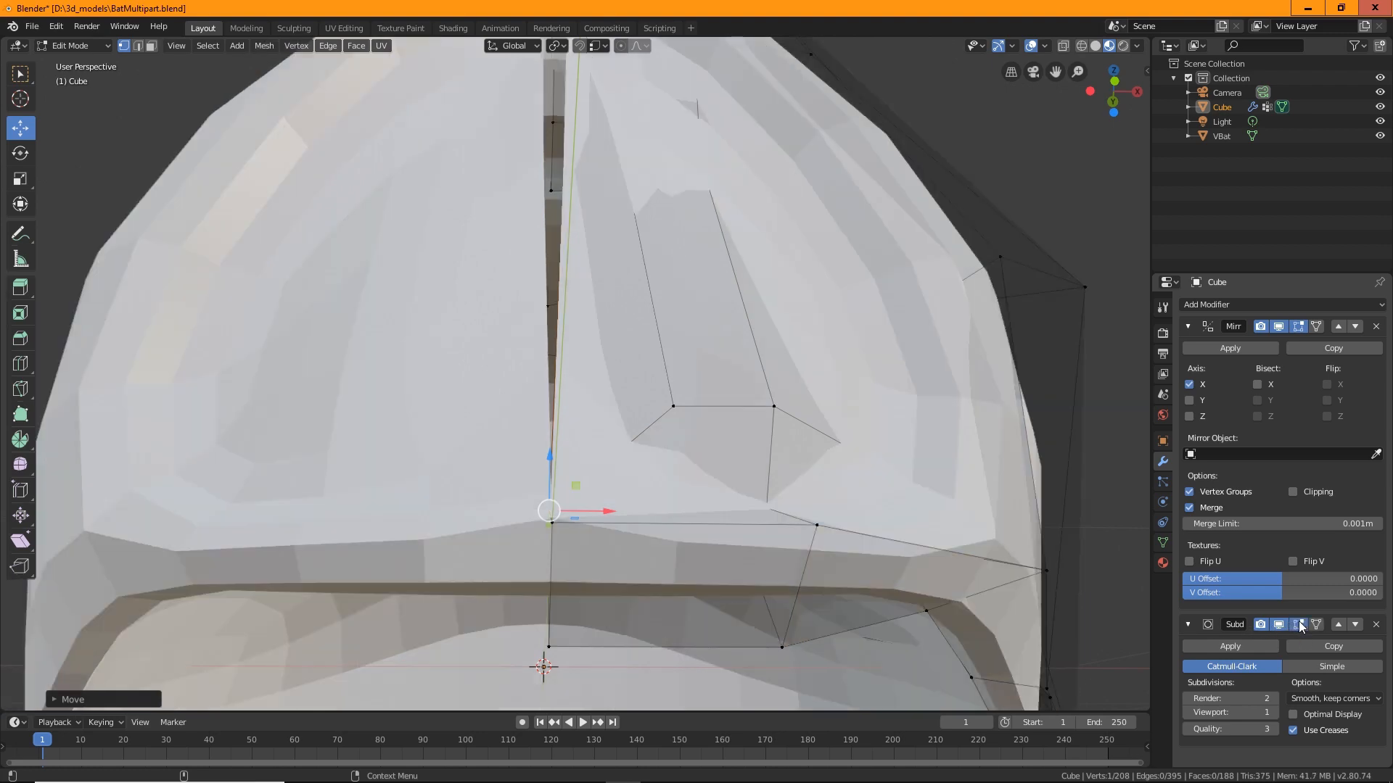
mouse_move(682, 443)
middle_mouse_down()
mouse_move(711, 468)
mouse_move(706, 441)
middle_mouse_up()
scroll(707, 441, "down", 3)
middle_click_drag(659, 486, 627, 413)
scroll(601, 479, "up", 3)
left_click_drag(650, 463, 655, 460)
middle_click_drag(656, 460, 851, 503)
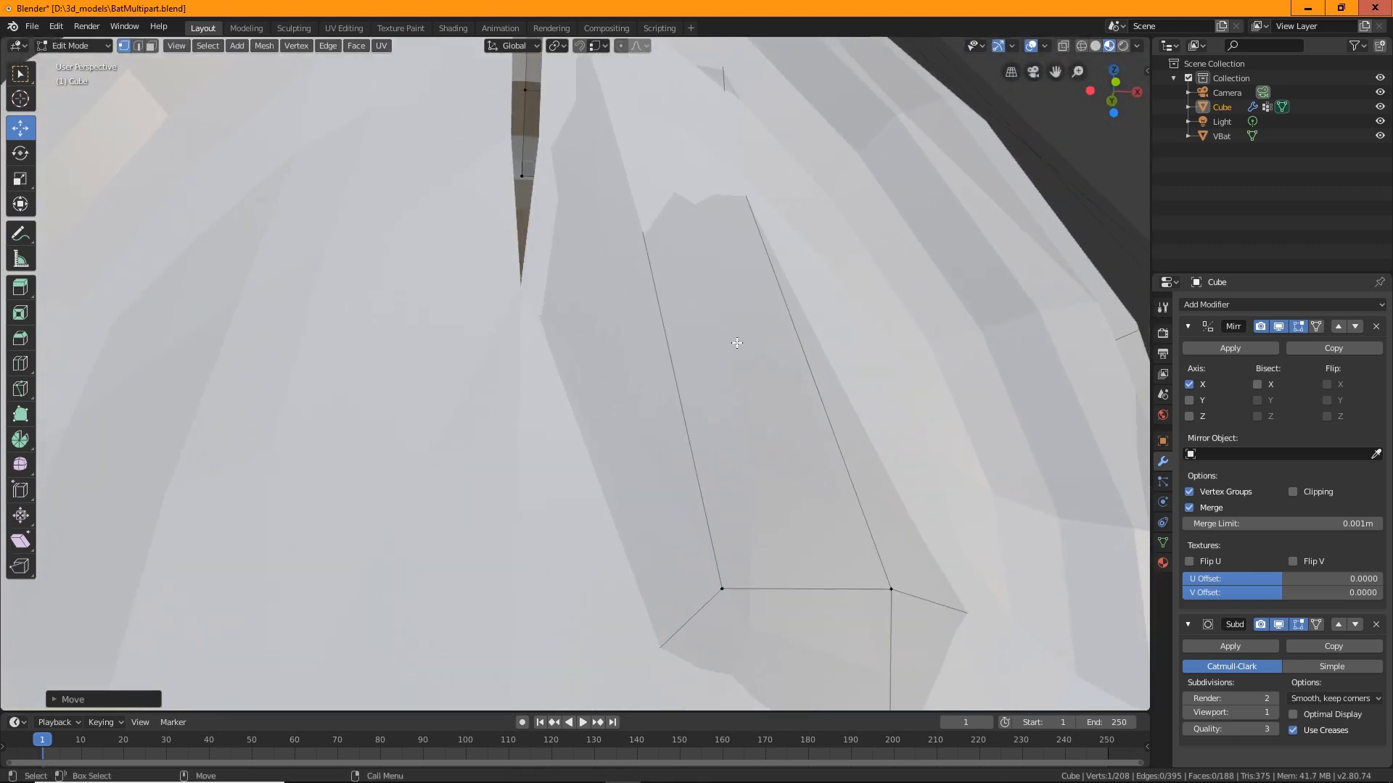
left_click(1063, 45)
middle_click_drag(696, 348, 516, 308)
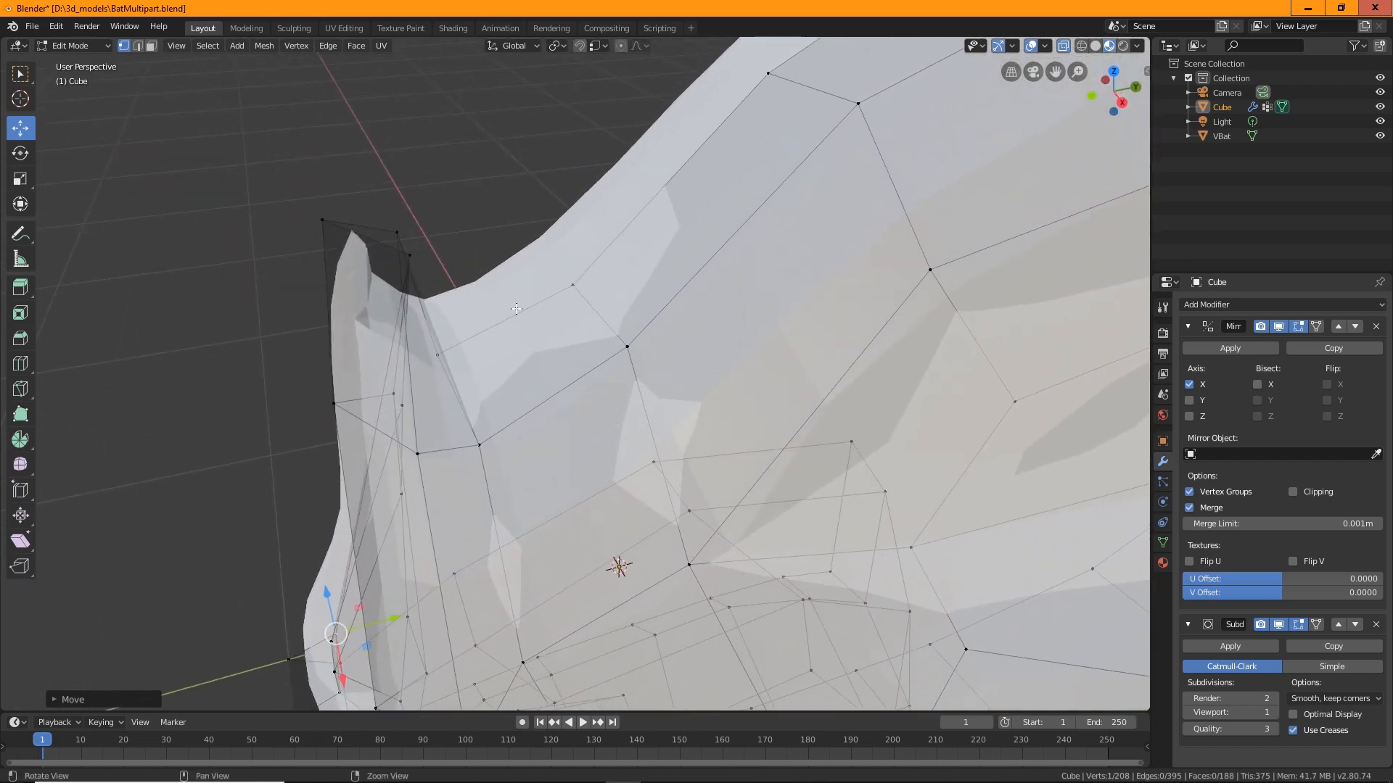
Move the upper inner corner vertex of the muzzle inset down and onto the centreline.
left_click(410, 256)
middle_click_drag(410, 256, 624, 162)
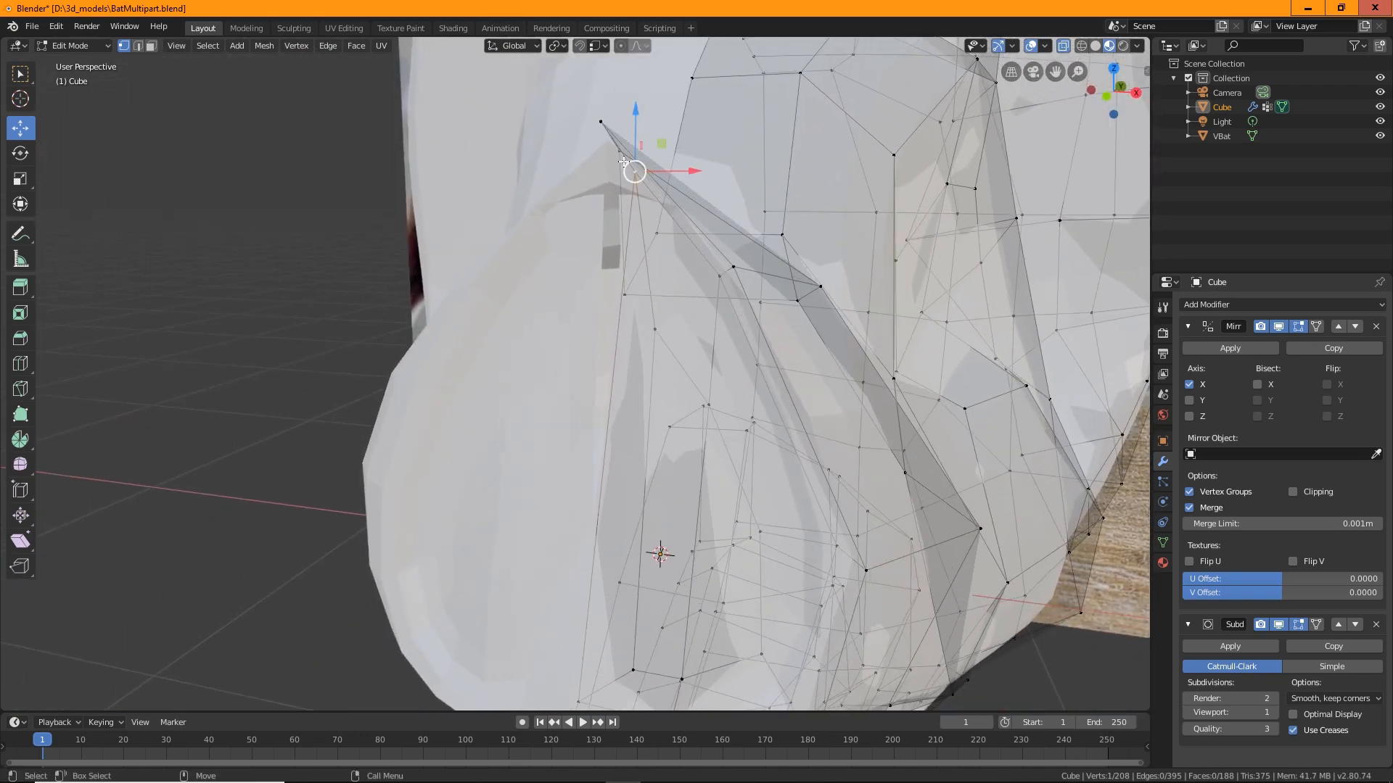
left_click_drag(638, 120, 623, 208)
middle_click_drag(623, 207, 709, 343)
scroll(675, 289, "up", 2)
left_click_drag(693, 229, 596, 267)
left_click_drag(535, 183, 536, 256)
middle_click_drag(632, 319, 824, 336)
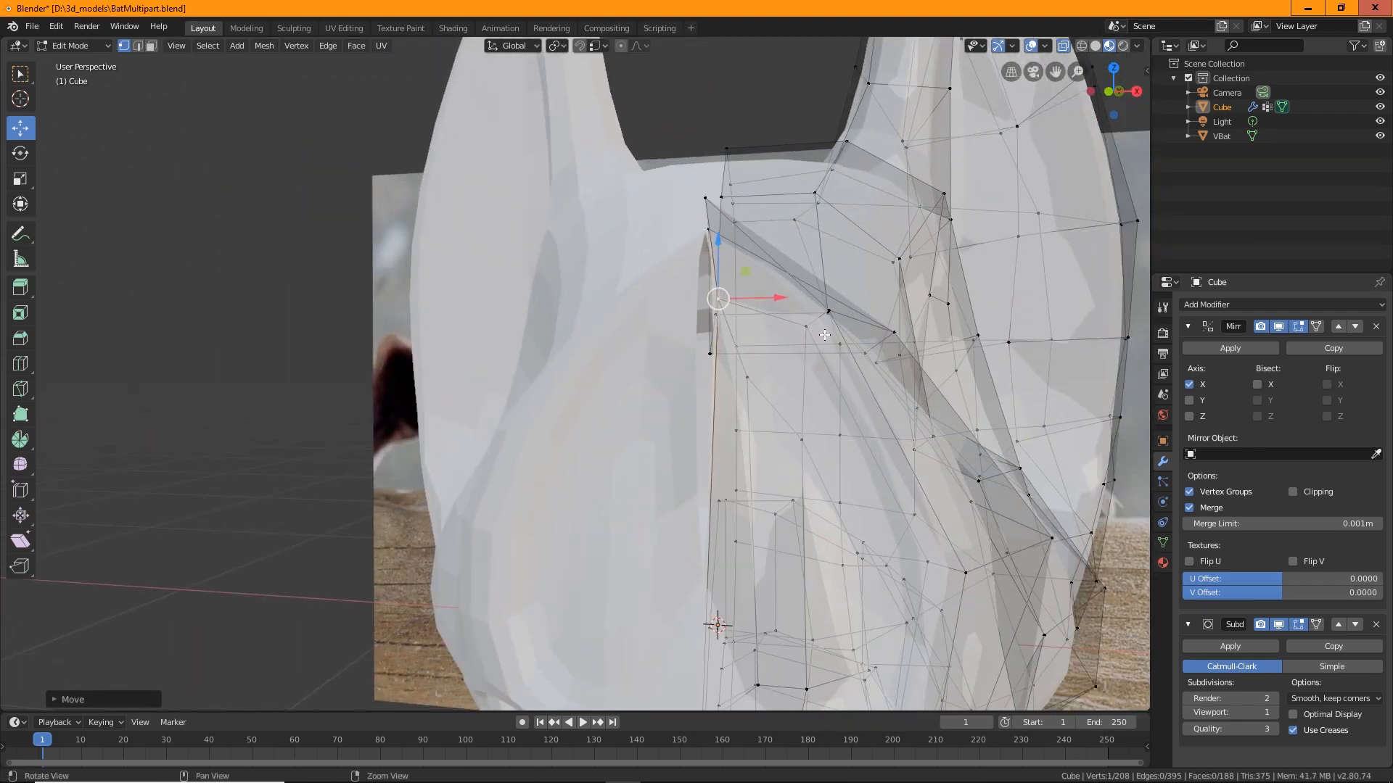
left_click_drag(770, 303, 763, 299)
middle_click_drag(764, 301, 660, 306)
Lower the upper centreline vertex of the muzzle inset and pull the neighbouring recessed vertex forward along Y.
middle_click_drag(612, 358, 581, 390)
left_click(666, 227)
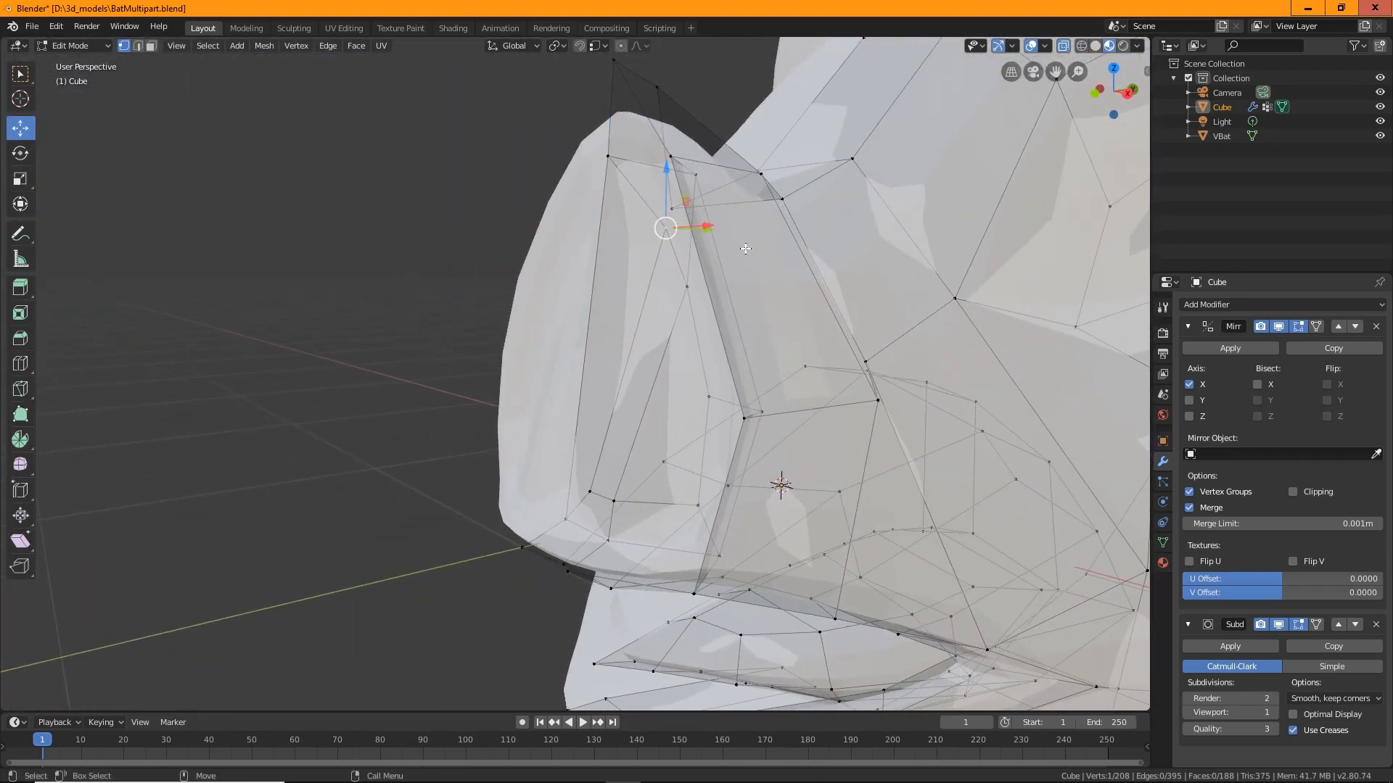
middle_click_drag(745, 248, 606, 195)
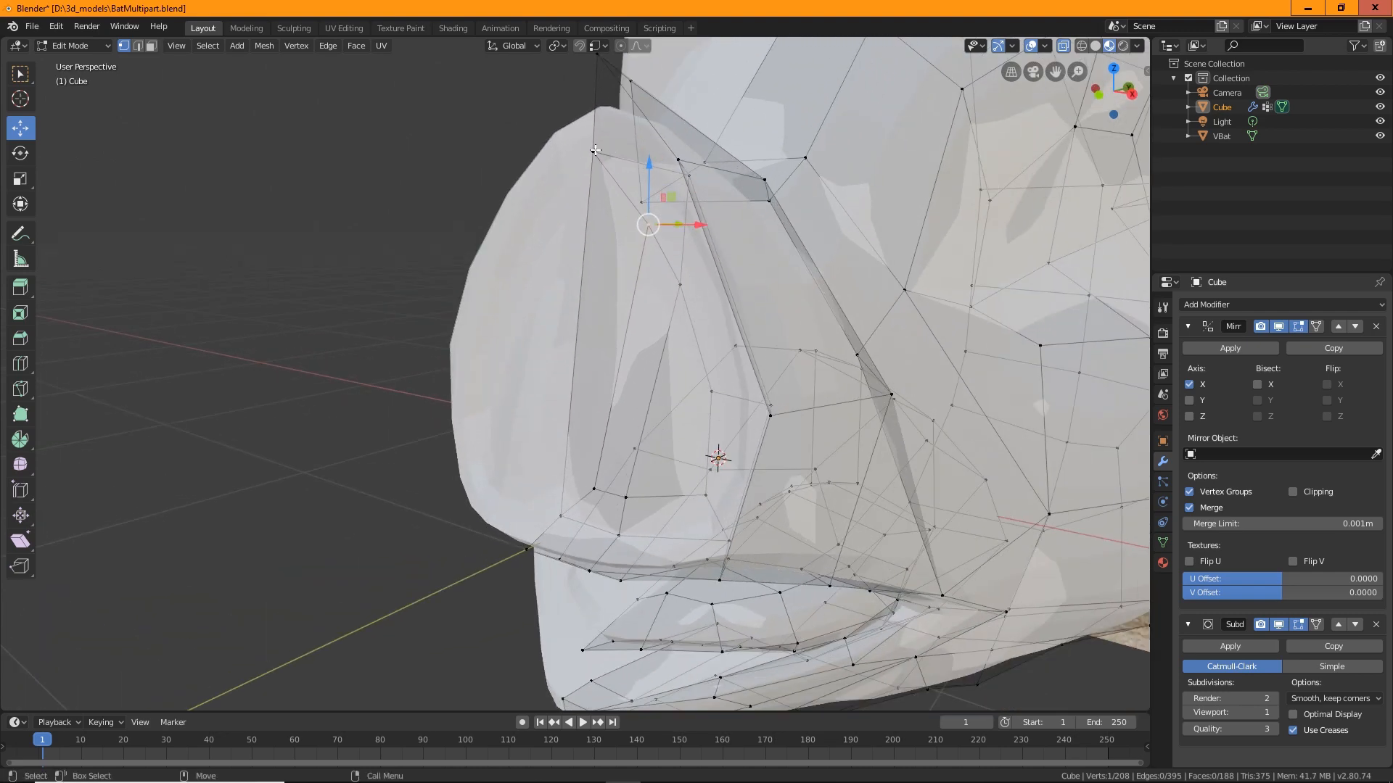
left_click_drag(596, 105, 612, 195)
mouse_move(663, 225)
middle_mouse_down()
mouse_move(711, 264)
mouse_move(642, 234)
middle_mouse_up()
left_click(664, 219)
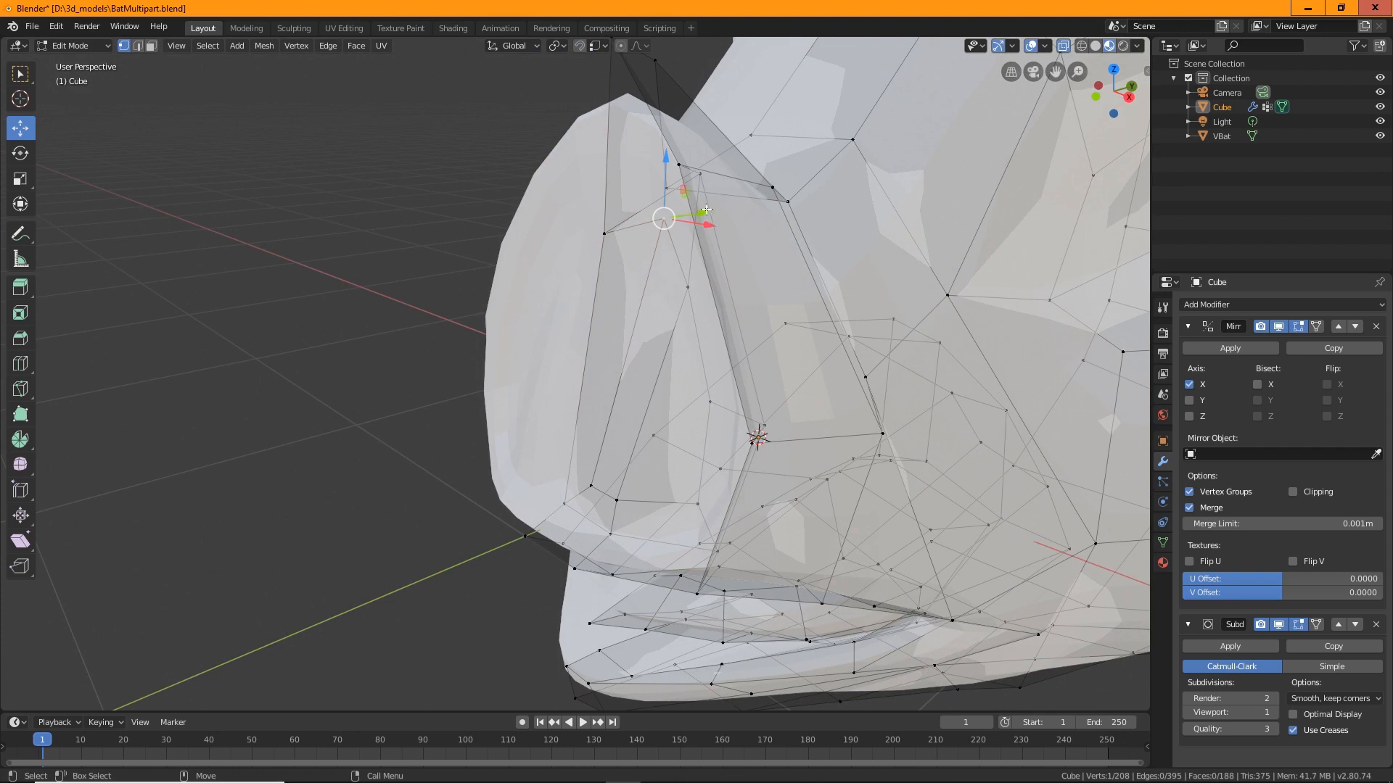
left_click_drag(706, 209, 667, 214)
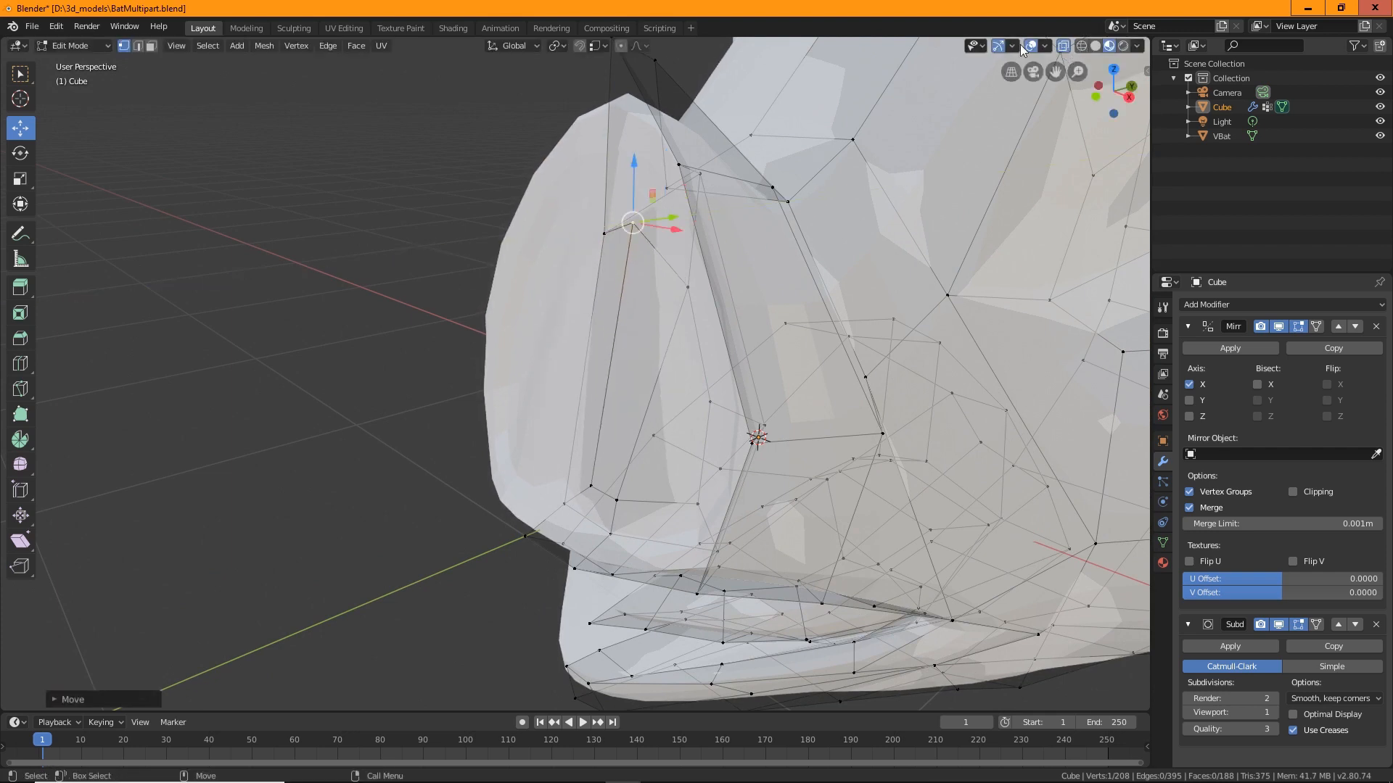
Turn off the Subdivision Surface display in Edit Mode and switch off X-ray.
left_click(1303, 625)
middle_click_drag(759, 295, 623, 172)
left_click_drag(618, 161, 635, 187)
middle_click_drag(634, 187, 741, 313)
left_click(1062, 45)
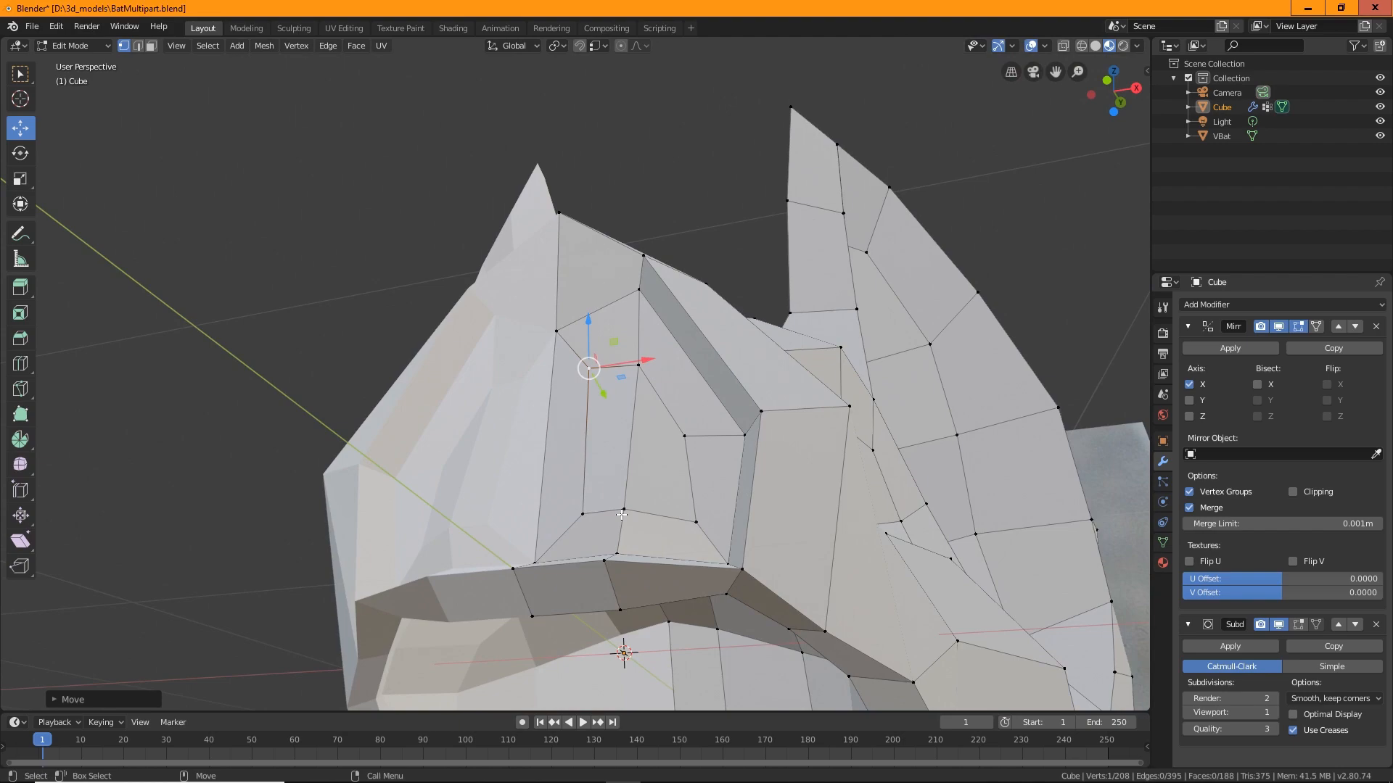
Knife a new edge from the inset's upper outer corner to the centreline edge above the recess.
middle_click_drag(622, 515, 563, 221)
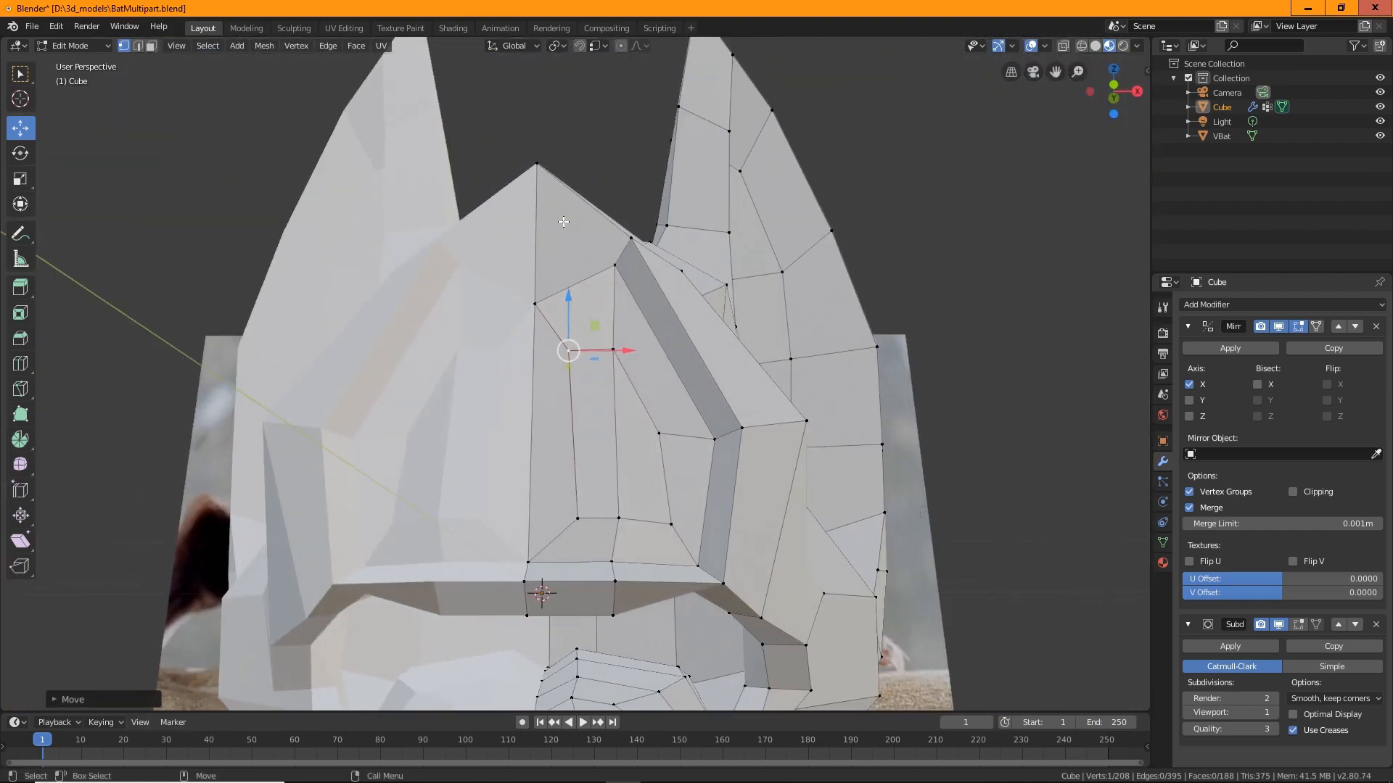
left_click(20, 389)
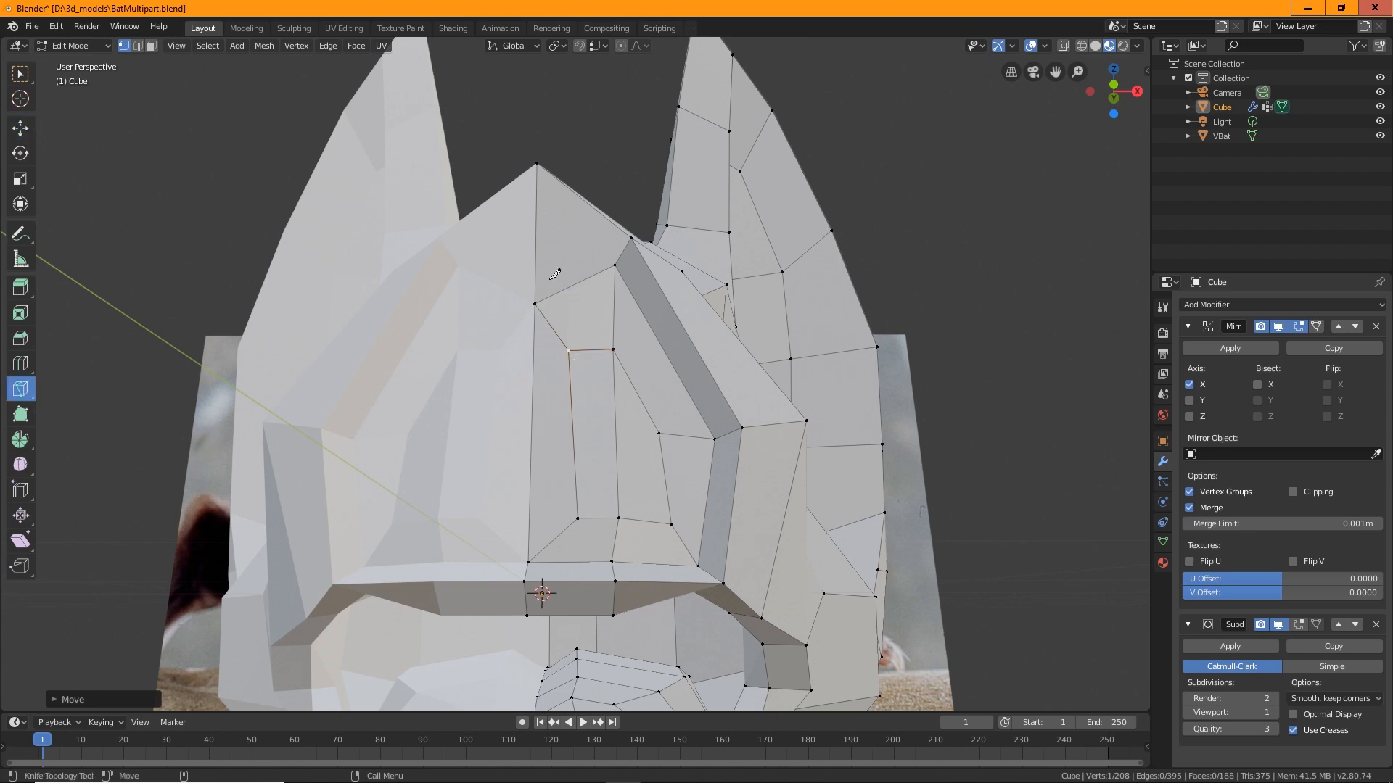
left_click(615, 264)
left_click(537, 235)
key("Return")
Lower the centreline vertex beneath the new cut along Z to about the height of the recess's inner top edge.
left_click(21, 74)
middle_click_drag(653, 315, 628, 362)
left_click(548, 268)
left_click(20, 128)
left_click(579, 46)
left_click_drag(547, 209, 547, 275)
mouse_move(631, 217)
middle_mouse_down()
mouse_move(570, 236)
mouse_move(660, 250)
mouse_move(631, 207)
middle_mouse_up()
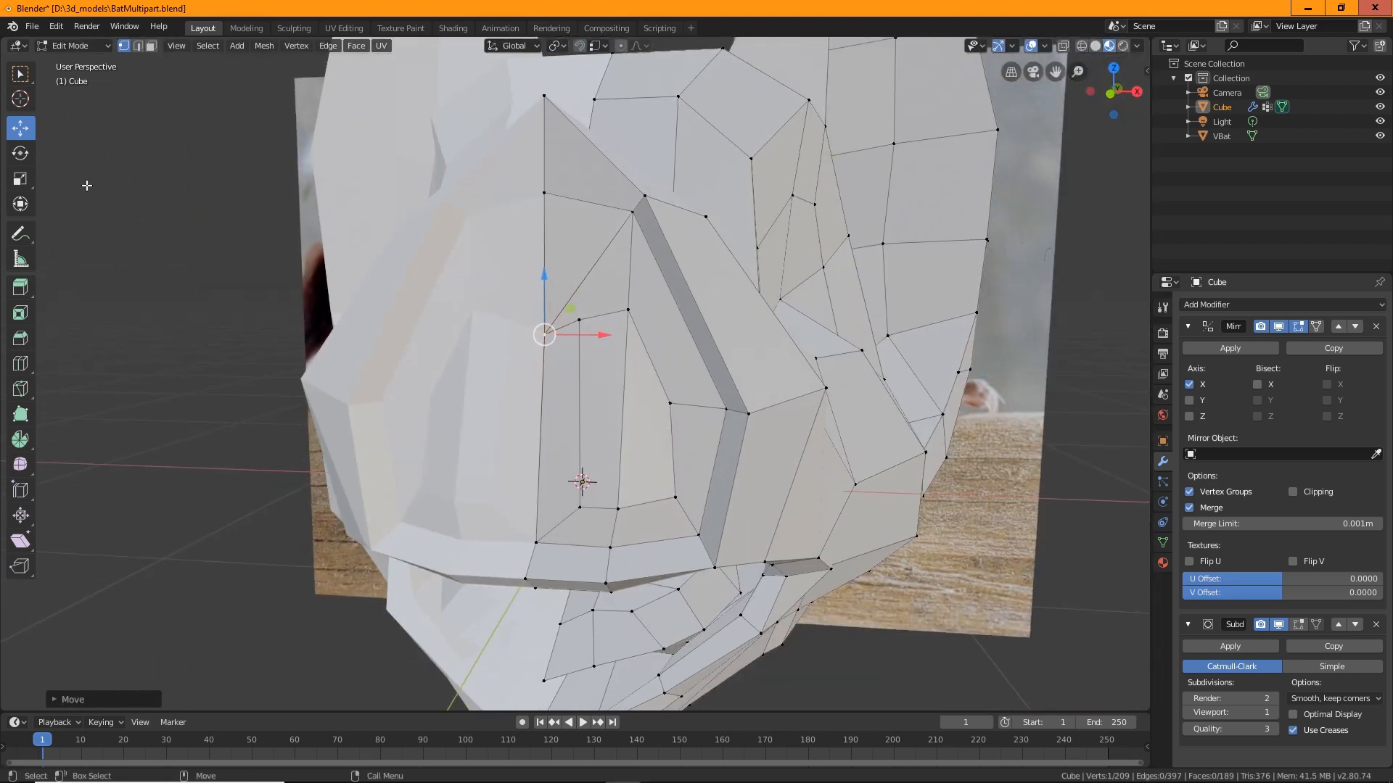
middle_click_drag(554, 274, 525, 227)
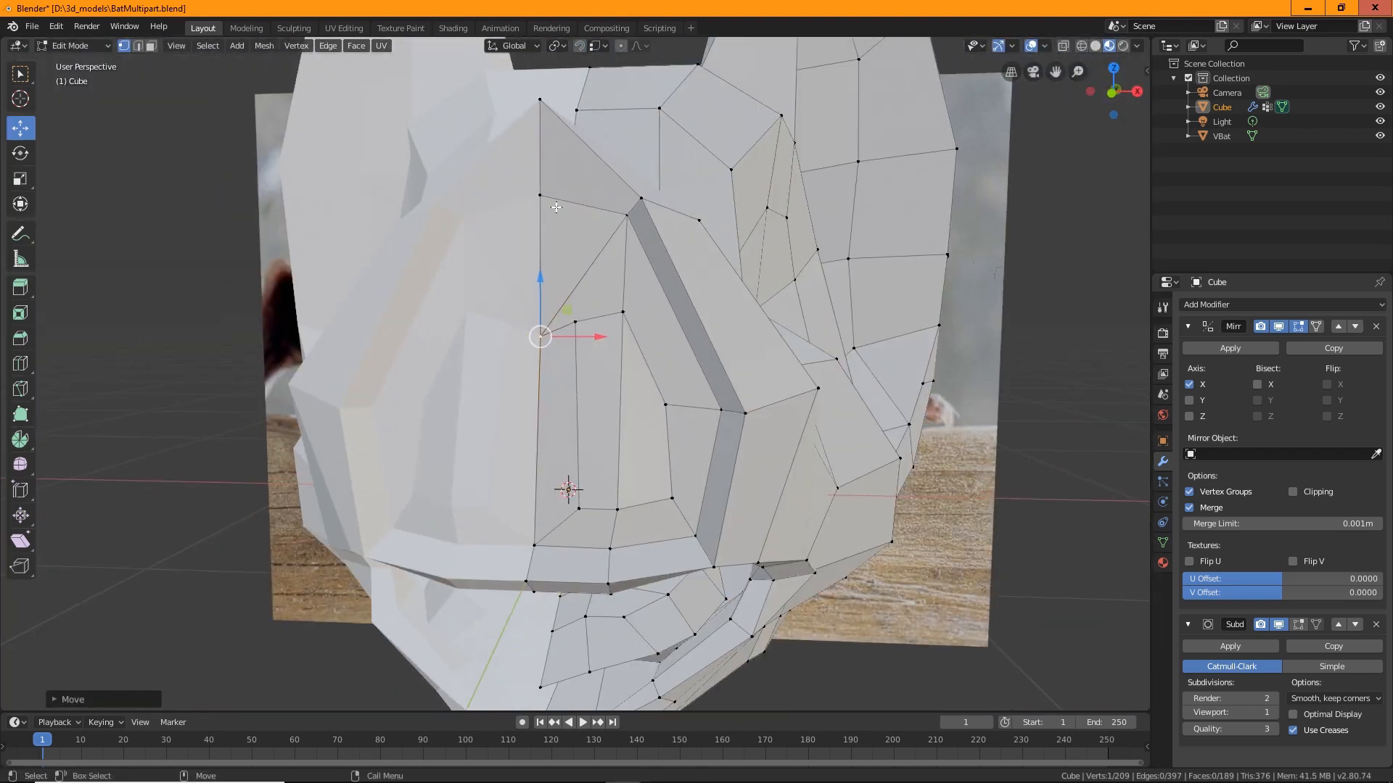
Dissolve the diagonal edge between the lowered centreline vertex and the inset's upper outer corner.
middle_click_drag(561, 376, 556, 367)
left_click(138, 46)
left_click(617, 245)
right_click(621, 245)
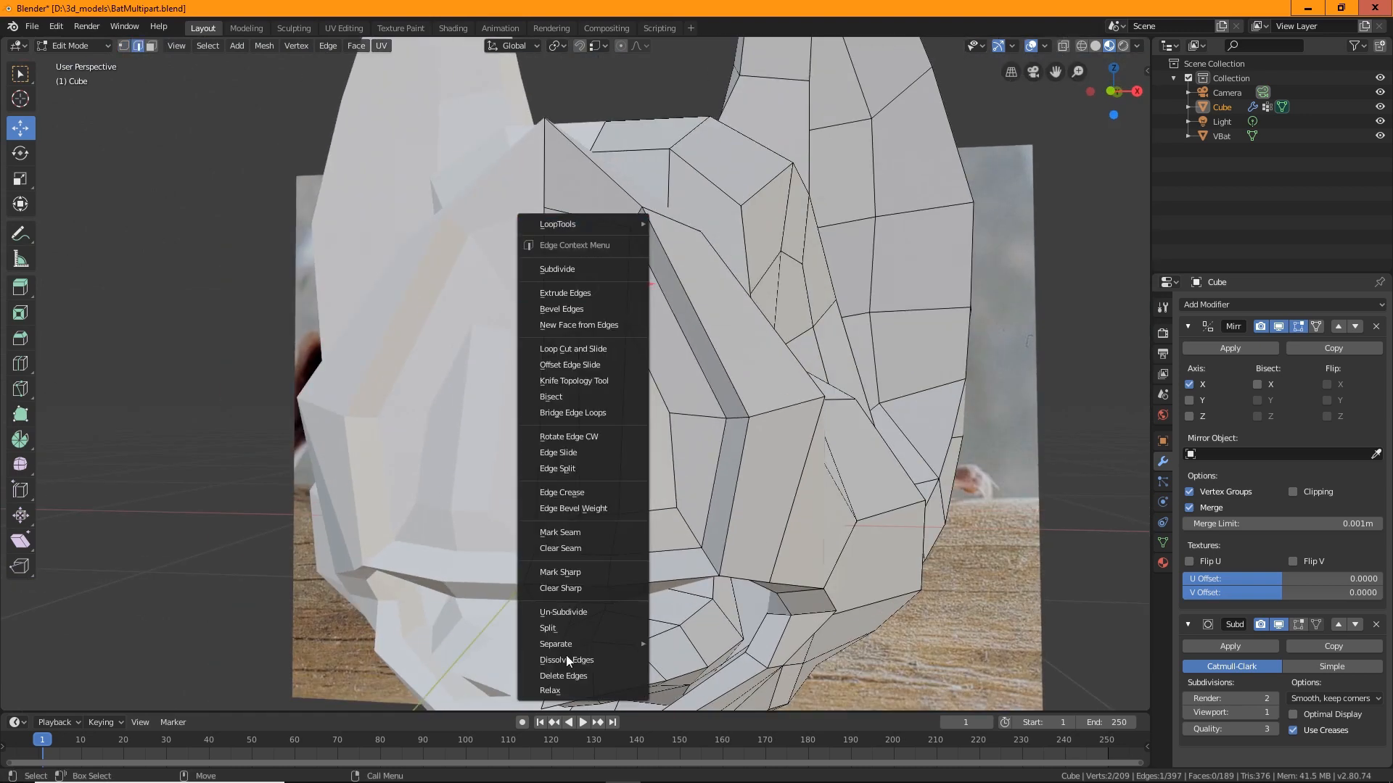
left_click(567, 659)
Knife an edge from the upper centreline vertex down to the recess's inner top vertex beside the centreline.
left_click(20, 389)
key("1")
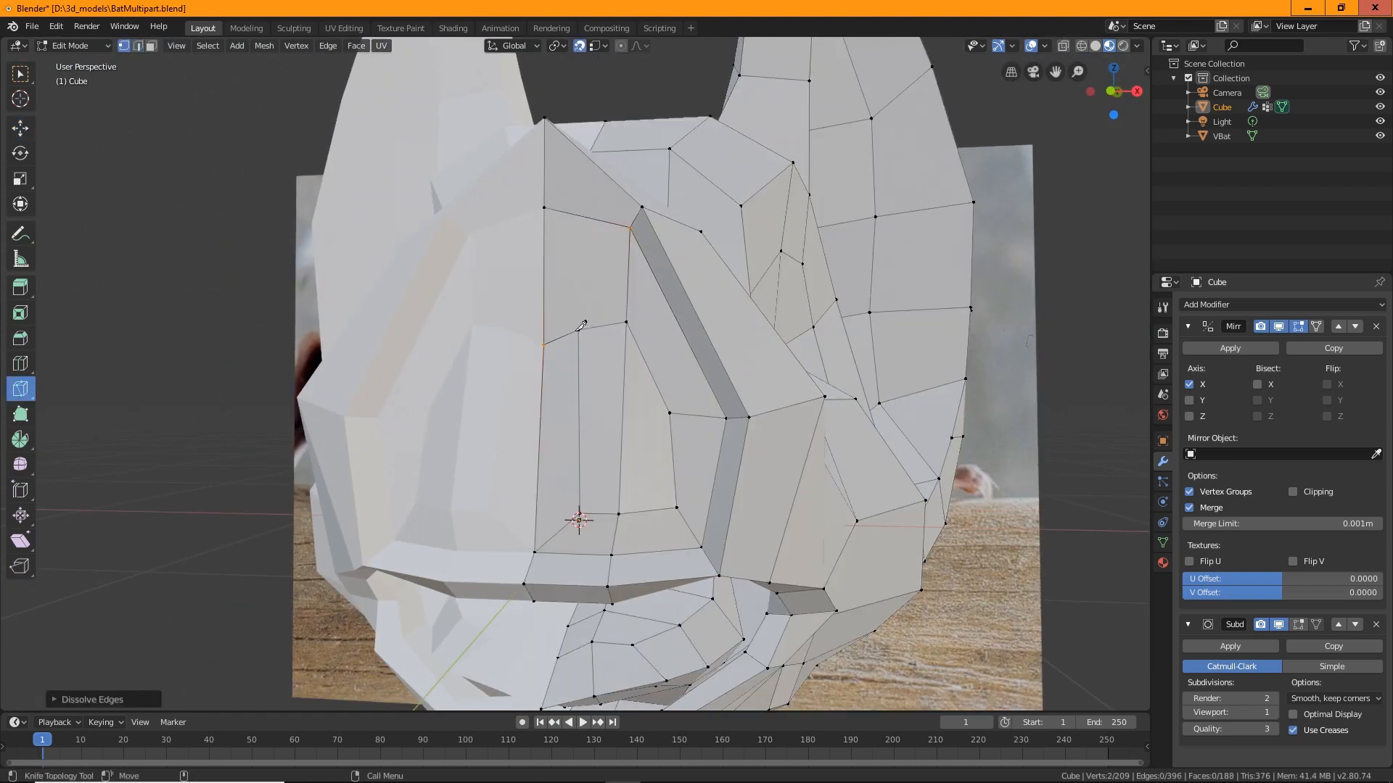
left_click(578, 330)
key("Return")
left_click(21, 75)
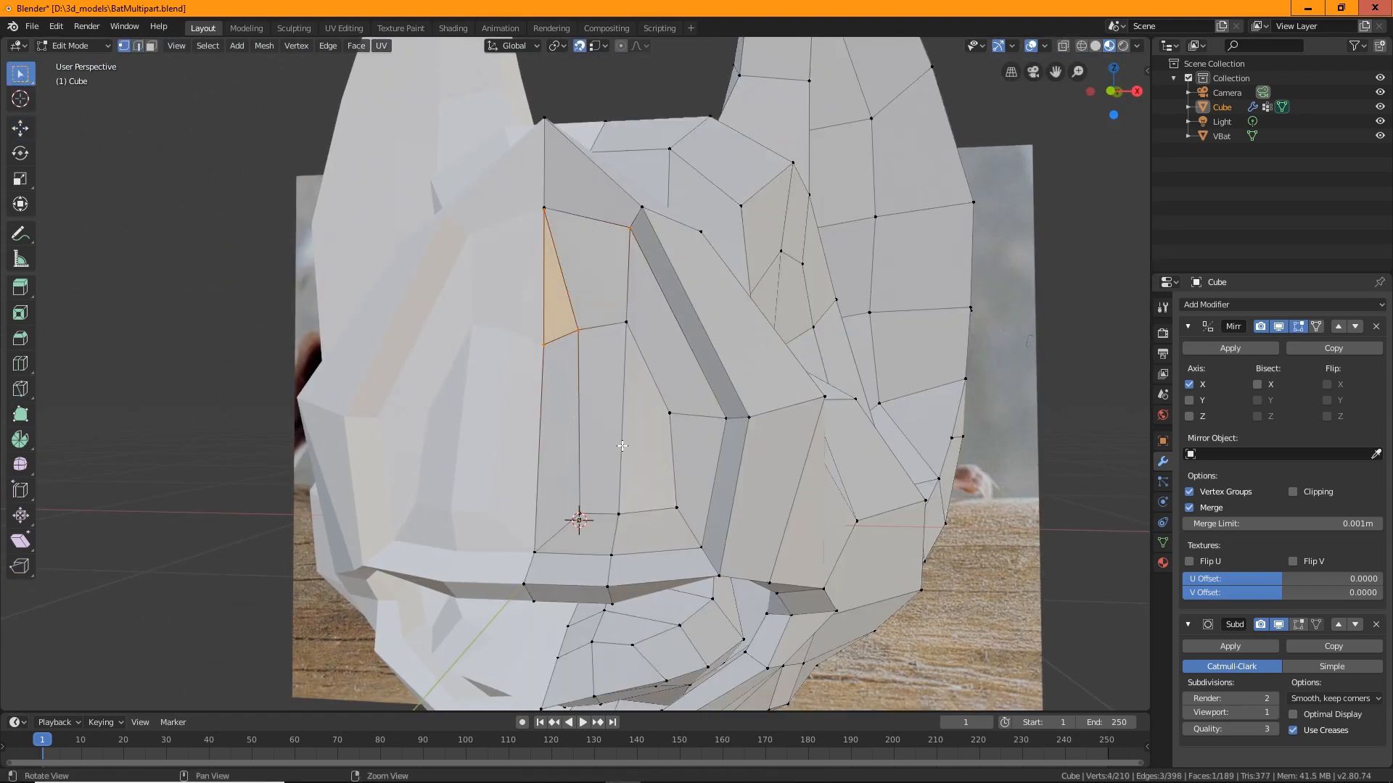
Extrude the five inner recess faces forward to form the raised nose, using the reference photo as a guide.
mouse_move(700, 411)
middle_mouse_down()
mouse_move(647, 431)
mouse_move(686, 429)
middle_mouse_up()
left_click(152, 47)
left_click(567, 428)
left_click(607, 425, "shift")
left_click(652, 443, "shift")
left_click(655, 519, "shift")
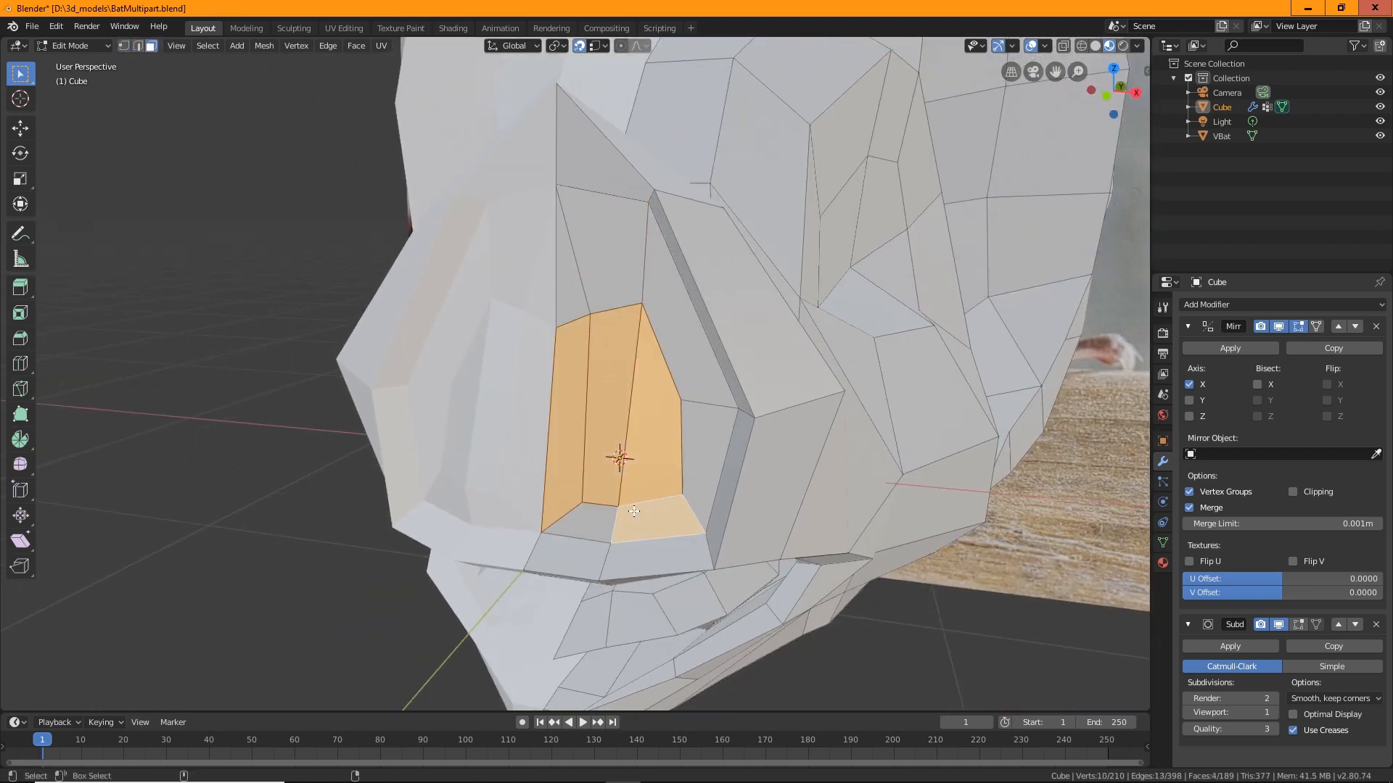
left_click(589, 523, "shift")
left_click_drag(815, 389, 785, 381, "alt")
middle_click_drag(779, 309, 810, 401)
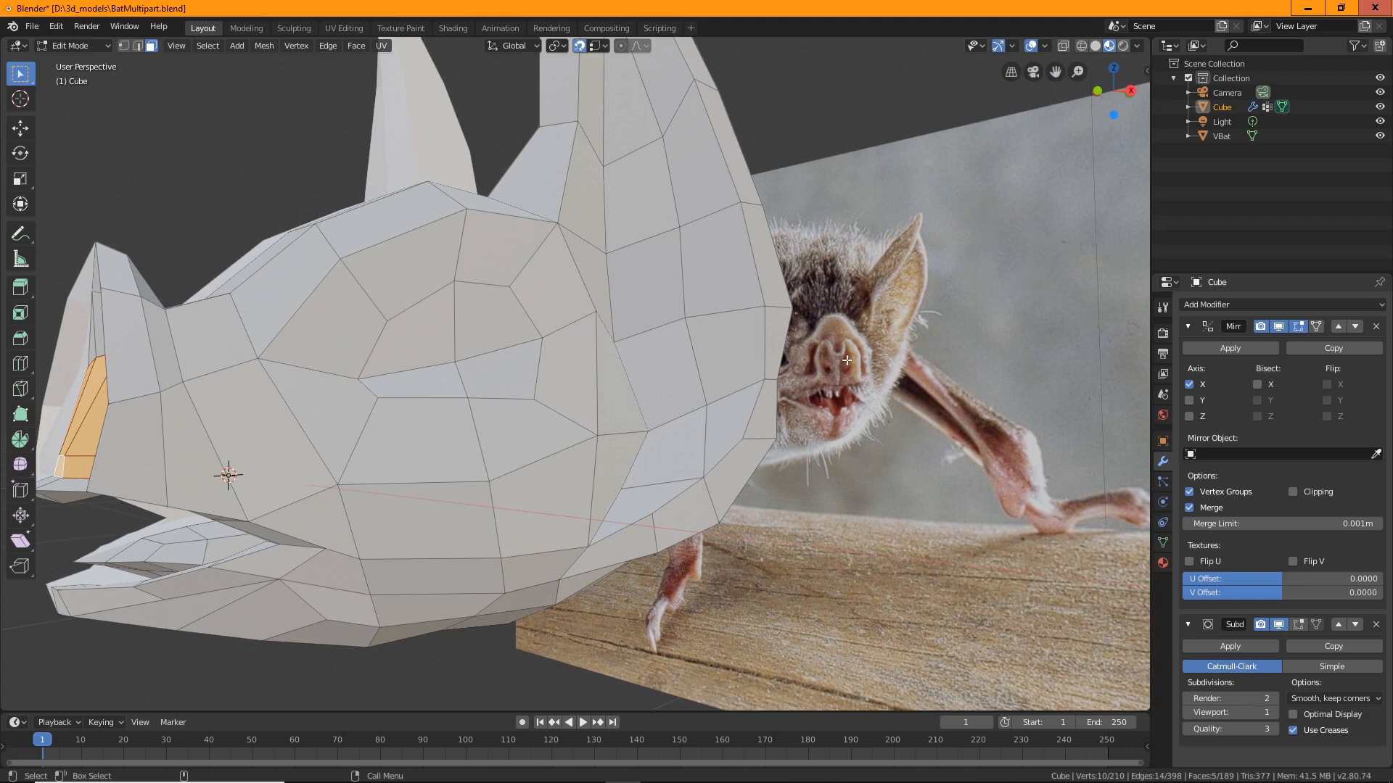
middle_click_drag(262, 454, 471, 444)
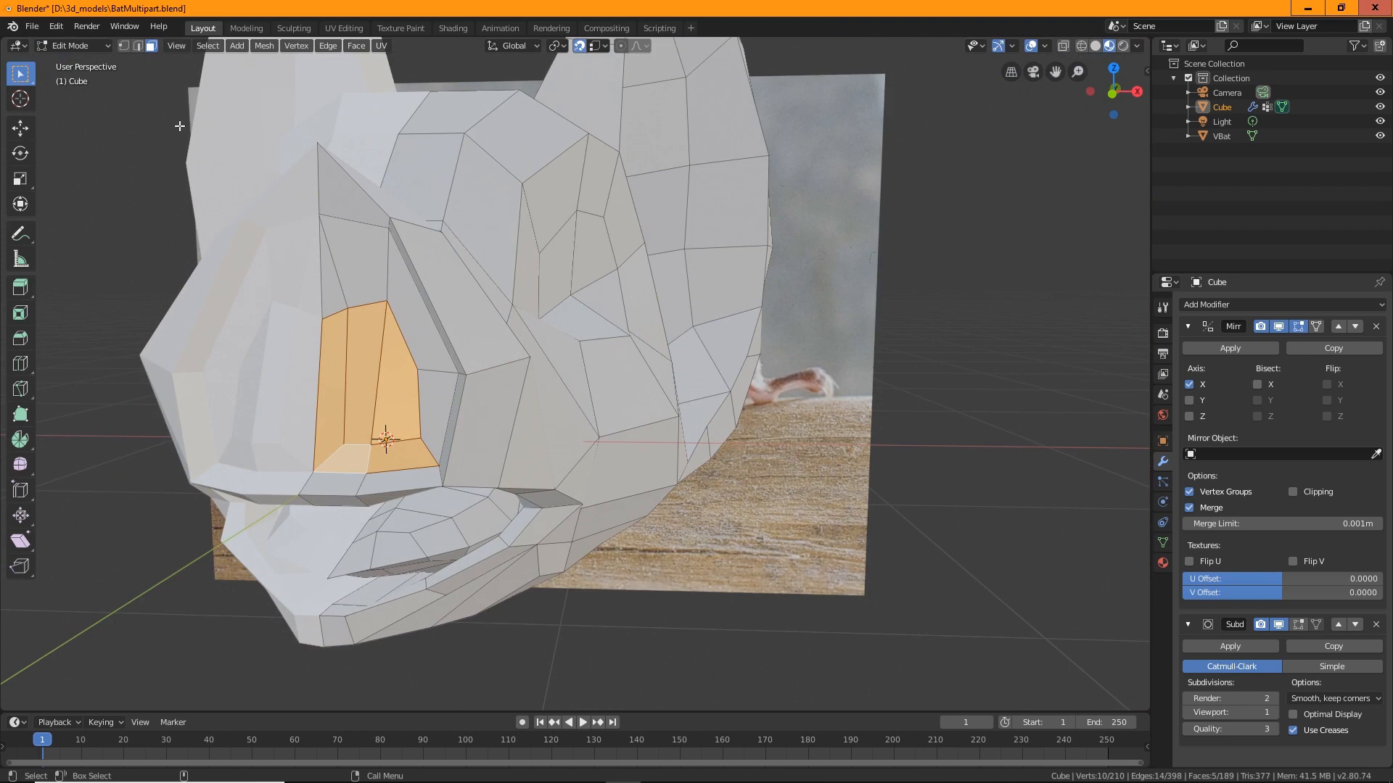
left_click(21, 287)
middle_click_drag(406, 406, 458, 403)
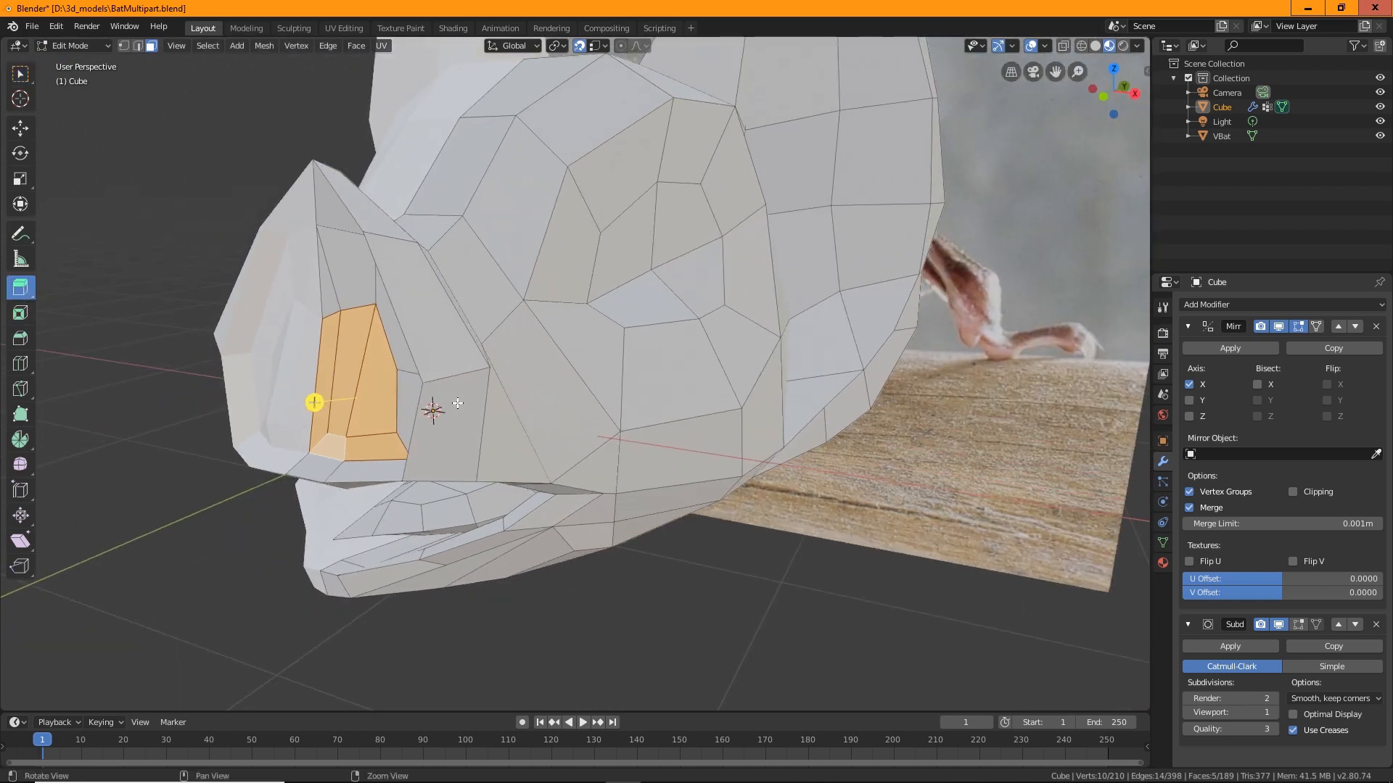
left_click_drag(316, 401, 292, 414)
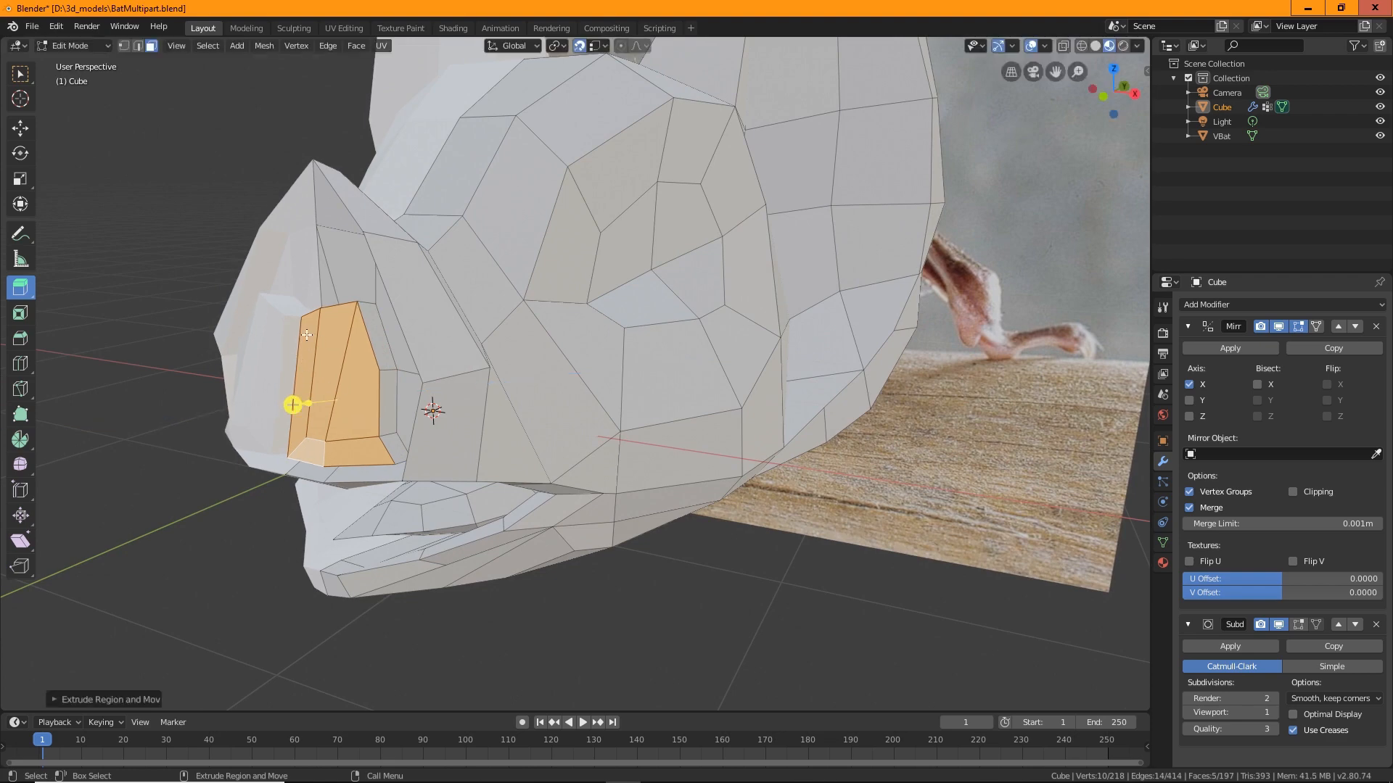
Turn off the mirrored half in Edit Mode and delete the nose extrusion's inner side face along the centreline.
middle_click_drag(346, 412, 449, 419)
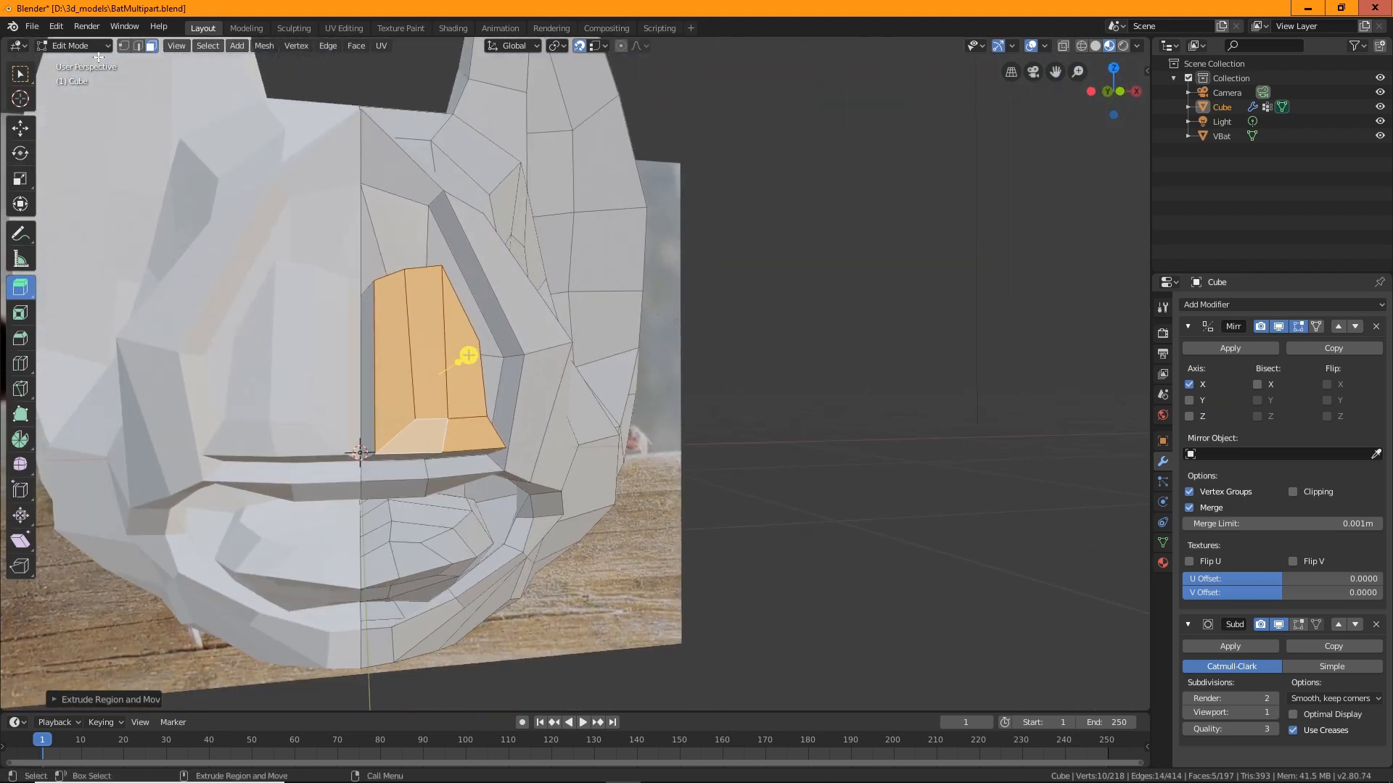
left_click(1296, 326)
middle_click_drag(792, 426, 898, 433)
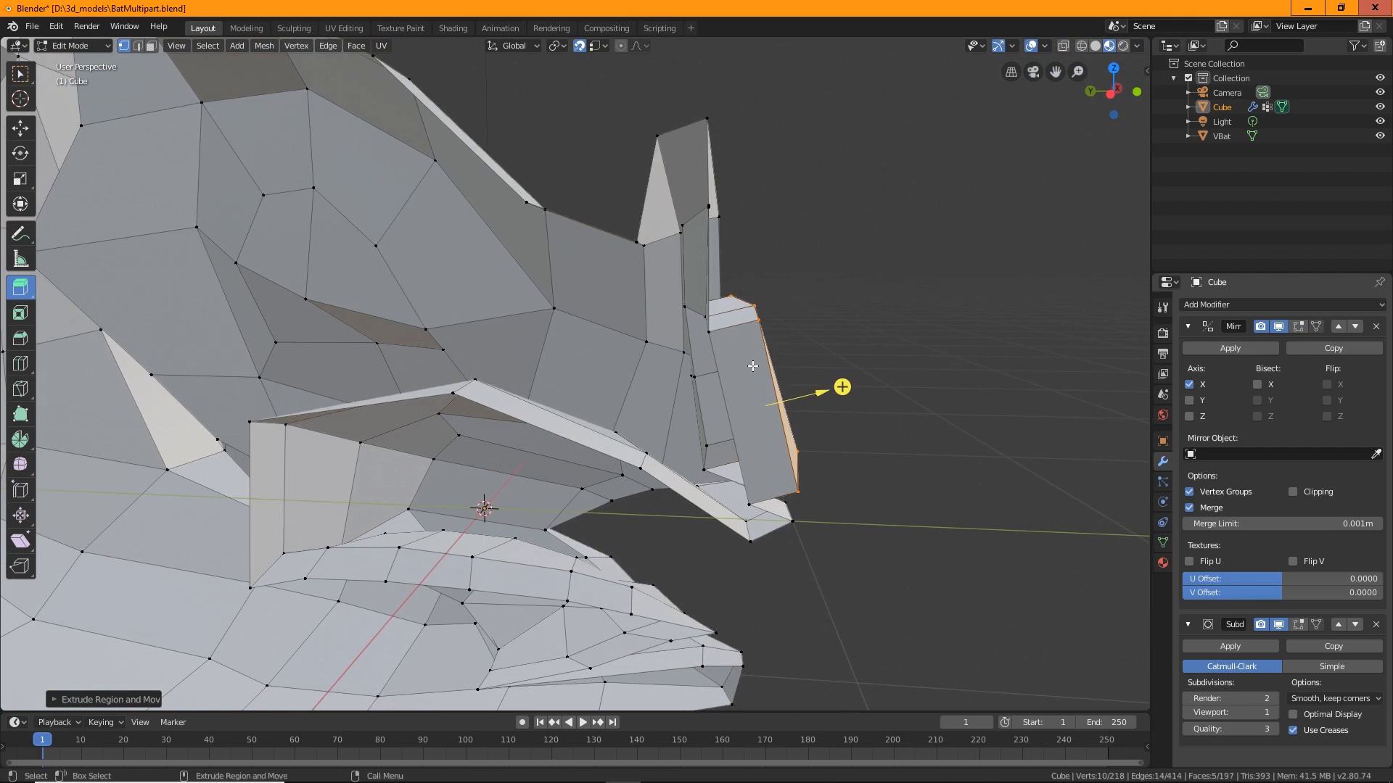
key("alt+a")
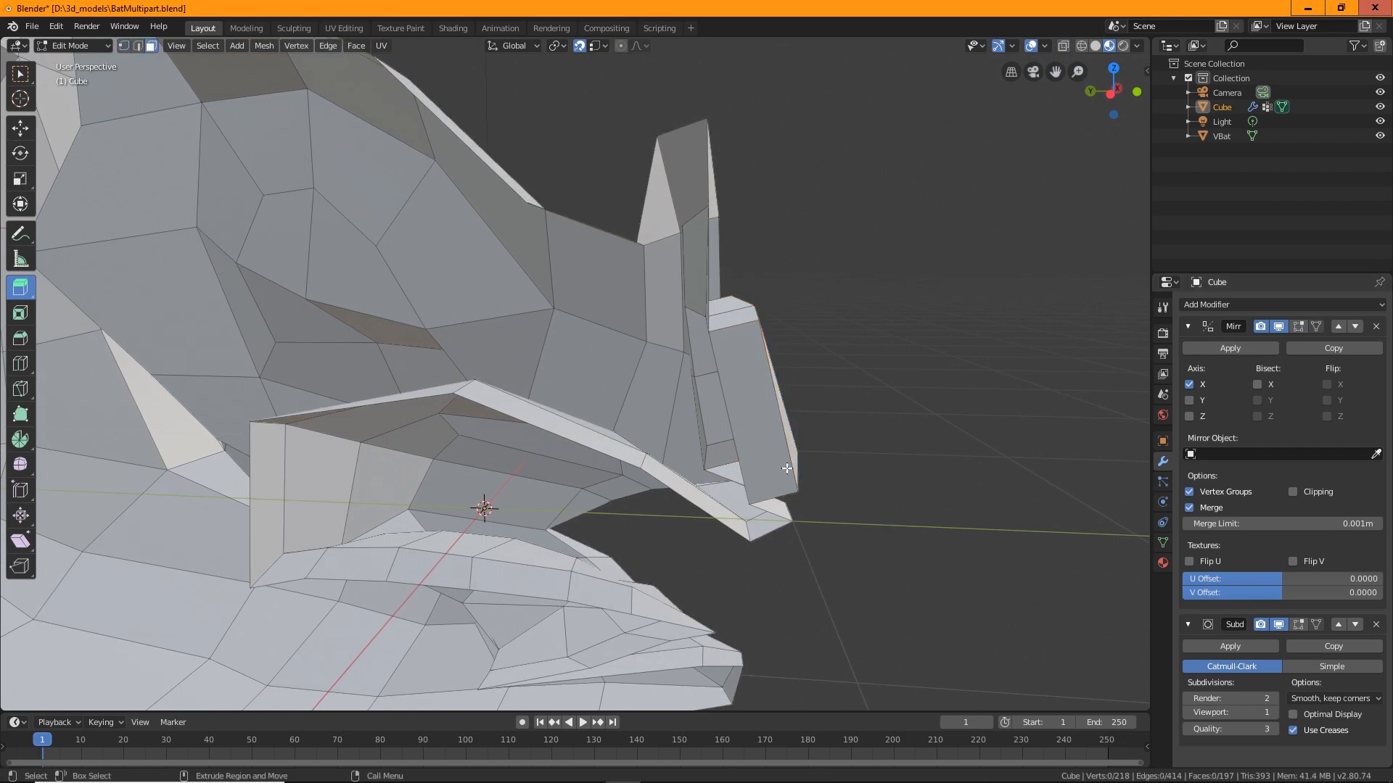
left_click(782, 423)
key("x")
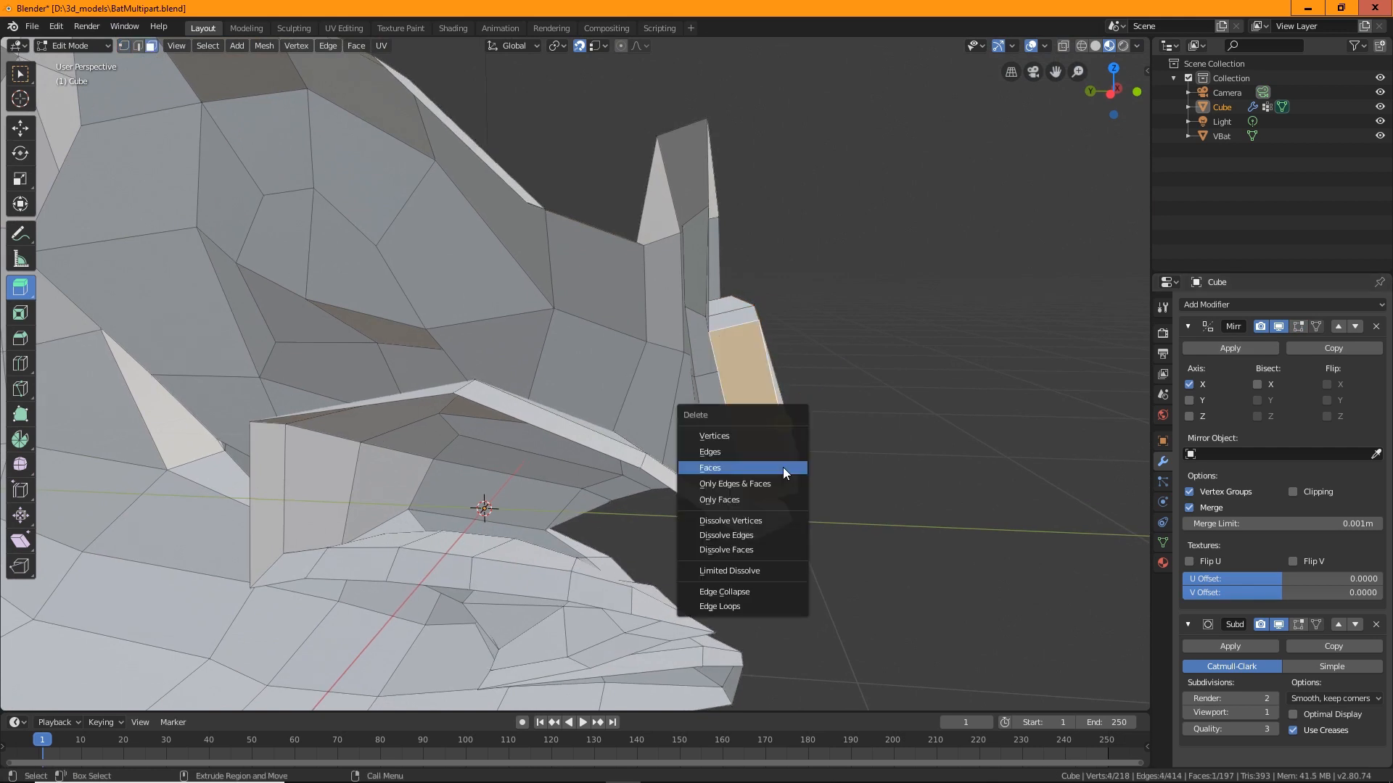
left_click(782, 467)
middle_click_drag(781, 467, 703, 477)
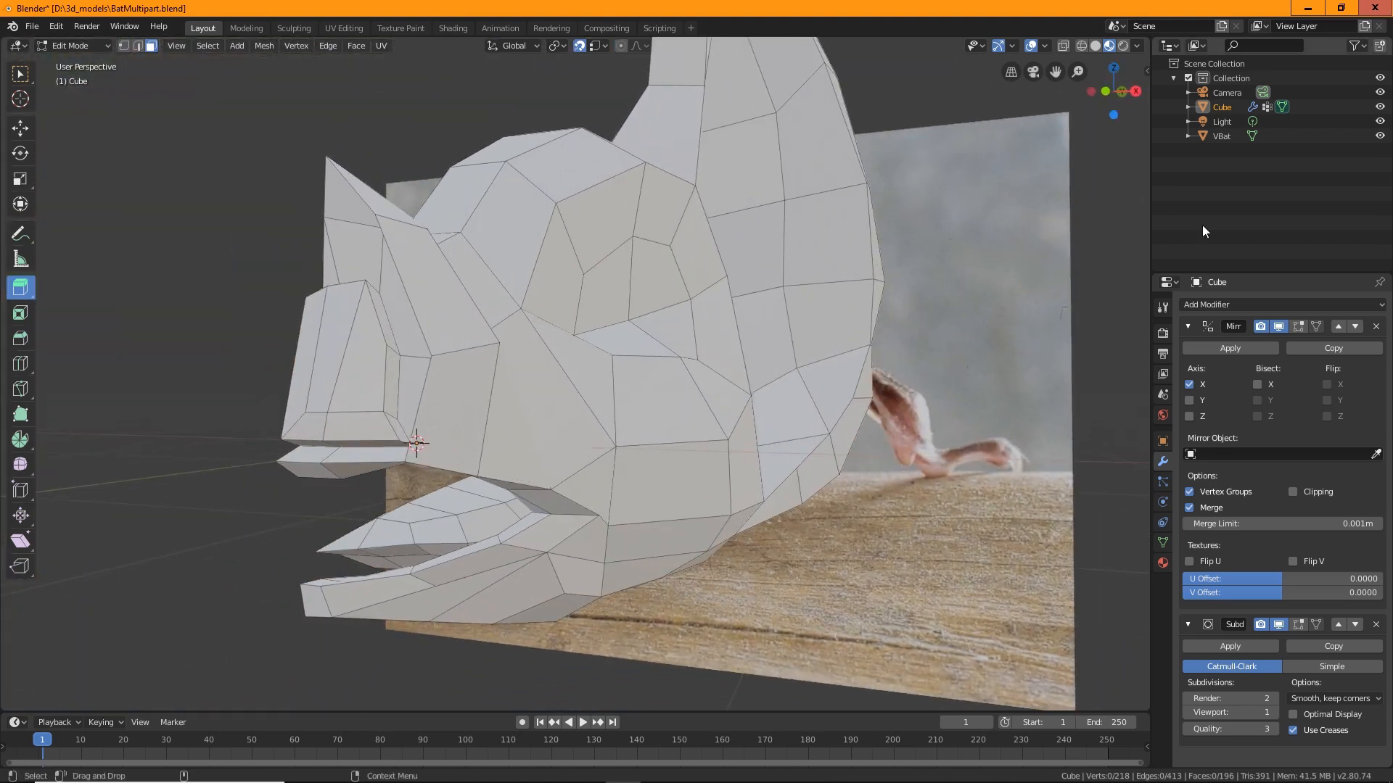
Show the mirrored half and the Subdivision Surface smoothing in Edit Mode.
left_click(1297, 329)
middle_click_drag(554, 464, 603, 285)
scroll(501, 388, "up", 3)
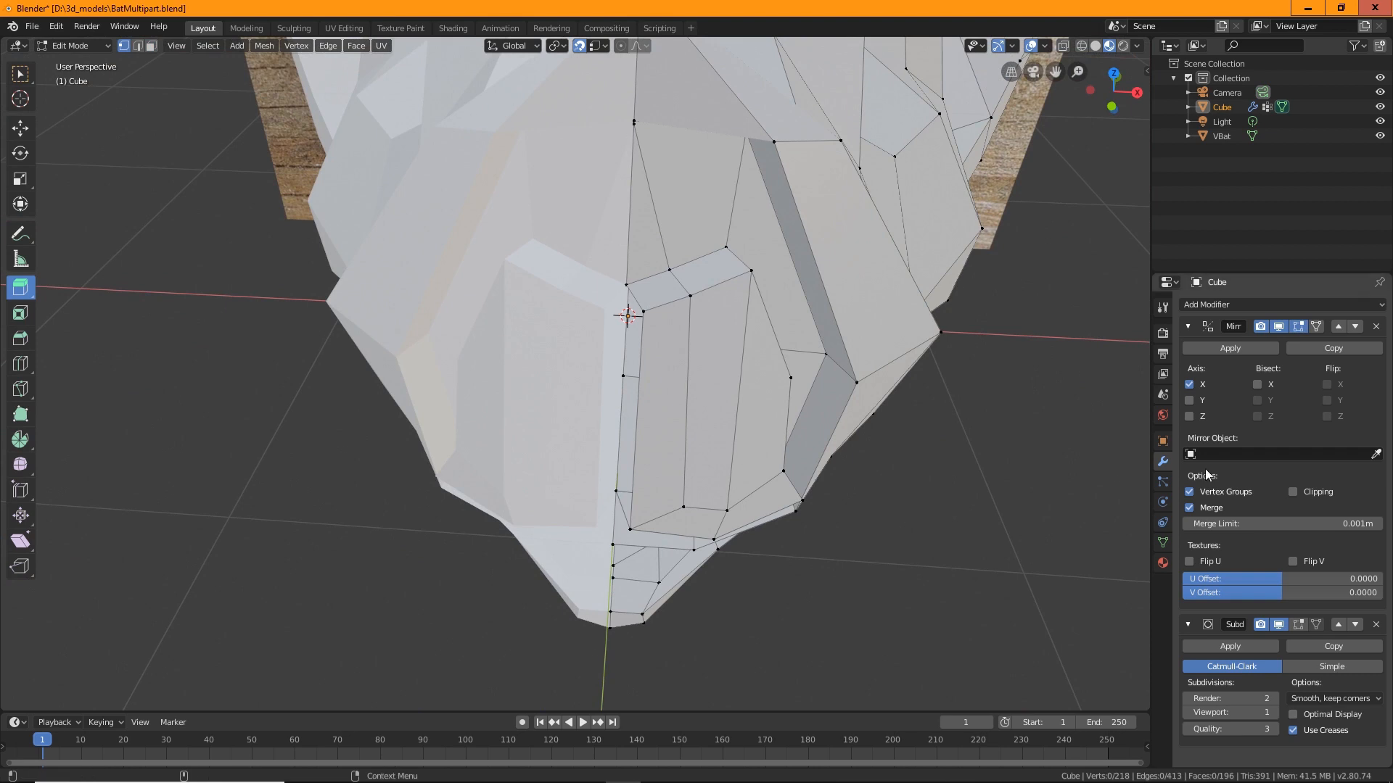
left_click(1298, 625)
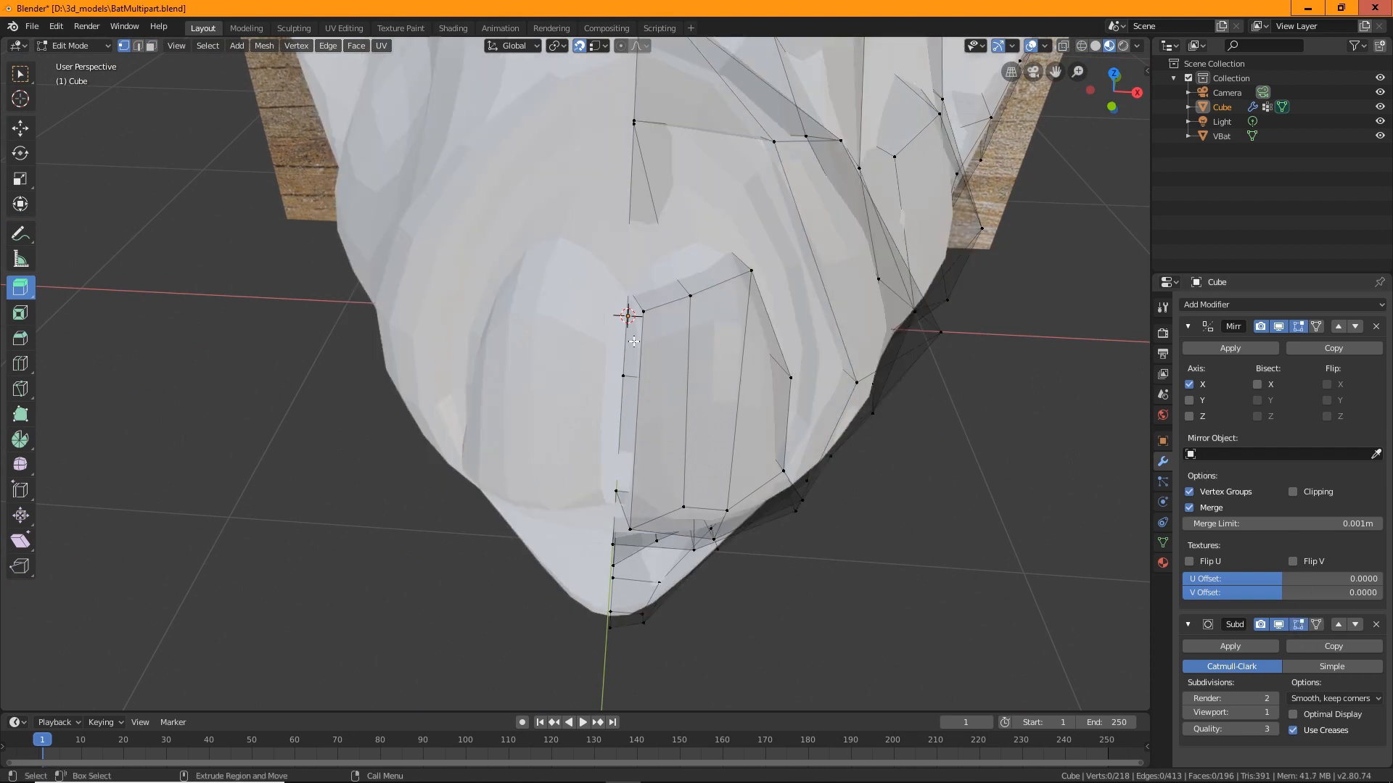
Move the nose extrusion's upper inner vertex along X to the centreline.
left_click(20, 128)
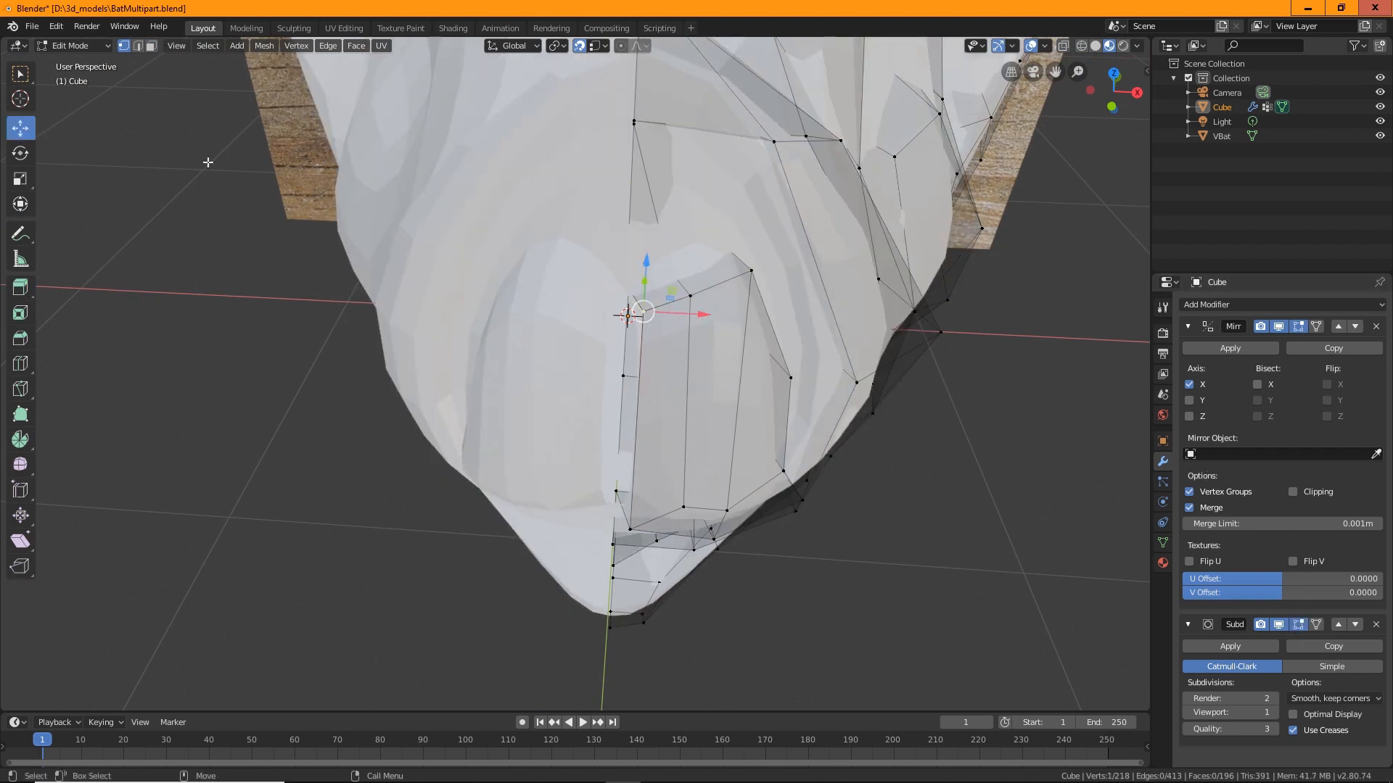
left_click_drag(704, 319, 682, 324)
middle_click_drag(682, 324, 693, 334)
middle_click_drag(707, 261, 657, 365, "shift")
scroll(621, 364, "up", 3)
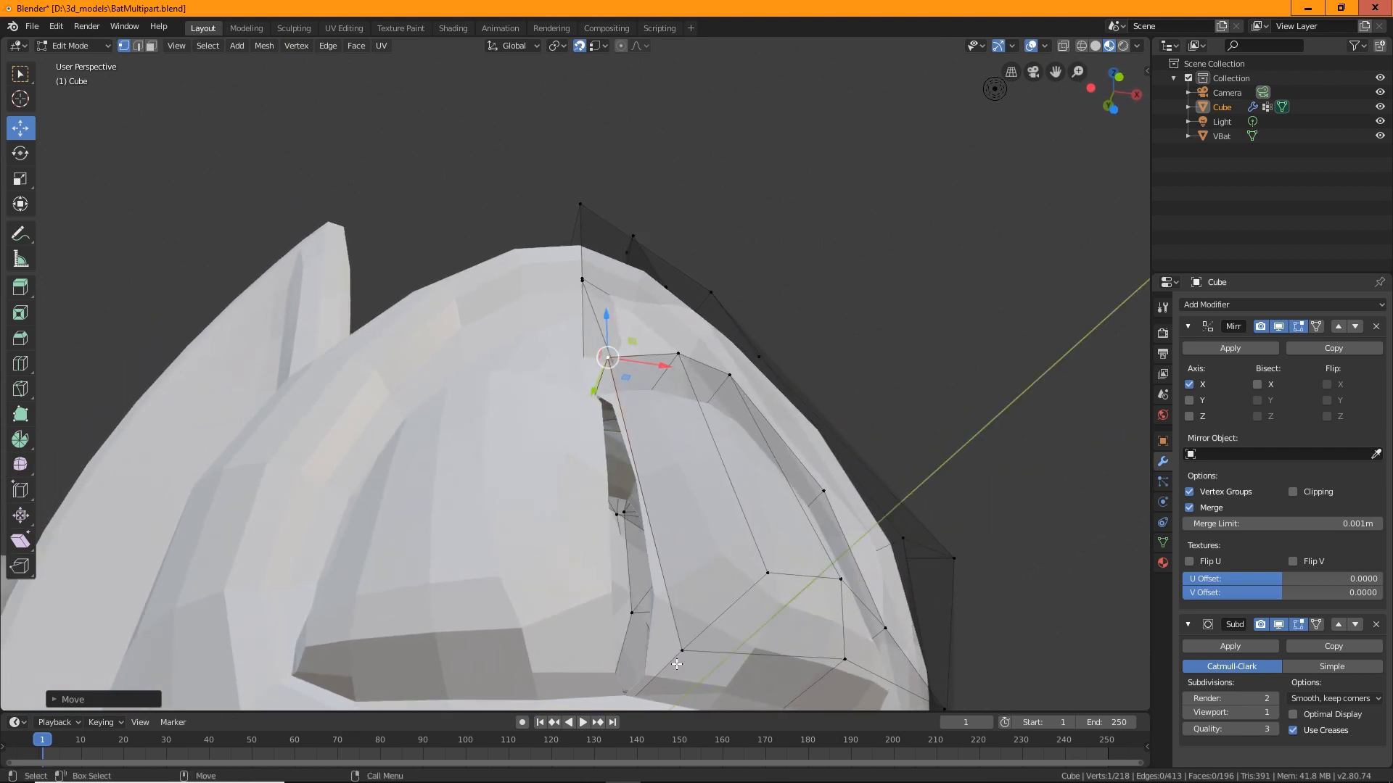
Move the nose's lower inner vertex along X to the centreline and nudge the upper one inward to close the gap.
middle_click_drag(736, 593, 689, 527)
left_click_drag(730, 541, 692, 532)
middle_click_drag(738, 435, 758, 478)
left_click(602, 357)
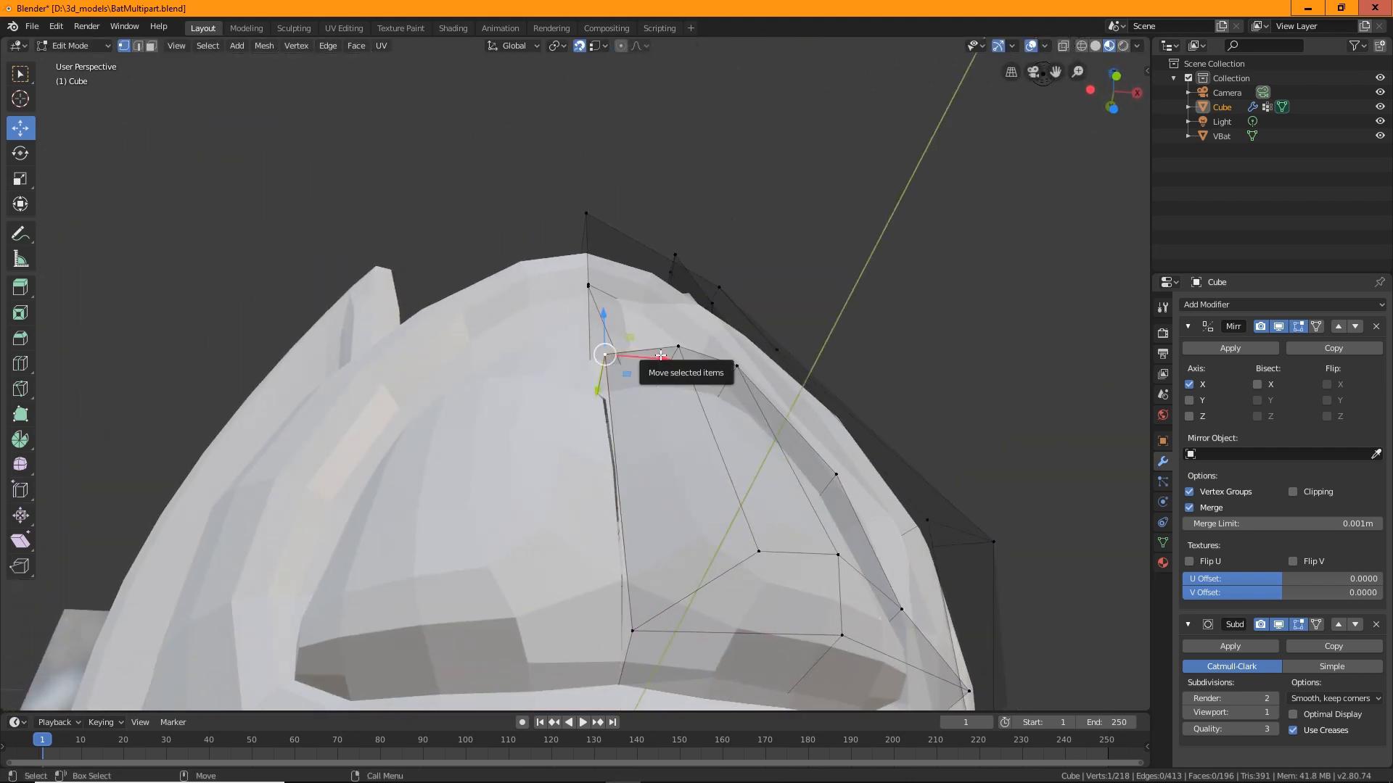
left_click_drag(658, 357, 653, 357)
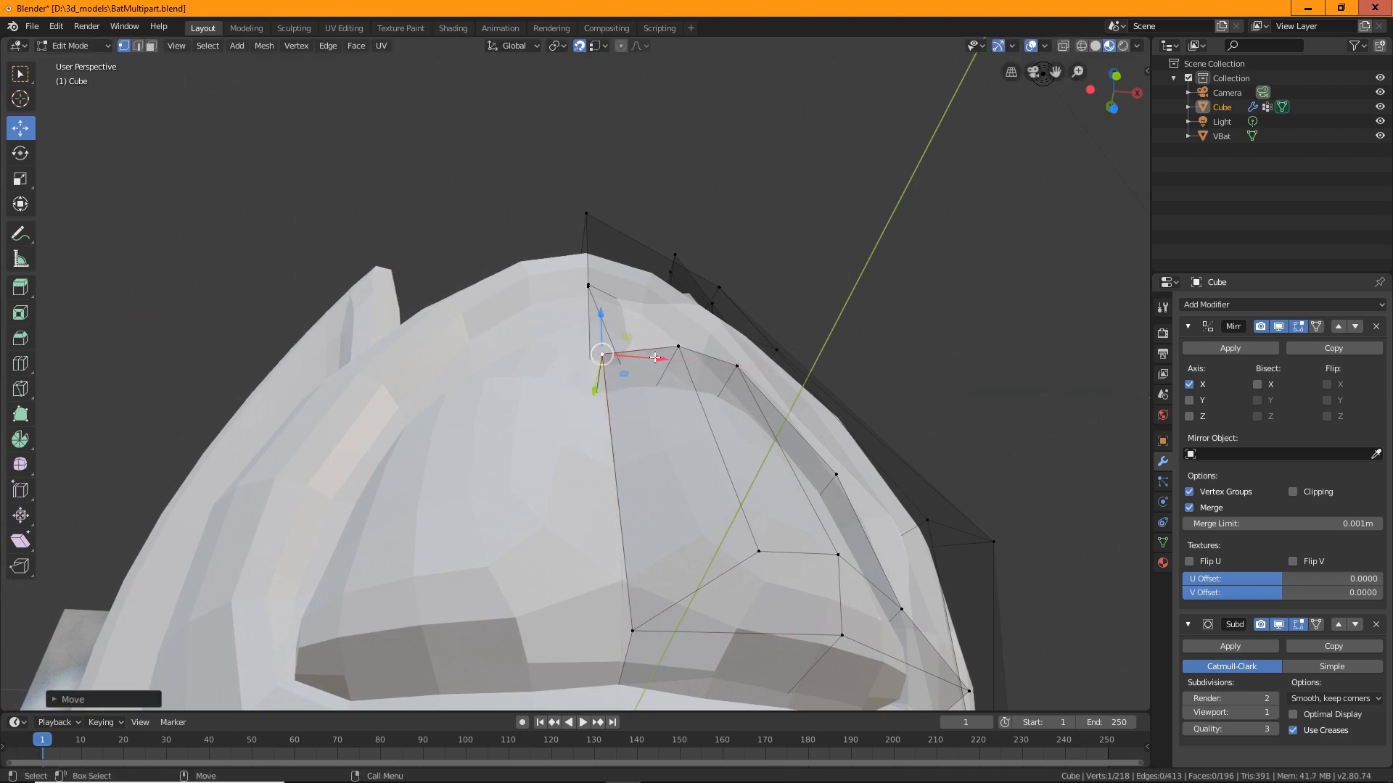
middle_click_drag(659, 441, 706, 557)
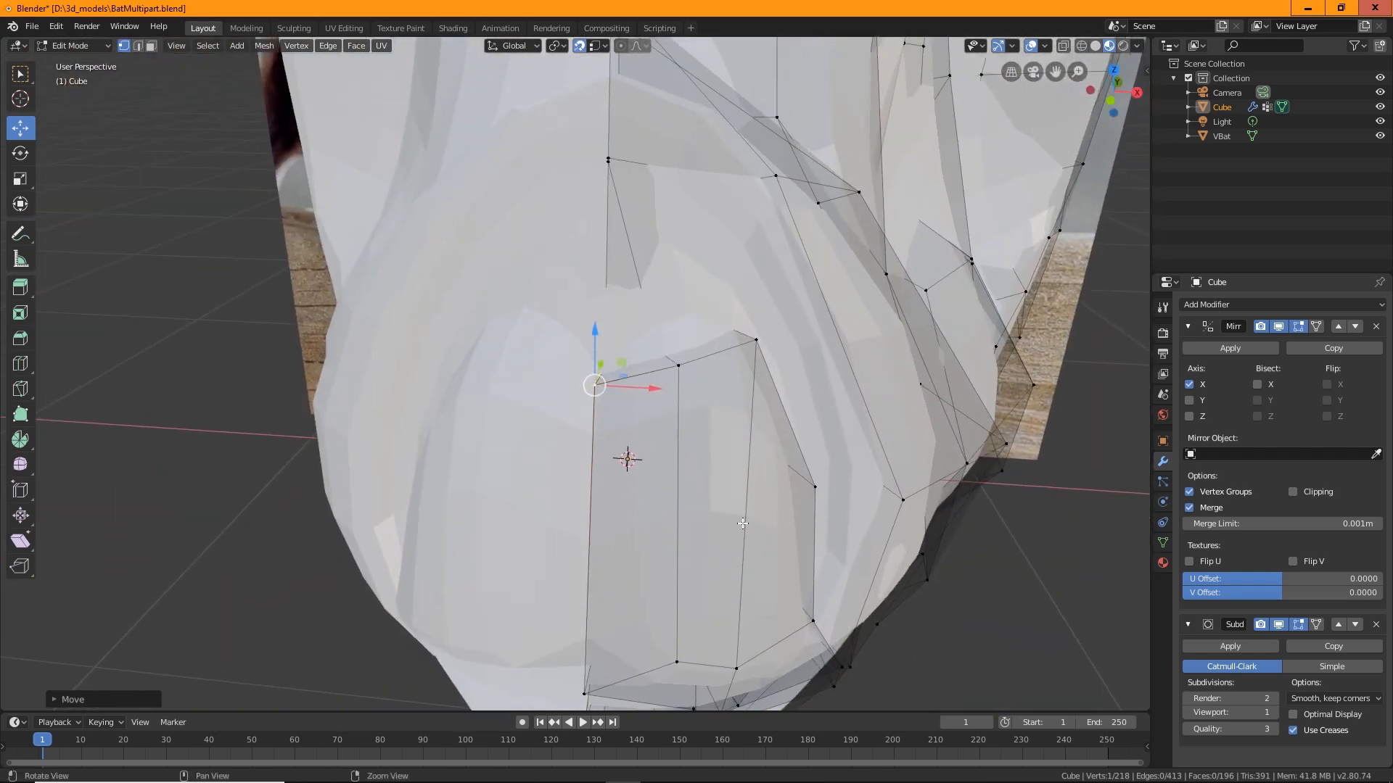
Turn off the Subdivision Surface display in Edit Mode and raise the vertex beside the centreline on the nose's upper front edge.
left_click(1298, 624)
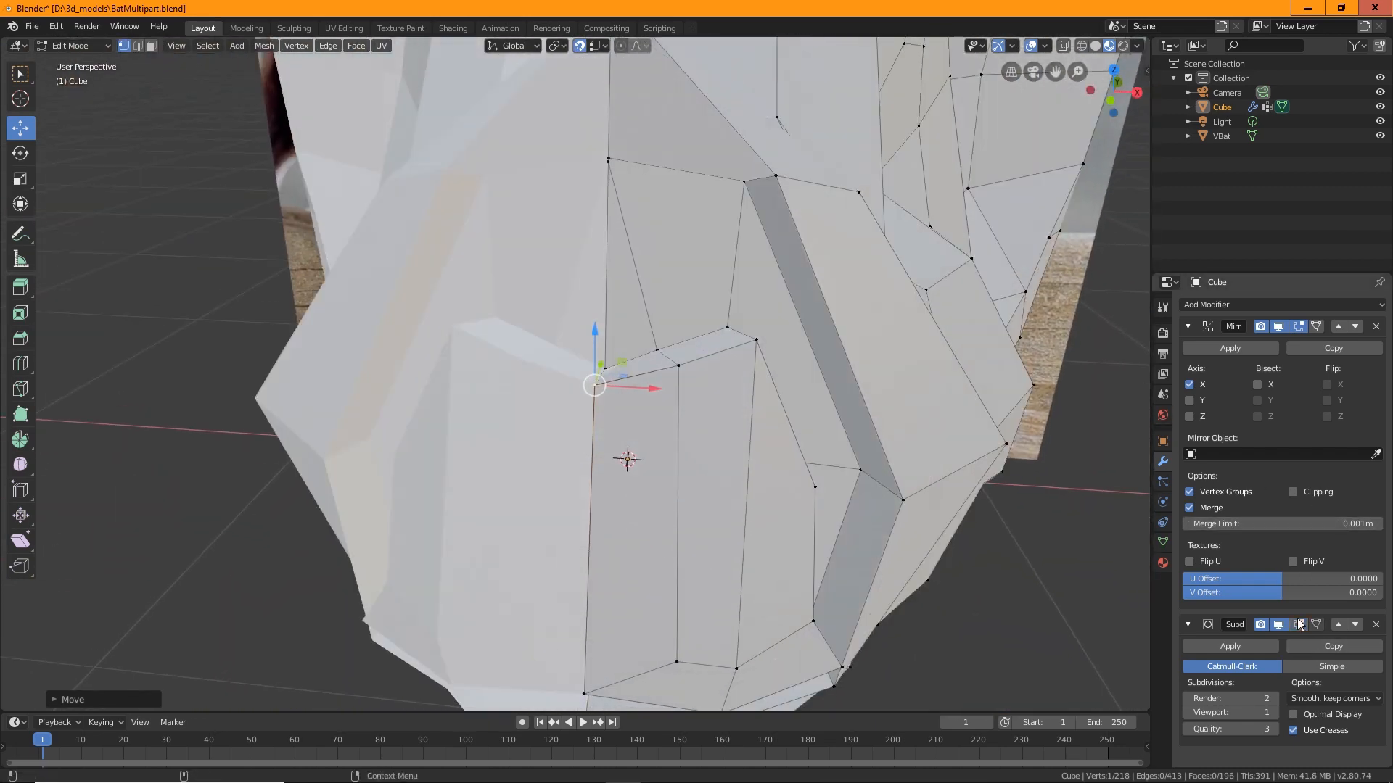
middle_click_drag(725, 377, 734, 513)
left_click(585, 498)
scroll(740, 511, "down", 4)
middle_click_drag(863, 465, 651, 457)
scroll(651, 457, "up", 4)
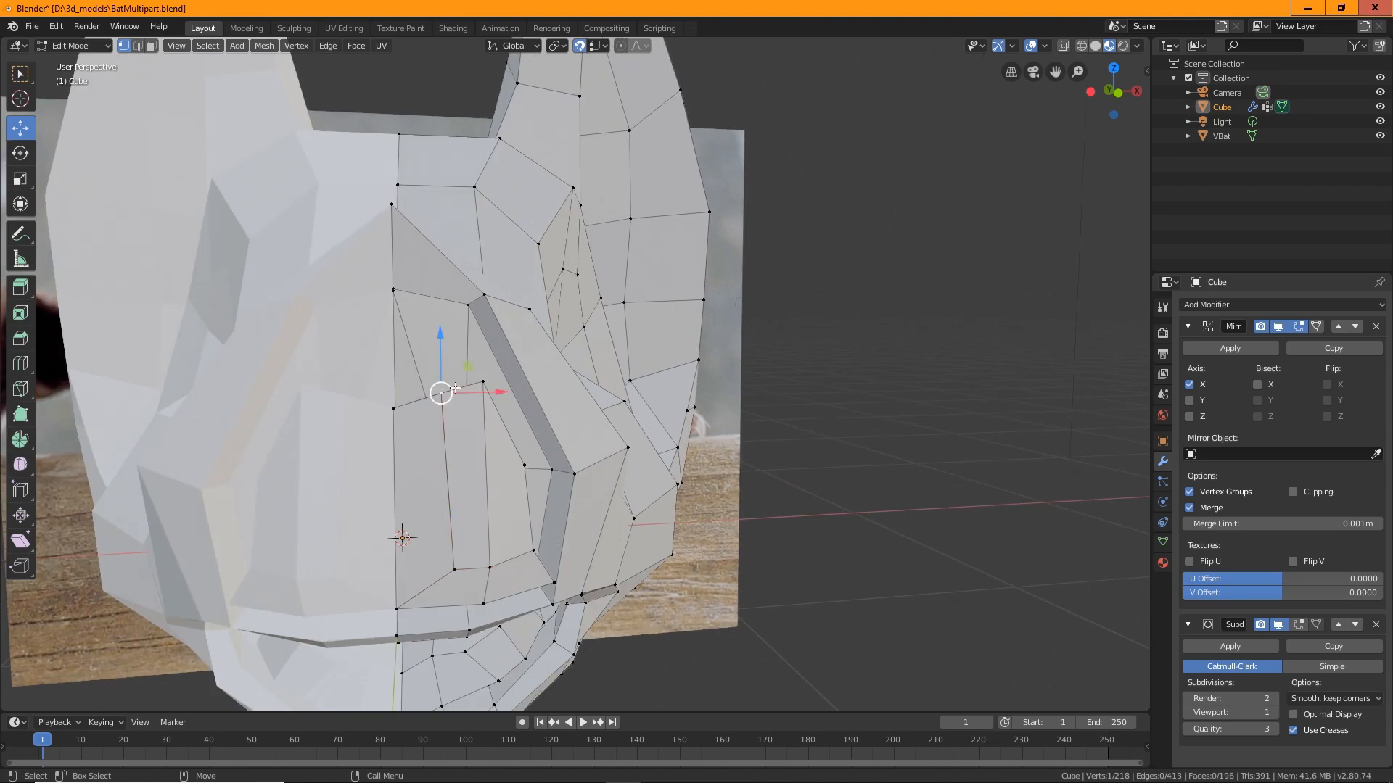
left_click_drag(440, 345, 441, 319)
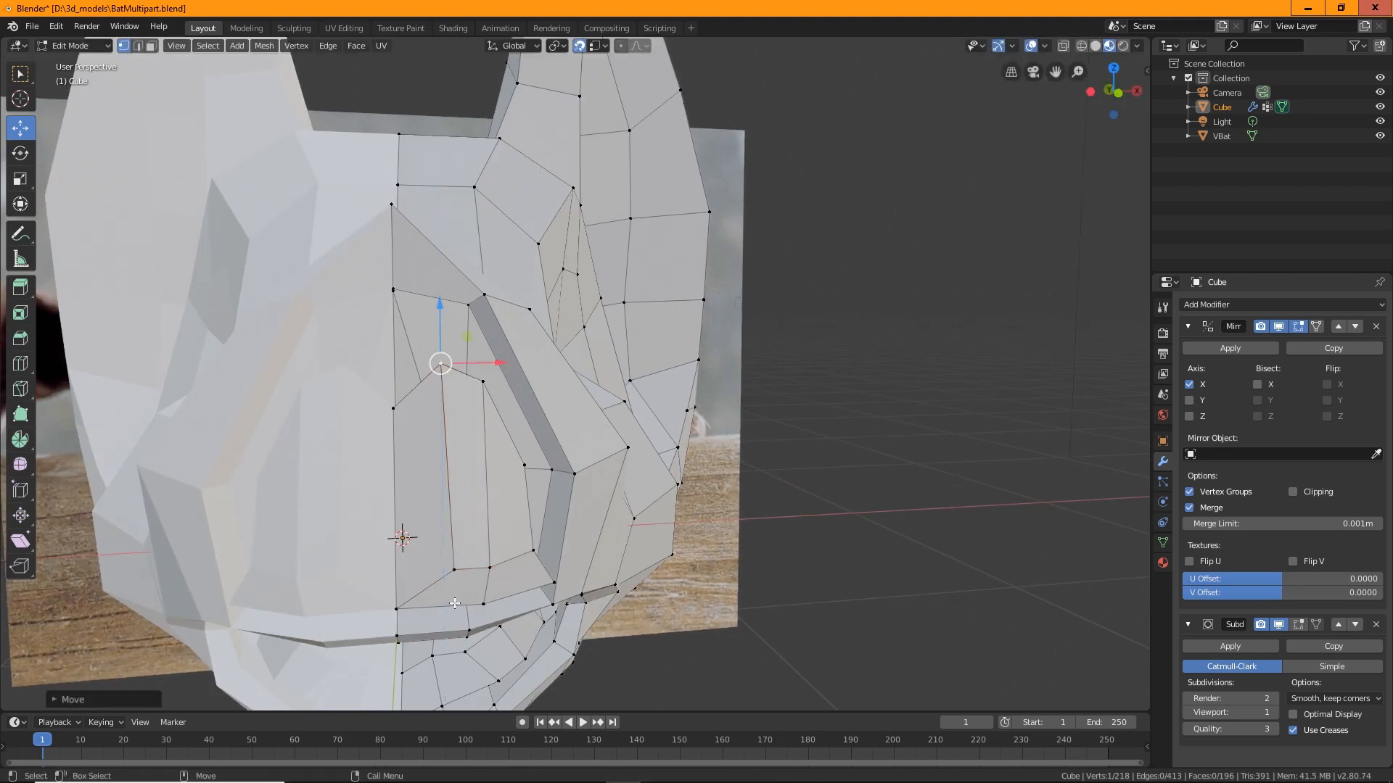
mouse_move(450, 568)
middle_mouse_down()
mouse_move(482, 491)
mouse_move(430, 578)
middle_mouse_up()
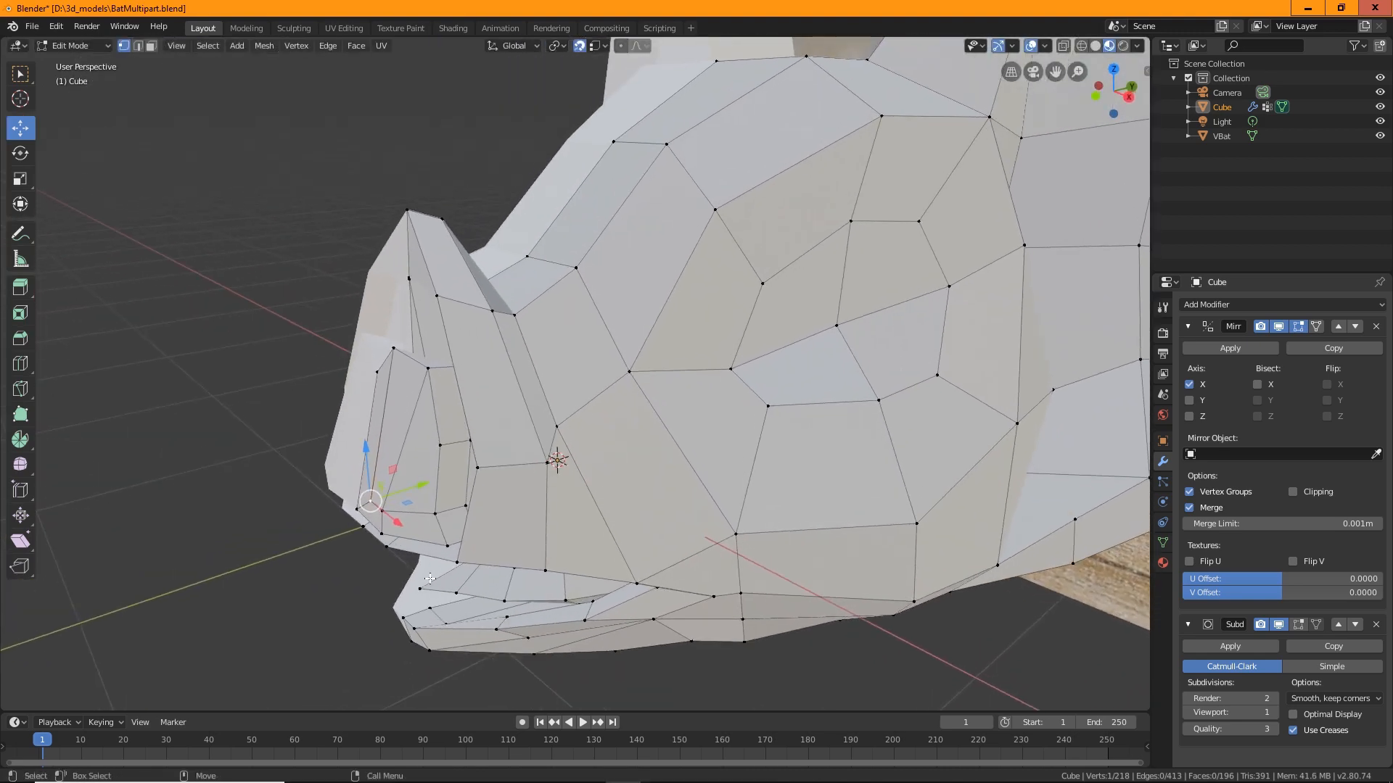
left_click_drag(420, 487, 451, 487)
left_click(384, 511)
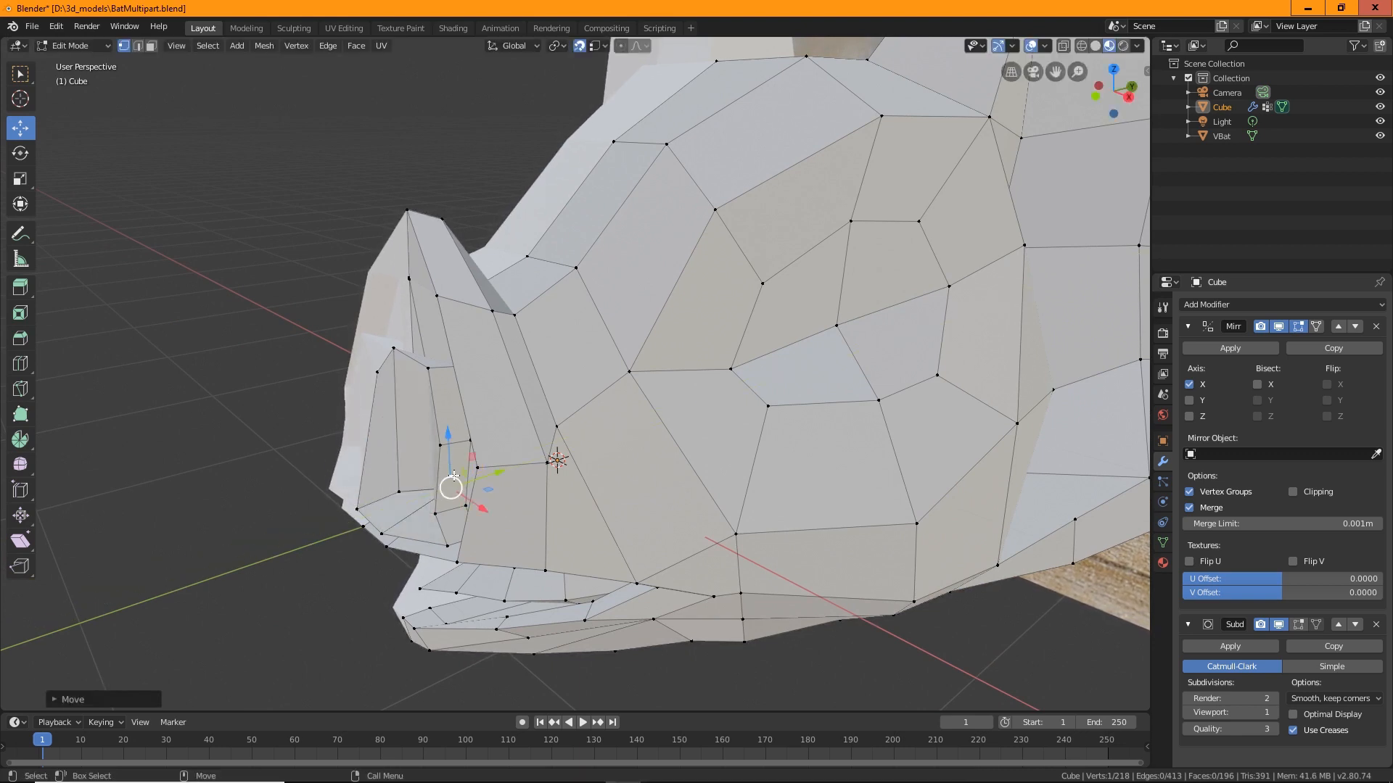
key("ctrl+z")
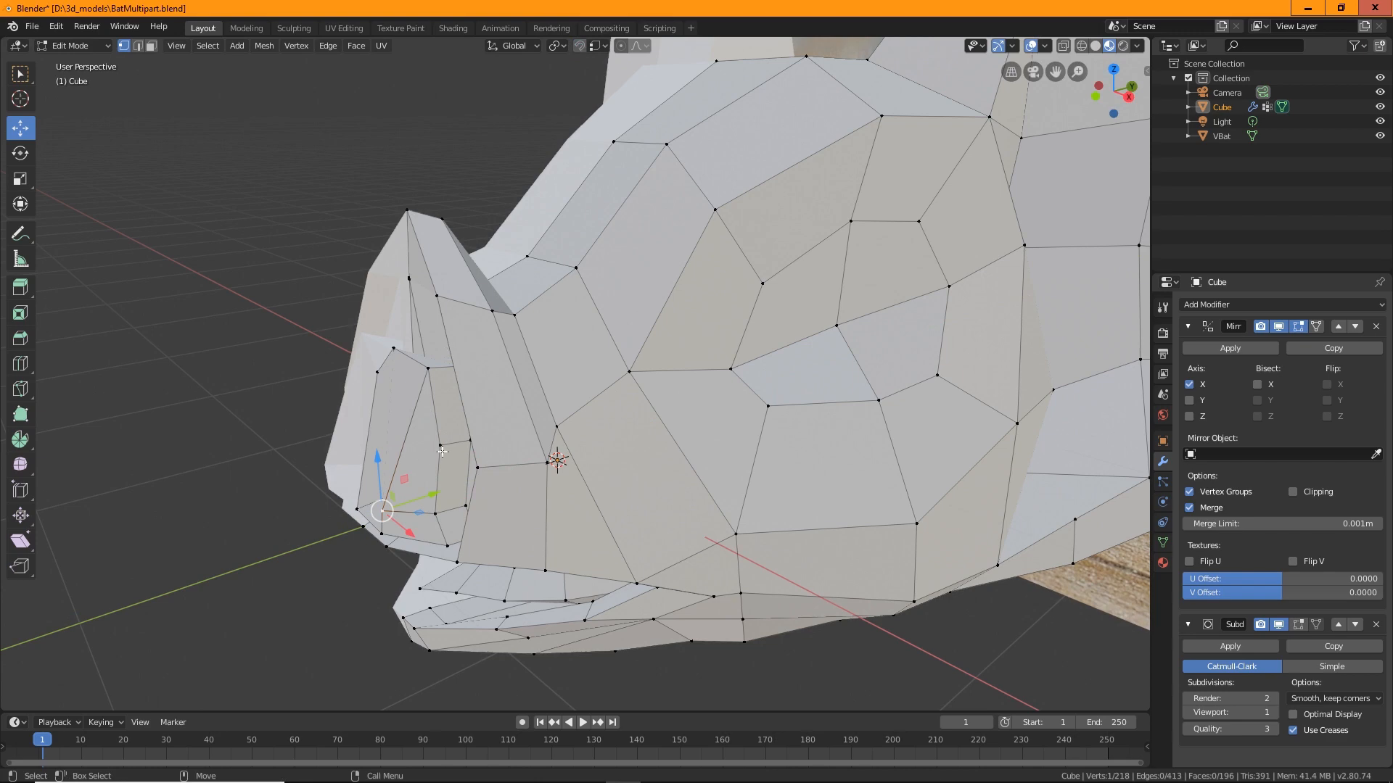
Push the nose front's inner lower vertex back along Y, and raise it together with the neighbouring vertex.
left_click_drag(427, 498, 466, 494)
middle_click_drag(466, 495, 554, 433)
scroll(554, 433, "up", 4)
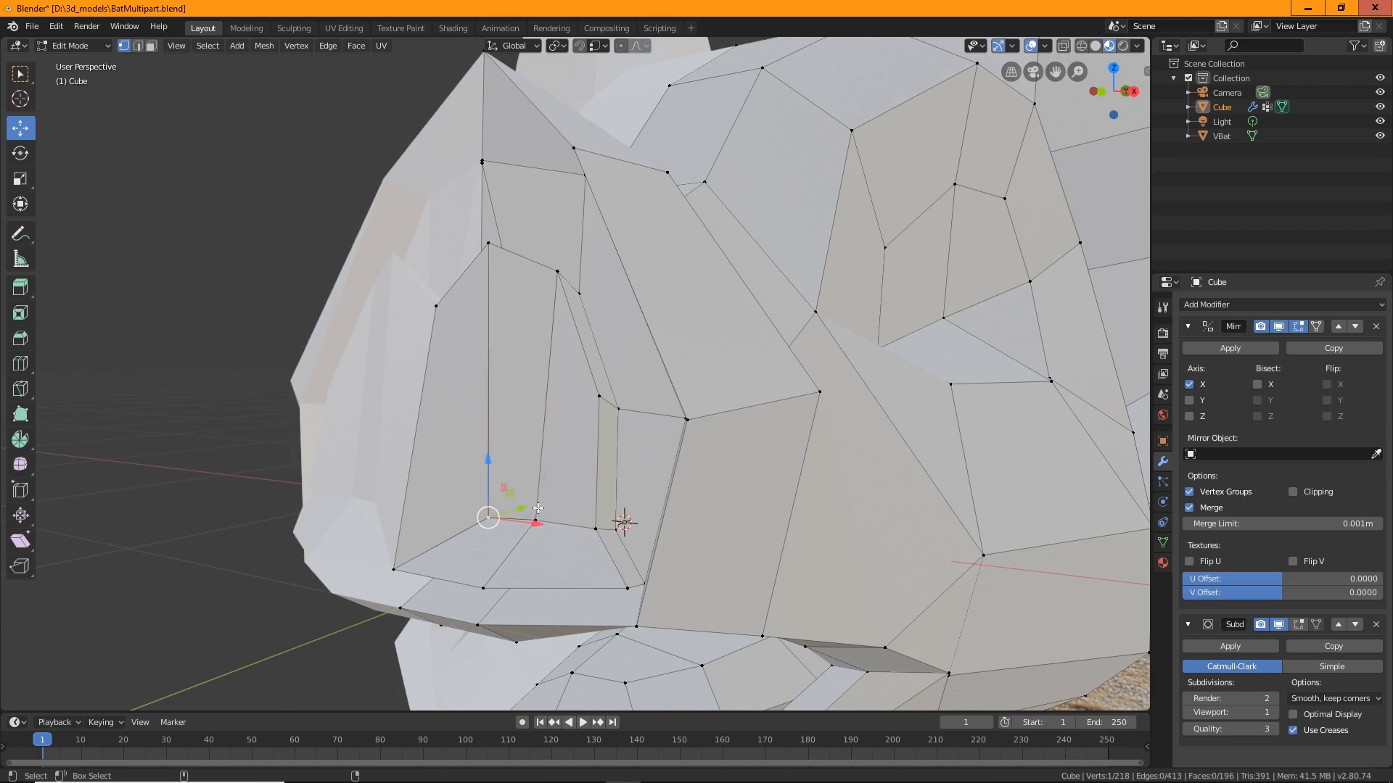
left_click_drag(521, 471, 517, 408)
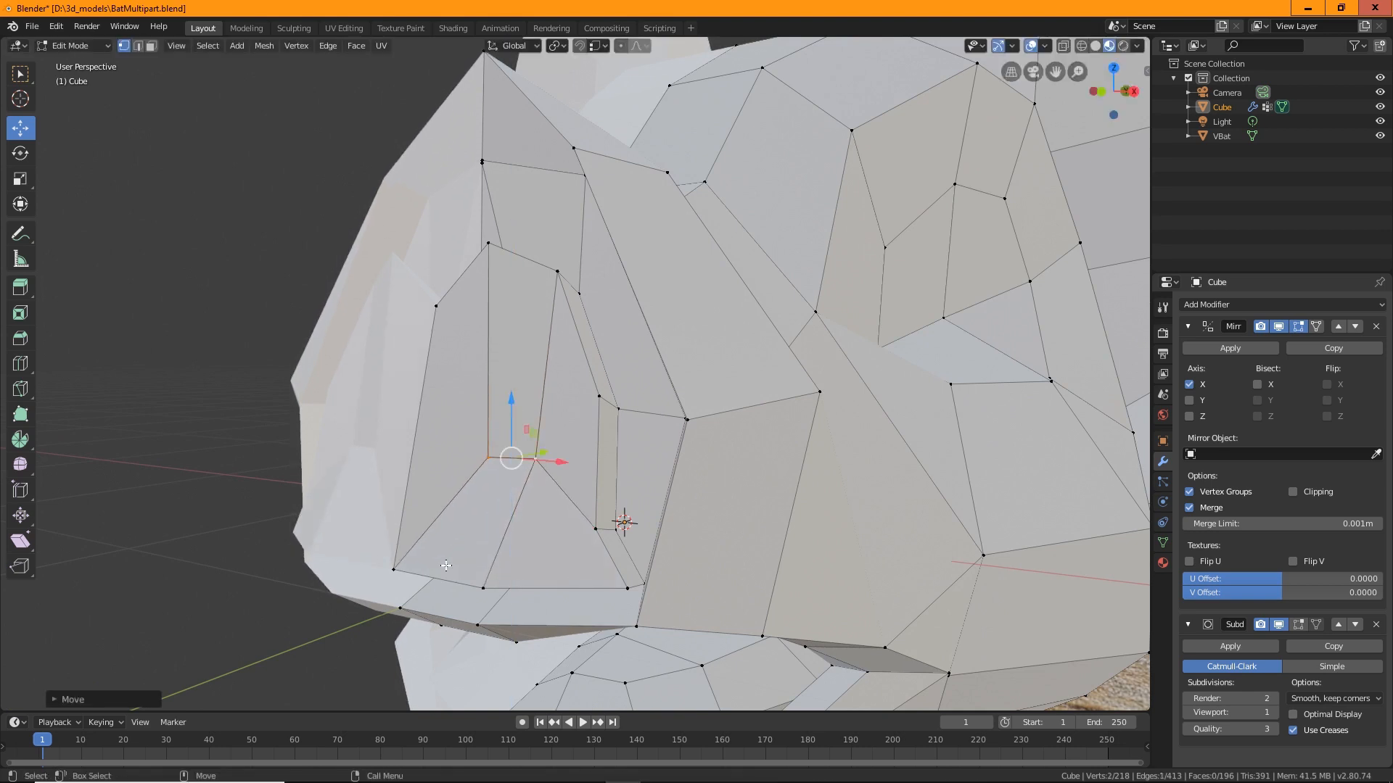
Move the two inner vertices of the nose's bottom front edge back about 0.18 m along Y and raise them.
left_click(398, 568)
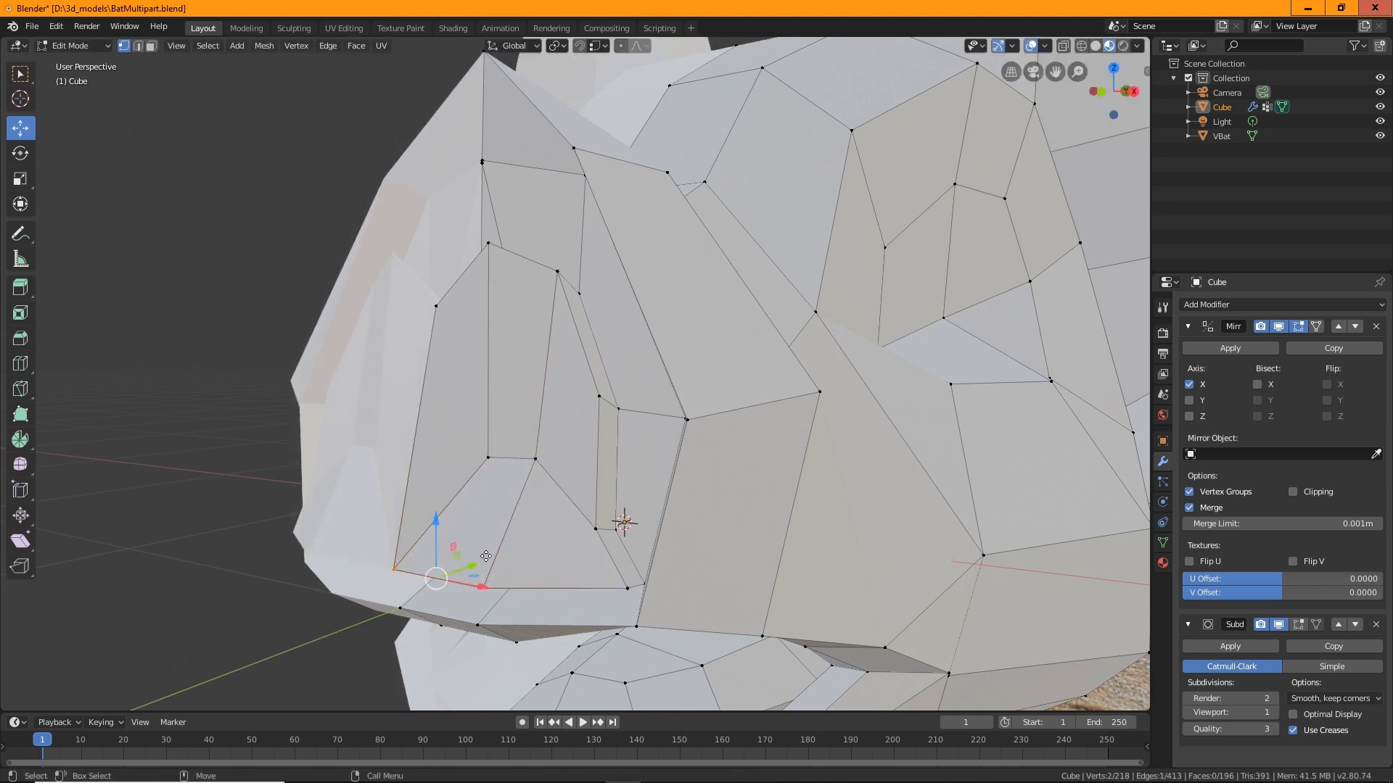
key("g")
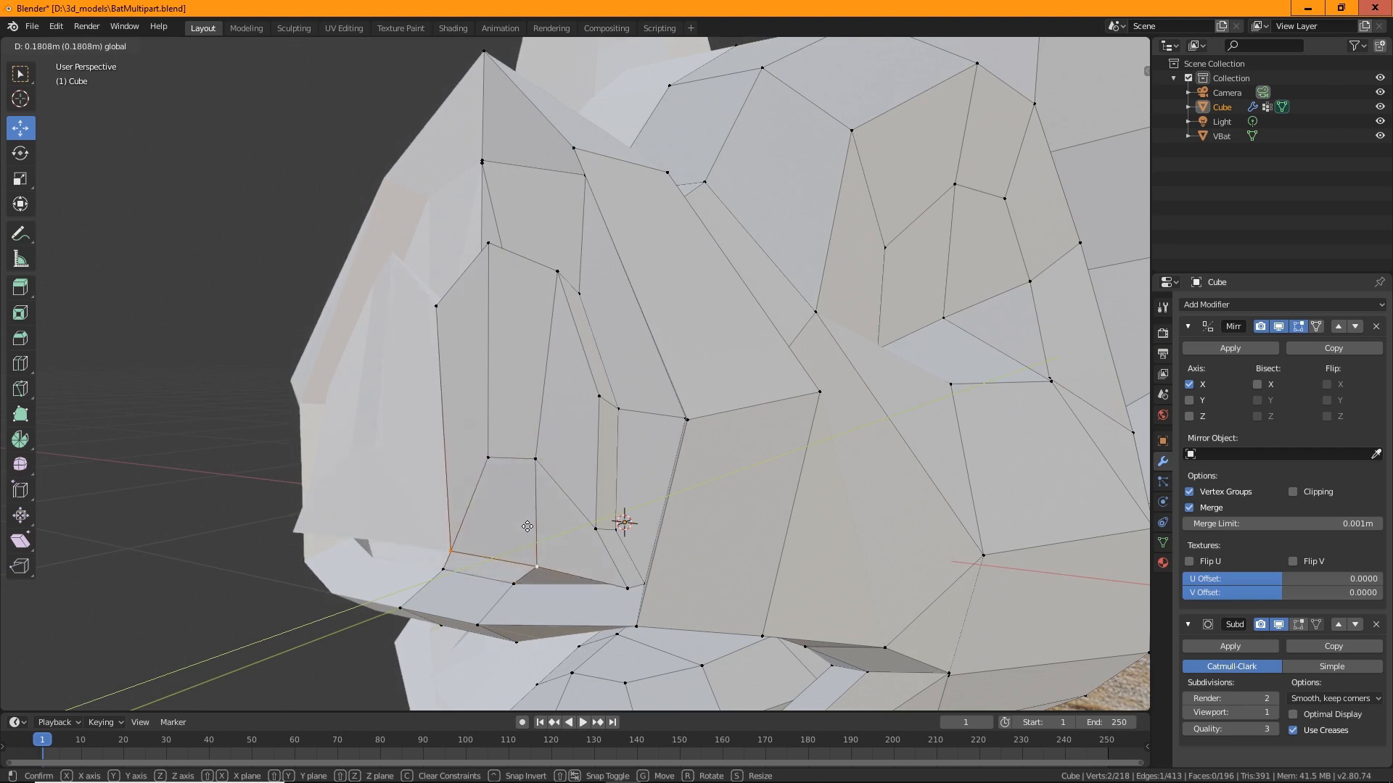
left_click(527, 527)
middle_click_drag(507, 521, 498, 520)
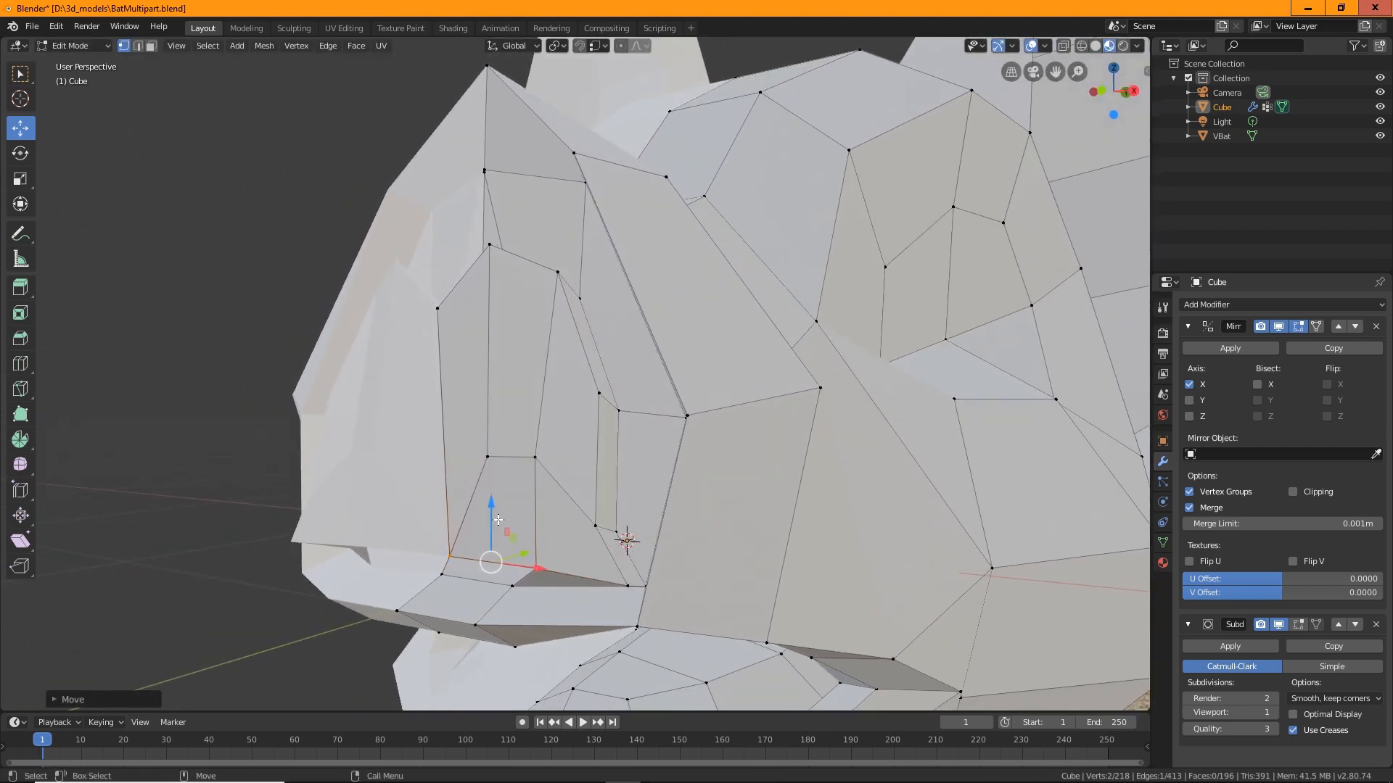
left_click_drag(499, 519, 487, 479)
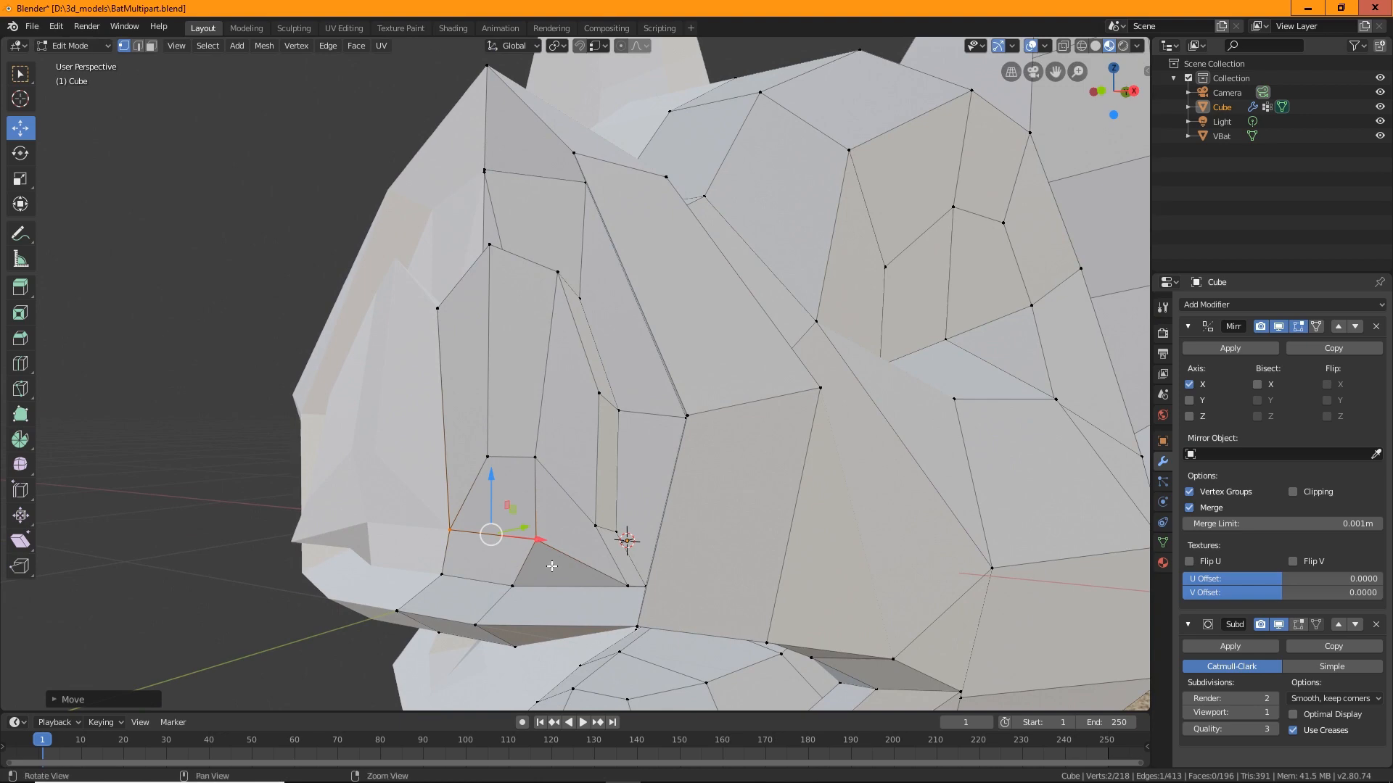
Shift the two raised vertices of the nose front's middle row outward along X.
middle_click_drag(552, 566, 616, 532)
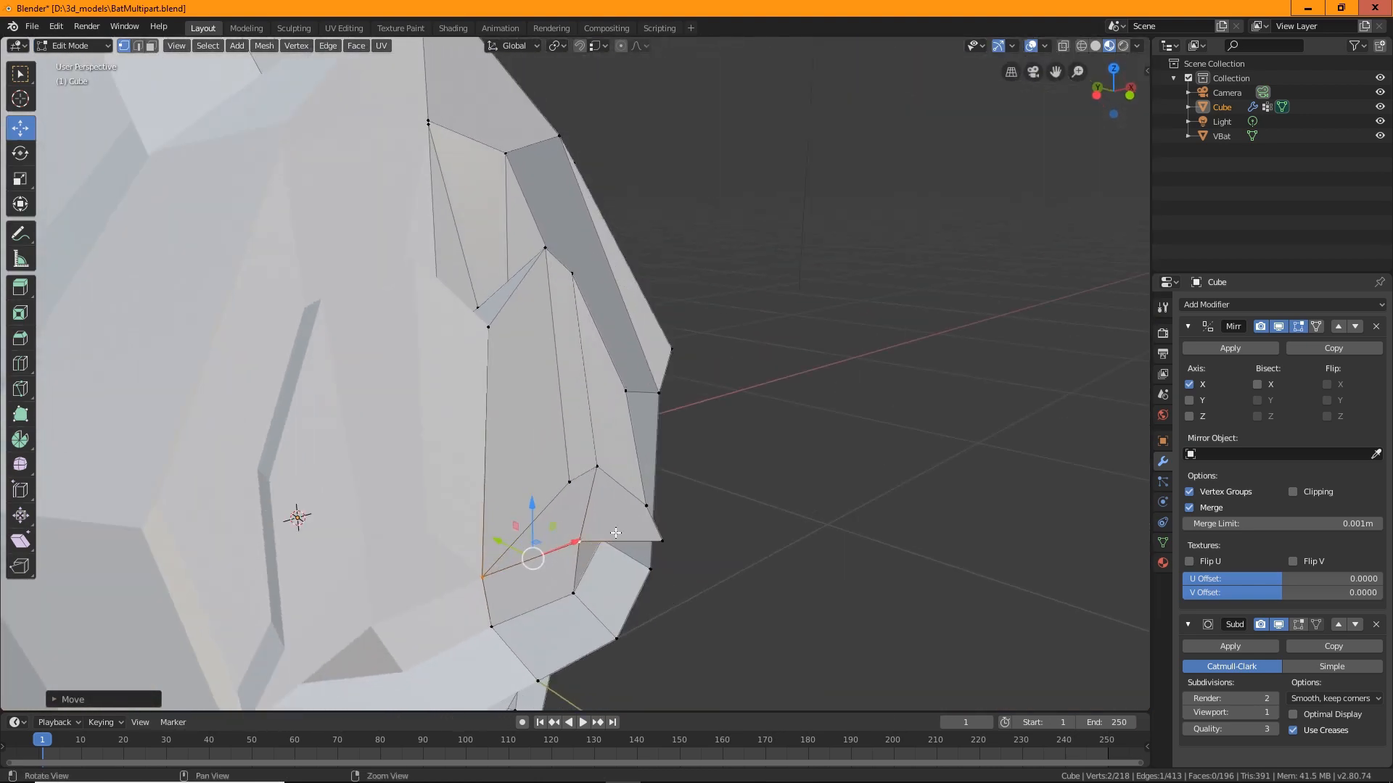
left_click(570, 479)
left_click_drag(605, 475, 464, 470)
middle_click_drag(557, 514, 489, 513)
left_click_drag(582, 433, 538, 438)
middle_click_drag(538, 438, 551, 484)
left_click_drag(568, 439, 605, 412)
middle_click_drag(593, 476, 623, 600)
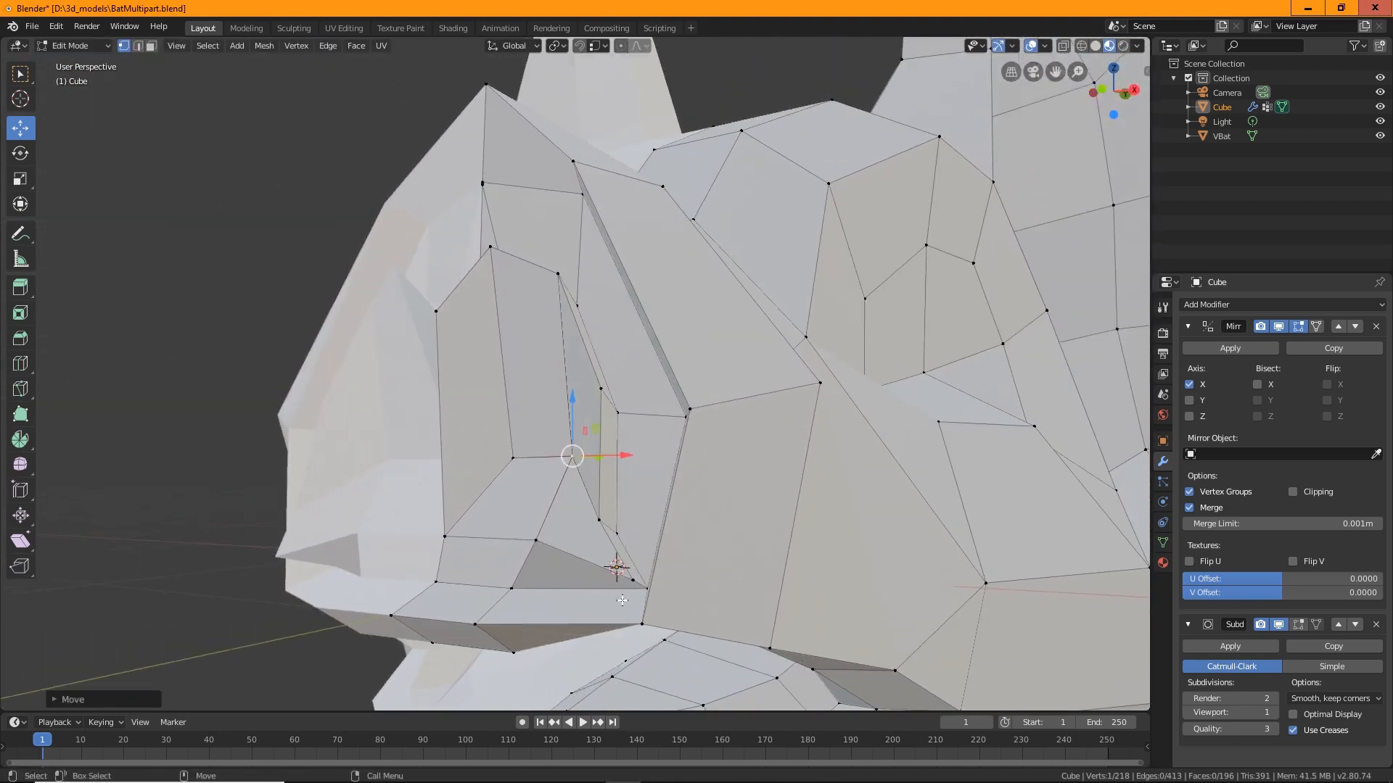
Push the lower and upper vertices on the nose's outer side back along Y toward the cheek.
left_click(636, 580)
middle_click_drag(718, 576, 771, 566)
left_click_drag(708, 568, 661, 578)
middle_click_drag(660, 578, 649, 491)
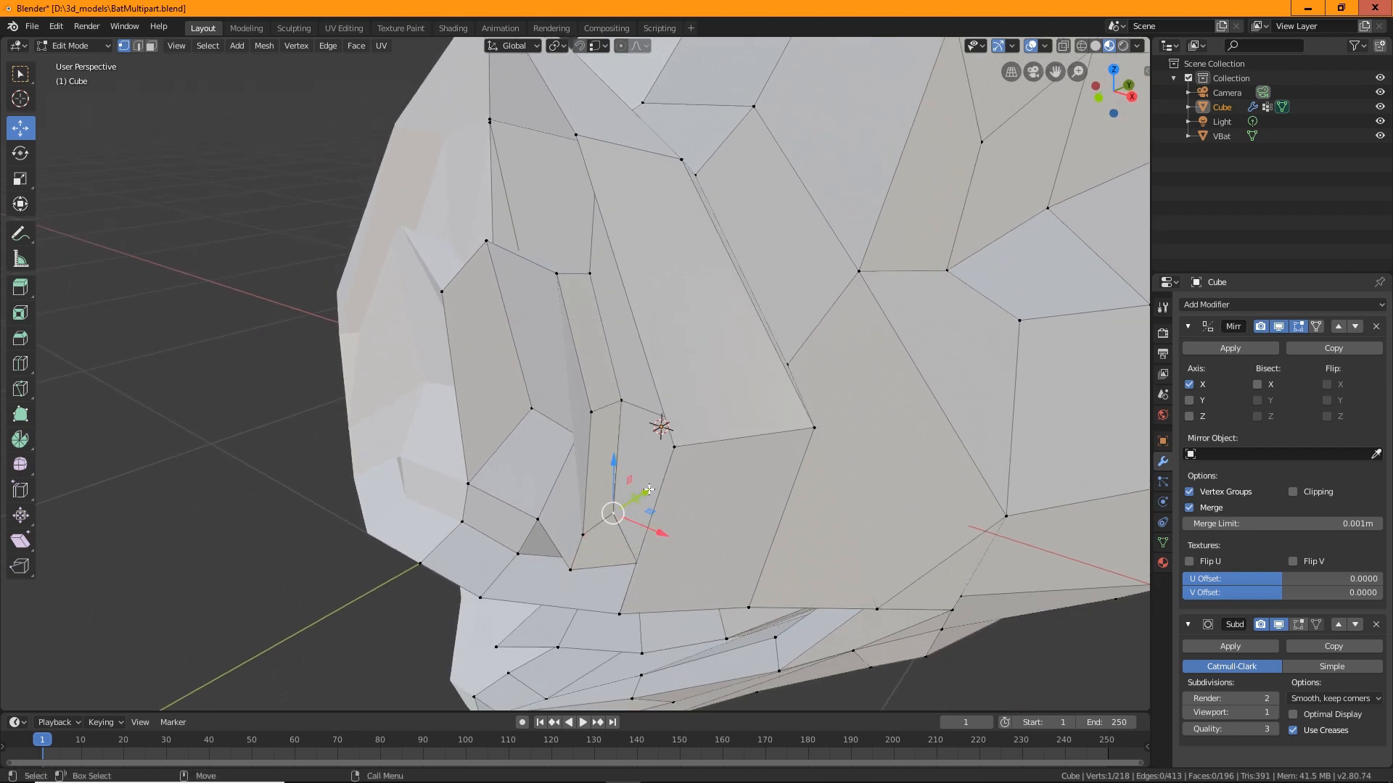
left_click_drag(649, 490, 671, 473)
left_click(621, 400)
left_click_drag(655, 383, 680, 372)
Move the middle row's outer nose vertex up and outward, and raise the outer vertex of the bottom row.
middle_click_drag(585, 277, 601, 570)
left_click(589, 567)
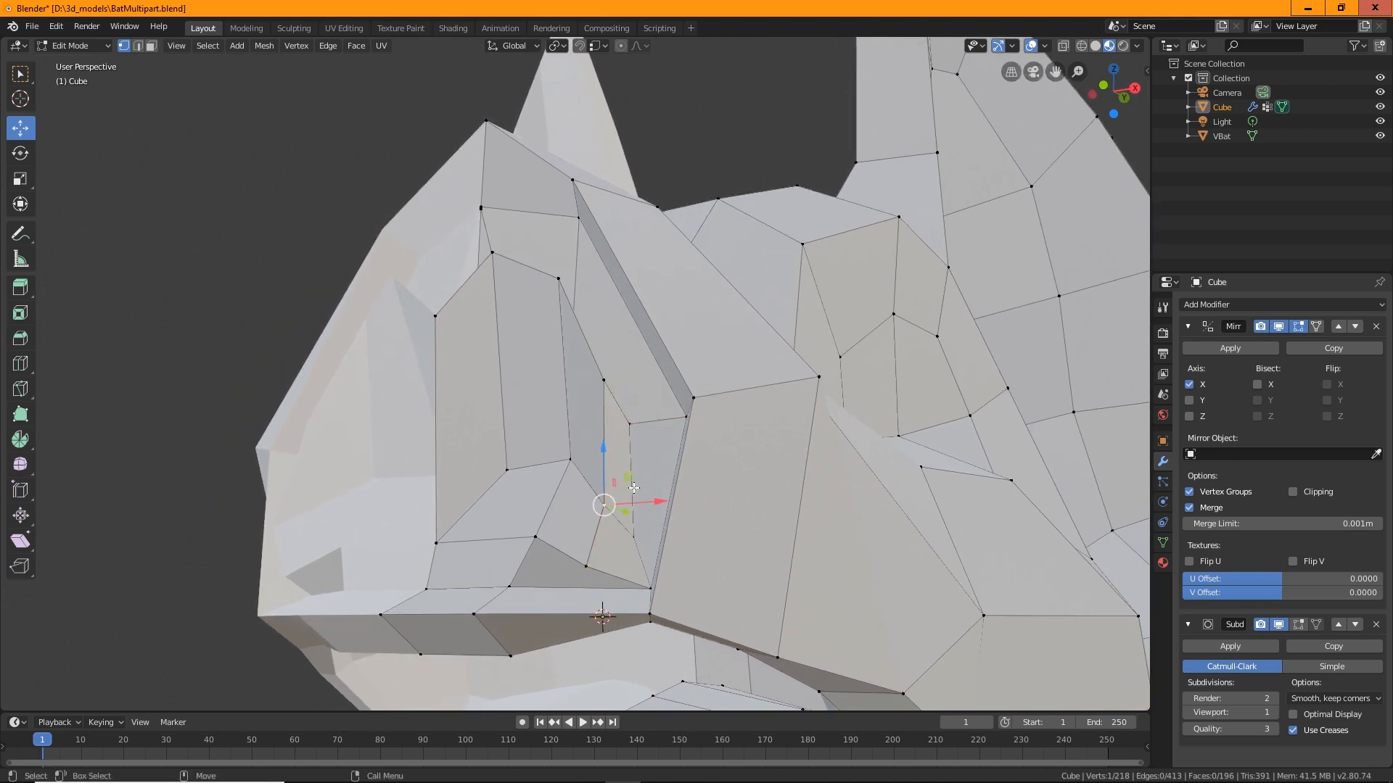
left_click_drag(602, 470, 671, 444)
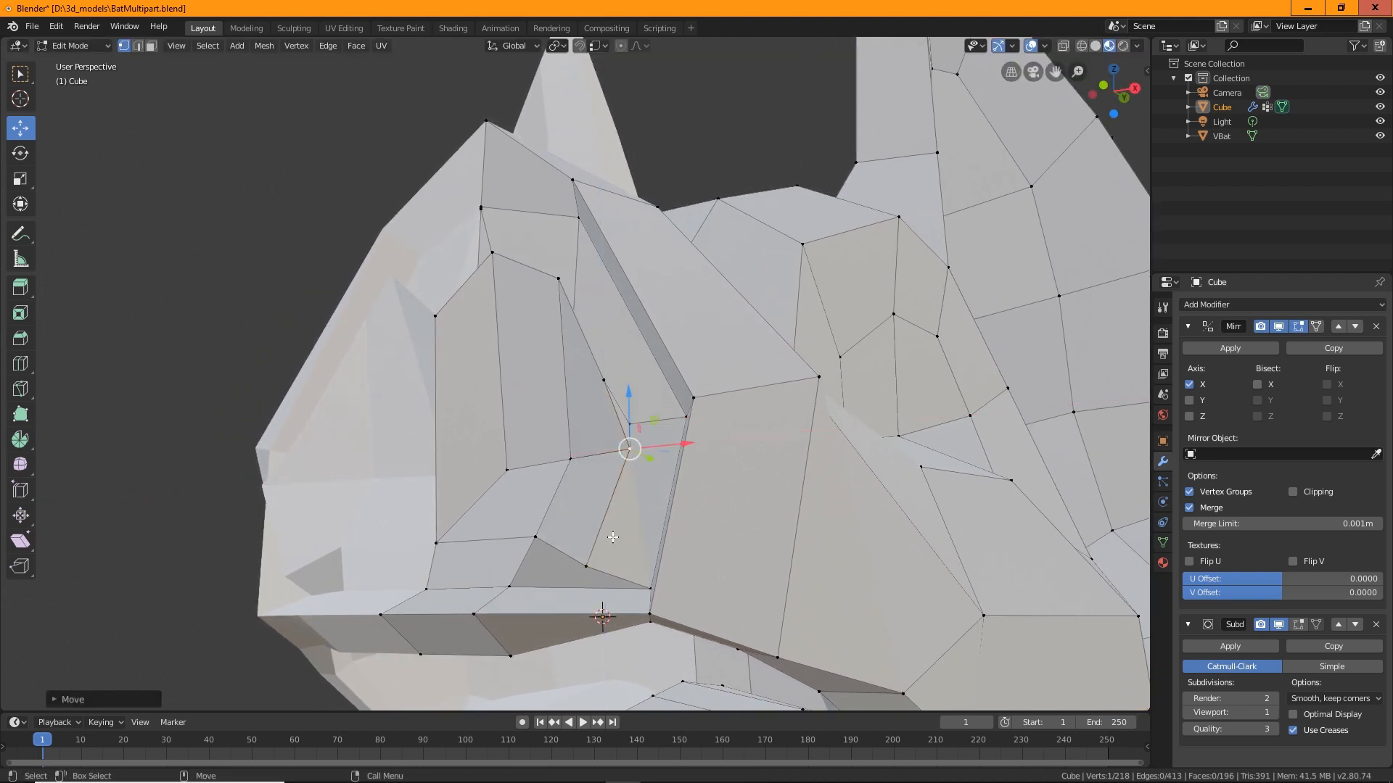
left_click(588, 565)
left_click_drag(607, 549, 602, 485)
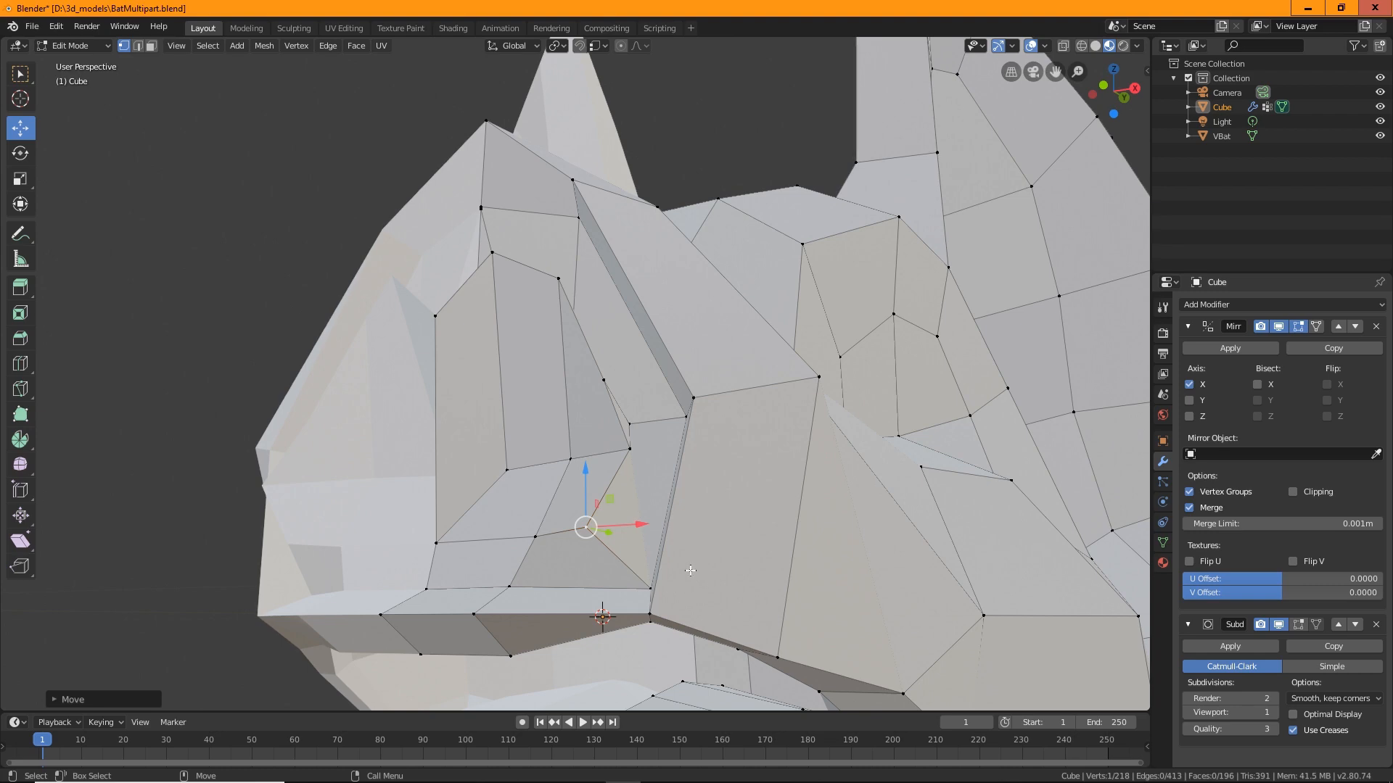
Fine-tune the outer vertices of the nose's bottom and middle rows, comparing the shape with the reference photo.
middle_click_drag(690, 571, 708, 583)
left_click_drag(669, 542, 704, 544)
middle_click_drag(593, 561, 470, 609)
left_click_drag(585, 487, 600, 485)
middle_click_drag(475, 546, 602, 548)
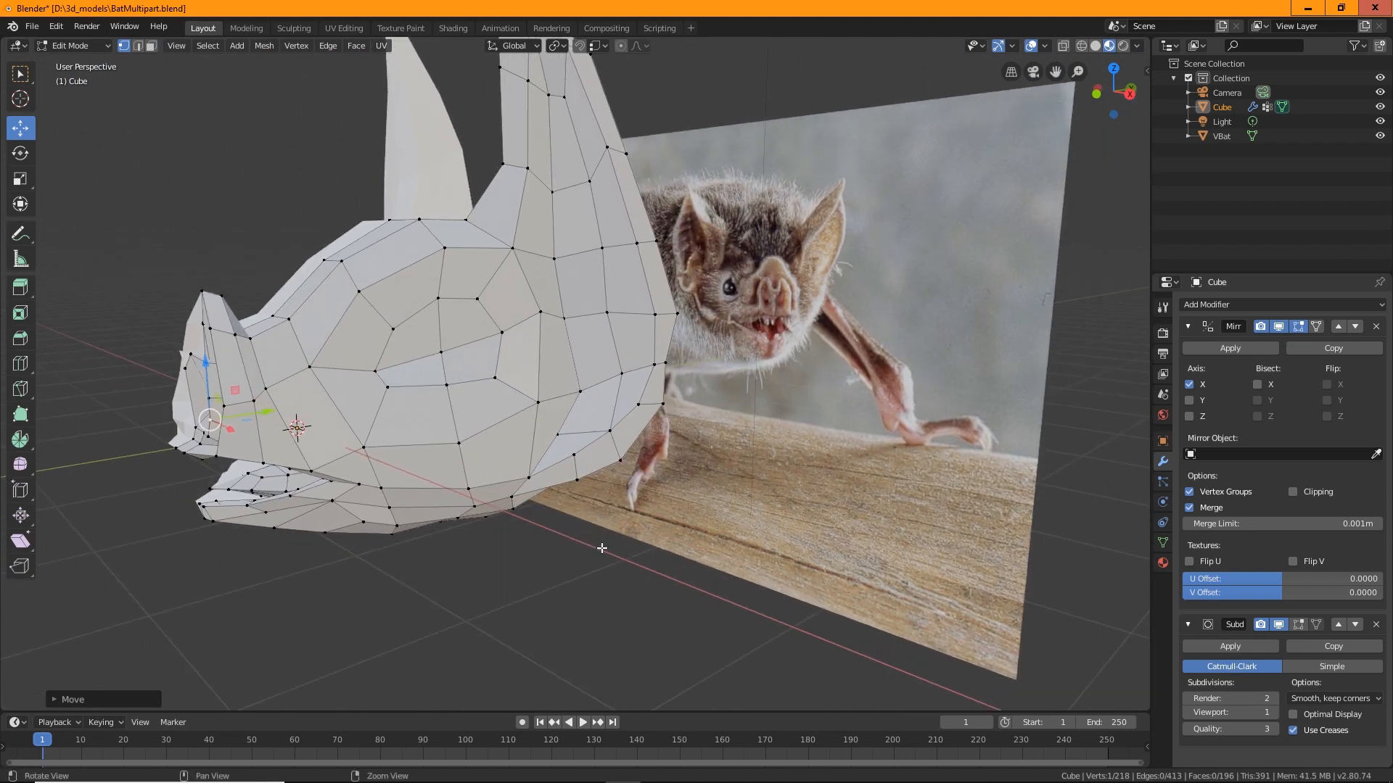
middle_click_drag(424, 442, 525, 446)
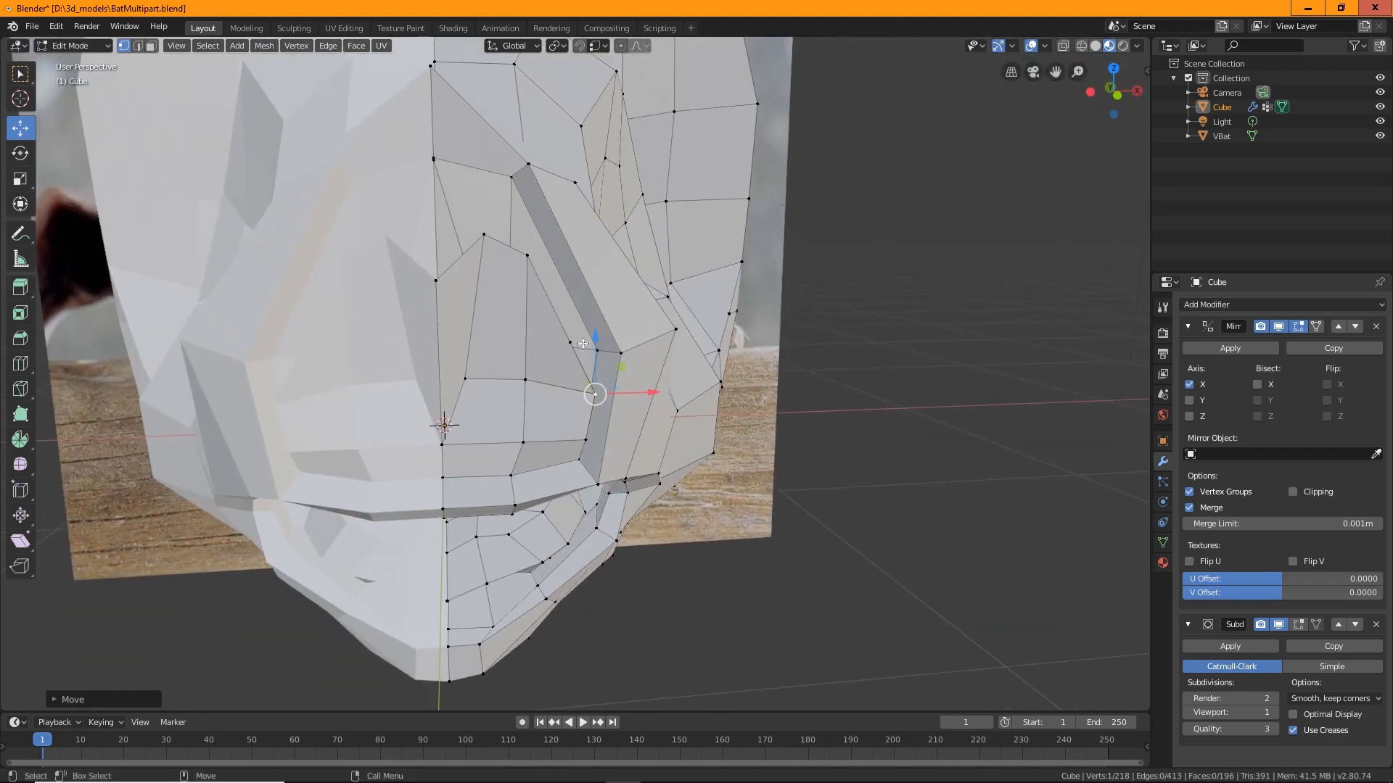
Push the recess vertex behind the nose's upper front edge, beside the centreline, farther back along Y.
middle_click_drag(470, 353, 506, 397)
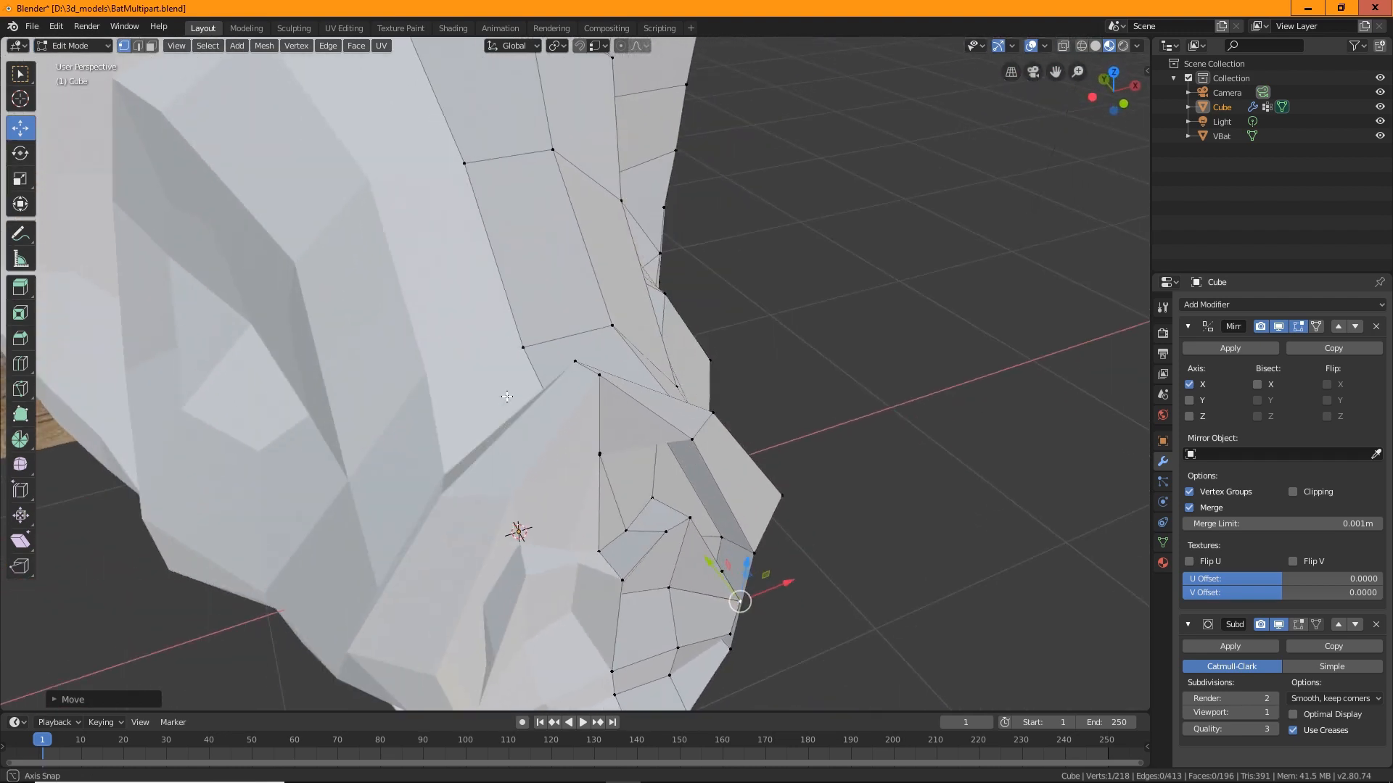
left_click(628, 531)
left_click_drag(608, 509, 592, 489)
middle_click_drag(717, 541, 685, 528)
left_click_drag(558, 446, 566, 440)
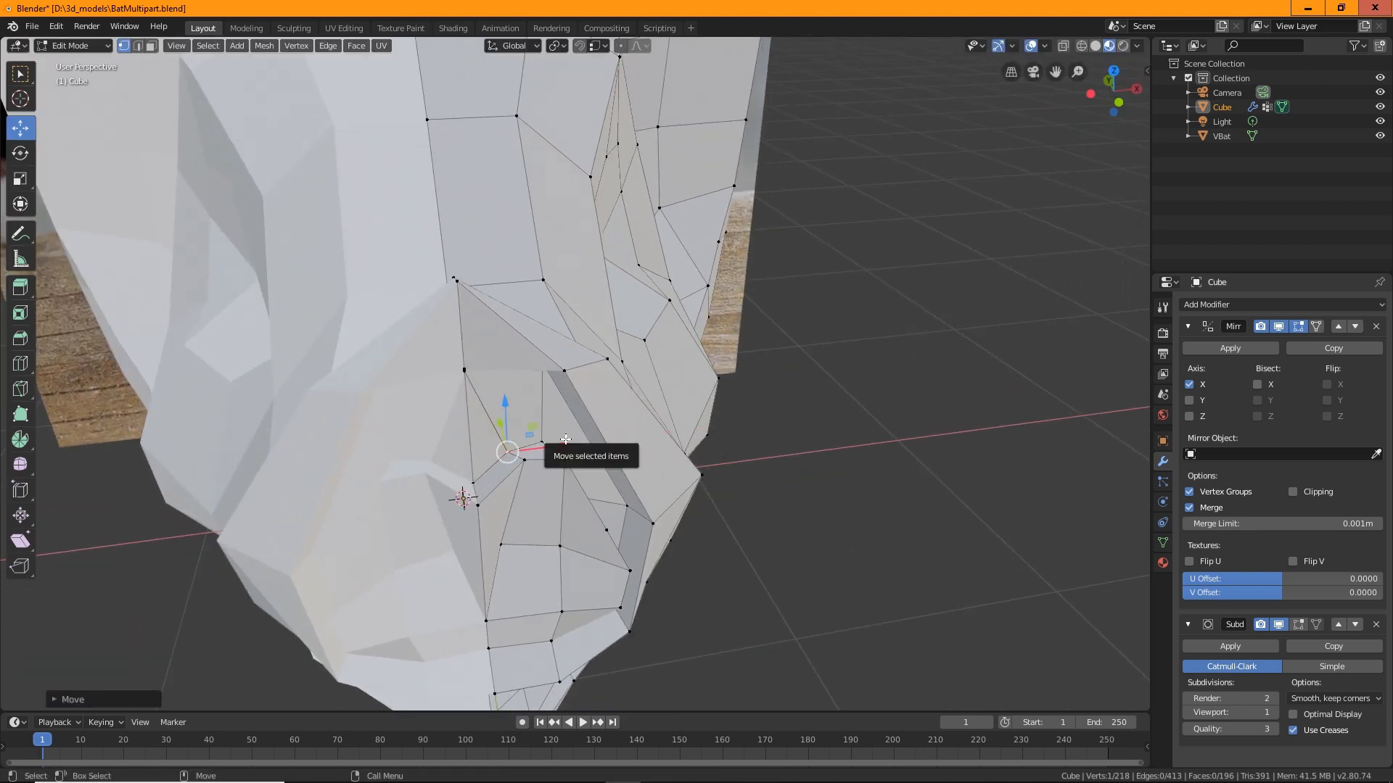
middle_click_drag(566, 440, 533, 470)
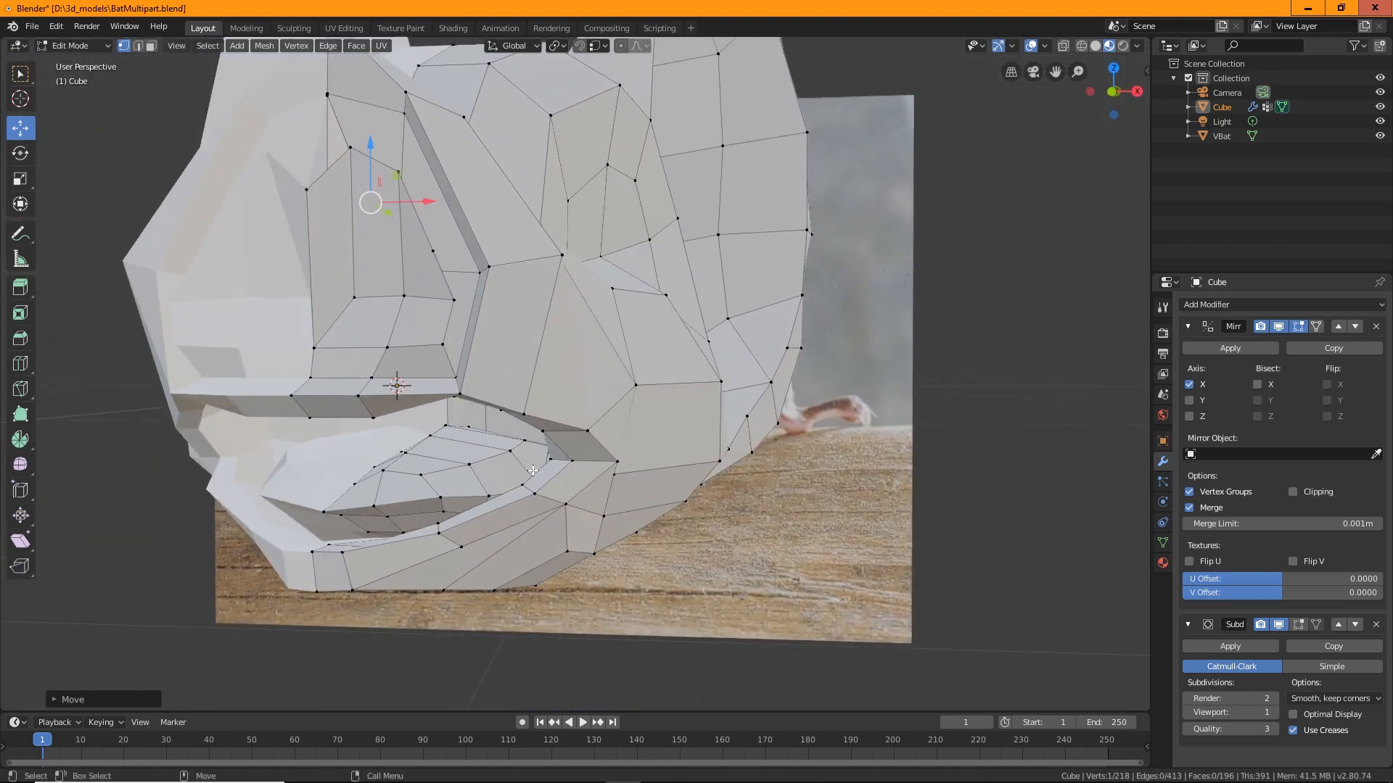
Scale the two inner middle-row nose vertices closer together and shift them slightly toward the centreline.
left_click(359, 299)
left_click_drag(380, 259, 412, 268)
middle_click_drag(470, 348, 515, 357)
key("w")
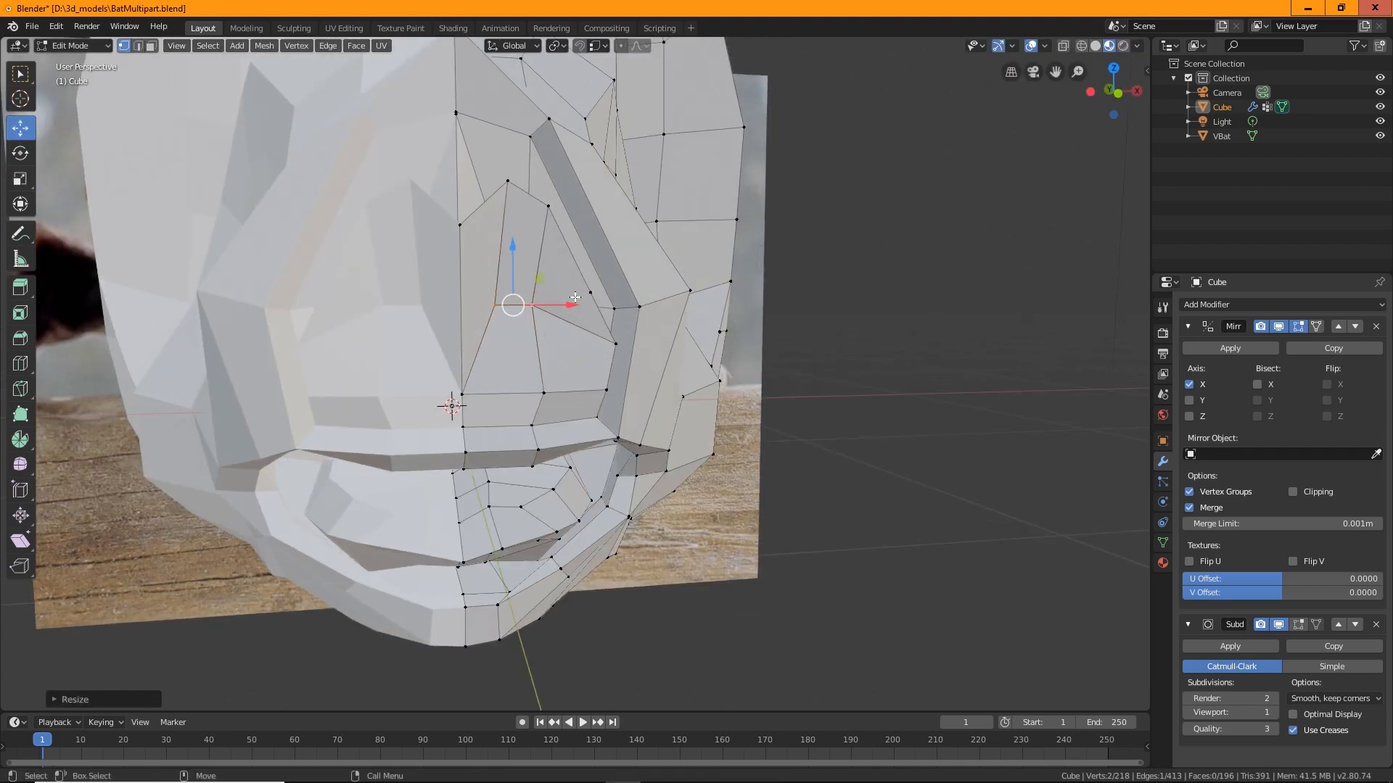
left_click_drag(572, 304, 570, 304)
Raise the middle vertex of the nose's bottom row and adjust its depth from the side.
left_click(548, 389)
left_click_drag(542, 360, 542, 339)
middle_click_drag(687, 371, 477, 439)
left_click_drag(278, 442, 292, 417)
middle_click_drag(292, 417, 507, 333)
left_click_drag(508, 333, 496, 320)
Raise the centreline vertex of the nose's bottom row along Z.
middle_click_drag(472, 365, 530, 343)
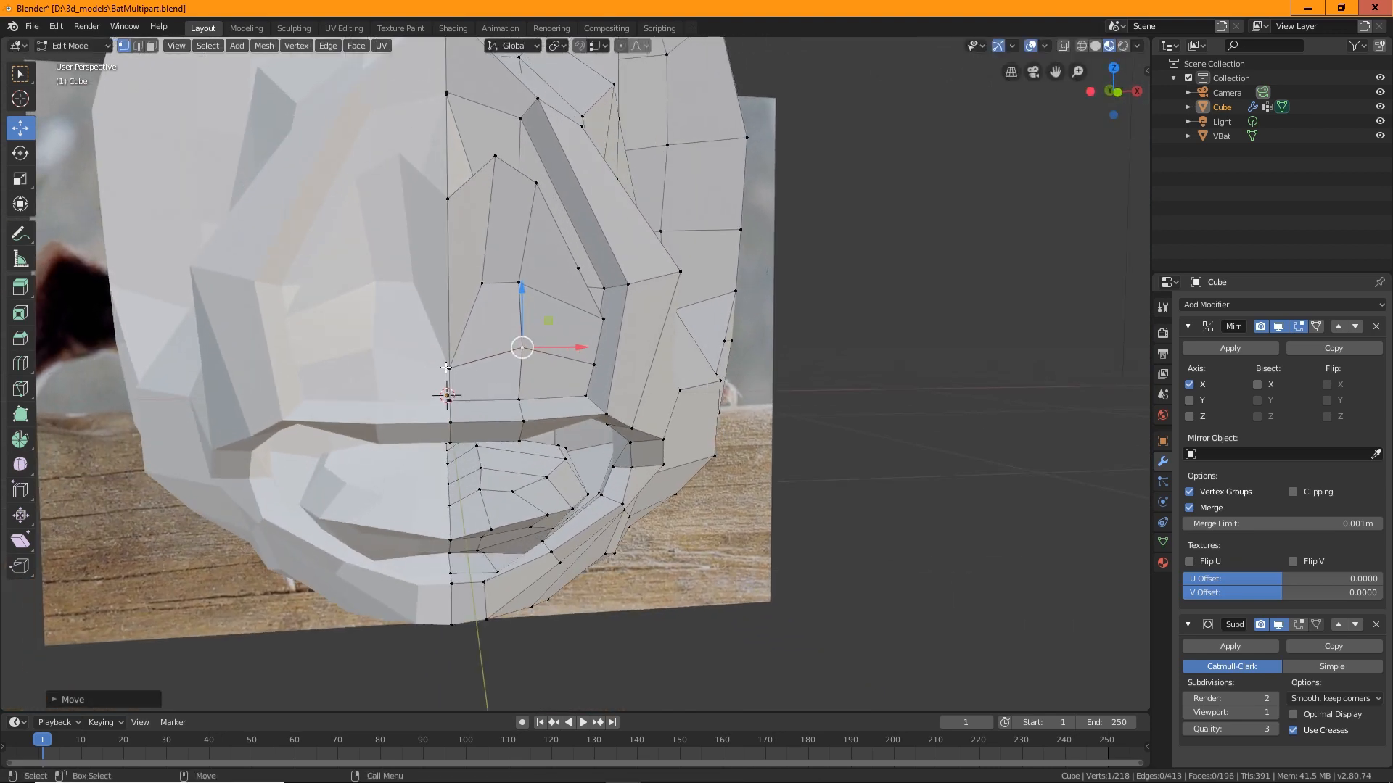
middle_click_drag(446, 368, 875, 307)
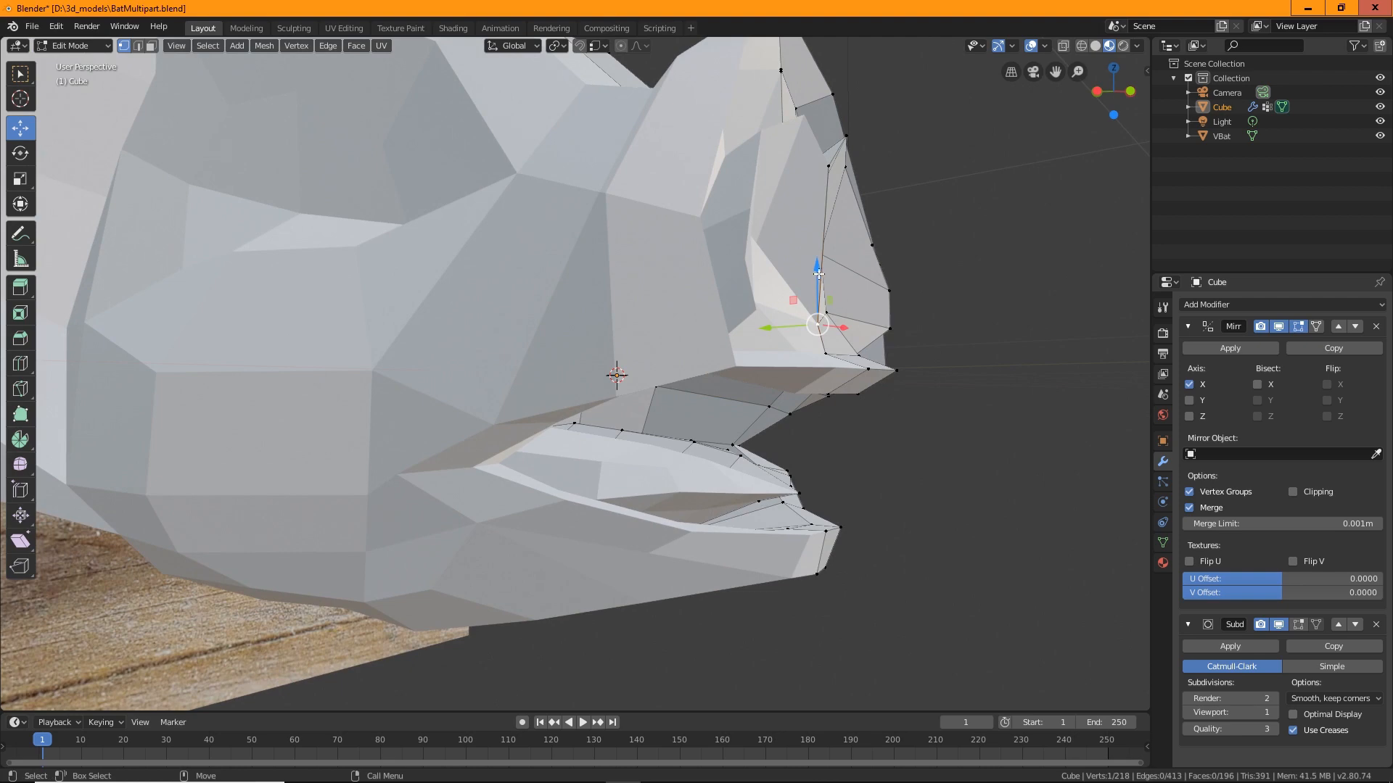
left_click_drag(818, 273, 821, 251)
Push the two upper-lip vertices beside the centreline, below the nose, back along Y.
middle_click_drag(821, 251, 508, 534)
left_click(406, 584)
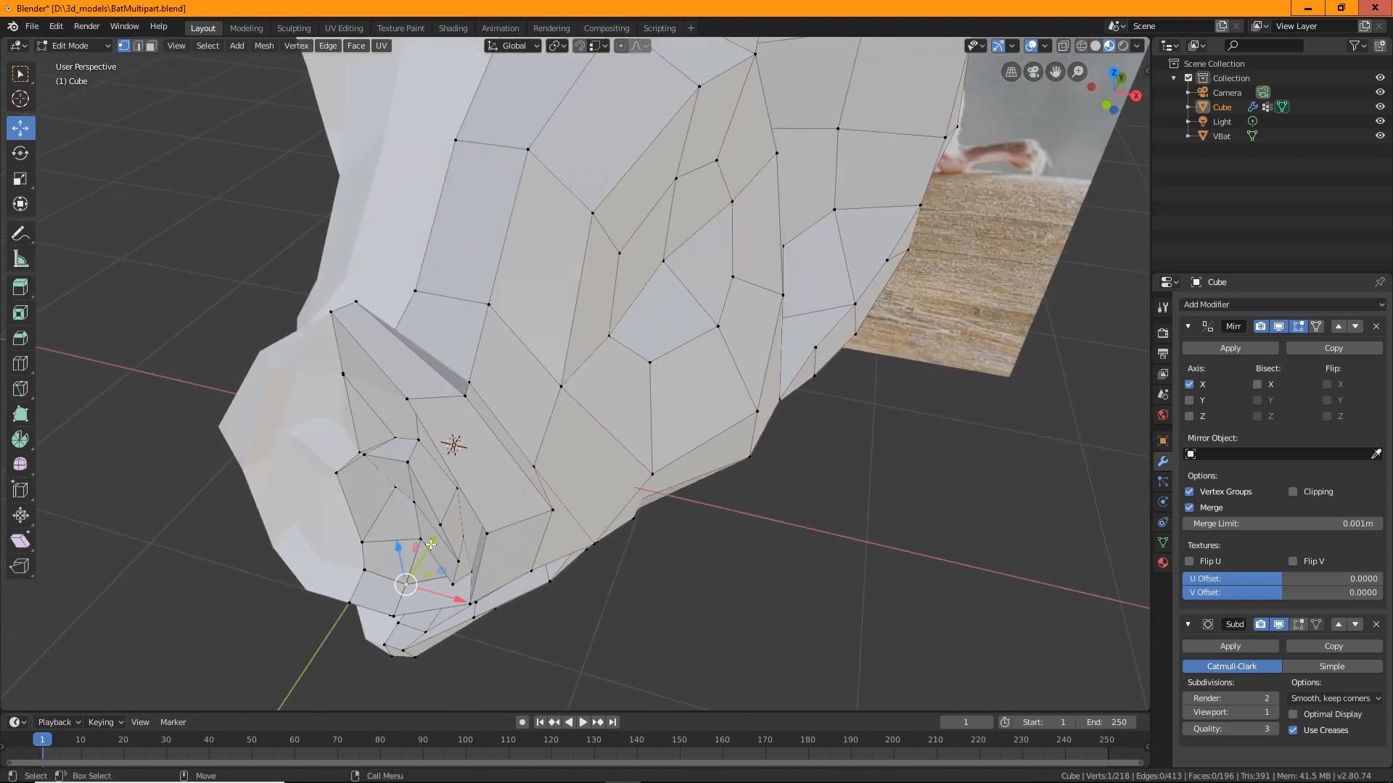
left_click_drag(431, 544, 440, 528)
left_click(393, 615)
left_click_drag(414, 574, 426, 550)
middle_click_drag(426, 550, 306, 541)
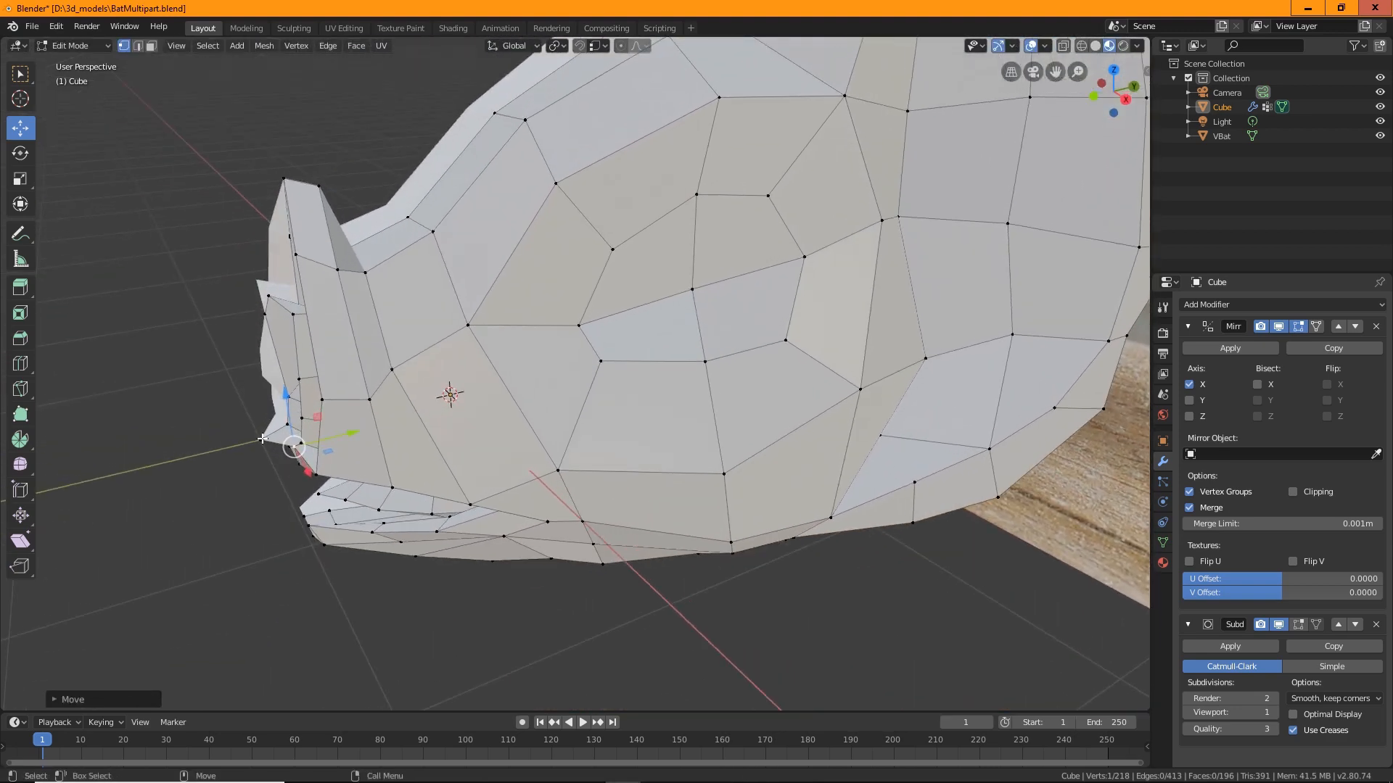
Shift the lower nose vertex beside the centreline inward along X, and move the upper-lip edge vertex beside the nose forward along Y.
middle_click_drag(275, 450, 486, 379, "alt")
left_click_drag(470, 334, 460, 280)
middle_click_drag(502, 435, 478, 526)
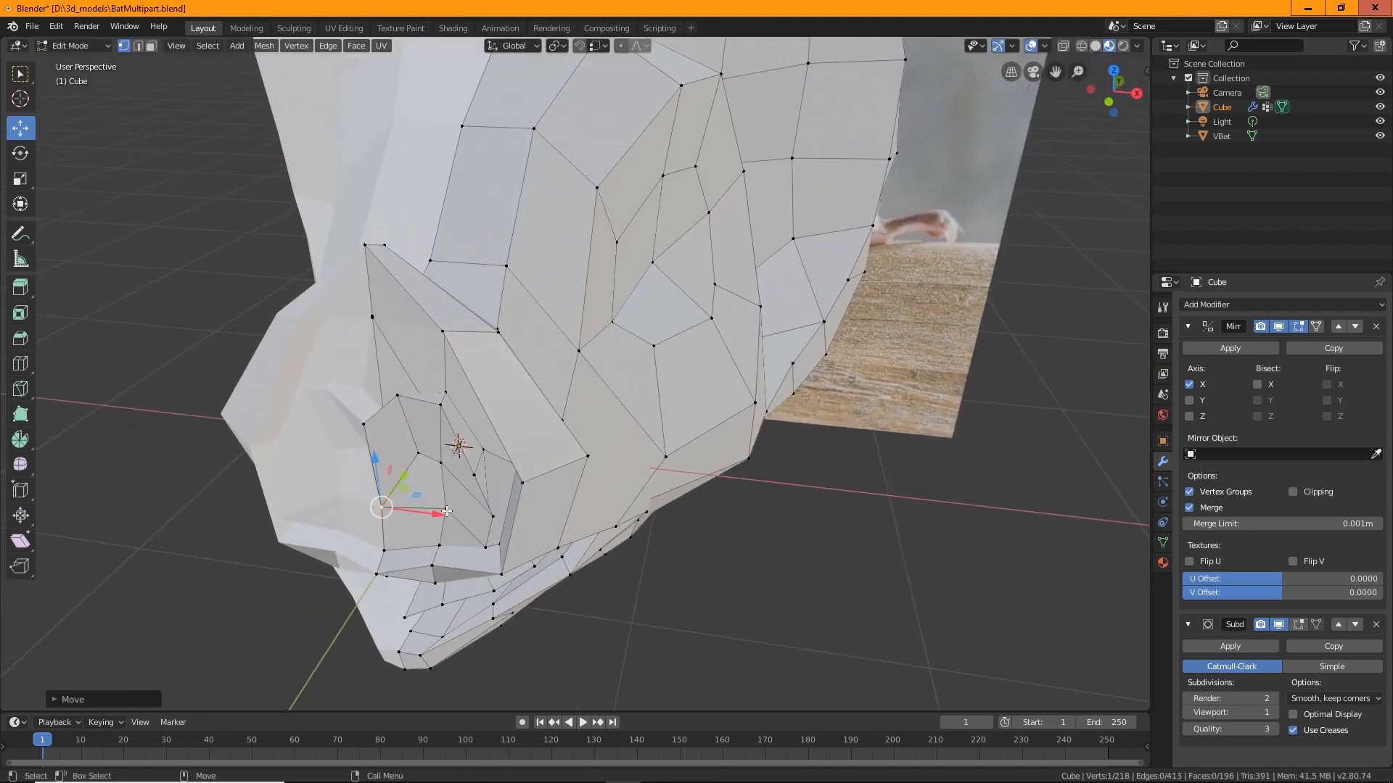
left_click(446, 511)
left_click_drag(498, 516, 479, 549)
left_click(440, 547)
middle_click_drag(762, 535, 693, 406)
left_click_drag(285, 371, 352, 391)
middle_click_drag(352, 392, 578, 531)
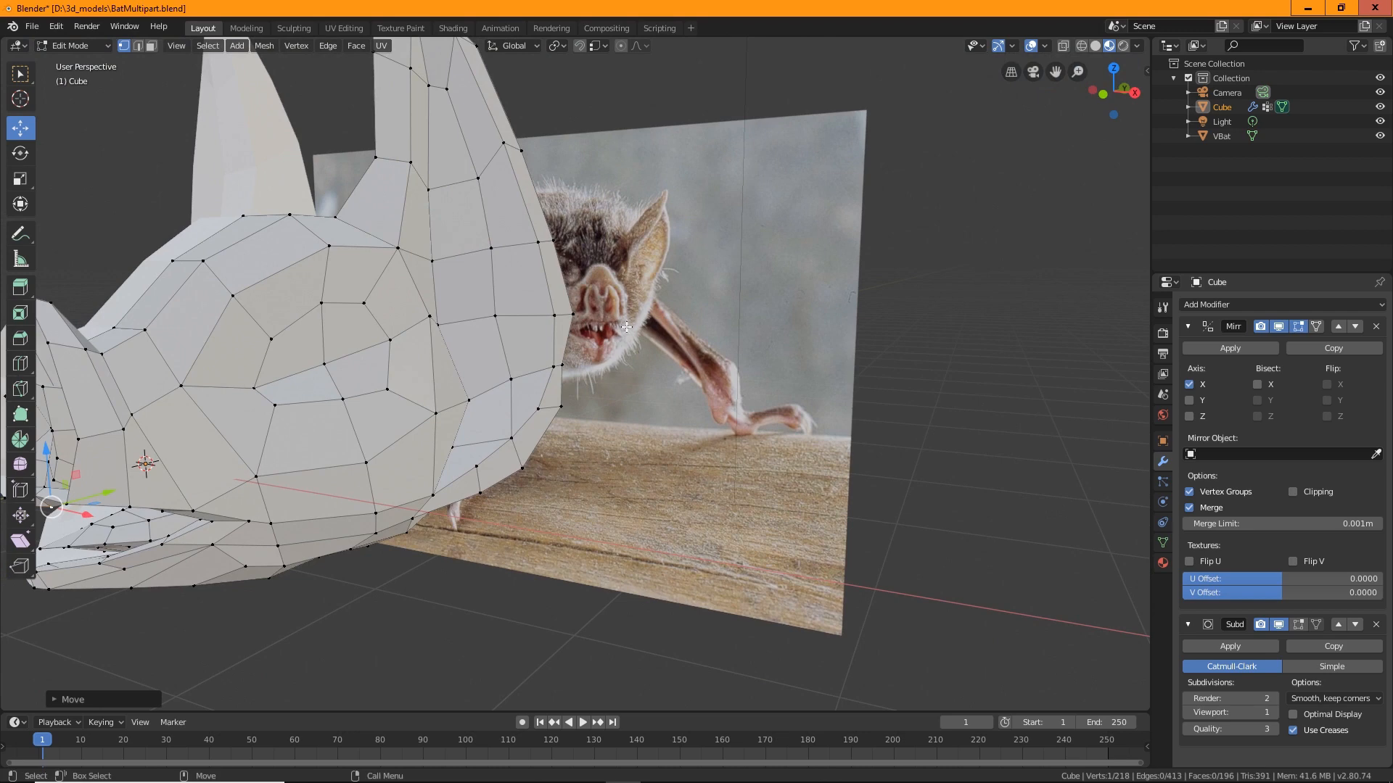
middle_click_drag(541, 434, 389, 515)
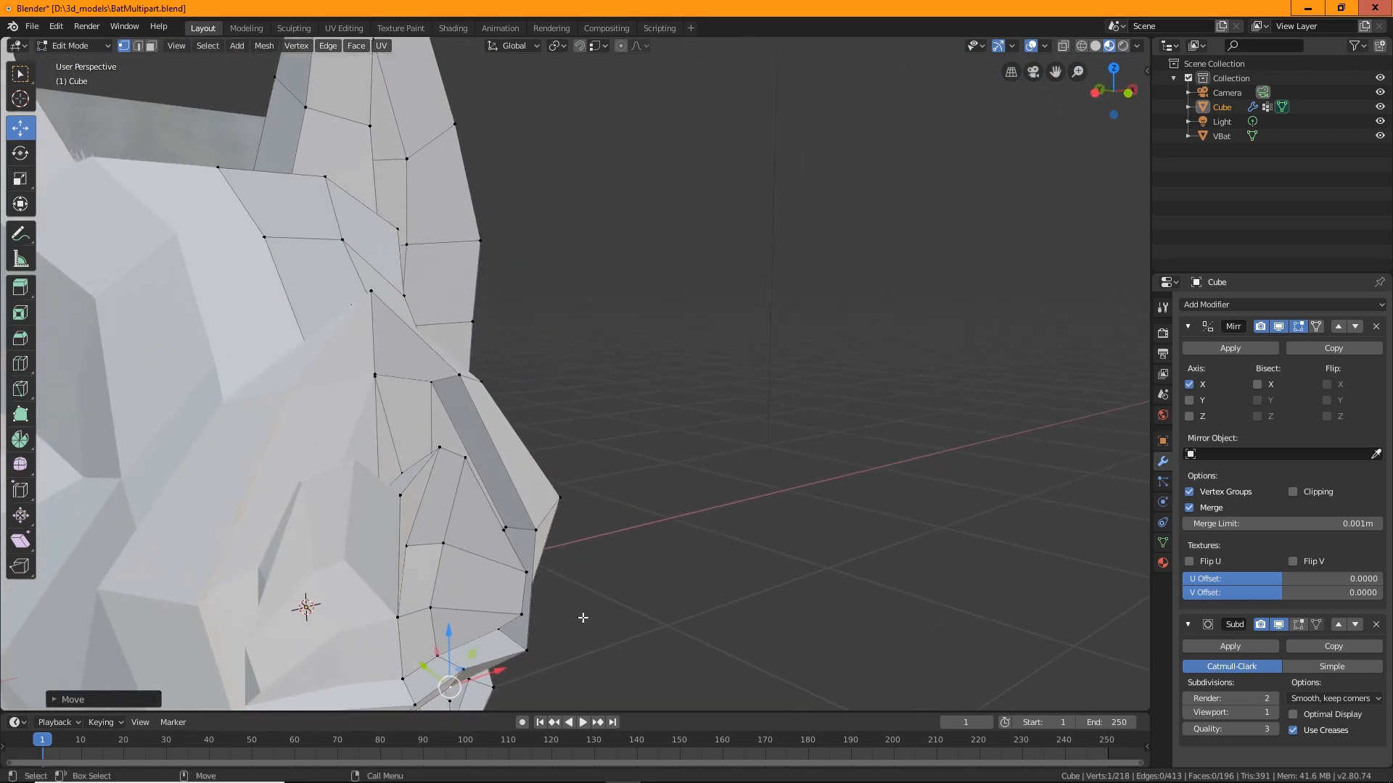
left_click_drag(609, 621, 464, 606, "alt")
middle_click_drag(469, 560, 667, 575, "alt")
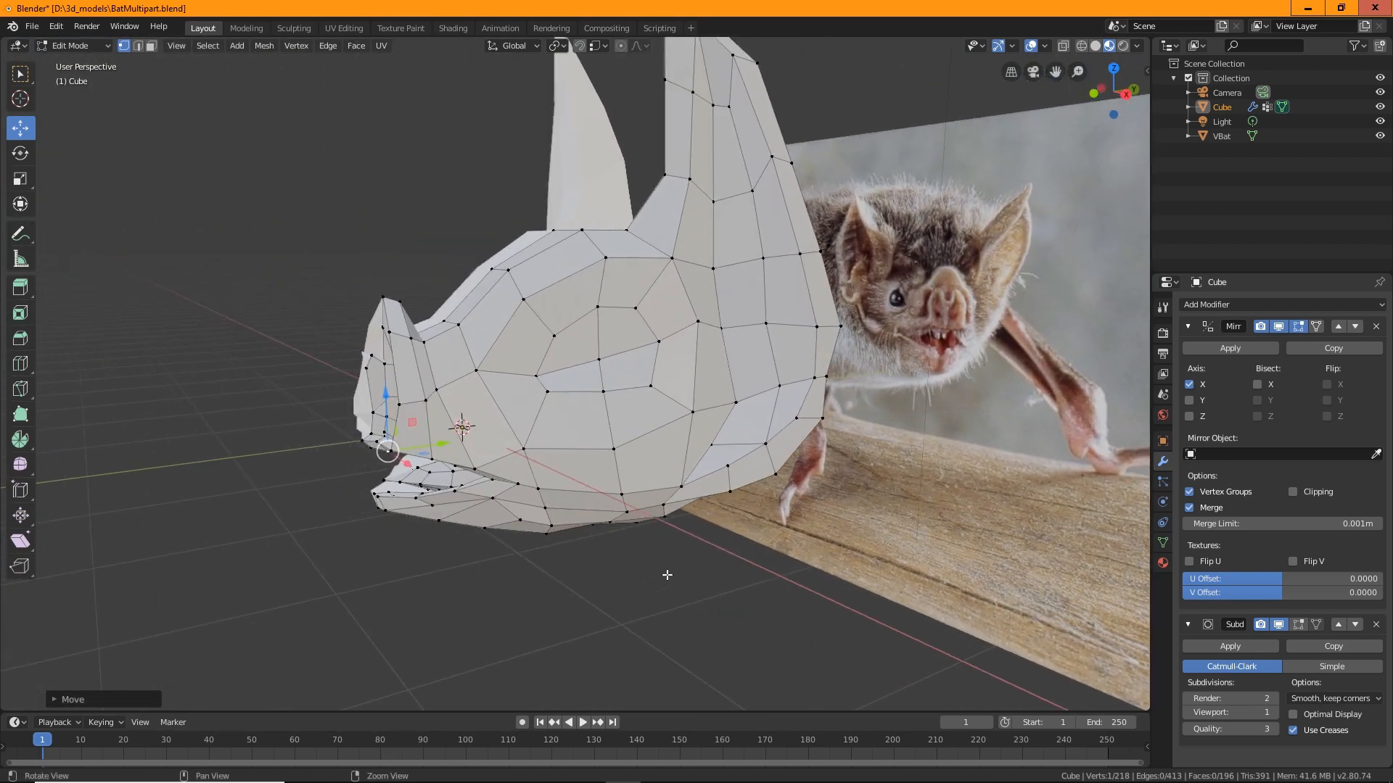
scroll(668, 575, "up", 2)
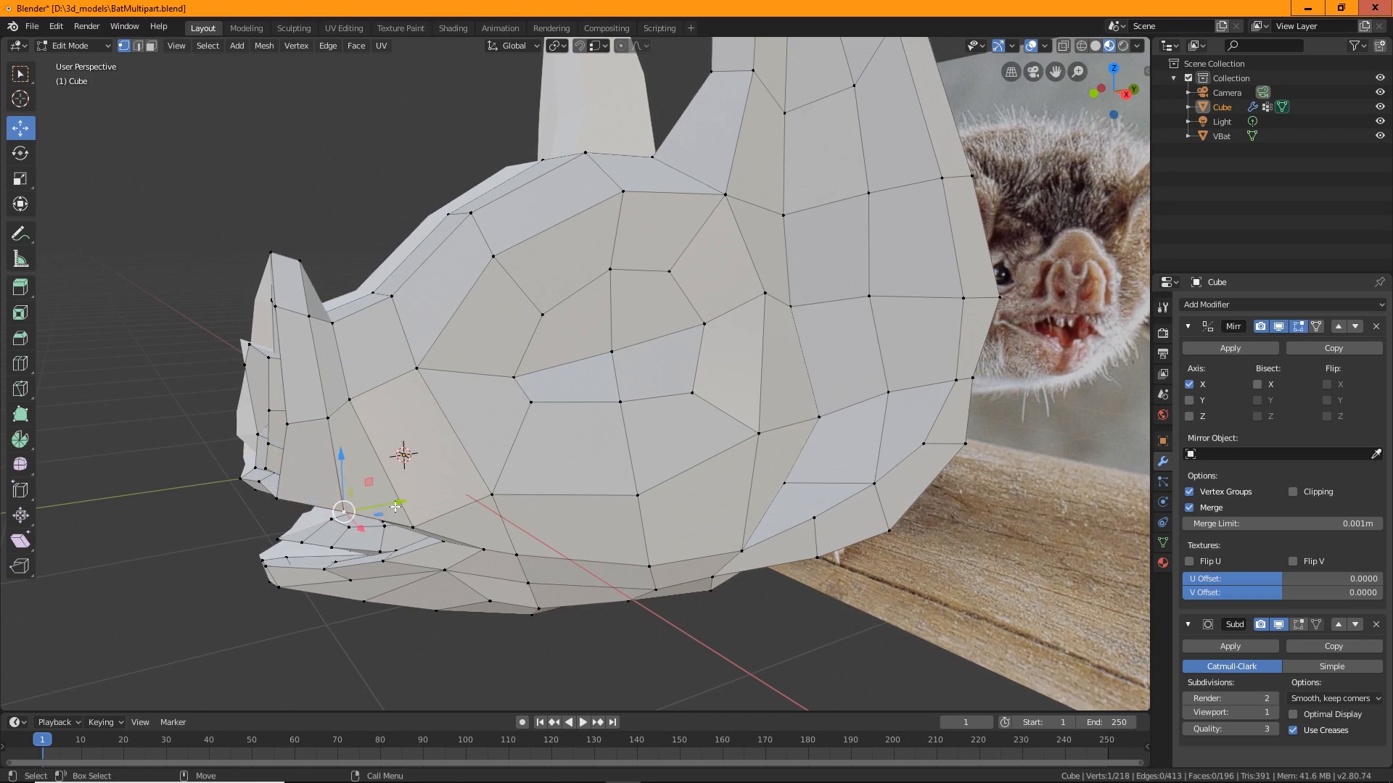
left_click_drag(395, 506, 376, 506)
left_click_drag(436, 535, 564, 506, "alt")
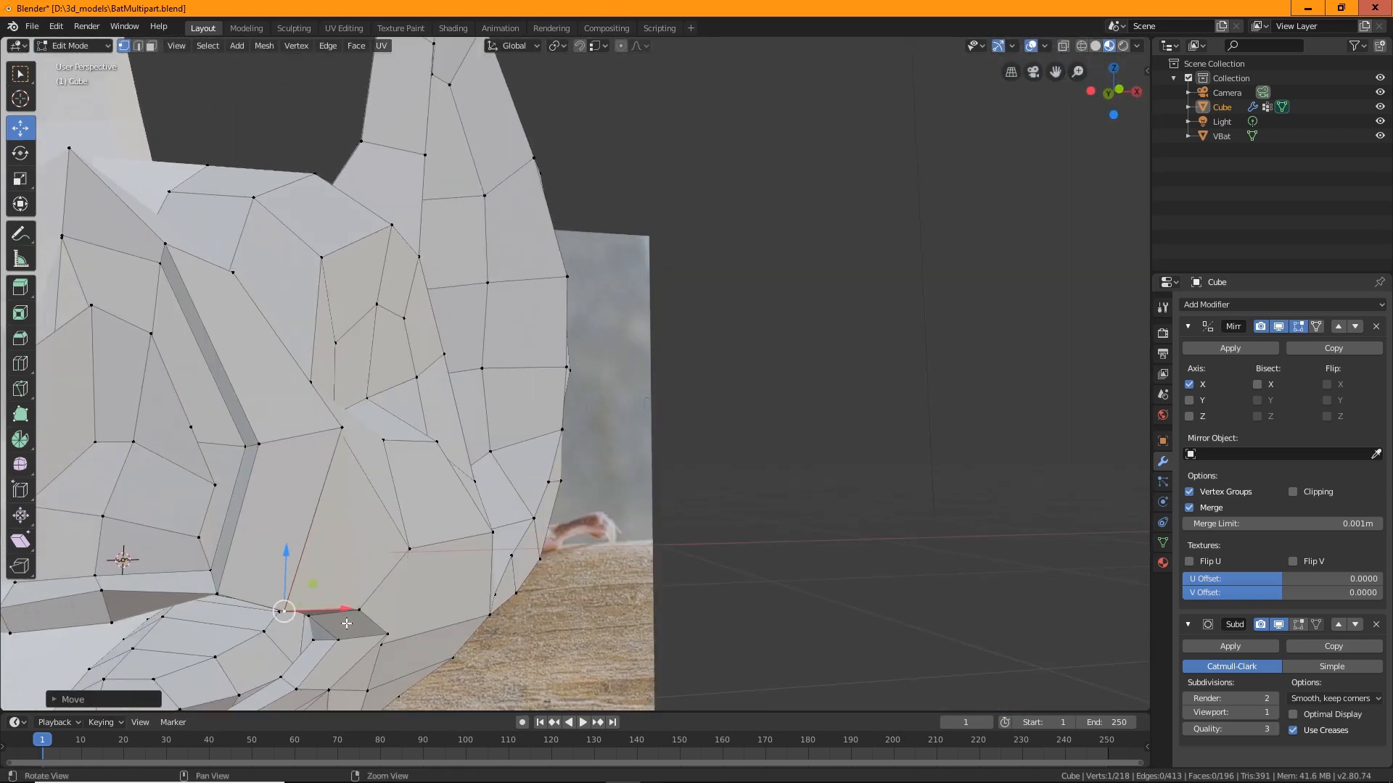
left_click_drag(346, 623, 425, 592, "alt")
scroll(428, 593, "down", 4)
left_click_drag(715, 678, 586, 663, "alt")
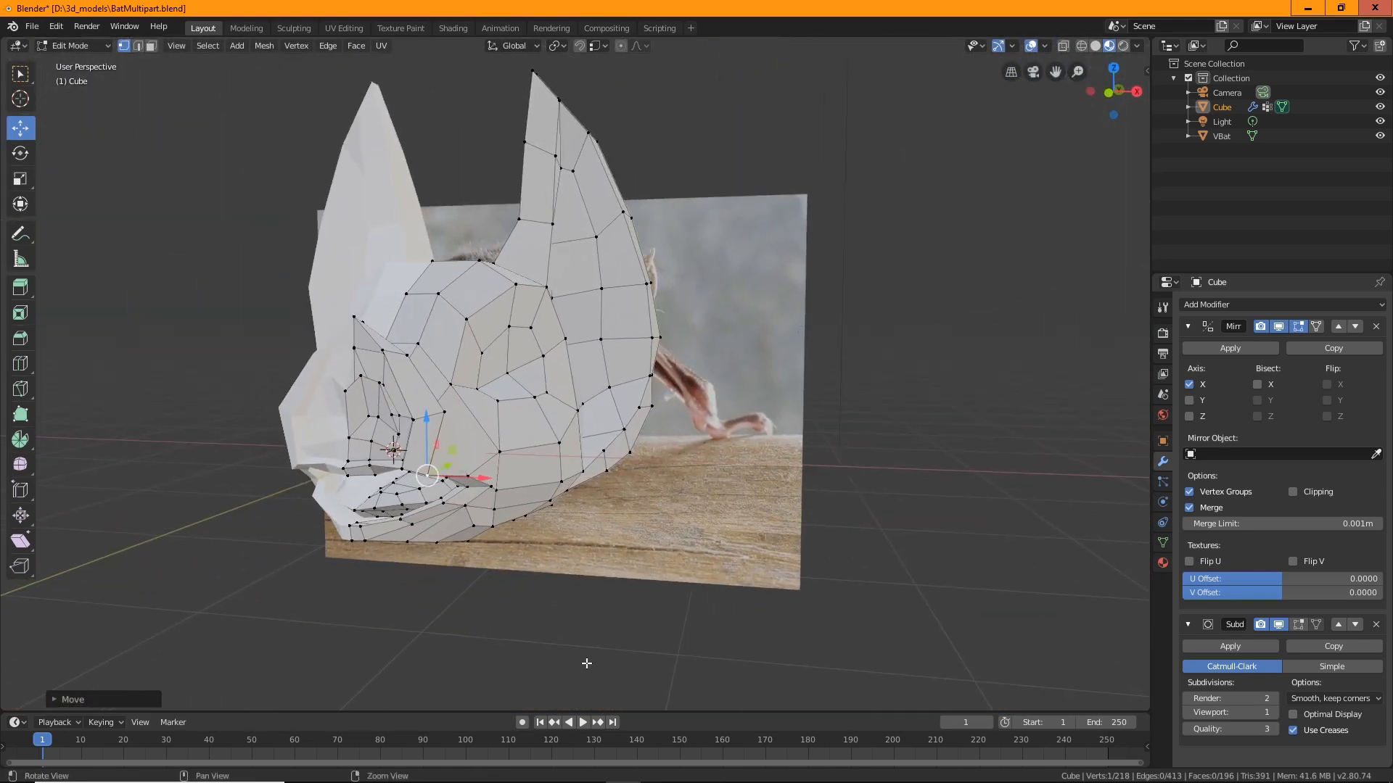
middle_click_drag(587, 663, 764, 643)
middle_click_drag(790, 593, 693, 567)
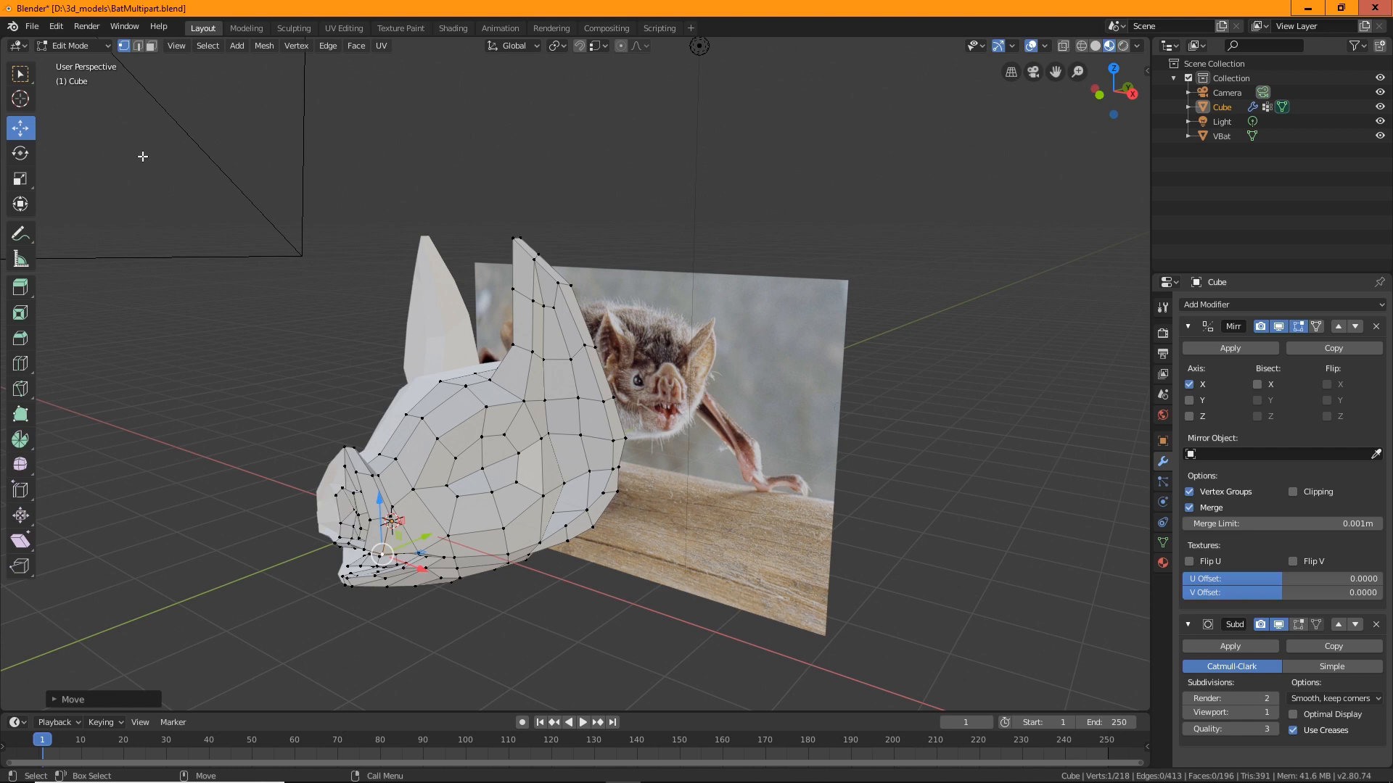
Leave Edit Mode, switch to the browser's vampire bat image results, and save the UPI picture of the bat with spread wings.
left_click(79, 47)
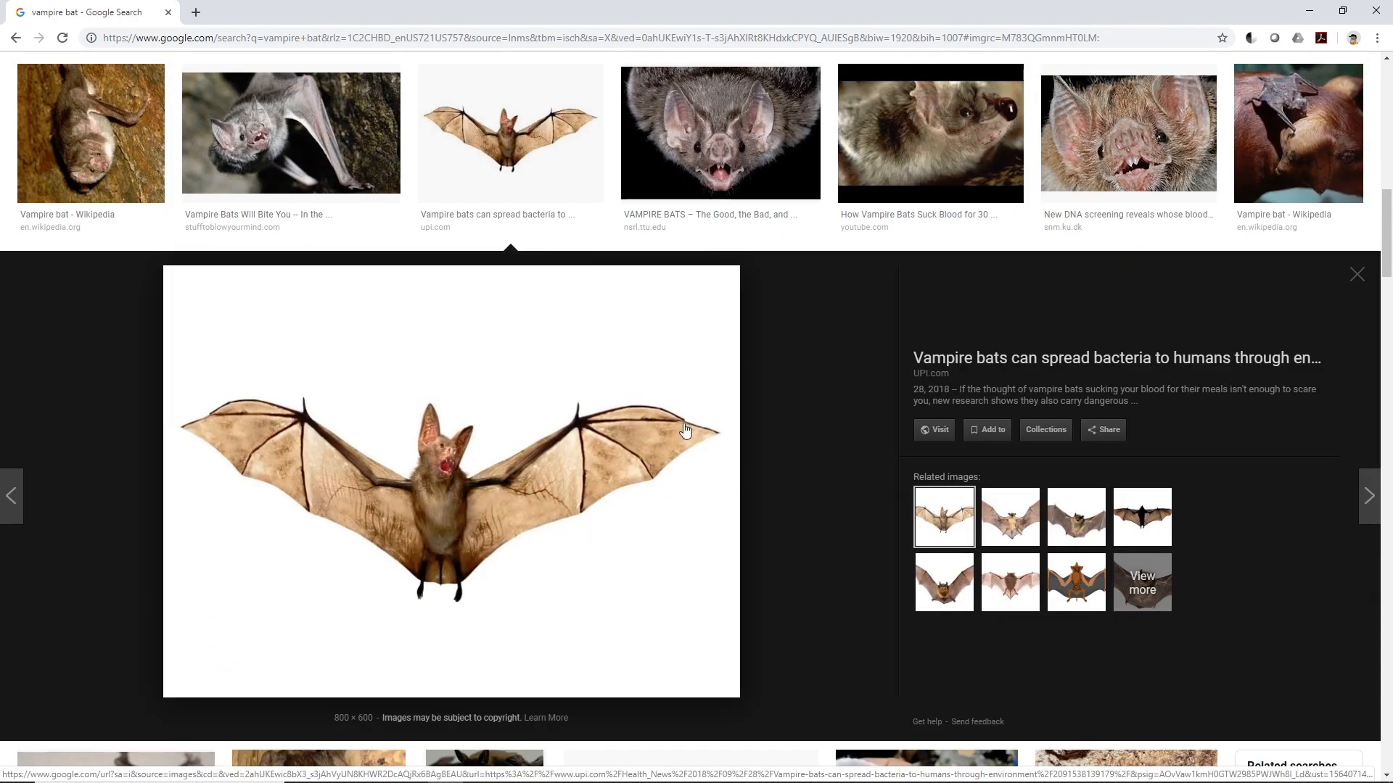
right_click(512, 436)
left_click(570, 564)
left_click(673, 485)
left_click(1356, 274)
Browse more vampire bat images for a body and wing reference and save Vampire-Bat-3-650x425.jpg.
scroll(388, 442, "down", 20)
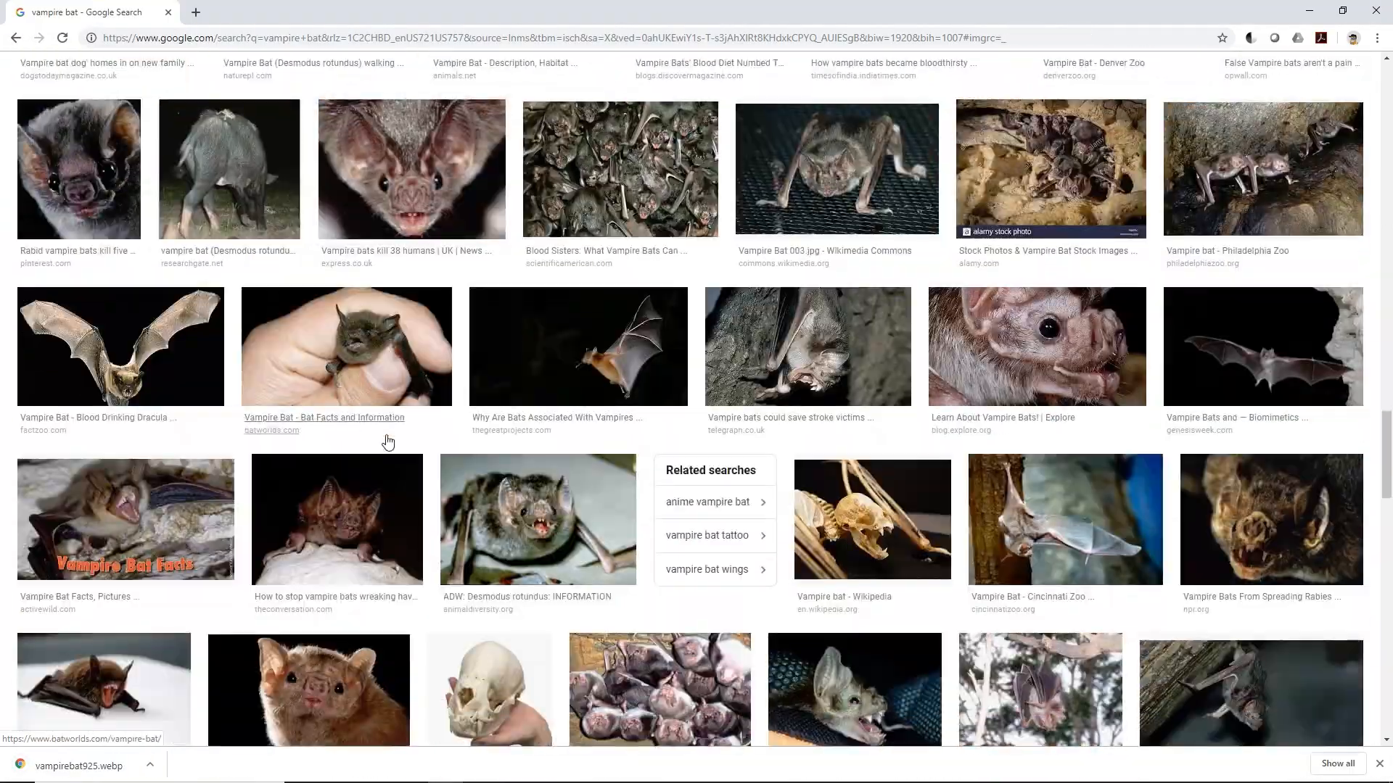
scroll(388, 442, "down", 20)
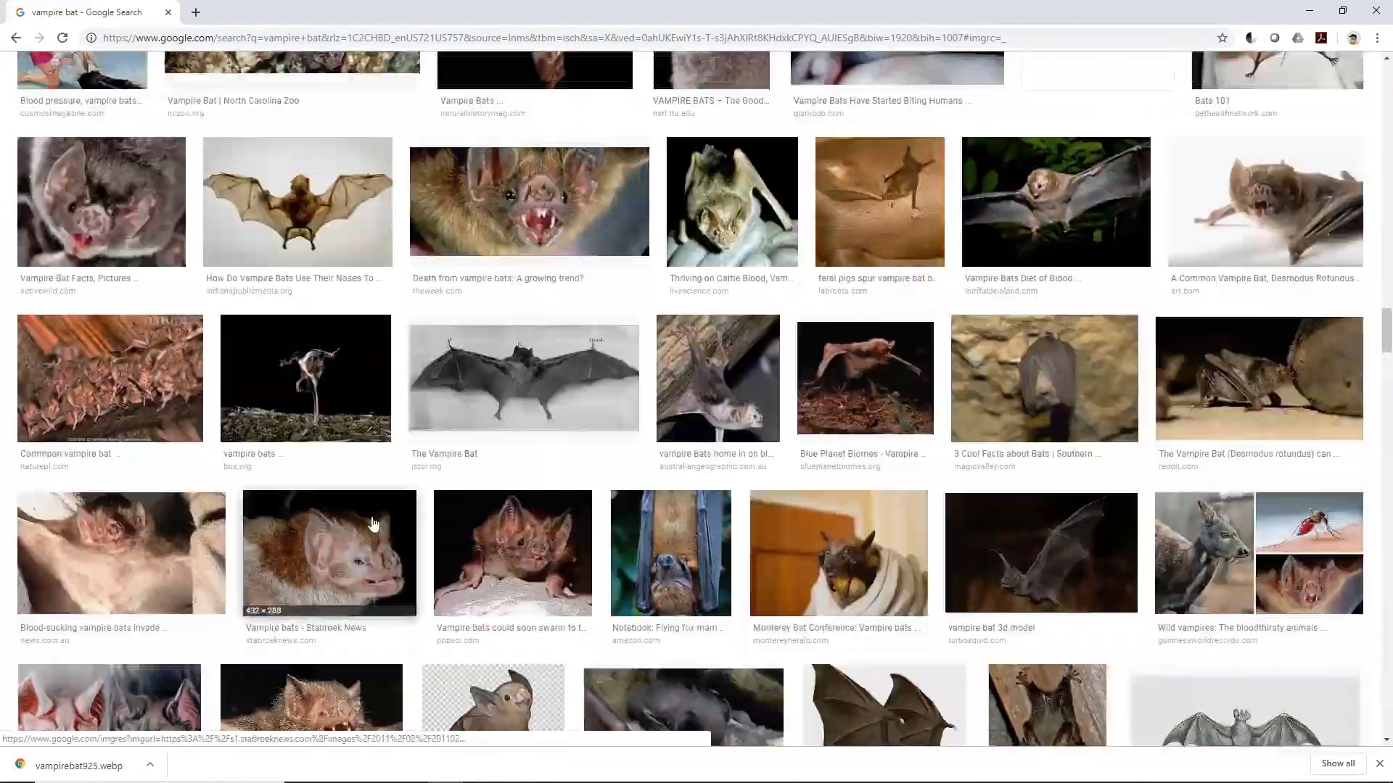
scroll(374, 525, "up", 20)
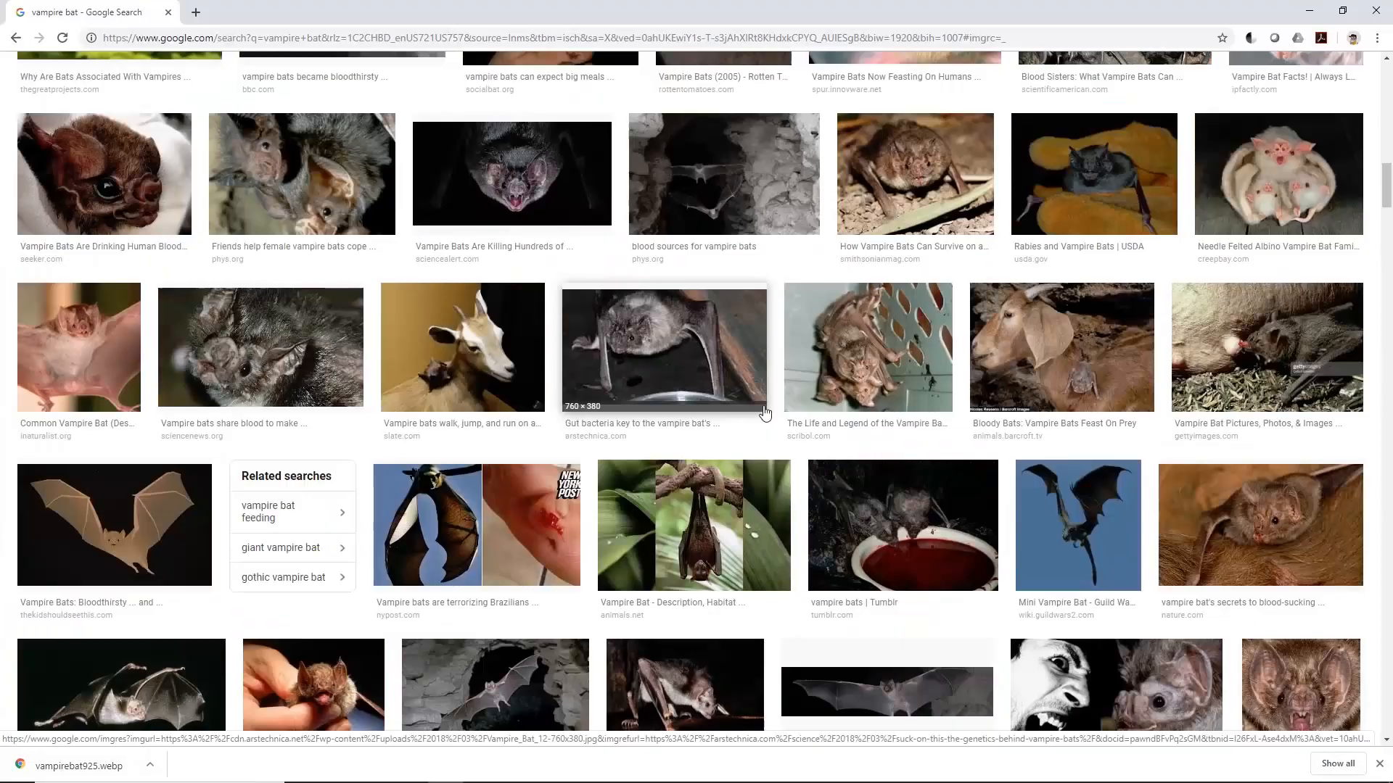
scroll(765, 411, "down", 6)
left_click(101, 412)
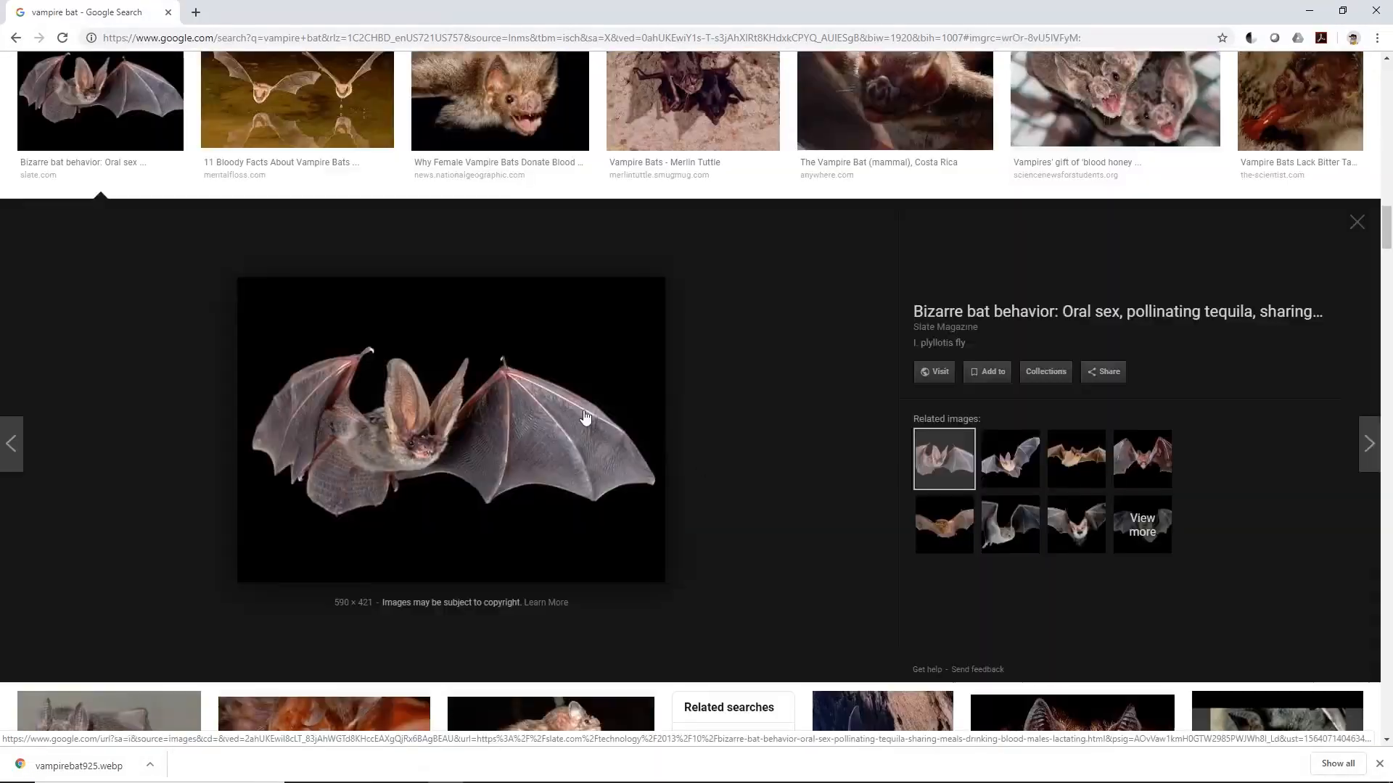
scroll(585, 419, "down", 8)
left_click(591, 435)
right_click(478, 418)
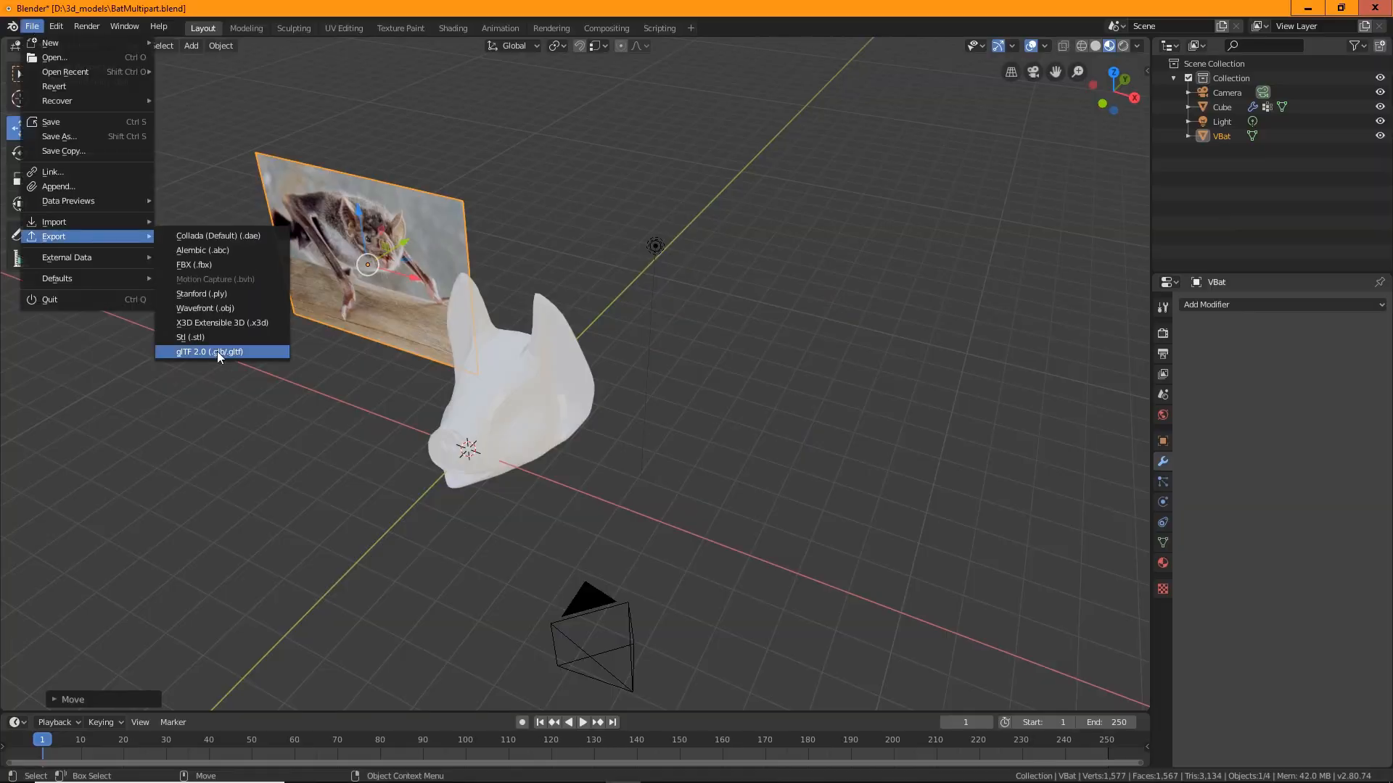
Back in Blender, import the Vampire-Bat-3-650x425 image as a plane, enlarge and rotate it behind the head, and move the VBat picture above it.
left_click(217, 351)
double_click(220, 562)
key("s")
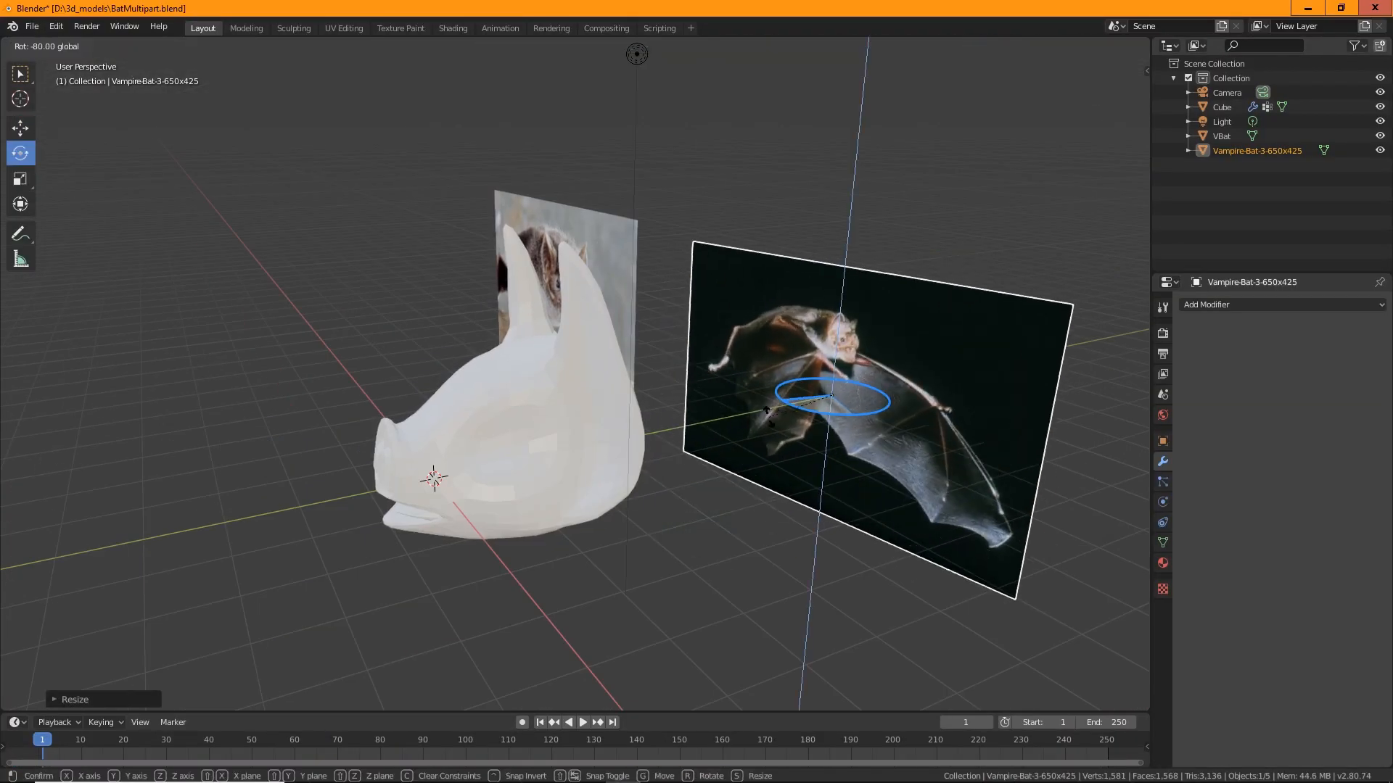
left_click(856, 412)
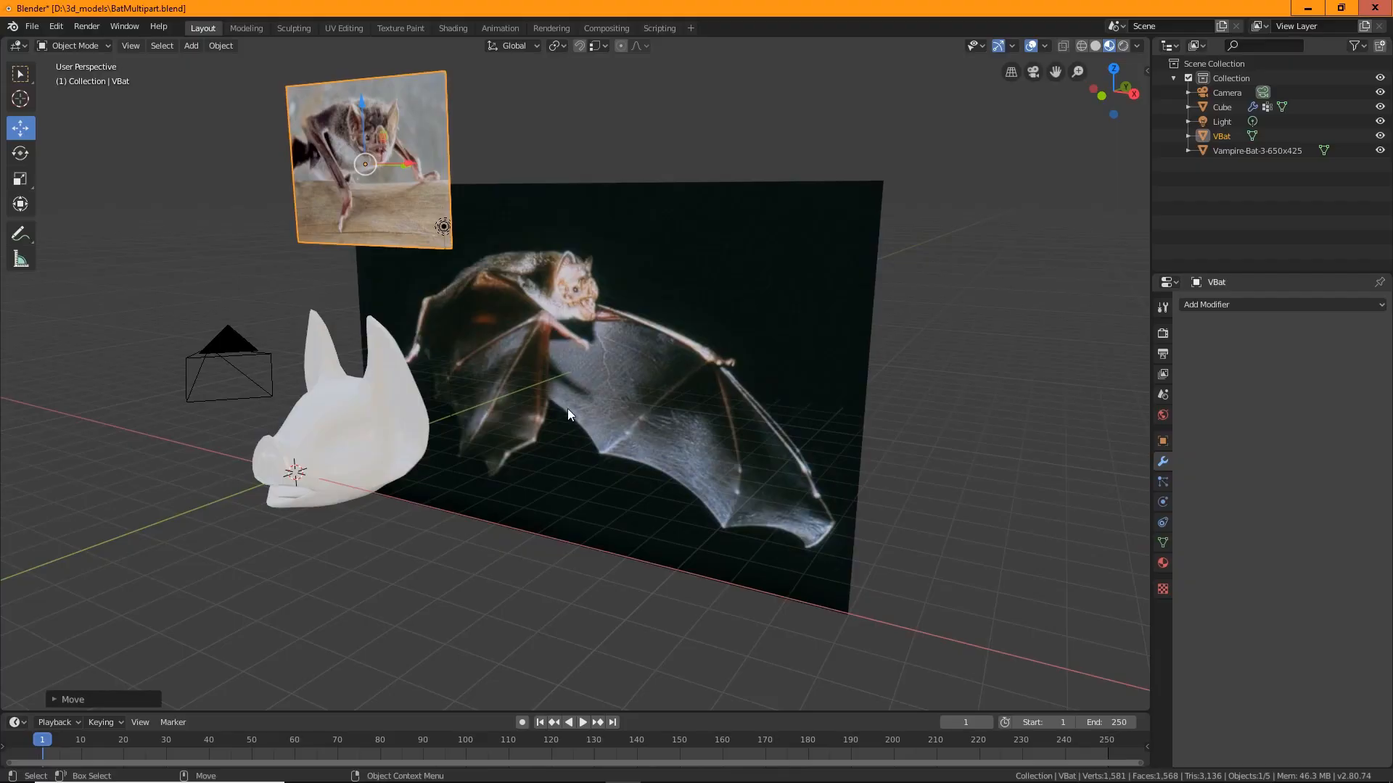
middle_click_drag(567, 408, 554, 393)
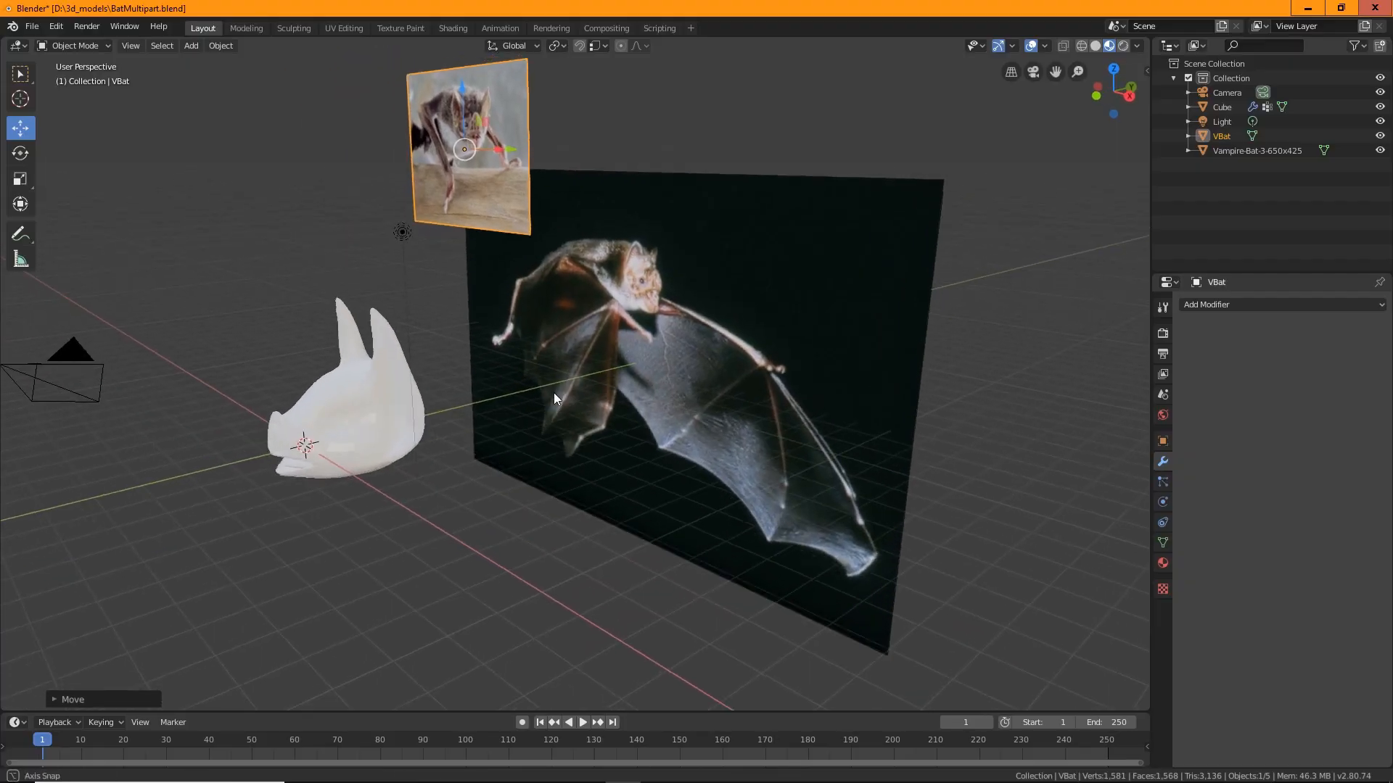
middle_click_drag(367, 406, 292, 408)
Open the bat head mesh in Edit Mode and set face selection for working on the back of the head.
left_click(468, 393)
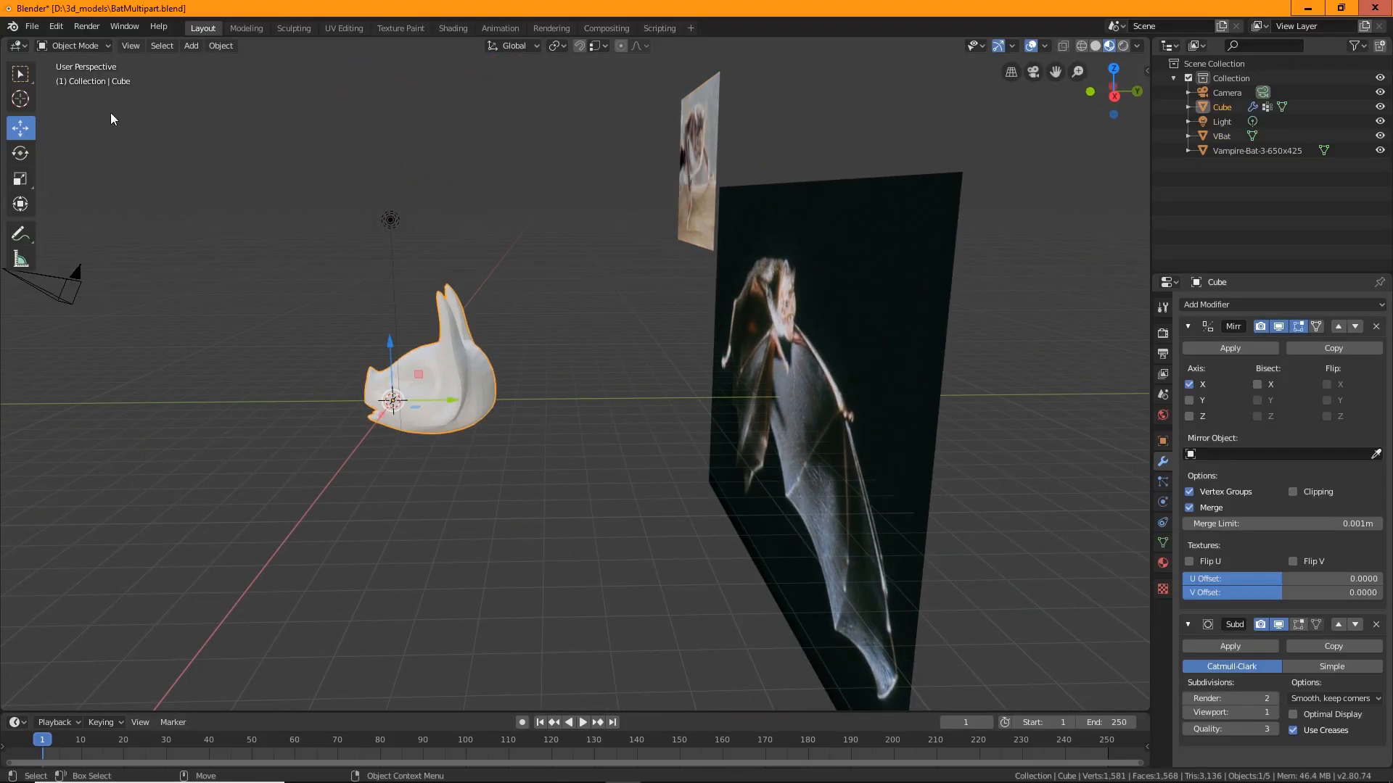
left_click(83, 45)
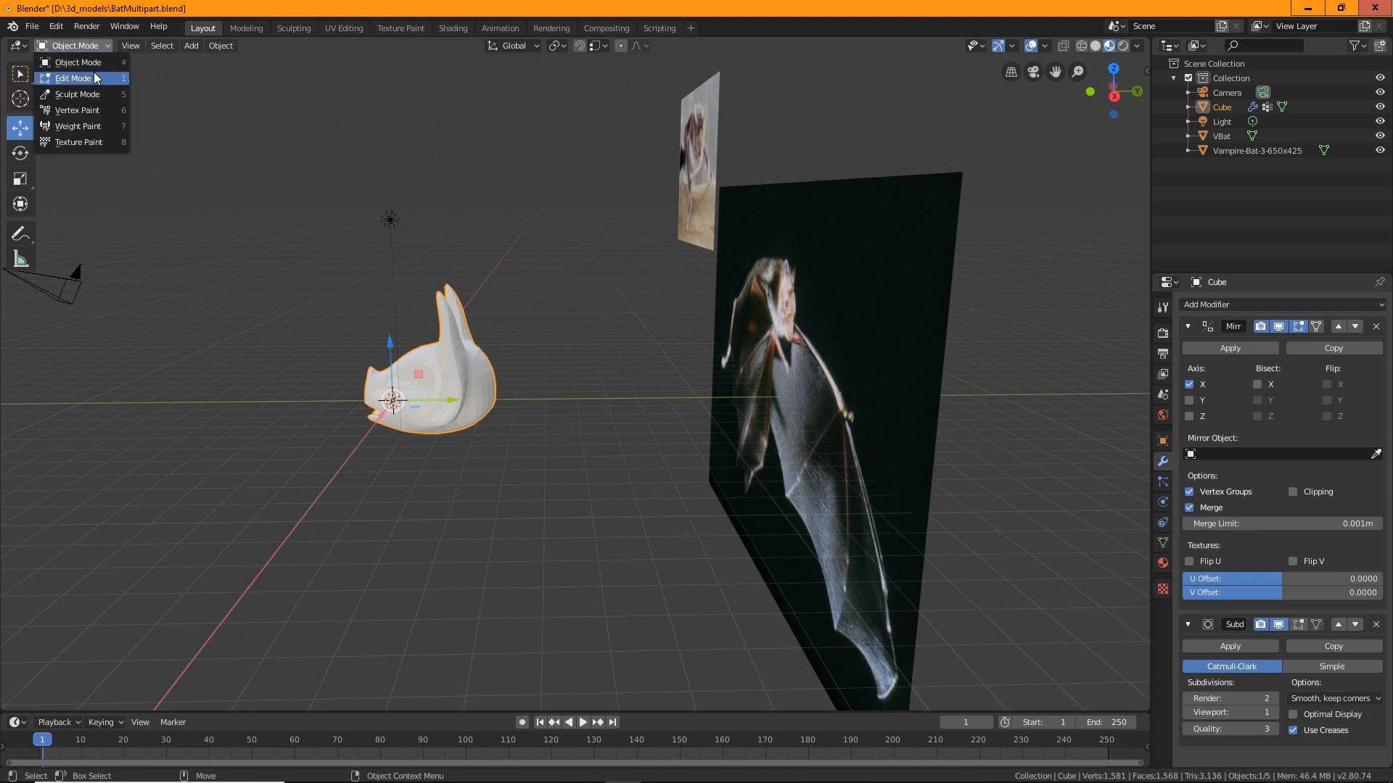
left_click(94, 72)
scroll(567, 415, "up", 3)
middle_click_drag(566, 414, 624, 428)
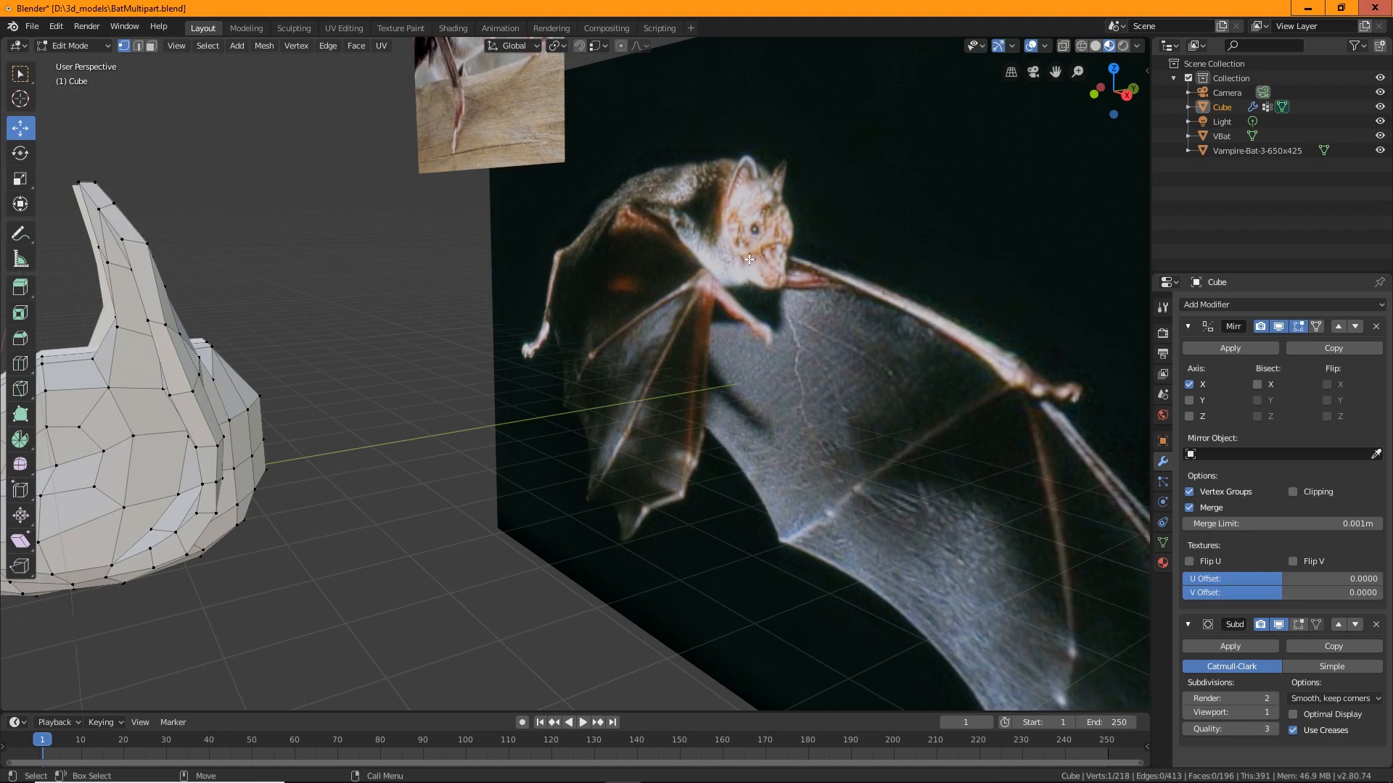
middle_click_drag(352, 470, 308, 473)
scroll(374, 432, "up", 3)
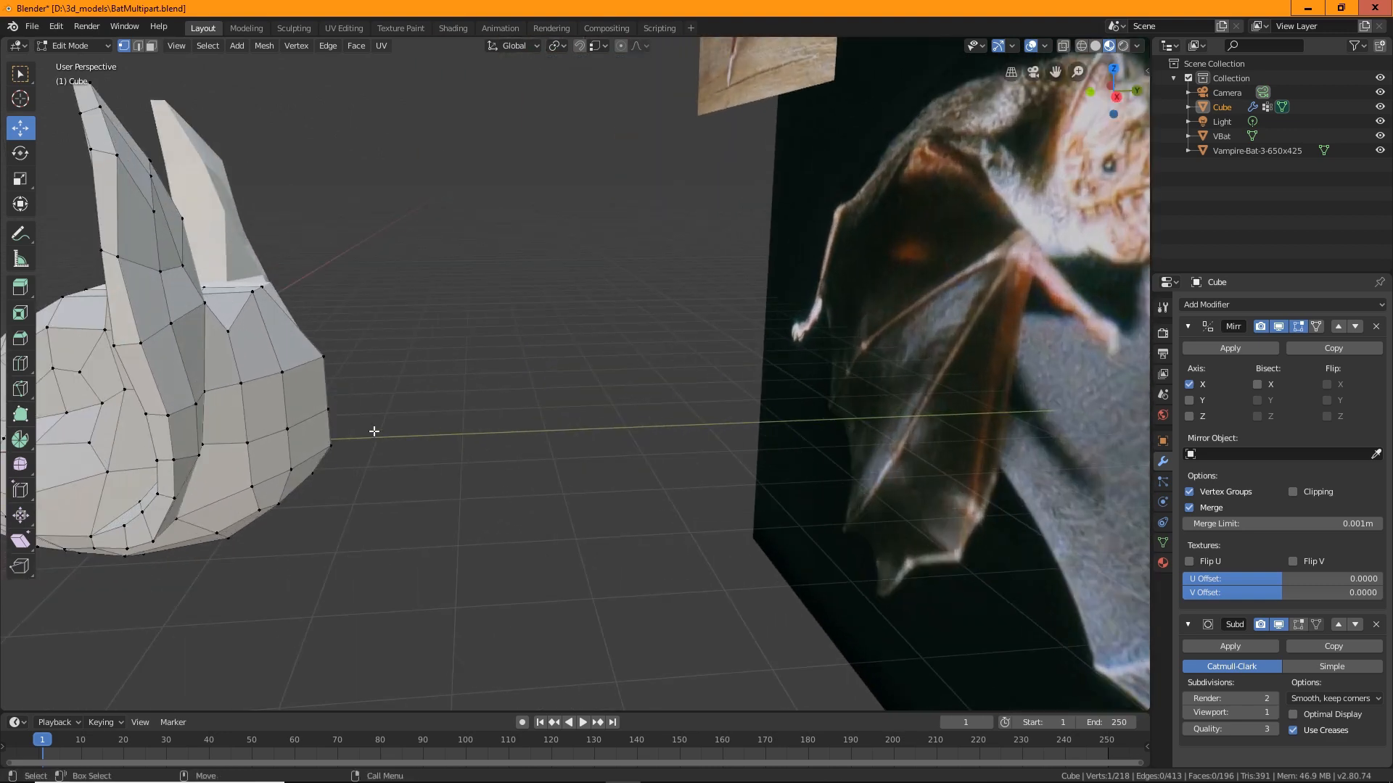
left_click_drag(410, 352, 350, 379, "alt")
middle_click_drag(514, 344, 393, 602, "alt")
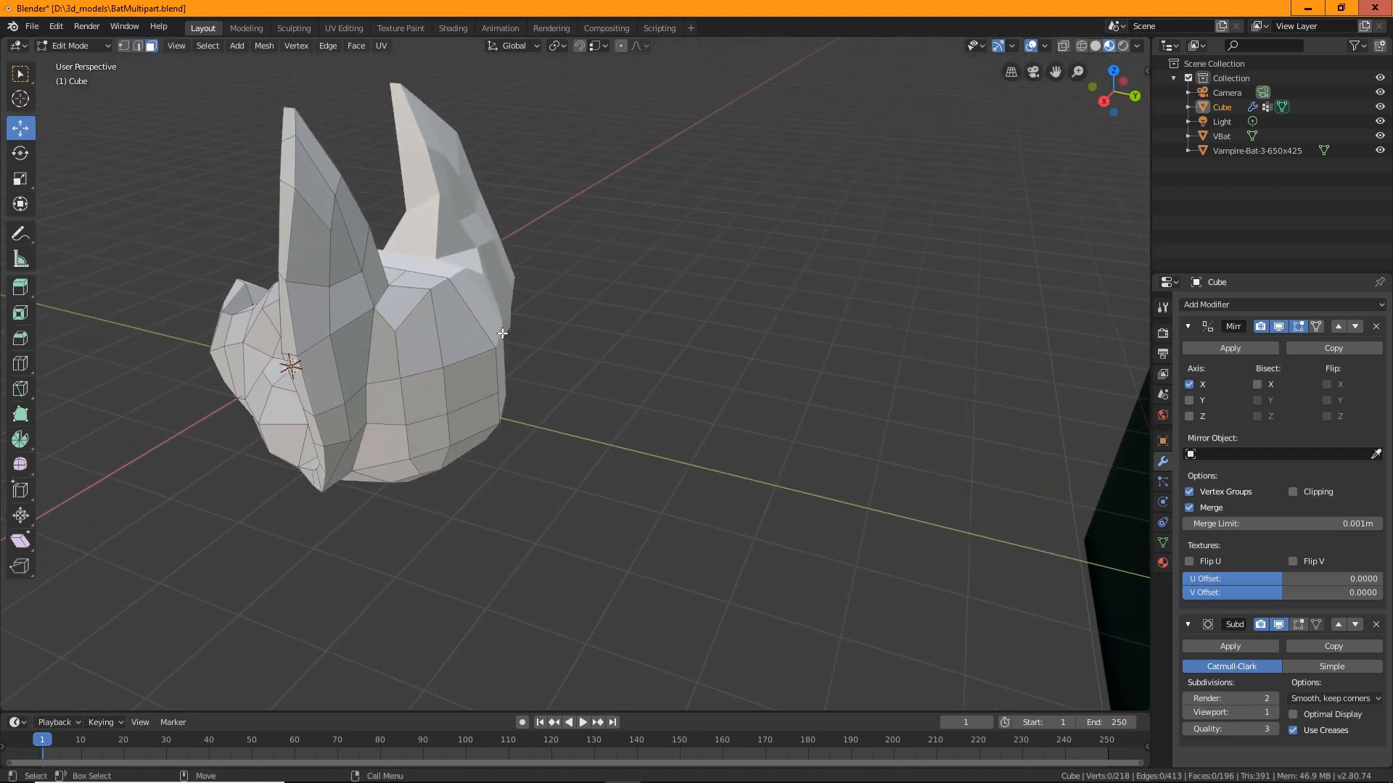
Select the eight faces at the back of the head and extrude them backward as a neck section.
left_click(415, 328, "shift")
left_click(431, 399, "shift")
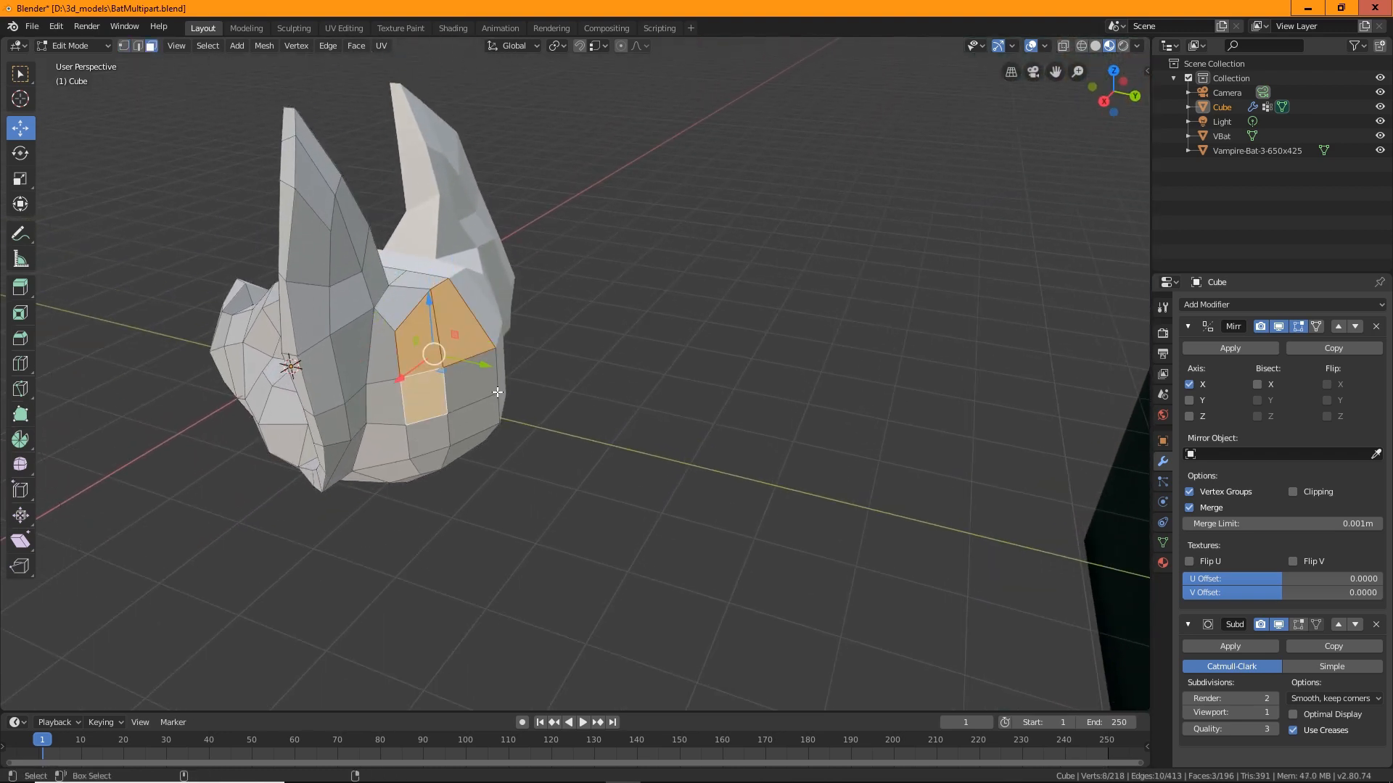
middle_click_drag(417, 445, 556, 678)
middle_click_drag(742, 580, 508, 579)
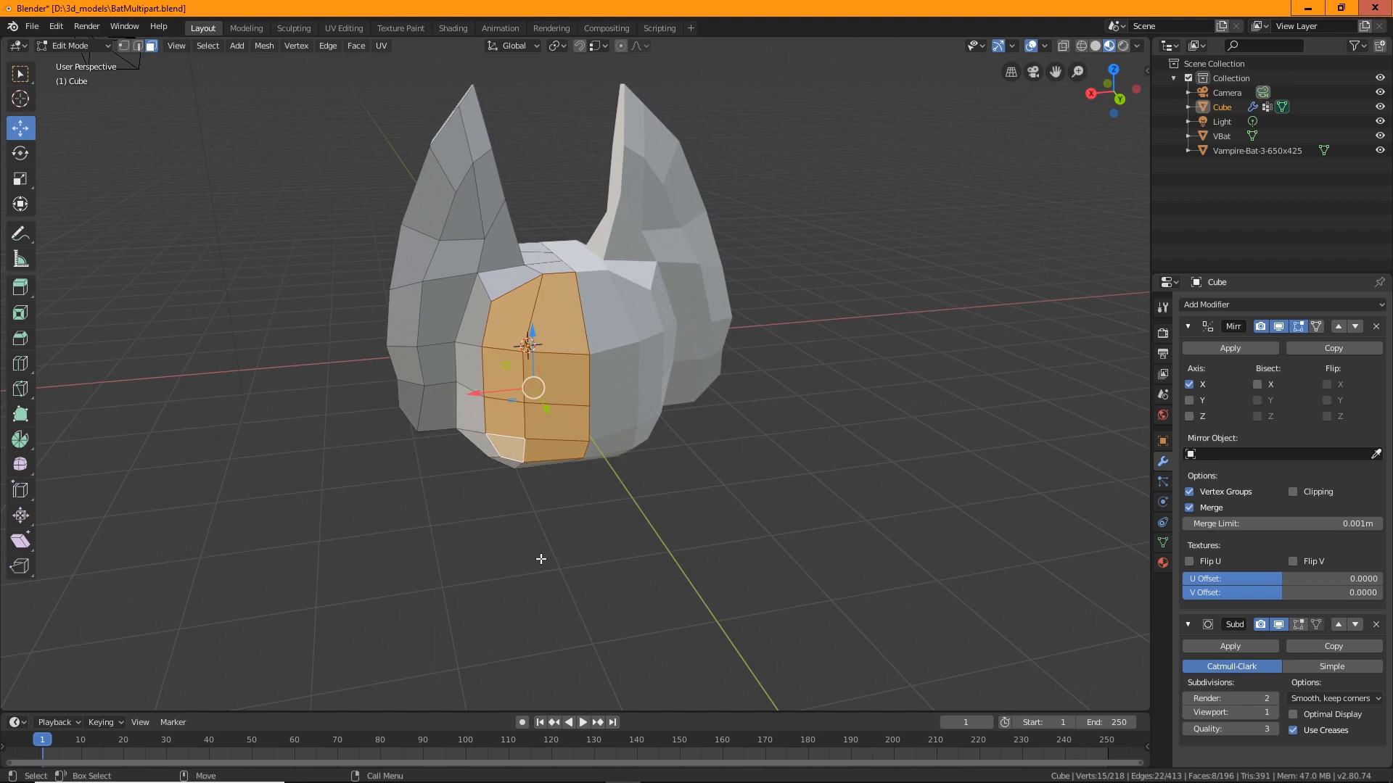
key("KP_Decimal")
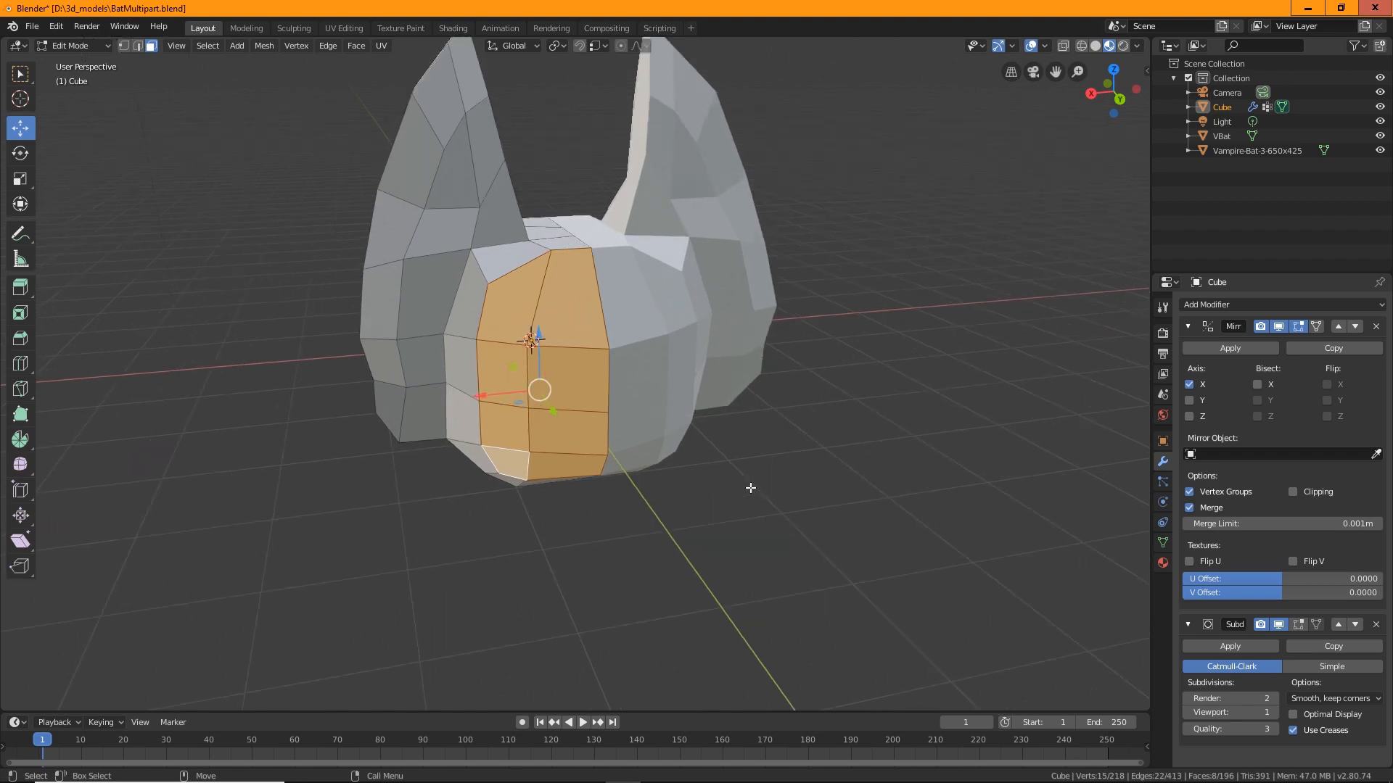
middle_click_drag(594, 609, 722, 548)
scroll(638, 559, "down", 5)
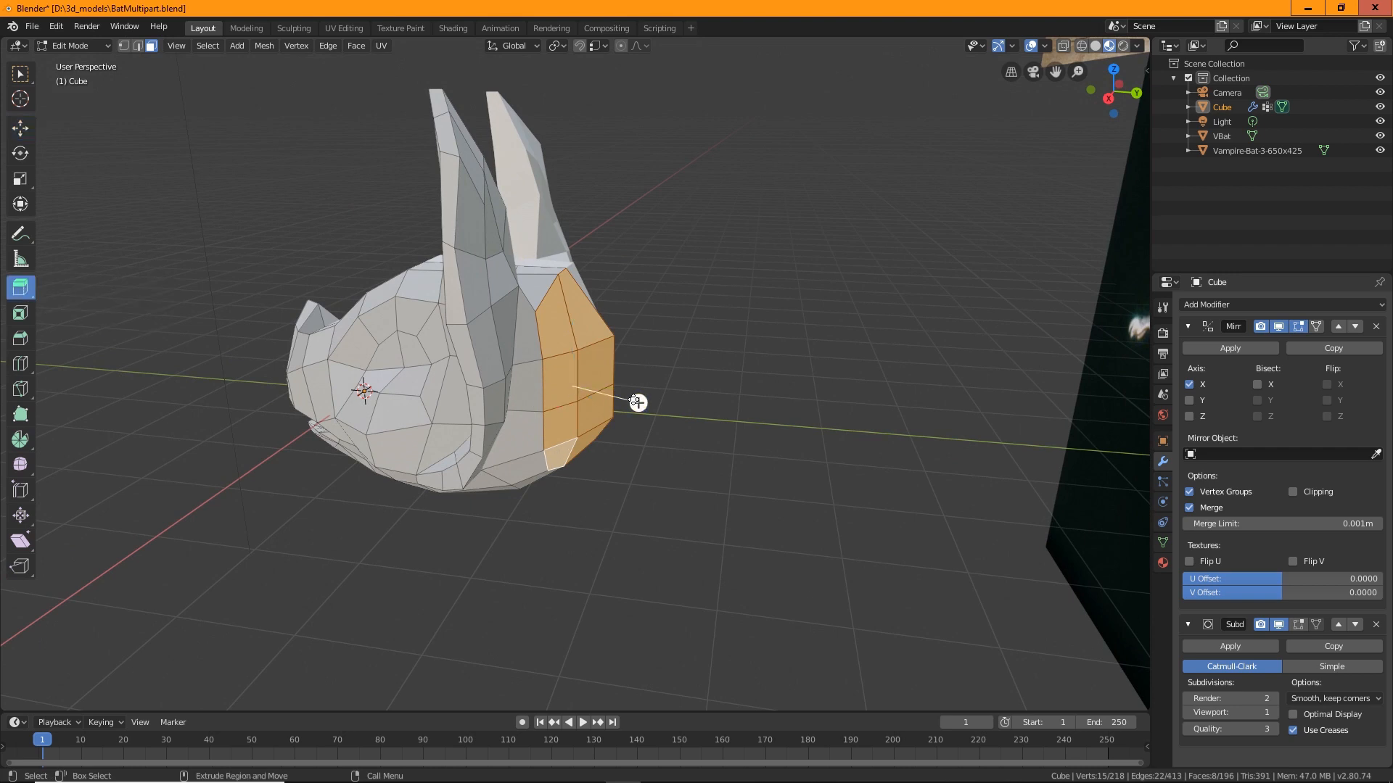
left_click_drag(636, 402, 732, 408)
middle_click_drag(844, 360, 689, 454)
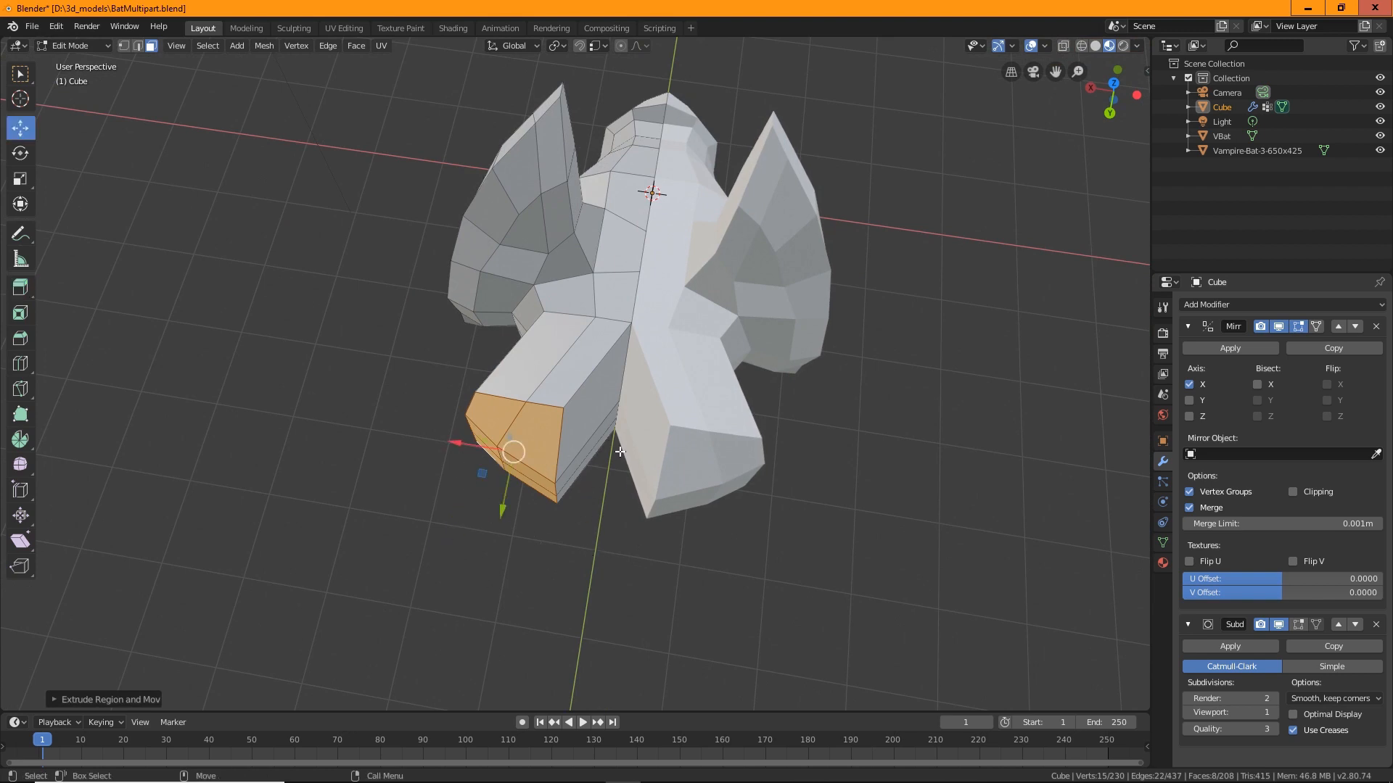
Delete the four inner side faces of the extruded neck along the centreline.
middle_click_drag(620, 451, 557, 377)
left_click(565, 333)
left_click(554, 429, "shift")
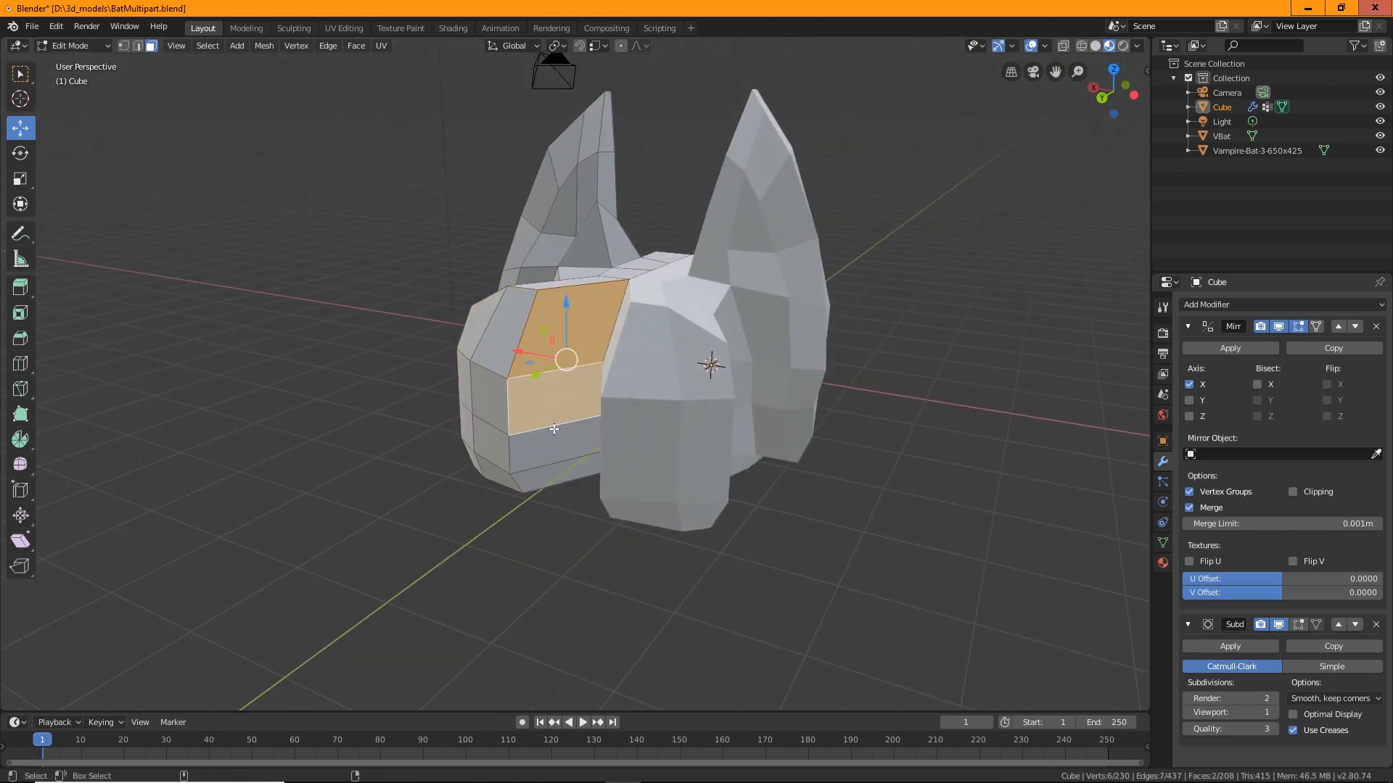
left_click(546, 447, "shift")
left_click(542, 472, "shift")
middle_click_drag(542, 472, 613, 525)
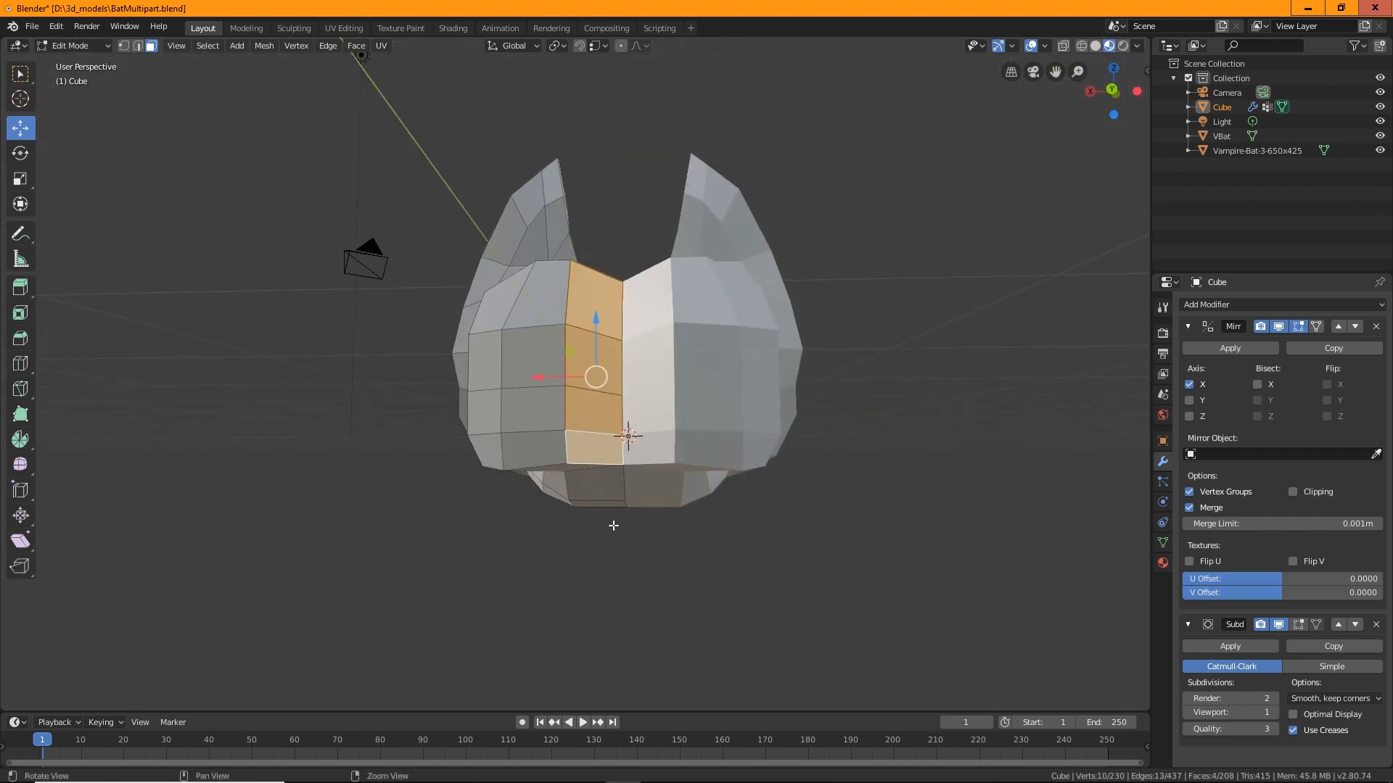
key("x")
left_click(614, 526)
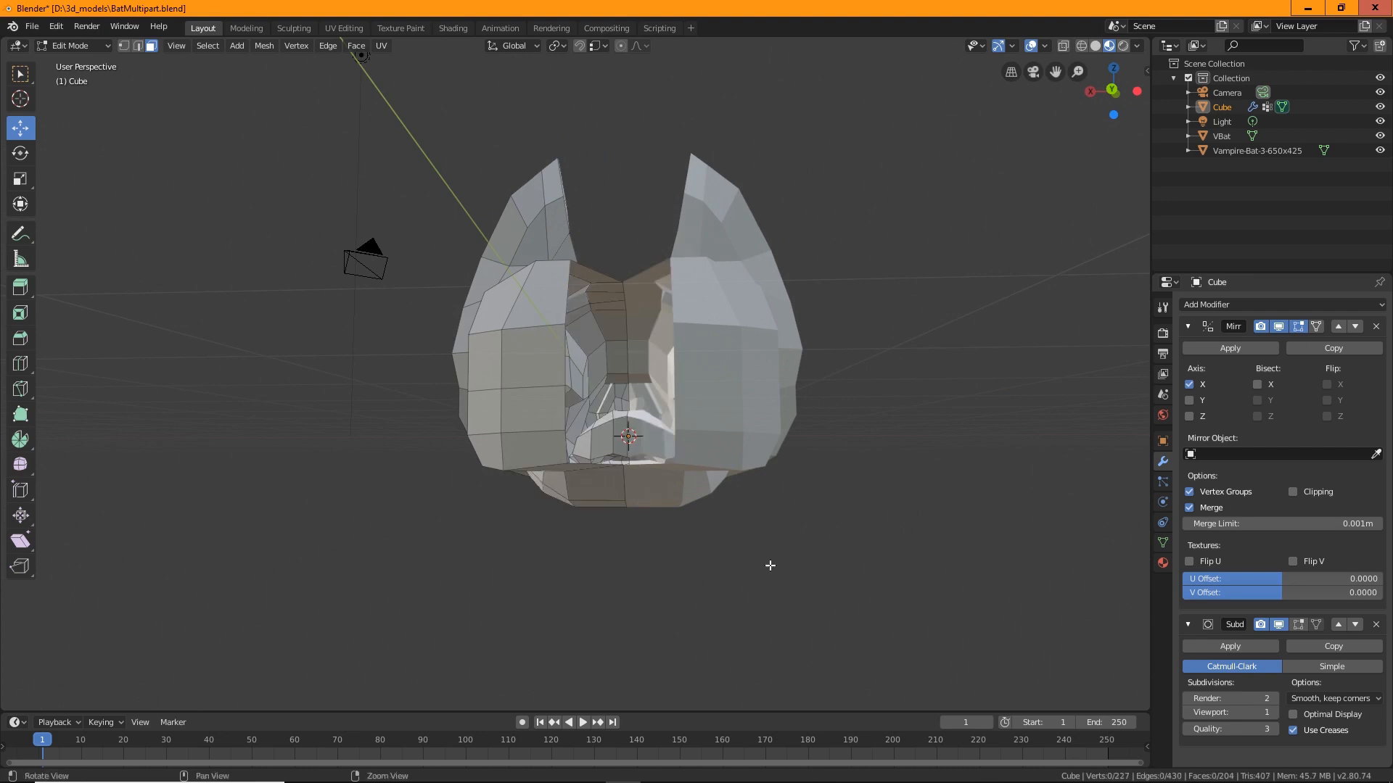
Select the eight rear end faces of the neck and move them along X in to the centreline.
middle_click_drag(768, 563, 554, 450)
left_click(489, 375)
left_click(516, 421, "shift")
left_click(522, 448, "shift")
left_click(541, 444, "shift")
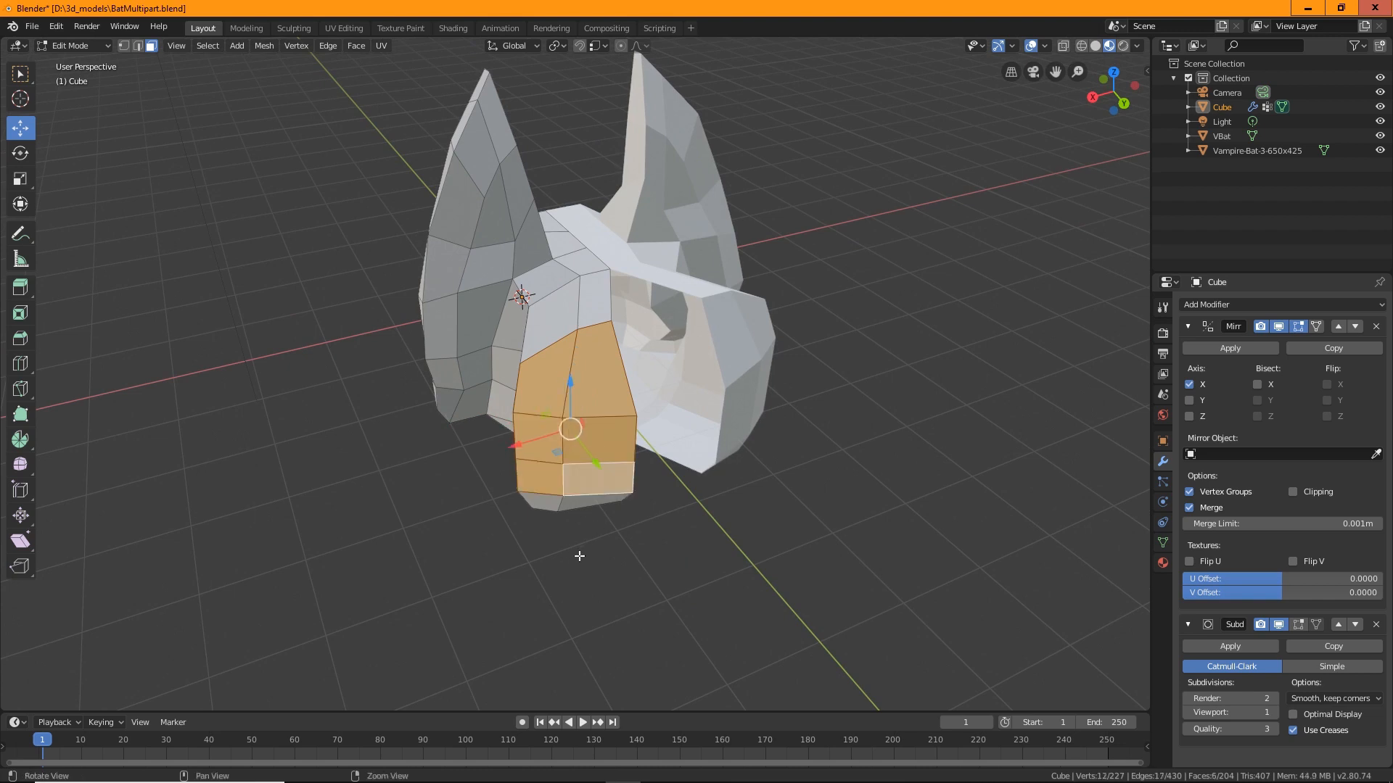
middle_click_drag(579, 557, 561, 647)
left_click(578, 471, "shift")
left_click(534, 476, "shift")
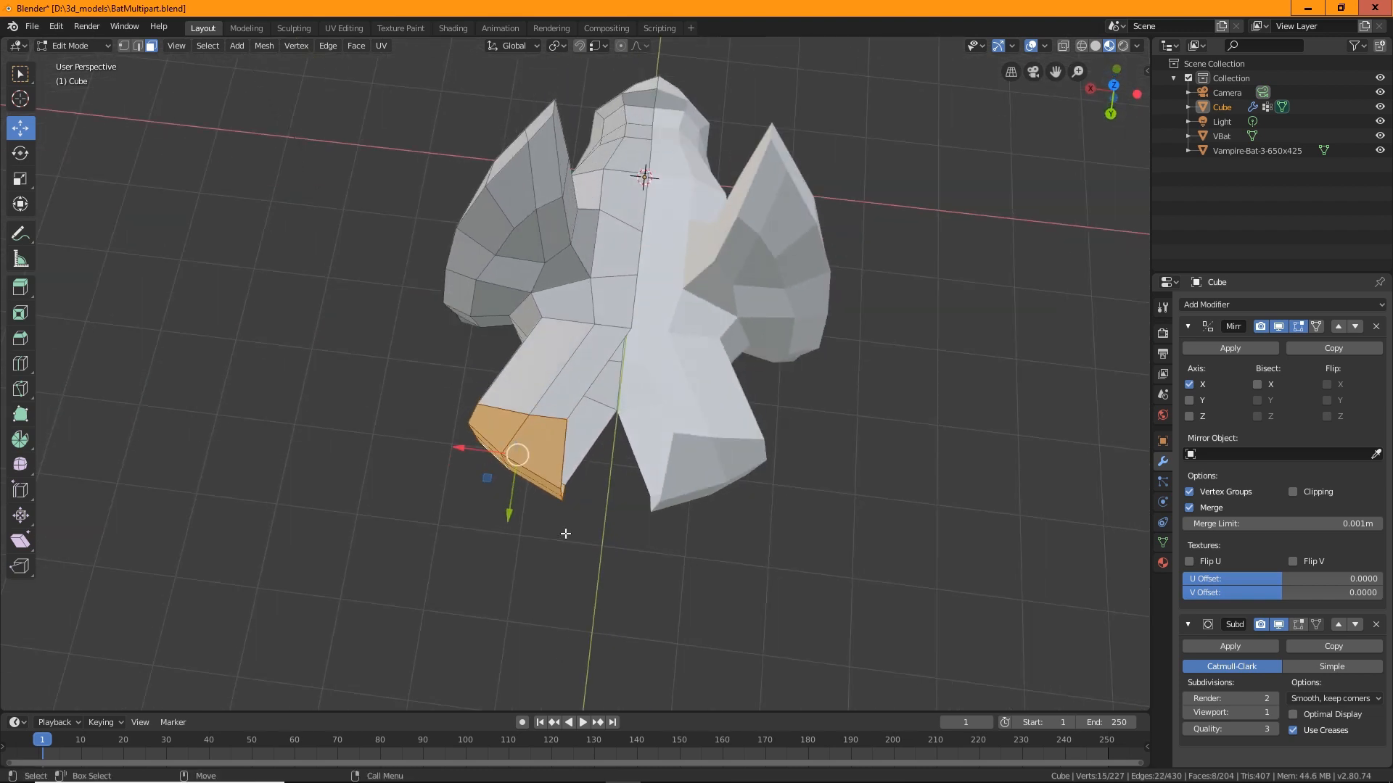
left_click_drag(552, 499, 559, 485)
left_click(20, 128)
left_click_drag(468, 450, 503, 456)
Show the Subdivision Surface result in Edit Mode and nudge the first inner neck vertices along X onto the centreline.
scroll(508, 457, "up", 3)
left_click(1298, 624)
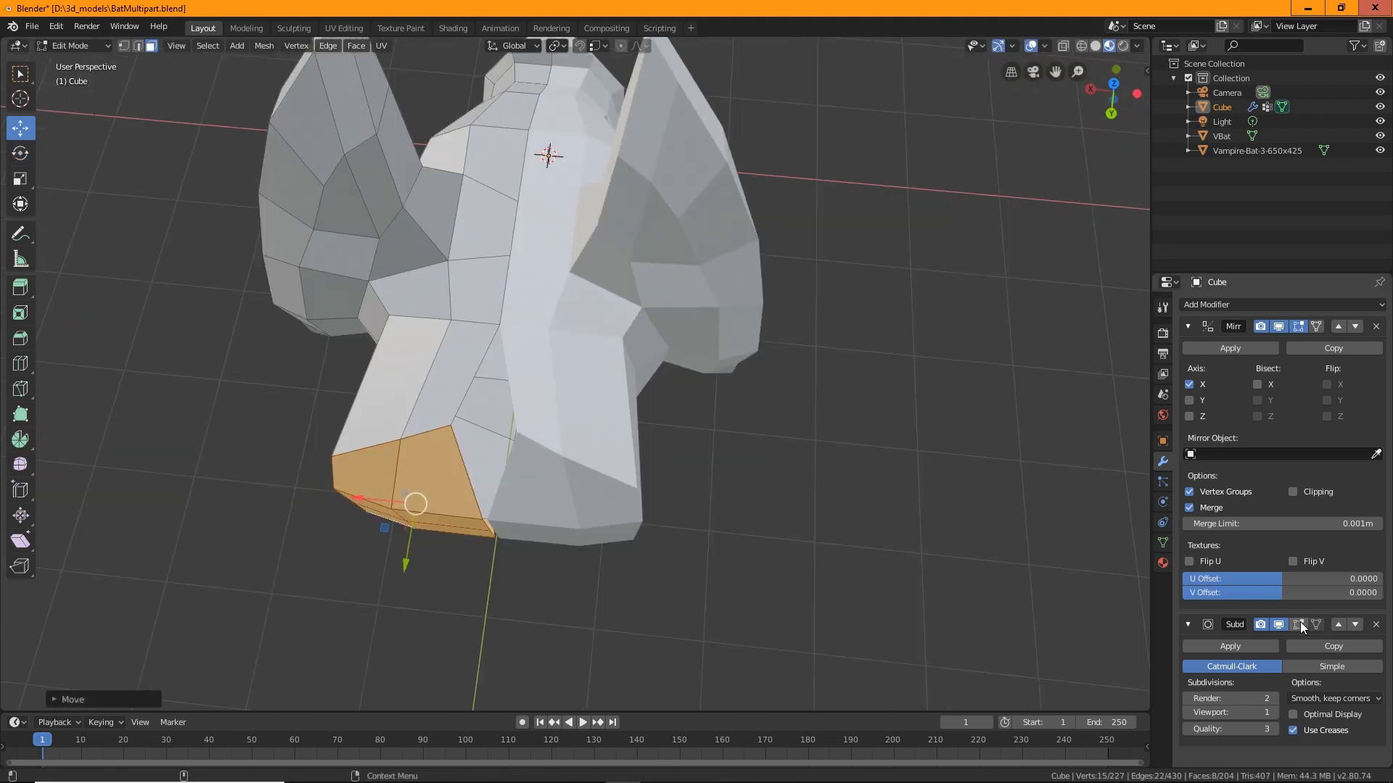
left_click(123, 46)
middle_click_drag(326, 507, 406, 326)
left_click(370, 440)
left_click_drag(368, 259, 370, 258)
middle_click_drag(373, 261, 428, 348)
left_click(432, 287)
left_click_drag(375, 287, 376, 287)
left_click(375, 424)
left_click_drag(325, 421, 336, 419)
Nudge the remaining inner vertices of the neck's rear end along X to close the seam at the centreline.
middle_click_drag(537, 537, 580, 363)
left_click(465, 597)
left_click_drag(412, 597, 415, 597)
left_click_drag(750, 568, 768, 449, "alt")
left_click(580, 550)
left_click_drag(527, 552, 895, 507)
left_click_drag(725, 391, 718, 479, "alt")
left_click(512, 435)
left_click_drag(461, 438, 464, 438)
left_click_drag(653, 406, 714, 464, "alt")
Adjust the top inner vertex of the neck's rear end along X, and turn off the Subdivision Surface display in Edit Mode.
left_click(547, 140)
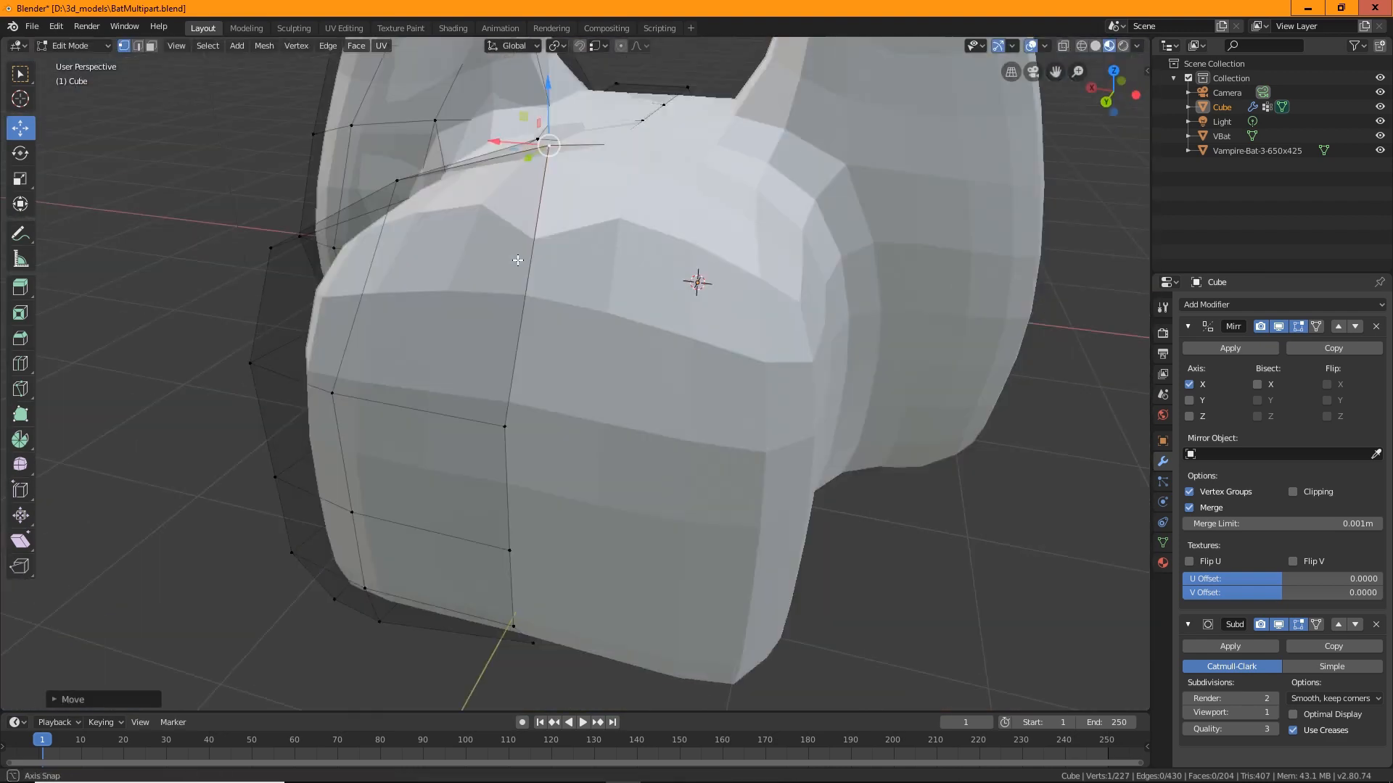
scroll(516, 256, "up", 3)
left_click_drag(516, 256, 519, 341, "alt")
left_click_drag(502, 224, 490, 218)
left_click(611, 377)
left_click_drag(623, 435, 1051, 551, "alt")
left_click(1299, 624)
Select the rear end faces of the neck and extrude them straight back along Y into a long body.
scroll(726, 450, "down", 5)
left_click_drag(726, 449, 892, 500, "alt")
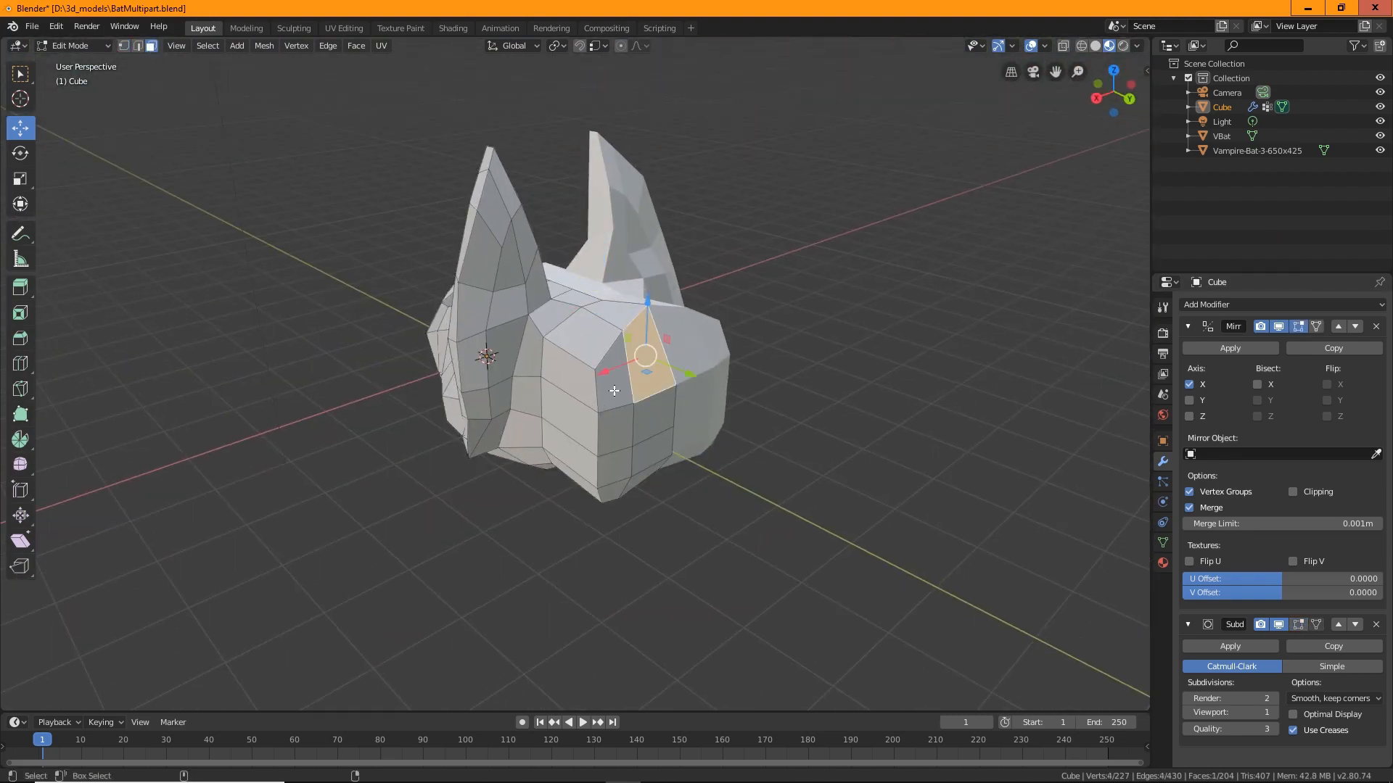
left_click(614, 391, "shift")
left_click(615, 433, "shift")
left_click(651, 420, "shift")
left_click(651, 454, "shift")
left_click(615, 466, "shift")
left_click(609, 493, "shift")
left_click_drag(471, 472, 525, 354, "alt")
left_click_drag(776, 425, 778, 425)
mouse_move(778, 425)
middle_mouse_down()
mouse_move(674, 421)
mouse_move(805, 428)
mouse_move(769, 435)
middle_mouse_up()
Add two loop cuts around the extruded body, dividing its length into three sections.
left_click(20, 363)
left_click_drag(500, 401, 453, 401)
left_click(584, 412)
left_click(107, 46)
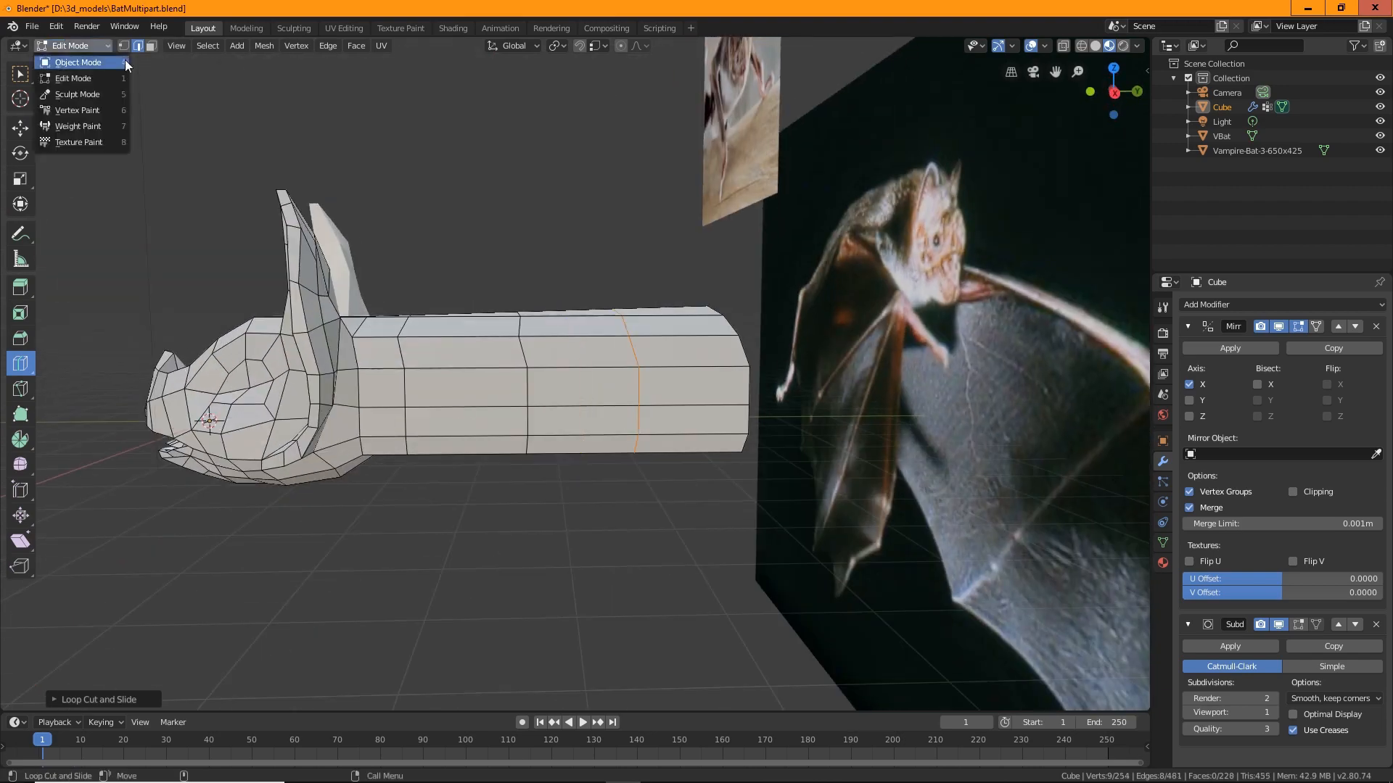
Switch from edge to vertex selection and shift individual vertices of the body rings to start rounding the long body.
left_click(124, 45)
mouse_move(624, 290)
middle_mouse_down()
mouse_move(522, 391)
mouse_move(602, 290)
middle_mouse_up()
left_click(21, 128)
left_click(535, 355)
left_click_drag(506, 388, 506, 418)
middle_click_drag(653, 464, 834, 581)
left_click(771, 464)
left_click_drag(797, 487, 806, 499)
middle_click_drag(726, 507, 639, 392)
left_click(381, 435)
Reposition the lower side vertices of the body's middle rings to round the belly.
middle_click_drag(739, 438, 595, 334)
left_click(475, 545)
left_click_drag(485, 488, 544, 503)
left_click(317, 413)
middle_click_drag(544, 503, 508, 435)
left_click_drag(472, 563, 444, 559)
middle_click_drag(464, 442, 544, 478)
left_click(652, 499)
Adjust the lower vertices of the body's rear end, shifting the bottom one forward along Y to round off the underside.
left_click_drag(649, 459, 650, 464)
middle_click_drag(693, 404, 551, 377)
left_click(566, 401)
left_click_drag(512, 407, 508, 408)
middle_click_drag(508, 410, 624, 428)
left_click_drag(888, 385, 881, 386)
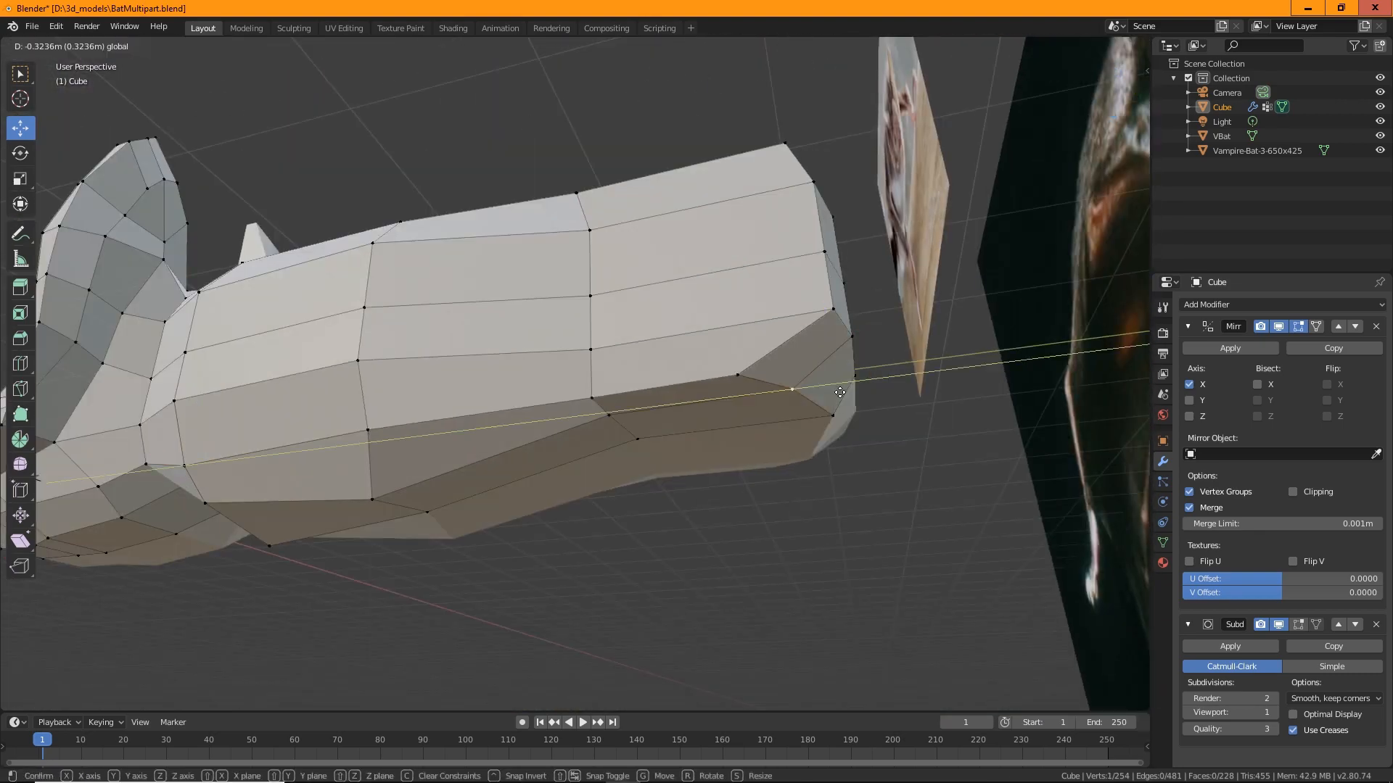
Adjust the upper vertices of the body's rear end so the back slopes down toward the rear.
middle_click_drag(769, 232, 754, 349)
left_click(774, 137)
left_click_drag(831, 141, 834, 142)
middle_click_drag(854, 196, 733, 274)
left_click_drag(754, 218, 753, 225)
Select the two middle vertices of the rear end near the centreline and pull them back along Y.
left_click(641, 311)
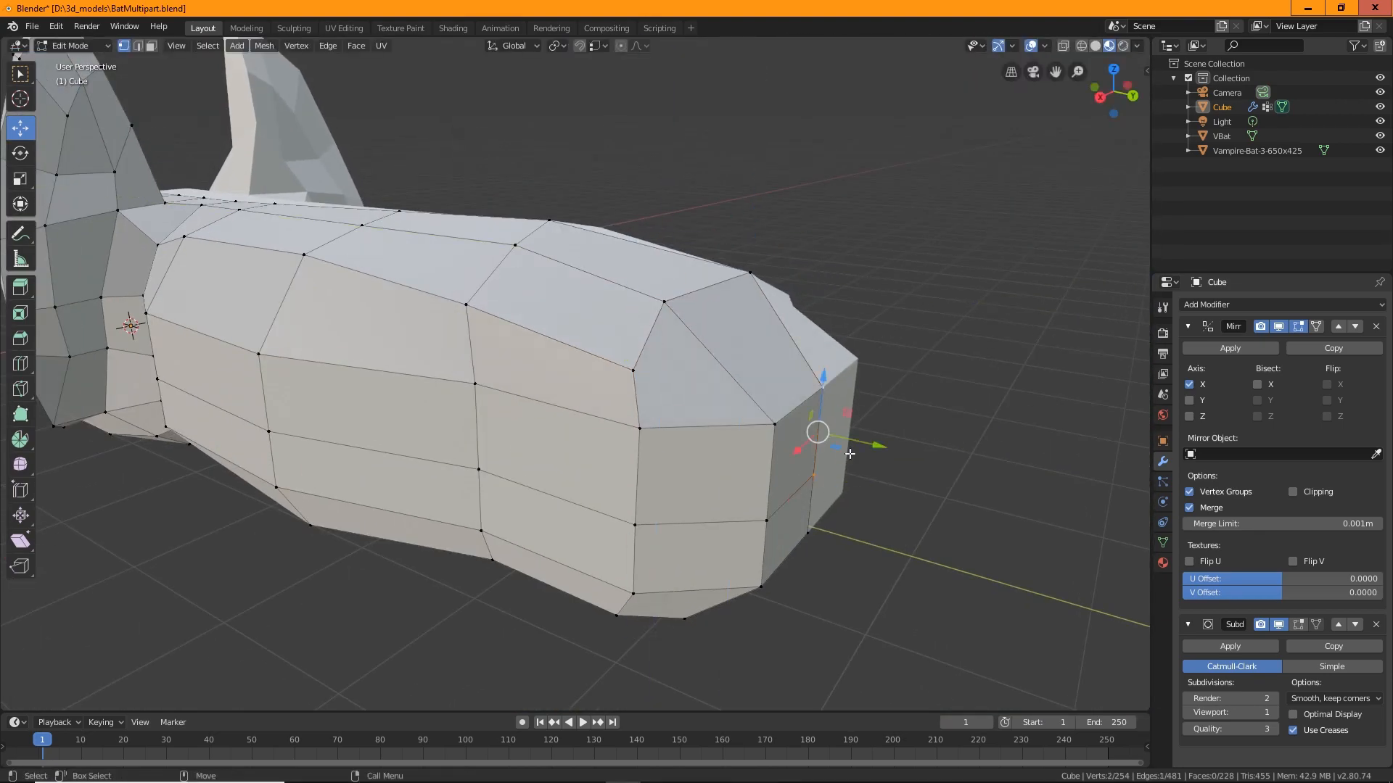
left_click_drag(878, 446, 904, 457)
middle_click_drag(903, 458, 769, 385)
left_click(660, 454)
middle_click_drag(727, 529, 478, 428)
Shift the outer vertices of the body's rear section inward to narrow the rear end.
left_click(435, 297)
left_click_drag(388, 298, 445, 300)
left_click(455, 218)
left_click_drag(395, 218, 481, 220)
middle_click_drag(488, 401, 442, 580)
left_click(382, 372)
left_click_drag(382, 415, 410, 555)
middle_click_drag(410, 554, 377, 406)
Move the outer underside vertices of the rear body section inward along X to taper the underside.
left_click(346, 519)
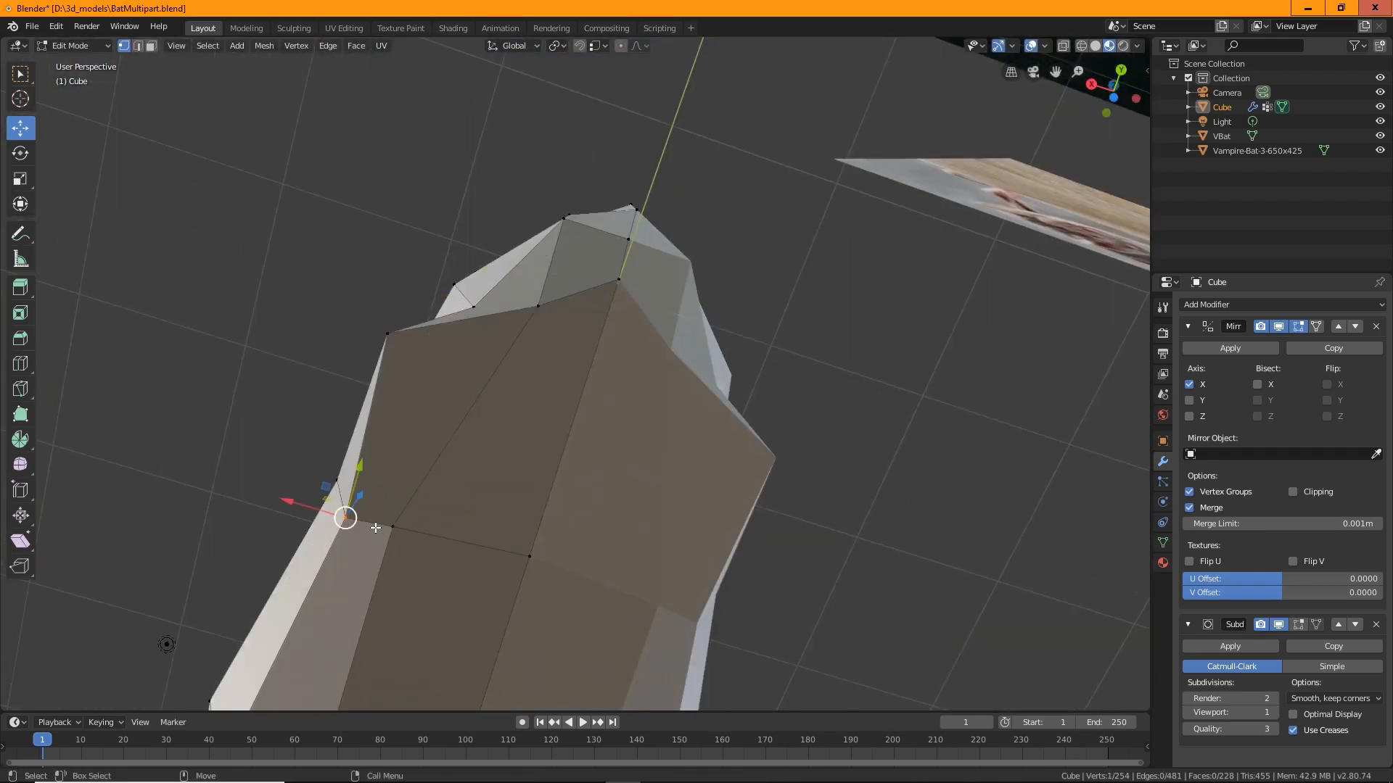
left_click(392, 527)
left_click_drag(335, 511, 406, 531)
left_click(387, 333)
middle_click_drag(450, 349, 523, 552)
left_click(516, 324)
Nudge the side and lower vertices of the rear body rings to smooth the taper toward the tail.
left_click(347, 421)
left_click_drag(337, 358, 336, 346)
middle_click_drag(378, 392, 432, 427)
left_click(646, 398)
middle_click_drag(697, 464, 500, 413)
left_click(515, 460)
left_click_drag(460, 455, 450, 454)
middle_click_drag(450, 454, 594, 472)
Adjust the height of individual body ring vertices along Z to even out the body's profile.
left_click(224, 393)
left_click_drag(224, 343, 226, 335)
left_click(215, 407)
middle_click_drag(349, 348, 450, 341)
left_click(563, 289)
left_click_drag(563, 236, 563, 254)
middle_click_drag(563, 254, 523, 464)
Add one more edge loop around the body and adjust the vertices of its tapered rear section.
left_click_drag(573, 319, 697, 472)
middle_click_drag(697, 472, 680, 443)
left_click_drag(563, 423, 553, 423)
middle_click_drag(553, 423, 436, 551)
left_click(21, 74)
scroll(544, 451, "up", 2)
left_click(547, 449)
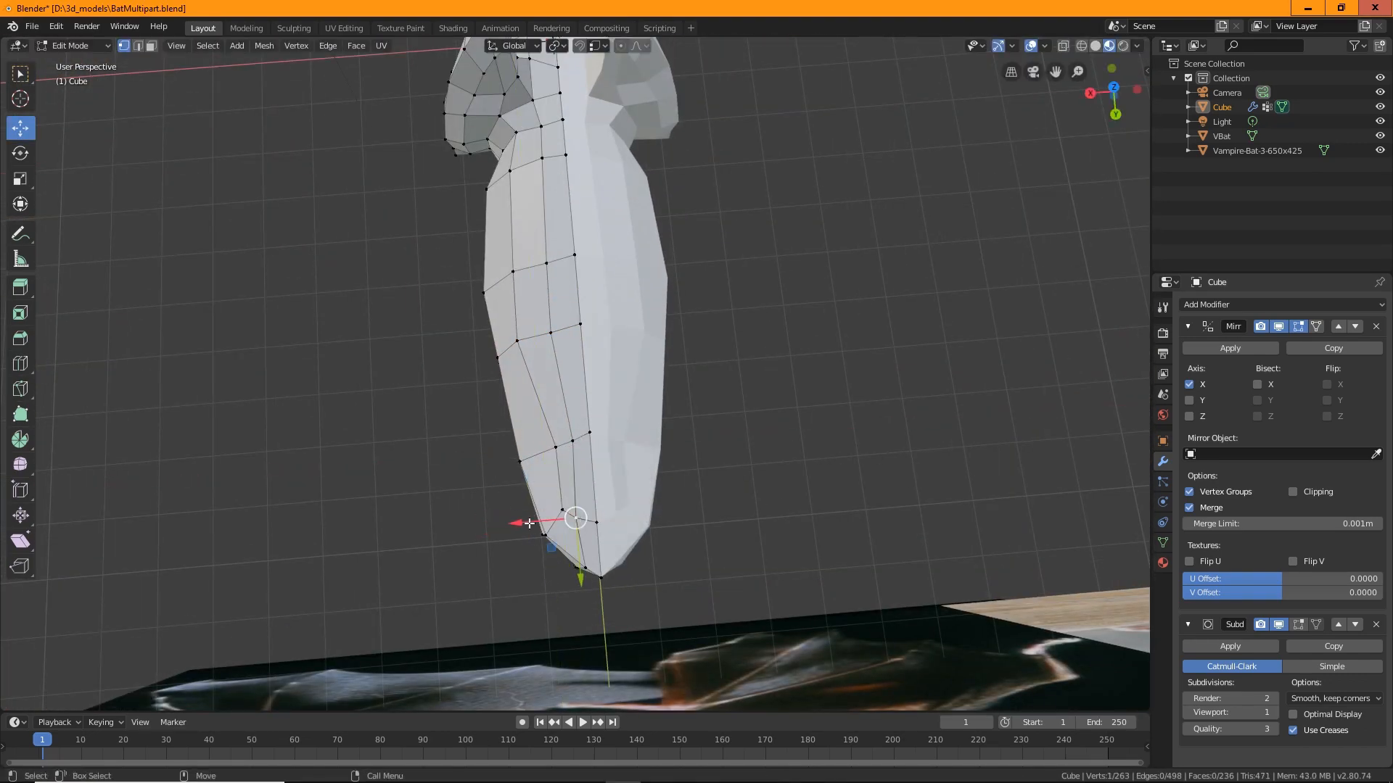
middle_click_drag(573, 506, 496, 342)
scroll(496, 341, "down", 3)
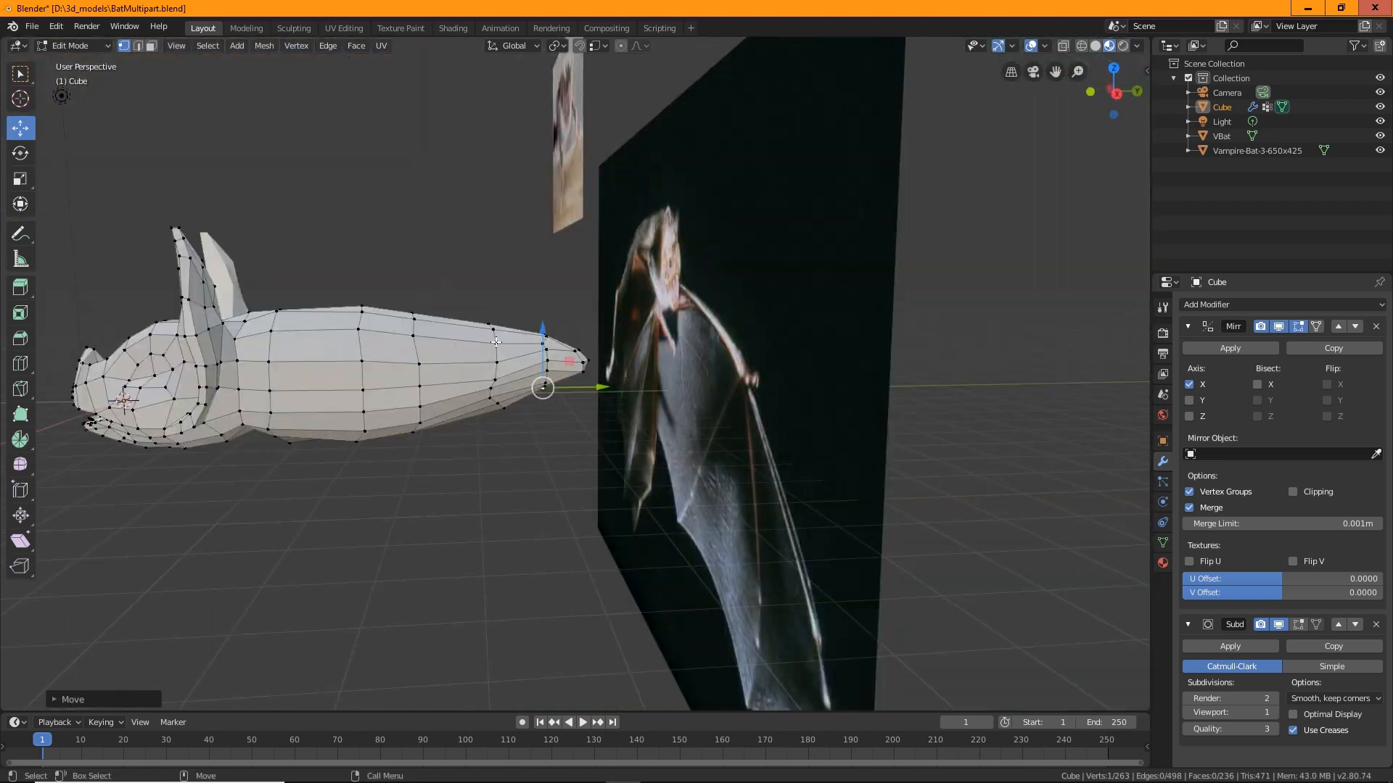
Shift the side vertices of the ring ahead of the tail forward along Y.
left_click(496, 351)
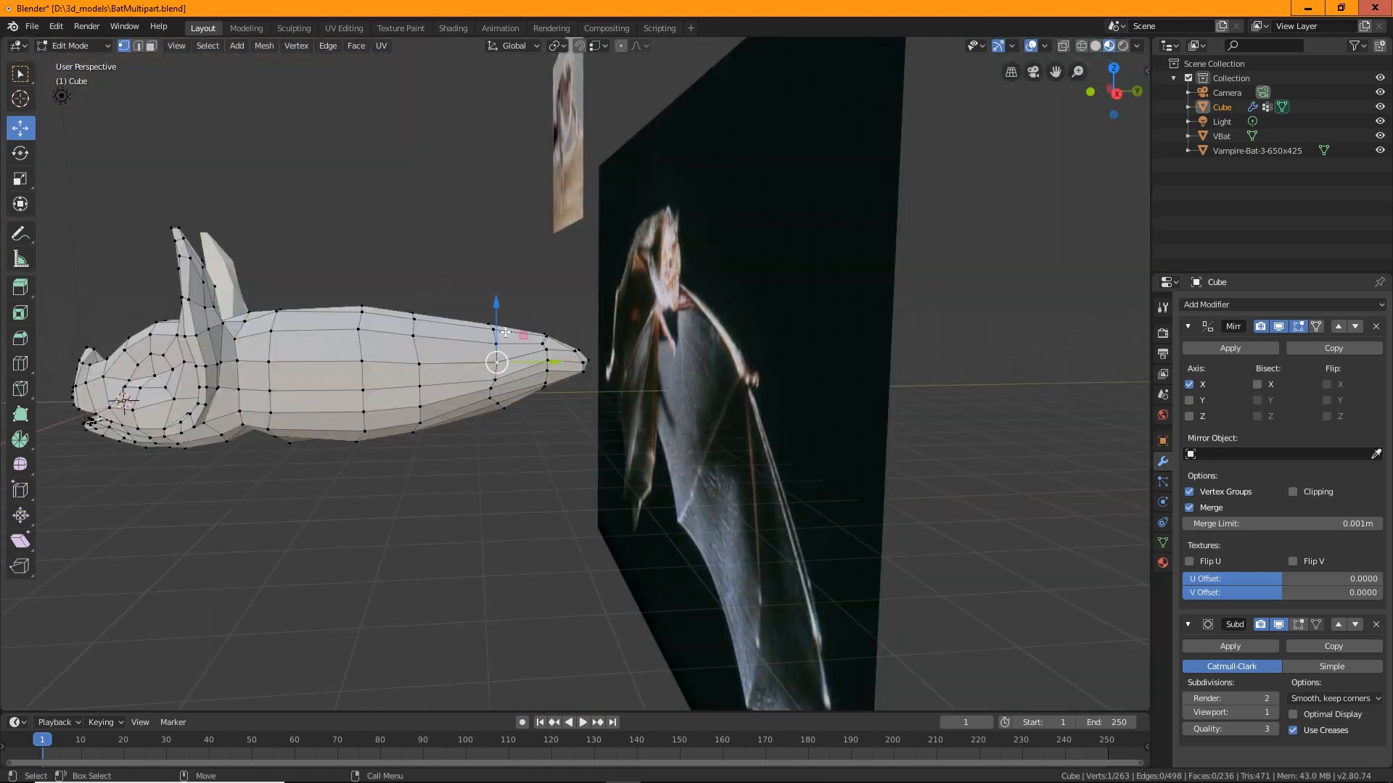
left_click_drag(499, 358, 448, 354)
scroll(485, 385, "up", 3)
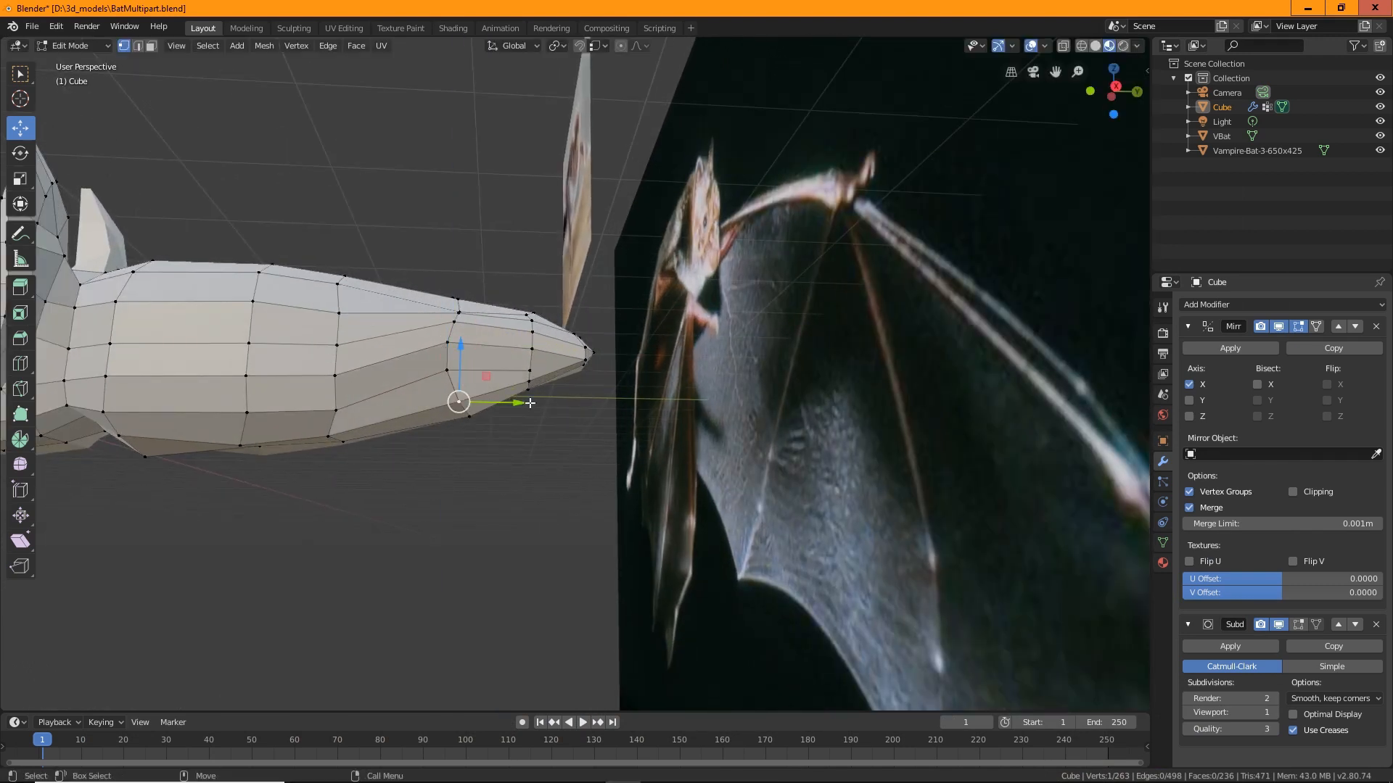
middle_click_drag(537, 424, 526, 335)
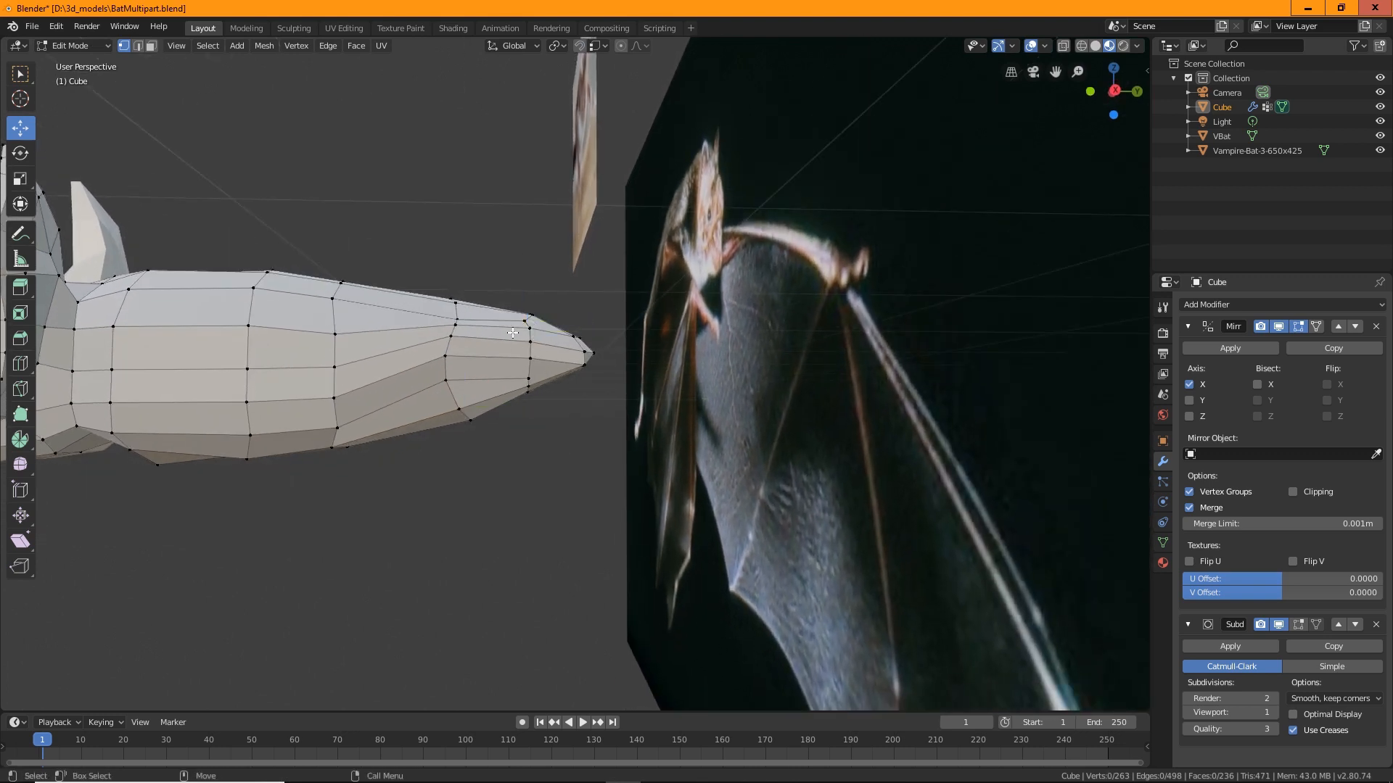
Move the side vertices of the last ring before the tail tip along Y, and adjust its upper vertex.
left_click_drag(567, 351, 557, 377)
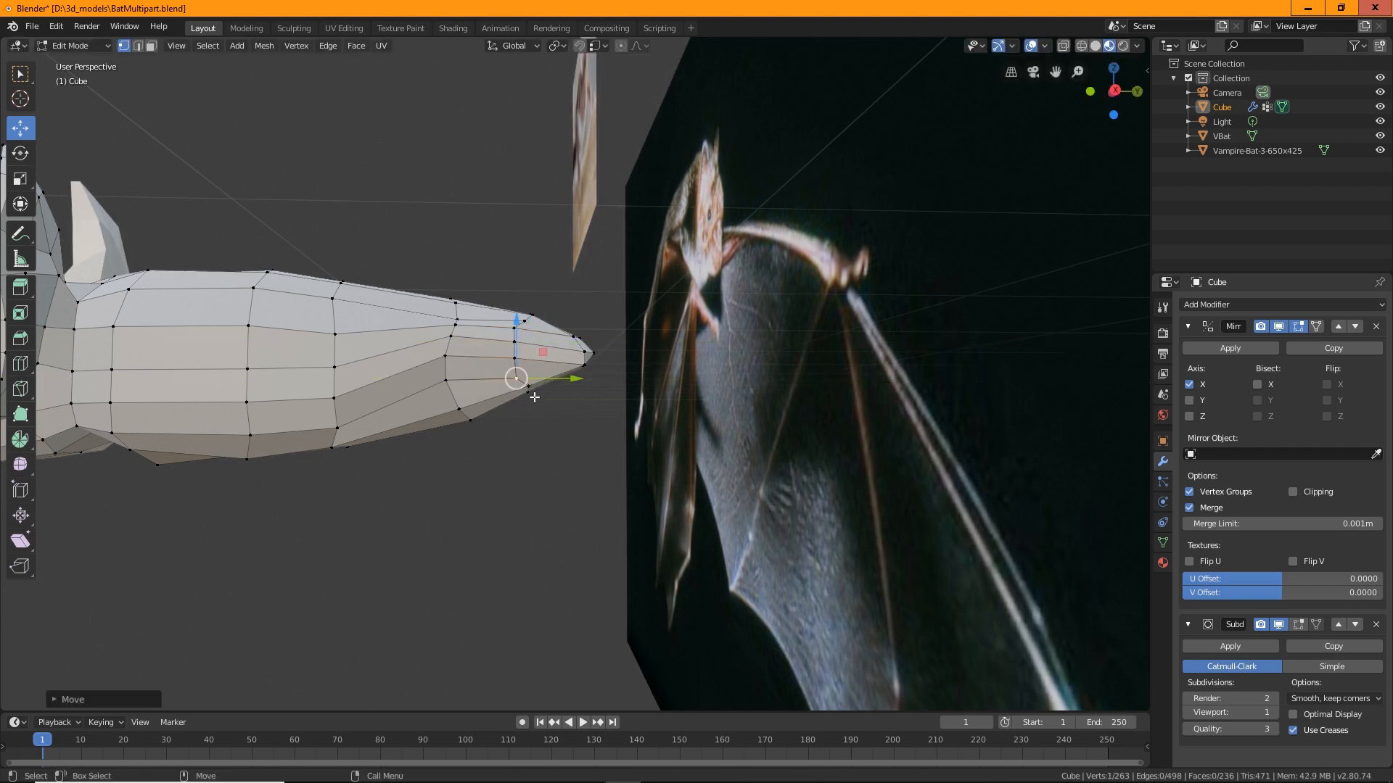
middle_click_drag(534, 438, 526, 396)
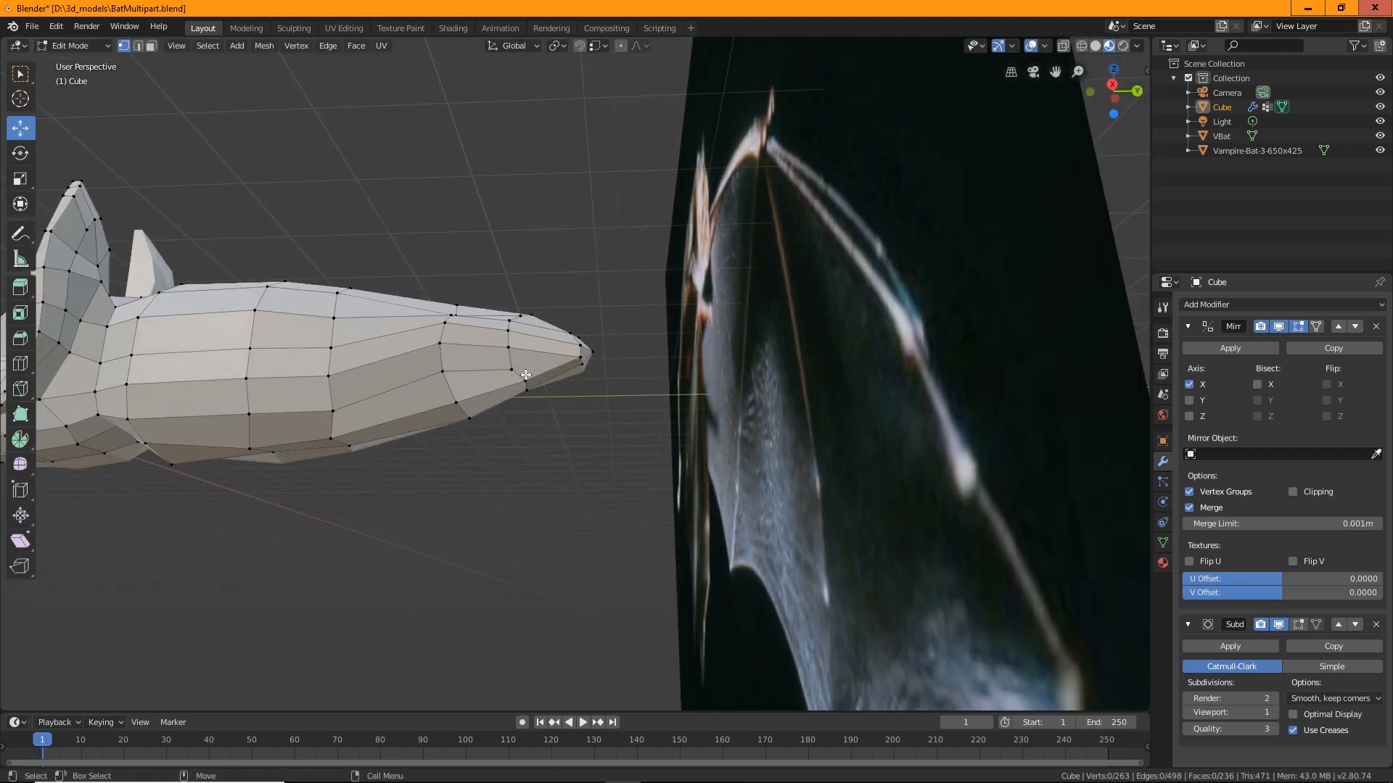
left_click_drag(566, 381, 559, 381)
middle_click_drag(628, 403, 642, 490)
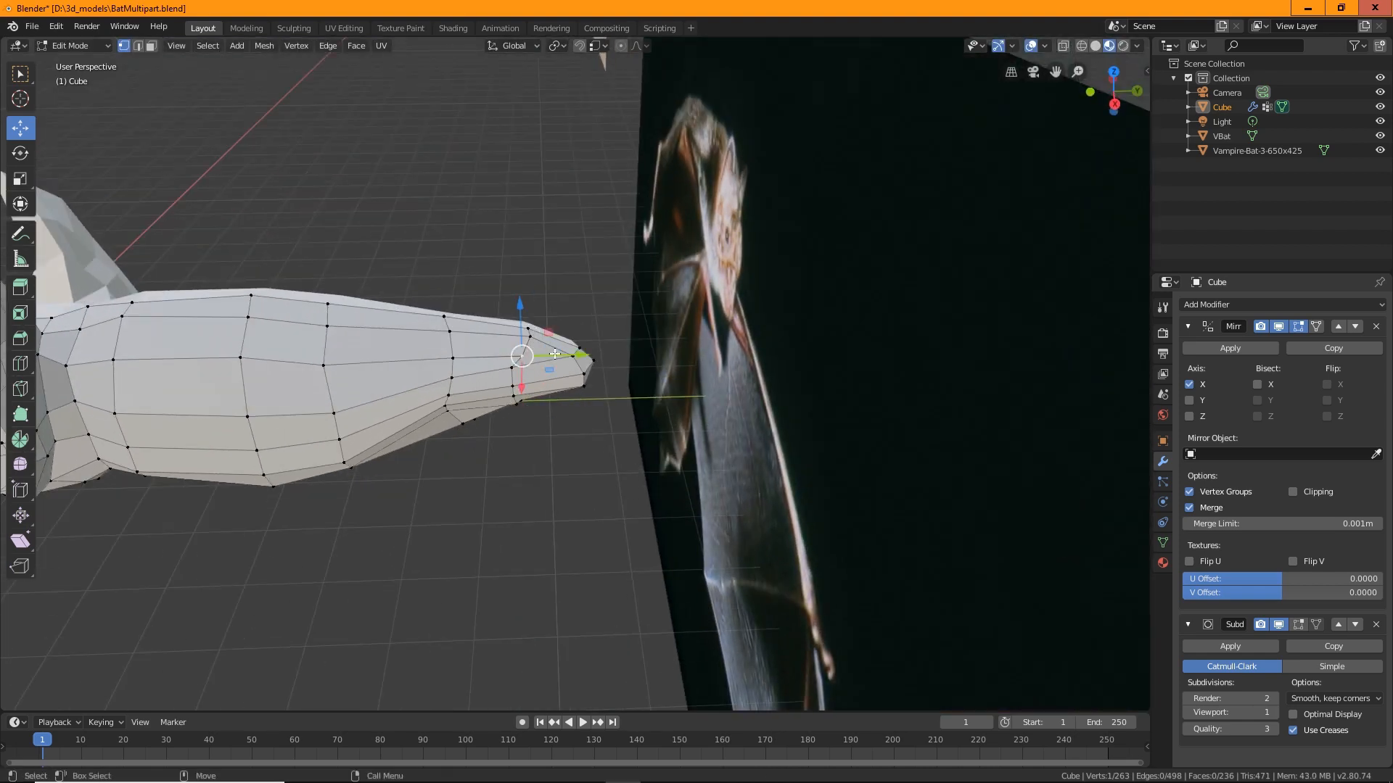
left_click_drag(555, 354, 556, 355)
middle_click_drag(586, 442, 475, 317)
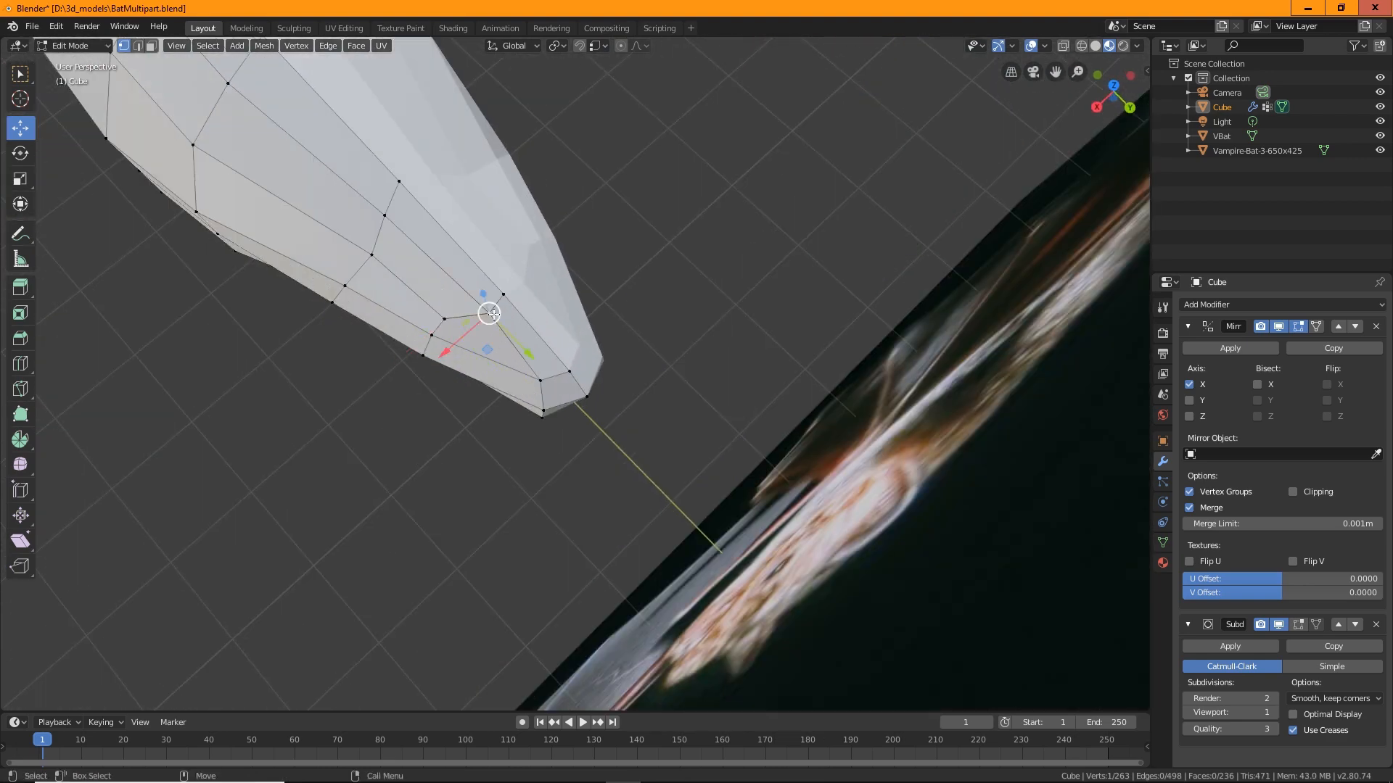
left_click_drag(466, 336, 499, 341)
Select the four side faces next to the tail tip and inset them to outline a leg base.
middle_click_drag(458, 412, 540, 345)
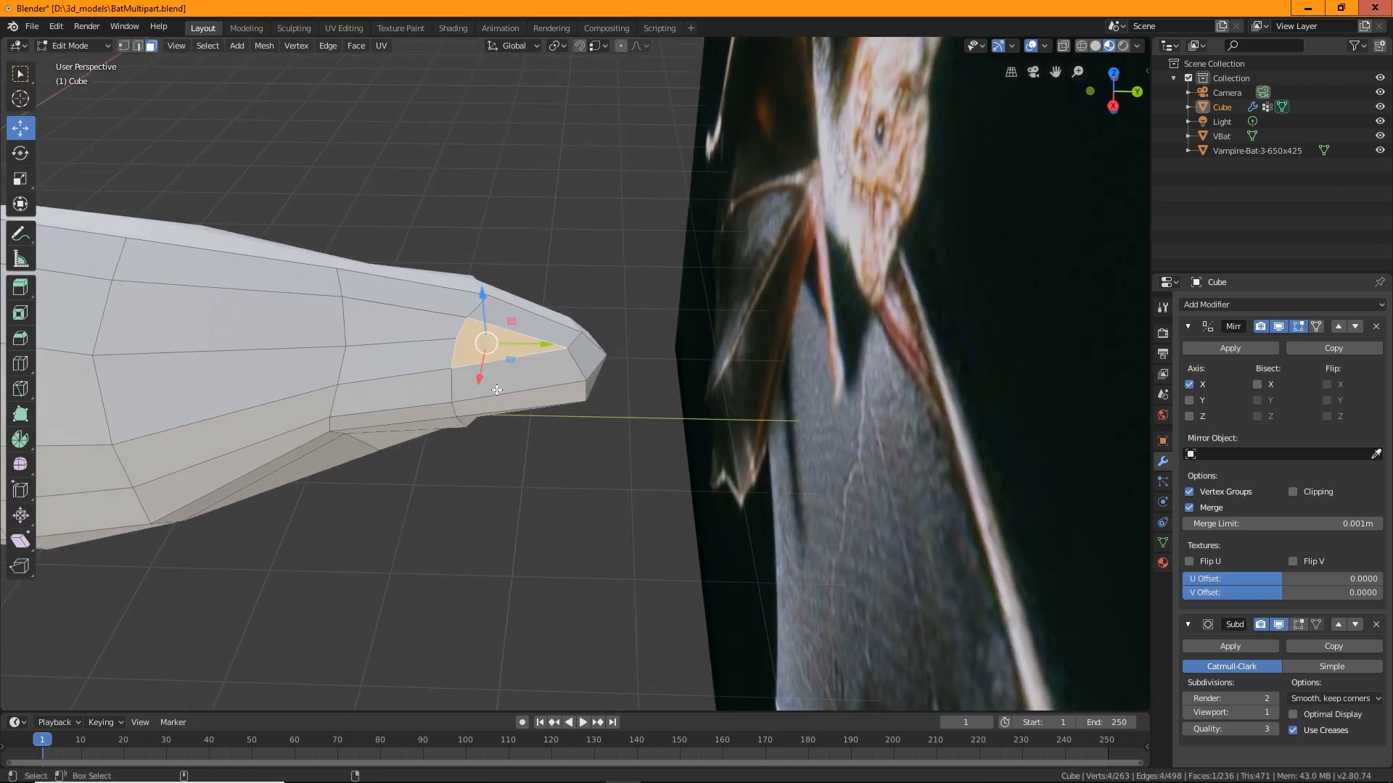
middle_click_drag(504, 393, 504, 359)
left_click(504, 355, "shift")
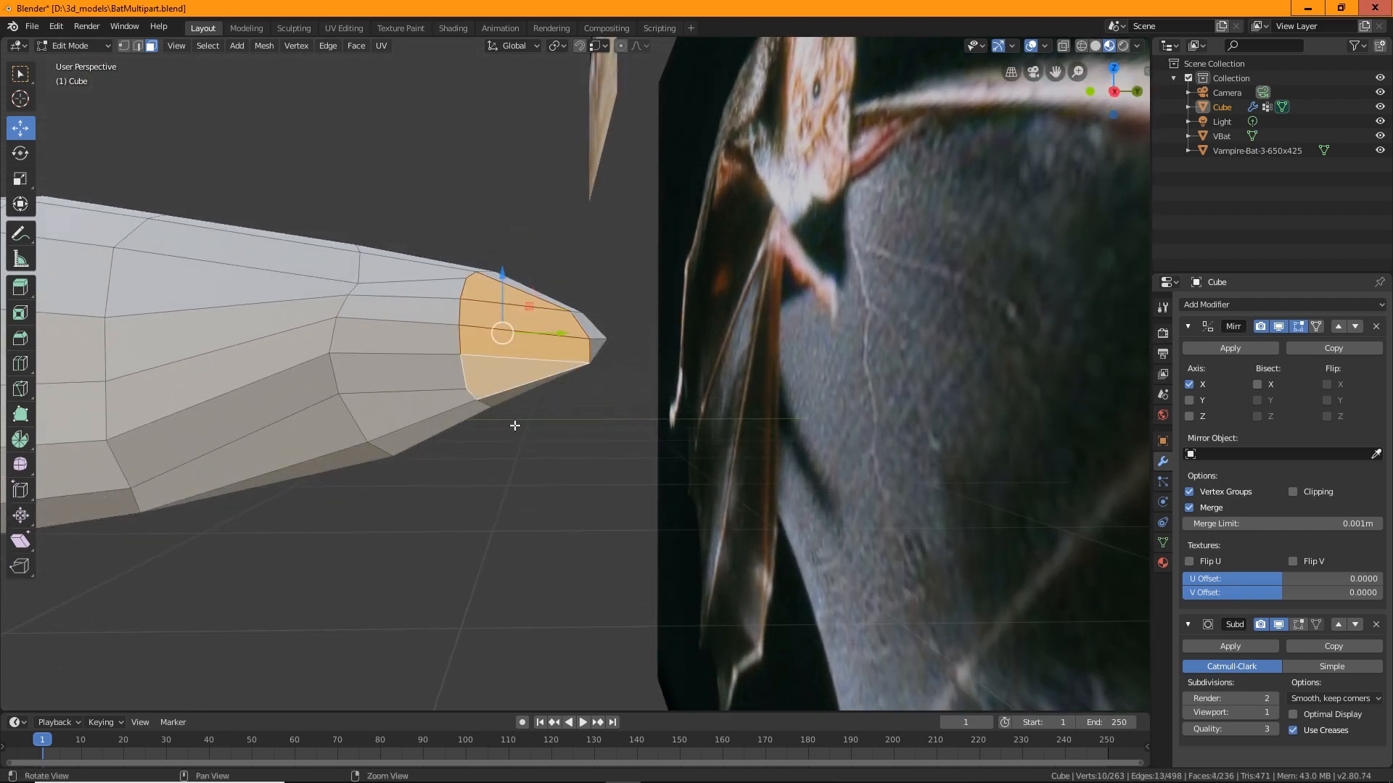
middle_click_drag(515, 425, 618, 236)
middle_click_drag(556, 388, 460, 426)
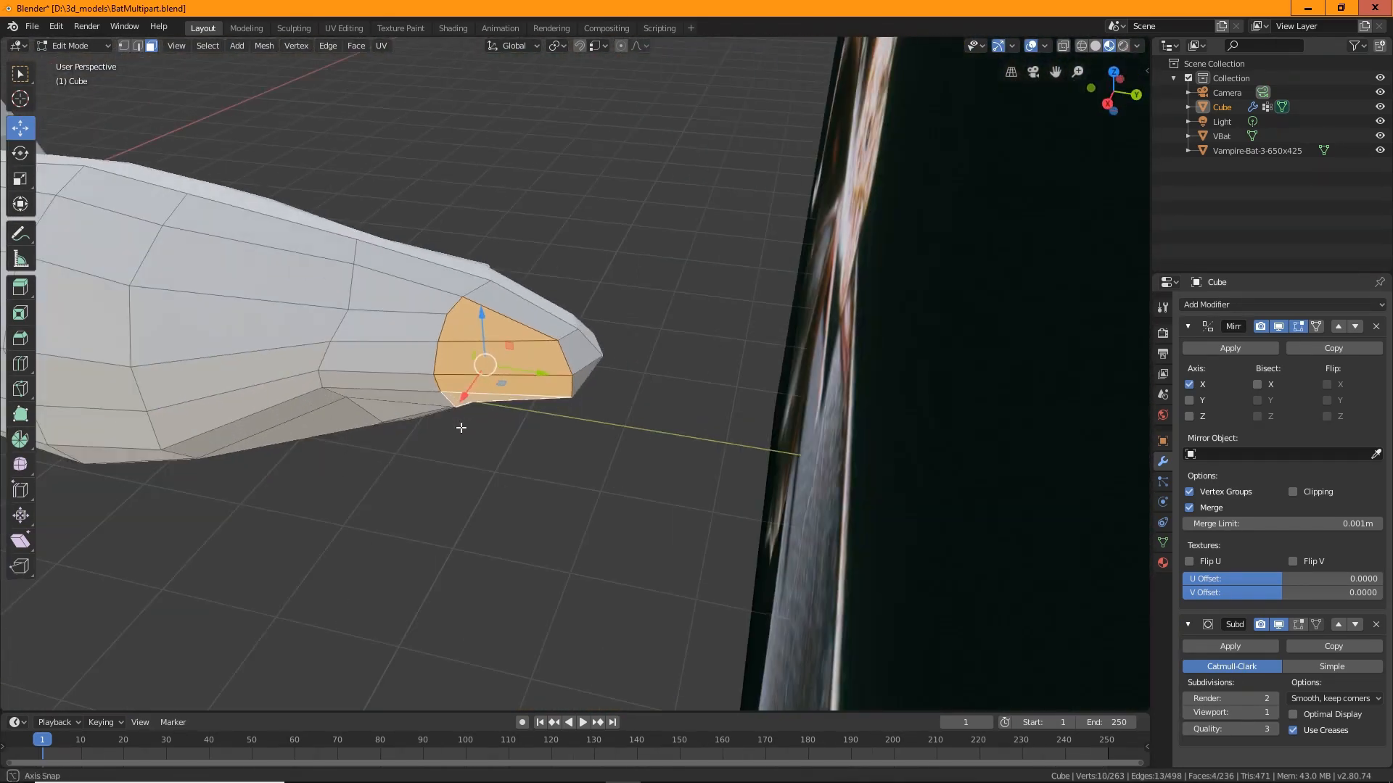
left_click(20, 312)
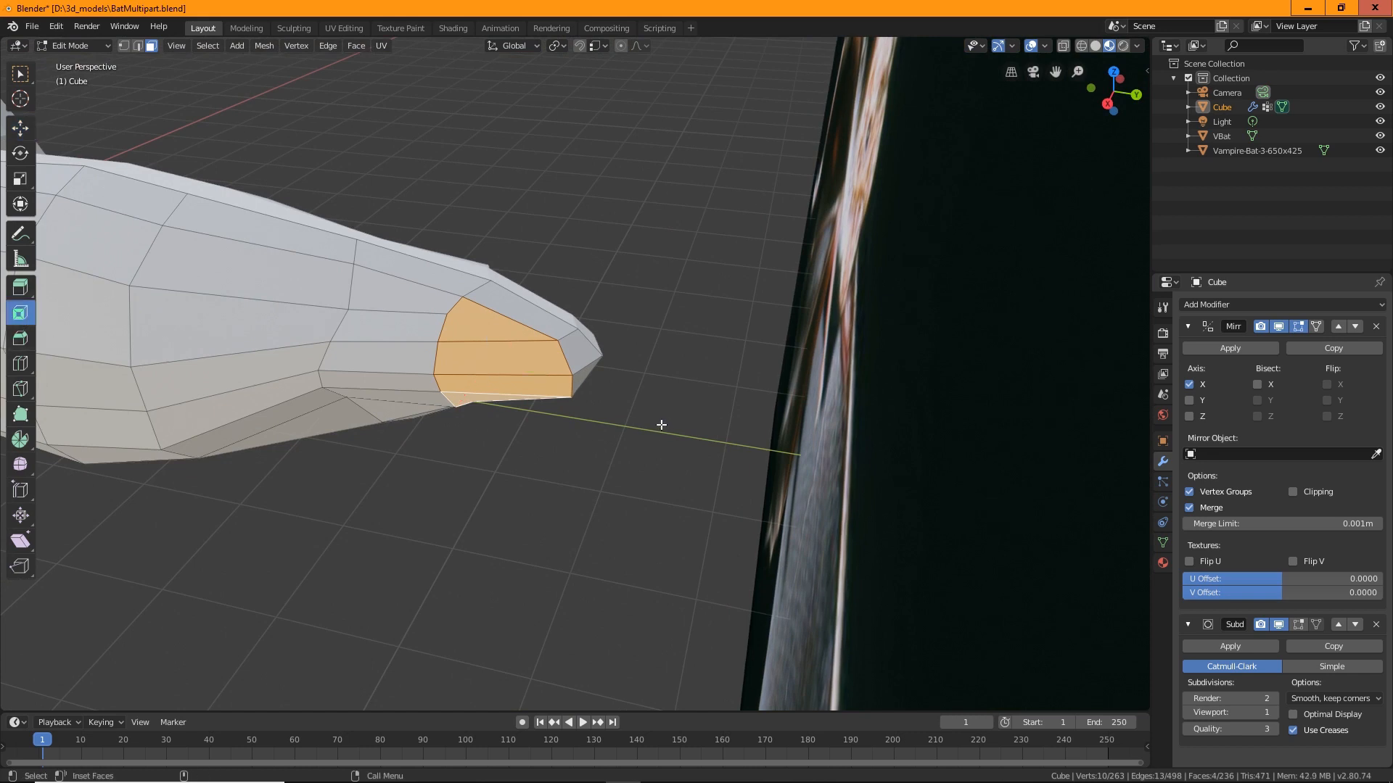
left_click_drag(506, 356, 496, 374)
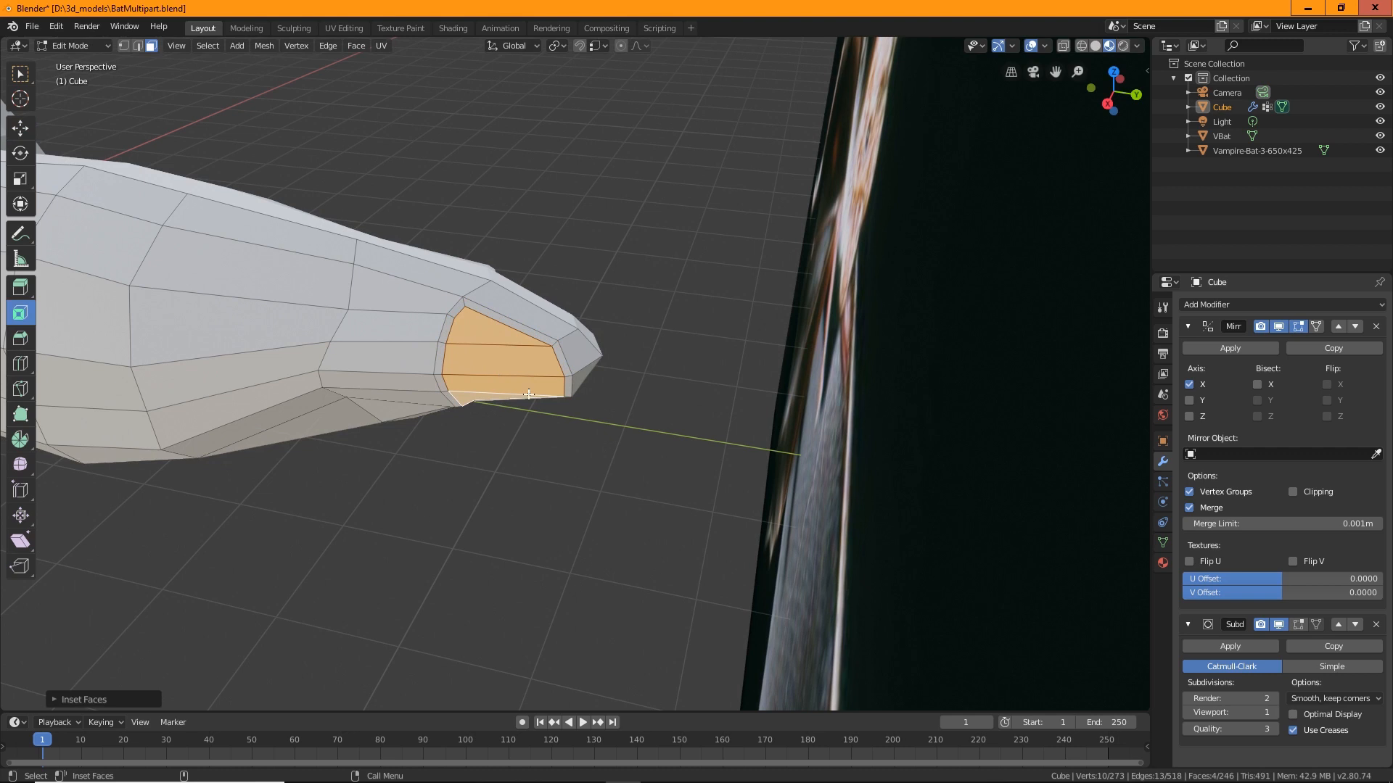
Scale the inset leg-base faces down along Y and Z.
key("shift+space")
key("g")
key("shift+space")
key("s")
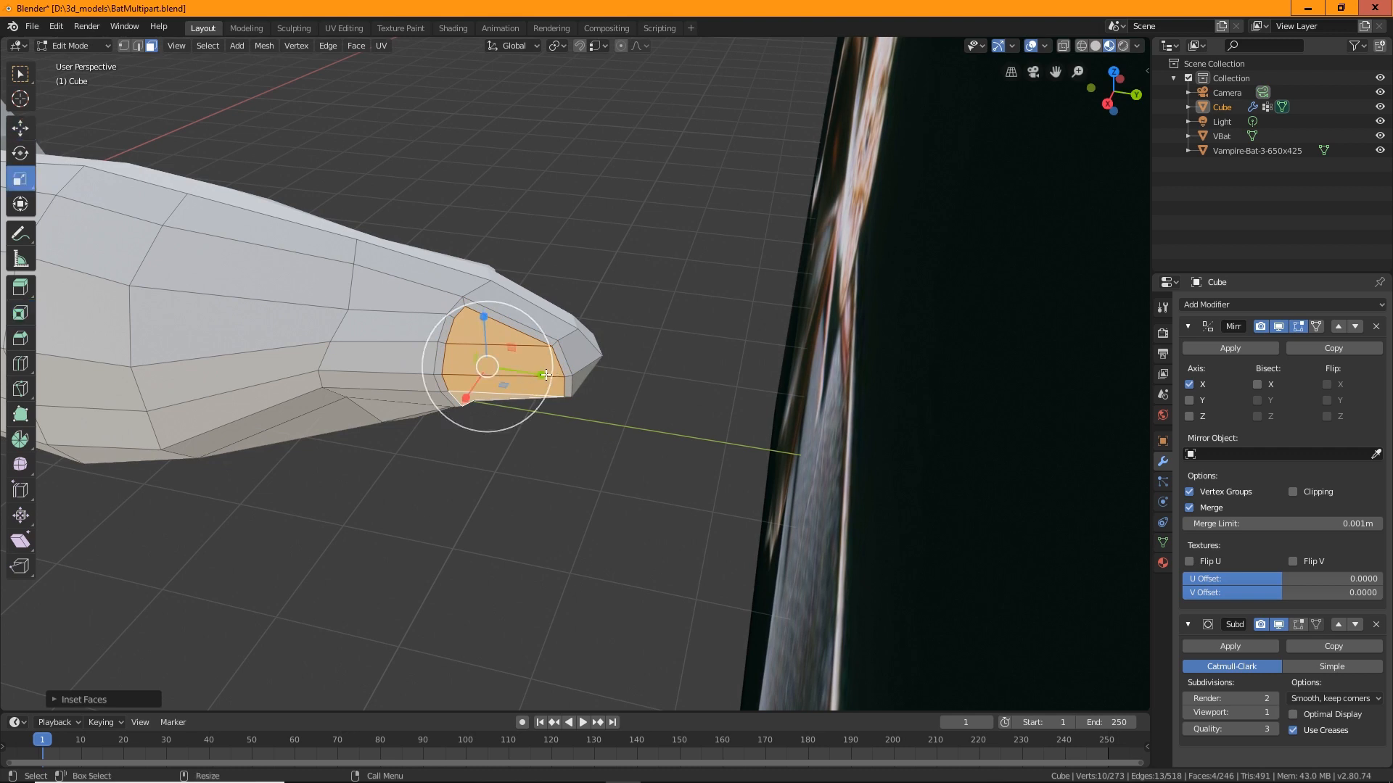
left_click_drag(546, 375, 525, 375)
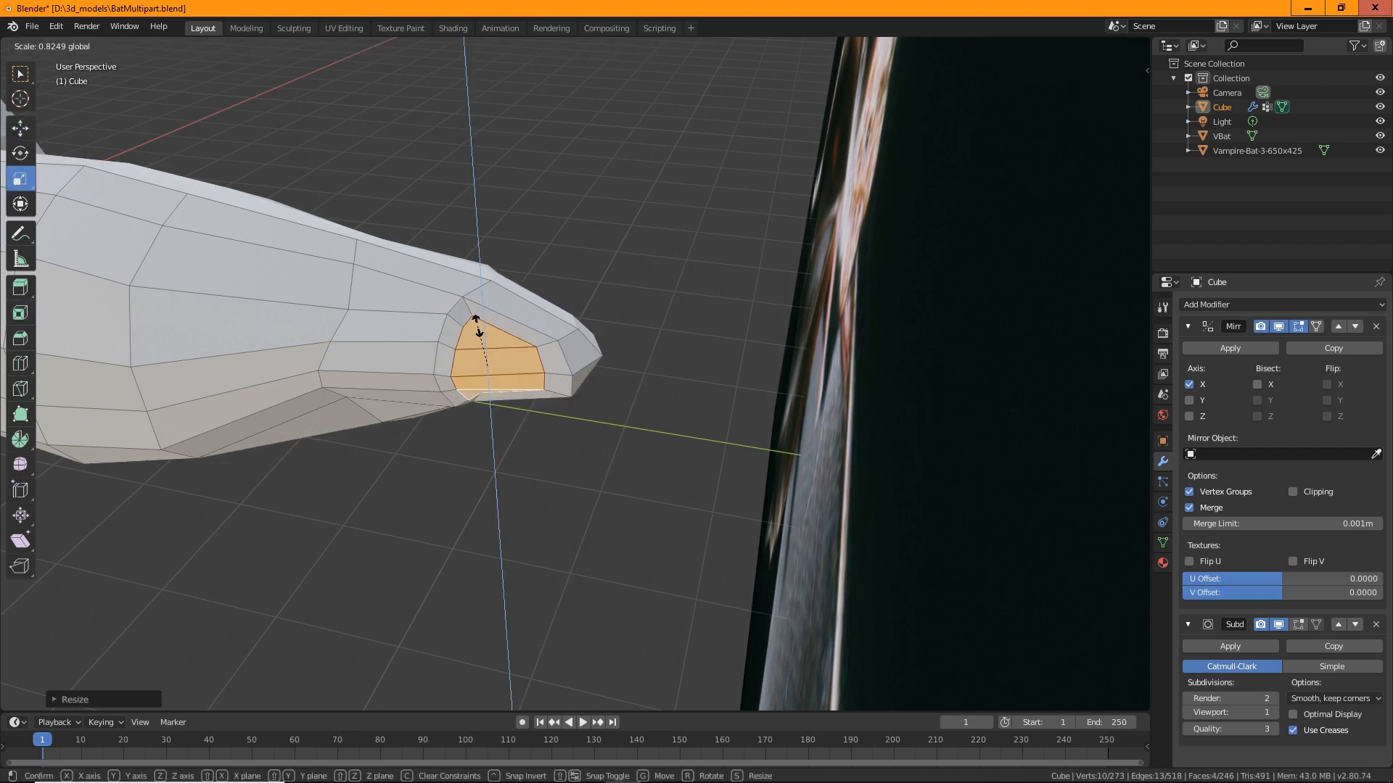
middle_click_drag(483, 317, 467, 455)
Move the inset leg-base faces outward along X.
key("shift+space")
key("g")
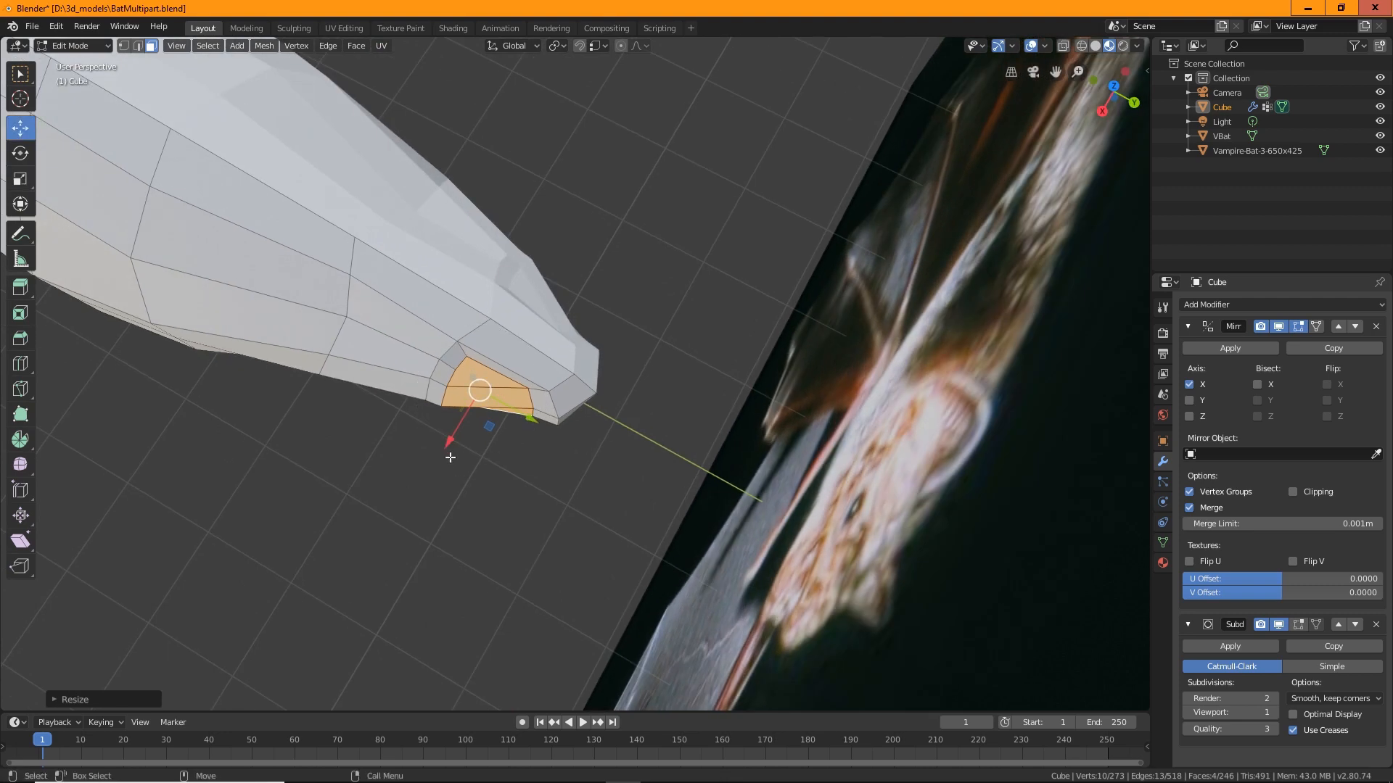
left_click_drag(449, 431, 444, 450)
middle_click_drag(444, 451, 546, 520)
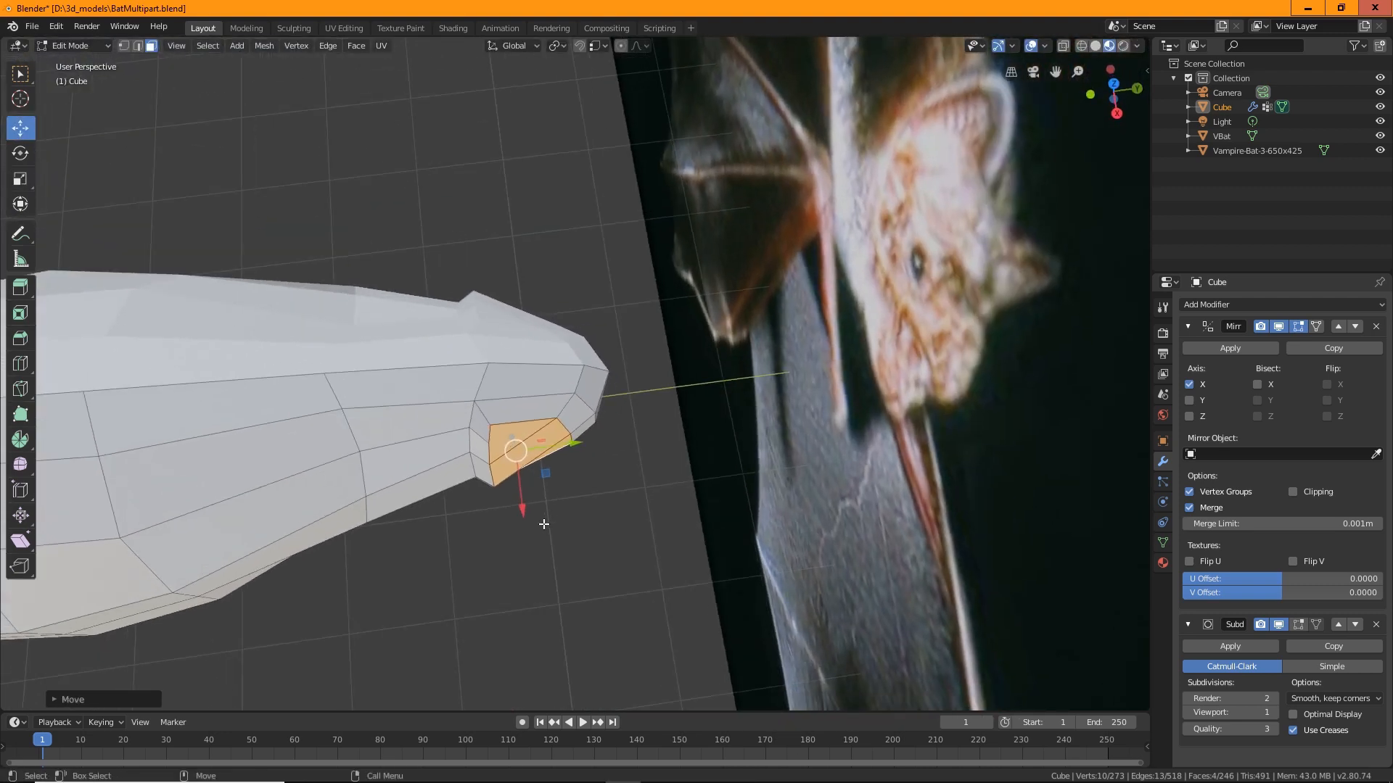
Scale the leg-base faces along X to flatten them, and reposition them along Y.
key("shift+space")
key("s")
left_click_drag(522, 509, 584, 439)
key("shift+space")
key("g")
middle_click_drag(584, 439, 696, 460)
middle_click_drag(500, 340, 239, 167)
Move the side vertices of the ring ahead of the leg base forward along Y, and lower its bottom side vertex.
key("1")
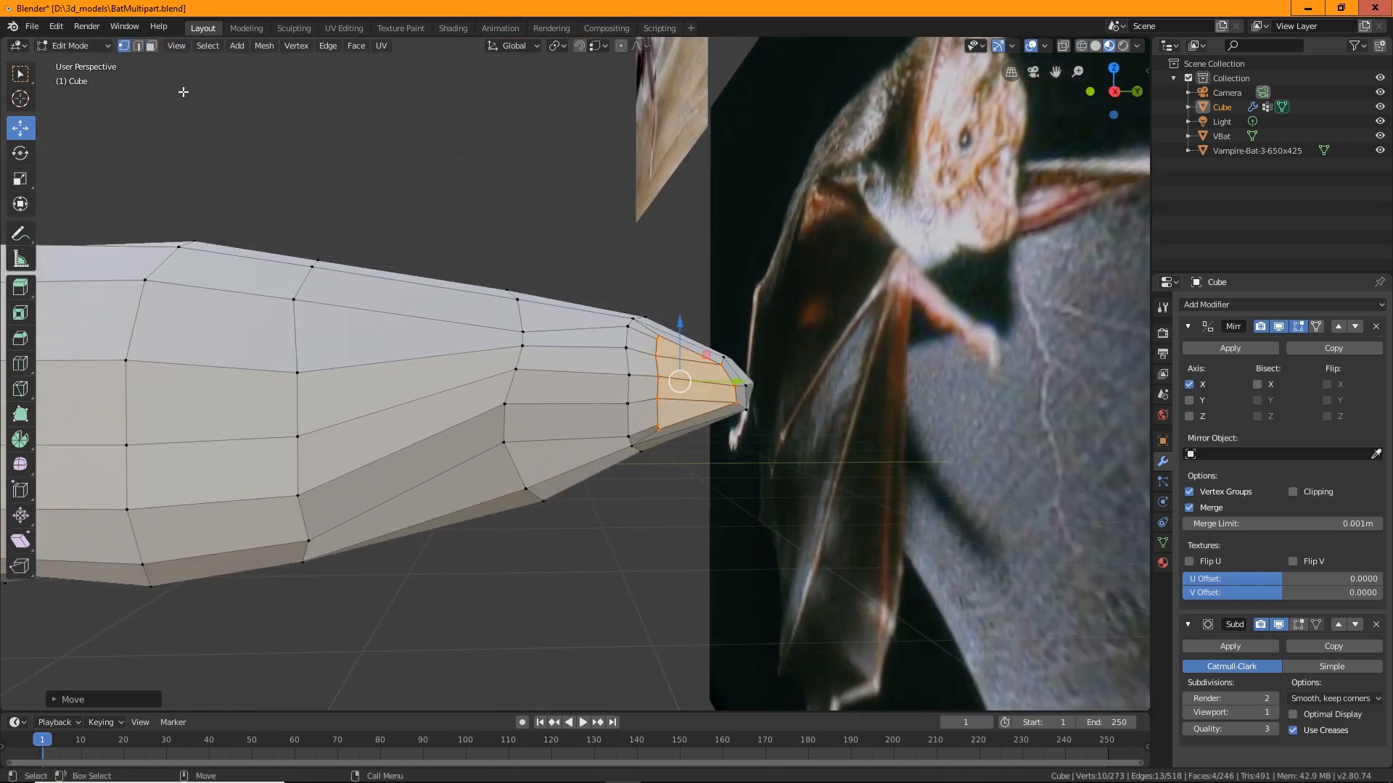
left_click(522, 333)
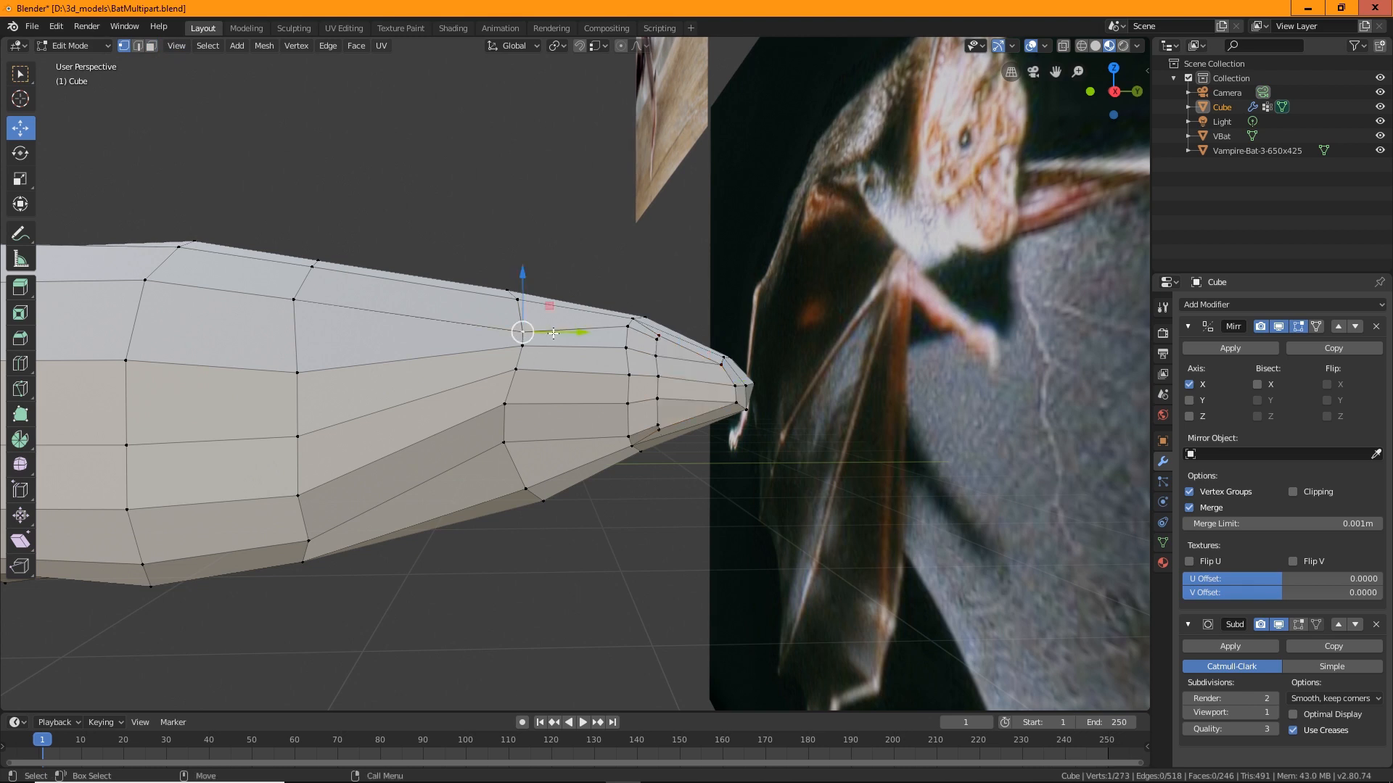
left_click_drag(553, 333, 504, 451)
left_click(519, 344)
left_click(516, 370)
left_click(504, 403)
left_click(505, 443)
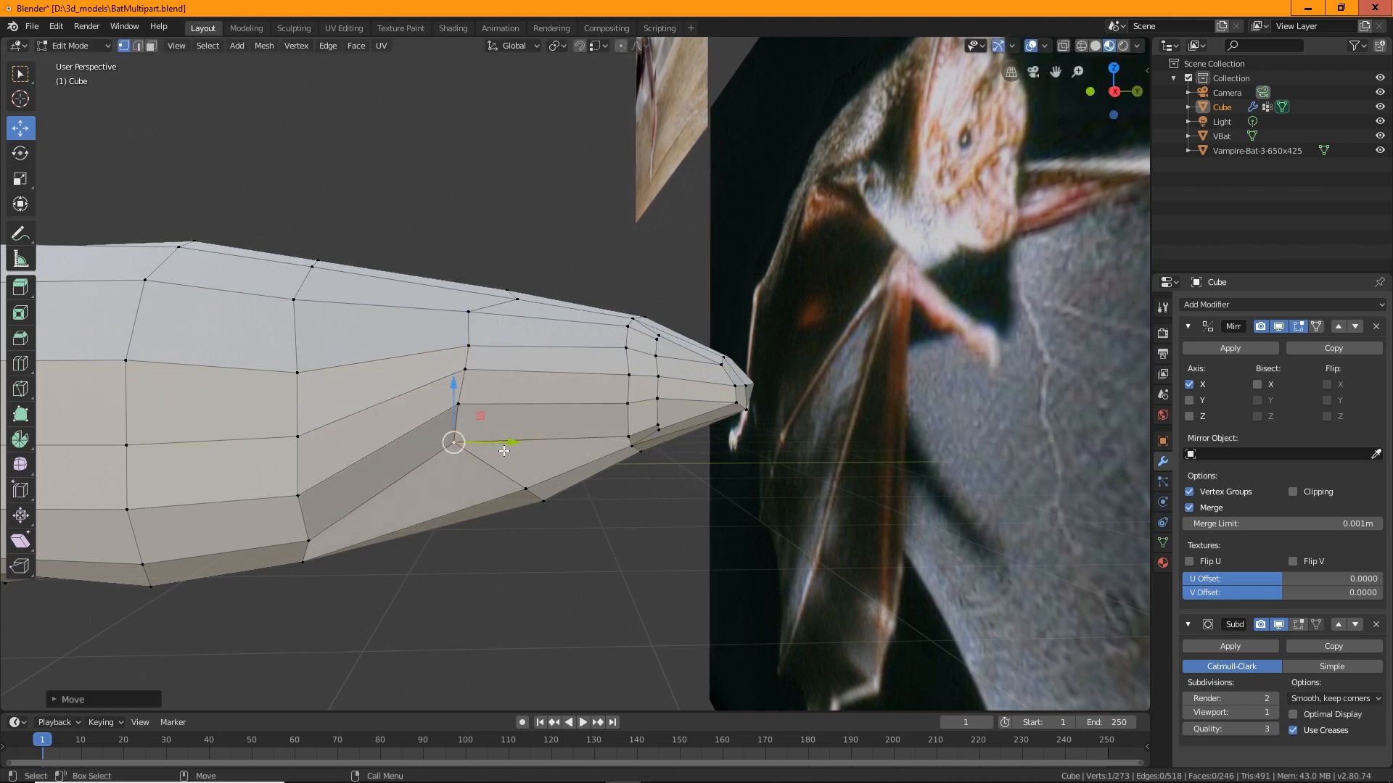
left_click_drag(454, 388, 458, 418)
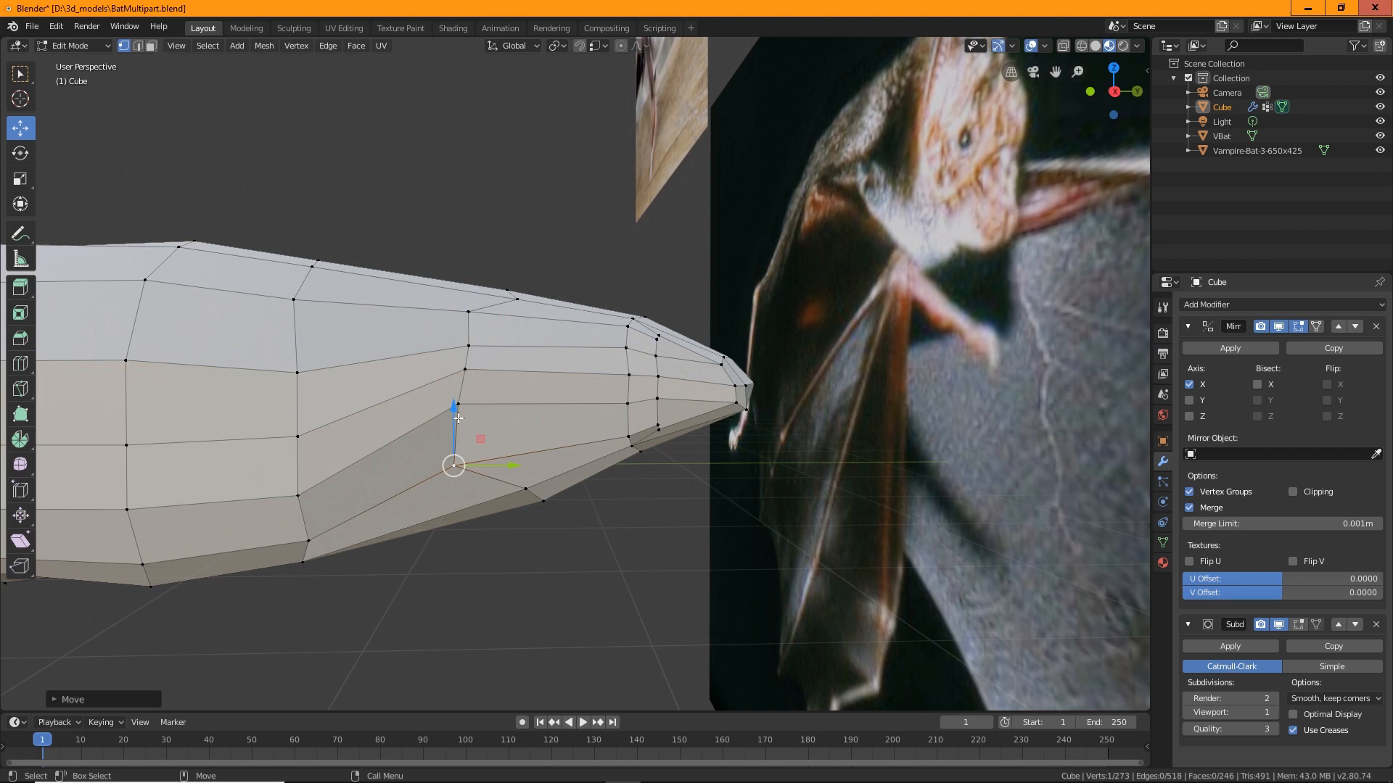
Raise the side vertices of the next body ring forward along Z to even out the edge rows.
left_click(467, 356)
left_click(297, 349)
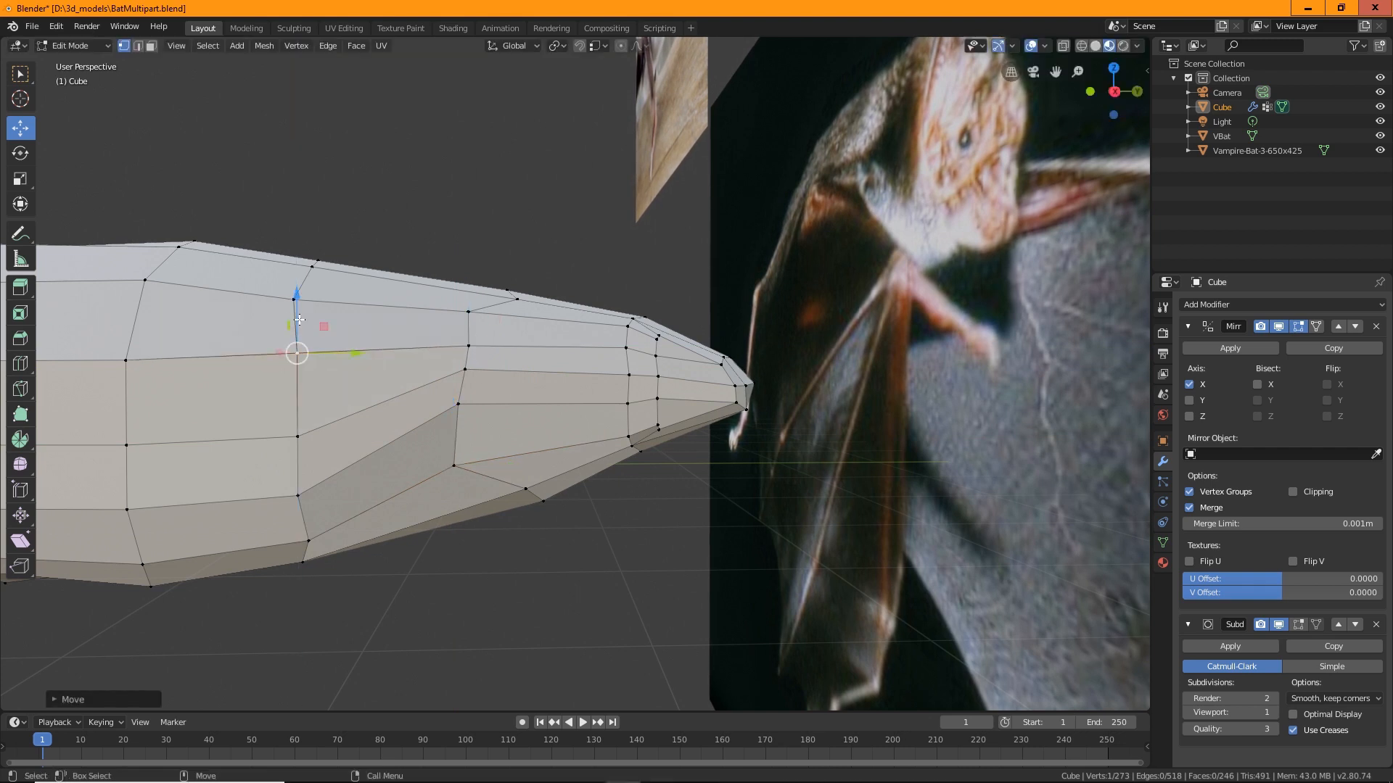
left_click(297, 431)
left_click_drag(298, 387, 298, 363)
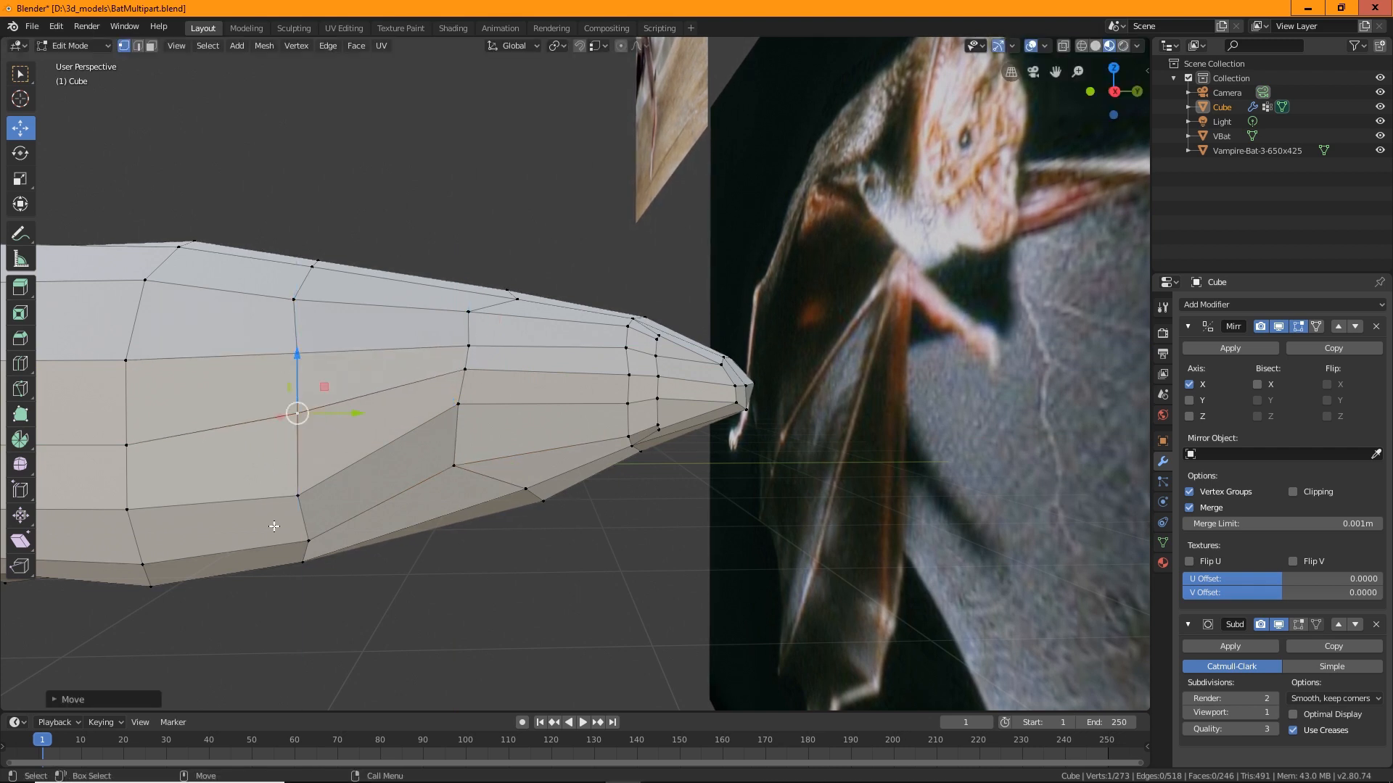
left_click(300, 488)
left_click_drag(303, 480, 302, 453)
Move the upper vertices of the ring ahead of the leg base forward along Y to line up with its side vertices.
middle_click_drag(417, 389, 513, 359)
left_click(515, 339)
left_click_drag(557, 337, 502, 321)
middle_click_drag(502, 321, 496, 348)
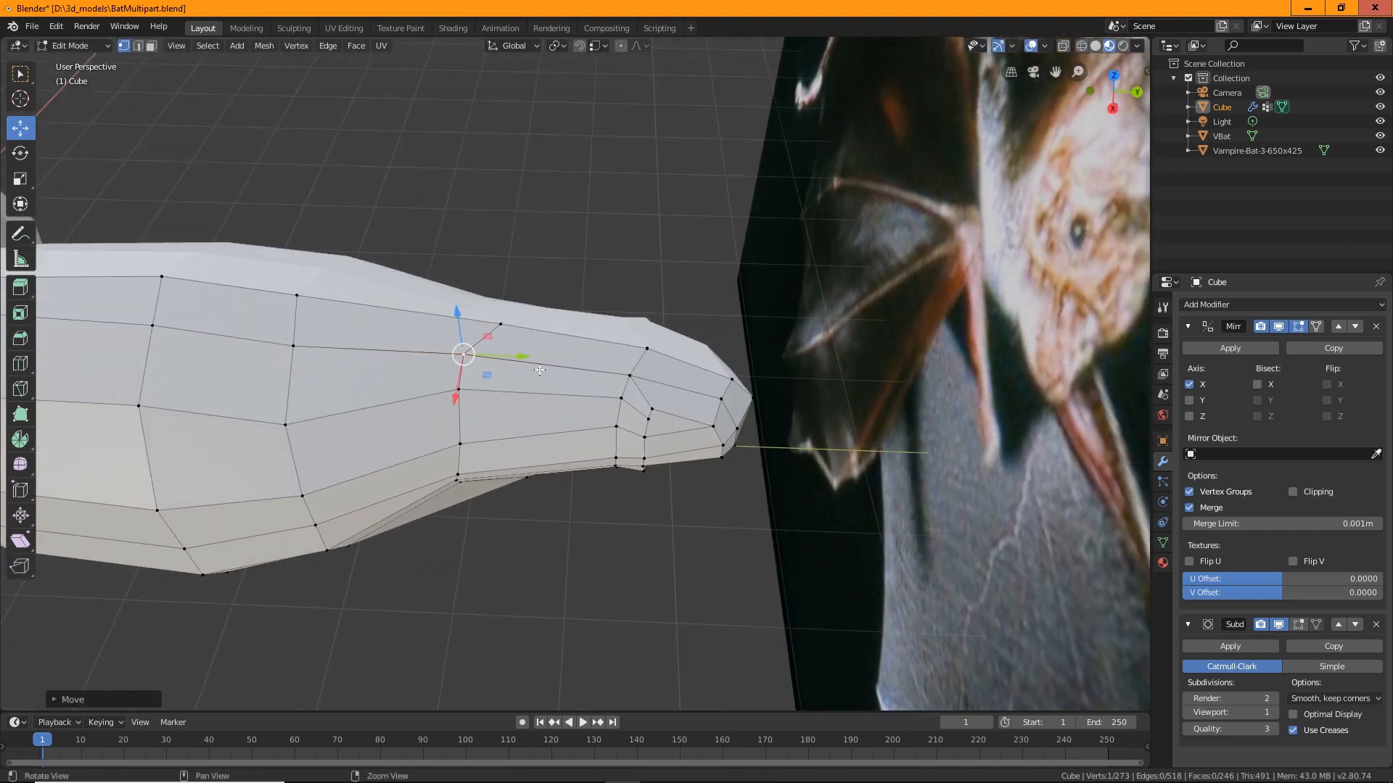
left_click(506, 326)
left_click_drag(544, 326, 472, 323)
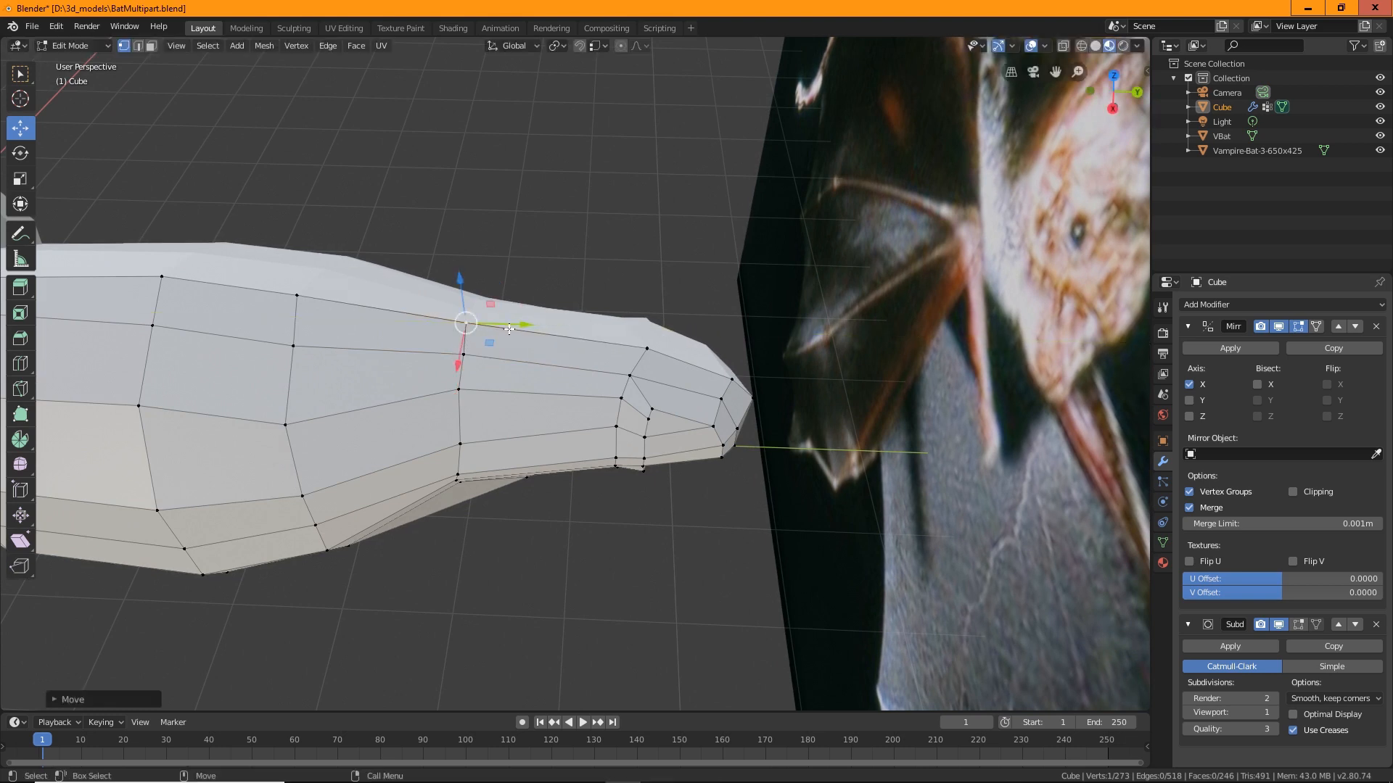
Move the upper and middle vertices of the ring bordering the leg base forward along Y.
middle_click_drag(471, 322, 626, 359)
left_click(628, 344)
left_click_drag(686, 342, 617, 358)
left_click(623, 364)
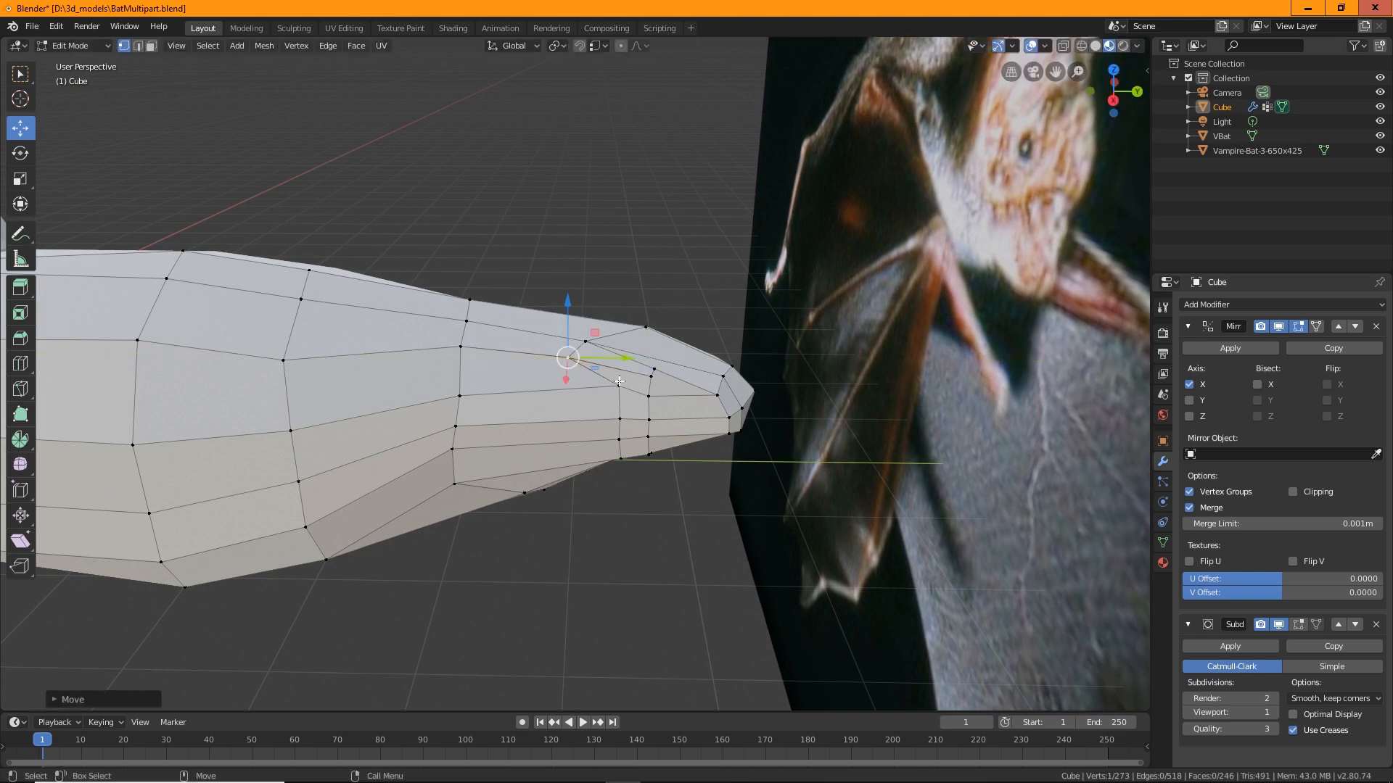
left_click(619, 386)
left_click(620, 419, "shift")
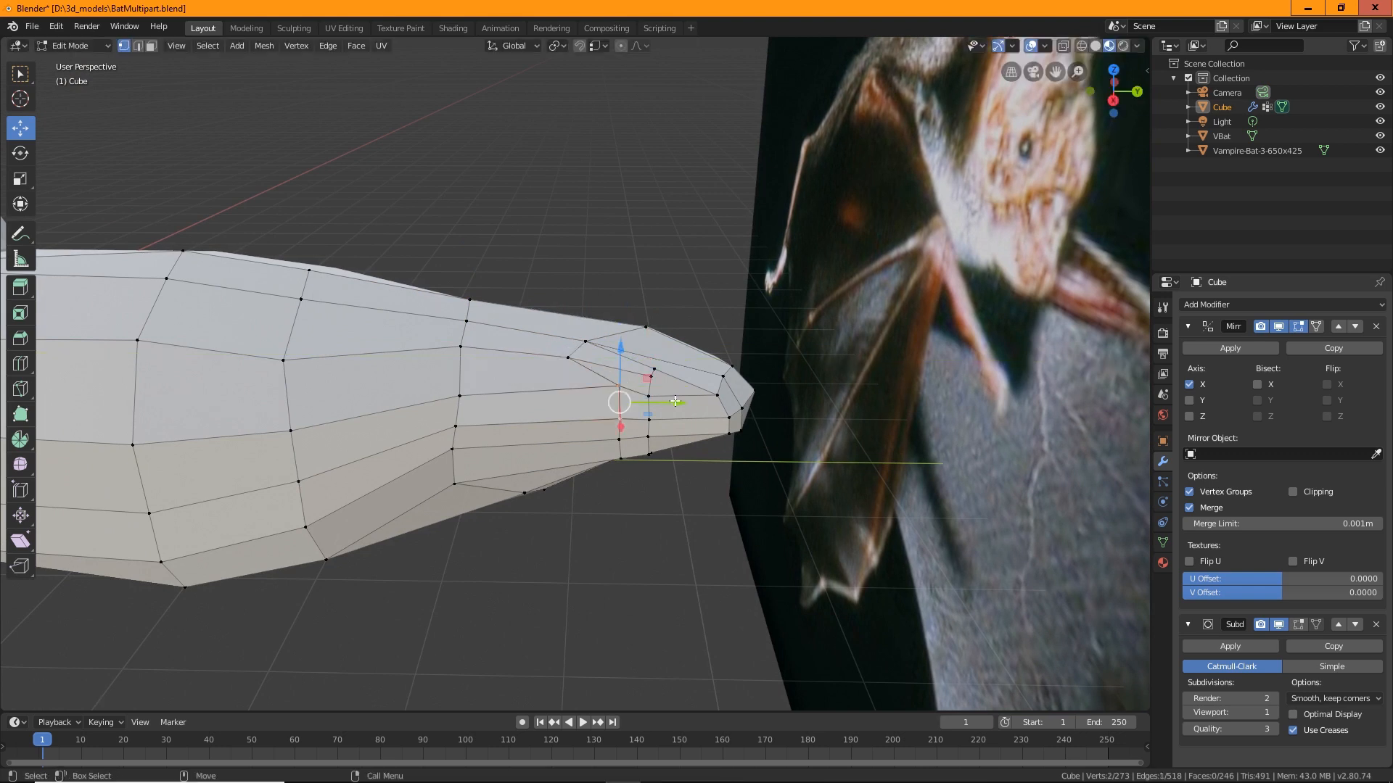
left_click_drag(675, 401, 626, 407)
Move the remaining lower vertices of the ring bordering the leg base forward along Y and straighten the ring.
left_click(619, 439)
middle_click_drag(620, 441, 649, 398)
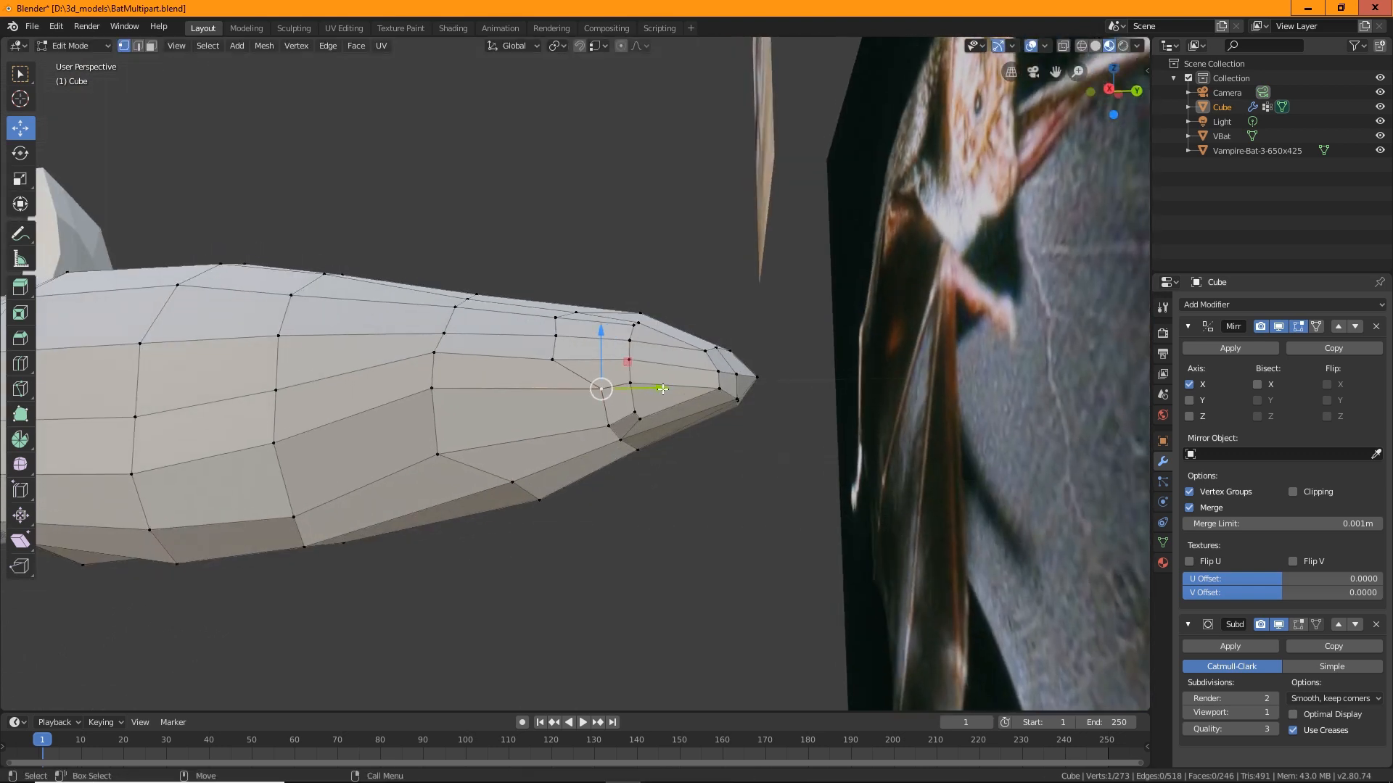
left_click_drag(662, 389, 615, 389)
left_click(609, 426)
middle_click_drag(610, 425, 664, 398)
left_click_drag(668, 374, 616, 376)
left_click_drag(562, 340, 563, 331)
middle_click_drag(622, 402, 507, 471)
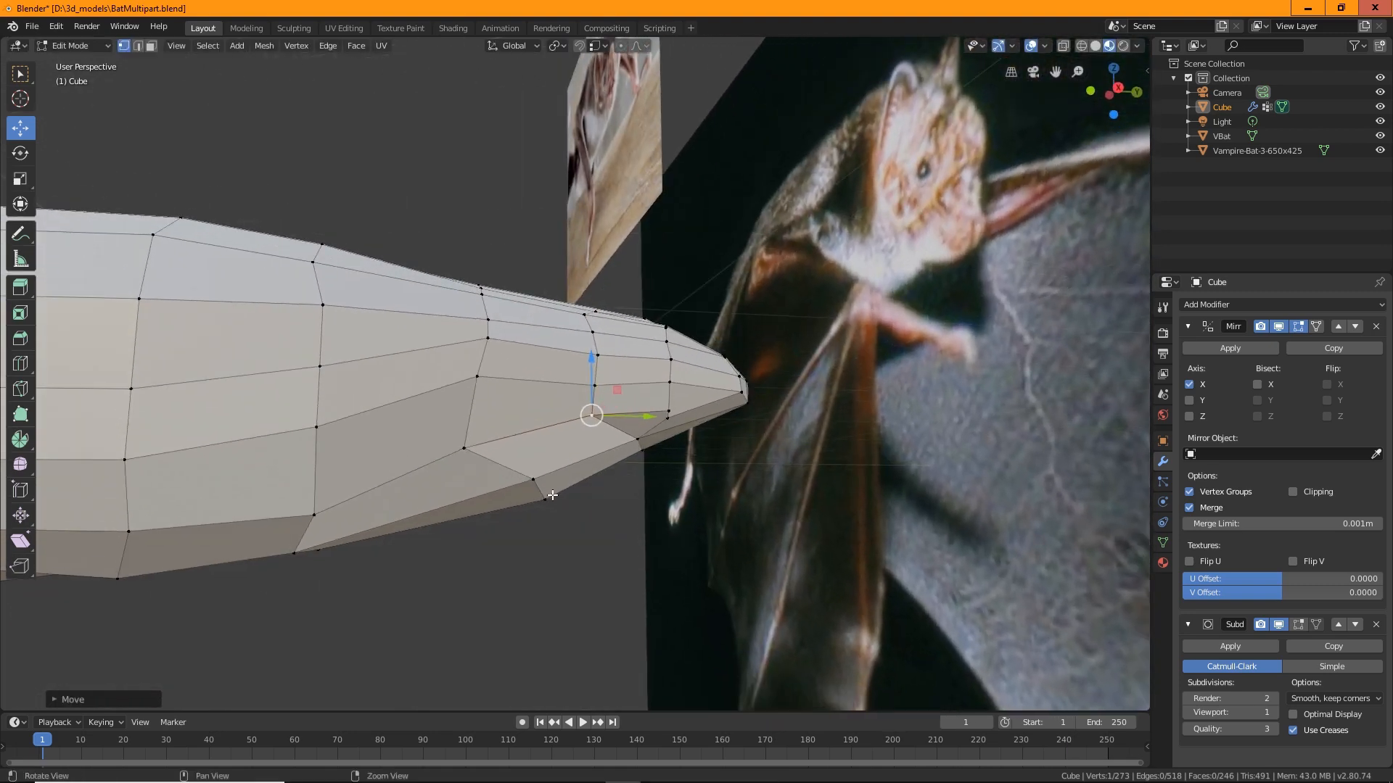
Shift the underside vertices of the two rings ahead of the leg base forward to align them with the side vertices.
left_click_drag(502, 475, 580, 573)
left_click_drag(605, 484, 550, 492)
left_click_drag(621, 436, 650, 455)
middle_click_drag(657, 480, 624, 457)
Move the two lower vertices on the front edge of the leg-base inset forward along Y.
left_click(643, 382)
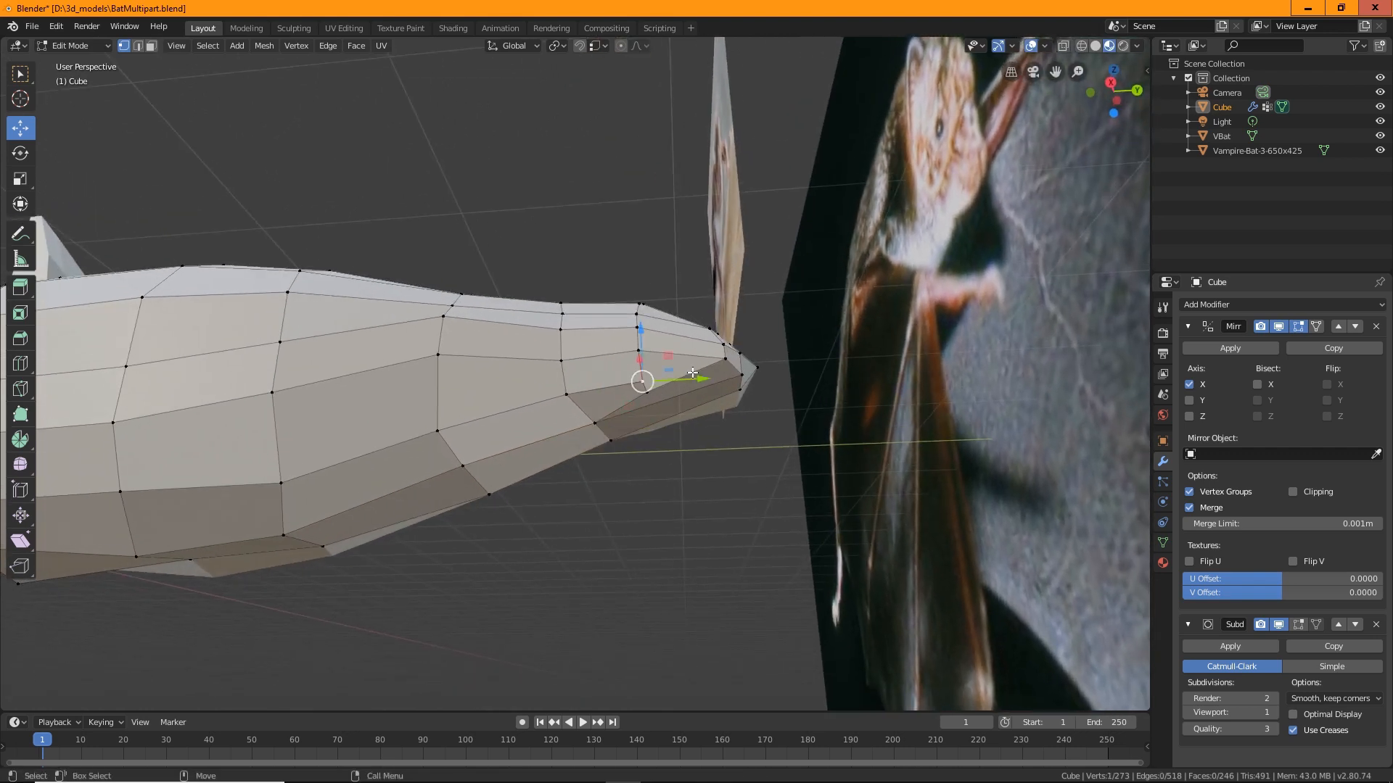
left_click_drag(696, 378, 665, 354)
left_click(639, 352)
middle_click_drag(662, 227, 708, 317)
scroll(680, 362, "up", 2)
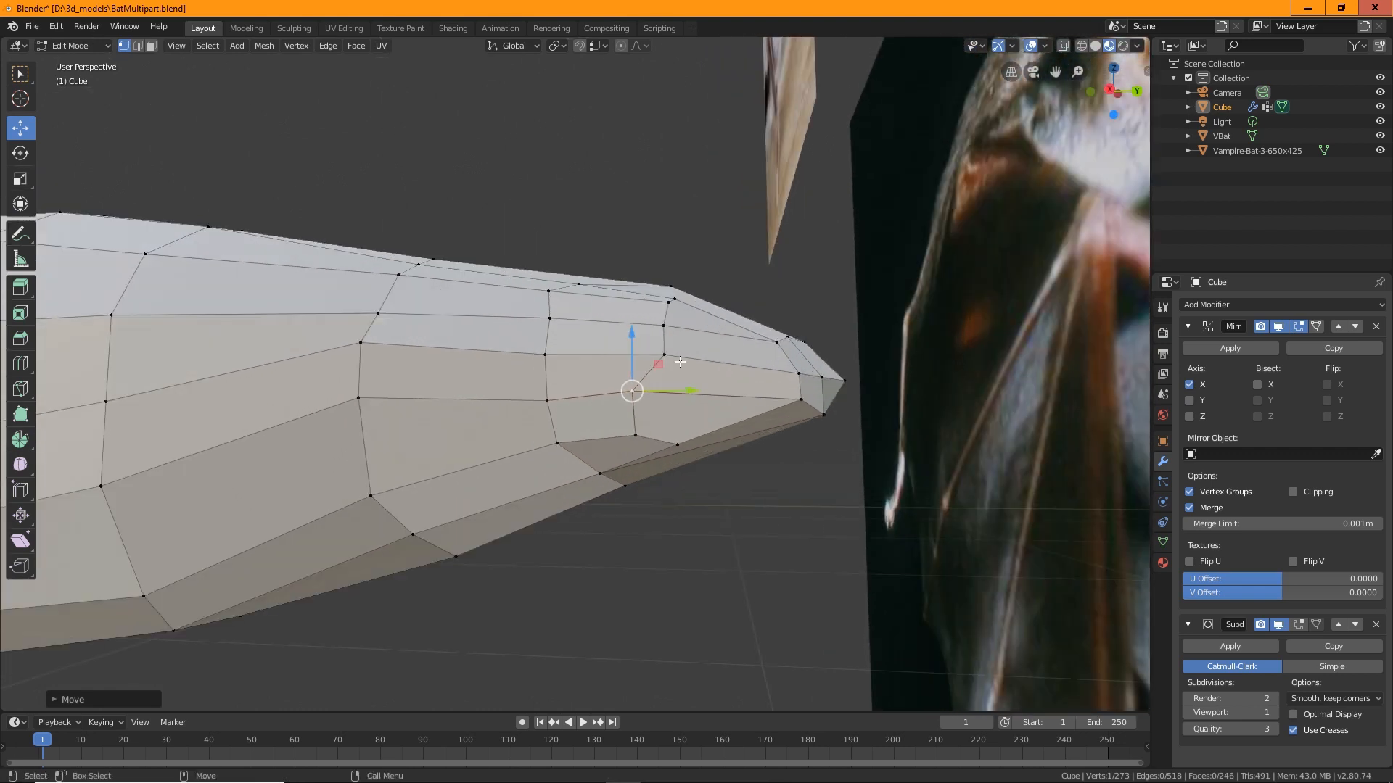
Move the remaining upper vertices on the front edge of the leg-base inset forward along Y.
left_click(675, 350)
left_click_drag(710, 355, 685, 316)
left_click(663, 327)
left_click(670, 303)
middle_click_drag(686, 319, 573, 428)
Nudge the upper side vertex of the mid-body ring slightly back along Y to even out the ring.
left_click(386, 335)
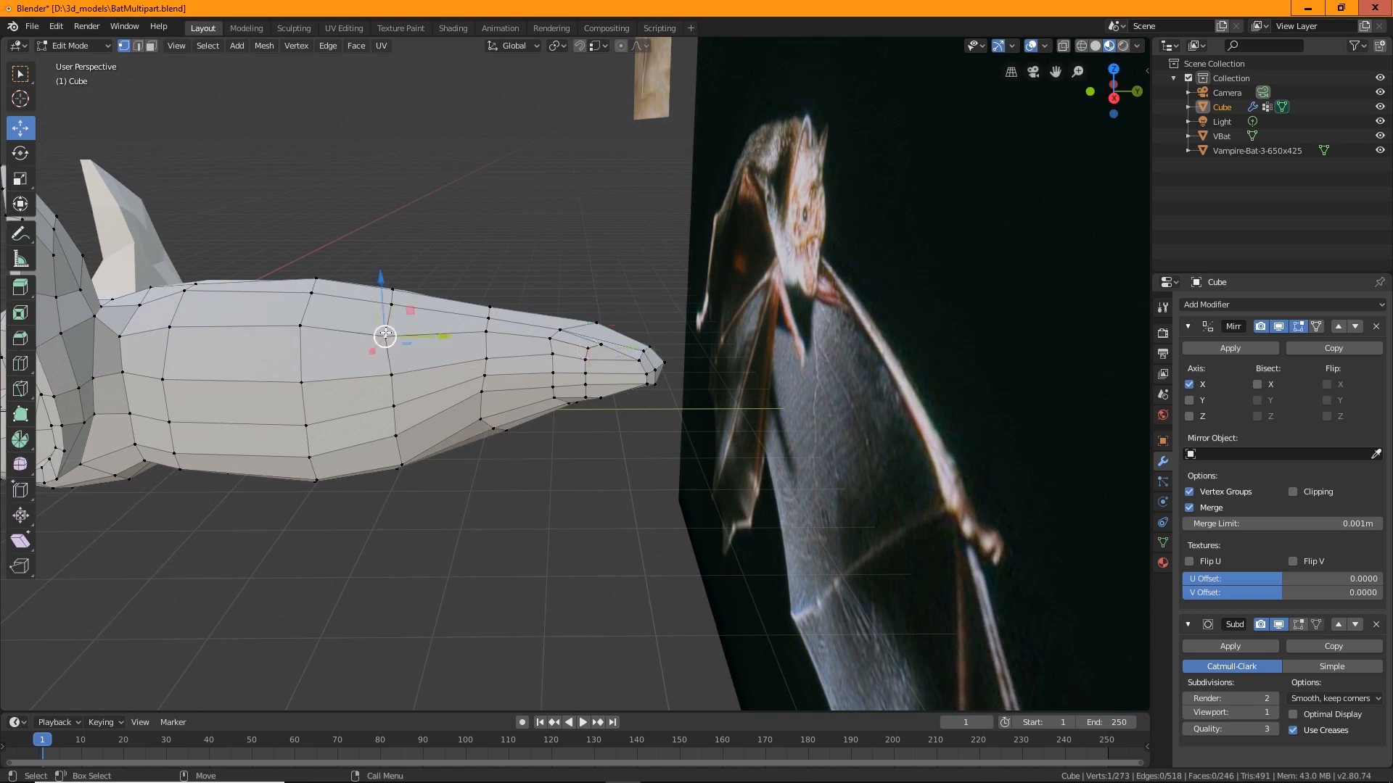
left_click_drag(435, 337, 448, 338)
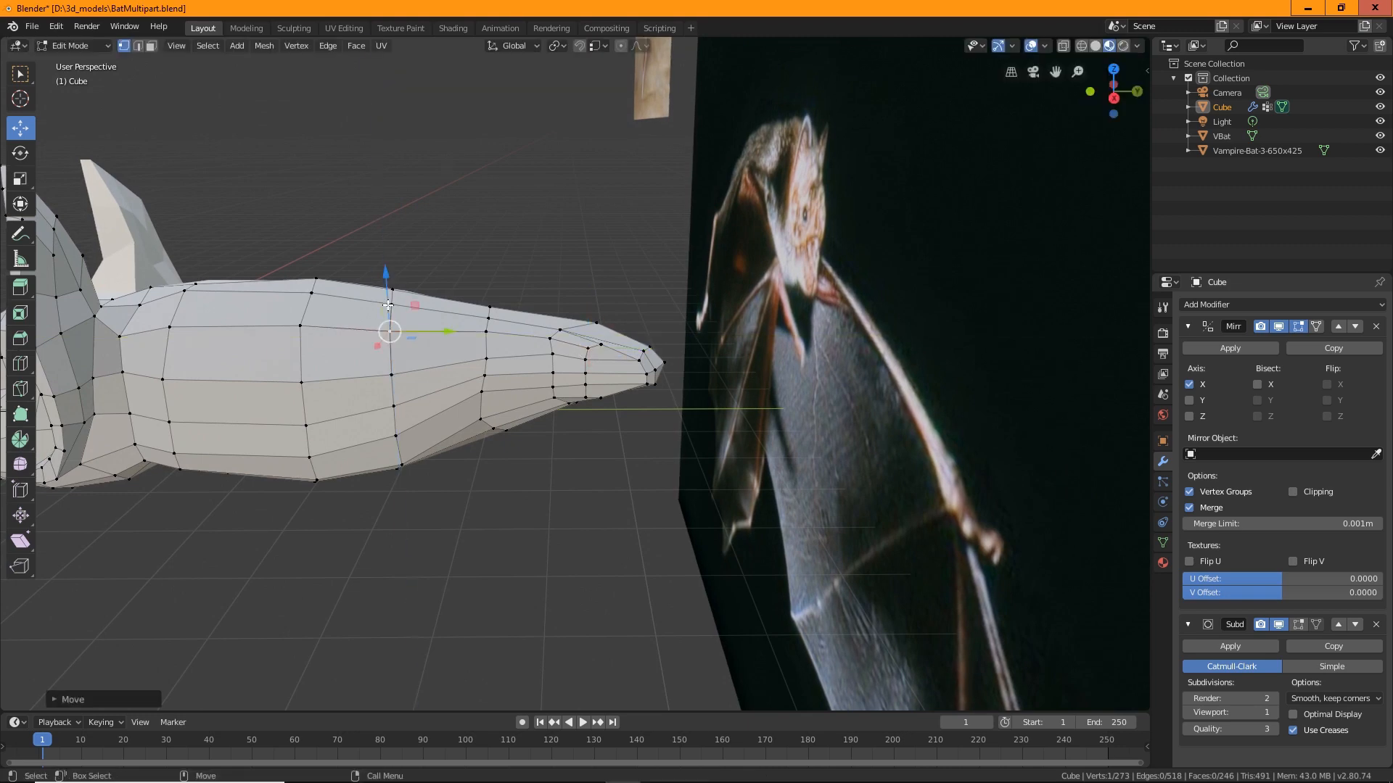
middle_click_drag(448, 338, 223, 314)
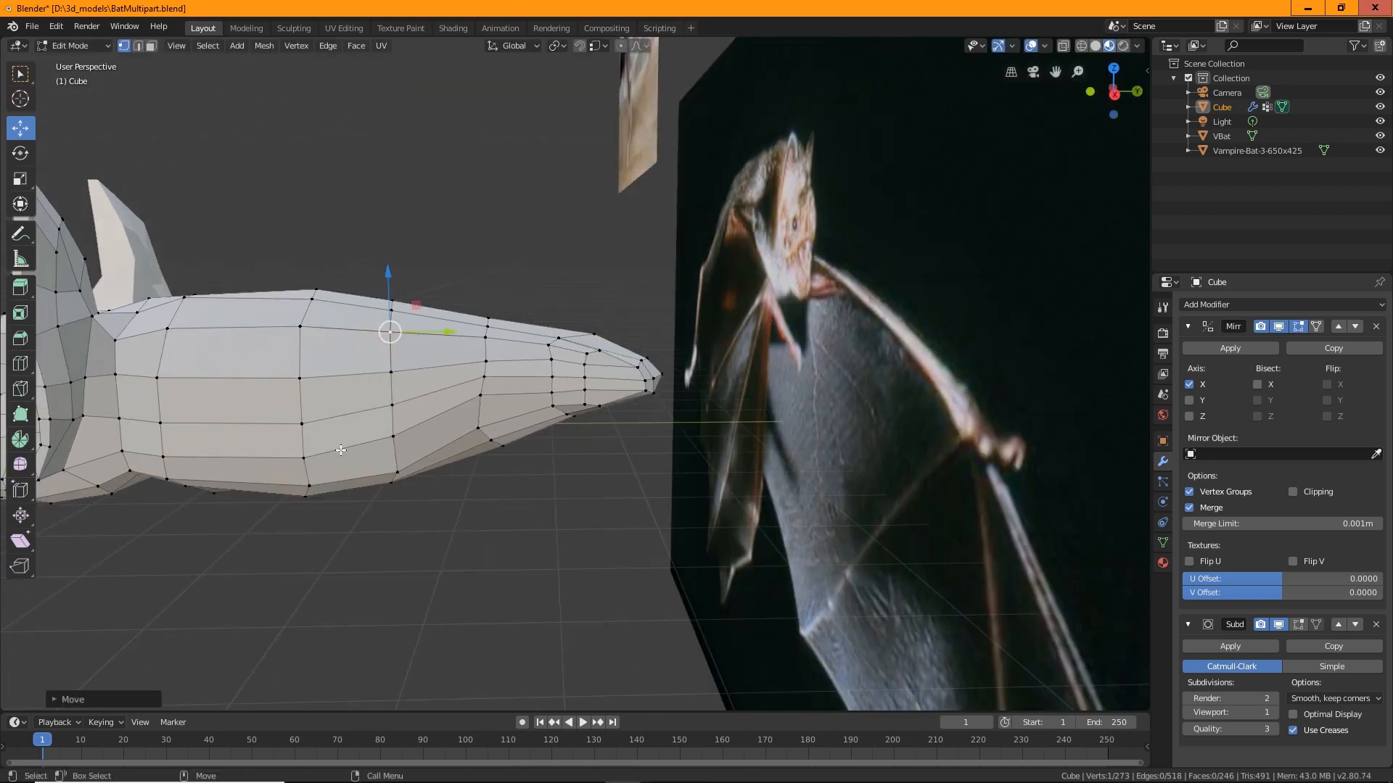
middle_click_drag(282, 487, 495, 475, "shift")
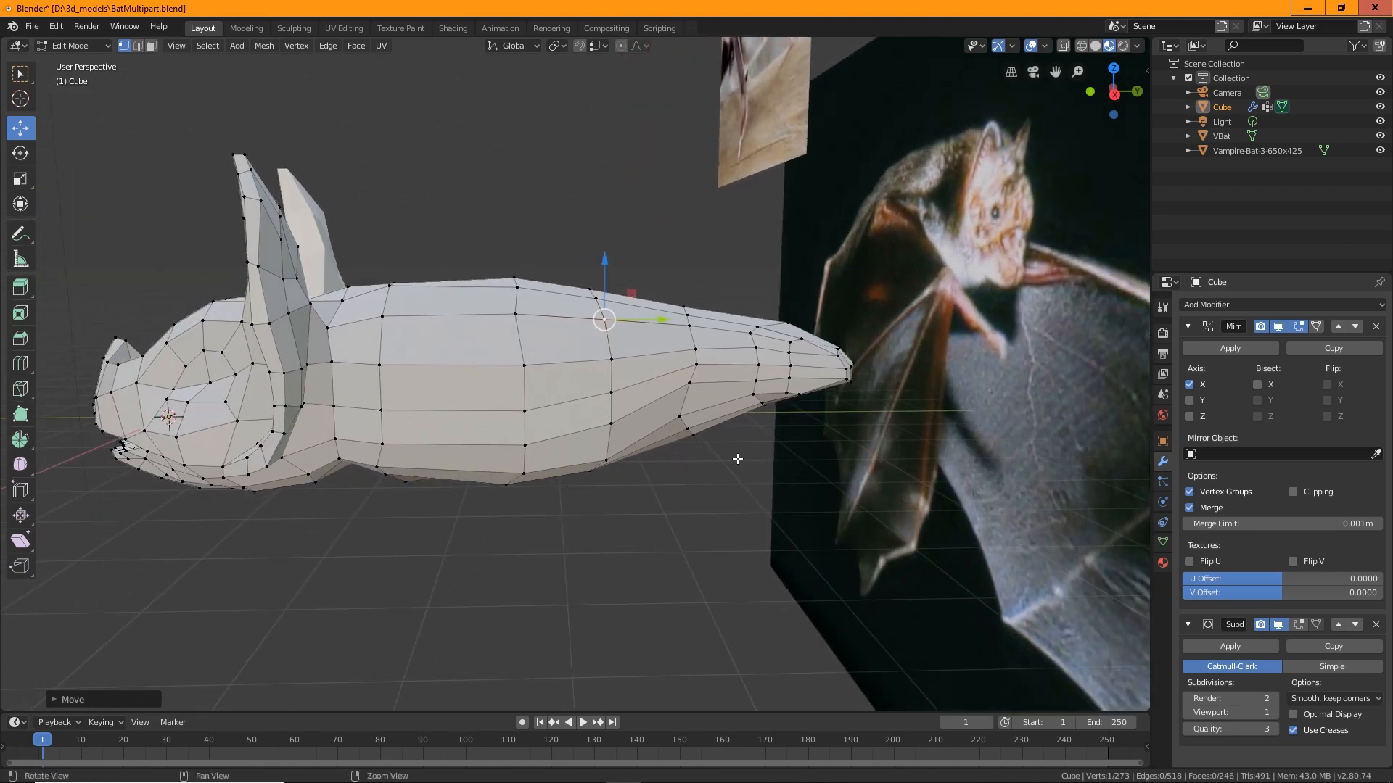
Raise the top vertex behind the ears and the upper side vertex of the ring ahead of the leg base along Z.
middle_click_drag(658, 494, 343, 320)
left_click(384, 257)
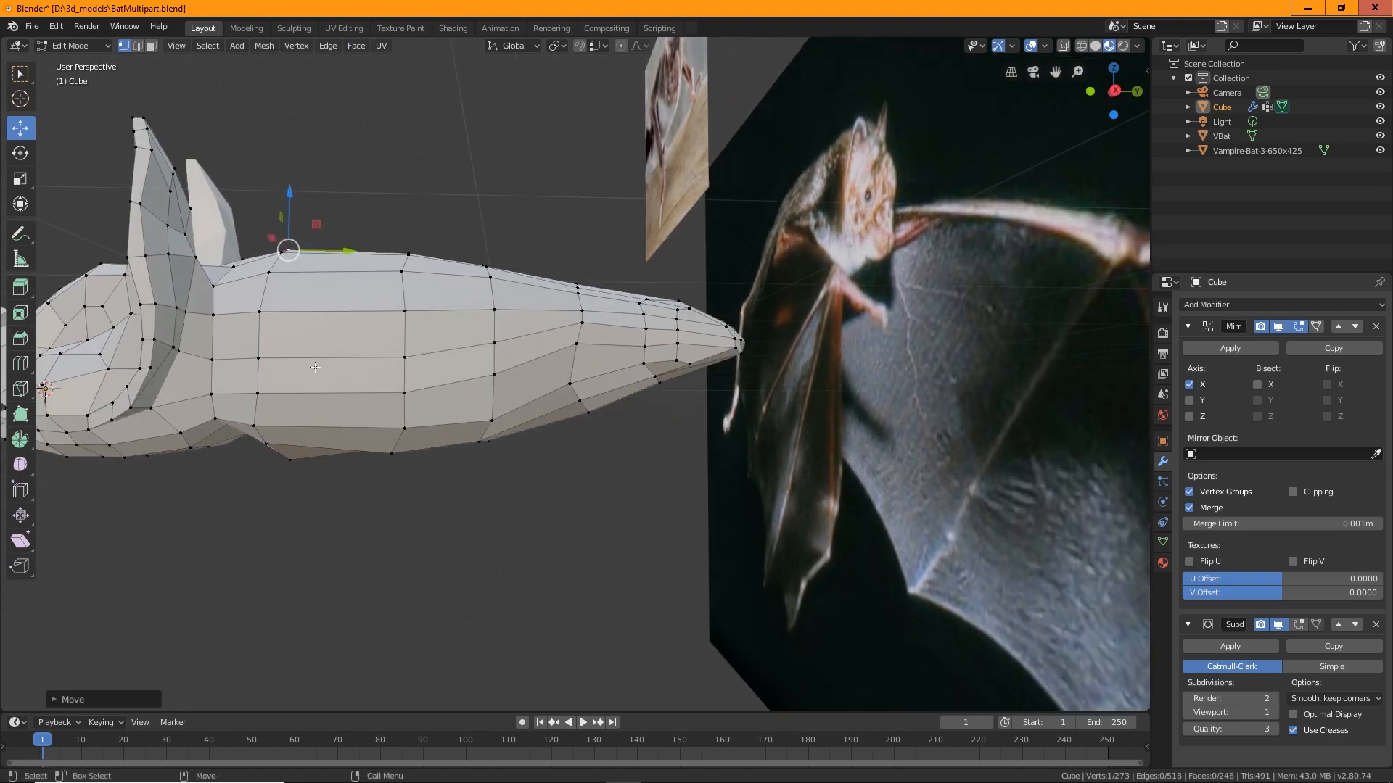
middle_click_drag(421, 477, 590, 324)
left_click(582, 334)
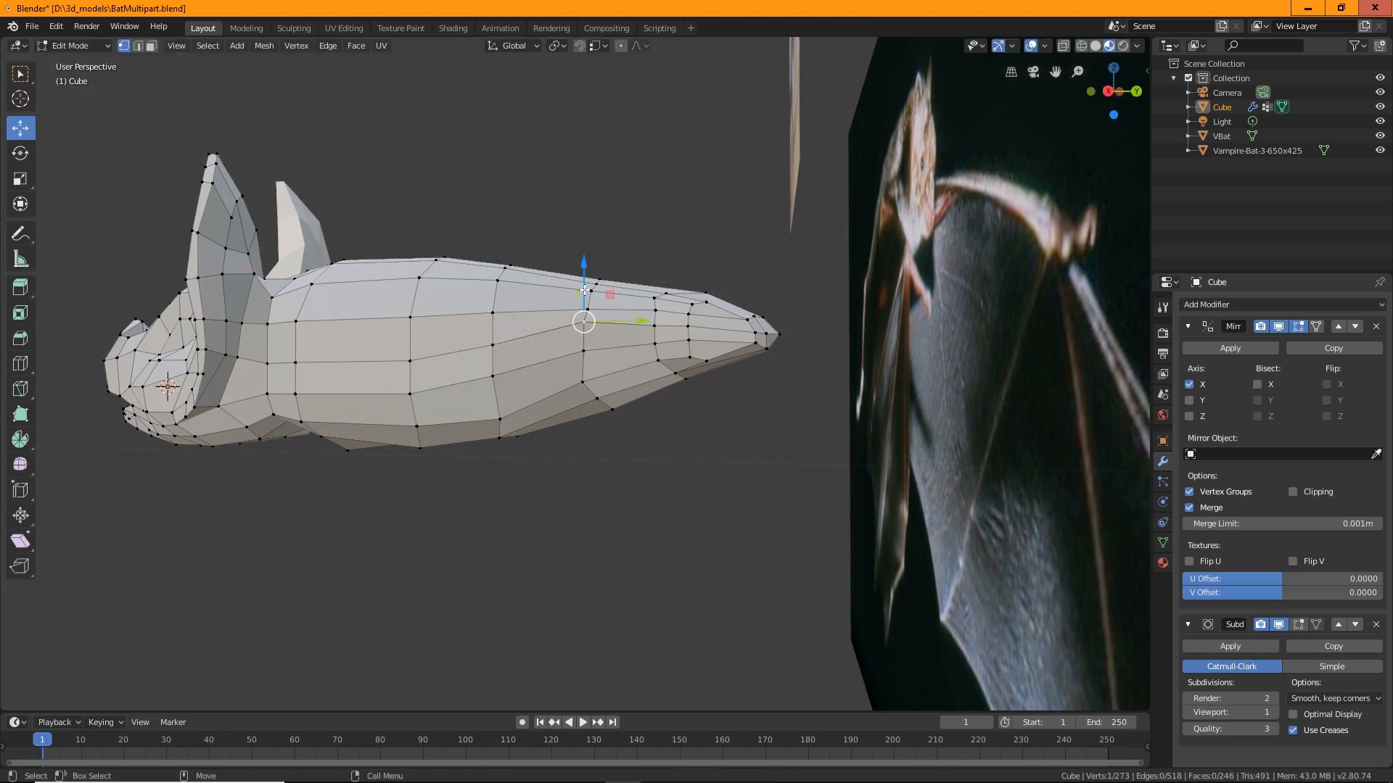
middle_click_drag(566, 328, 573, 489)
Move the three vertices on the rear edge of the leg-base inset forward along Y.
scroll(766, 414, "up", 3)
left_click(678, 391)
left_click(685, 414, "shift")
middle_click_drag(687, 486, 700, 349)
left_click(692, 351, "shift")
left_click_drag(735, 332, 704, 348)
middle_click_drag(697, 411, 450, 324)
Move the upper, middle and lower side vertices of the ring just ahead of the leg-base inset forward along Y.
scroll(577, 415, "up", 2)
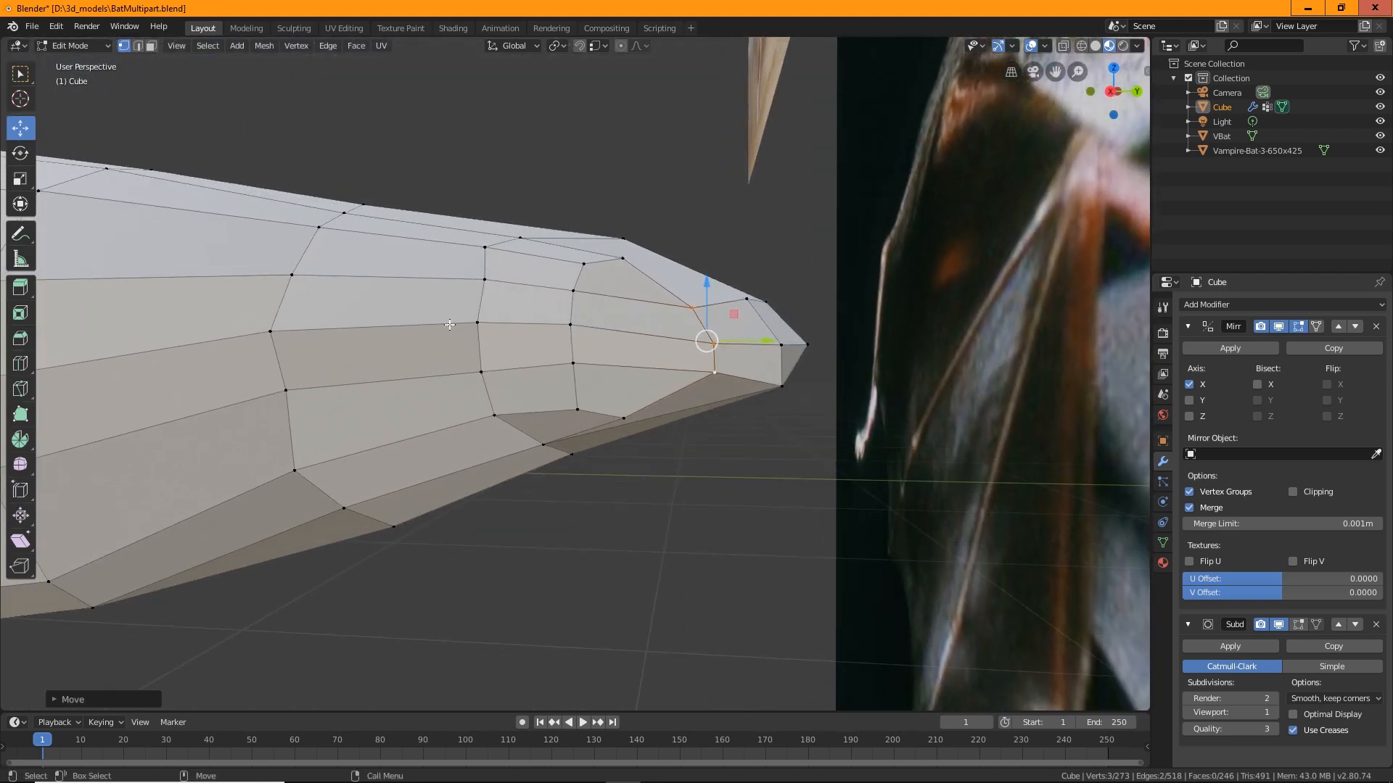
left_click(479, 282)
left_click(478, 327, "shift")
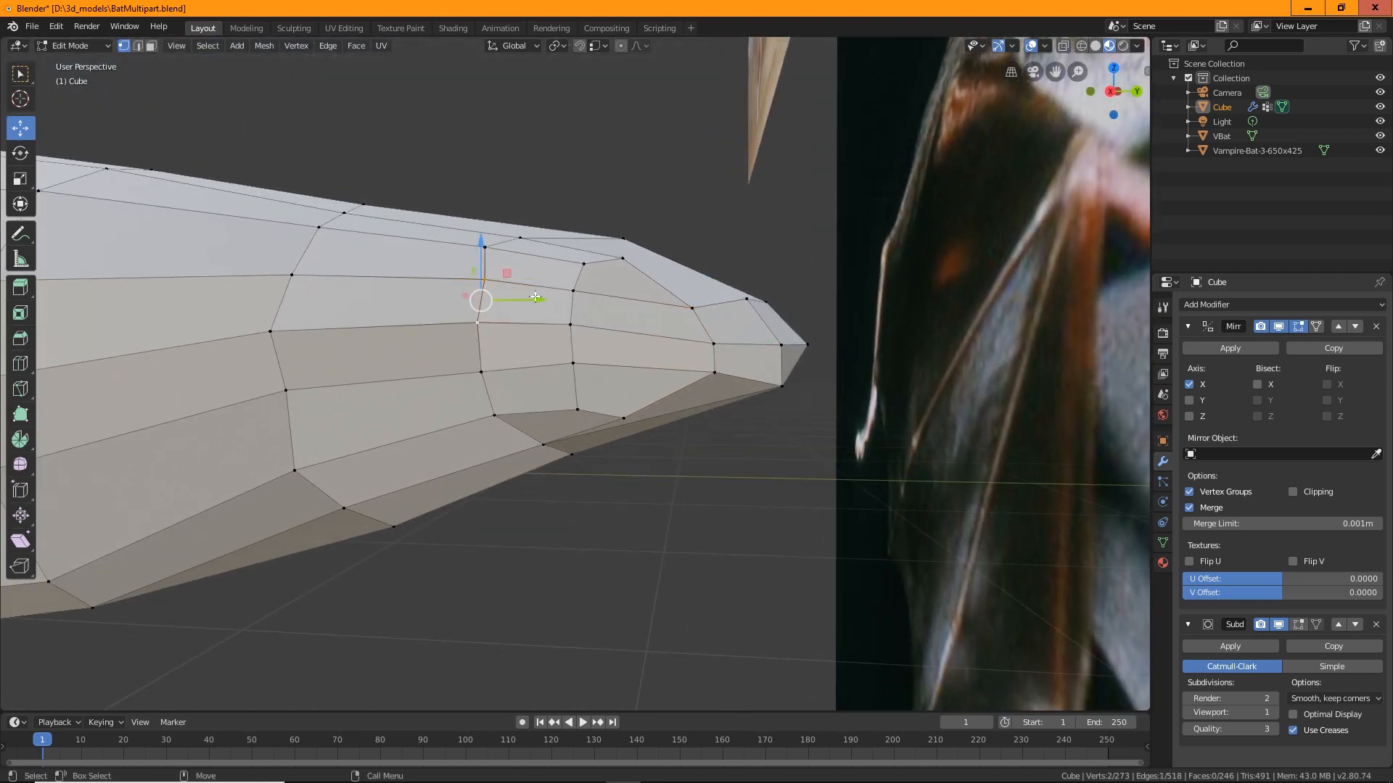
left_click_drag(531, 298, 511, 303)
left_click(479, 374)
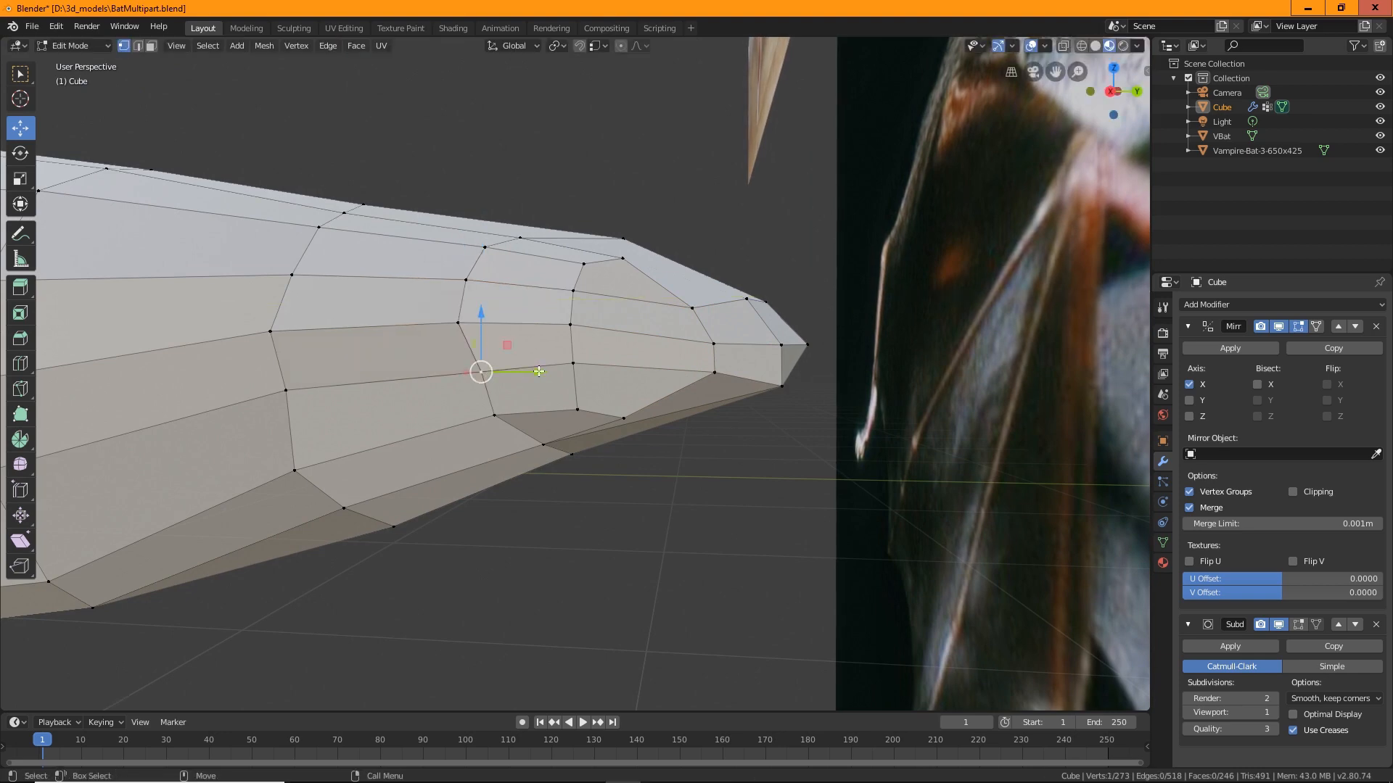
left_click_drag(532, 371, 516, 373)
Reposition the lower corner vertex of the leg-base inset on the underside and raise it about 0.1 m along Z.
middle_click_drag(633, 420, 630, 345)
left_click(627, 343)
left_click_drag(662, 331, 656, 296)
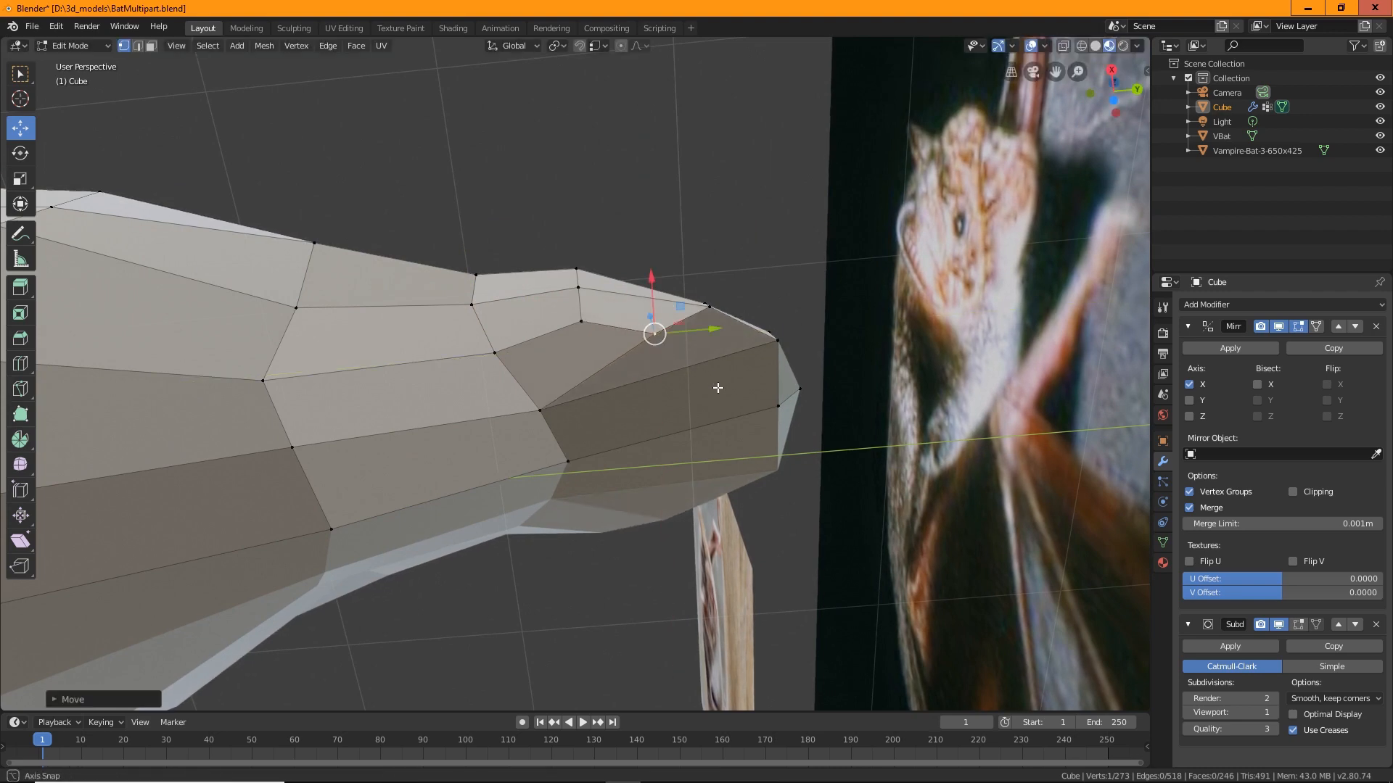
middle_click_drag(718, 389, 649, 417)
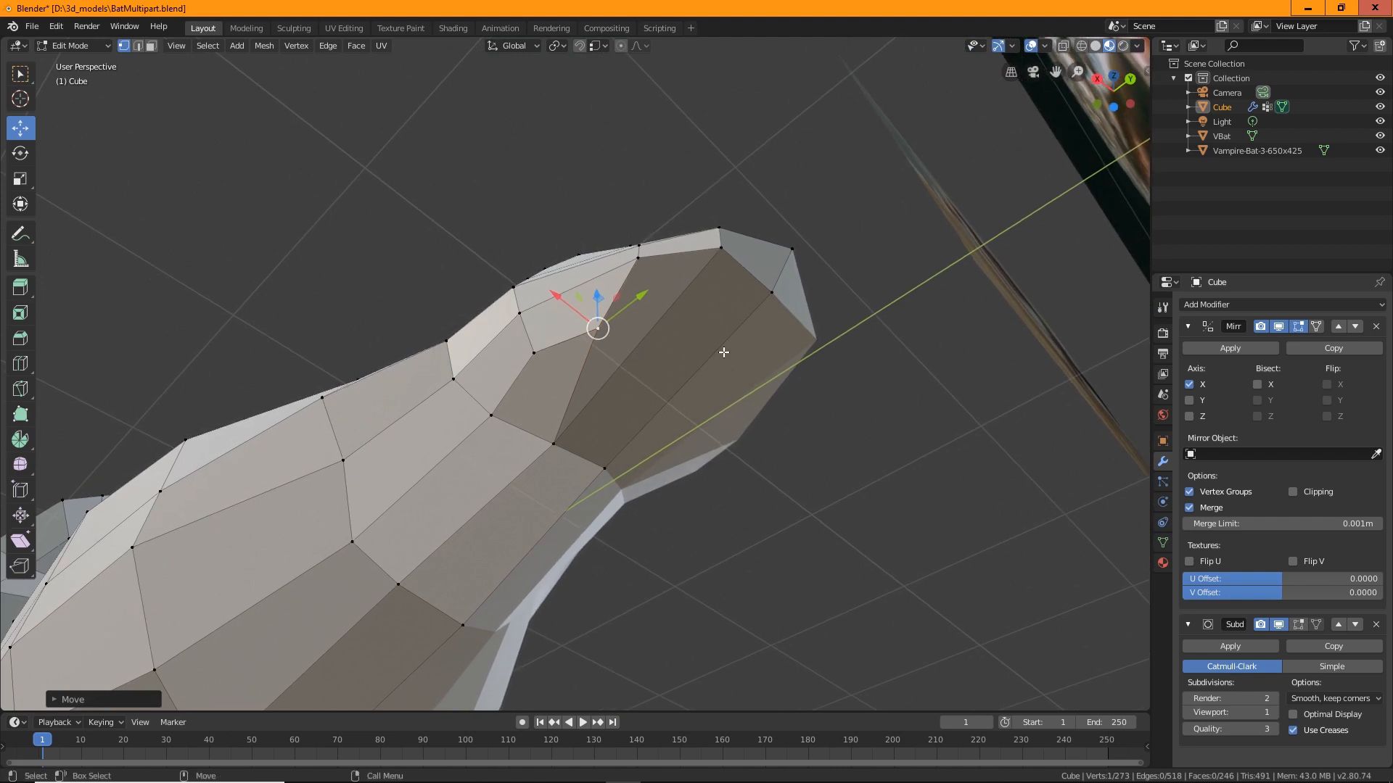
middle_click_drag(707, 362, 599, 290)
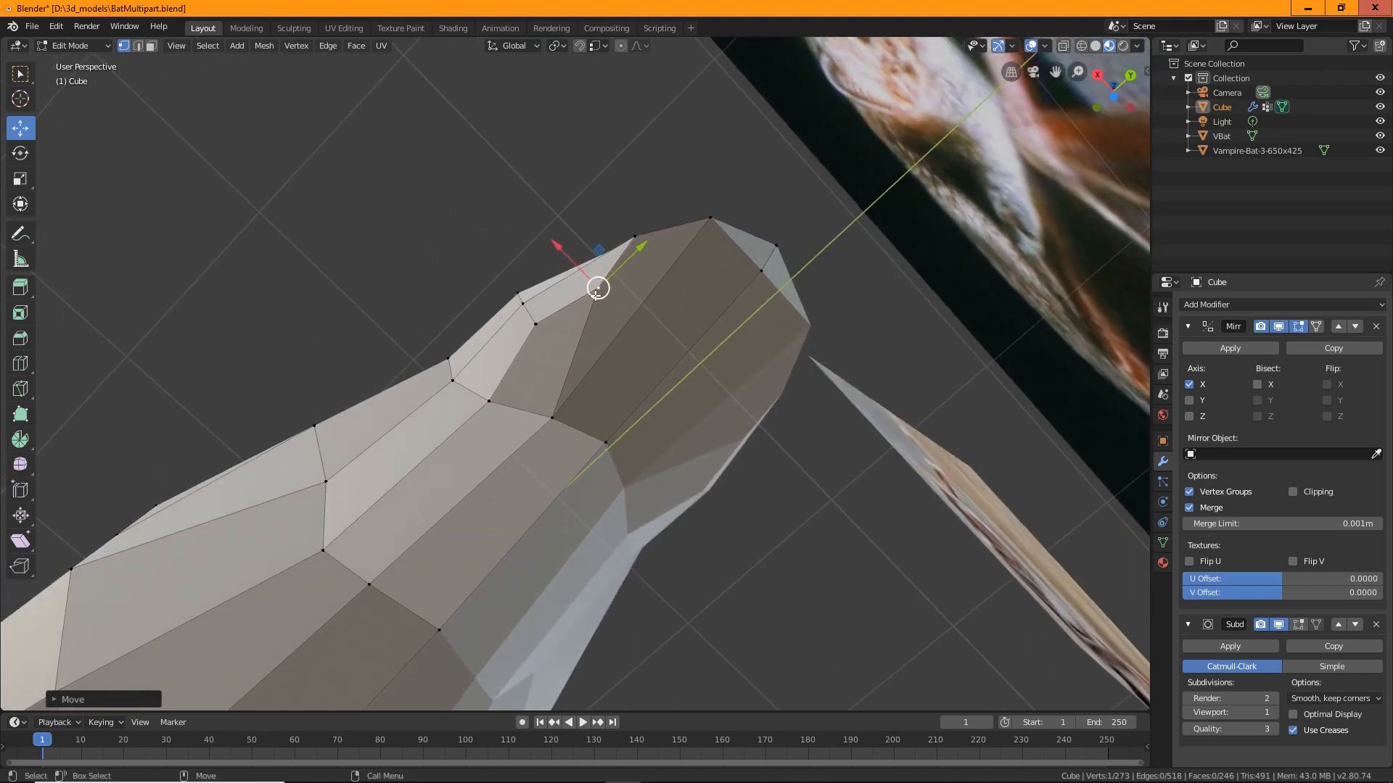
middle_click_drag(659, 324, 725, 464)
key("g")
key("z")
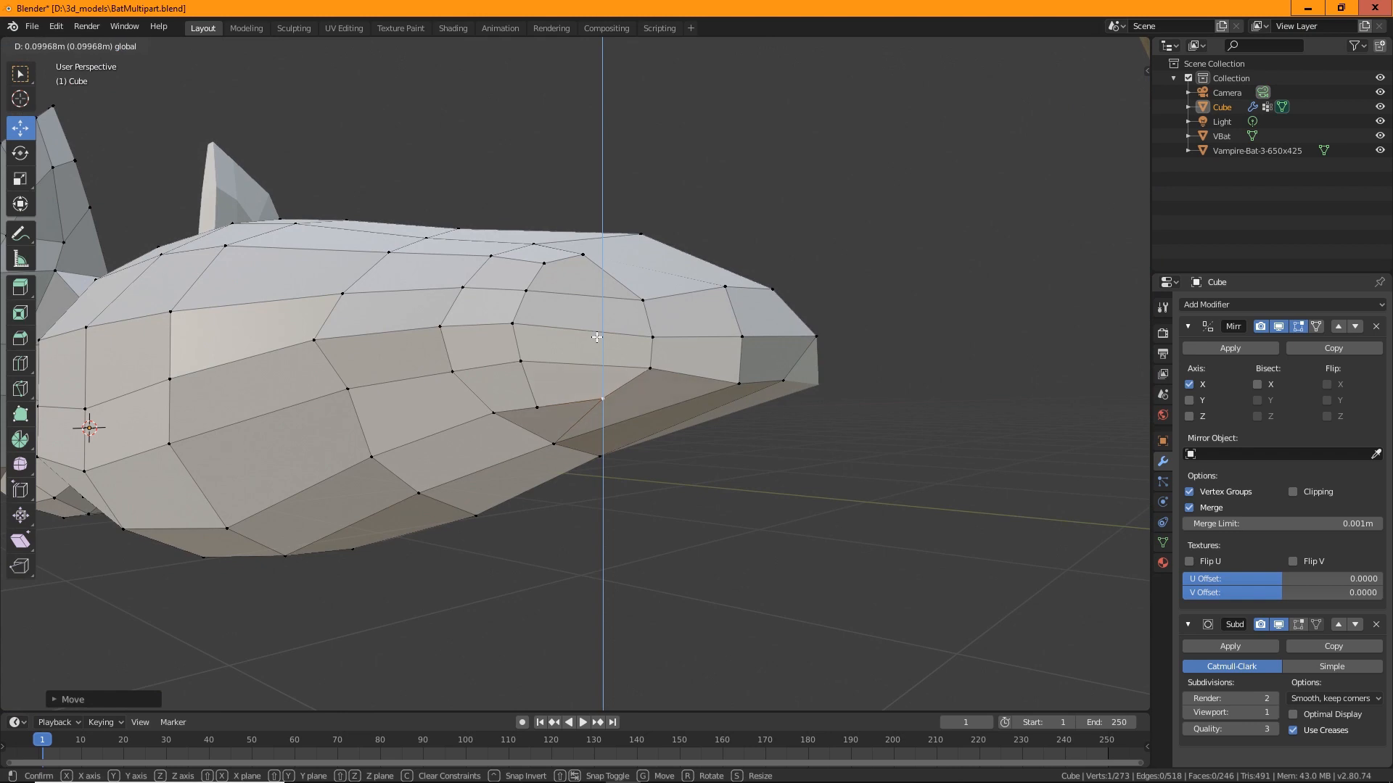
left_click(596, 337)
middle_click_drag(596, 337, 621, 337)
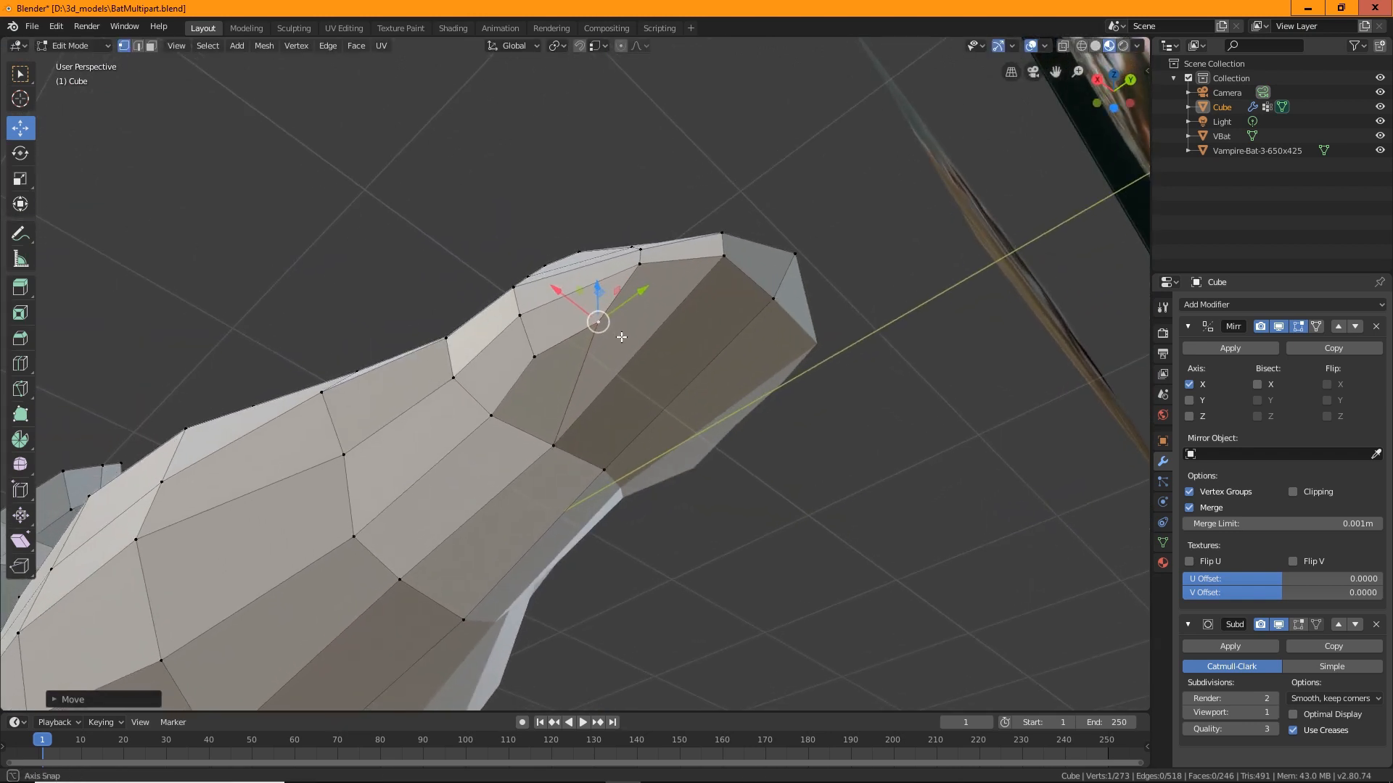
middle_click_drag(622, 336, 621, 337)
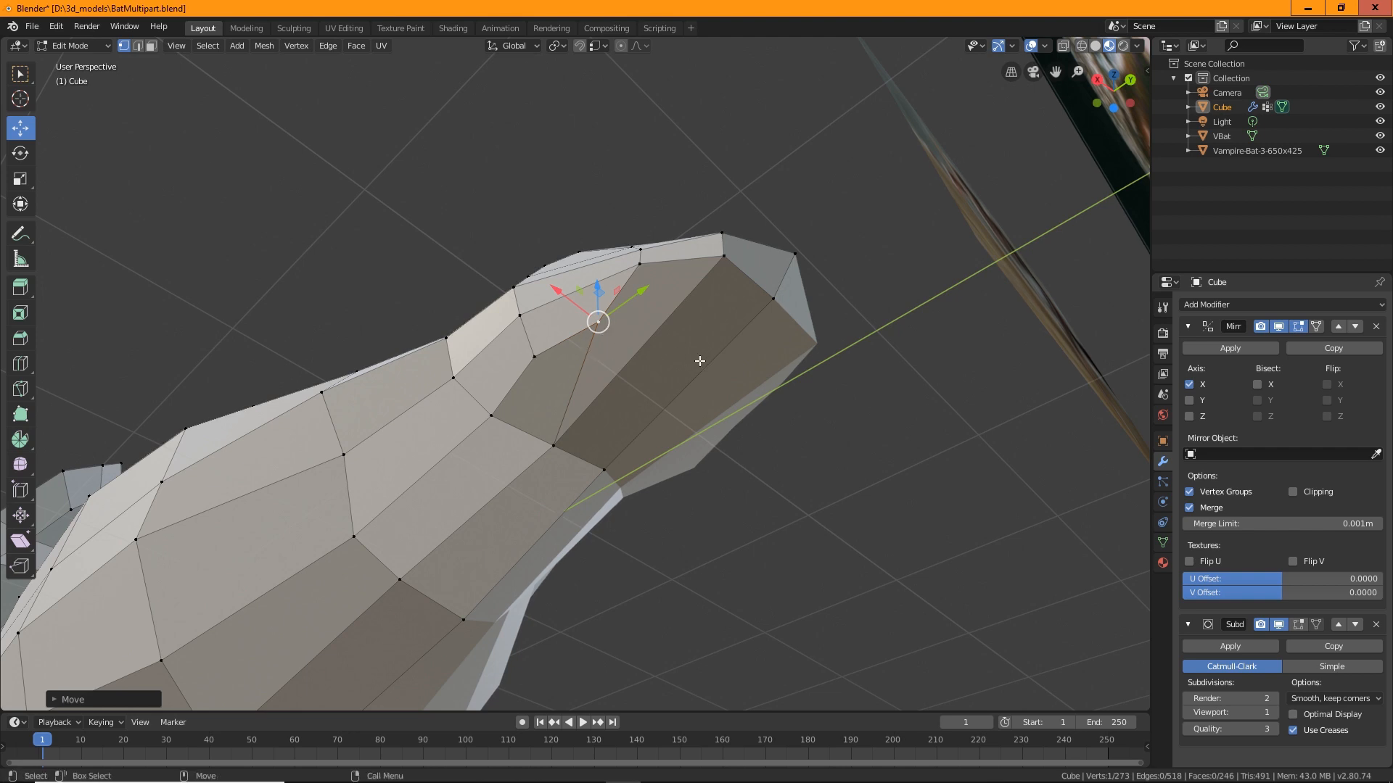
left_click(24, 393)
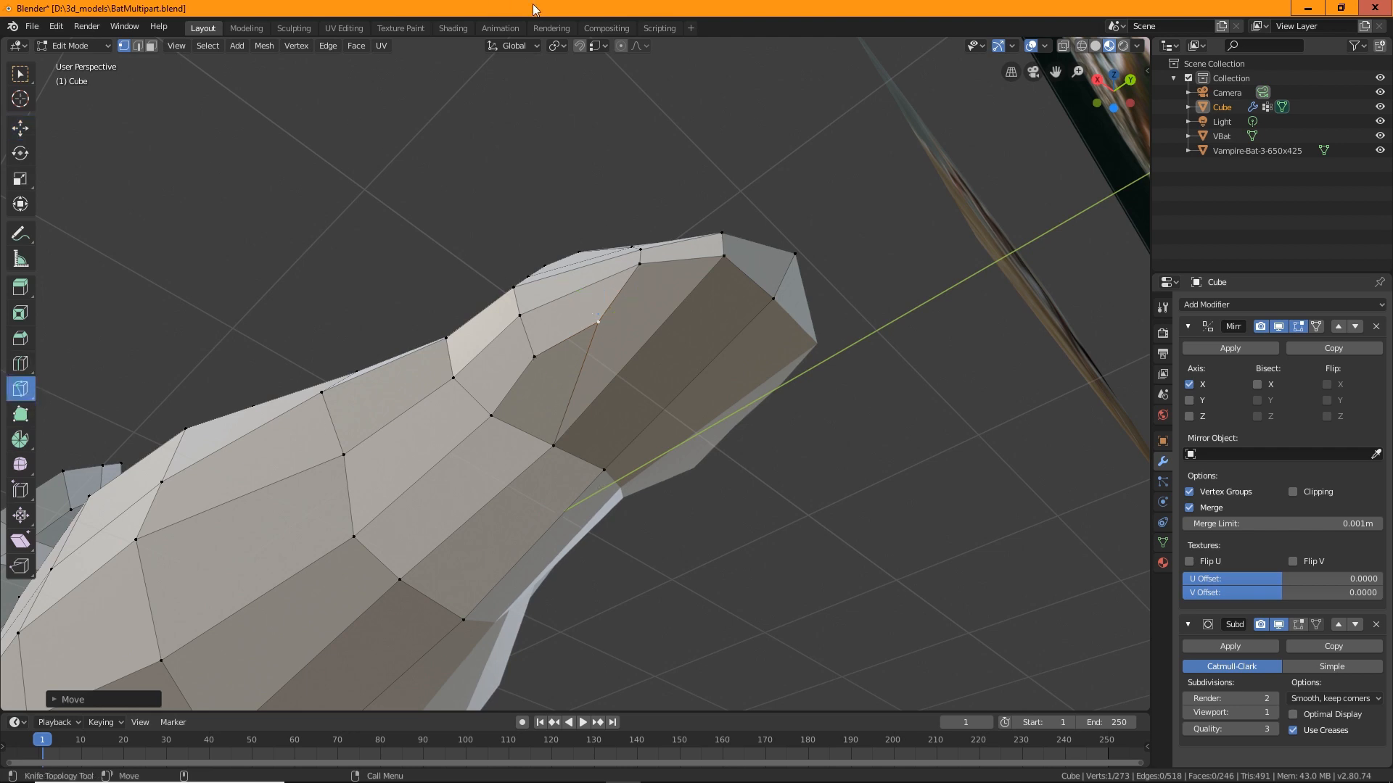
left_click(535, 356)
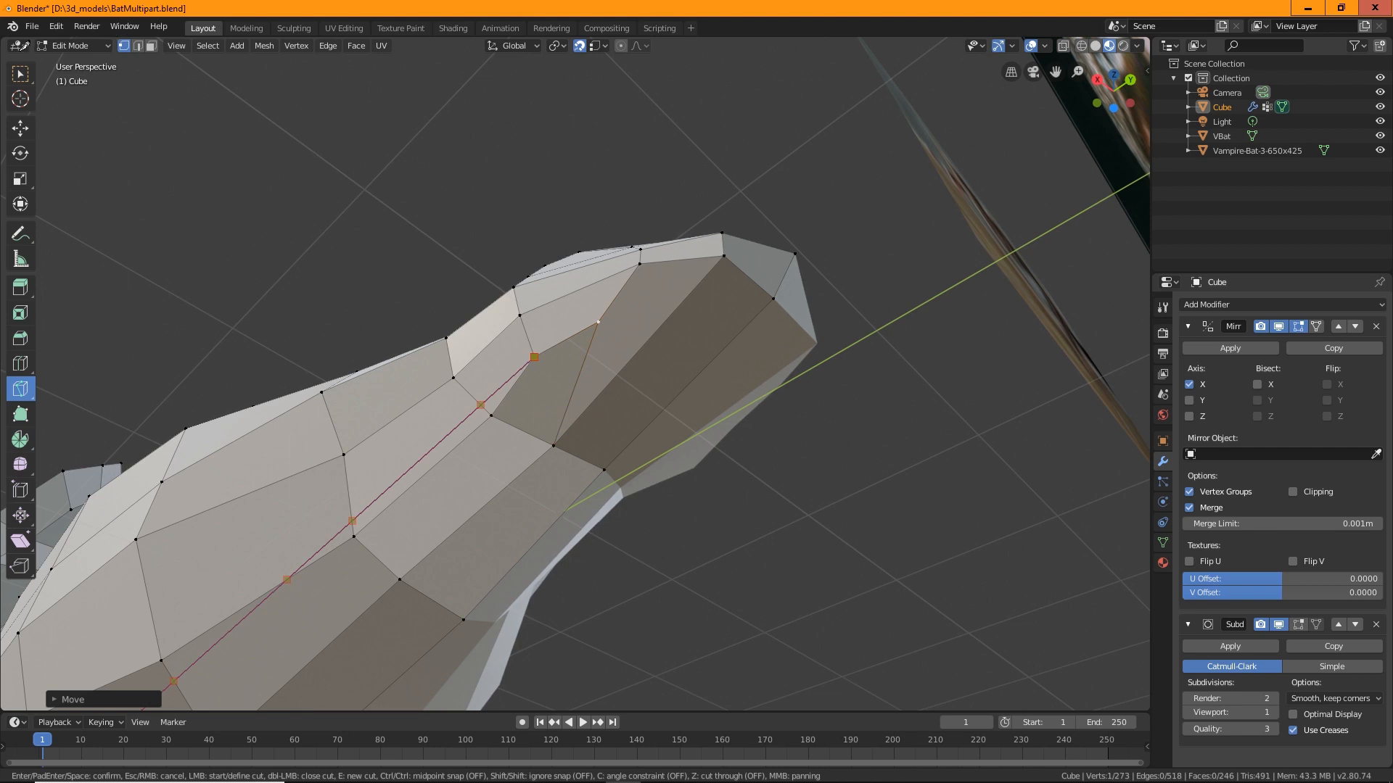
key("Return")
key("Escape")
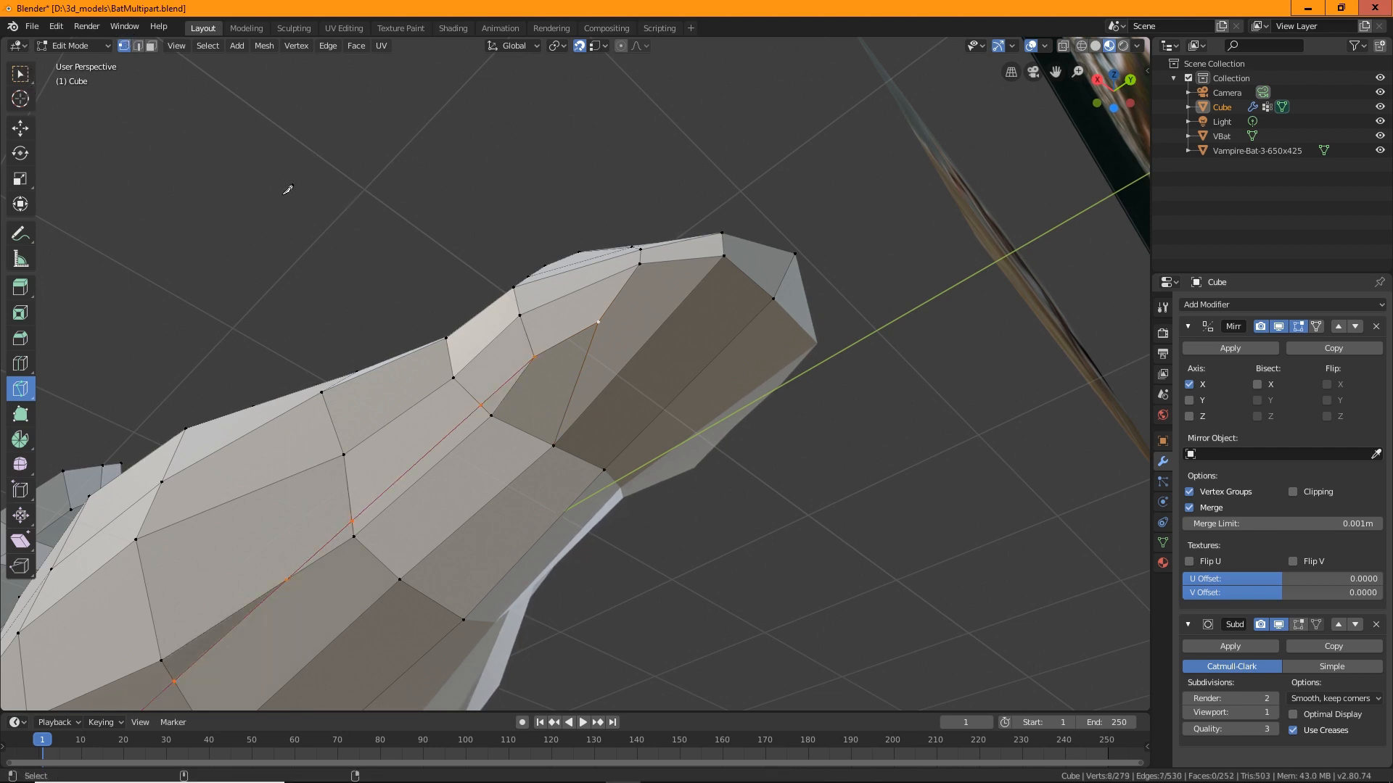
Dissolve the diagonal edge running from the inset's lower corner vertex across the underside.
left_click(20, 73)
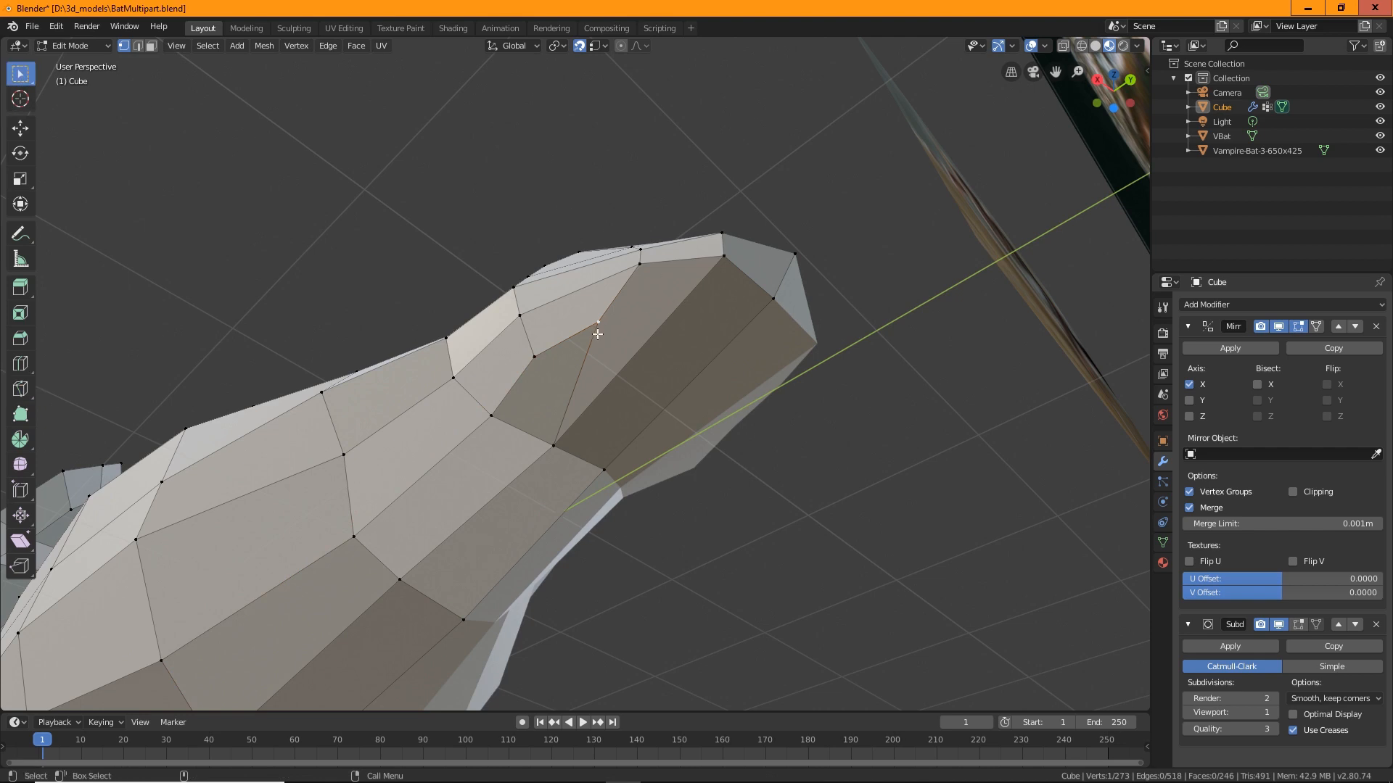
right_click(584, 371)
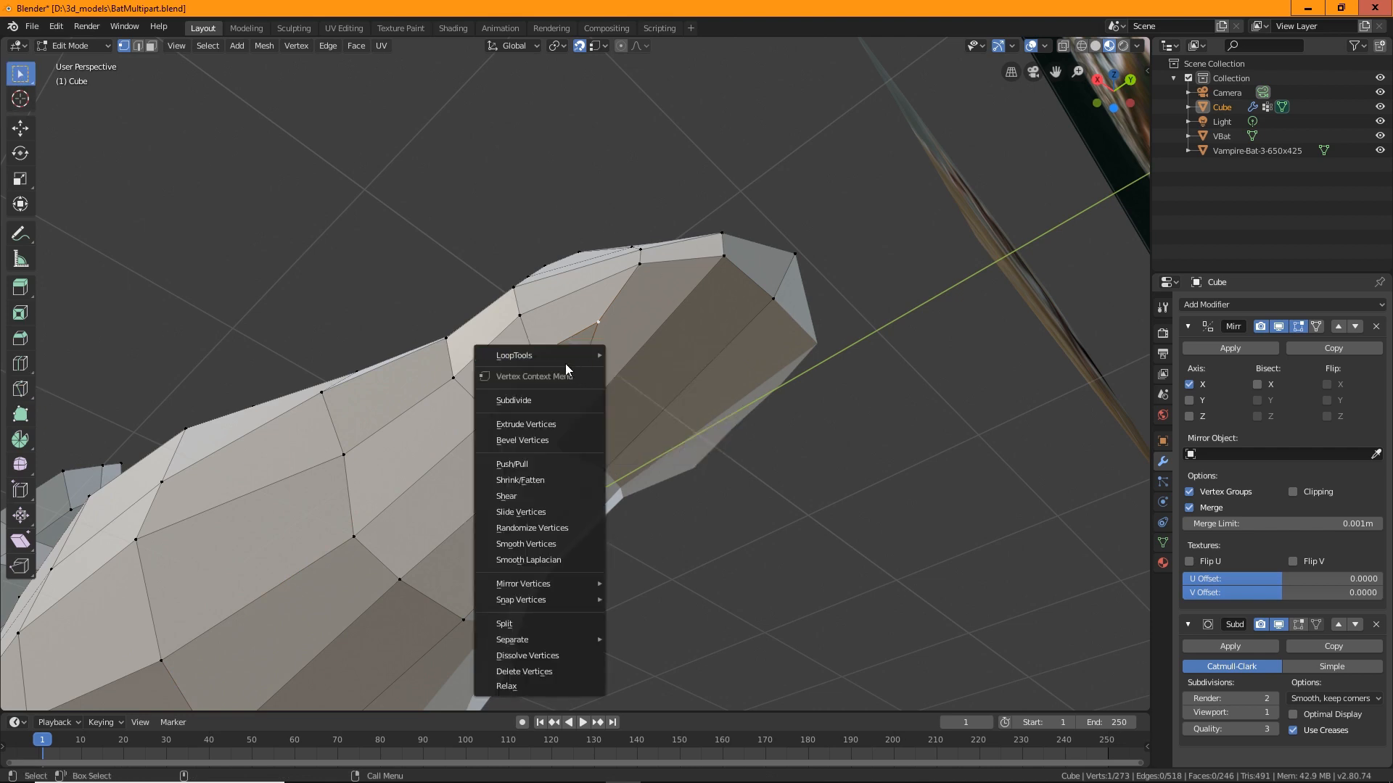
left_click(138, 47)
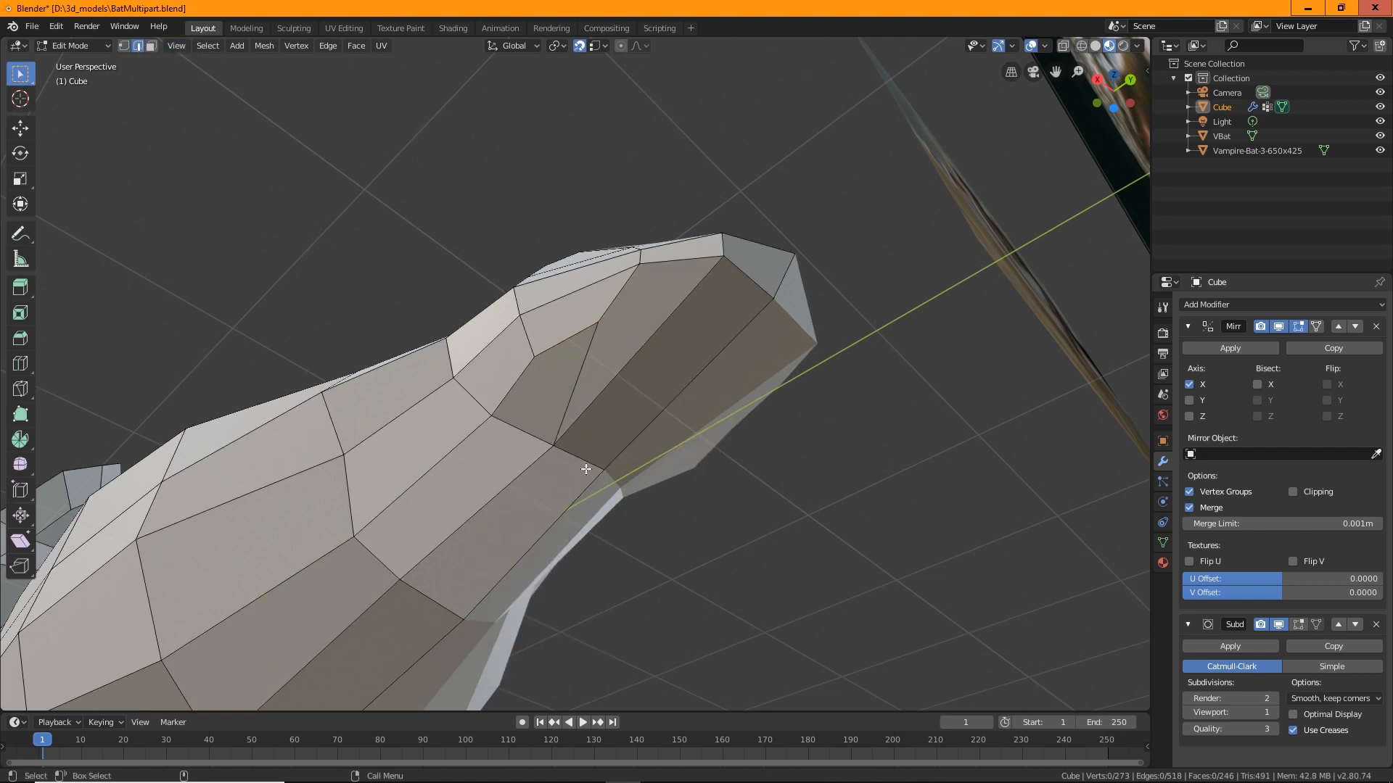
left_click(577, 376)
right_click(578, 377)
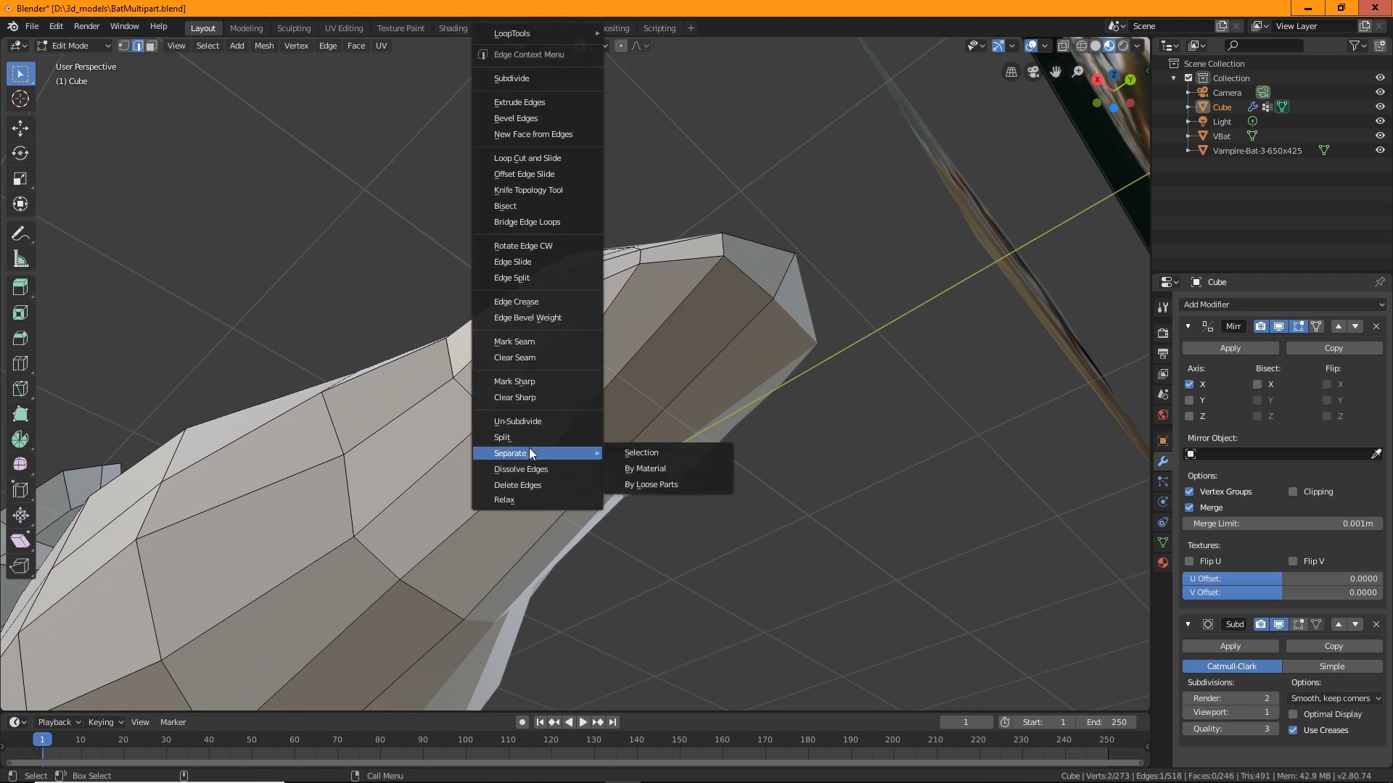
left_click(531, 470)
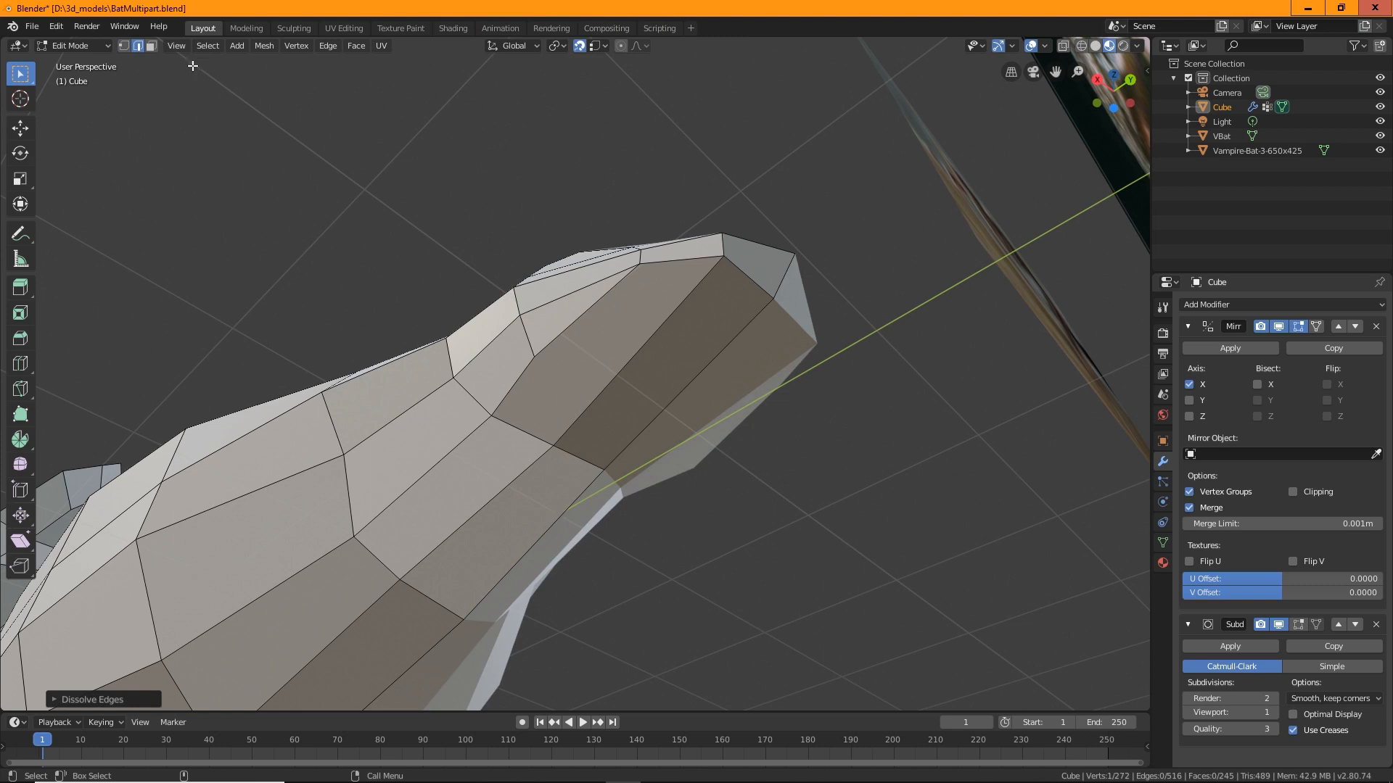
Knife a cut from the inset's lower front vertex across the underside faces to the mirror centre line.
left_click(21, 388)
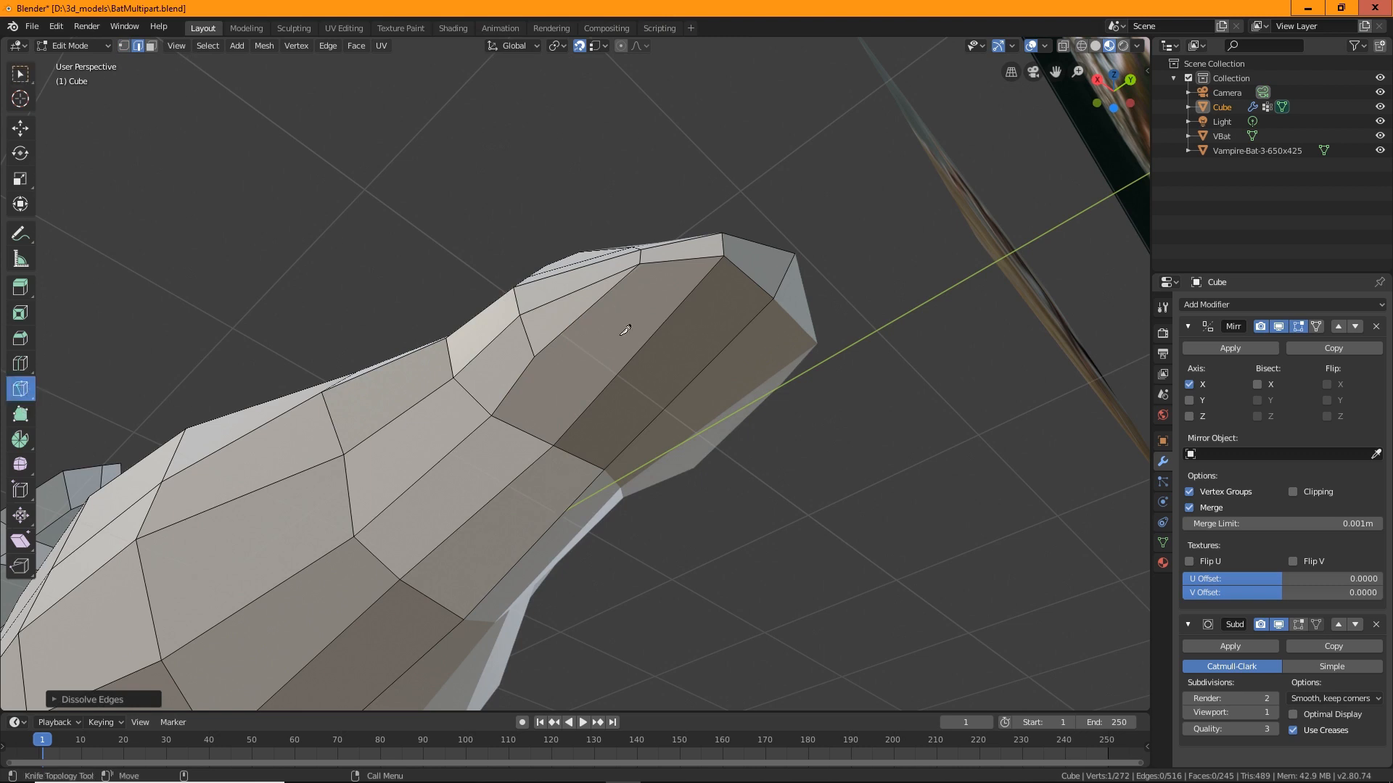
left_click(535, 357)
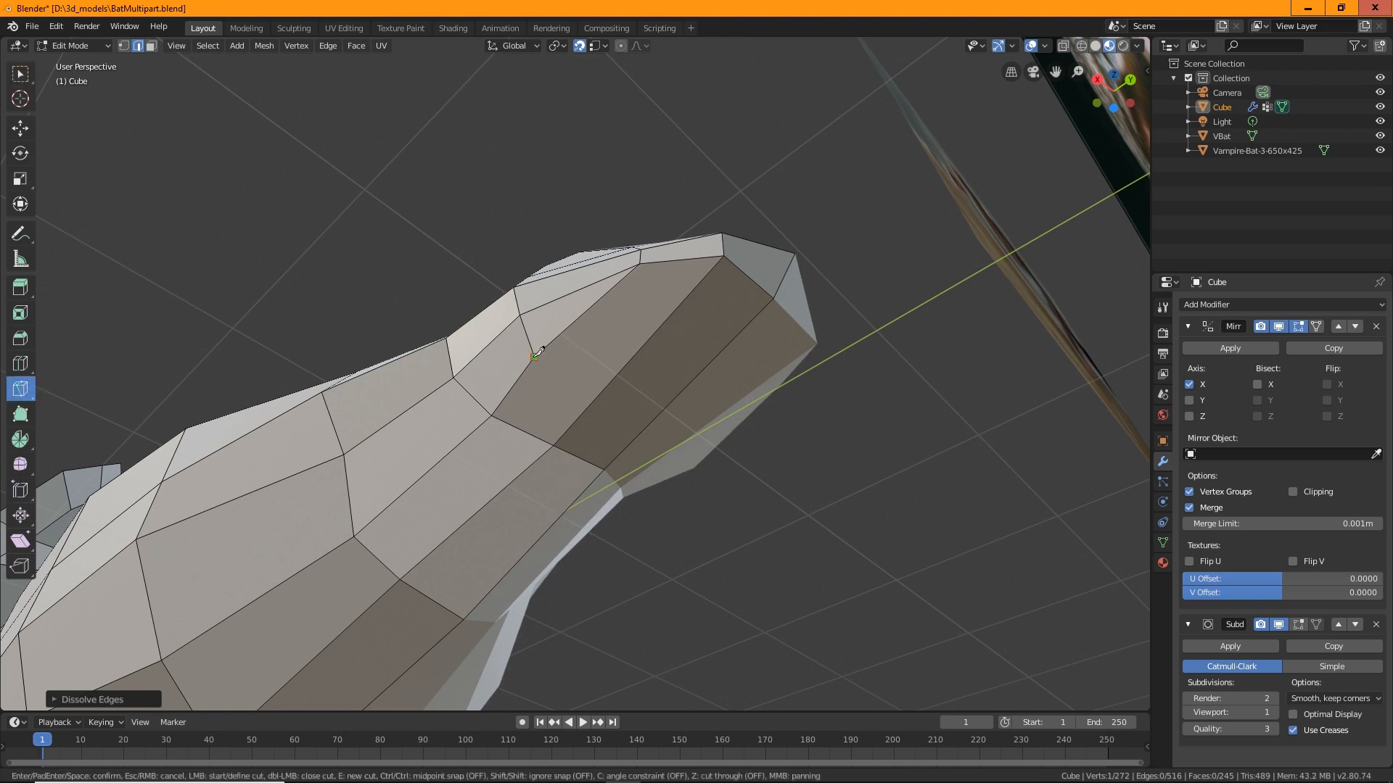
left_click(626, 365)
left_click(683, 390)
key("Return")
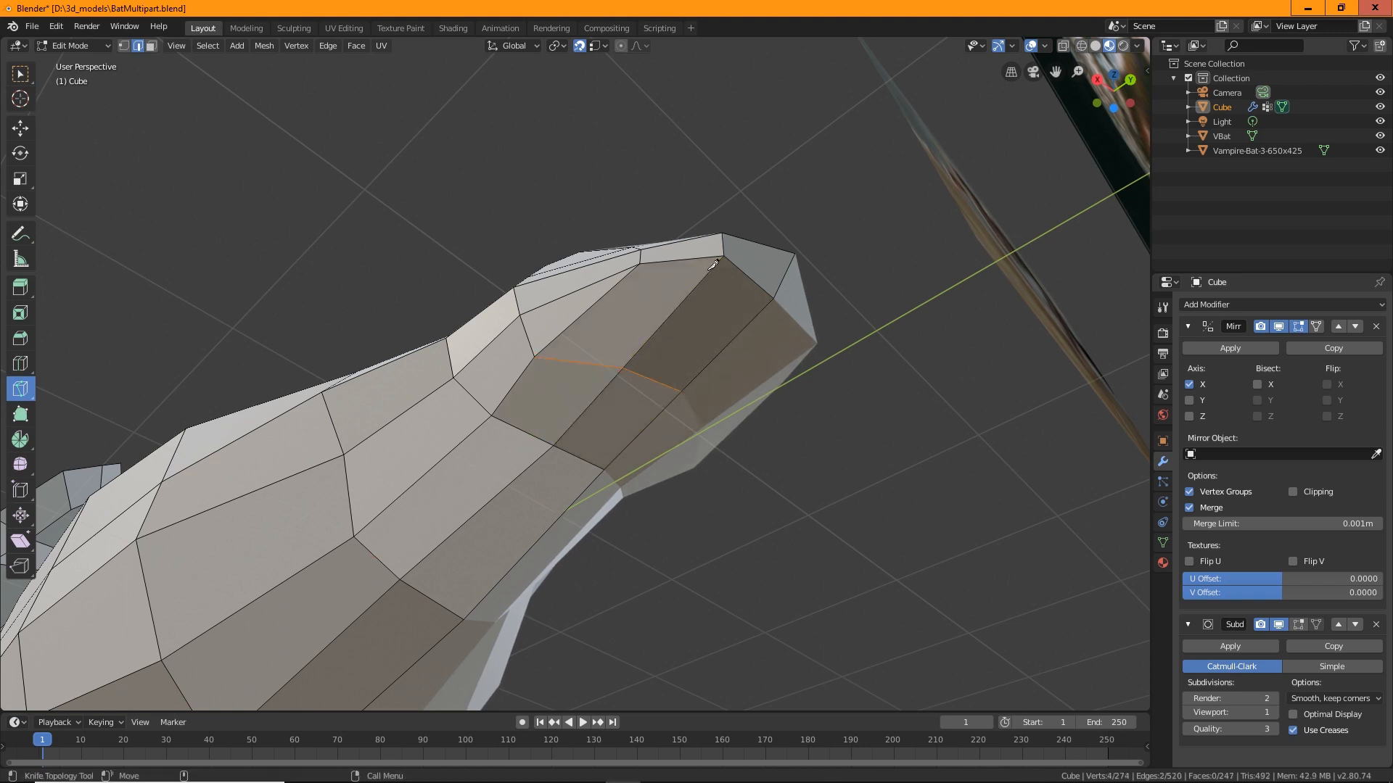
Knife a second cut behind the first, from the inset's lower edge across the underside to the centre line.
left_click(590, 308)
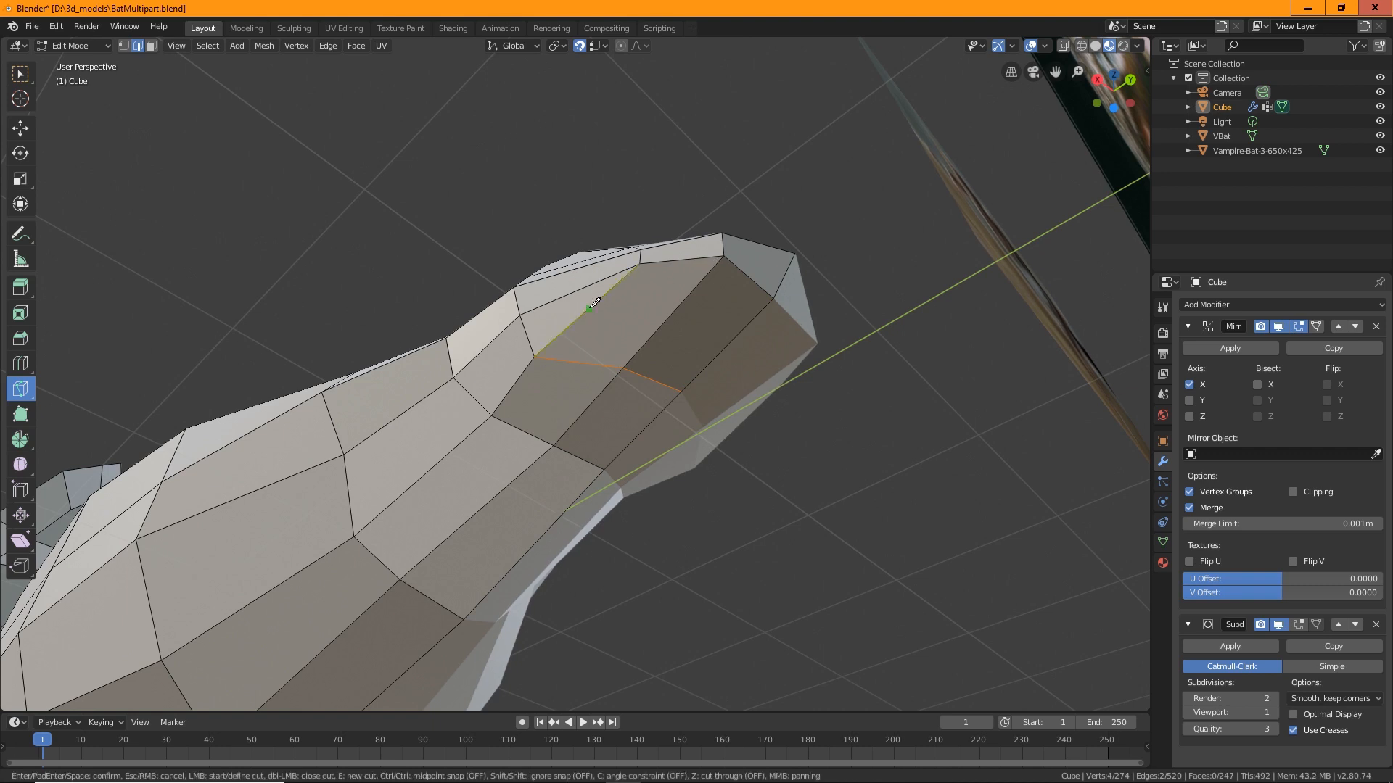
left_click(729, 342)
key("Return")
Move the outer end vertex of the rear underside cut back along Y with snapping off.
left_click(19, 71)
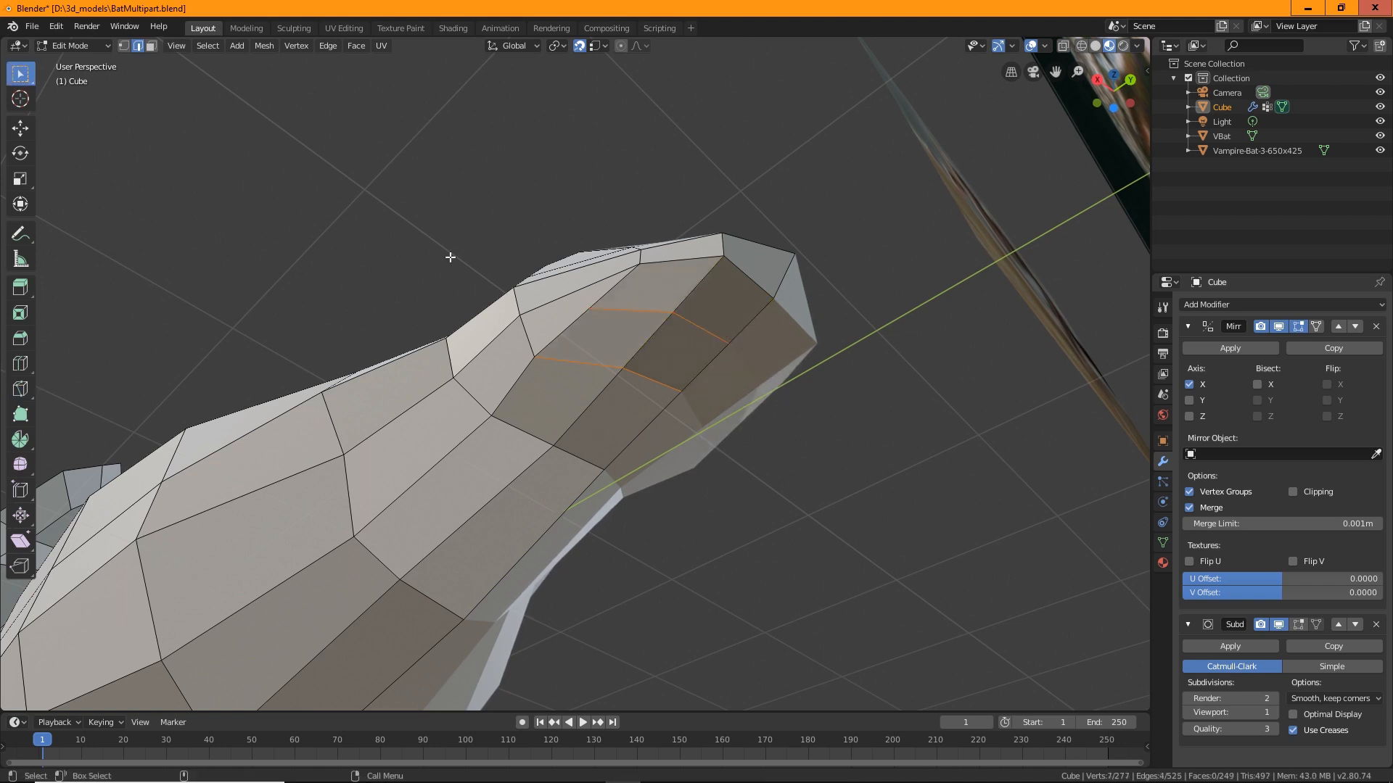
left_click(124, 46)
left_click(595, 309)
key("shift+space")
key("g")
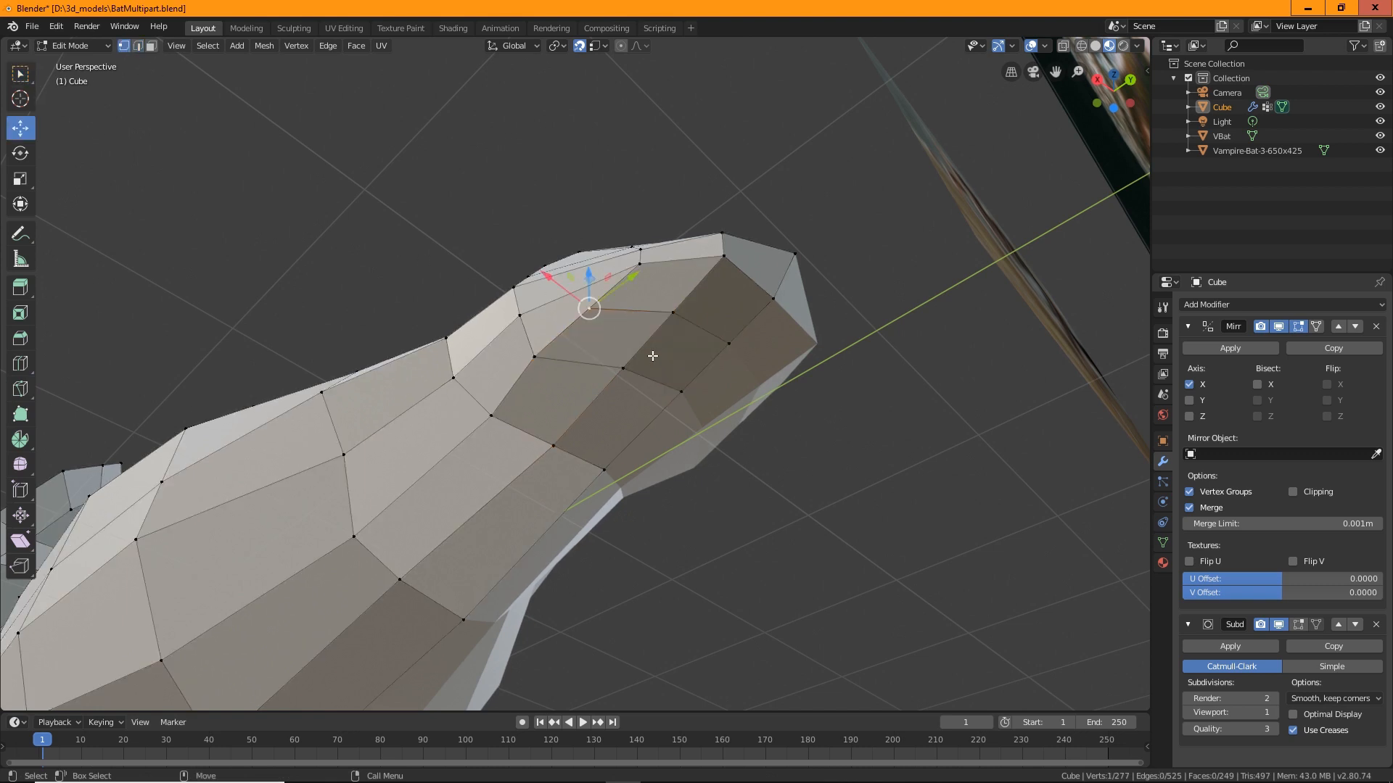
left_click_drag(552, 278, 674, 269)
key("ctrl+z")
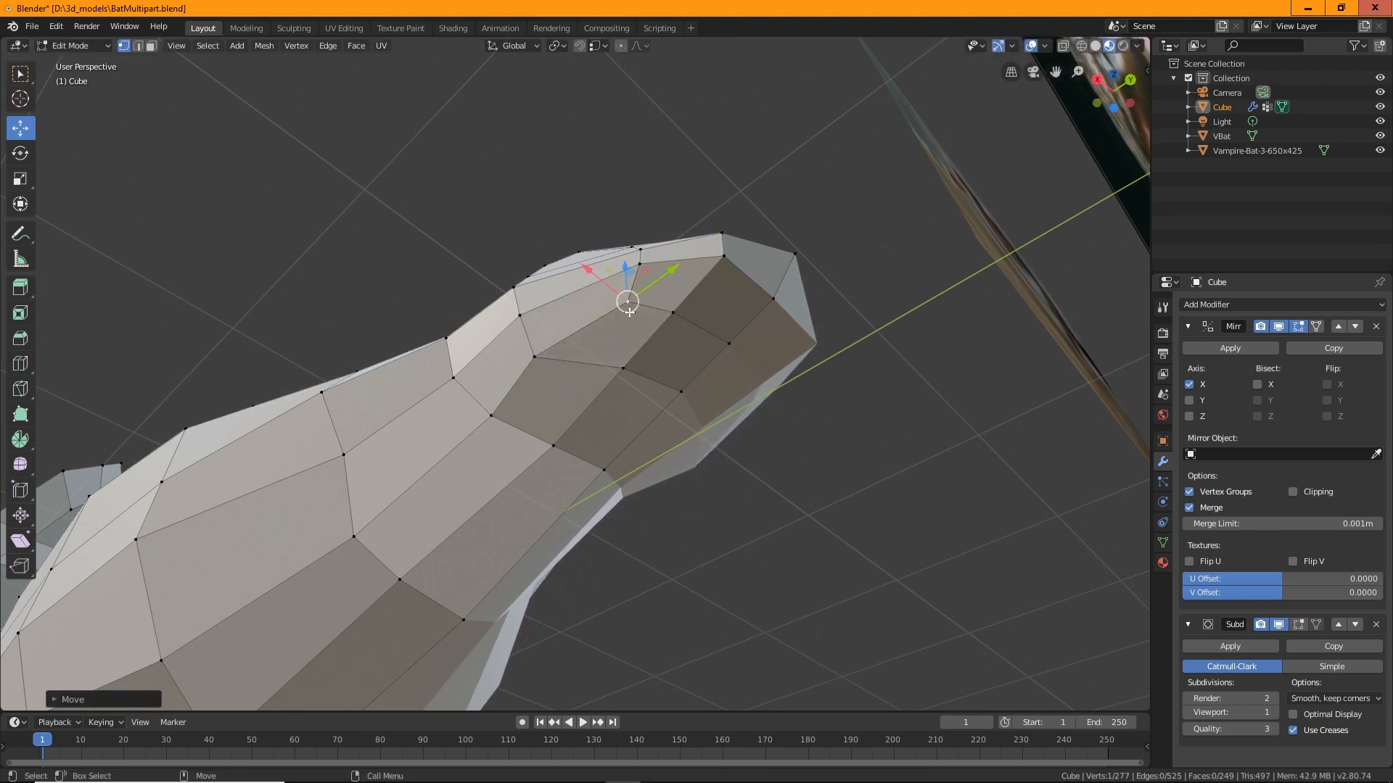
Reposition the outer end vertex of the front underside cut to follow the leg-base outline.
left_click(540, 358)
left_click_drag(578, 327, 543, 315)
middle_click_drag(575, 344, 635, 262)
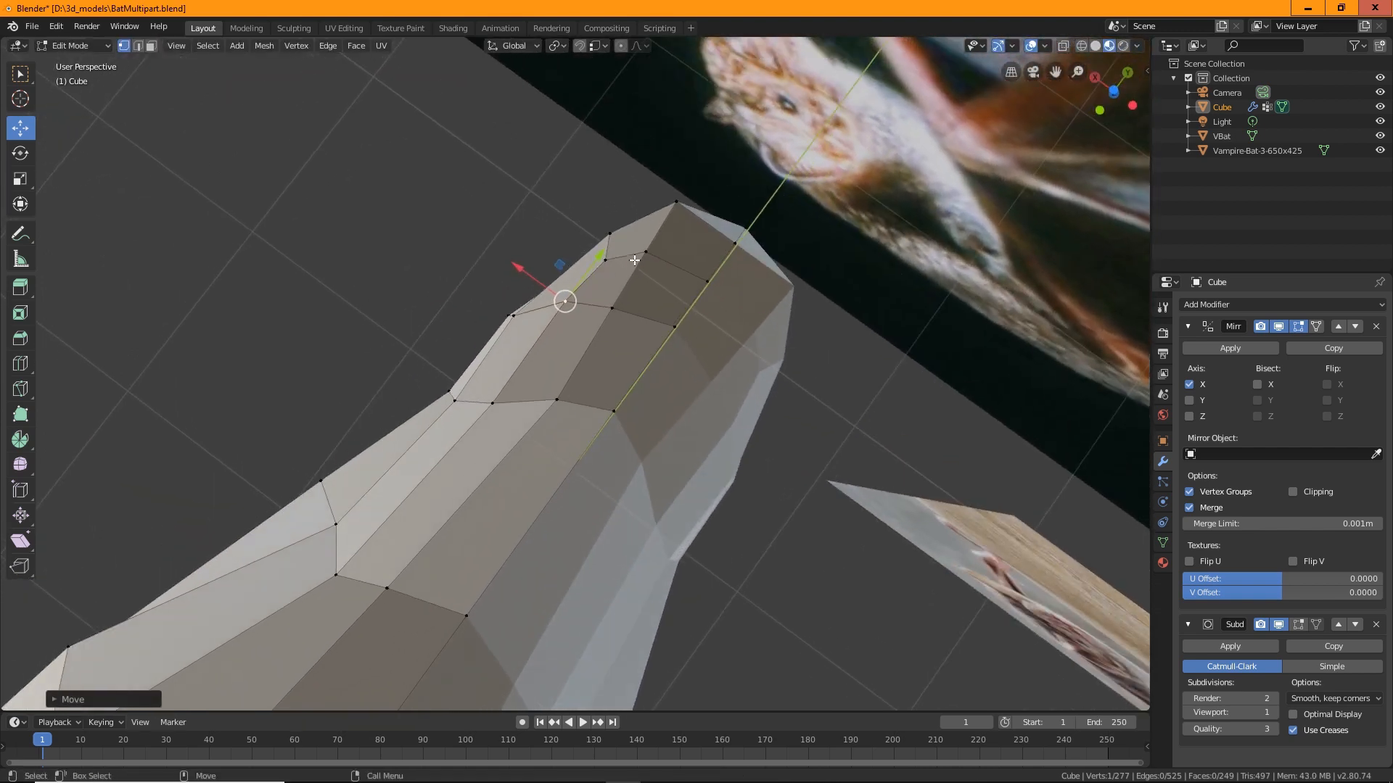
Move the middle vertices of both underside cuts and the adjoining tail-tip corner vertex inward along X.
left_click(646, 253)
left_click_drag(625, 233, 618, 295)
left_click(613, 309)
left_click(676, 202)
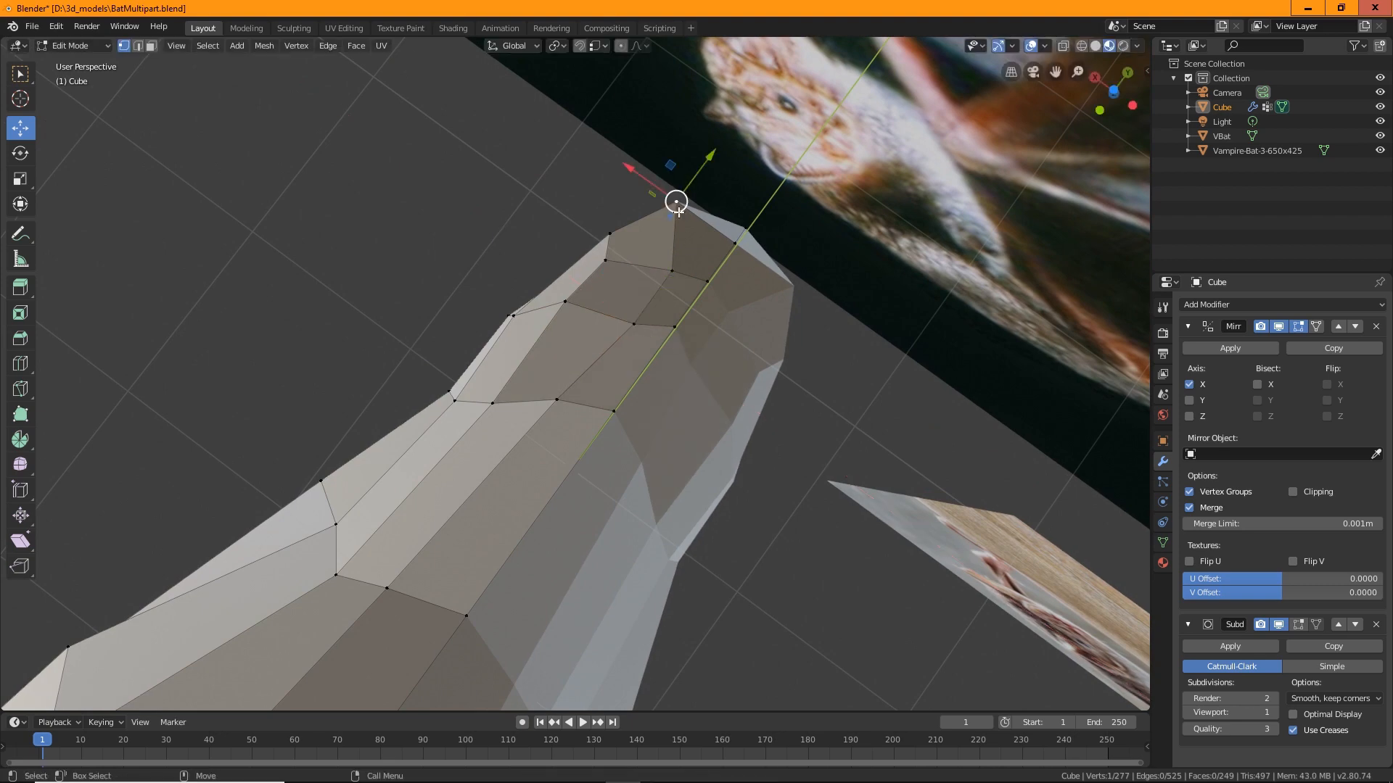
left_click_drag(640, 170, 665, 211)
middle_click_drag(665, 211, 602, 243)
Move the outer end vertex of the rear underside cut inward along X and check the leg base from the side.
left_click_drag(524, 219, 558, 272)
left_click(581, 275)
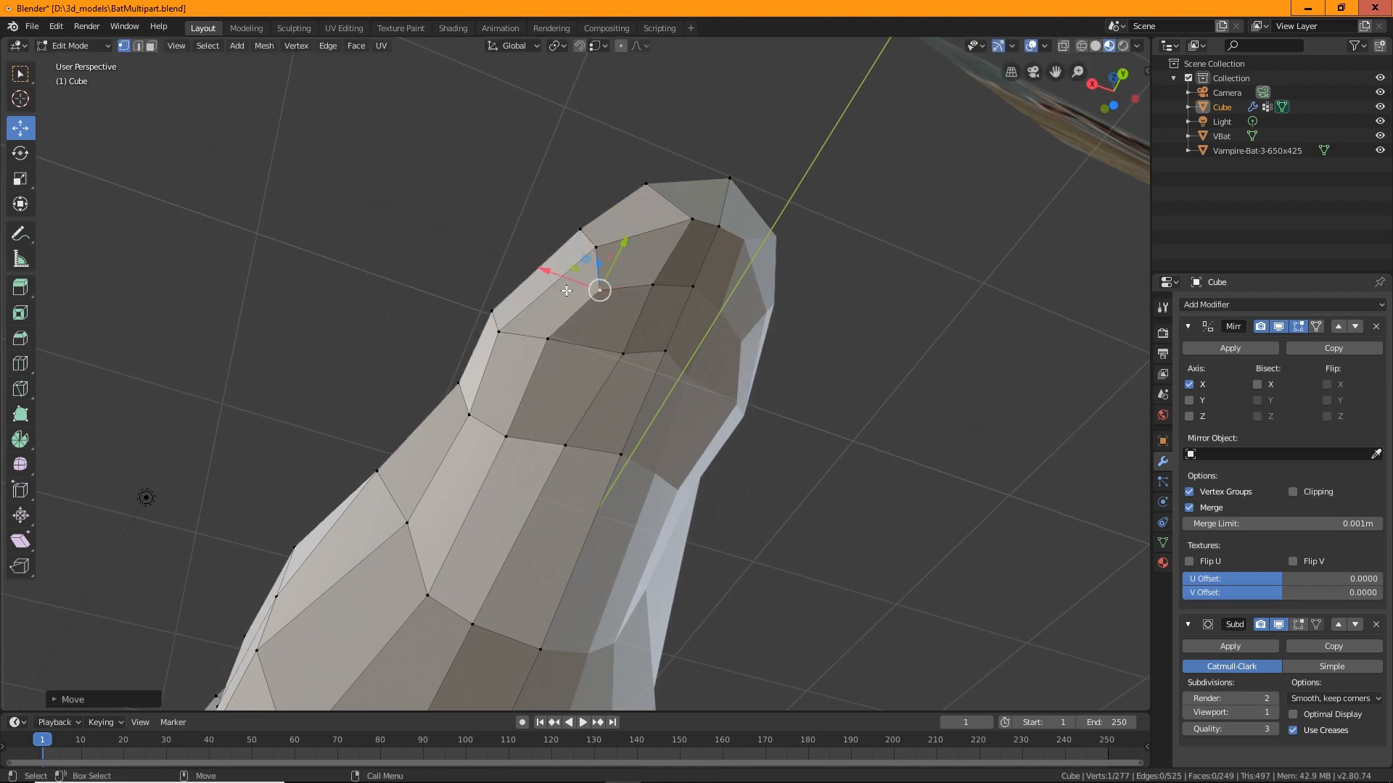
middle_click_drag(558, 272, 673, 451)
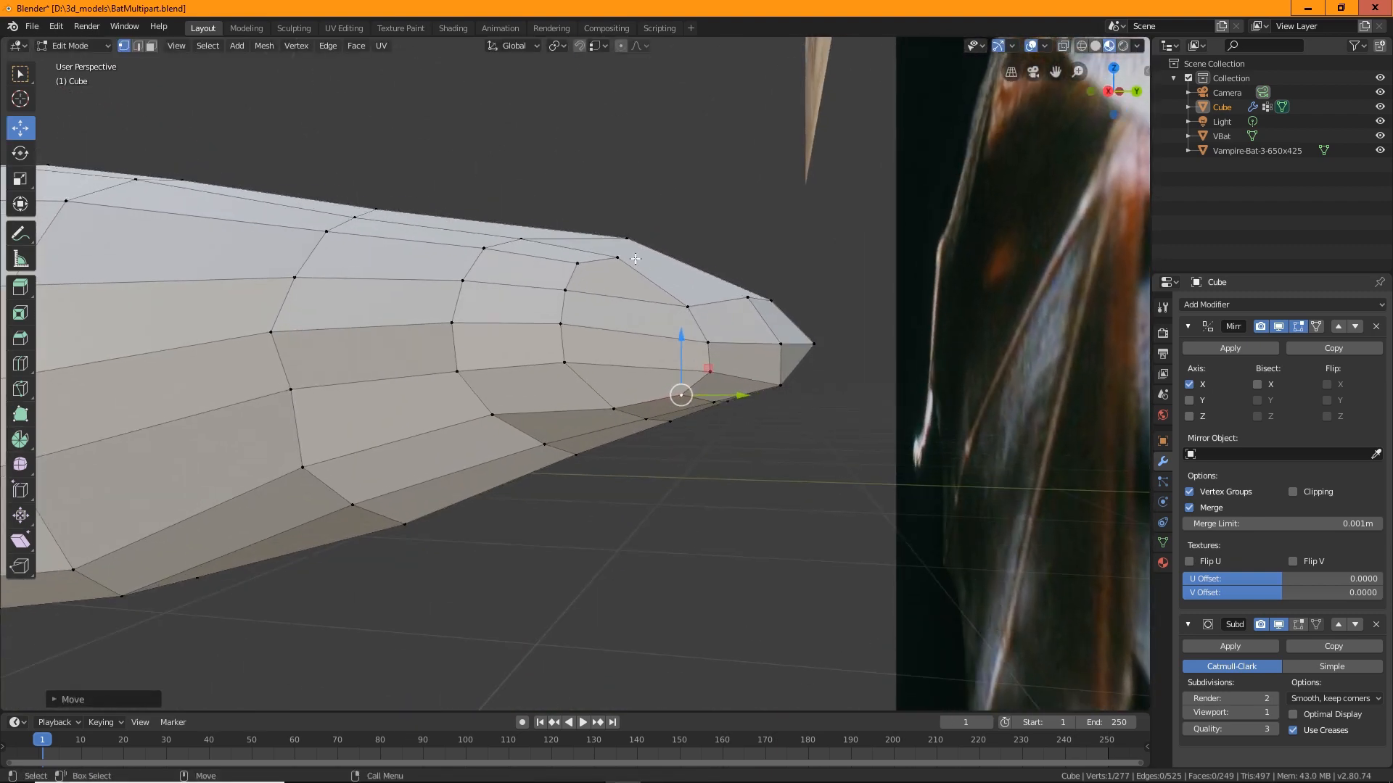
middle_click_drag(635, 258, 640, 406)
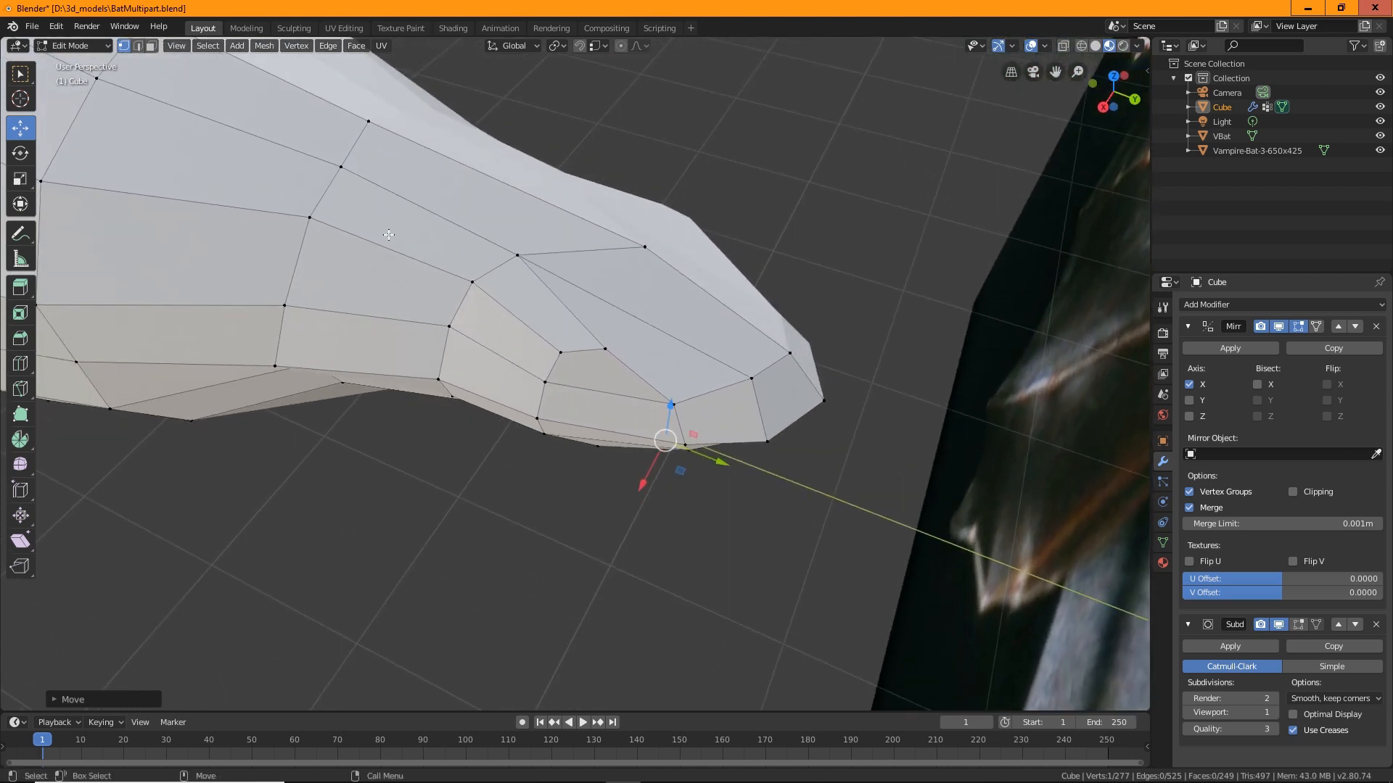
Dissolve the diagonal edge running from the top ridge down to the leg base on the tapered rear.
left_click(137, 45)
left_click(566, 313)
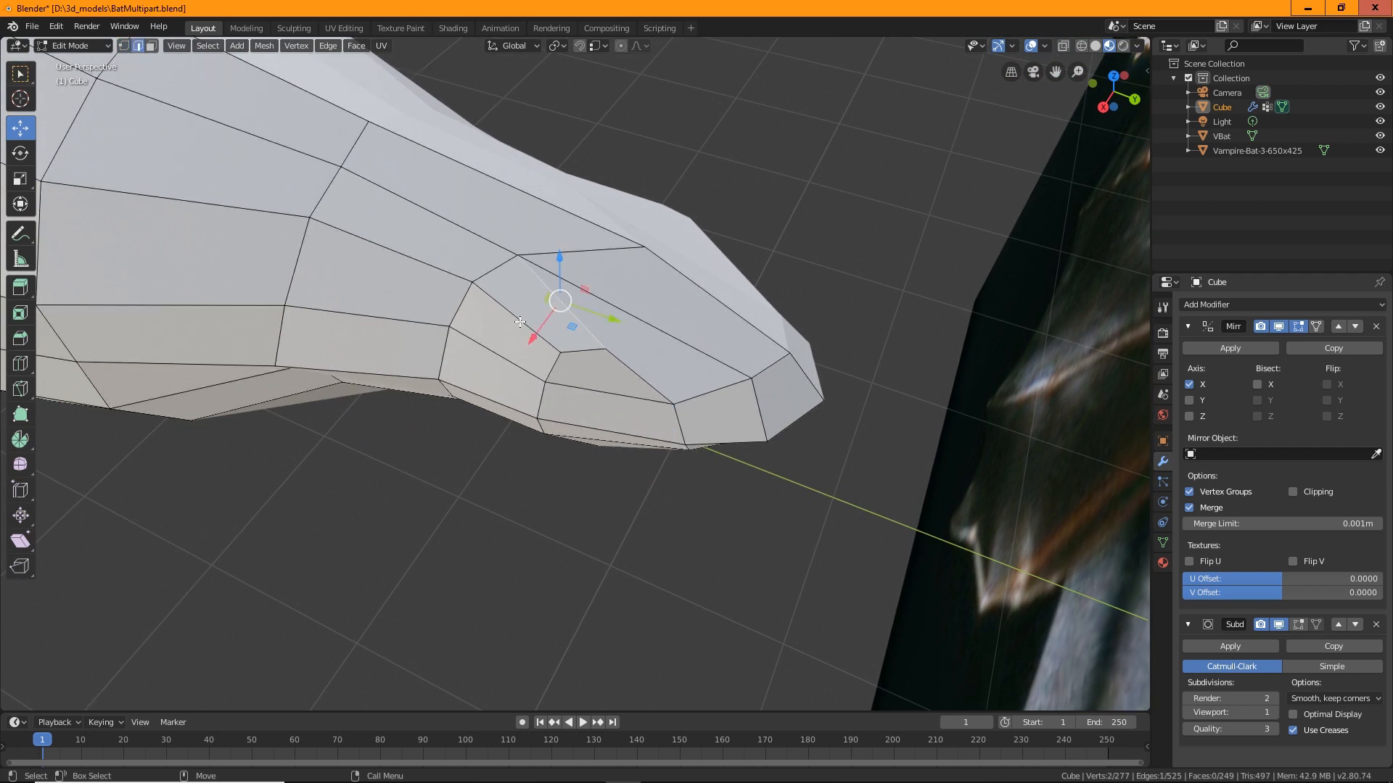
right_click(597, 343)
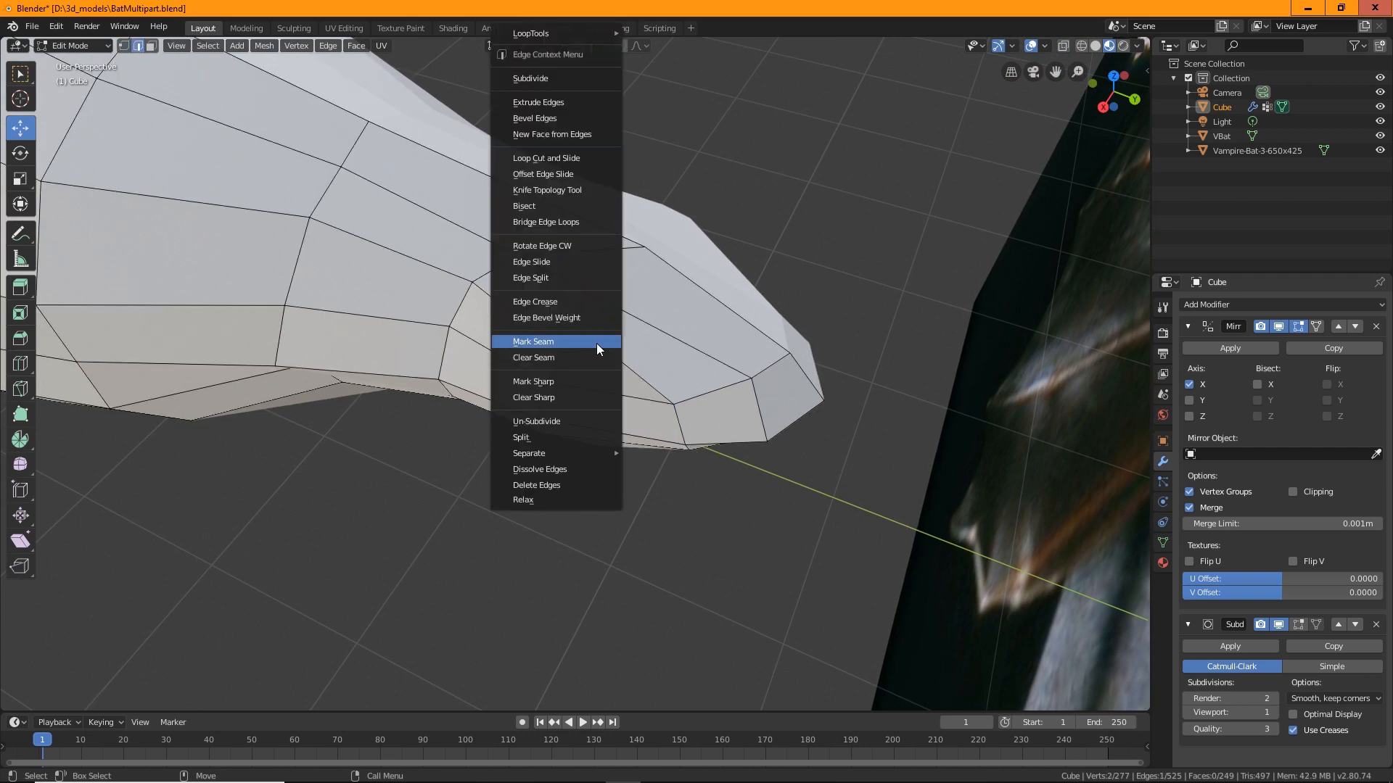
left_click(555, 468)
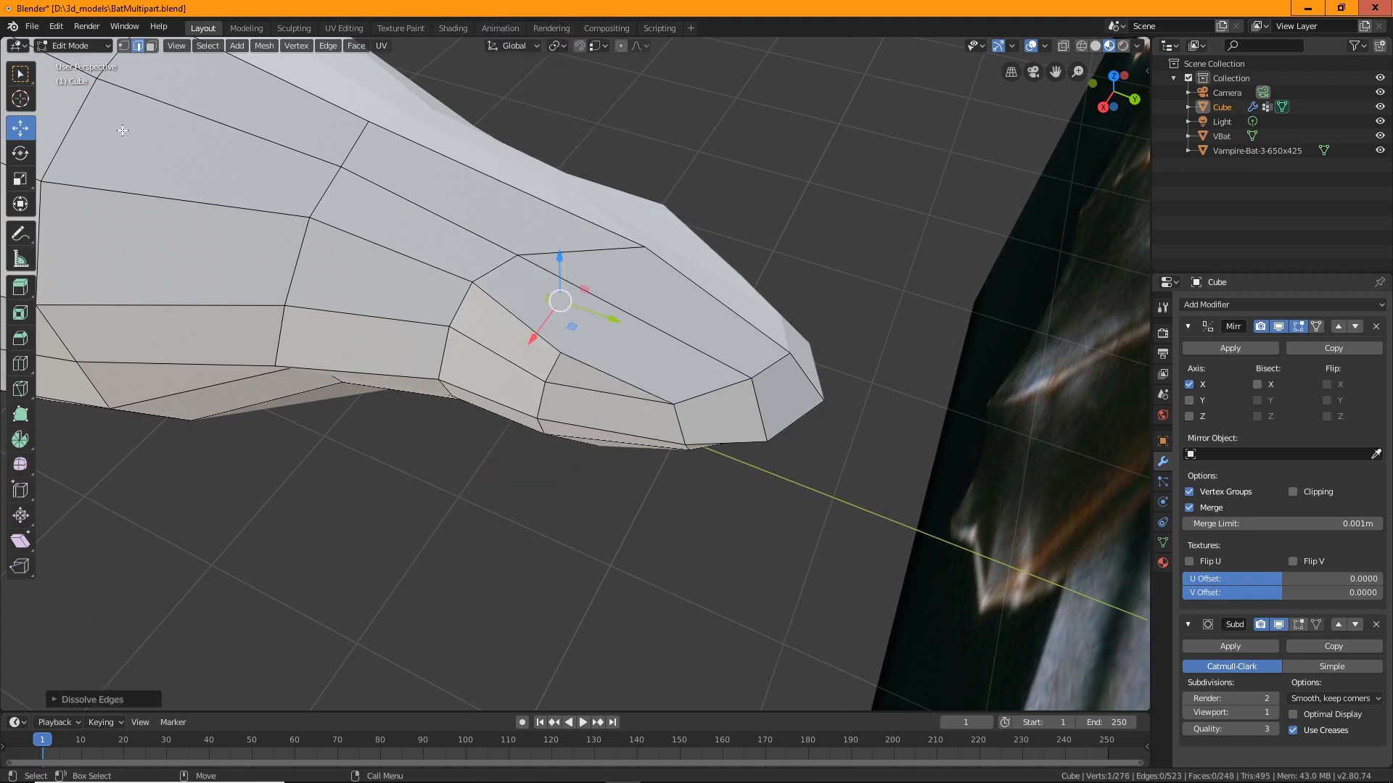
Knife two parallel cuts from the leg base's upper border across the rear's top faces to the centerline.
left_click(20, 389)
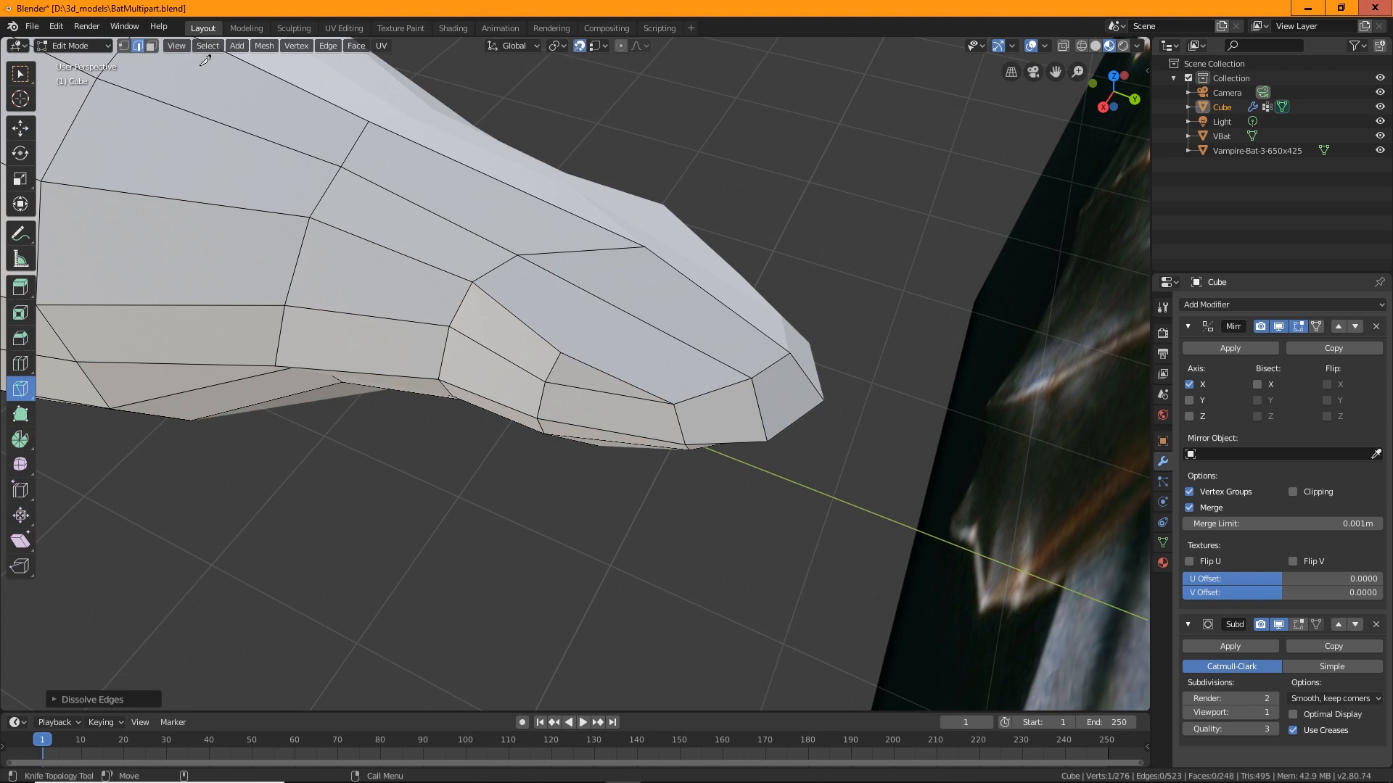
left_click(124, 45)
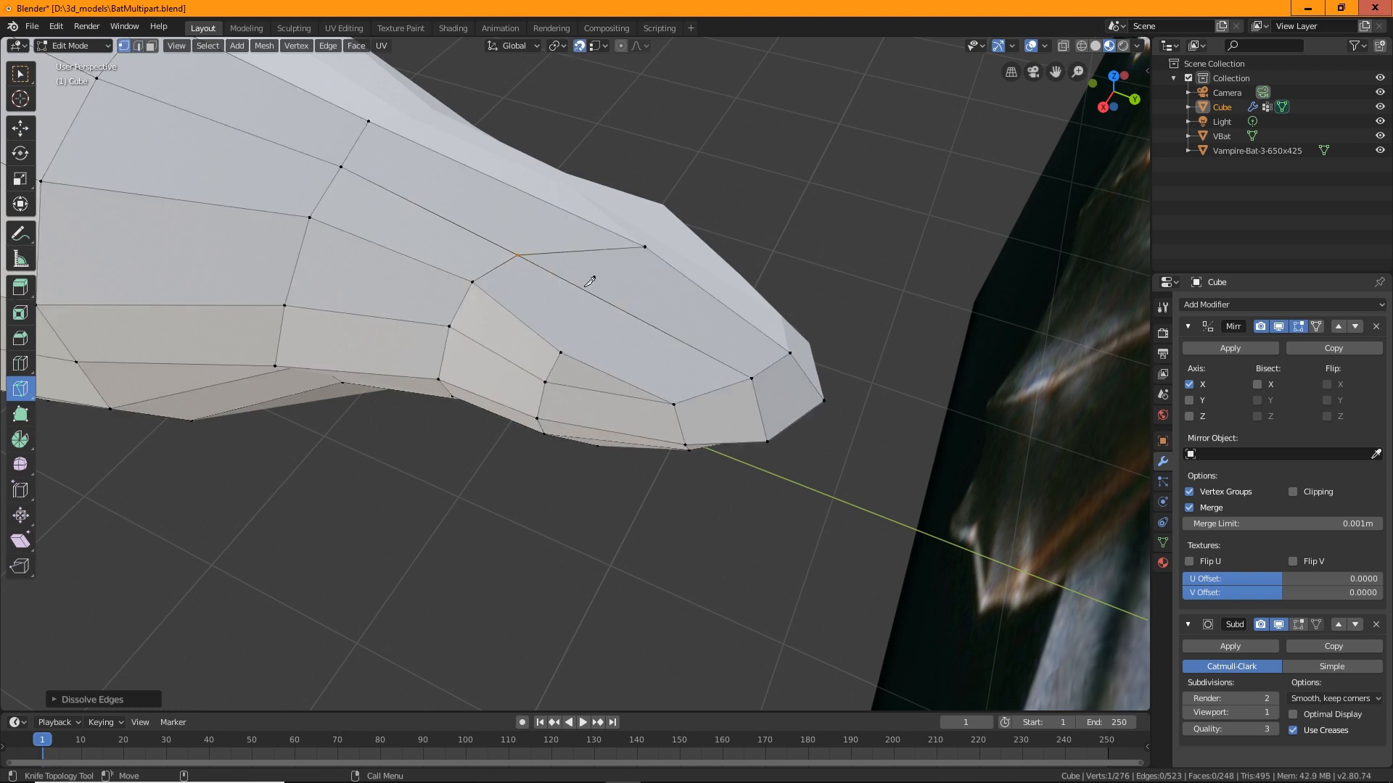
left_click(562, 351)
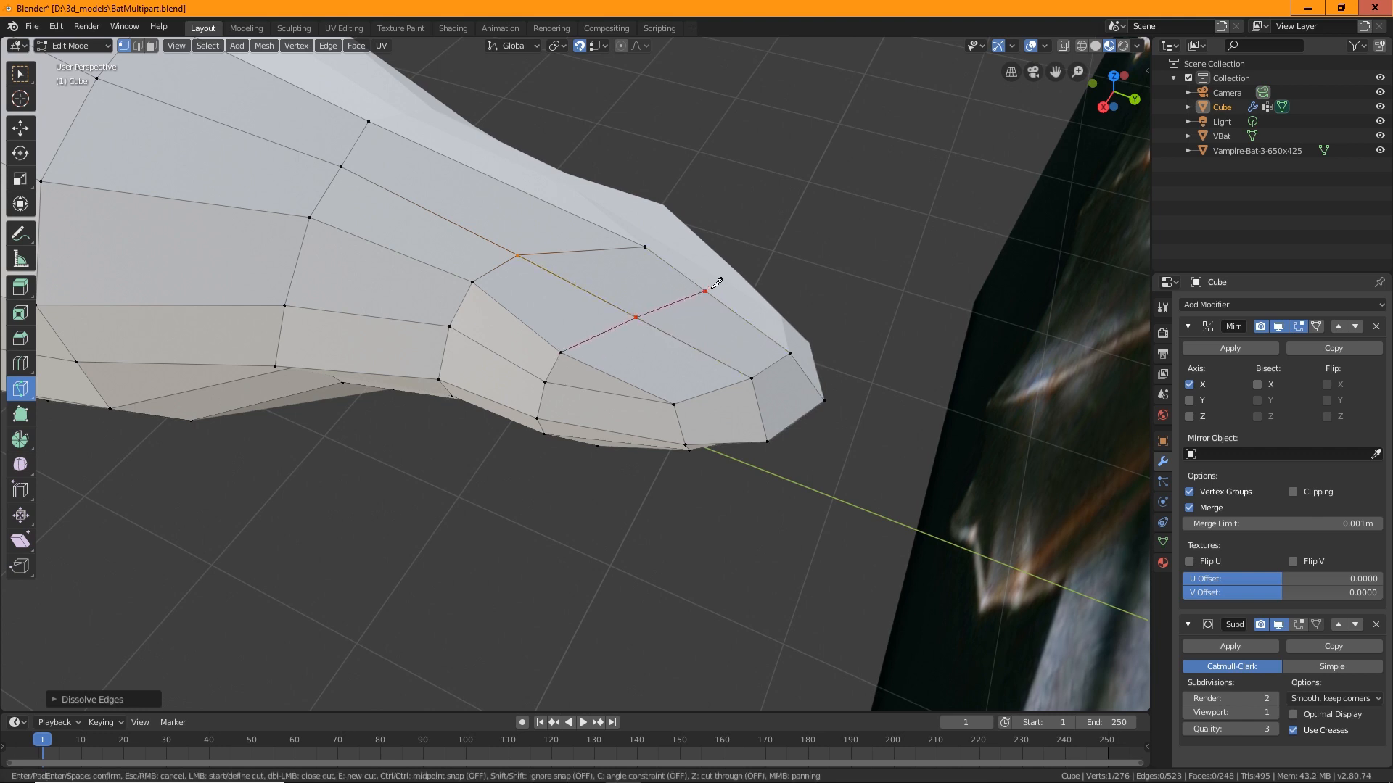
left_click(611, 249)
key("Return")
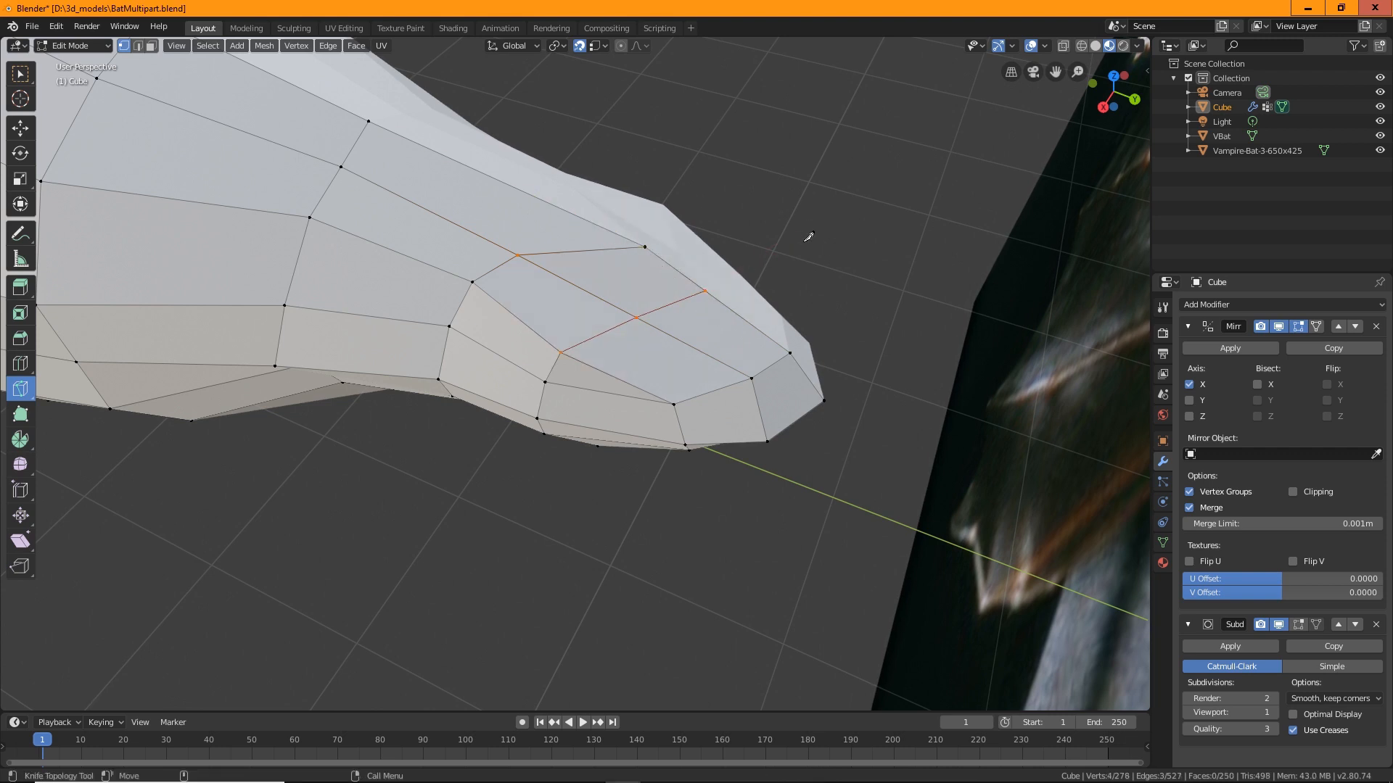
left_click(619, 377)
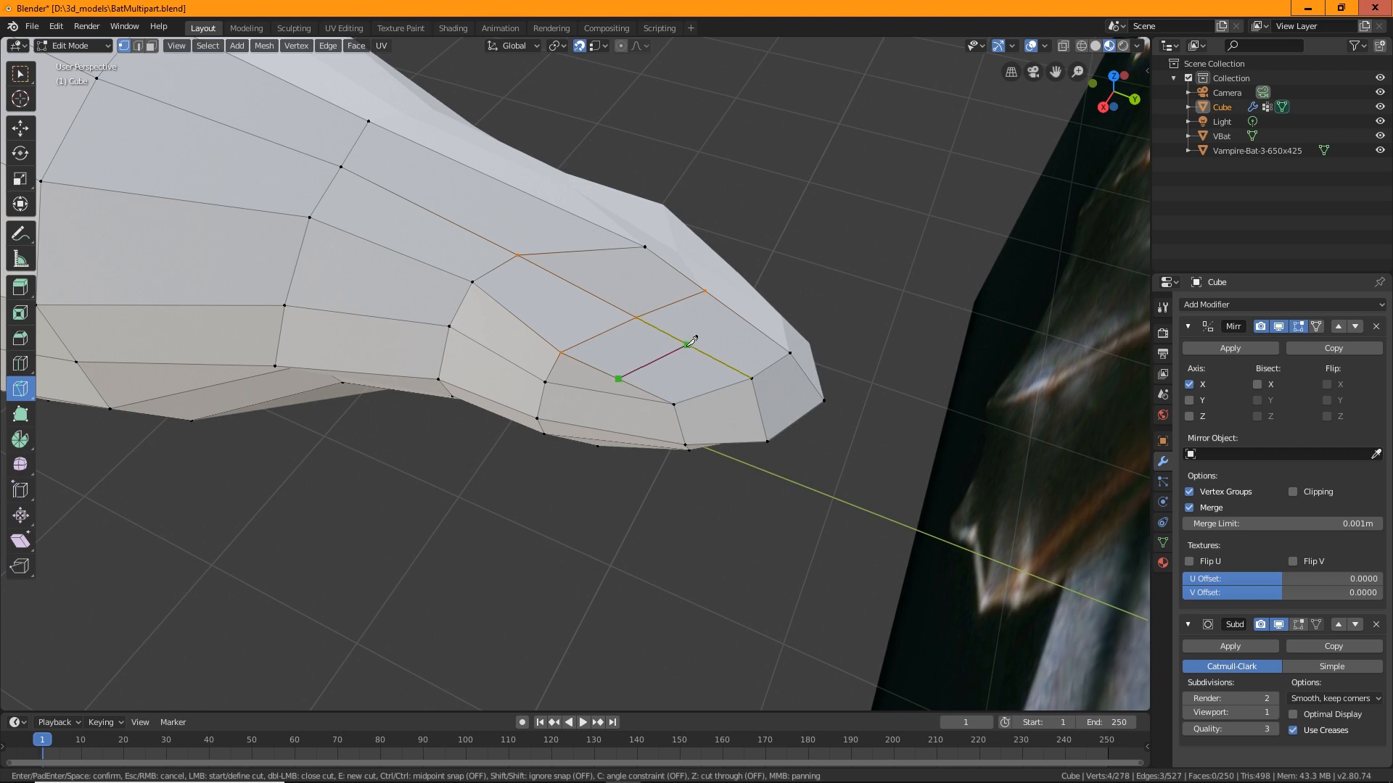
key("Return")
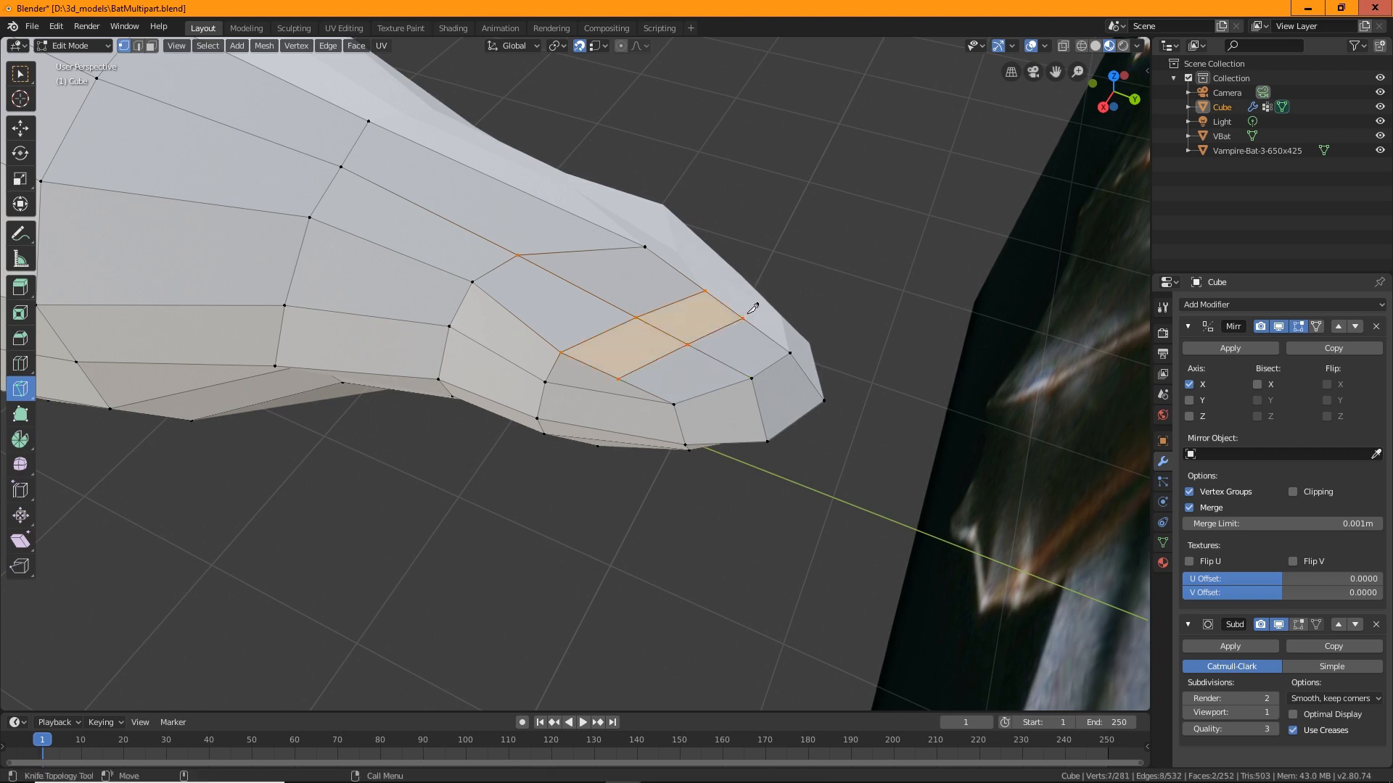
Move the top centerline vertex ahead of the new cuts and its neighbouring vertex forward along Y, then turn snapping off.
left_click(27, 75)
left_click(642, 246)
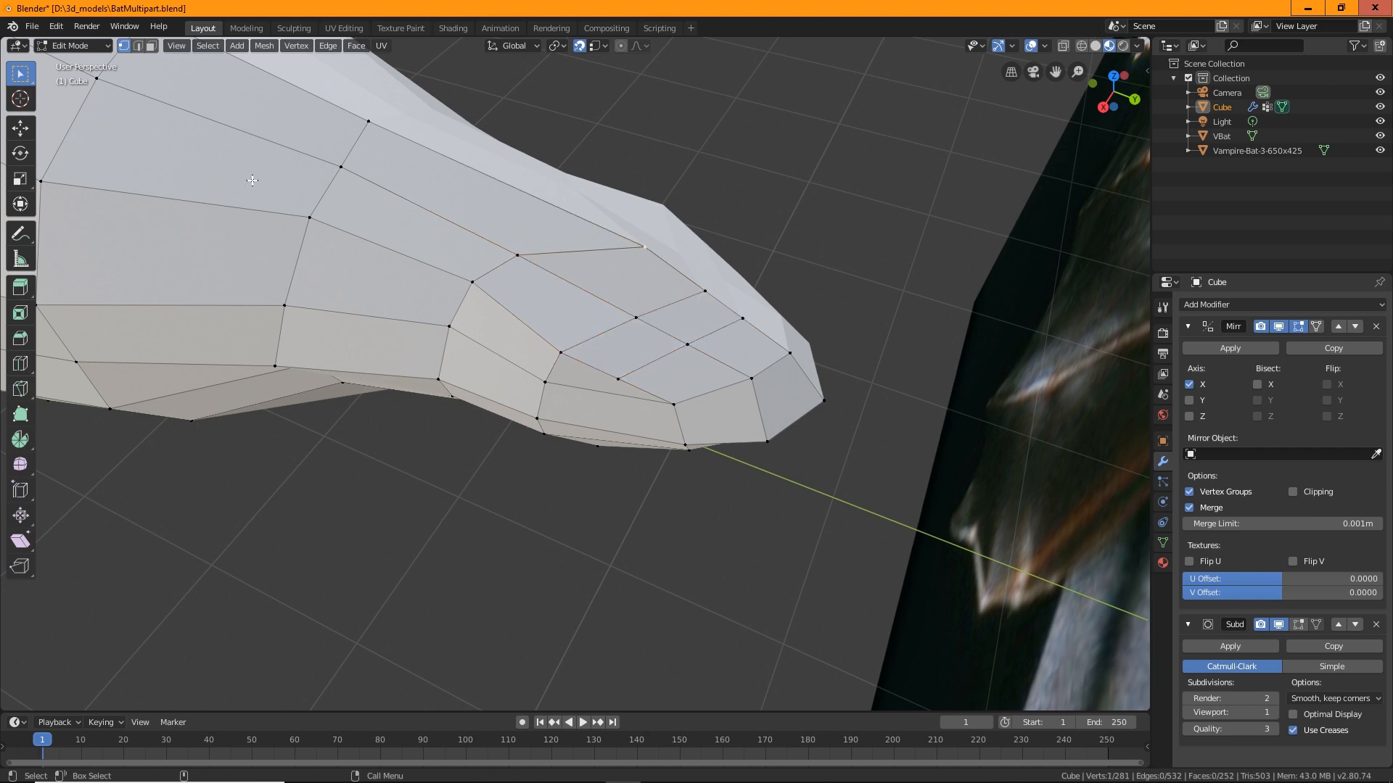
left_click(20, 128)
left_click_drag(699, 259, 620, 222)
left_click_drag(560, 178, 559, 165)
middle_click_drag(560, 168, 609, 190)
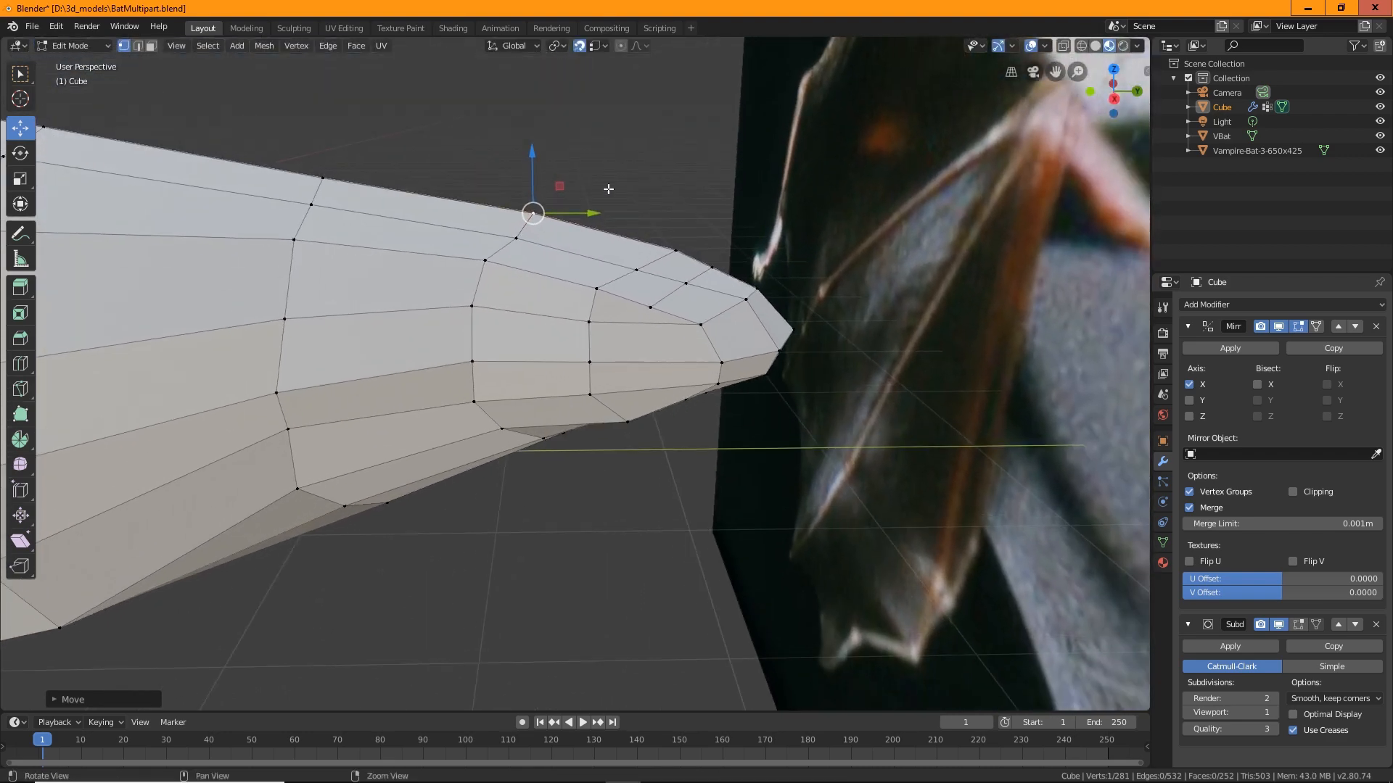
left_click_drag(592, 211, 499, 204)
left_click(517, 238)
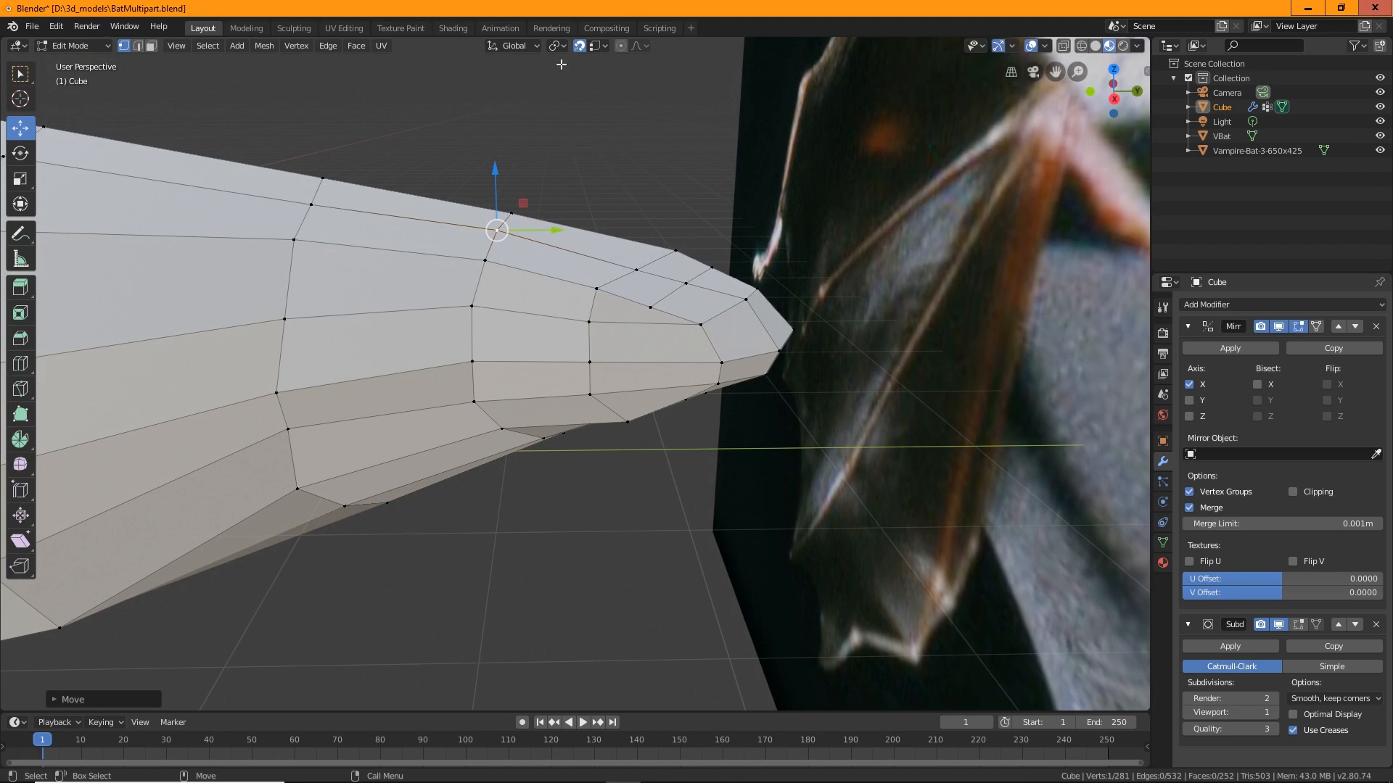
mouse_move(659, 156)
left_mouse_down("alt")
mouse_move(609, 239)
mouse_move(650, 177)
left_mouse_up("alt")
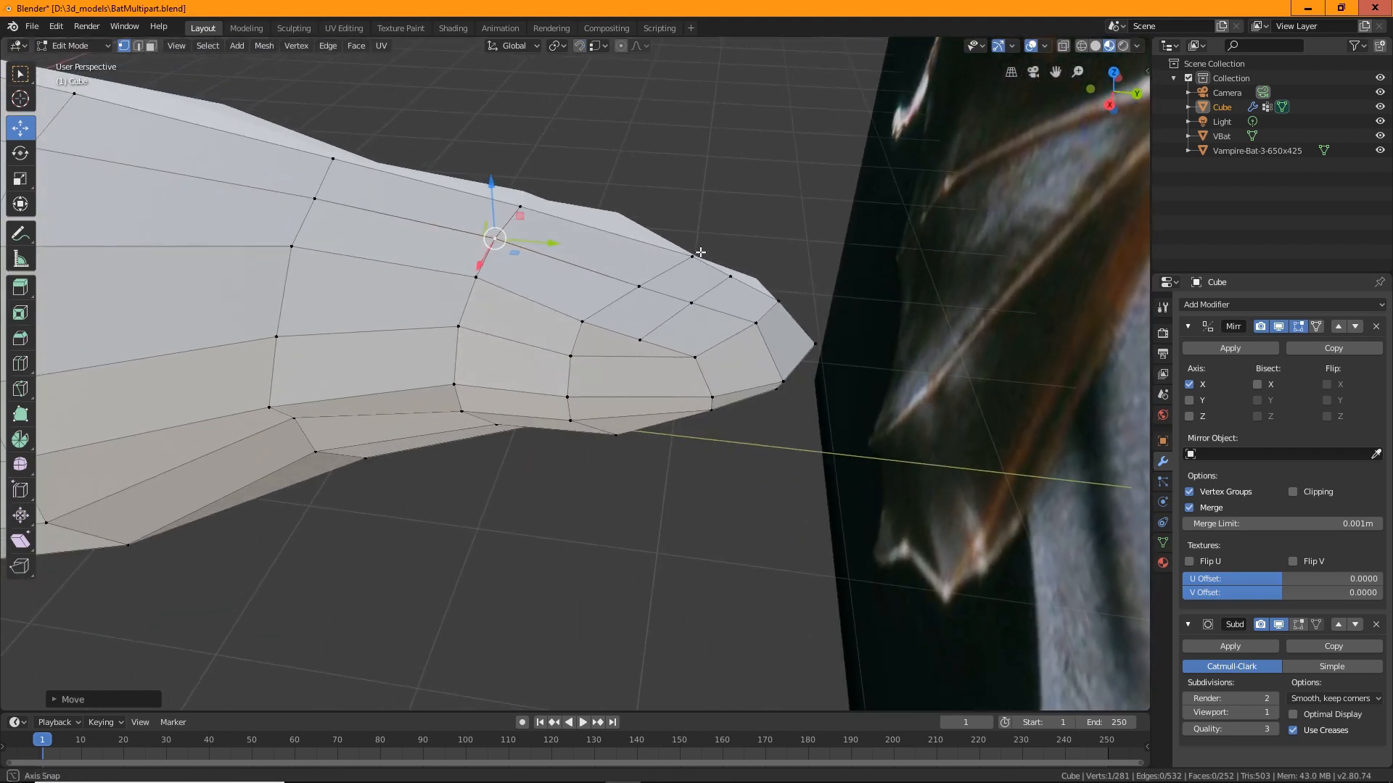
Move the centerline and middle vertices of the front knife cut forward along Y to even the edge spacing.
mouse_move(696, 255)
left_mouse_down("alt")
mouse_move(707, 233)
mouse_move(731, 253)
mouse_move(693, 252)
left_mouse_up("alt")
left_click(676, 253)
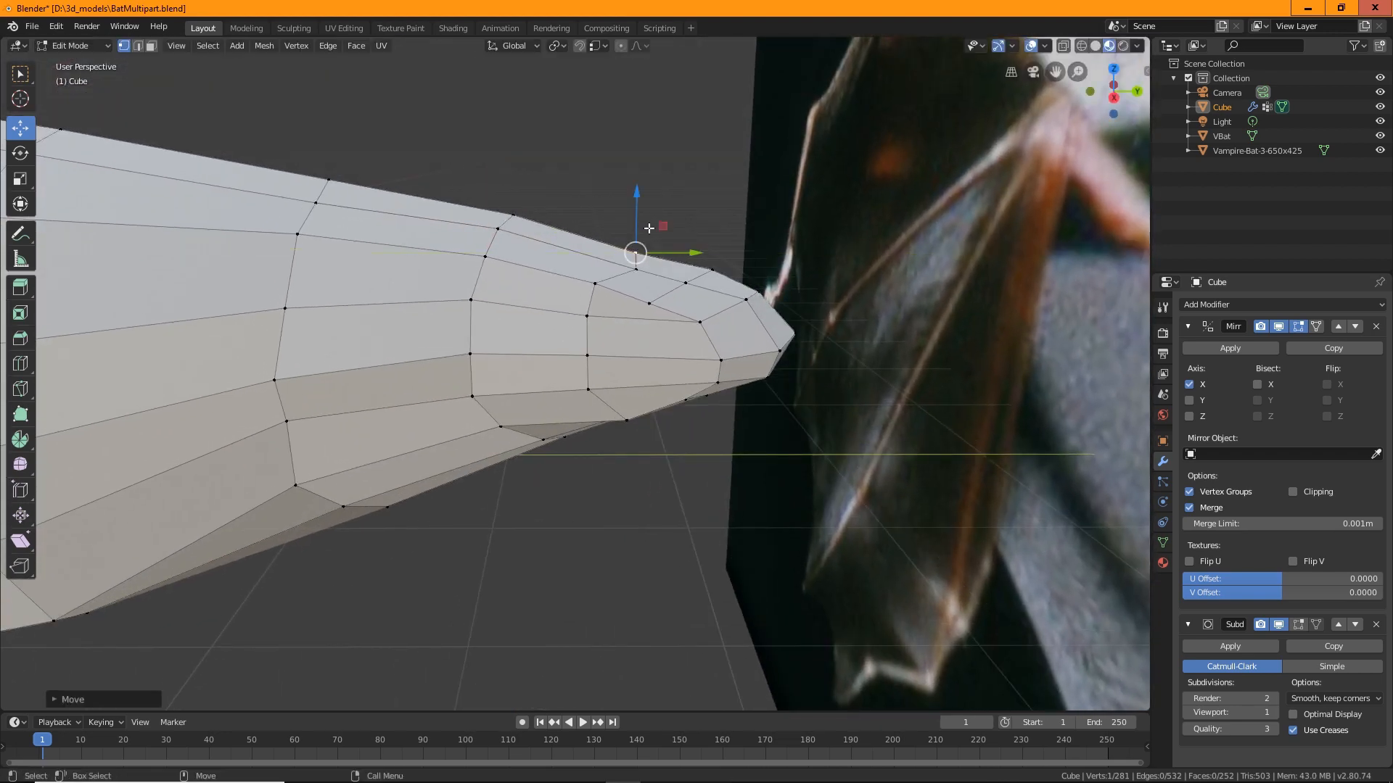
left_click_drag(636, 216, 636, 214)
left_click(638, 274)
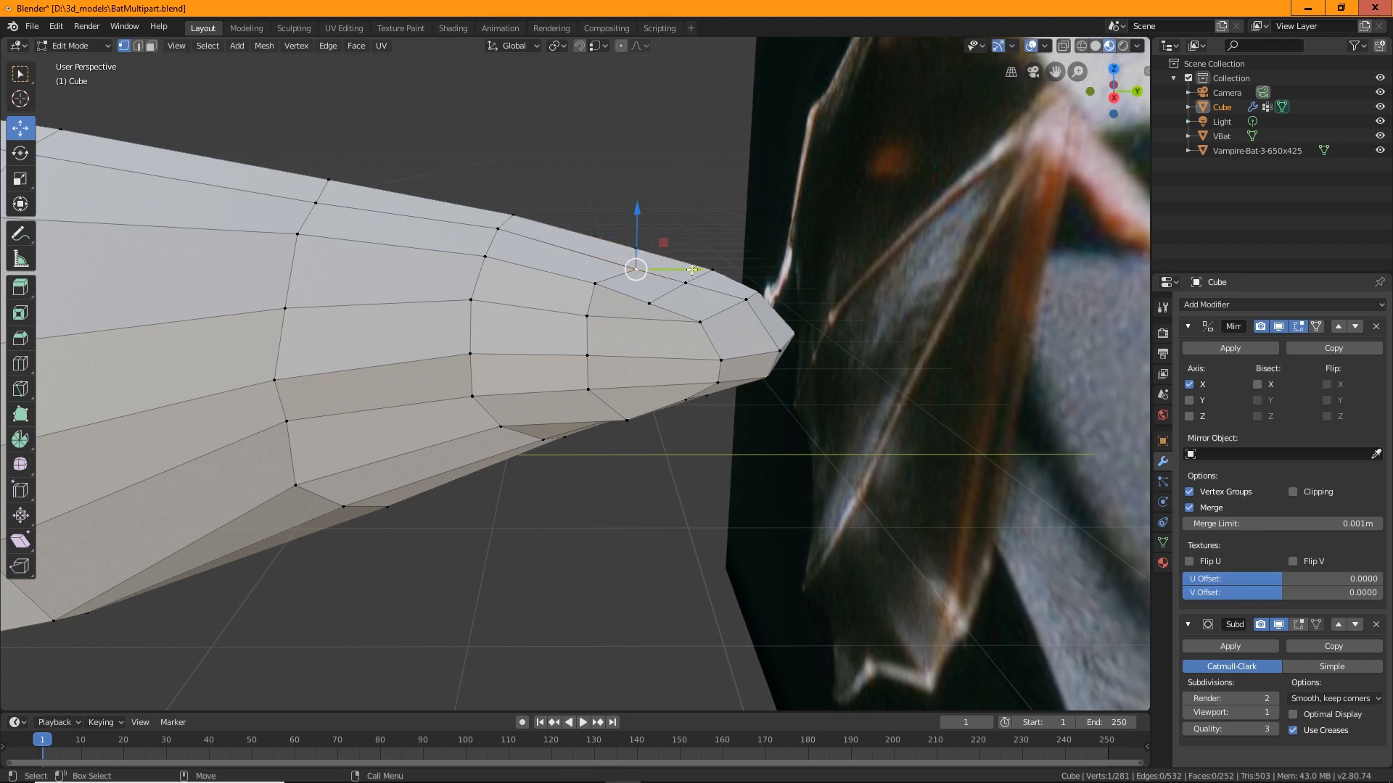
left_click_drag(691, 269, 726, 292)
Reposition the middle and outer end vertices of the rear knife cut to shape the leg base's upper border.
left_click(684, 285)
left_click(655, 303)
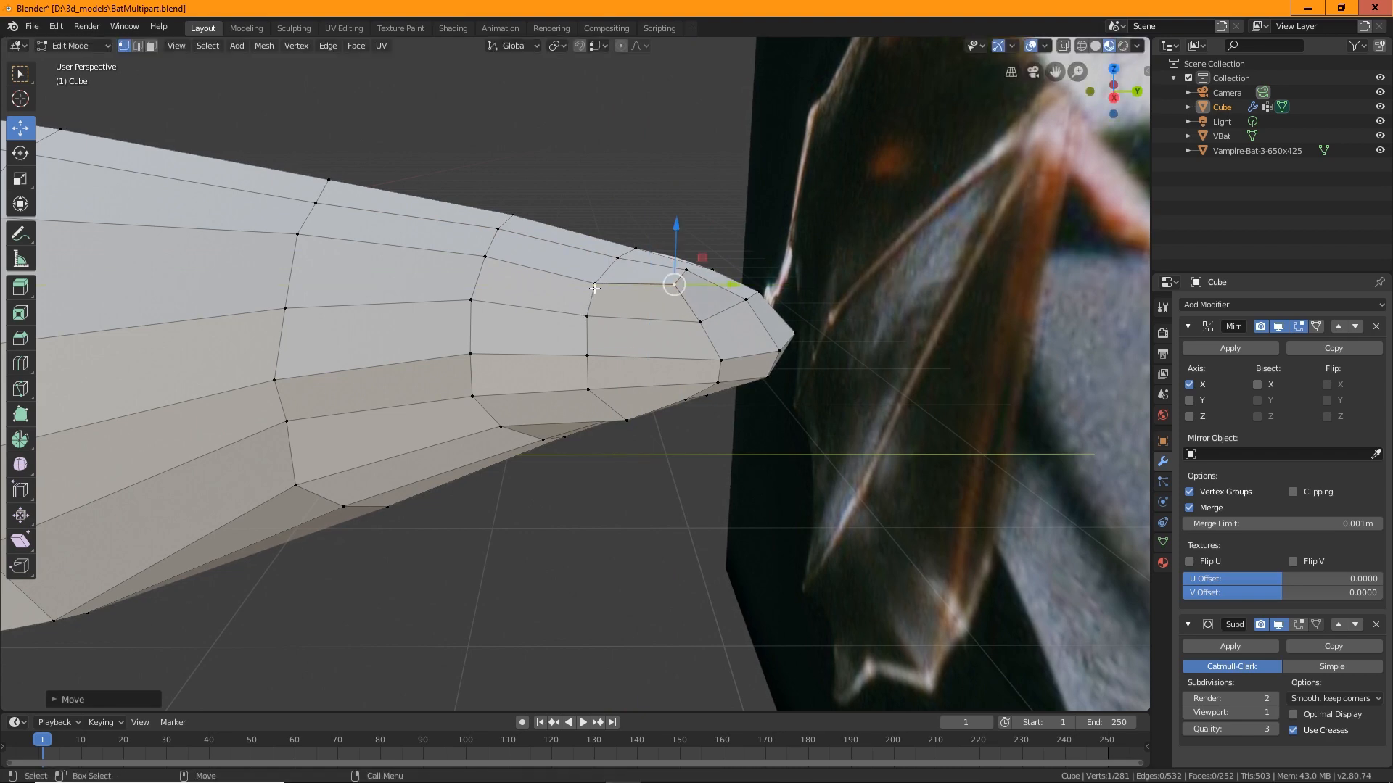
left_click(595, 285)
middle_click_drag(597, 289, 643, 327)
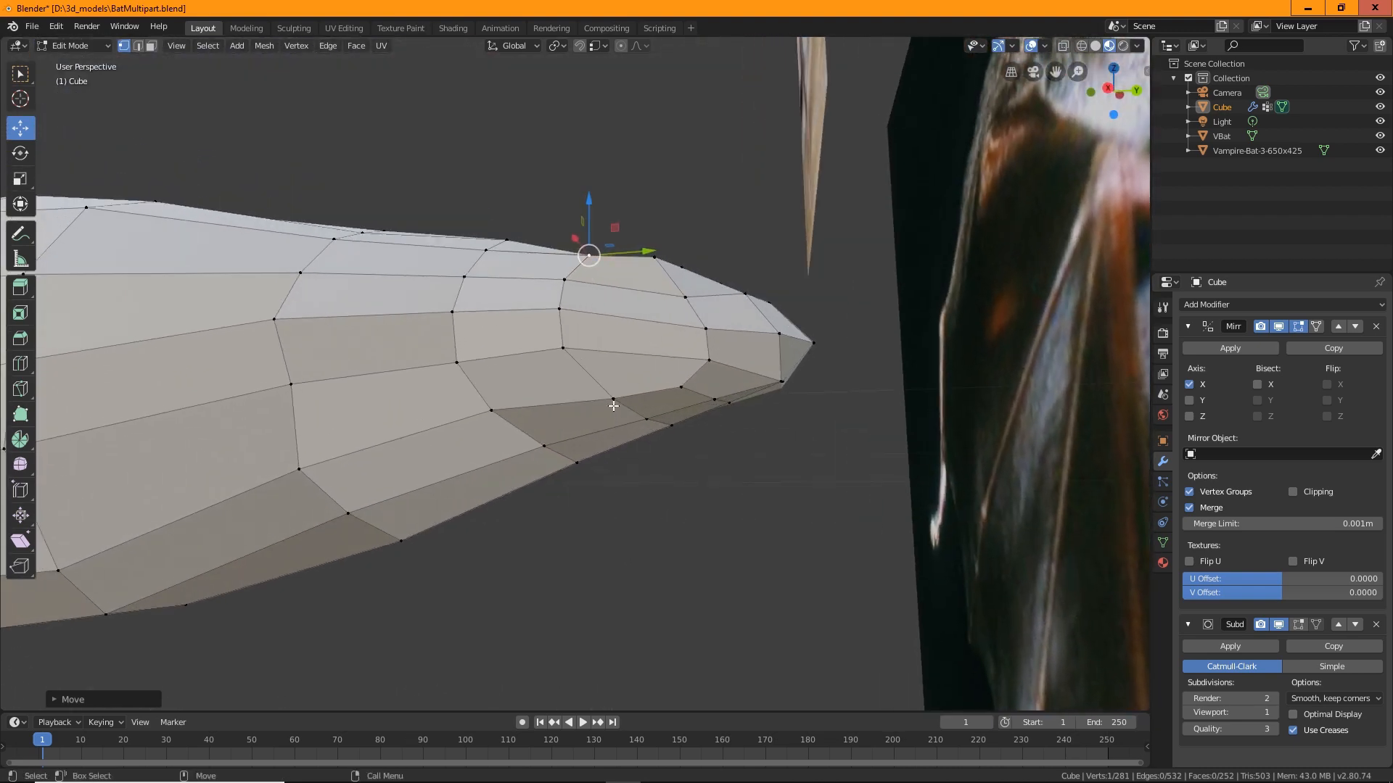
Raise the underside vertex at the leg base's lower front corner slightly along Z.
left_click(612, 401)
left_click_drag(614, 371, 620, 355)
middle_click_drag(620, 353, 676, 398)
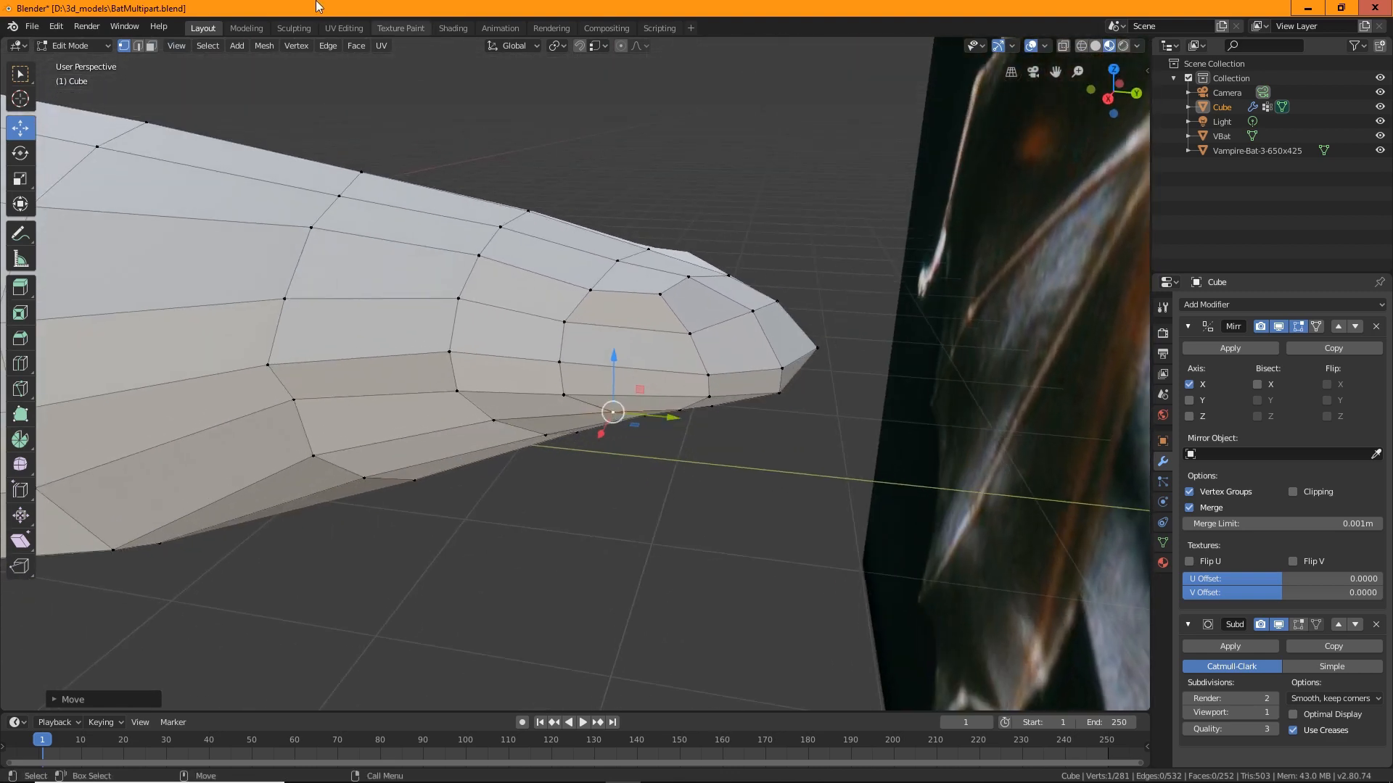
Select the four stacked faces of the leg base and inset them slightly.
left_click(151, 45)
left_click(628, 308)
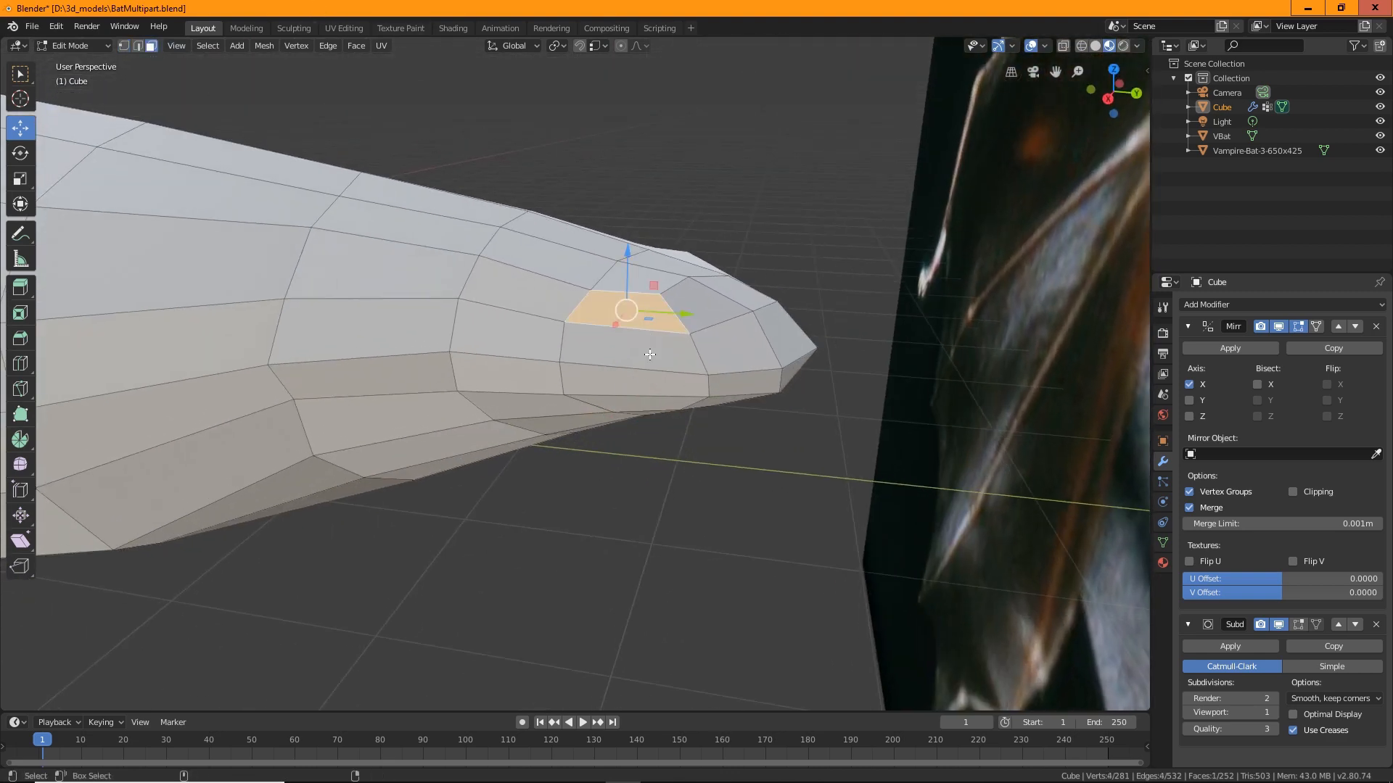
left_click(631, 348, "shift")
left_click(638, 384, "shift")
left_click(646, 407, "shift")
middle_click_drag(646, 407, 686, 392)
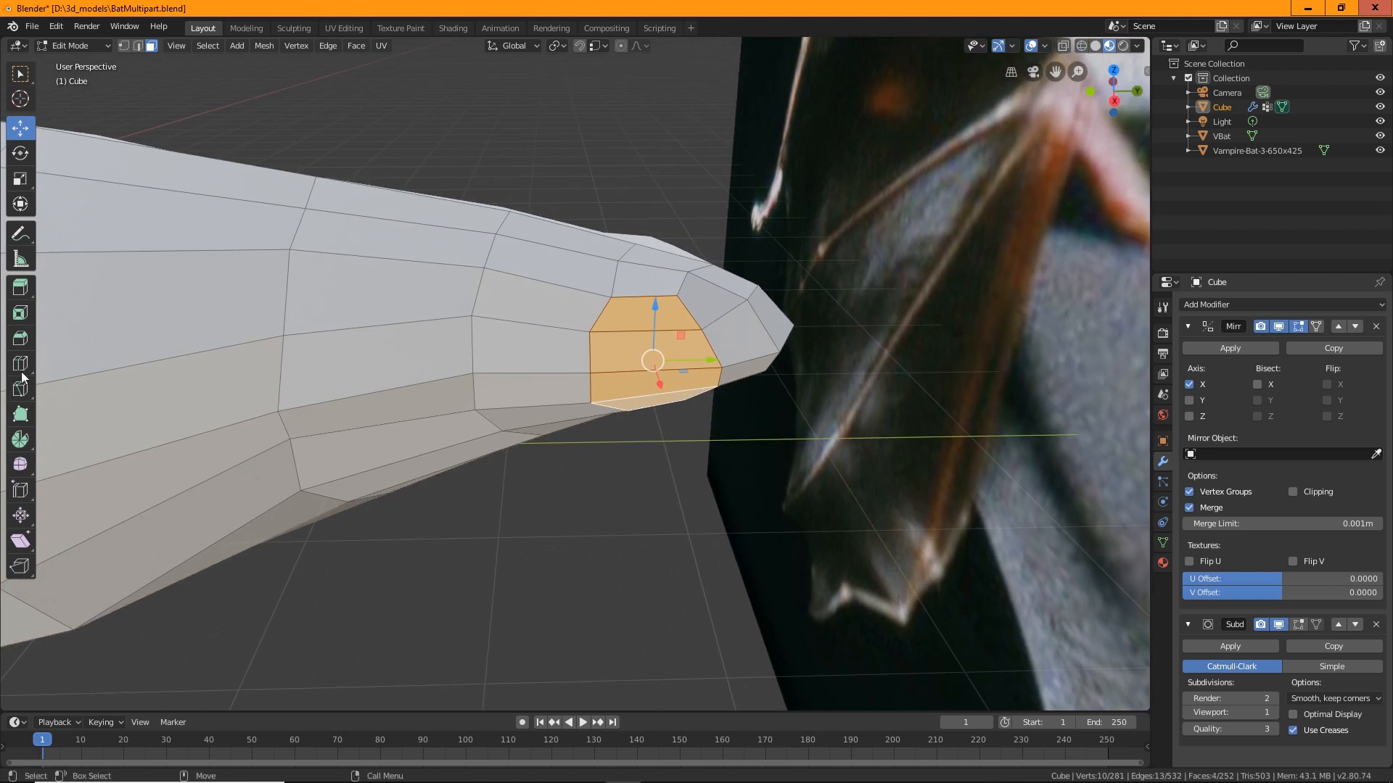
left_click(11, 319)
mouse_move(652, 349)
left_mouse_down()
mouse_move(642, 361)
mouse_move(657, 346)
mouse_move(653, 361)
left_mouse_up()
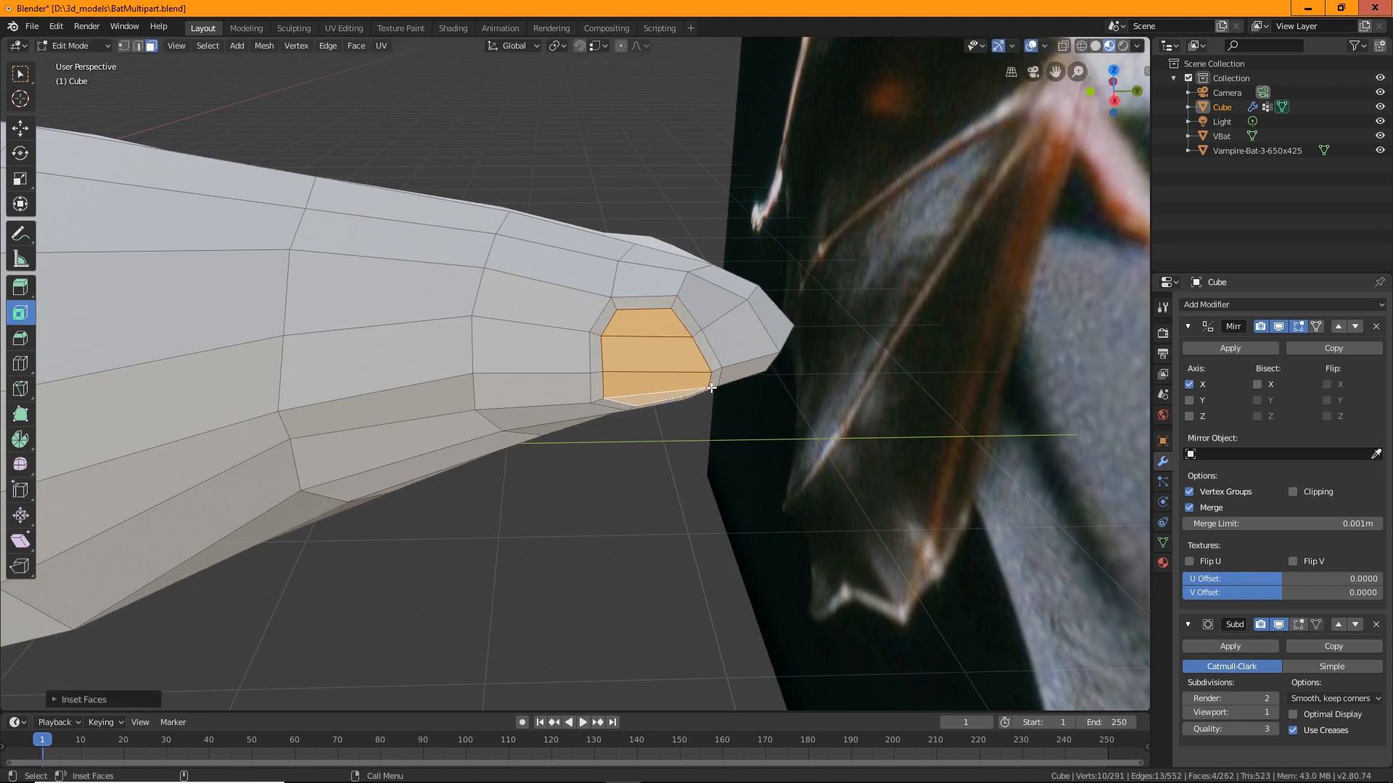
Move the inset leg-base faces outward along X by about 0.05 m.
left_click(19, 129)
middle_click_drag(738, 460, 728, 528)
left_click_drag(641, 488, 641, 509)
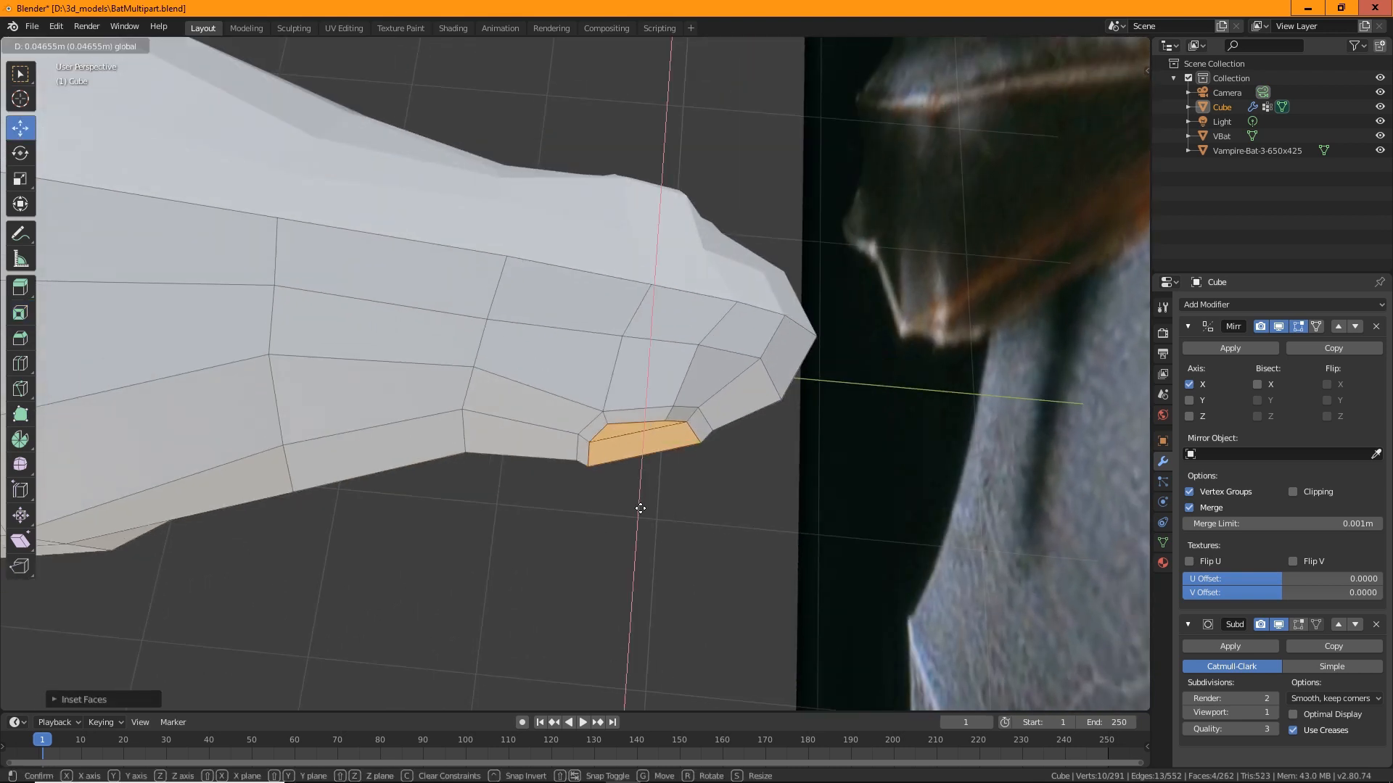
left_click(641, 509)
middle_click_drag(641, 509, 826, 474)
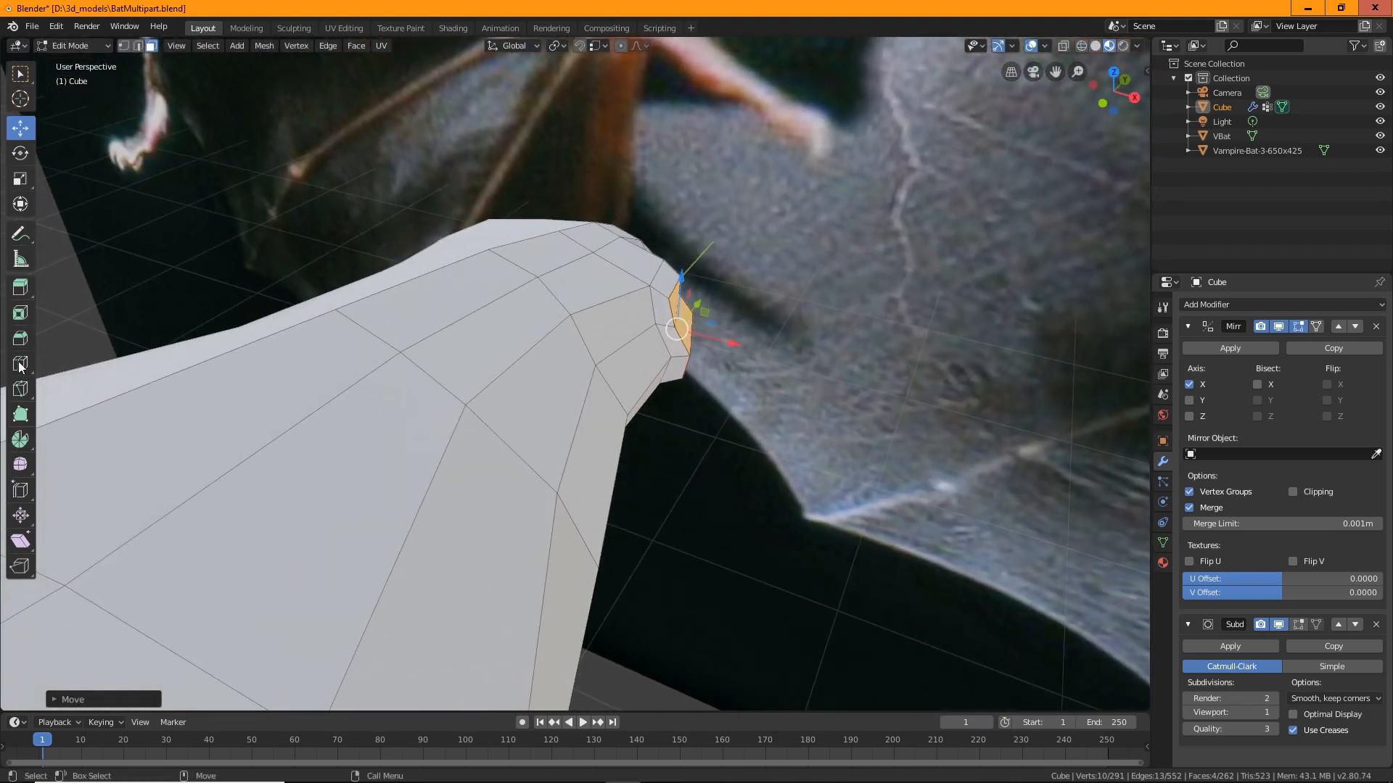
Extrude the inset leg-base faces outward from the body to form the leg.
left_click(21, 288)
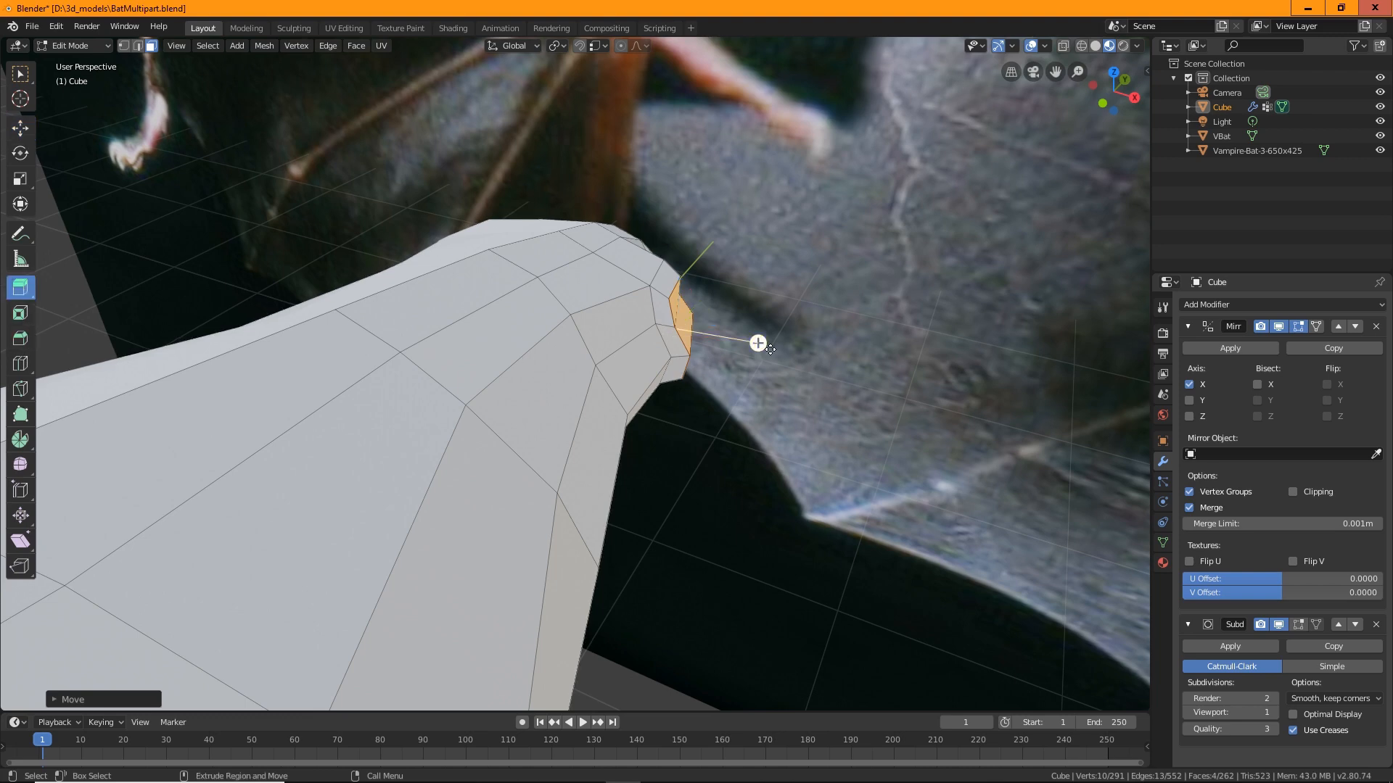
left_click_drag(769, 349, 905, 366)
key("r")
middle_click_drag(904, 364, 665, 312)
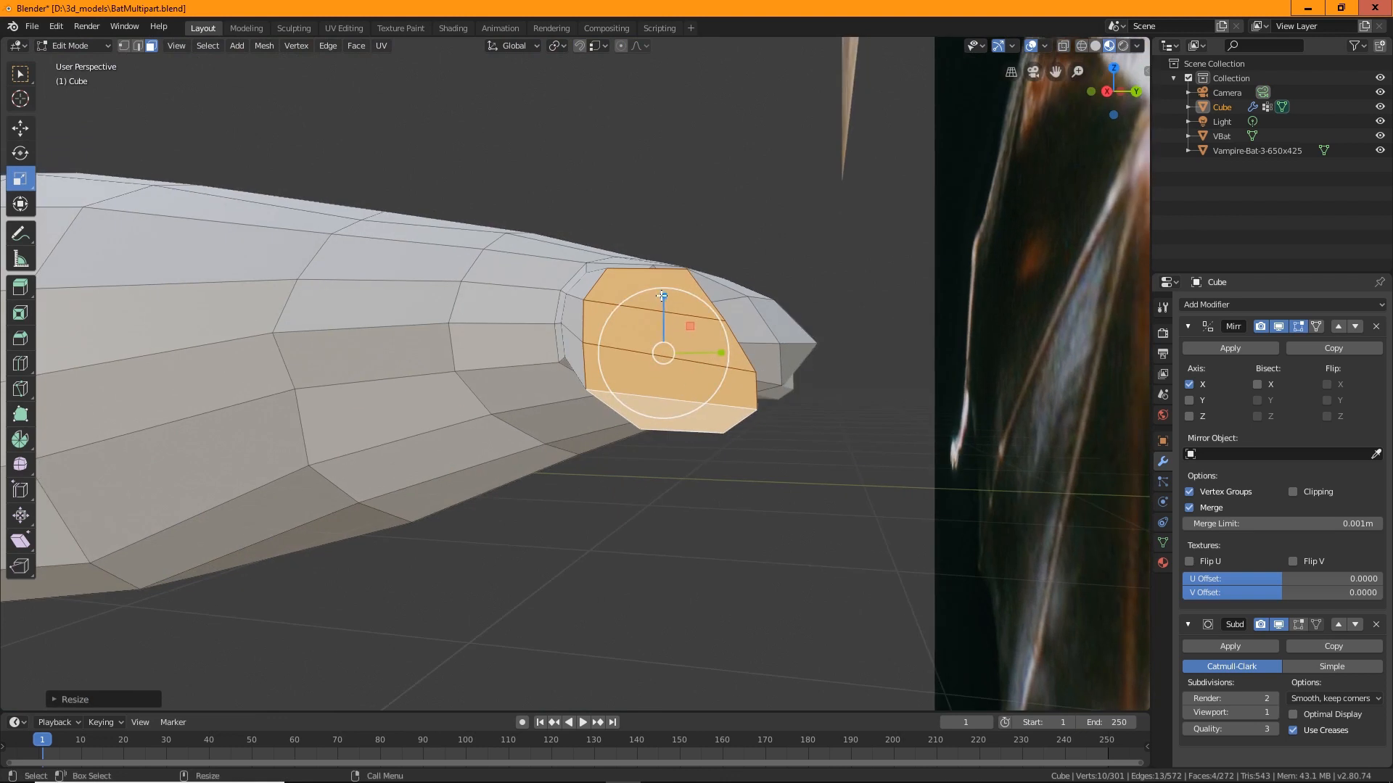
Scale the leg's end faces down along Z and Y to taper the leg.
left_click_drag(661, 296, 659, 307)
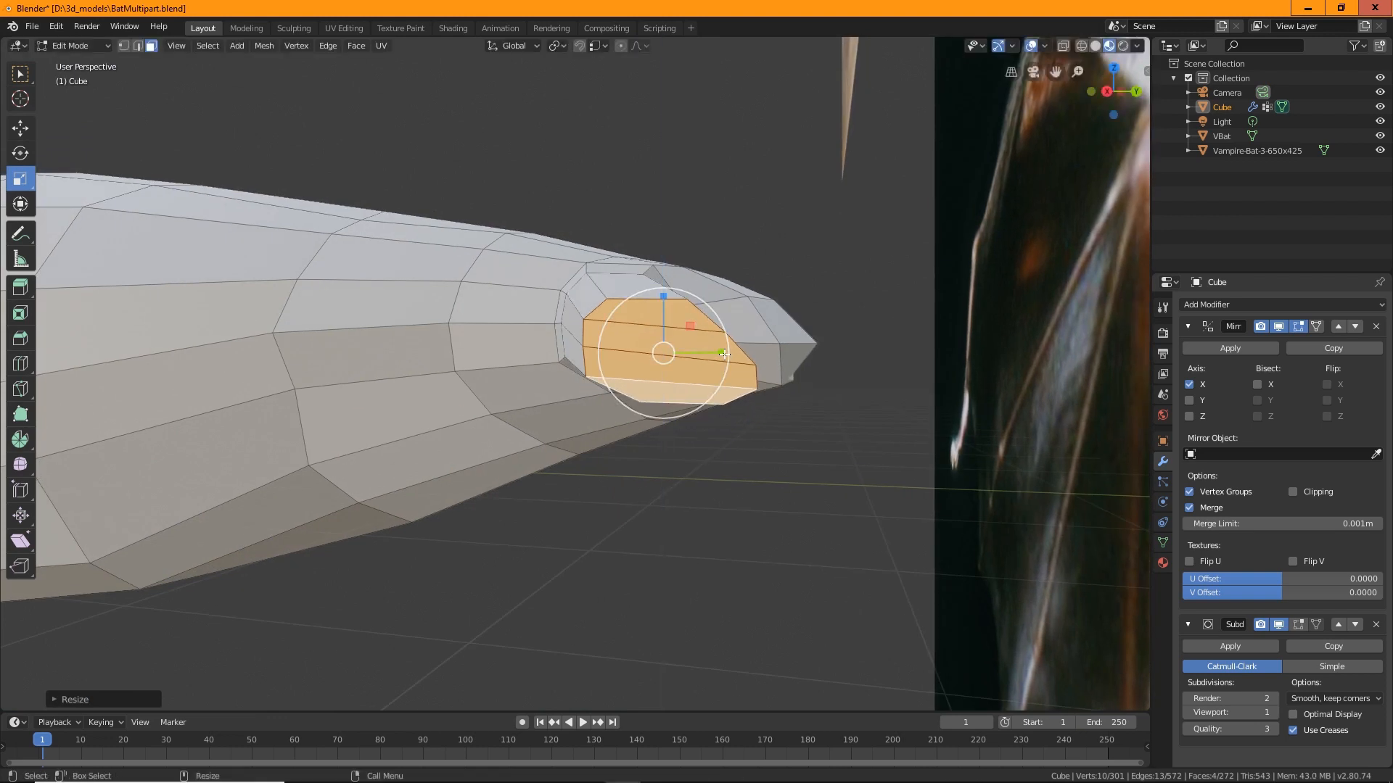
left_click_drag(724, 354, 694, 353)
left_click_drag(665, 297, 662, 319)
middle_click_drag(662, 319, 844, 400)
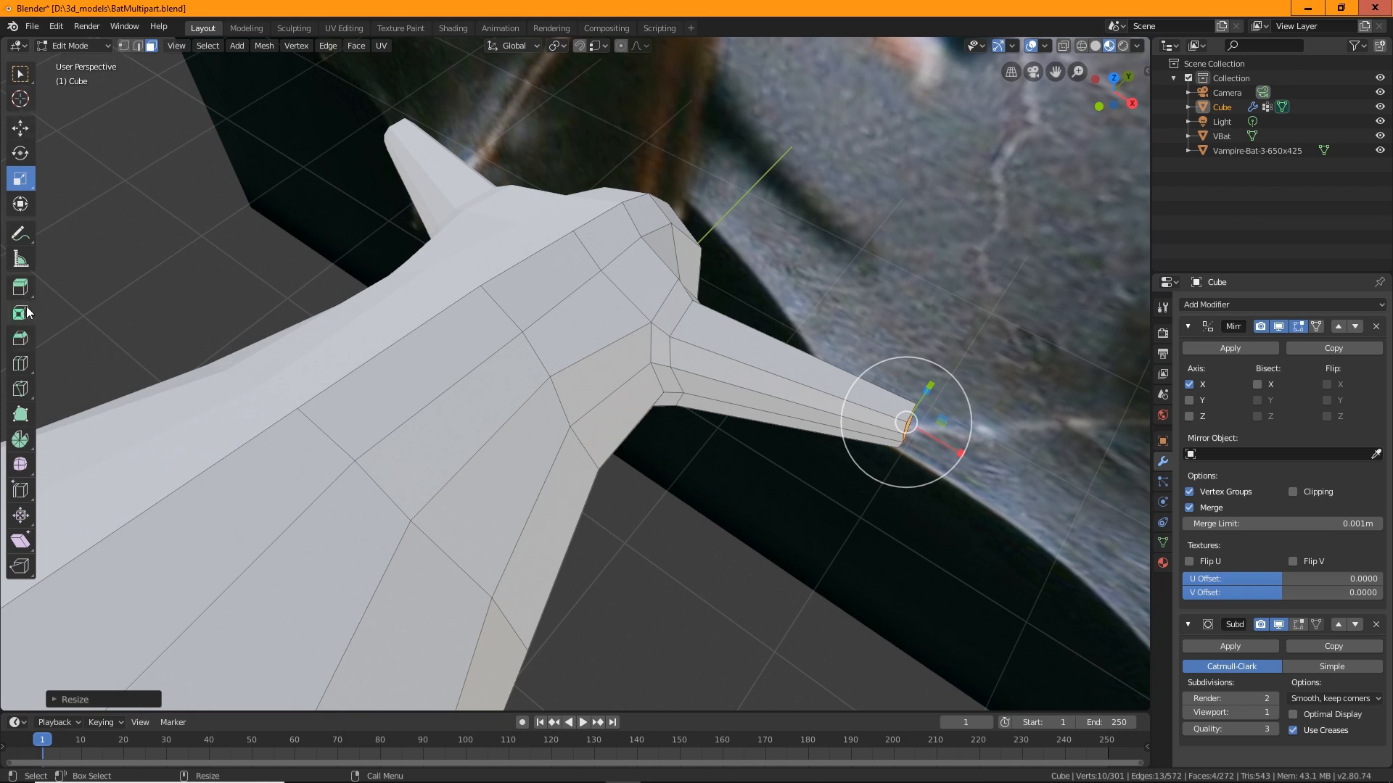
Add a loop cut around the leg near its base and scale it down along Z.
left_click(20, 363)
left_click_drag(694, 326, 617, 363)
left_click(20, 179)
middle_click_drag(765, 446, 707, 370)
left_click_drag(705, 295, 706, 311)
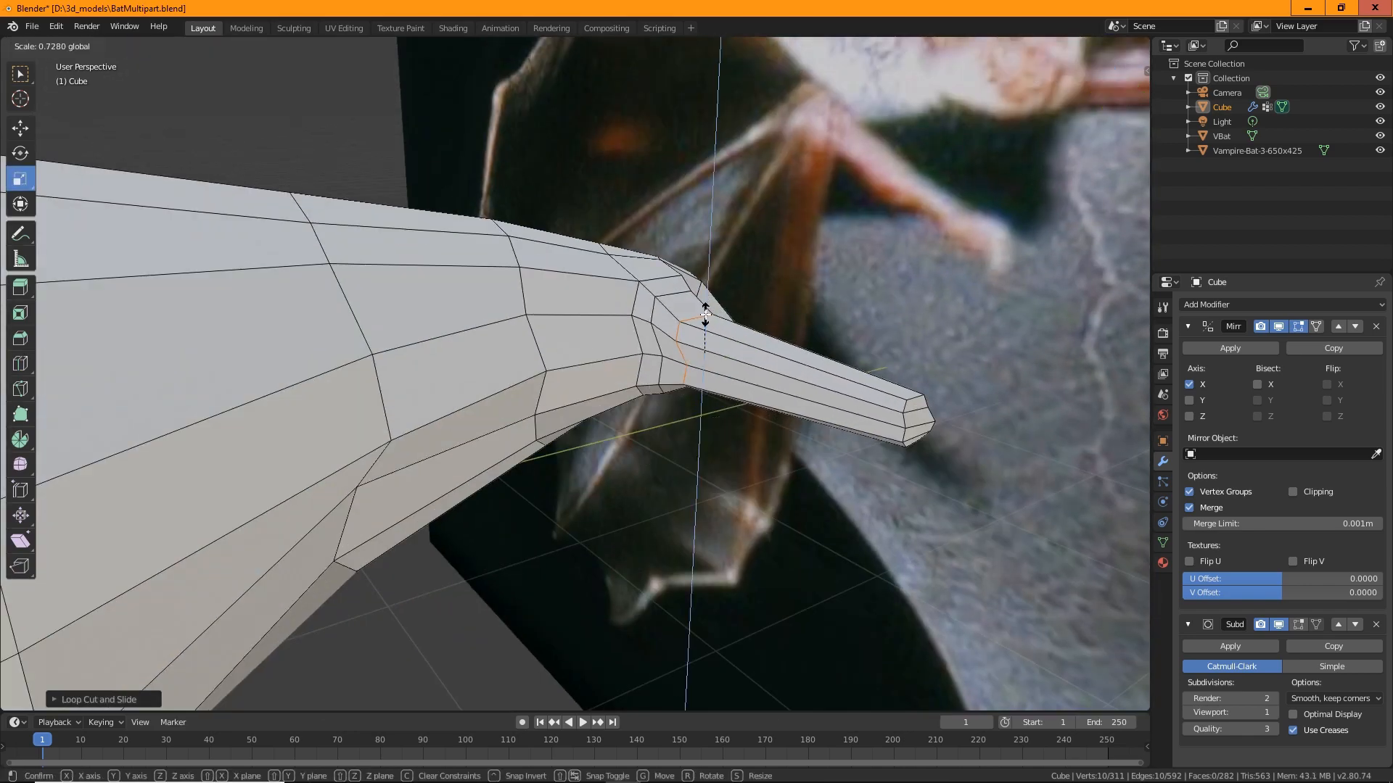
Reposition the new leg loop slightly outward from the body and adjust its scale along X.
middle_click_drag(769, 392, 652, 428)
left_click_drag(689, 435, 672, 442)
middle_click_drag(624, 348, 761, 368)
key("shift+space")
key("g")
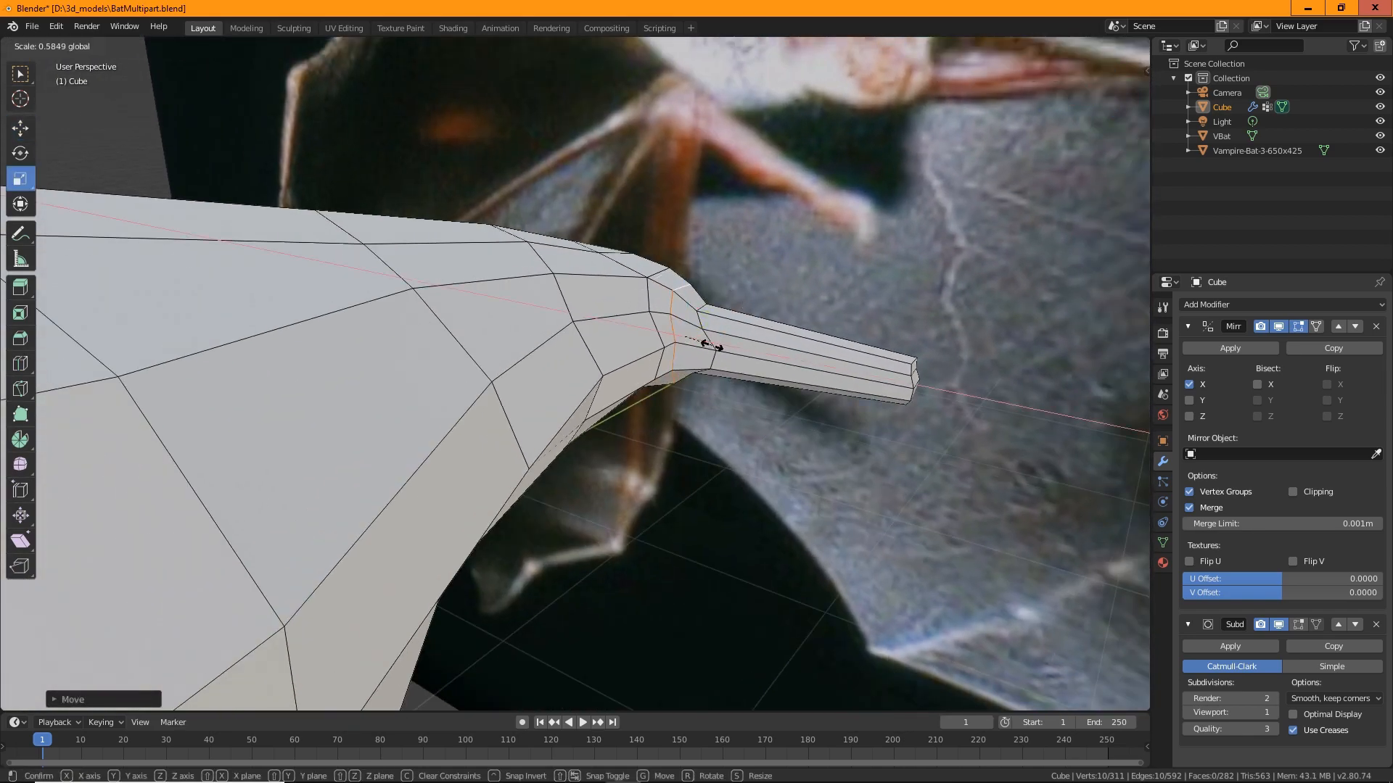
left_click(713, 358)
left_click(713, 358, "alt")
left_click(20, 179)
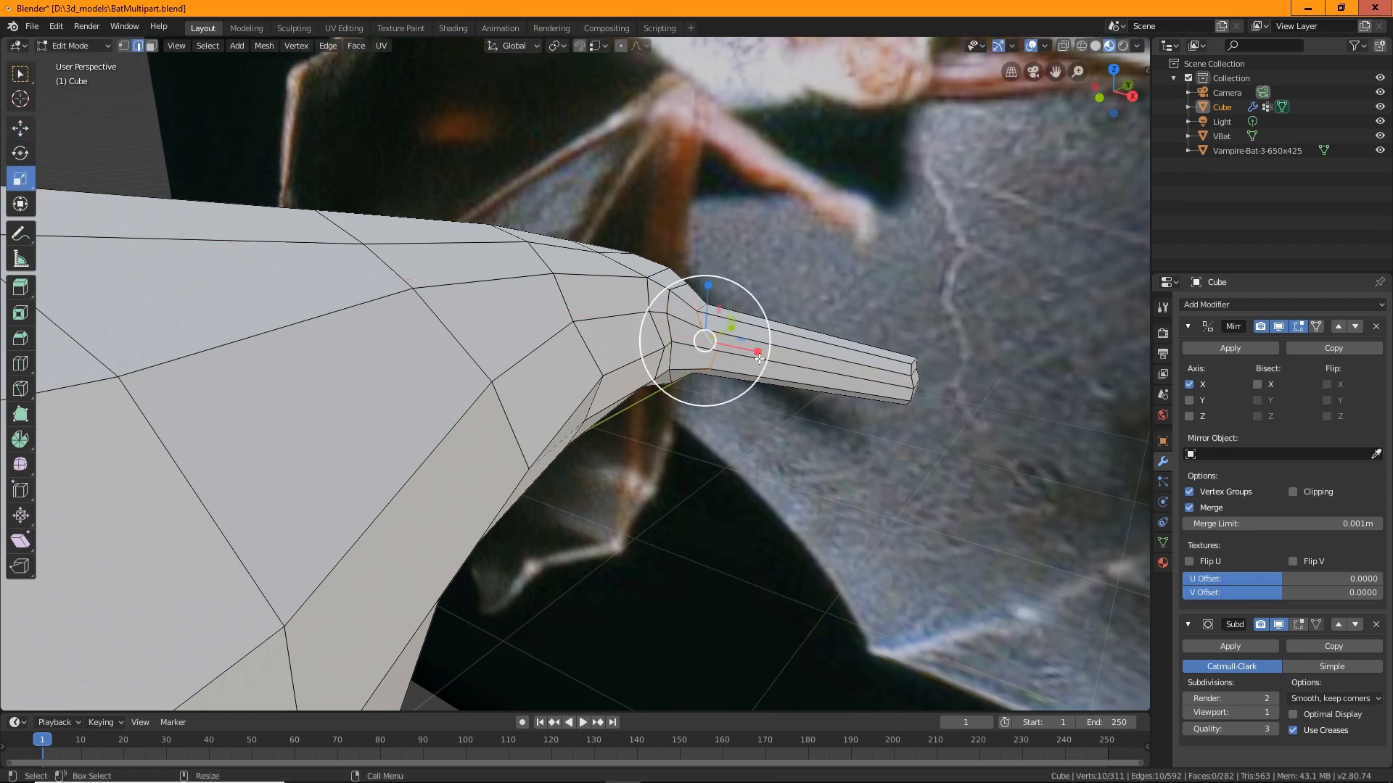
left_click_drag(753, 354, 763, 356)
Switch to Object Mode and move the Vampire-Bat-3-650x425 reference image back along Y, away from the bat.
middle_click_drag(888, 410, 648, 469)
scroll(648, 470, "down", 8)
middle_click_drag(501, 494, 573, 435)
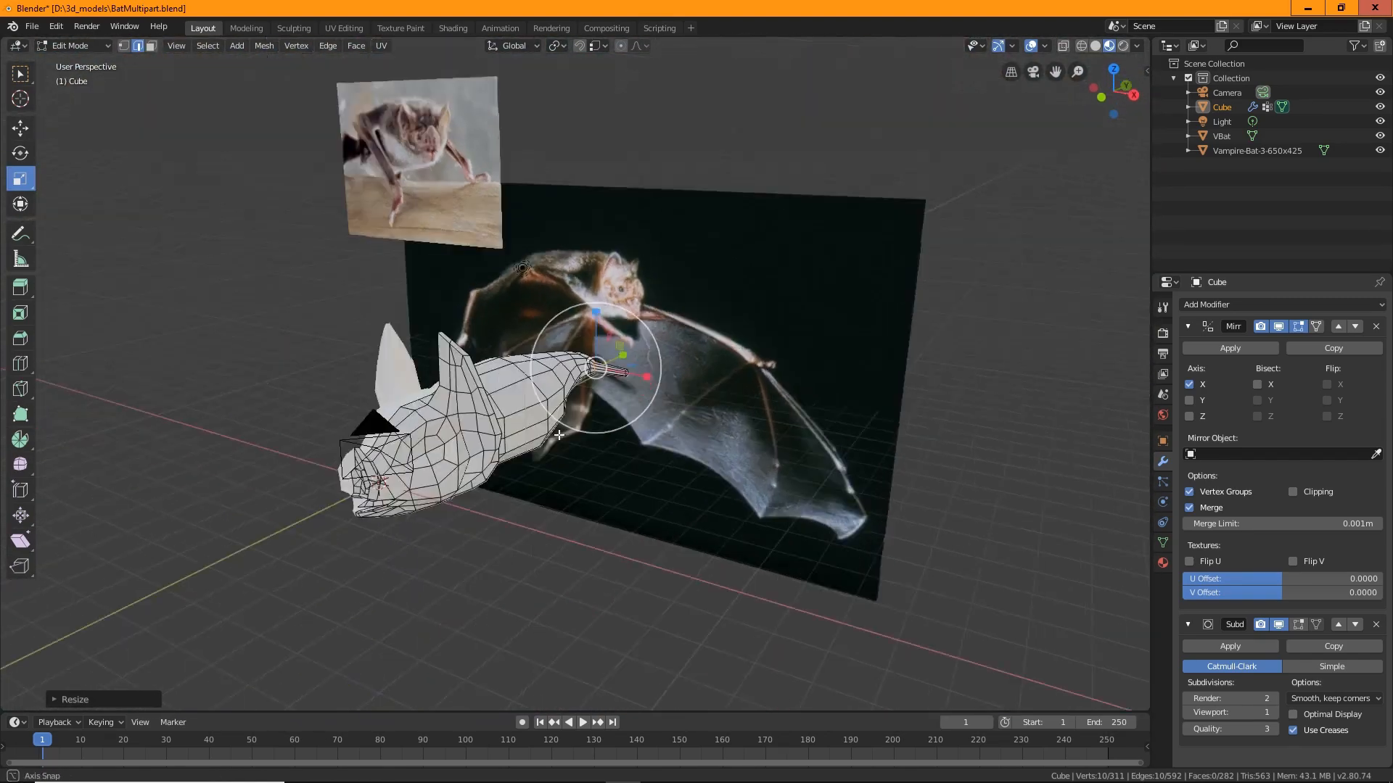
scroll(784, 507, "up", 8)
middle_click_drag(783, 507, 588, 507, "shift")
left_click(76, 46)
left_click(77, 63)
scroll(622, 344, "down", 6)
left_click(622, 344)
middle_click_drag(622, 344, 733, 442)
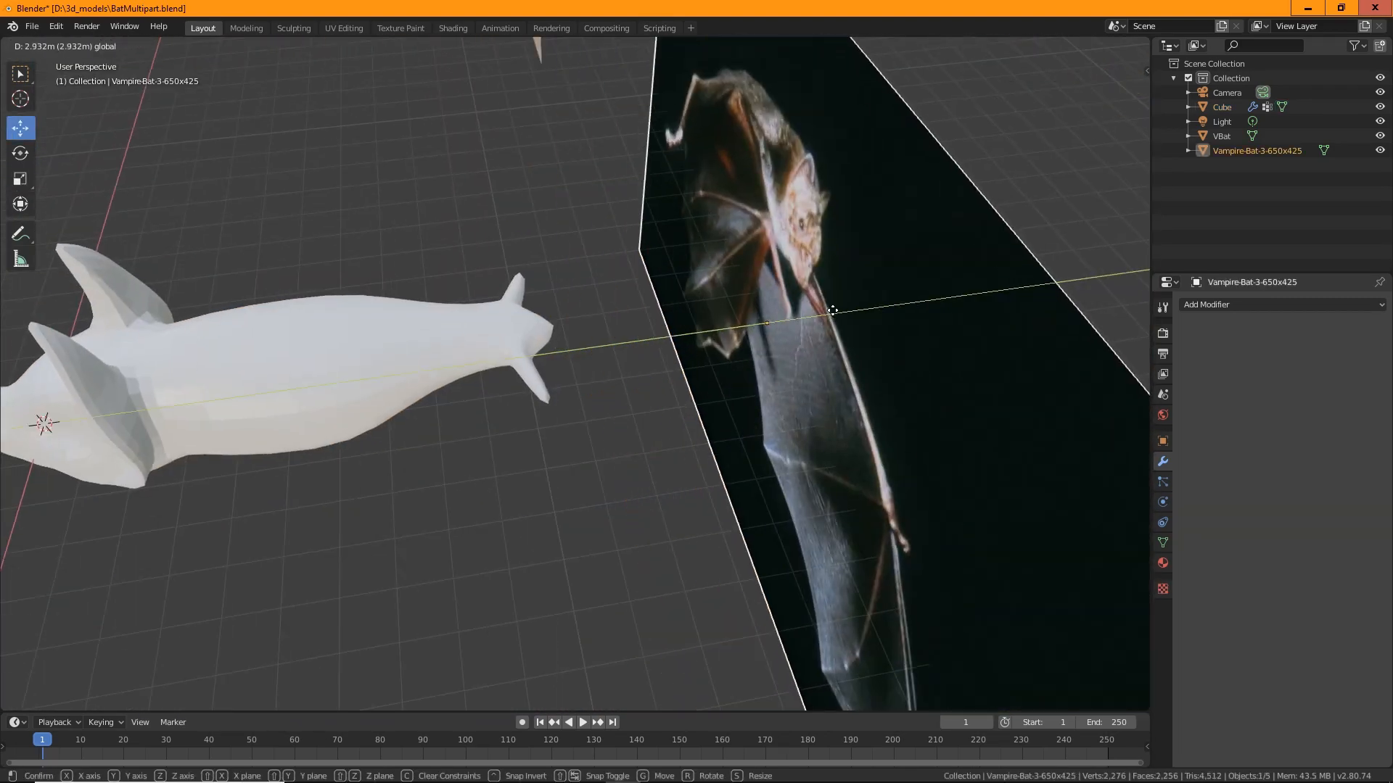
left_click_drag(864, 323, 935, 313)
Select the bat's Cube mesh in Object Mode and return it to Edit Mode.
scroll(654, 439, "up", 6)
left_click(76, 45)
left_click(75, 78)
left_click(76, 45)
left_click(78, 63)
left_click(360, 417)
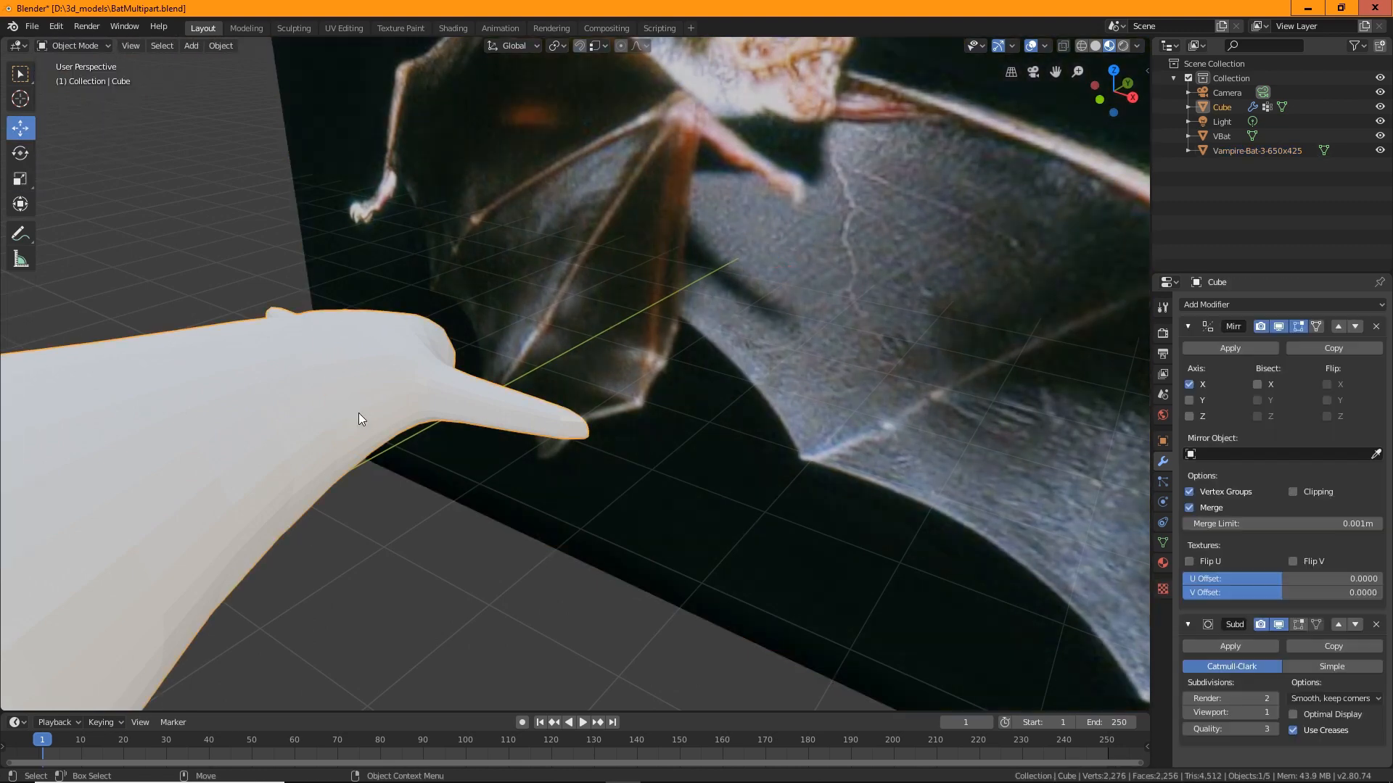
left_click(76, 46)
left_click(75, 78)
Inspect the leg's end in Edit Mode, switch to vertex selection, and select its upper front corner vertex.
middle_click_drag(268, 189, 234, 204)
left_click(151, 46)
left_click(535, 464)
middle_click_drag(653, 508, 553, 513)
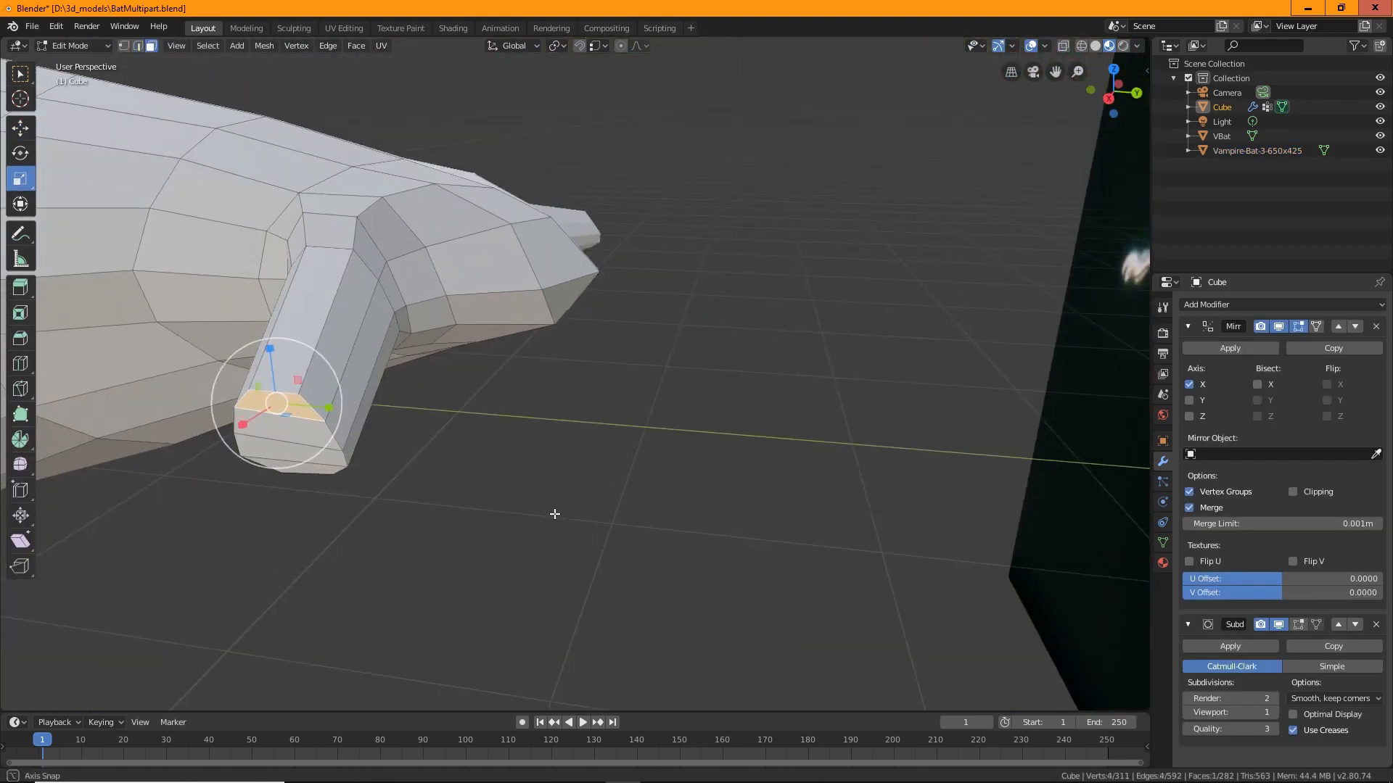
middle_click_drag(250, 210, 293, 201)
left_click(394, 261)
left_click(124, 47)
left_click(368, 347)
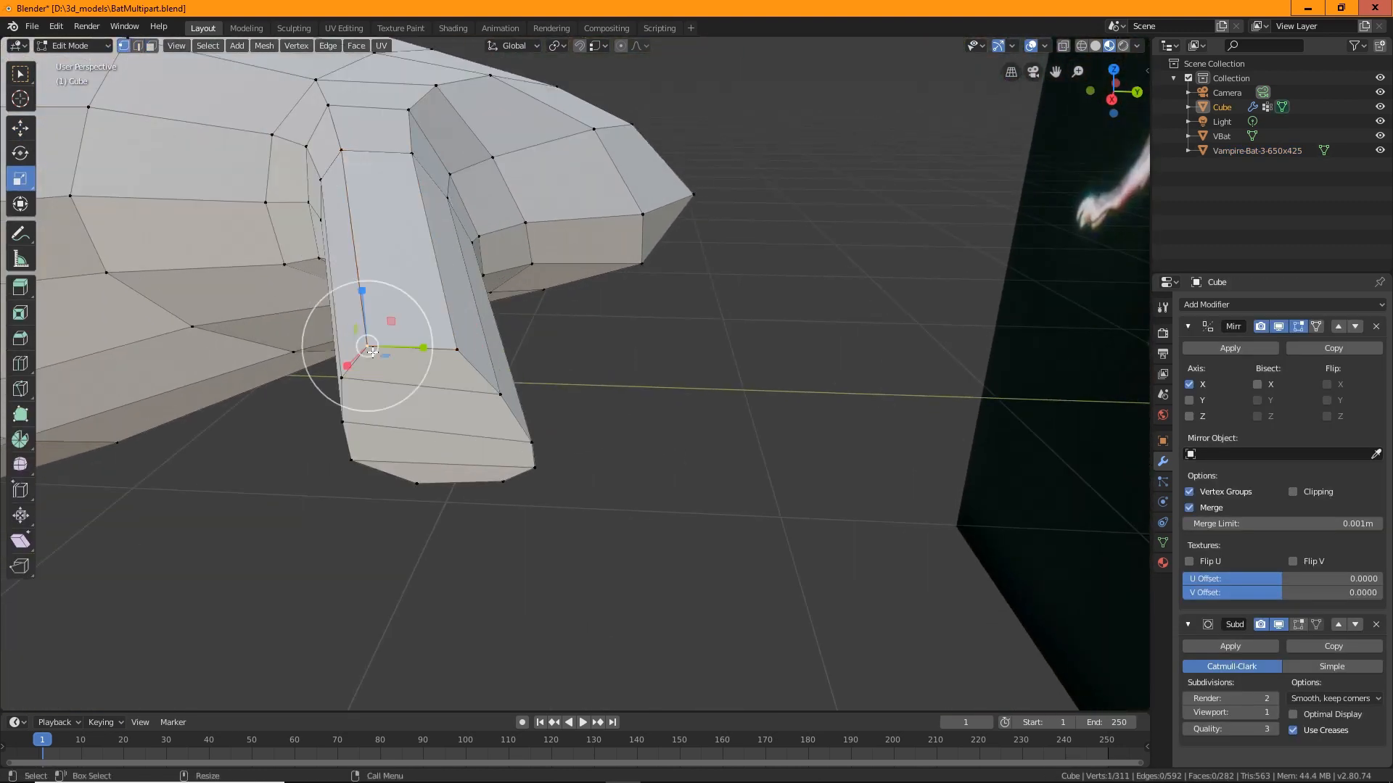
Move the upper rear vertex of the leg's end outward along Y and up along Z to round the cross-section.
left_click(20, 128)
left_click(457, 350)
left_click_drag(424, 349, 471, 354)
middle_click_drag(470, 354, 471, 318)
left_click(496, 285)
left_click_drag(540, 284, 523, 284)
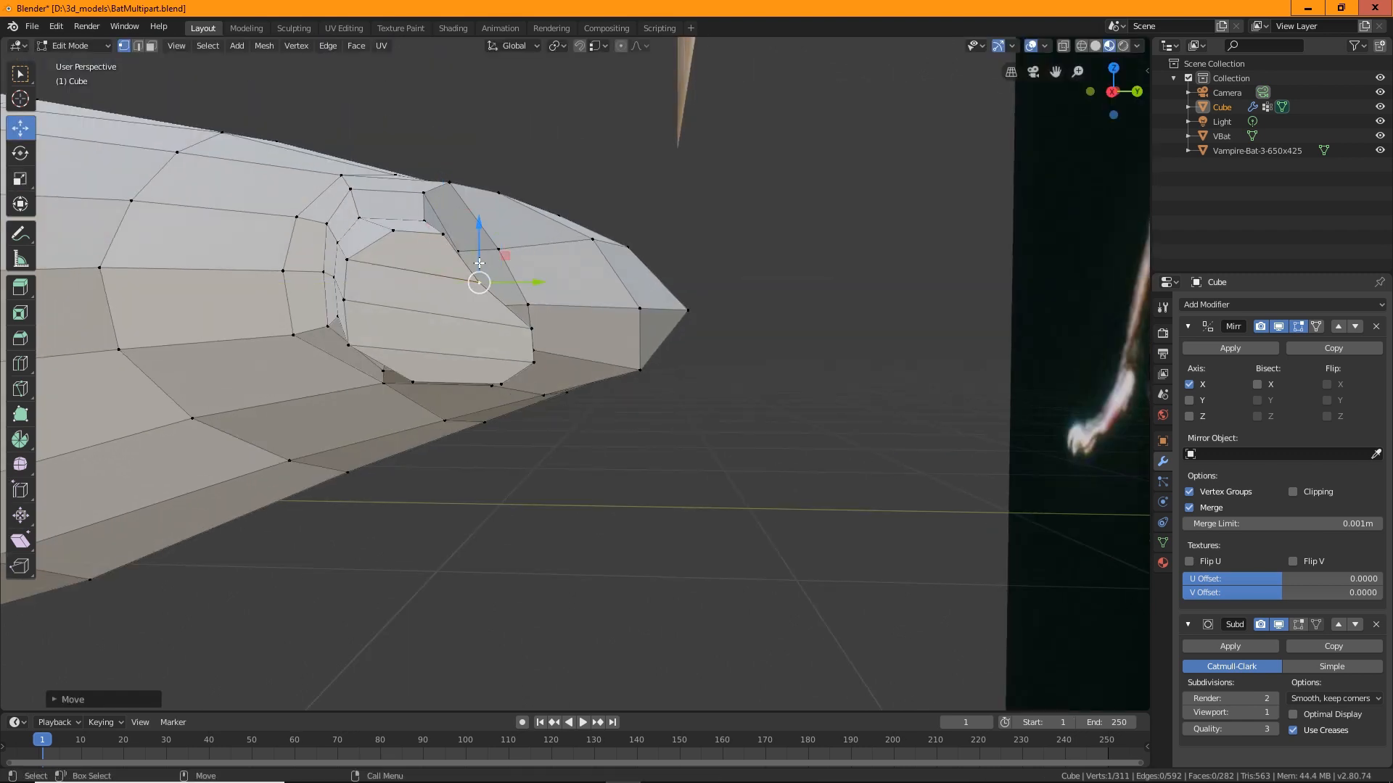
left_click_drag(478, 230, 478, 201)
Reposition the rear and lower vertices of the leg's end to even out its rounded outline.
left_click(532, 329)
left_click_drag(532, 329, 512, 289)
left_click(536, 368)
left_click_drag(537, 369, 474, 377)
left_click(502, 385)
middle_click_drag(474, 378, 315, 406)
middle_click_drag(324, 311, 450, 333)
Select the leg's end faces, switch to Chrome, and examine the hind legs in the Vampire Bat - Denver Zoo photo.
left_click(150, 46, "ctrl")
middle_click_drag(725, 581, 713, 434)
left_click(448, 767)
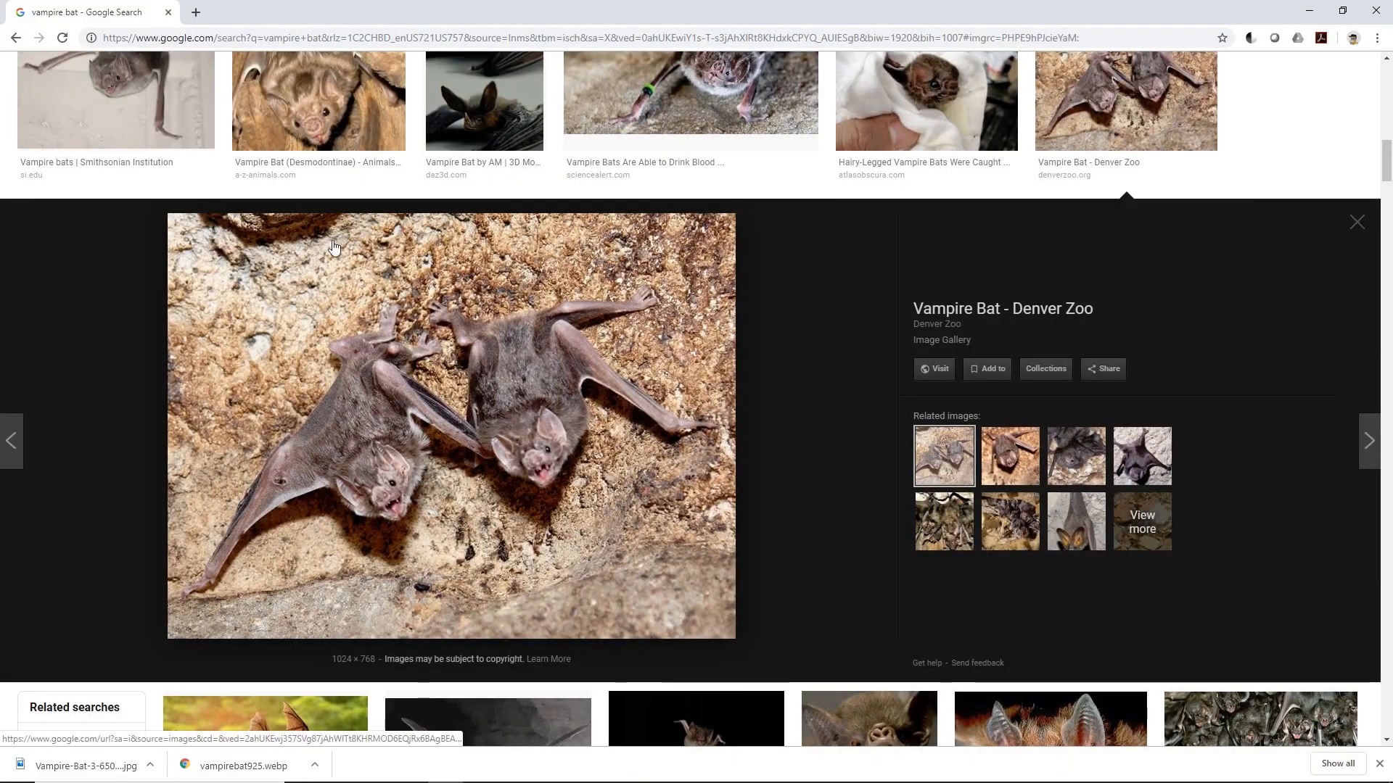
scroll(475, 290, "up", 5)
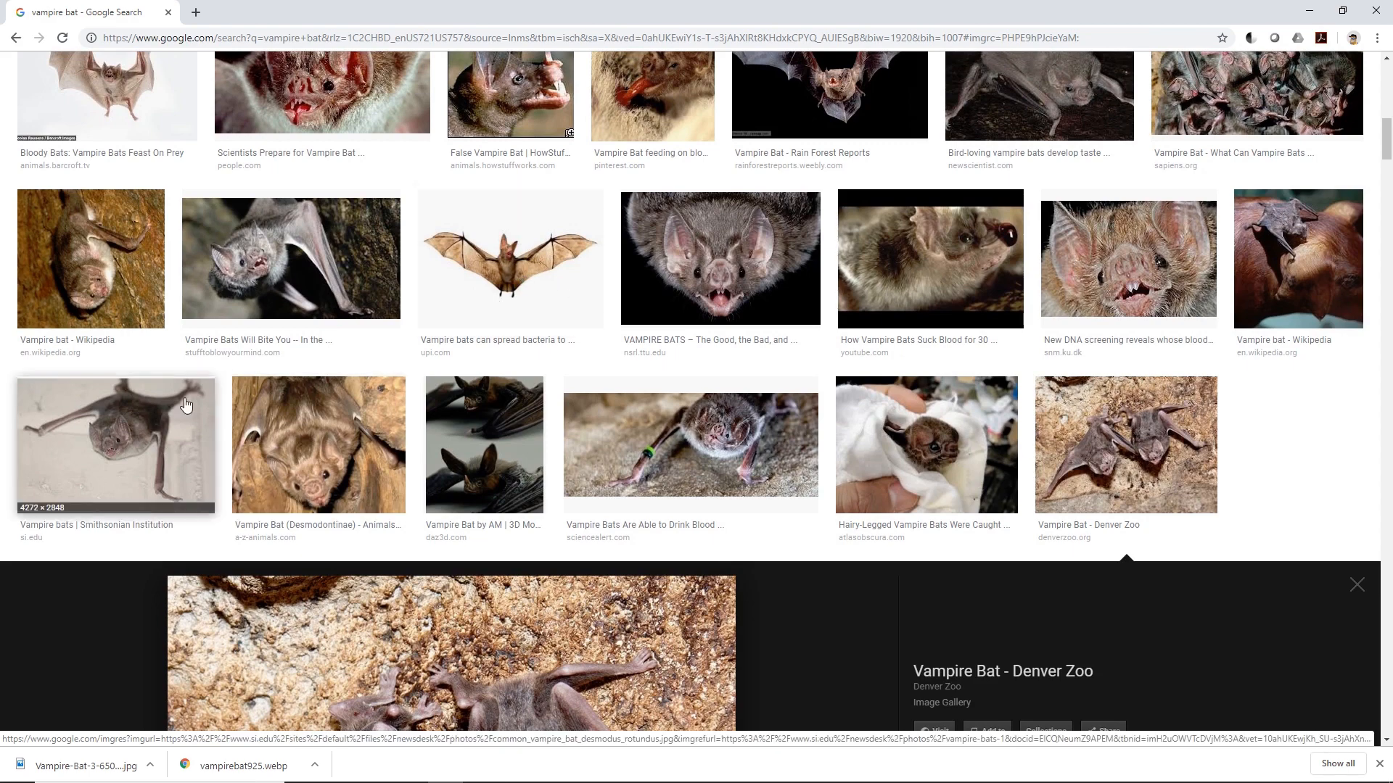
left_click(1157, 473)
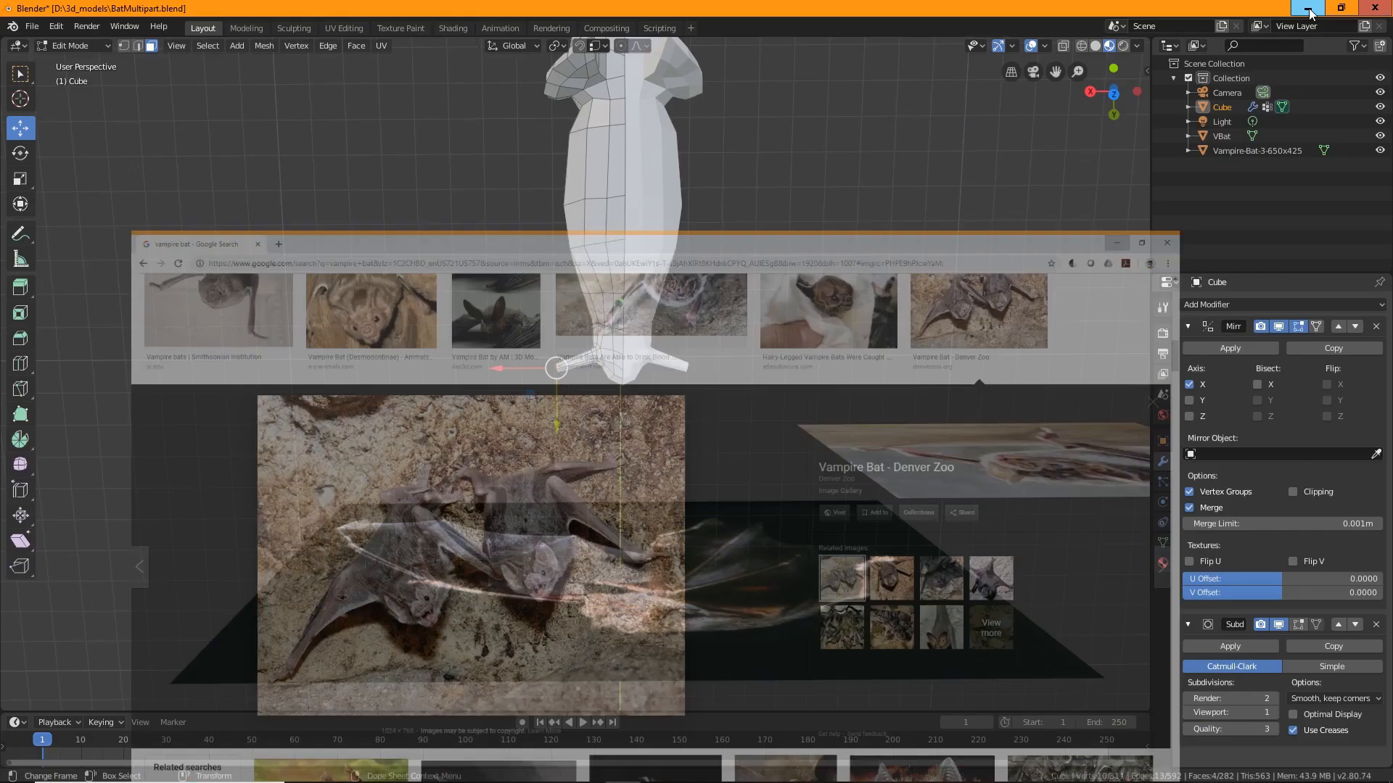
left_click(1308, 10)
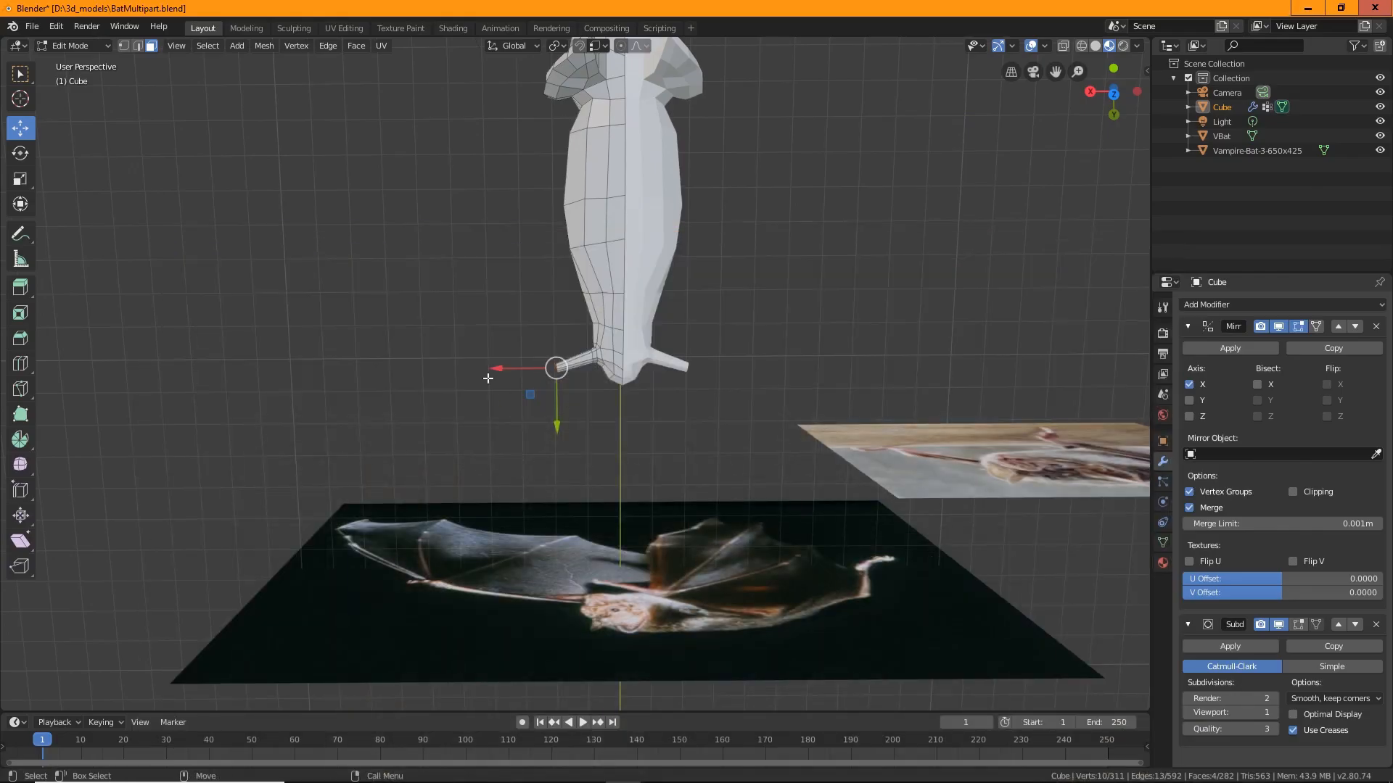
Move the leg's end faces outward from the body to lengthen the upper leg.
left_click_drag(542, 423, 542, 434)
scroll(571, 446, "up", 6)
middle_click_drag(572, 448, 697, 407, "shift")
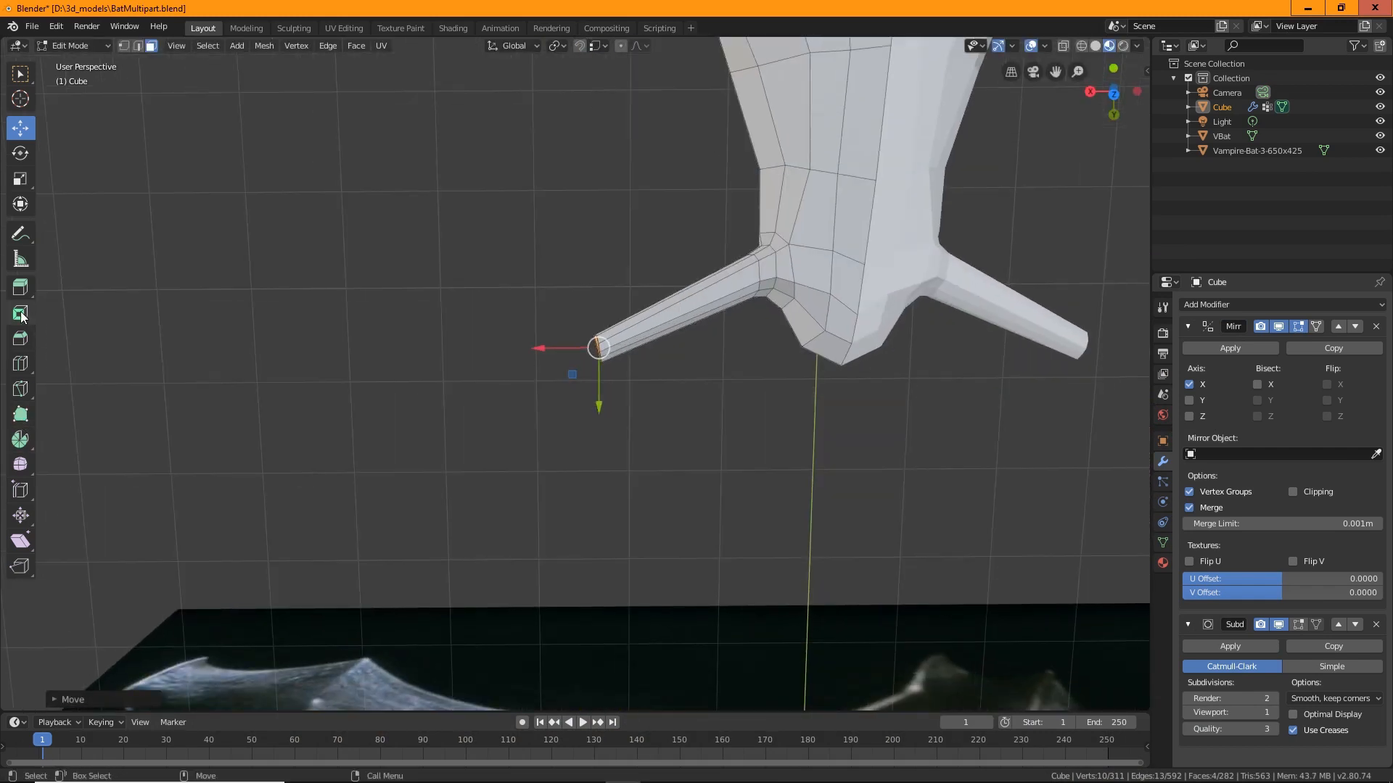
Extrude the leg's end faces into a short knee section and a longer lower leg, and adjust the new end's position.
left_click(21, 289)
left_click_drag(519, 369, 576, 418)
key("w")
left_click(26, 292)
left_click_drag(520, 371, 361, 435)
middle_click_drag(711, 460, 554, 428)
left_click(21, 129)
left_click_drag(610, 335, 609, 379)
middle_click_drag(530, 436, 544, 508)
scroll(357, 707, "down", 4)
Switch to Chrome and open the image result "Bloody Bats: Vampire Bats Feast On Prey".
left_click(445, 768)
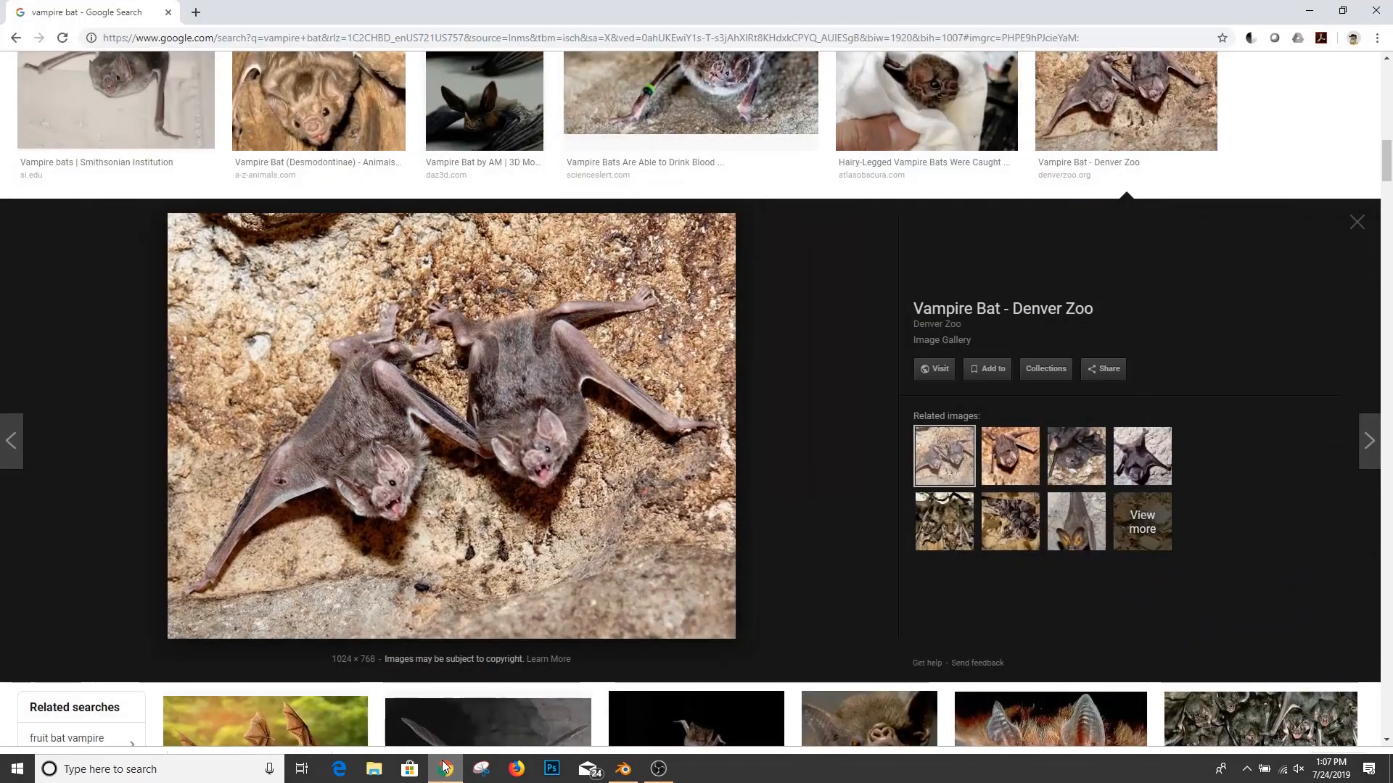
scroll(1072, 381, "up", 8)
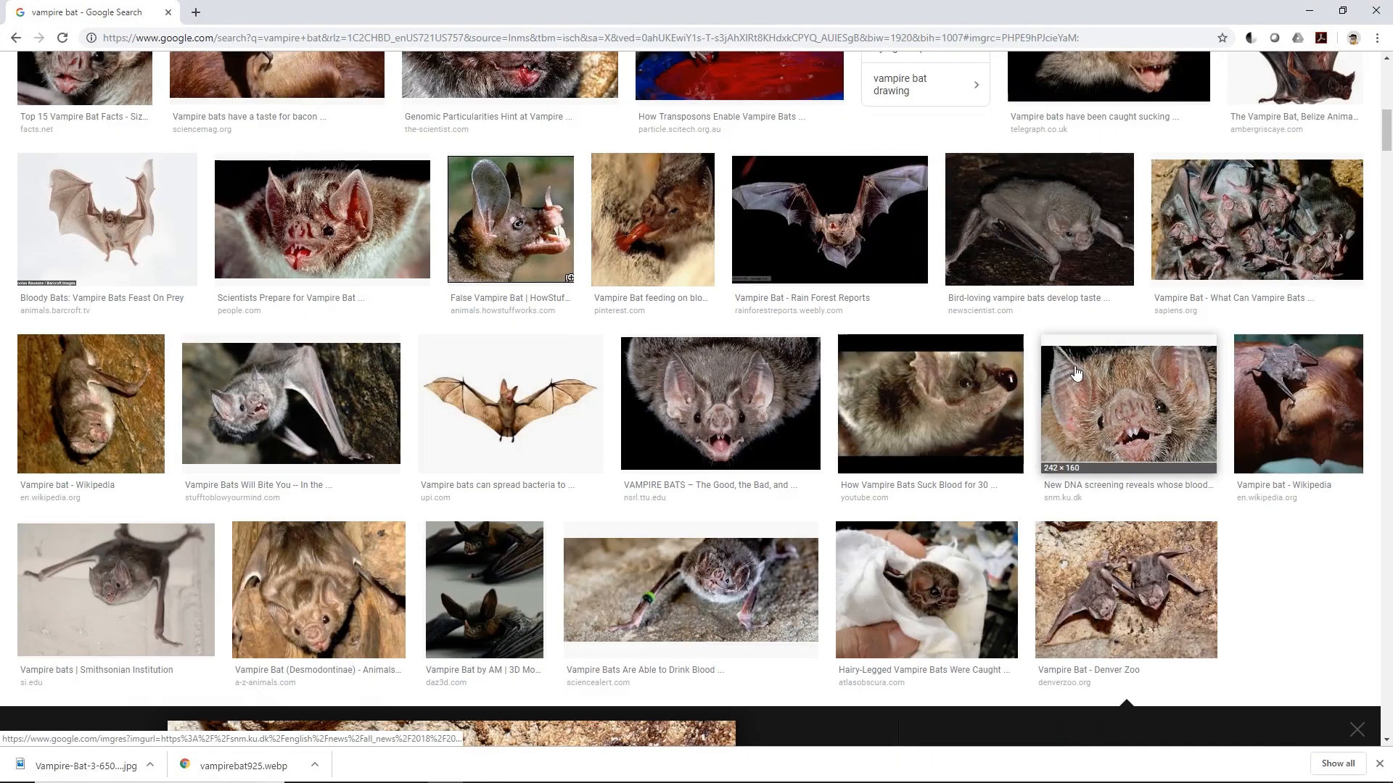
left_click(106, 290)
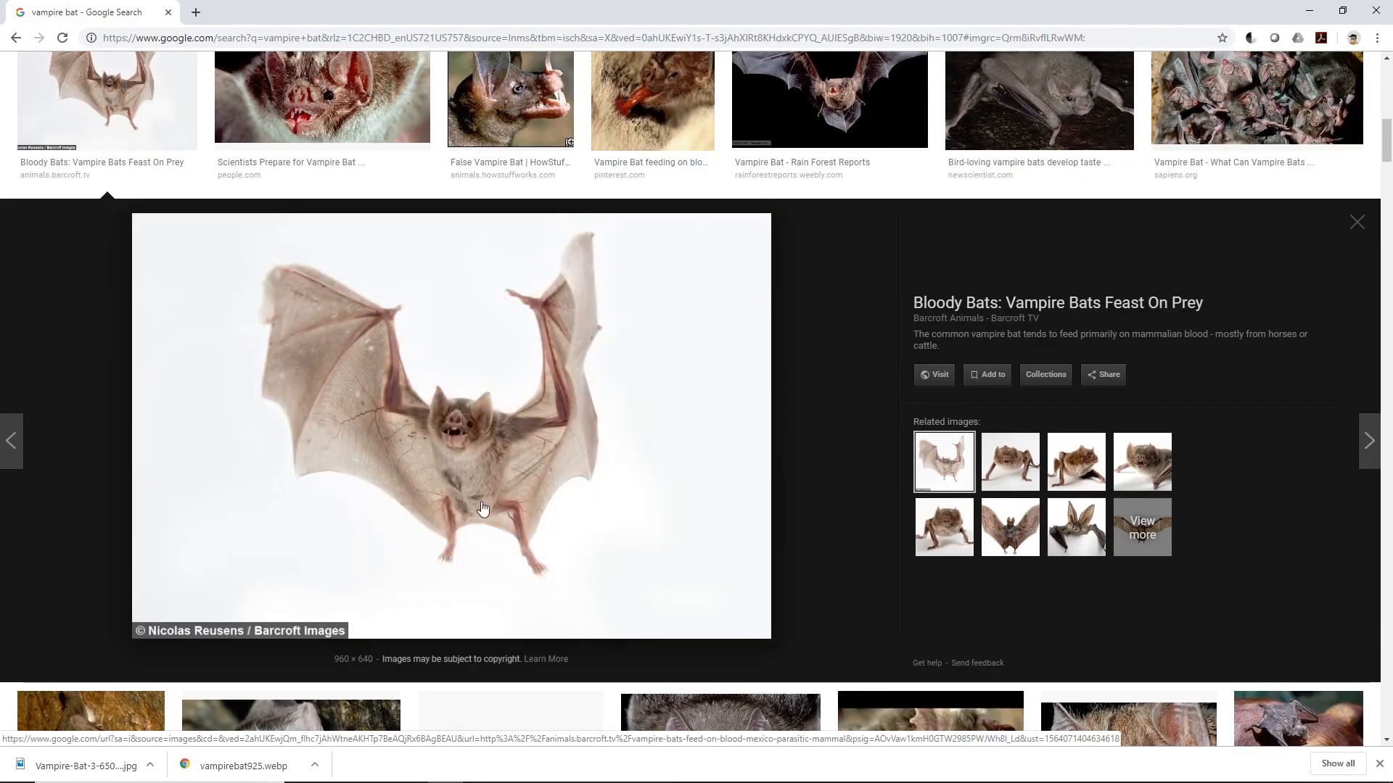
Save the opened bat picture as Bat2.jpg in the 3d_models folder.
right_click(537, 465)
key("v")
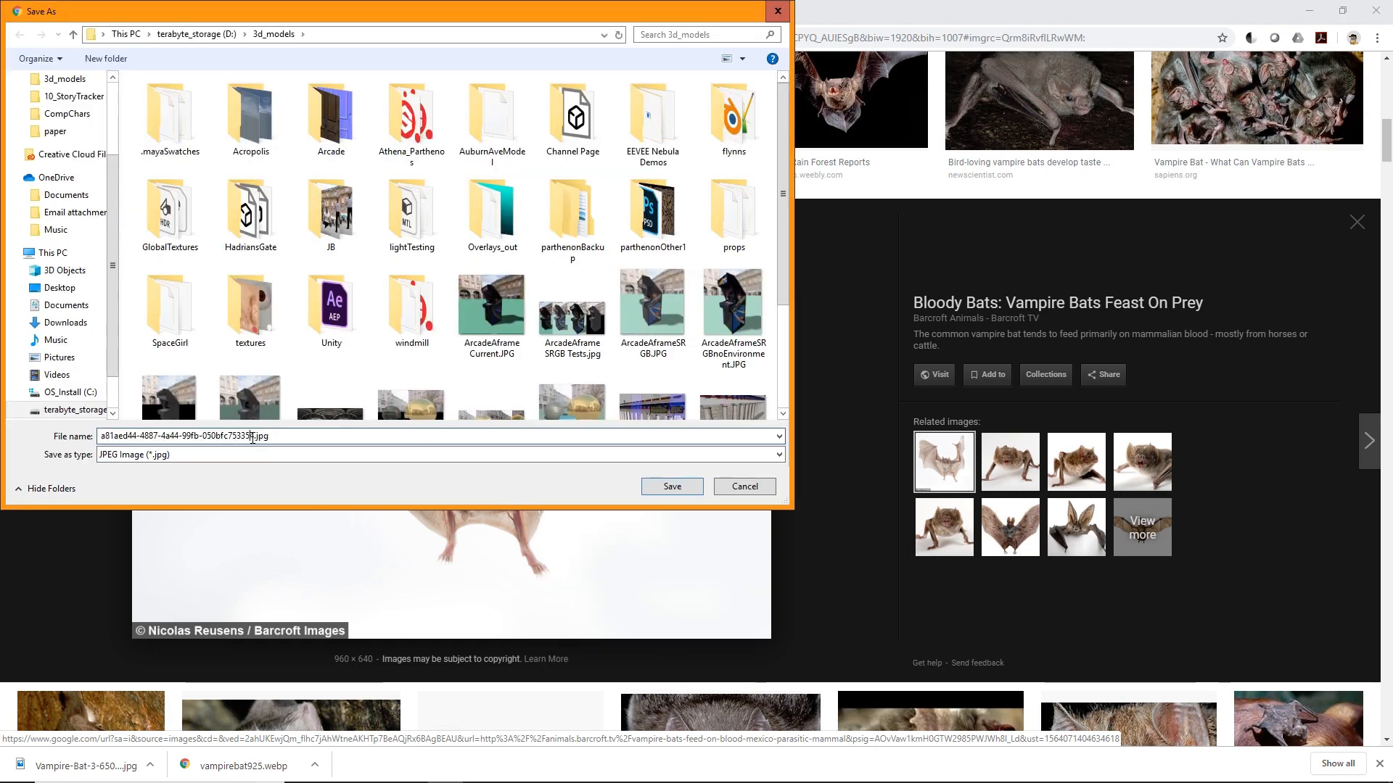
left_click_drag(251, 437, 100, 436)
type("Bat2")
key("Return")
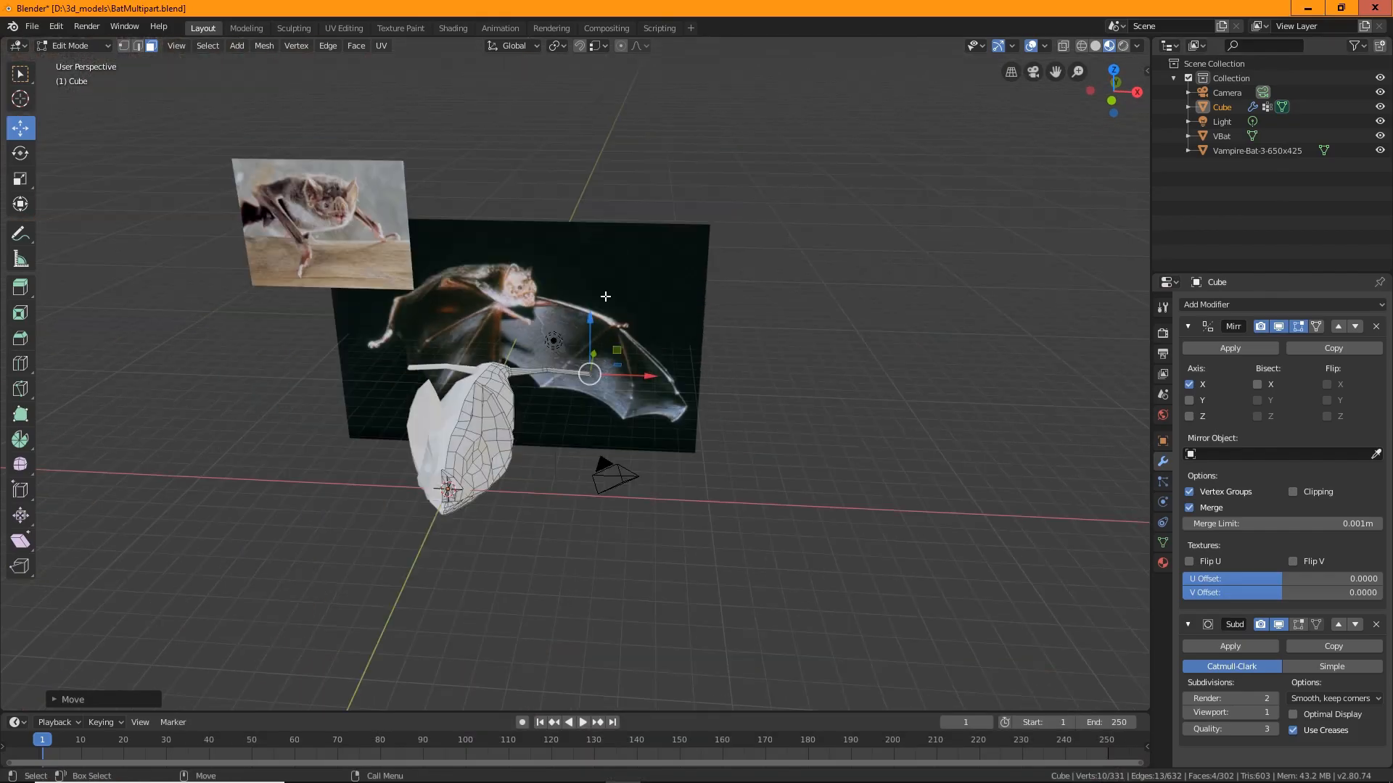
Return to Blender, switch to Object Mode, and import Bat2.jpg as an image plane.
left_click(32, 26)
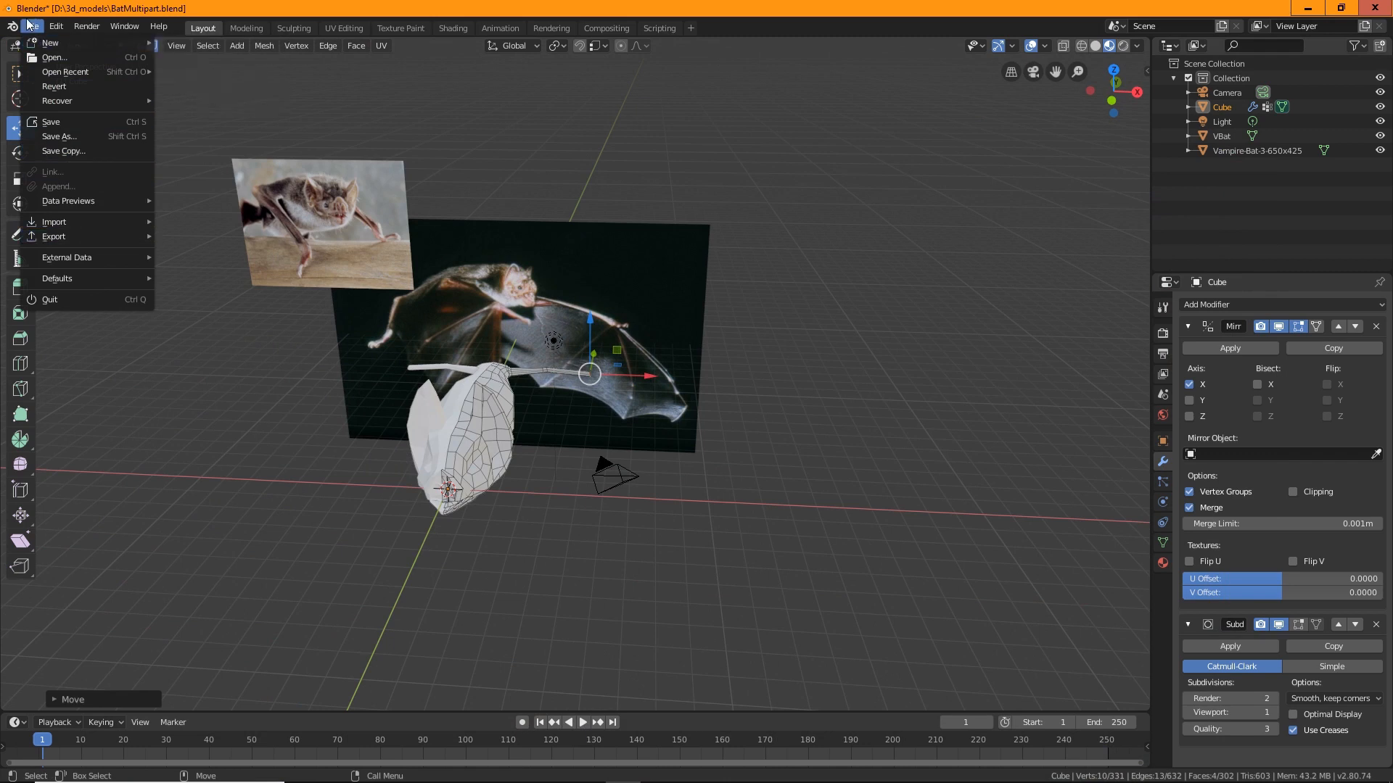
left_click(80, 45)
left_click(88, 61)
left_click(476, 281)
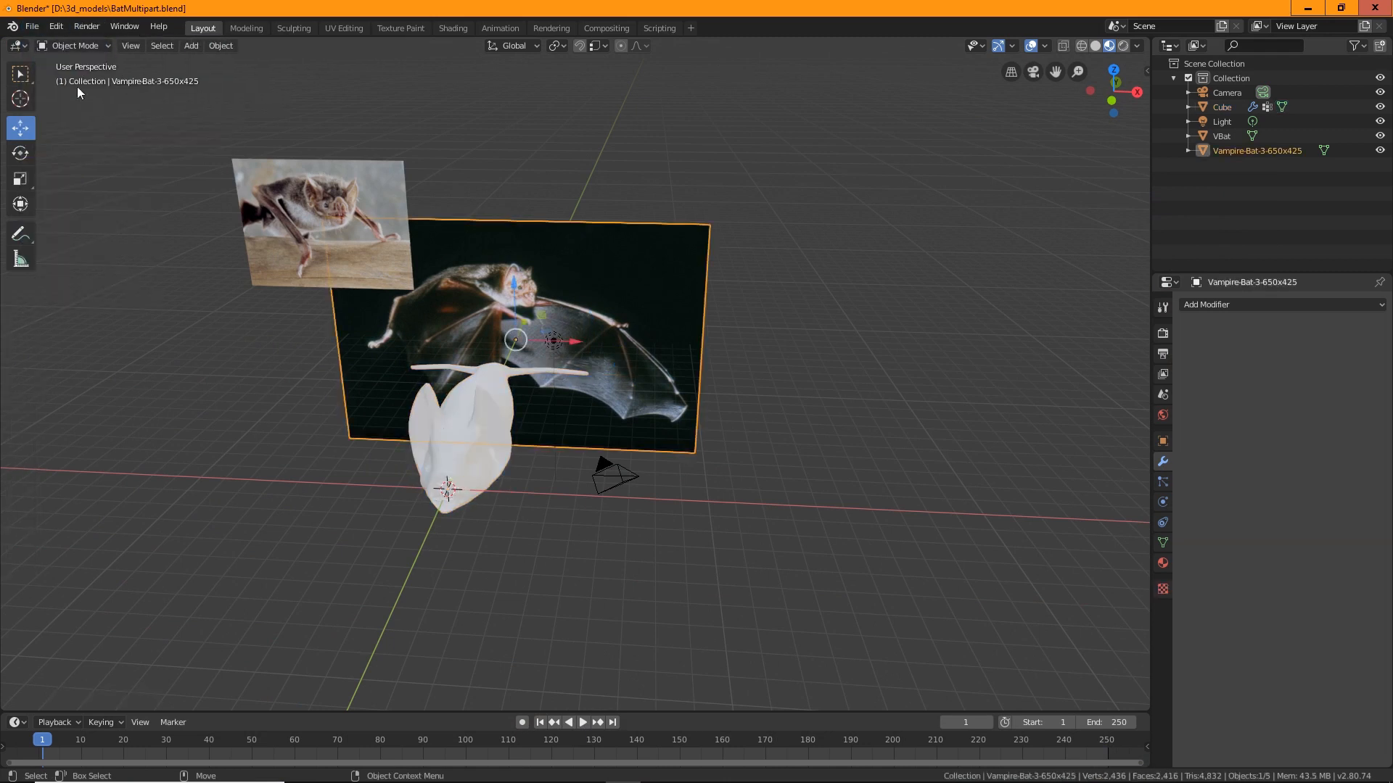
left_click(32, 26)
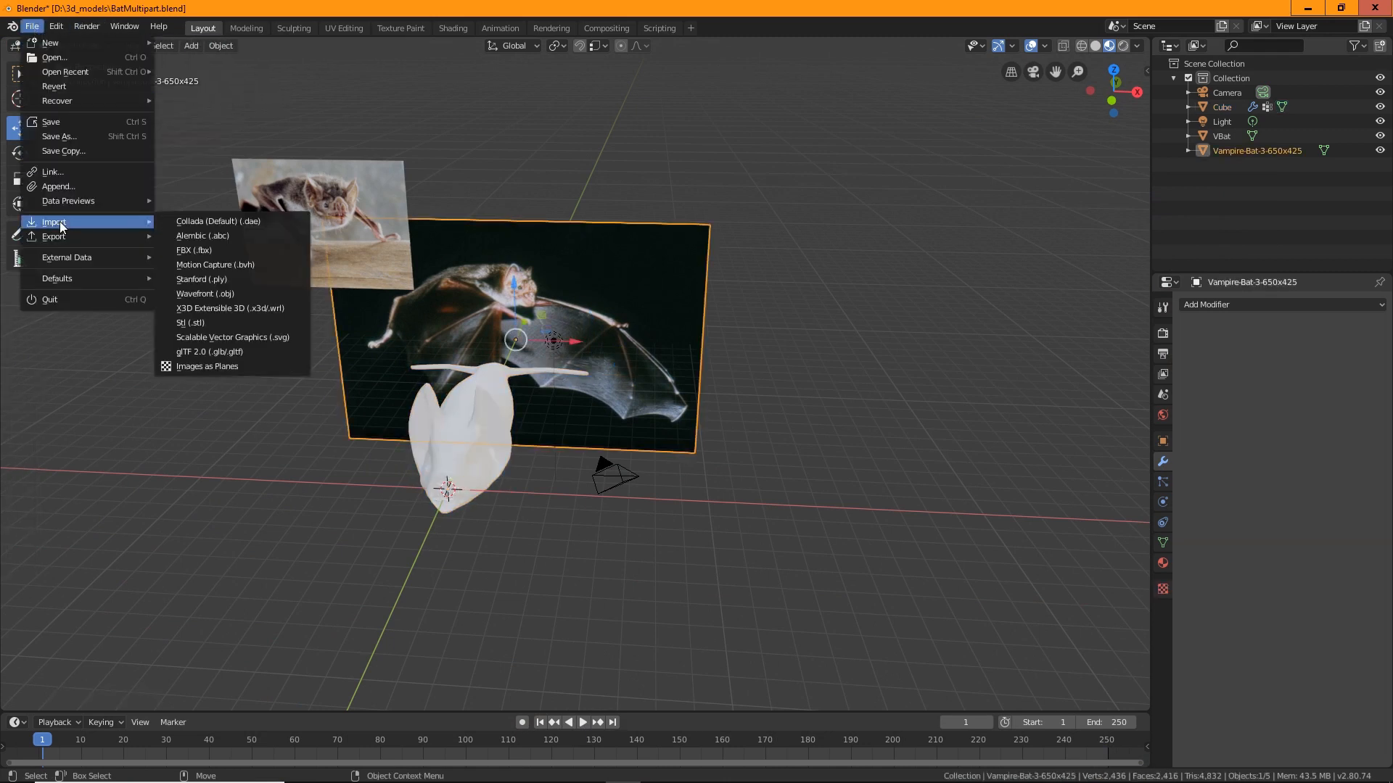
left_click(32, 27)
left_click(32, 26)
left_click(207, 366)
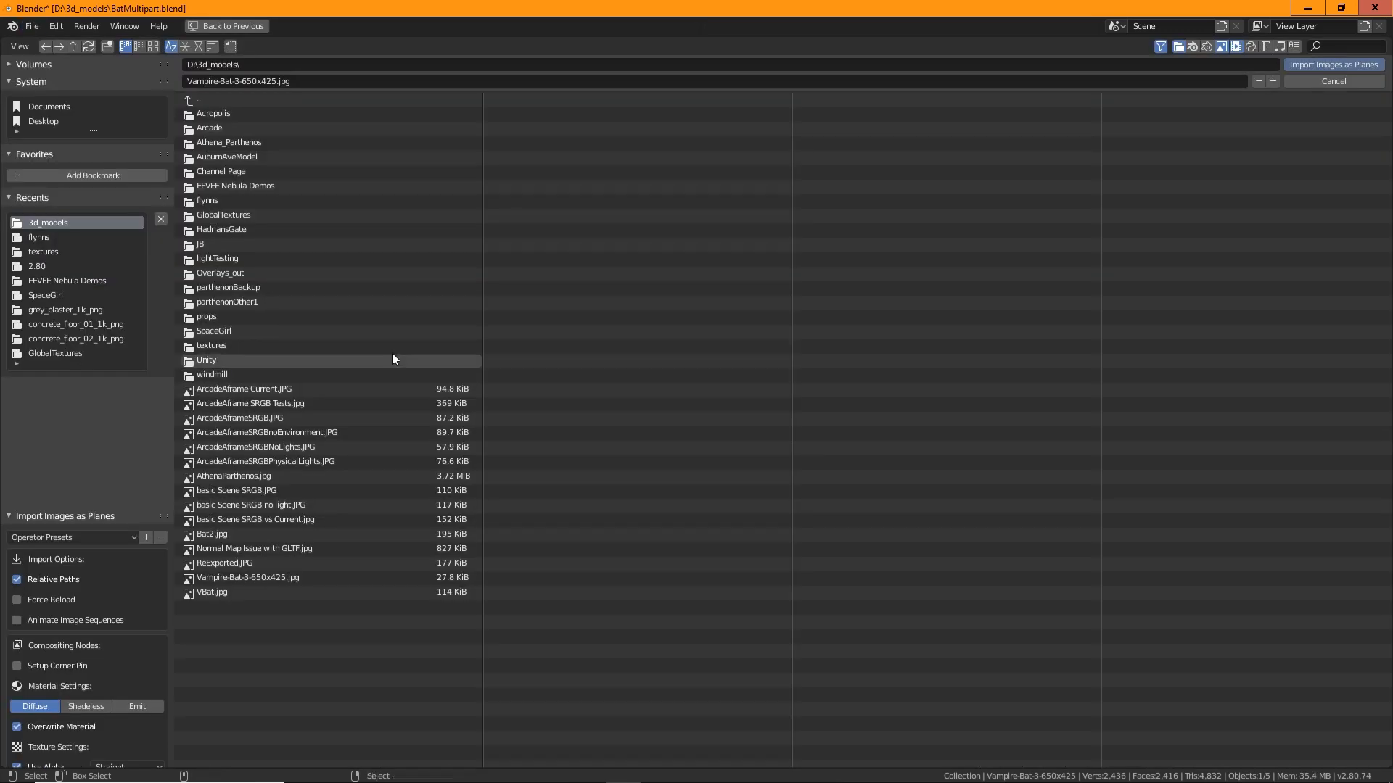
left_click(219, 535)
left_click(1338, 65)
Scale the Bat2 image plane up to roughly the size of the large bat reference image.
left_click_drag(506, 491, 695, 500)
middle_click_drag(685, 502, 543, 497)
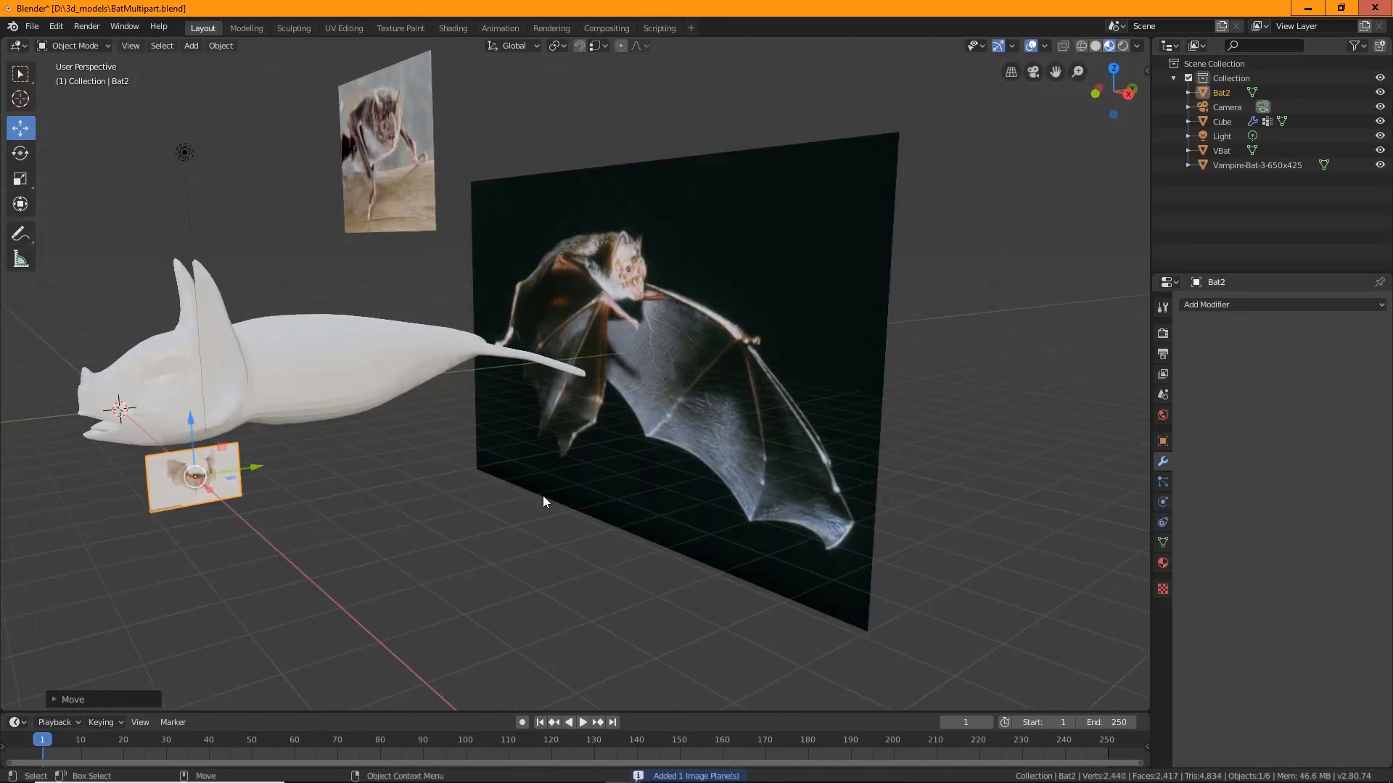
left_click_drag(224, 448, 476, 315)
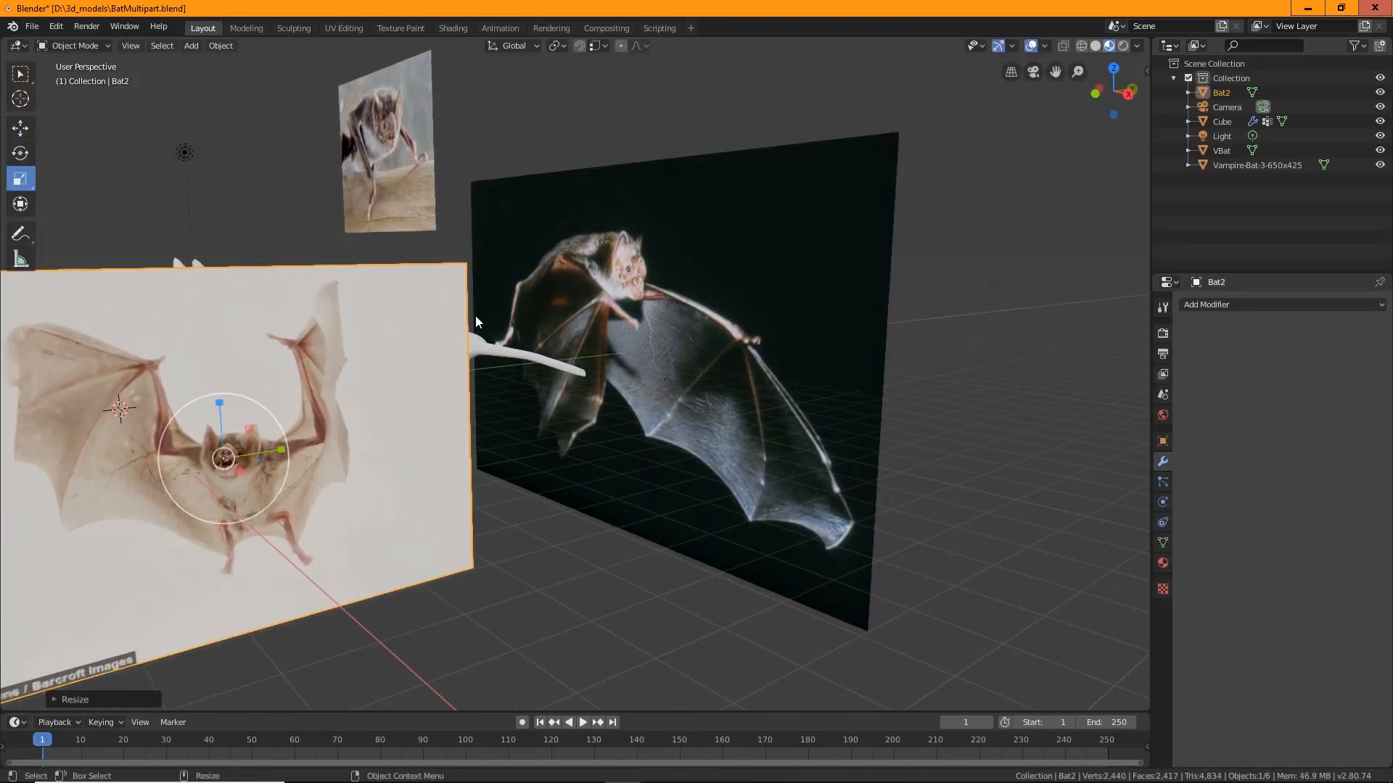
Rotate the Bat2 reference plane to change the direction it faces.
left_click(20, 153)
scroll(451, 514, "down", 4)
scroll(451, 513, "up", 3)
middle_click_drag(451, 514, 429, 674)
left_click_drag(428, 675, 354, 652)
left_click(441, 657)
Move the Bat2 reference plane away from the bat model so it no longer covers the mesh.
left_click(21, 129)
left_click_drag(459, 581, 714, 363)
left_click_drag(738, 413, 1007, 518)
scroll(1001, 520, "down", 1)
middle_click_drag(993, 521, 715, 606, "shift")
middle_click_drag(715, 611, 687, 600)
left_click_drag(662, 530, 716, 471)
key("shift+space")
key("g")
middle_click_drag(715, 472, 632, 515)
left_click_drag(633, 516, 709, 475)
middle_click_drag(580, 490, 731, 577)
scroll(607, 579, "down", 3)
left_click_drag(592, 622, 523, 507, "alt")
scroll(595, 431, "up", 6)
Select the bat's Cube mesh, return it to Edit Mode, and switch to edge selection.
left_click(351, 362)
left_click(75, 45)
left_click(73, 82)
middle_click_drag(399, 482, 573, 391)
left_click(138, 46)
Add an edge loop around the middle of the short knee section of the leg.
left_click(463, 559, "alt")
mouse_move(517, 572)
left_mouse_down()
mouse_move(501, 568)
mouse_move(509, 598)
left_mouse_up()
scroll(484, 580, "up", 1)
left_click(473, 589, "alt")
left_click_drag(483, 543, 479, 552)
middle_click_drag(486, 550, 726, 244)
scroll(725, 244, "up", 9)
middle_click_drag(653, 290, 638, 341)
Scale up the new knee edge loop so the joint bulges slightly beyond the leg.
left_click(20, 178)
left_click(369, 365, "alt")
left_click_drag(447, 371, 392, 366)
left_click_drag(486, 360, 491, 356)
middle_click_drag(497, 366, 495, 315)
left_click_drag(484, 307, 485, 311)
scroll(493, 319, "down", 7)
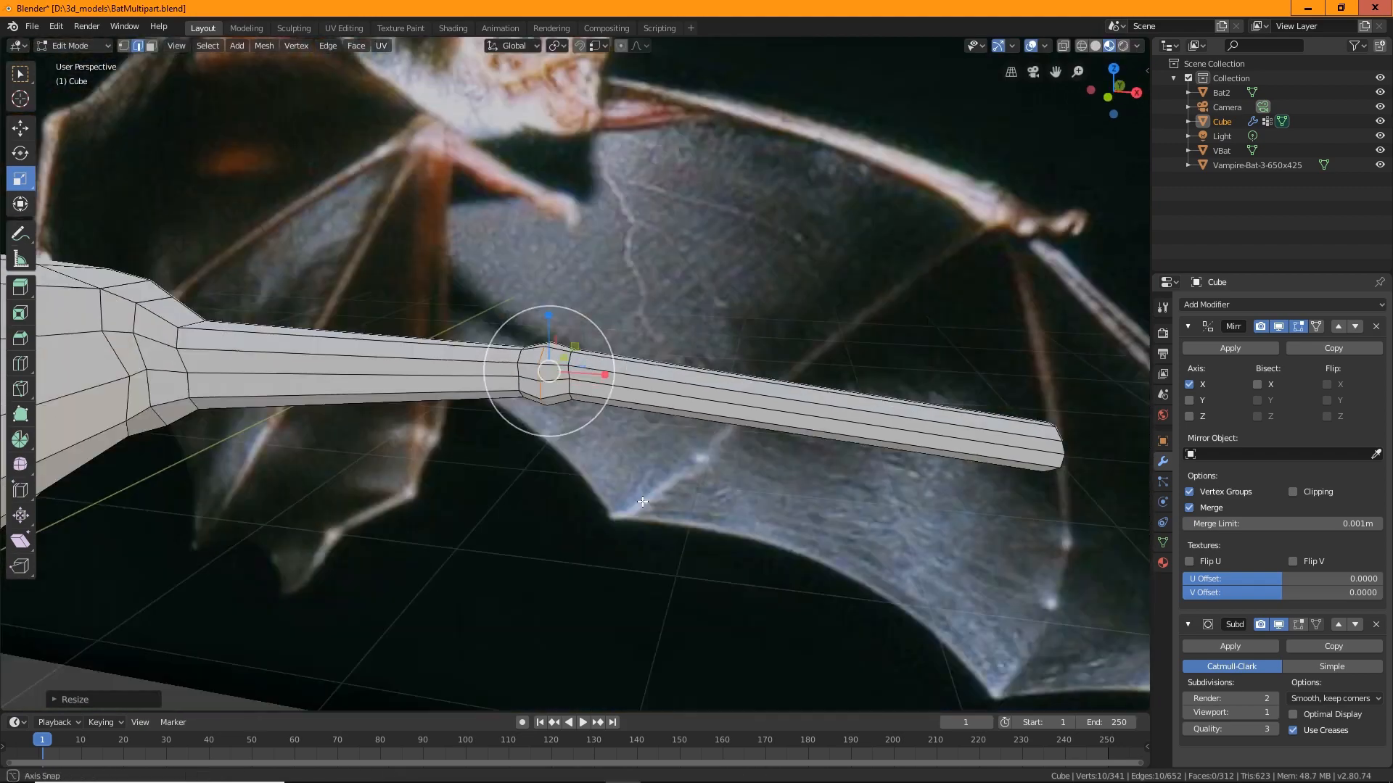
middle_click_drag(508, 312, 530, 450)
left_click_drag(558, 319, 558, 324)
Select the lower leg's end faces in face selection and move them to redirect the lower leg from the knee.
scroll(927, 384, "down", 6)
middle_click_drag(931, 398, 682, 455)
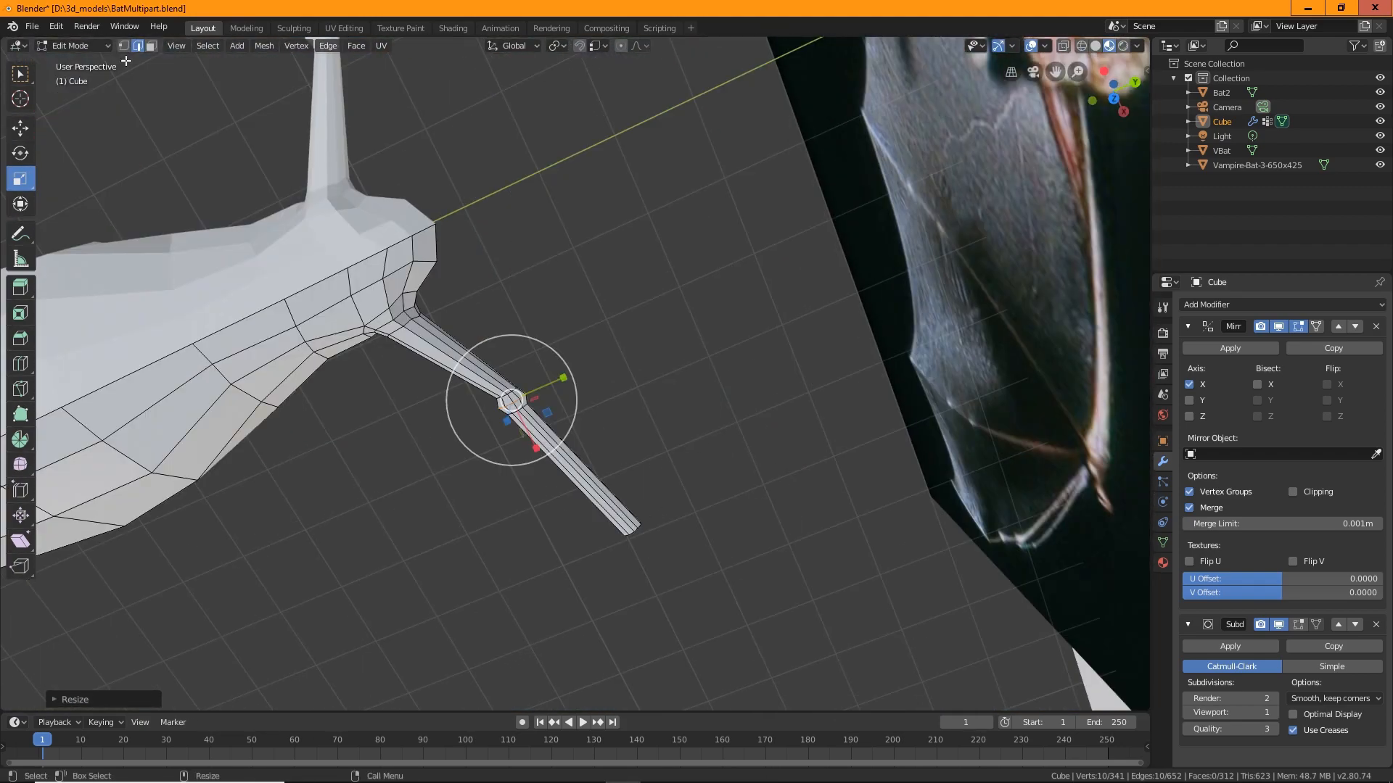
left_click(151, 46)
middle_click_drag(715, 537, 690, 454)
scroll(690, 450, "up", 3)
left_click_drag(613, 453, 703, 290)
left_click_drag(634, 401, 655, 422)
middle_click_drag(696, 457, 687, 396)
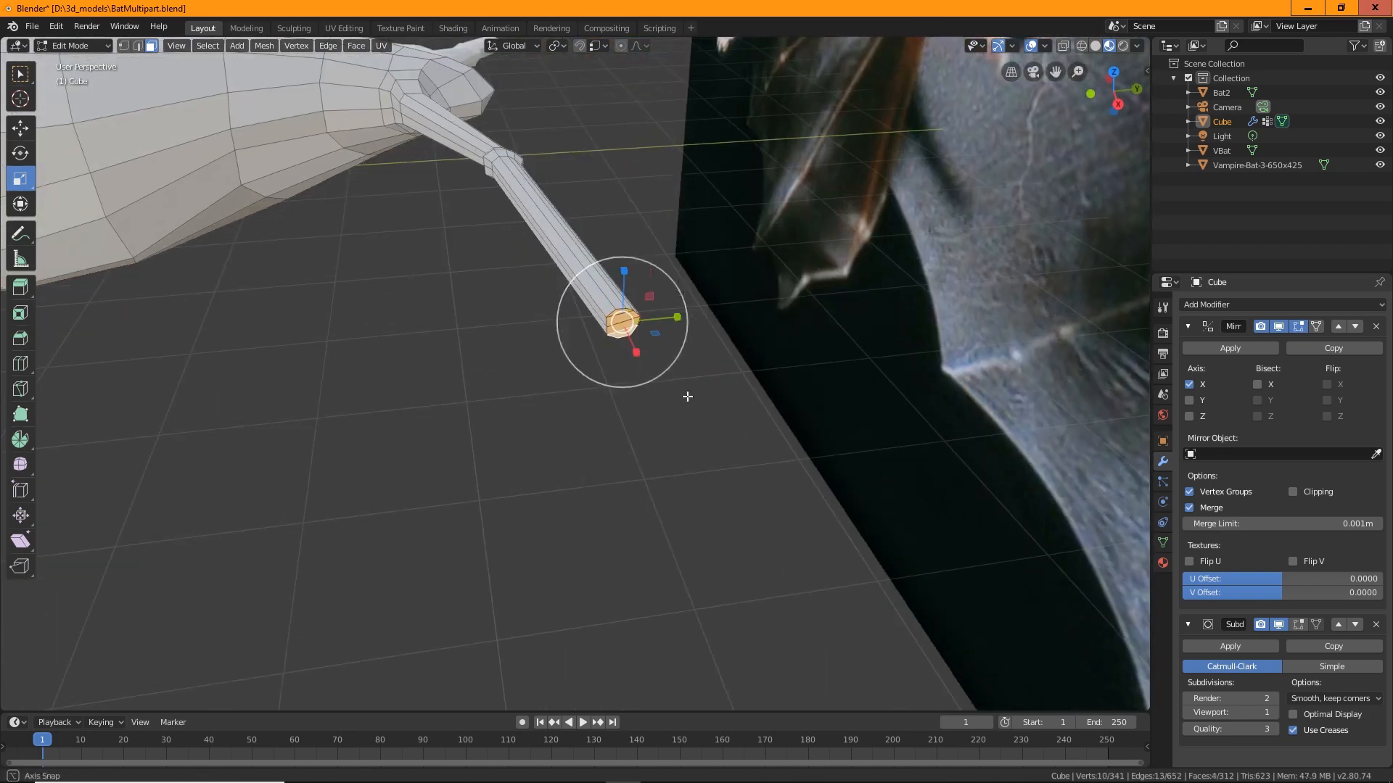
left_click(570, 279, "alt")
key("ctrl+z")
middle_click_drag(585, 460, 541, 501)
left_click(20, 128)
left_click_drag(620, 458, 819, 448)
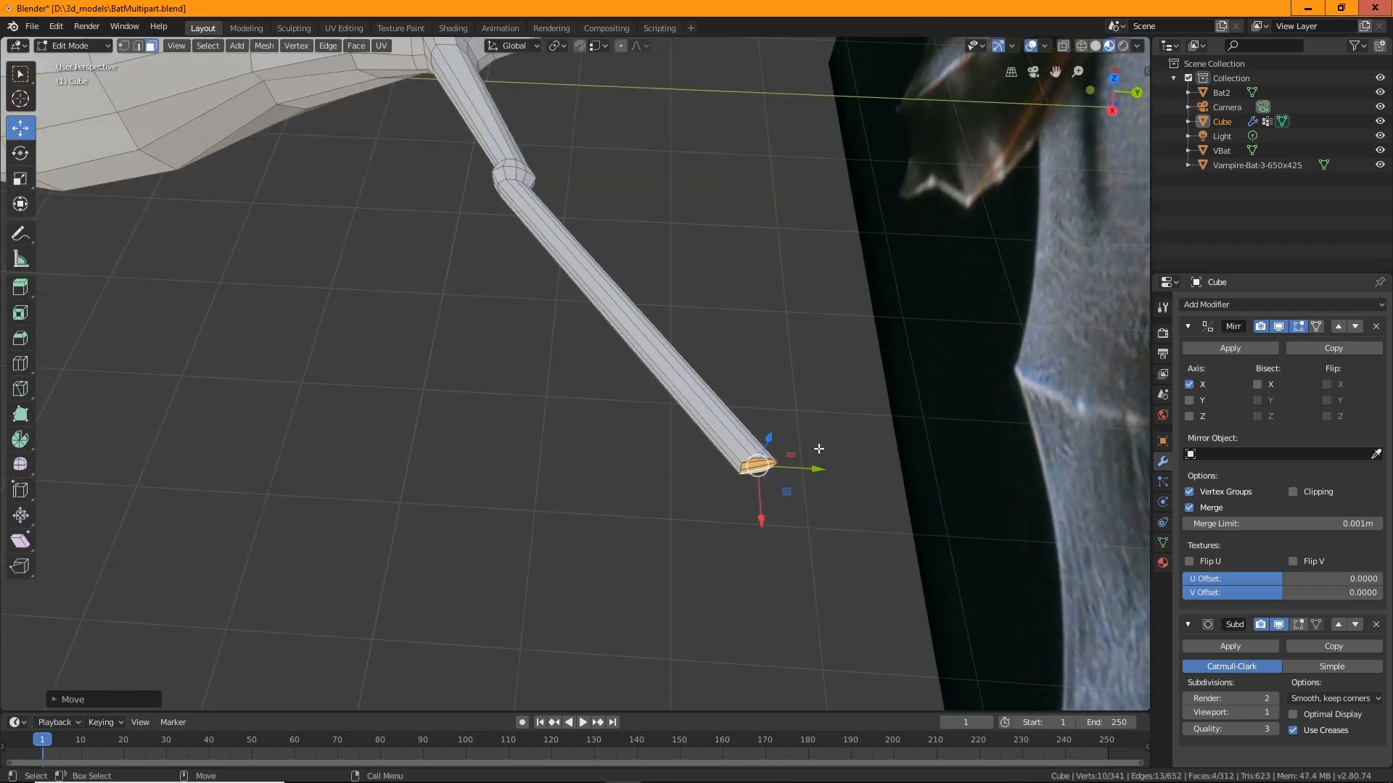
Rotate and reposition the lower leg's end faces so the lower leg bends backward at the knee.
left_click(20, 153)
left_click_drag(741, 518, 749, 344)
left_click(20, 128)
middle_click_drag(402, 384, 566, 406)
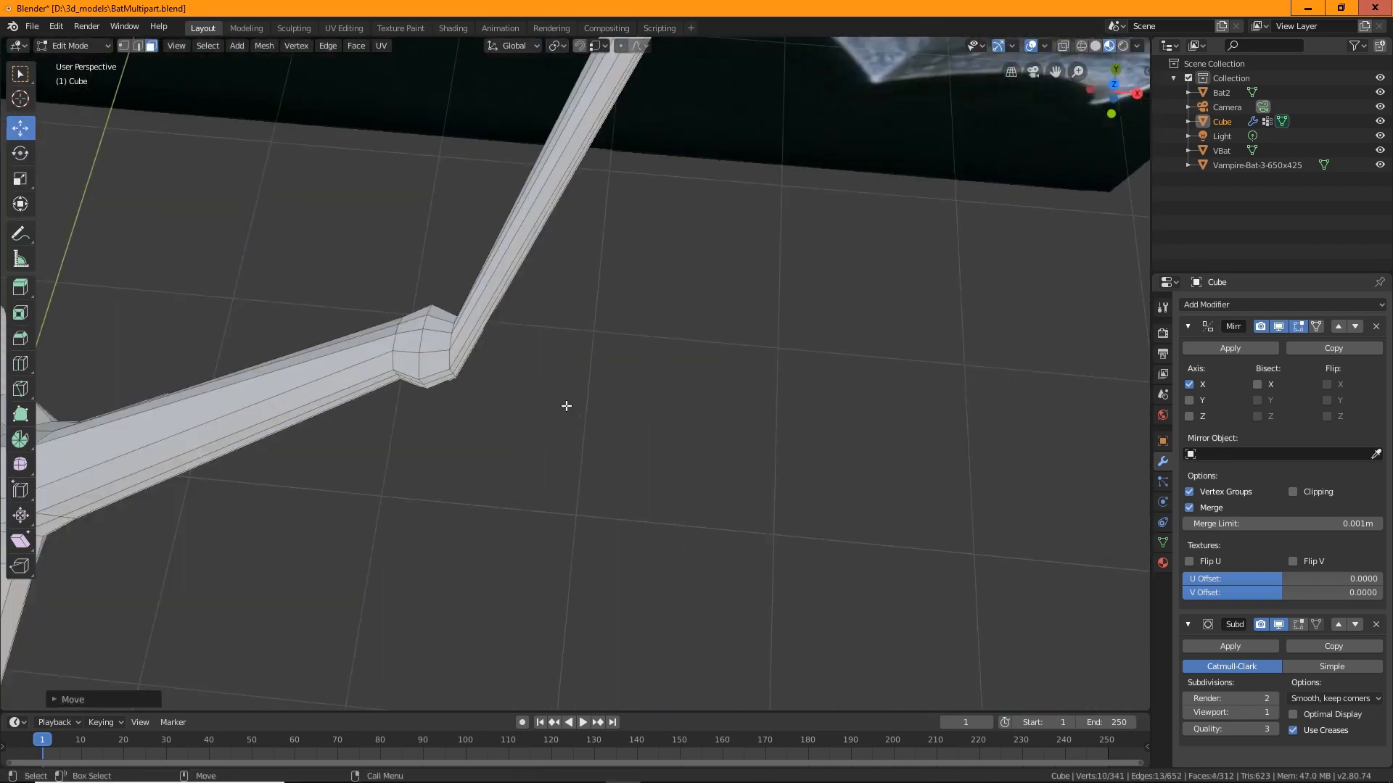
scroll(566, 406, "up", 2)
left_click_drag(248, 211, 444, 348)
left_click_drag(444, 348, 512, 423, "alt")
scroll(516, 319, "down", 4)
left_click_drag(679, 408, 602, 435)
left_click_drag(464, 283, 175, 187, "alt+shift")
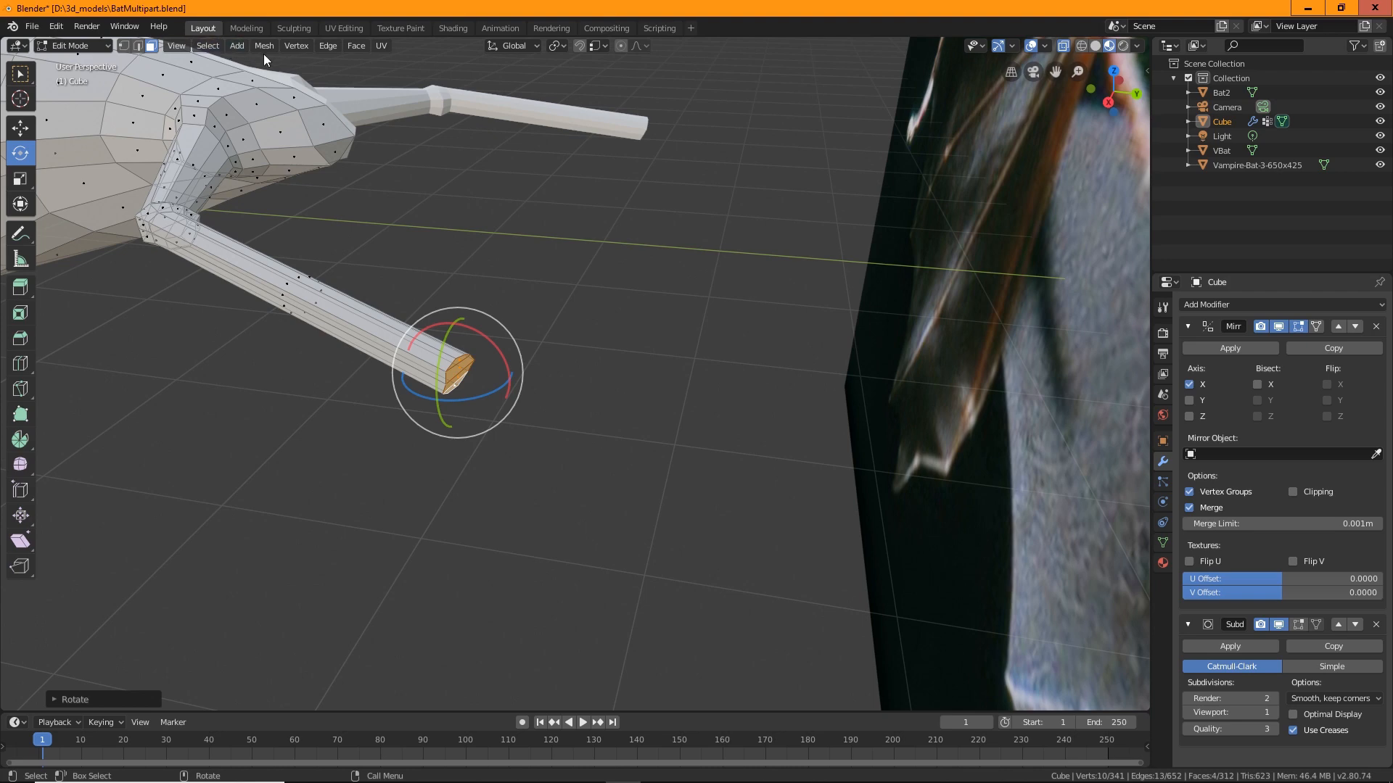
Extrude the lower leg's end faces a short distance and scale the new end up into a flared ankle.
left_click(27, 289)
left_click_drag(528, 413, 564, 420)
left_click(22, 180)
left_click_drag(462, 411, 458, 414)
mouse_move(458, 415)
middle_mouse_down()
mouse_move(597, 507)
mouse_move(473, 401)
middle_mouse_up()
left_click_drag(473, 401, 1015, 769, "alt")
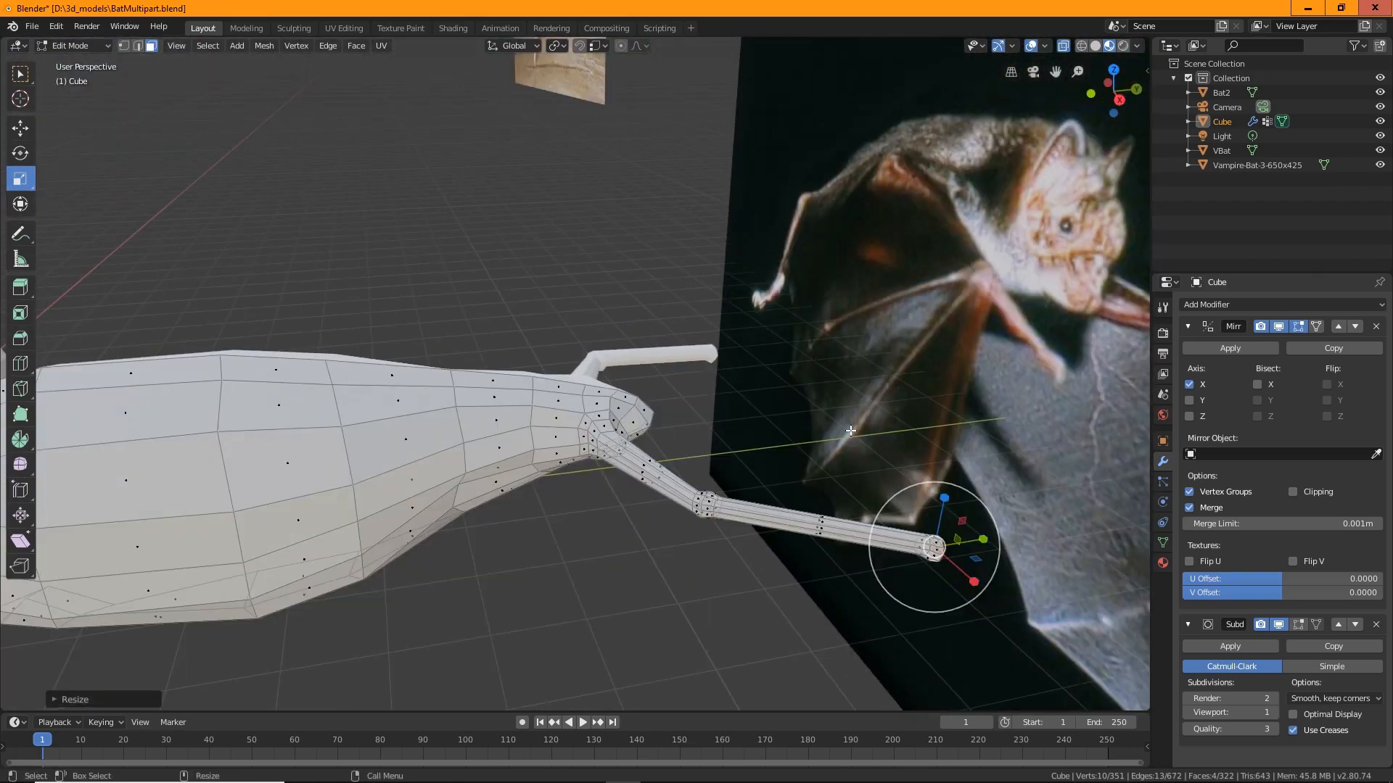
Examine the shape and end faces of the flared ankle from several angles.
left_click_drag(693, 373, 738, 405, "alt")
middle_click_drag(739, 404, 683, 415)
middle_click_drag(797, 441, 582, 435)
left_click(757, 408)
scroll(774, 408, "up", 3)
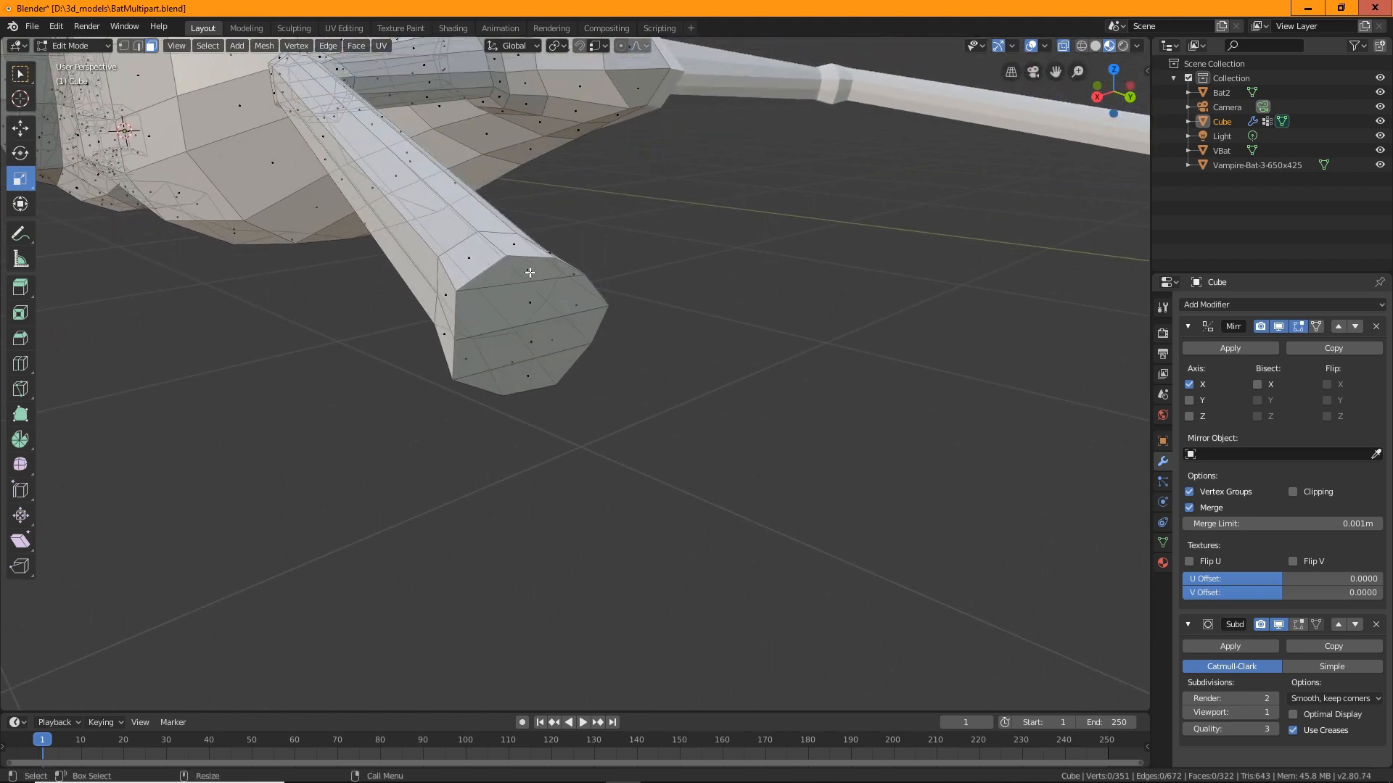
middle_click_drag(647, 405, 723, 472)
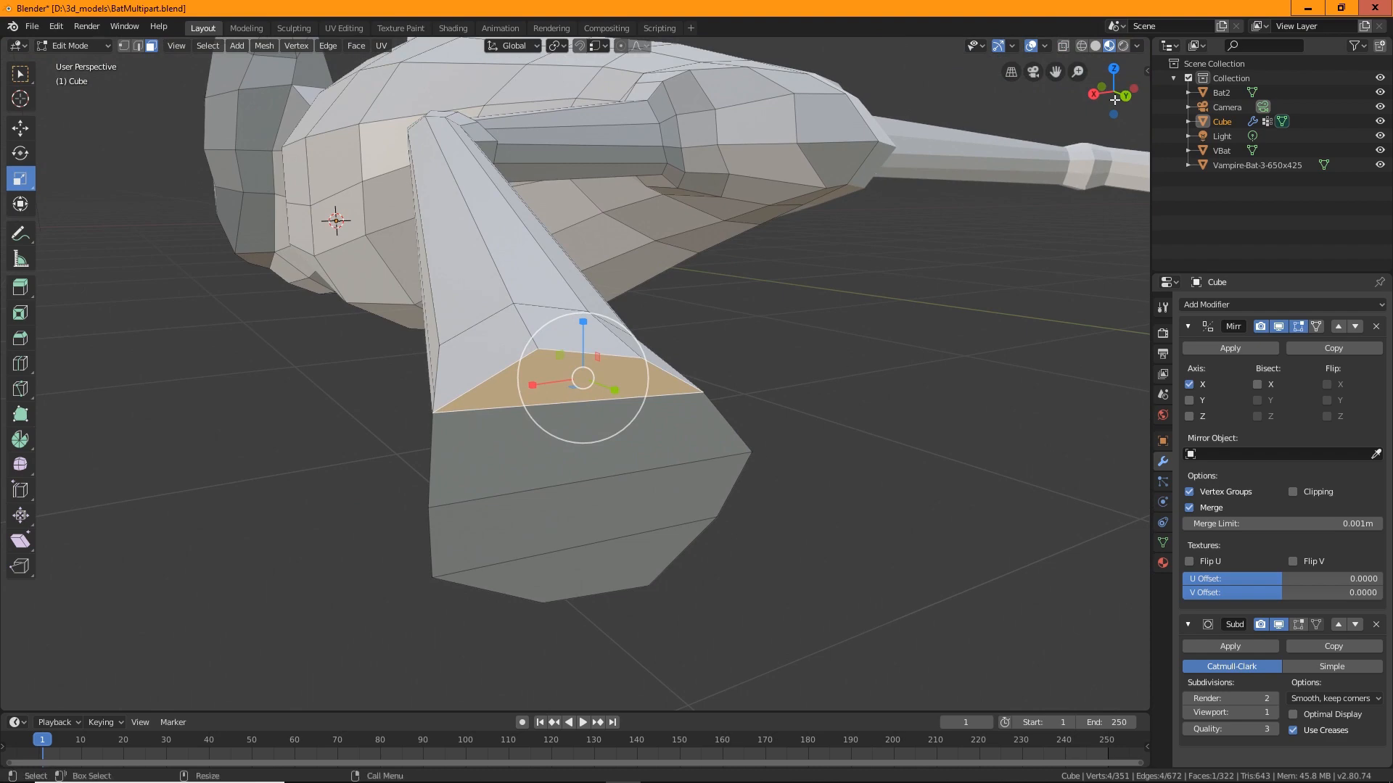
middle_click_drag(812, 425, 824, 333)
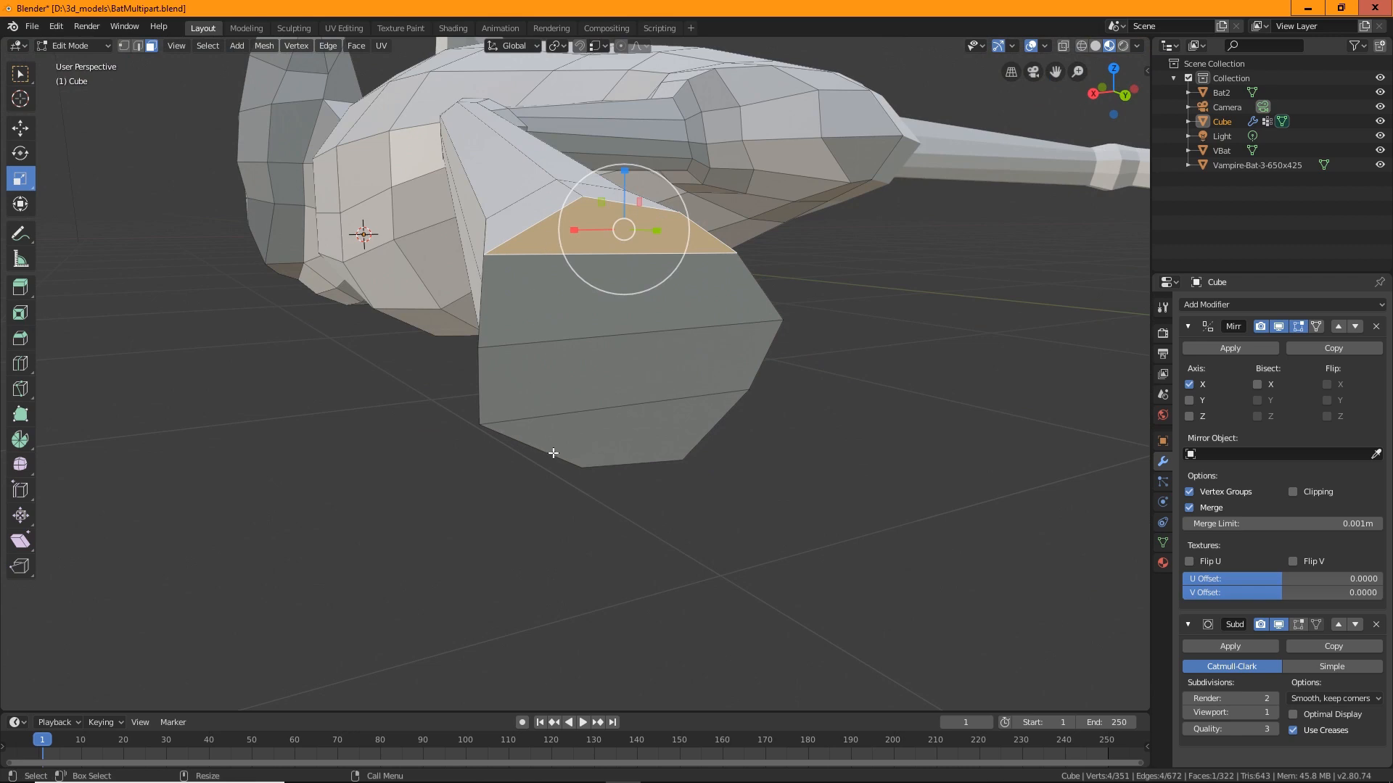
middle_click_drag(554, 453, 718, 360)
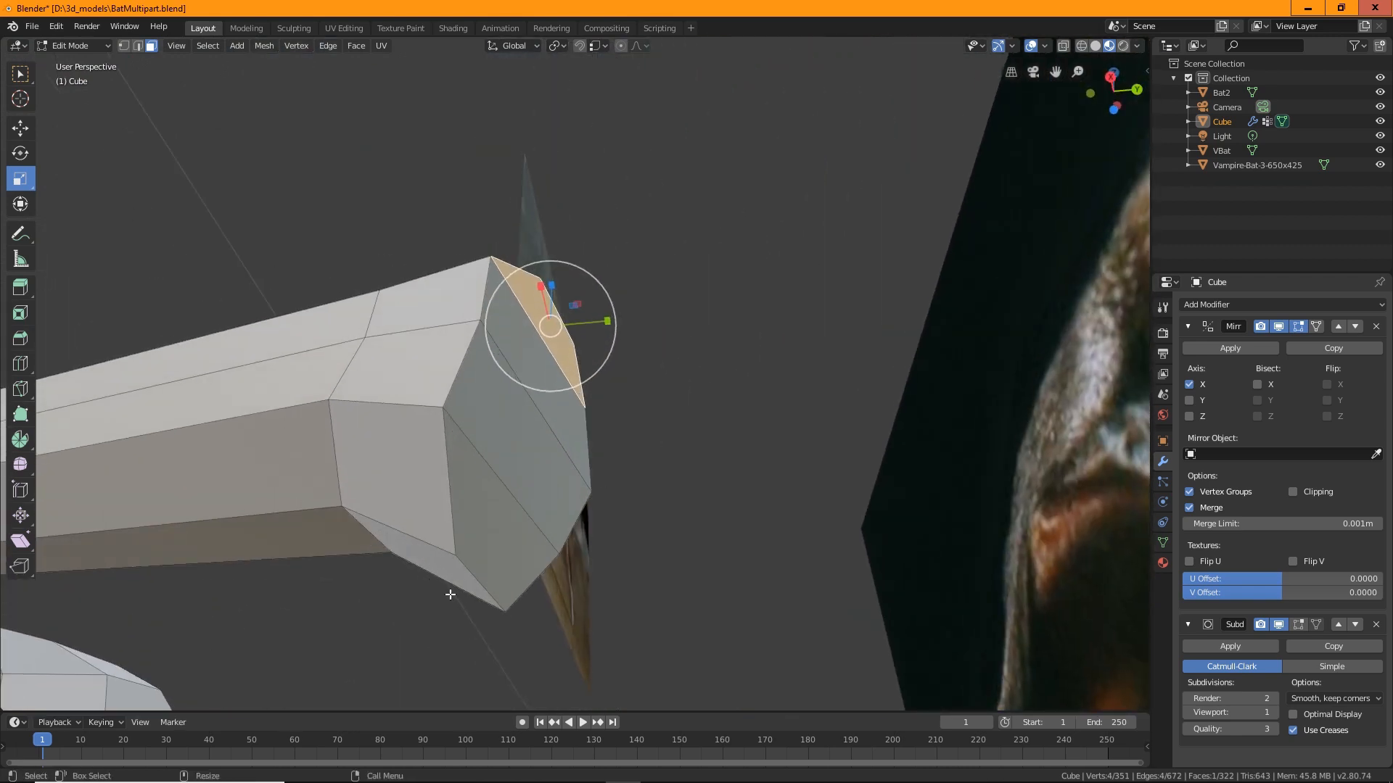
middle_click_drag(811, 371, 622, 479)
middle_click_drag(736, 410, 785, 319)
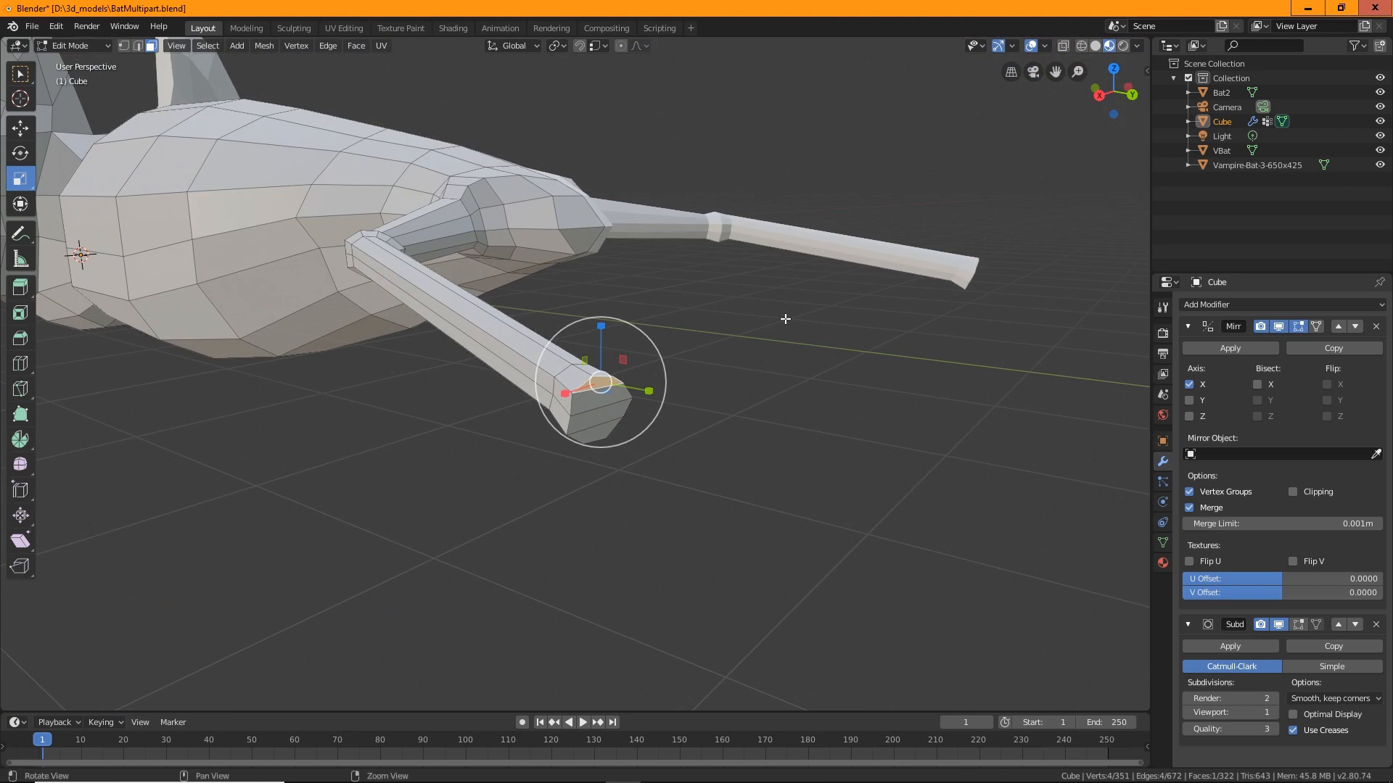
Switch to Chrome and open the iNaturalist Common Vampire Bat photo to study the feet.
left_click(445, 774)
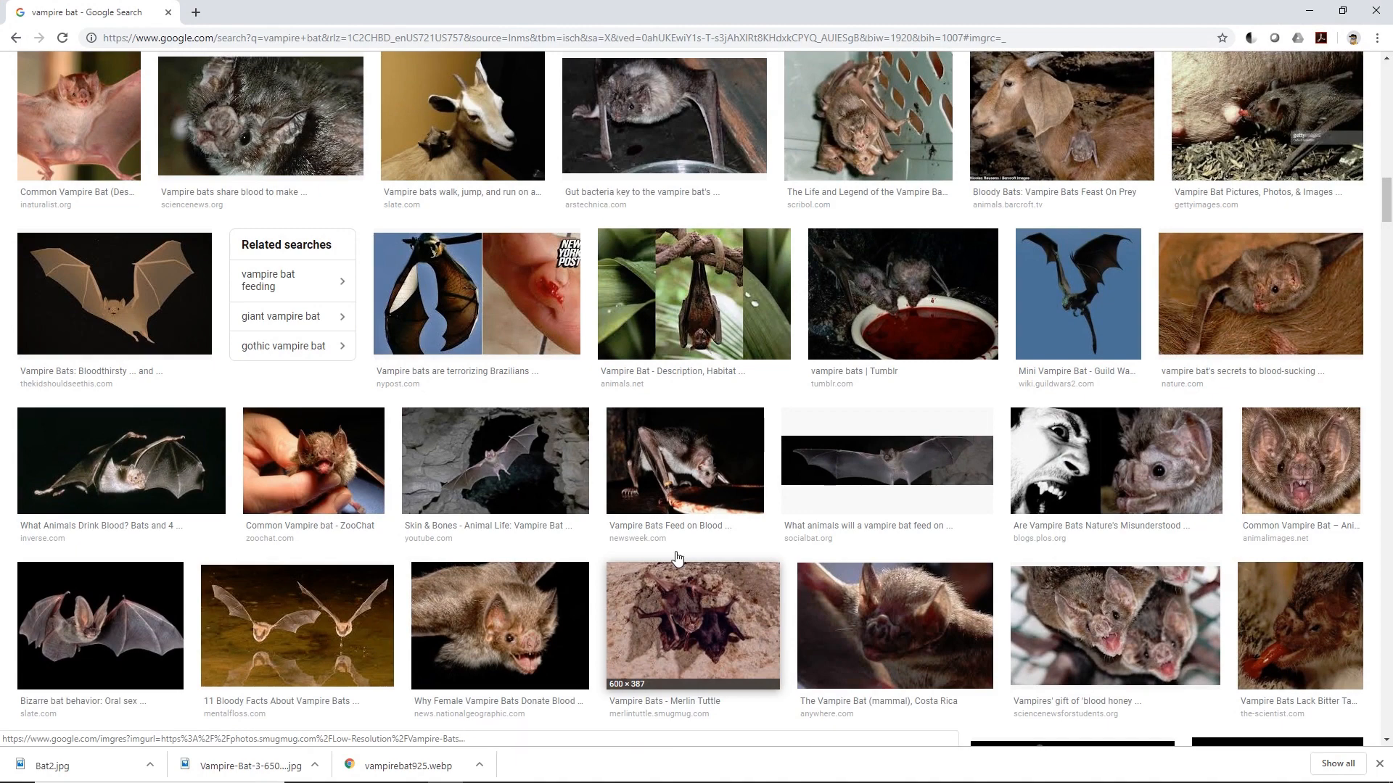
left_click(79, 116)
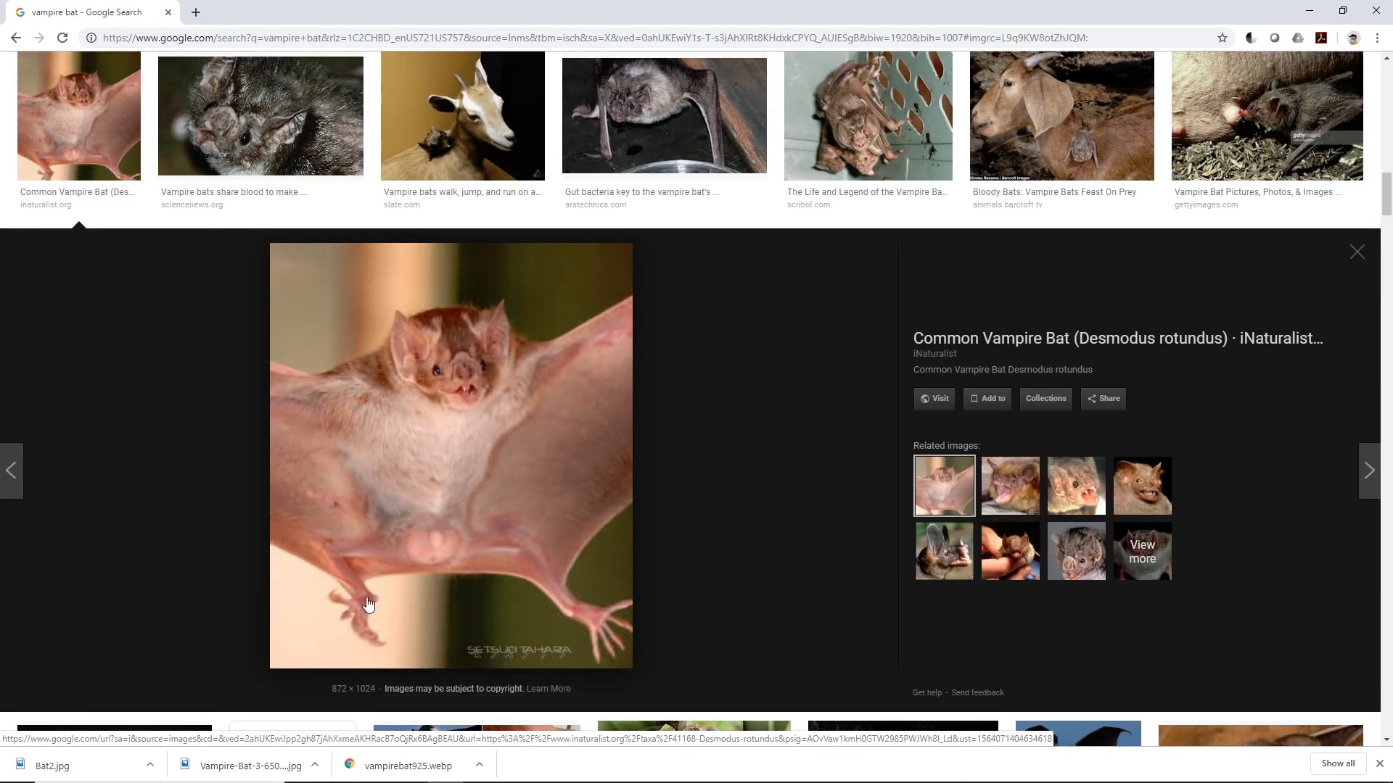
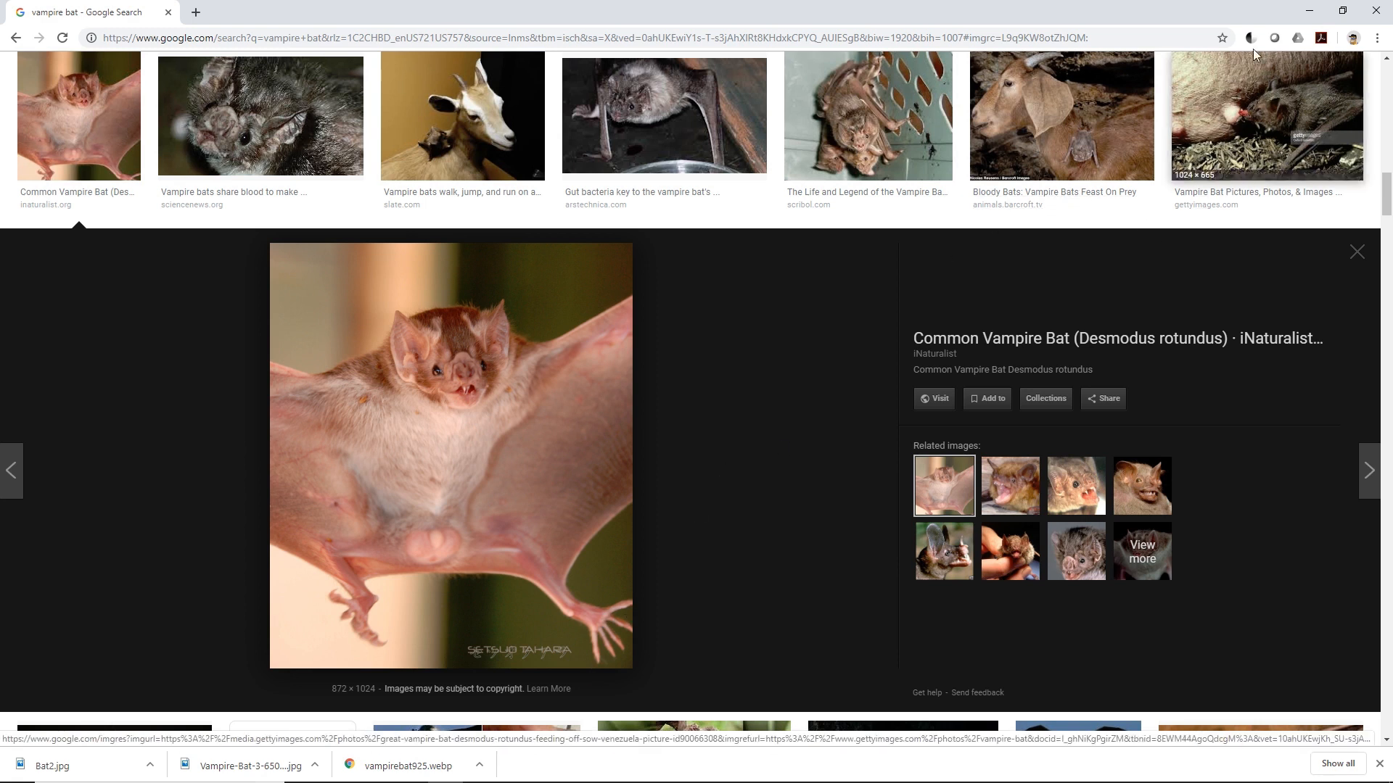
Switch back to Blender and select all faces of the flared ankle end, including those hidden behind it.
left_click(1310, 11)
middle_click_drag(719, 329, 590, 400)
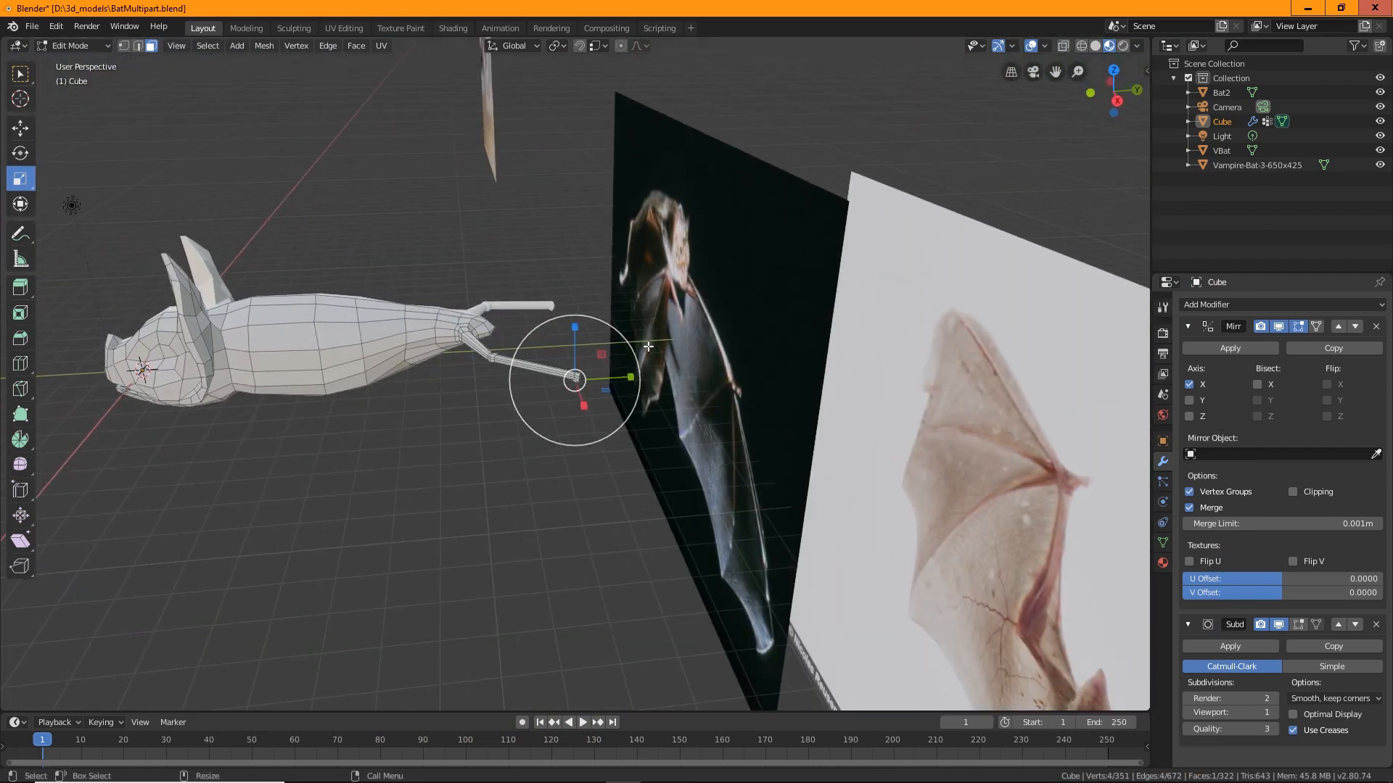
middle_click_drag(654, 525, 695, 520)
scroll(664, 469, "up", 8)
scroll(747, 481, "down", 9)
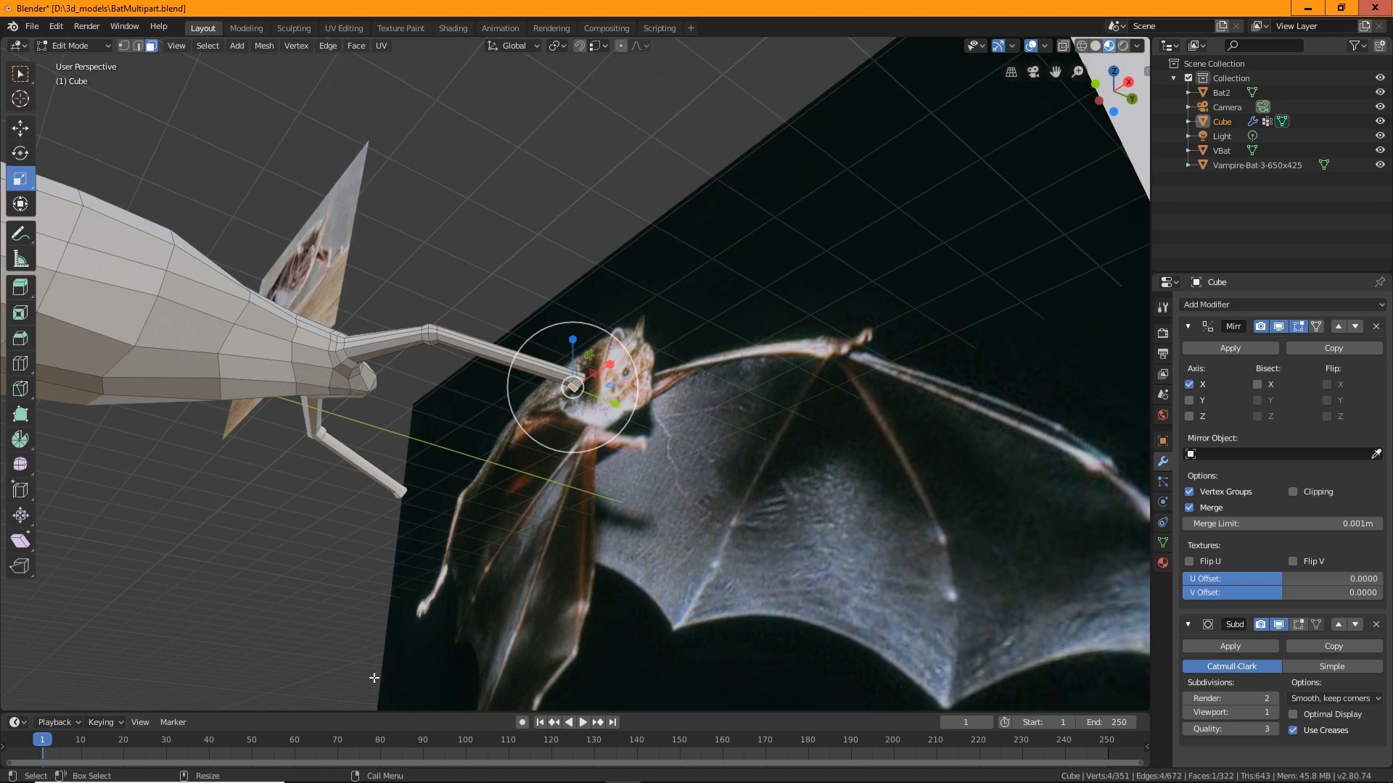
scroll(681, 515, "up", 3)
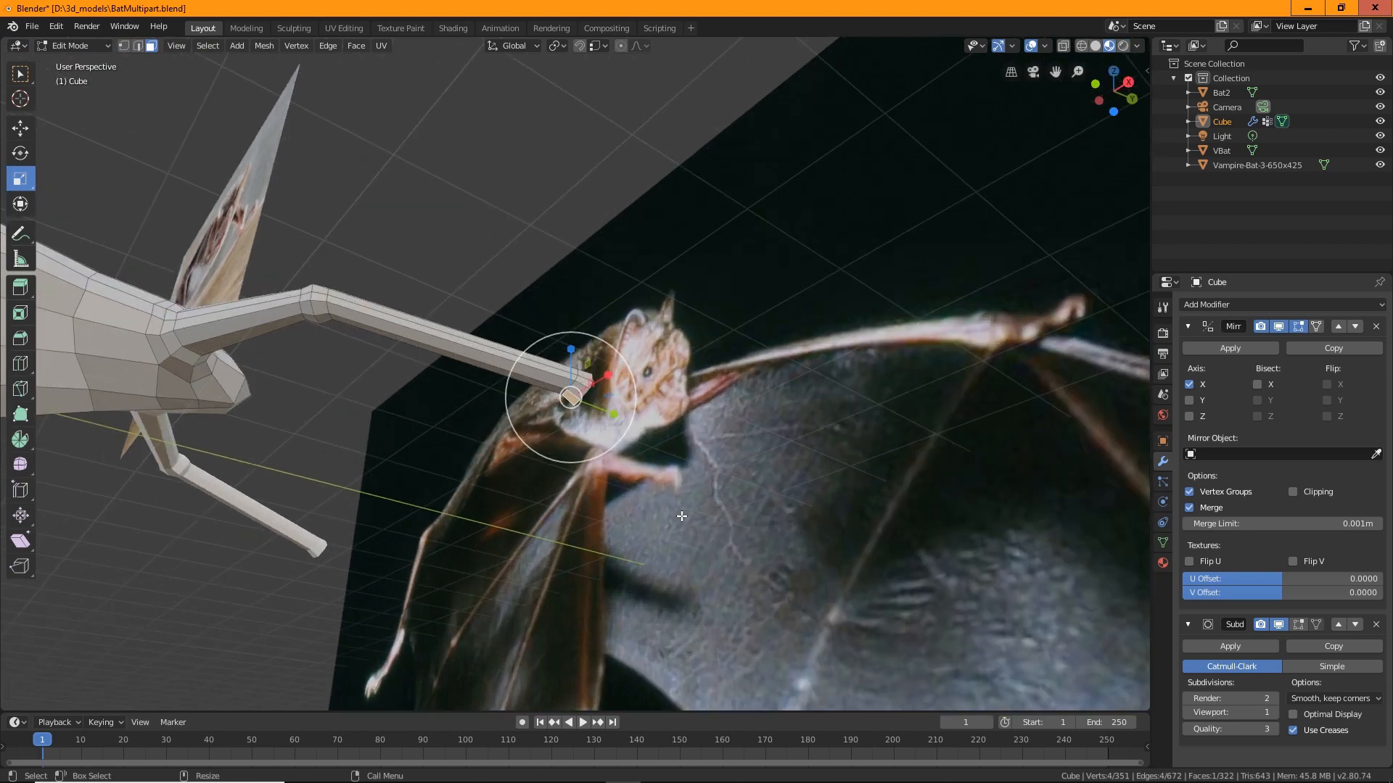
middle_click_drag(765, 410, 694, 507)
left_click_drag(676, 298, 537, 480)
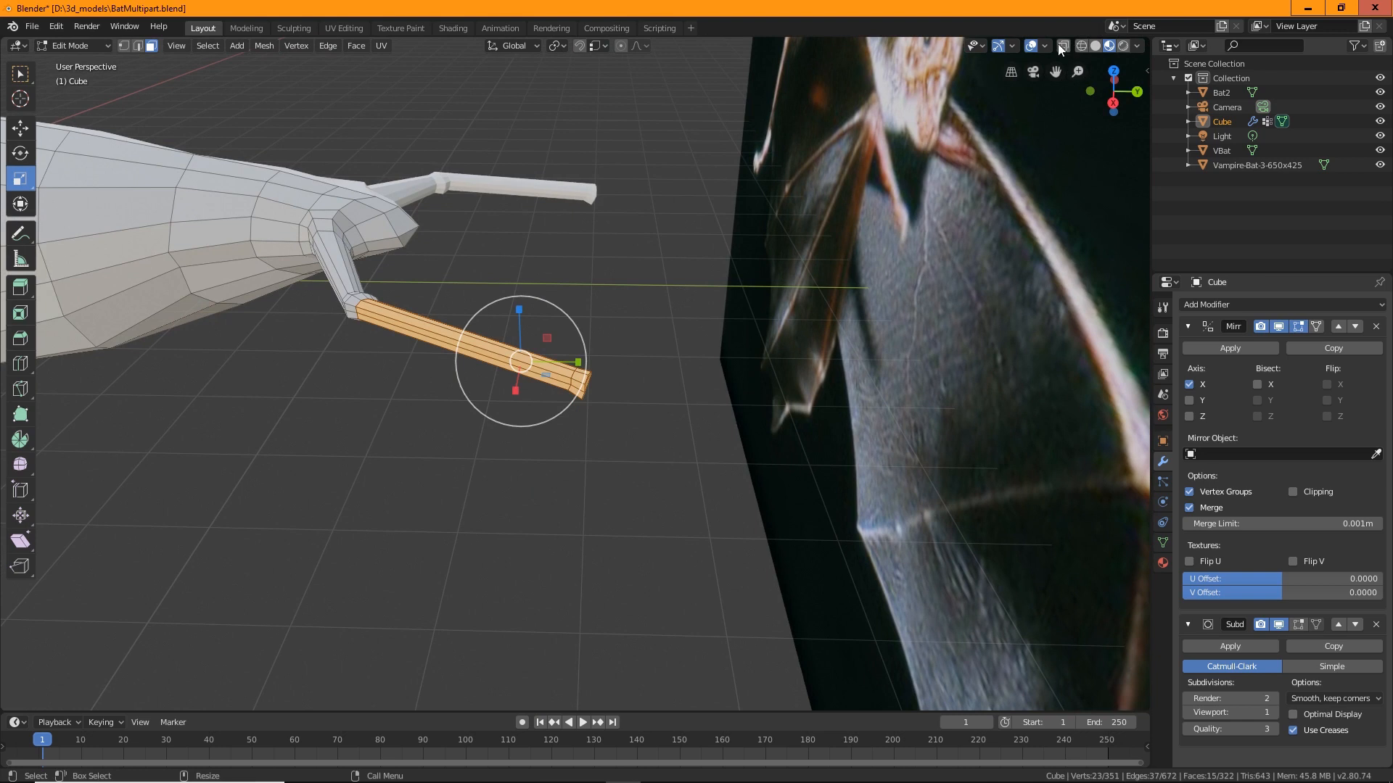
left_click_drag(577, 406, 573, 411)
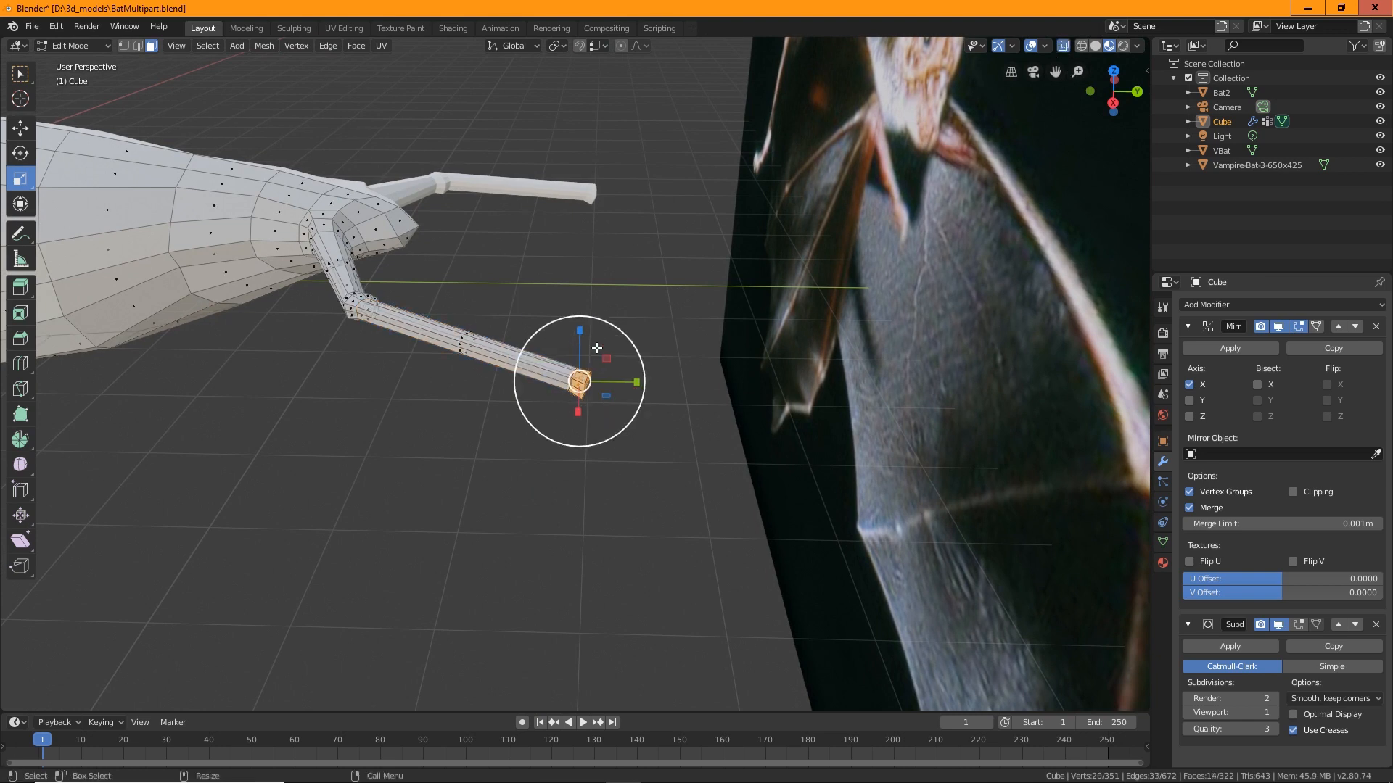
Rotate the selected ankle faces so the flared end tilts relative to the lower leg.
key("shift+space")
key("r")
left_click_drag(580, 351, 580, 351)
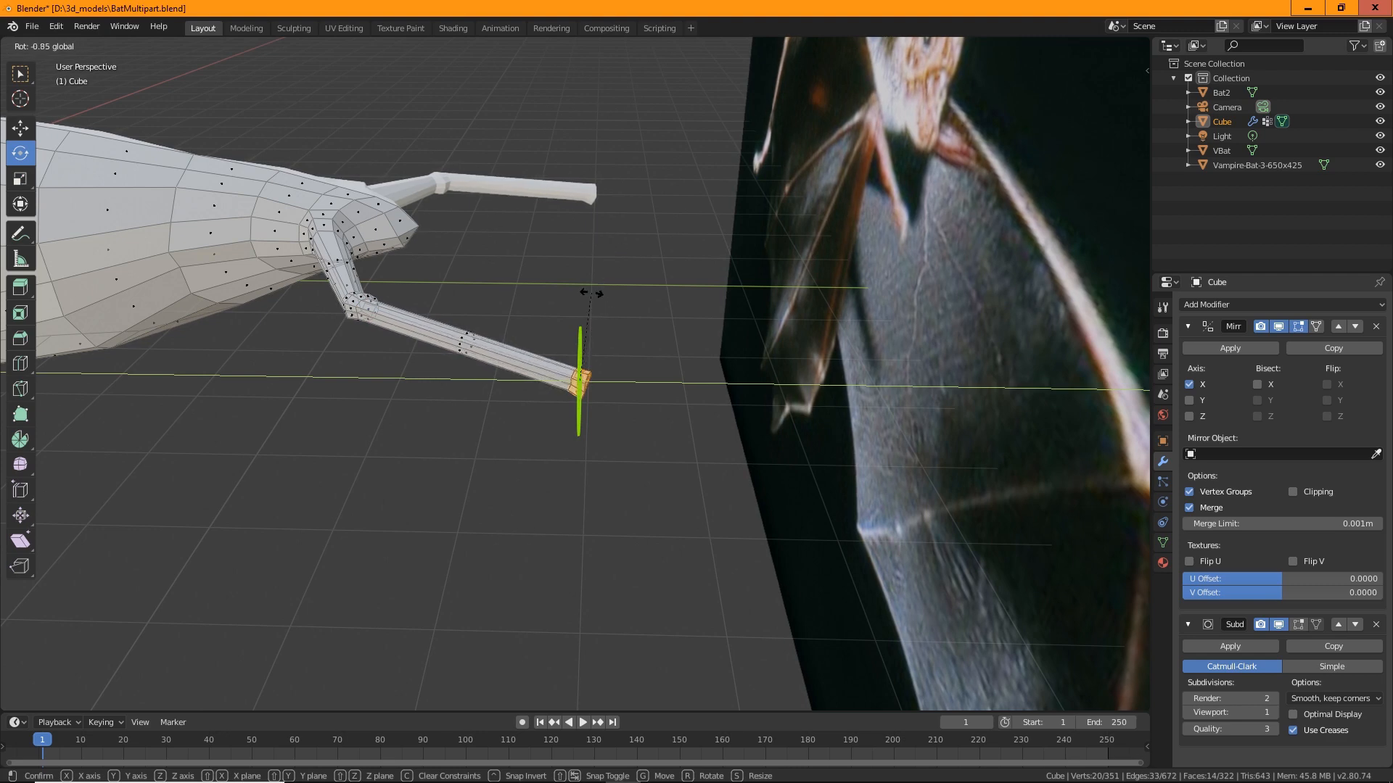
left_click_drag(602, 248, 602, 249)
middle_click_drag(682, 476, 581, 488)
scroll(581, 488, "up", 5)
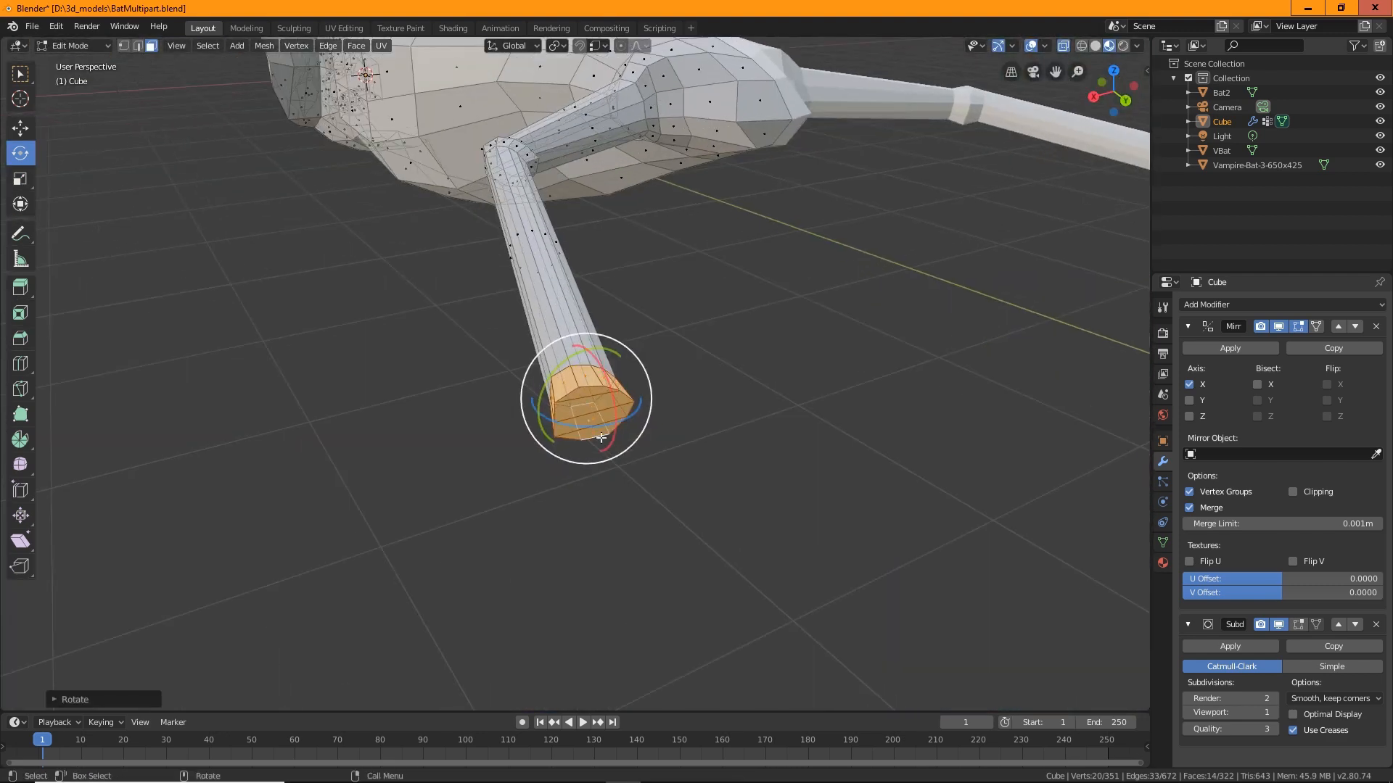
left_click_drag(607, 351, 644, 357)
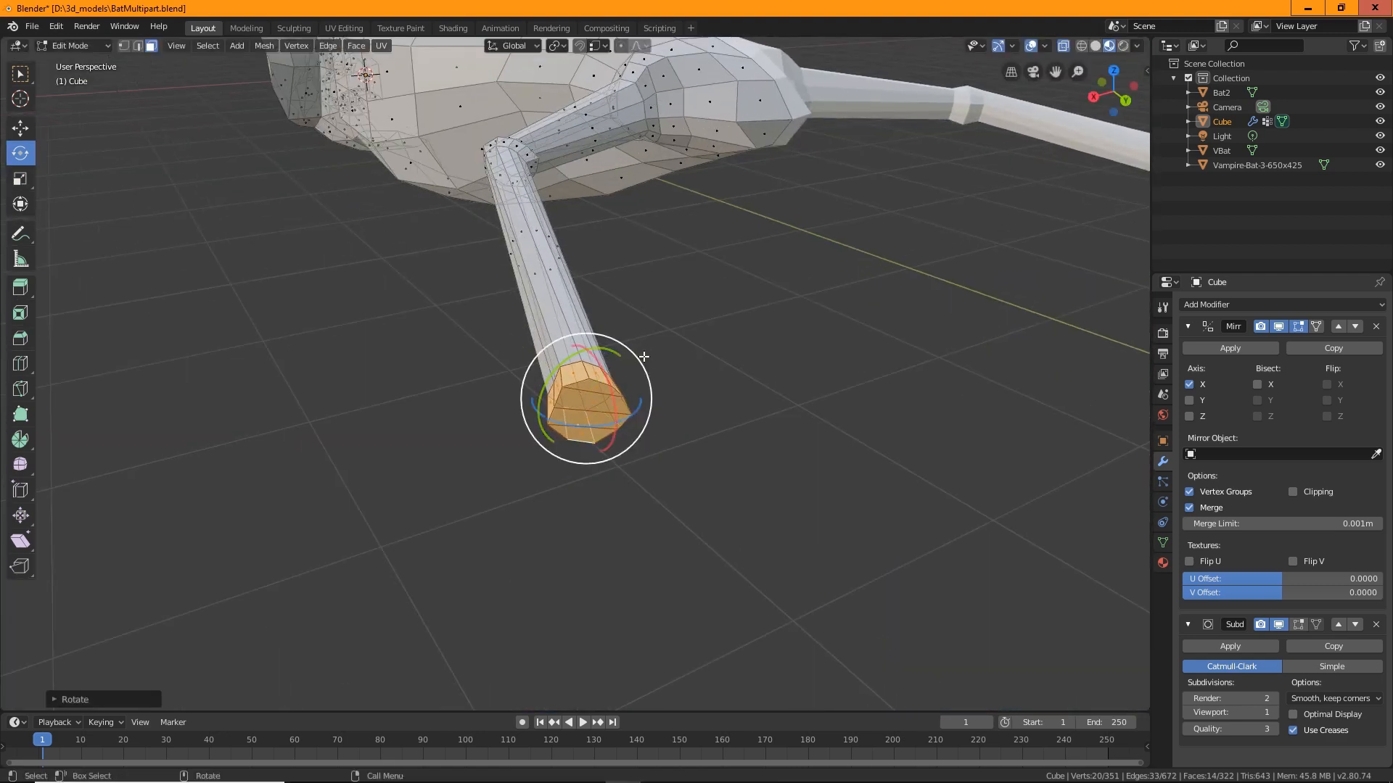
left_click_drag(652, 410, 649, 417)
Extrude the single face on the ankle's underside downward into a short stub.
middle_click_drag(714, 475, 596, 438)
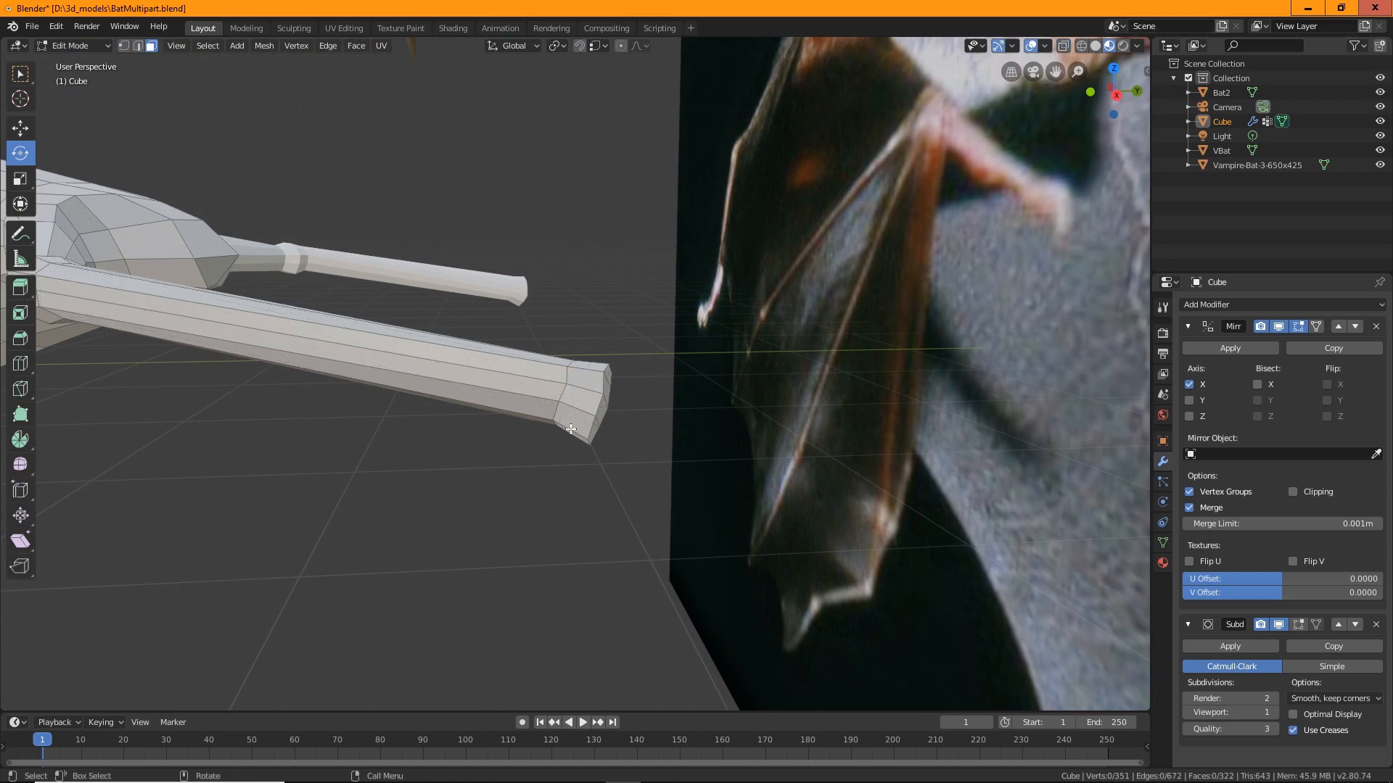
middle_click_drag(575, 419, 578, 494)
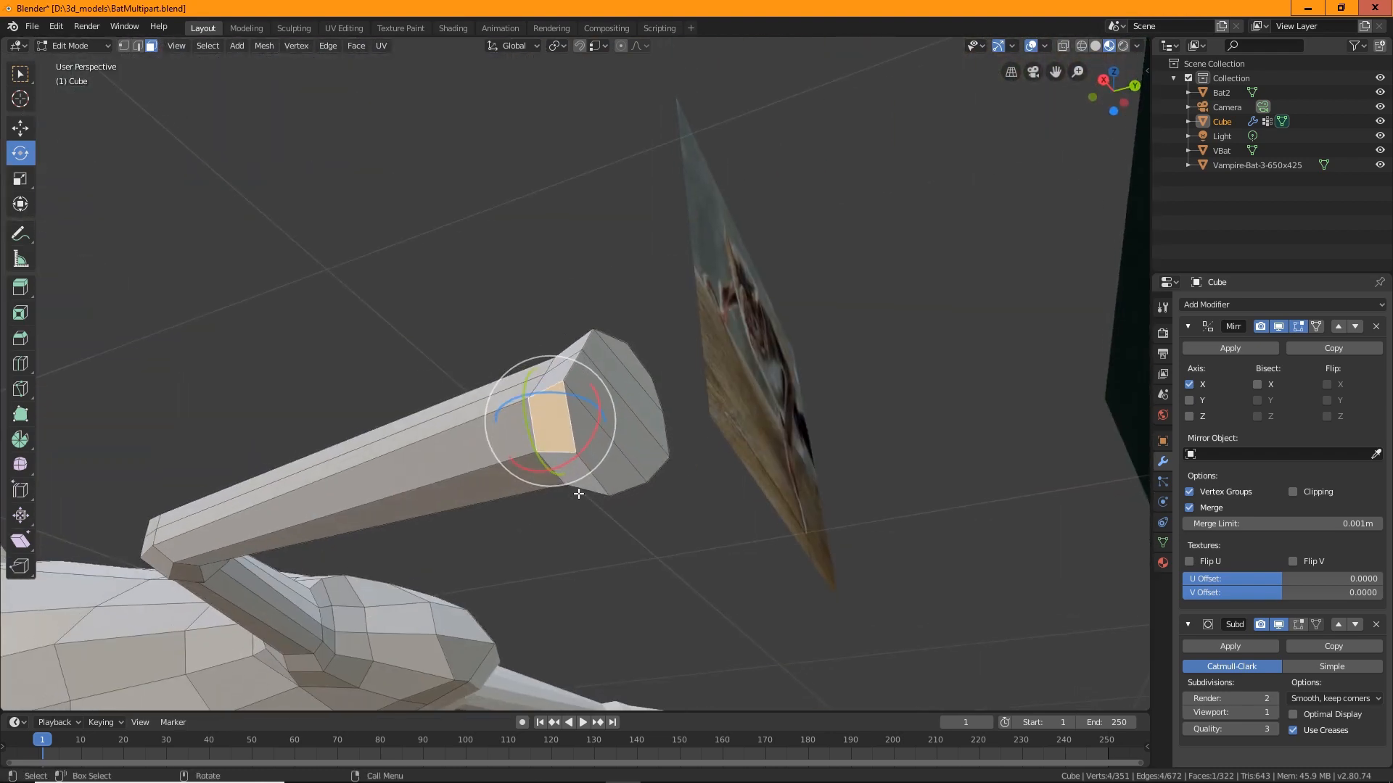
middle_click_drag(686, 576, 591, 542)
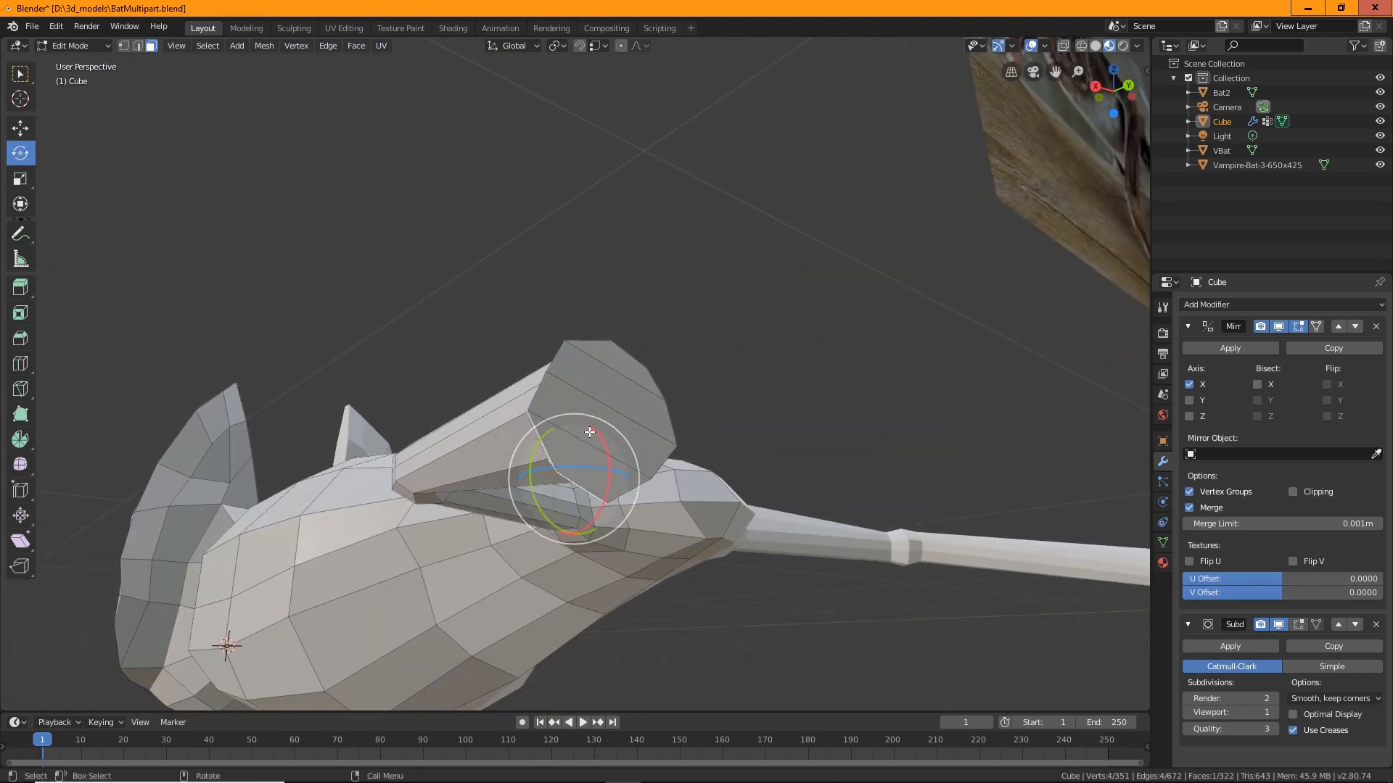
middle_click_drag(723, 484, 758, 358)
middle_click_drag(705, 515, 747, 485)
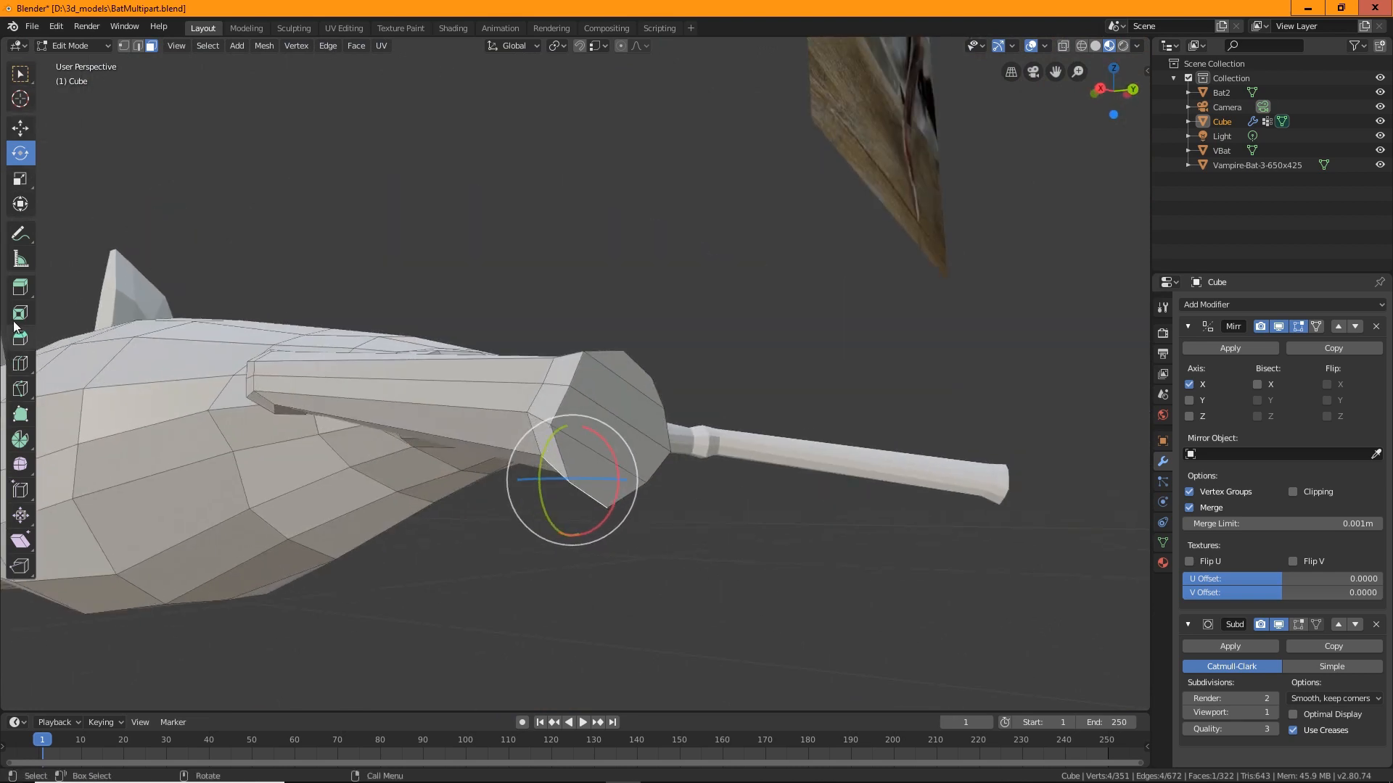
left_click(20, 288)
left_click_drag(523, 545, 501, 588)
Move the stub's end face to lengthen and angle it below the ankle.
key("w")
left_click_drag(637, 586, 616, 552, "alt")
left_click_drag(608, 499, 625, 534)
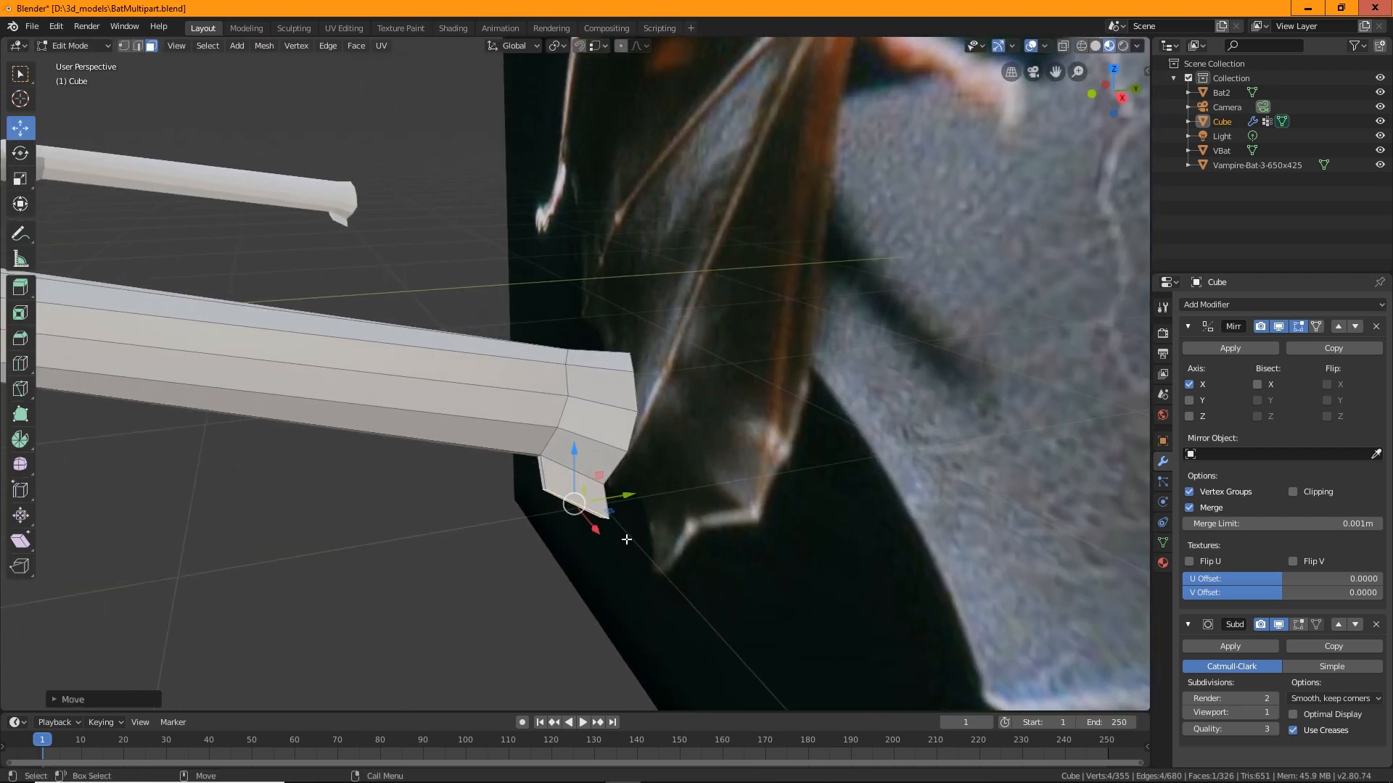
key("e")
left_click_drag(555, 484, 608, 552)
key("w")
middle_click_drag(647, 531, 613, 441)
Select the ankle's four end faces together and scale them narrower across the foot.
left_click(613, 440, "shift")
left_click(603, 451, "shift")
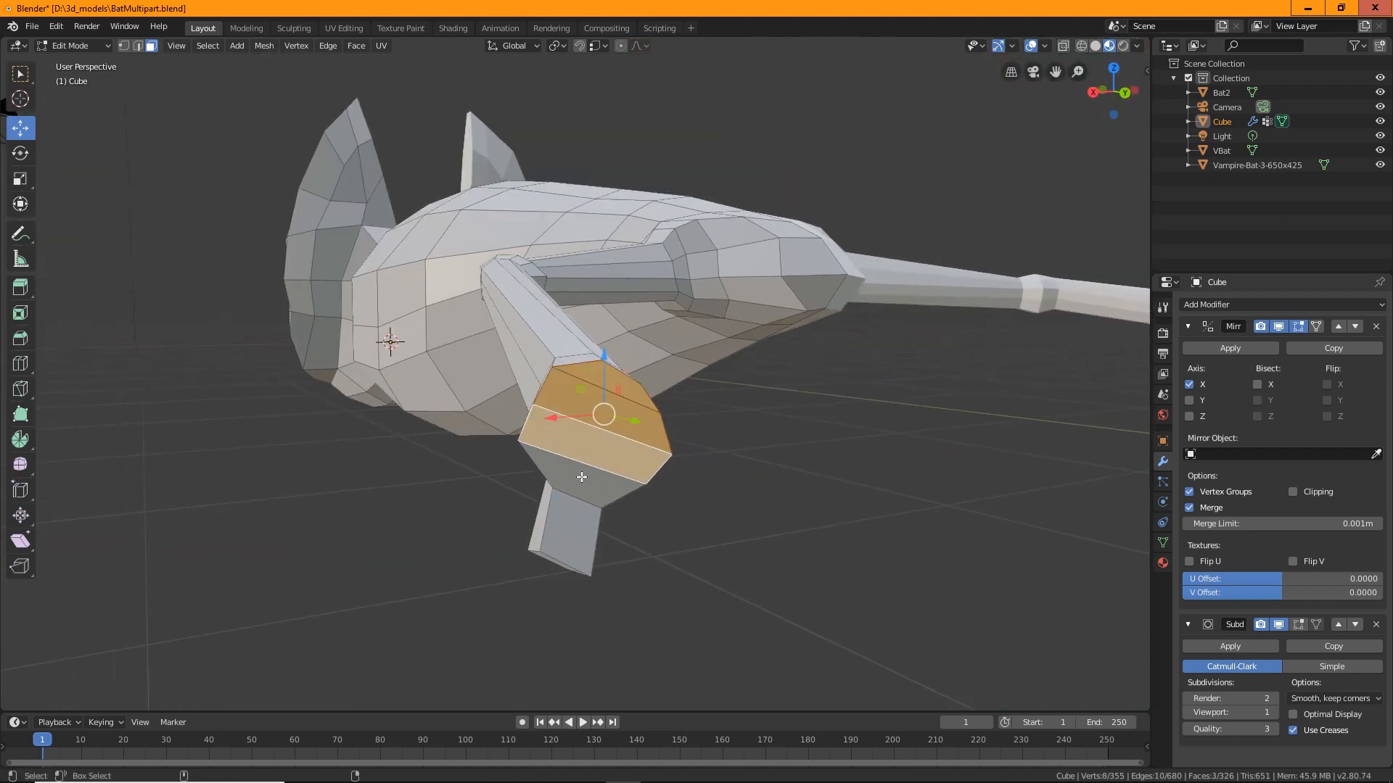
left_click(581, 477, "shift")
key("shift+space")
key("s")
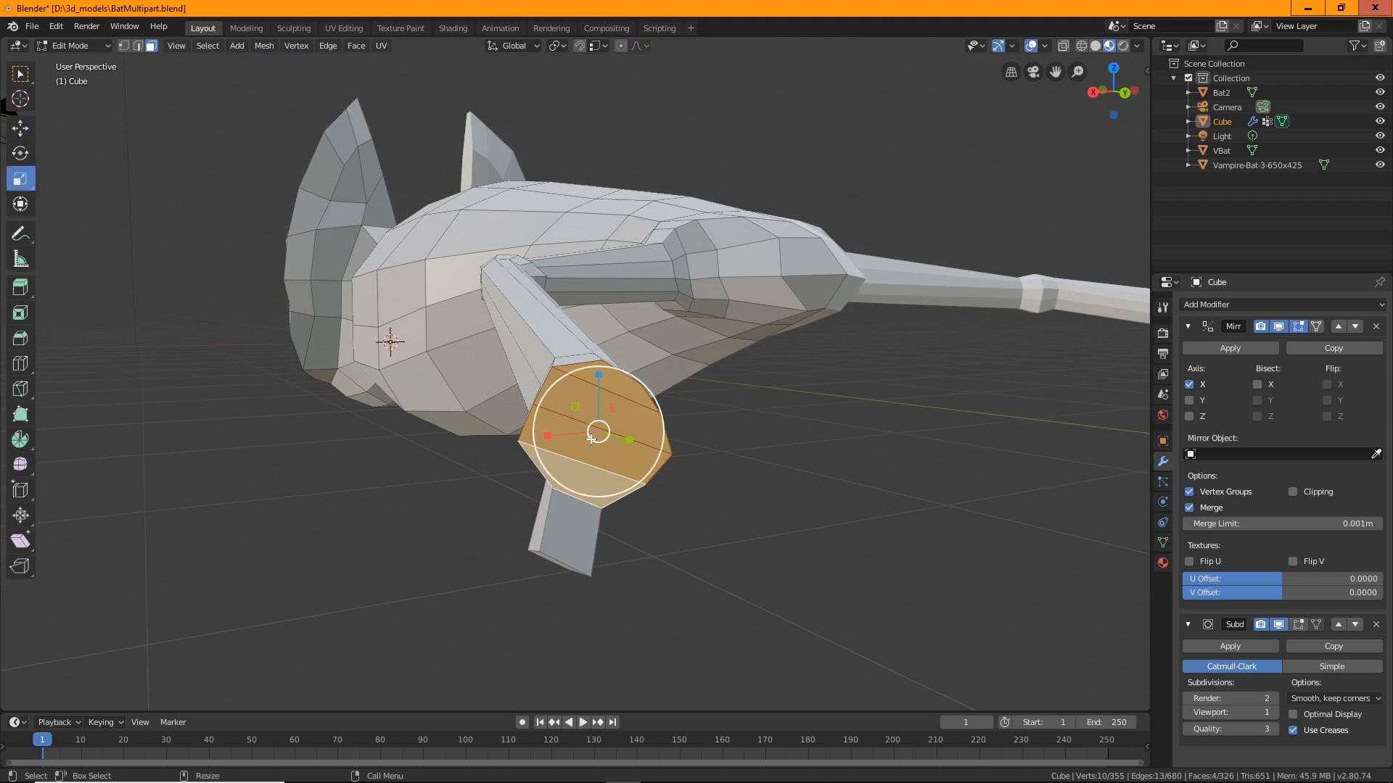
left_click_drag(549, 433, 601, 375)
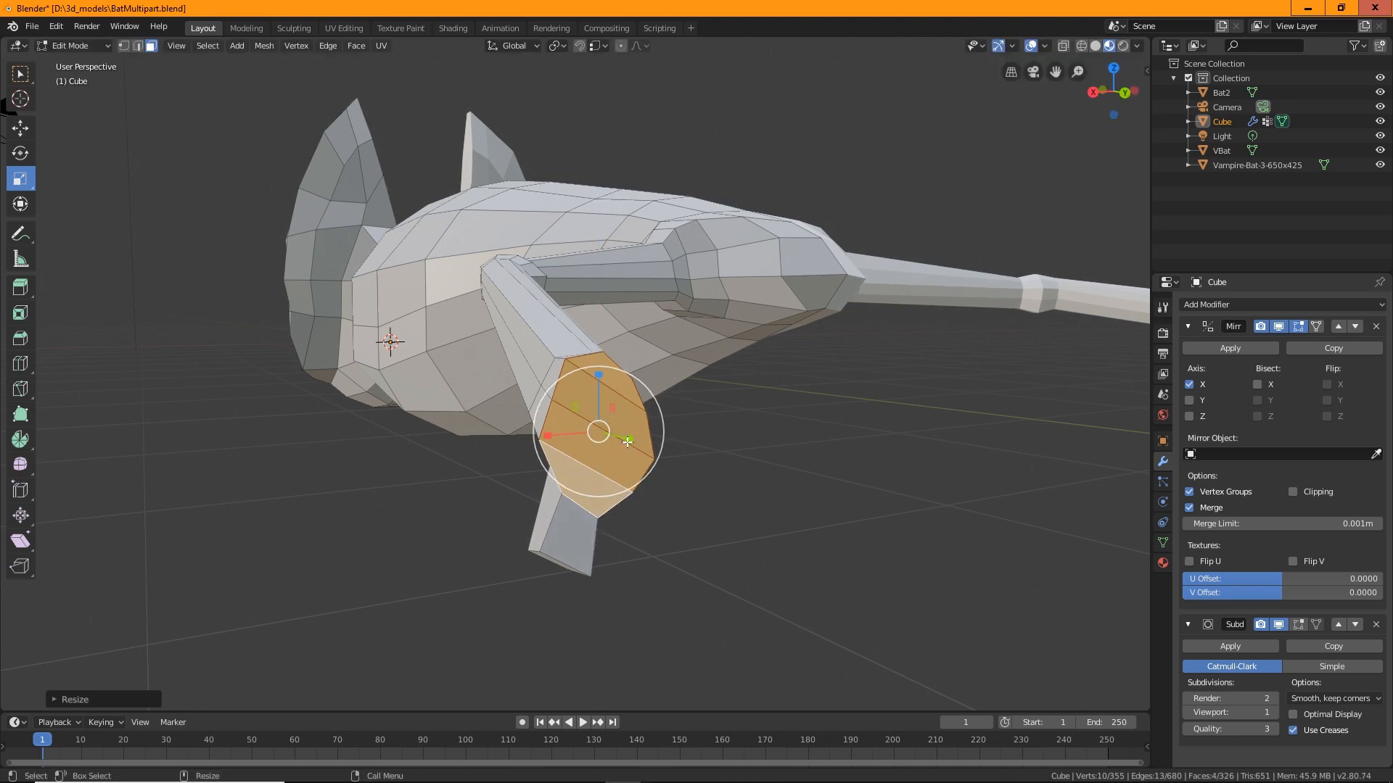
left_click_drag(627, 442, 618, 436)
middle_click_drag(617, 435, 444, 303)
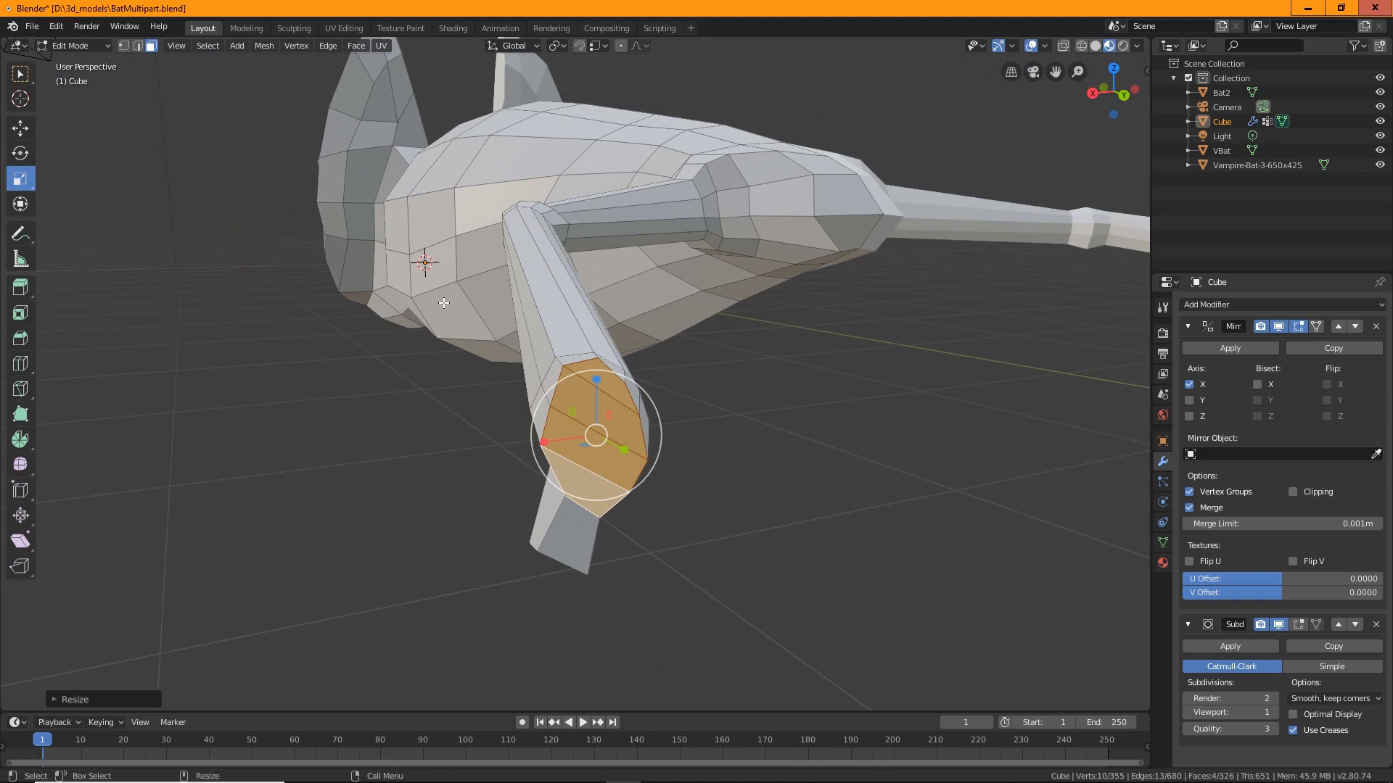
Switch to vertex editing and move three vertices along one side of the ankle's end outline to taper it toward the stub.
left_click(126, 45)
middle_click_drag(734, 453, 711, 415)
scroll(711, 415, "up", 3)
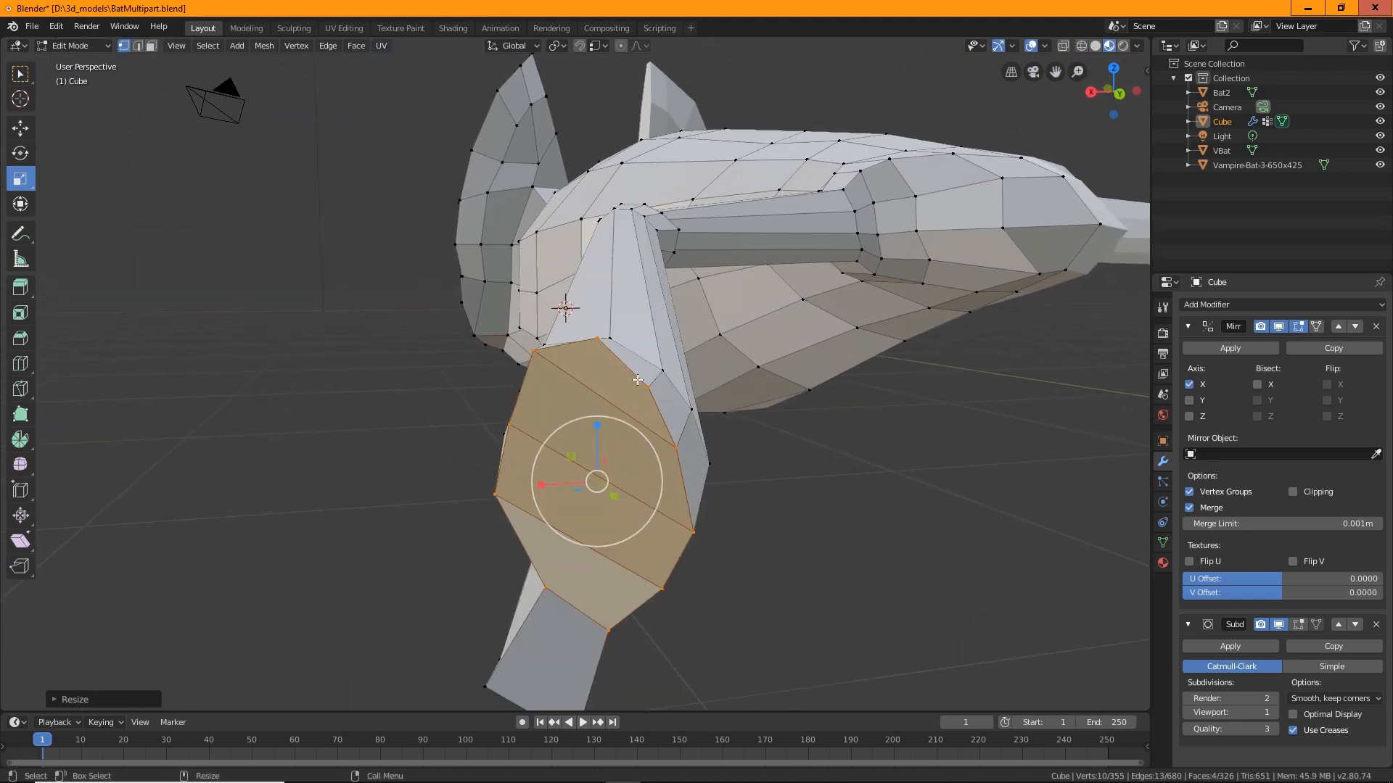
left_click(652, 388)
key("w")
left_click_drag(647, 389, 663, 347)
left_click(694, 529)
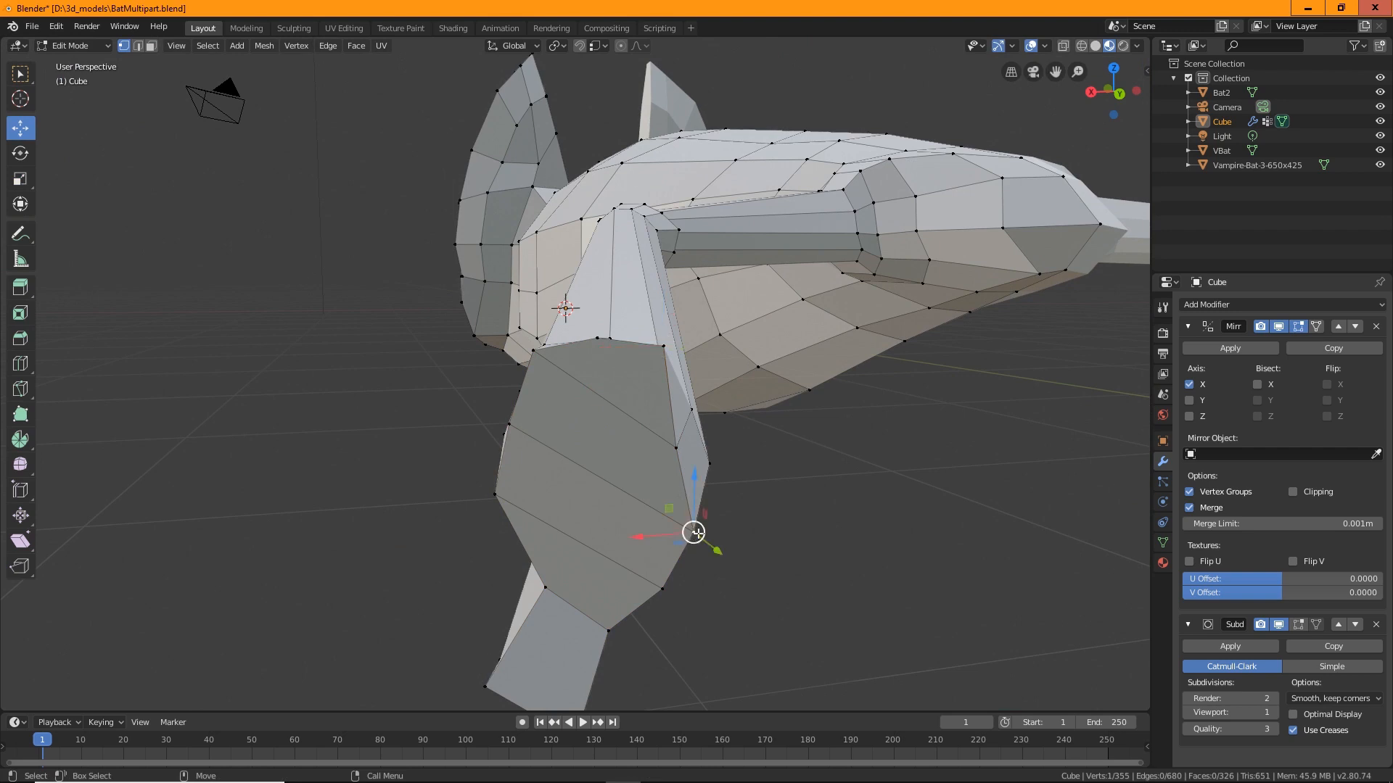
left_click_drag(694, 529, 670, 505)
left_click_drag(665, 584, 628, 558)
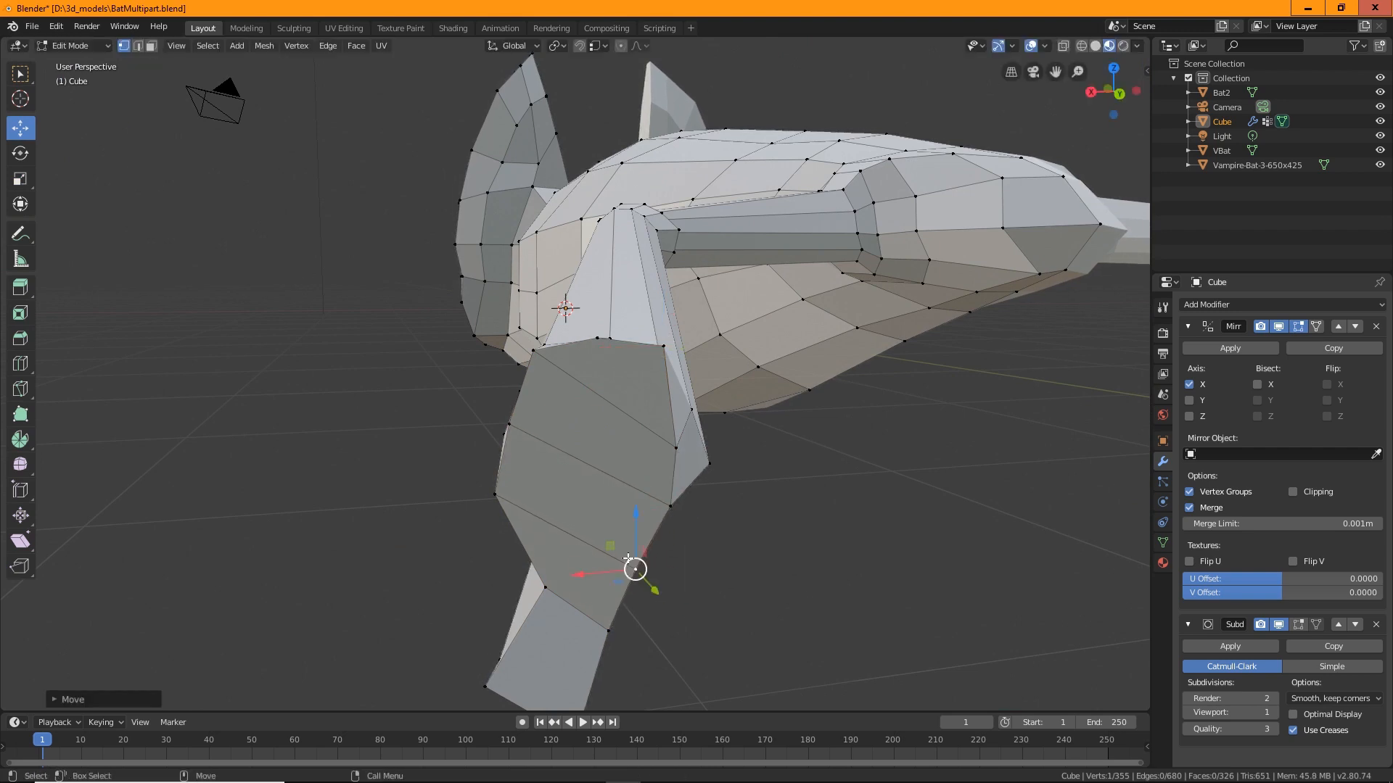
Move the three vertices on the opposite side of the ankle's end outline inward.
left_click(535, 351)
left_click_drag(535, 352, 564, 379)
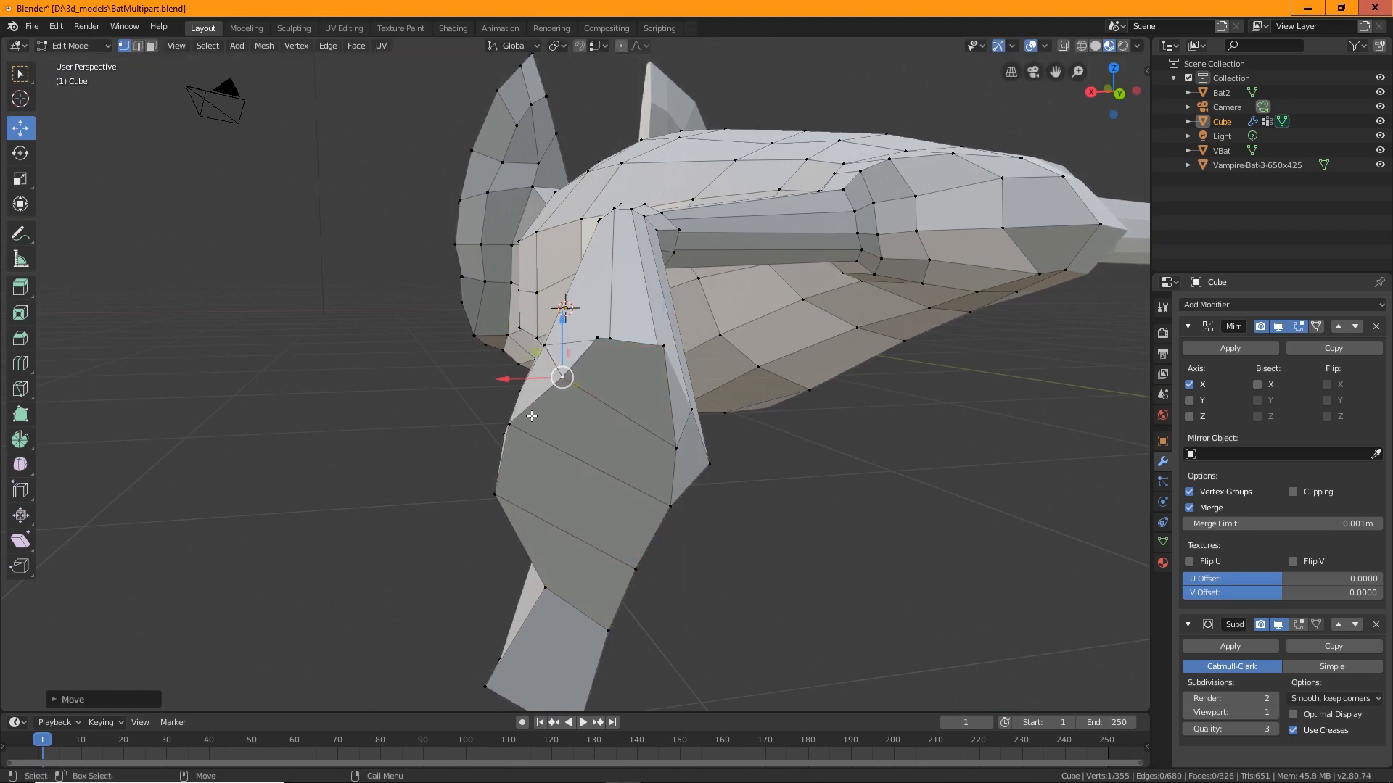
left_click_drag(510, 428, 541, 438)
left_click(495, 494)
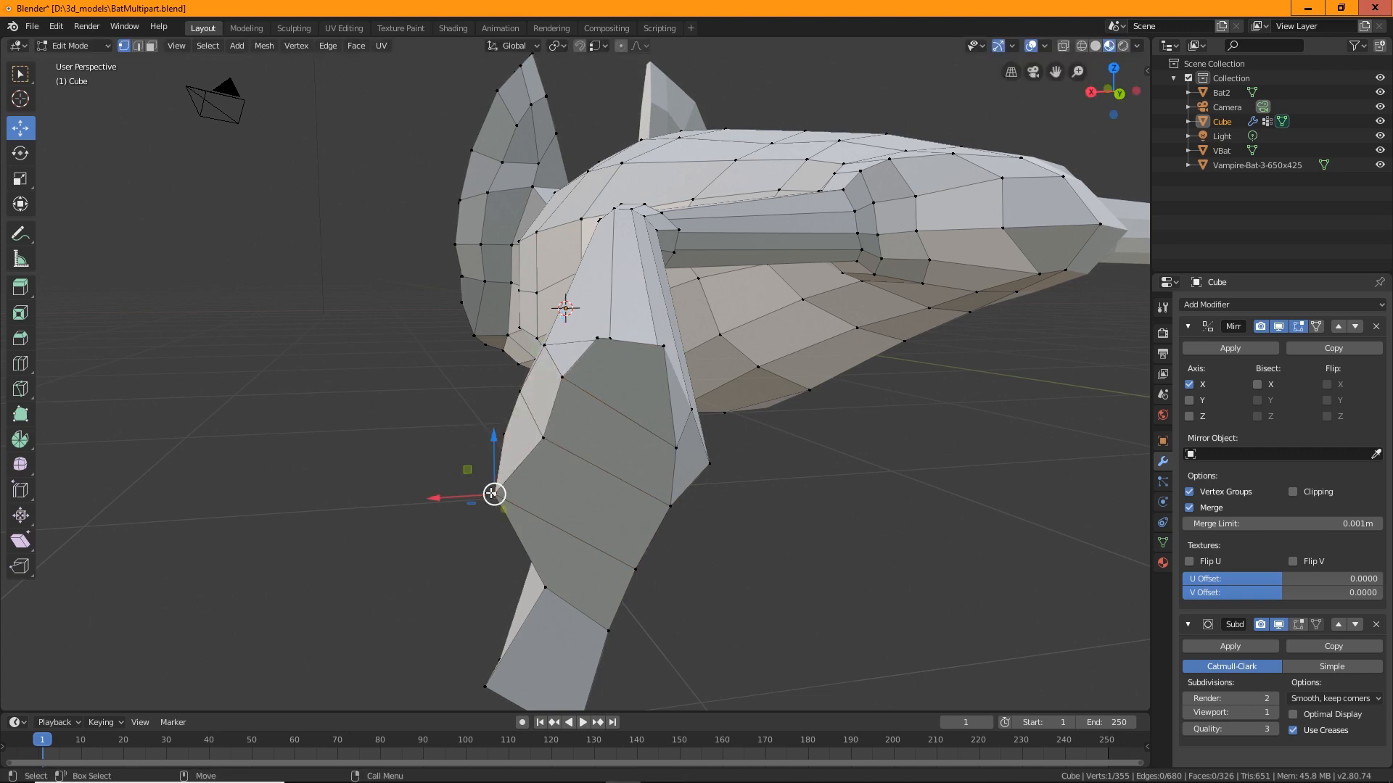
left_click_drag(494, 494, 538, 511)
Reposition the ankle's top vertex and the vertices where the stub joins to even out the end outline.
middle_click_drag(626, 367, 608, 402)
left_click(606, 402)
left_click_drag(597, 374, 603, 360)
left_click(552, 549)
left_click_drag(549, 544, 591, 582)
left_click(597, 564)
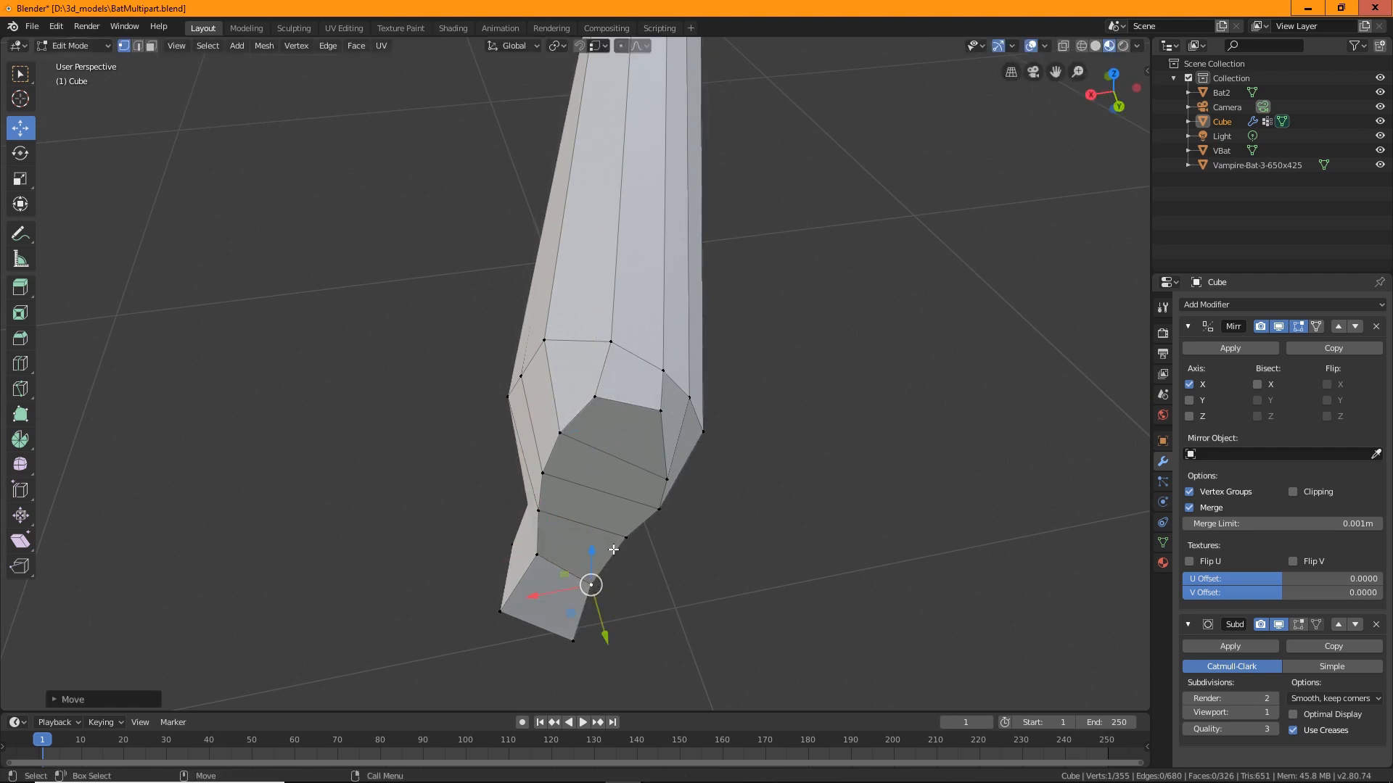
left_click(627, 537)
left_click_drag(629, 537, 620, 550)
Move the stub's corner vertices to widen it so it flows on from the ankle's end faces.
middle_click_drag(578, 501, 448, 434)
middle_click_drag(612, 494, 721, 454)
left_click_drag(721, 443, 607, 529)
left_click_drag(643, 476, 660, 426)
left_click_drag(525, 449, 578, 459)
middle_click_drag(755, 482, 523, 536)
left_click(525, 538)
left_click_drag(563, 539, 587, 550)
Adjust two side vertices where the ankle's end faces meet the stub to straighten that edge.
left_click(614, 456)
left_click_drag(614, 457, 598, 441)
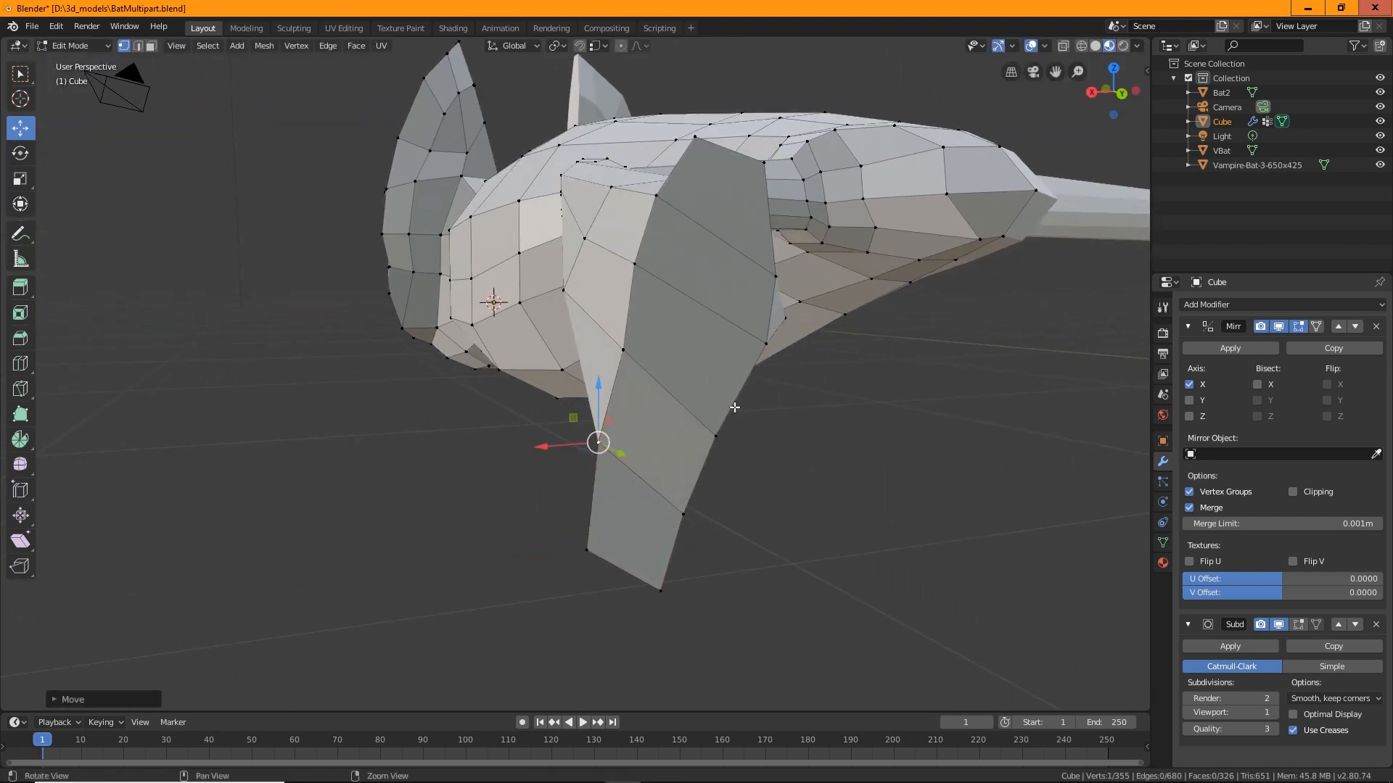
left_click_drag(627, 357, 607, 372)
left_click(598, 441)
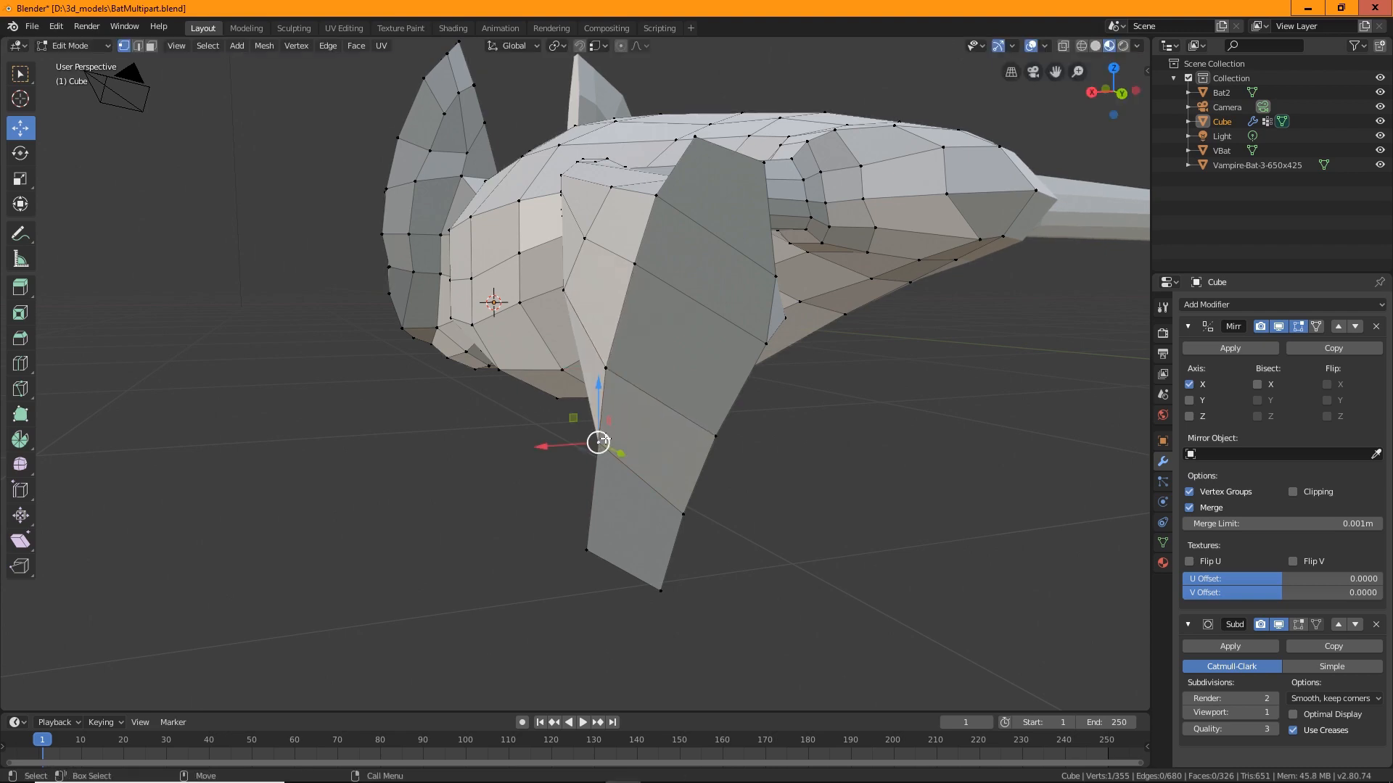
left_click_drag(598, 441, 590, 467)
Move the underside corner vertices where the stub meets the lower leg outward to widen the base of the foot.
scroll(590, 466, "up", 10)
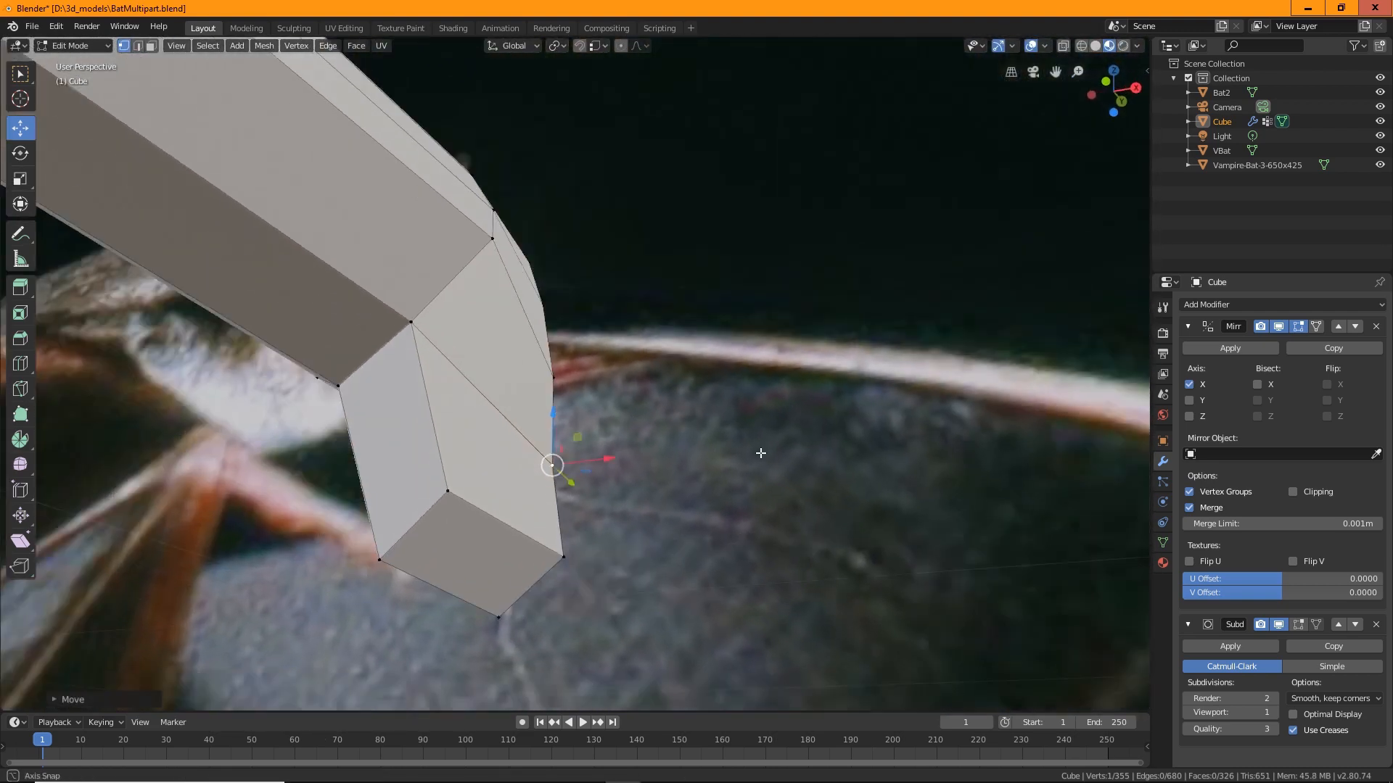
middle_click_drag(760, 453, 517, 300)
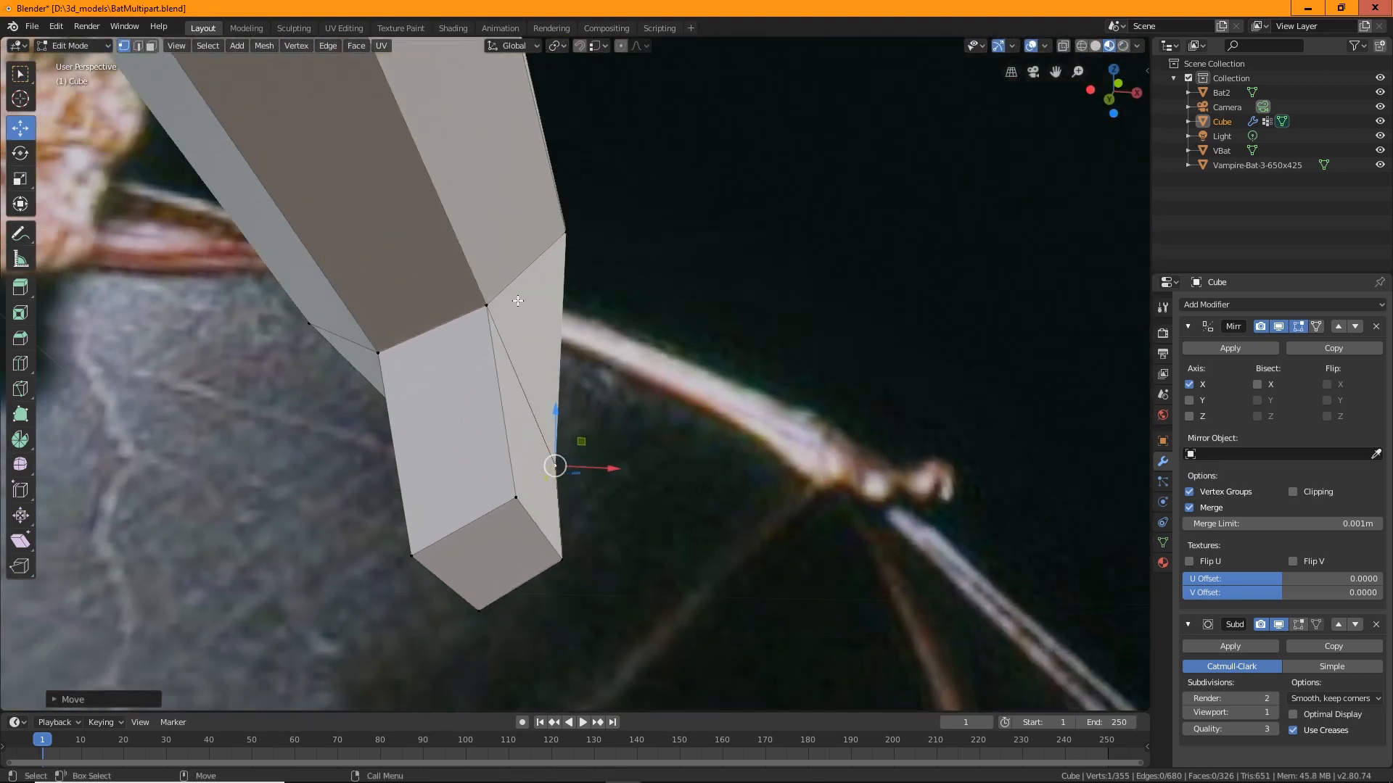
left_click_drag(491, 305, 543, 298)
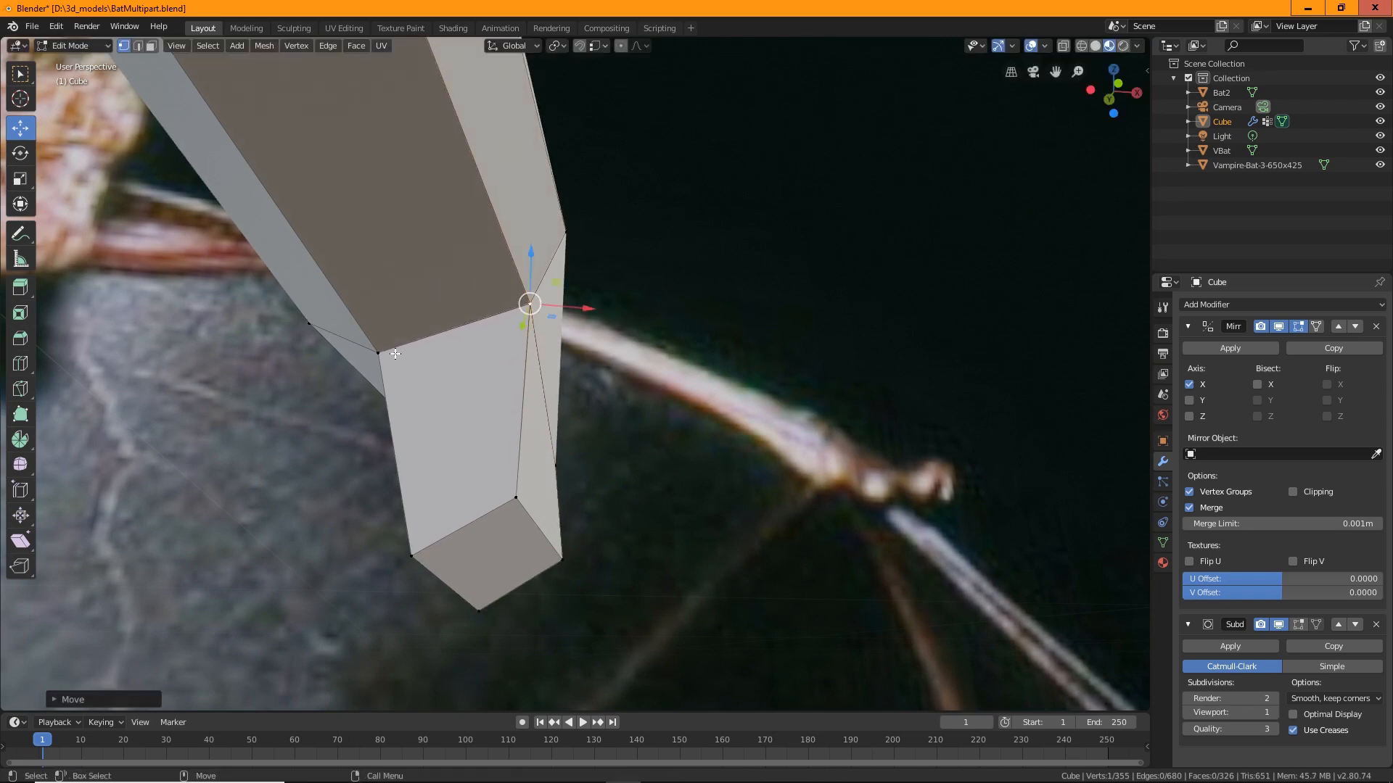
scroll(395, 353, "down", 6)
middle_click_drag(638, 420, 501, 492)
middle_click_drag(596, 445, 560, 363, "shift")
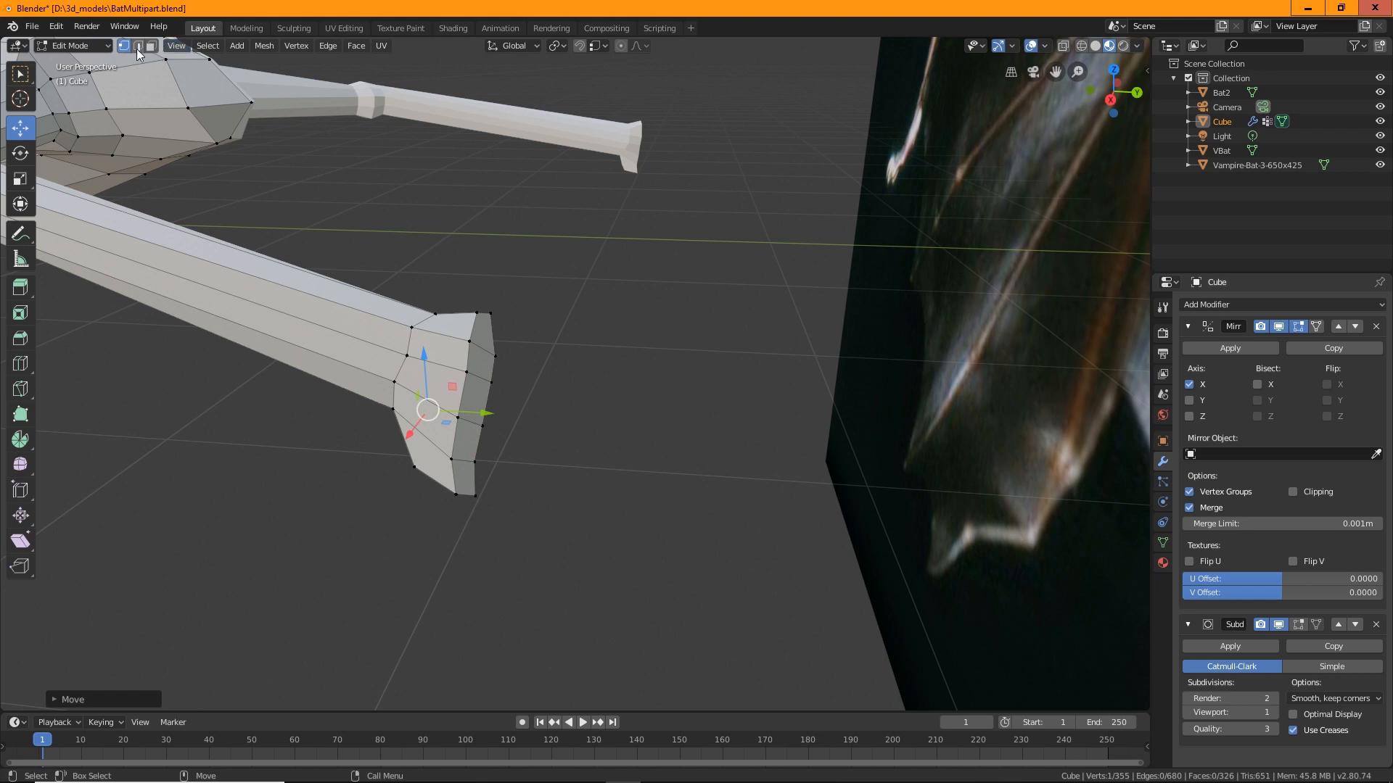
Switch to face editing and extrude each of the ankle's four end faces separately into short toe stubs.
left_click(492, 330)
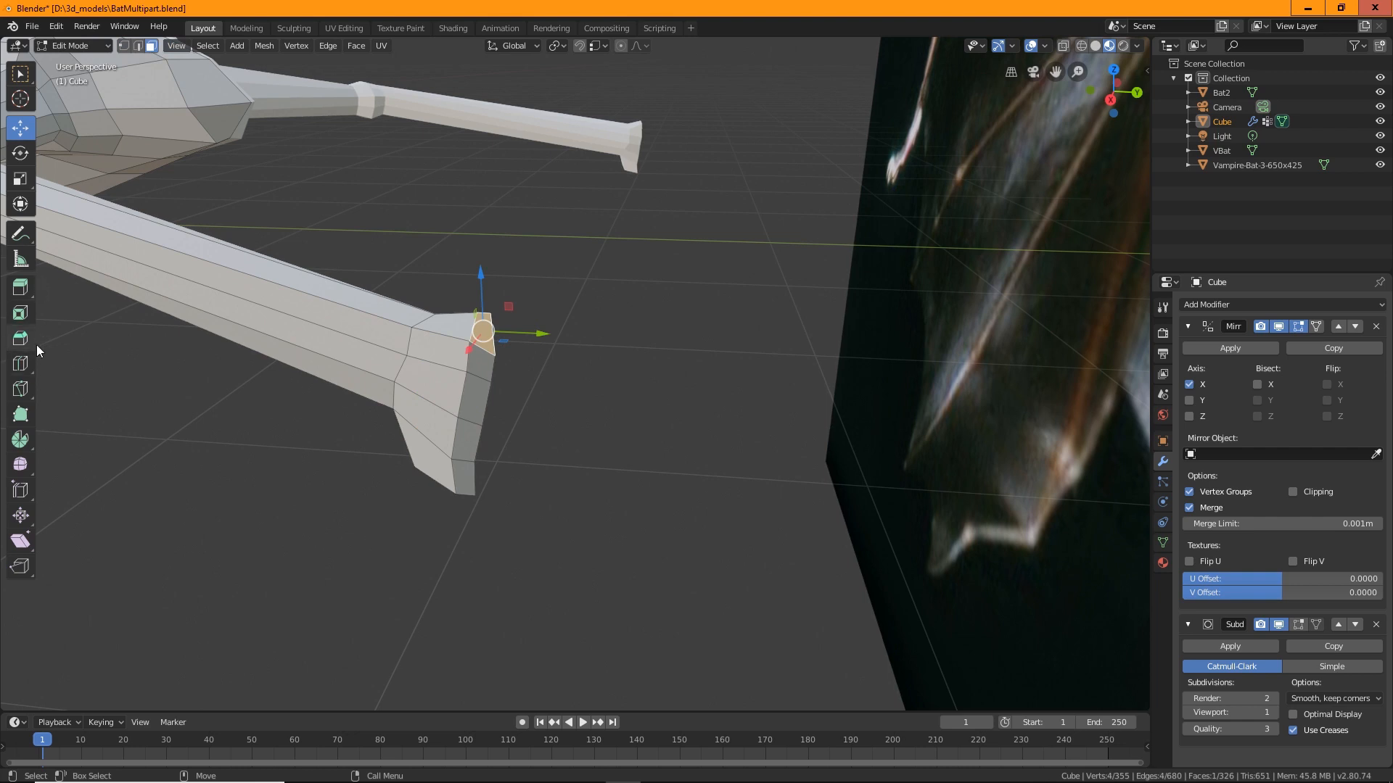
left_click(24, 288)
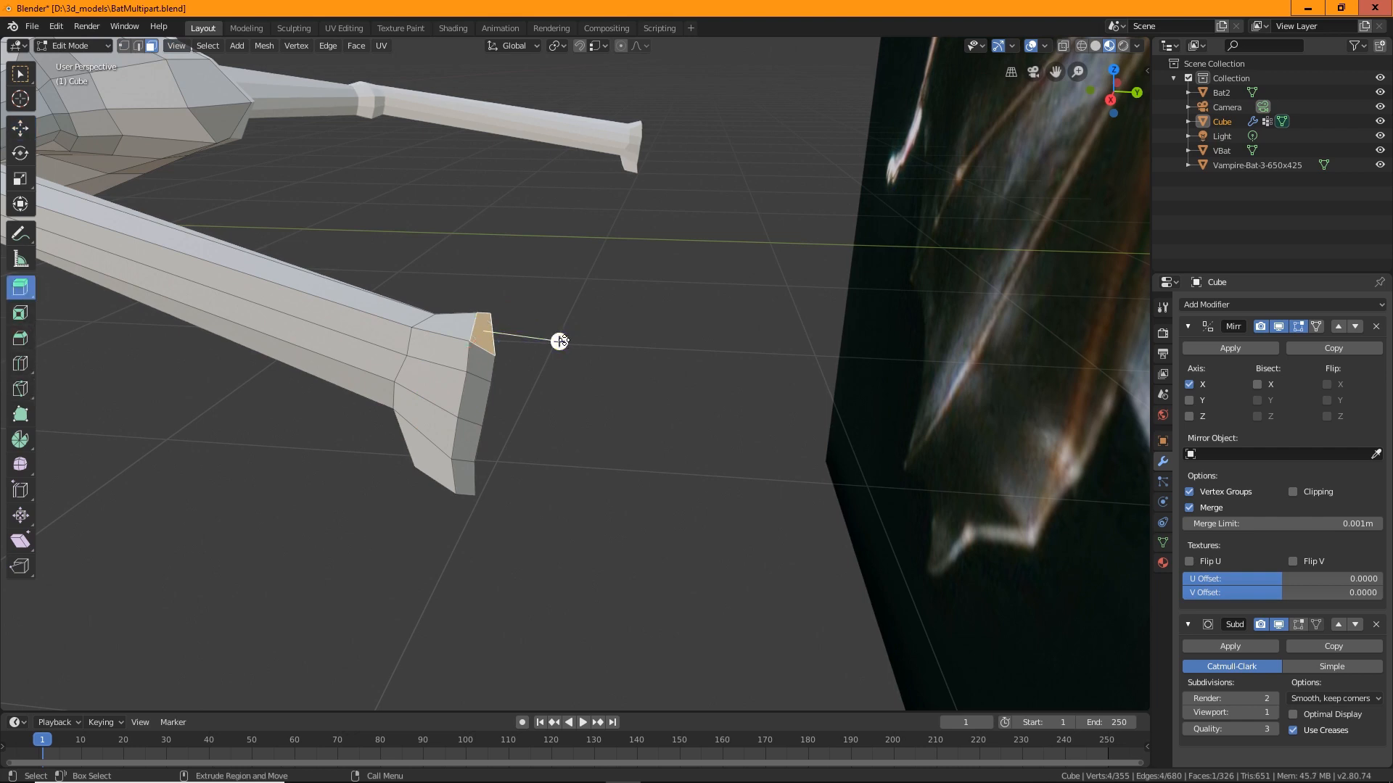
left_click_drag(559, 340, 661, 338)
left_click(475, 363)
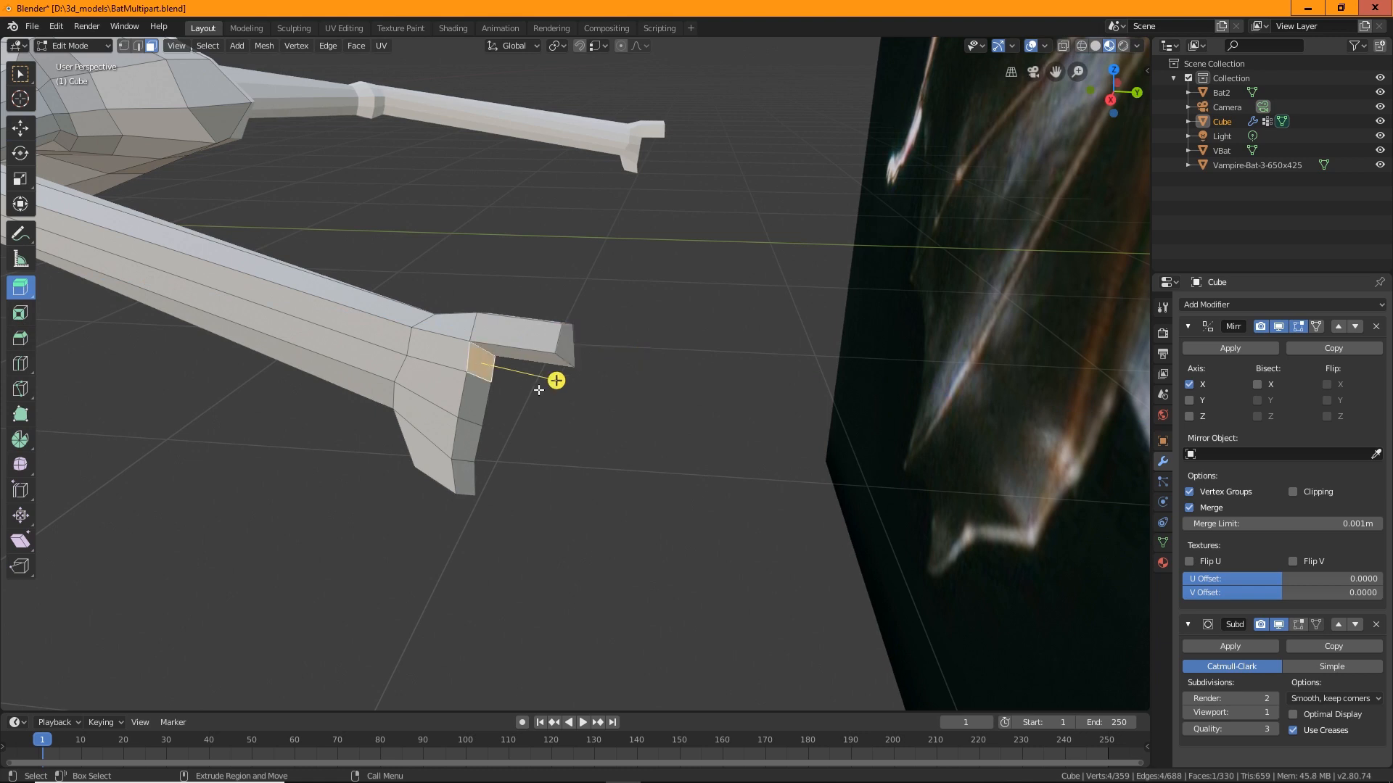
left_click_drag(557, 381, 603, 502)
left_click(486, 404)
left_click(471, 444)
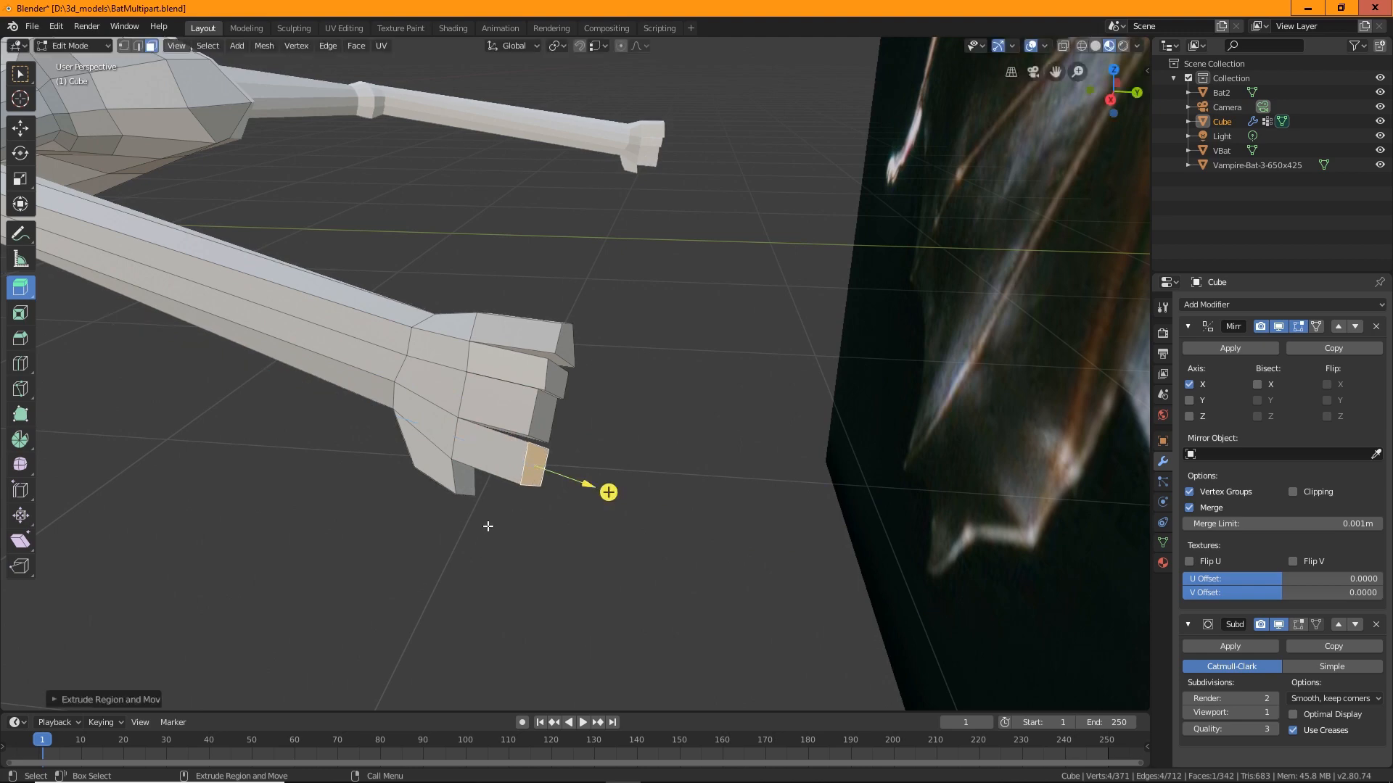
middle_click_drag(488, 526, 451, 512)
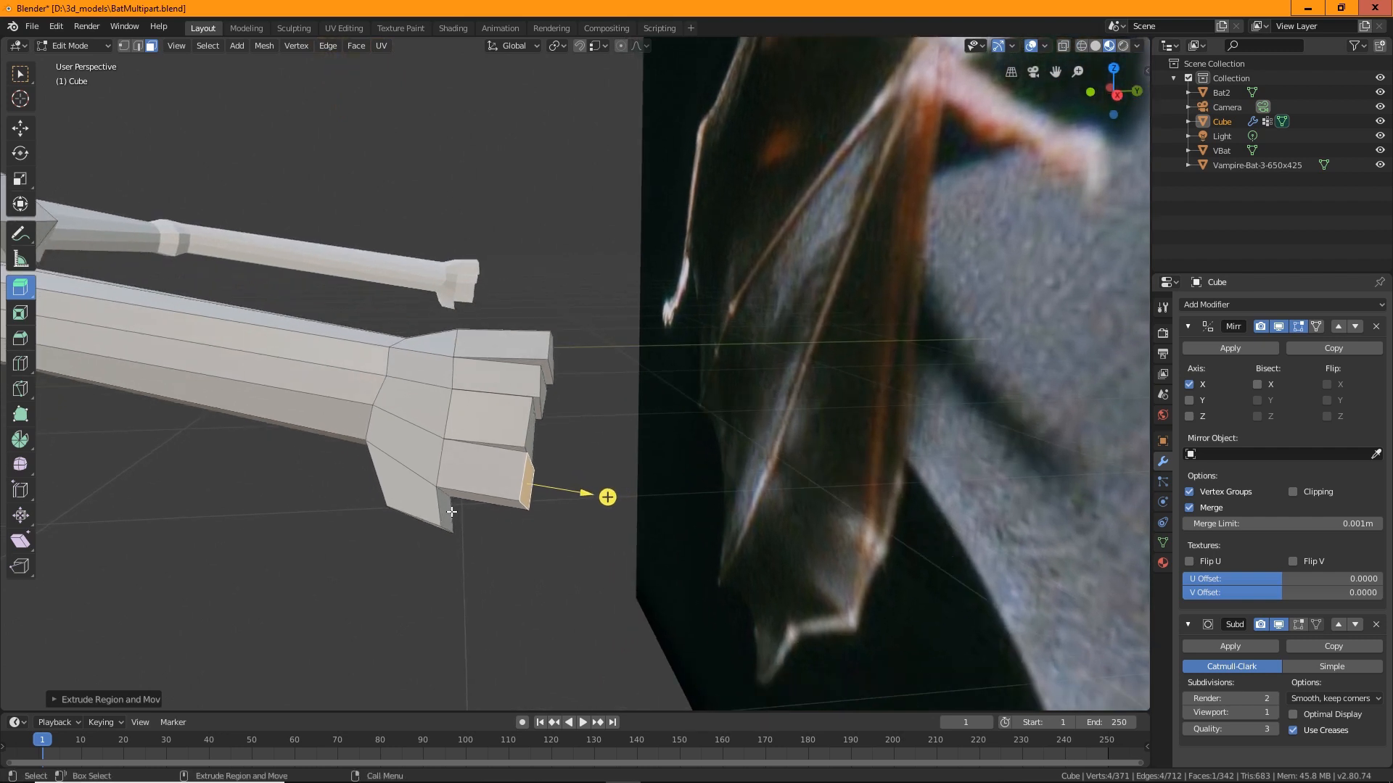
left_click(445, 570)
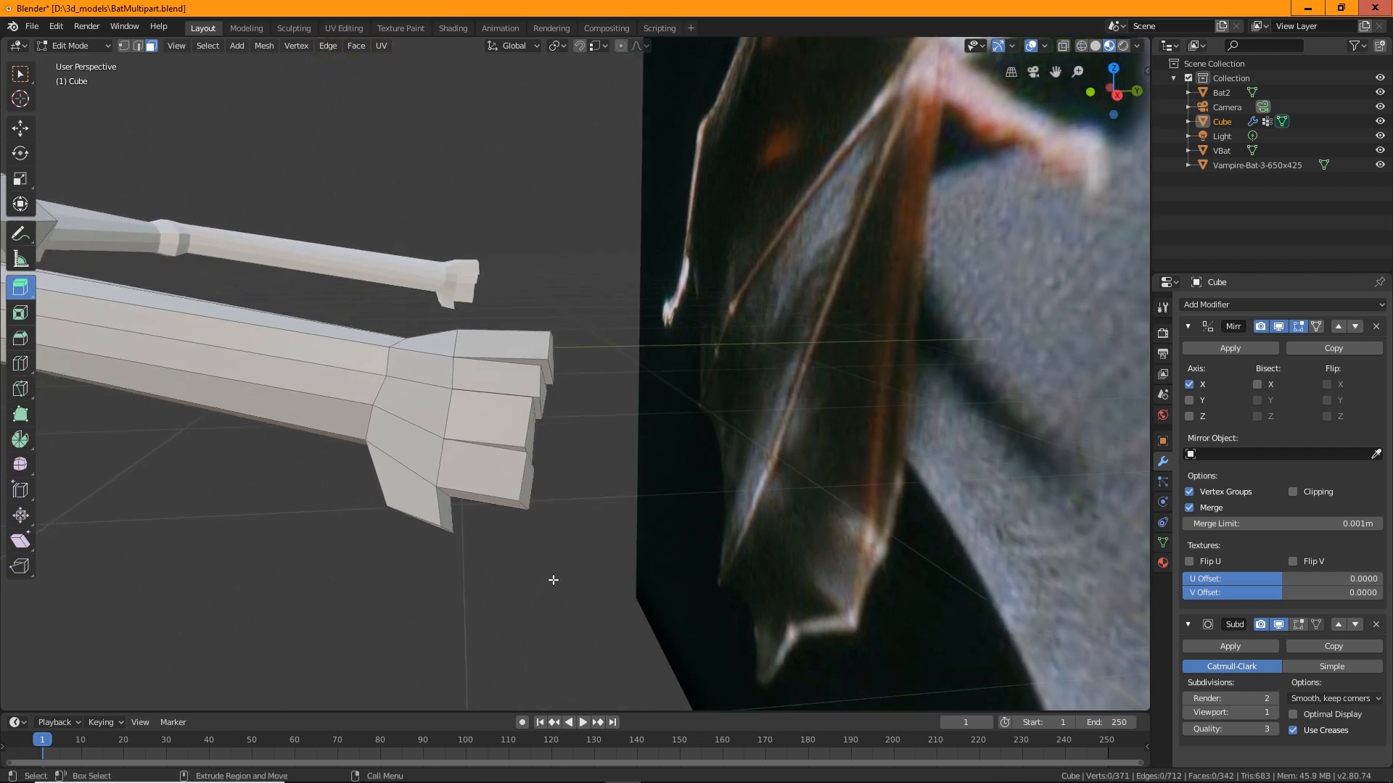
Extrude a fifth toe from the remaining side face of the ankle and move its end face away from the other toes.
left_click_drag(524, 503, 611, 528)
key("w")
left_click_drag(525, 449, 455, 517)
middle_click_drag(455, 517, 257, 619)
middle_click_drag(648, 519, 702, 567)
left_click(615, 349)
left_click_drag(611, 298, 614, 268)
left_click_drag(589, 324, 632, 315)
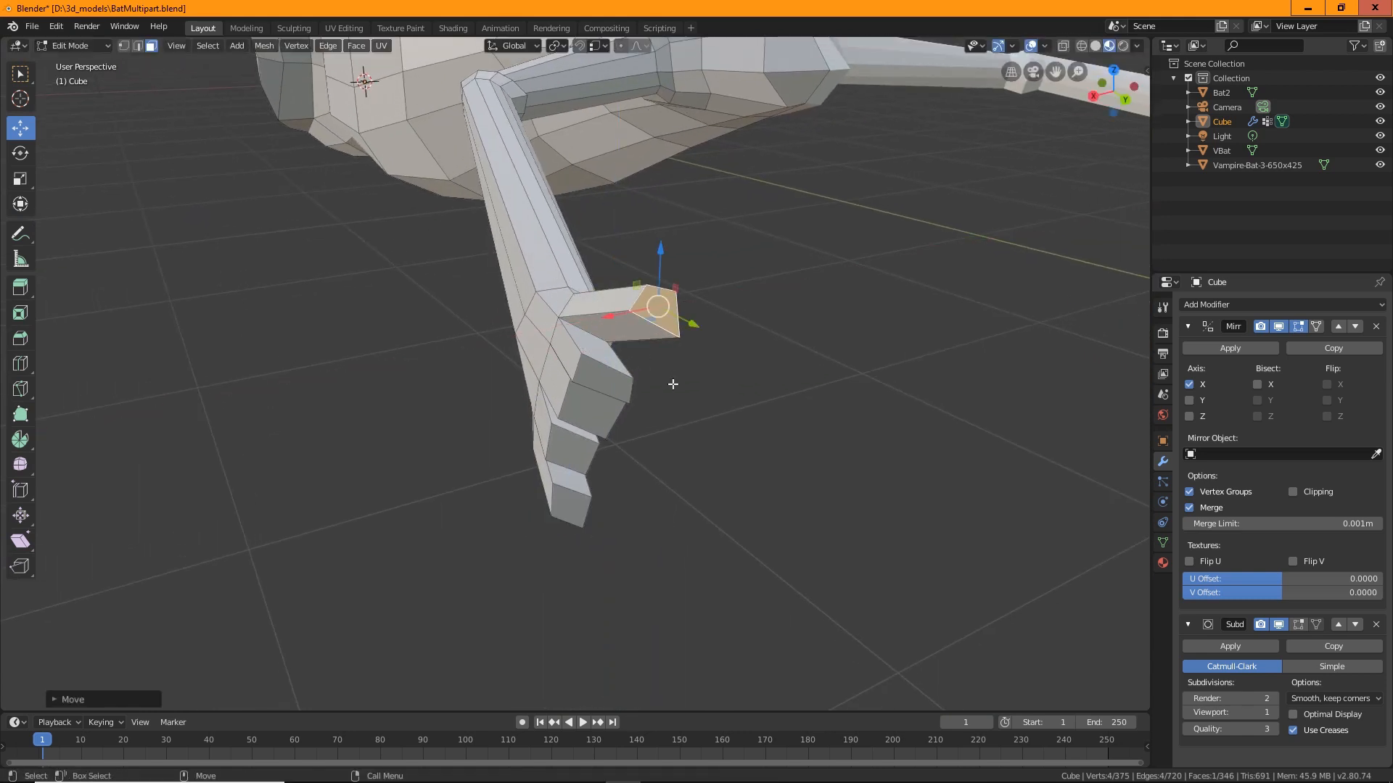
Rotate the fifth toe's end face to adjust the angle of its tip.
middle_click_drag(671, 385, 798, 441)
key("shift+space")
key("r")
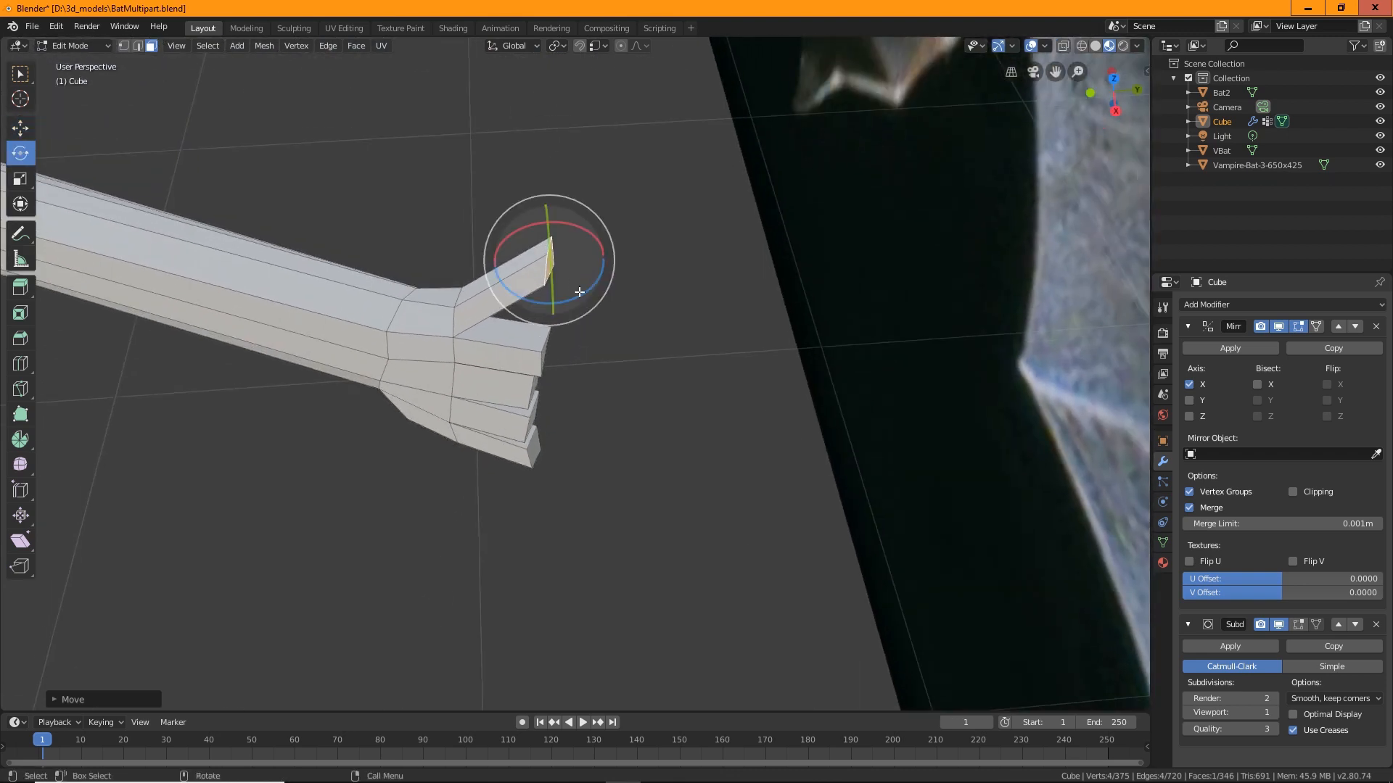
left_click_drag(579, 292, 596, 285)
middle_click_drag(599, 341, 577, 272)
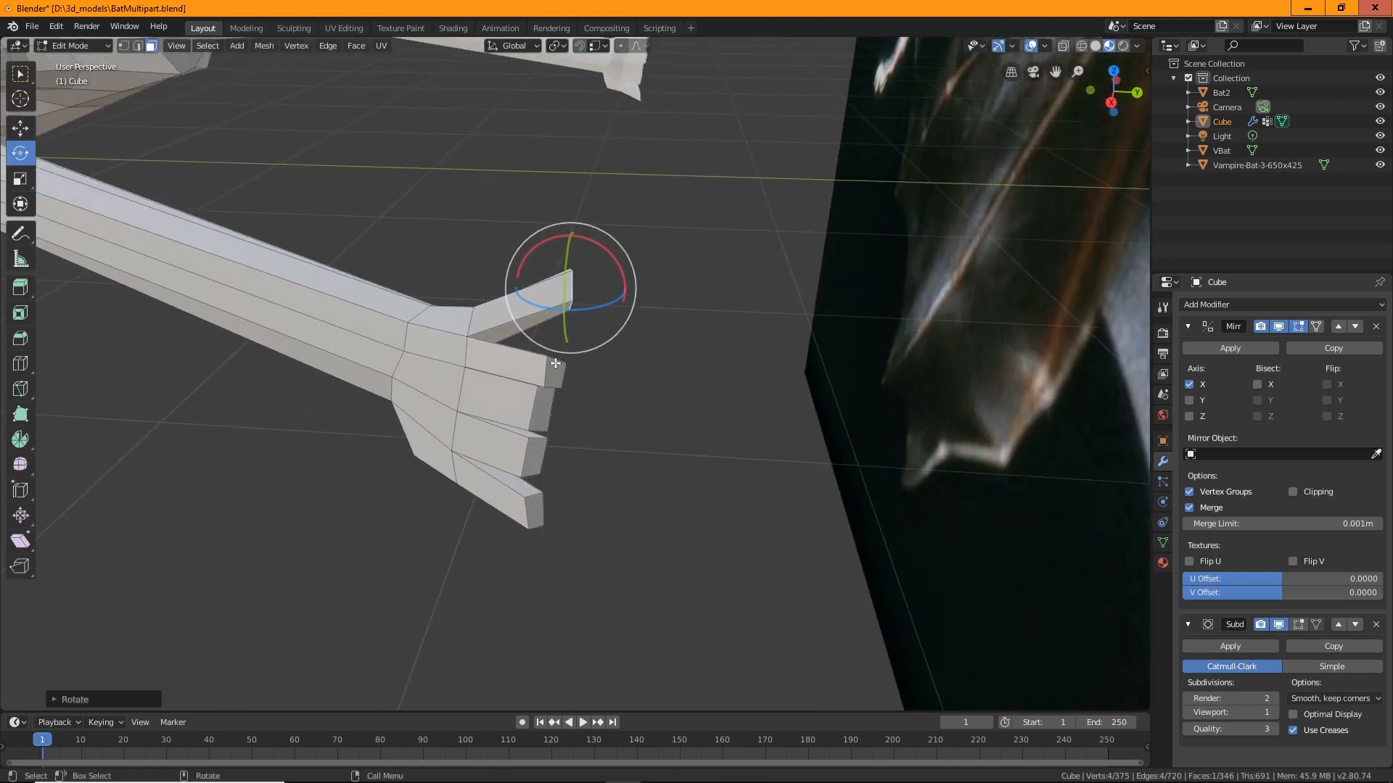
Move and scale the end faces of the neighbouring toes to narrow their tips and spread them apart.
left_click(563, 372)
key("shift+space")
key("g")
left_click_drag(557, 375, 645, 412)
left_click(542, 414)
key("shift+space")
key("s")
key("w")
left_click(535, 453)
left_click_drag(599, 459, 624, 468)
key("shift+space")
key("s")
left_click_drag(575, 411, 573, 426)
Scale and rotate the end face of the outermost toe on the opposite side of the foot to reshape its tip.
left_click_drag(571, 500, 637, 468)
key("shift+space")
key("g")
middle_click_drag(637, 468, 579, 379)
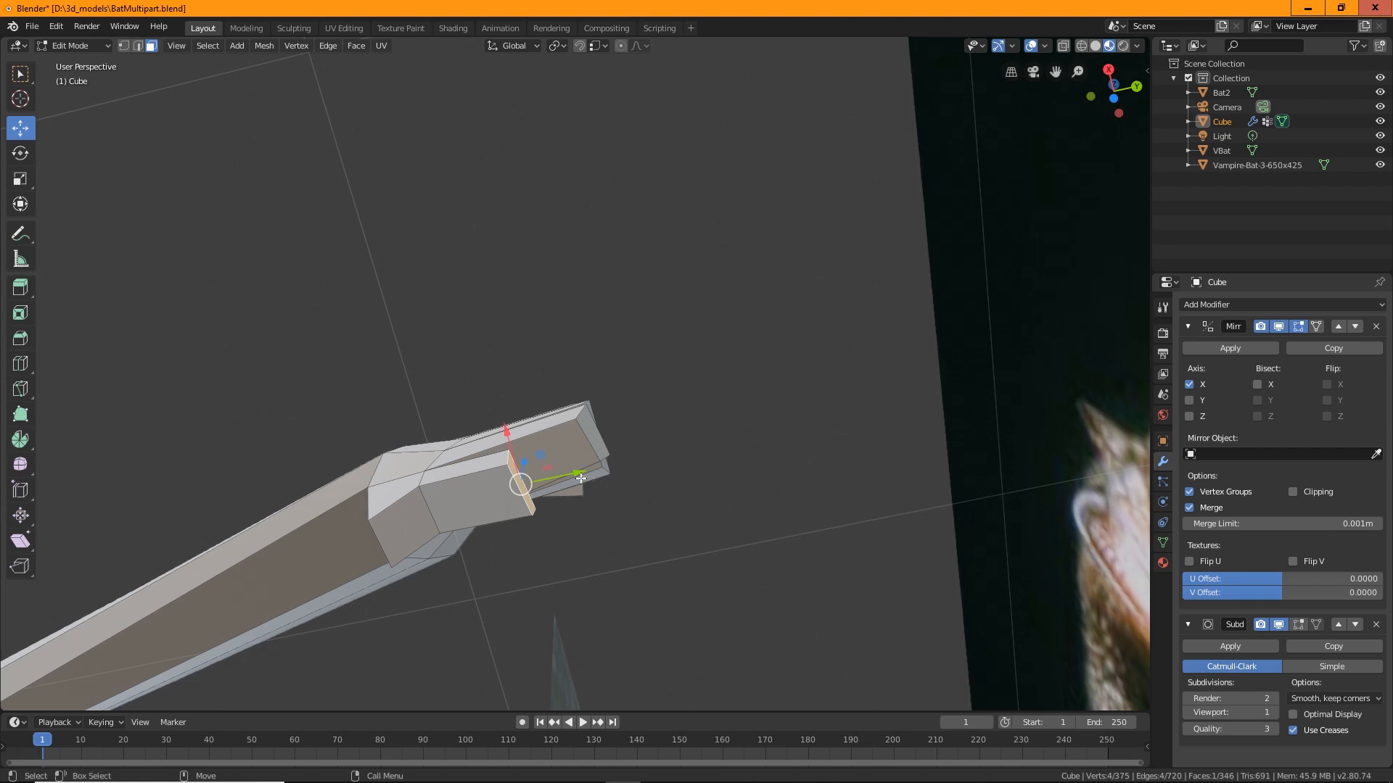
key("shift+space")
key("s")
left_click_drag(506, 428, 638, 490)
key("shift+space")
key("g")
key("shift+space")
key("r")
left_click_drag(605, 428, 590, 492)
middle_click_drag(700, 453, 788, 489)
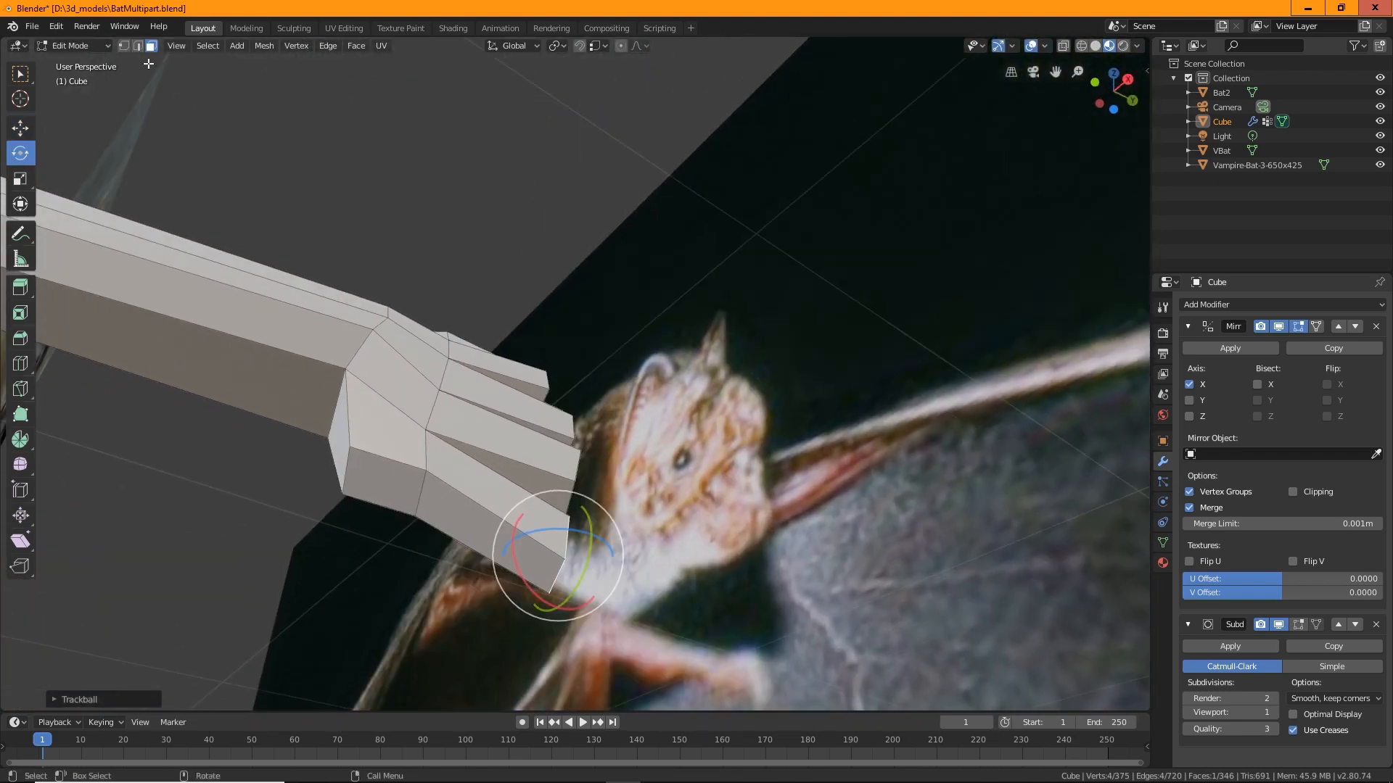
Switch to vertex editing and move the protruding underside vertices at the outermost toe's base inward to smooth the foot's contour.
left_click(353, 443)
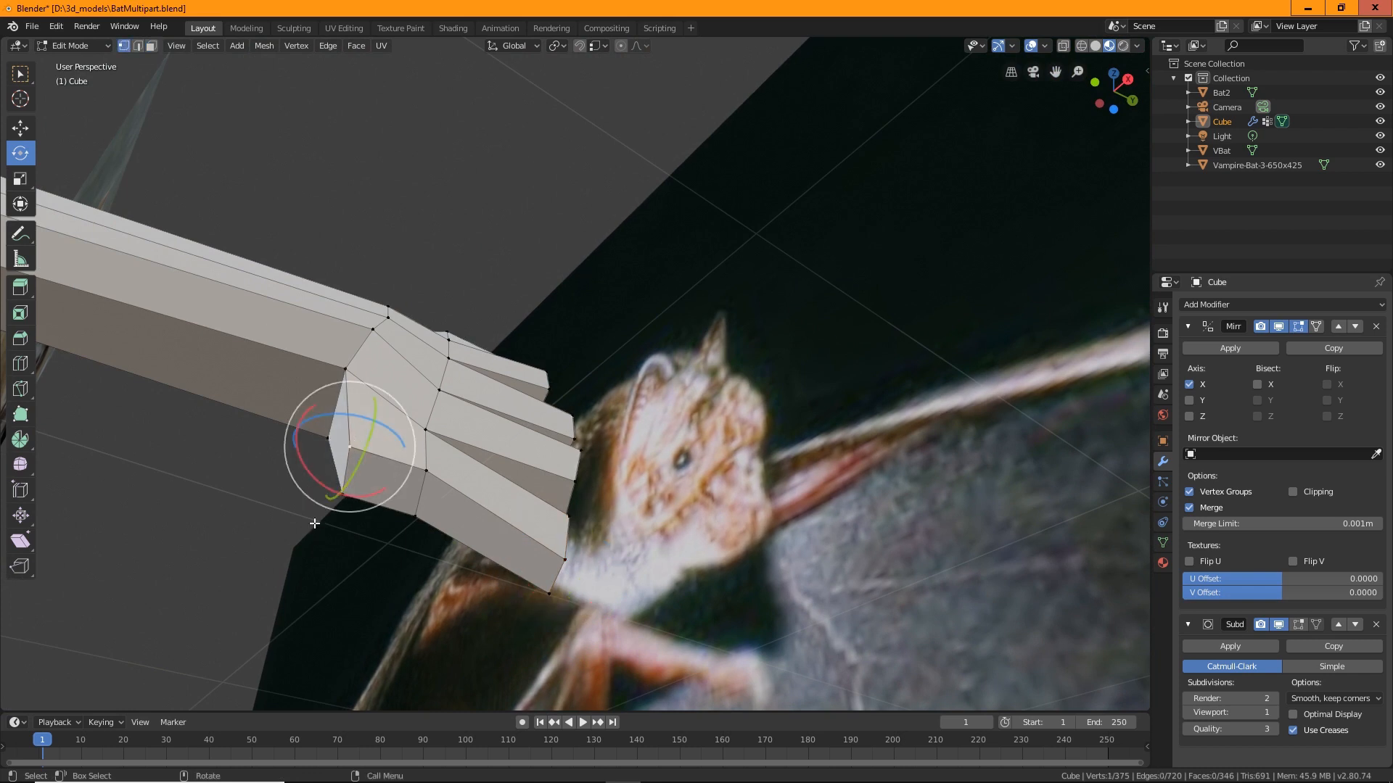
key("shift+space")
key("g")
left_click_drag(372, 454, 385, 381)
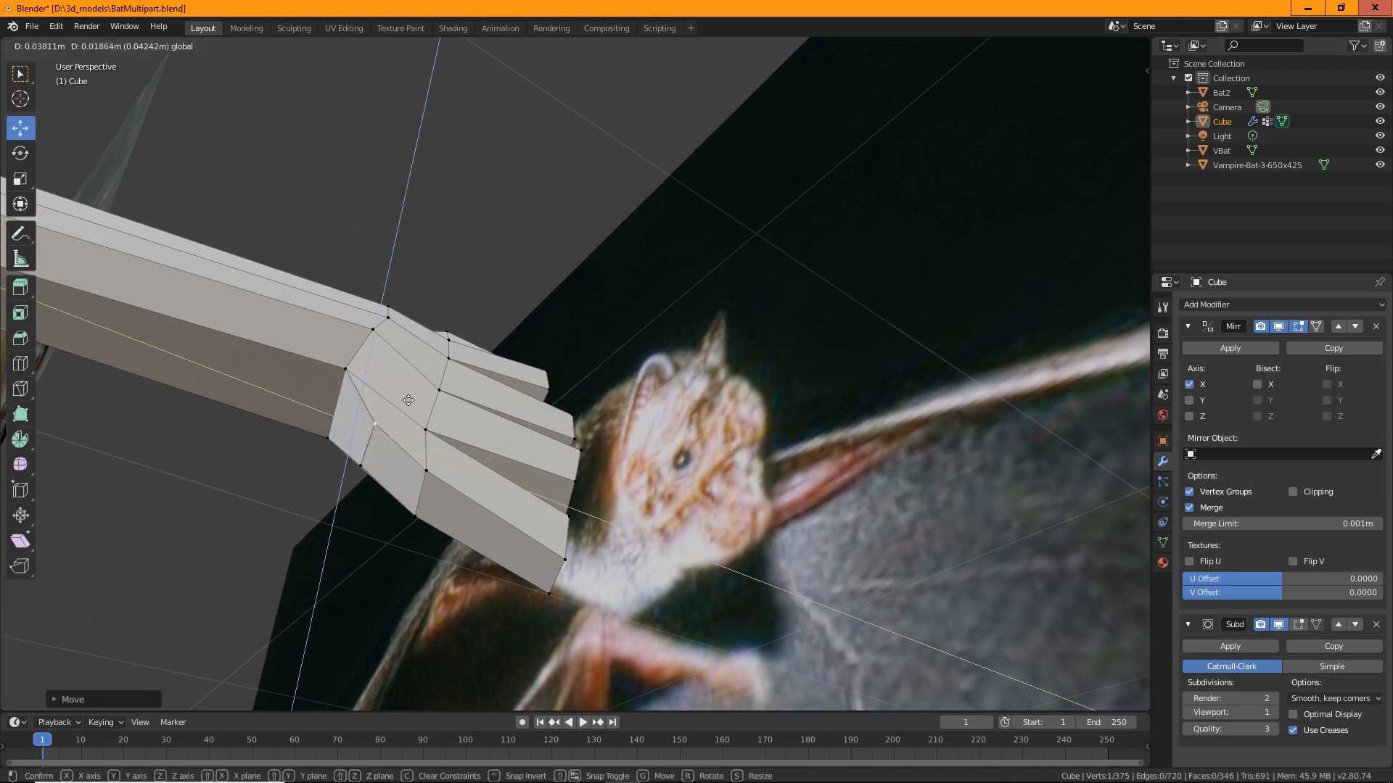
middle_click_drag(384, 401, 558, 363)
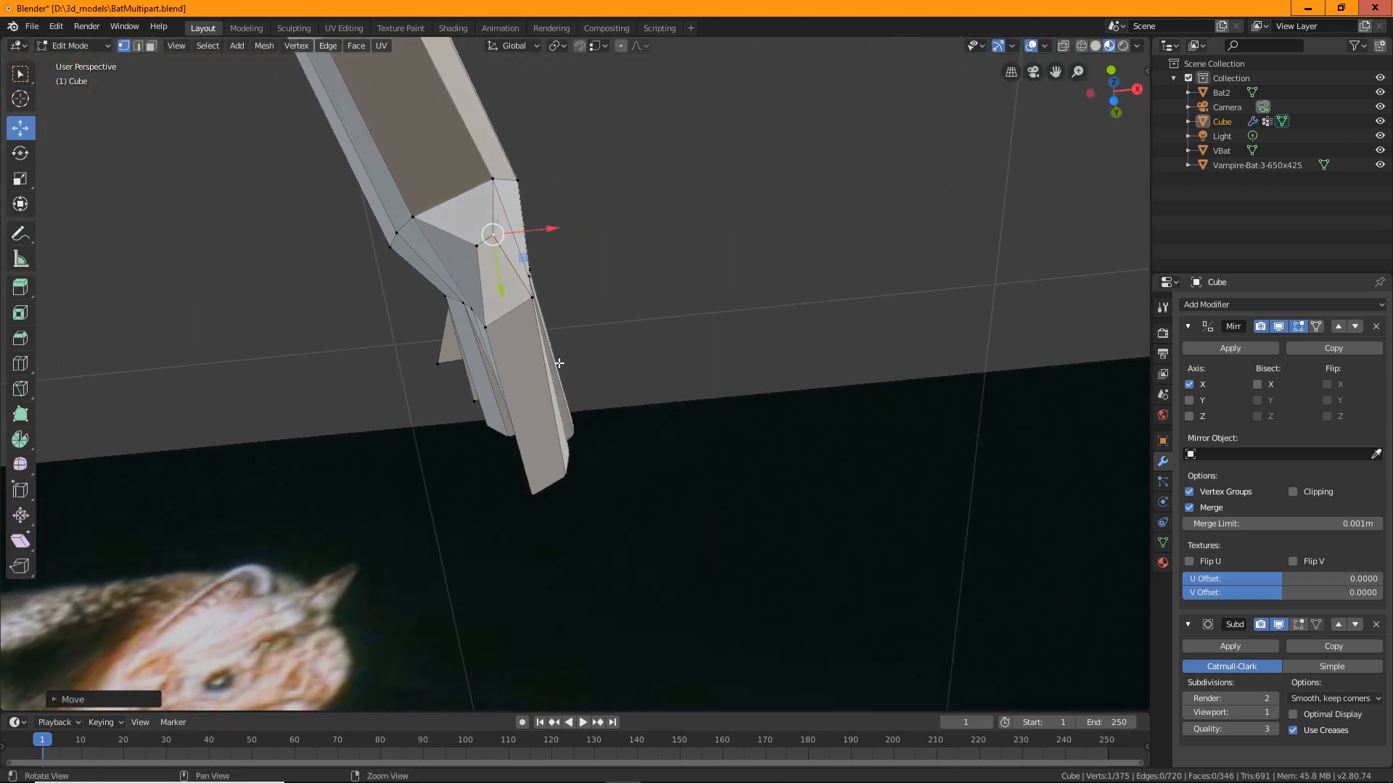
Move the ankle's underside vertex outward and reposition the pair of vertices where the fifth toe's side meets the leg.
left_click(471, 245)
left_click_drag(473, 247, 448, 256)
middle_click_drag(531, 288, 559, 274)
left_click_drag(606, 310, 606, 311)
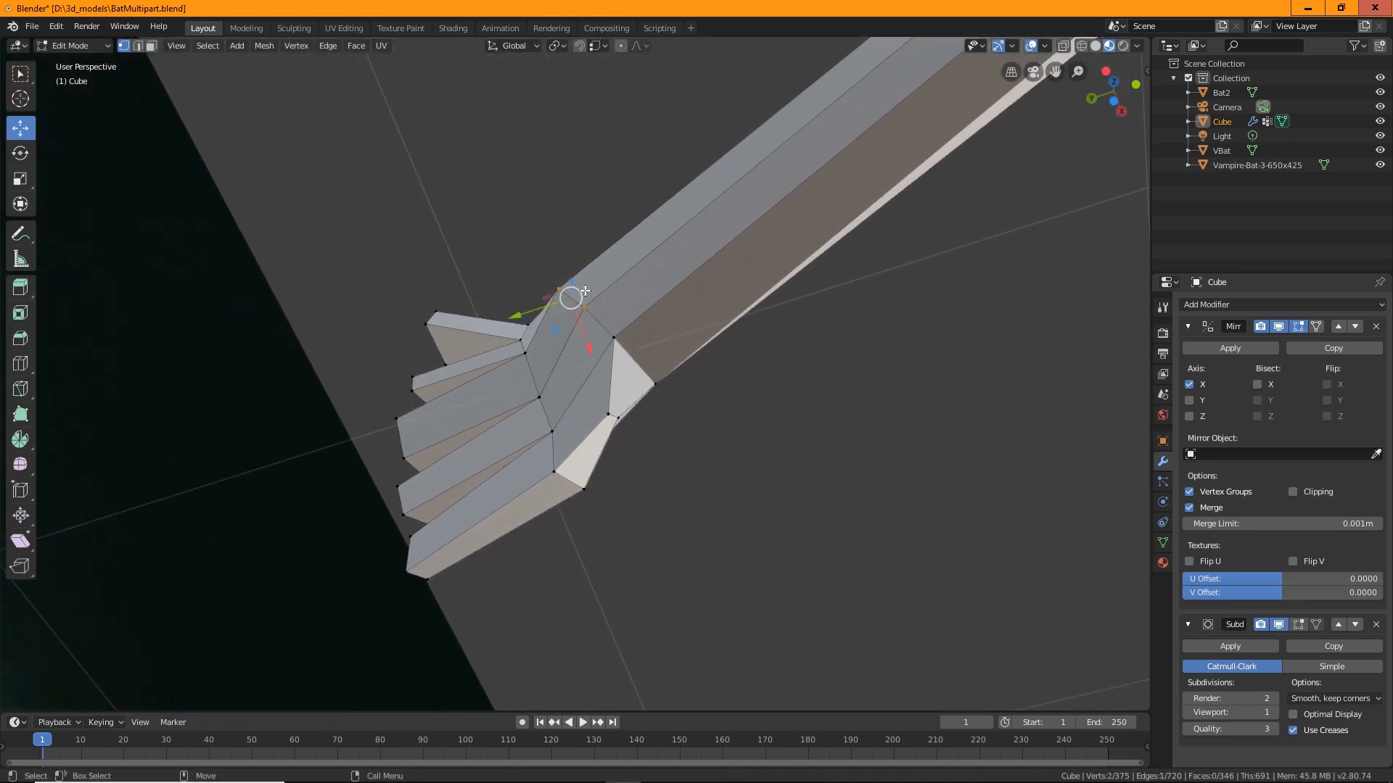
key("g")
left_click(568, 293)
Reposition individual vertices along the seam between the lower leg and the foot to curve the ankle line.
middle_click_drag(566, 332, 641, 448)
left_click(640, 423)
left_click_drag(642, 425, 681, 420)
left_click(680, 419)
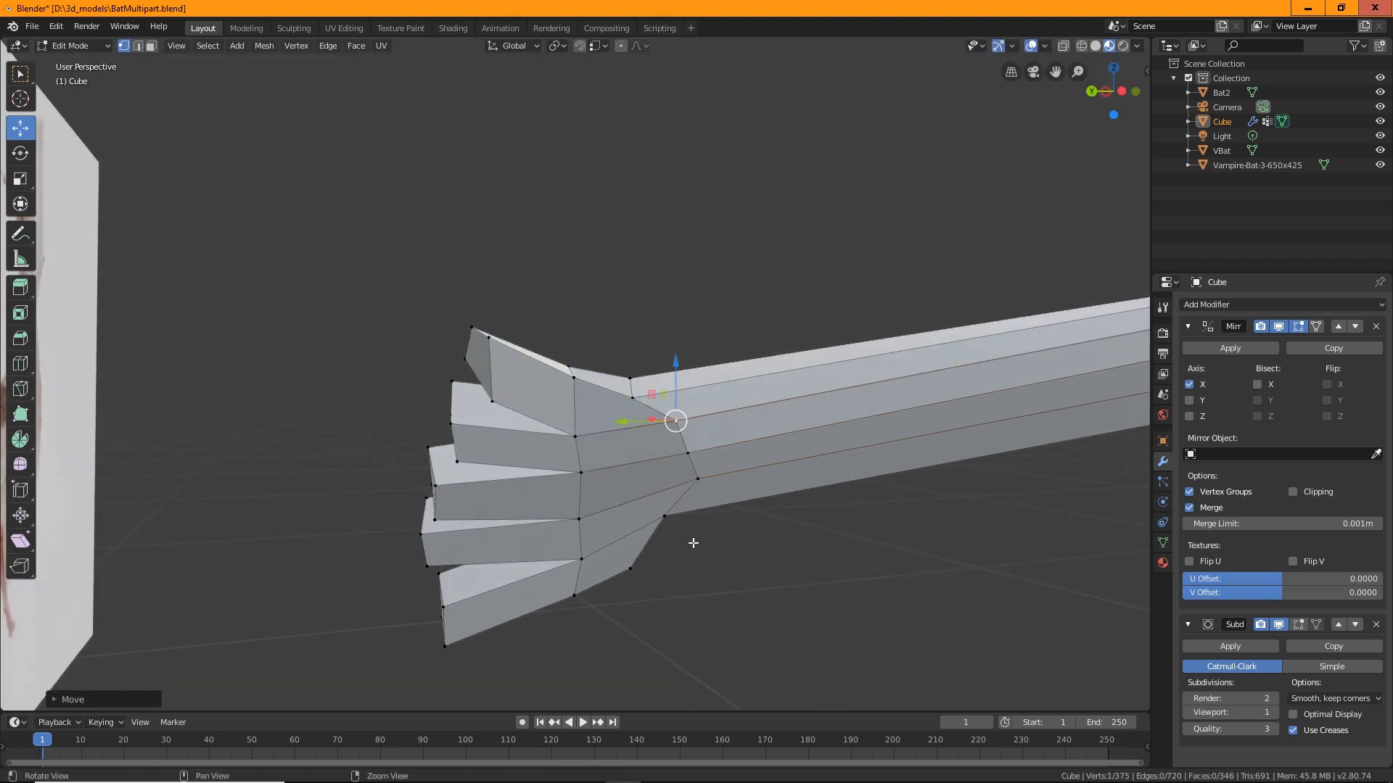
middle_click_drag(680, 420, 664, 449)
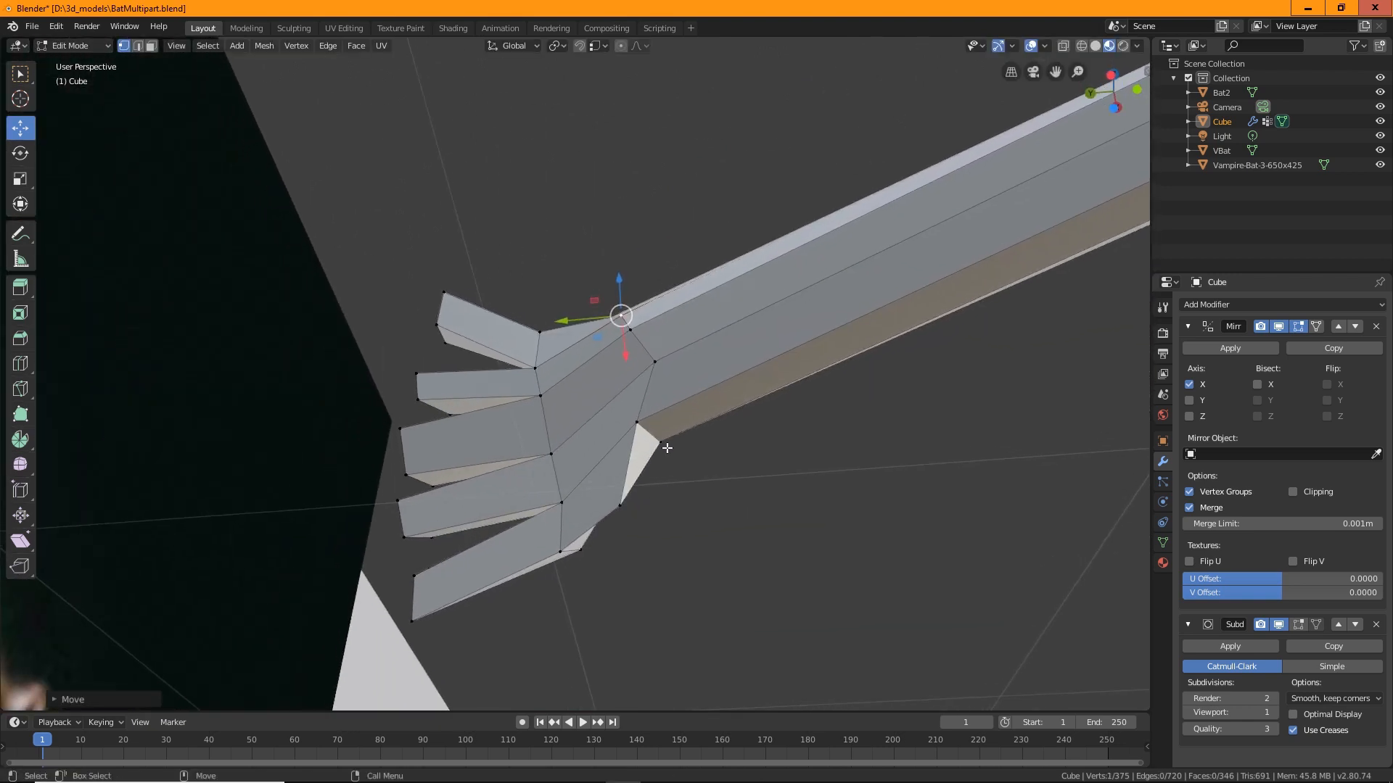
left_click(632, 422)
key("g")
left_click(664, 443)
Move the upper ankle vertices behind the fifth toe to even out the transition from leg to foot.
middle_click_drag(733, 479, 783, 603)
key("g")
left_click(640, 384)
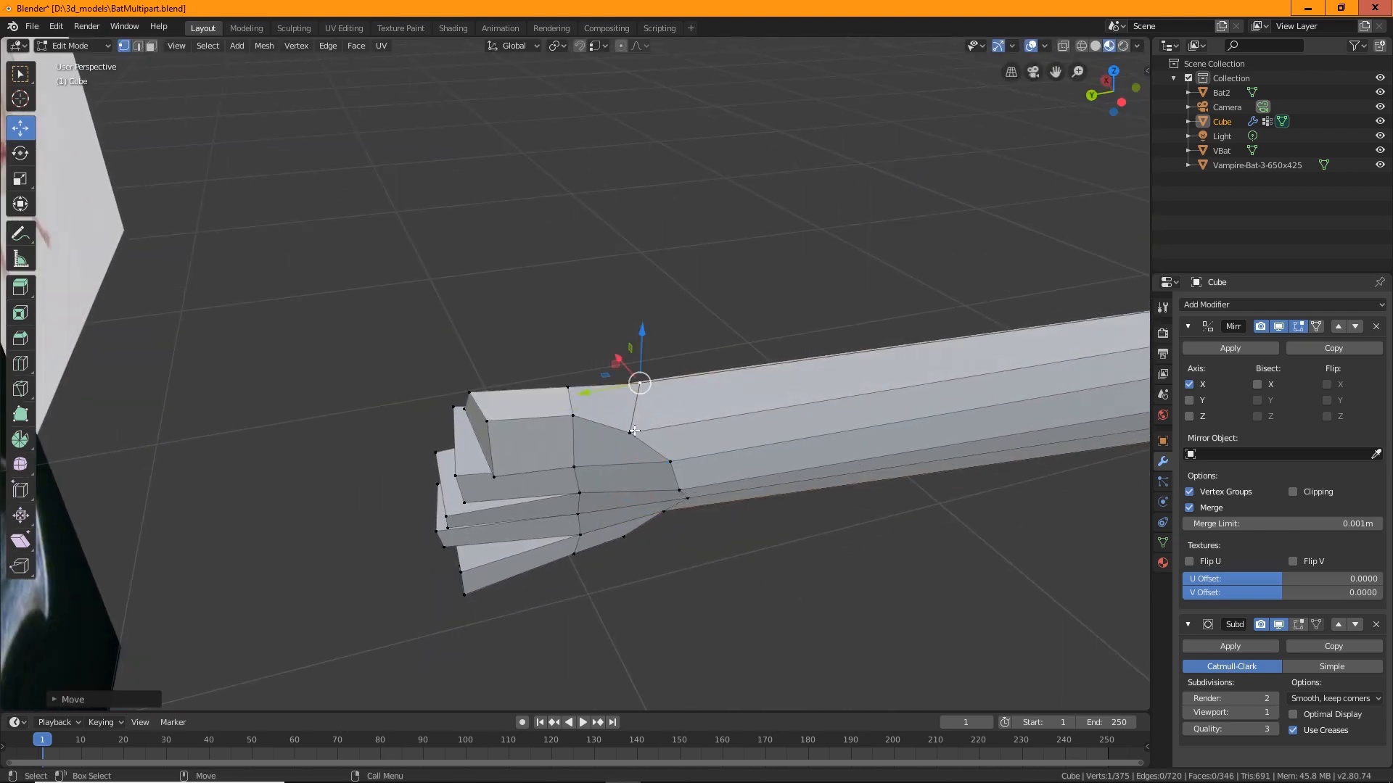
left_click(637, 433)
key("g")
left_click(657, 413)
Select the fifth toe's four end vertices and move them so the toe lines up with the others.
scroll(703, 385, "down", 4)
middle_click_drag(703, 386, 652, 365)
scroll(637, 300, "up", 2)
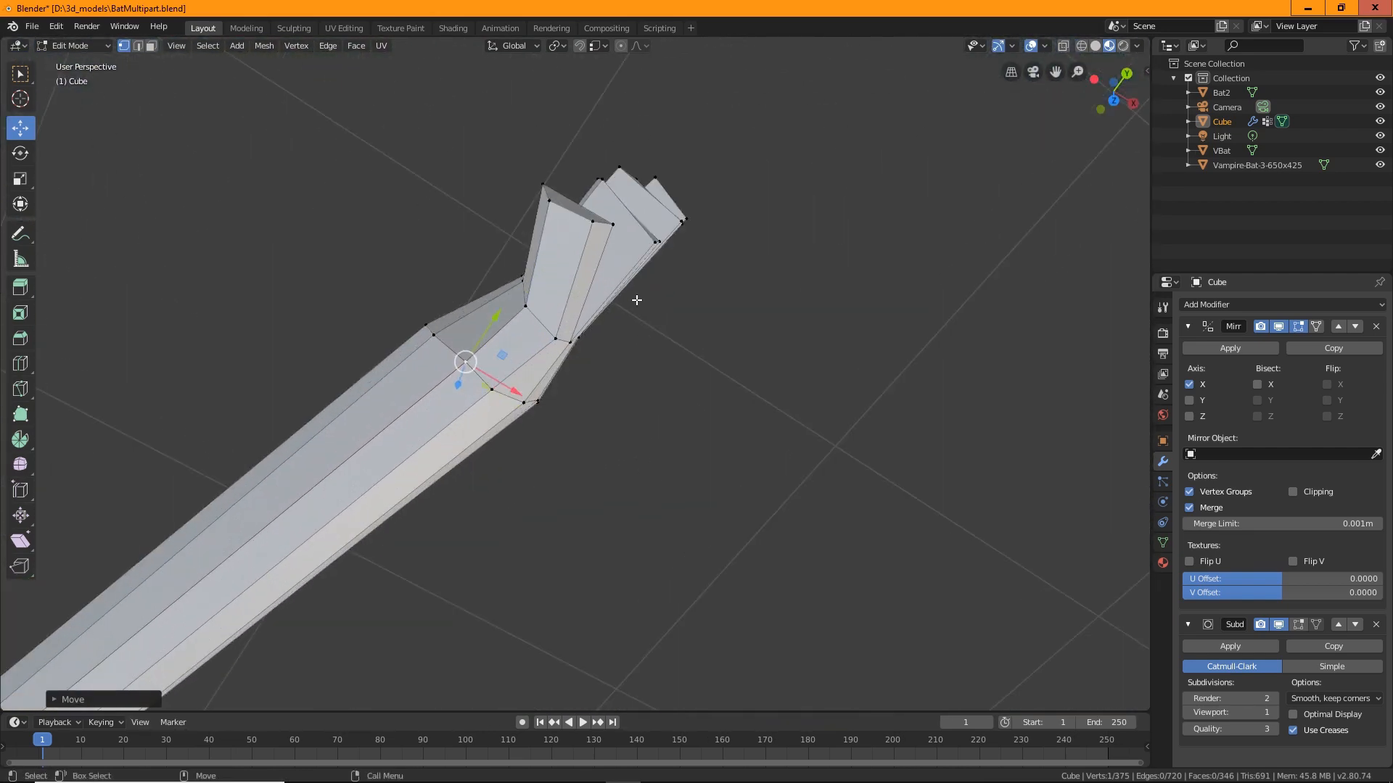
left_click(535, 188, "shift")
left_click_drag(577, 217, 642, 204, "shift")
key("g")
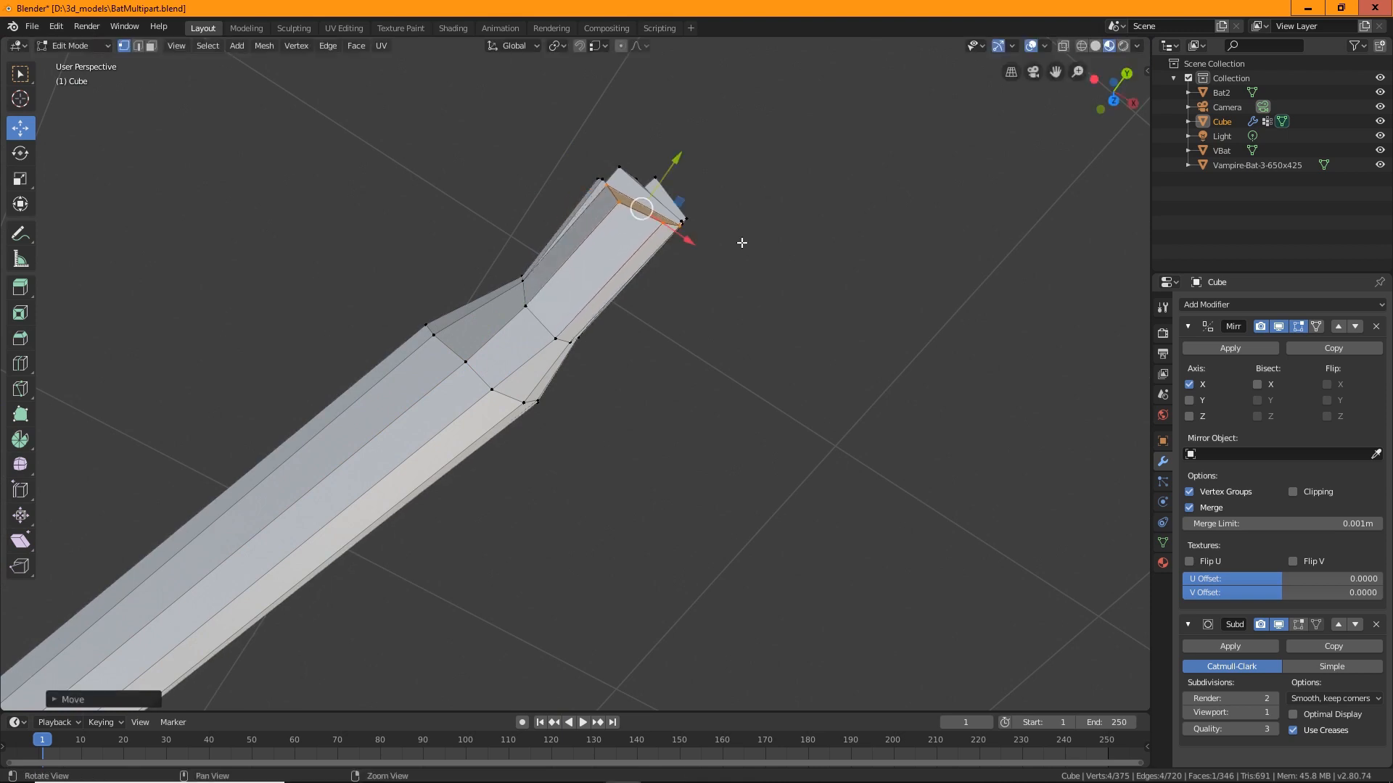
Move two end vertices of the toe beside the fifth toe outward to even out its tip.
middle_click_drag(740, 242, 593, 328)
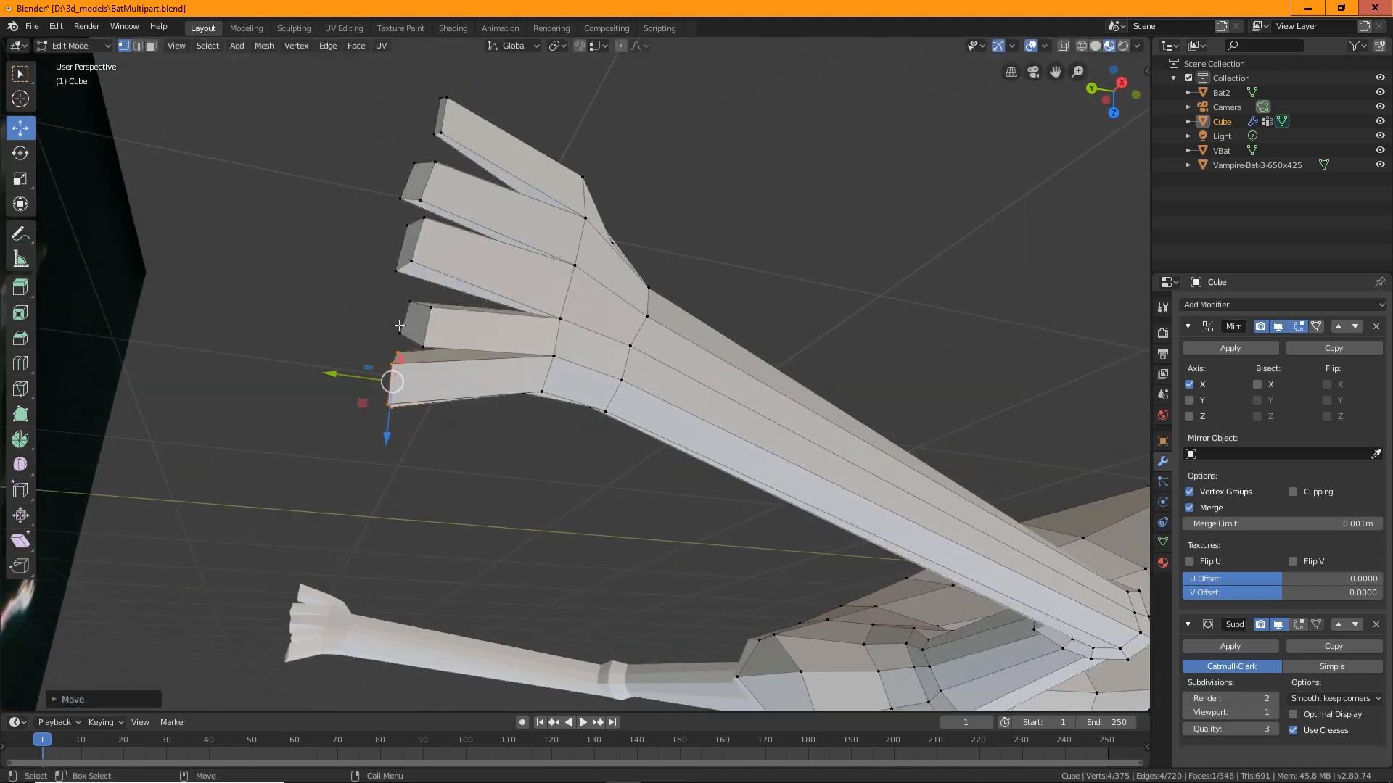
left_click(431, 310)
left_click_drag(427, 326, 410, 320)
middle_click_drag(564, 213, 548, 171, "shift")
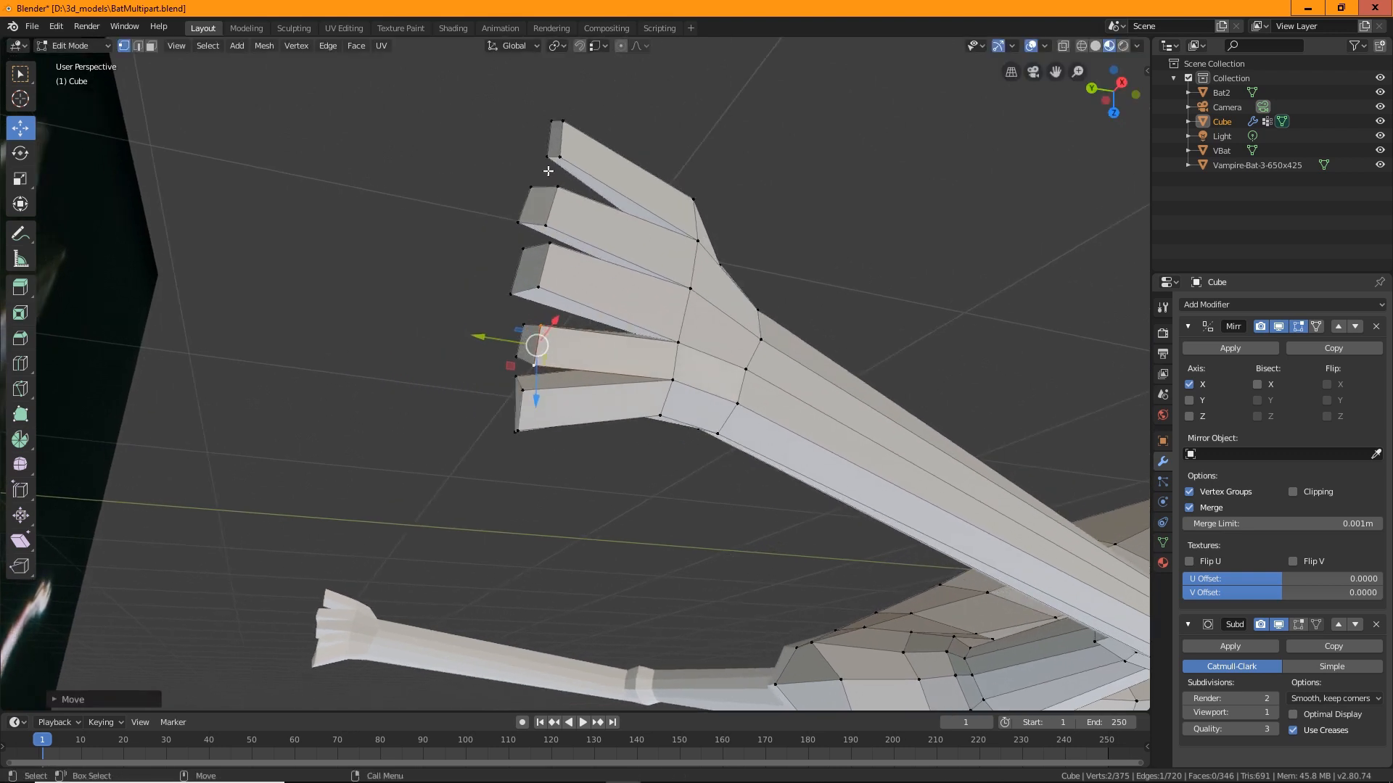
Select the end faces of all five toes in face mode and move them about 0.495 m along Y to lengthen the toes.
left_click(551, 147)
left_click(537, 227, "shift")
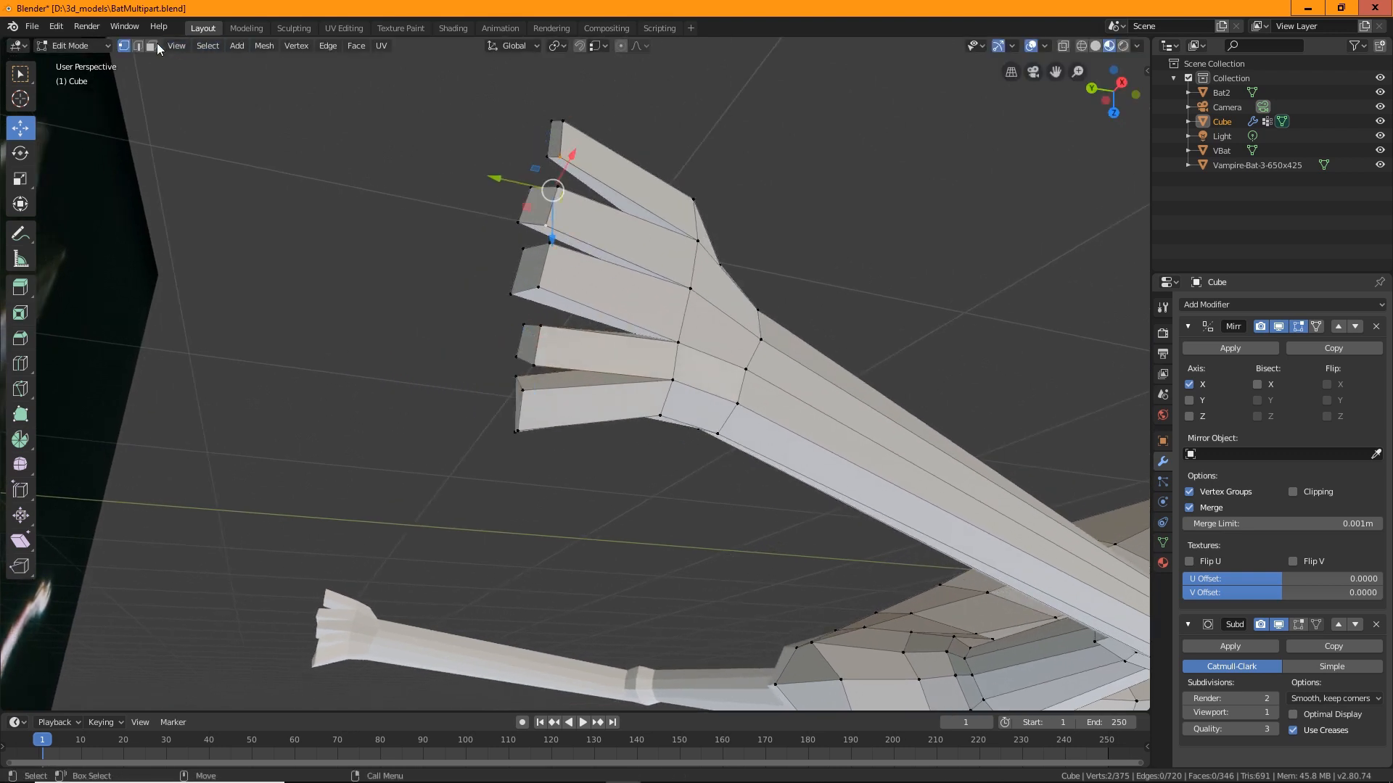
left_click(528, 224, "shift")
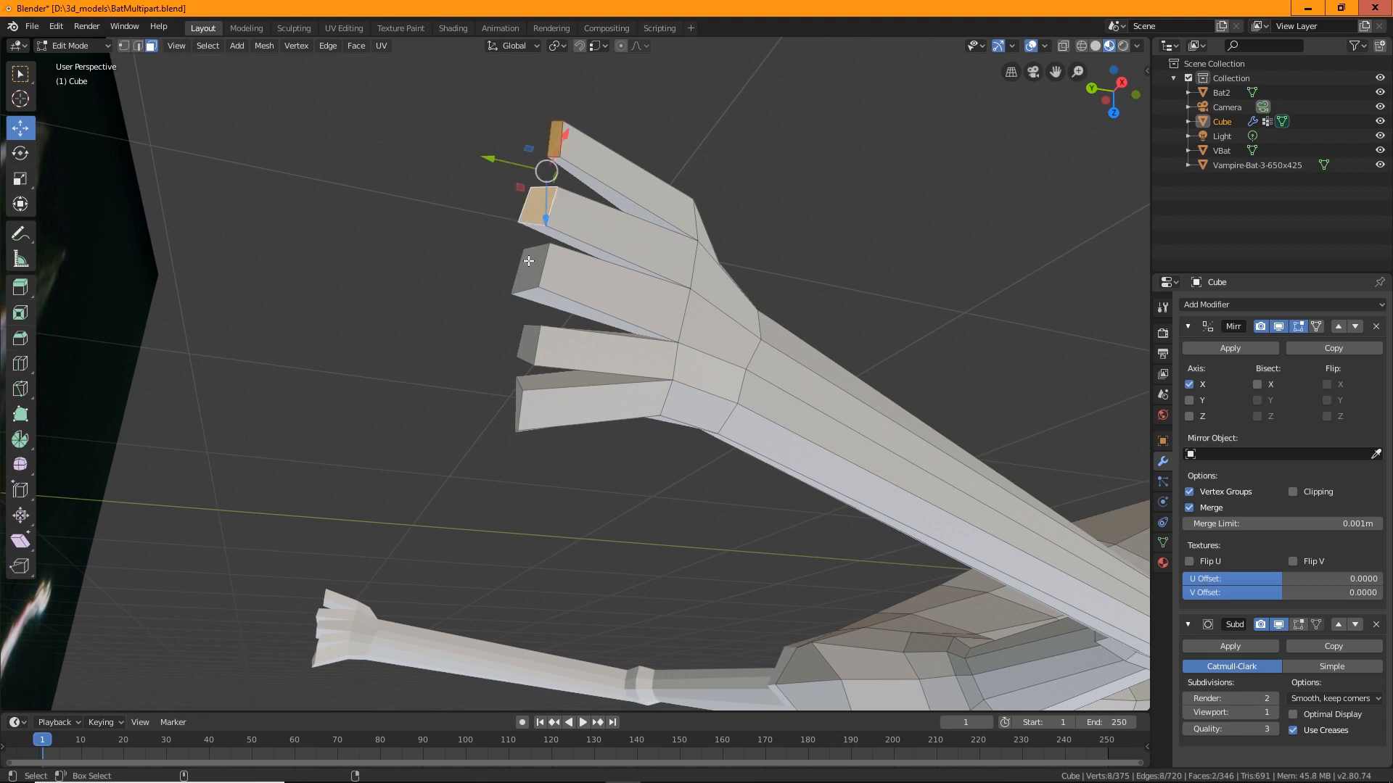
left_click(530, 263, "shift")
left_click(528, 344, "shift")
left_click(516, 398, "shift")
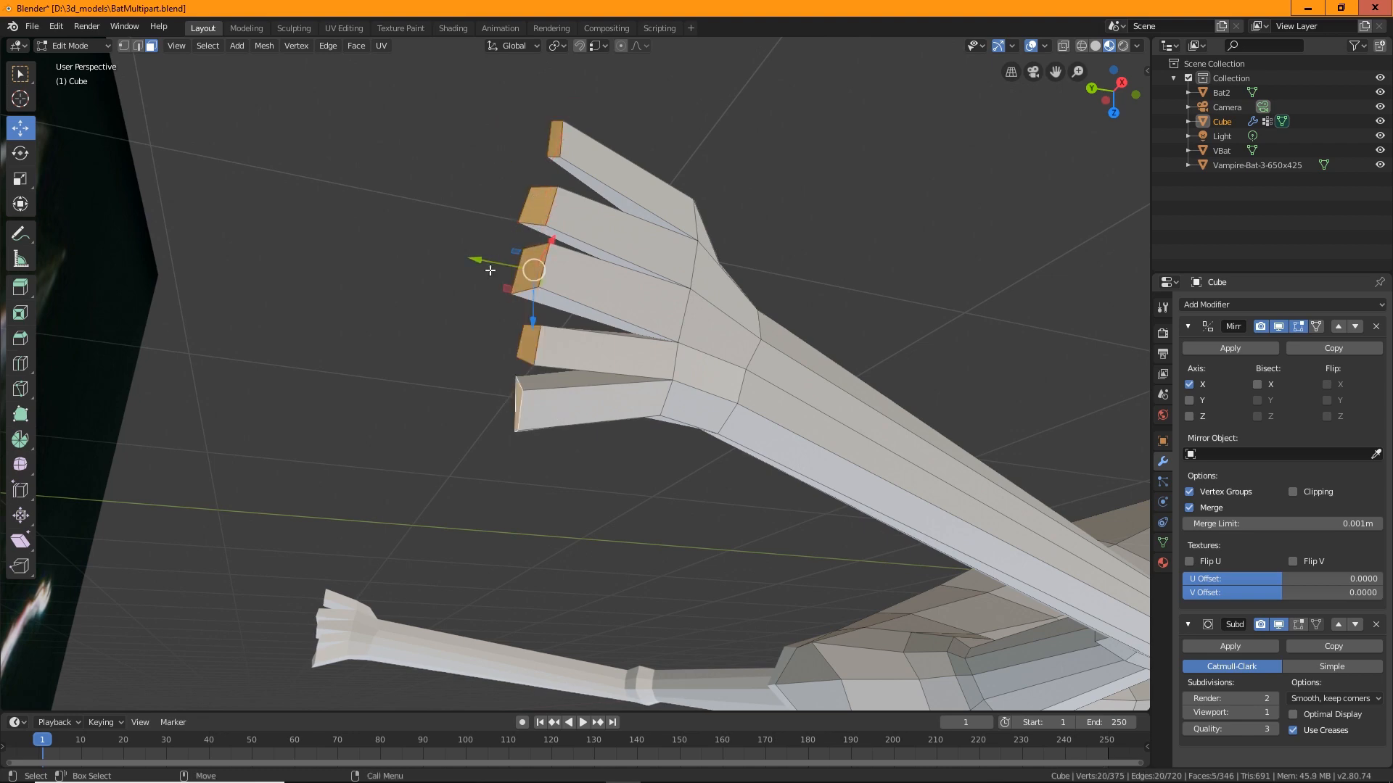
middle_click_drag(516, 398, 563, 273)
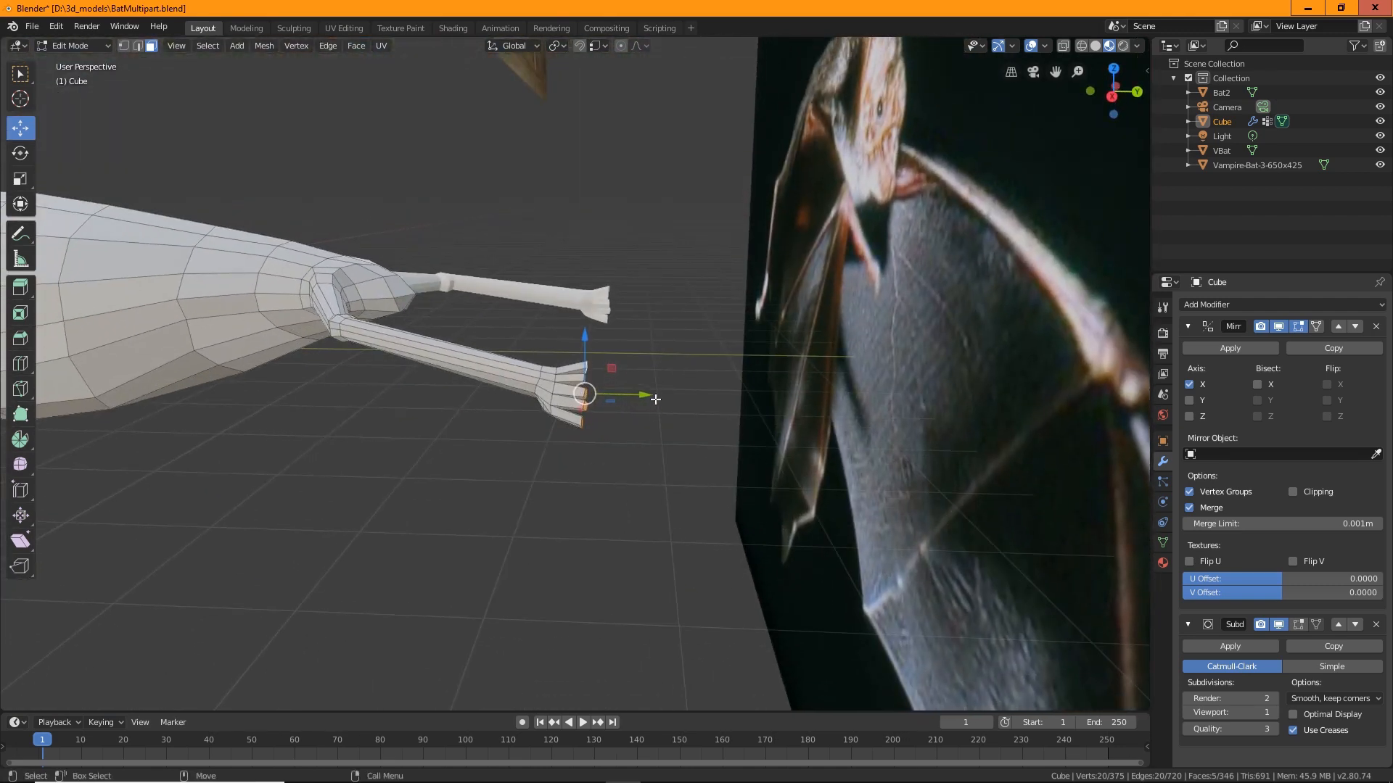
key("g")
key("y")
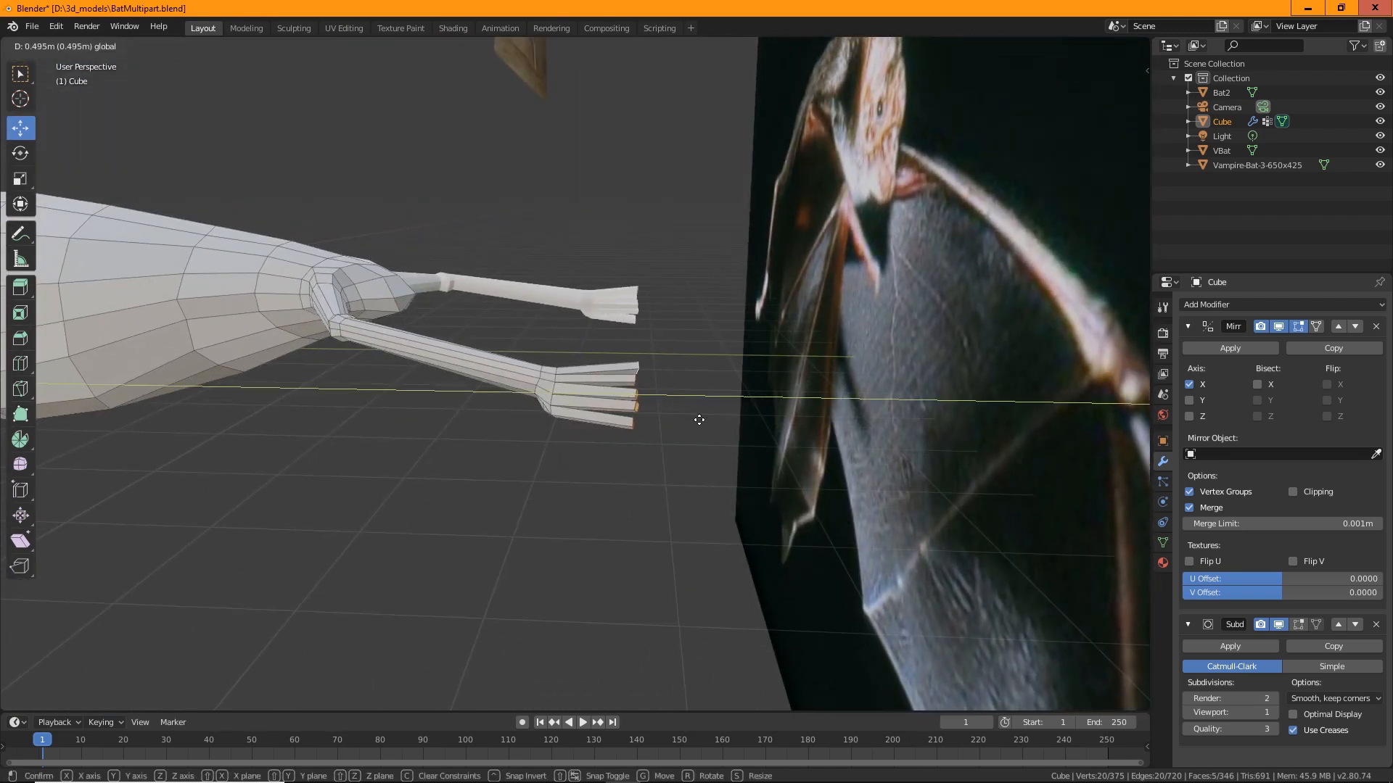
left_click(700, 420)
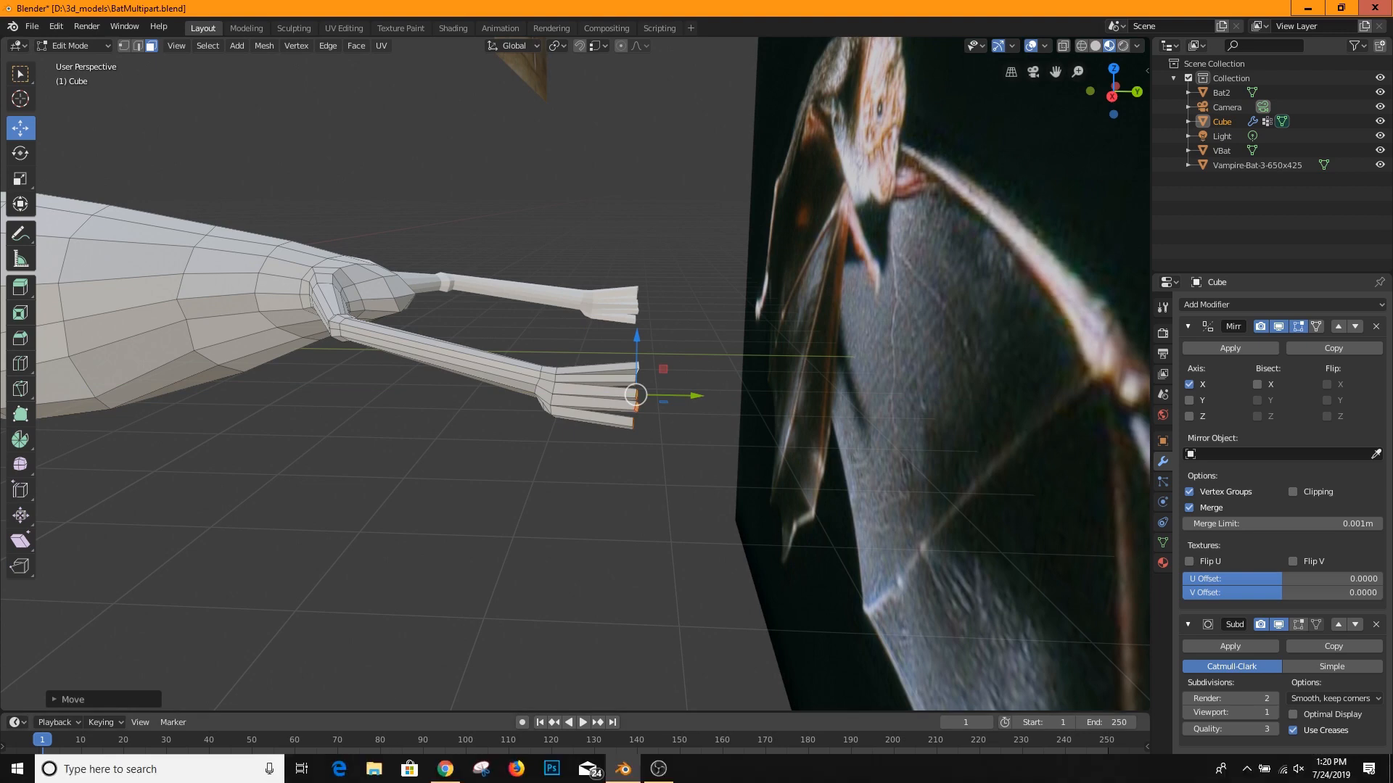
Examine the feet in the common vampire bat photo in Chrome, return to Blender and inspect the modelled toes.
left_click(445, 769)
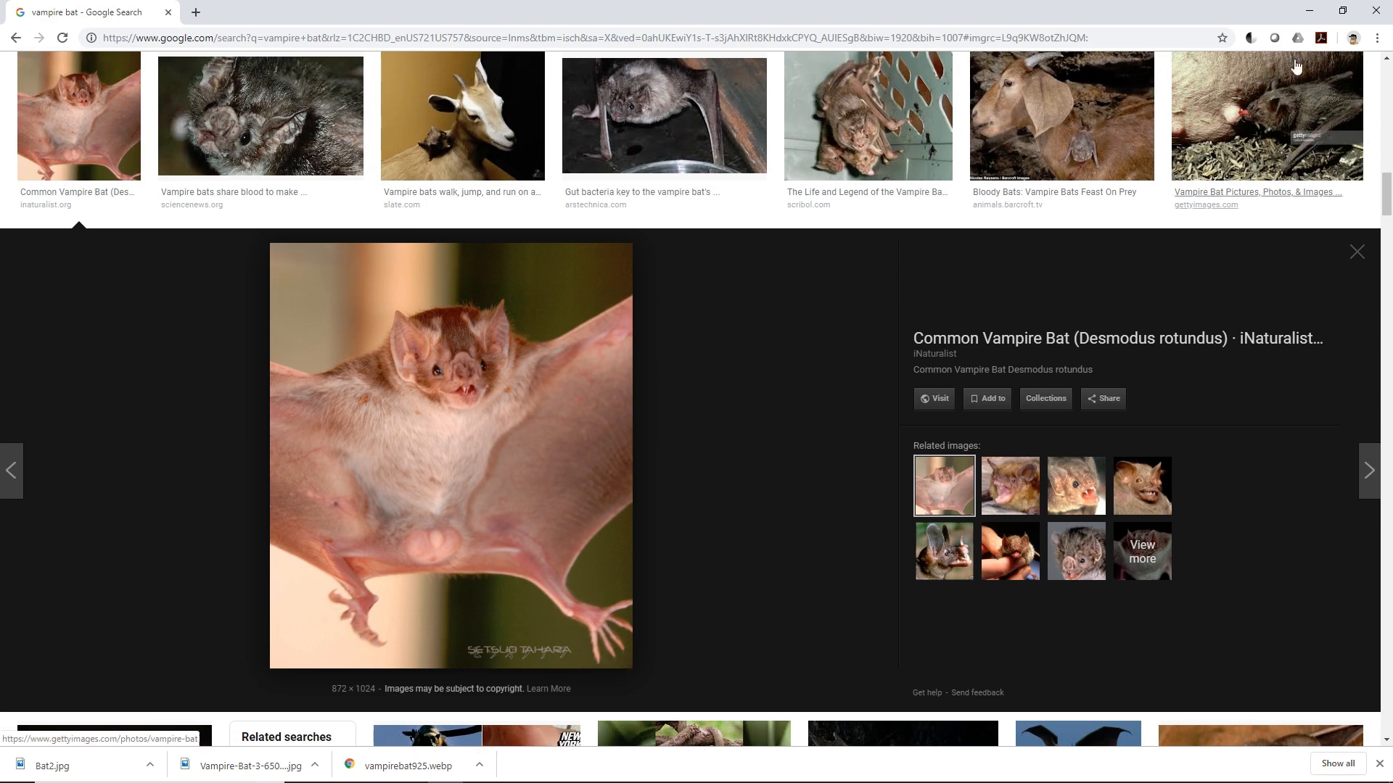
left_click(1312, 11)
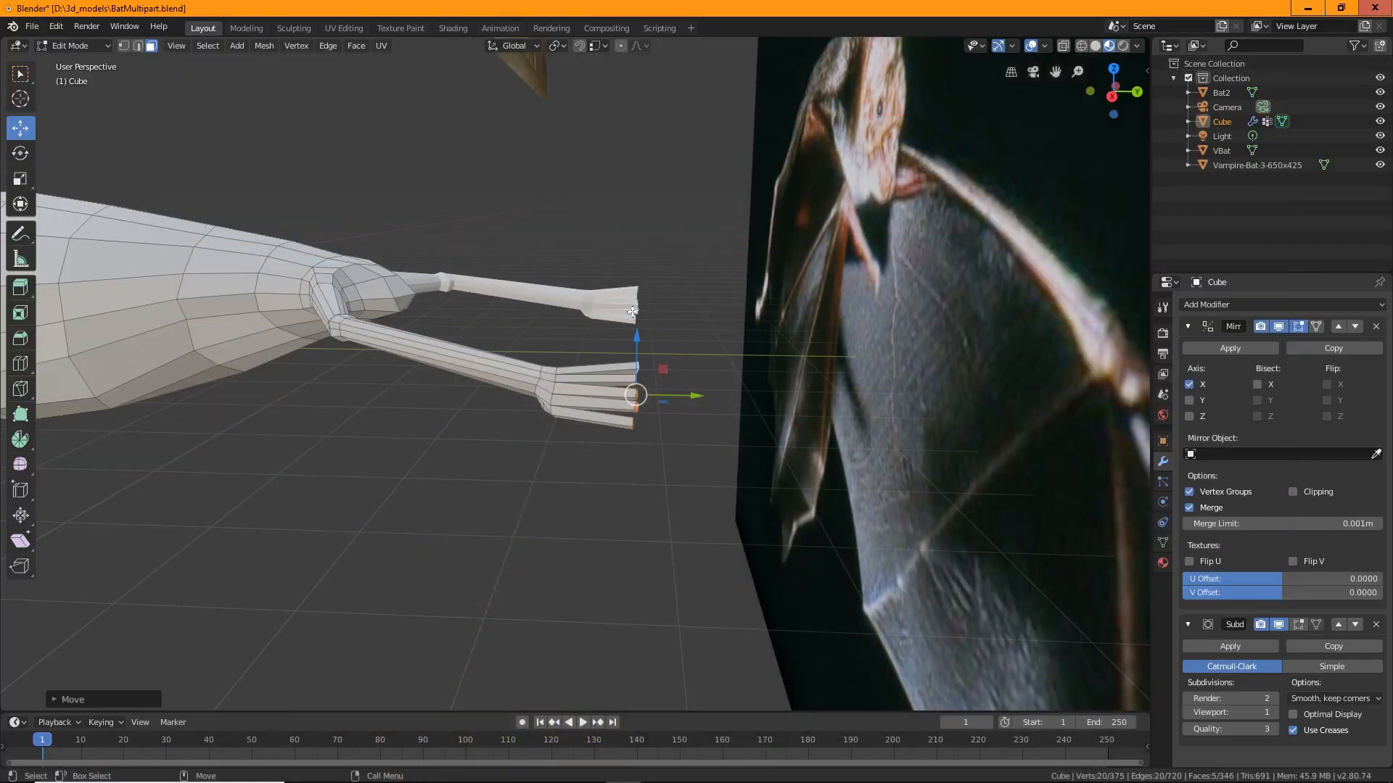
mouse_move(725, 443)
middle_mouse_down()
mouse_move(694, 457)
mouse_move(702, 447)
middle_mouse_up()
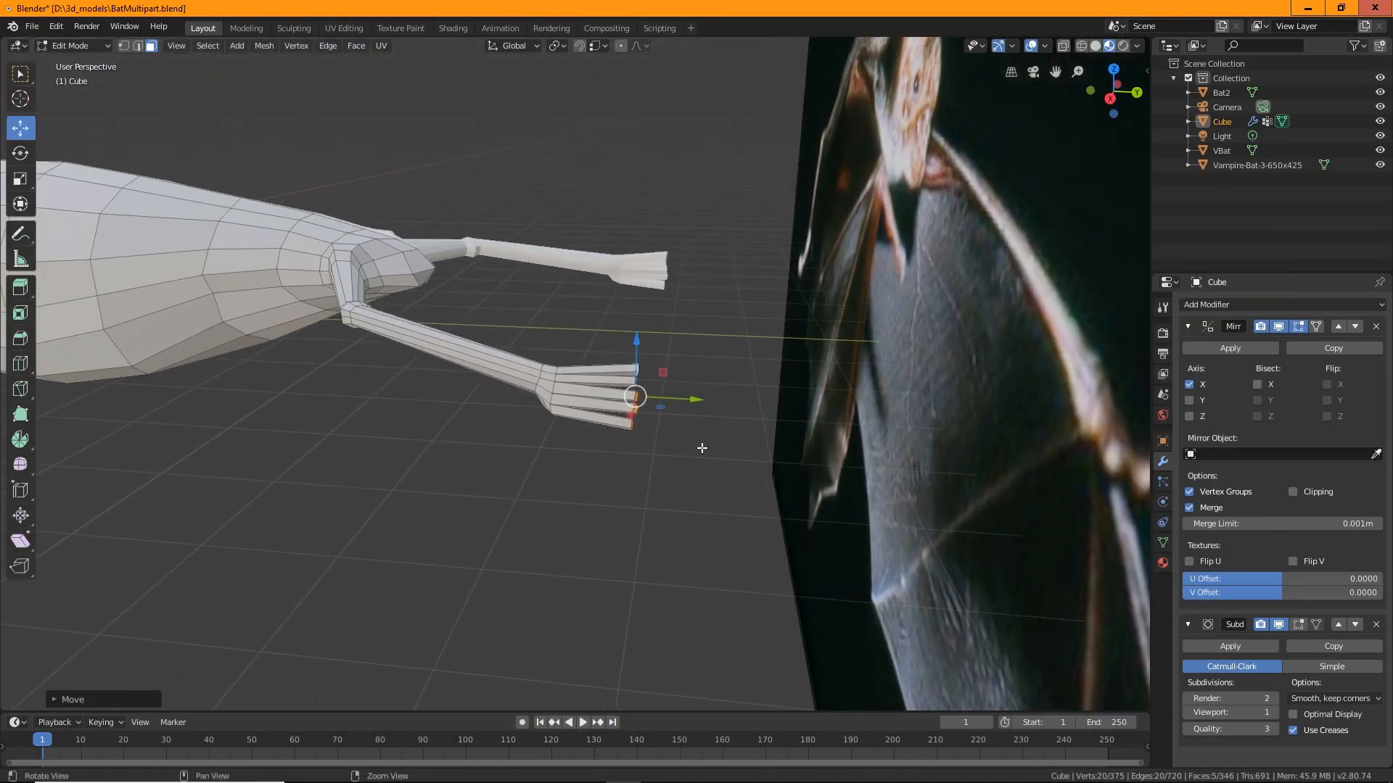
left_click_drag(637, 343, 639, 350)
scroll(668, 380, "up", 1)
scroll(668, 379, "up", 1)
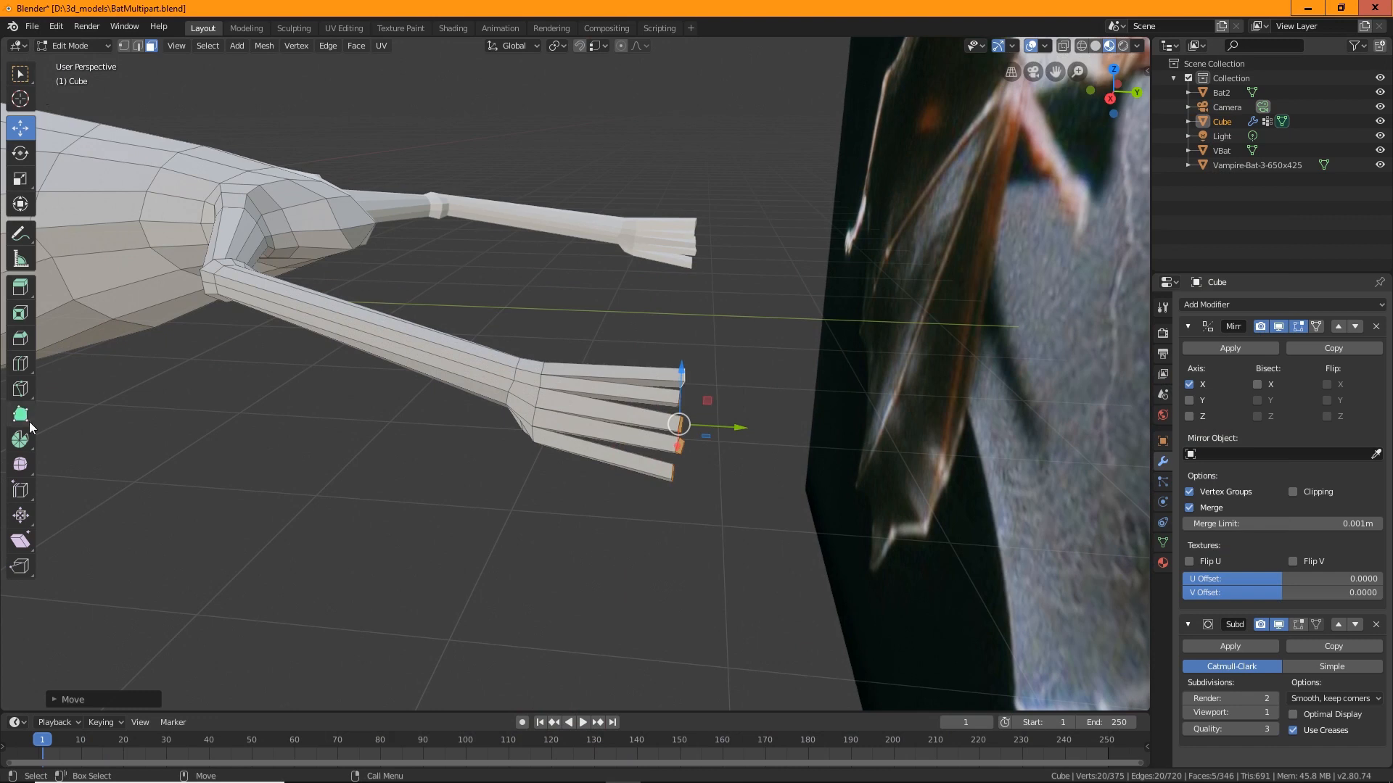
Add a loop cut around the middle of each of the five toes.
left_click(20, 363)
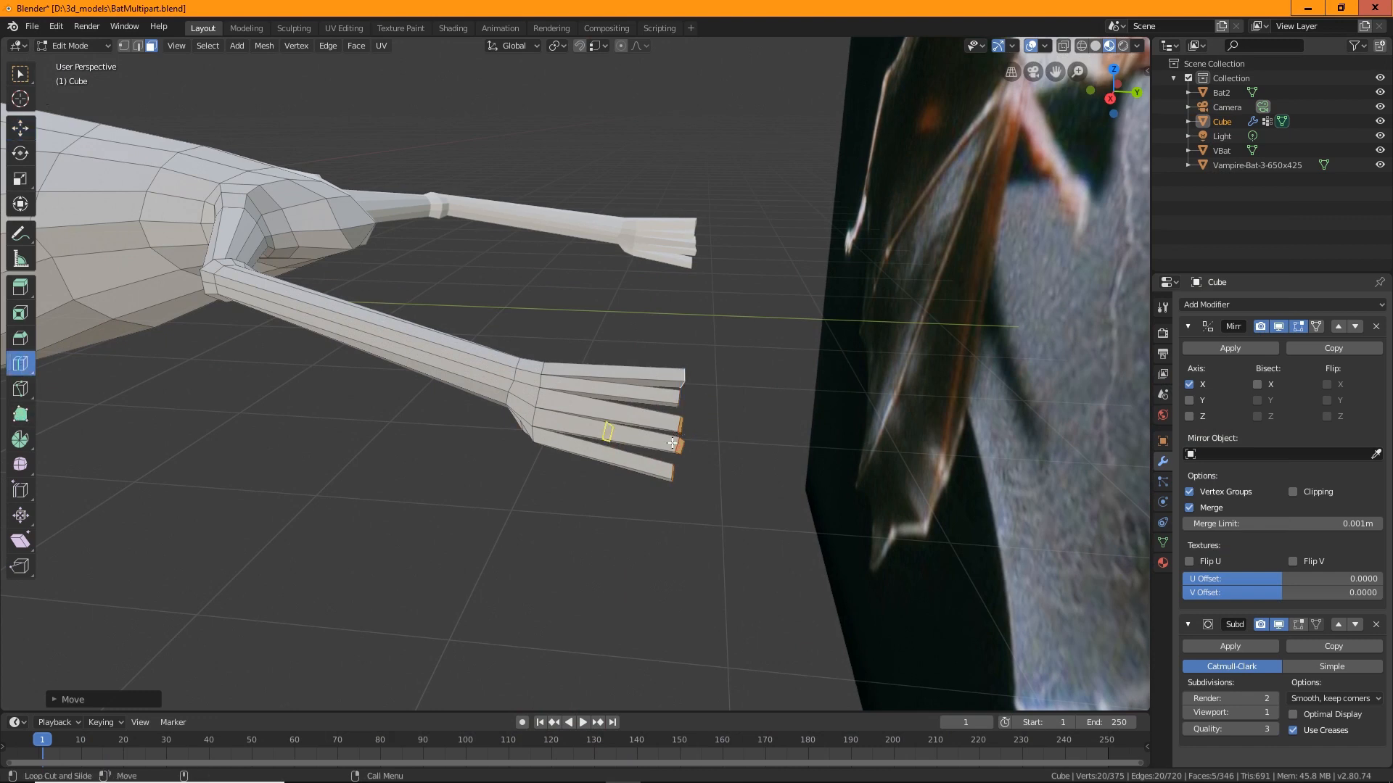
left_click(617, 370)
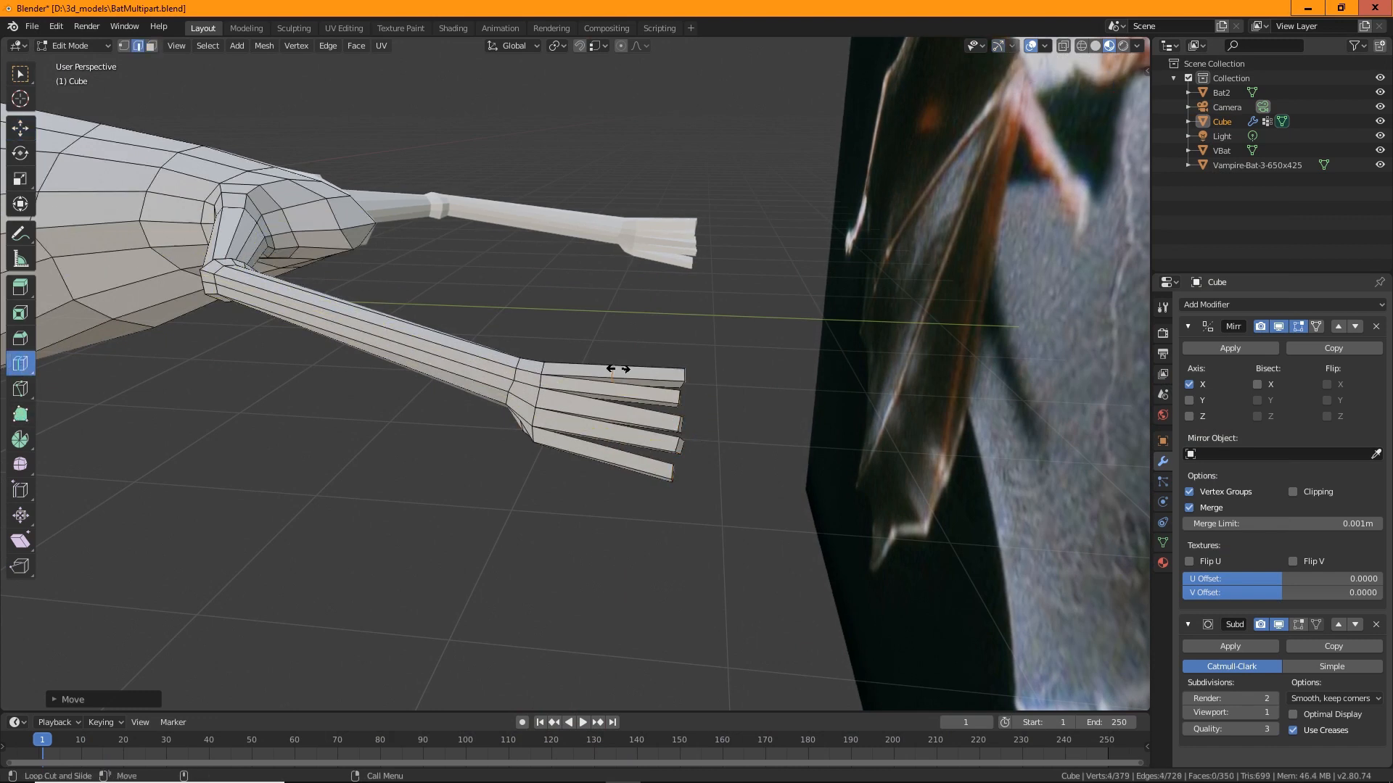
left_click(611, 416)
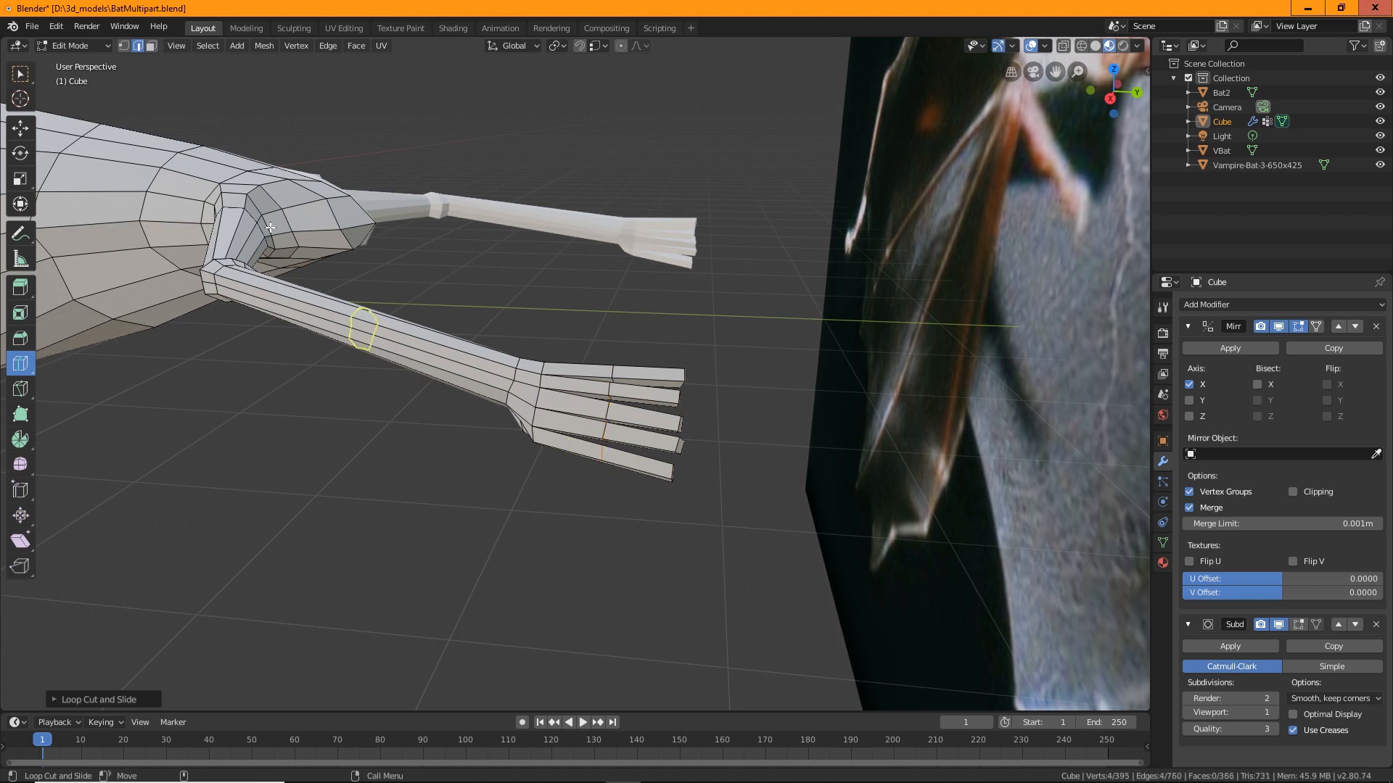
Select the outermost toe's middle edge loop in edge mode and move it down and back toward the ankle to bend the toe.
left_click(151, 45)
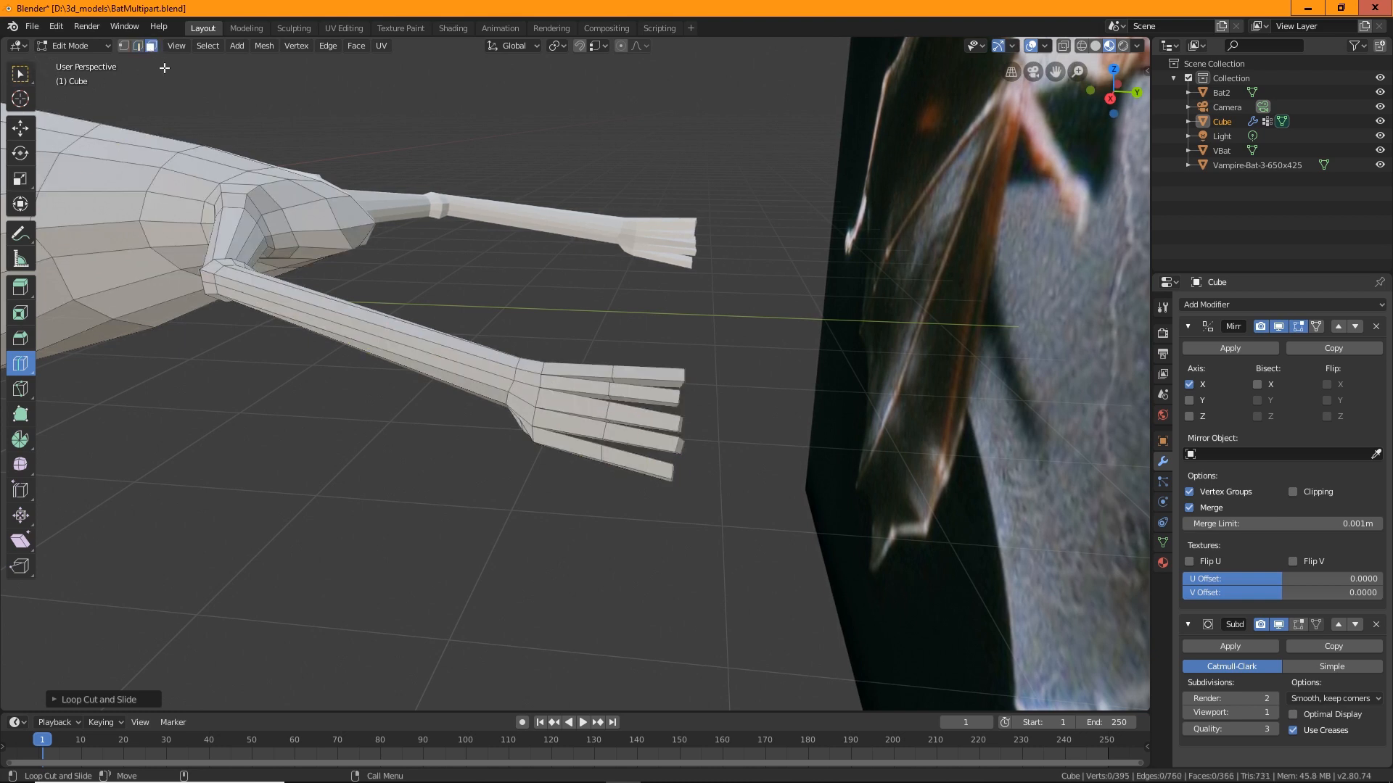
left_click(20, 73)
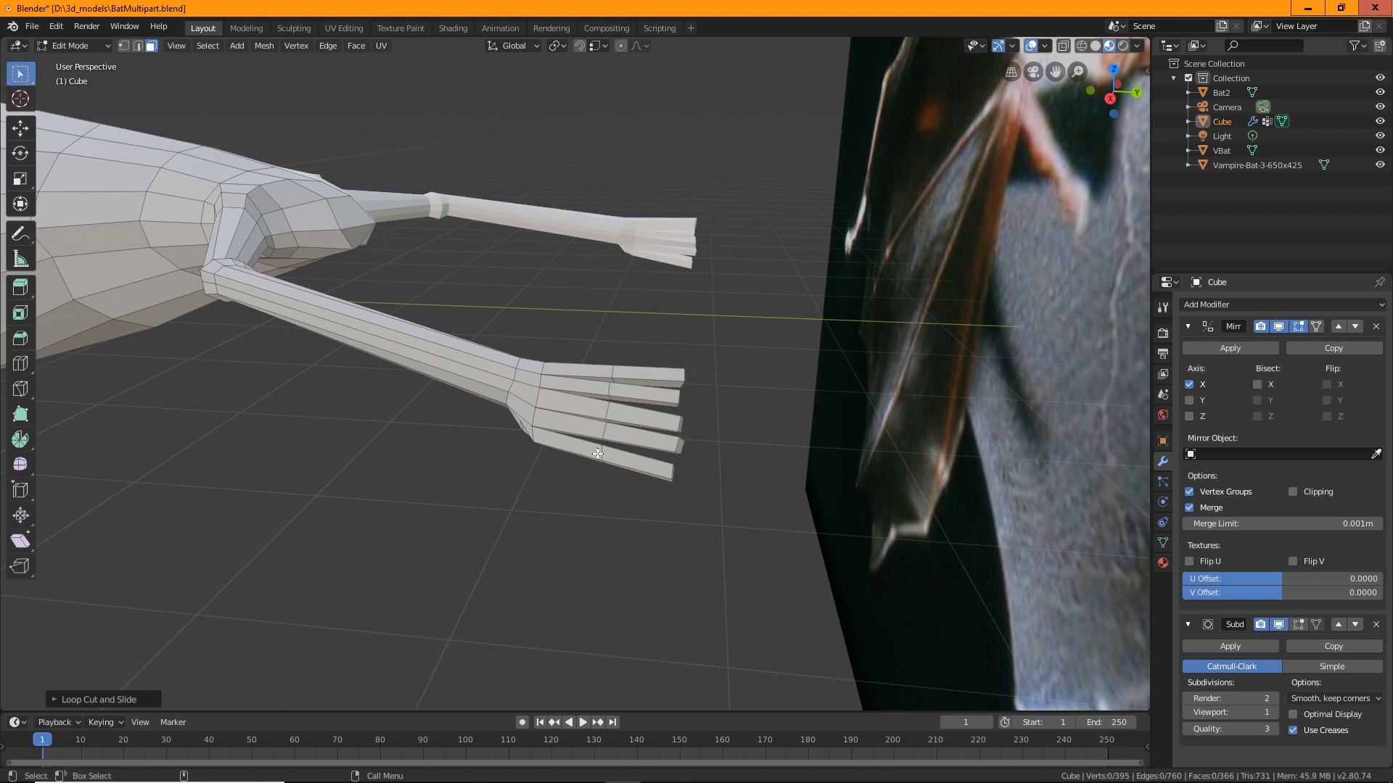
left_click(140, 46)
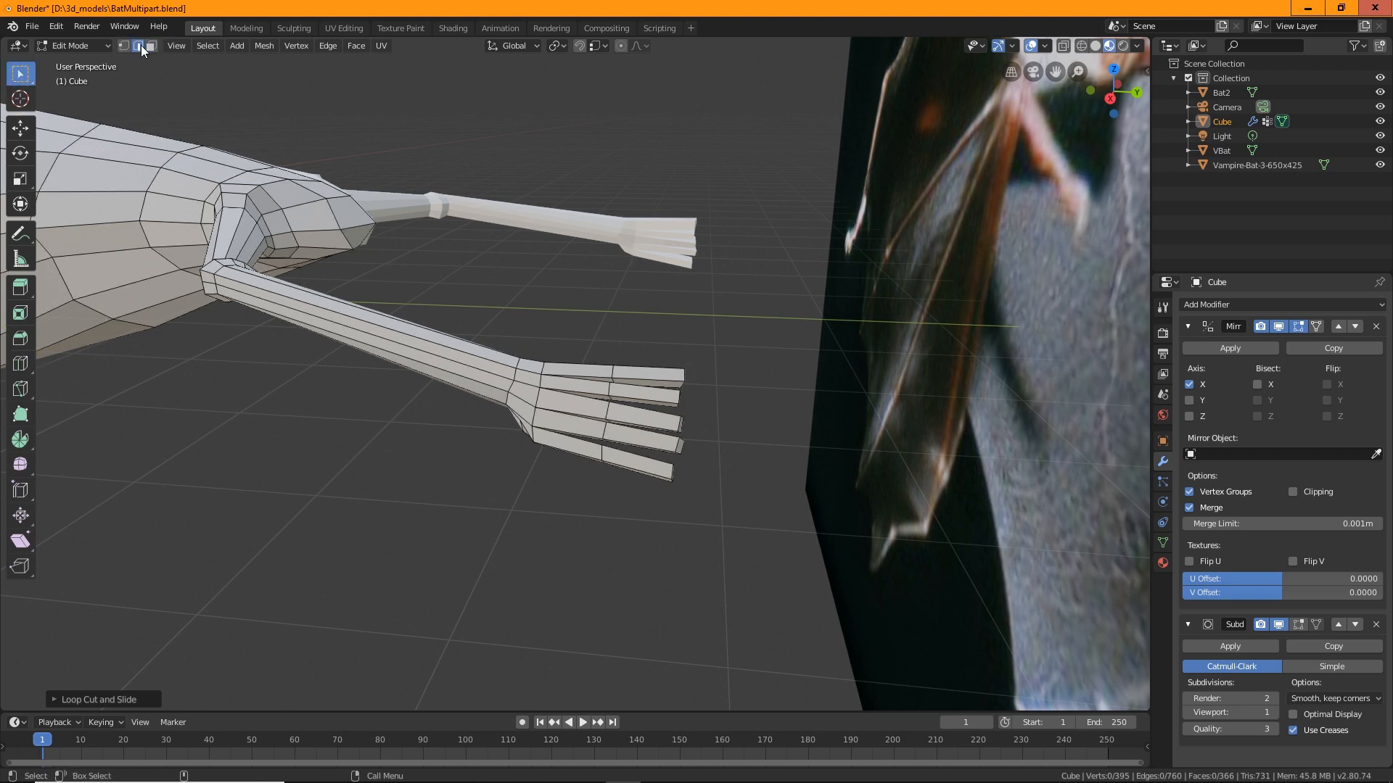
left_click(607, 465, "alt")
scroll(642, 533, "up", 3)
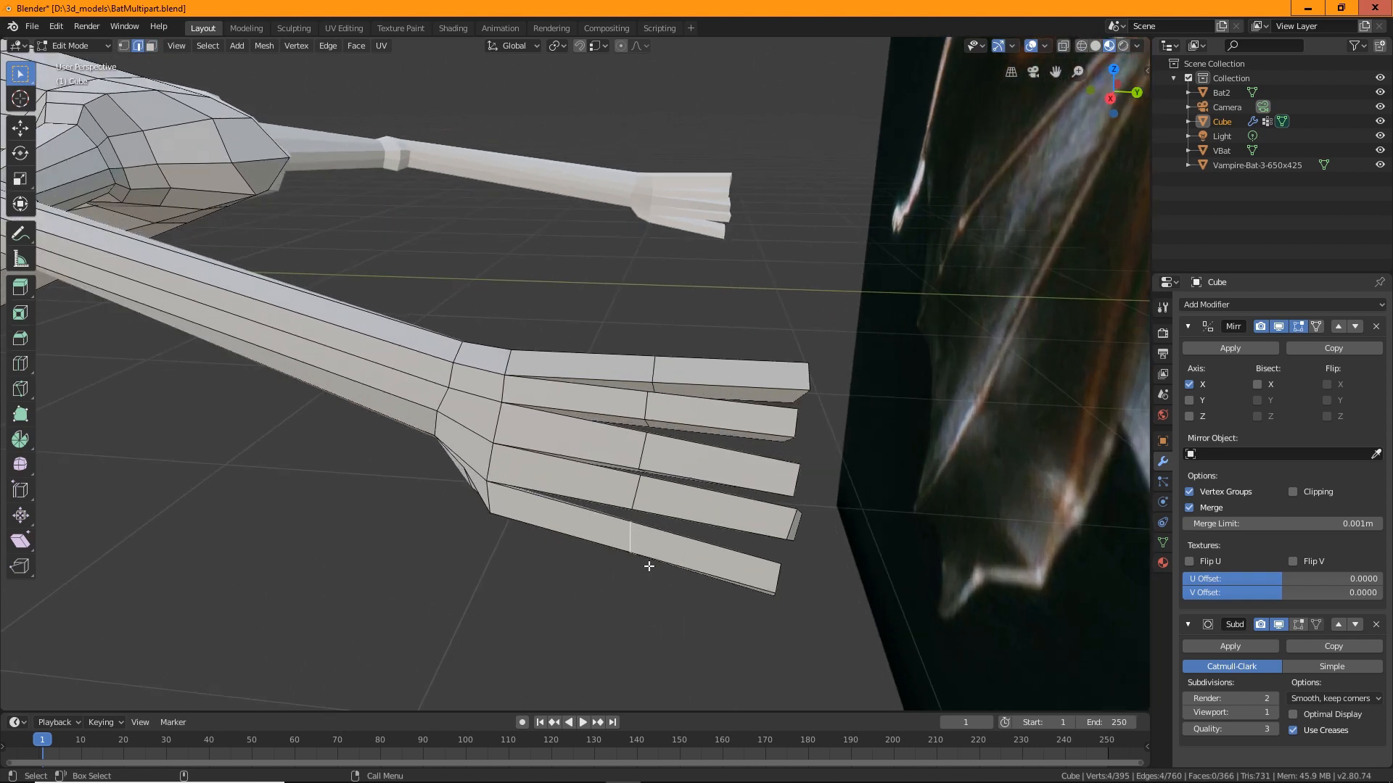
key("shift+space")
key("g")
left_click_drag(637, 489, 636, 510)
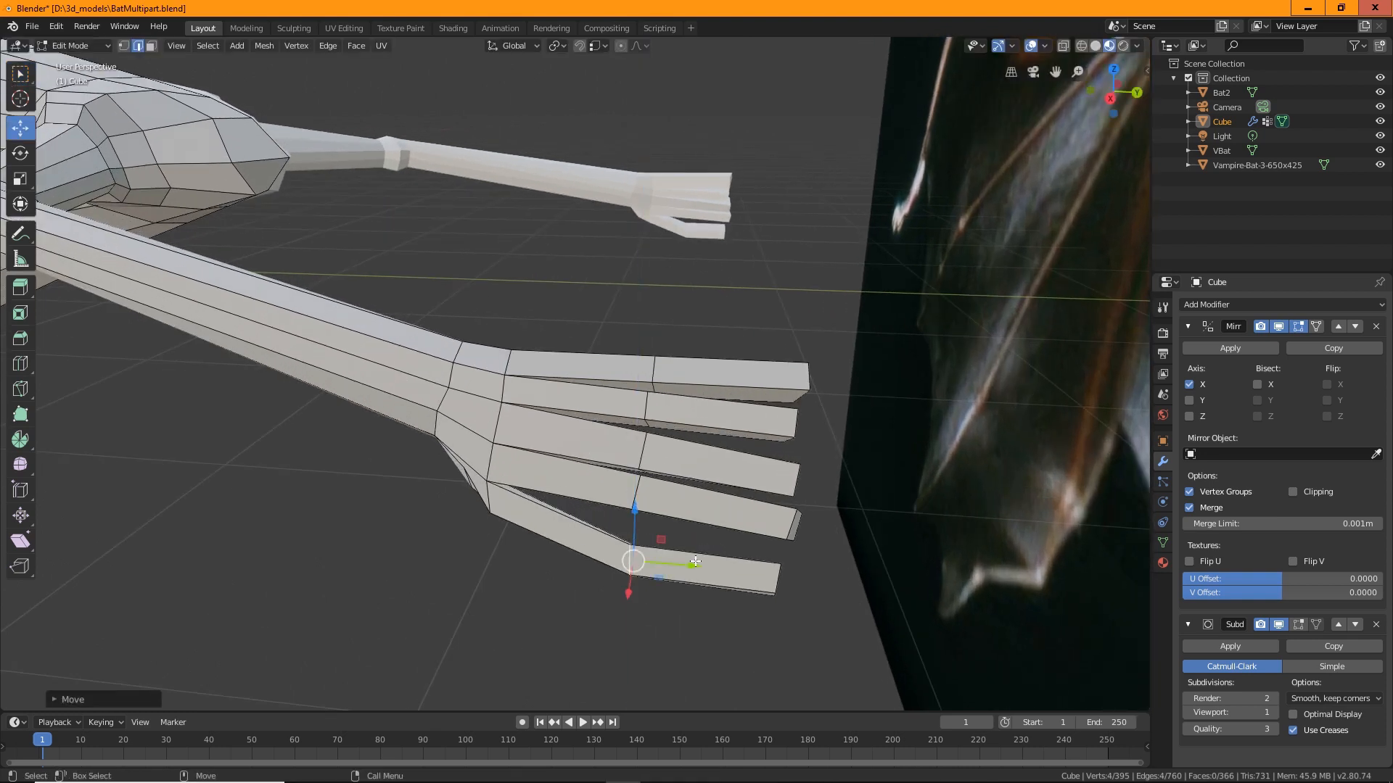
left_click_drag(695, 564, 672, 563)
Move the middle edge loops of the two toes beside the lowest one back toward the ankle, and raise the uppermost toe's middle loop.
left_click(638, 486, "alt")
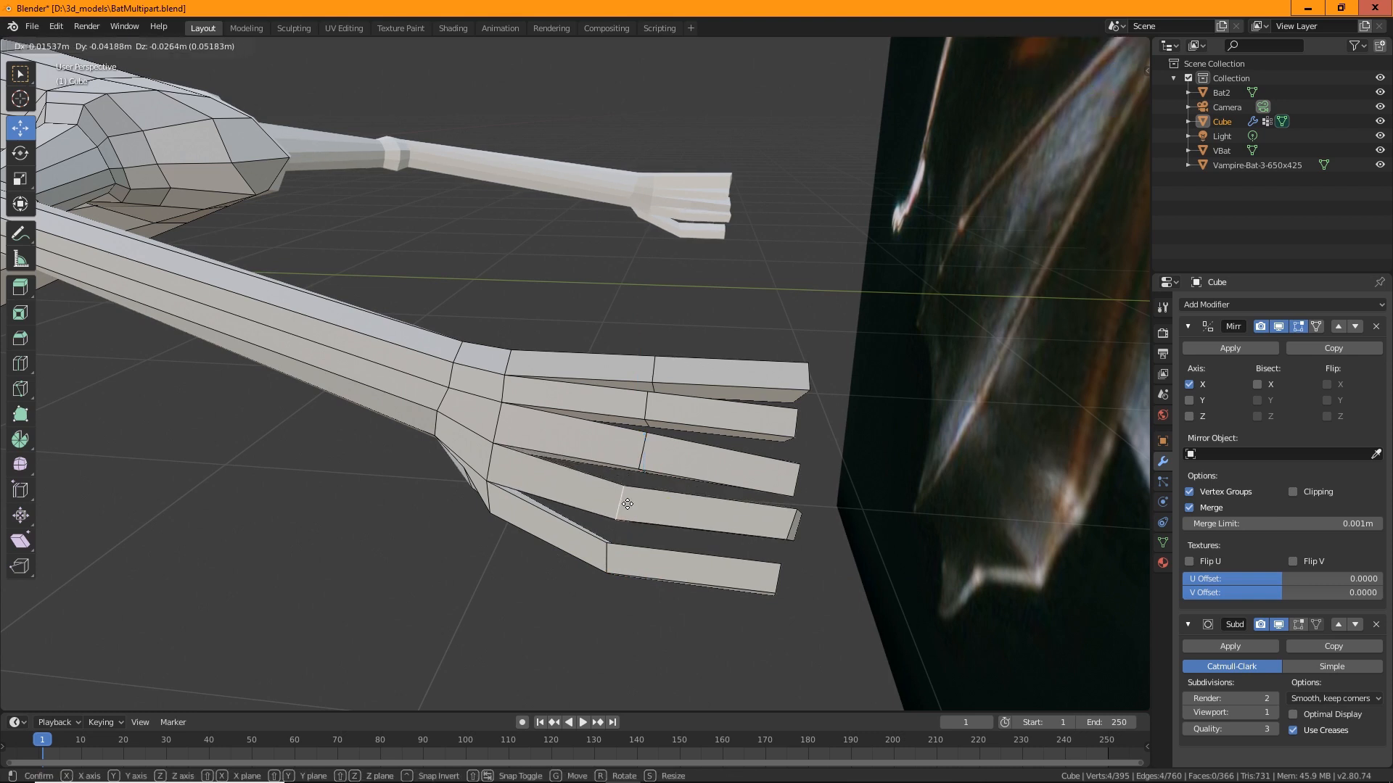
left_click(647, 445, "alt")
left_click_drag(647, 453, 644, 454)
left_click(648, 367, "alt")
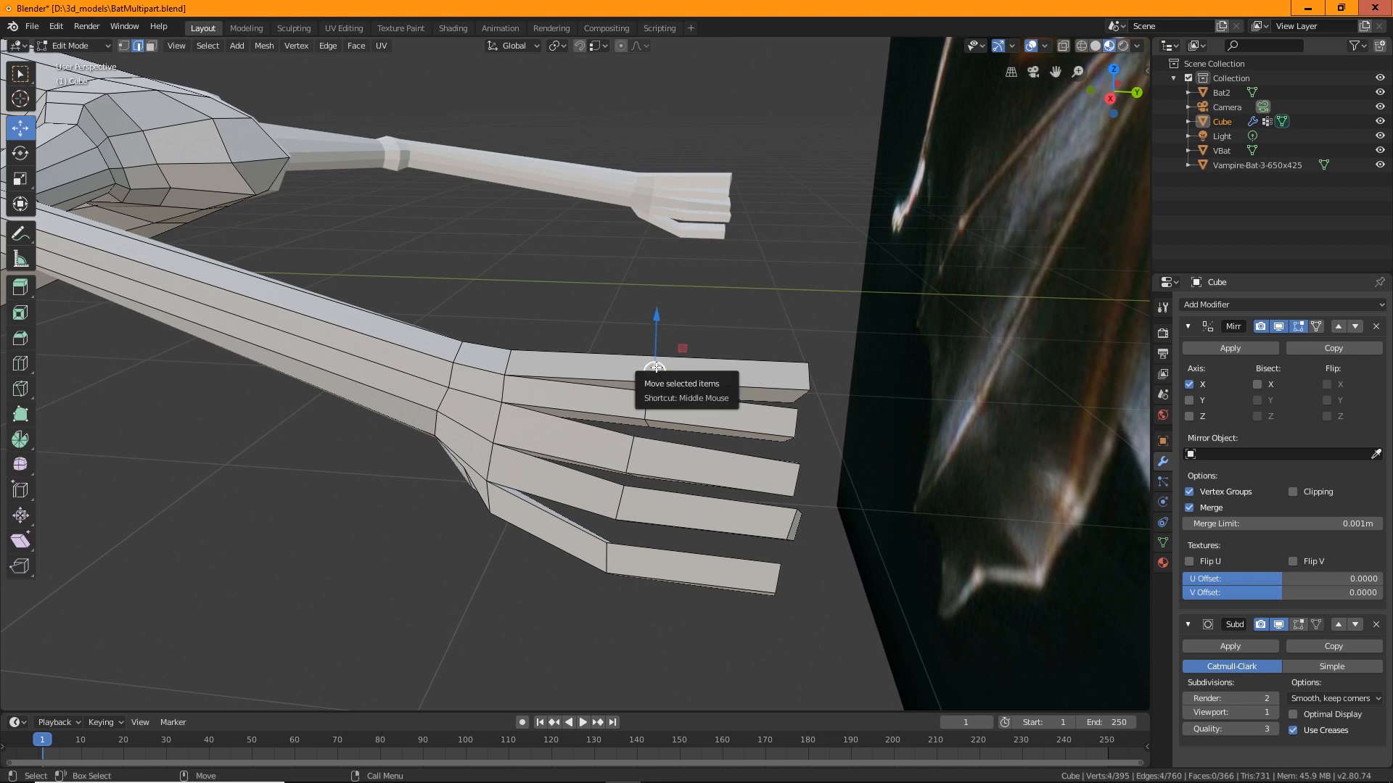
left_click_drag(649, 367, 655, 344)
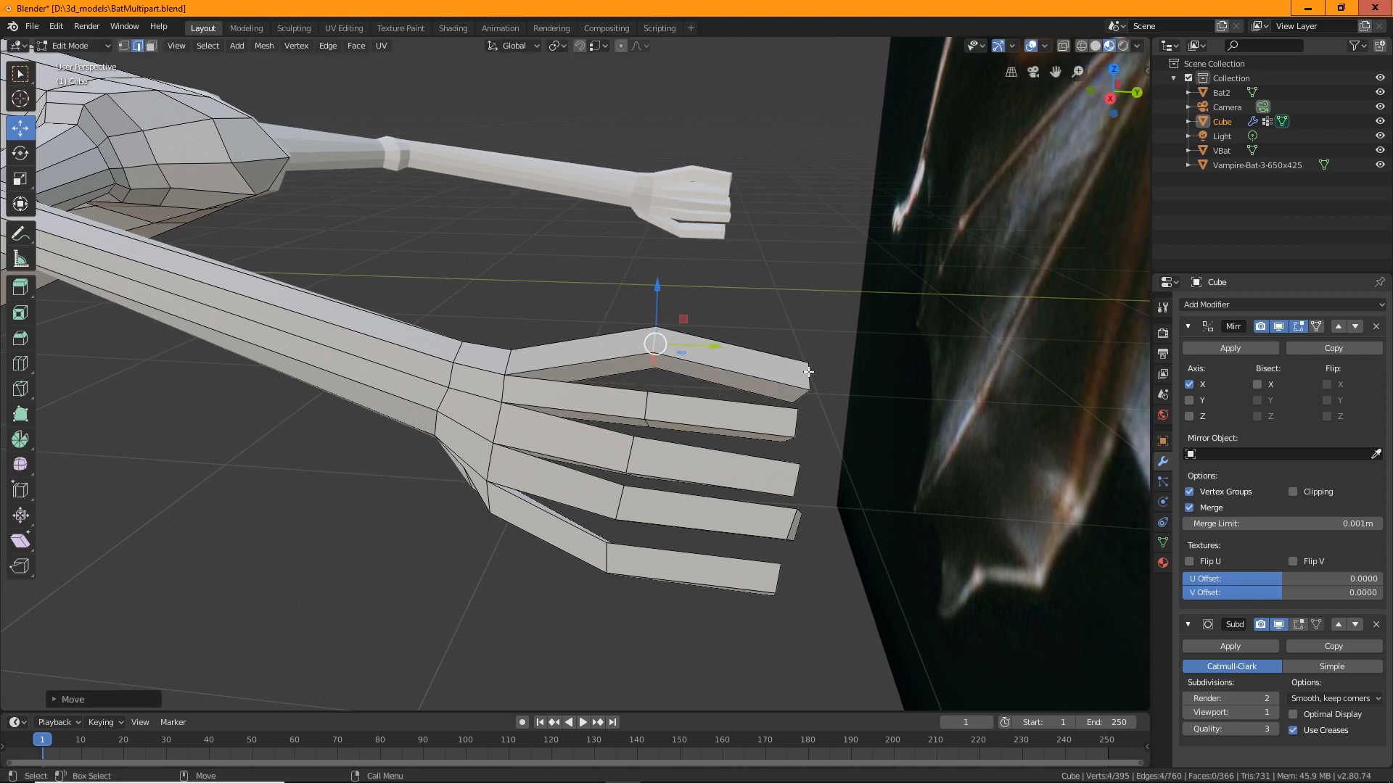
Inspect the toe ends and compare them with the feet in the common vampire bat photo in Chrome, returning to Blender.
left_click(808, 372)
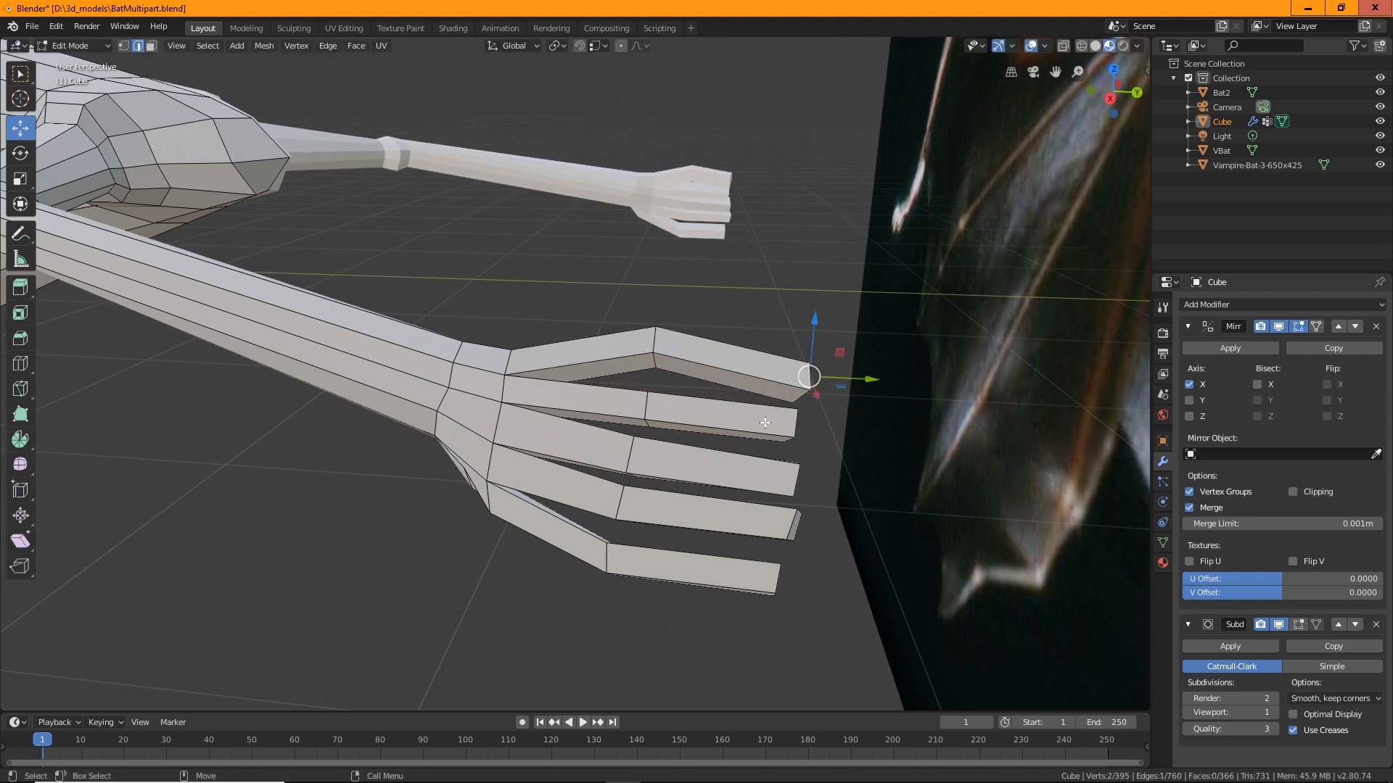
middle_click_drag(766, 422, 715, 473, "shift")
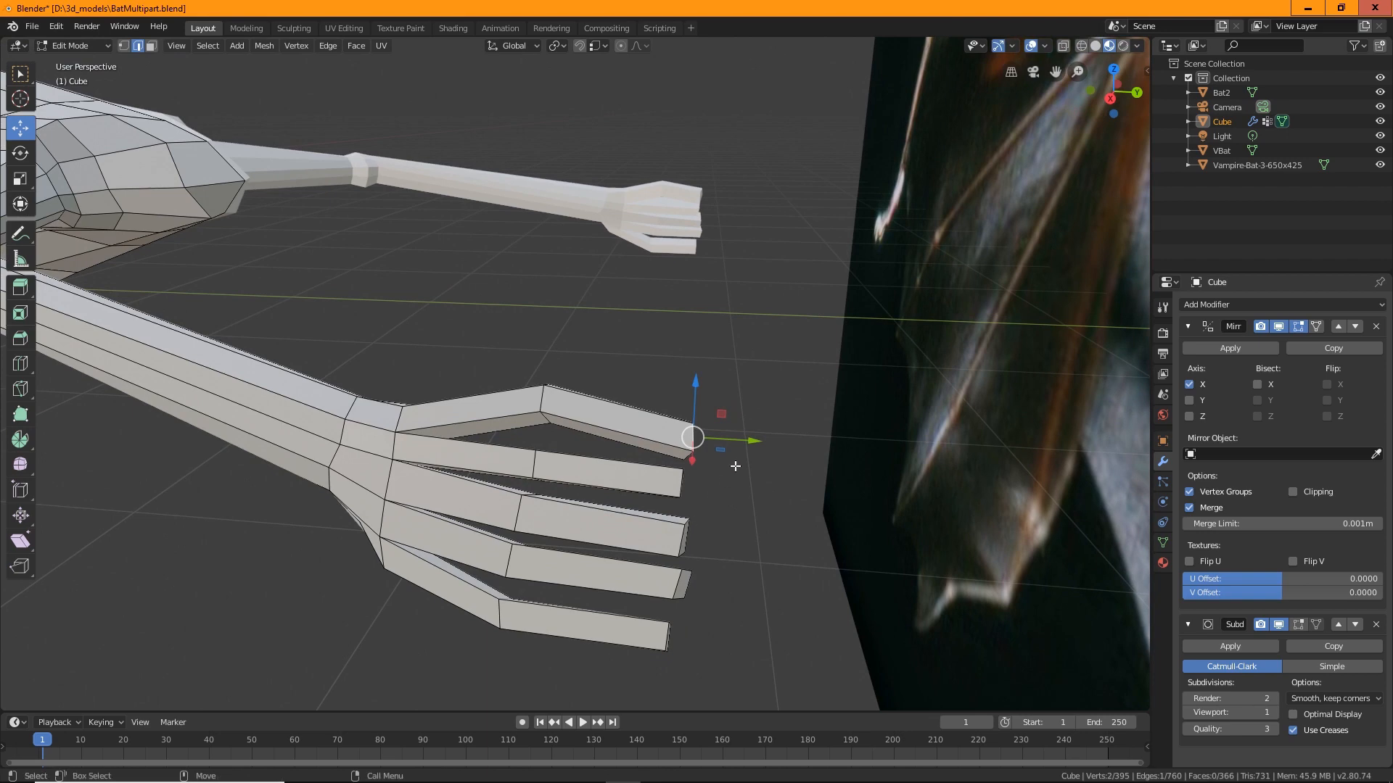
middle_click_drag(588, 487, 543, 501)
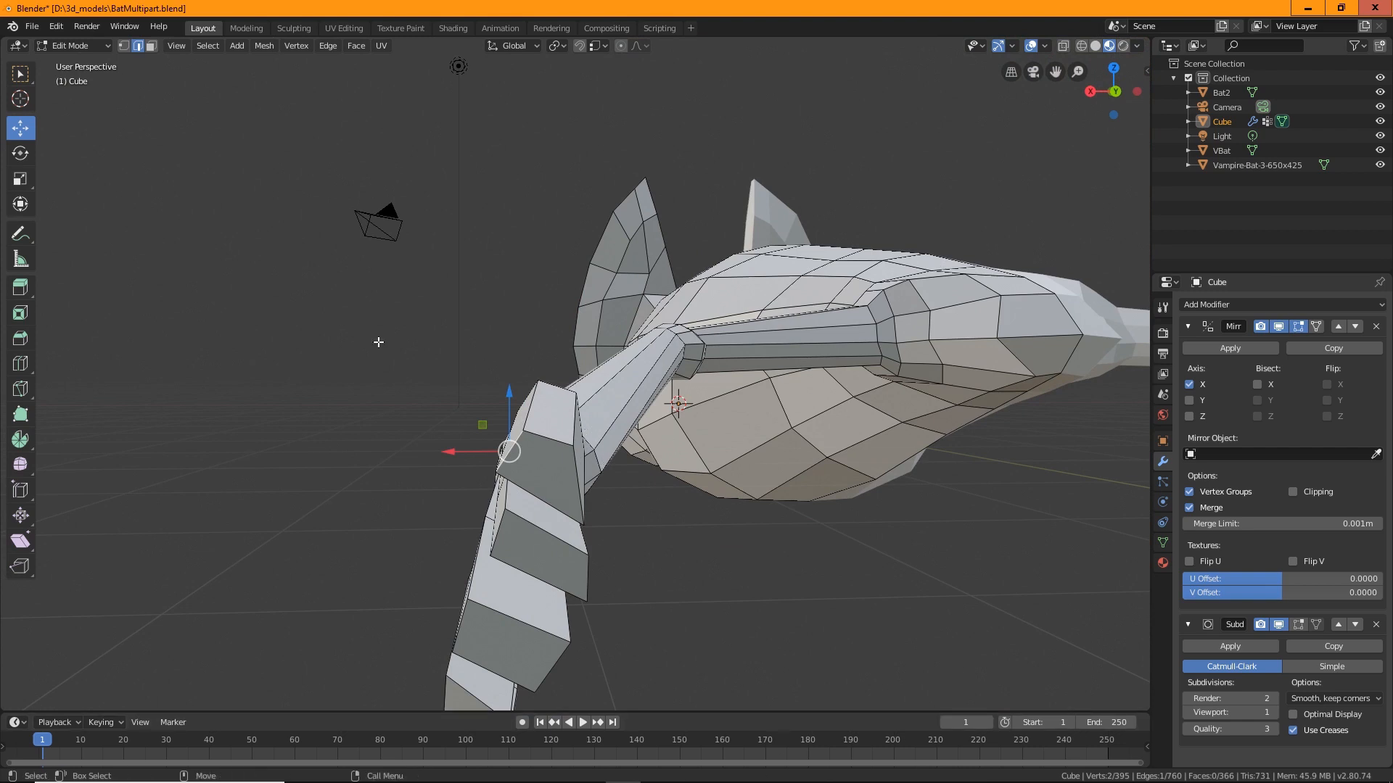
mouse_move(449, 781)
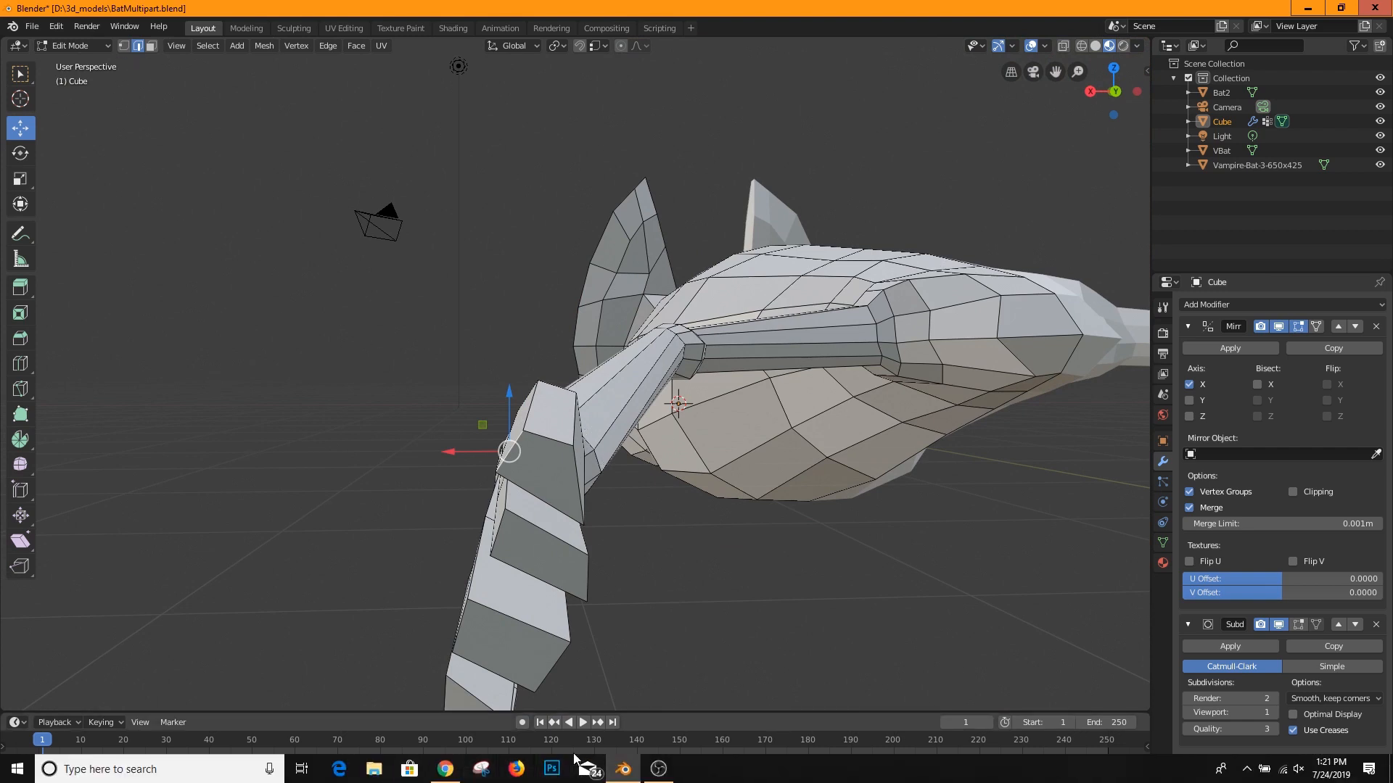
left_click(444, 770)
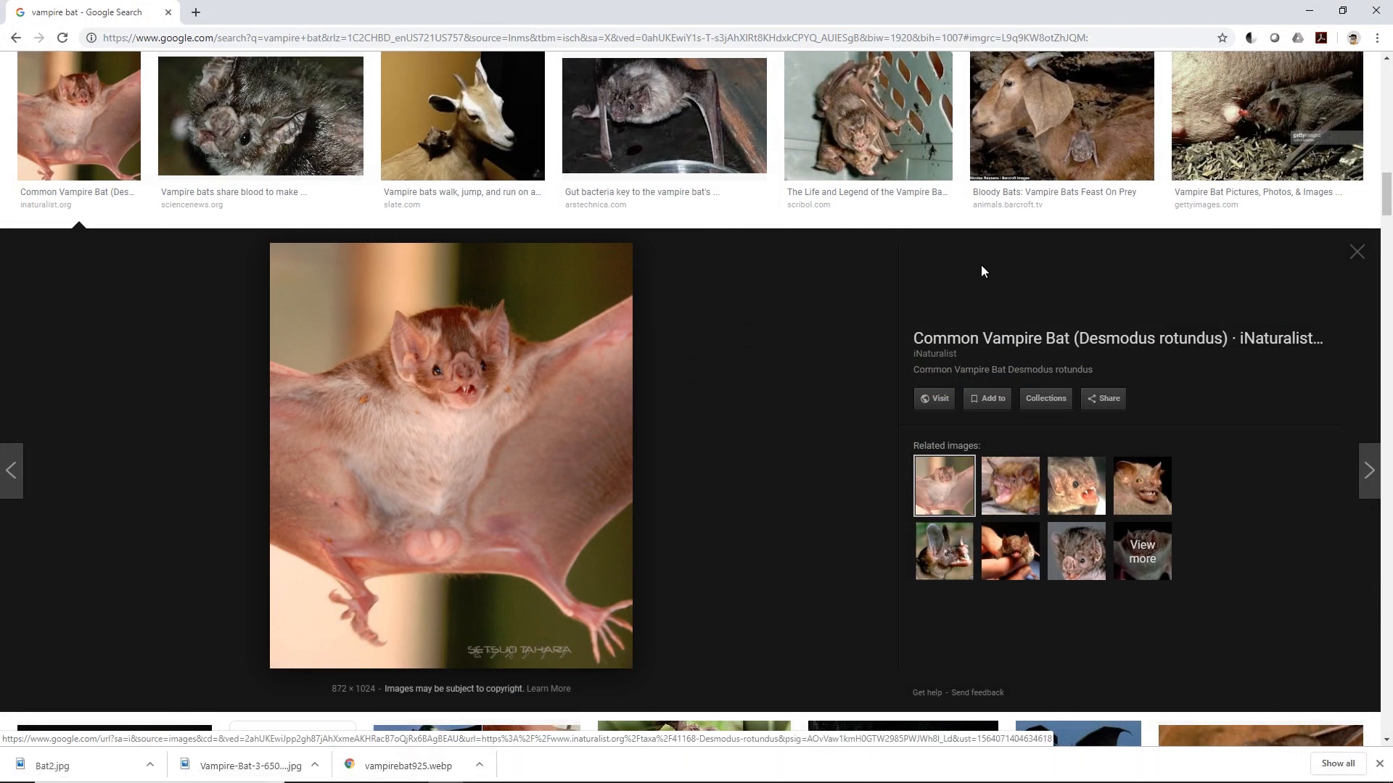
left_click(1310, 11)
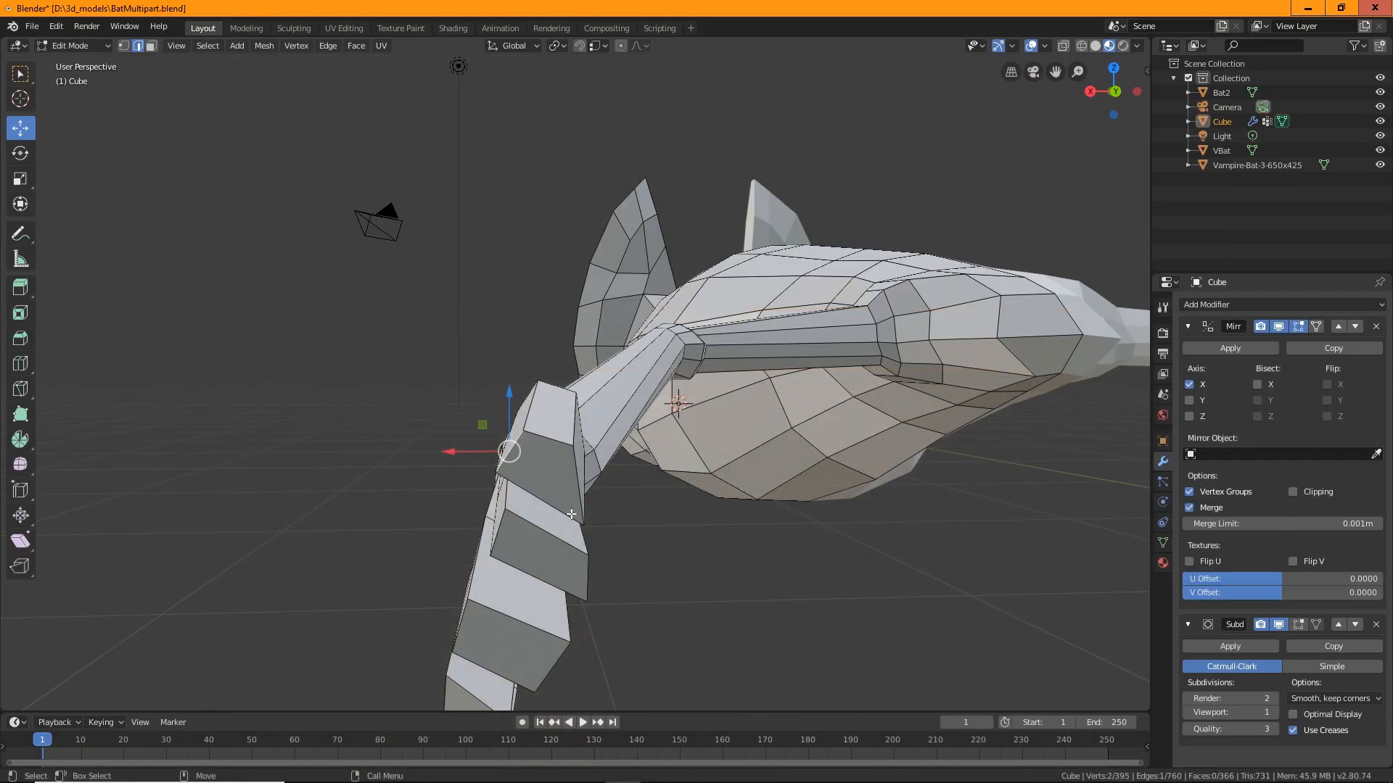
In vertex mode, move the two inner corner vertices of the uppermost toe's end face inward to make the tip more square.
left_click(567, 472)
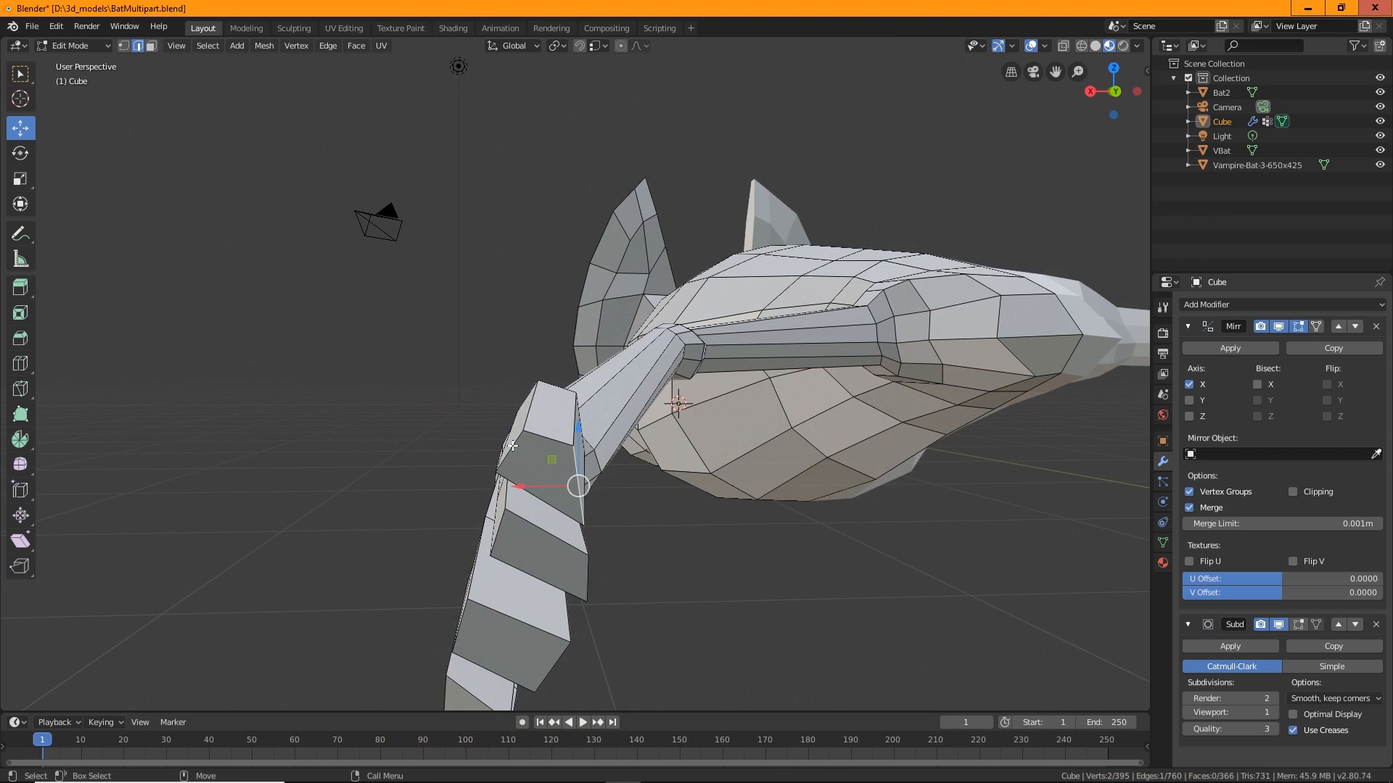
left_click(122, 50)
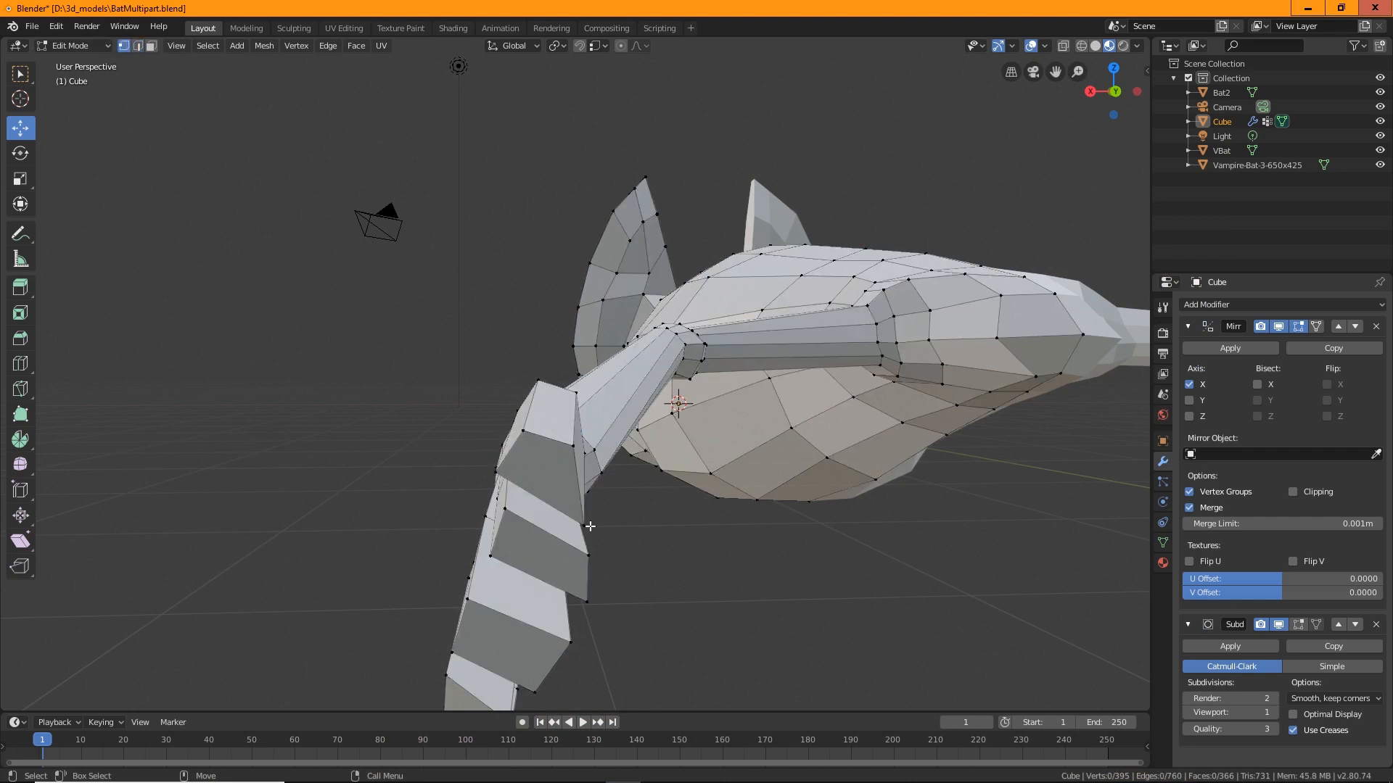
left_click_drag(585, 528, 553, 491)
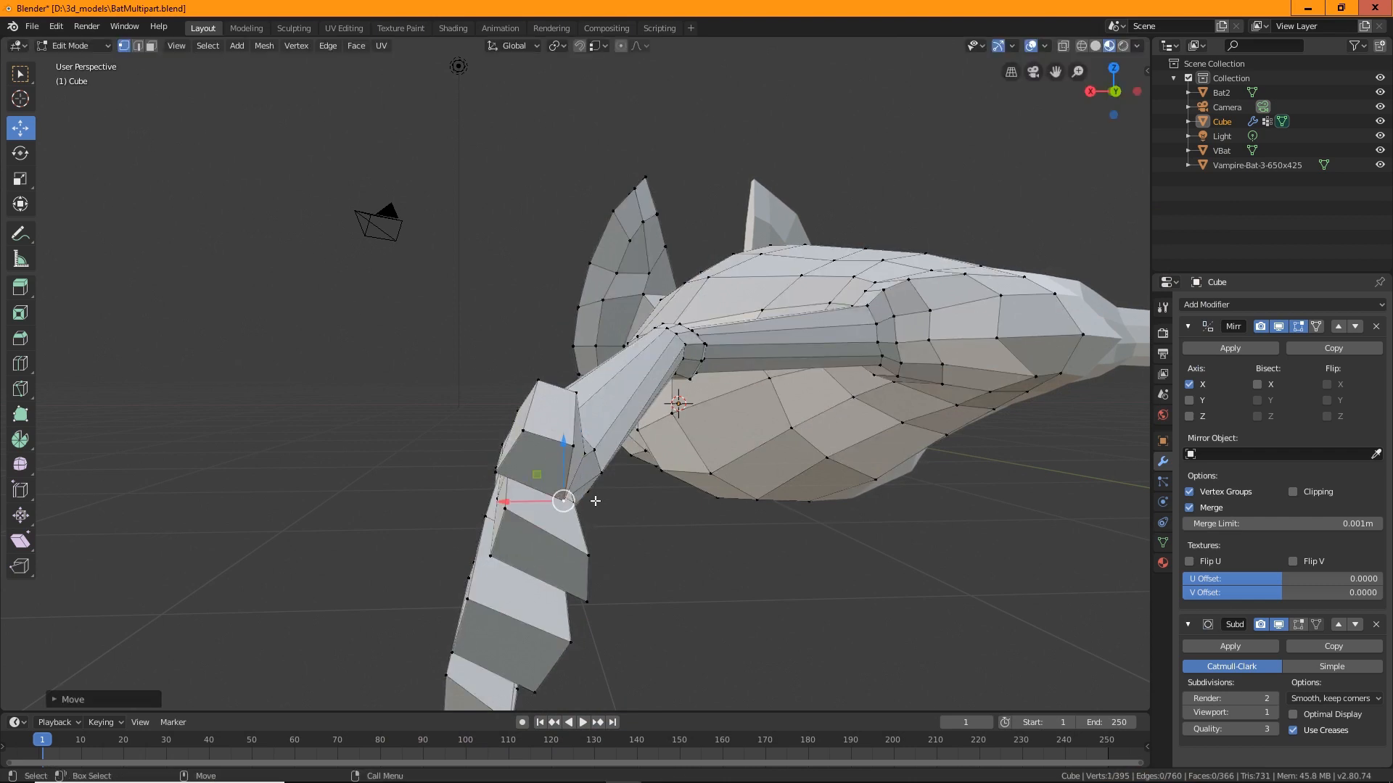
middle_click_drag(553, 491, 578, 450)
left_click_drag(578, 450, 572, 458, "alt")
left_click(589, 467)
middle_click_drag(618, 456, 667, 506)
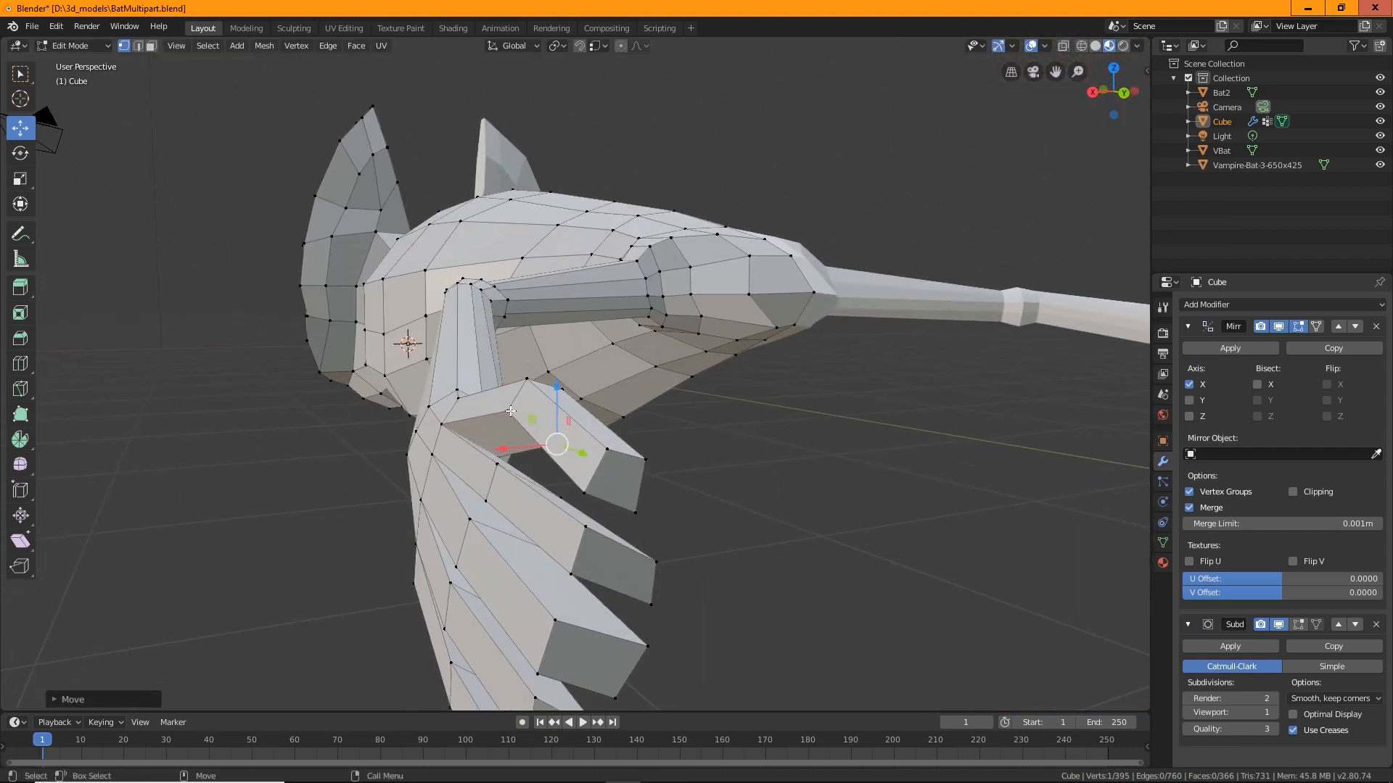
middle_click_drag(510, 411, 595, 406)
In face mode, raise the uppermost toe's end face and scale it up uniformly.
left_click(150, 46)
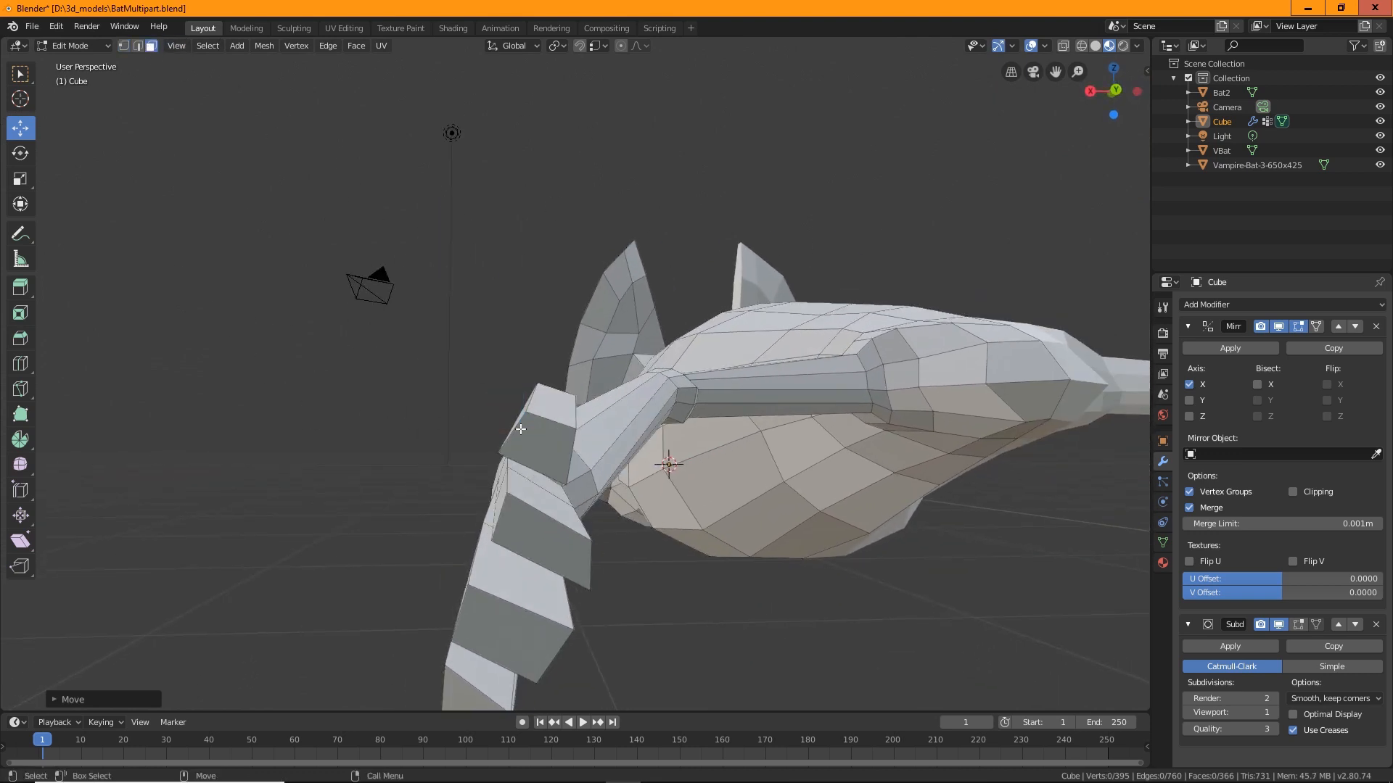
left_click(549, 450)
left_click_drag(546, 448, 587, 414)
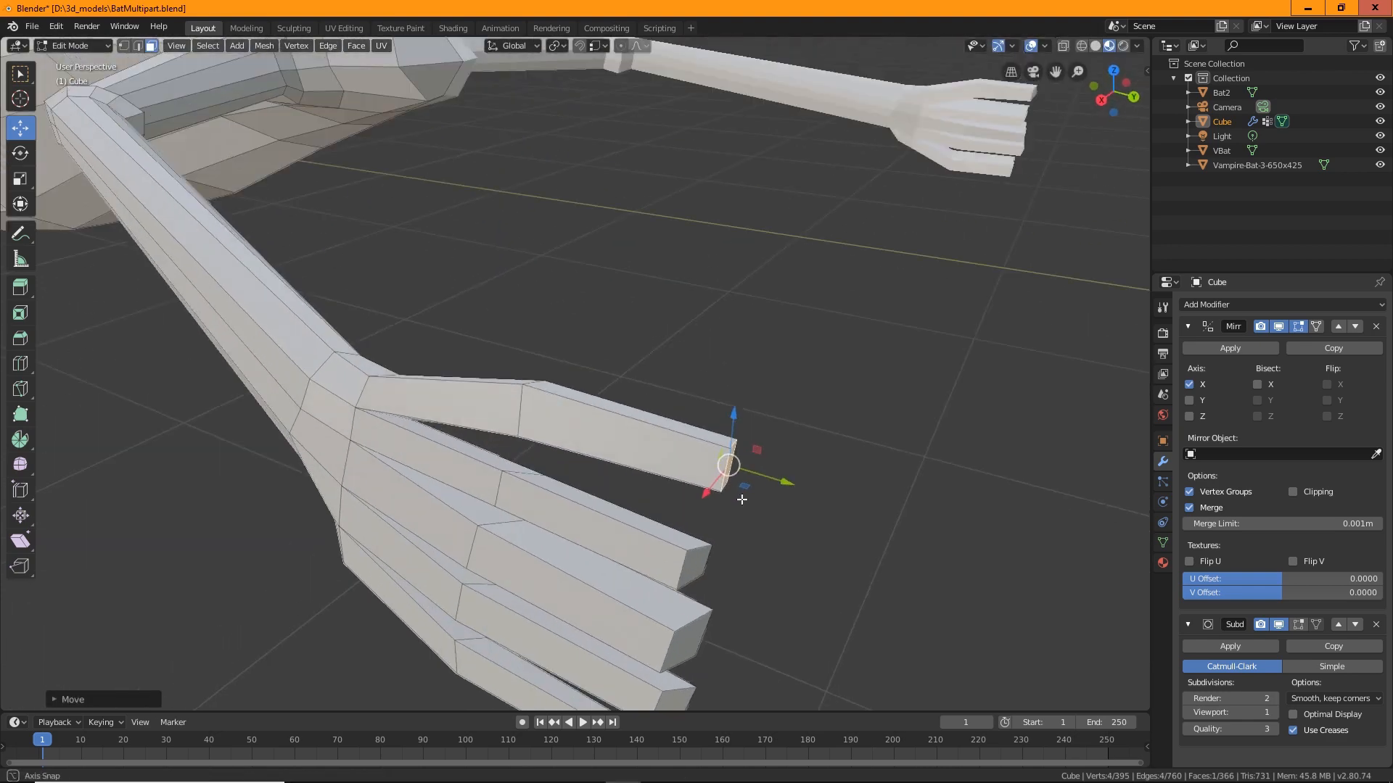
middle_click_drag(679, 438, 583, 396)
key("r")
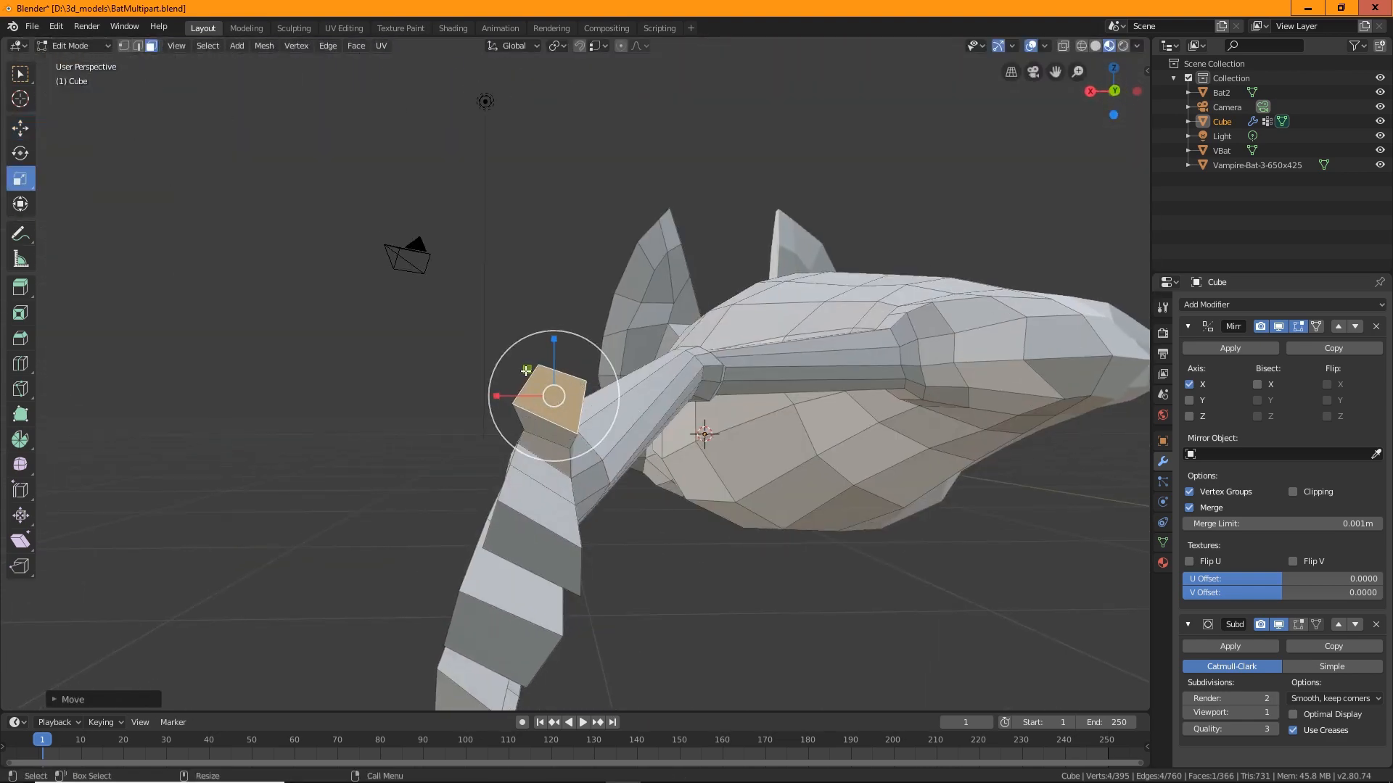
left_click_drag(527, 368, 508, 348)
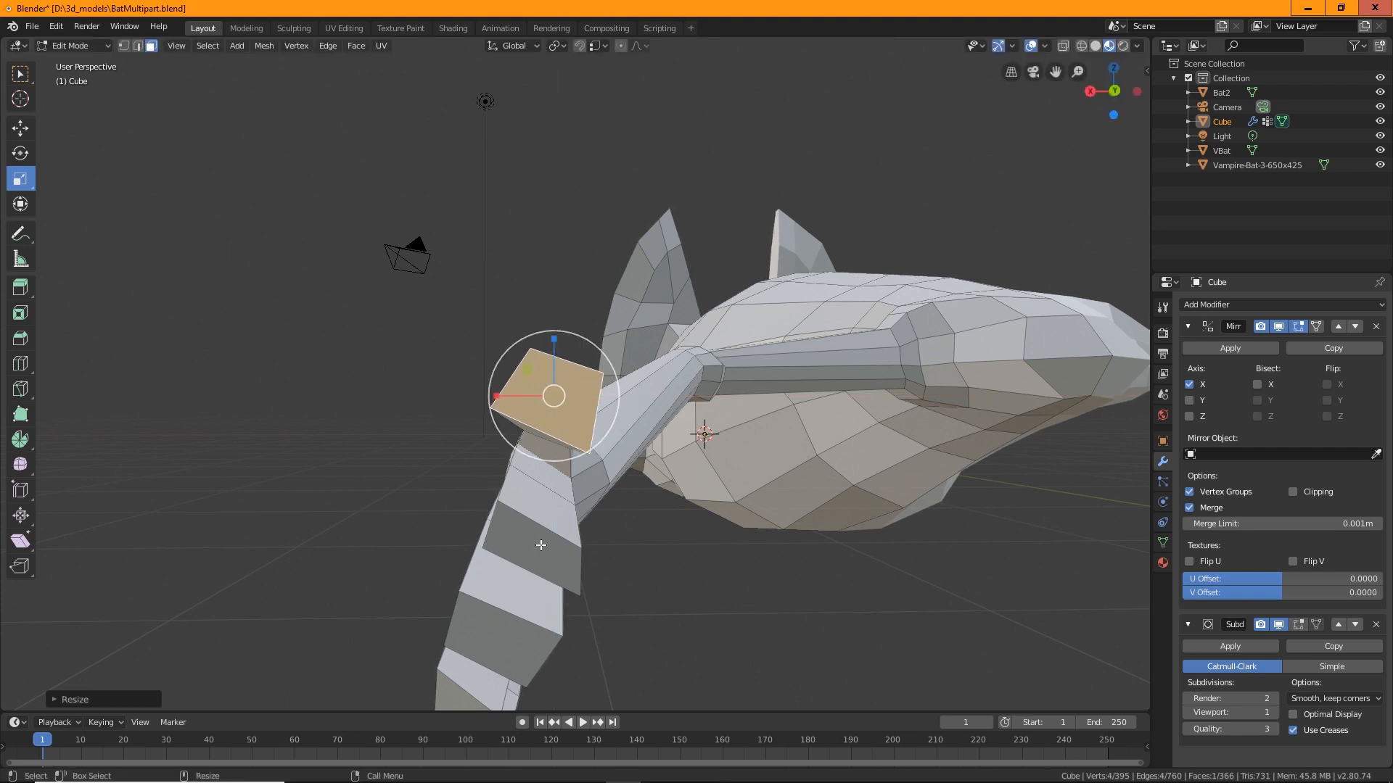
Select the second toe's end face and resize it, narrowing it along X.
left_click(538, 546)
left_click_drag(536, 494, 548, 465)
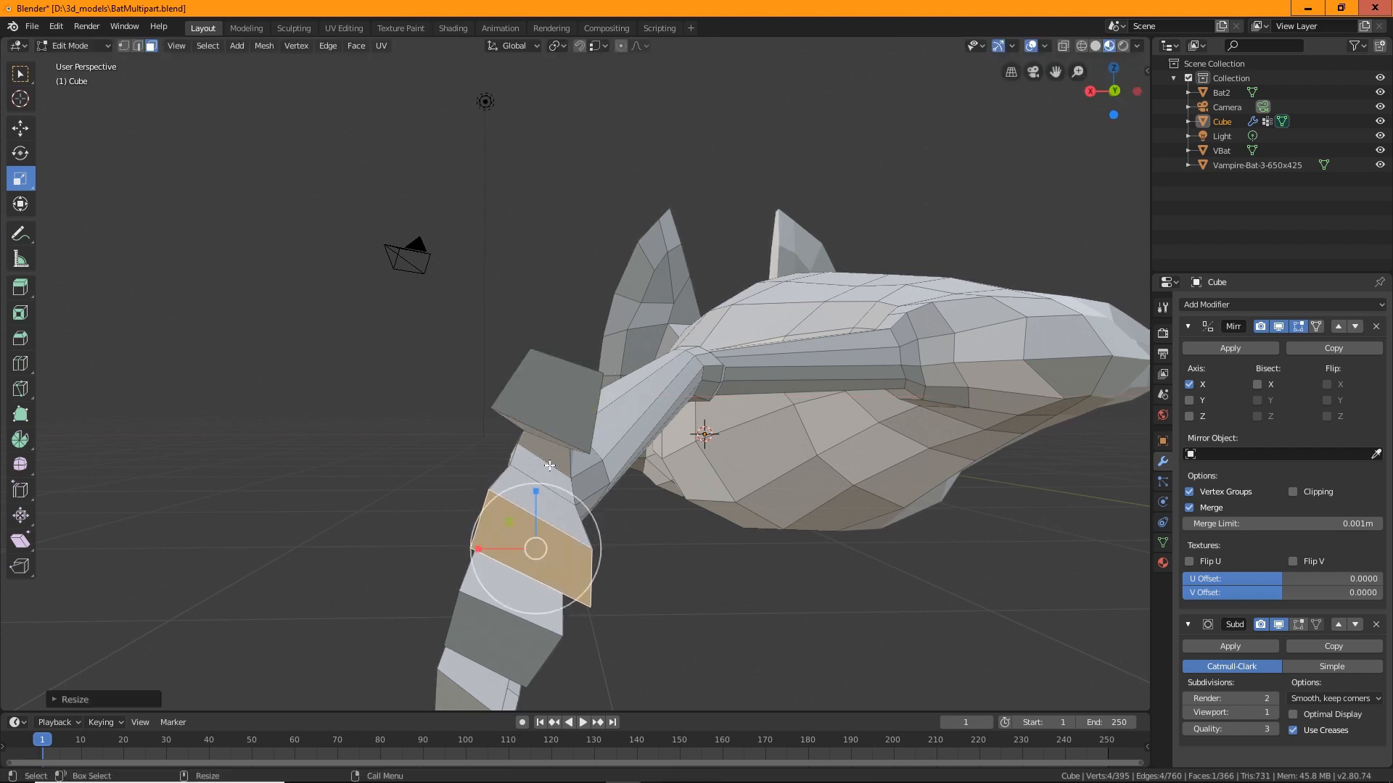
left_click_drag(482, 550, 515, 551)
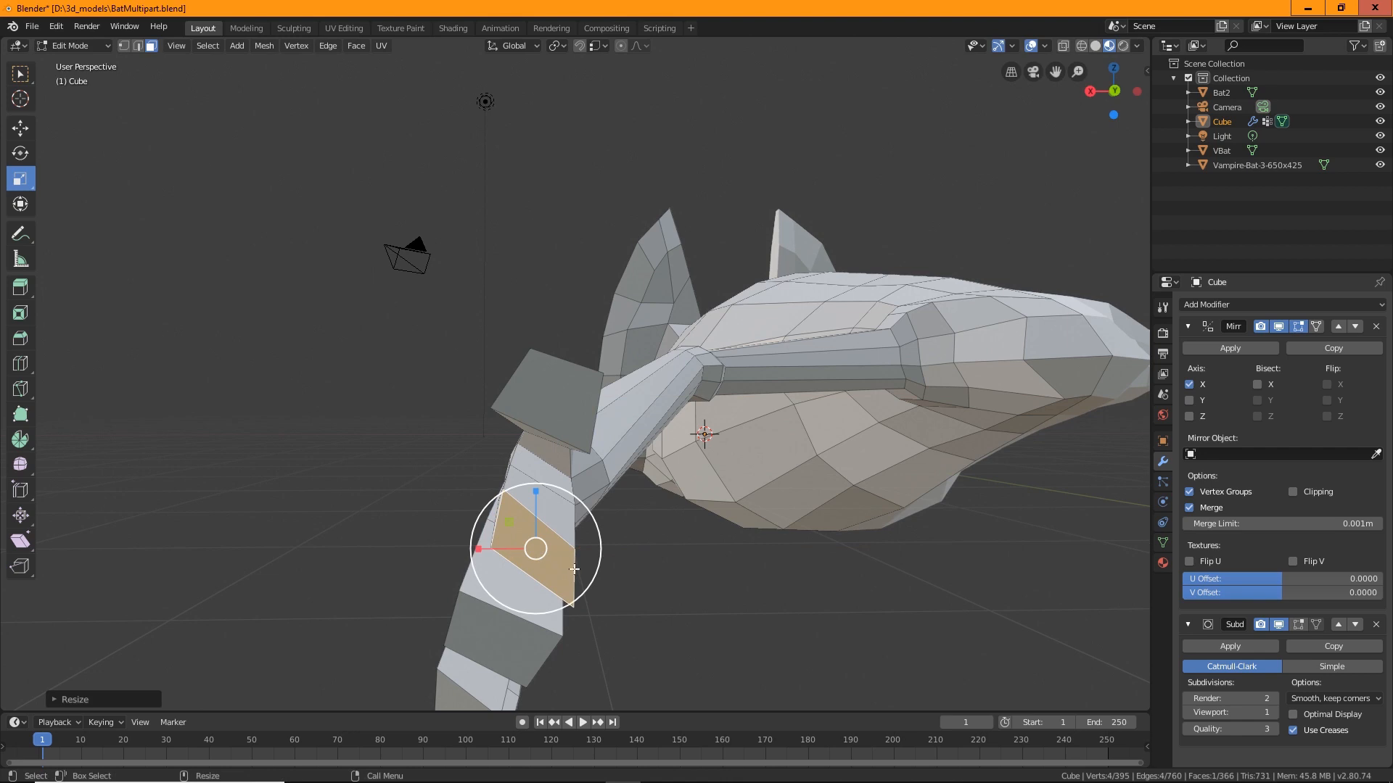
In vertex mode, move the inner corner vertices of the second toe's end face to even out its slanted outline.
key("1")
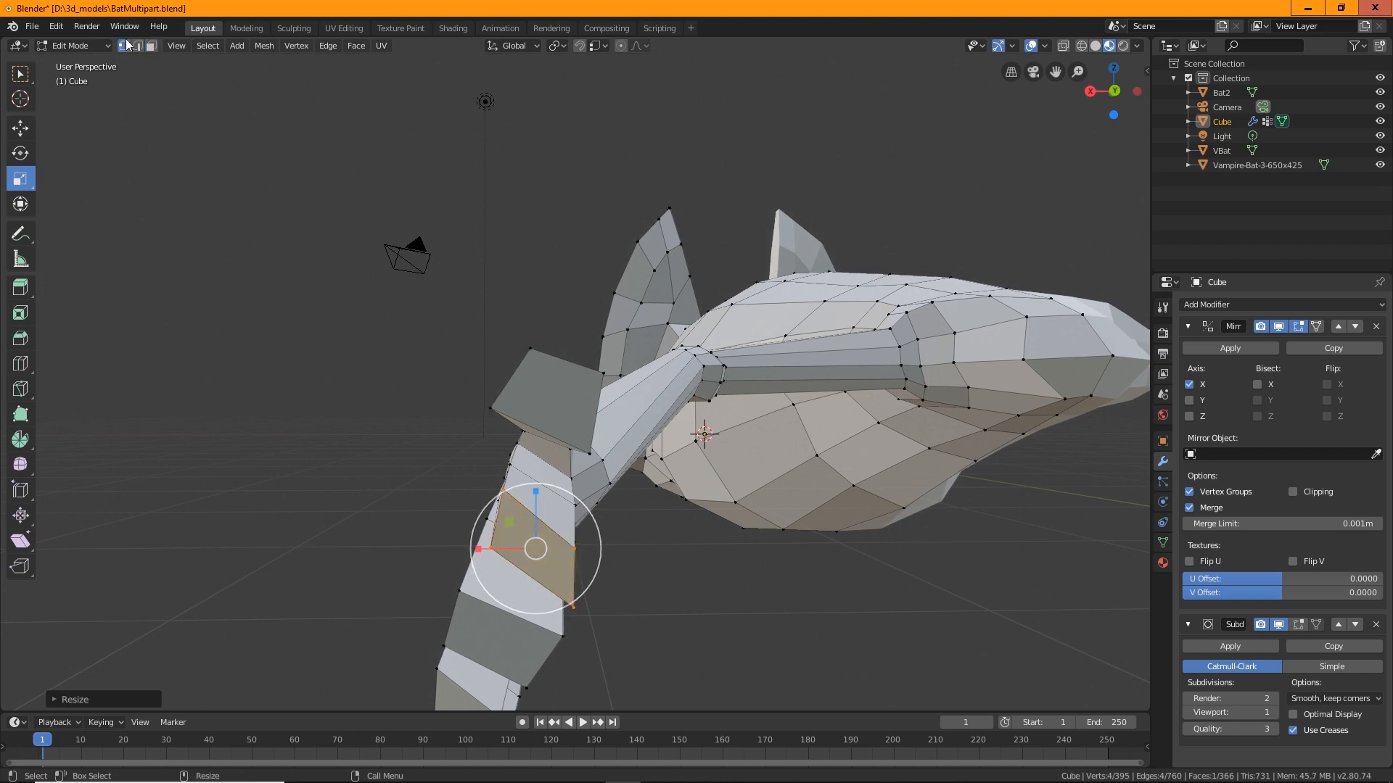
left_click(575, 544)
middle_click_drag(667, 631, 648, 585)
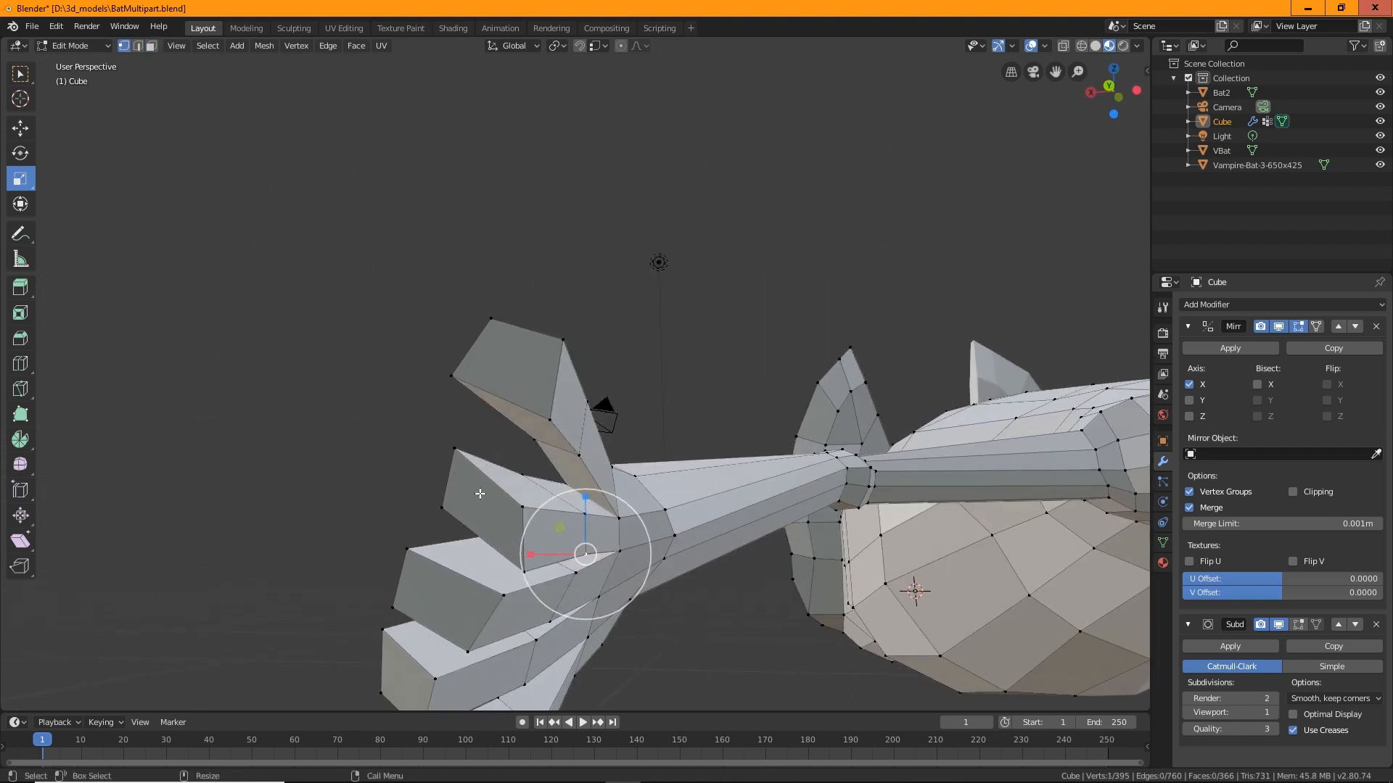
left_click(517, 513)
key("w")
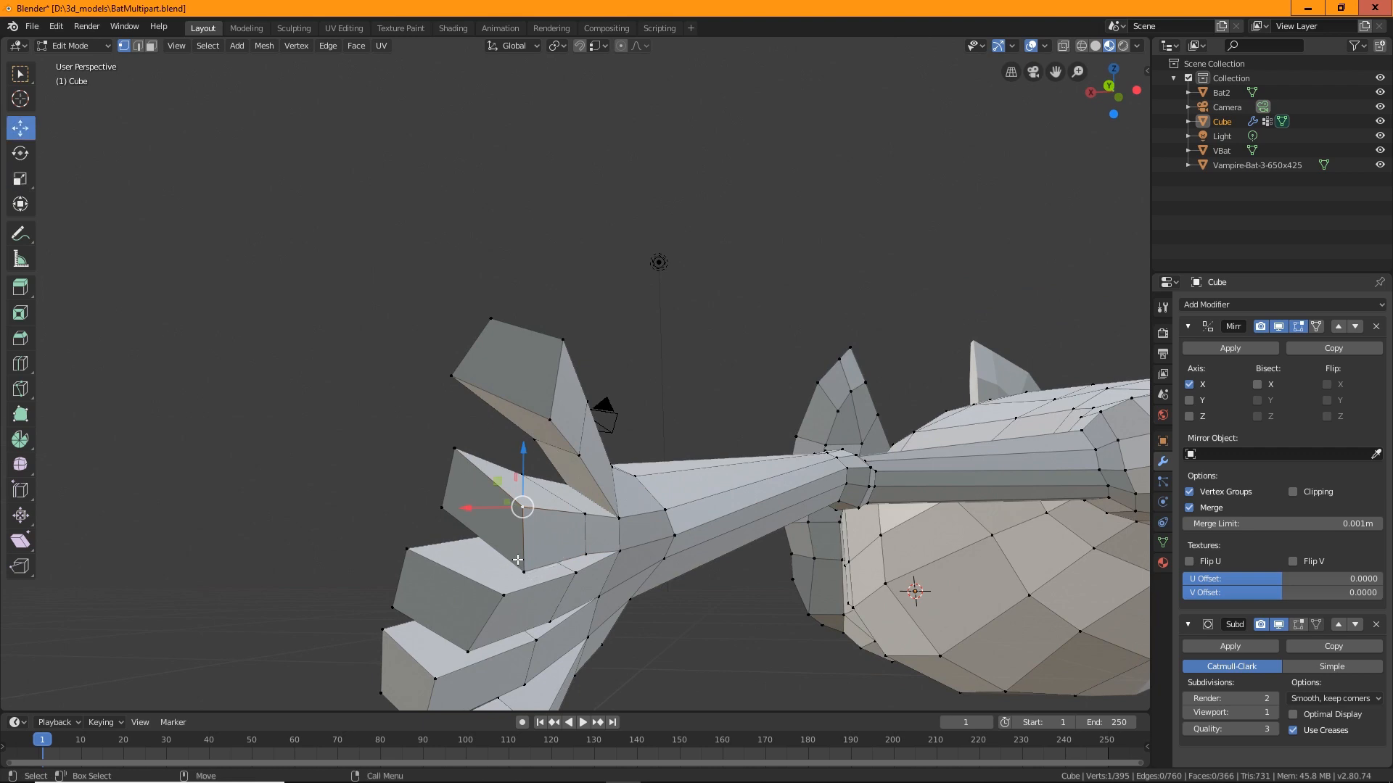
left_click_drag(523, 542, 517, 515)
middle_click_drag(591, 512, 633, 523)
left_click_drag(601, 522, 594, 517)
Select the second toe's end face in face mode and rescale it.
left_click(150, 45)
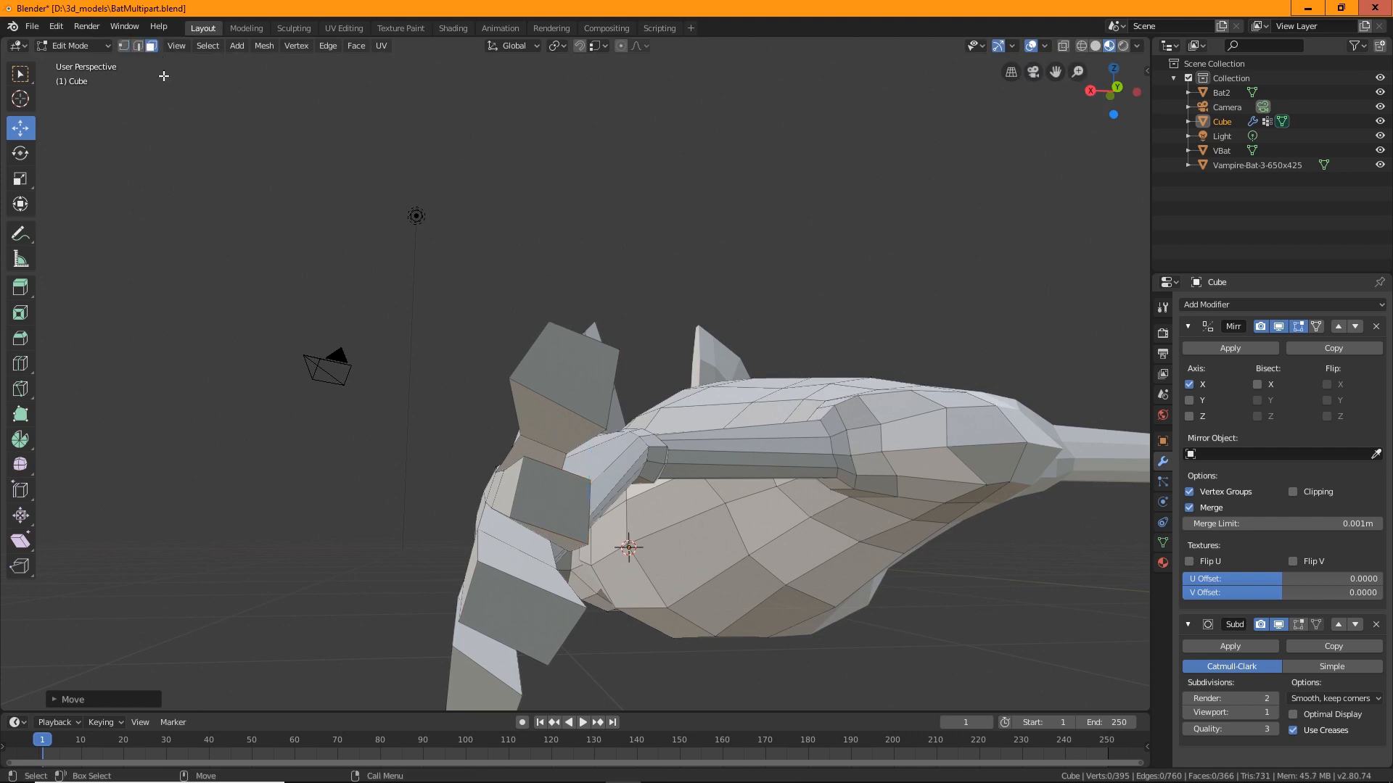
left_click(568, 500)
key("shift+space")
key("s")
left_click_drag(553, 499, 558, 496)
middle_click_drag(560, 498, 635, 521)
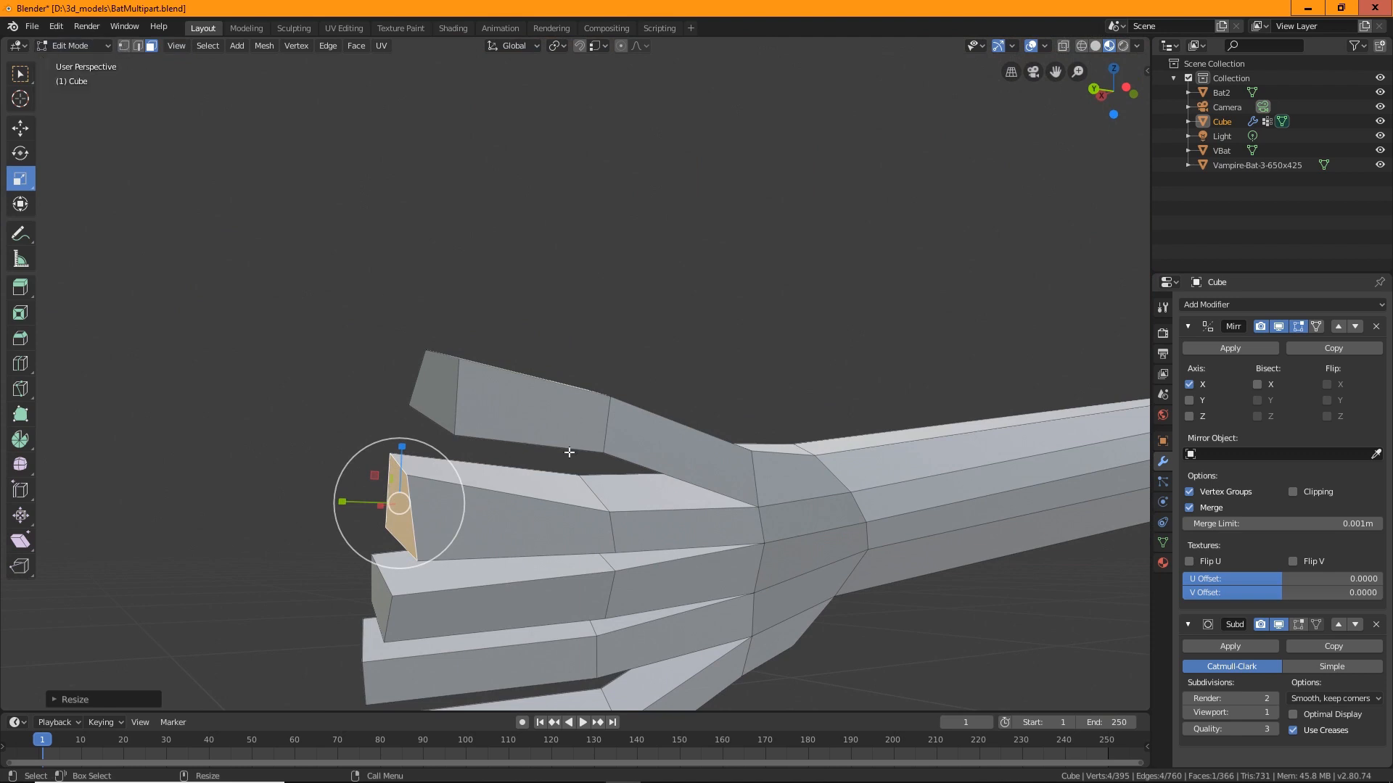
In vertex mode, raise the two inner side vertices of the second toe's middle joint.
left_click(613, 513)
left_click(253, 126)
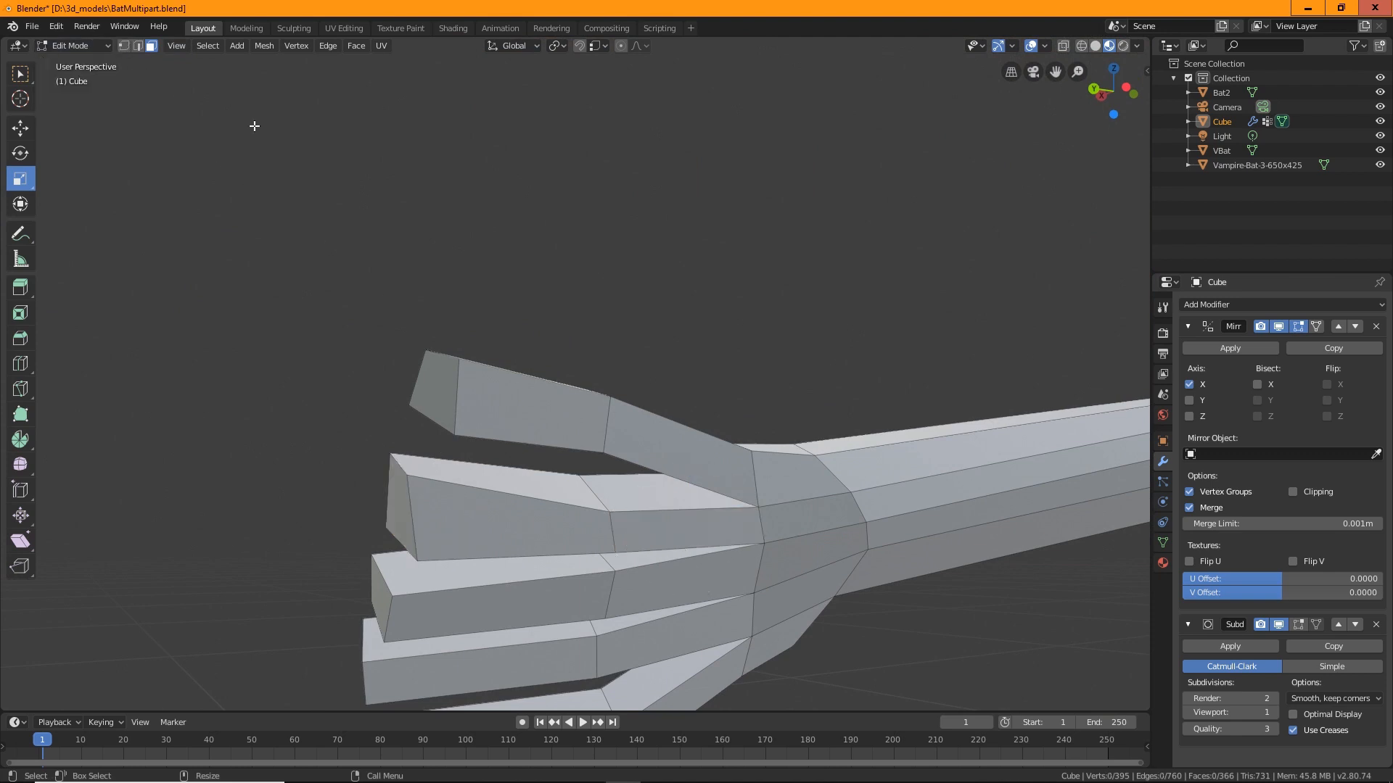
left_click(620, 522)
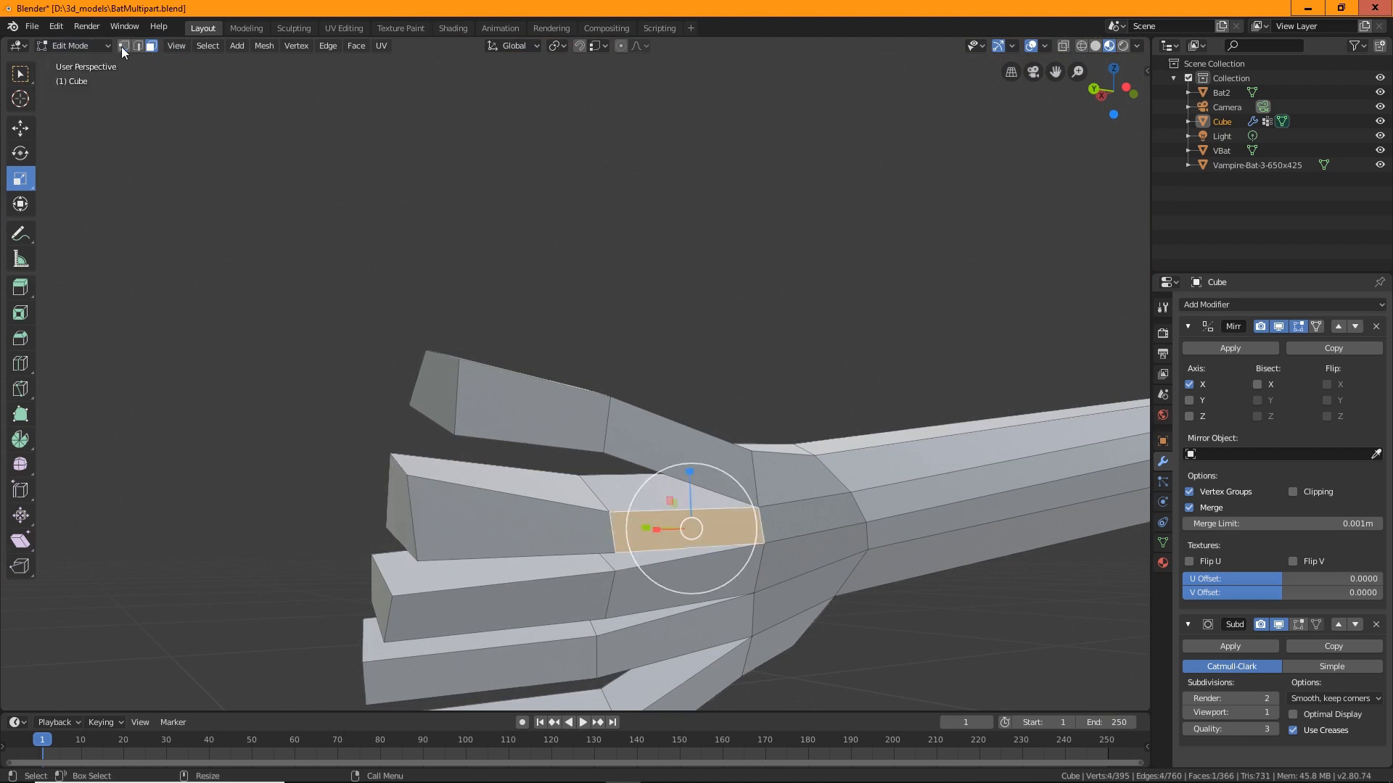
left_click(121, 46)
left_click(613, 514)
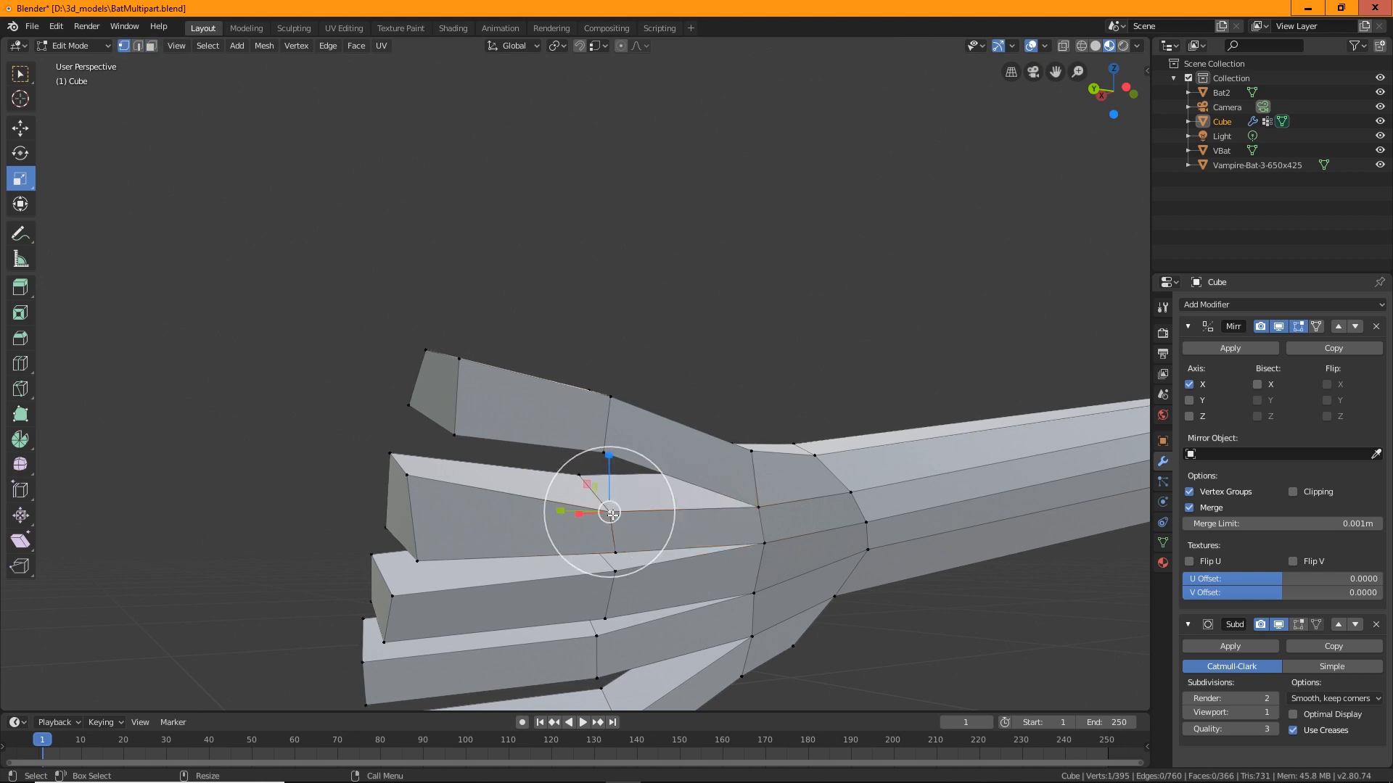
key("w")
left_click_drag(612, 513, 611, 496)
left_click(619, 552)
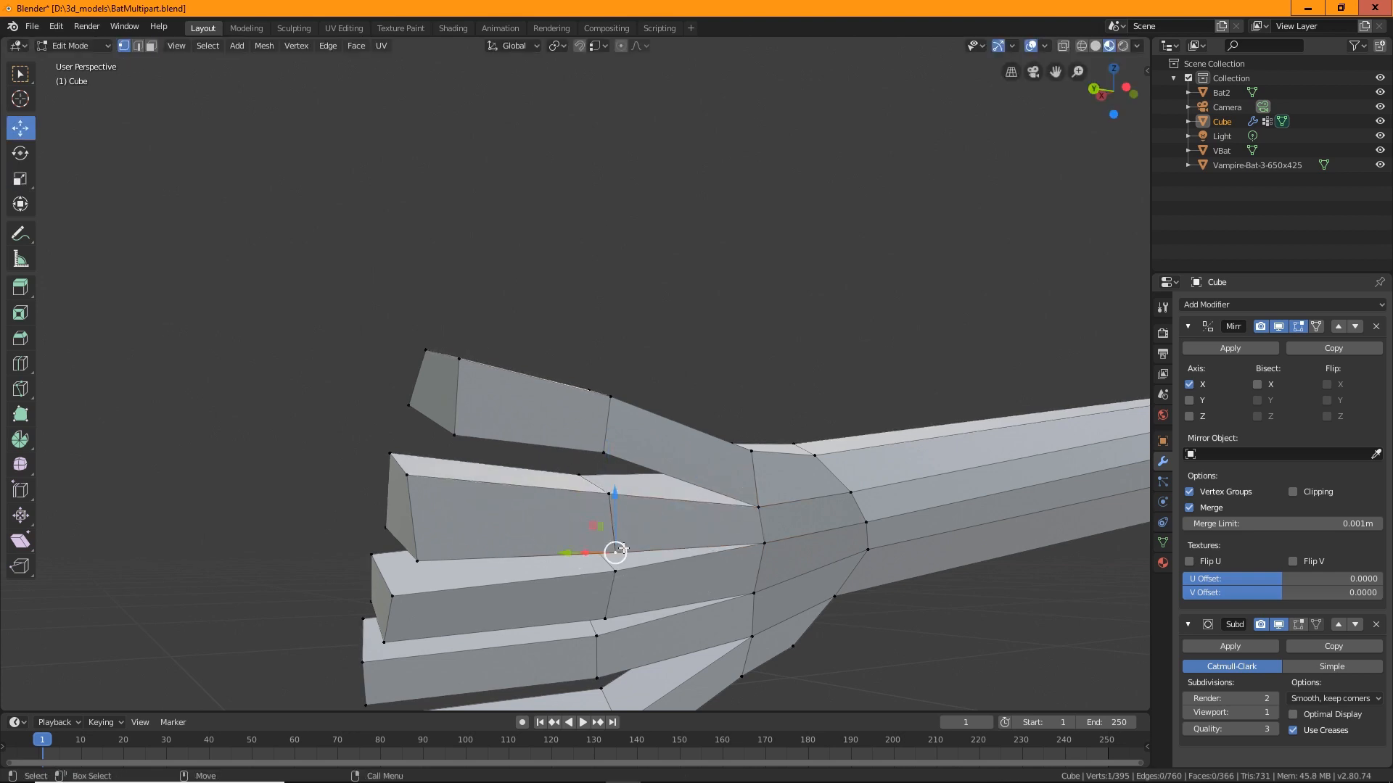
left_click_drag(622, 549, 615, 537)
Select the second toe's middle edge loop in edge mode and shift it sideways and back toward the ankle.
middle_click_drag(651, 524, 812, 635)
left_click(140, 48)
left_click(618, 537, "alt")
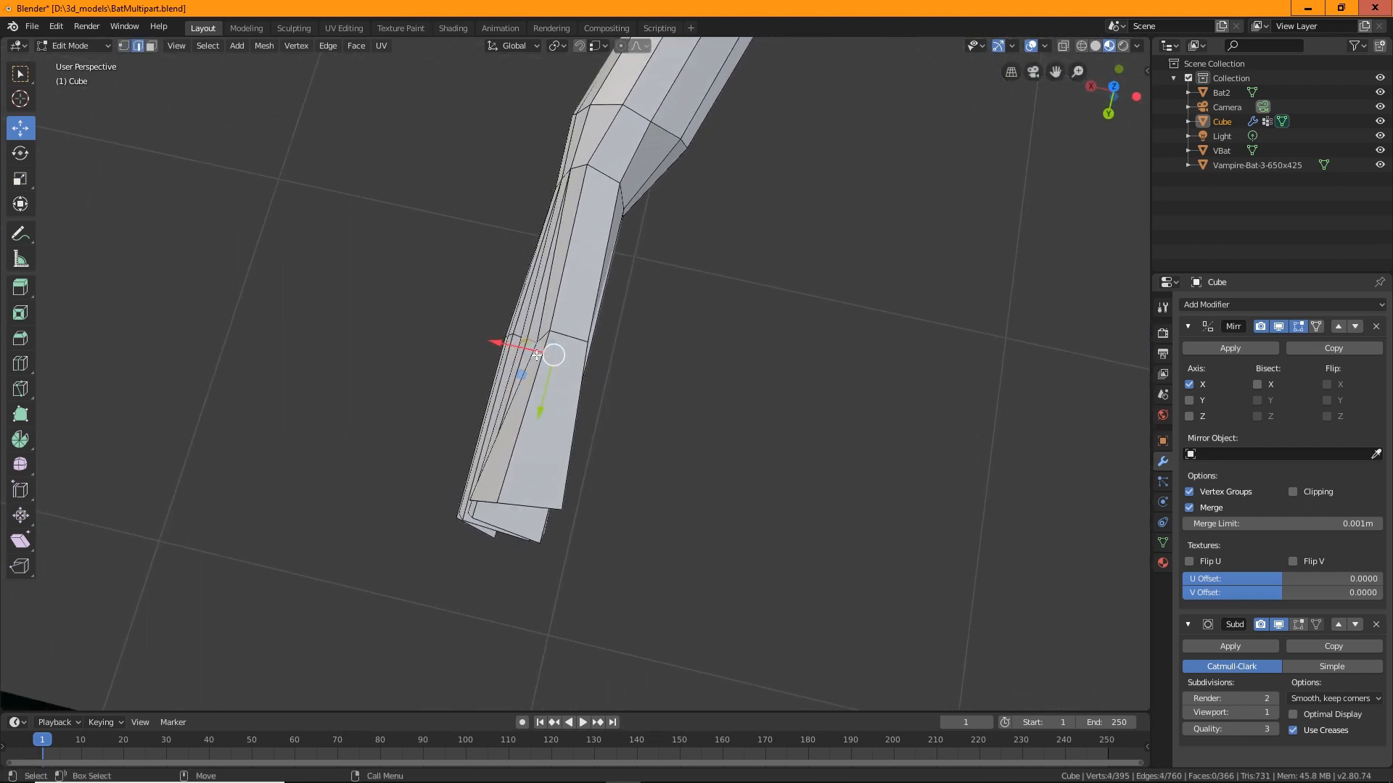
left_click_drag(555, 356, 522, 325)
middle_click_drag(522, 325, 457, 363)
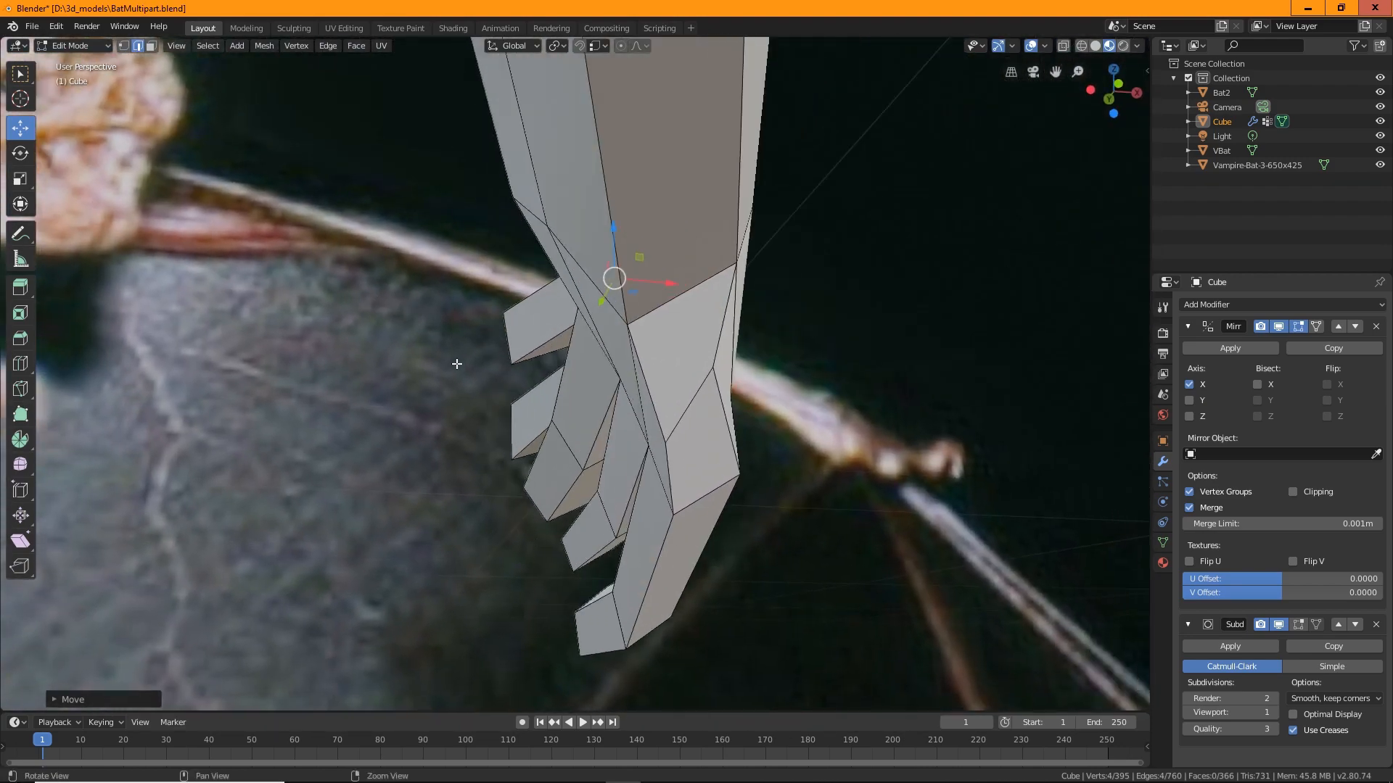
Select the third toe's middle joint in edge mode and move it sideways to bend the toe.
mouse_move(569, 435)
middle_mouse_down()
mouse_move(544, 460)
mouse_move(566, 460)
middle_mouse_up()
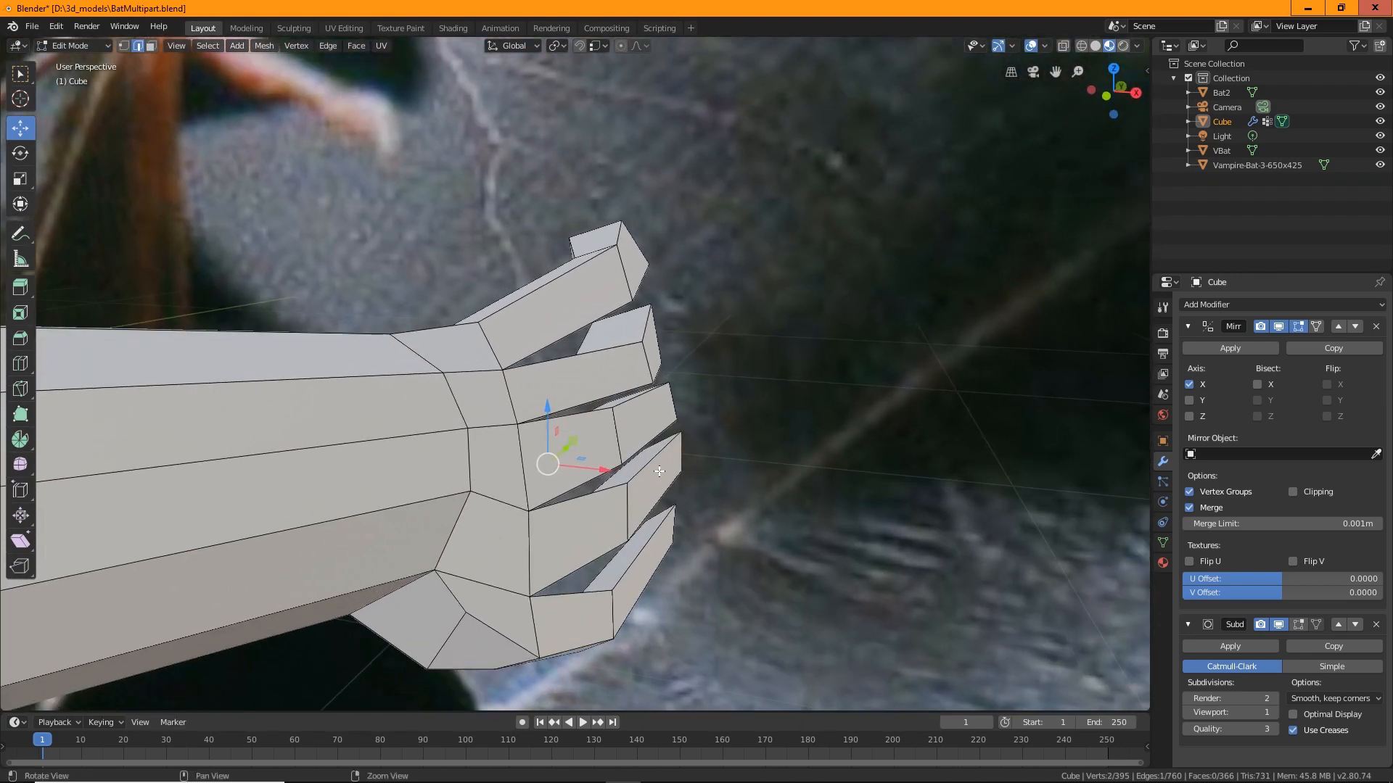
left_click(619, 441)
left_click_drag(595, 457, 636, 456)
middle_click_drag(673, 524, 653, 482)
Try to move a single edge of the fourth toe's middle joint downward, and undo it.
left_click(642, 501)
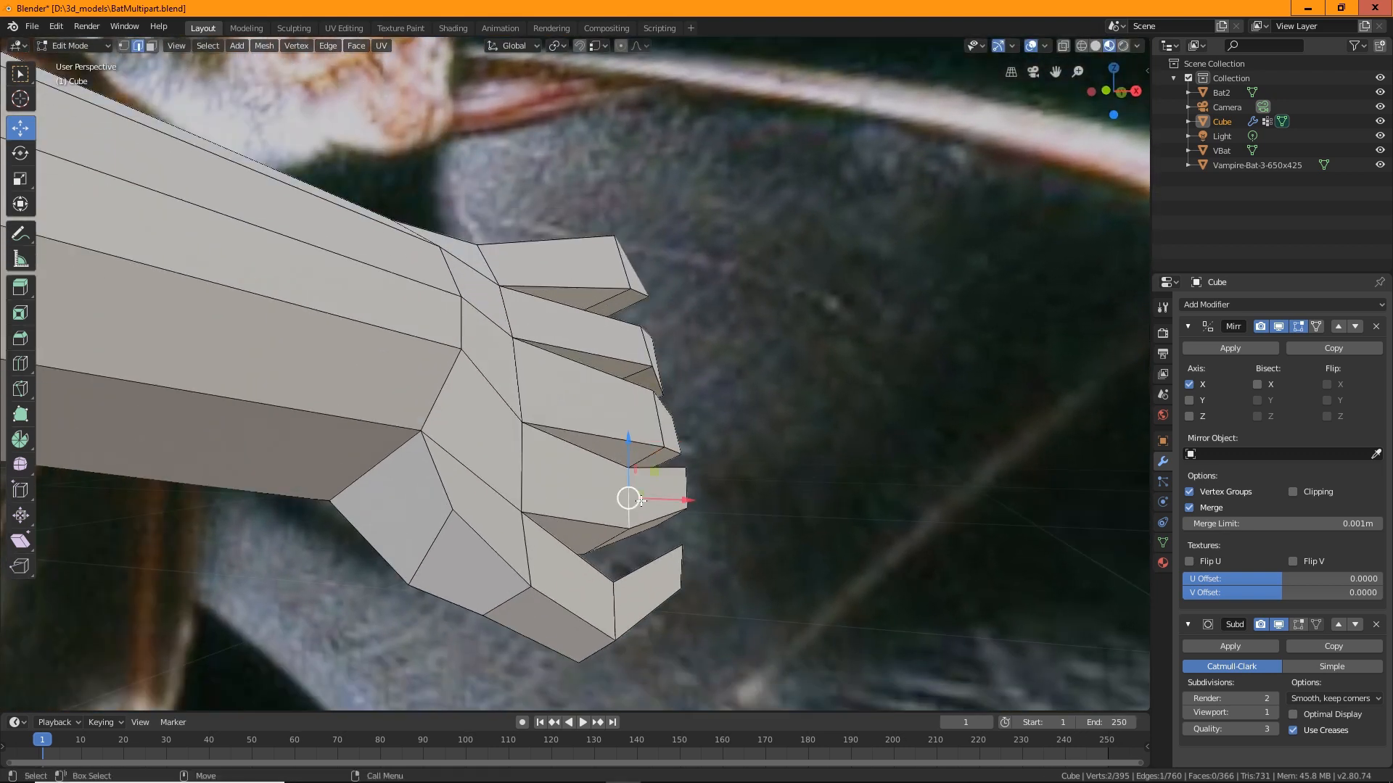
left_click_drag(637, 502, 632, 522)
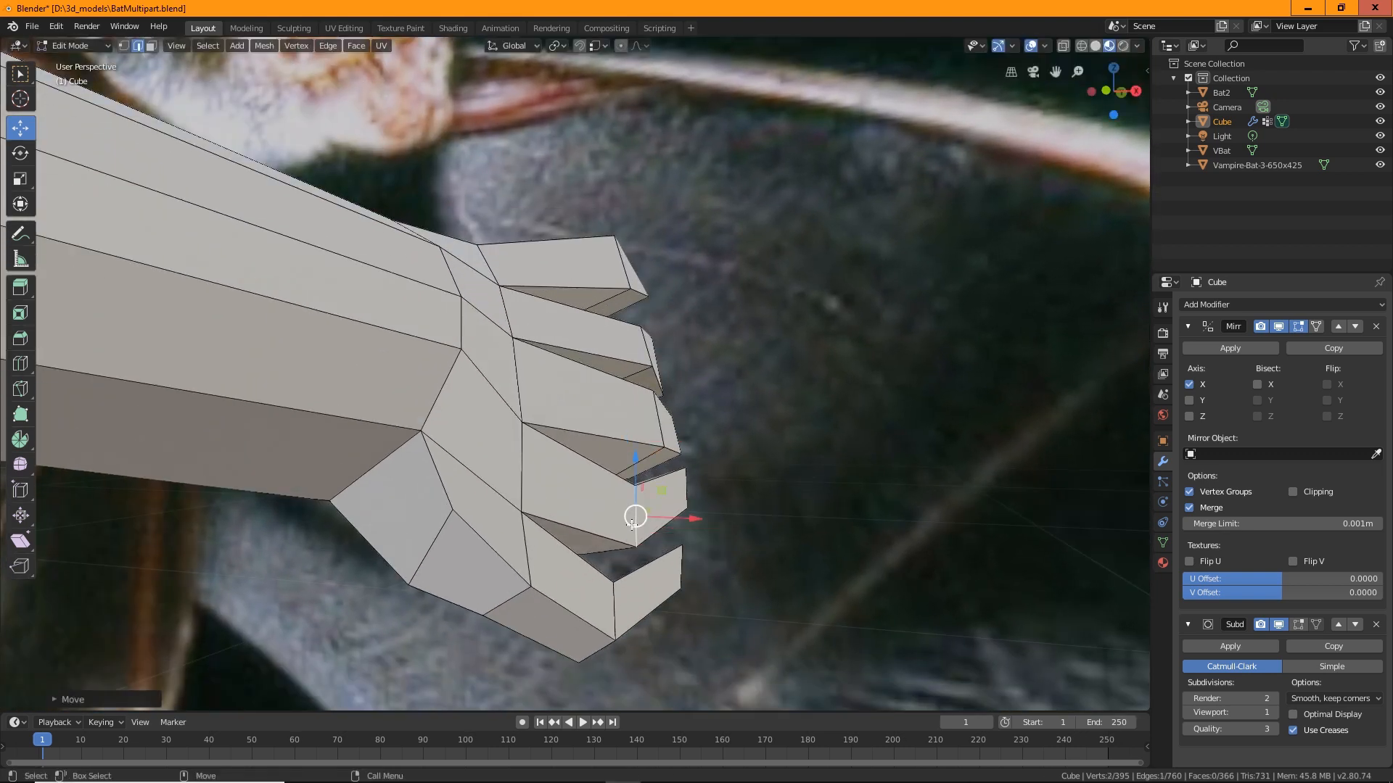
key("ctrl+z")
key("ctrl+z")
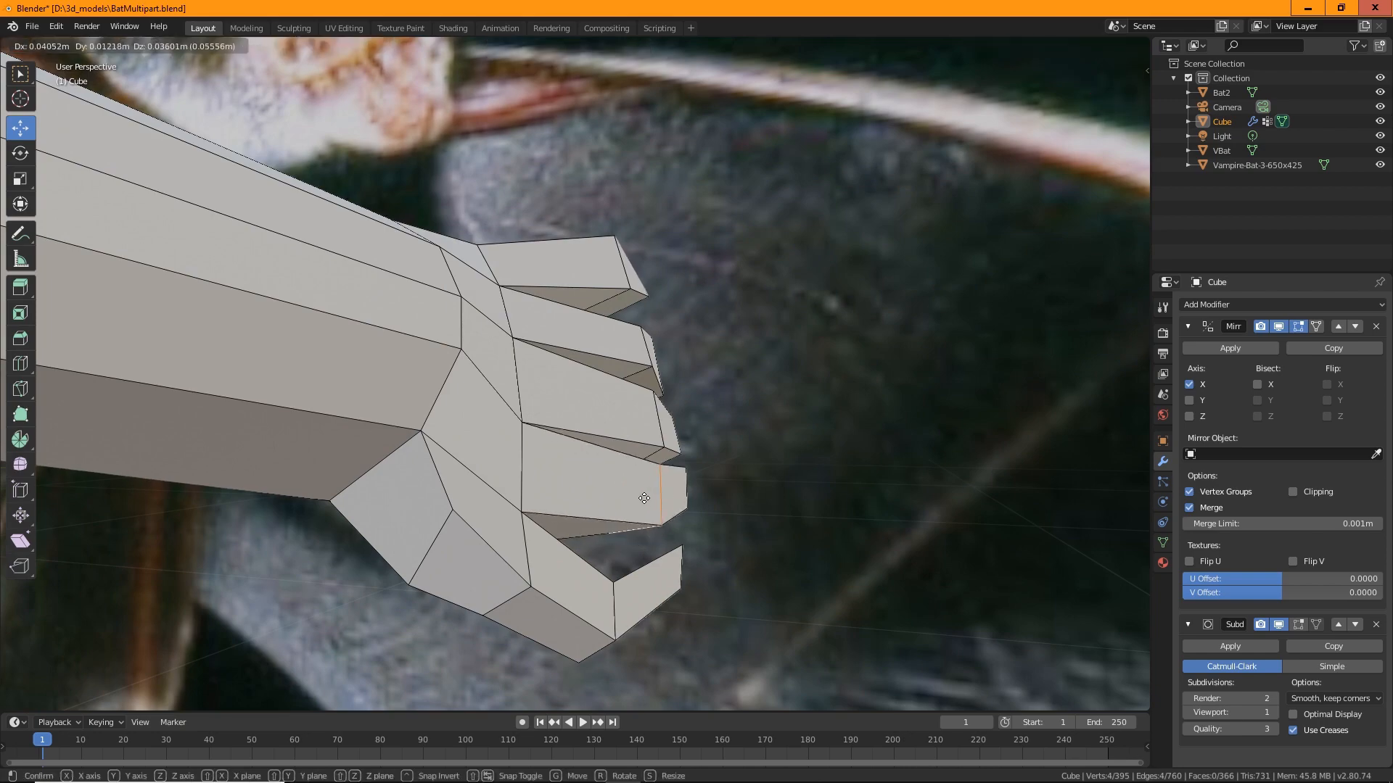
Move the outer side edge of the fifth toe's middle joint downward.
middle_click_drag(716, 501, 558, 456)
left_click(552, 446)
key("g")
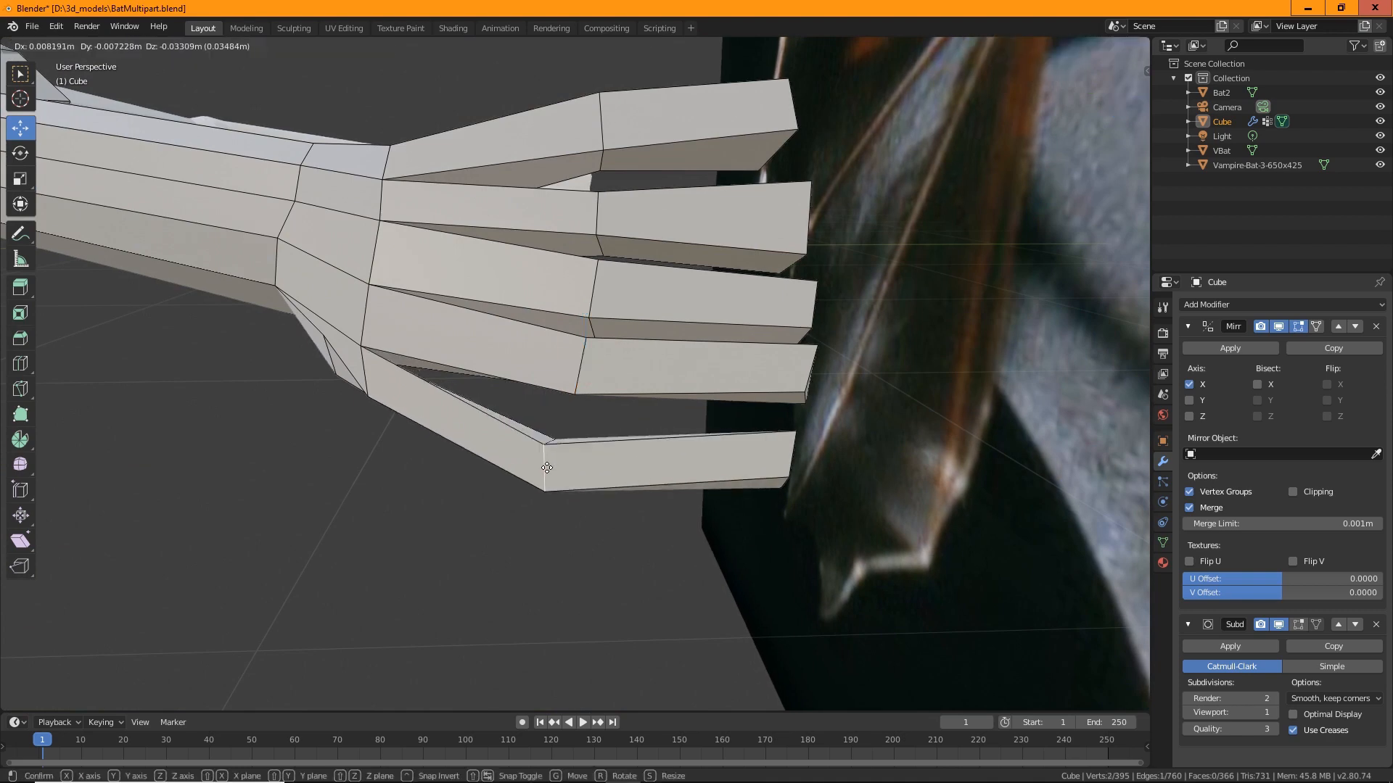
left_click(547, 466)
Select the whole edge loop at the fifth toe's middle joint and move it to bend the toe.
middle_click_drag(606, 519, 621, 434)
left_click_drag(622, 433, 637, 433, "alt")
double_click(548, 464)
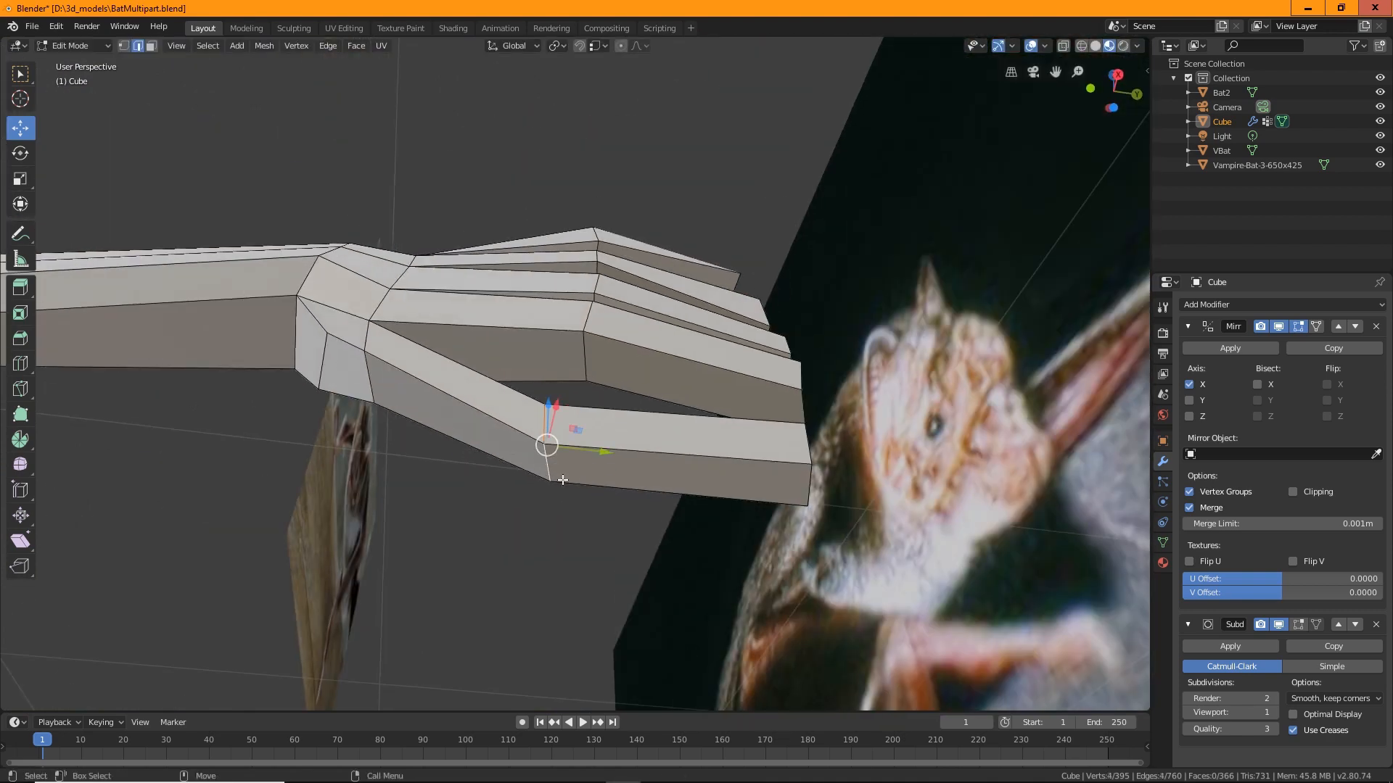
left_click_drag(580, 481, 550, 308, "alt")
left_click_drag(759, 420, 655, 469, "alt")
middle_click_drag(656, 469, 432, 250)
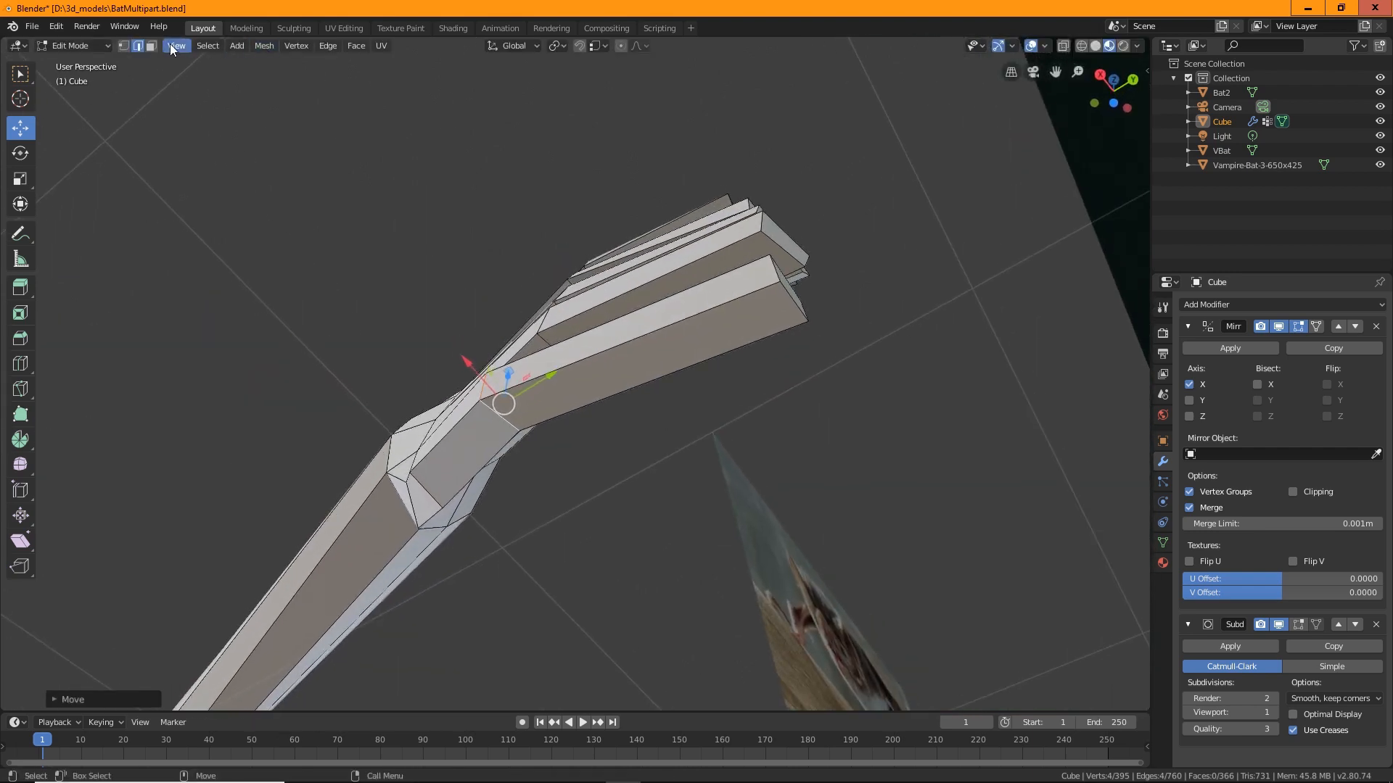
In face mode, move the fifth toe's end face down and back, and rotate it to follow the bend.
left_click(150, 47)
left_click(788, 288)
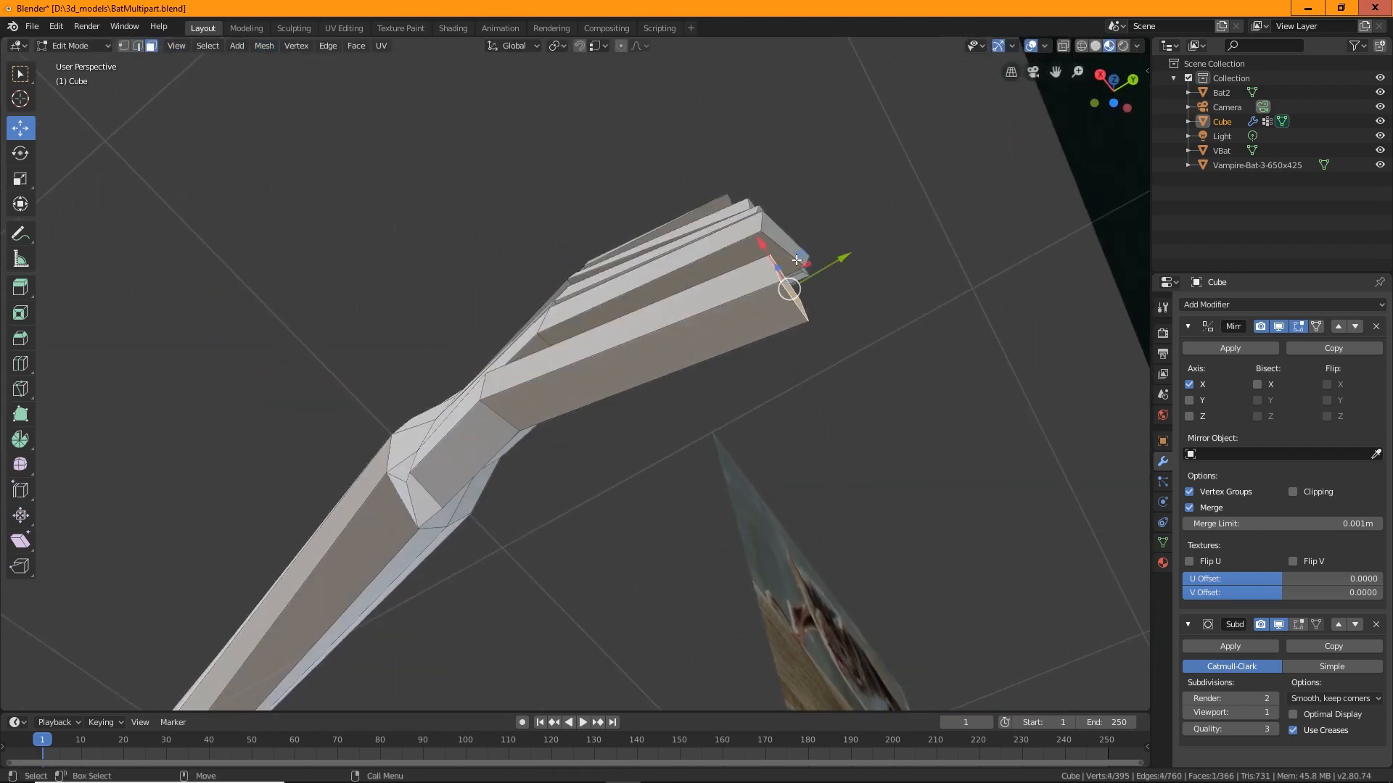
key("e")
mouse_move(810, 228)
left_mouse_down()
mouse_move(839, 239)
mouse_move(829, 234)
left_mouse_up()
key("shift+space")
key("g")
left_click_drag(796, 292, 725, 358)
key("r")
left_click_drag(829, 299, 817, 328, "alt")
middle_click_drag(817, 329, 815, 316)
Select the fourth toe's end face and rotate it to tilt the tip.
left_click(776, 232)
middle_click_drag(842, 255, 809, 176)
left_click_drag(810, 176, 776, 217)
key("shift+space")
key("r")
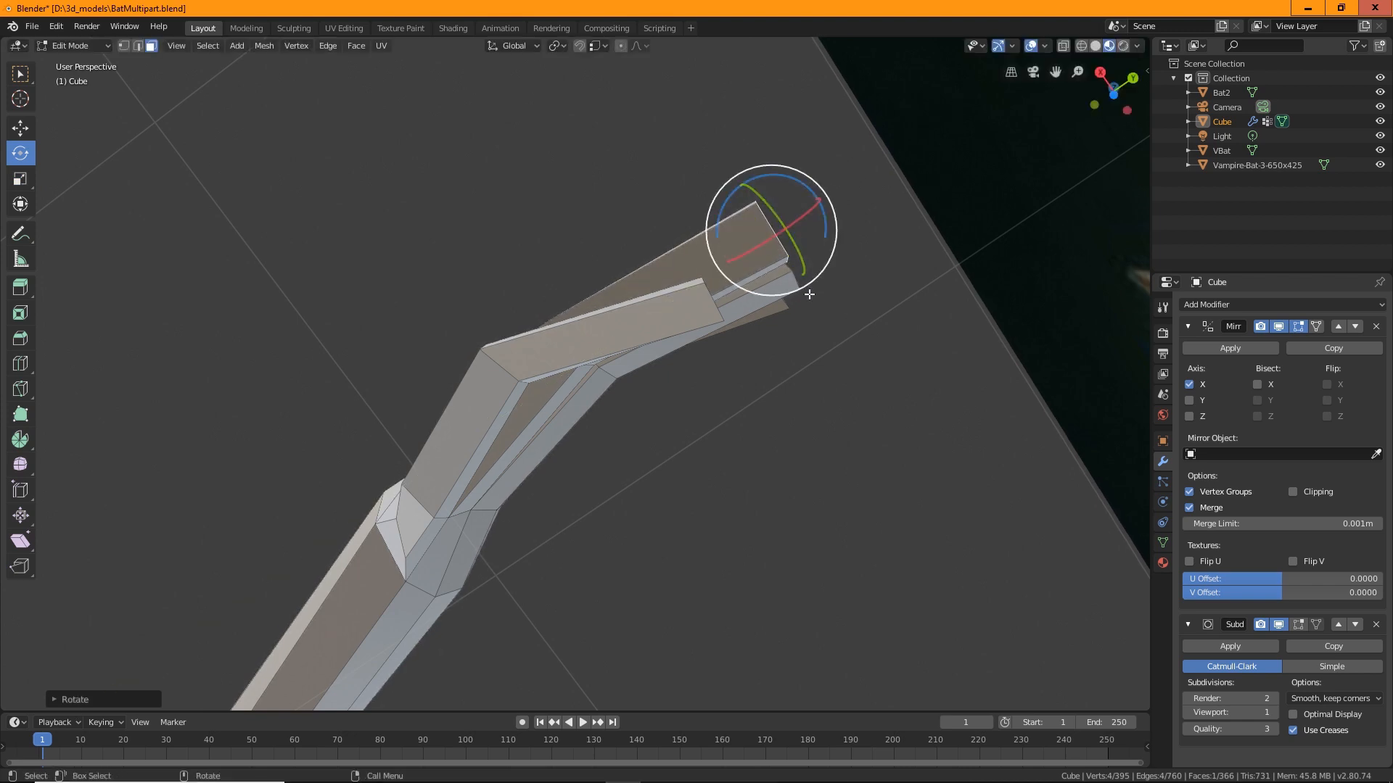
left_click_drag(814, 169, 818, 184)
Scale down the fourth toe's end face to taper the toe.
key("shift+space")
key("s")
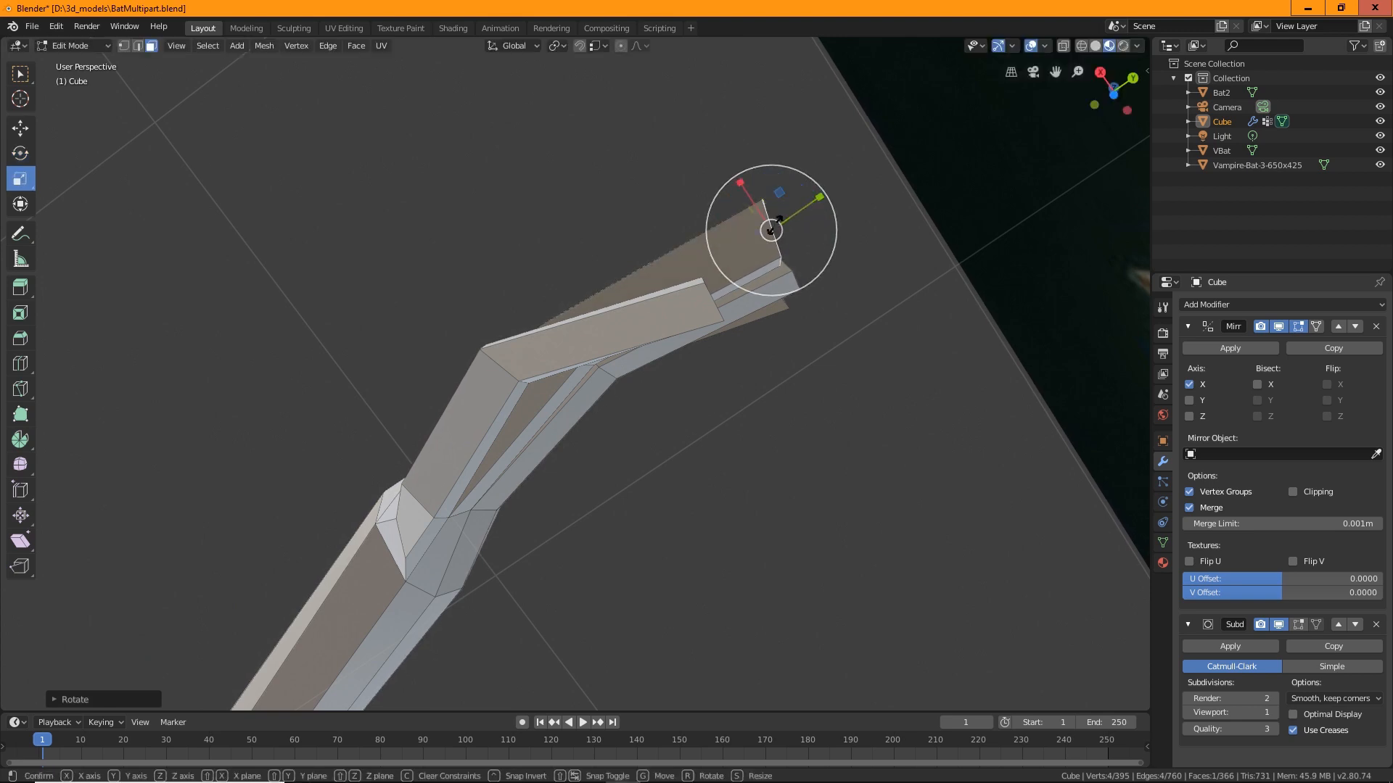
left_click_drag(771, 230, 781, 217)
middle_click_drag(781, 217, 760, 270)
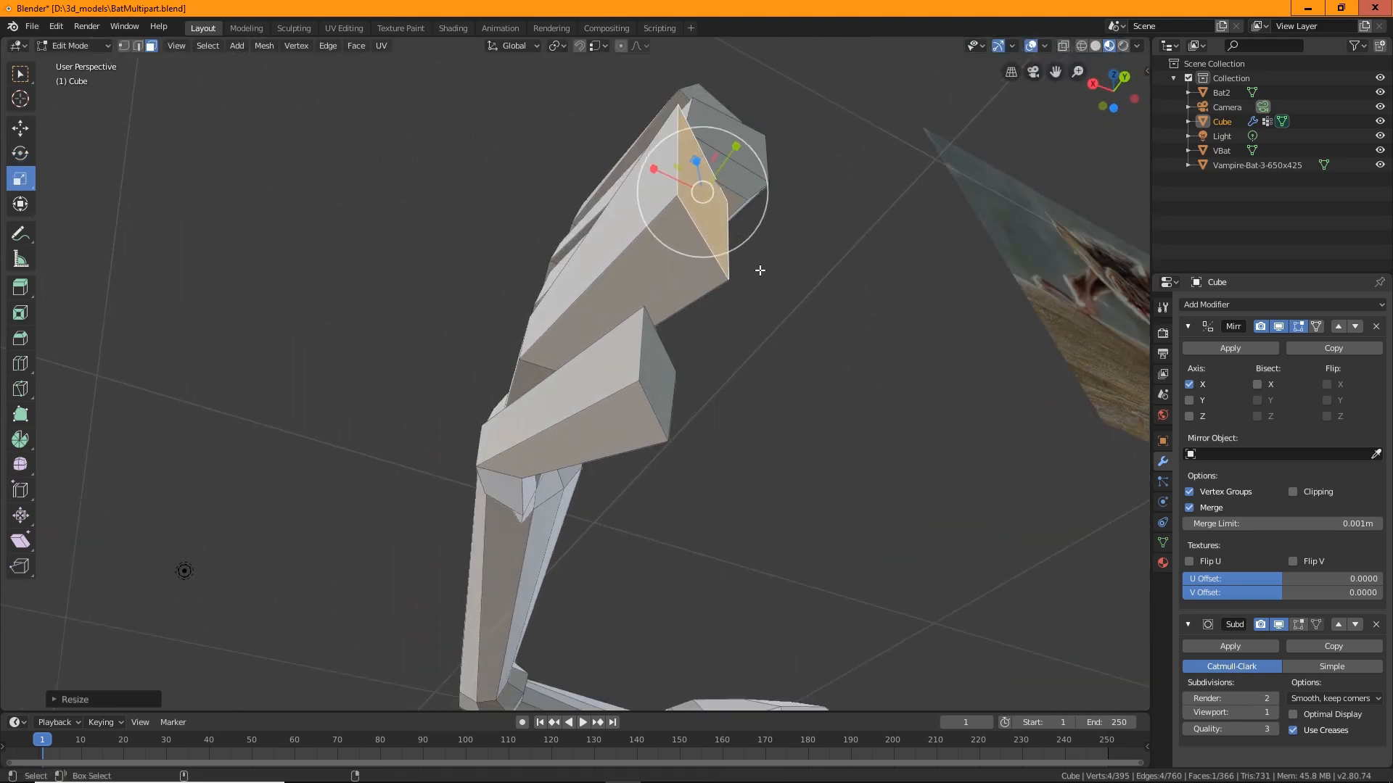
left_click_drag(745, 242, 732, 216)
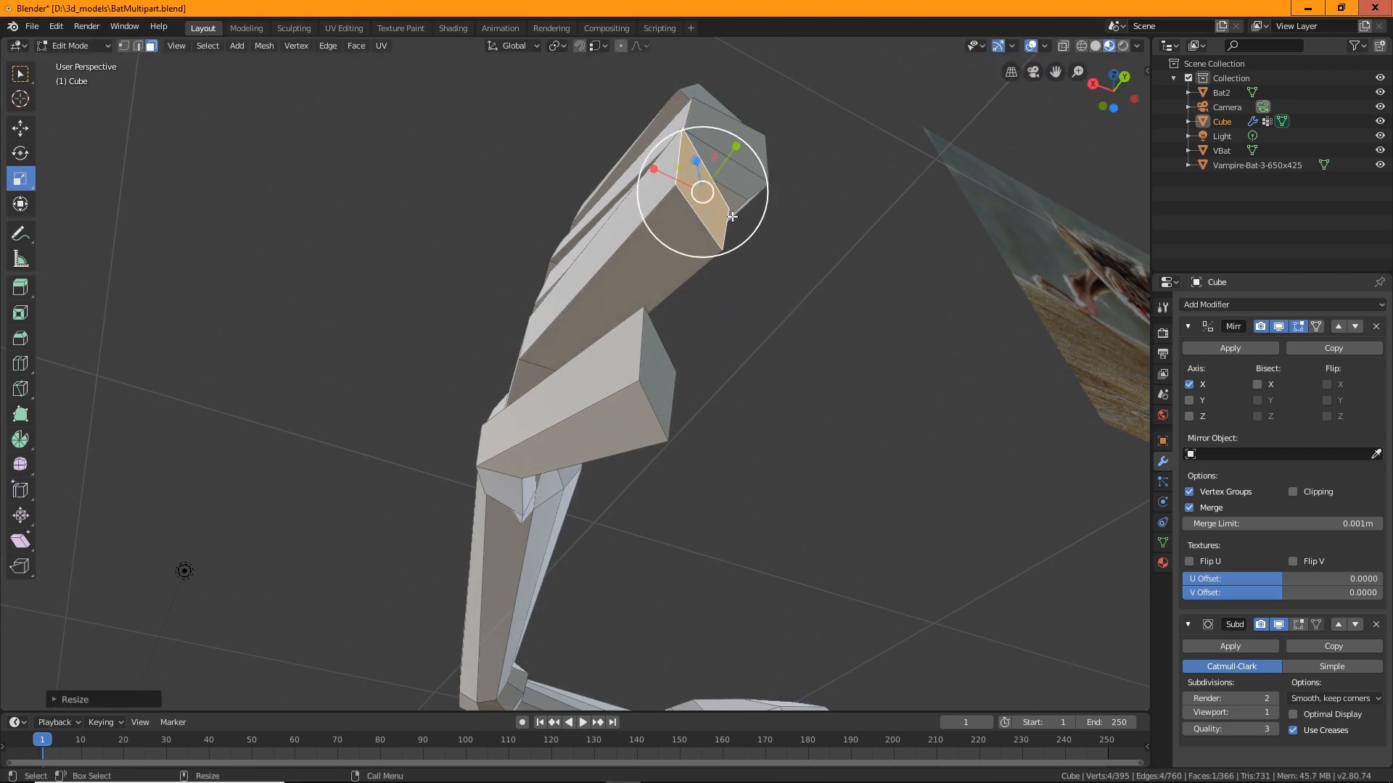
Move the fourth toe's tapered end face to curl the toe, and rotate it to match the new direction.
key("shift+space")
key("g")
middle_click_drag(796, 258, 827, 279)
left_click_drag(773, 227, 775, 263)
middle_click_drag(884, 332, 767, 393)
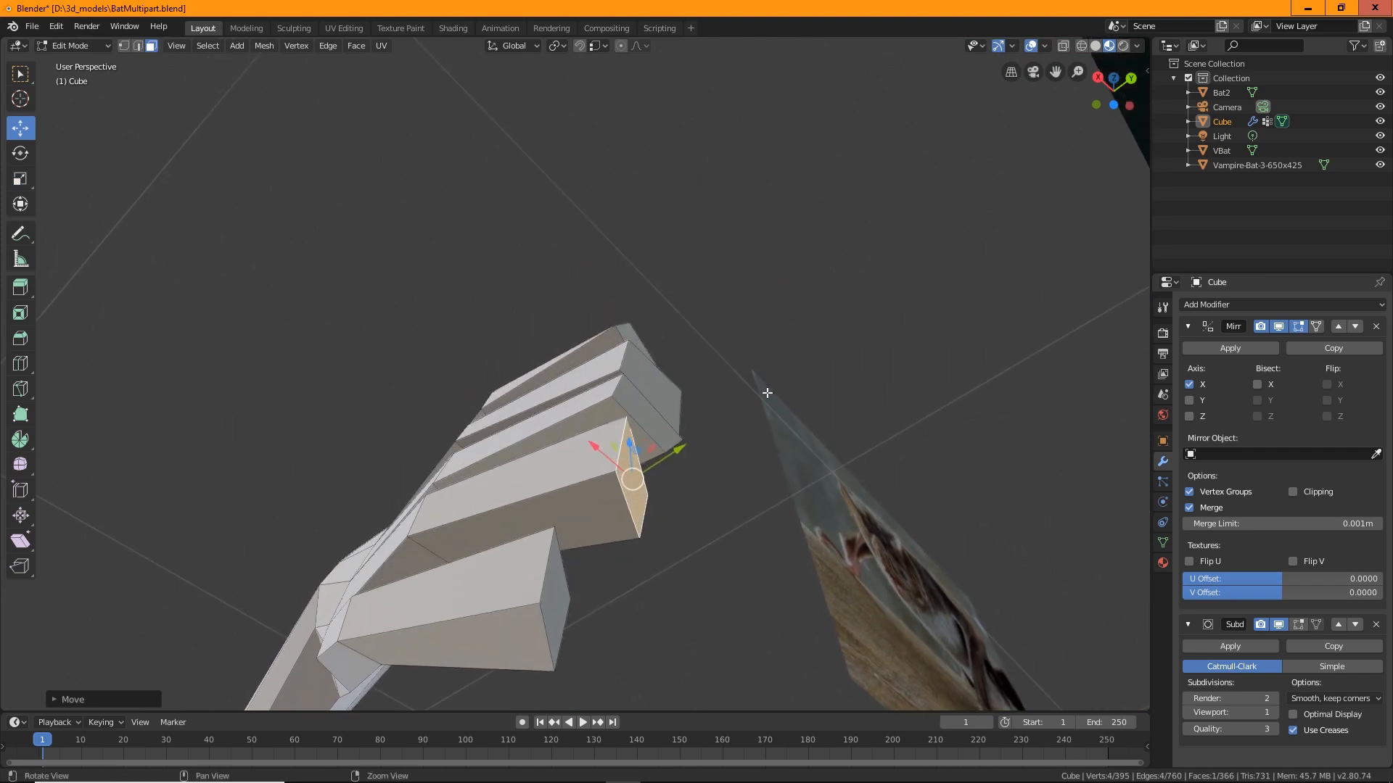
middle_click_drag(746, 472, 861, 446)
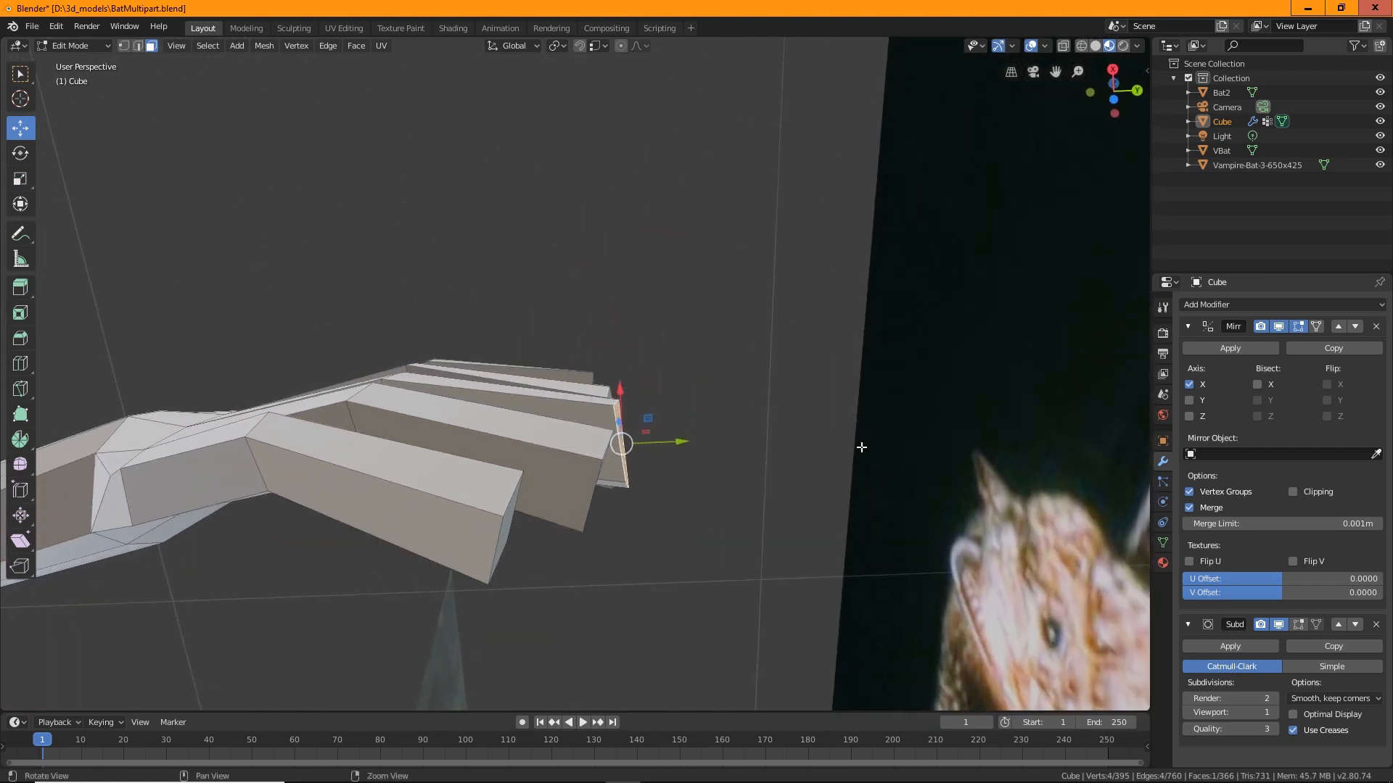
key("shift+space")
key("r")
left_click_drag(658, 390, 676, 434)
In edge mode, select the outer side edge of the fourth toe's end face and move it slightly down and outward.
middle_click_drag(705, 494, 596, 532)
left_click(605, 500)
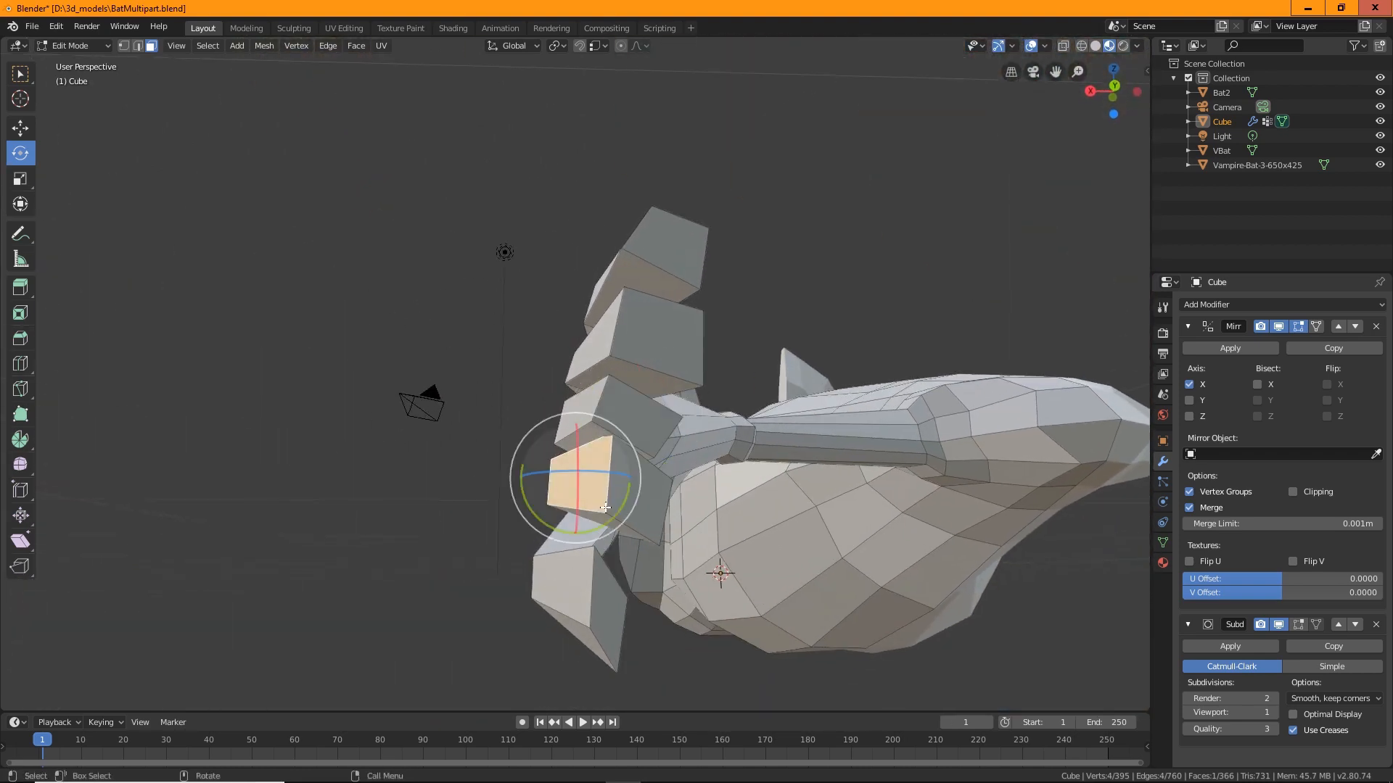
left_click(141, 46)
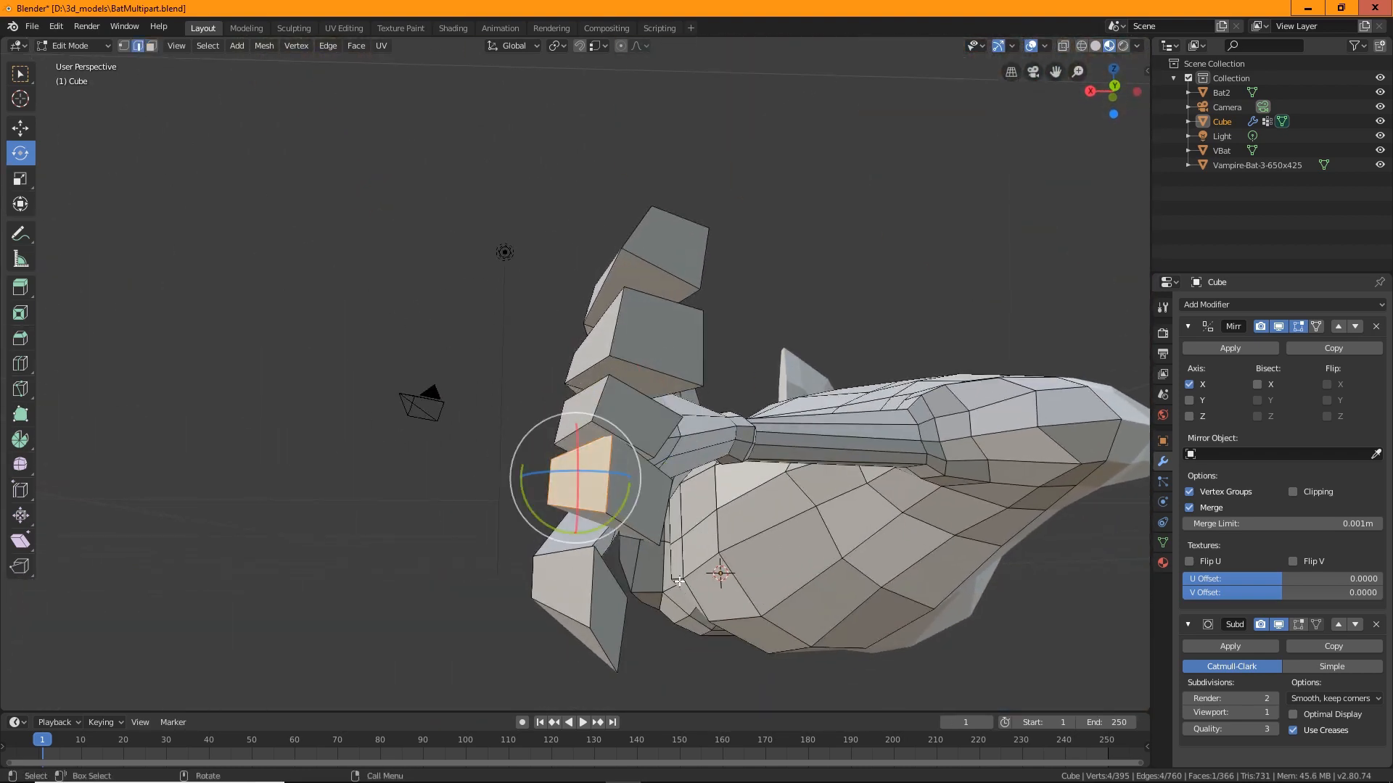
left_click(358, 532)
left_click(615, 469)
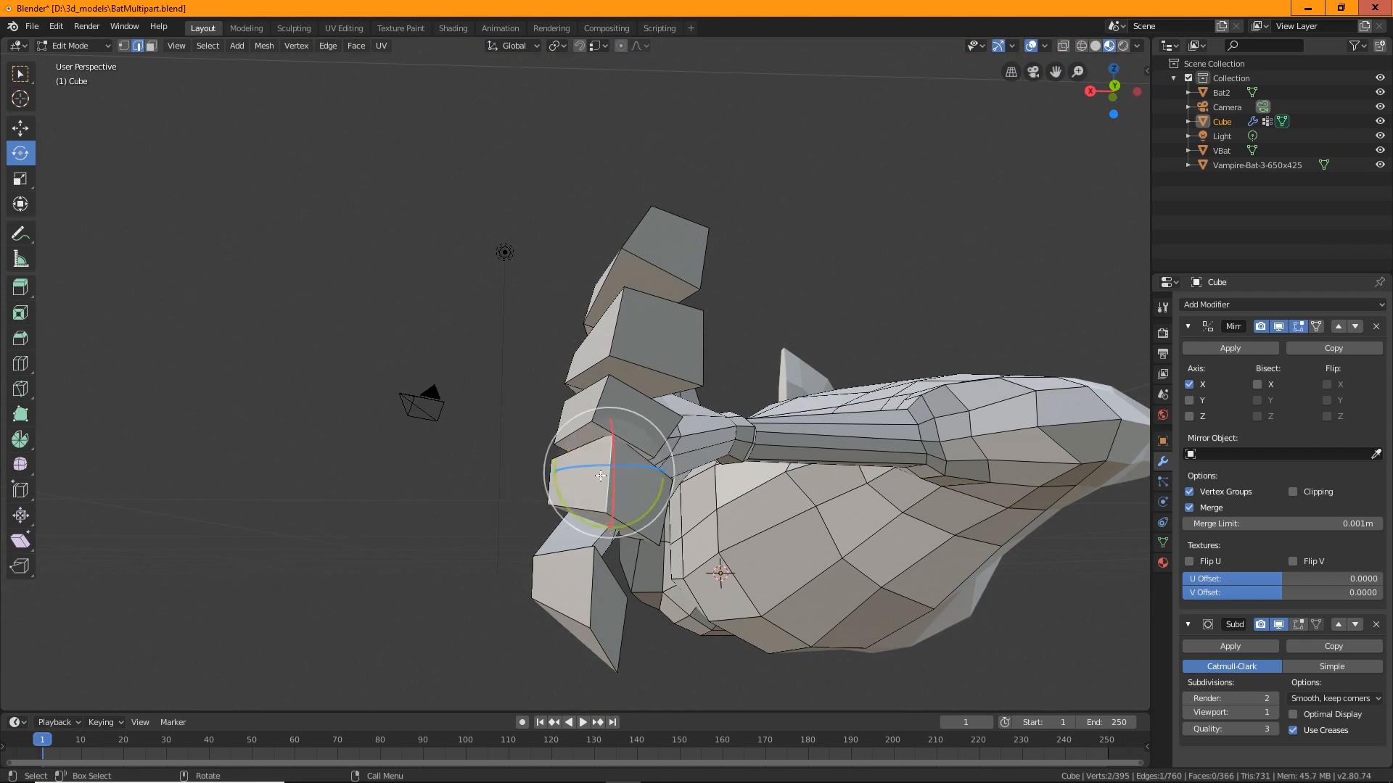
key("w")
left_click_drag(605, 473, 594, 491)
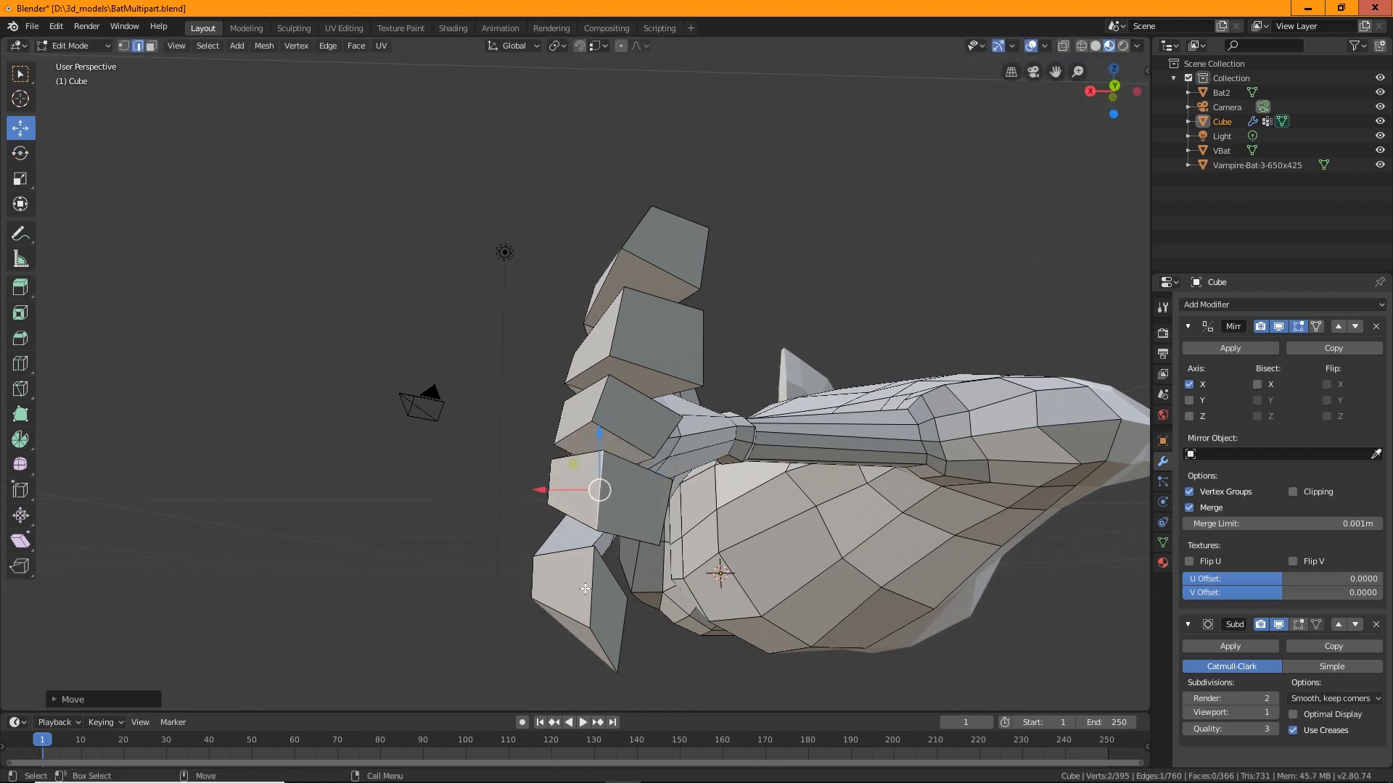
Move the outer side edges of the fifth and third toes' end faces slightly down and outward.
left_click(586, 589)
left_click_drag(585, 589, 572, 623)
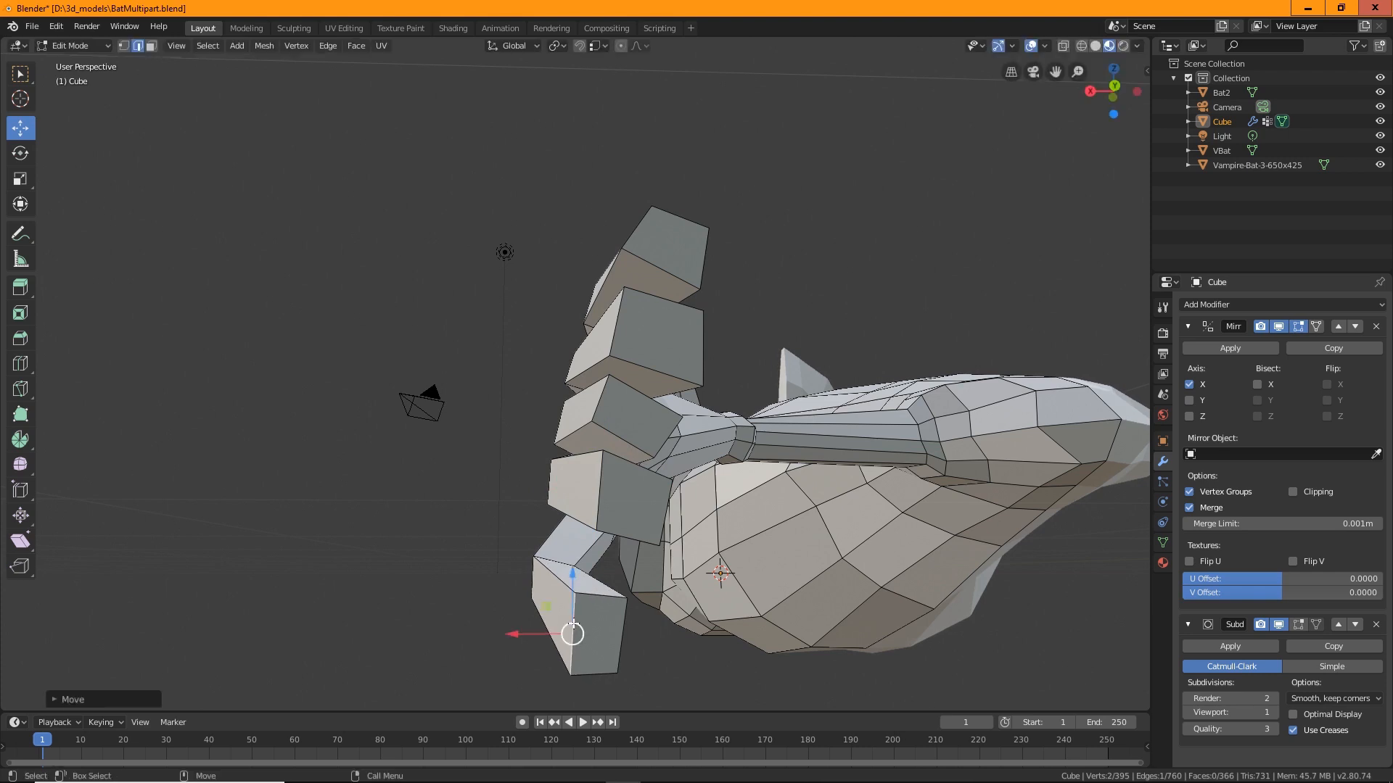
left_click(595, 400)
left_click_drag(597, 398, 587, 408)
Rotate the inner side edge of the third toe's end face and raise it slightly.
left_click(672, 431)
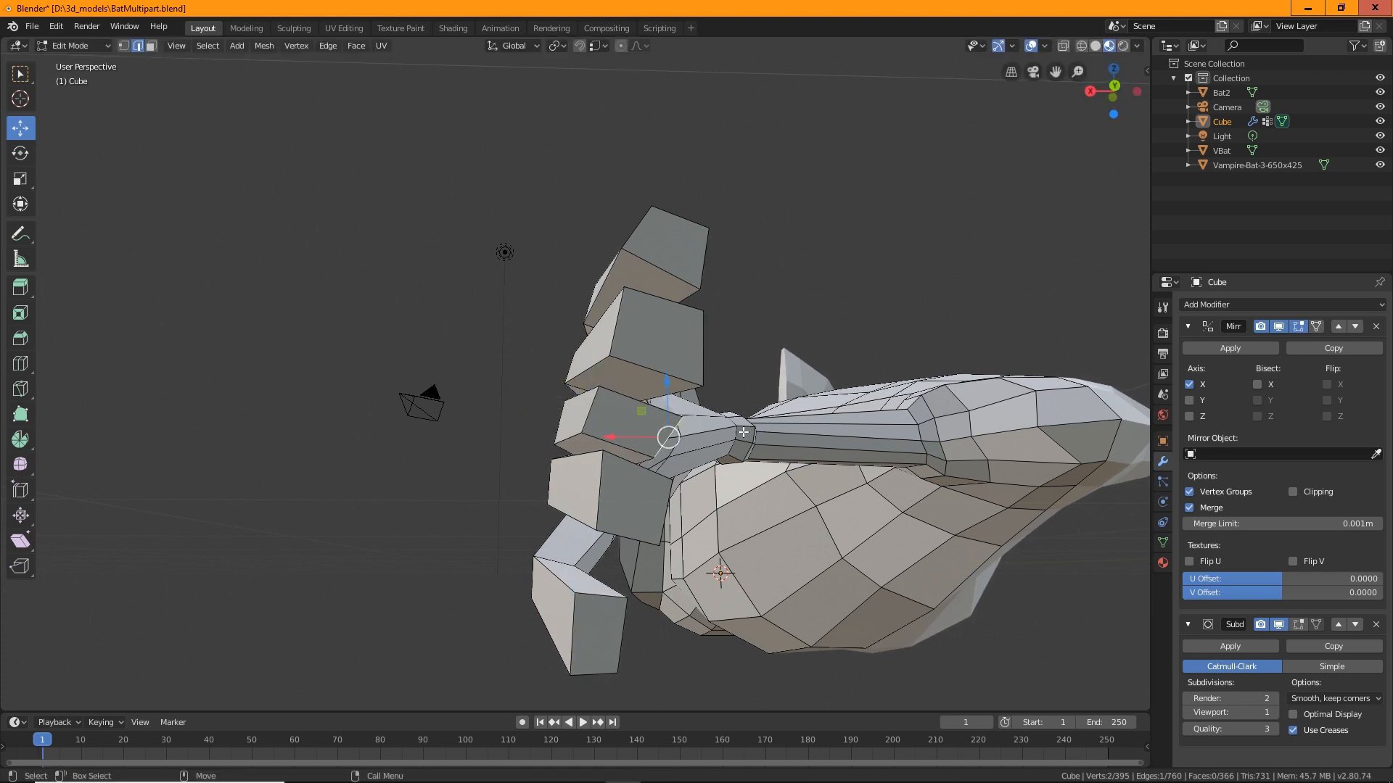
key("shift+space")
key("r")
left_click_drag(731, 406, 691, 389)
key("shift+space")
key("g")
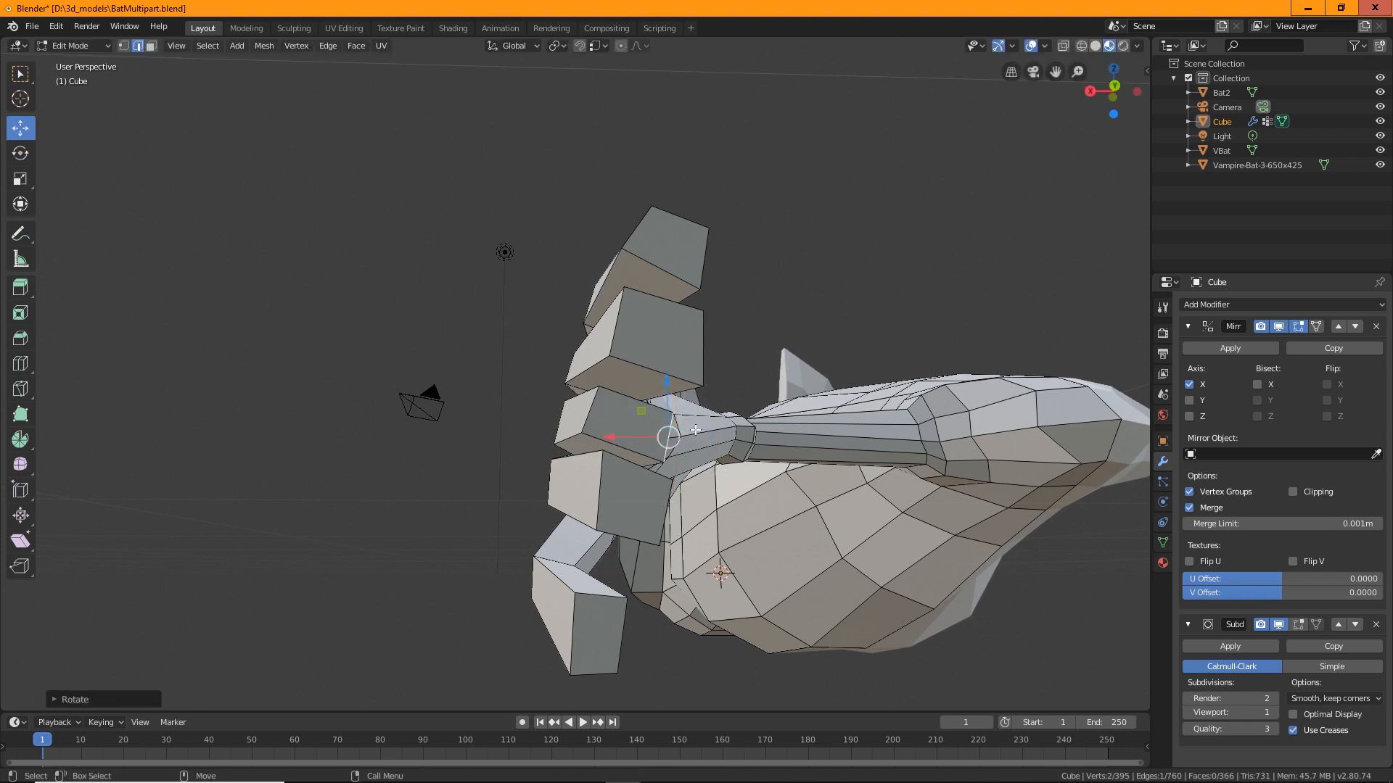
left_click_drag(668, 437, 668, 427)
Raise the lower edge of the second toe's end face slightly and rotate that face's inner side edge.
left_click(648, 369)
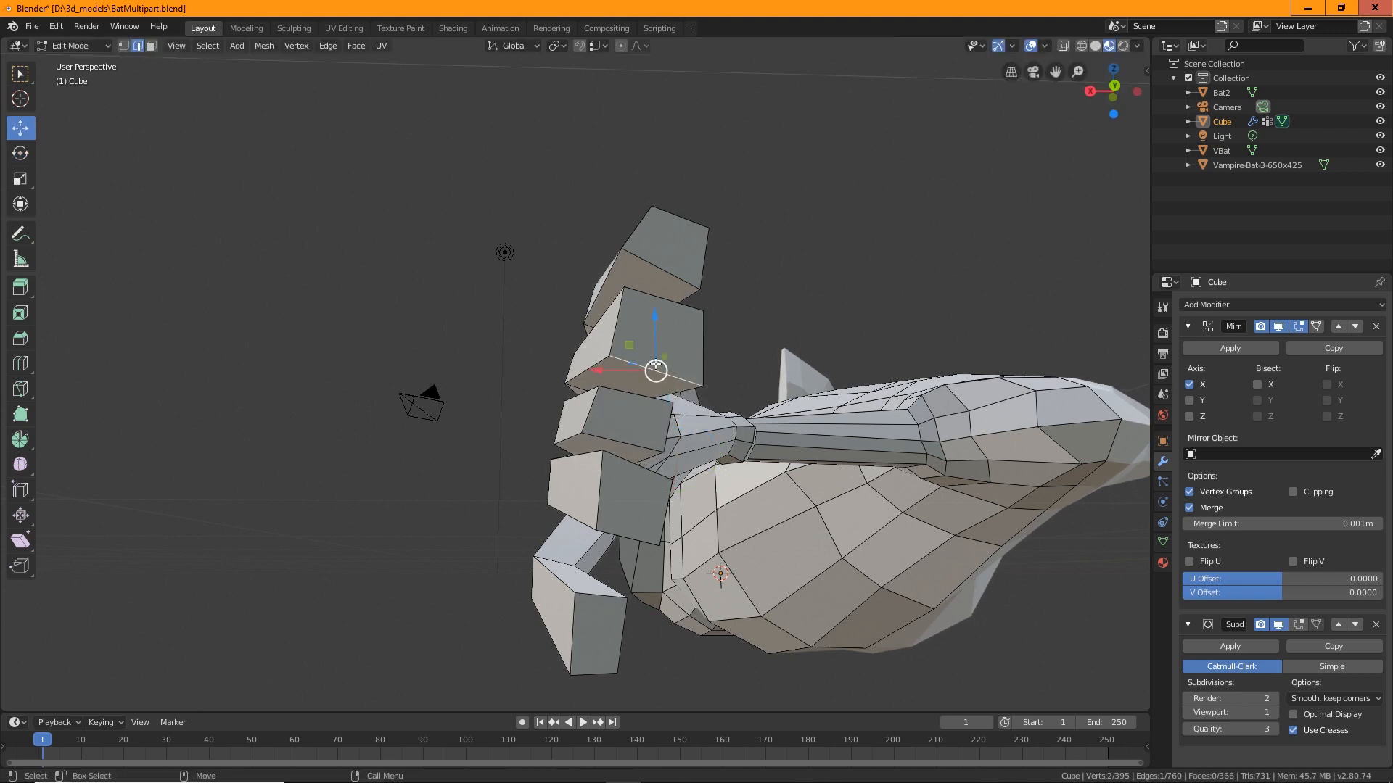
left_click_drag(655, 373, 655, 366)
left_click(705, 362)
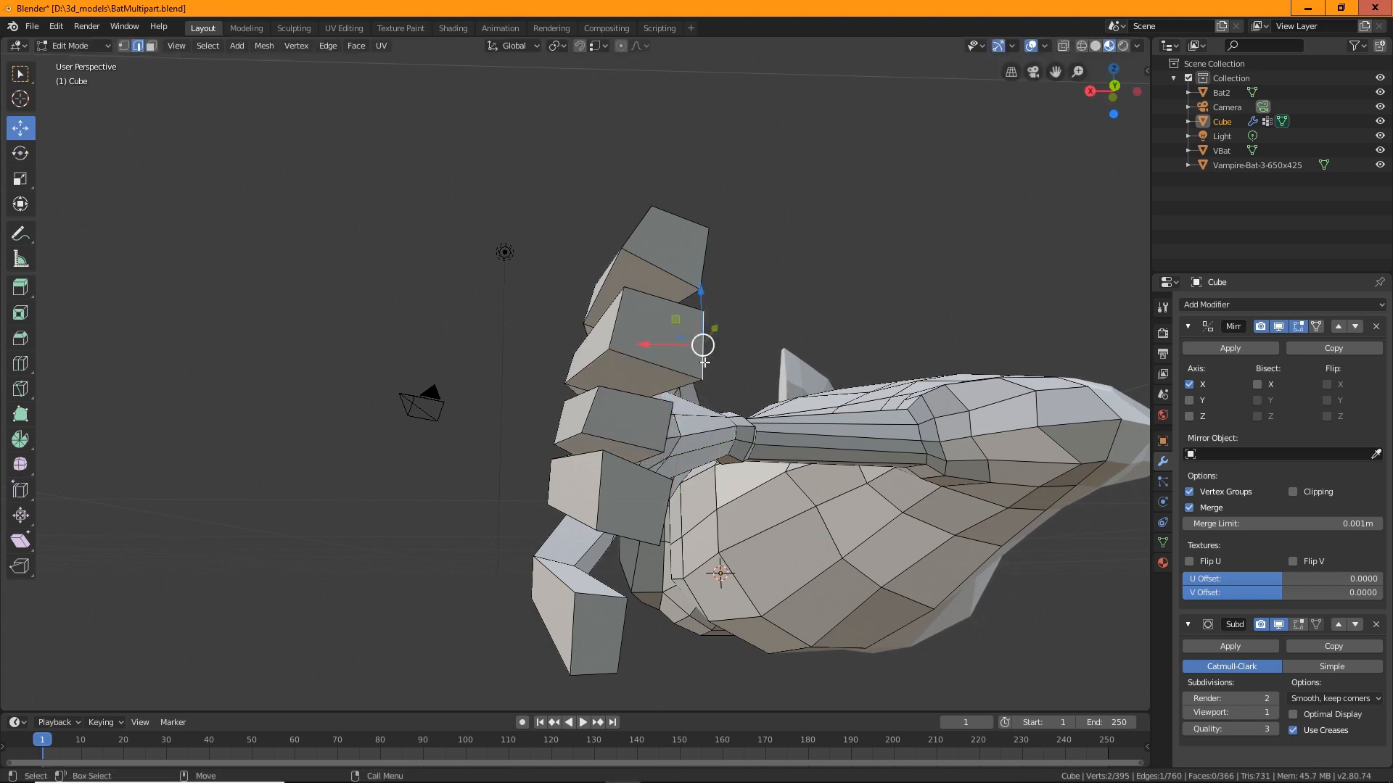
key("shift+space")
key("r")
left_click_drag(733, 290, 747, 299)
In face mode, select the fourth toe's end face and move it down and outward, away from the third toe.
middle_click_drag(652, 490, 614, 495)
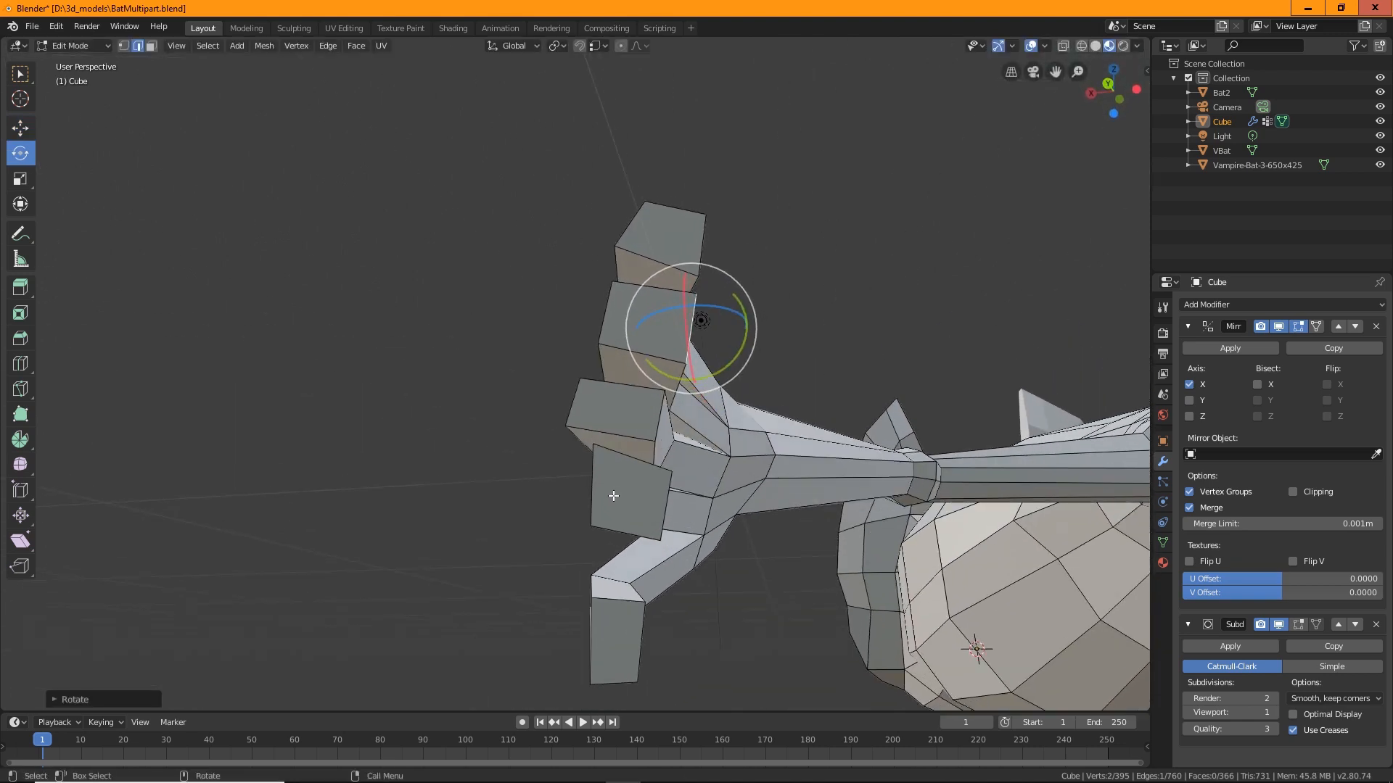
left_click(151, 46)
left_click(637, 493)
key("shift+space")
key("g")
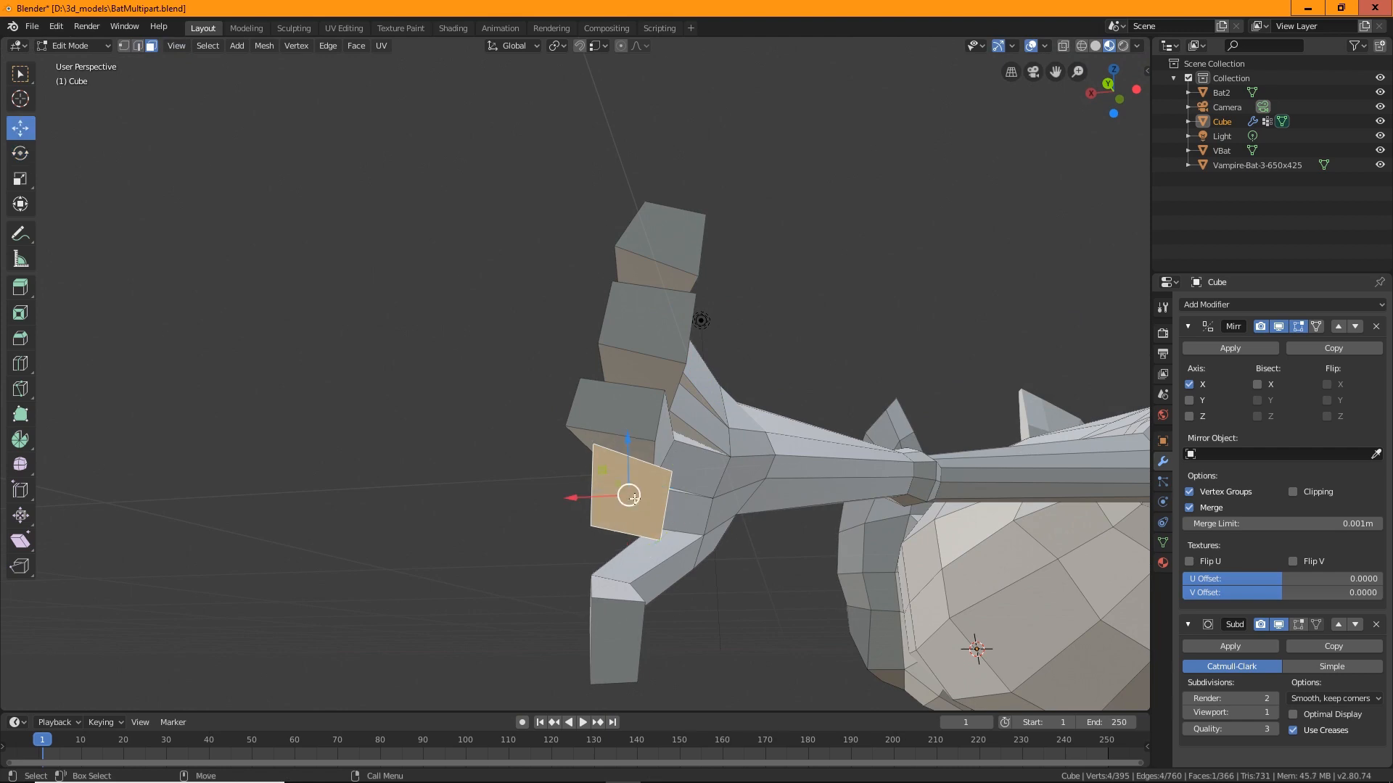
left_click_drag(633, 498, 611, 523)
middle_click_drag(612, 523, 733, 450)
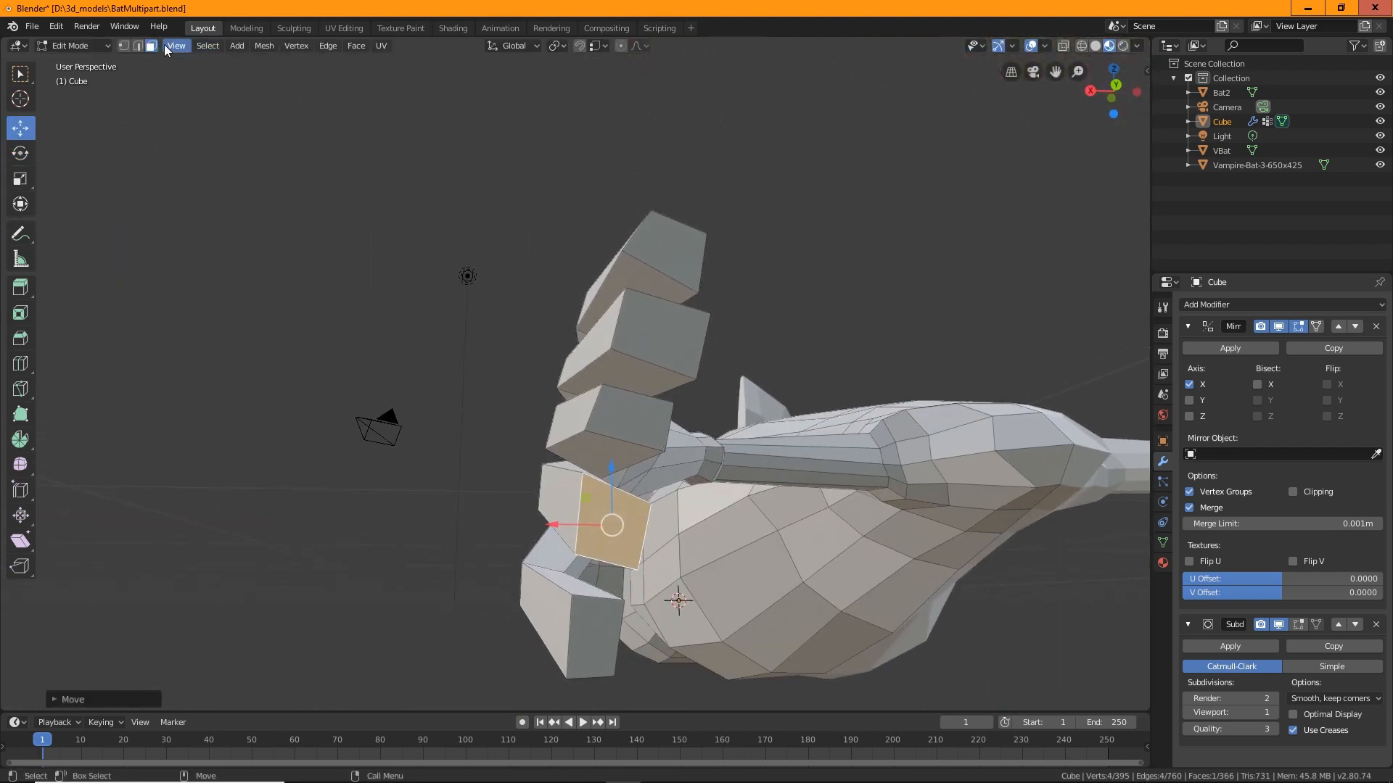
In edge mode, lower the bottom edge of the third toe's end face and nudge another toe edge upward.
left_click(138, 48)
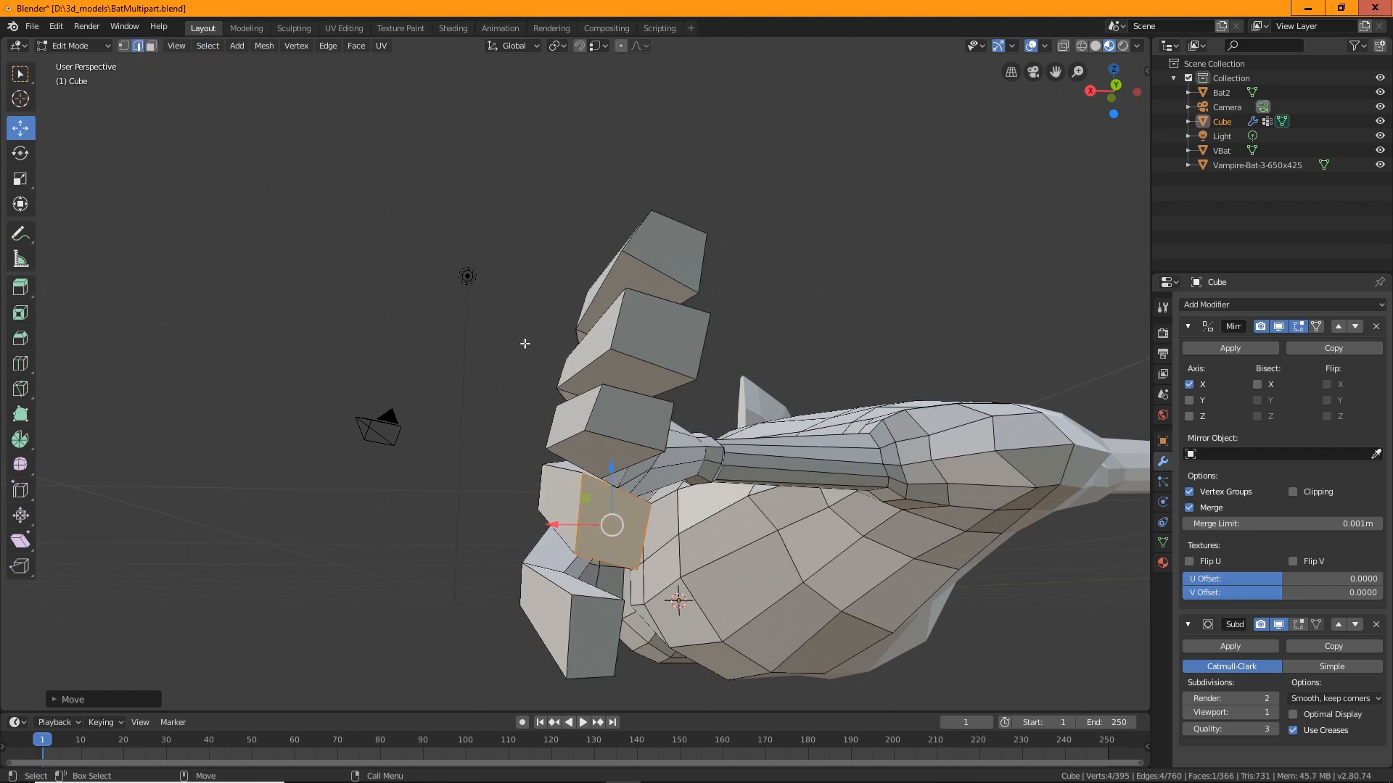
left_click(622, 442)
left_click_drag(616, 445, 614, 455)
middle_click_drag(615, 449, 792, 423)
left_click(761, 419)
left_click_drag(760, 425, 755, 412)
Select the edge loop around the ankle and move it back along the leg to lengthen the foot.
middle_click_drag(909, 461, 732, 404)
left_click(700, 386)
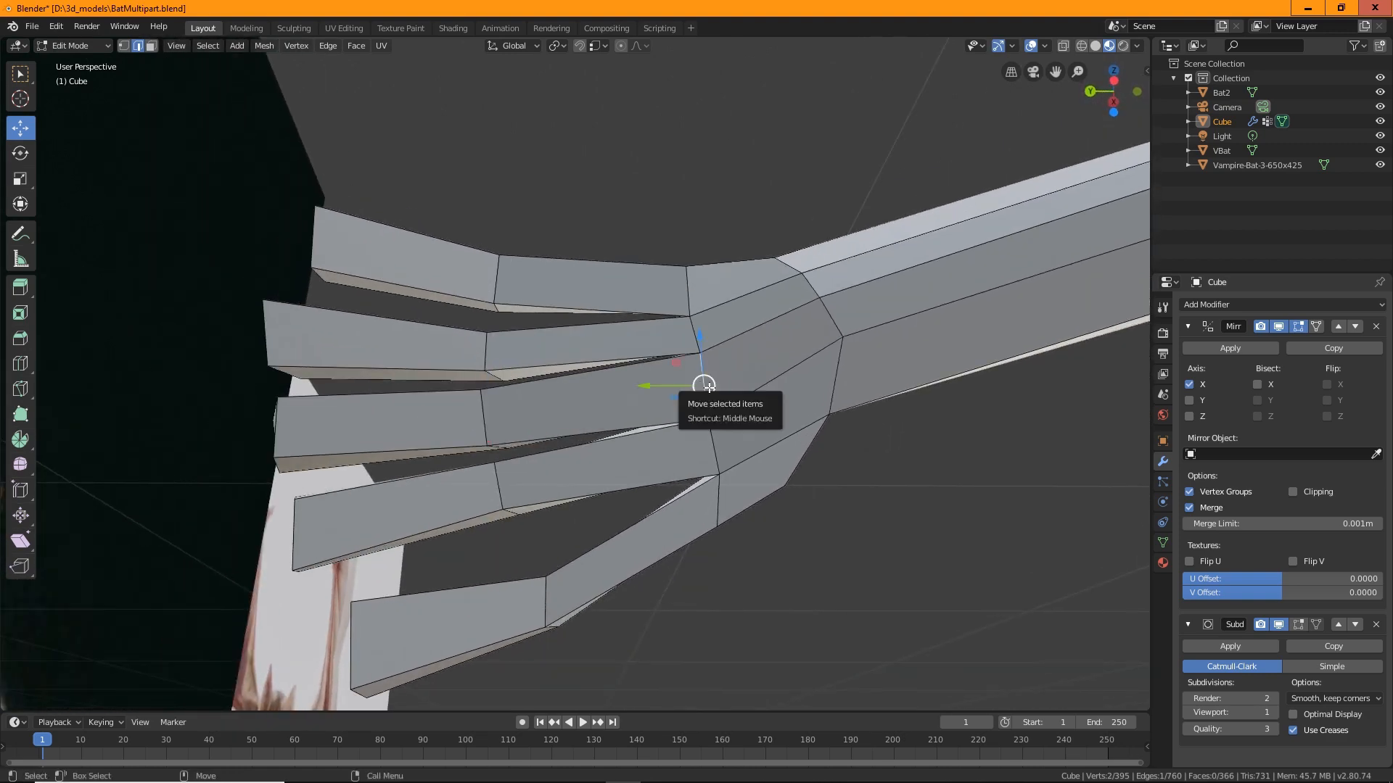
middle_click_drag(718, 424, 770, 408)
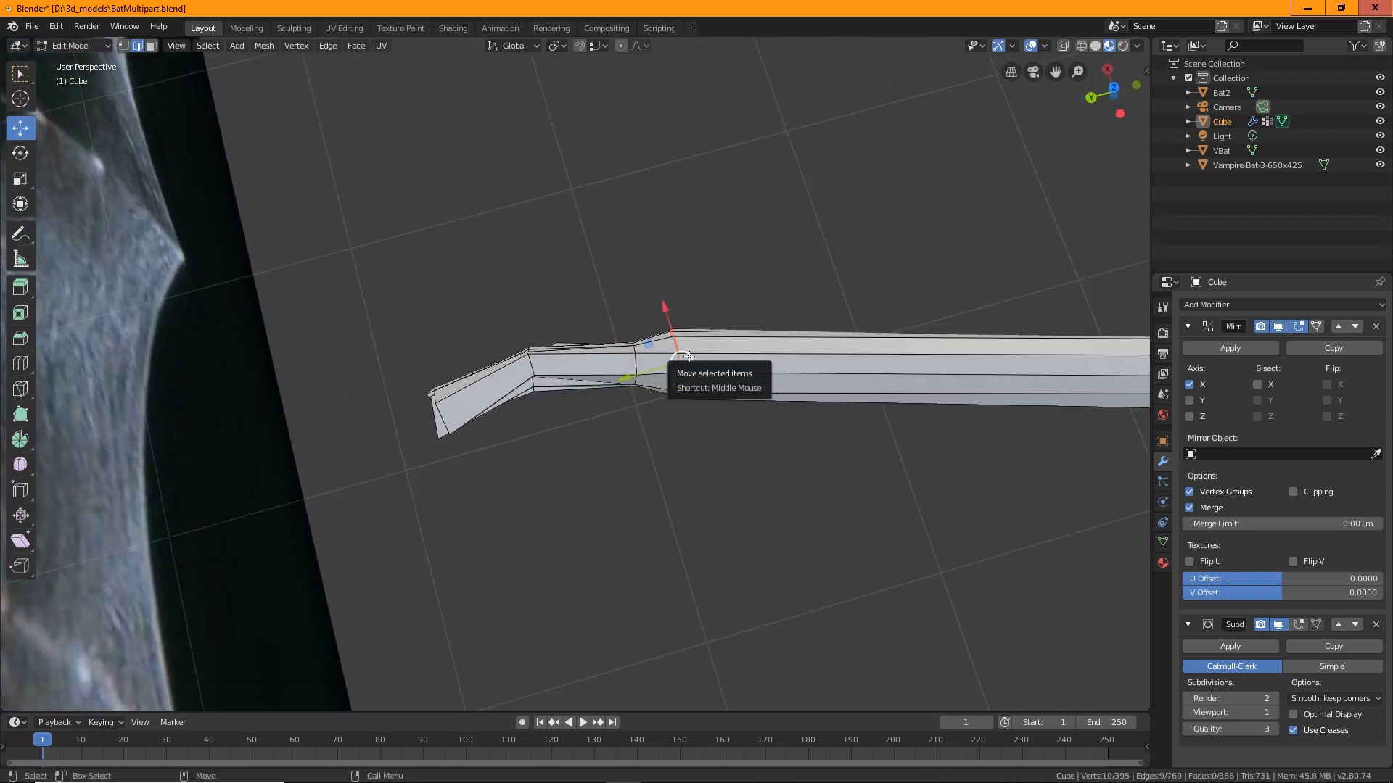
left_click_drag(681, 363, 782, 362)
middle_click_drag(760, 442, 752, 303)
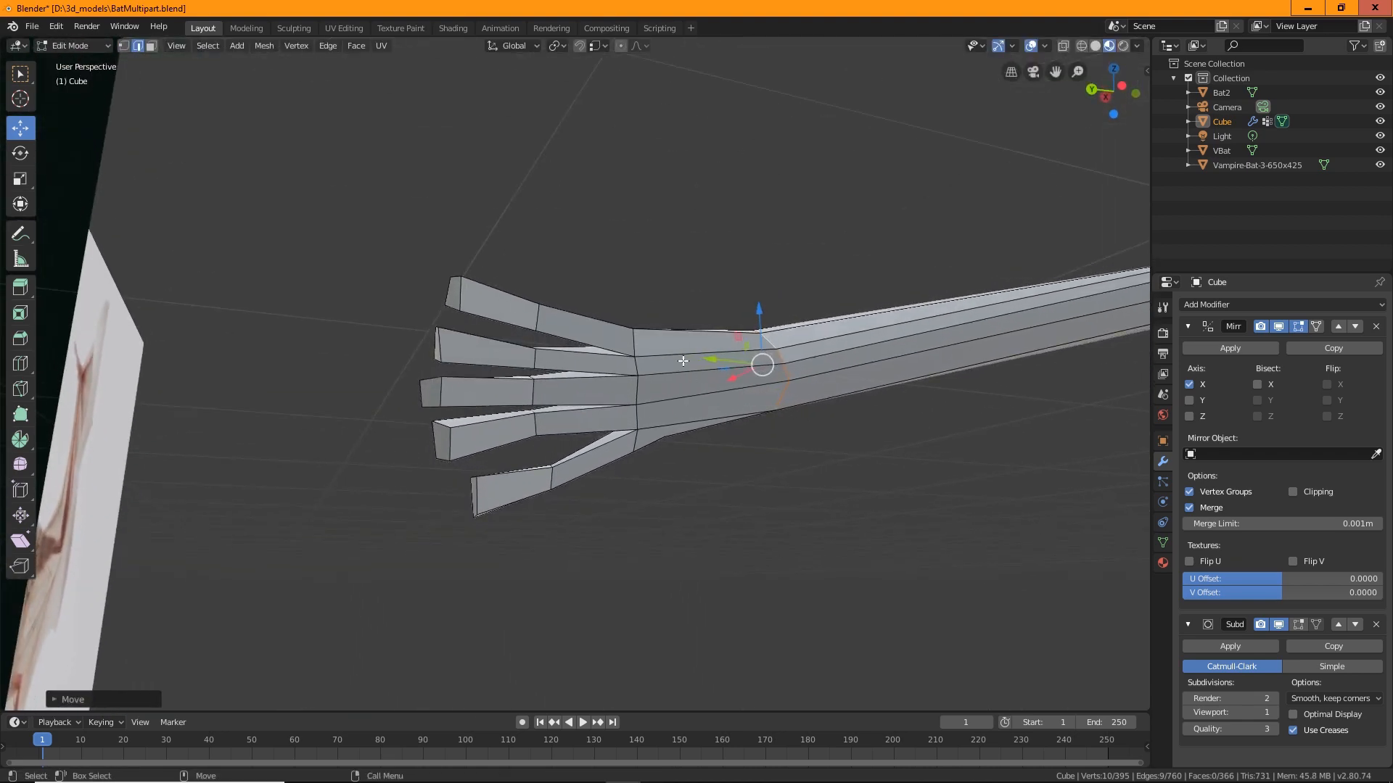
In face mode, select the second toe's end face and rotate it slightly to straighten the tip.
middle_click_drag(691, 416, 646, 474)
left_click(515, 436)
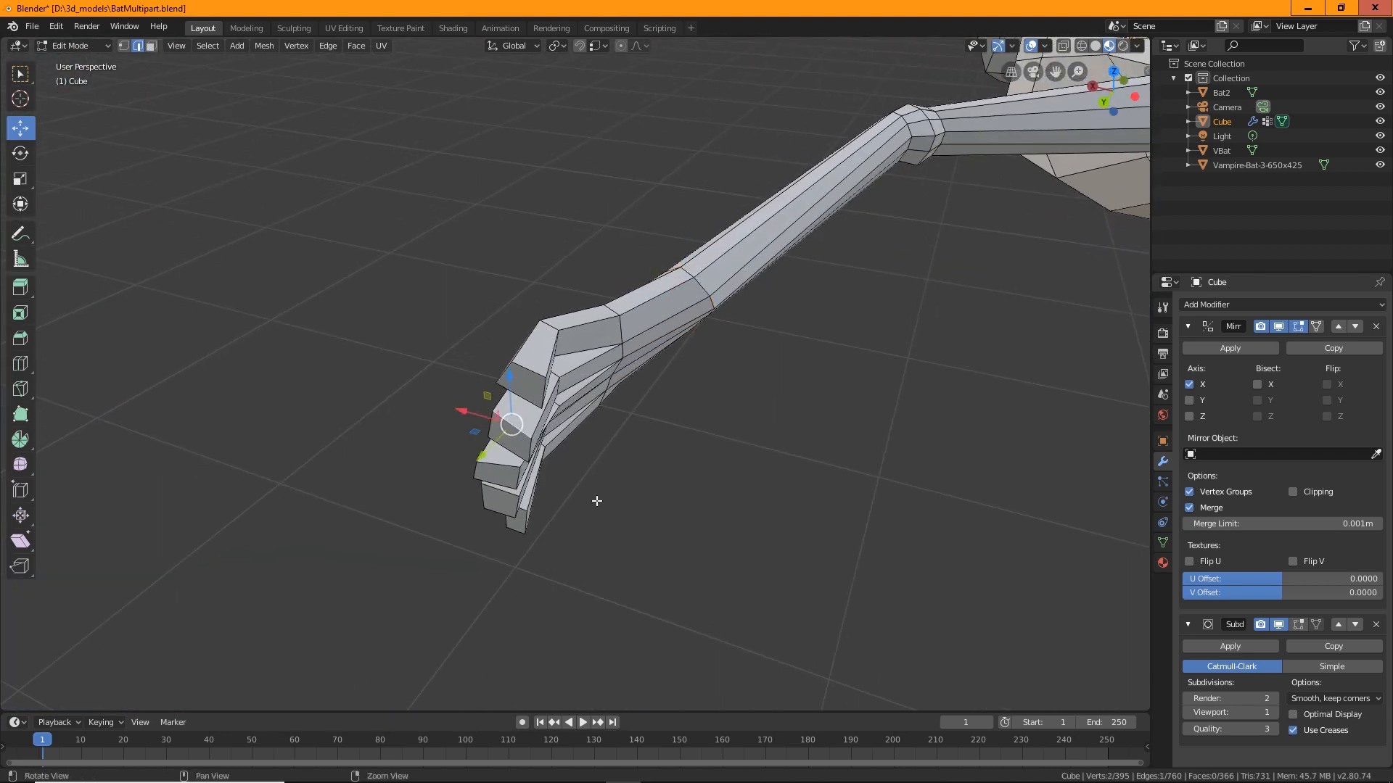
left_click_drag(597, 501, 532, 445, "alt")
scroll(532, 445, "up", 3)
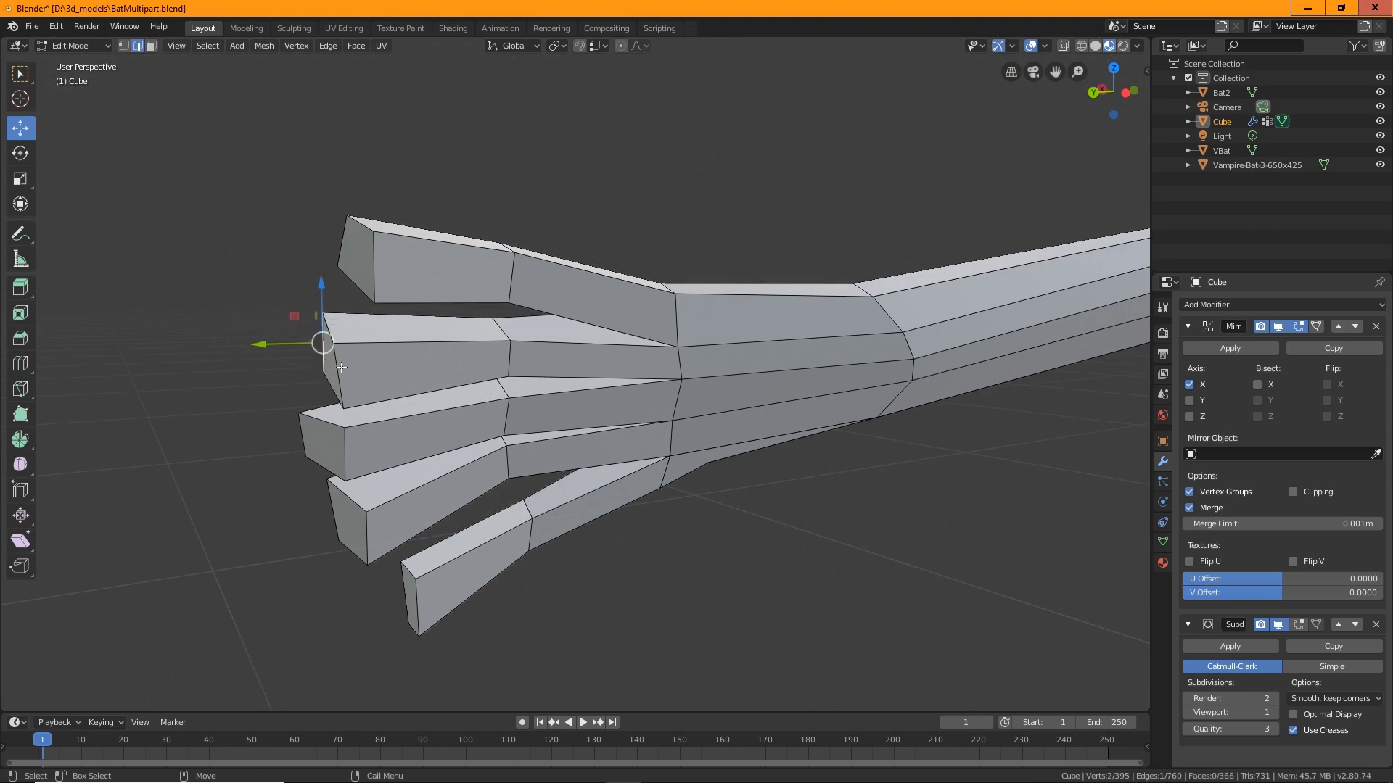
left_click(150, 46)
left_click(329, 354)
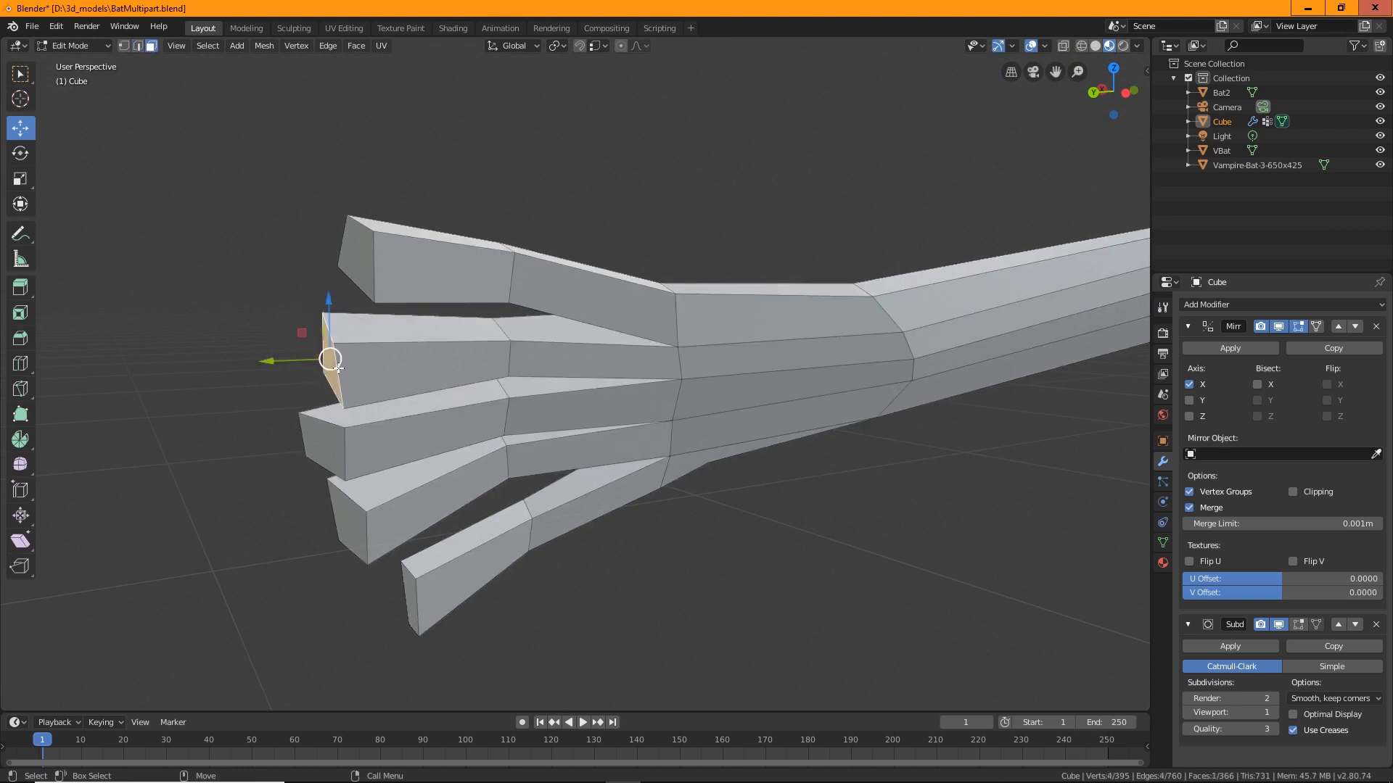
key("shift+space")
key("r")
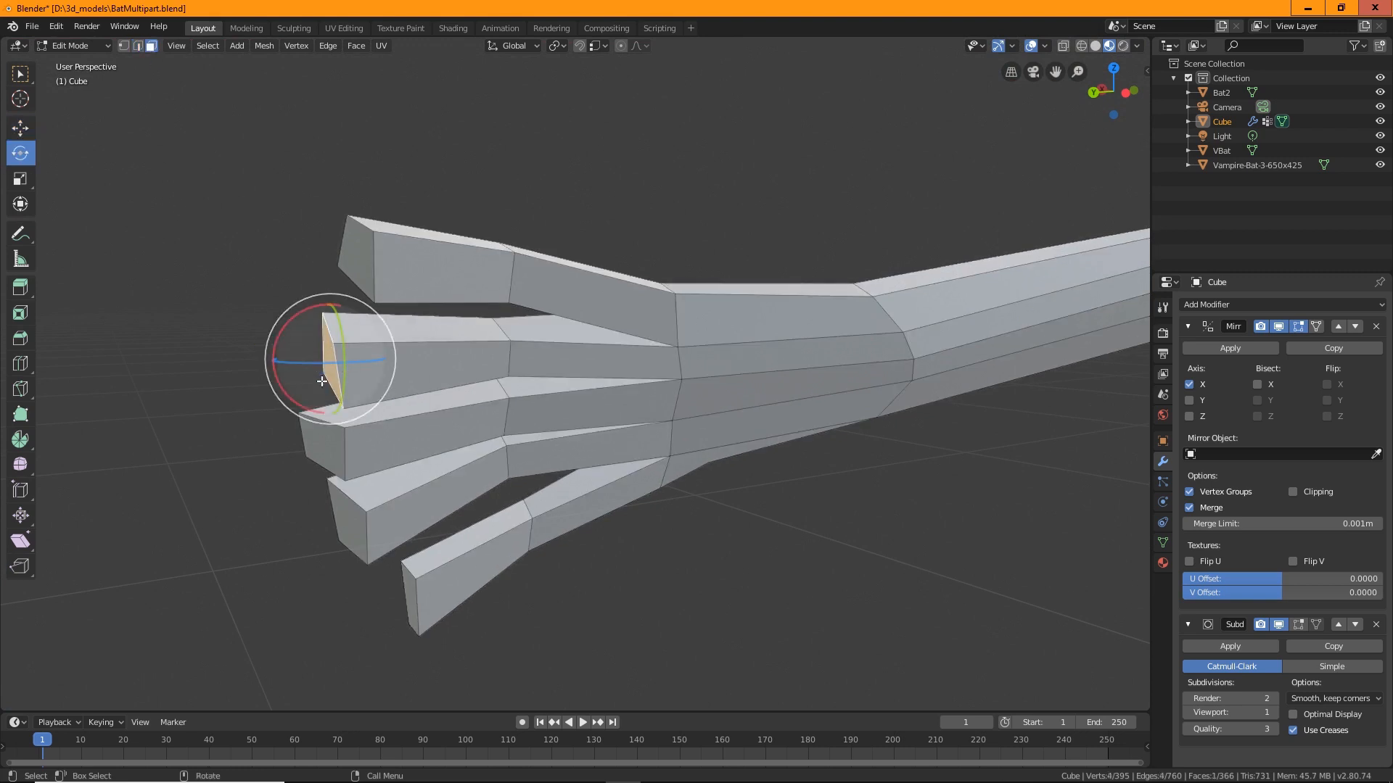
left_click_drag(360, 361, 356, 365)
Add the other four toes' end faces to the selection so all five toe tips are selected.
middle_click_drag(426, 400, 457, 261)
left_click(457, 261, "shift")
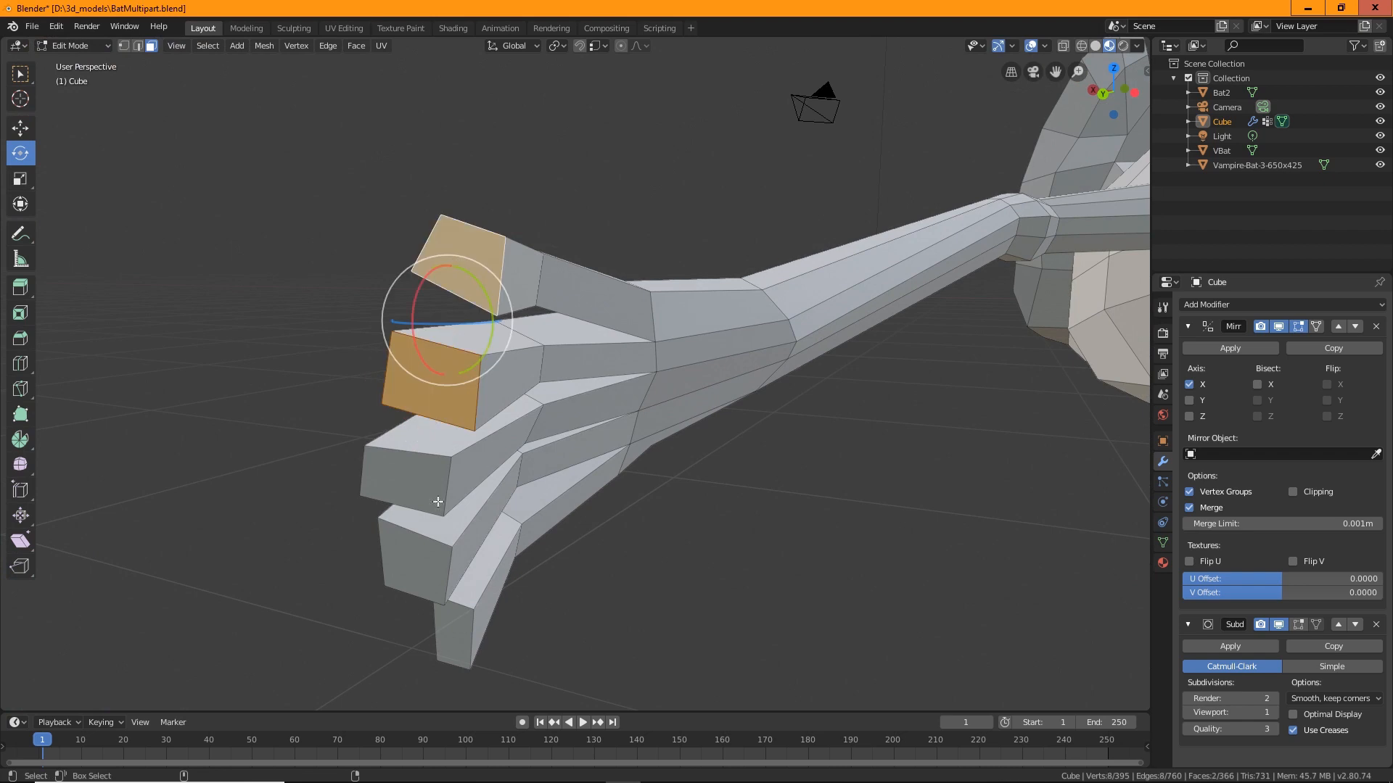
left_click(413, 472, "shift")
left_click(419, 563, "shift")
left_click(447, 636, "shift")
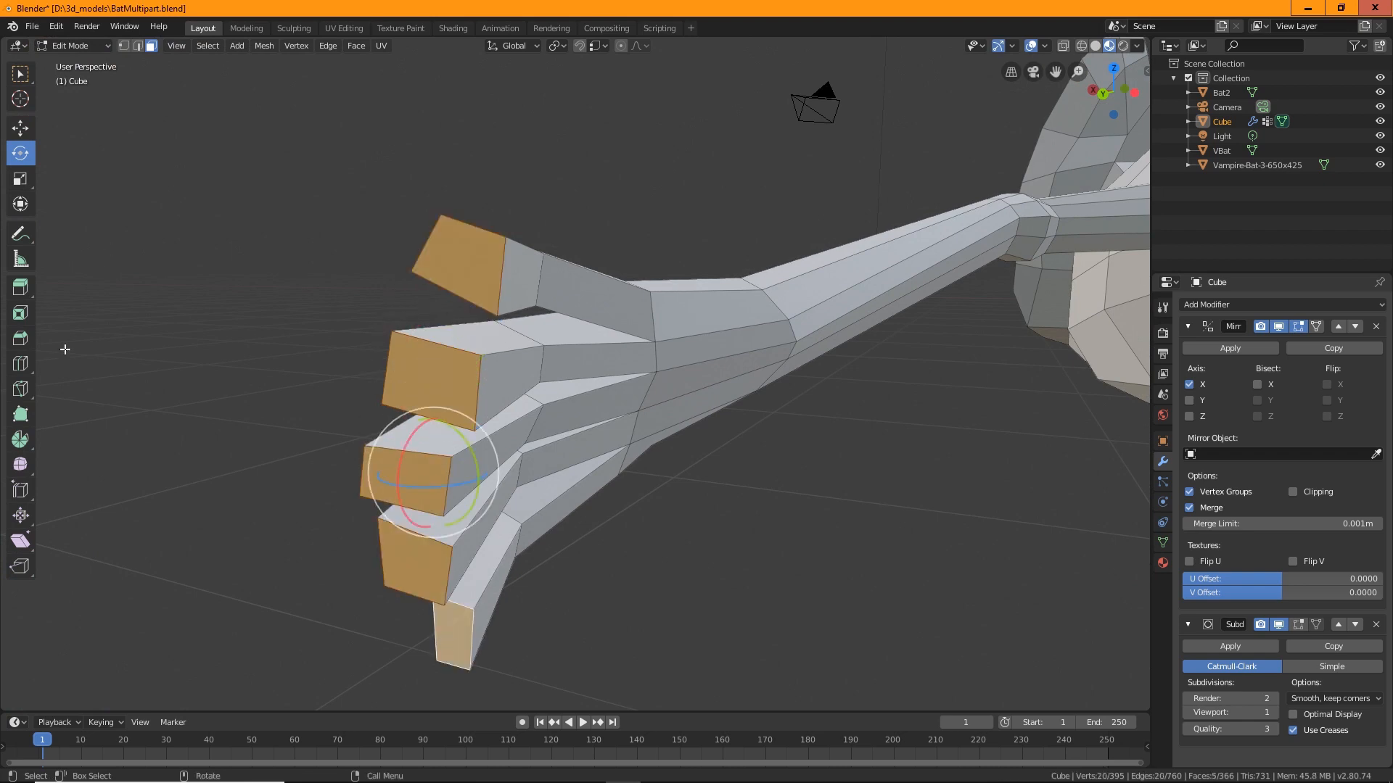
middle_click_drag(355, 481, 113, 367)
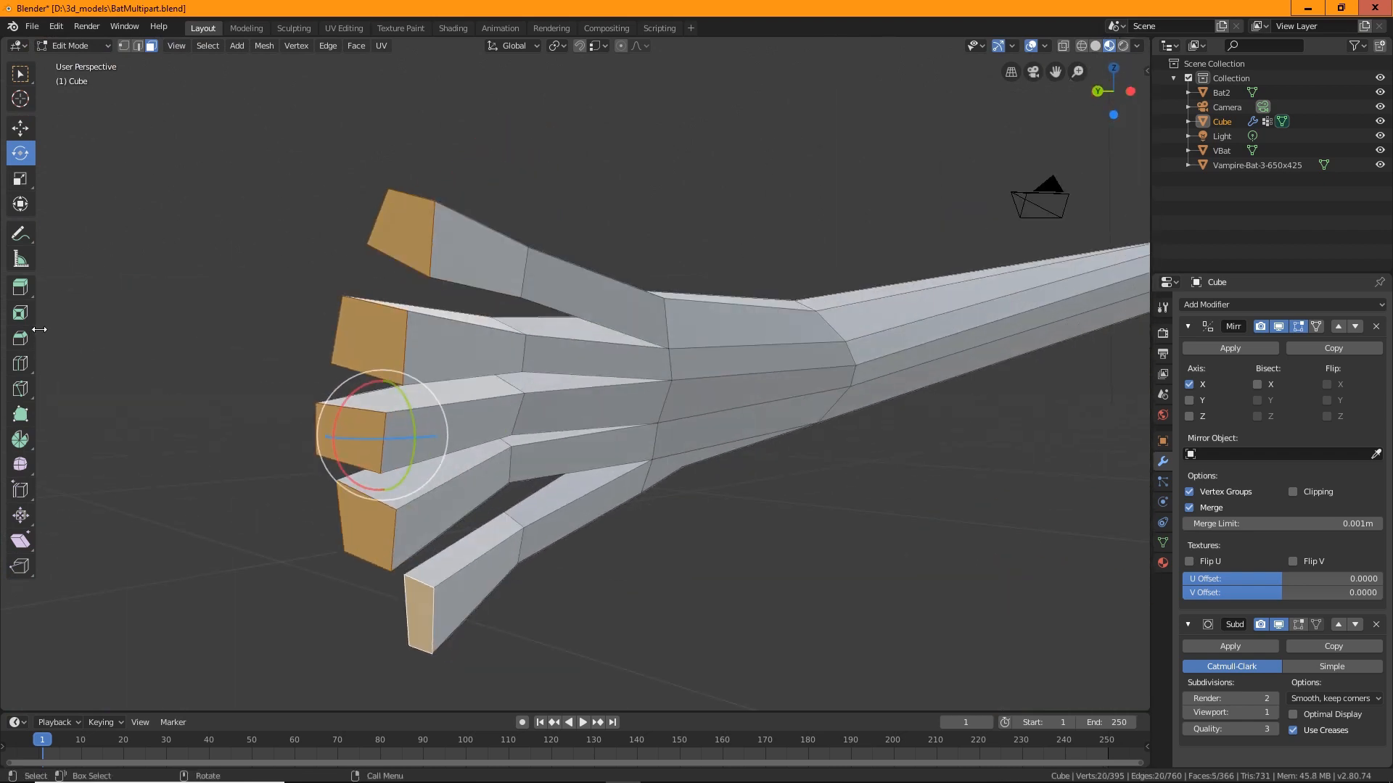
left_click(21, 315)
left_click_drag(351, 405, 322, 418)
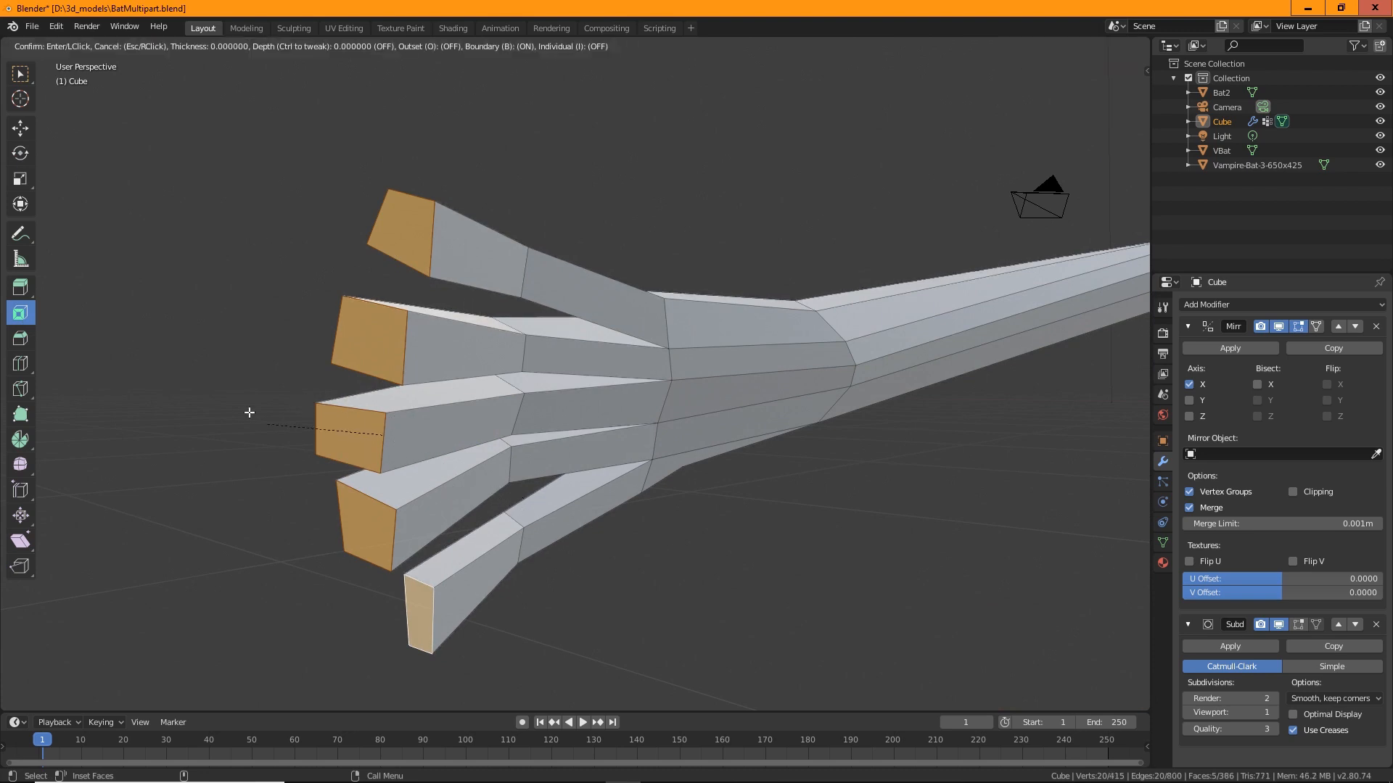
key("Escape")
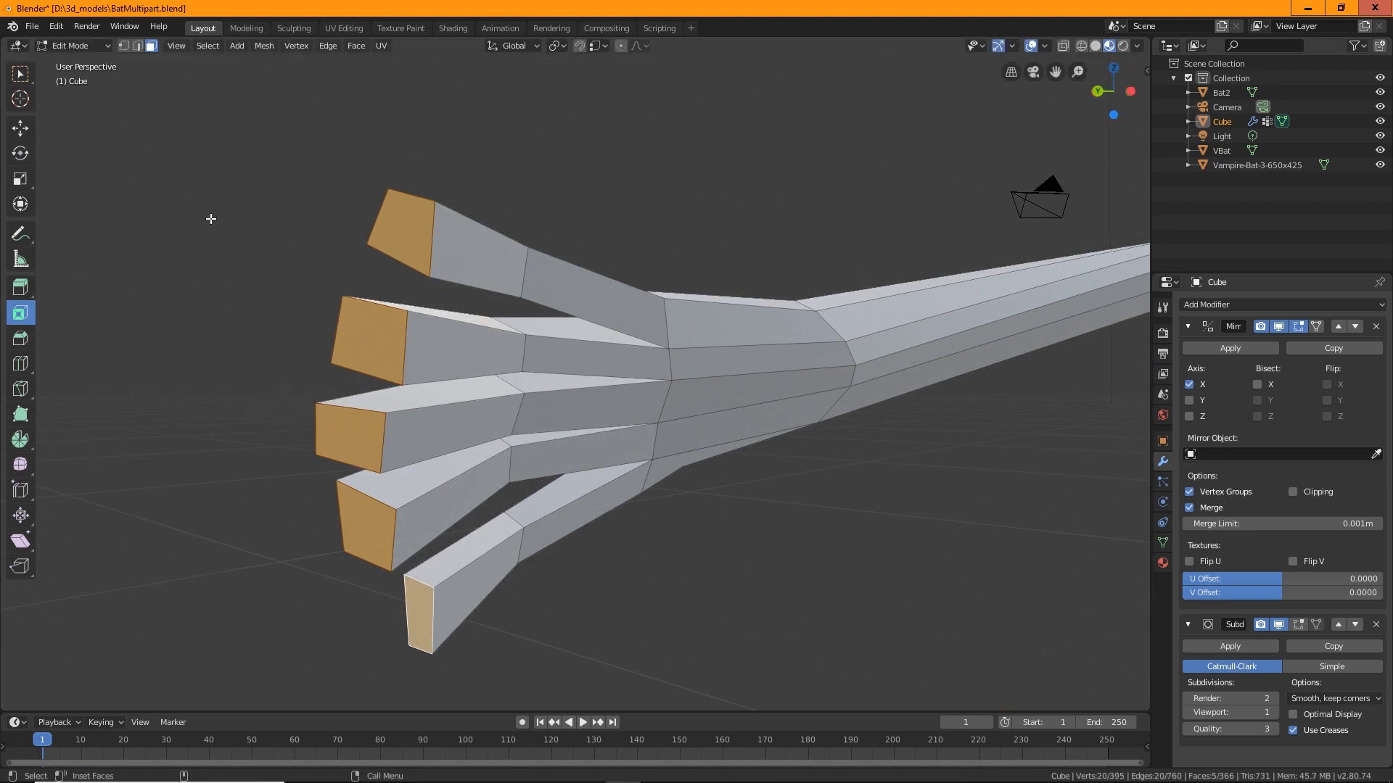
Reduce the selection to only the uppermost toe's end face and inset it slightly.
key("ctrl+z")
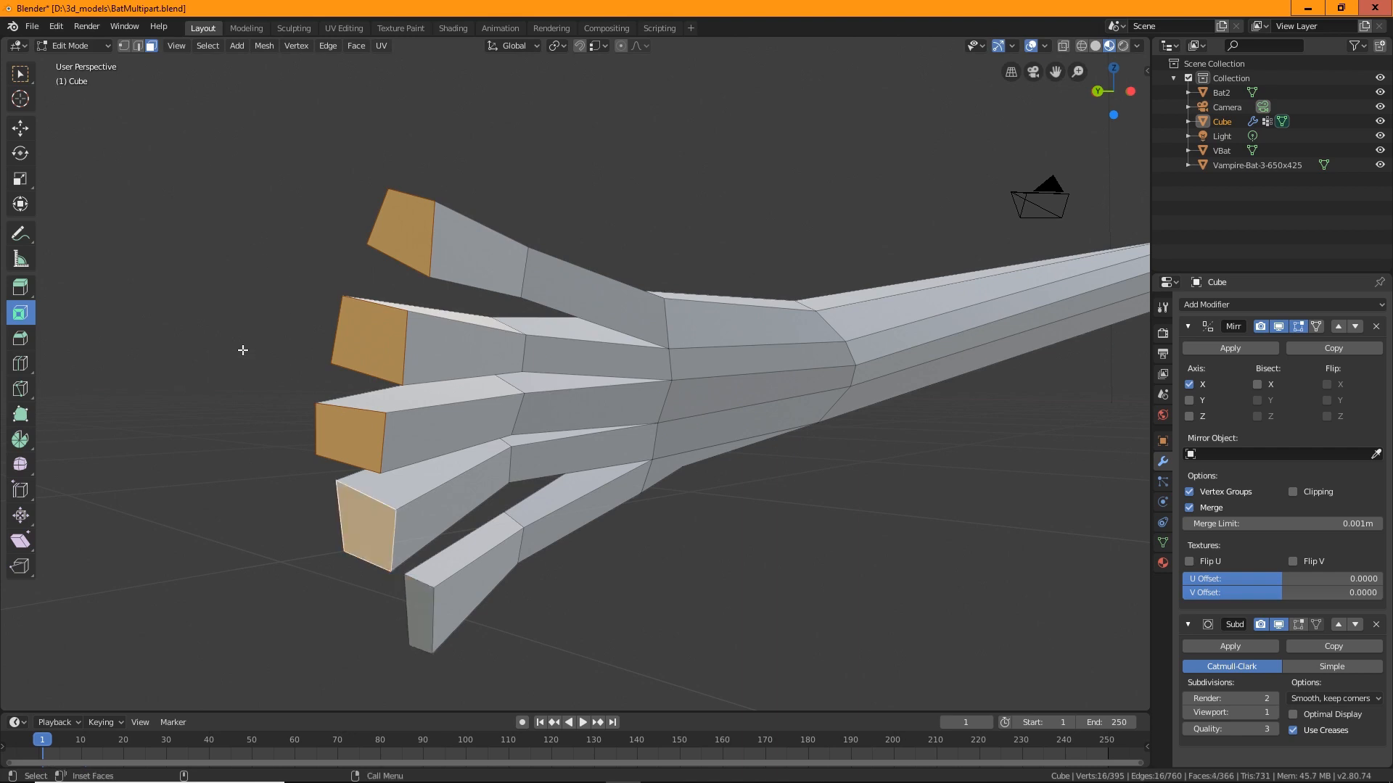
left_click(21, 74)
left_click(399, 221)
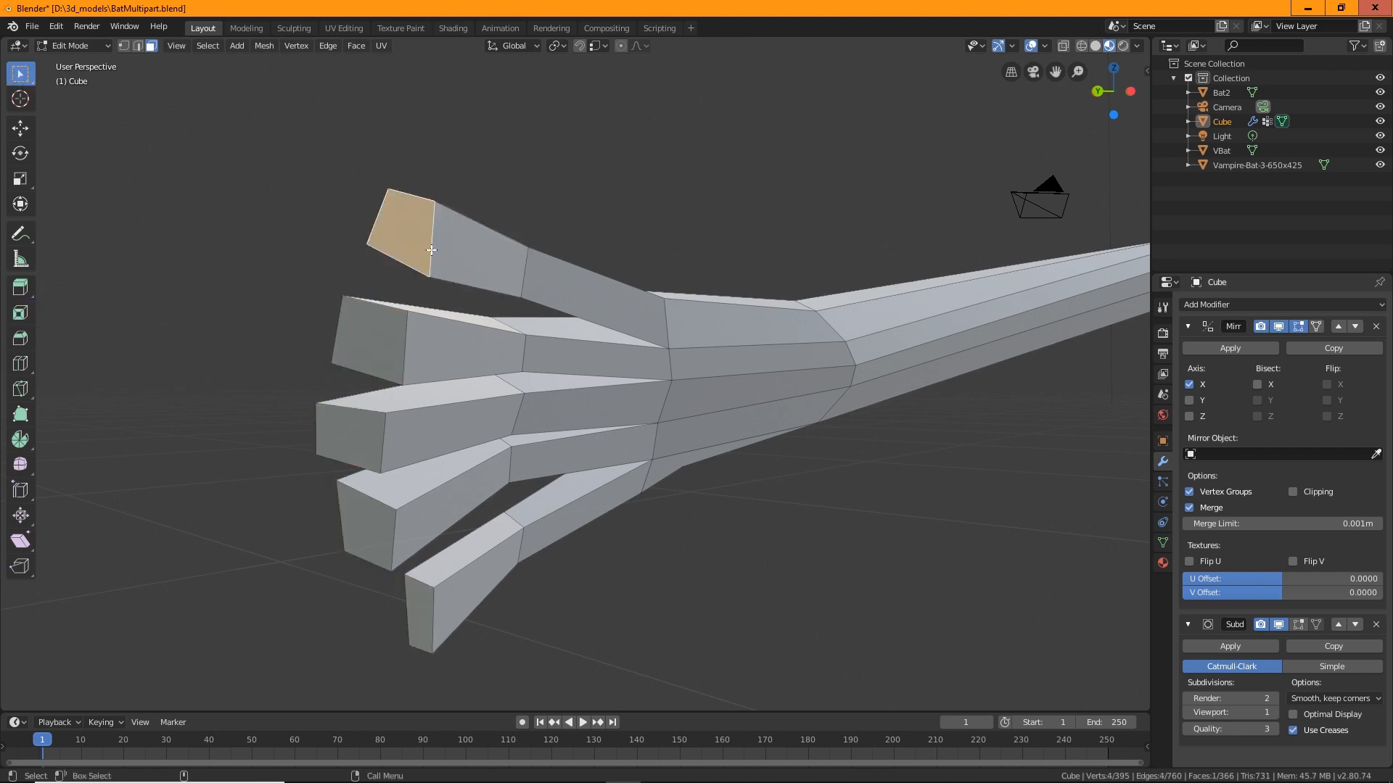
left_click(20, 313)
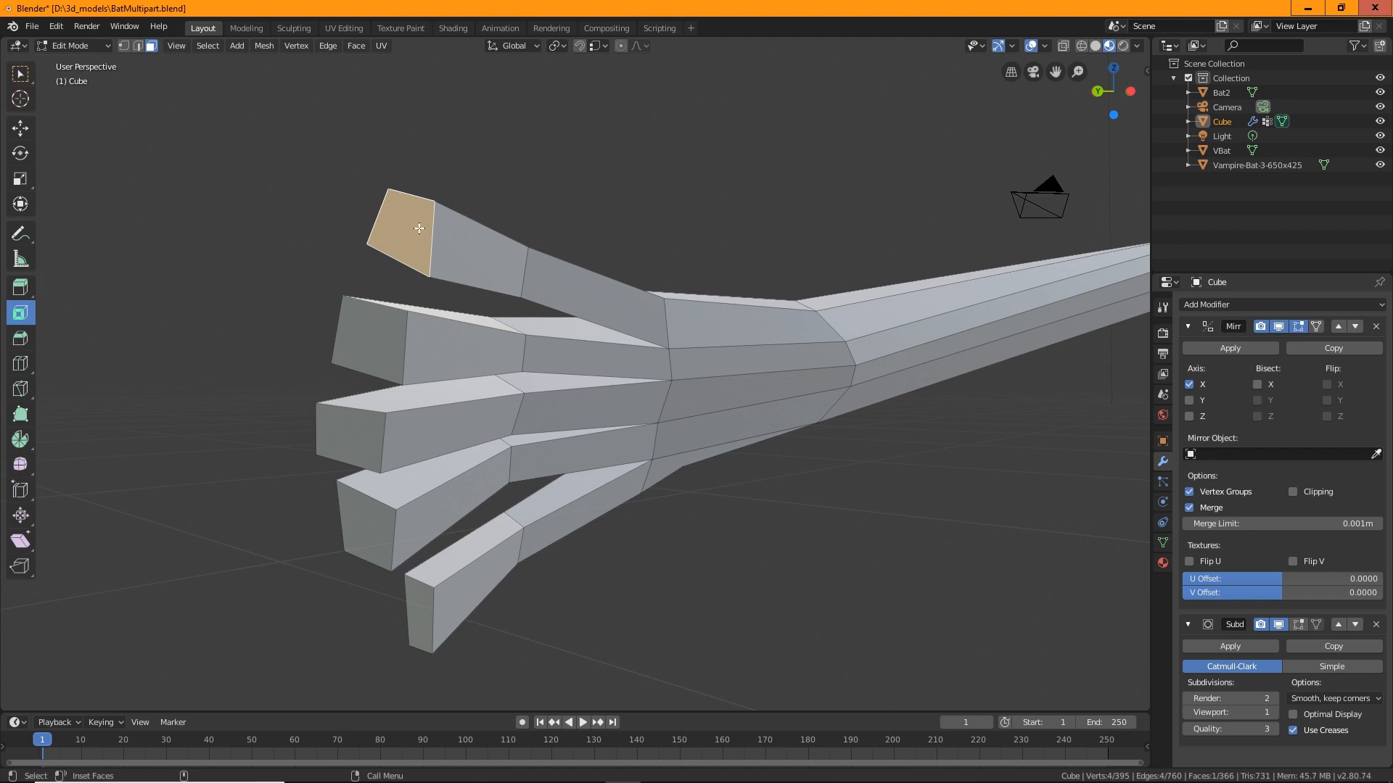
left_click_drag(420, 228, 400, 232)
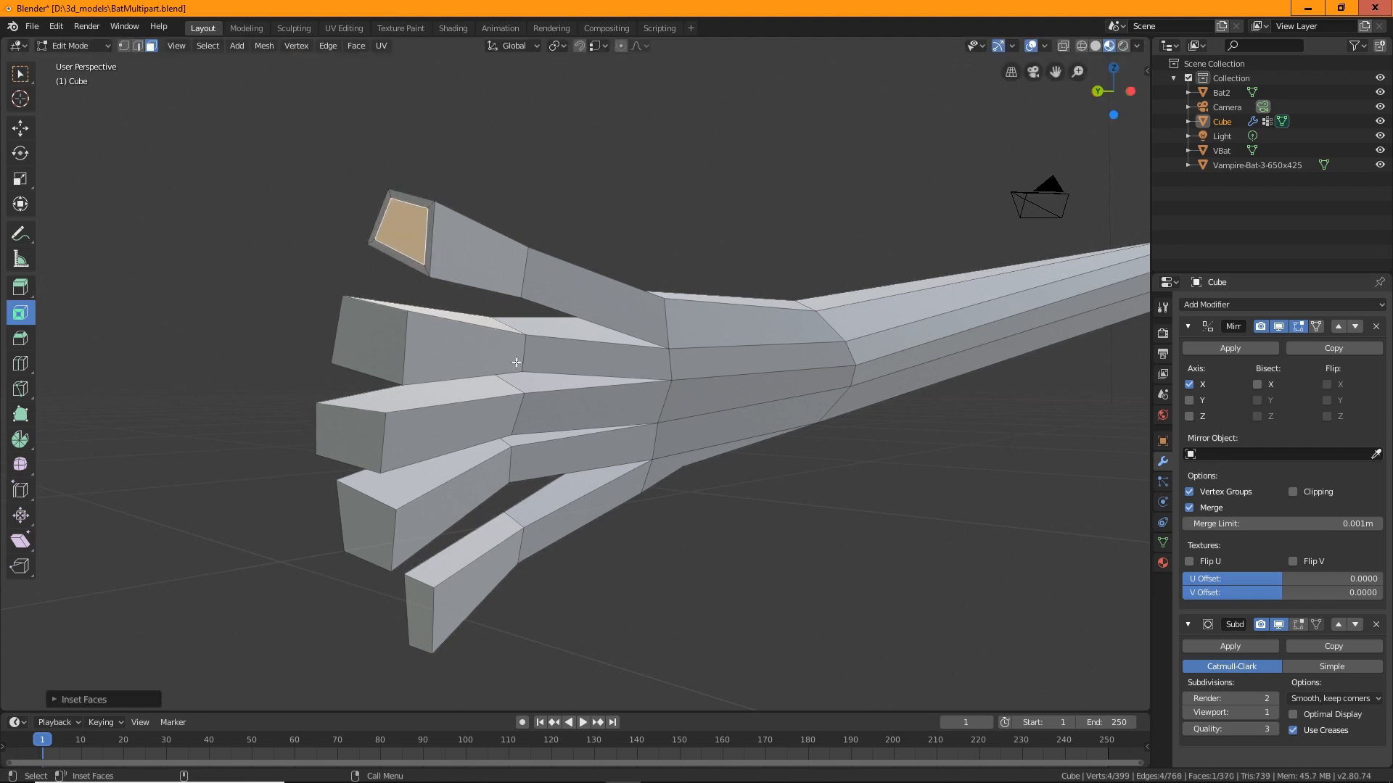
Move the uppermost toe's inset face outward to extend the toe tip.
key("shift+space")
key("g")
middle_click_drag(563, 395, 398, 289)
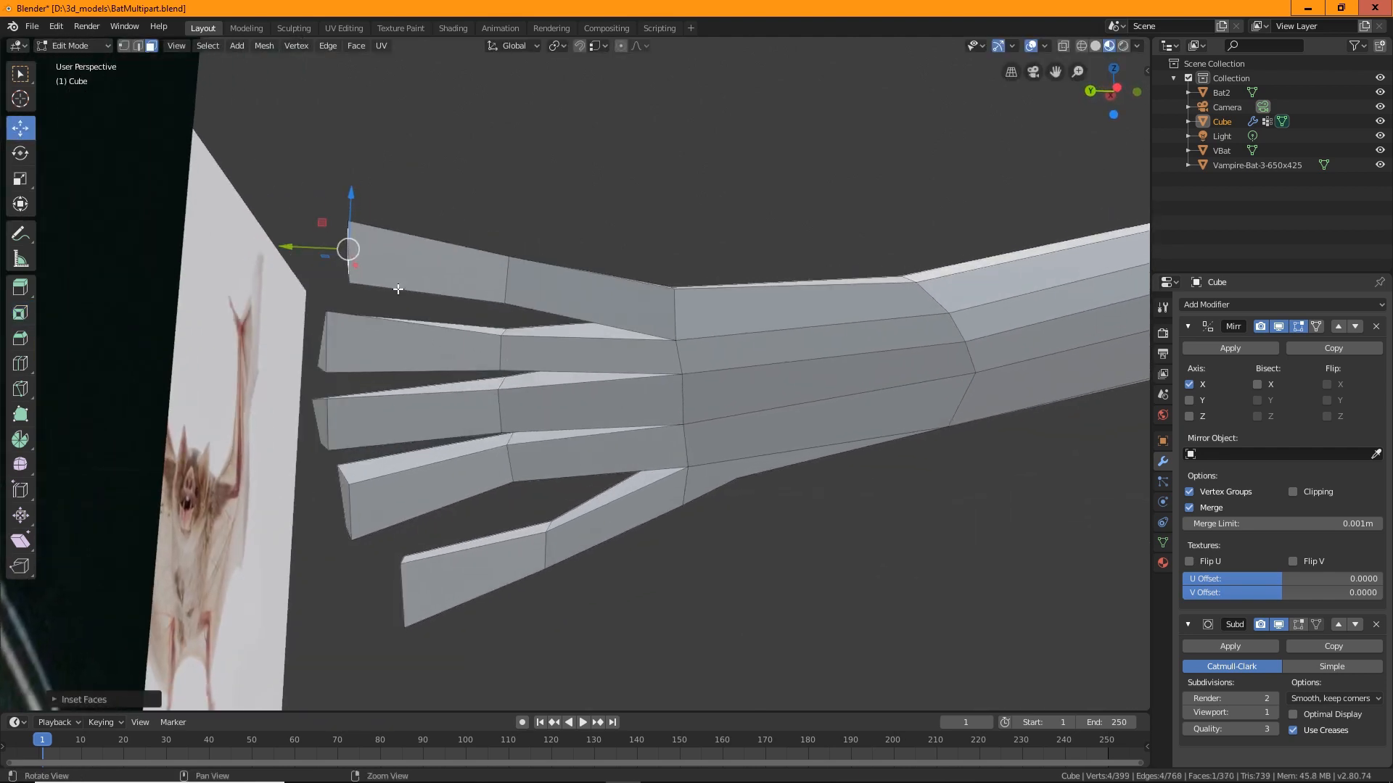
left_click_drag(348, 248, 320, 248)
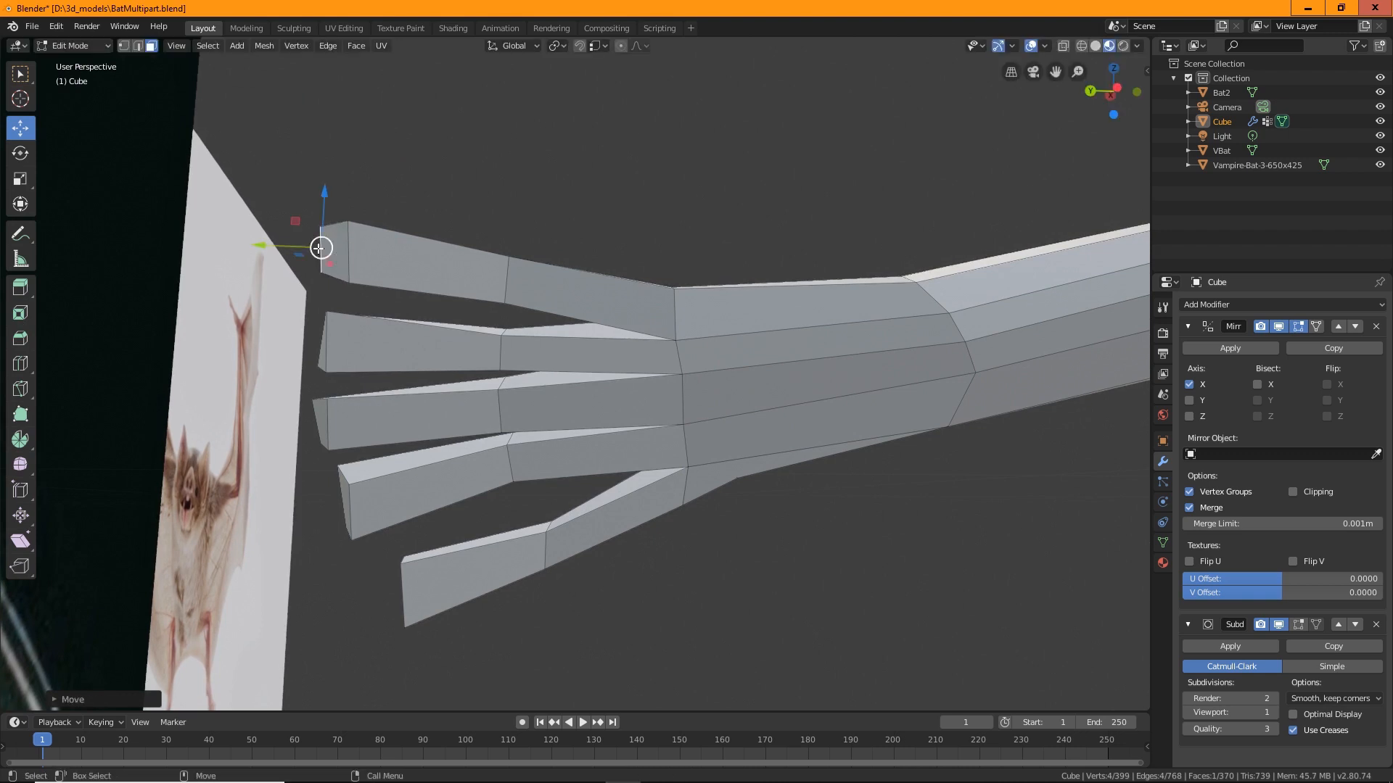
middle_click_drag(323, 250, 598, 334)
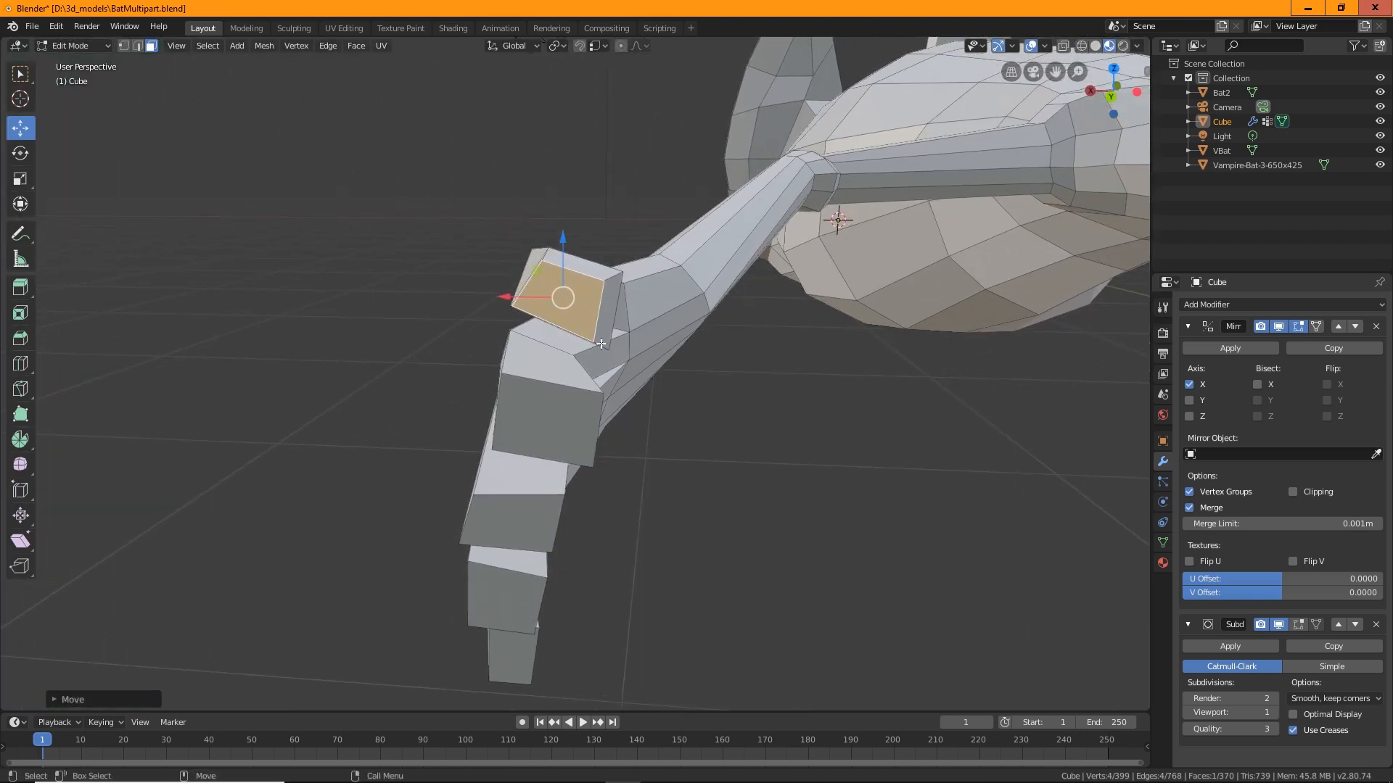
Scale the uppermost toe's tip face narrower along X and slightly along Z to taper the toe.
key("shift+space")
key("s")
left_click_drag(511, 296, 532, 298)
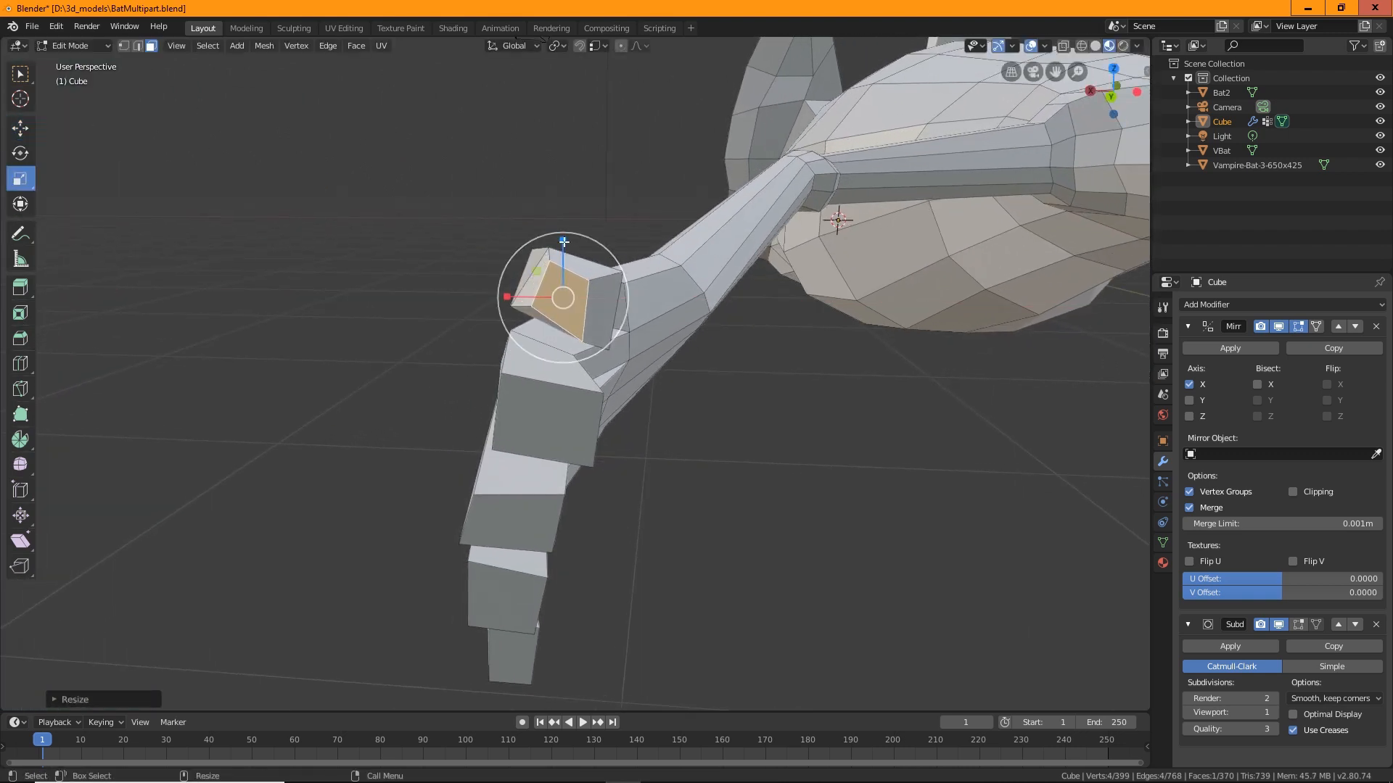
left_click_drag(564, 241, 563, 244)
middle_click_drag(564, 244, 530, 331)
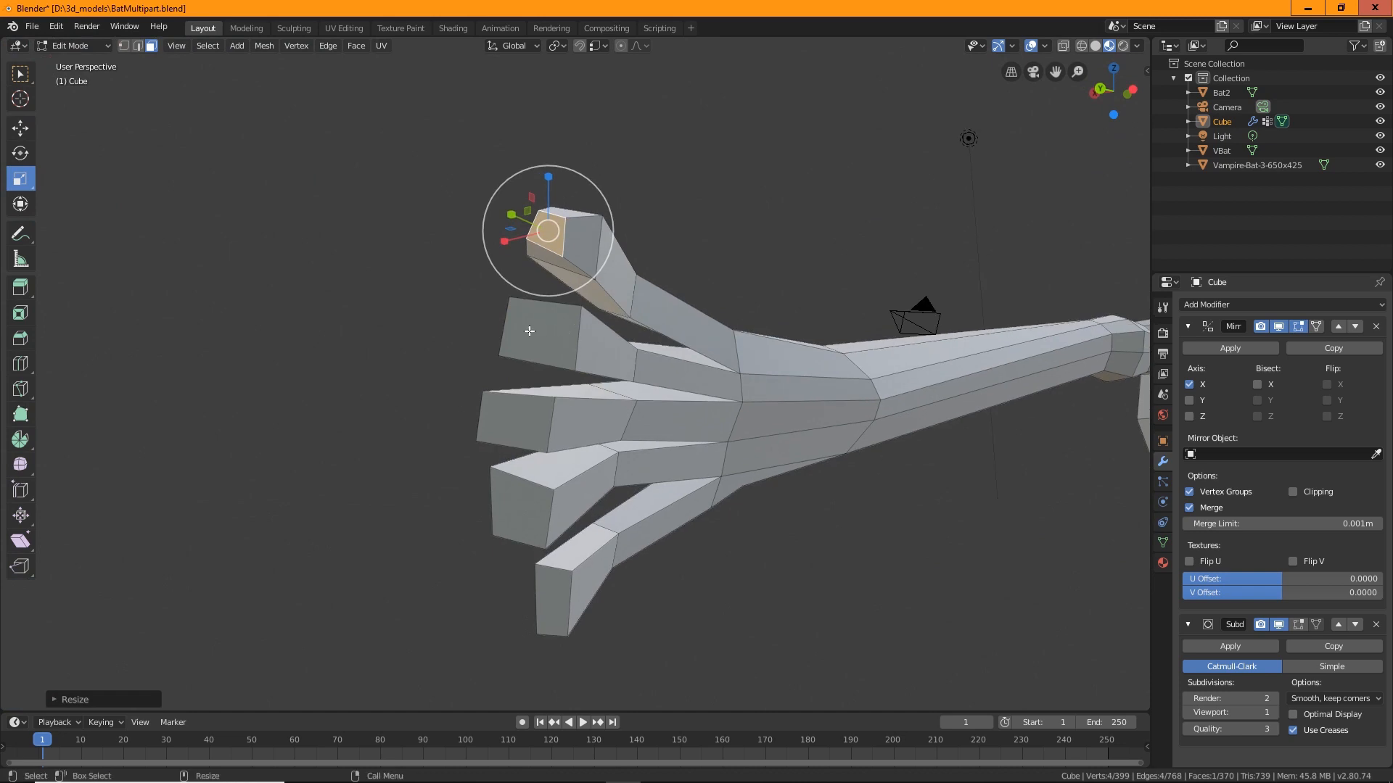
Select the second toe's end face and inset it slightly.
left_click(529, 331)
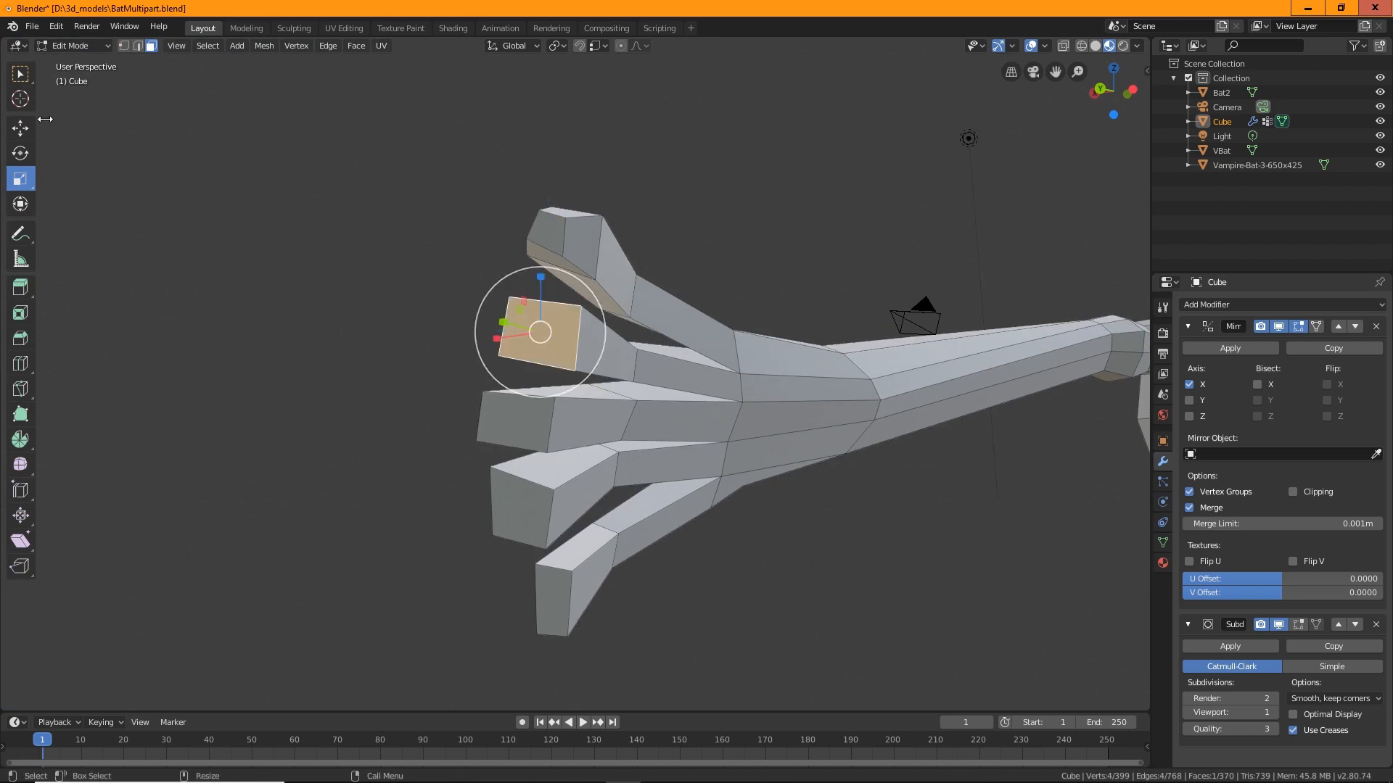
middle_click_drag(414, 334, 437, 451)
left_click(25, 318)
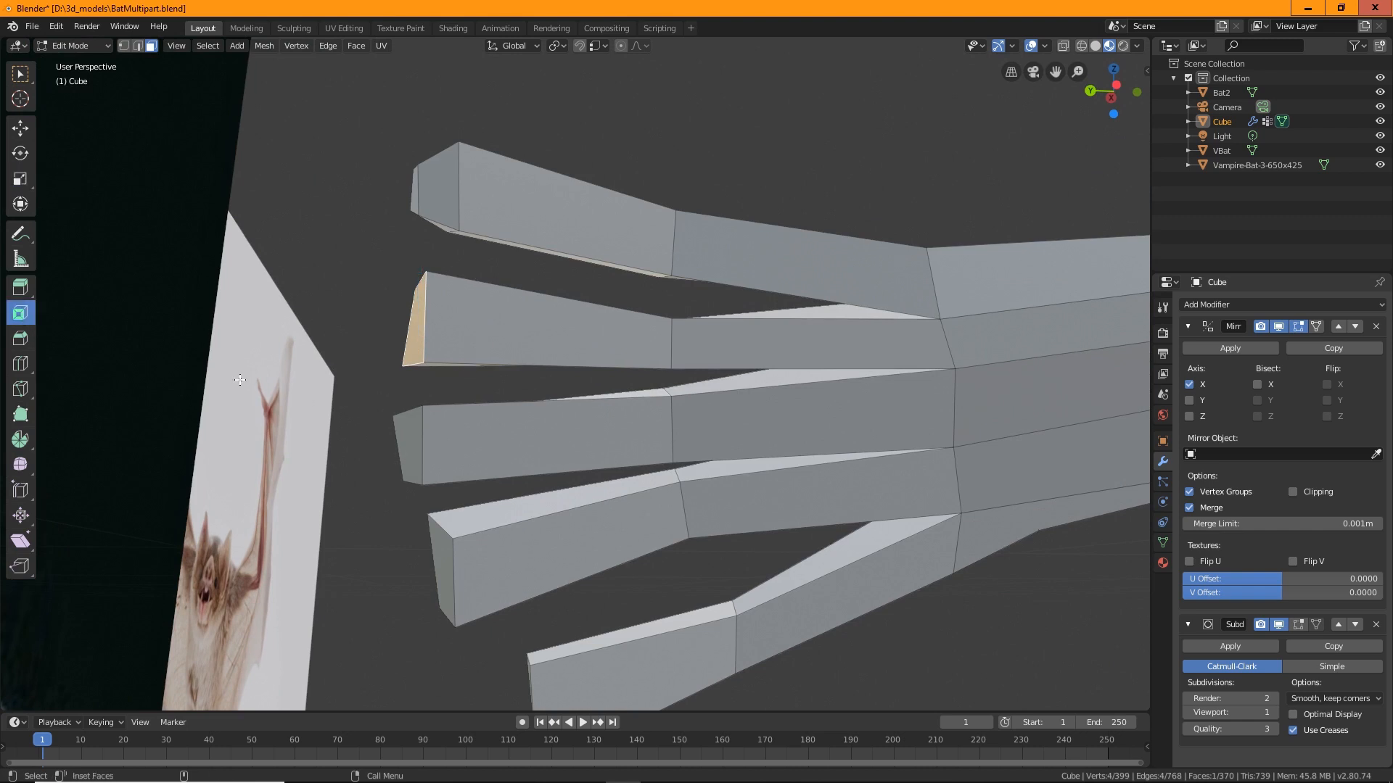
middle_click_drag(362, 321, 433, 332)
left_click_drag(441, 331, 455, 327)
Move the second toe's inset face outward to extend its tip.
left_click(22, 129)
middle_click_drag(463, 351, 395, 353)
left_click_drag(409, 338, 371, 339)
middle_click_drag(473, 367, 579, 471)
Scale the second toe's tip face narrower along X.
key("shift+space")
key("s")
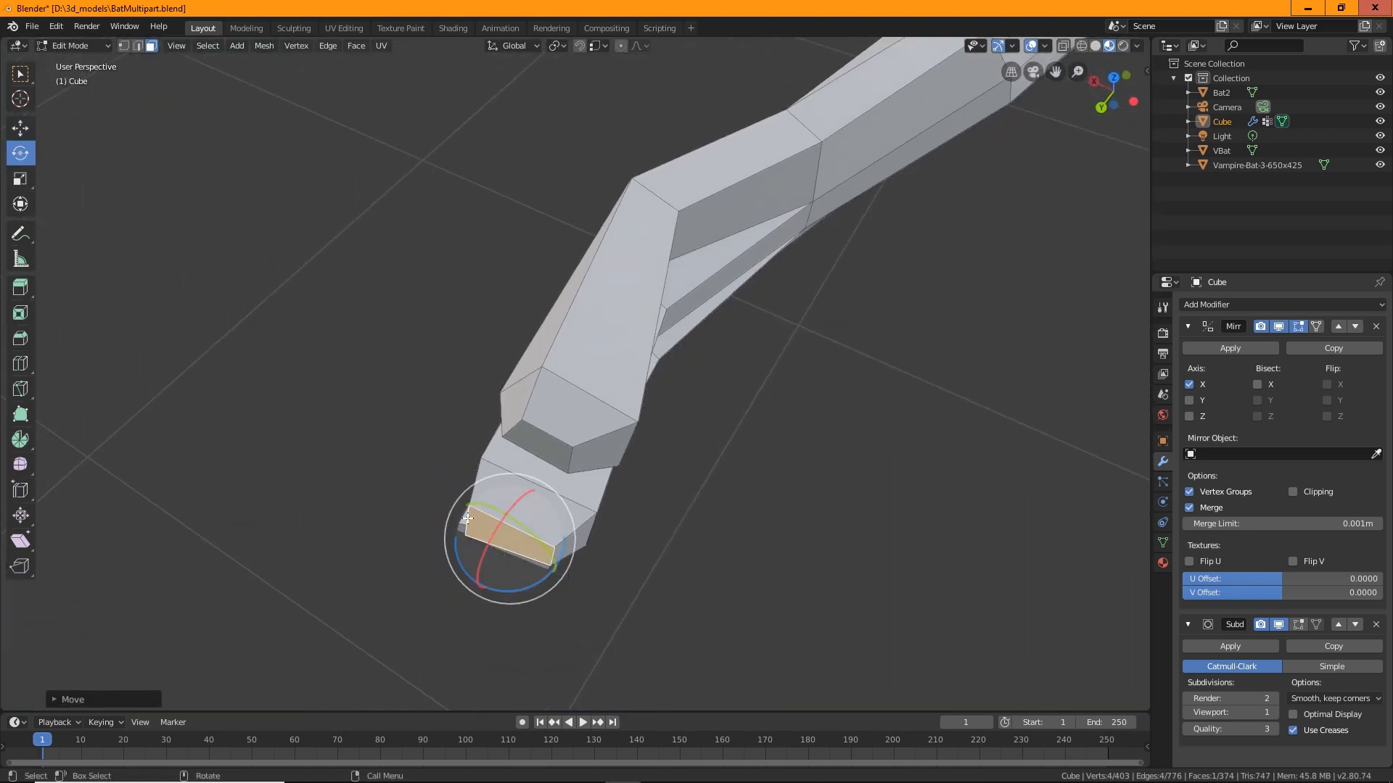
left_click_drag(464, 506, 479, 519)
Select the third toe's end face and inset it slightly.
key("shift+space")
key("g")
middle_click_drag(611, 592, 556, 407)
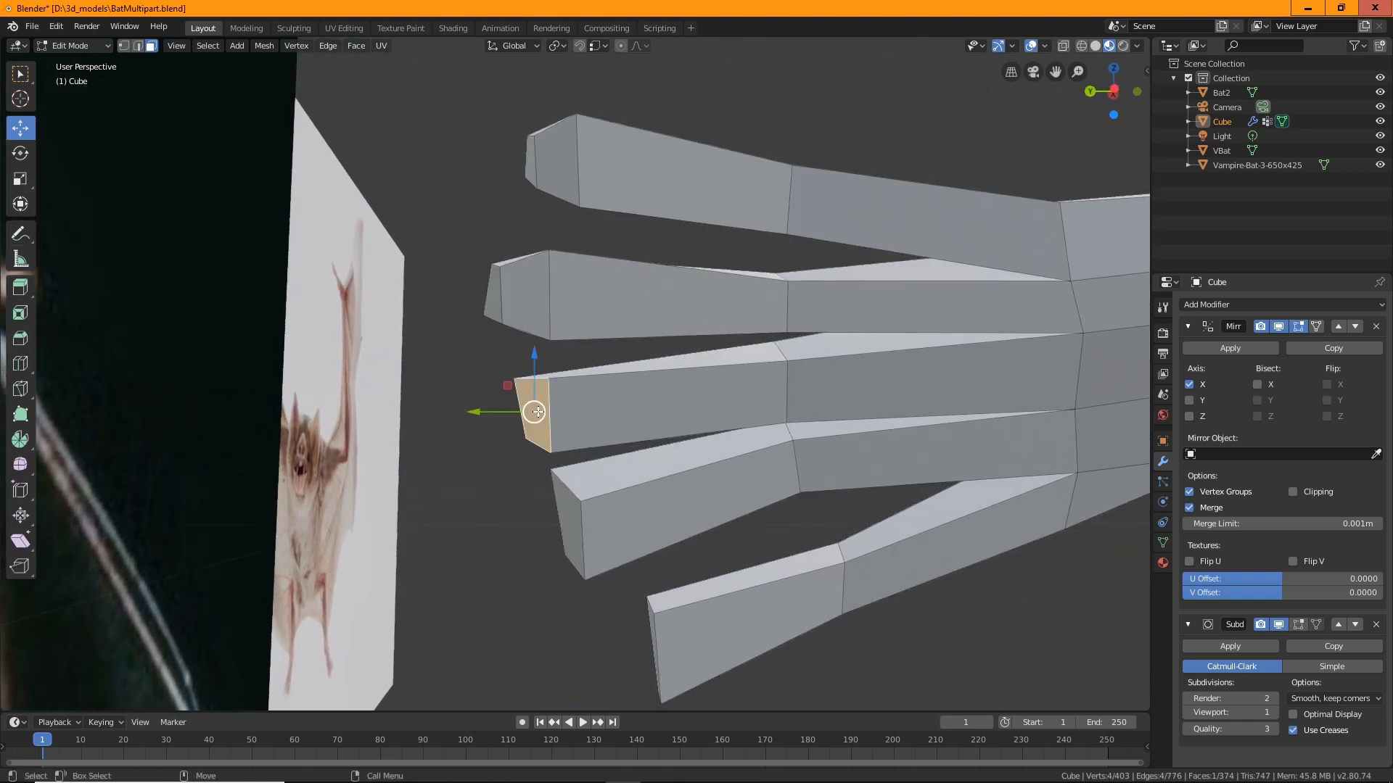
left_click(27, 317)
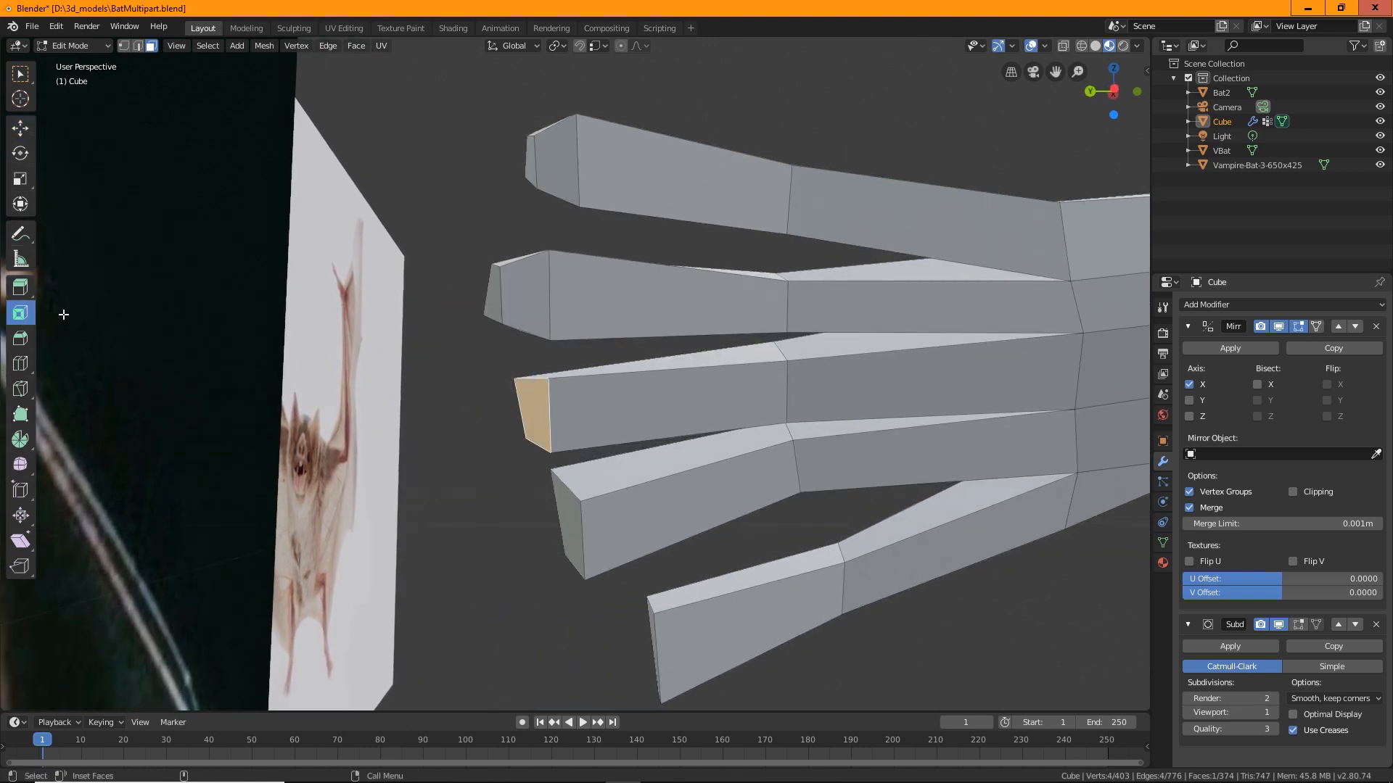
middle_click_drag(363, 410, 444, 427)
left_click_drag(542, 415, 550, 414)
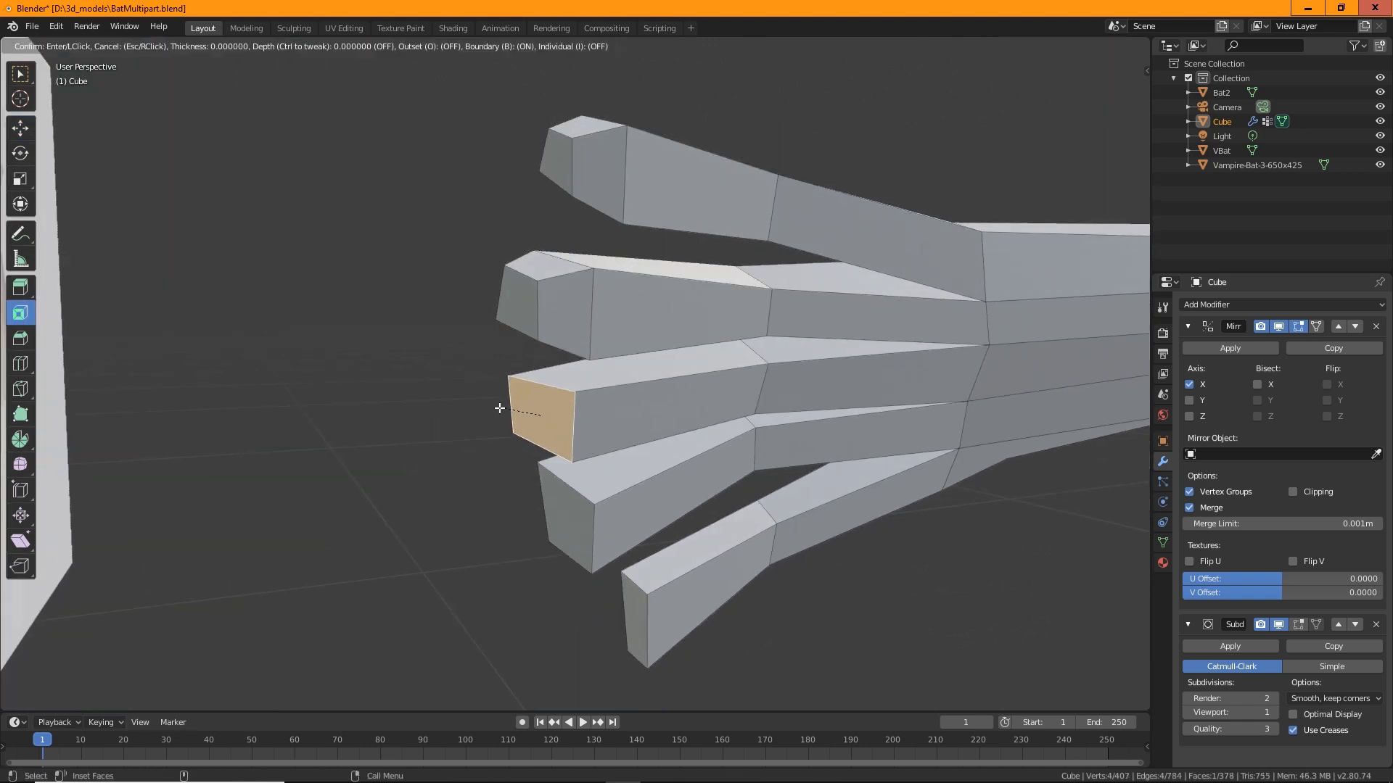
left_click_drag(516, 346, 517, 348)
middle_click_drag(599, 545, 637, 461)
left_click_drag(563, 407, 547, 402)
Move the third toe's inset face outward to extend its tip.
key("shift+space")
key("g")
middle_click_drag(604, 477, 676, 500)
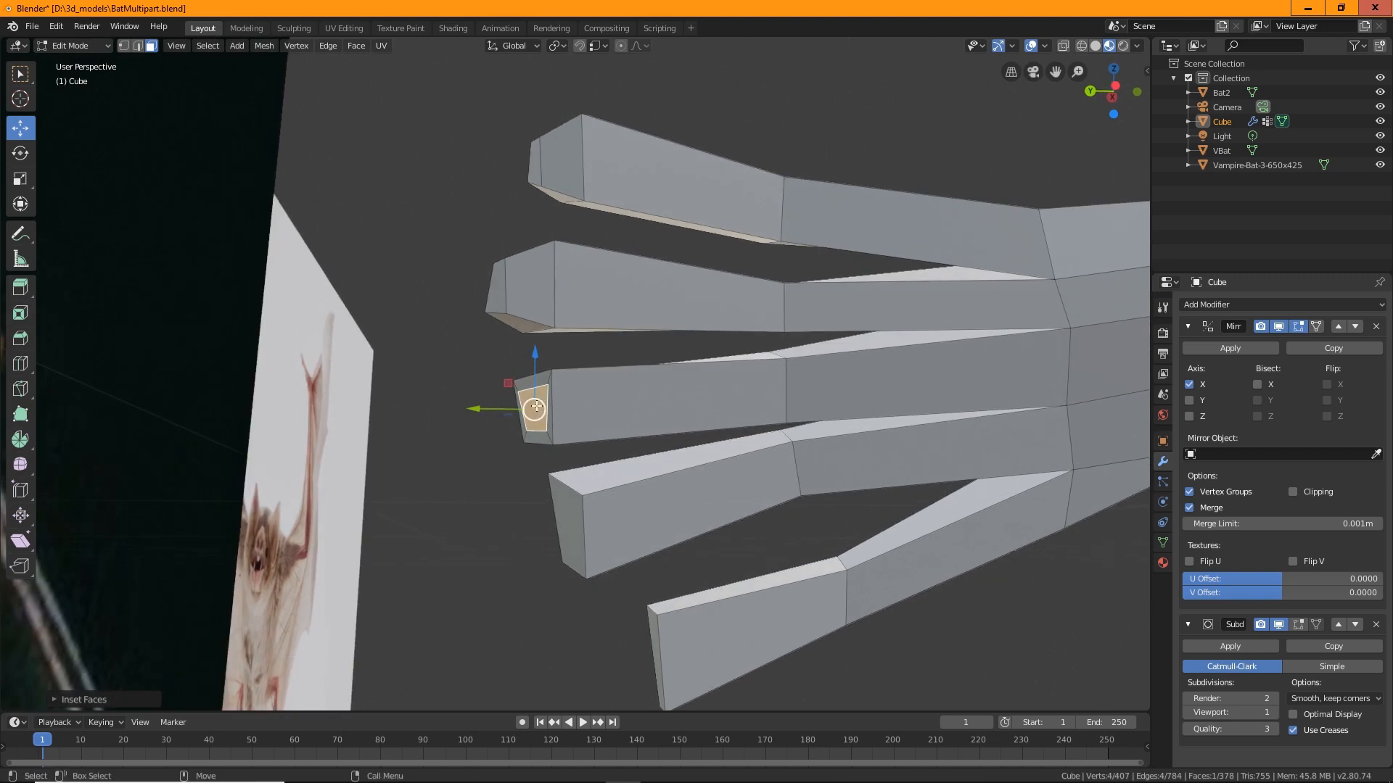
left_click_drag(535, 408, 502, 412)
left_click(494, 414)
middle_click_drag(495, 414, 567, 509)
Scale the third toe's tip face narrower along X to taper the toe.
key("shift+space")
key("s")
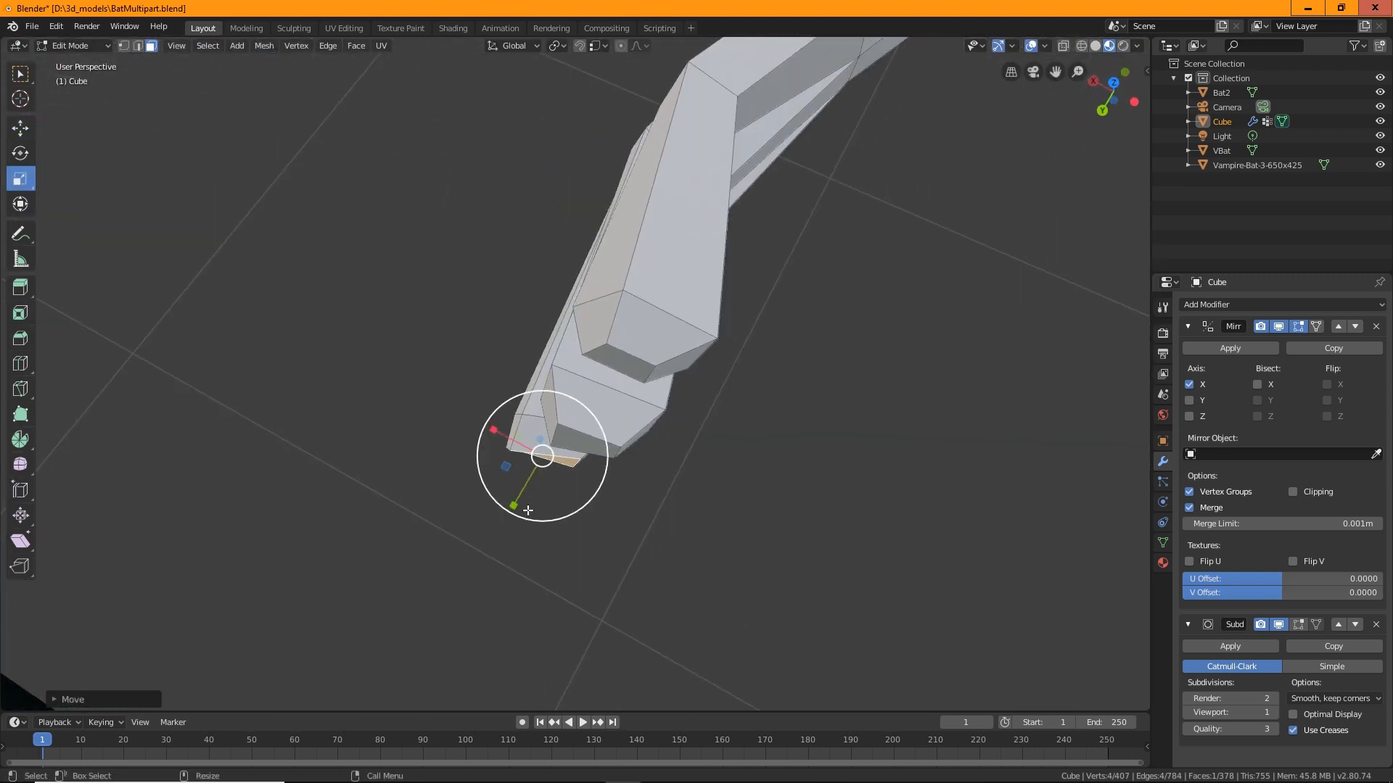
left_click_drag(515, 505, 519, 519)
key("shift+space")
key("g")
middle_click_drag(520, 520, 697, 427)
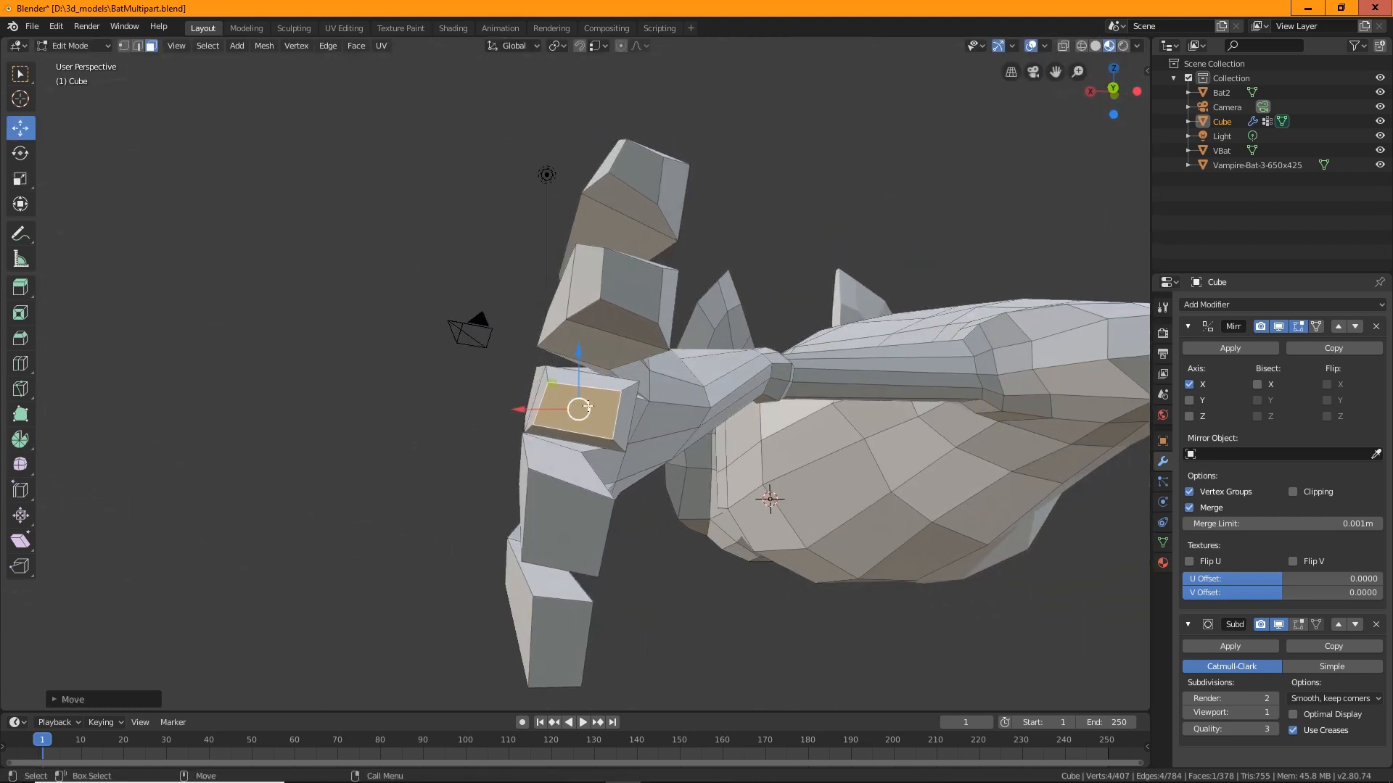
key("shift+space")
key("s")
left_click_drag(534, 410, 545, 410)
middle_click_drag(545, 409, 521, 433)
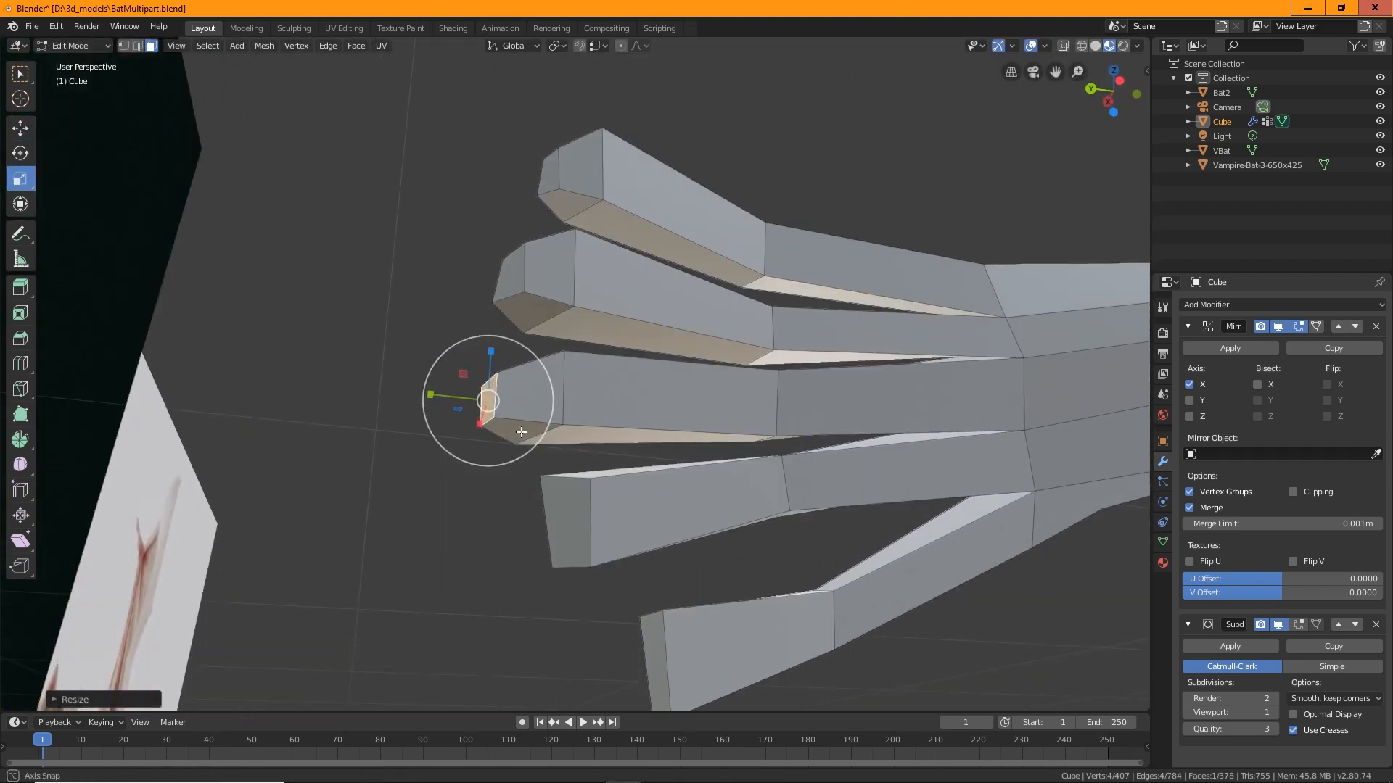
Select the fourth toe's end face and rotate it freely to adjust its angle.
left_click(572, 524)
middle_click_drag(571, 515, 523, 520)
left_click_drag(523, 527, 606, 543)
key("e")
left_click(607, 544)
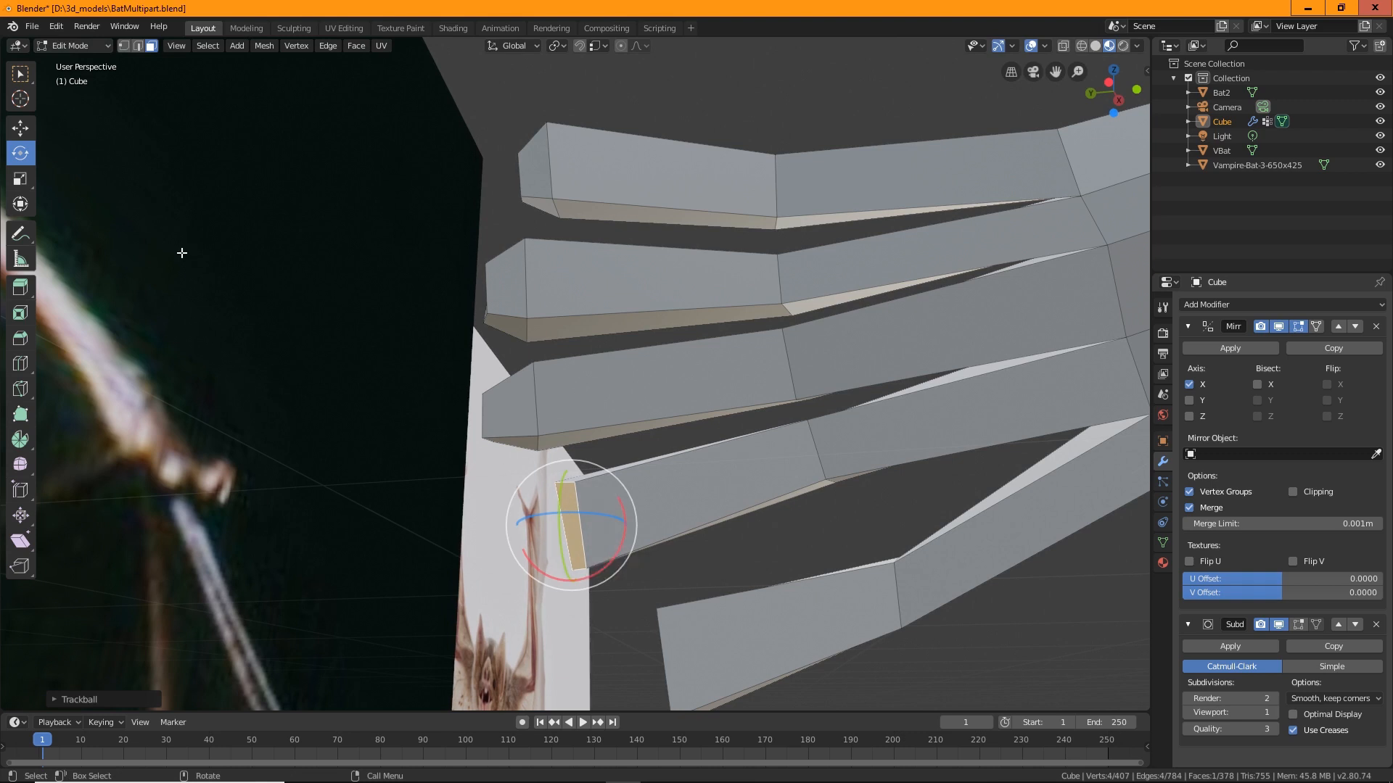
Inset the fourth toe's end face slightly.
left_click(20, 317)
middle_click_drag(471, 494, 579, 527)
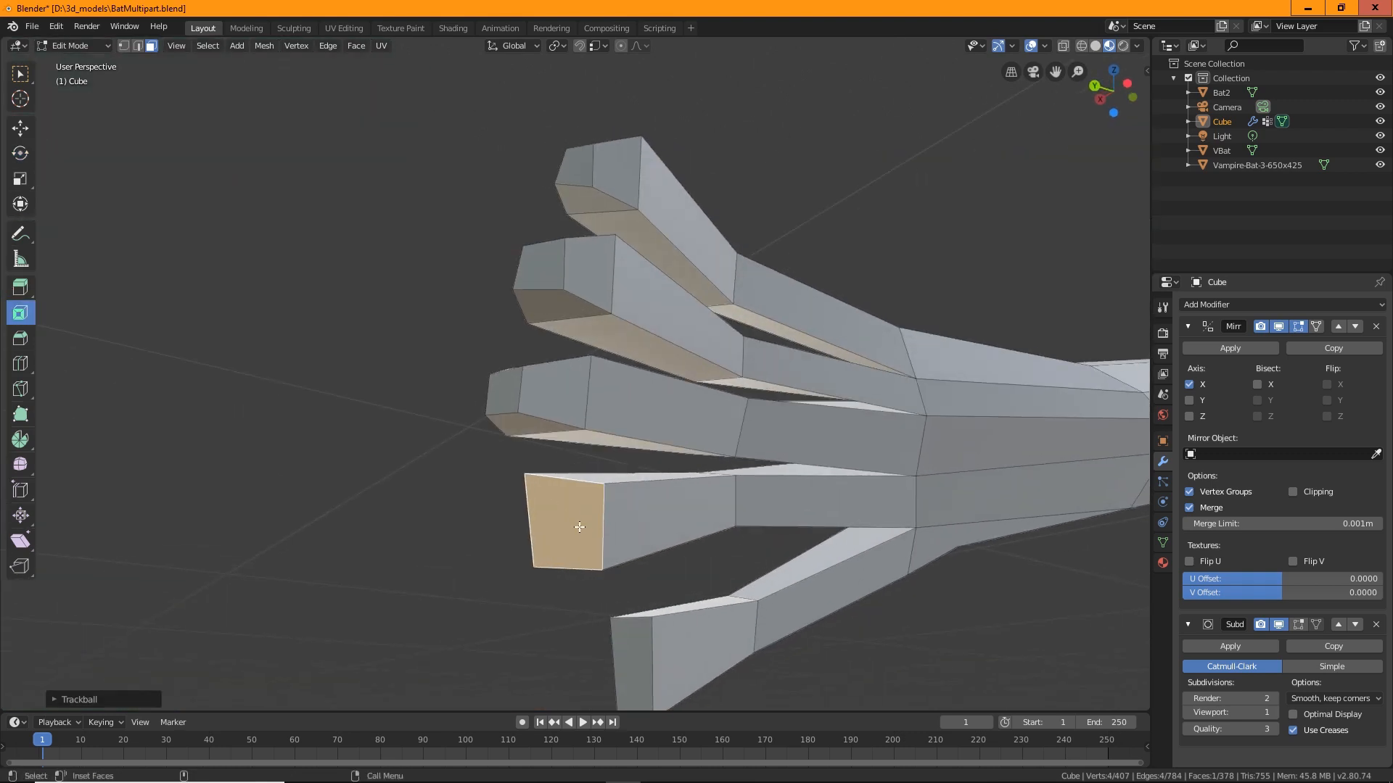
mouse_move(579, 529)
left_mouse_down()
mouse_move(562, 533)
mouse_move(569, 520)
left_mouse_up()
Move the fourth toe's inset face outward and slightly down to extend its tip.
key("shift+space")
key("g")
middle_click_drag(640, 554, 580, 549)
left_click_drag(571, 522, 515, 538)
middle_click_drag(519, 538, 755, 468)
Scale the fourth toe's tip face down along Z and X to taper the toe.
key("r")
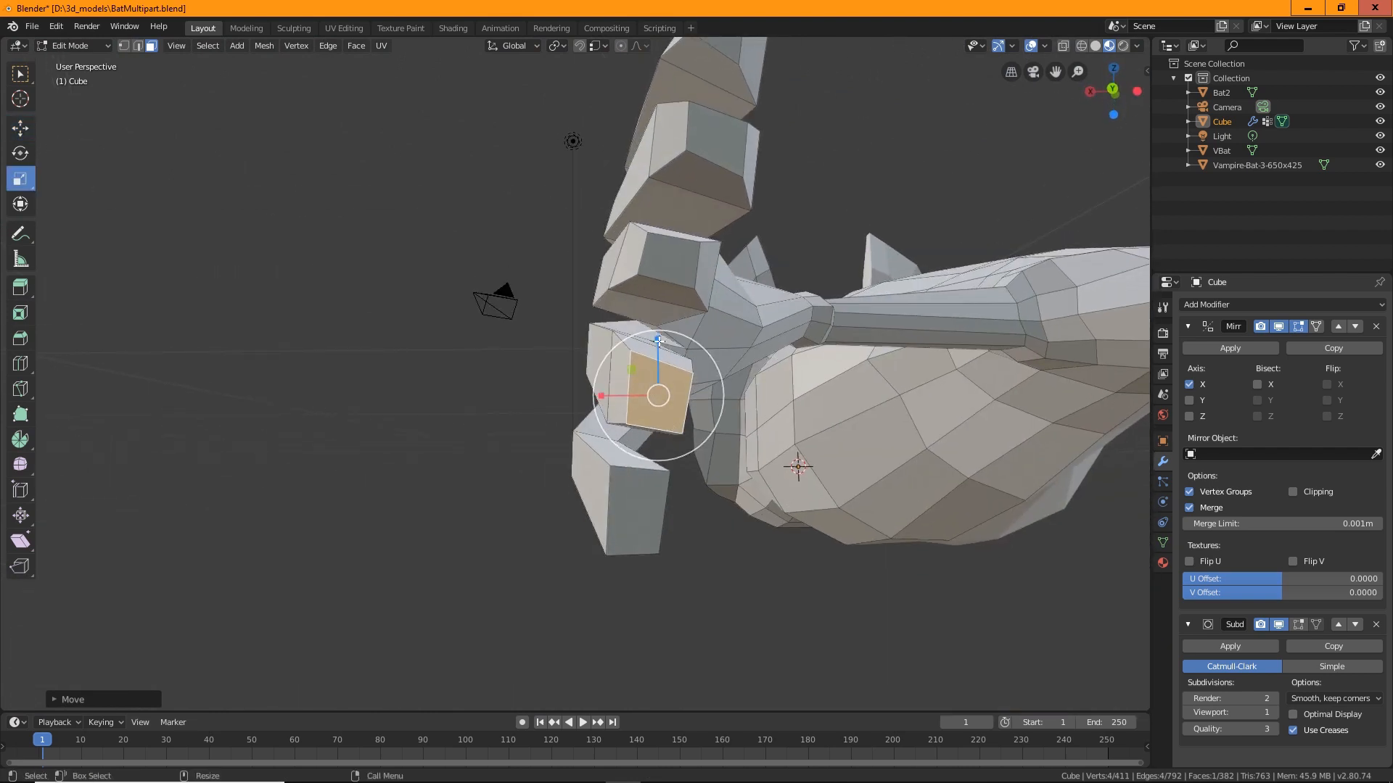
left_click_drag(657, 339, 657, 354)
left_click_drag(603, 397, 613, 398)
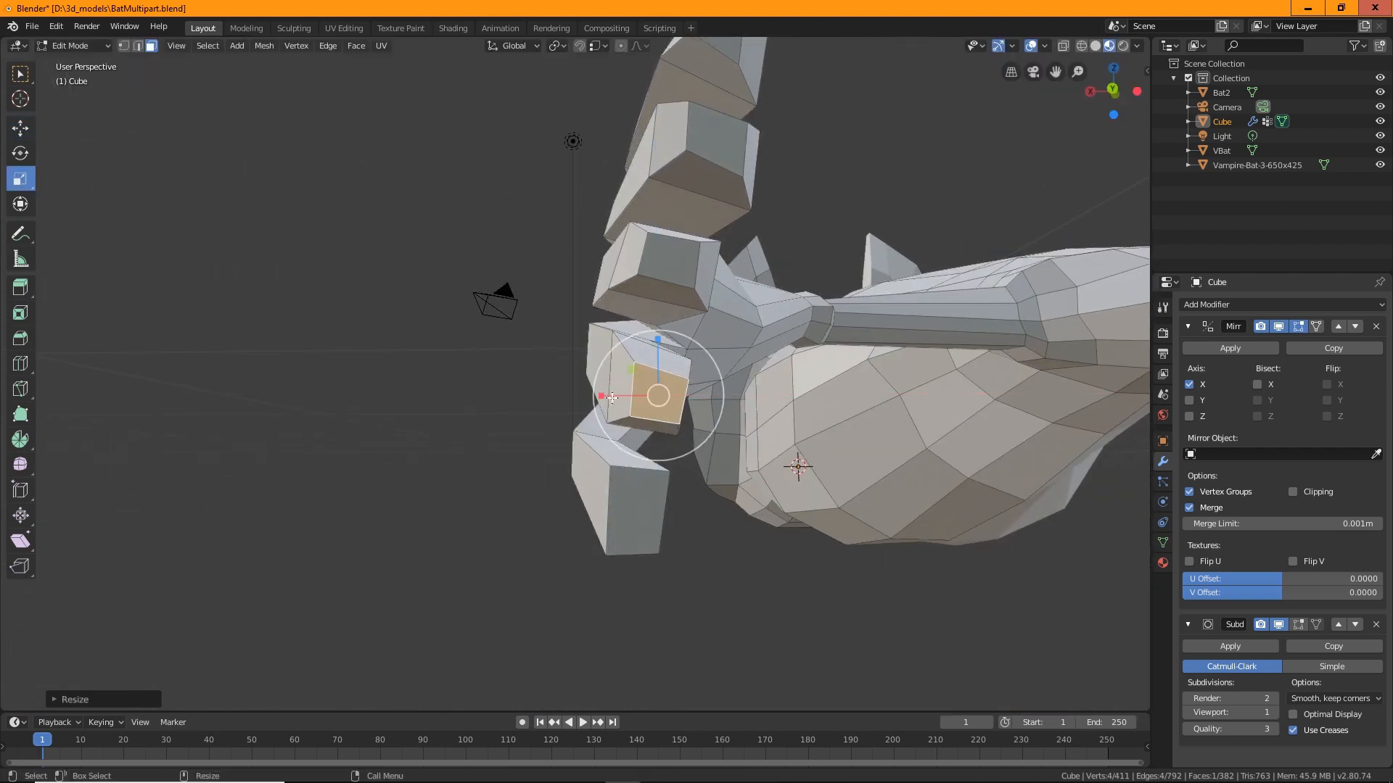
middle_click_drag(718, 505, 575, 506)
Select the lowest toe's end face and scale it down along Z.
left_click(660, 508)
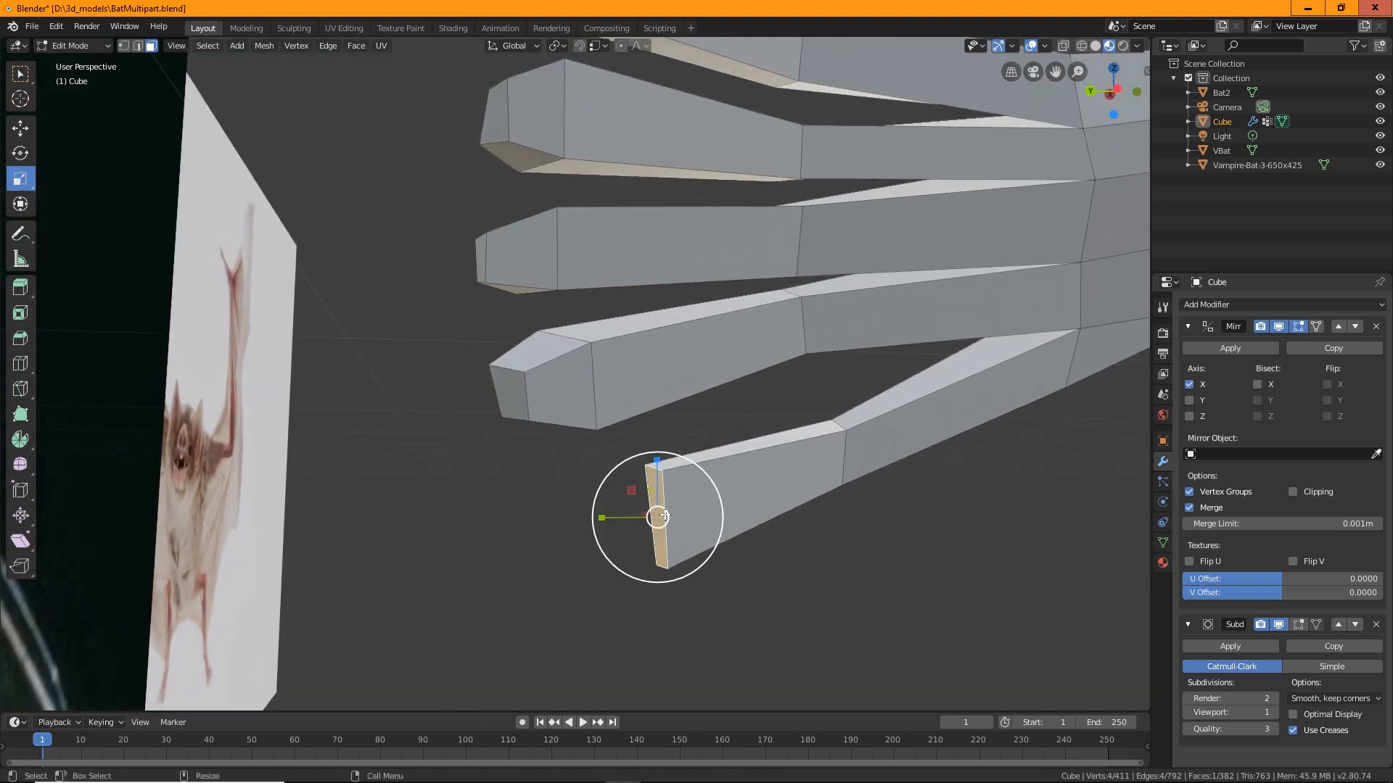
left_click_drag(658, 465, 657, 475)
middle_click_drag(657, 475, 718, 400)
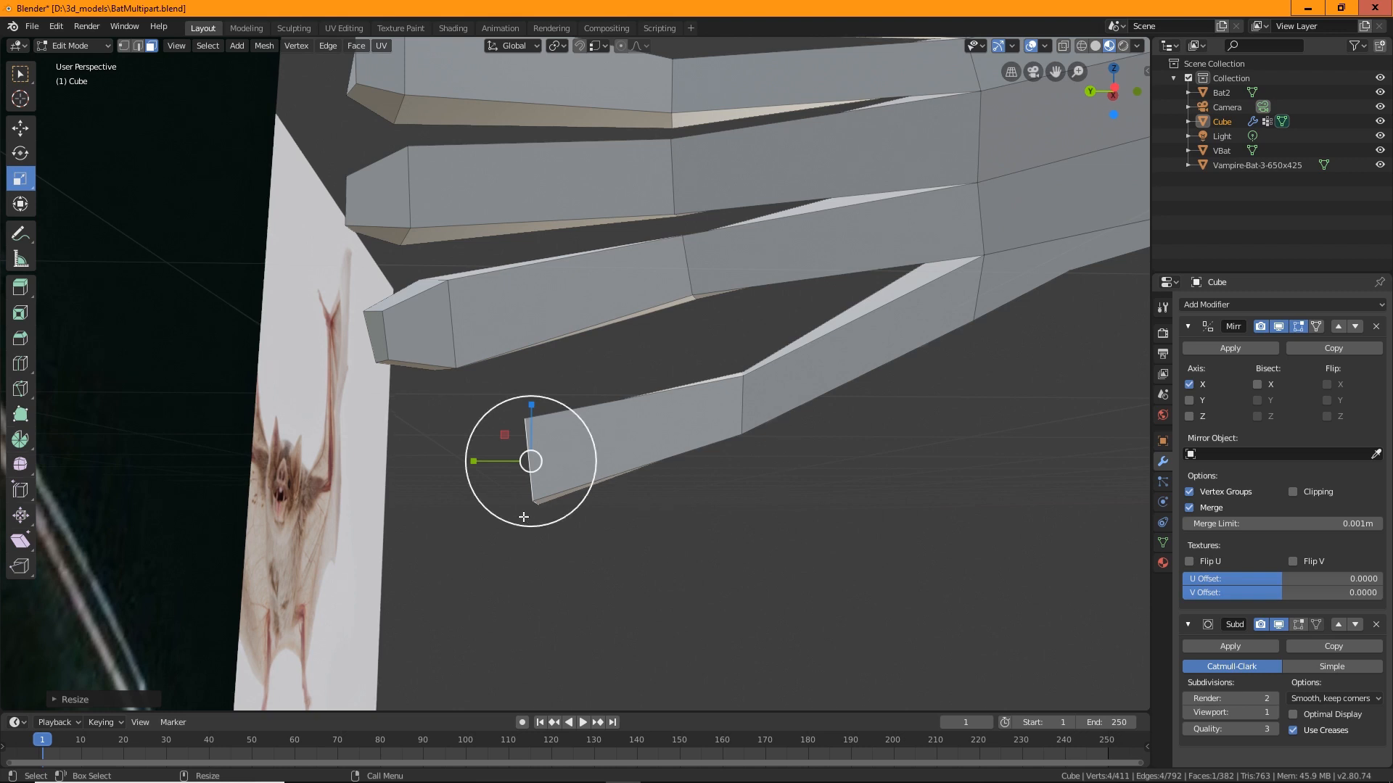
Rotate the lowest toe's end face freely to adjust its orientation.
key("e")
mouse_move(531, 438)
left_mouse_down()
mouse_move(531, 453)
mouse_move(532, 427)
left_mouse_up()
middle_click_drag(602, 556, 631, 549)
left_click_drag(552, 487, 553, 488)
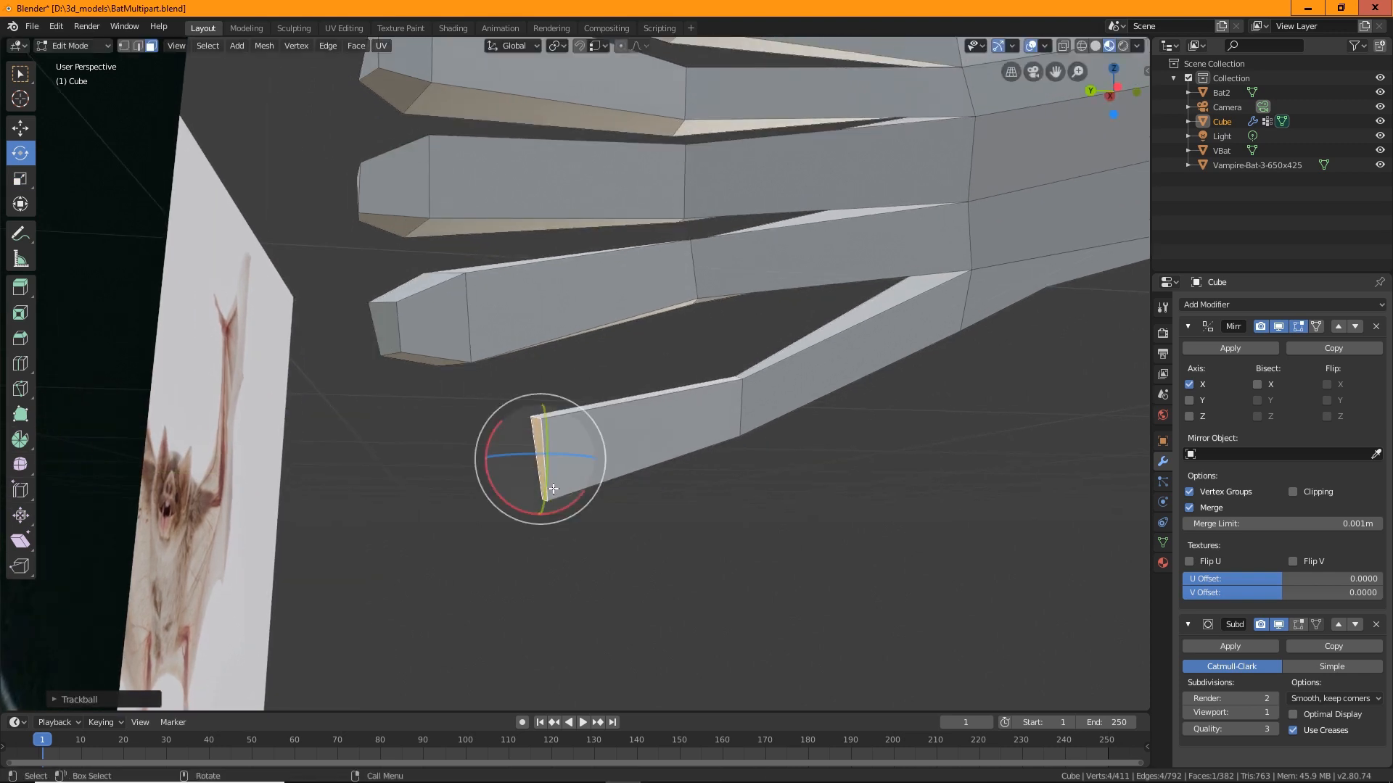
Flatten the lowest toe's end face along Y and tilt it square to the toe's direction.
key("r")
left_click_drag(483, 459, 519, 461)
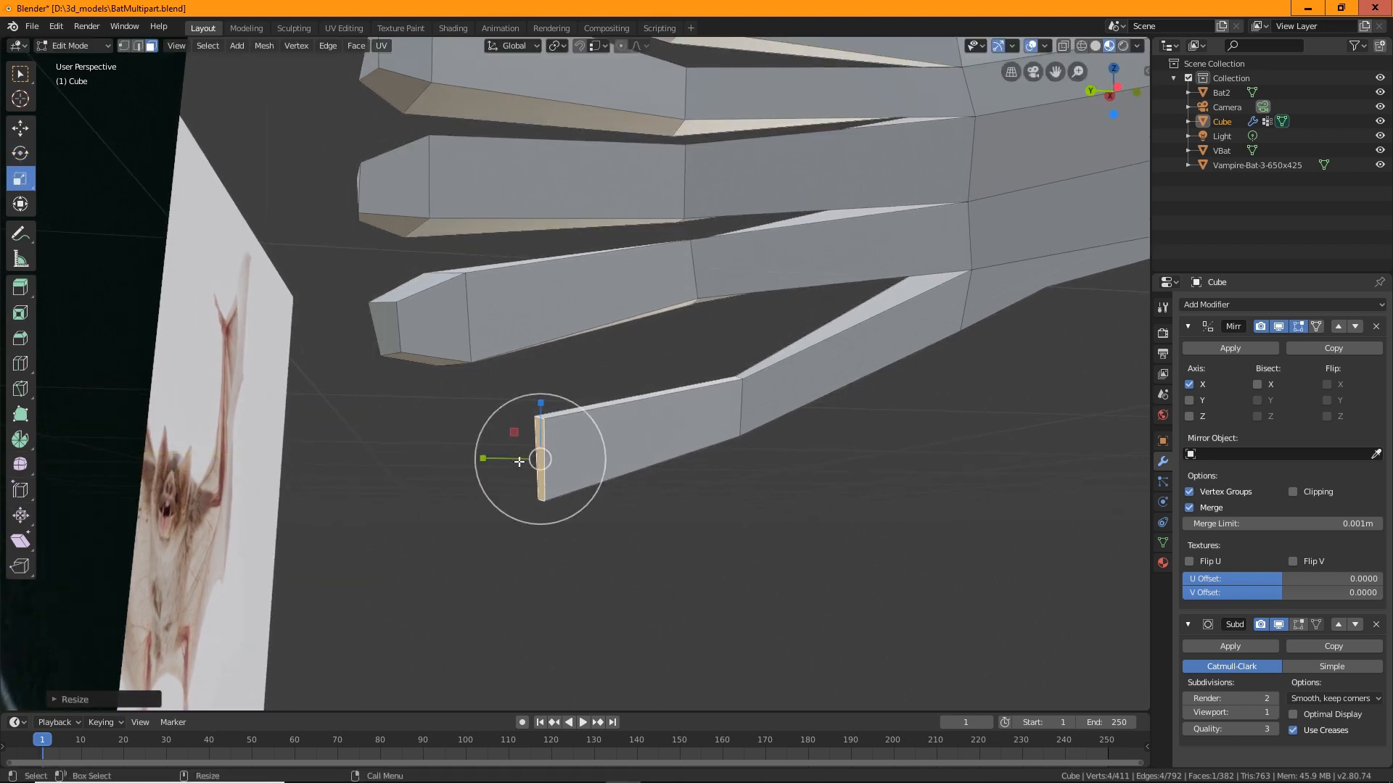
key("shift+space")
key("r")
left_click_drag(552, 515, 574, 510)
Inset the lowest toe's end face slightly.
left_click(20, 313)
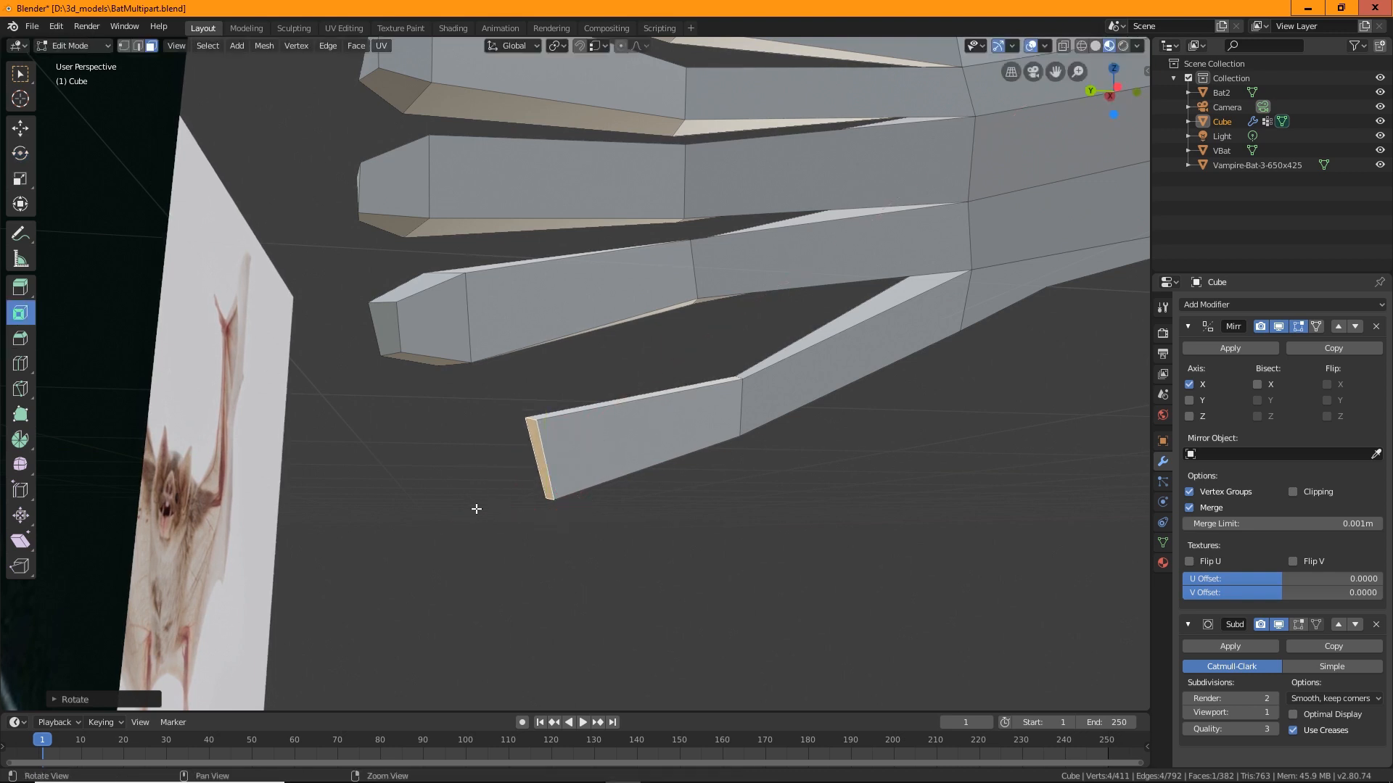
middle_click_drag(476, 506, 584, 441)
left_click_drag(561, 434, 567, 428)
Move the lowest toe's inset face outward and slightly down to extend its tip.
left_click(19, 129)
middle_click_drag(715, 491, 631, 522)
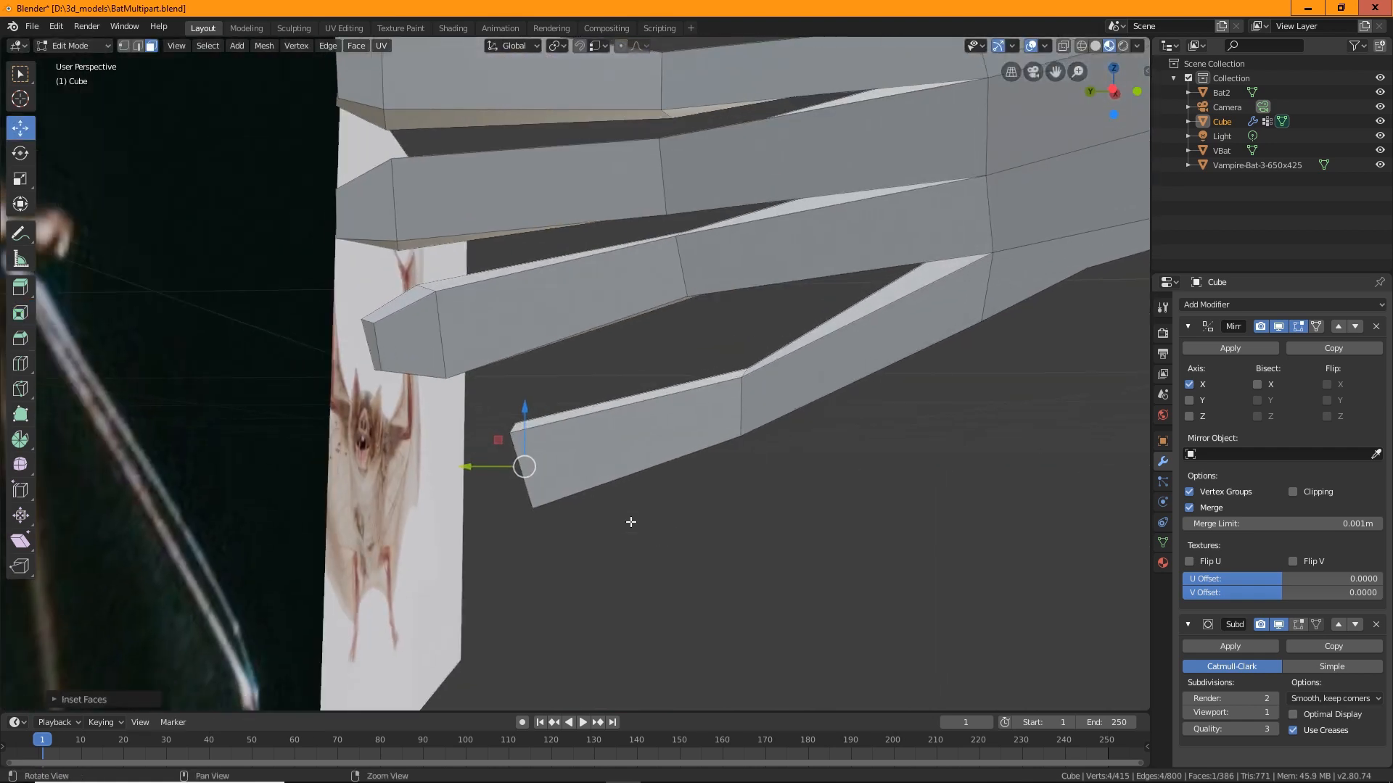
left_click_drag(520, 467, 474, 478)
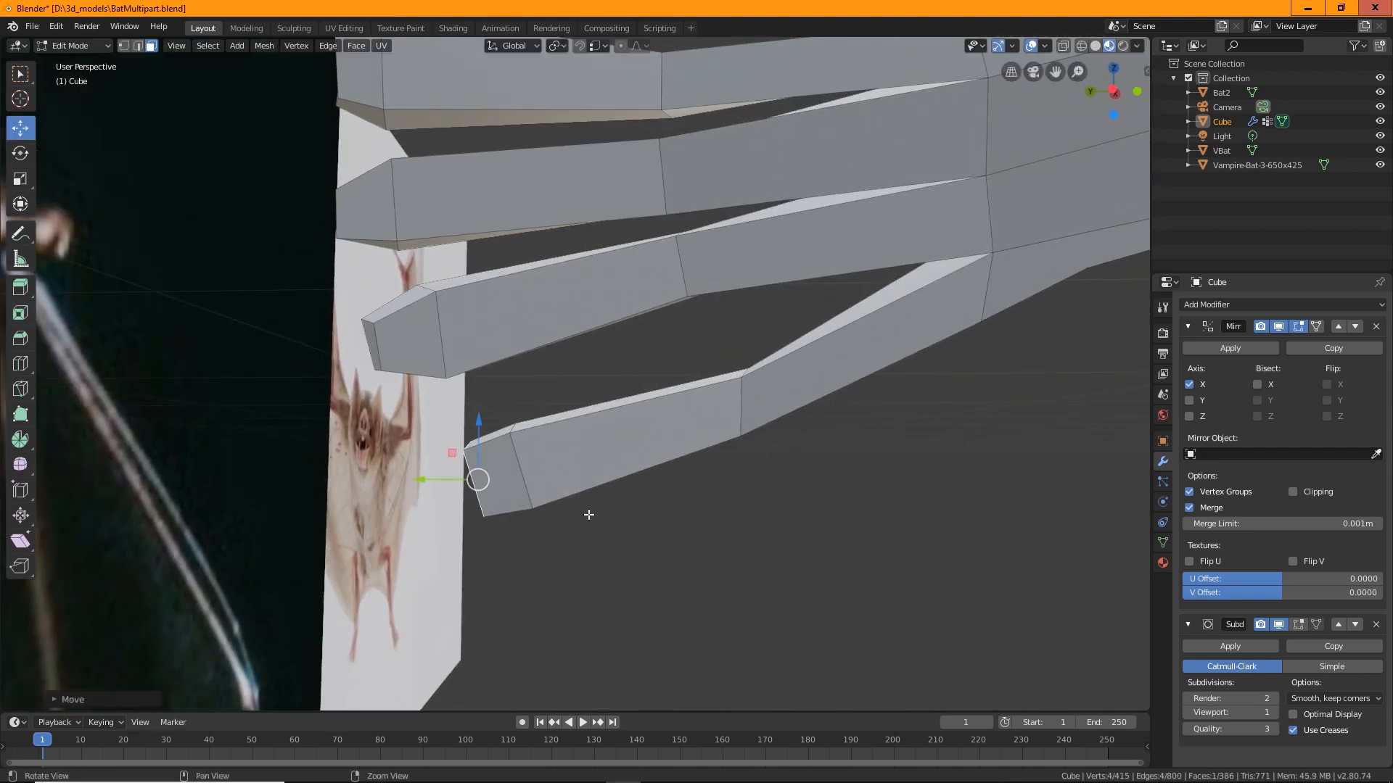
middle_click_drag(589, 514, 738, 475)
Scale the lowest toe's tip face down along X and Z to taper the toe.
key("shift+space")
key("s")
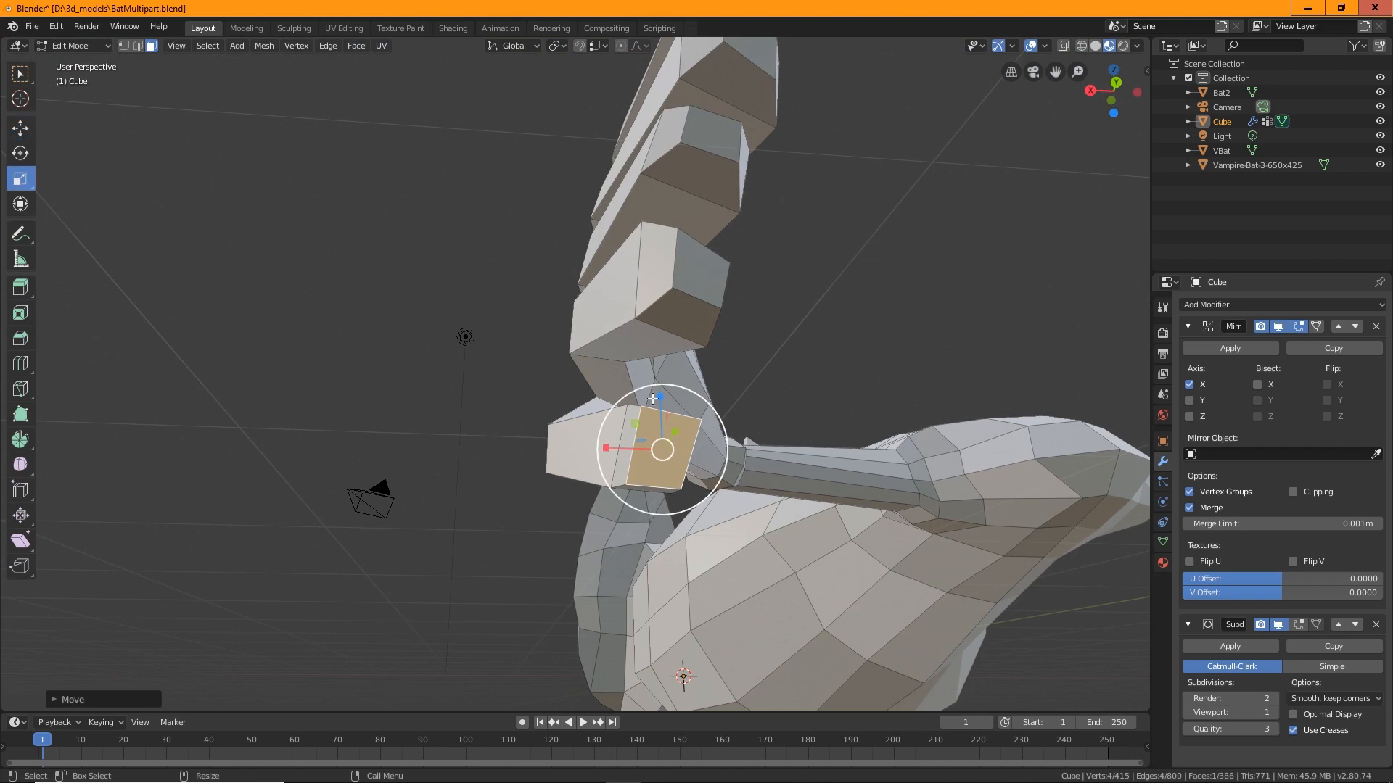
left_click_drag(607, 449, 623, 451)
middle_click_drag(674, 483, 631, 489)
left_click_drag(616, 396, 615, 411)
middle_click_drag(618, 414, 485, 514)
scroll(496, 476, "up", 2)
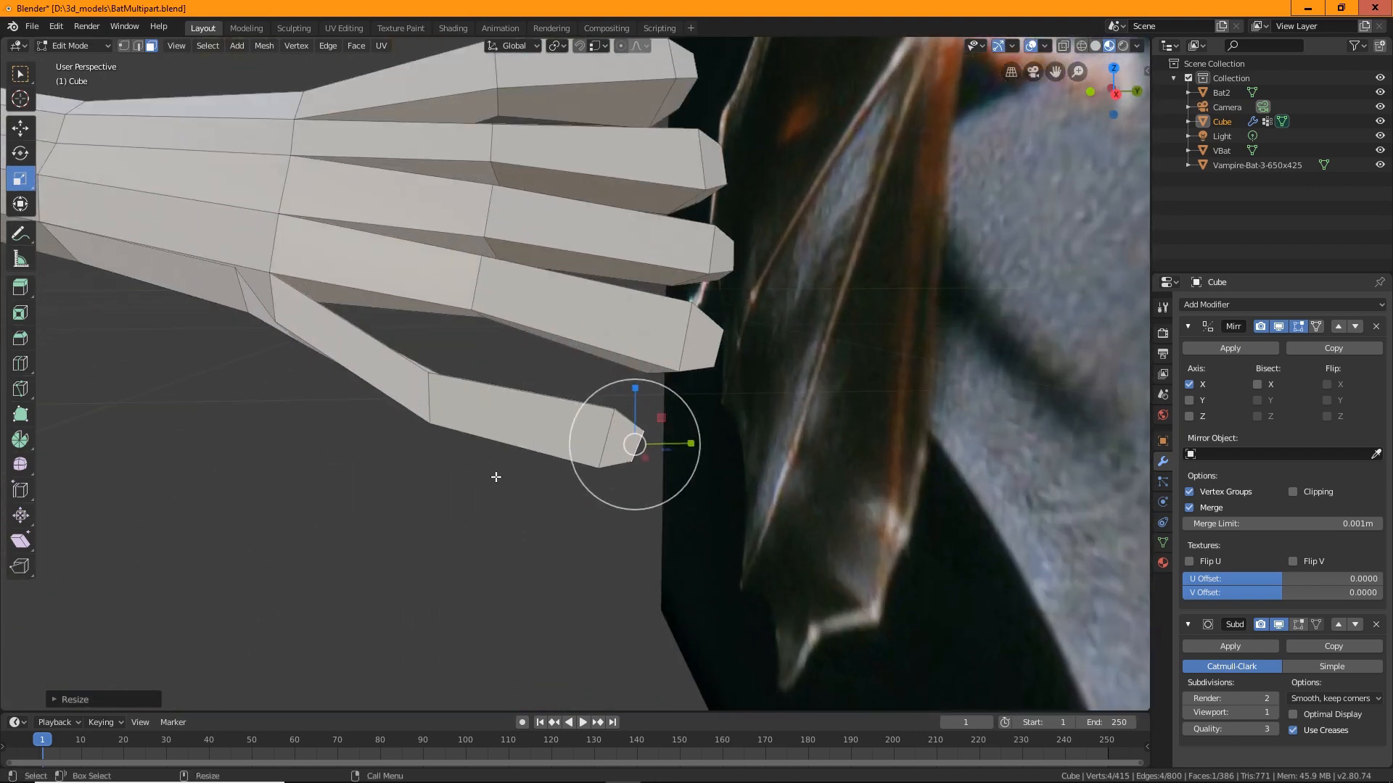
In edge mode, select the edge loop at the lowest toe's bend and rotate it slightly, then switch to vertex selection.
left_click(140, 46)
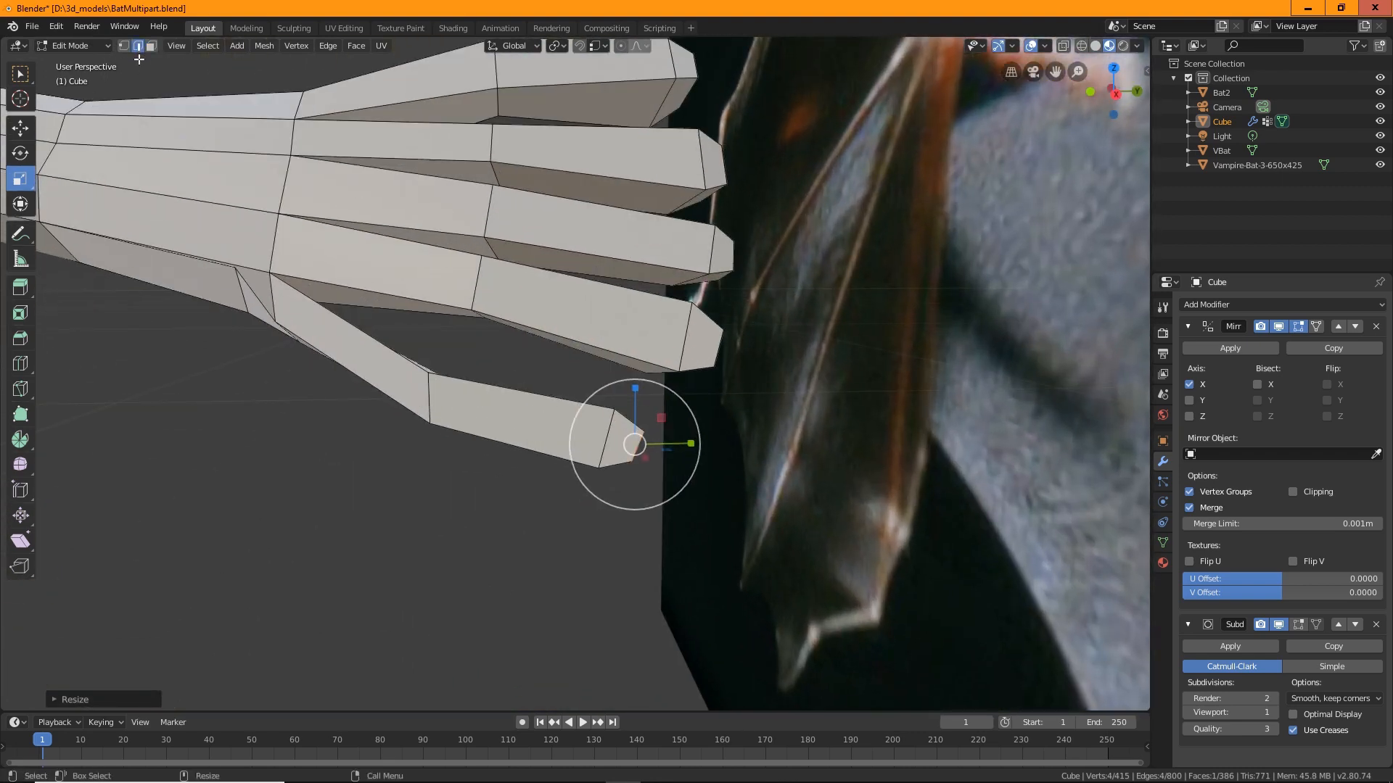
left_click(431, 394)
left_click_drag(469, 343, 499, 365)
key("e")
middle_click_drag(499, 365, 404, 377)
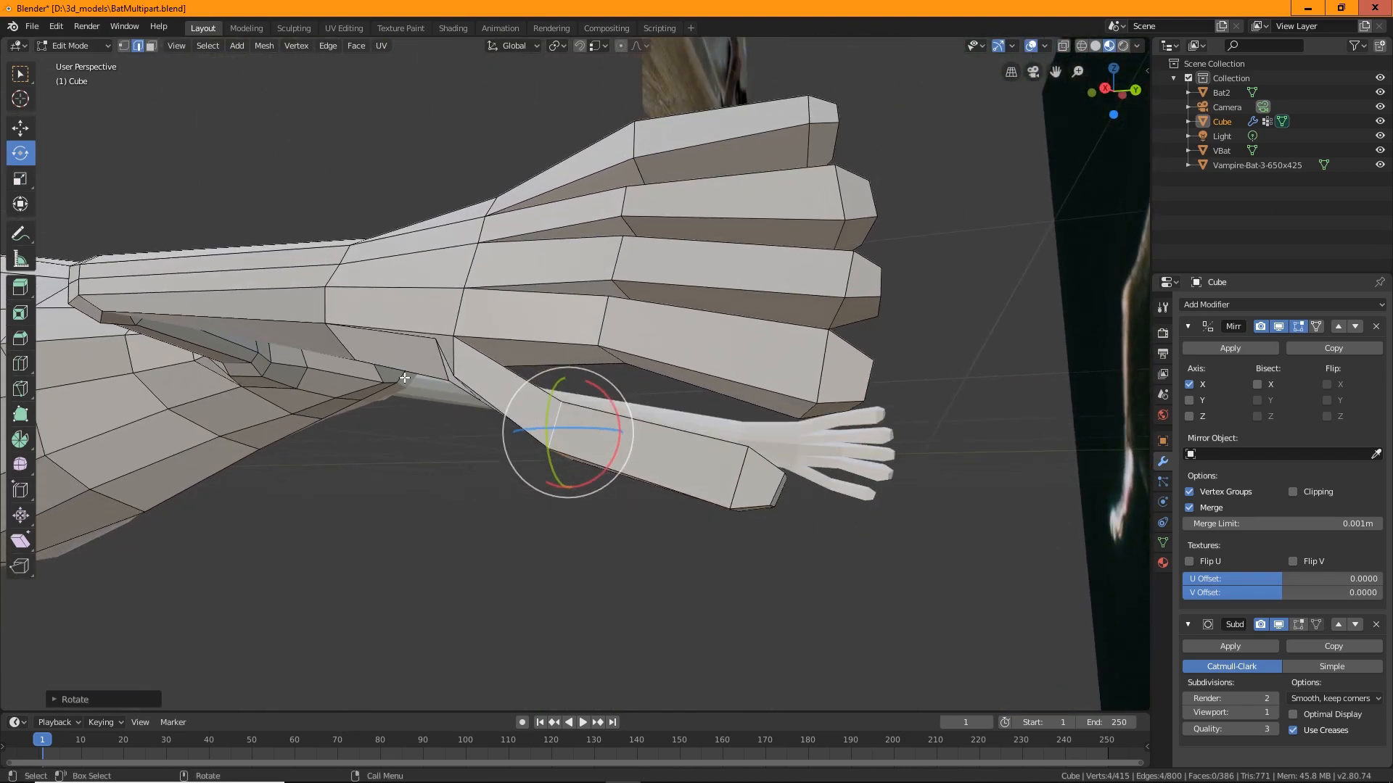
left_click(124, 46)
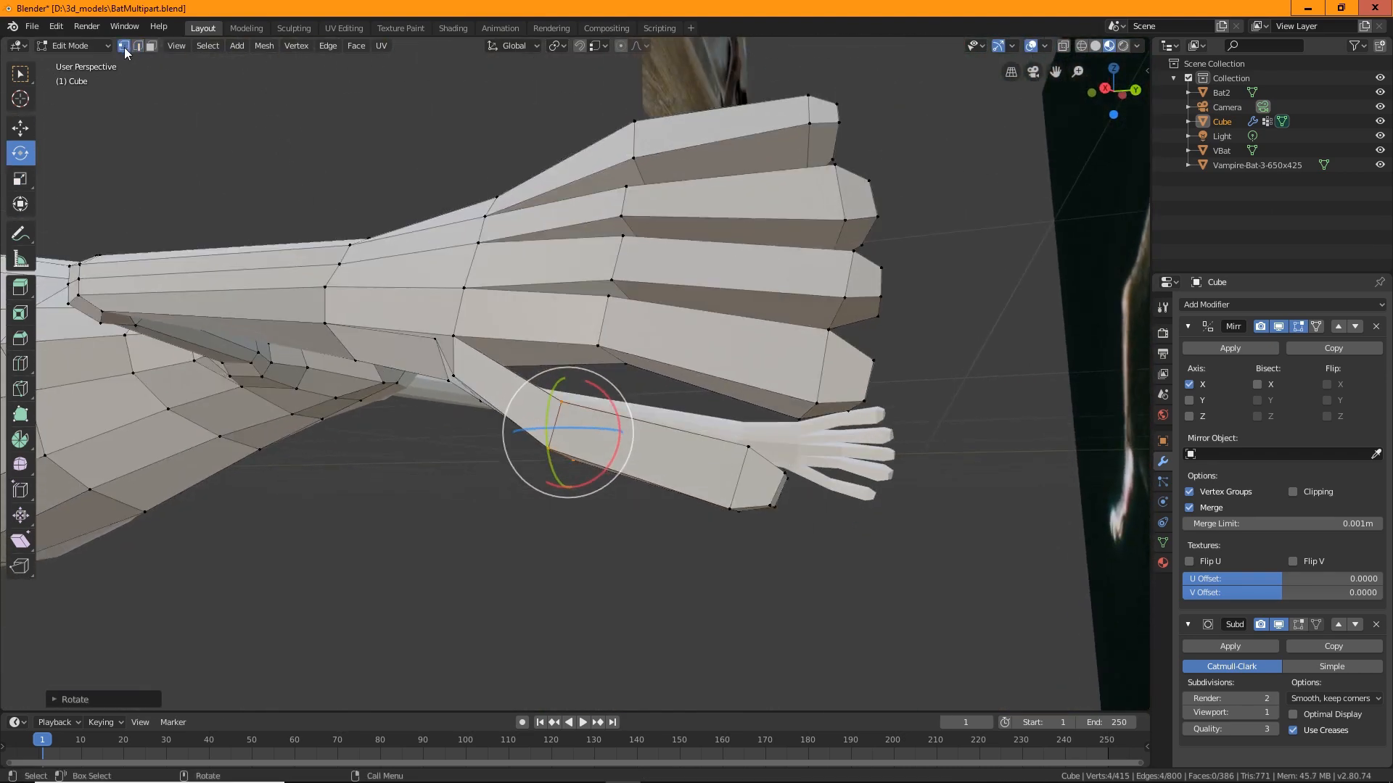
Move the vertex on the foot's side edge behind the lowest toe slightly back toward the ankle.
left_click(434, 338)
left_click(20, 128)
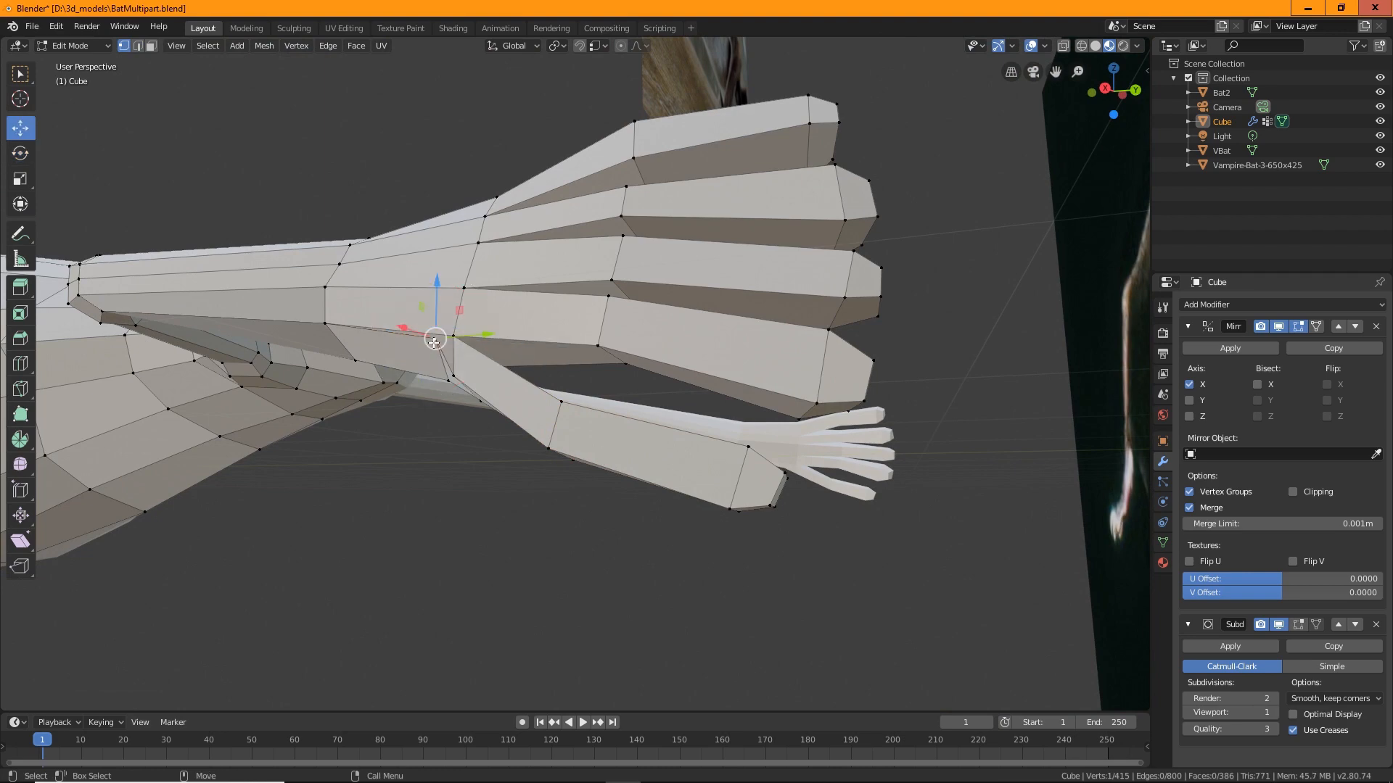
left_click_drag(435, 339, 413, 349)
middle_click_drag(417, 406, 435, 290)
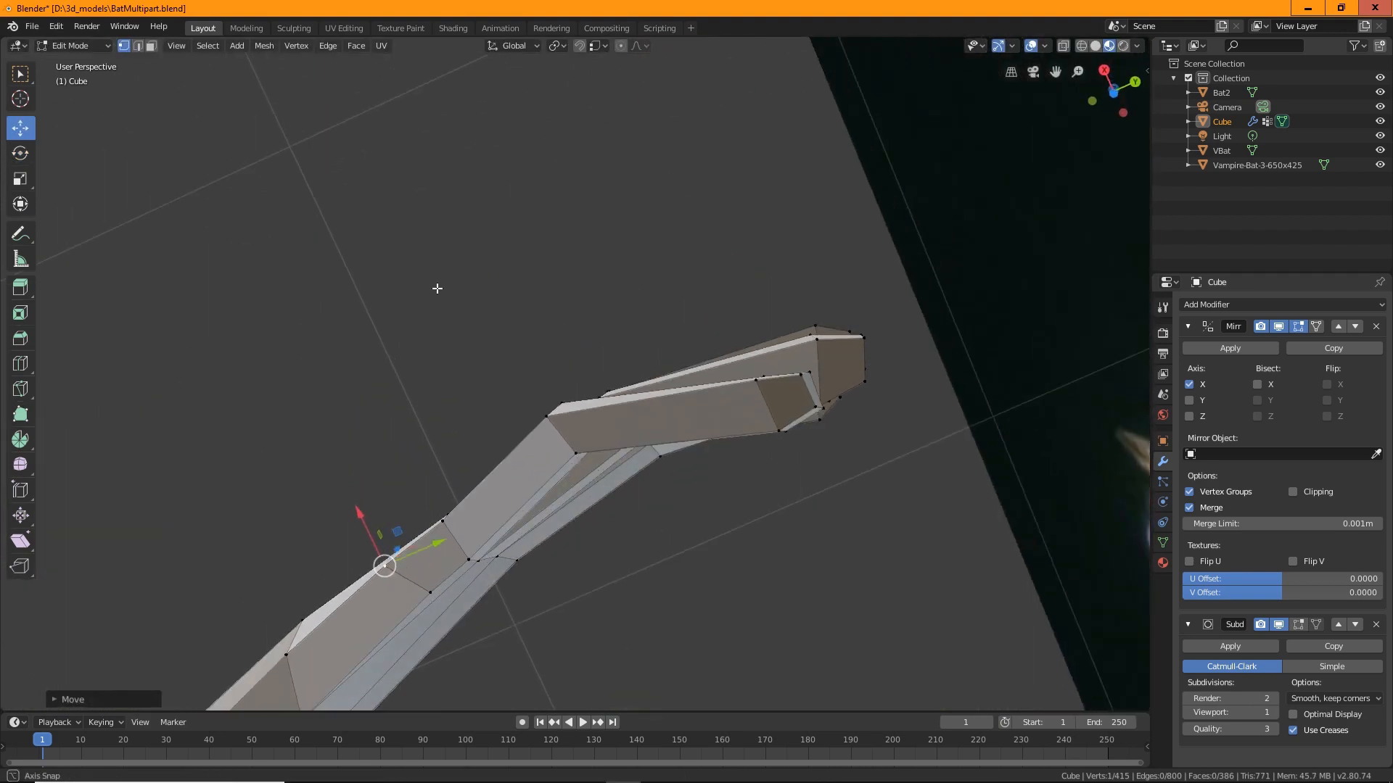
Shift the foot's side edge behind the lowest toe, and move that toe's base edge outward to smooth the contour.
middle_click_drag(478, 468, 513, 361)
left_click(509, 351, "shift")
left_click_drag(499, 342, 452, 337)
middle_click_drag(506, 328, 564, 299)
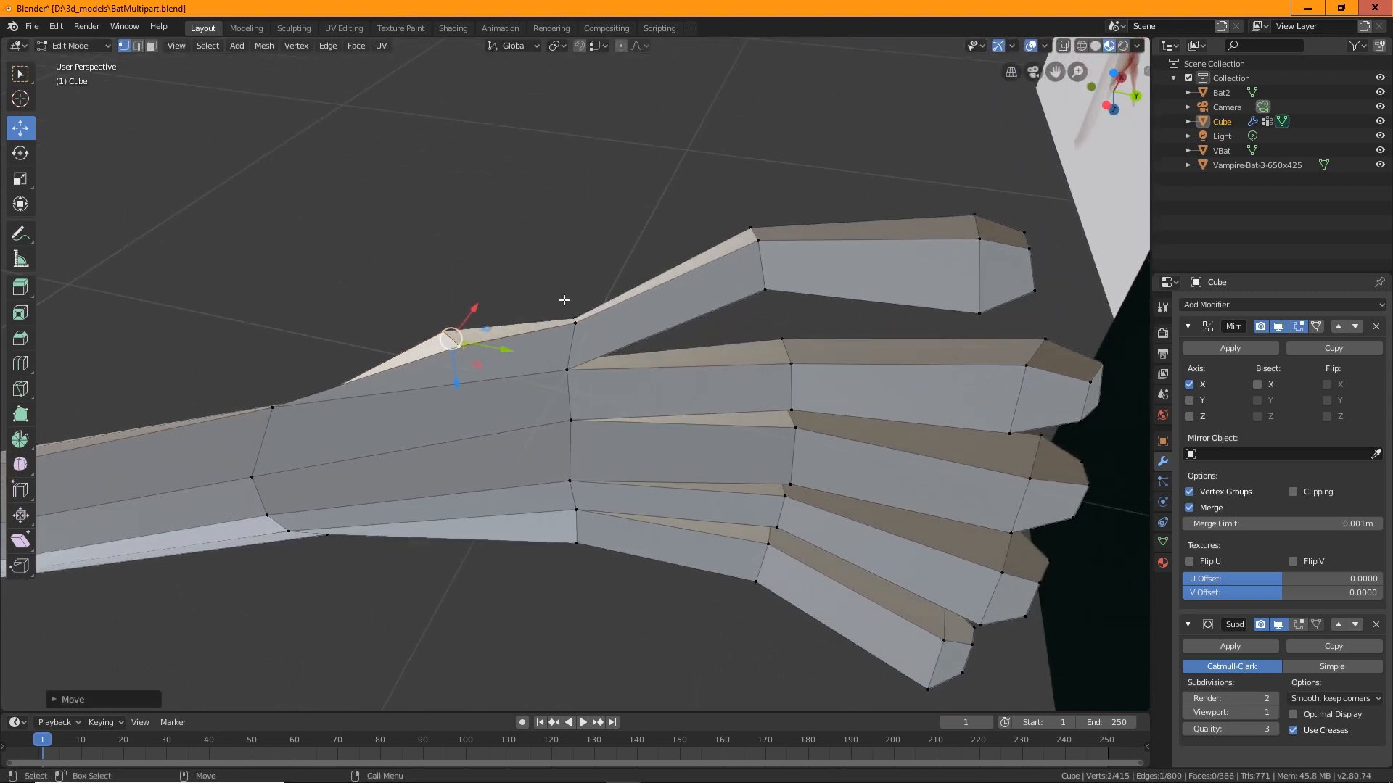
left_click_drag(582, 331, 563, 302)
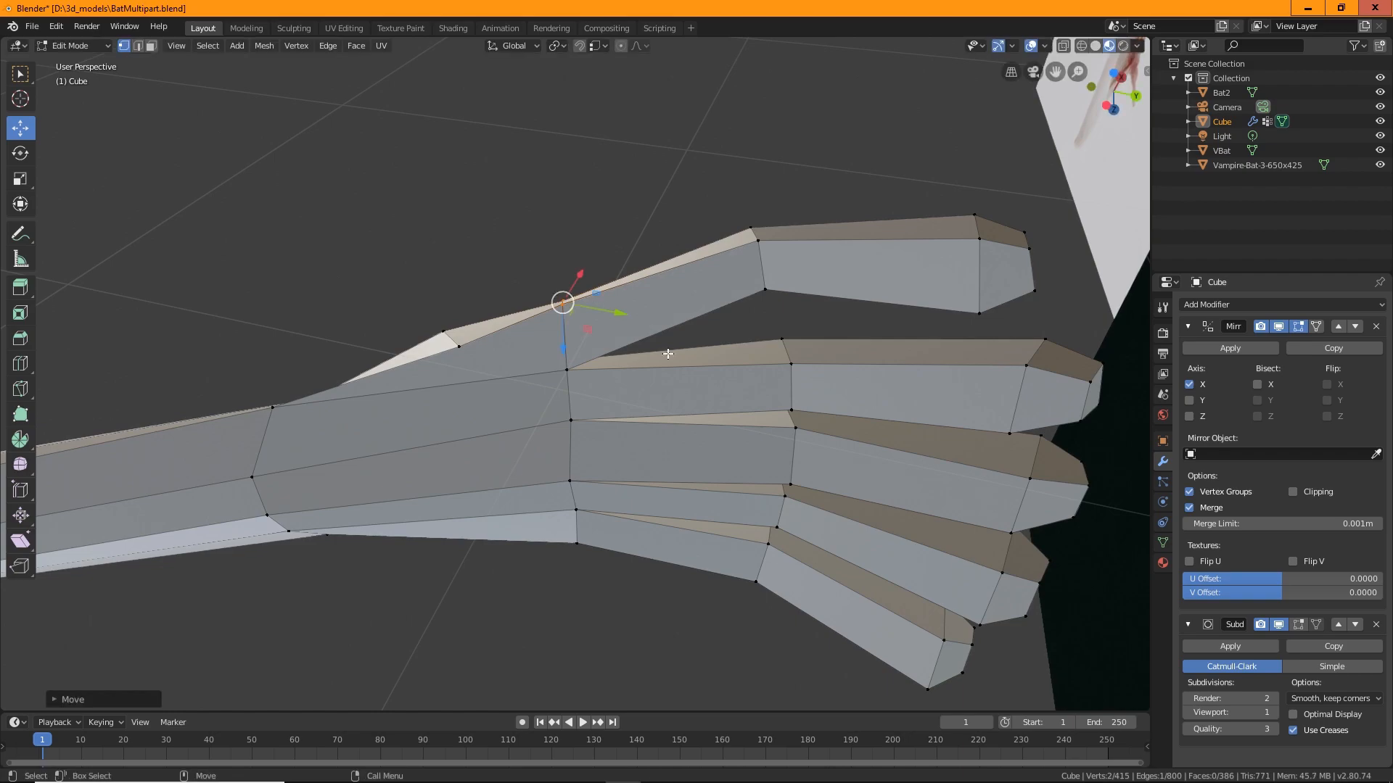
Examine the foot's toes and overall proportions from several angles beside the bat reference image.
scroll(685, 420, "down", 3)
middle_click_drag(685, 420, 806, 573)
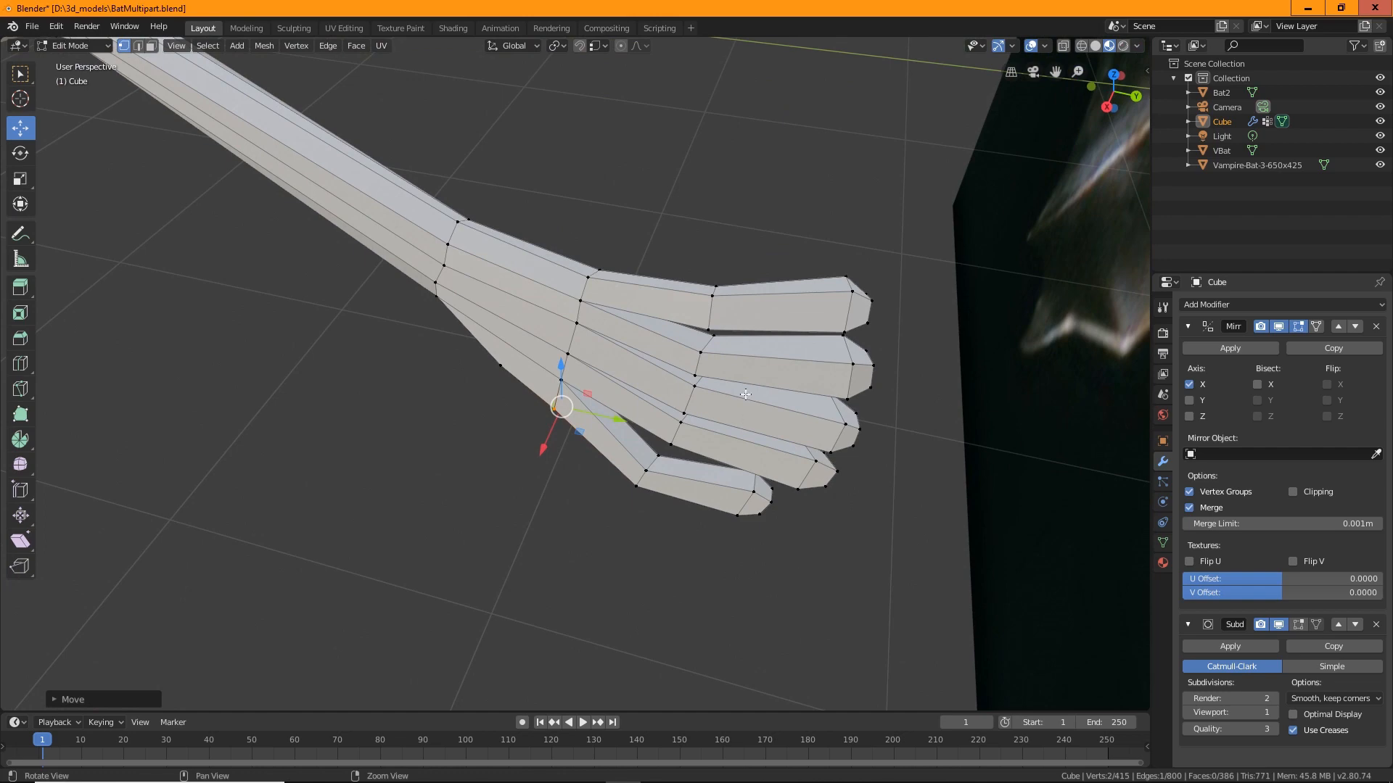
scroll(798, 426, "down", 5)
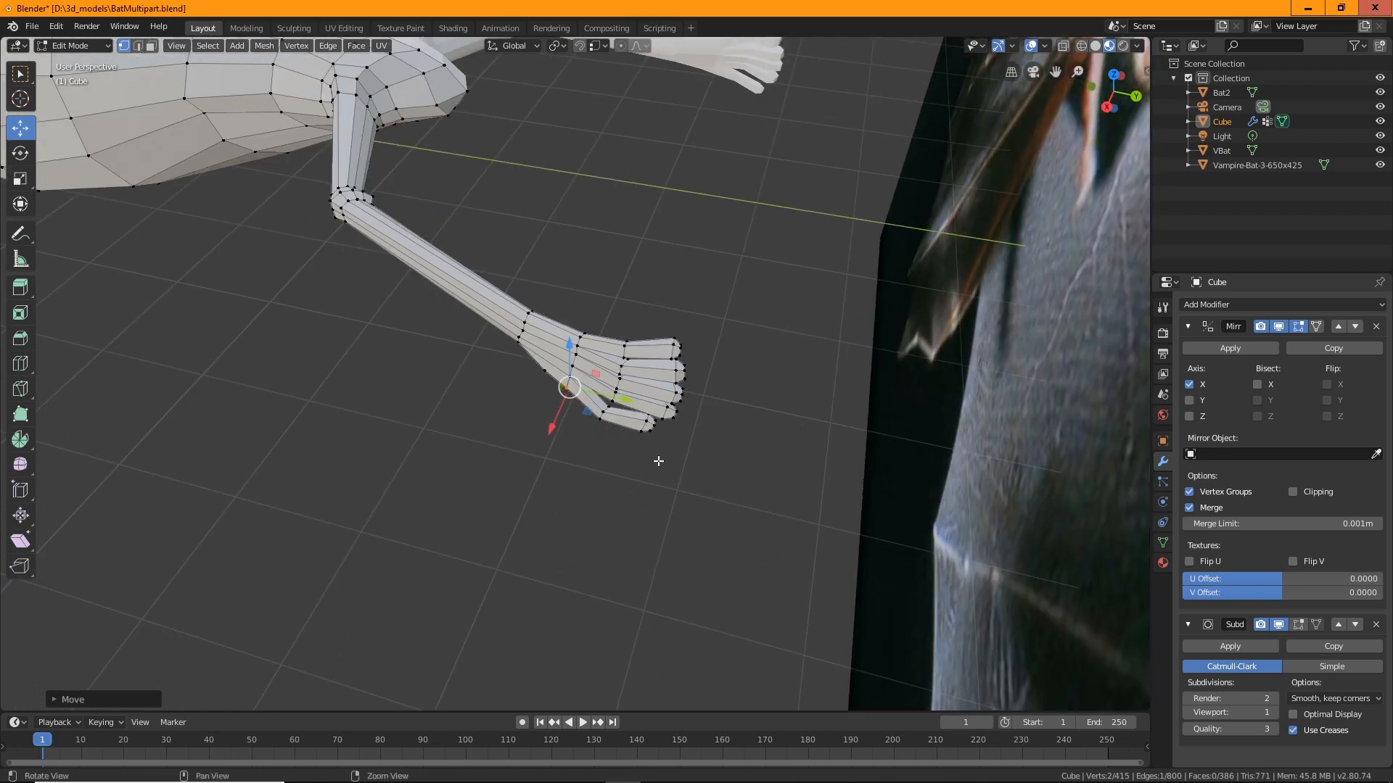
middle_click_drag(658, 461, 694, 421)
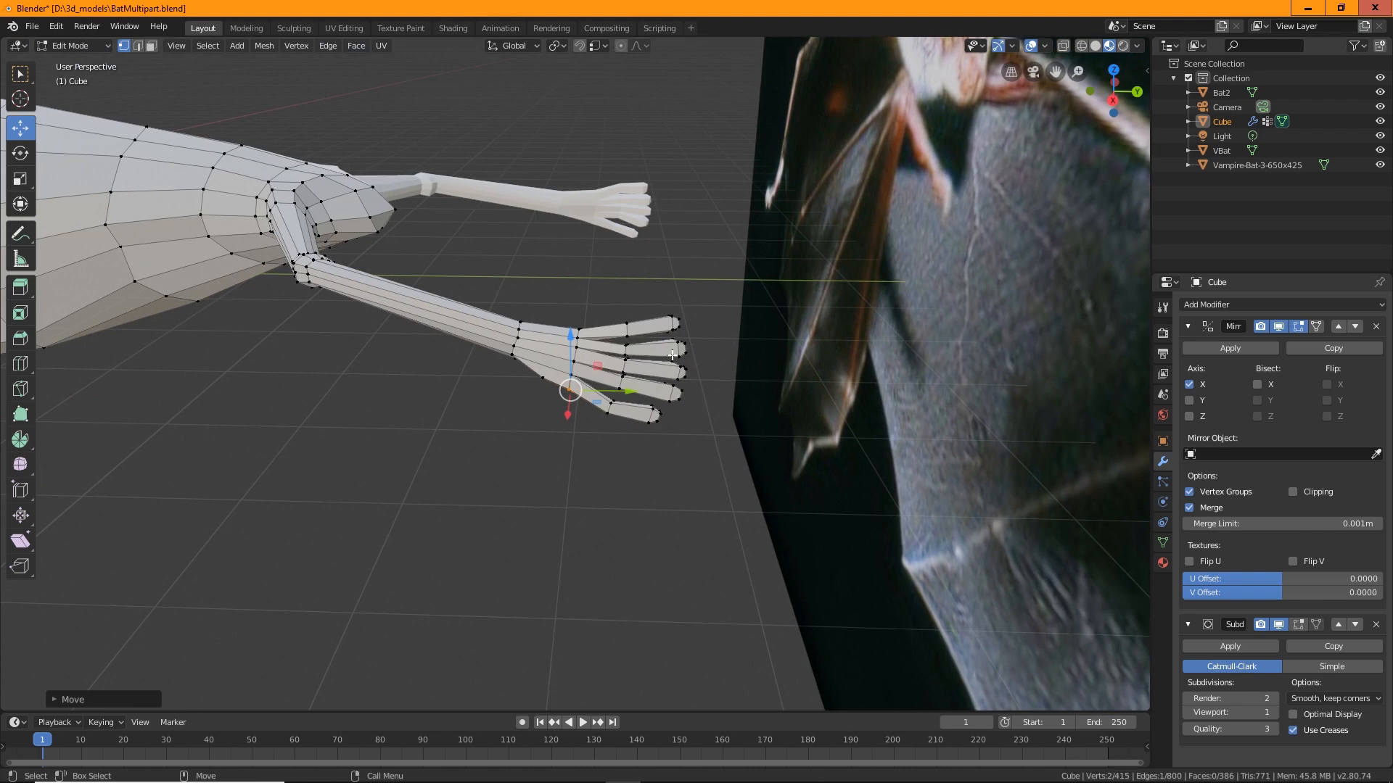
scroll(672, 355, "down", 6)
middle_click_drag(575, 516, 580, 370)
scroll(633, 356, "up", 4)
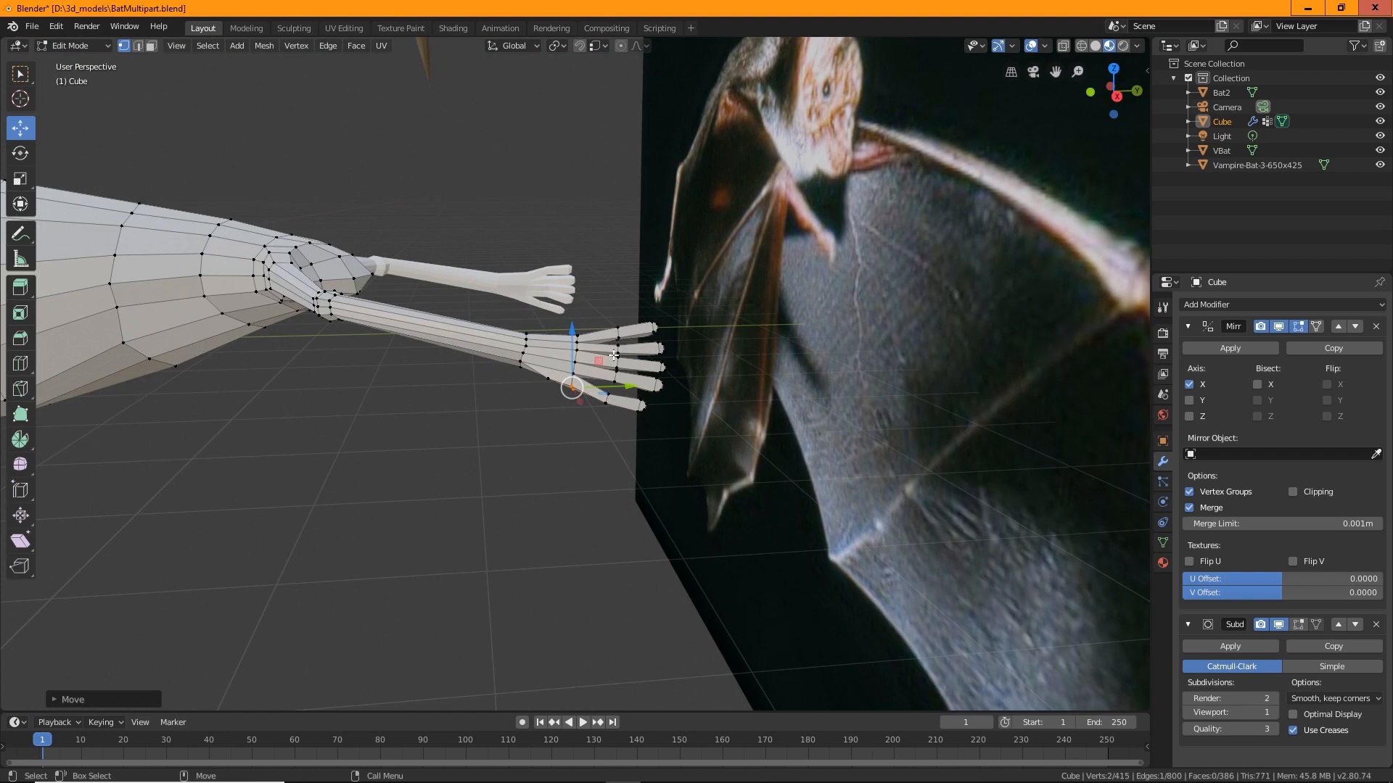
scroll(614, 354, "up", 4)
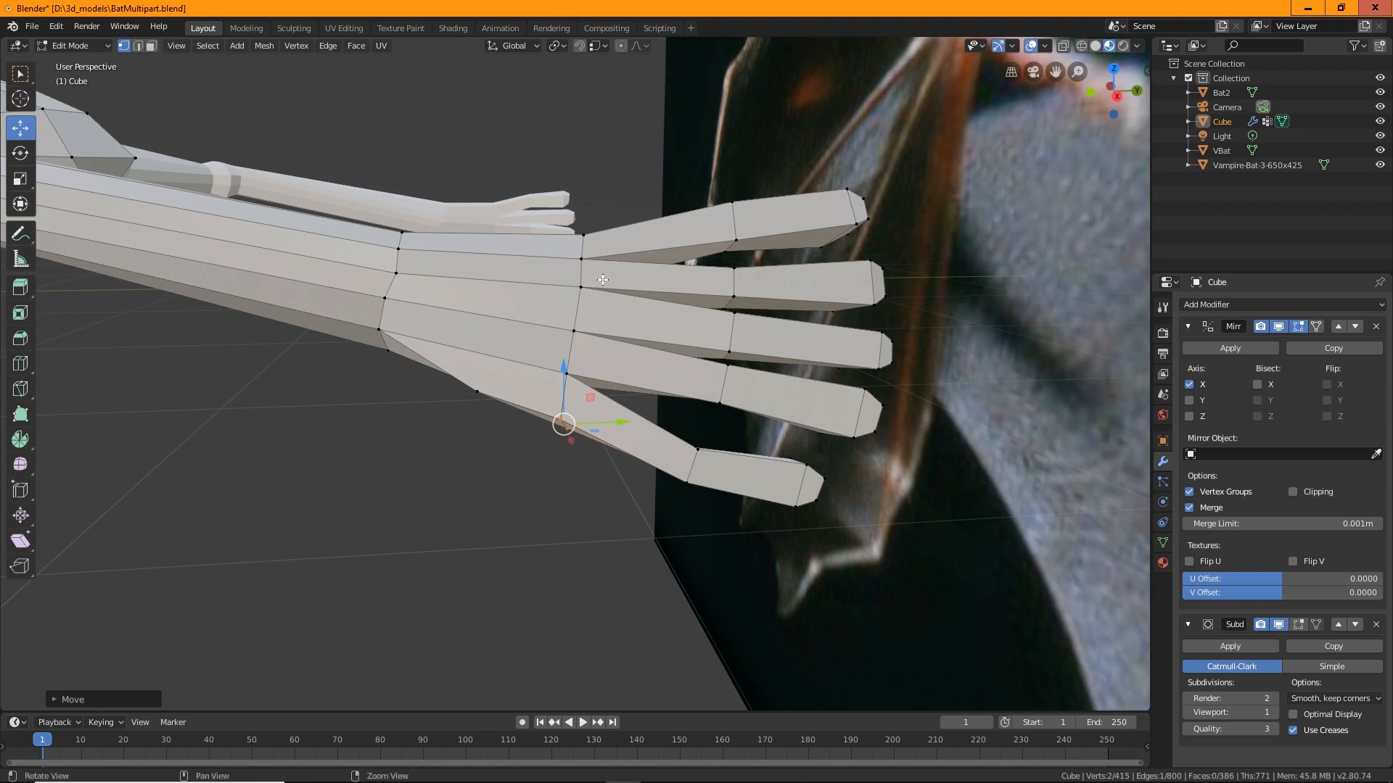
scroll(602, 279, "up", 4)
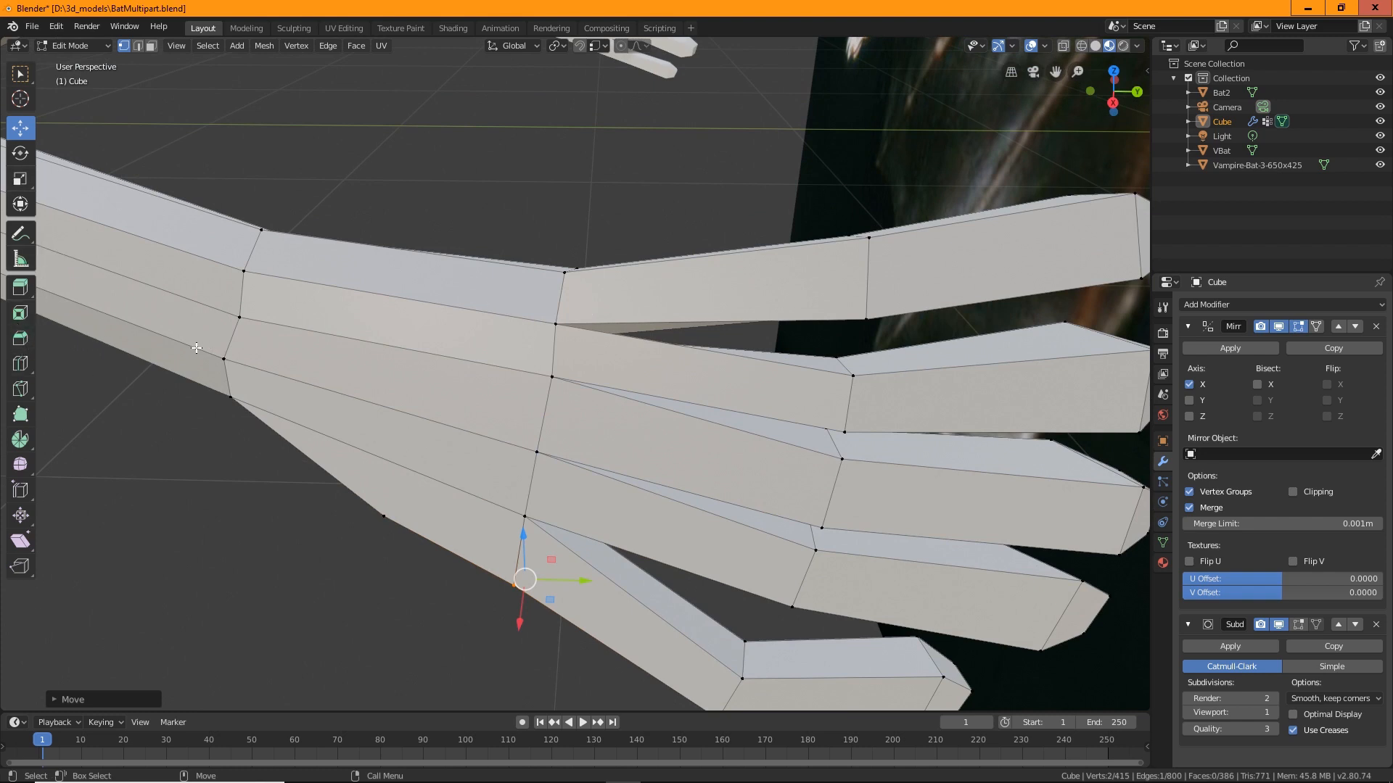
Add a loop cut around the uppermost toe close to its base and scale the new loop slightly.
left_click(20, 364)
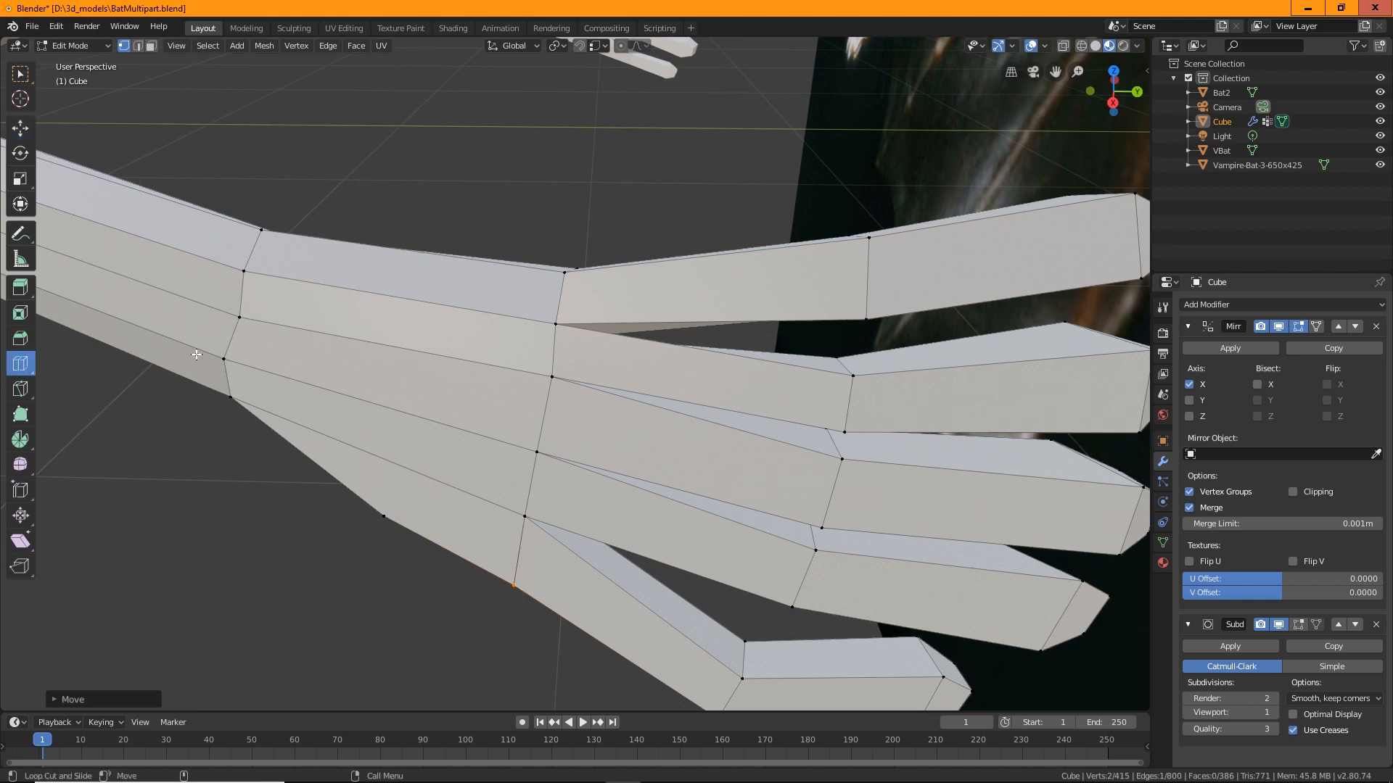
left_click_drag(593, 293, 465, 297)
left_click(20, 179)
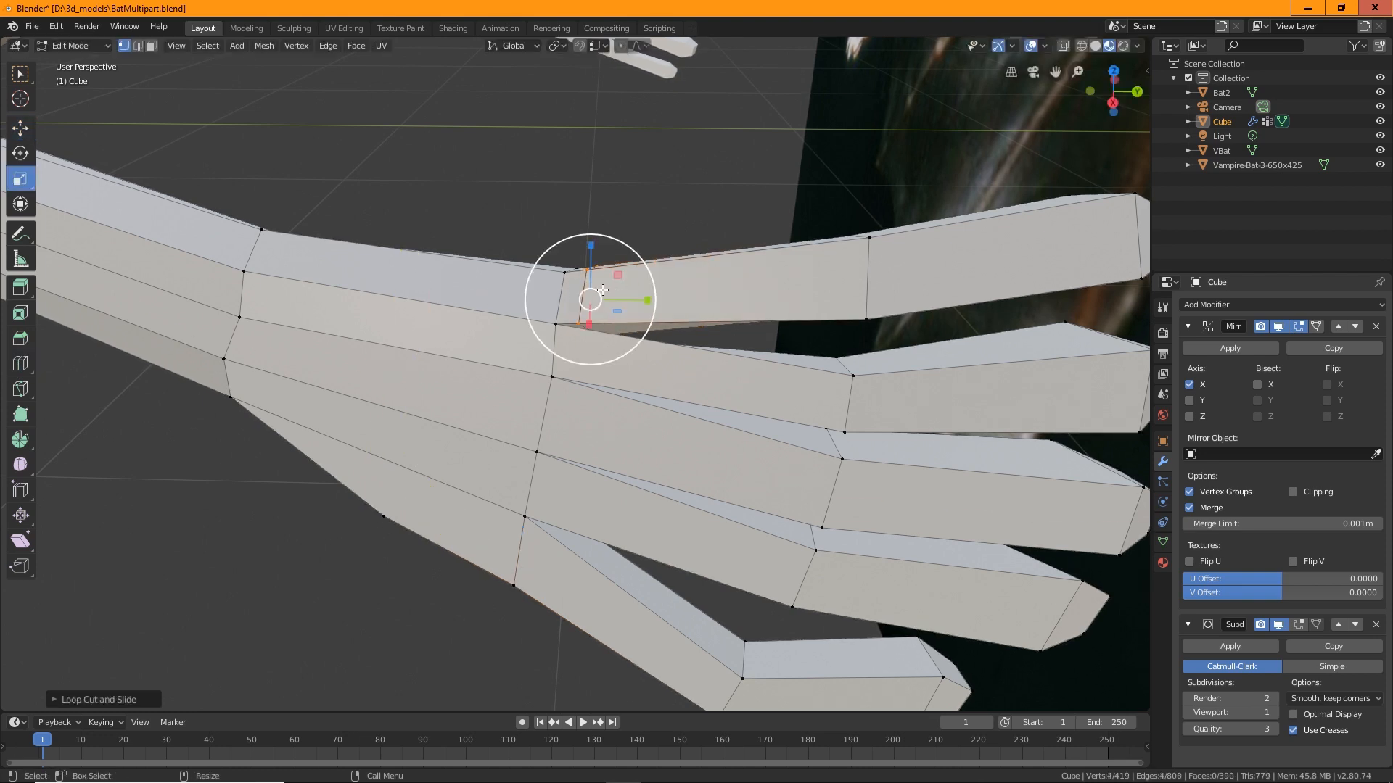
left_click_drag(583, 297, 592, 290)
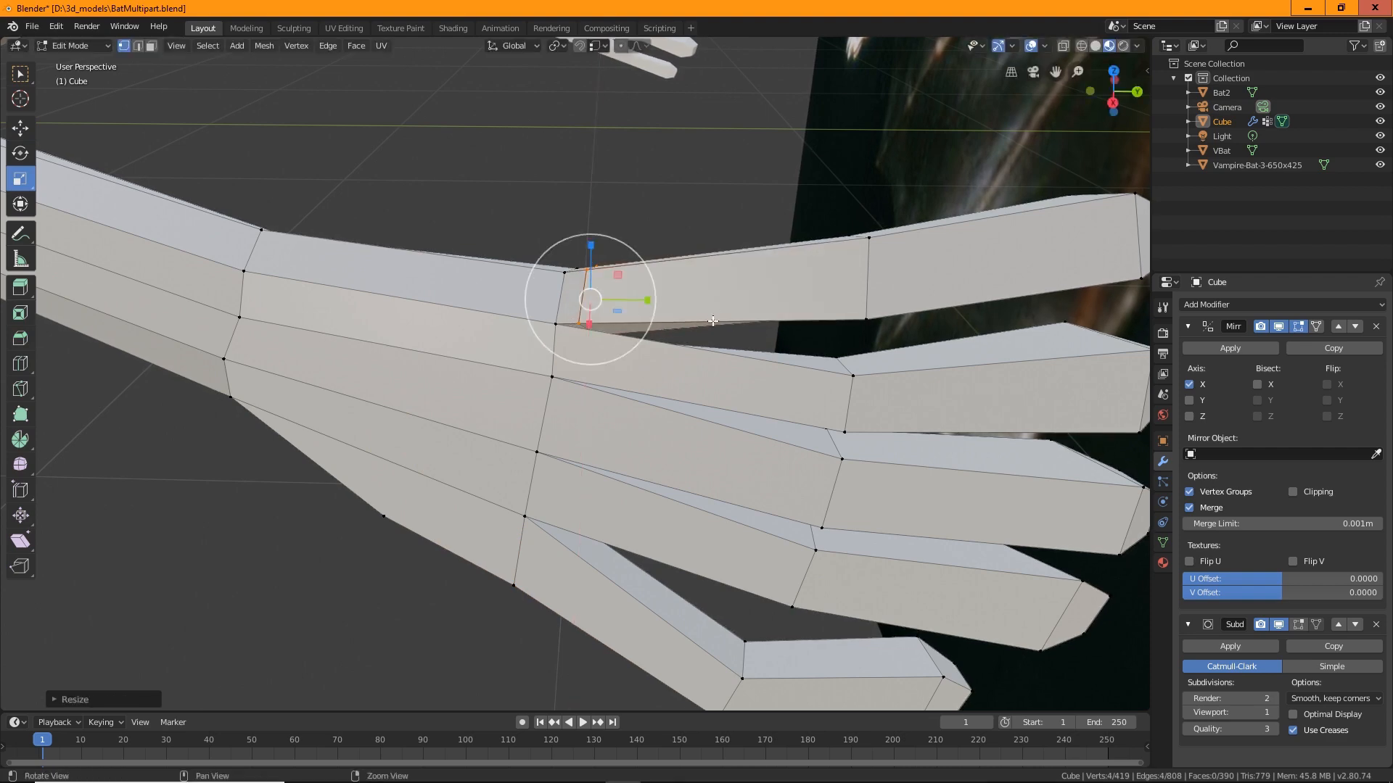
middle_click_drag(591, 290, 607, 312)
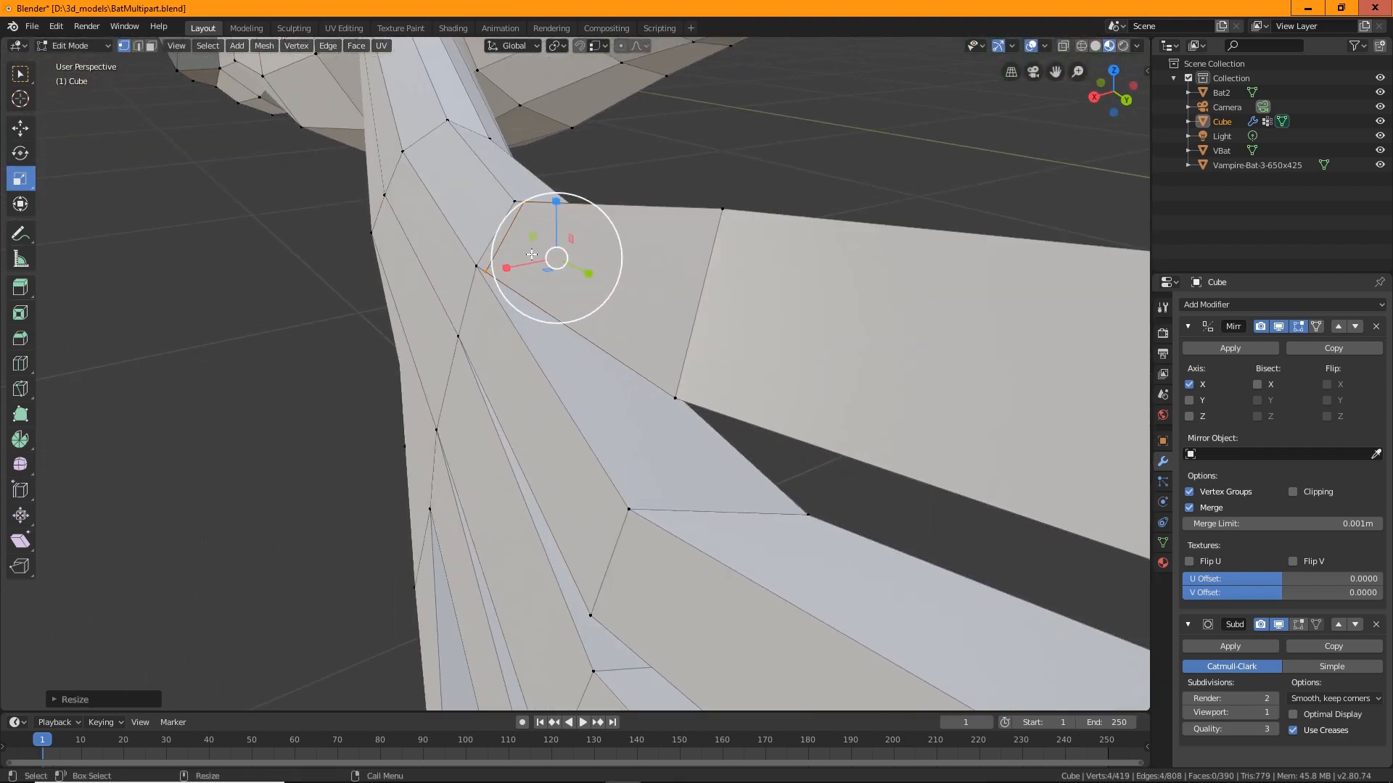
mouse_move(521, 268)
left_mouse_down()
mouse_move(555, 257)
mouse_move(535, 254)
left_mouse_up()
middle_click_drag(535, 254, 566, 312)
key("ctrl+z")
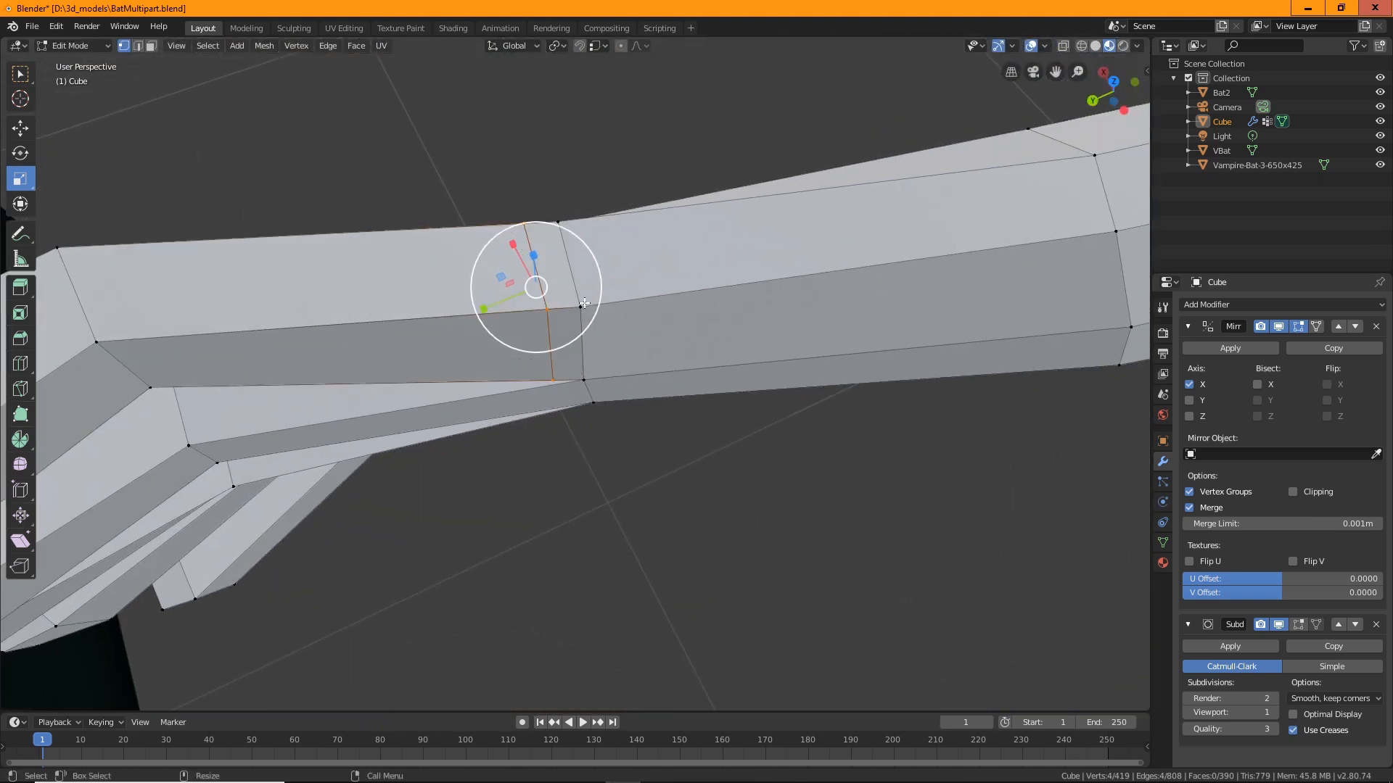
Scale the uppermost toe's new loop slightly and move it a little farther from the toe's base.
left_click_drag(534, 283, 529, 283)
middle_click_drag(529, 283, 587, 383)
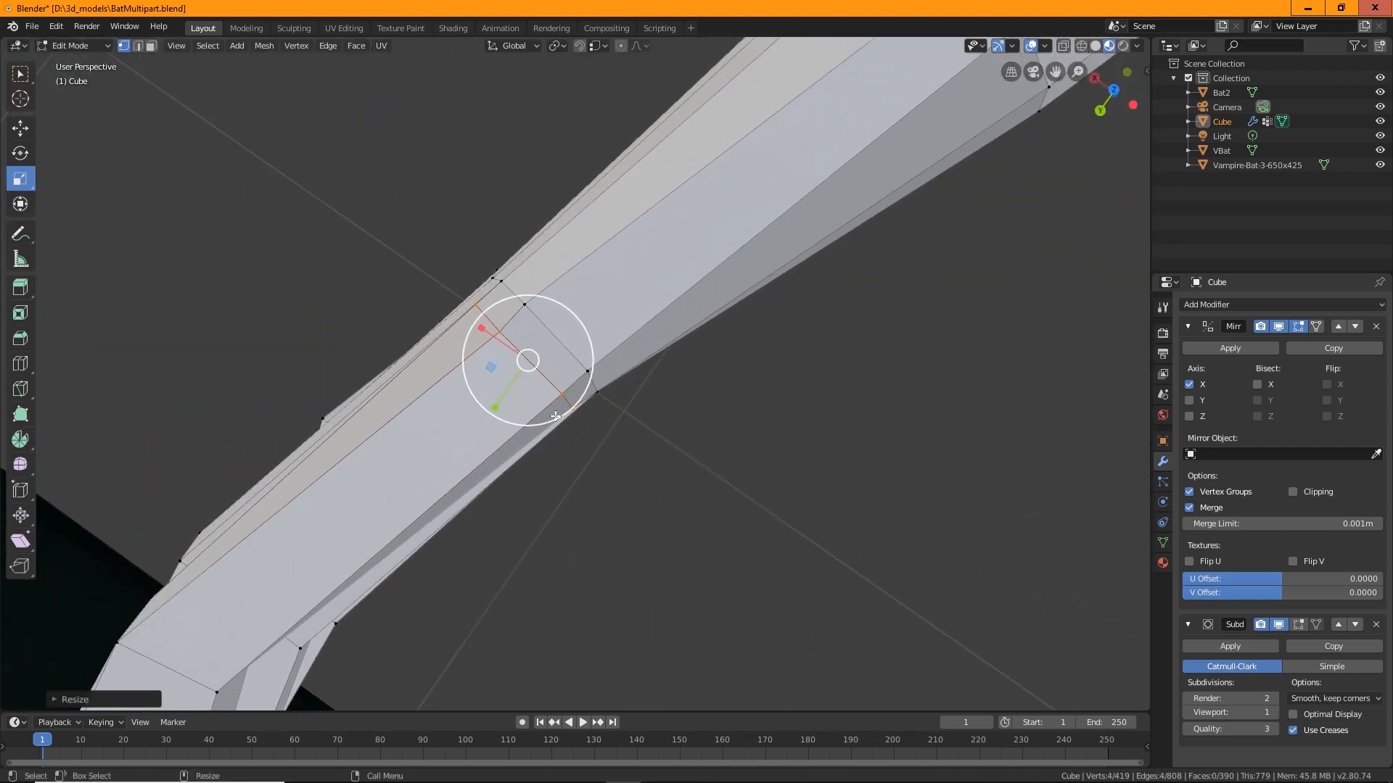
key("w")
left_click_drag(528, 360, 503, 380)
left_click_drag(661, 409, 787, 433, "alt")
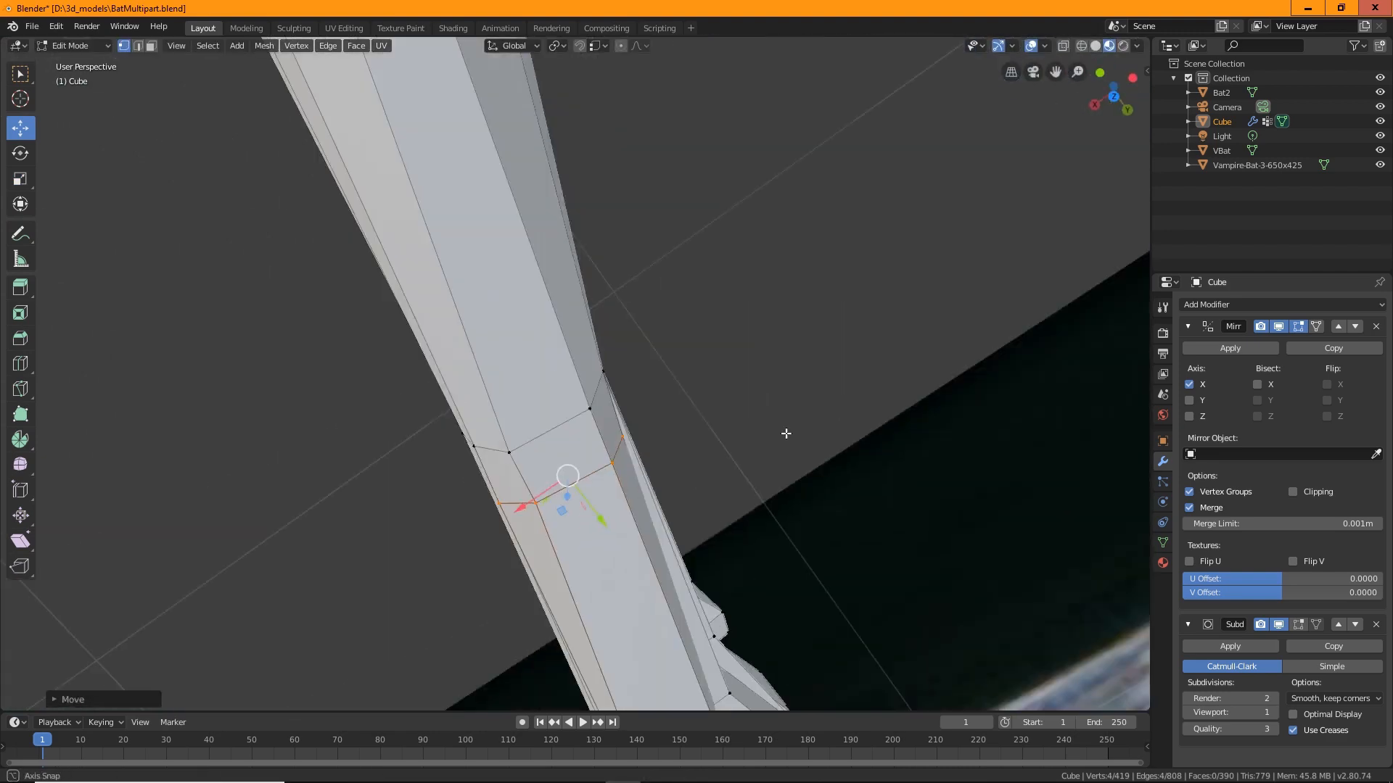
middle_click_drag(786, 434, 708, 416)
Reposition the top edge of the uppermost toe's new loop, and shift the adjoining palm edge up and back toward the ankle.
left_click(520, 353)
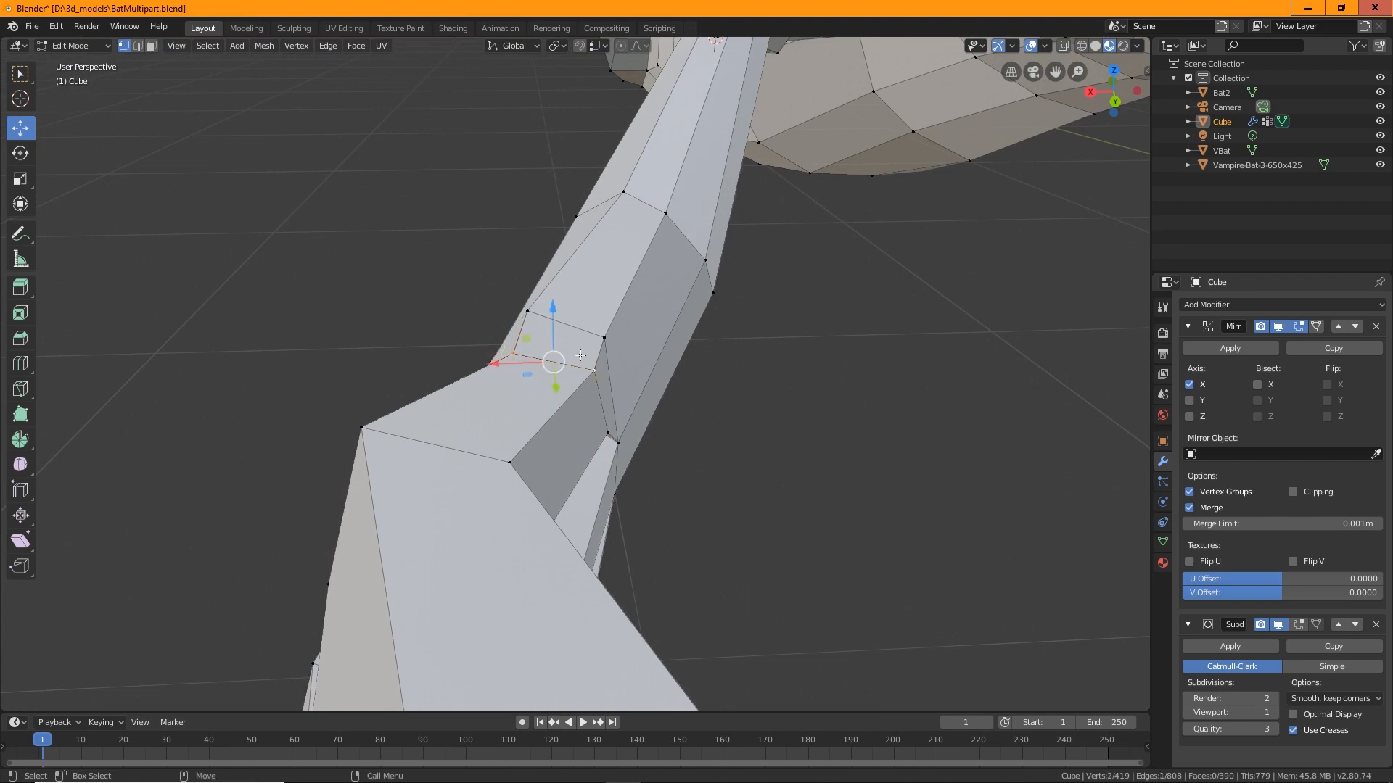
key("g")
left_click(562, 324)
middle_click_drag(562, 324, 653, 304)
key("g")
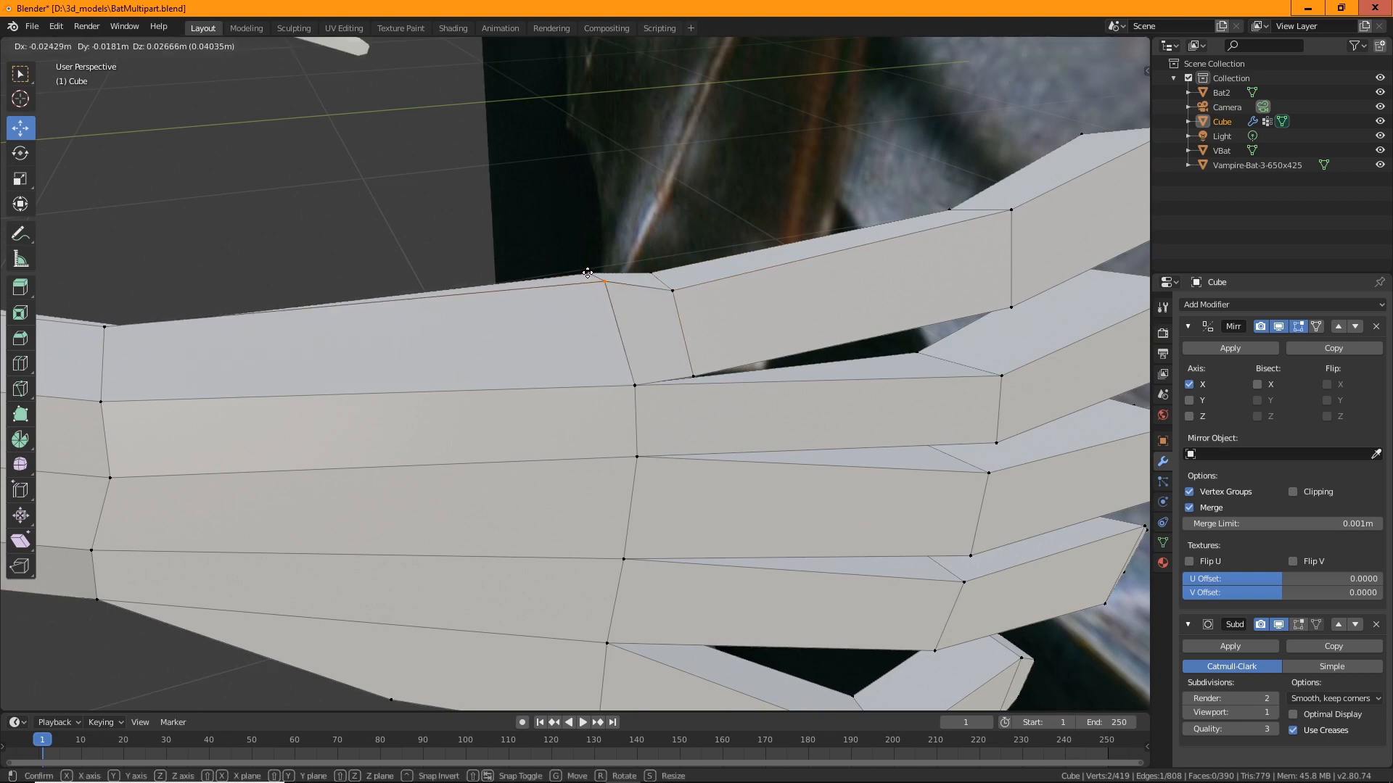
left_click(588, 273)
Adjust the vertices at the uppermost toe's base to reshape the join between the toe and its neighbor.
mouse_move(559, 361)
middle_mouse_down()
mouse_move(507, 329)
mouse_move(630, 378)
mouse_move(570, 358)
mouse_move(549, 369)
middle_mouse_up()
left_click_drag(502, 345, 524, 340)
left_click(636, 387)
left_click_drag(636, 387, 613, 377)
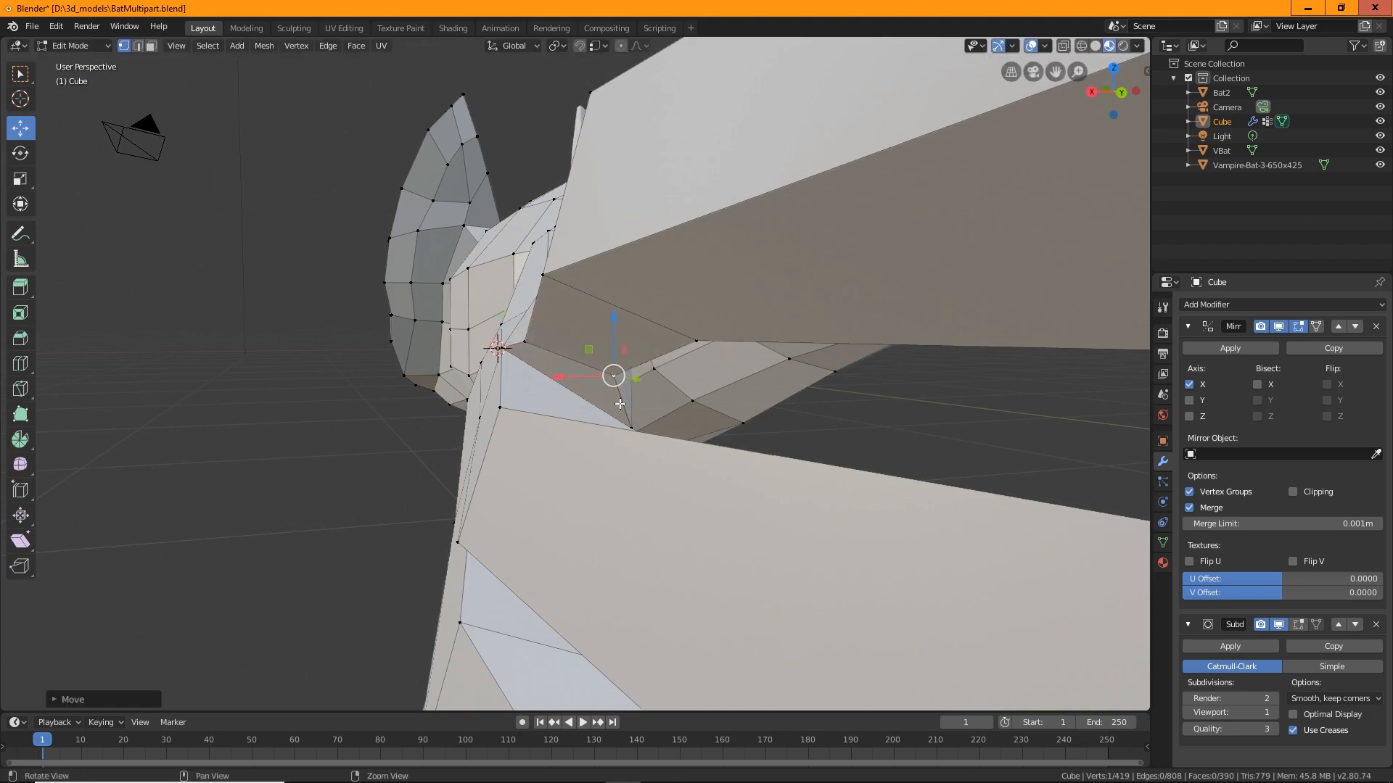
From the foot's underside, move the side vertex behind the lowest toe slightly outward.
middle_click_drag(618, 394, 415, 622)
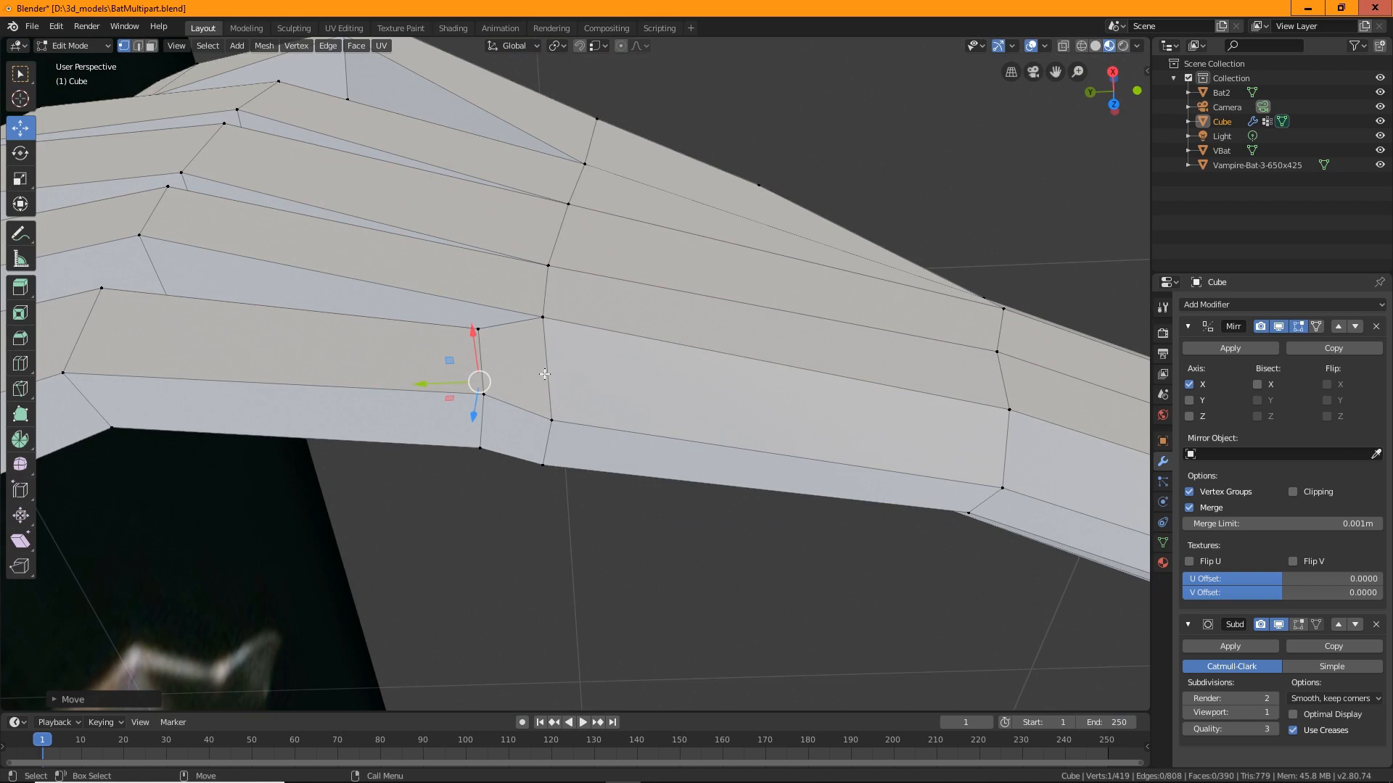
scroll(515, 408, "down", 3)
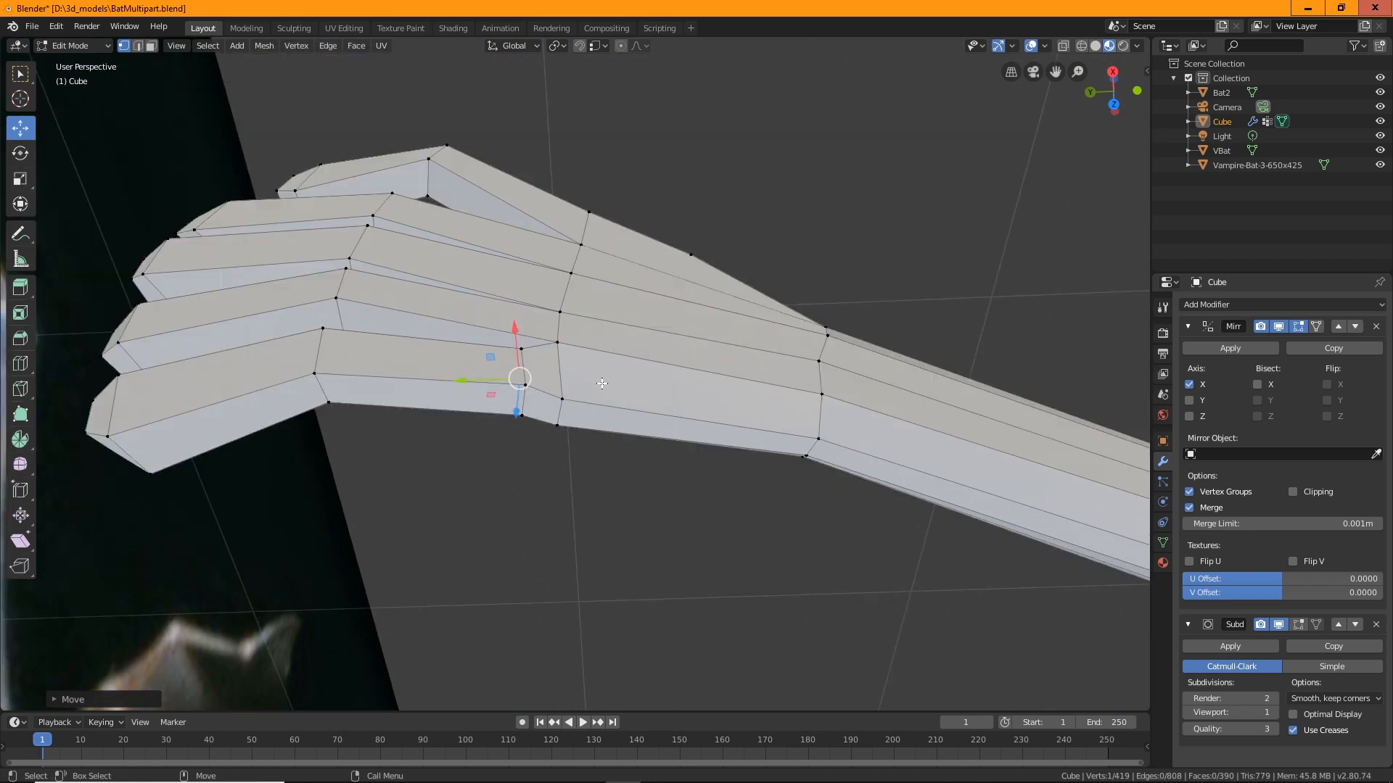
middle_click_drag(586, 336, 660, 295)
middle_click_drag(690, 484, 342, 576)
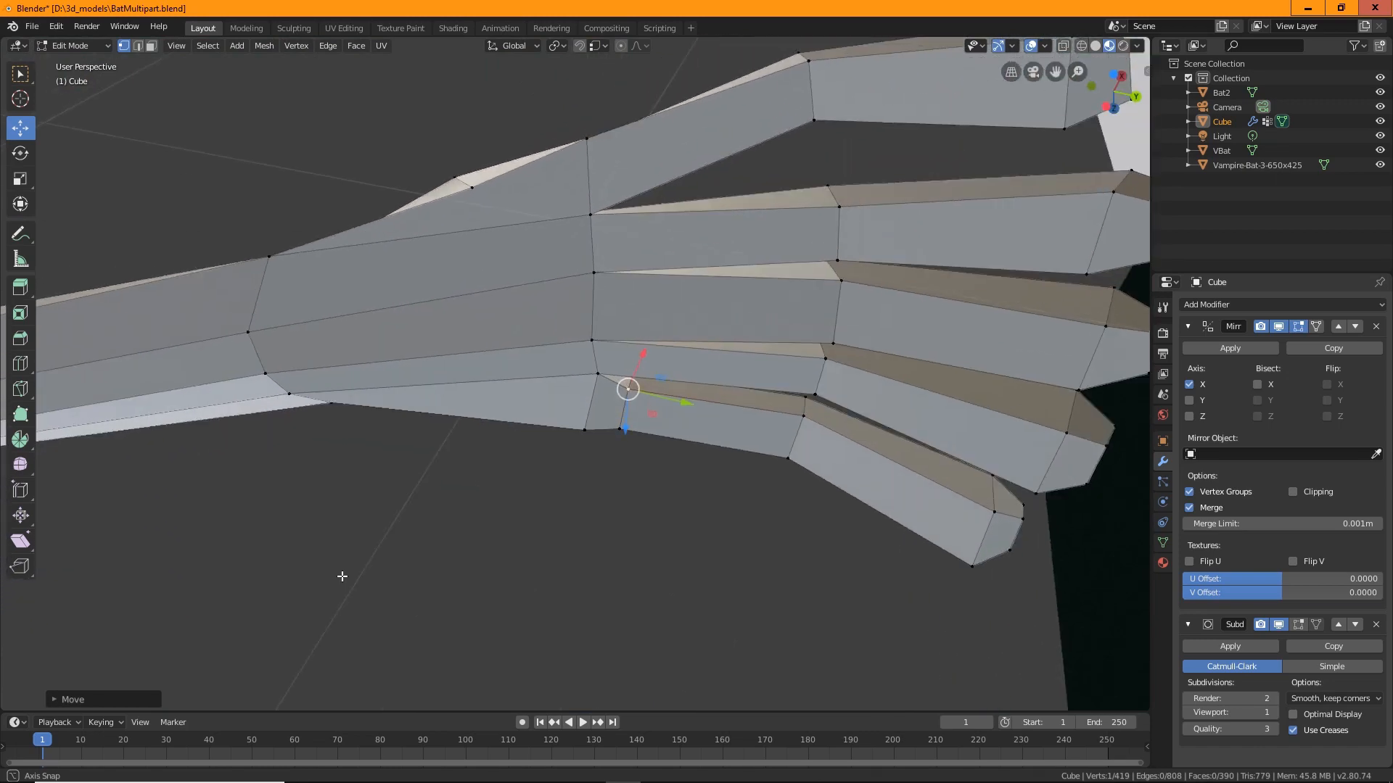
left_click(470, 188)
left_click_drag(479, 196, 462, 185)
middle_click_drag(462, 186, 447, 259)
middle_click_drag(530, 478, 548, 6)
middle_click_drag(465, 198, 183, 91)
Add a loop cut across the palm between ankle and toes, and move the side edge behind the lowest toe toward the ankle.
left_click(18, 367)
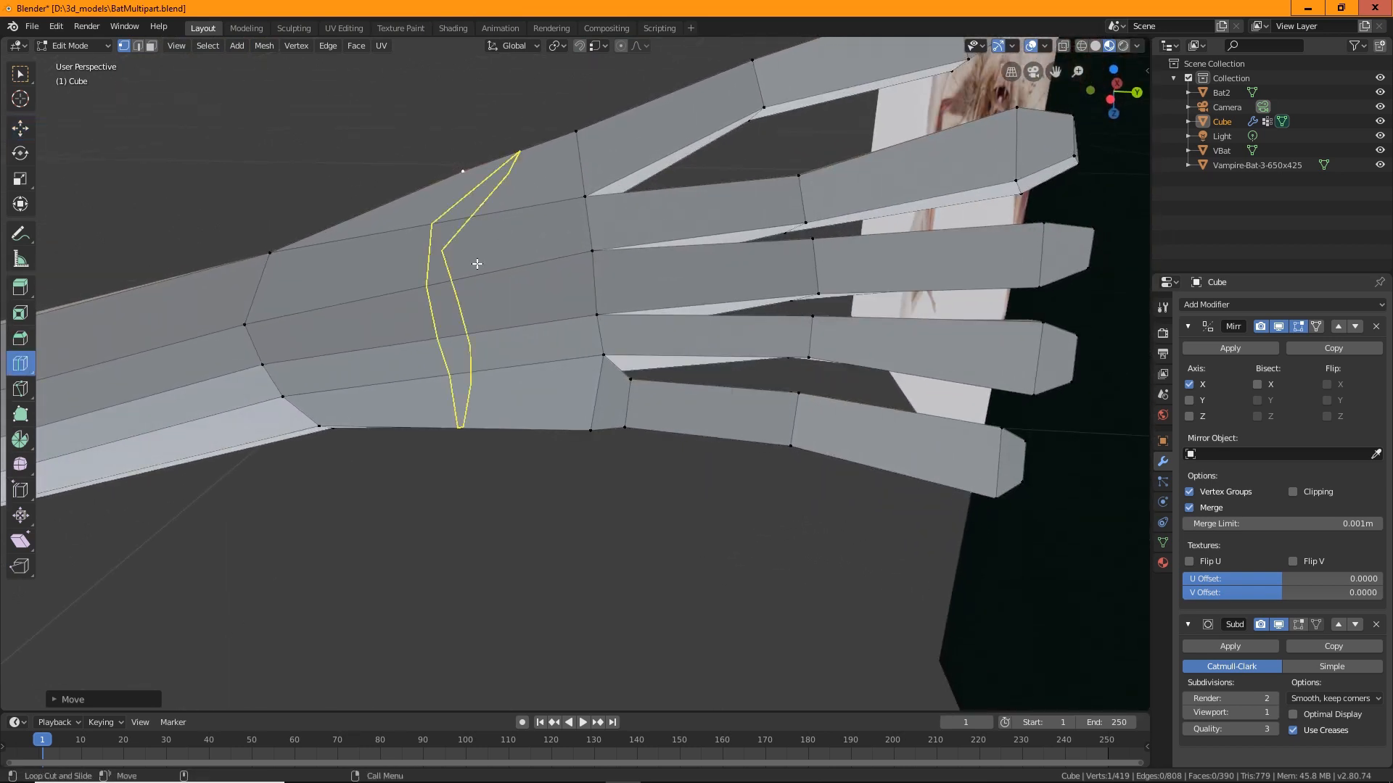
left_click(488, 251)
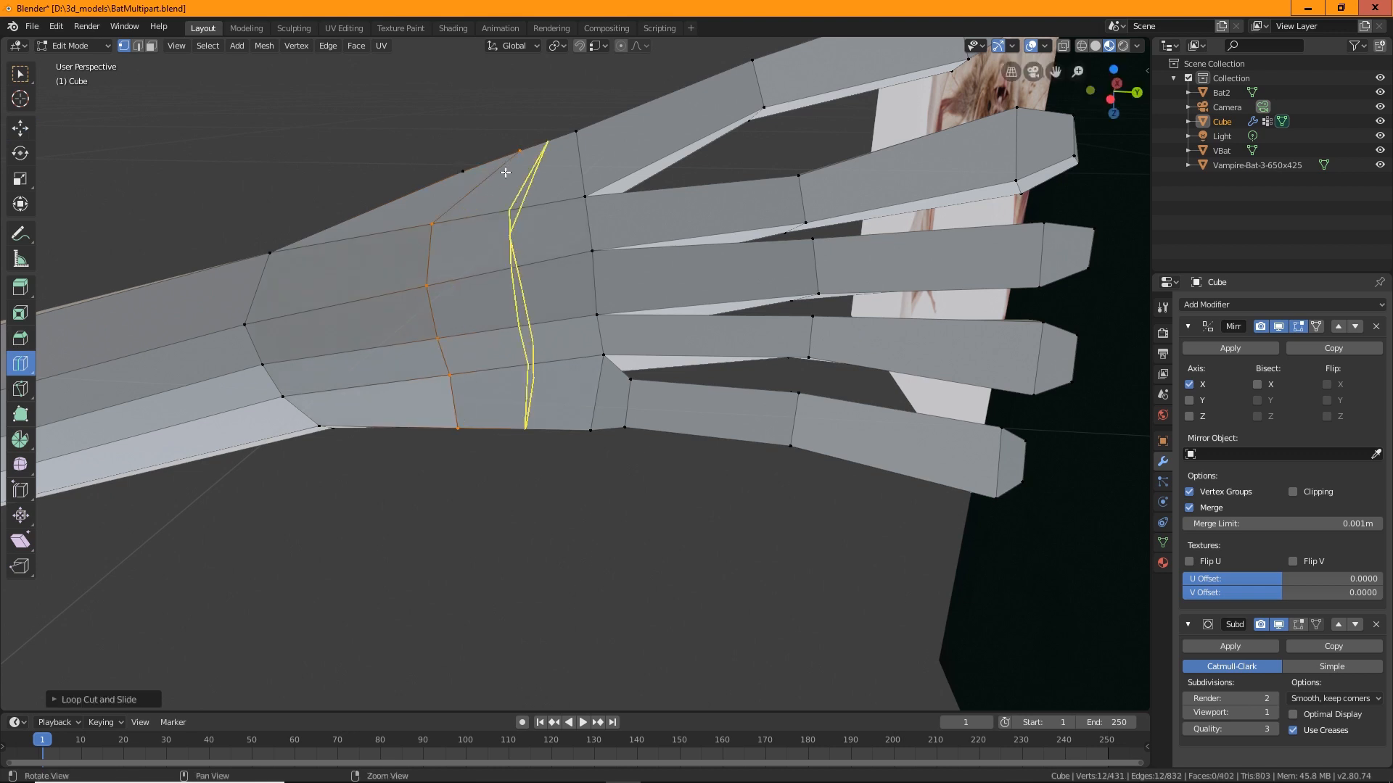
left_click(28, 72)
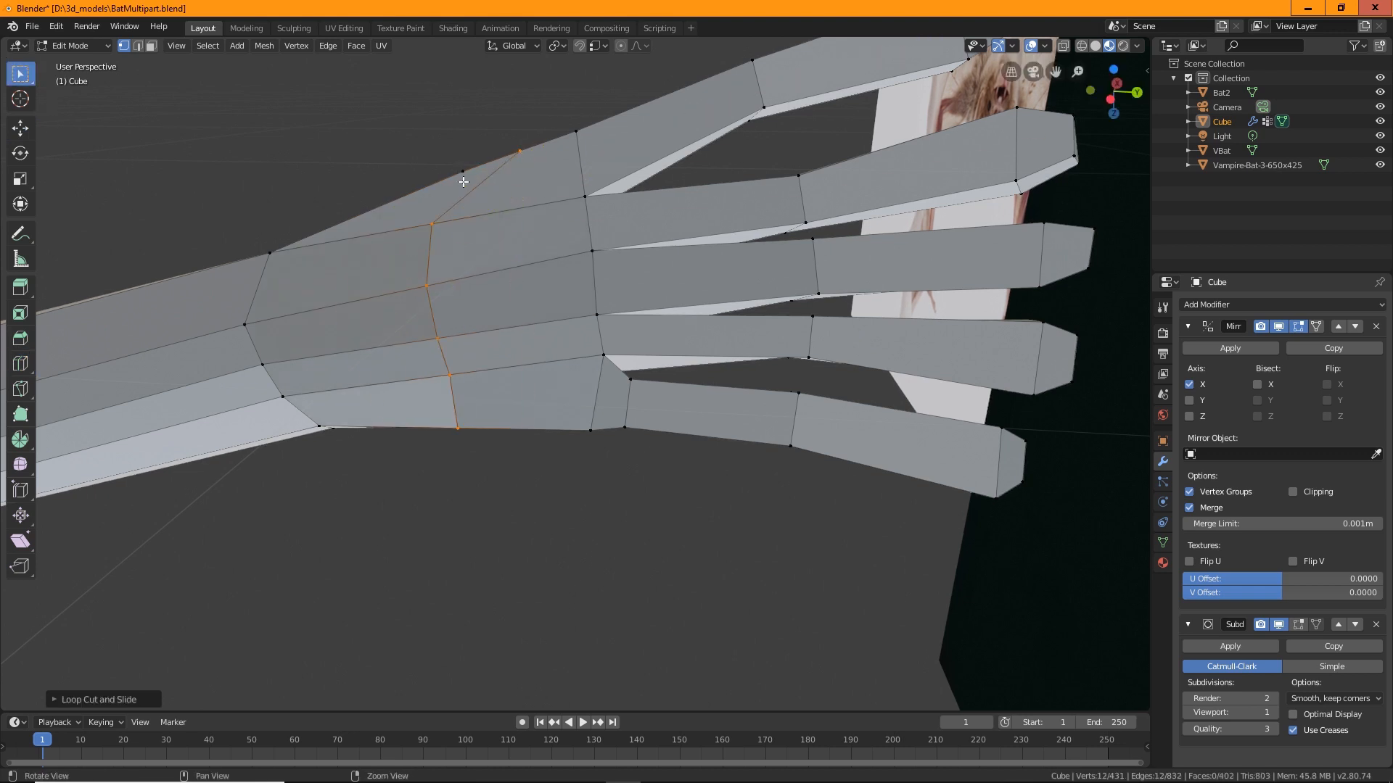
middle_click_drag(463, 182, 494, 276)
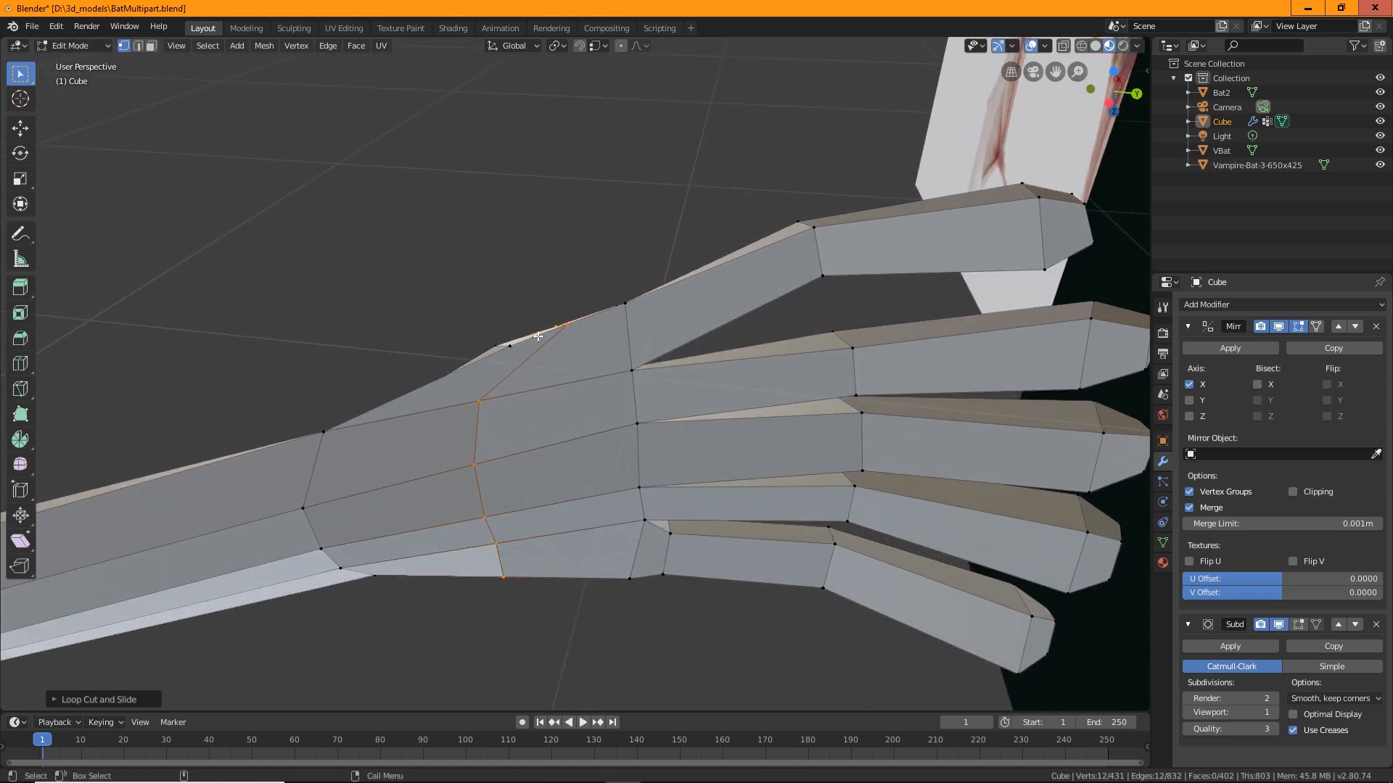
left_click(508, 350)
key("w")
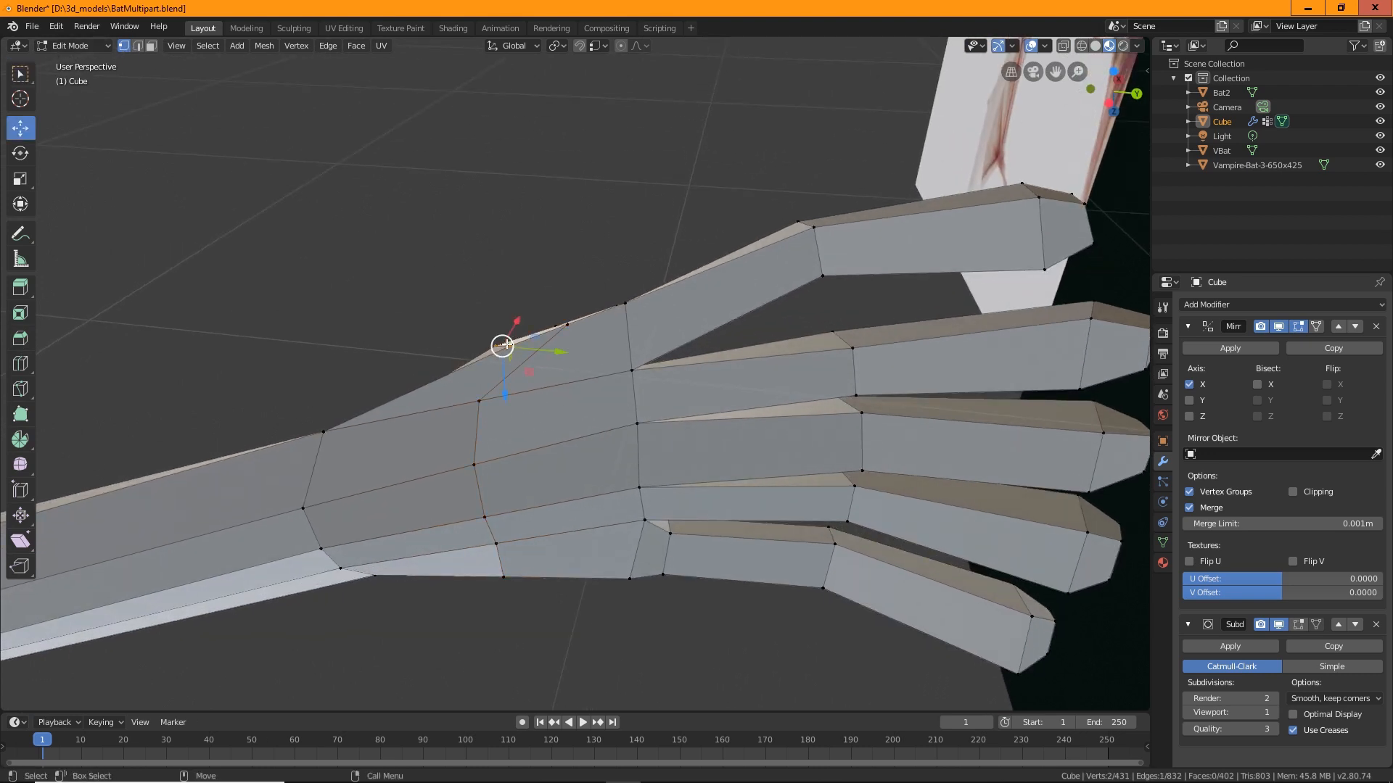
left_click_drag(503, 353, 419, 390)
Move a single vertex on the foot's side near the ankle slightly up toward the leg.
left_click_drag(525, 299, 498, 353)
middle_click_drag(420, 320, 518, 288)
left_click(351, 354)
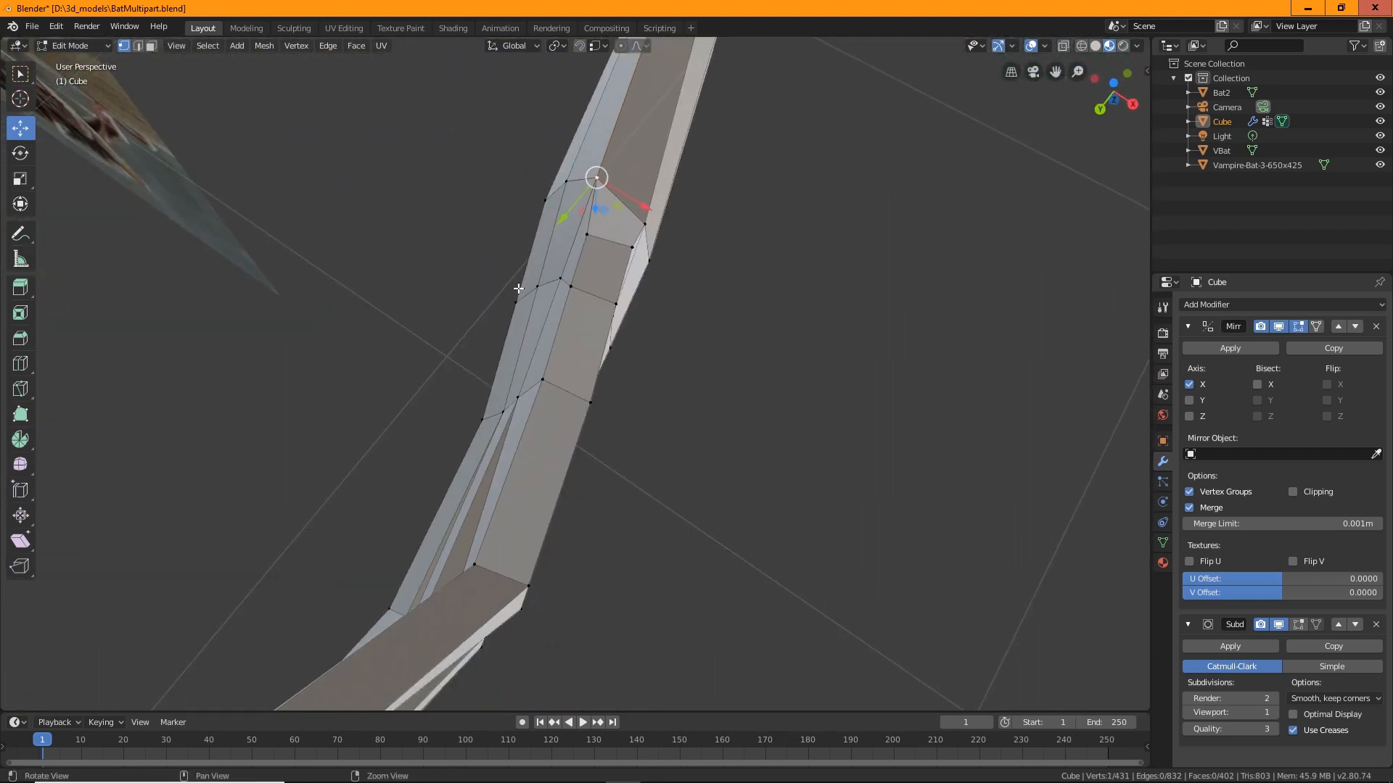
left_click_drag(654, 223, 648, 205)
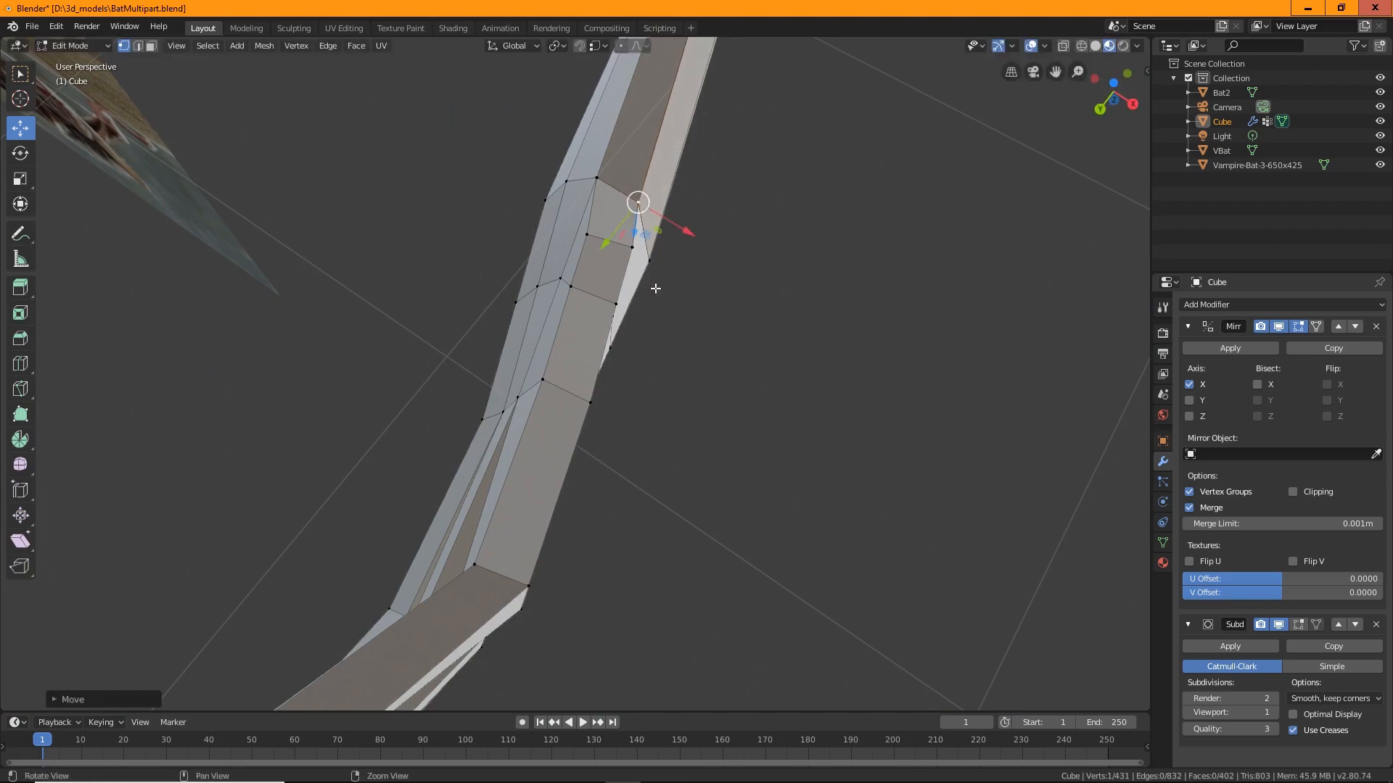
middle_click_drag(655, 289, 526, 358)
Reposition the underside vertices of the new palm loop one by one to straighten the loop across the foot.
left_click(514, 355)
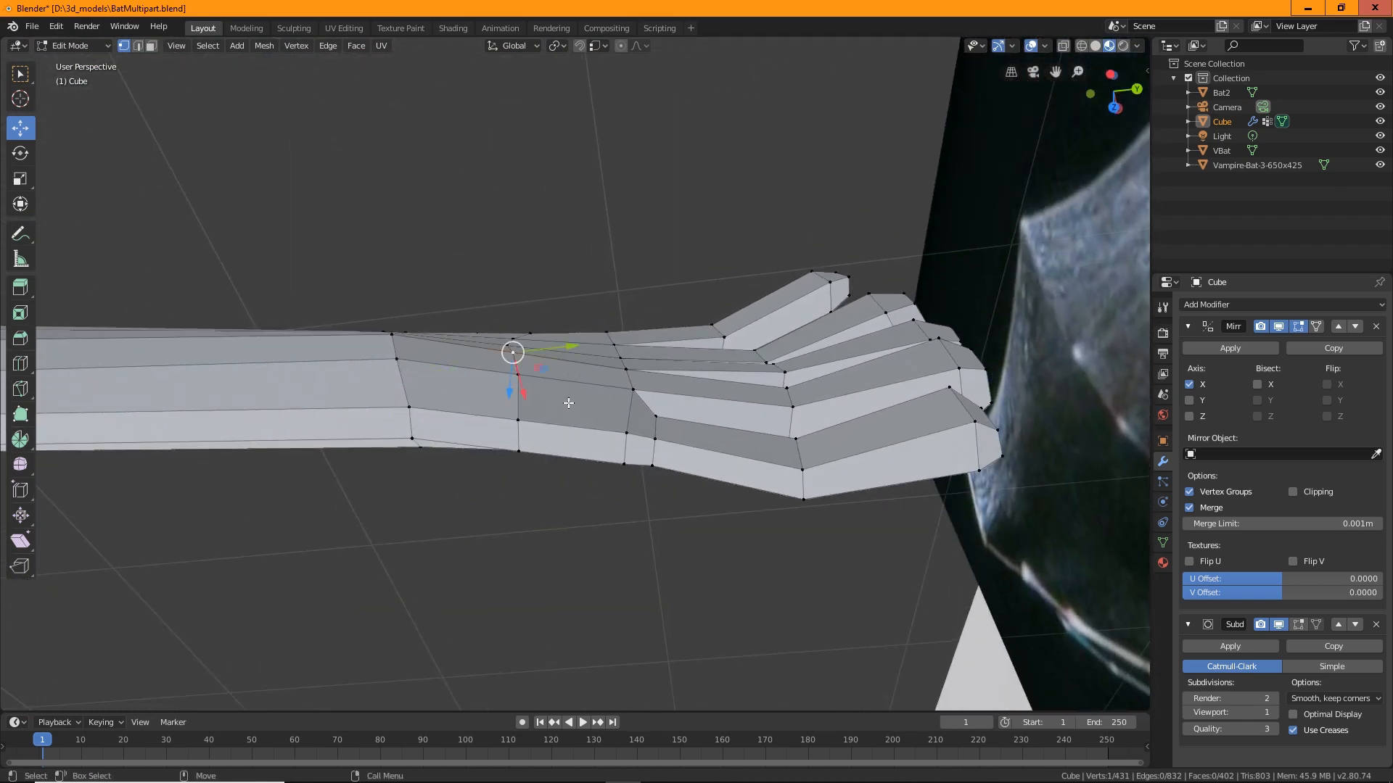
scroll(456, 373, "up", 4)
left_click_drag(459, 336, 468, 418)
left_click(450, 323)
left_click(452, 358)
left_click(461, 381)
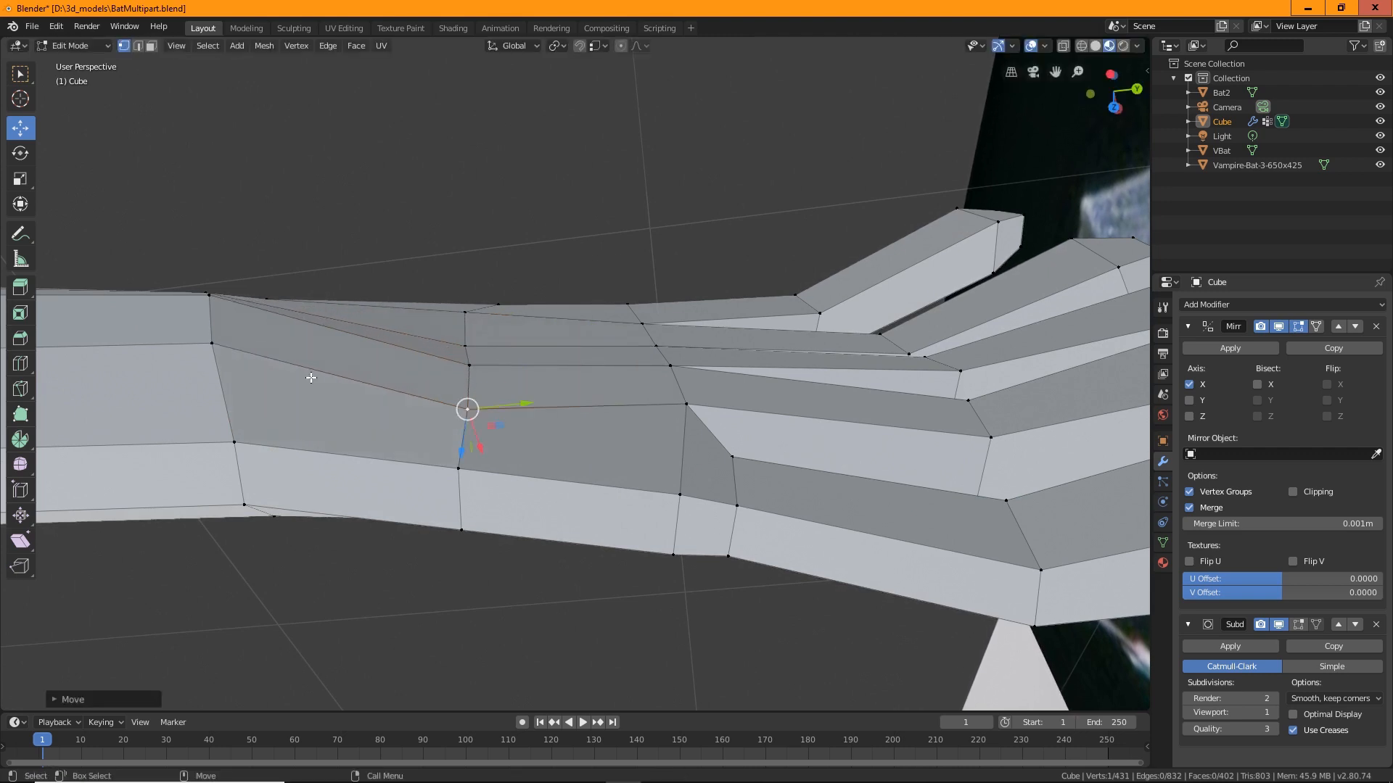
Add a loop cut around the lower leg just above the ankle and activate the Scale tool for it.
middle_click_drag(311, 379, 632, 607)
scroll(575, 379, "down", 5)
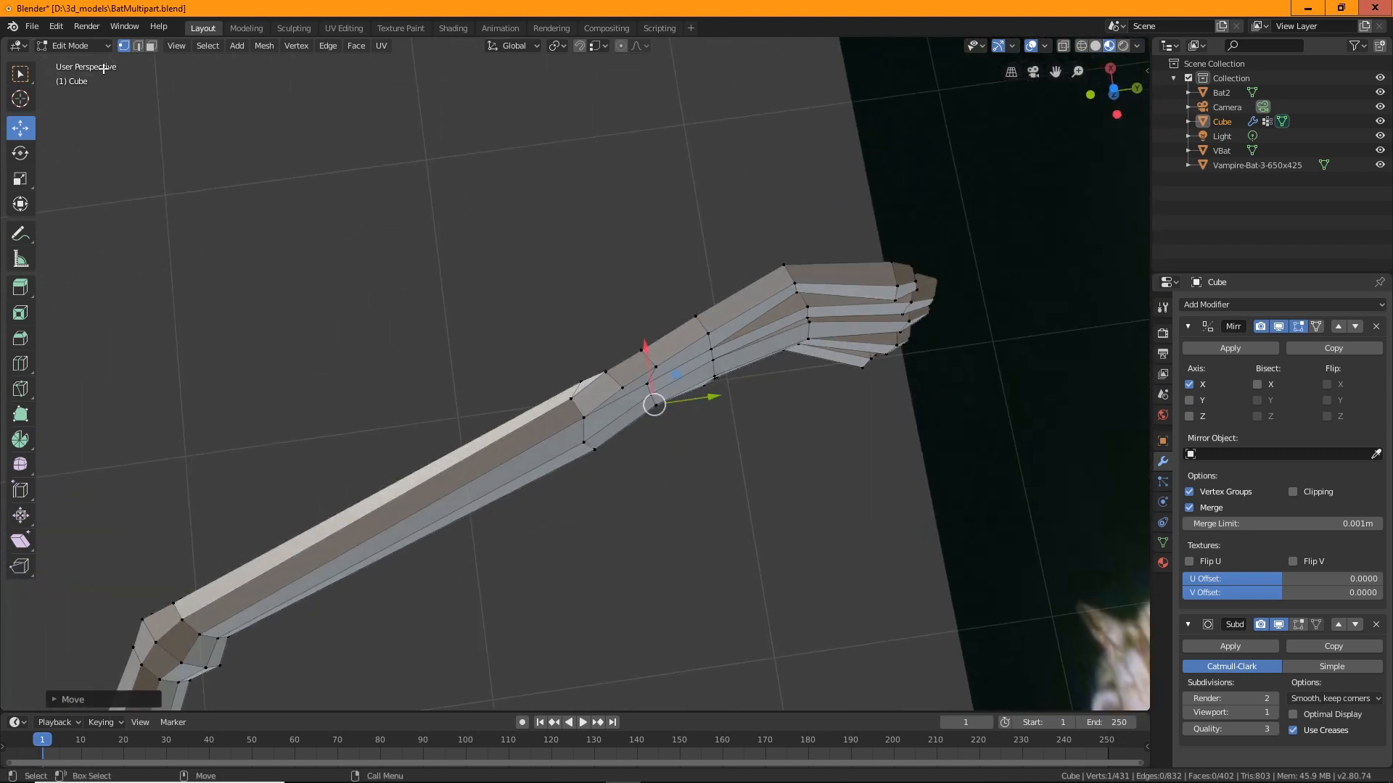
left_click(22, 363)
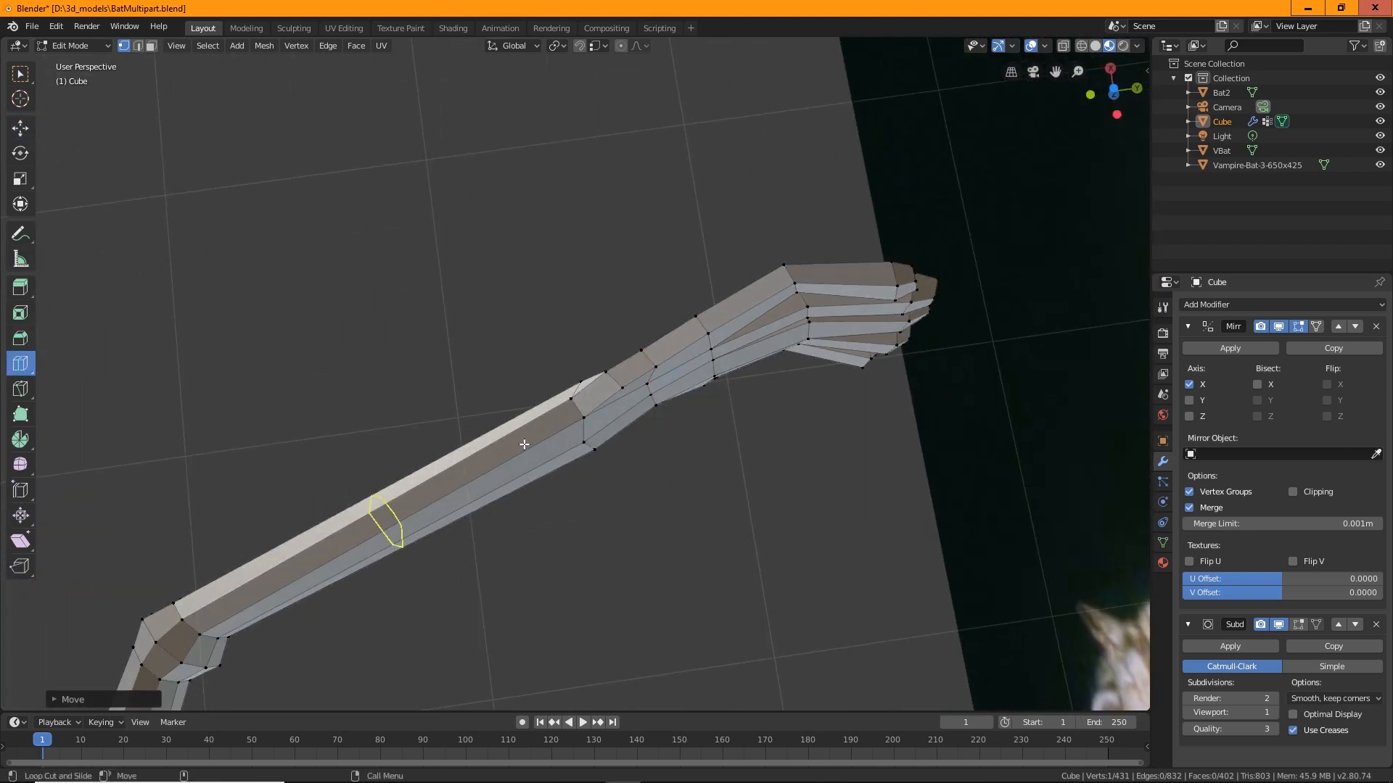
left_click_drag(386, 520, 740, 355)
middle_click_drag(740, 355, 558, 477)
key("shift+space")
key("r")
key("shift+space")
key("s")
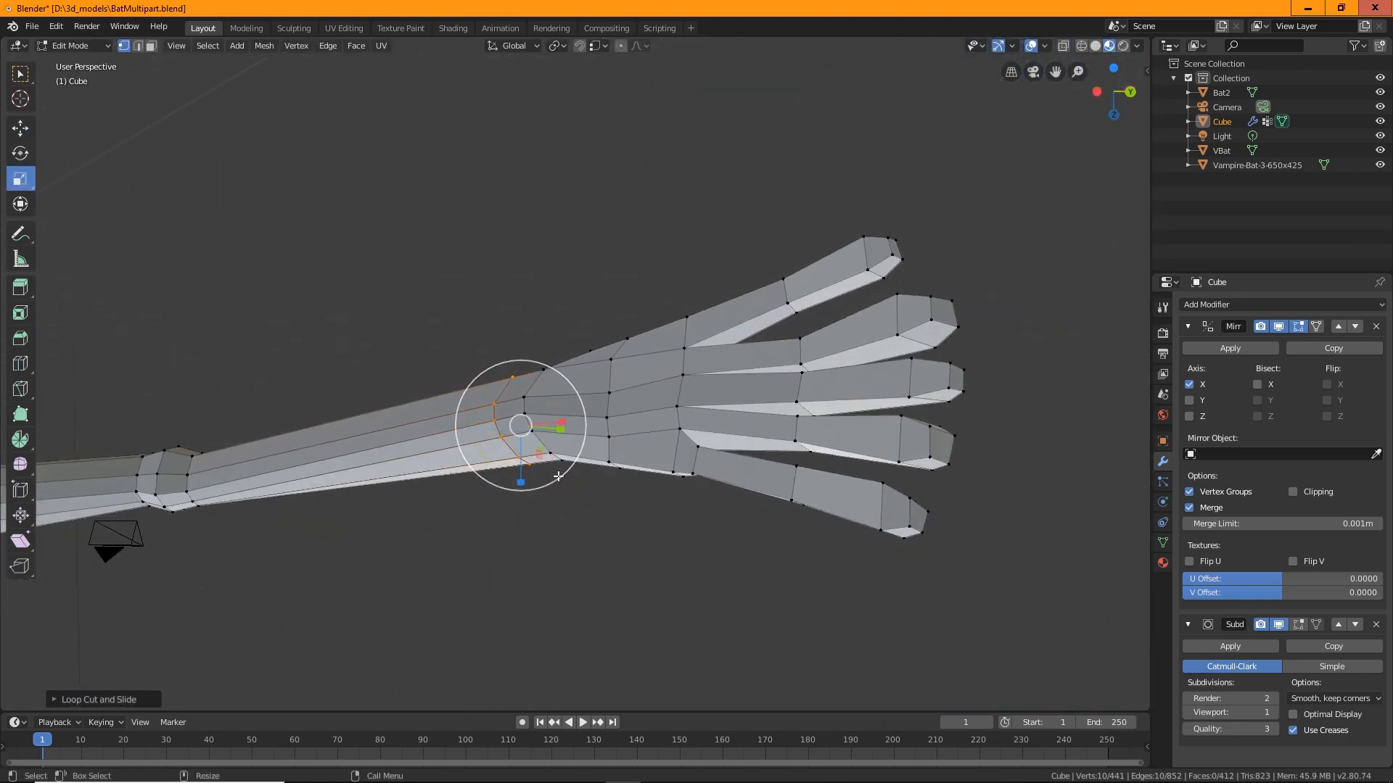
Scale the new edge loop above the ankle so it matches the thickness of the lower leg.
left_click_drag(525, 483, 528, 464)
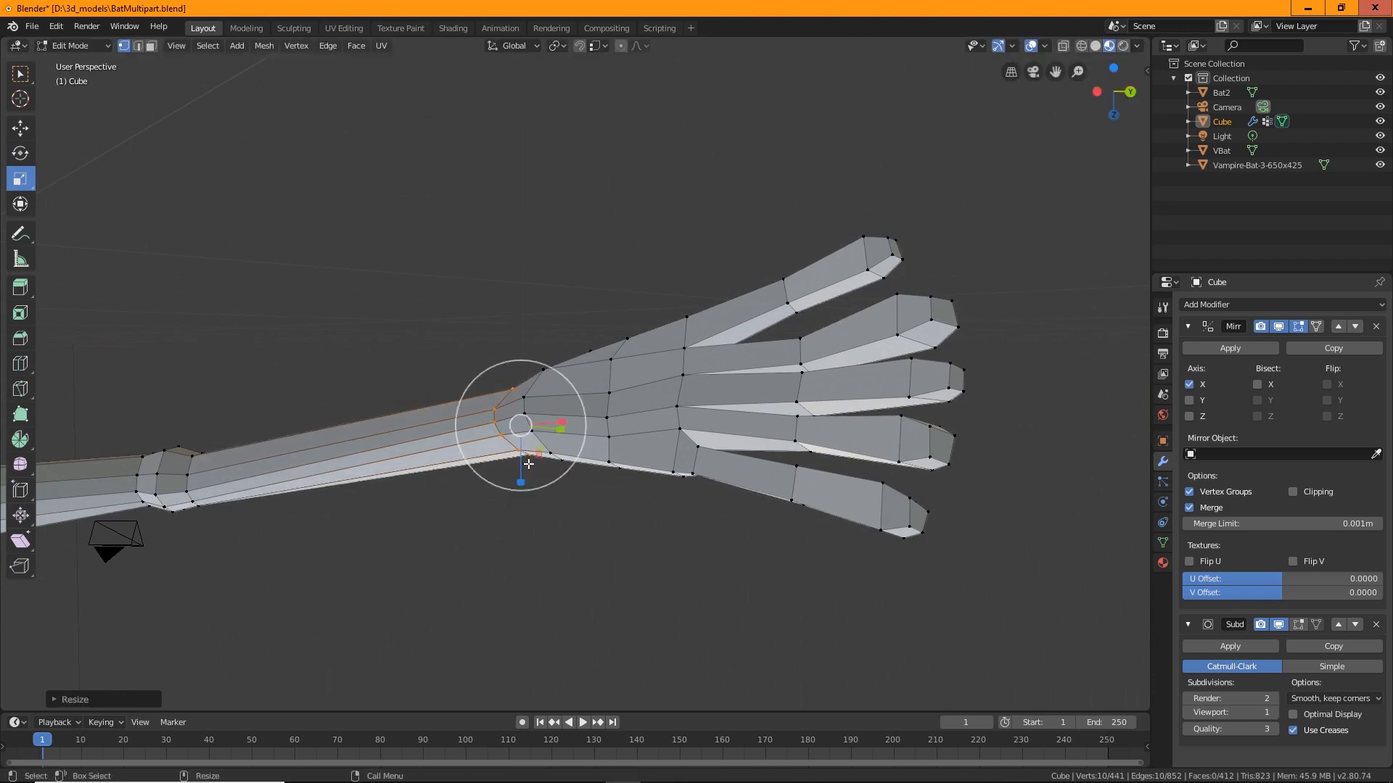
middle_click_drag(528, 464, 631, 70)
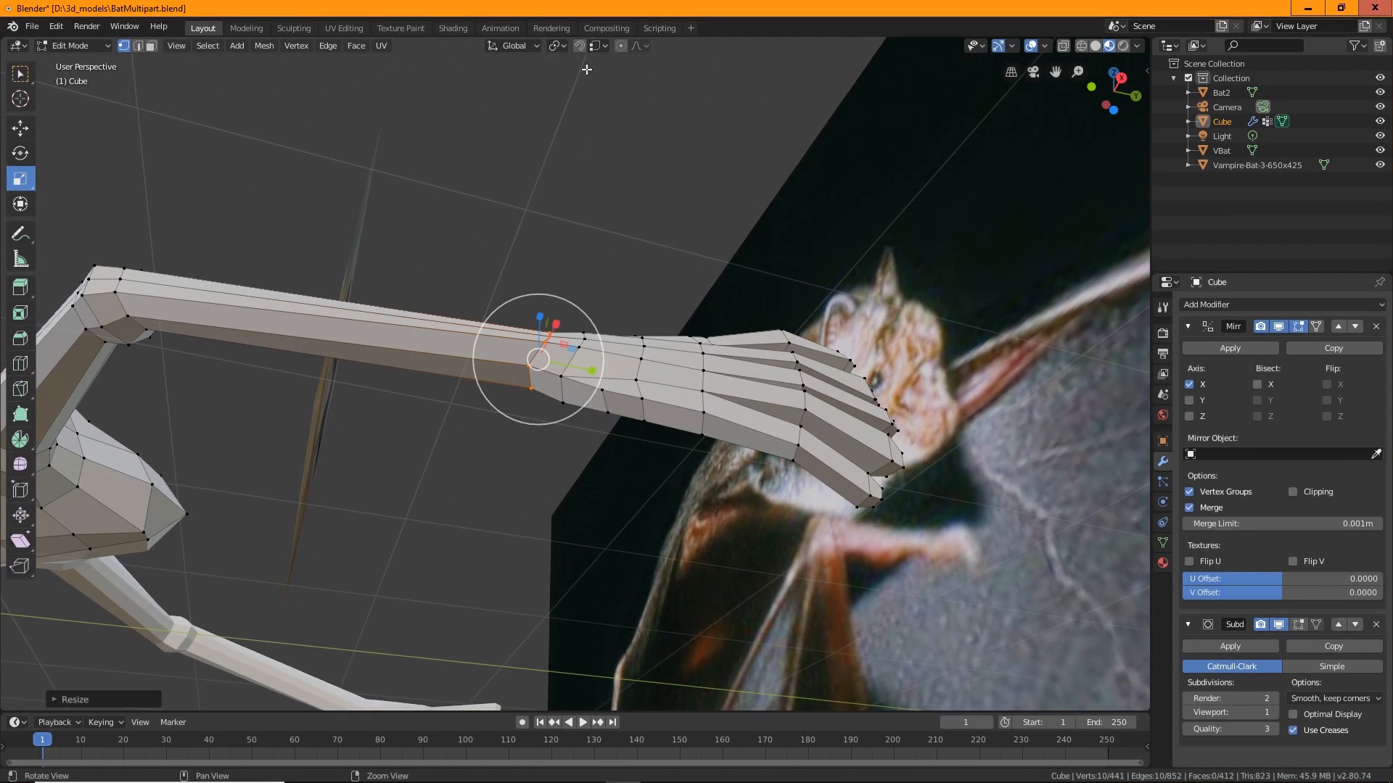
left_click_drag(677, 20, 680, 1)
middle_click_drag(425, 462, 529, 339)
scroll(529, 339, "up", 3)
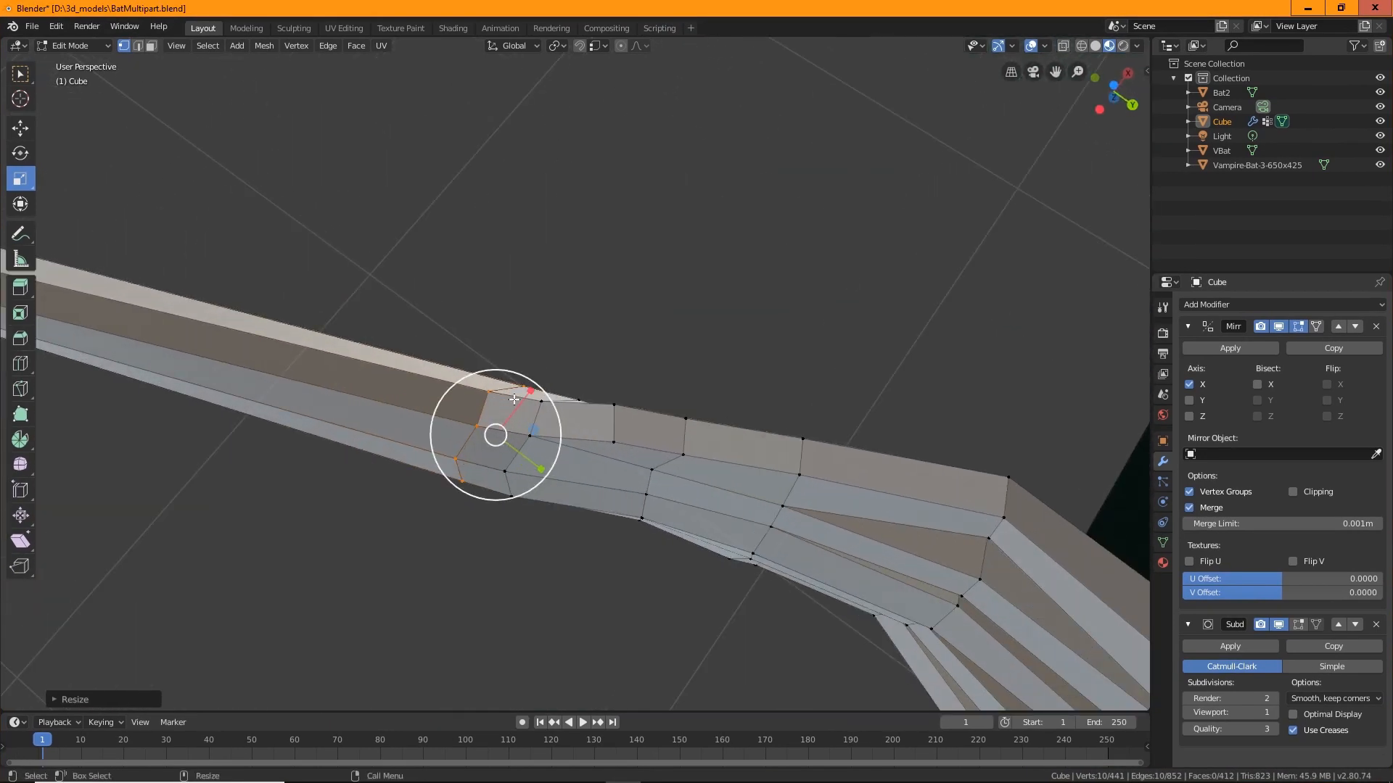
left_click_drag(529, 388, 522, 398)
mouse_move(541, 469)
left_mouse_down()
mouse_move(523, 442)
mouse_move(527, 462)
left_mouse_up()
Move the edge loop above the ankle into line with the lower leg and the foot.
key("w")
left_click_drag(613, 319, 573, 390, "alt")
middle_click_drag(573, 390, 566, 386)
left_click_drag(508, 365, 502, 356)
middle_click_drag(643, 273, 544, 392)
left_click_drag(490, 206, 490, 208)
scroll(491, 208, "down", 5)
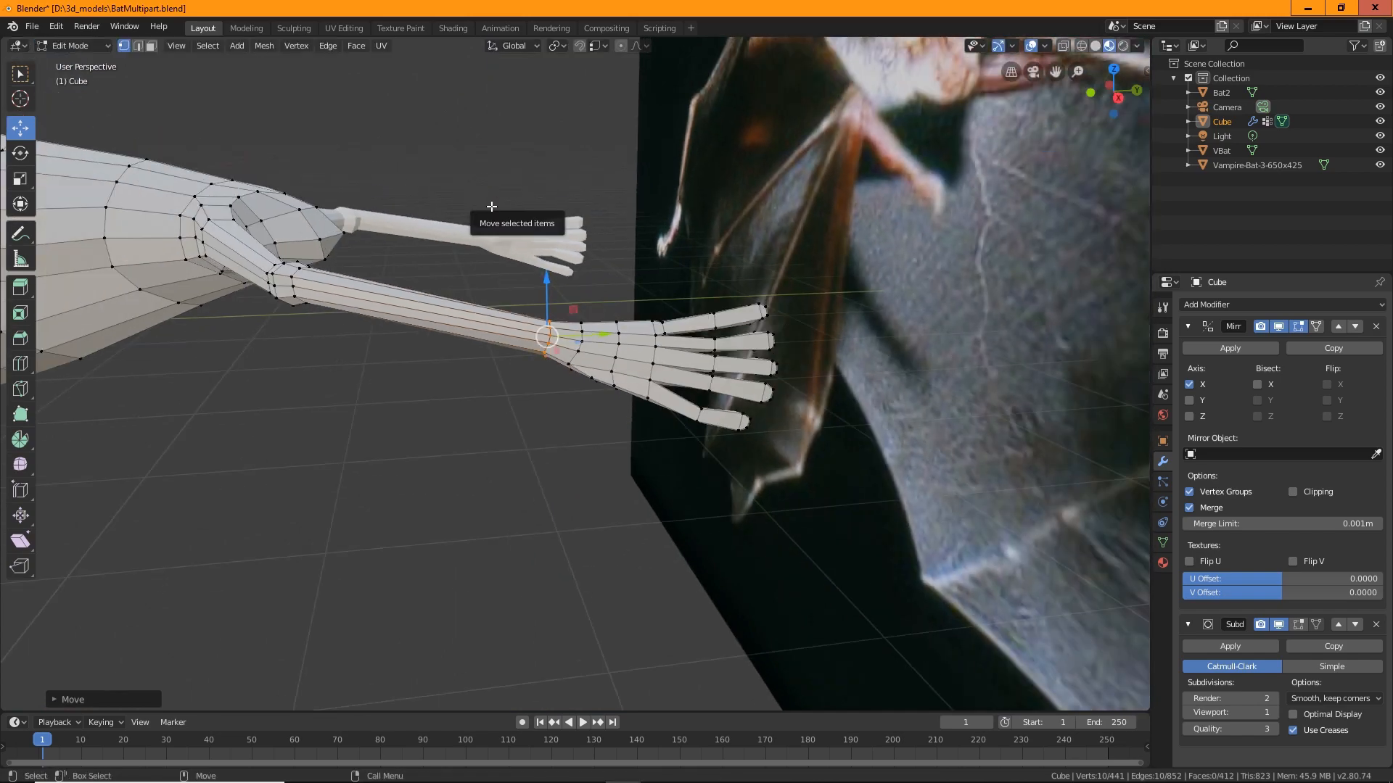
mouse_move(577, 341)
middle_mouse_down()
mouse_move(642, 380)
mouse_move(635, 338)
mouse_move(533, 373)
mouse_move(553, 333)
middle_mouse_up()
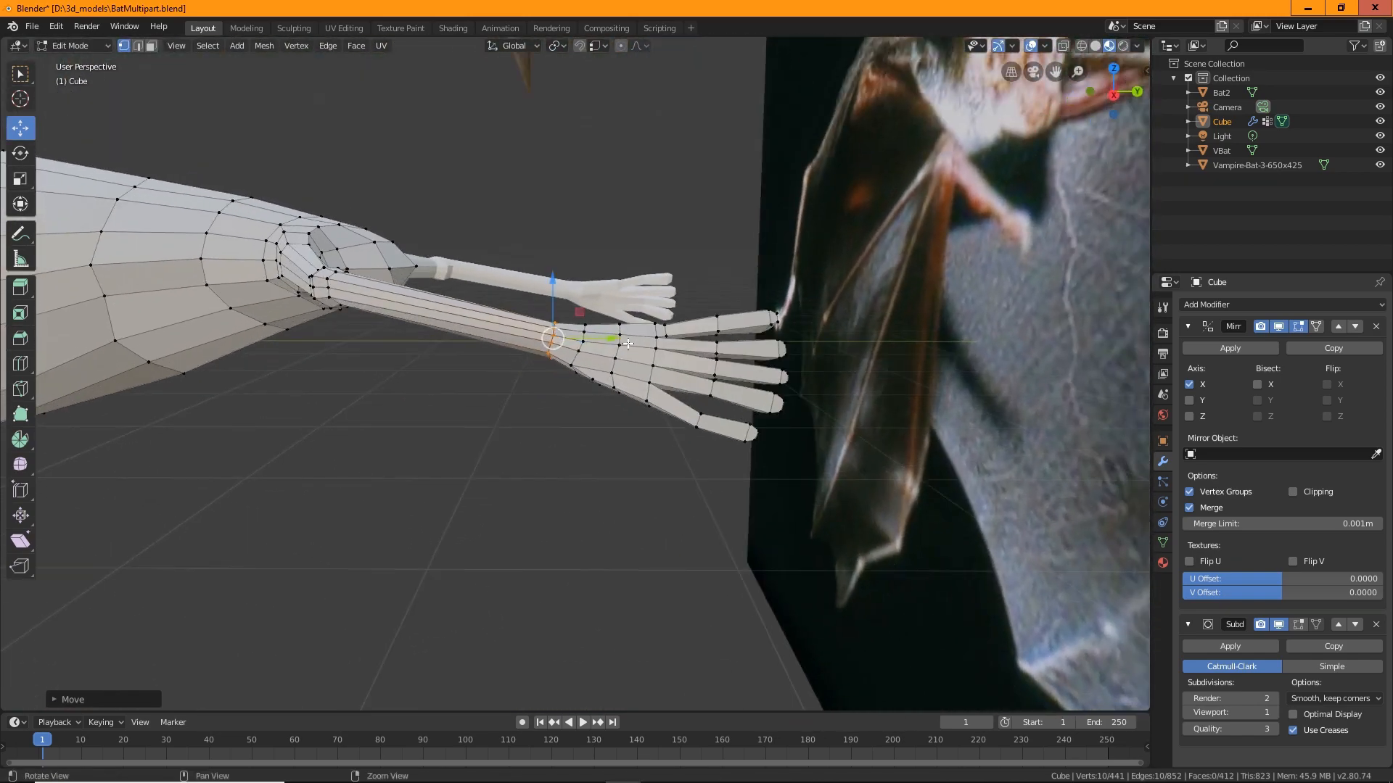
Add a loop cut to each of the five toes, slid close beside the existing middle joint loop on its tip side.
scroll(732, 341, "up", 4)
middle_click_drag(778, 347, 581, 359, "shift")
scroll(581, 358, "up", 3)
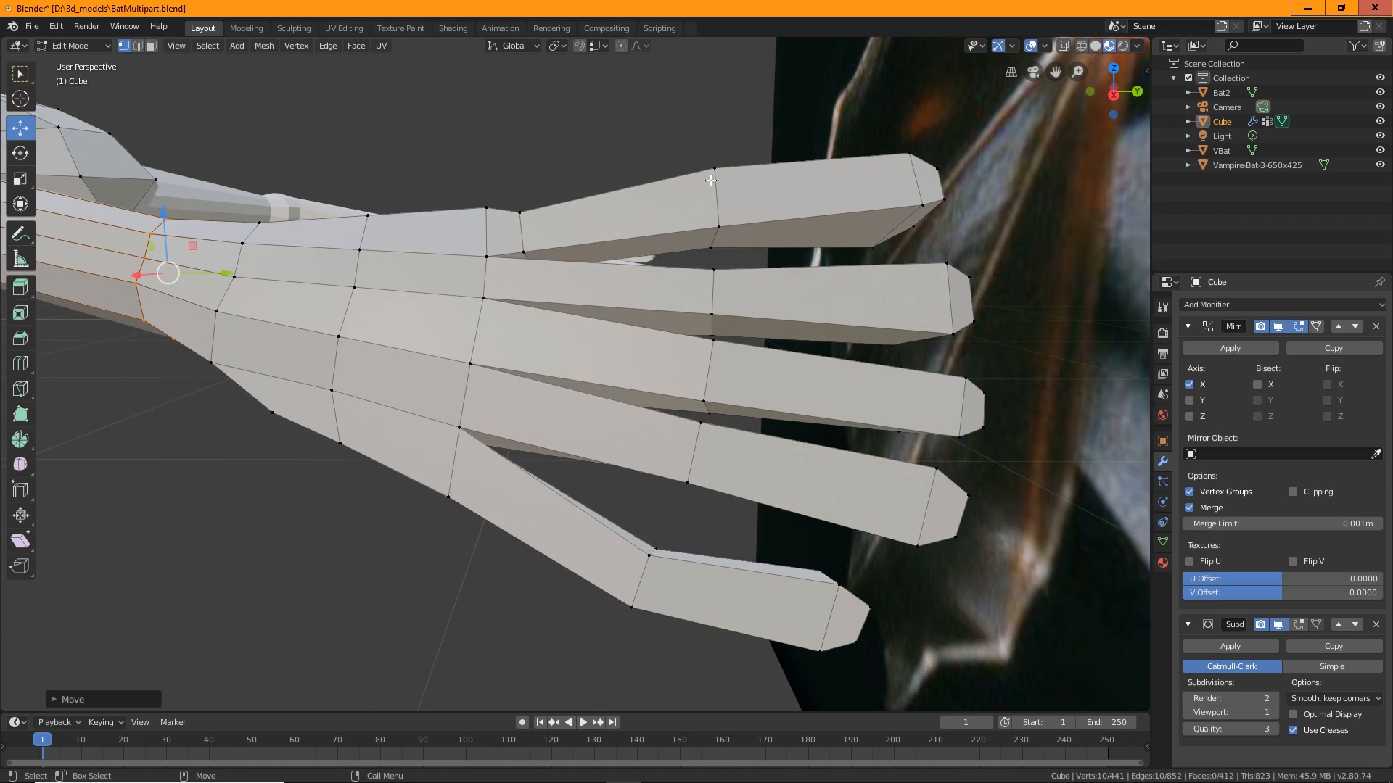
left_click(21, 370)
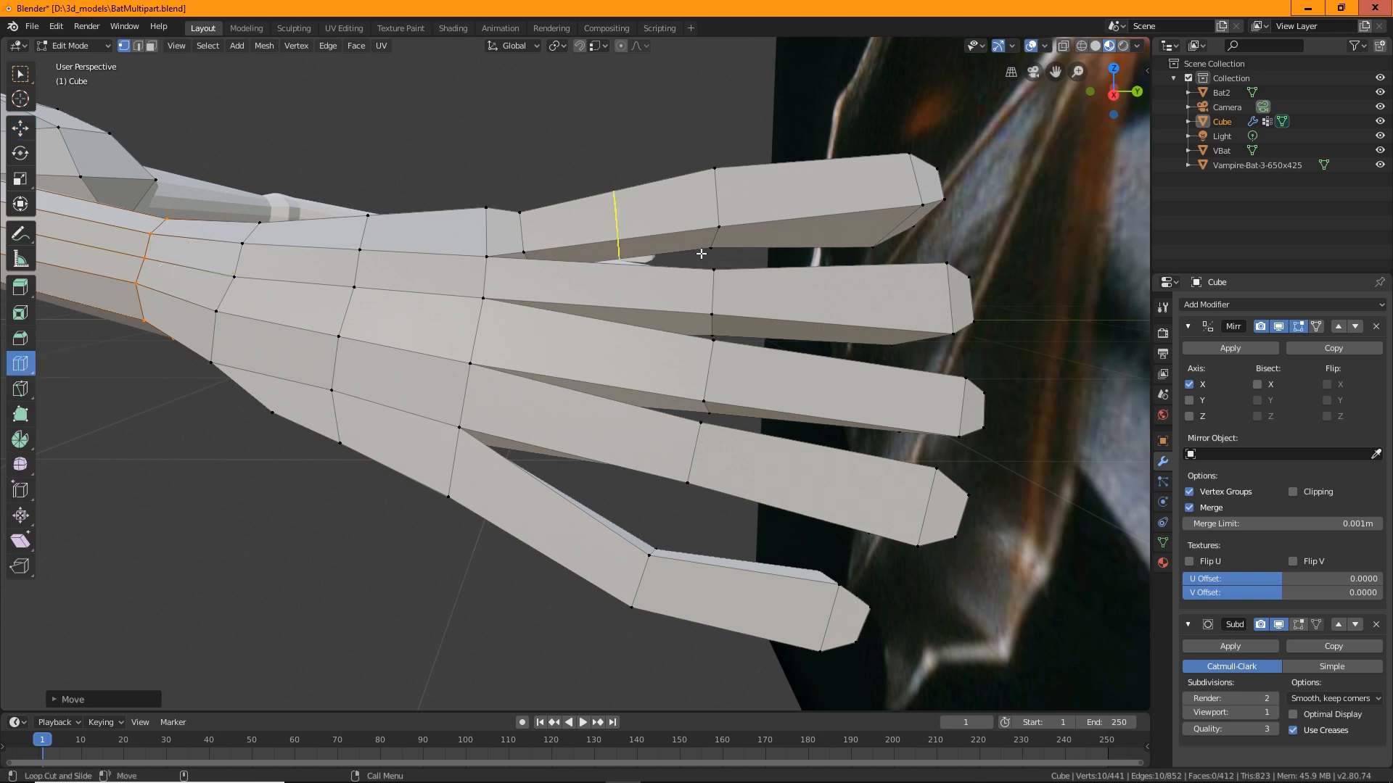
left_click_drag(742, 210, 664, 221)
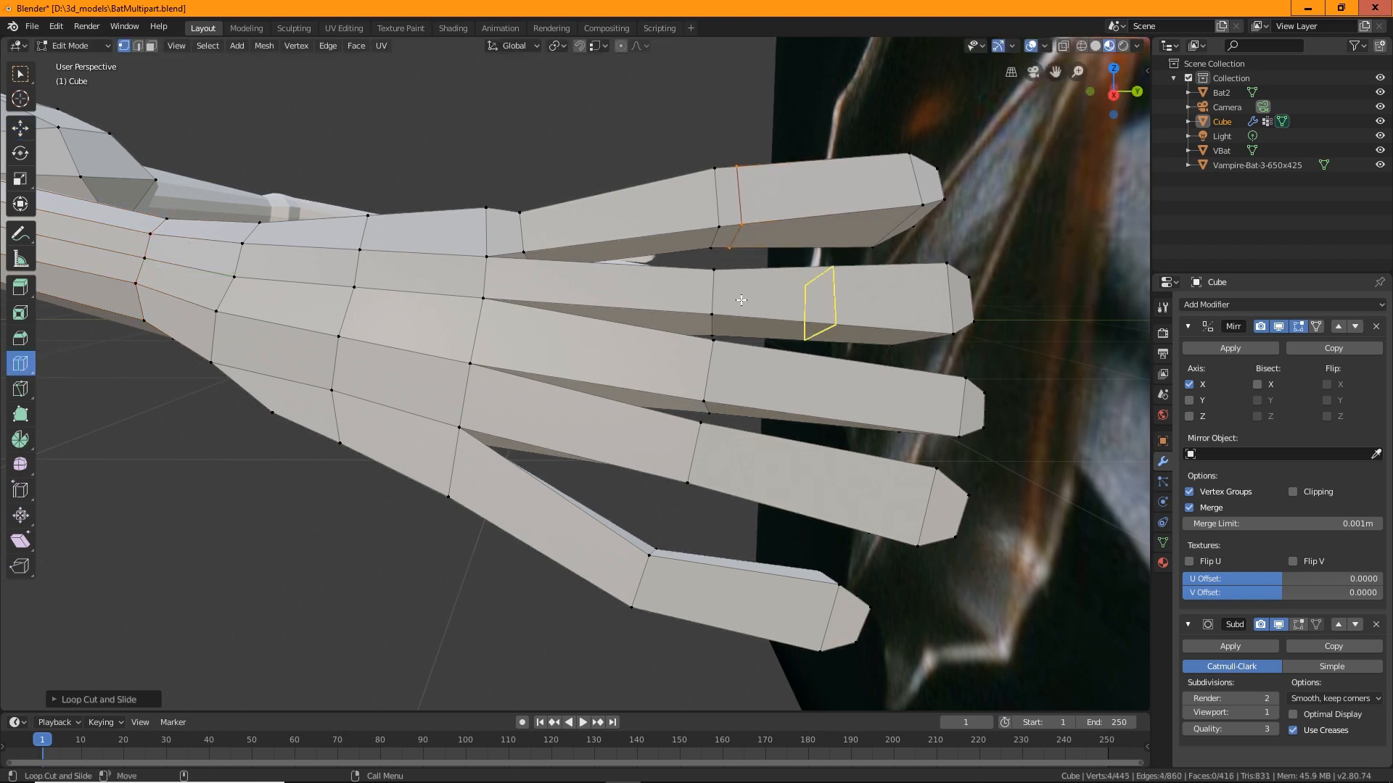
left_click_drag(798, 301, 677, 306)
key("Escape")
left_click_drag(817, 302, 639, 327)
left_click_drag(731, 388, 664, 396)
left_click_drag(762, 491, 667, 484)
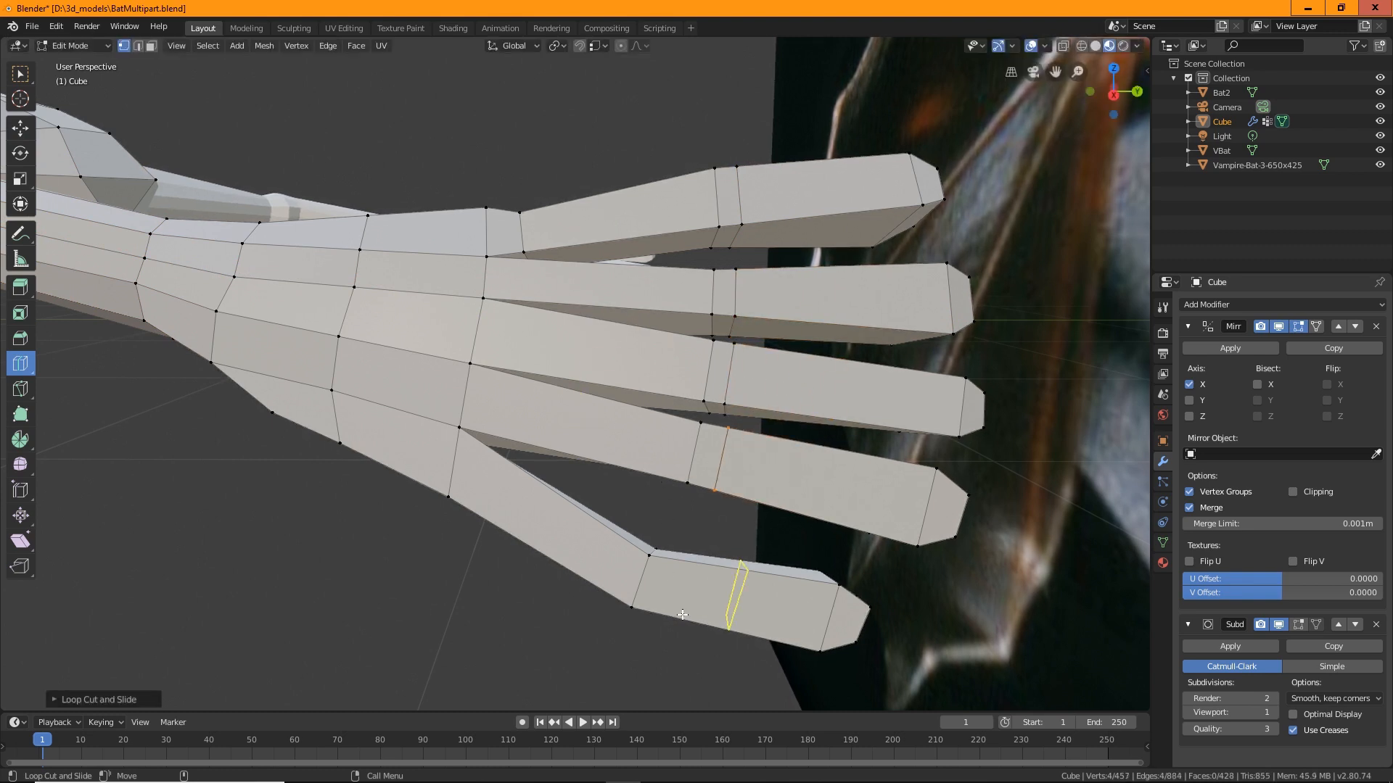
left_click_drag(736, 588, 613, 597)
Add a loop cut near the base of each of the four lower toes, slid close to the palm.
left_click_drag(540, 500, 424, 472)
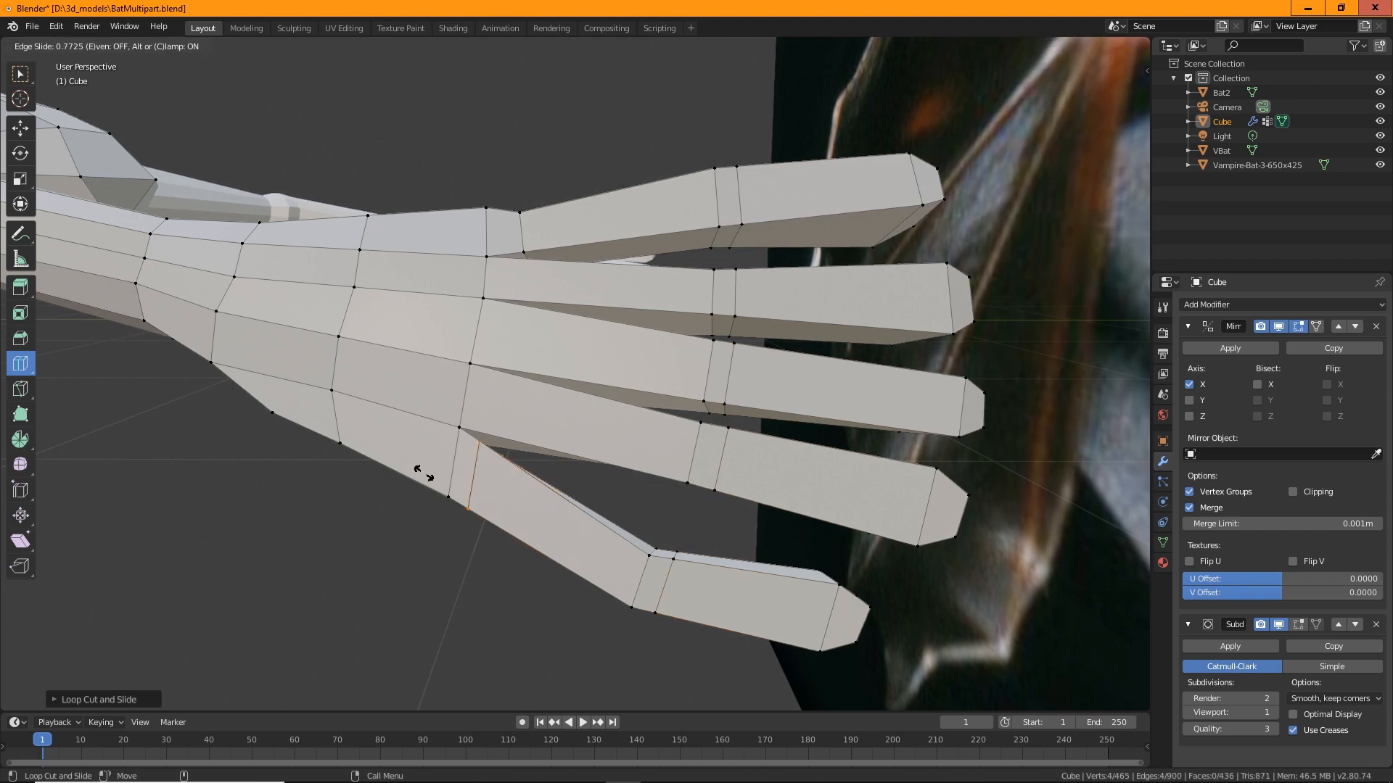
left_click(425, 473)
left_click_drag(591, 423, 493, 415)
left_click(501, 422)
left_click_drag(637, 351, 560, 349)
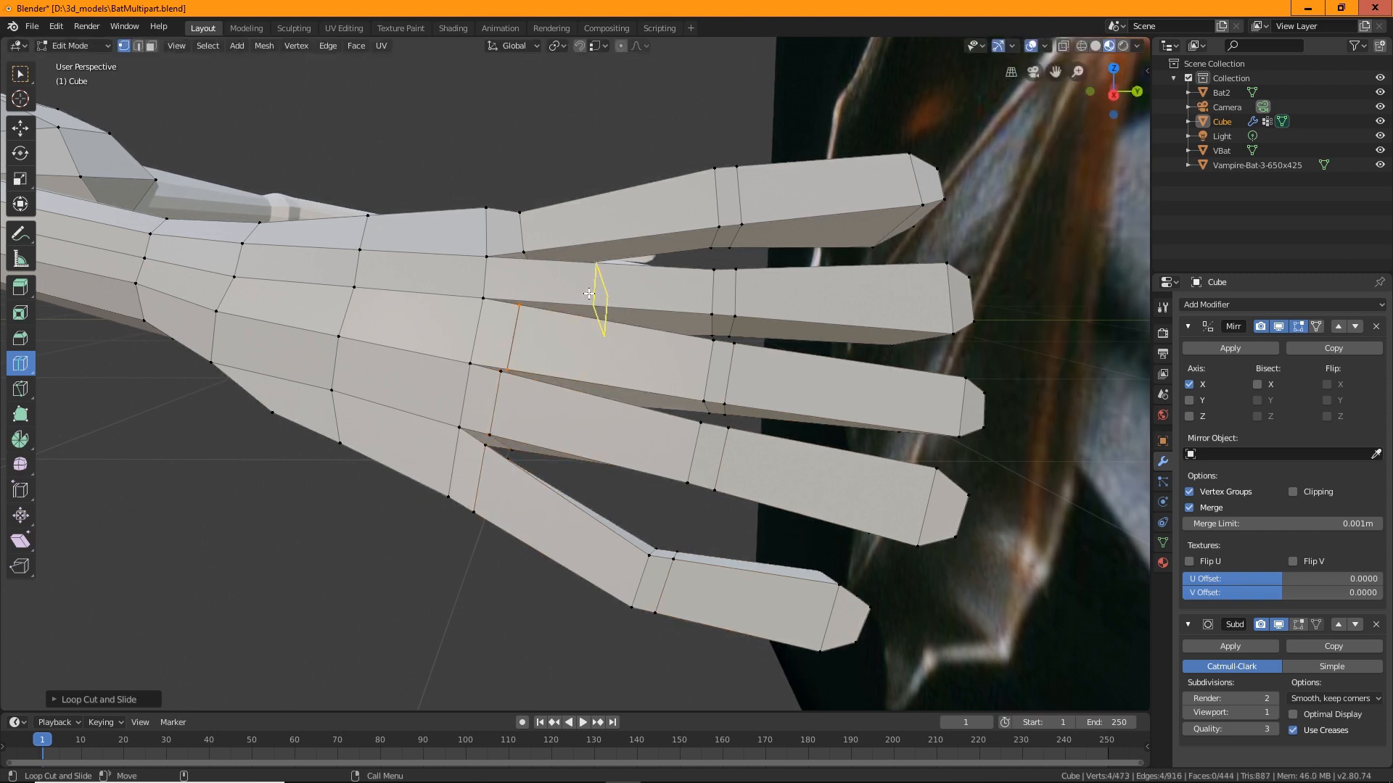
left_click_drag(591, 291, 569, 275)
left_click(562, 278)
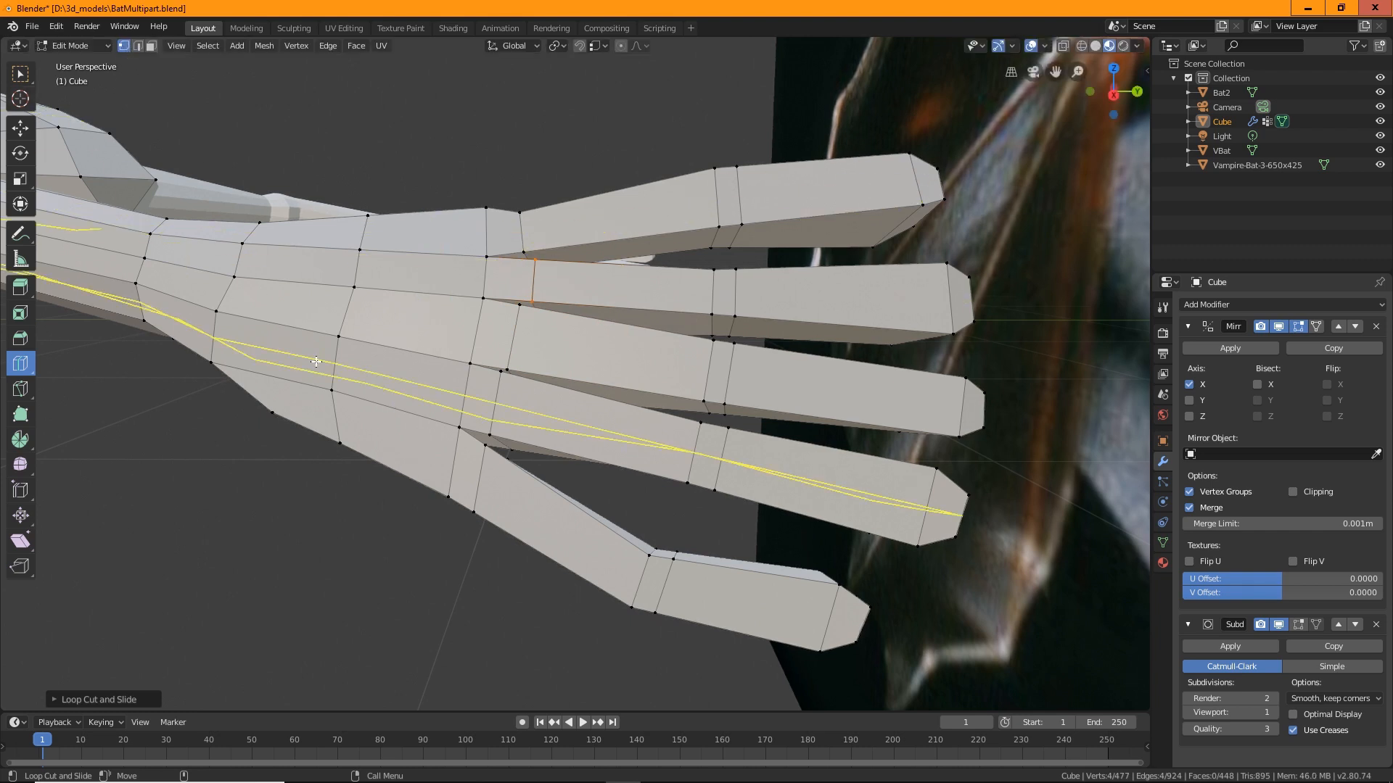
Switch to edge selection and scale down the new base loop on the second-lowest toe.
left_click(138, 45)
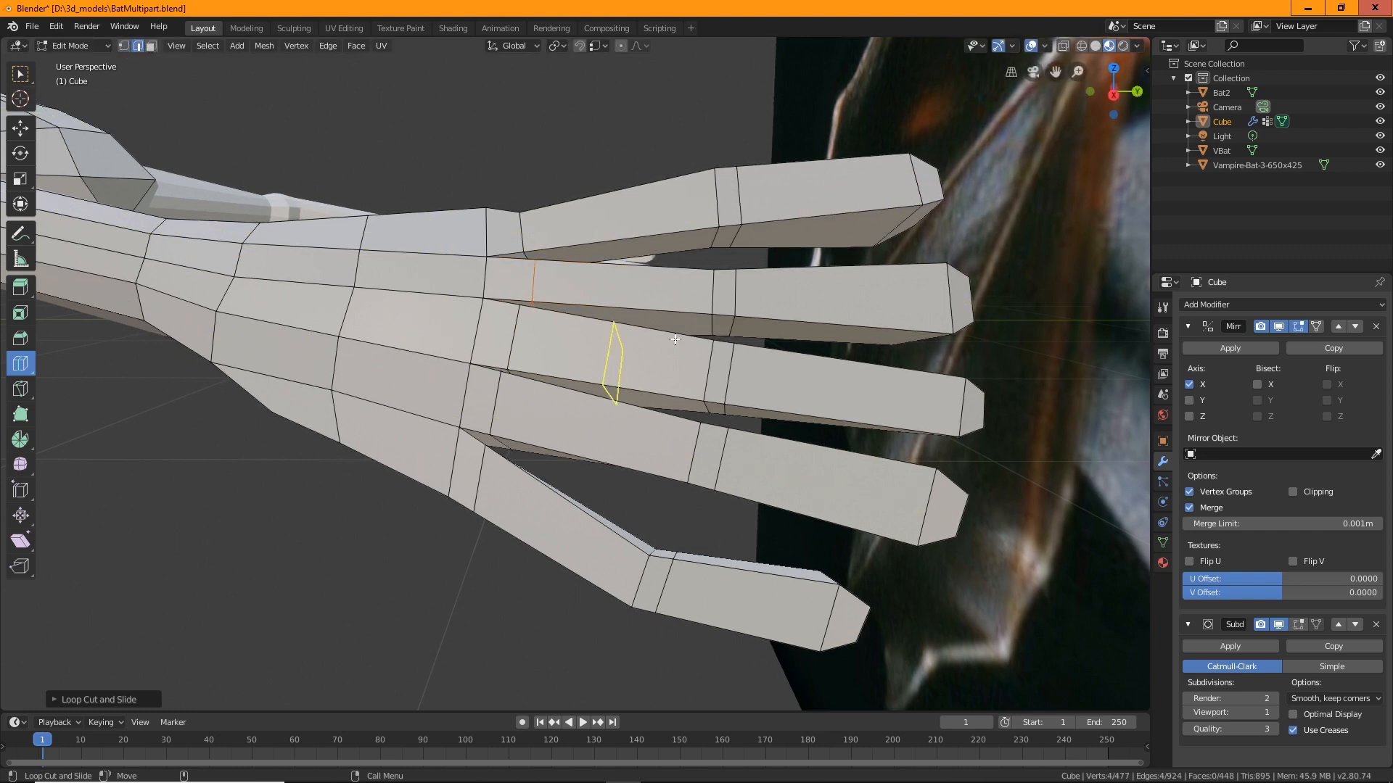
key("w")
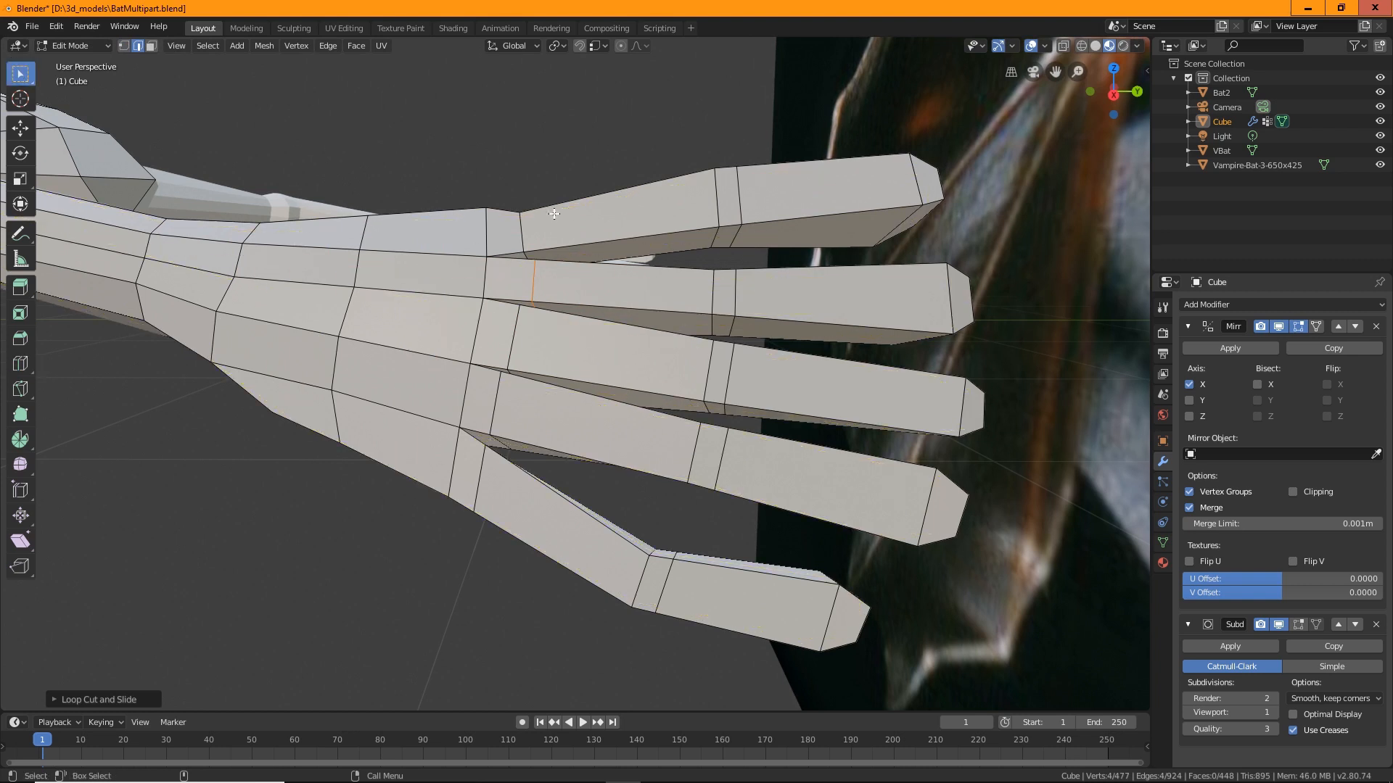
key("shift+space")
key("s")
left_click_drag(542, 299, 543, 299)
left_click(491, 412)
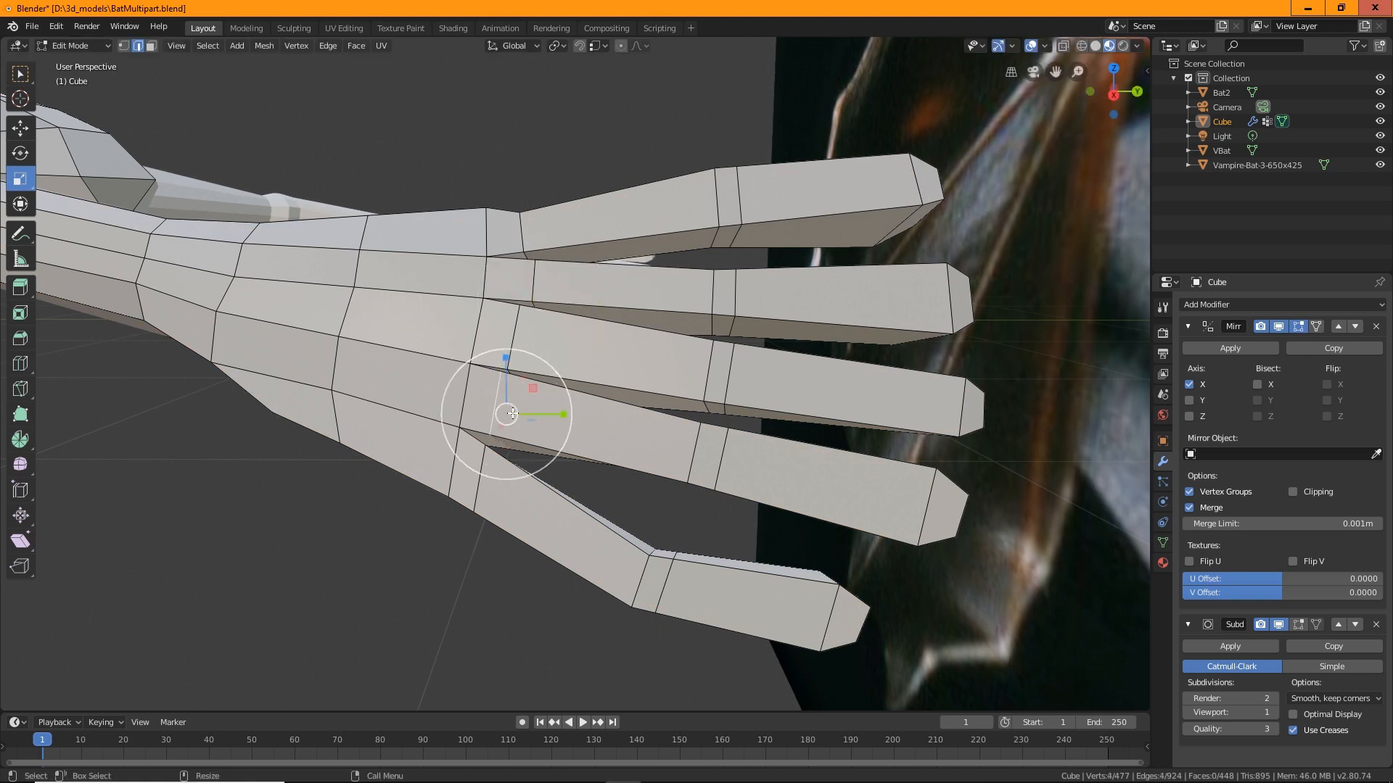
mouse_move(512, 413)
left_mouse_down()
mouse_move(498, 408)
mouse_move(509, 405)
left_mouse_up()
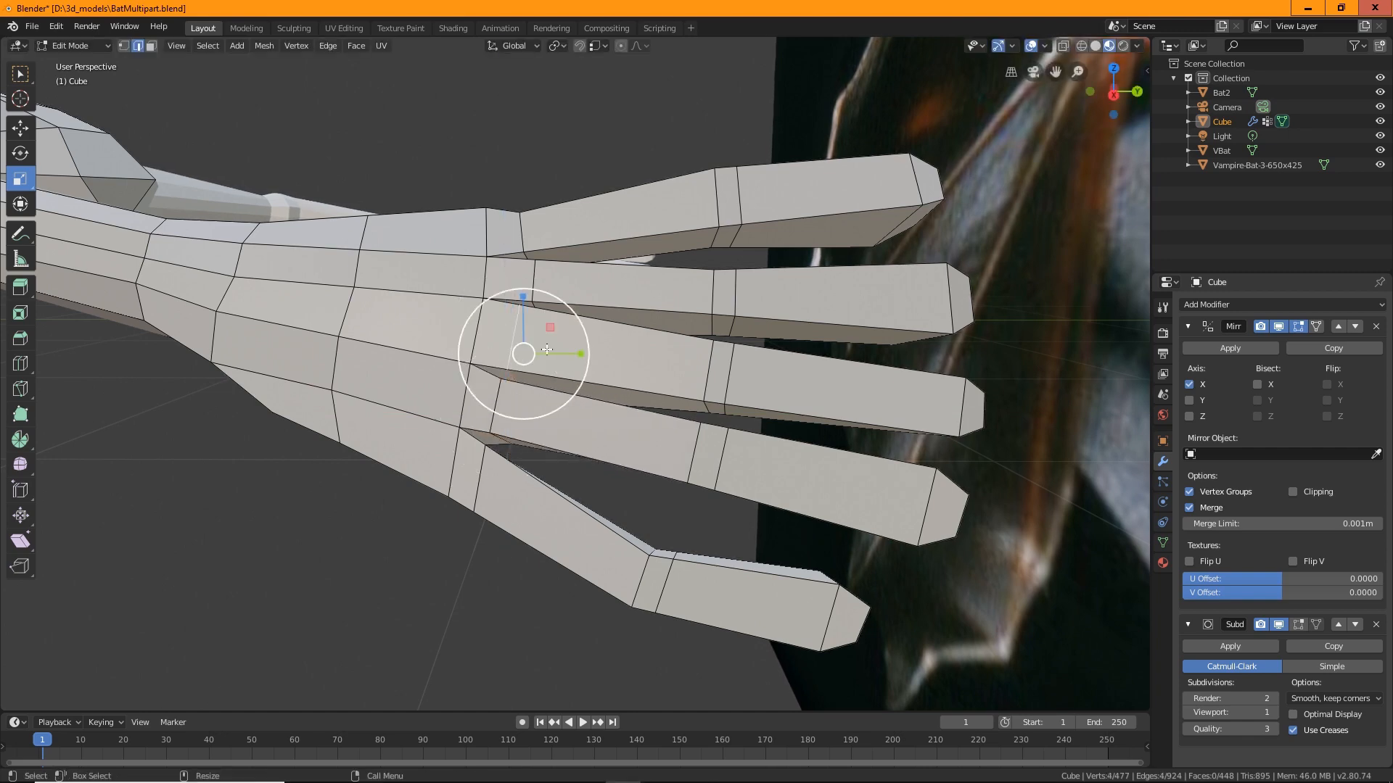
Select the new base loop on the middle toe and scale it down to narrow the toe's root.
middle_click_drag(517, 319, 530, 345)
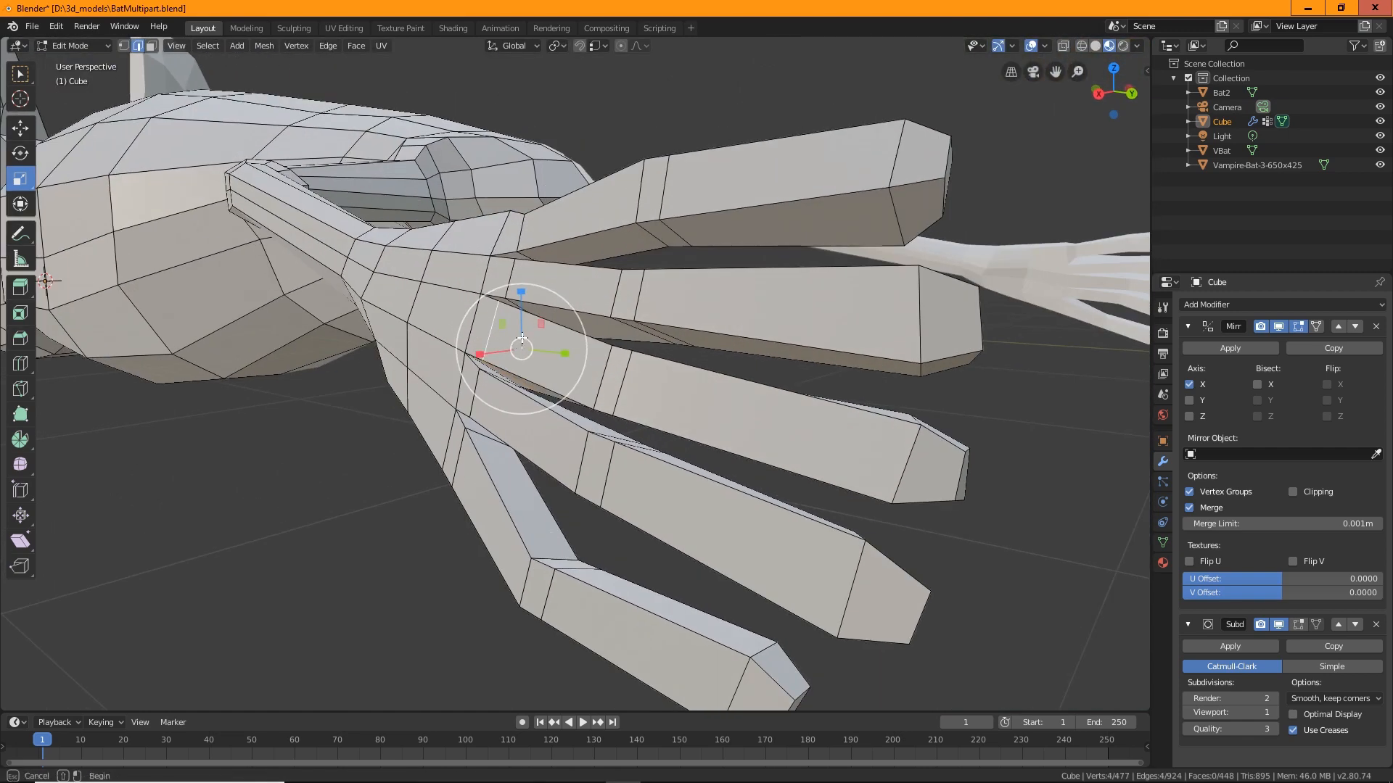
left_click(493, 332, "alt")
scroll(516, 341, "up", 4)
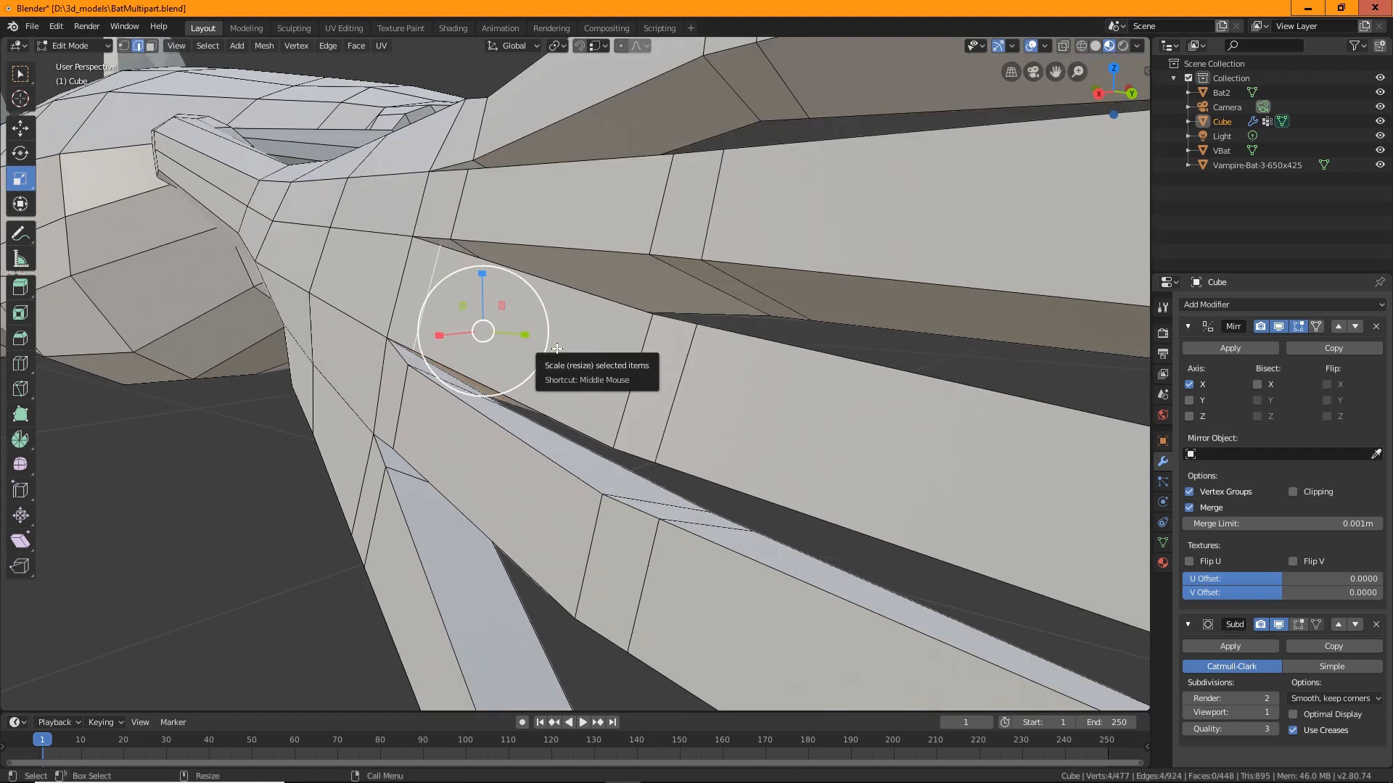
left_click_drag(464, 320, 466, 320)
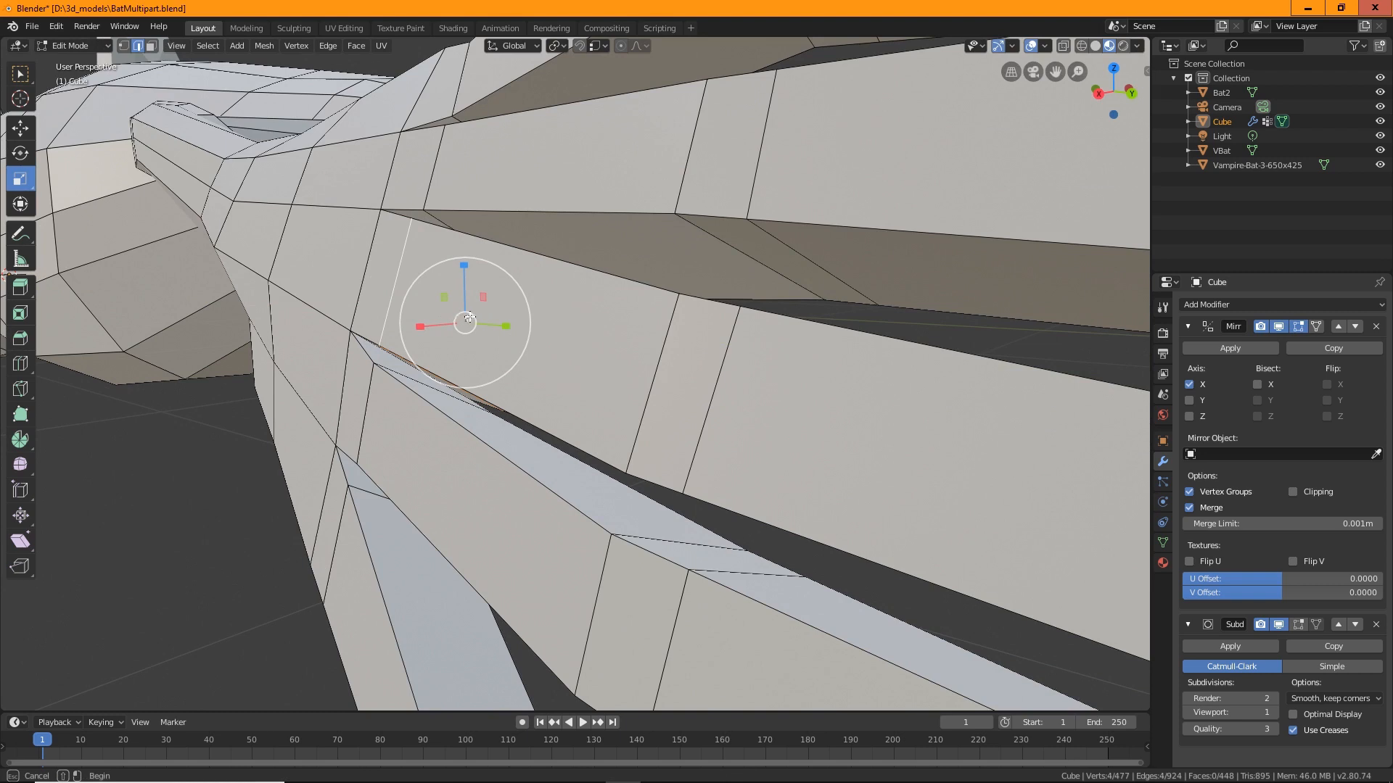
middle_click_drag(468, 317, 506, 334)
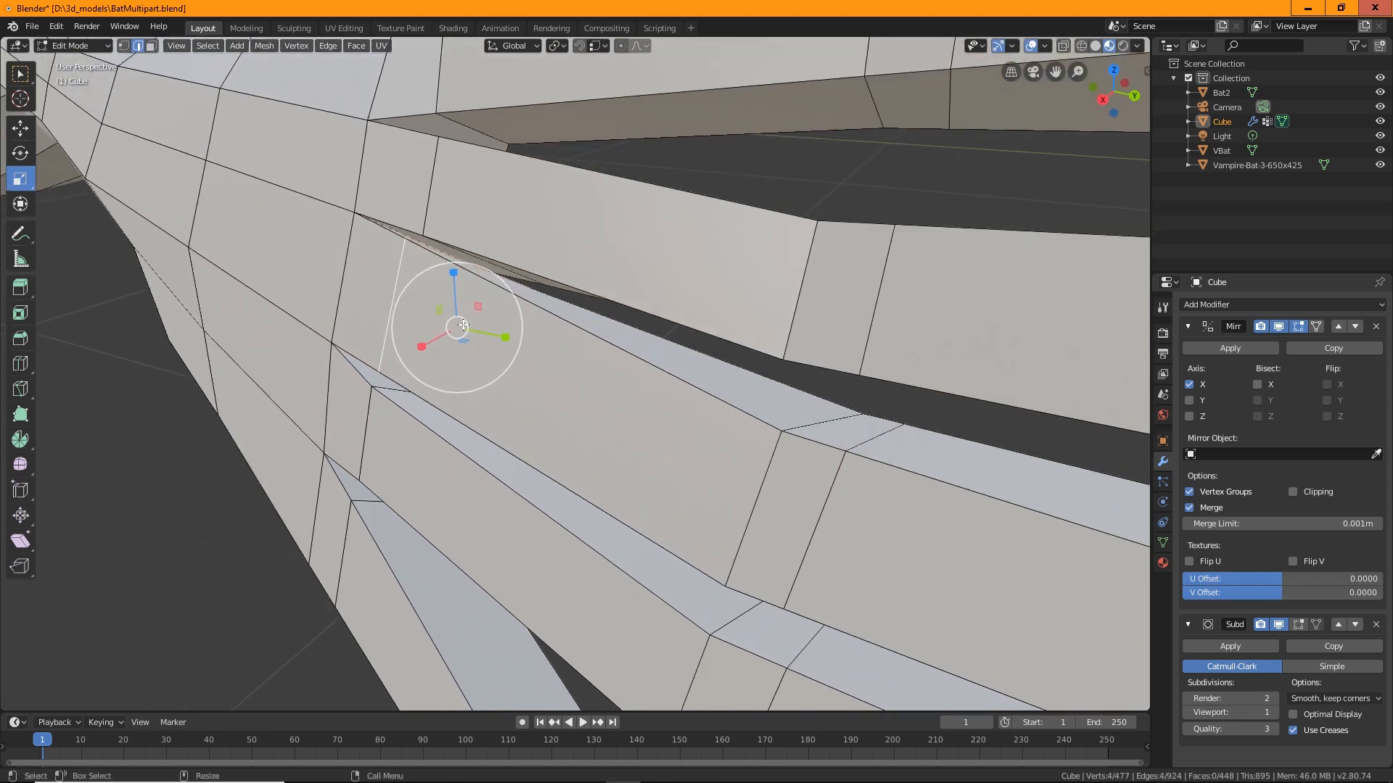
left_click_drag(463, 325, 498, 335)
key("ctrl+z")
mouse_move(442, 311)
left_mouse_down()
mouse_move(472, 314)
mouse_move(460, 313)
left_mouse_up()
Select the new base loop on the lowest toe and scale it down.
middle_click_drag(460, 320, 395, 370)
left_click(424, 348)
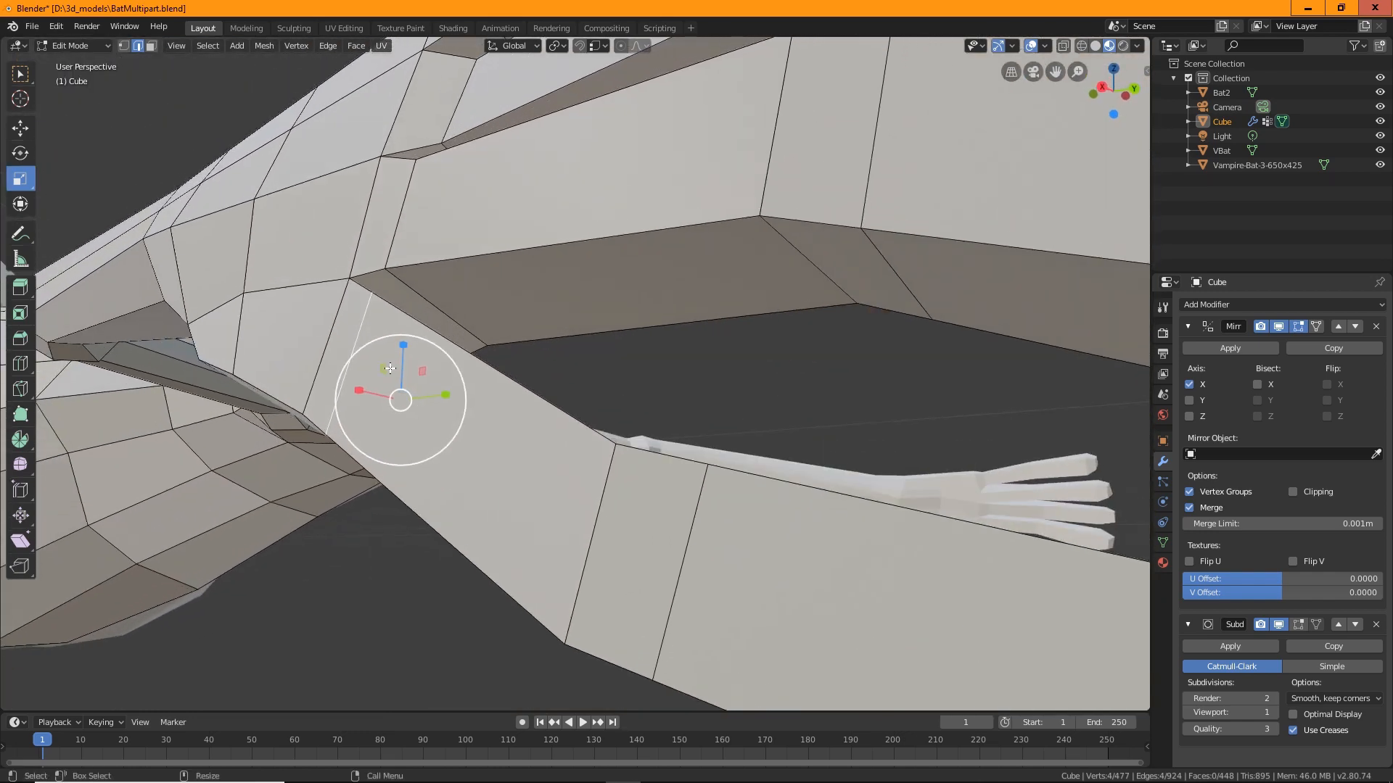
left_click_drag(383, 371, 394, 385)
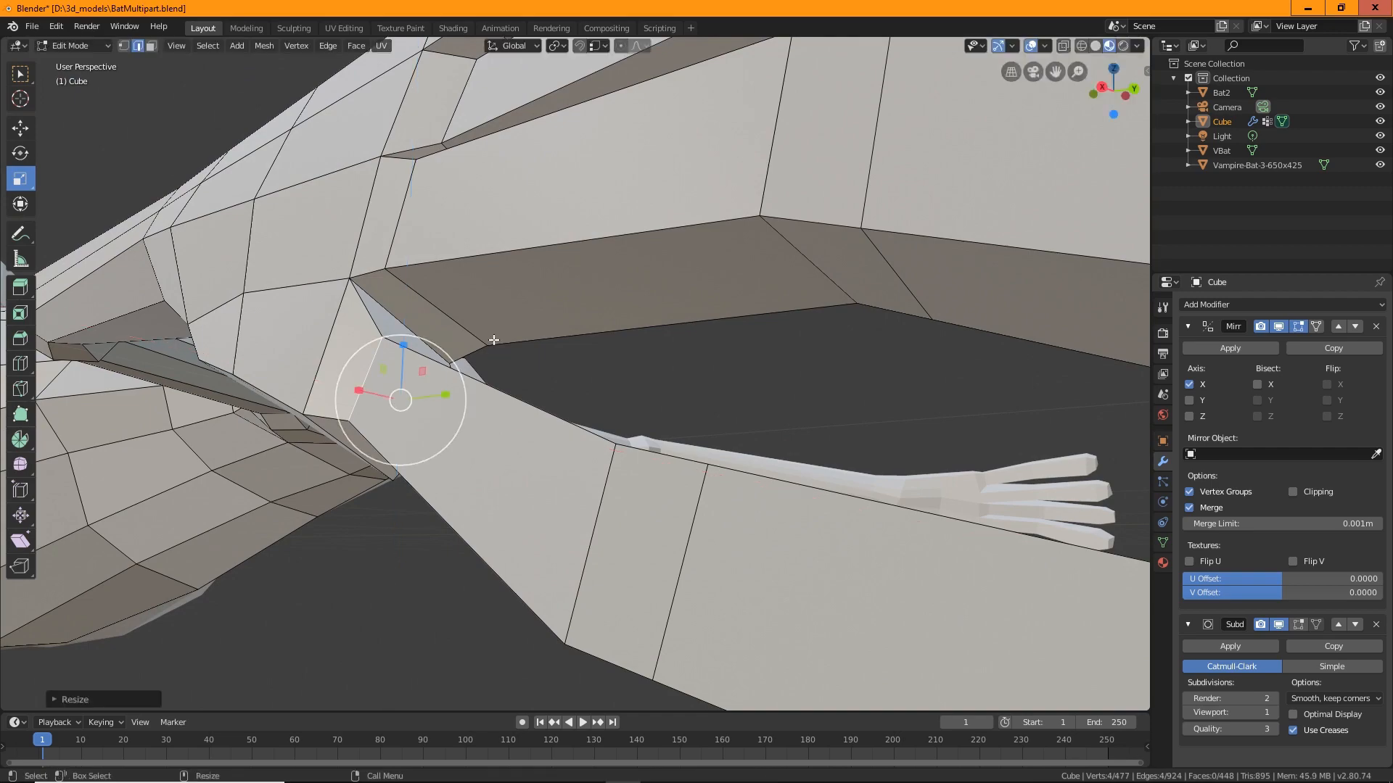
On the foot's opposite face, move the base edge of the toe next to the uppermost one to sit better against the palm.
scroll(584, 417, "down", 2)
middle_click_drag(590, 422, 457, 420)
scroll(658, 450, "down", 3)
scroll(569, 339, "up", 4)
middle_click_drag(718, 368, 741, 555, "shift")
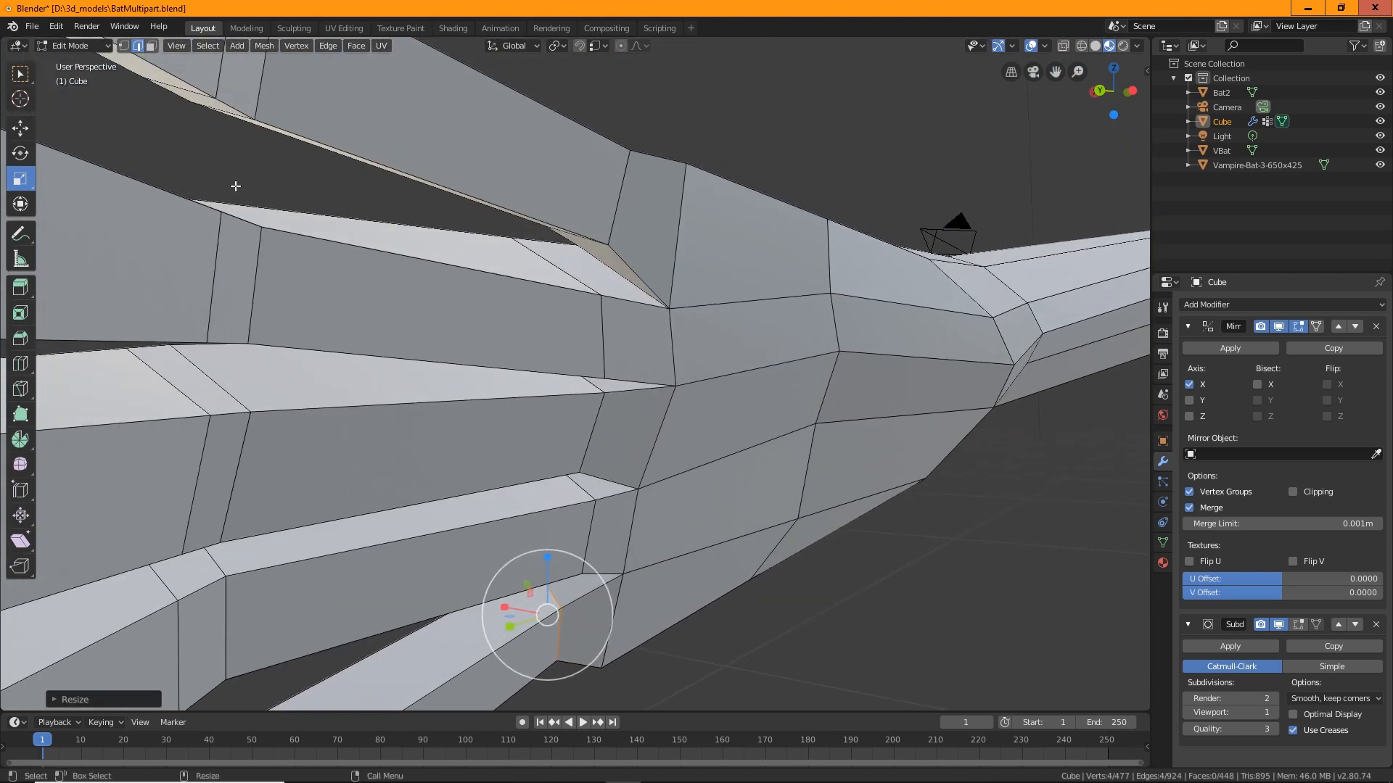
left_click(611, 339)
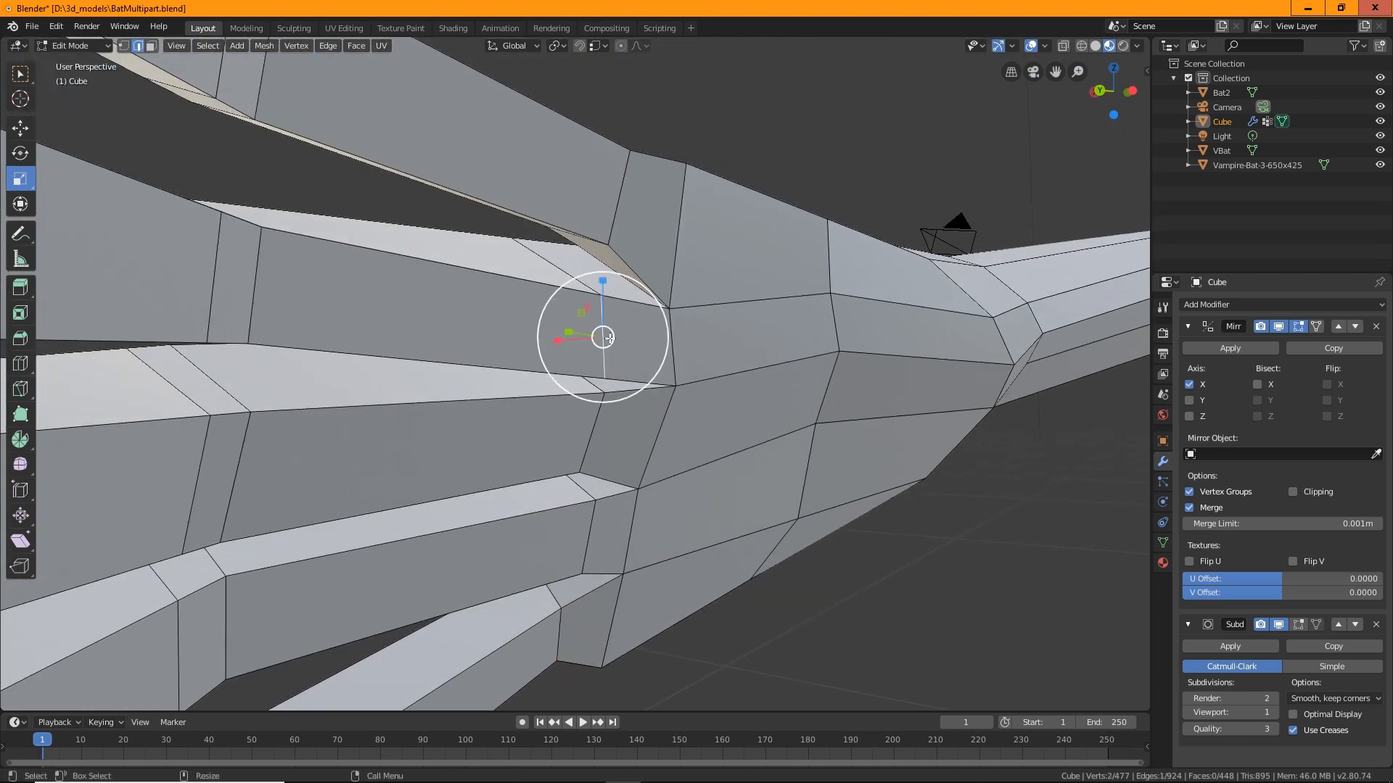
key("w")
left_click_drag(608, 338, 593, 315)
middle_click_drag(594, 315, 599, 375)
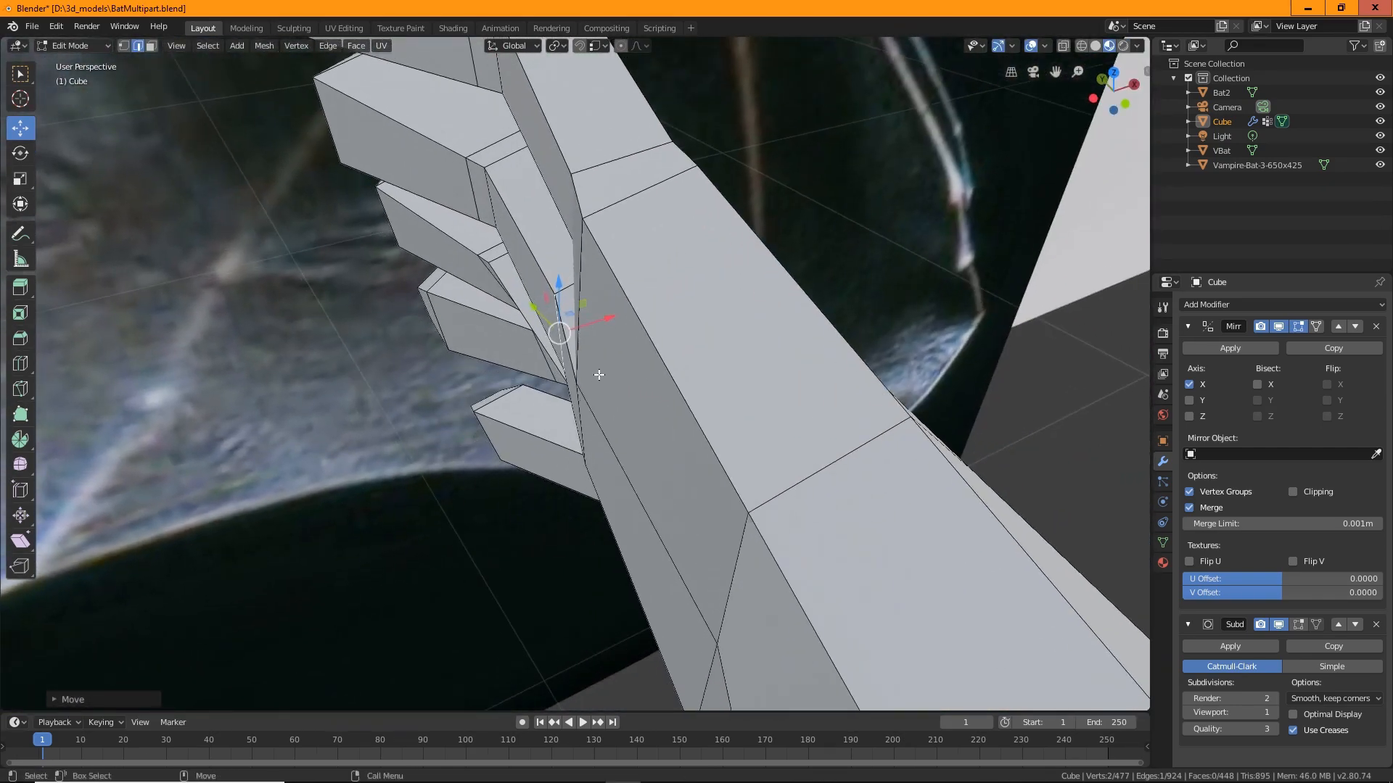
left_click(541, 339)
left_click_drag(562, 345, 571, 347)
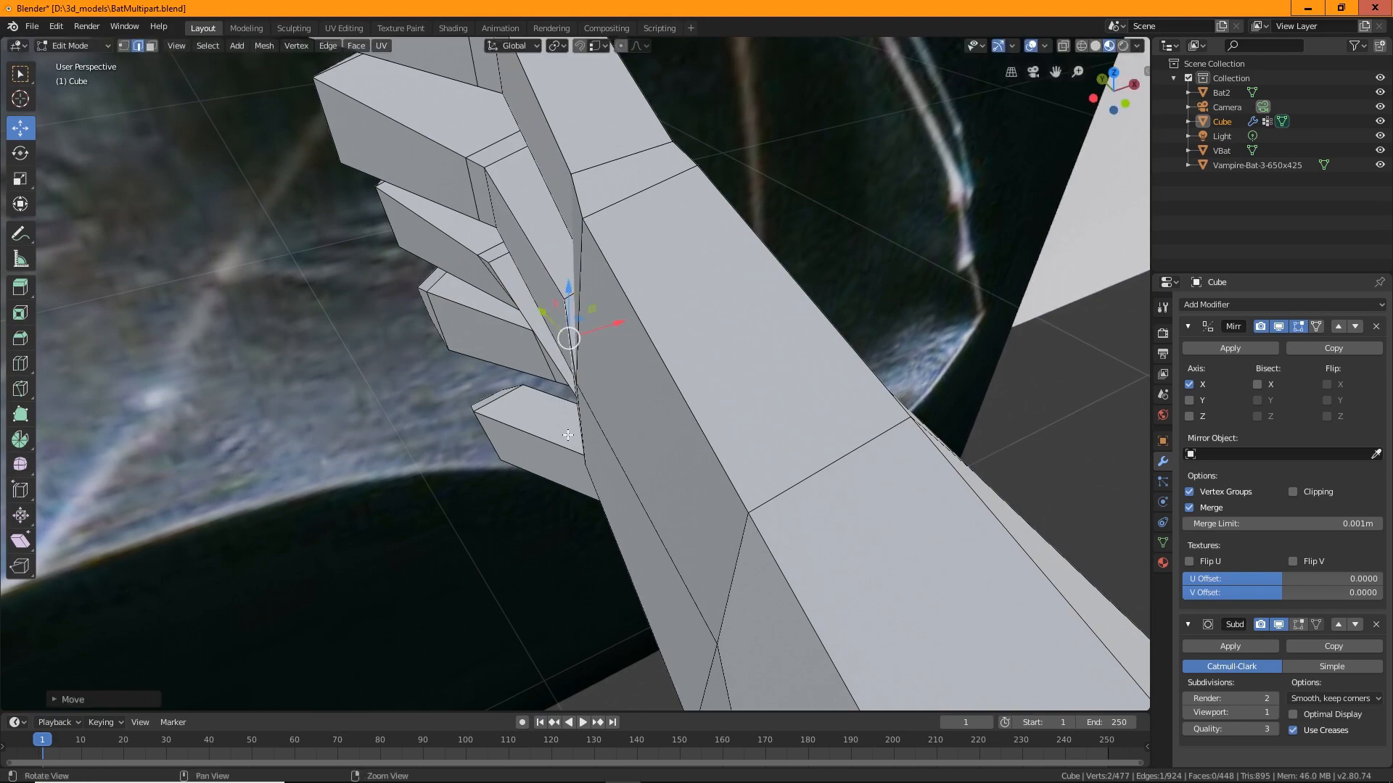
On the other face of the same toe, shorten the base edge along Z and shift it slightly to centre it.
middle_click_drag(571, 347, 596, 263)
middle_click_drag(611, 396, 671, 417)
left_click(633, 465)
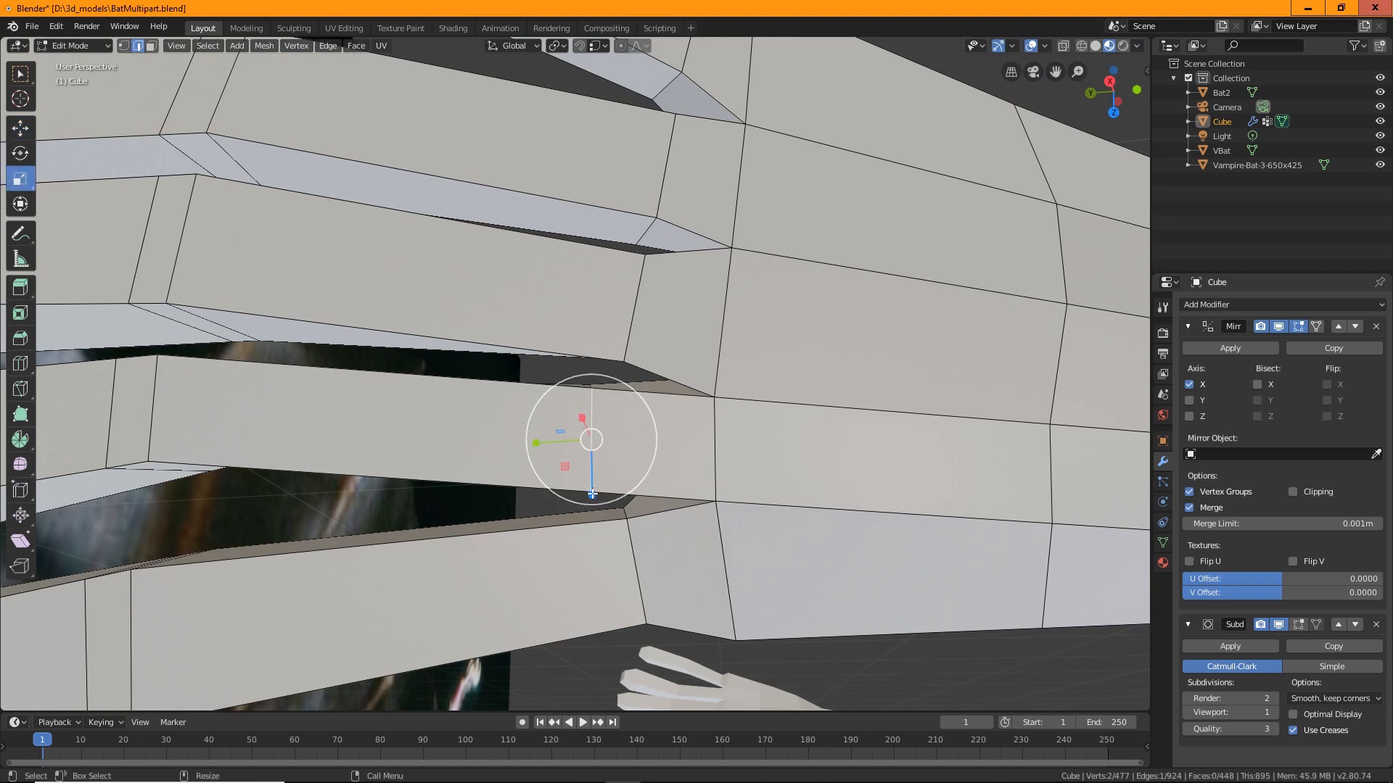
left_click_drag(591, 494, 593, 475)
middle_click_drag(595, 475, 633, 480)
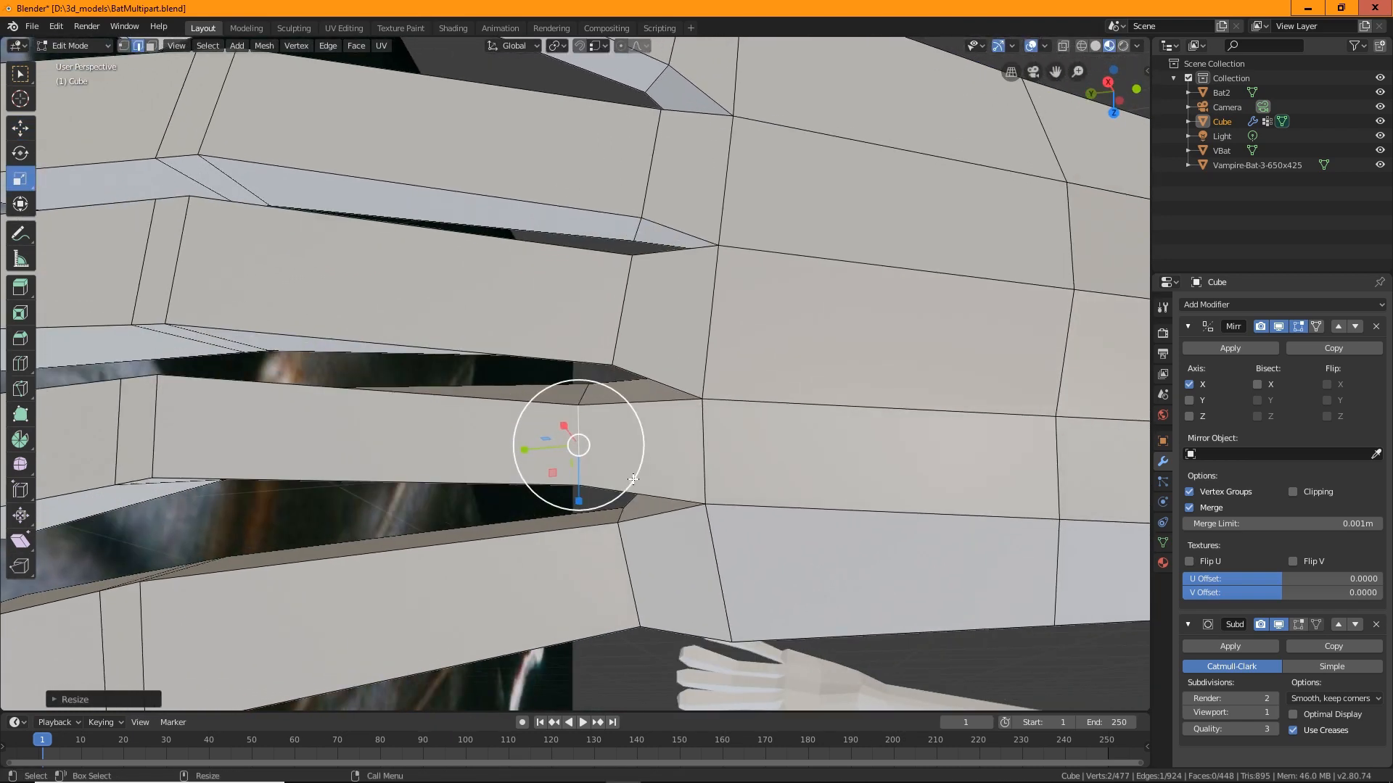
key("w")
left_click_drag(578, 445, 582, 431)
scroll(453, 441, "down", 1)
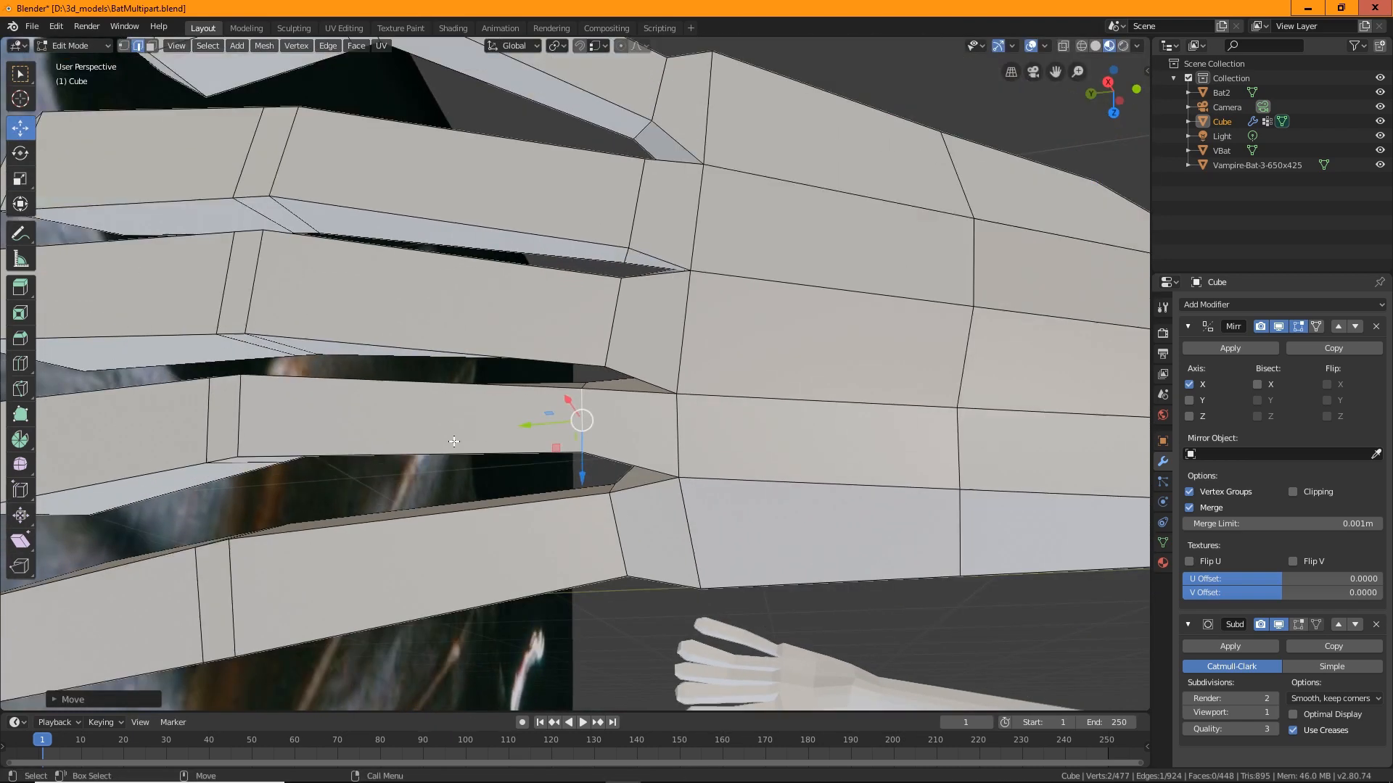
scroll(454, 441, "down", 1)
middle_click_drag(453, 441, 519, 457, "alt")
left_click_drag(519, 457, 528, 497, "alt")
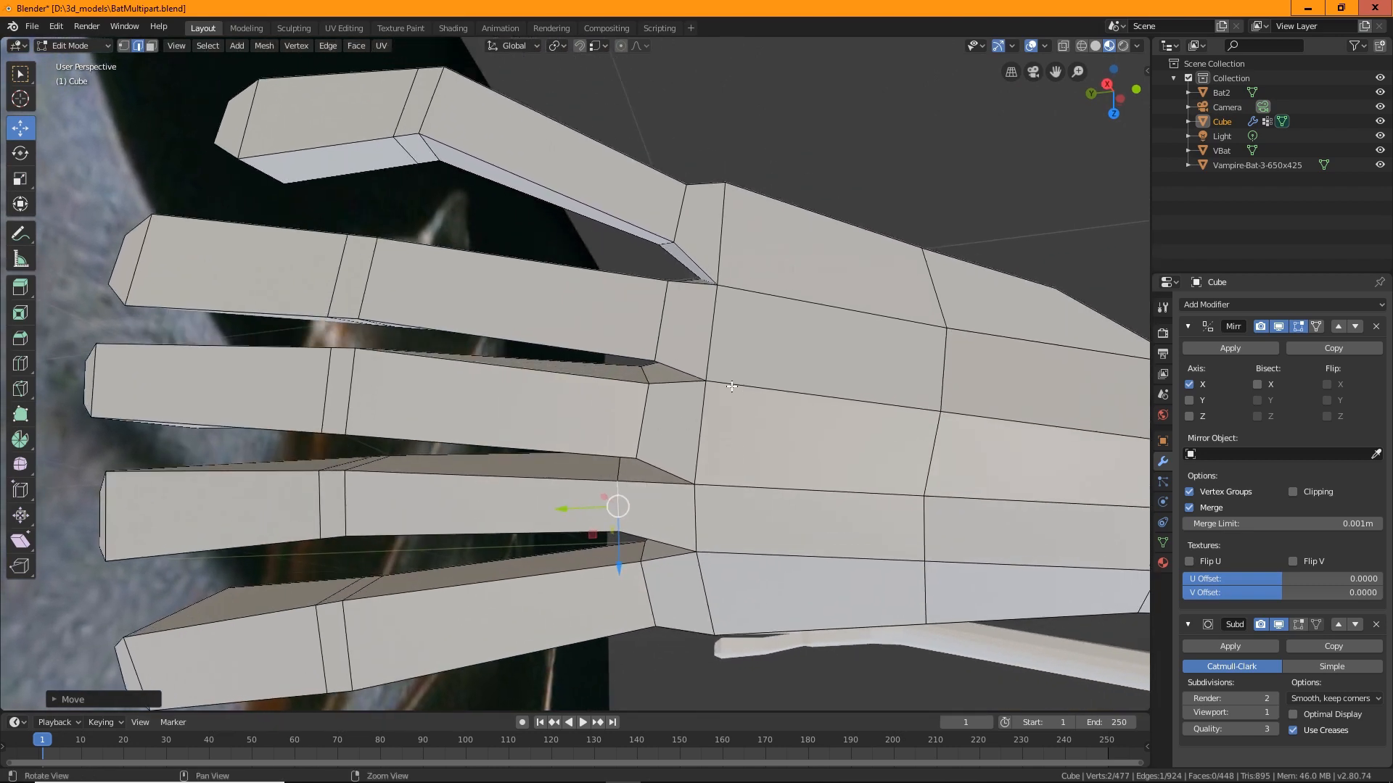
Shorten the base edge of the toe beside the splayed outer toe along Z to widen the gaps around it.
middle_click_drag(731, 386, 652, 497)
left_click(582, 424)
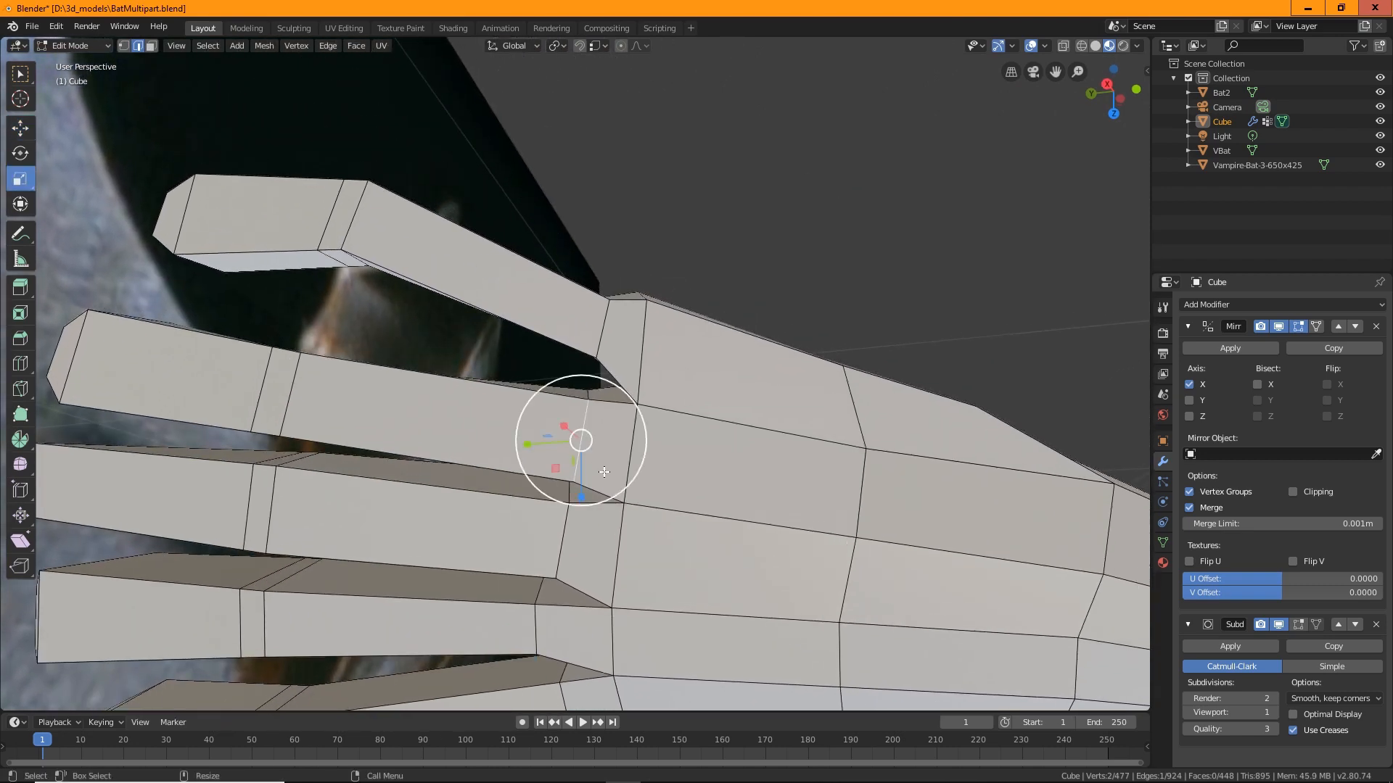
middle_click_drag(577, 451, 604, 440)
left_click_drag(591, 458, 591, 434)
middle_click_drag(591, 434, 631, 446)
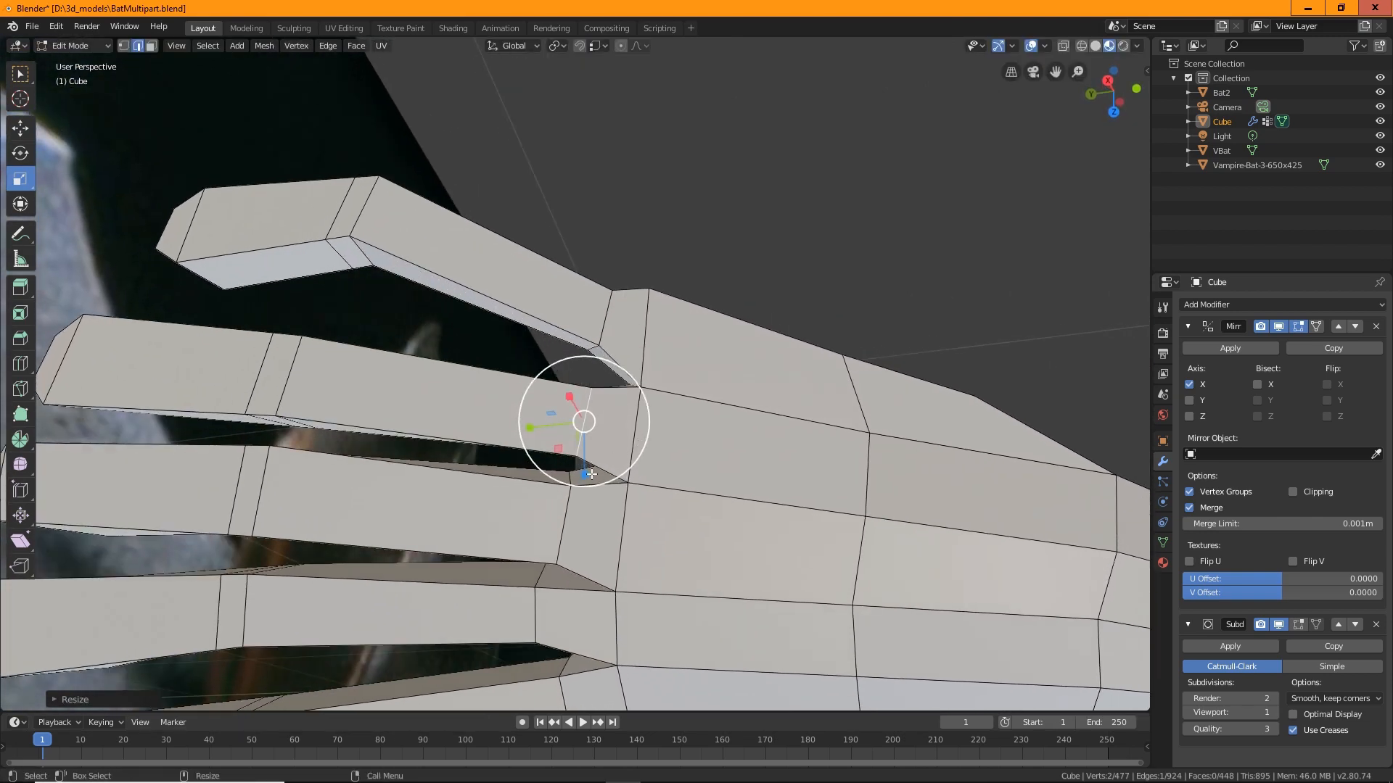
Select the middle toe's base edge on the same face and scale it slightly shorter.
left_click(564, 569)
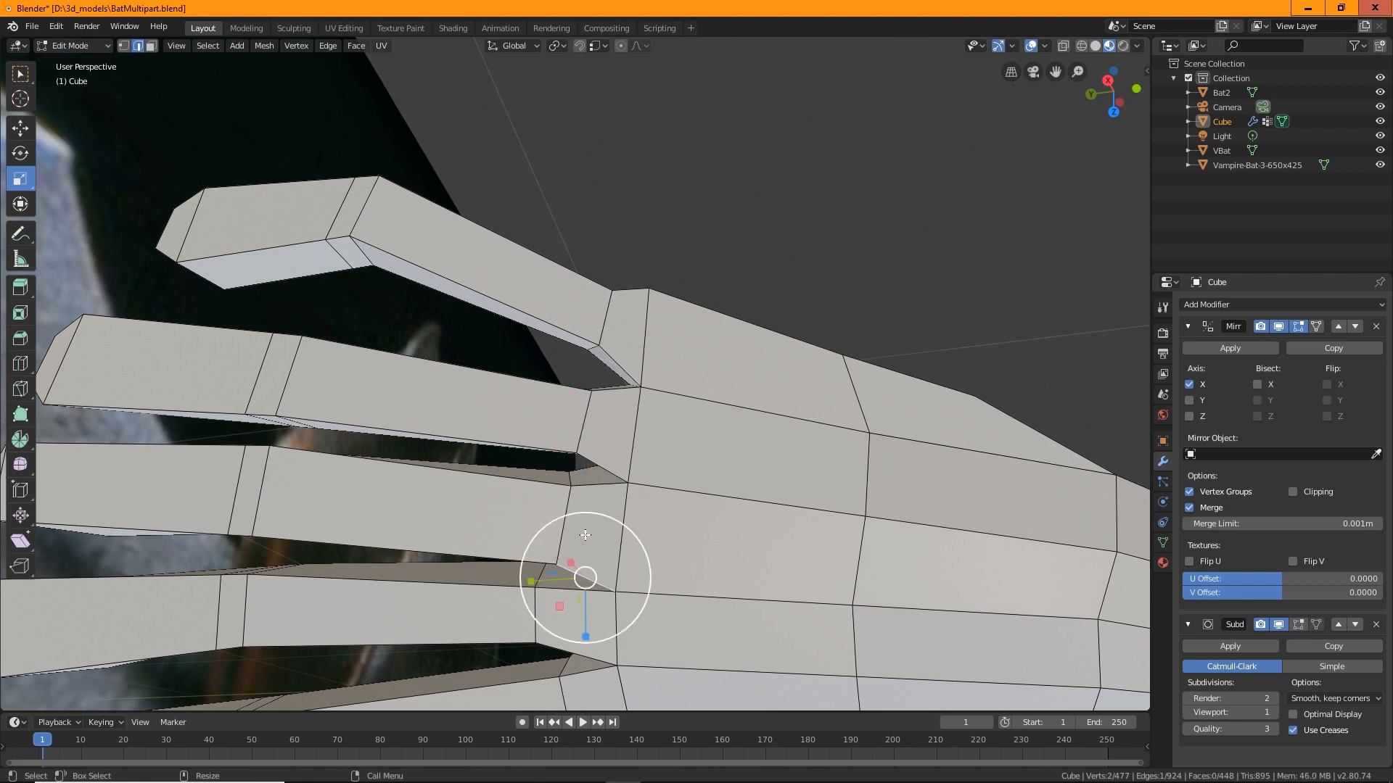
left_click(395, 458)
left_click(565, 533)
left_click_drag(561, 571, 565, 559)
middle_click_drag(566, 559, 758, 616)
On the foot's opposite face, shorten the base edge of the toe just below the middle one along Z and move it towards the palm.
scroll(759, 616, "up", 2)
middle_click_drag(761, 553, 715, 406, "shift")
left_click(585, 493)
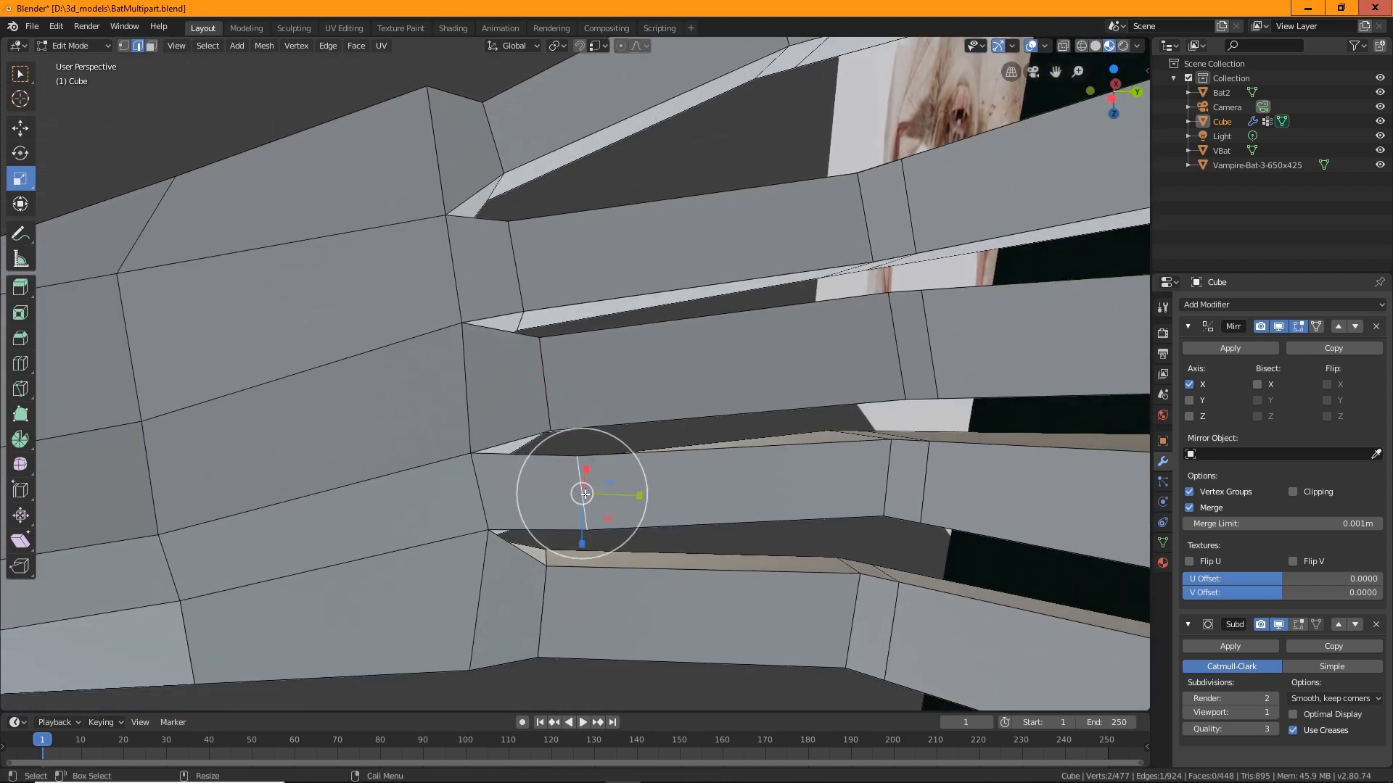
left_click_drag(583, 547, 572, 498)
key("shift+space")
key("g")
left_click(573, 499)
Shorten the base edges of the middle toe and the toe just above it along Z on the same face.
left_click(549, 399)
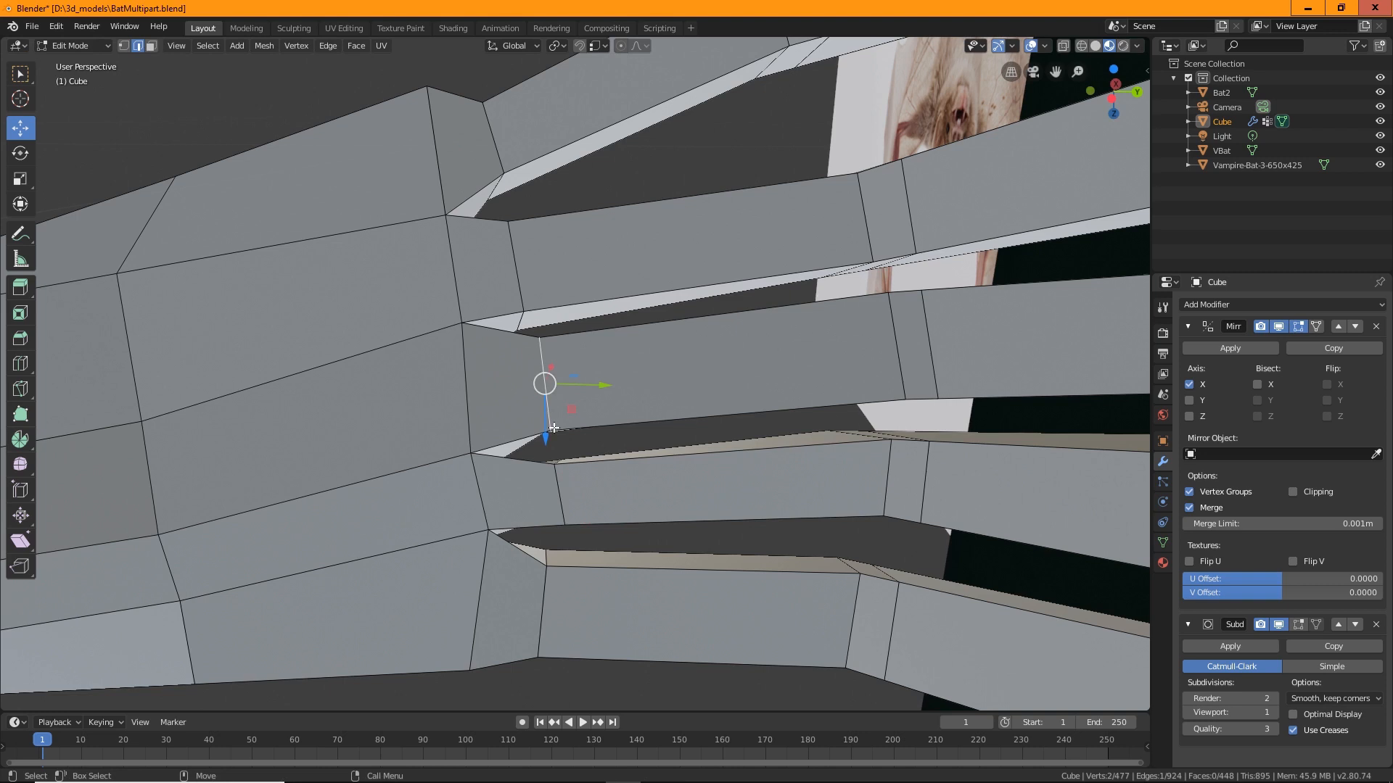
key("shift+space")
key("s")
left_click_drag(546, 436, 541, 422)
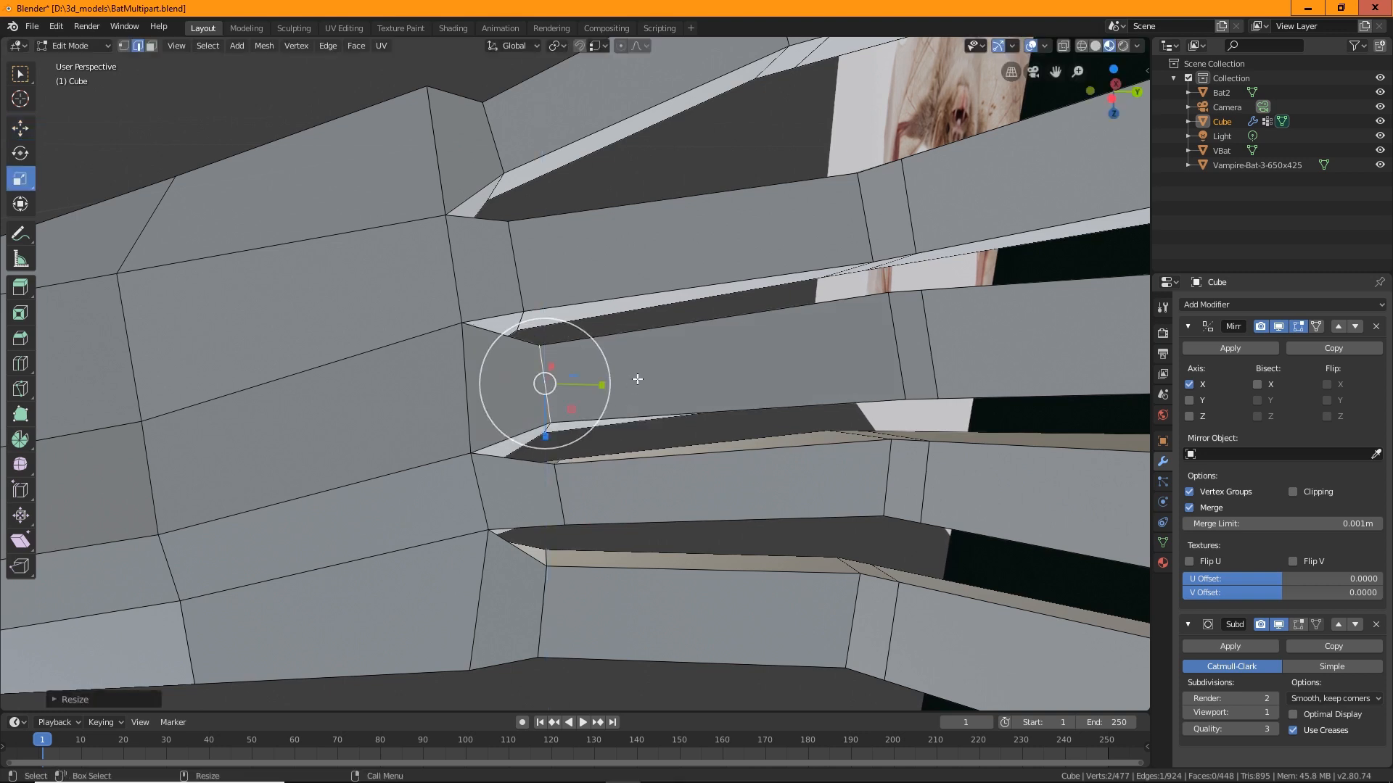
middle_click_drag(637, 378, 521, 299)
left_click_drag(513, 311, 512, 287)
Switch the bat to Object Mode to check its smoothed shape and save the file.
scroll(554, 299, "down", 4)
middle_click_drag(629, 396, 483, 600)
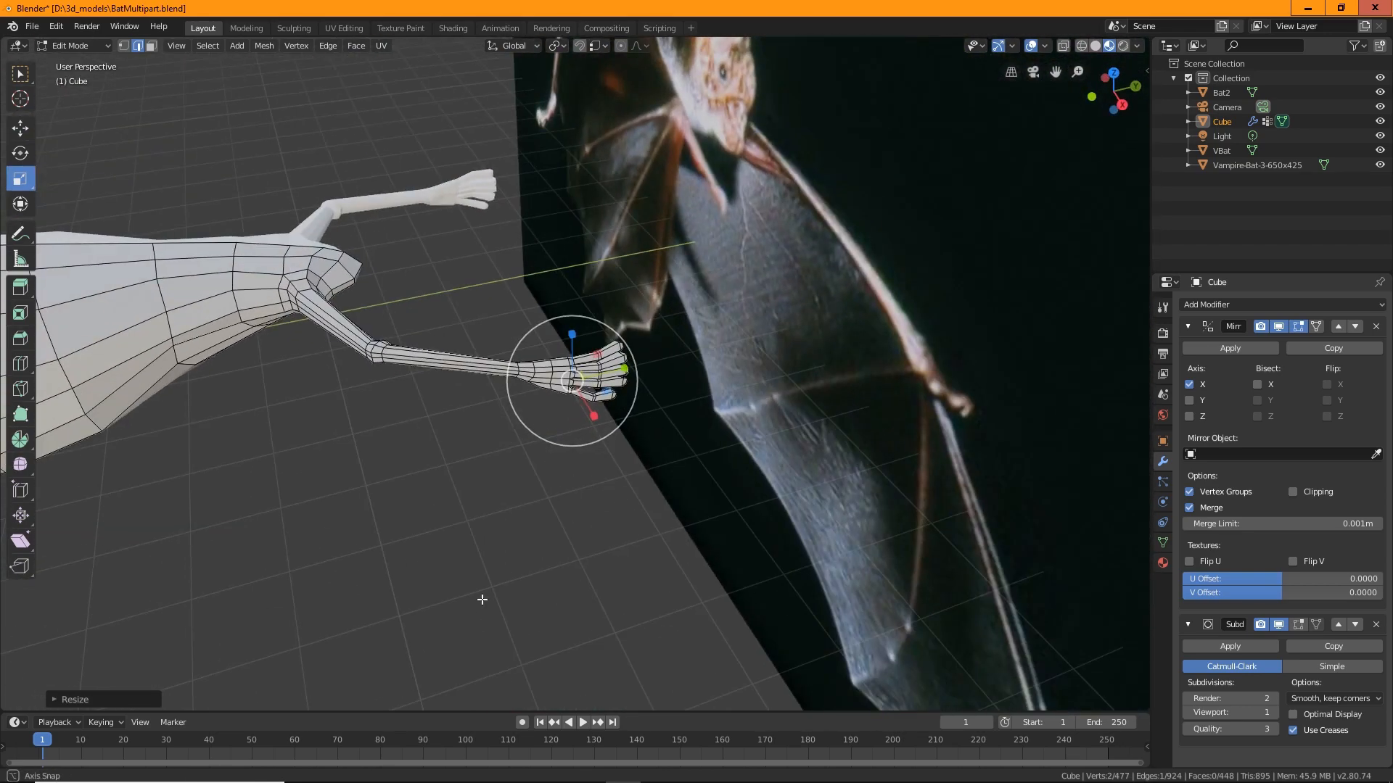
left_click(86, 45)
left_click(78, 63)
middle_click_drag(557, 516, 498, 436)
left_click(44, 24)
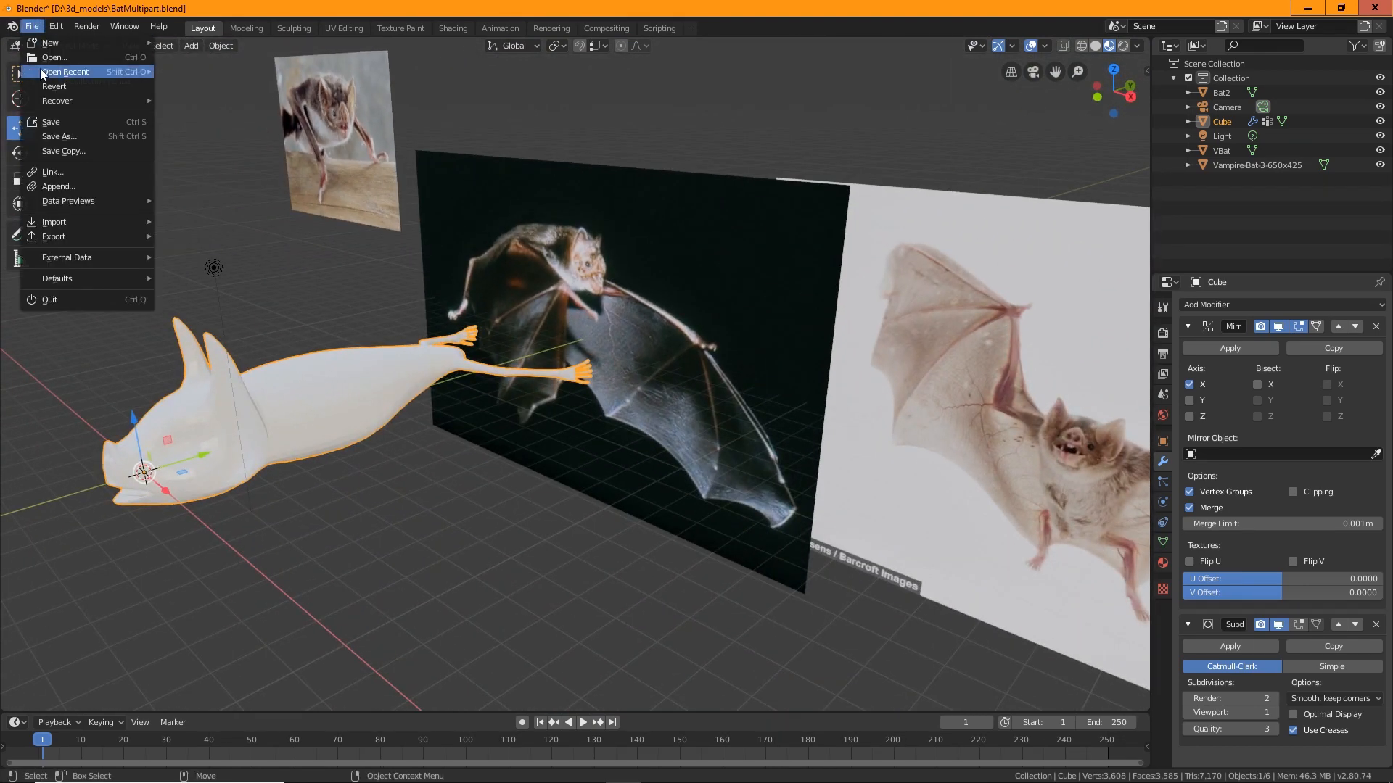
left_click(56, 122)
Return the bat mesh to Edit Mode.
middle_click_drag(500, 473, 535, 404)
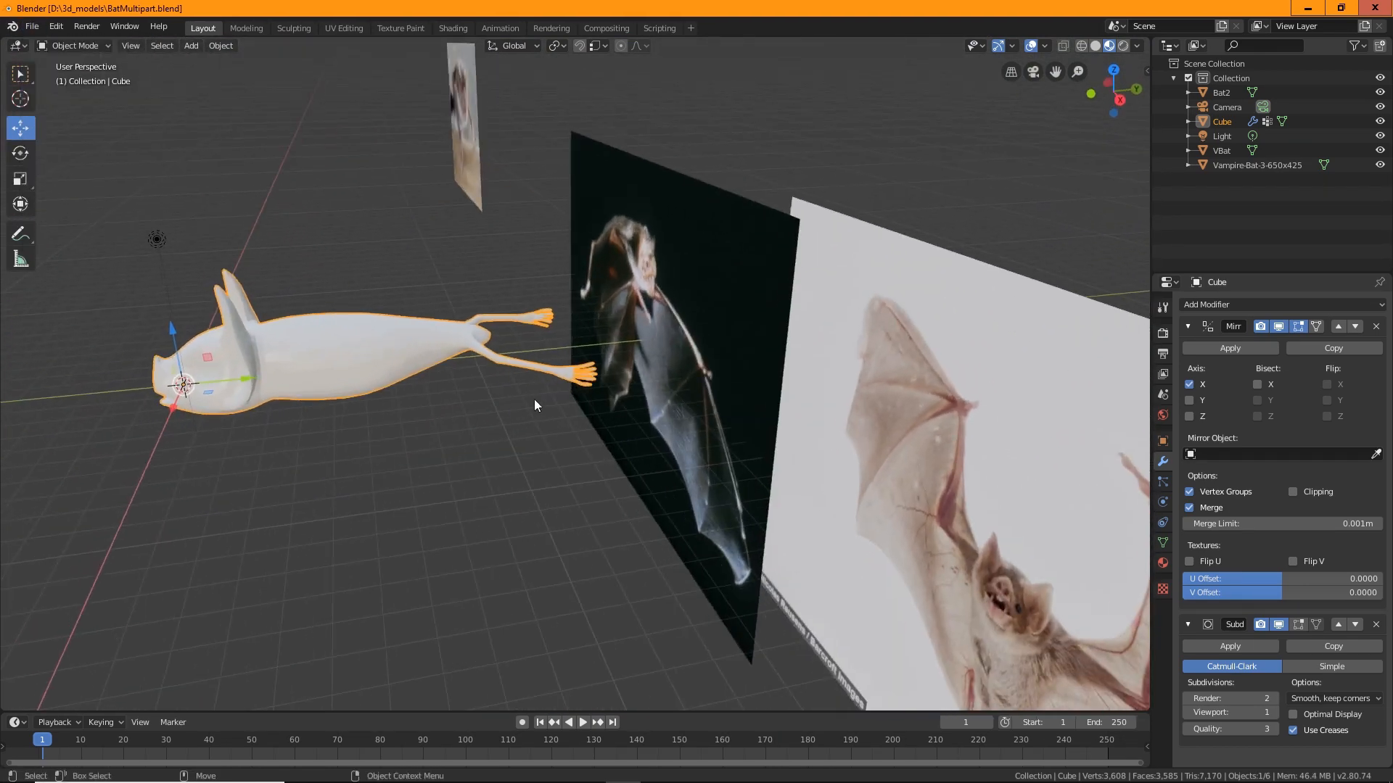
left_click(90, 45)
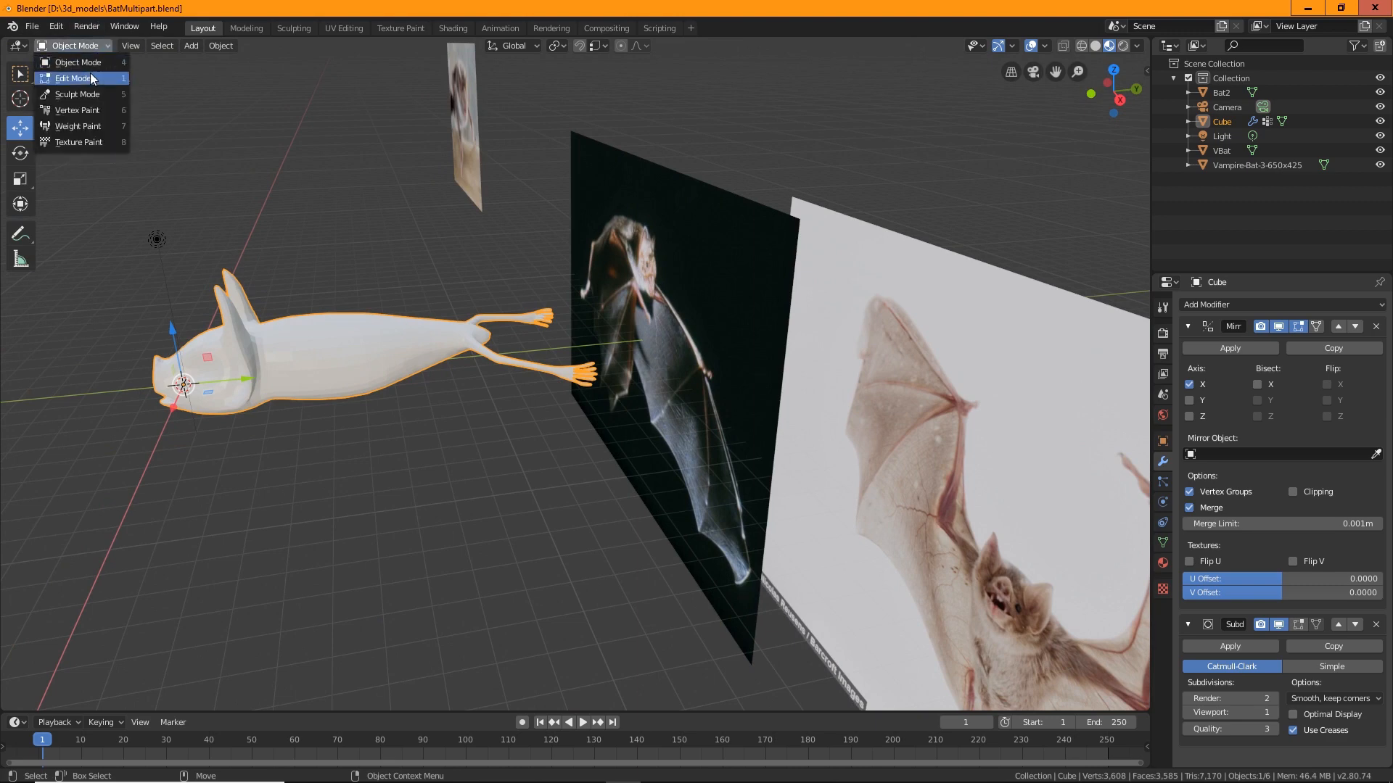
left_click(90, 72)
Examine the bat's body and legs from several angles against the wings in the reference images.
scroll(467, 435, "up", 5)
middle_click_drag(392, 479, 396, 459)
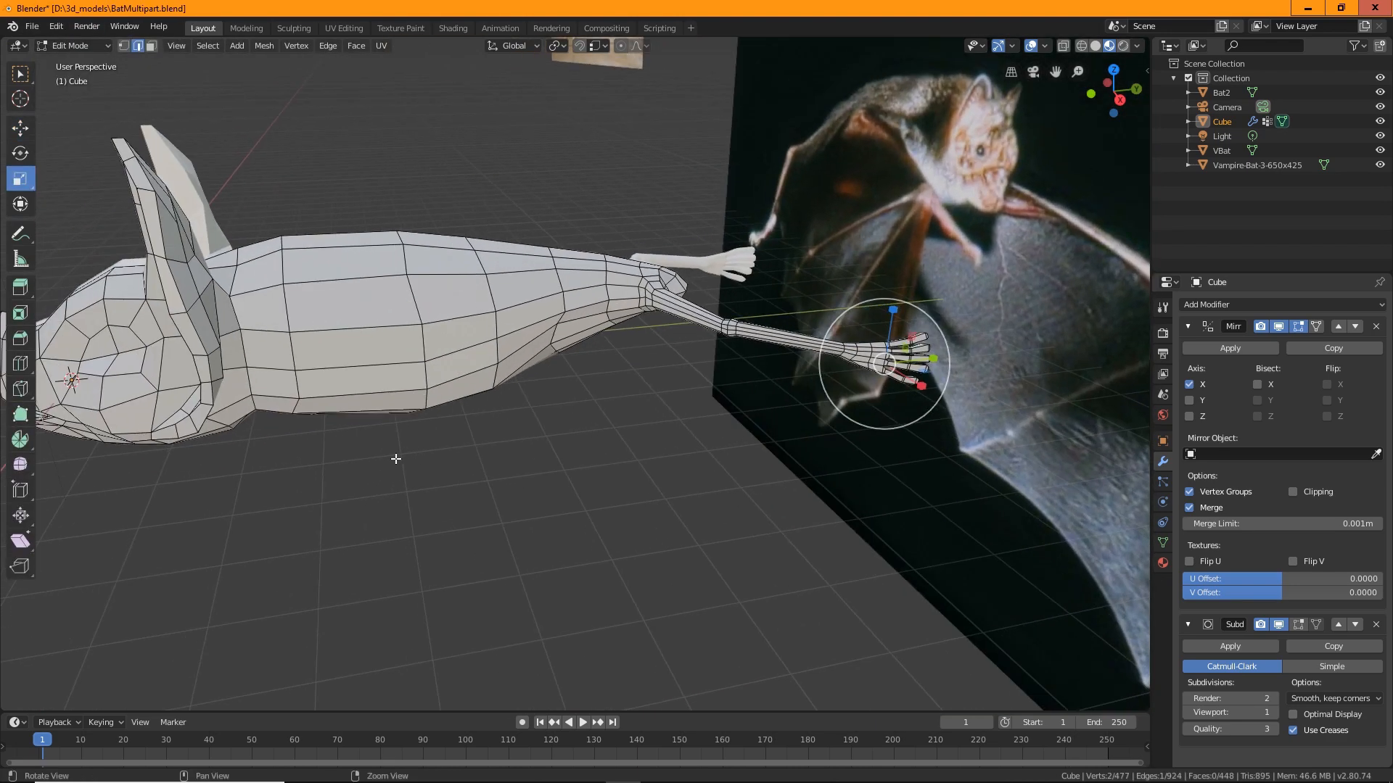
scroll(451, 423, "down", 5)
middle_click_drag(451, 423, 538, 486)
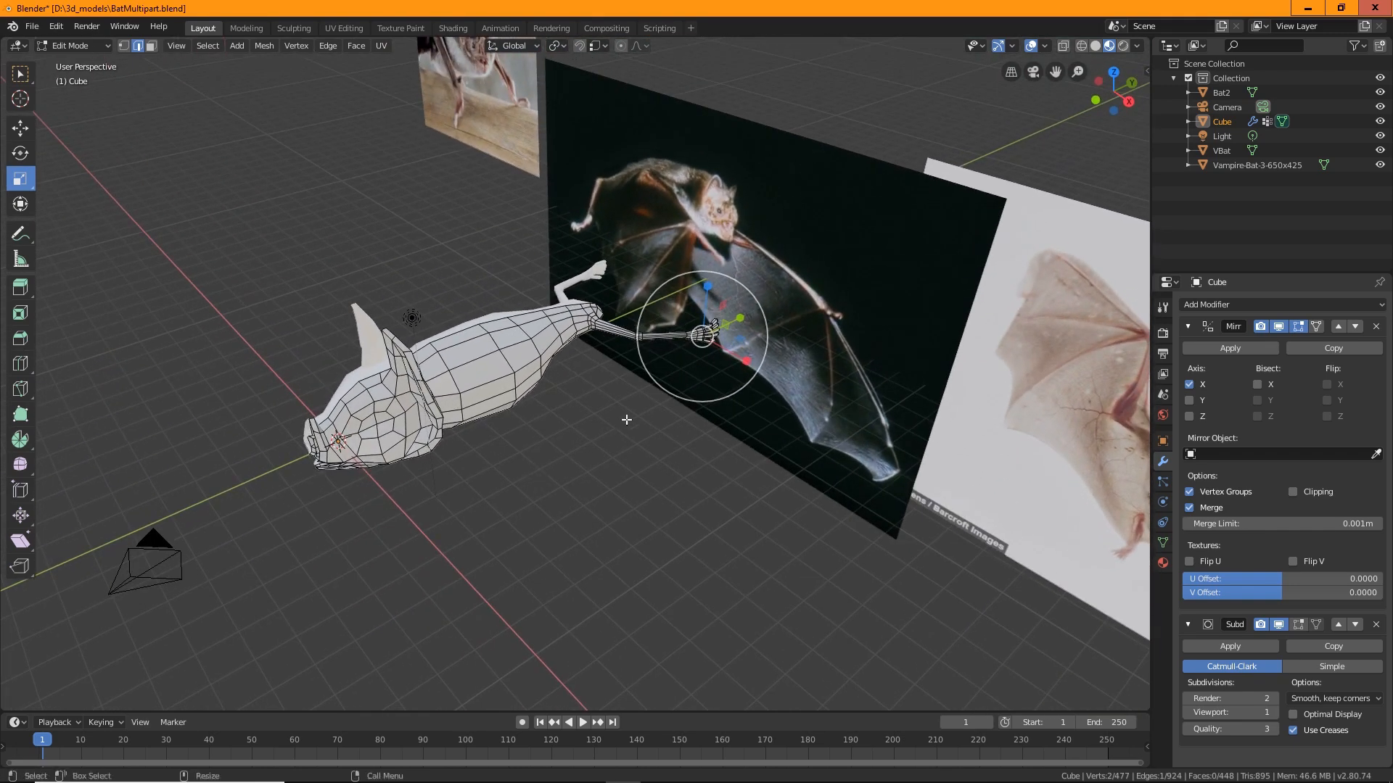
middle_click_drag(651, 478, 696, 444)
middle_click_drag(1045, 339, 799, 371)
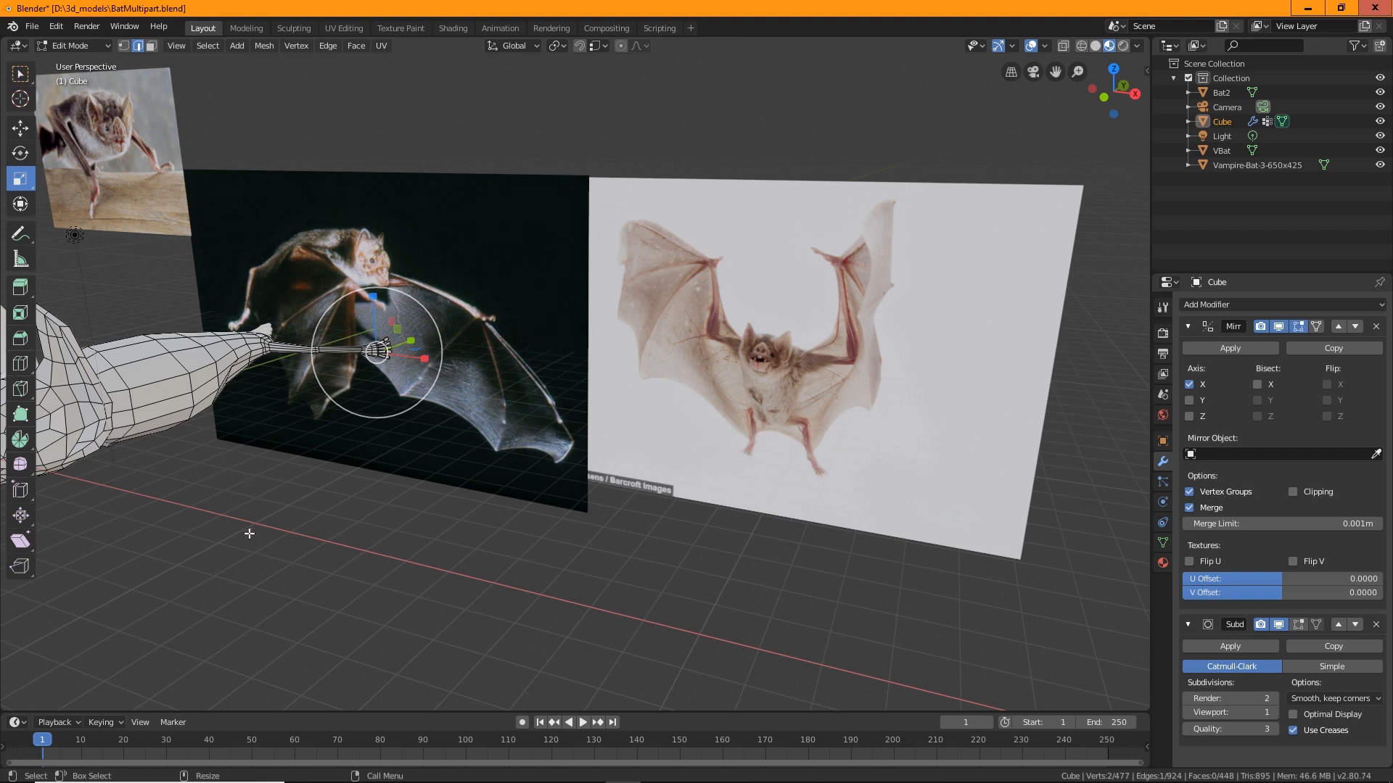
scroll(249, 534, "up", 3)
middle_click_drag(248, 534, 424, 446)
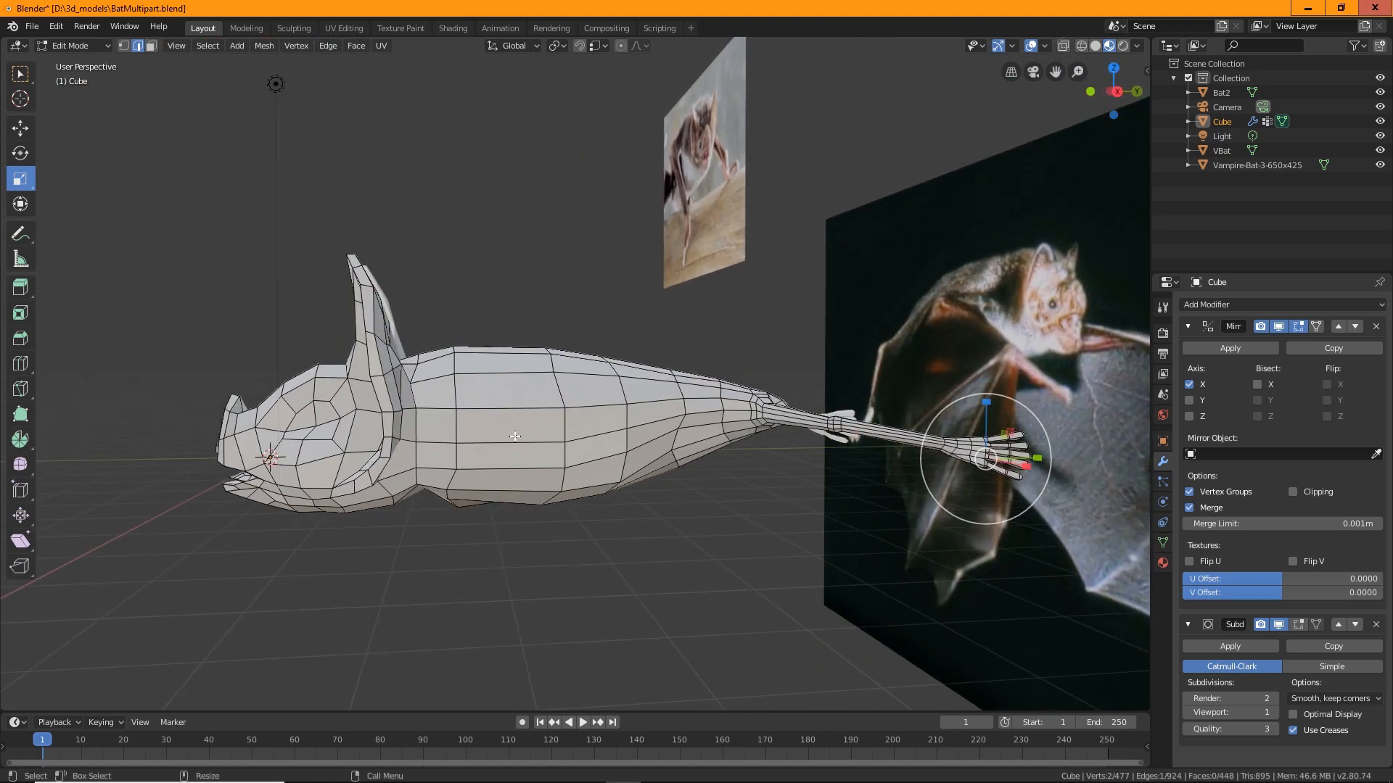
middle_click_drag(514, 436, 523, 603)
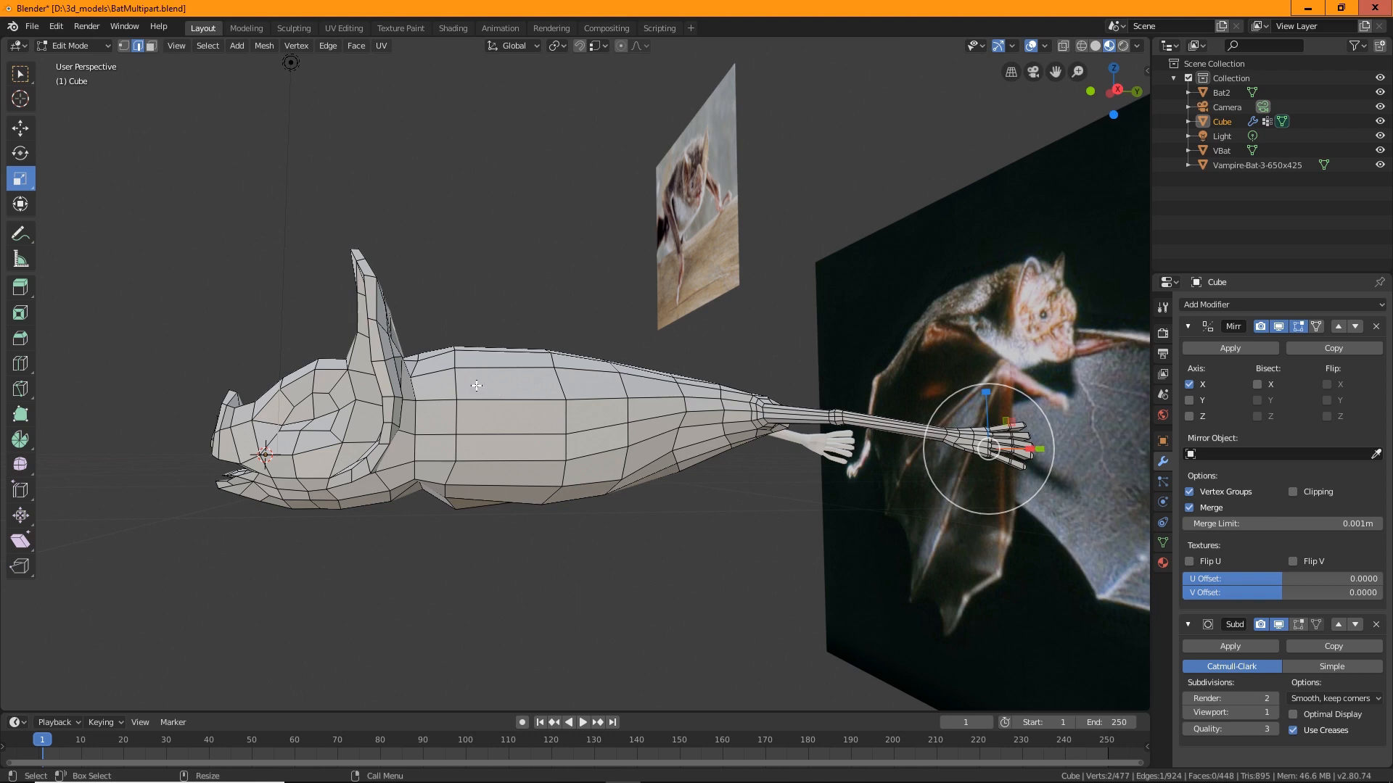
Inset the two adjacent upper side faces of the bat's body just behind the ear.
left_click(151, 46)
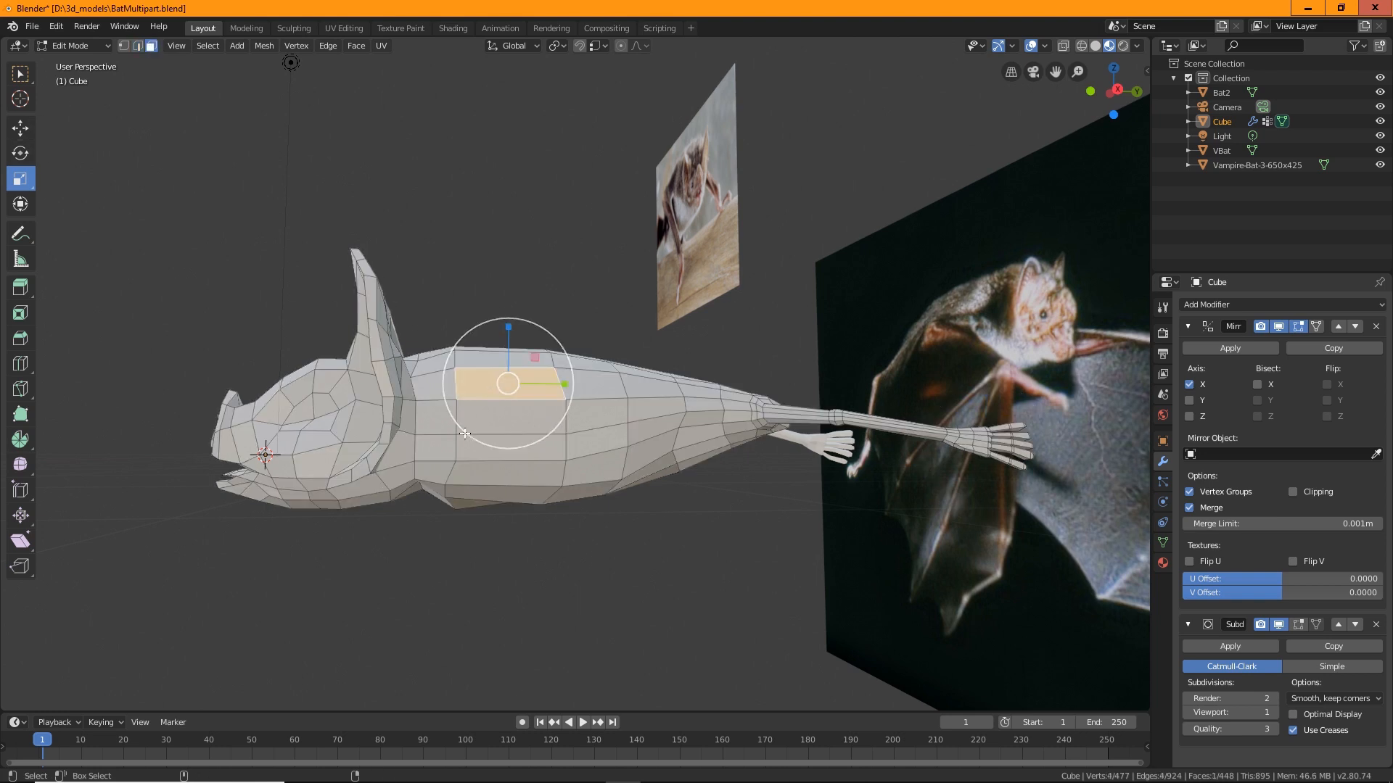
left_click(494, 382)
left_click(502, 413, "shift")
middle_click_drag(556, 566, 608, 659)
scroll(639, 613, "up", 1)
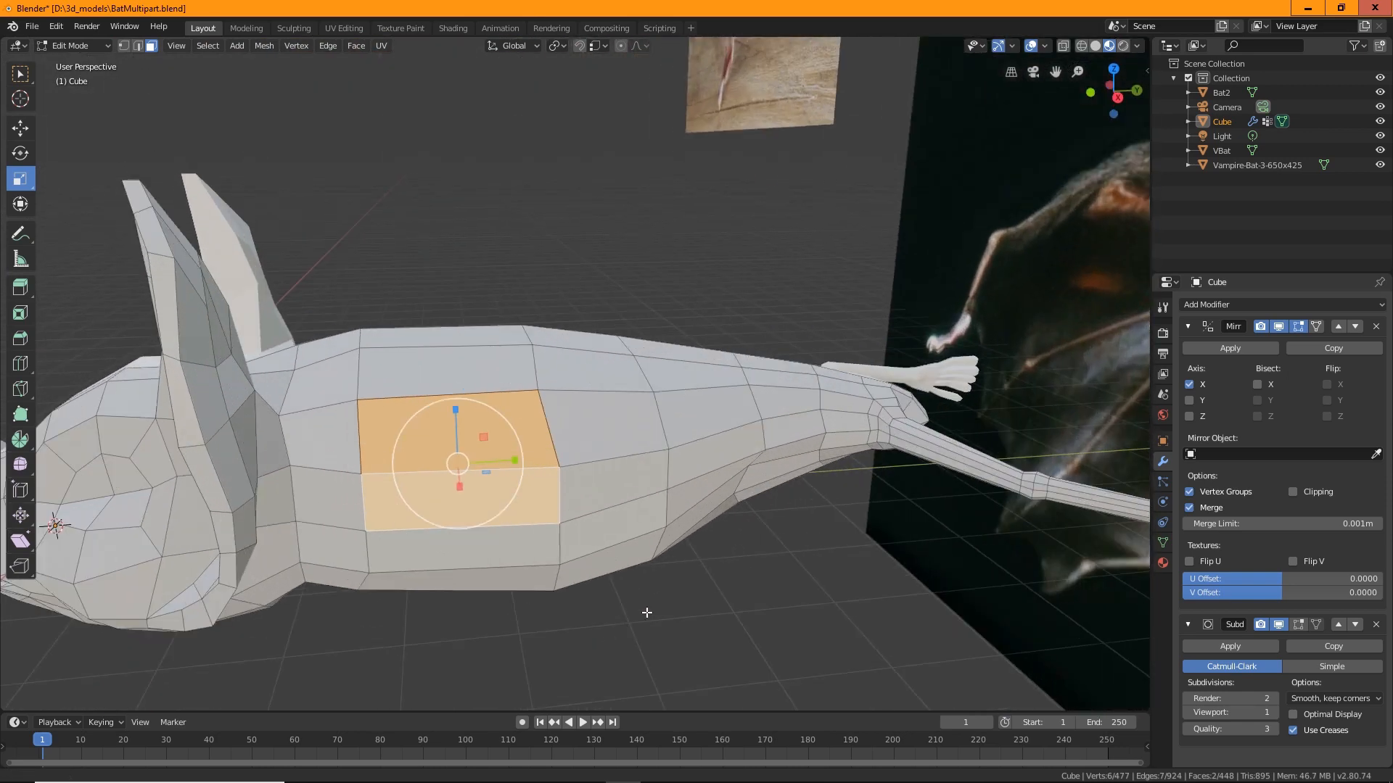
scroll(205, 302, "up", 1)
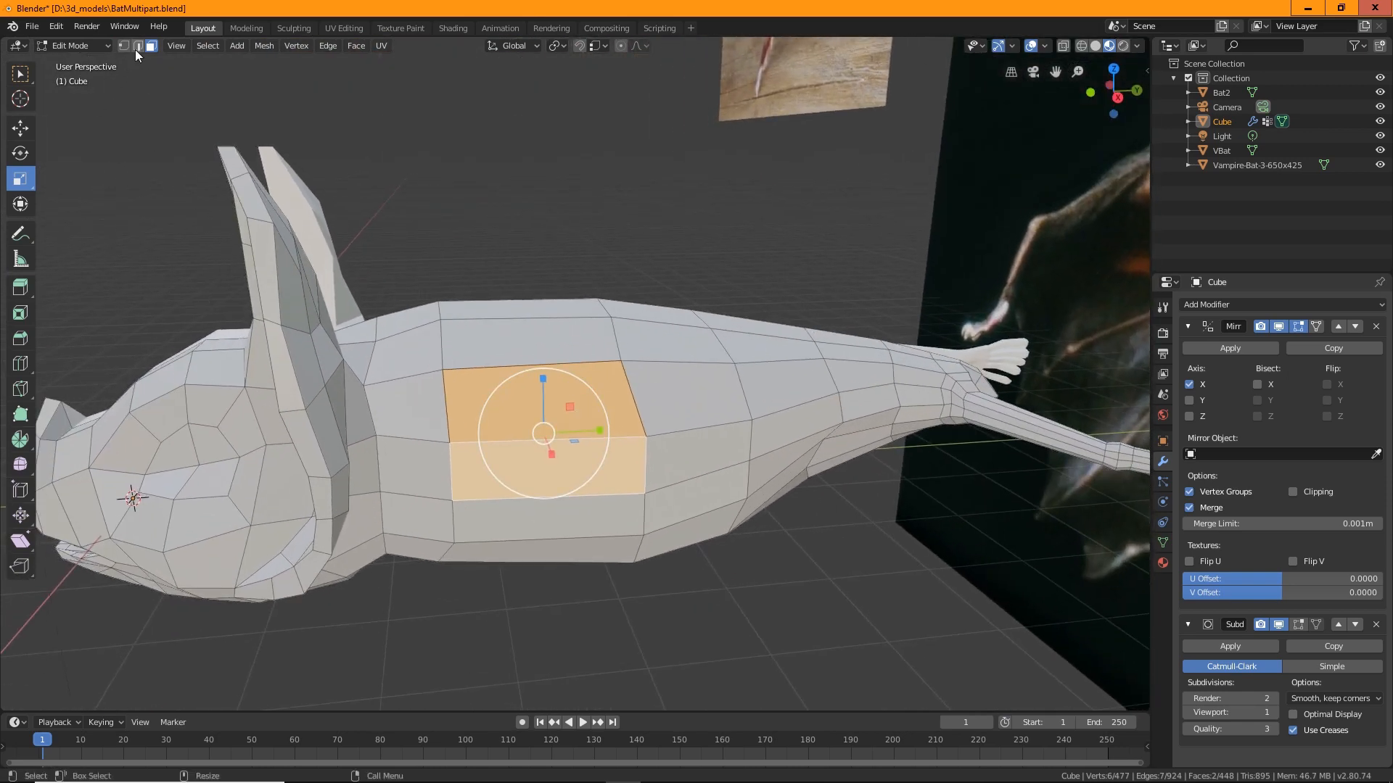
left_click(22, 313)
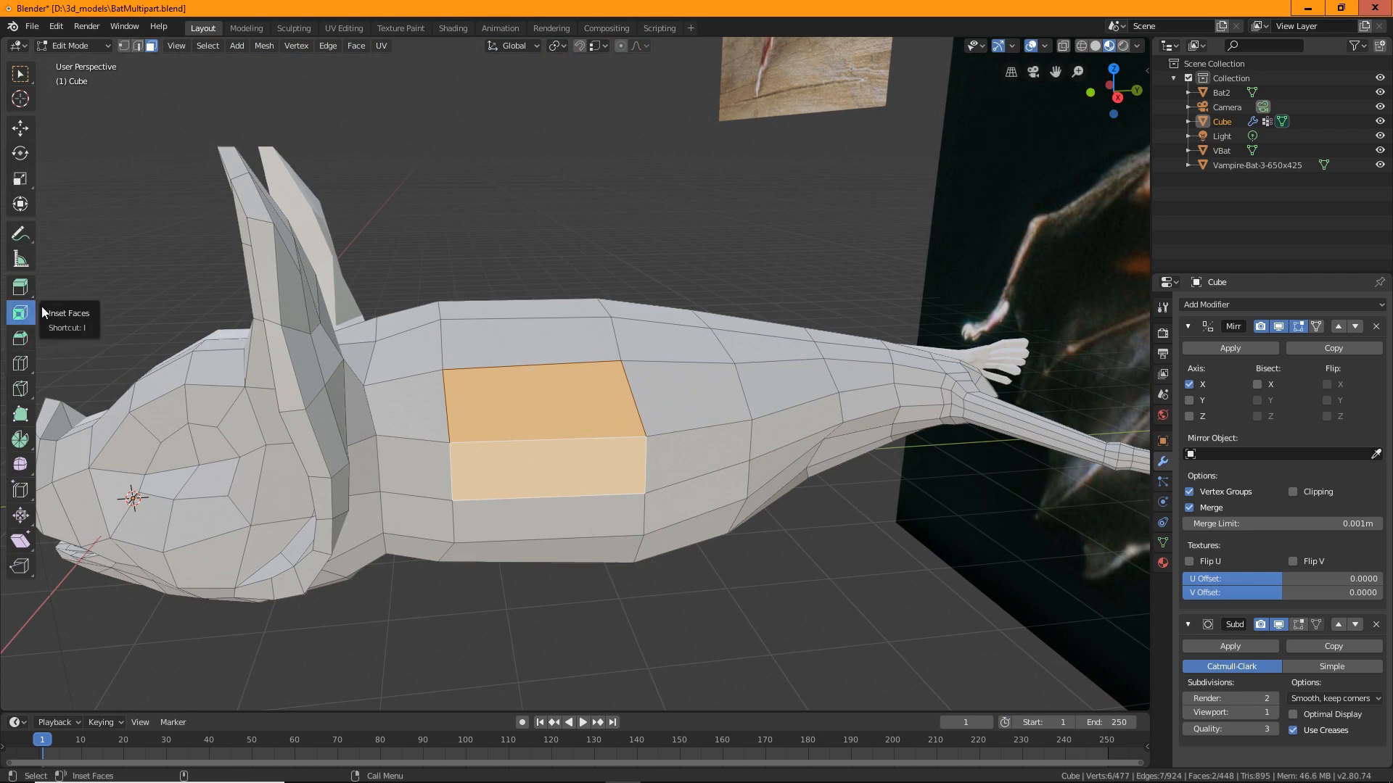
left_click_drag(573, 419, 546, 424)
Pull the inset faces outward from the body and scale them down along its length and height.
middle_click_drag(731, 442, 420, 413)
key("g")
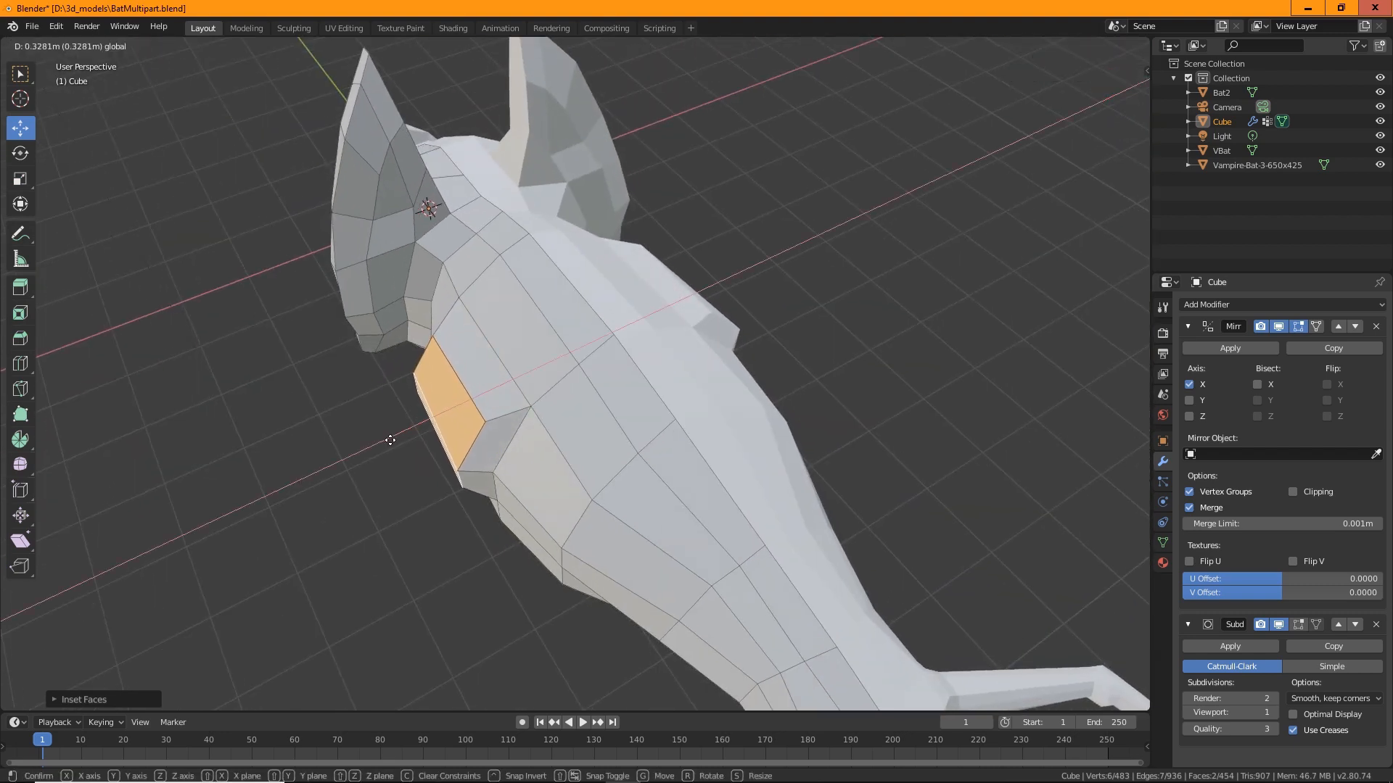
left_click_drag(390, 440, 389, 441)
middle_click_drag(389, 442, 489, 473)
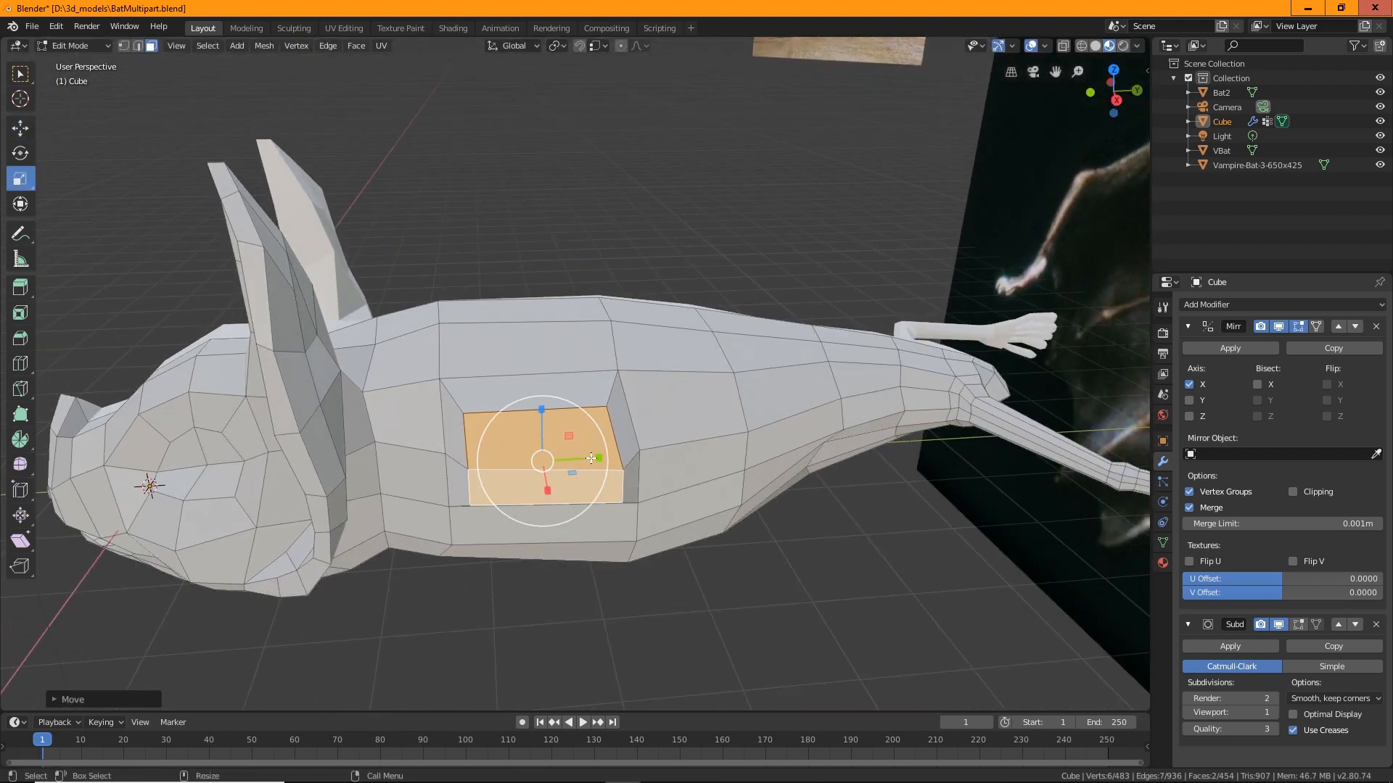
left_click_drag(592, 459, 565, 460)
left_click_drag(542, 411, 563, 459)
Shift the inset shoulder faces toward the head, adjust their sideways offset and flatten them along X.
key("shift+space")
key("g")
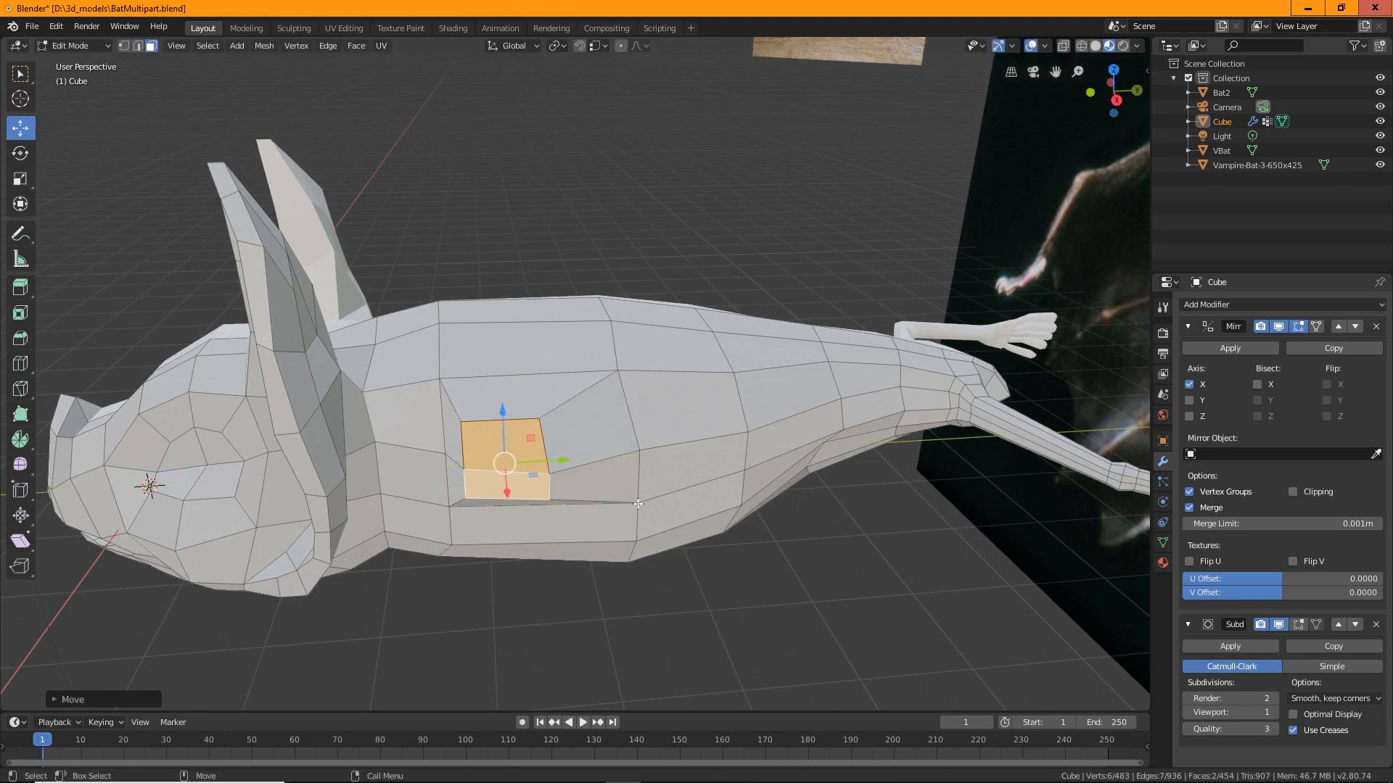
middle_click_drag(563, 459, 592, 437)
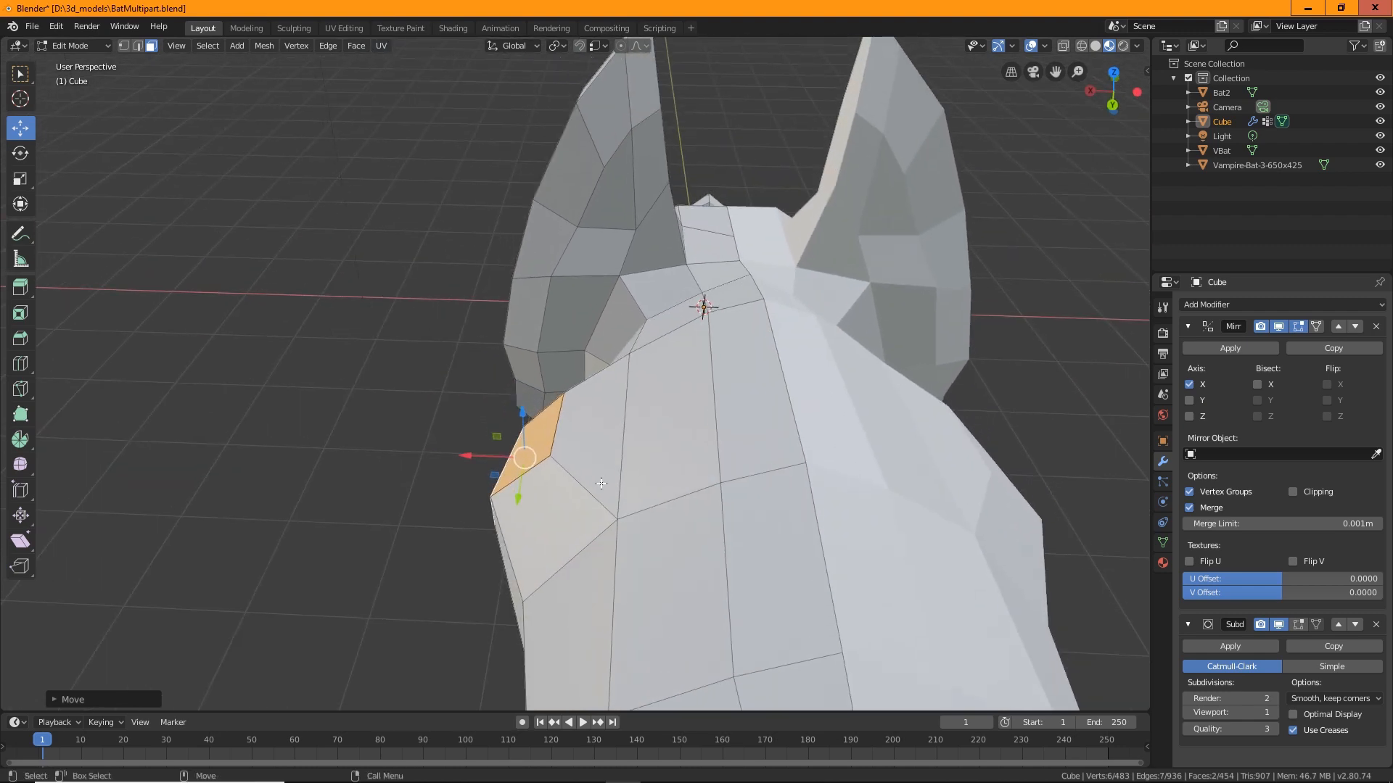
left_click_drag(470, 456, 513, 459)
middle_click_drag(513, 460, 452, 411)
middle_click_drag(628, 507, 631, 508)
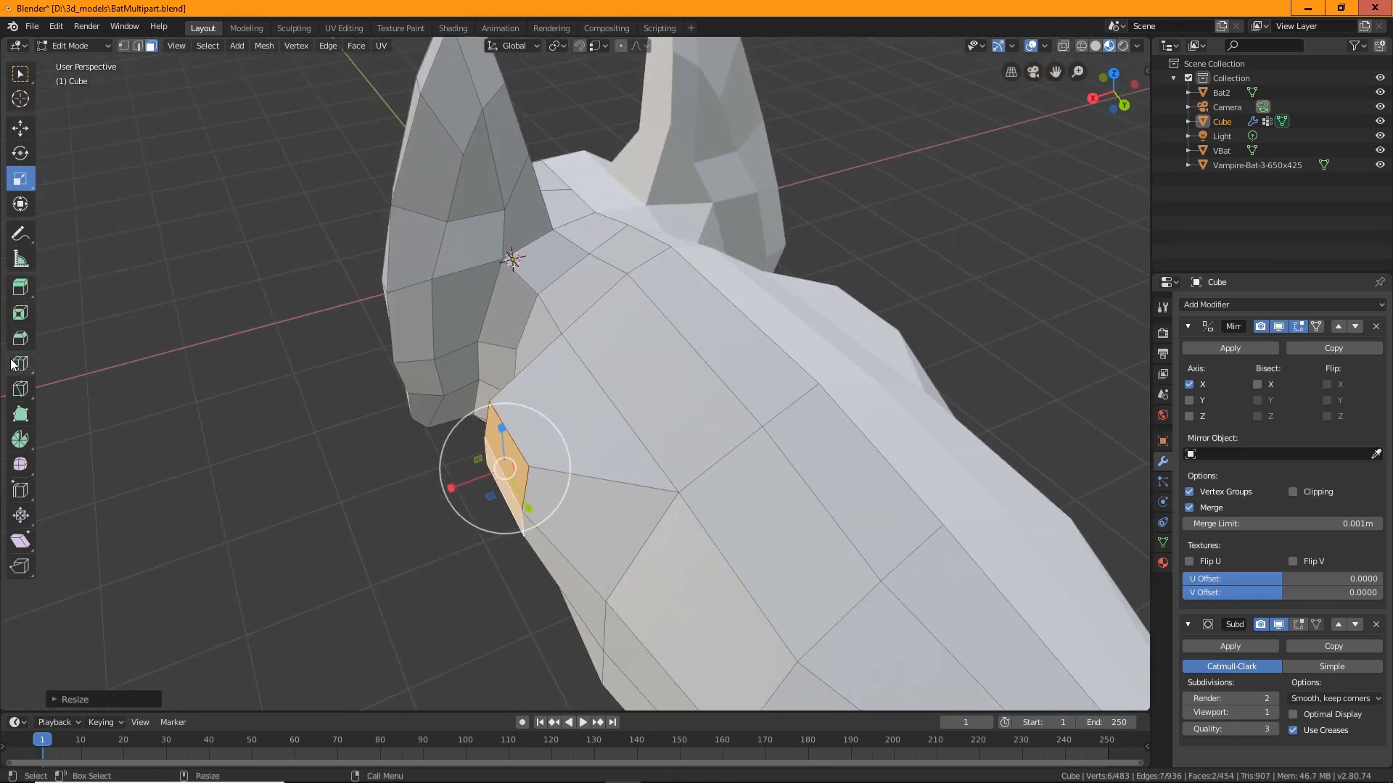
Cut an edge loop around the raised shoulder base, shrink it along Y and shift it toward the head.
left_click(574, 472)
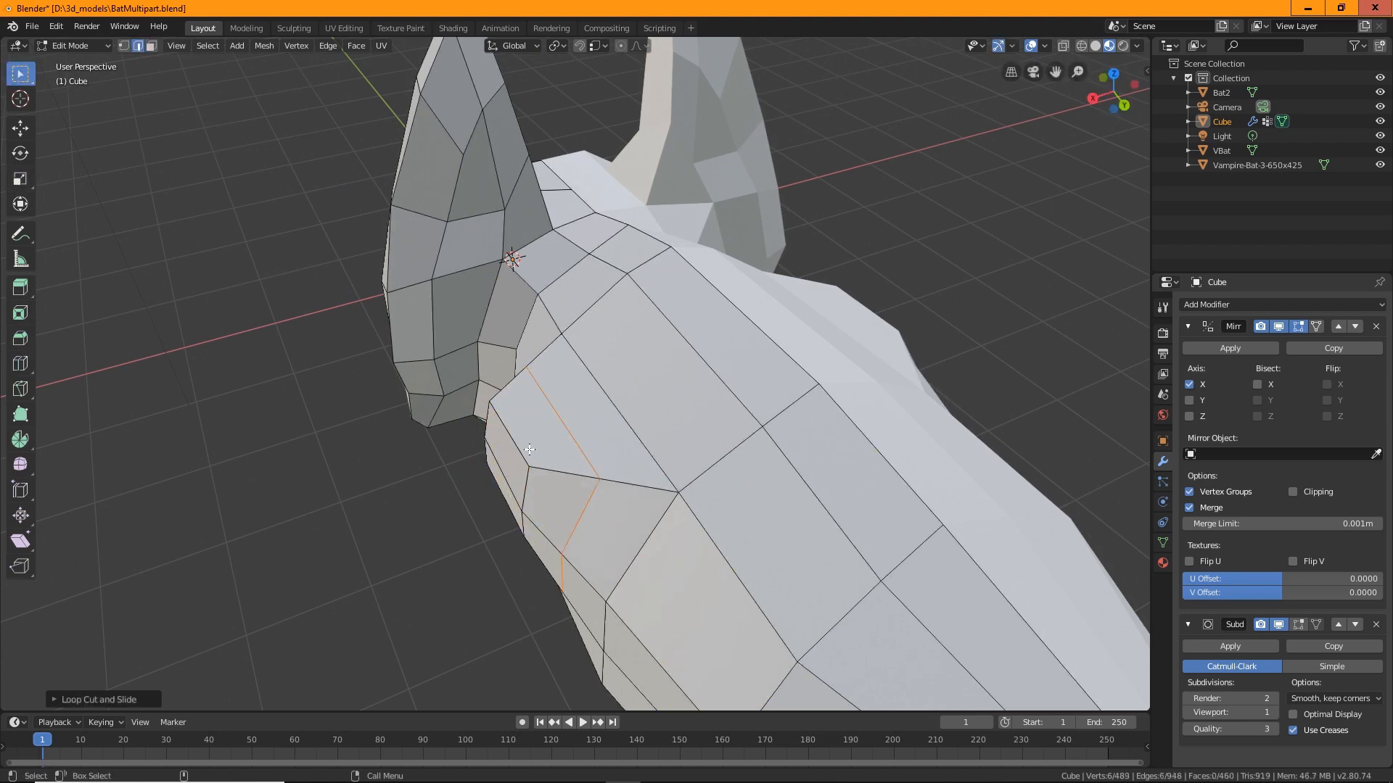
key("shift+space")
key("s")
middle_click_drag(631, 517, 745, 578)
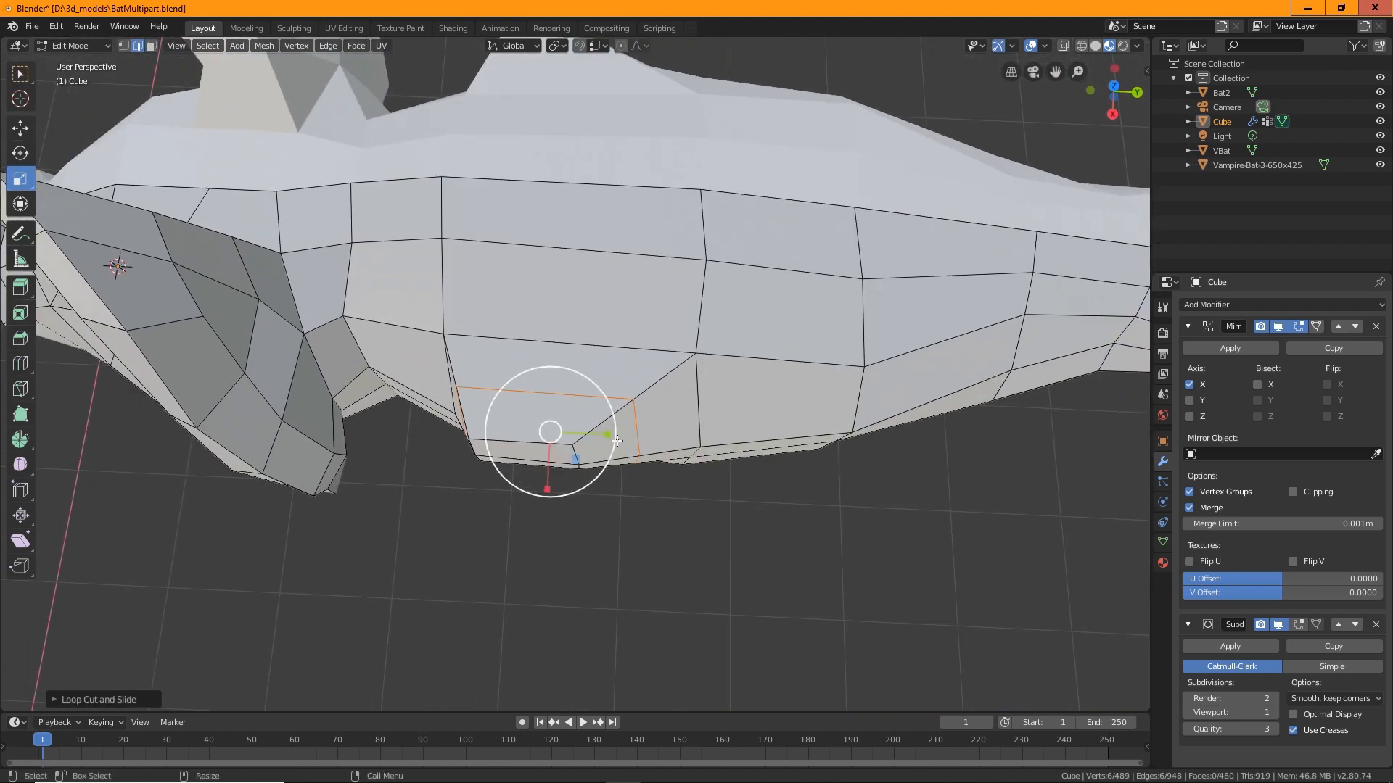
mouse_move(612, 437)
left_mouse_down()
mouse_move(597, 424)
mouse_move(584, 435)
left_mouse_up()
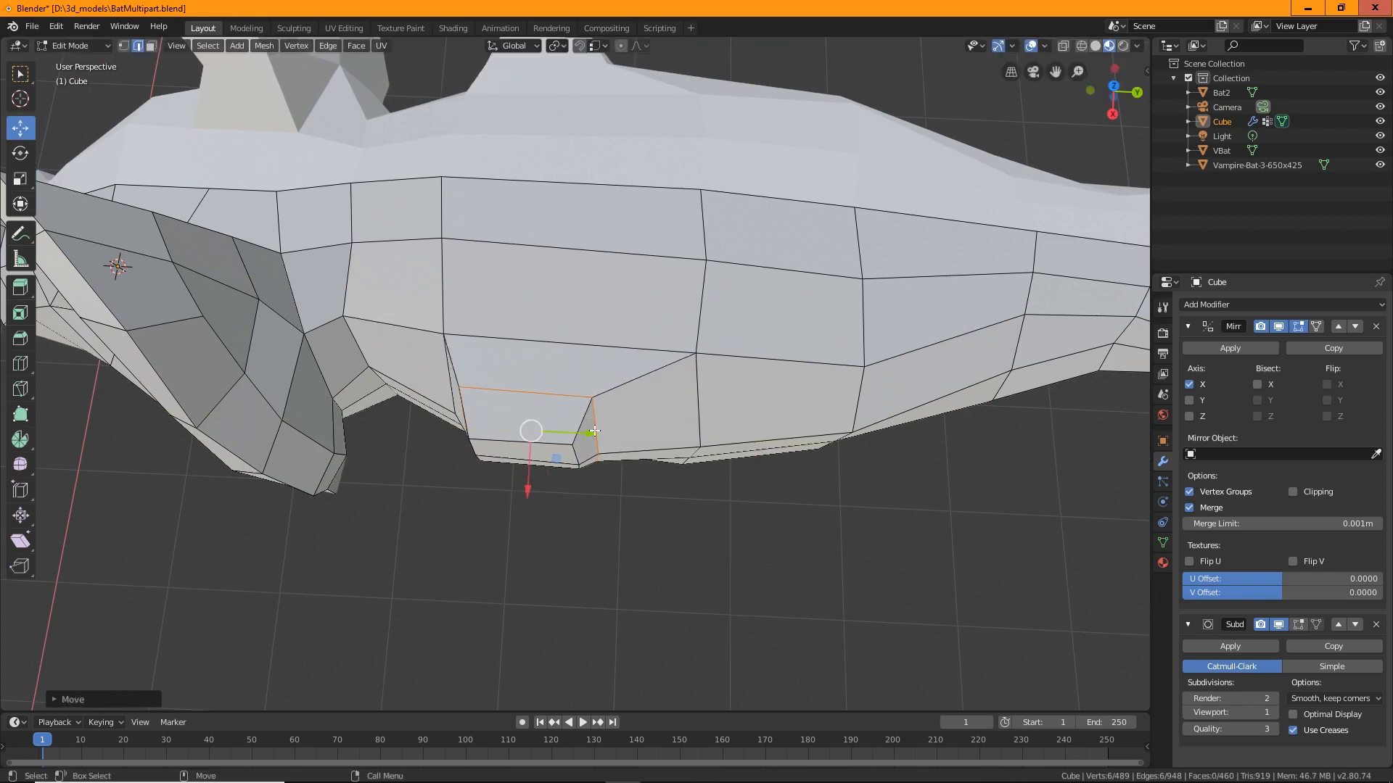
middle_click_drag(584, 435, 730, 437)
key("alt+a")
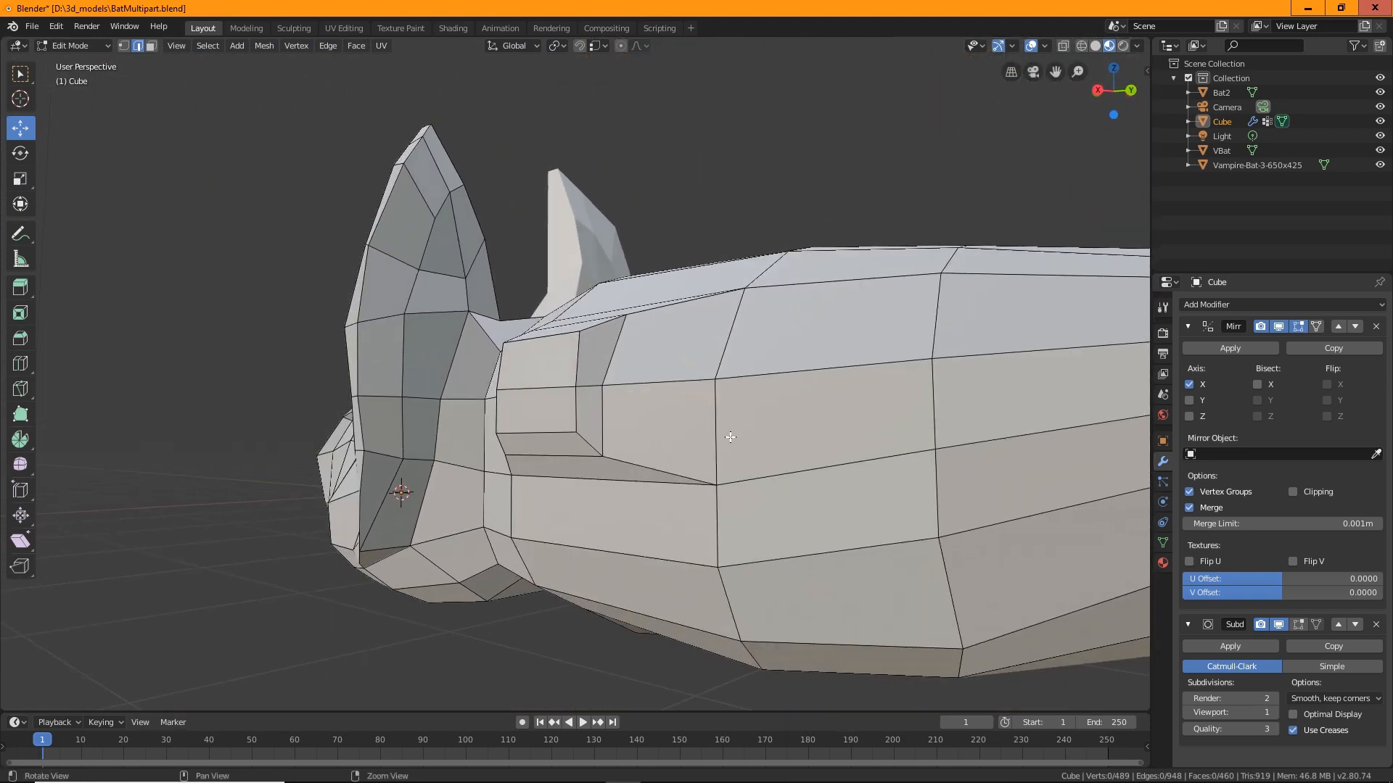
Raise the two flank vertices directly behind the shoulder base.
left_click(124, 45)
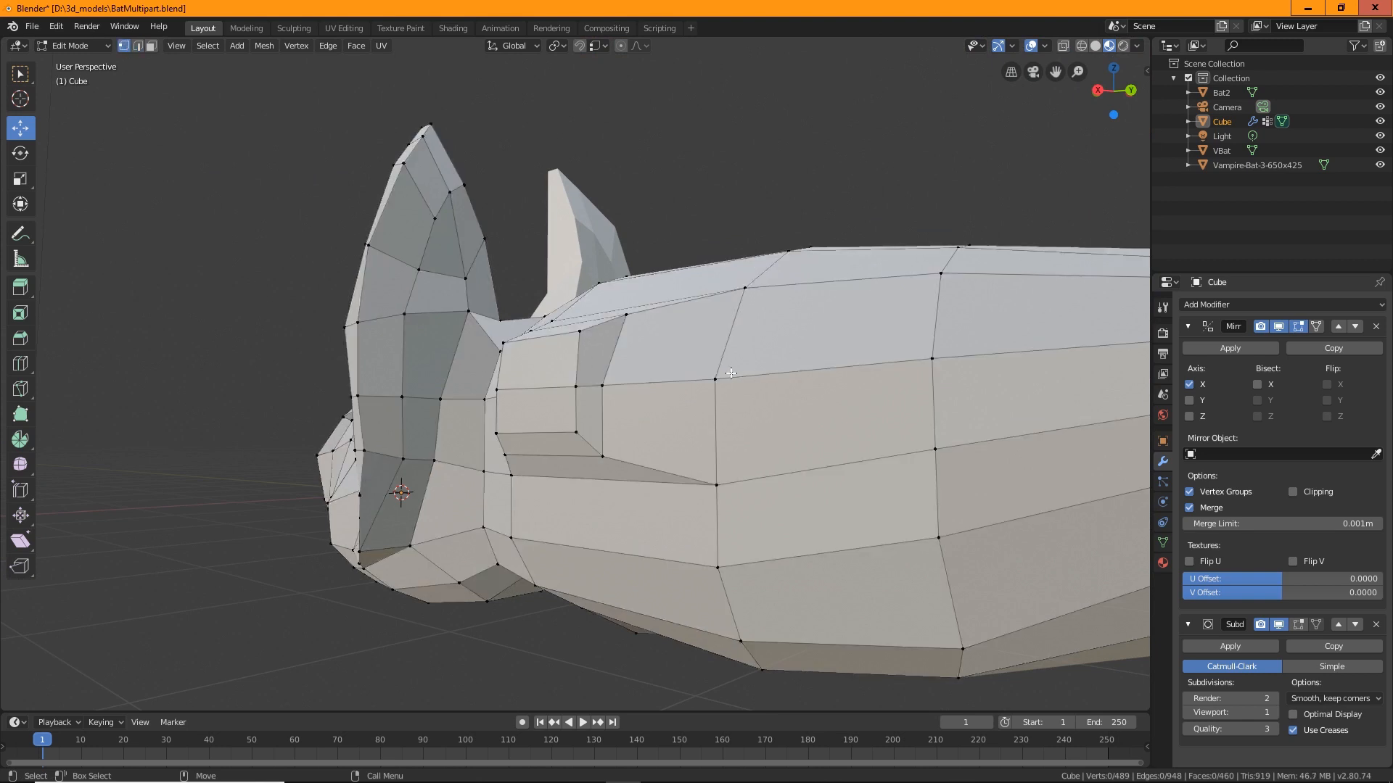
left_click_drag(712, 328, 711, 298)
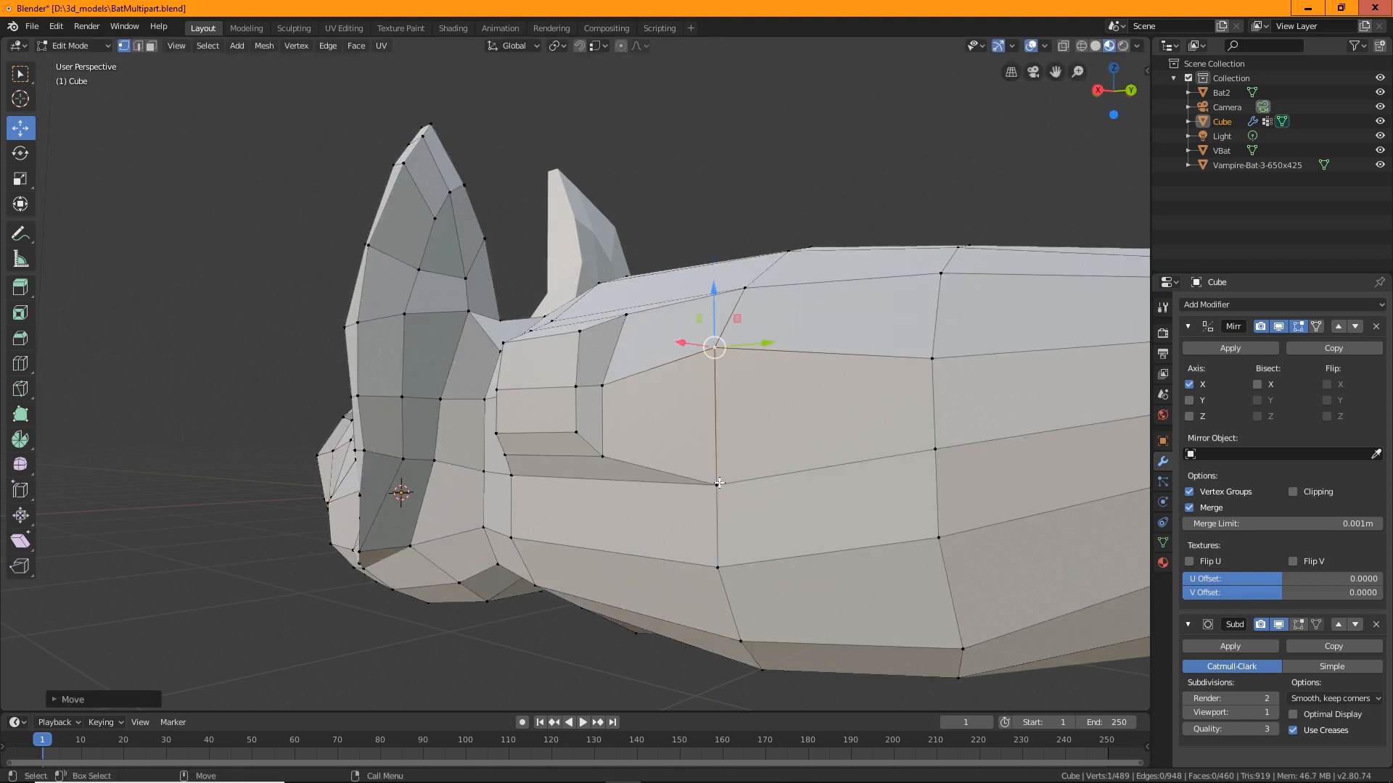
left_click(718, 483)
left_click_drag(714, 435, 704, 412)
Reposition the rear vertices of the shoulder's inner and outer loops to start rounding its back edge.
left_click(604, 457)
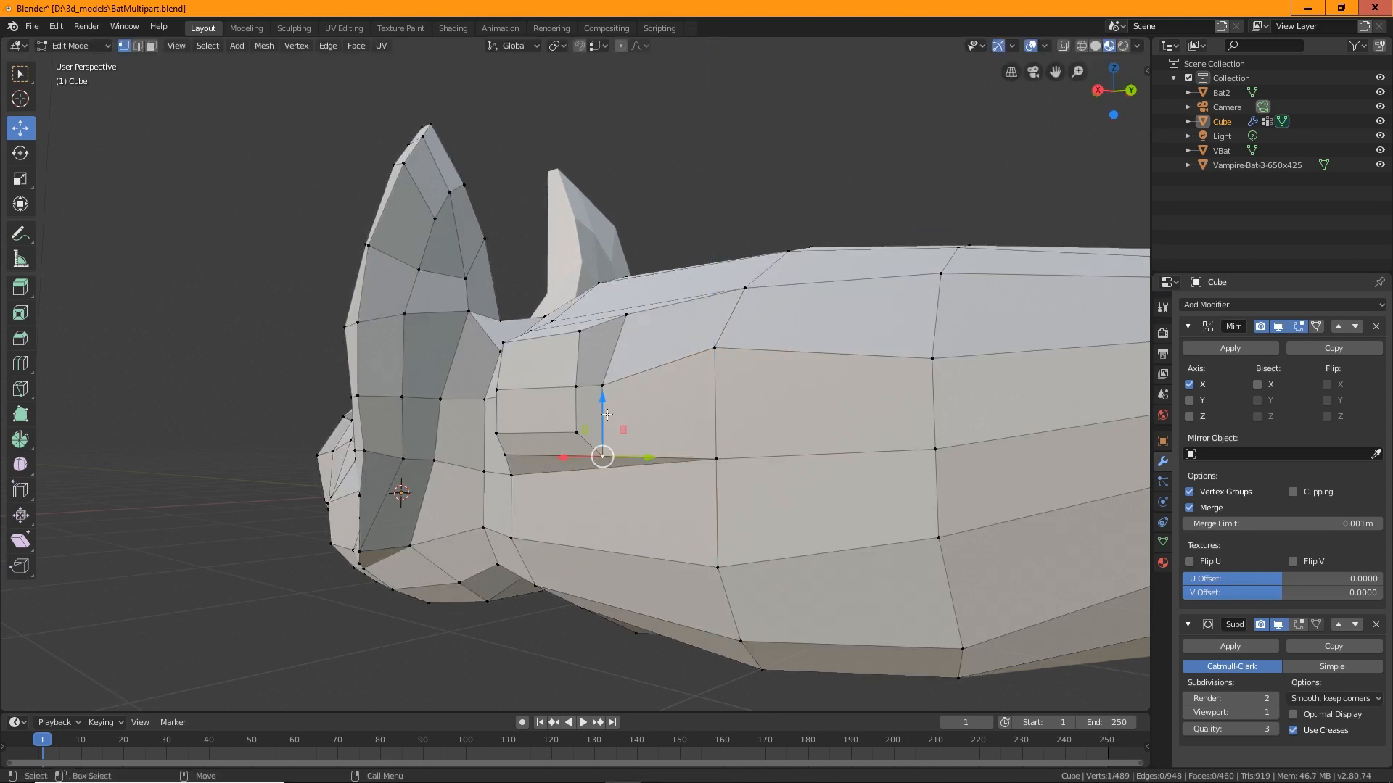
left_click_drag(623, 430, 639, 422)
middle_click_drag(653, 445, 573, 428)
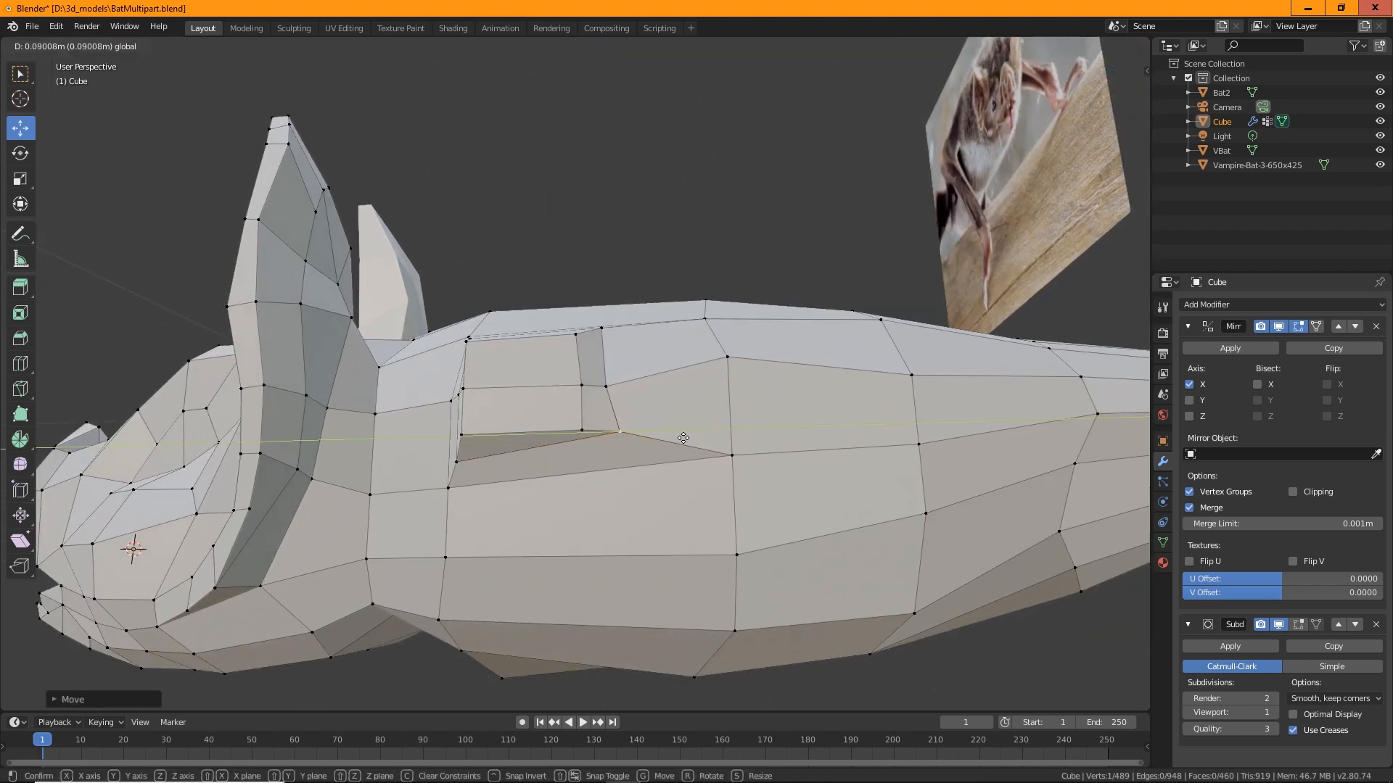
left_click_drag(605, 429, 571, 430)
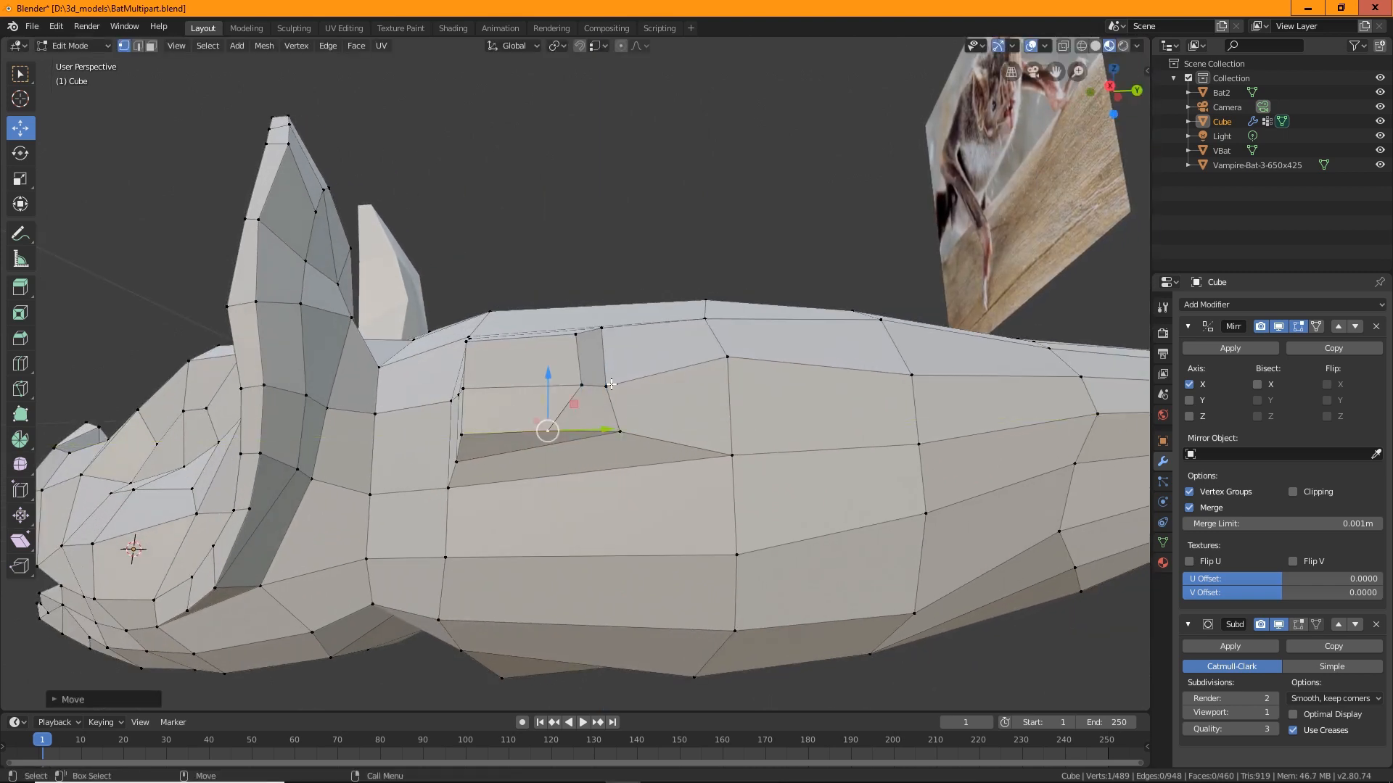
left_click_drag(645, 390, 683, 389)
middle_click_drag(664, 392, 684, 445)
Adjust the upper and middle vertices along the front edge of the shoulder base.
left_click(451, 335)
left_click_drag(509, 331, 497, 388)
left_click(448, 386)
left_click(461, 388)
middle_click_drag(473, 486, 471, 460)
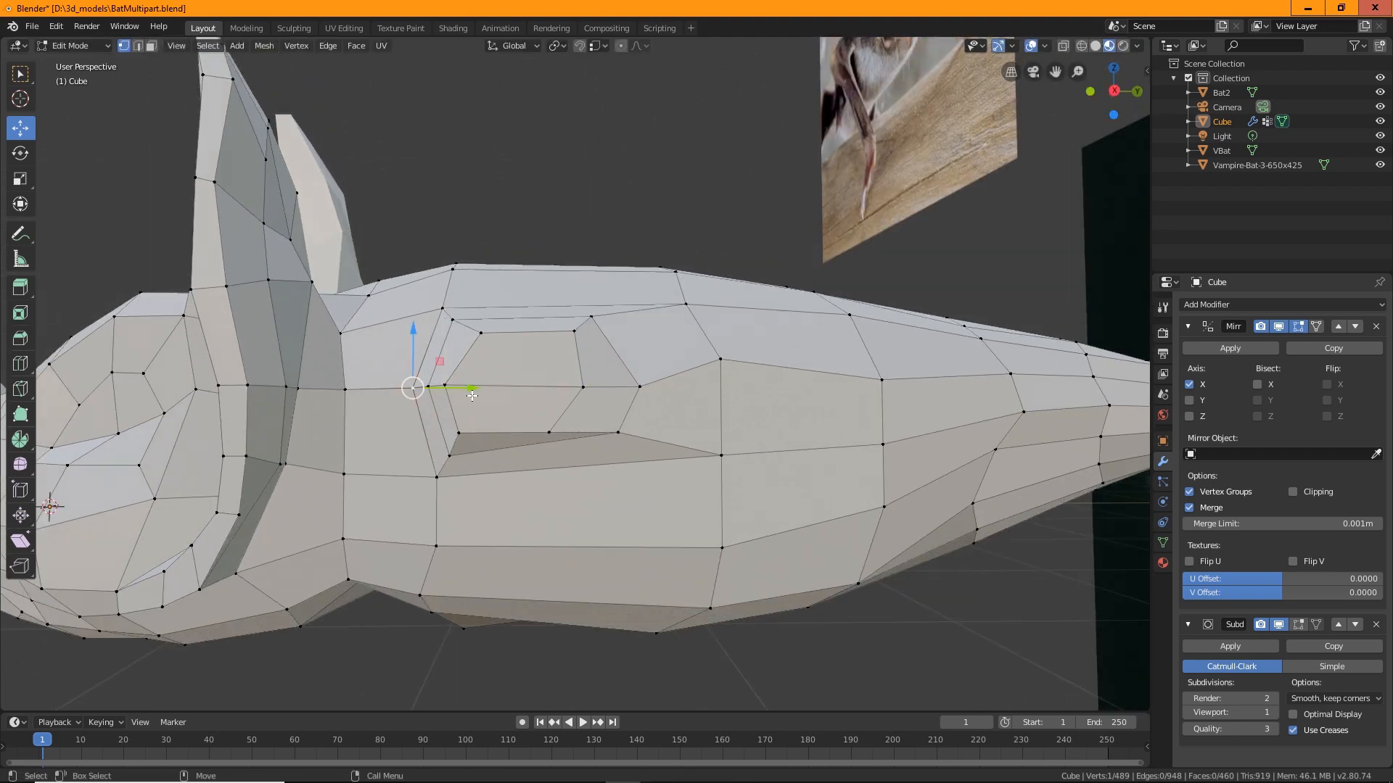
Move the front edge and lower front corner vertices of the shoulder base along the body to round its outline.
left_click(458, 433)
mouse_move(472, 396)
left_mouse_down()
mouse_move(459, 395)
mouse_move(472, 386)
left_mouse_up()
left_click(428, 386)
middle_click_drag(563, 445, 590, 444)
left_click(460, 433)
left_click_drag(520, 430, 535, 429)
middle_click_drag(664, 418, 653, 419)
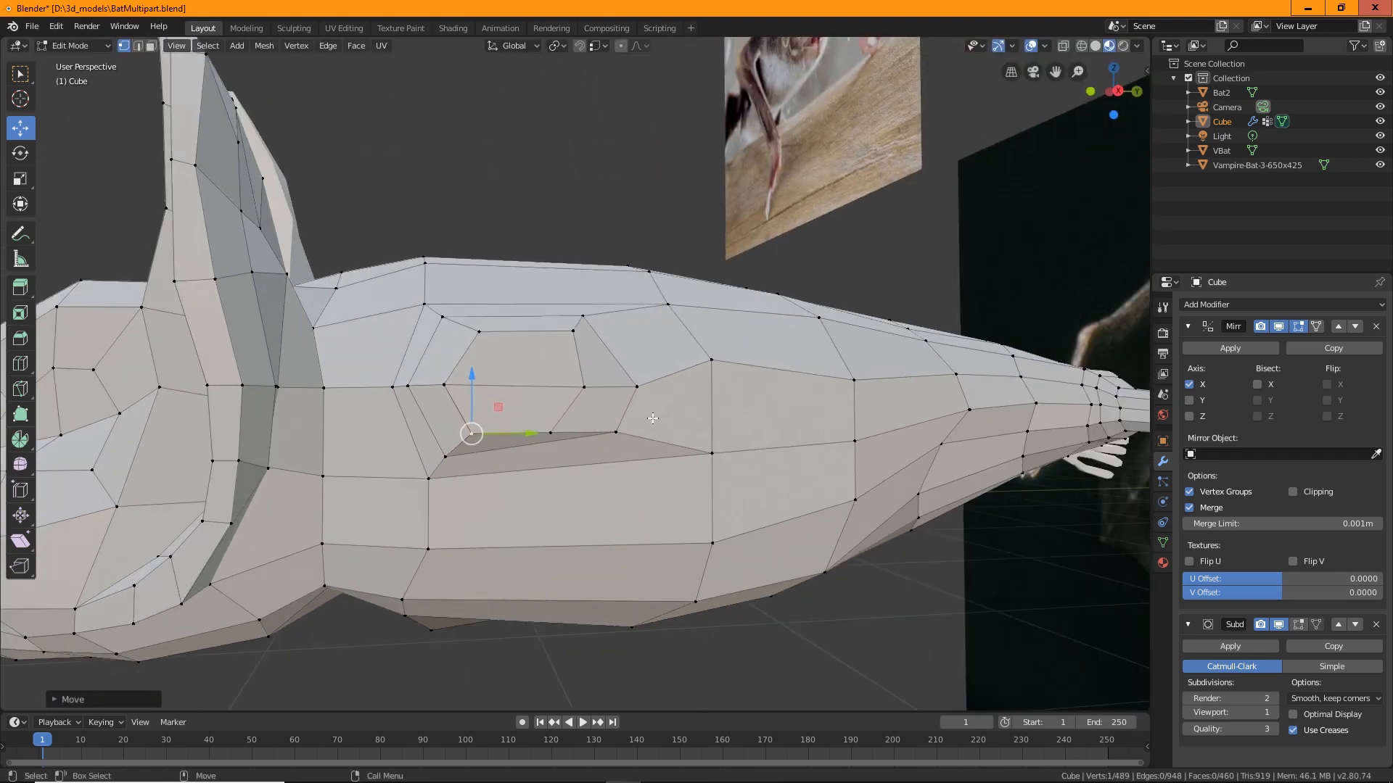
Adjust the shoulder's lower rear corner vertex and the upper flank vertices behind it.
left_click(616, 432)
left_click_drag(641, 430, 640, 438)
left_click_drag(712, 396, 711, 406)
left_click(854, 380)
left_click_drag(854, 321, 854, 307)
Select two neighbouring vertices on the lower side of the body and move them sideways to reshape the belly.
middle_click_drag(812, 428, 724, 312)
scroll(845, 491, "down", 3)
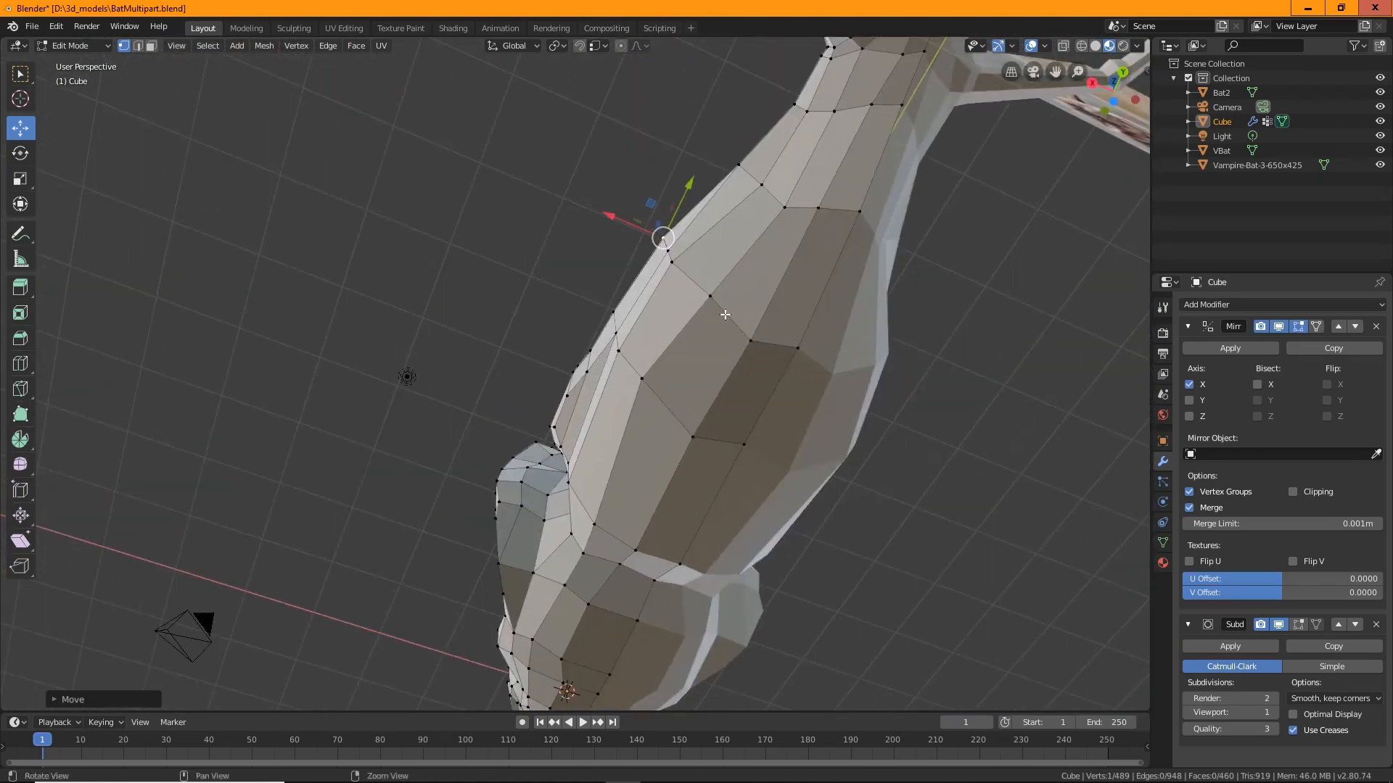
left_click(674, 263)
left_click(713, 297, "shift")
left_click_drag(644, 260, 661, 267)
middle_click_drag(625, 347, 762, 475)
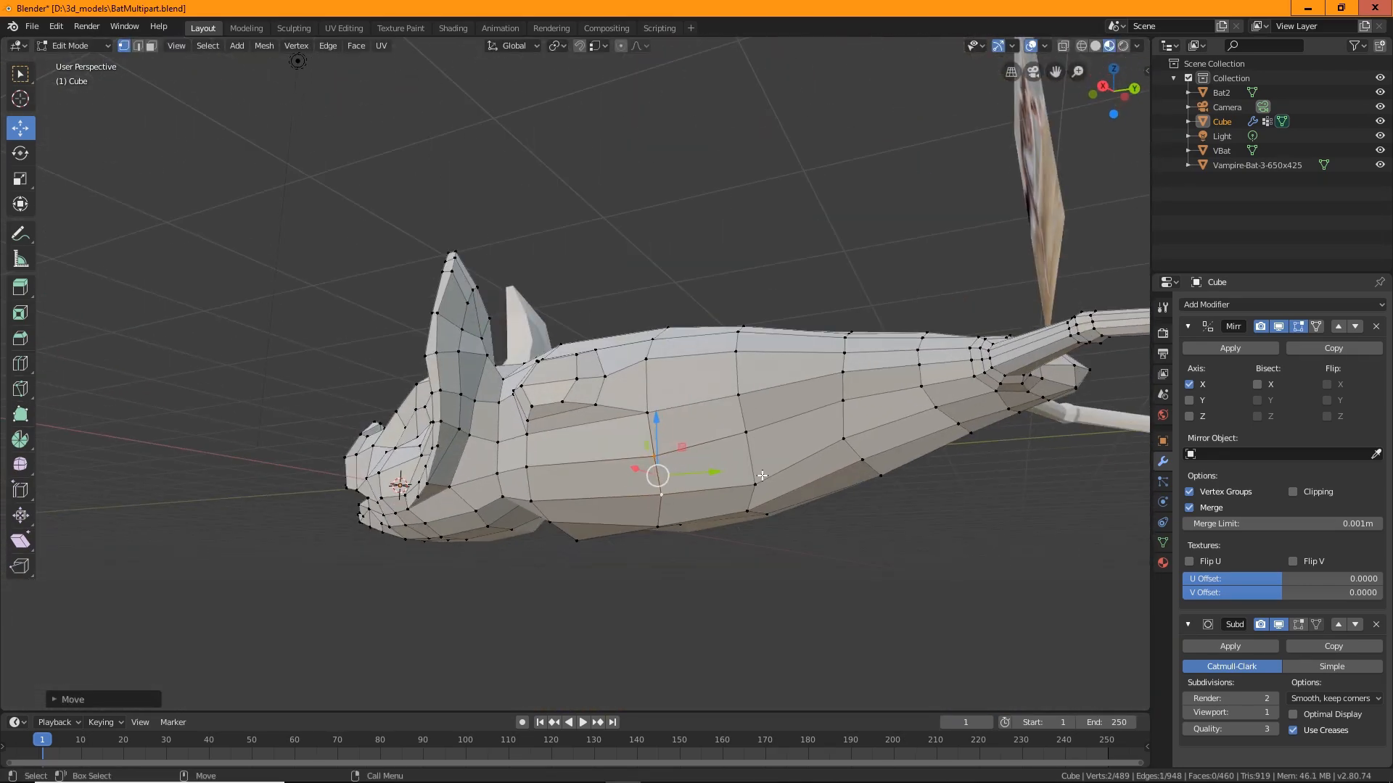
Adjust the heights of the lower flank vertices toward the rear of the body.
left_click_drag(753, 446, 753, 432)
left_click(843, 439)
left_click_drag(840, 381, 841, 372)
left_click(881, 476)
left_click_drag(877, 418, 877, 423)
Add a vertical loop cut around the body through the middle of the shoulder faces.
middle_click_drag(841, 548, 695, 375)
scroll(695, 375, "down", 3)
middle_click_drag(611, 412, 686, 454)
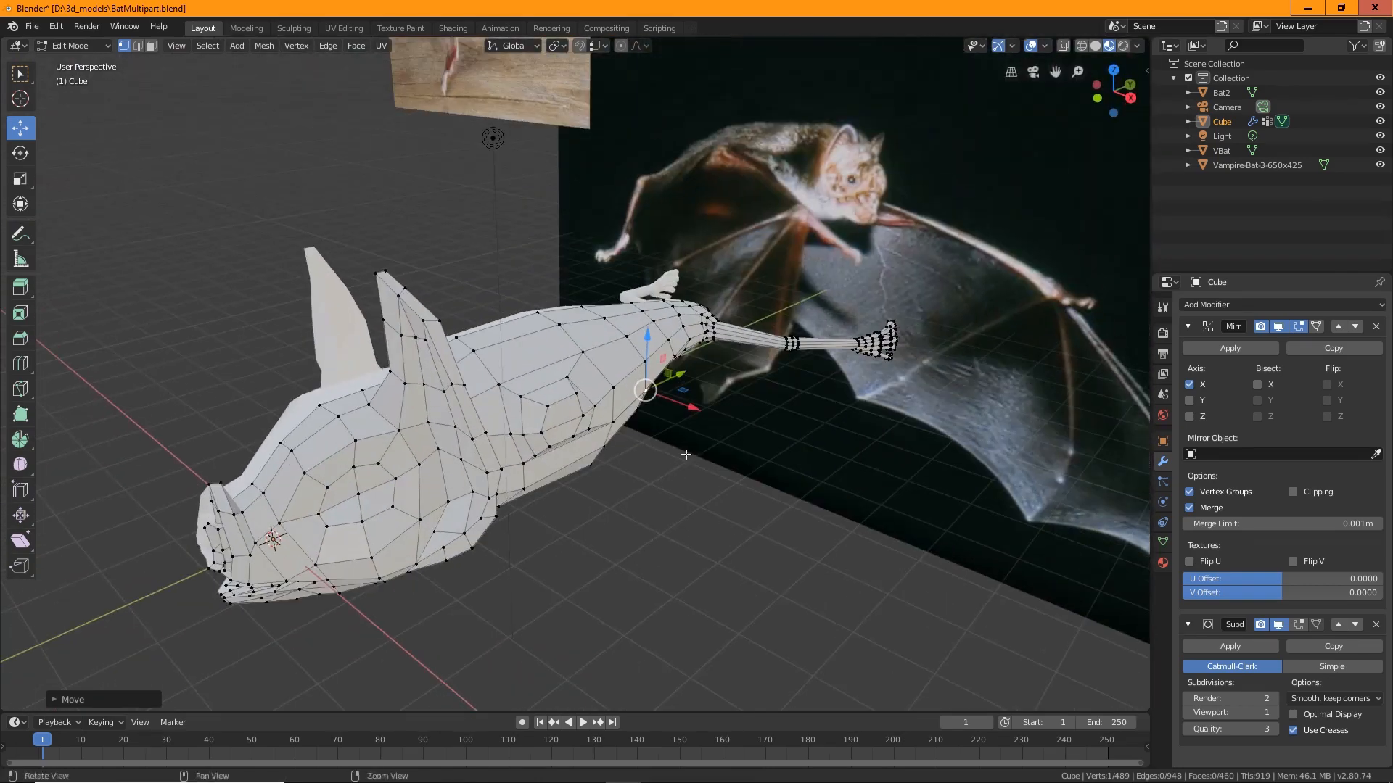
middle_click_drag(562, 436, 493, 441)
scroll(493, 441, "up", 4)
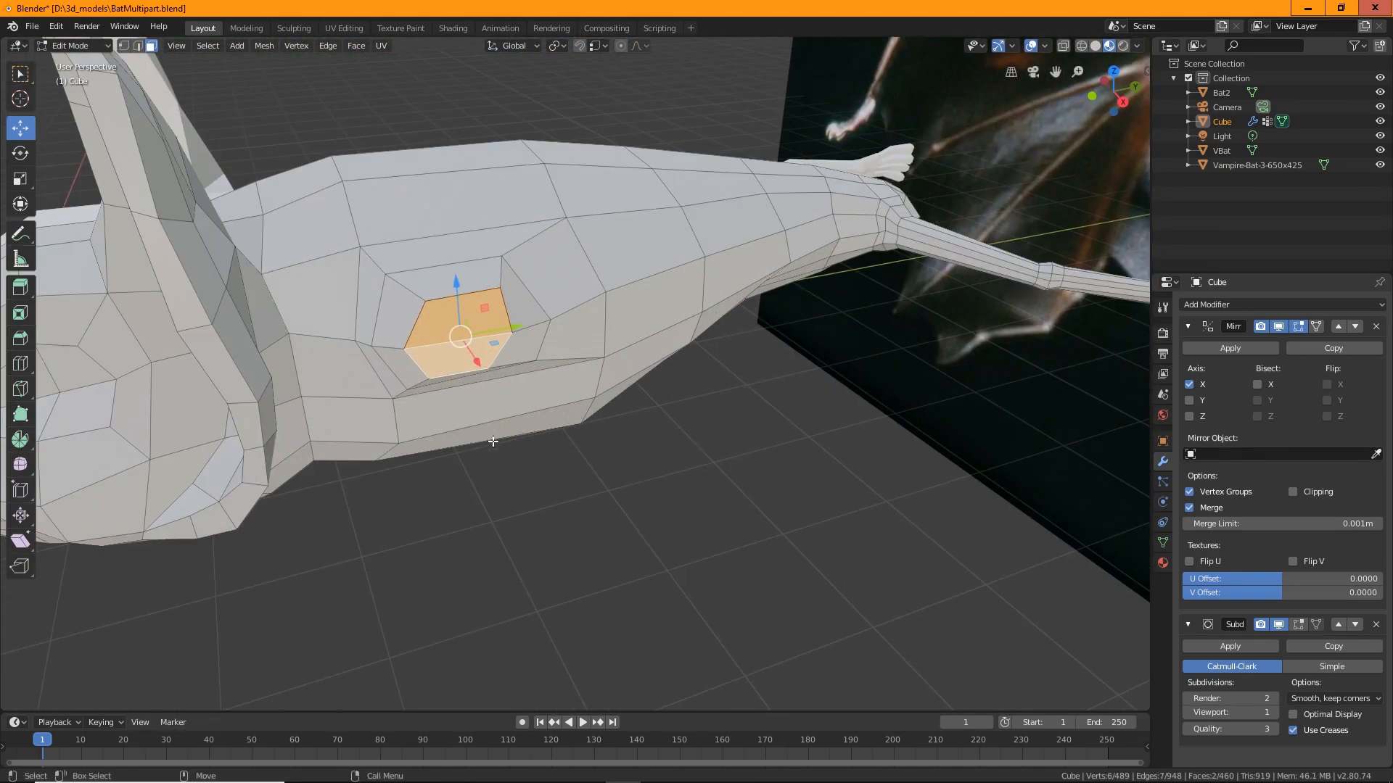
left_click(21, 365)
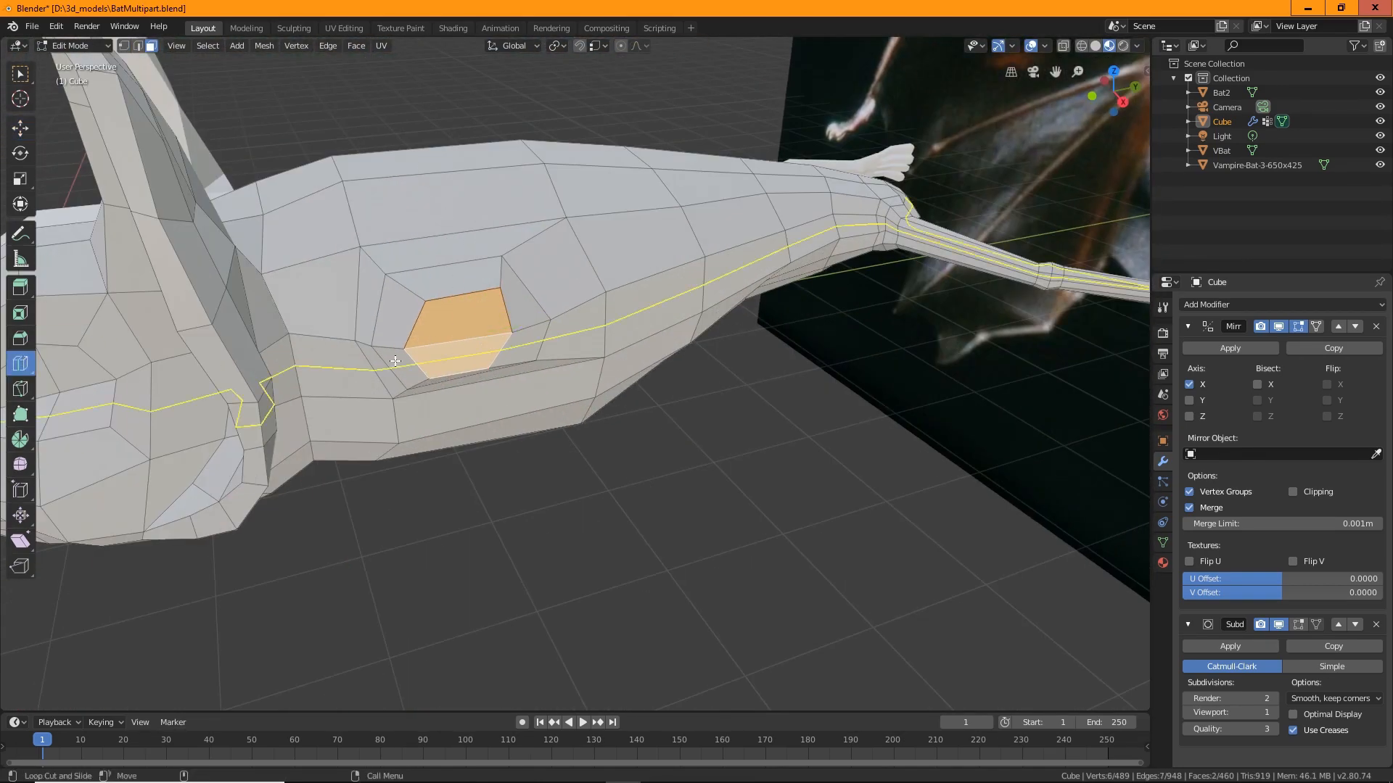
left_click(445, 311)
middle_click_drag(445, 312, 507, 250)
Raise the new loop's vertices on the upper back above the shoulder to round the back.
left_click(125, 48)
left_click(486, 267)
left_click(20, 129)
left_click_drag(567, 200, 568, 193)
left_click(570, 272)
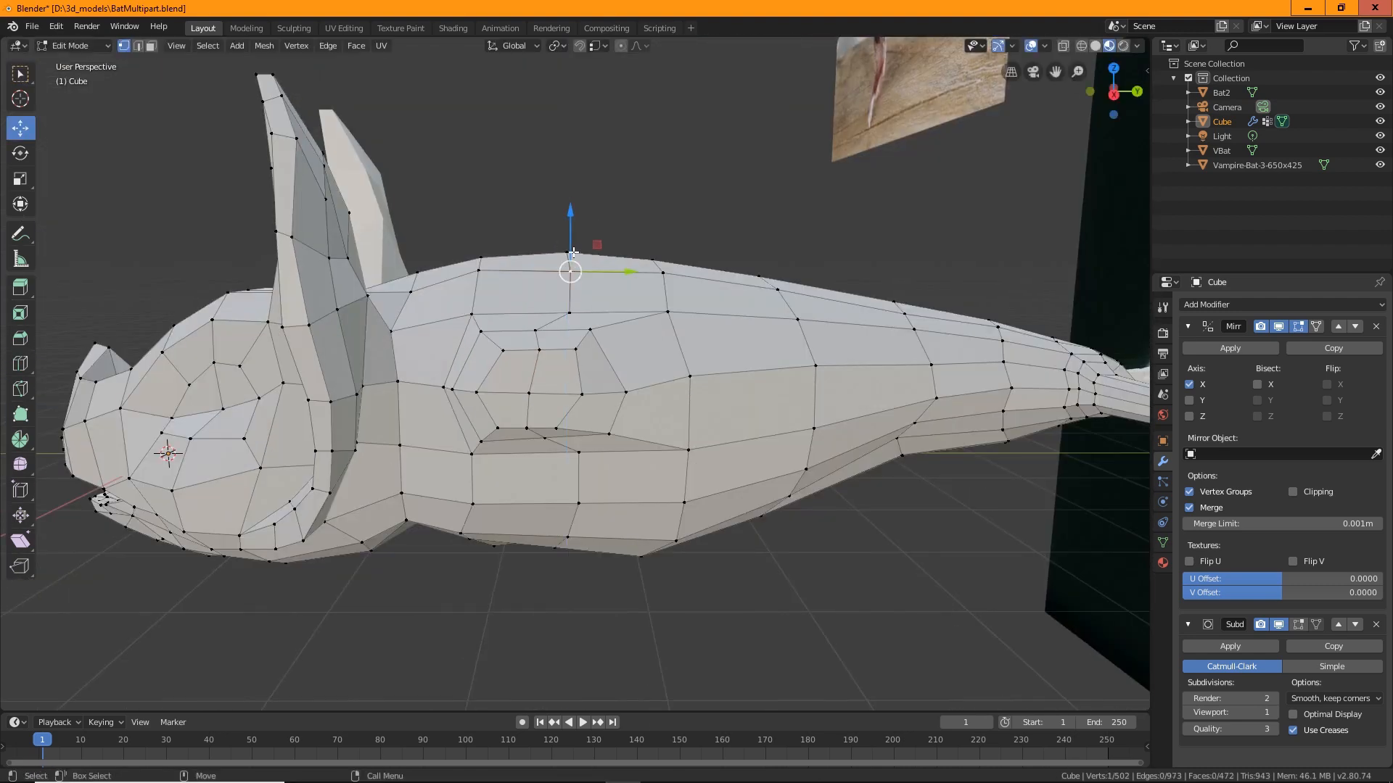
left_click_drag(573, 252, 573, 247)
left_click(569, 313)
left_click_drag(569, 293, 569, 267)
Raise the upper back vertices in front of and behind the shoulder.
mouse_move(568, 268)
middle_mouse_down()
mouse_move(645, 304)
mouse_move(592, 277)
middle_mouse_up()
left_click(413, 296)
left_click_drag(414, 275, 414, 260)
left_click(613, 287)
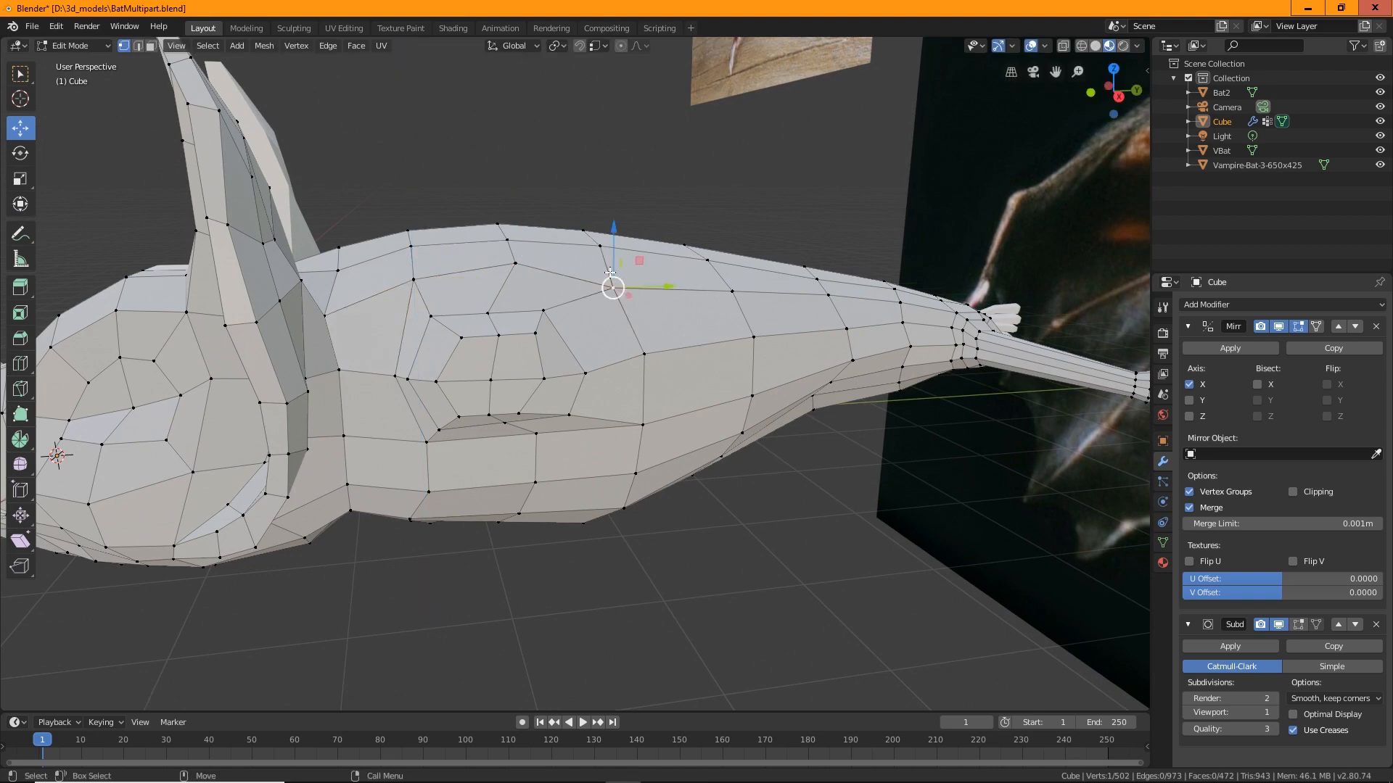
left_click_drag(612, 267, 612, 257)
Move the vertices above the shoulder base upward to arch the top of its outer ring.
left_click(487, 313)
left_click_drag(487, 290, 487, 266)
left_click(543, 311)
middle_click_drag(546, 309, 515, 292)
left_click_drag(624, 325, 623, 308)
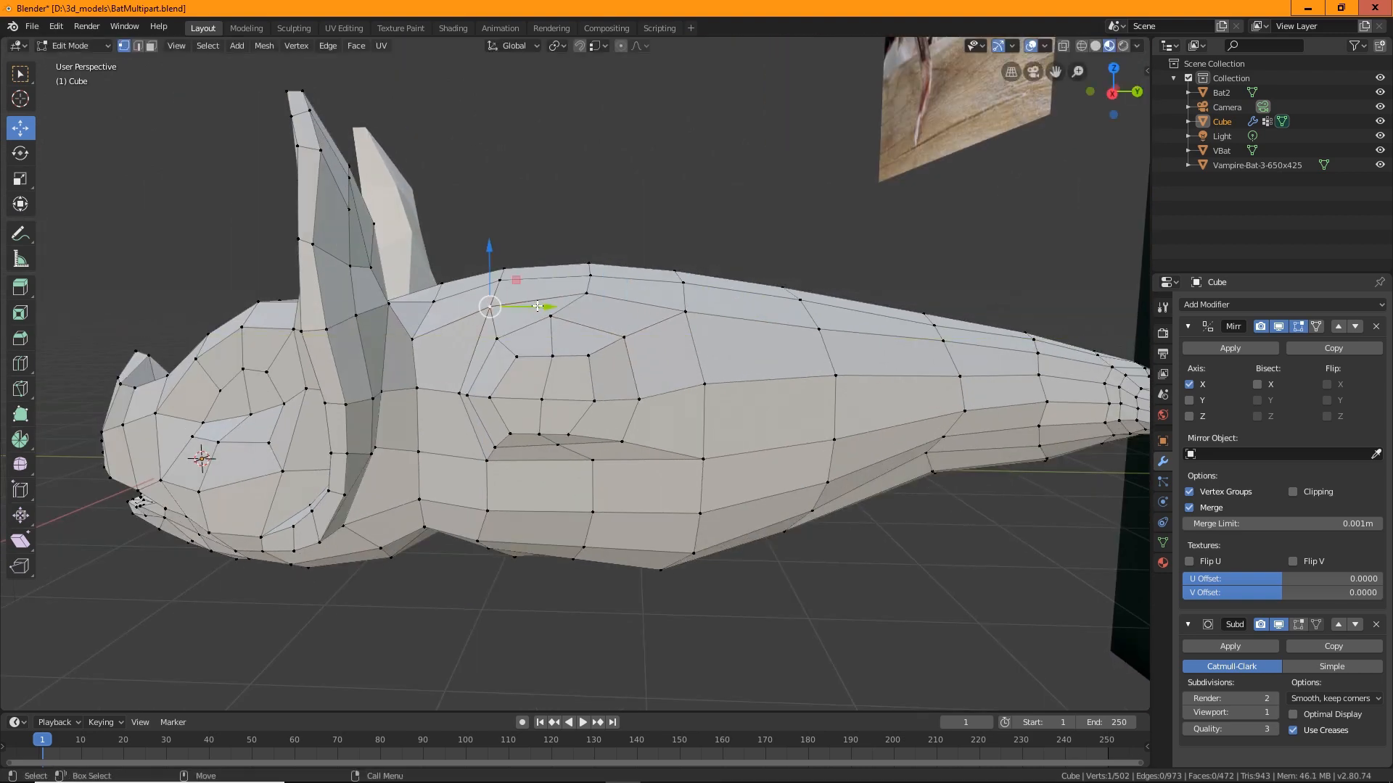
Reposition the upper vertices of the shoulder's inner and outer rings to make them rounder.
left_click(496, 338)
mouse_move(537, 306)
left_mouse_down()
mouse_move(497, 274)
mouse_move(553, 290)
mouse_move(539, 326)
left_mouse_up()
left_click(553, 356)
left_click(517, 356)
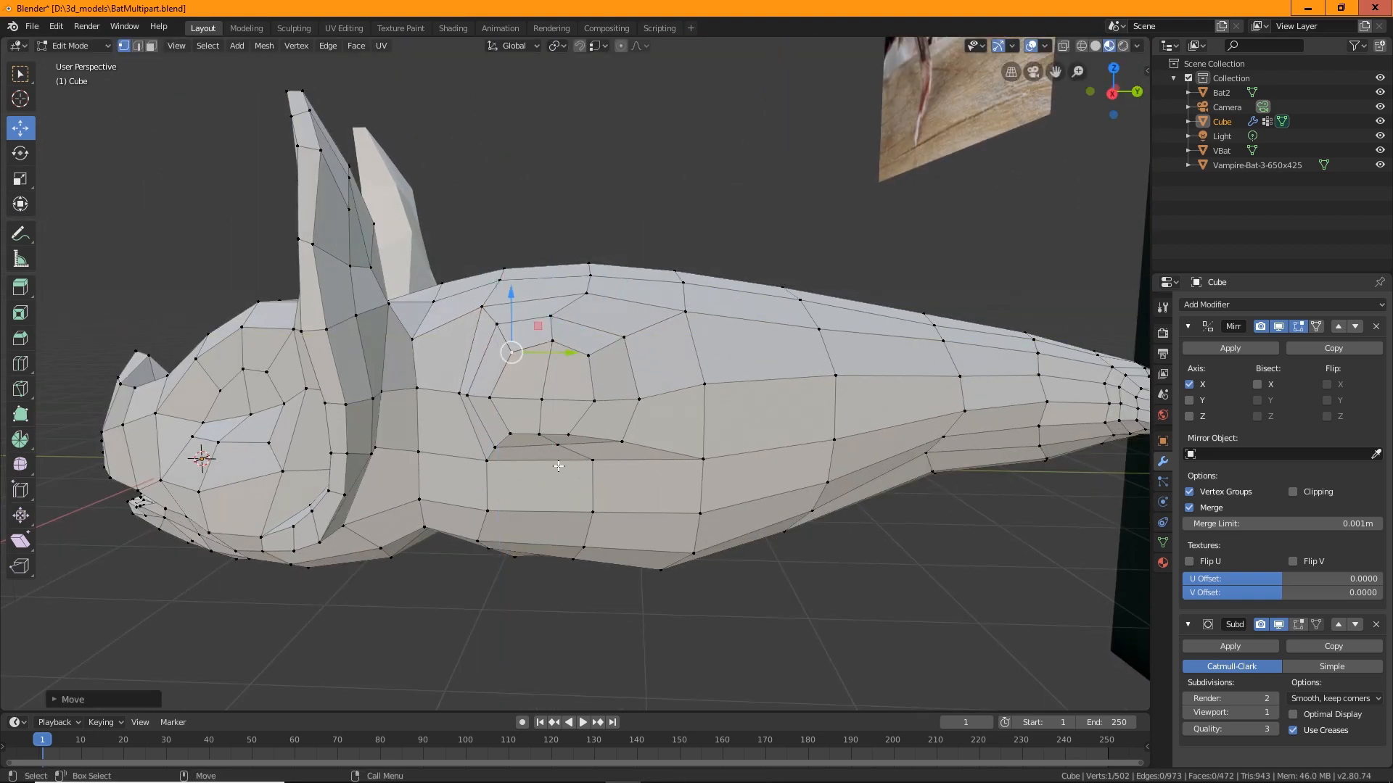
Move the vertices beneath the shoulder and along the lower flank to even out their spacing.
left_click(593, 460)
left_click_drag(593, 401, 593, 417)
middle_click_drag(594, 428, 596, 325, "shift")
left_click(597, 398)
left_click_drag(598, 339, 591, 385)
left_click(591, 433)
middle_click_drag(591, 512, 586, 424)
left_click(513, 520)
left_click_drag(516, 475, 516, 487)
Adjust the lower body vertices around the neck and chest to smooth the underside.
middle_click_drag(590, 491, 515, 467)
left_click(317, 507)
left_click_drag(320, 467, 321, 476)
middle_click_drag(348, 473, 392, 457)
left_click_drag(356, 591, 353, 603)
middle_click_drag(540, 482, 543, 560)
middle_click_drag(456, 406, 397, 334)
Adjust the sideways position of the flank vertex behind the shoulder to smooth the body's width.
scroll(518, 299, "down", 5)
left_click_drag(519, 299, 537, 377, "alt")
left_click_drag(536, 435, 573, 370, "alt")
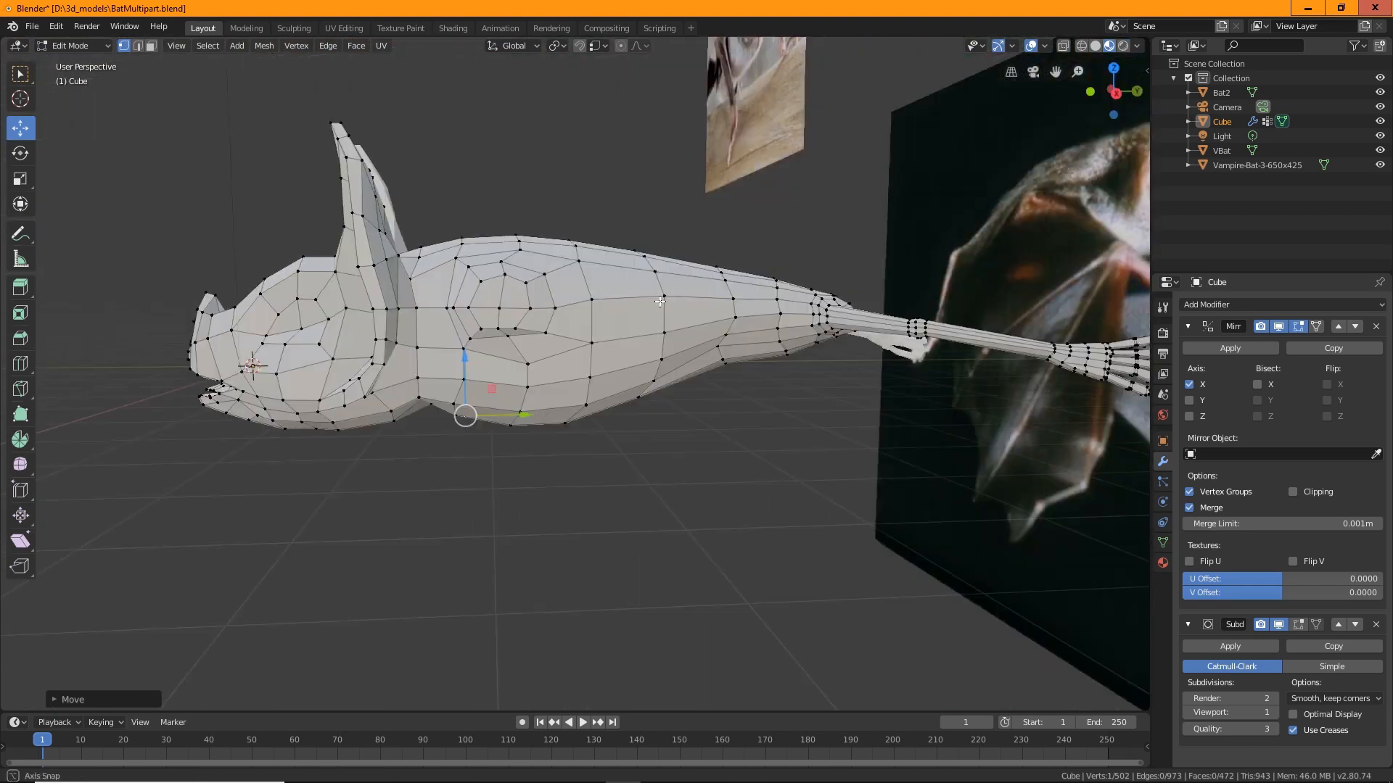
scroll(617, 435, "up", 3)
left_click_drag(623, 464, 659, 442, "alt")
left_click_drag(921, 406, 768, 391, "alt")
scroll(767, 390, "down", 3)
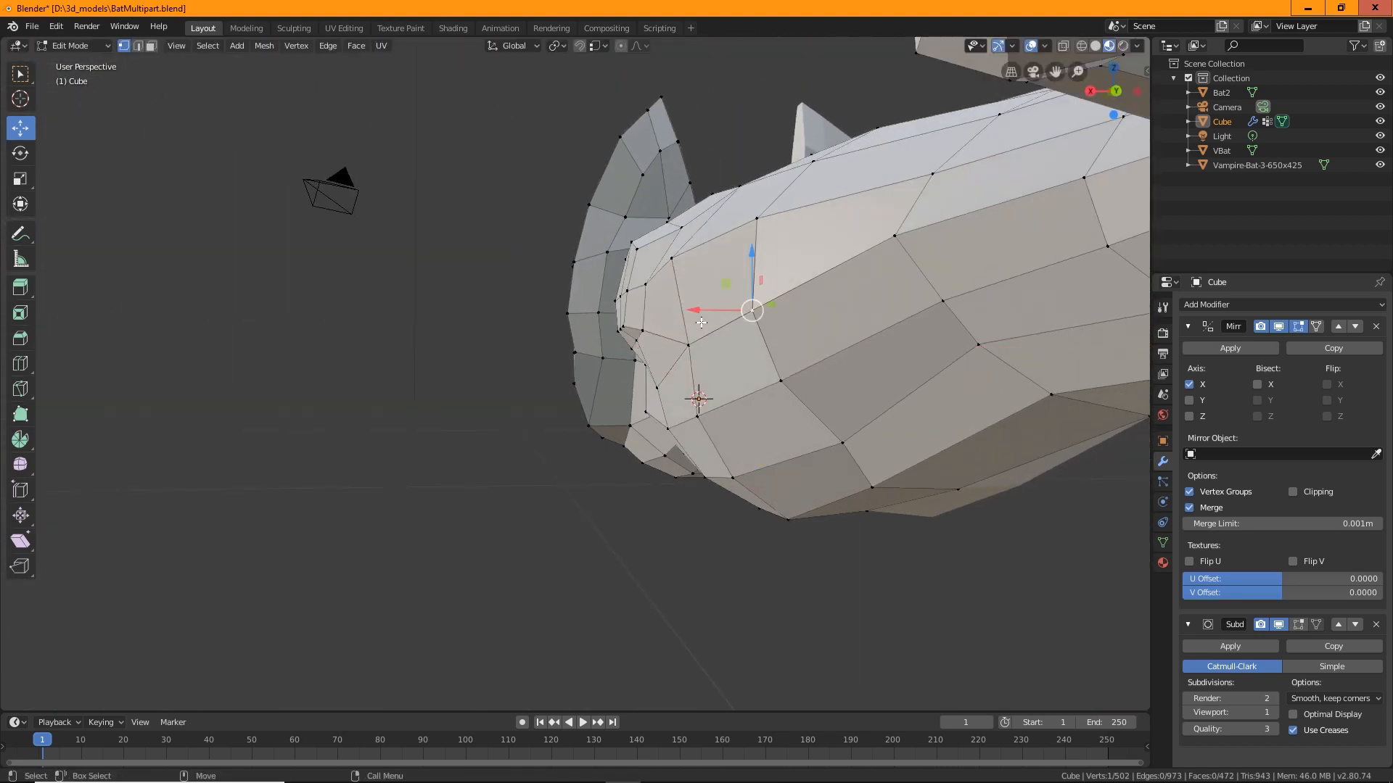
middle_click_drag(701, 398, 662, 401)
left_click_drag(661, 403, 499, 379, "alt")
Raise the vertex directly below the shoulder and adjust the vertices around the shoulder's outline.
left_click(504, 351)
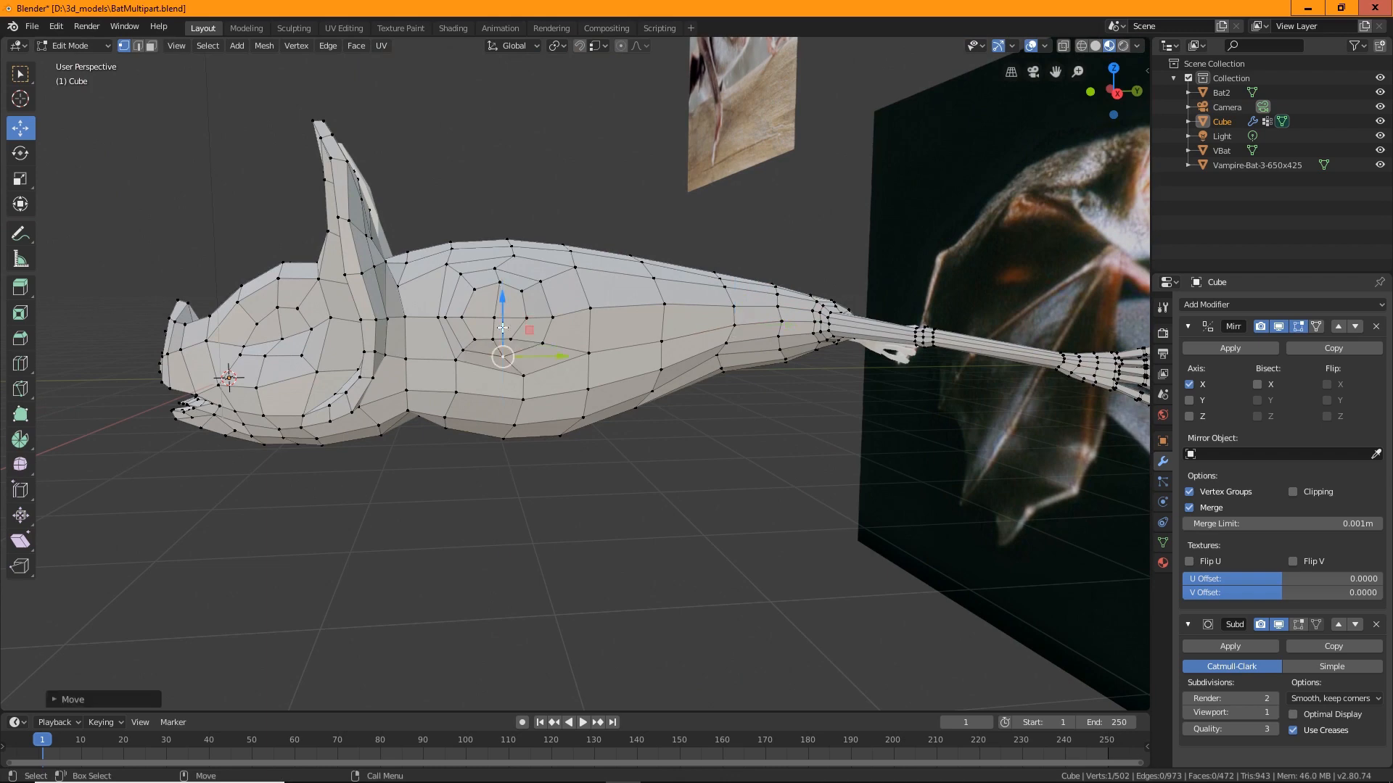
right_click_drag(504, 351, 559, 342, "alt")
left_click(410, 302)
left_click_drag(407, 281, 407, 287)
left_click(407, 287)
scroll(436, 319, "down", 3)
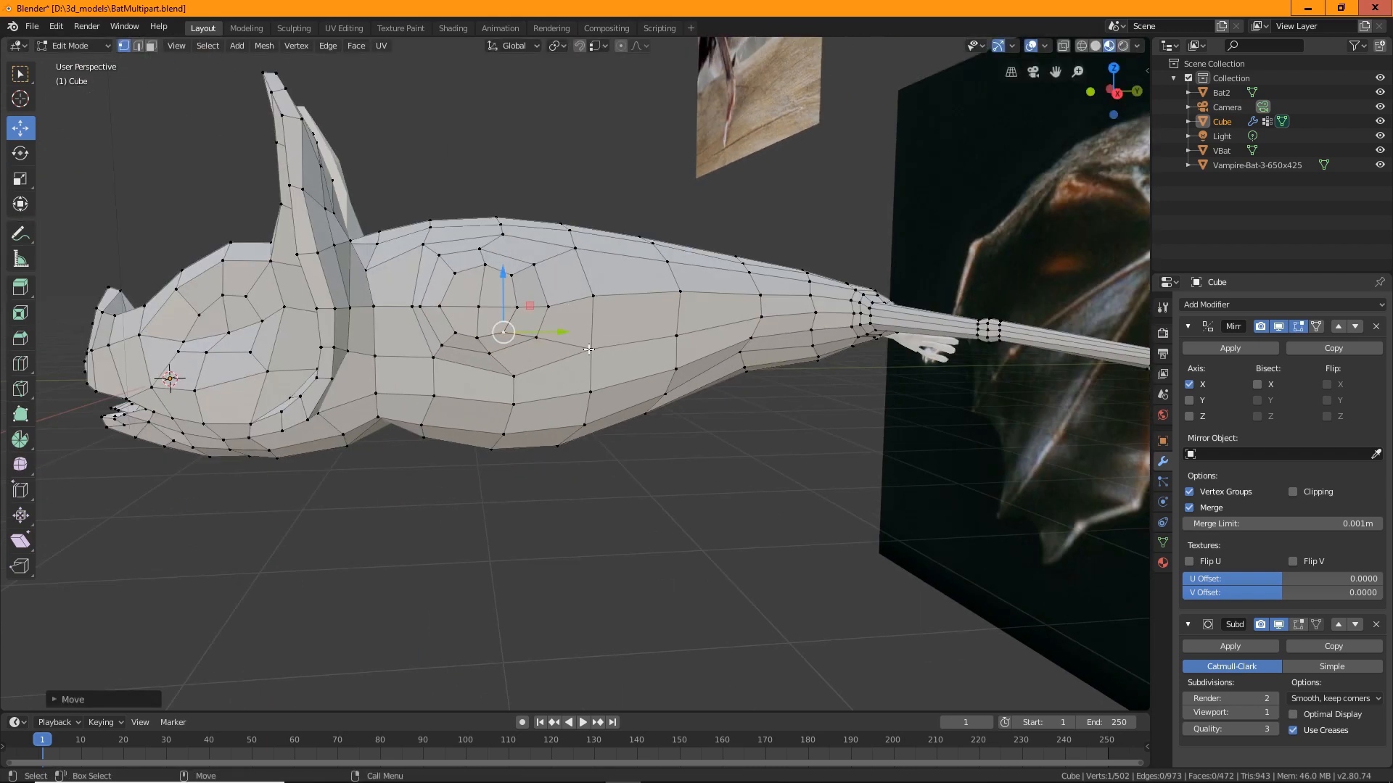
Reposition the upper ring vertices of the shoulder base to round its contour.
middle_click_drag(480, 354, 616, 265)
middle_click_drag(699, 455, 689, 299)
left_click(644, 335)
left_click_drag(610, 315, 609, 318)
left_click(567, 355)
left_click_drag(568, 319, 682, 336)
Adjust the remaining inner ring vertices of the shoulder base into a rounder opening.
left_click(638, 357)
left_click(589, 382)
left_click(641, 412)
left_click(682, 382)
middle_click_drag(536, 408, 671, 419)
Reposition the front vertex of the inner shoulder ring to round out the opening.
left_click(454, 469)
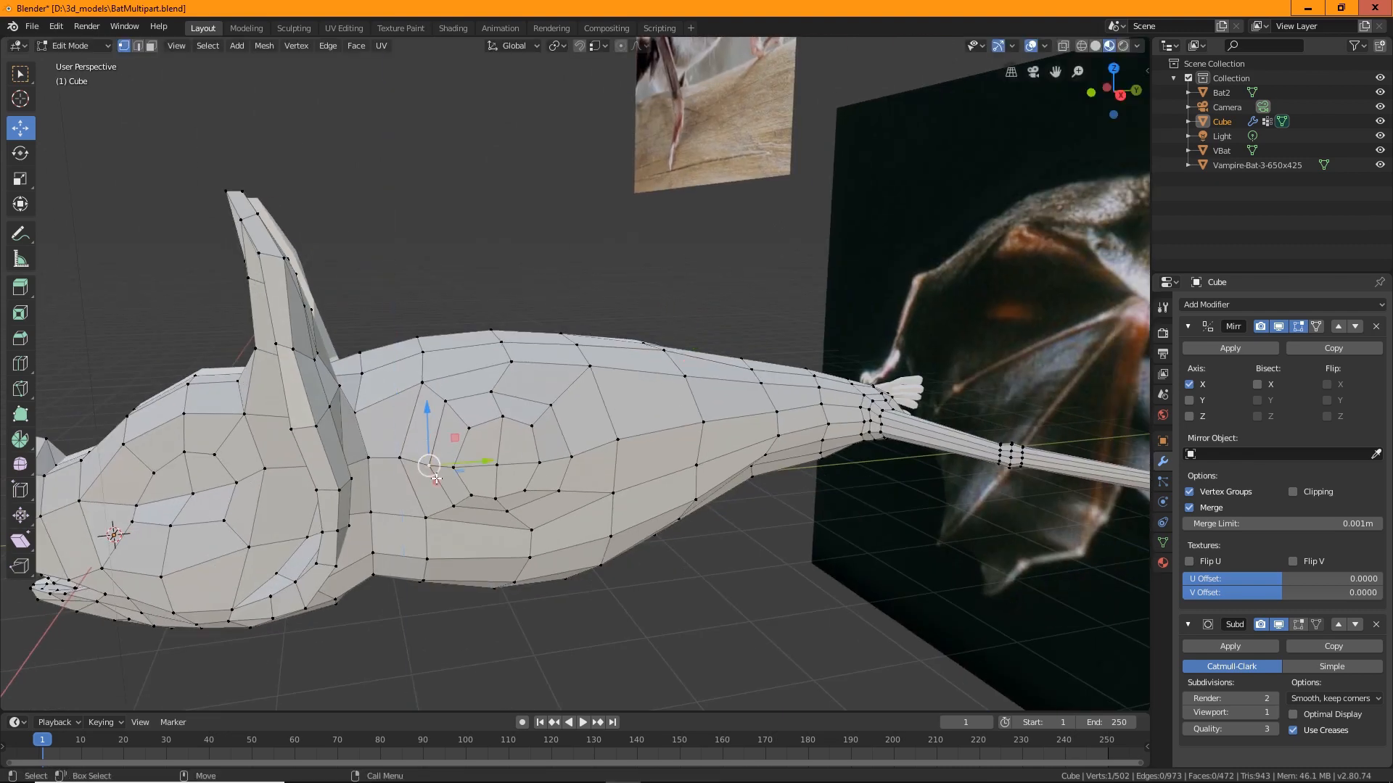
key("g")
left_click(454, 489)
Select the four faces inside the shoulder ring and shift them slightly along the Y axis.
left_click(483, 435)
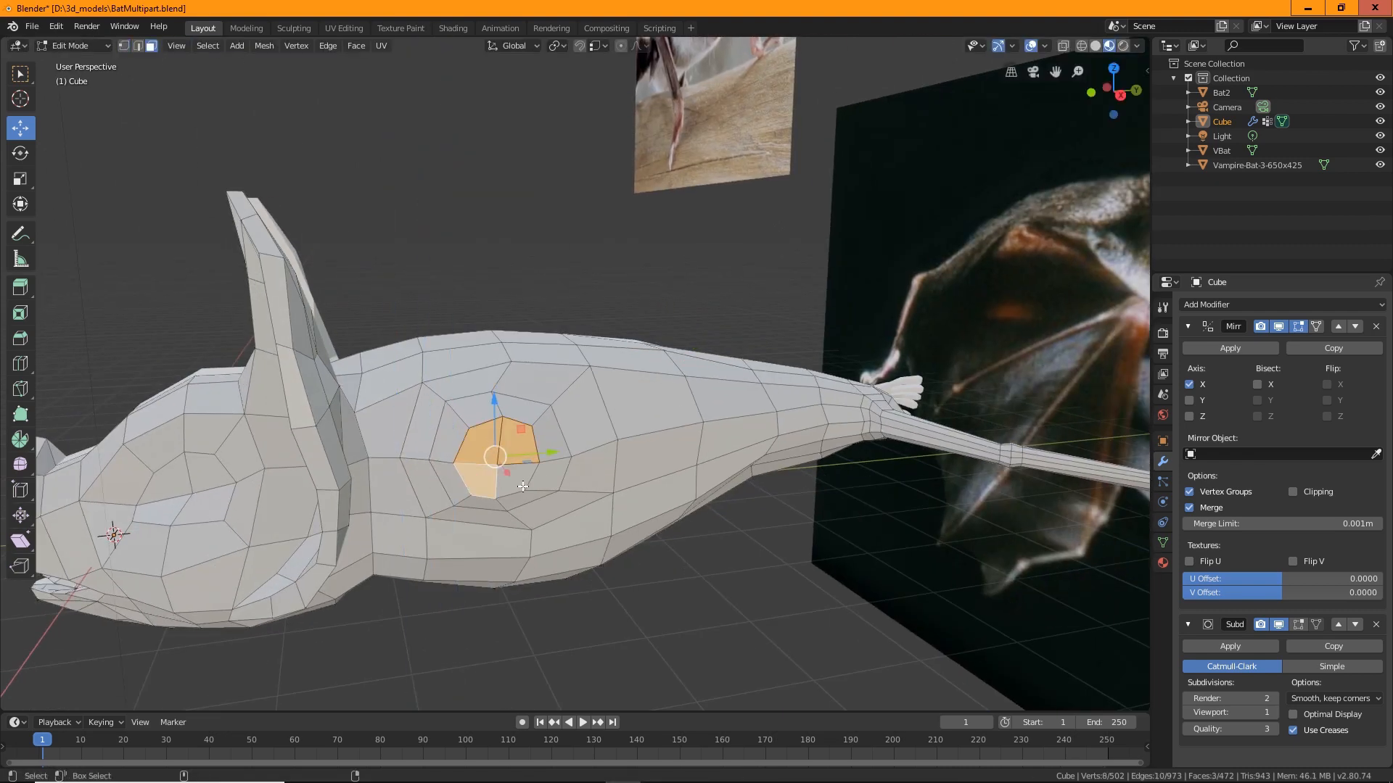
middle_click_drag(483, 435, 475, 438)
key("g")
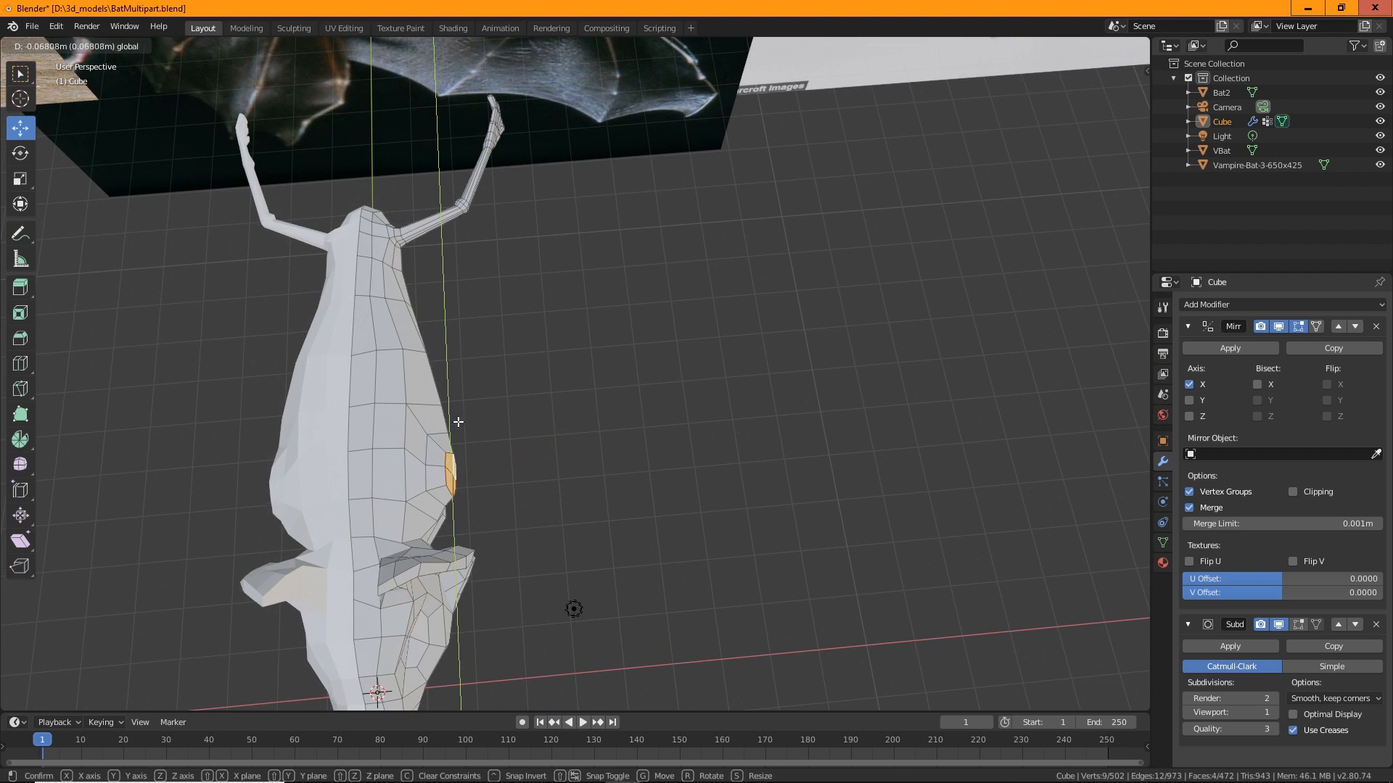
left_click(457, 421)
Extrude the four shoulder faces outward from the body to form the upper arm.
left_click(20, 287)
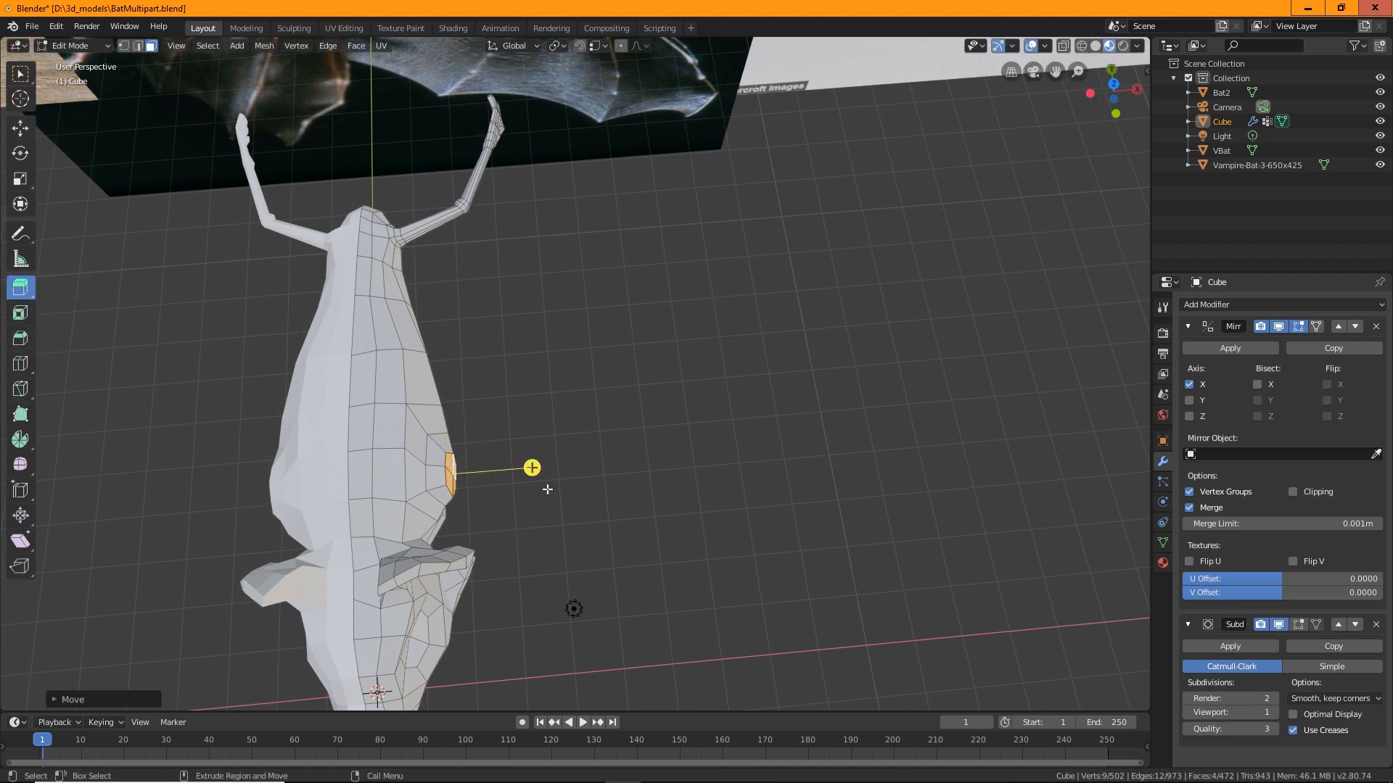
left_click_drag(532, 467, 668, 468)
scroll(665, 508, "up", 2)
middle_click_drag(665, 508, 967, 203)
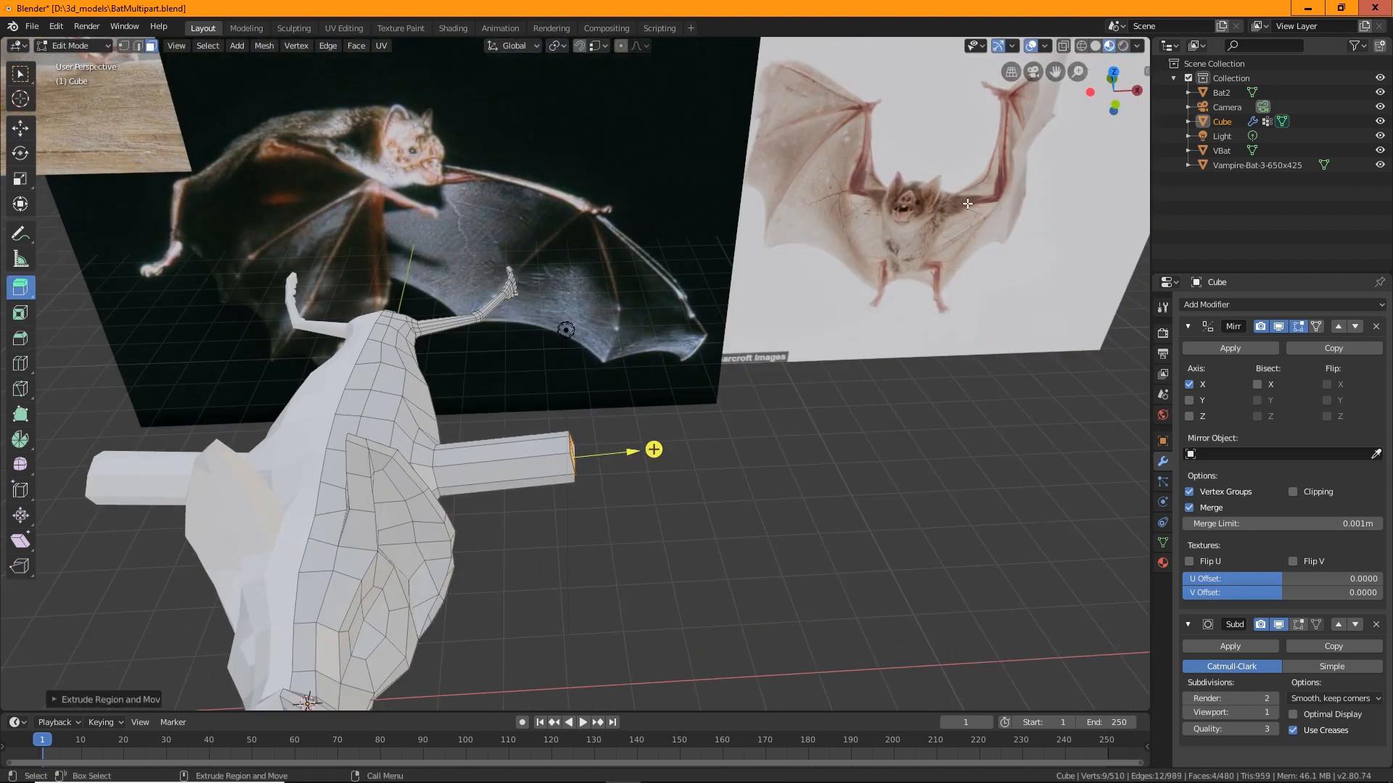
Rotate the upper arm's end faces and scale them down so the arm tapers toward the elbow.
left_click_drag(991, 209, 943, 274, "alt")
key("w")
left_click_drag(588, 472, 611, 486)
key("r")
left_click_drag(569, 578, 474, 461, "alt")
left_click_drag(434, 414, 436, 438)
left_click_drag(494, 457, 480, 460)
left_click_drag(438, 563, 646, 505, "alt")
key("w")
key("r")
key("w")
left_click_drag(711, 580, 832, 358, "alt")
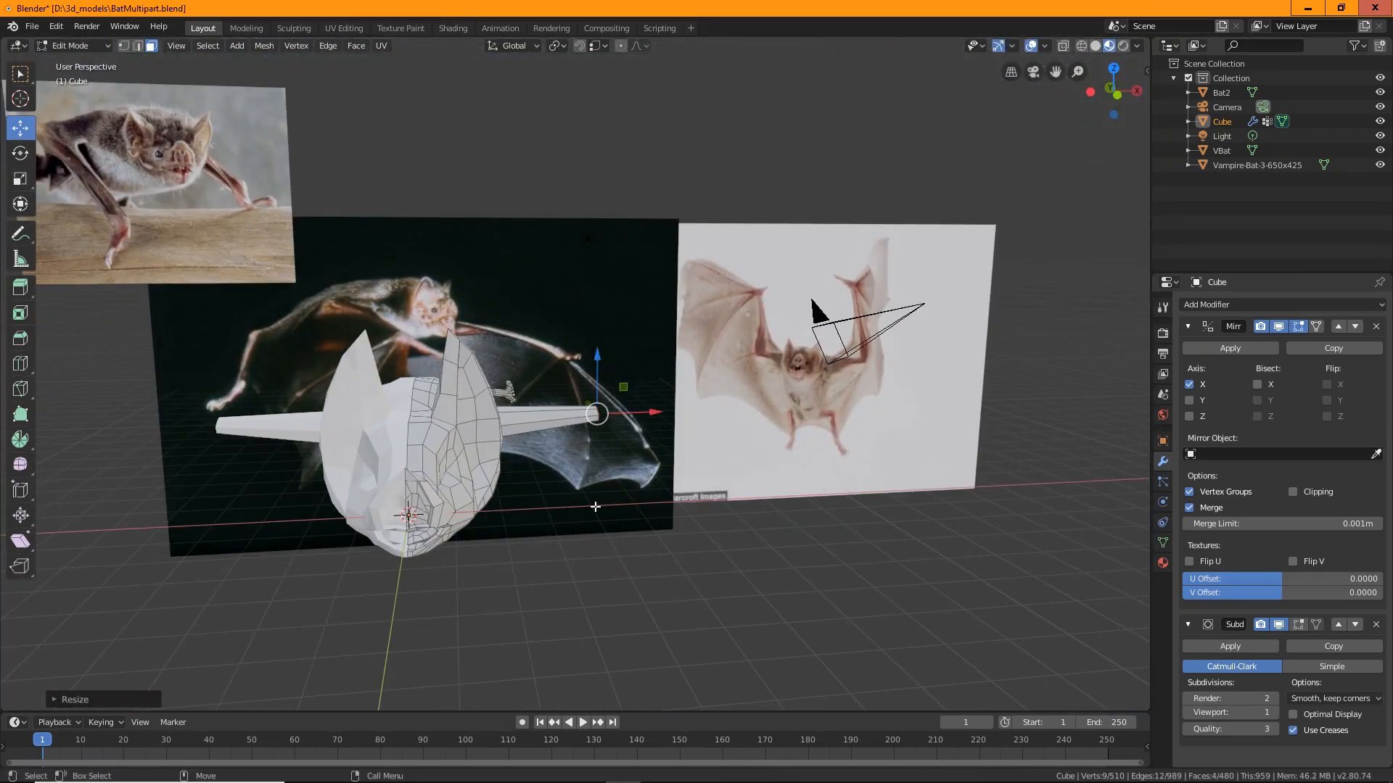
Move the upper arm's end faces toward the tail so the arm angles backward.
left_click_drag(594, 506, 515, 613, "alt")
left_click_drag(578, 385, 597, 338)
left_click_drag(668, 530, 767, 541, "alt")
scroll(765, 500, "up", 4)
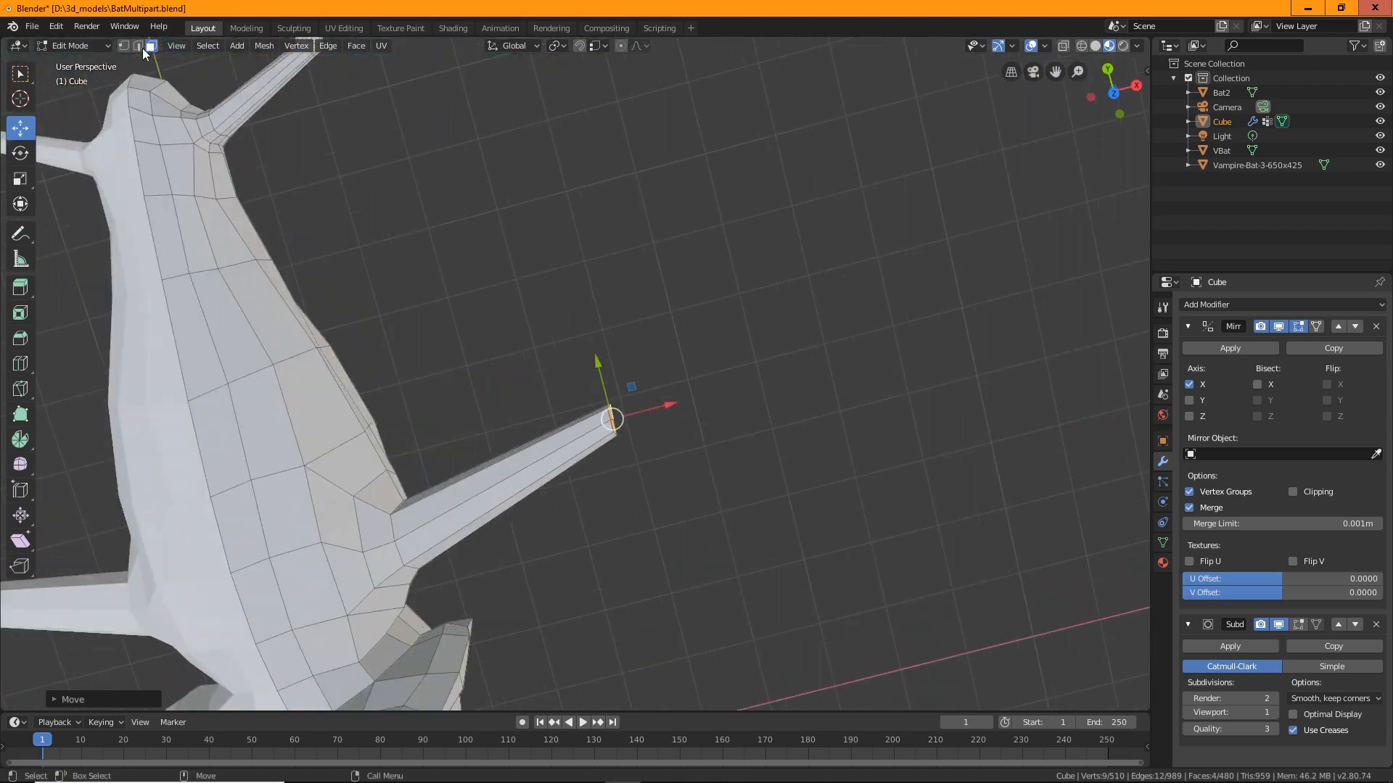
Extrude the elbow faces outward into a long forearm.
left_click(20, 288)
left_click_drag(694, 401, 1080, 399)
key("w")
scroll(848, 479, "down", 5)
Move the forearm's end faces forward and down so the forearm bends at the elbow and slopes toward the wrist.
left_click_drag(843, 486, 803, 457, "alt")
left_click_drag(675, 322, 688, 353)
left_click_drag(688, 500, 687, 369, "alt")
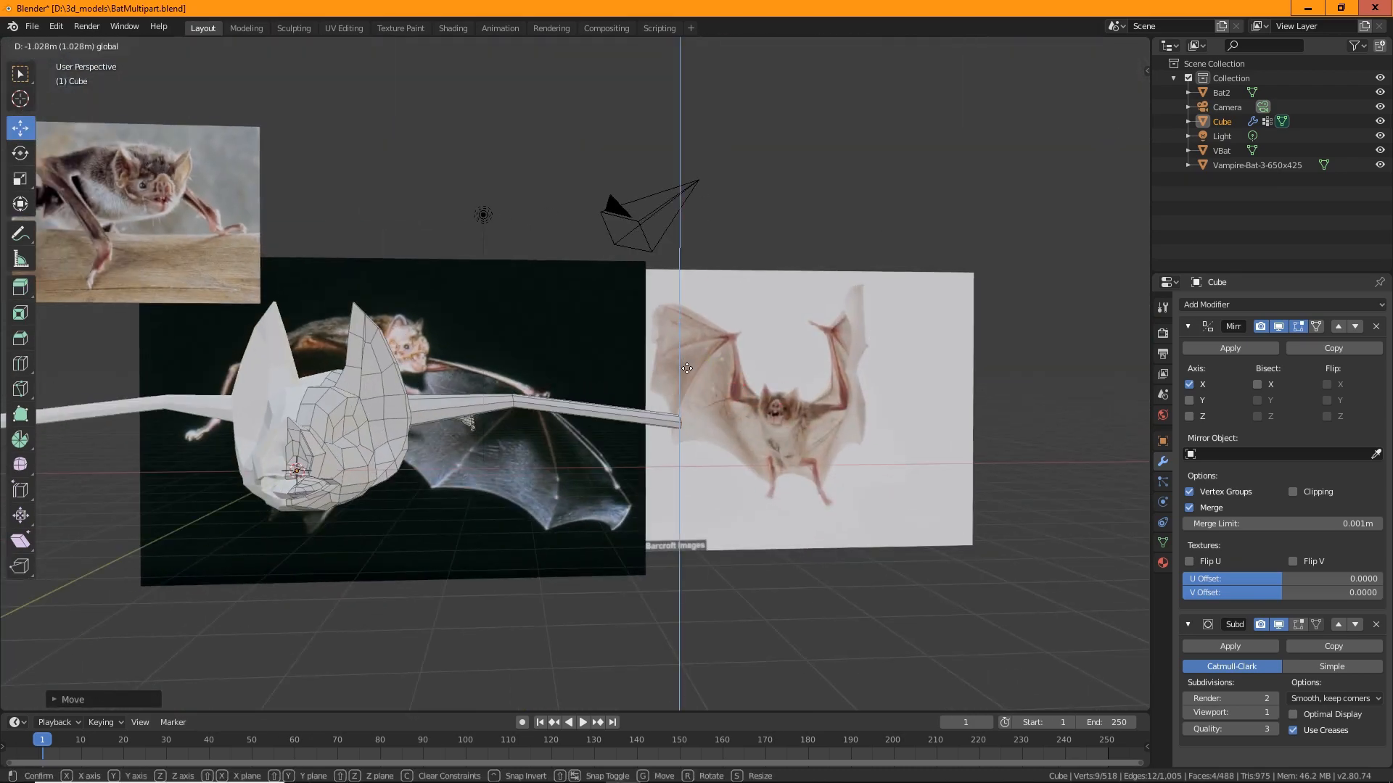
mouse_move(728, 540)
left_mouse_down("alt")
mouse_move(584, 563)
mouse_move(730, 537)
left_mouse_up("alt")
scroll(733, 532, "up", 4)
left_click_drag(824, 476, 863, 477)
left_click_drag(859, 467, 796, 435, "alt")
scroll(827, 457, "down", 3)
scroll(431, 370, "up", 4)
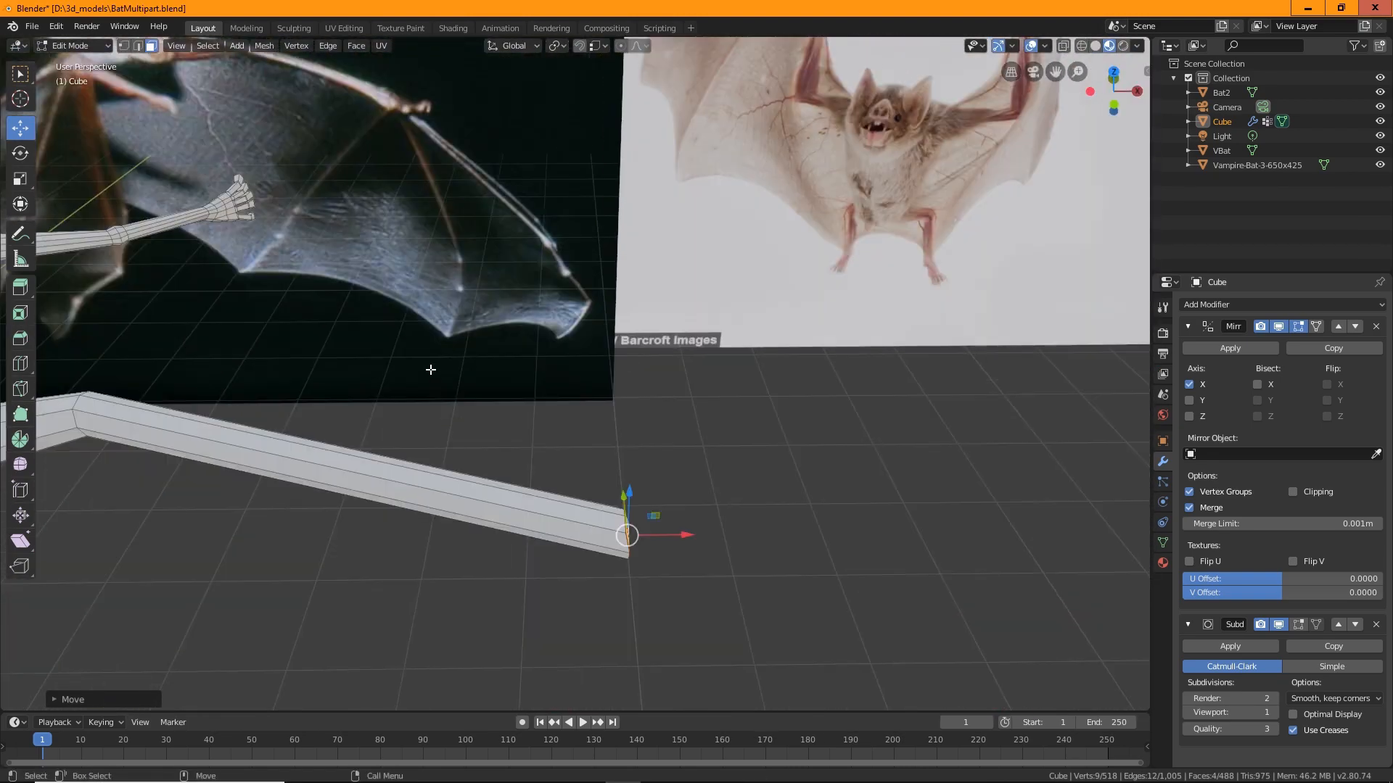
Extrude a short wrist segment from the forearm's end faces.
left_click(21, 289)
left_click_drag(709, 538, 759, 549)
mouse_move(806, 588)
middle_mouse_down()
mouse_move(755, 584)
mouse_move(790, 565)
middle_mouse_up()
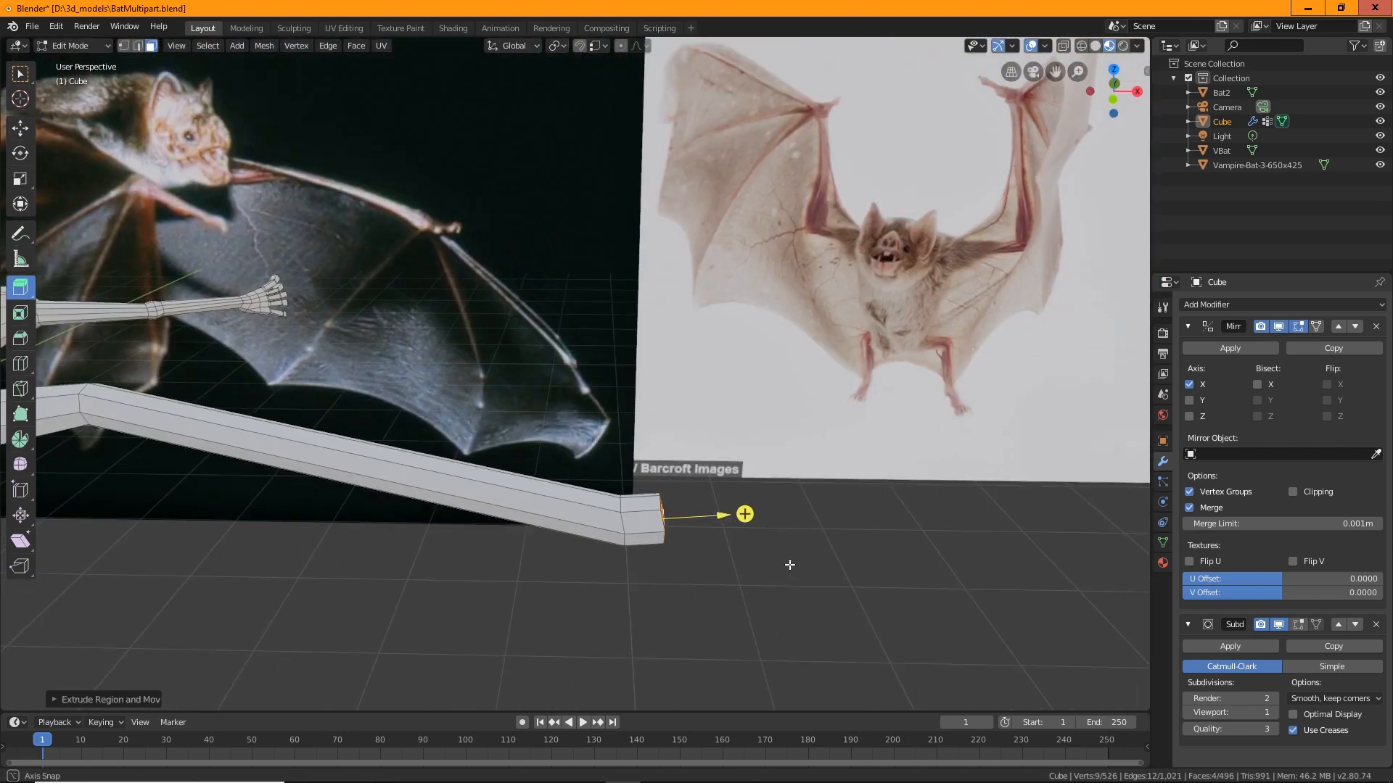
scroll(793, 558, "down", 3)
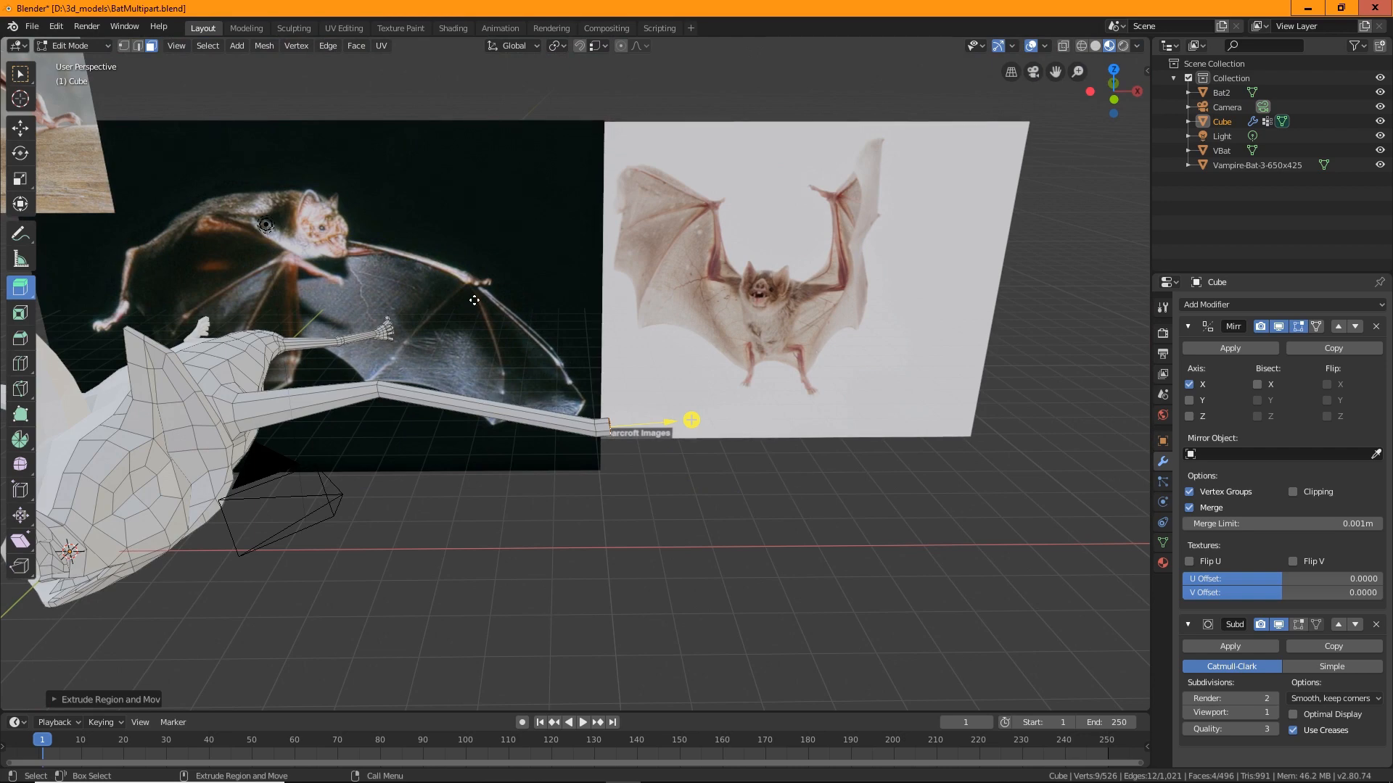
left_click_drag(786, 485, 725, 568, "alt")
scroll(687, 539, "up", 4)
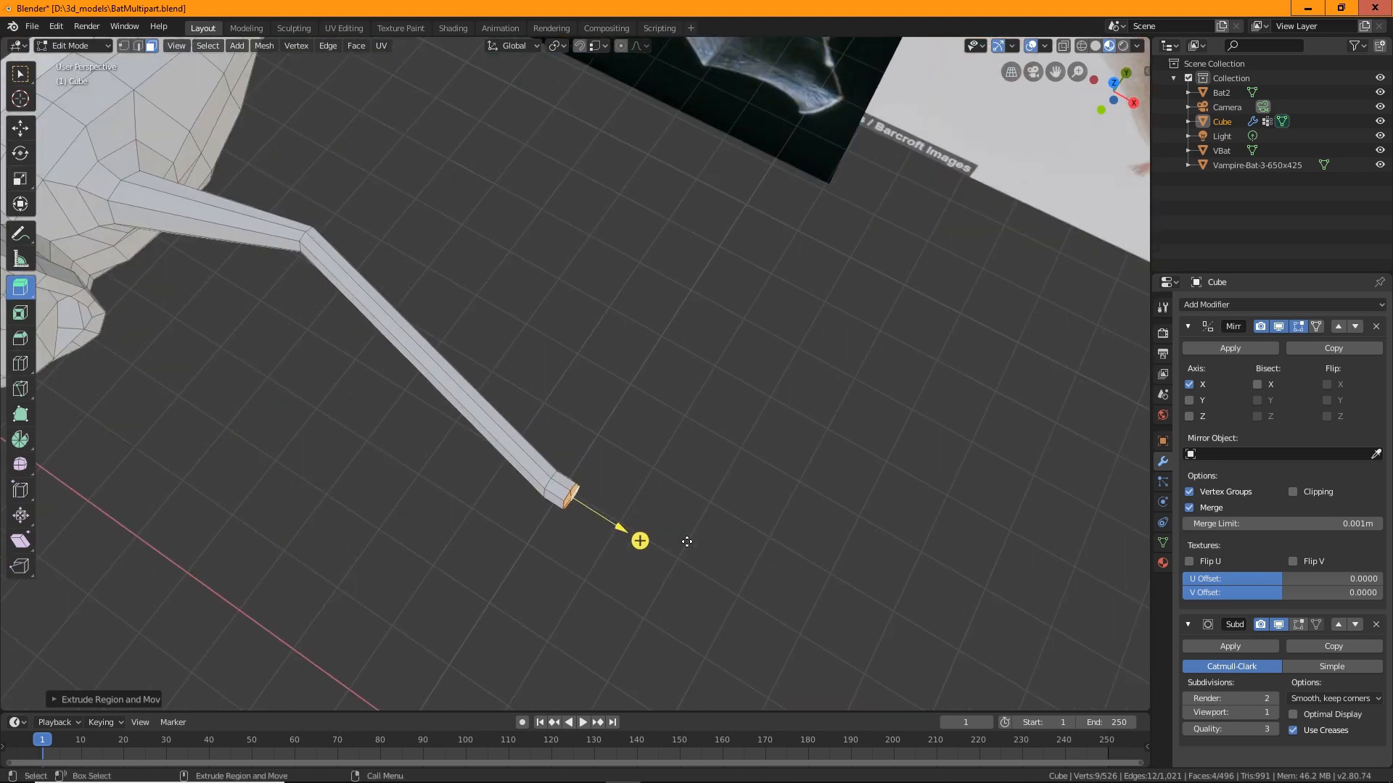
middle_click_drag(686, 542, 538, 456)
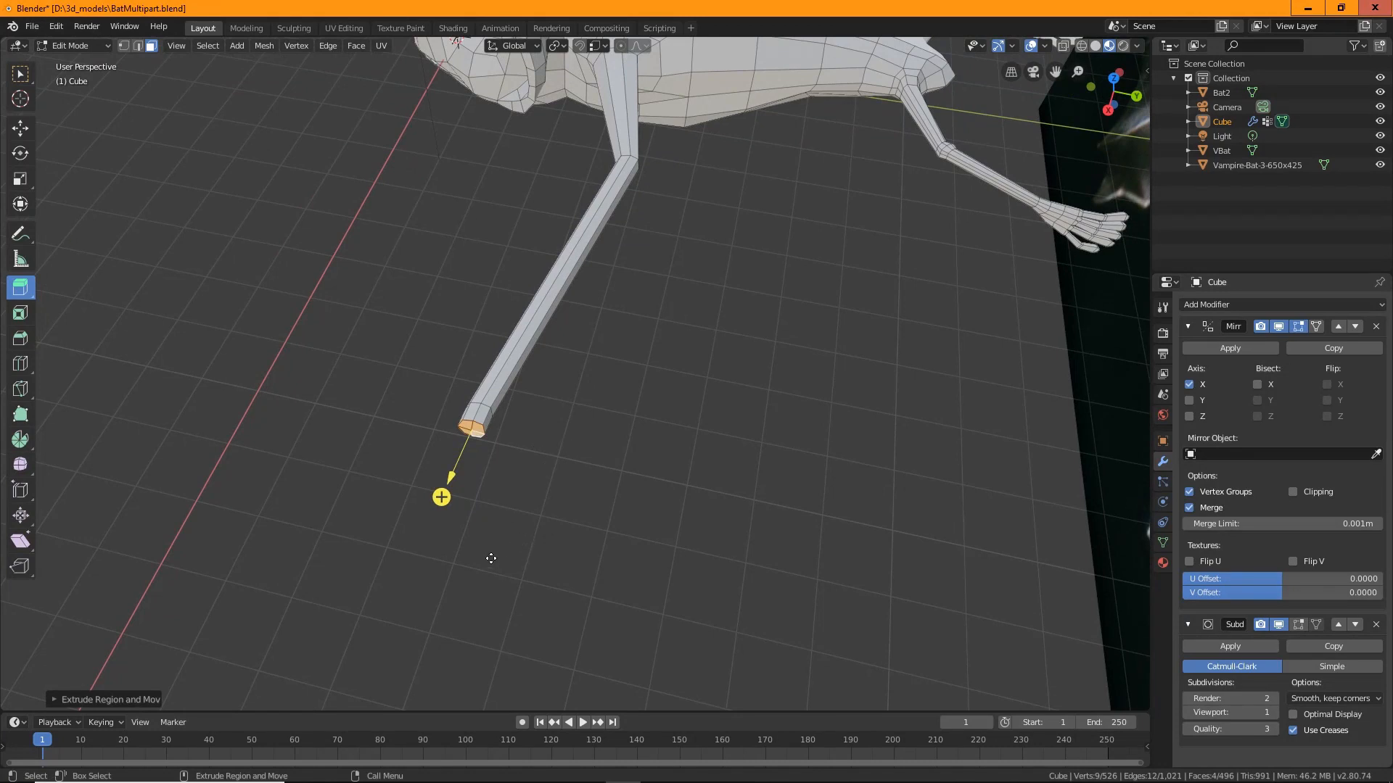
Rotate the wrist's end faces by about 30° around the Z axis and resize them.
key("e")
left_click_drag(484, 476, 492, 478)
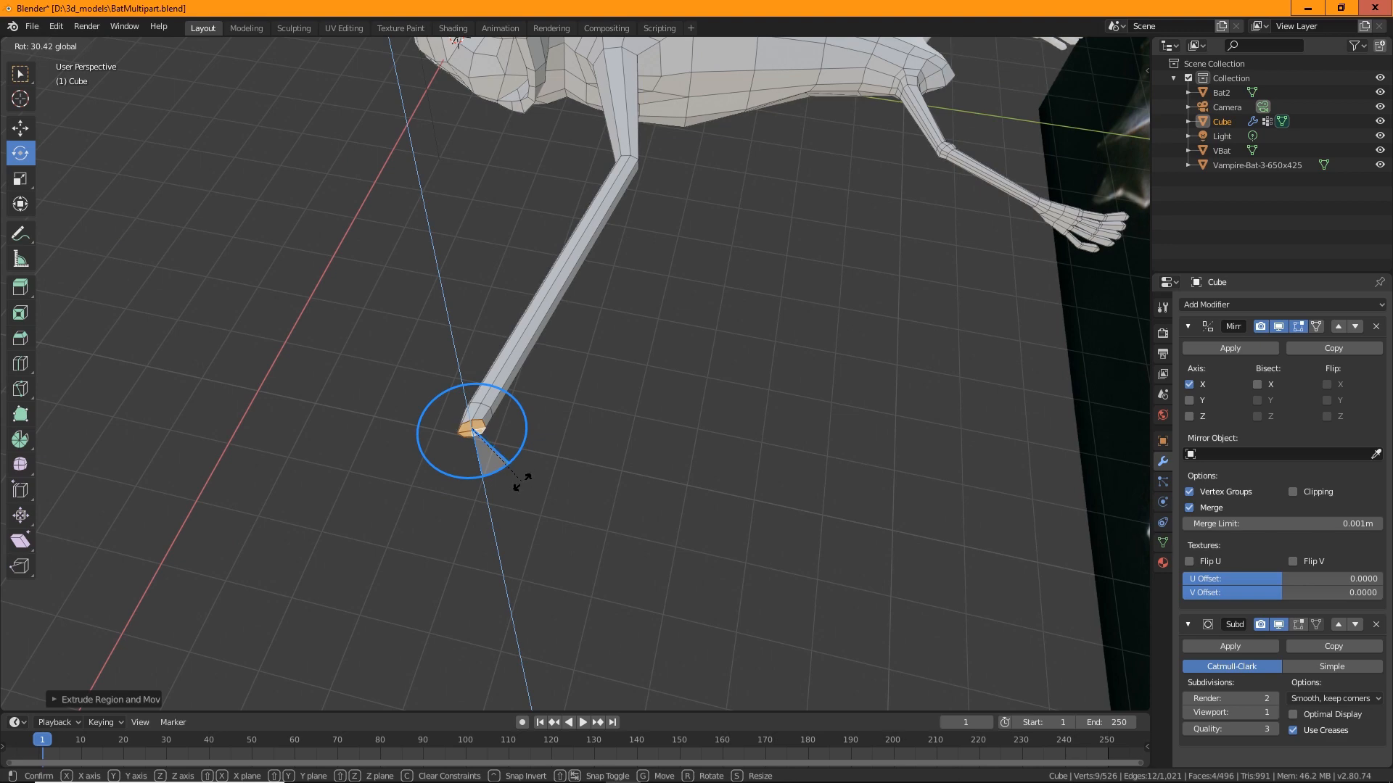
left_click_drag(522, 482, 501, 527)
scroll(535, 520, "up", 2)
key("r")
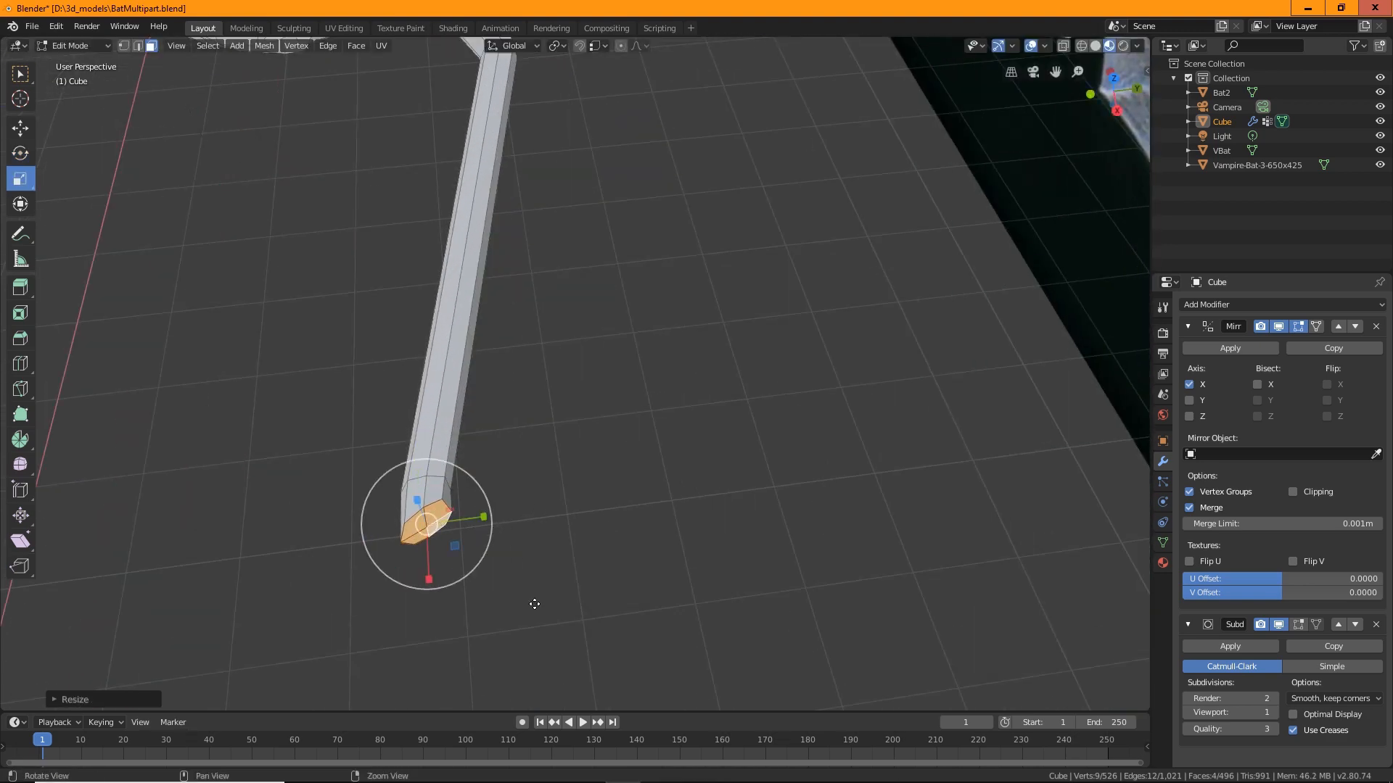
Scale the wrist's end faces vertically to adjust their height.
scroll(500, 528, "down", 6)
left_click_drag(405, 455, 403, 469)
left_click_drag(491, 537, 494, 562, "alt")
middle_click_drag(494, 562, 590, 438, "alt")
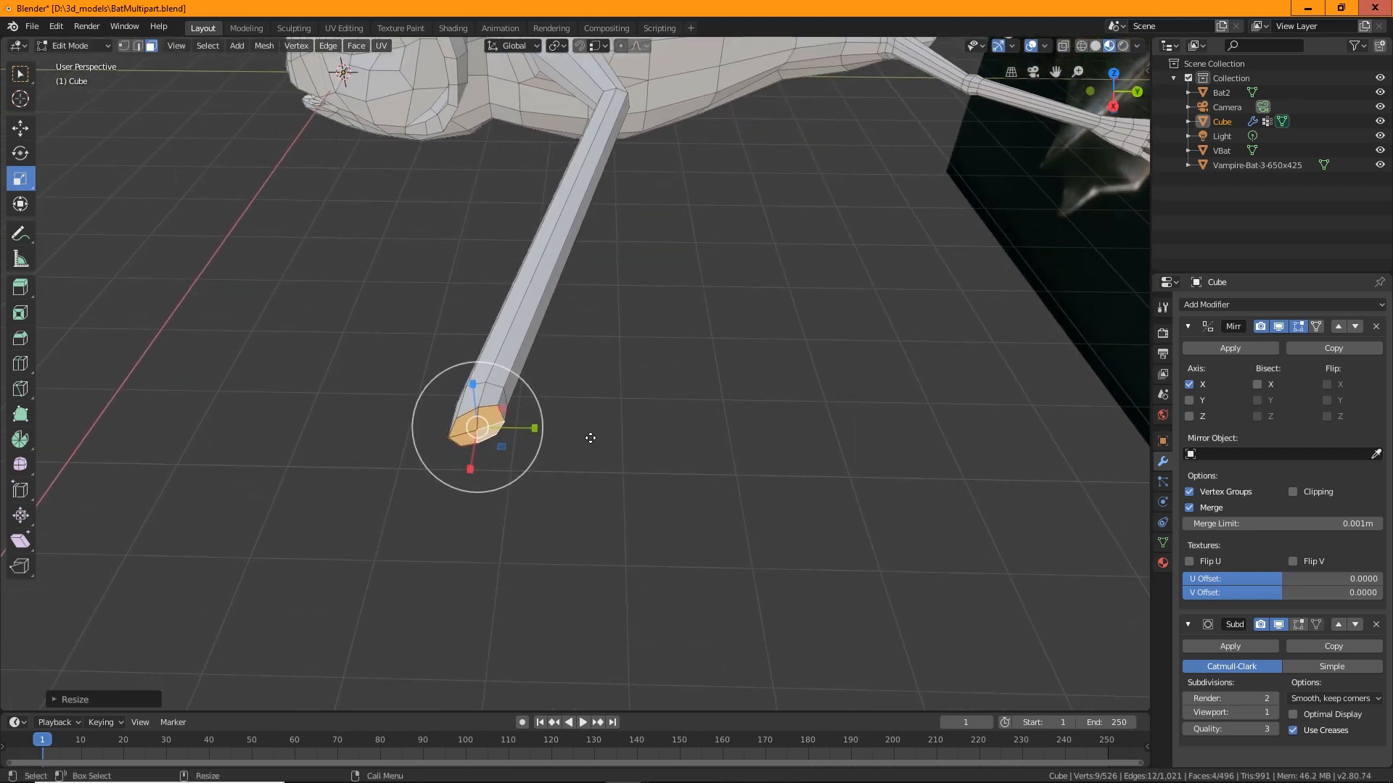
middle_click_drag(417, 386, 645, 493)
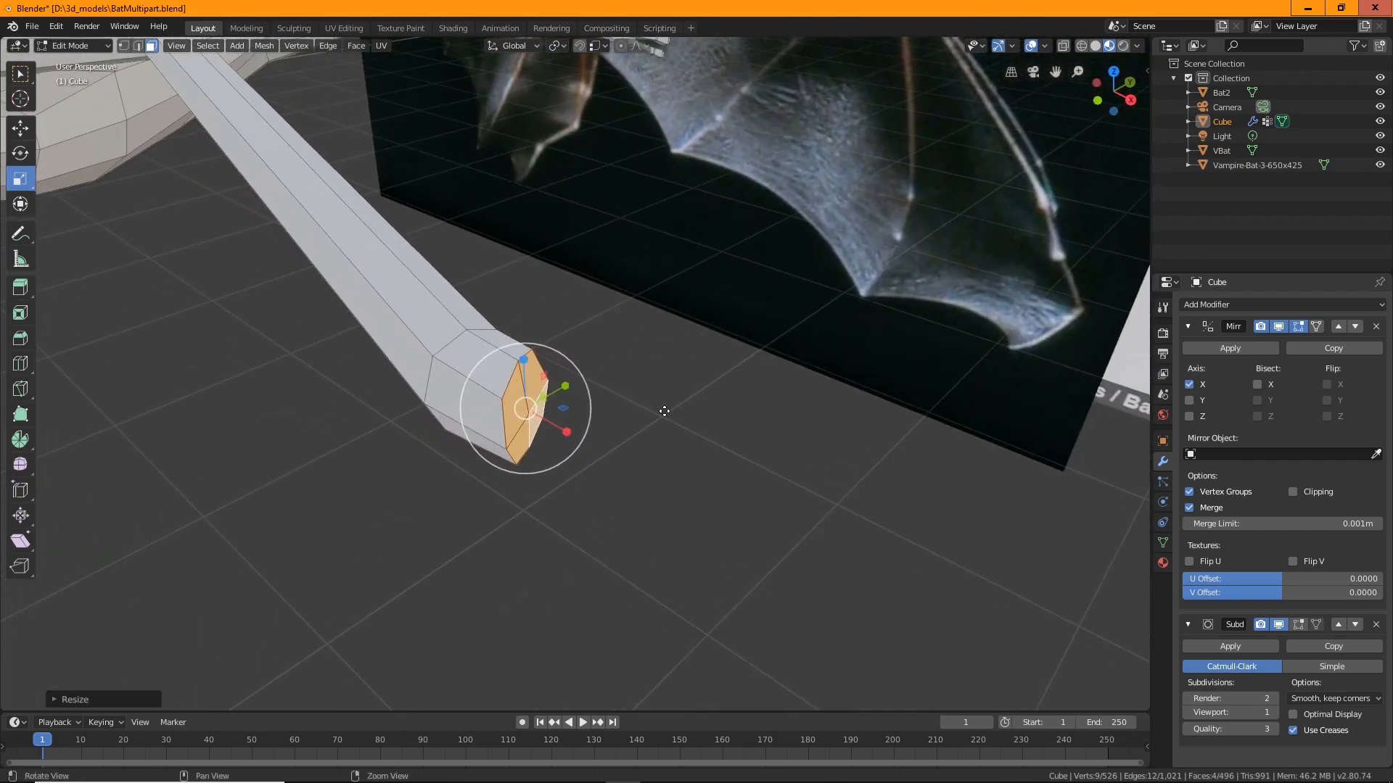
middle_click_drag(664, 411, 660, 369)
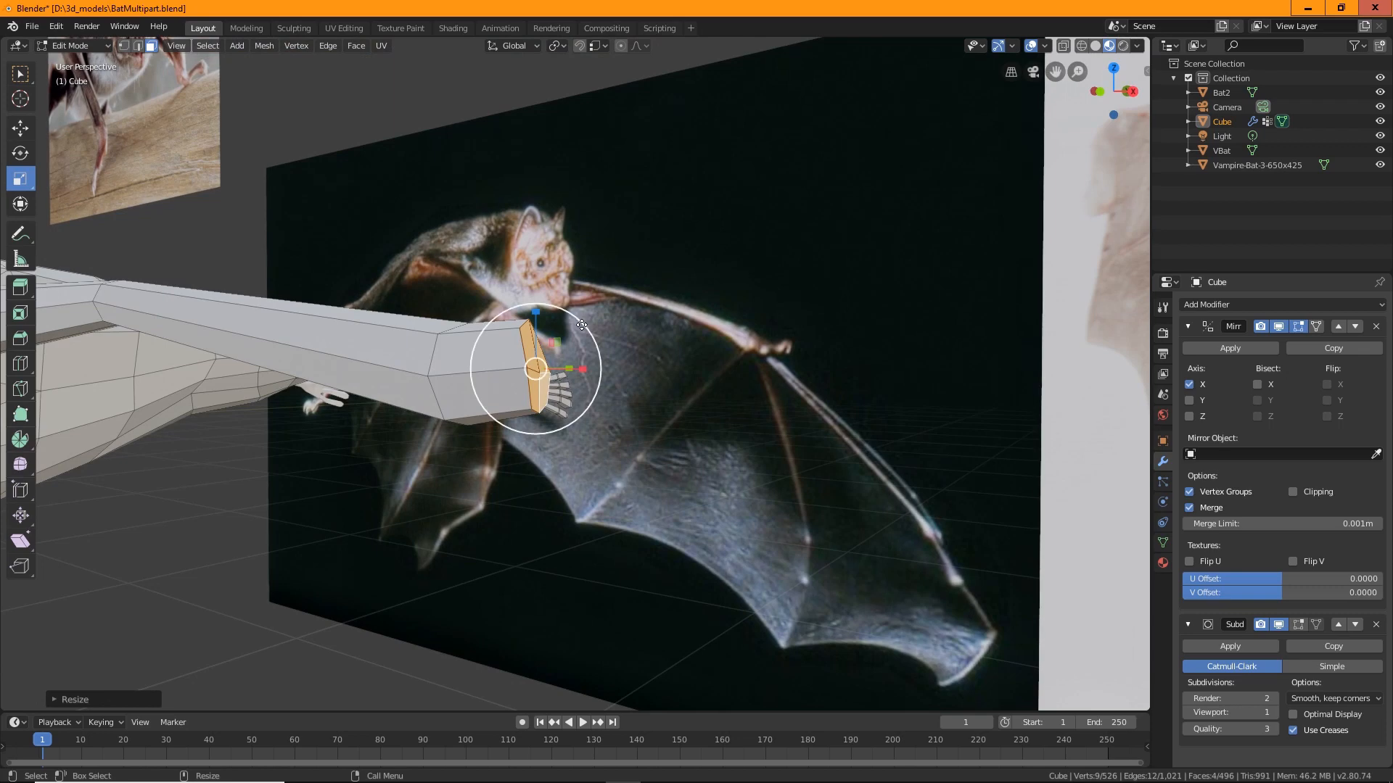
Tilt the wrist's end faces with a free rotation and lower them slightly along Z.
left_click_drag(581, 325, 569, 355)
key("shift+space")
key("r")
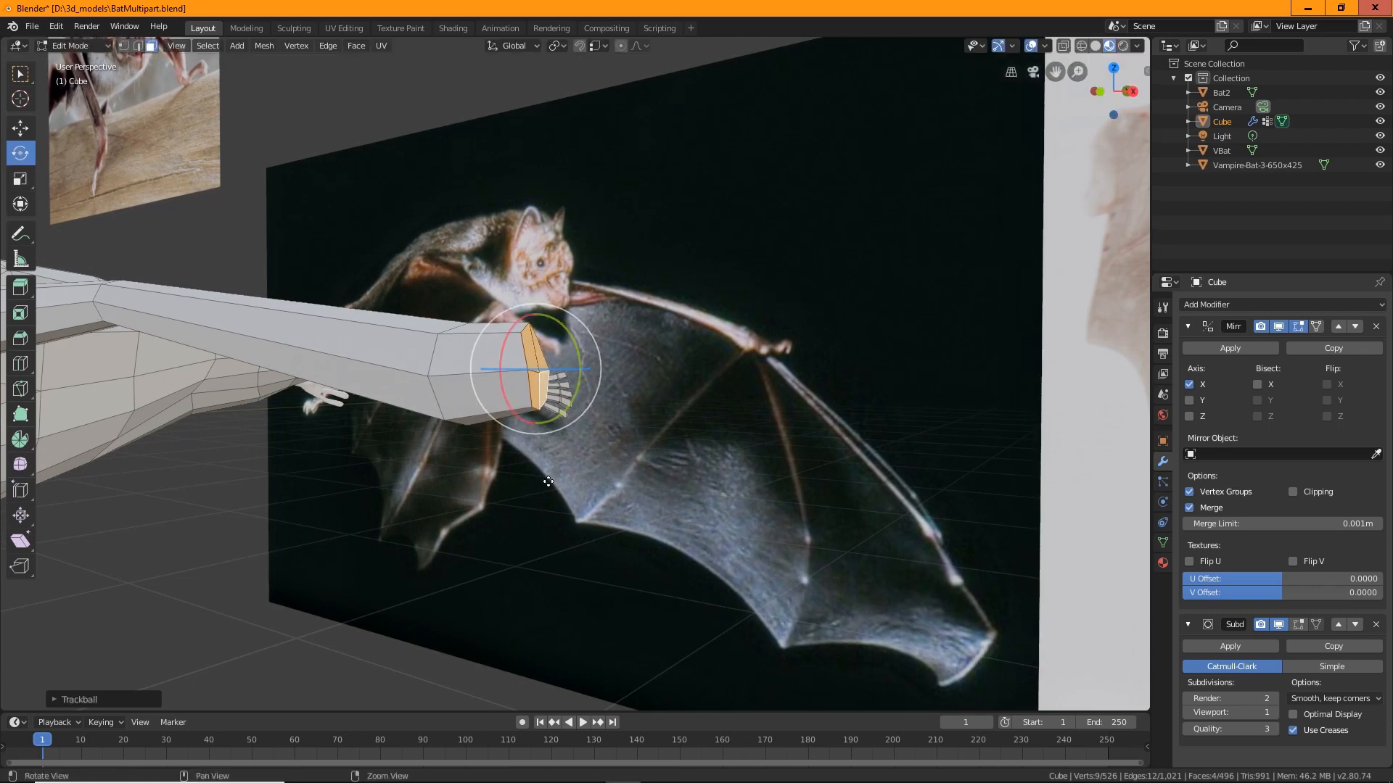
middle_click_drag(569, 356, 629, 473)
key("shift+space")
key("g")
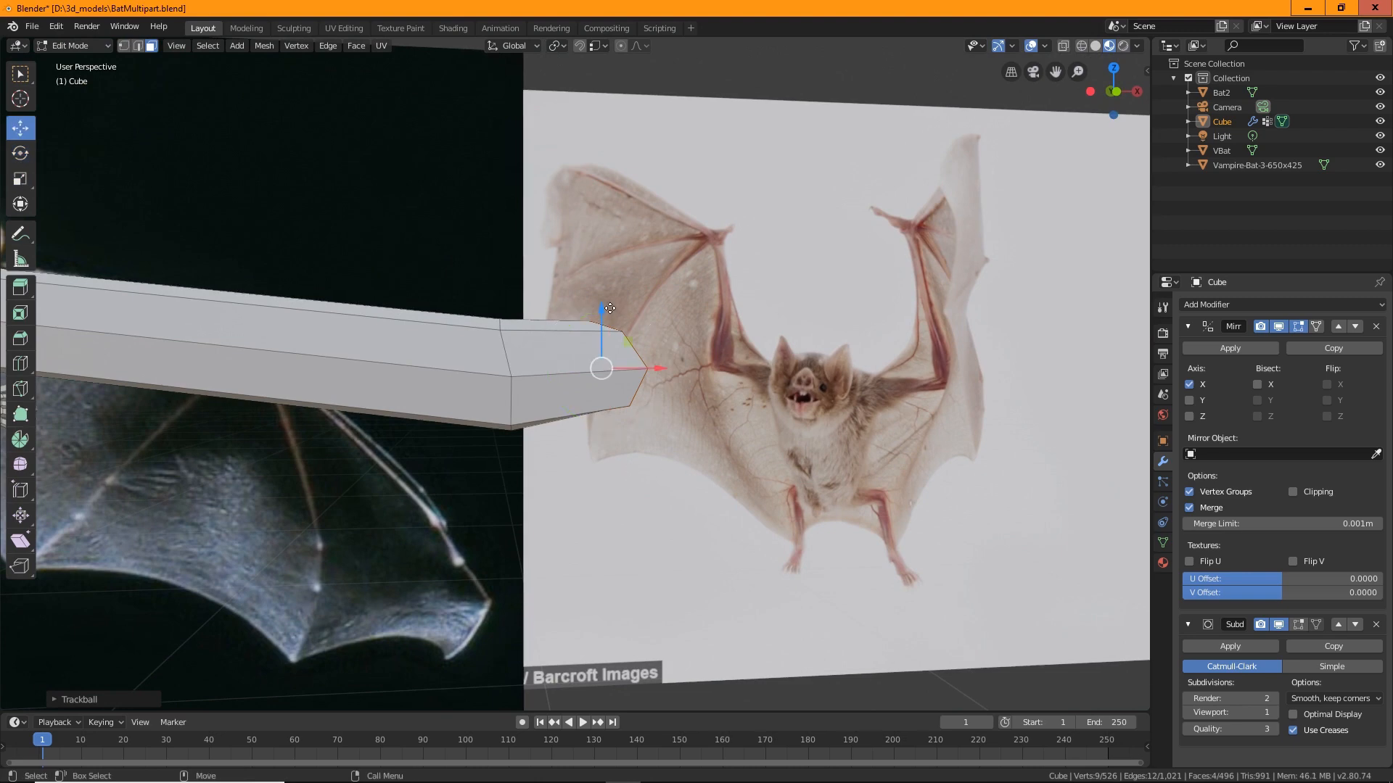
left_click_drag(597, 307, 598, 323)
Inset the four end faces of the wrist to create an inner ring.
middle_click_drag(657, 333, 508, 365)
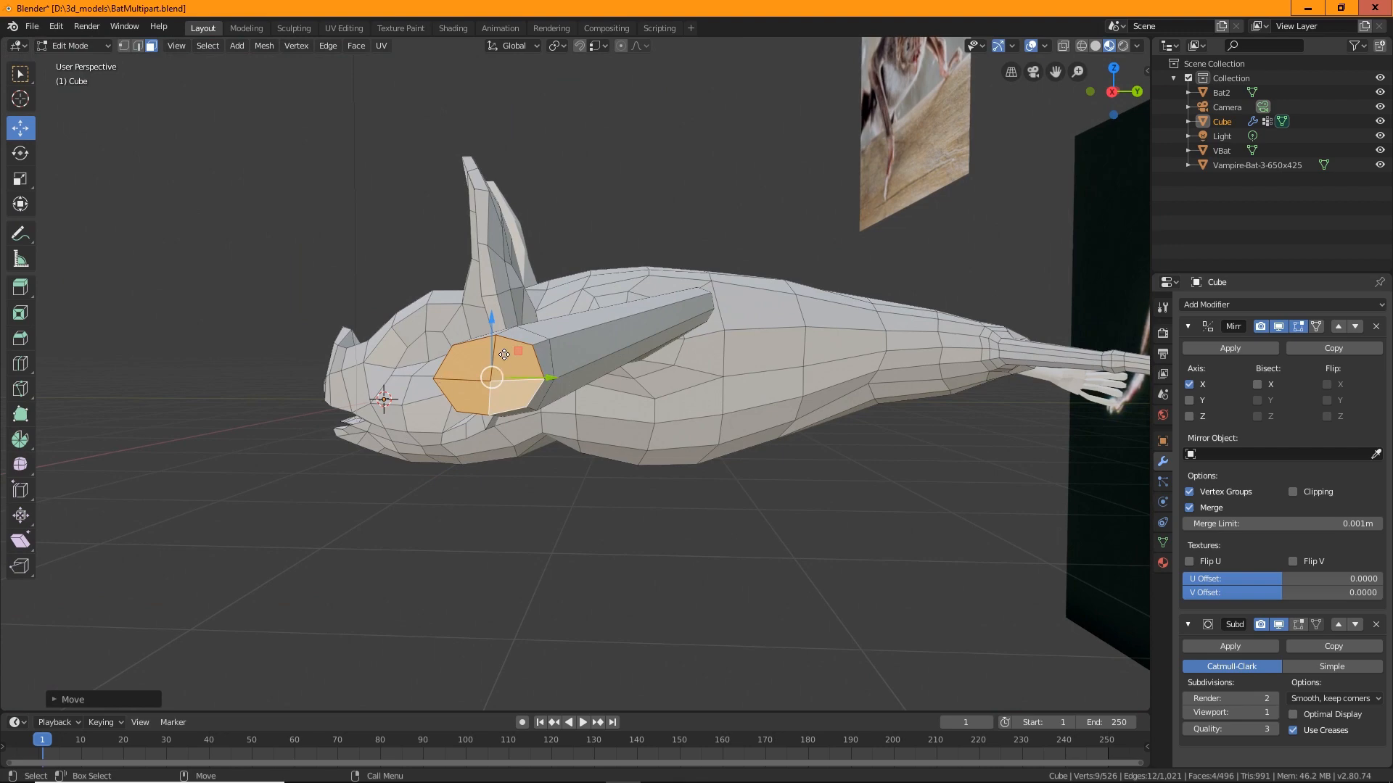
middle_click_drag(524, 378, 563, 441)
middle_click_drag(545, 409, 495, 428)
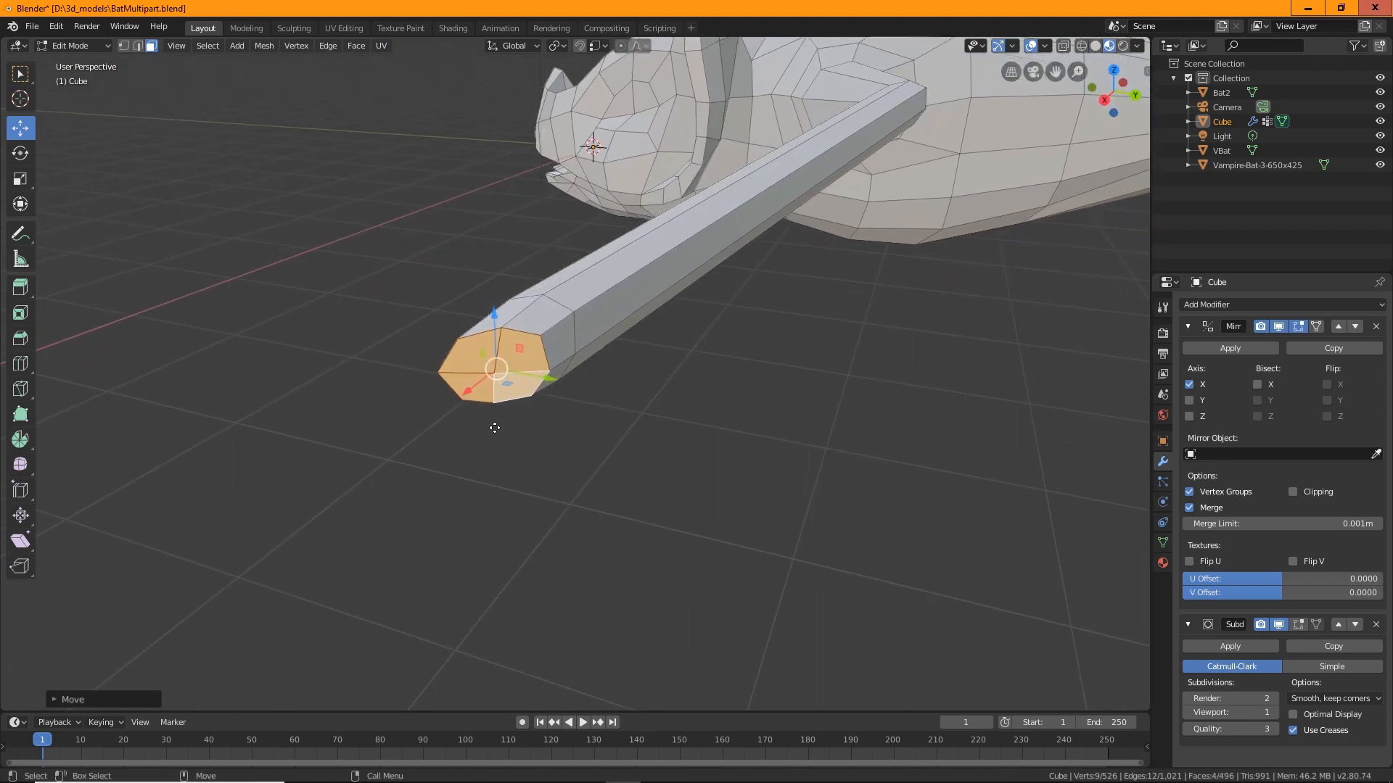
middle_click_drag(494, 428, 544, 363)
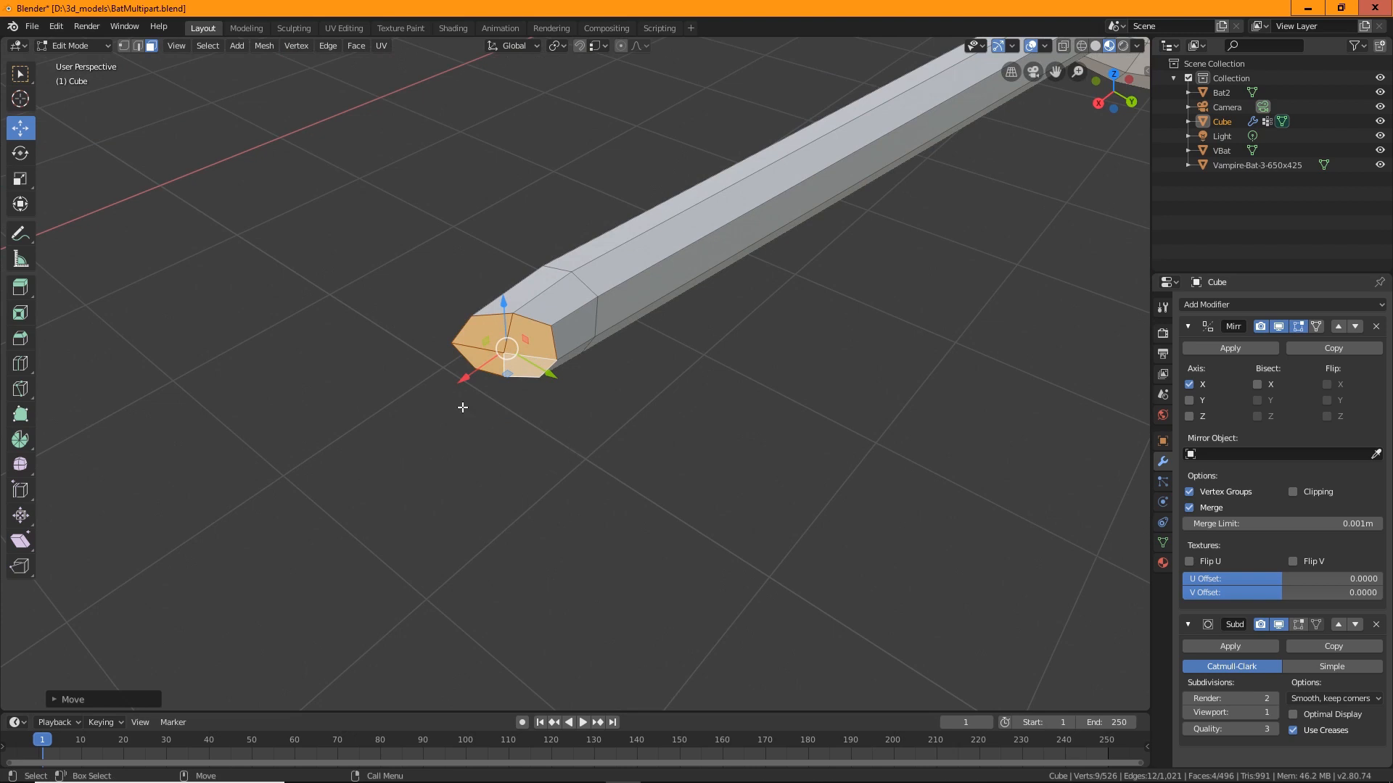
scroll(461, 406, "up", 2)
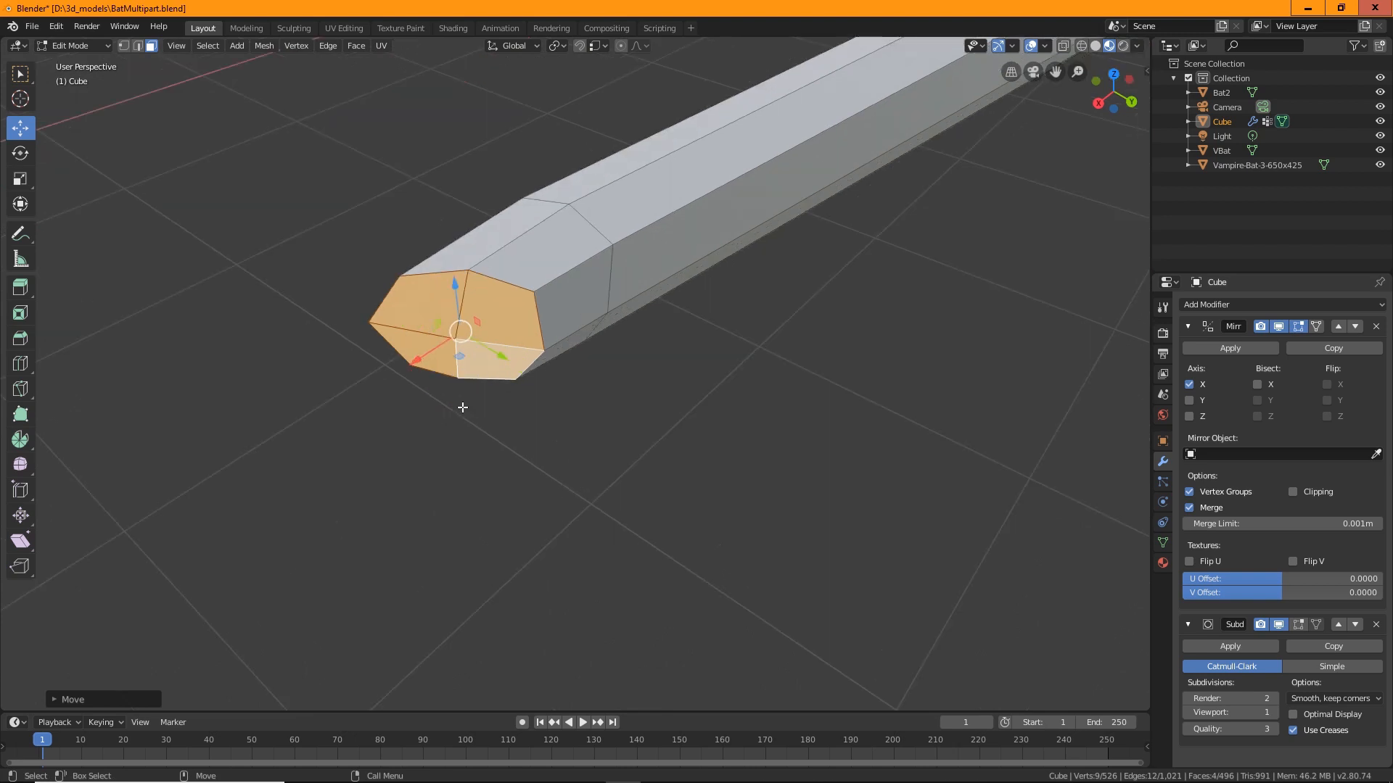
scroll(604, 352, "up", 1)
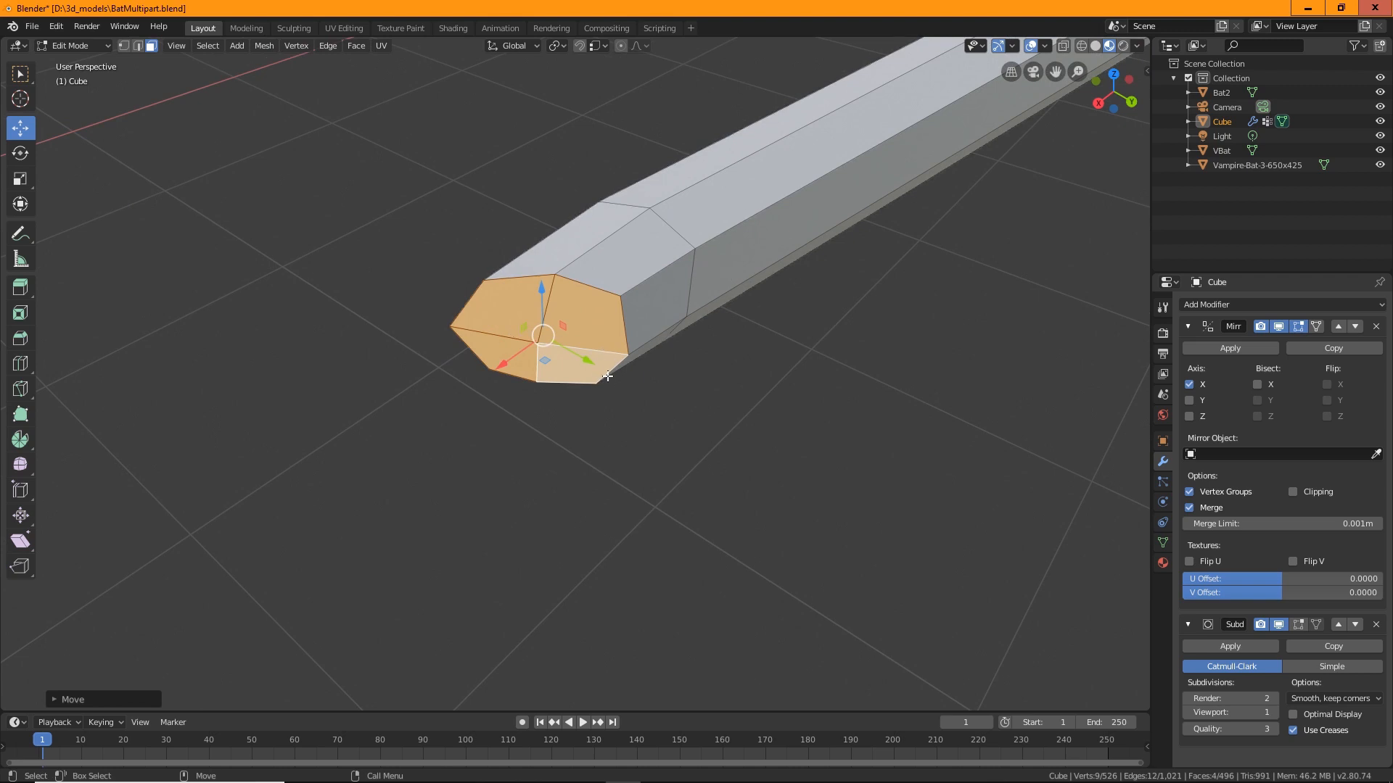
middle_click_drag(605, 442, 652, 333)
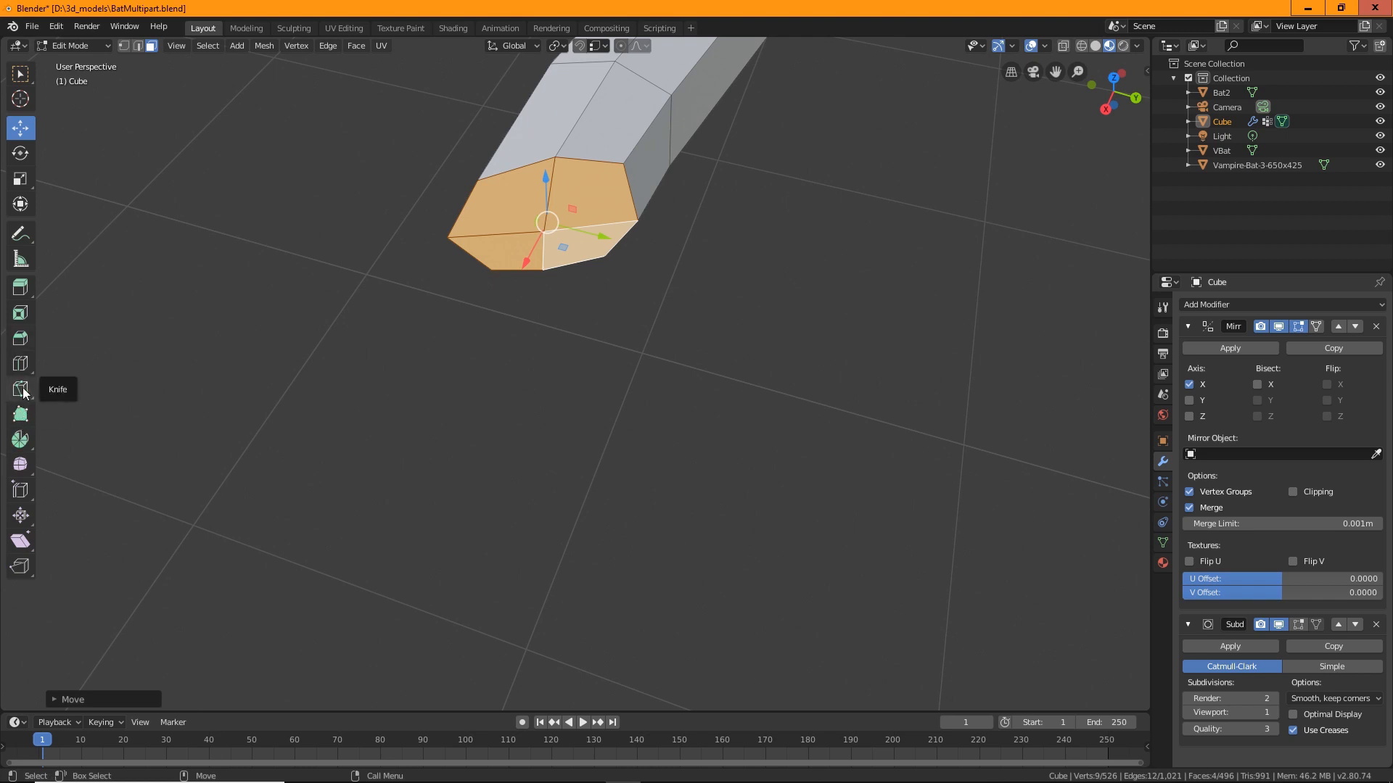
left_click(21, 313)
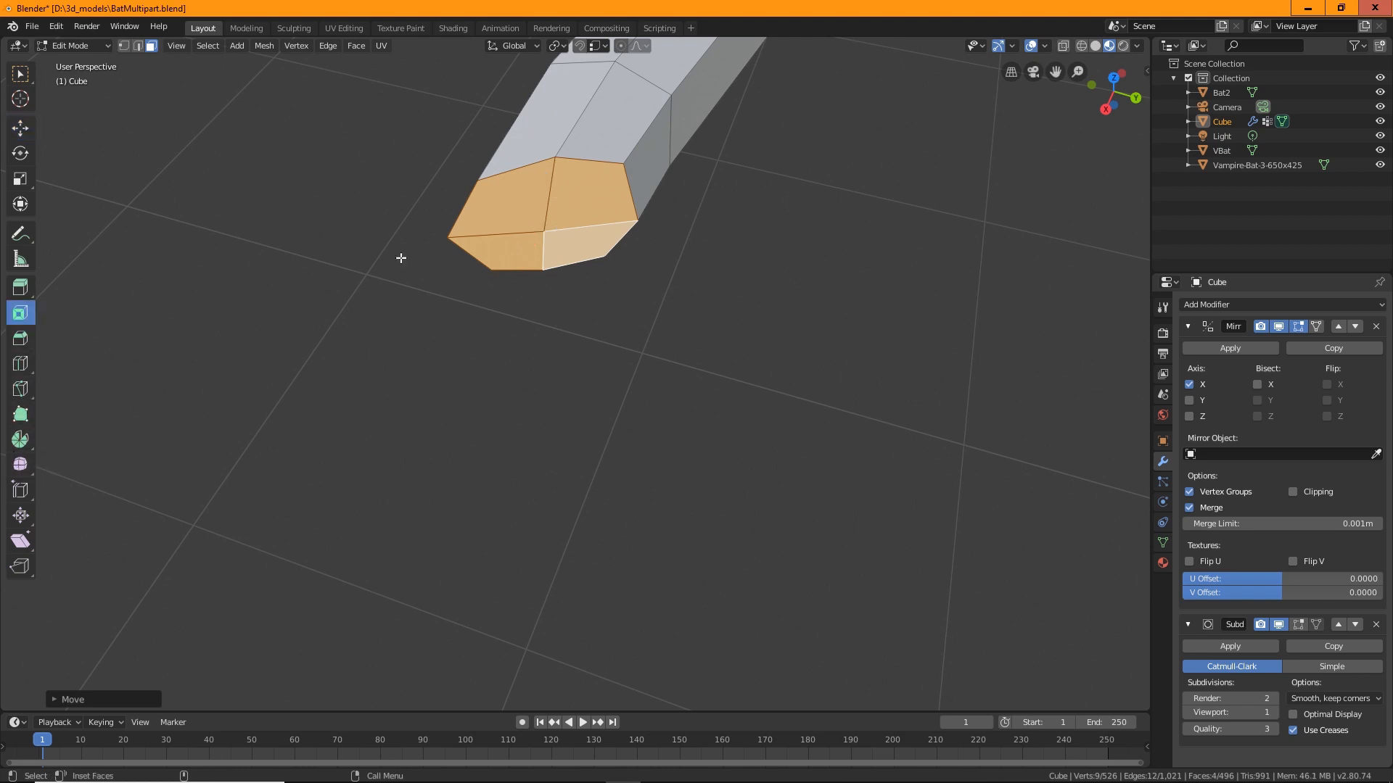
mouse_move(599, 201)
left_mouse_down()
mouse_move(569, 209)
mouse_move(591, 224)
left_mouse_up()
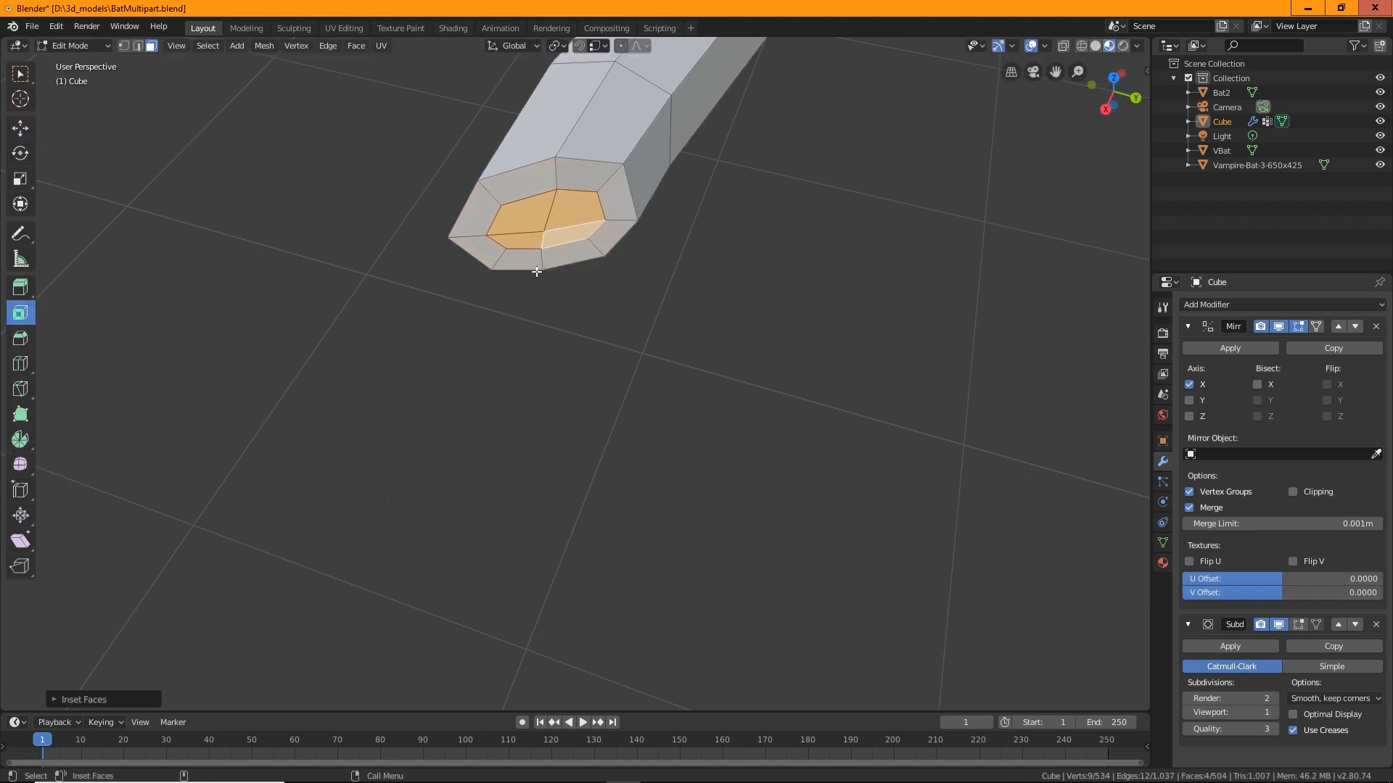
Pull the inset wrist faces outward along the X axis to give the wrist a tapered tip.
scroll(591, 224, "down", 2)
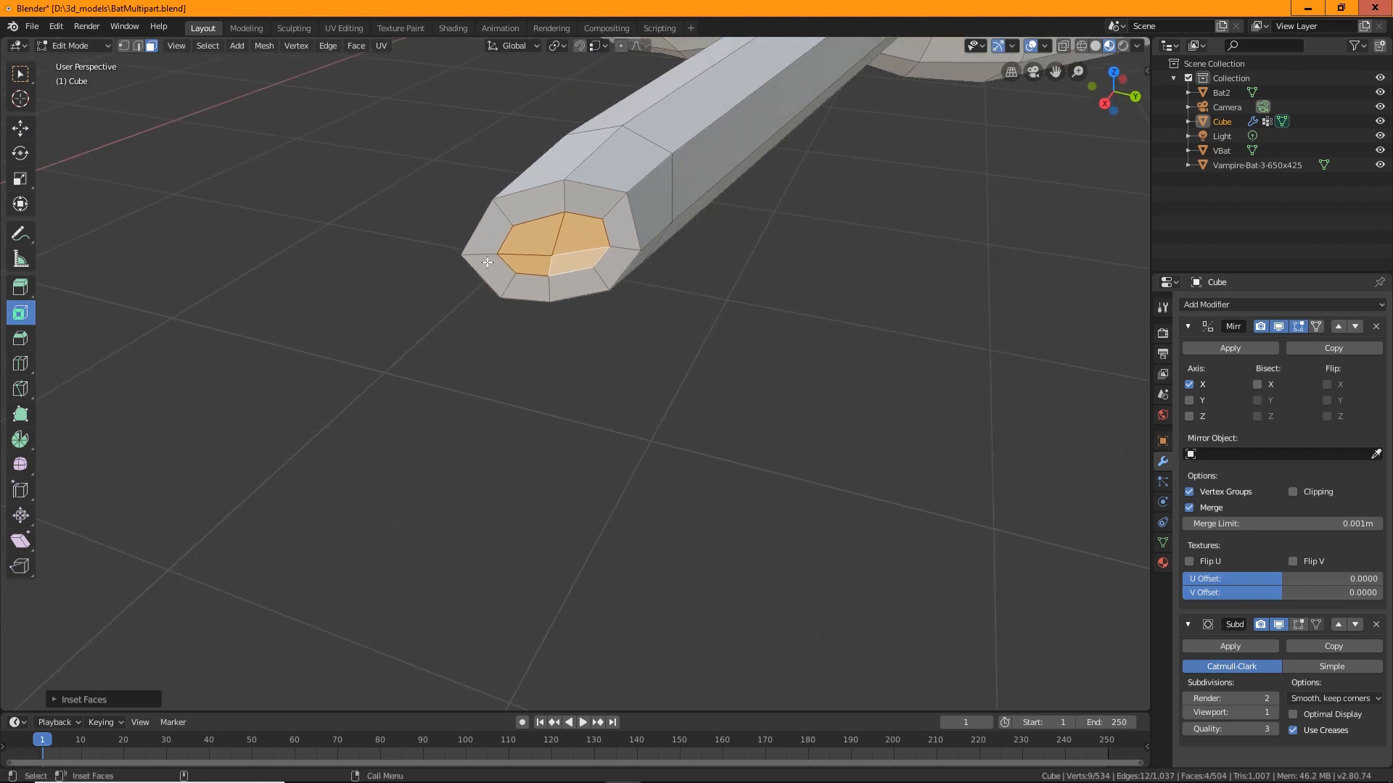
left_click(20, 129)
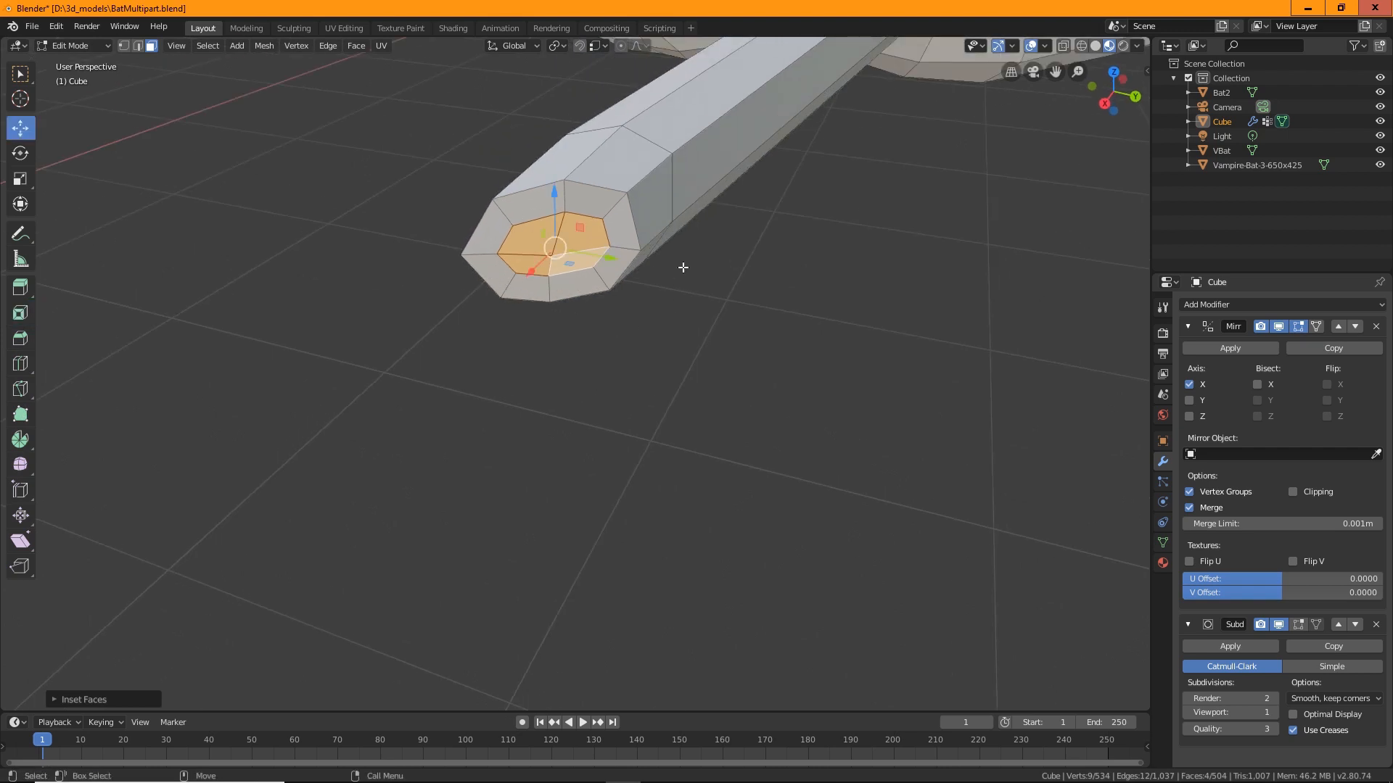
middle_click_drag(681, 267, 644, 311)
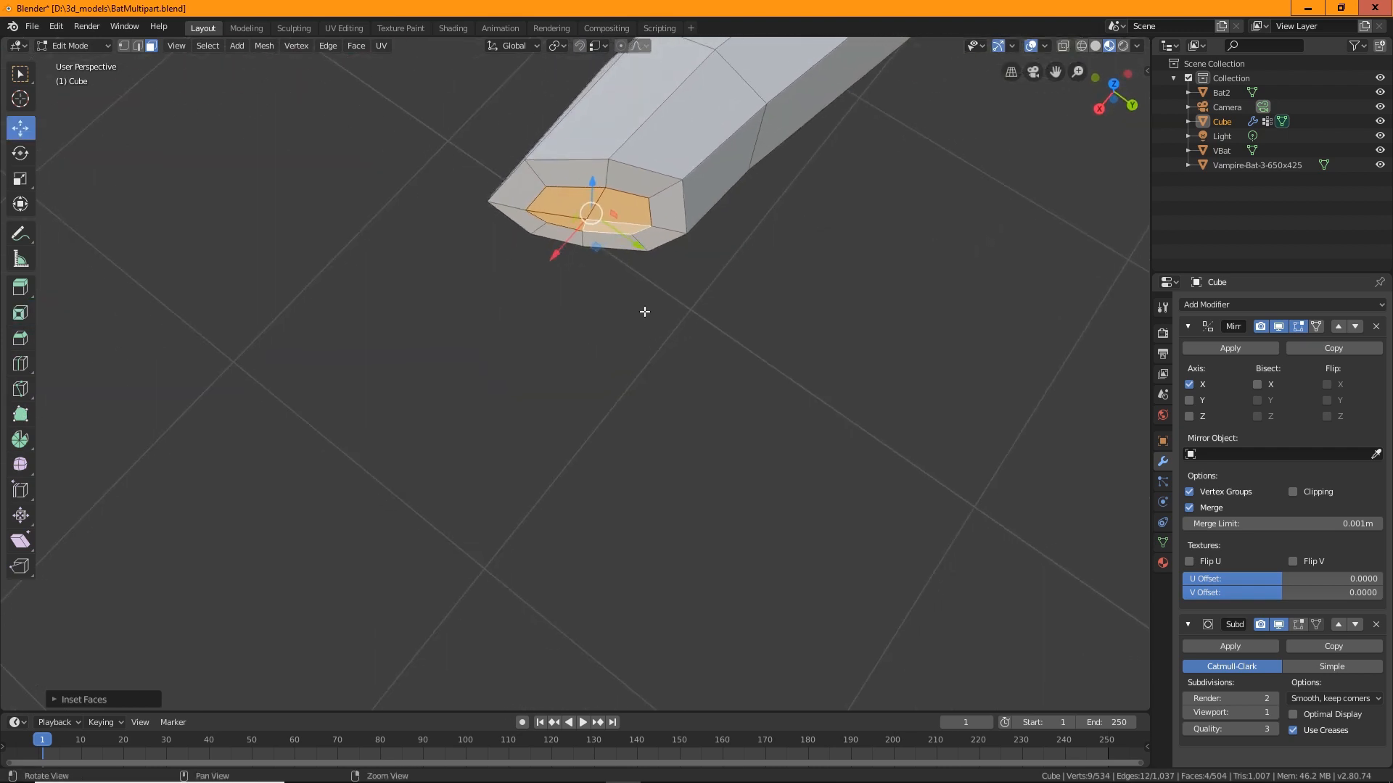
left_click_drag(562, 253, 551, 286)
left_click(550, 293)
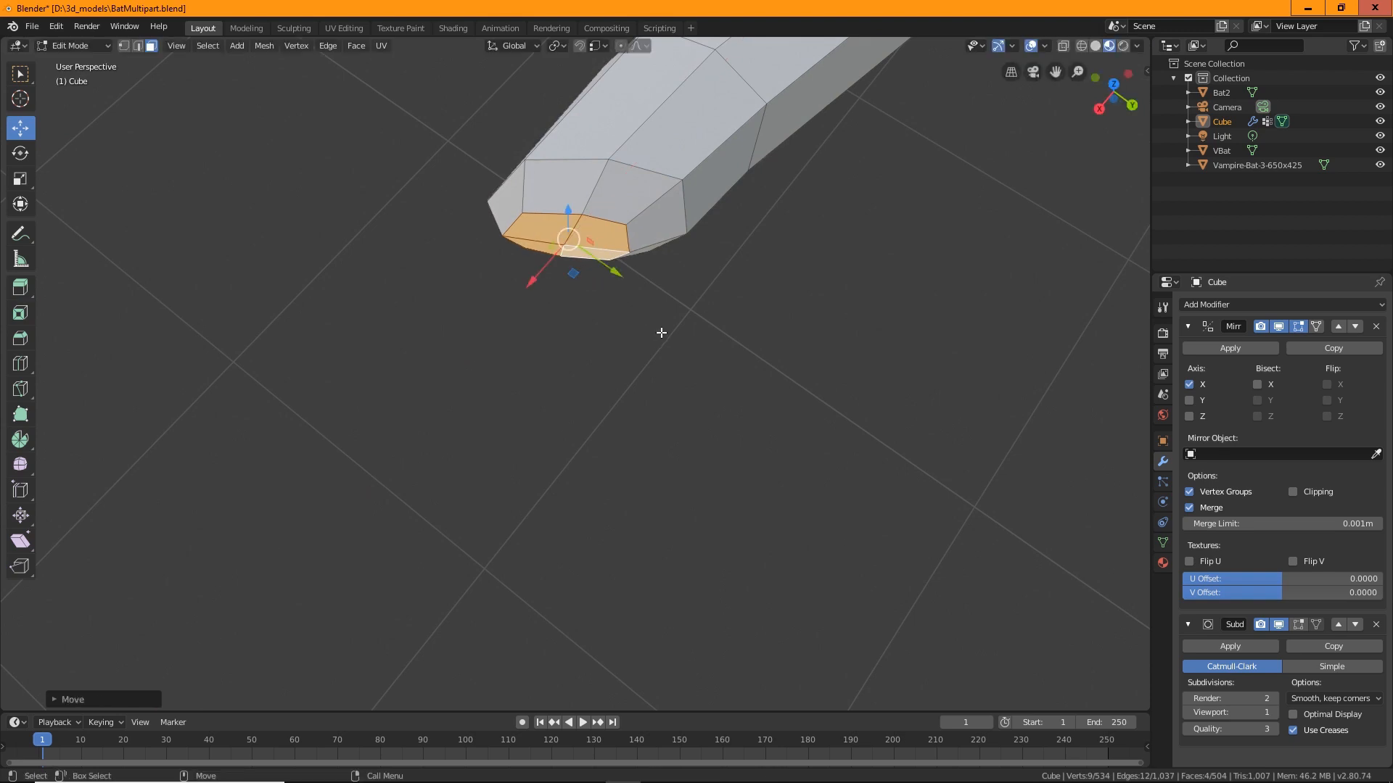
Shrink the wrist tip's faces and reposition them toward the rear of the wrist.
key("shift+space")
key("s")
left_click_drag(614, 270, 635, 300)
key("shift+space")
key("g")
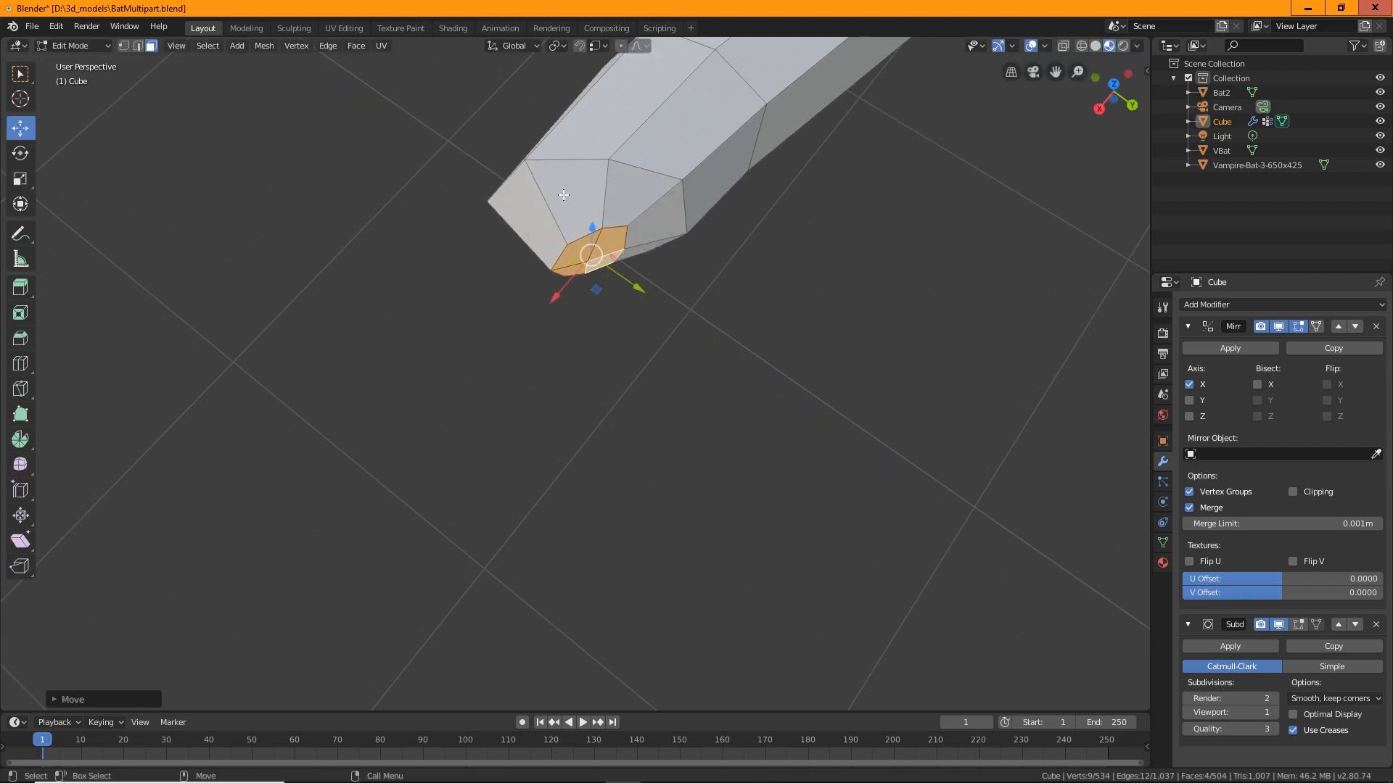
Extrude the front face of the wrist tip outward to start the wing's first digit.
scroll(640, 291, "down", 3)
middle_click_drag(640, 291, 599, 379)
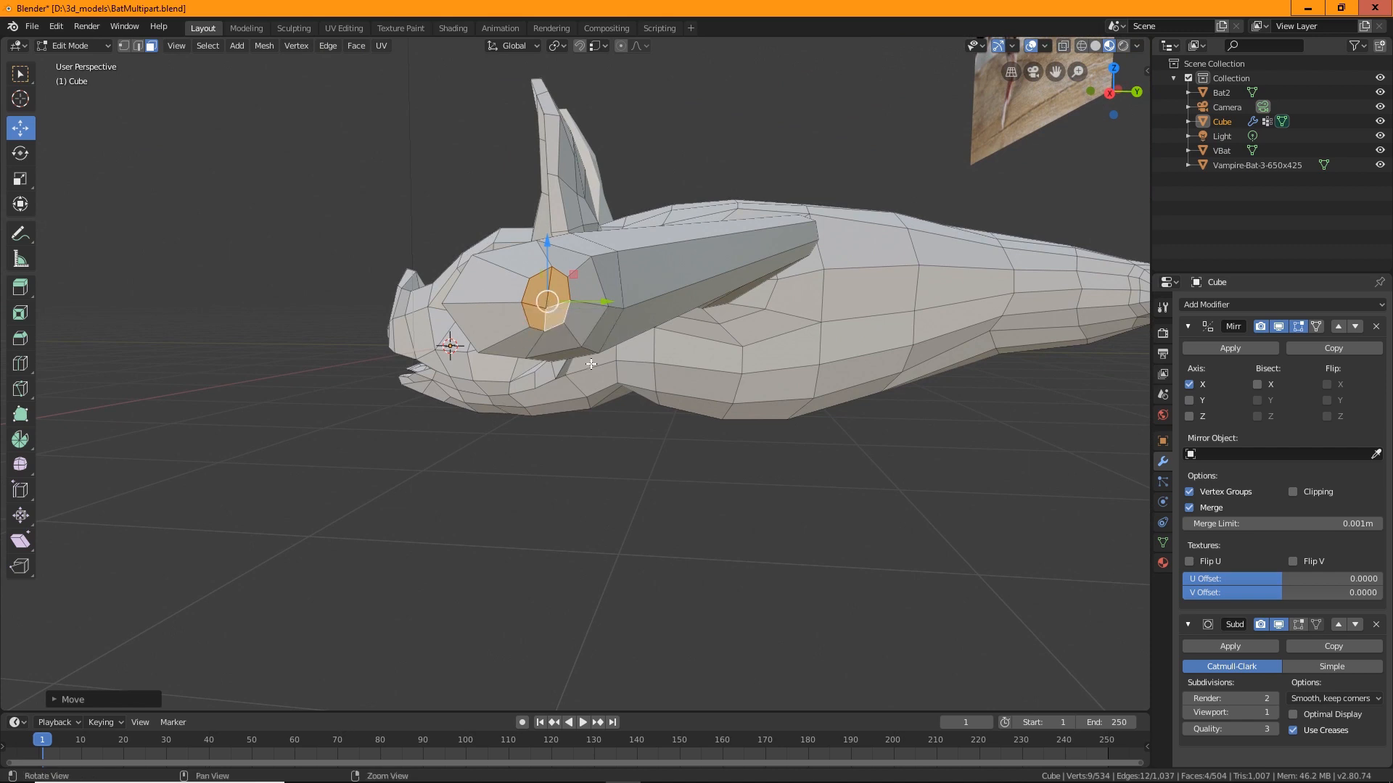
middle_click_drag(552, 319, 581, 380)
left_click(475, 272)
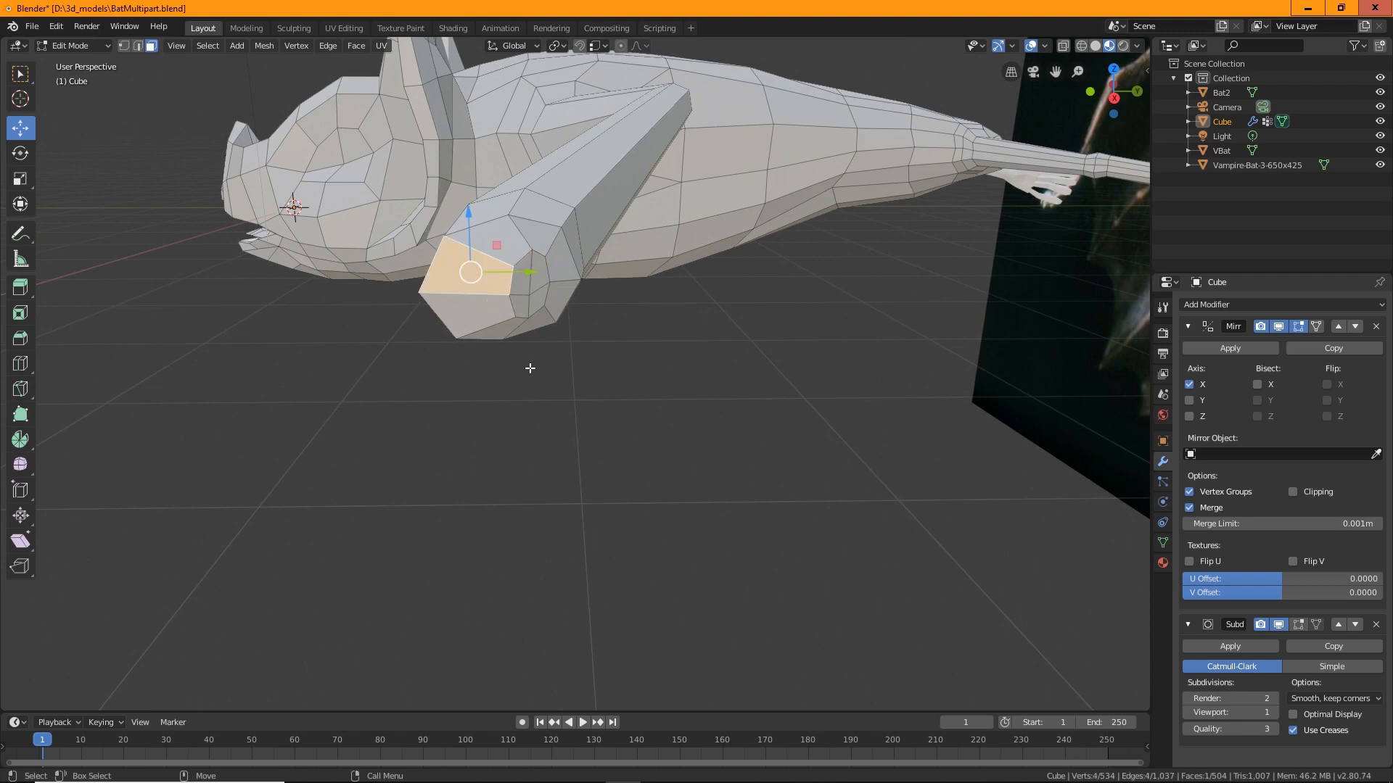
middle_click_drag(471, 303, 637, 422)
scroll(714, 377, "down", 3)
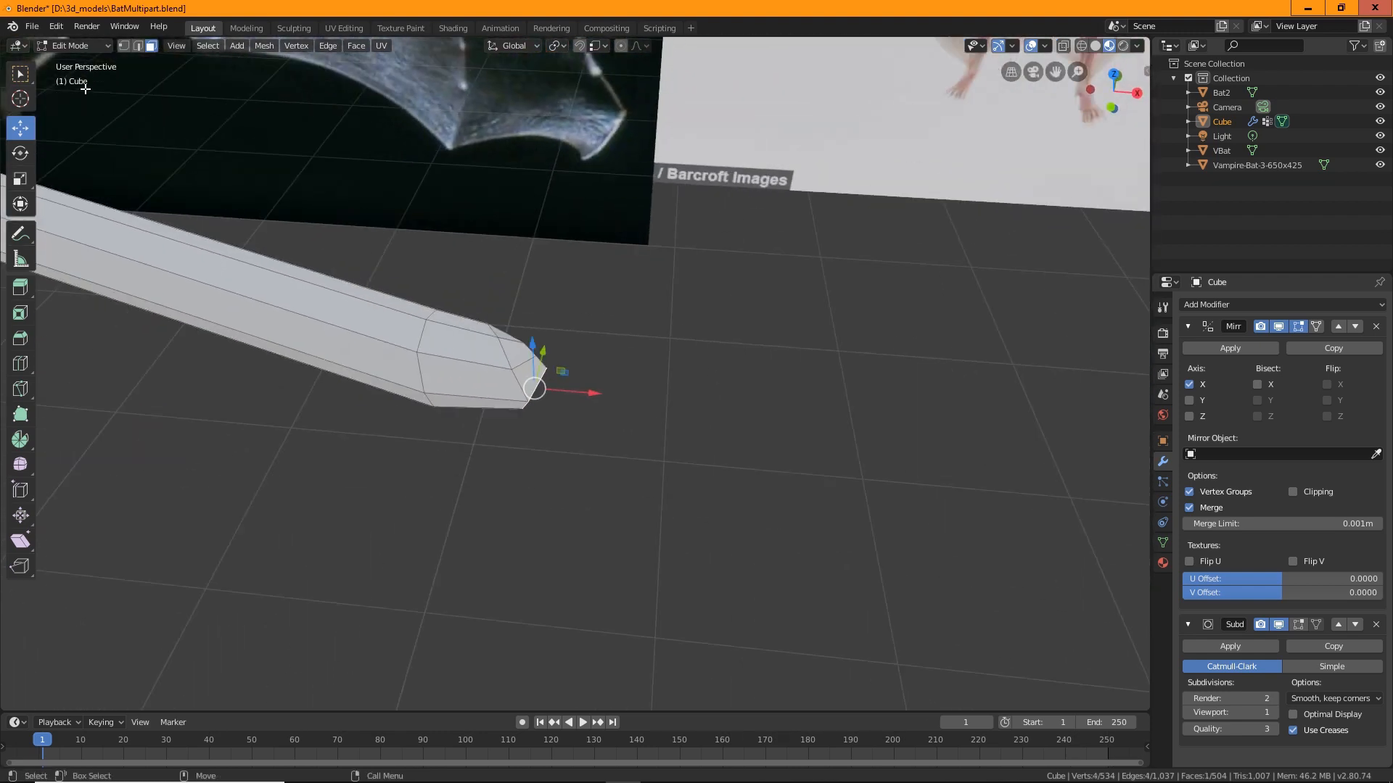
left_click(21, 289)
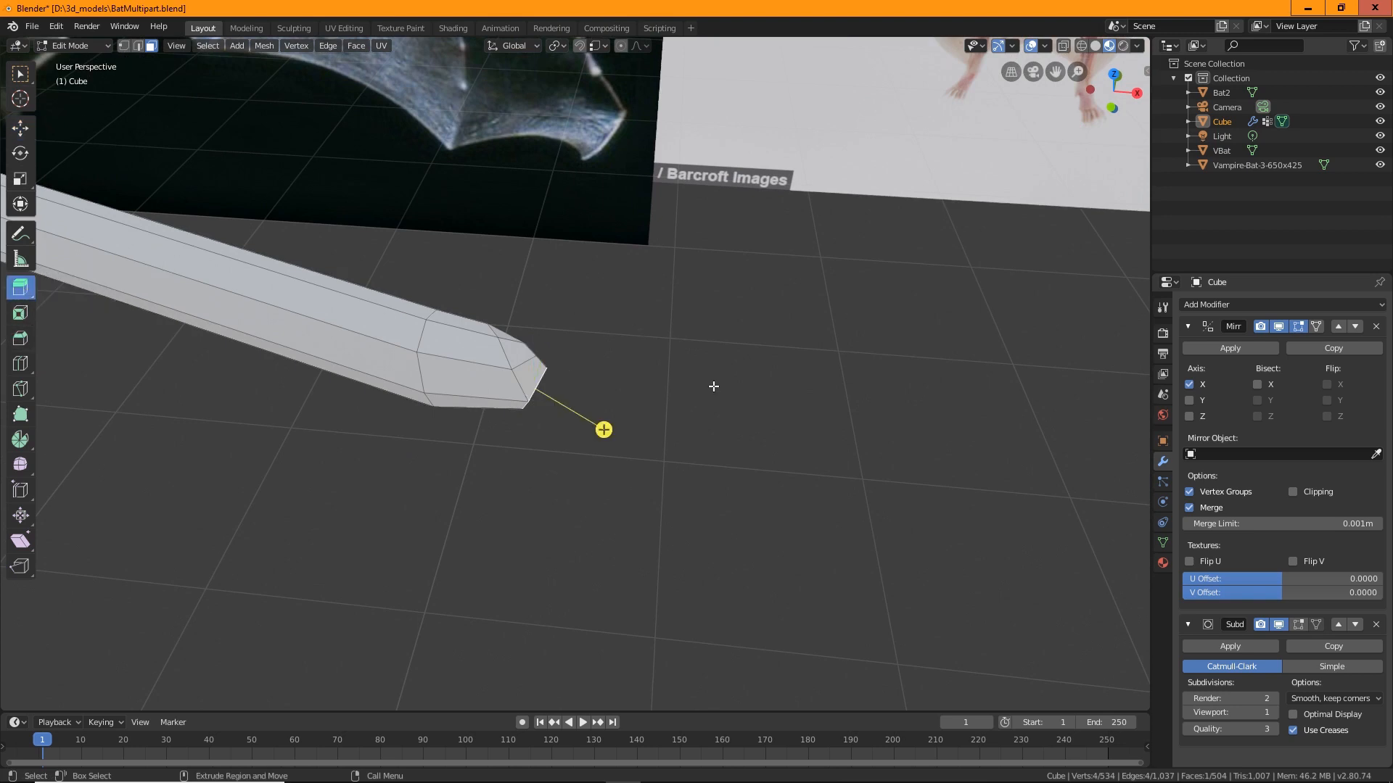
left_click_drag(604, 428, 928, 584)
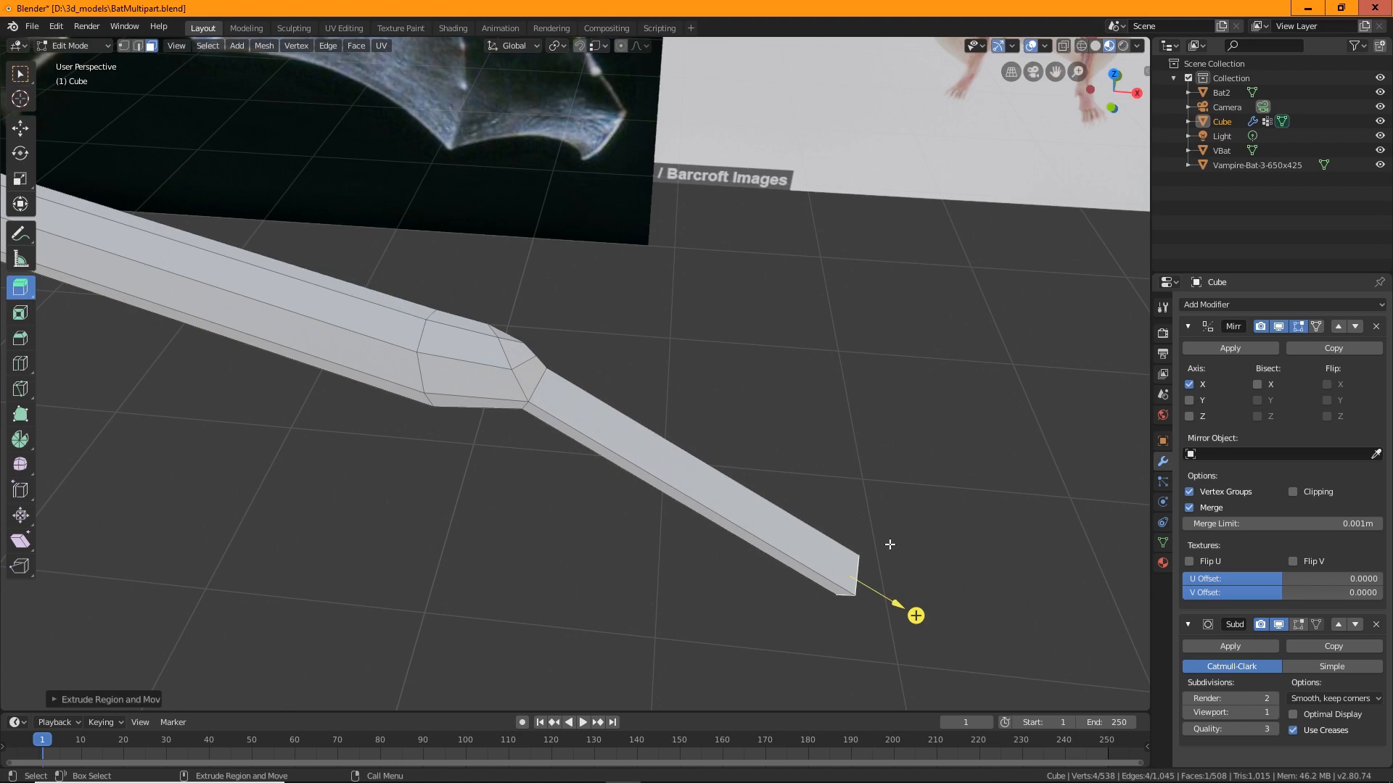
Reposition and resize the end face of the new digit to correct its direction and thickness.
key("shift+space")
key("g")
middle_click_drag(898, 555, 745, 439)
left_click_drag(708, 420, 707, 361)
key("e")
key("r")
middle_click_drag(795, 437, 817, 581)
key("w")
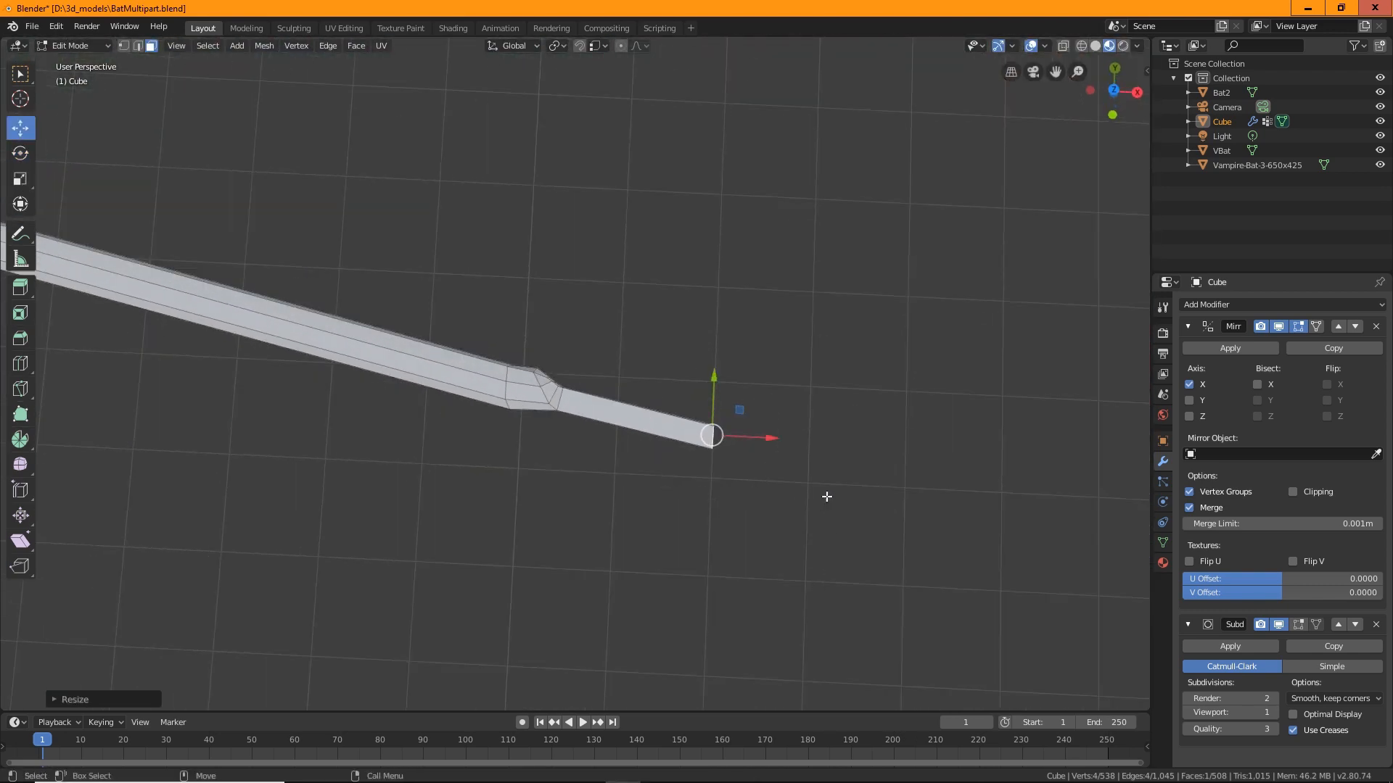
Pull the digit's end face outward along the X axis to lengthen the digit.
left_click_drag(780, 438, 963, 438)
scroll(970, 438, "down", 4)
middle_click_drag(970, 438, 732, 363)
scroll(731, 361, "up", 2)
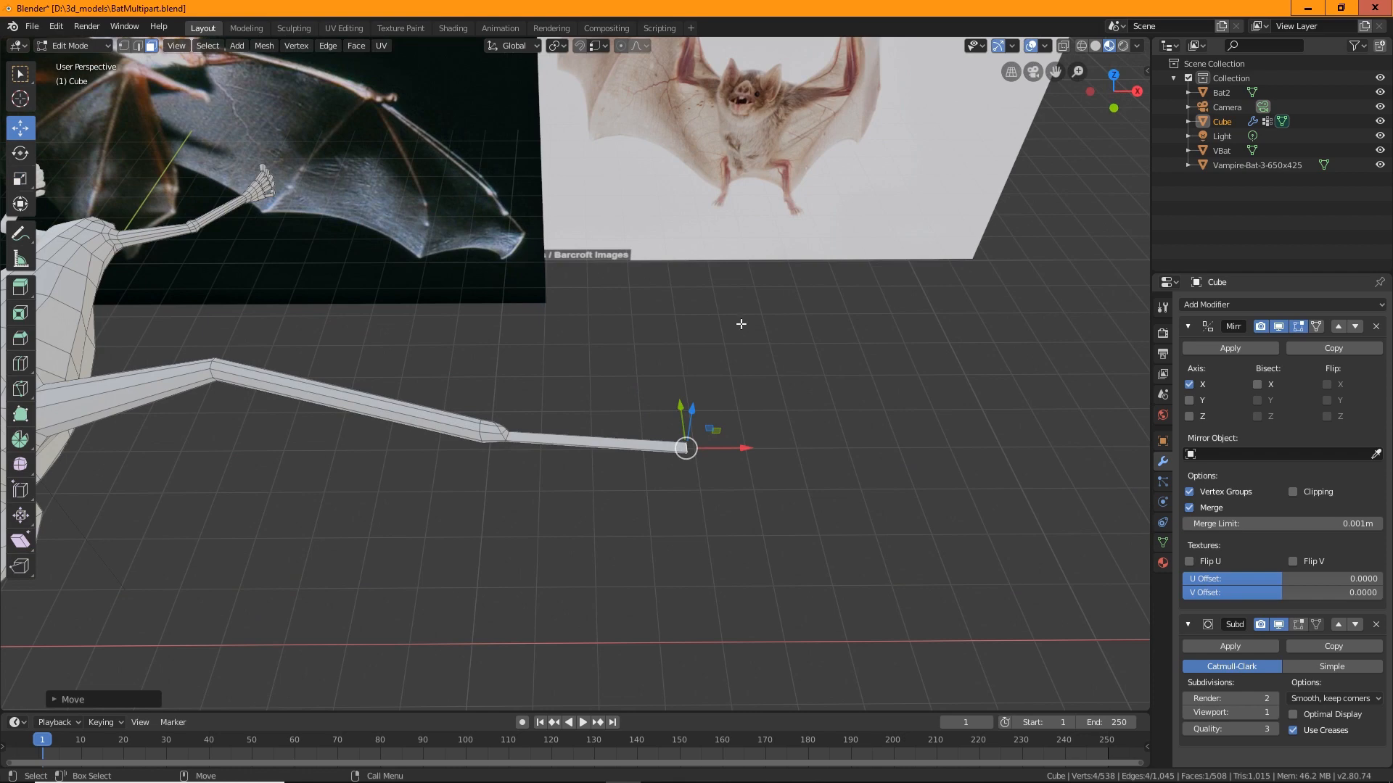
scroll(740, 324, "down", 3)
key("g")
key("x")
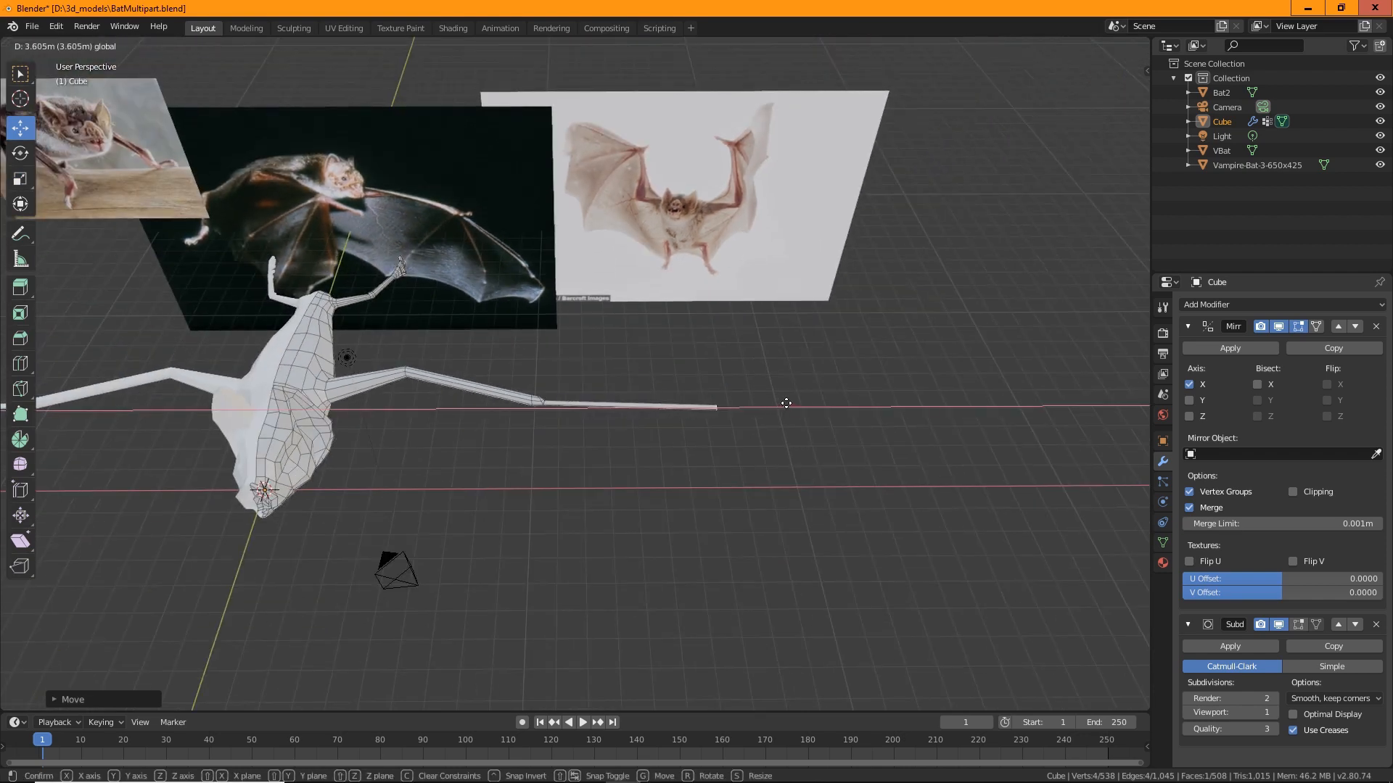
left_click_drag(786, 403, 787, 404)
Reselect the digit's end face and adjust its position to refine the digit's length and angle against the wing references.
middle_click_drag(808, 461, 737, 520)
left_click_drag(743, 496, 758, 502)
left_click_drag(727, 438, 740, 429)
left_click(751, 412)
mouse_move(725, 470)
middle_mouse_down()
mouse_move(703, 385)
mouse_move(779, 385)
mouse_move(728, 487)
middle_mouse_up()
left_click(725, 475)
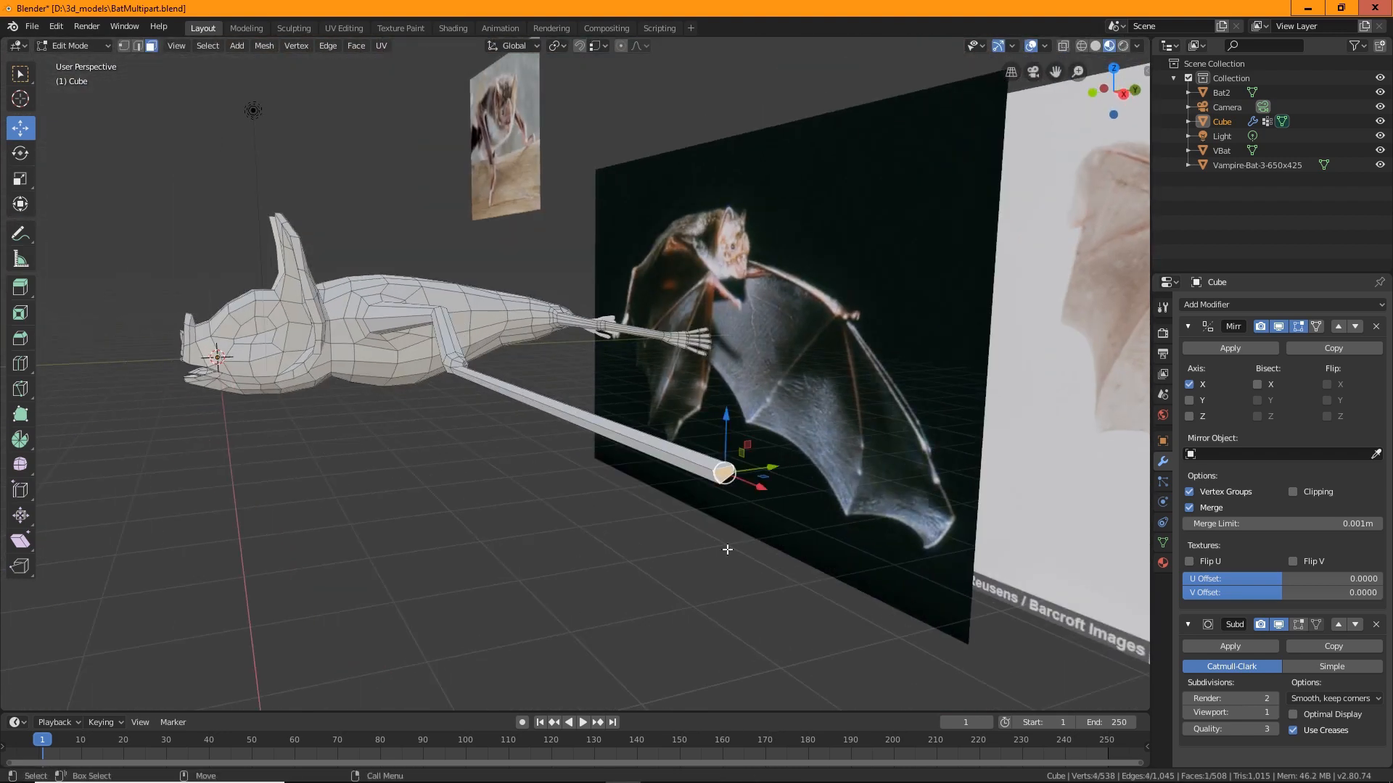
middle_click_drag(728, 550, 774, 632)
middle_click_drag(849, 586, 740, 412, "shift")
left_click_drag(791, 502, 831, 451)
scroll(834, 443, "down", 5)
middle_click_drag(689, 530, 551, 460)
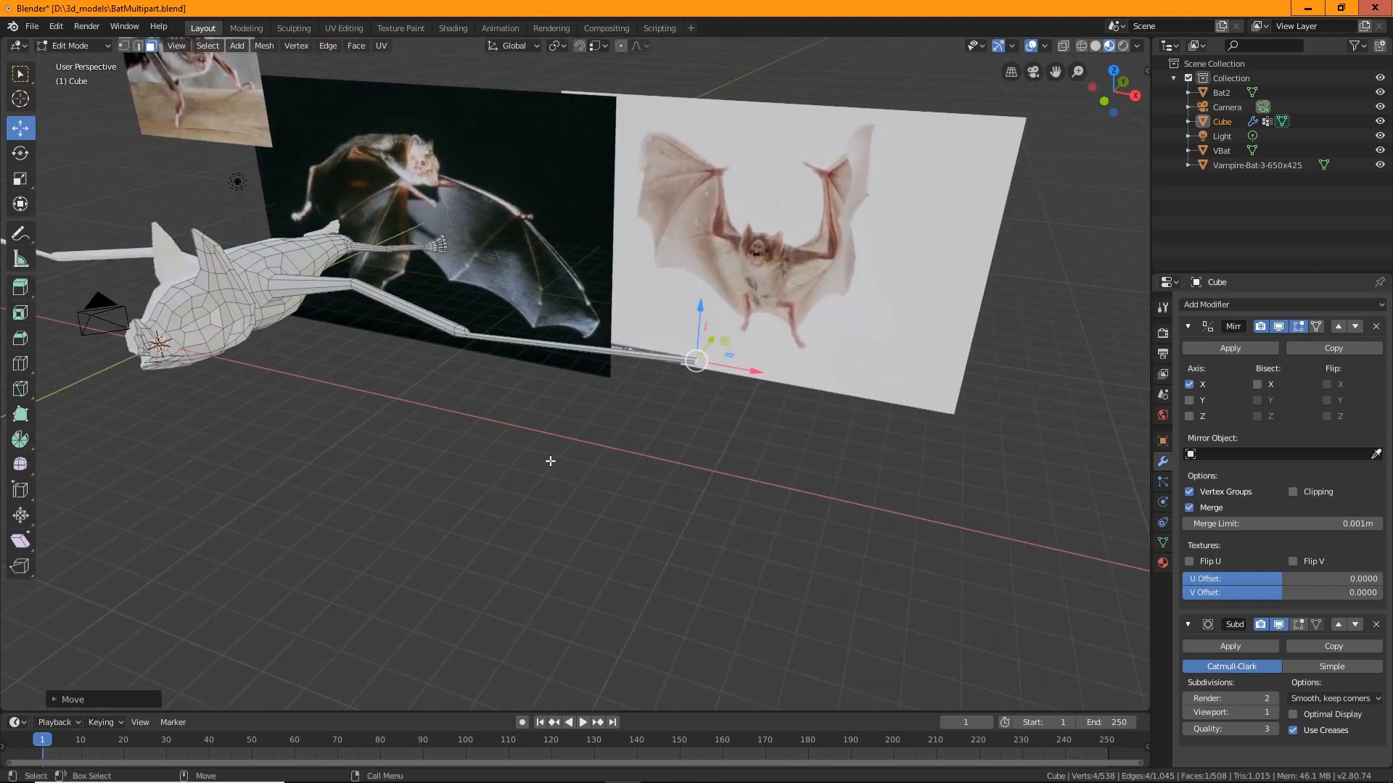
Add a loop cut across the digit, slid about two thirds of the way toward its tip.
scroll(550, 459, "up", 5)
middle_click_drag(432, 358, 562, 472)
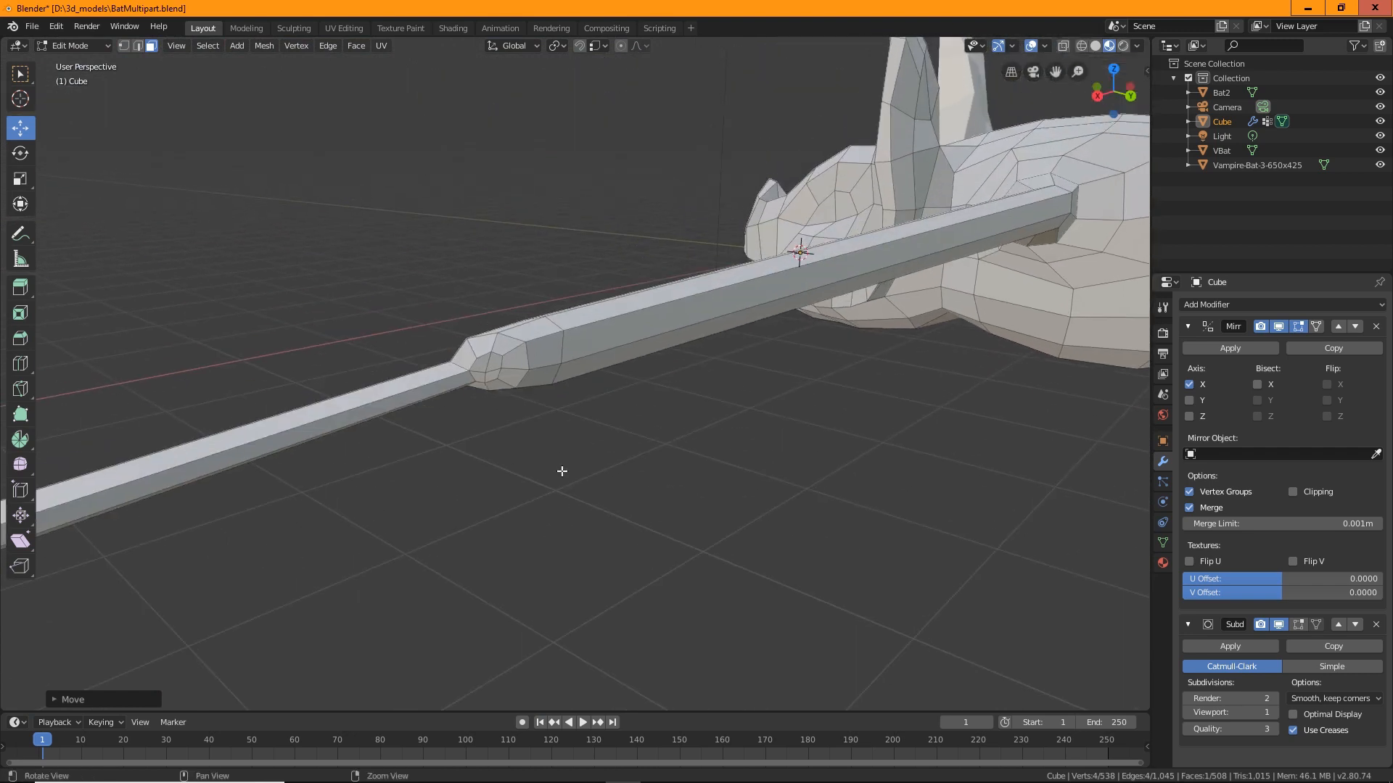
left_click(478, 375)
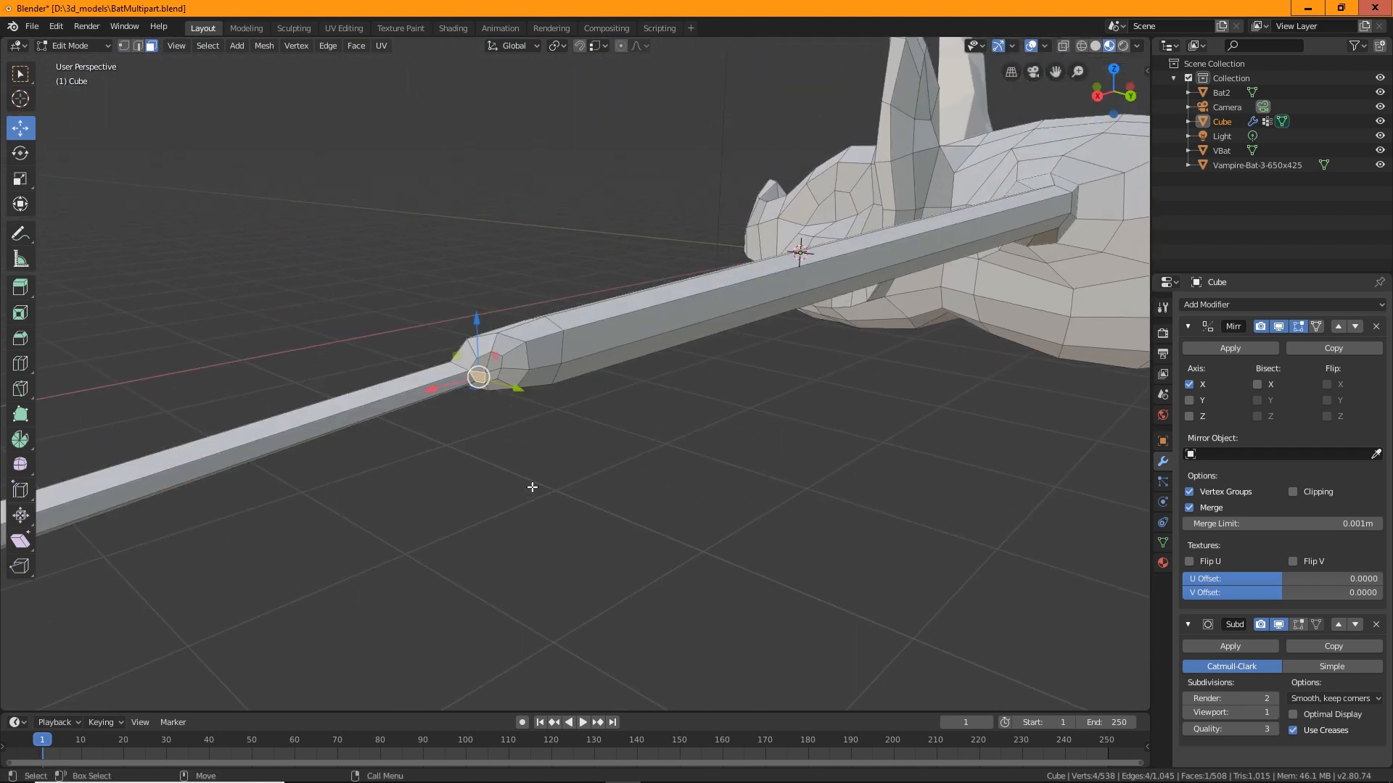
middle_click_drag(532, 487, 575, 607)
middle_click_drag(755, 515, 470, 306)
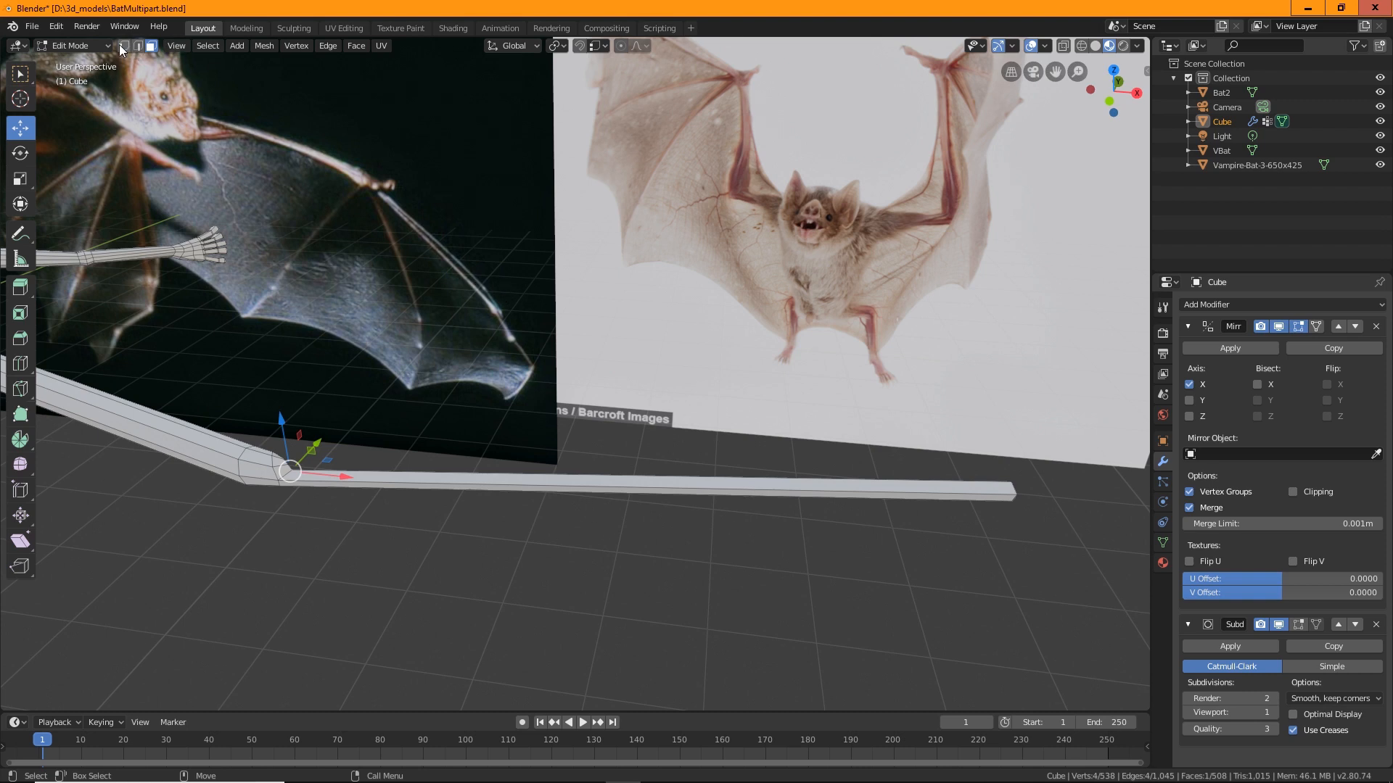
left_click(20, 363)
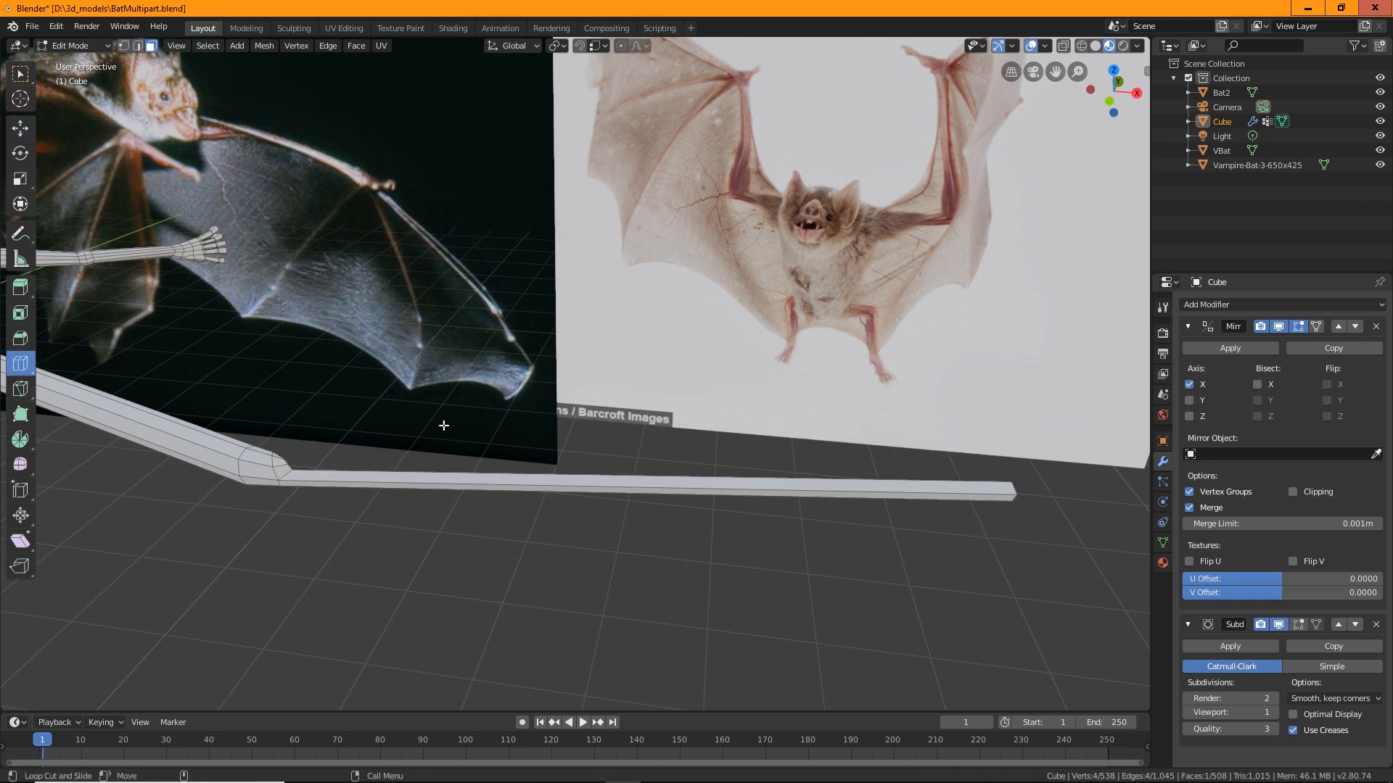
left_click_drag(828, 491, 1008, 520)
middle_click_drag(1009, 520, 917, 610)
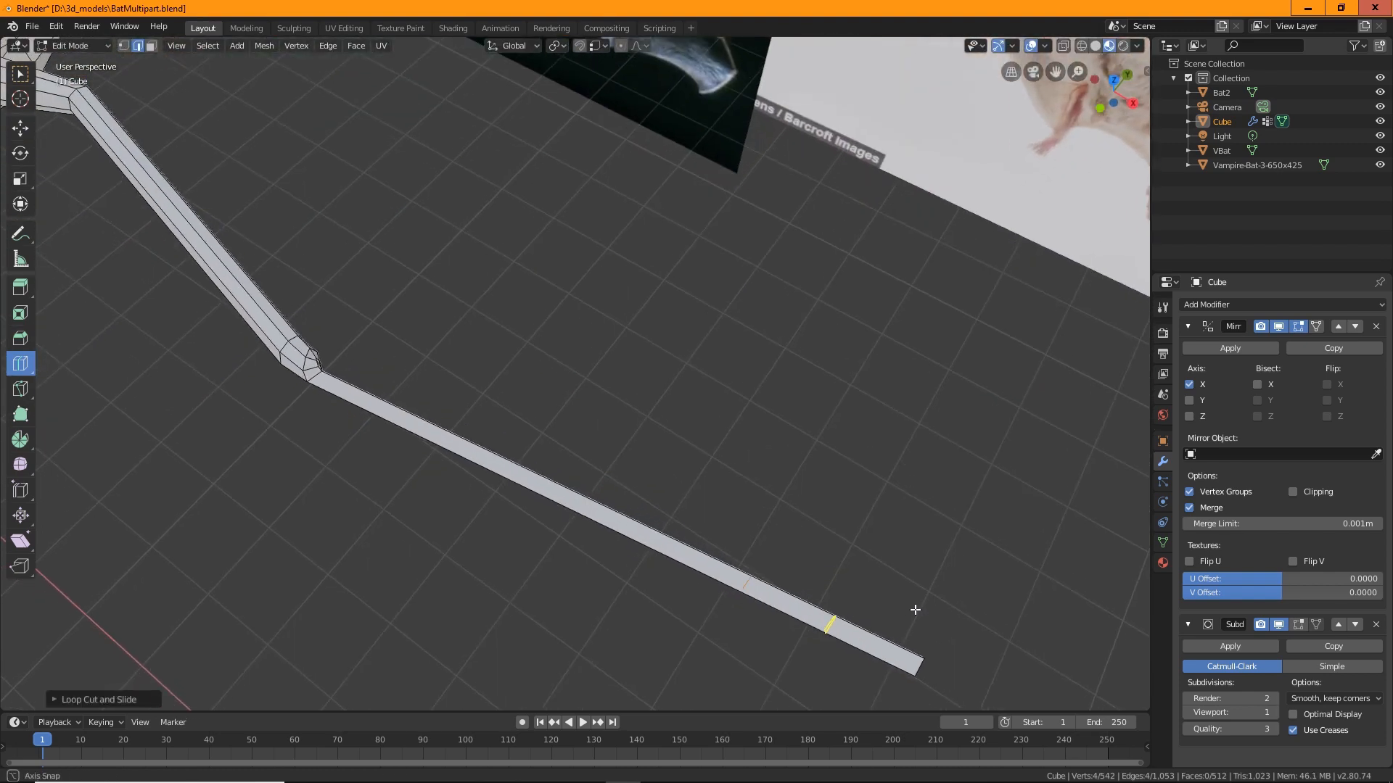
Move the new edge loop sideways to bend the digit into a joint.
left_click(19, 75)
key("shift+space")
key("g")
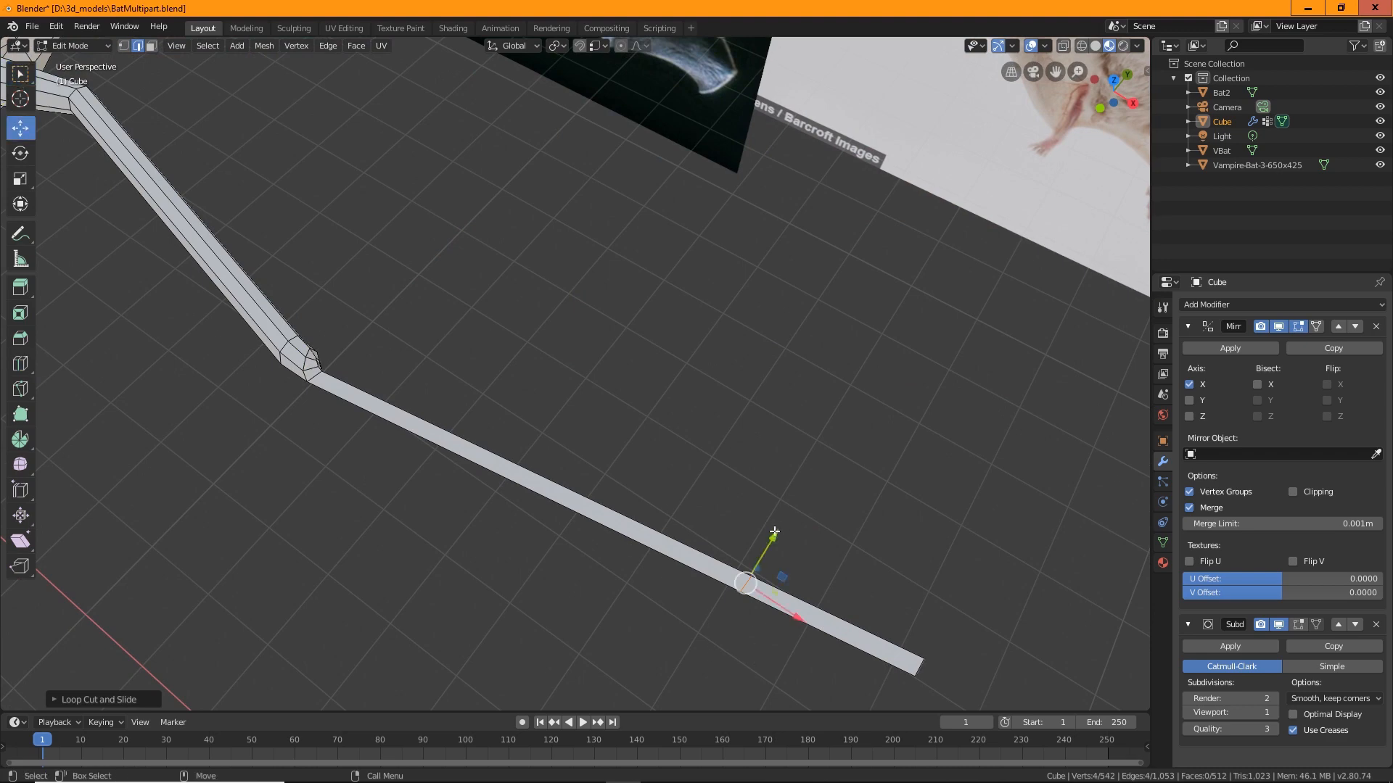
left_click_drag(774, 531, 847, 626)
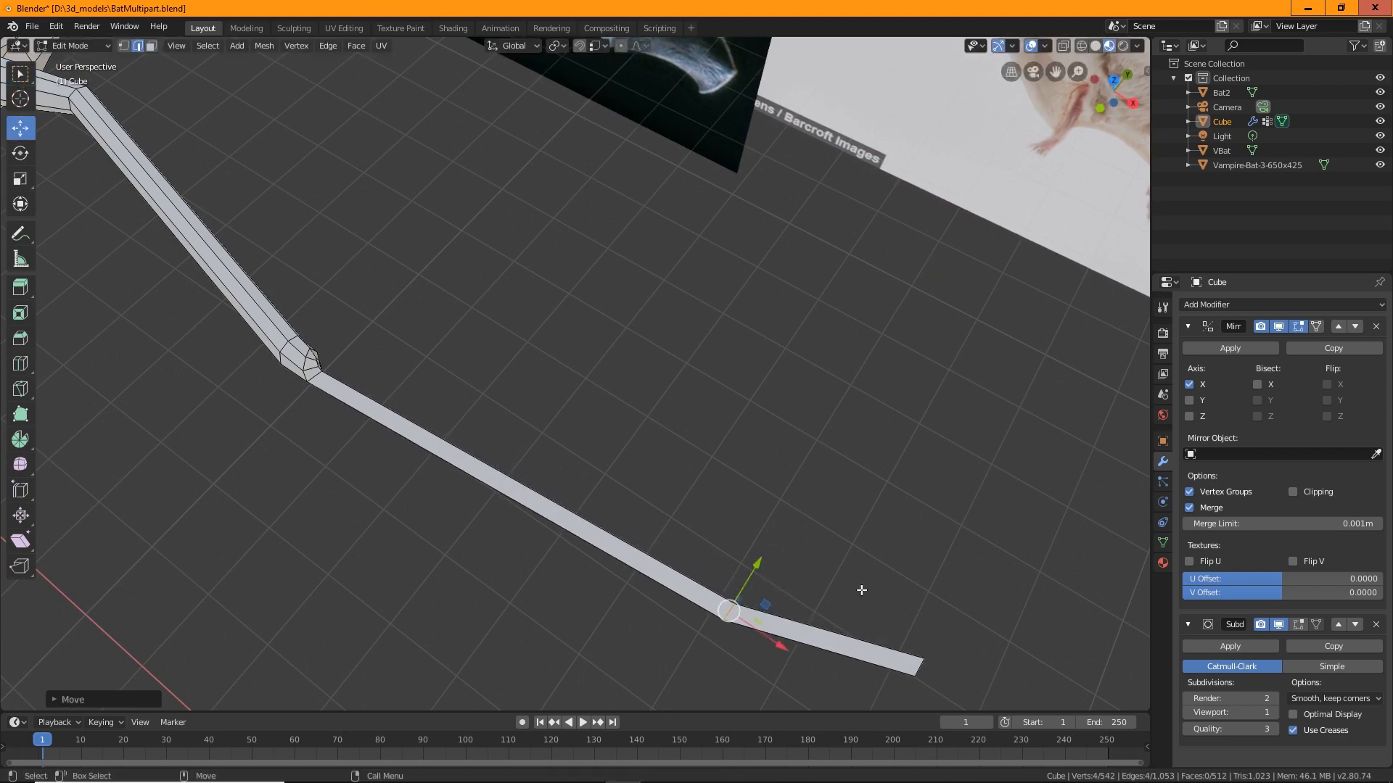
Select the two rear end faces of the wrist beside the digit's base and shift them along the Y axis.
middle_click_drag(429, 440, 590, 445)
scroll(713, 541, "up", 4)
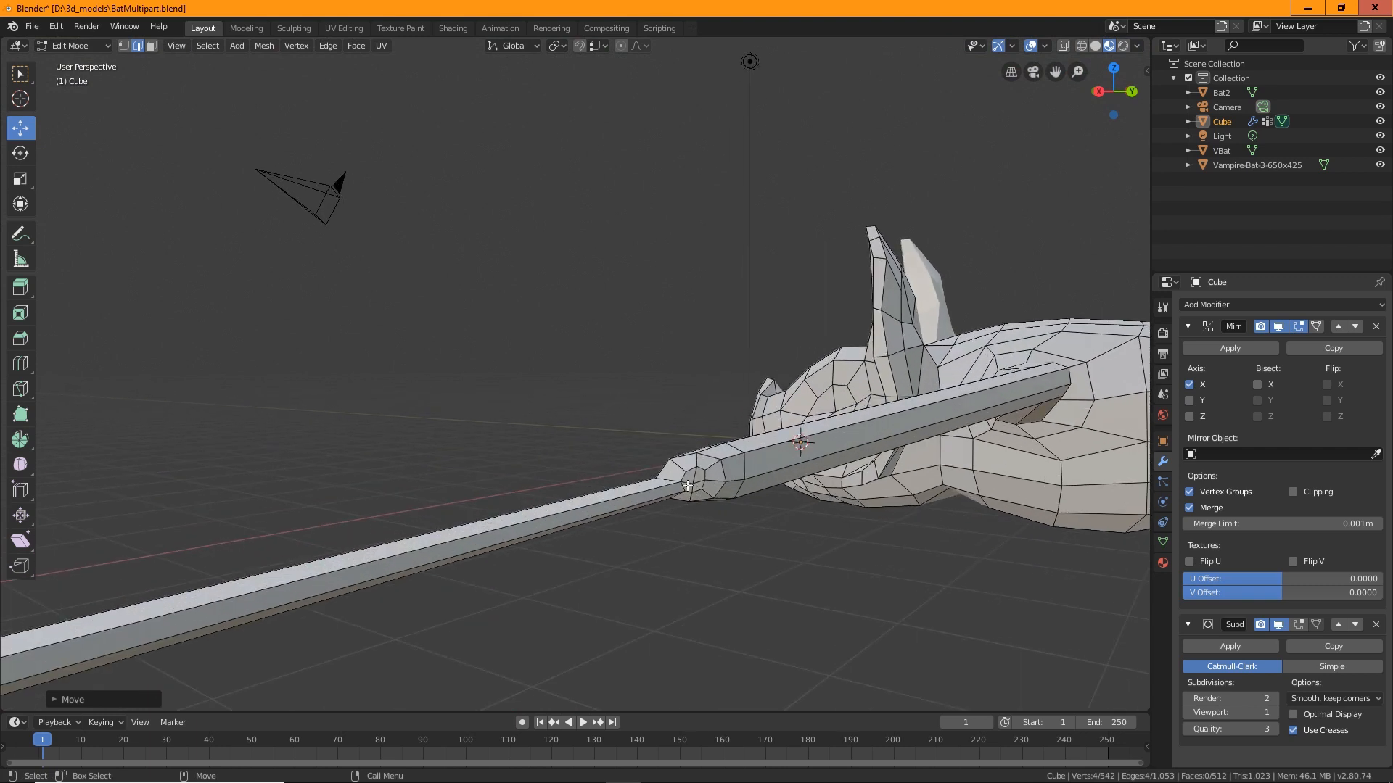
scroll(697, 519, "up", 2)
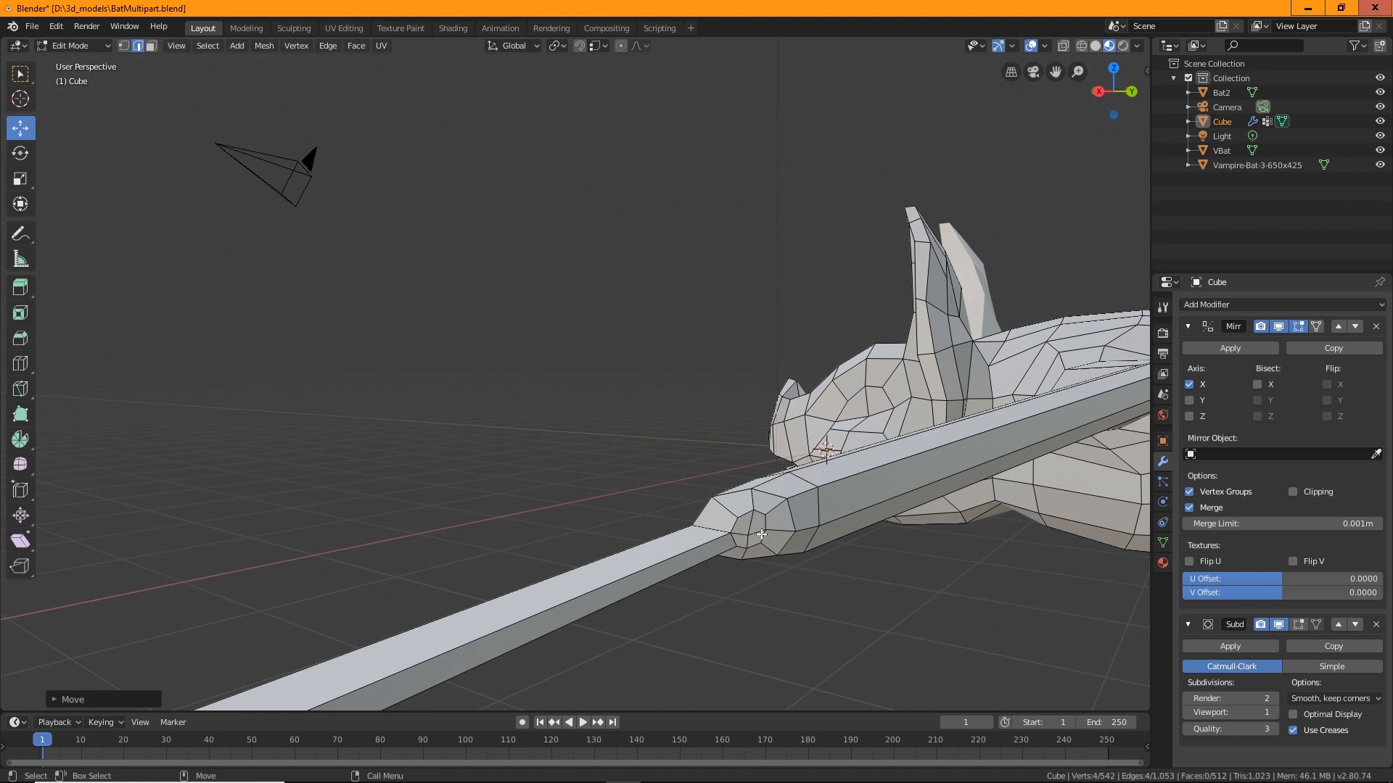
left_click(761, 535)
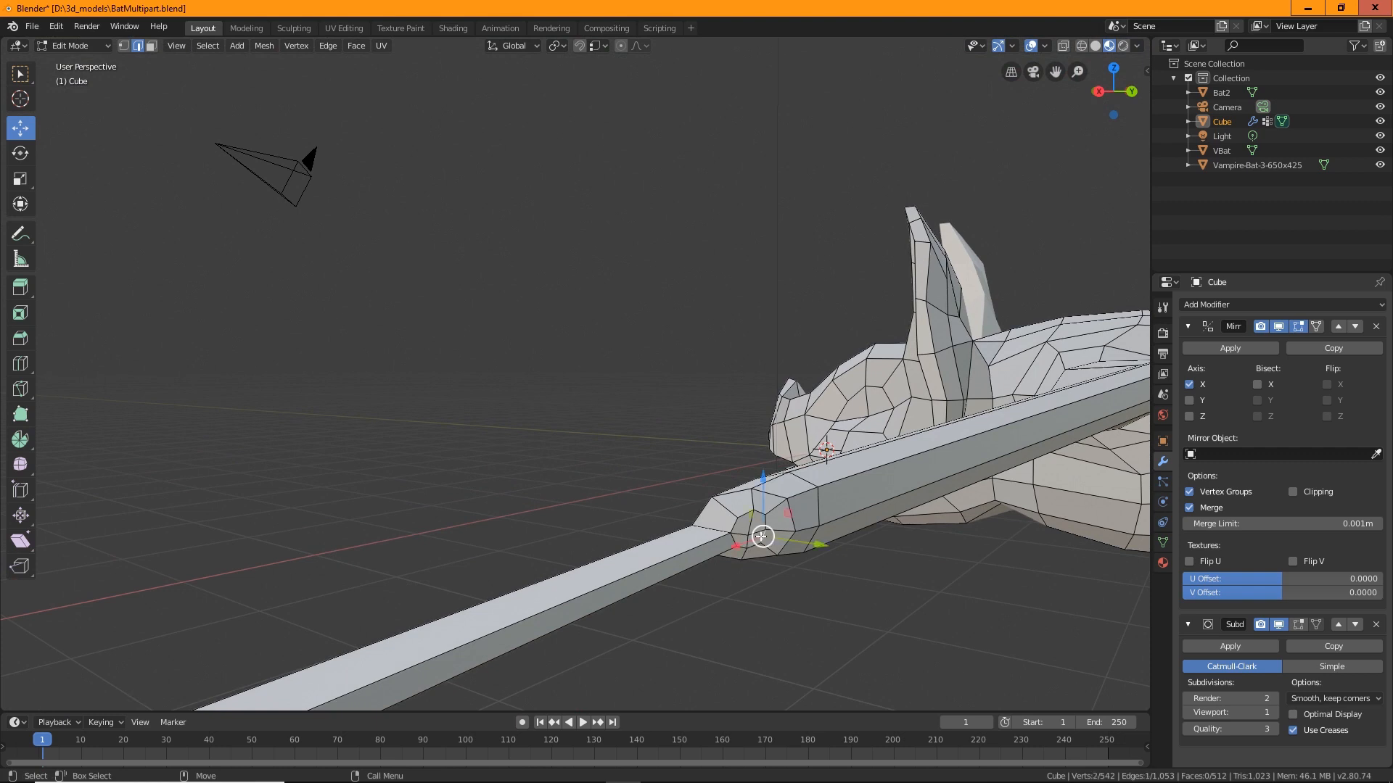
left_click(150, 46)
left_click(758, 522)
left_click(760, 540, "shift")
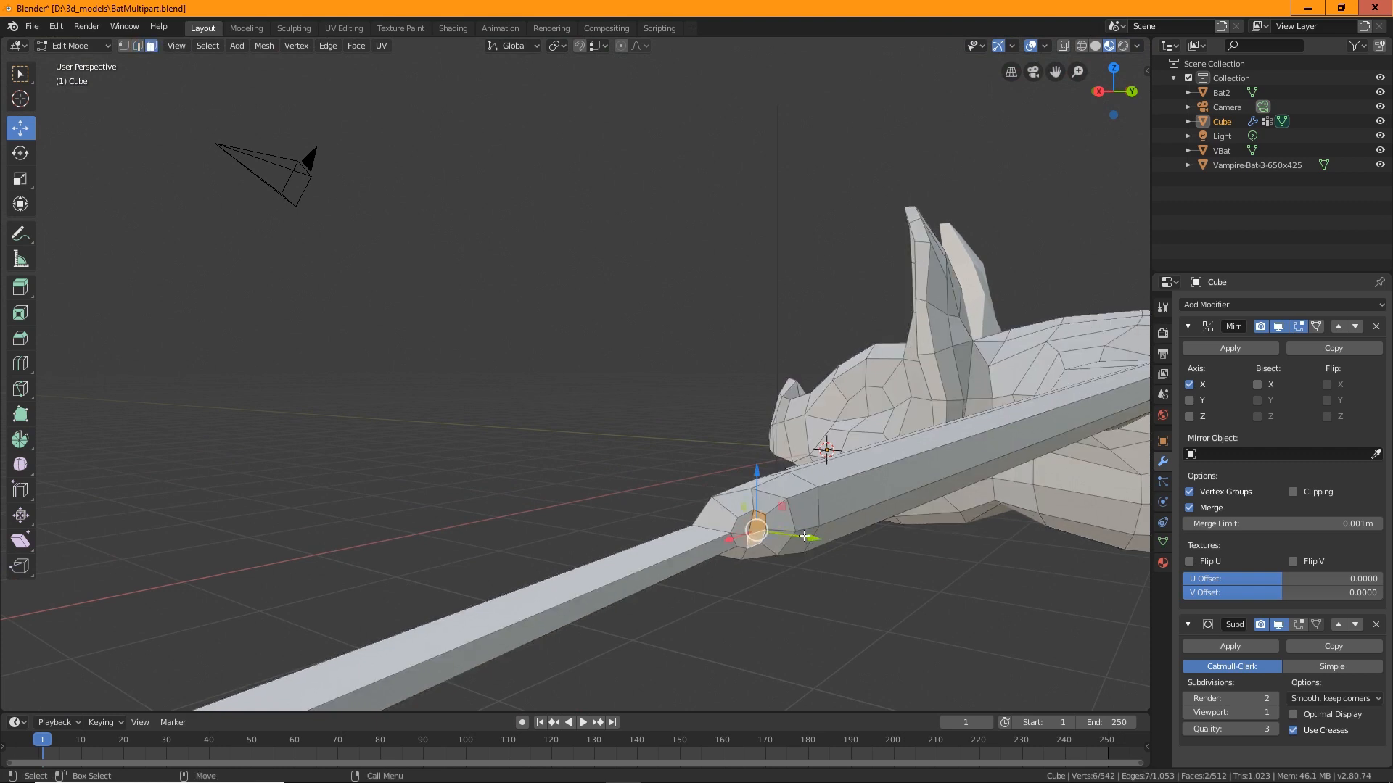
left_click_drag(807, 539, 820, 548)
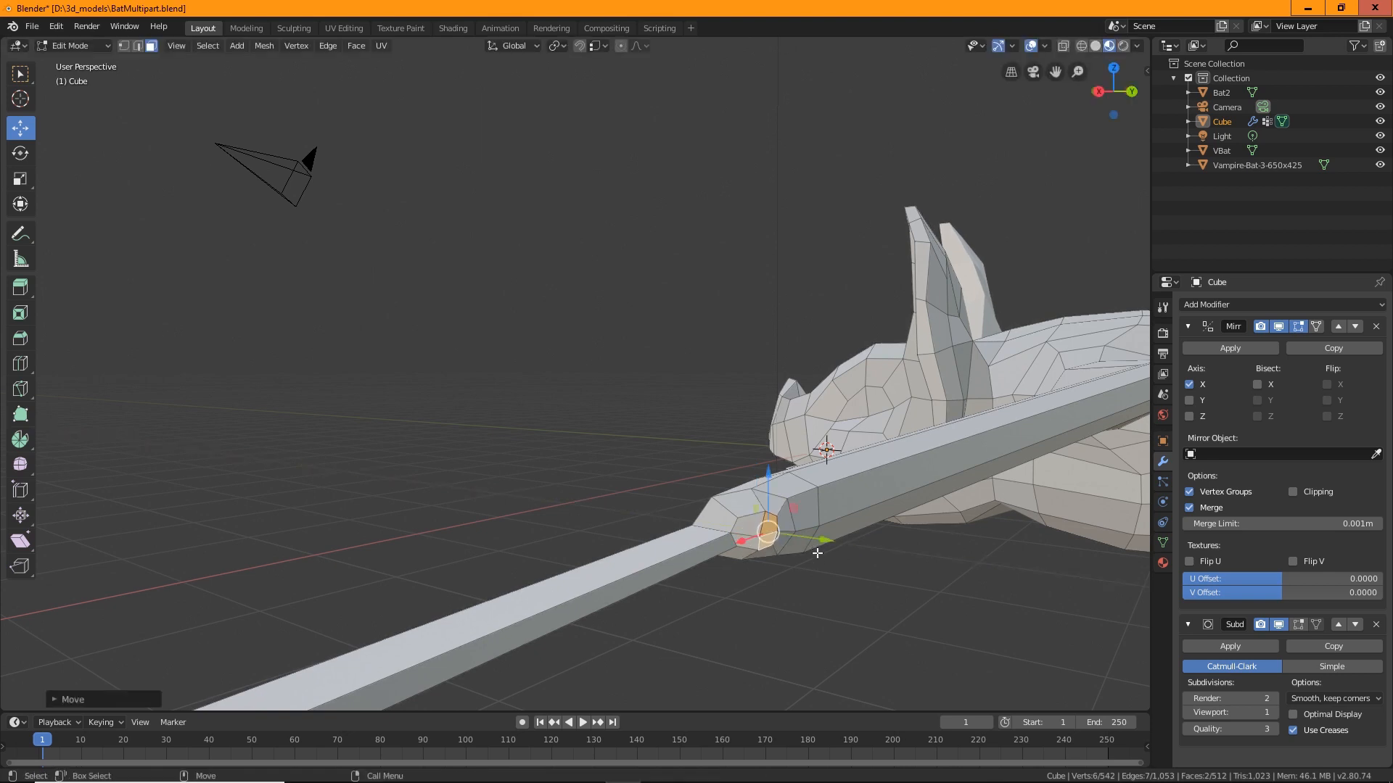
Rotate the two selected wrist faces and adjust their position along the X axis.
middle_click_drag(801, 566, 727, 599)
middle_click_drag(919, 568, 887, 533, "shift")
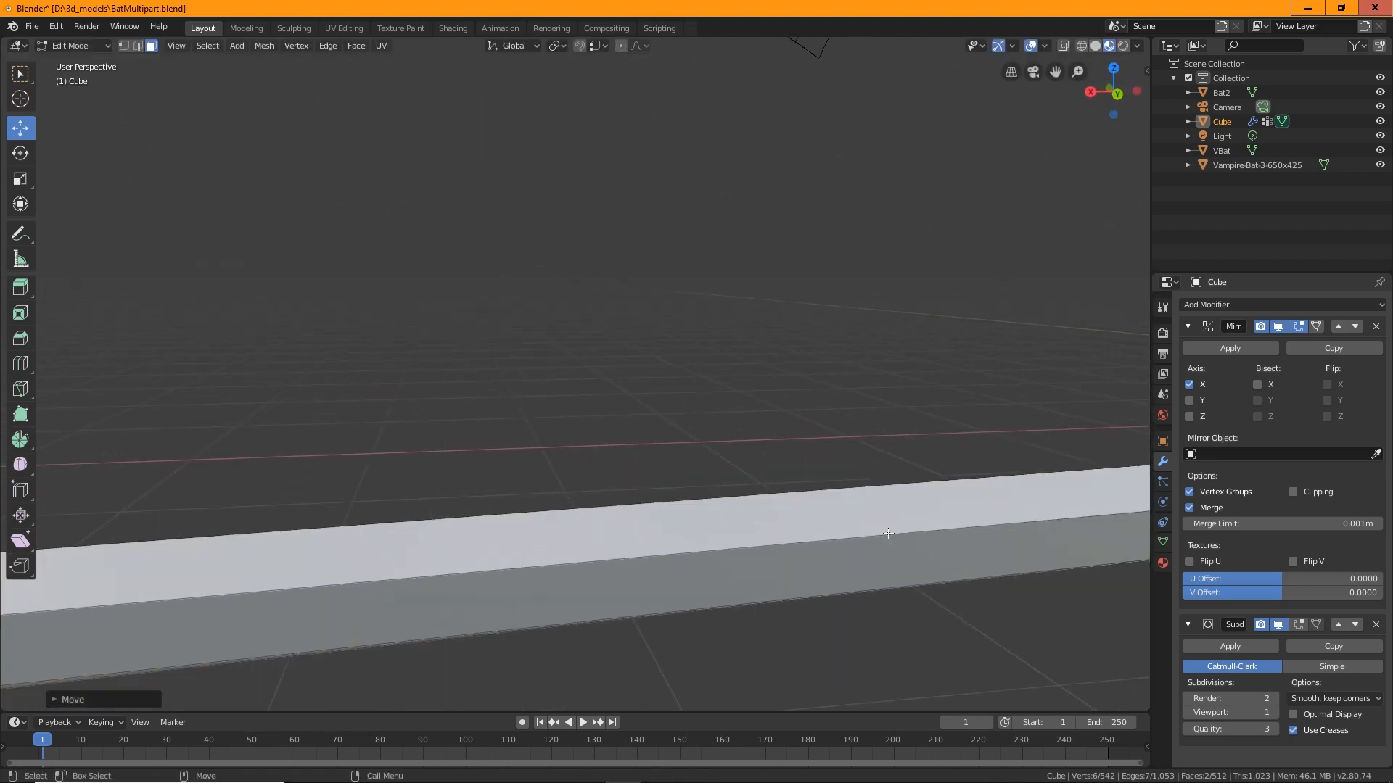
key("KP_Decimal")
scroll(606, 464, "down", 5)
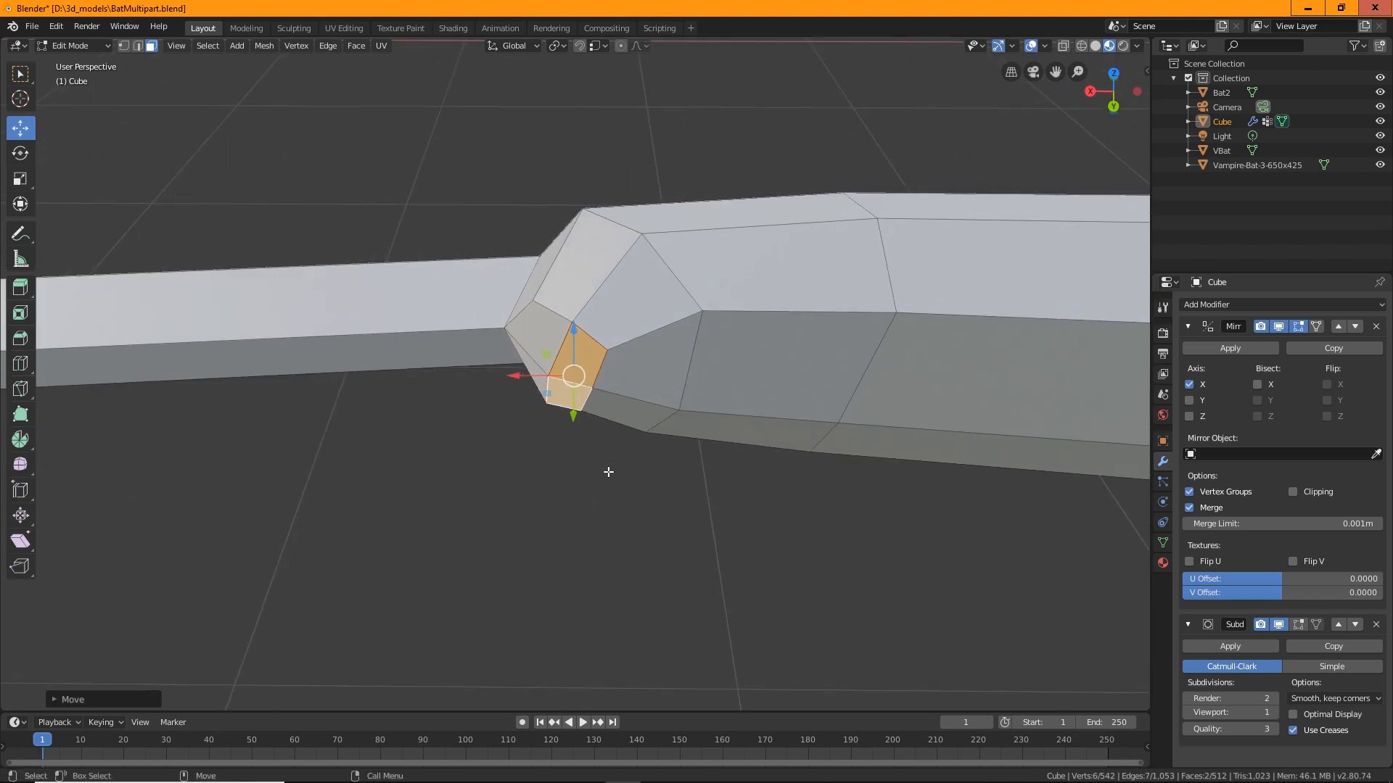
key("r")
mouse_move(519, 372)
left_mouse_down()
mouse_move(473, 389)
mouse_move(546, 375)
left_mouse_up()
key("w")
left_click_drag(640, 470, 605, 507, "alt")
middle_click_drag(606, 506, 686, 407)
left_click_drag(549, 390, 534, 389)
middle_click_drag(534, 389, 442, 441)
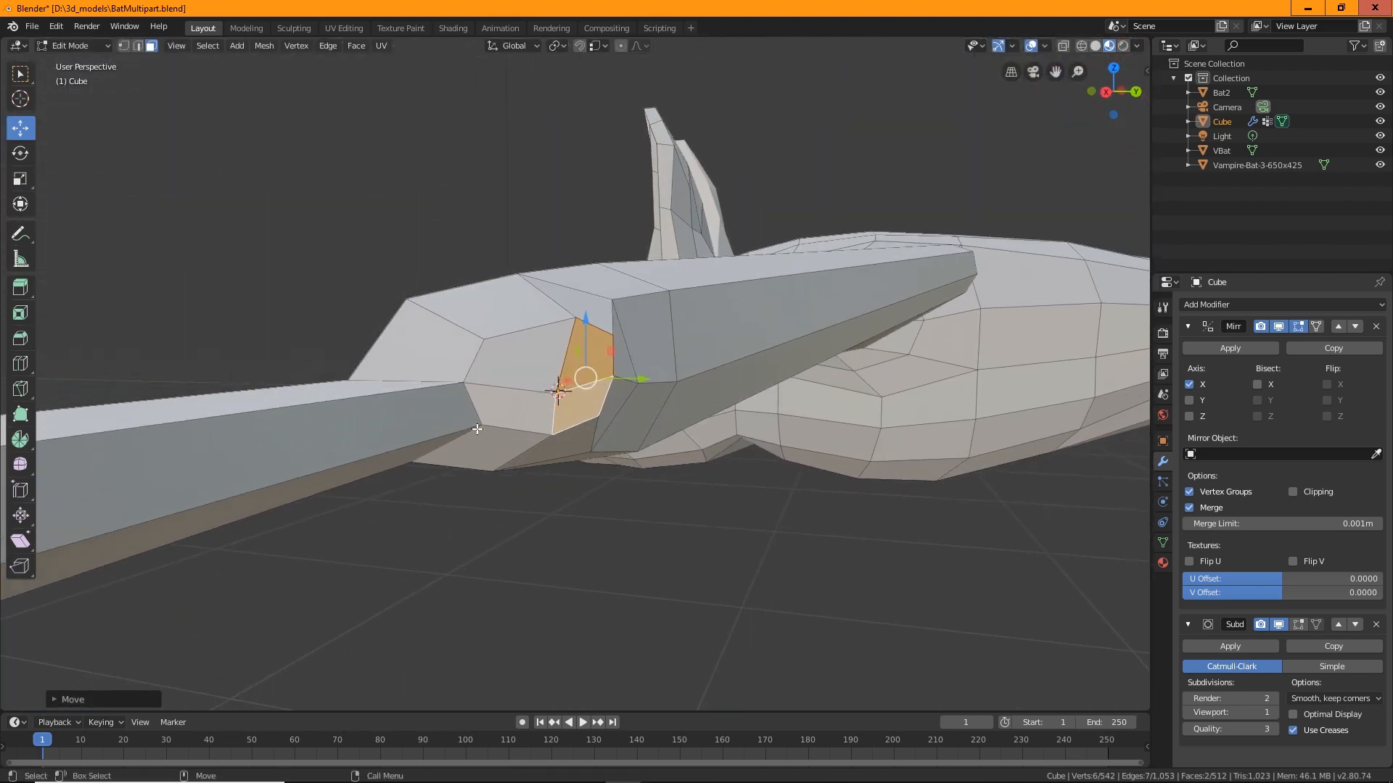
Move the three lower vertices of the wrist's end faces individually to enlarge and even out the faces.
left_click(124, 46)
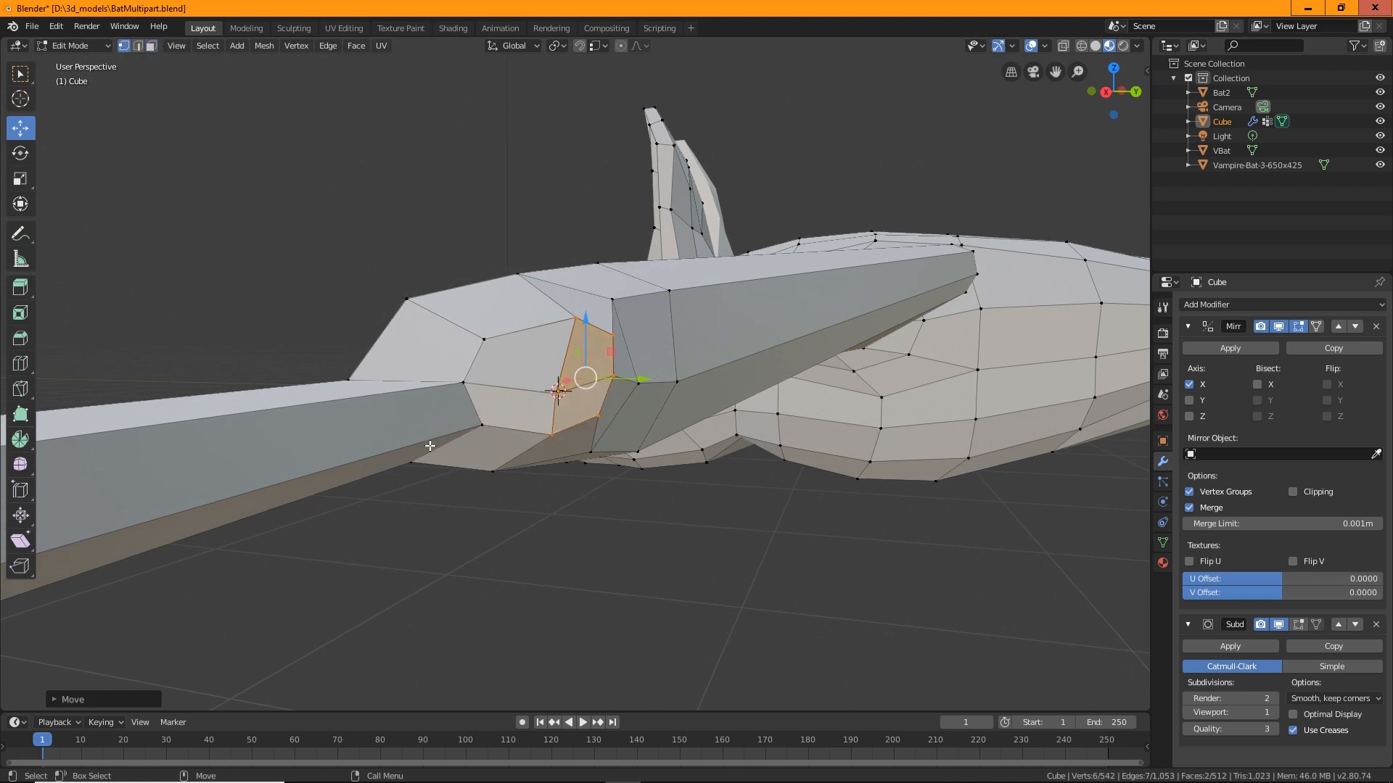
left_click(479, 425)
key("g")
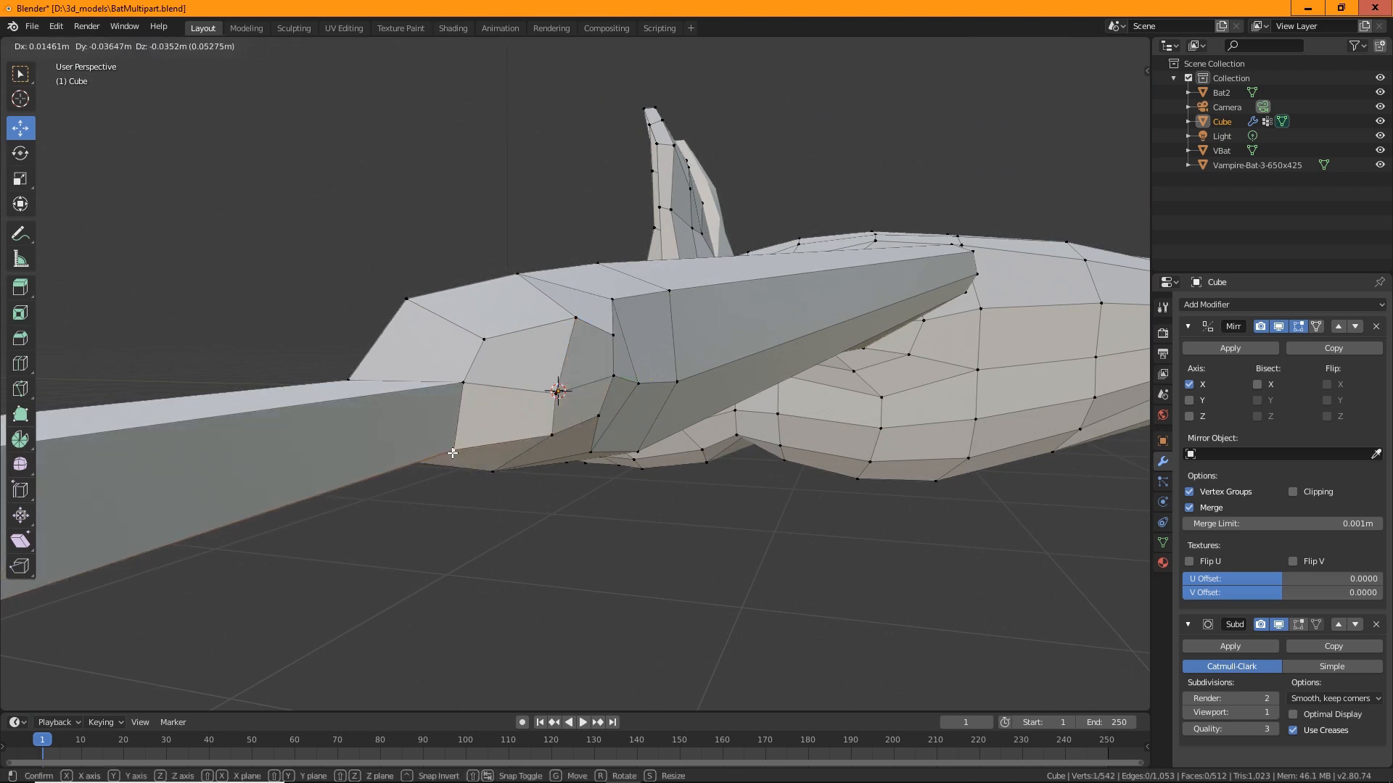
left_click(452, 454)
left_click(468, 382)
left_click(555, 440)
key("g")
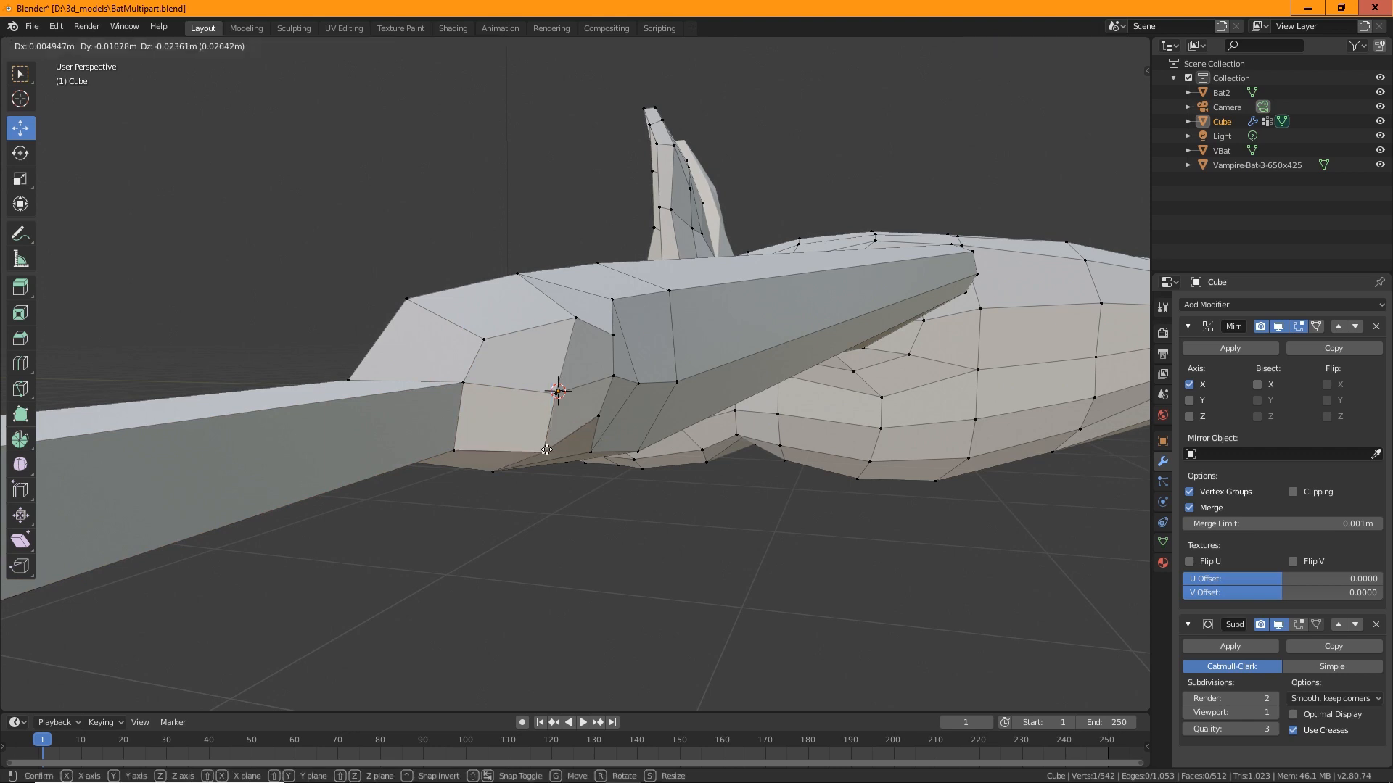
left_click(547, 458)
middle_click_drag(557, 445, 659, 403)
left_click(599, 412)
key("g")
left_click(662, 431)
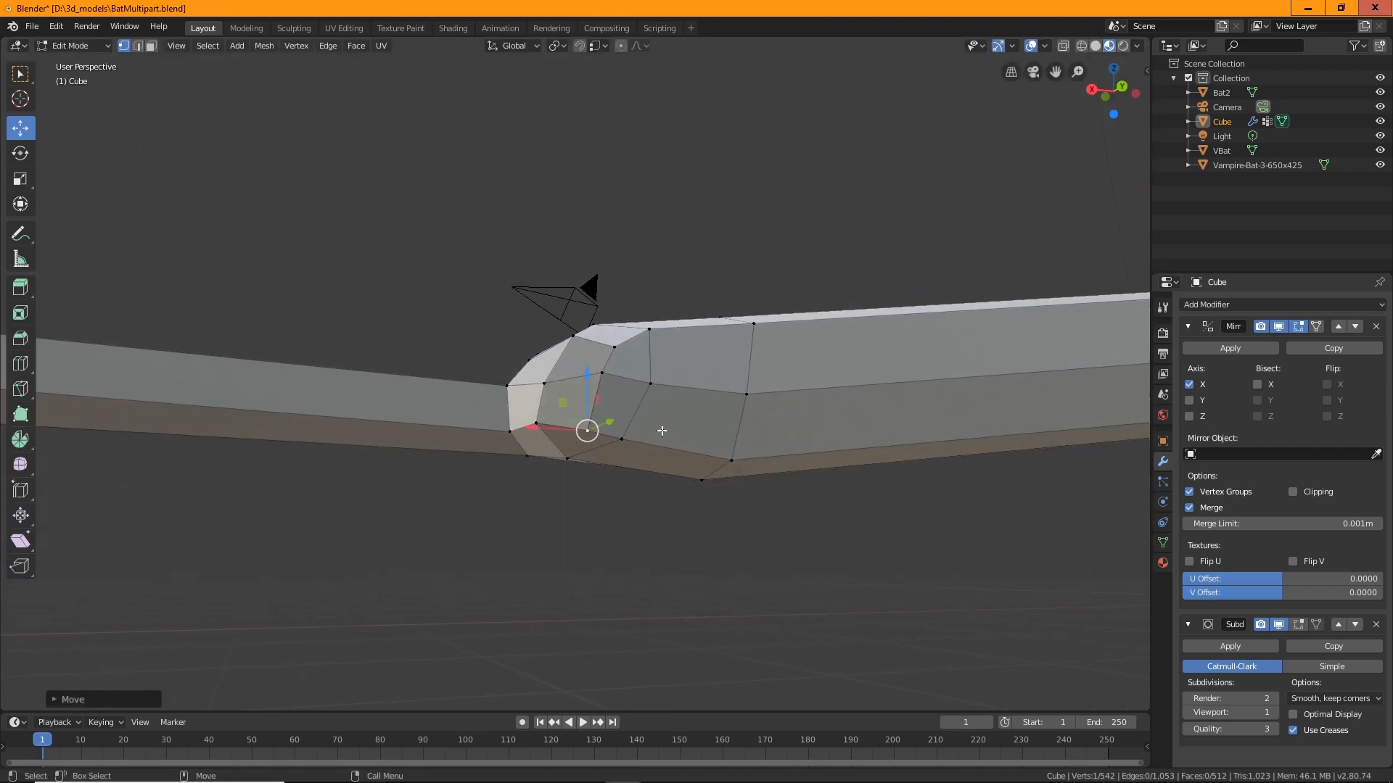
Reposition the middle and upper vertices of the wrist's rear end faces to square up the faces.
left_click(610, 372)
key("g")
left_click(605, 395)
left_click(617, 343)
key("g")
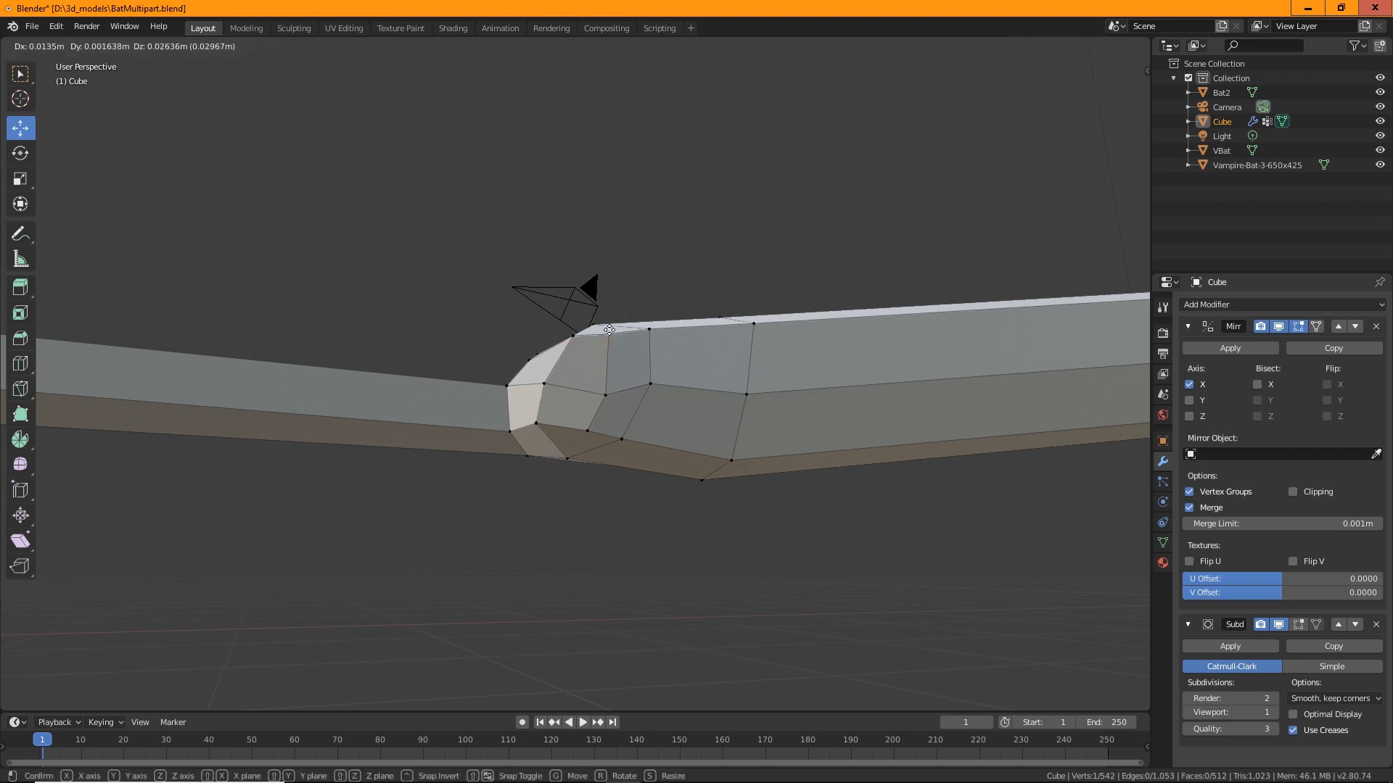
left_click(607, 325)
left_click(570, 345)
key("g")
left_click(568, 344)
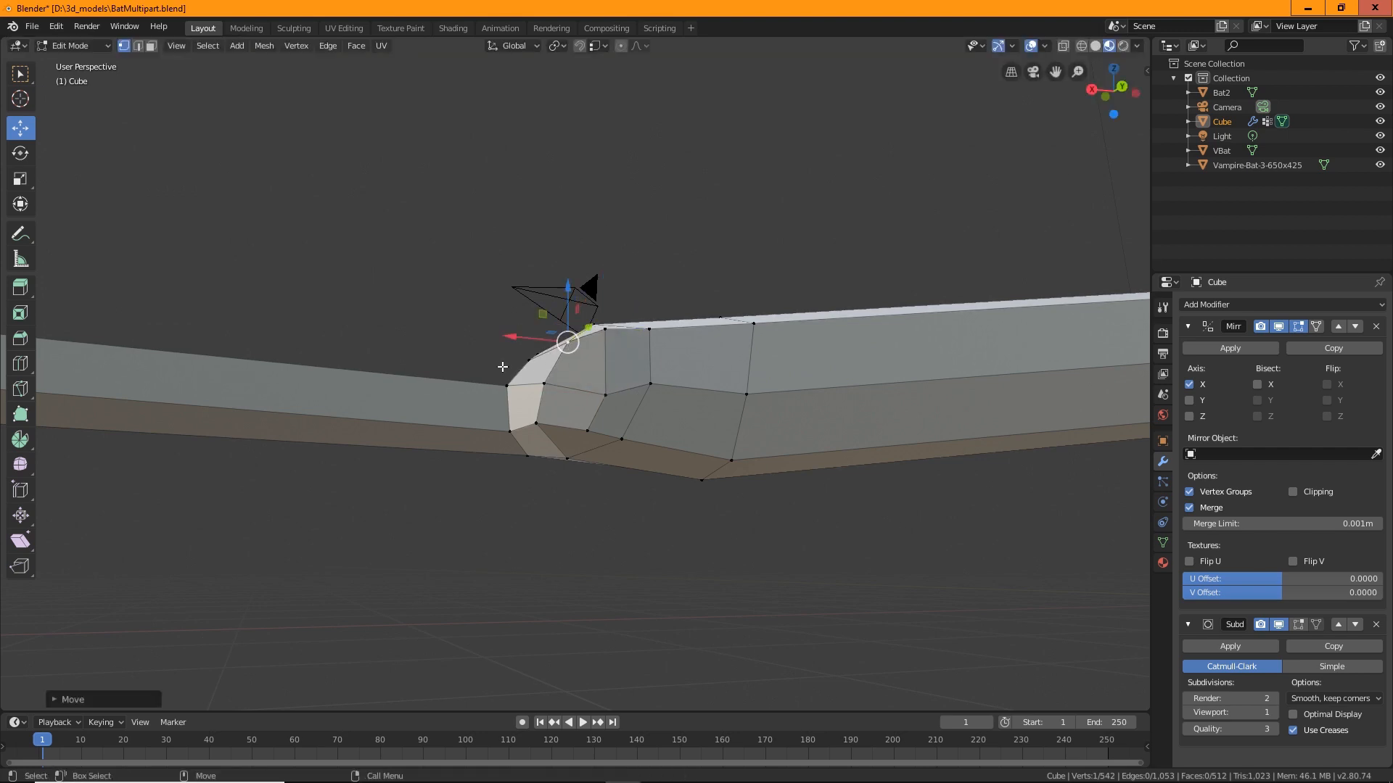
Raise the vertices at the top of the digit's base and adjust the neighbouring wrist vertices.
middle_click_drag(501, 367, 520, 436)
left_click(505, 377)
left_click(507, 378, "shift")
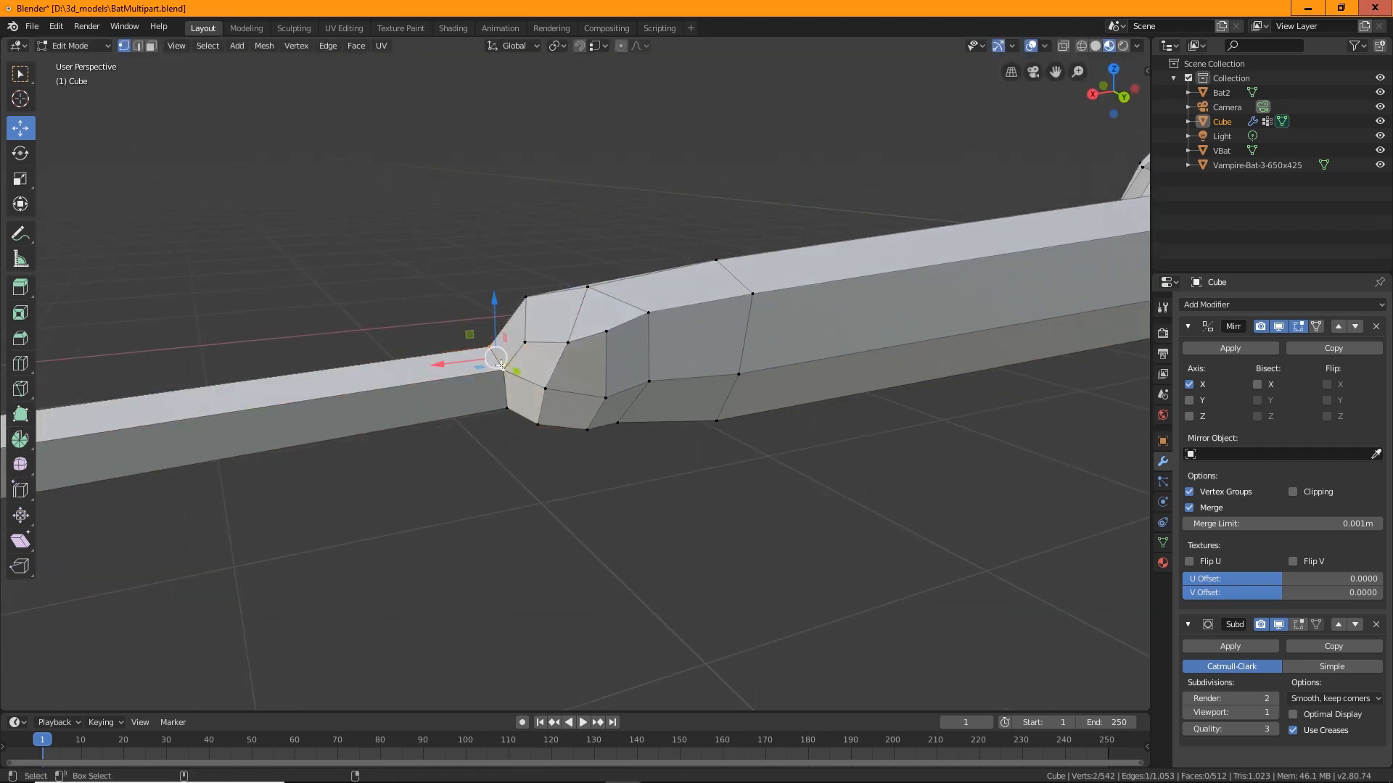
left_click_drag(496, 351, 488, 333)
middle_click_drag(539, 296, 520, 344)
left_click(520, 345)
key("g")
left_click(524, 329)
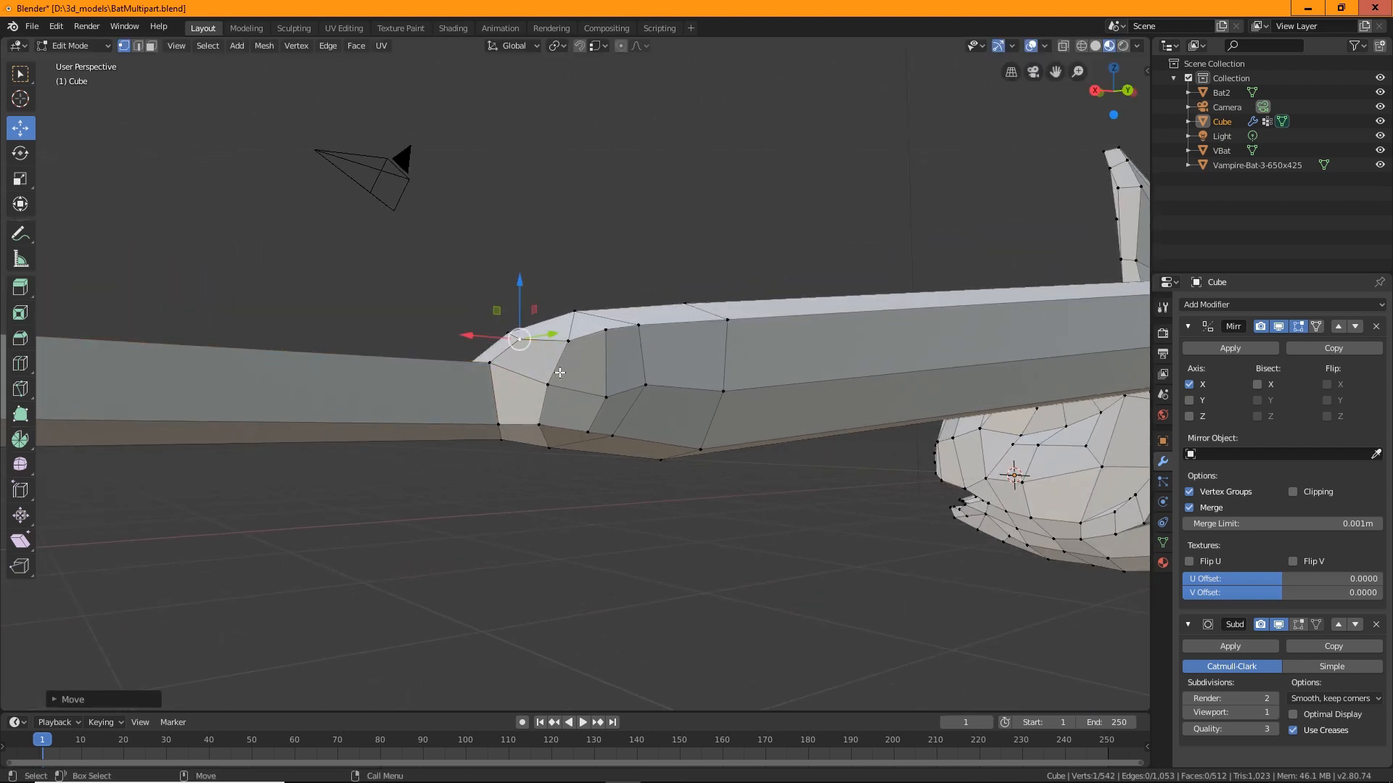
key("g")
left_click(529, 387)
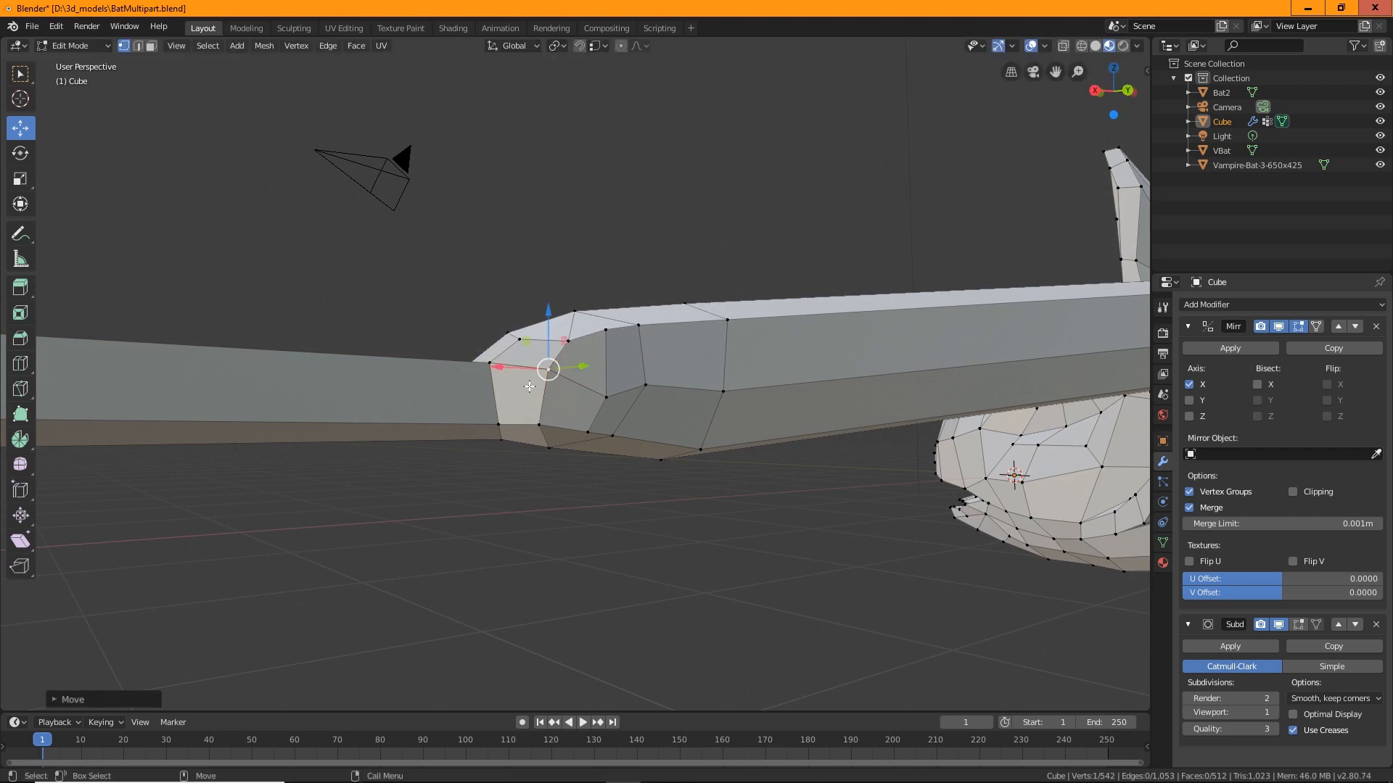
Extrude the wrist end face beside the first digit outward to form the long first segment of a second digit.
left_click(150, 46)
left_click(520, 395)
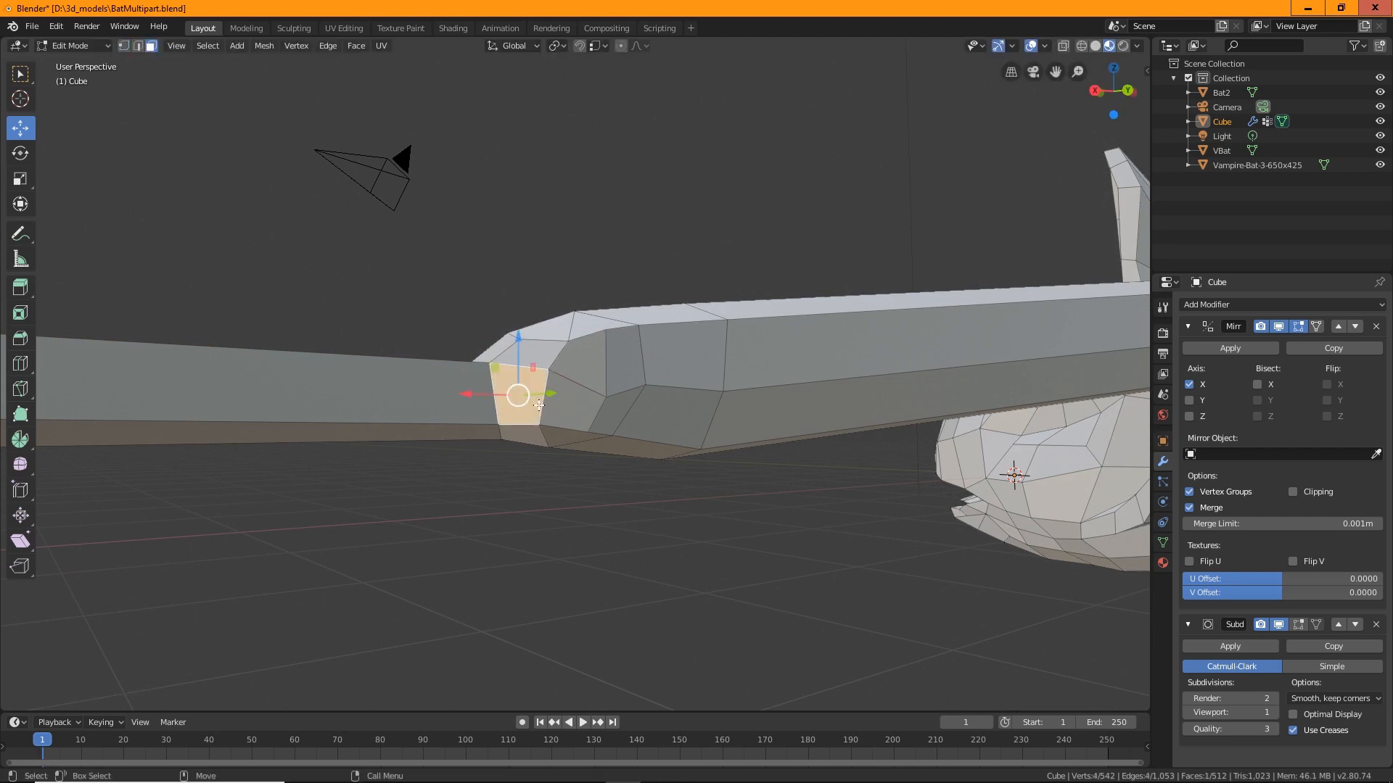
middle_click_drag(519, 396, 611, 387)
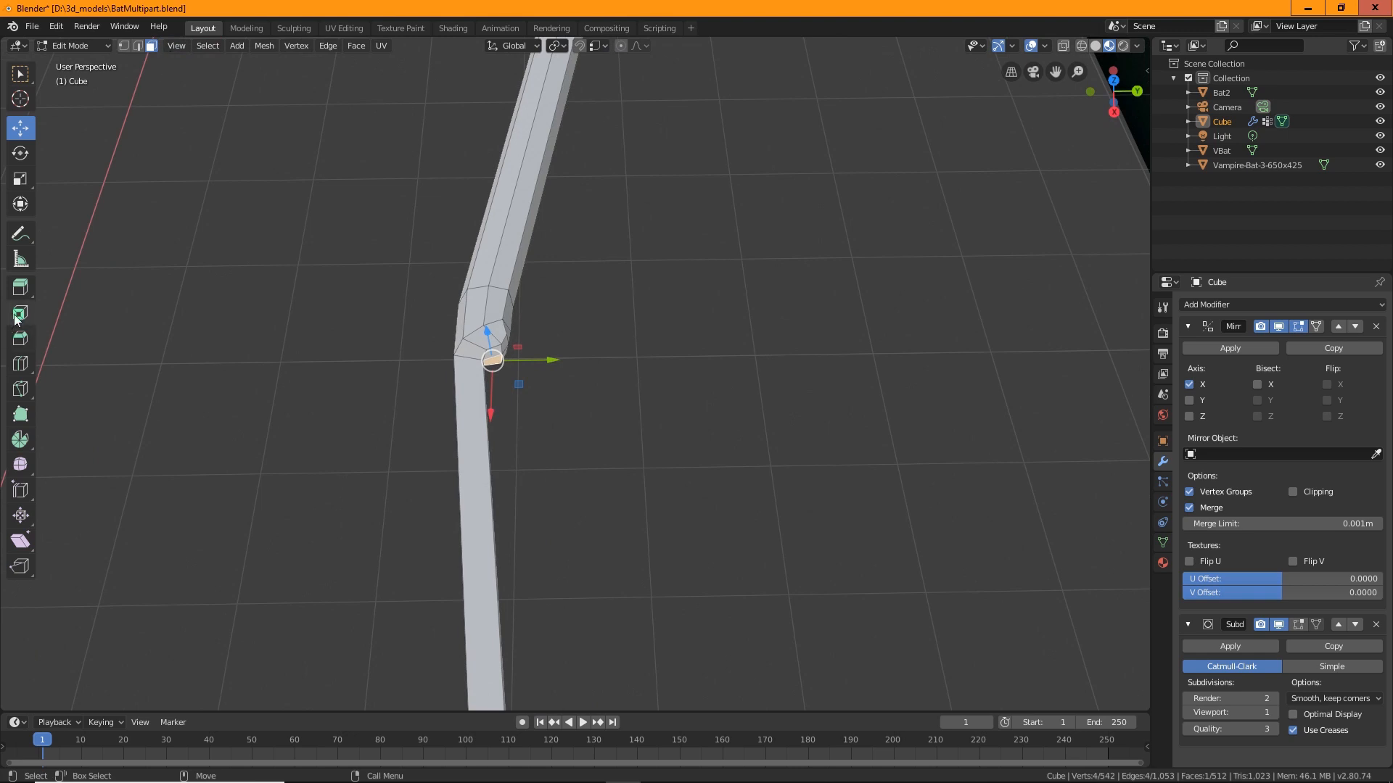
left_click(20, 287)
left_click_drag(513, 435, 602, 731)
Move the second digit's end face along the Y axis and raise it slightly.
key("shift+space")
key("g")
middle_click_drag(781, 428, 629, 411)
left_click_drag(591, 431, 830, 374)
mouse_move(744, 321)
left_mouse_down()
mouse_move(739, 286)
mouse_move(740, 298)
left_mouse_up()
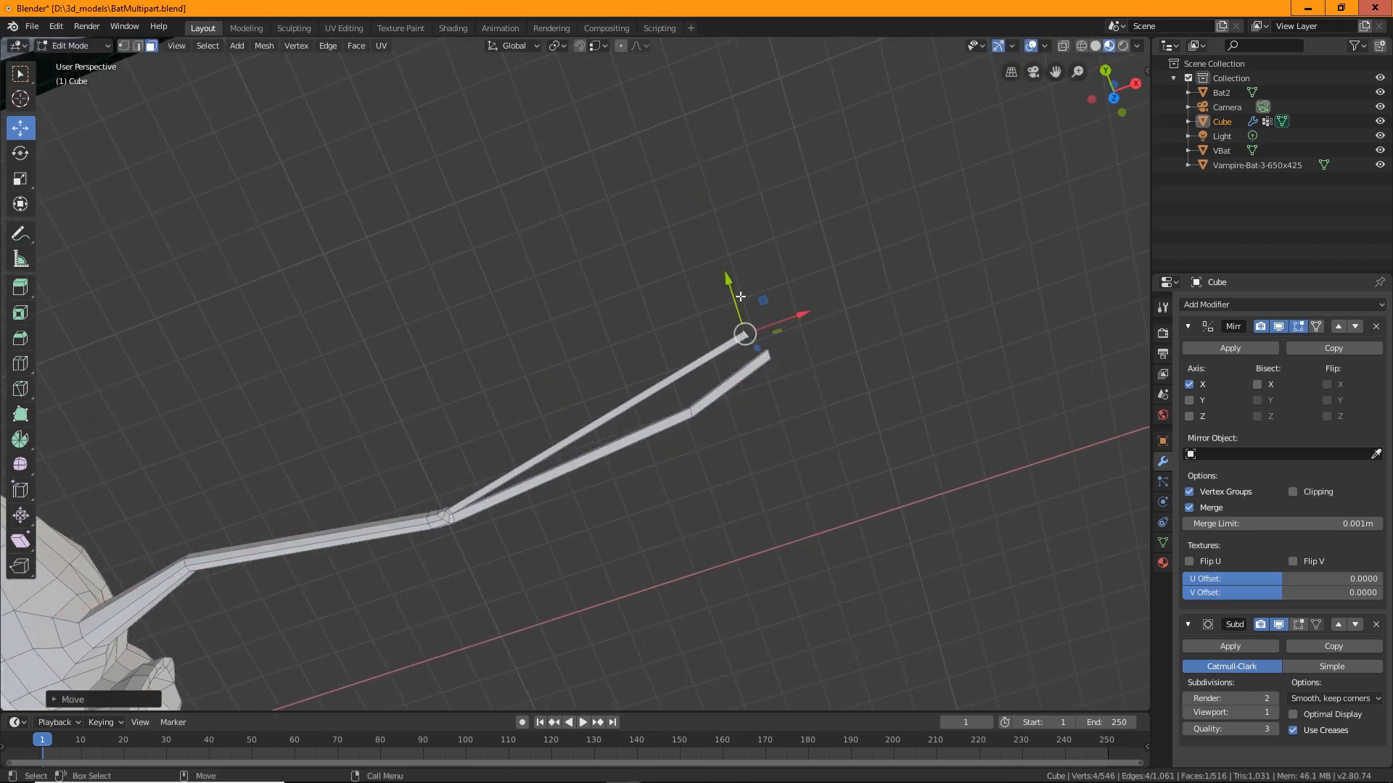
middle_click_drag(772, 363, 664, 324)
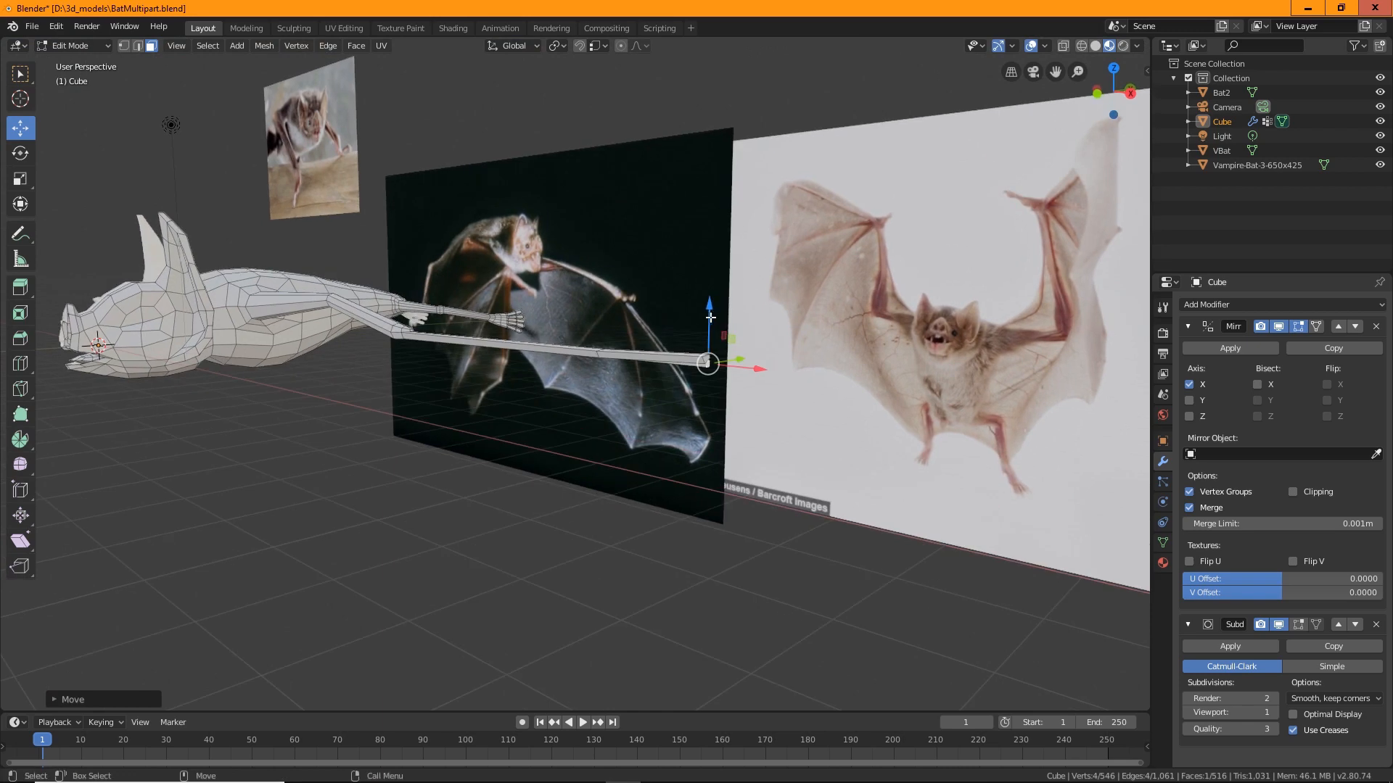
left_click_drag(710, 305, 718, 292)
Compare the second digit with the wing reference photo and shift its end face slightly back along the Y axis.
left_click_drag(758, 353, 799, 538)
middle_click_drag(799, 538, 534, 287, "alt")
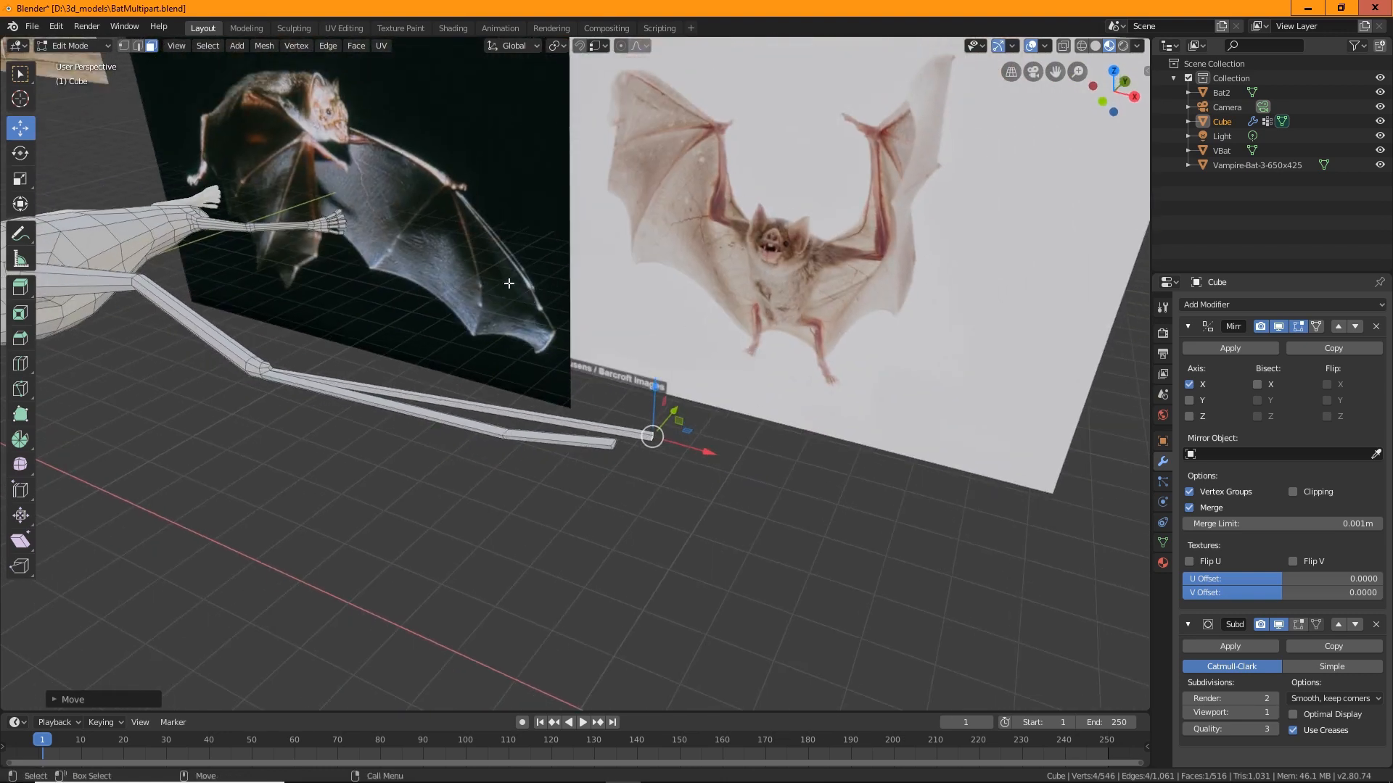
scroll(758, 479, "up", 3)
left_click_drag(822, 561, 734, 557)
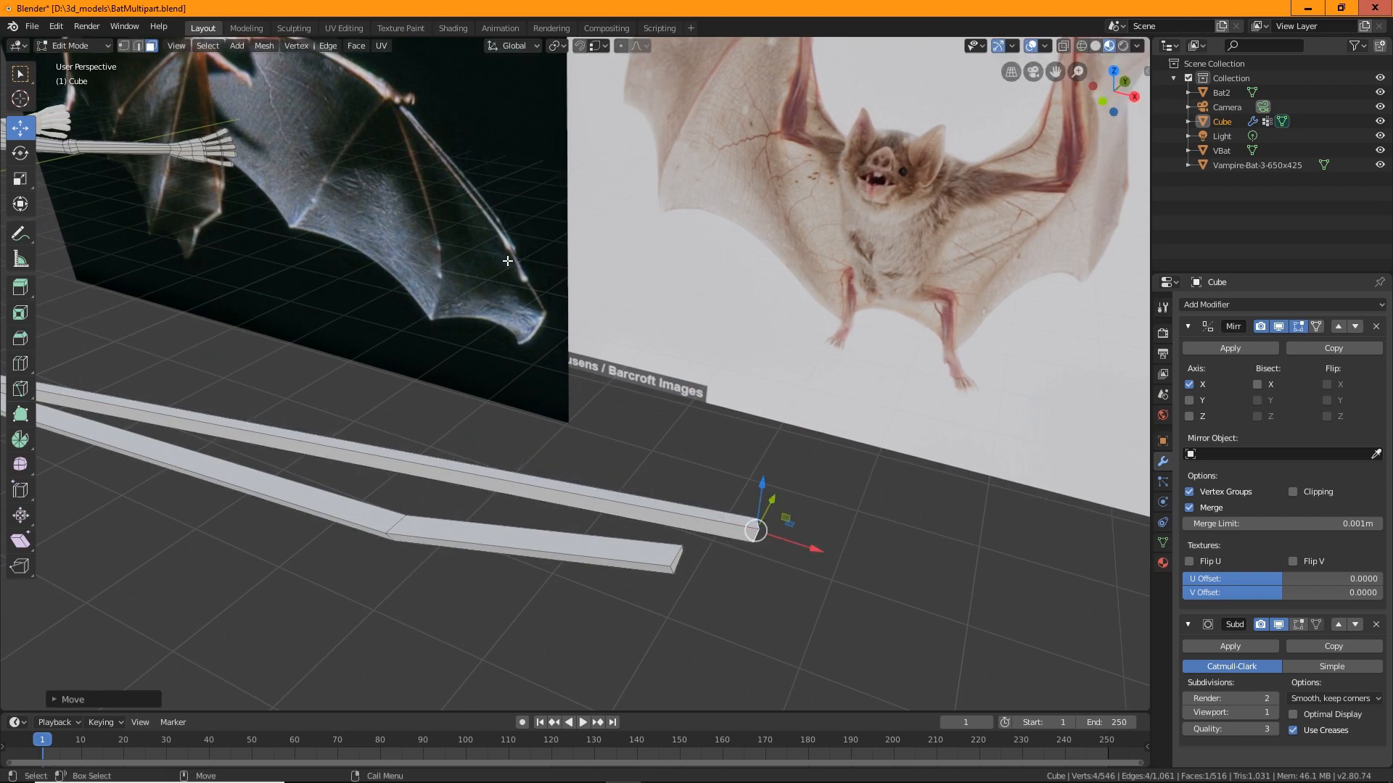
scroll(809, 490, "down", 3)
middle_click_drag(799, 503, 639, 440)
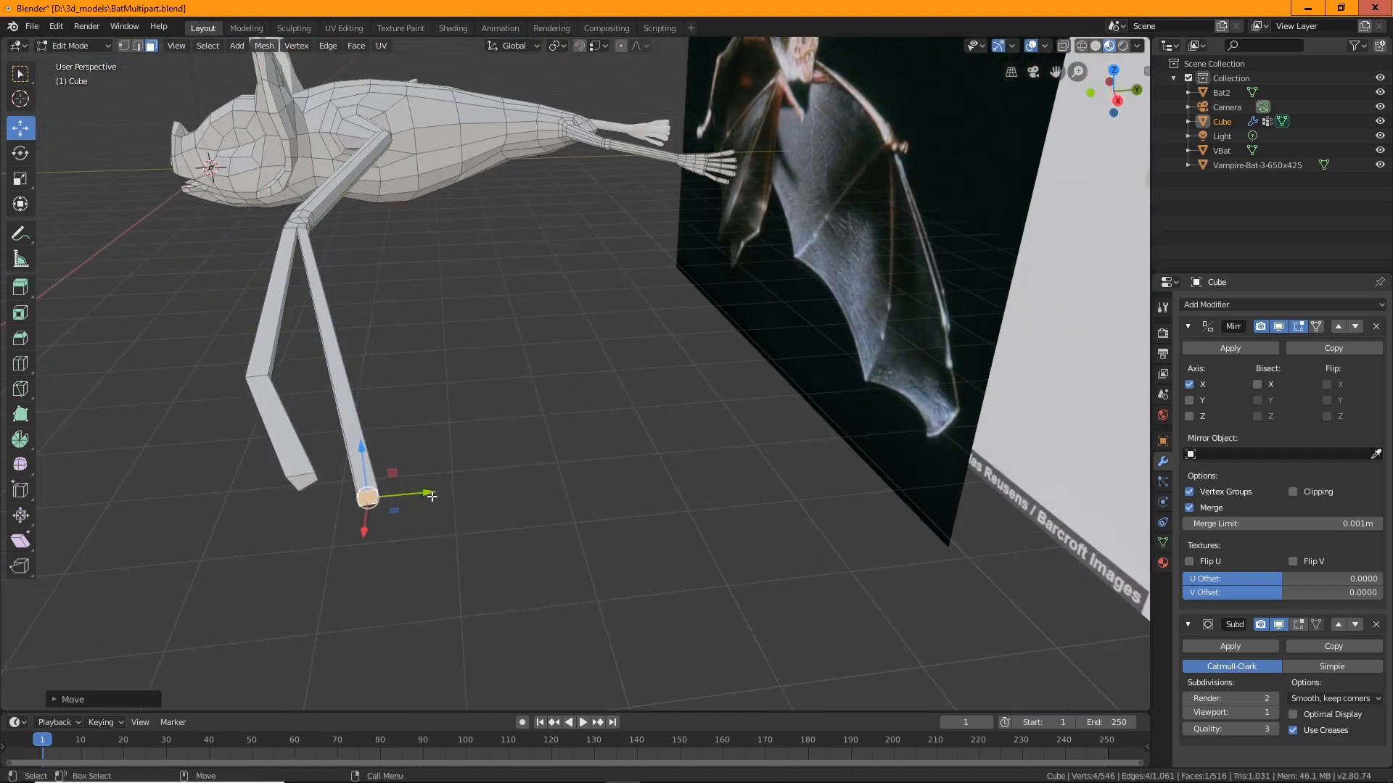
left_click_drag(432, 496, 421, 494)
scroll(475, 378, "down", 4)
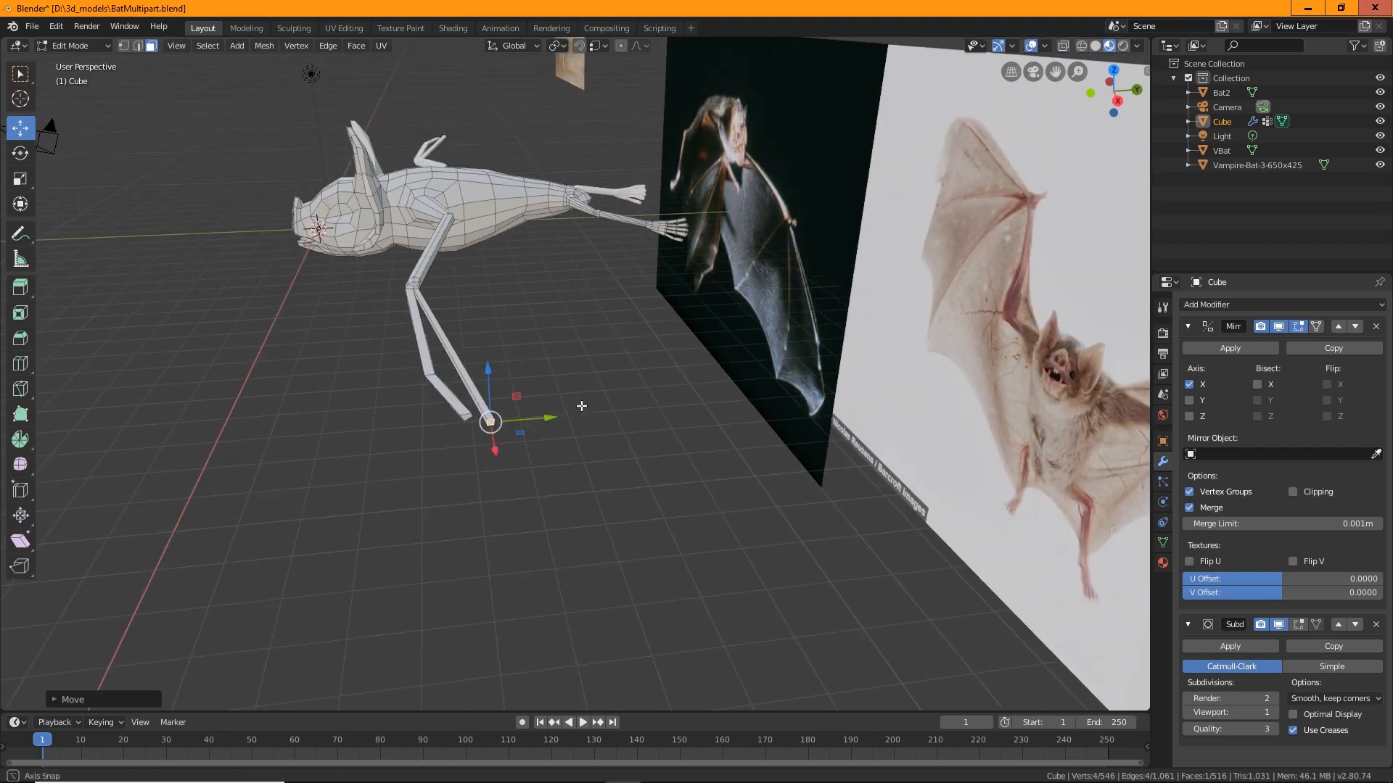
Extrude a second segment outward from the second digit's end face.
left_click_drag(581, 404, 708, 469, "alt")
middle_click_drag(709, 422, 607, 392, "alt")
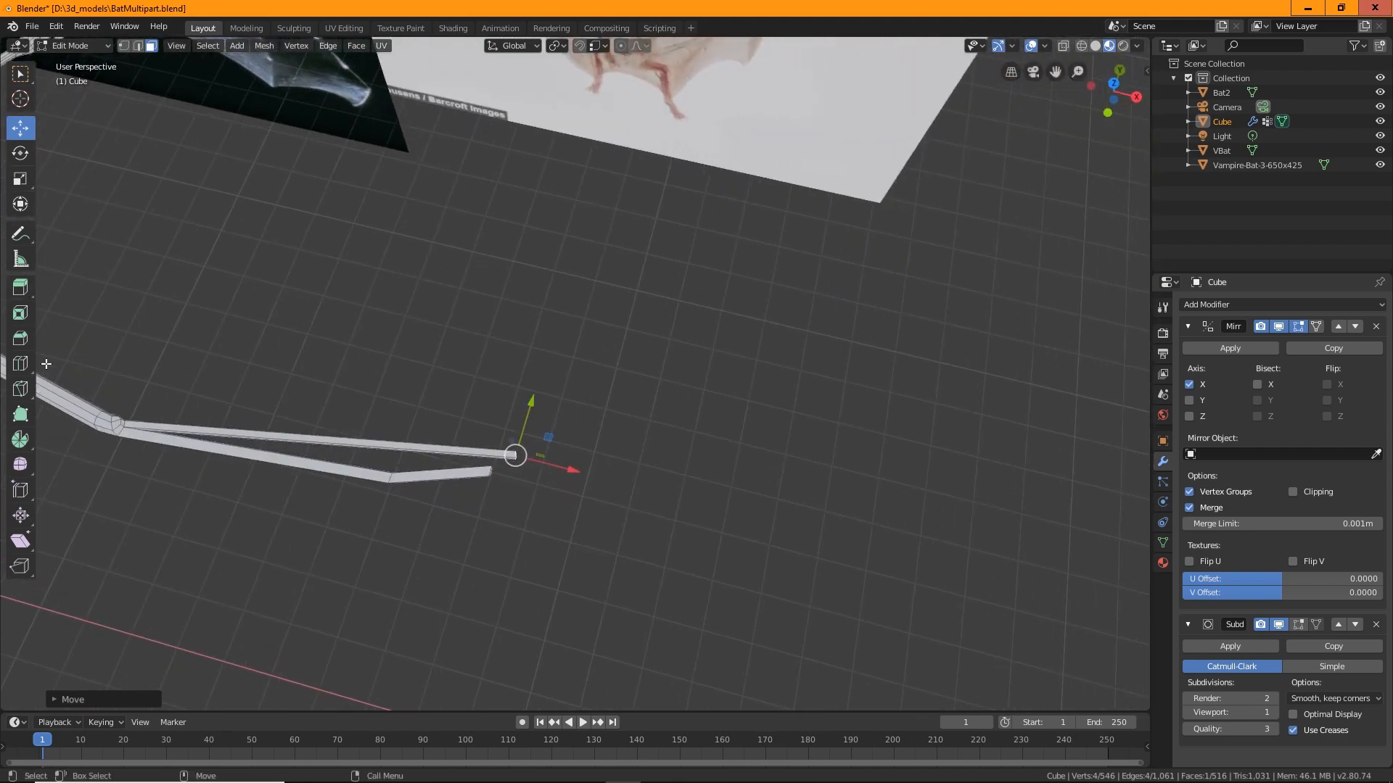
left_click(25, 291)
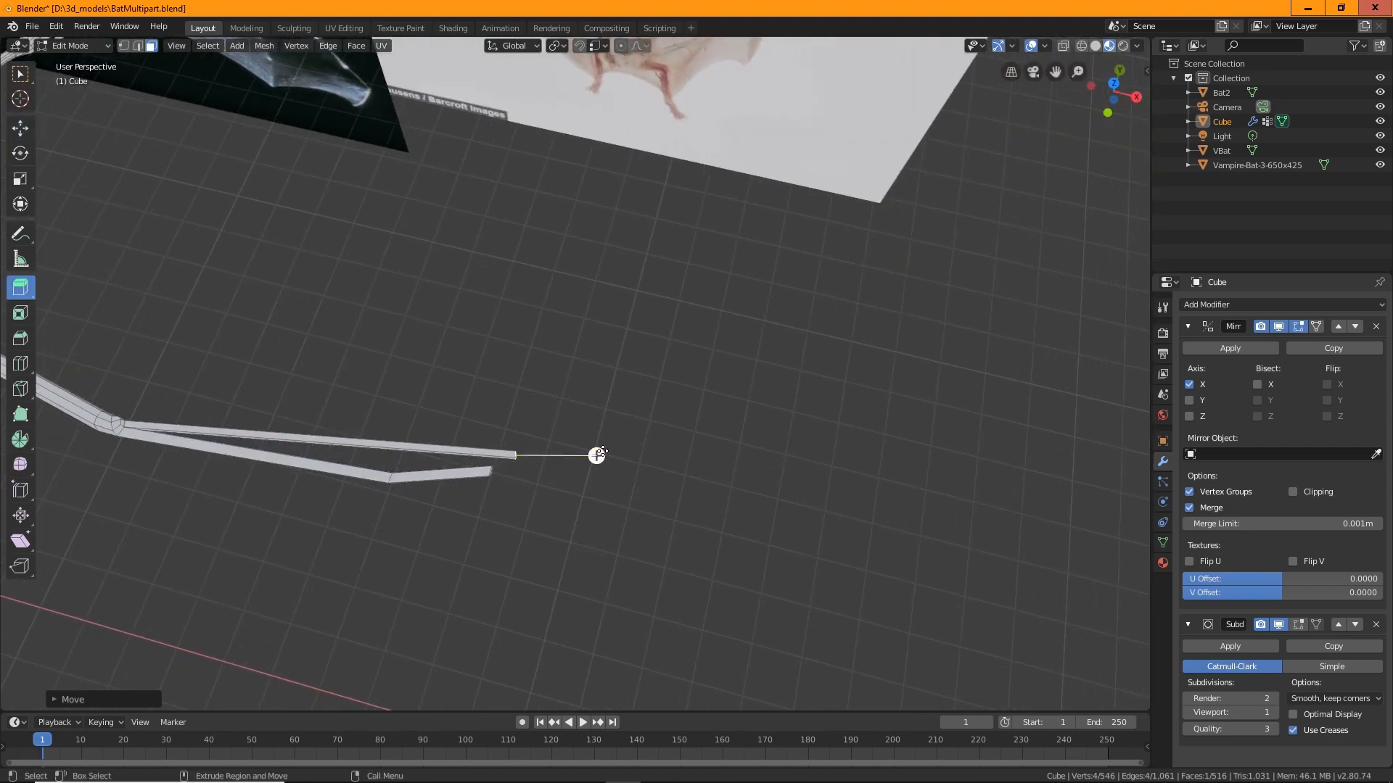
left_click_drag(596, 454, 766, 443)
middle_click_drag(765, 443, 644, 548)
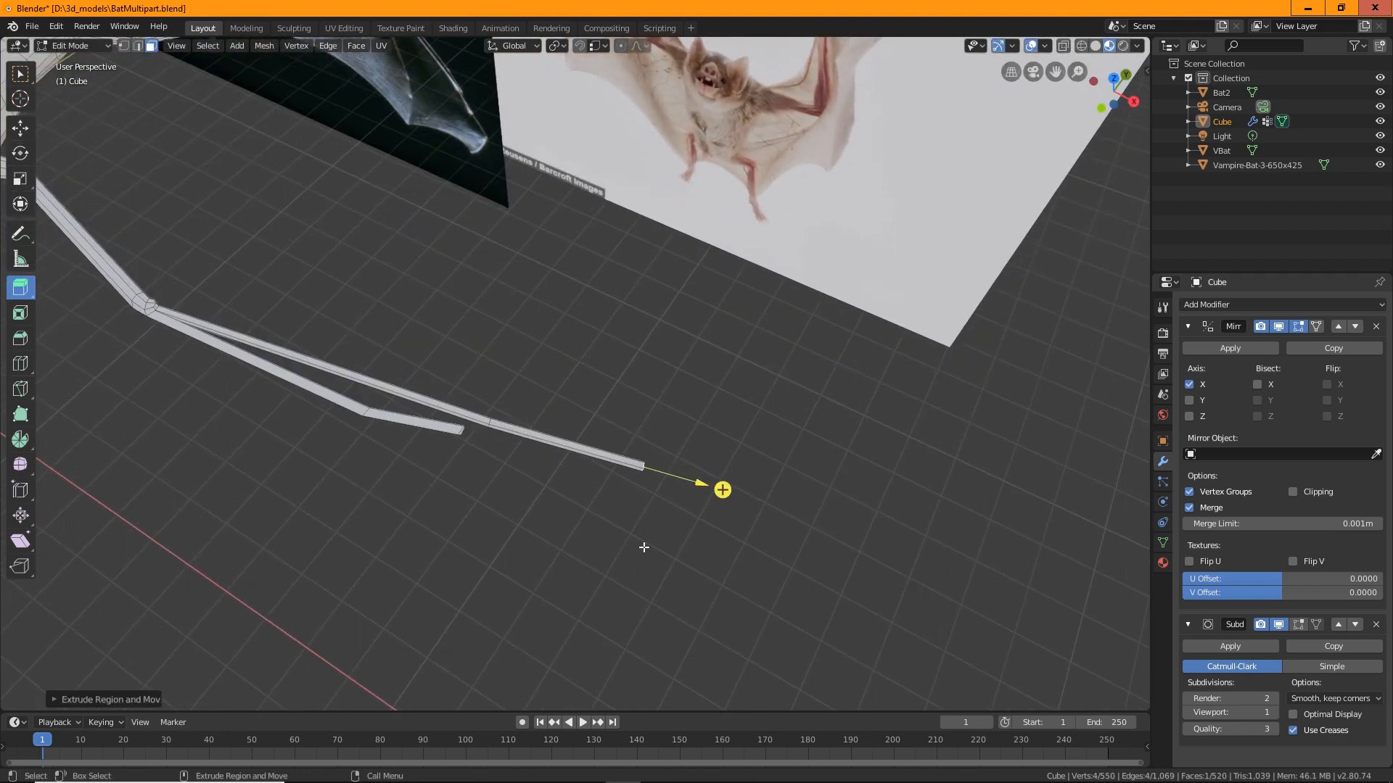
Reposition the second segment's end face to angle the segment and raise it slightly.
key("w")
left_click_drag(697, 496, 544, 470)
middle_click_drag(544, 470, 560, 419)
left_click_drag(550, 395, 560, 396)
middle_click_drag(528, 479, 661, 482)
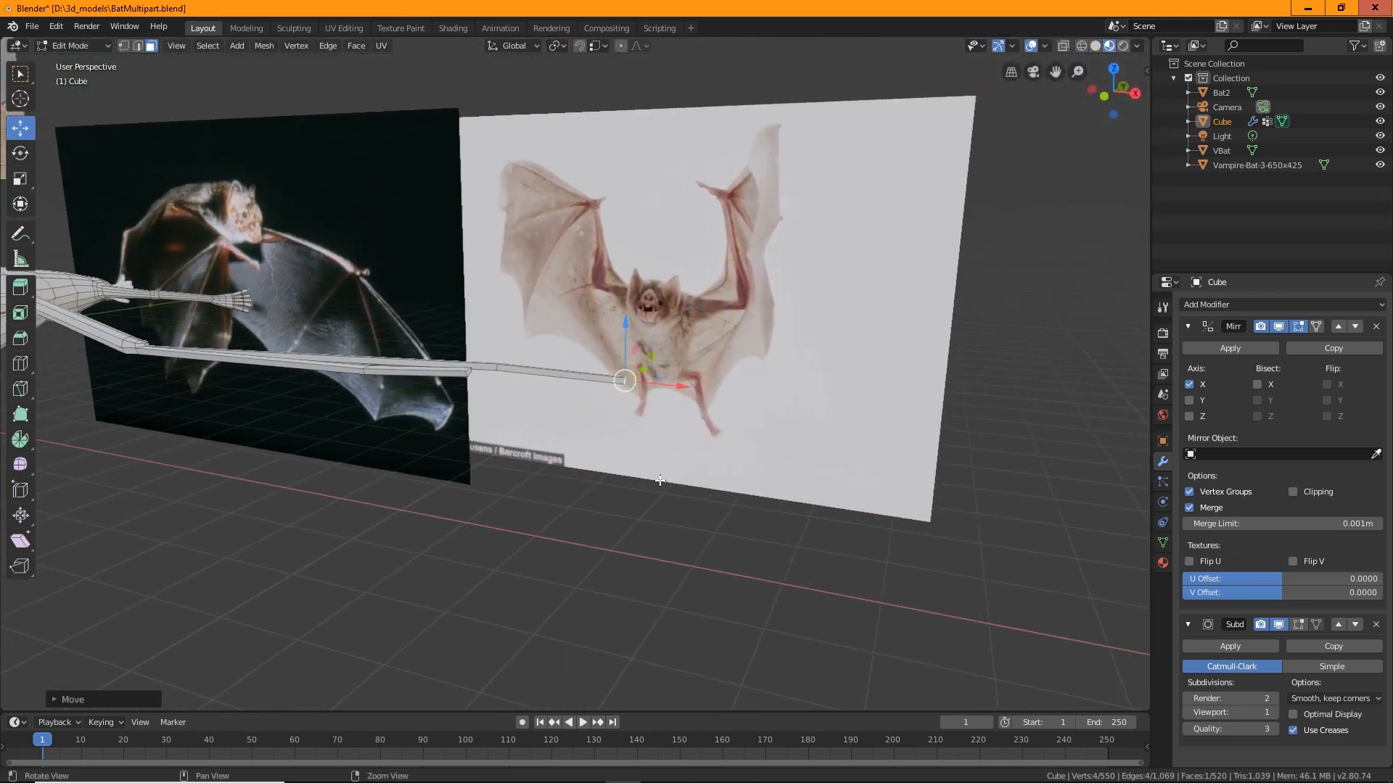
left_click_drag(627, 320, 628, 316)
Check the reference wing's joints and extrude a third segment from the second digit's end face.
mouse_move(525, 485)
middle_mouse_down()
mouse_move(512, 534)
mouse_move(516, 507)
middle_mouse_up()
middle_click_drag(684, 316, 458, 348)
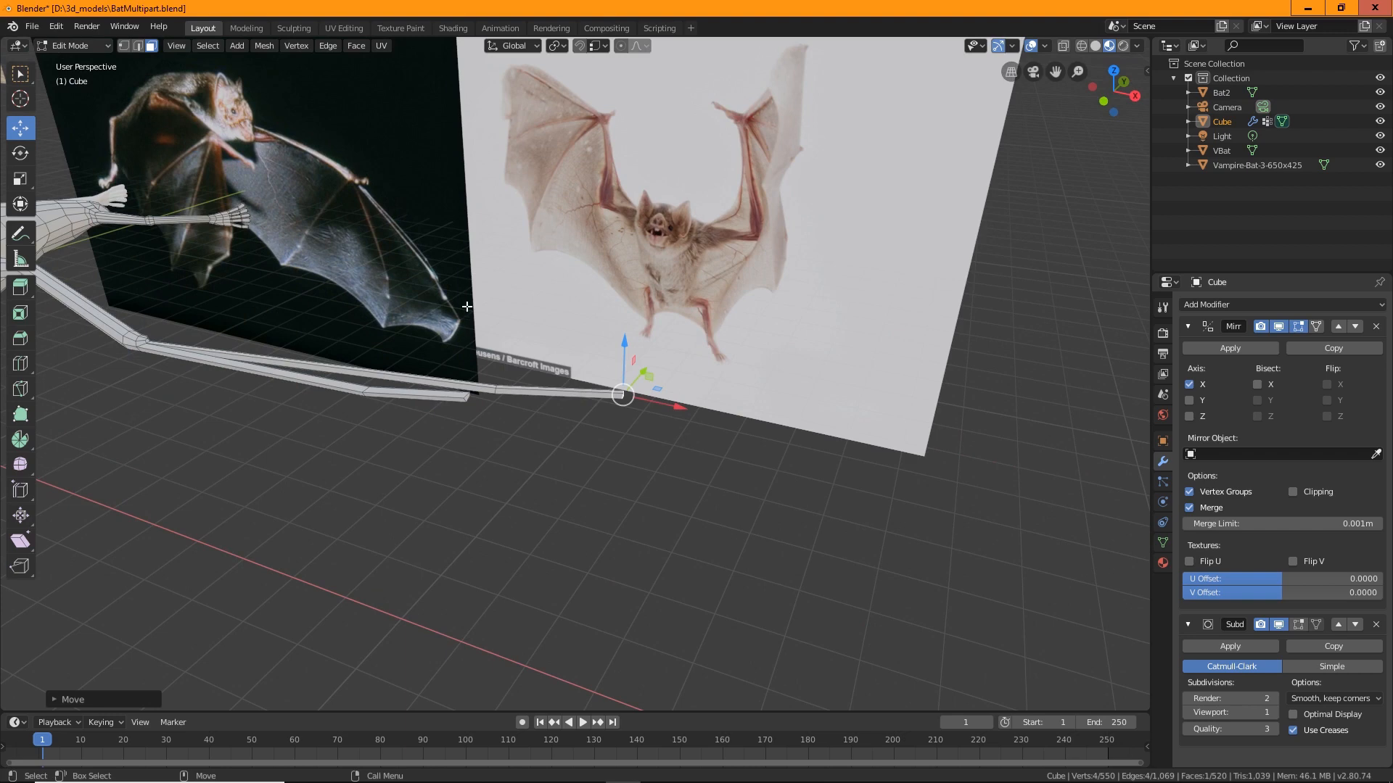
middle_click_drag(698, 430, 655, 429)
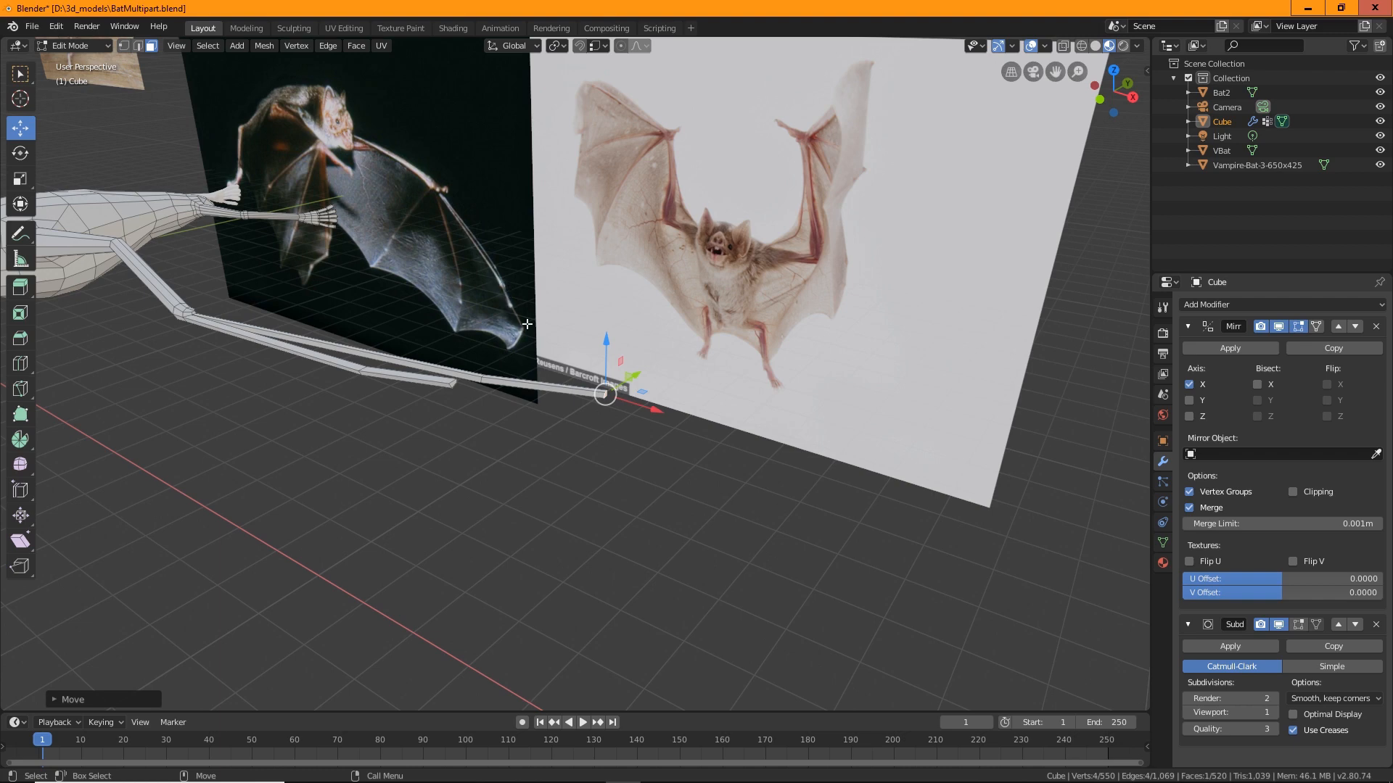
left_click_drag(703, 435, 663, 494, "alt")
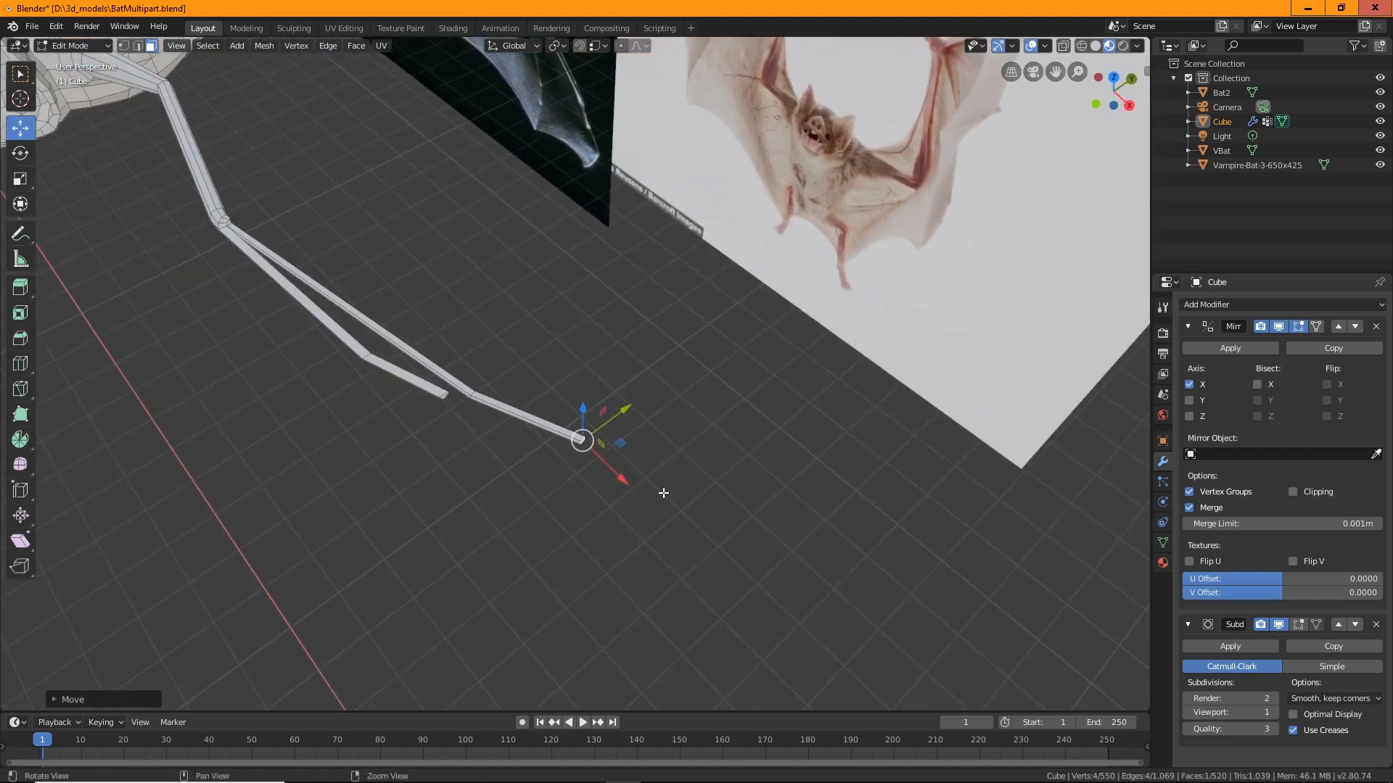
middle_click_drag(628, 512, 668, 529)
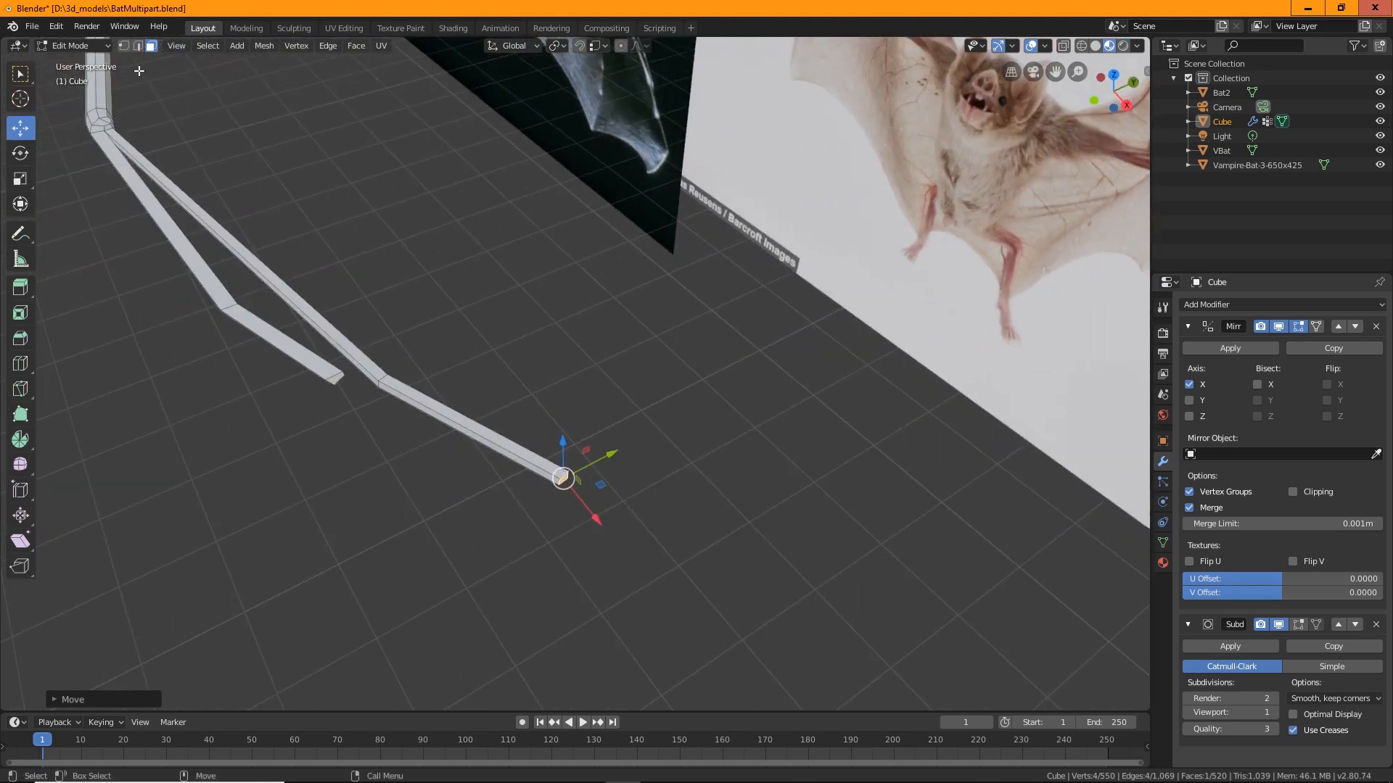
left_click(20, 287)
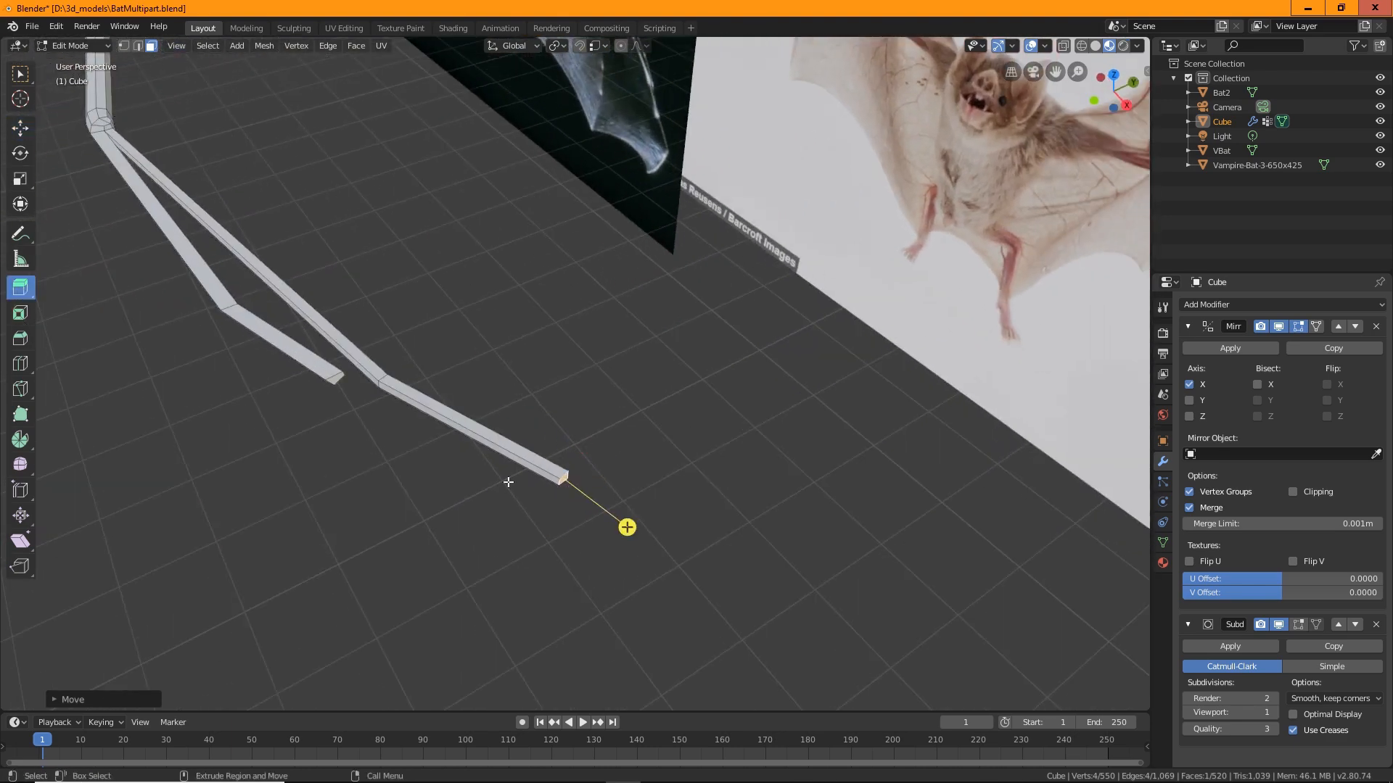
left_click_drag(626, 513, 617, 605)
Move the third segment's end face along the Y axis to bend the digit towards the tail.
key("w")
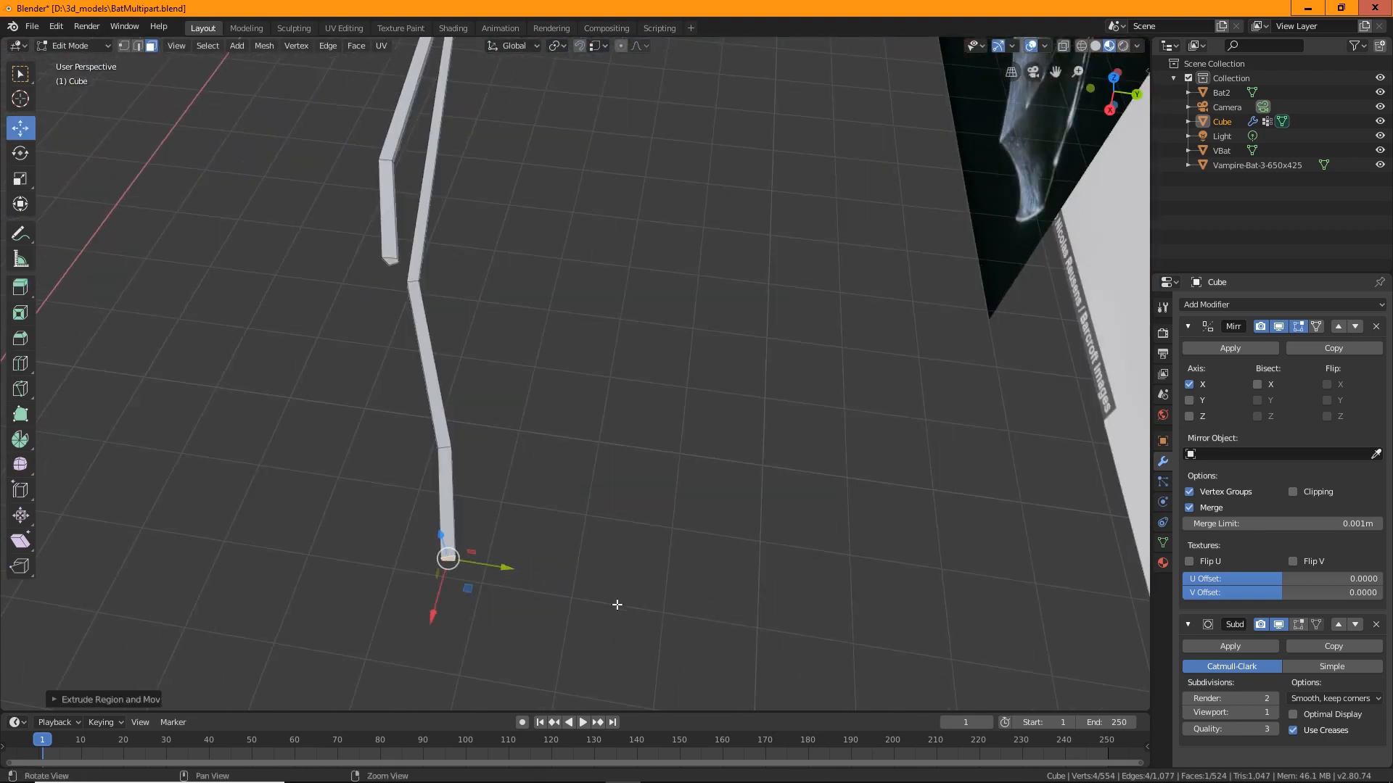
left_click_drag(507, 568, 547, 572)
left_click_drag(717, 572, 762, 487, "alt")
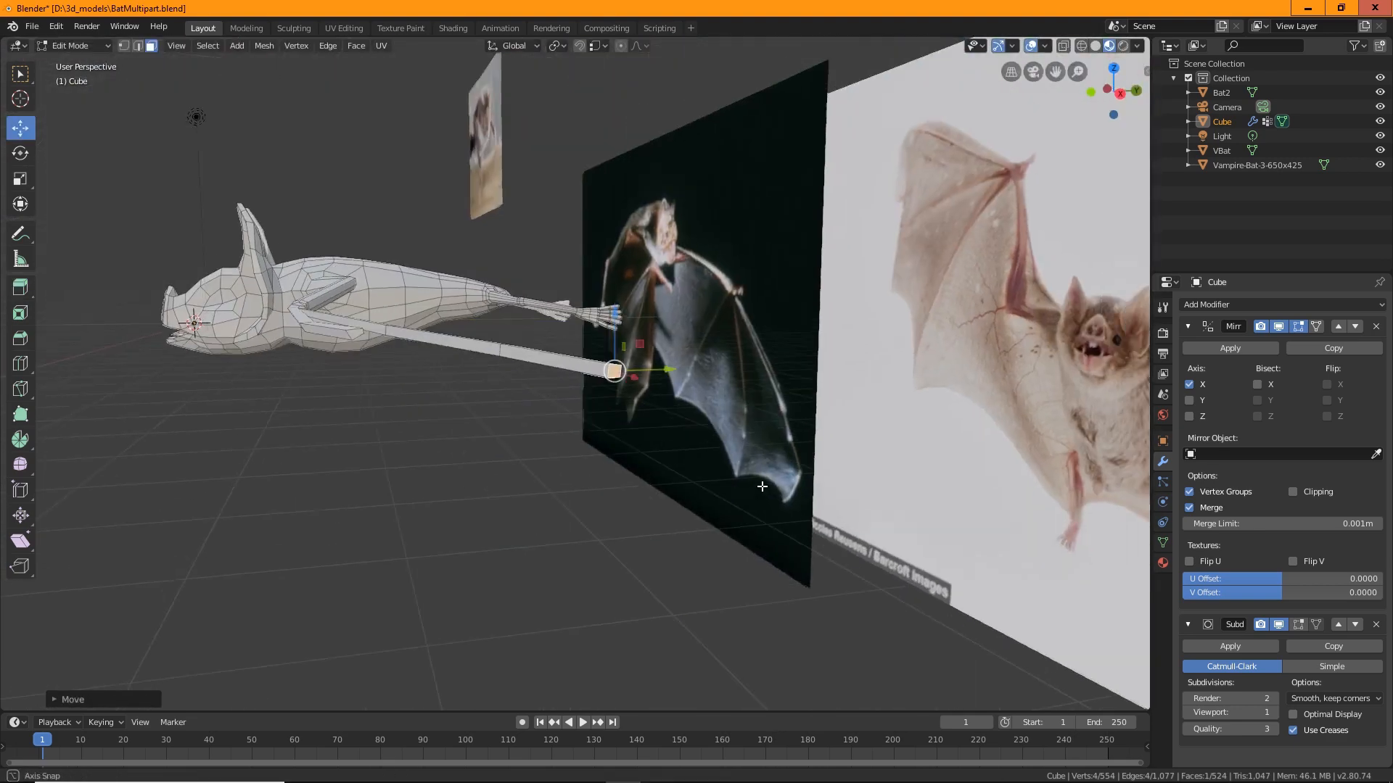
middle_click_drag(762, 486, 827, 494)
middle_click_drag(656, 550, 591, 578)
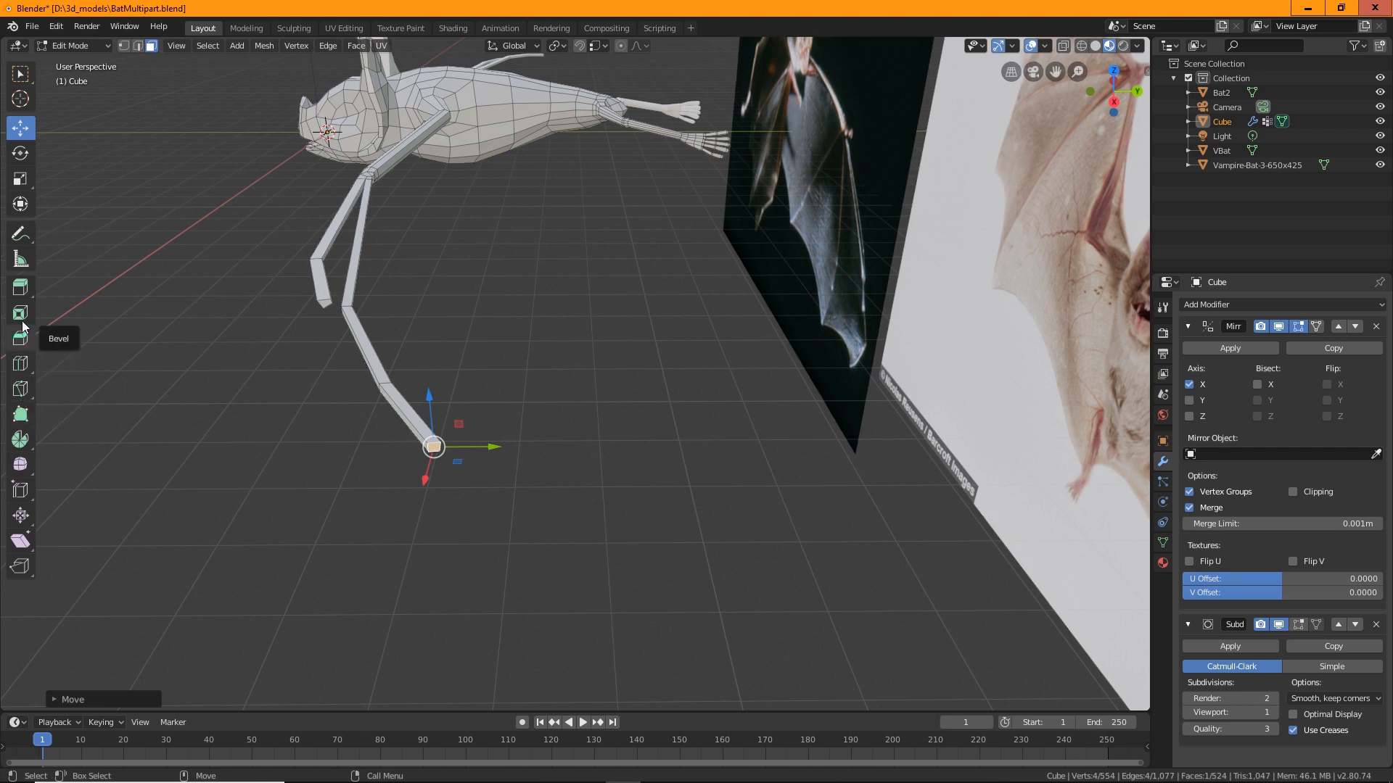
Extrude a long fourth segment from the second digit's end face and reposition its tip.
left_click(20, 287)
left_click_drag(456, 514, 551, 624)
key("shift+space")
key("g")
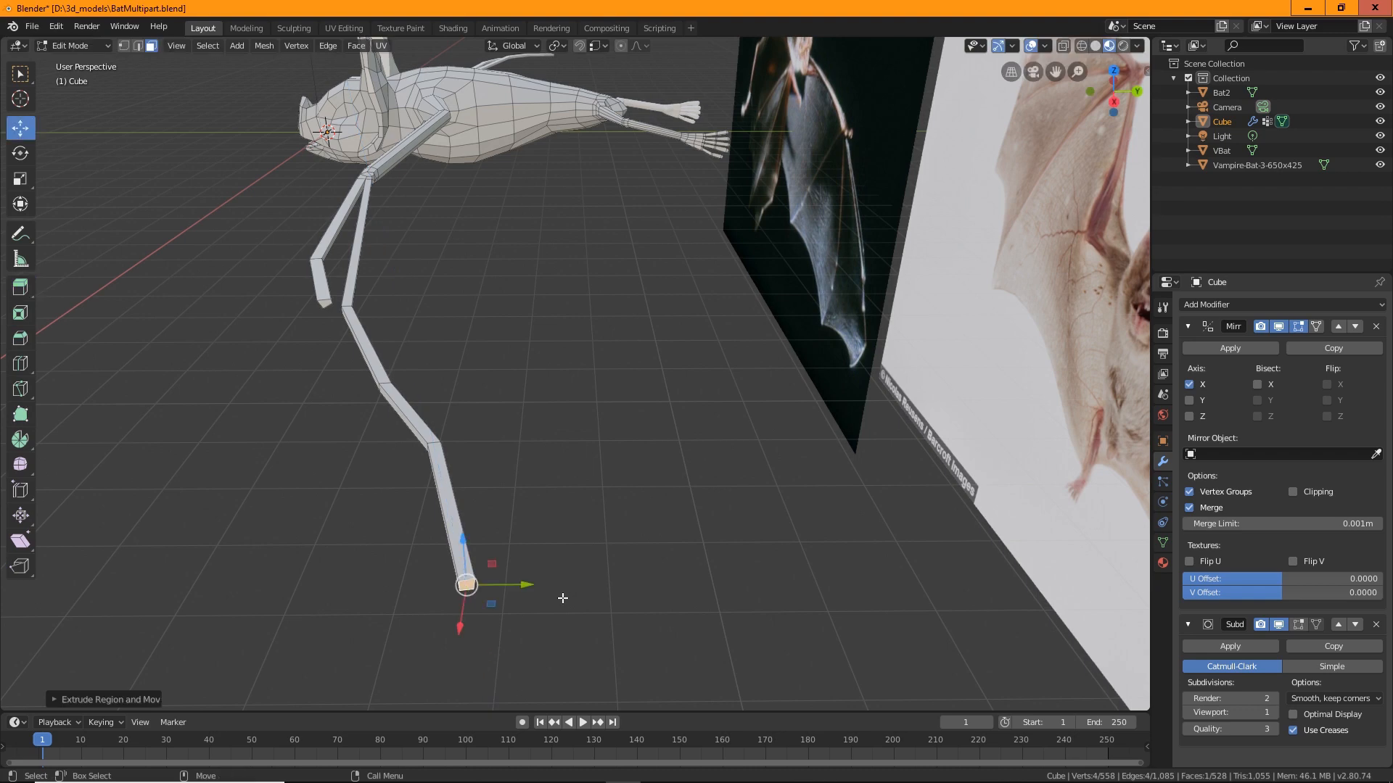
middle_click_drag(563, 597, 500, 528)
left_click_drag(378, 525, 440, 559)
Lower the fourth segment's tip and move it along the Y axis towards the tail.
left_click_drag(460, 568, 632, 491, "alt")
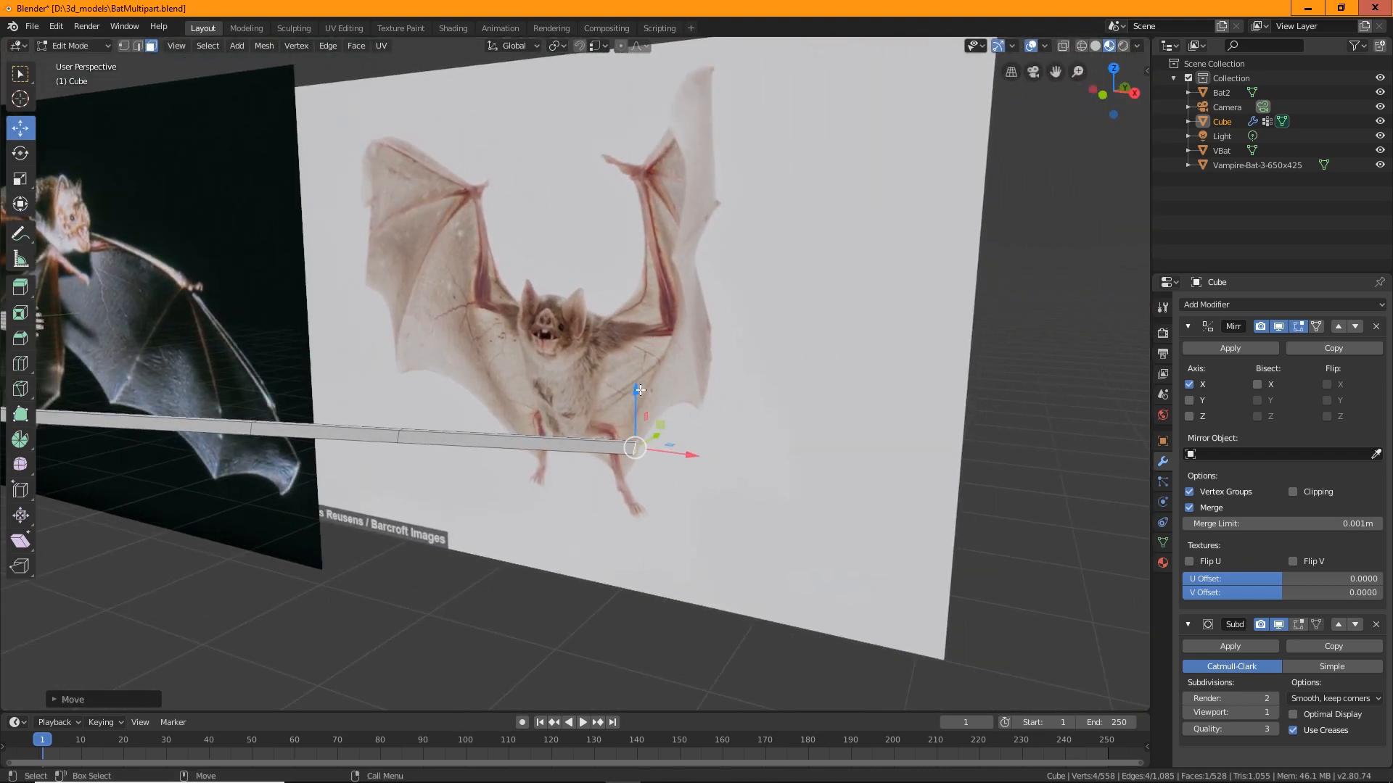
left_click_drag(639, 390, 639, 433)
left_click_drag(630, 500, 439, 543, "alt")
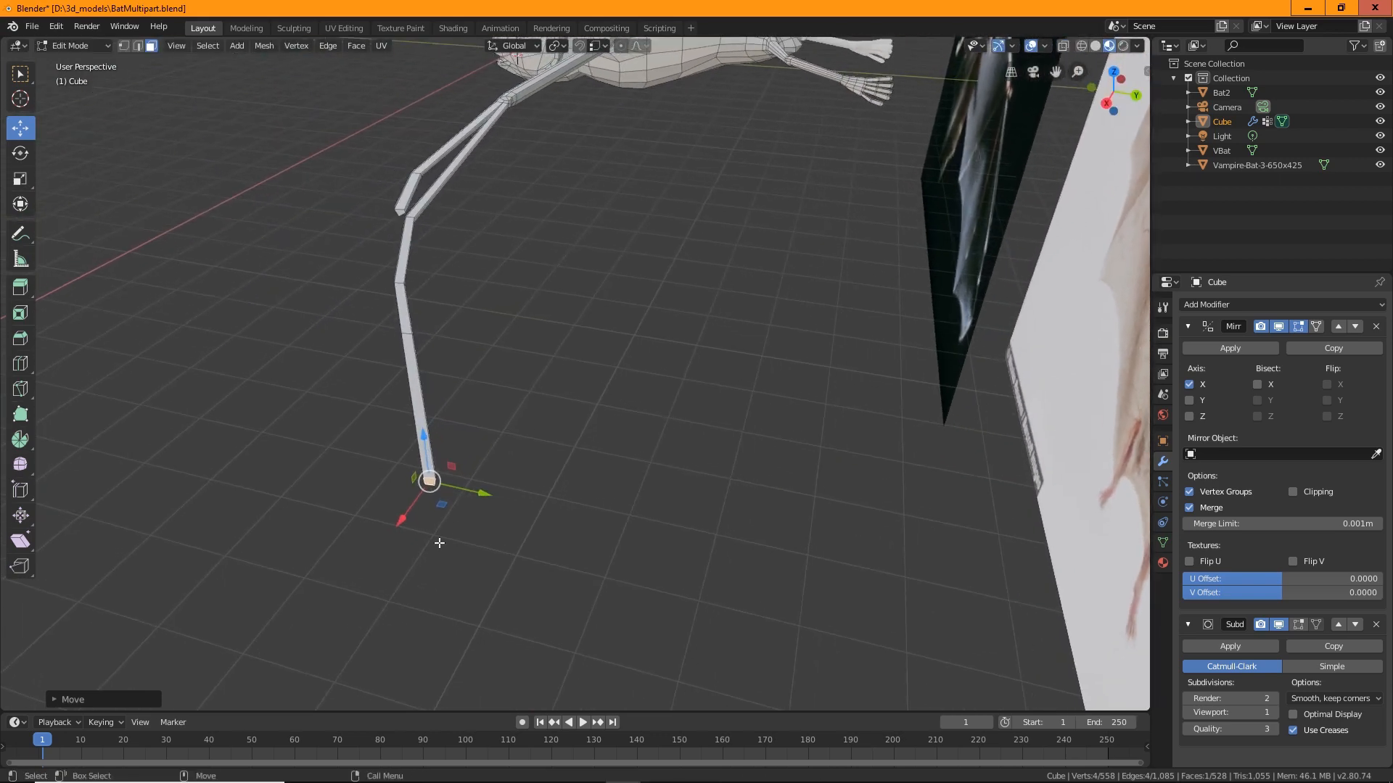
left_click_drag(485, 497, 558, 479)
middle_click_drag(451, 562, 416, 444)
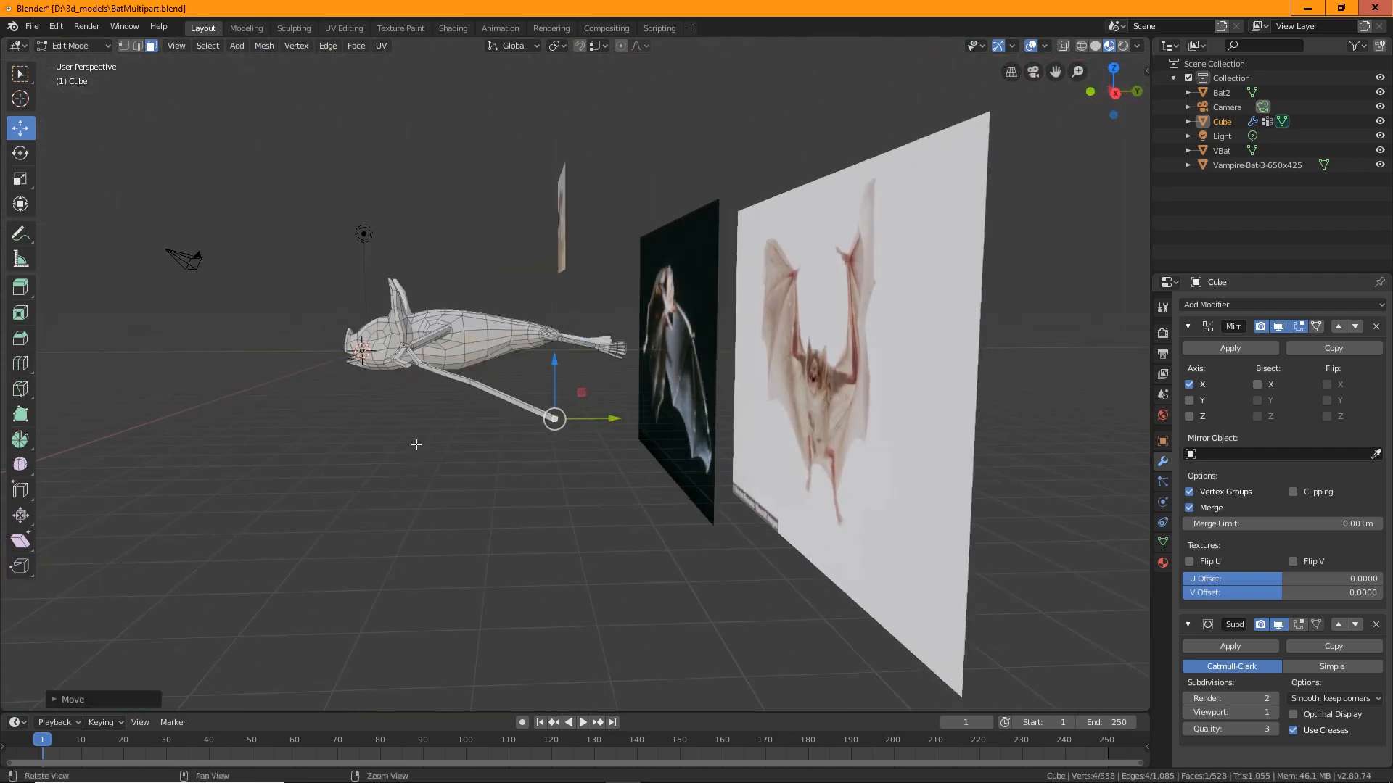
Rotate the second digit's tip face about the Z axis and scale it down to taper the digit.
scroll(424, 468, "up", 3)
key("shift+space")
key("r")
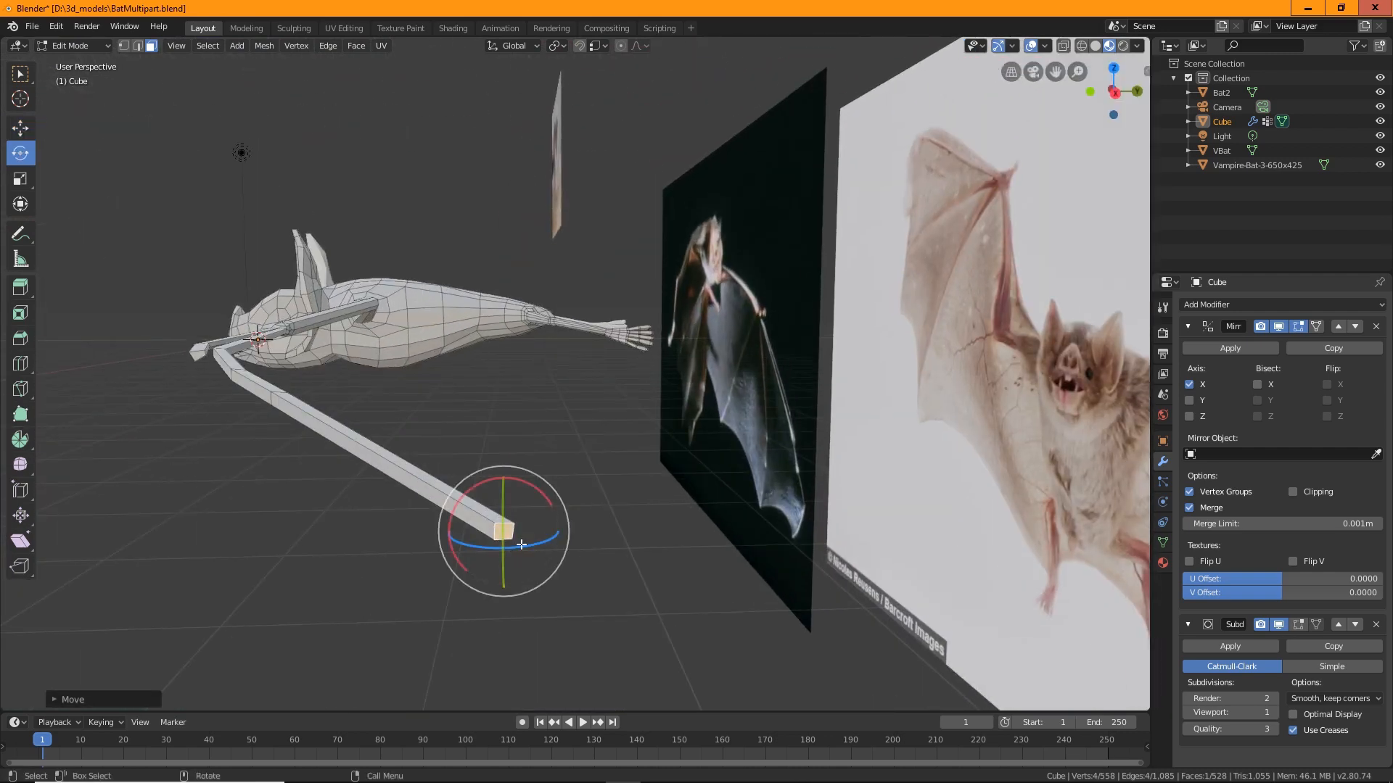
mouse_move(521, 545)
left_mouse_down()
mouse_move(600, 559)
mouse_move(535, 563)
left_mouse_up()
key("shift+space")
key("s")
left_click_drag(532, 503, 519, 520)
Select the first digit's tip face and scale it down to taper that digit.
middle_click_drag(297, 546, 552, 520)
scroll(382, 565, "down", 5)
scroll(478, 555, "up", 4)
left_click(554, 522)
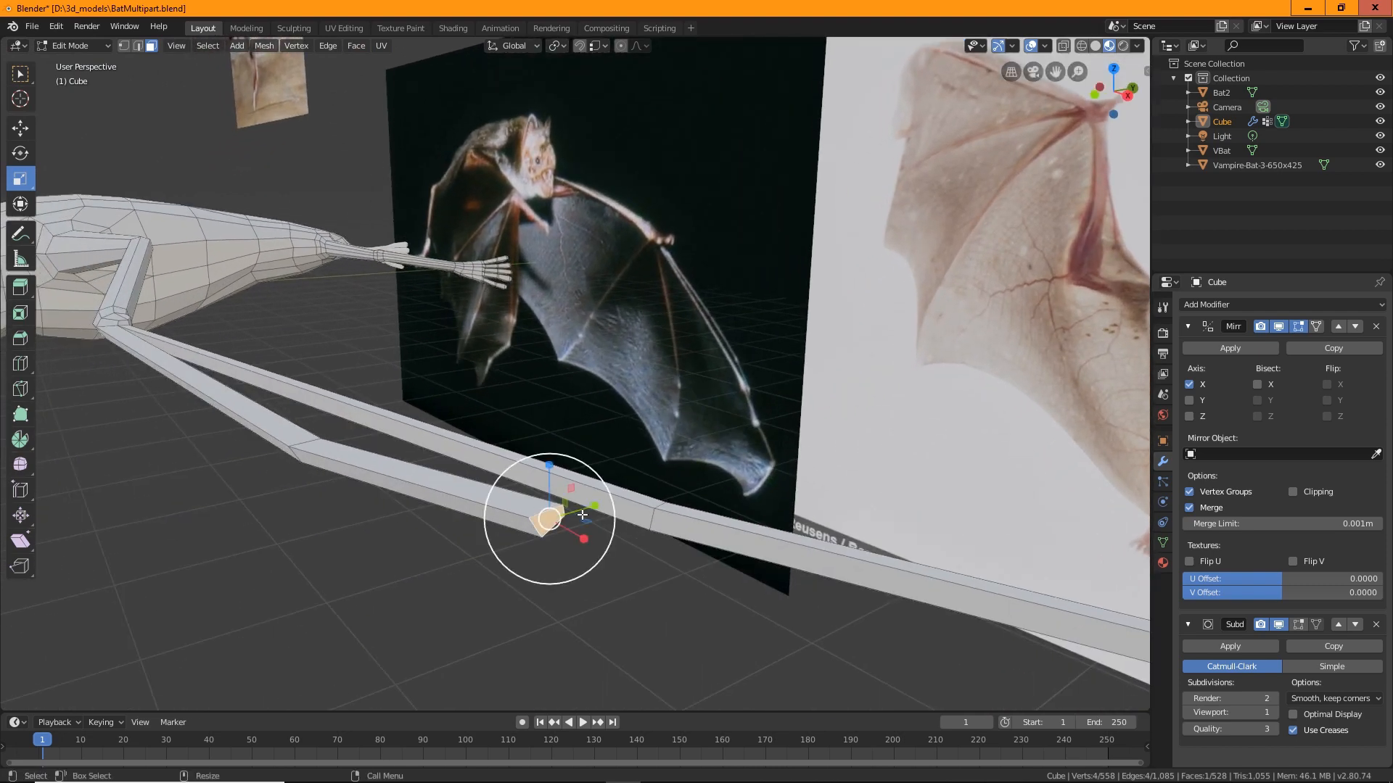
left_click_drag(575, 488, 555, 506)
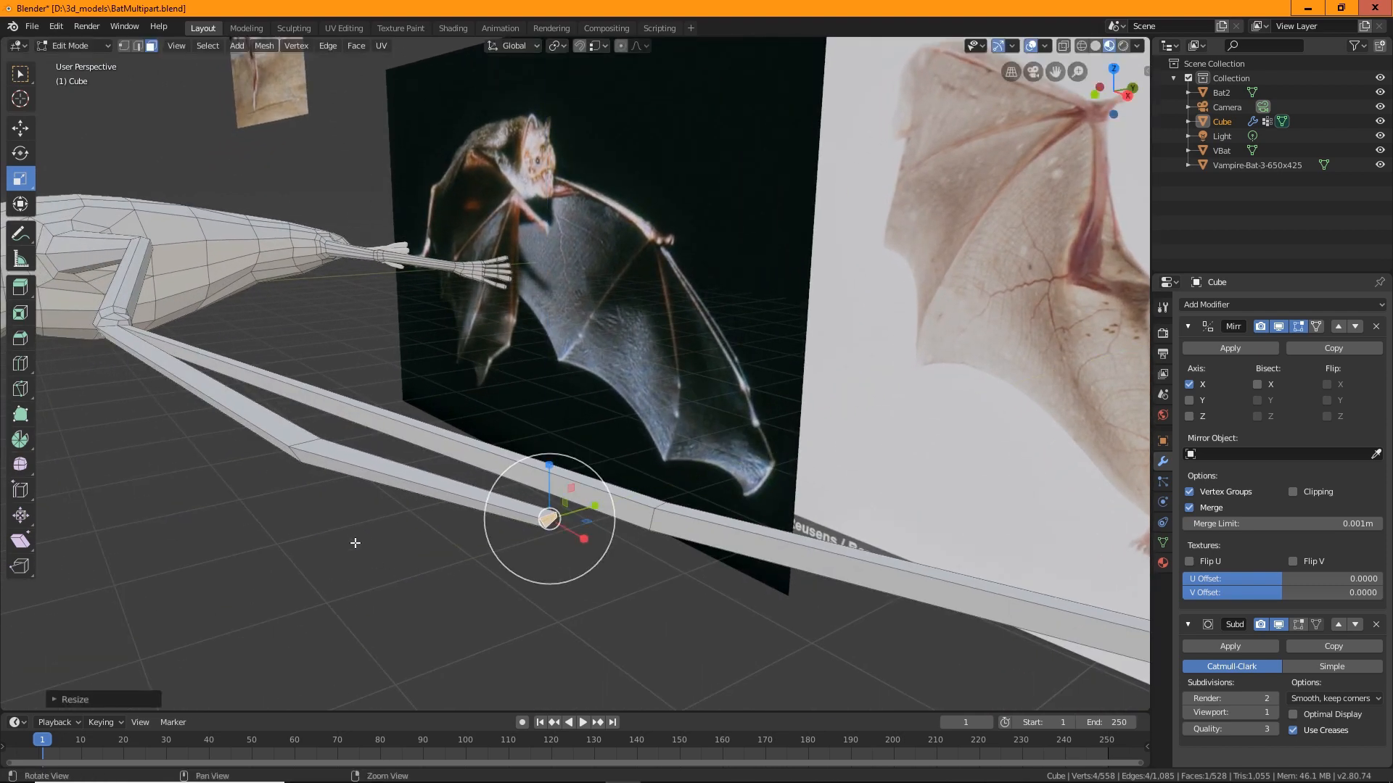
Compare the digits with the reference photo and inspect the wrist face from which another digit can start.
left_click_drag(354, 533, 351, 548, "alt")
middle_click_drag(426, 554, 677, 588, "alt")
middle_click_drag(364, 409, 638, 426)
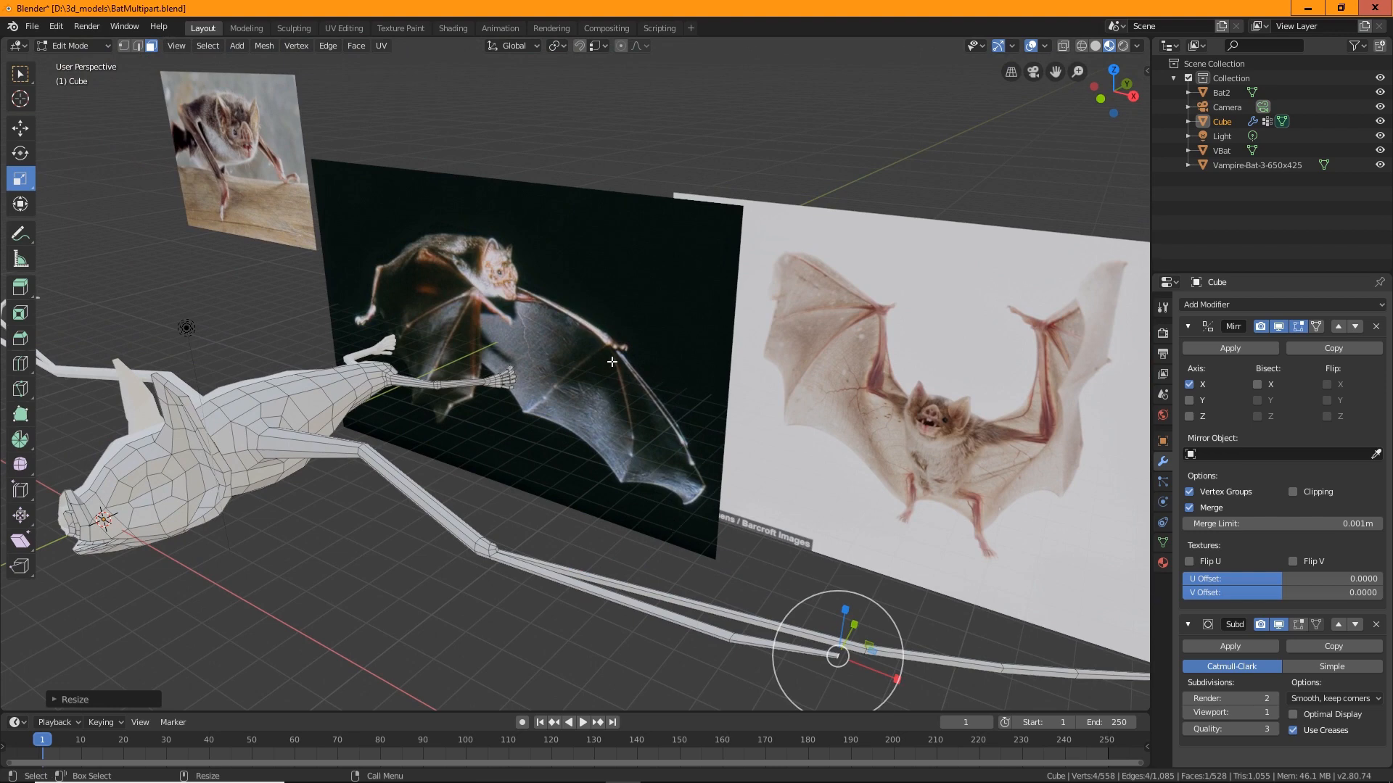
middle_click_drag(546, 563, 686, 545)
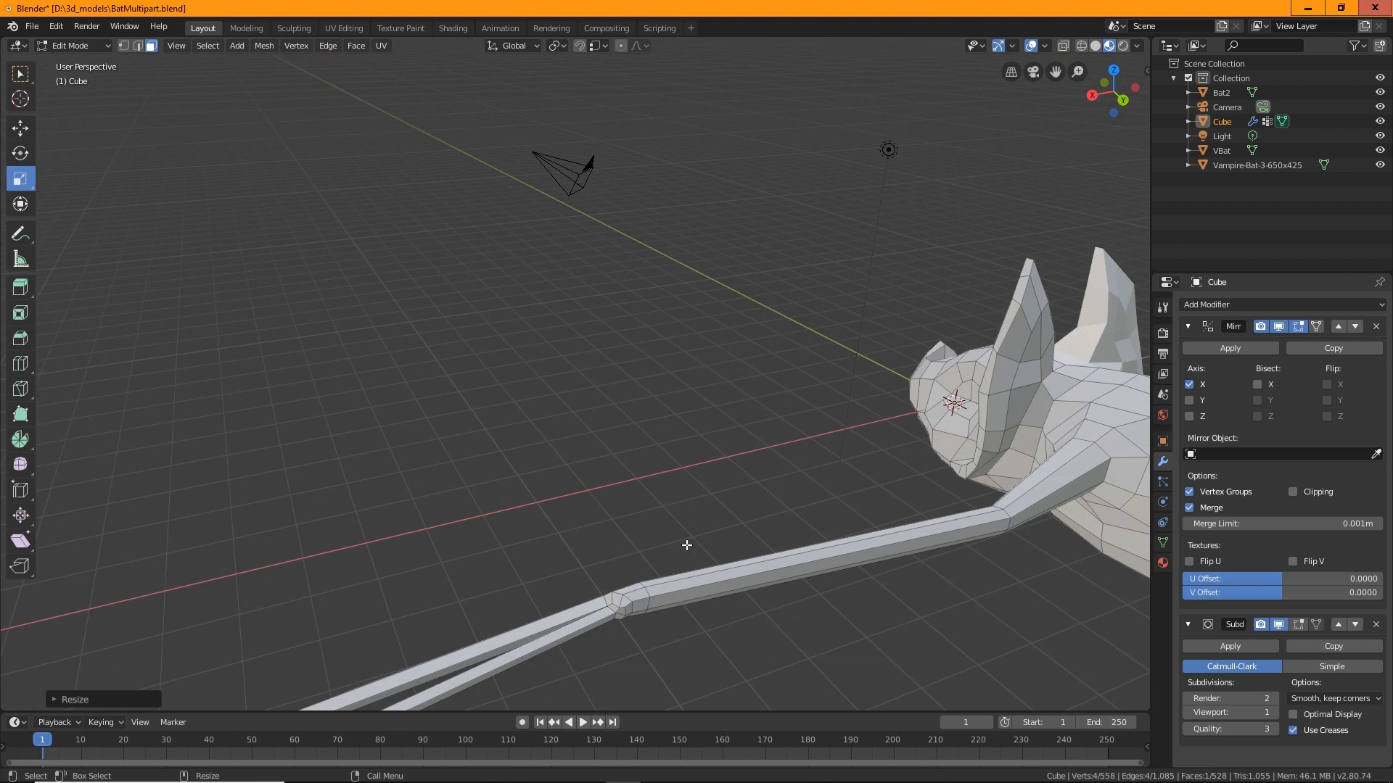
left_click(617, 622)
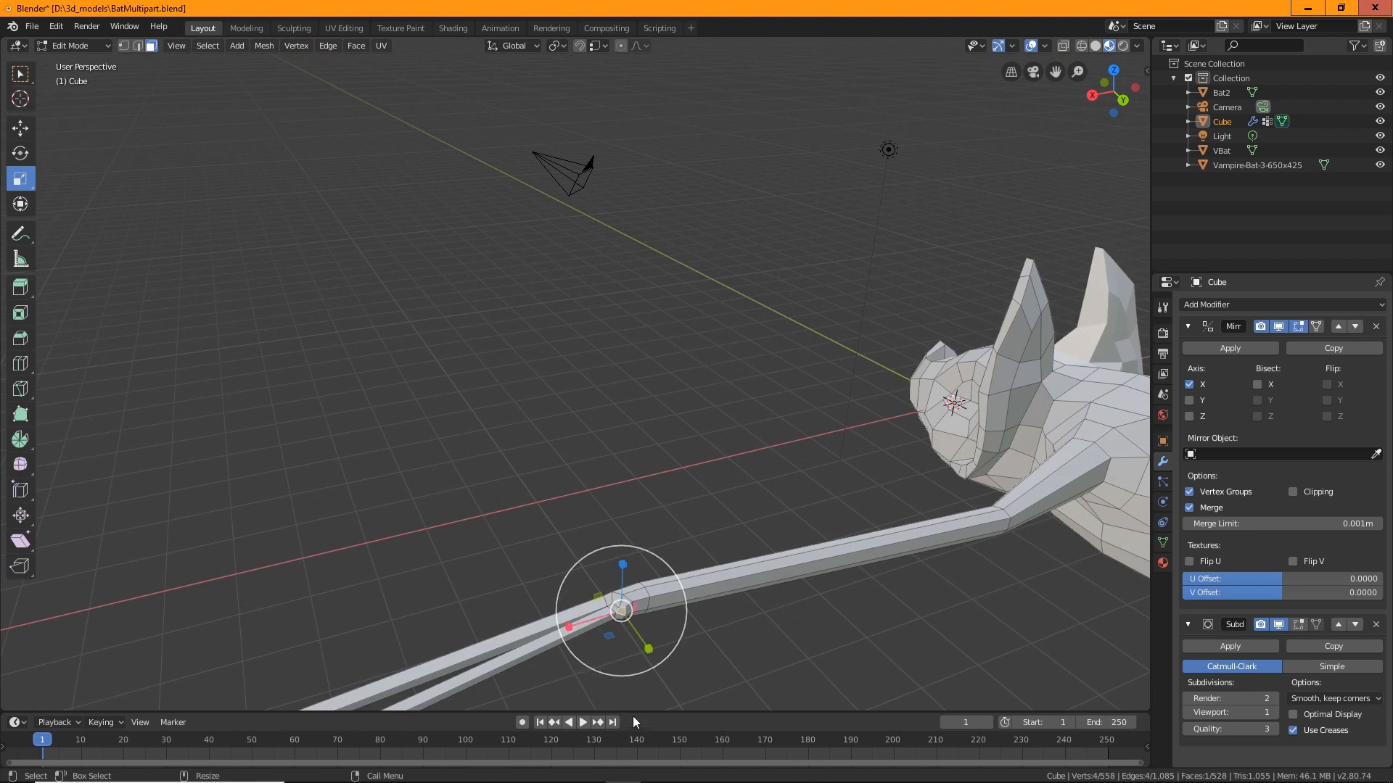
key("KP_Decimal")
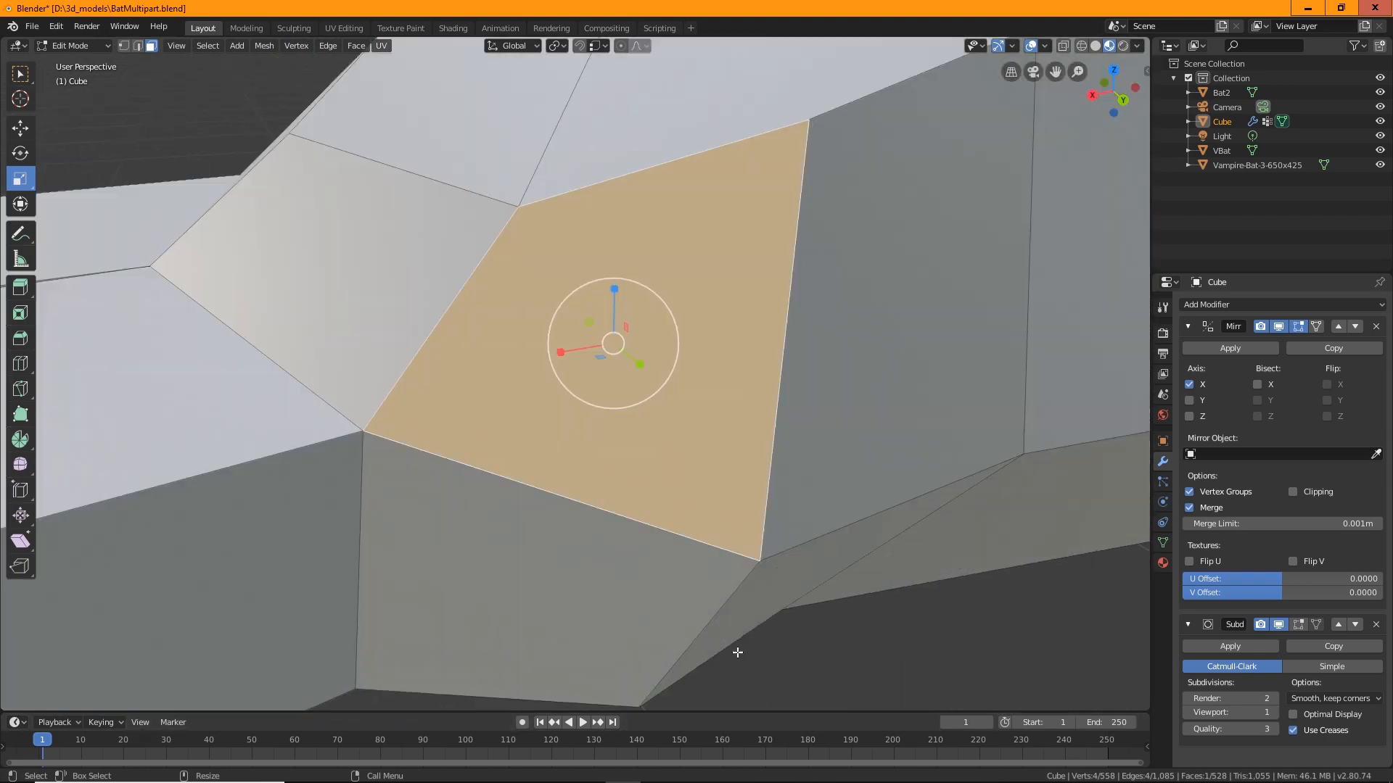
middle_click_drag(737, 652, 755, 571)
scroll(751, 580, "down", 7)
scroll(747, 525, "down", 5)
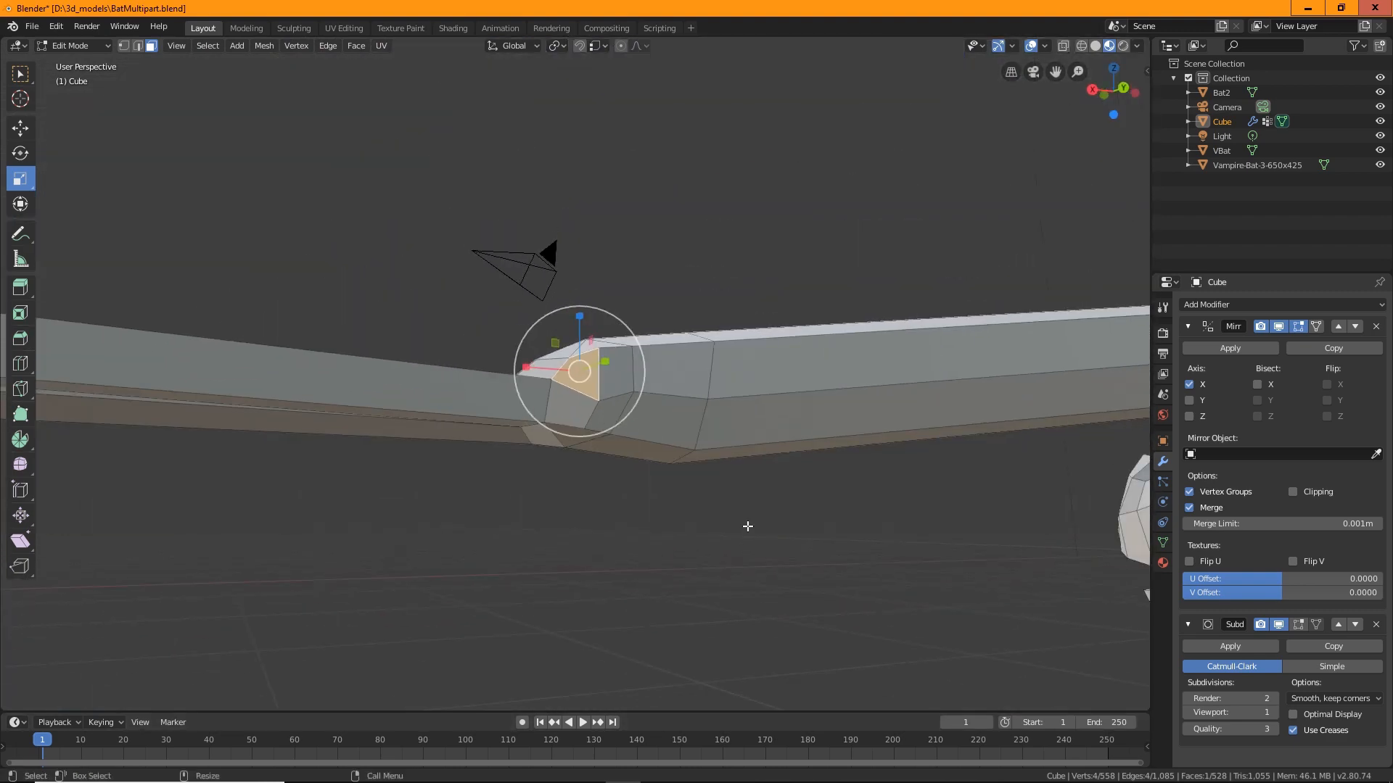
middle_click_drag(746, 502, 715, 565)
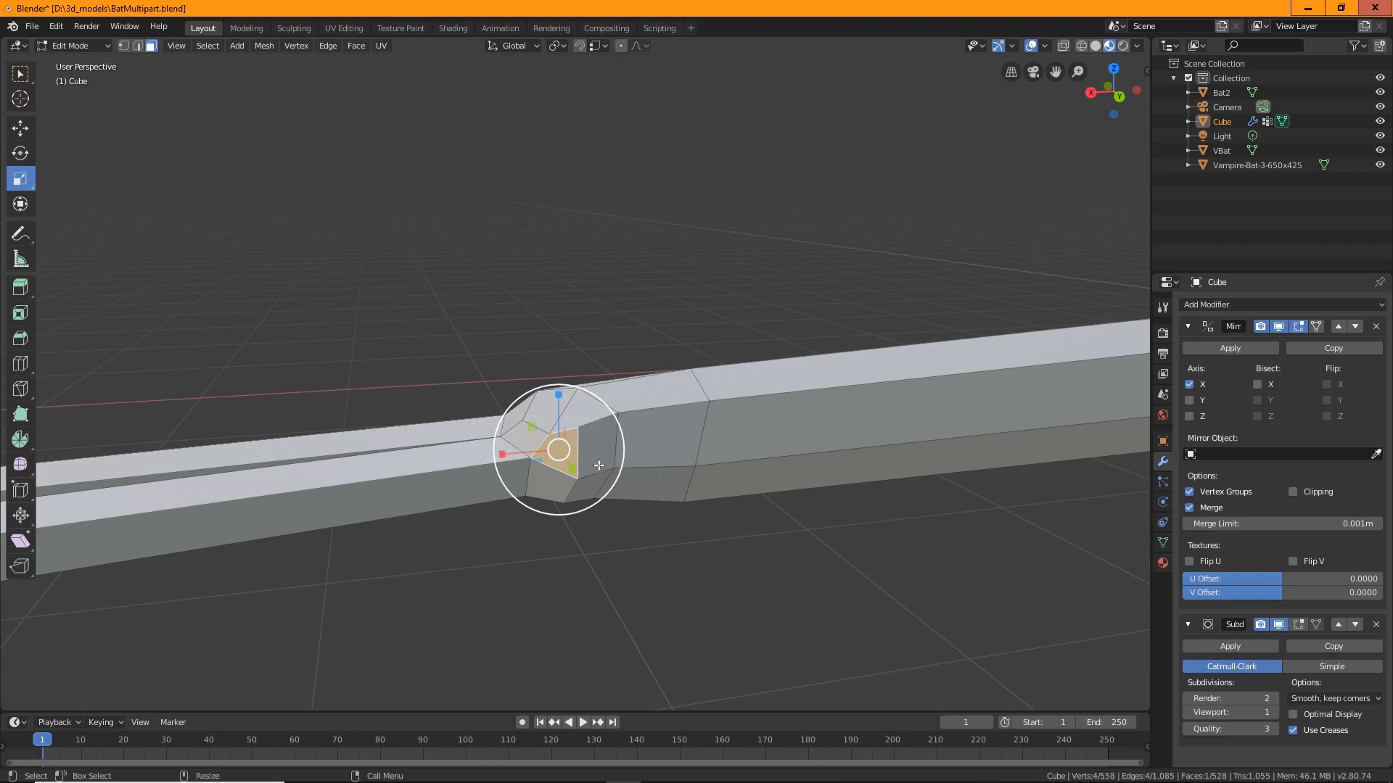
Switch to vertex selection and move the side vertices of the wrist to widen the face beside the second digit.
left_click(125, 47)
left_click(578, 479)
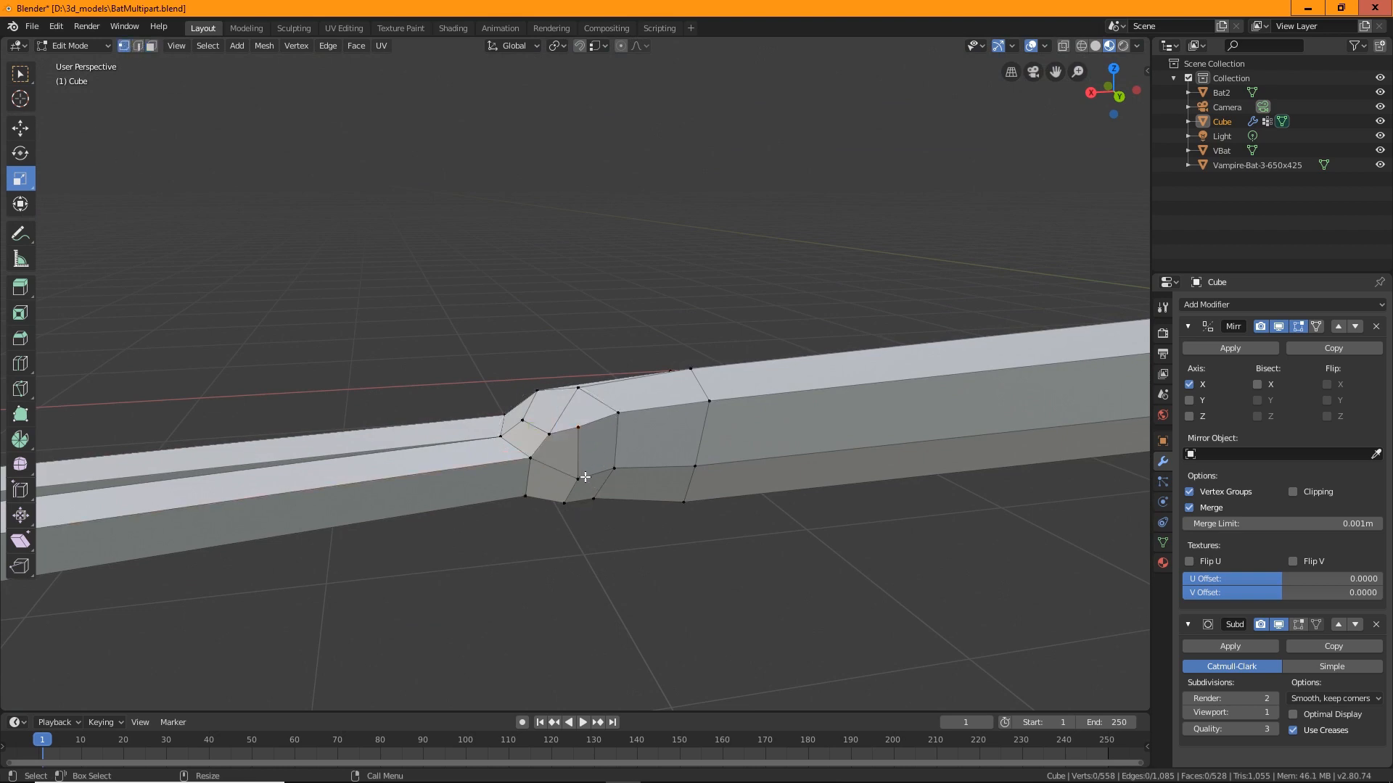
key("shift+space")
key("g")
left_click_drag(577, 450, 688, 446)
left_click(617, 468)
left_click(699, 466)
left_click(688, 466)
Select the two adjacent vertices on the wrist's underside, shift them and rotate their edge about the Y axis.
middle_click_drag(640, 509, 617, 482)
left_click(595, 508)
left_click_drag(586, 479, 609, 480)
key("e")
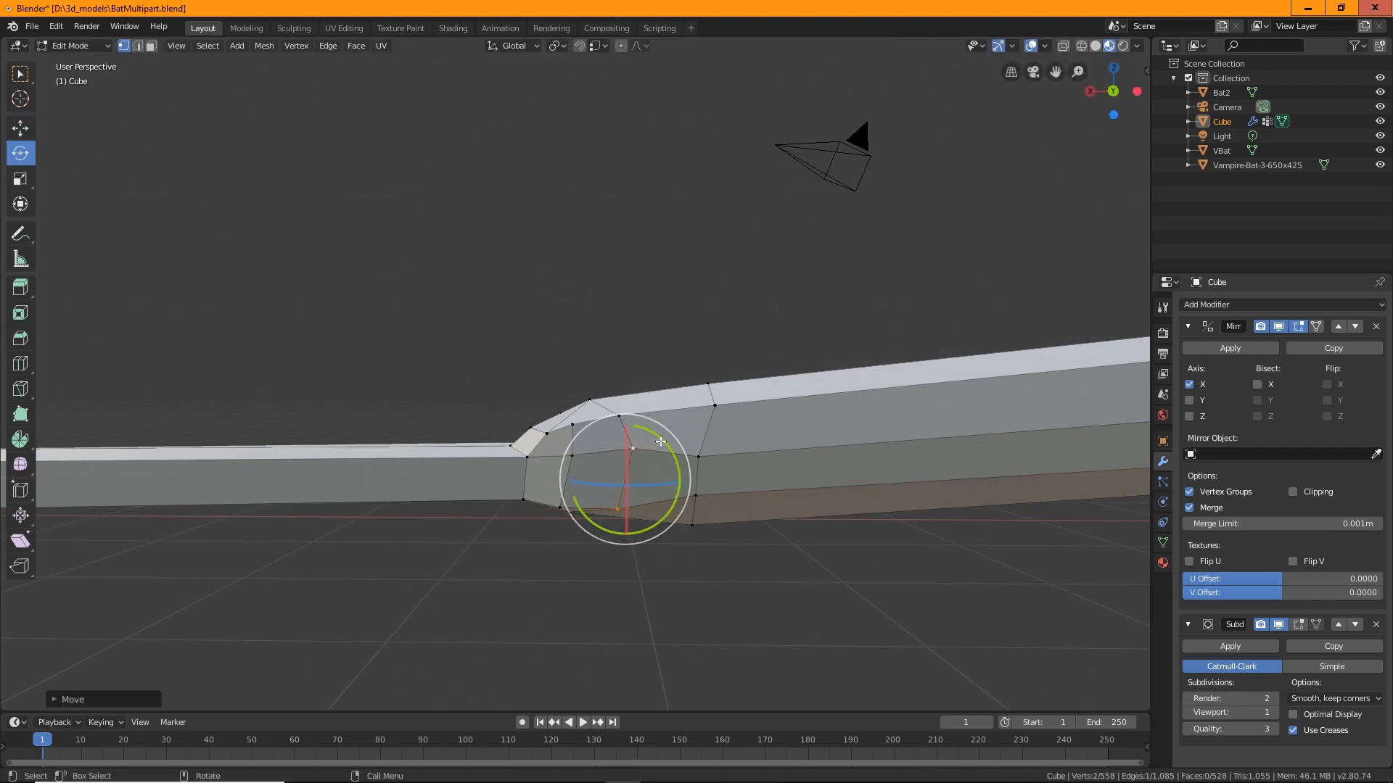
left_click_drag(659, 438, 638, 430)
Move the wrist's lower vertices individually along the X and Z axes to even out the two side faces.
left_click(559, 508)
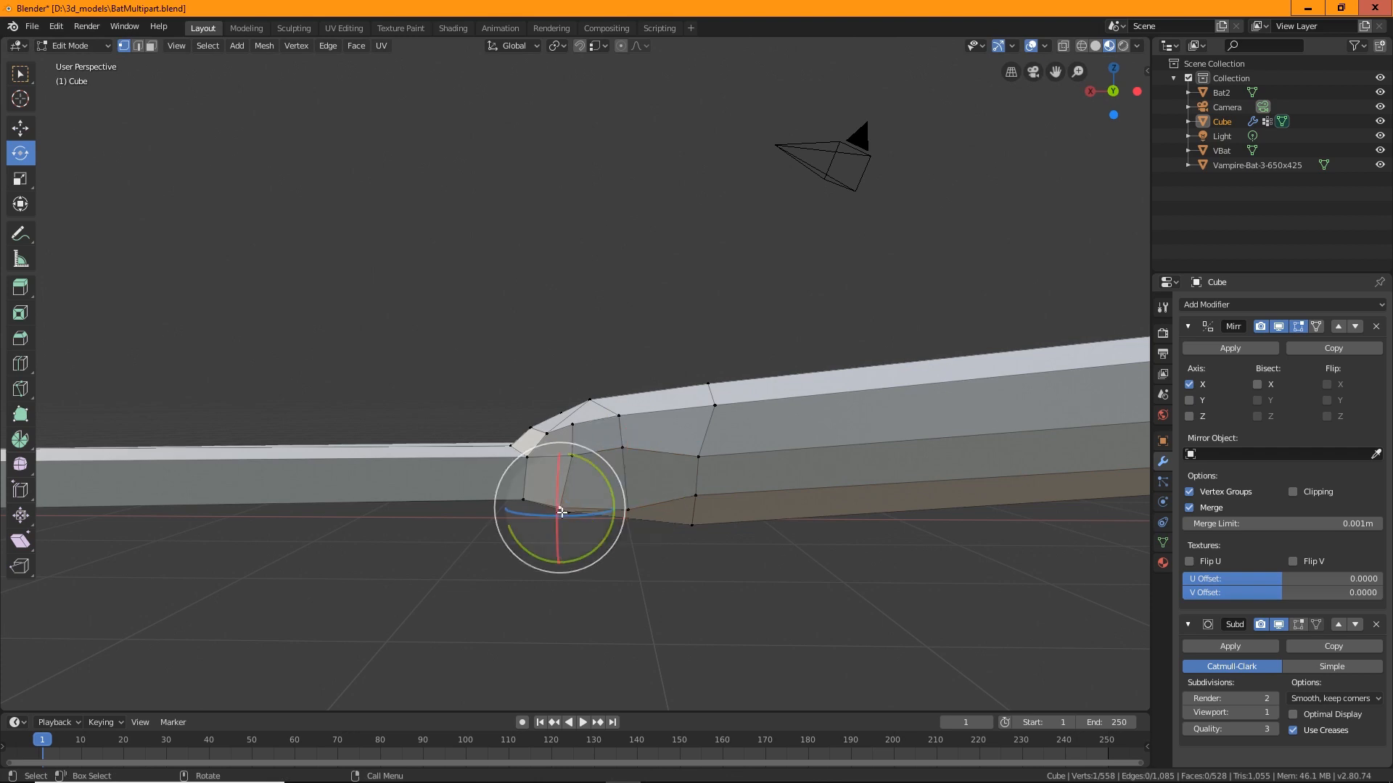
key("w")
left_click_drag(546, 507, 558, 508)
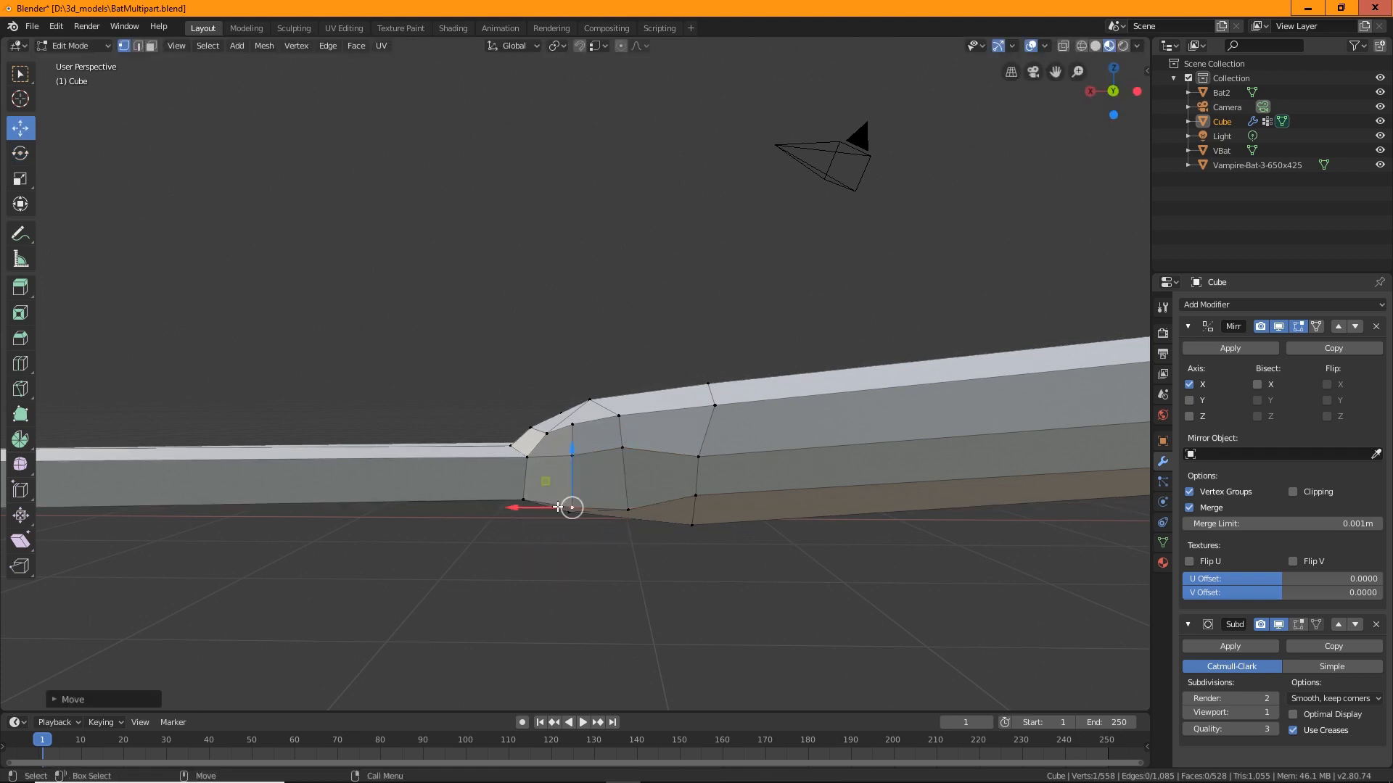
left_click_drag(572, 457, 572, 451)
left_click(631, 511)
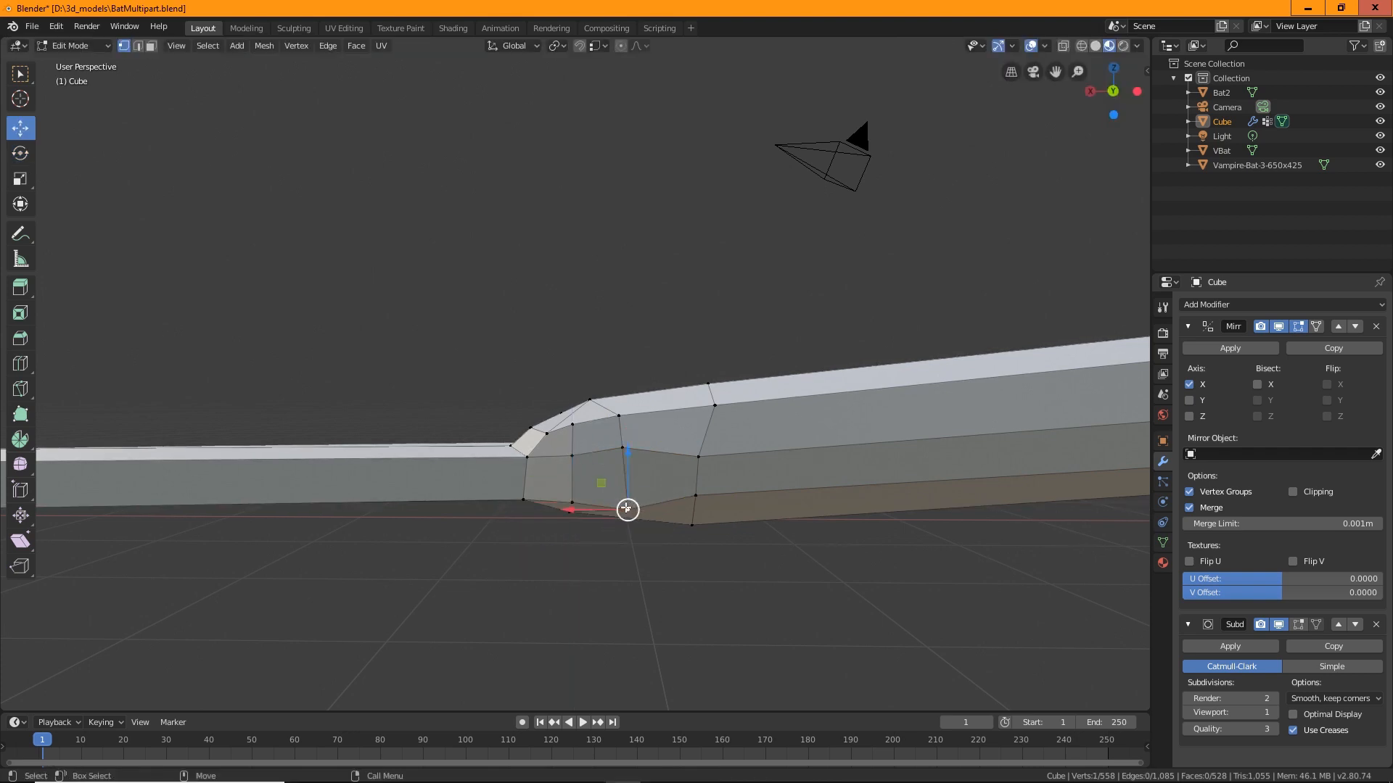
left_click_drag(632, 508, 626, 456)
left_click(622, 448)
middle_click_drag(595, 493, 533, 467)
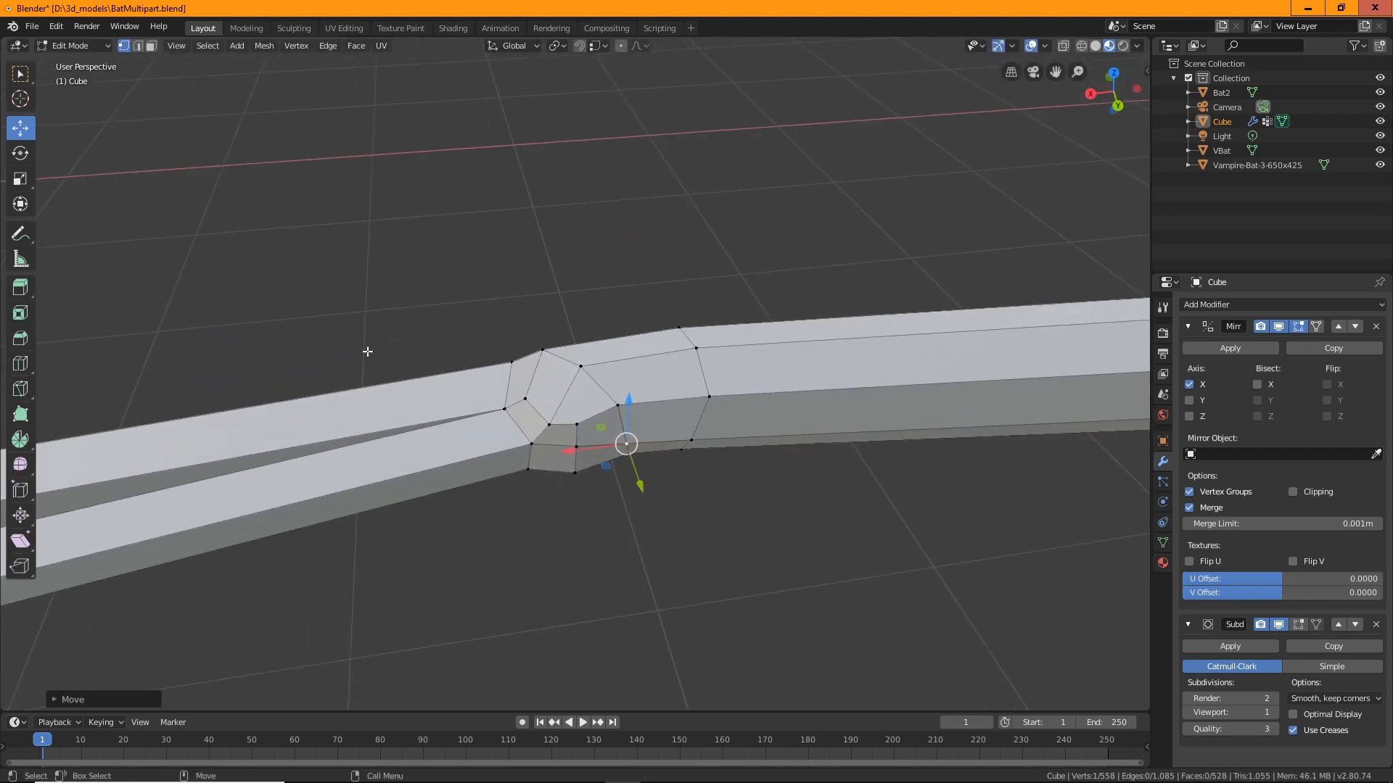
Select the wrist side face next to the second digit and extrude it into the third digit's first segment.
left_click(562, 461)
scroll(598, 534, "down", 10)
middle_click_drag(600, 532, 657, 517)
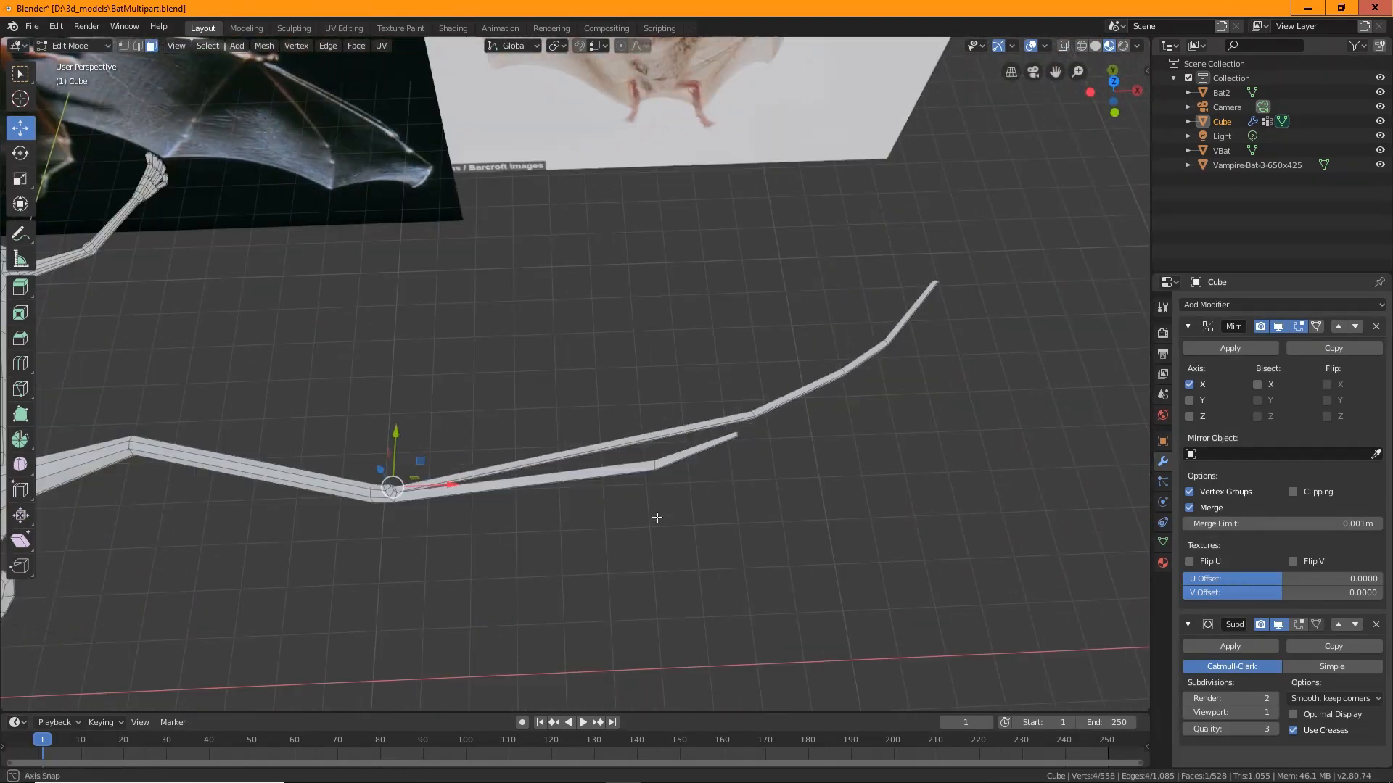
left_click(20, 287)
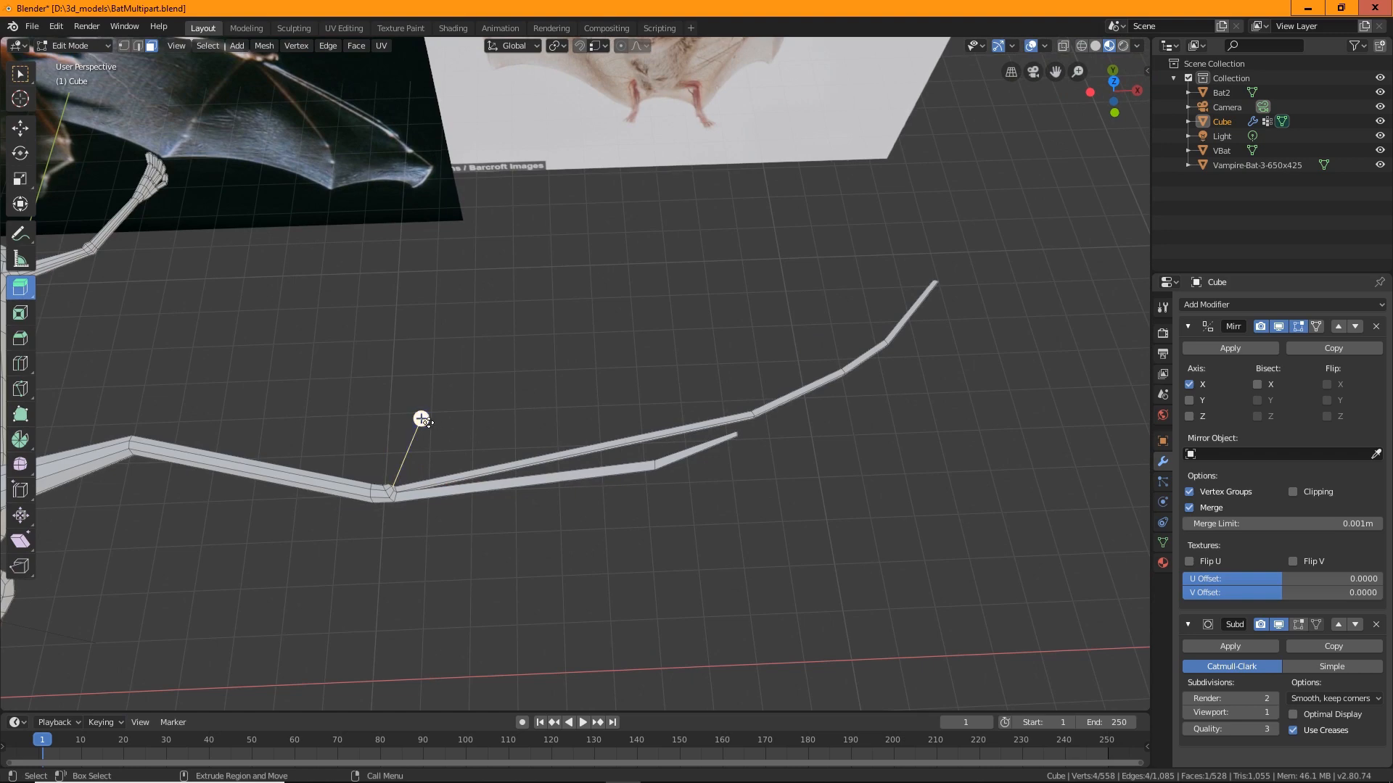
left_click_drag(422, 420, 547, 304)
middle_click_drag(547, 304, 785, 488)
Reposition the third digit's tip face, including along the X axis, so the segment angles away from the second digit.
key("shift+space")
key("g")
left_click_drag(665, 403, 746, 429)
middle_click_drag(747, 429, 748, 377)
key("g")
key("x")
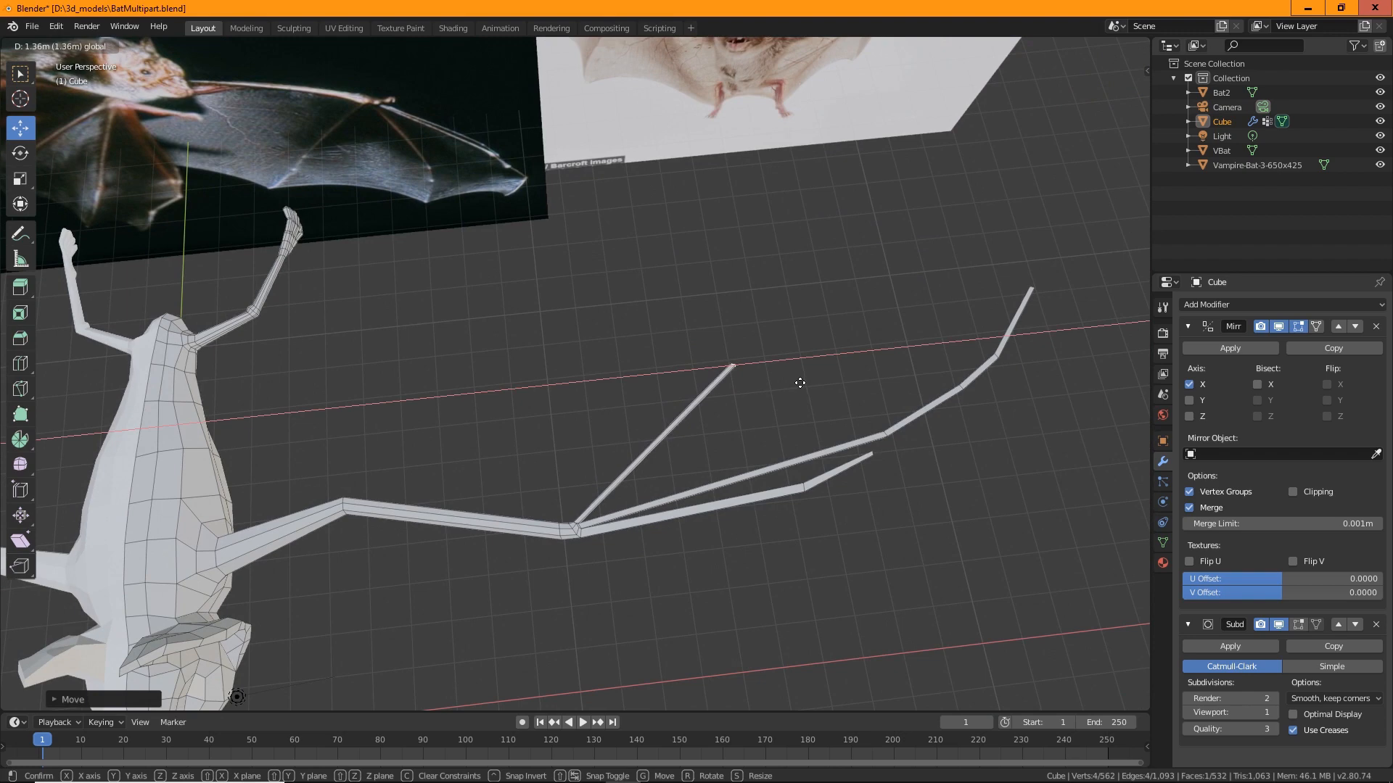
left_click(758, 376)
Compare the third digit with the reference photos and extrude a second segment from its tip.
middle_click_drag(758, 376, 611, 292)
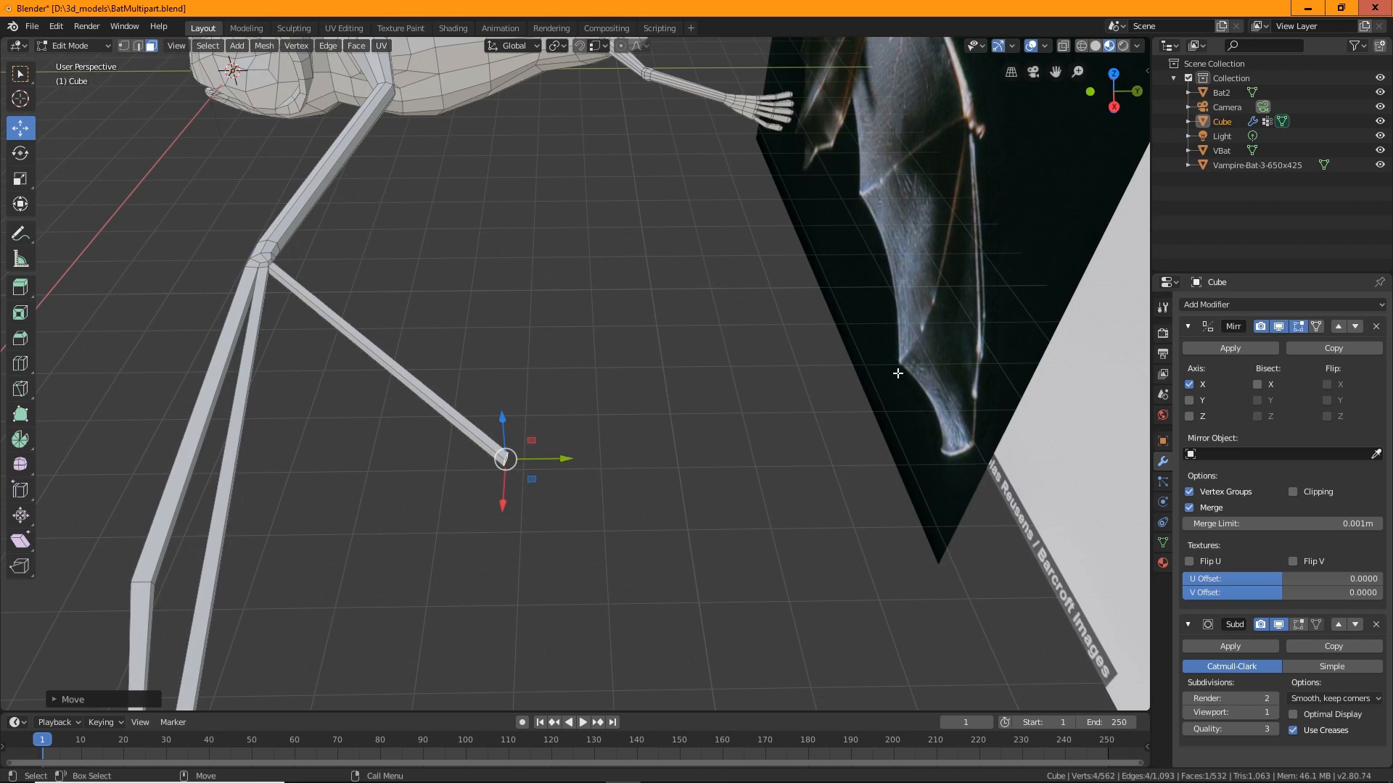
middle_click_drag(898, 373, 730, 363)
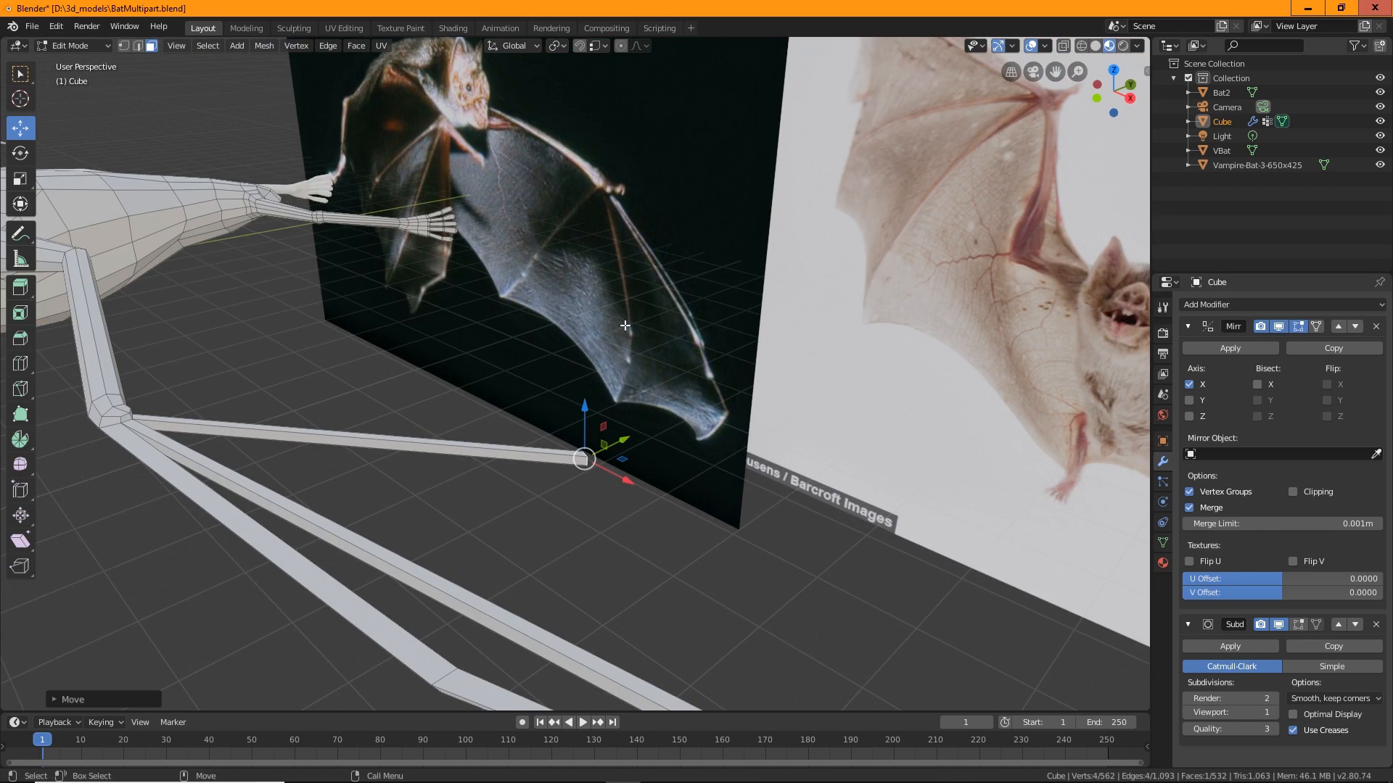
middle_click_drag(618, 393, 752, 253)
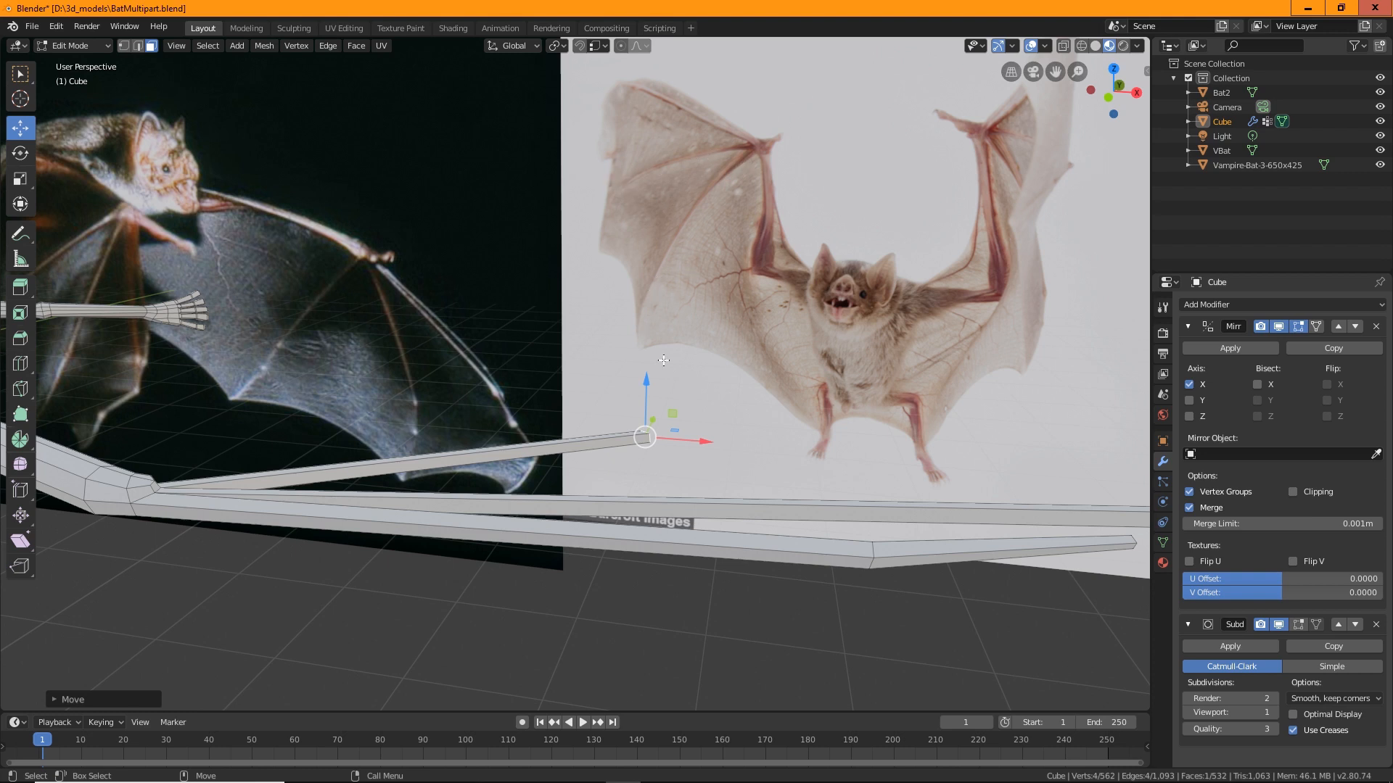
middle_click_drag(503, 331, 323, 345)
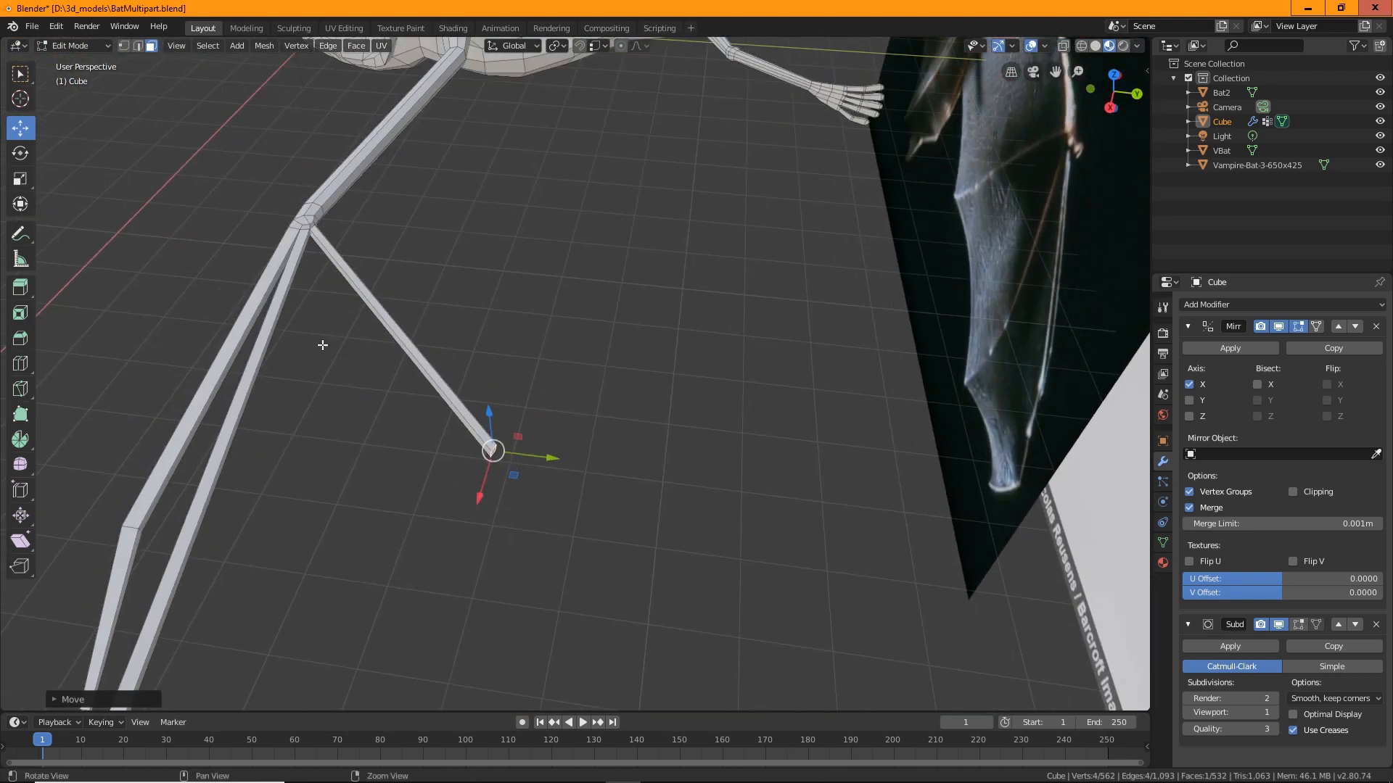
left_click(21, 294)
left_click_drag(579, 497, 658, 627)
middle_click_drag(658, 627, 526, 535)
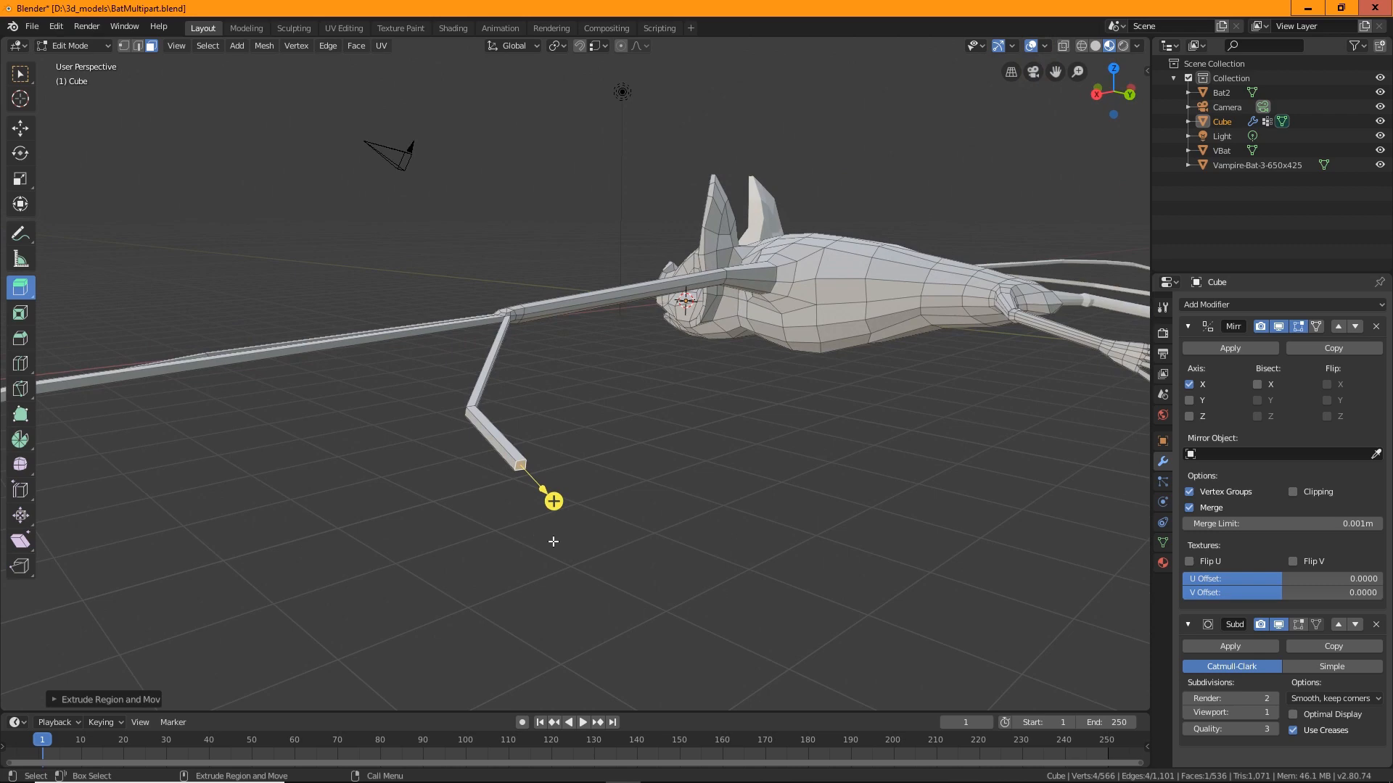
Repeat the extrusion for the third digit's last segment and scale down its tip face to taper it.
key("shift+r")
middle_click_drag(605, 581, 465, 426)
key("shift+space")
key("s")
left_click_drag(412, 382, 435, 398)
middle_click_drag(435, 399, 559, 442)
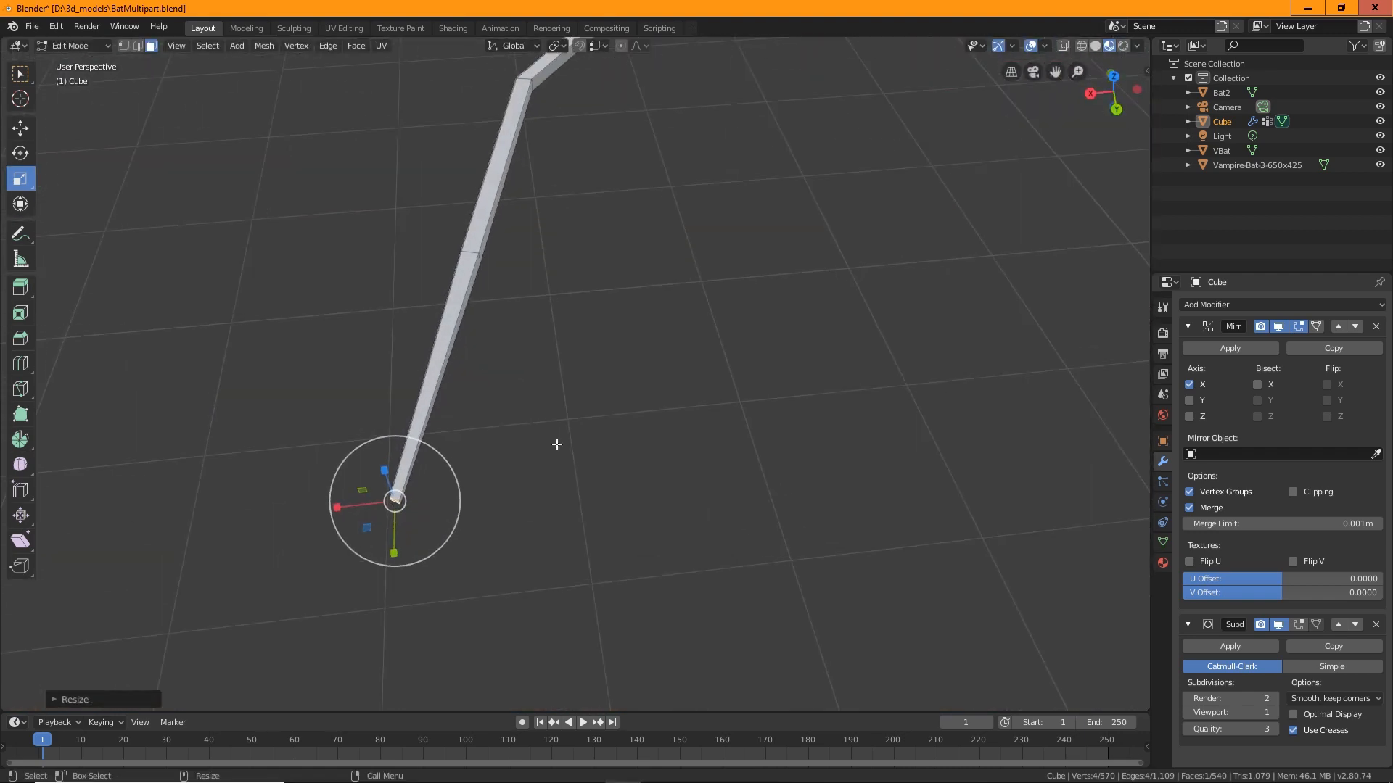
Move the third digit's tip along the X axis towards the body and rotate the tip face.
key("shift+space")
key("g")
left_click_drag(335, 512, 386, 521)
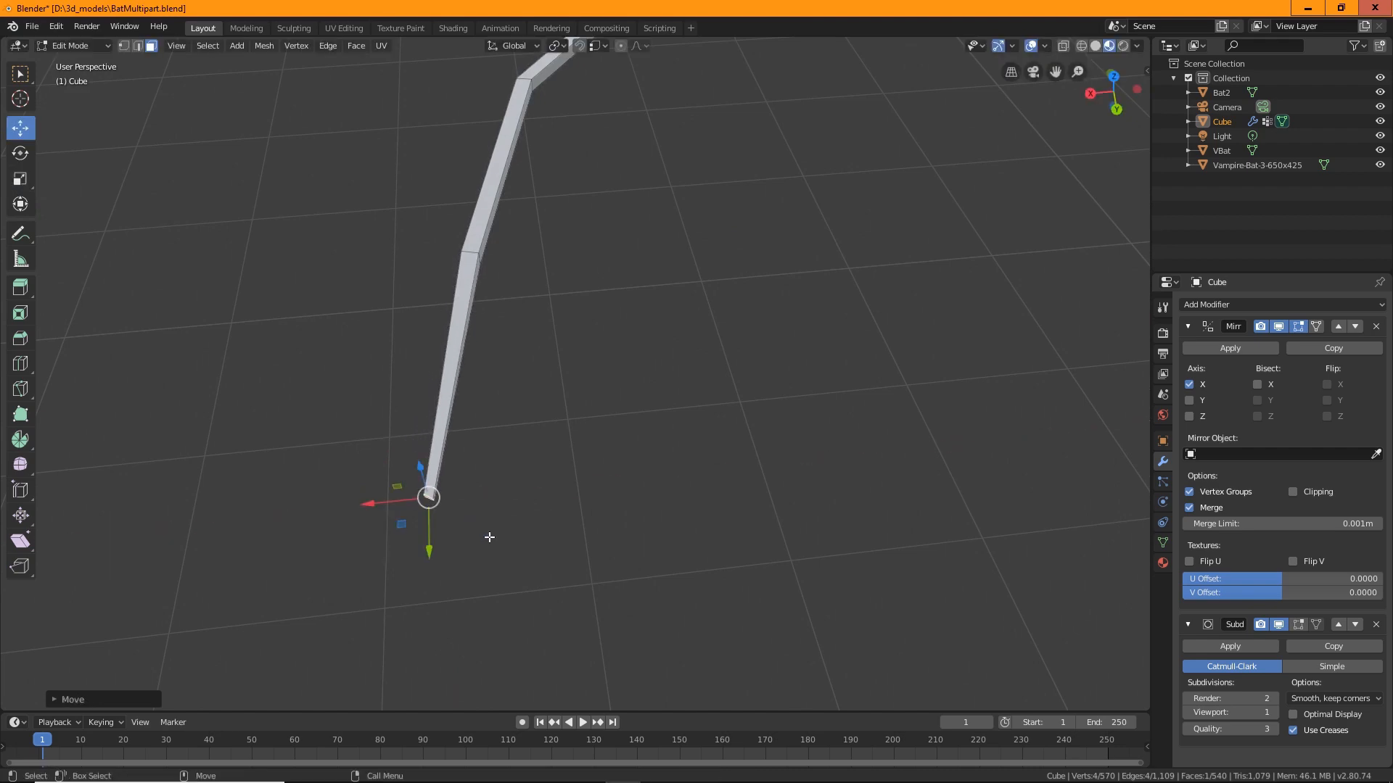
key("shift+space")
key("r")
left_click_drag(476, 535, 556, 479)
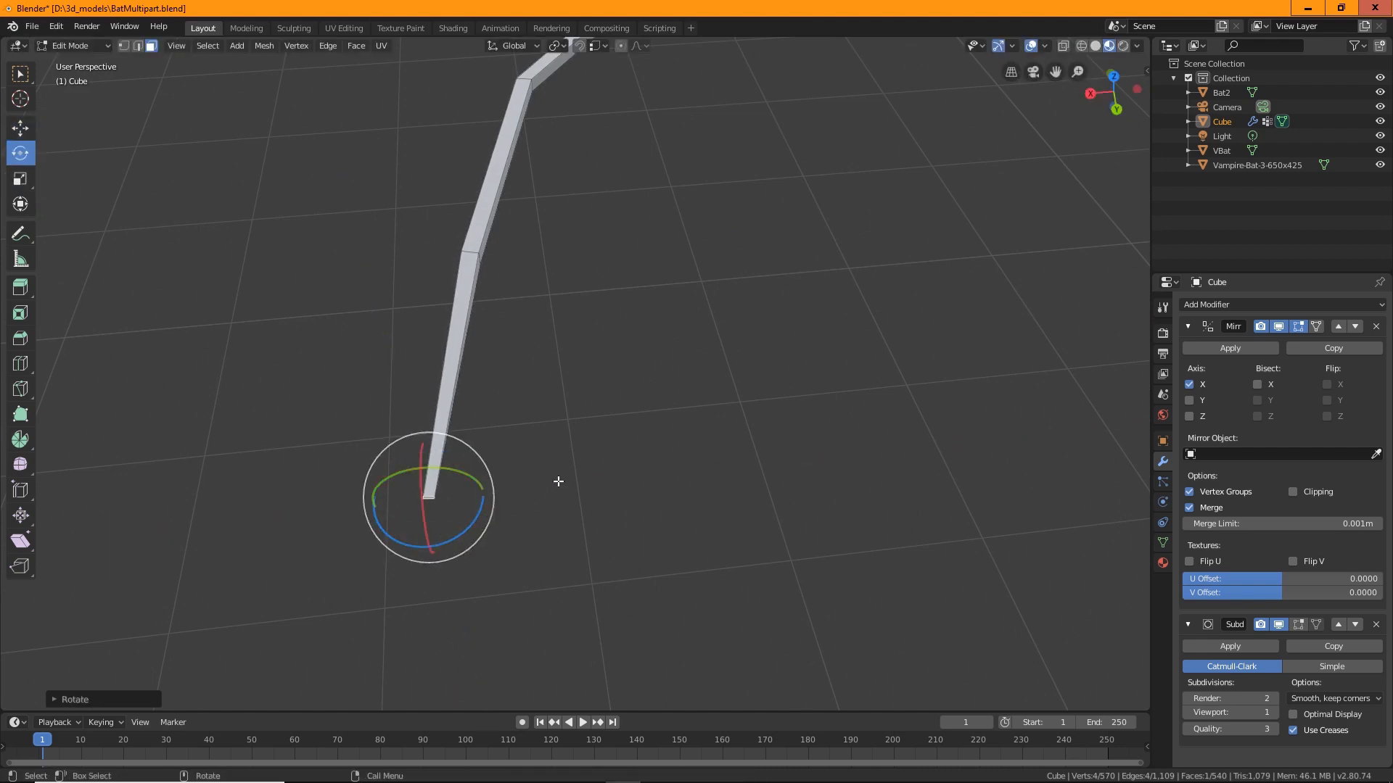
middle_click_drag(556, 479, 661, 479)
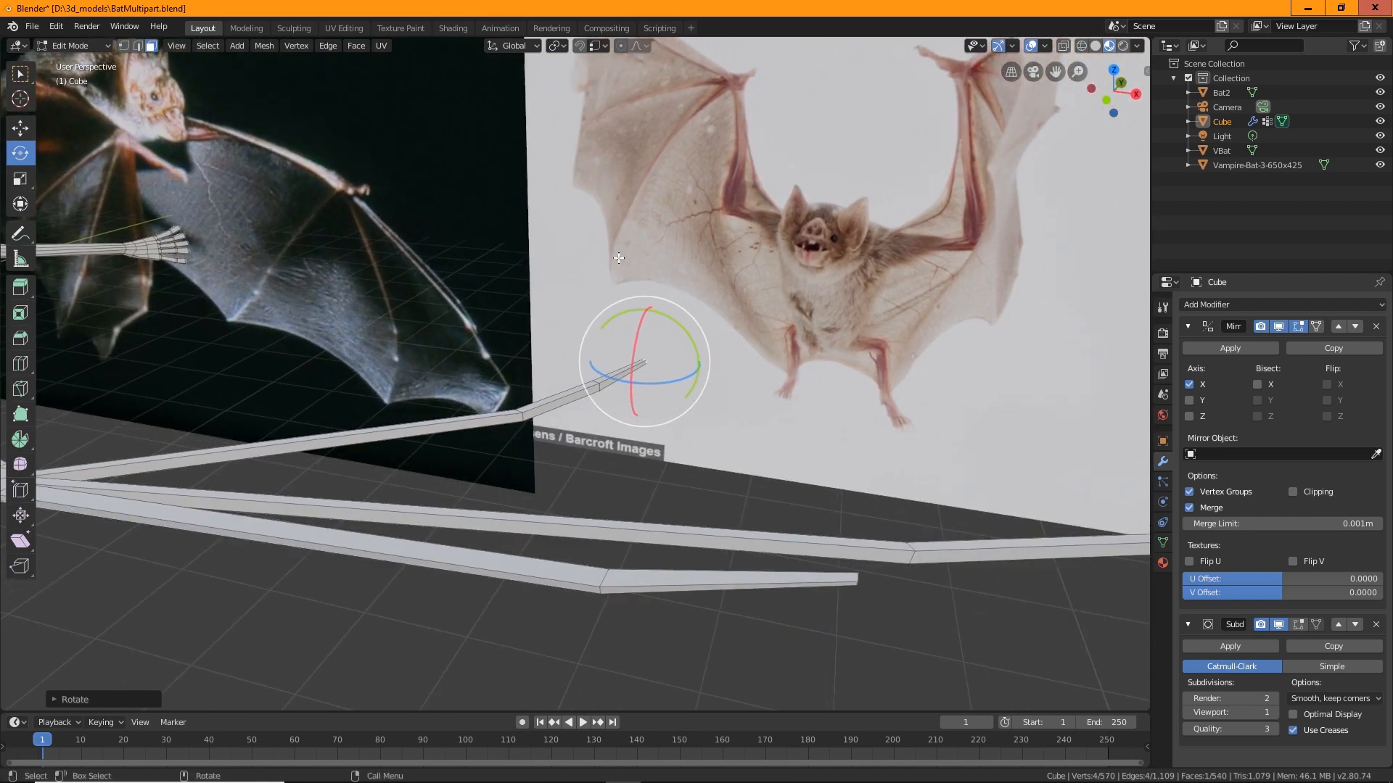
Select the remaining wrist side face next to the third digit and extrude it into the fourth digit's first segment.
middle_click_drag(701, 487, 412, 183)
scroll(471, 363, "up", 5)
left_click(423, 179)
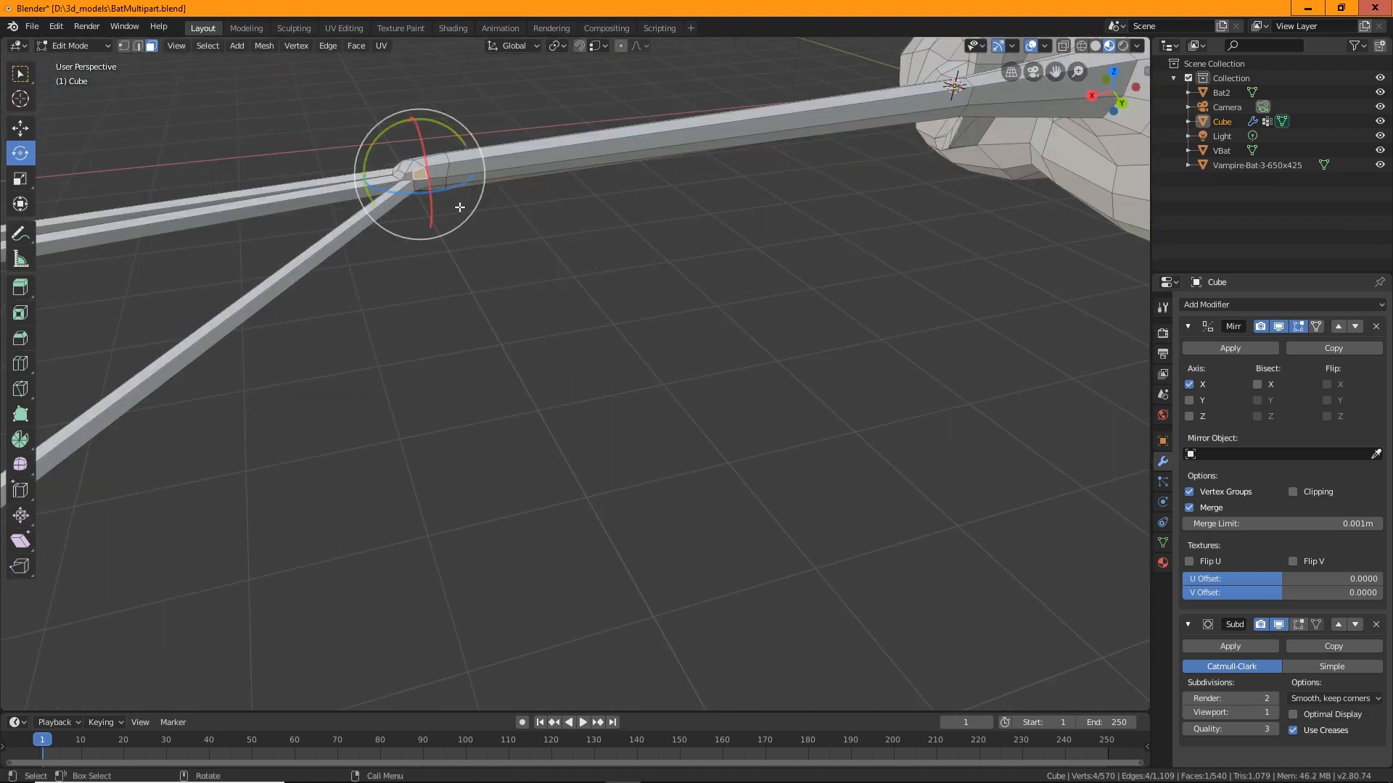
left_click(481, 308)
left_click(421, 184)
left_click_drag(493, 326, 622, 348, "alt")
scroll(622, 348, "down", 7)
middle_click_drag(551, 371, 212, 272)
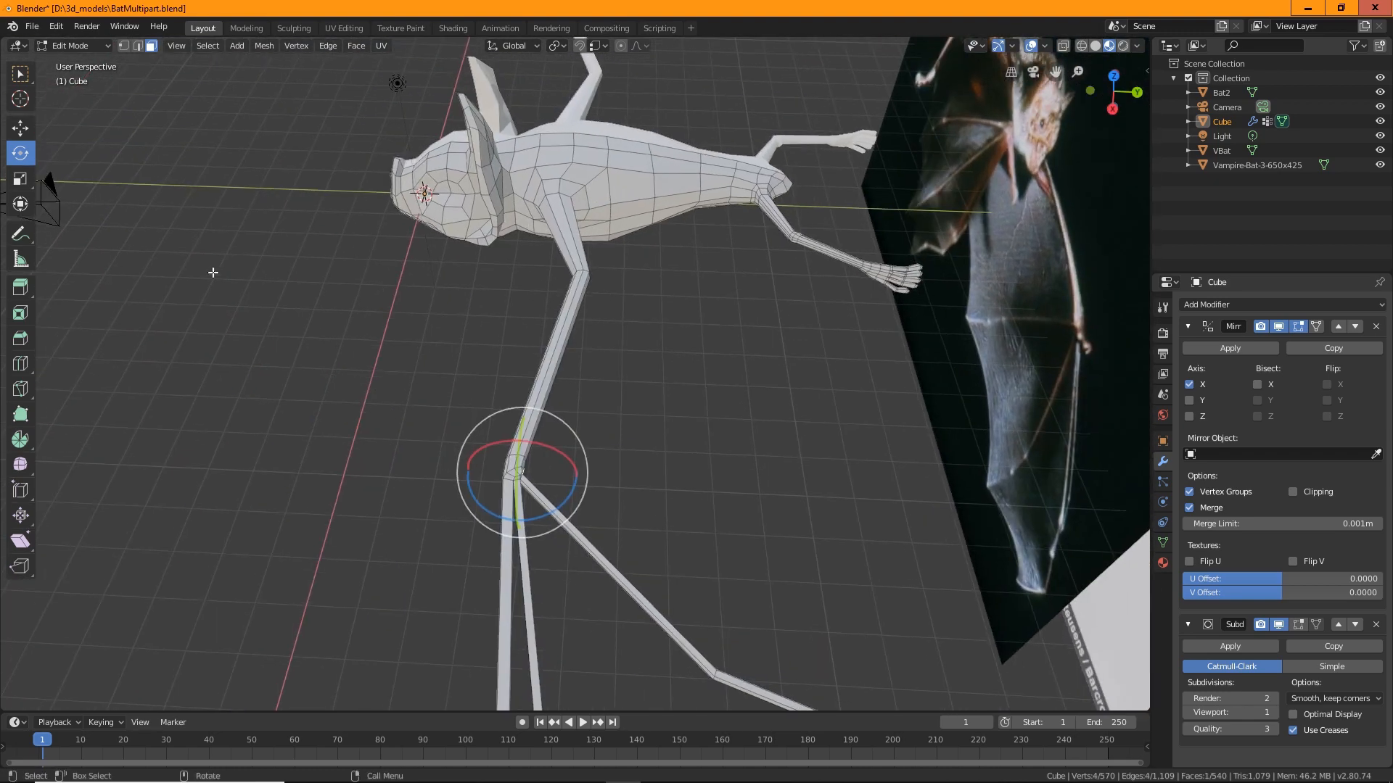
left_click(27, 287)
left_click_drag(597, 485, 830, 541)
middle_click_drag(831, 540, 748, 540)
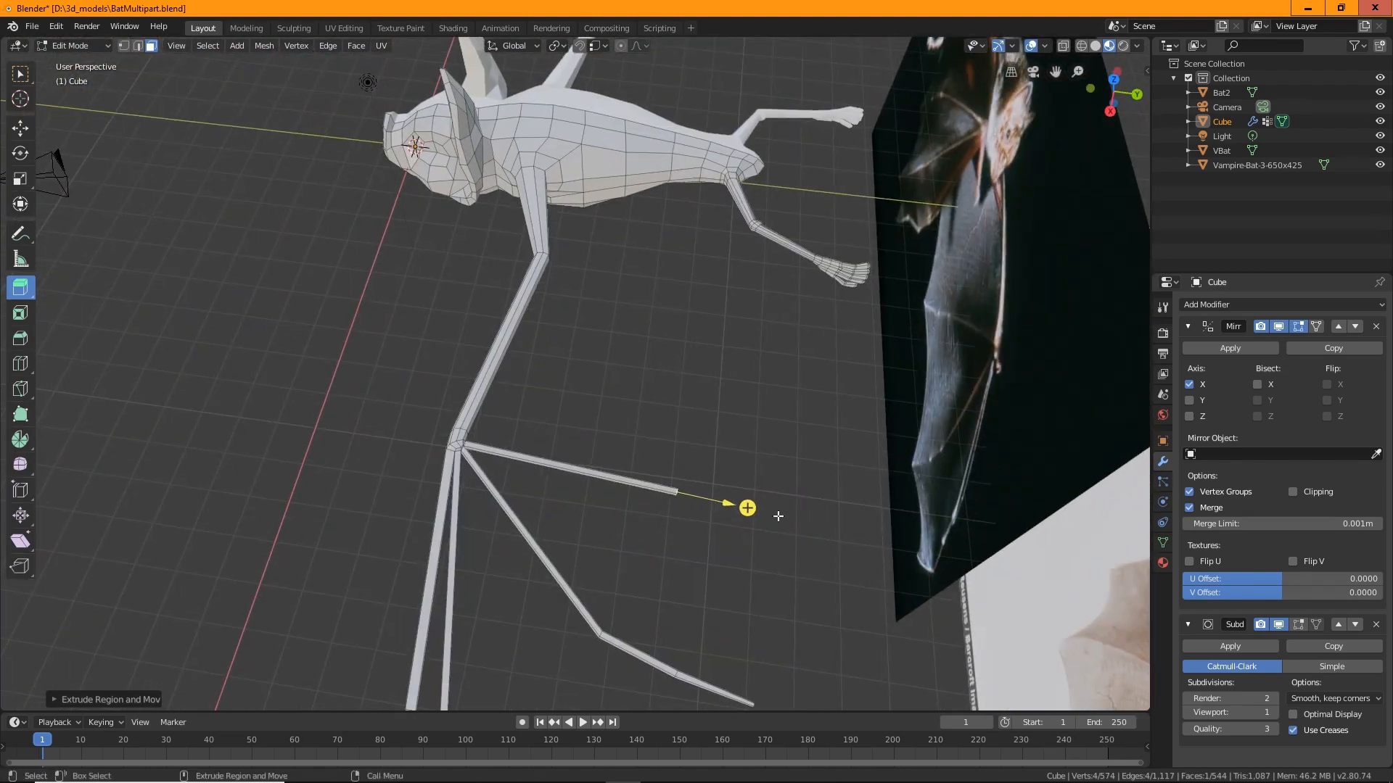
Lengthen the fourth digit's first segment along the Y axis and adjust its tip against the reference photos.
key("w")
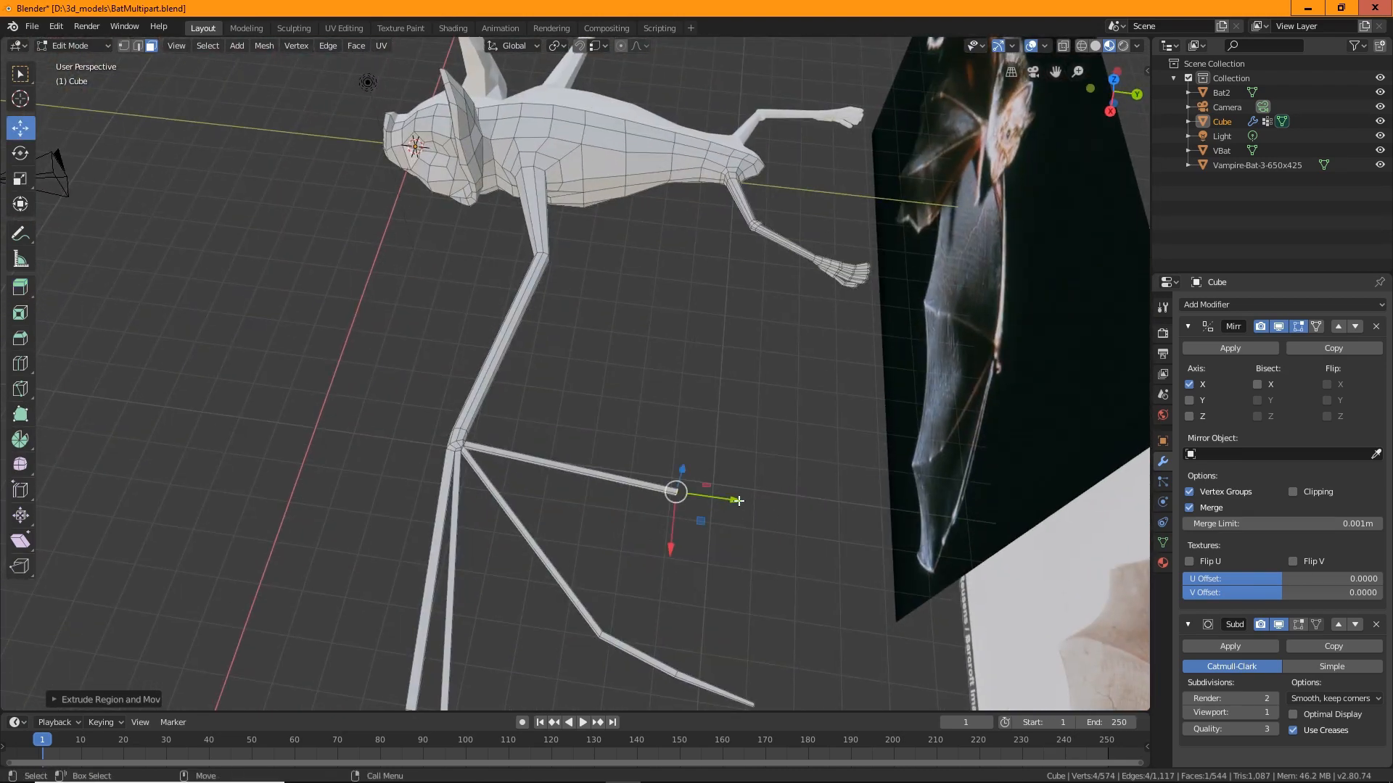
left_click_drag(731, 501, 768, 513)
left_click_drag(760, 639, 672, 513, "alt")
left_click_drag(745, 427, 737, 367)
left_click_drag(780, 406, 682, 408, "alt")
left_click_drag(637, 362, 542, 570, "alt")
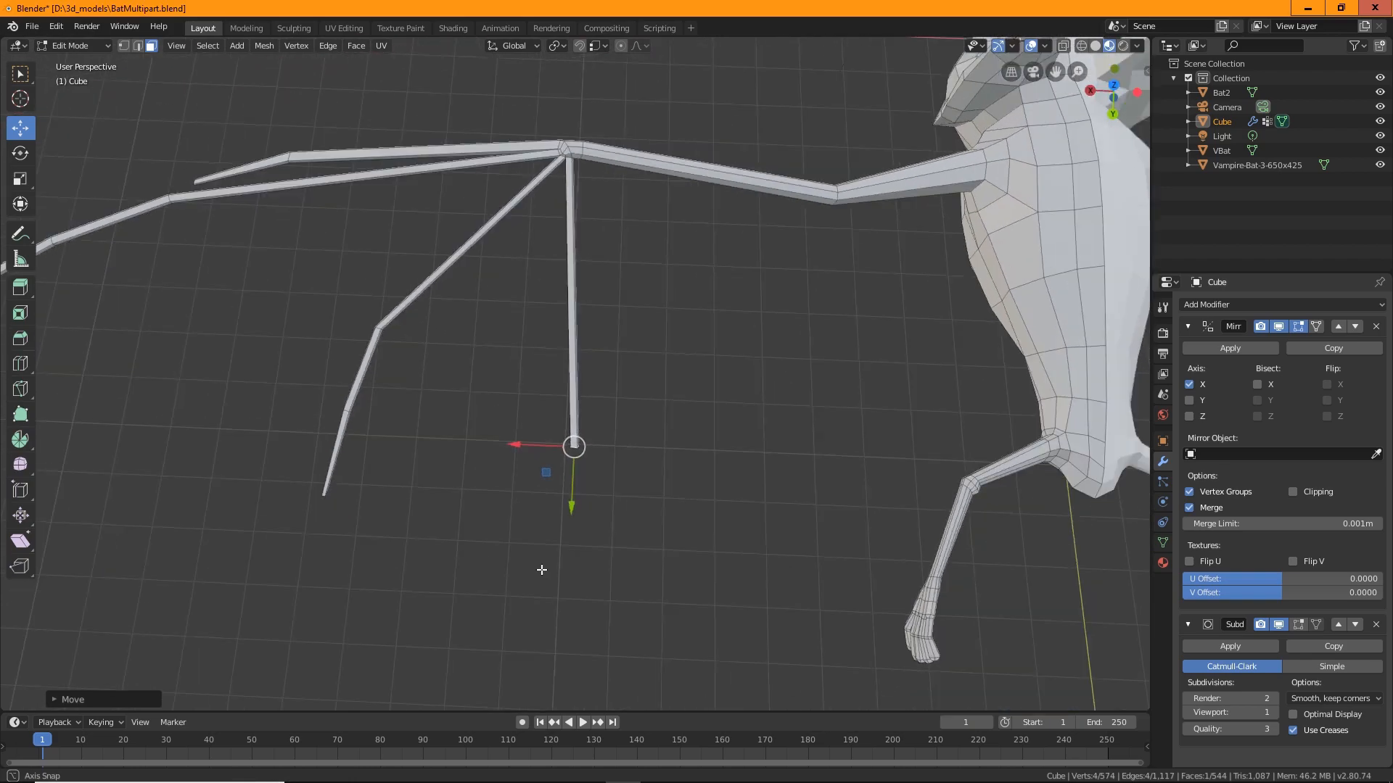
left_click_drag(722, 450, 363, 356, "alt")
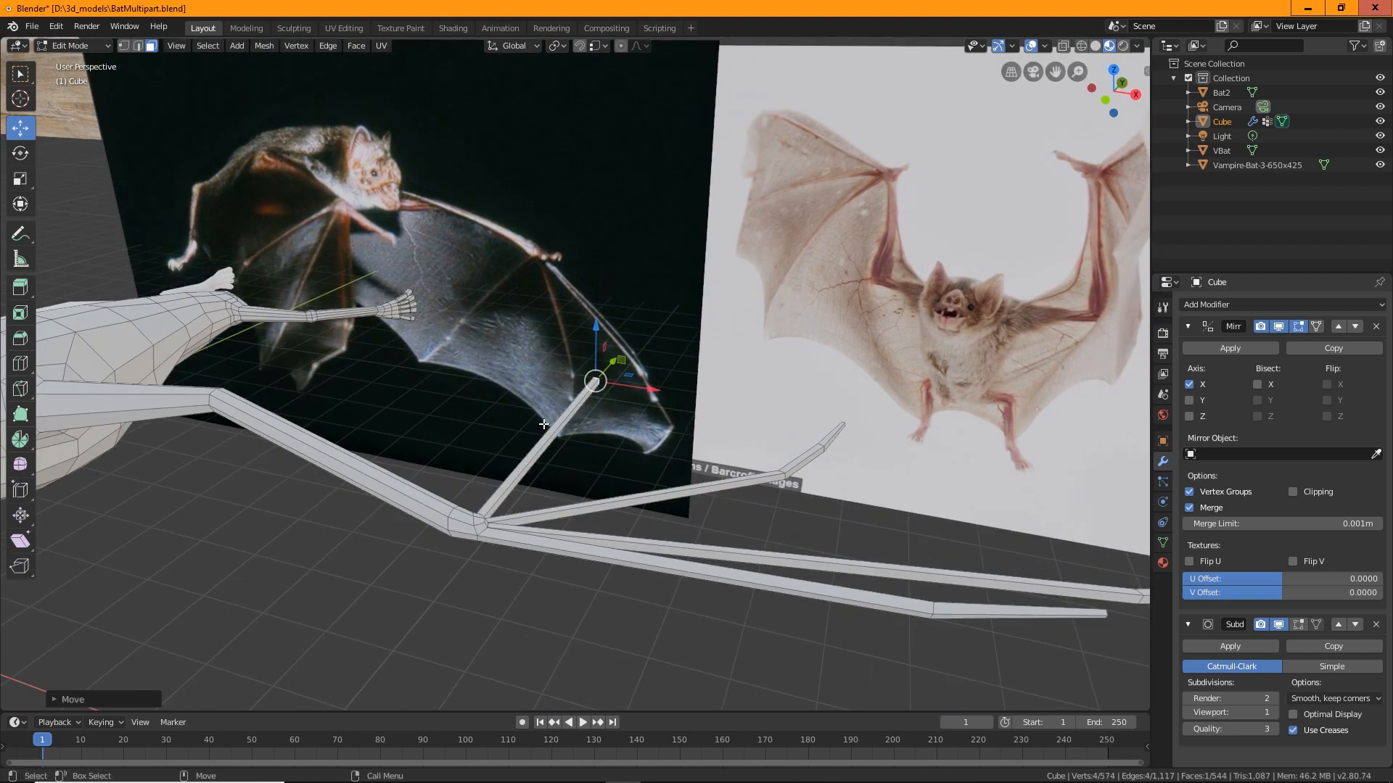
left_click_drag(589, 596, 700, 411, "alt")
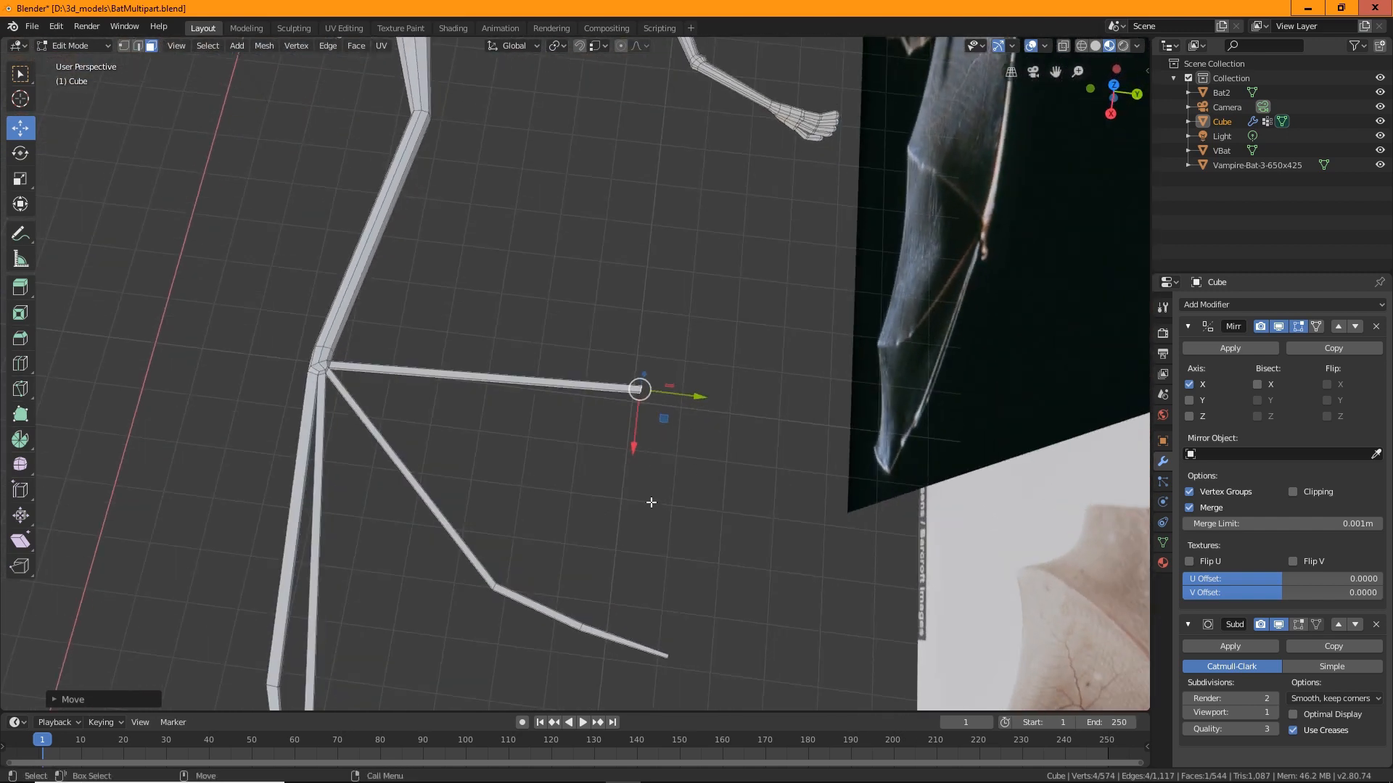
Rotate the fourth digit's tip face about the Z axis and extrude its second segment towards the tail.
key("e")
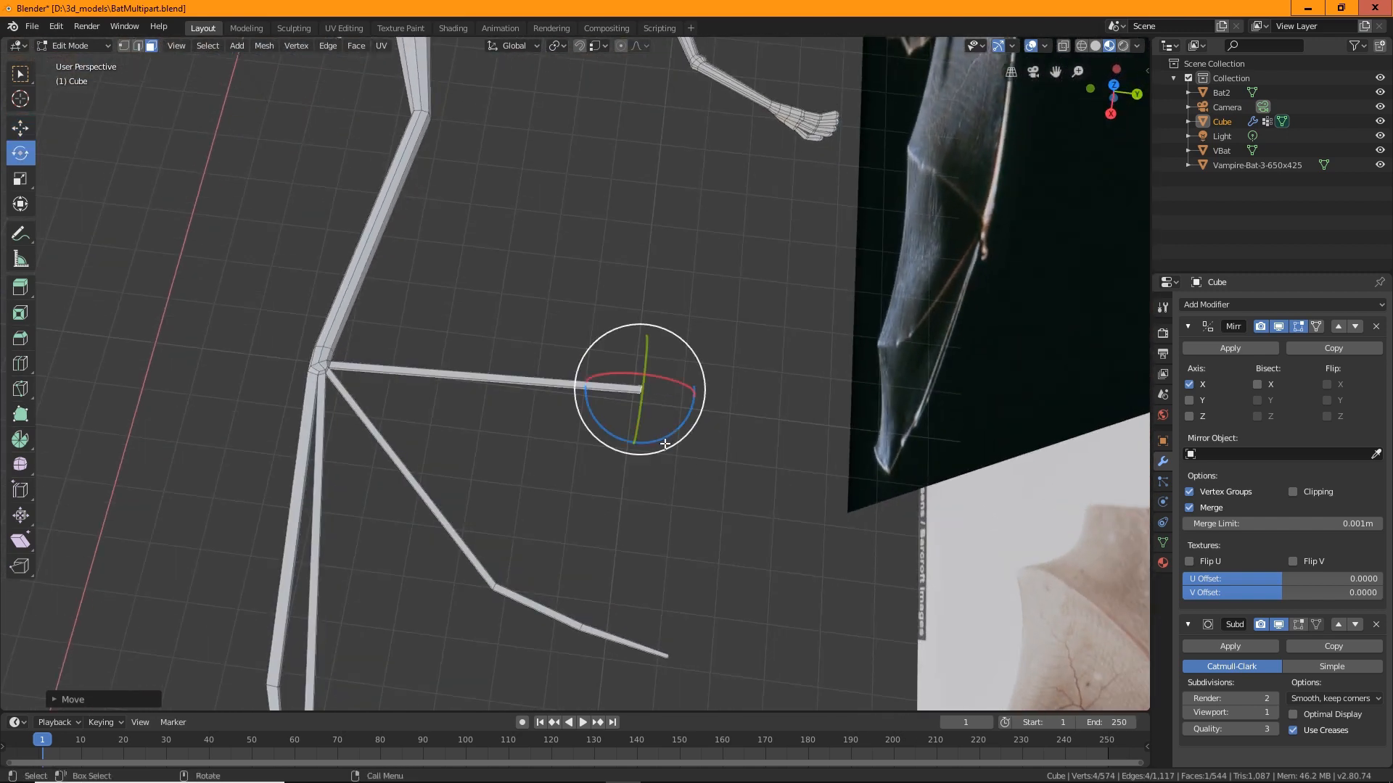
left_click_drag(666, 446, 679, 437)
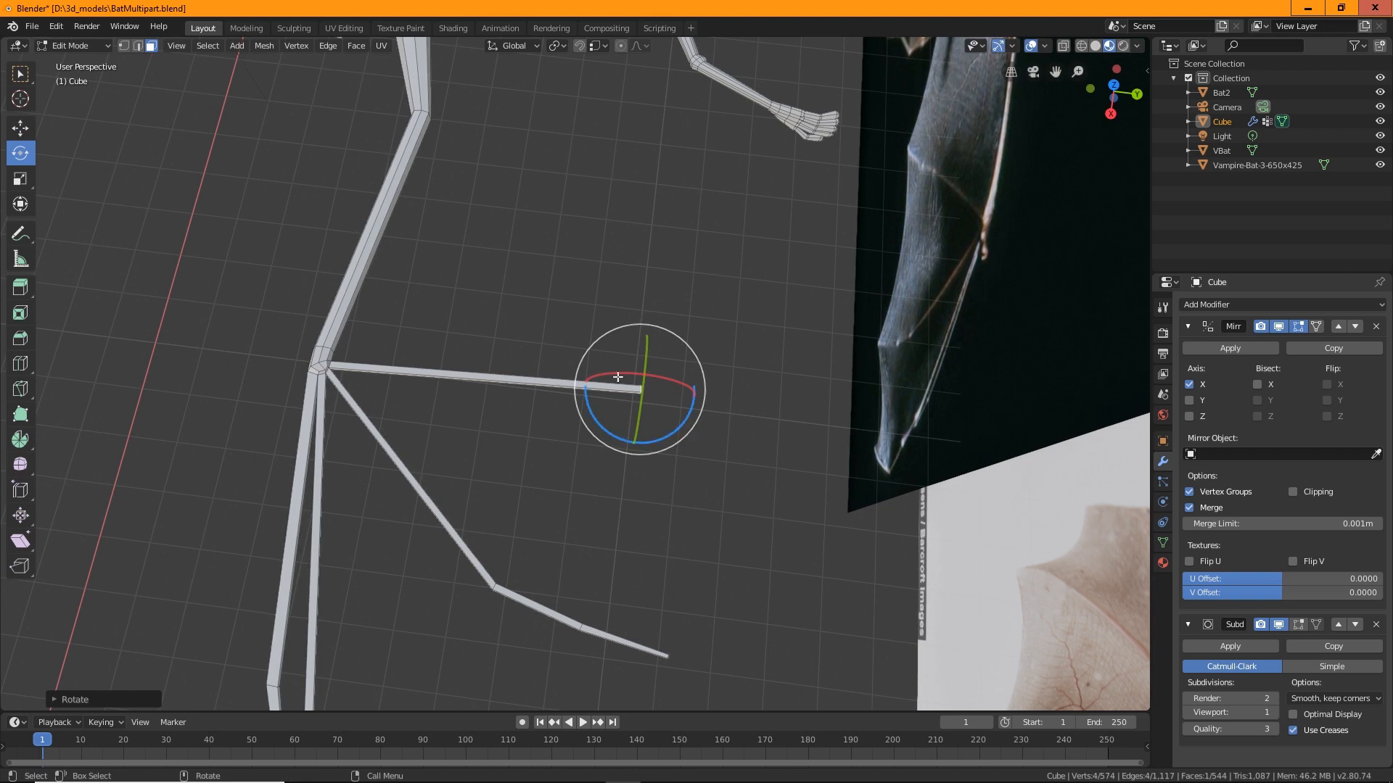
left_click(21, 286)
left_click_drag(712, 386, 841, 398)
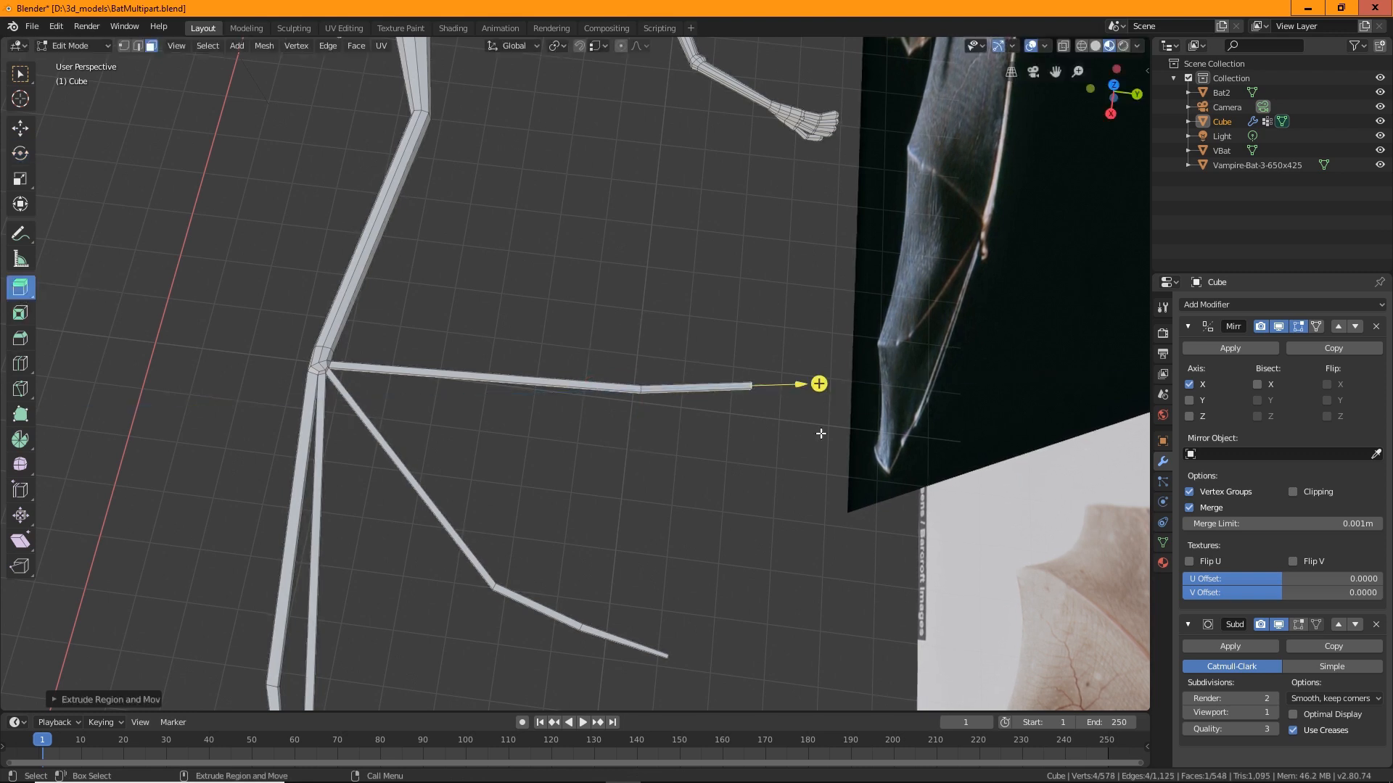
middle_click_drag(841, 398, 646, 483)
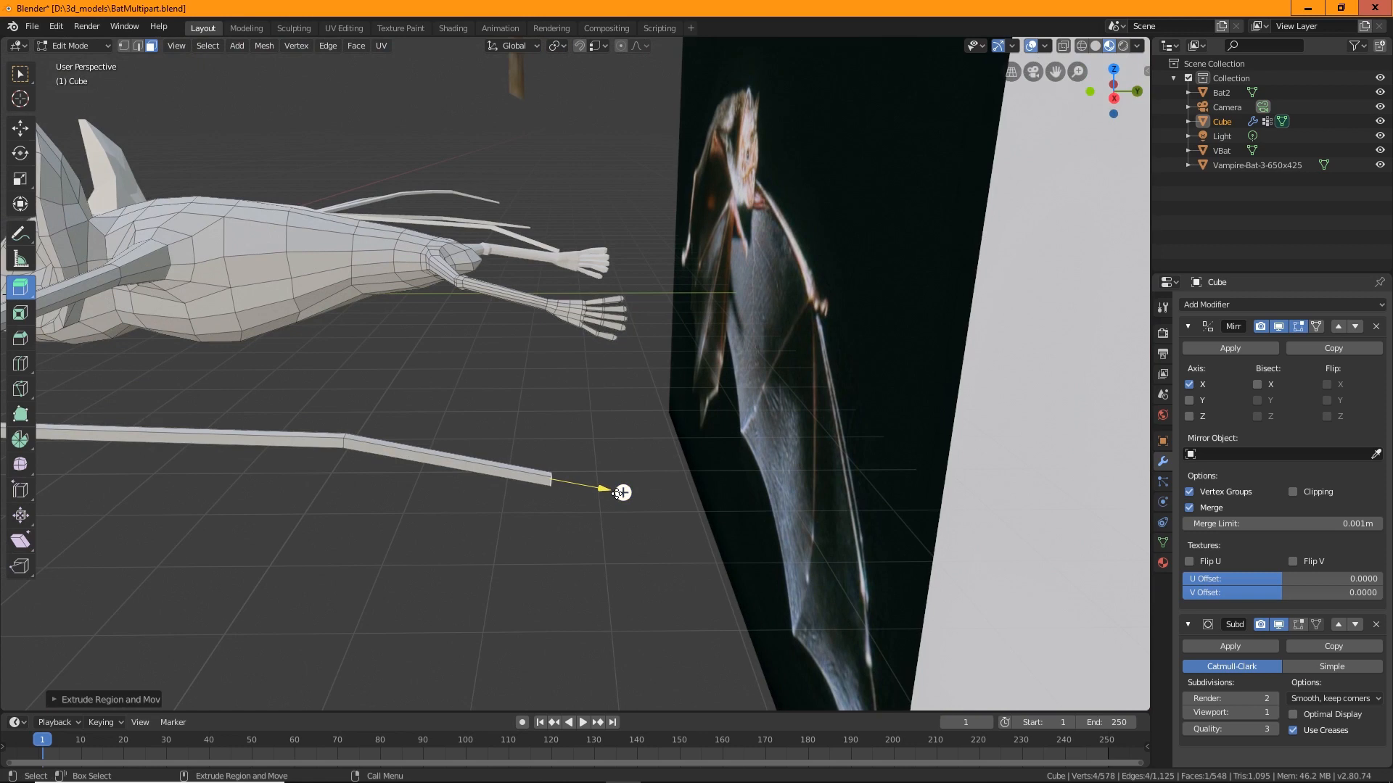
Shorten the fourth digit's second segment along the Y axis, rotate its tip face and lower the tip slightly.
key("w")
left_click_drag(608, 479, 587, 476)
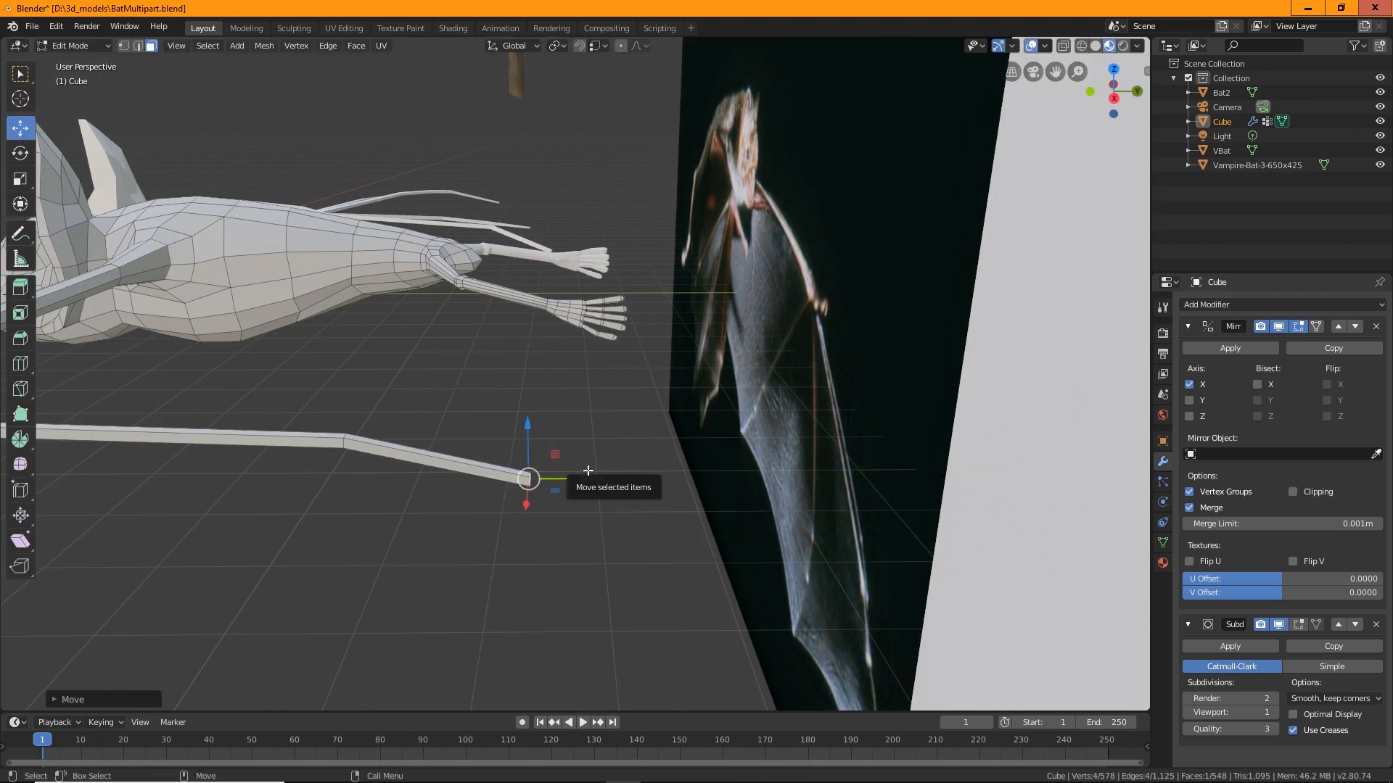
key("e")
left_click_drag(554, 433, 524, 427)
key("w")
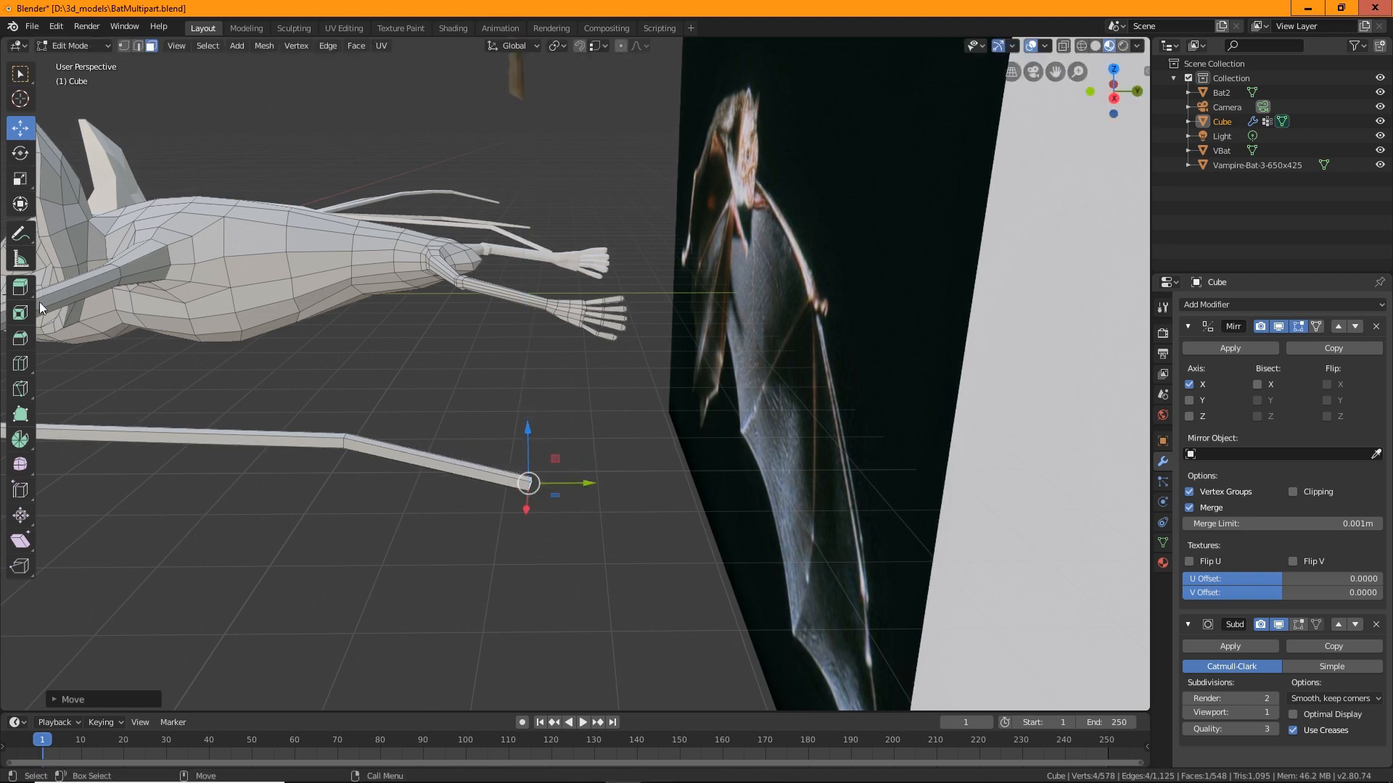
Extrude the fourth digit's third segment and scale down its tip face to taper the digit.
left_click(19, 287)
left_click_drag(596, 509, 641, 531)
middle_click_drag(642, 531, 544, 499)
key("r")
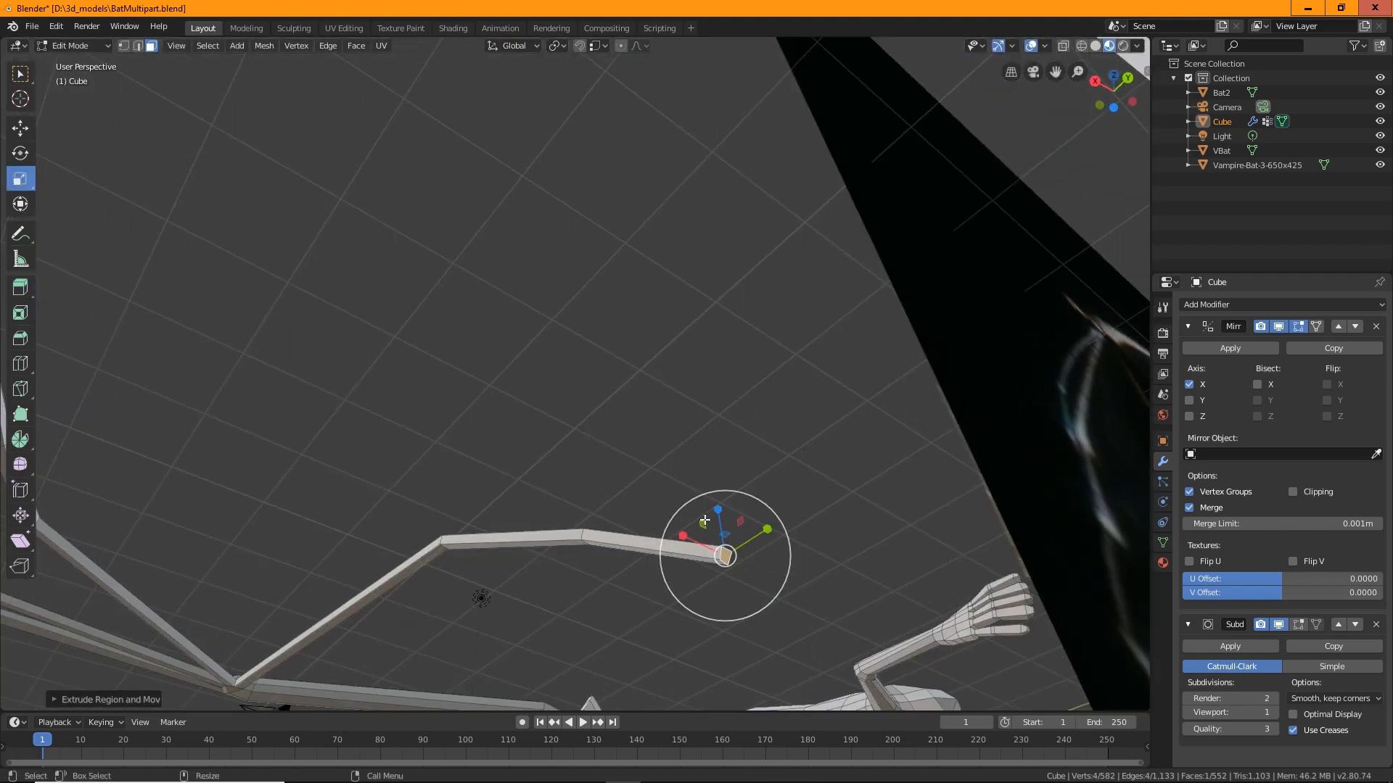
left_click_drag(705, 522, 734, 528)
left_click(721, 550)
left_click(731, 529)
middle_click_drag(731, 529, 637, 590)
Move the fourth digit's tip along the Y axis towards the tail to lengthen its last segment.
key("w")
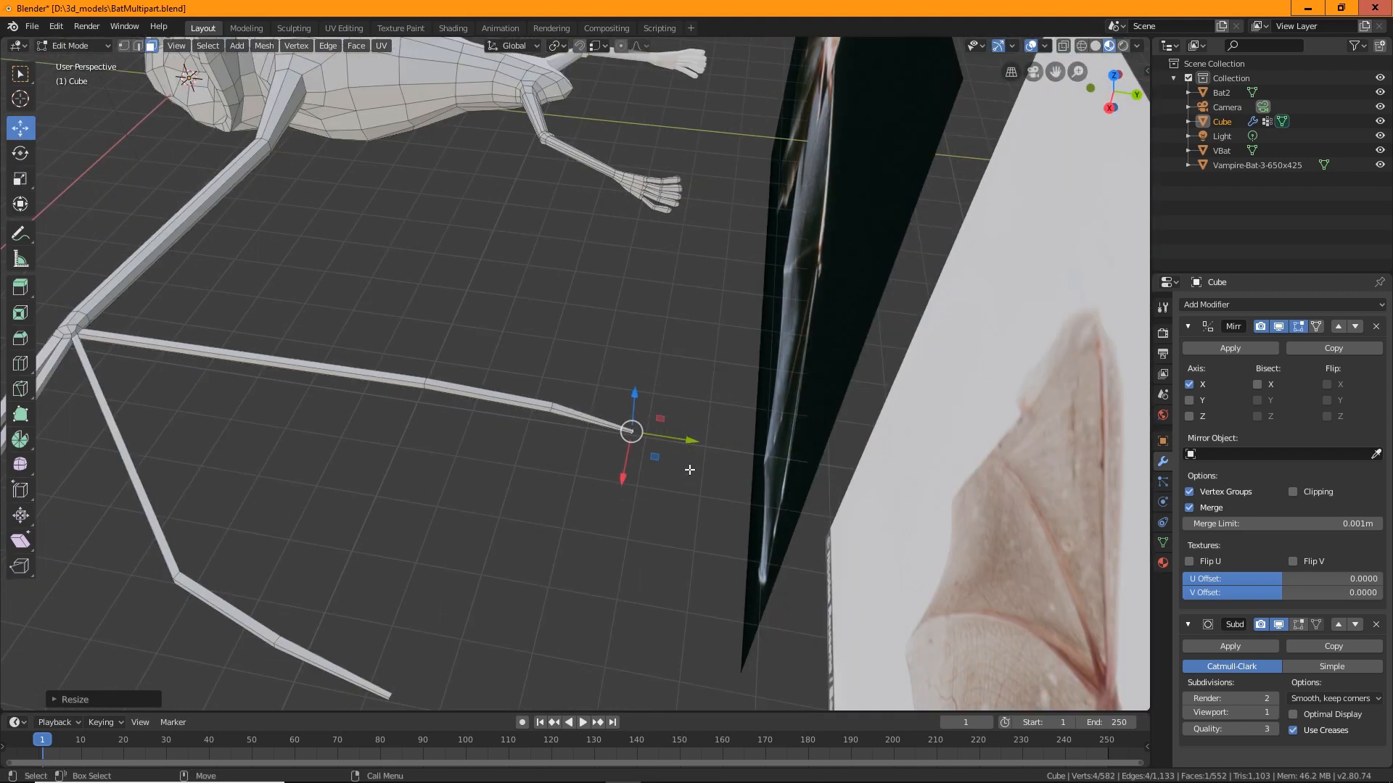
left_click_drag(696, 442, 736, 451)
scroll(631, 496, "down", 4)
middle_click_drag(631, 497, 483, 441)
middle_click_drag(623, 378, 519, 409)
Raise the fourth digit's first joint and move it along the Y axis towards the wrist.
scroll(519, 409, "up", 3)
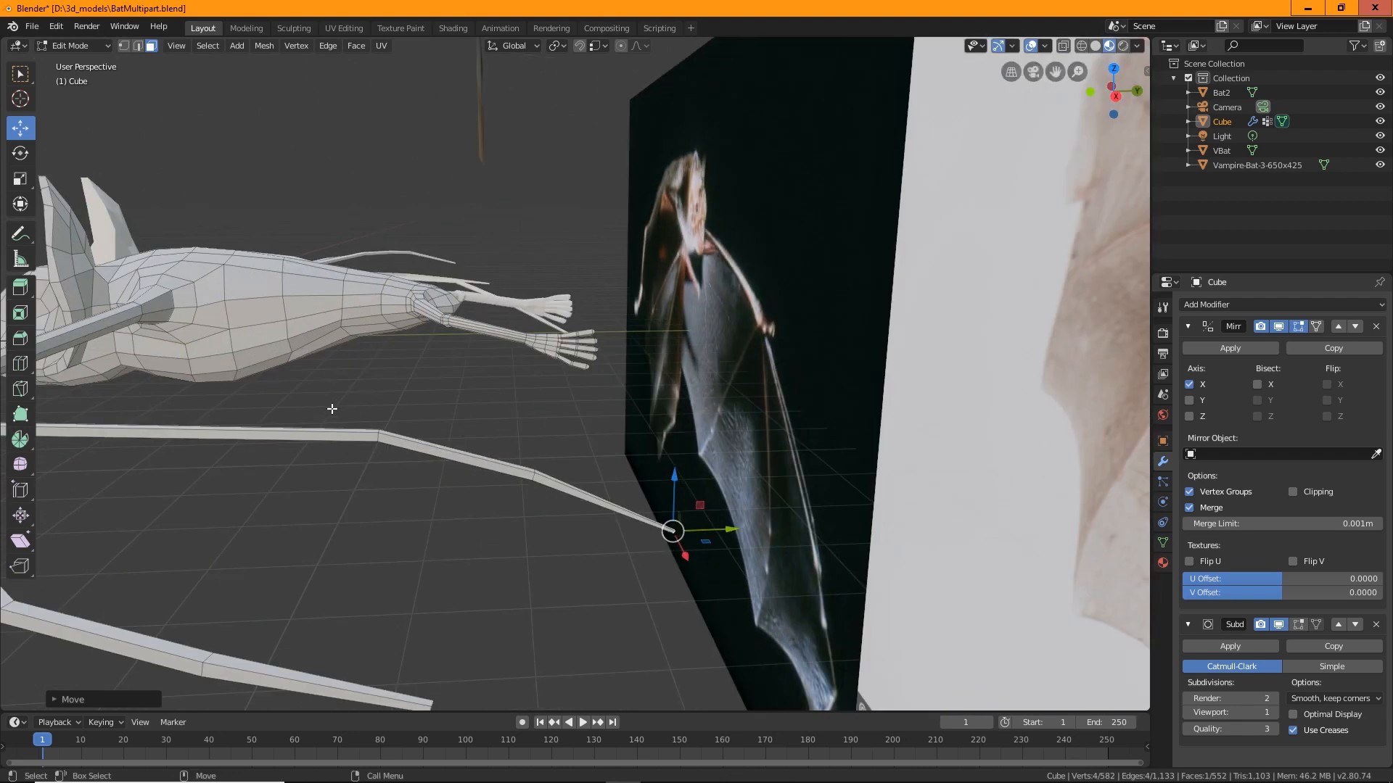
left_click(138, 46)
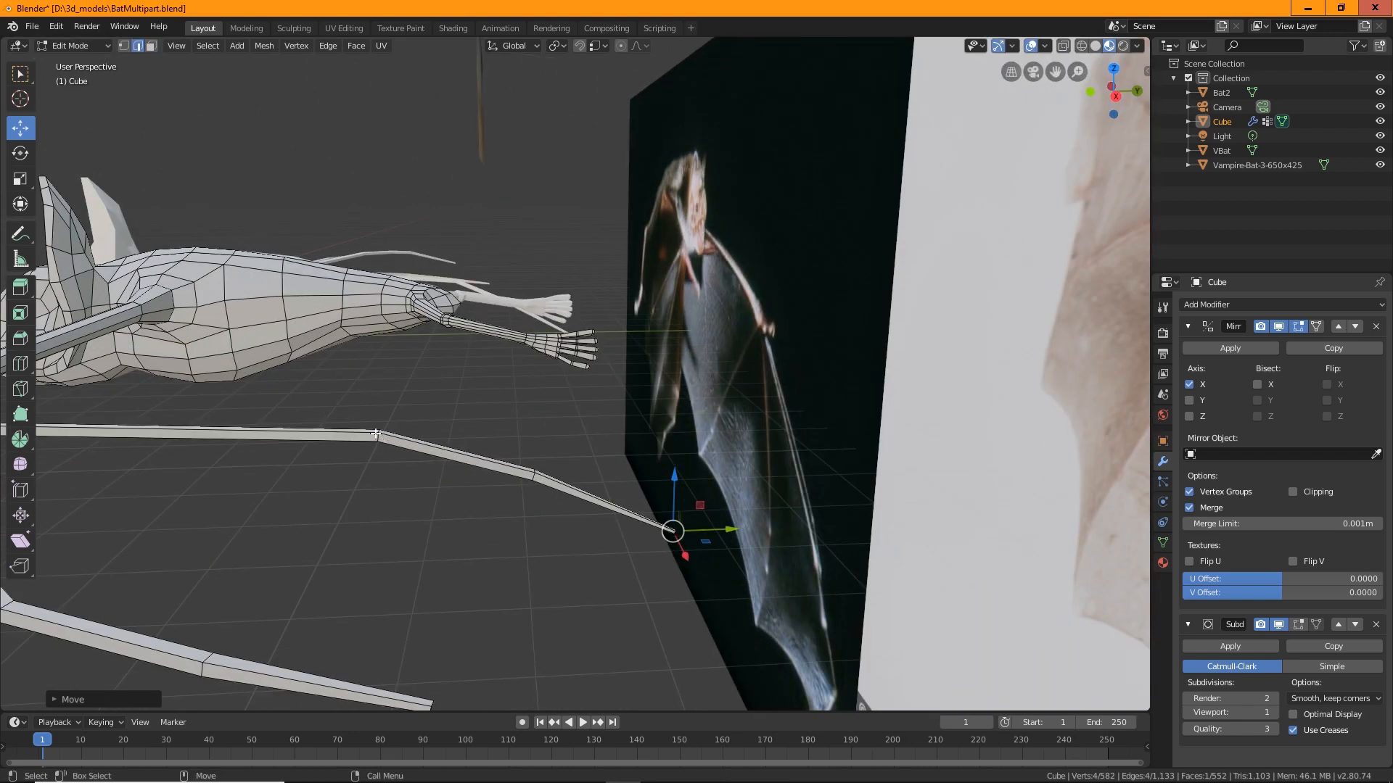
left_click(376, 433)
left_click_drag(375, 392, 374, 370)
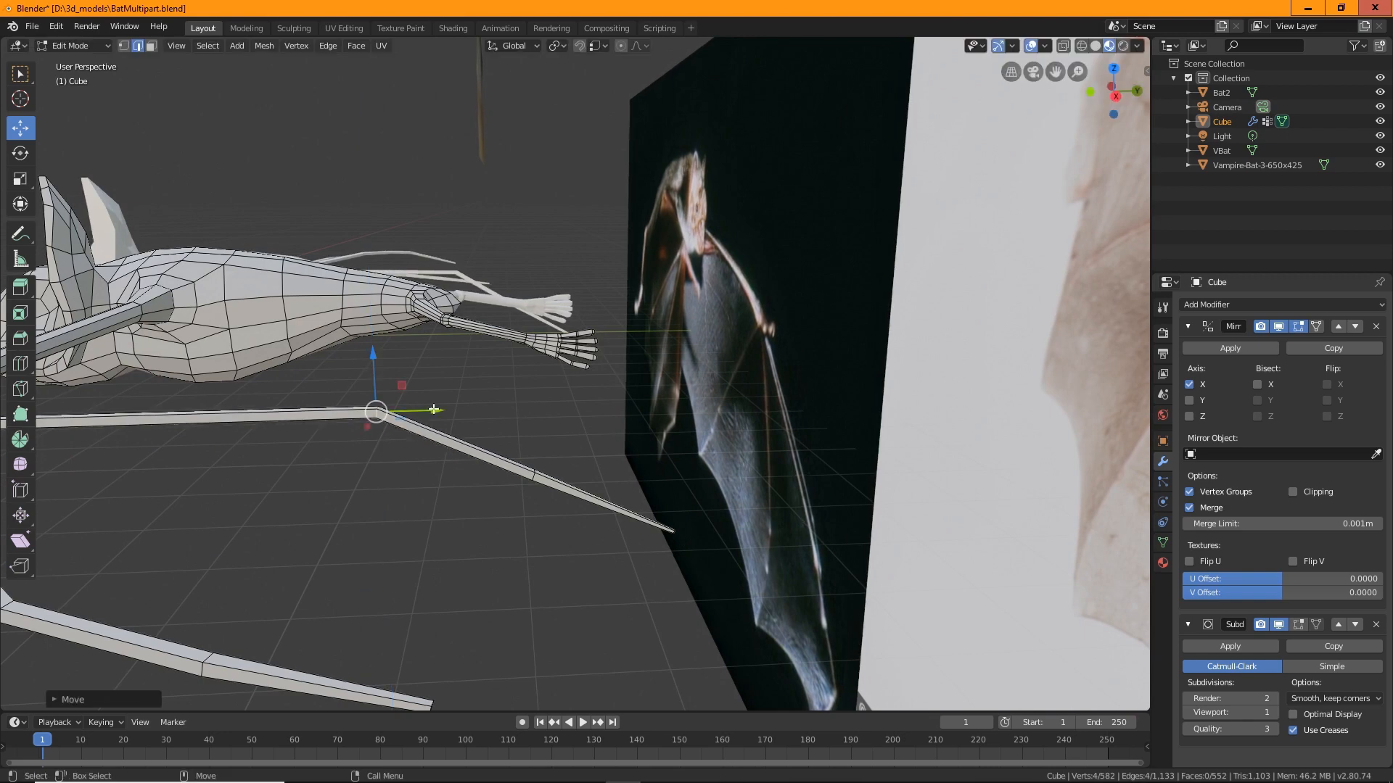
left_click_drag(430, 412, 366, 408)
Shift the fourth digit's second joint towards the wrist and raise it slightly.
left_click(534, 477)
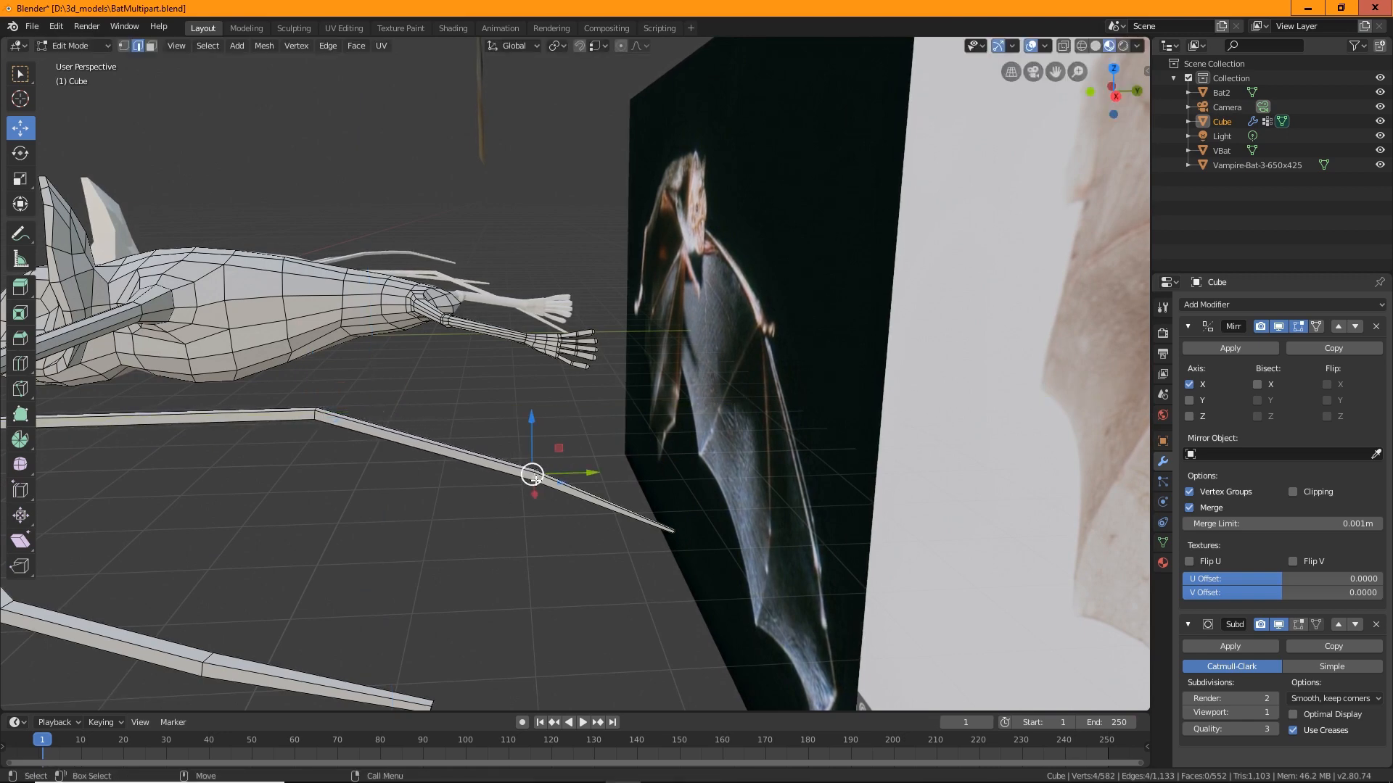
key("g")
key("y")
left_click(532, 447)
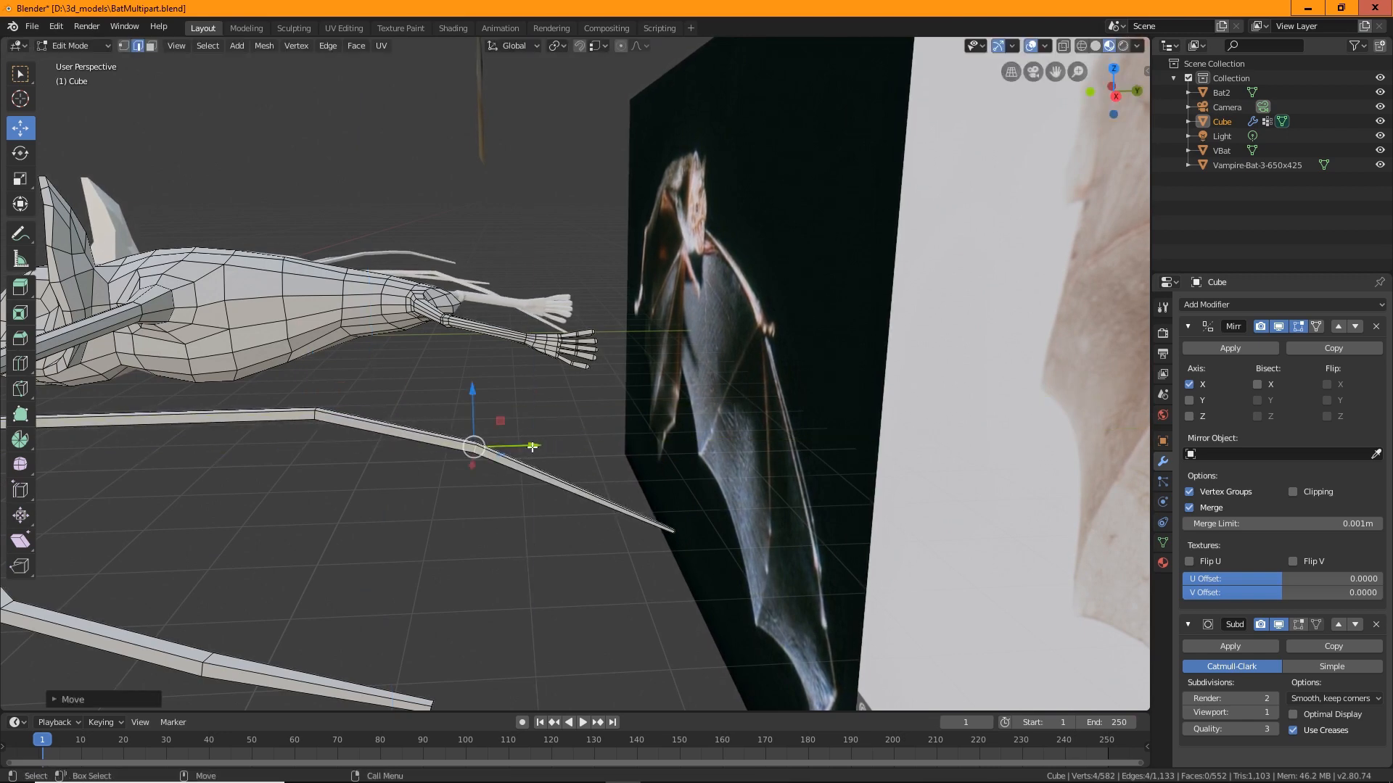
middle_click_drag(658, 555, 642, 552)
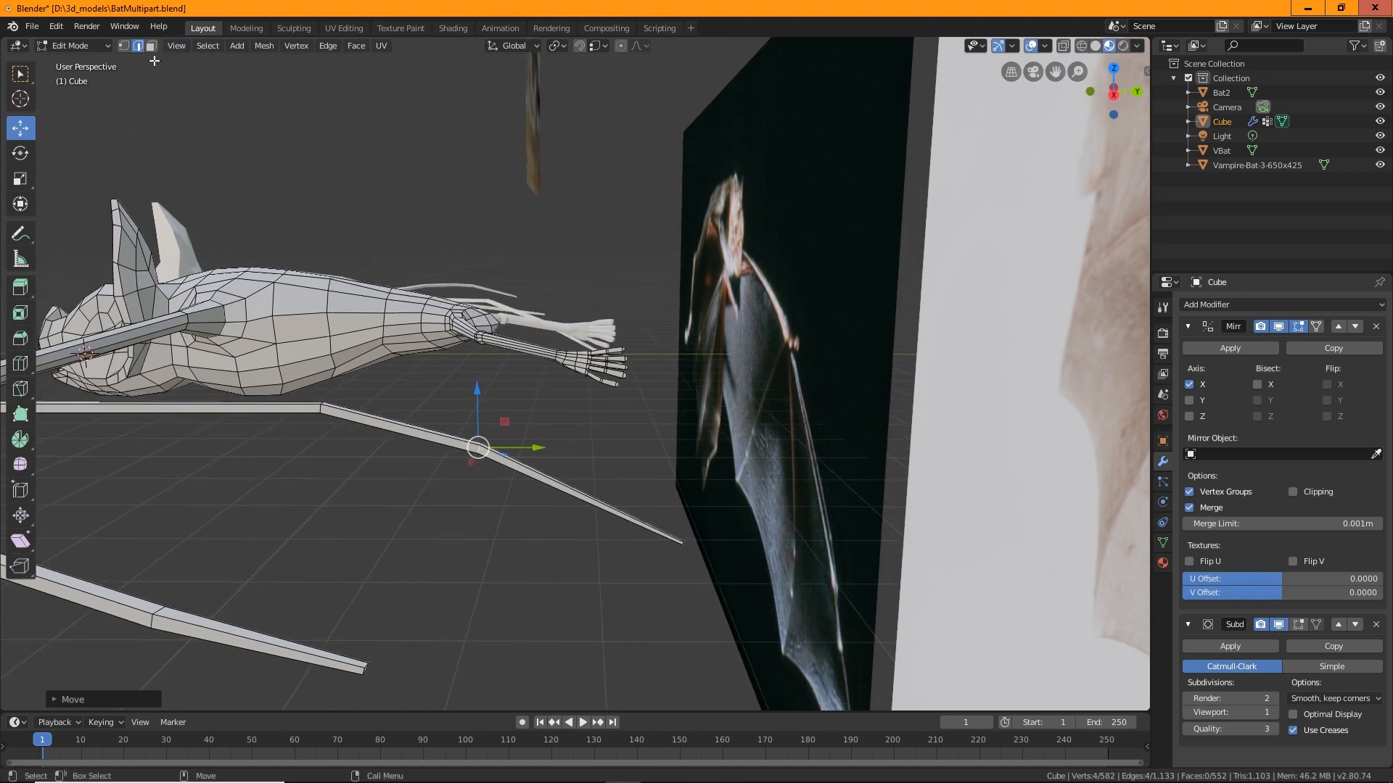
Select the fourth digit's tip vertices through the mesh and move them closer to the second joint, shortening the last segment.
left_click(124, 46)
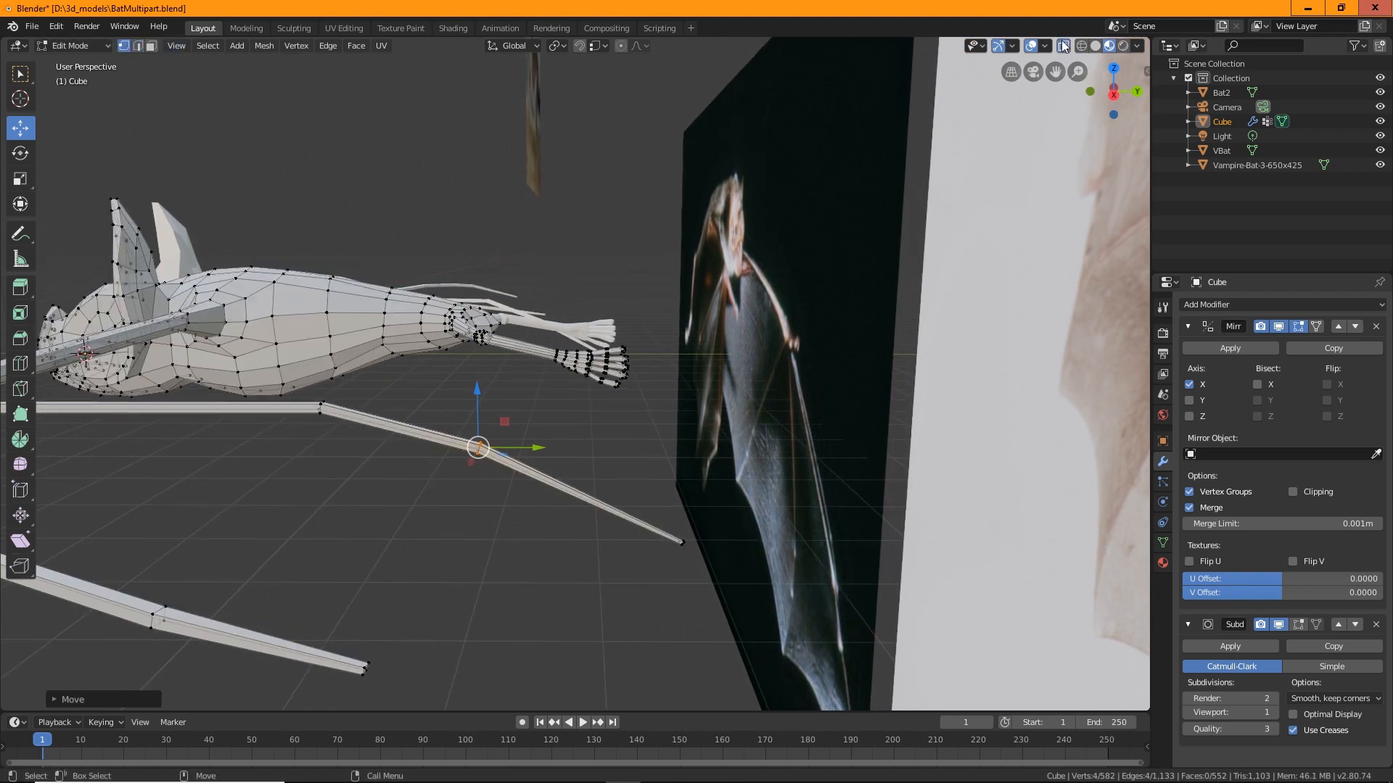
left_click_drag(599, 594, 750, 480)
key("g")
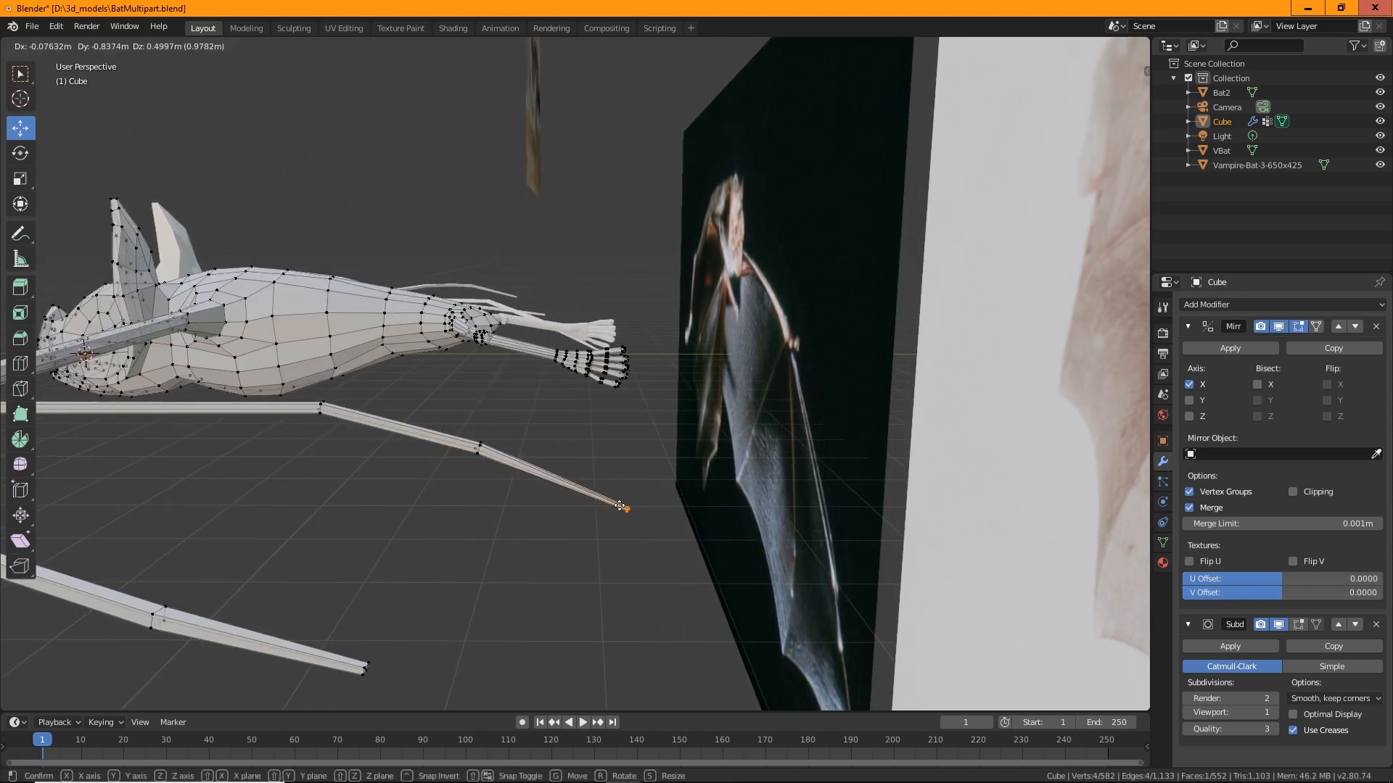
left_click(676, 440)
middle_click_drag(676, 440, 546, 571)
key("g")
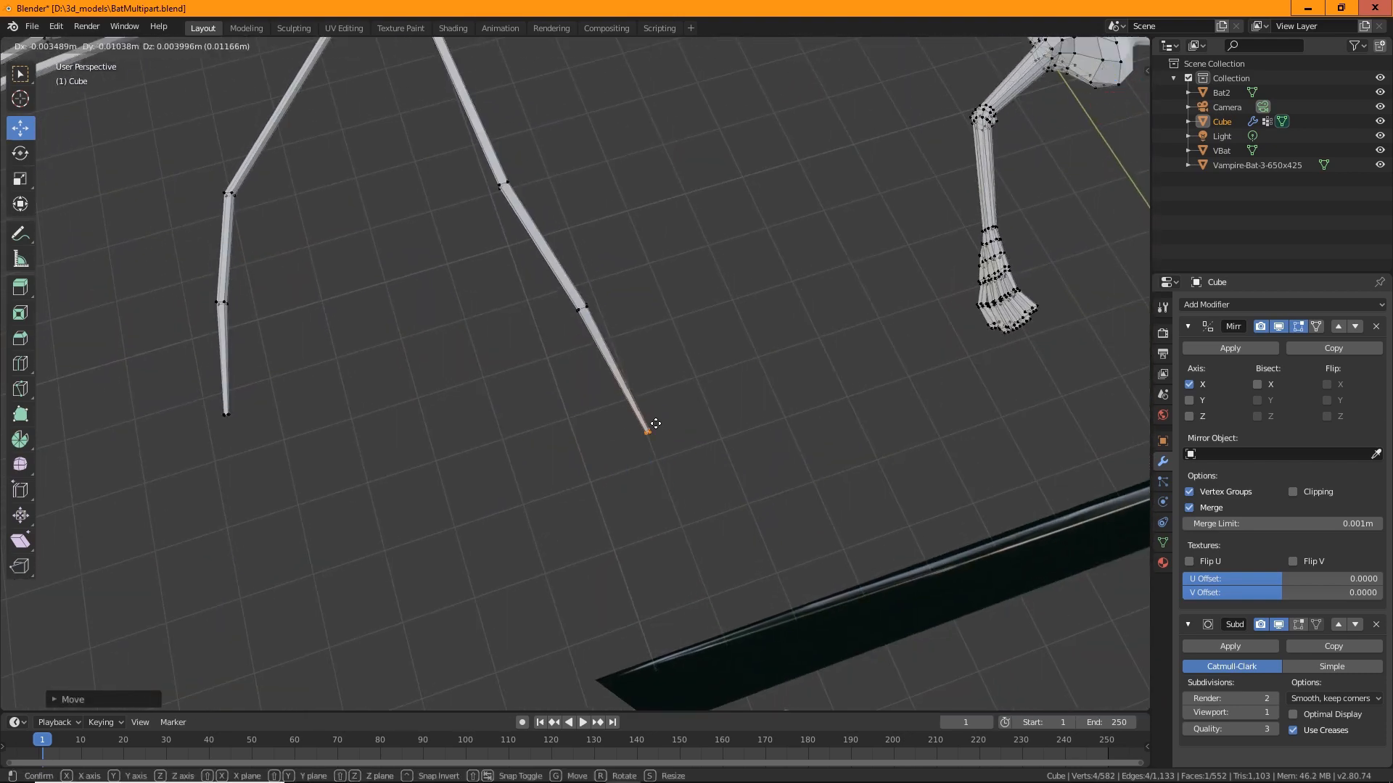
left_click(658, 413)
Select the lower face on the wrist's front side and turn off X-ray display.
middle_click_drag(650, 407, 452, 449)
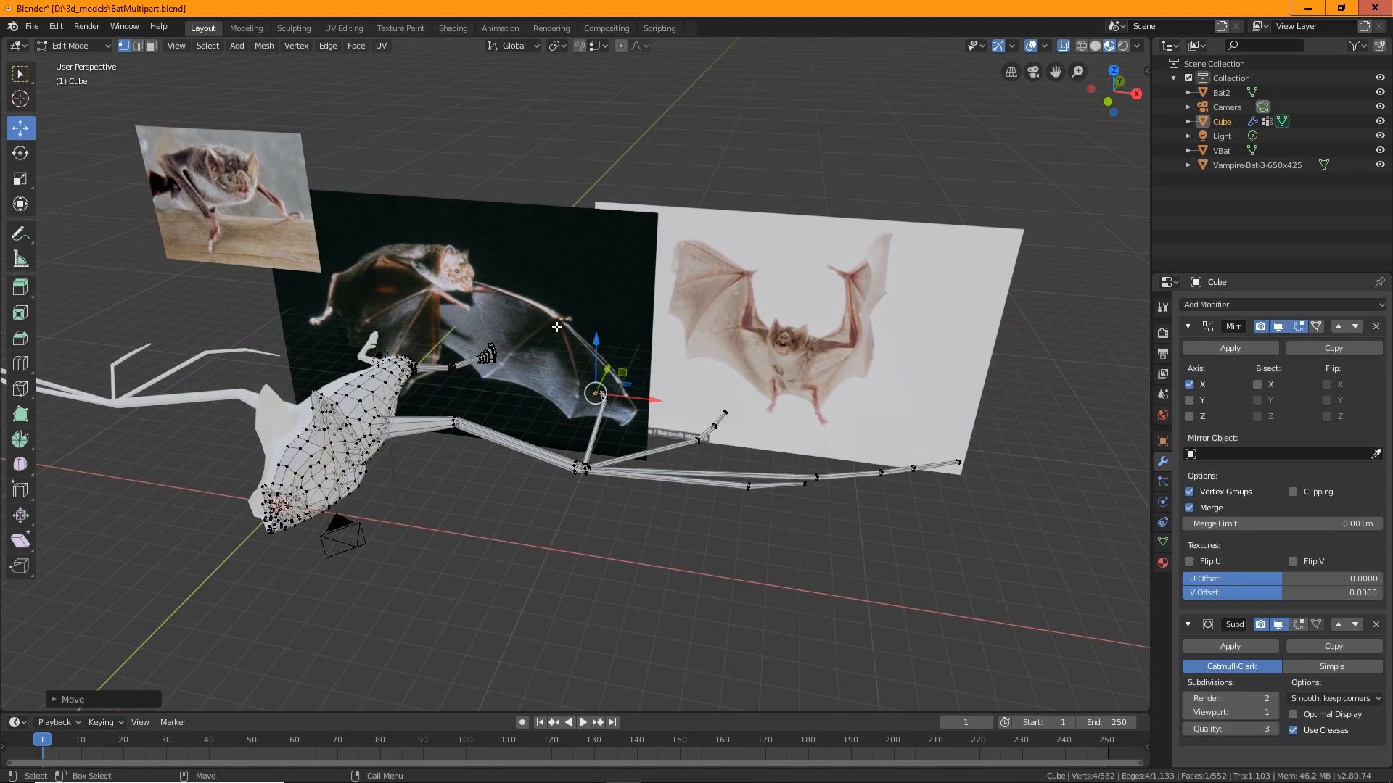
middle_click_drag(563, 496, 523, 503)
scroll(488, 557, "up", 4)
scroll(559, 429, "up", 3)
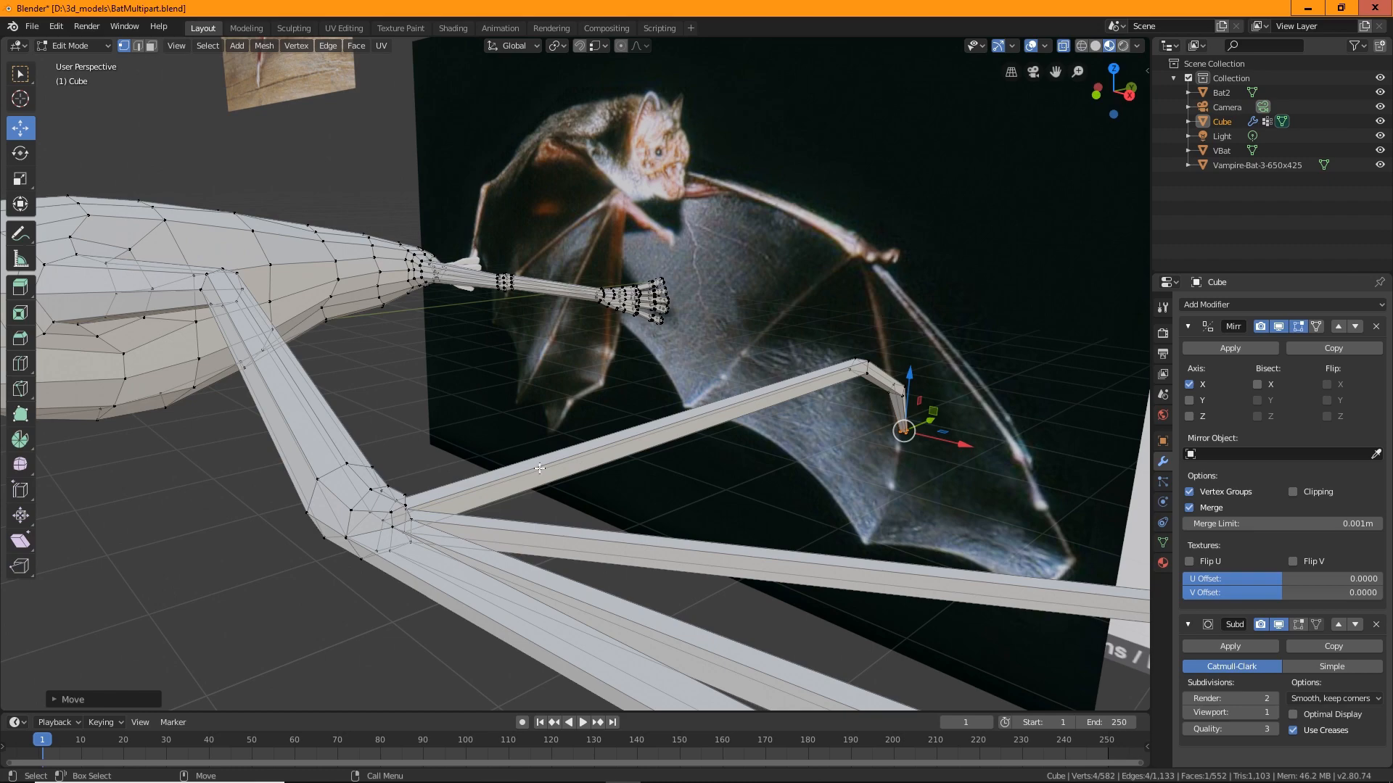
middle_click_drag(540, 468, 451, 563)
scroll(406, 507, "up", 5)
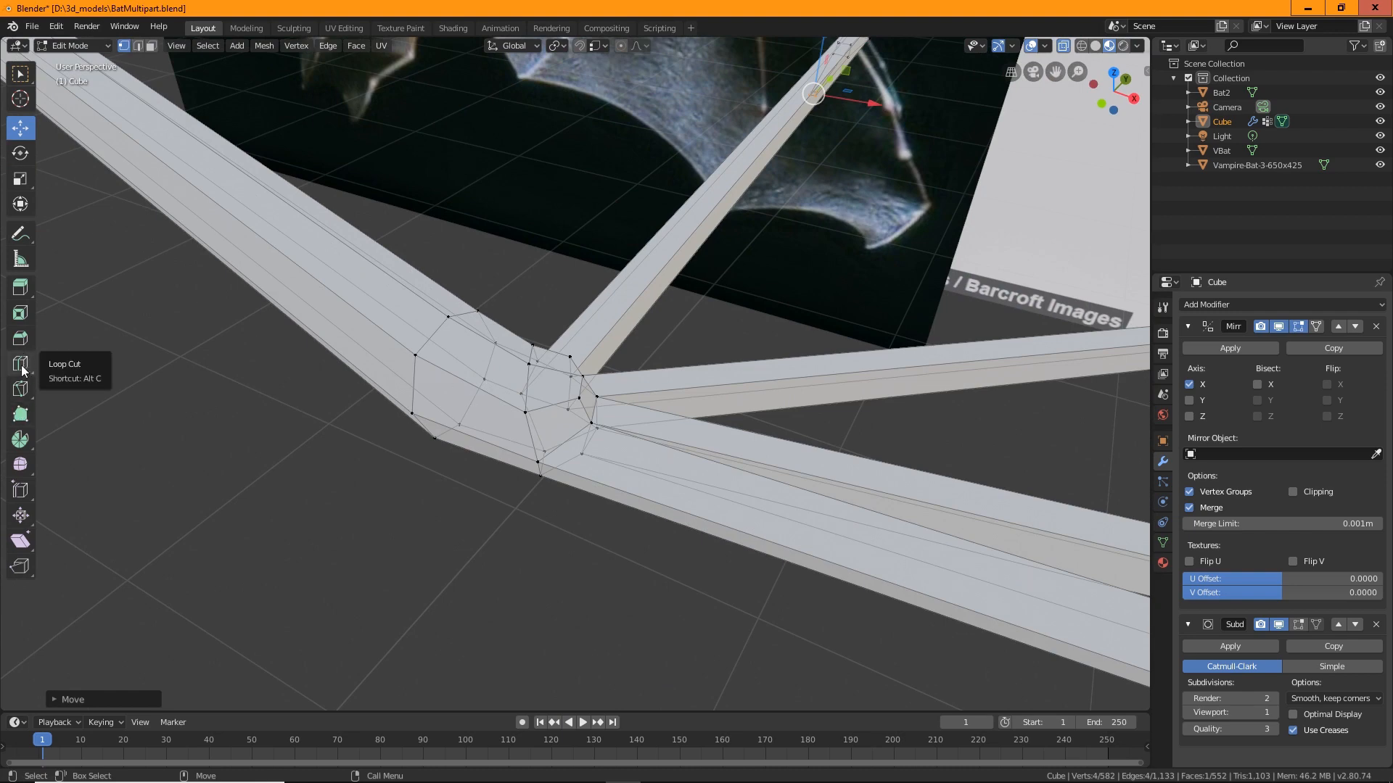
middle_click_drag(435, 512, 436, 260)
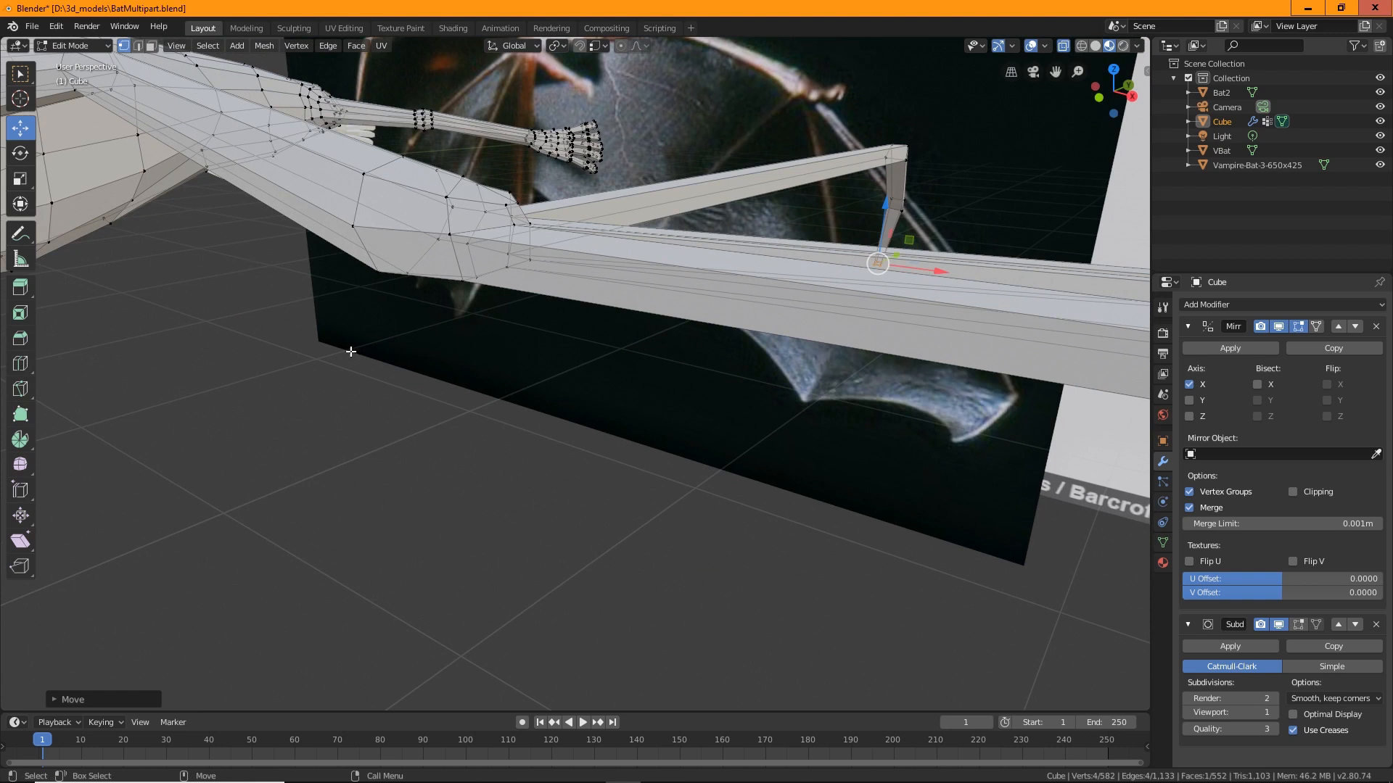
left_click(149, 45)
left_click(416, 251)
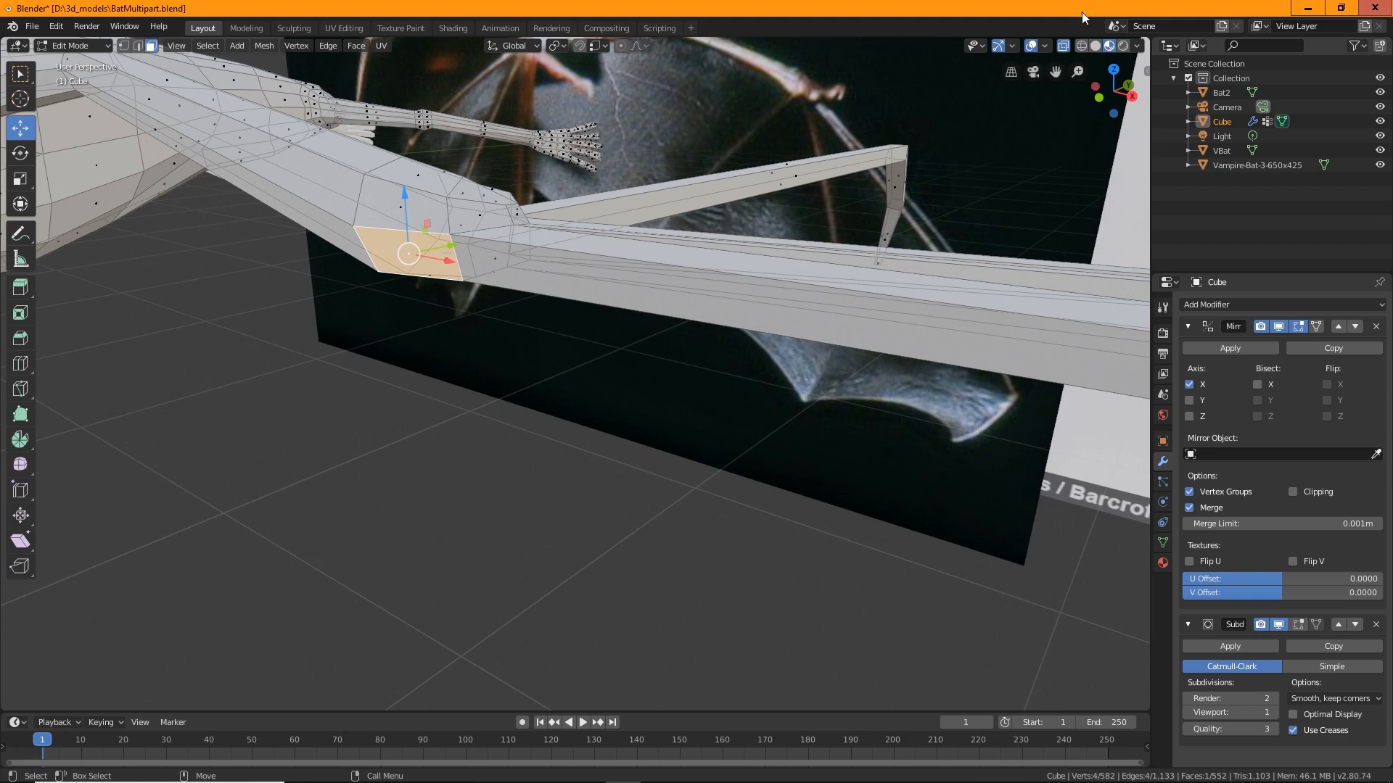
left_click(1062, 46)
middle_click_drag(411, 358, 397, 413)
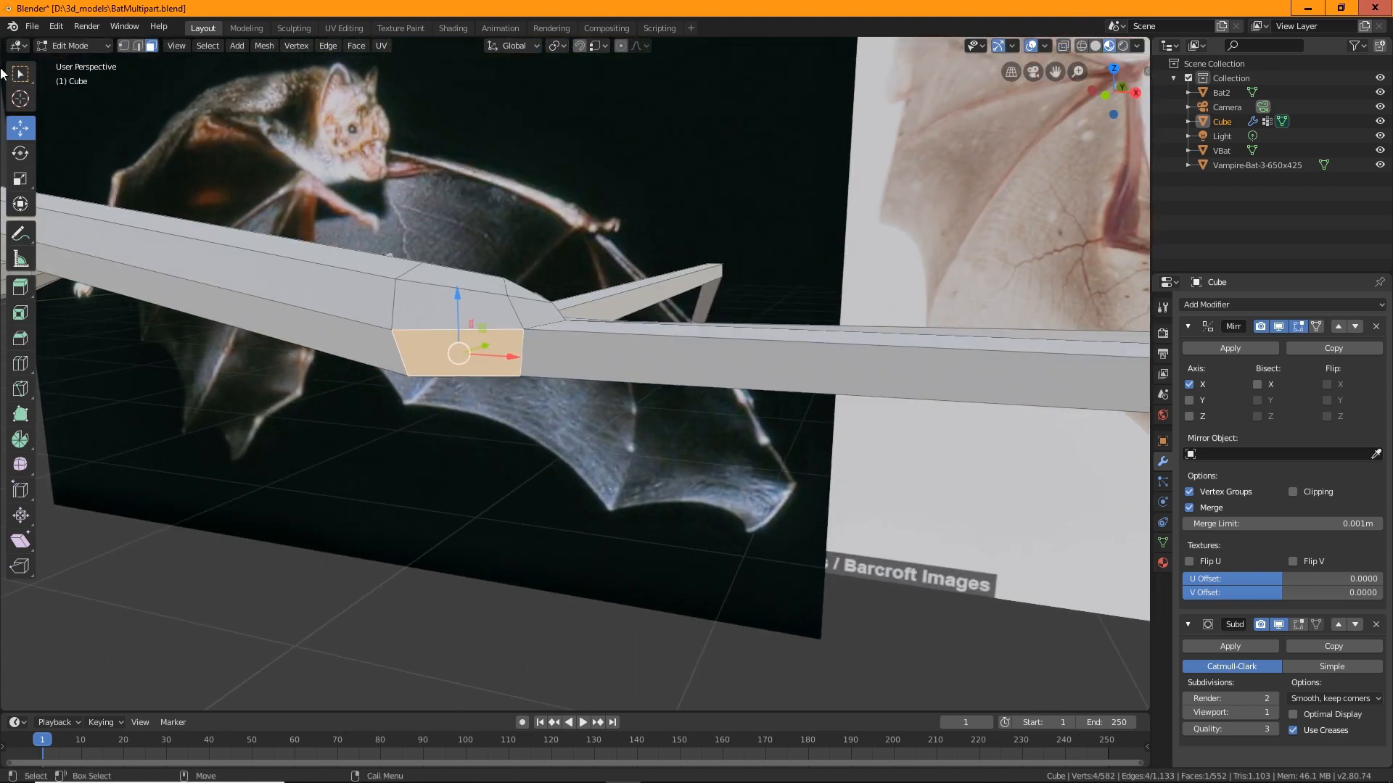
Raise the upper and lower arm-side corner vertices of the wrist's front face along the Z axis.
left_click(125, 45)
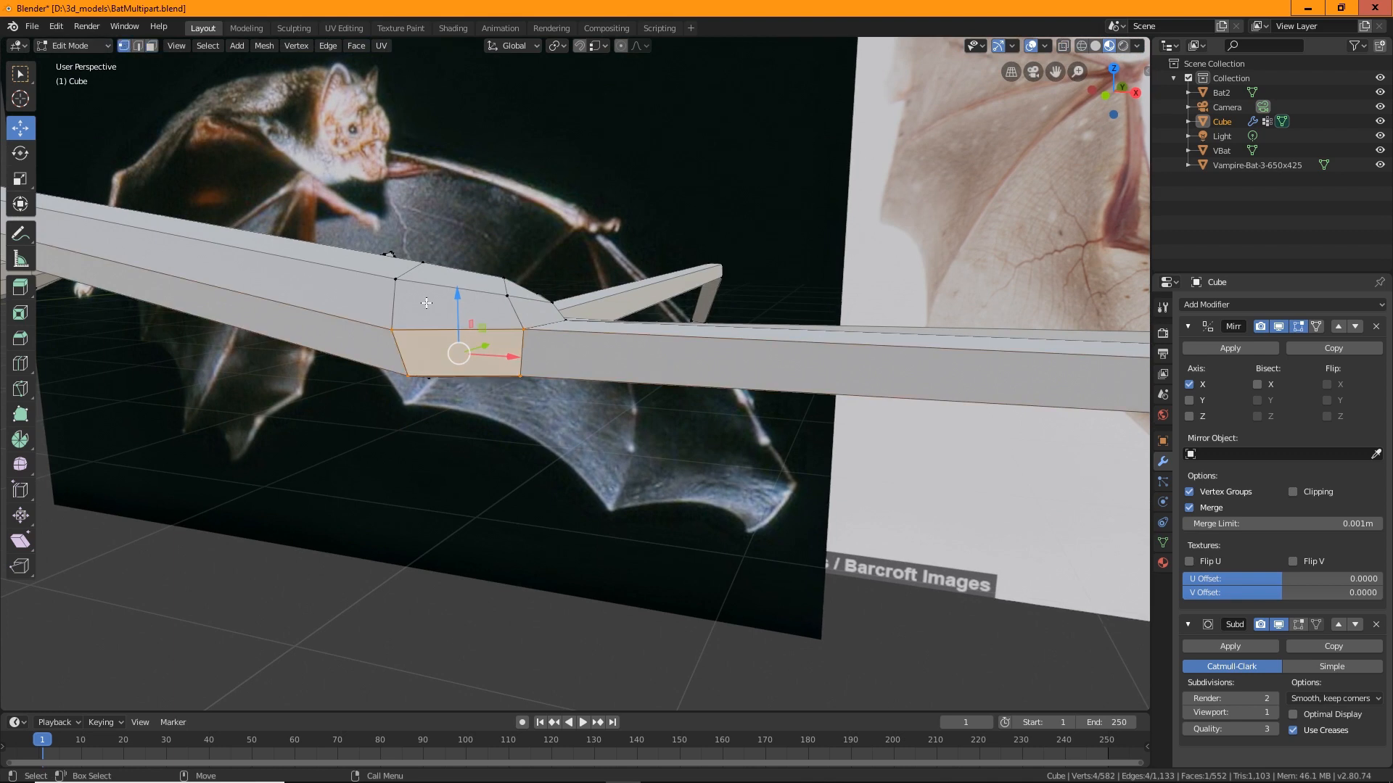
left_click(392, 330)
key("g")
key("z")
left_click(397, 272)
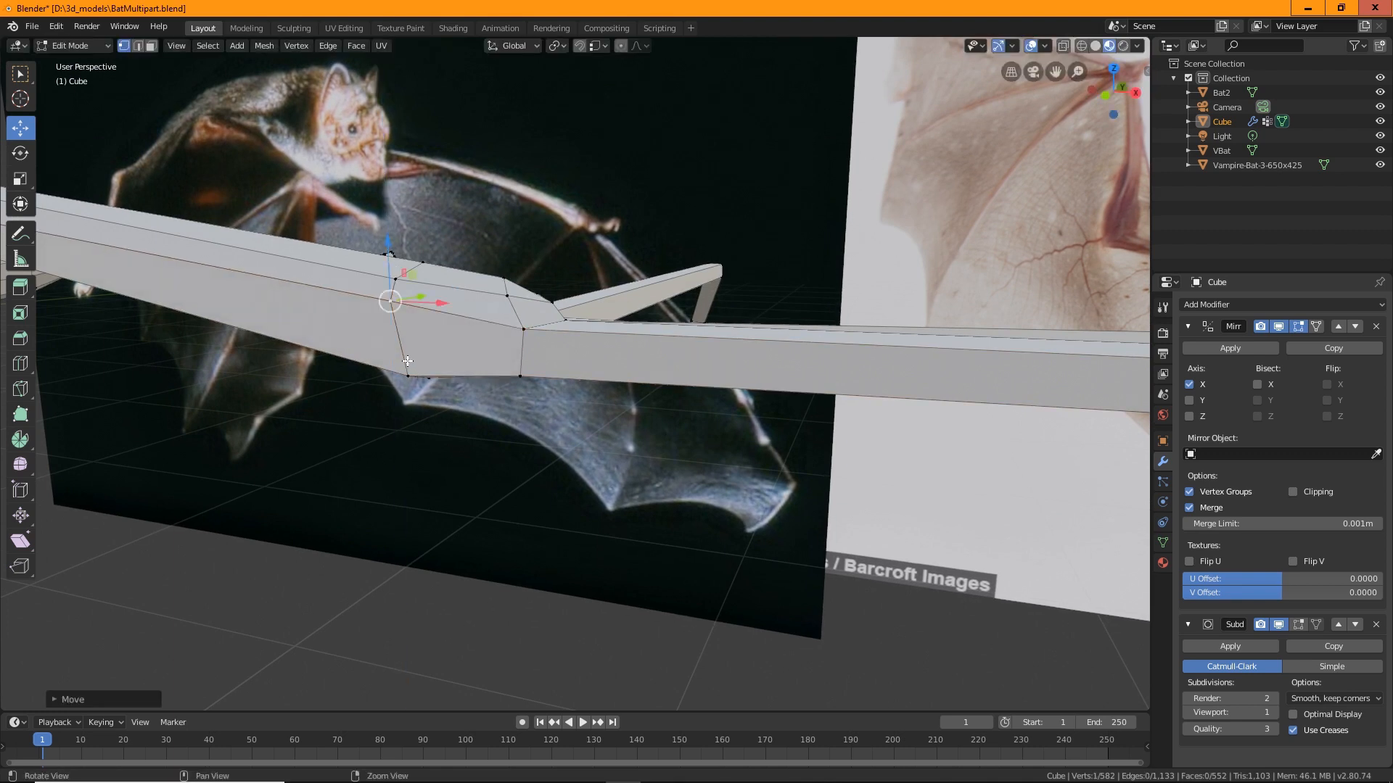
left_click(408, 375)
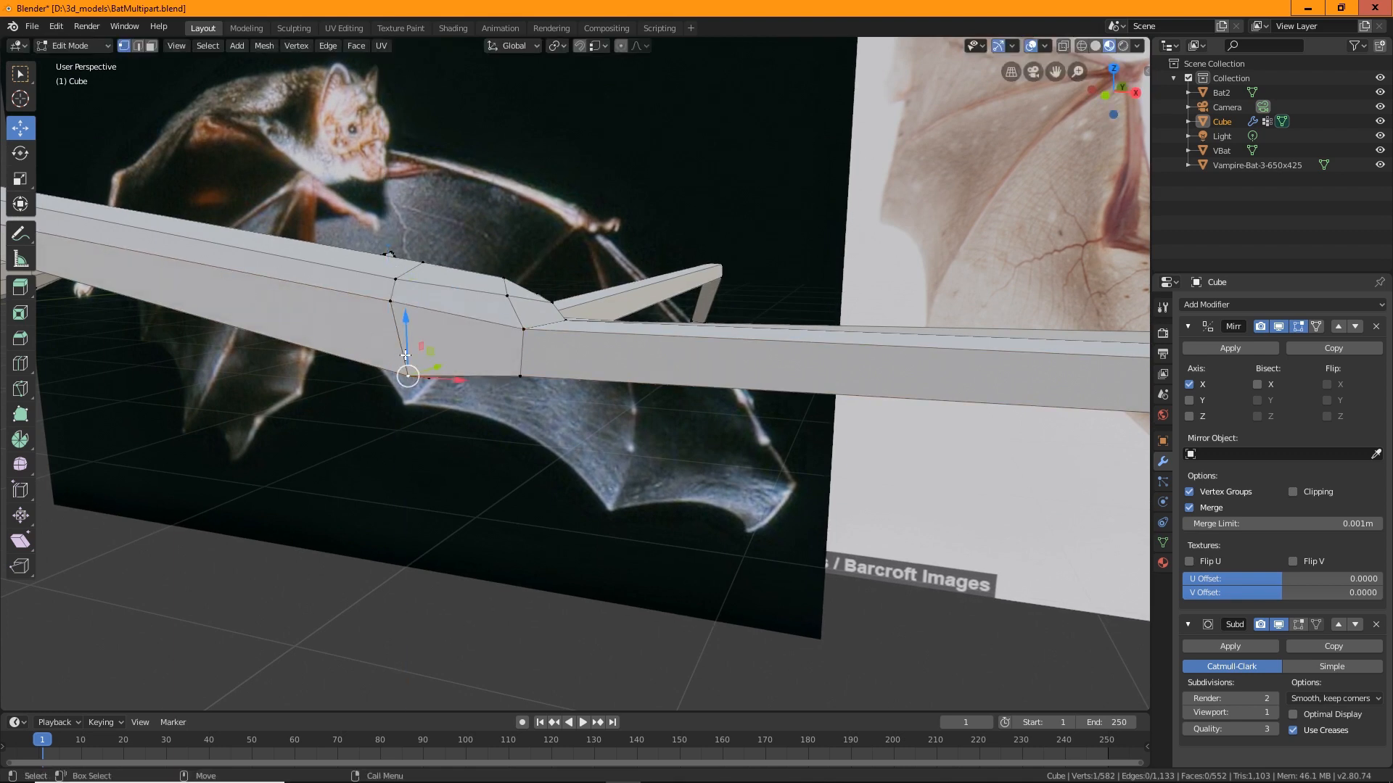
left_click_drag(405, 355, 405, 339)
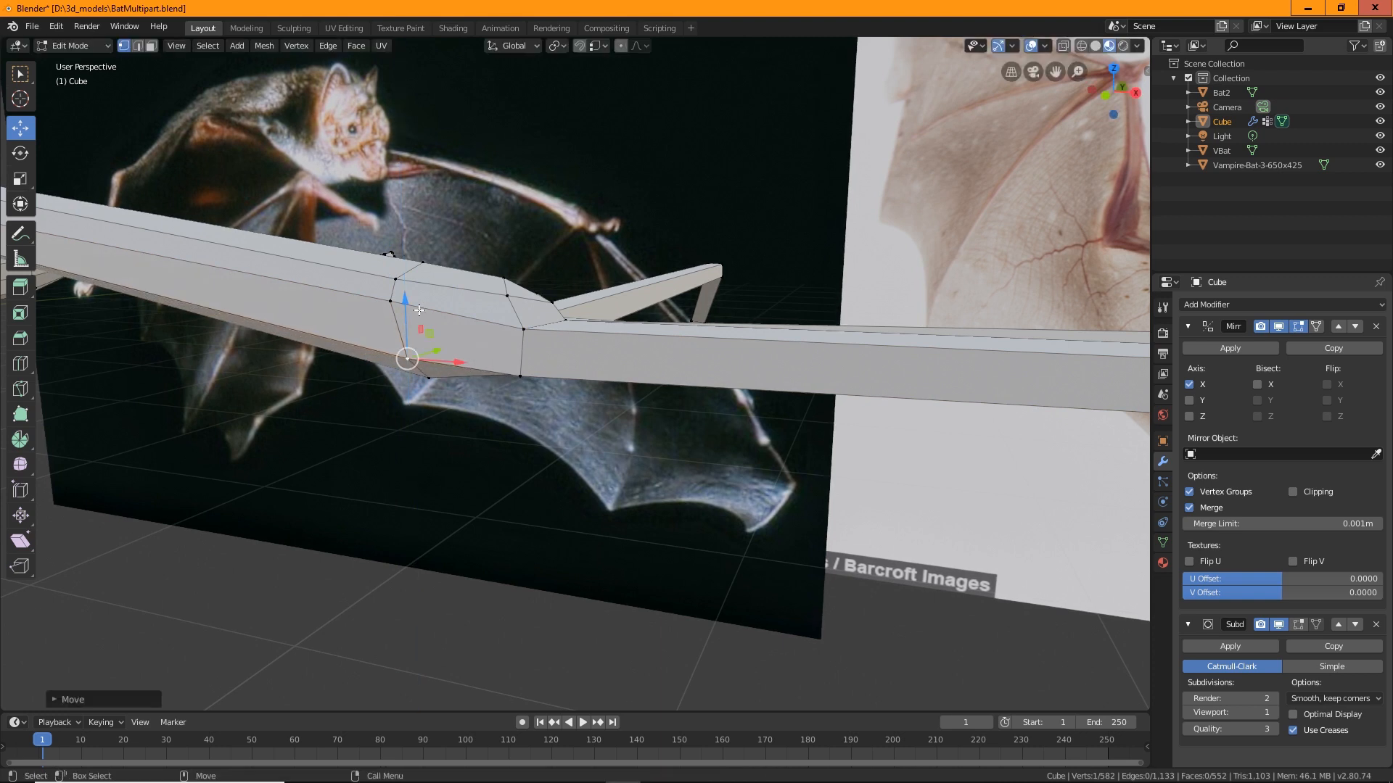
key("g")
key("z")
left_click(113, 152)
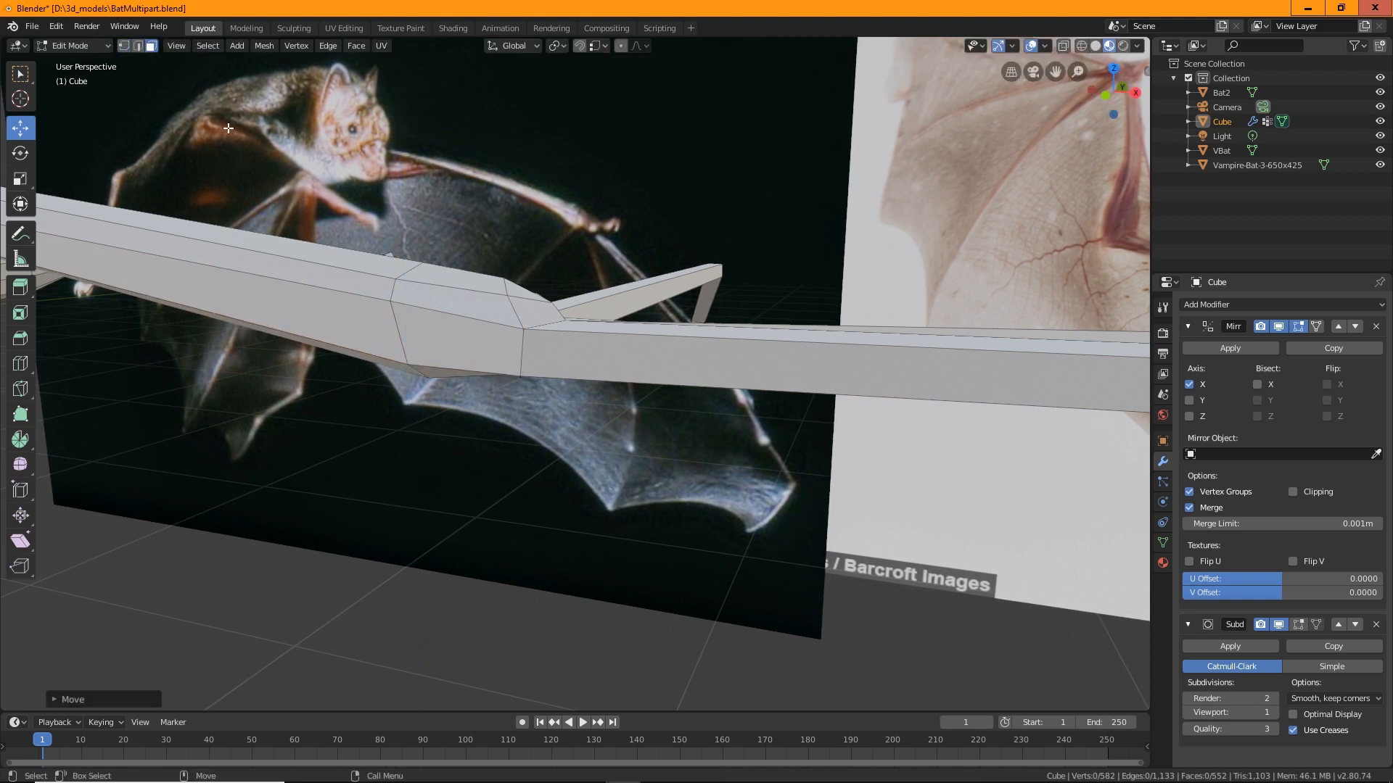
Inset the reshaped face on the wrist's front and push the inset face forward along the Y axis.
left_click(450, 346)
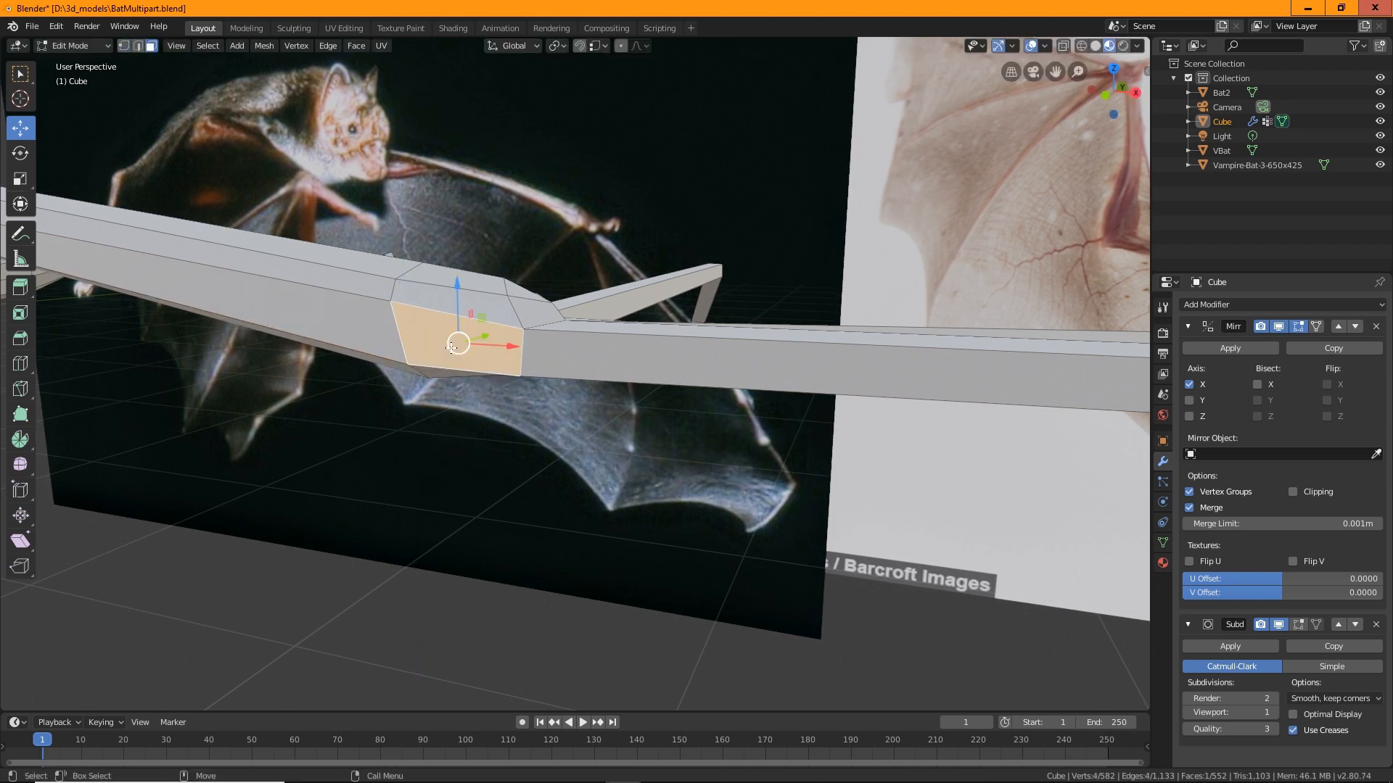
left_click(26, 317)
left_click_drag(487, 346, 477, 348)
left_click(21, 129)
middle_click_drag(378, 464, 332, 541)
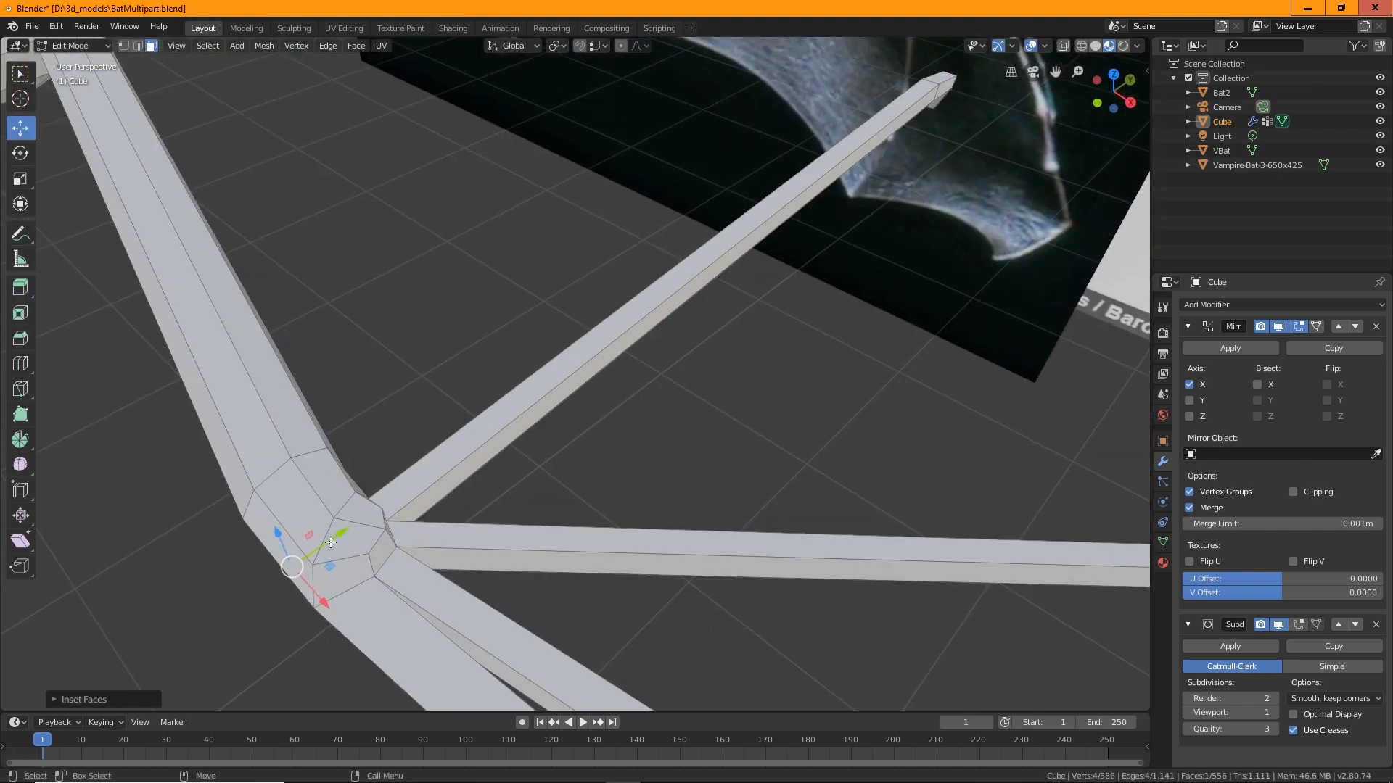
left_click_drag(331, 542, 309, 554)
Scale the inset wrist face narrower along the X axis.
middle_click_drag(348, 529, 437, 453)
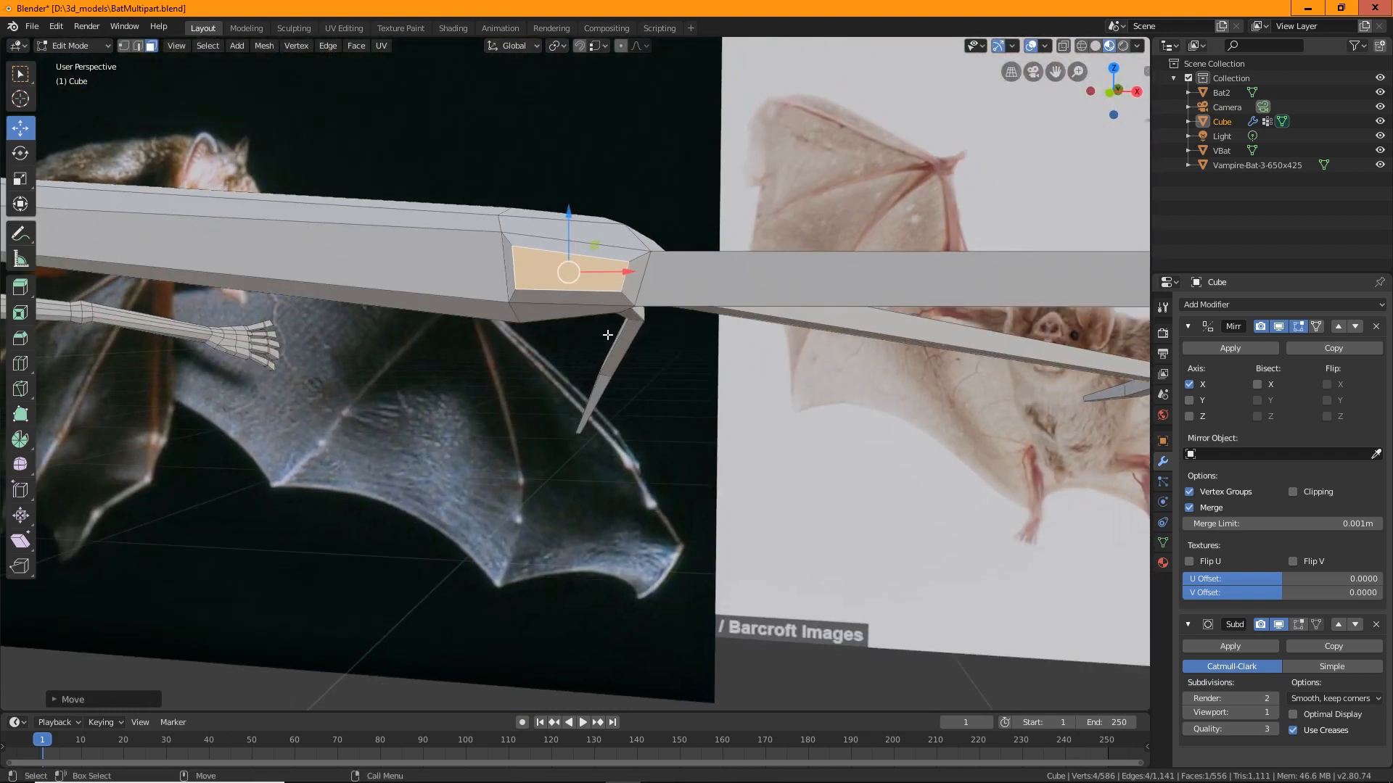
key("shift+space")
key("s")
left_click(612, 263)
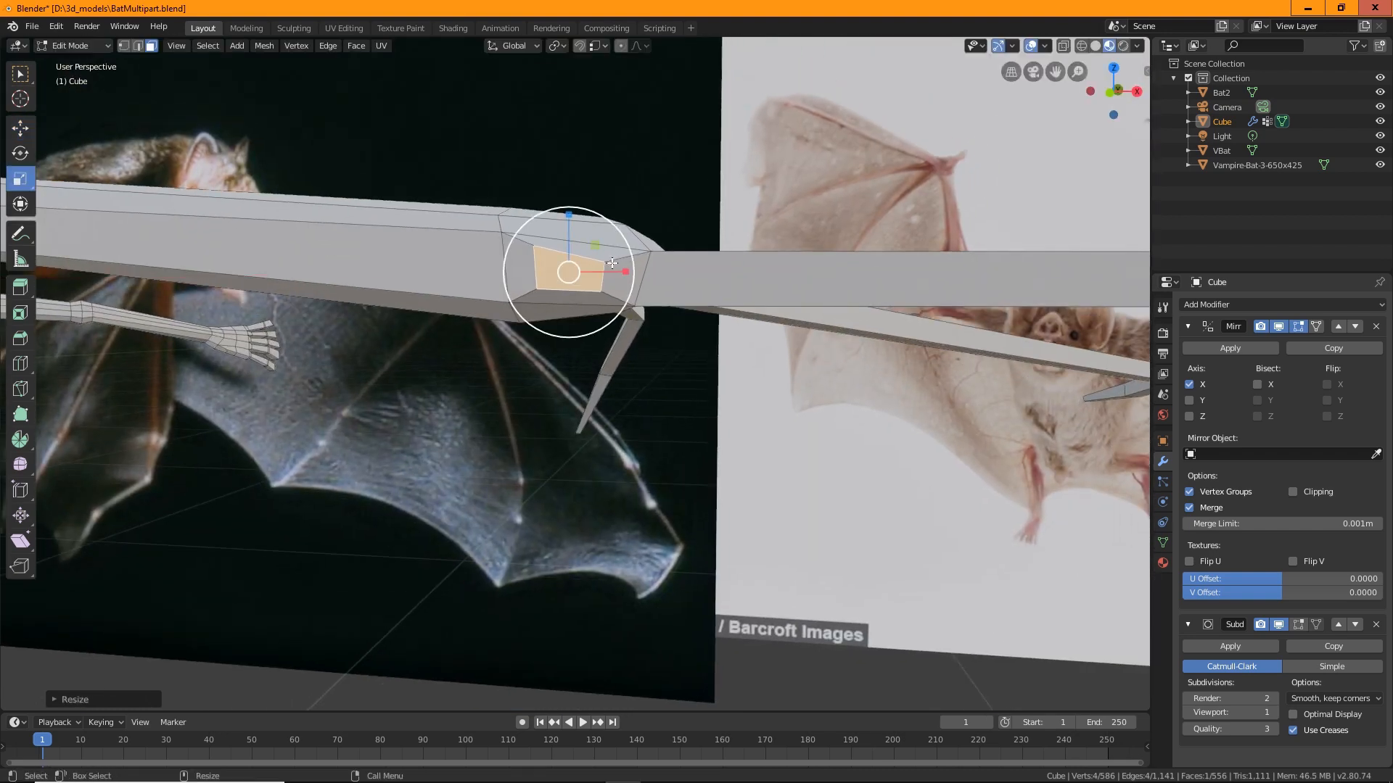
Reposition the wingtip-side upper corner vertex of the inset face to make the face more square.
middle_click_drag(557, 339, 4, 208)
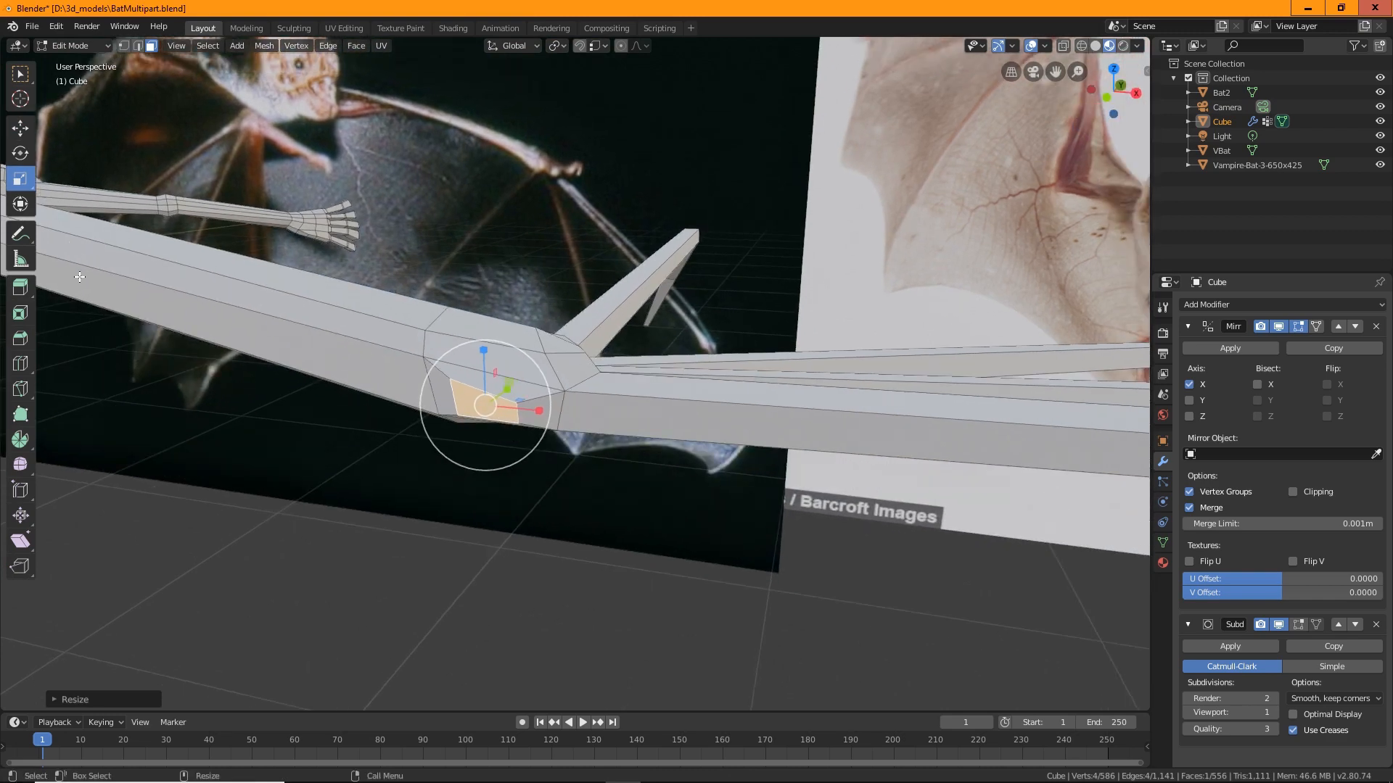
left_click(122, 47)
left_click(553, 472)
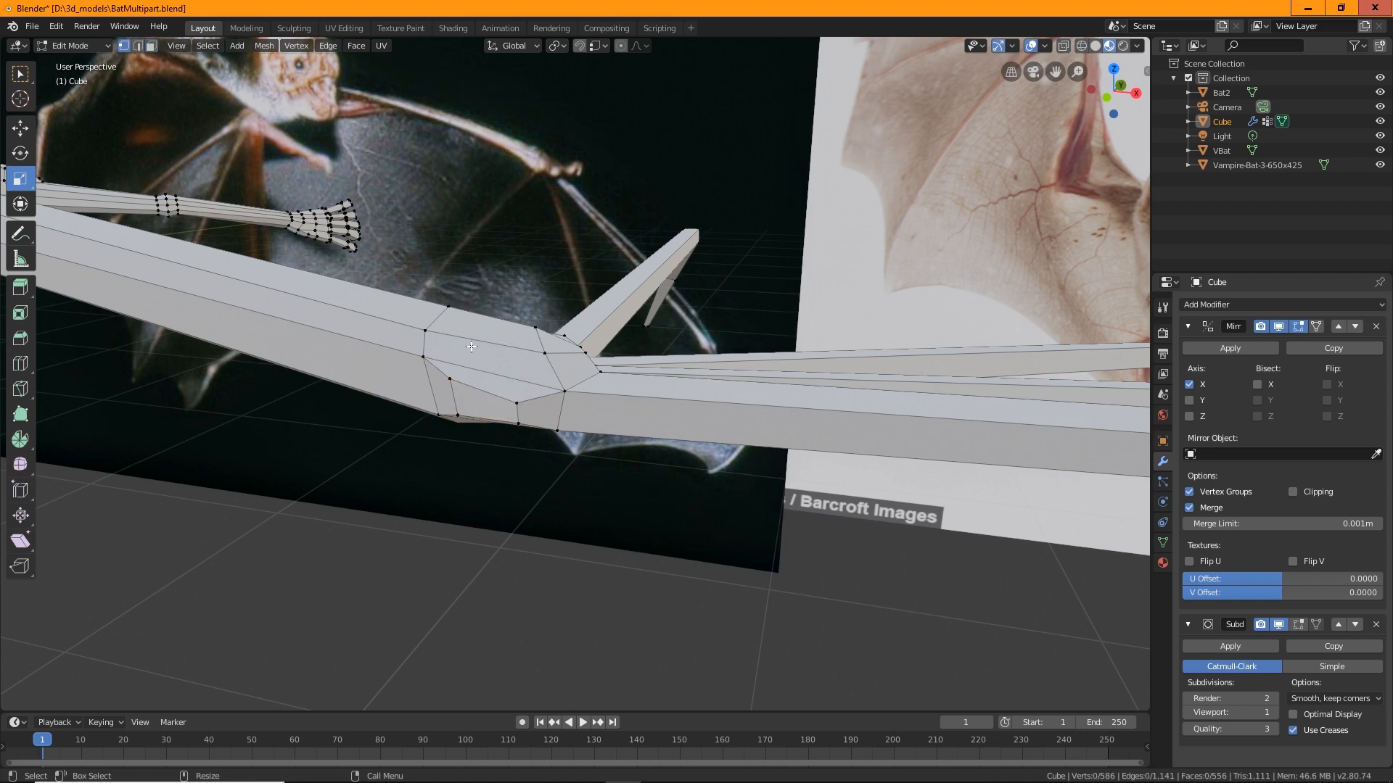
middle_click_drag(461, 335, 624, 345)
left_click(632, 331)
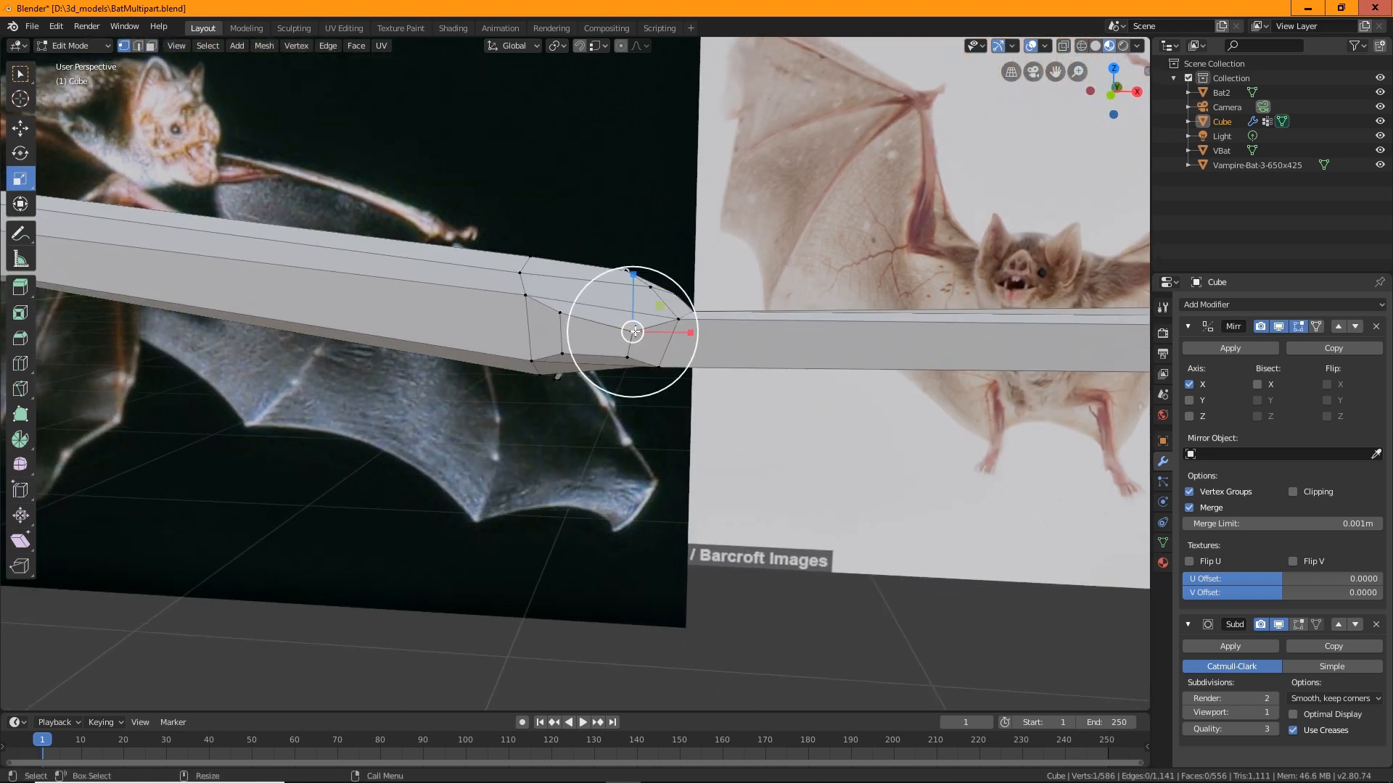
key("shift+space")
key("g")
left_click_drag(628, 335, 571, 359)
left_click(567, 354)
Select the small inset face on the wrist's front and adjust its position along the Z axis.
left_click(150, 47)
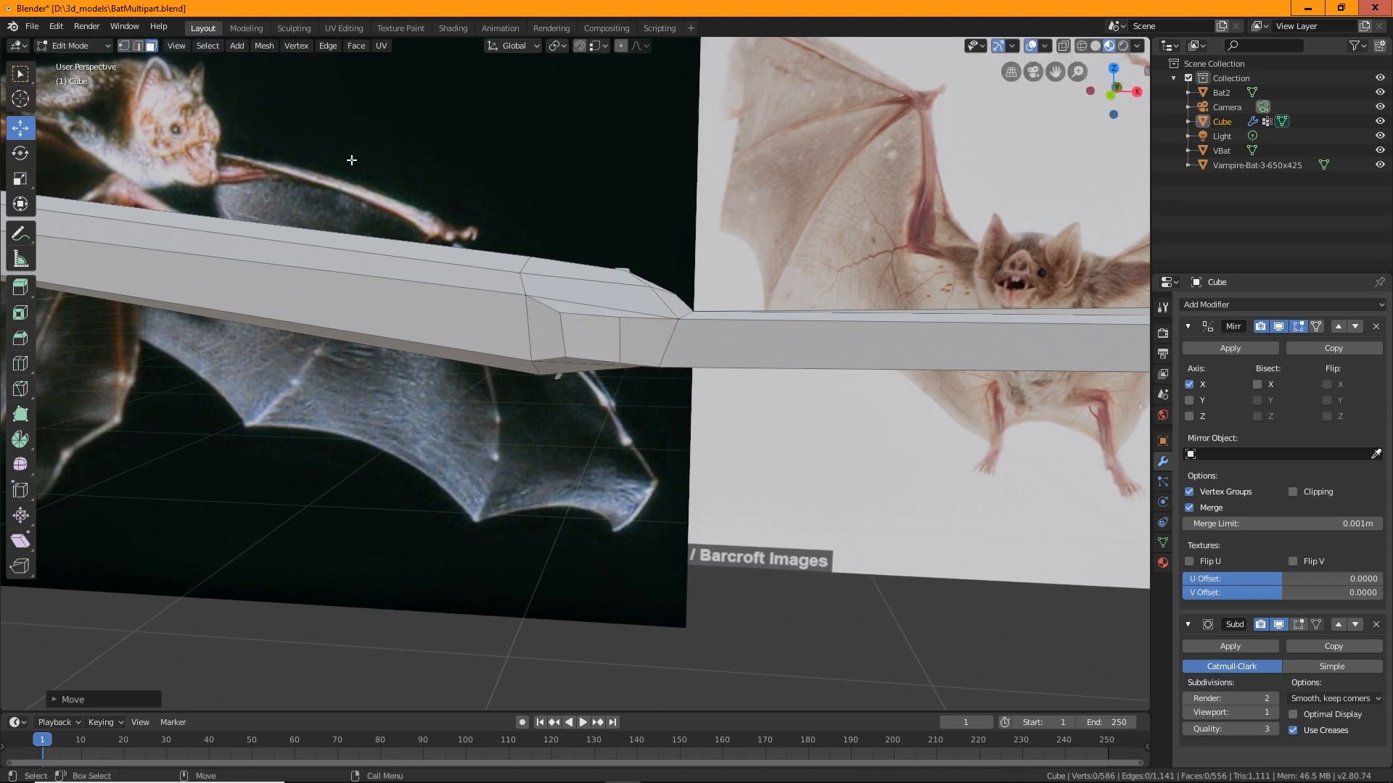
left_click(585, 328)
middle_click_drag(586, 328, 382, 344)
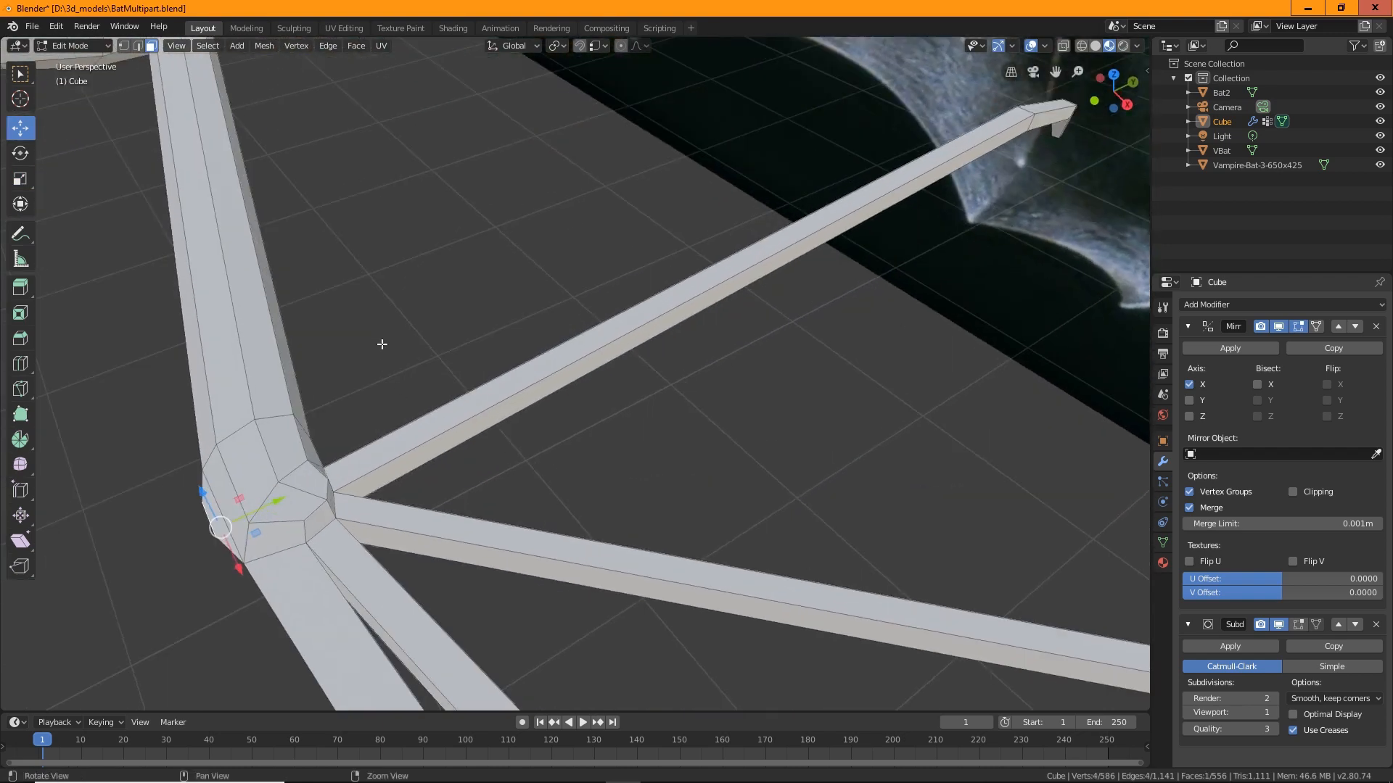
middle_click_drag(395, 413, 702, 353)
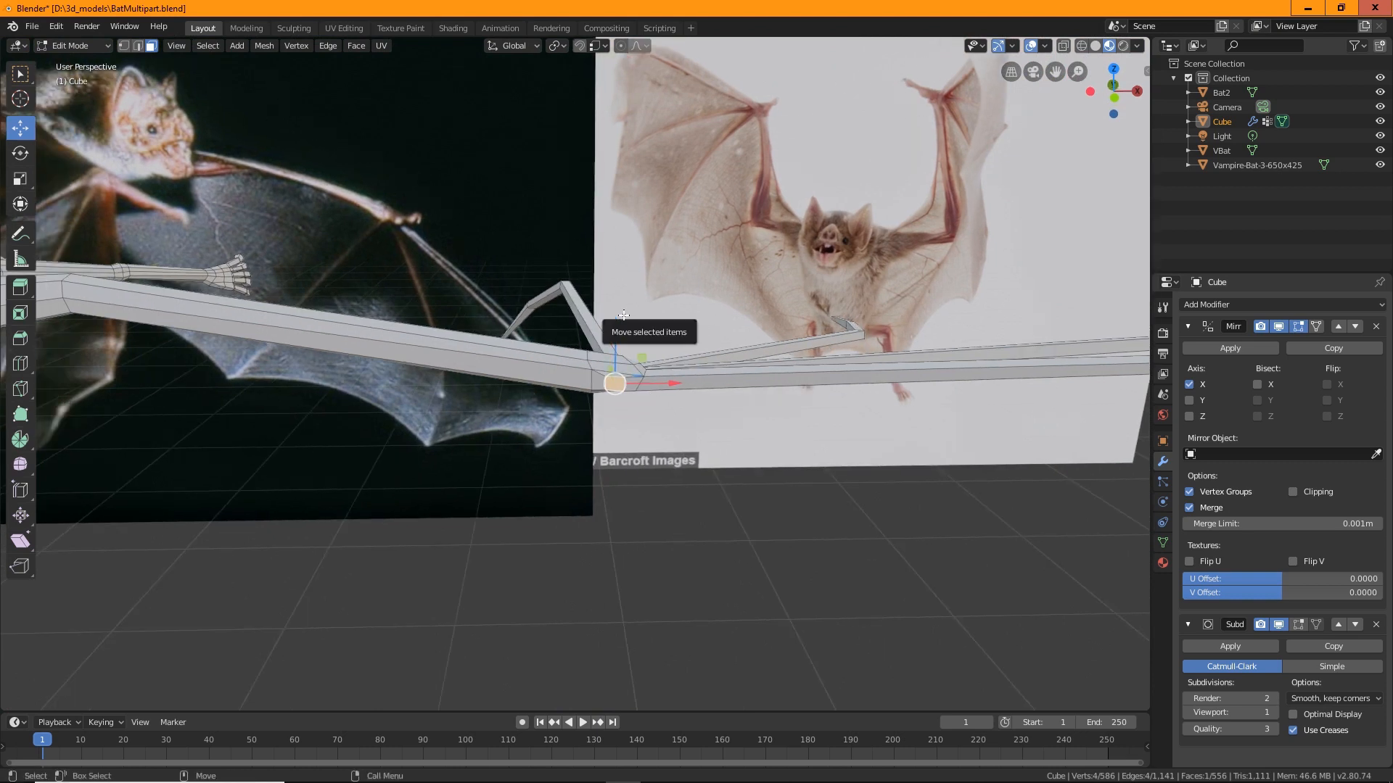
middle_click_drag(587, 556, 550, 609)
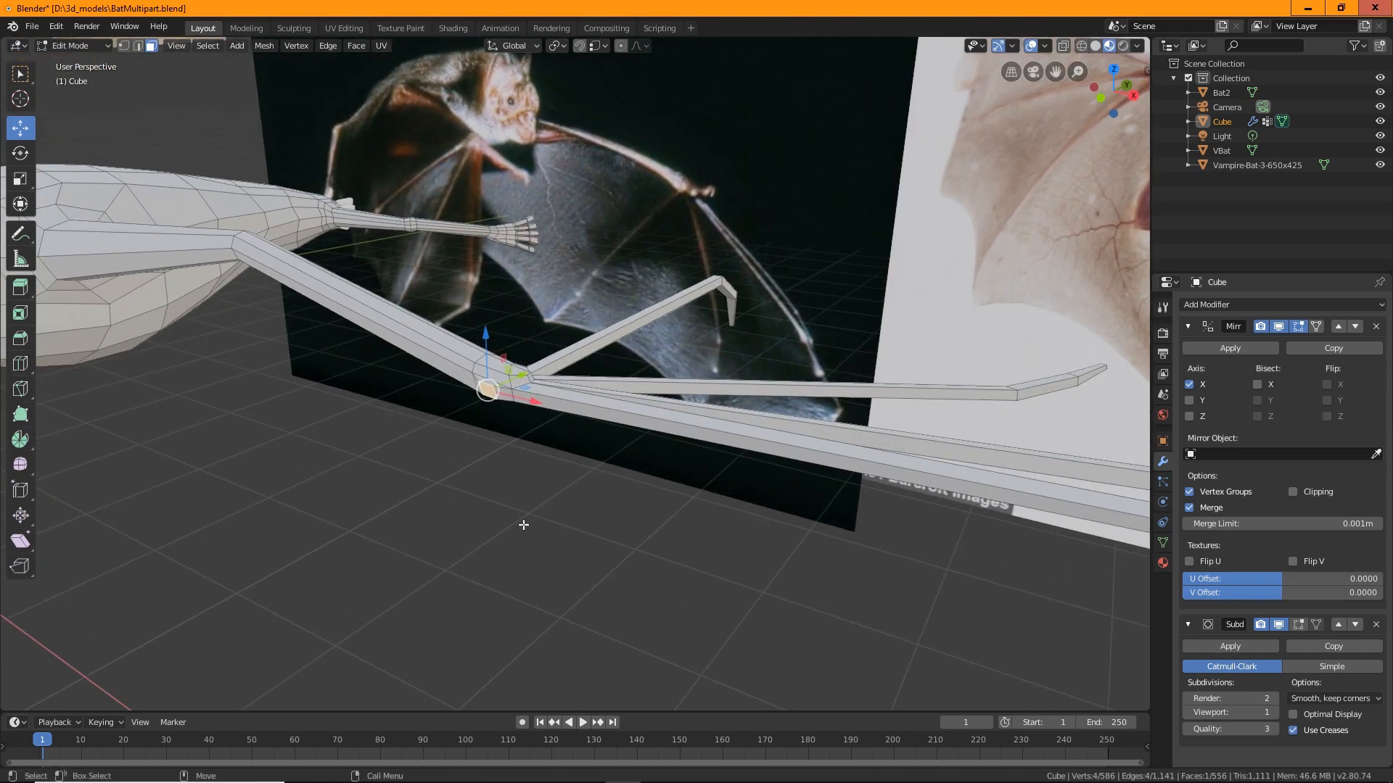
middle_click_drag(524, 524, 485, 326)
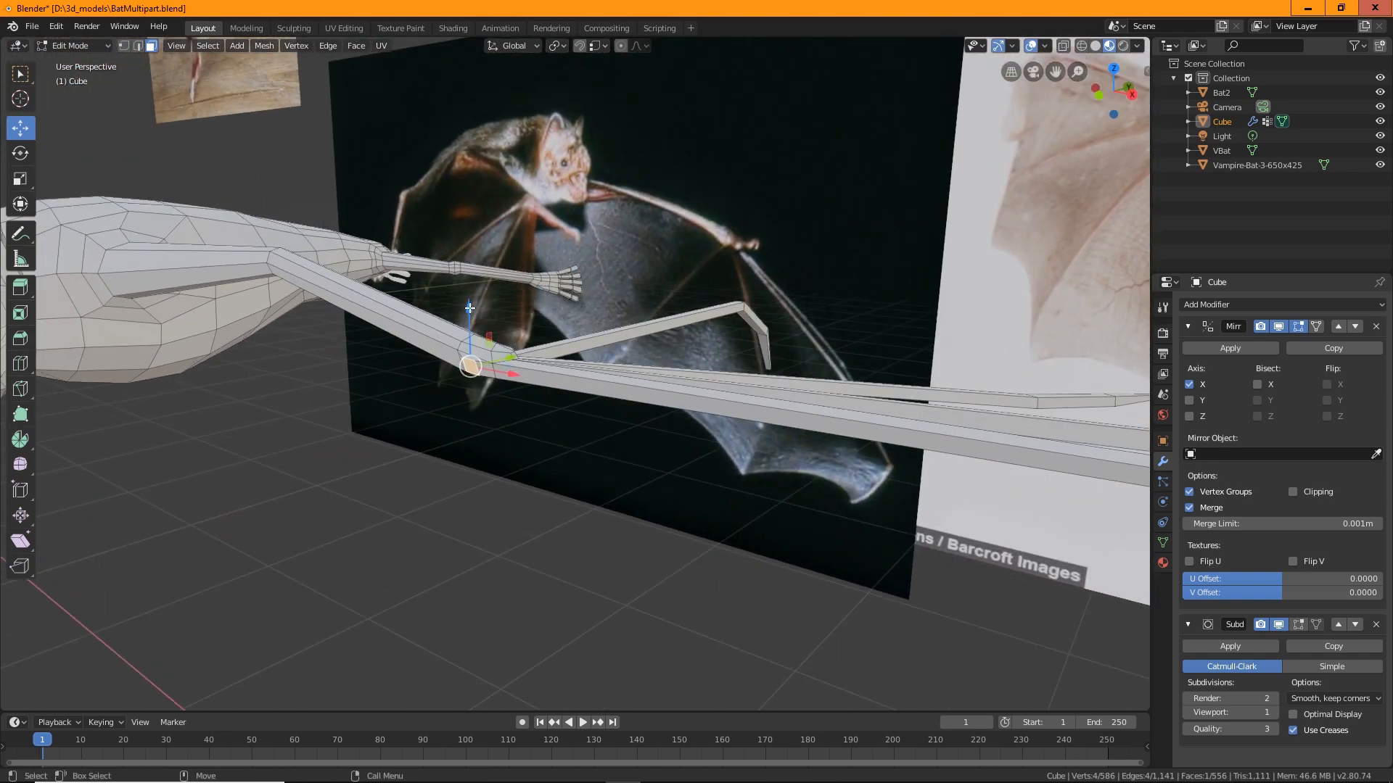
left_click_drag(469, 307, 445, 472)
middle_click_drag(444, 473, 425, 400)
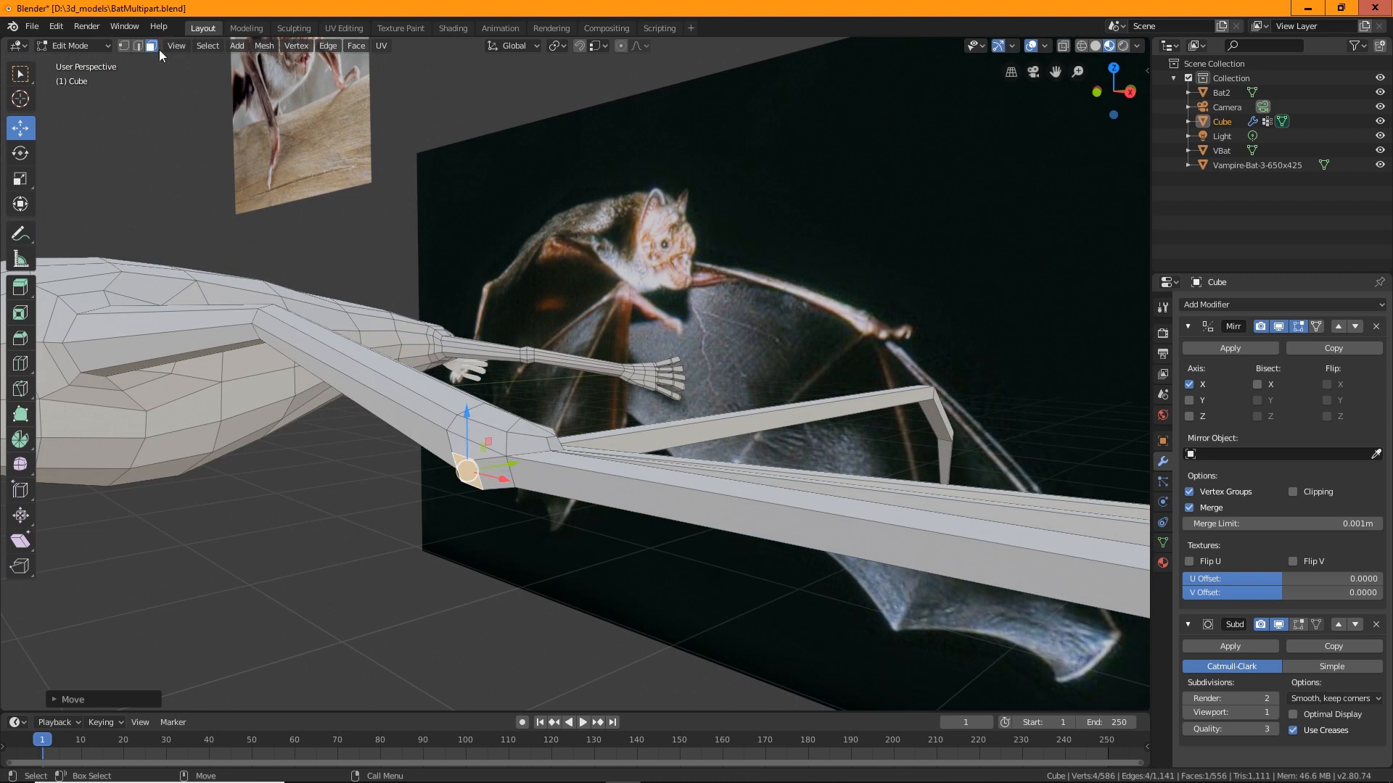
Extrude the small inset wrist face forward to form the first segment of the thumb.
left_click(20, 287)
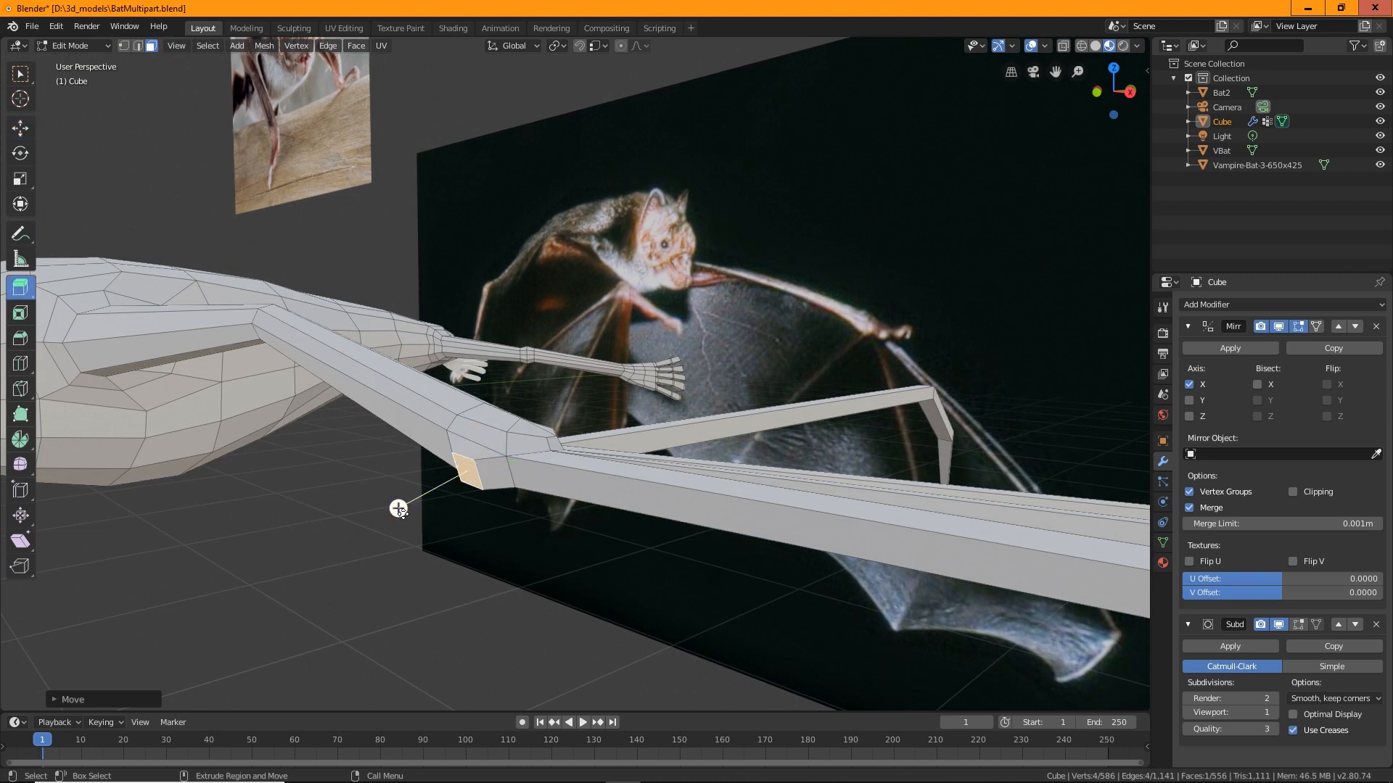
left_click_drag(398, 505, 271, 584)
middle_click_drag(493, 553, 512, 460)
scroll(416, 485, "up", 4)
left_click_drag(512, 460, 497, 459, "alt")
middle_click_drag(497, 459, 614, 438, "alt")
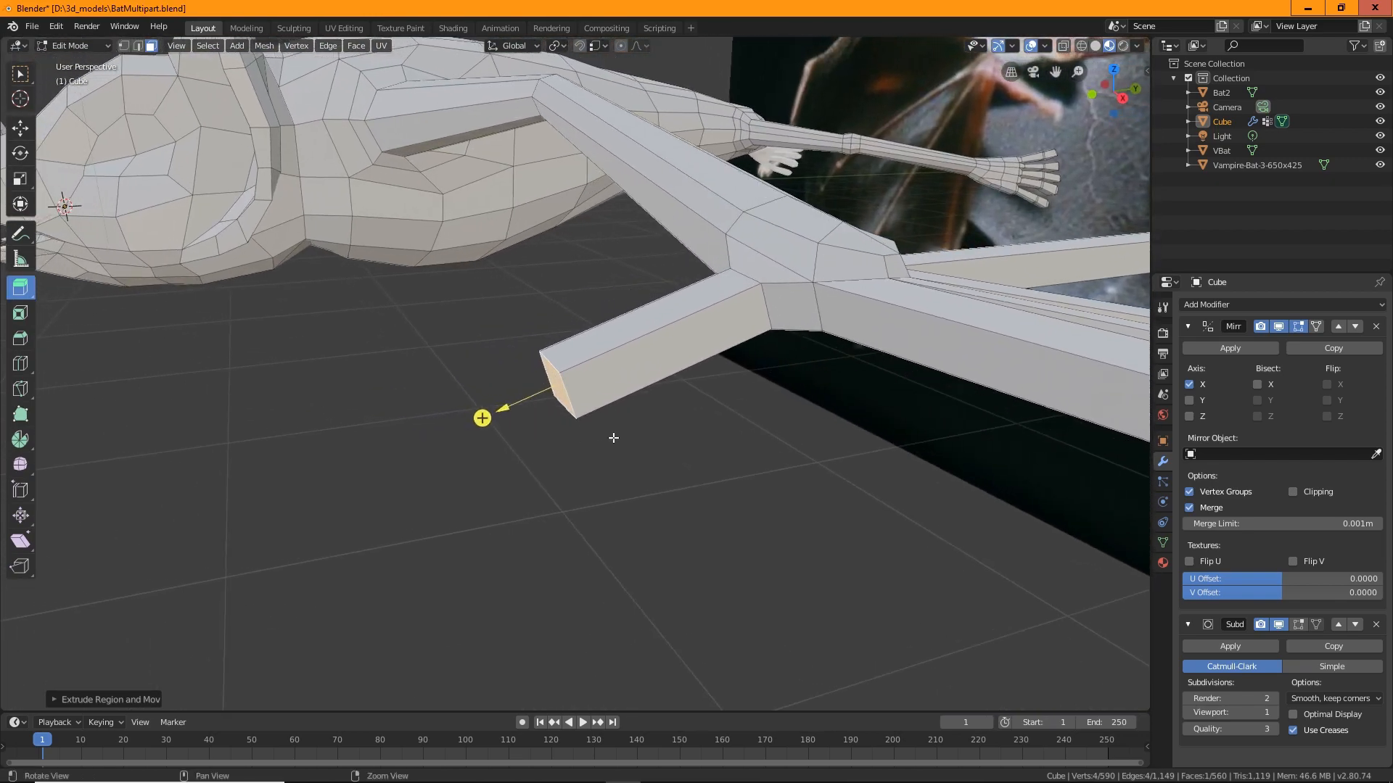
Extend the thumb's extruded end face slightly farther forward.
left_click_drag(500, 410, 497, 424)
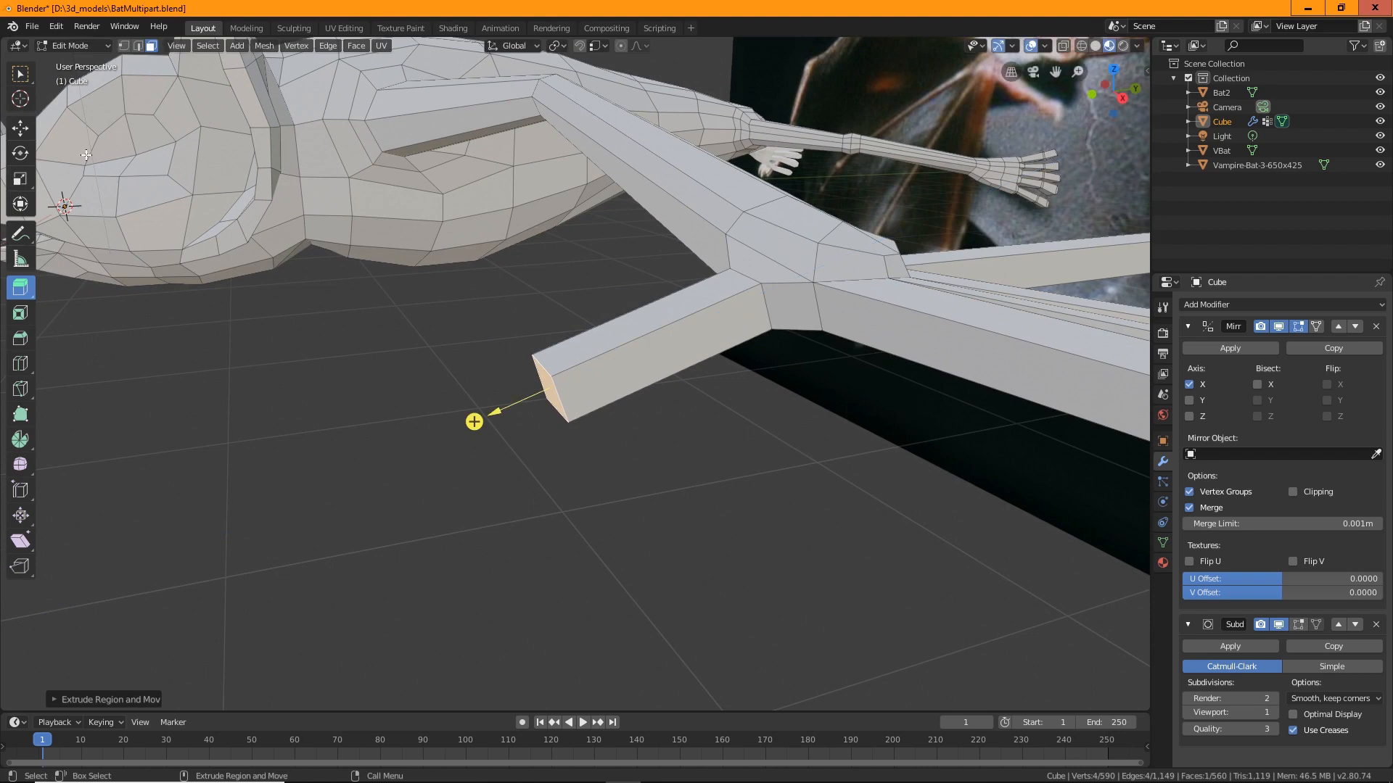
left_click(20, 312)
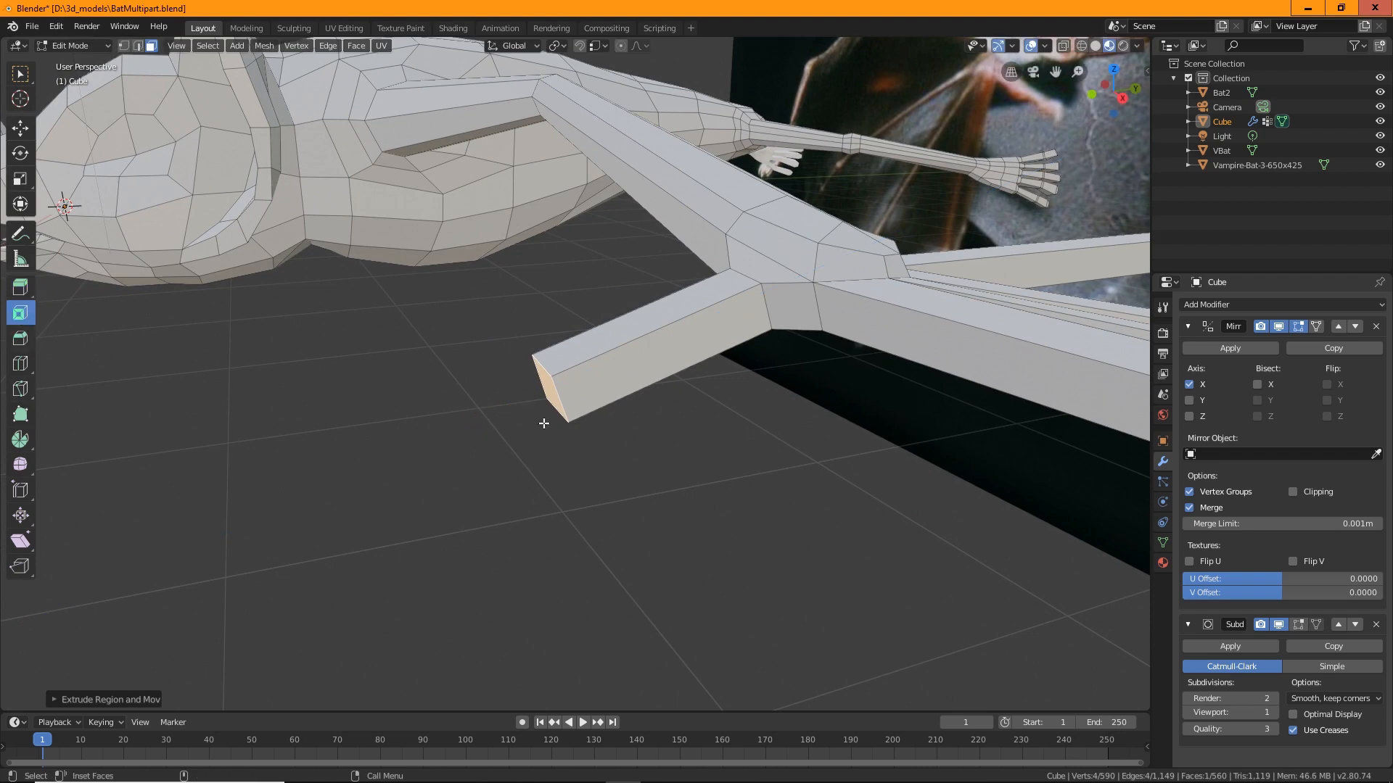
middle_click_drag(543, 419, 528, 444)
left_click(521, 398)
left_click_drag(526, 402, 507, 401)
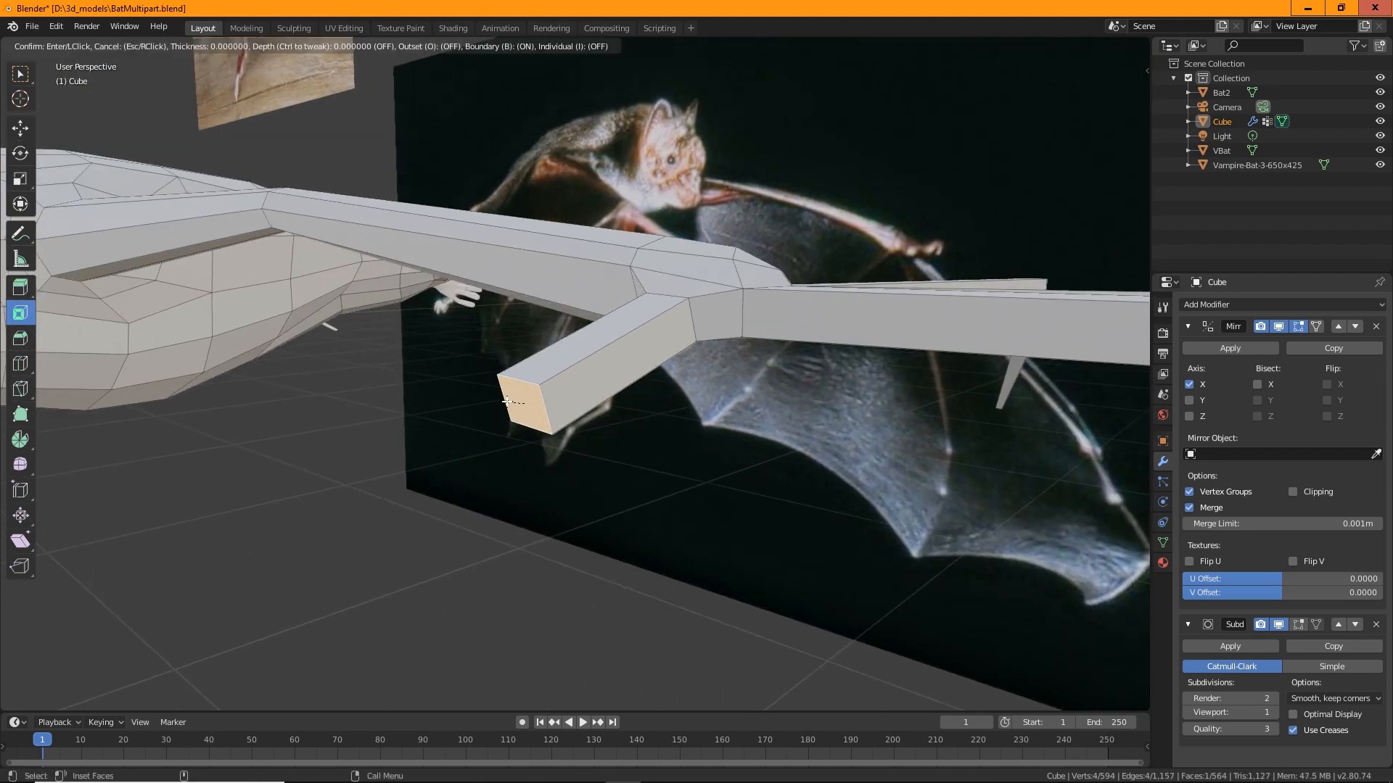
left_click_drag(595, 468, 533, 412)
key("ctrl+z")
key("Escape")
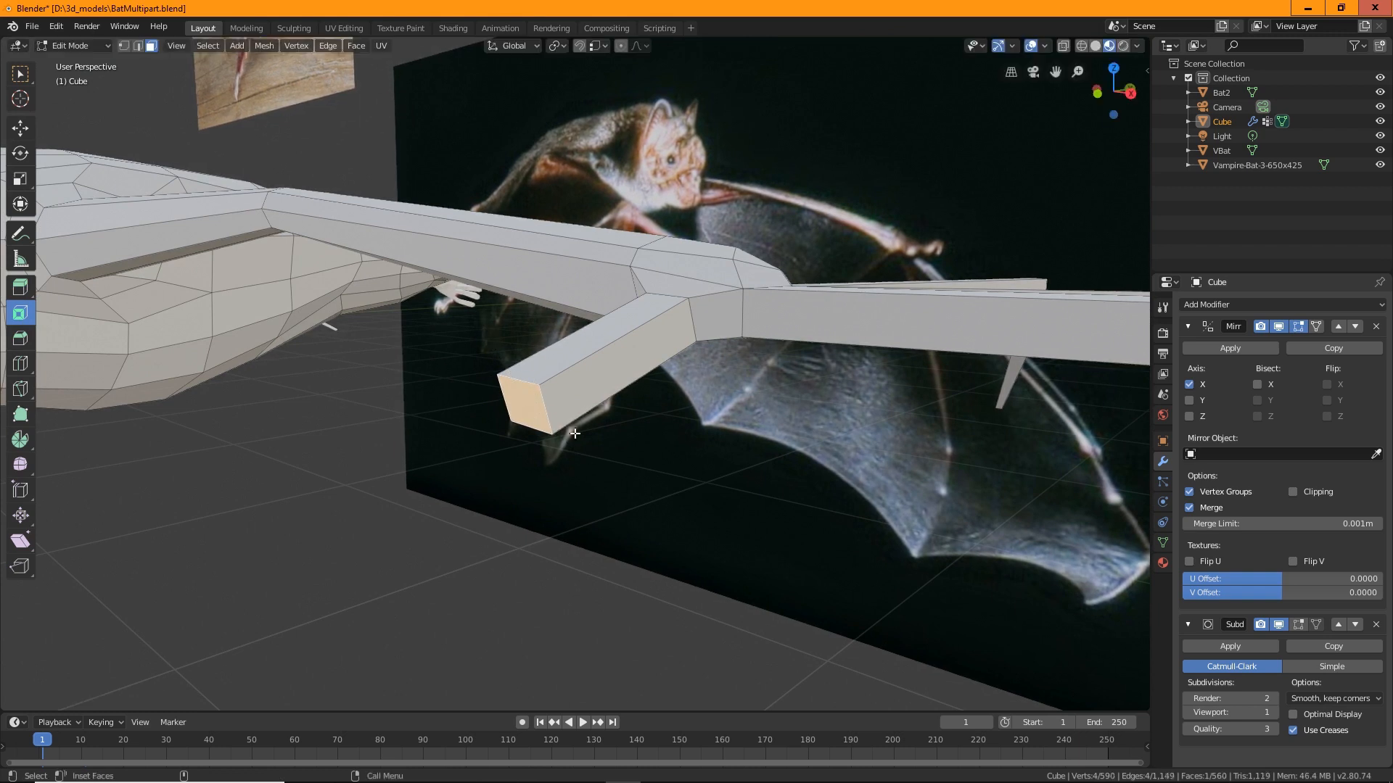
Inset the thumb's end face to leave a narrow border around it.
scroll(542, 469, "up", 4)
left_click(22, 74)
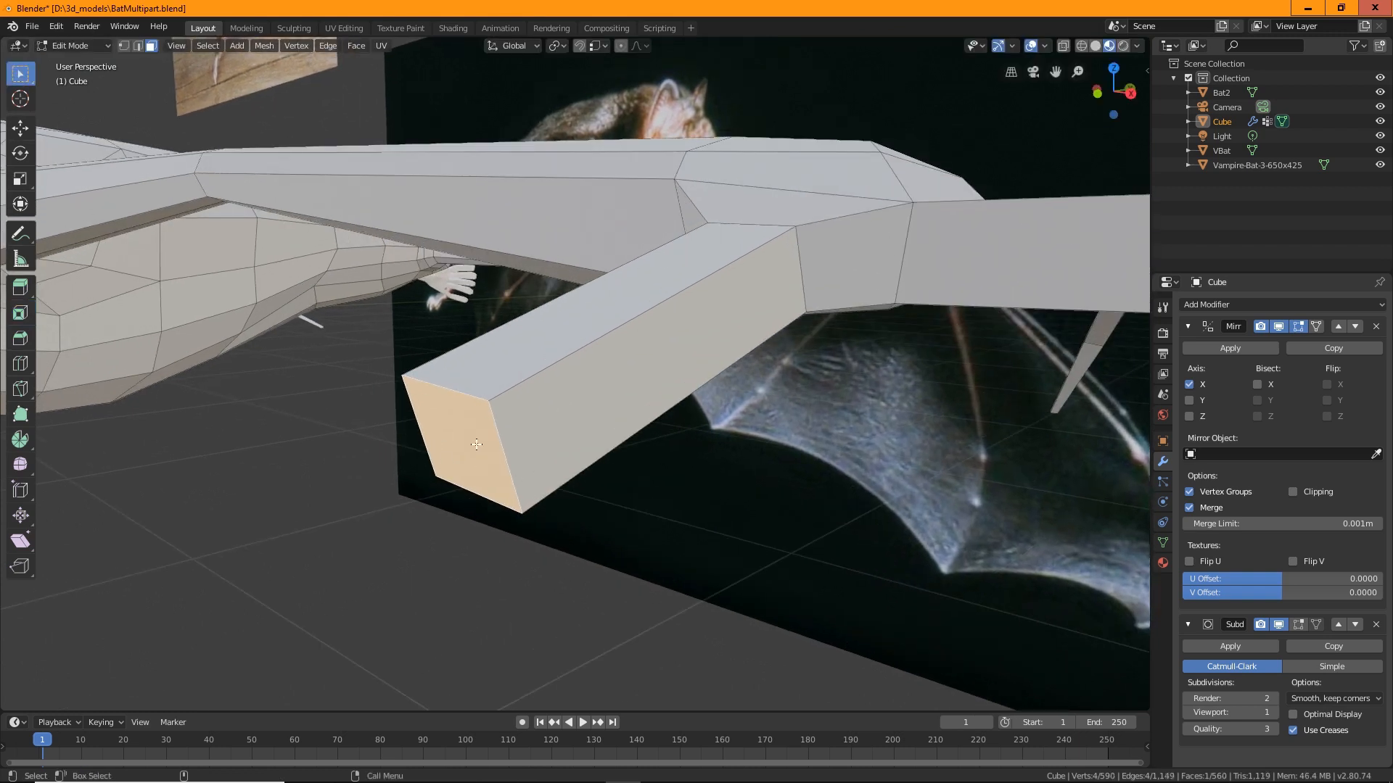
left_click(21, 313)
left_click_drag(464, 444, 452, 430)
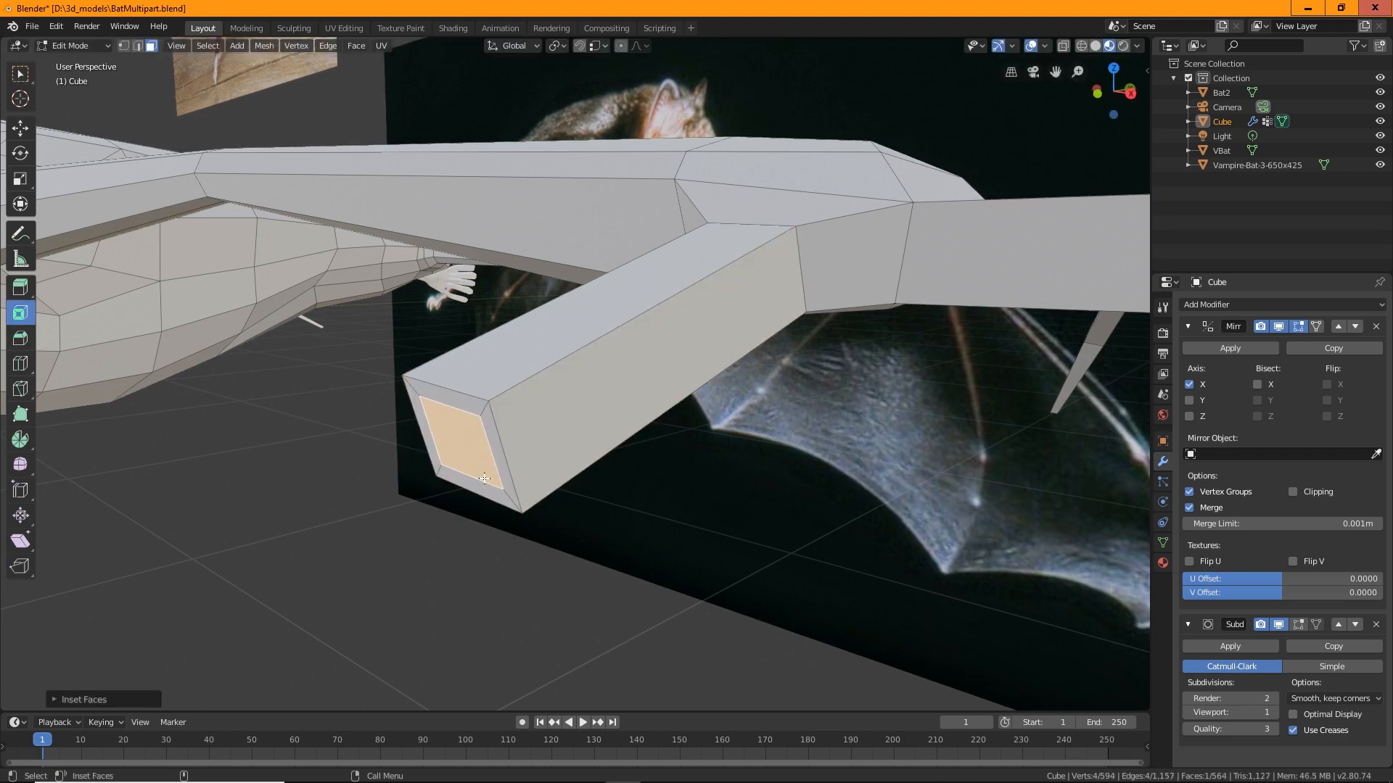
Move the inset end face forward along Y and slightly down along Z to form a tapered thumb tip.
left_click(20, 128)
middle_click_drag(457, 444, 386, 442)
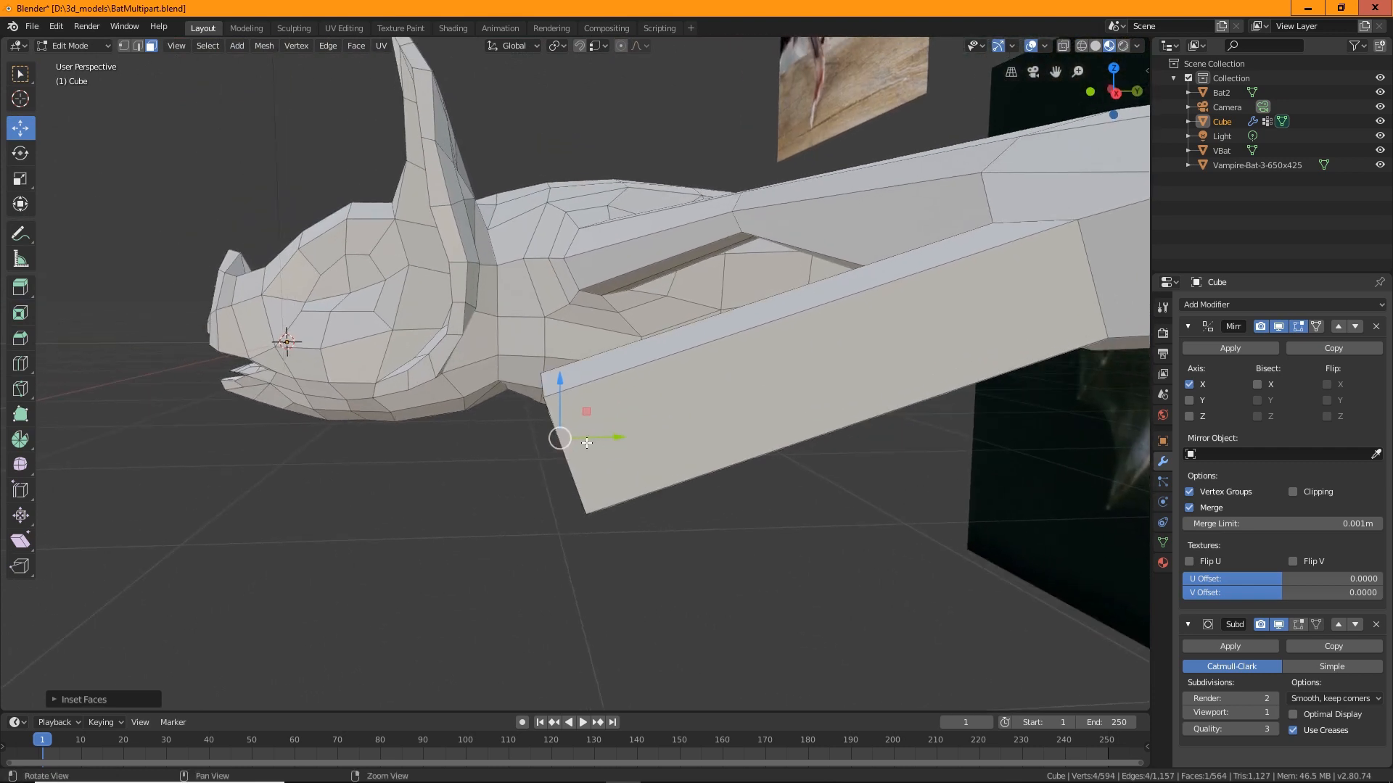
left_click_drag(598, 437, 553, 426)
left_click_drag(520, 381, 520, 406)
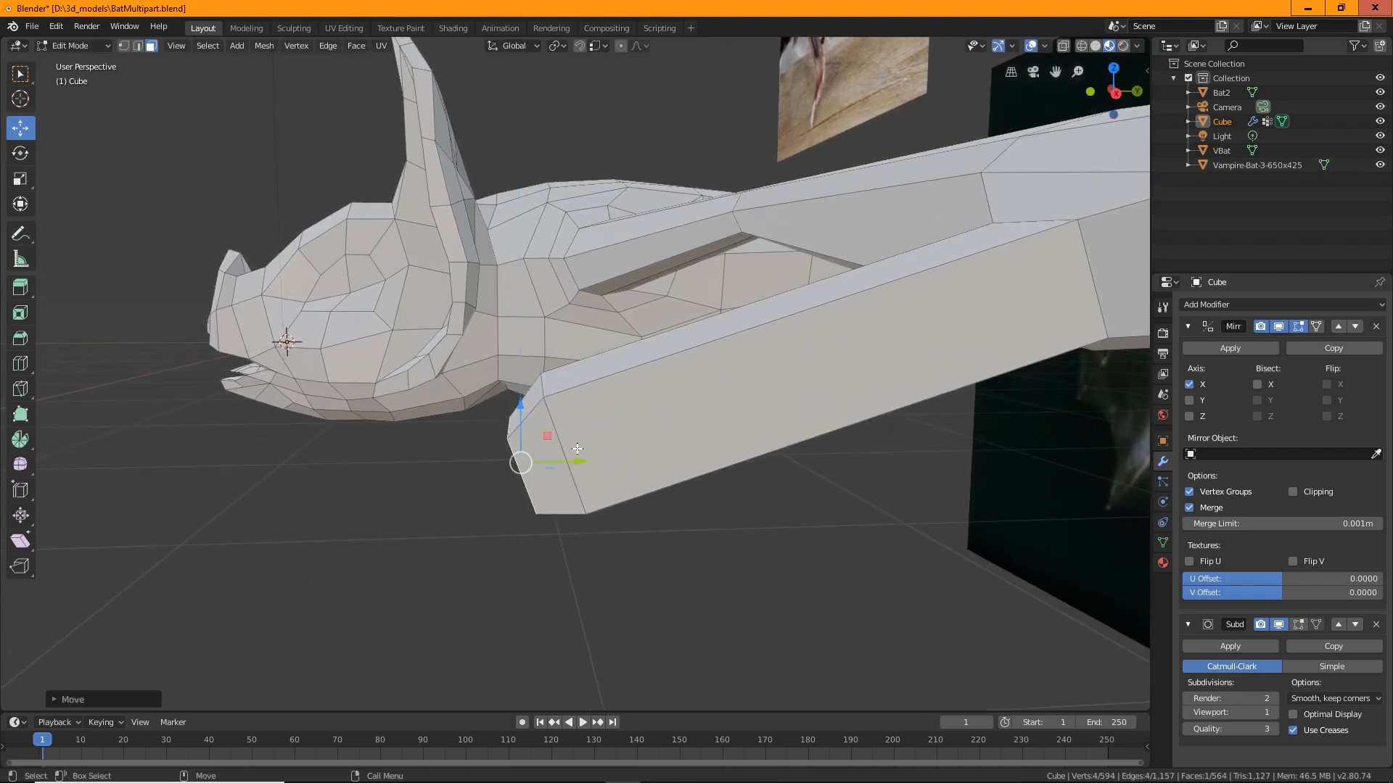
left_click_drag(578, 461, 557, 459)
left_click_drag(495, 408, 496, 404)
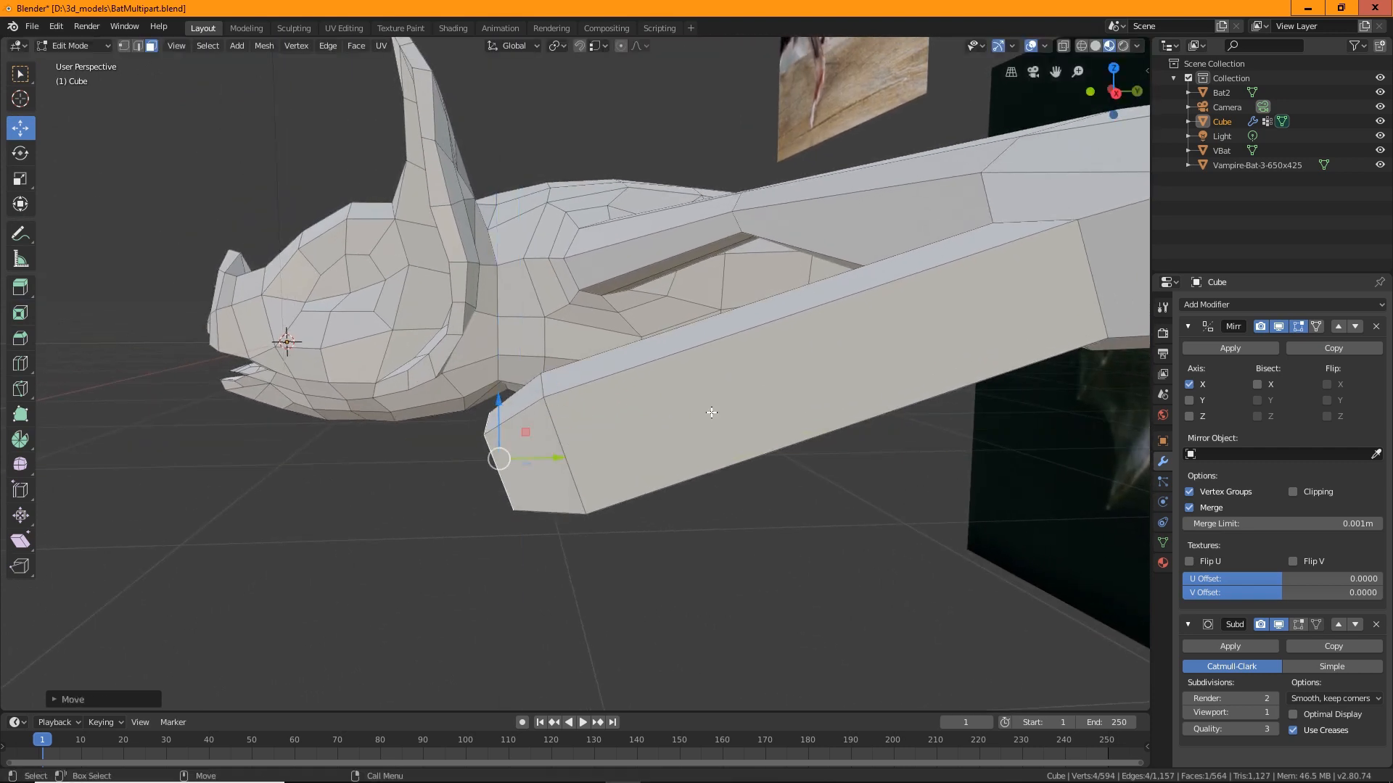
Add a loop cut around the middle of the thumb.
left_click(21, 363)
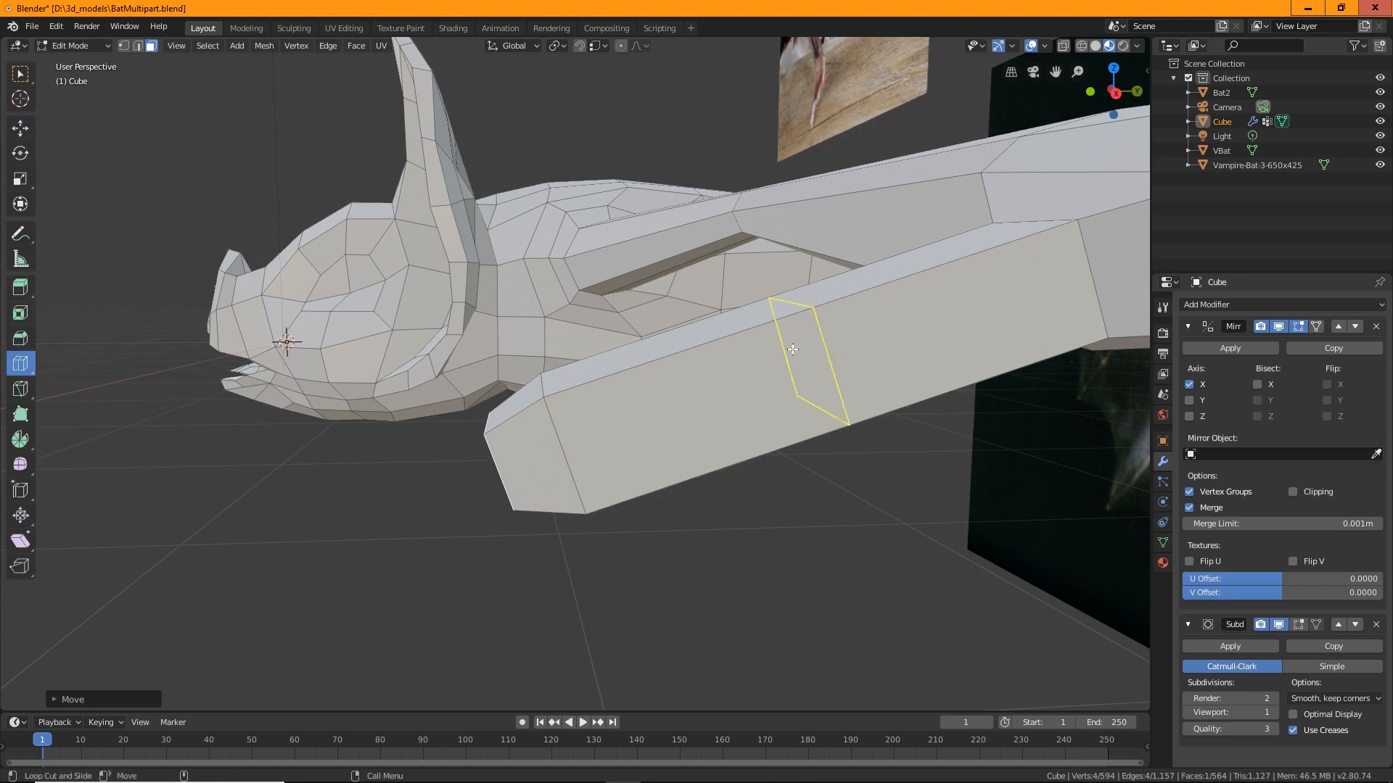
left_click(827, 333)
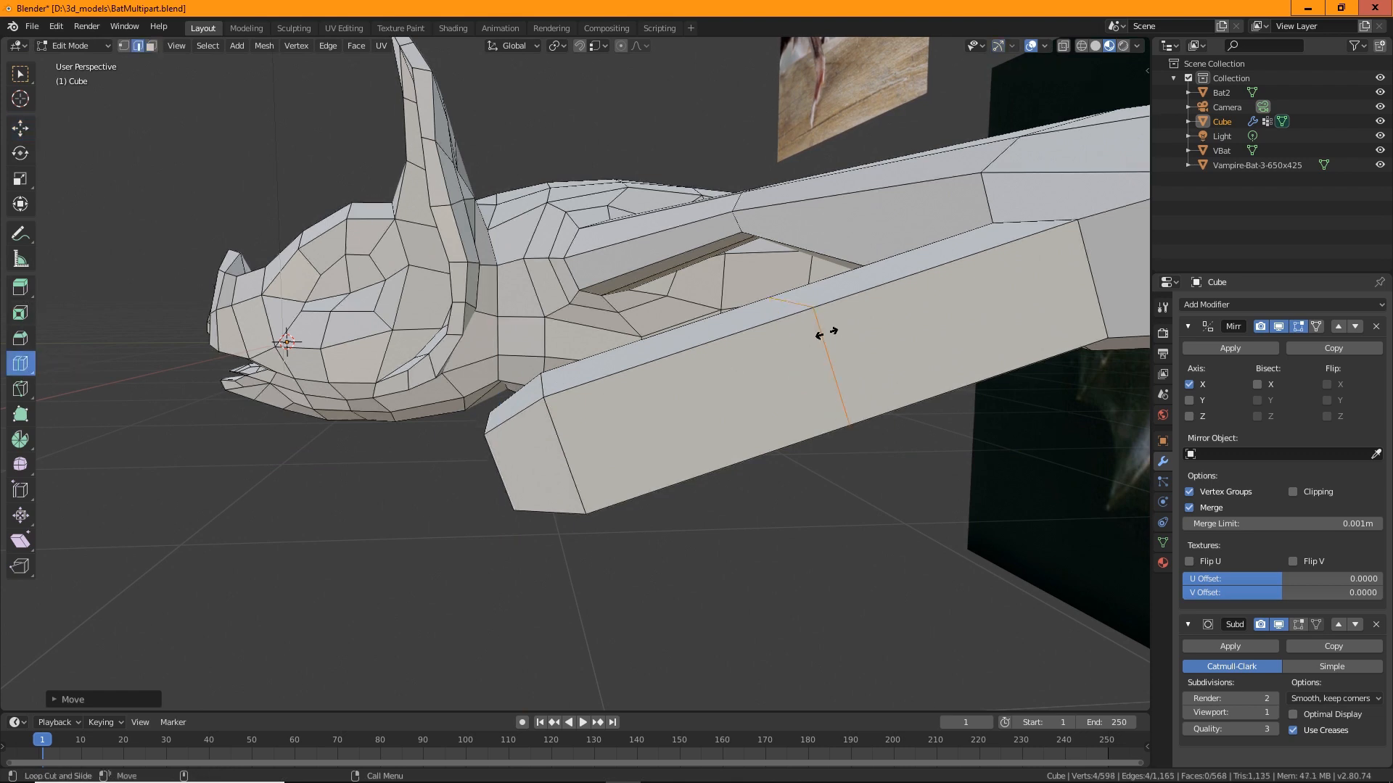
middle_click_drag(827, 332, 435, 305)
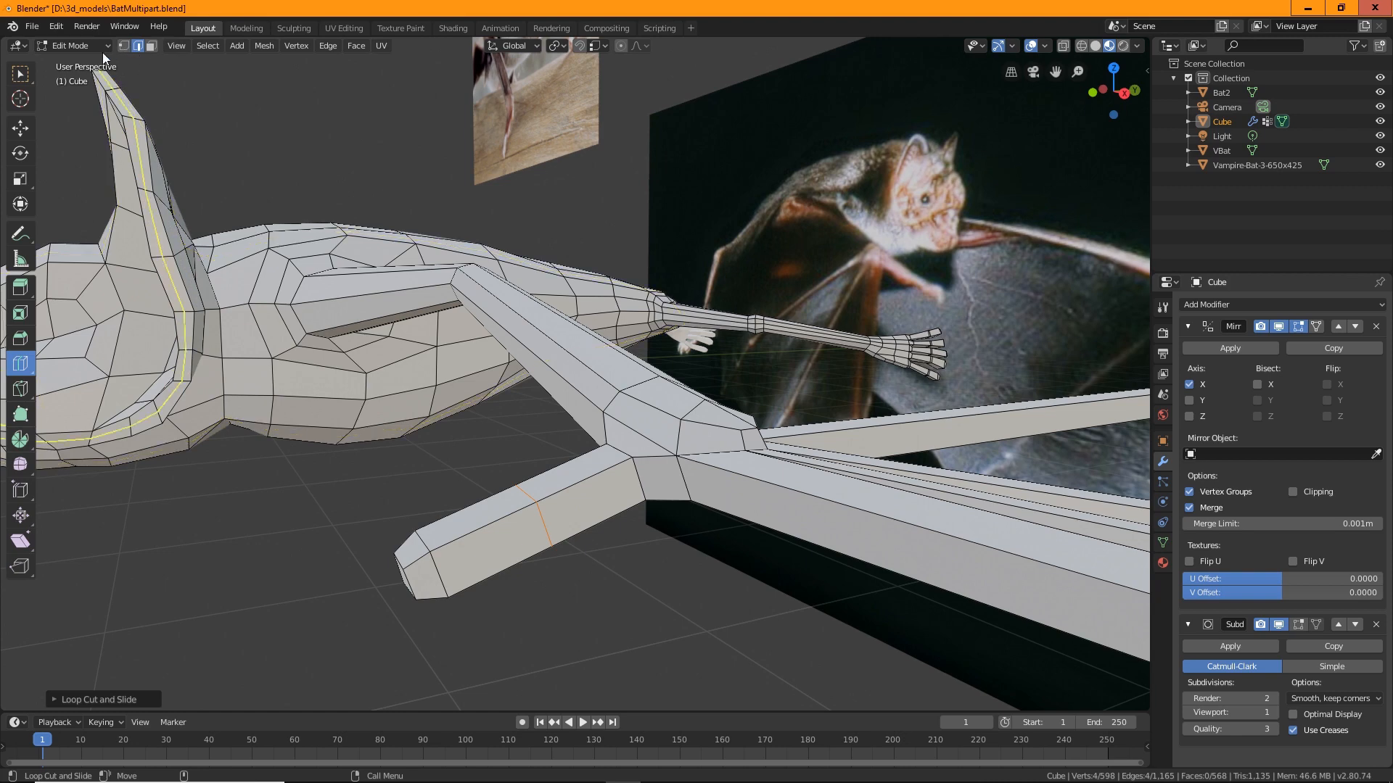
Scale the thumb's middle edge loop down to narrow the thumb there.
key("w")
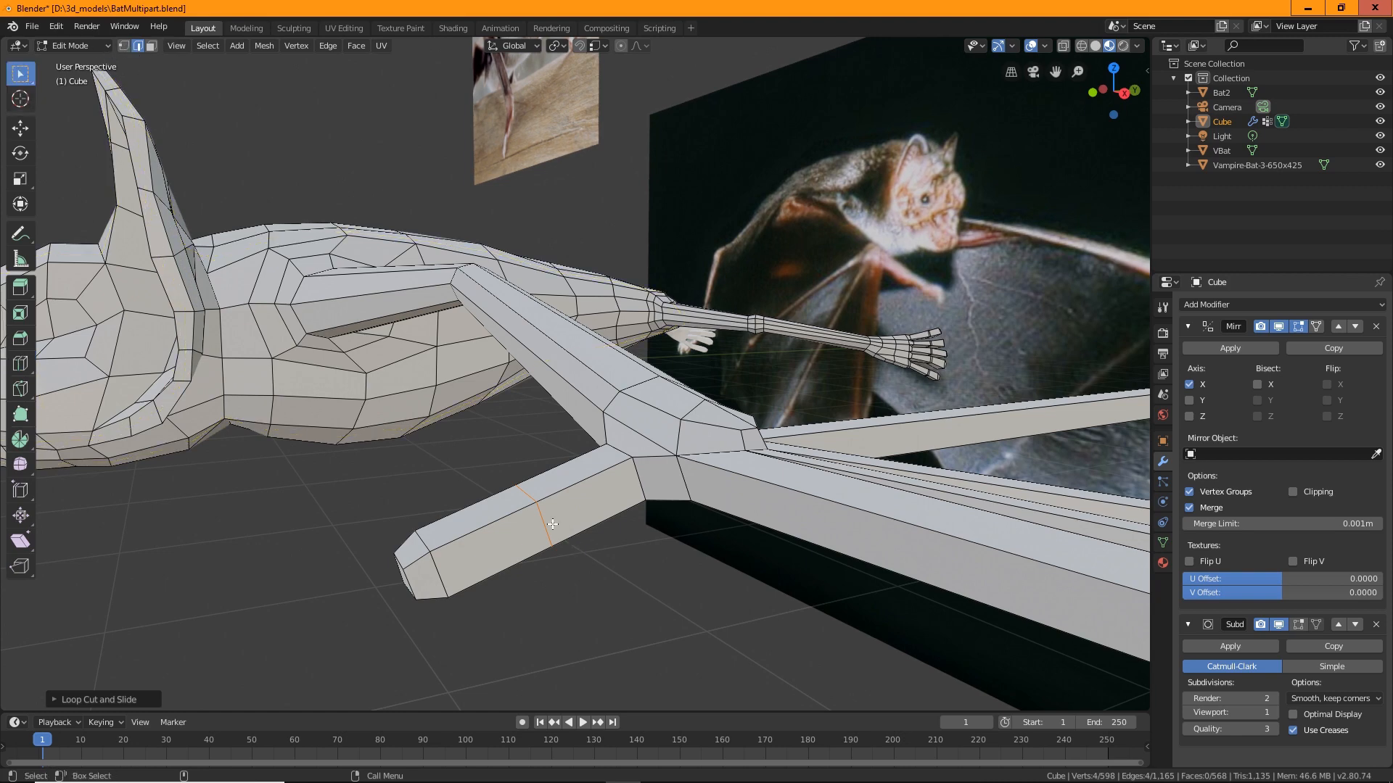
key("shift+space")
key("s")
middle_click_drag(519, 537, 455, 525)
left_click_drag(470, 527, 444, 543)
Raise the thumb's middle edge loop along the Z axis so the thumb arches.
key("shift+space")
key("g")
middle_click_drag(584, 615, 471, 580)
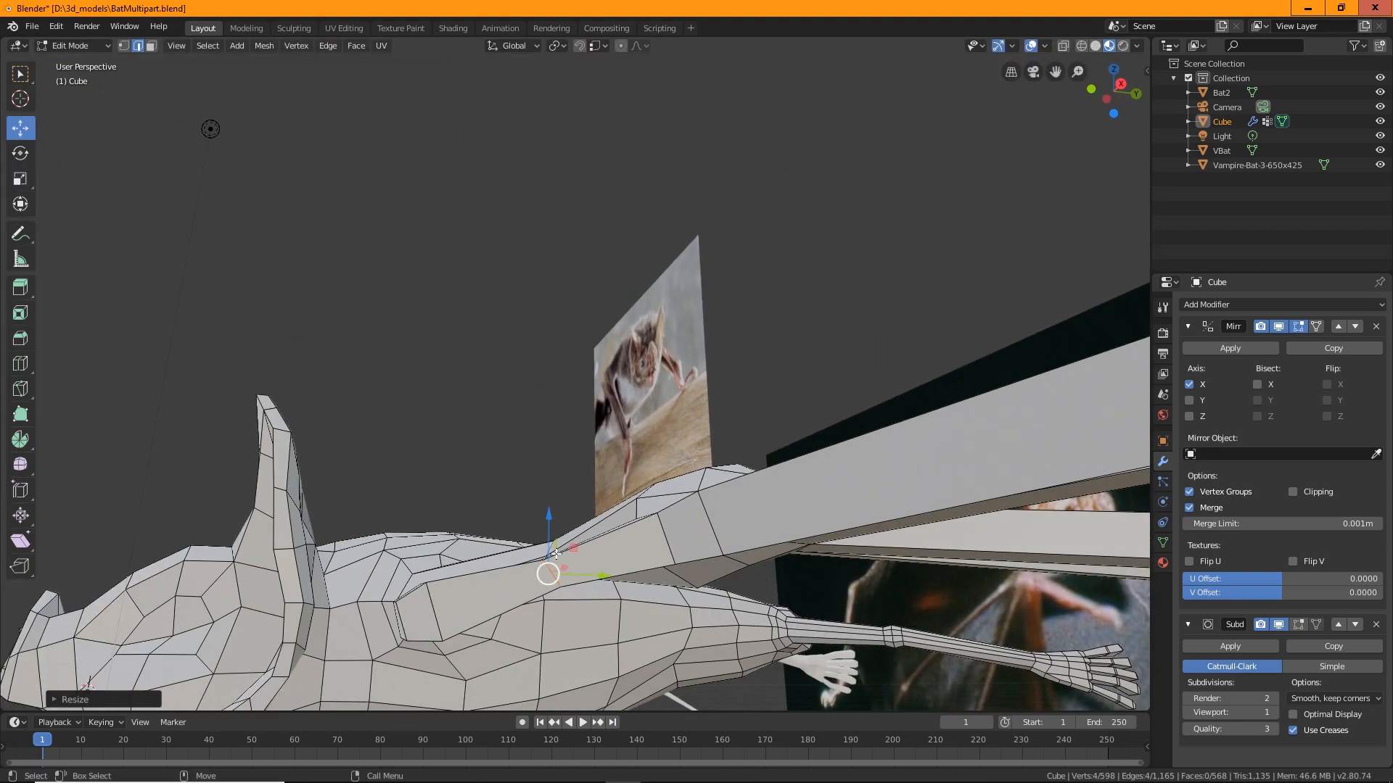
left_click_drag(548, 520, 546, 493)
middle_click_drag(548, 501, 600, 622)
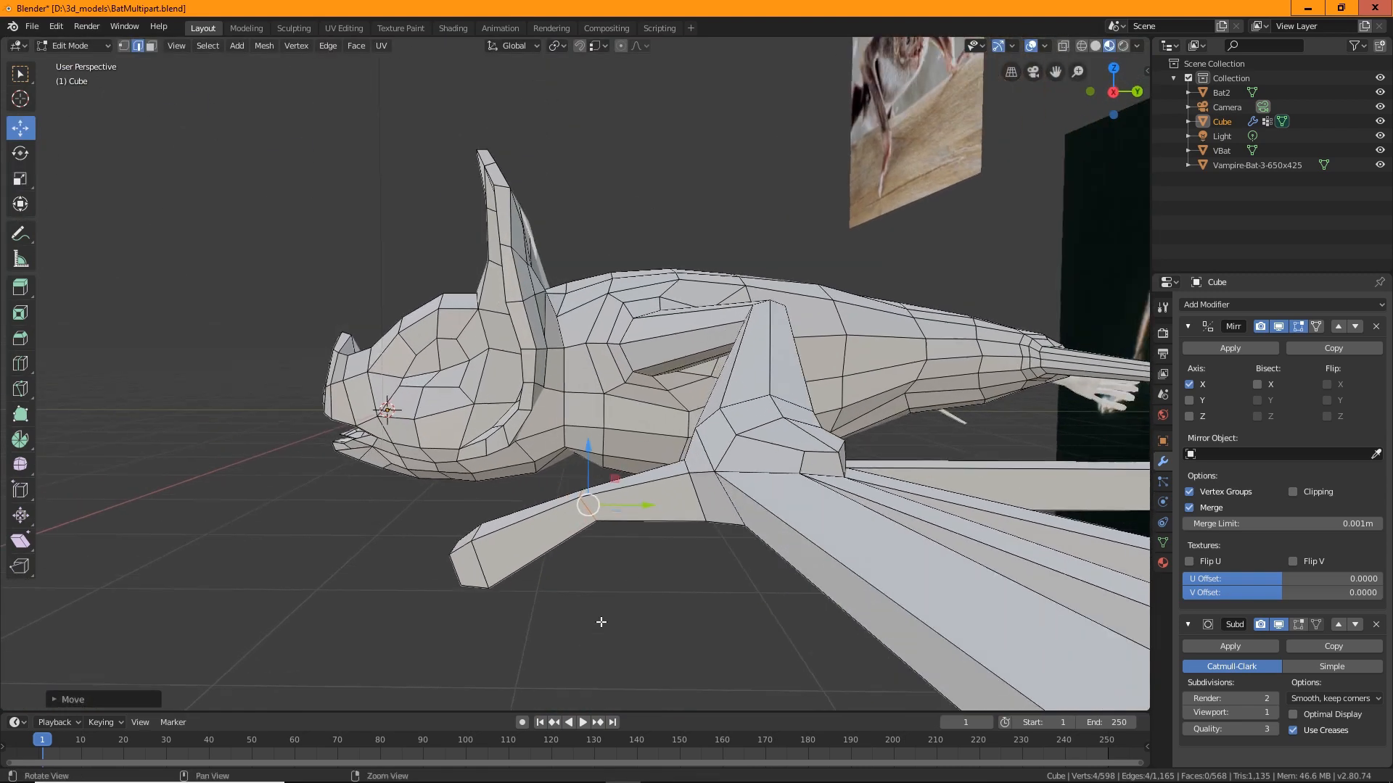
Rotate the thumb's middle edge loop to follow the bend of the thumb.
key("shift+space")
key("r")
left_click_drag(632, 473, 640, 489)
middle_click_drag(697, 562, 674, 487)
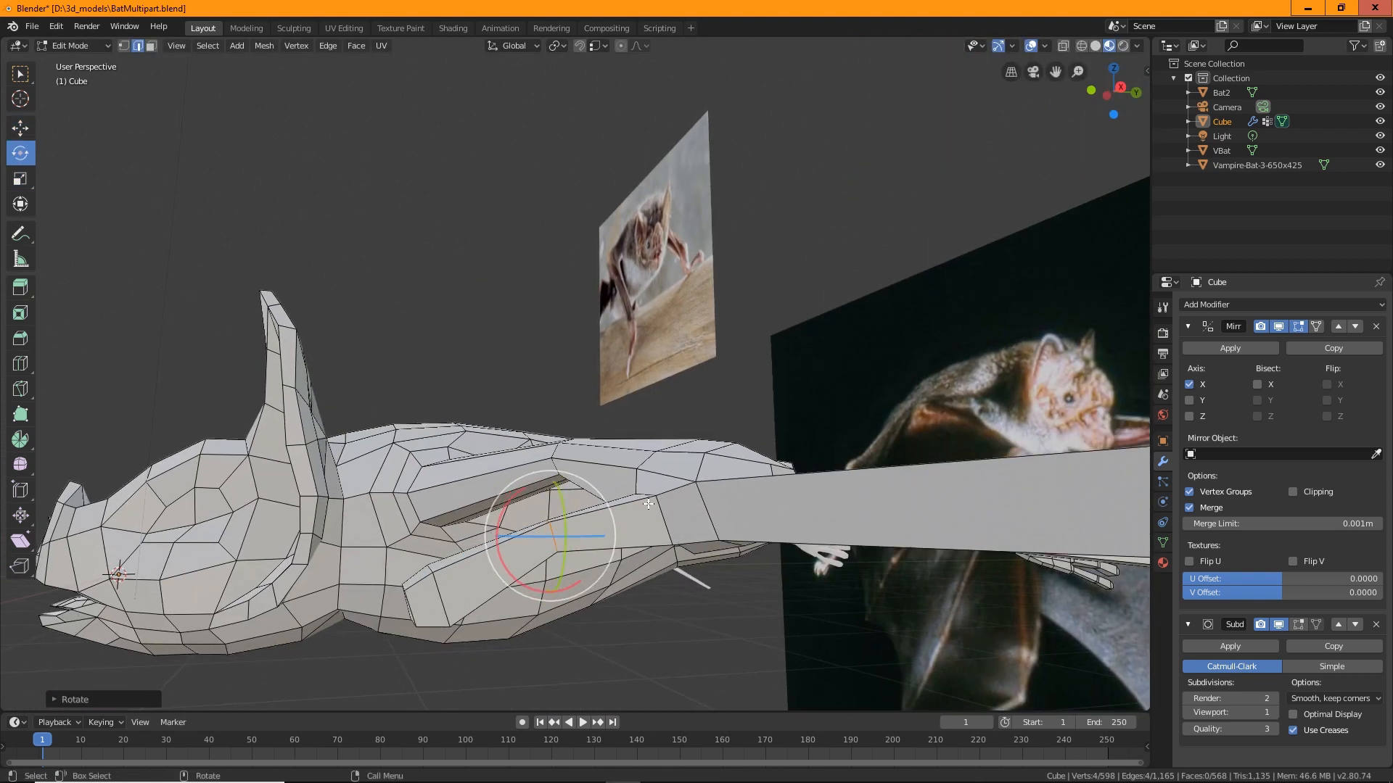
Select the upper edge where the thumb meets the wrist and move it up along Z and forward along Y.
left_click(646, 499)
key("shift+space")
key("g")
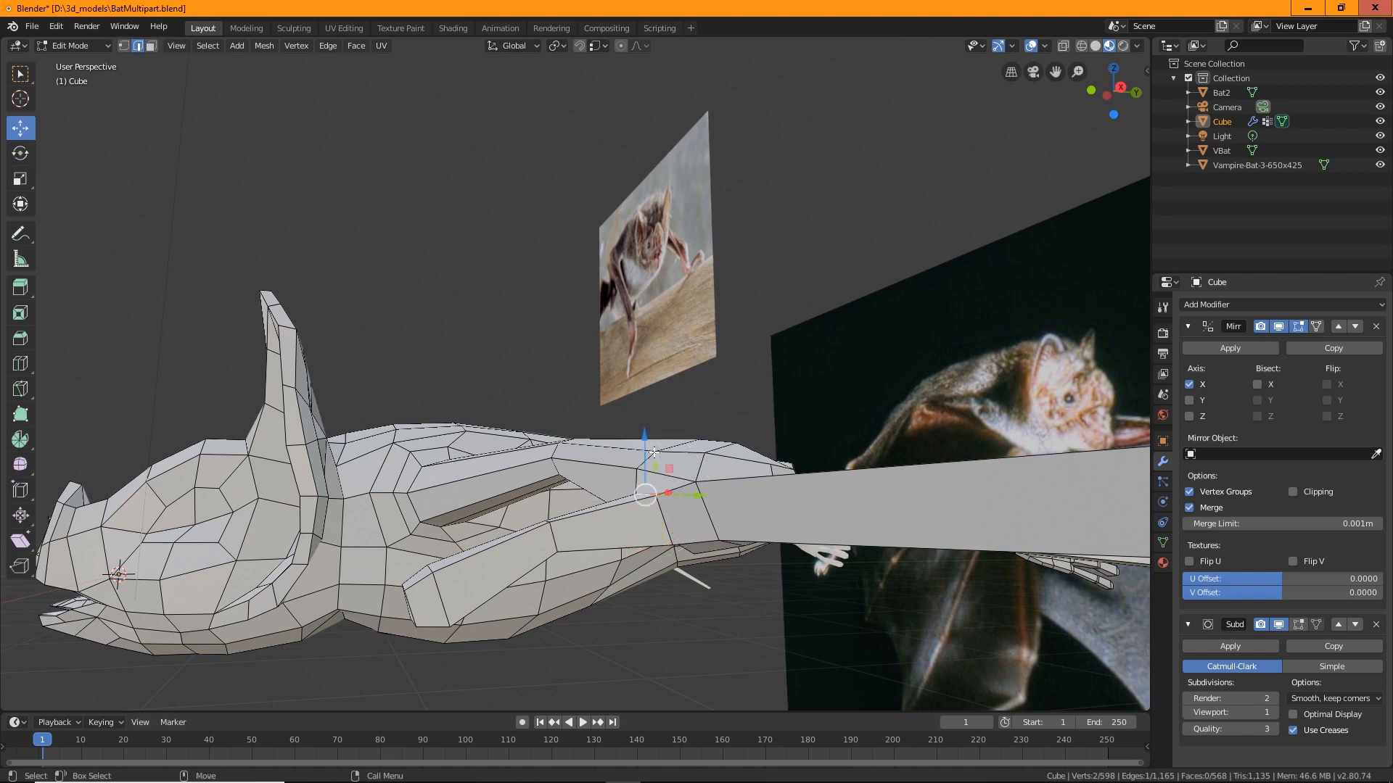
left_click_drag(653, 452, 637, 427)
left_click_drag(704, 479, 676, 478)
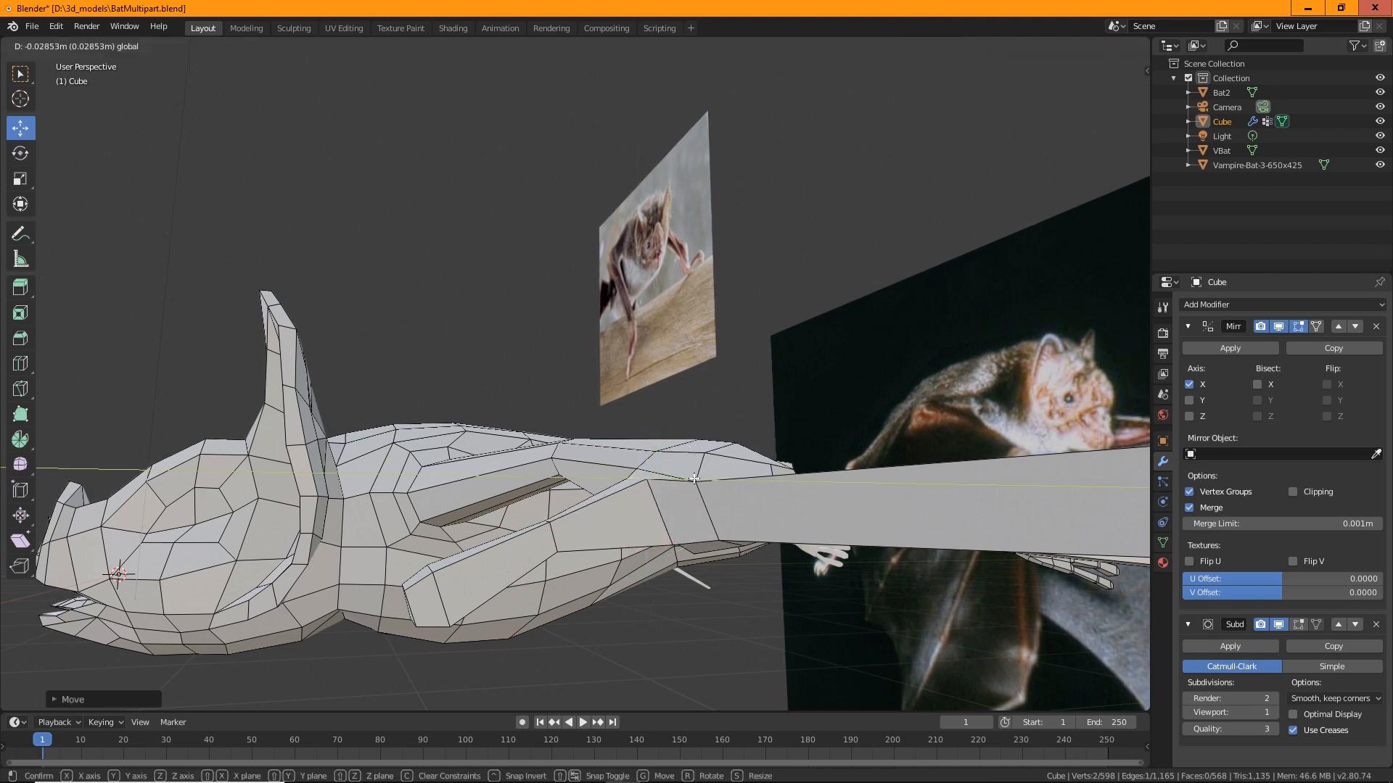
Select the underside edge at the thumb's base and raise it along the Z axis.
middle_click_drag(674, 480, 640, 445)
left_click(724, 573)
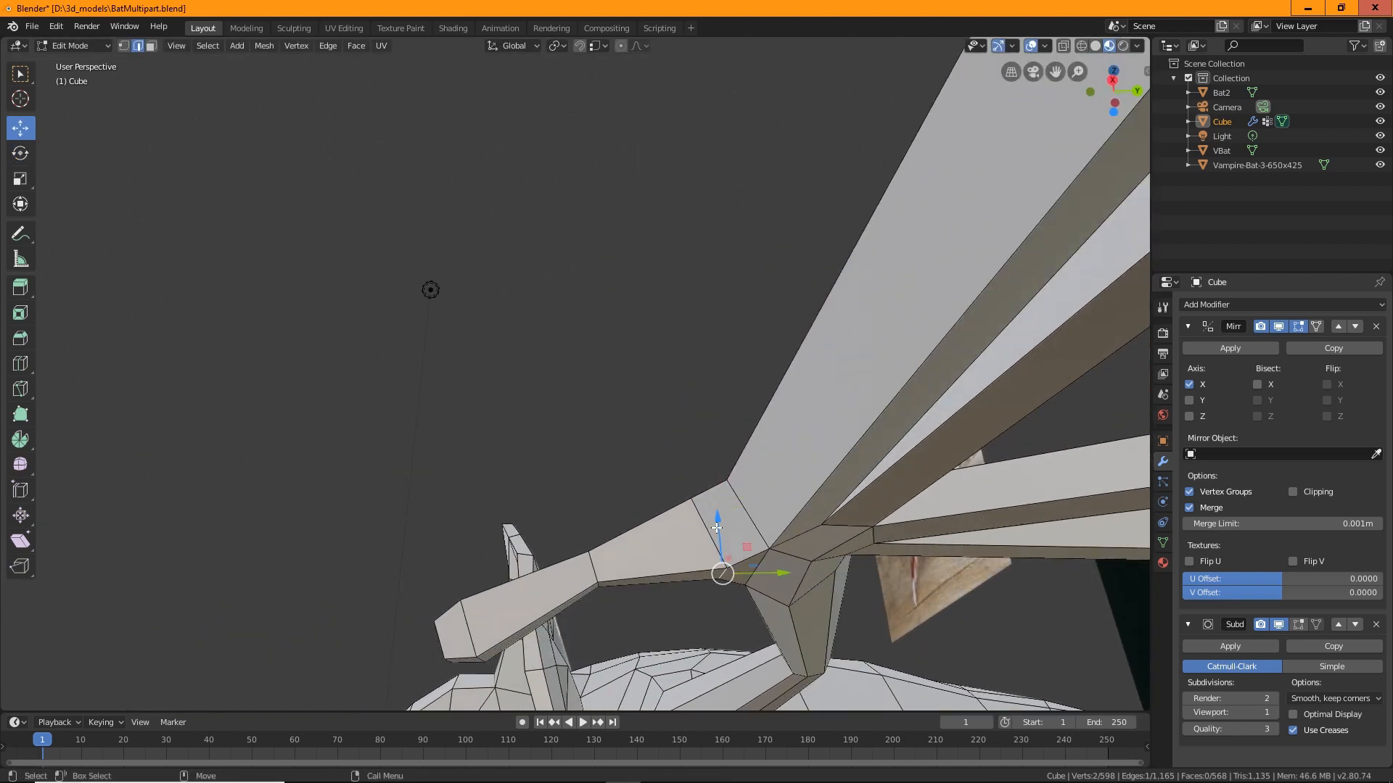
left_click_drag(717, 527, 715, 475)
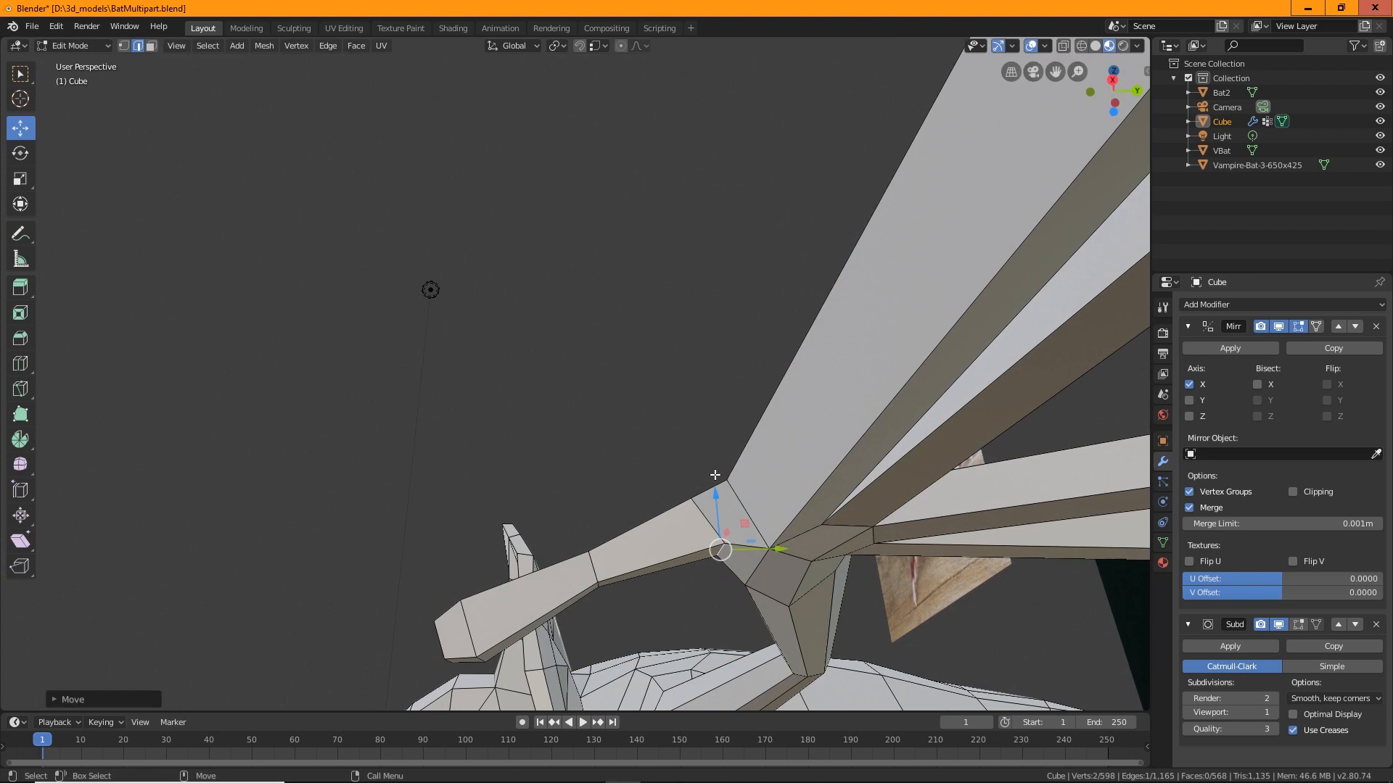
Raise the two underside edges at the thumb's tip along the Z axis to slim the end.
middle_click_drag(537, 594, 586, 412)
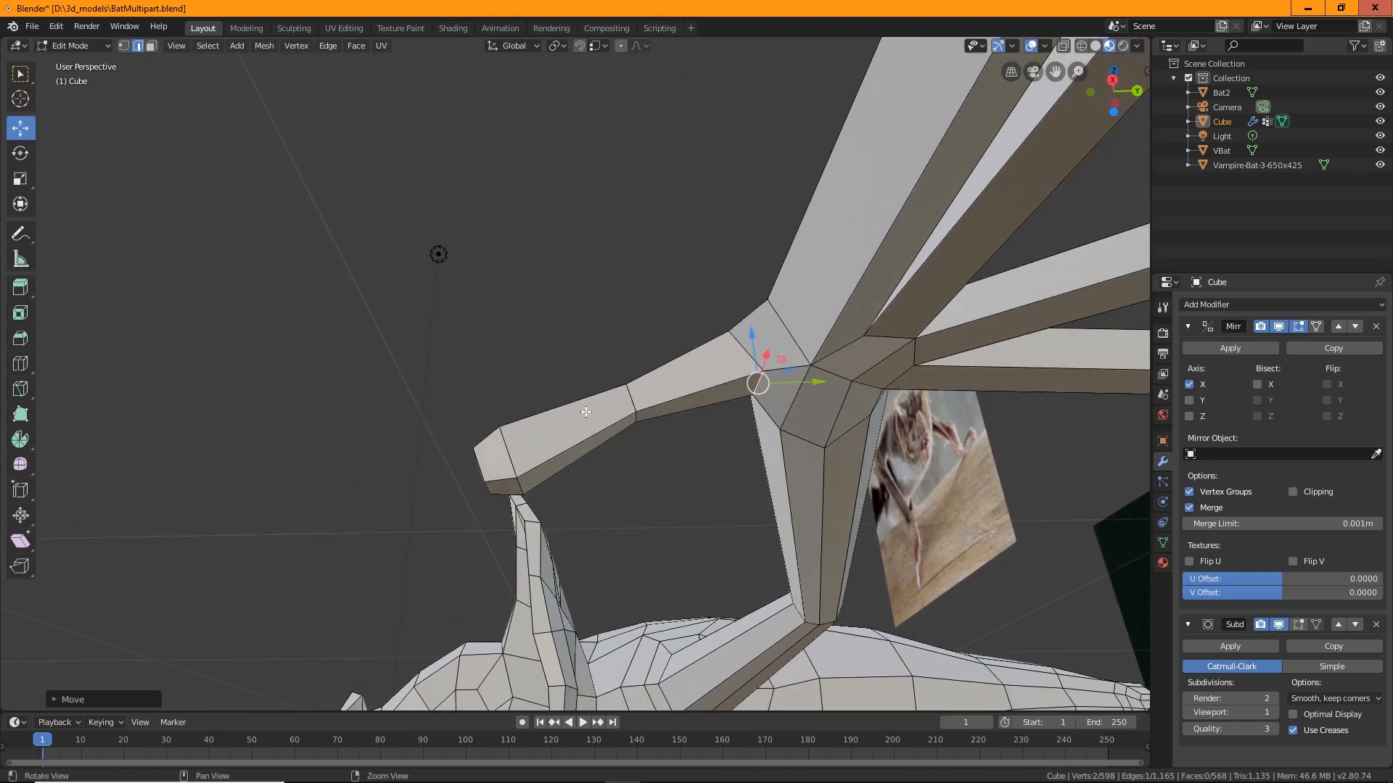
left_click(527, 497)
mouse_move(572, 484)
left_mouse_down()
mouse_move(552, 451)
mouse_move(567, 459)
left_mouse_up()
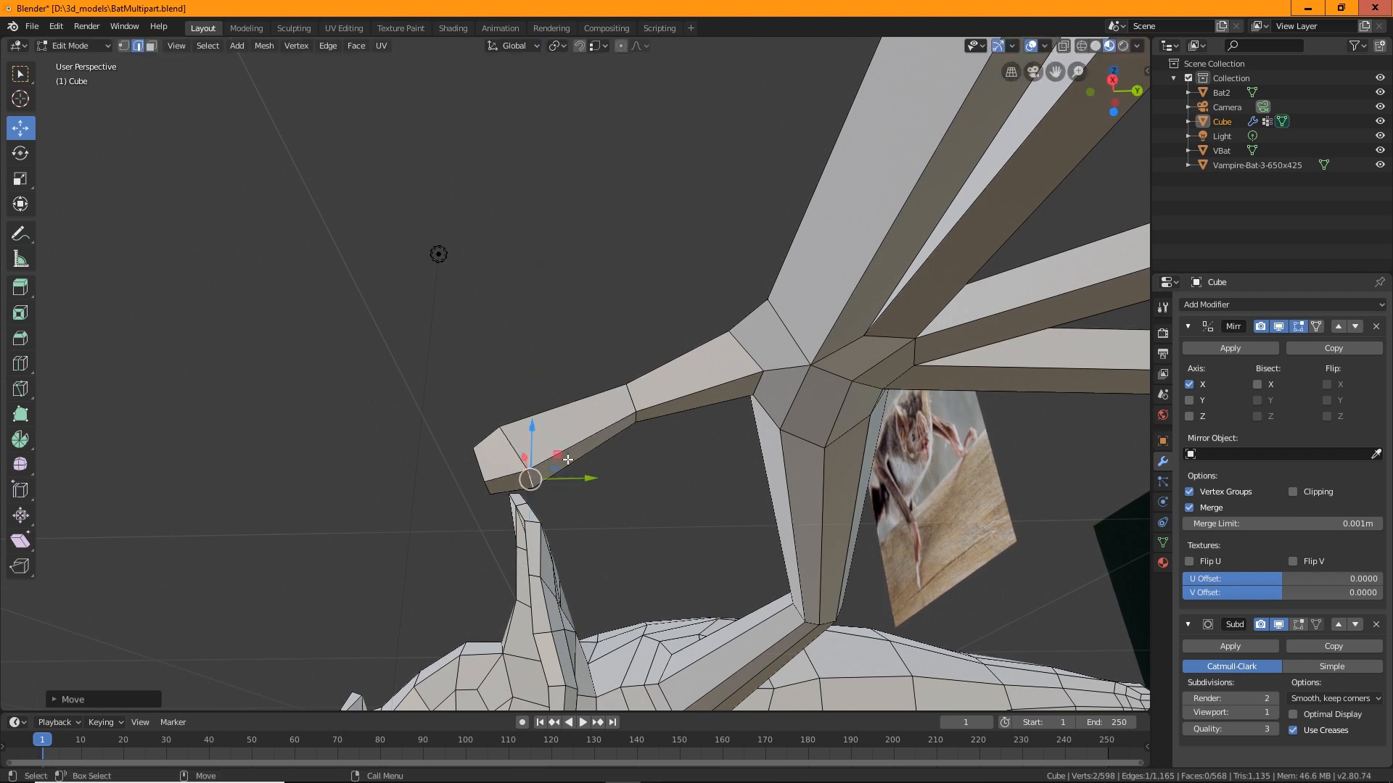
left_click(492, 489)
key("g")
key("y")
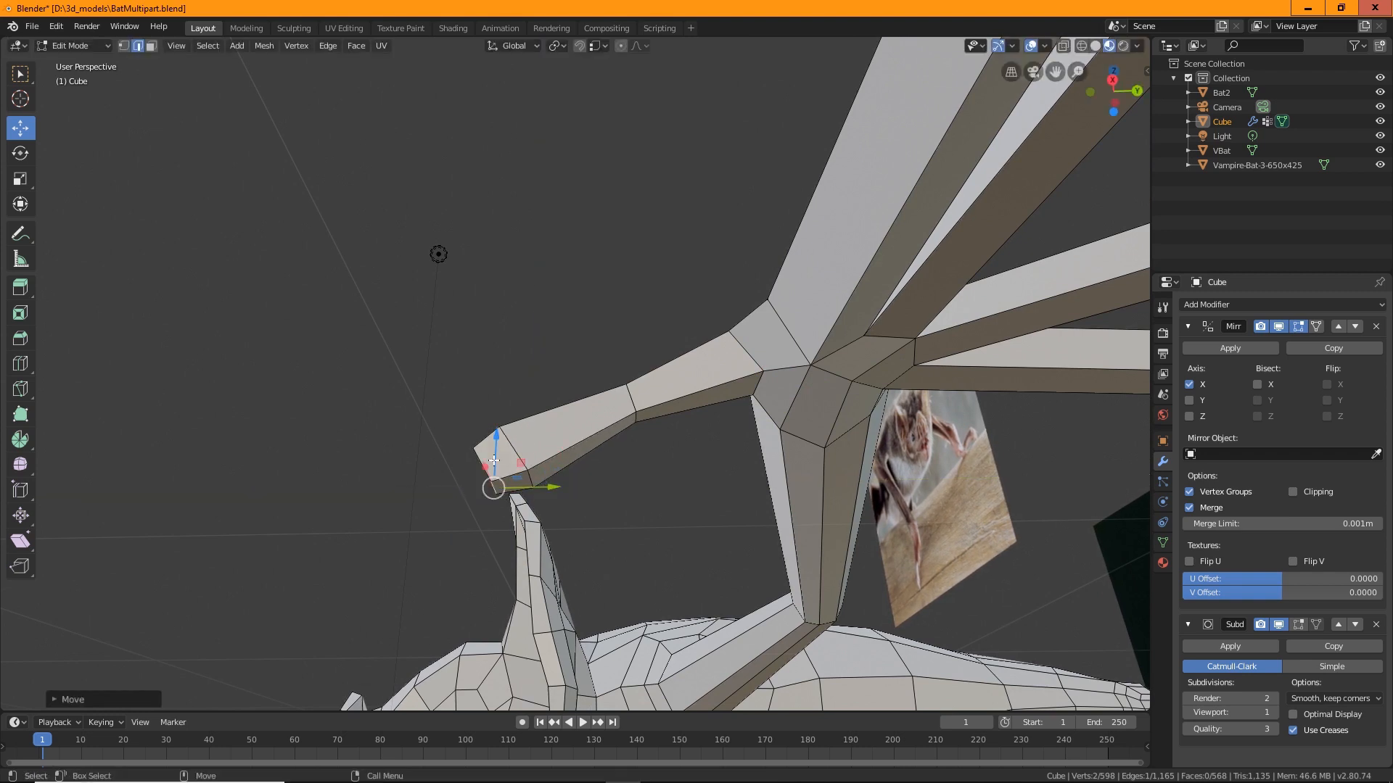
key("z")
left_click(494, 438)
middle_click_drag(496, 442, 723, 477)
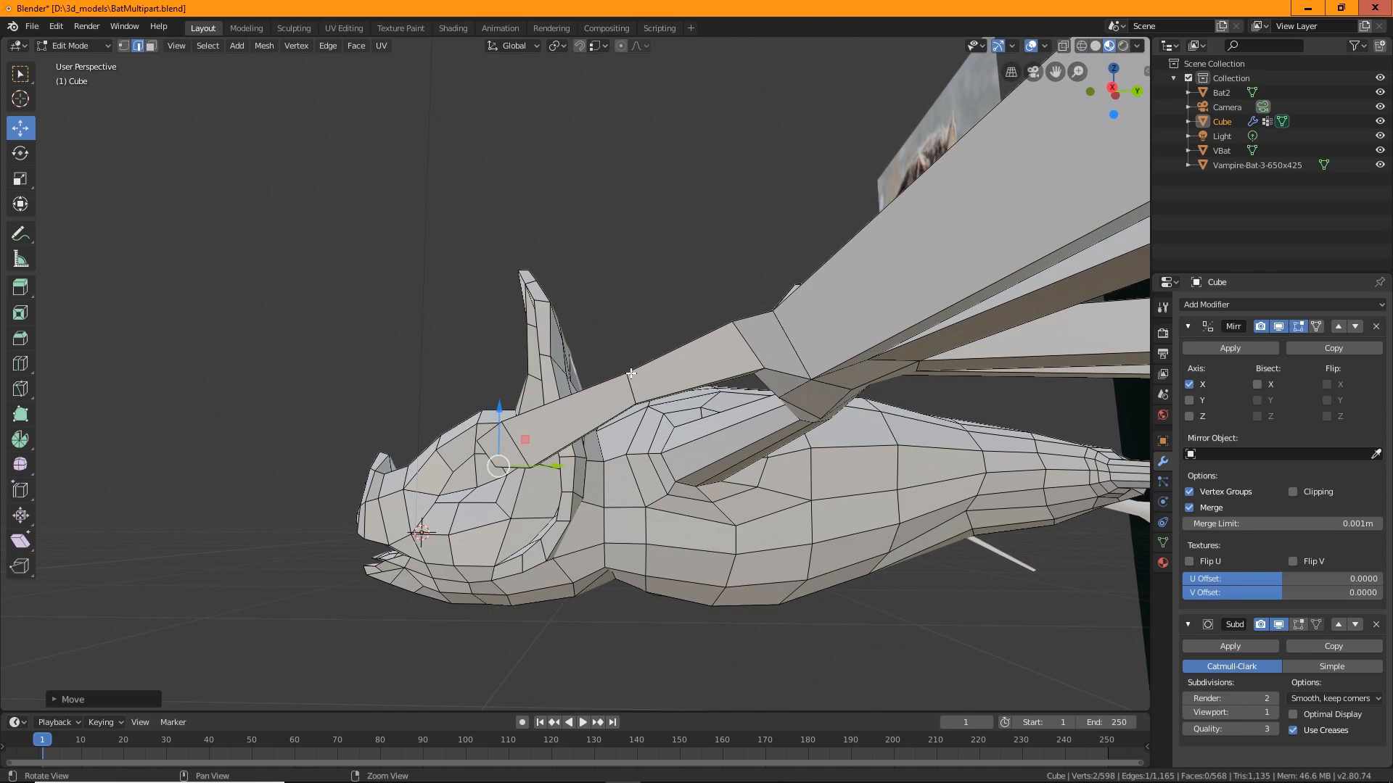
middle_click_drag(779, 380, 923, 386)
left_click_drag(923, 386, 819, 406, "alt")
left_click_drag(732, 381, 660, 481, "alt")
middle_click_drag(660, 480, 351, 409)
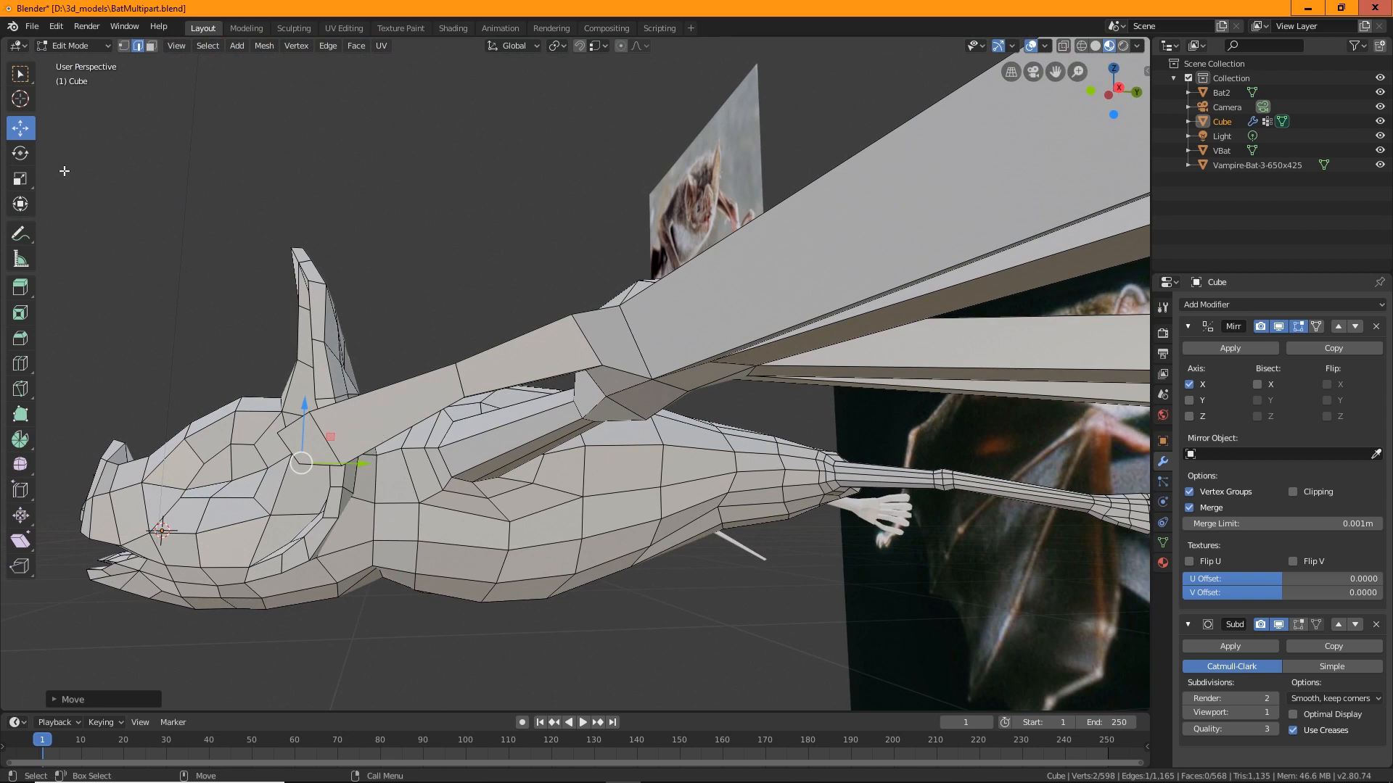
Add an edge loop across the outer segment of the thumb and adjust its size.
left_click(15, 362)
left_click(426, 404)
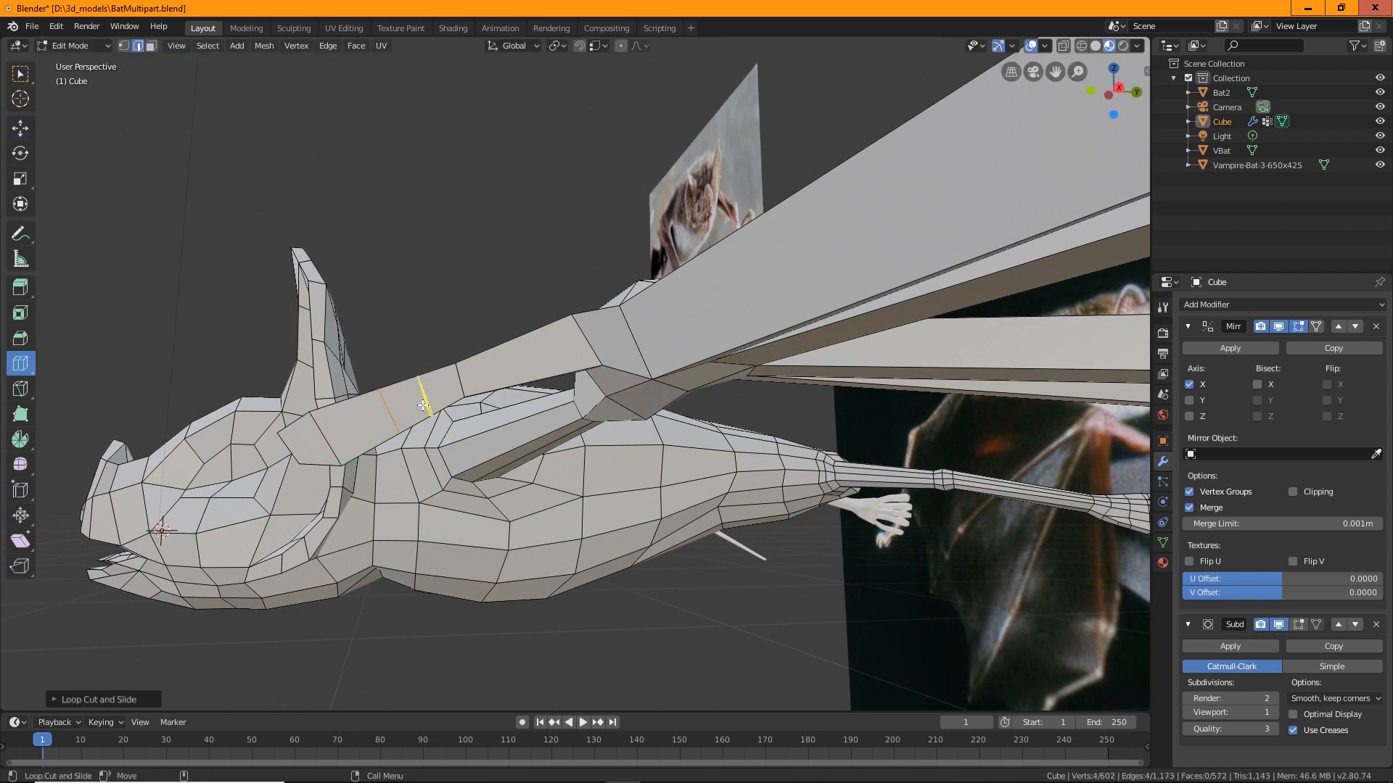
left_click(21, 179)
left_click_drag(385, 350, 461, 325)
key("w")
left_click(459, 372)
key("ctrl+z")
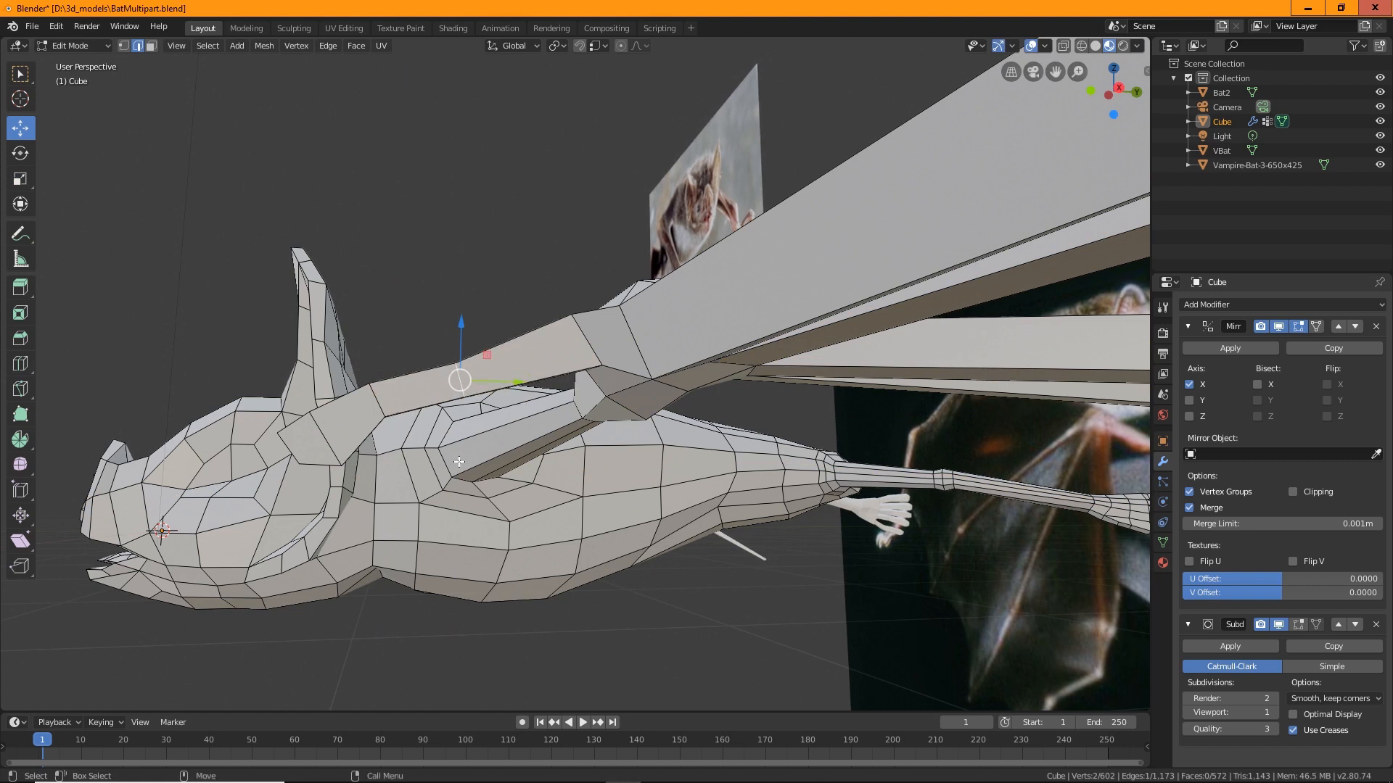
Select the underside edge at the middle of the thumb and reposition it to refine the arch.
left_click(475, 304)
left_click(461, 378, "alt")
left_click_drag(463, 351, 530, 367)
middle_click_drag(617, 347, 615, 279)
Move the underside edge at the thumb's base along the Y axis to refine its join with the wrist.
left_click(594, 368)
middle_click_drag(591, 376, 638, 400)
left_click_drag(650, 360, 633, 362)
middle_click_drag(629, 407, 631, 367)
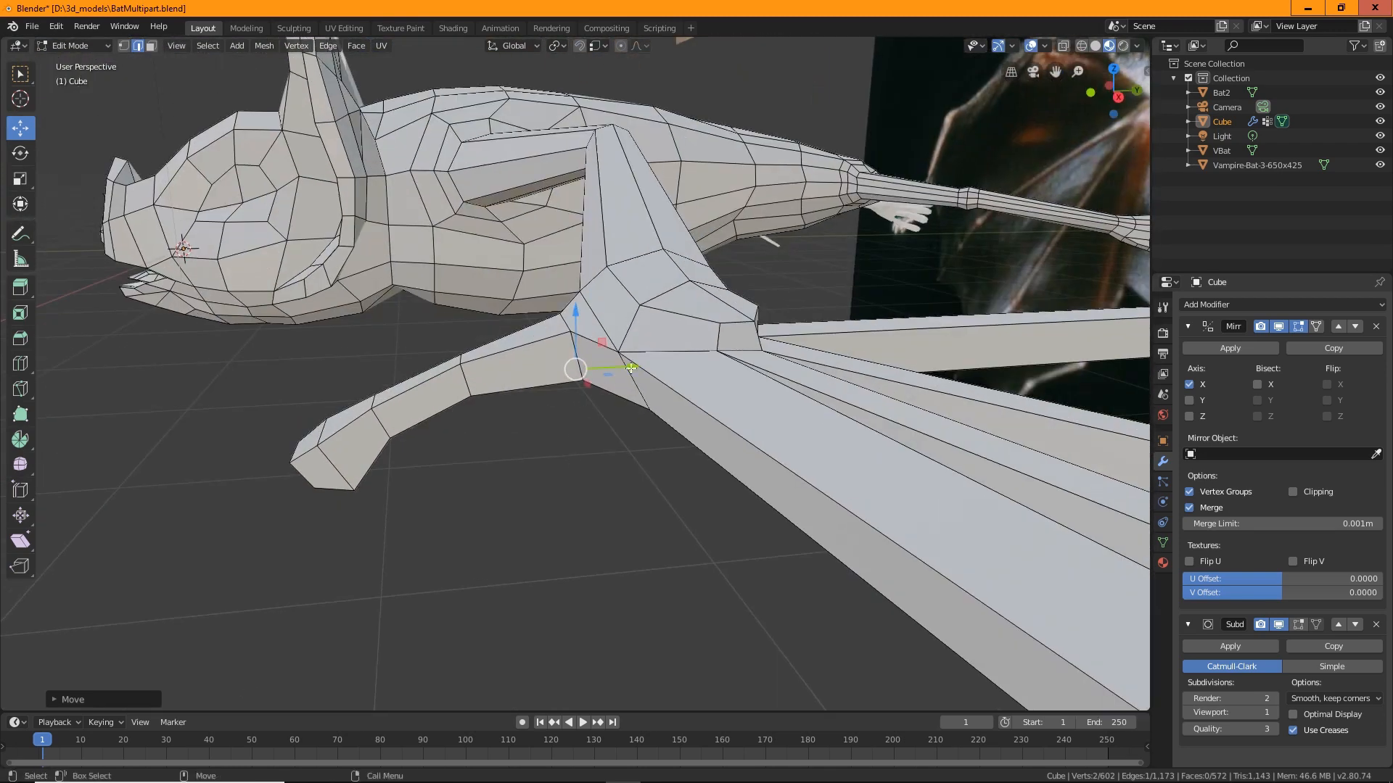
Switch to vertex selection and raise the wrist vertex beside the leading finger's base along the Z axis.
left_click(631, 338)
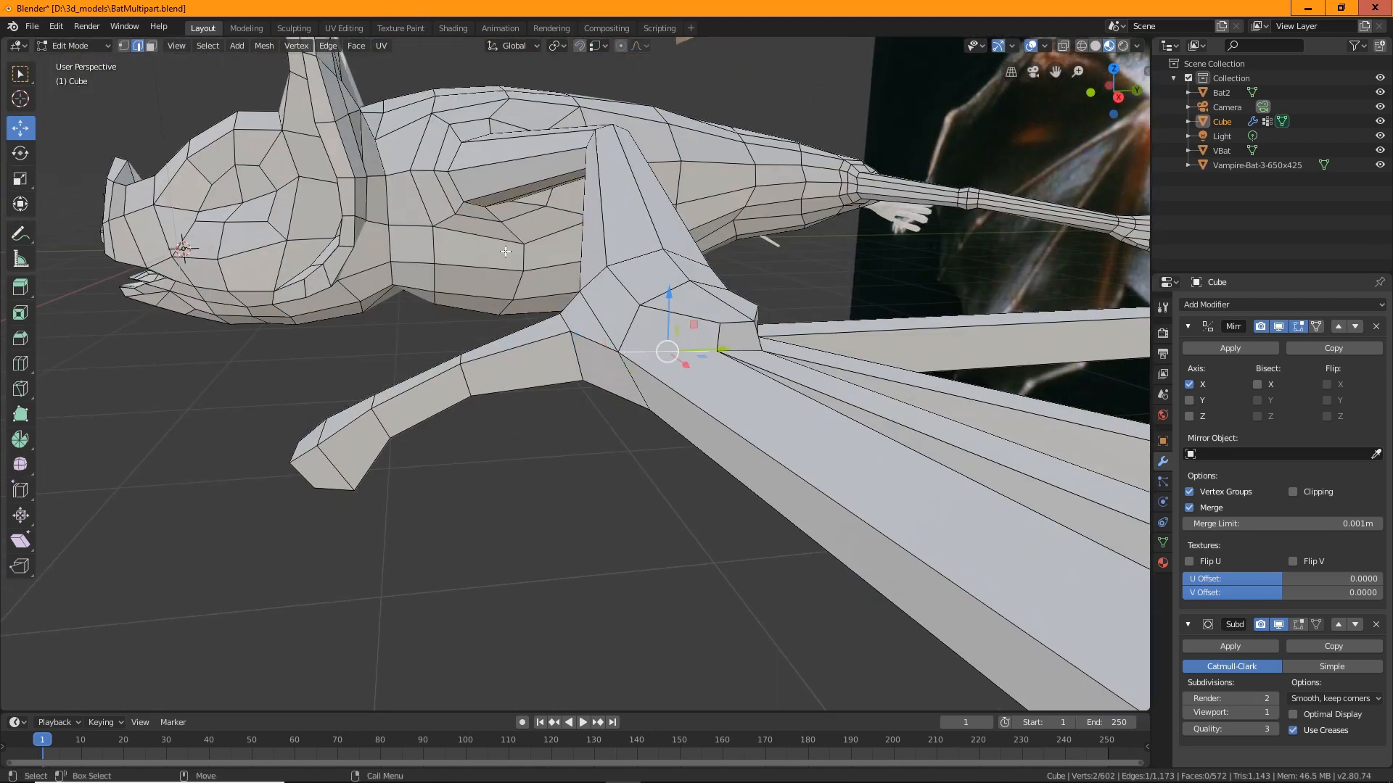
left_click(123, 45)
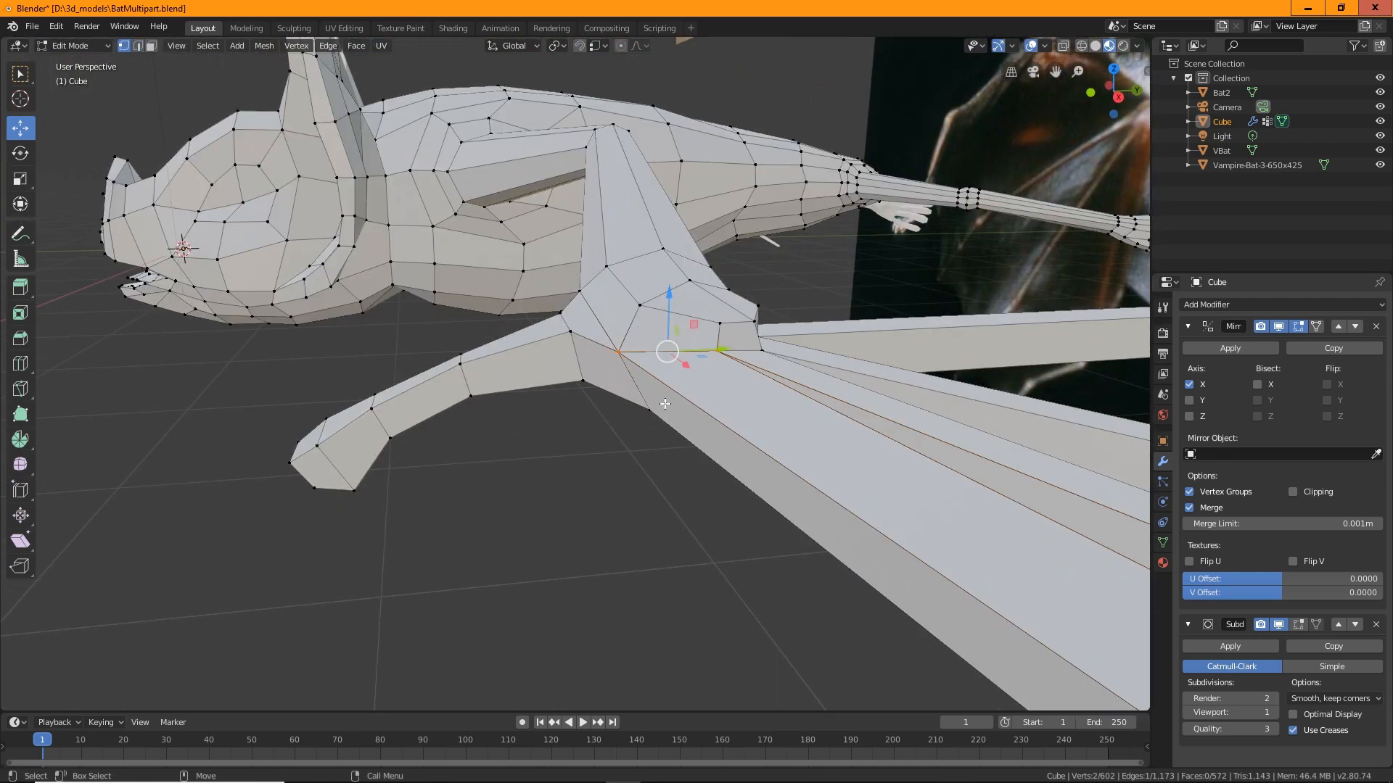
left_click(615, 343)
left_click_drag(622, 327, 625, 312)
scroll(686, 369, "down", 2)
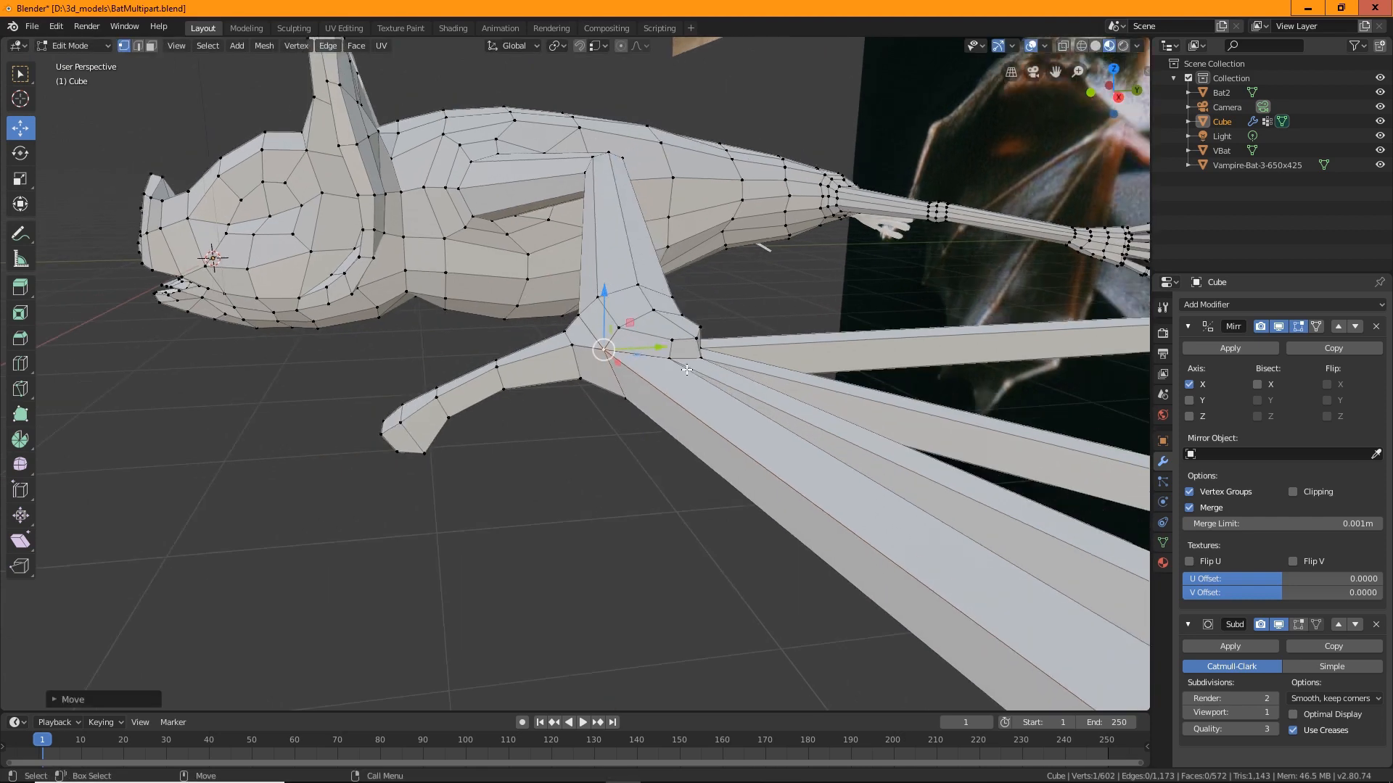
Move the top wrist vertex near the leading finger inward, toward the arm side of the wrist.
middle_click_drag(686, 370, 627, 421)
left_click_drag(569, 382, 627, 414)
left_click(604, 412)
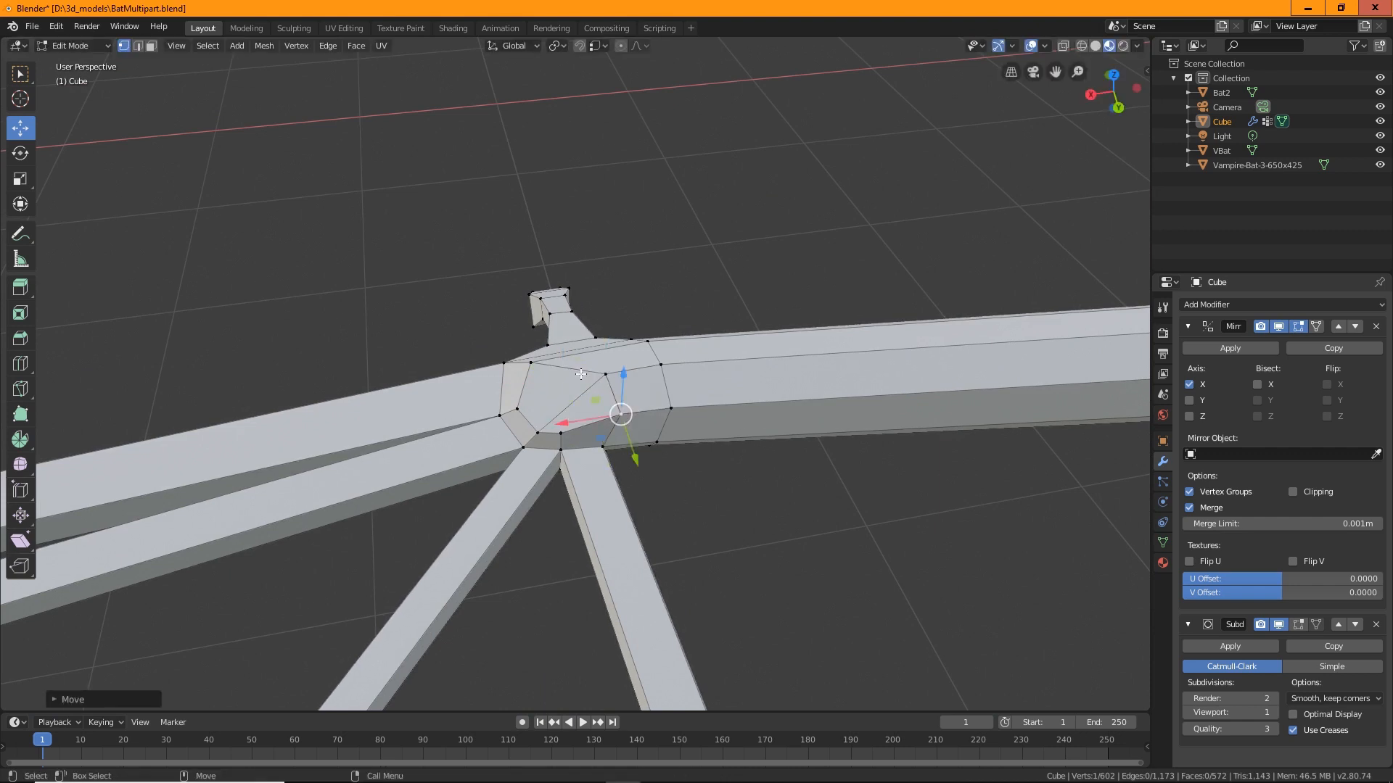
left_click(535, 364)
left_click_drag(534, 364, 567, 362)
Pull the remaining inner vertices on top of the wrist inward, away from the finger bases.
left_click(519, 411)
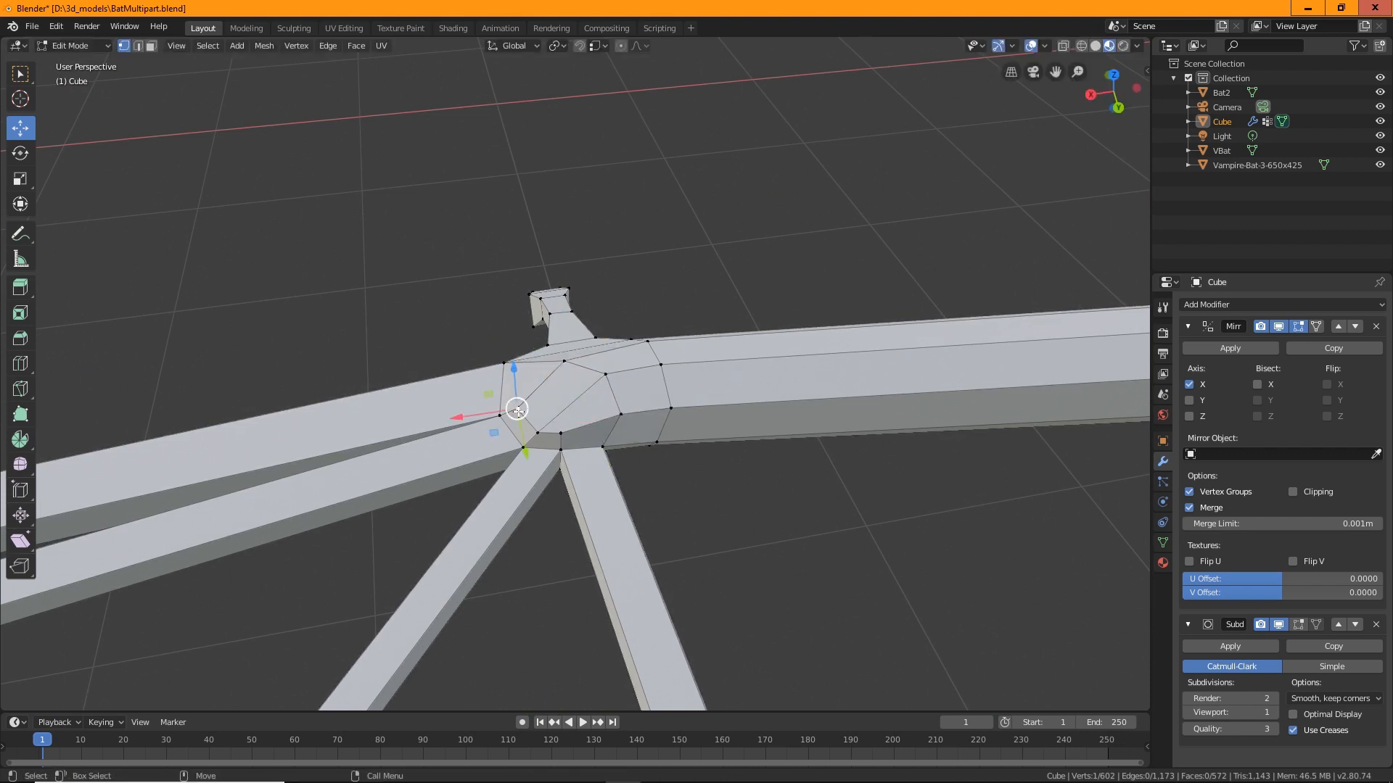
left_click_drag(518, 411, 581, 423)
left_click(532, 433)
left_click(555, 432)
left_click(572, 406)
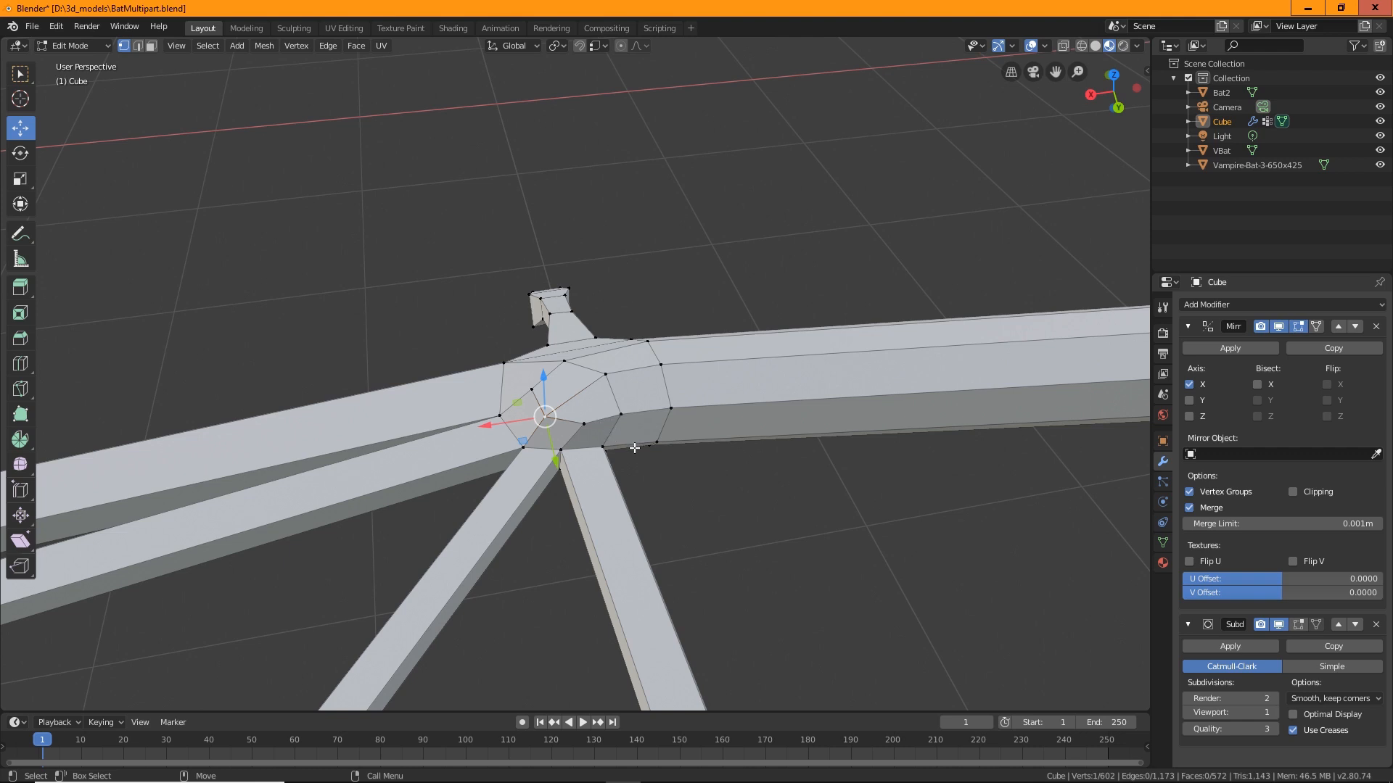
scroll(635, 449, "up", 3)
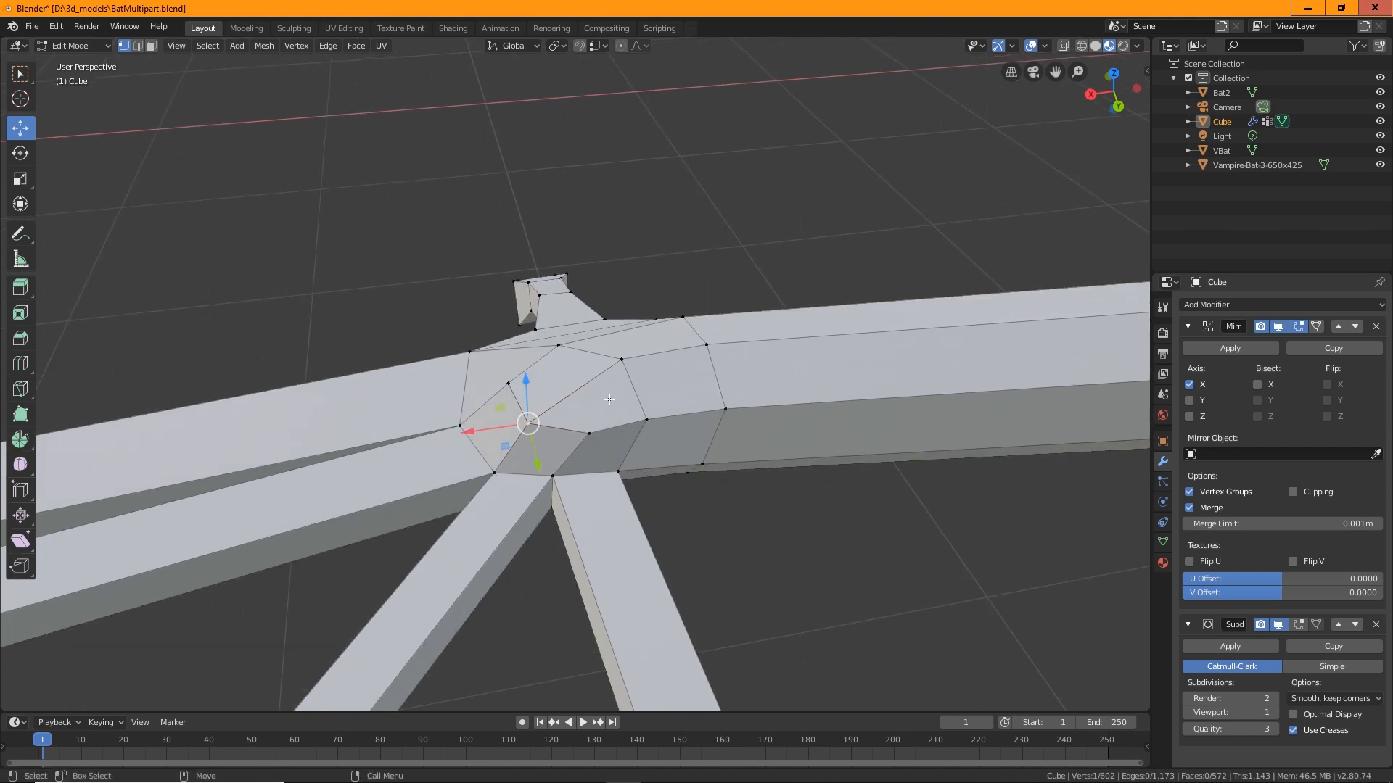
Merge the three inner vertices near the finger bases at their center and reposition the merged vertex on the wrist top.
left_click_drag(526, 388, 509, 379)
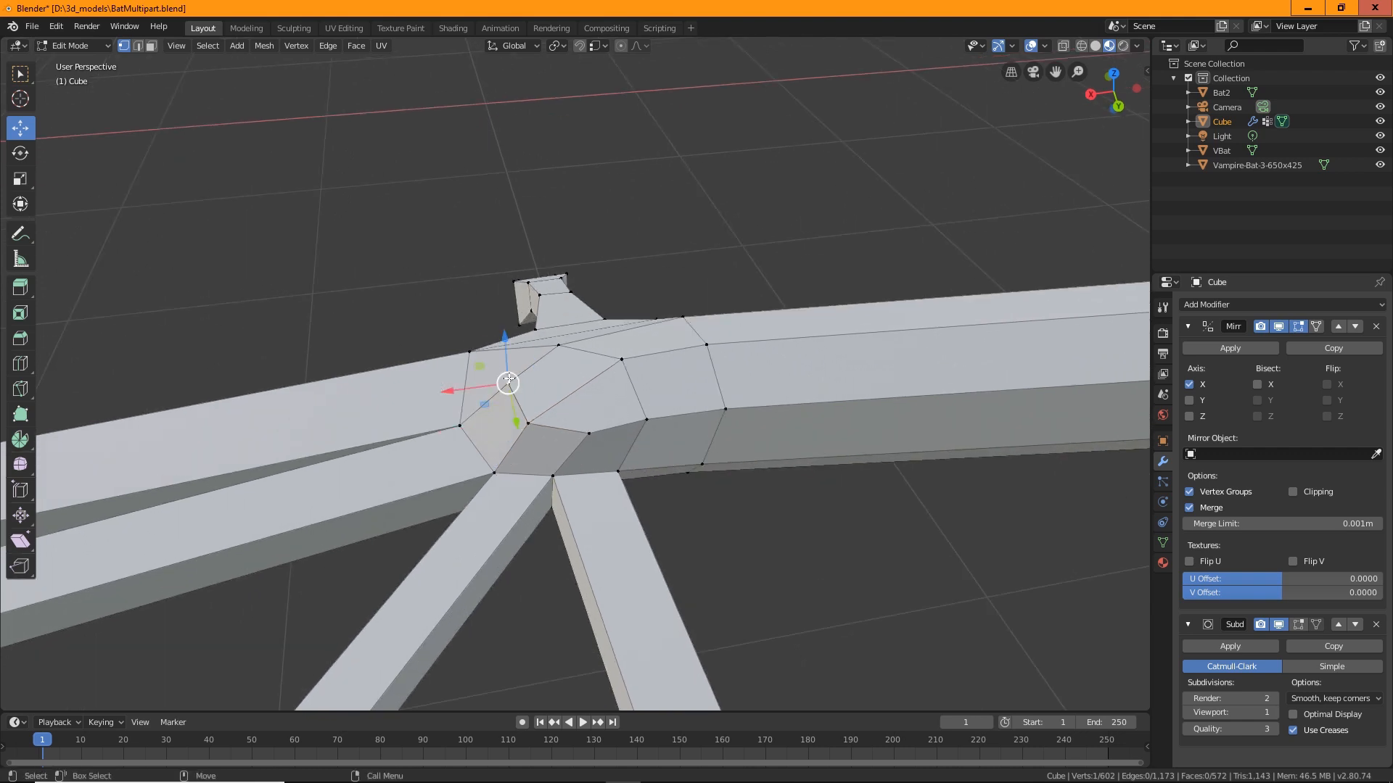
left_click(543, 426, "shift")
left_click(589, 434, "shift")
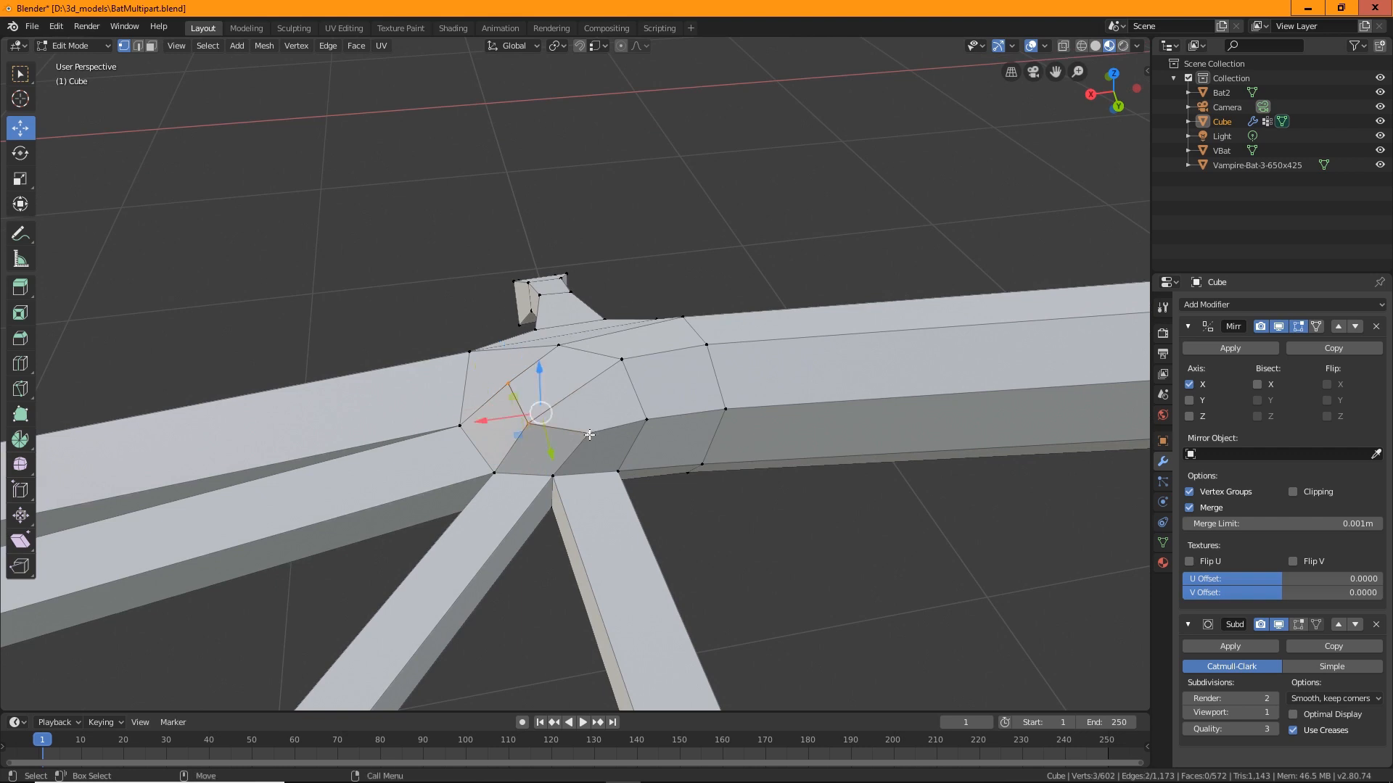
right_click(545, 413)
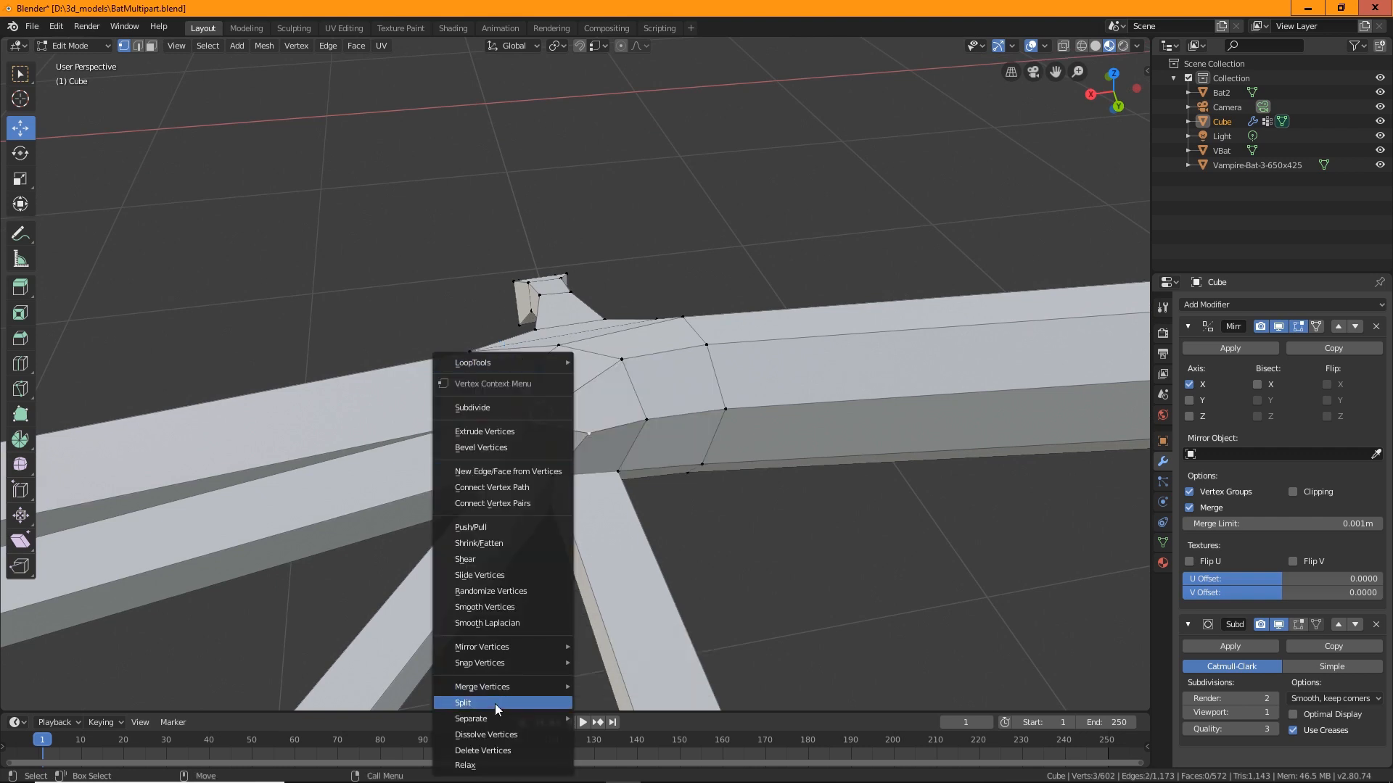
mouse_move(498, 686)
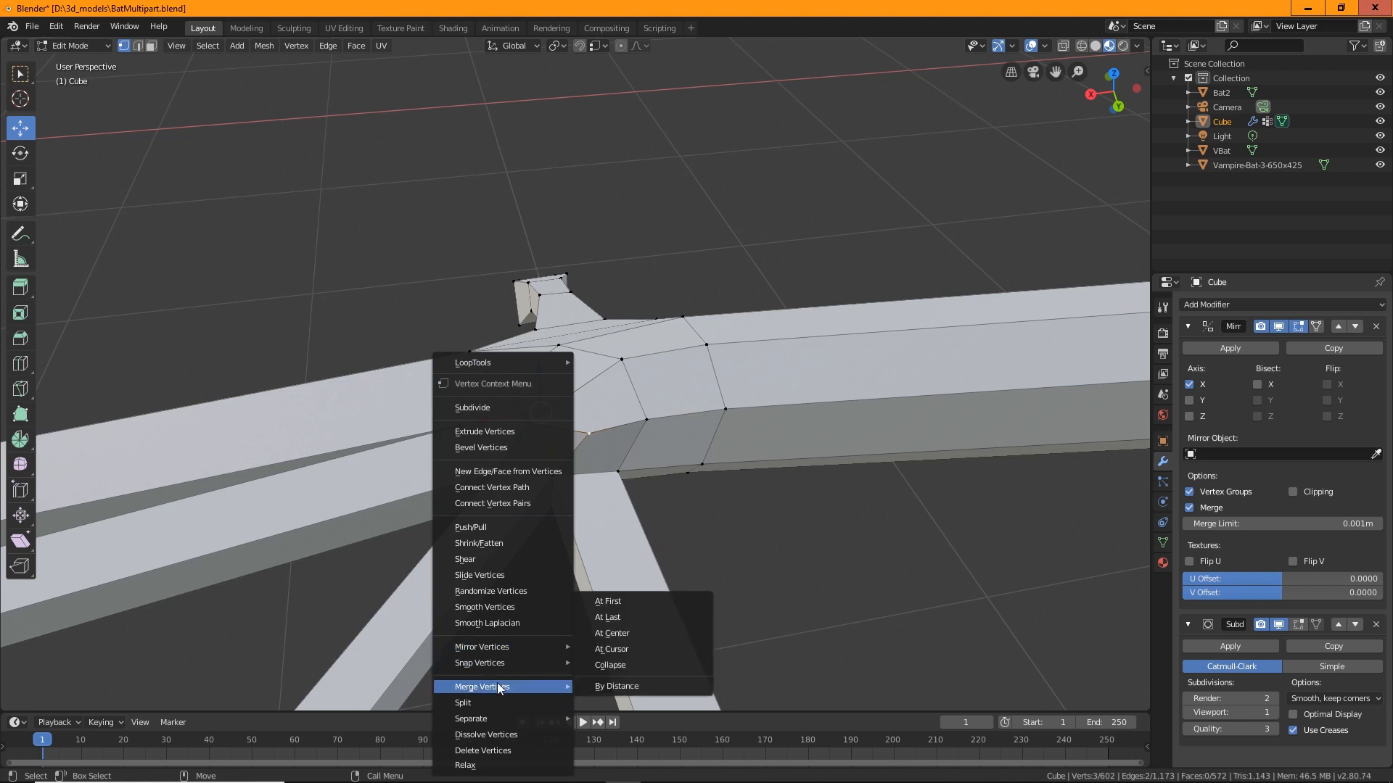
left_click(617, 633)
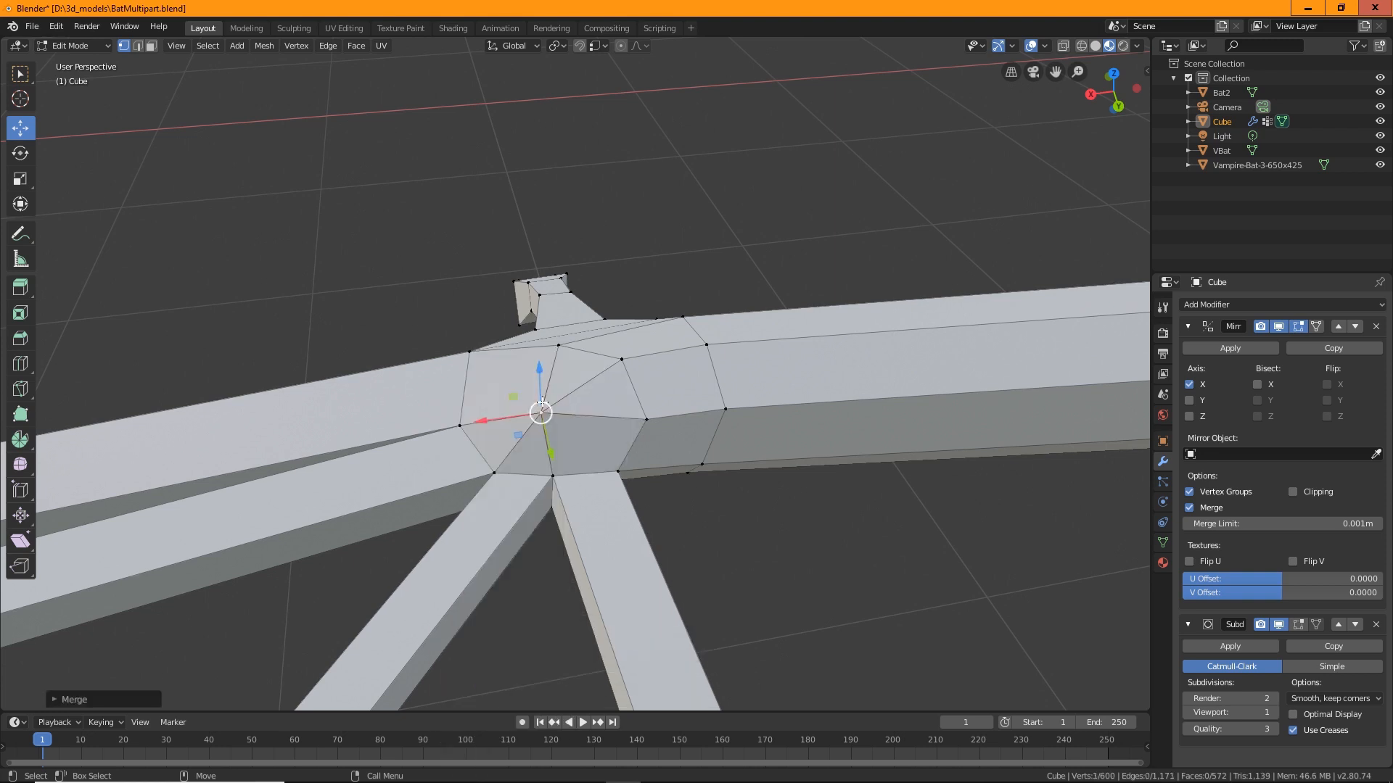
left_click_drag(541, 414, 536, 398)
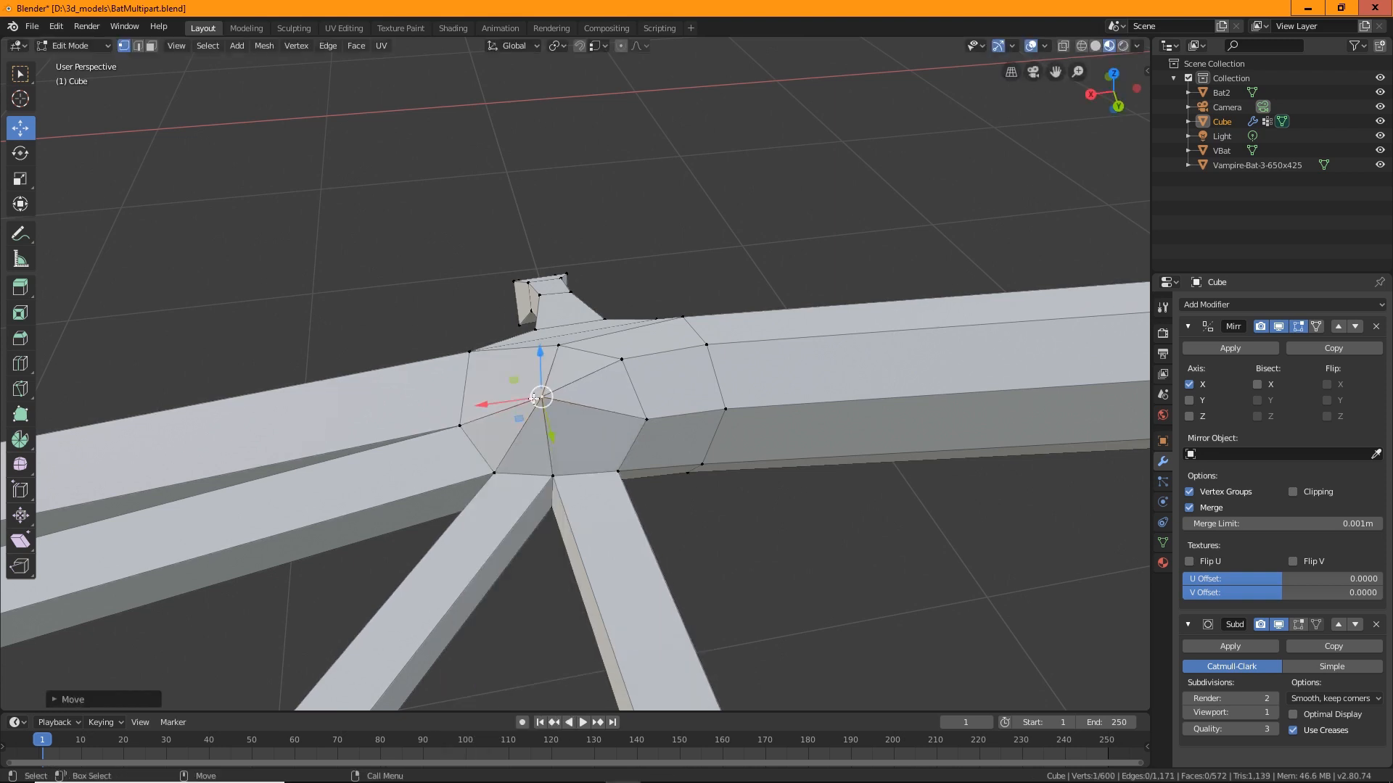
Switch to edge selection and dissolve the two diagonal edges running from the merged vertex on the wrist top.
left_click(139, 46)
left_click(592, 370)
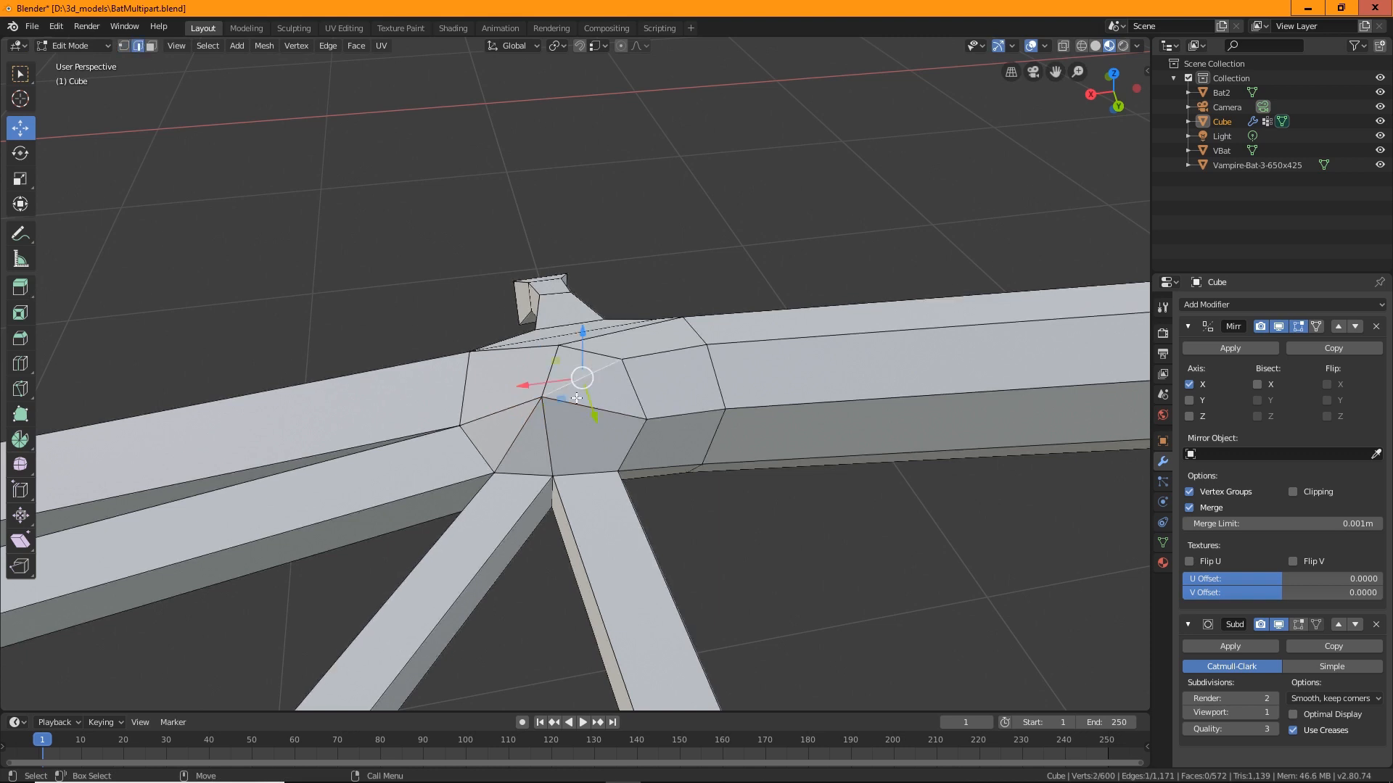
left_click(506, 438, "shift")
right_click(603, 363)
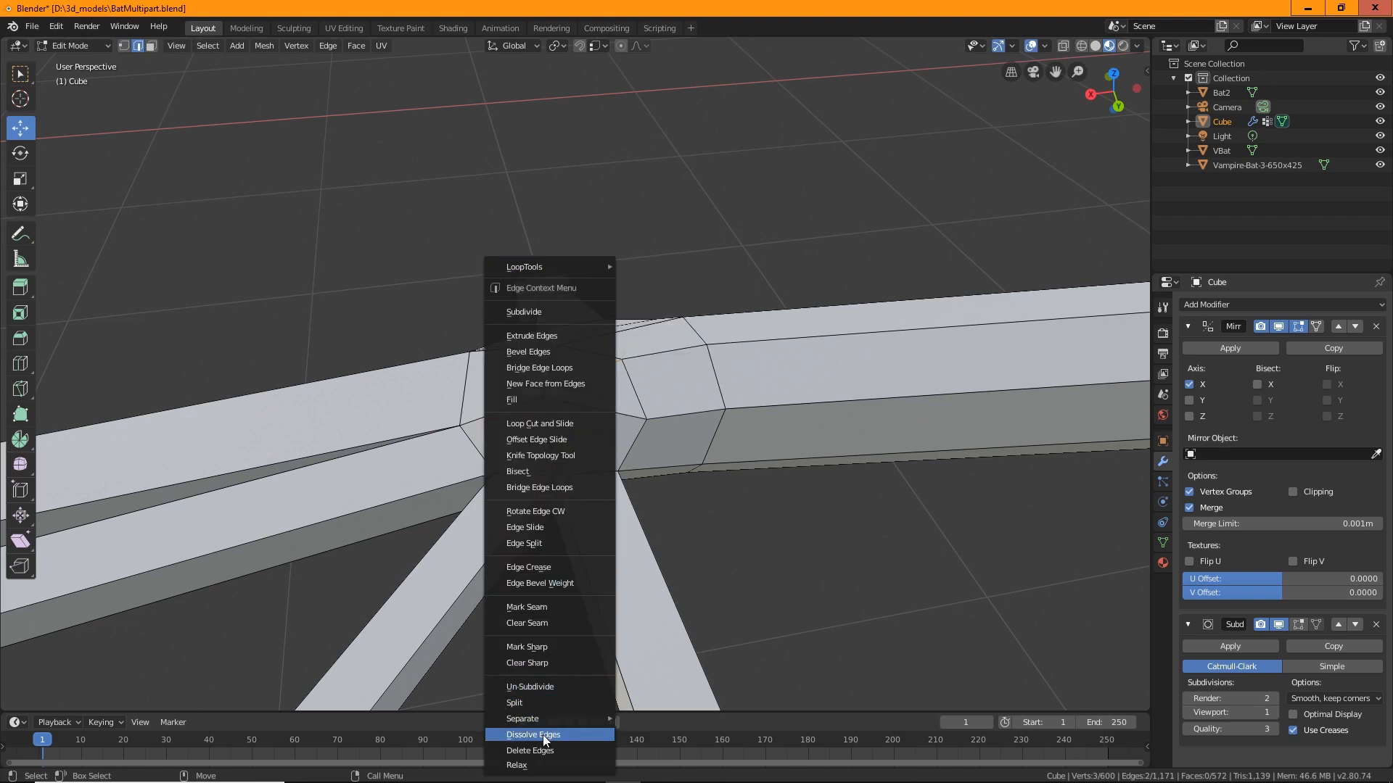
left_click(546, 736)
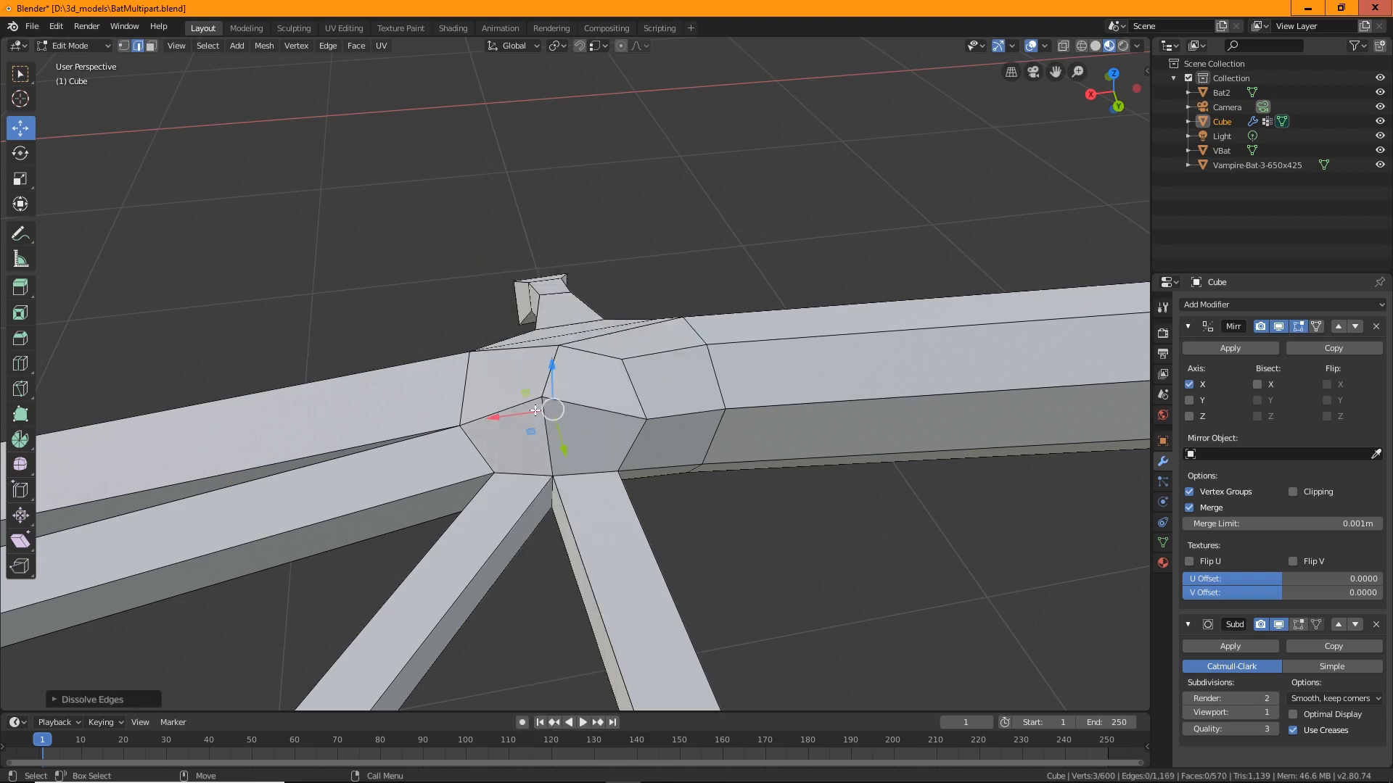
In vertex selection, reposition the wrist's central top vertex and its two neighbors on the arm side to even out the faces.
middle_click_drag(625, 472, 477, 244)
left_click(124, 46)
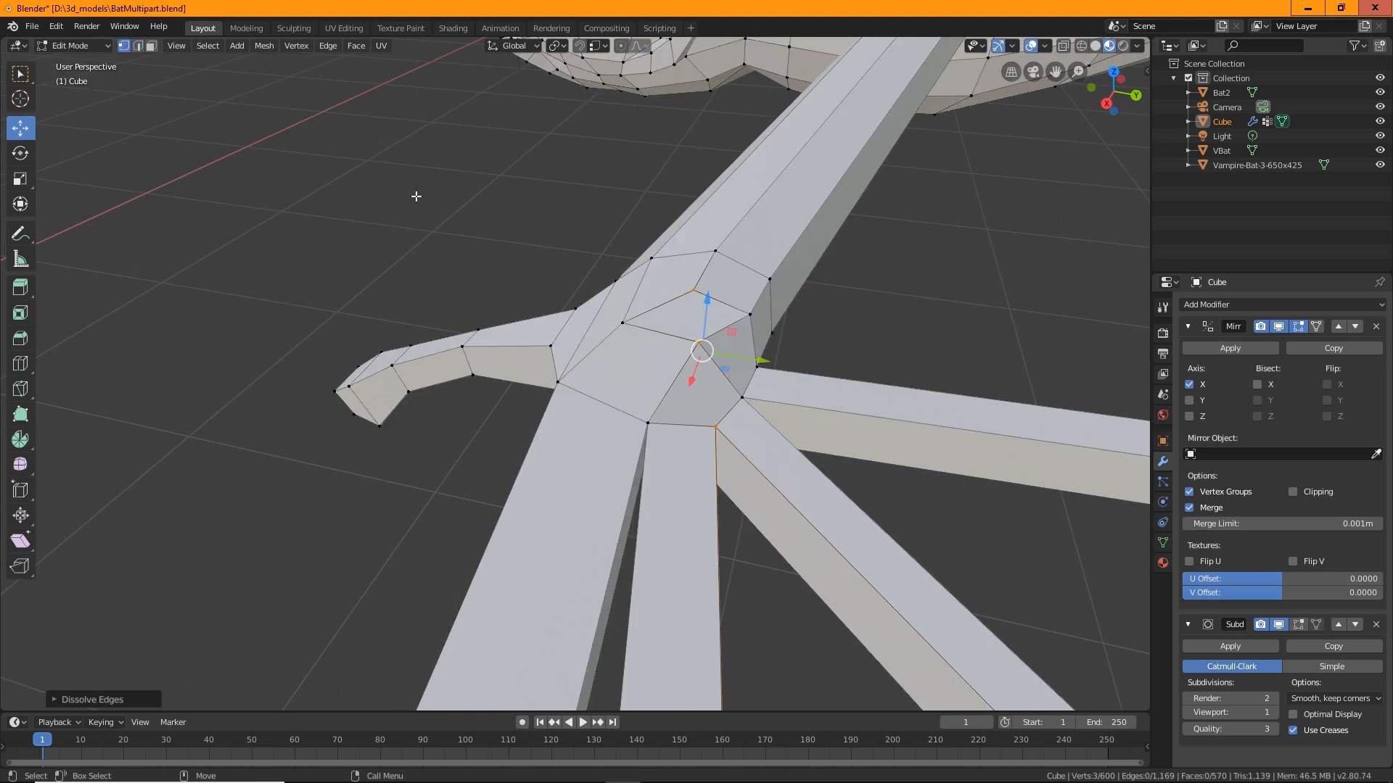
left_click(700, 344)
left_click_drag(700, 343, 686, 356)
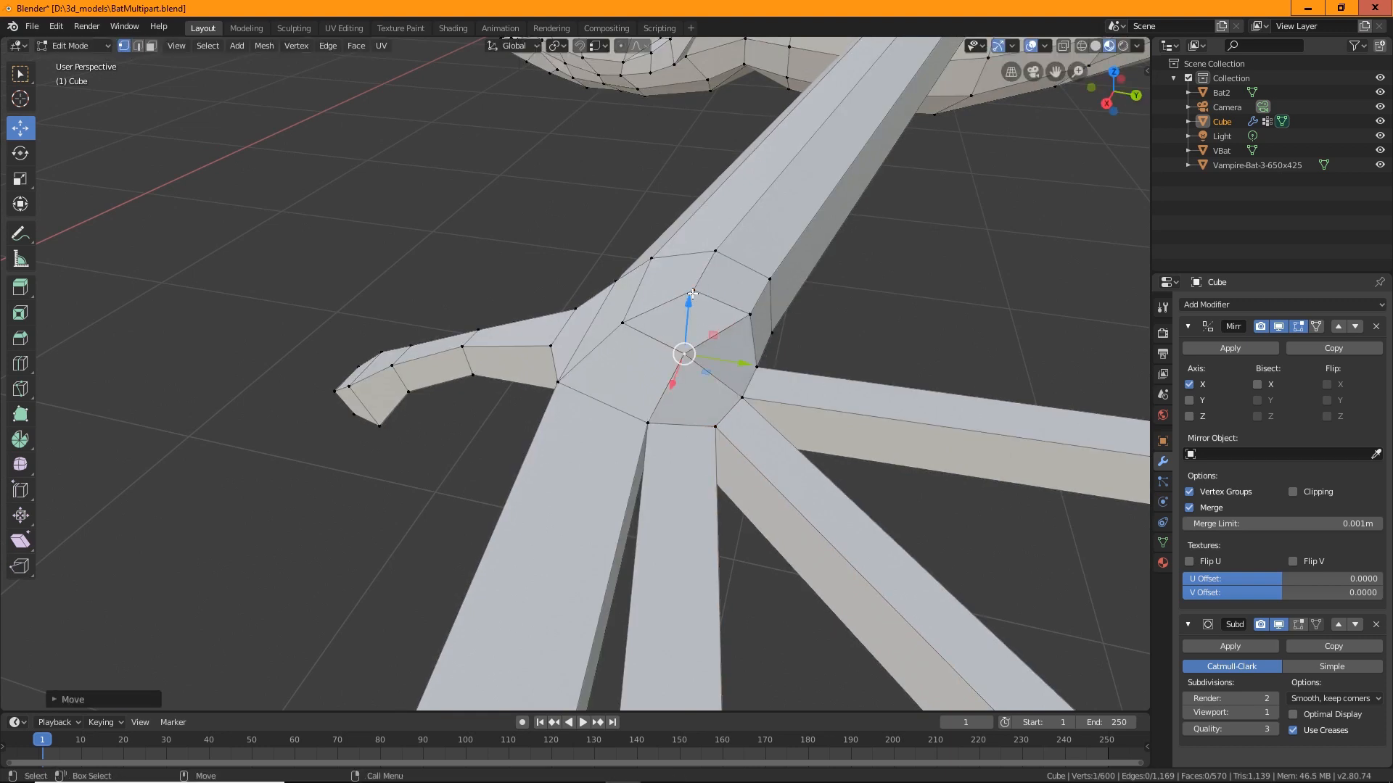
left_click(693, 293)
mouse_move(700, 292)
left_mouse_down()
mouse_move(684, 288)
mouse_move(724, 305)
left_mouse_up()
left_click(749, 312)
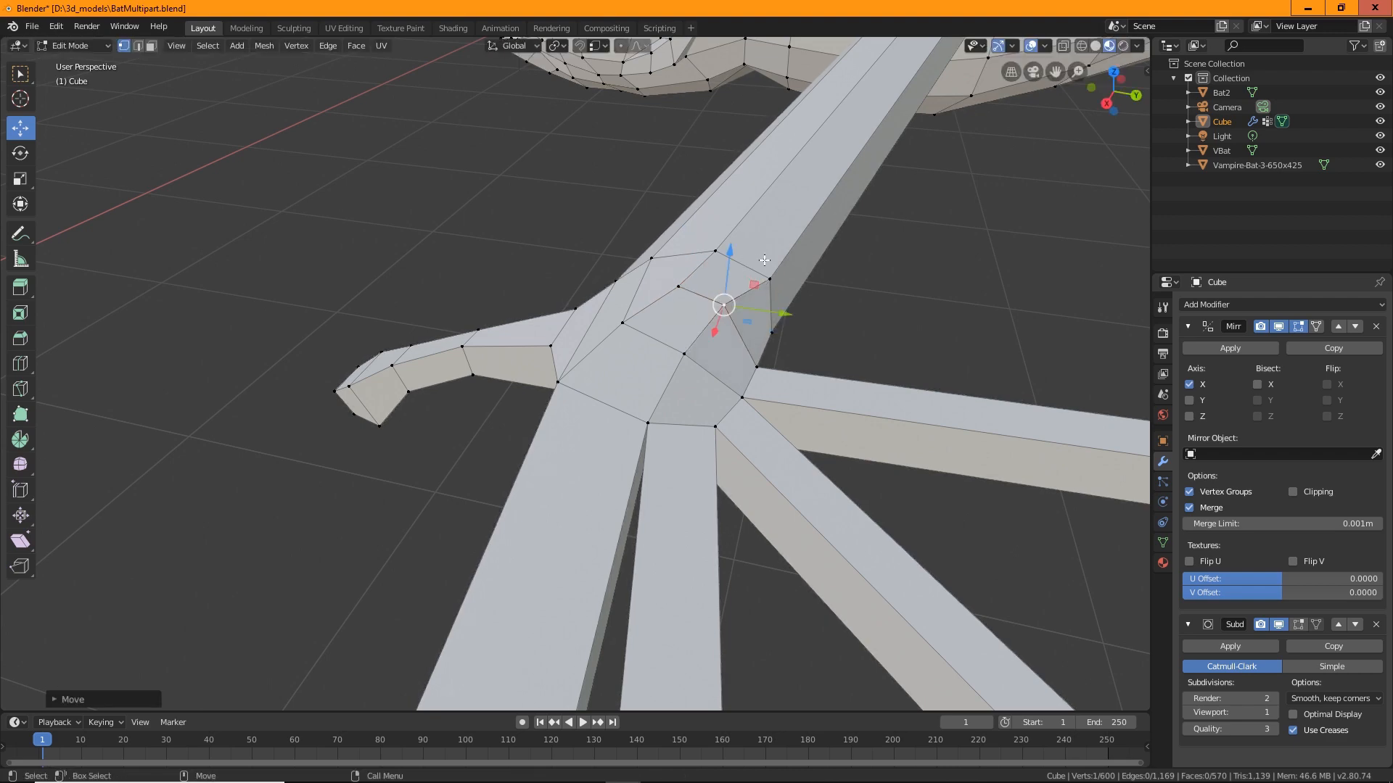
Move the two upper vertices where the arm bone joins the wrist to round the transition.
middle_click_drag(765, 260, 510, 366)
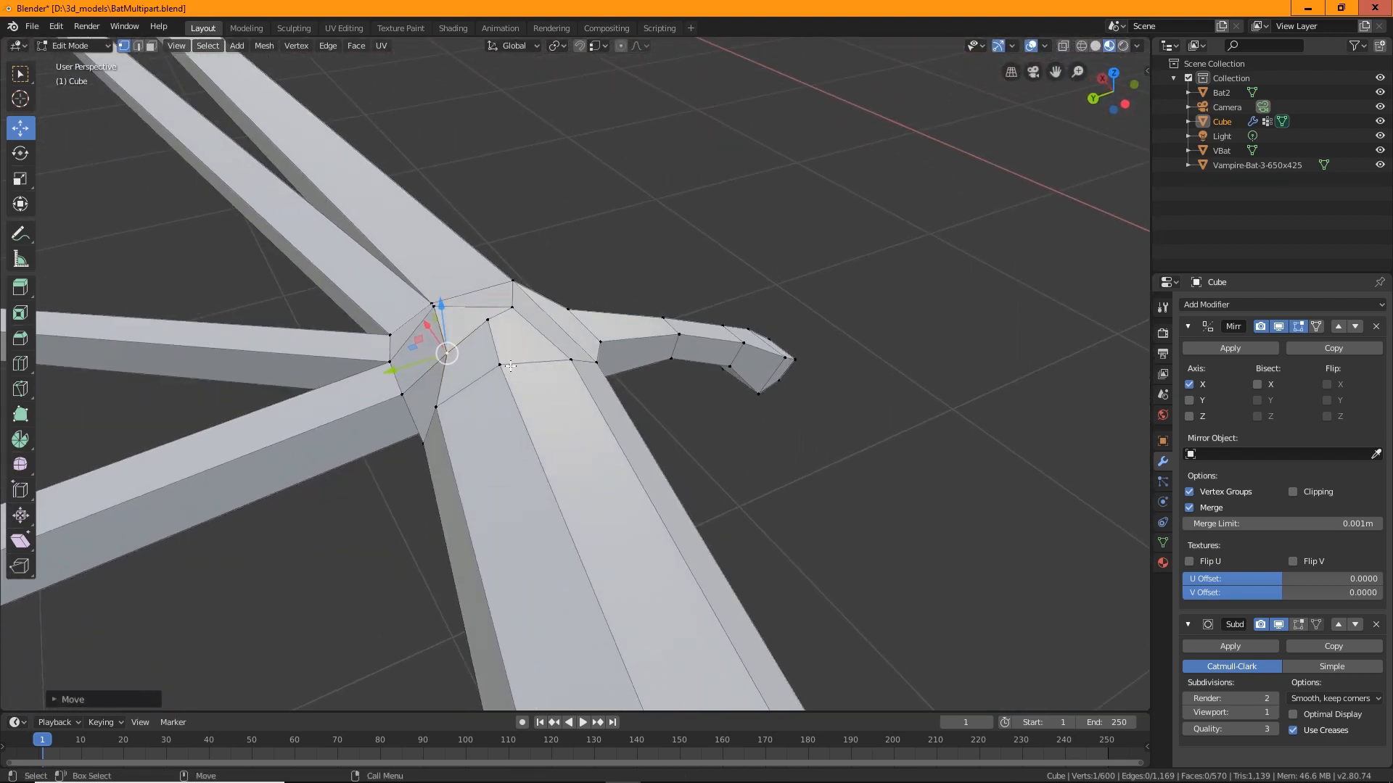
left_click(510, 366)
left_click_drag(510, 366, 537, 373)
left_click(455, 410)
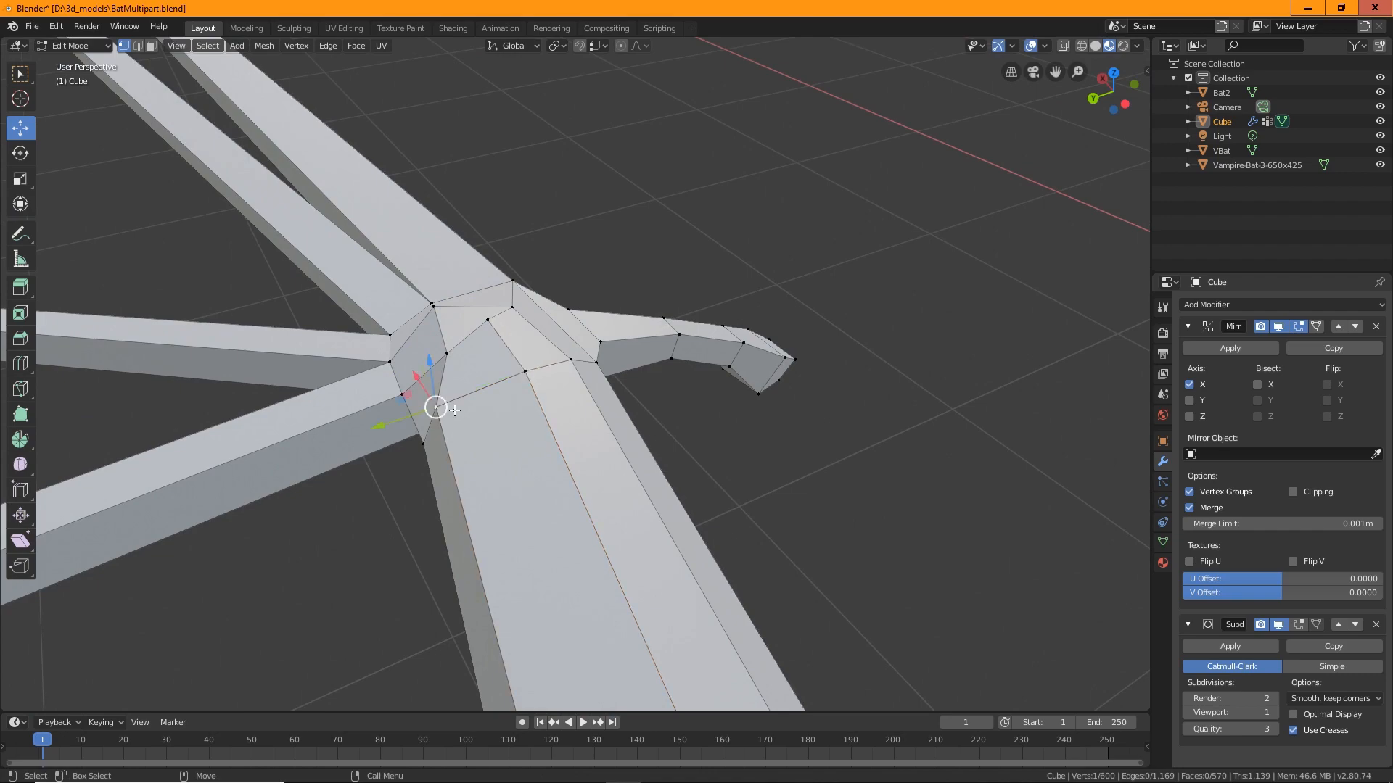
key("g")
left_click(490, 395)
scroll(542, 438, "down", 5)
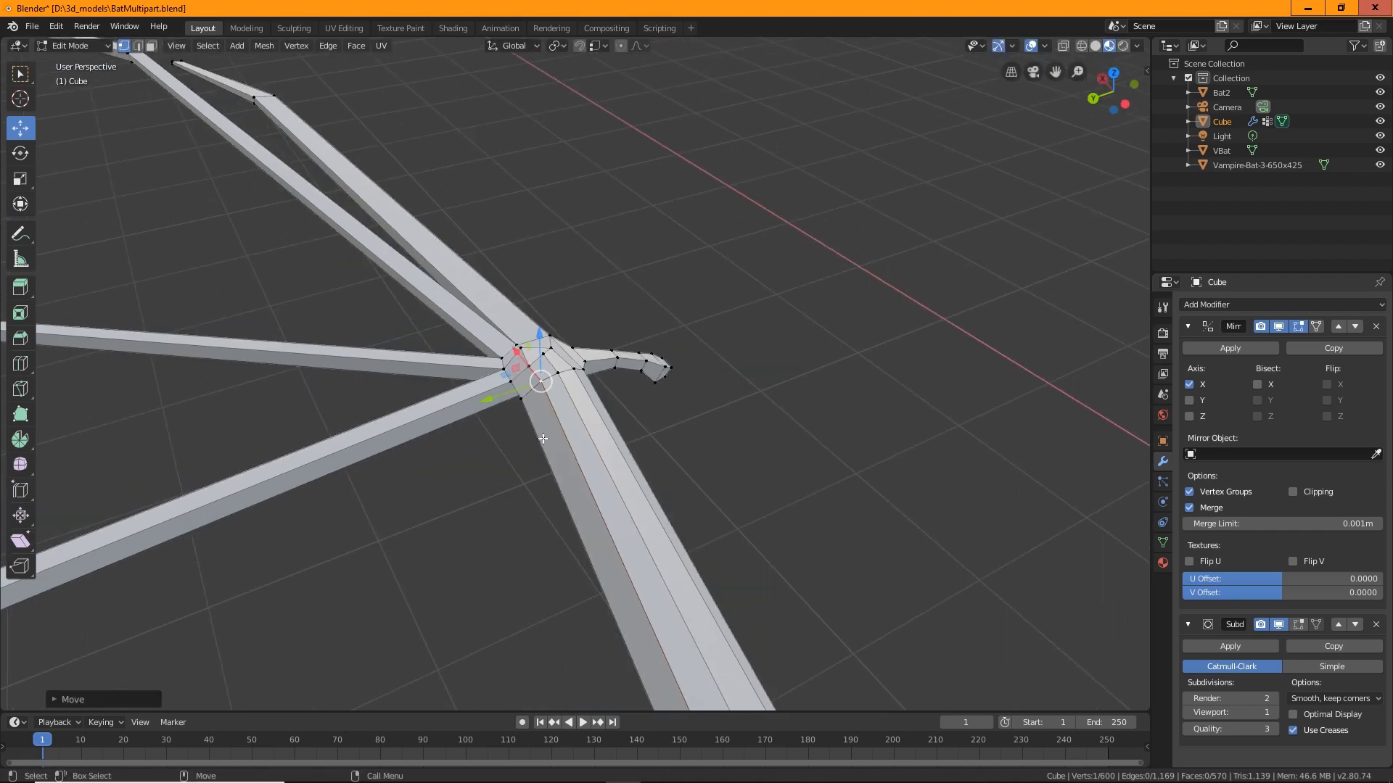
Adjust the rear corner vertex where the arm bone meets the wrist.
middle_click_drag(543, 438, 234, 538)
scroll(523, 526, "up", 6)
left_click(525, 532)
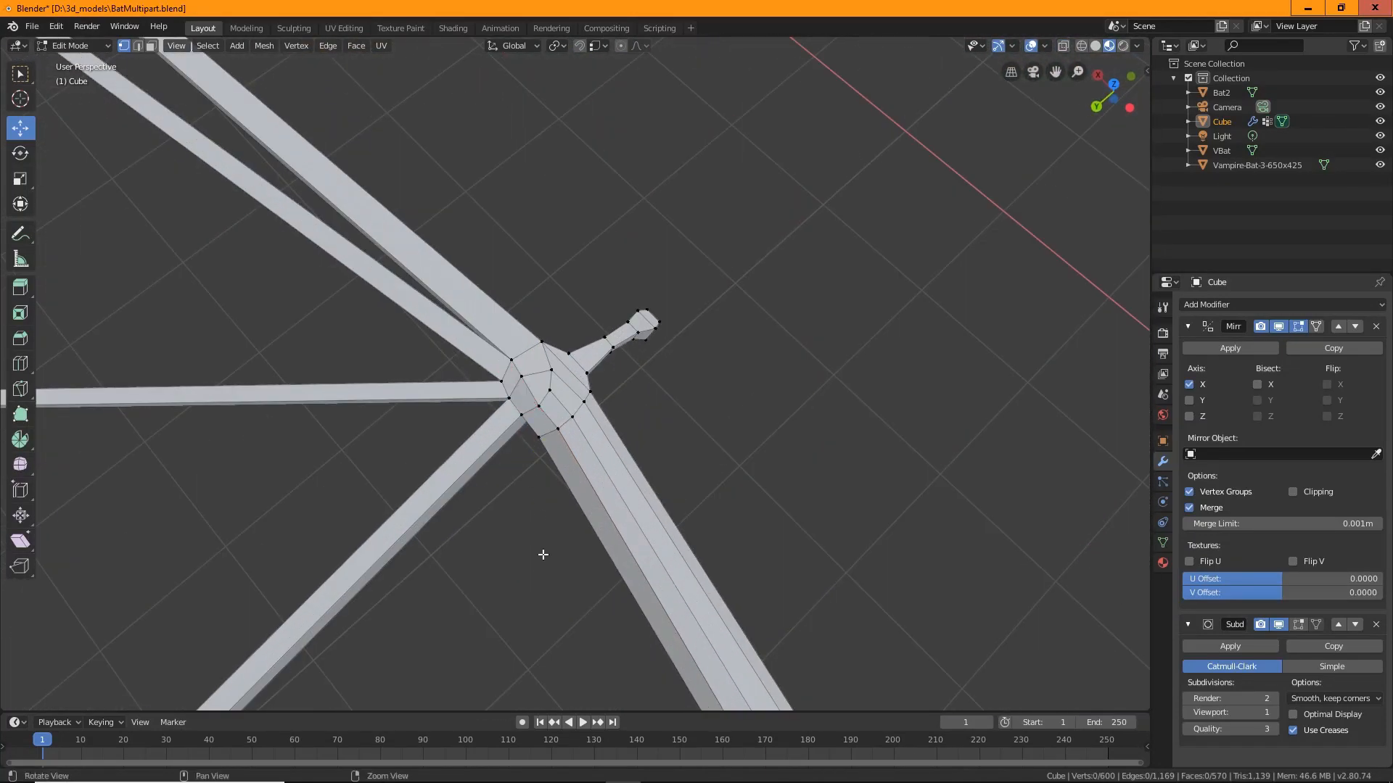
middle_click_drag(524, 532, 553, 450)
left_click_drag(553, 389, 561, 383)
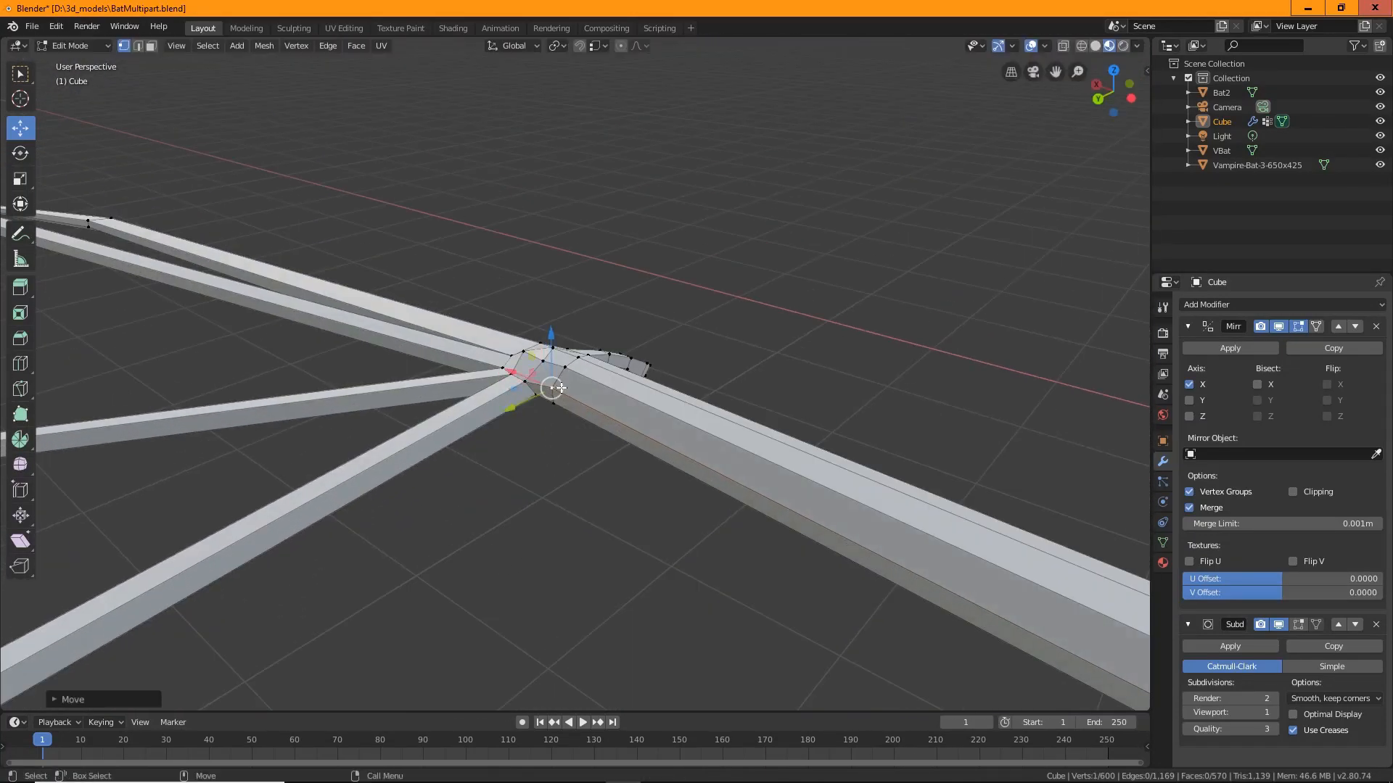
Move the central underside vertex of the wrist inward from the finger bases.
middle_click_drag(508, 468, 546, 244)
left_click(591, 330)
left_click_drag(591, 329, 563, 354)
left_click(582, 284)
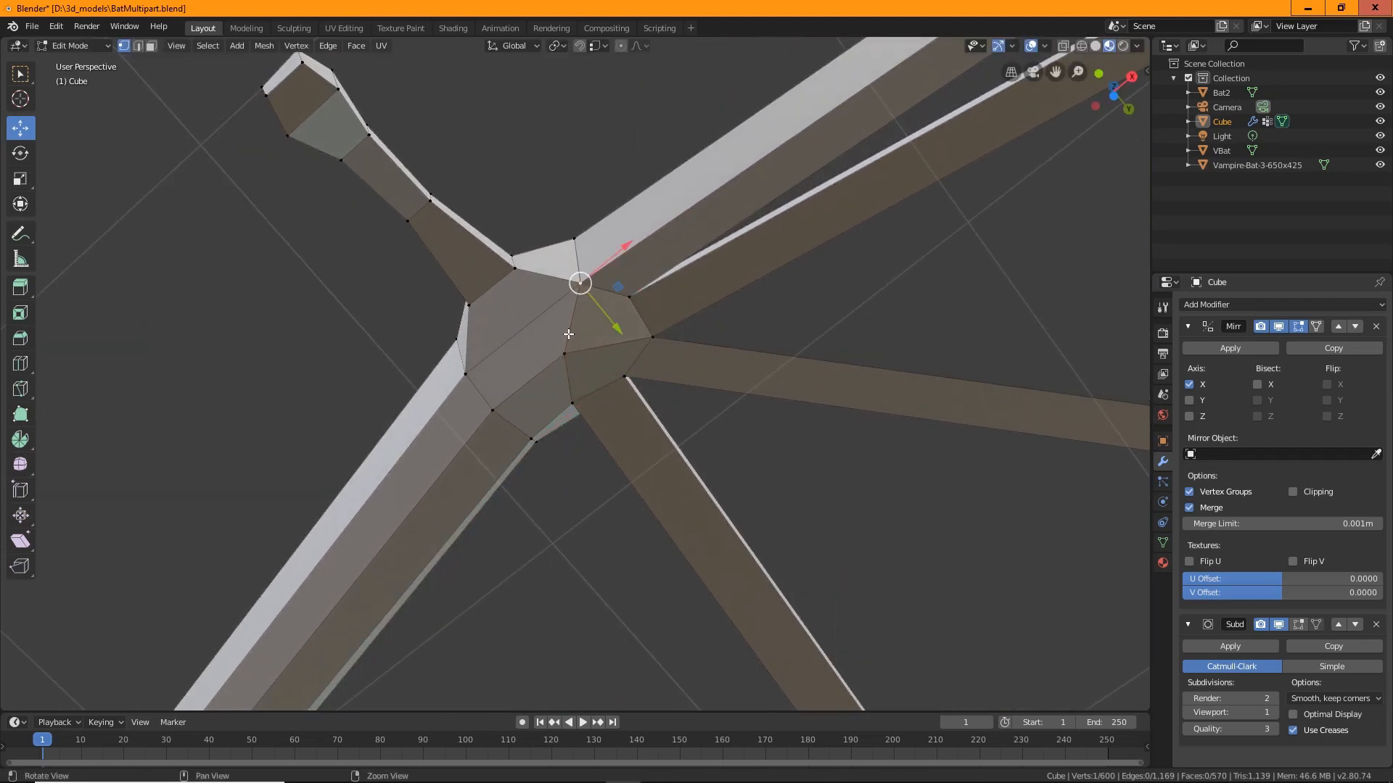
Switch to Object Mode and examine the smoothed wing, especially the wrist and the areas between the finger bases.
middle_click_drag(568, 334, 25, 145)
scroll(723, 543, "down", 5)
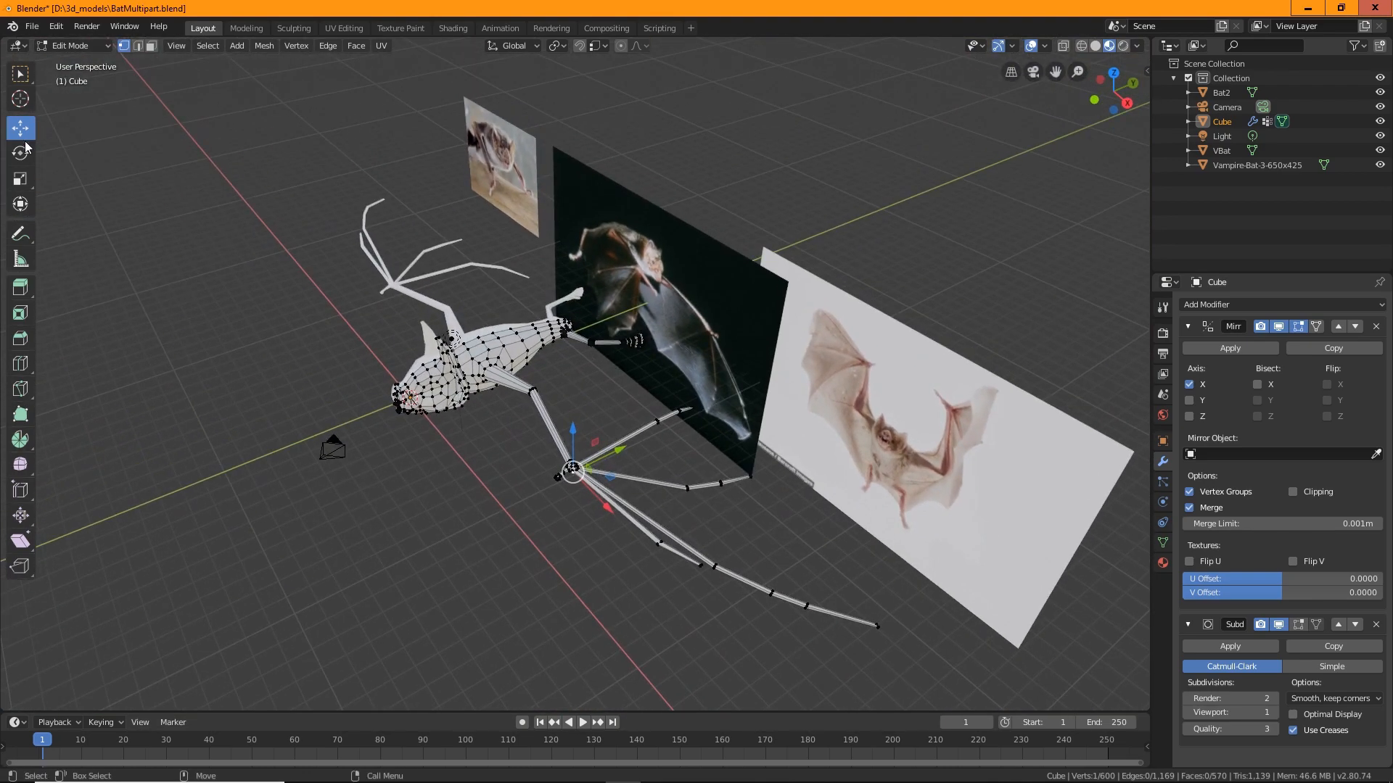
left_click(85, 51)
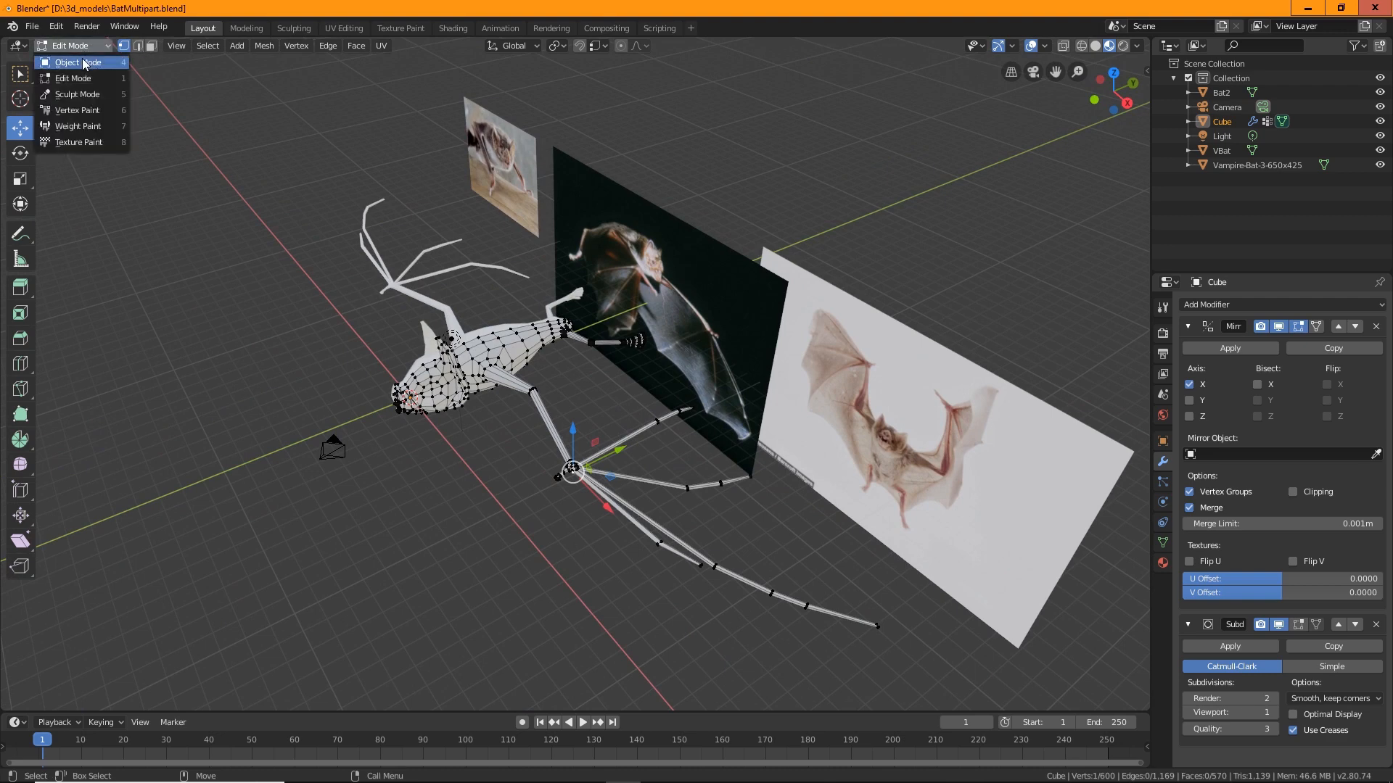
left_click(81, 54)
left_click(452, 460)
middle_click_drag(452, 460, 637, 494)
scroll(681, 482, "up", 5)
middle_click_drag(727, 472, 524, 237)
middle_click_drag(610, 485, 534, 425)
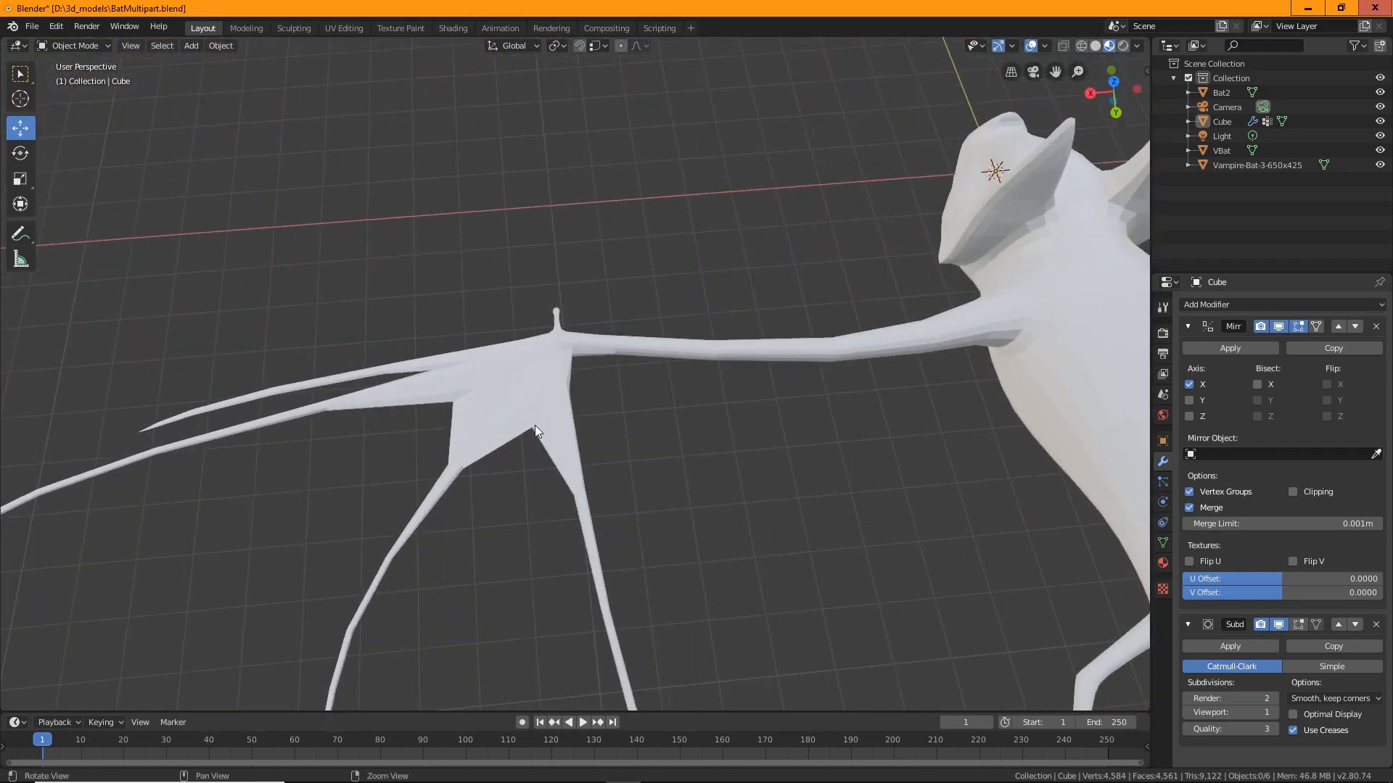
left_click_drag(523, 549, 542, 495, "alt")
middle_click_drag(689, 453, 673, 334, "alt")
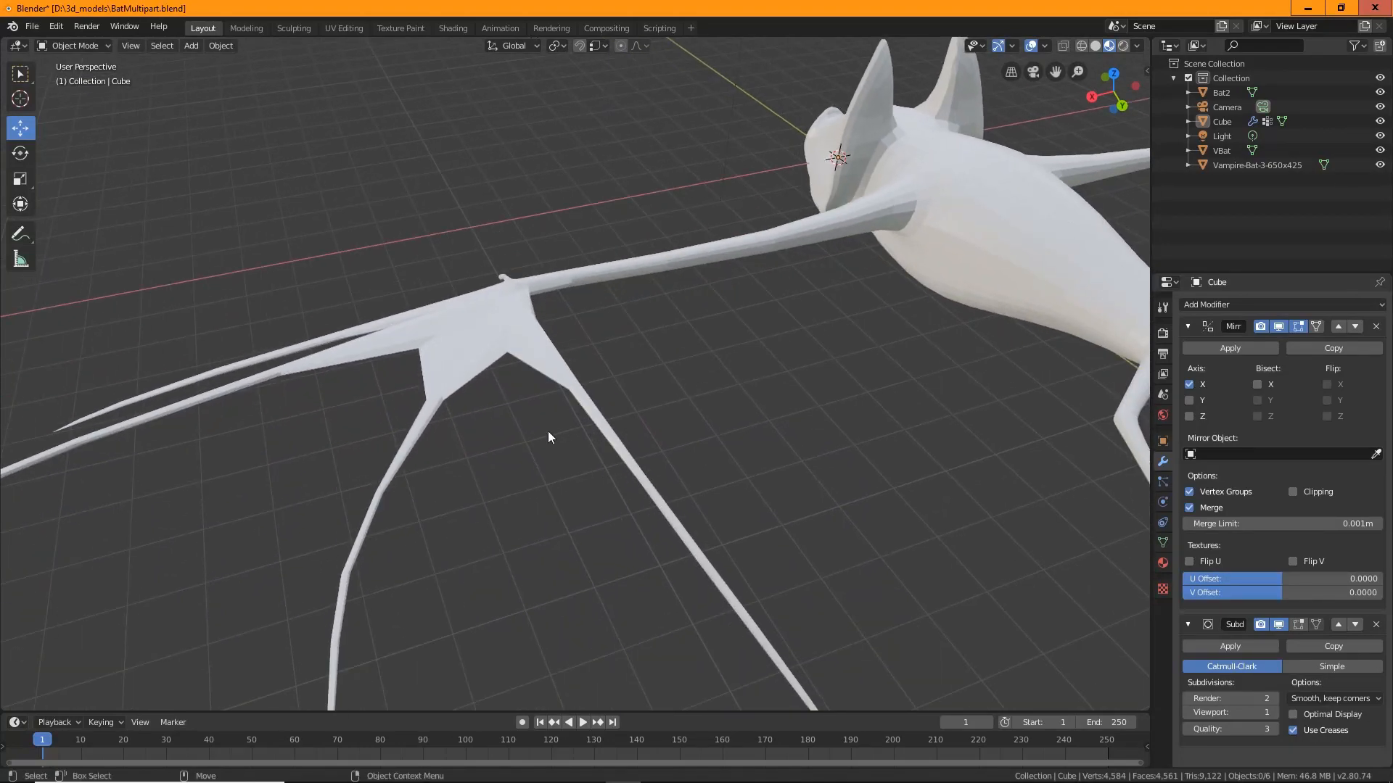
left_click_drag(540, 447, 647, 434, "alt")
middle_click_drag(648, 440, 519, 468)
scroll(927, 425, "down", 3)
scroll(776, 457, "up", 3)
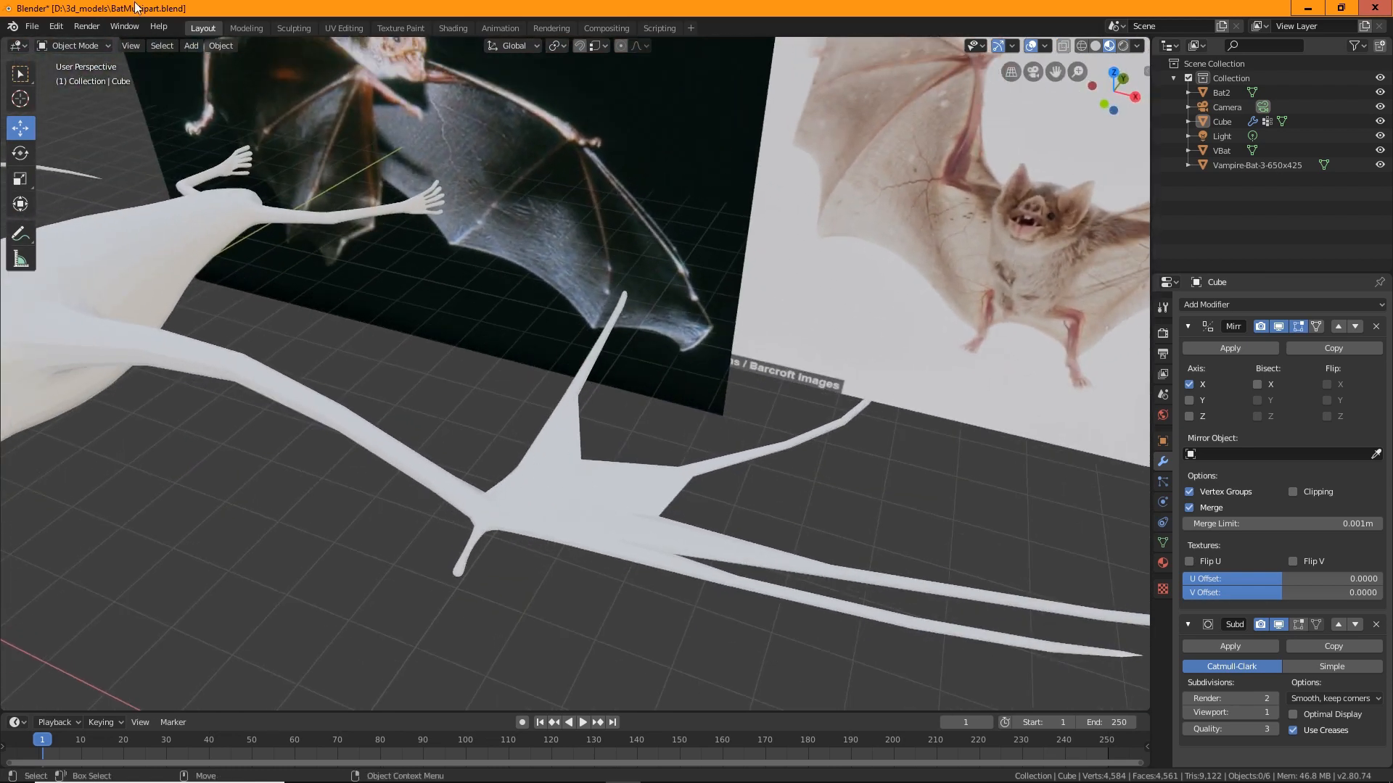
Return to Edit Mode and add a loop cut around the rearmost finger, slid about 0.97 toward the wrist.
left_click(64, 42)
left_click(70, 75)
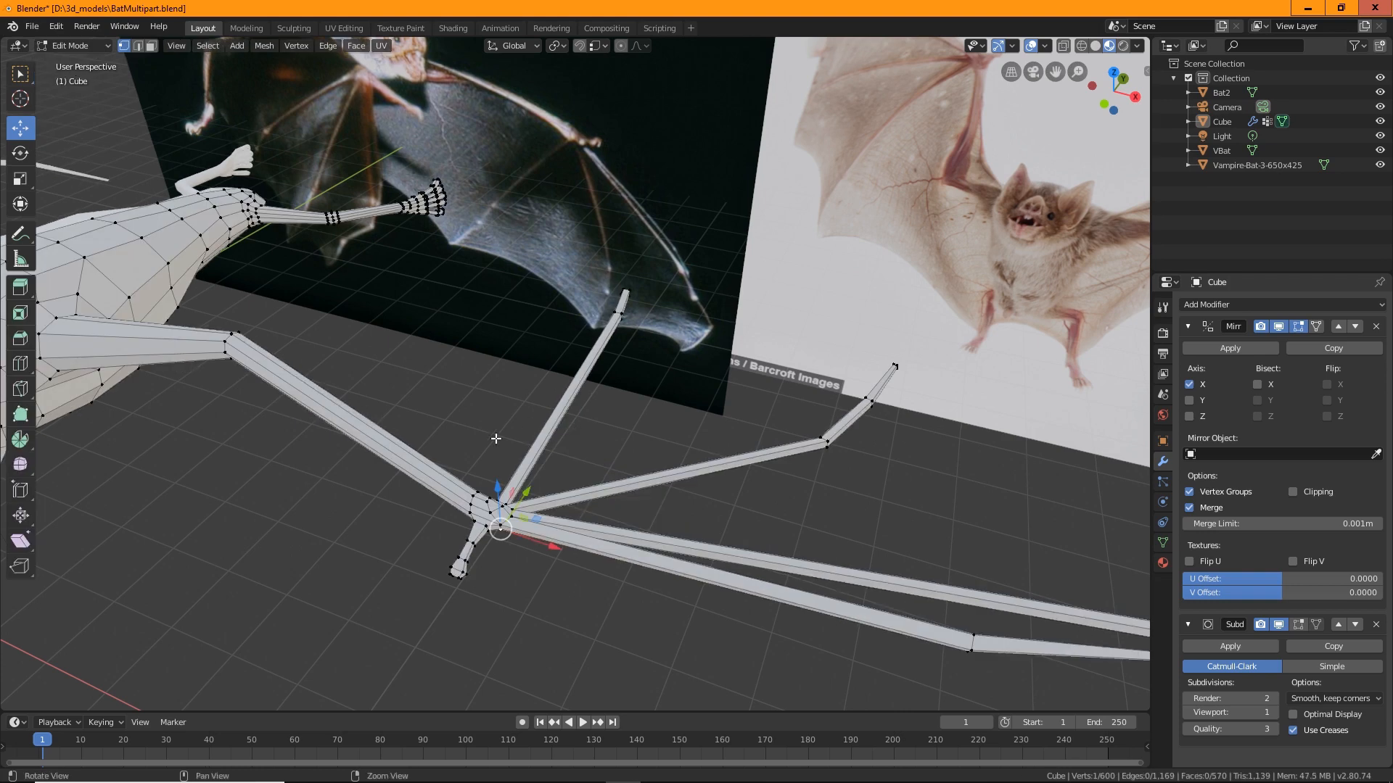
middle_click_drag(276, 406, 334, 422)
scroll(334, 422, "up", 2)
middle_click_drag(336, 362, 395, 331, "alt")
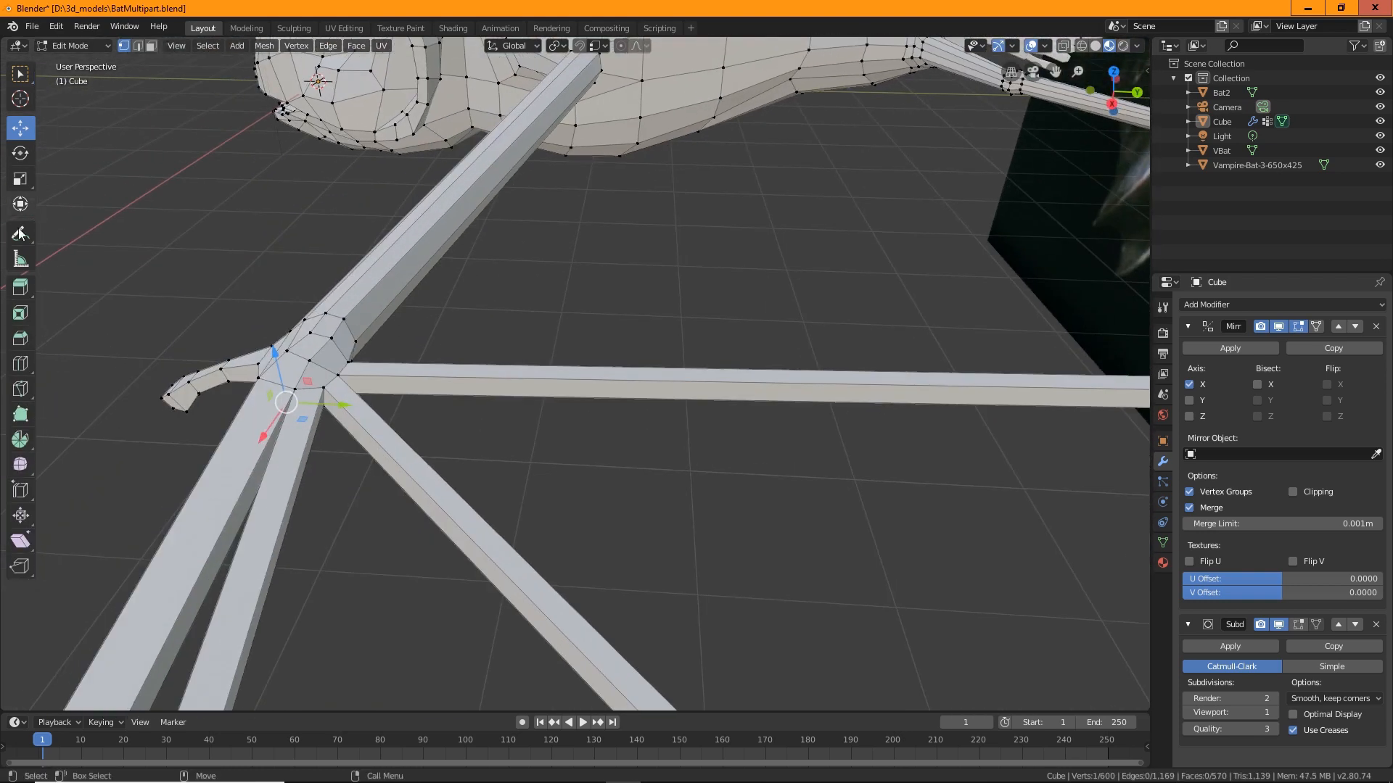
left_click(19, 366)
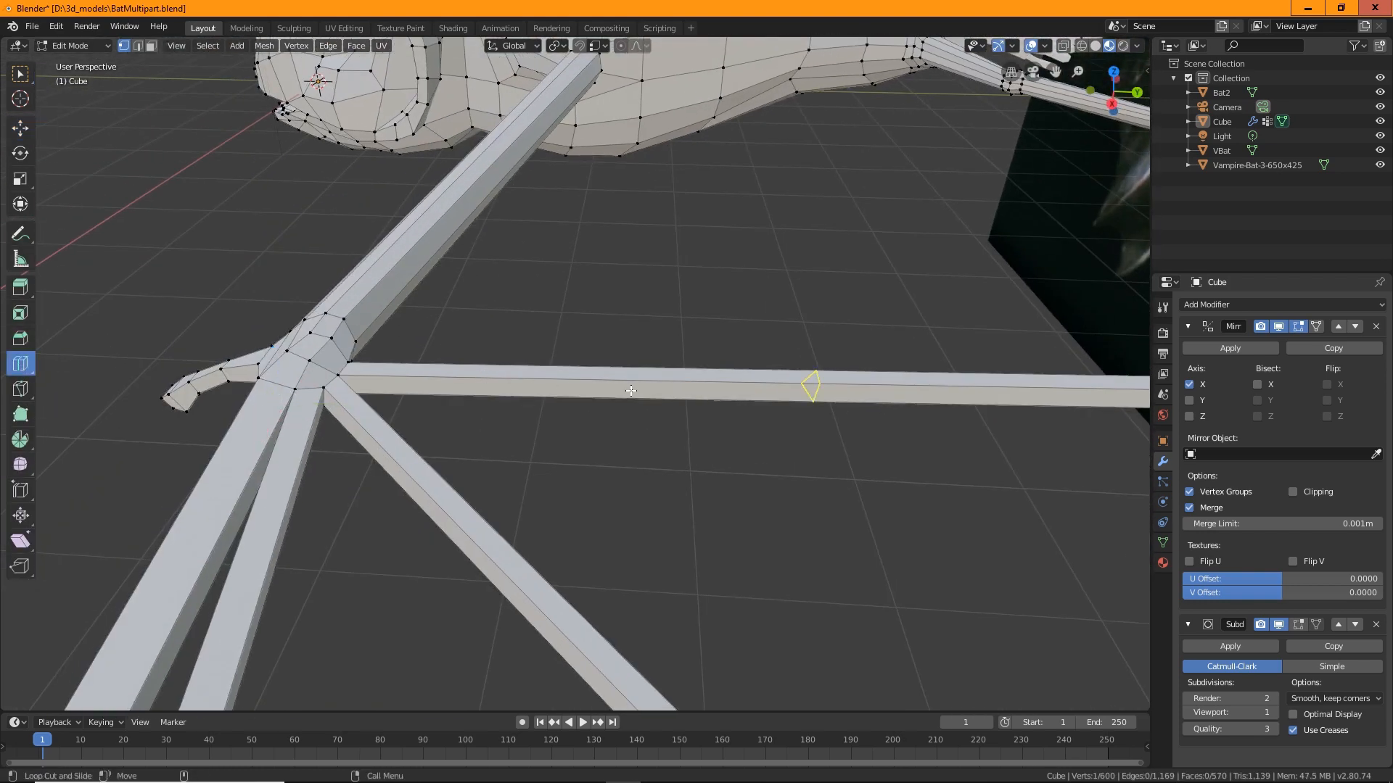
left_click_drag(631, 390, 404, 358)
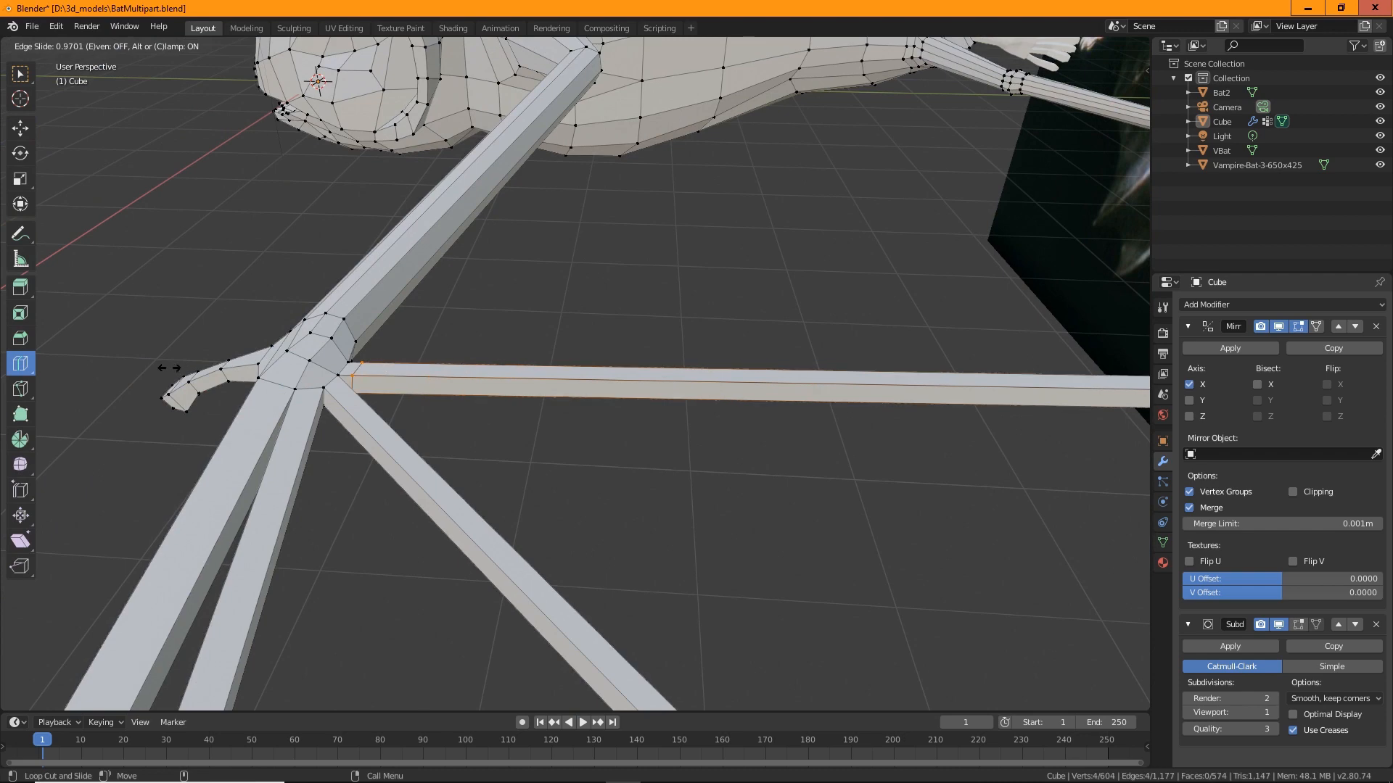
left_click_drag(168, 368, 169, 368)
Add a loop cut around the finger next to the rearmost one, slid about 0.95 toward the wrist.
middle_click_drag(526, 578, 637, 559)
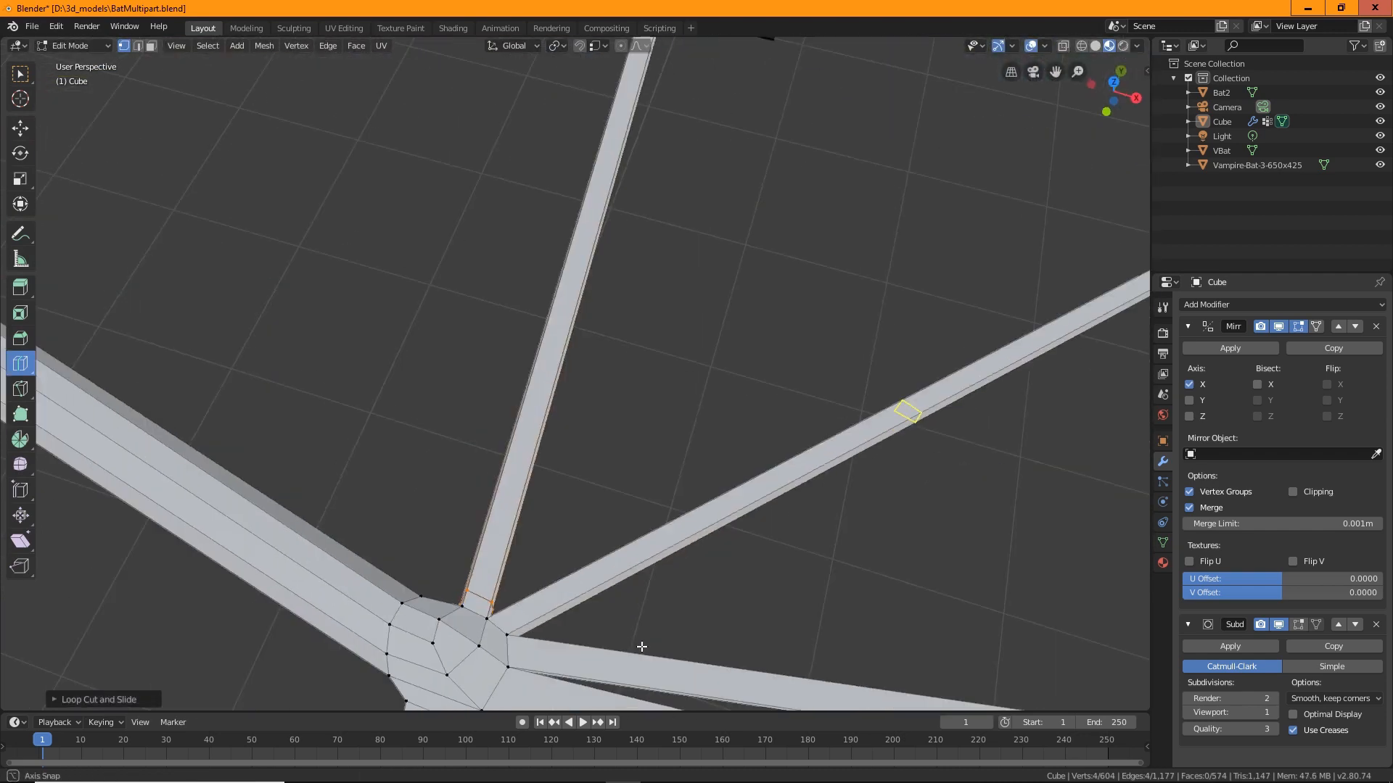
left_click_drag(840, 479, 600, 530)
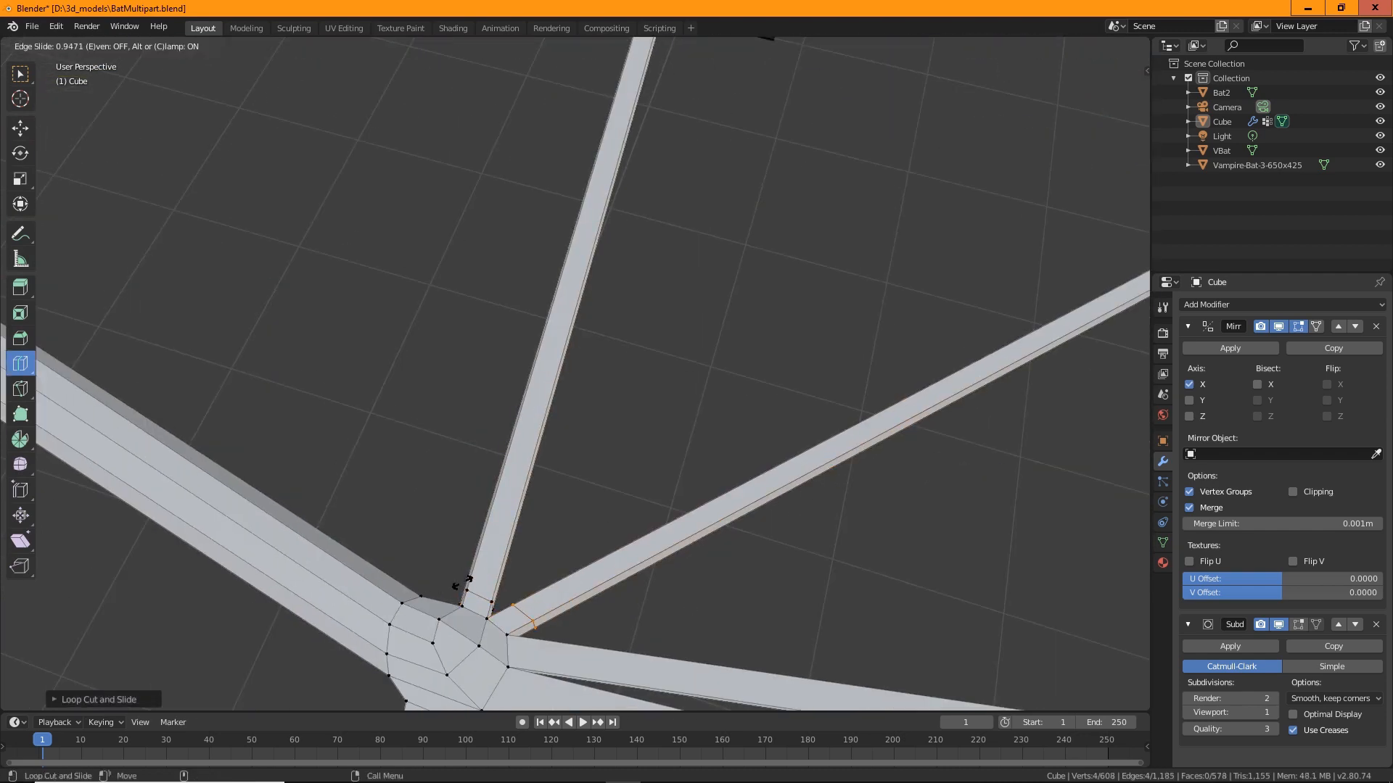
left_click(458, 587)
Add a loop cut close to the wrist on the leading finger and on the finger beside it.
middle_click_drag(464, 580, 994, 415)
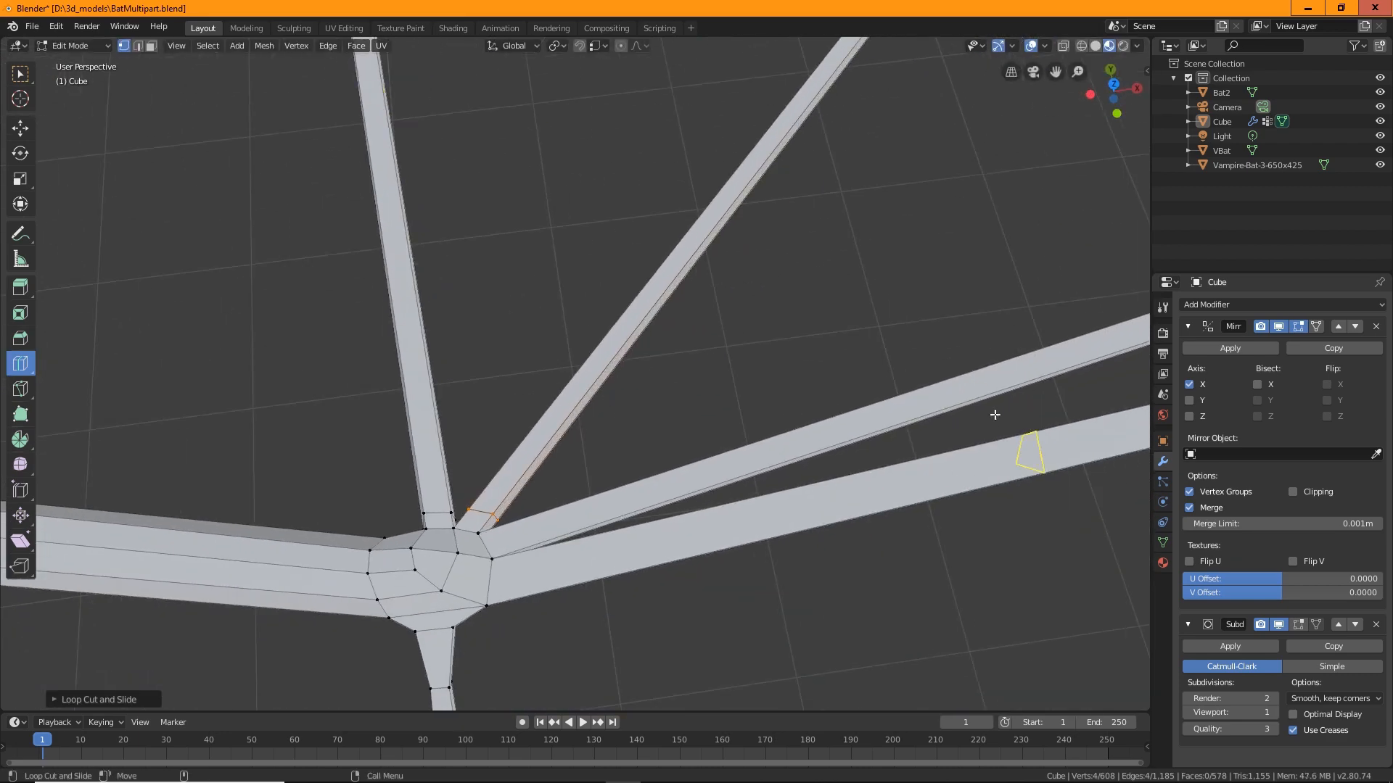
left_click_drag(1016, 456, 532, 568)
key("ctrl+z")
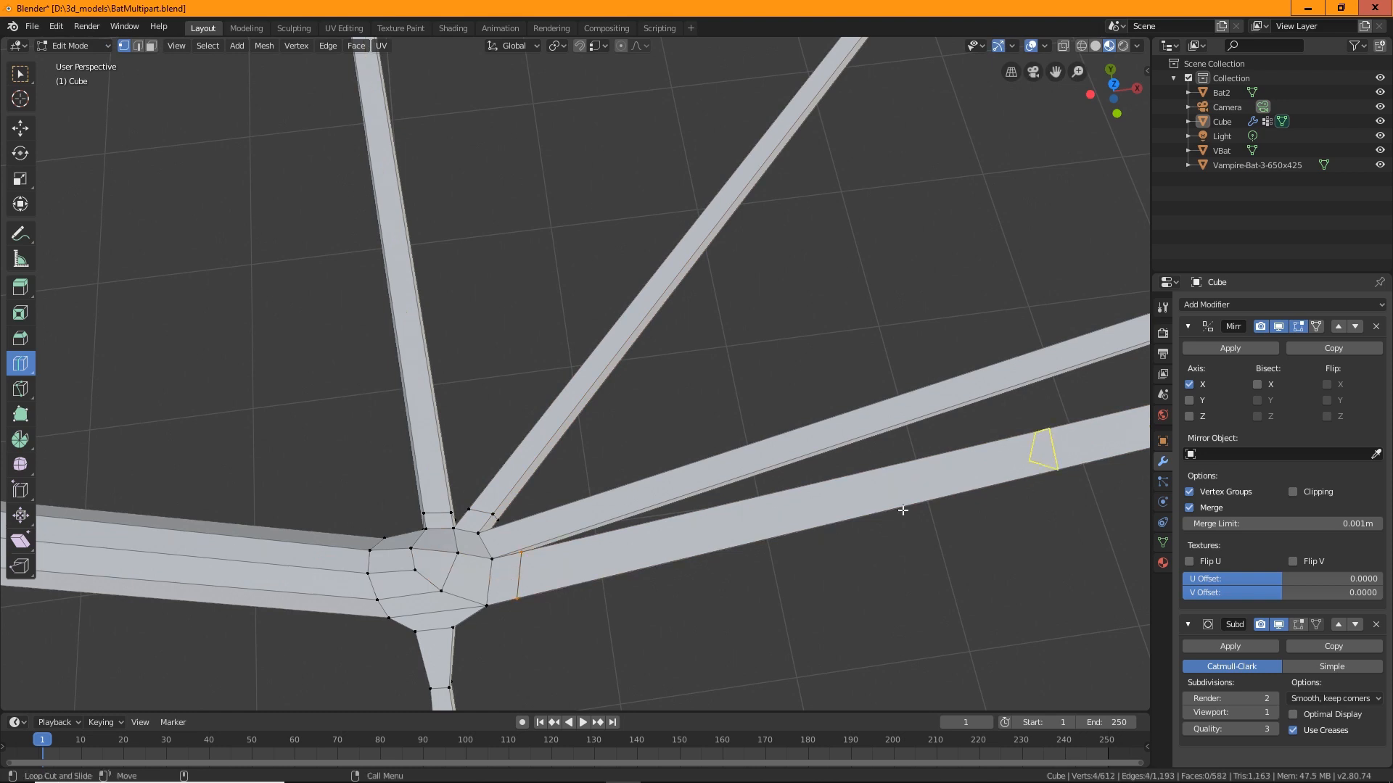
middle_click_drag(1065, 327, 879, 337, "shift")
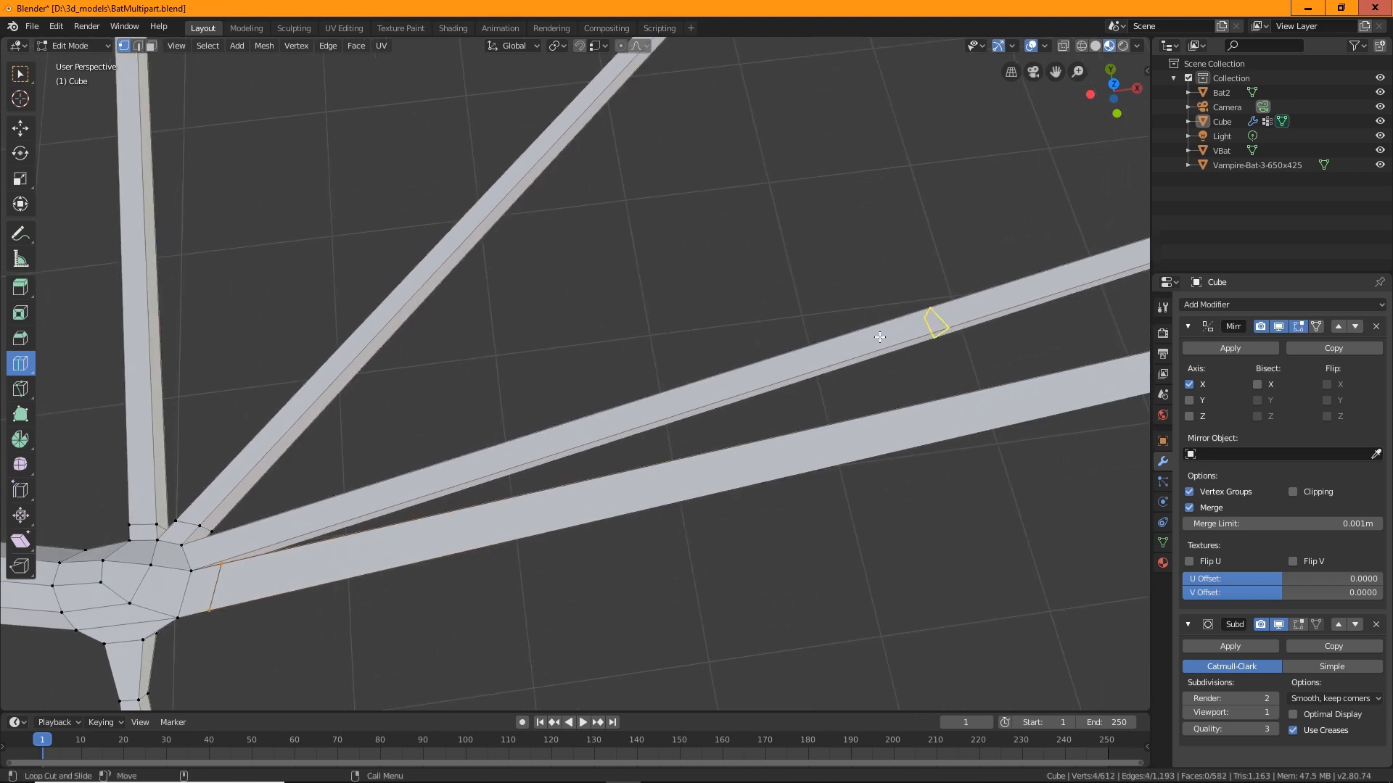
left_click_drag(879, 337, 642, 404)
left_click_drag(203, 530, 208, 534)
In edge selection mode, select the new edge loop at the leading finger's base, scale it down and nudge its position.
middle_click_drag(547, 440, 671, 488)
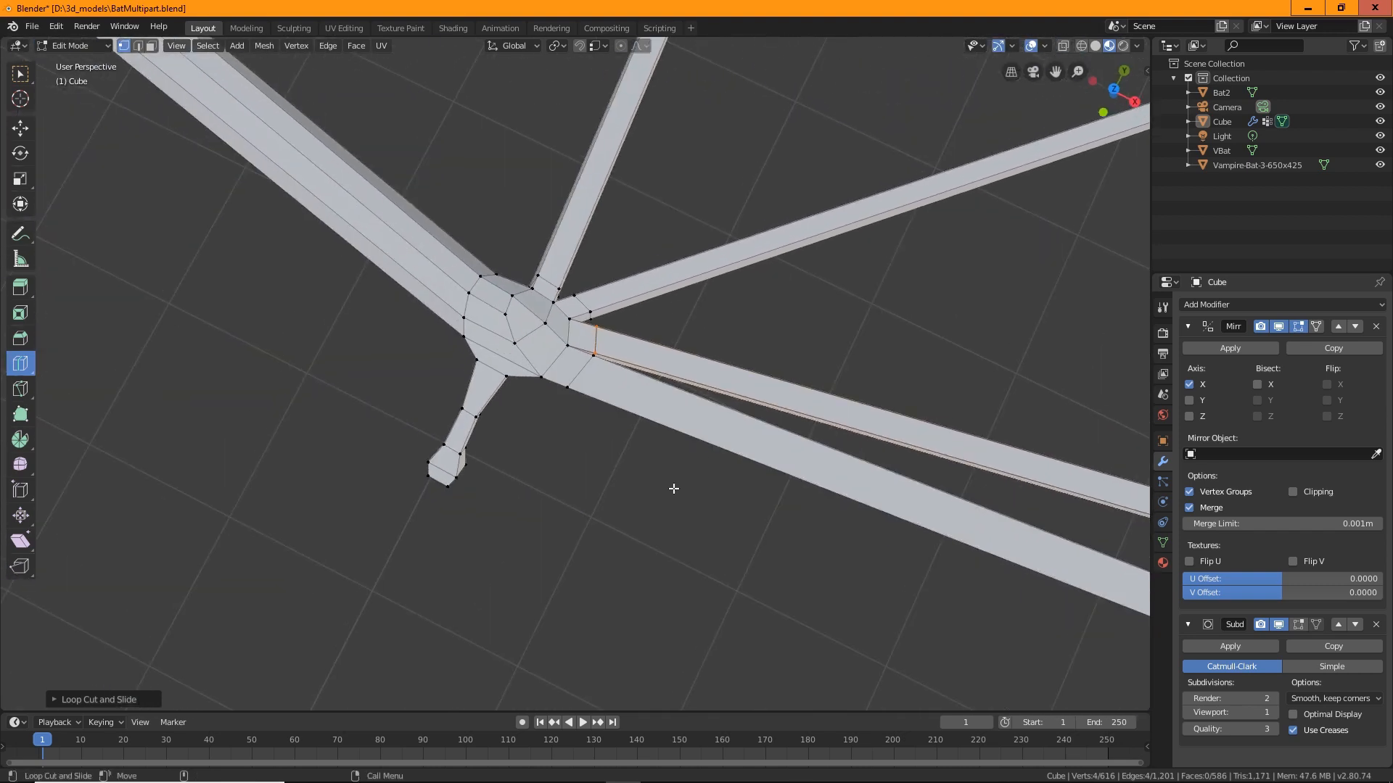
scroll(622, 435, "up", 5)
left_click(138, 45)
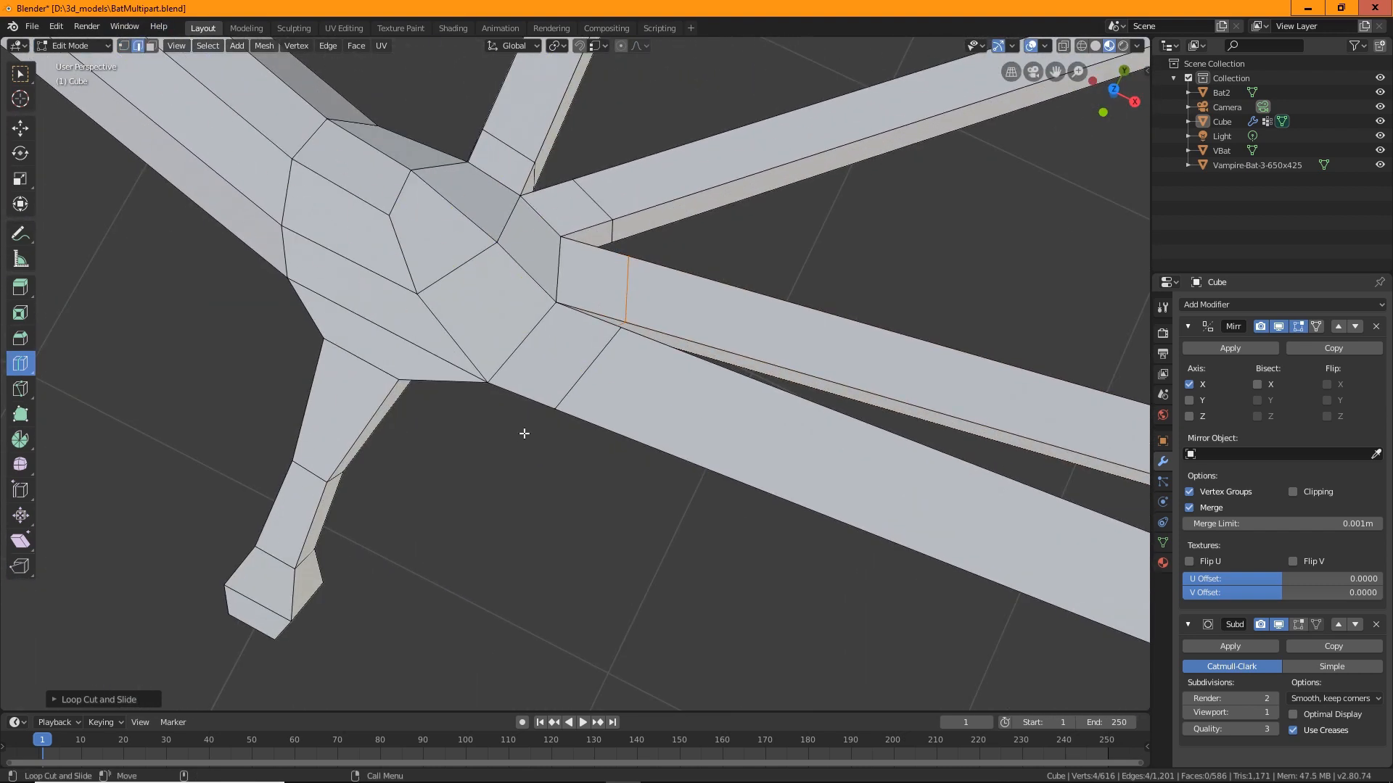
left_click(598, 357)
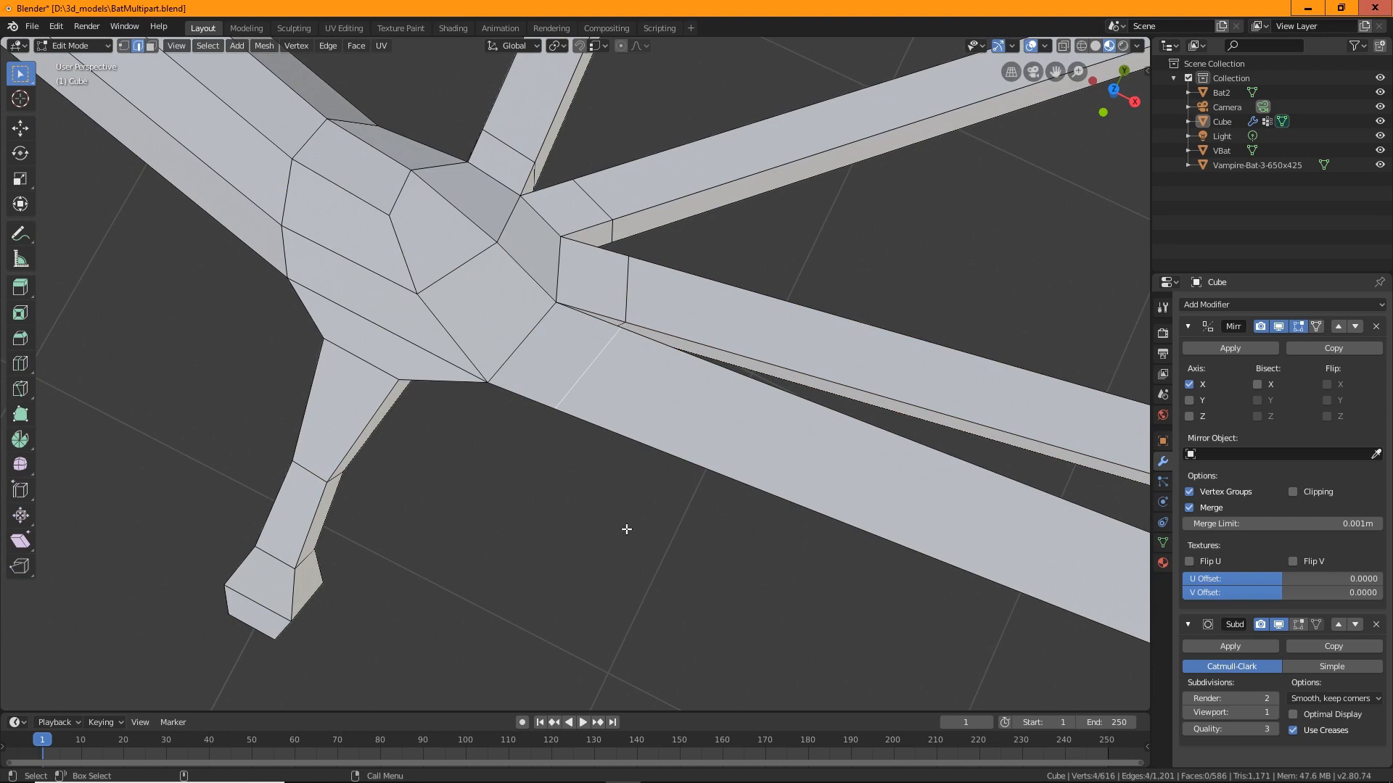
middle_click_drag(626, 529, 574, 407)
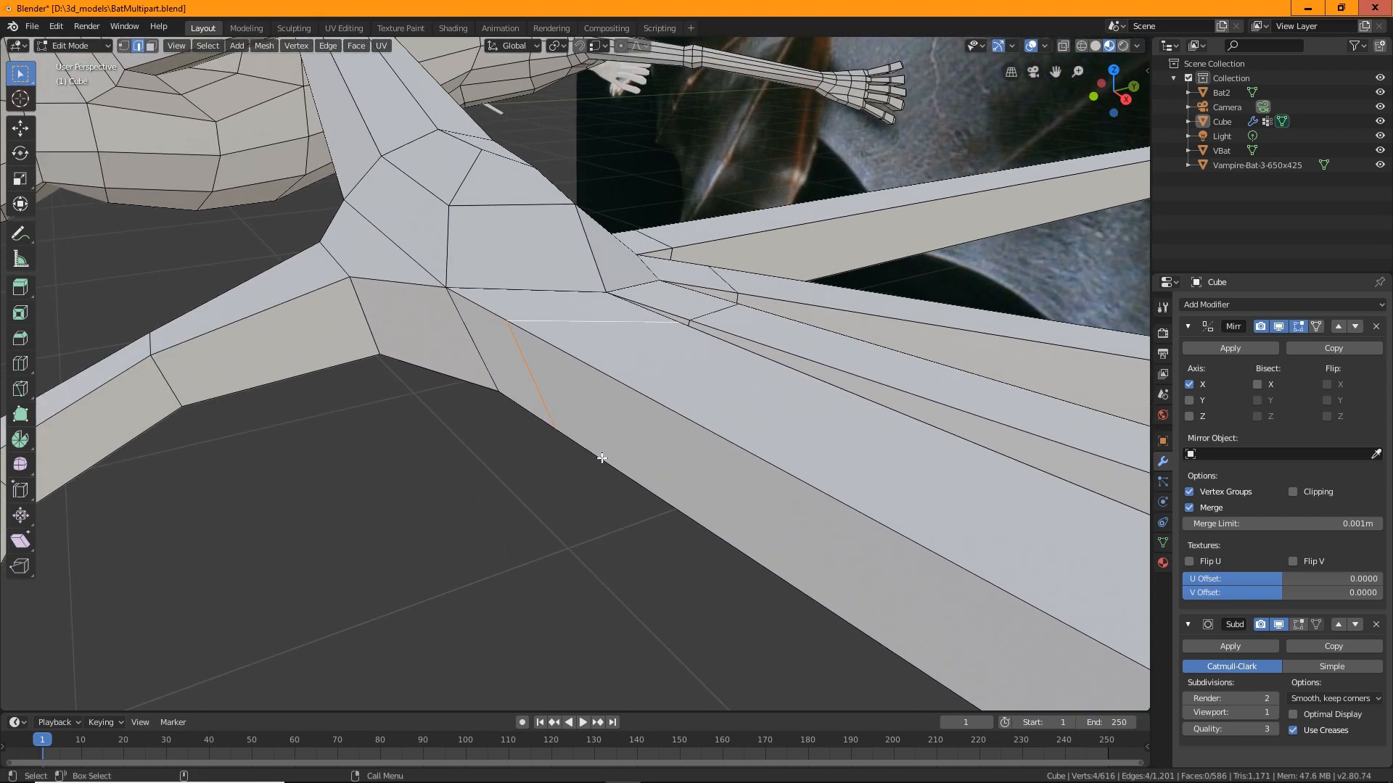
key("shift+space")
key("s")
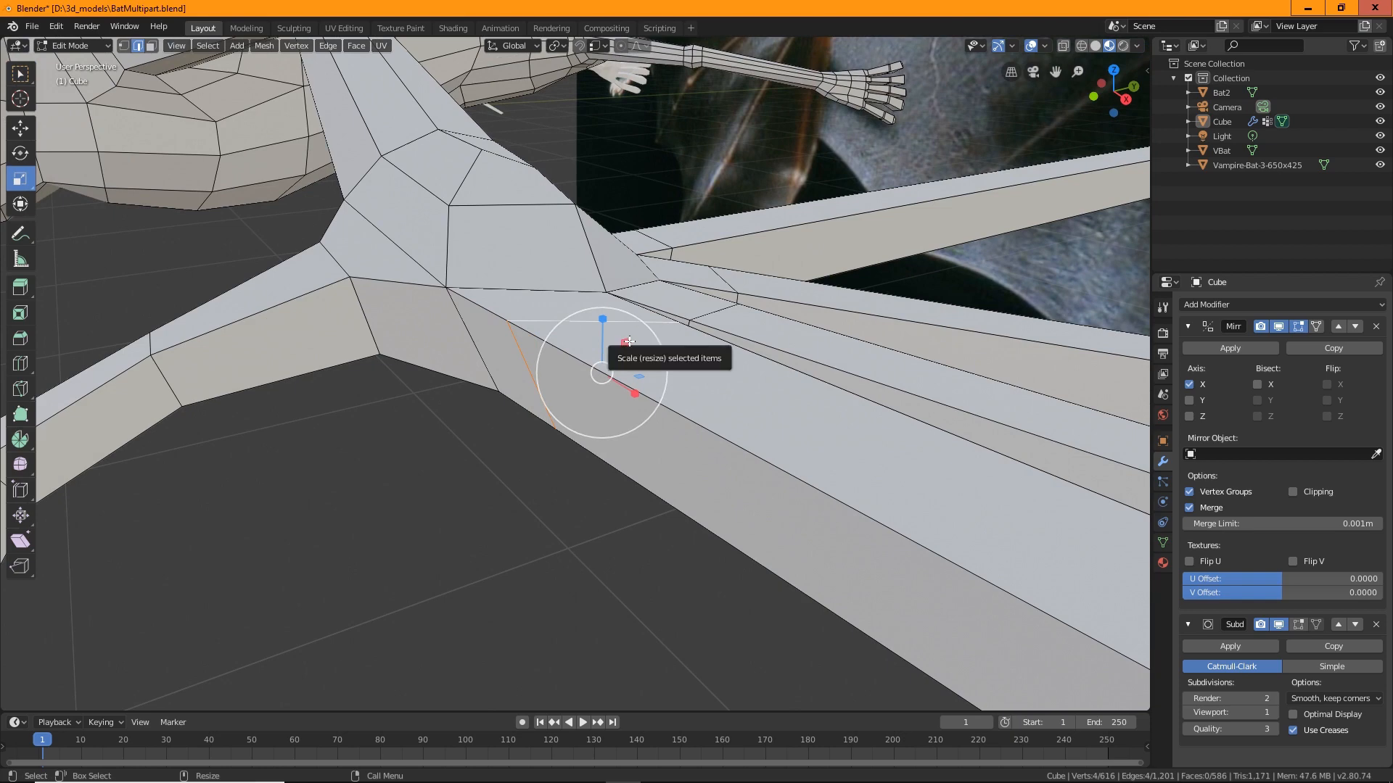
left_click_drag(631, 338, 609, 350)
middle_click_drag(627, 504, 656, 384)
left_click_drag(660, 380, 661, 379)
key("w")
left_click_drag(663, 378, 740, 377, "alt")
Select the new edge loop at the second finger's base and scale it down slightly.
left_click(740, 377)
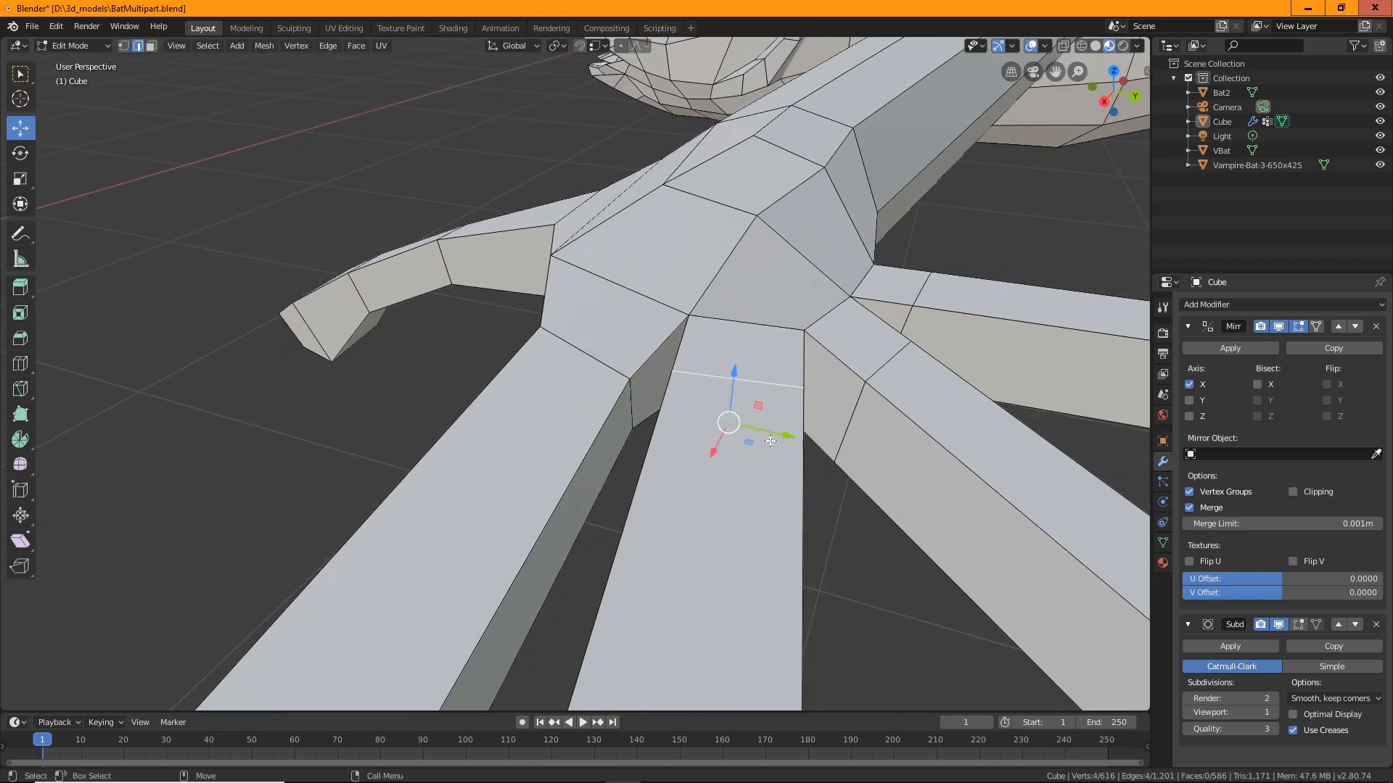
key("r")
left_click_drag(760, 404, 748, 408)
Try to scale down the edge loop at the third finger's base using the Global orientation.
double_click(884, 367)
left_click_drag(911, 475, 833, 440, "alt")
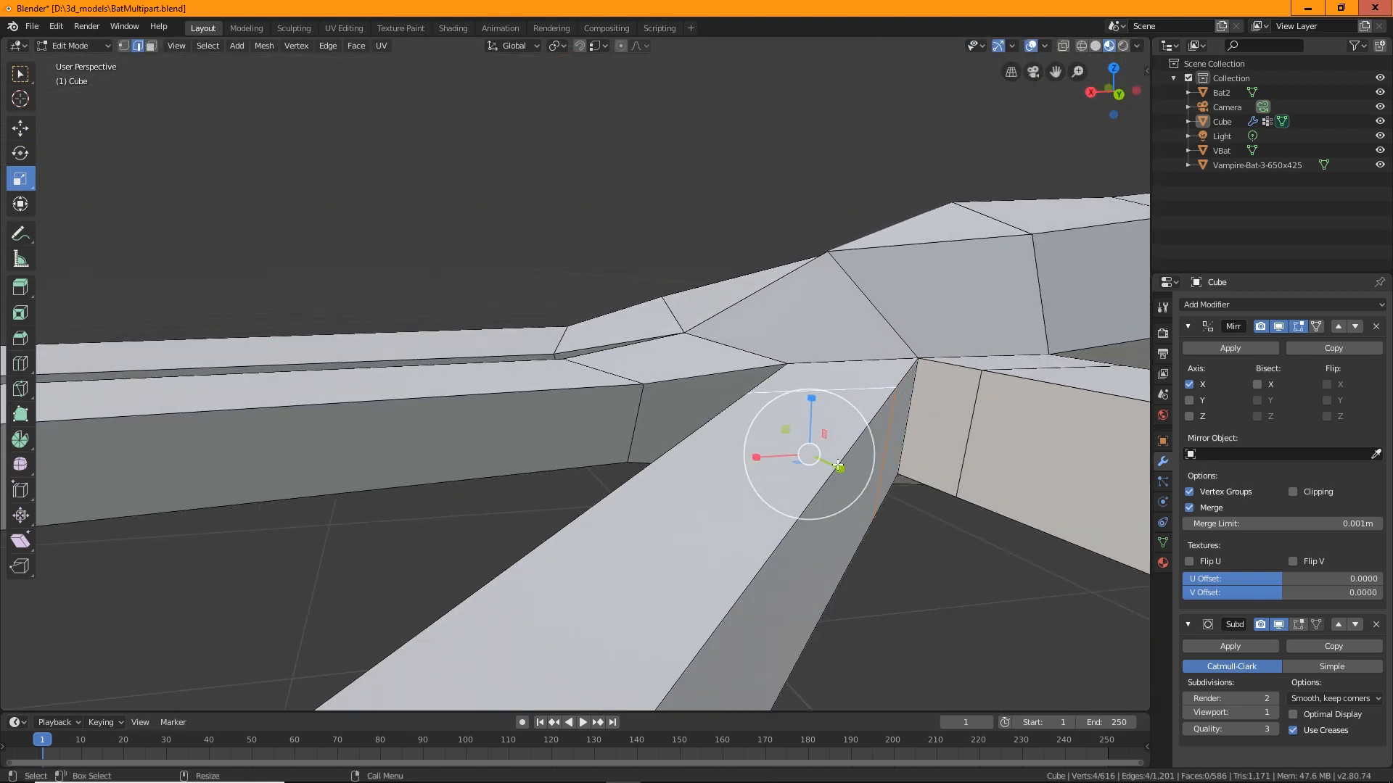
mouse_move(801, 436)
left_mouse_down()
mouse_move(830, 454)
mouse_move(813, 434)
left_mouse_up()
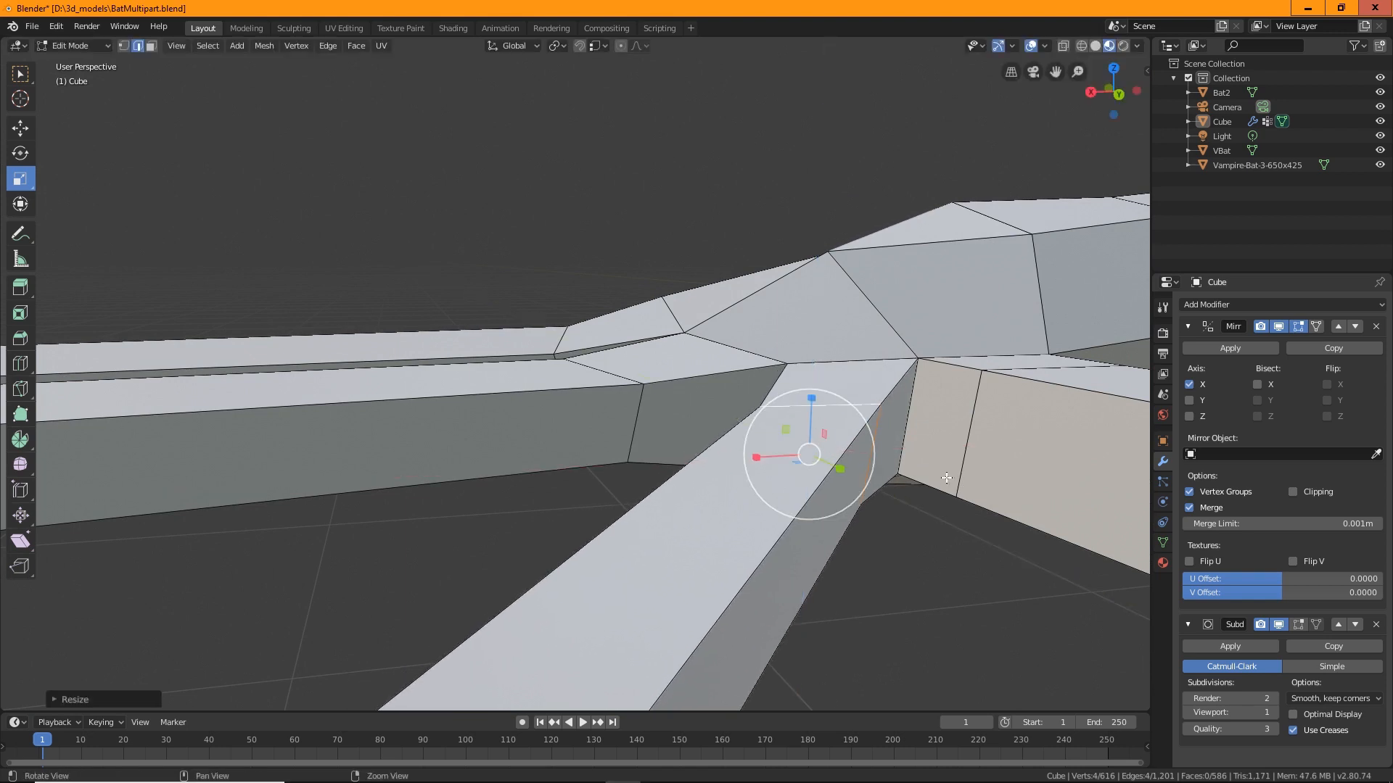
left_click_drag(948, 475, 729, 475, "alt+shift")
Try to scale down the edge loop at the rearmost finger's base and undo the scaling.
left_click(652, 436)
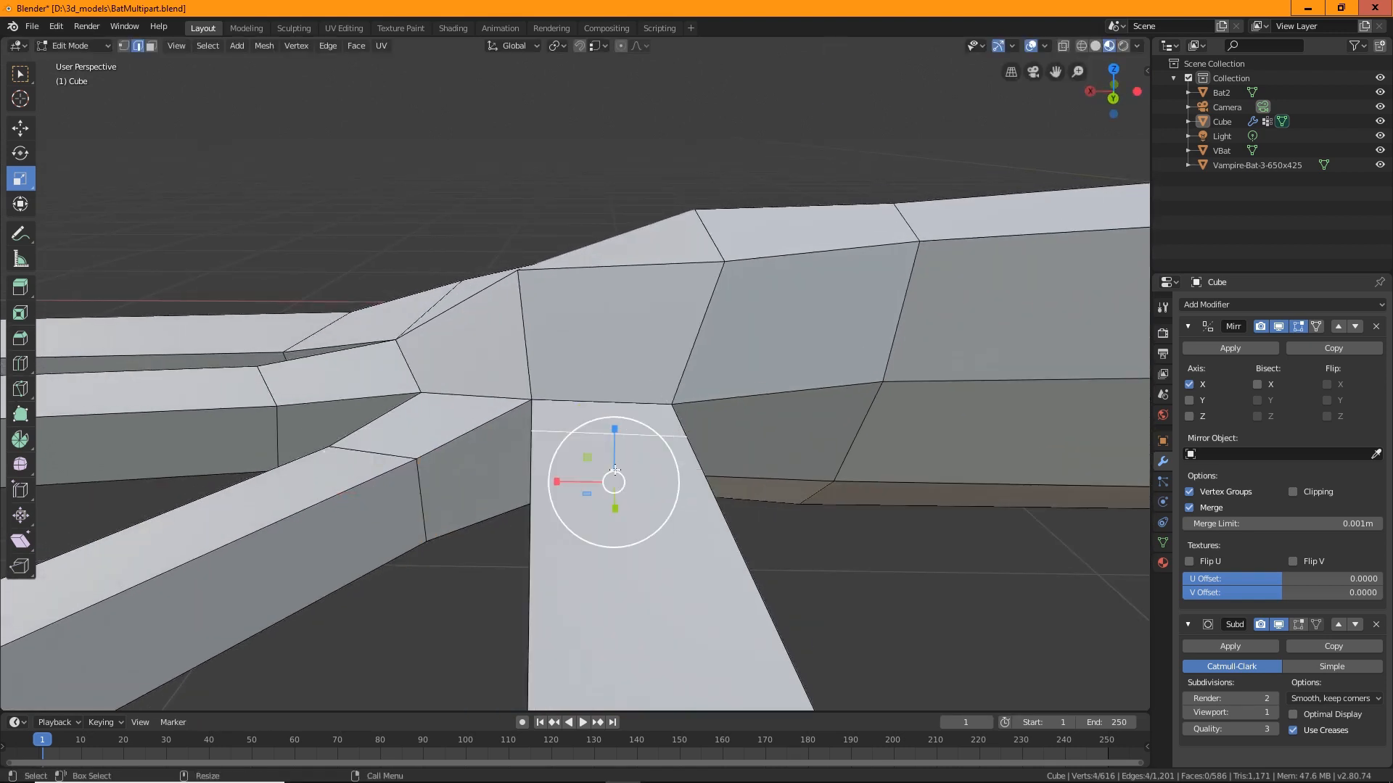
left_click_drag(589, 455, 608, 461)
left_click_drag(608, 462, 613, 510, "alt")
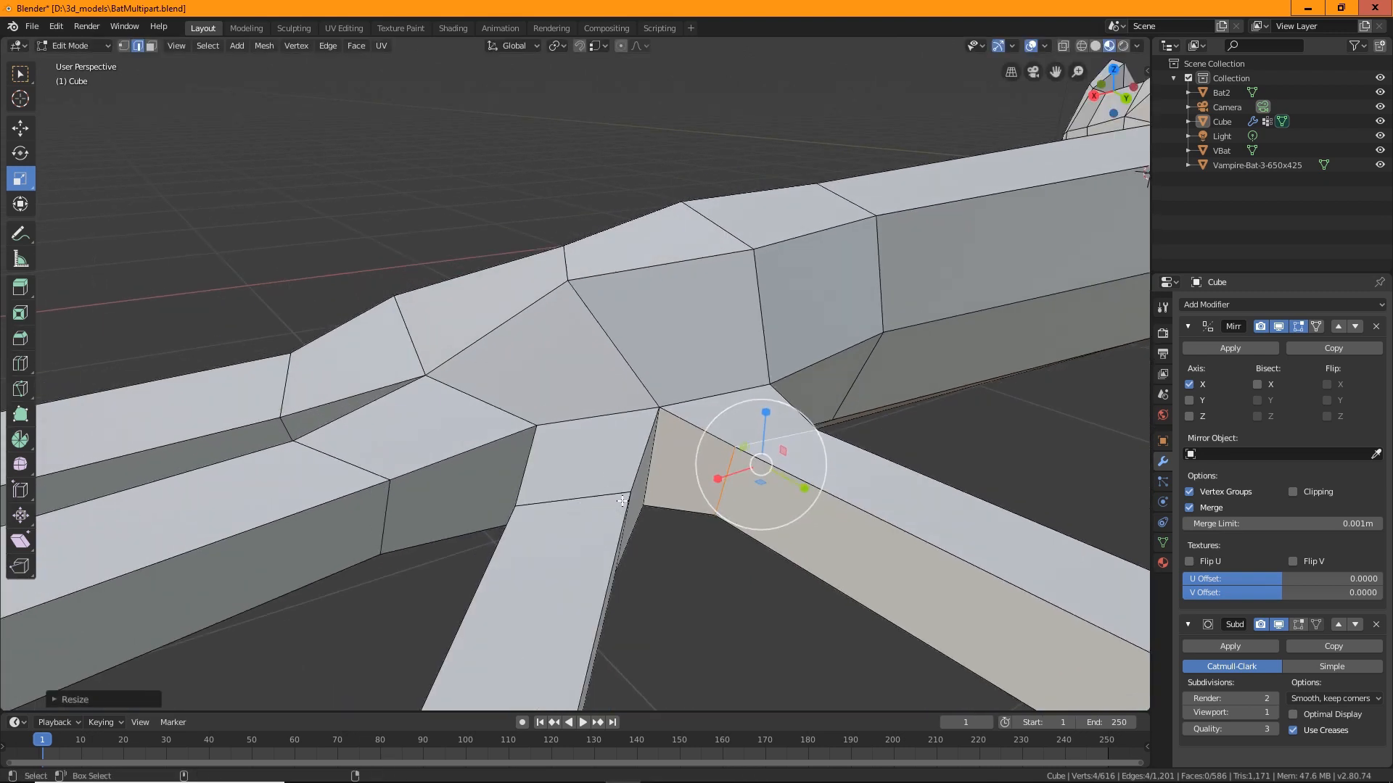
key("ctrl+z")
key("ctrl+z")
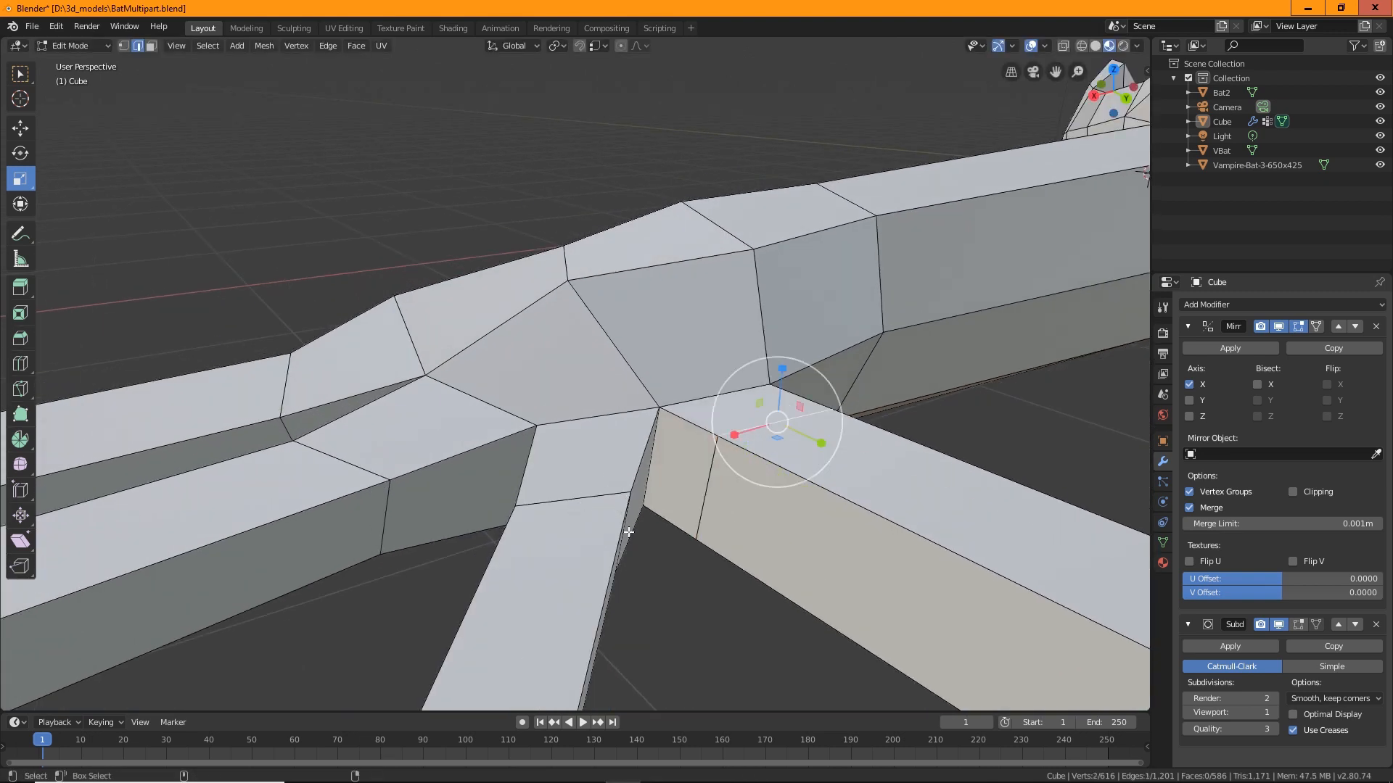
Select the edge loop at the third finger's base and try the Normal and Local transform orientations on it.
left_click(628, 532, "alt")
middle_click_drag(628, 531, 354, 270)
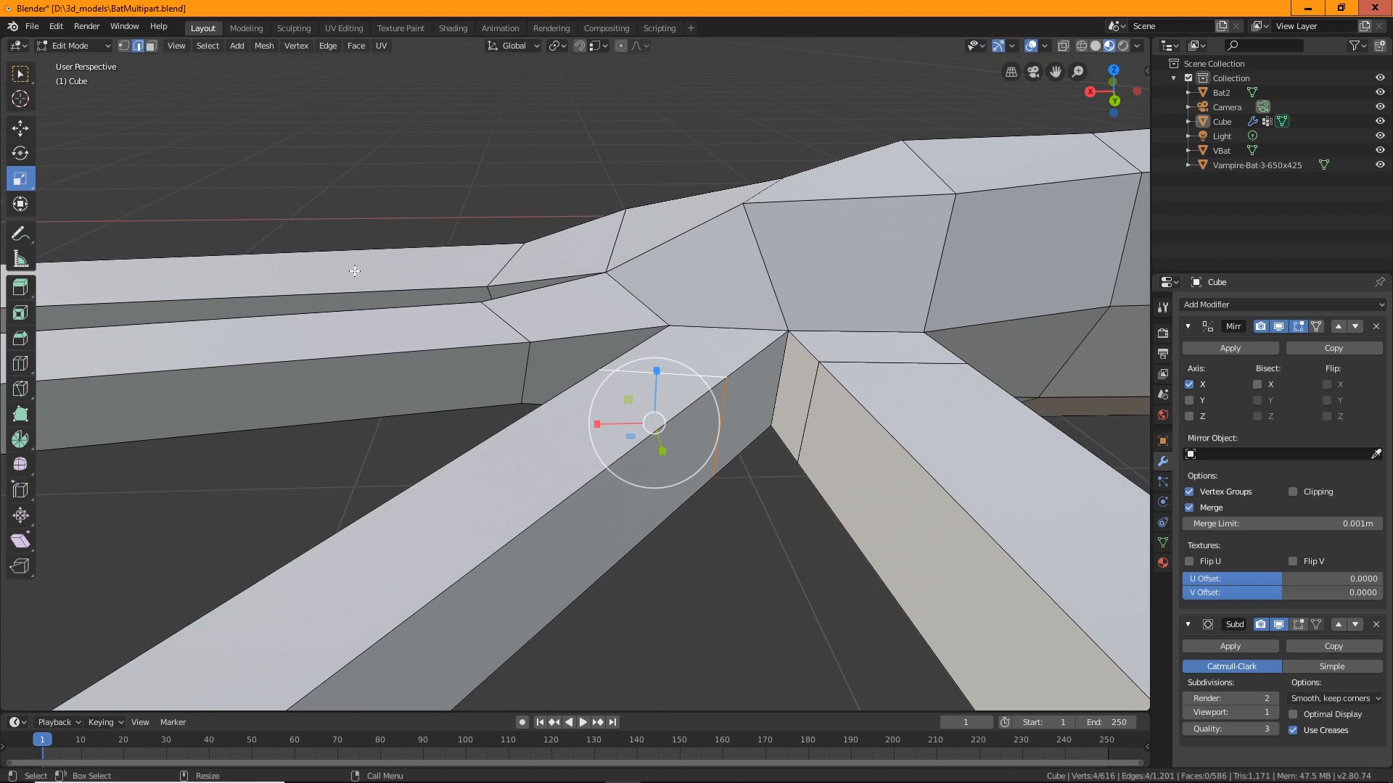
left_click(525, 45)
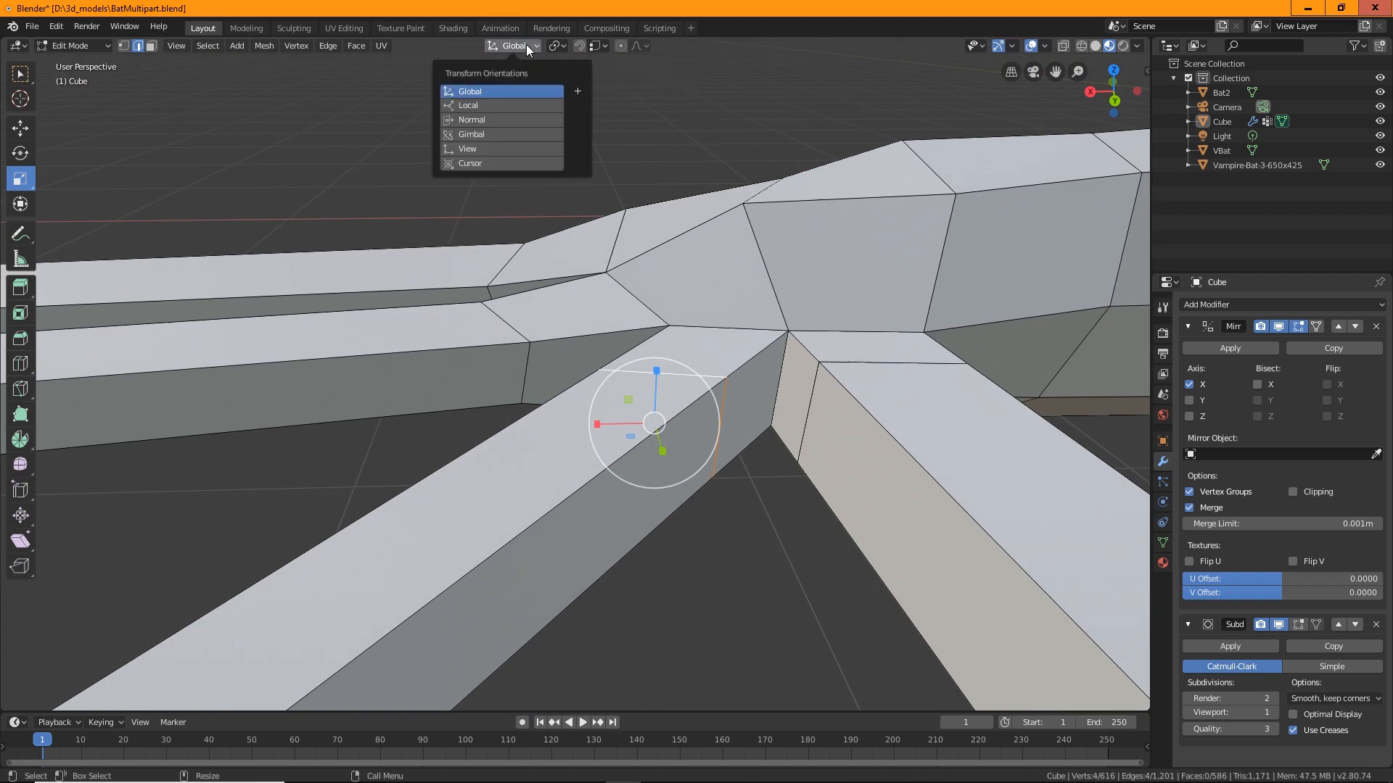
left_click(478, 121)
middle_click_drag(711, 406, 673, 239)
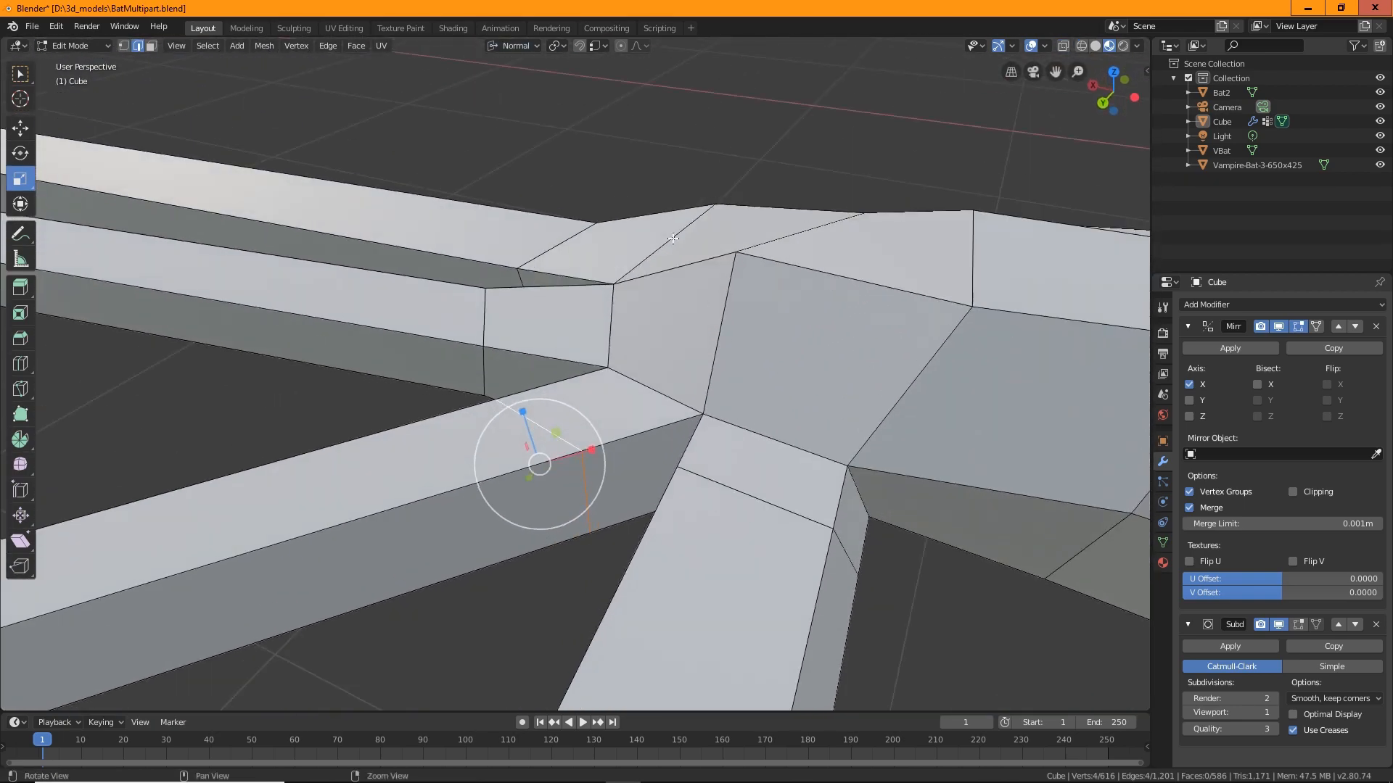
left_click(539, 45)
left_click(484, 106)
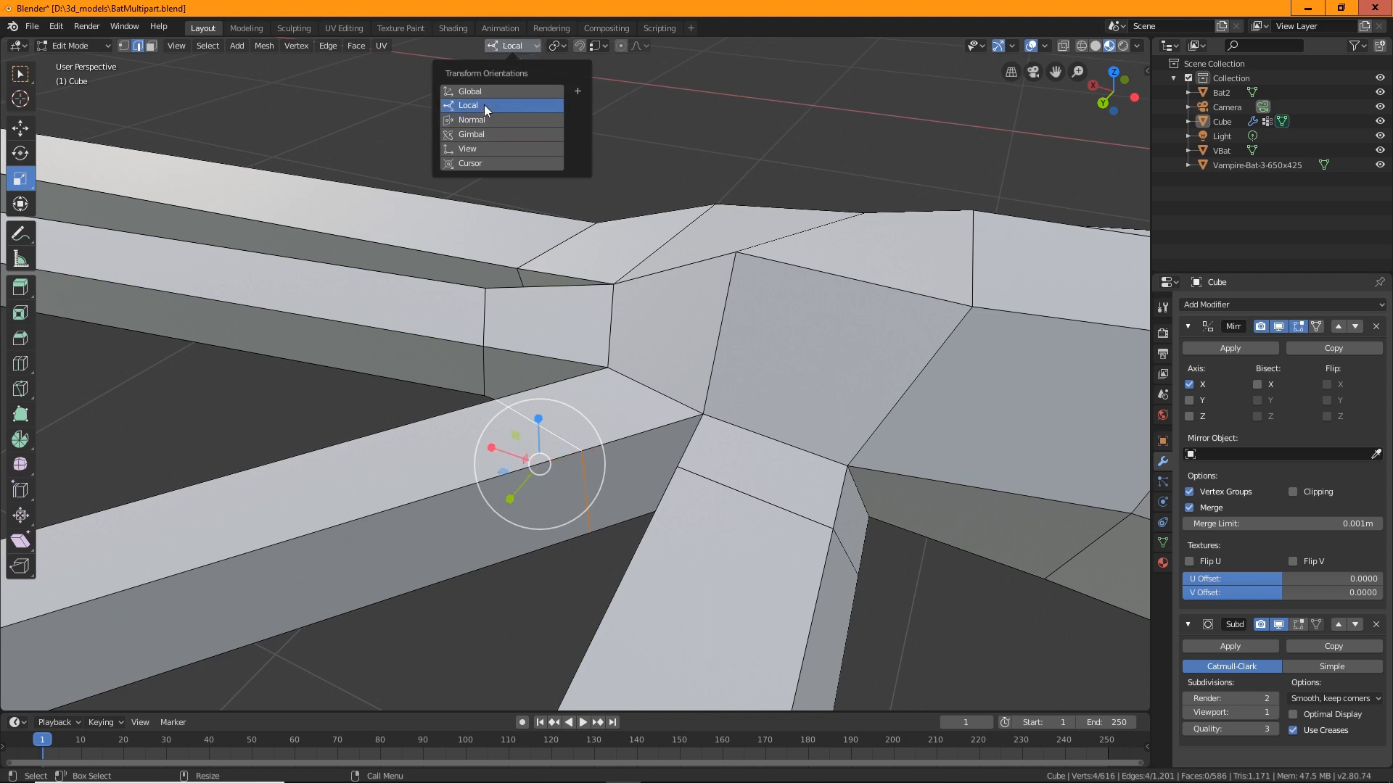
middle_click_drag(508, 305, 533, 414)
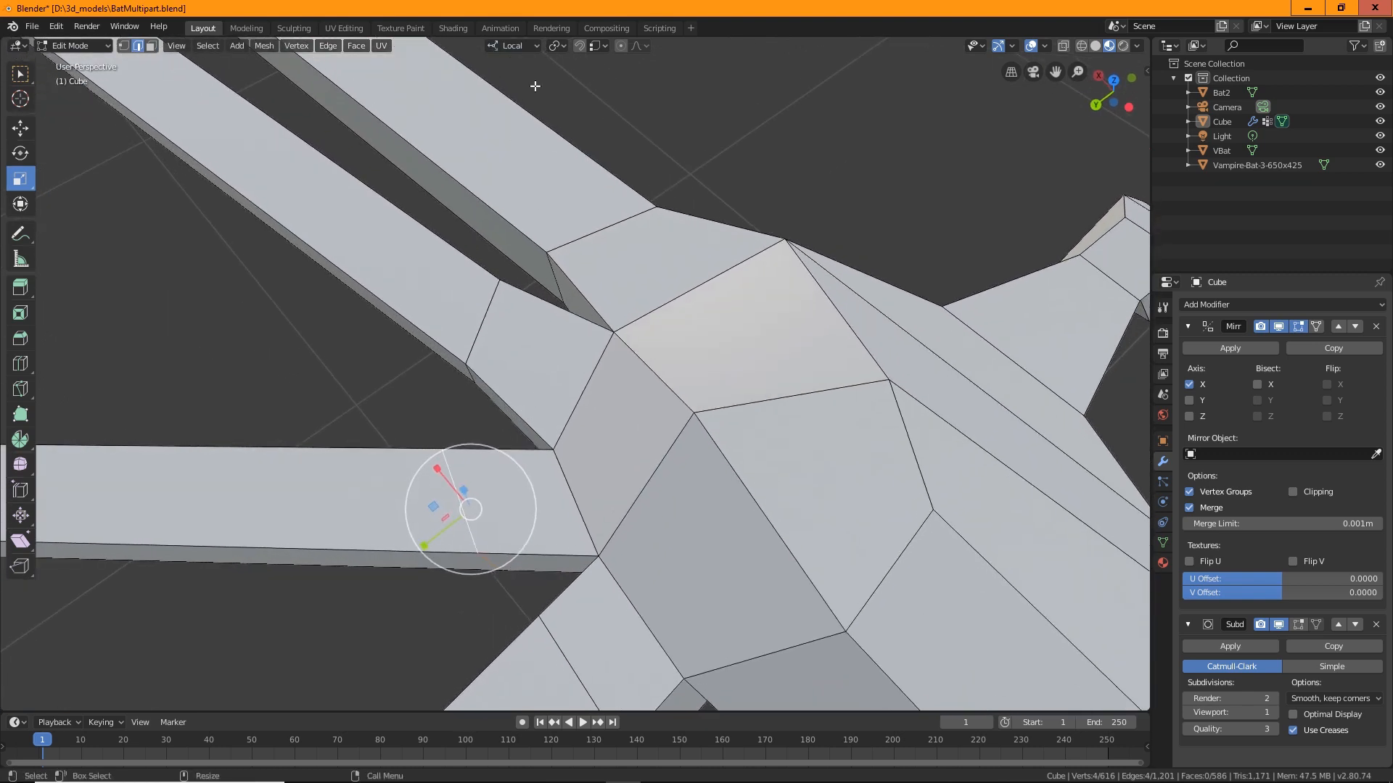
Set the transform orientation to View and scale down the third finger's base loop while looking along the finger.
left_click(535, 46)
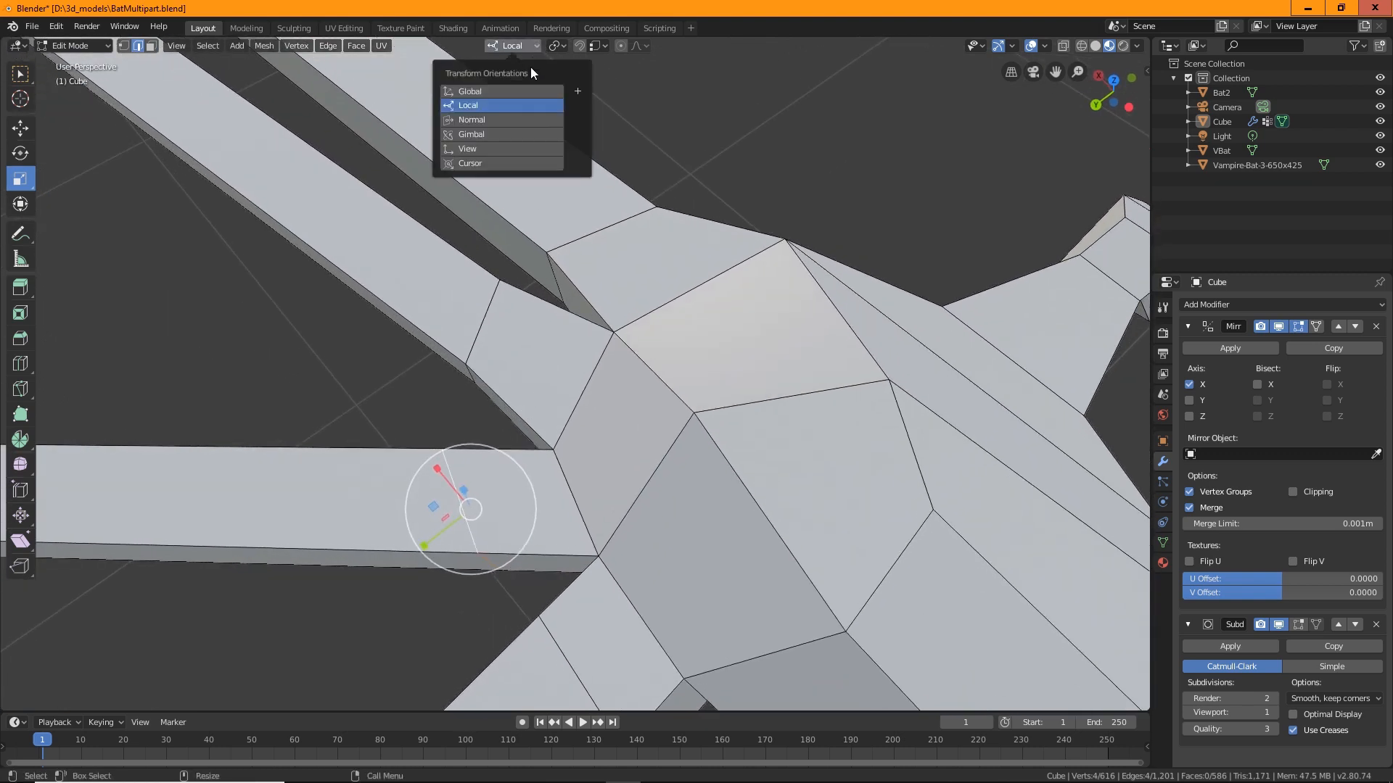
left_click(486, 150)
middle_click_drag(674, 347, 789, 241)
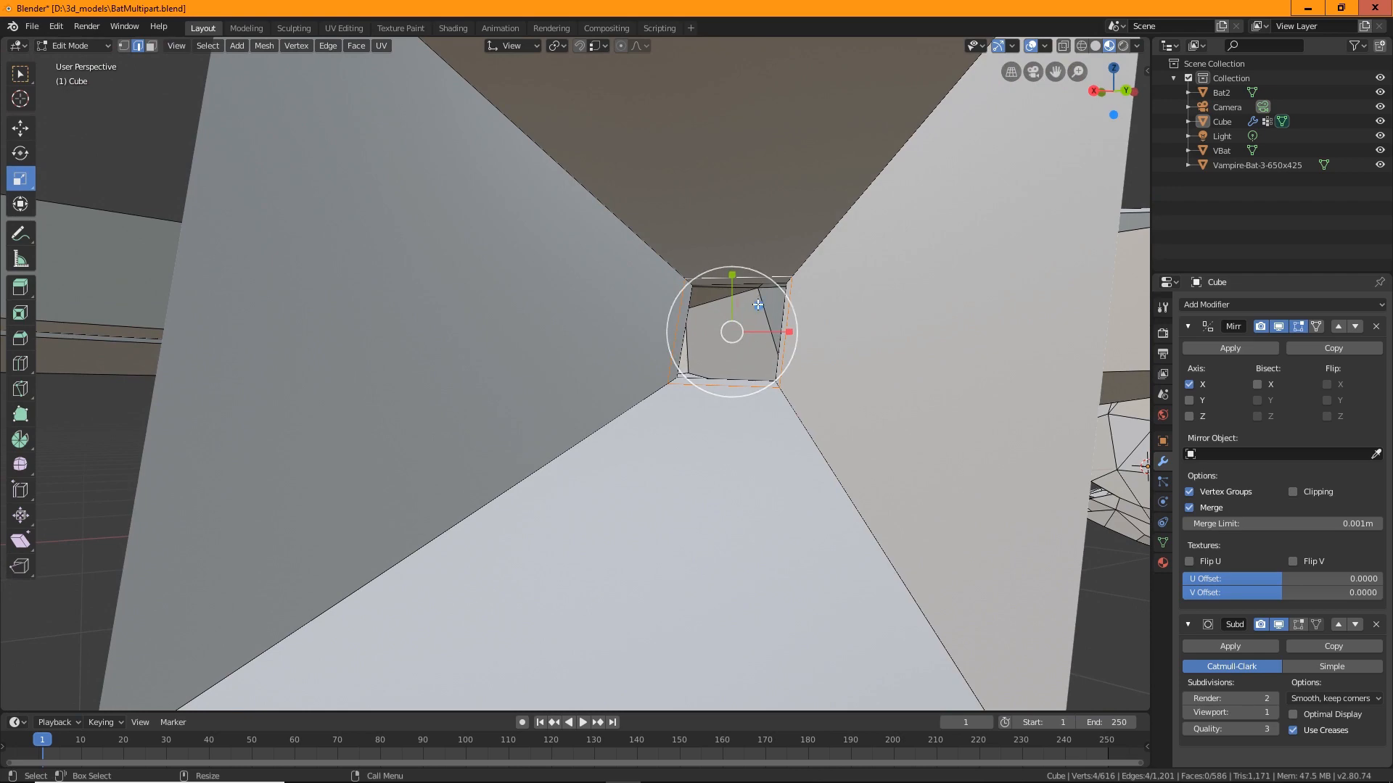
left_click_drag(759, 306, 747, 305)
Rotate the third finger's base loop to sit across the finger and move it slightly toward the wrist.
middle_click_drag(747, 305, 694, 493)
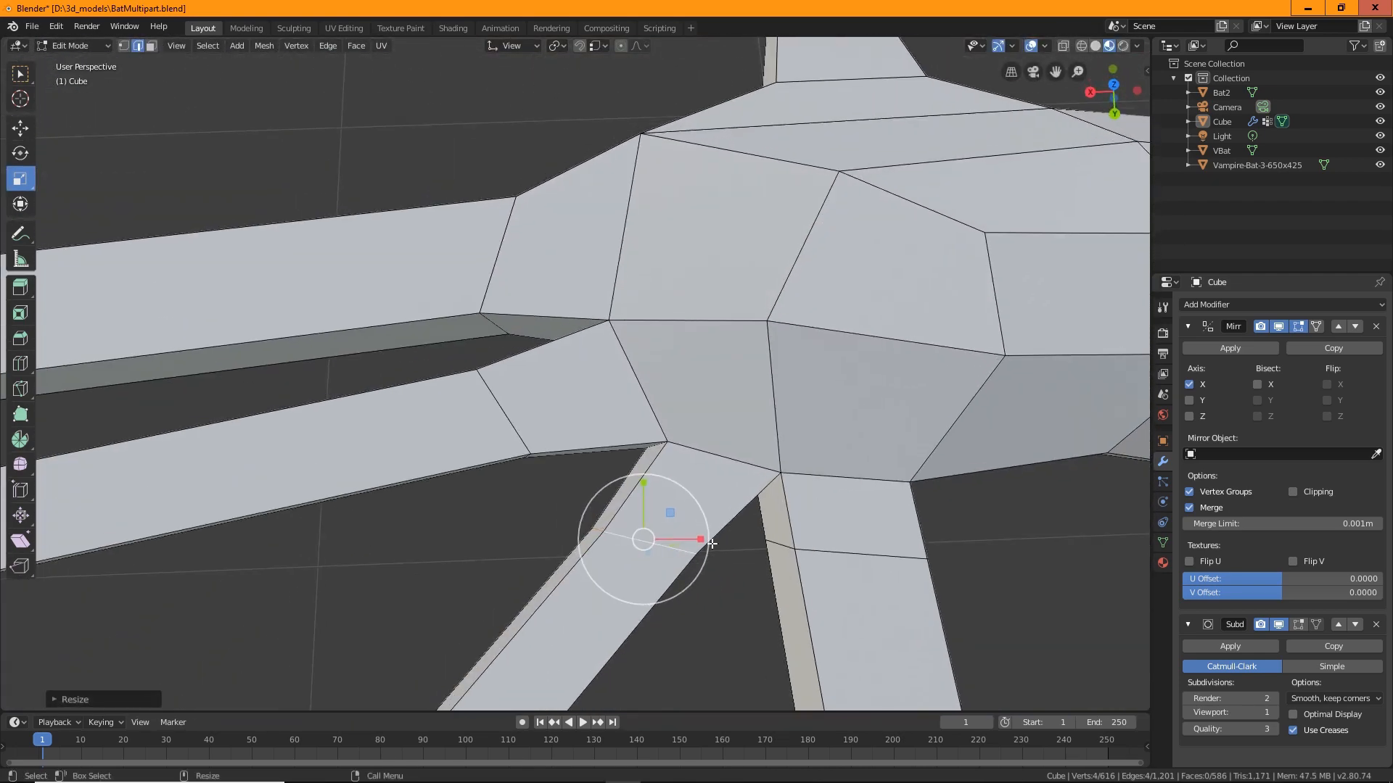
key("e")
left_click_drag(688, 490, 680, 547)
middle_click_drag(835, 588, 796, 563)
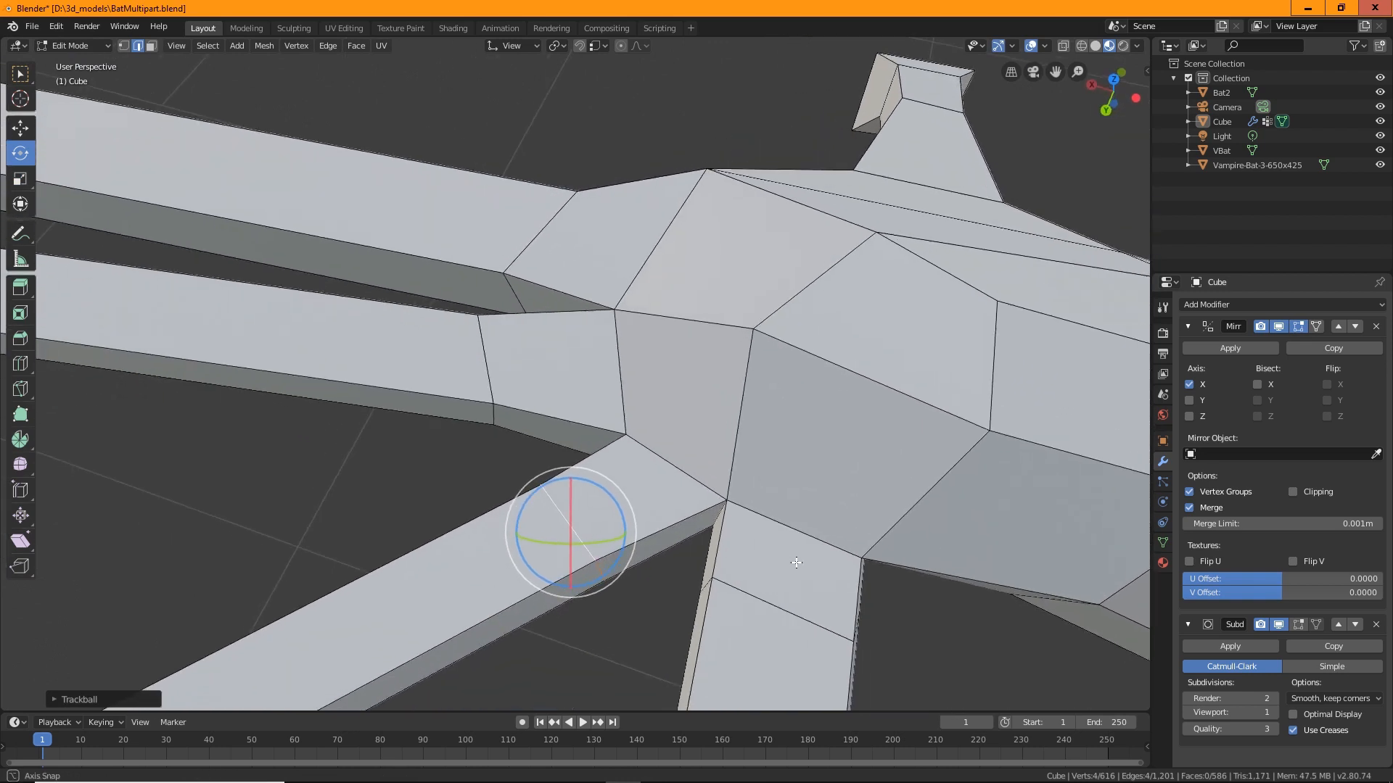
key("shift+space")
key("g")
left_click_drag(576, 534, 592, 524)
Set the transform orientation back to Global and move the second finger's base loop slightly toward the wrist.
left_click(511, 48)
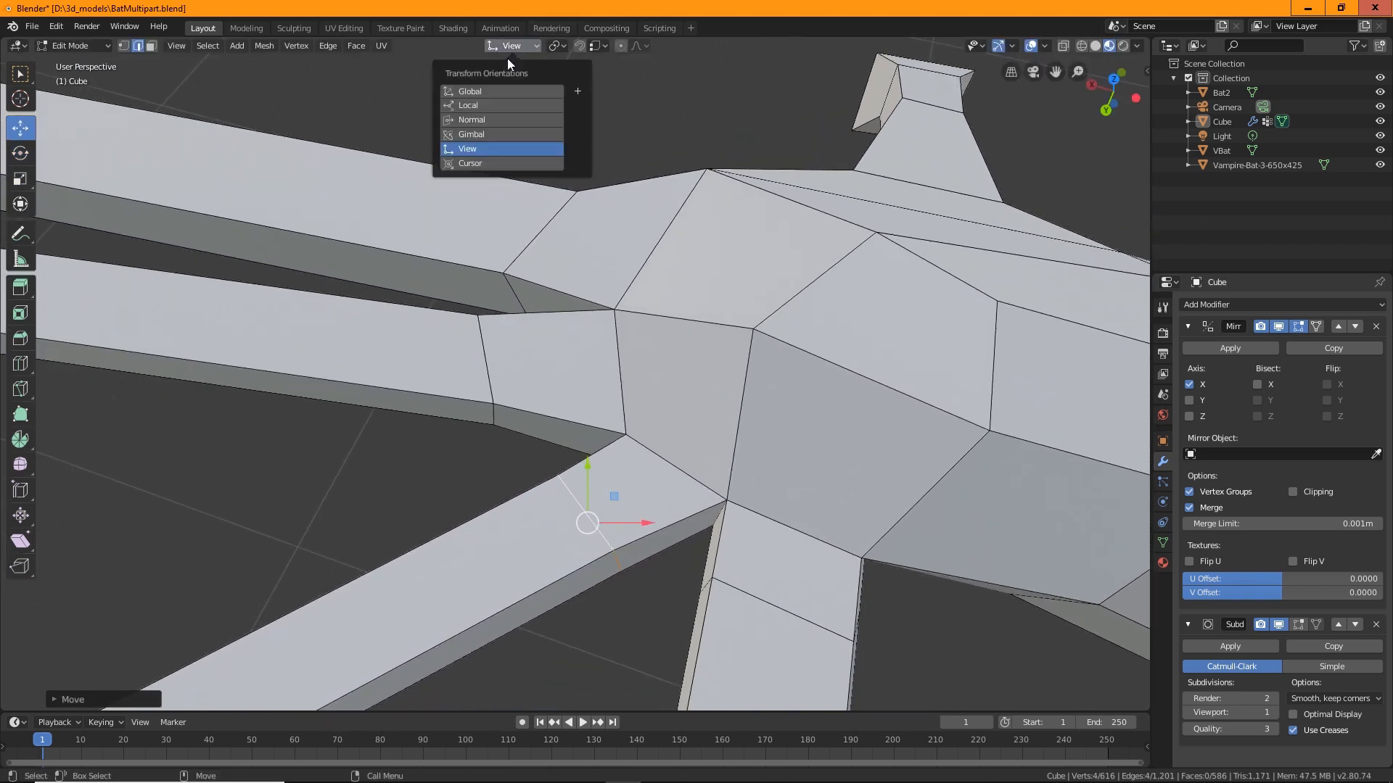
left_click(476, 92)
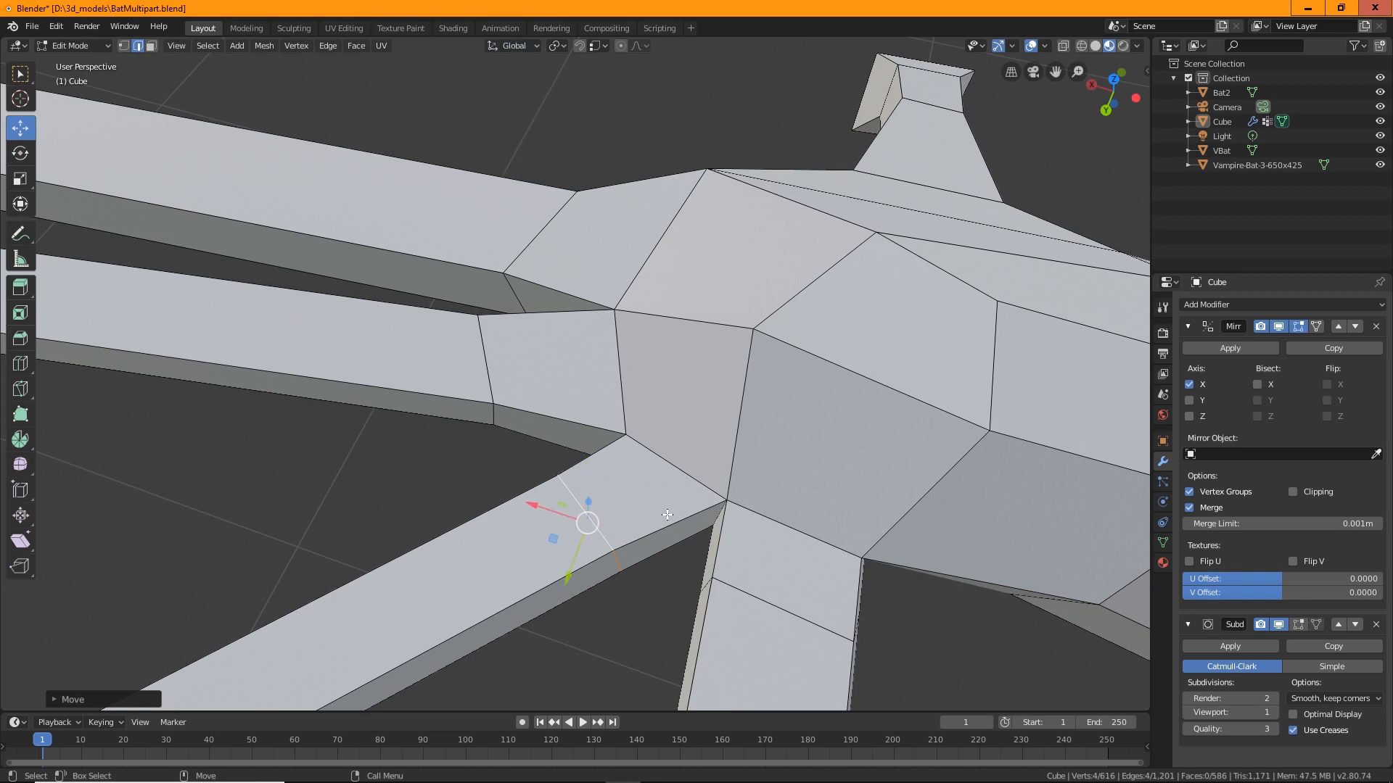
middle_click_drag(516, 368, 553, 414)
left_click(521, 425)
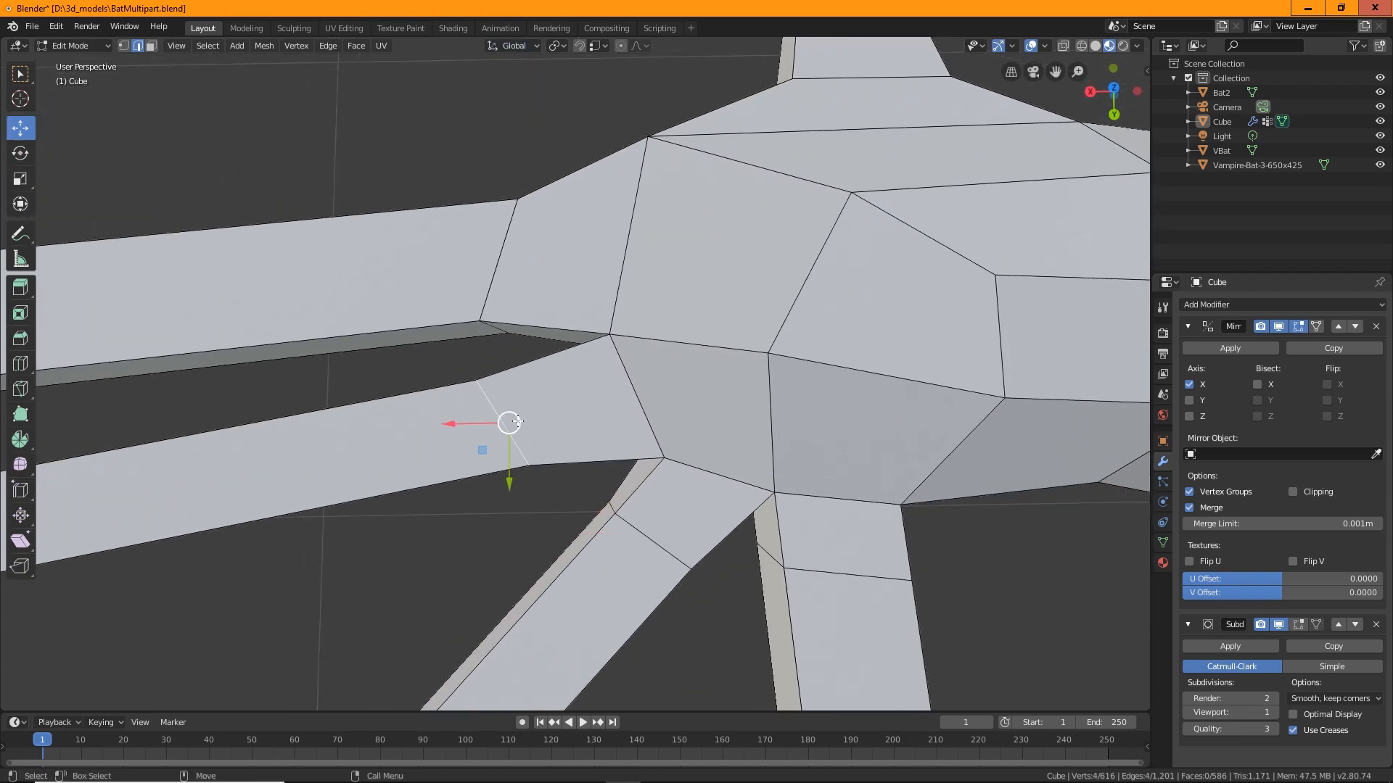
key("g")
left_click(539, 415)
Select the base edge loop of the finger nearest the upper arm and set the transform orientation to View.
middle_click_drag(720, 445, 697, 397)
left_click(698, 400)
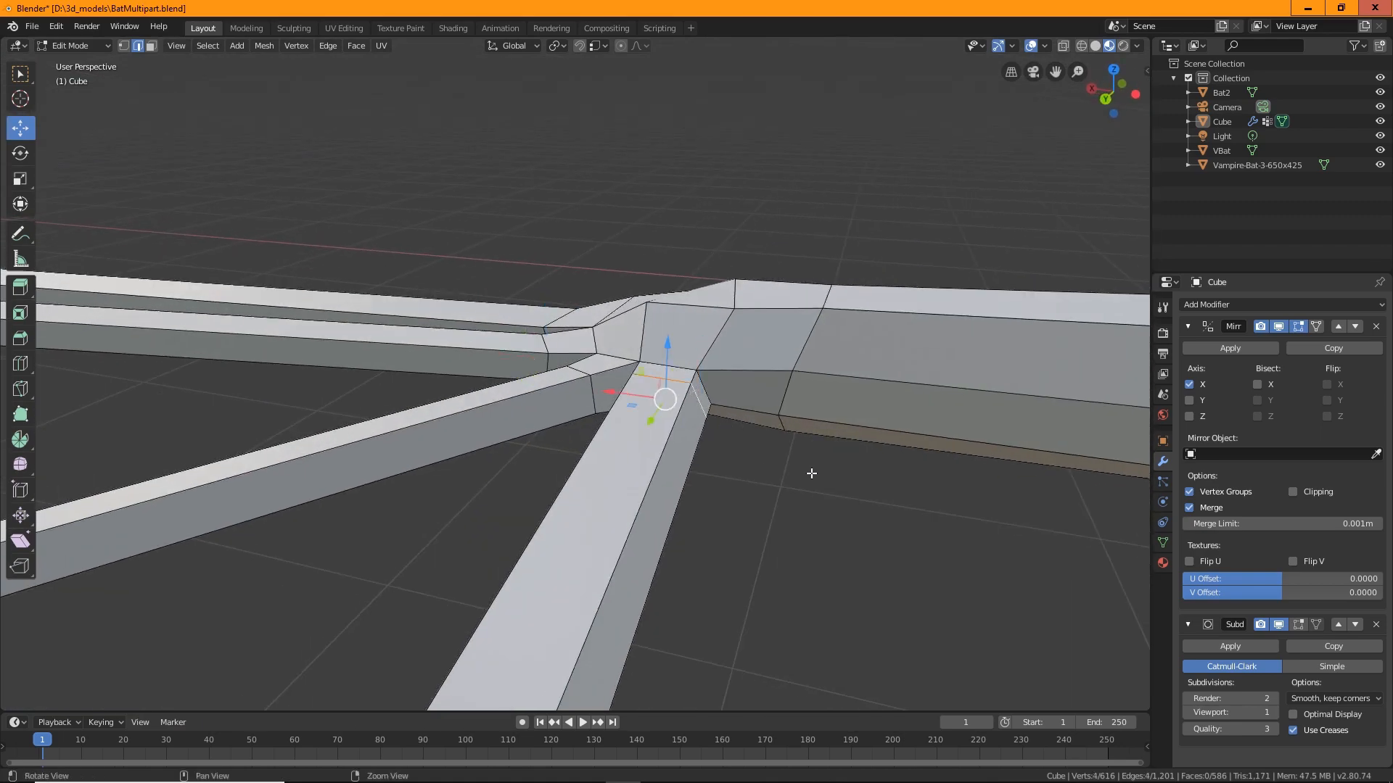
middle_click_drag(823, 454, 623, 562)
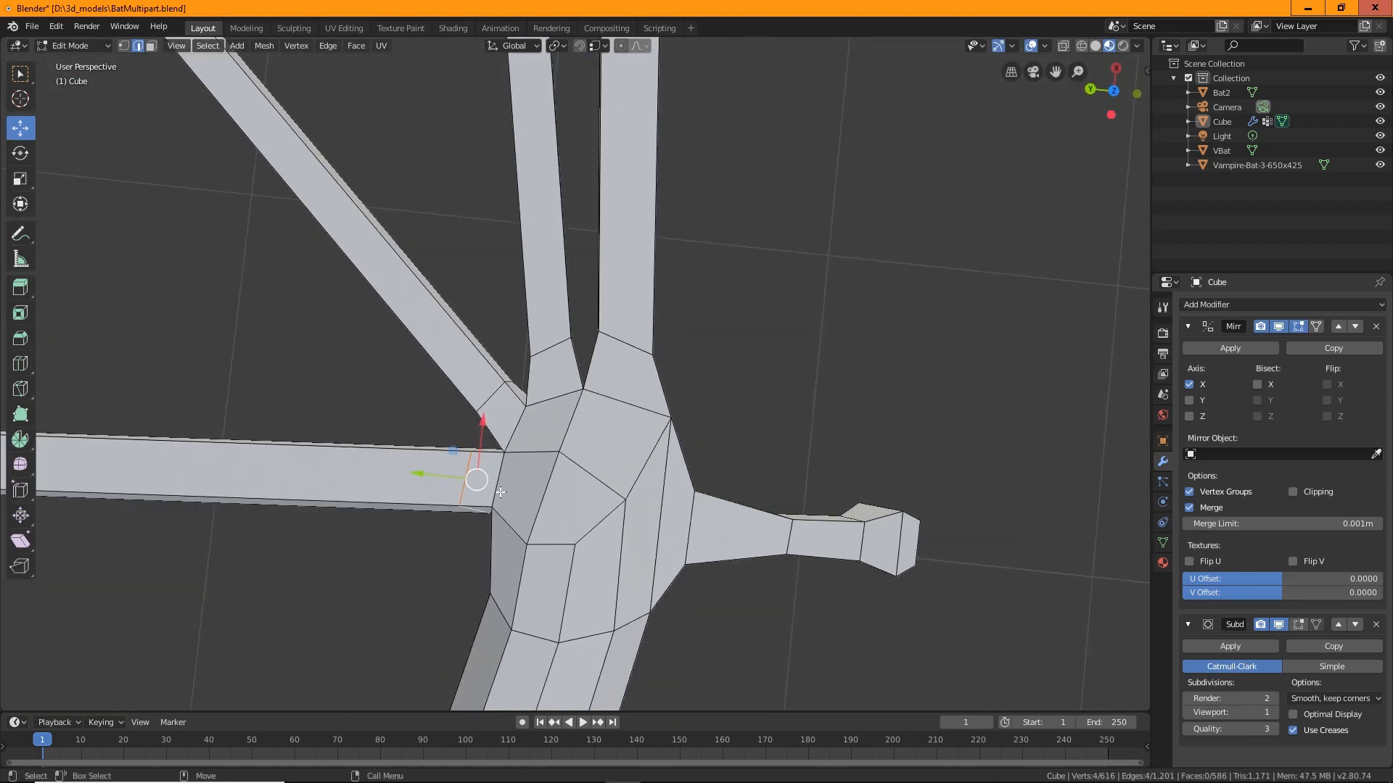
scroll(500, 490, "up", 4)
middle_click_drag(501, 485, 737, 378, "shift")
left_click(533, 47)
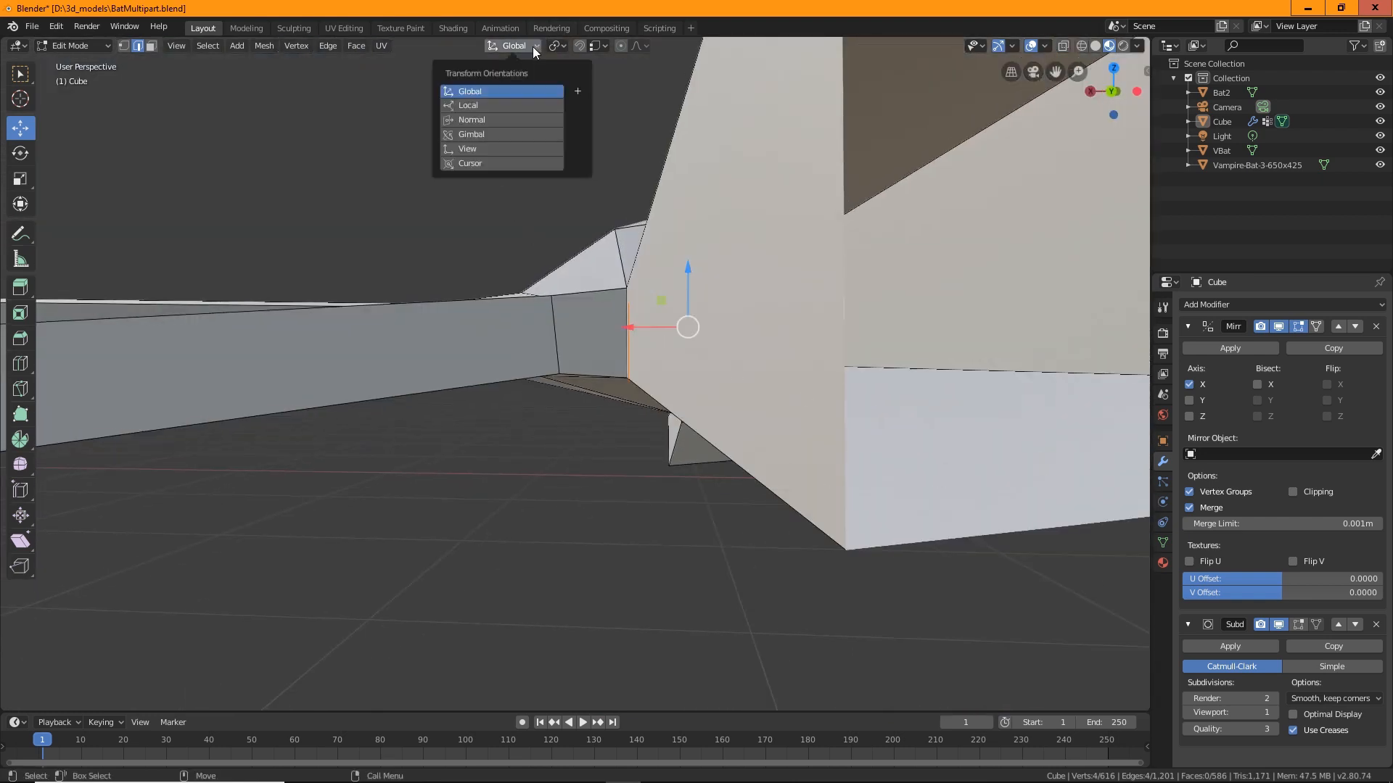
left_click(490, 147)
Scale that finger's base loop along the view's horizontal axis so it sits more squarely across the finger.
middle_click_drag(669, 319, 550, 348)
mouse_move(614, 339)
left_mouse_down()
mouse_move(694, 340)
mouse_move(604, 348)
left_mouse_up()
key("ctrl+z")
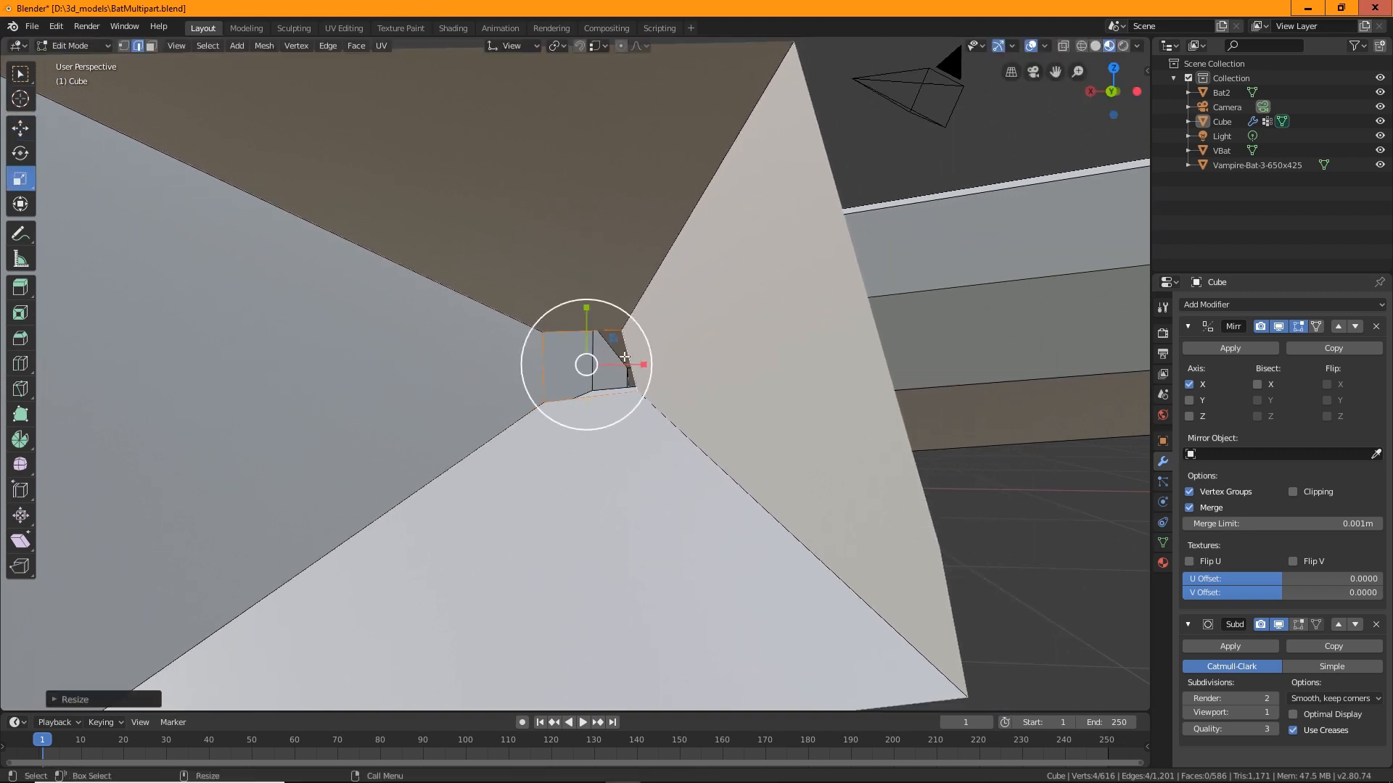
middle_click_drag(605, 348, 677, 372)
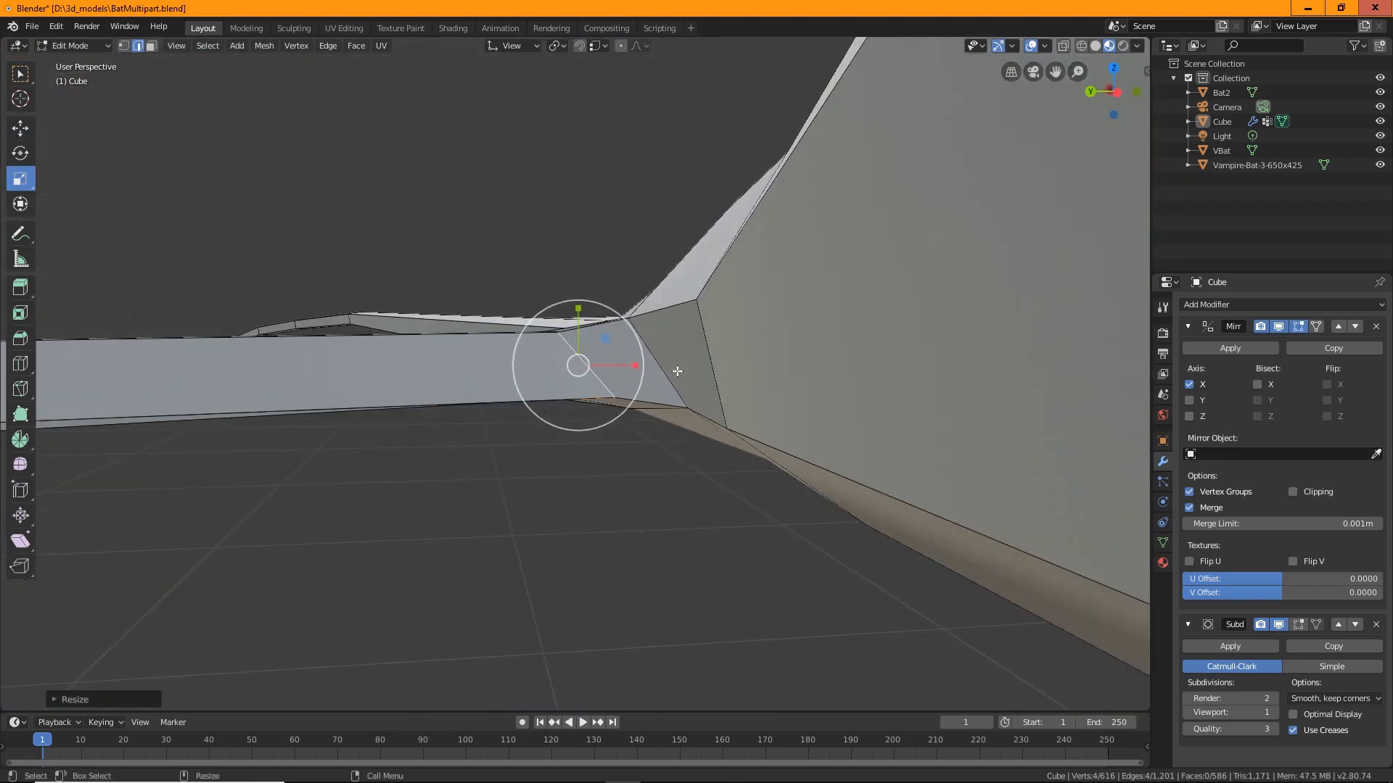
left_click_drag(635, 368, 605, 377)
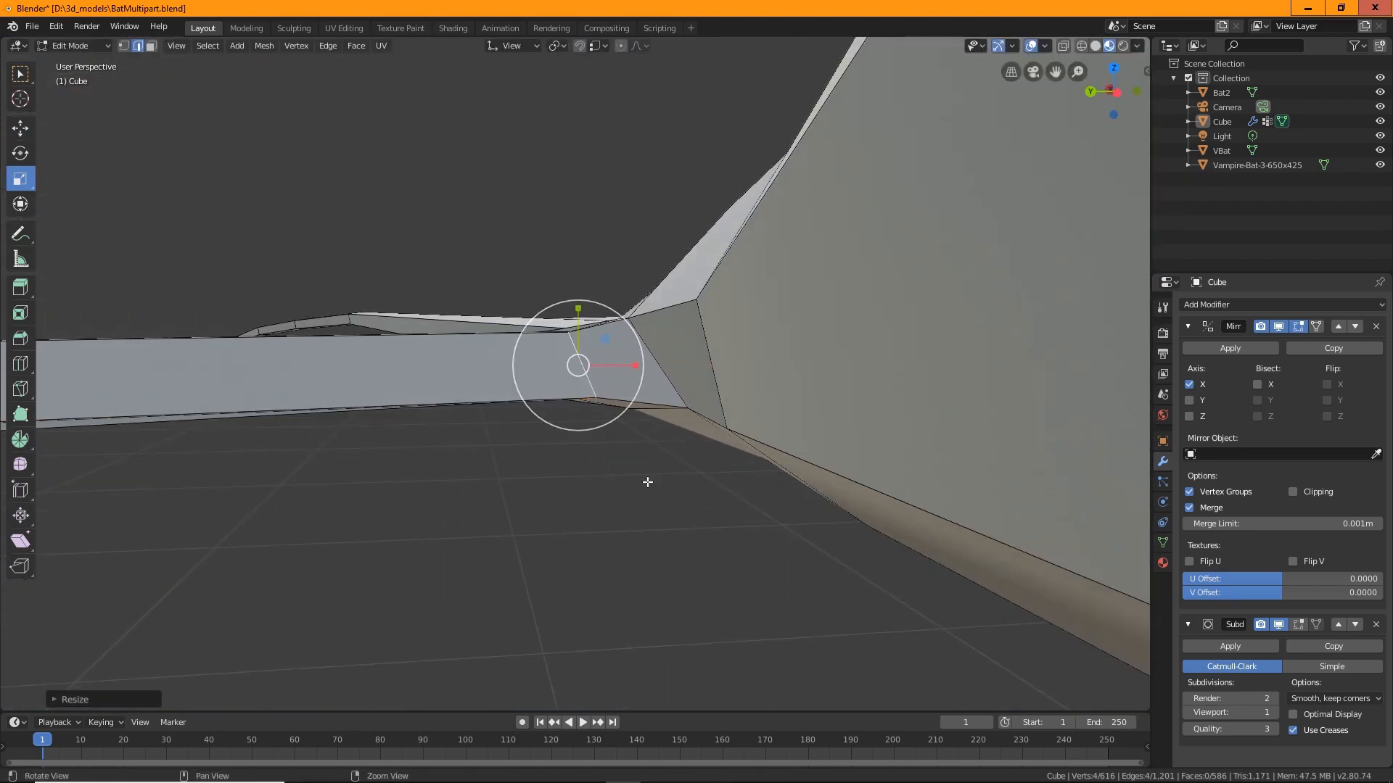
middle_click_drag(646, 482, 926, 520)
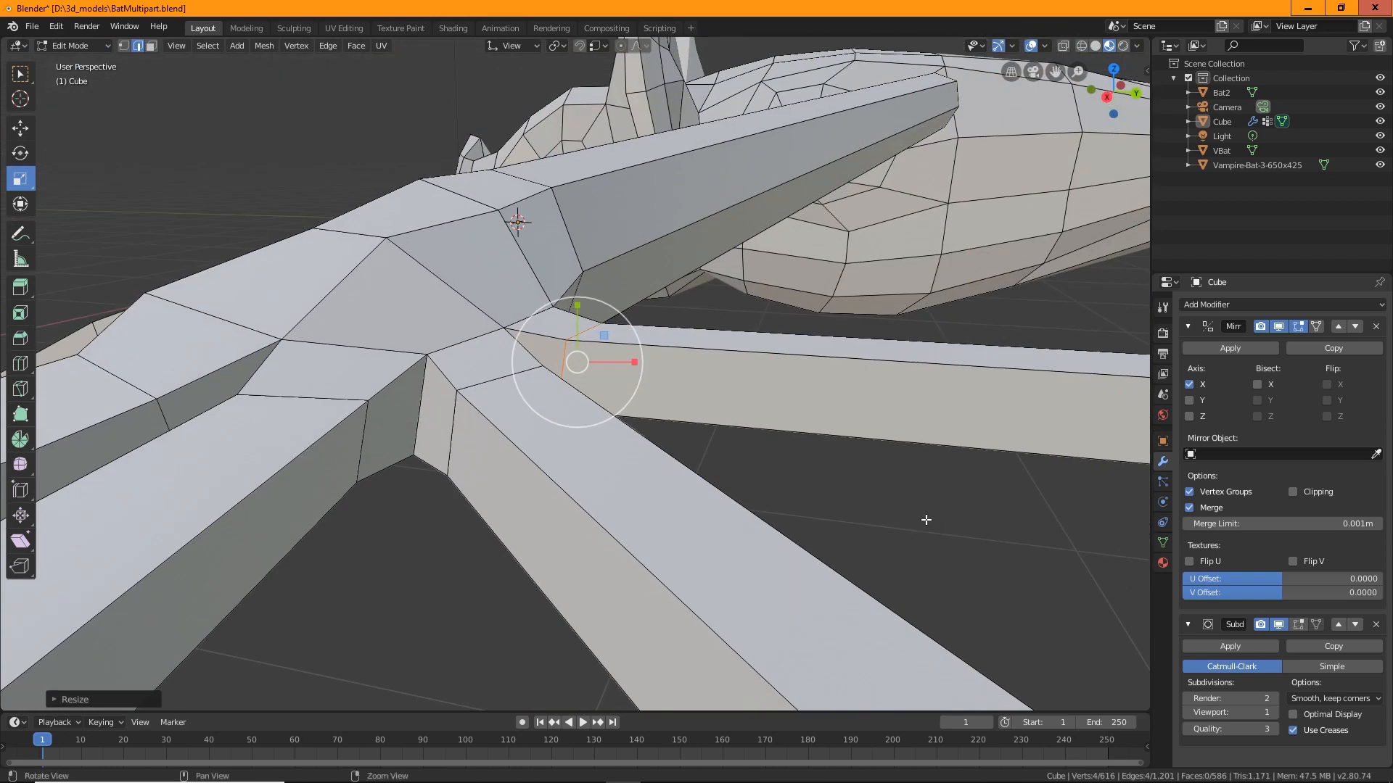
Switch to vertex selection and set the transform orientation back to Global.
scroll(616, 438, "down", 5)
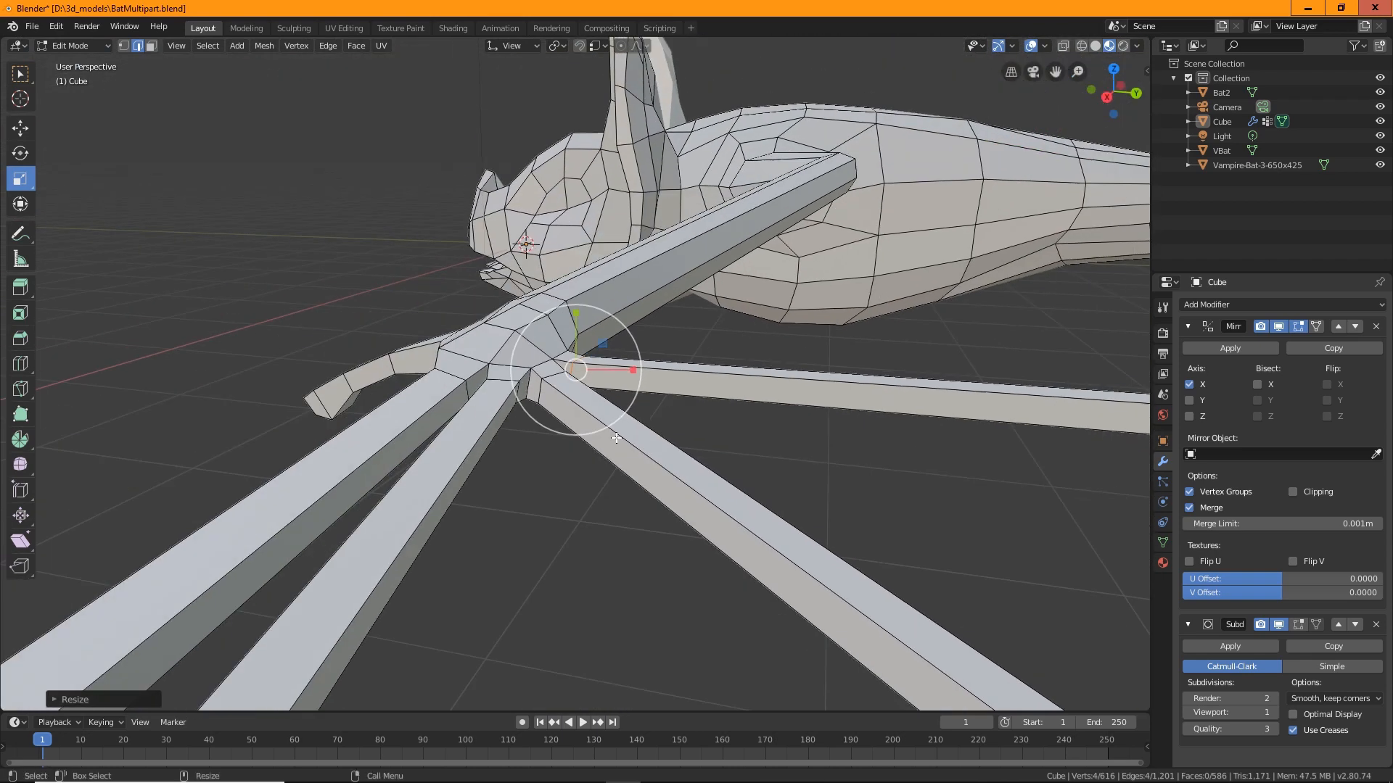
left_click(124, 46)
left_click(512, 46)
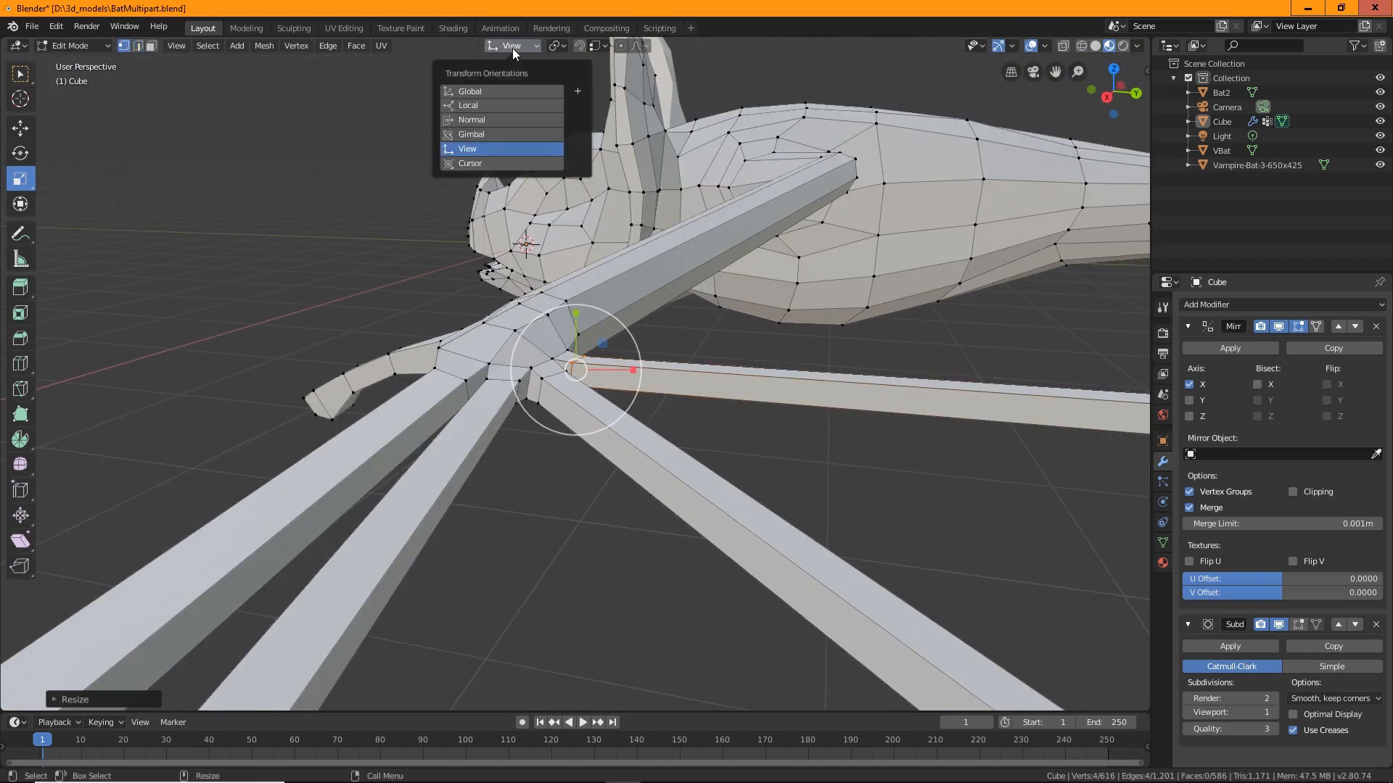
left_click(494, 91)
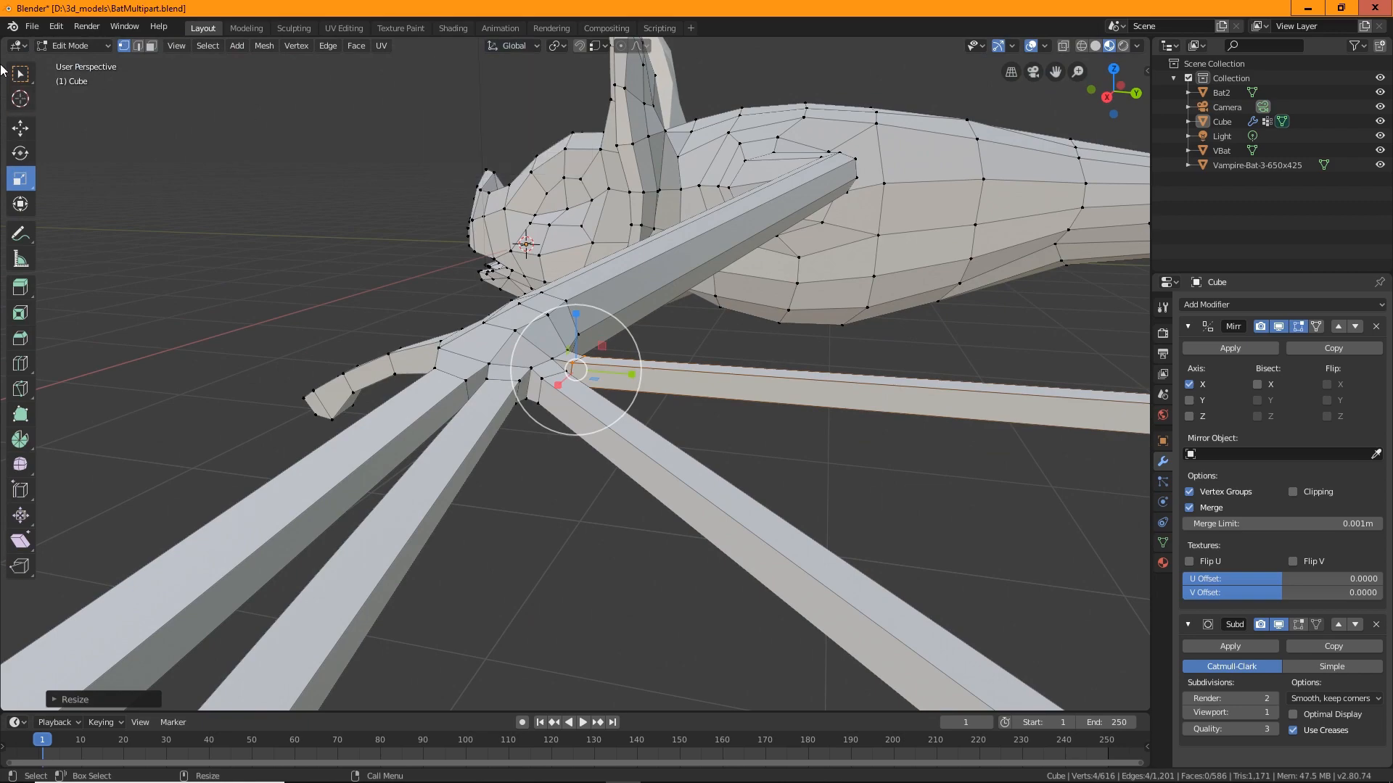
Switch to Object Mode and examine the smoothed wrist, fingers and arm against the body from several sides.
middle_click_drag(507, 416, 356, 333)
middle_click_drag(529, 458, 450, 313)
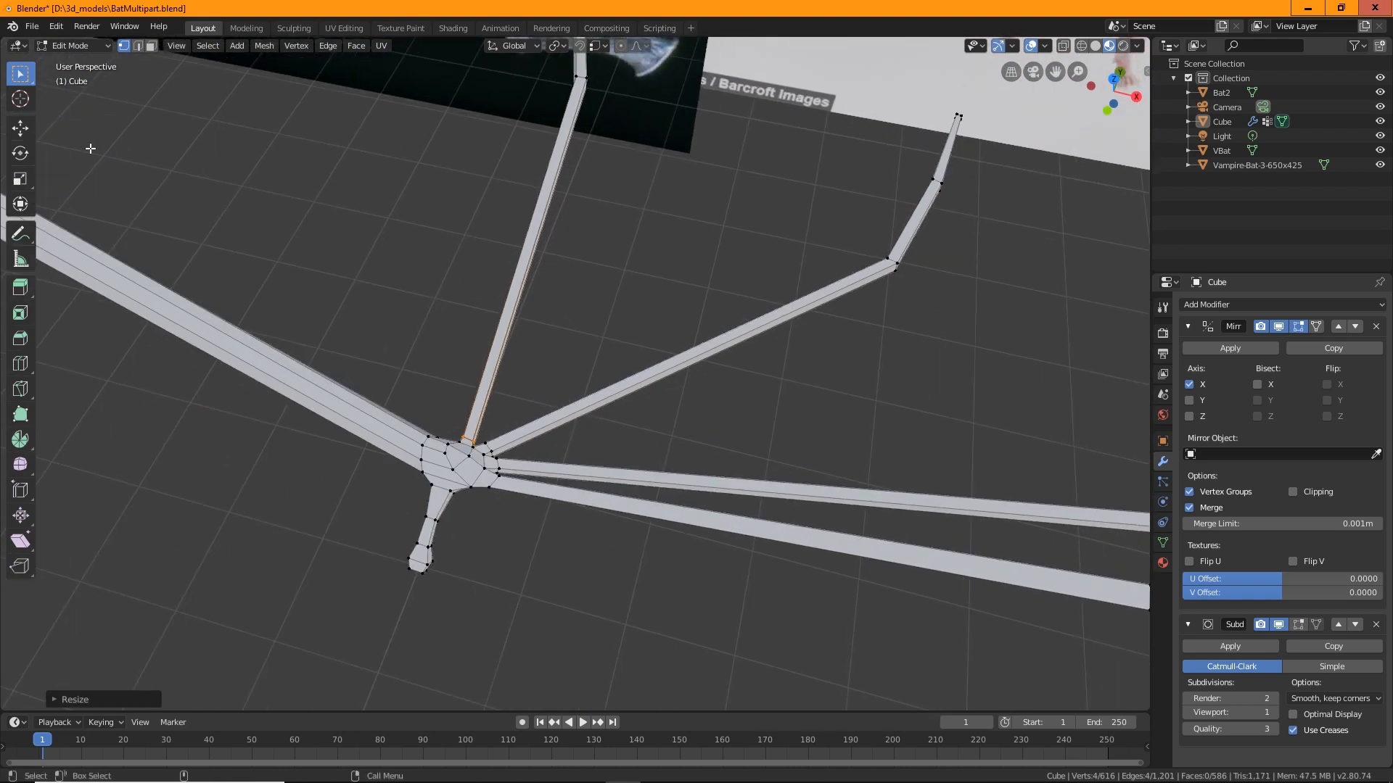
left_click(85, 45)
key("Tab")
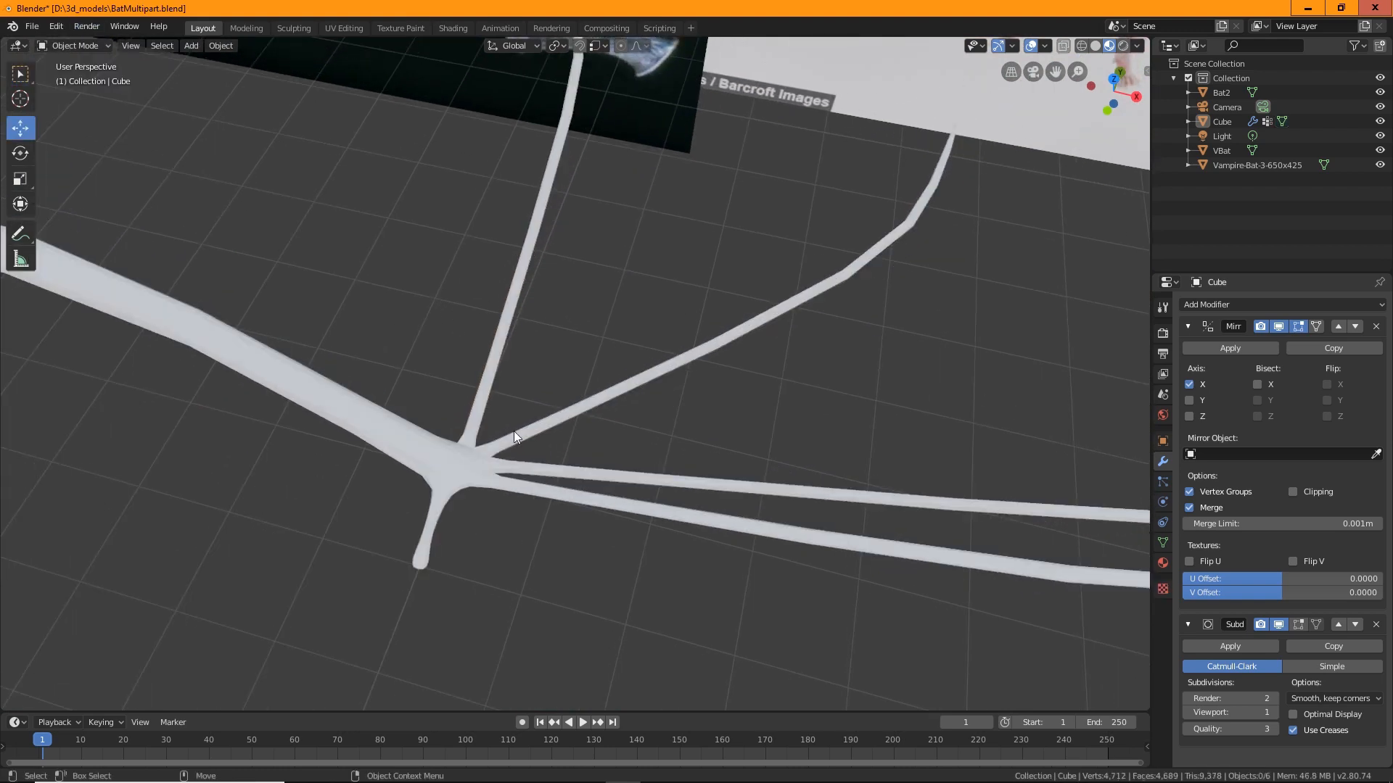
middle_click_drag(476, 464, 579, 458)
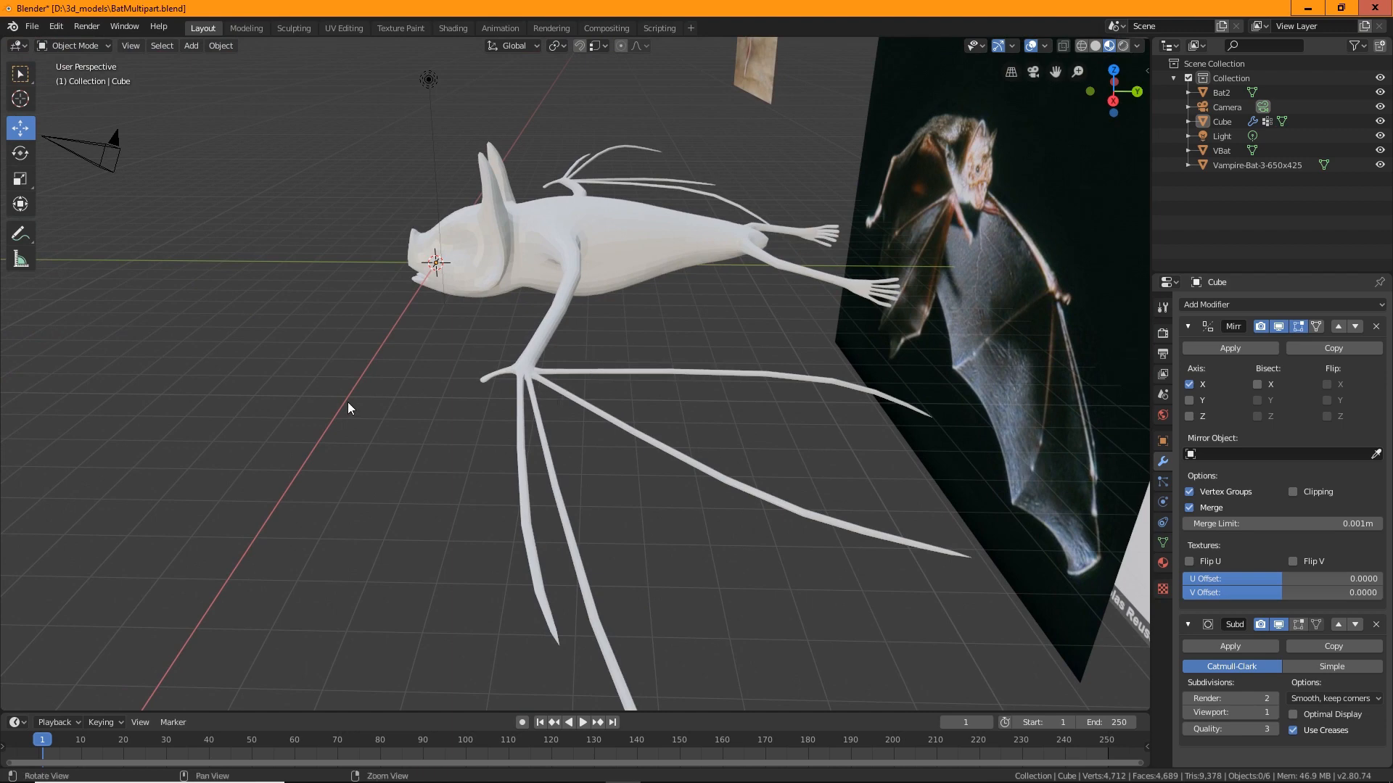
left_click_drag(347, 403, 541, 458, "alt")
middle_click_drag(332, 512, 657, 488, "alt")
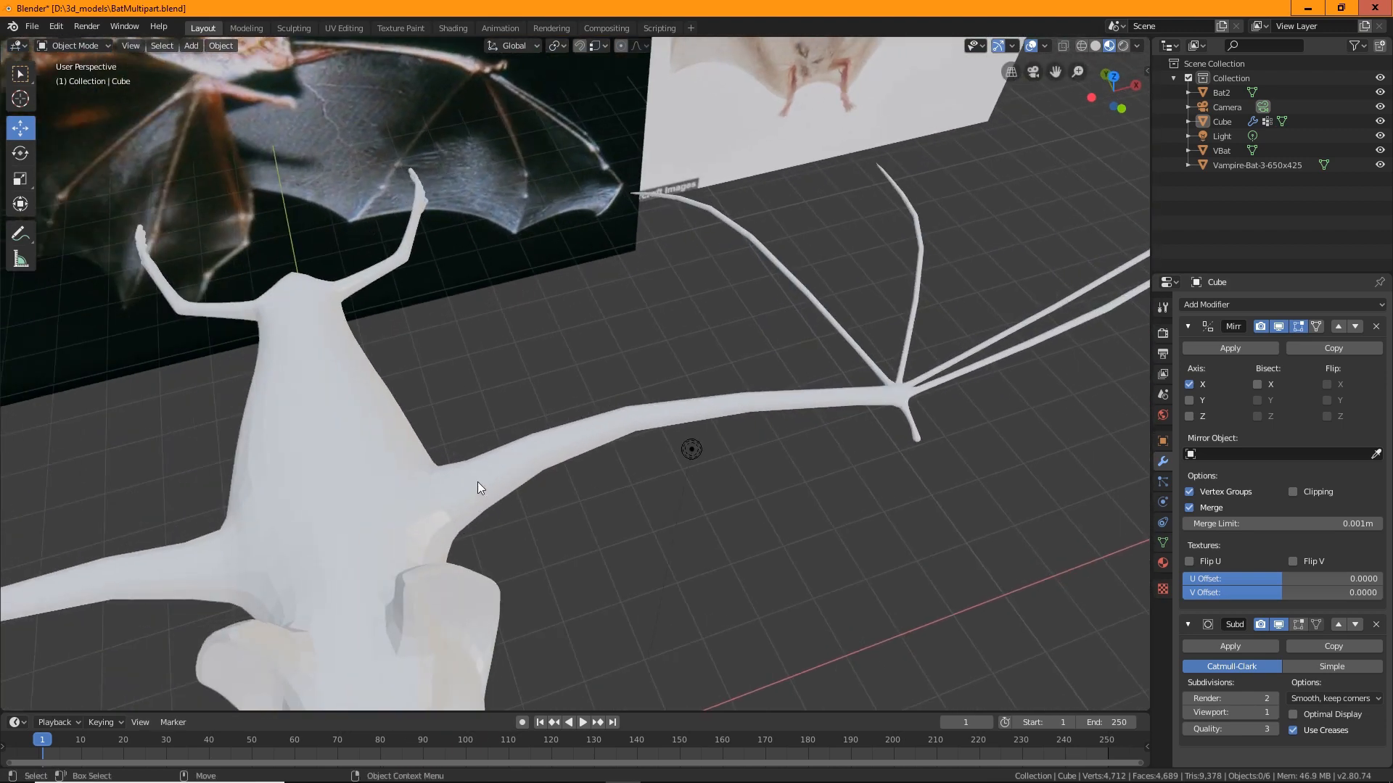
middle_click_drag(633, 516, 241, 136)
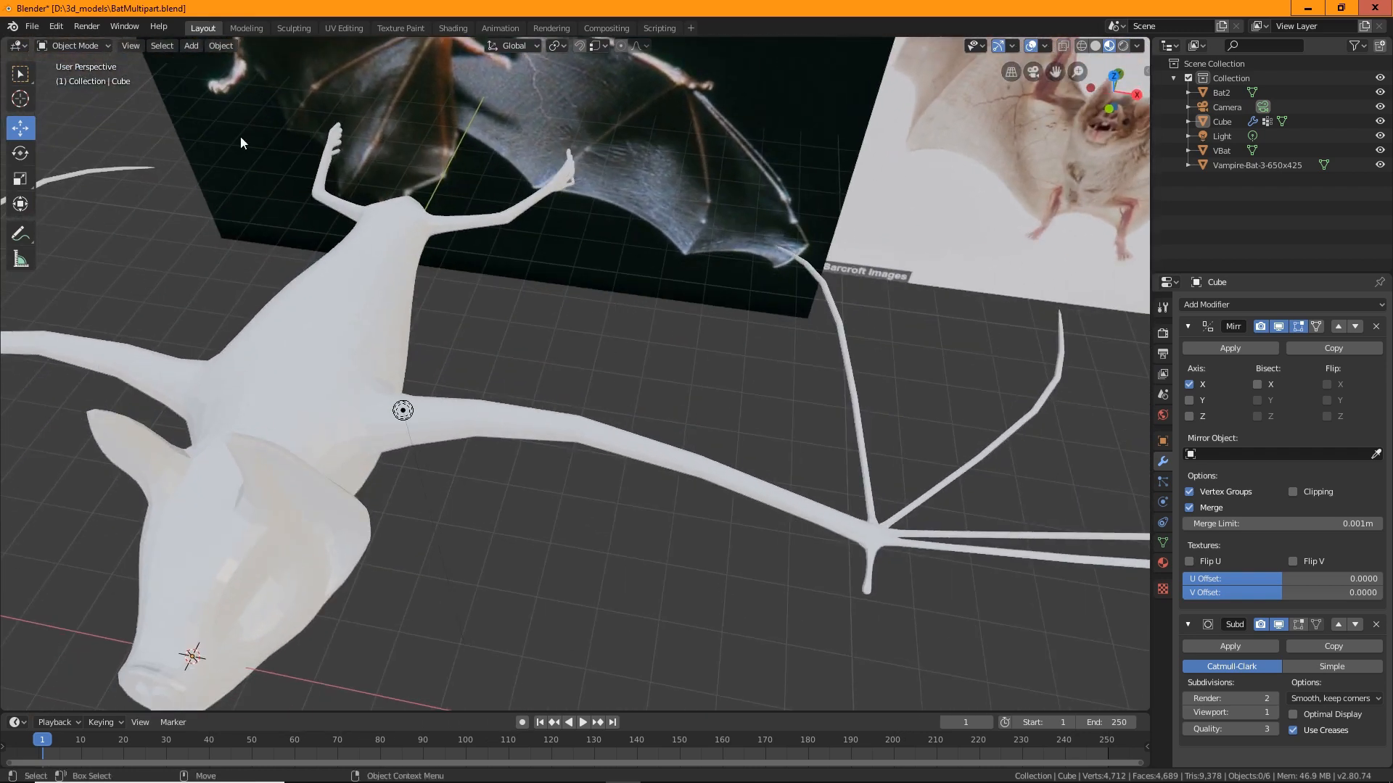
Return to Edit Mode and add an edge loop around the forearm close to the elbow.
left_click(93, 43)
left_click(84, 72)
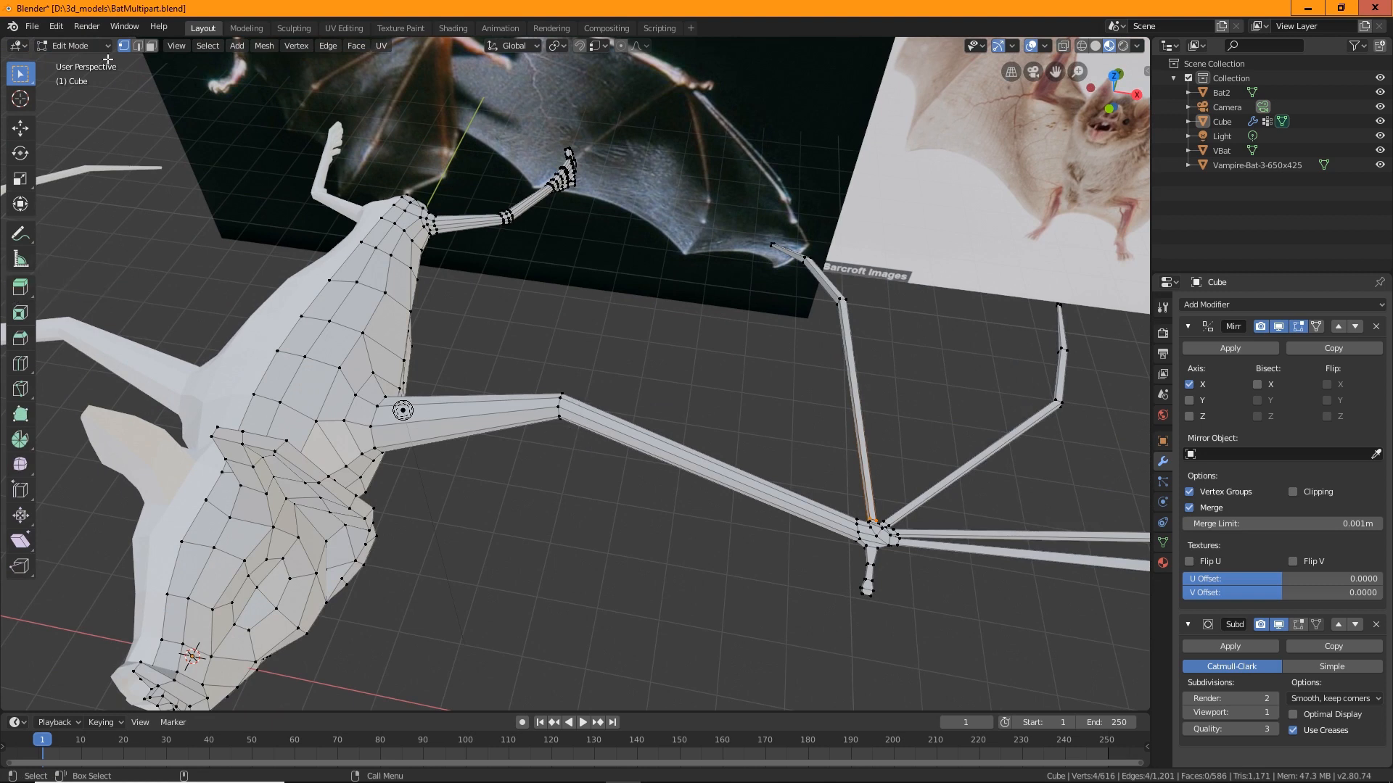
left_click(21, 363)
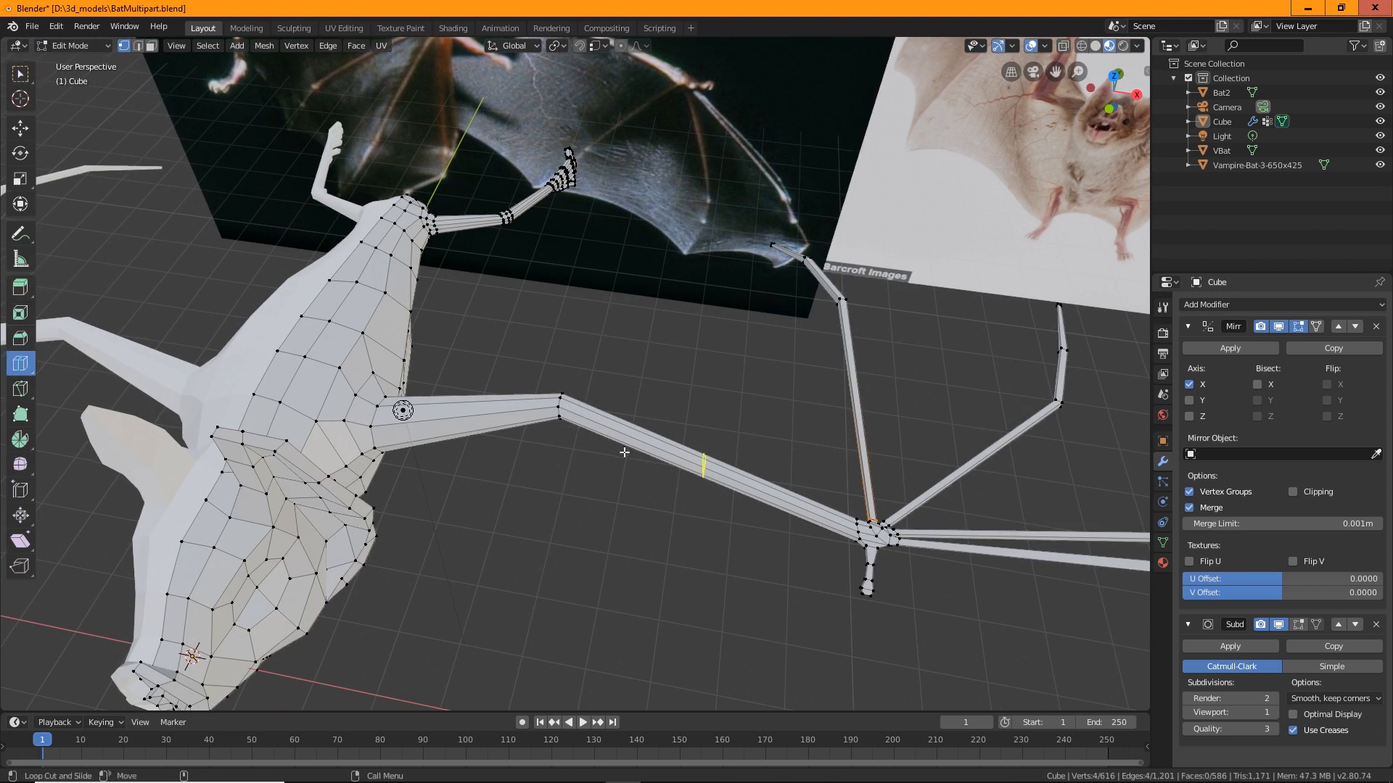
left_click_drag(624, 452, 649, 435)
left_click_drag(538, 384, 547, 385)
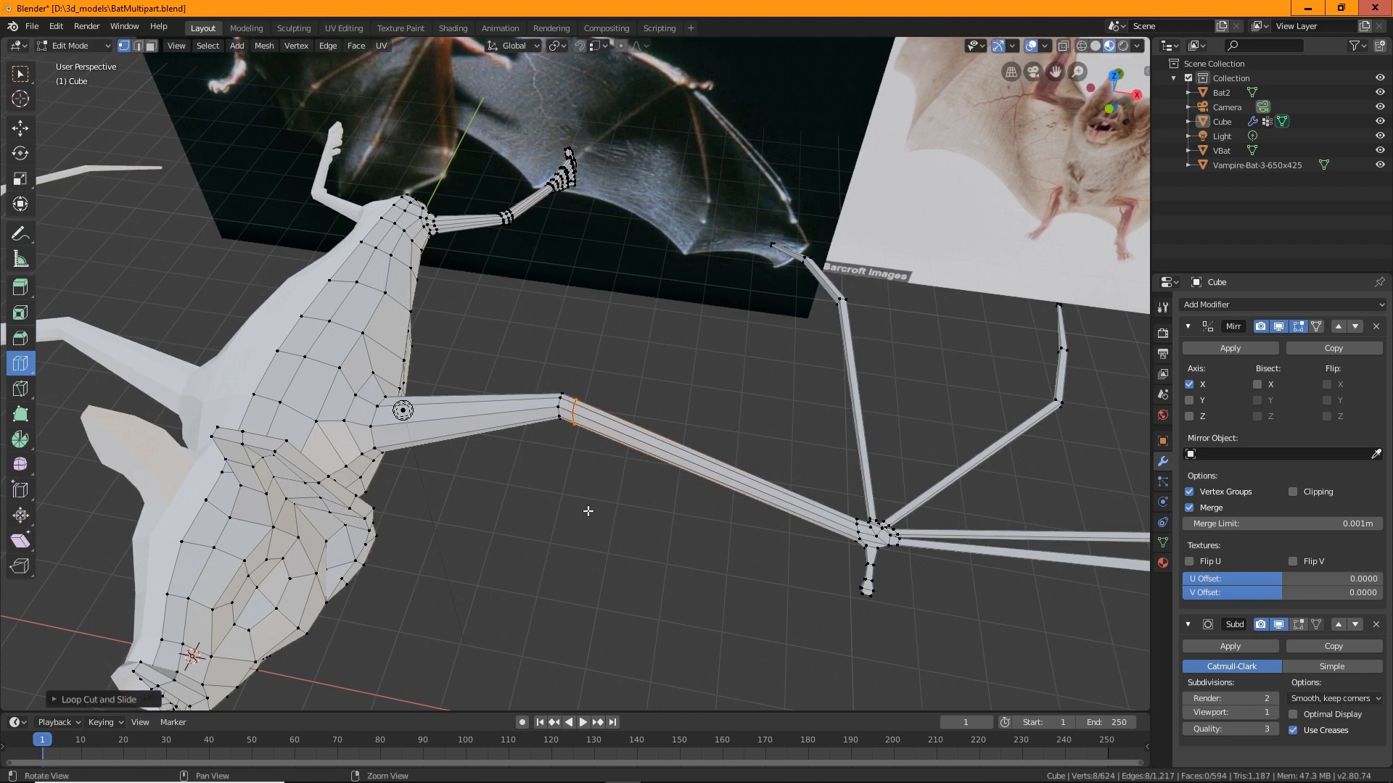
Rotate the new forearm loop and nudge its position to fit the bend of the elbow.
middle_click_drag(587, 510, 596, 532)
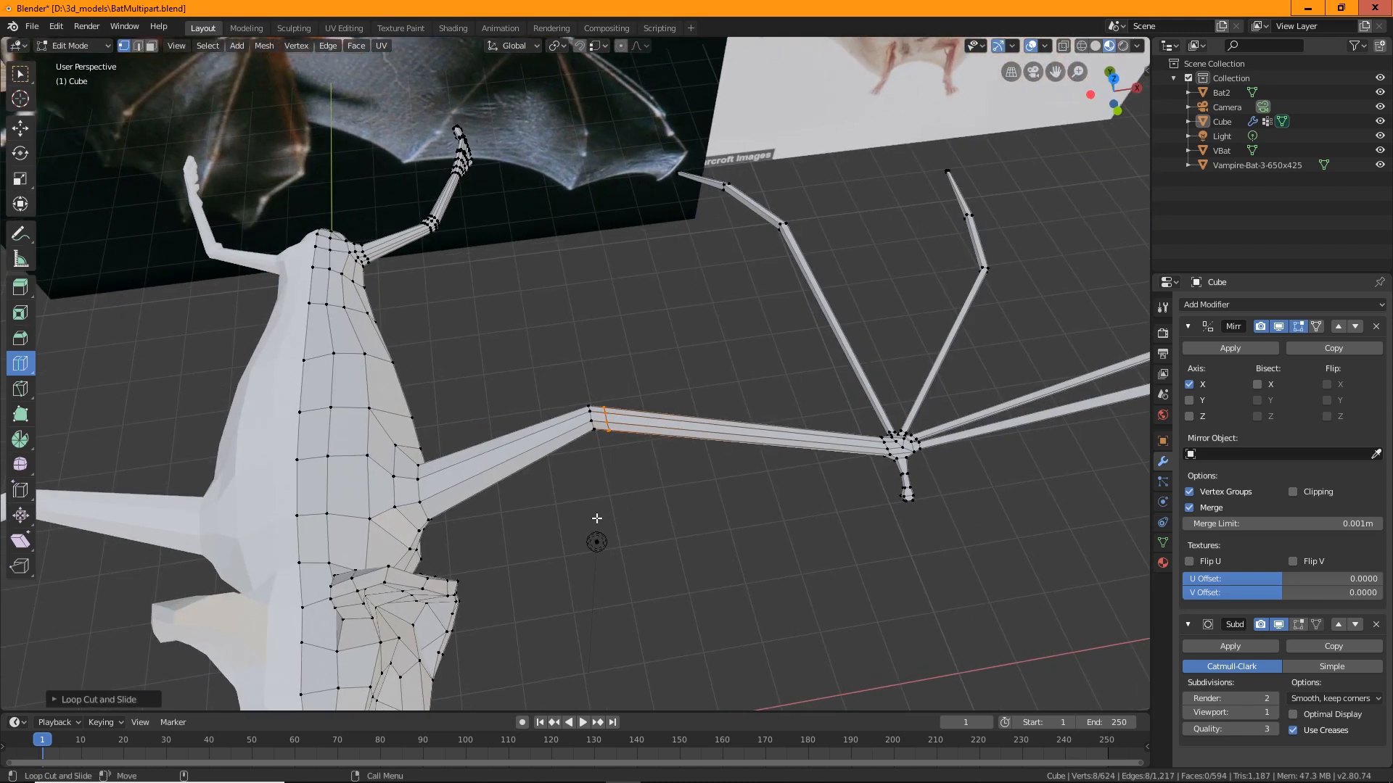
key("shift+space")
key("r")
left_click_drag(644, 457, 631, 470)
key("shift+space")
key("g")
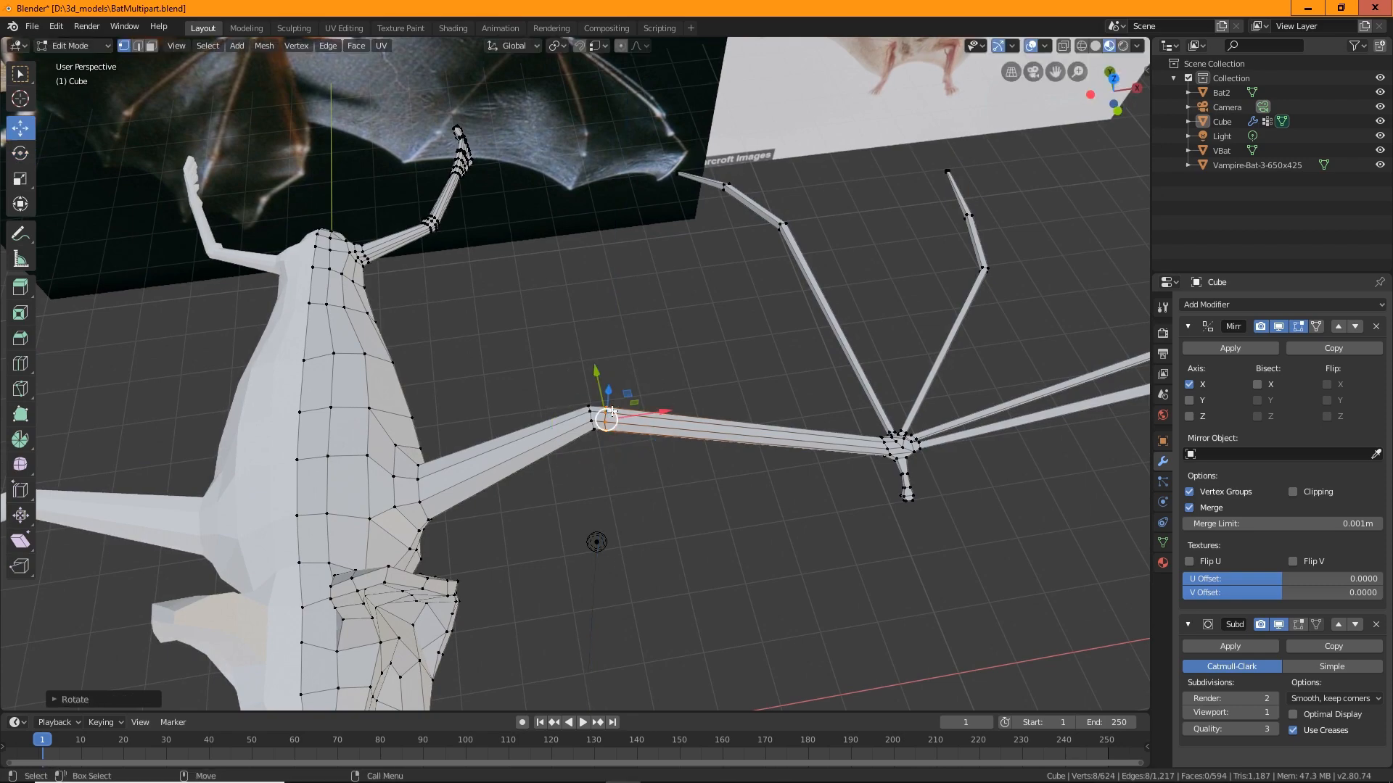
middle_click_drag(612, 411, 573, 407)
left_click_drag(573, 383, 601, 365)
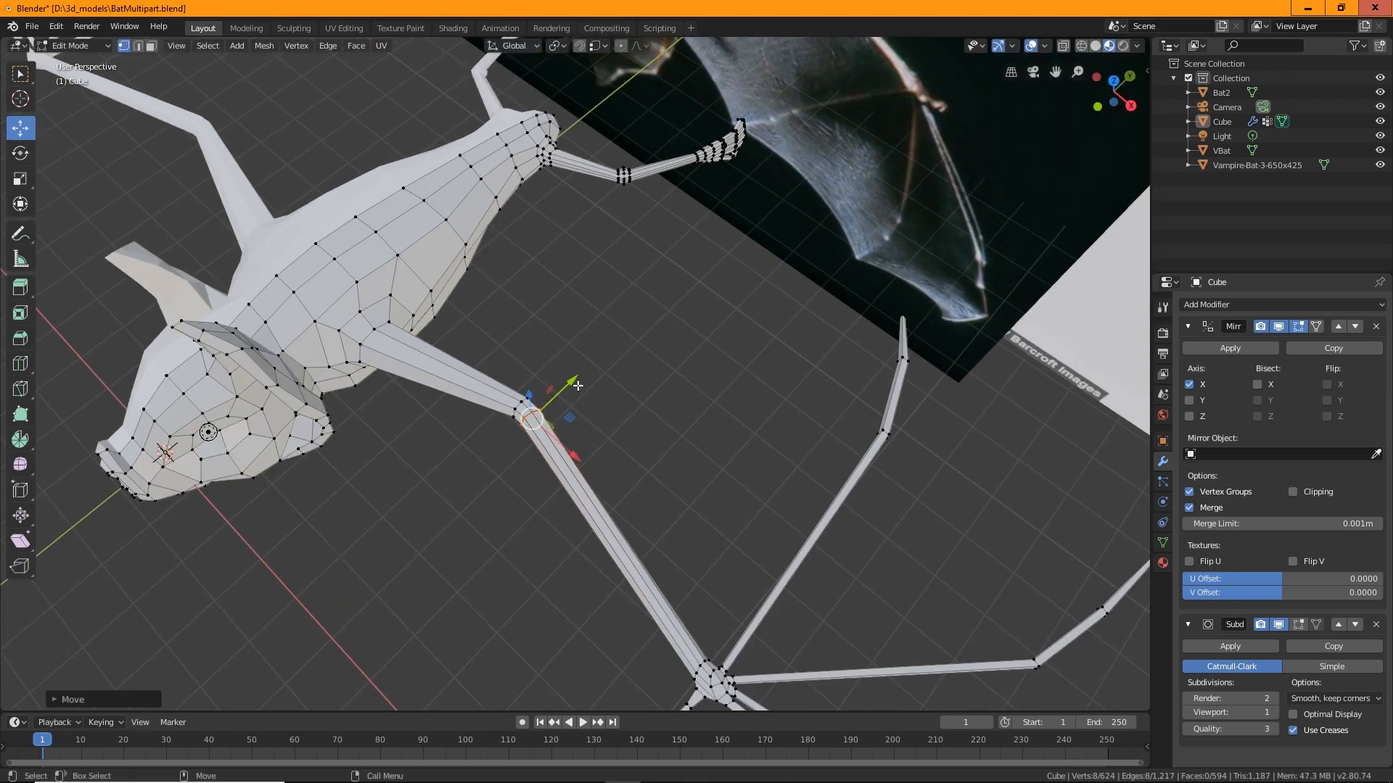
middle_click_drag(600, 365, 595, 430)
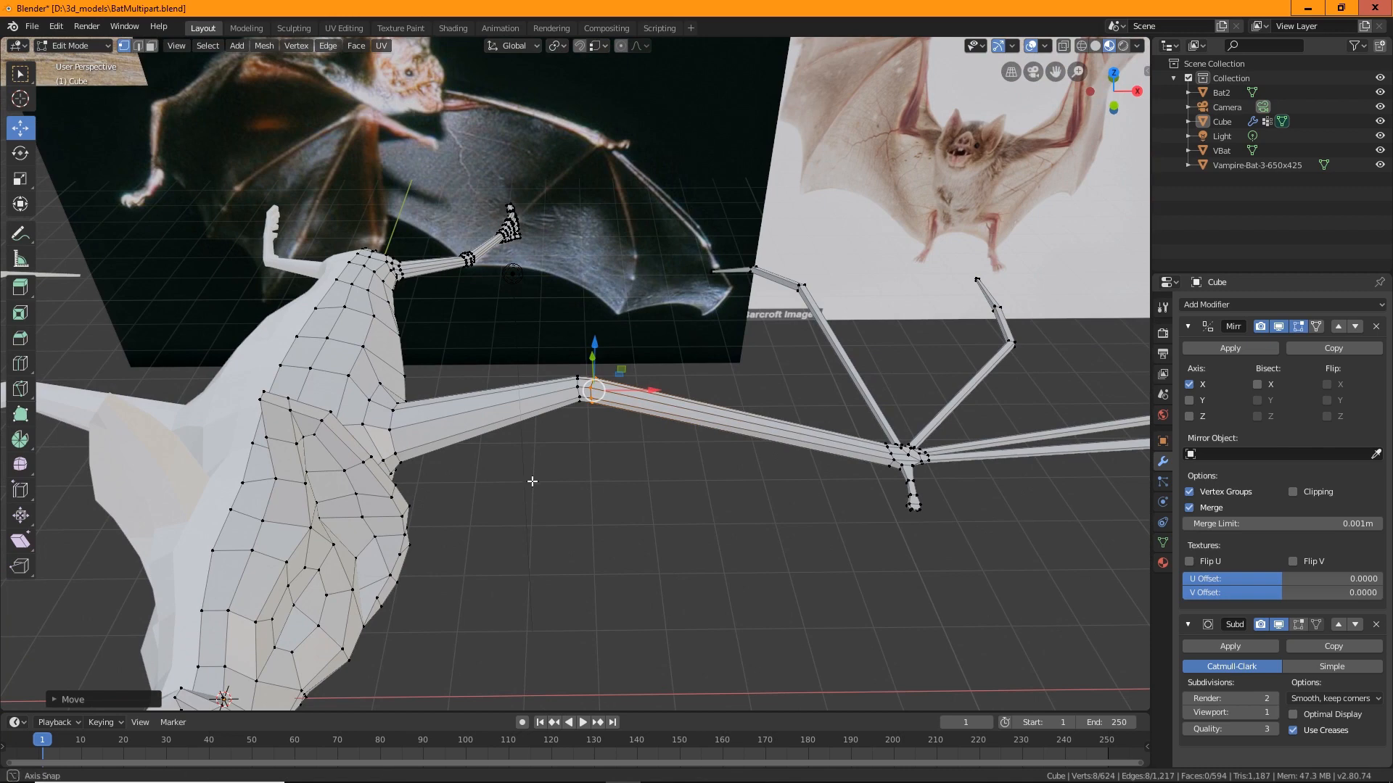
middle_click_drag(532, 481, 411, 450)
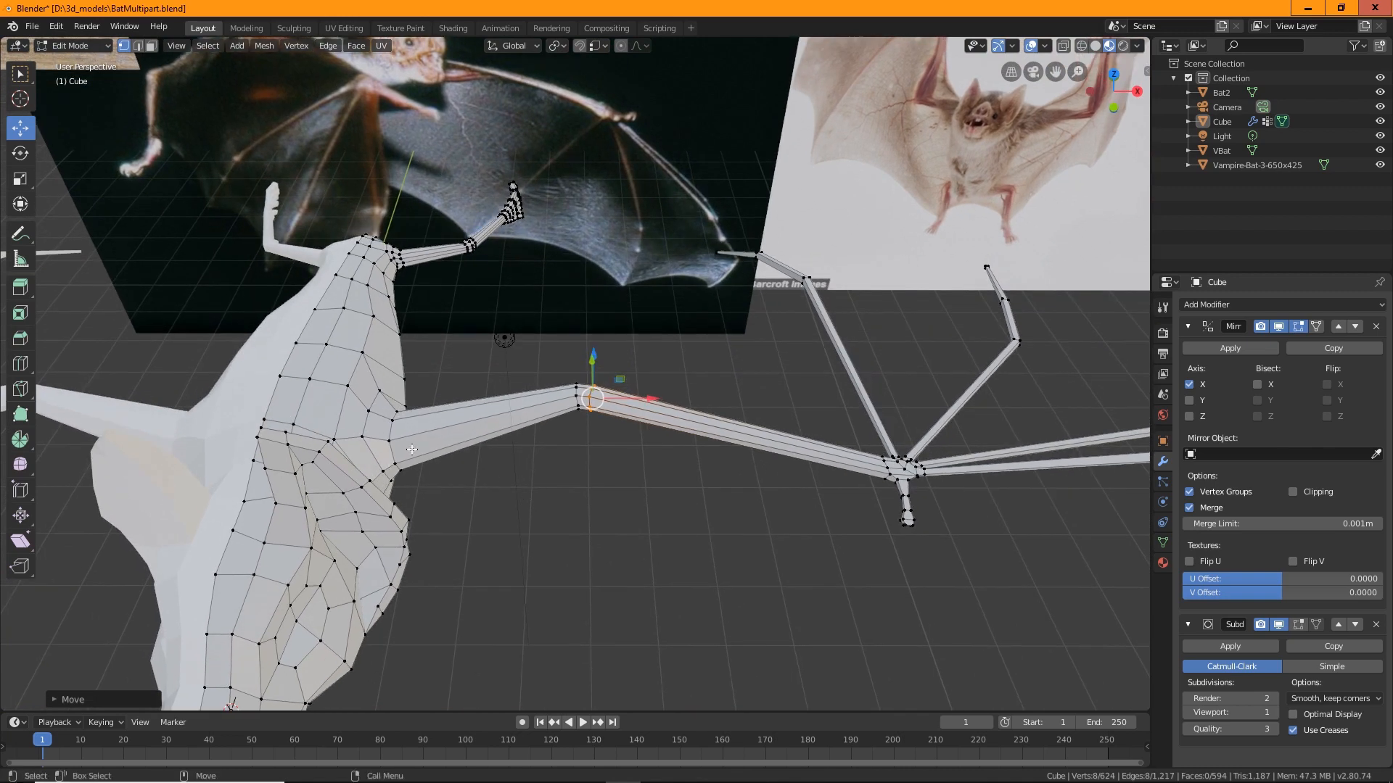
Add an edge loop around the upper arm close to the shoulder and resize it across the arm.
left_click(15, 361)
left_click_drag(526, 413, 451, 439)
left_click(20, 179)
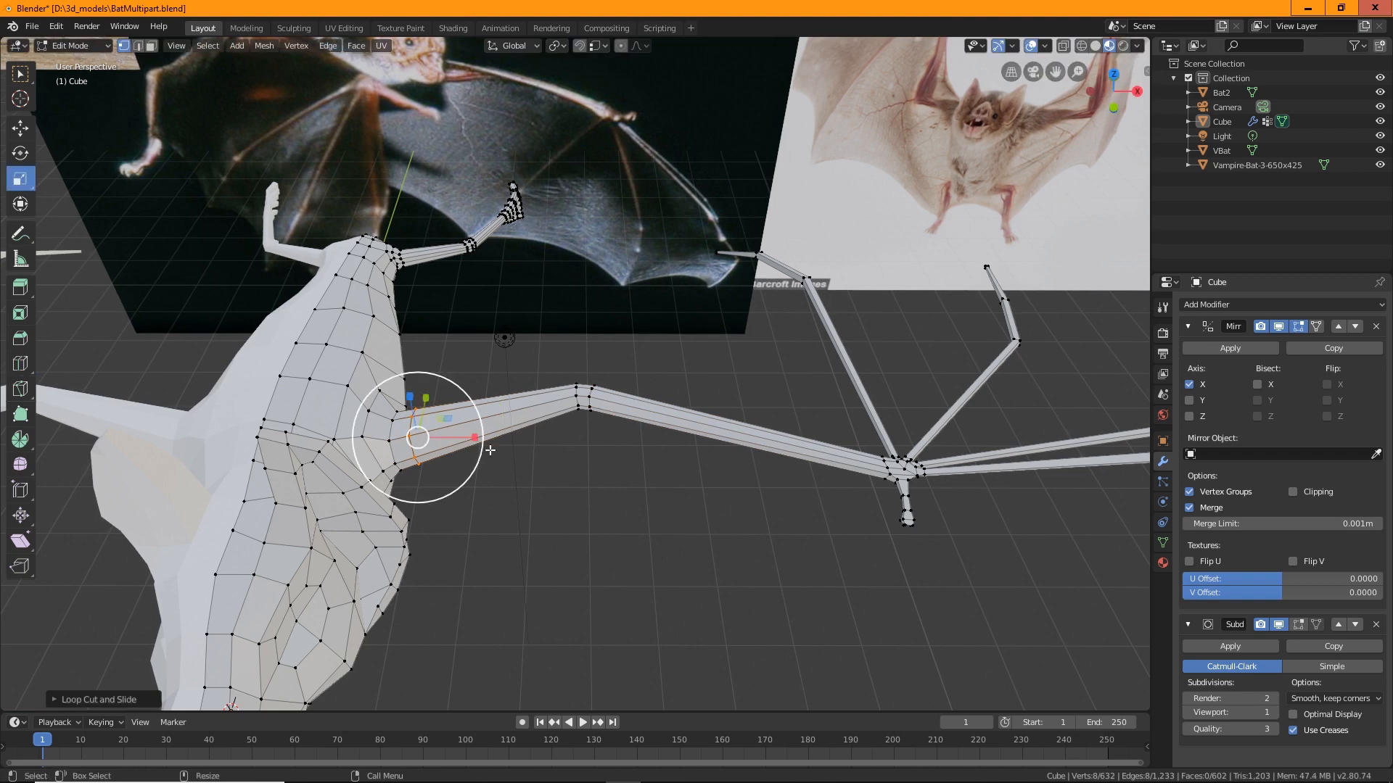
middle_click_drag(544, 464, 523, 529)
left_click_drag(412, 461, 408, 458)
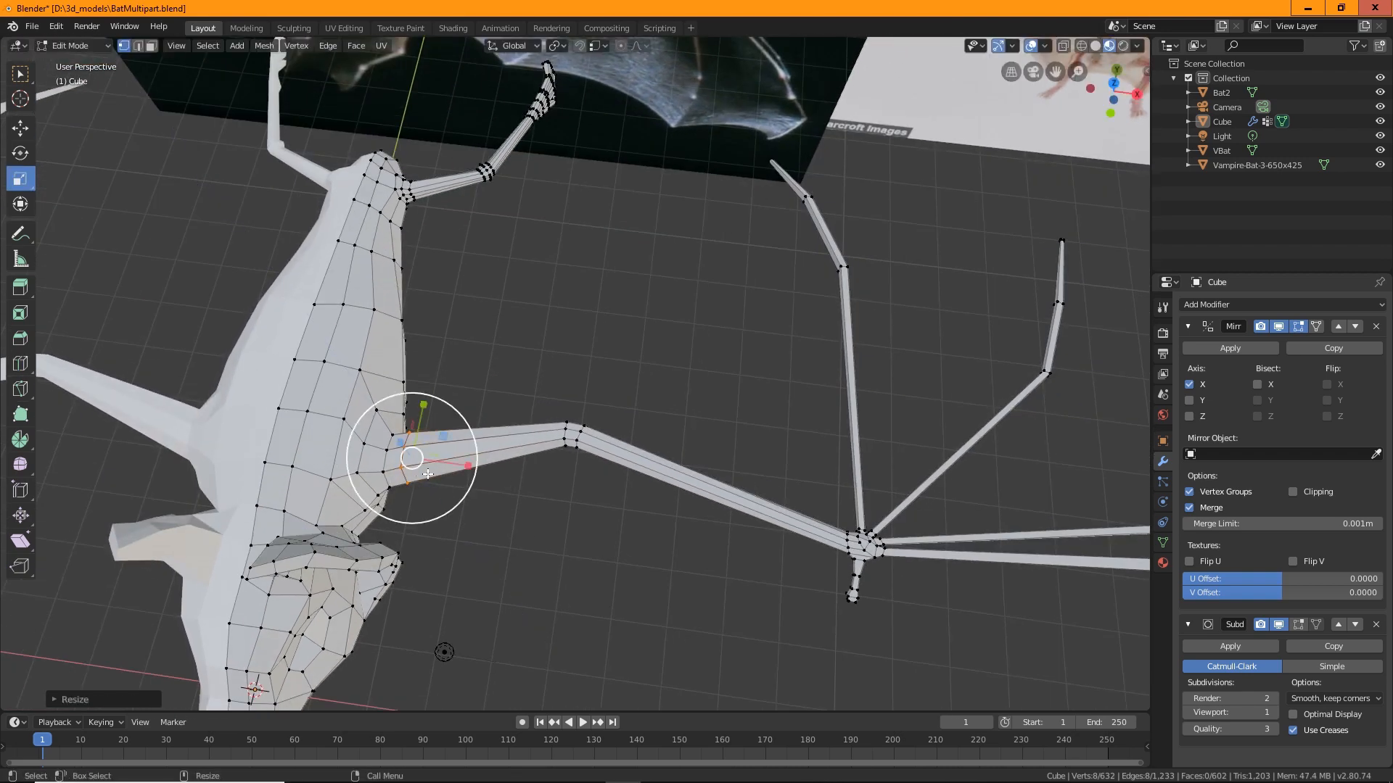
middle_click_drag(407, 459, 450, 481)
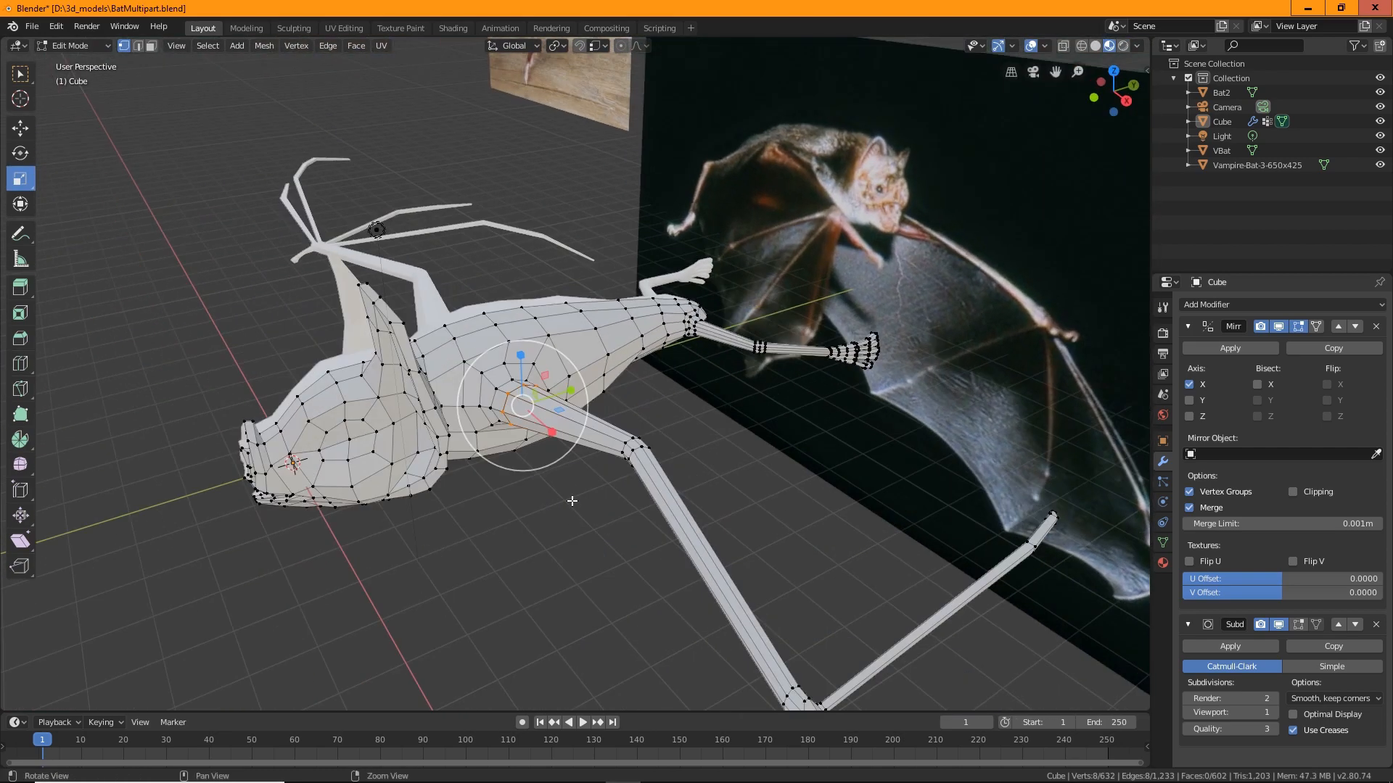
scroll(480, 480, "up", 4)
left_click_drag(450, 433, 455, 428)
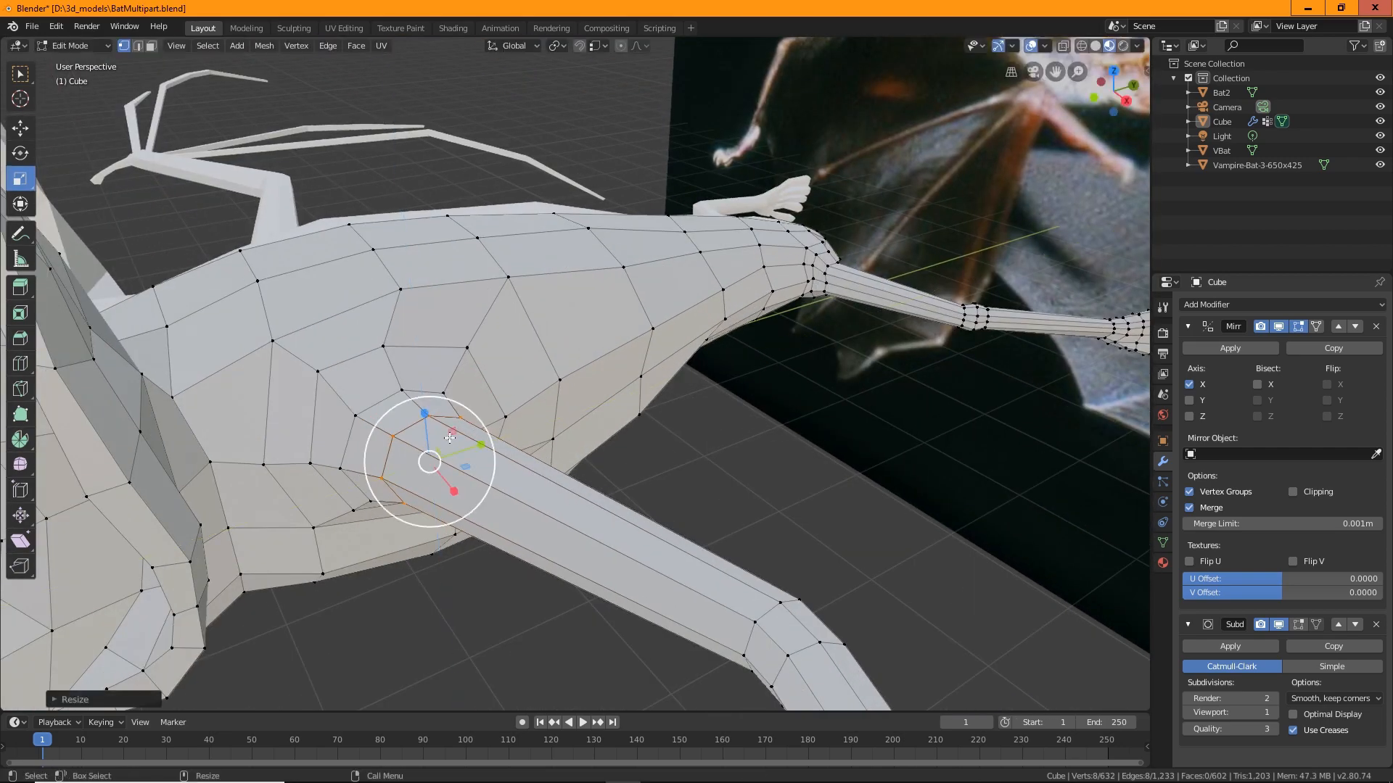
middle_click_drag(532, 483, 680, 423)
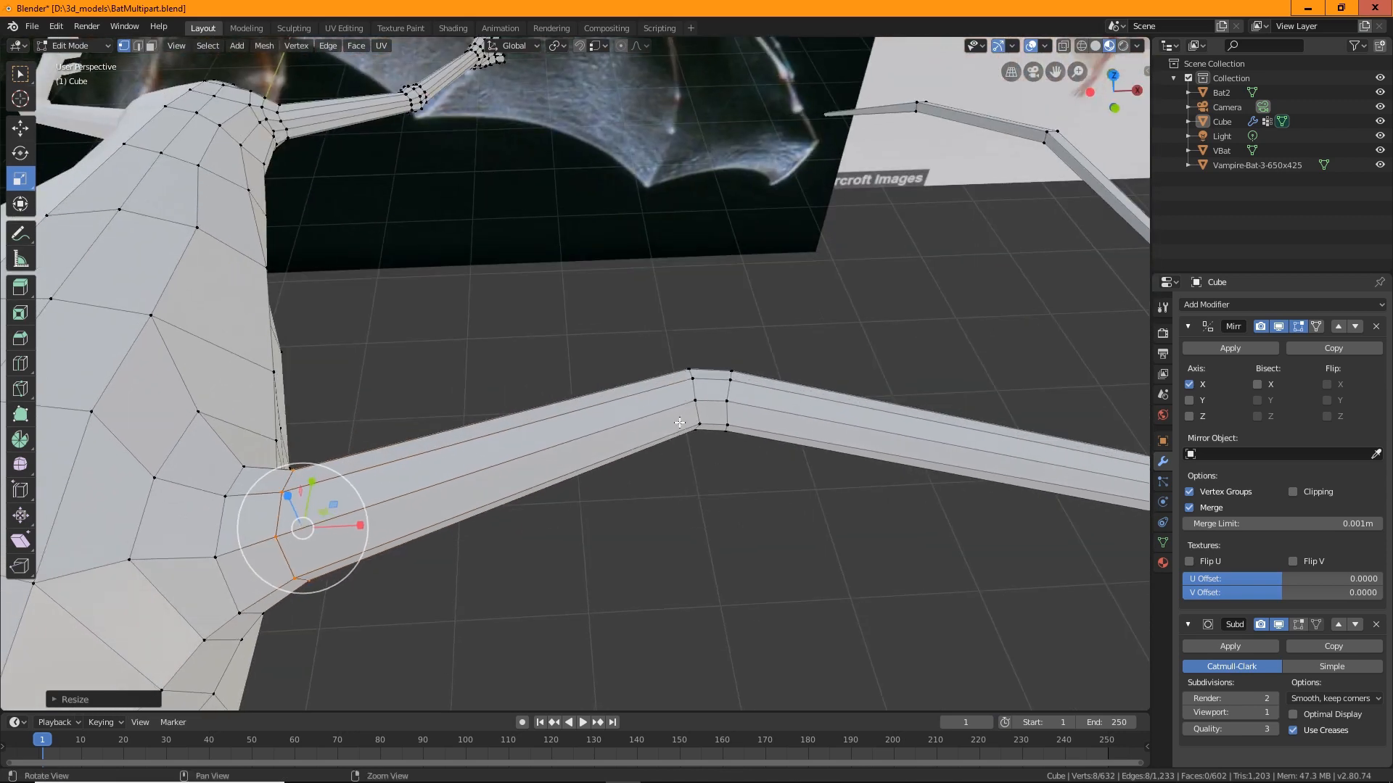
Add an edge loop through the middle of the elbow and enlarge it across the arm in Y and Z.
left_click(21, 362)
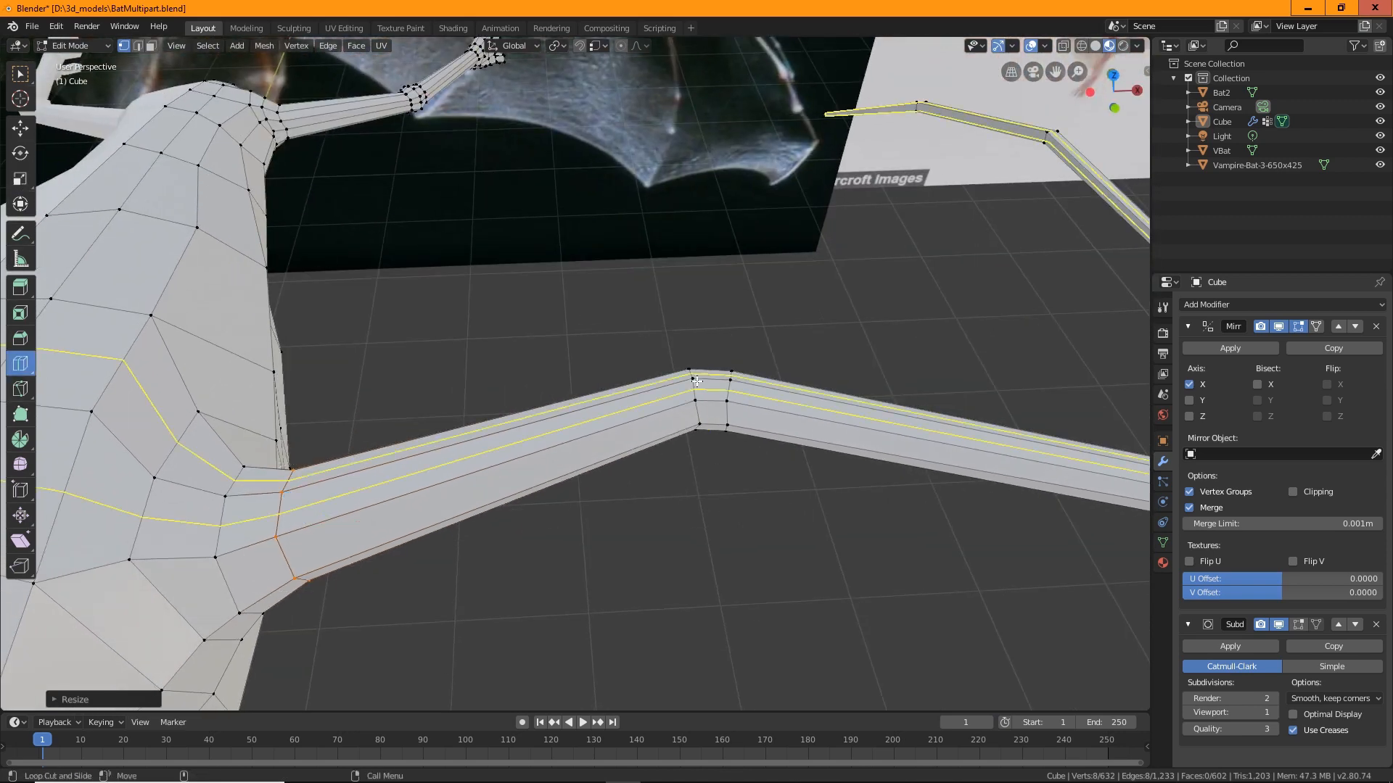
left_click(710, 402)
key("shift+space")
key("s")
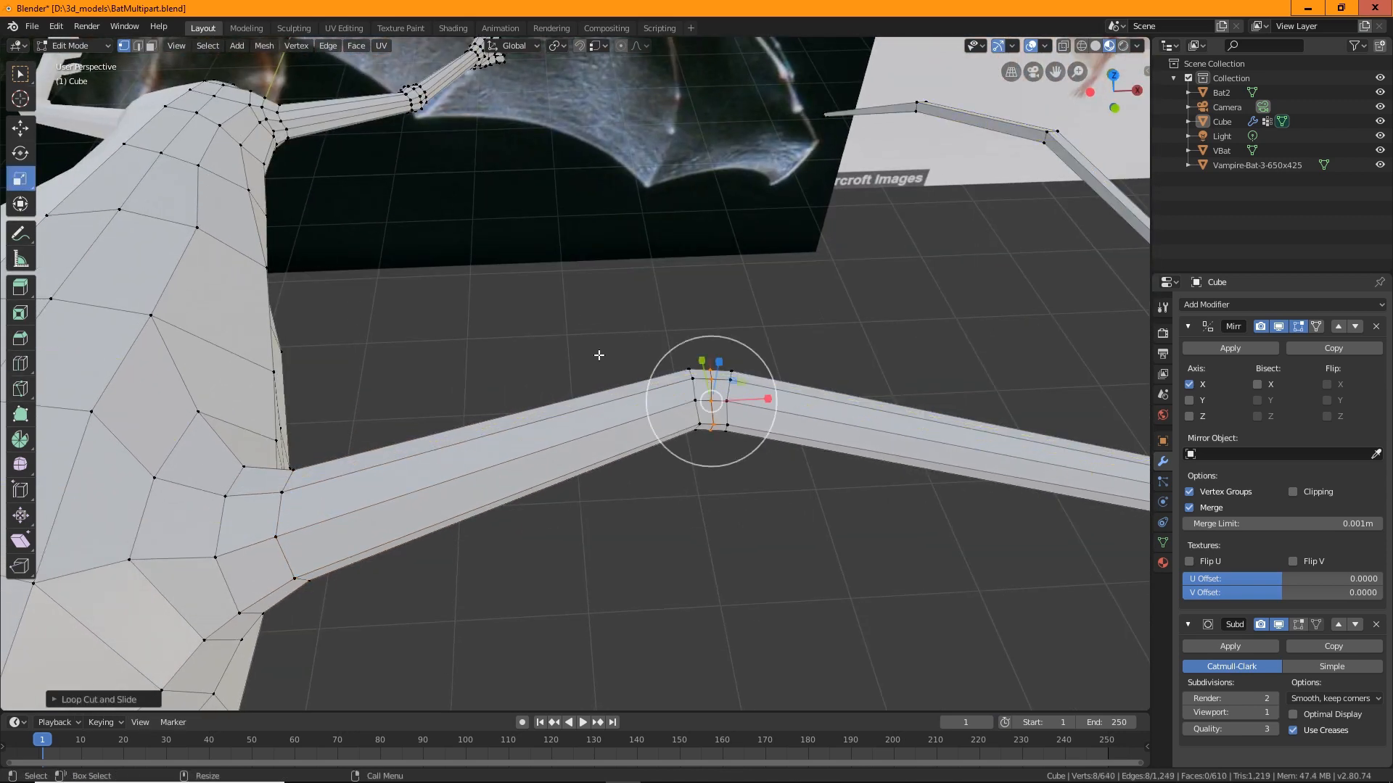
middle_click_drag(733, 368, 697, 448)
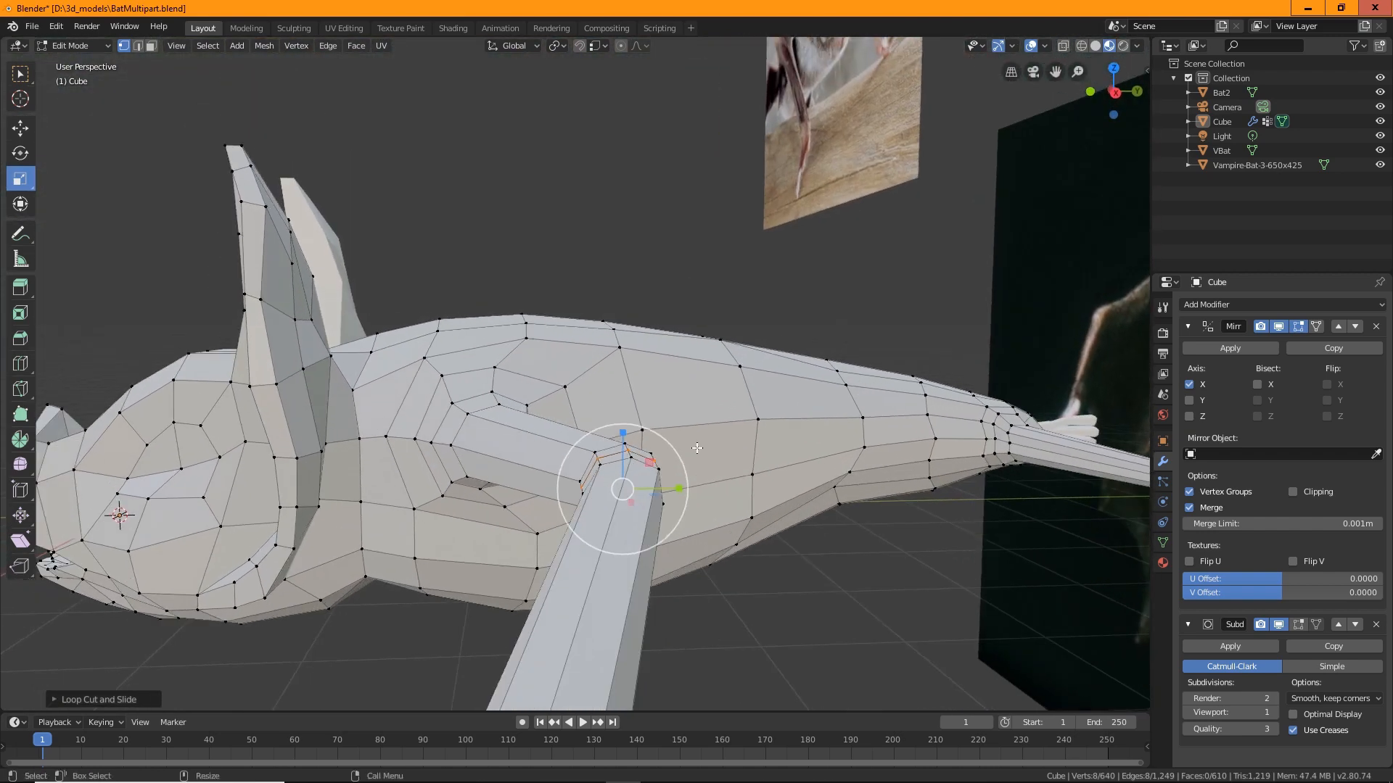
left_click(18, 76)
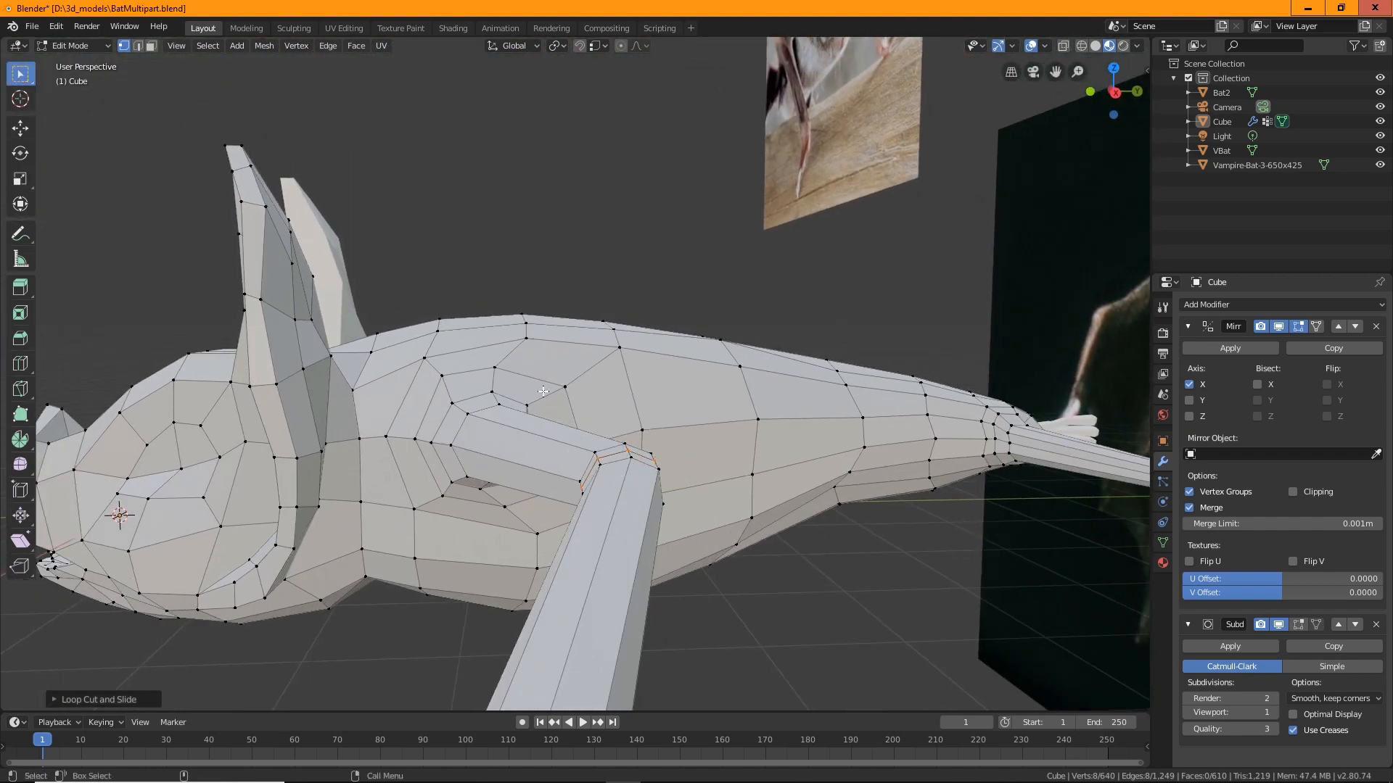
key("shift+space")
key("s")
left_click_drag(649, 462, 662, 461)
Scale down the elbow's middle loop along the X axis.
middle_click_drag(616, 479, 744, 492)
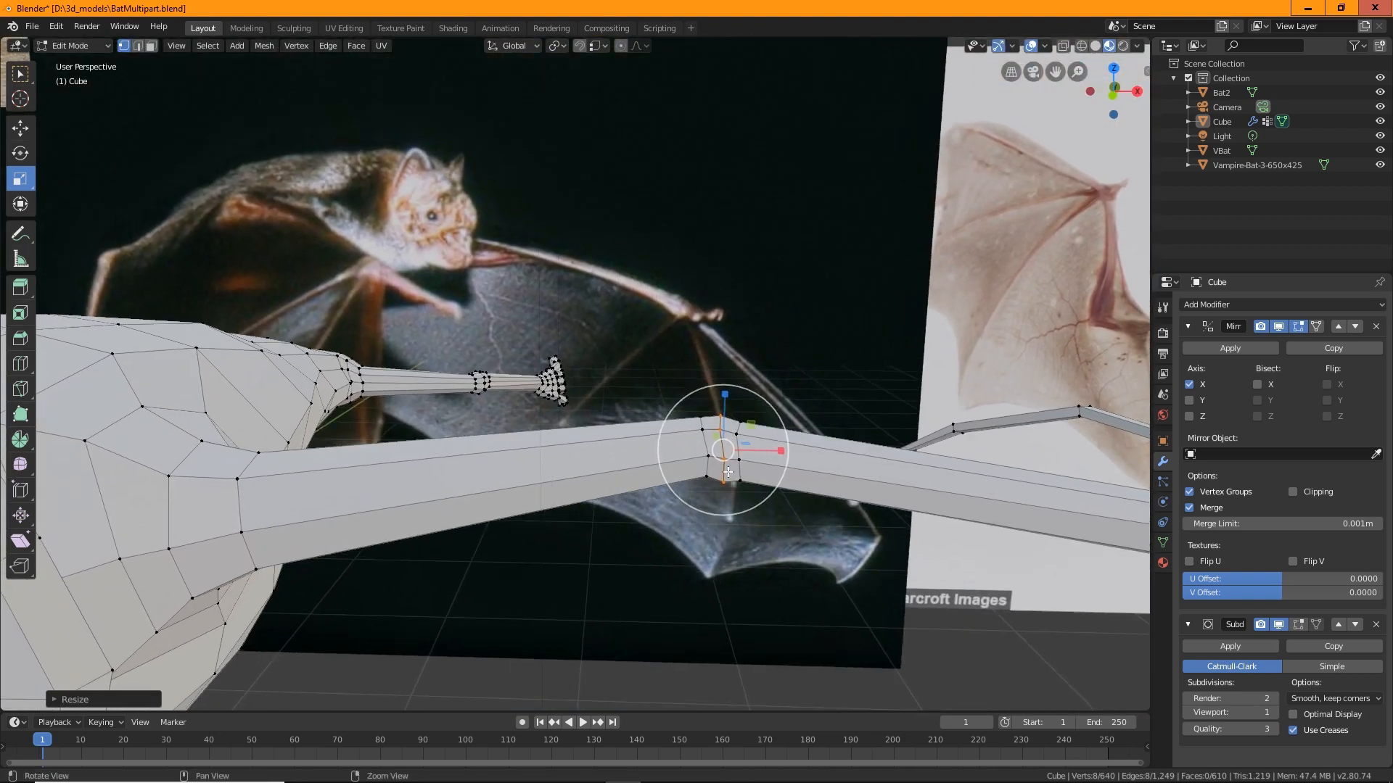
middle_click_drag(795, 540, 689, 524)
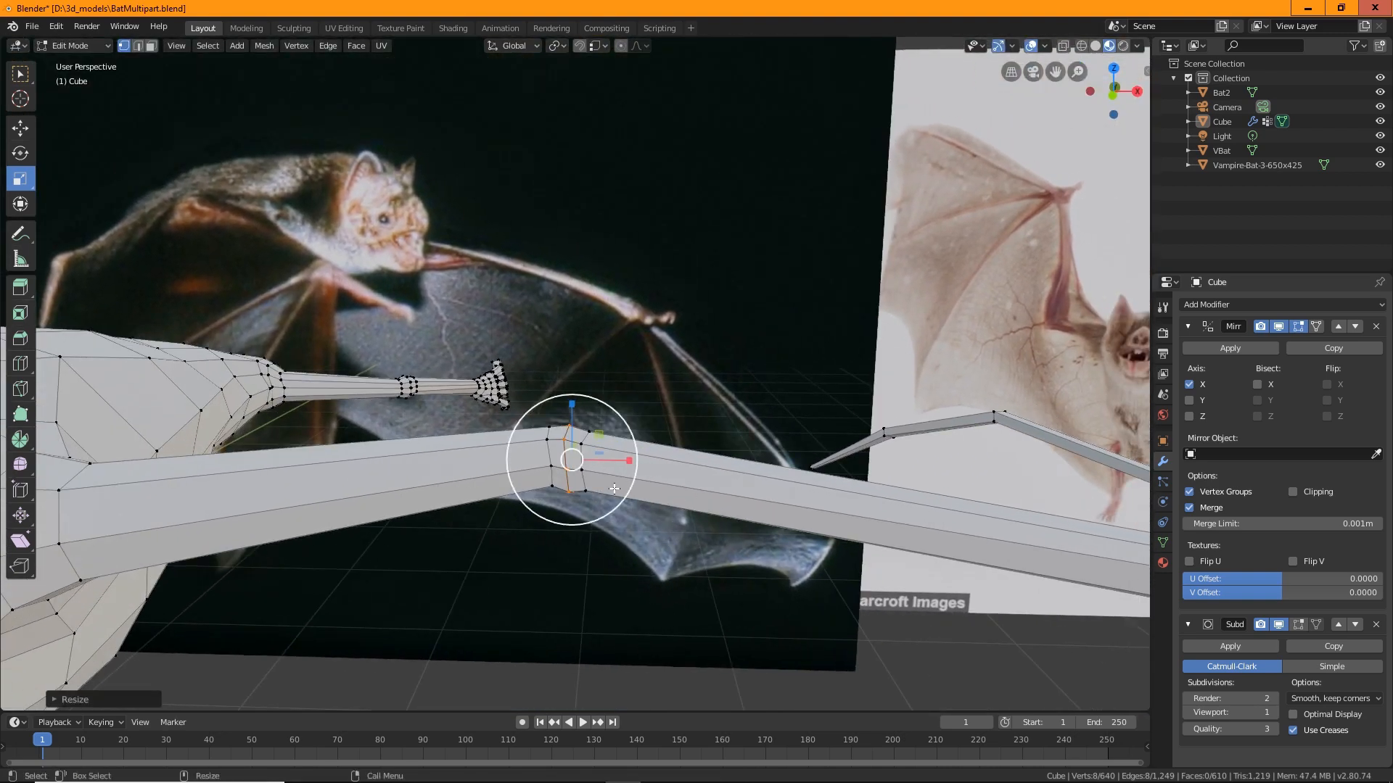
left_click_drag(636, 460, 592, 457)
Move the rear edge of the elbow's middle loop to shape the outside of the bend.
left_click(585, 438, "alt")
key("w")
left_click(554, 449, "alt")
middle_click_drag(700, 439, 557, 582)
mouse_move(660, 500)
middle_mouse_down()
mouse_move(637, 469)
mouse_move(690, 445)
mouse_move(647, 518)
middle_mouse_up()
left_click_drag(645, 536, 646, 541)
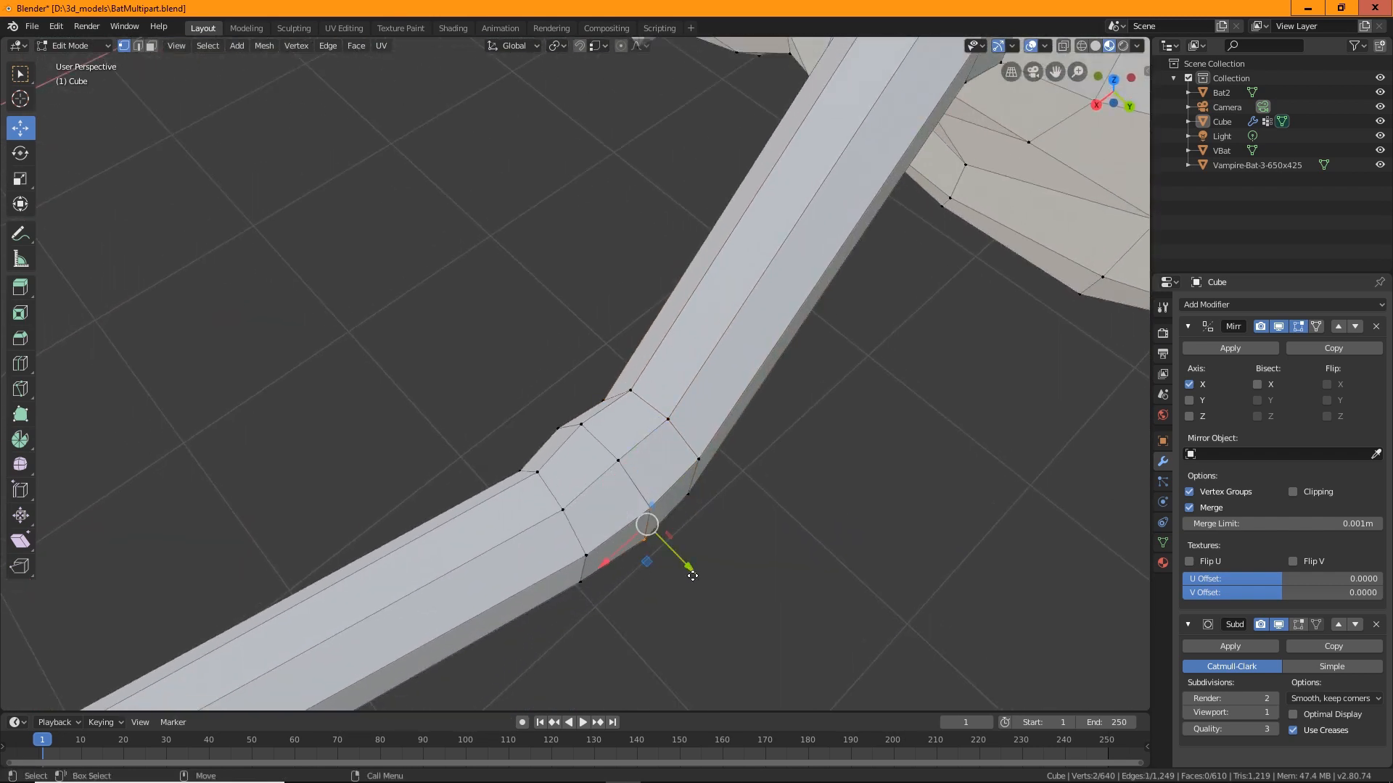
middle_click_drag(696, 585, 662, 491)
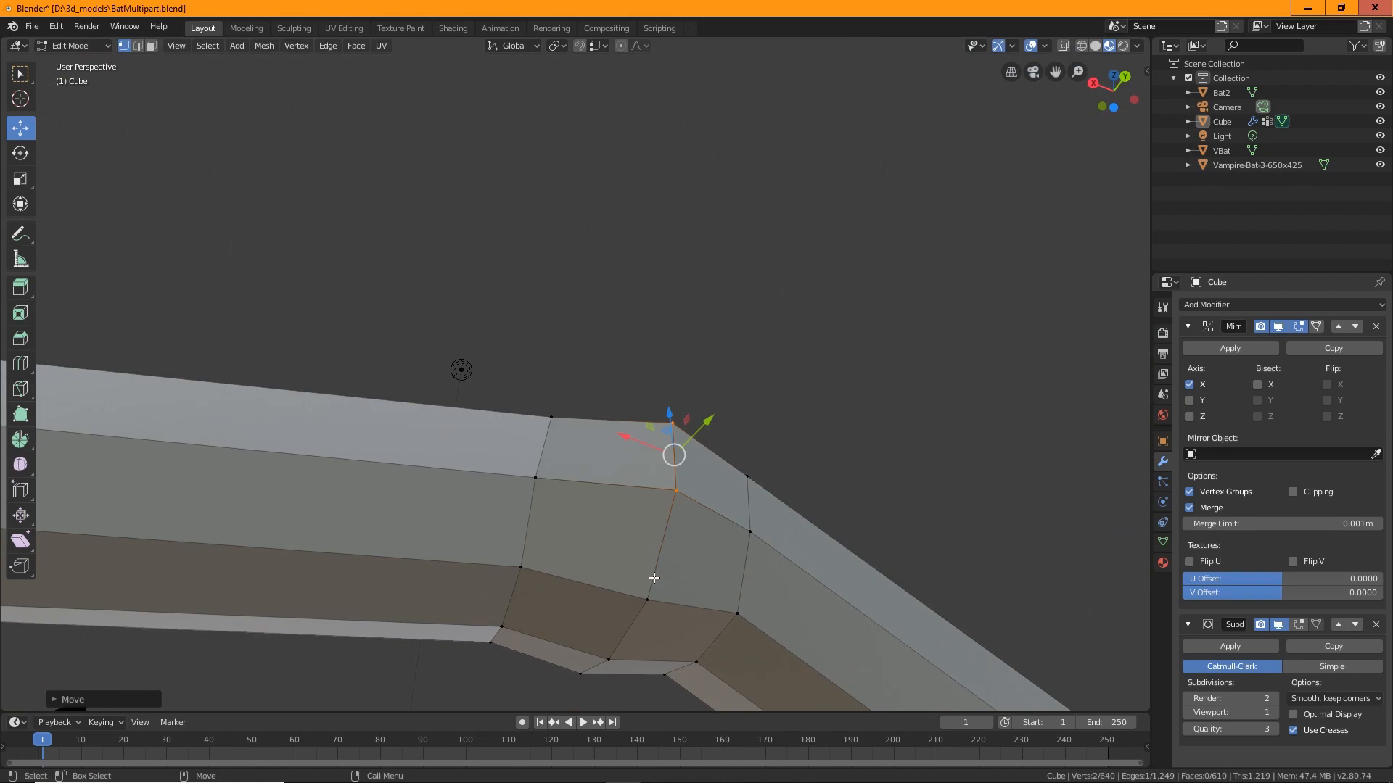
Select the single lower vertex at the back of the elbow's middle loop and reposition it to refine the joint.
left_click_drag(654, 578, 688, 557)
left_click_drag(706, 422, 755, 528, "alt")
scroll(755, 528, "down", 8)
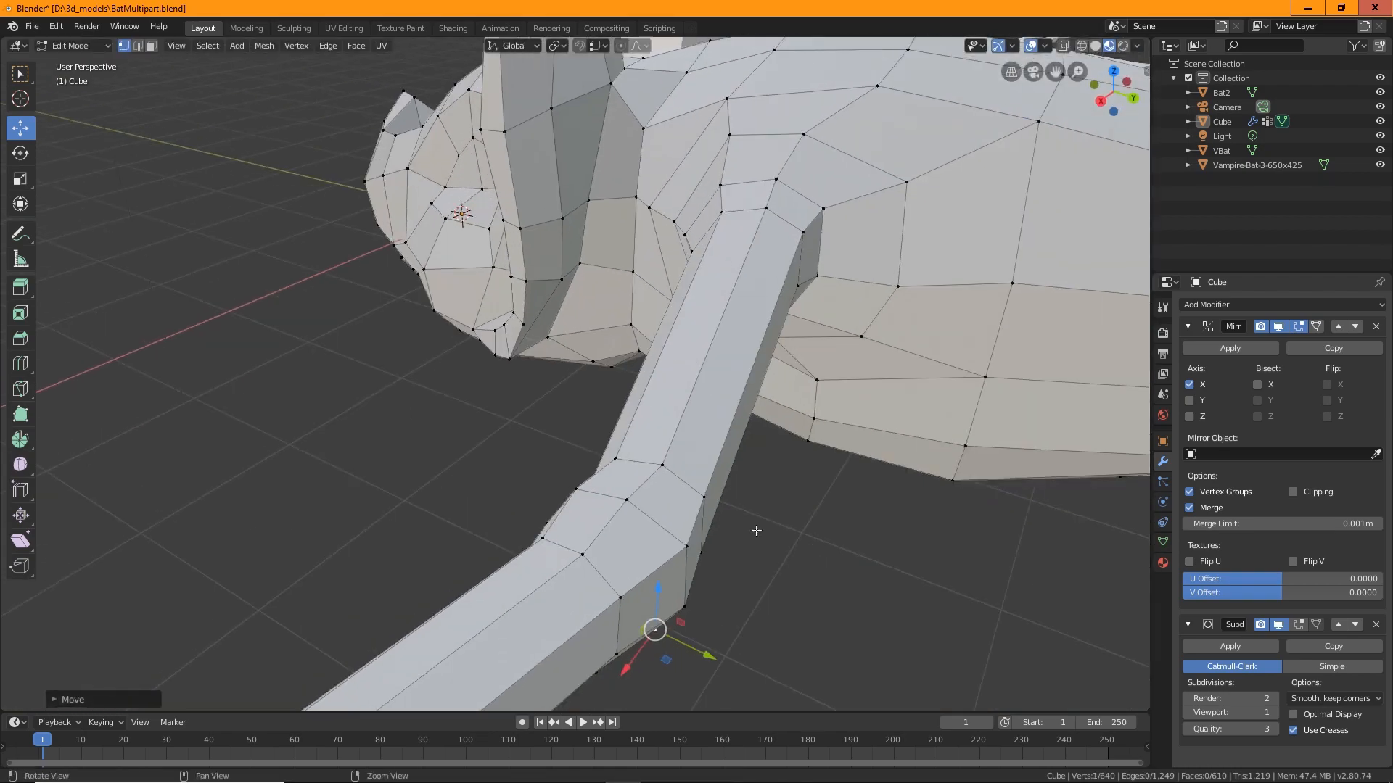
left_click_drag(646, 535, 686, 542, "alt")
scroll(825, 548, "down", 5)
Switch to Object Mode and examine the smoothed wing arm, elbow and shoulder from several angles.
middle_click_drag(773, 502, 619, 503, "alt")
left_click_drag(618, 504, 608, 569, "alt")
middle_click_drag(607, 570, 609, 515)
left_click(82, 49)
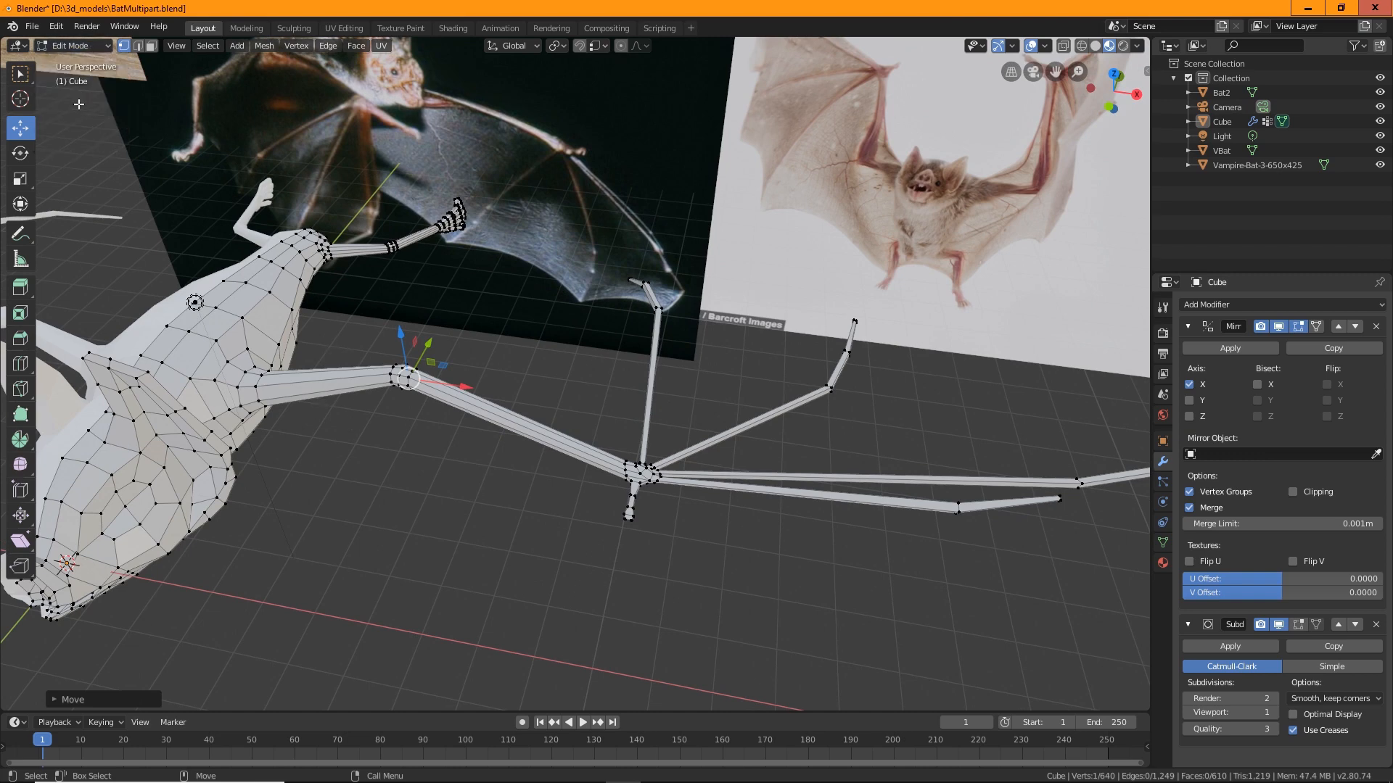
left_click(76, 46)
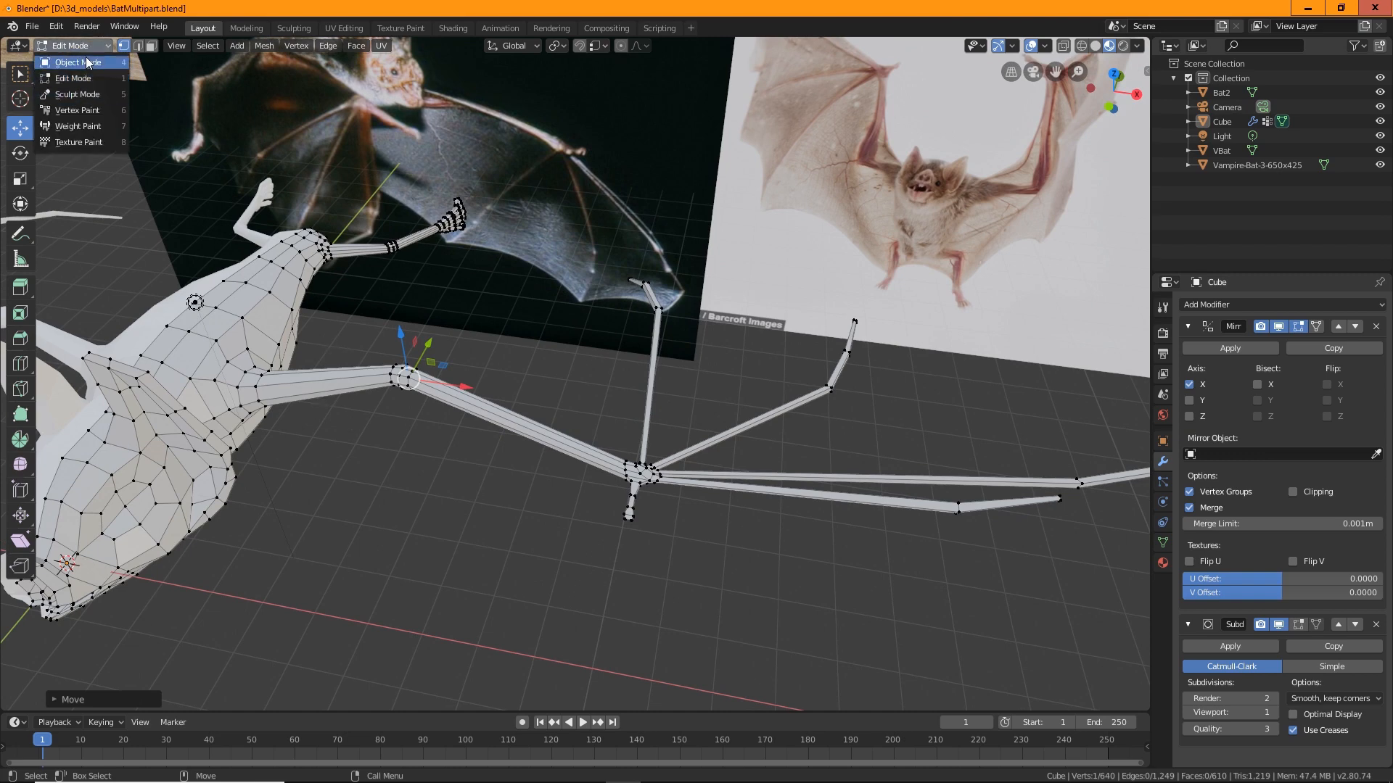
left_click(78, 62)
middle_click_drag(465, 450, 738, 298)
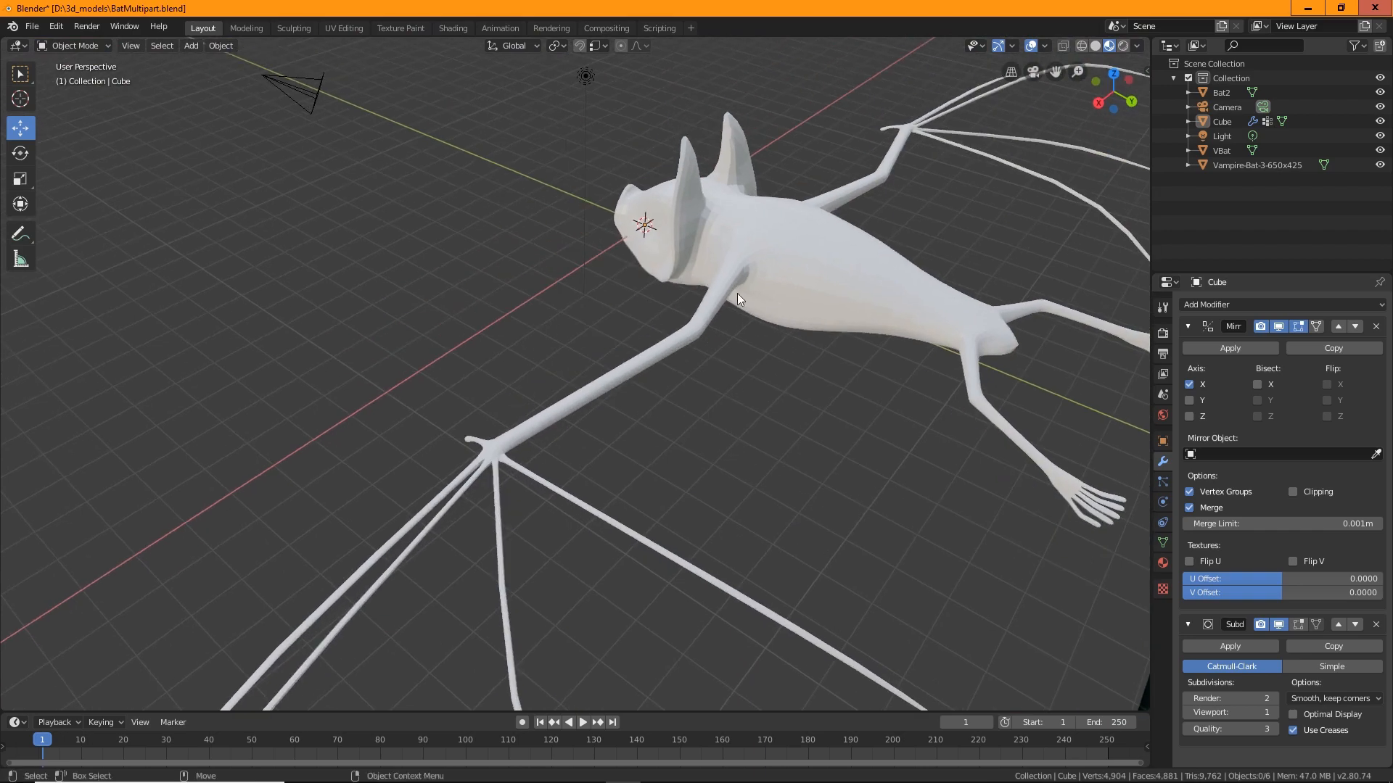
middle_click_drag(642, 405, 571, 493)
middle_click_drag(464, 630, 524, 485, "alt")
mouse_move(524, 485)
left_mouse_down("alt")
mouse_move(526, 468)
mouse_move(512, 508)
left_mouse_up("alt")
Save the bat model to the existing file BatMultipart.blend.
left_click(29, 28)
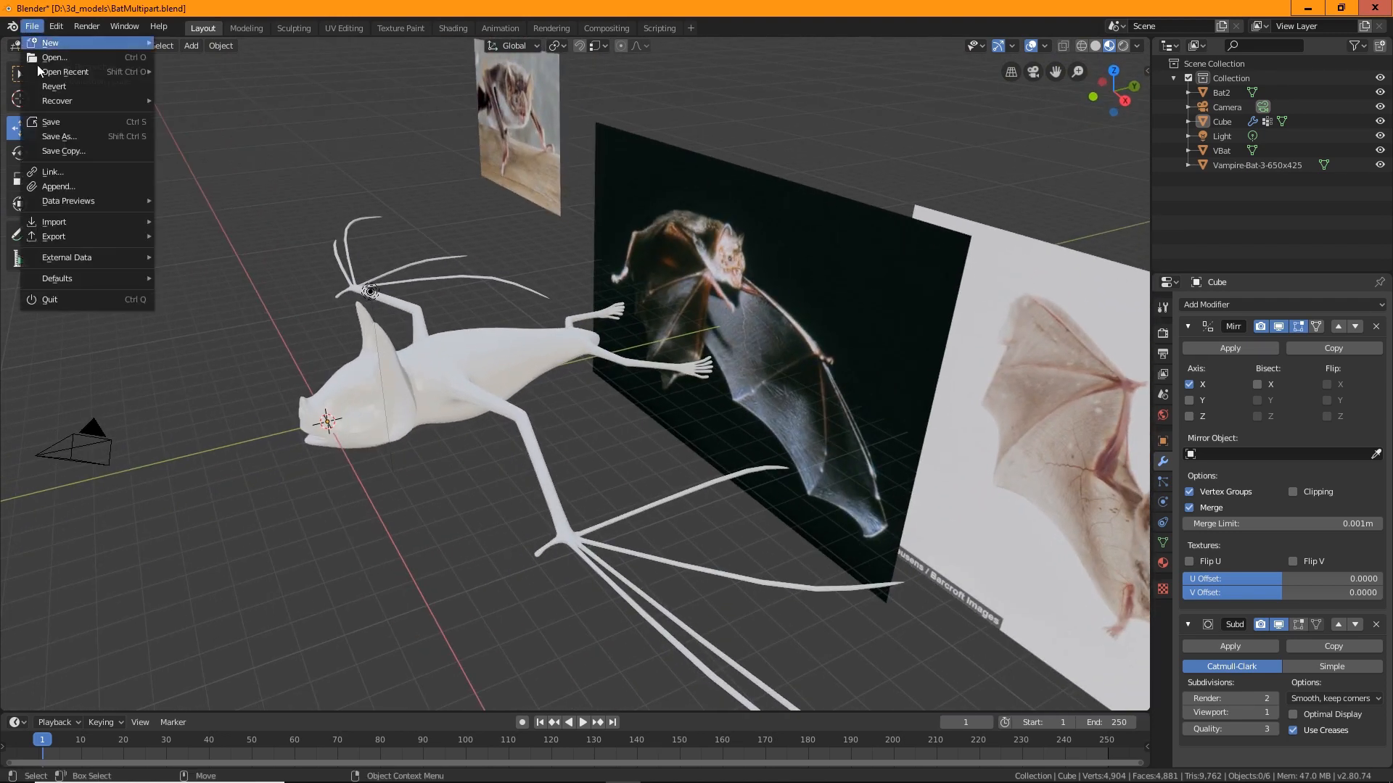
left_click(59, 120)
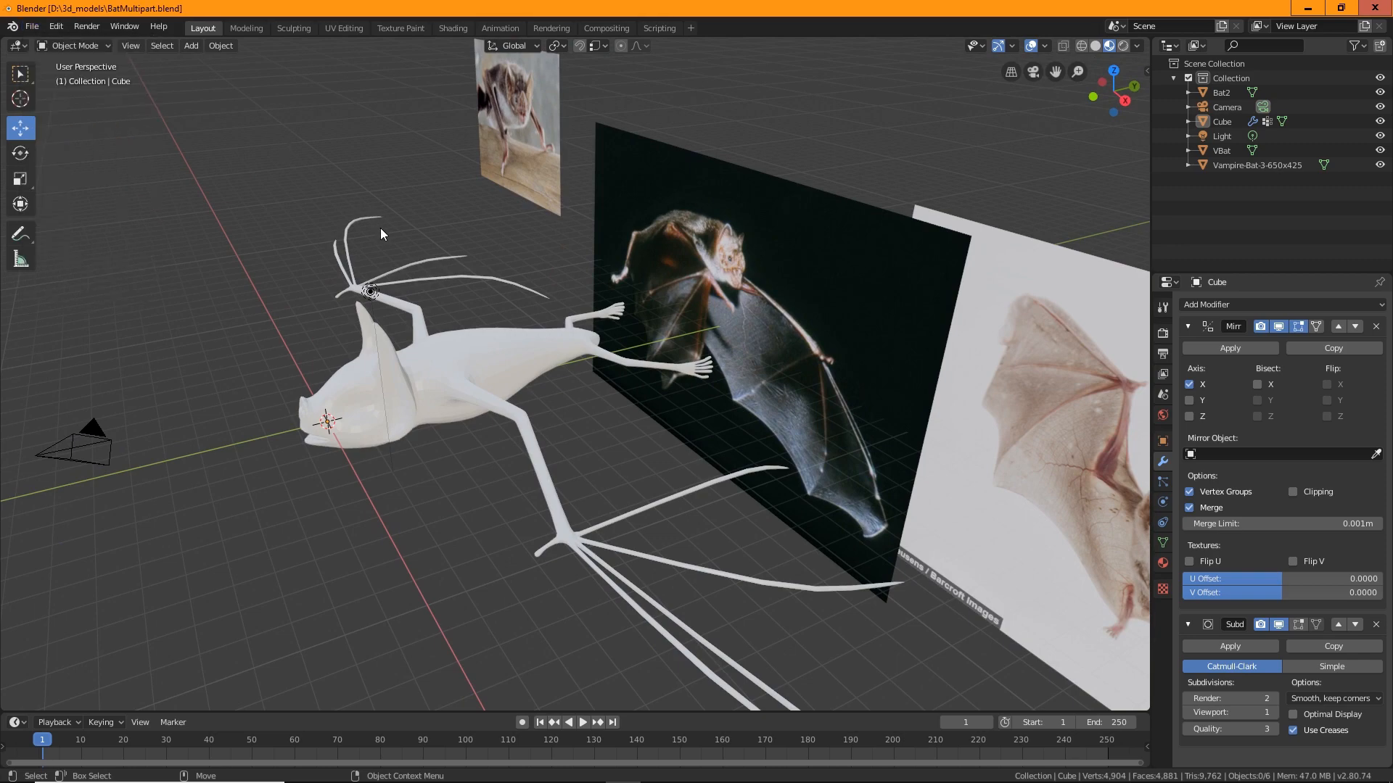
middle_click_drag(372, 409, 425, 441)
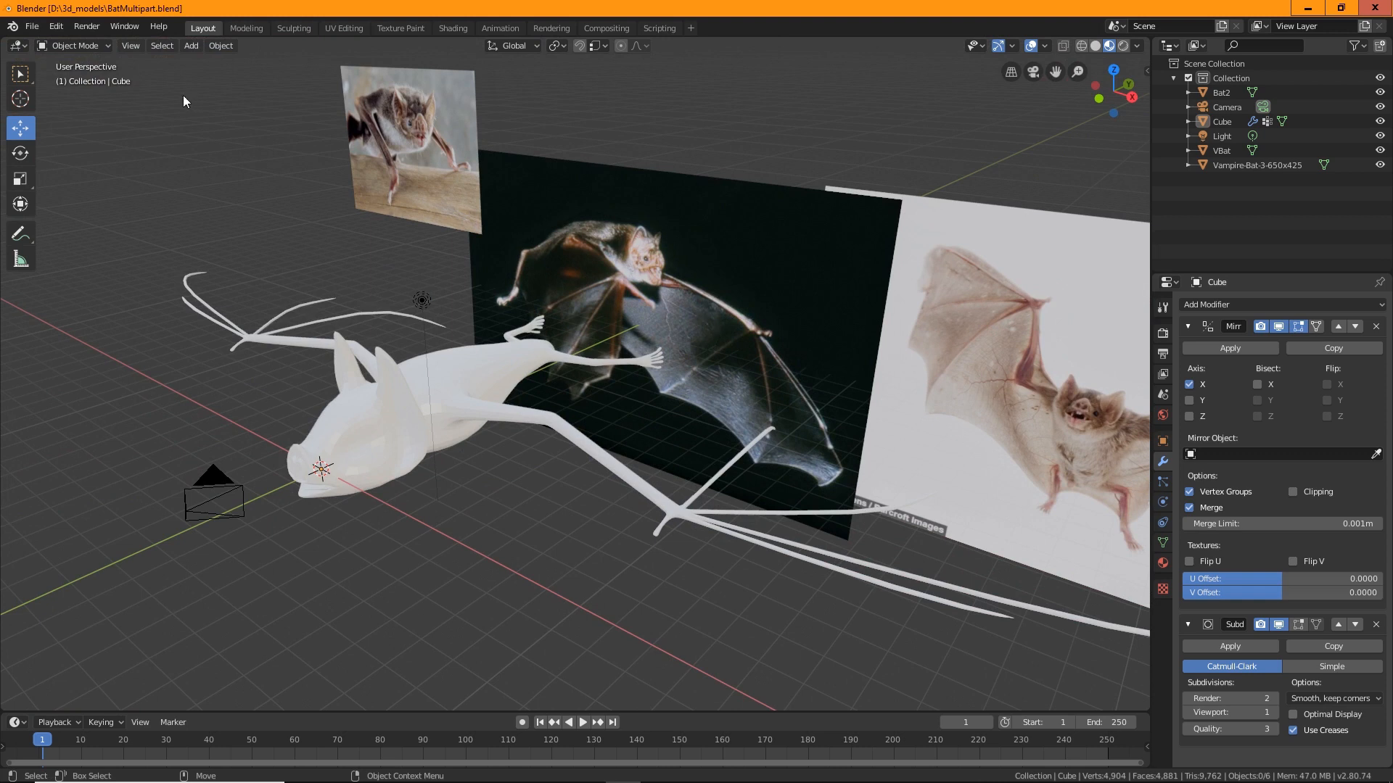
left_click(33, 27)
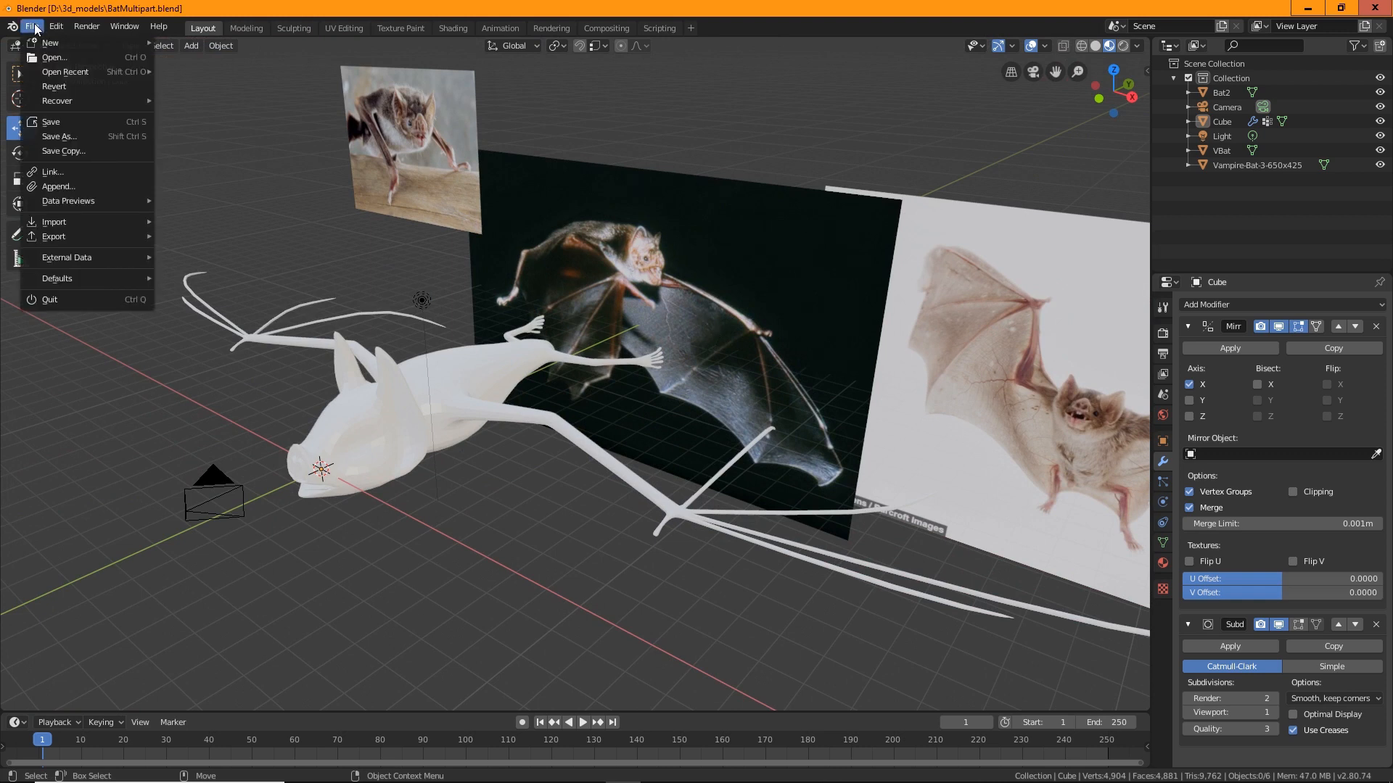